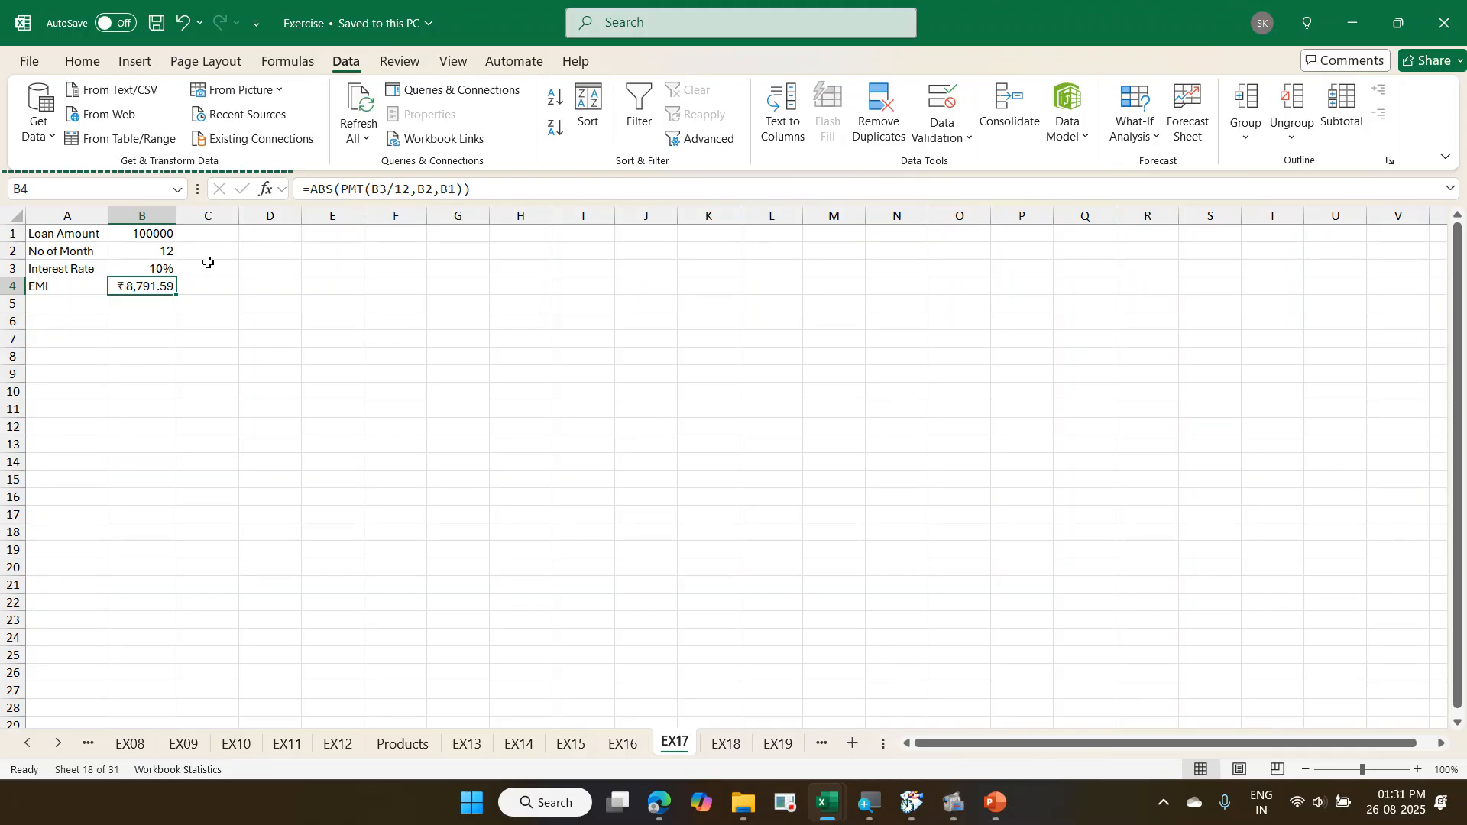
- Switch to the Exercise - Copy workbook and view its Scenario Summary sheet
click(1147, 130)
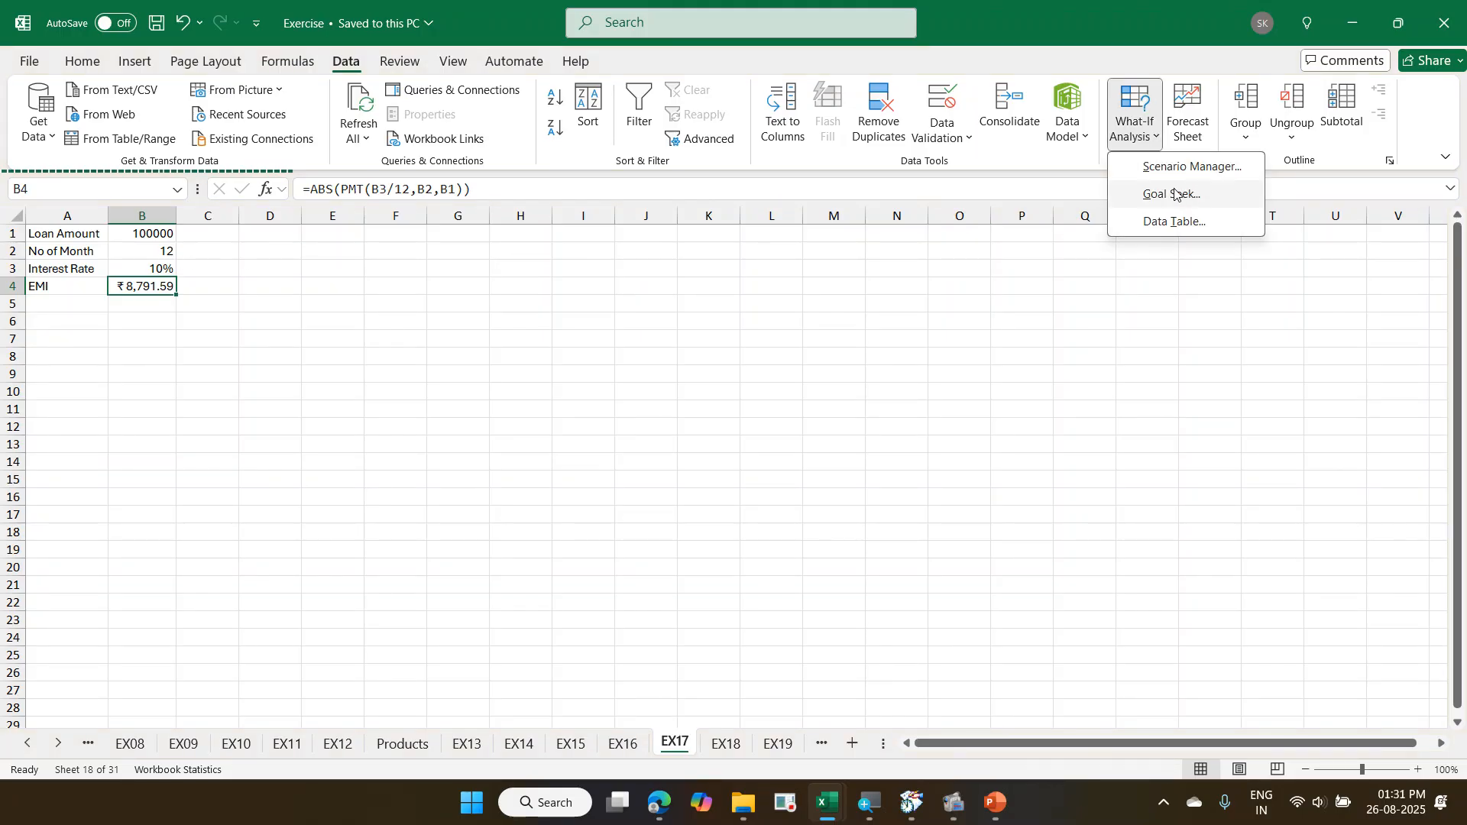
click(247, 343)
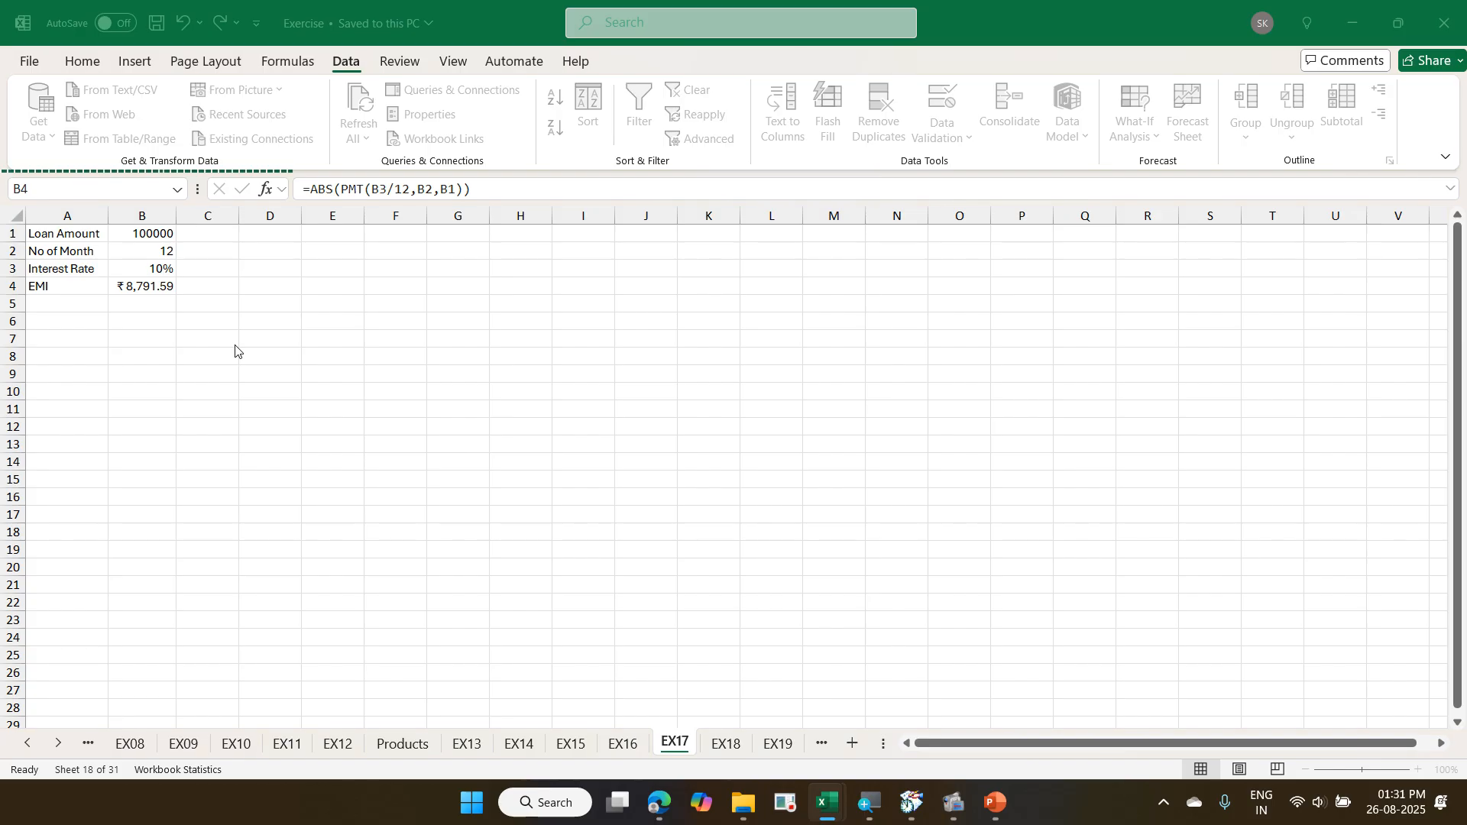
mouse_move(836, 821)
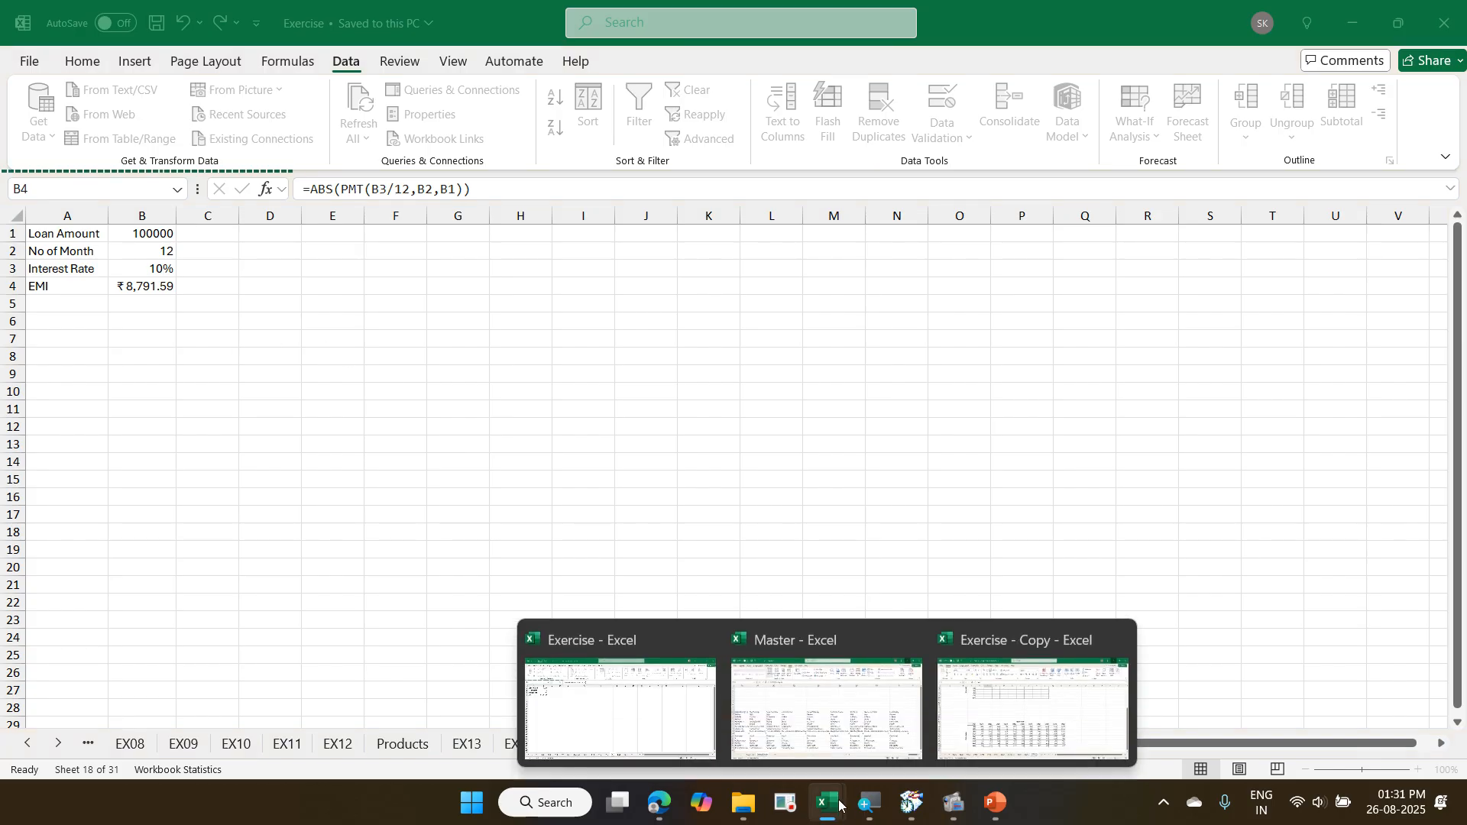
click(925, 736)
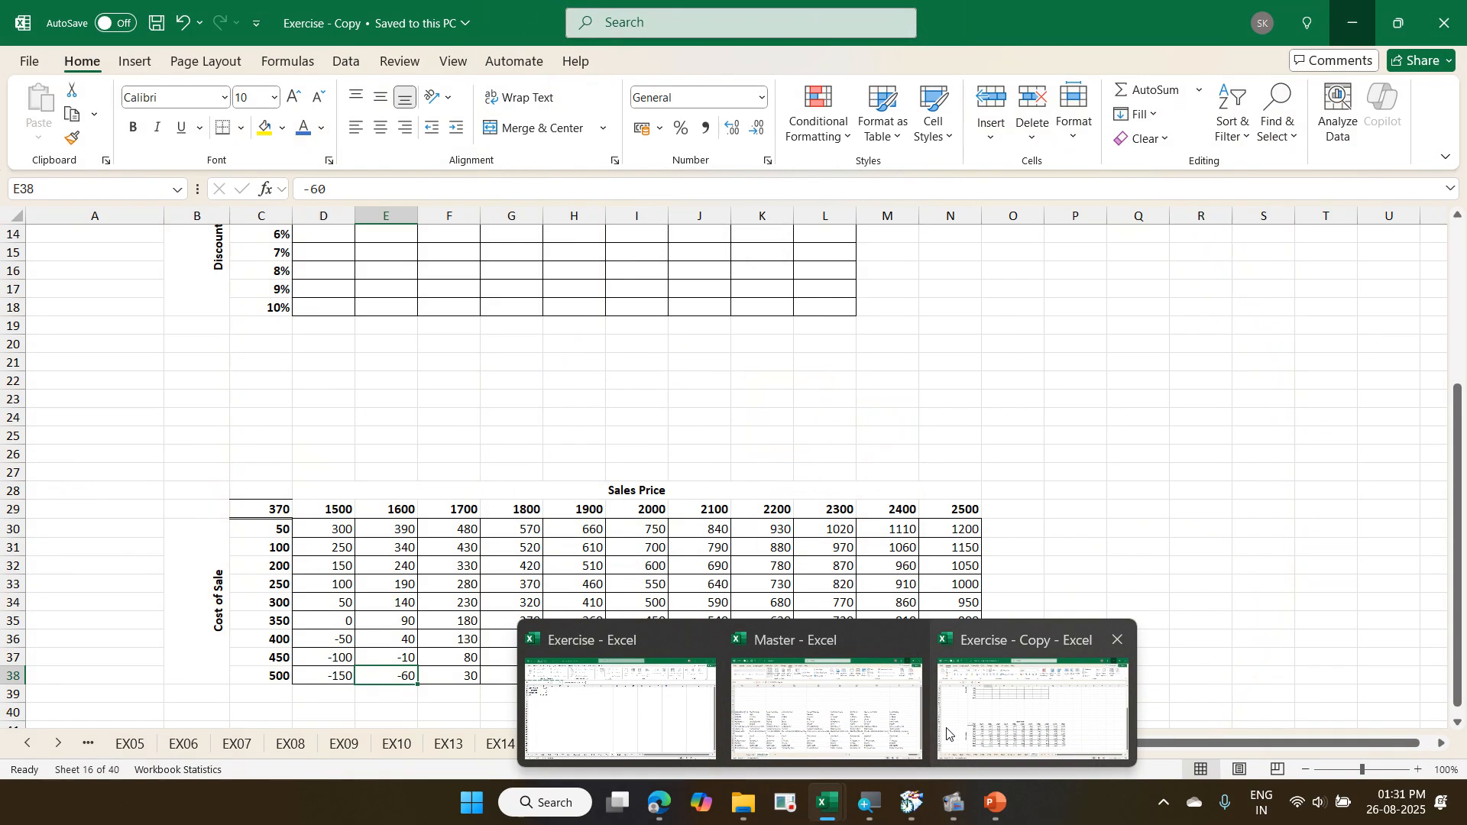
click(985, 721)
key(ctrl+Page_Down)
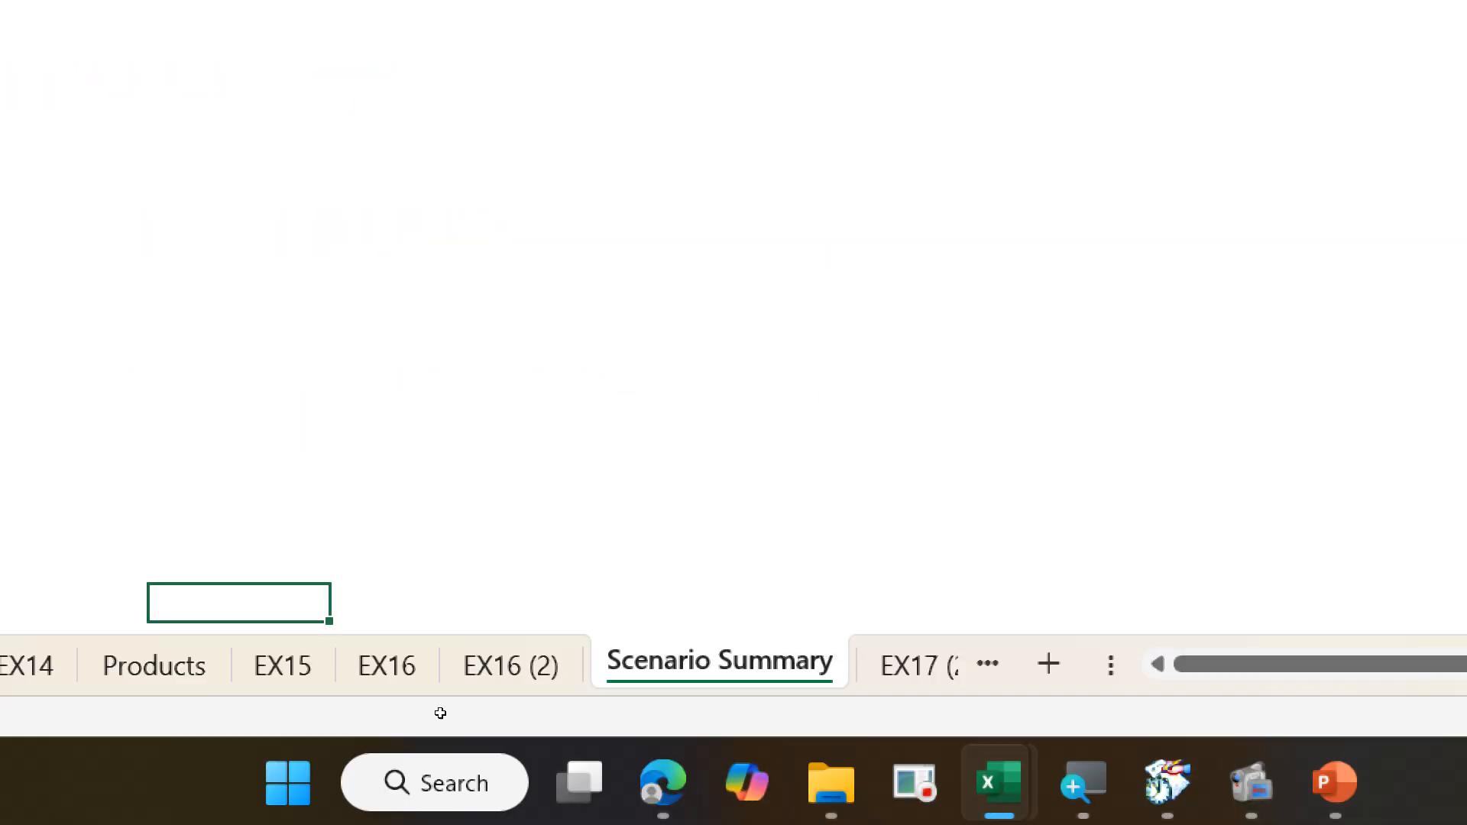
scroll(229, 315, up, 3)
scroll(364, 480, up, 2)
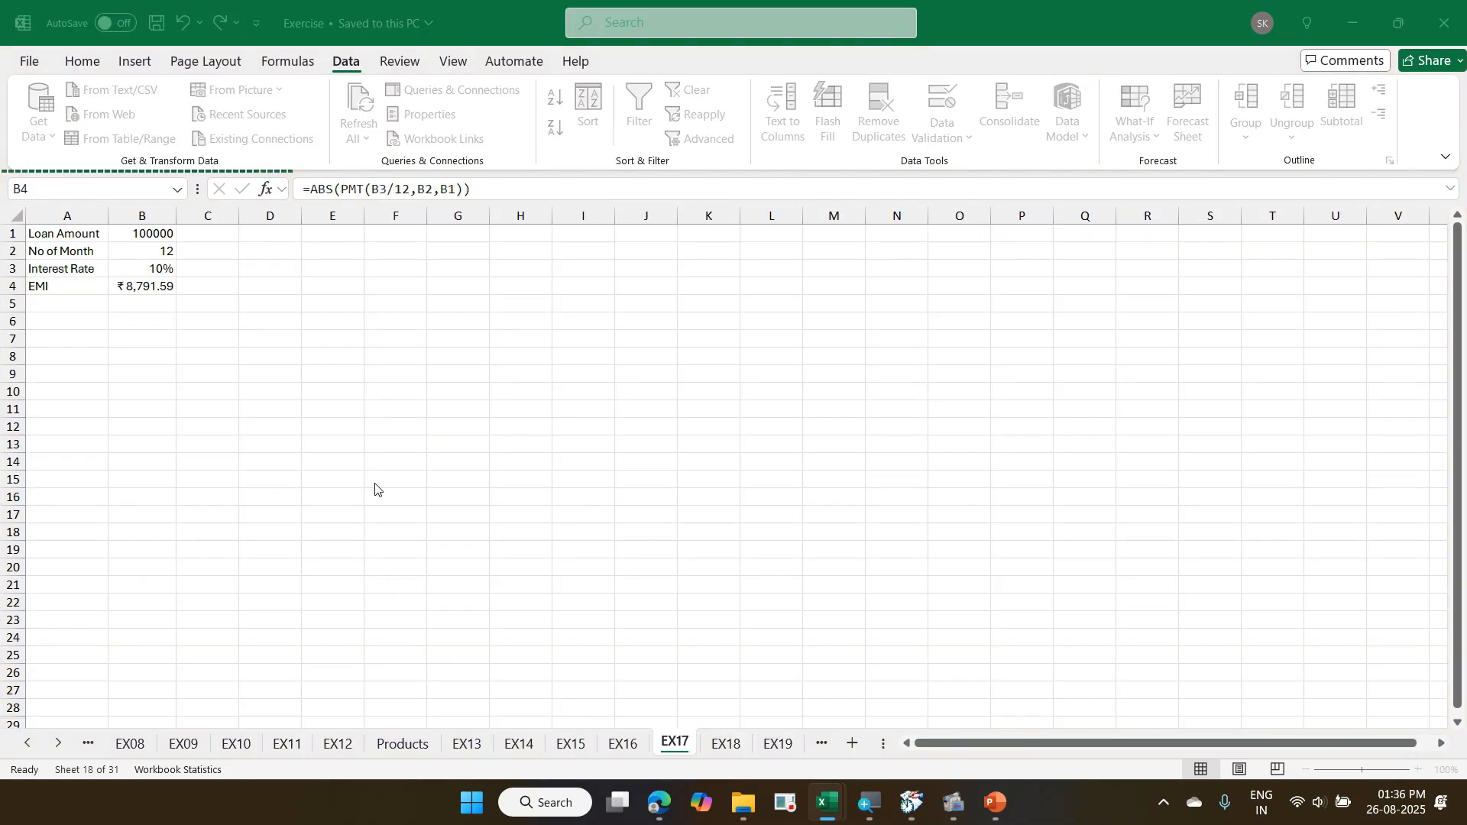
- In the Exercise workbook, create a scenario named 12 Months with No of Month cell B2 as the changing cell and value 12
click(157, 248)
click(149, 253)
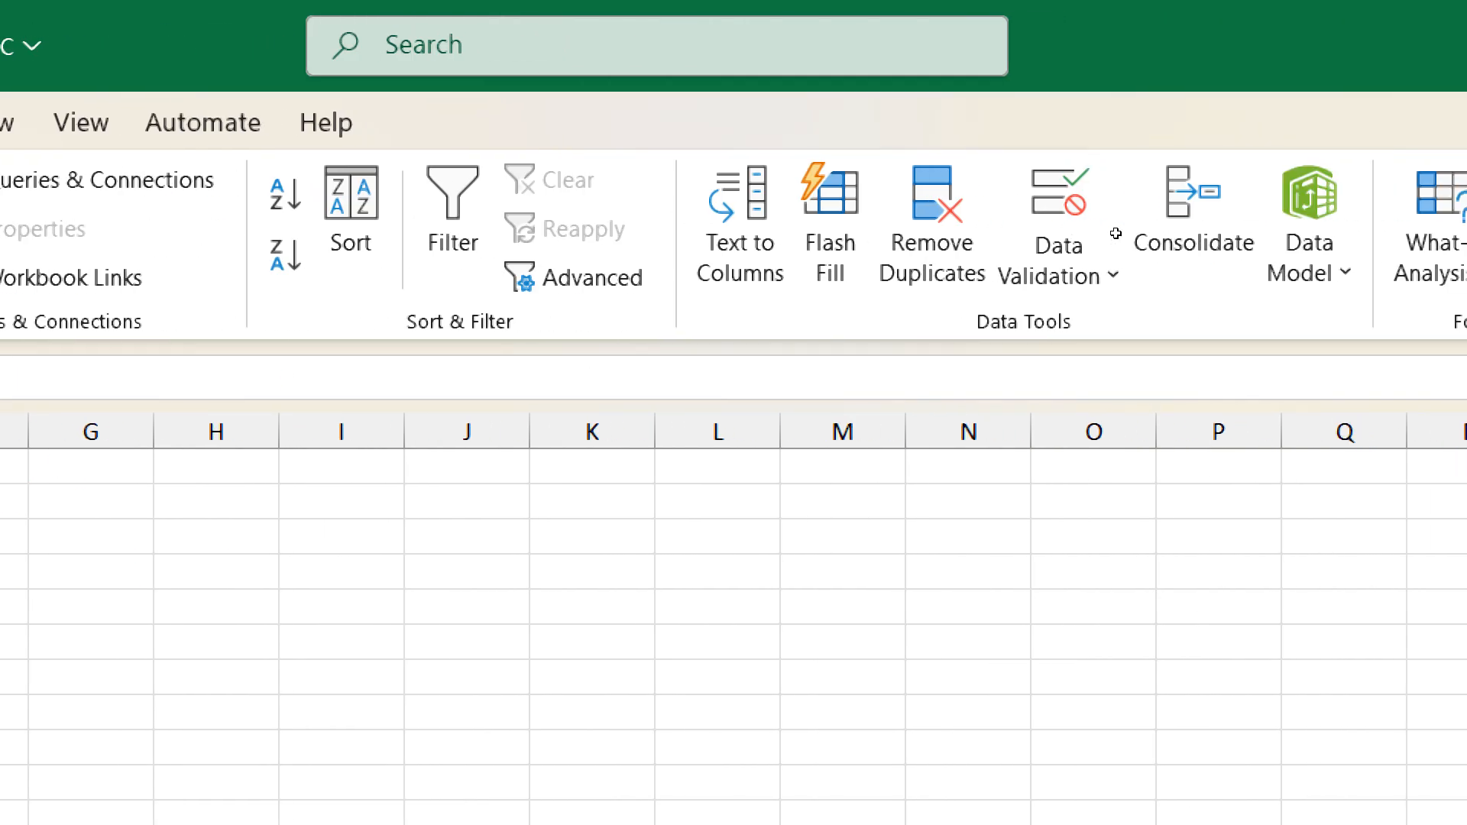
click(1151, 162)
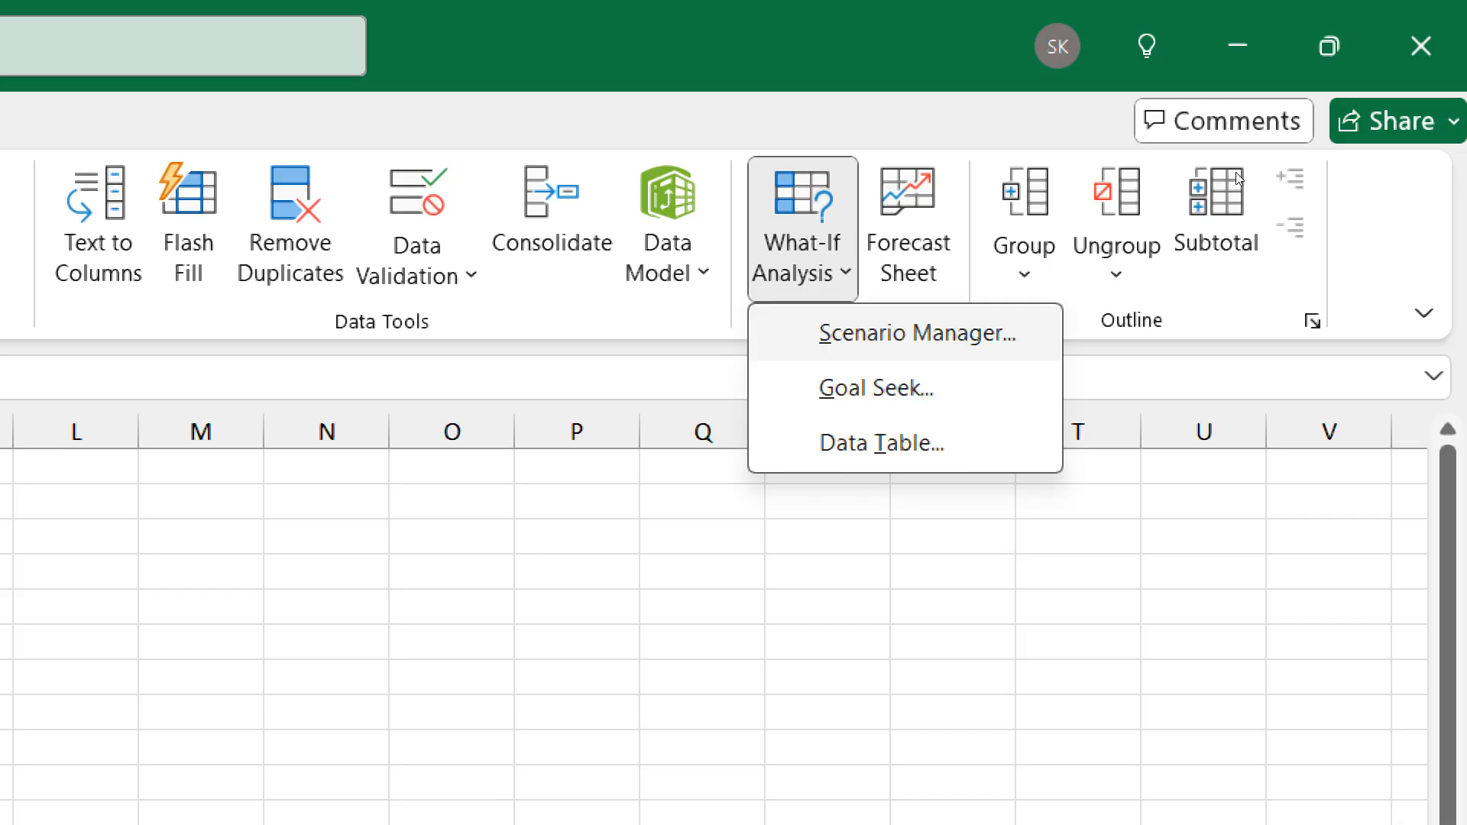
key(Return)
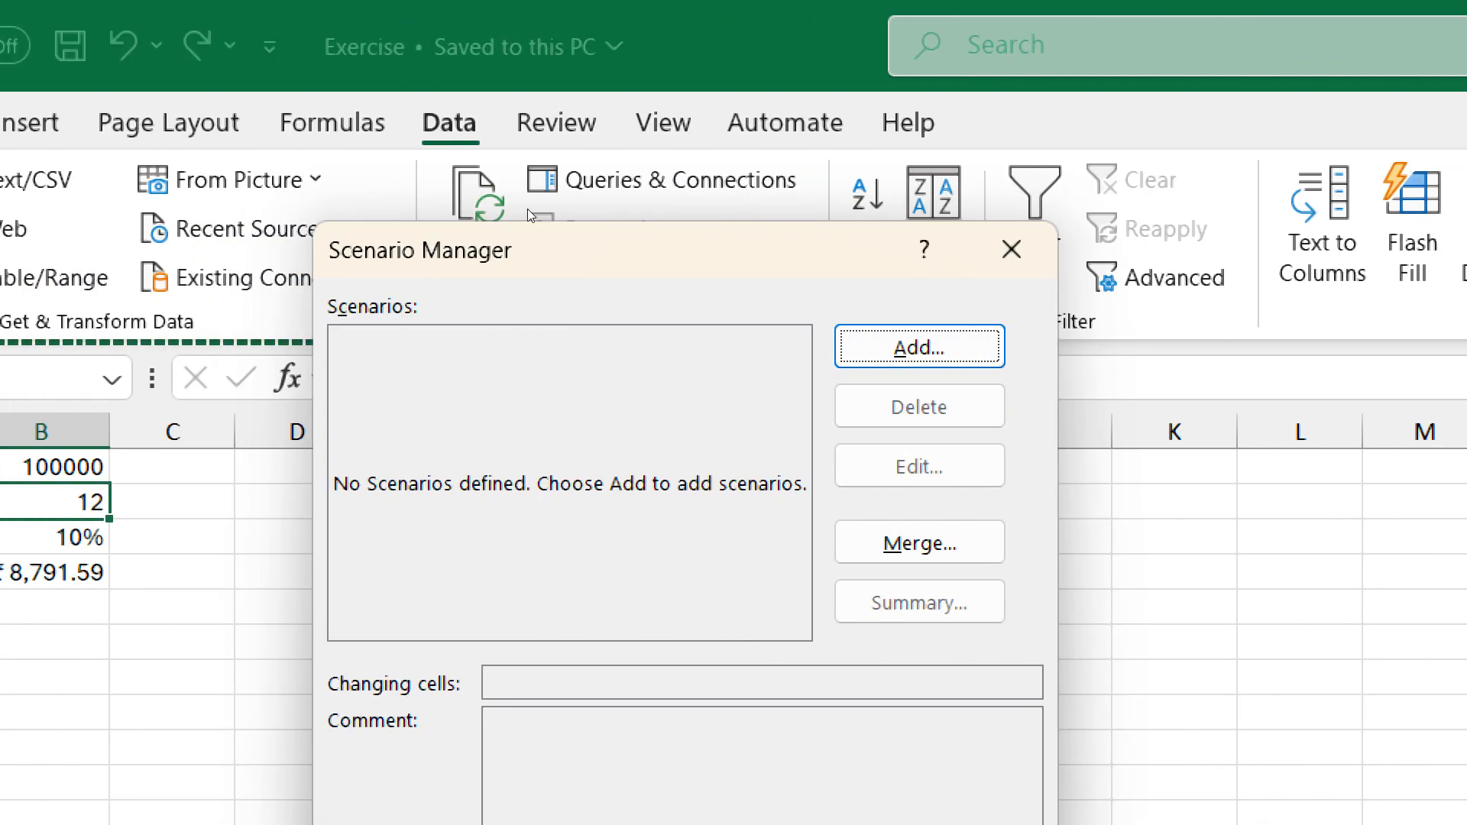
key(Return)
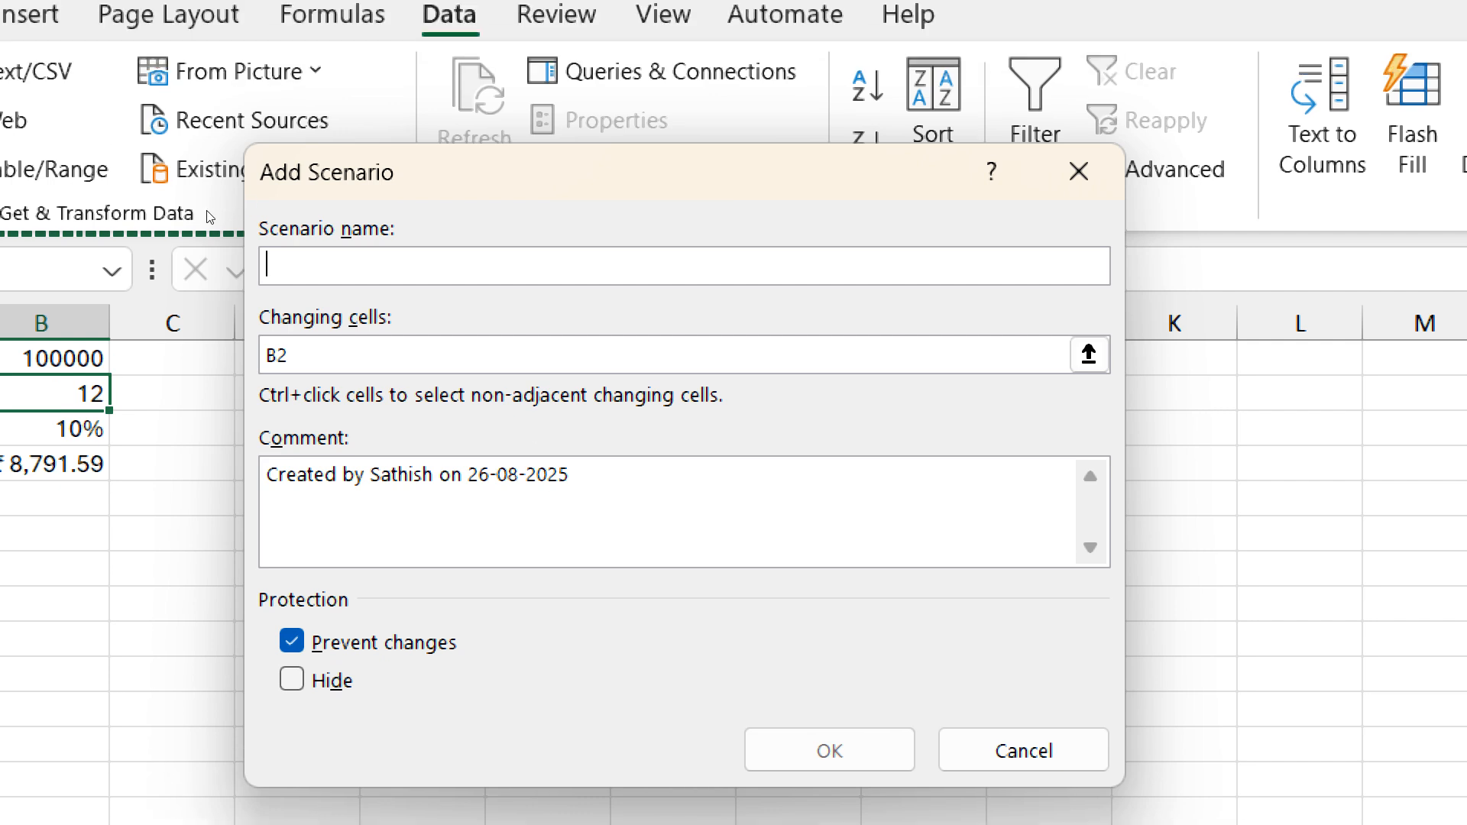
text(12 )
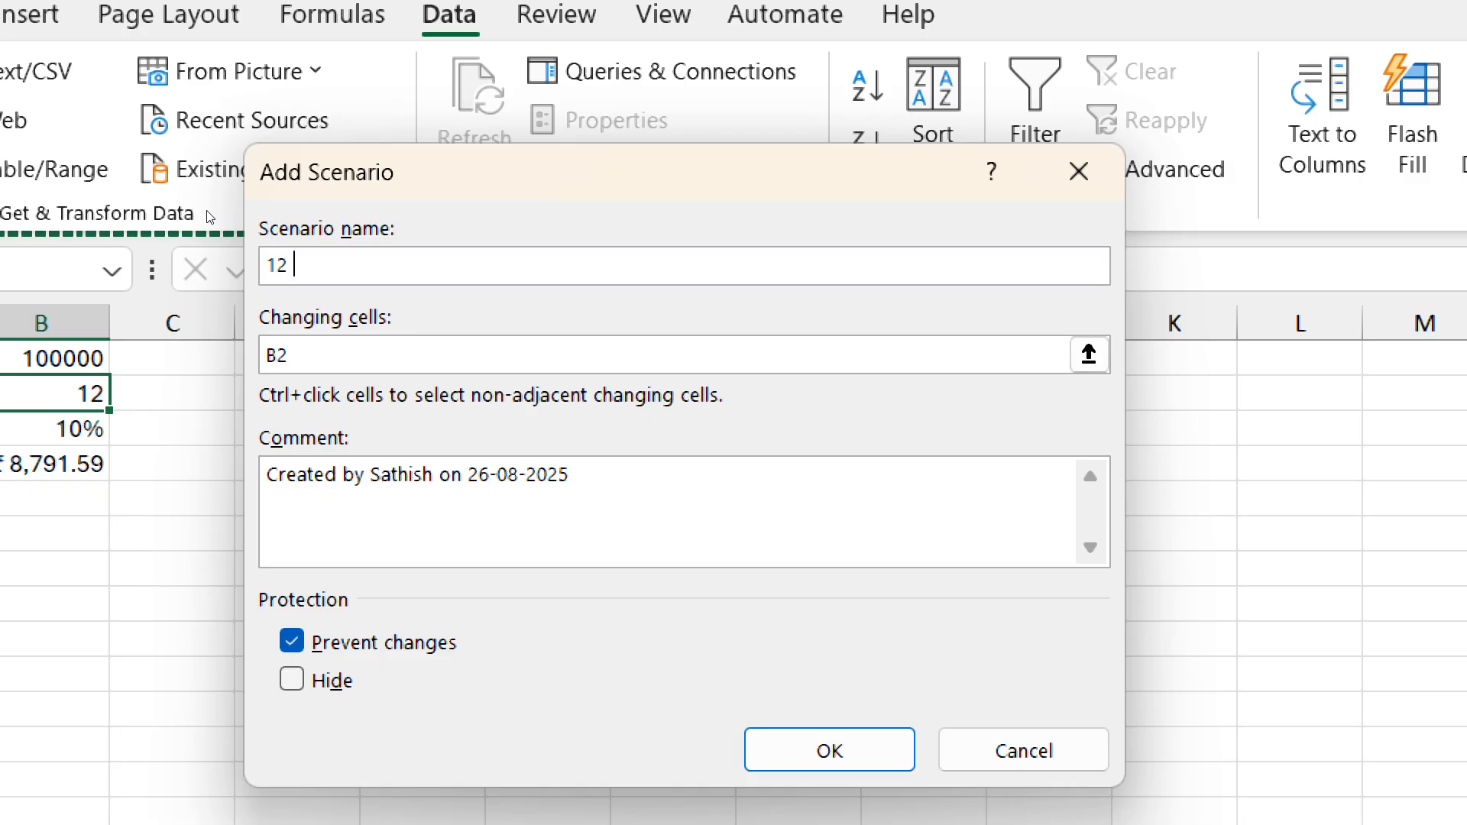
text(Months)
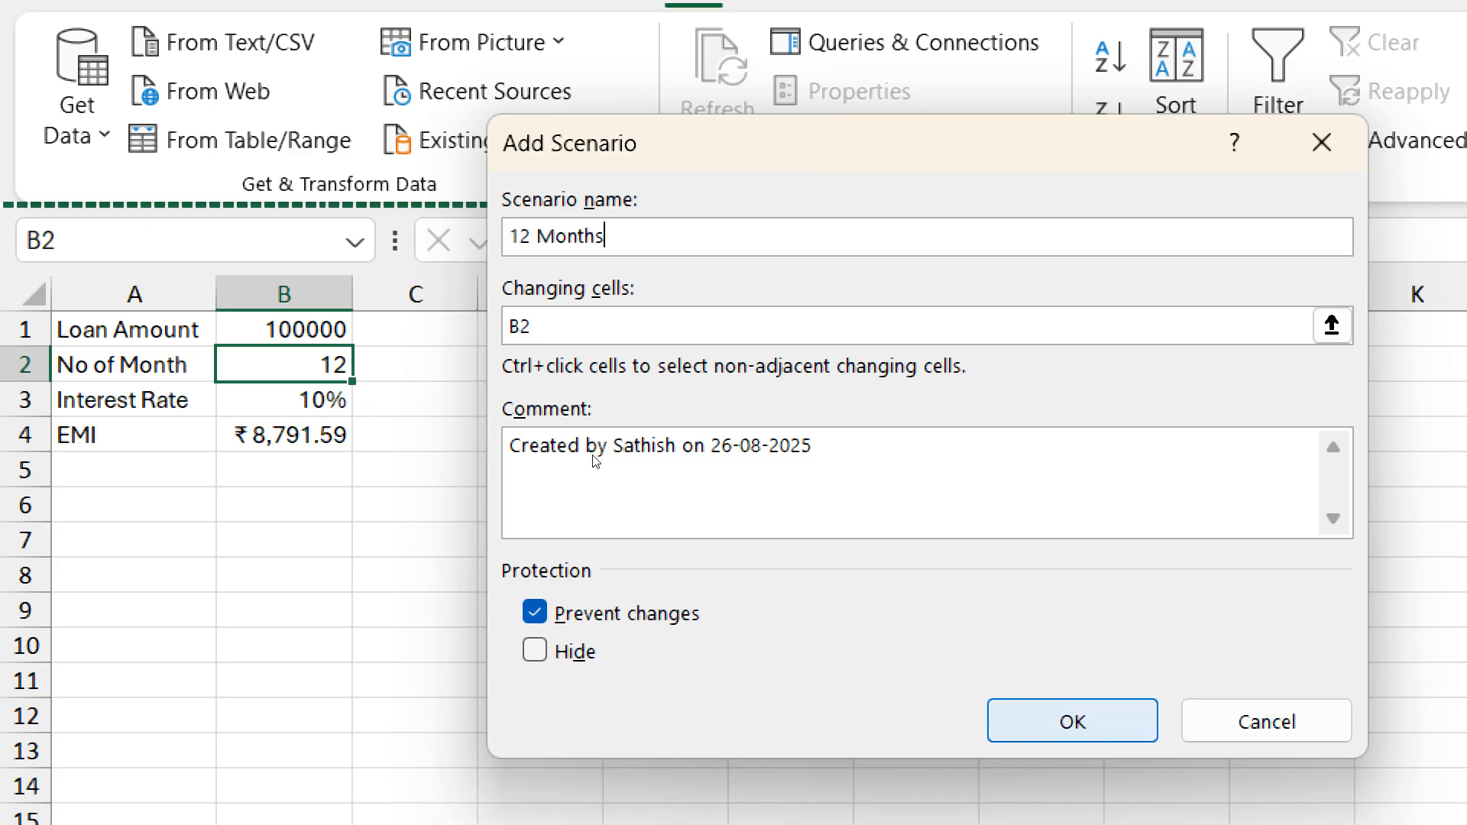
key(Return)
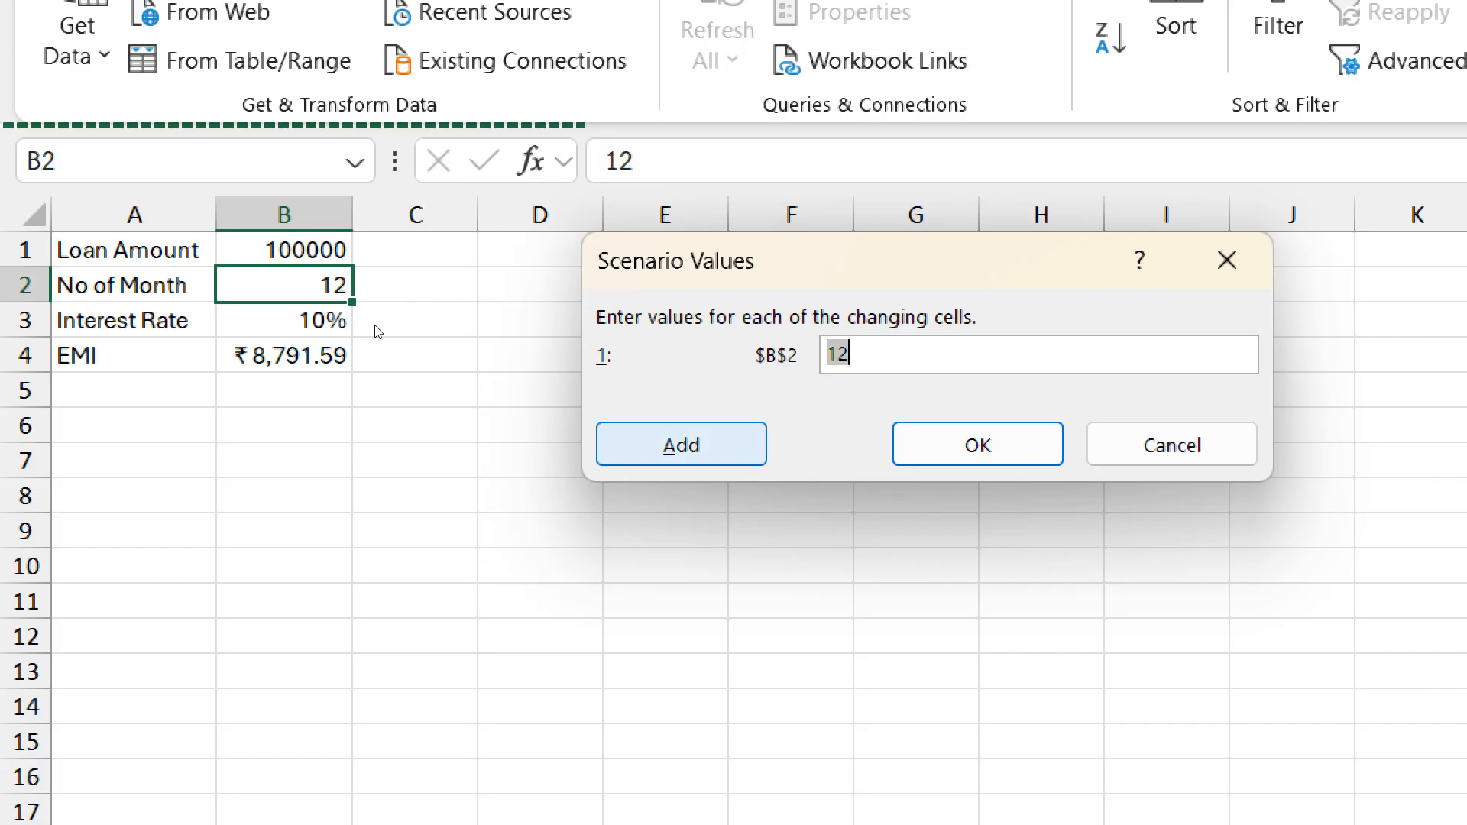
key(alt+a)
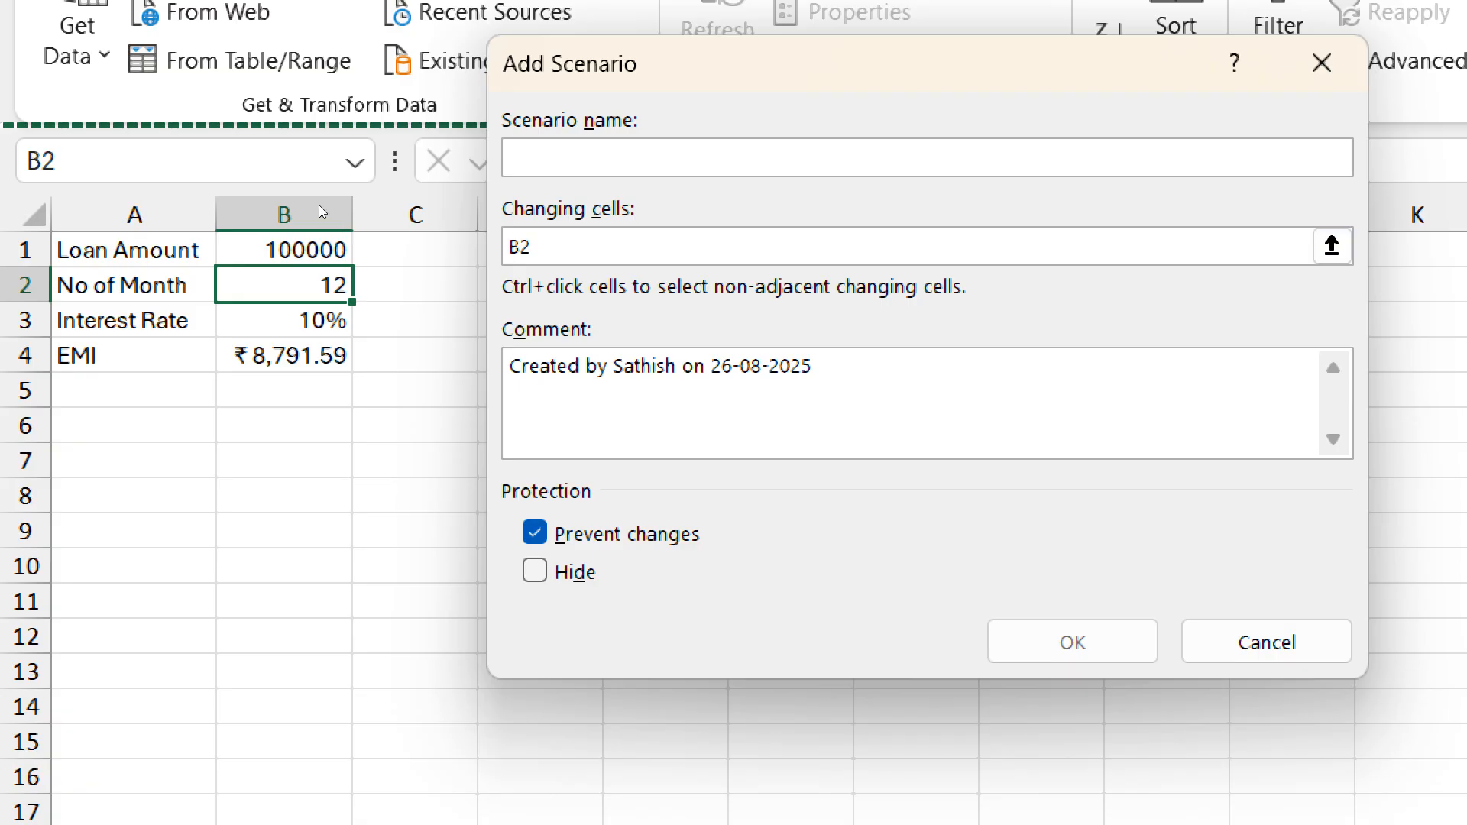
- Add a scenario named 24 Months that sets changing cell B2 to 24
text(2)
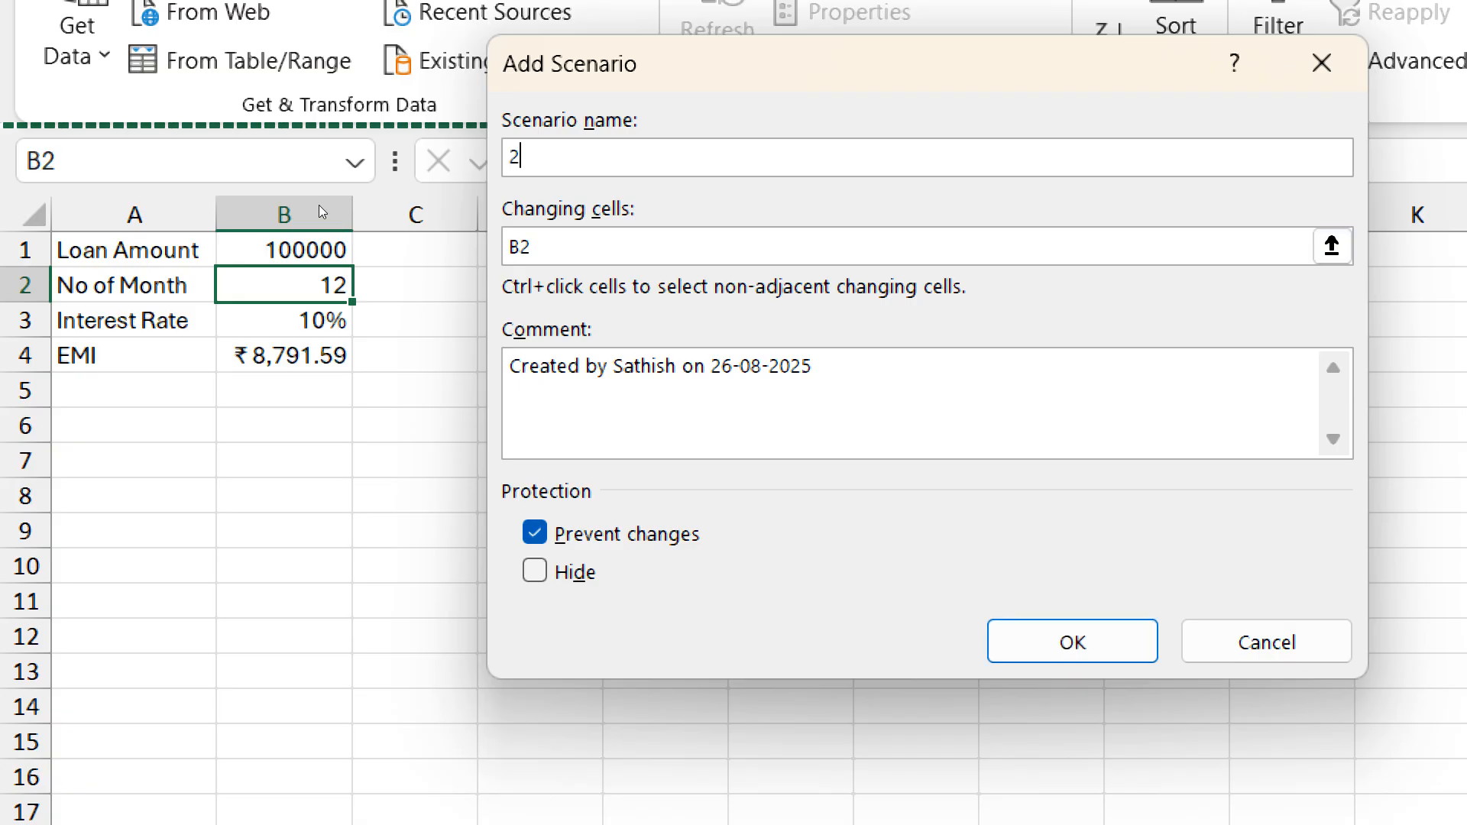
text(4 Months)
key(Return)
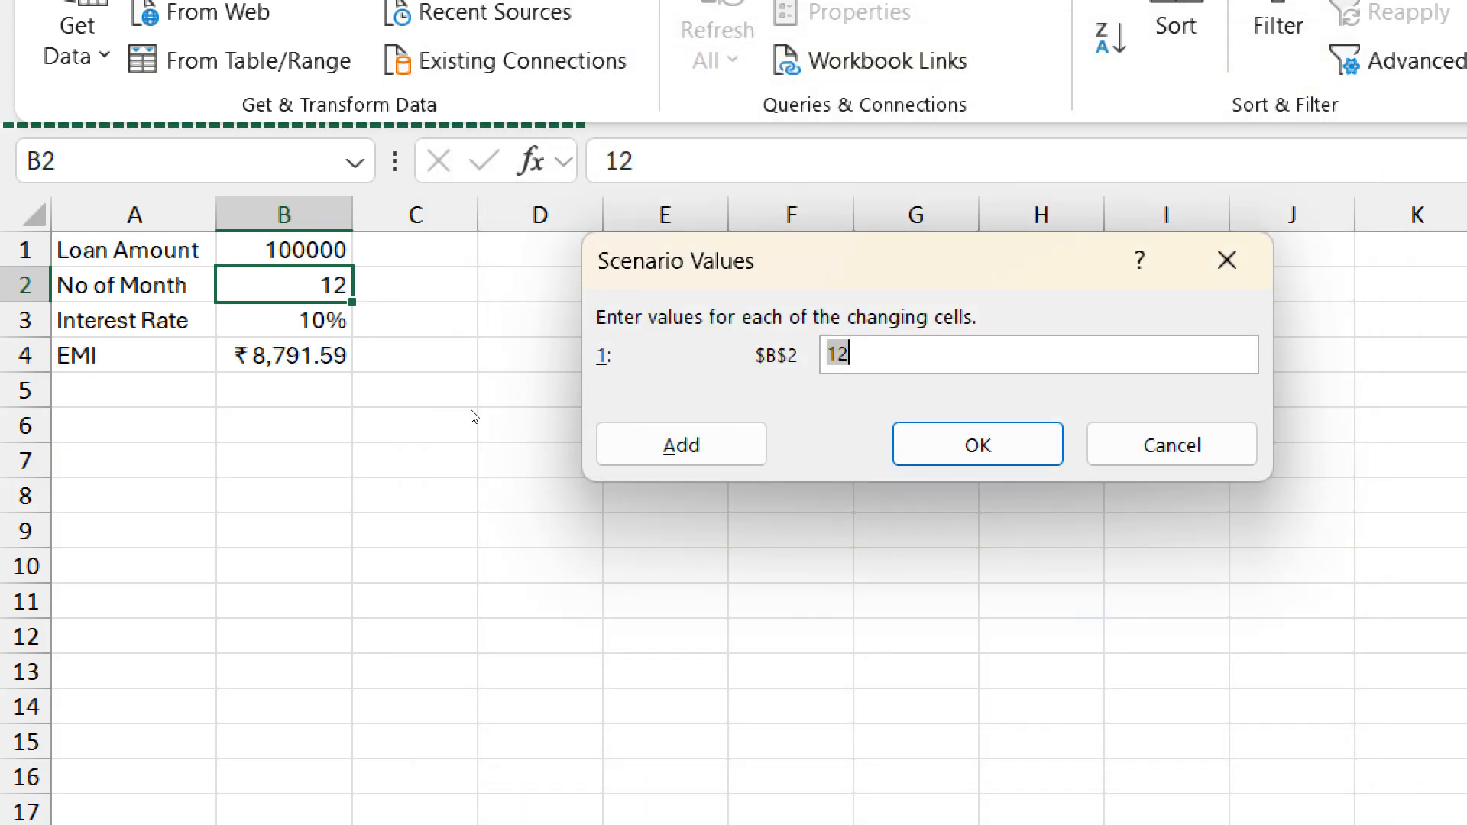
text(24)
key(alt+a)
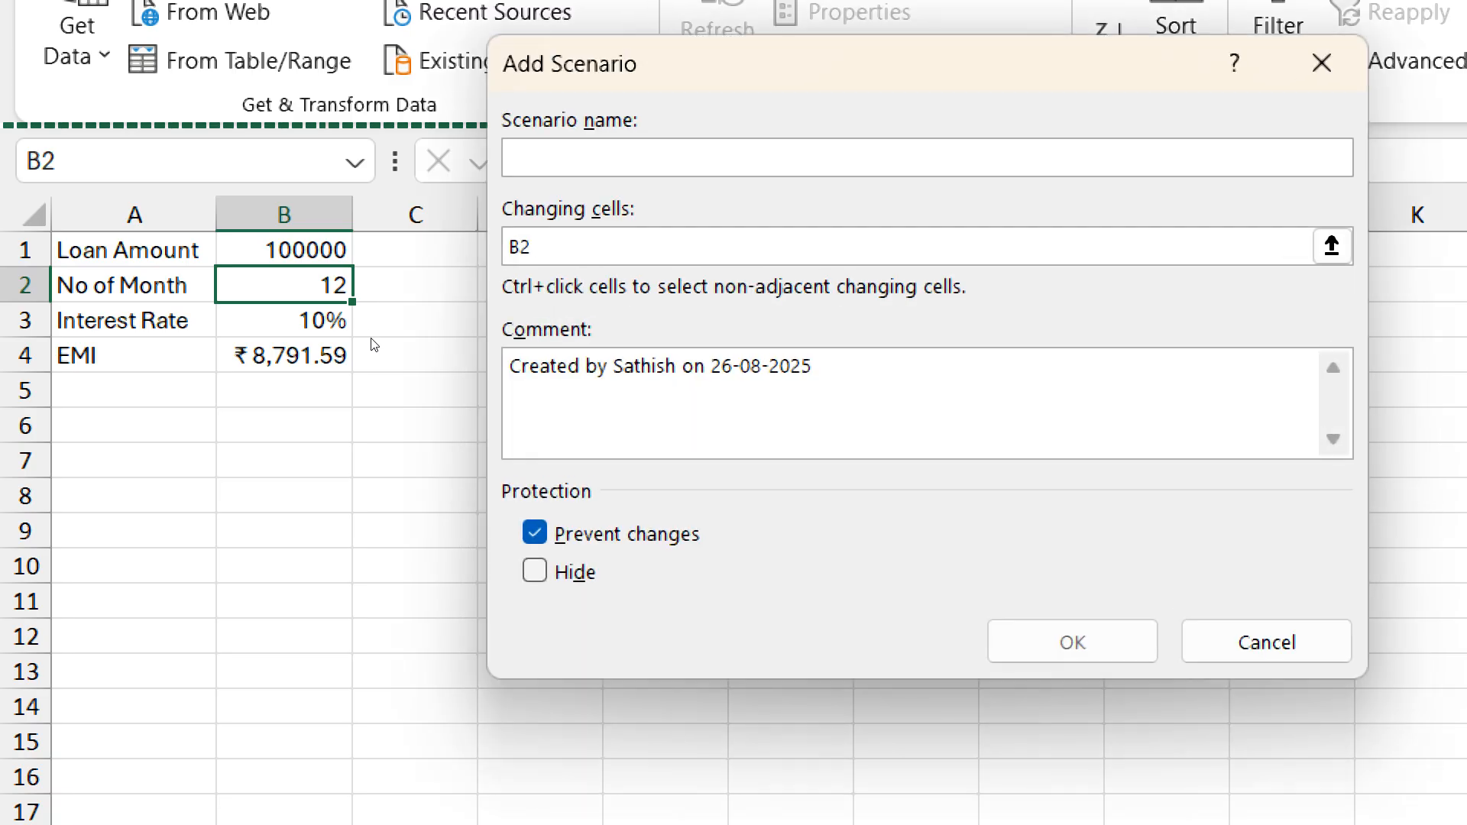
- Add a scenario named 36 Months that sets changing cell B2 to 36
text(36 )
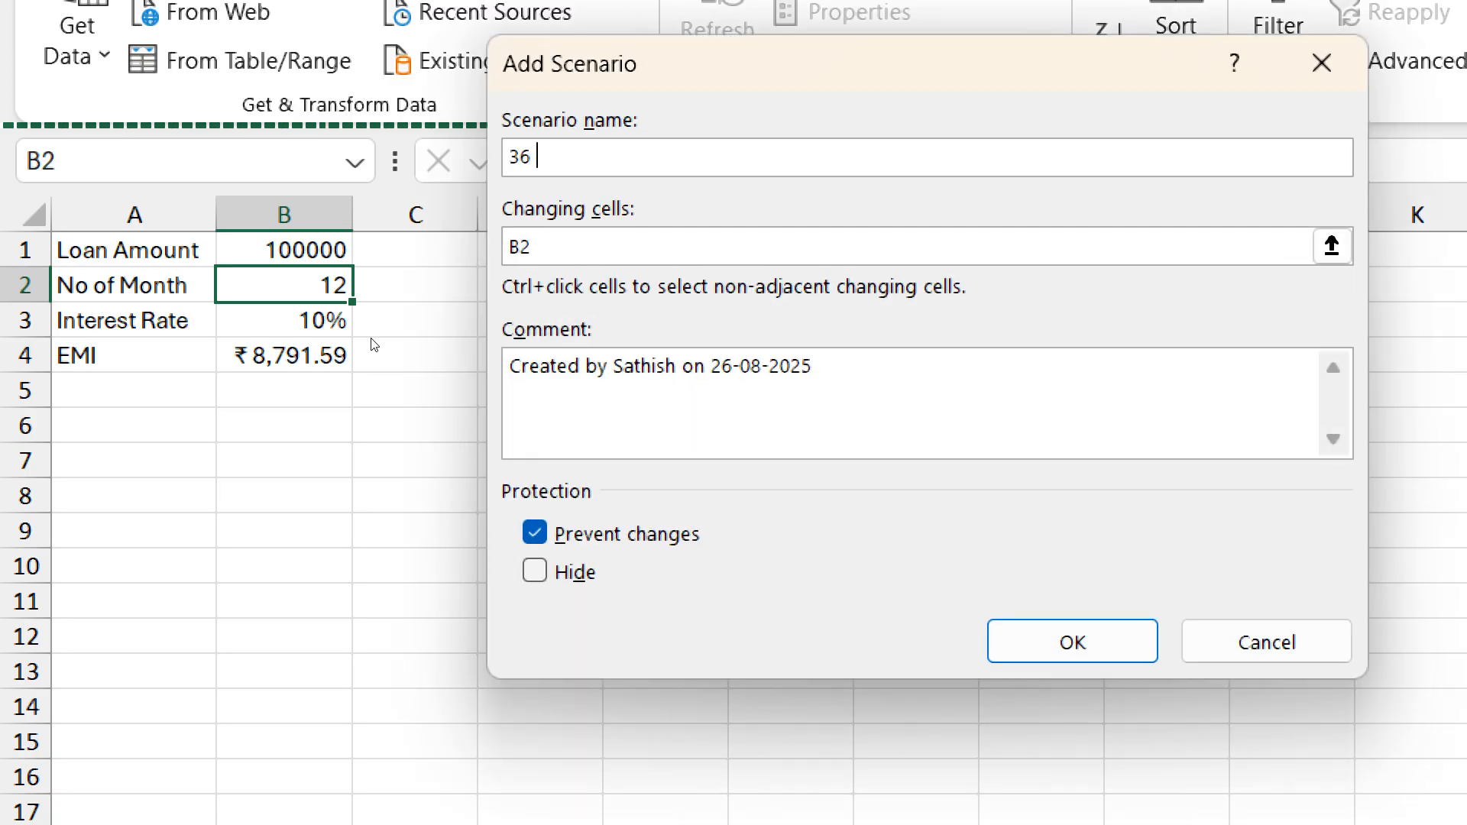
text(Months)
key(Return)
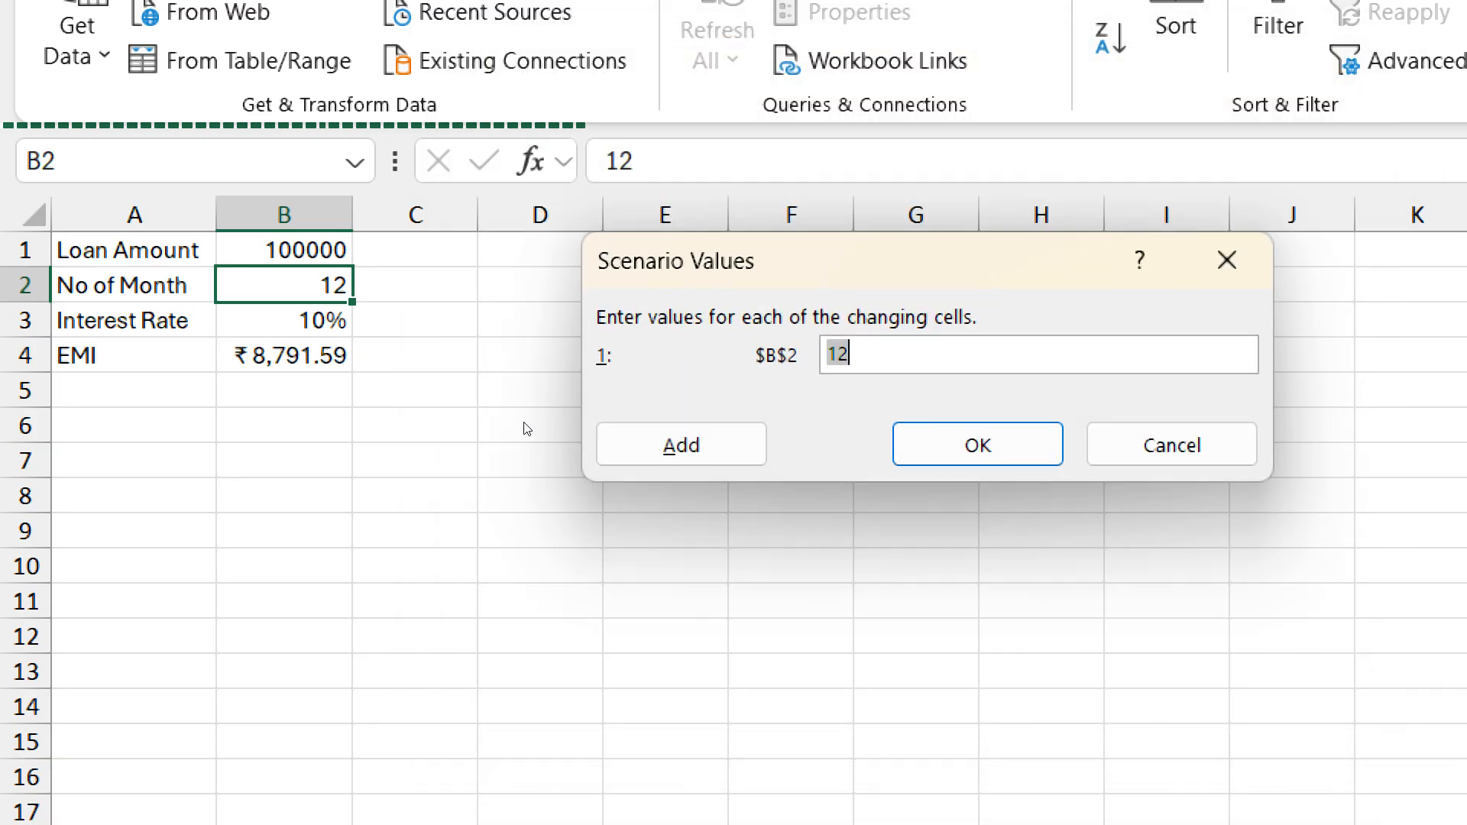
text(36)
key(Tab)
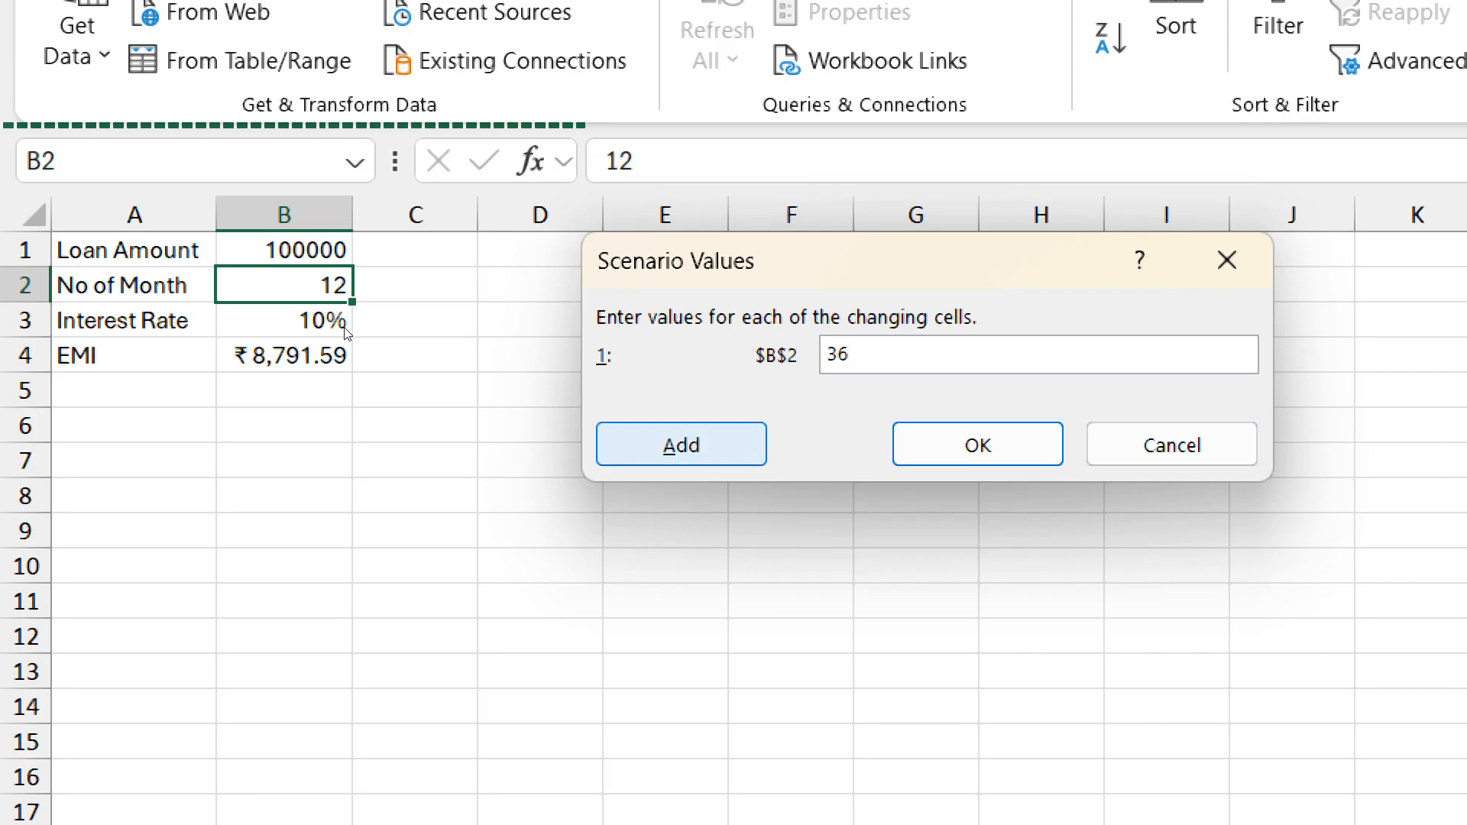
key(Return)
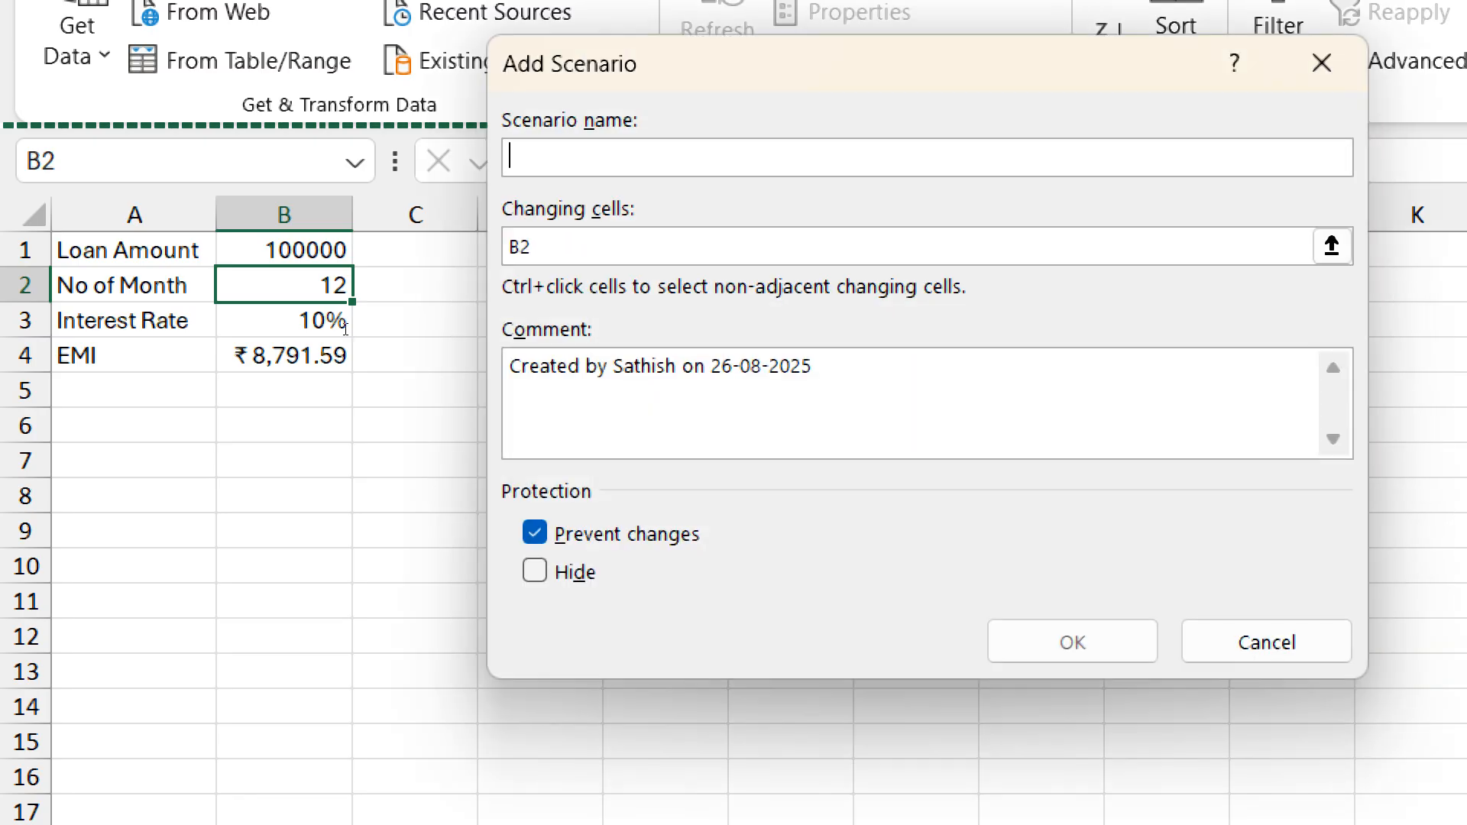
- Add a scenario named 48 Months that sets changing cell B2 to 48
text(48 Mon)
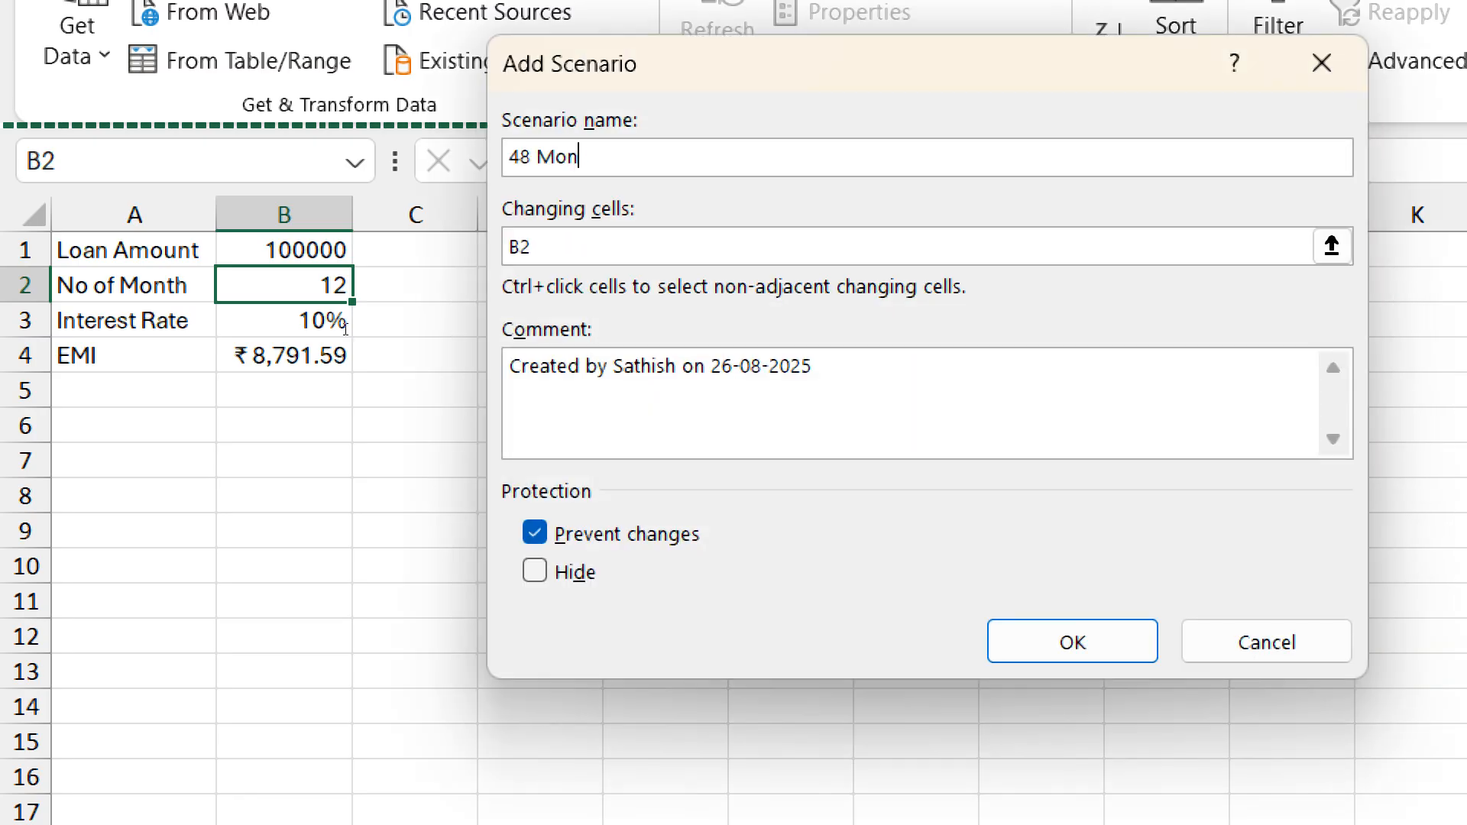
text(ths)
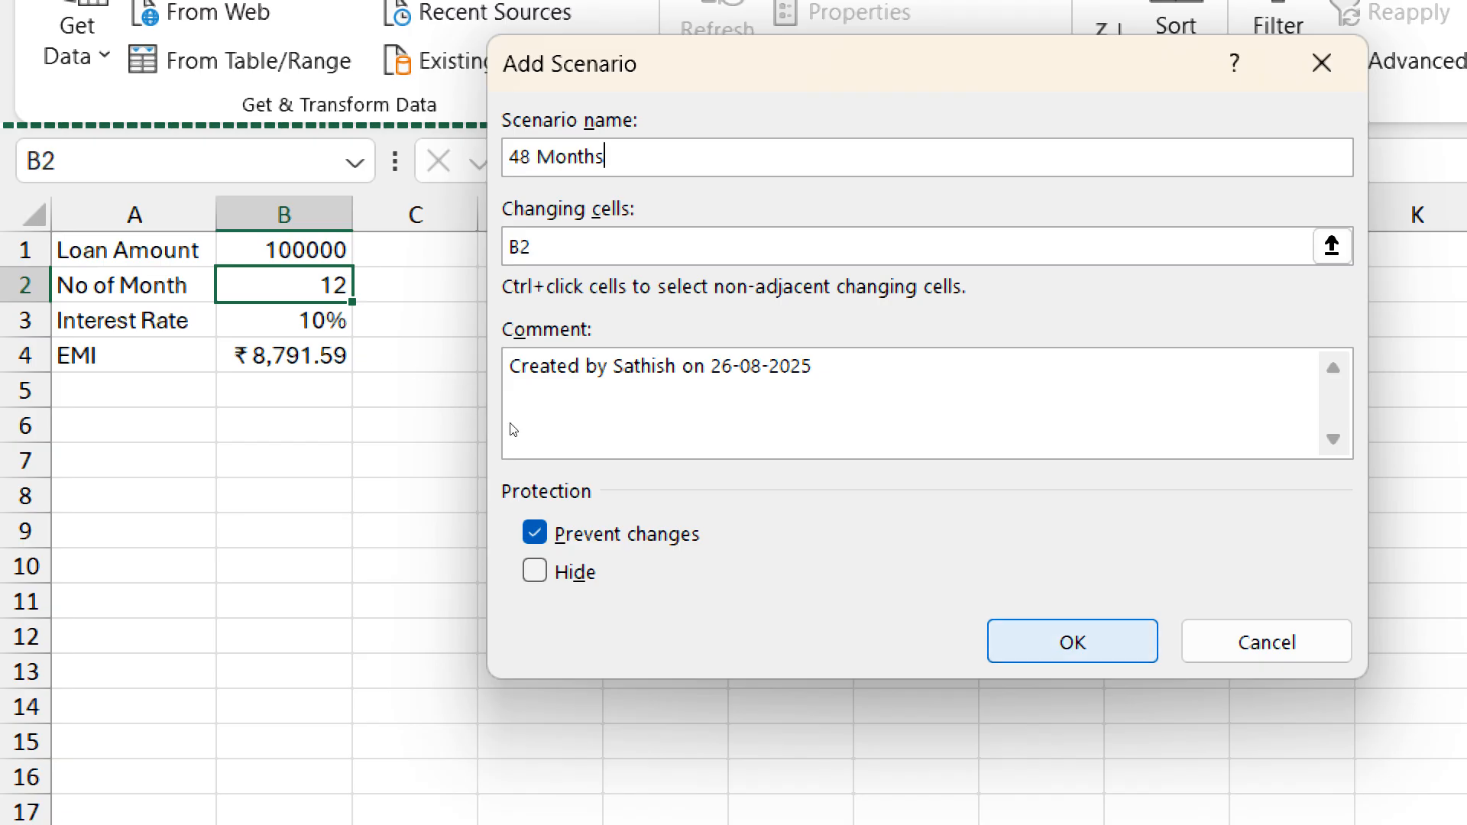
key(Return)
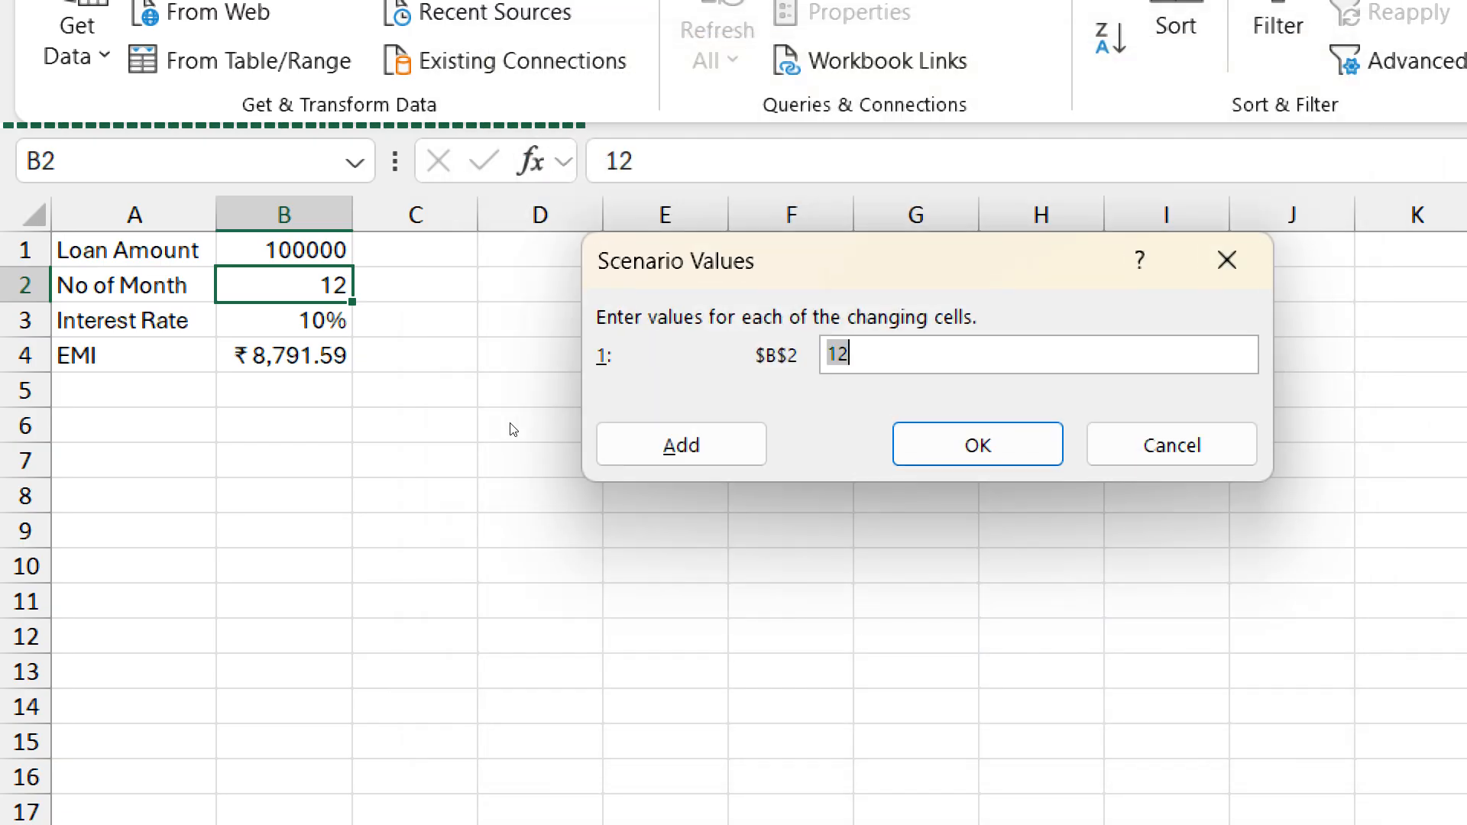
text(48)
key(alt+a)
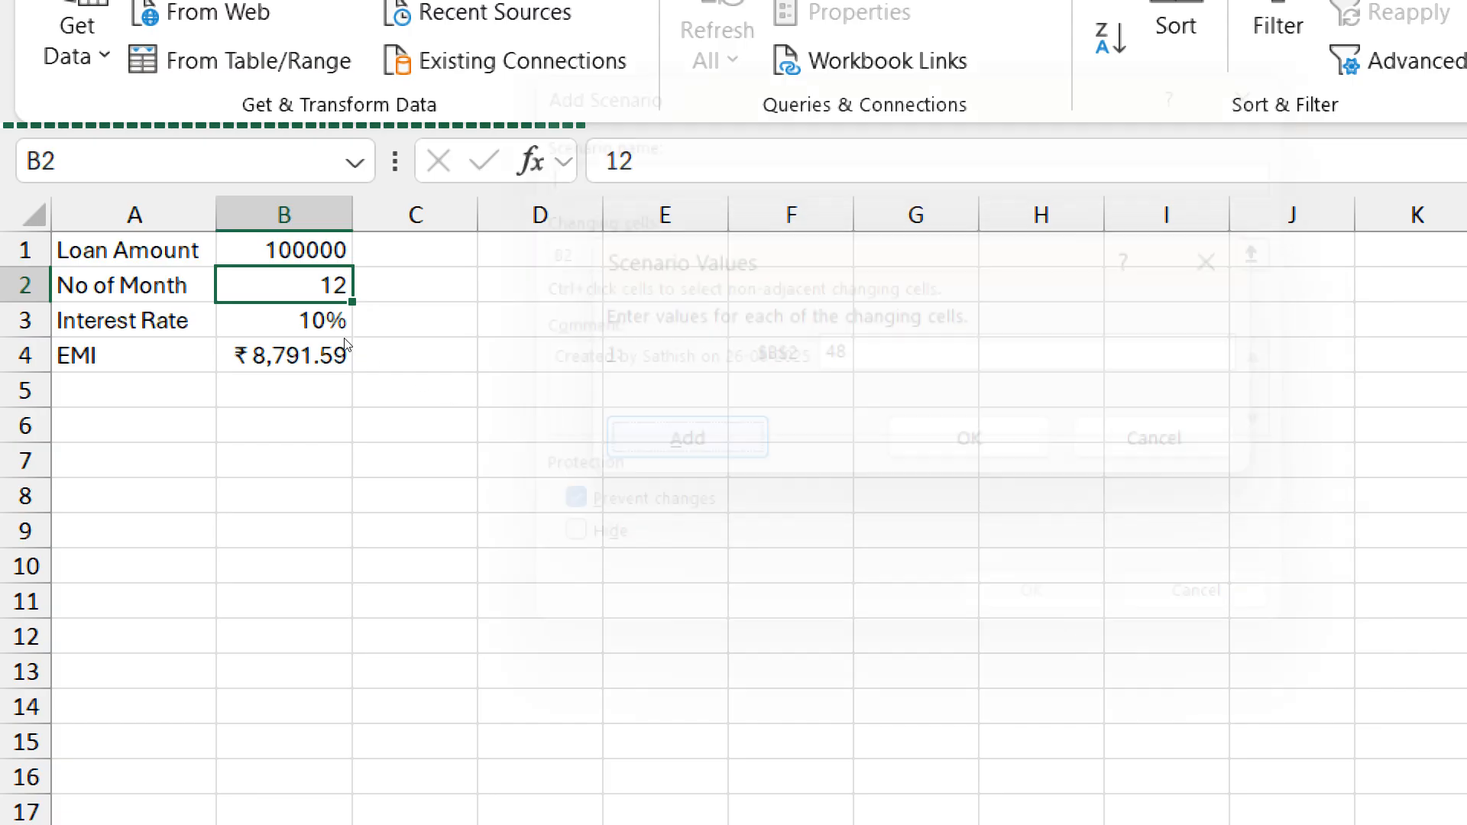
- Add a final scenario named 60 Months that sets changing cell B2 to 60, and return to the scenario list
text(60)
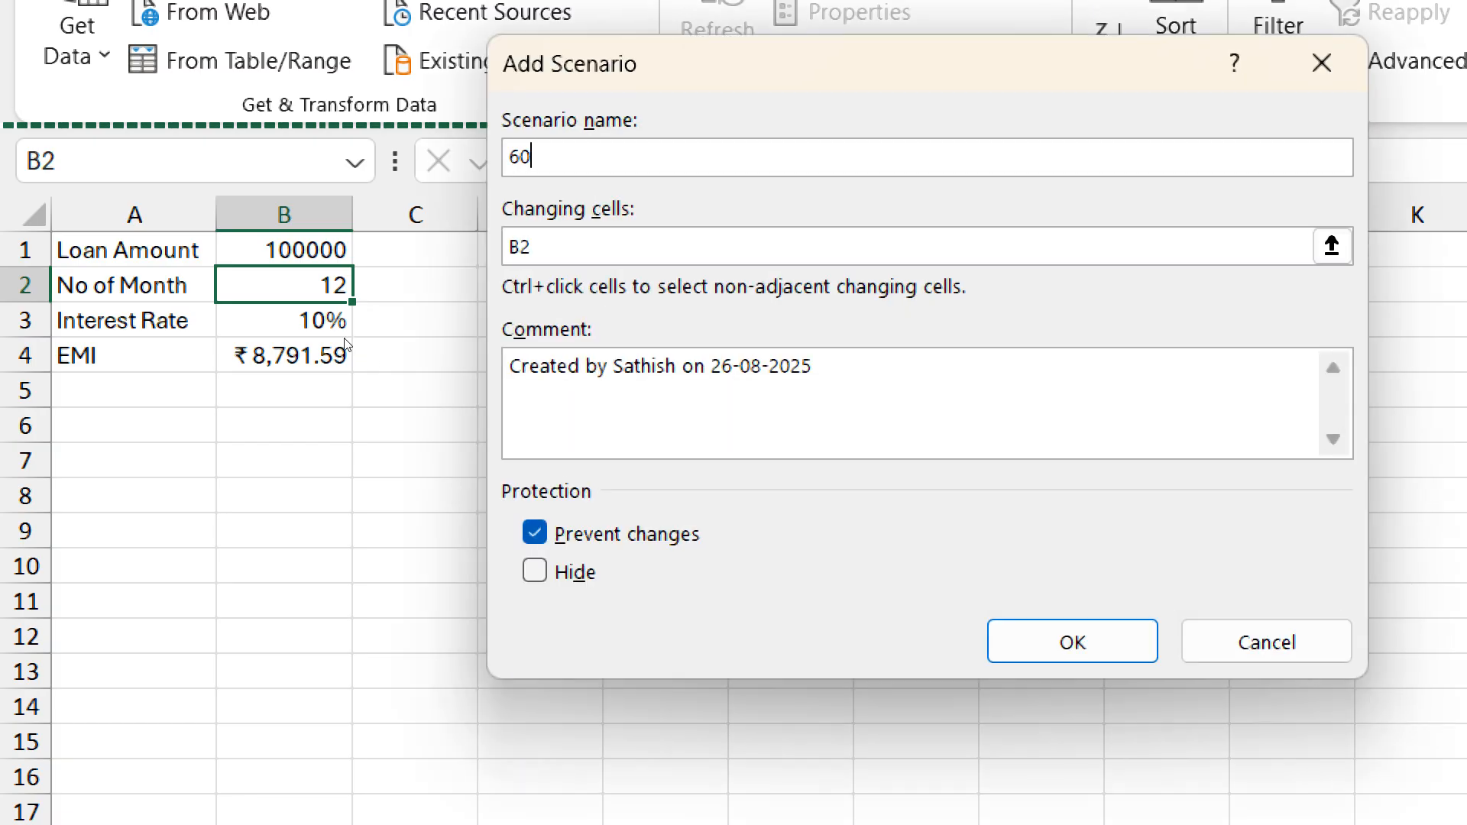
text( Months)
key(Return)
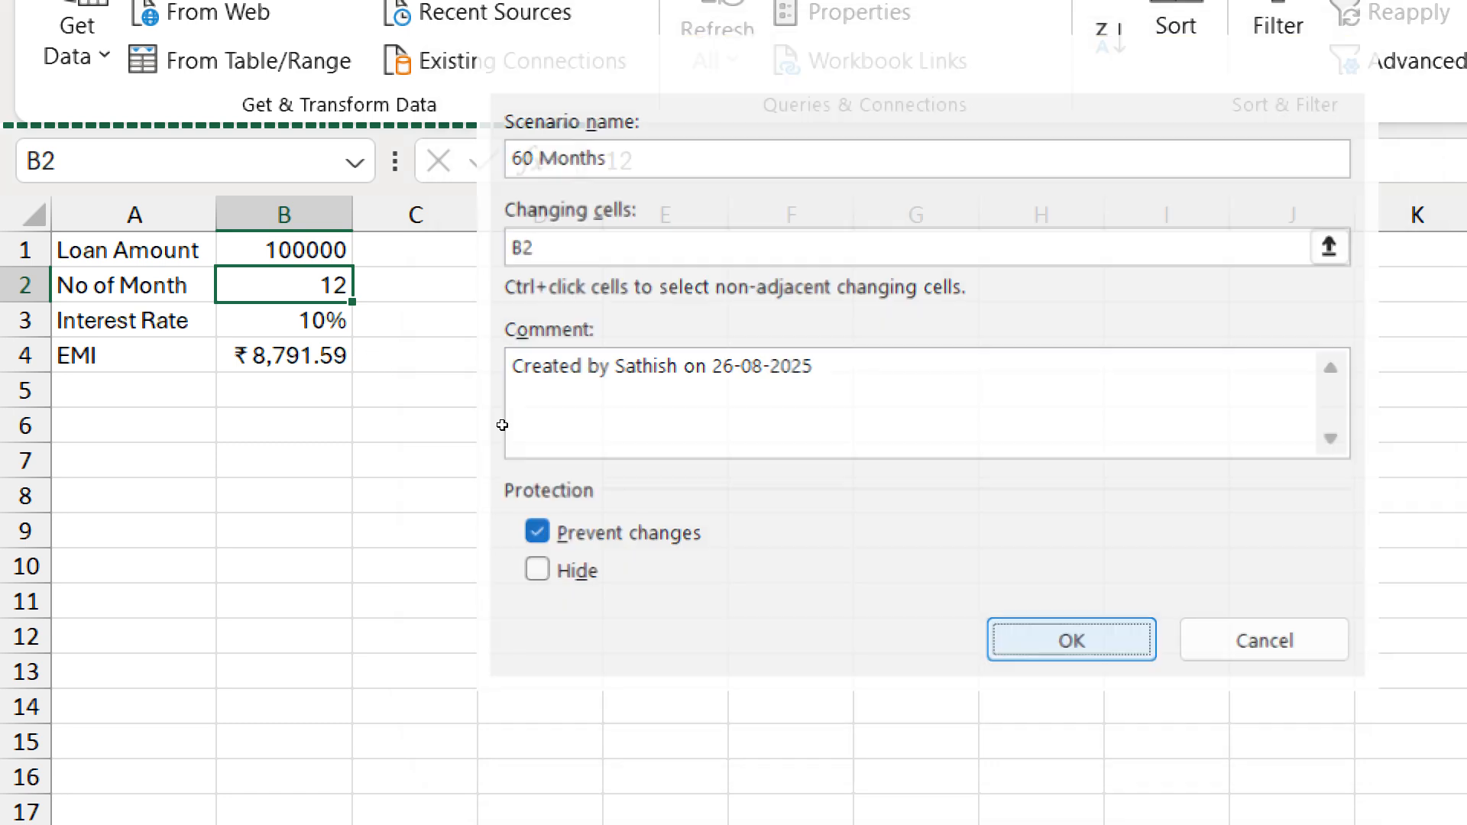
text(0)
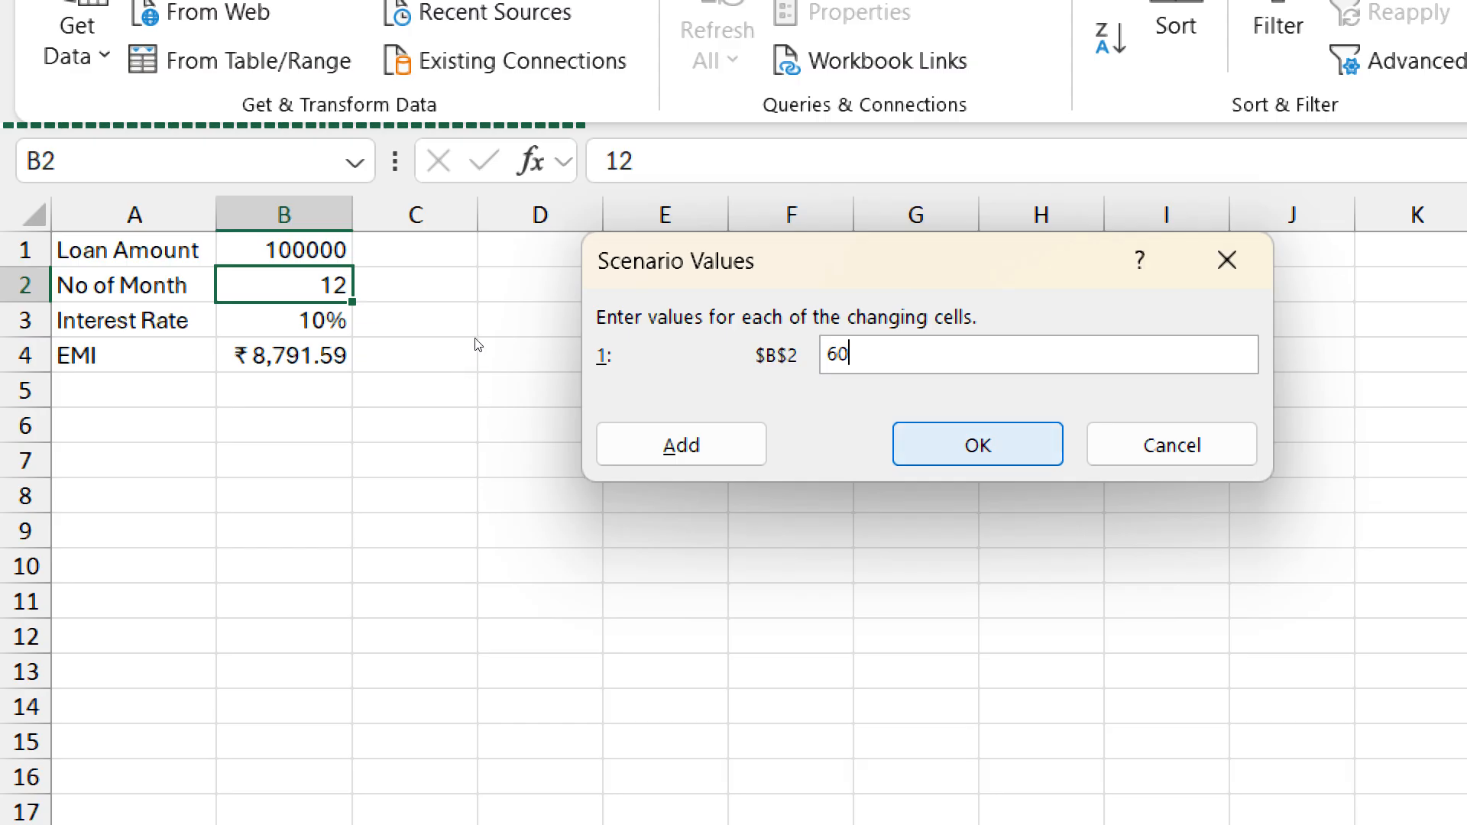
key(Return)
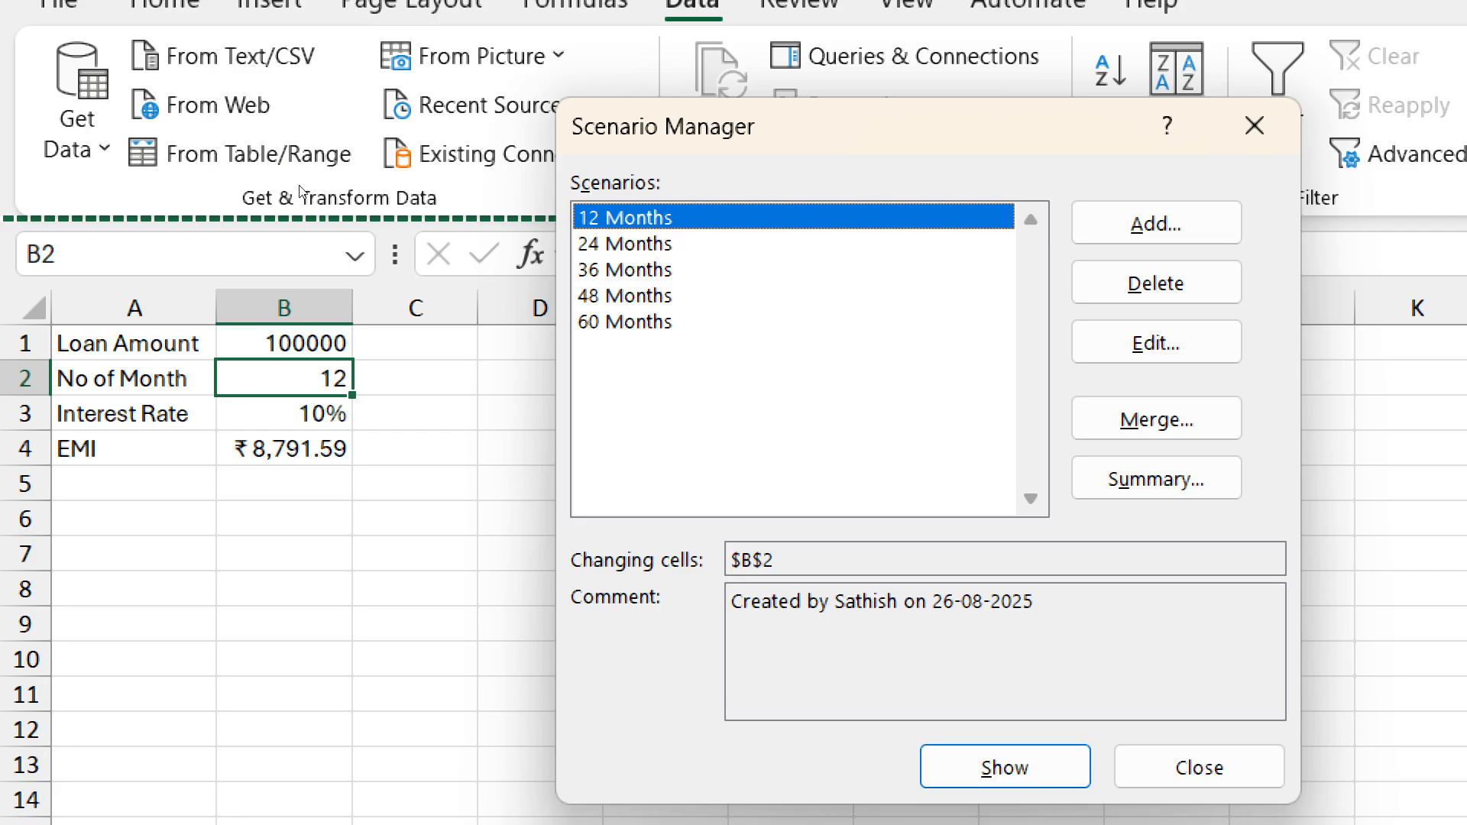
- Show the 24, 36, 48 and 60 Months scenarios on the sheet in turn, ending with the 12 Months scenario
key(Down)
key(Return)
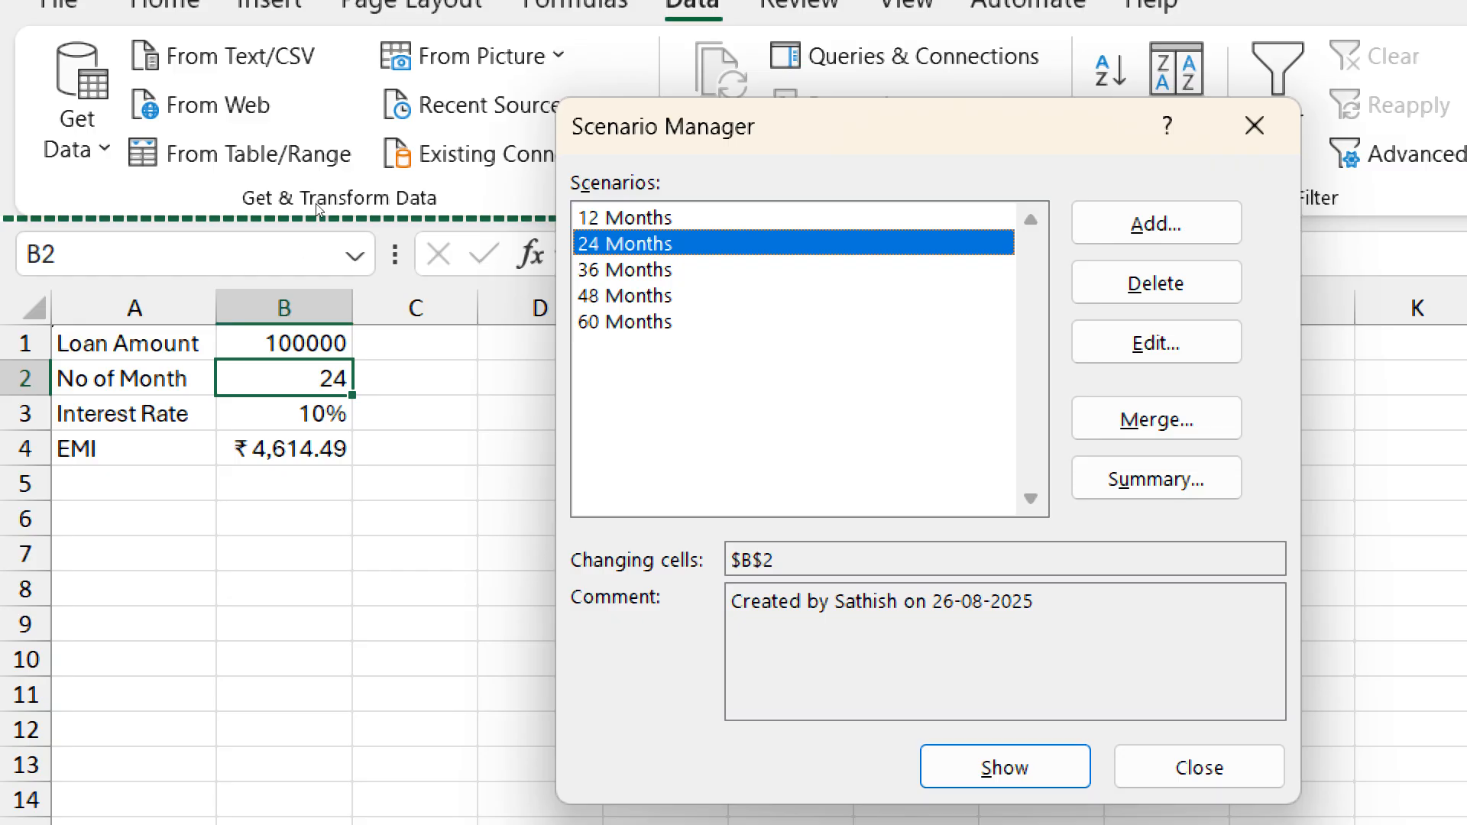
key(Down)
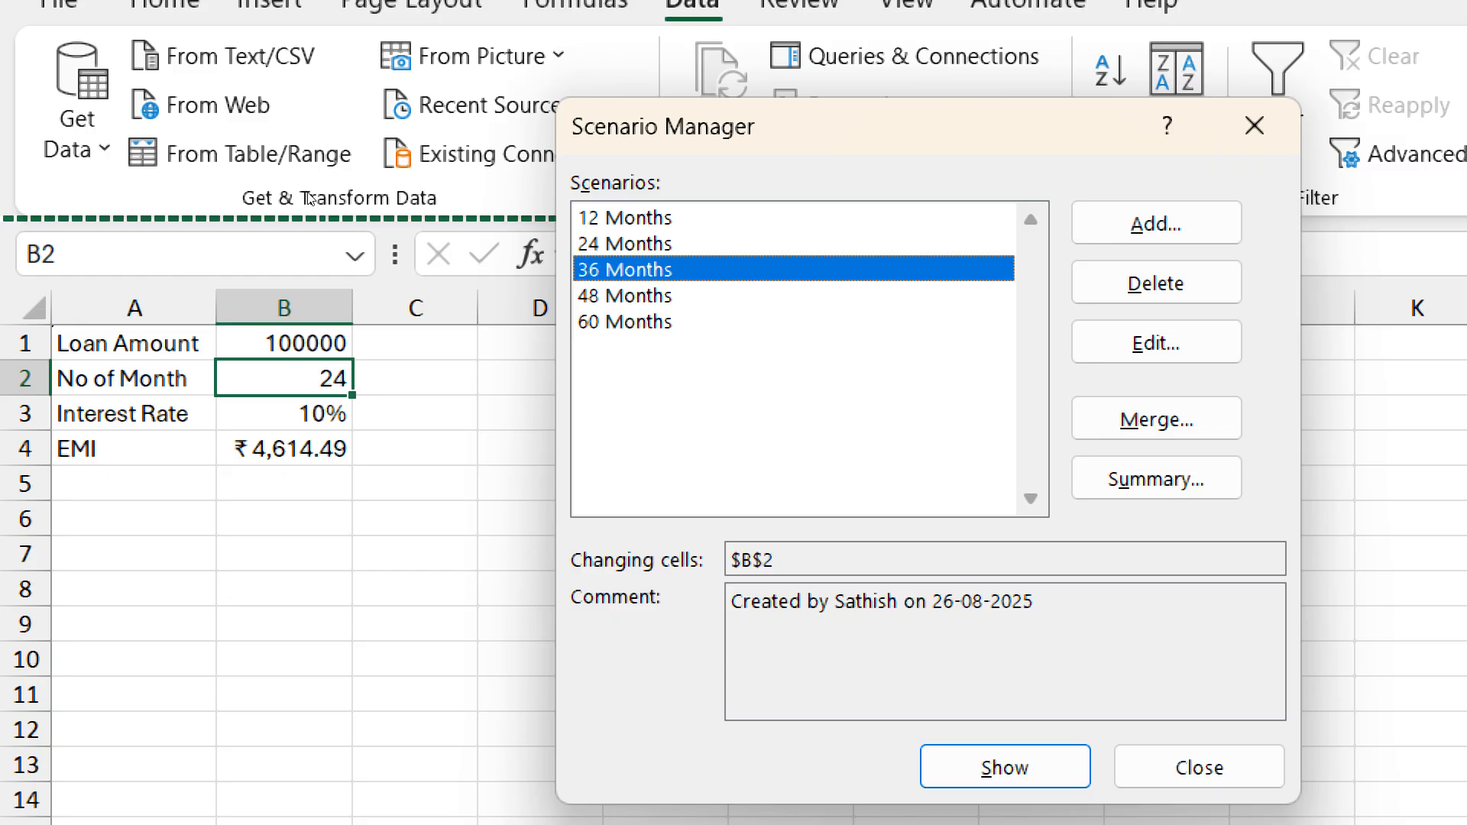
key(Return)
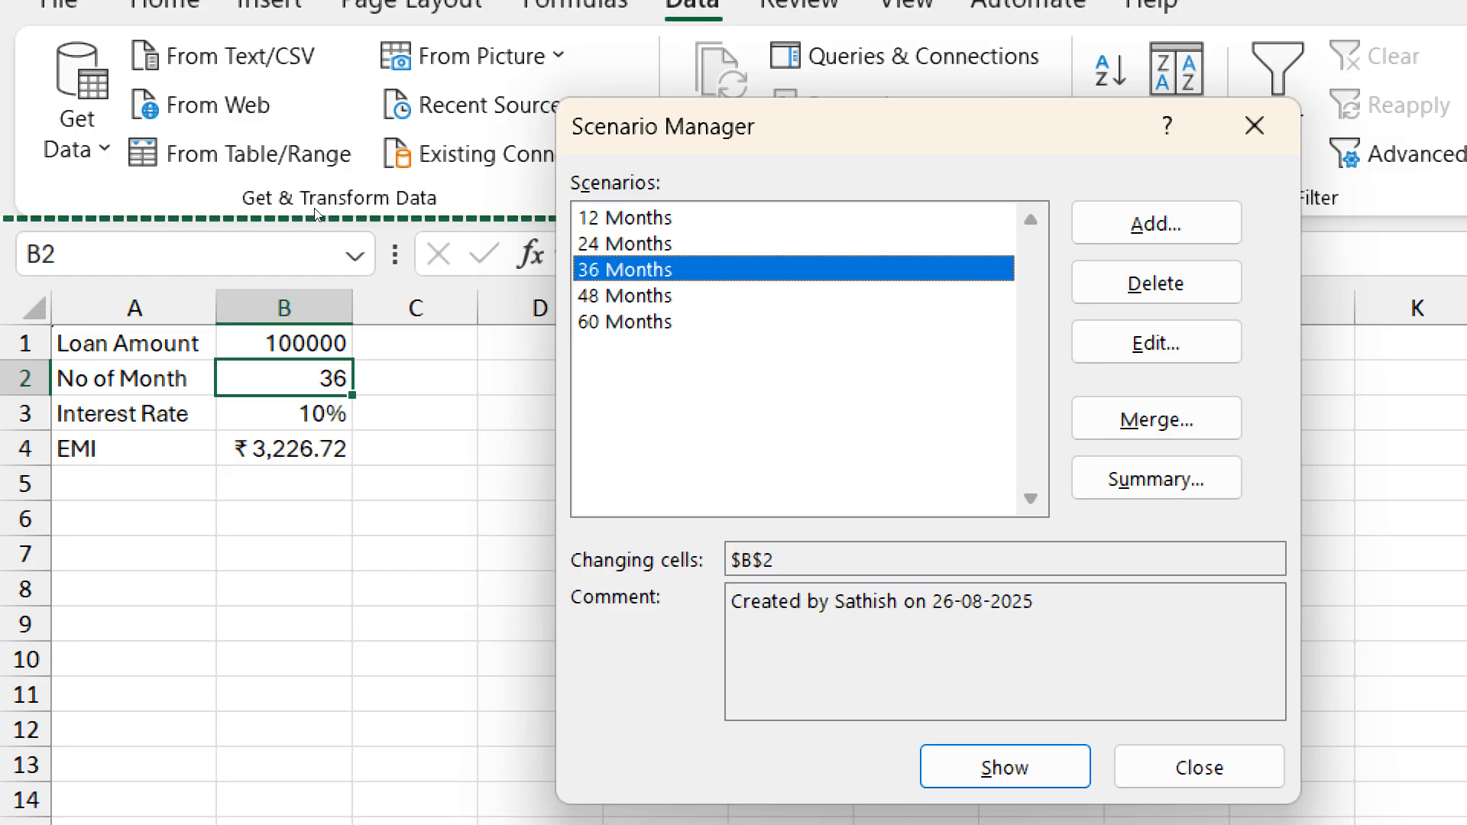
key(Down)
key(Return)
key(Down)
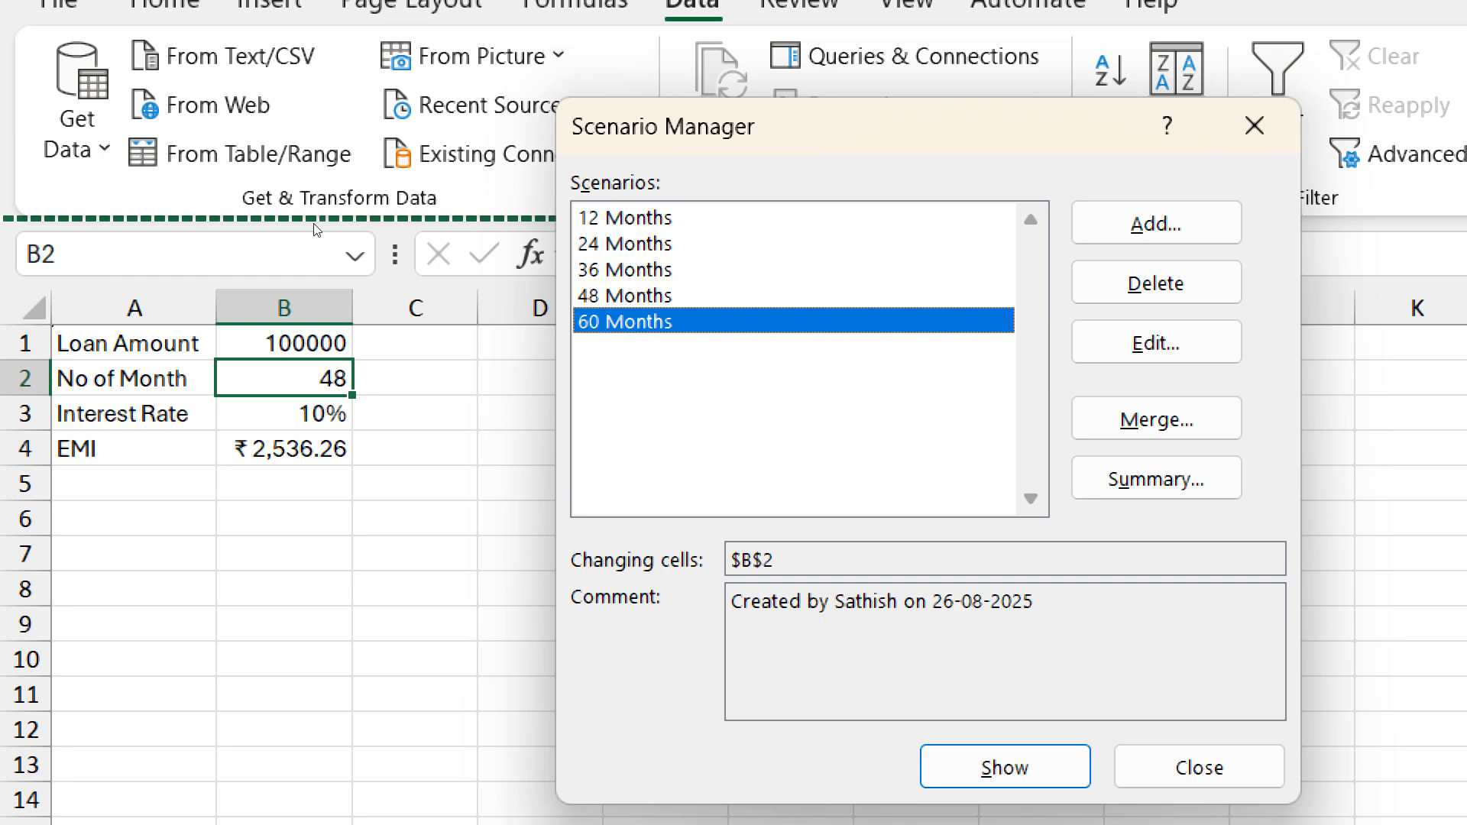
key(Return)
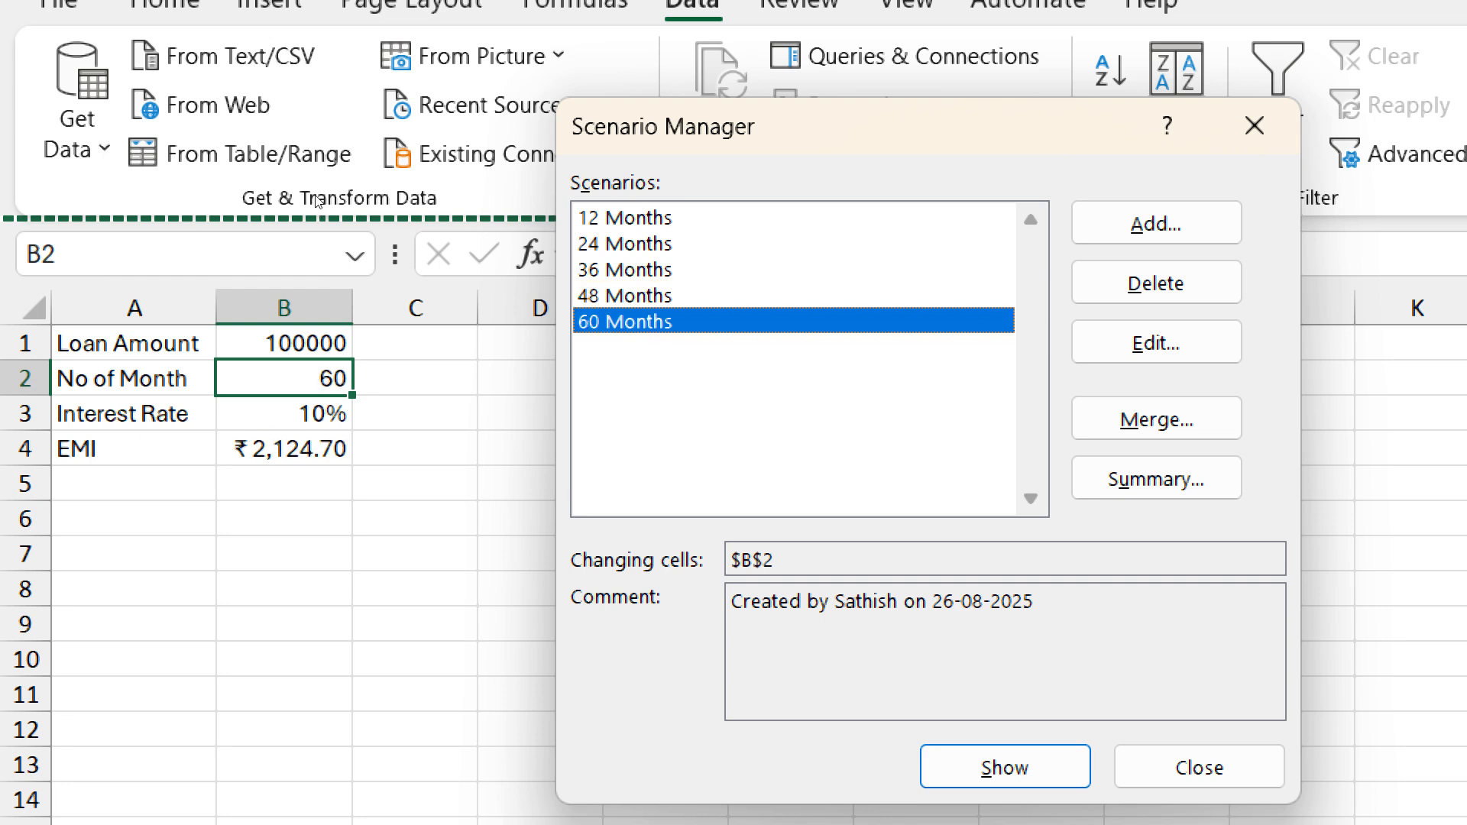
key(Home)
key(Return)
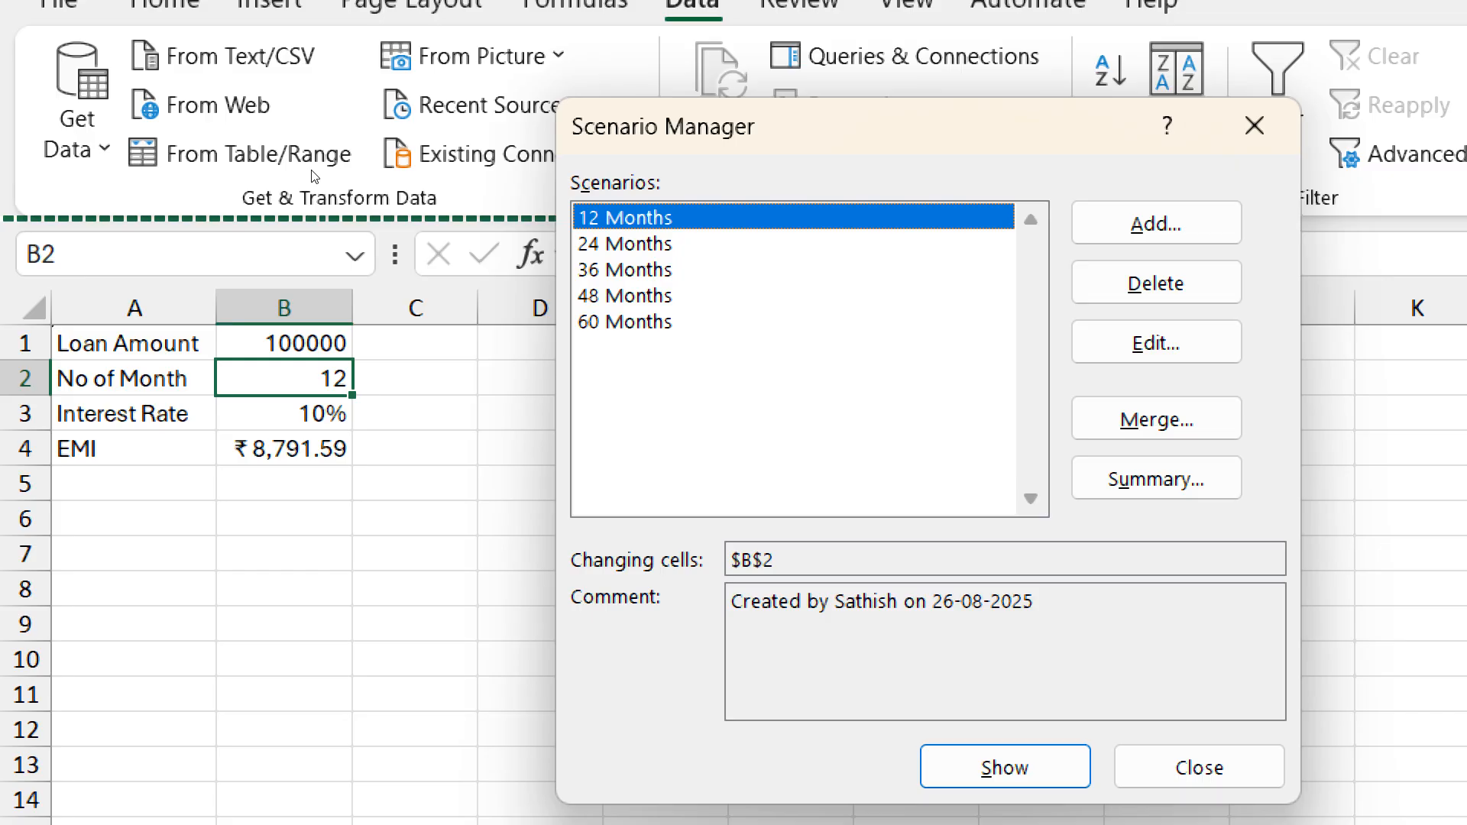
- Generate a scenario summary report of all the scenarios with B4 as the result cell
key(alt+u)
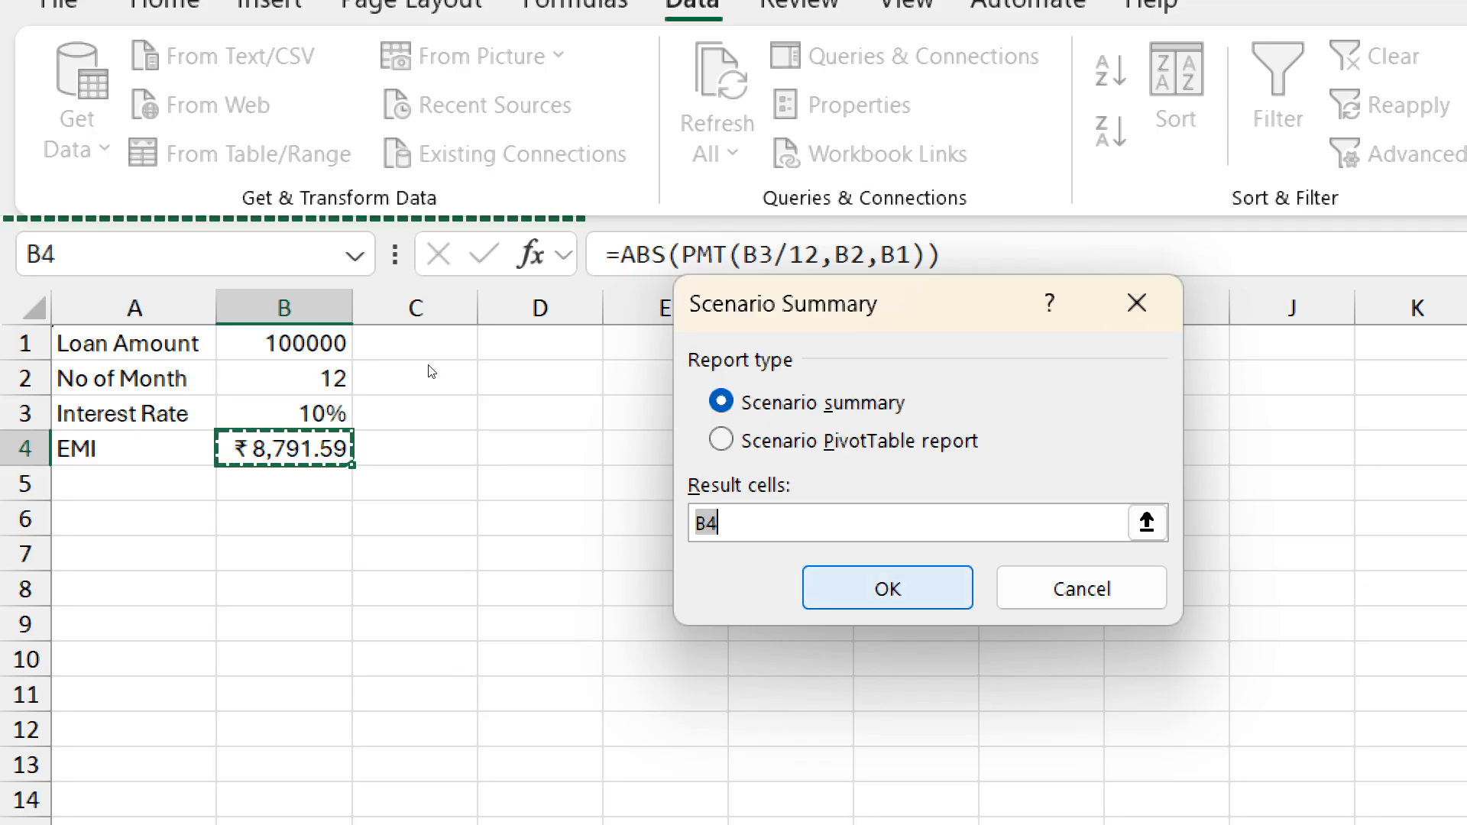
key(Return)
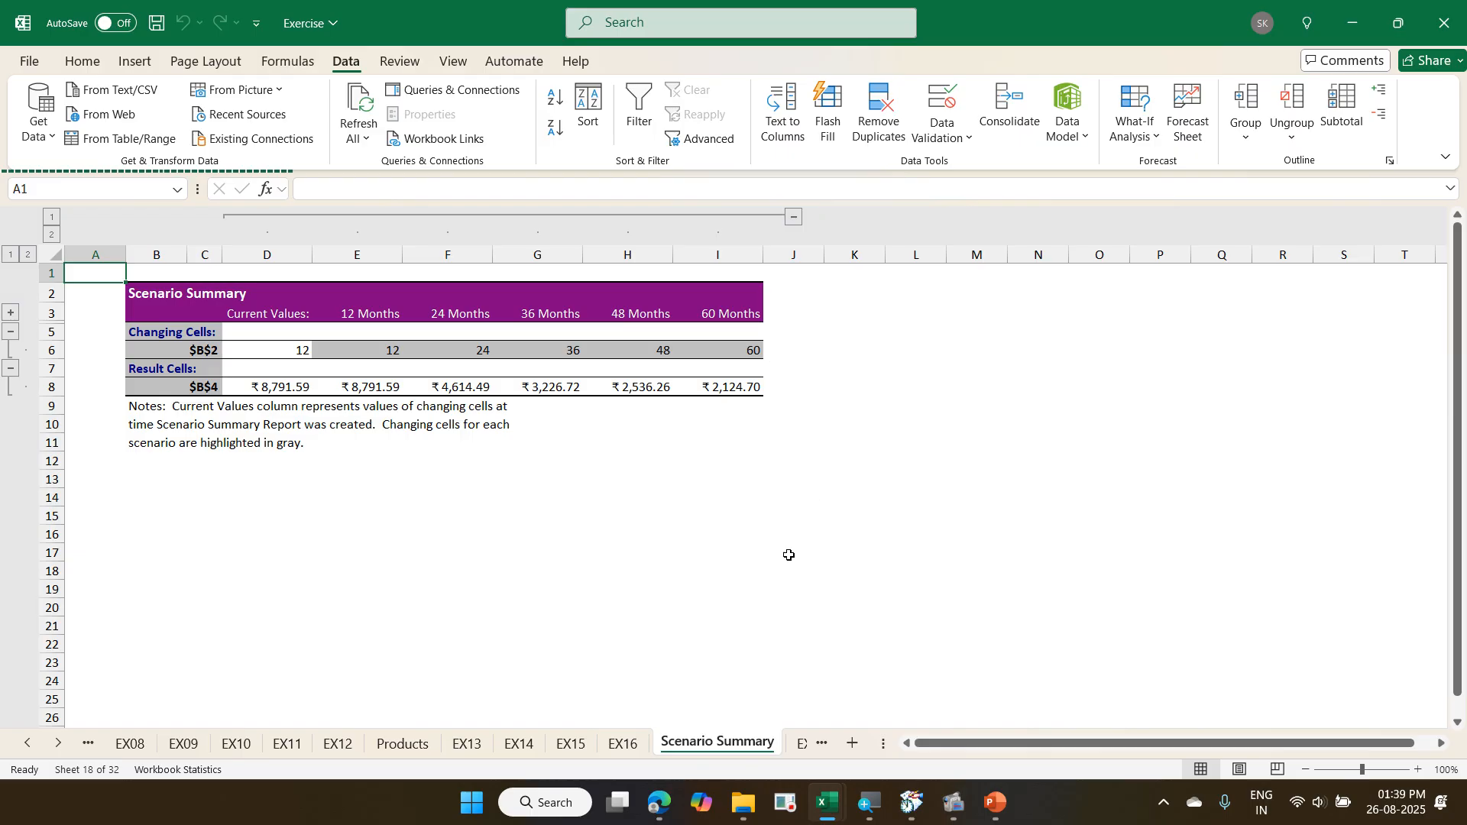
- Delete the Scenario Summary sheet permanently from the Exercise workbook and select cell B10 on EX17
right_click(685, 752)
click(770, 493)
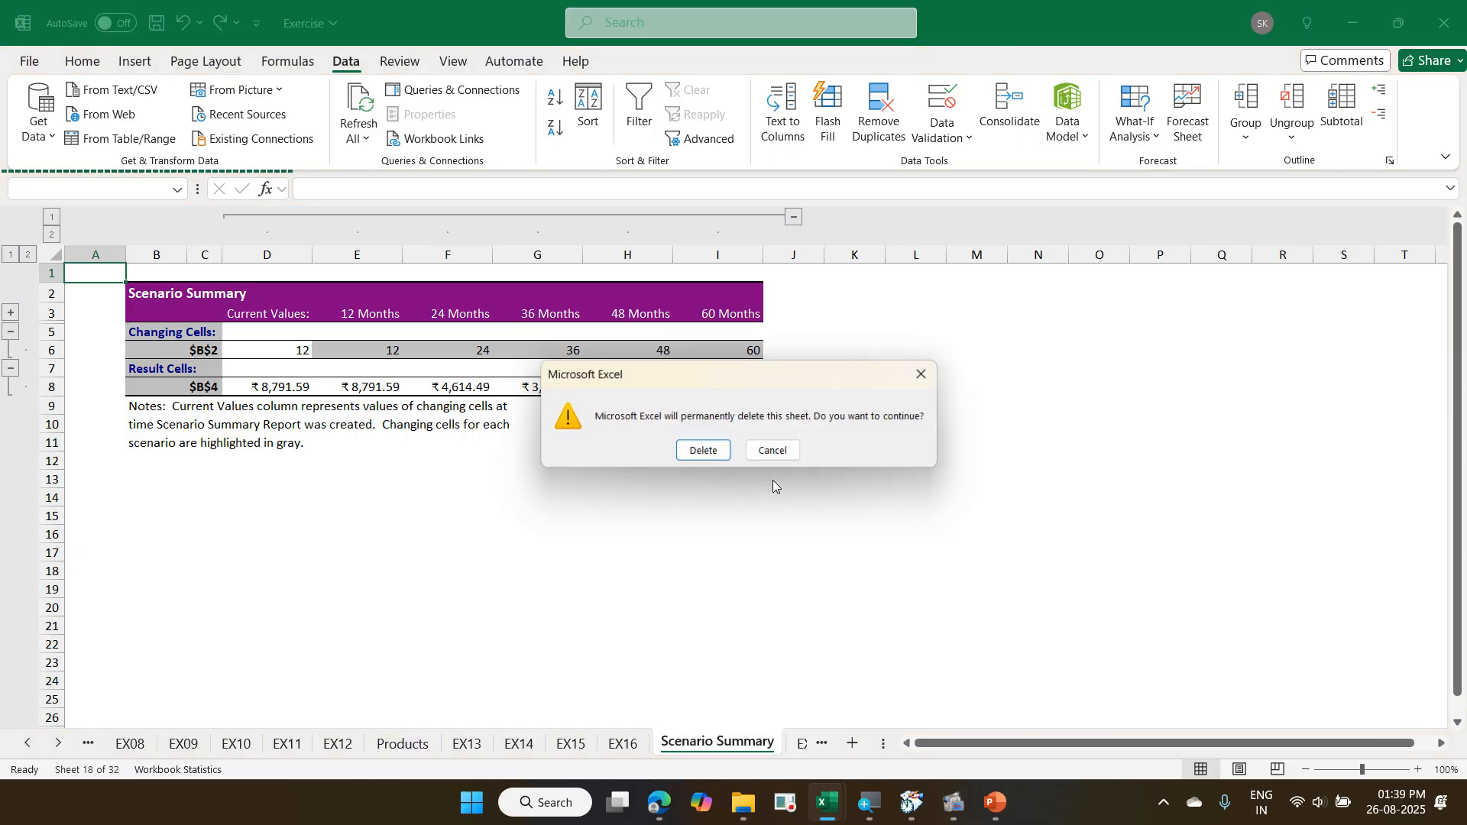
click(697, 455)
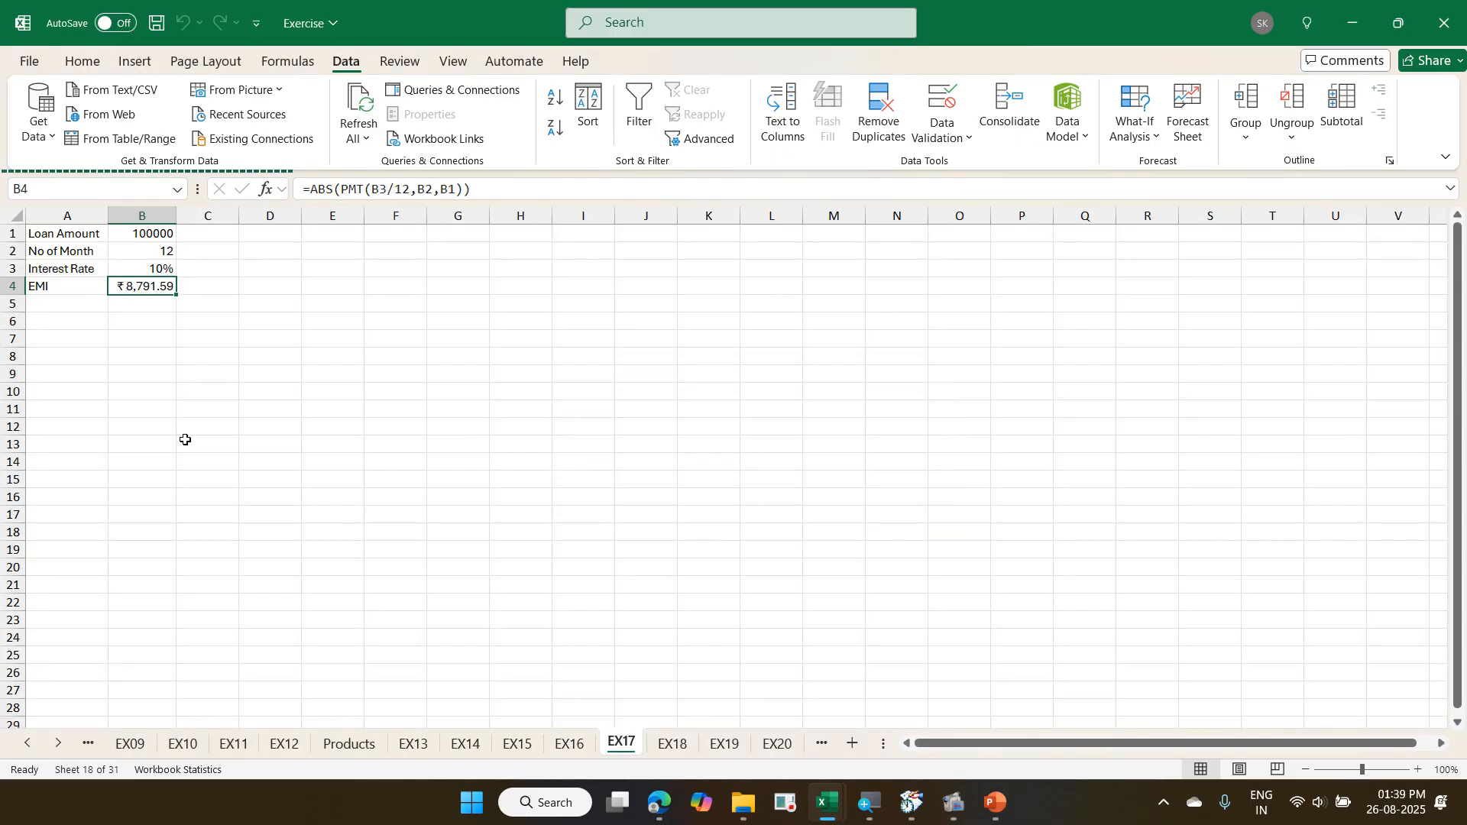
click(150, 393)
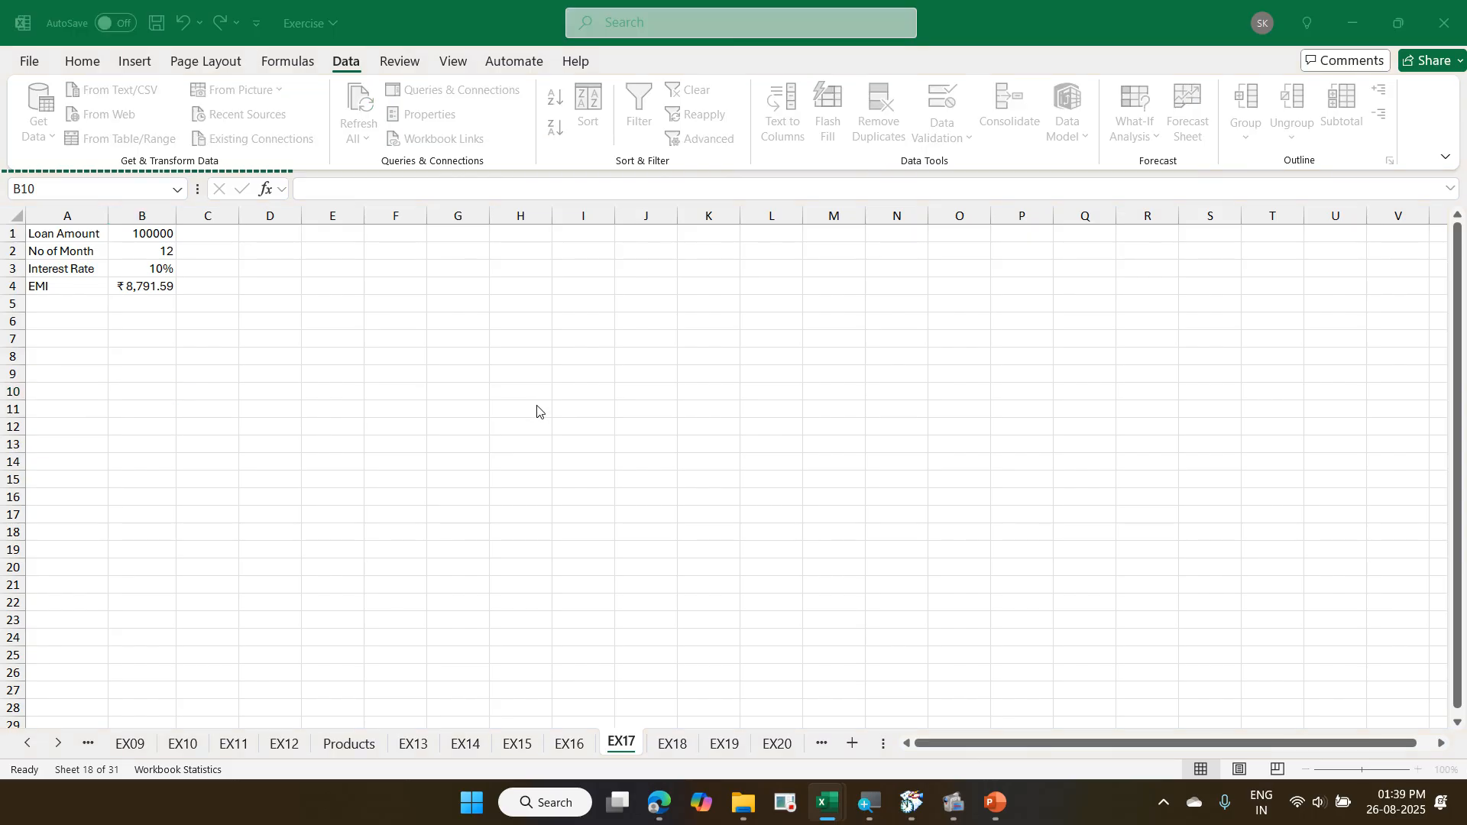
- Switch to the Master workbook, save its changes and close it
mouse_move(828, 819)
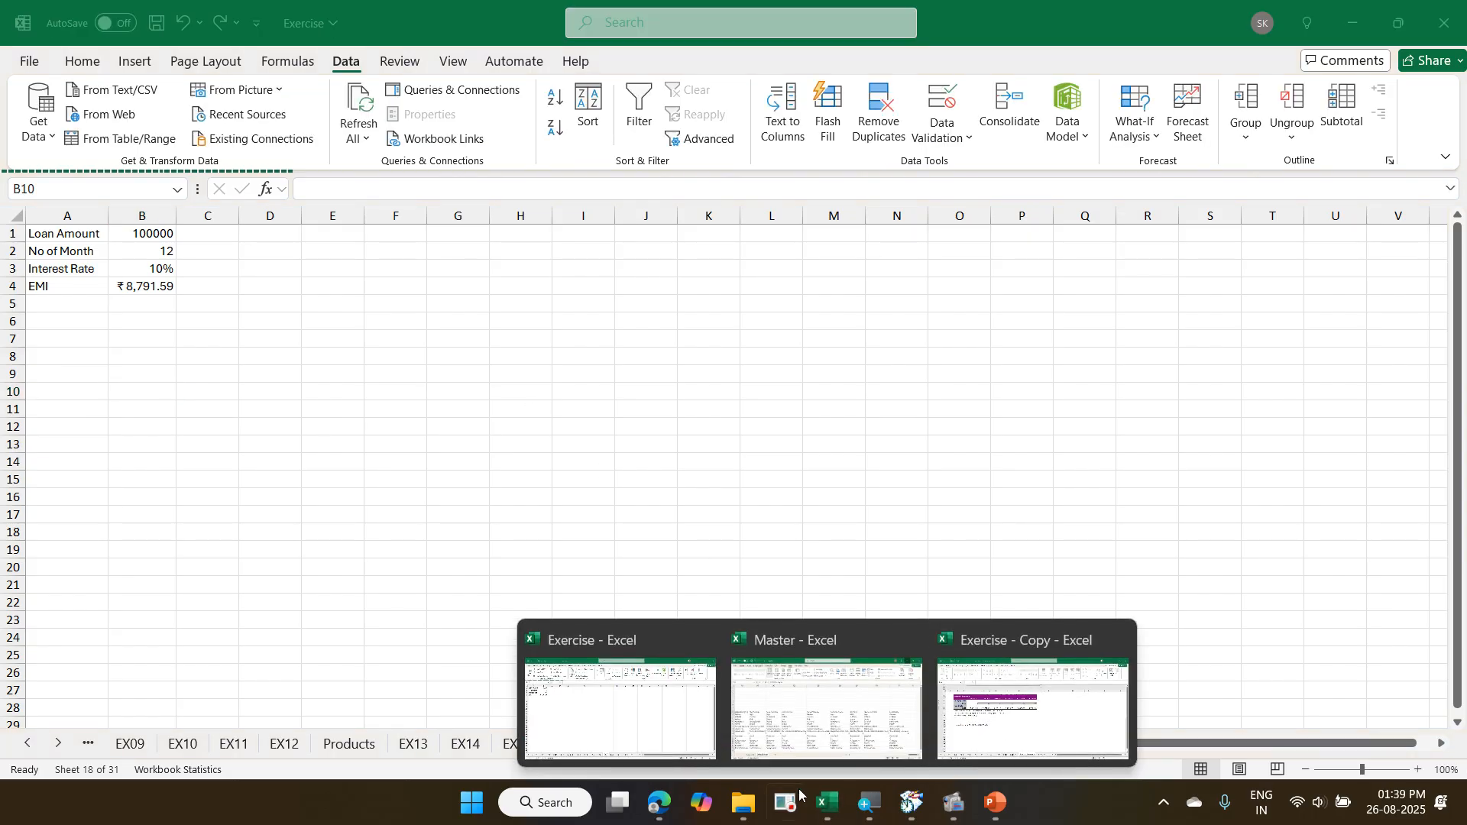
click(825, 752)
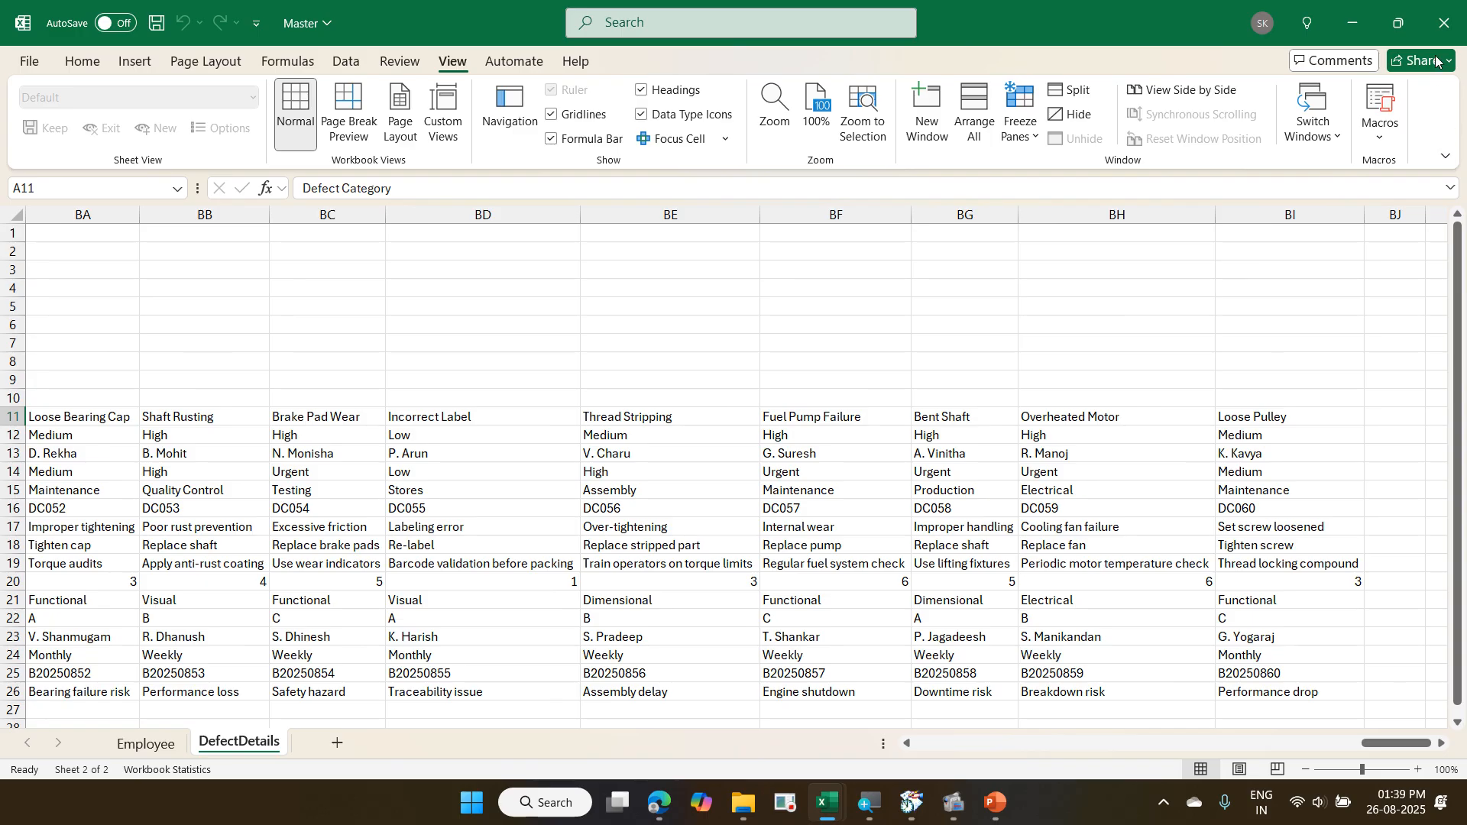
click(1443, 27)
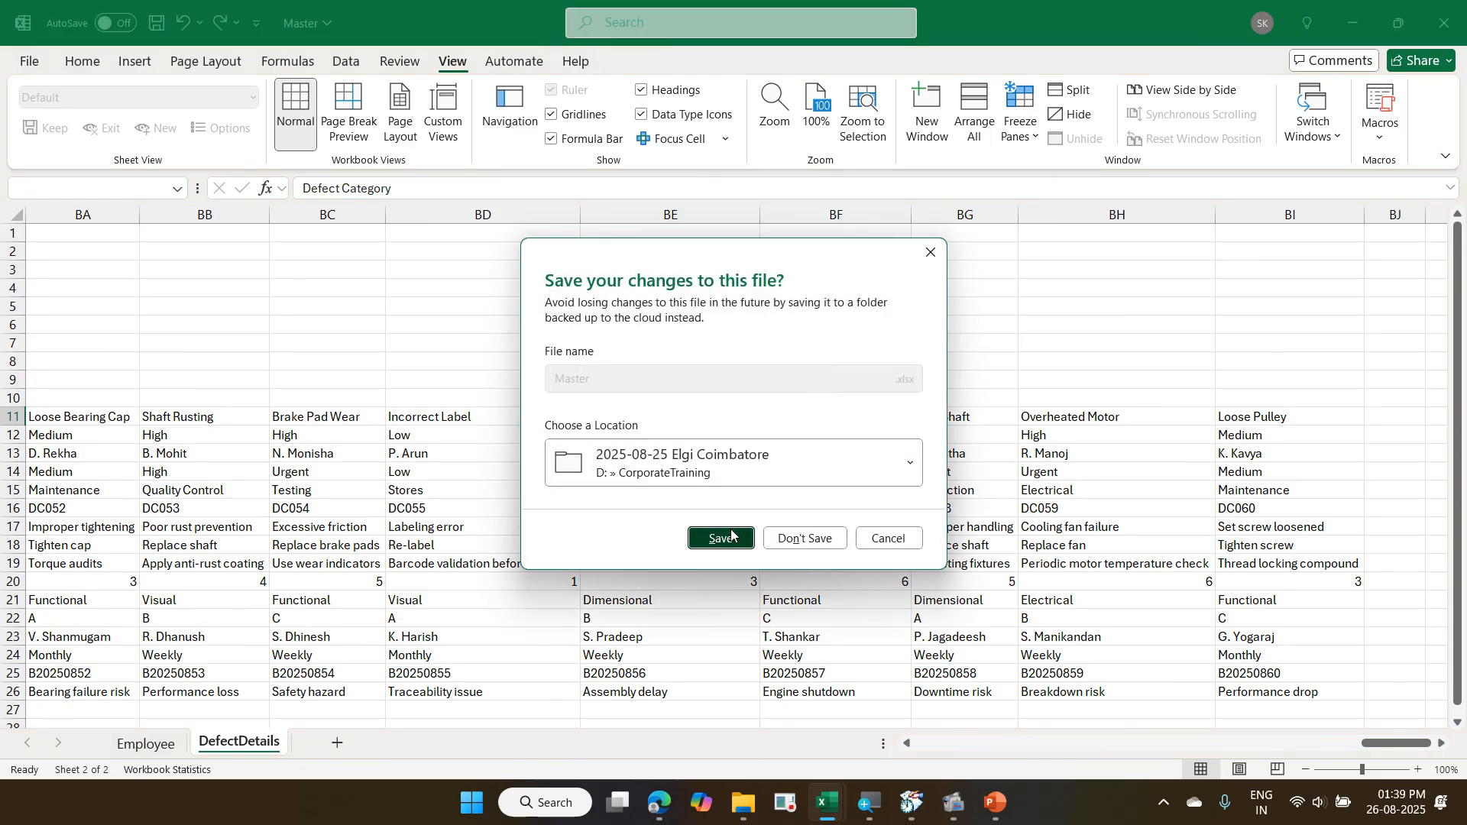
click(720, 535)
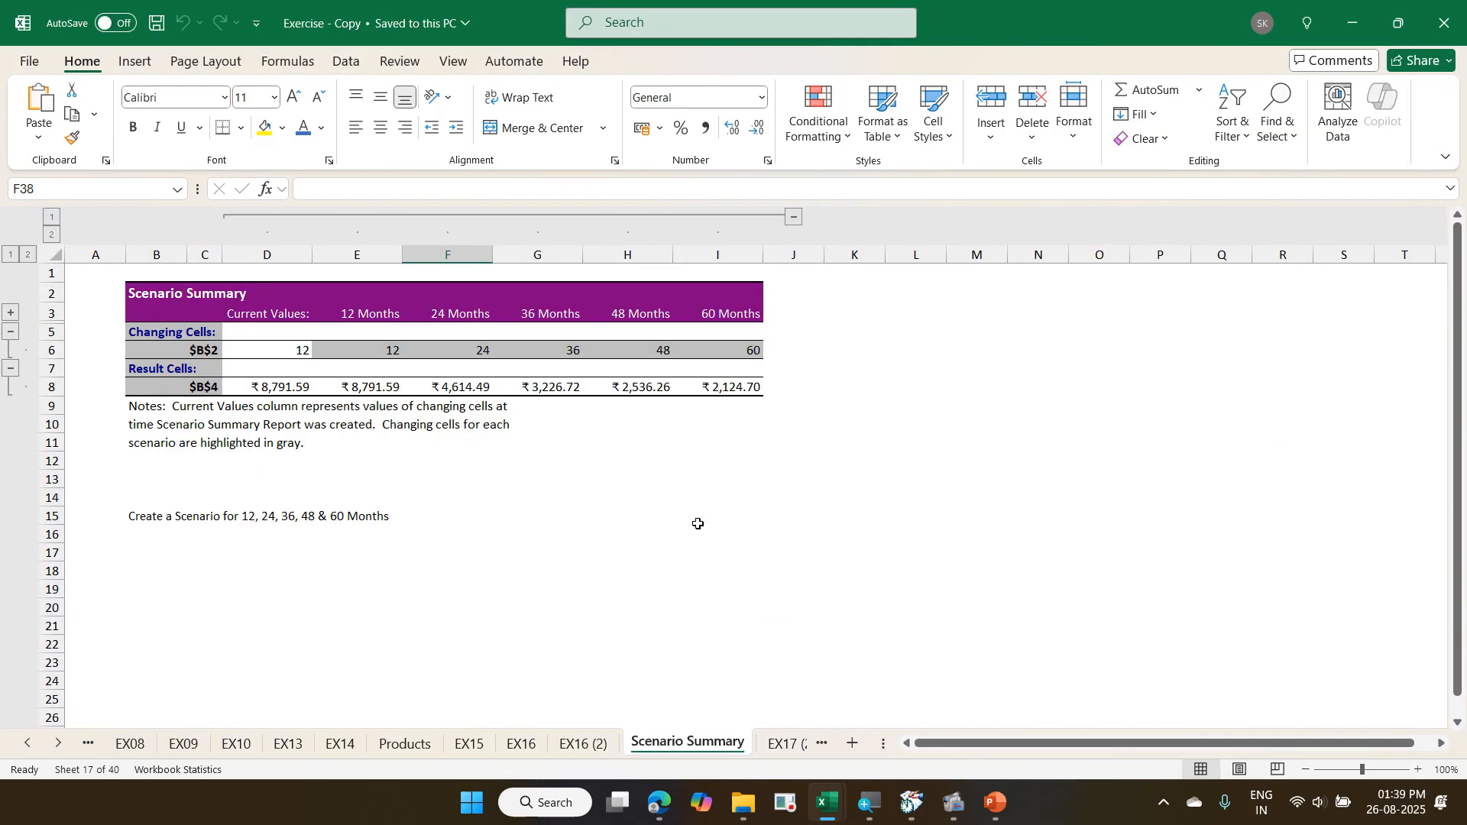
- In the Exercise - Copy workbook, open the sheet following Scenario Summary and examine its data table task and sample
click(781, 741)
scroll(720, 633, down, 2)
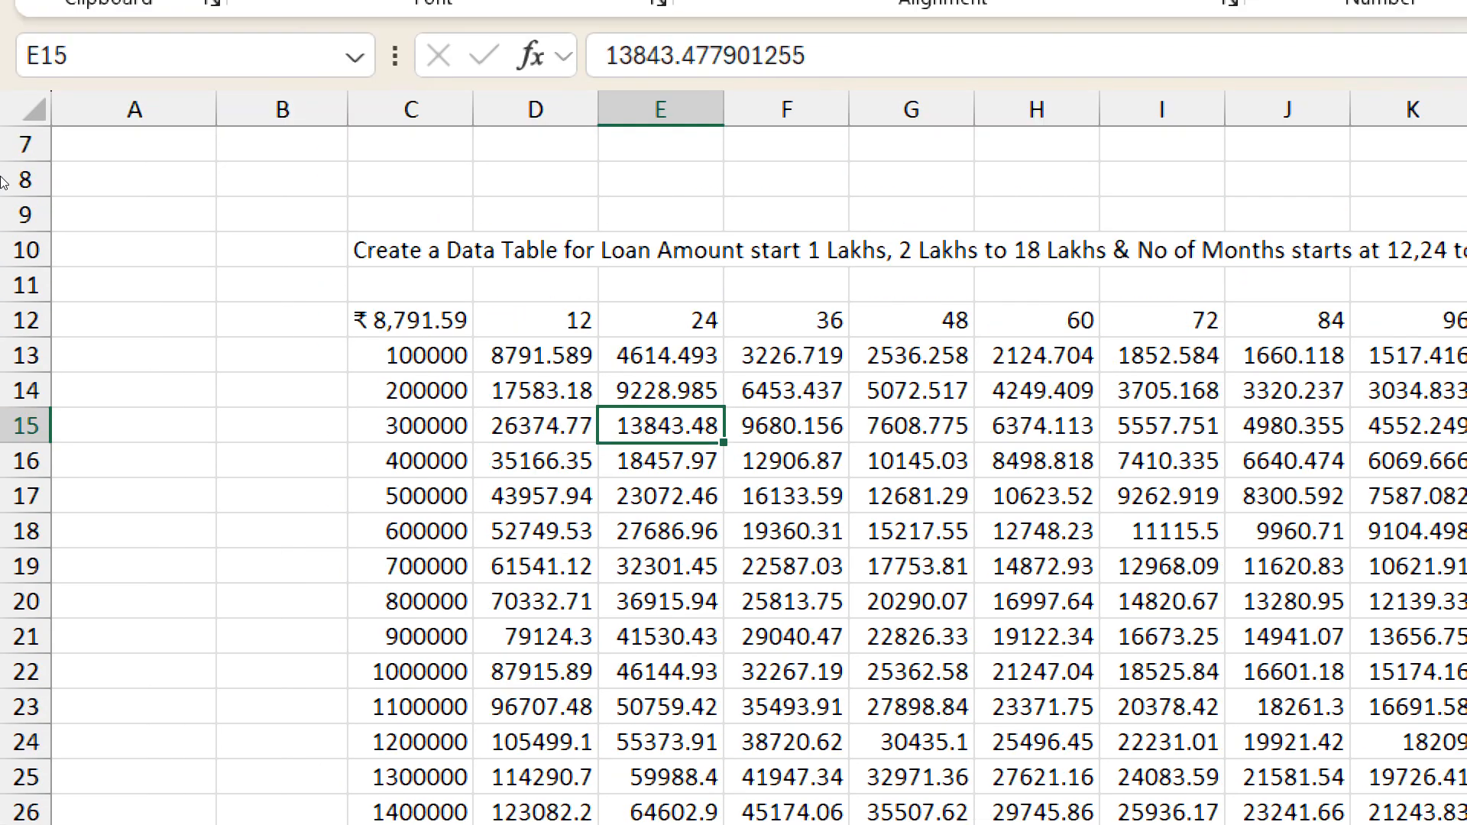
scroll(104, 148, up, 2)
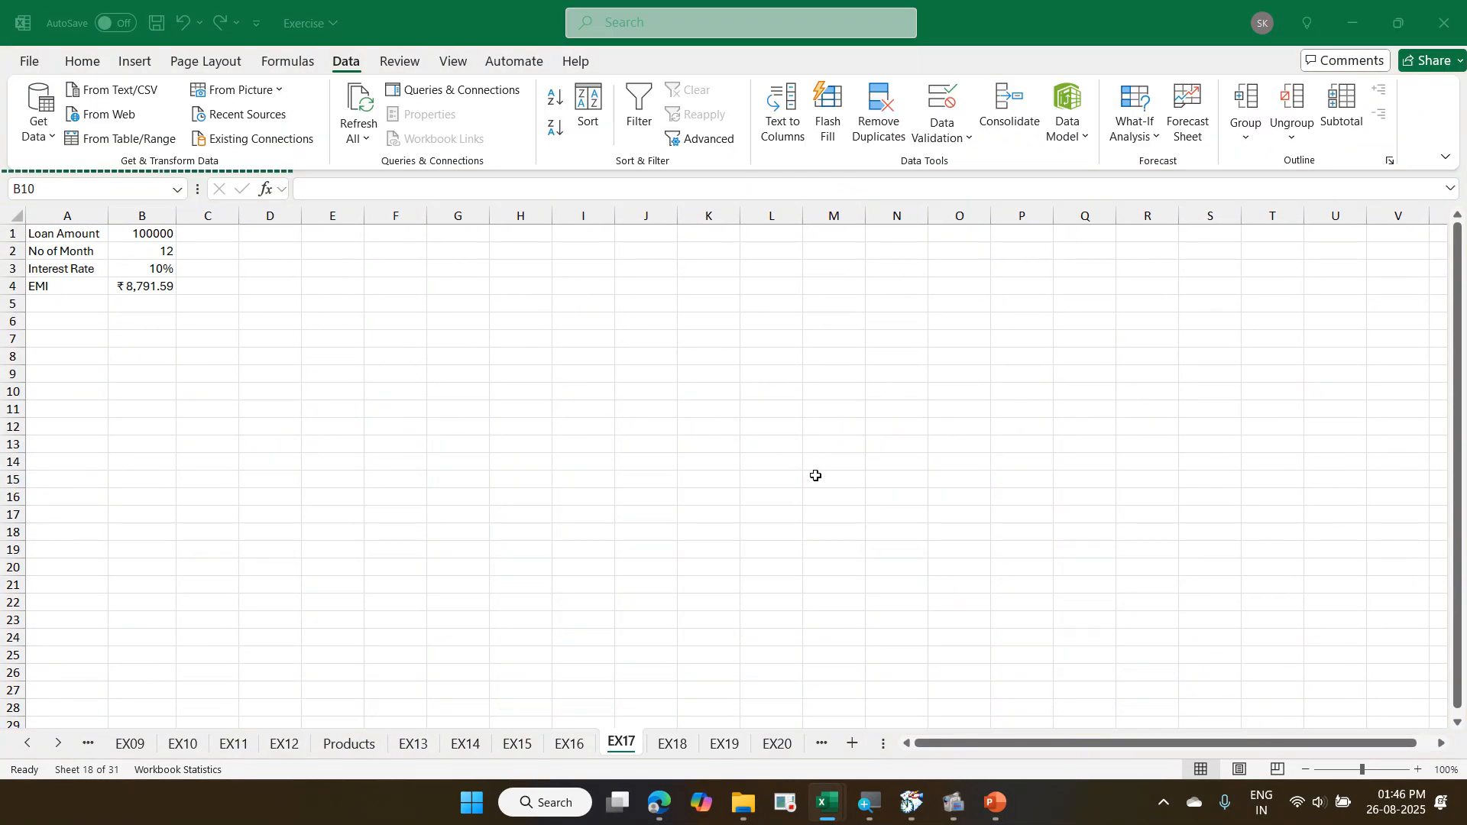
- On the EX17 sheet of the Exercise workbook, enter 100000 in cell C11 as the first loan amount
click(201, 411)
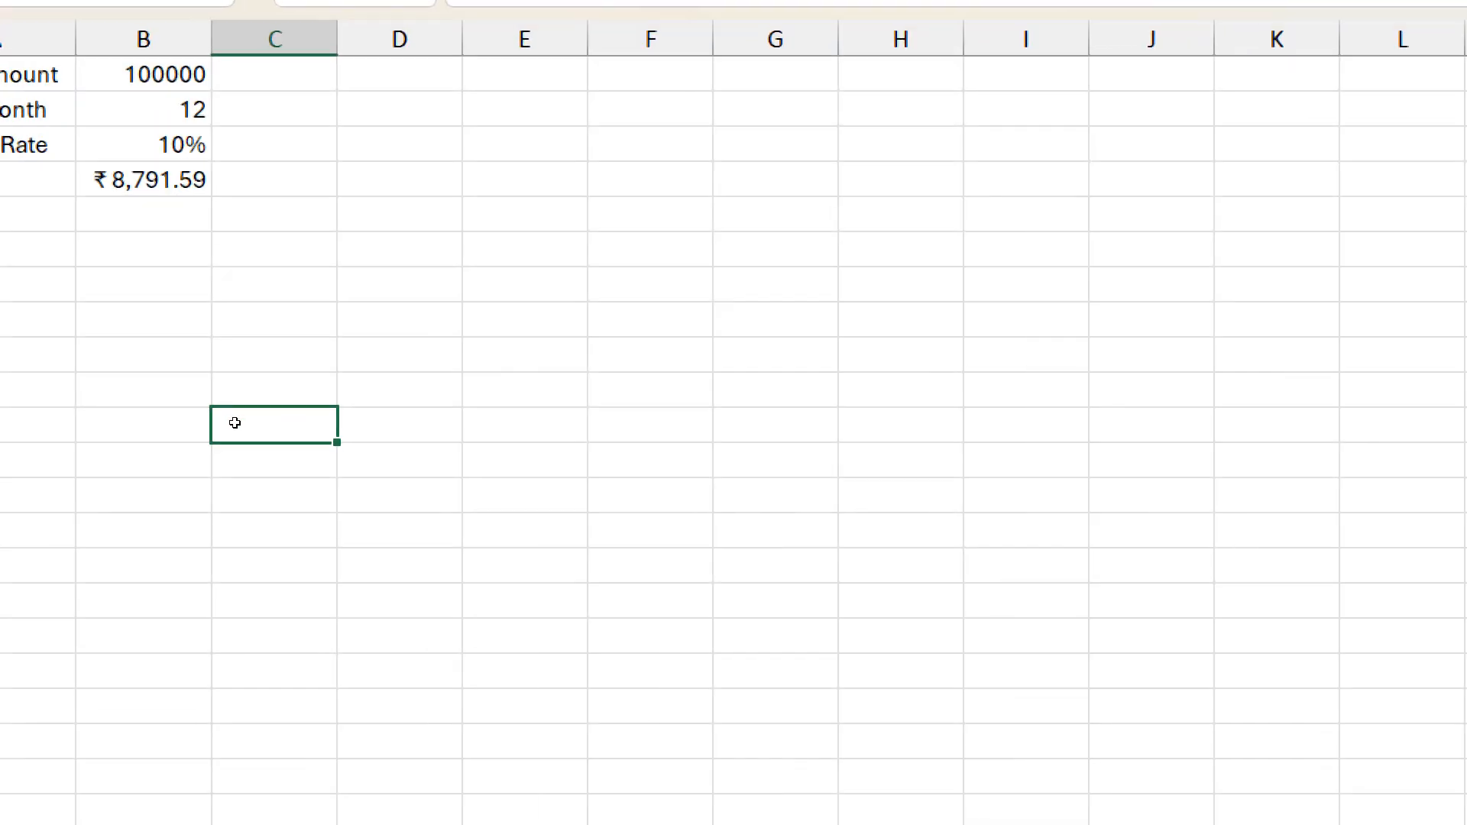
text(100000)
key(Return)
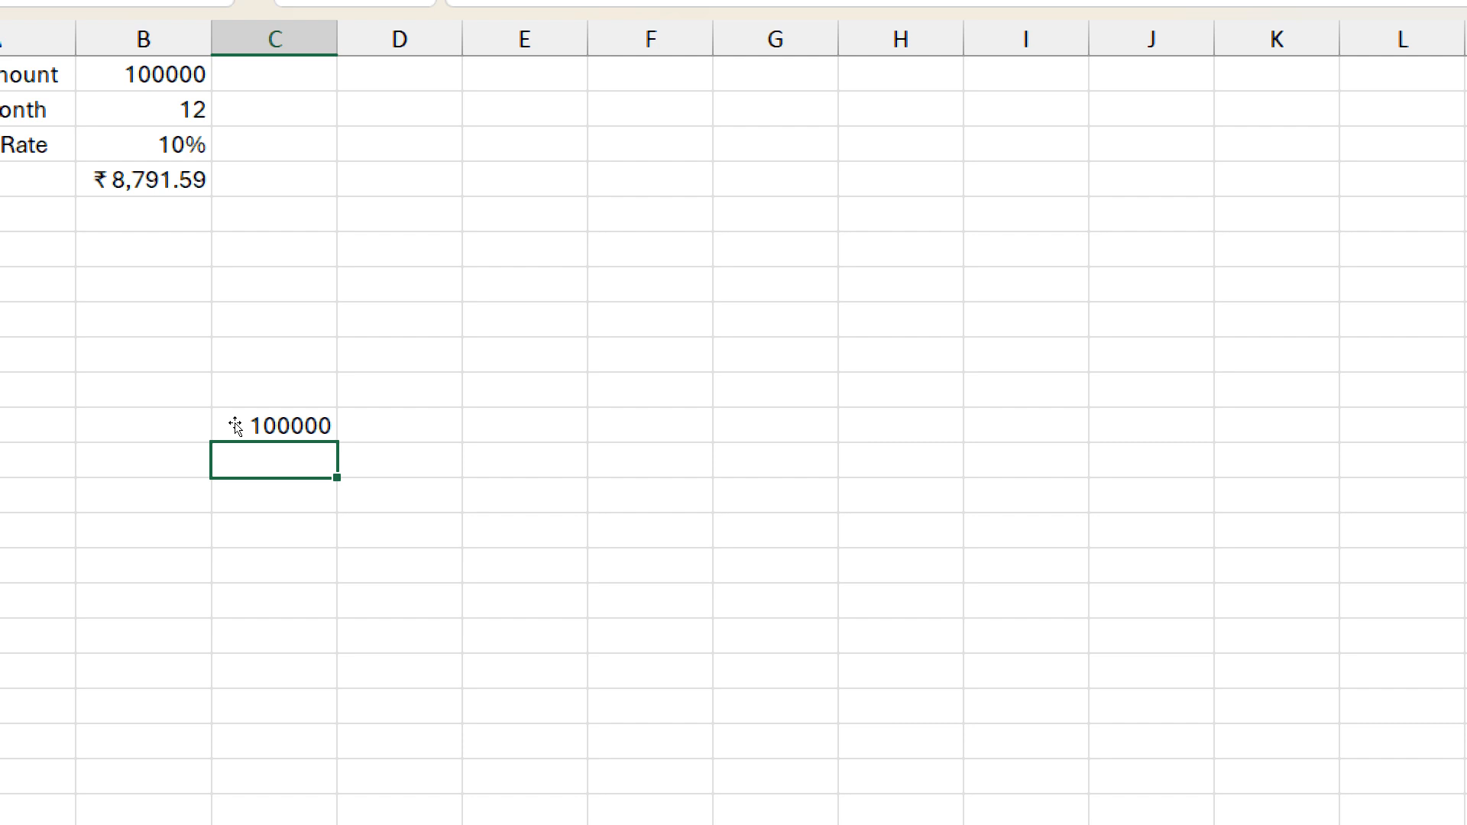
click(235, 424)
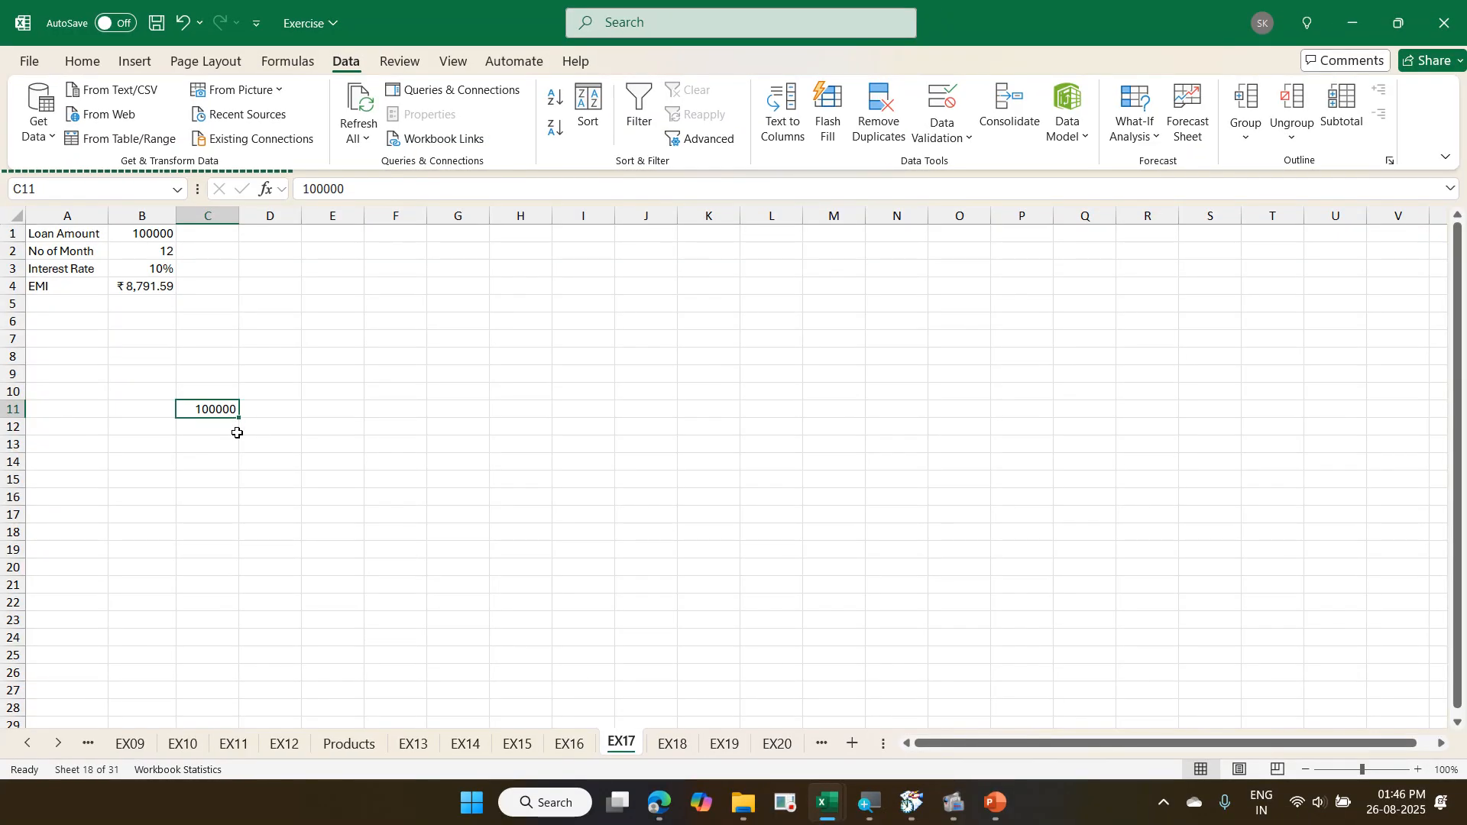
click(201, 427)
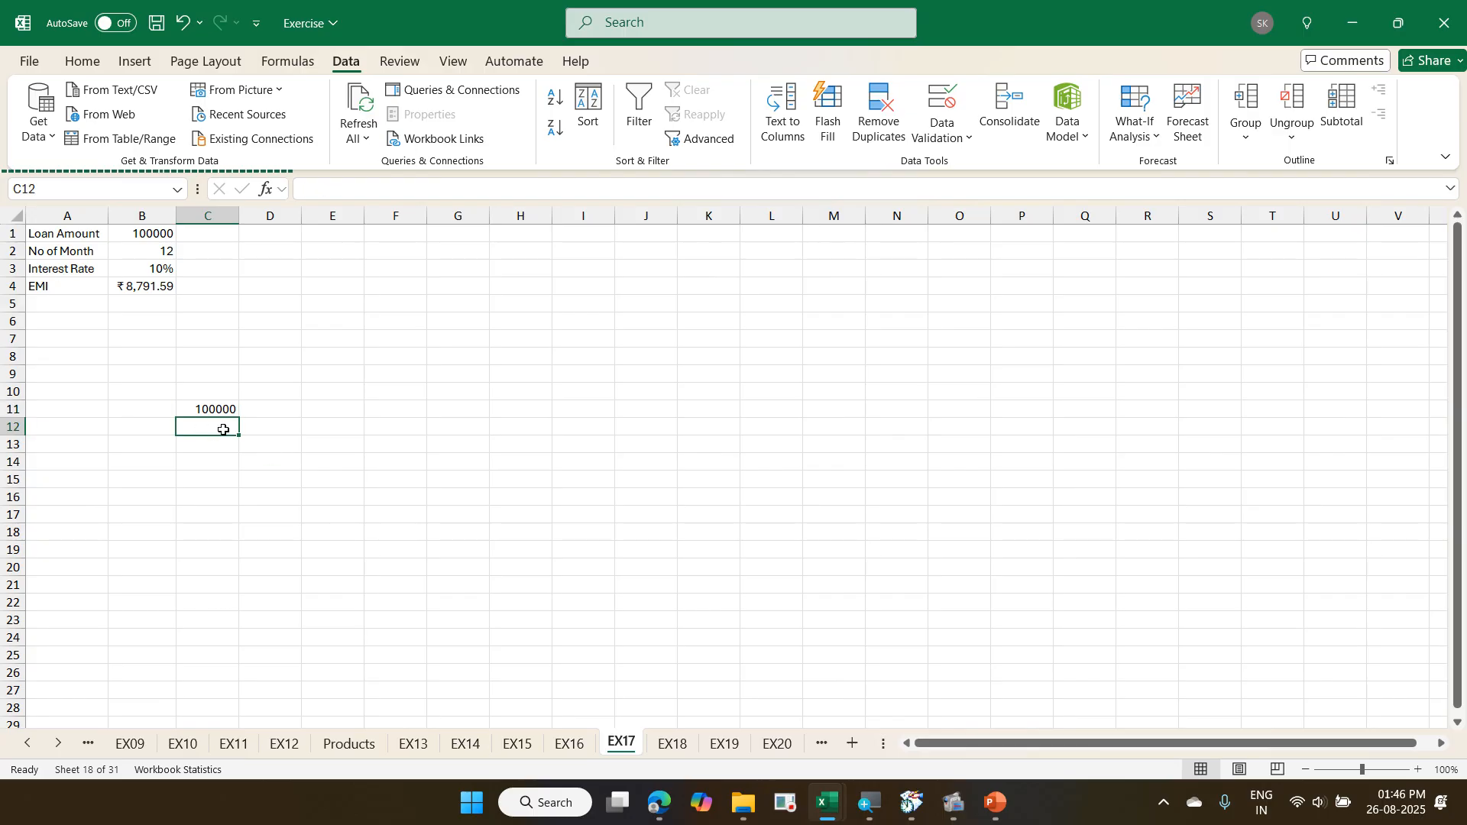
- Fill a linear series down the column from C11 with step value 100000 and stop value 1800000
click(211, 409)
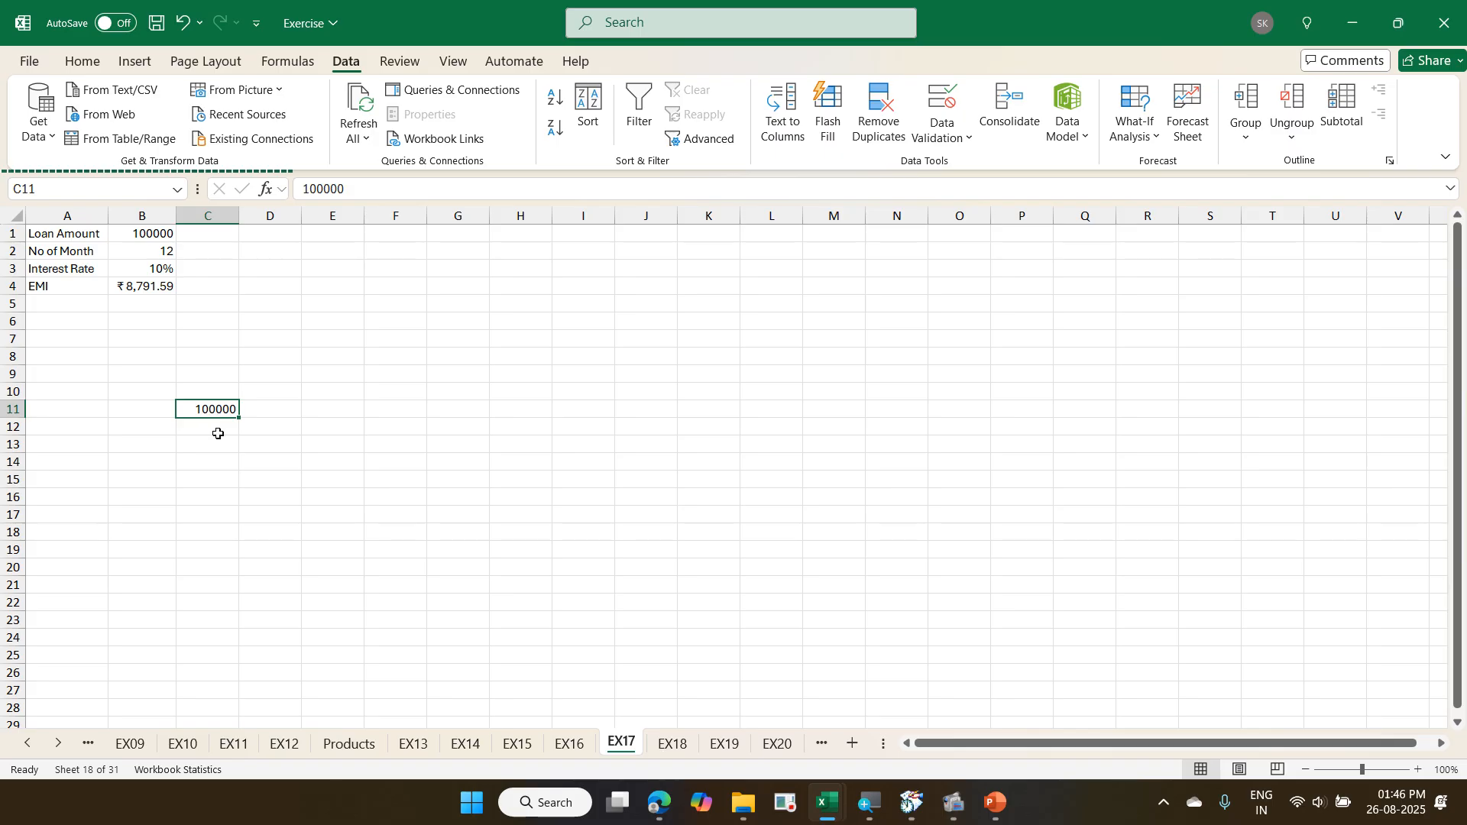
click(87, 61)
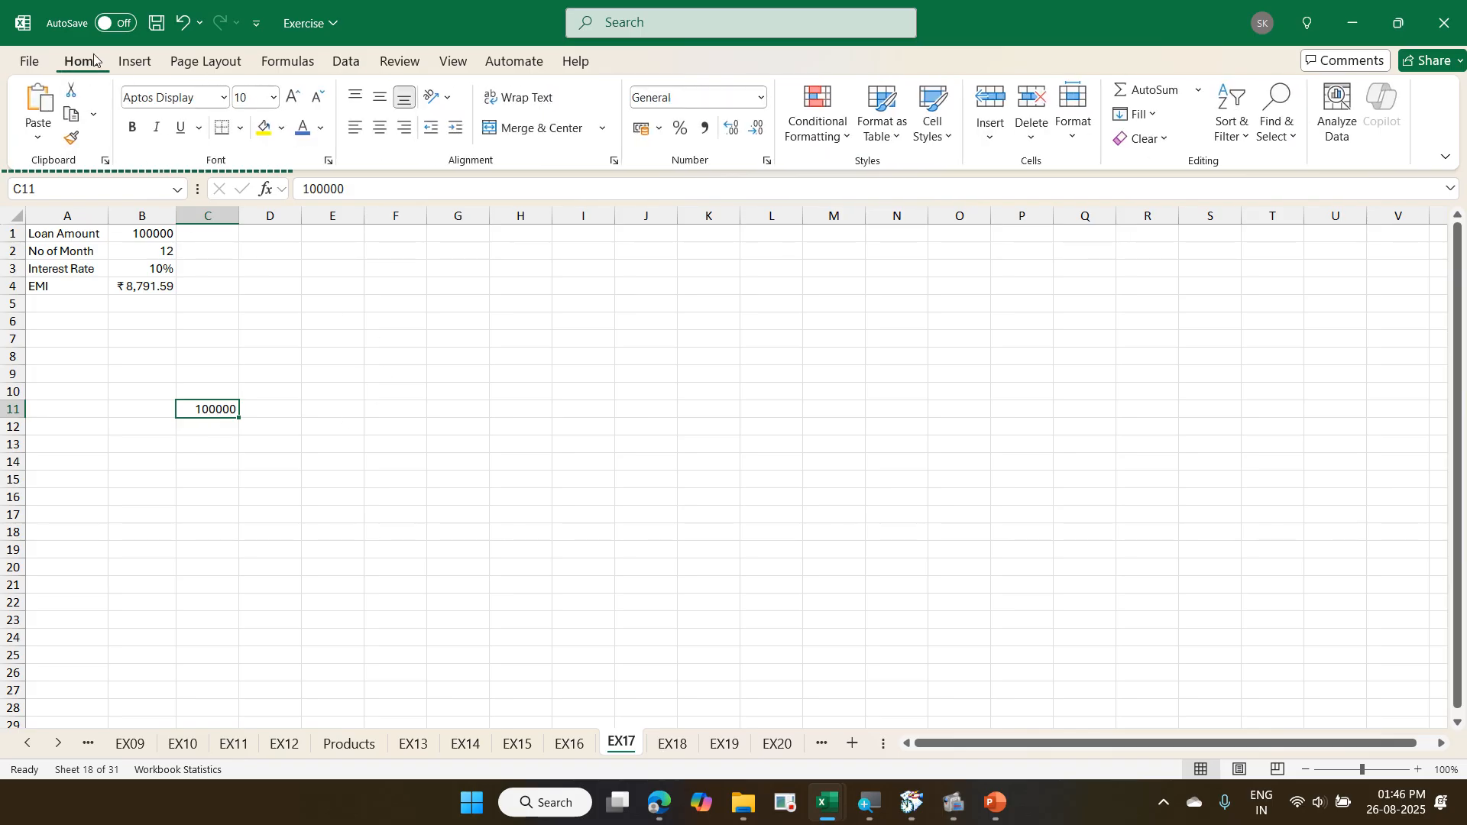
click(1139, 114)
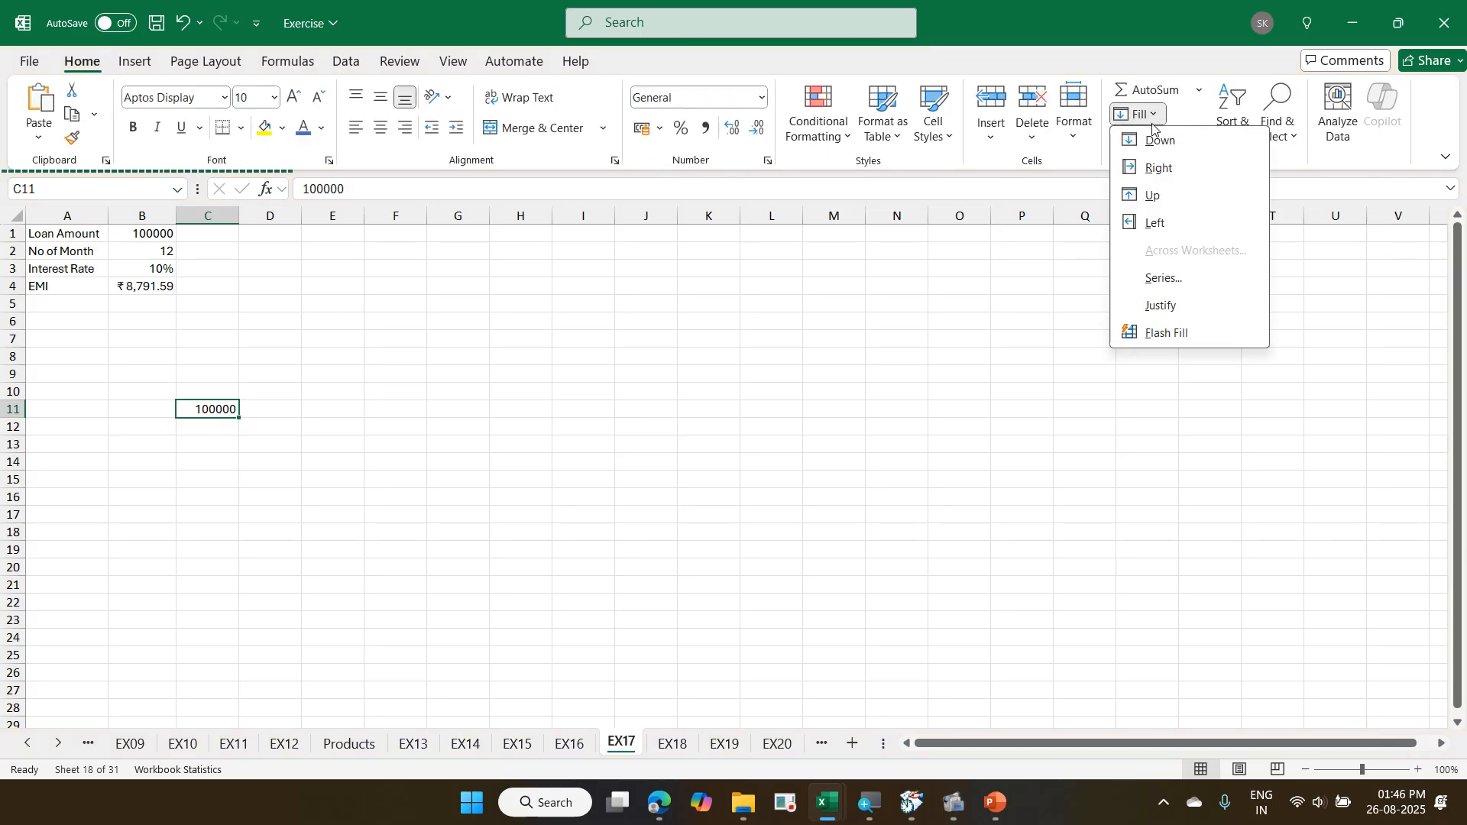
click(1164, 280)
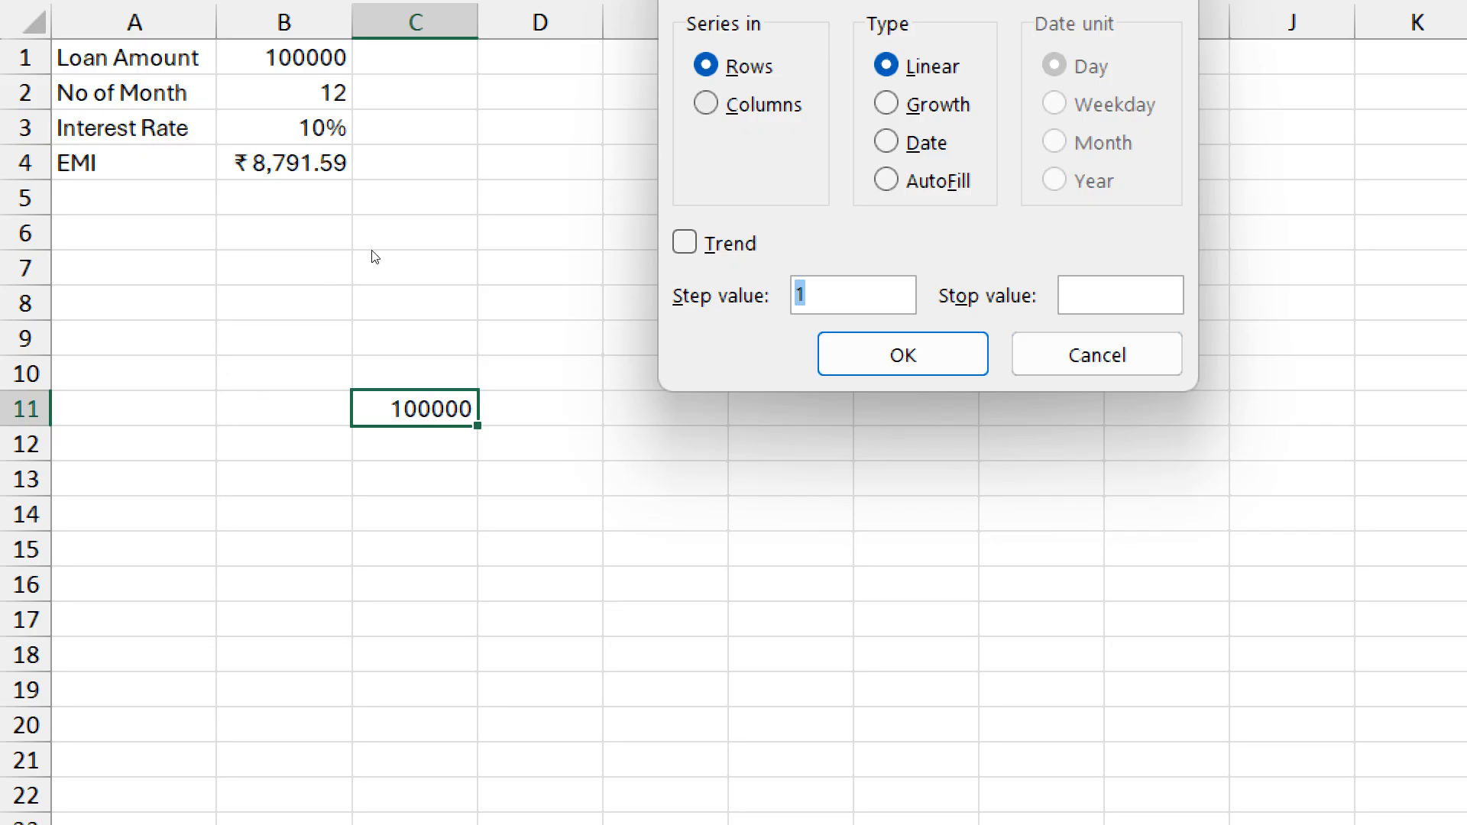
key(alt+c)
key(alt+s)
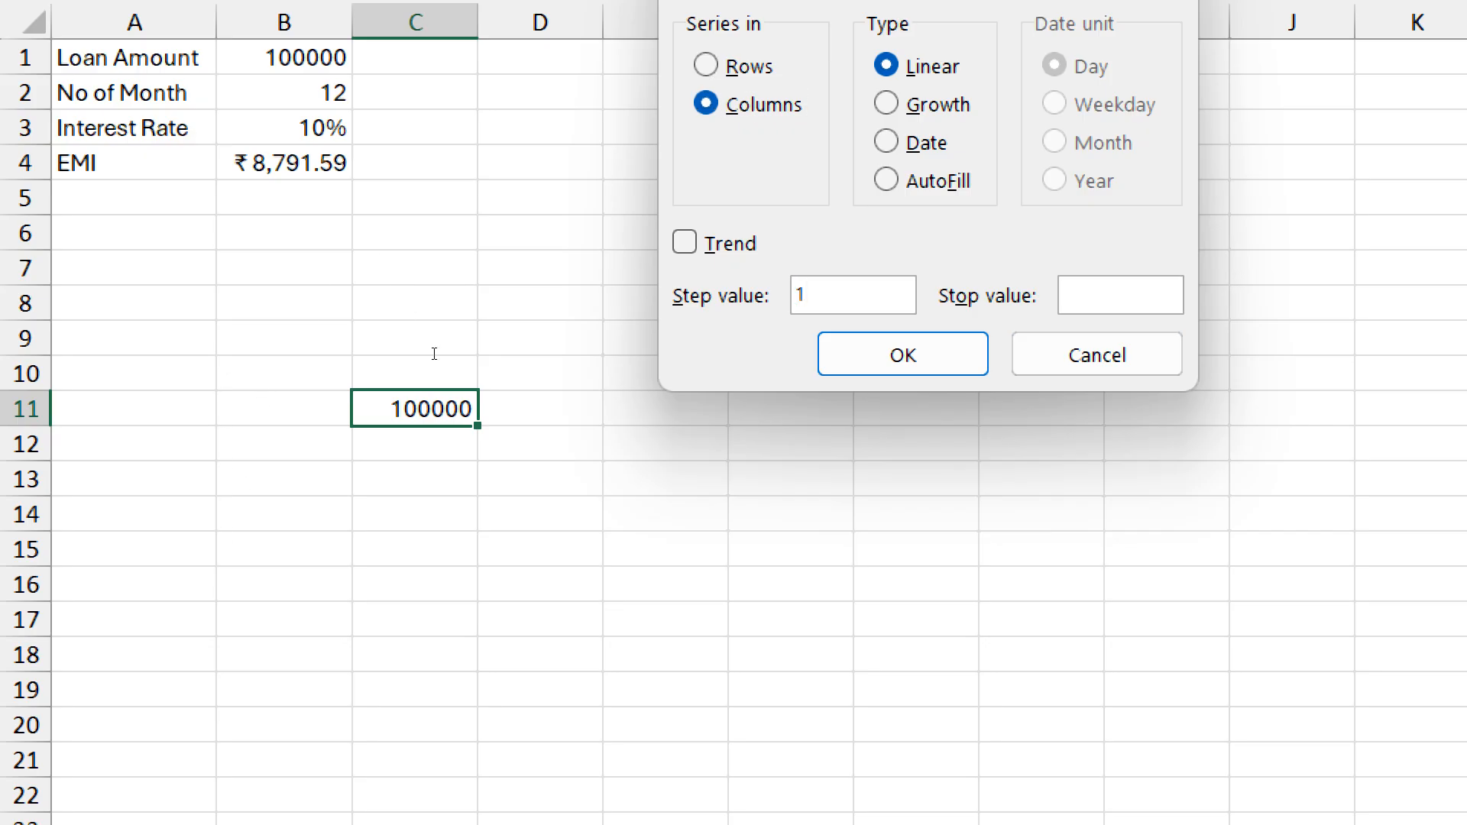
text(00000)
key(alt+o)
text(180)
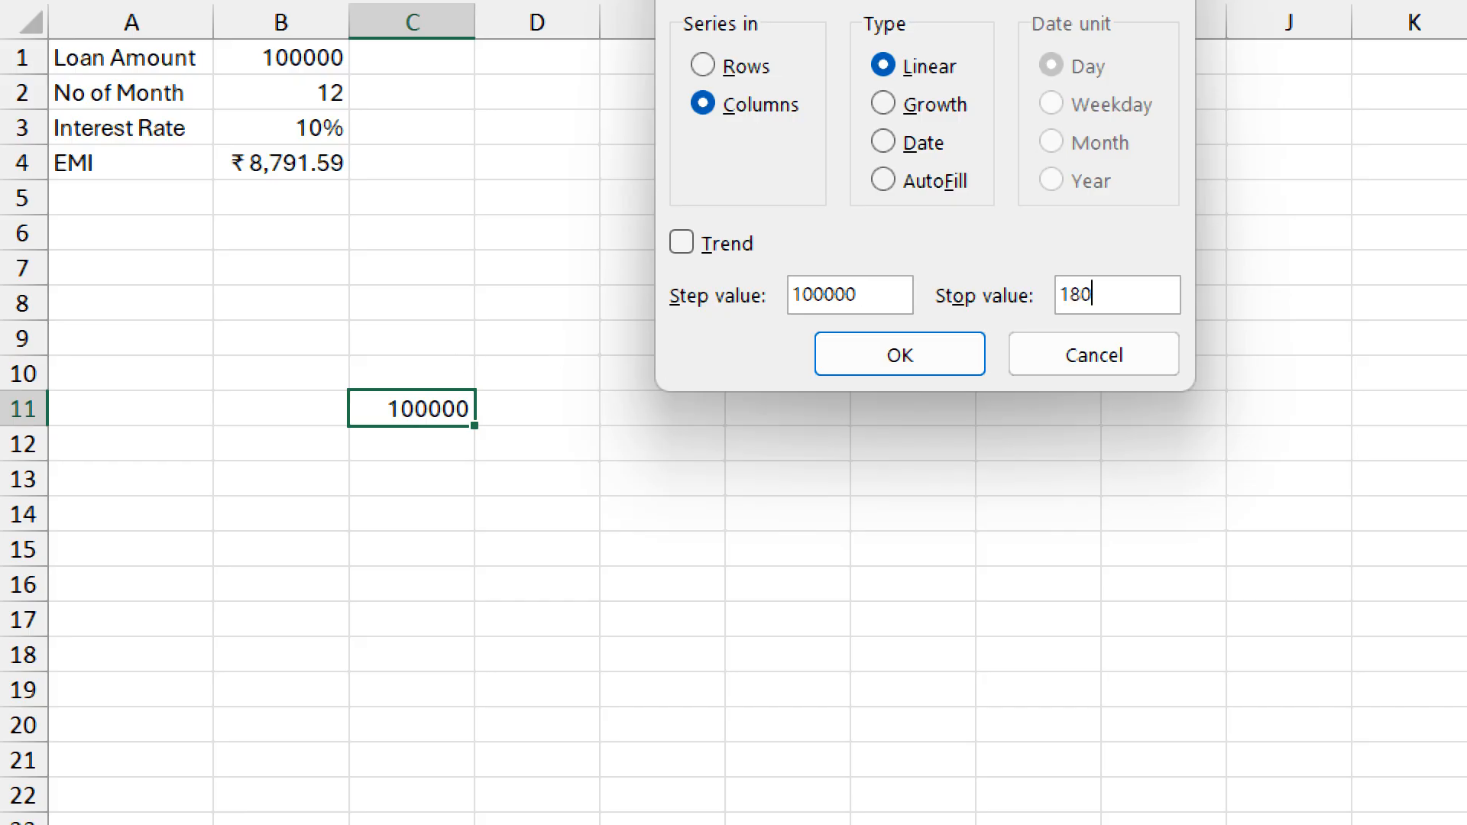
text(0000)
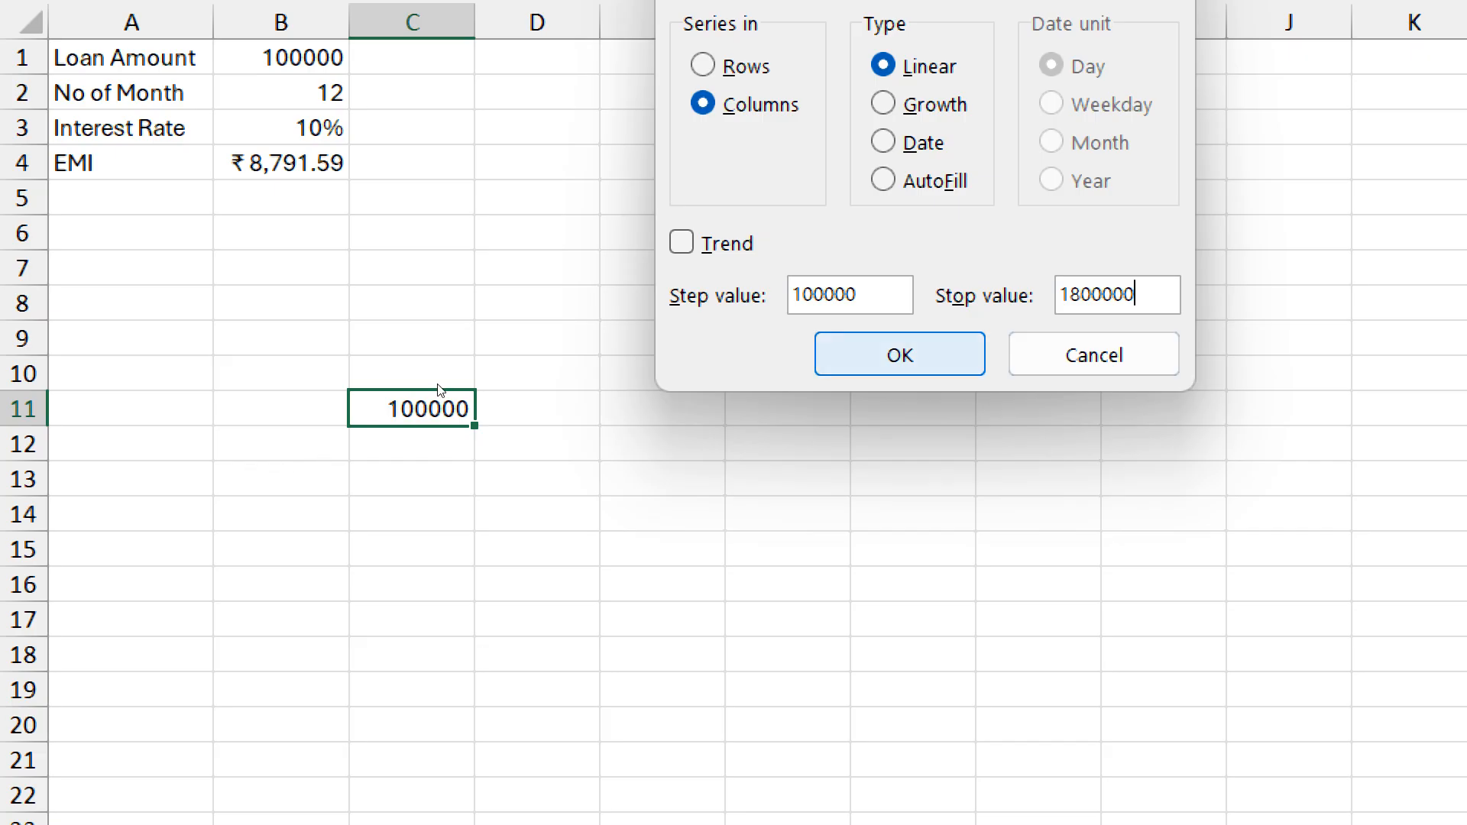
key(Return)
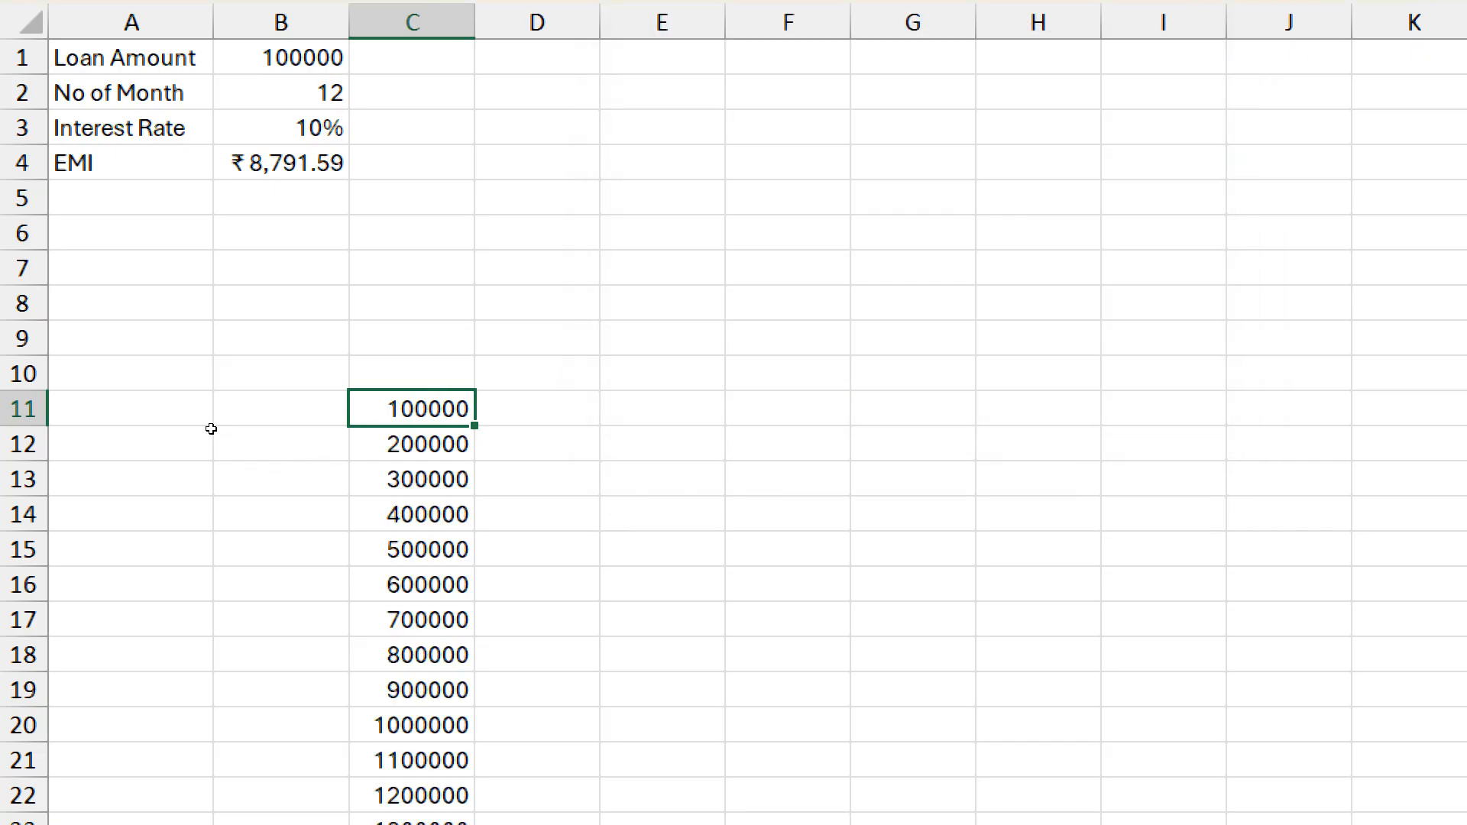
- Enter 12 and 24 in D10 and E10, and extend the month series across row 10 to 180 in R10
scroll(211, 429, down, 3)
scroll(211, 429, down, 1)
scroll(211, 428, up, 4)
key(Up)
key(Right)
text(12)
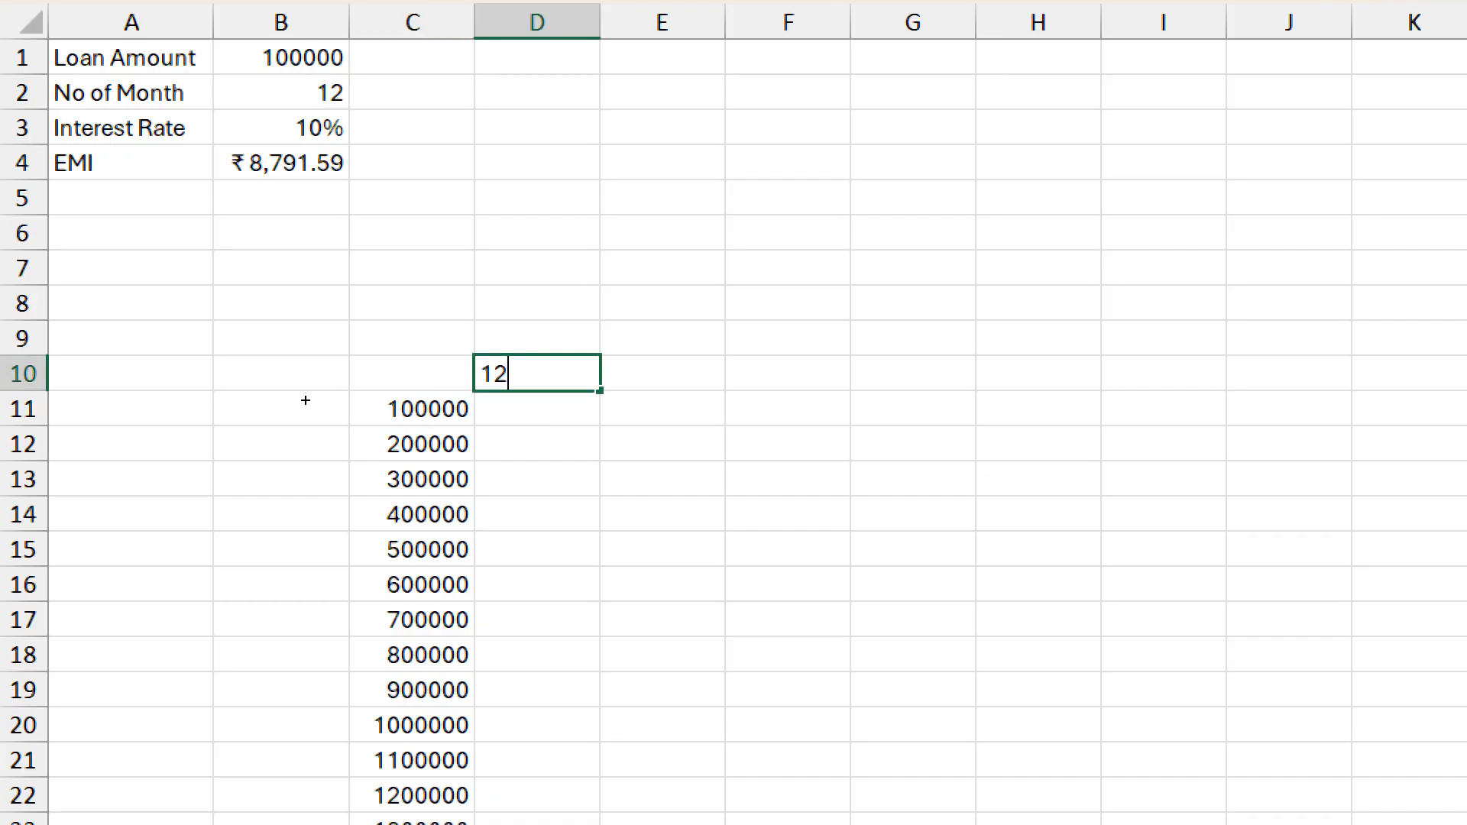
key(Tab)
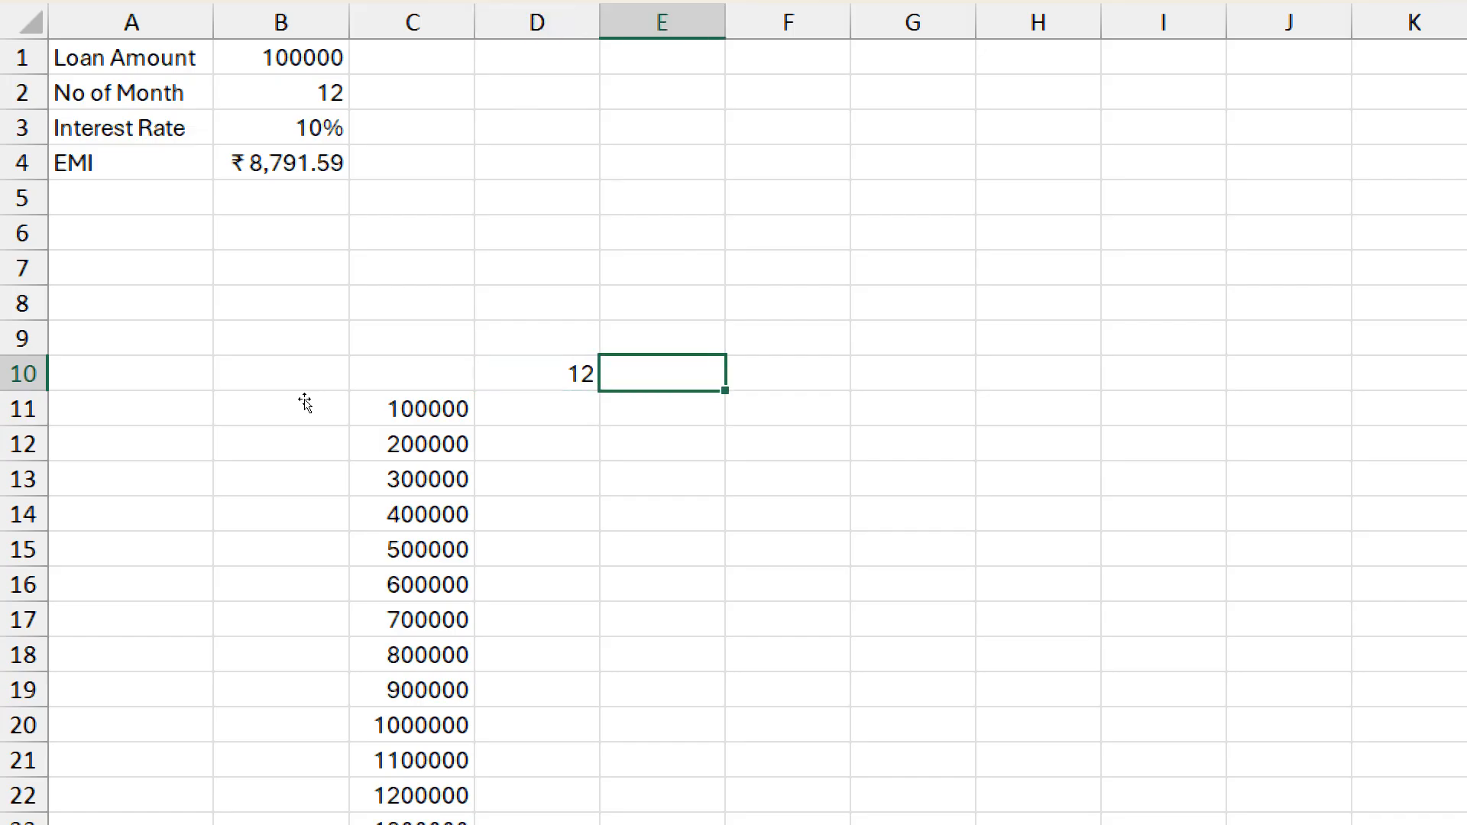
text(24)
key(Left)
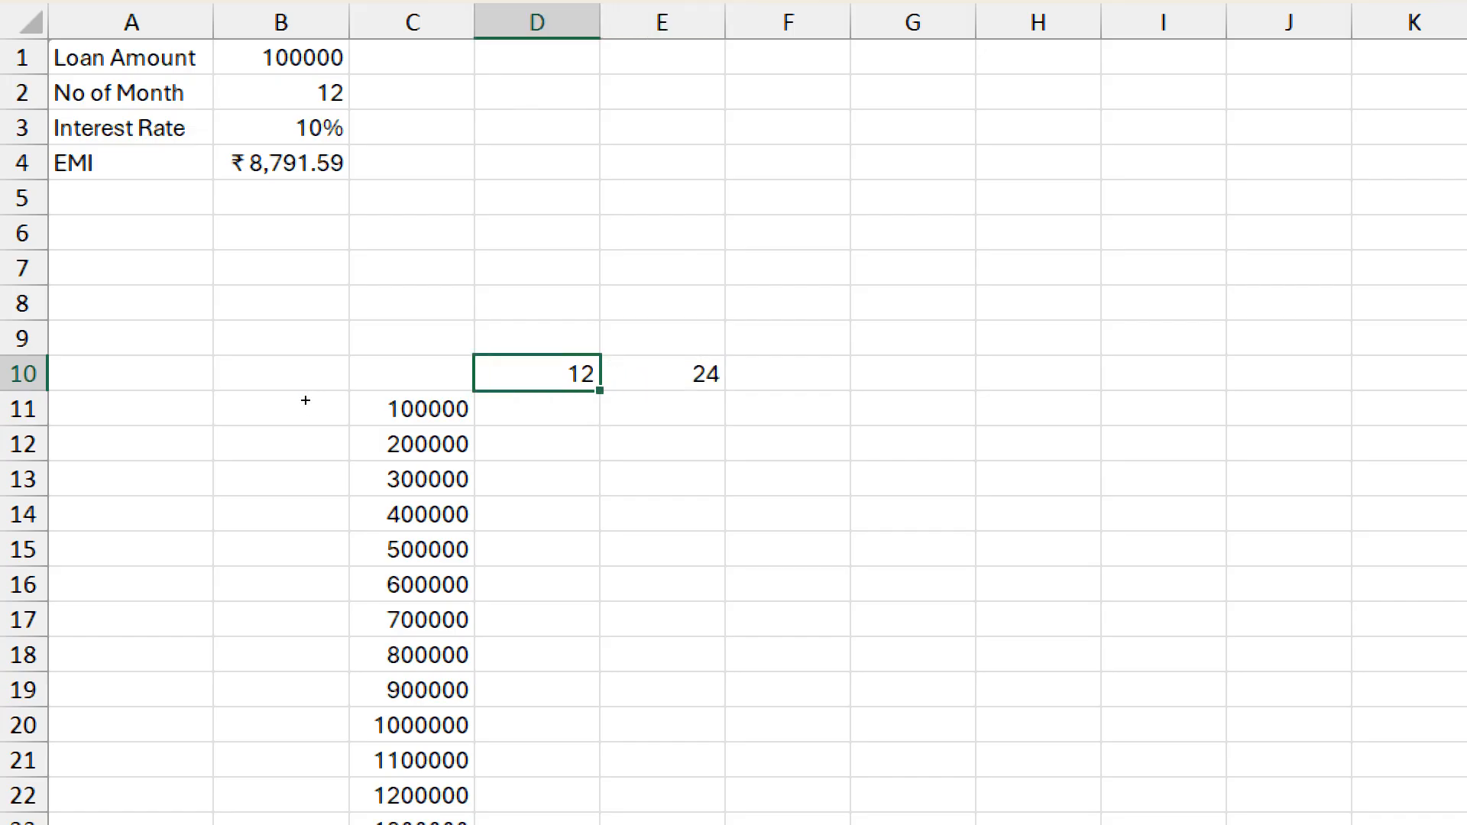
key(shift+Right)
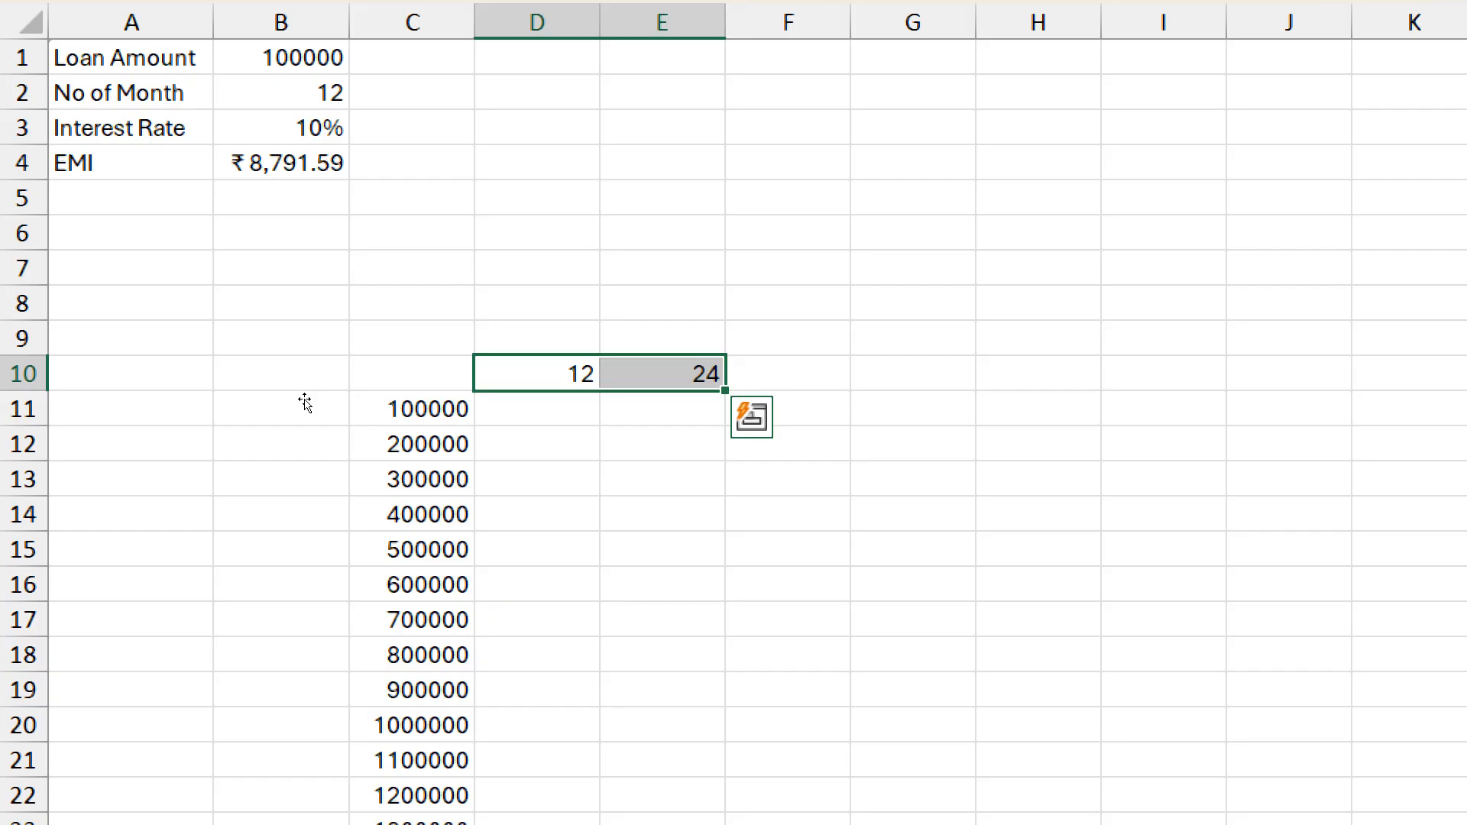
drag(725, 390, 1156, 388)
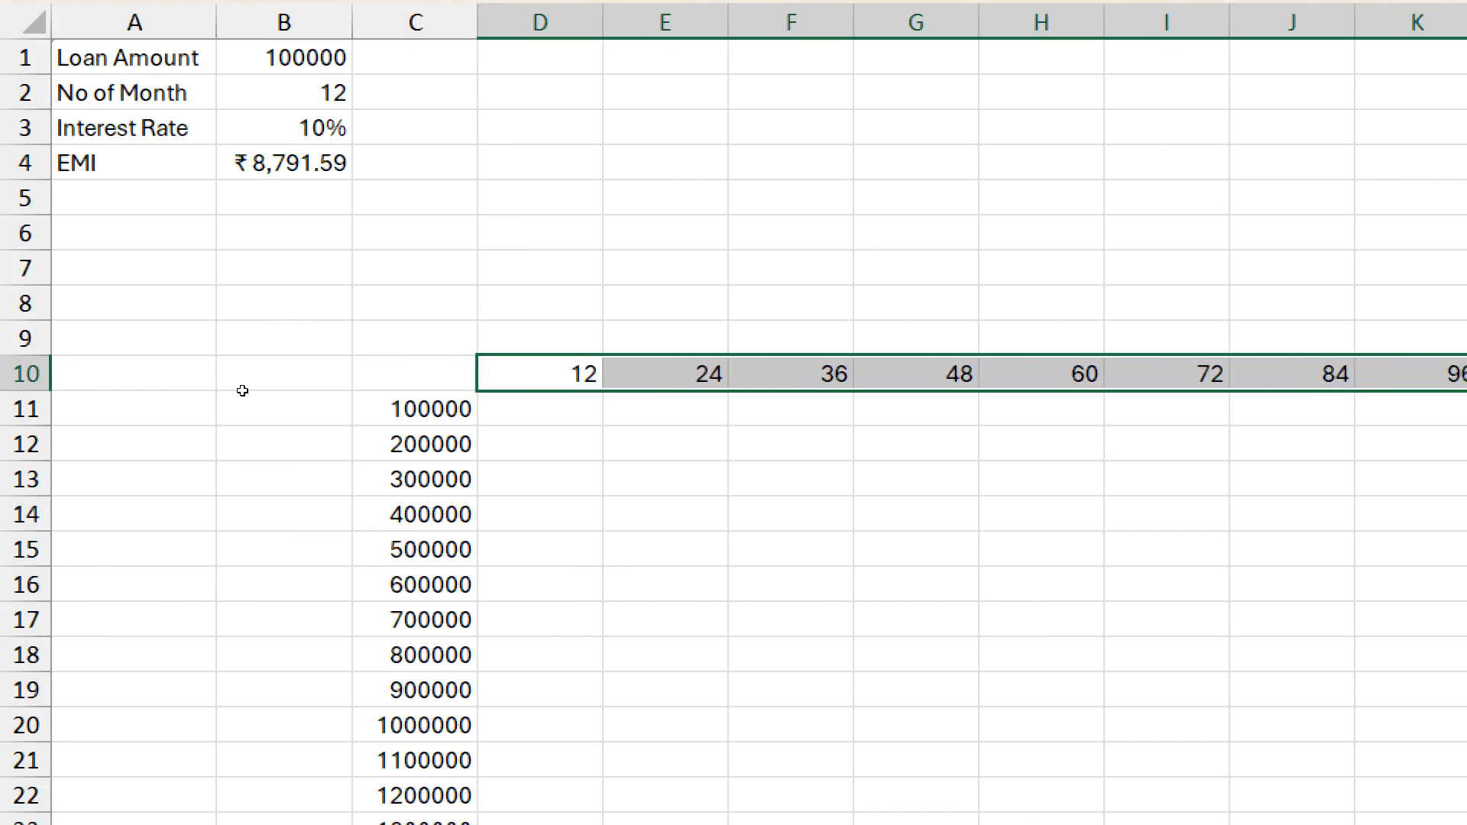
- Link the table's corner cell C10 to the EMI with the formula =B4
key(Left)
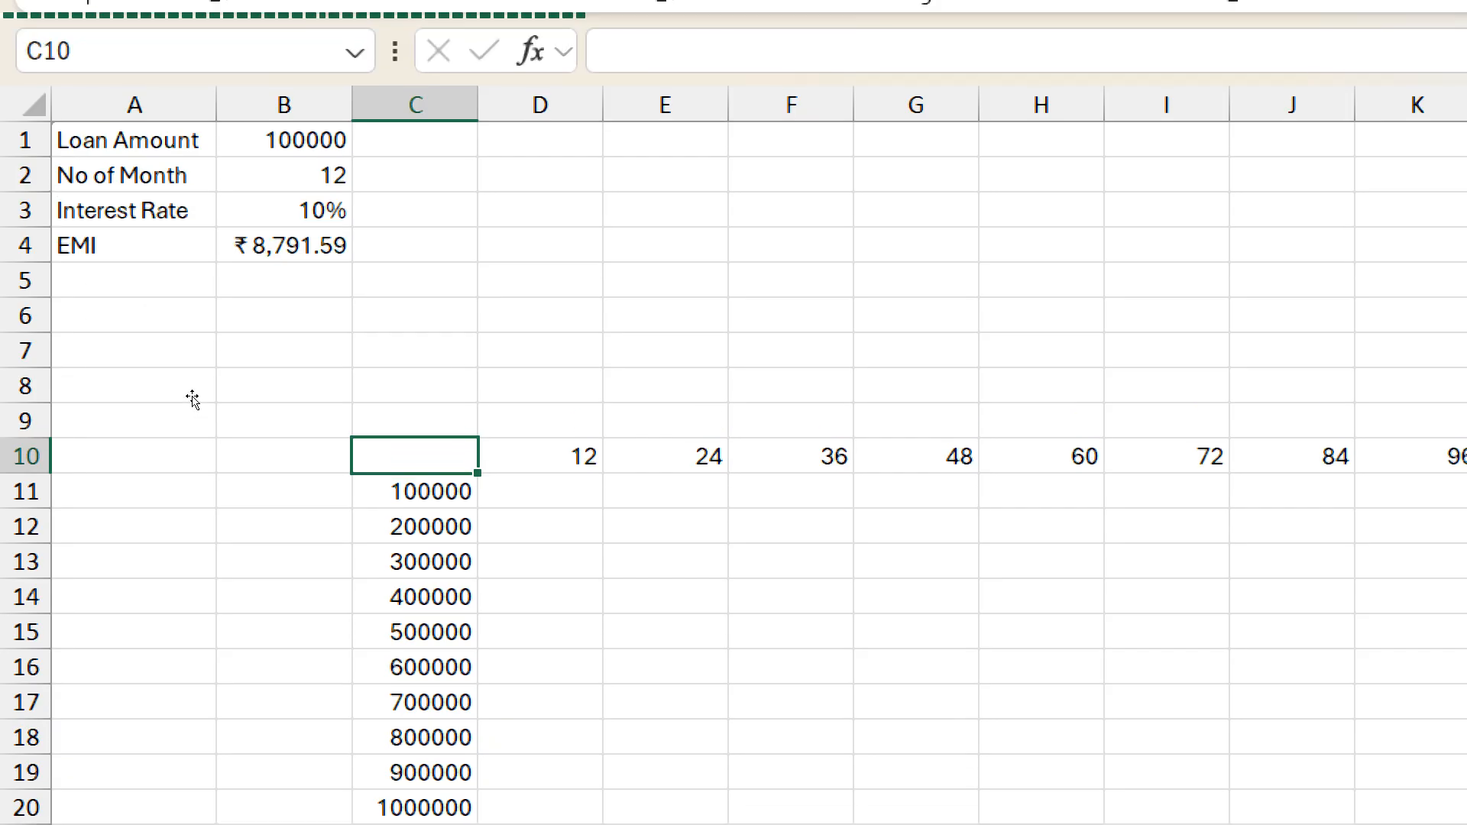
text(=)
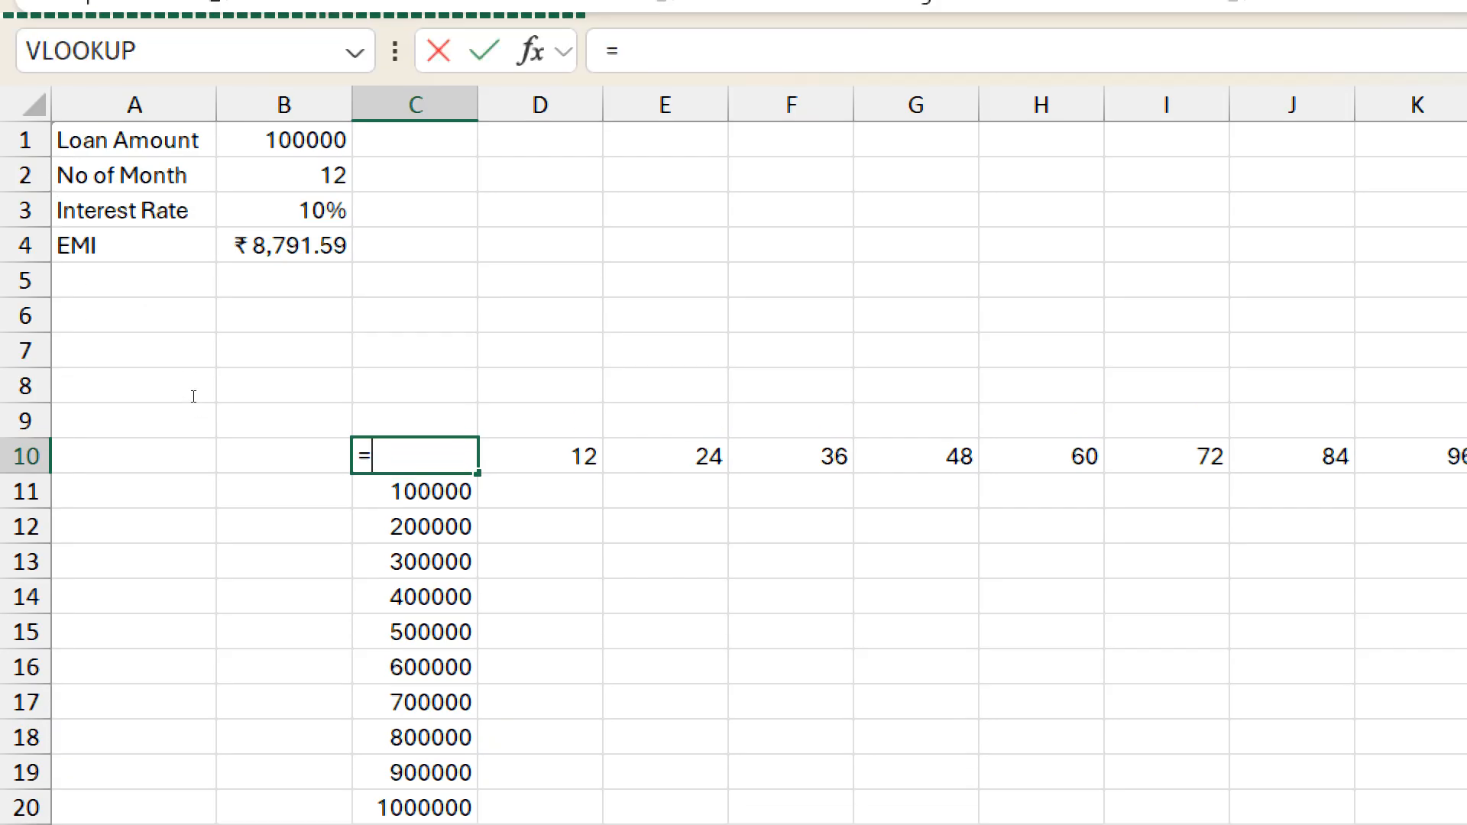
key(Up)
key(Up)
key(Up)
key(Up)
key(Up)
key(Up)
key(Left)
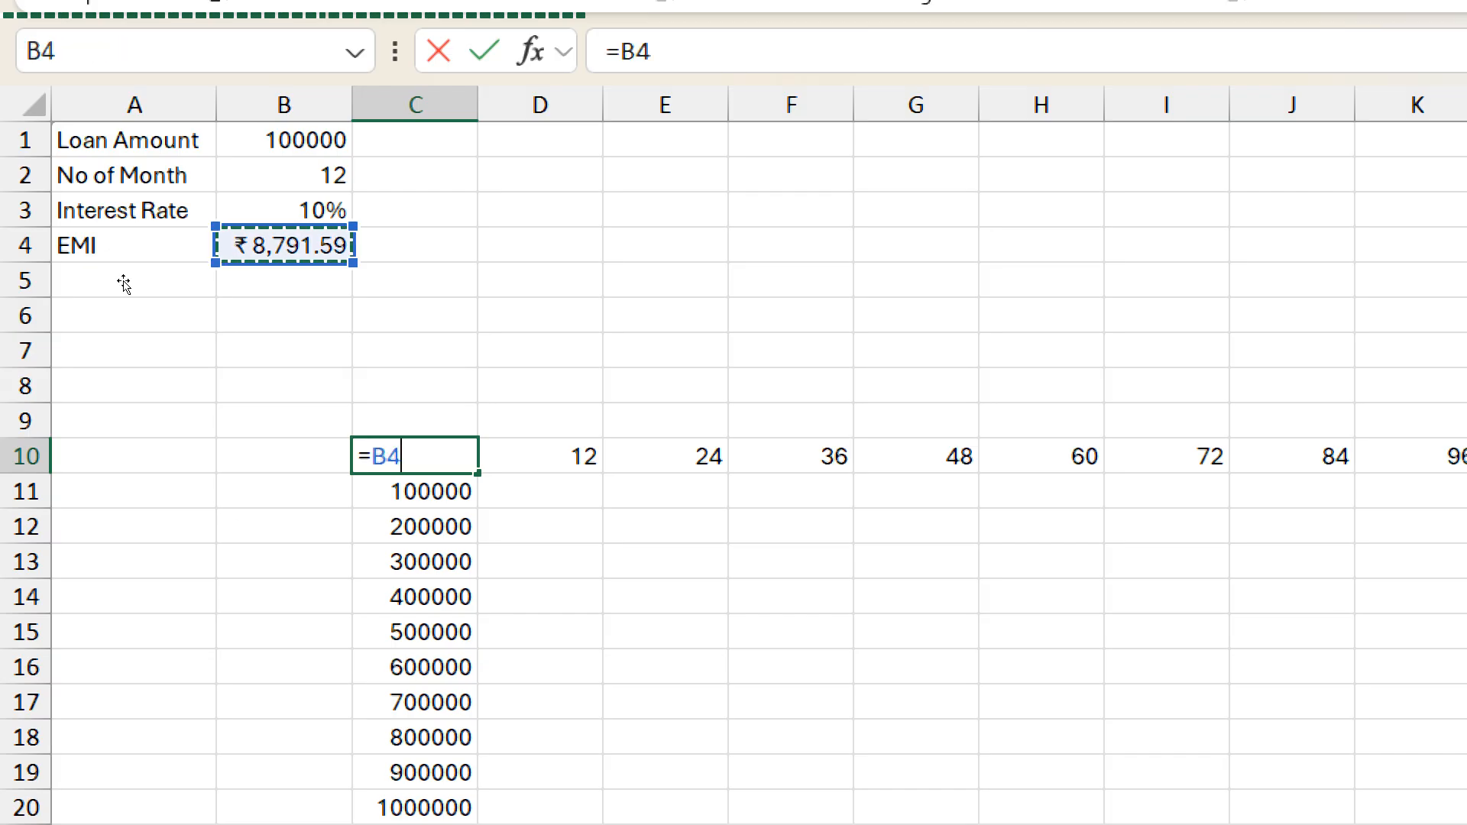
key(ctrl+Return)
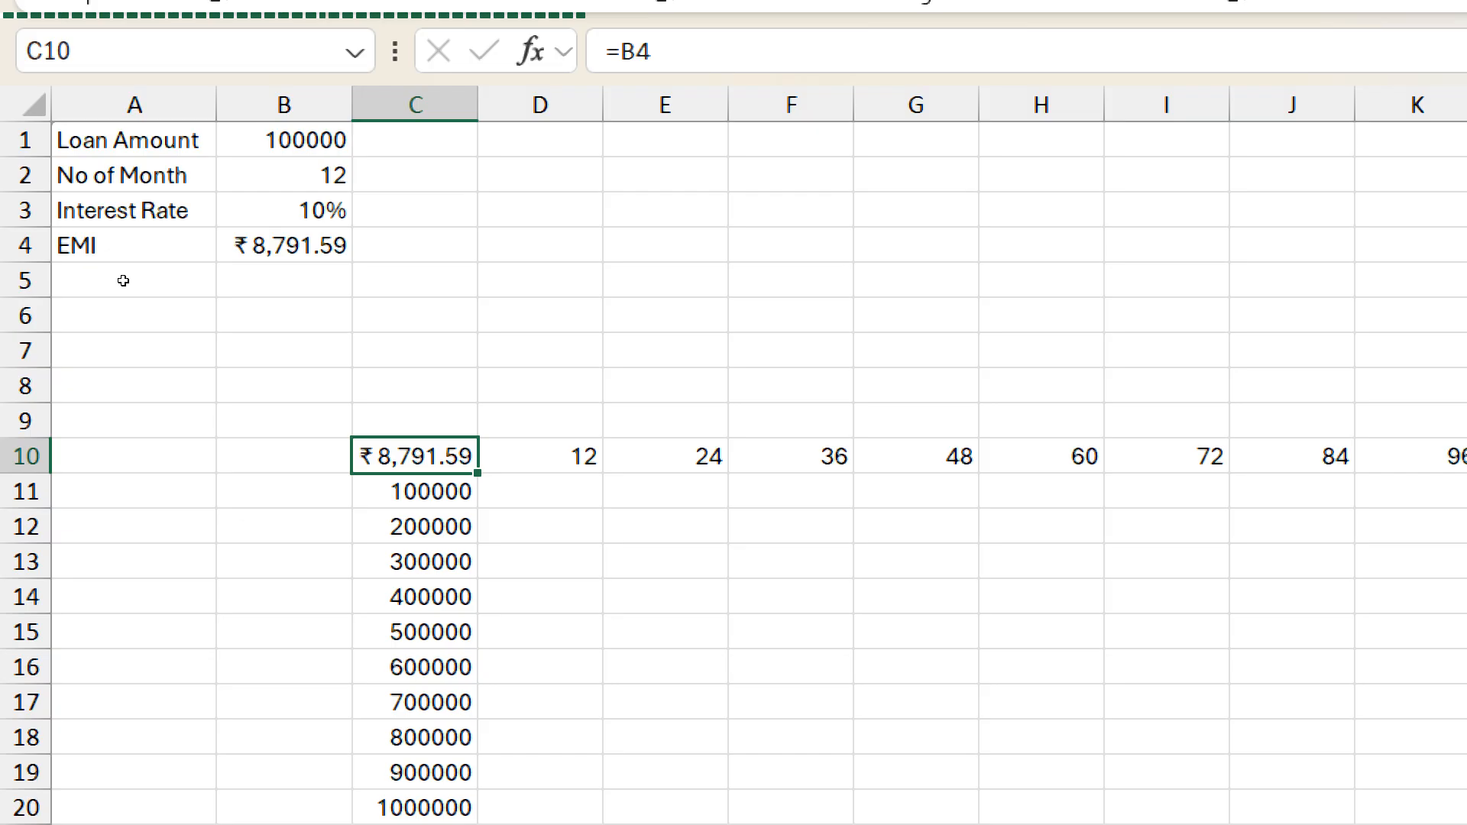
- Create a two-variable data table over C10:R28 with row input cell B2 and column input cell B1
key(ctrl+shift+Right)
key(ctrl+shift+Down)
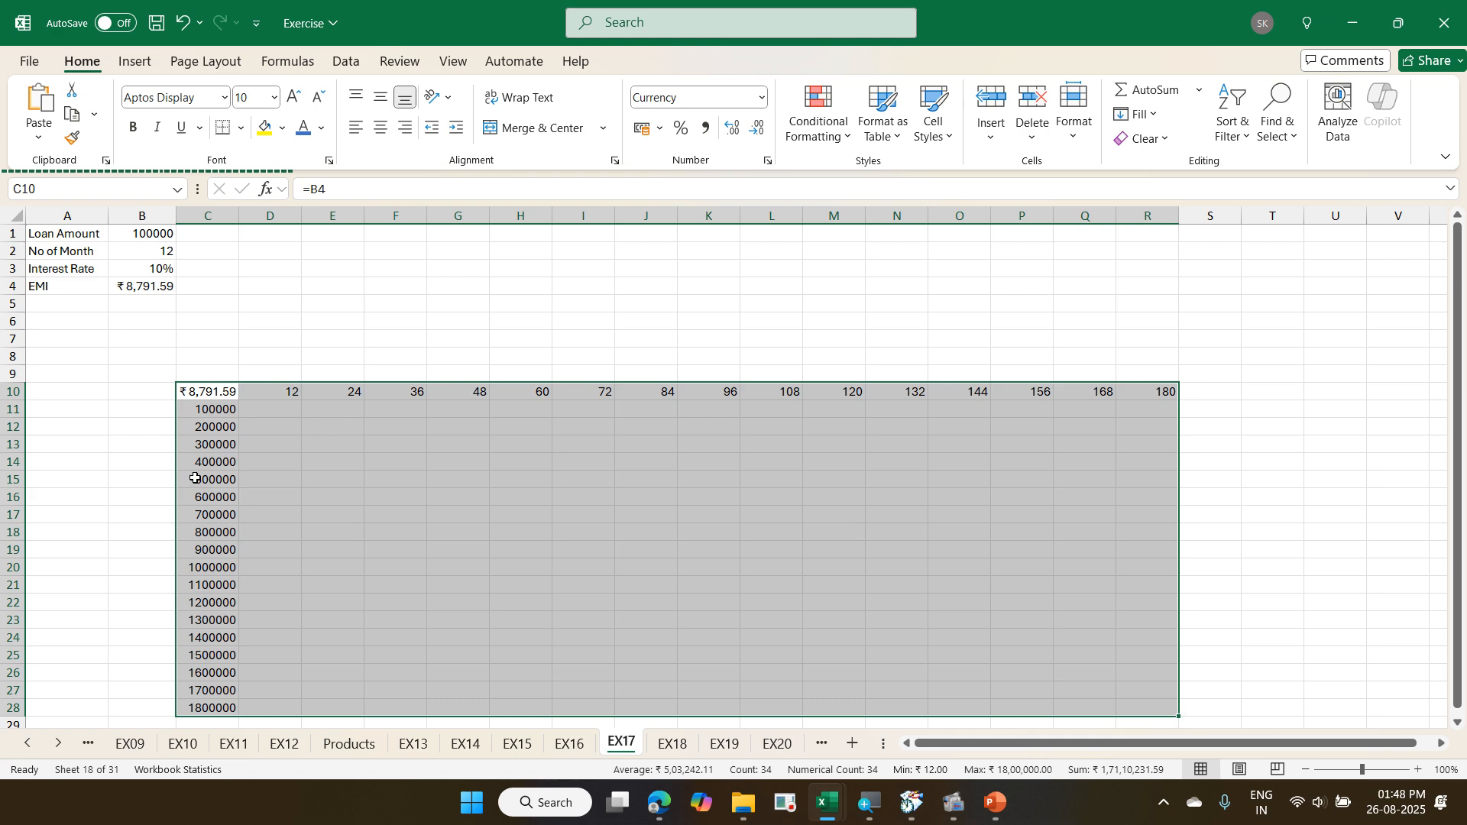
click(353, 66)
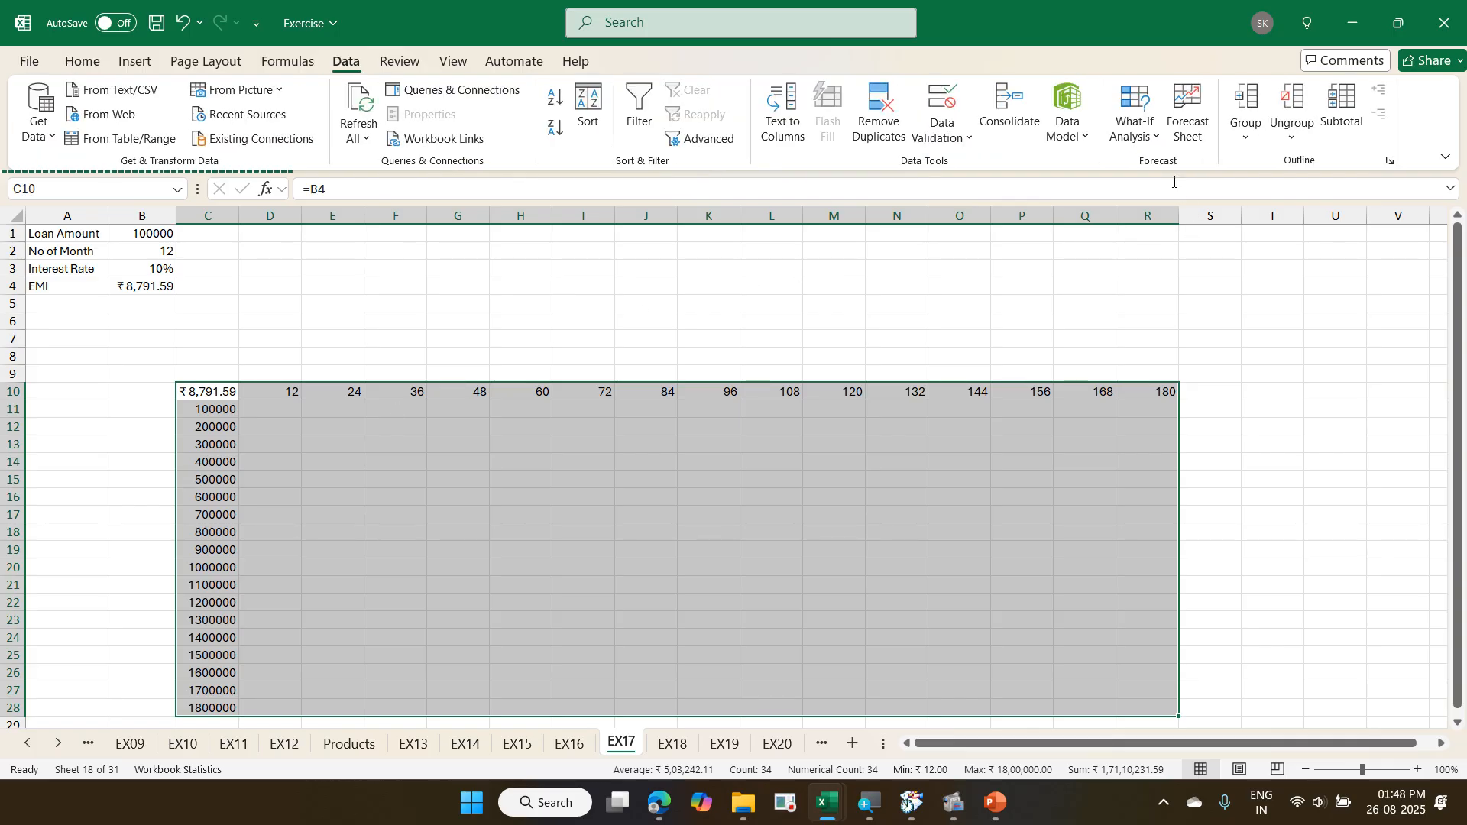
click(1143, 142)
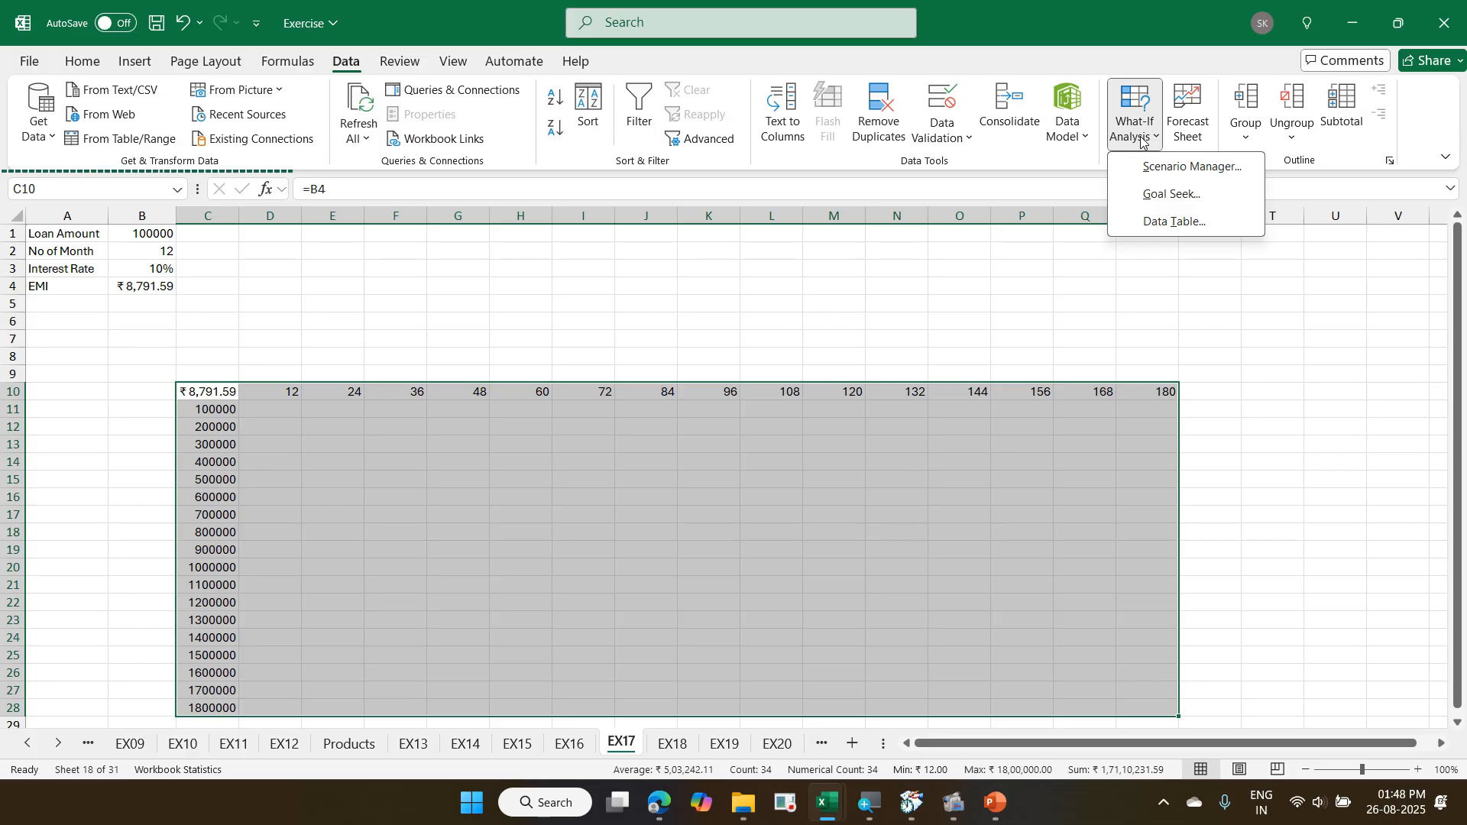
click(1179, 222)
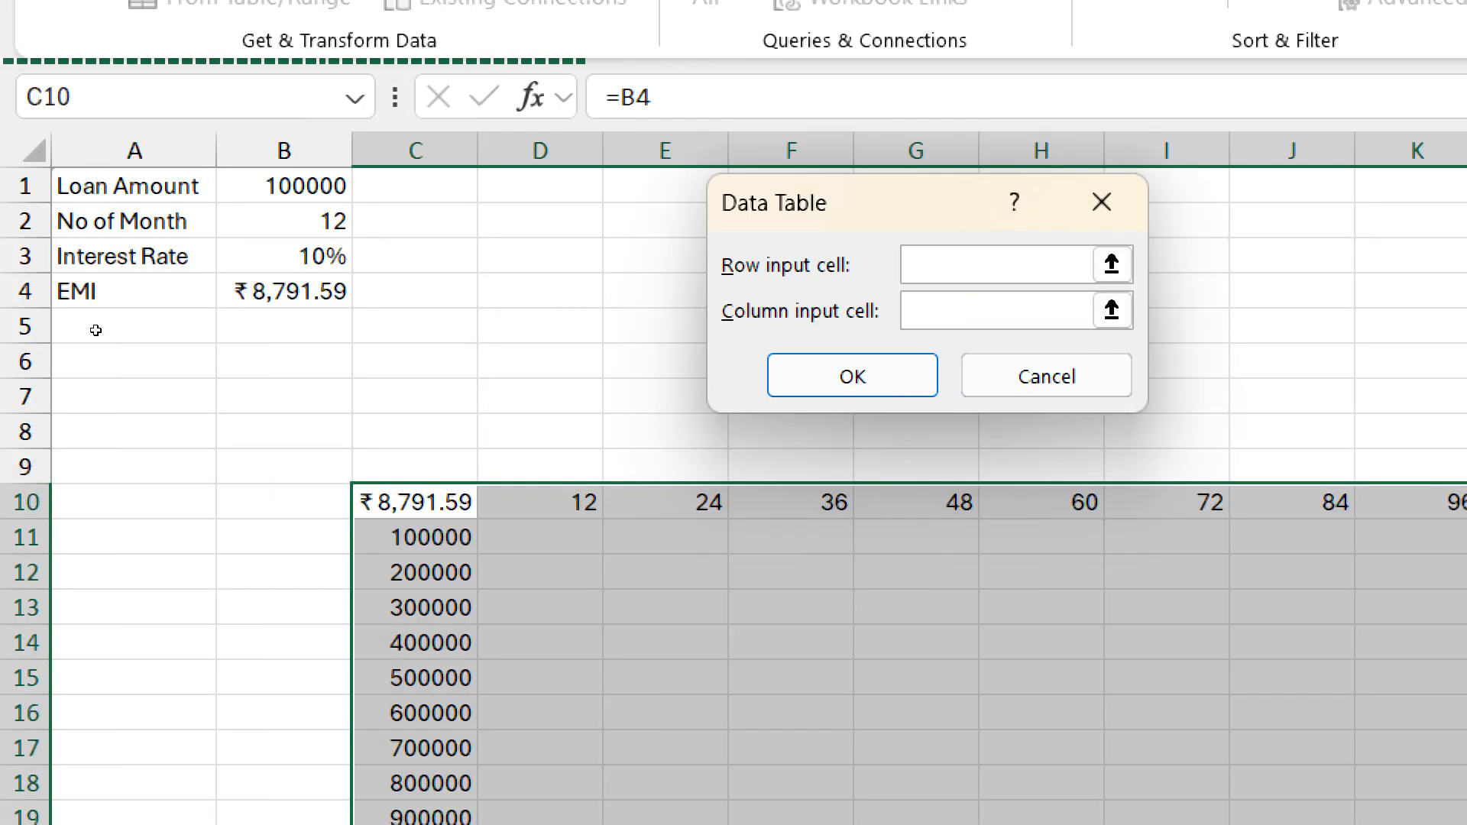
click(284, 221)
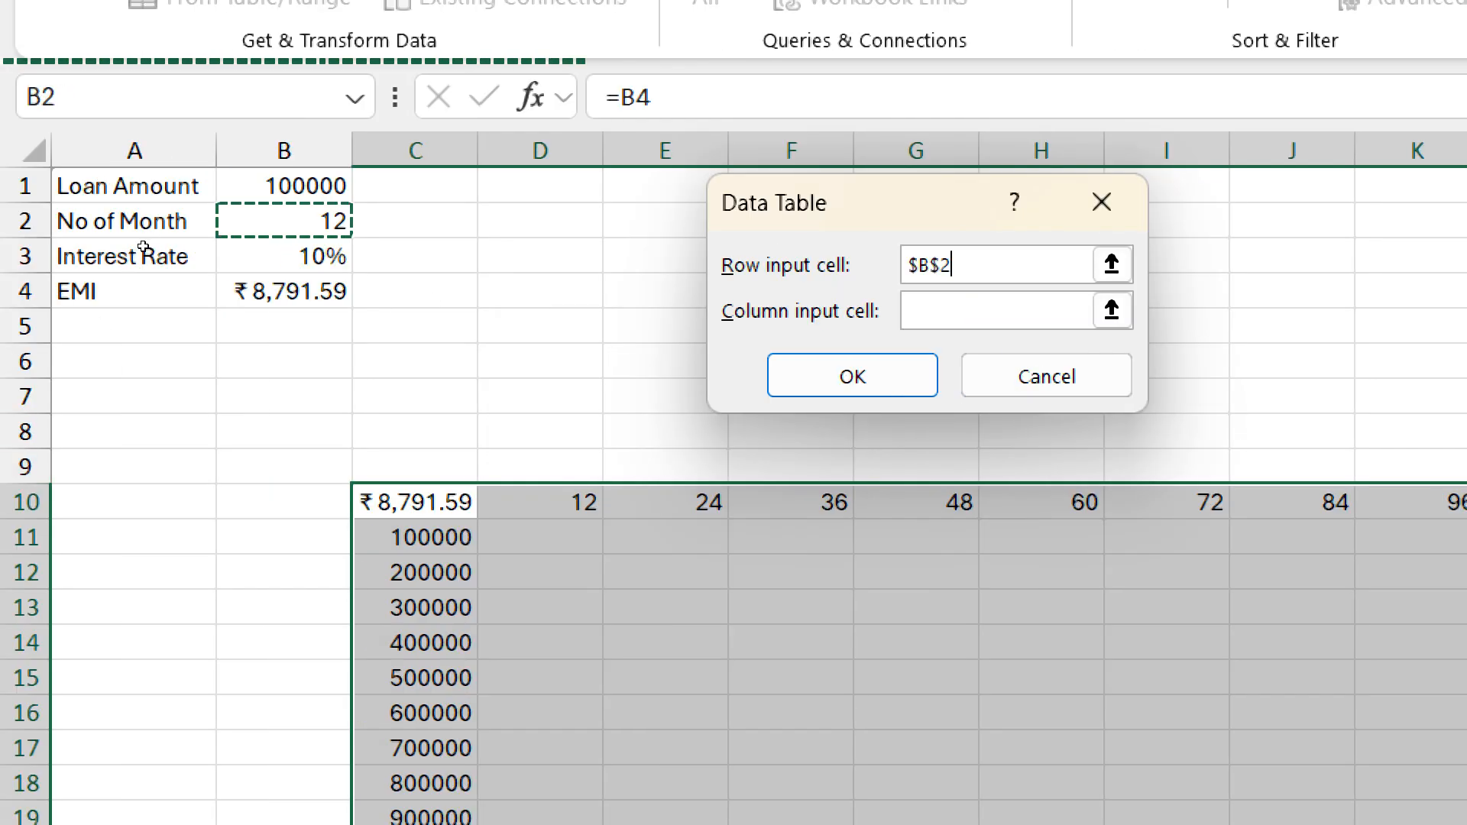
key(Tab)
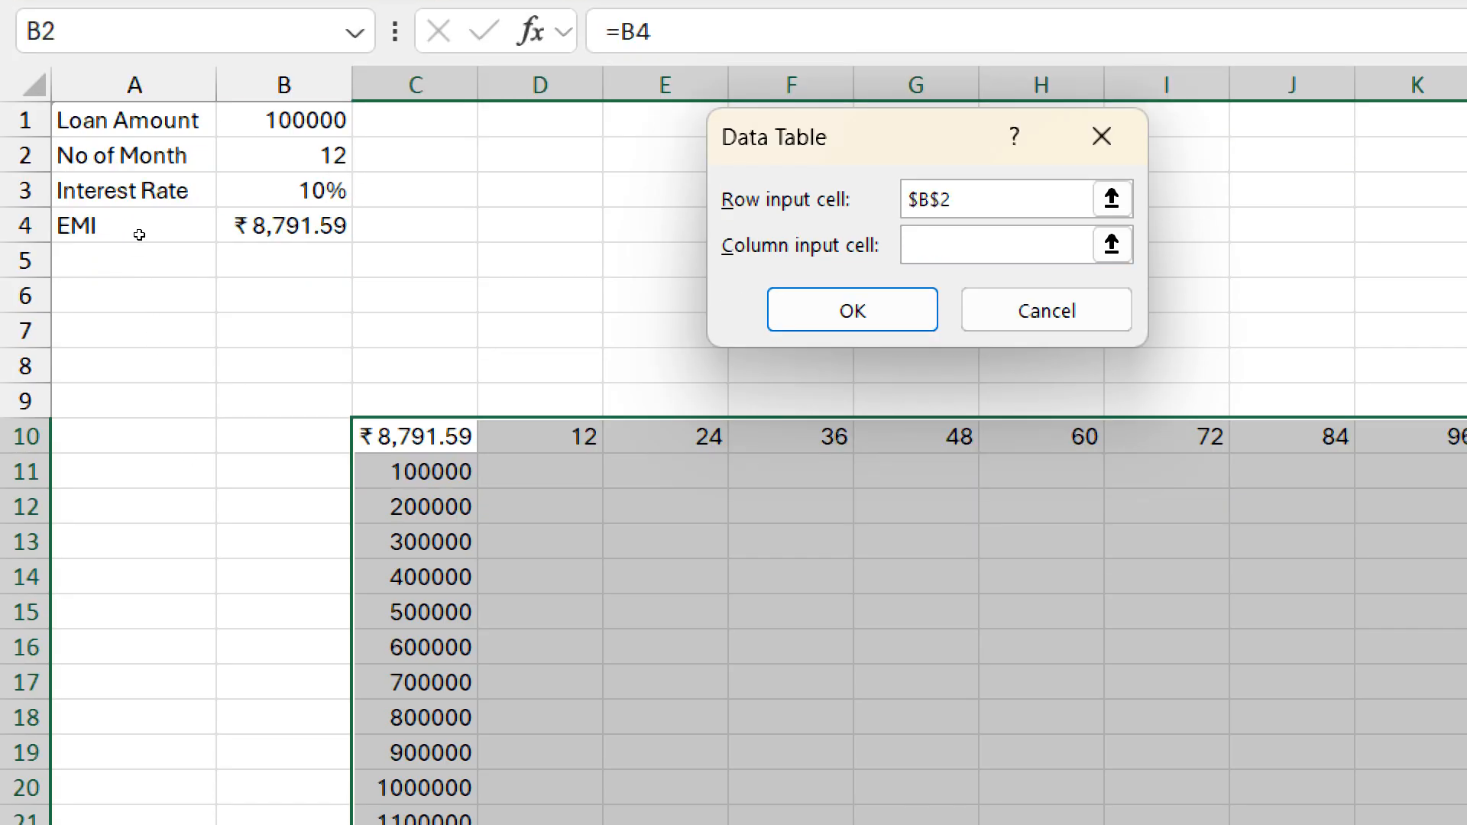
key(Up)
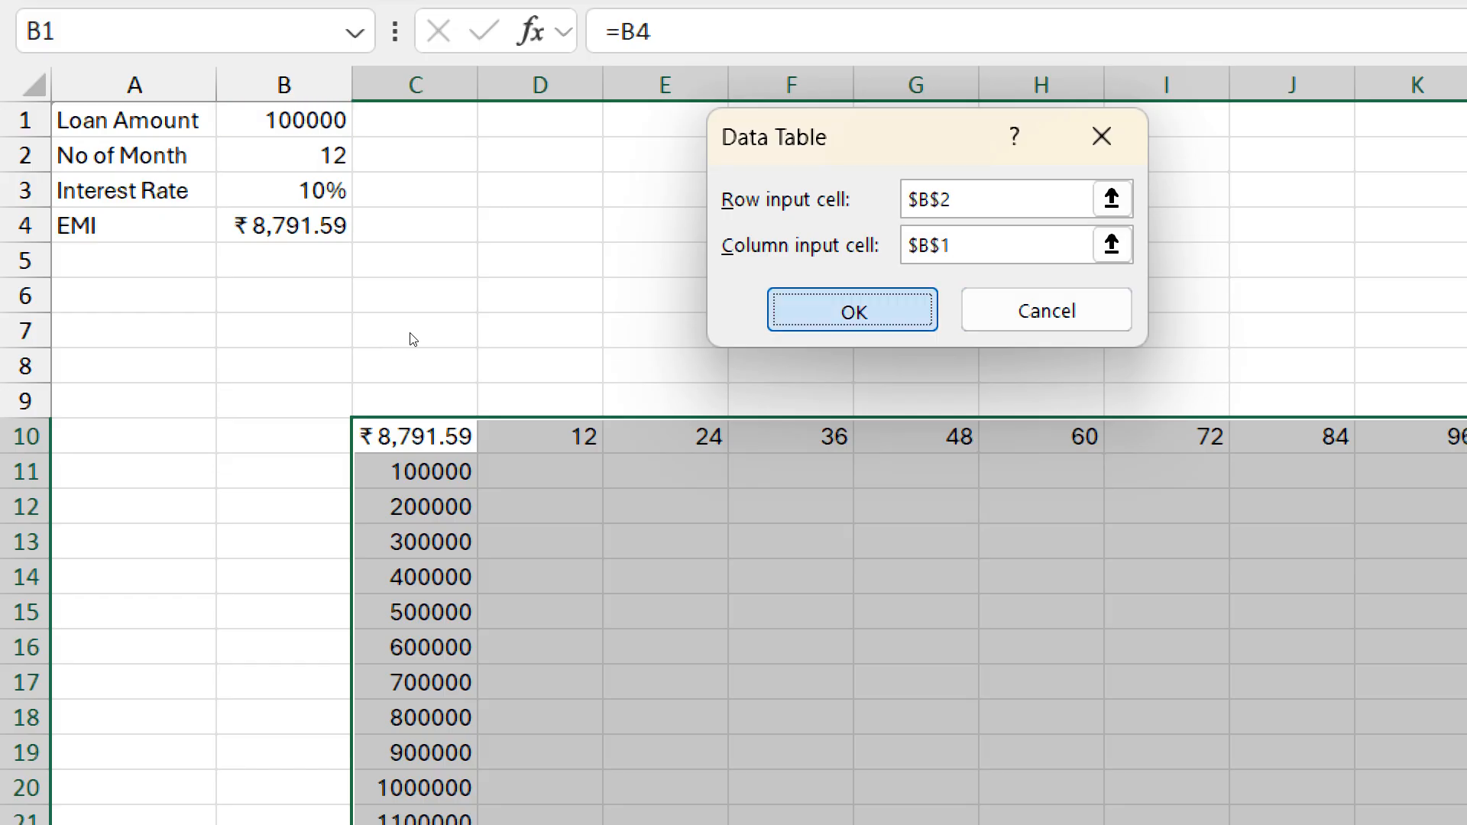
key(Return)
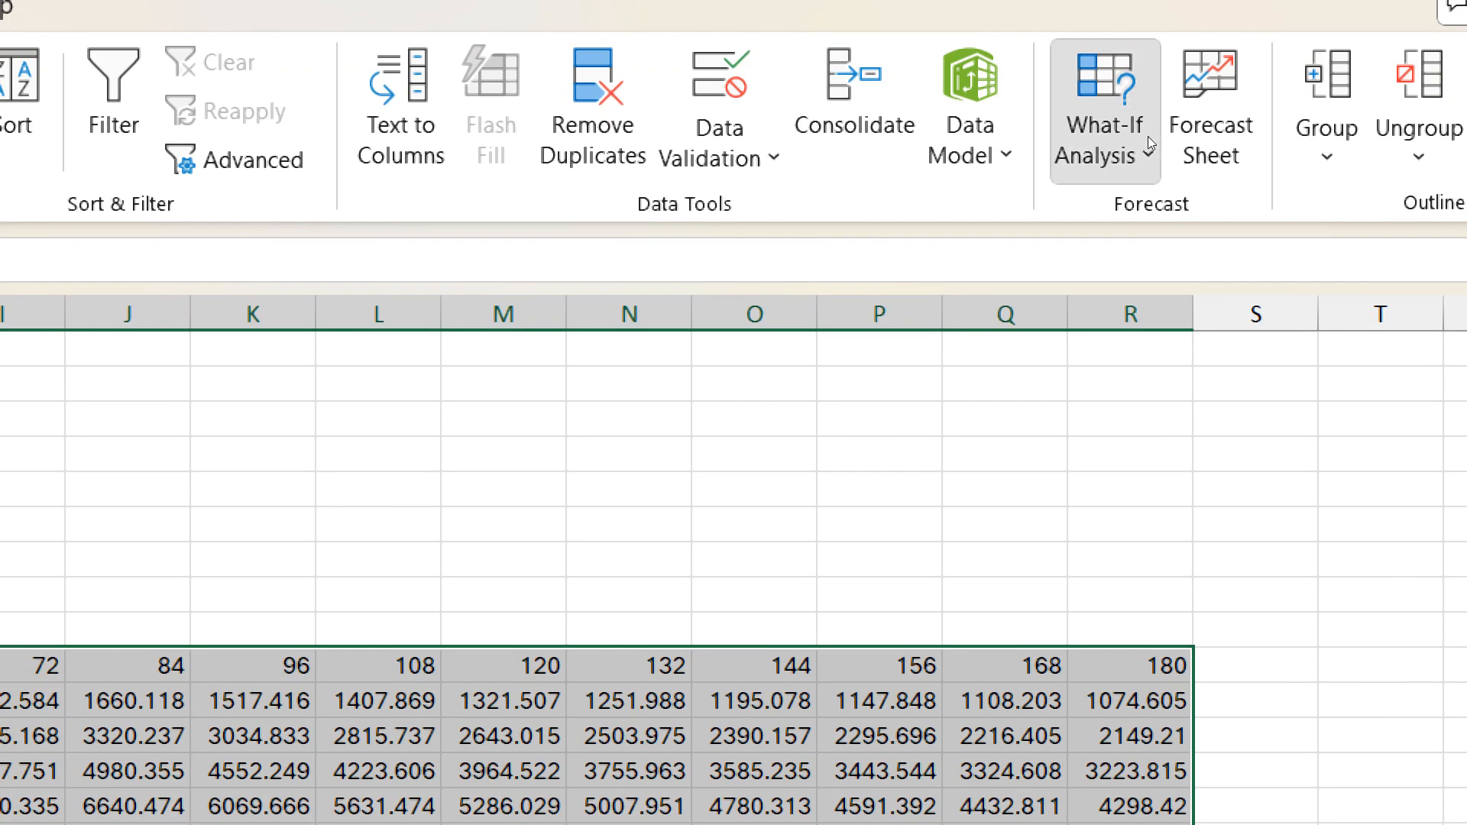
- Reapply the data table to the selected range with $B$2 as row input cell and $B$1 as column input cell
click(1149, 139)
click(1184, 325)
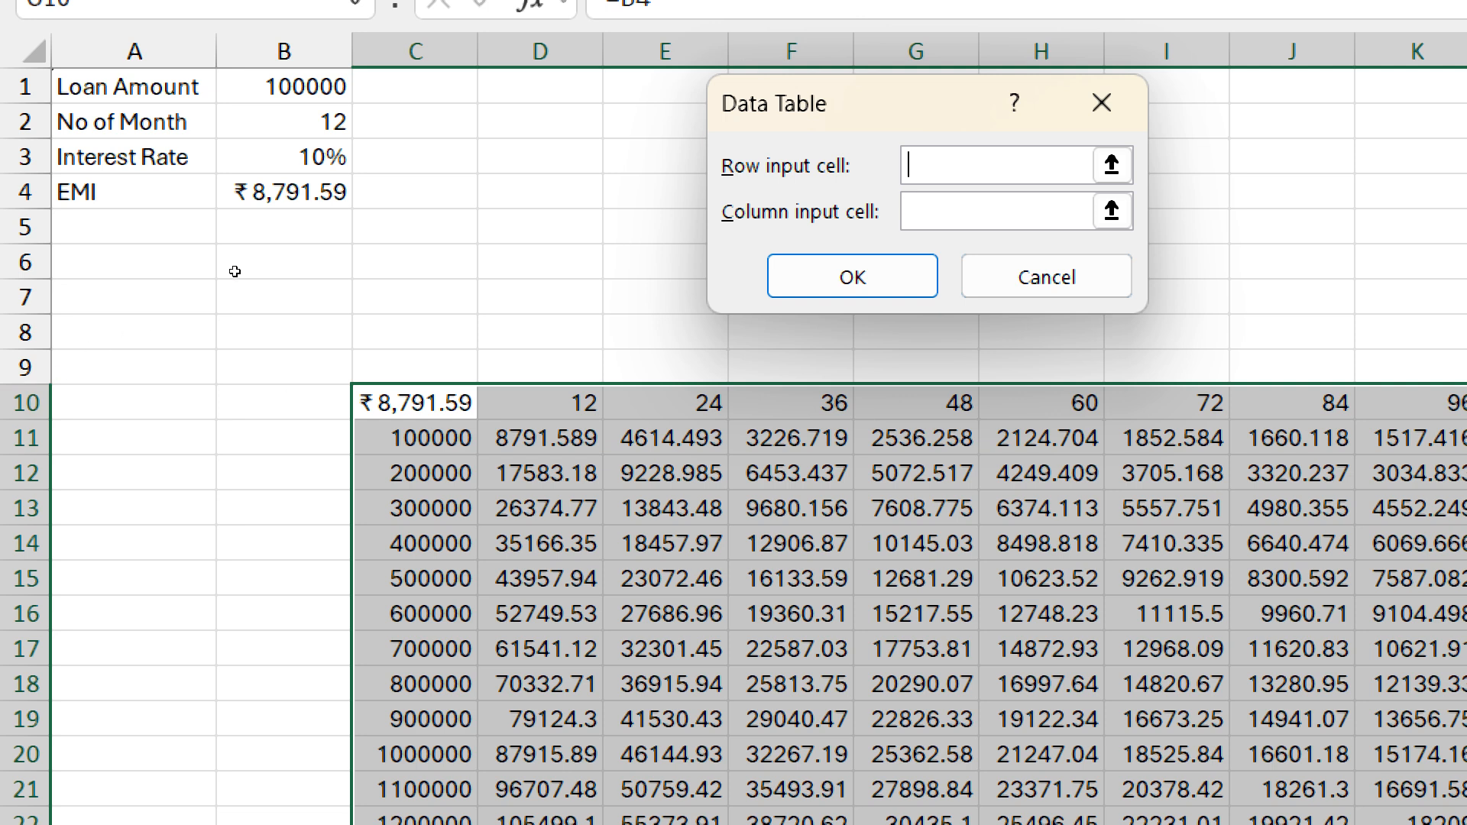
click(284, 122)
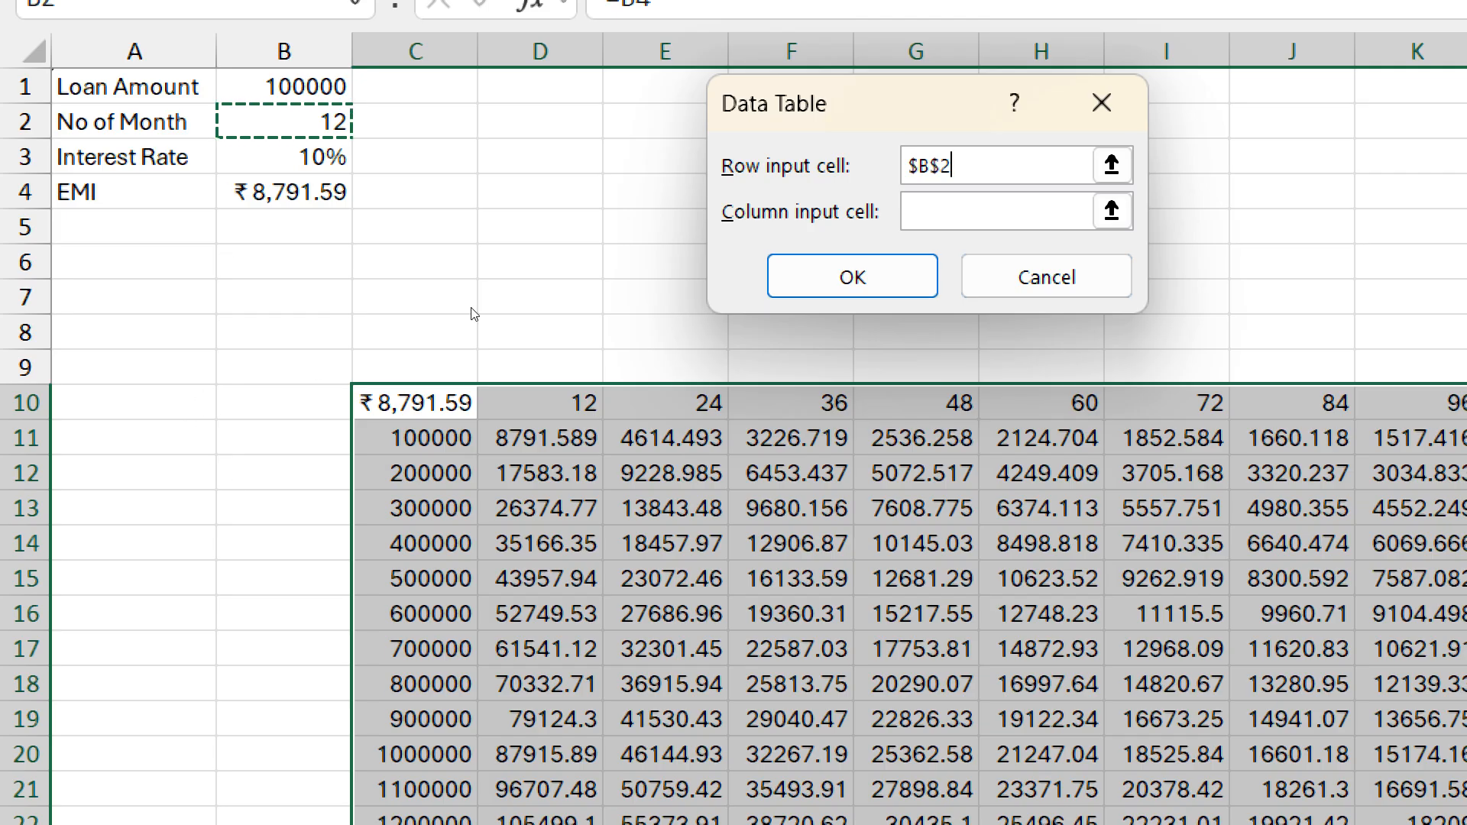
click(1017, 212)
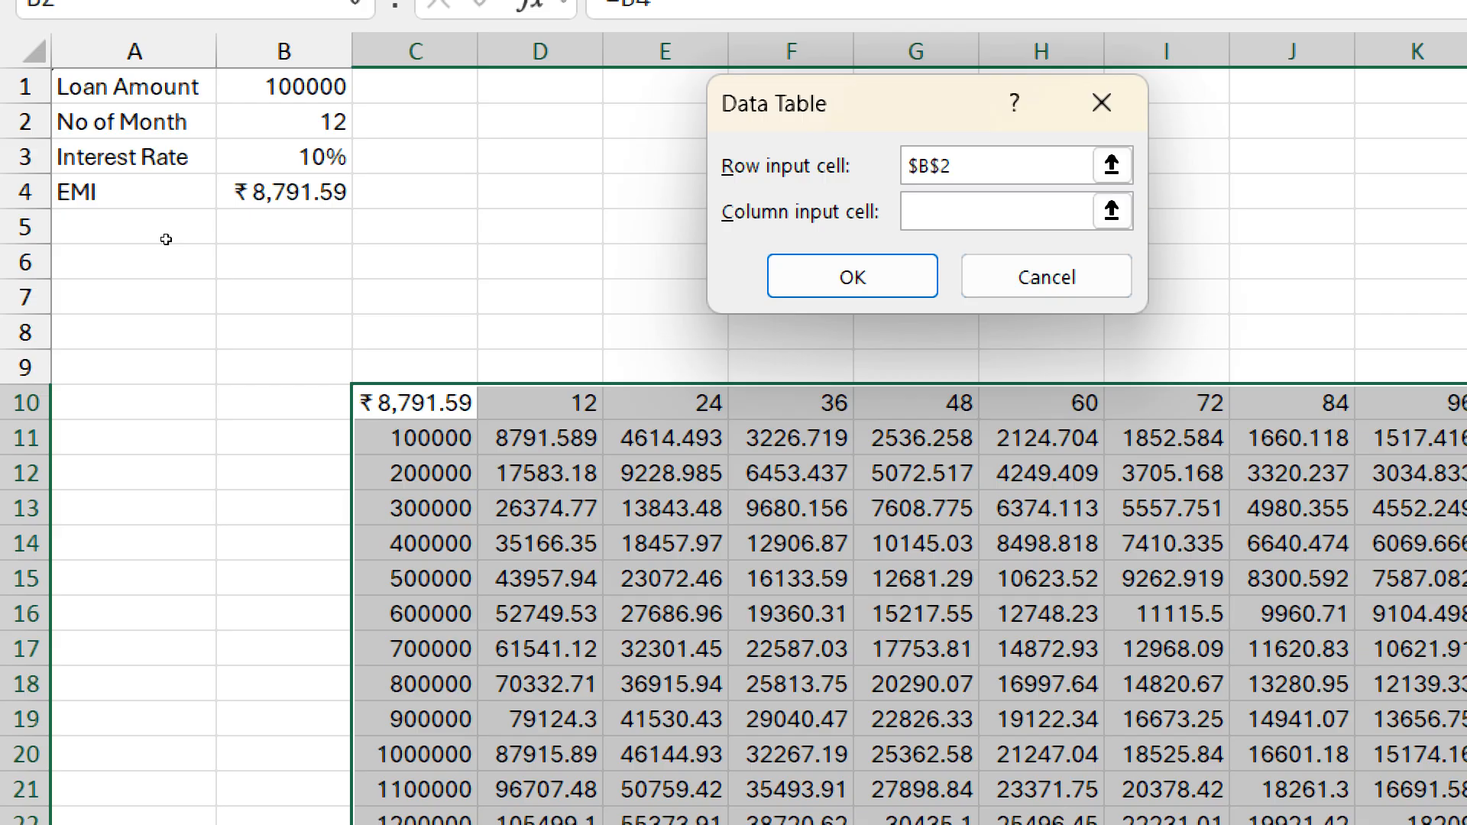
click(284, 87)
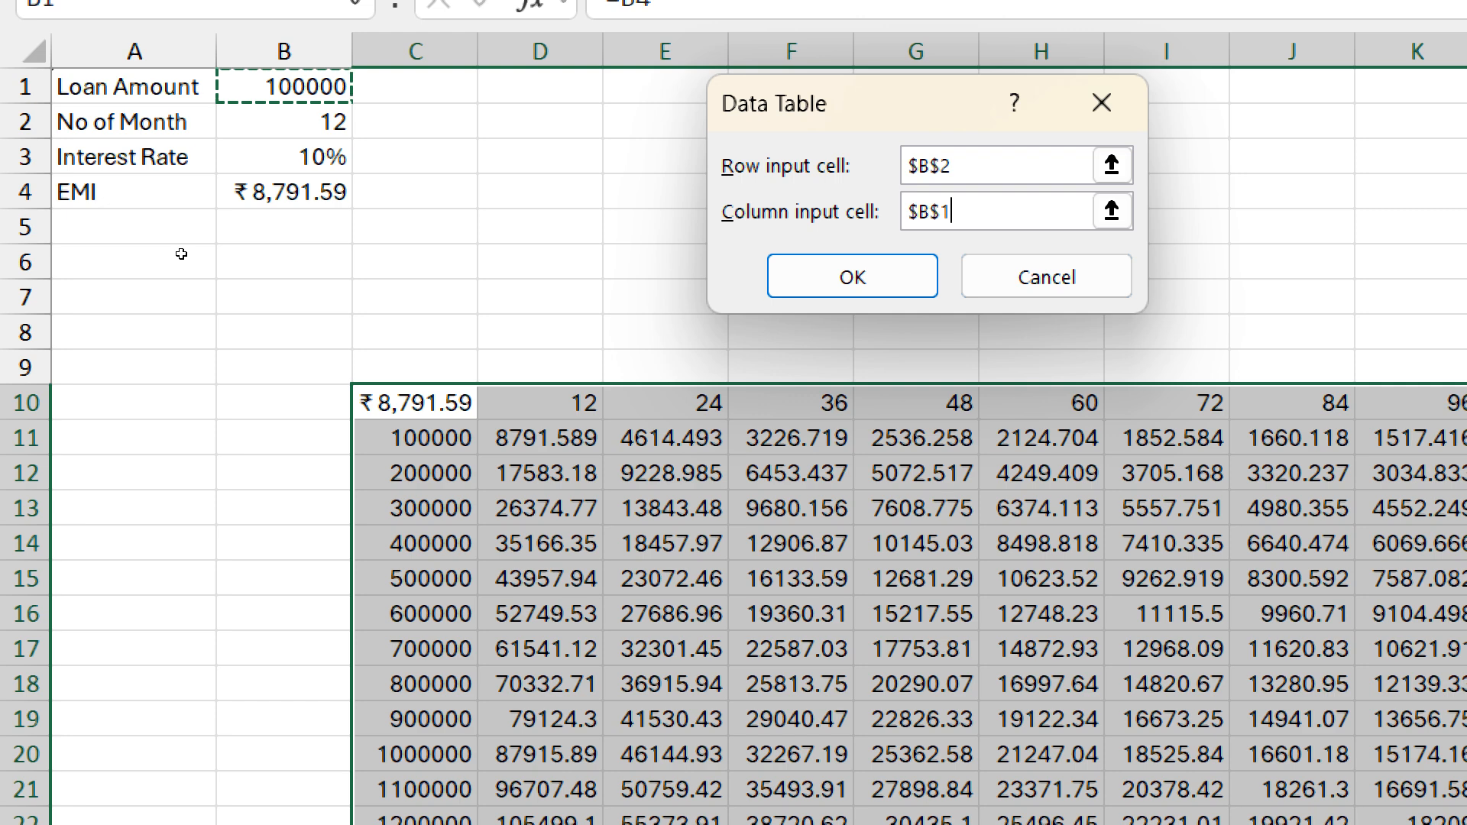
key(Return)
- Enter 100000 in the empty cell C34 below the data table
scroll(62, 517, down, 4)
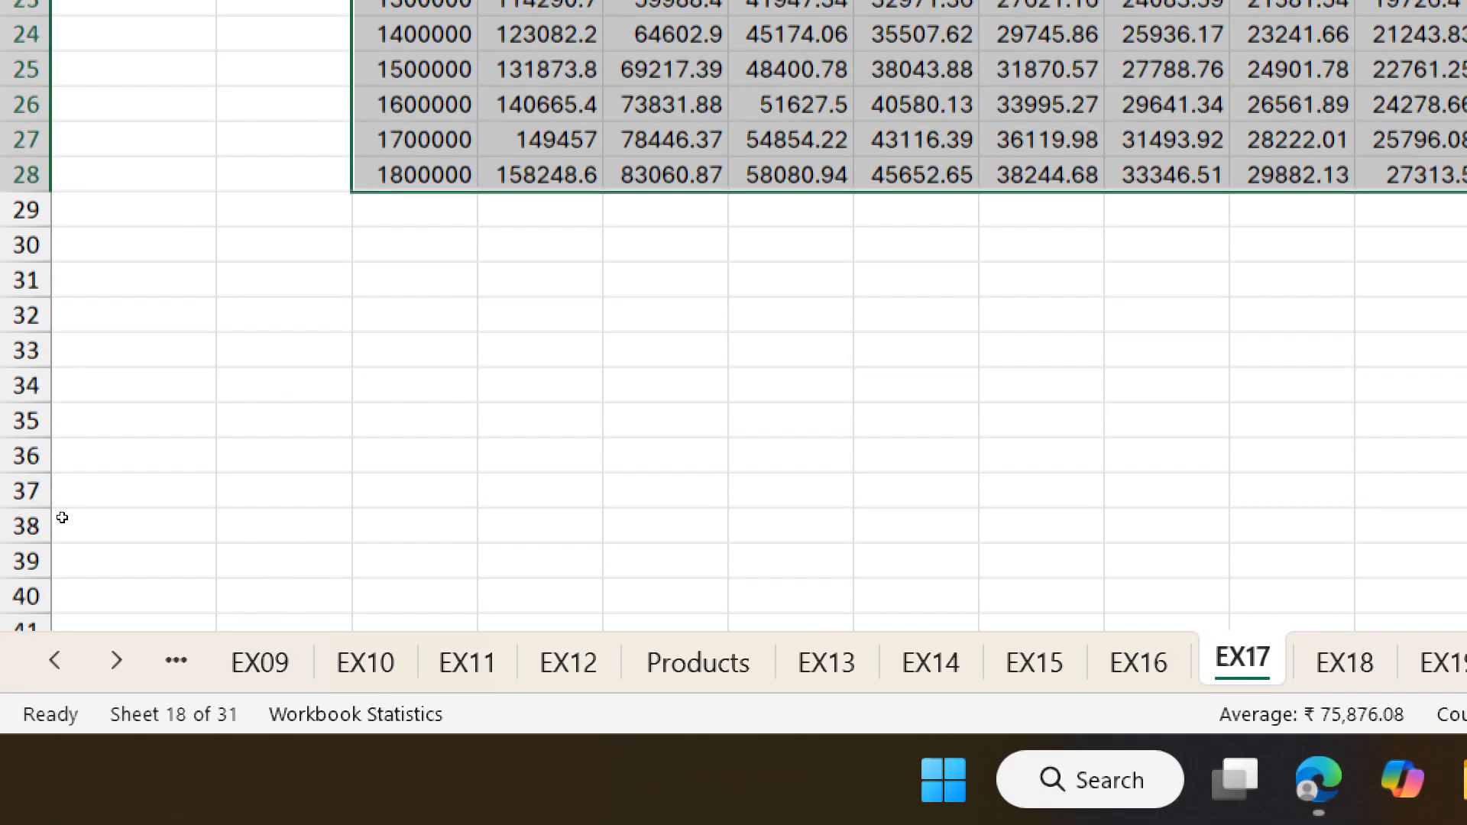
scroll(62, 517, down, 2)
click(420, 169)
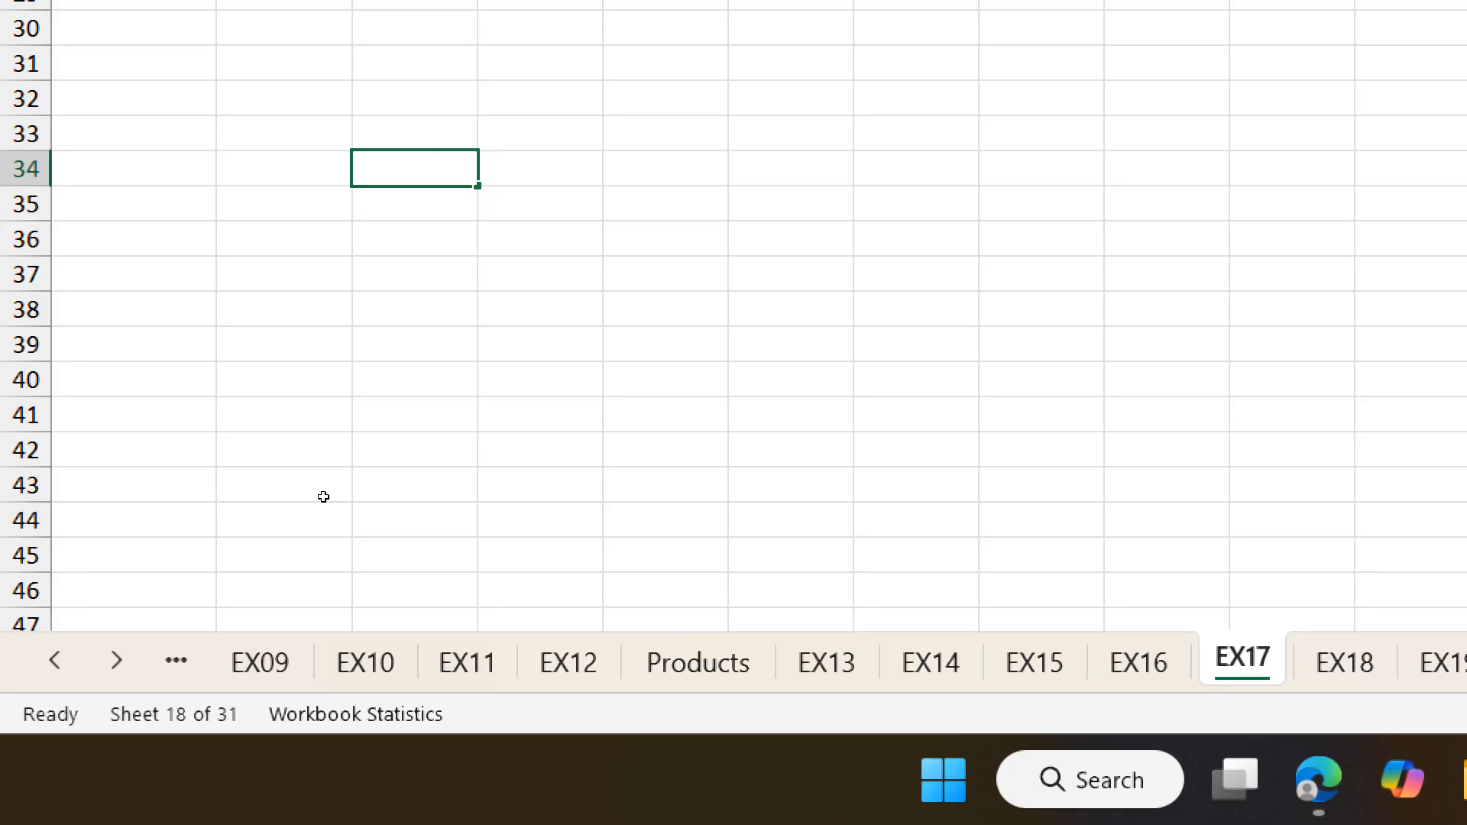
text(100000)
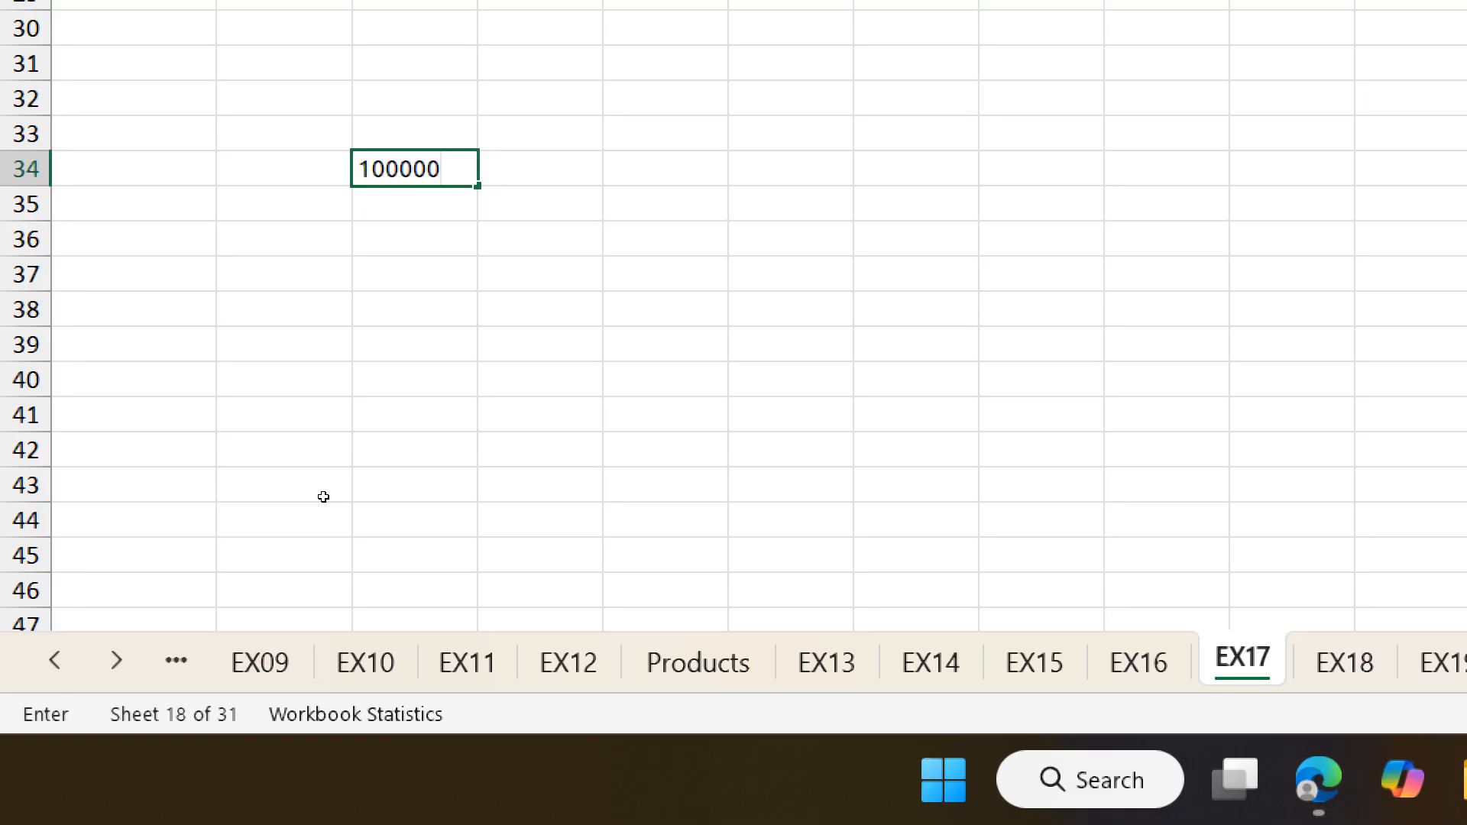
key(ctrl+Return)
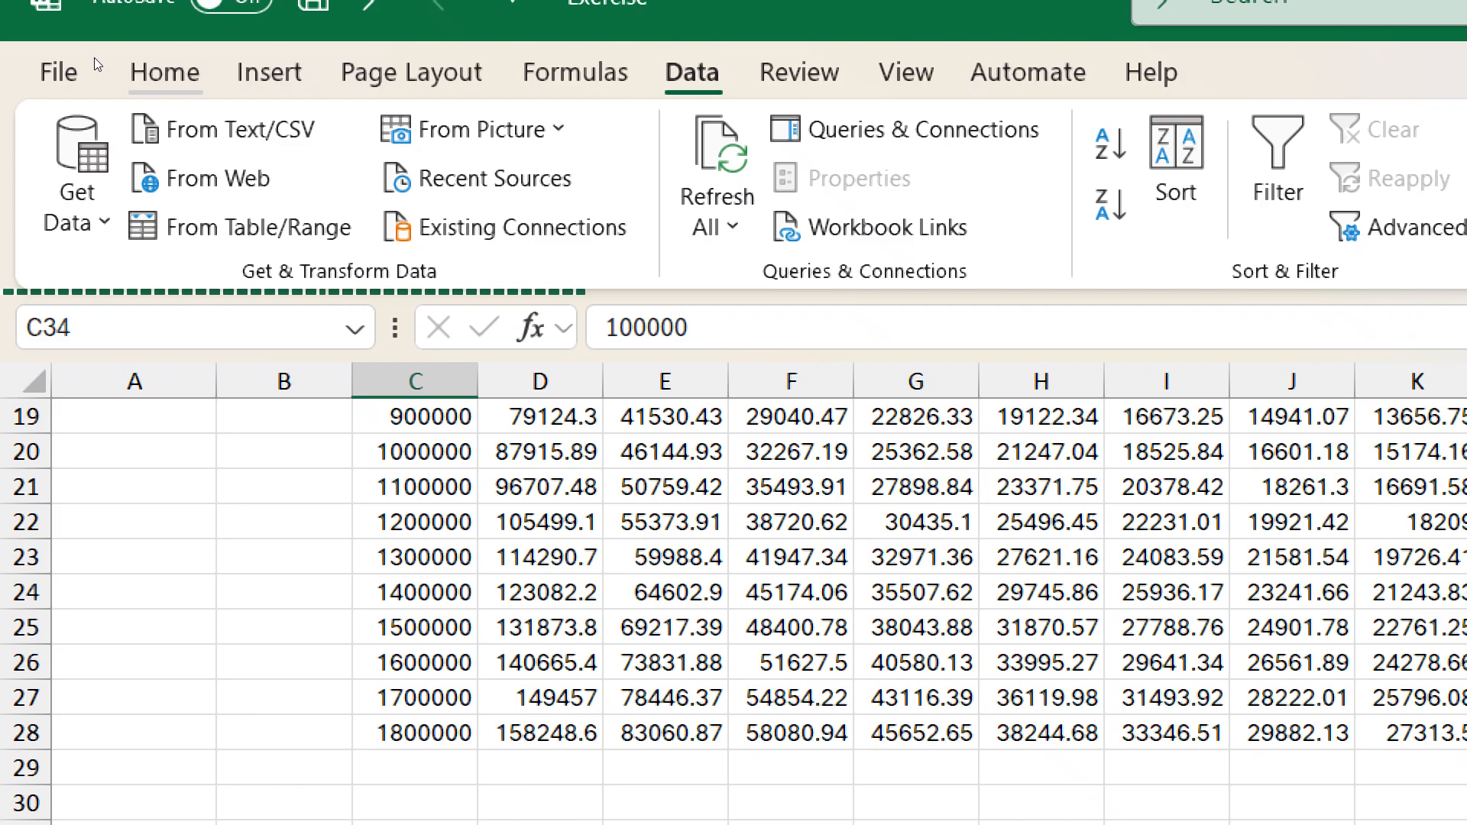
- Fill a linear series down the column from C34 with step value 100000 and stop value 1800000
click(162, 73)
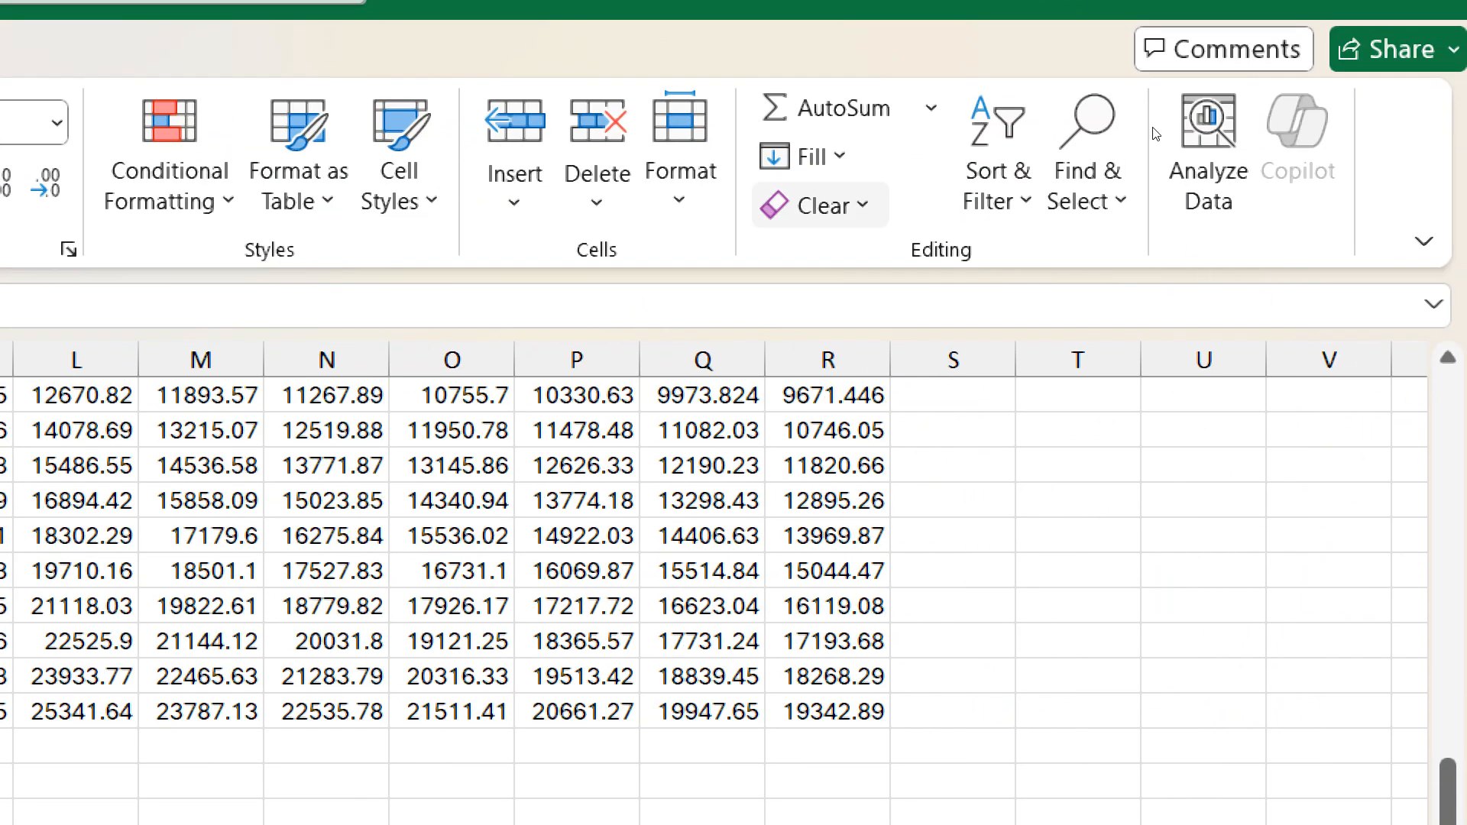
click(808, 179)
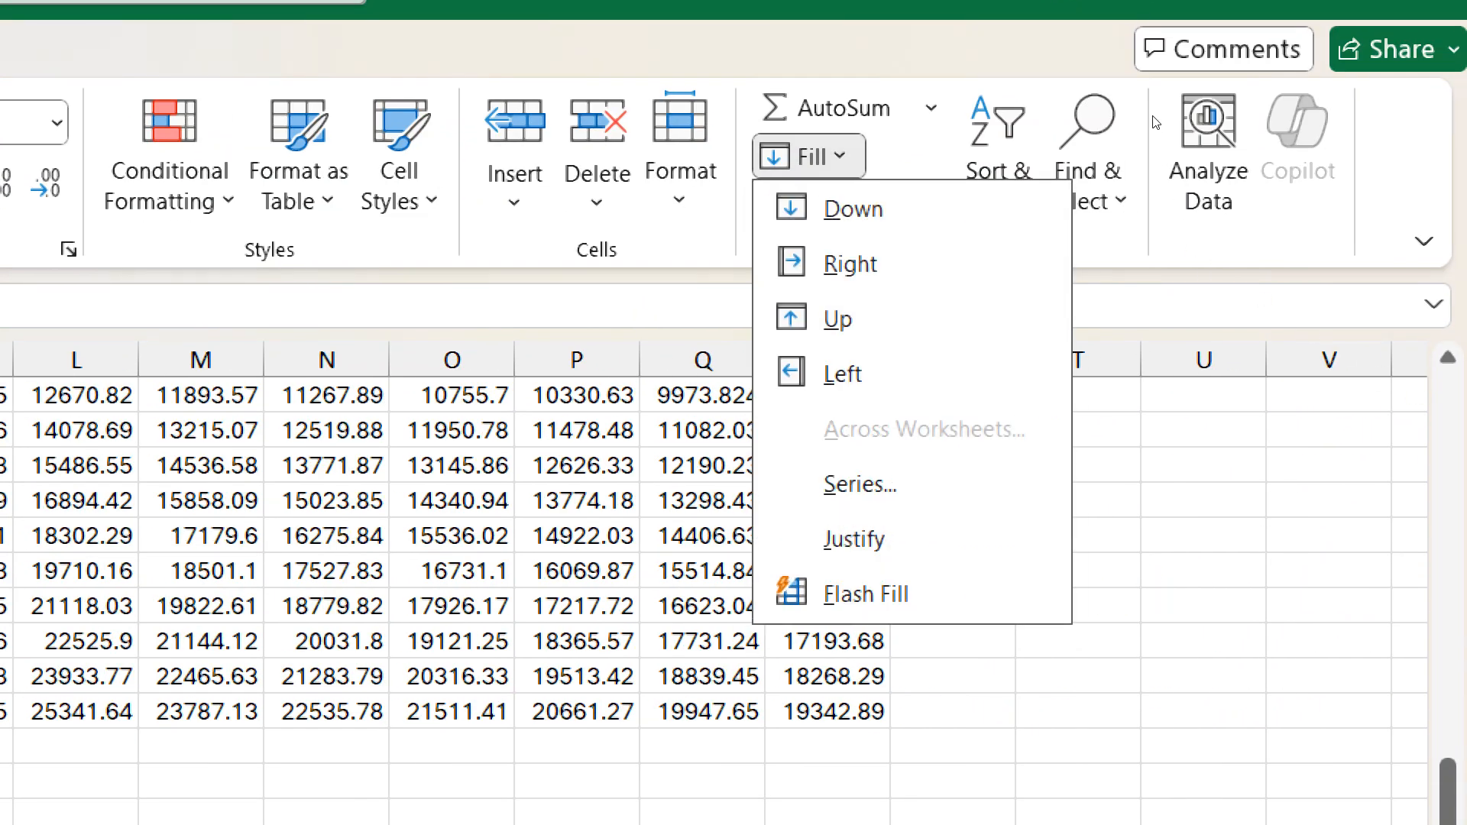
click(871, 481)
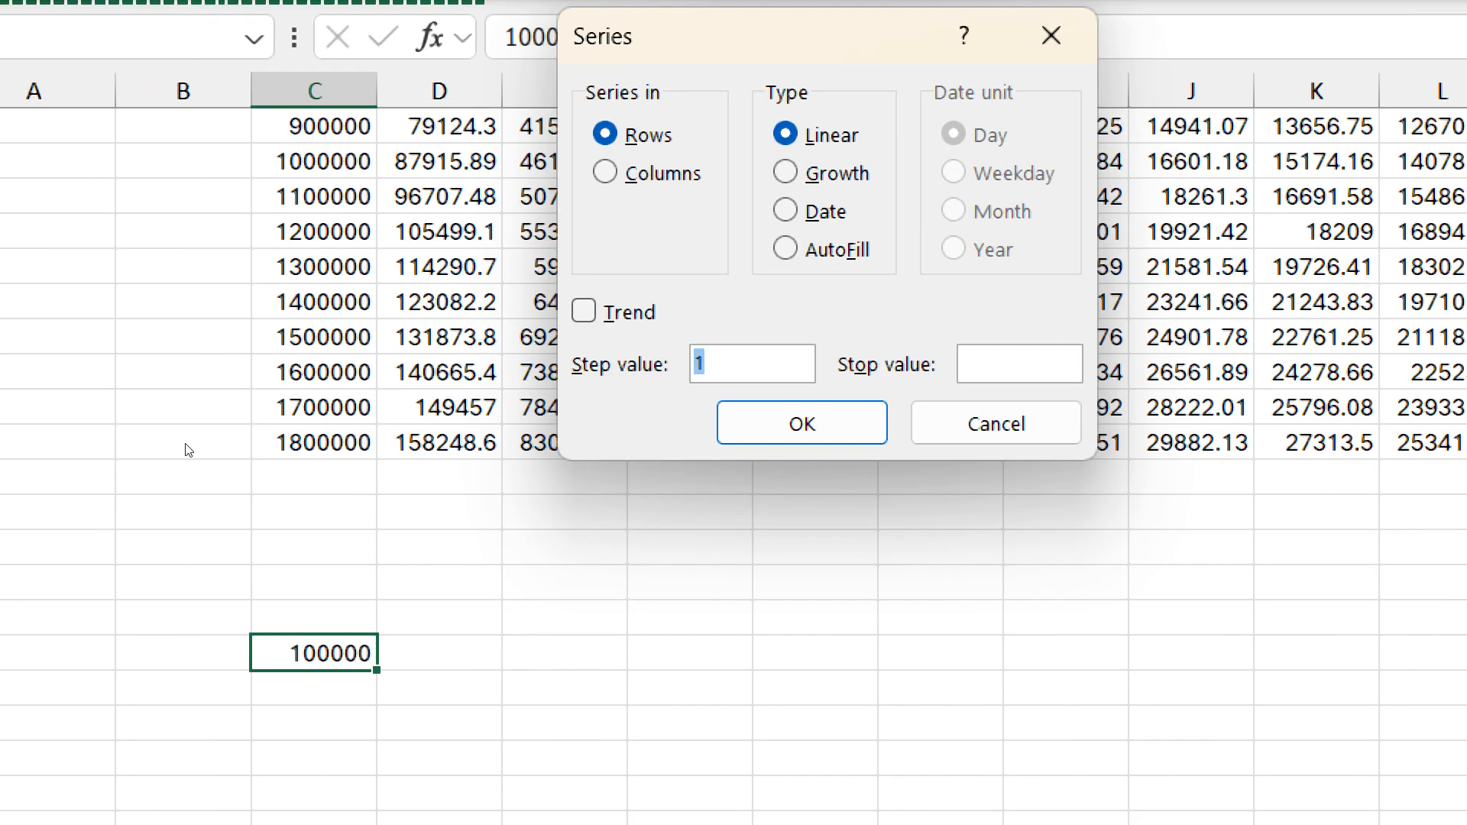
key(alt+c)
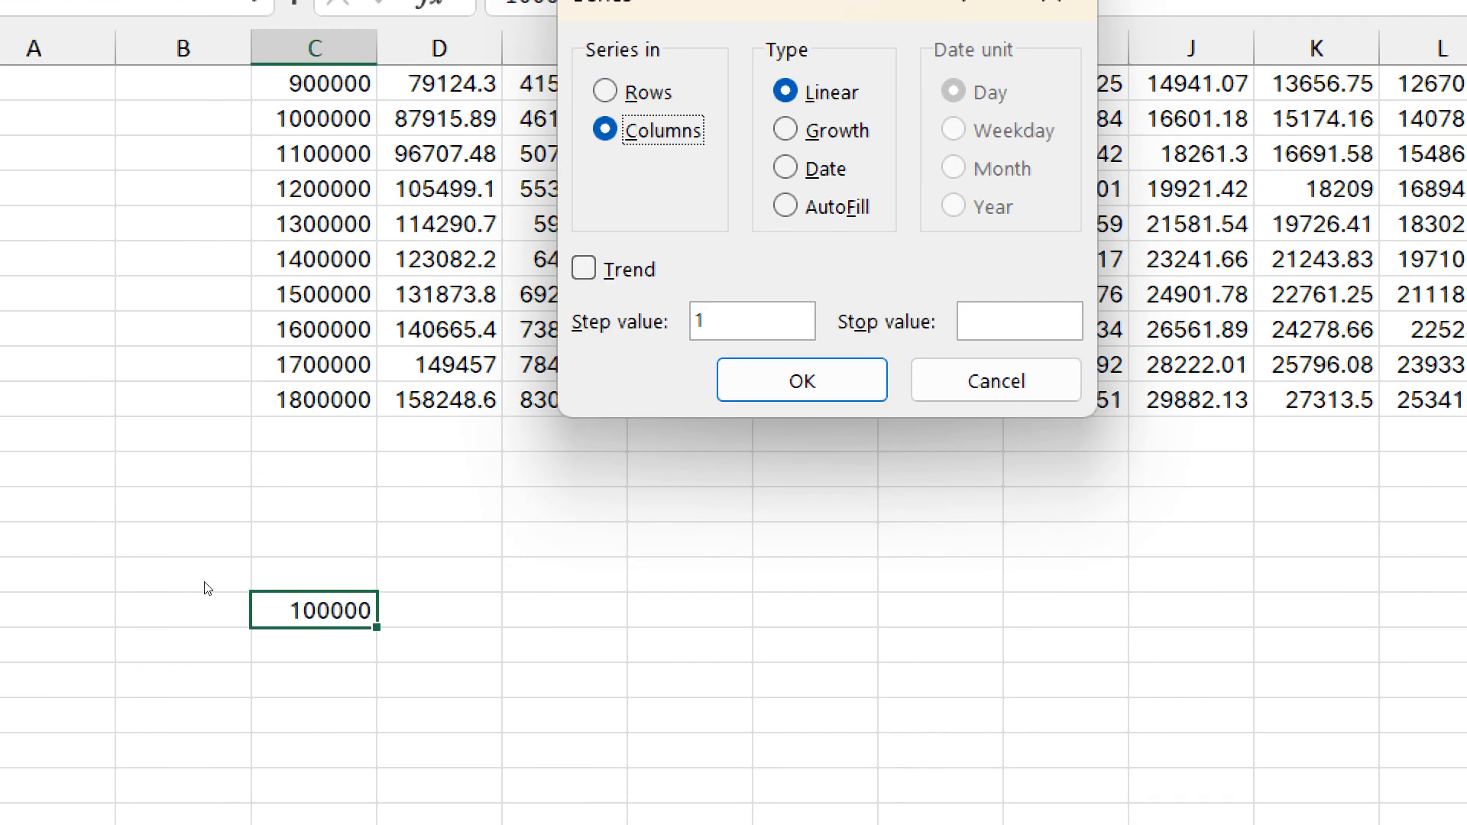
key(alt+s)
text(0000)
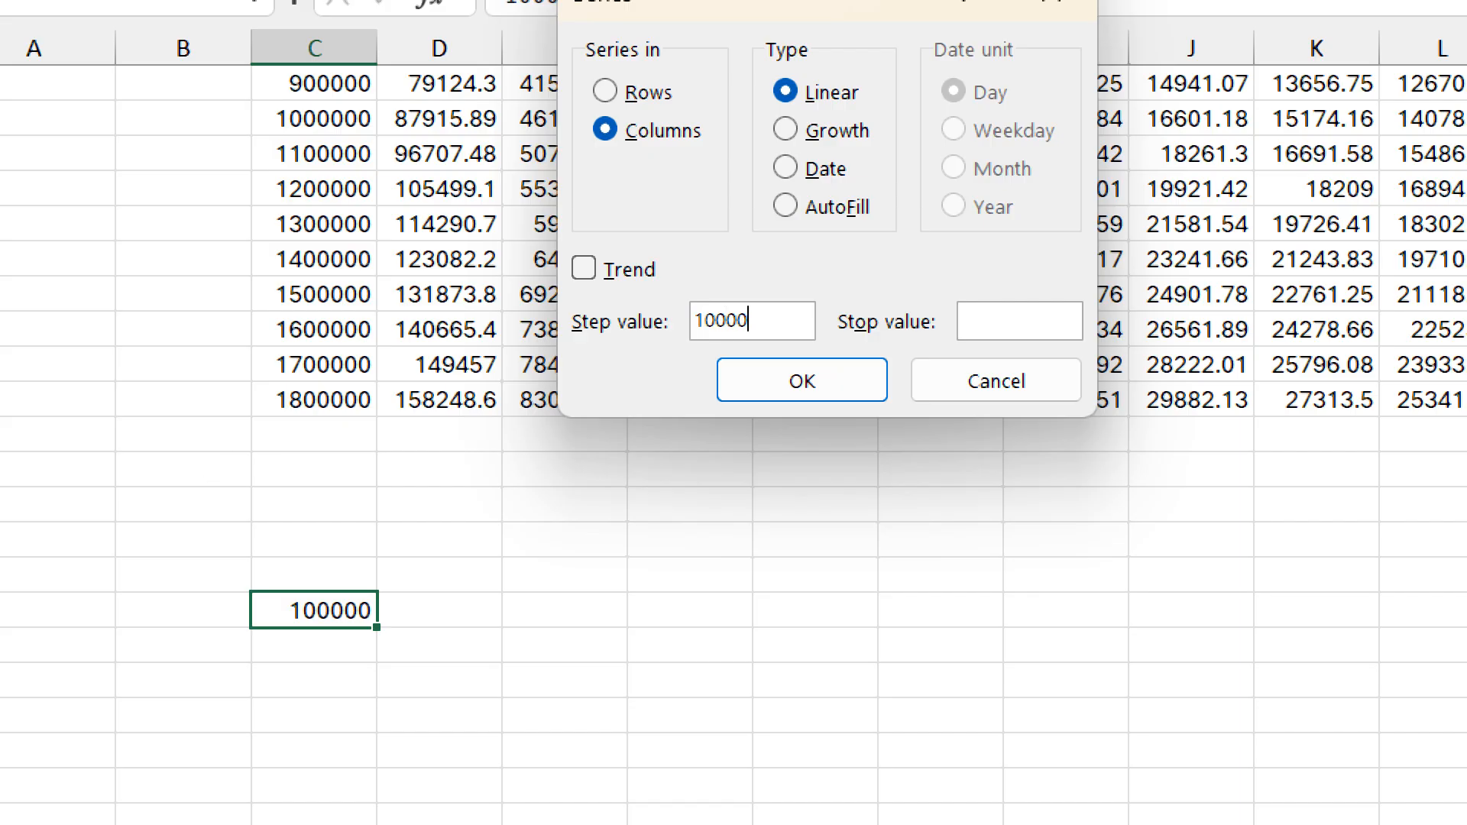
text(0)
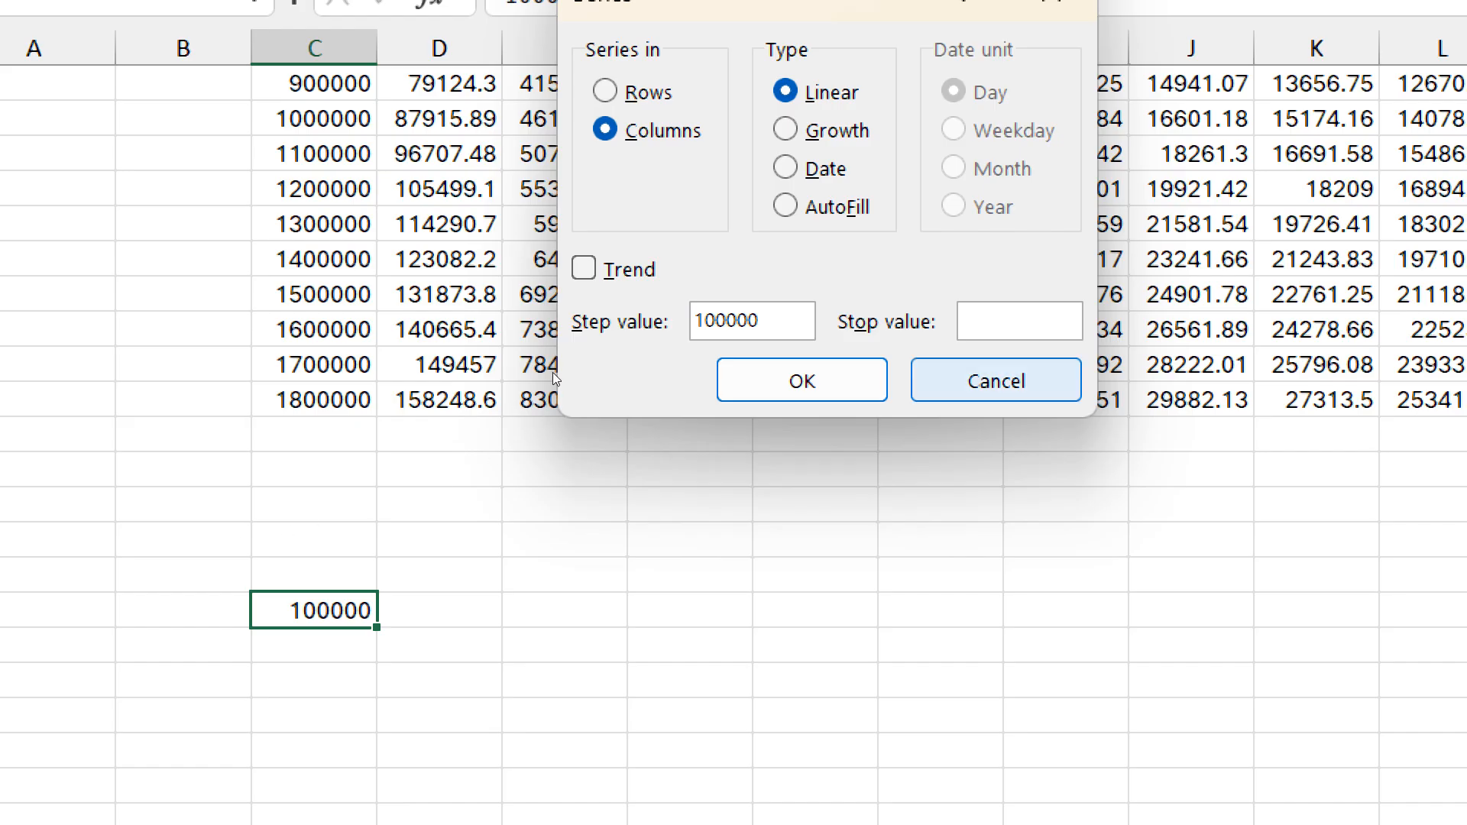
key(Tab)
text(180)
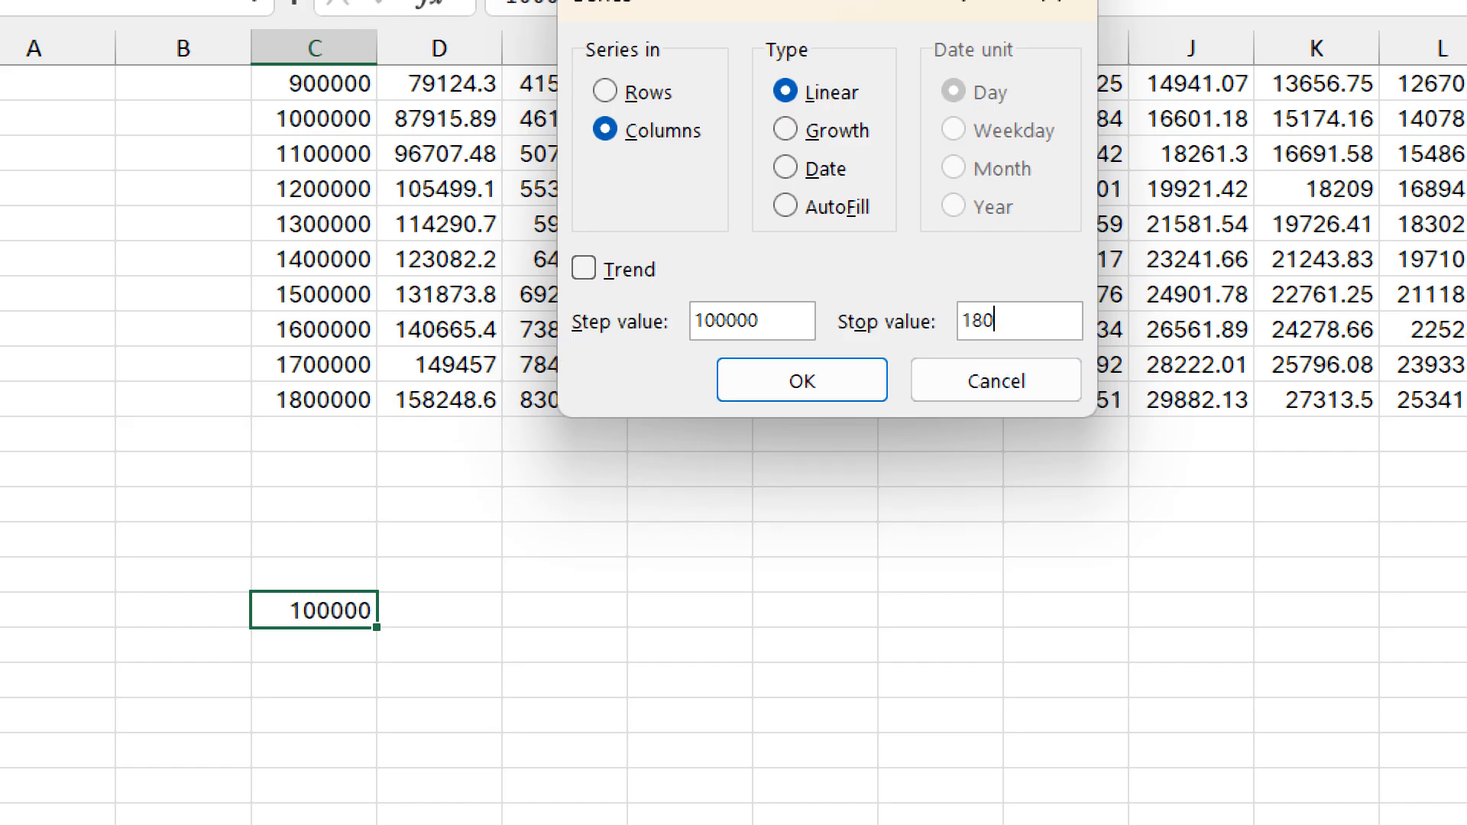
text(0000)
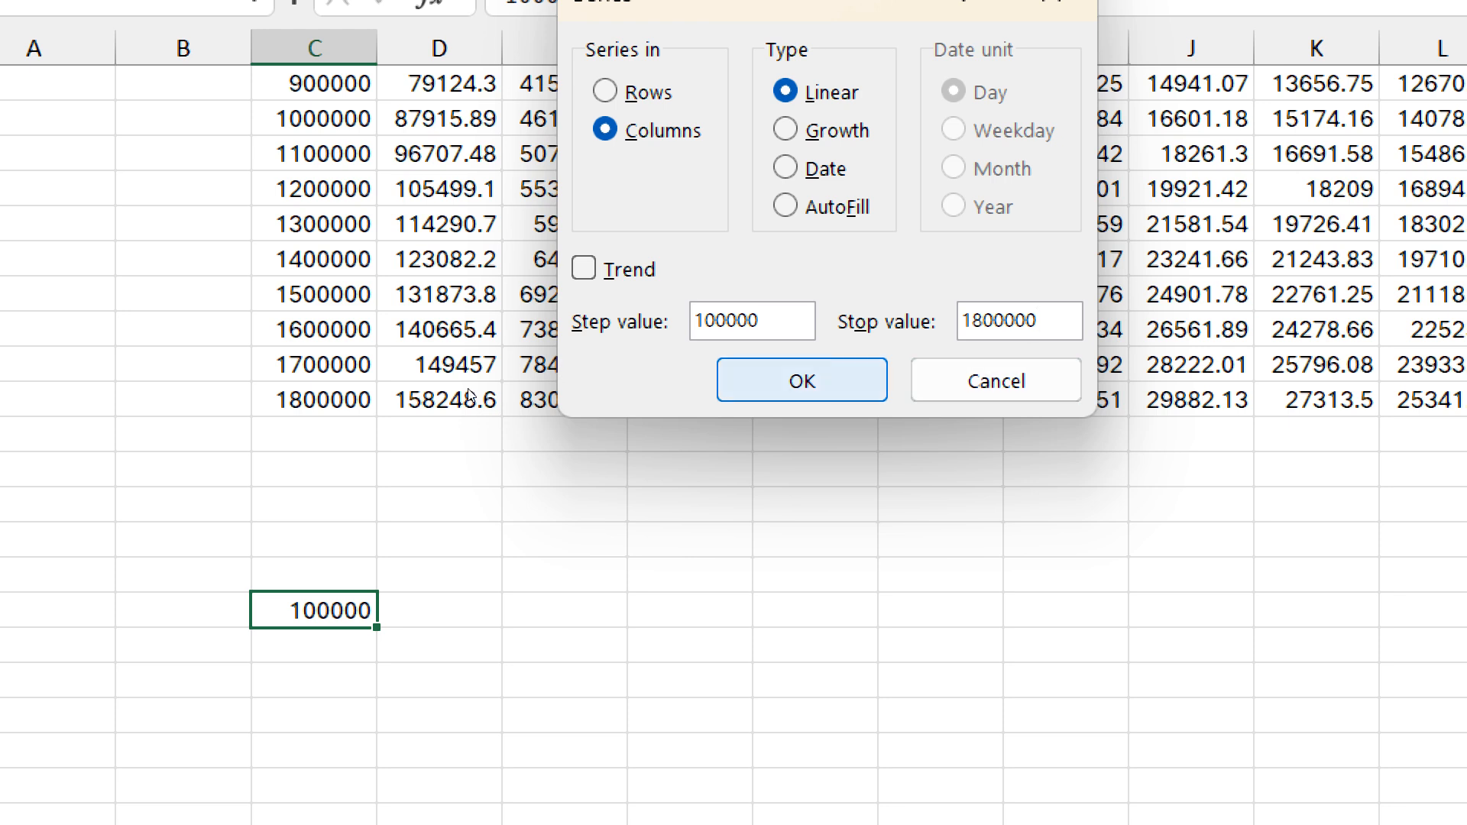
click(802, 382)
scroll(202, 635, down, 3)
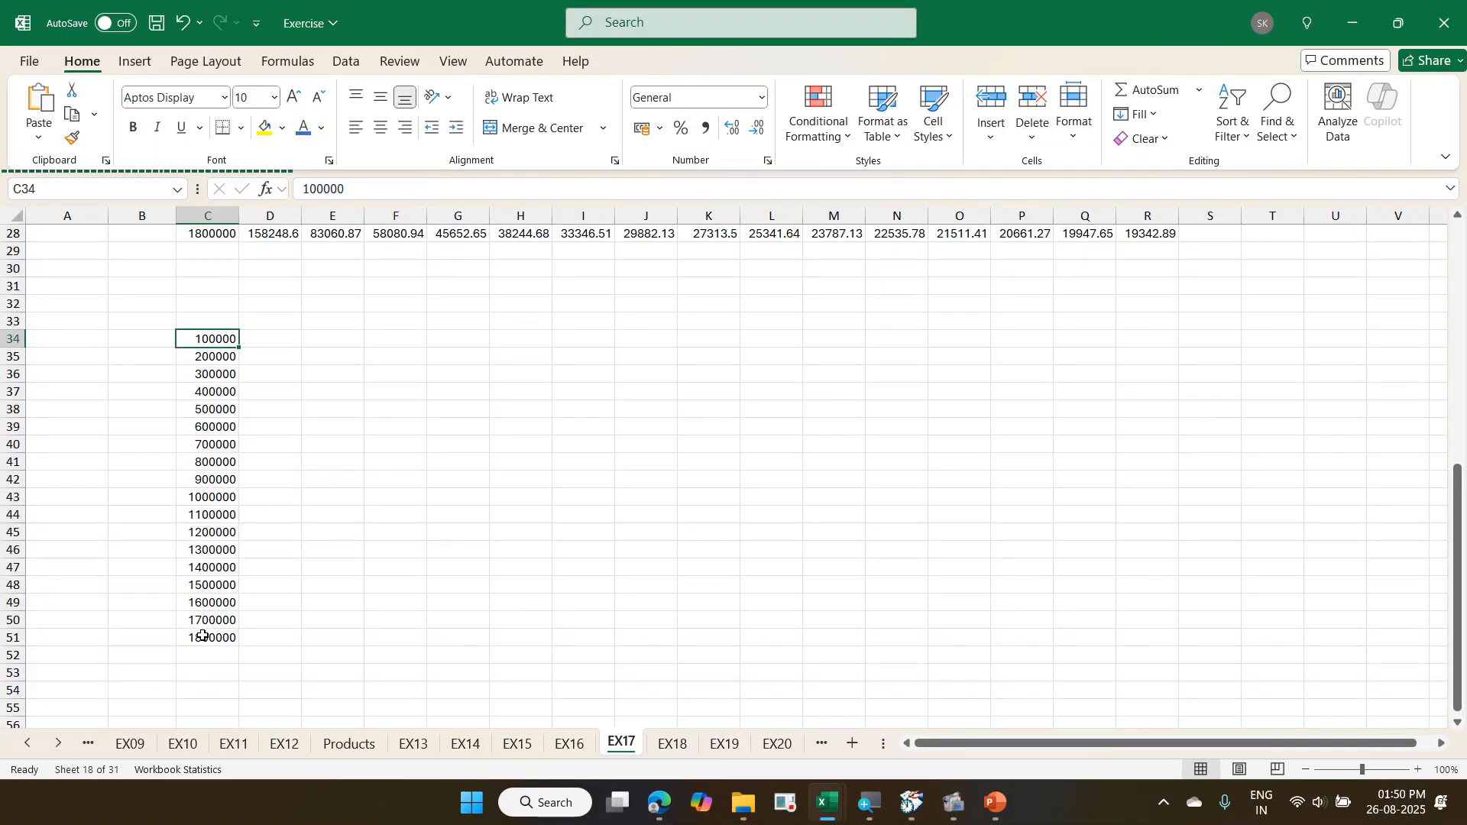
- Clear the data table's calculated EMI results in D11:R28, keeping the month and loan amount headings
key(ctrl+Up)
key(ctrl+Up)
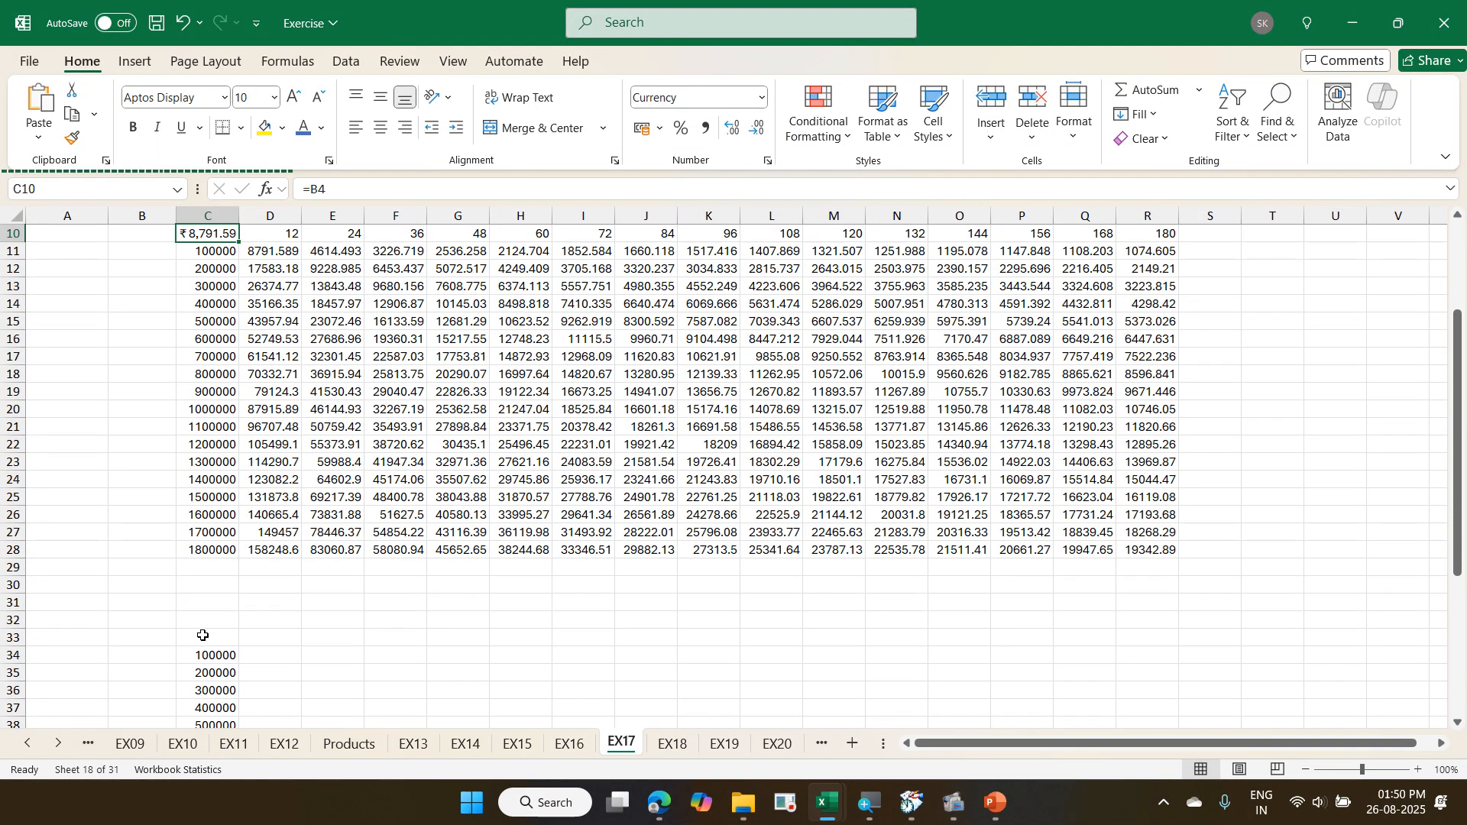
key(ctrl+Up)
key(Left)
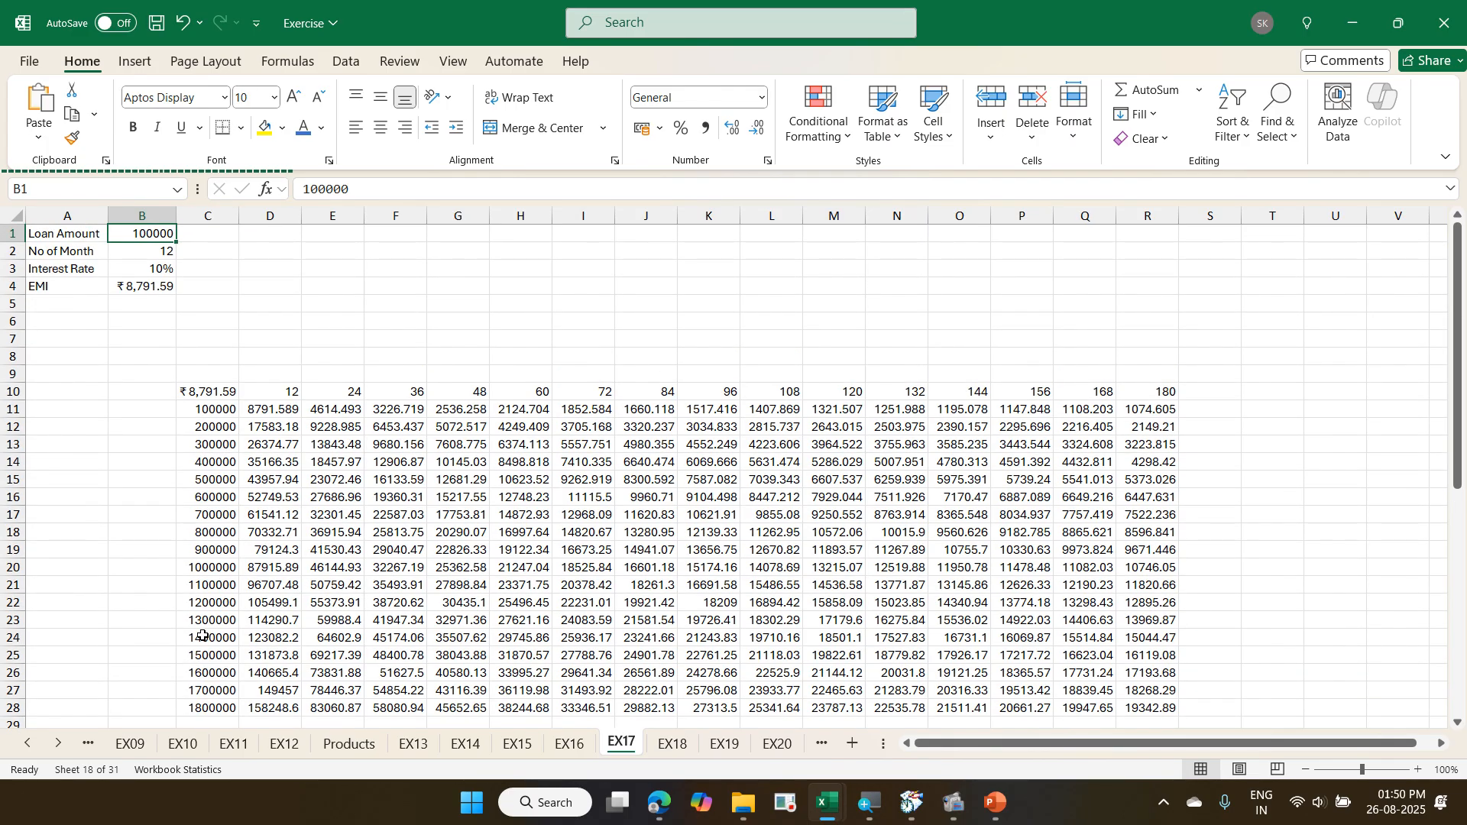
key(ctrl+Page_Down)
key(ctrl+Page_Up)
key(Down)
key(Down)
key(Down)
key(Down)
key(Down)
key(Down)
key(Down)
key(Right)
key(Down)
key(Down)
key(Down)
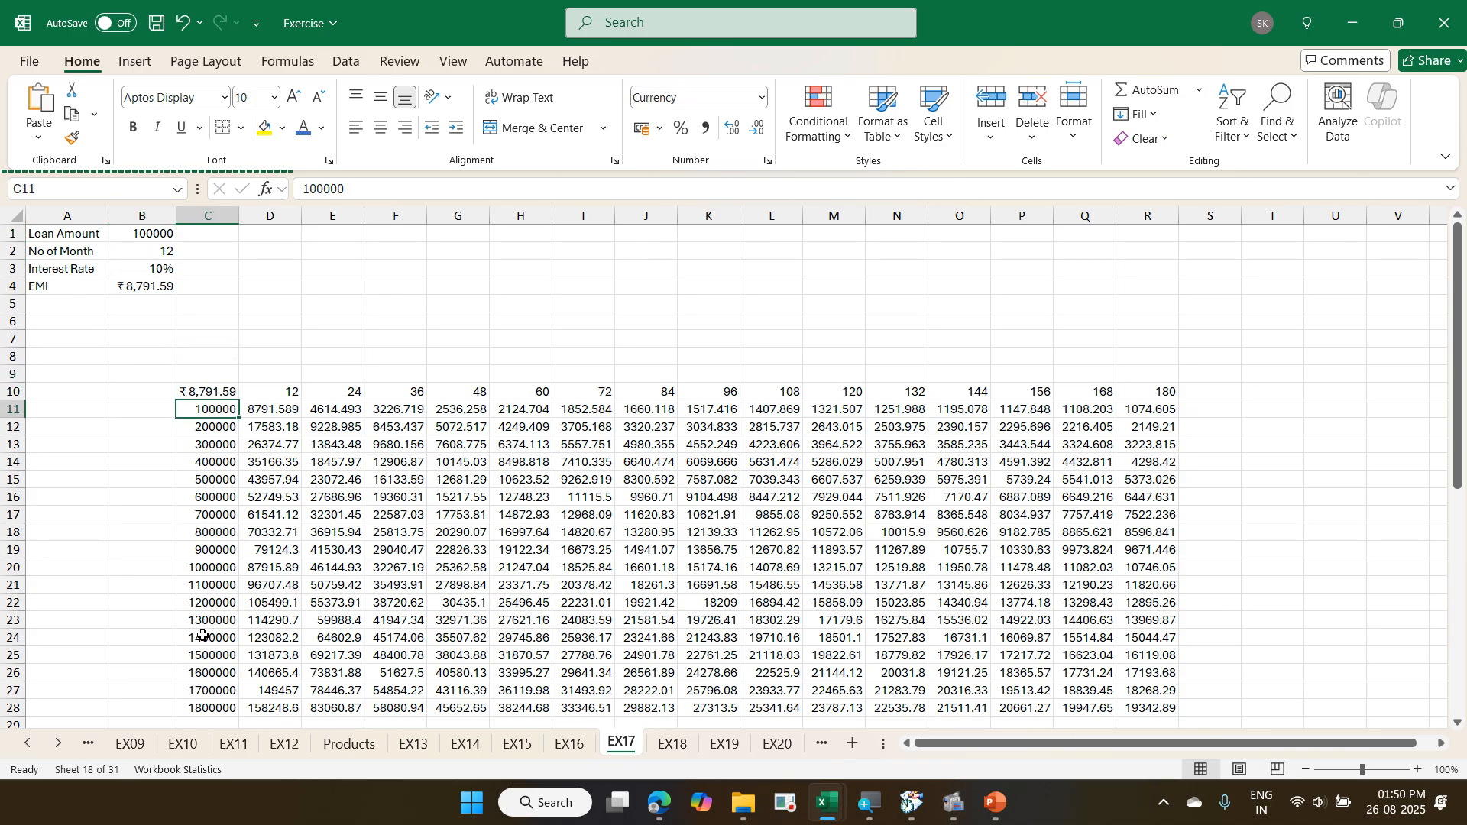
key(Right)
key(ctrl+shift+Down)
key(ctrl+shift+Right)
key(Delete)
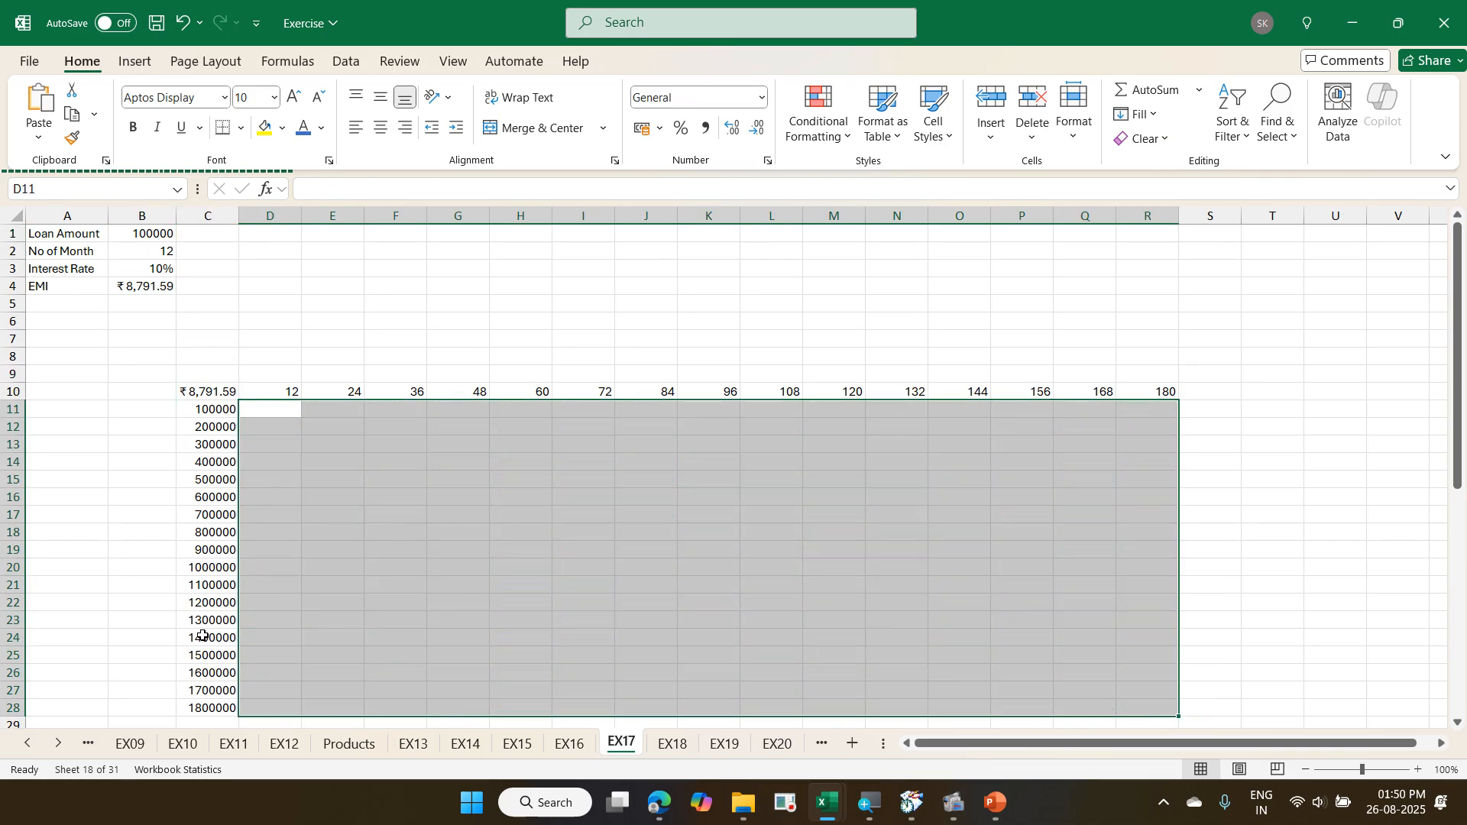
key(Down)
- Switch to the EX18 sheet and dismiss the Bluetooth pairing notification
key(ctrl+Page_Down)
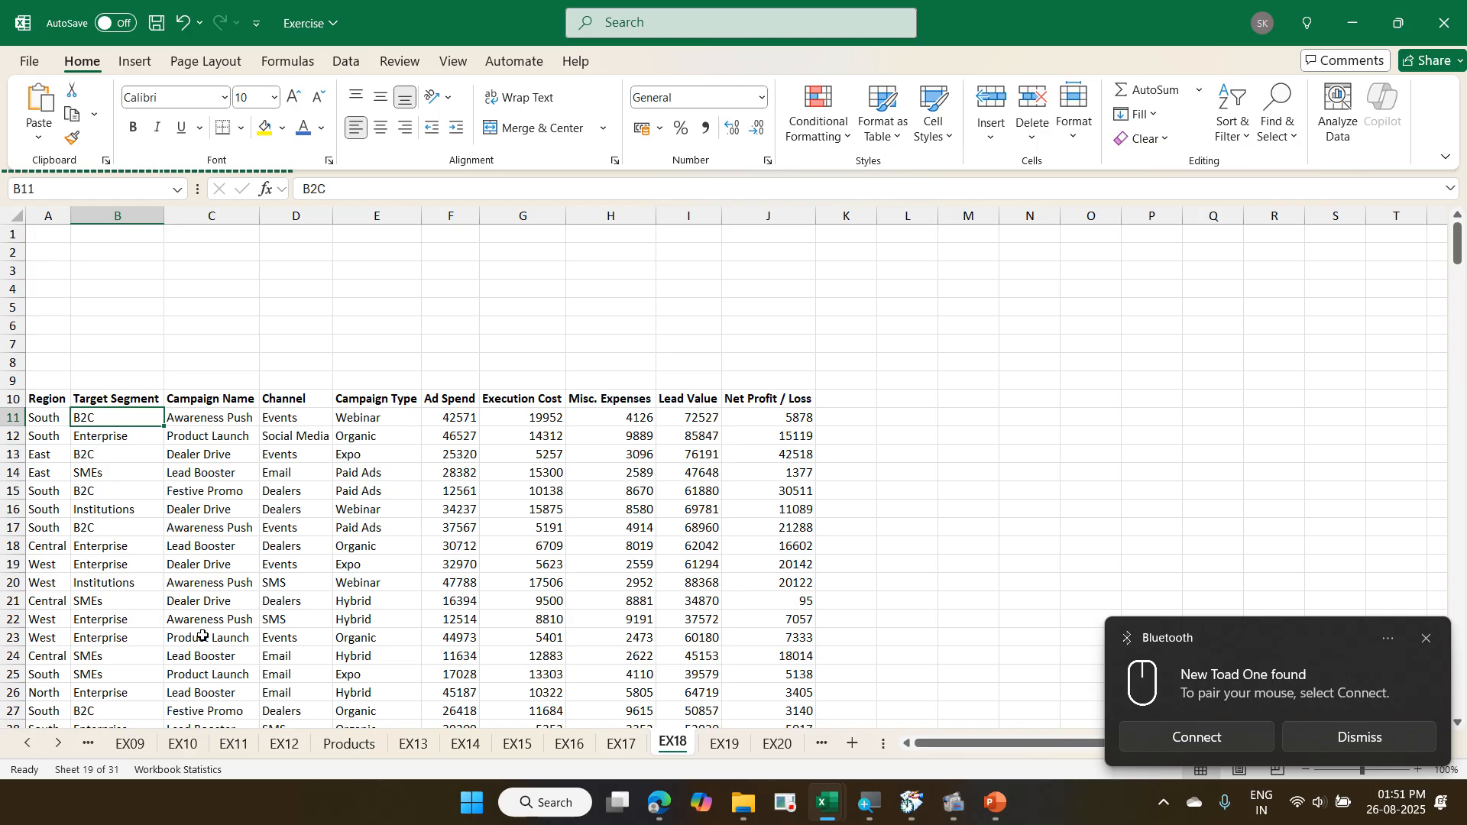
click(1337, 757)
click(323, 540)
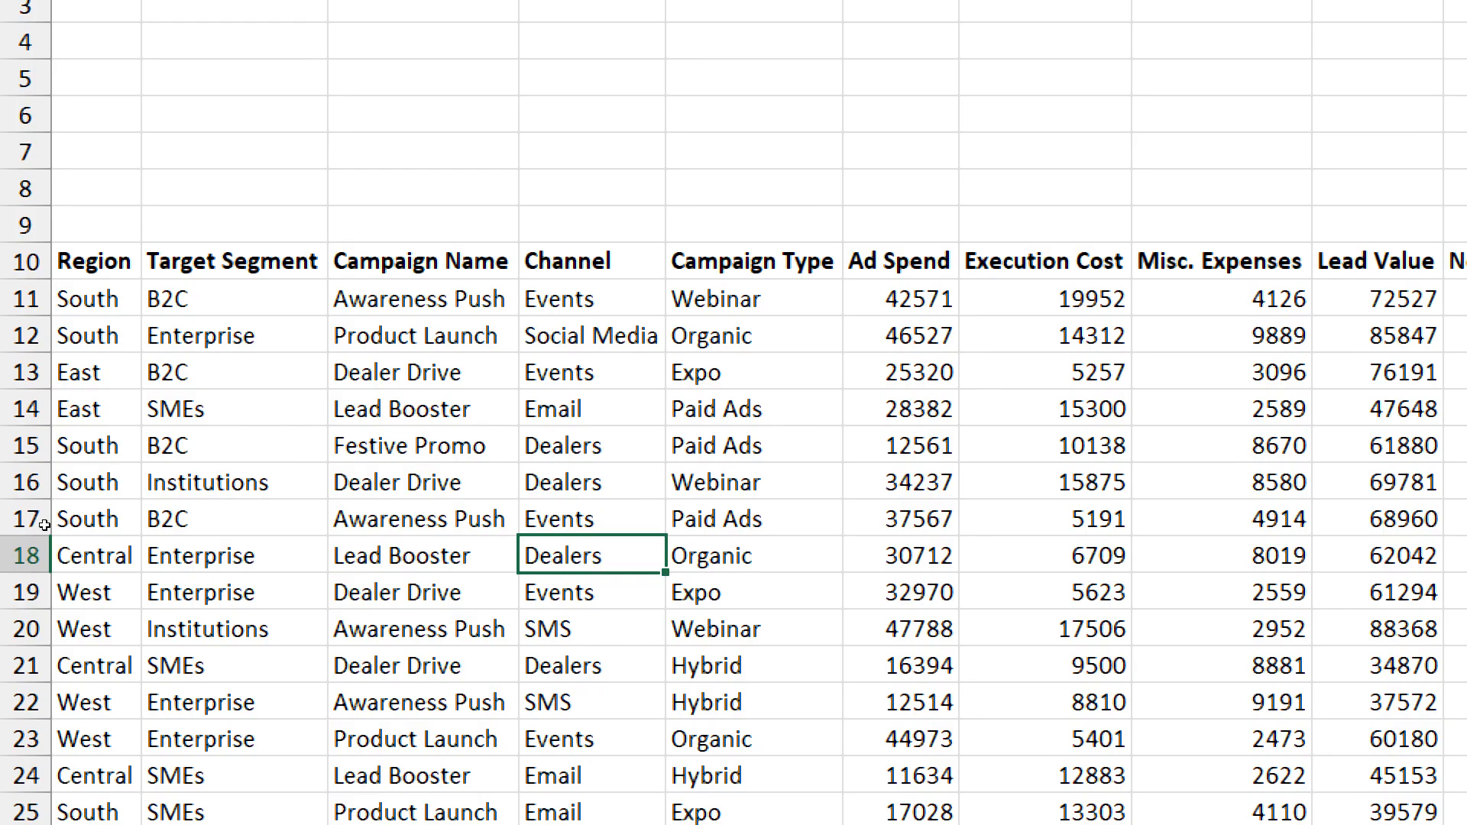
- Examine the Region and Target Segment columns of the campaign data, starting from the header row
key(ctrl+Up)
key(Left)
key(Left)
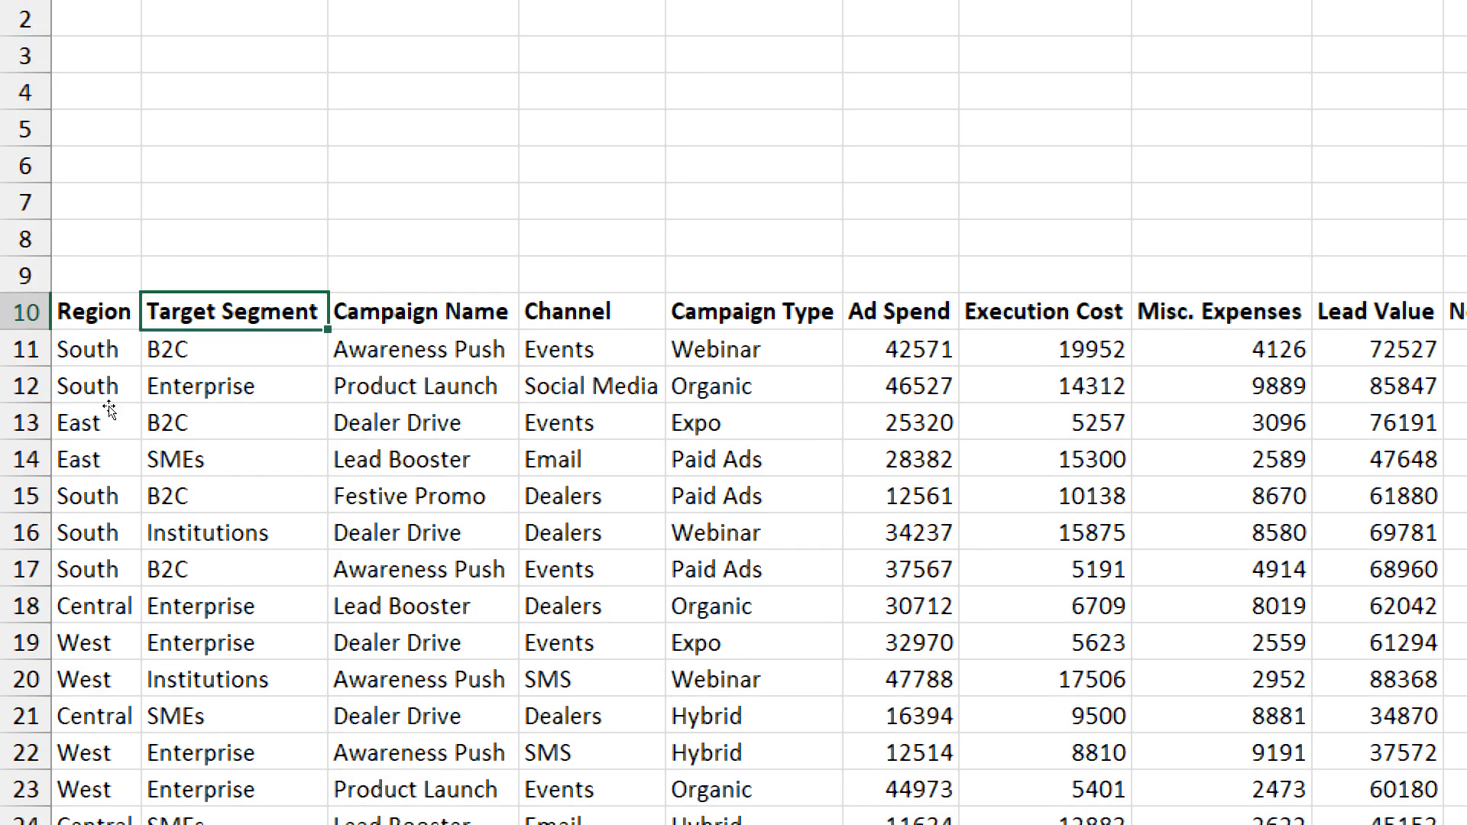
key(Down)
key(Down)
key(Down)
key(Down)
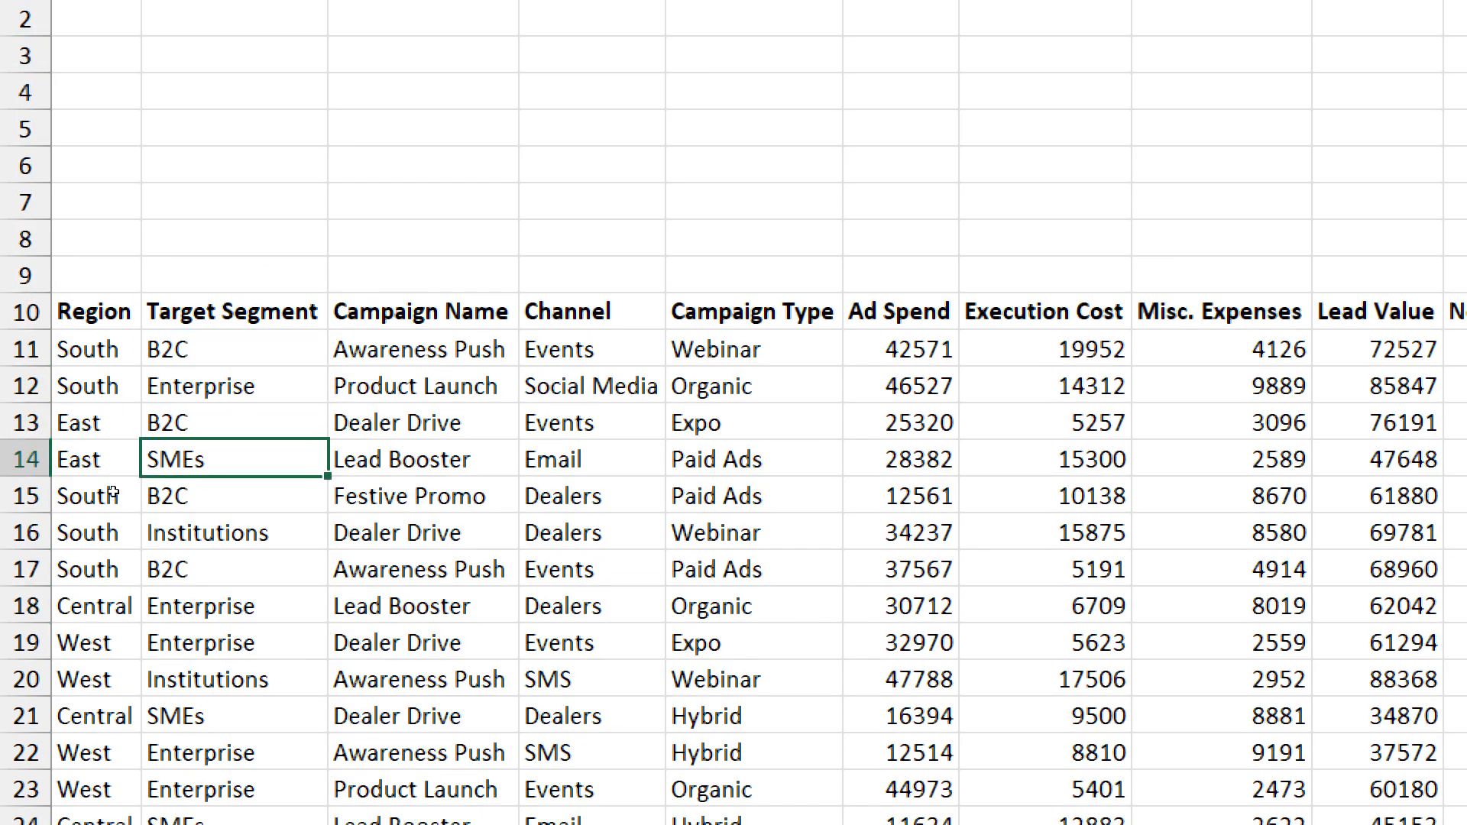
scroll(113, 508, down, 2)
scroll(112, 512, up, 2)
- Examine the Campaign Name, Channel and Campaign Type entries in the first rows of the campaign data
key(Up)
key(Up)
key(Up)
key(Right)
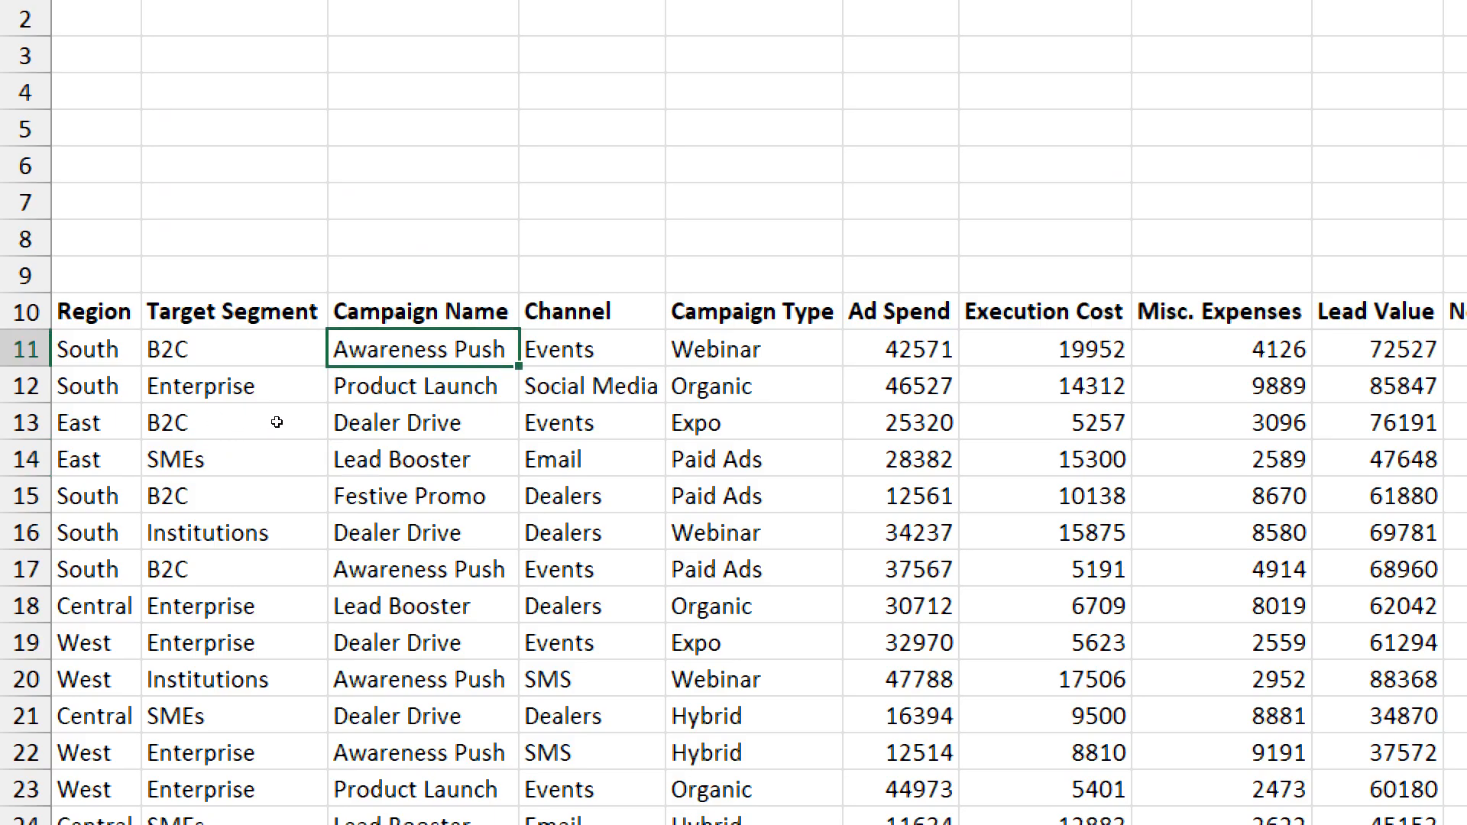
key(Down)
key(Right)
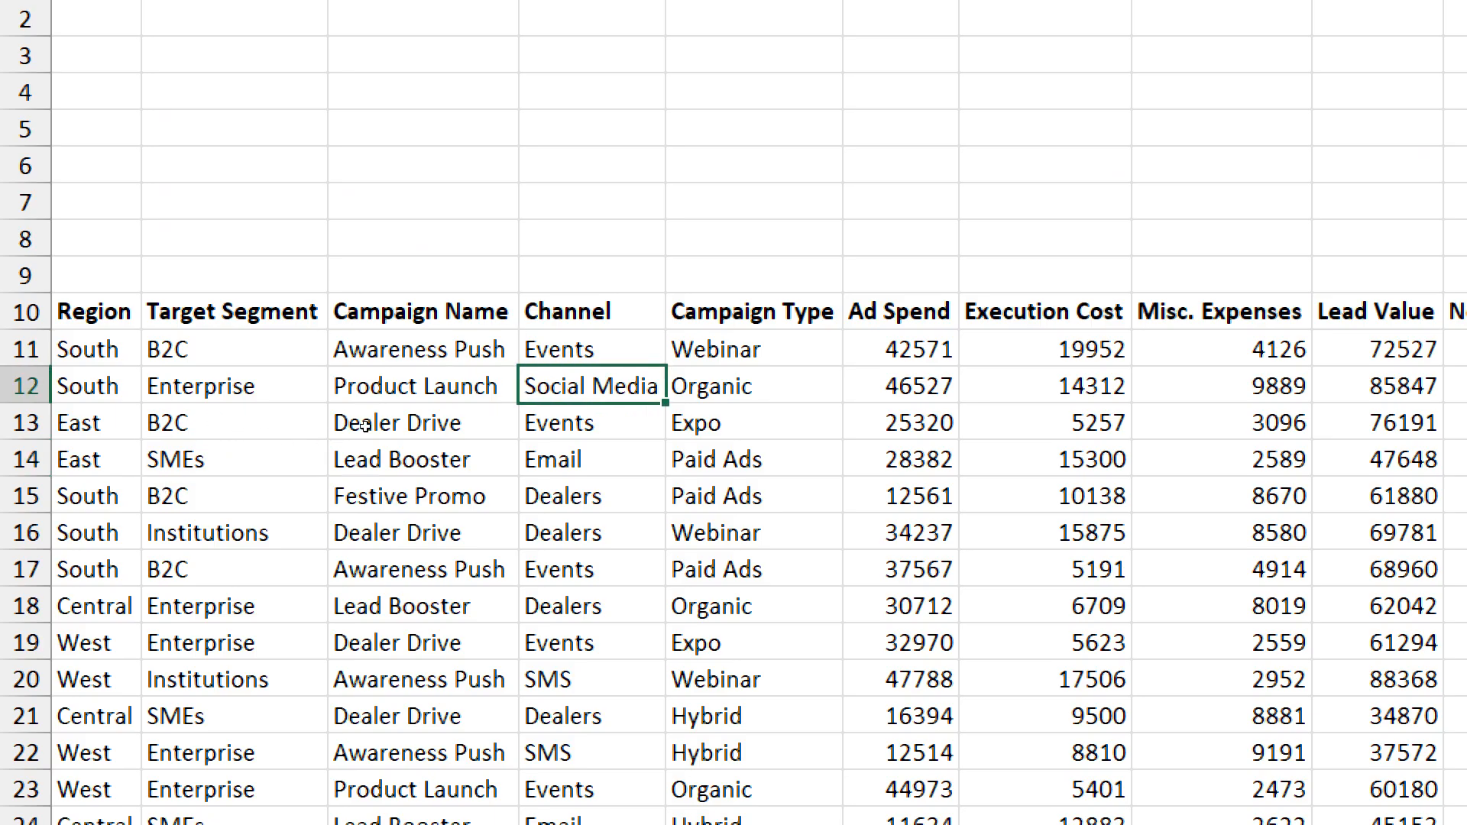
key(Up)
key(Right)
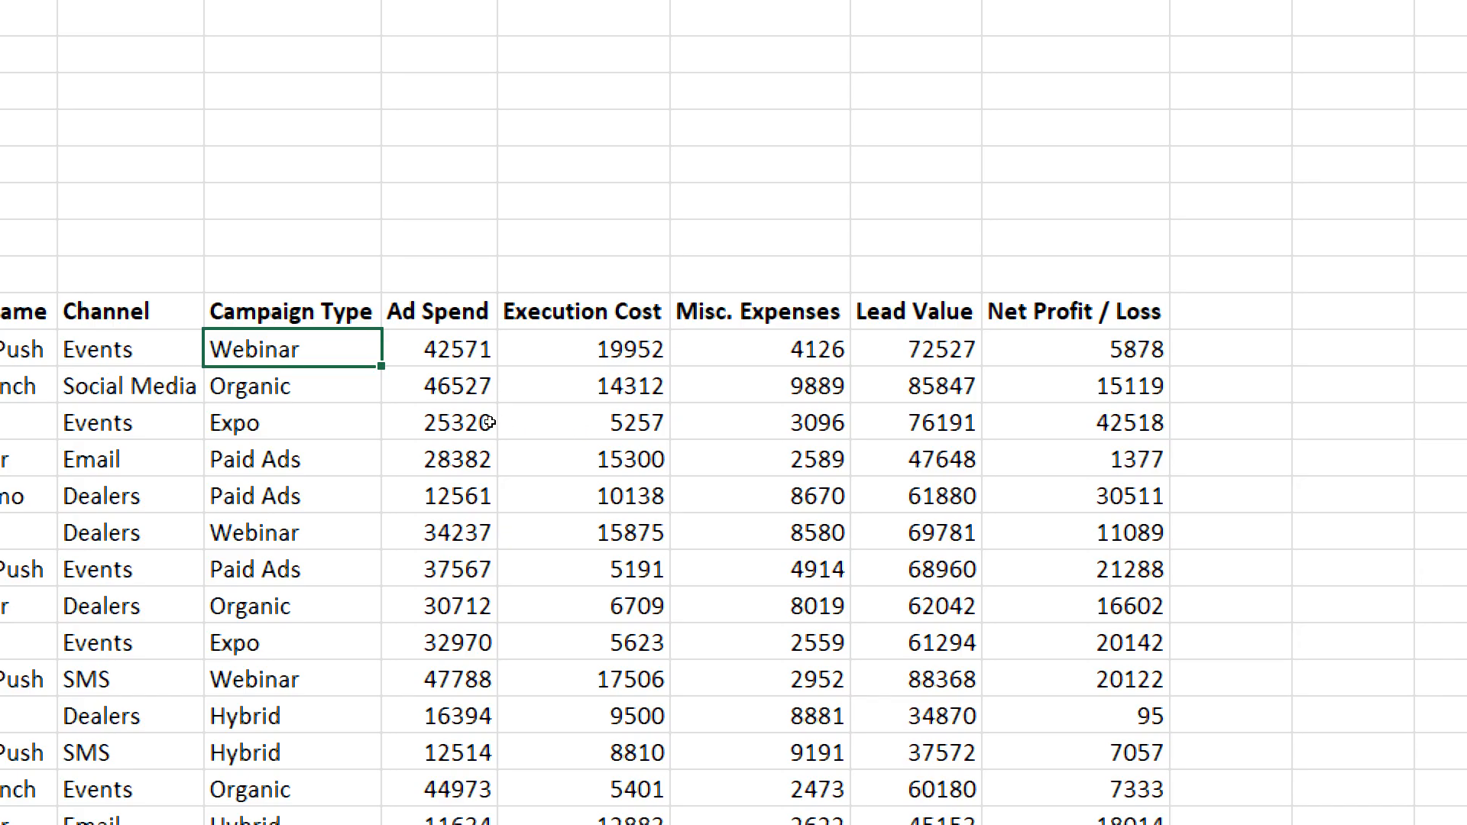
- Examine the Ad Spend, Execution Cost, Misc. Expenses, Lead Value and Net Profit / Loss columns of the campaign data
key(Right)
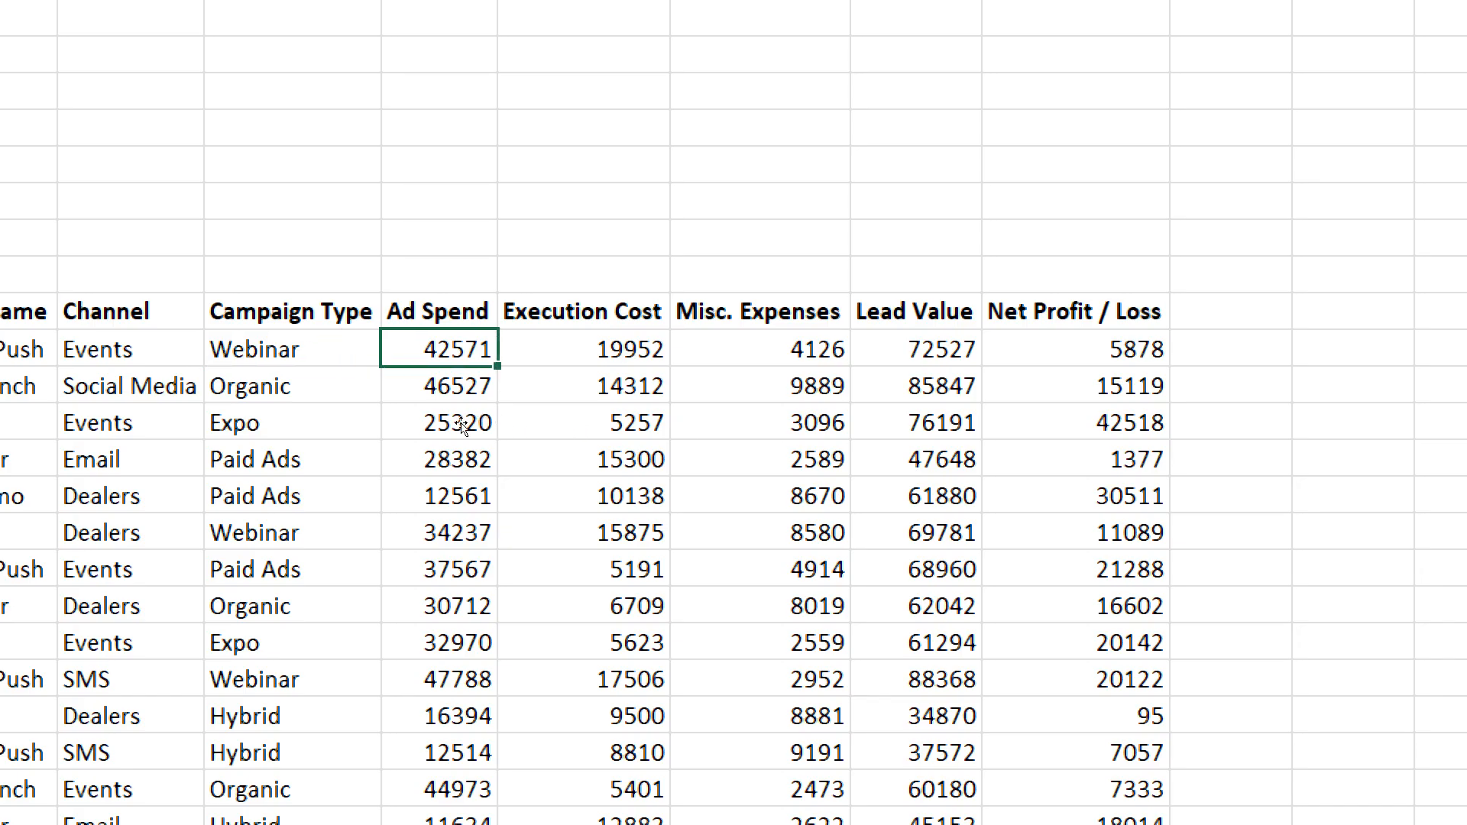
key(Right)
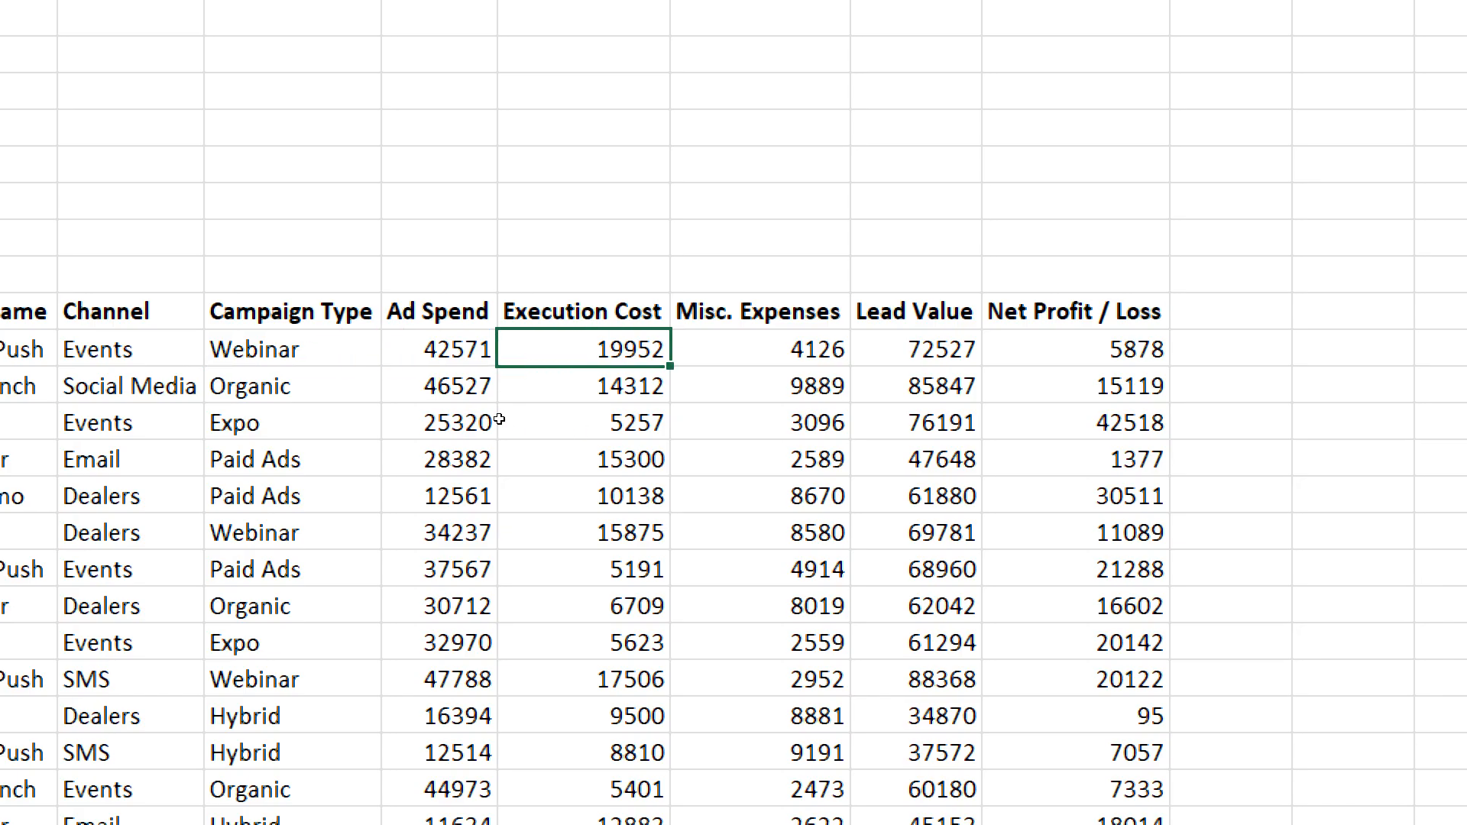
key(Right)
key(Down)
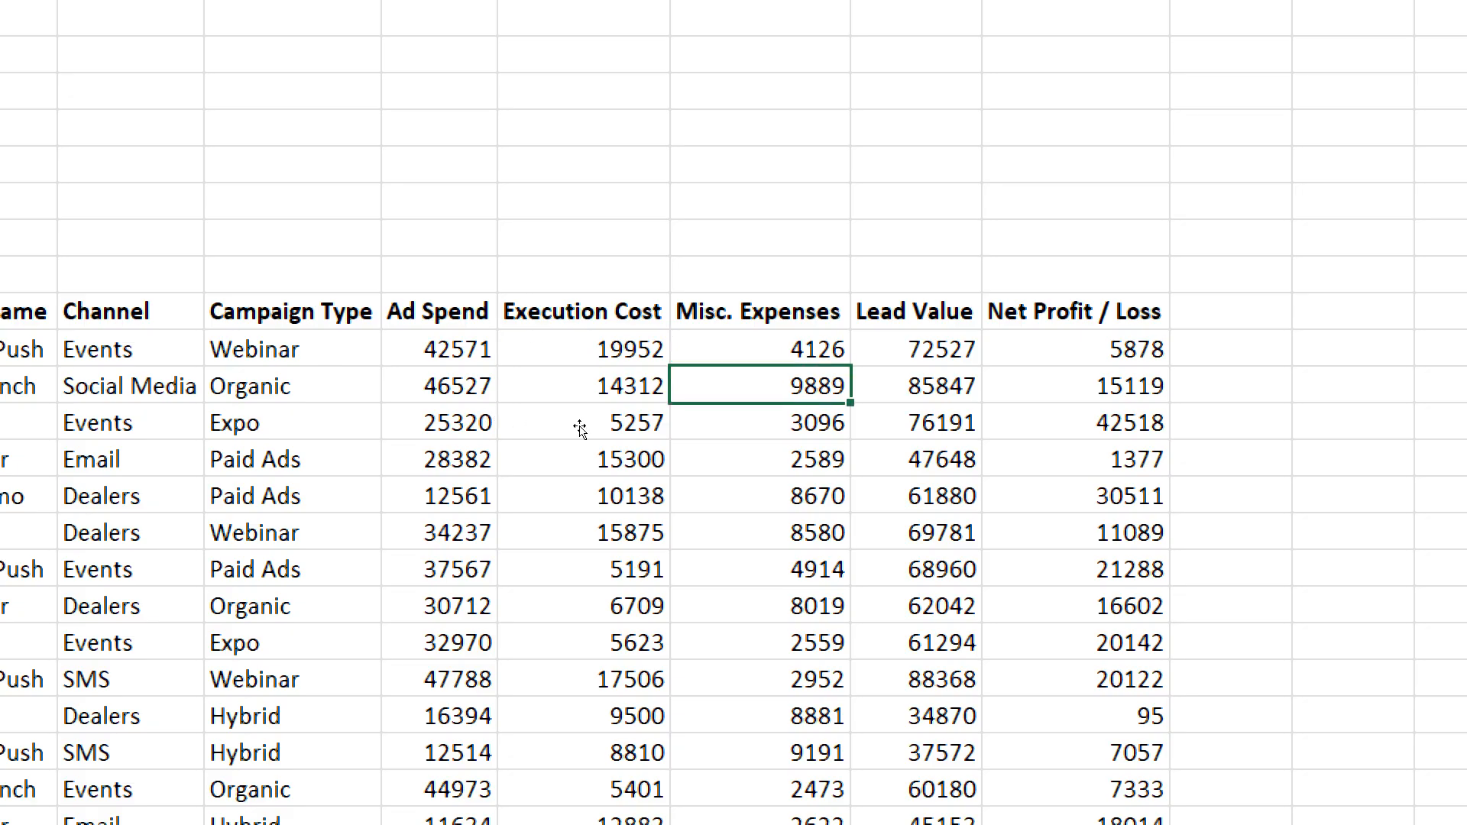
key(Up)
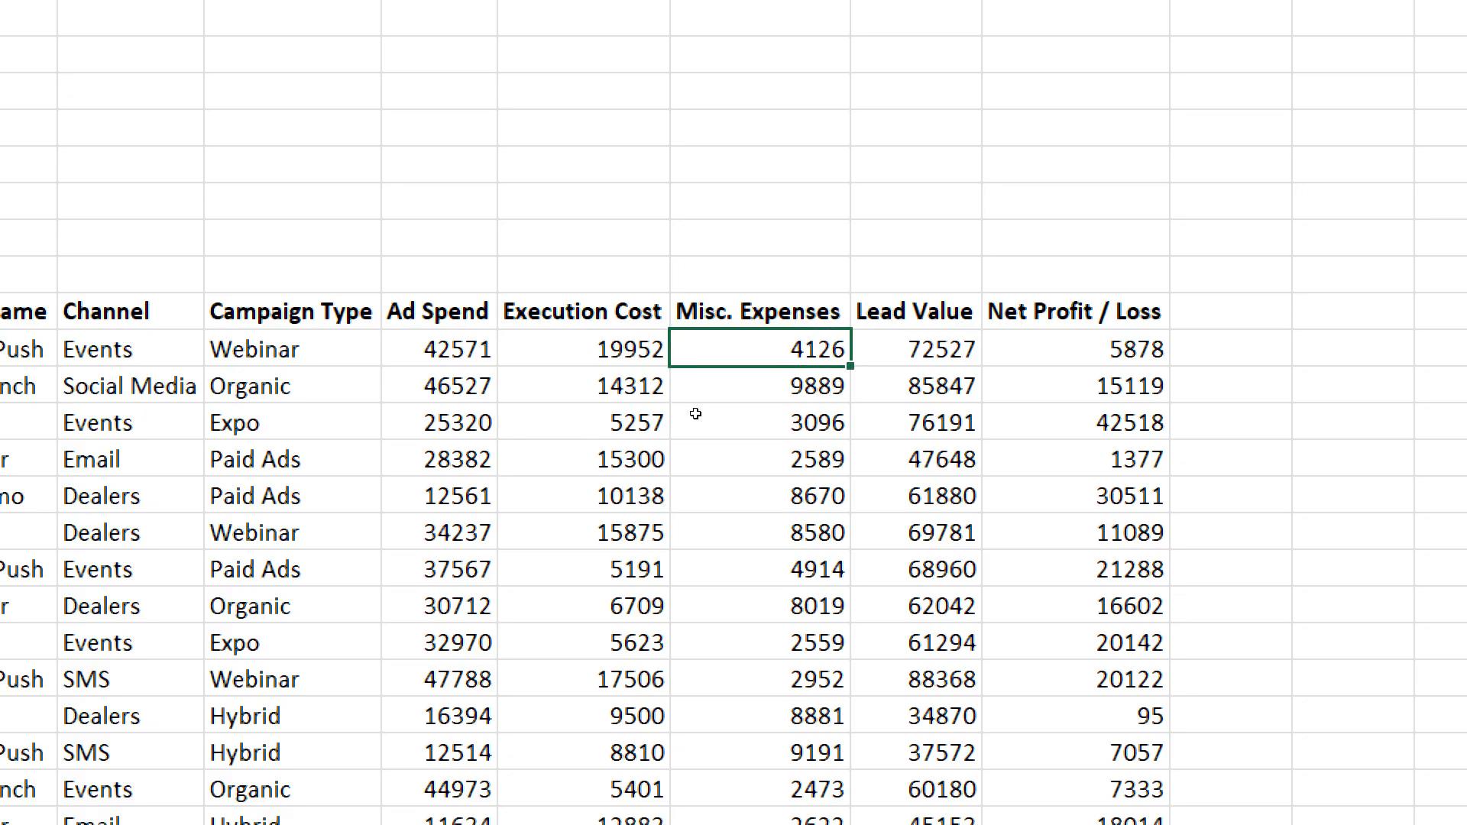
key(Right)
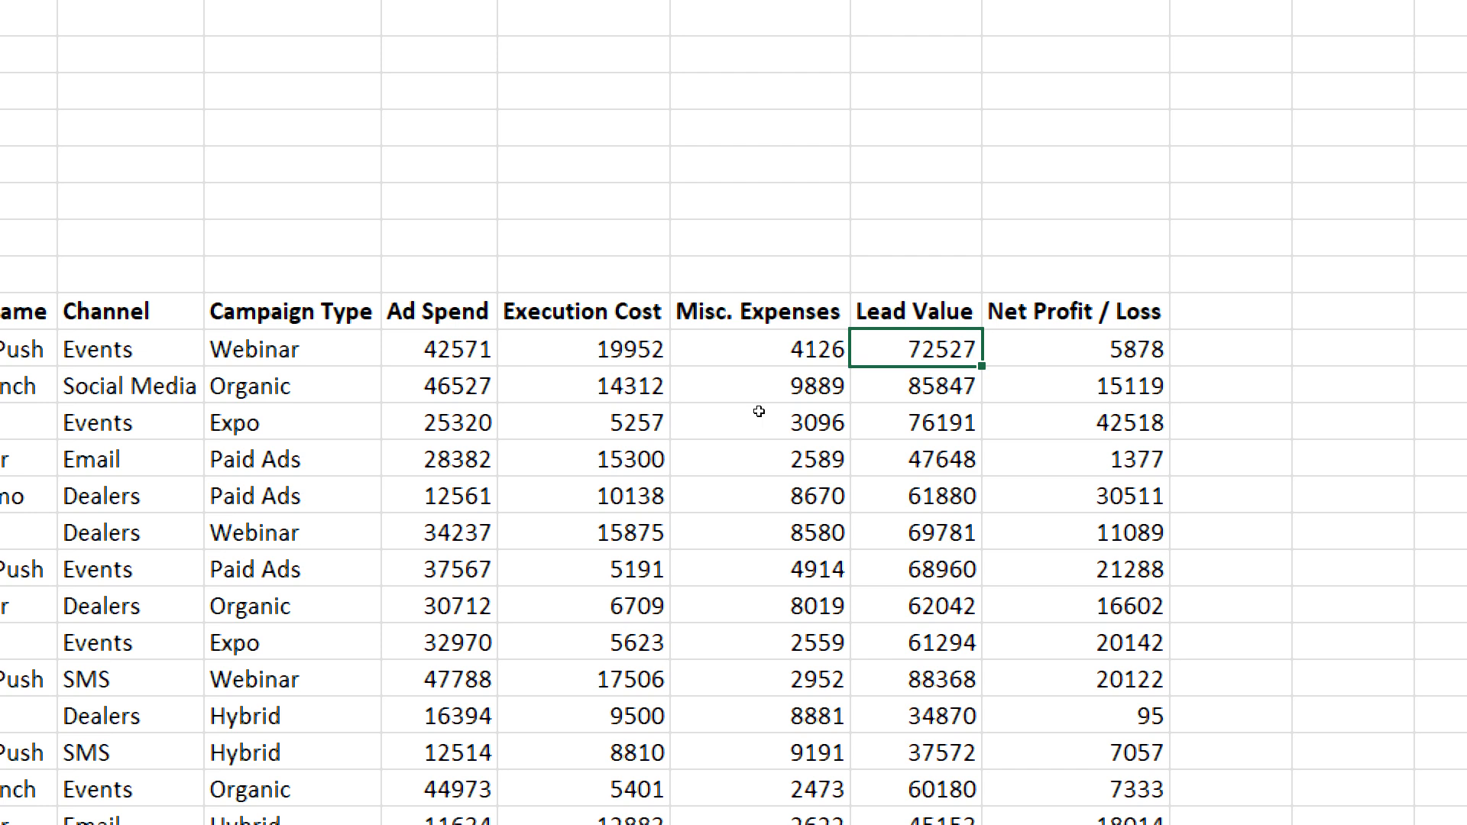
key(Right)
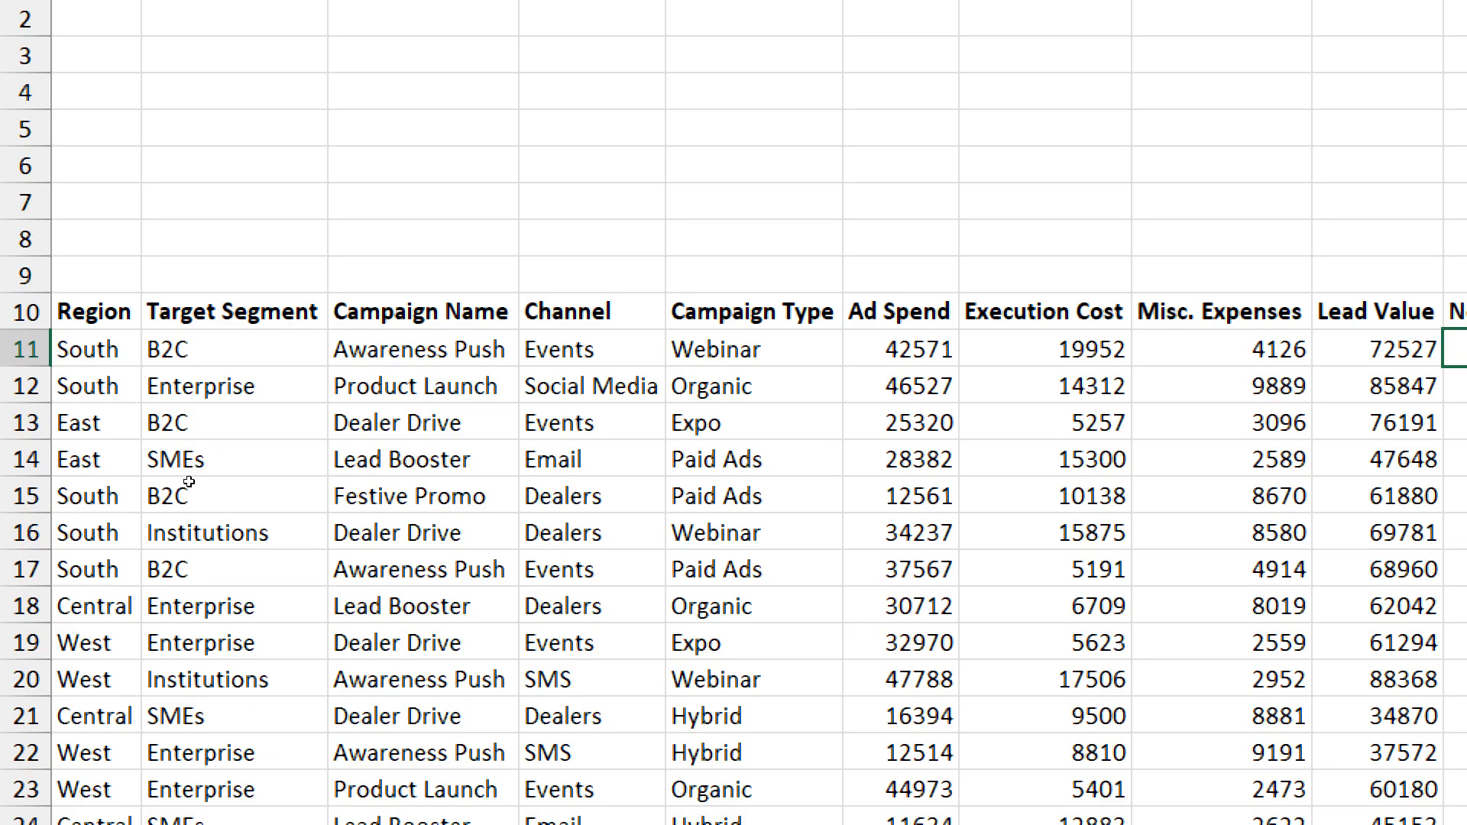
scroll(189, 481, down, 2)
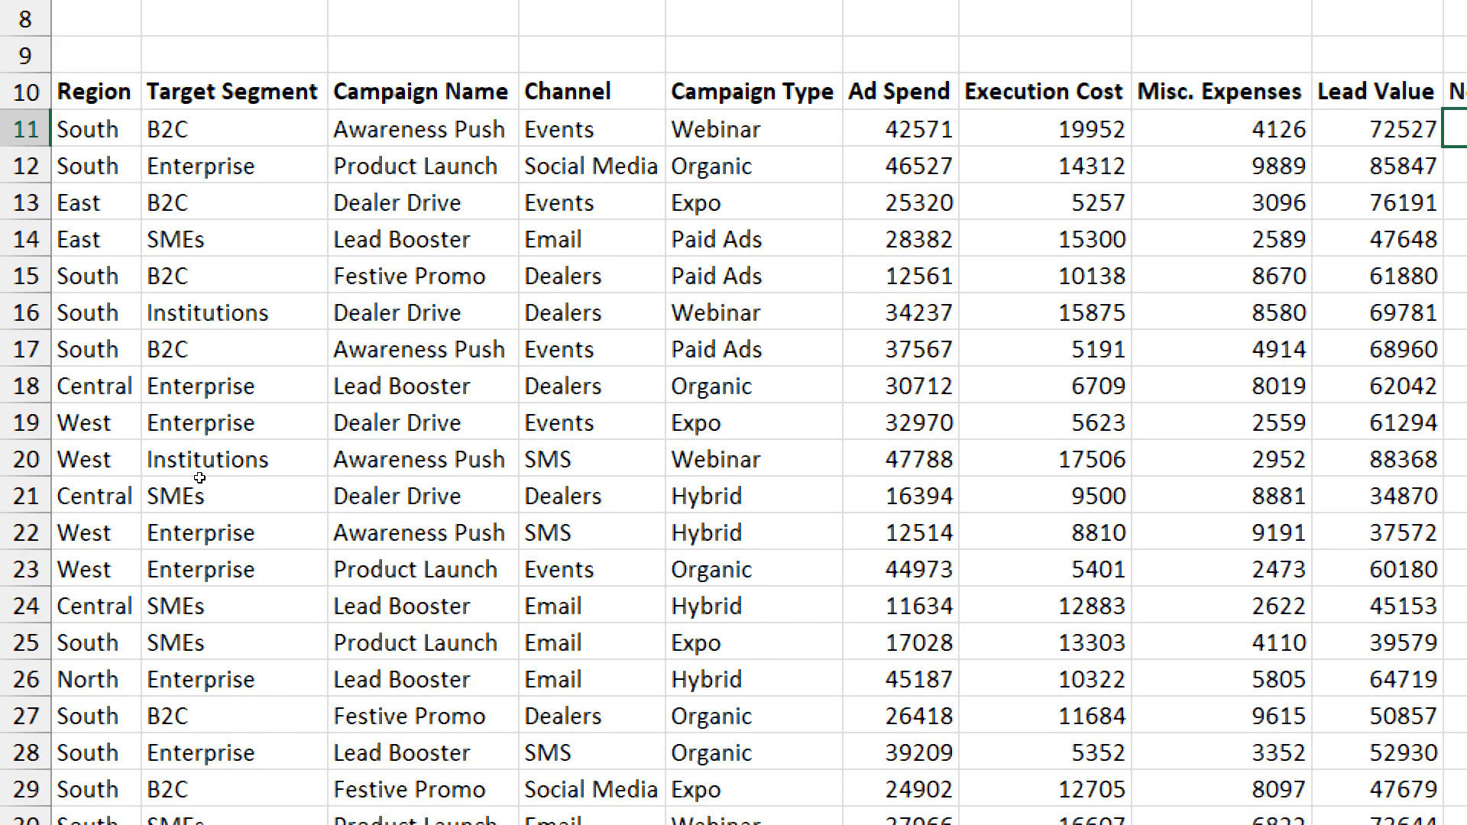
scroll(192, 474, up, 2)
scroll(214, 463, down, 2)
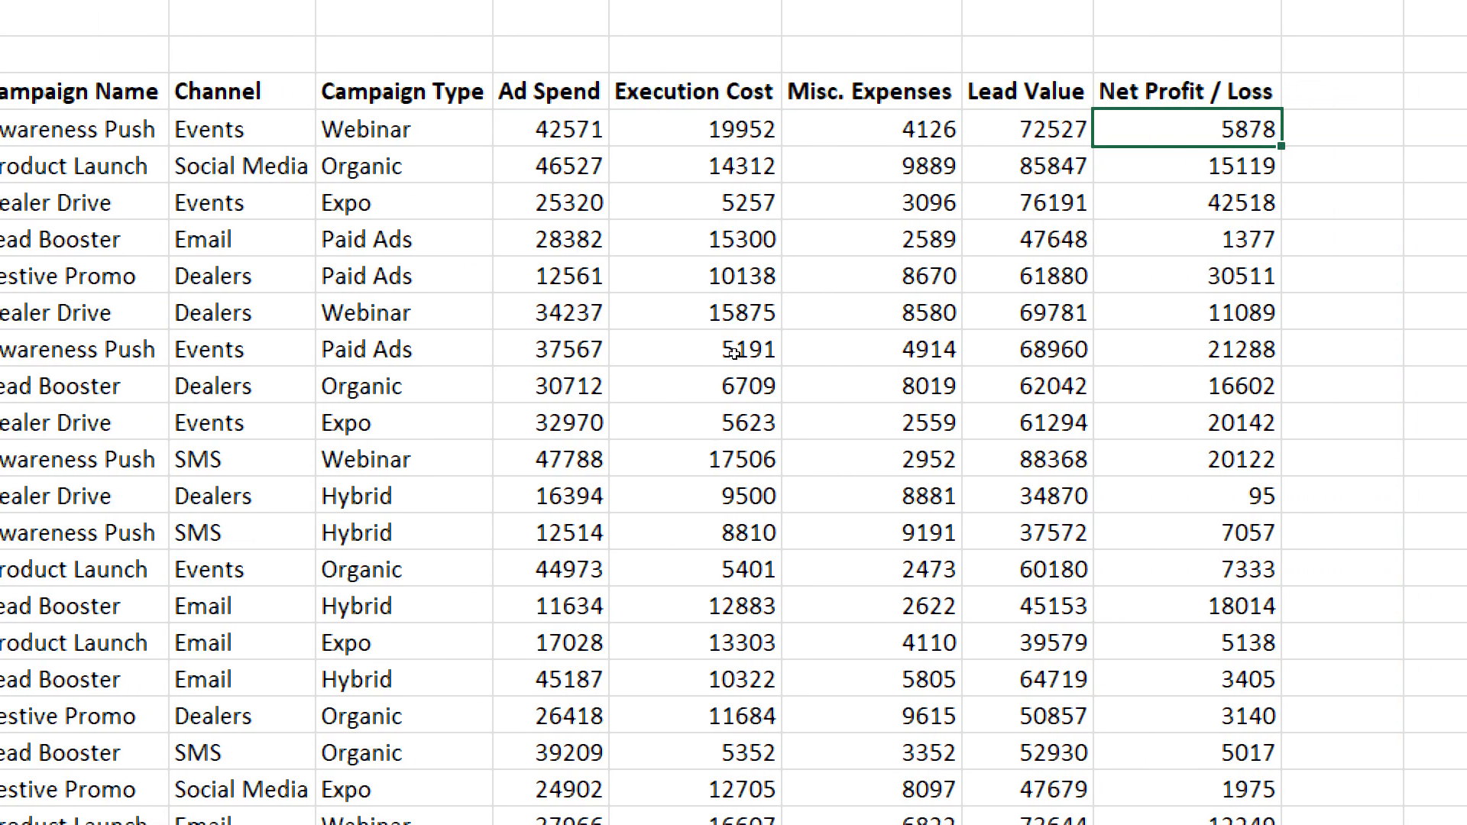
scroll(718, 362, up, 2)
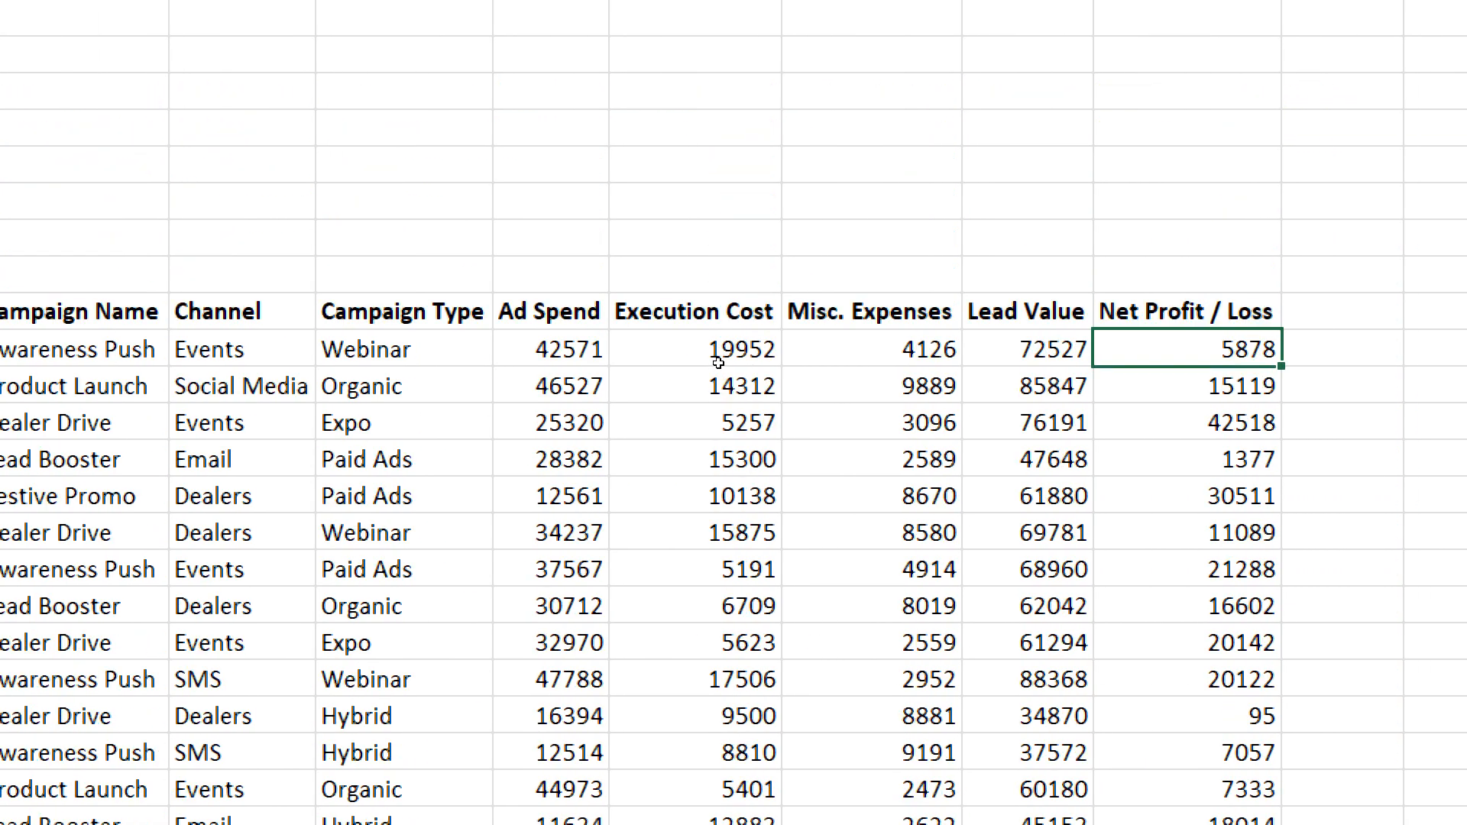
- Write the note "Pivot" on a blank screen-annotation whiteboard, and close the whiteboard
click(309, 397)
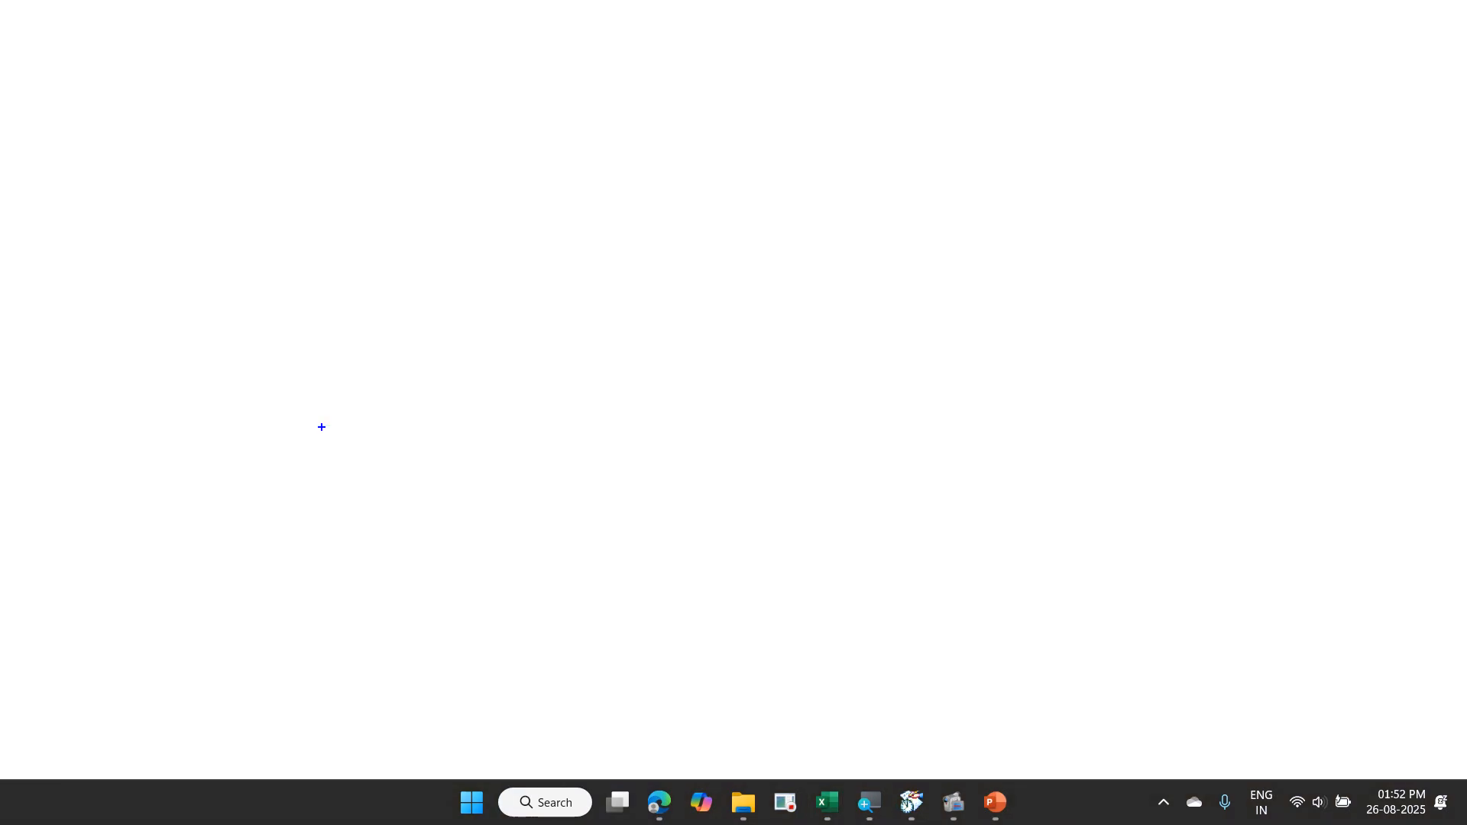
text(tPivot)
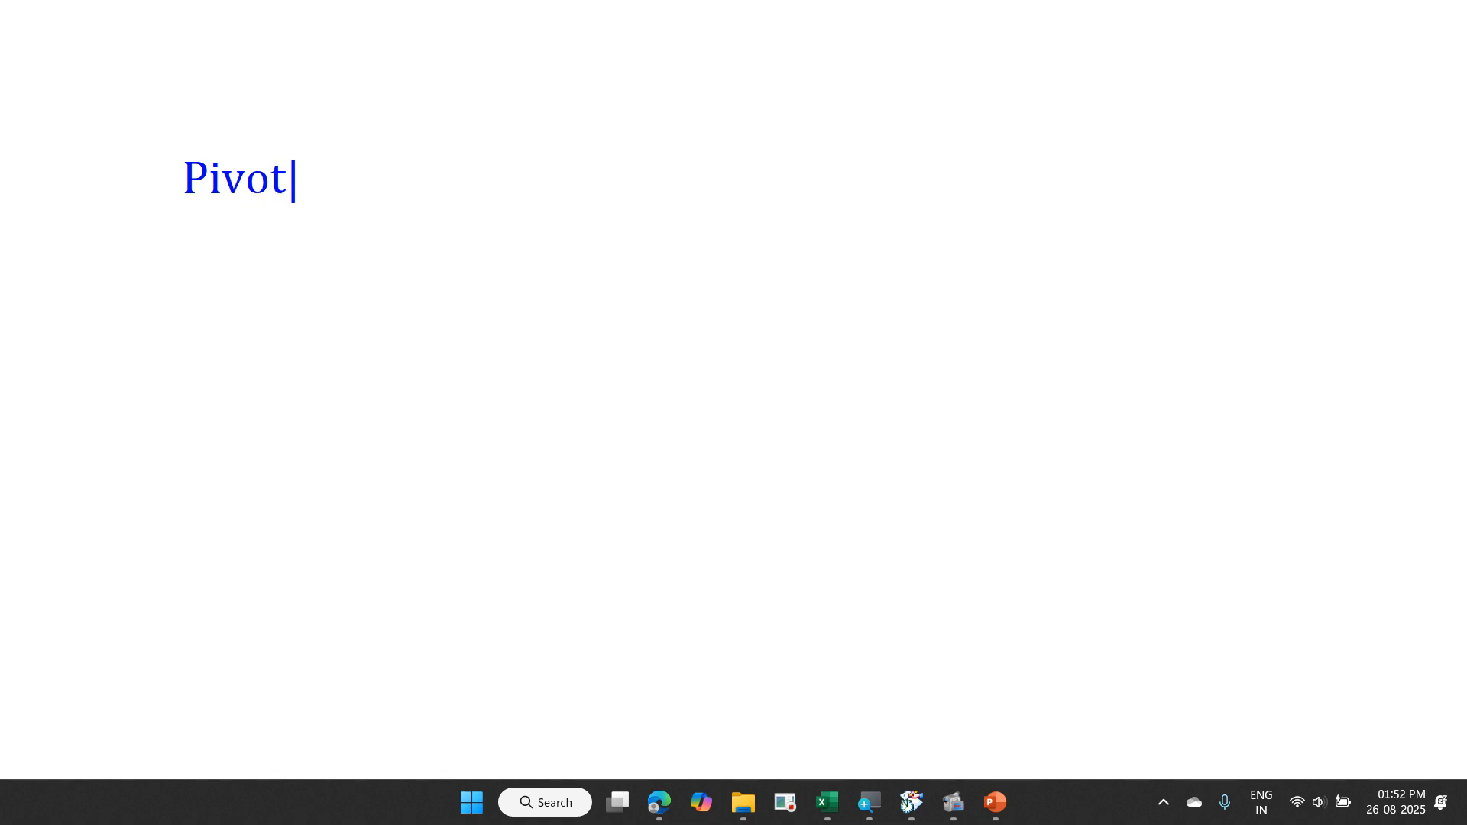
key(Return)
key(Escape)
key(Escape)
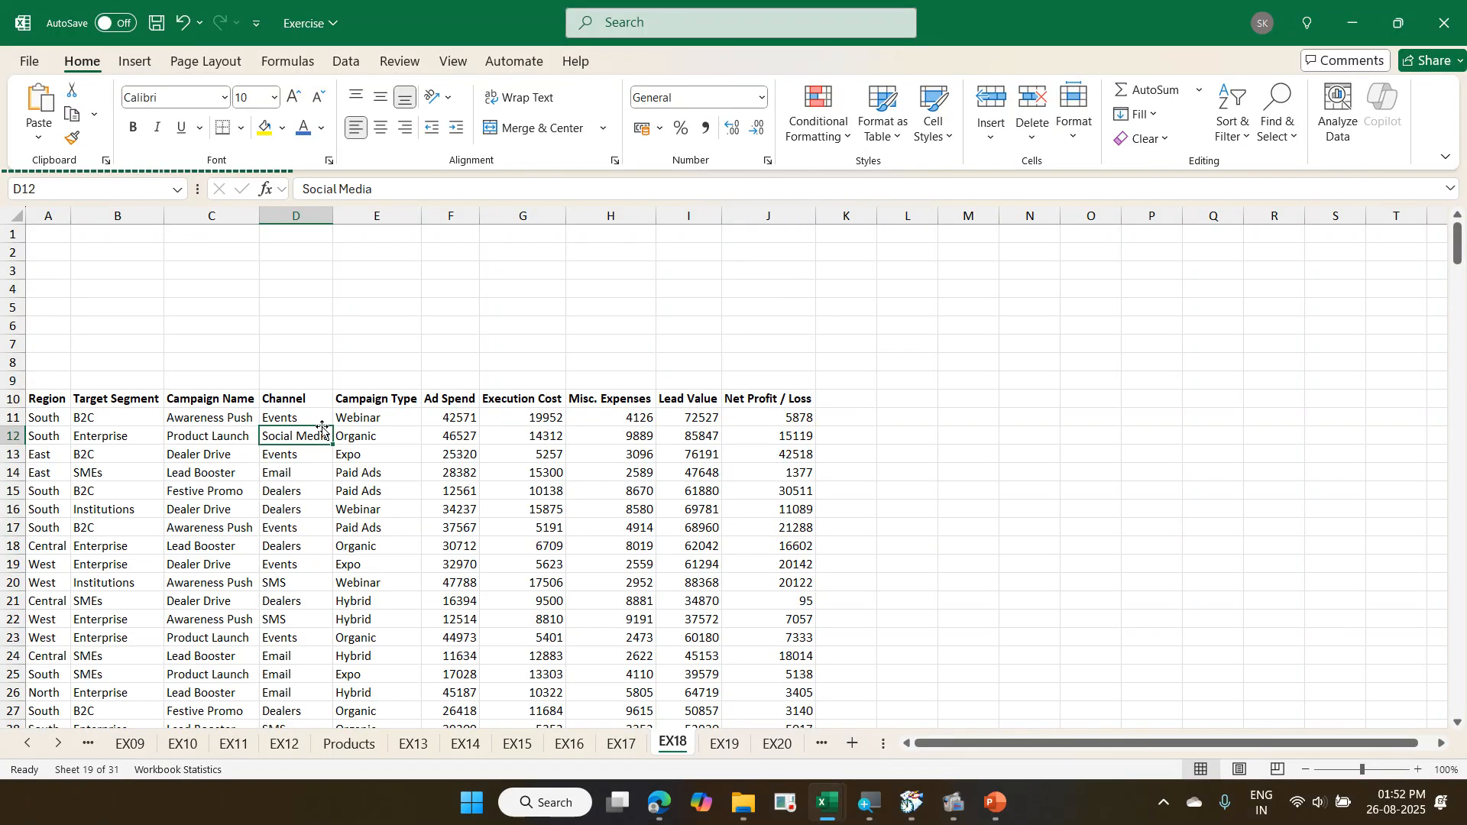
- View the order data on the EX19 sheet, and return to EX18 to look at its Net Profit / Loss column
key(ctrl+Page_Down)
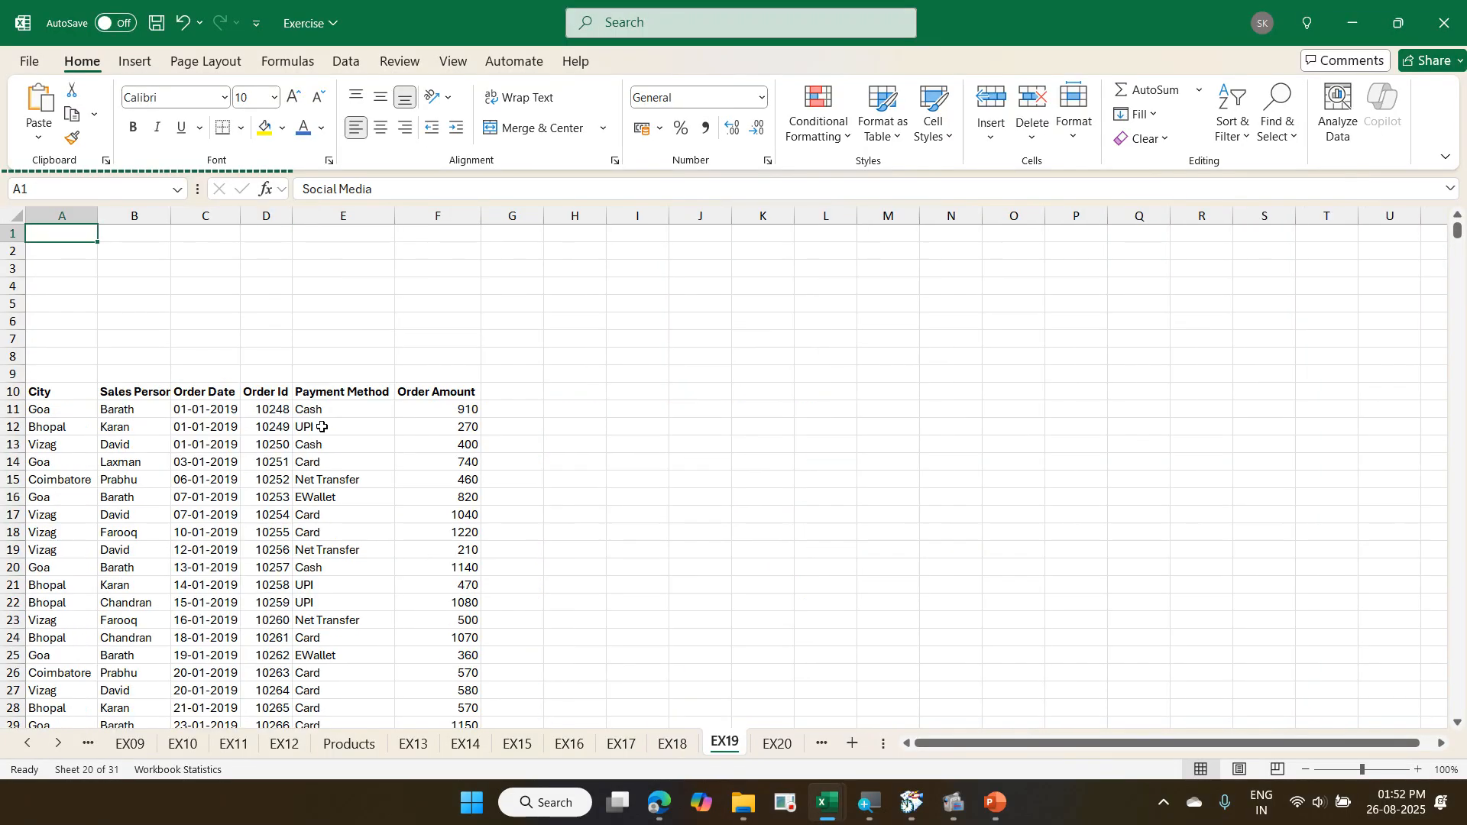
key(ctrl+Page_Up)
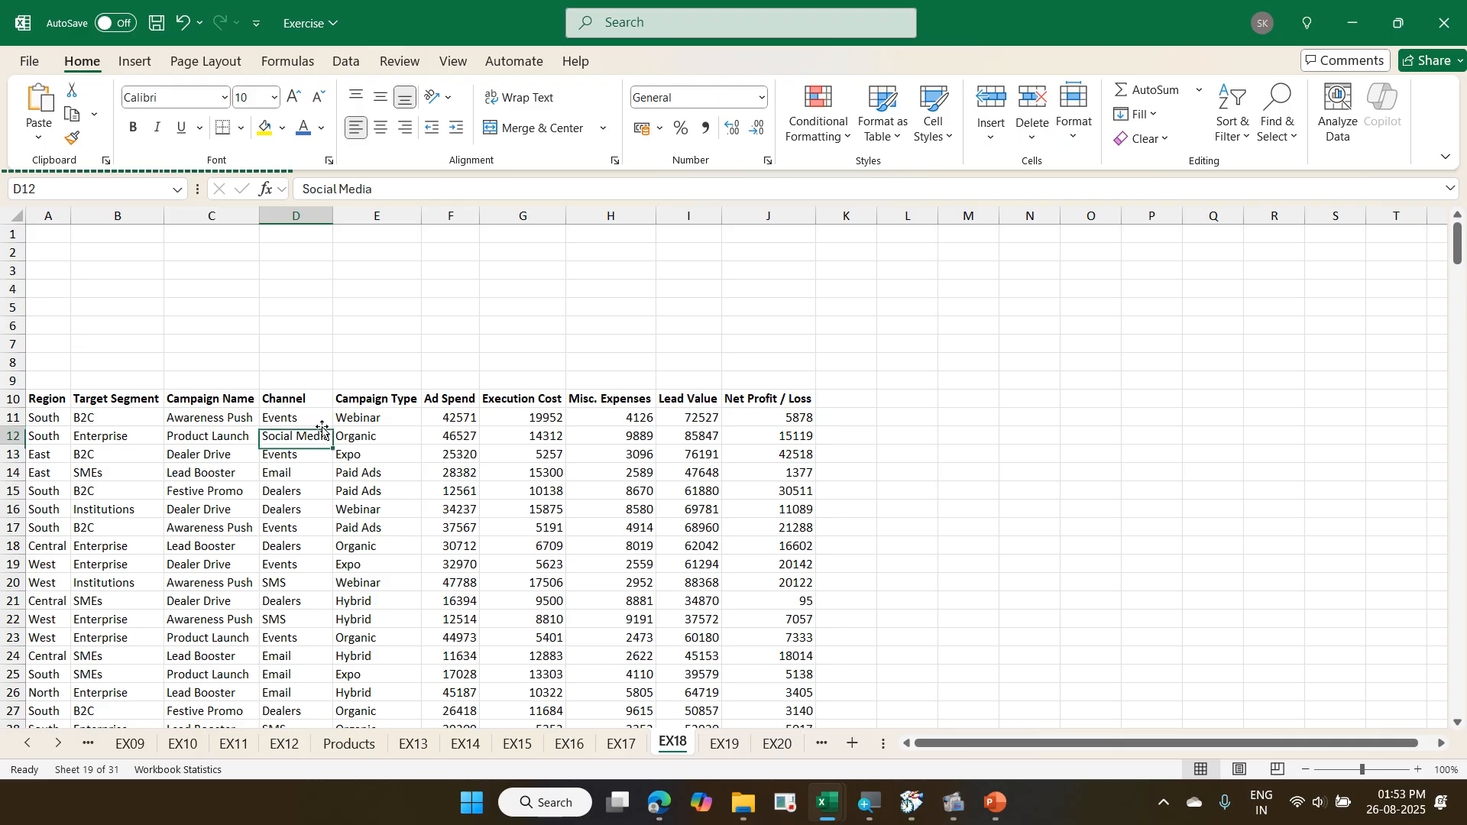
key(Up)
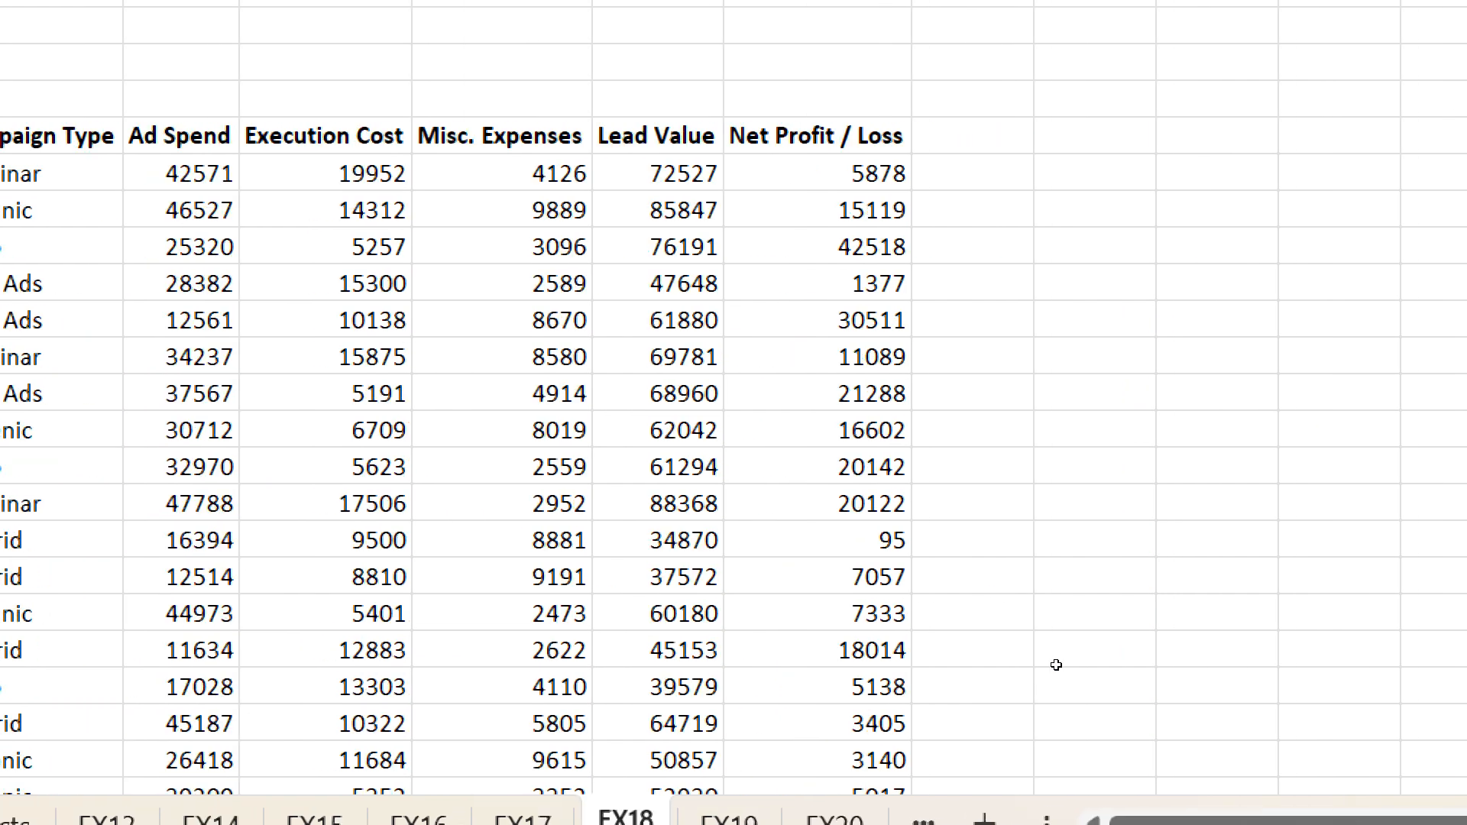
key(ctrl+Right)
key(Right)
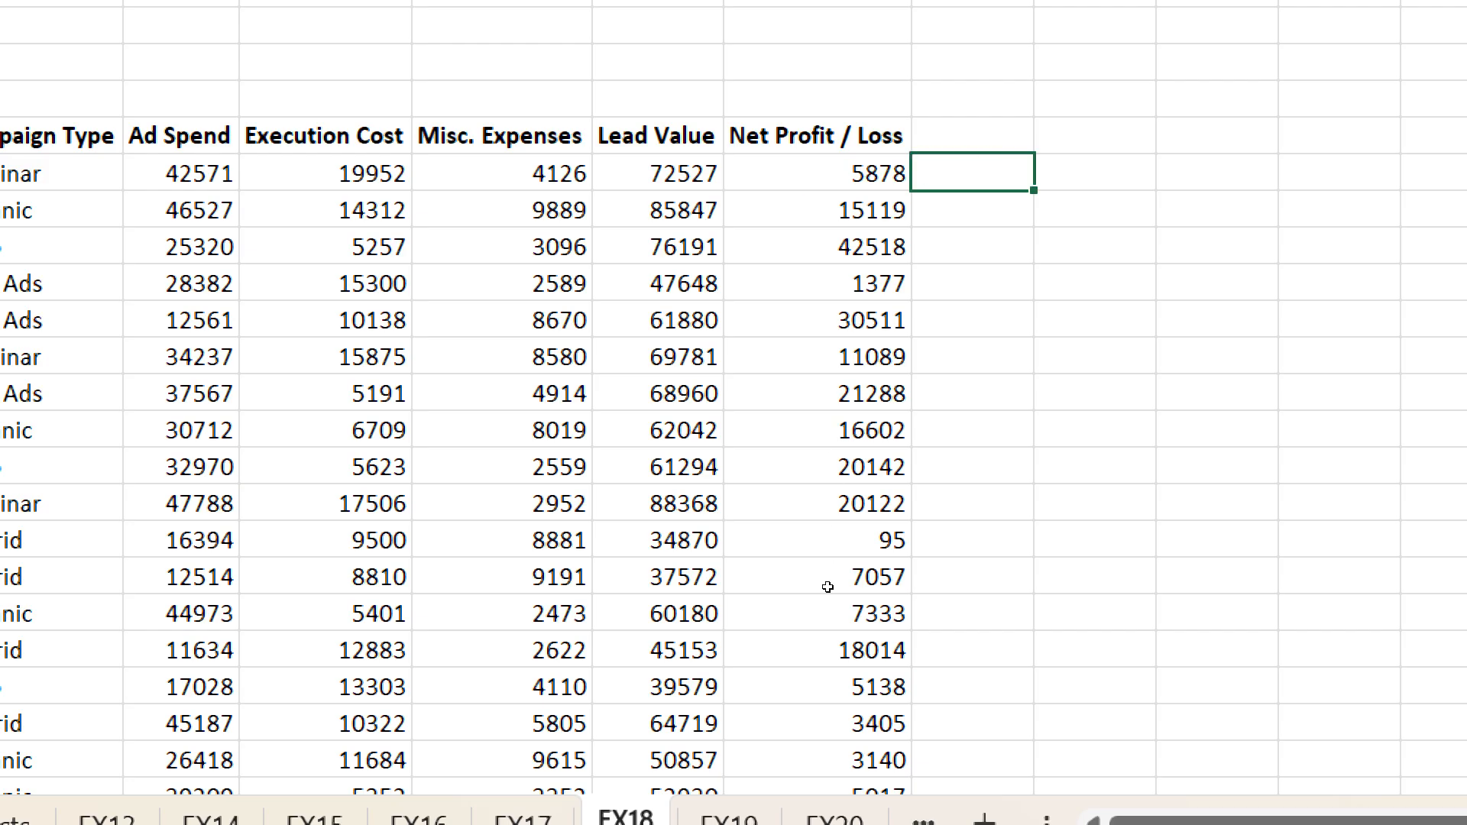
click(585, 432)
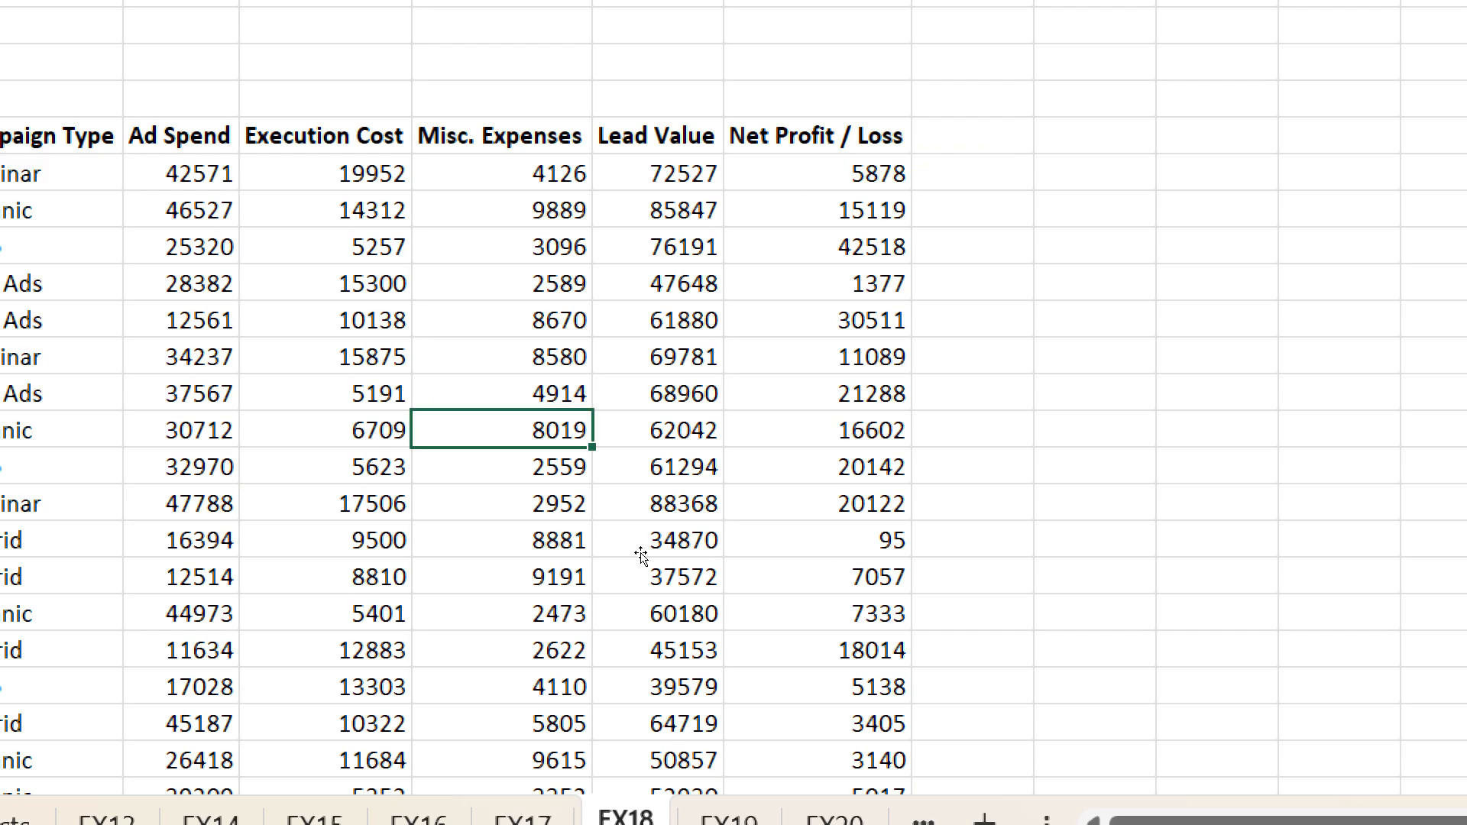
- Open a blank blue-pen annotation whiteboard and write "Pivot" and "Power Pivot" on separate lines
key(super+minus)
key(ctrl+2)
key(w)
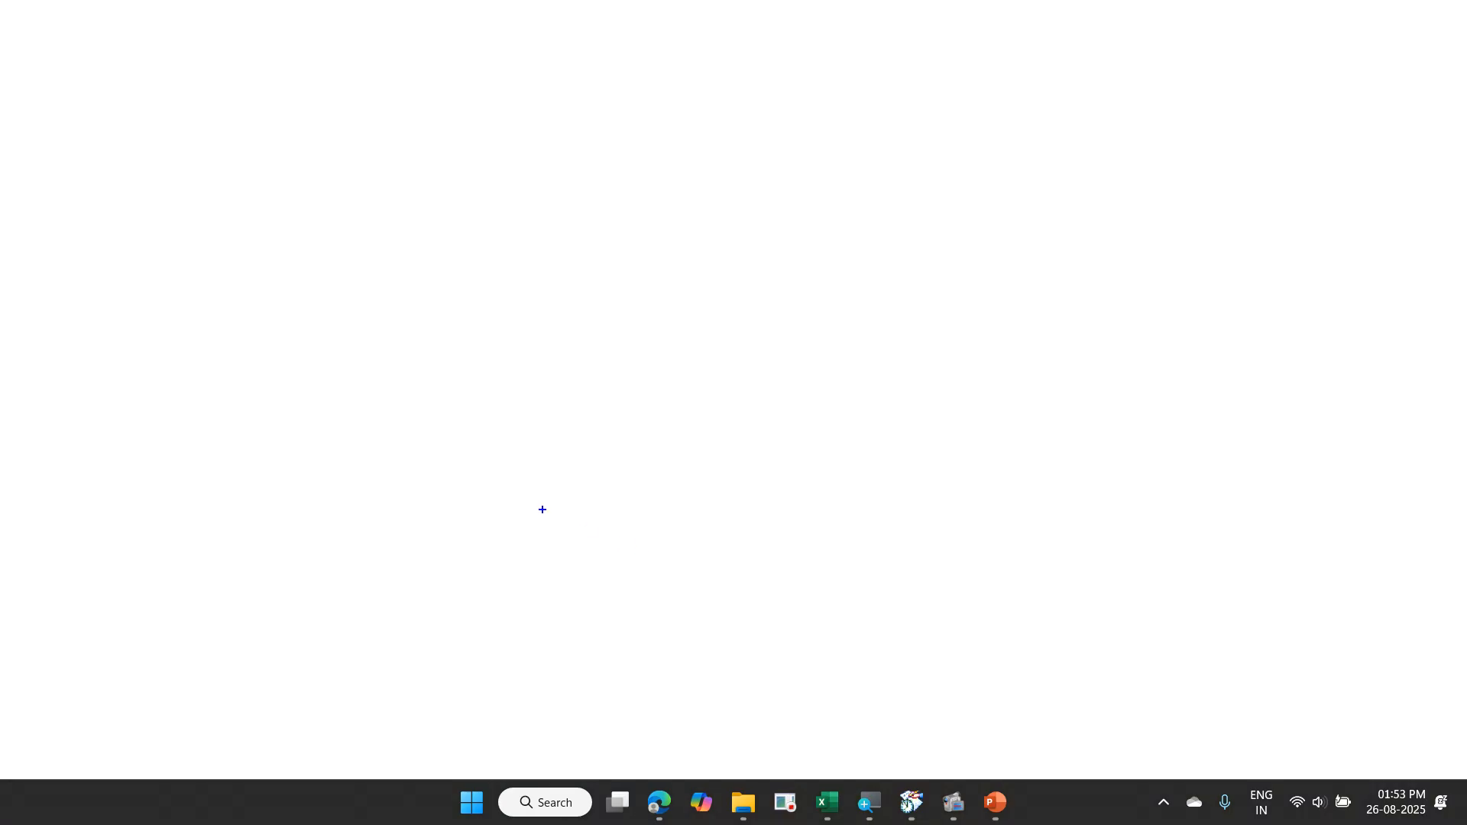
text(tP)
text(ivot)
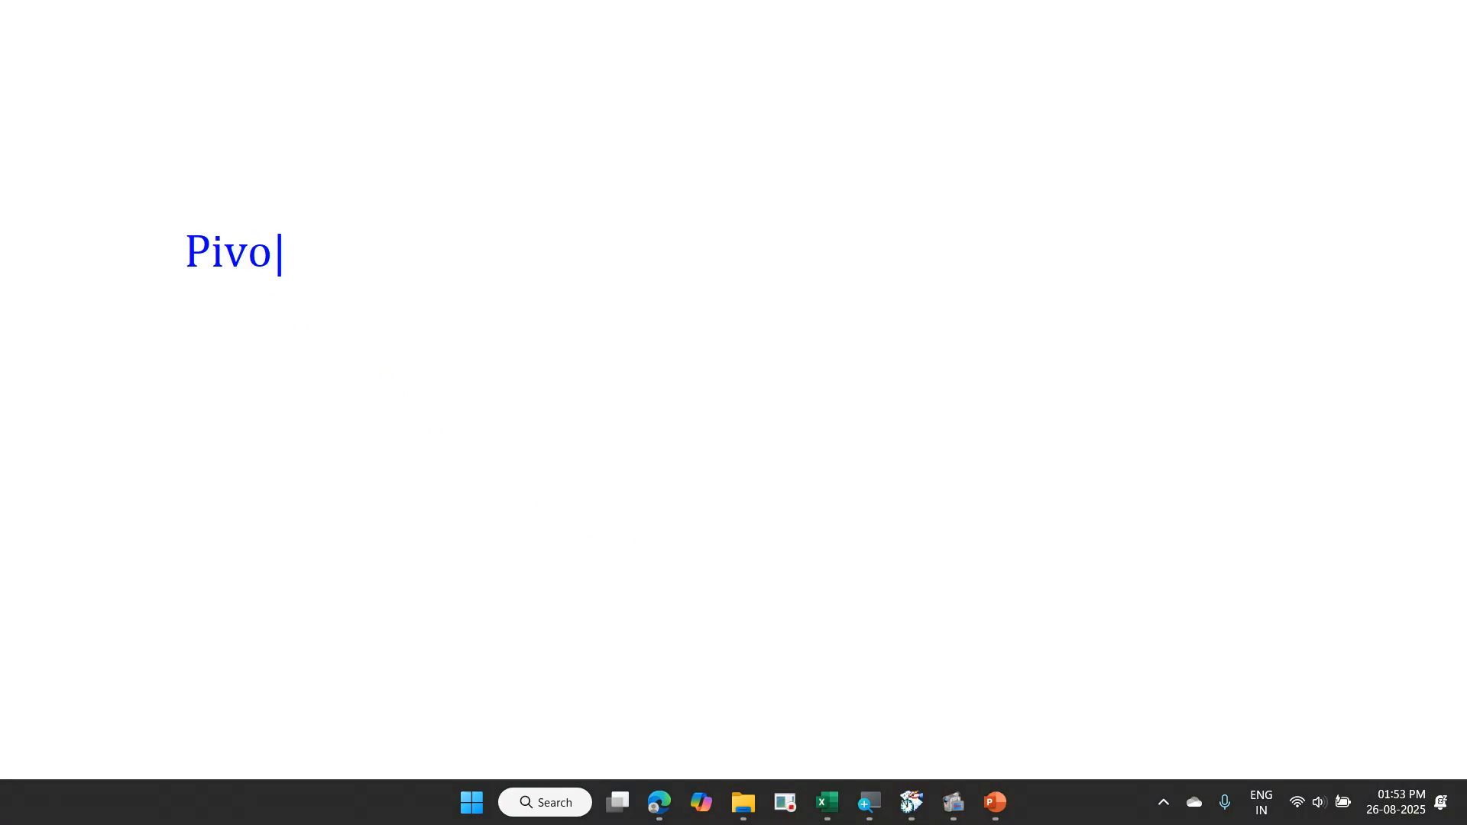
key(Return)
text(Power )
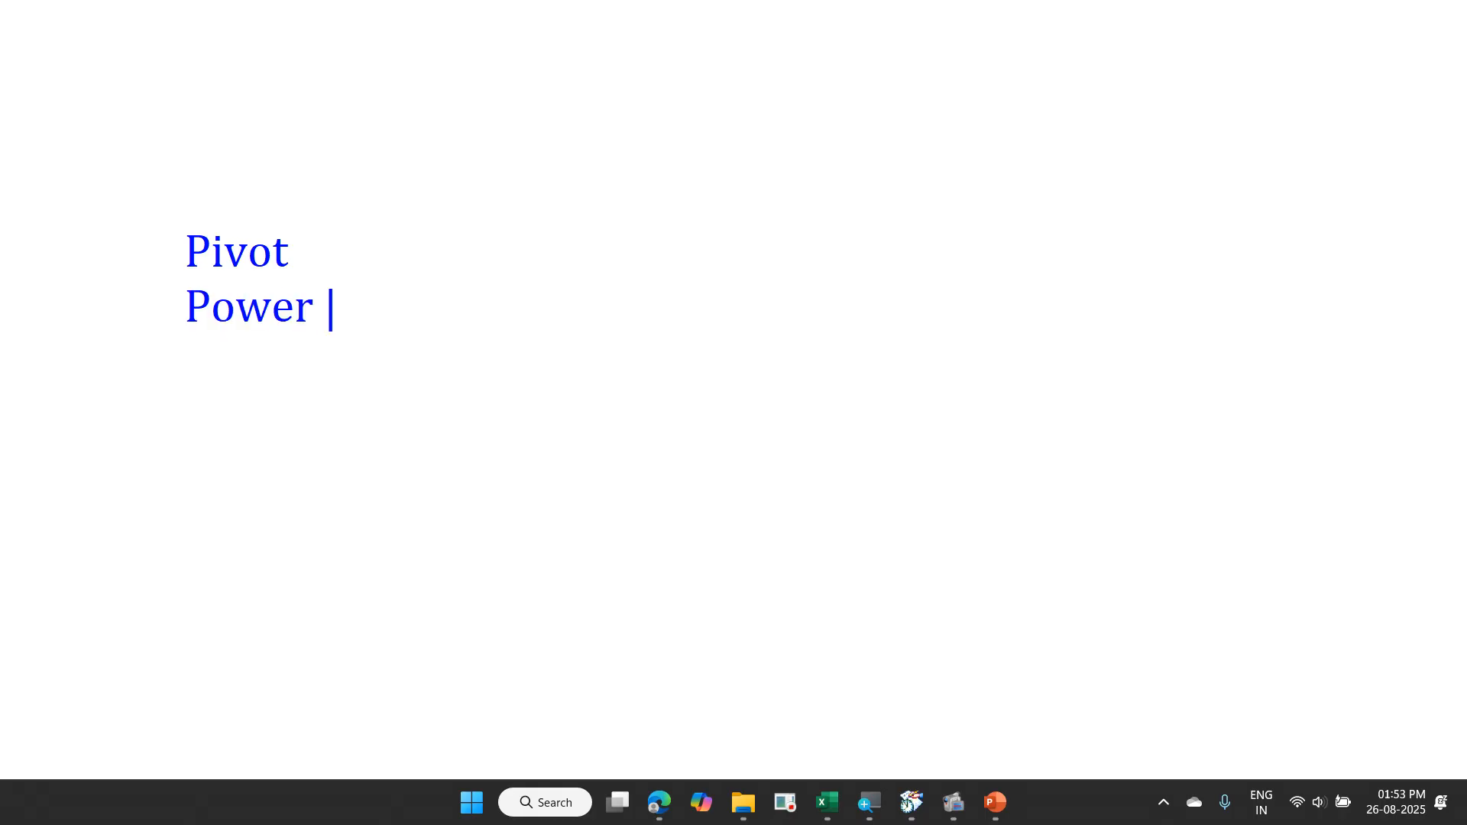
text(Pivot)
key(Return)
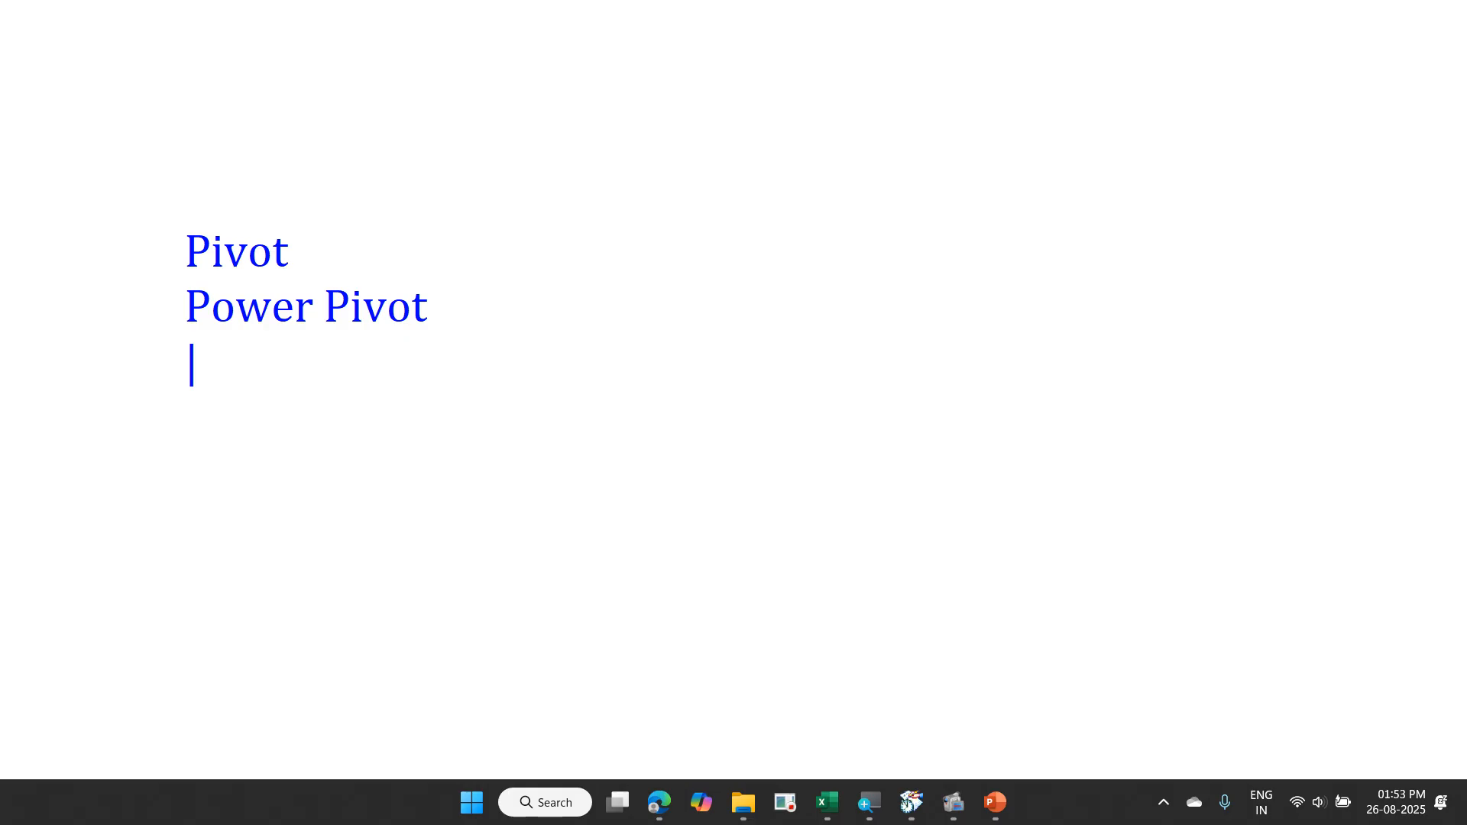
- Add "Power Query" and "Power View" as two further lines of the whiteboard list
text(Power )
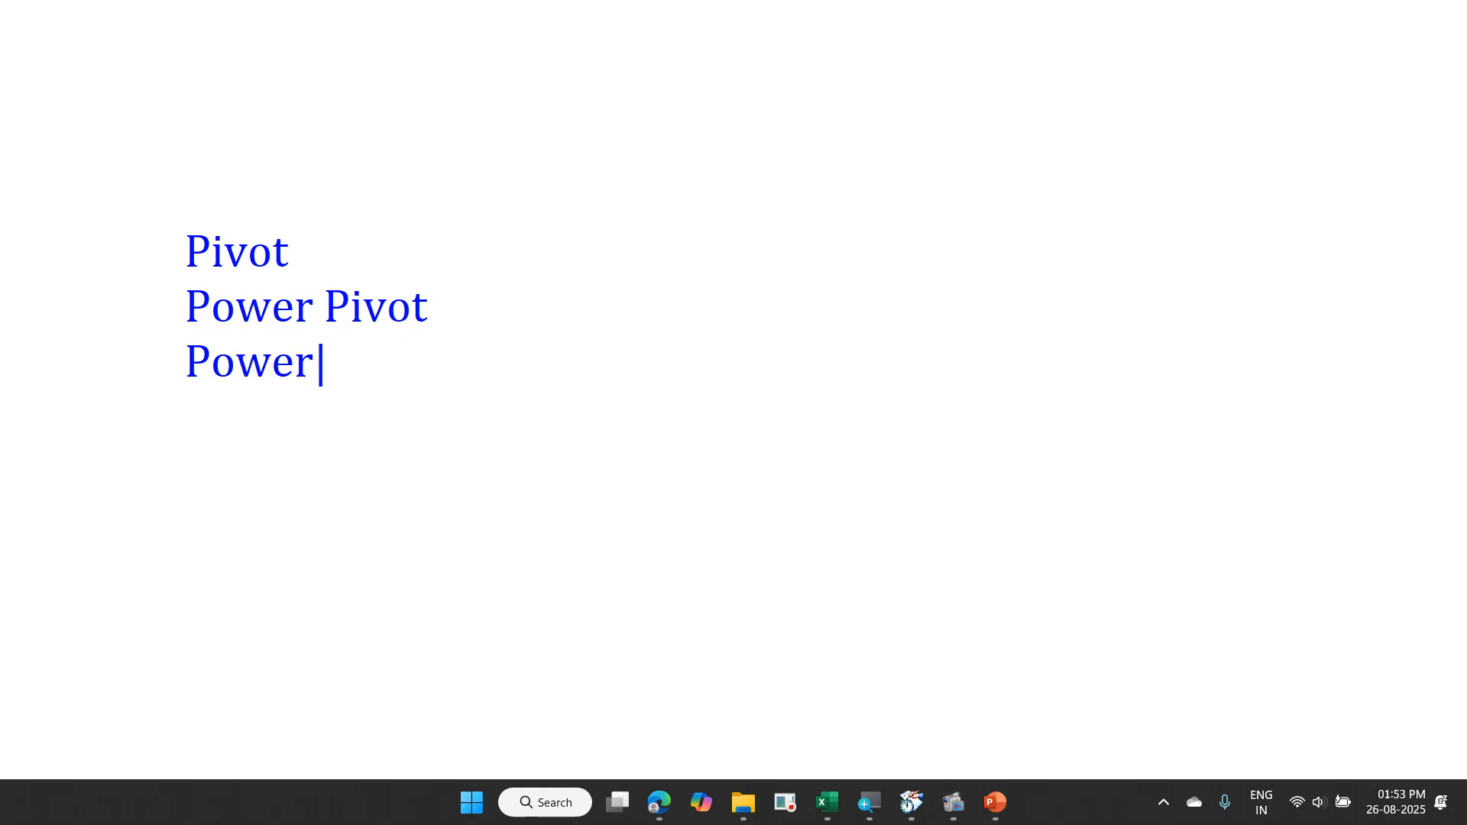
text(Query)
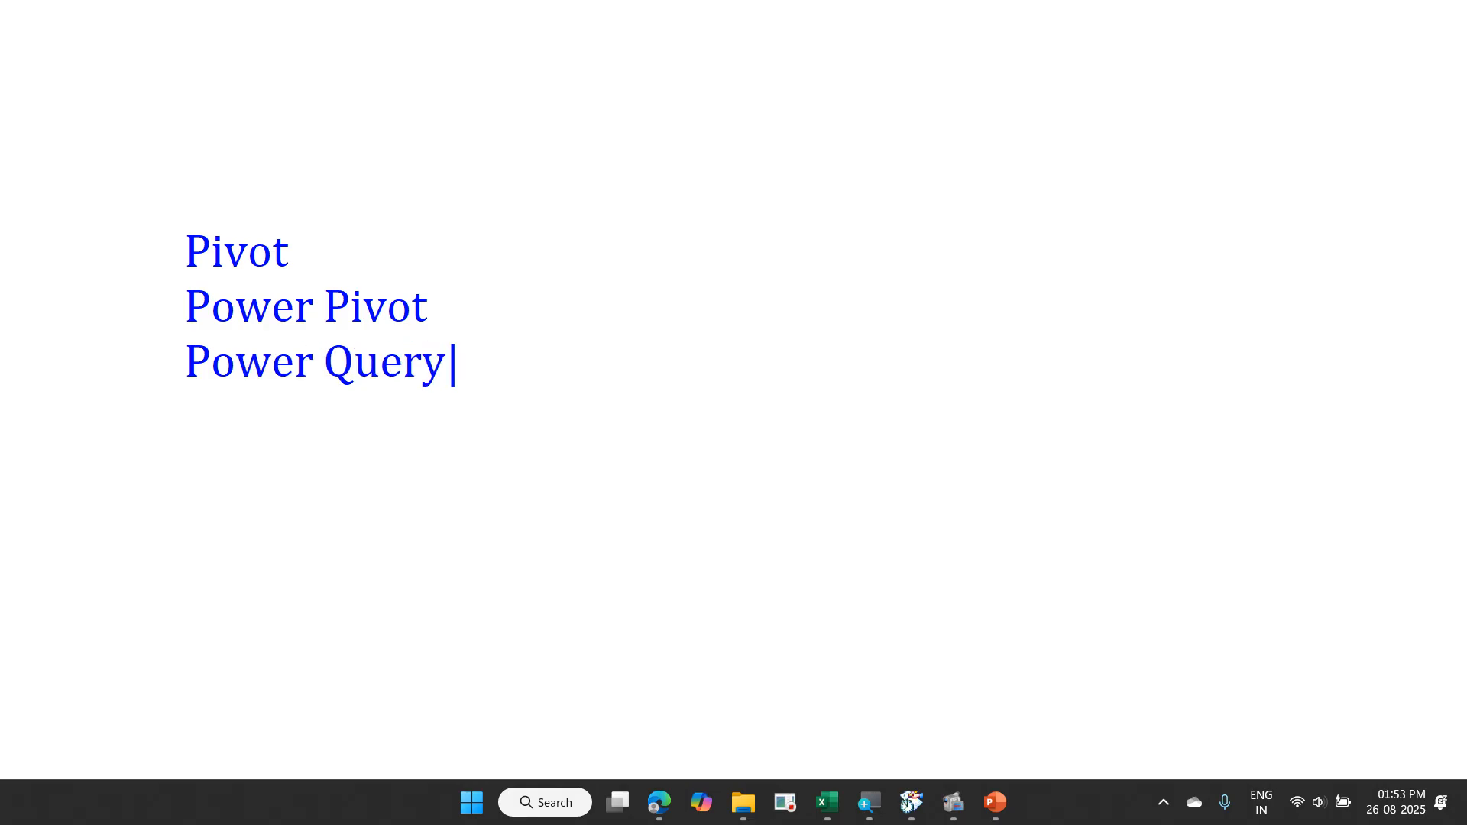
key(Return)
text(Power )
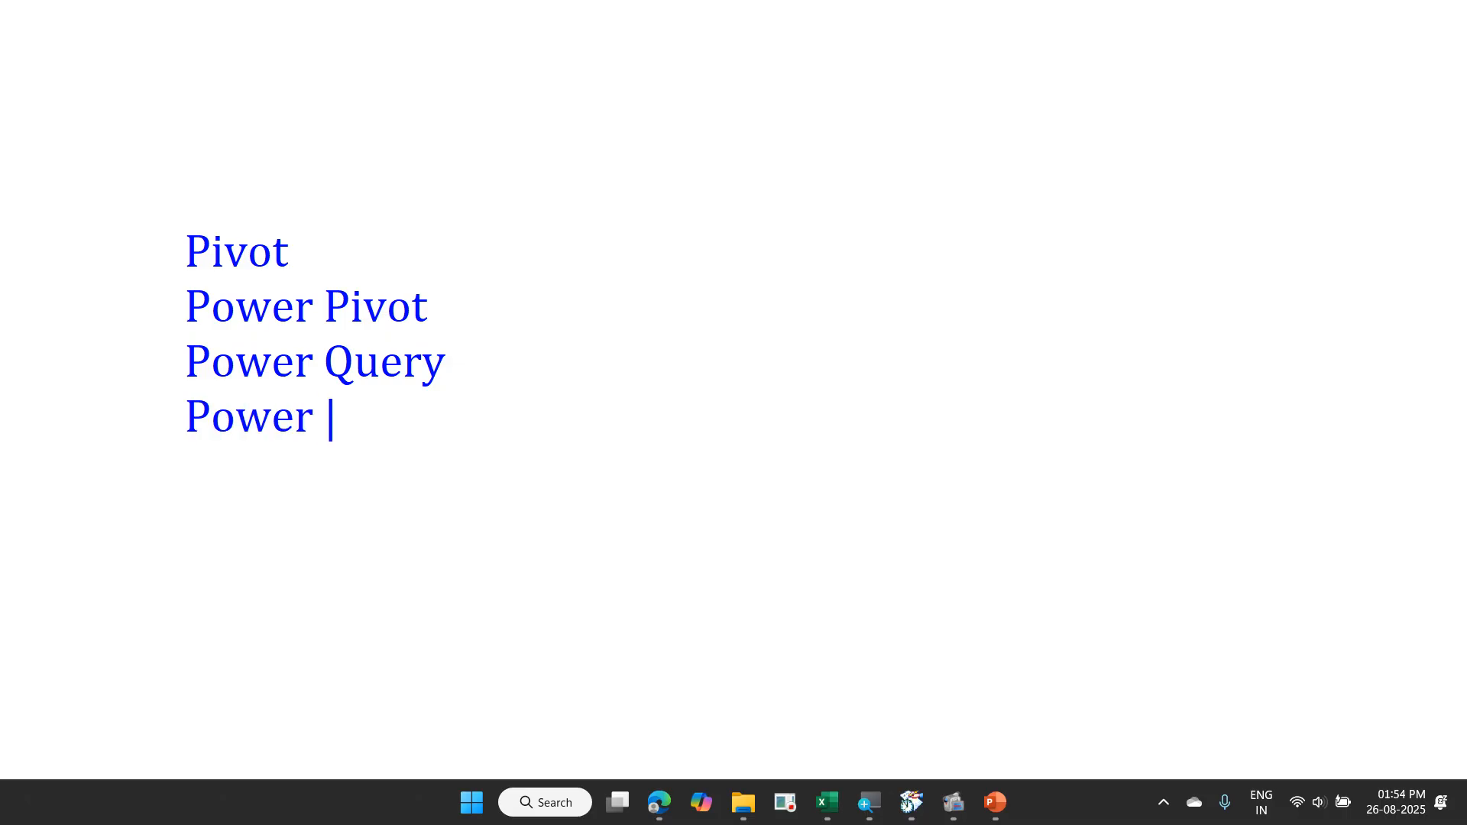
text(View)
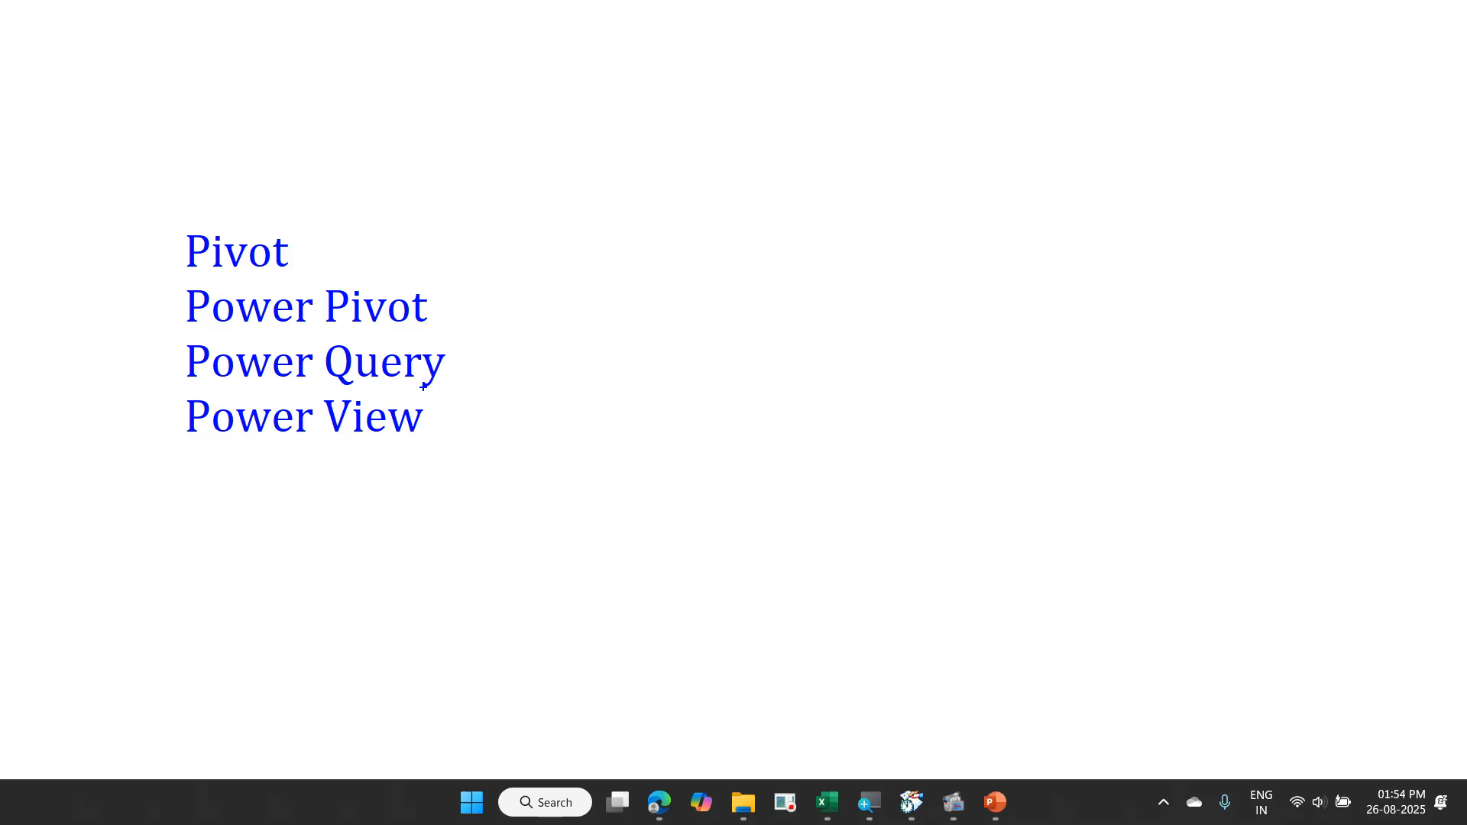
- Bracket the four whiteboard entries with a curve and draw an arrow from it to a new "Power BI" label
mouse_move(354, 189)
mouse_down()
mouse_move(423, 233)
mouse_move(445, 394)
mouse_move(397, 487)
mouse_up()
drag(693, 410, 447, 337)
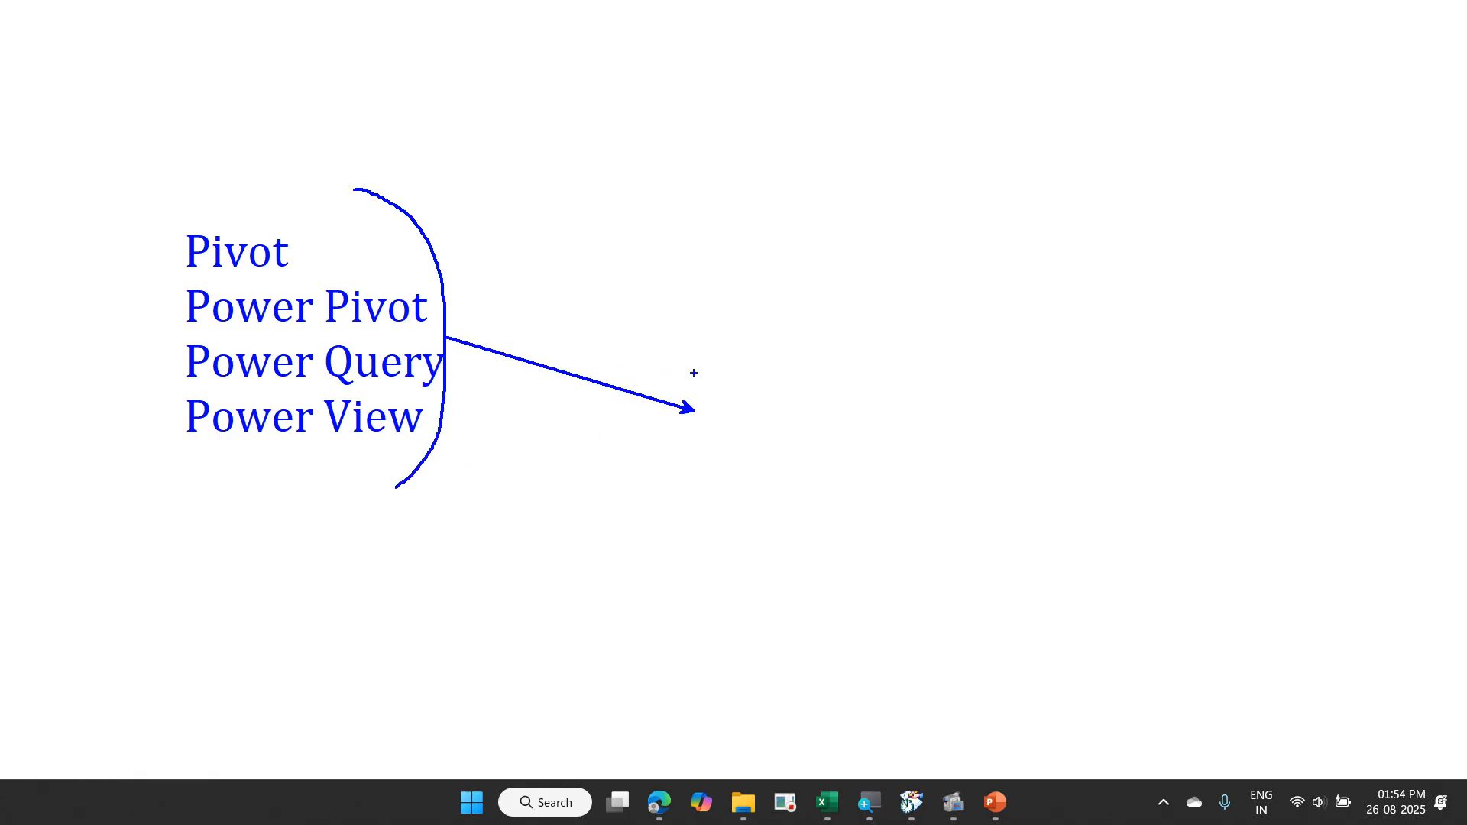
text(tPower BI)
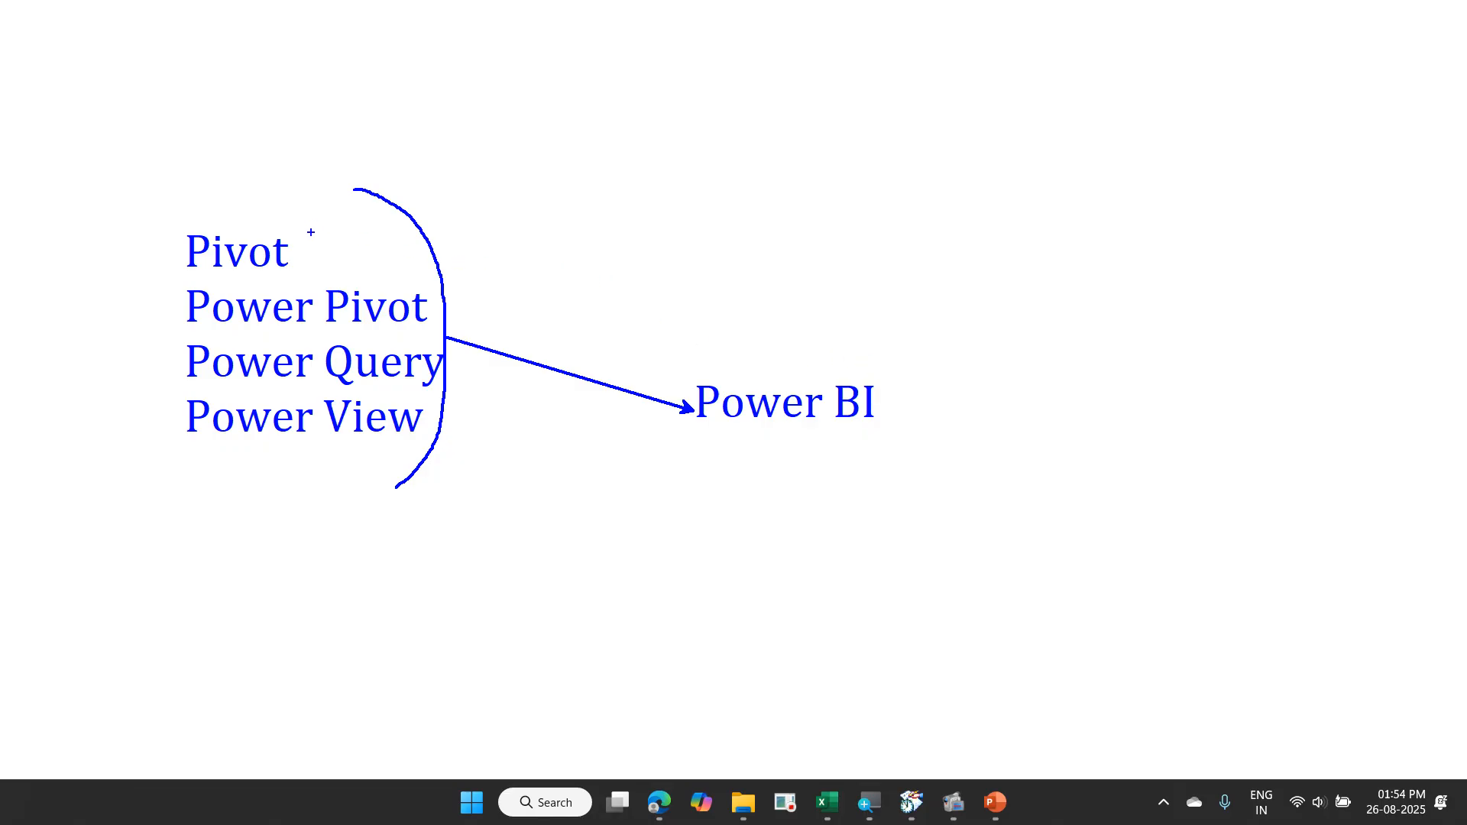
- Draw tick marks beside the Pivot, Power Pivot and Power Query entries on the whiteboard
drag(310, 231, 337, 220)
mouse_move(424, 285)
mouse_down()
mouse_move(439, 303)
mouse_move(474, 243)
mouse_up()
drag(436, 361, 472, 331)
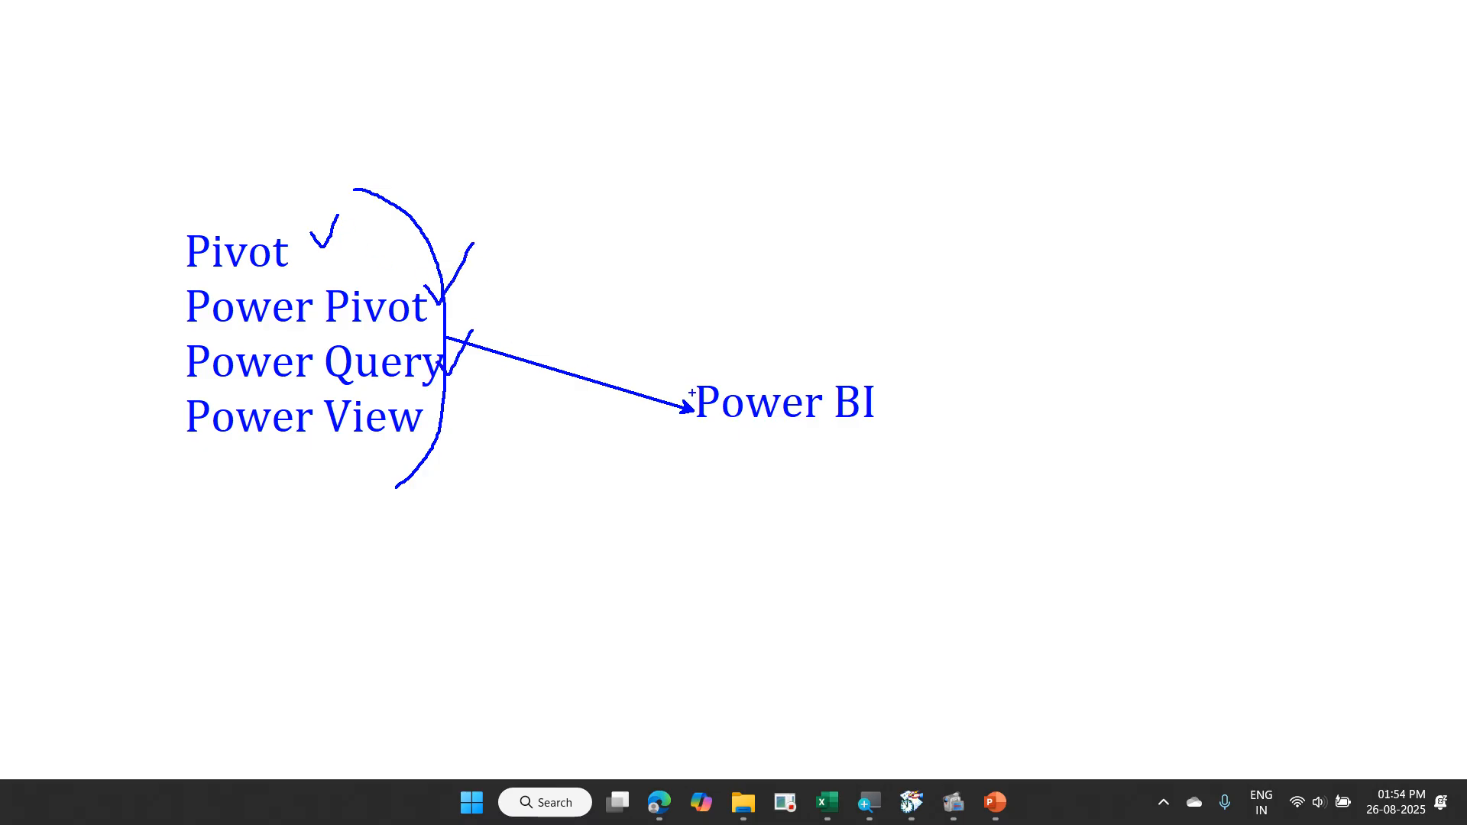
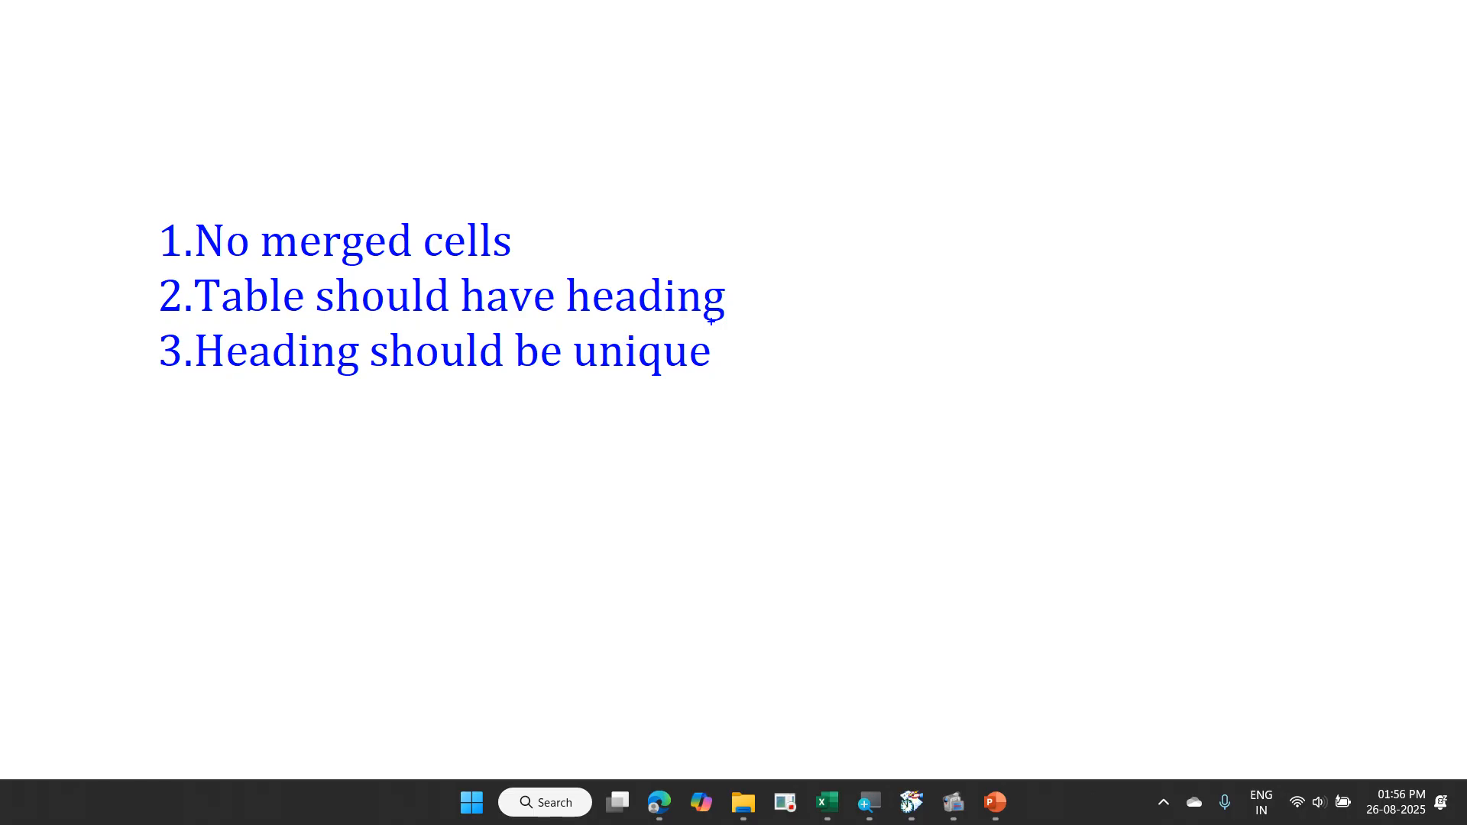
- Switch to the Exercise workbook in Excel and run the accessibility check on it
key(alt+Tab)
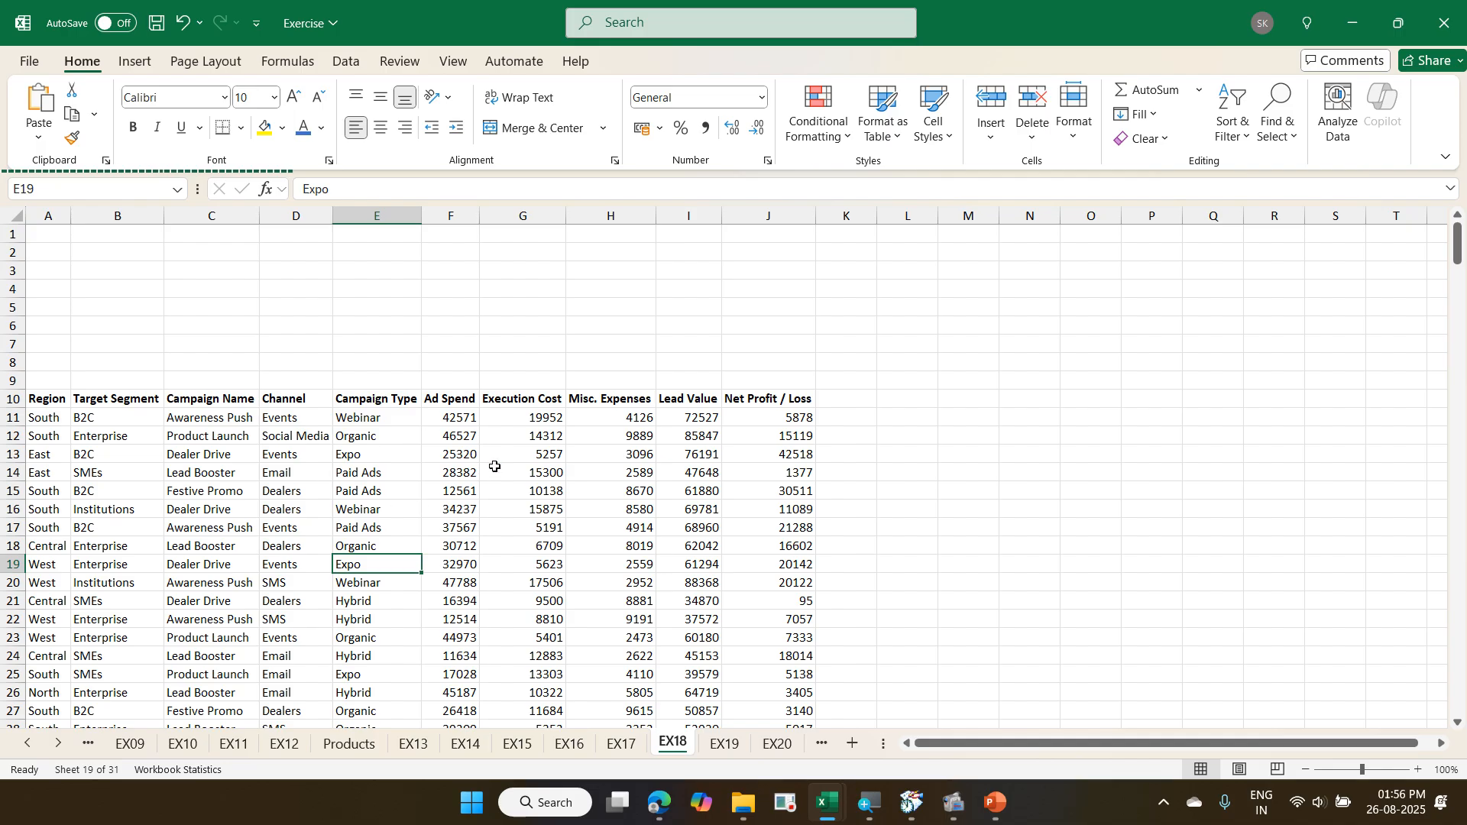
click(399, 61)
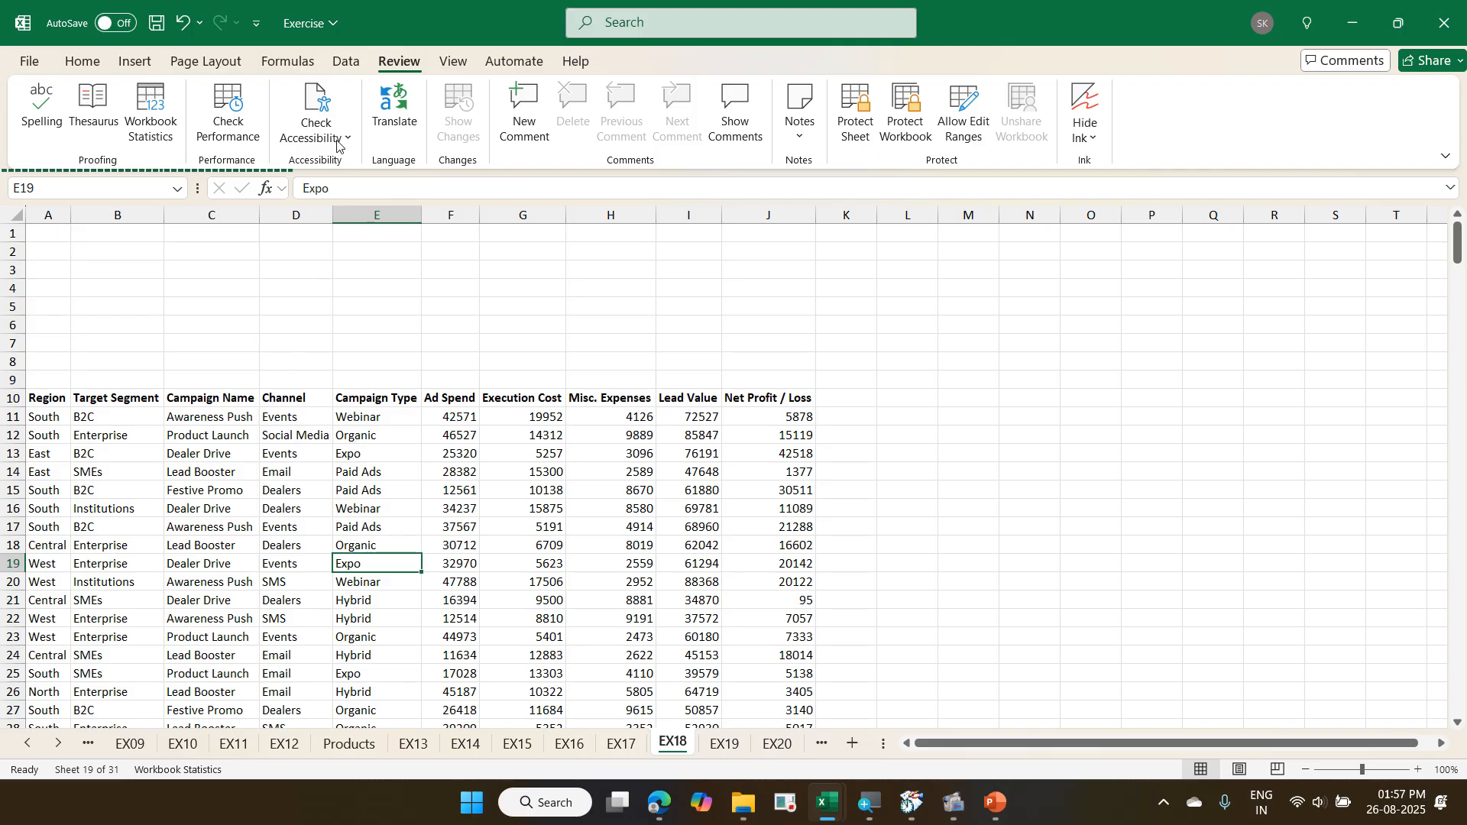
click(316, 107)
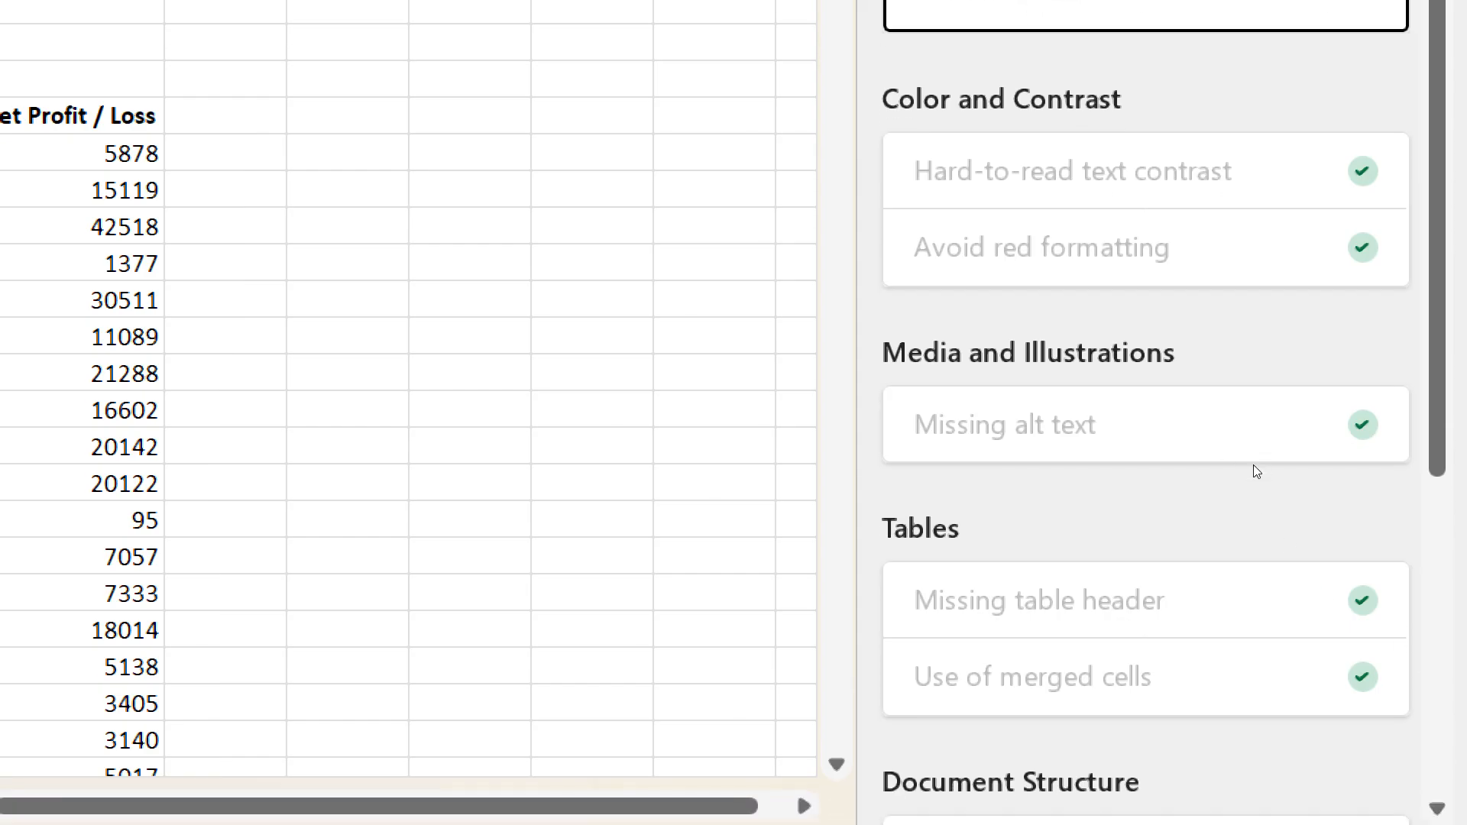
- Review the accessibility results for contrast, alt text, table headers, merged cells, default sheet names and restricted access
scroll(1322, 482, down, 3)
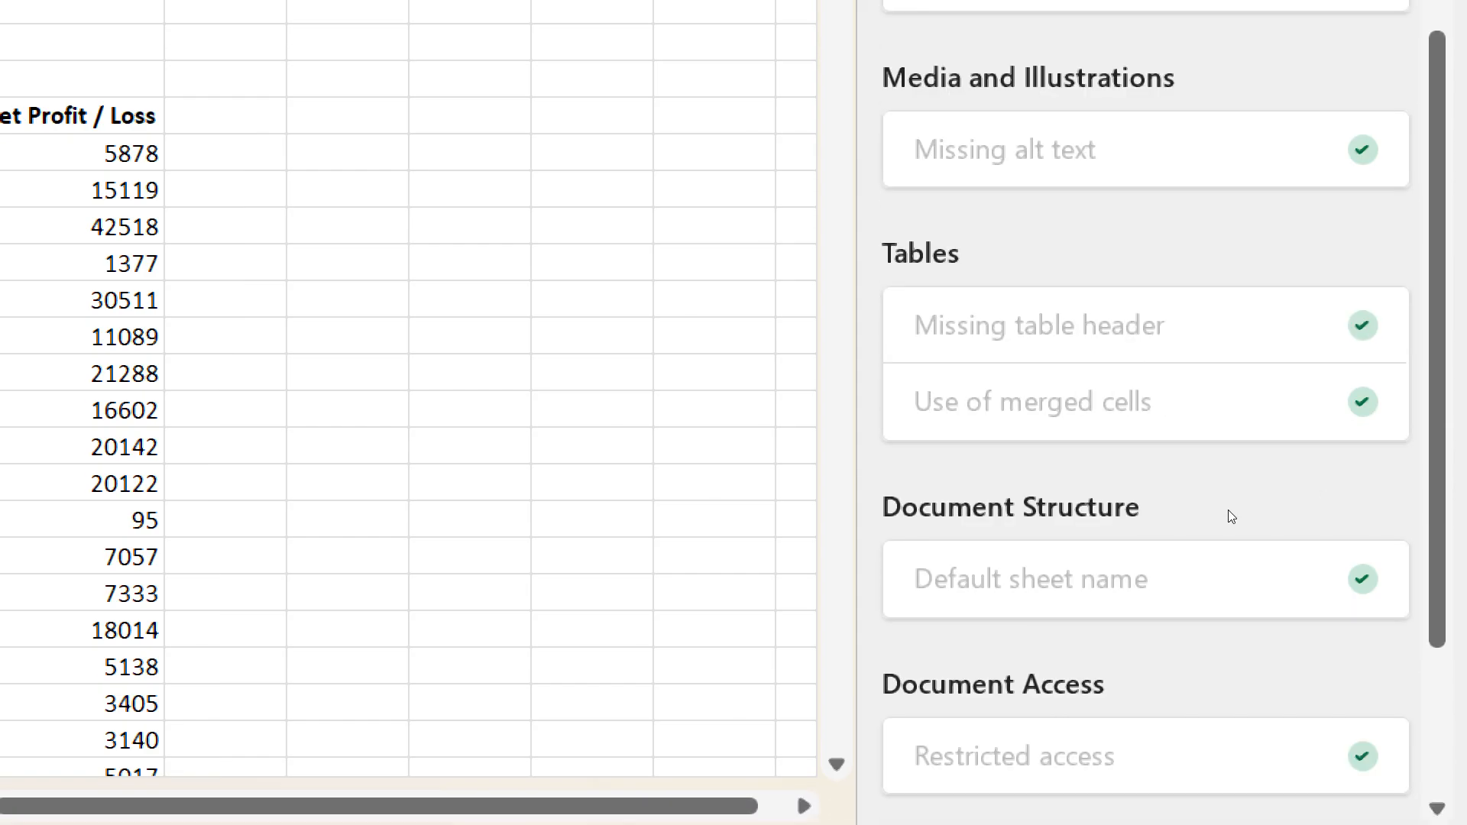
scroll(1290, 524, down, 1)
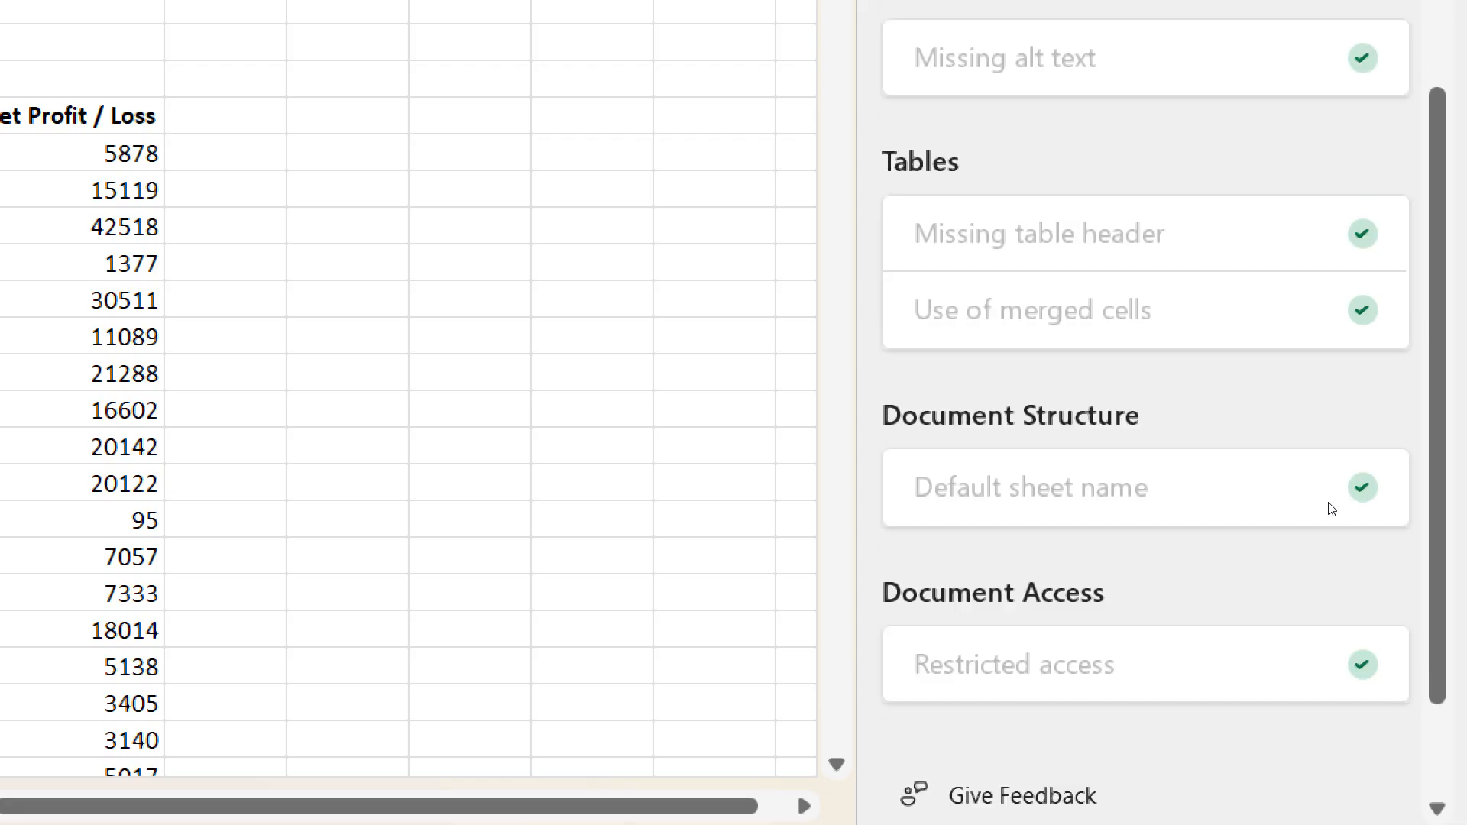
scroll(1313, 535, up, 4)
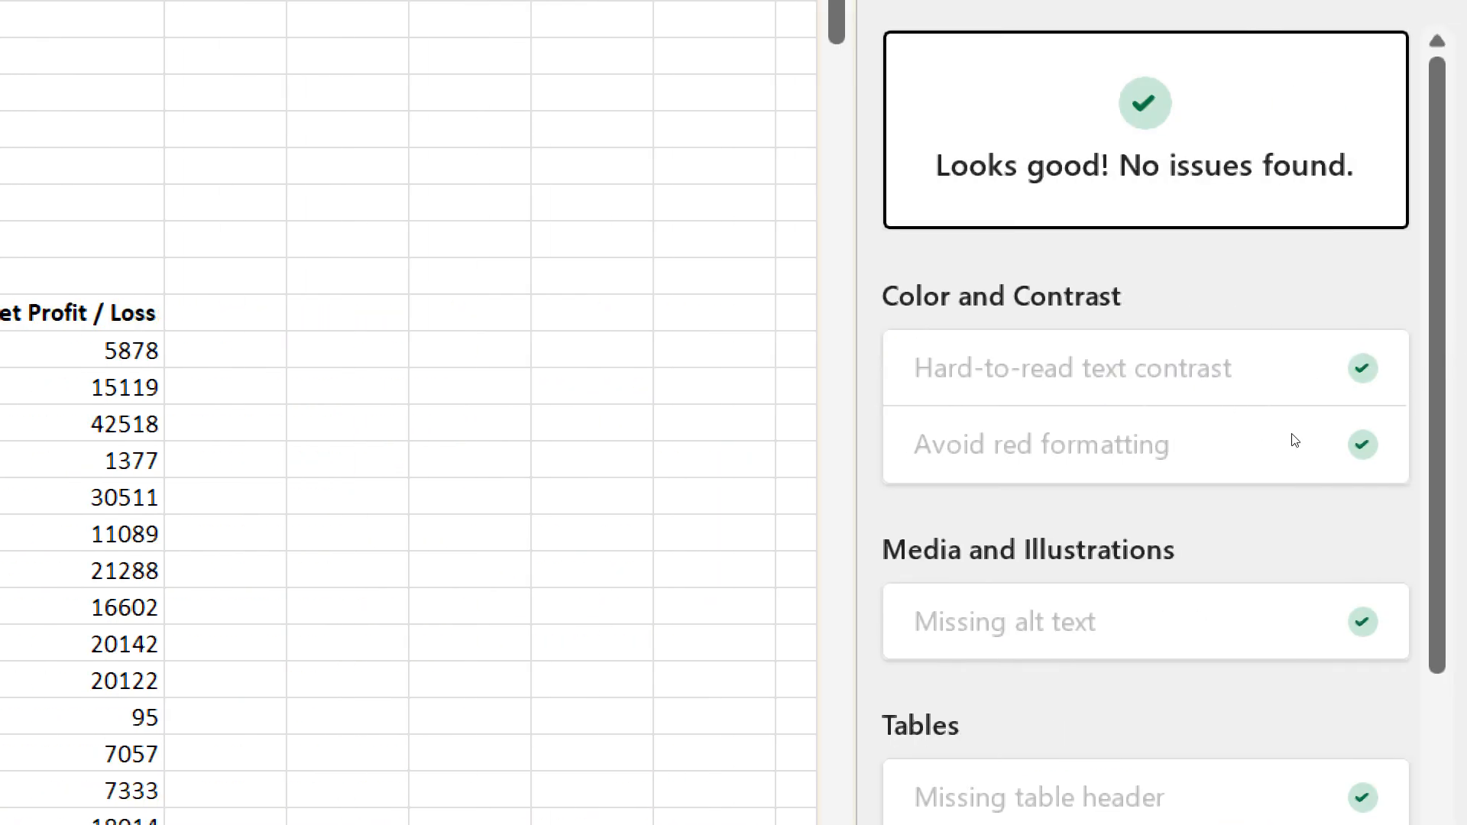
scroll(1287, 437, down, 4)
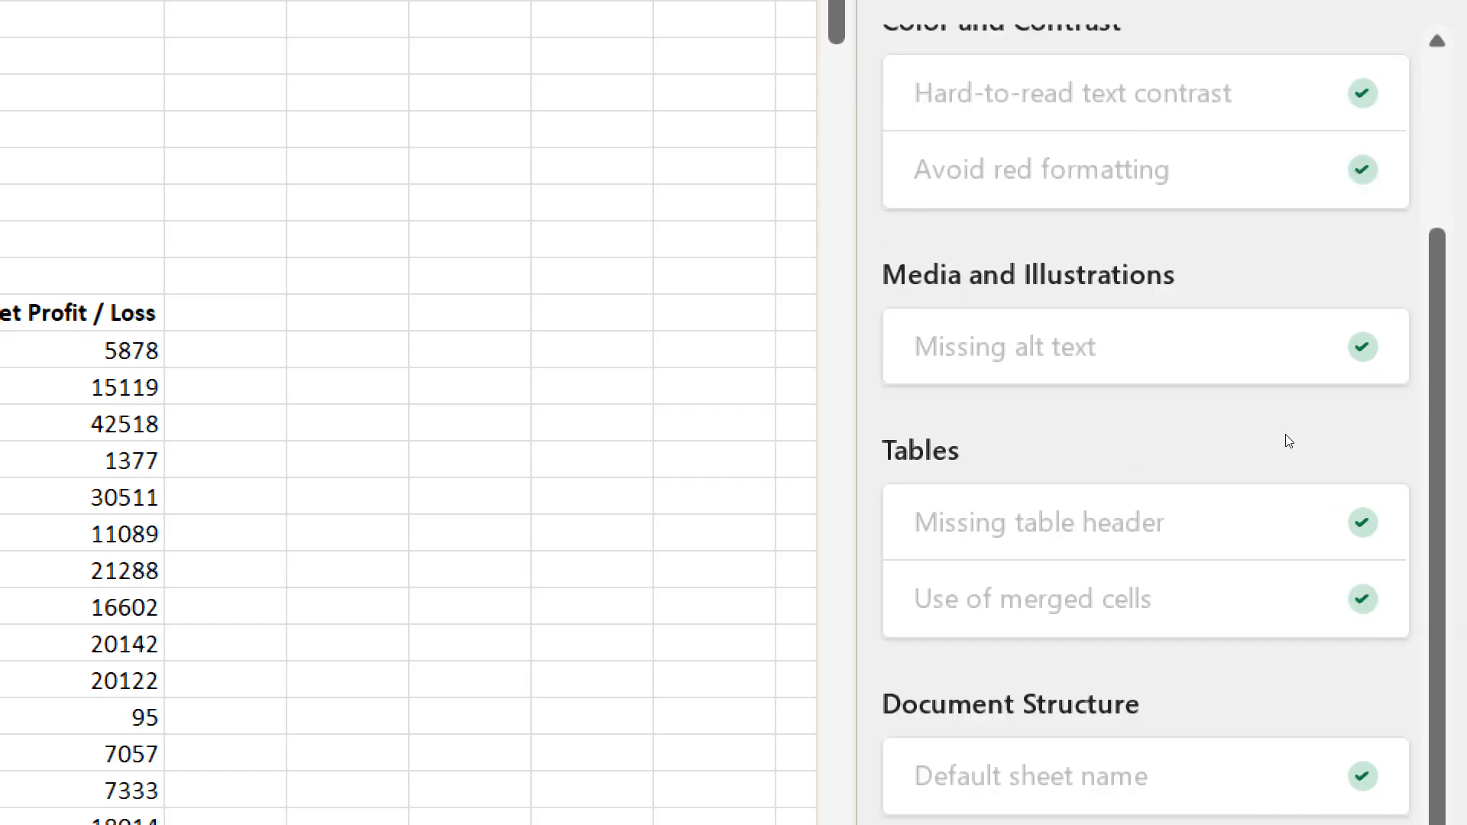
scroll(1310, 439, down, 1)
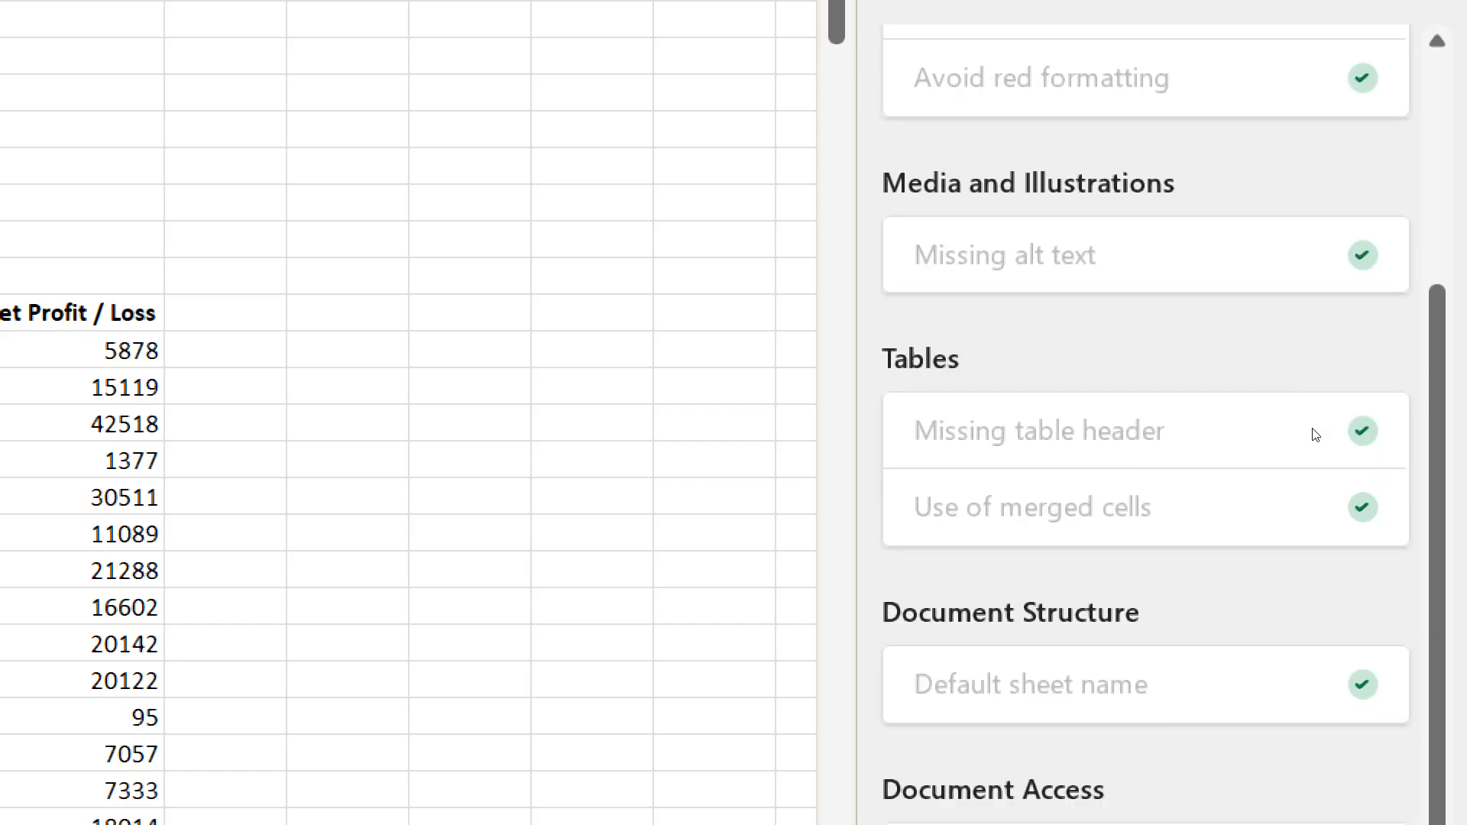
scroll(1312, 436, up, 5)
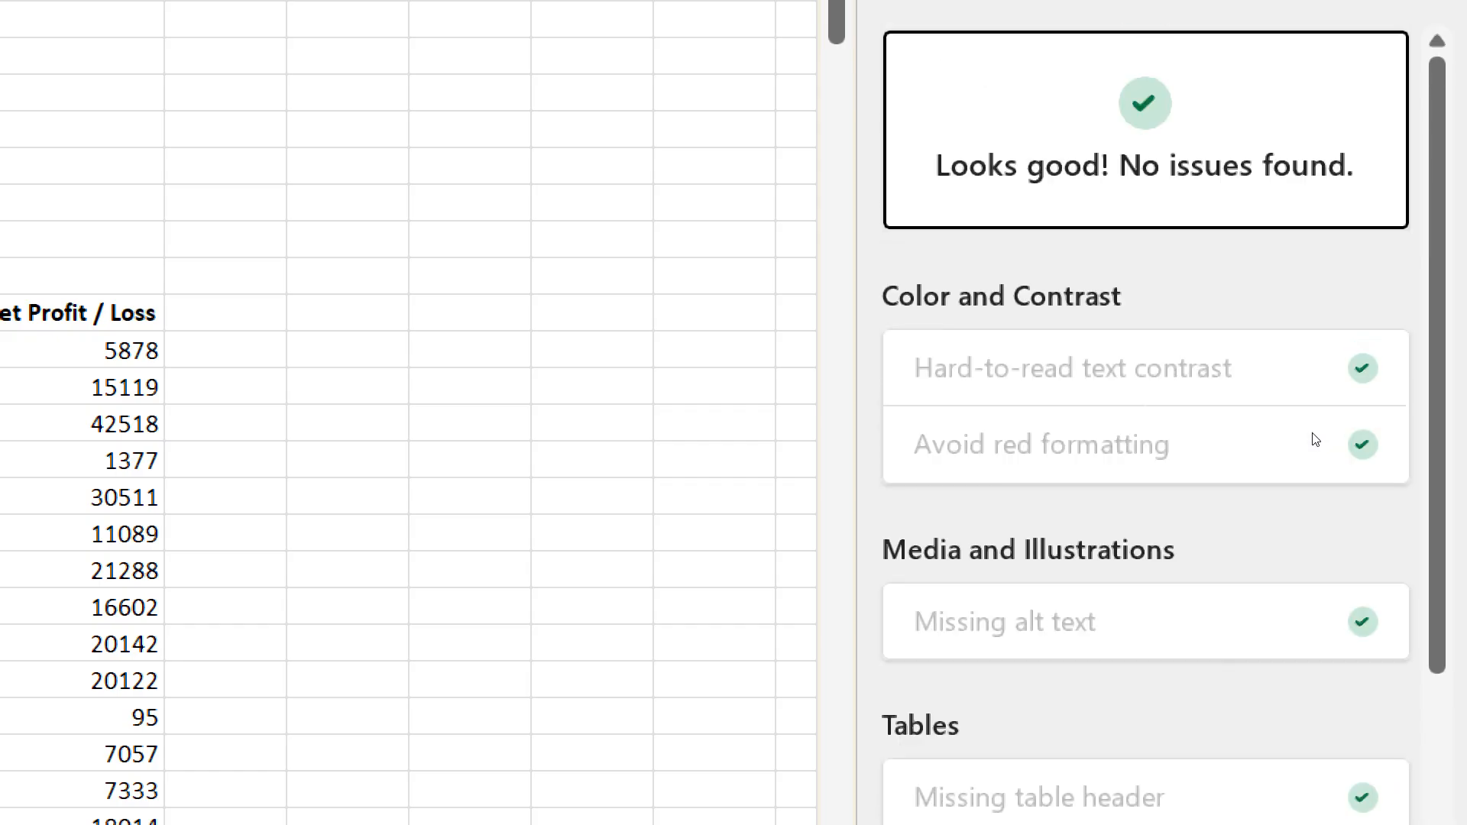
scroll(1311, 441, down, 4)
scroll(1310, 437, down, 3)
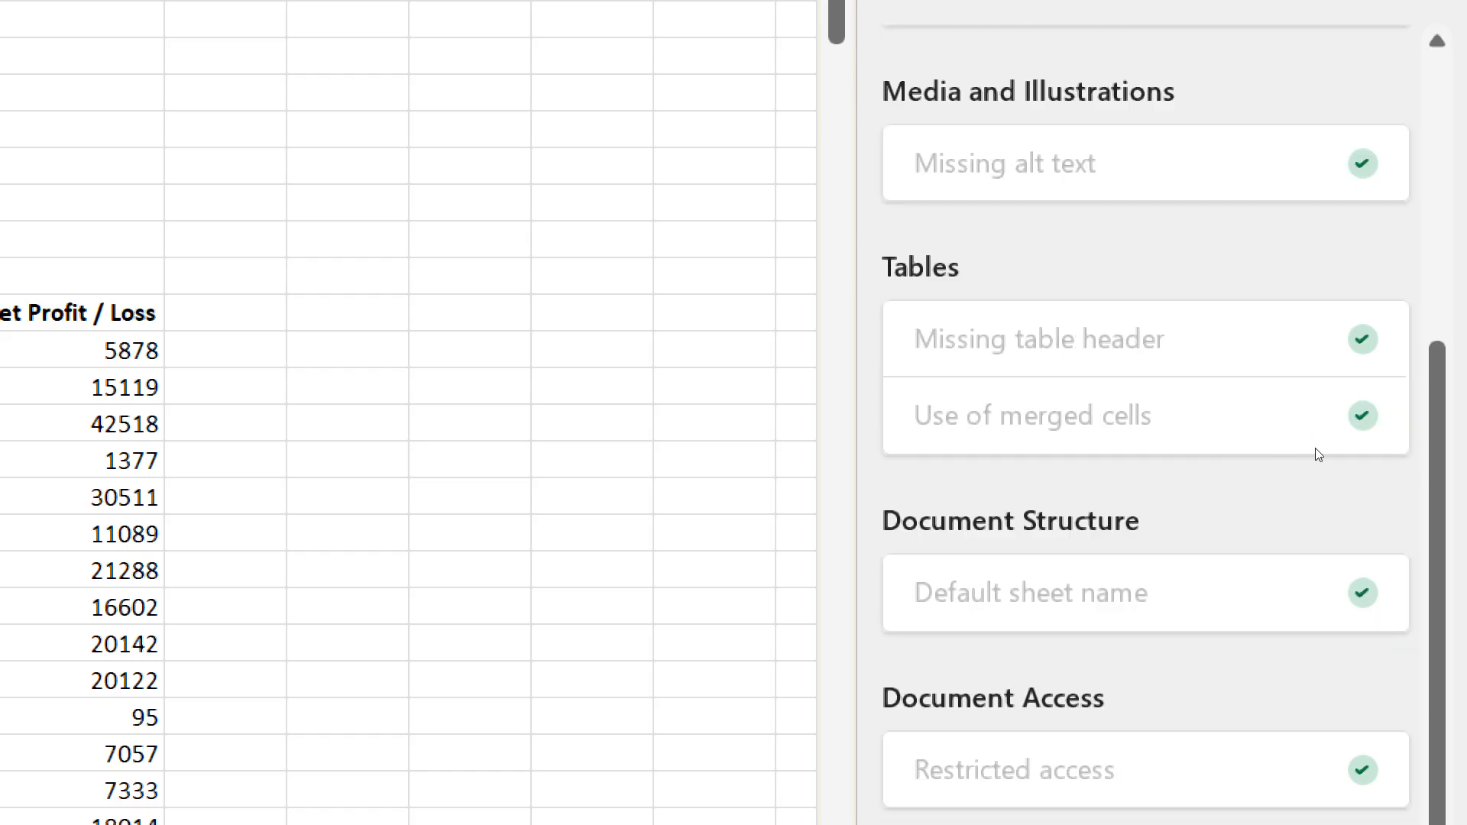
scroll(1316, 459, up, 7)
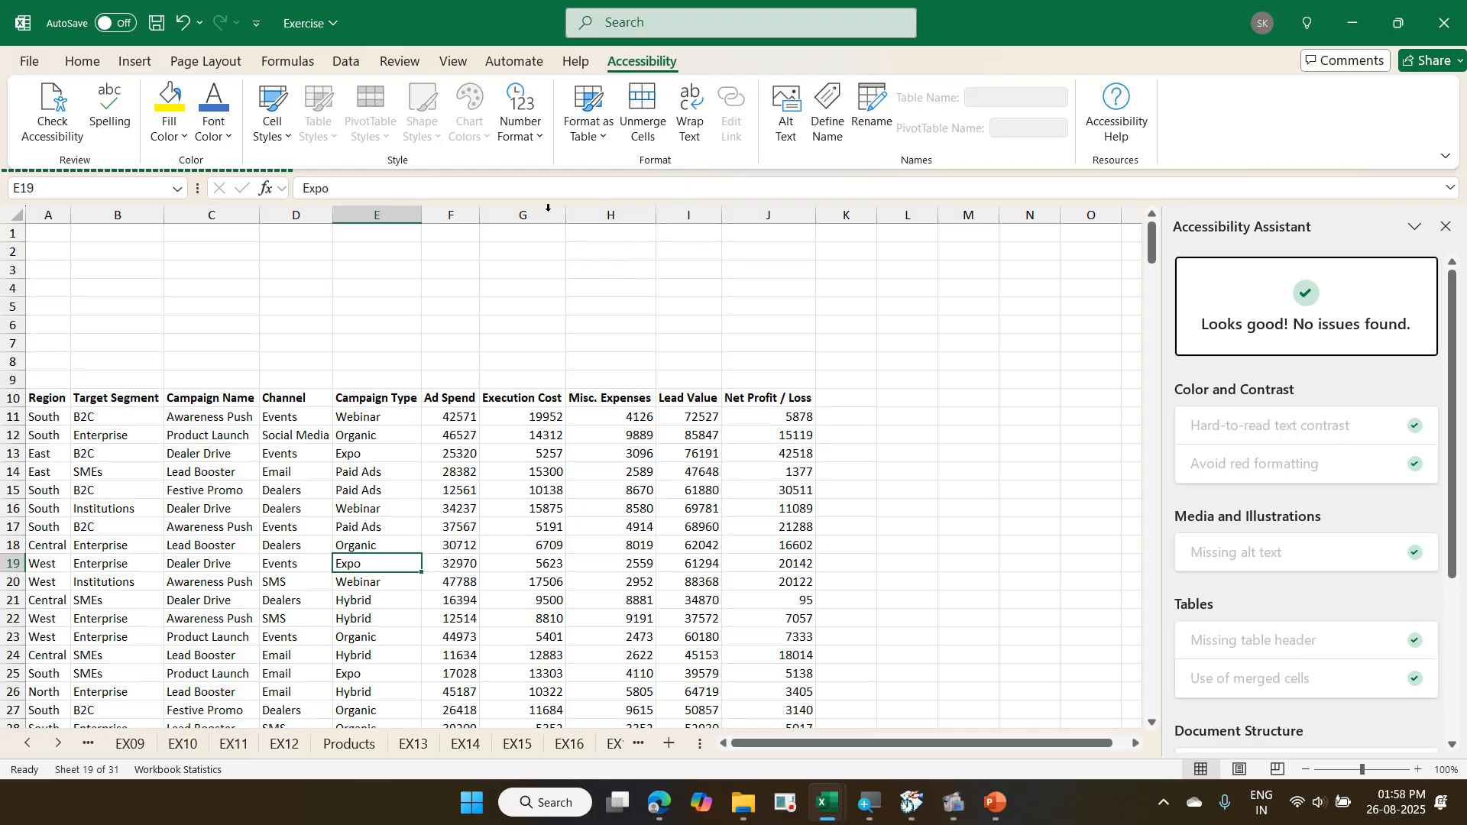
- Rename the EX09 sheet to Sheet1
click(400, 61)
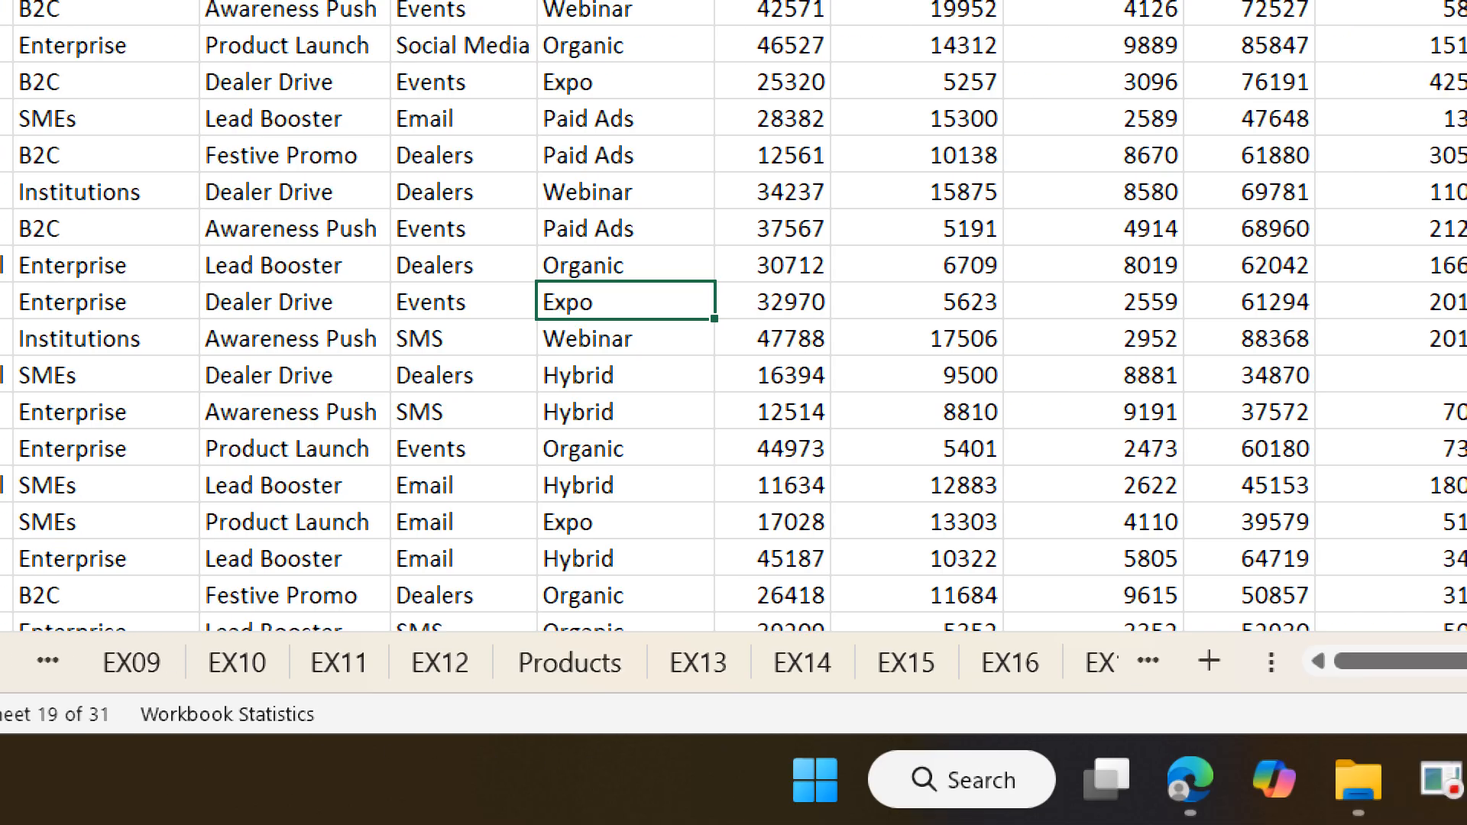
click(54, 661)
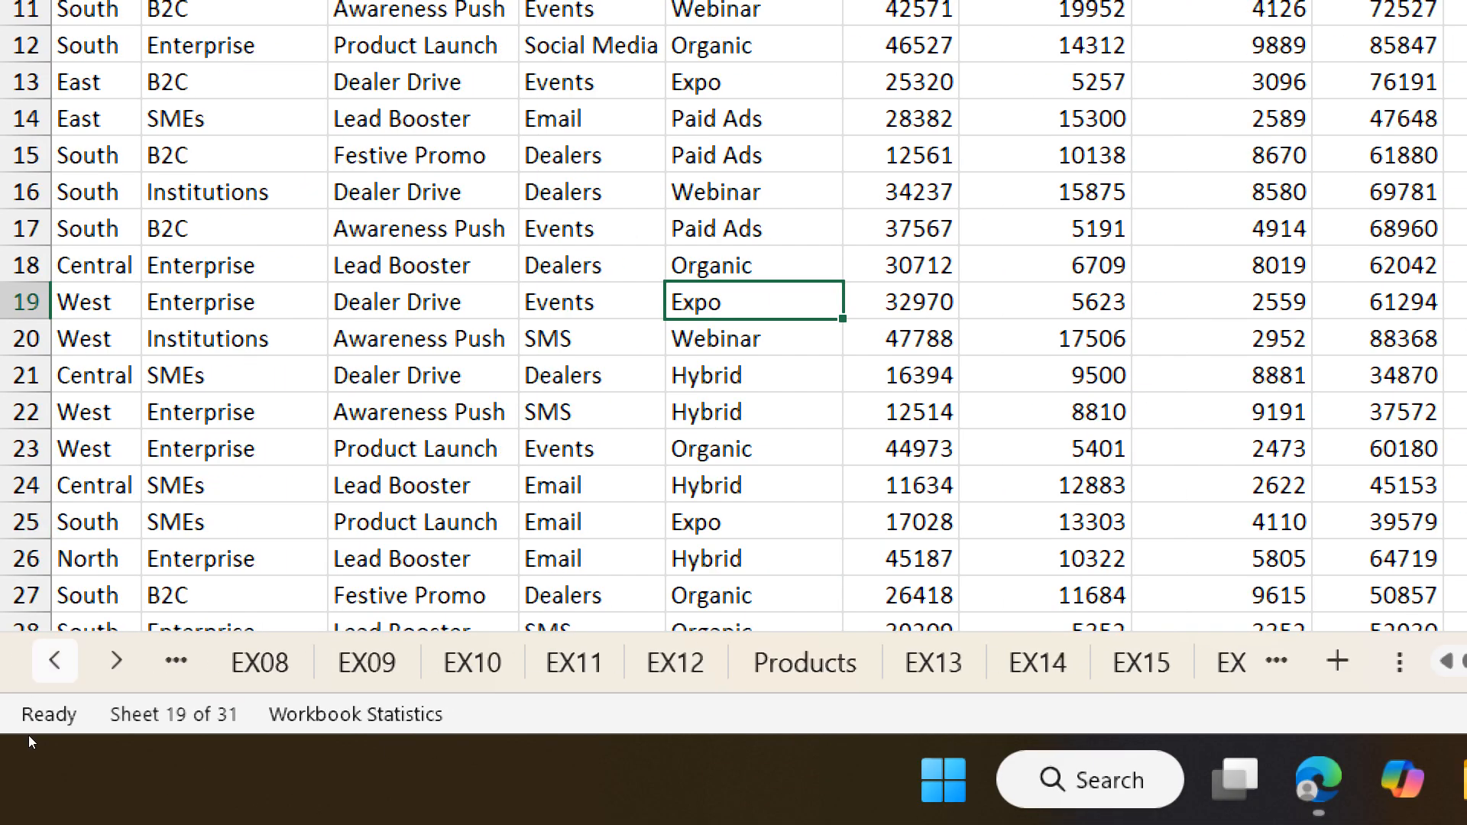
click(55, 661)
click(54, 661)
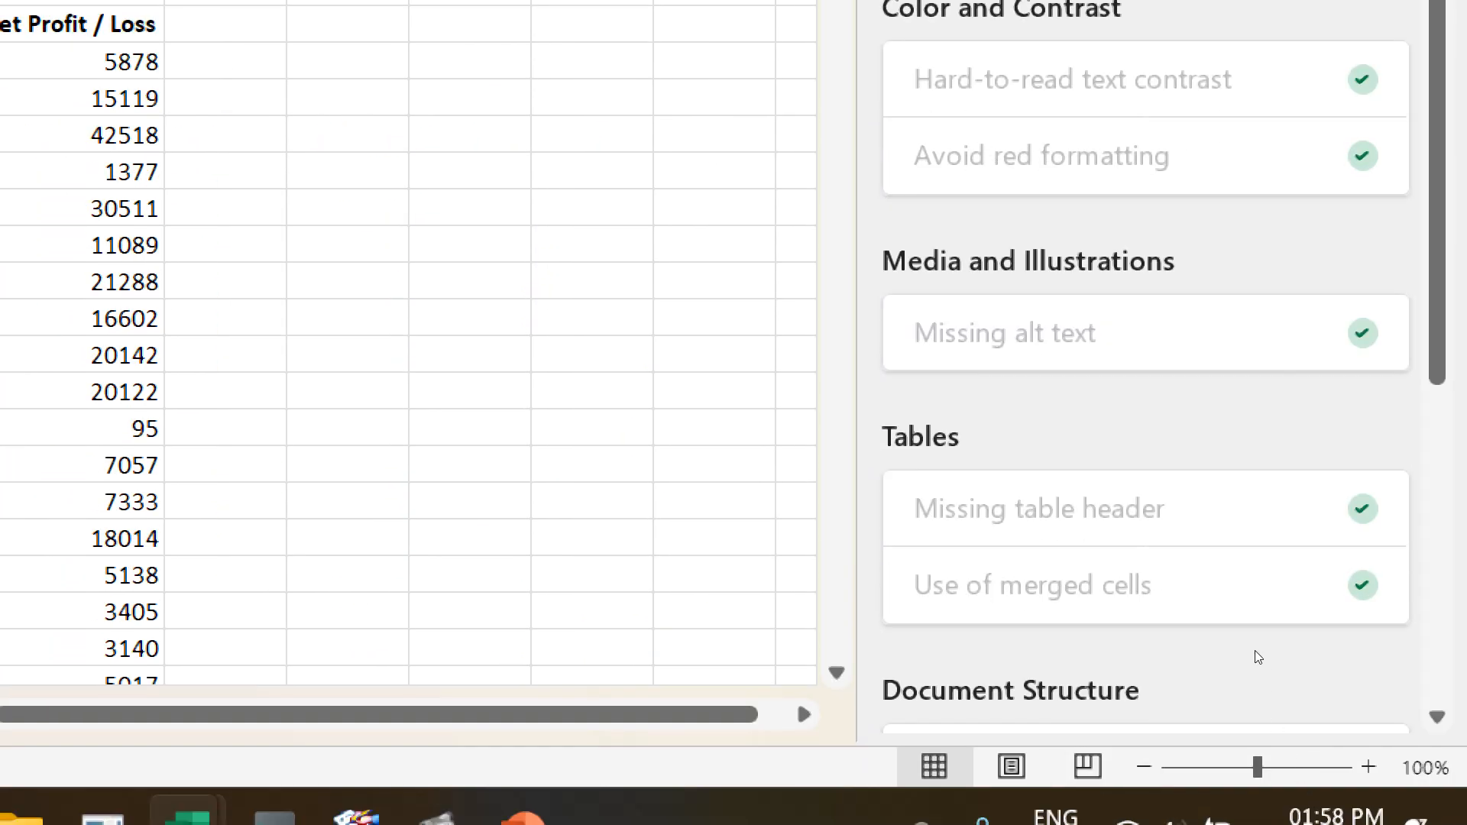
scroll(1276, 659, down, 3)
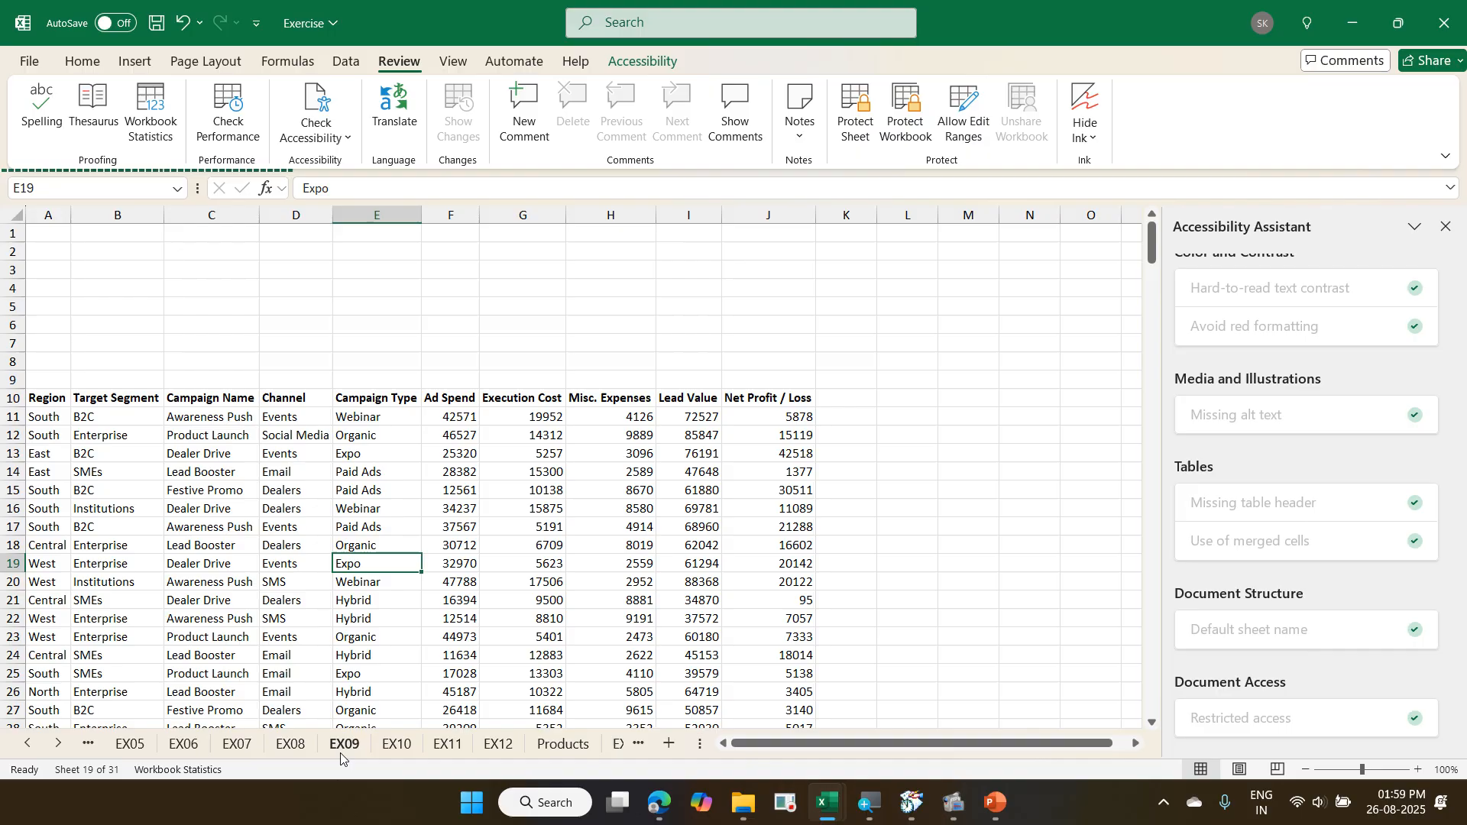
click(342, 747)
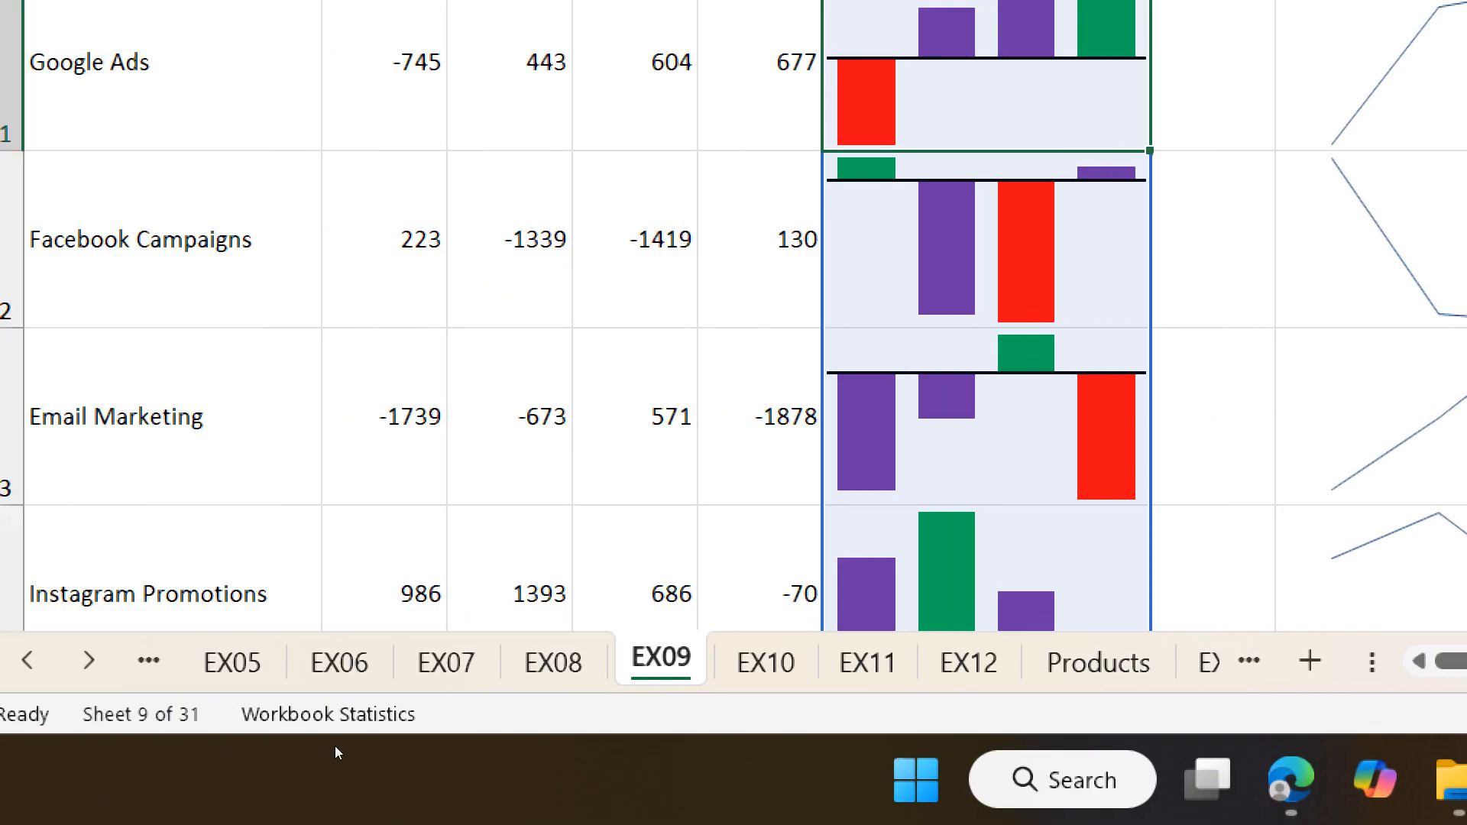
double_click(661, 659)
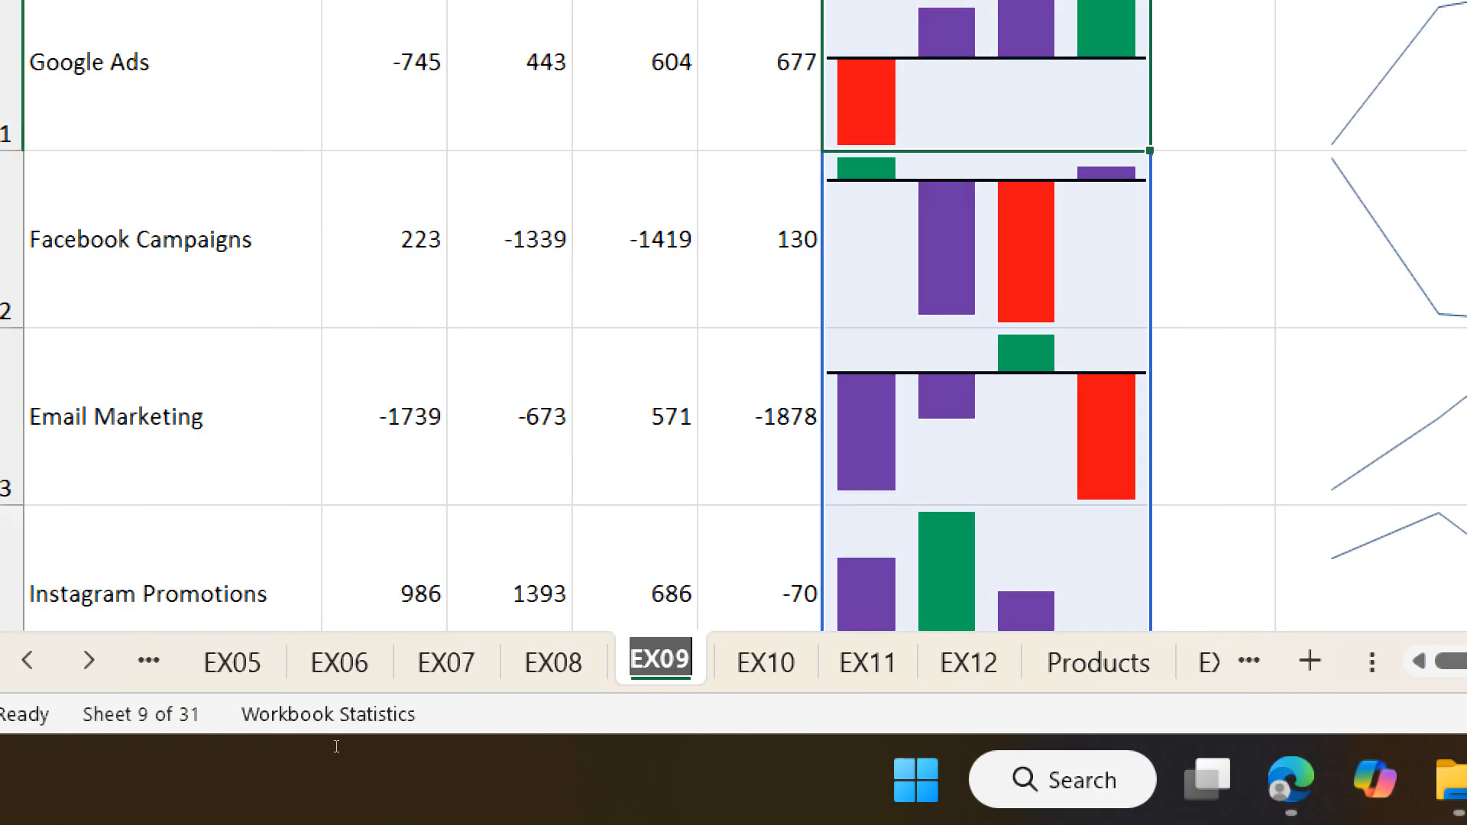
text(Sheet1)
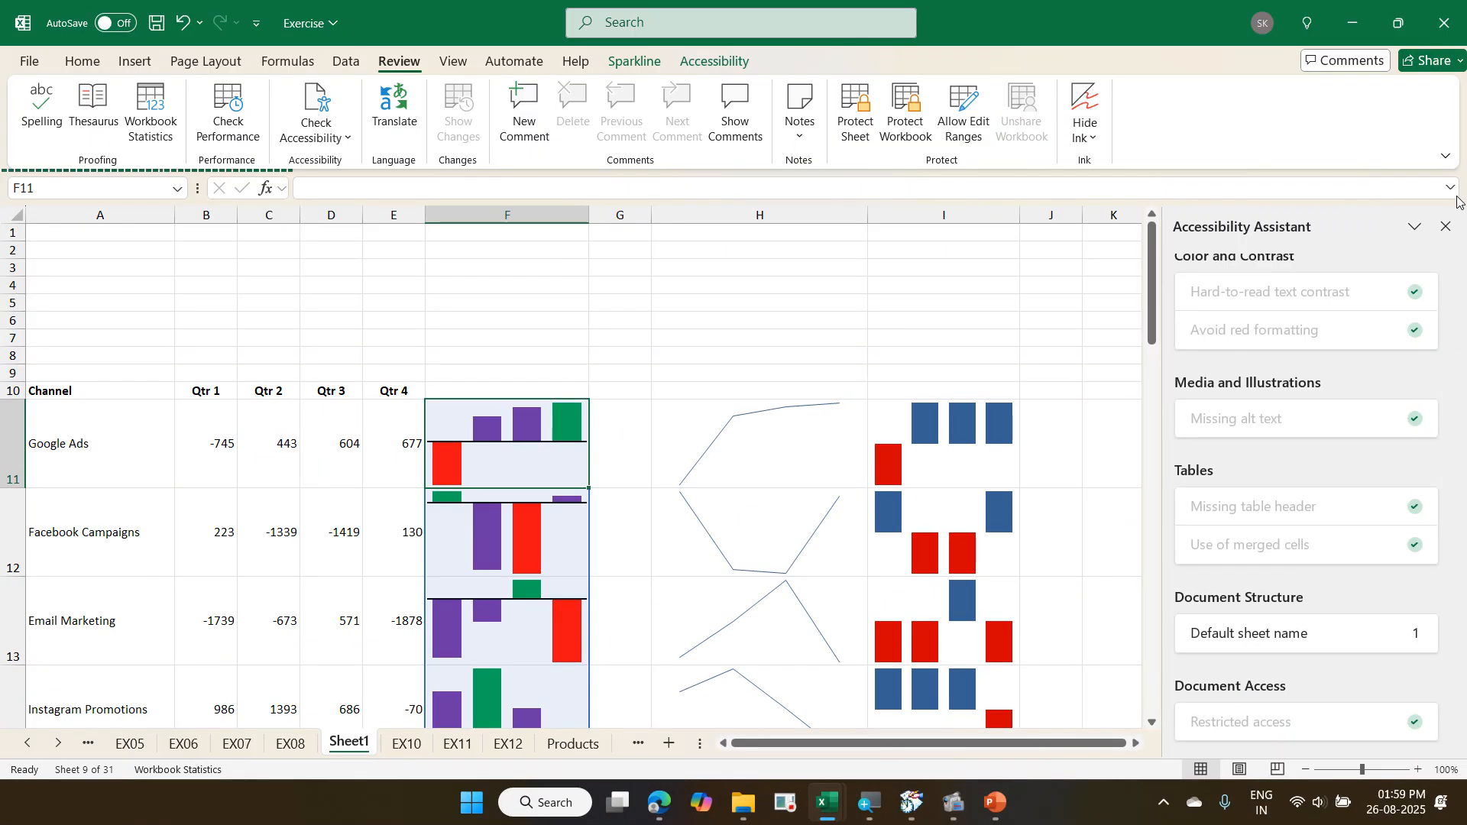
- Close and rerun the accessibility check, then open its default sheet name finding under Document Structure
click(1446, 227)
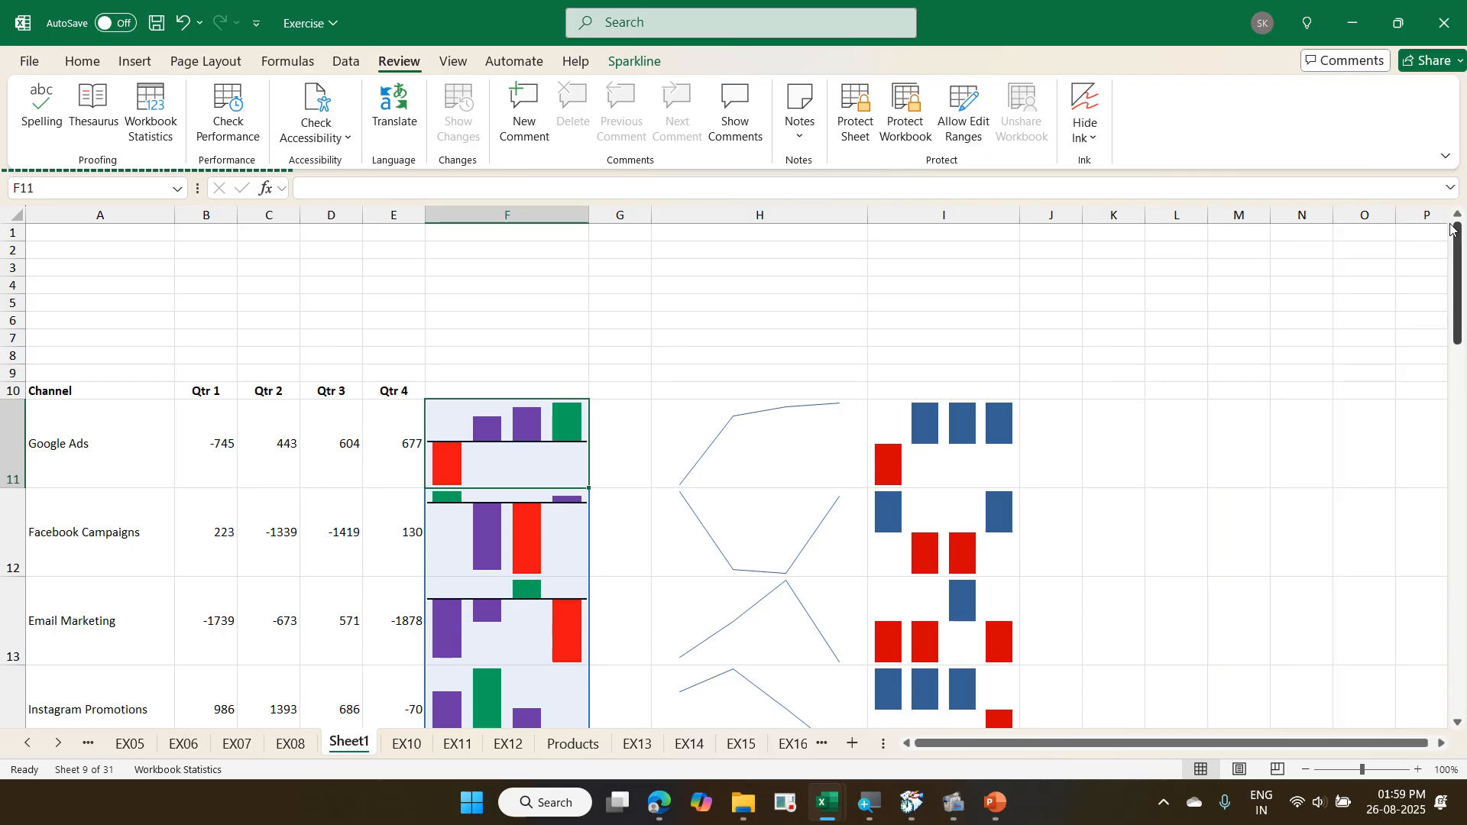
click(316, 96)
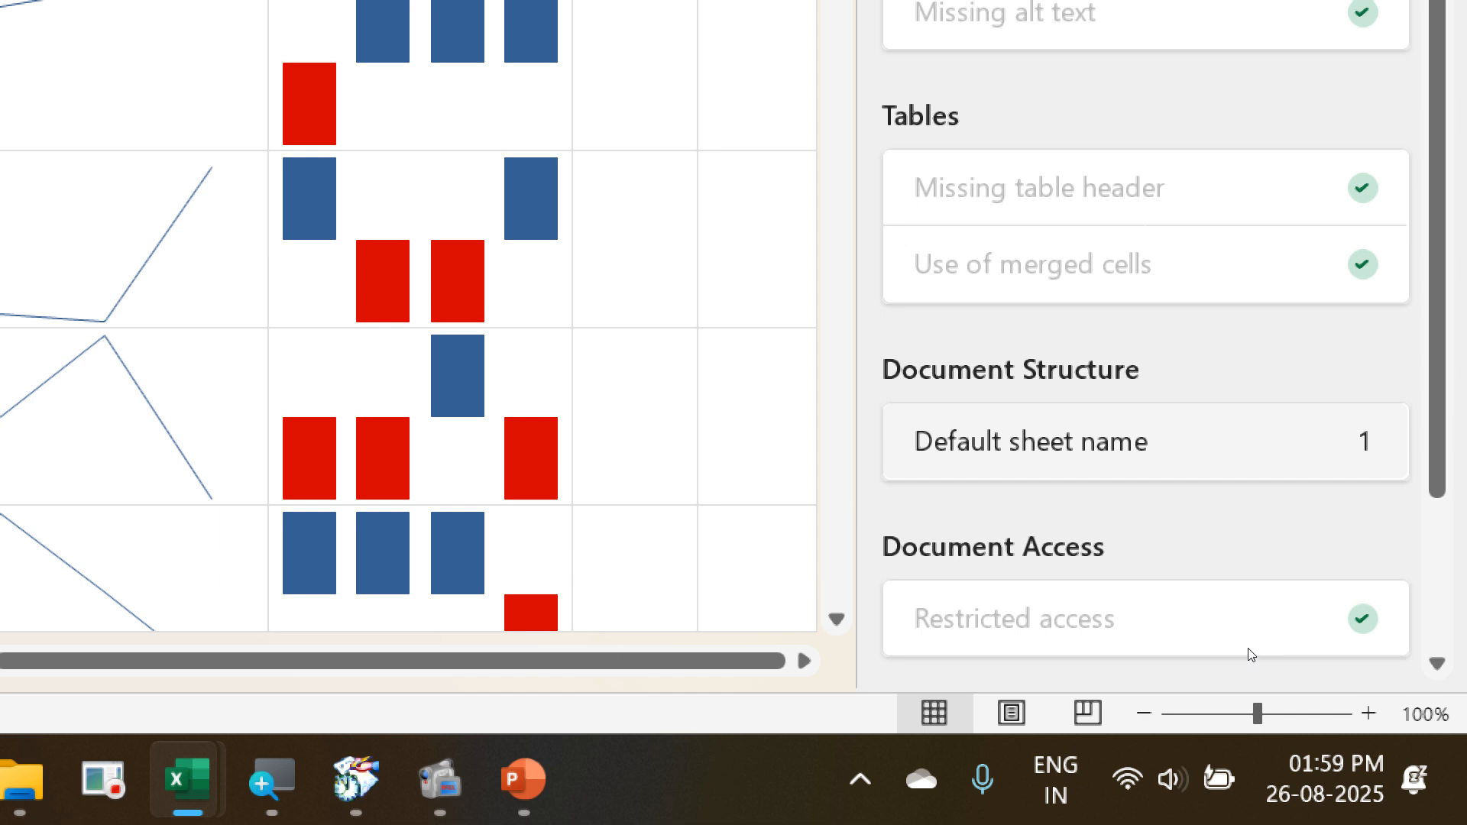
click(1105, 468)
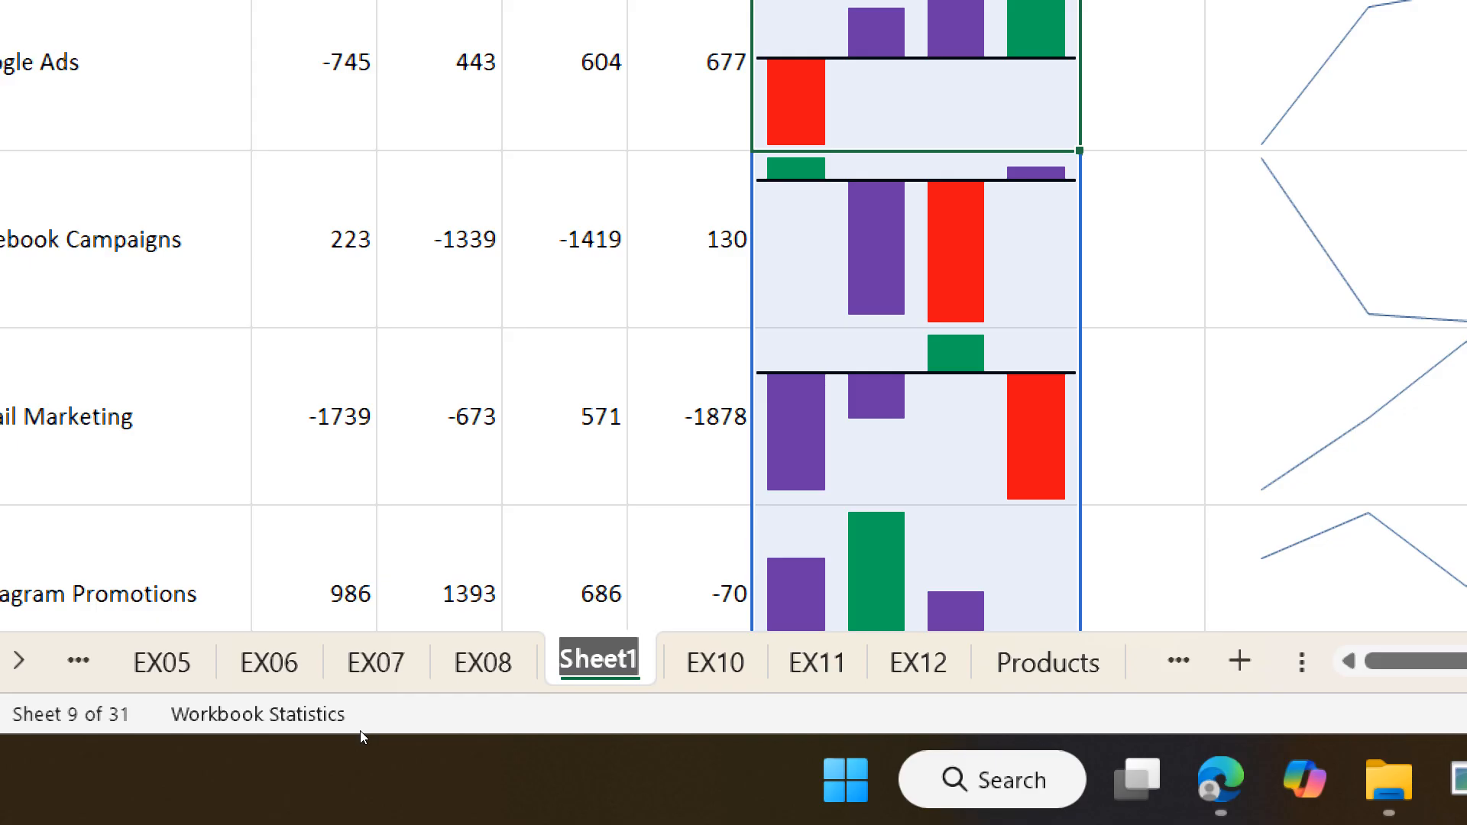
- Rename Sheet1 back to EX09
text(EX)
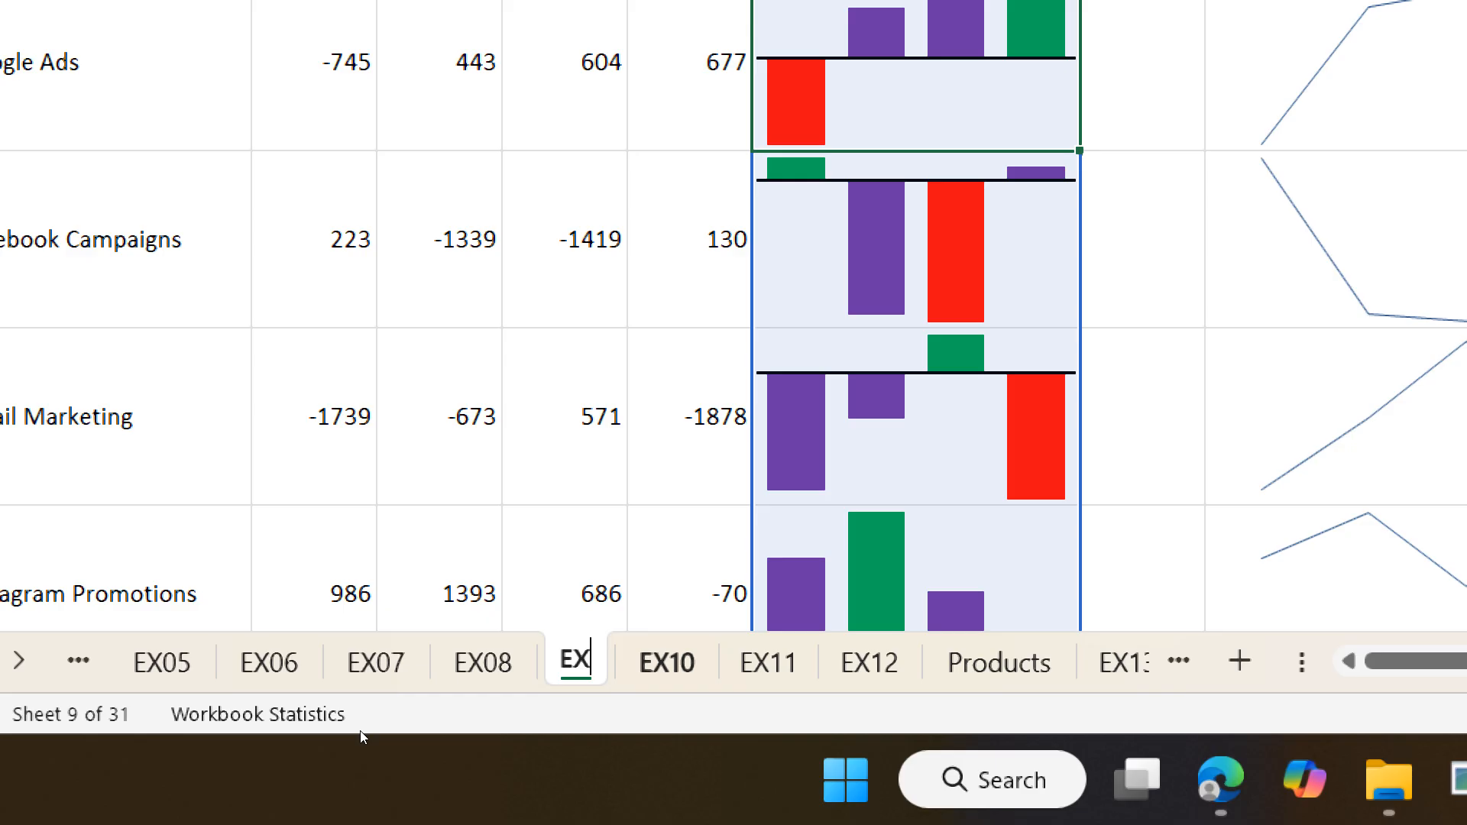
text(09)
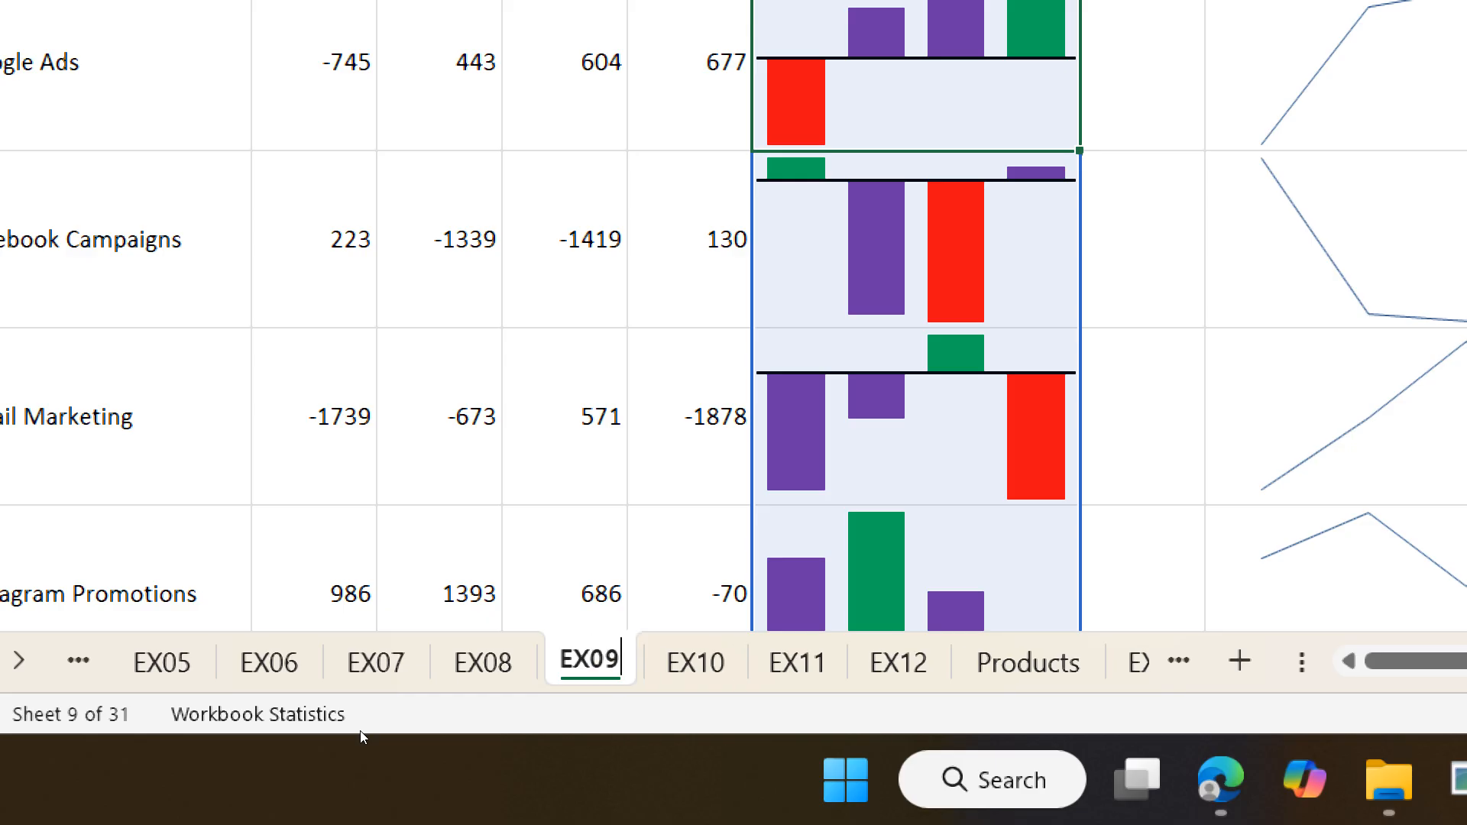
key(Return)
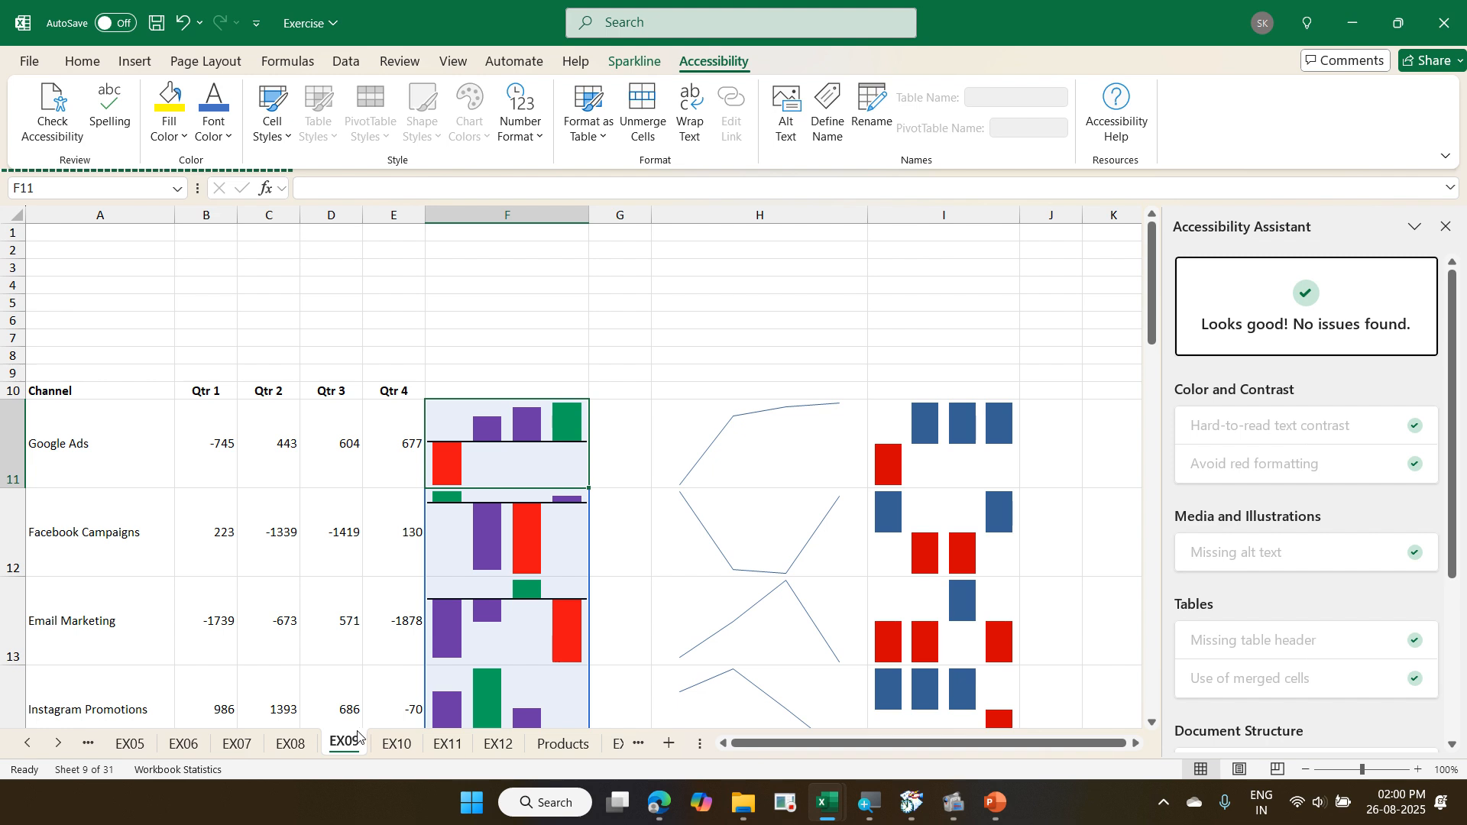
- Go through the sheets following EX09 to return to EX18, and start the workbook performance check
click(625, 745)
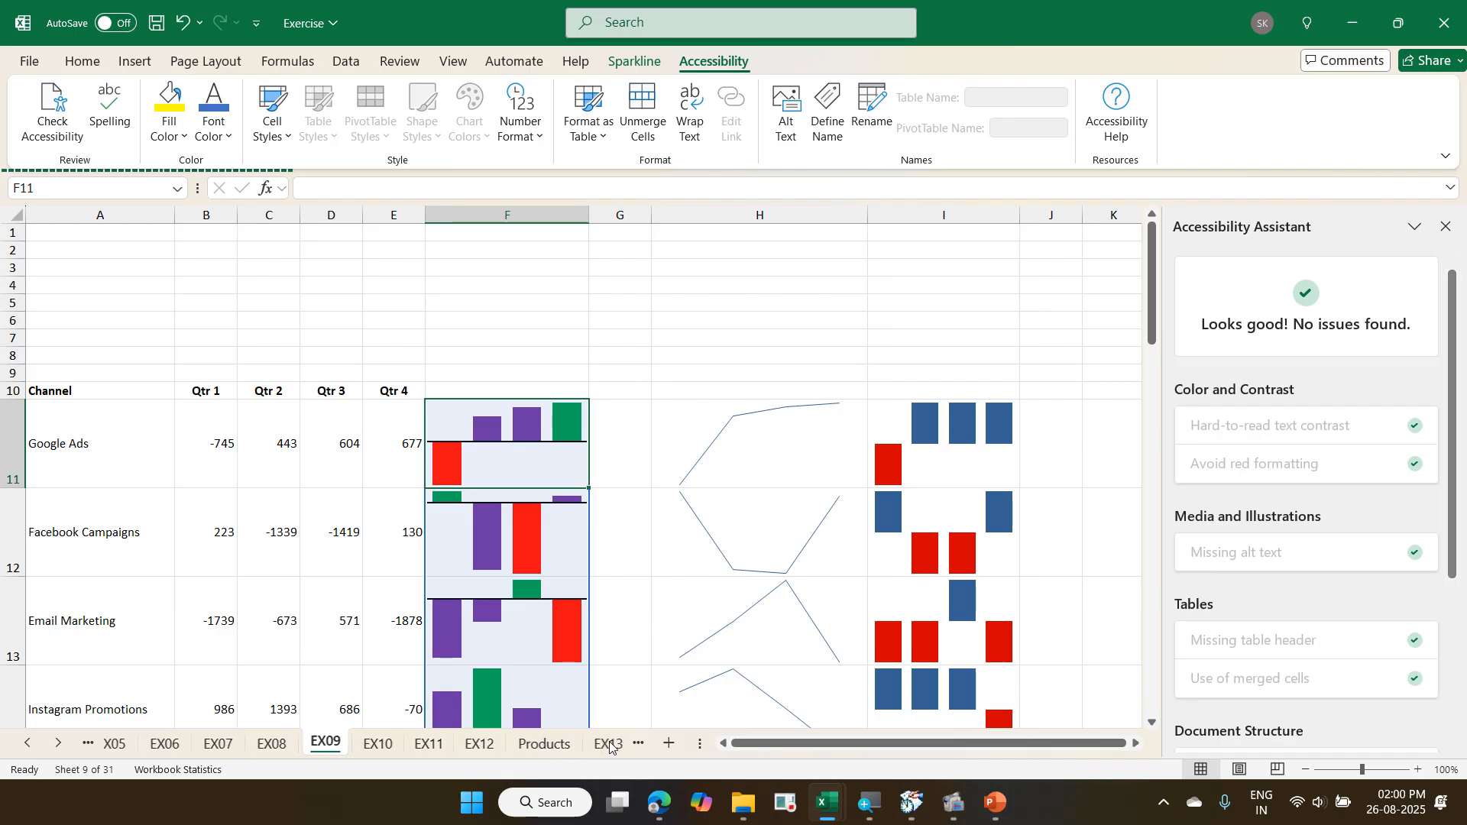
click(611, 745)
click(605, 745)
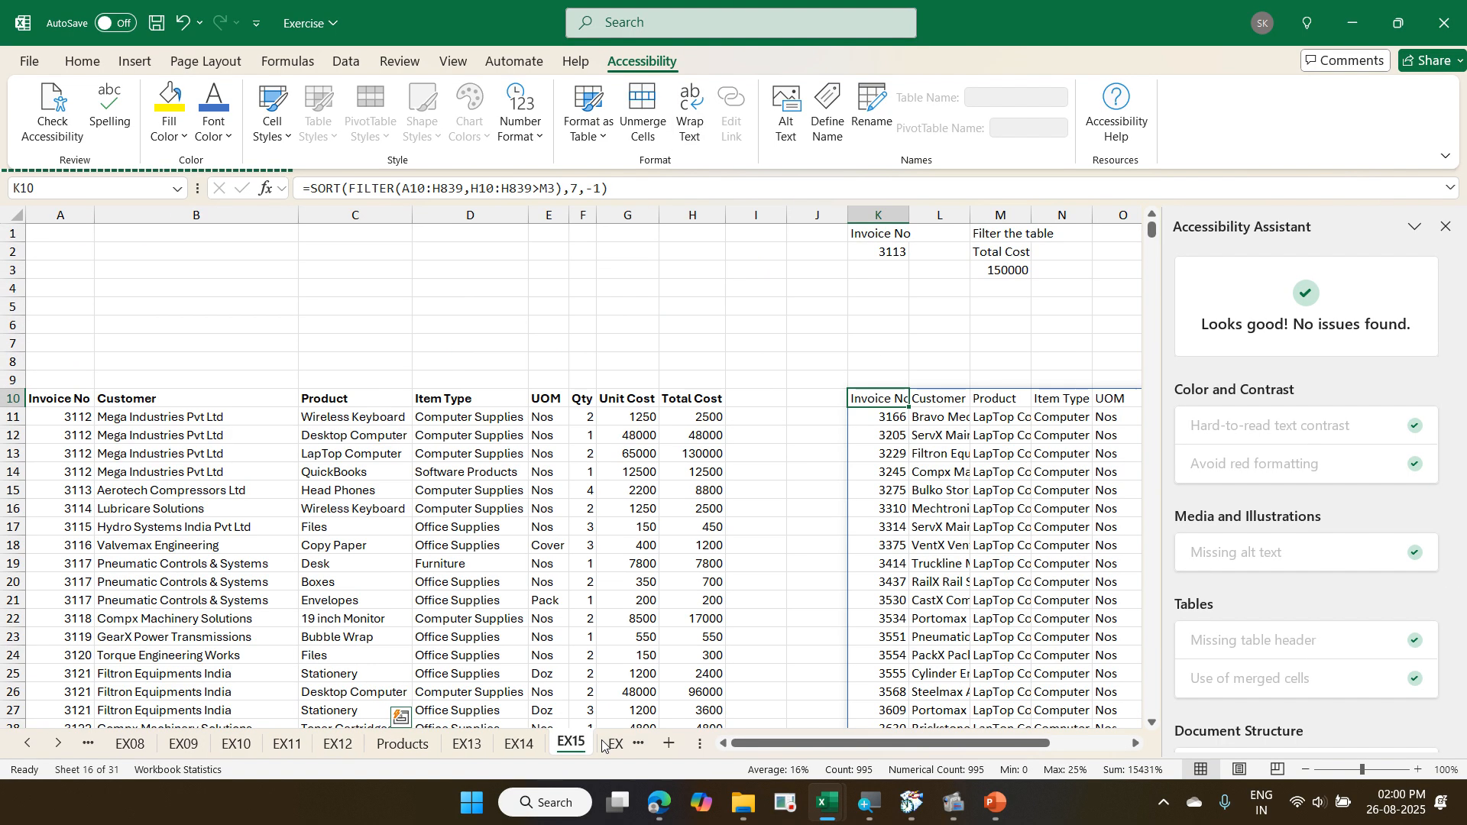
click(607, 745)
scroll(418, 587, up, 4)
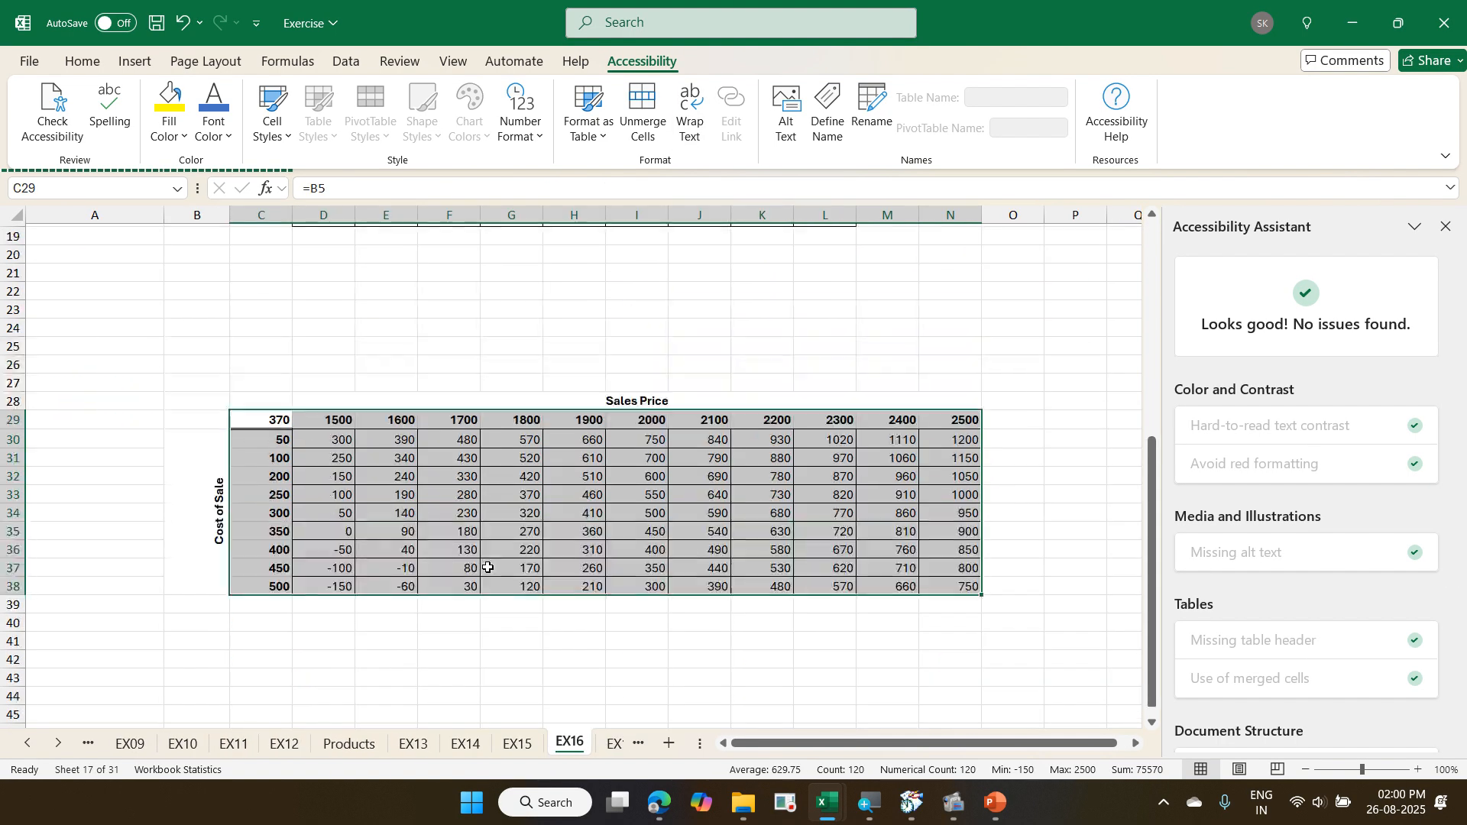
click(615, 745)
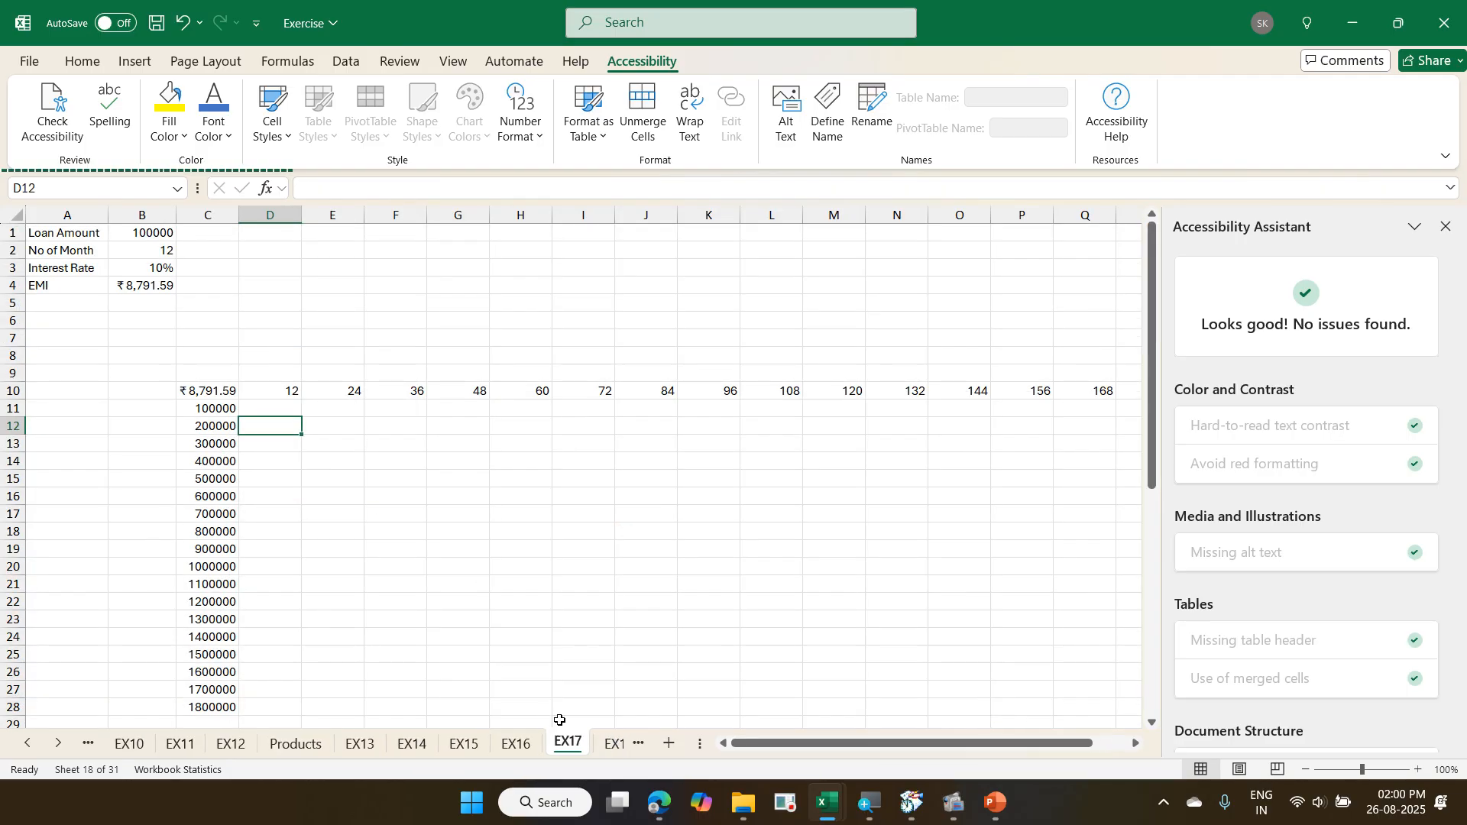
click(612, 745)
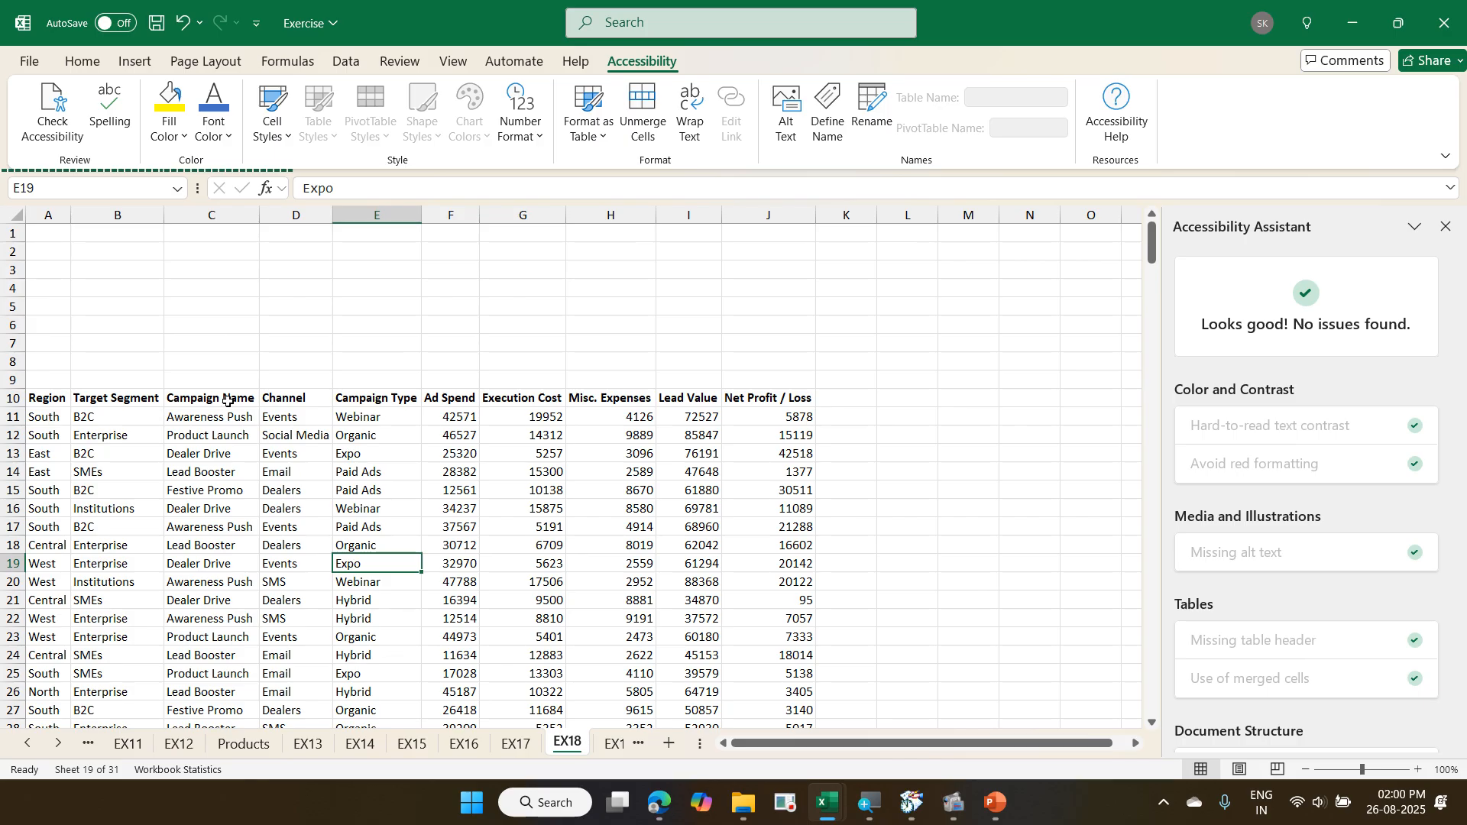
click(396, 61)
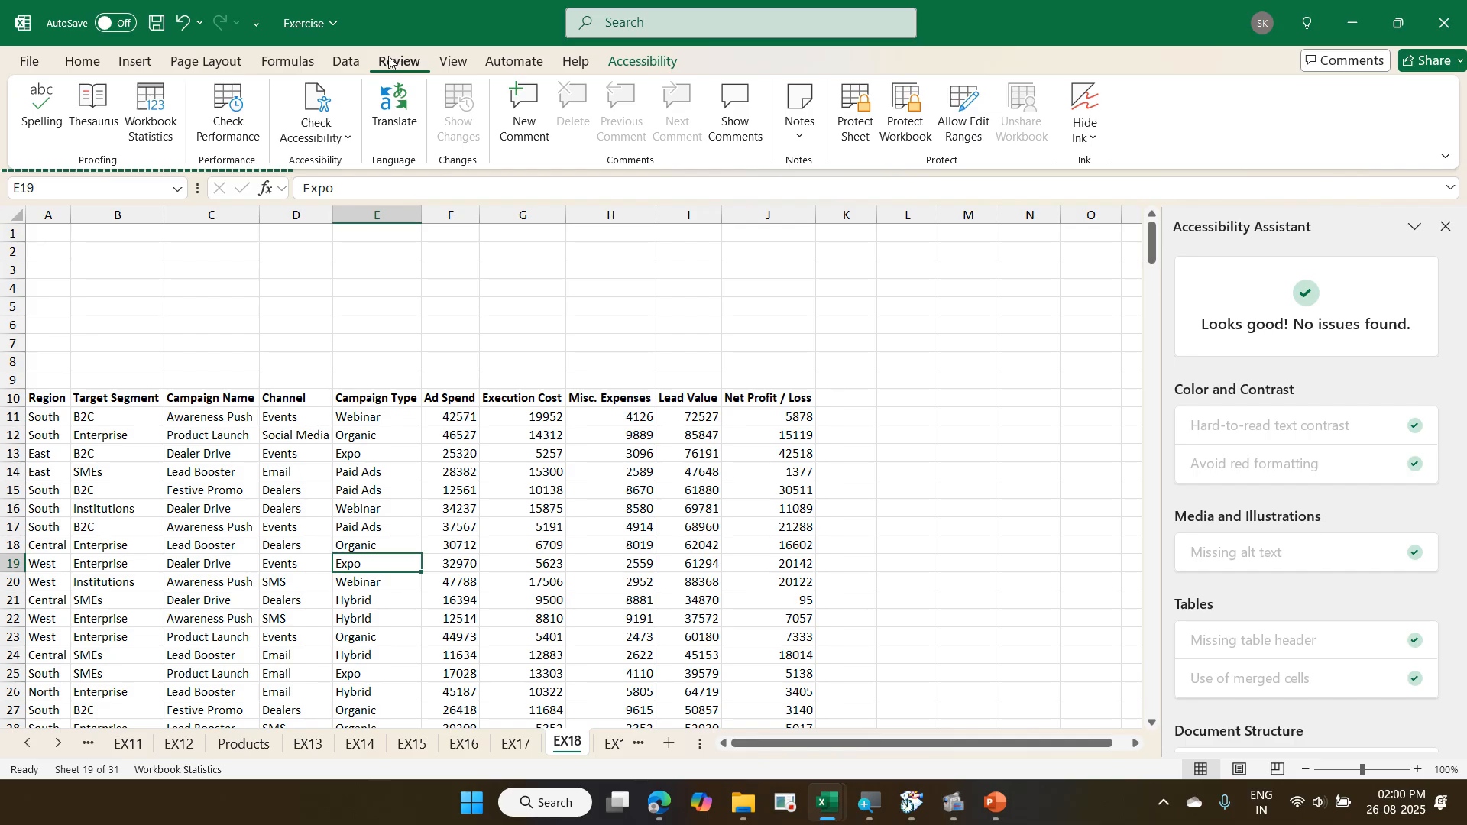
click(228, 97)
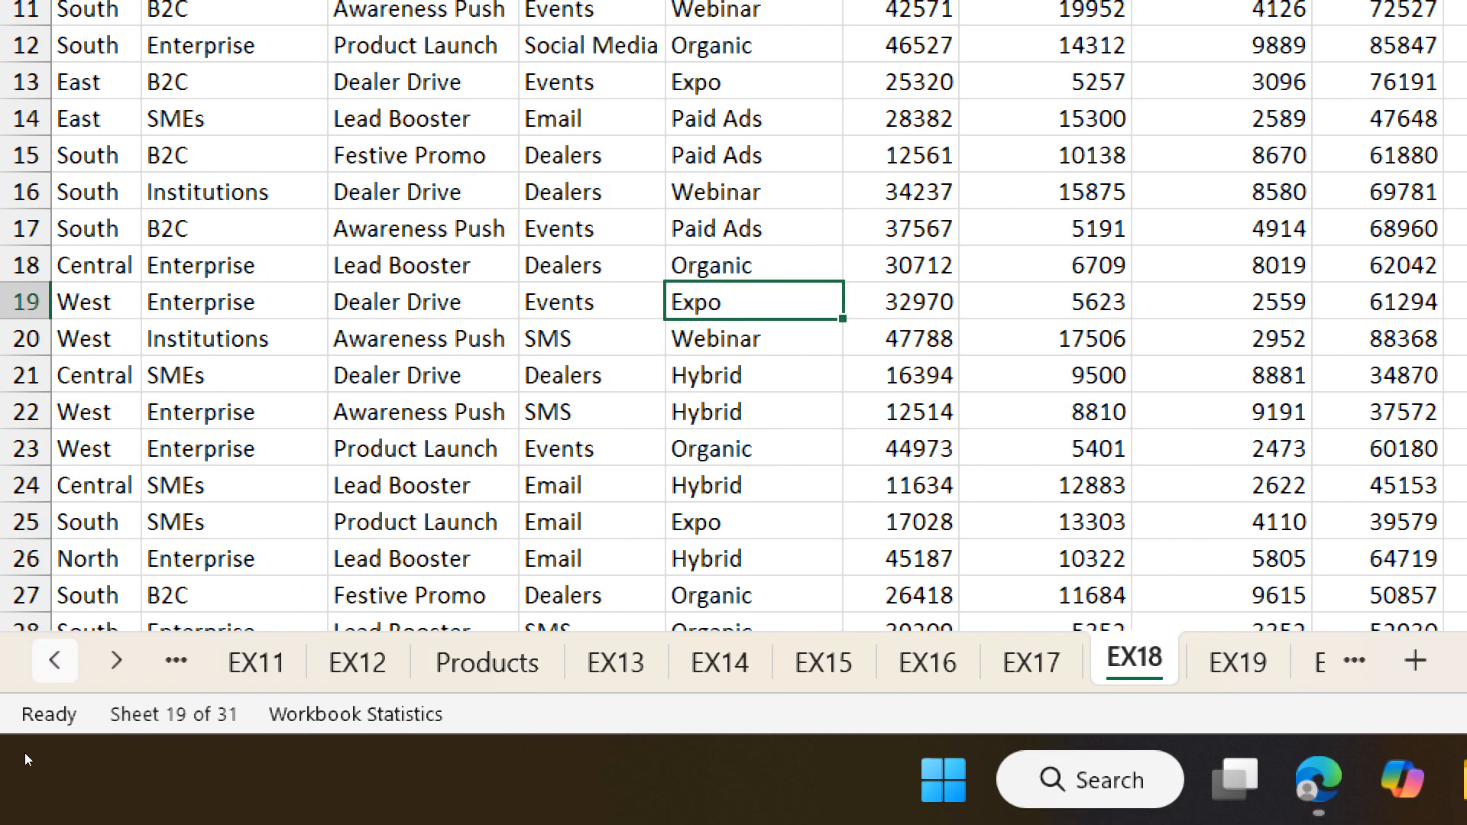
- Open the EX07 sheet and examine the end of its data and the empty rows below row 111
click(55, 660)
click(55, 660)
click(55, 661)
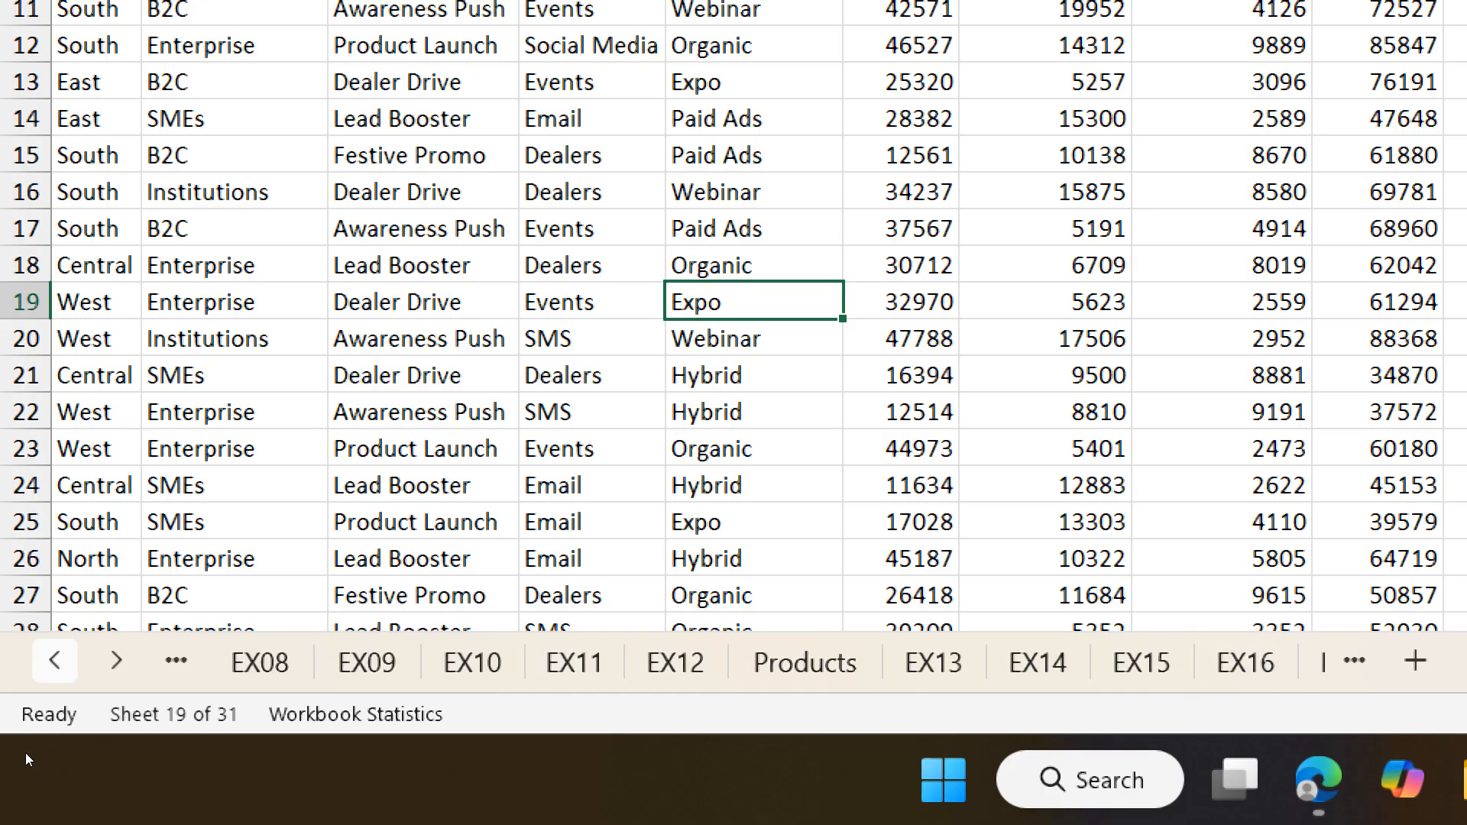
click(55, 660)
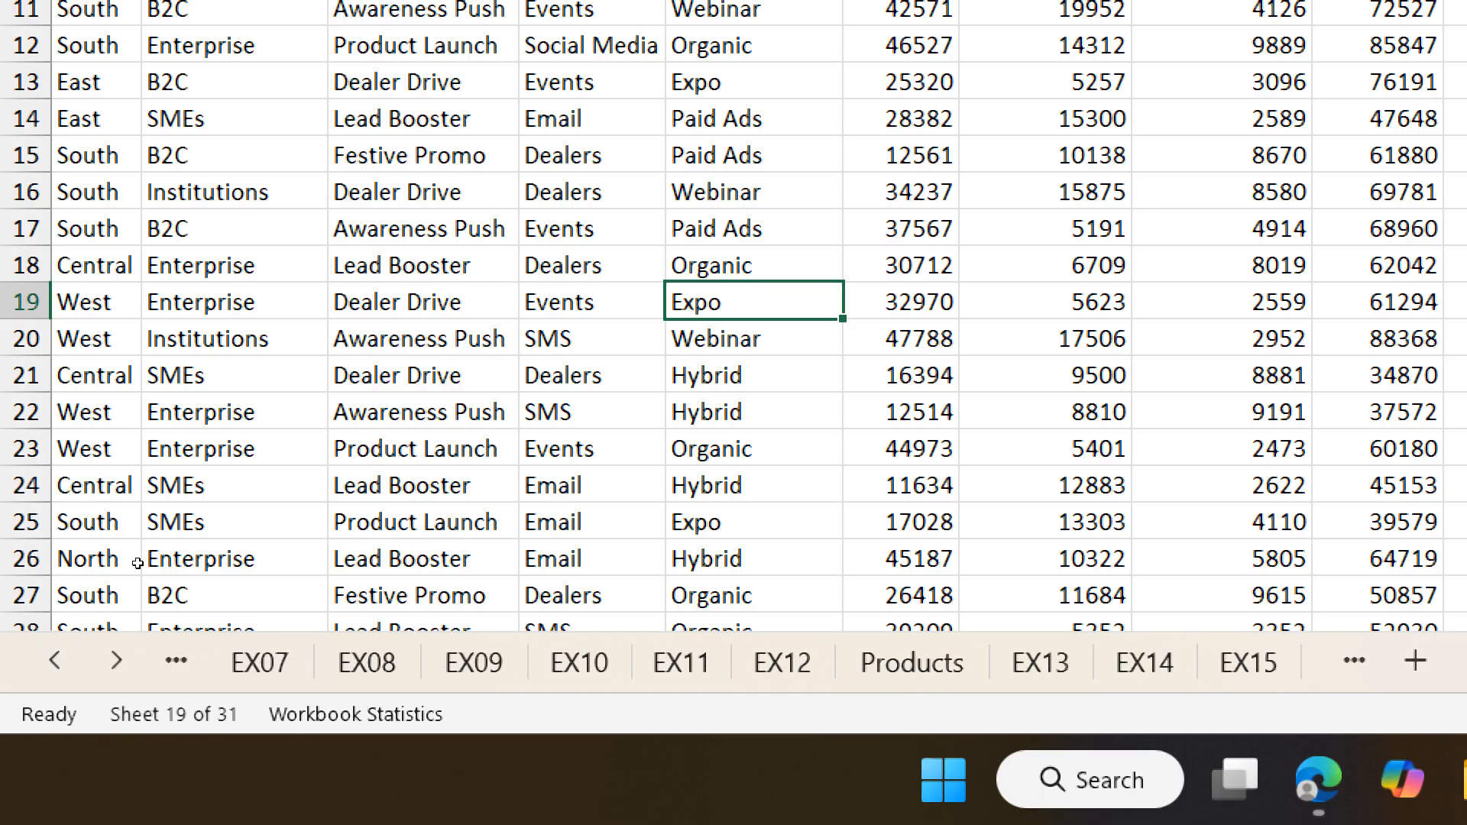
scroll(138, 564, down, 4)
scroll(137, 564, up, 4)
click(257, 666)
scroll(210, 477, down, 20)
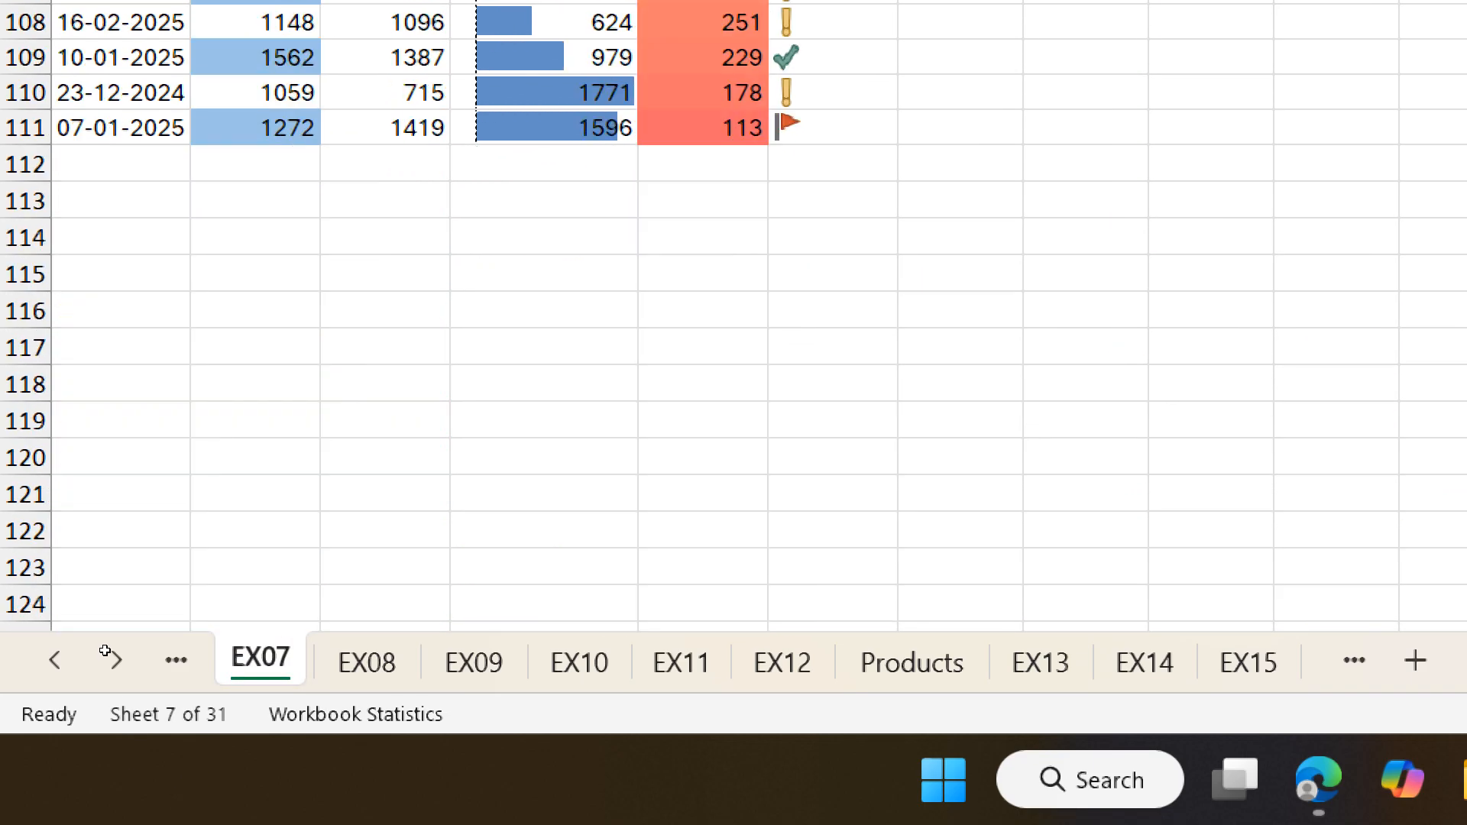
scroll(69, 560, up, 1)
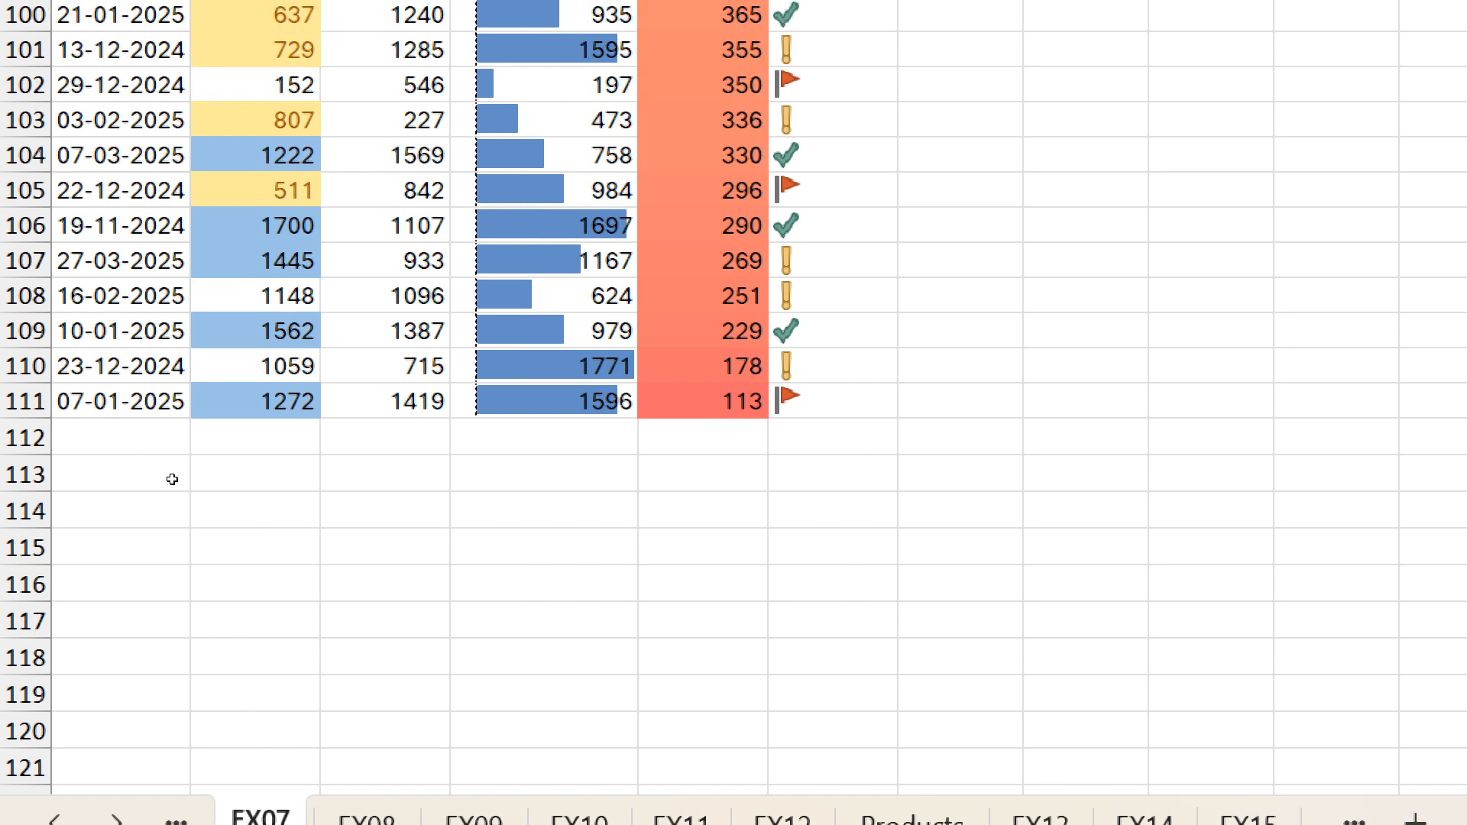
- Open the EX07 finding in the workbook performance results and optimize the formatted empty cells A112:F116
scroll(174, 490, up, 4)
scroll(174, 490, up, 20)
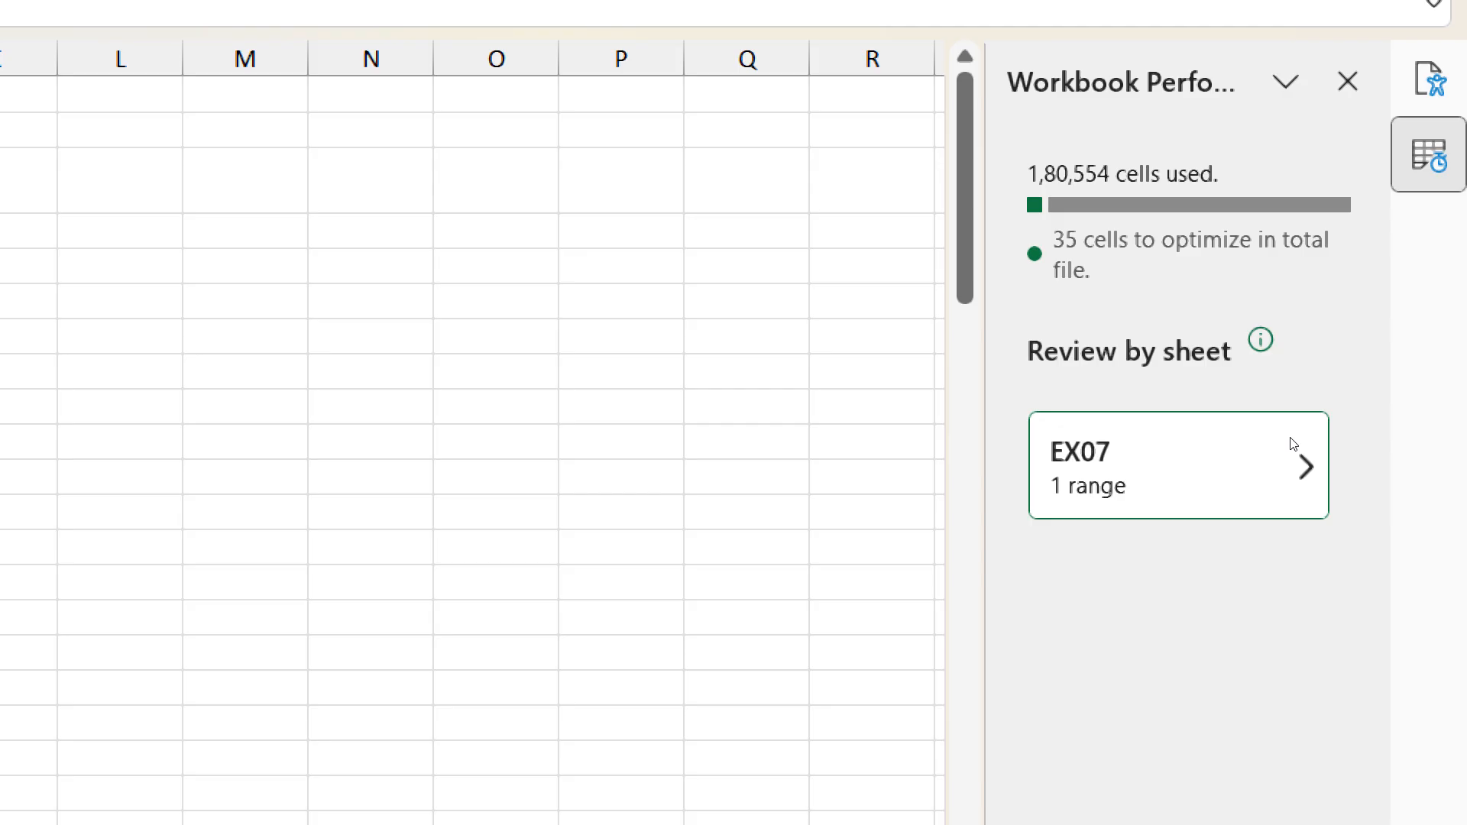
click(1294, 444)
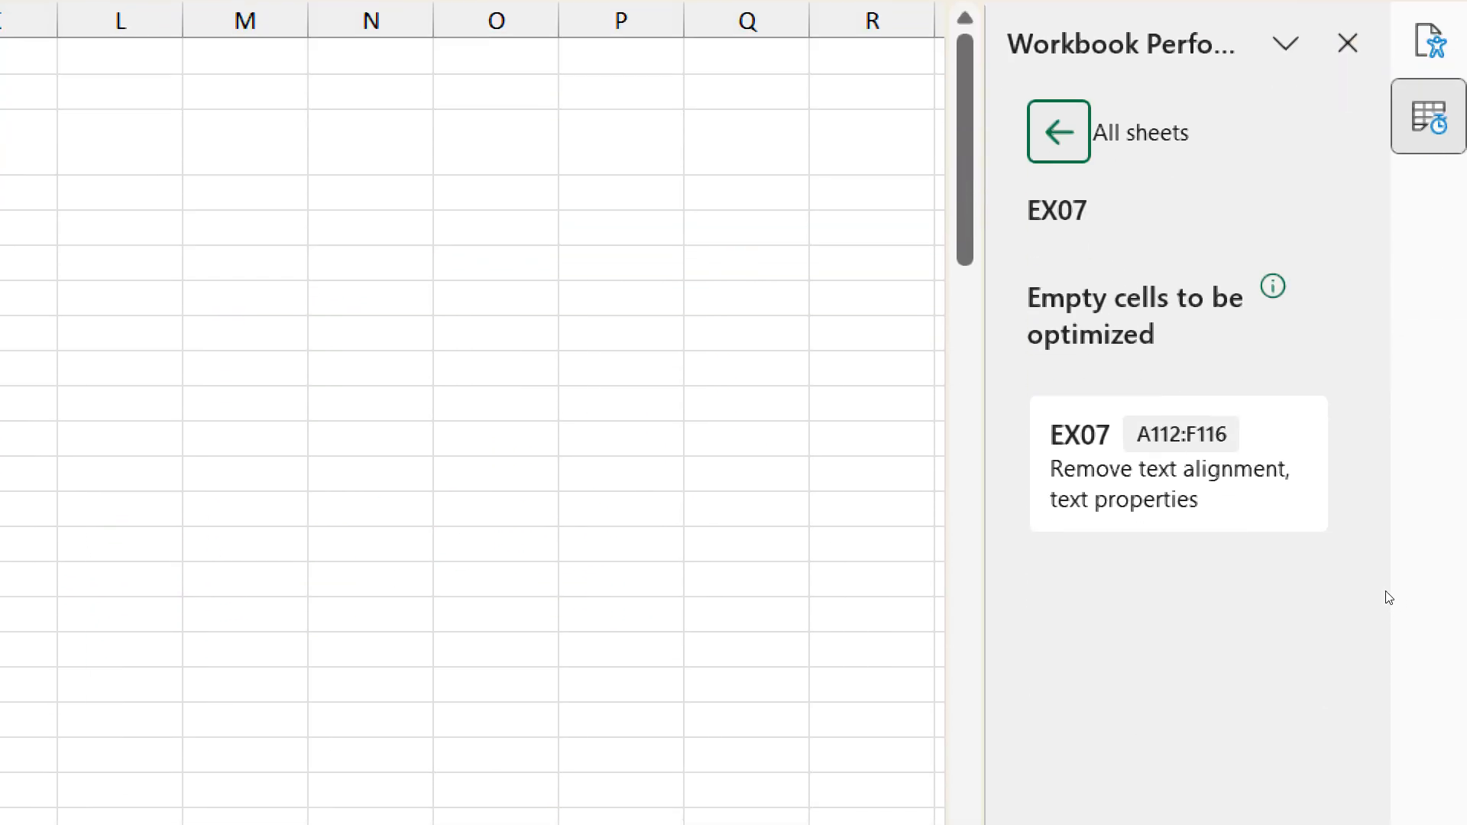
click(1340, 433)
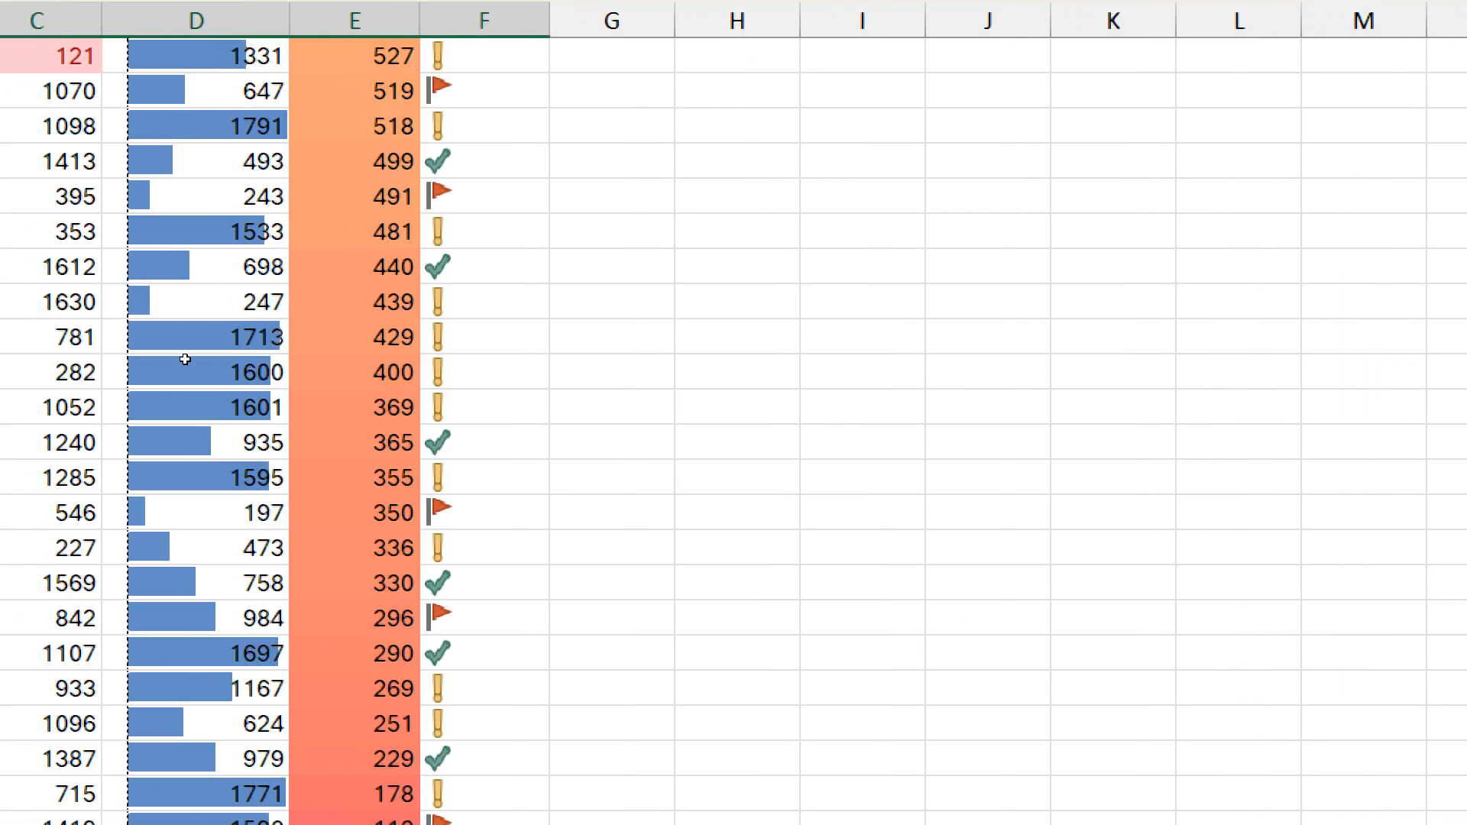
scroll(184, 412, down, 2)
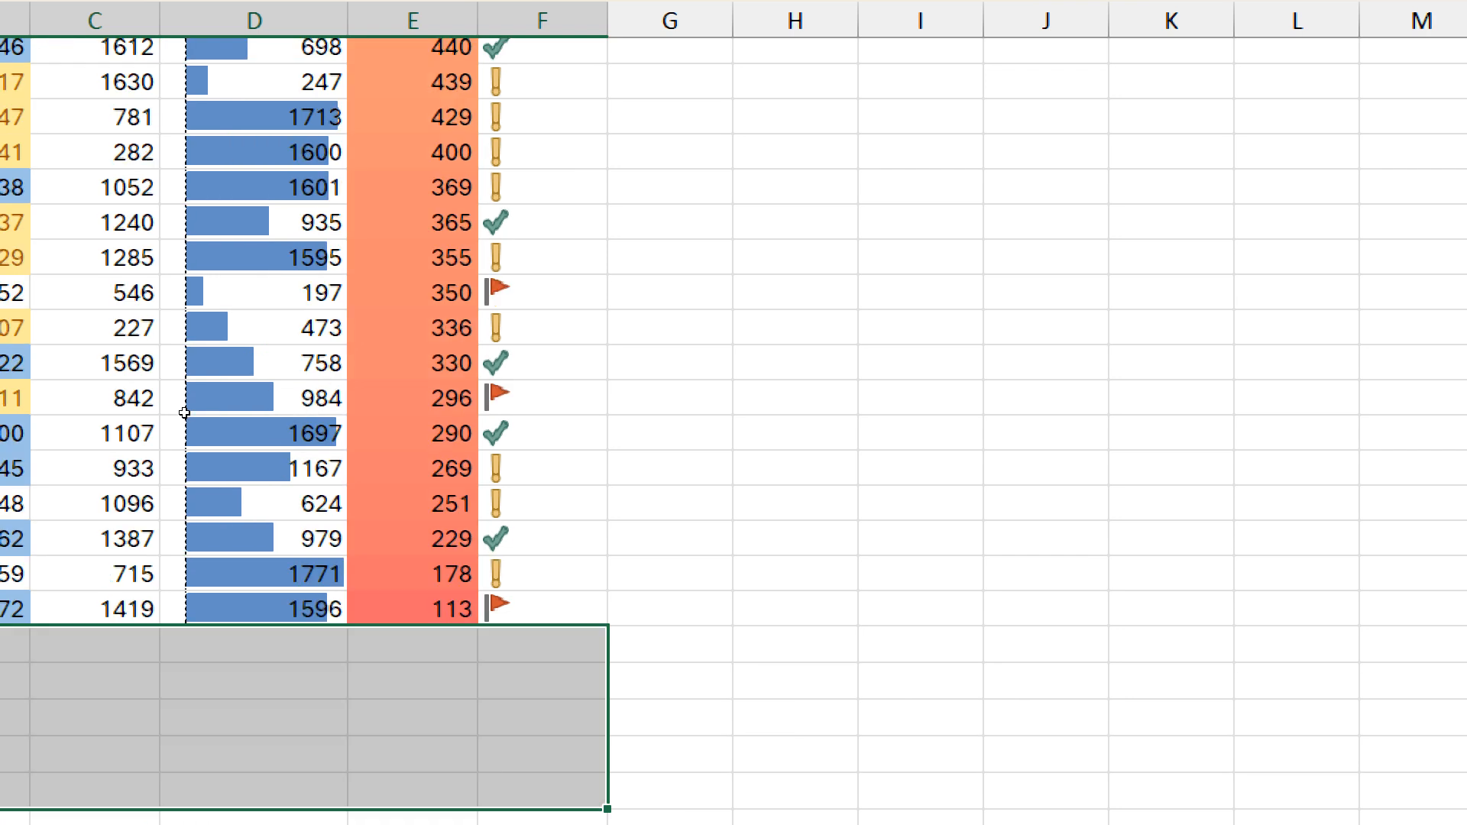
scroll(184, 413, down, 6)
scroll(184, 412, up, 4)
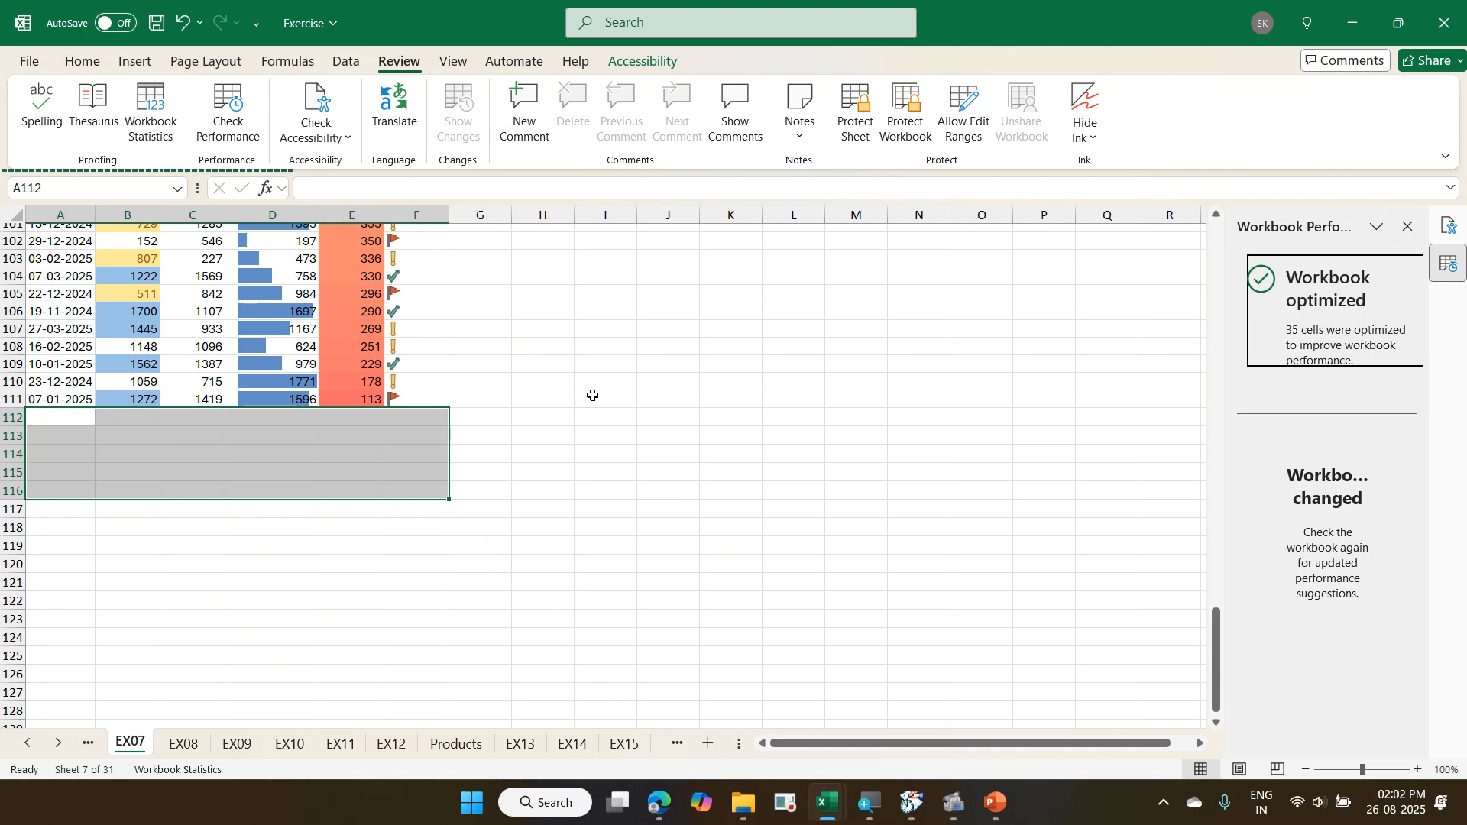
- Close the performance results and rerun the workbook performance check from the EX07 sheet
click(372, 339)
scroll(371, 341, up, 20)
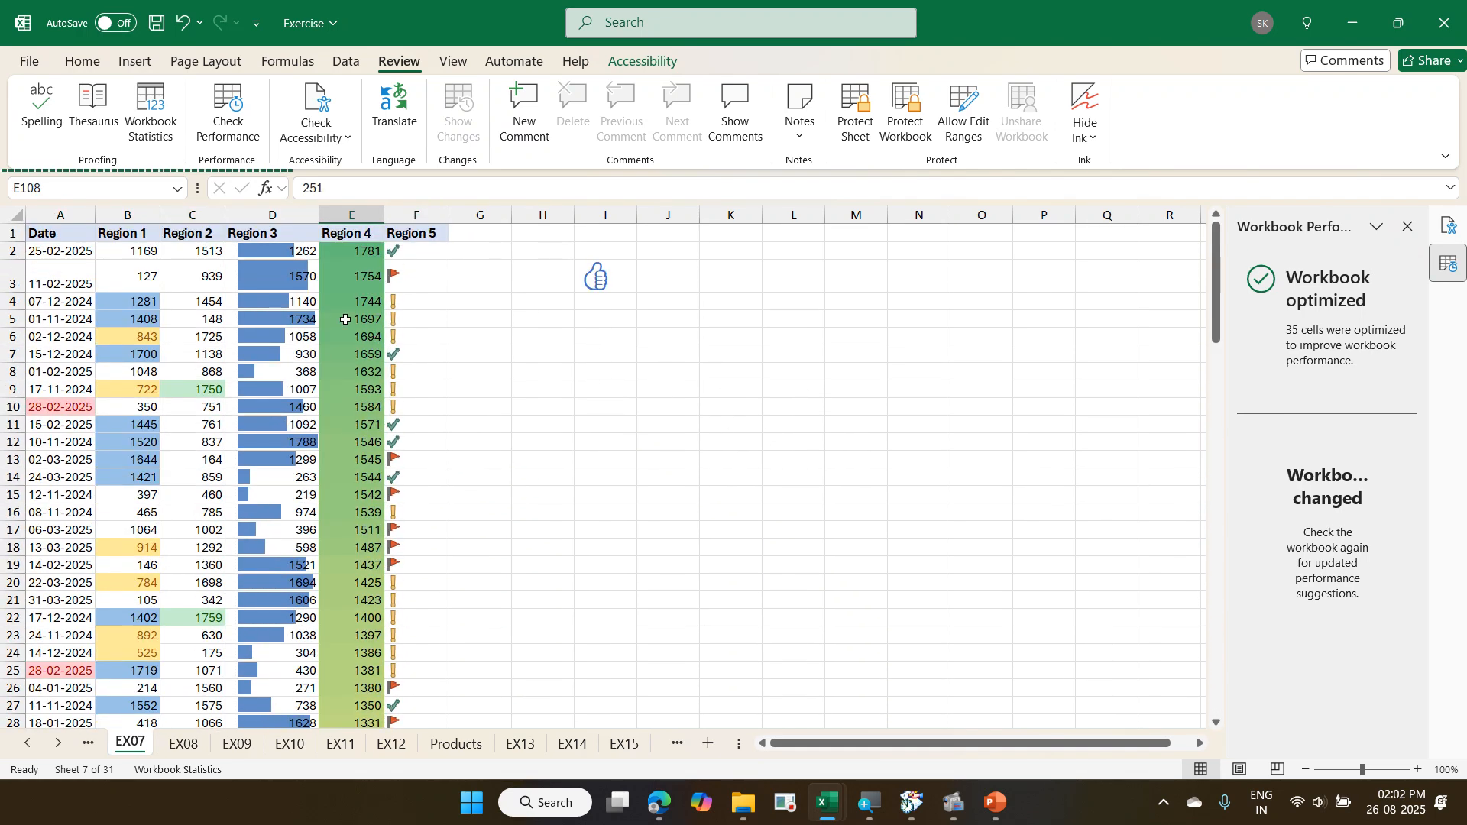
click(375, 321)
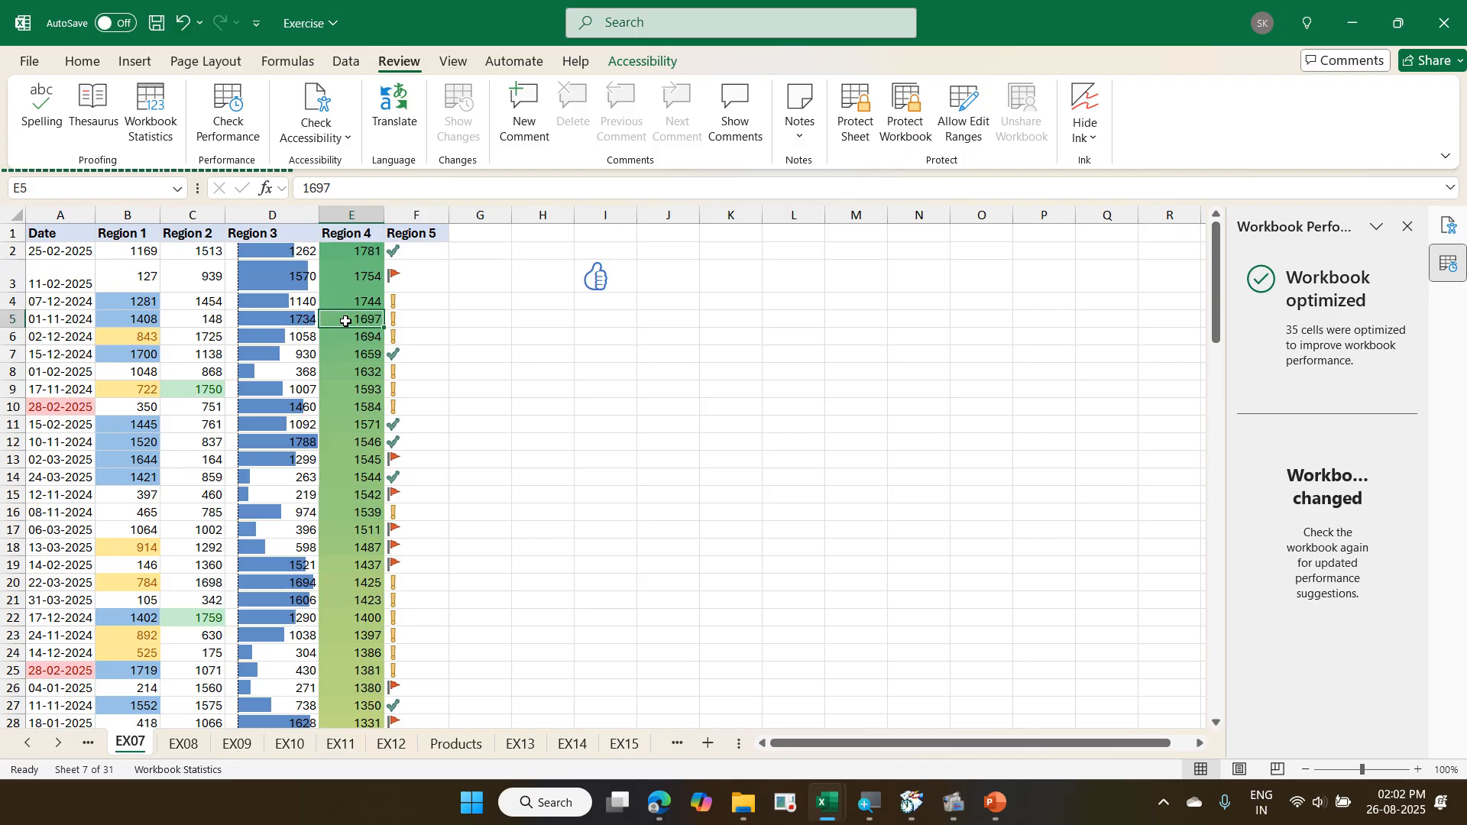
click(1409, 226)
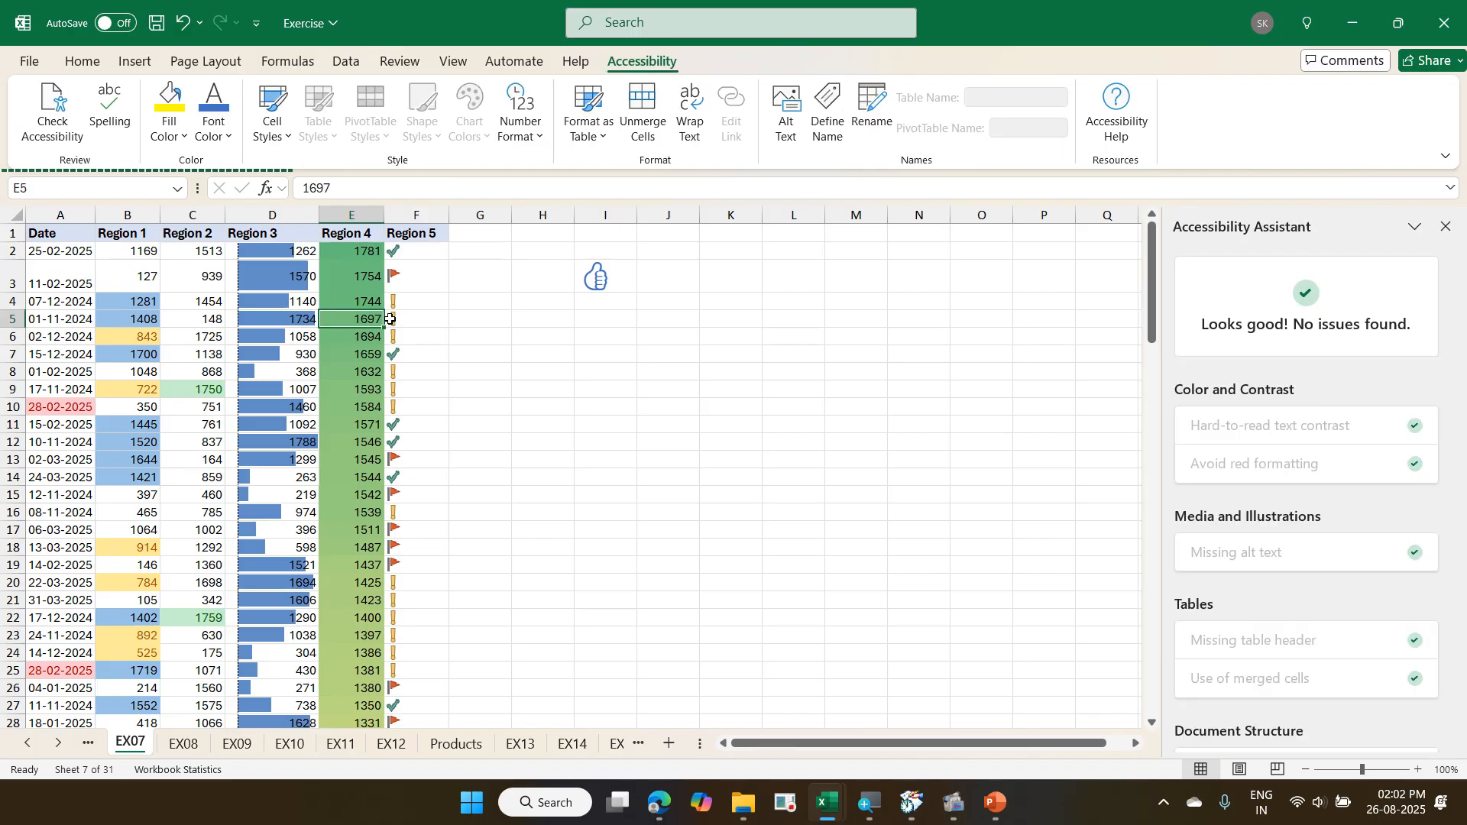
click(281, 353)
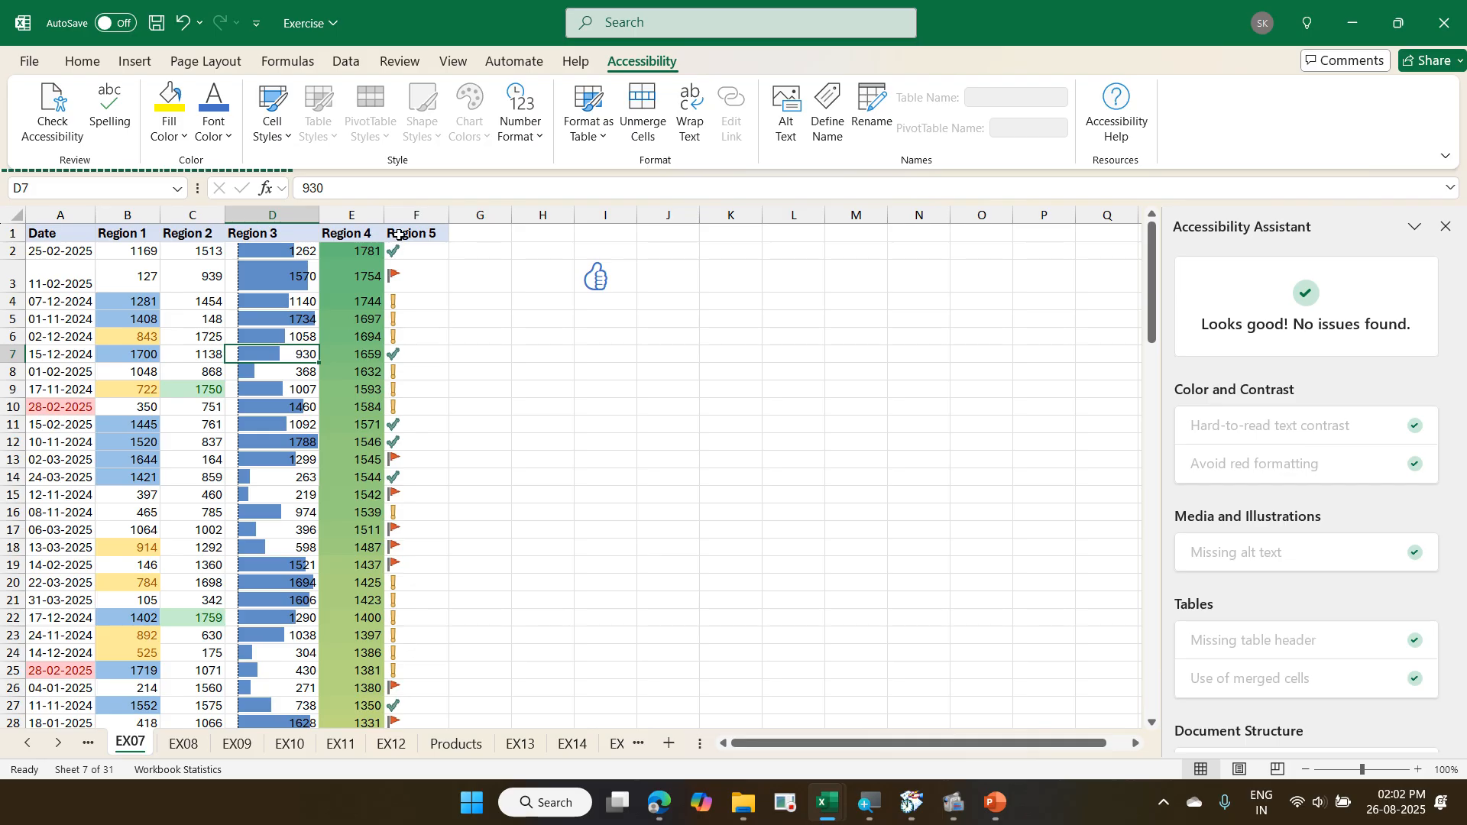
click(396, 63)
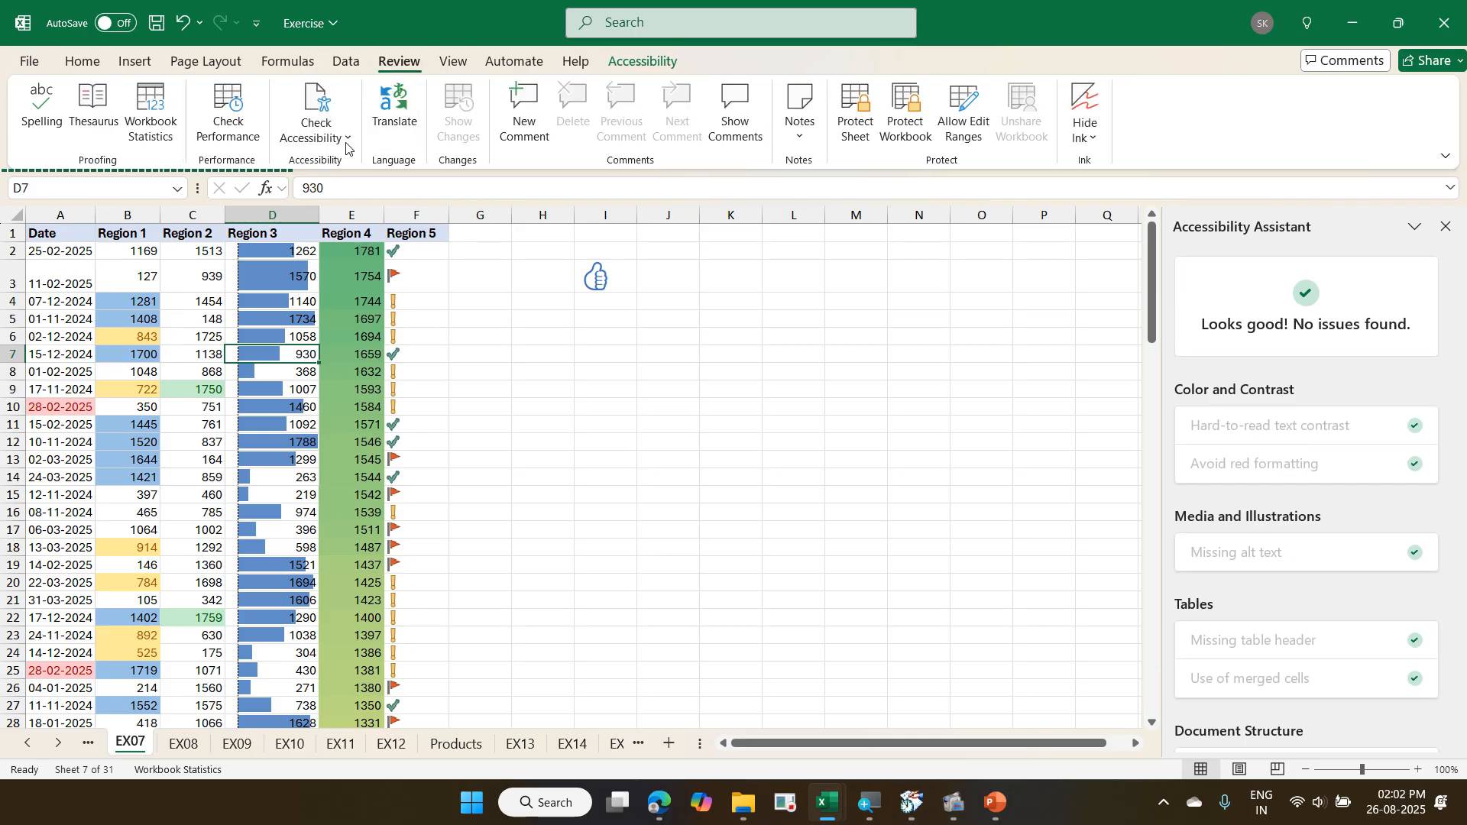
click(233, 106)
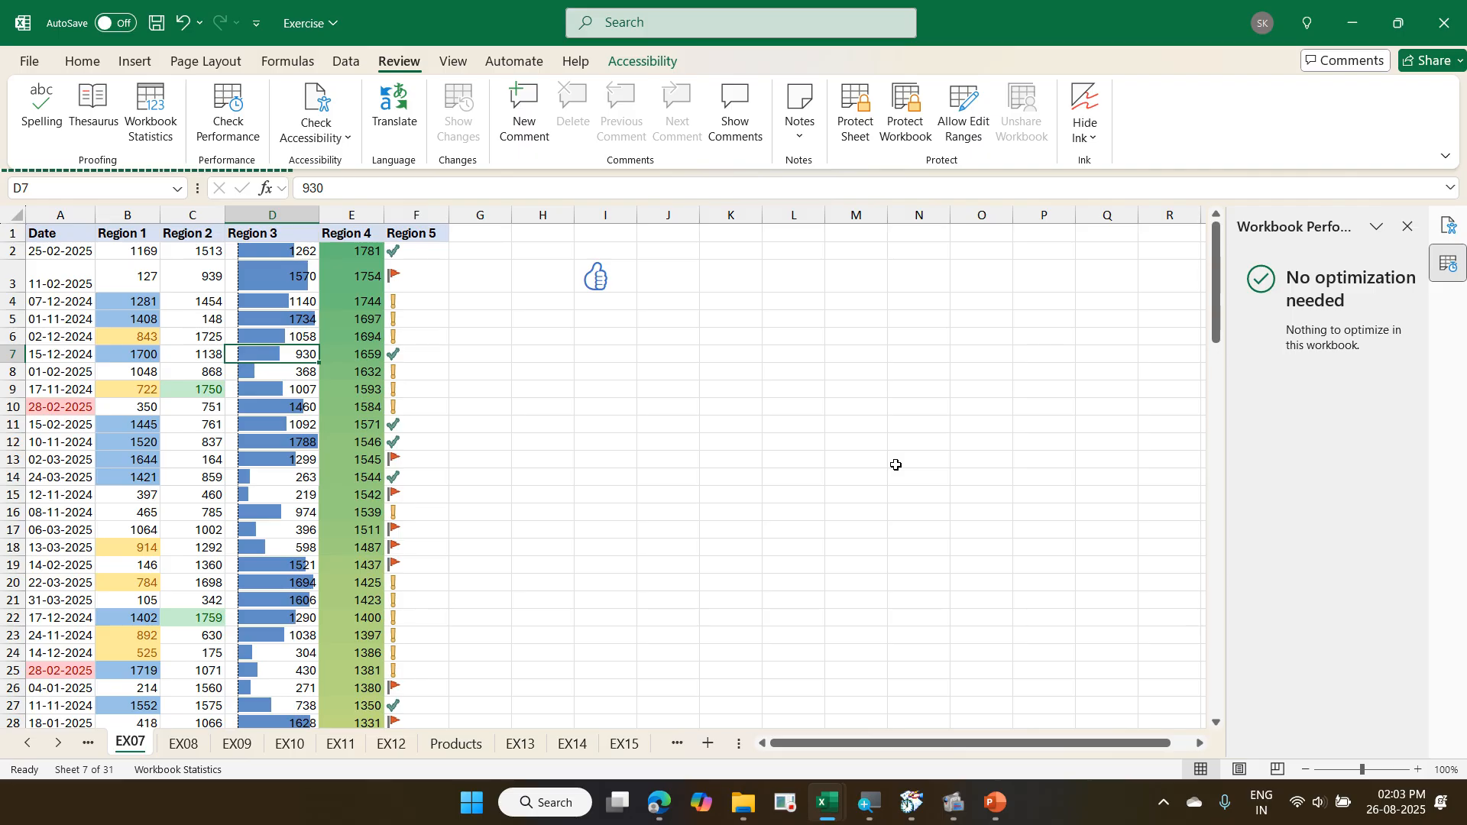
click(1012, 341)
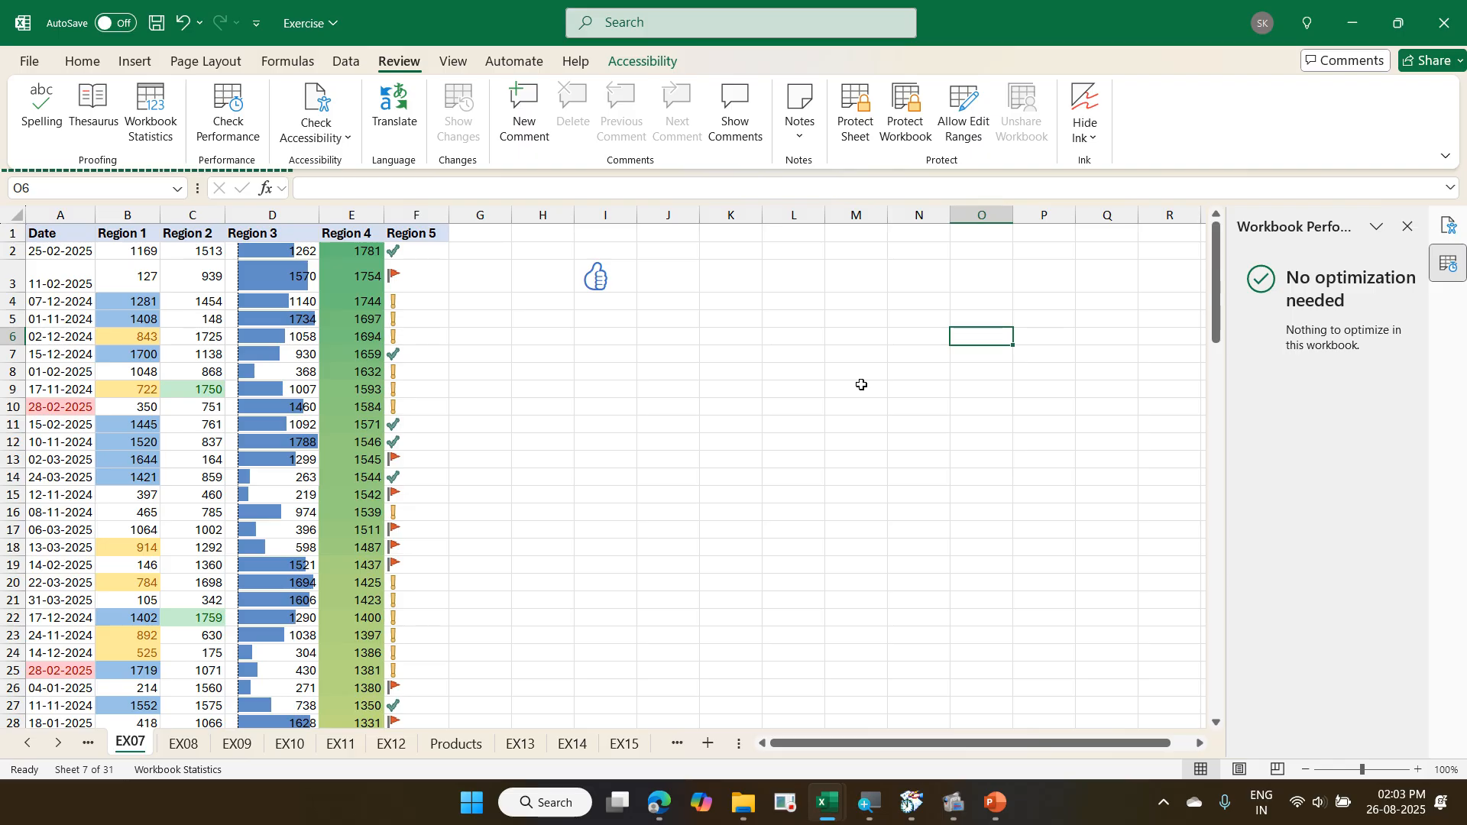
- Return to the EX18 sheet and close the performance and accessibility check results
click(633, 745)
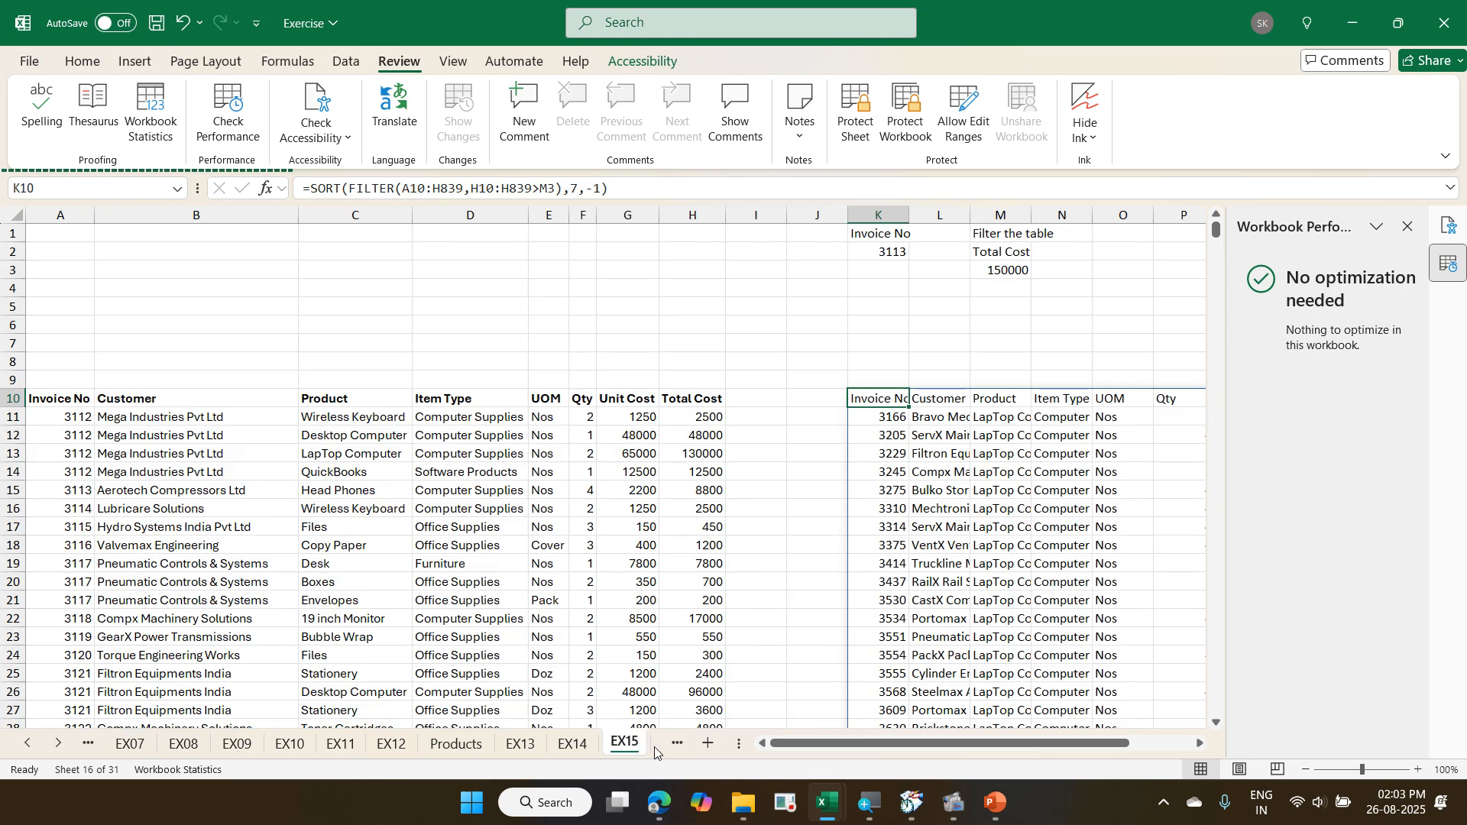
key(ctrl+Page_Down)
key(ctrl+Page_Down)
key(ctrl+Page_Down)
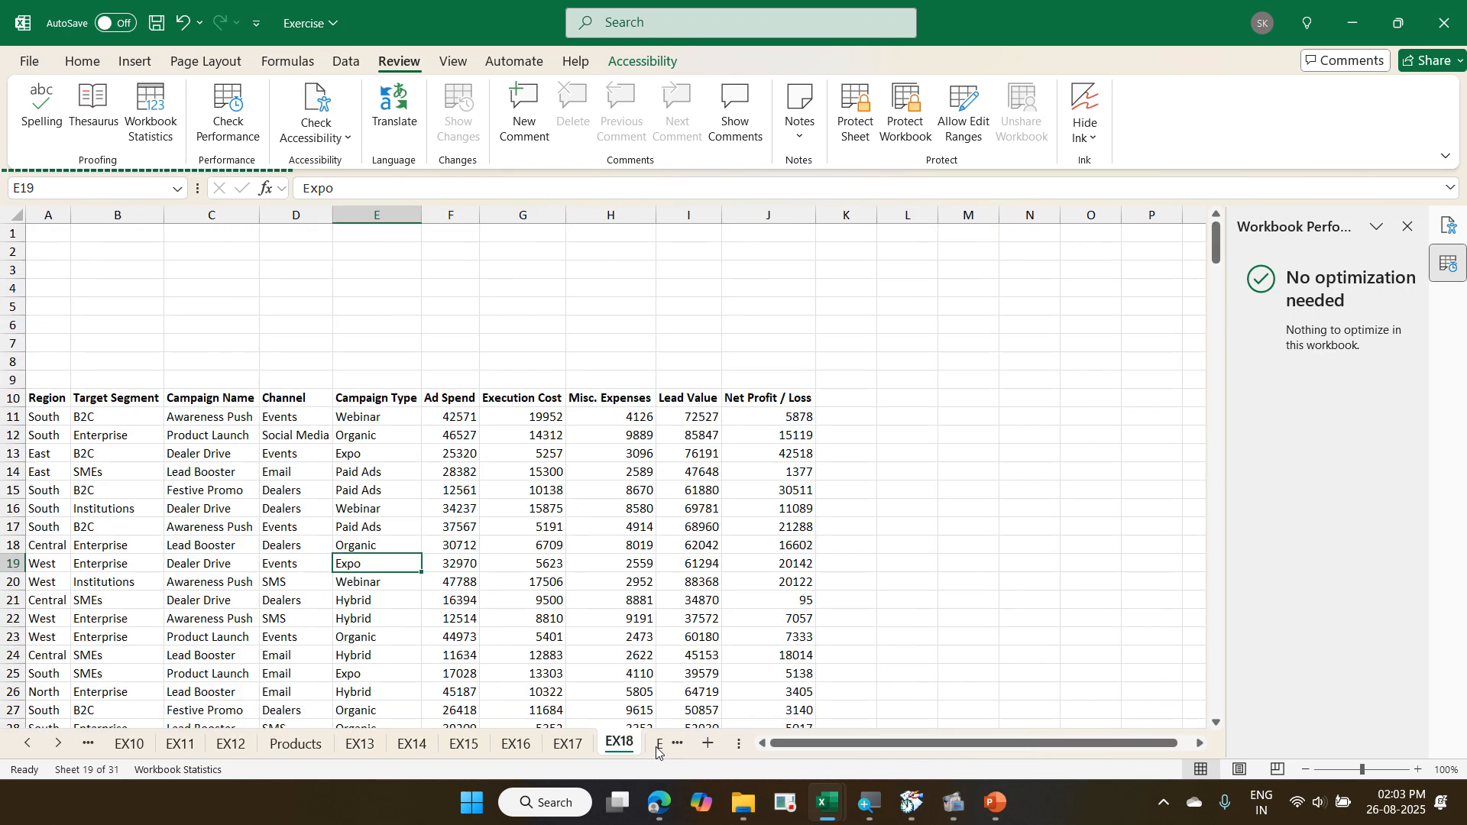
click(527, 582)
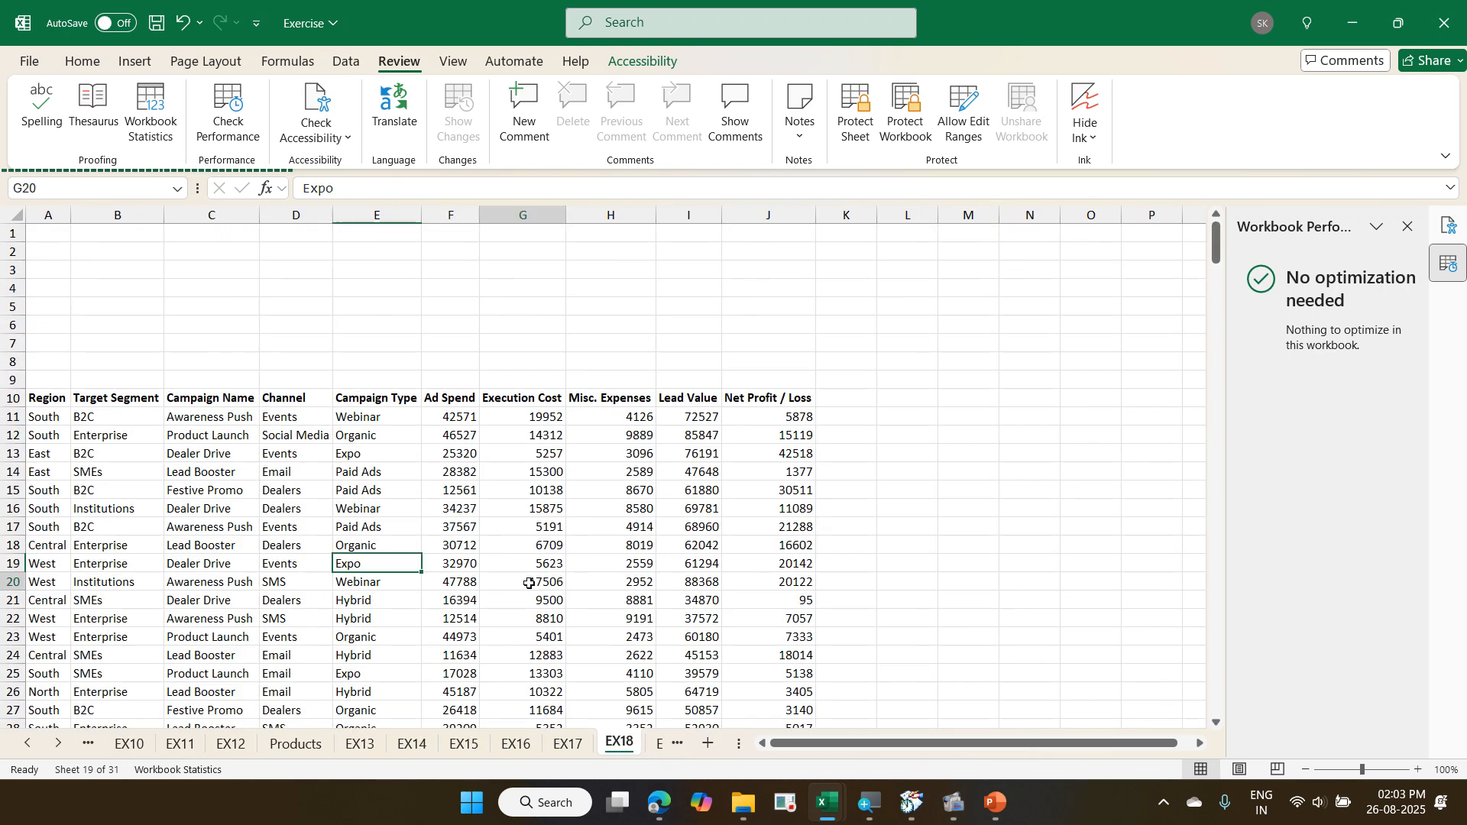
click(1409, 227)
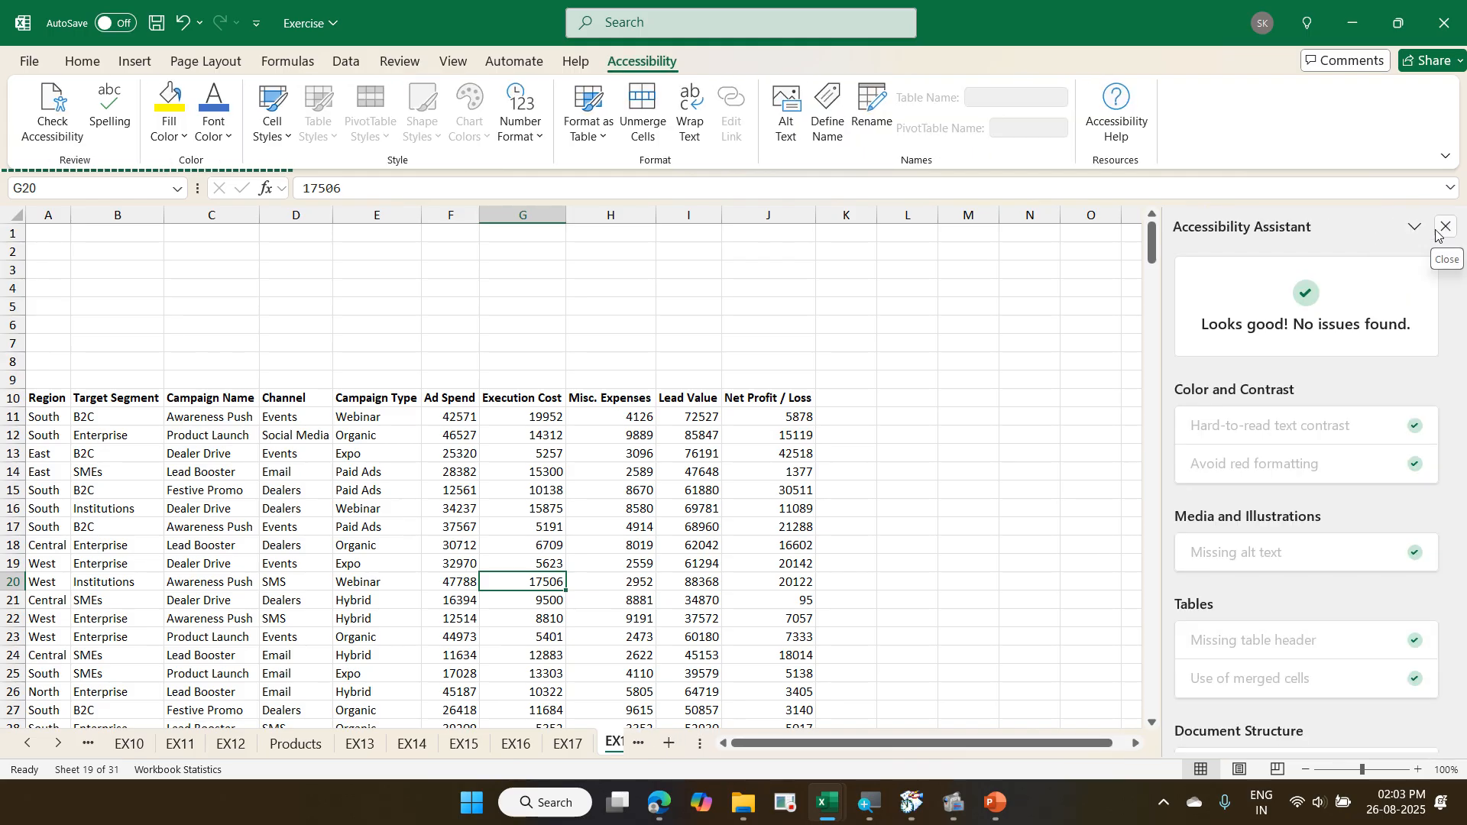
click(1438, 235)
click(552, 471)
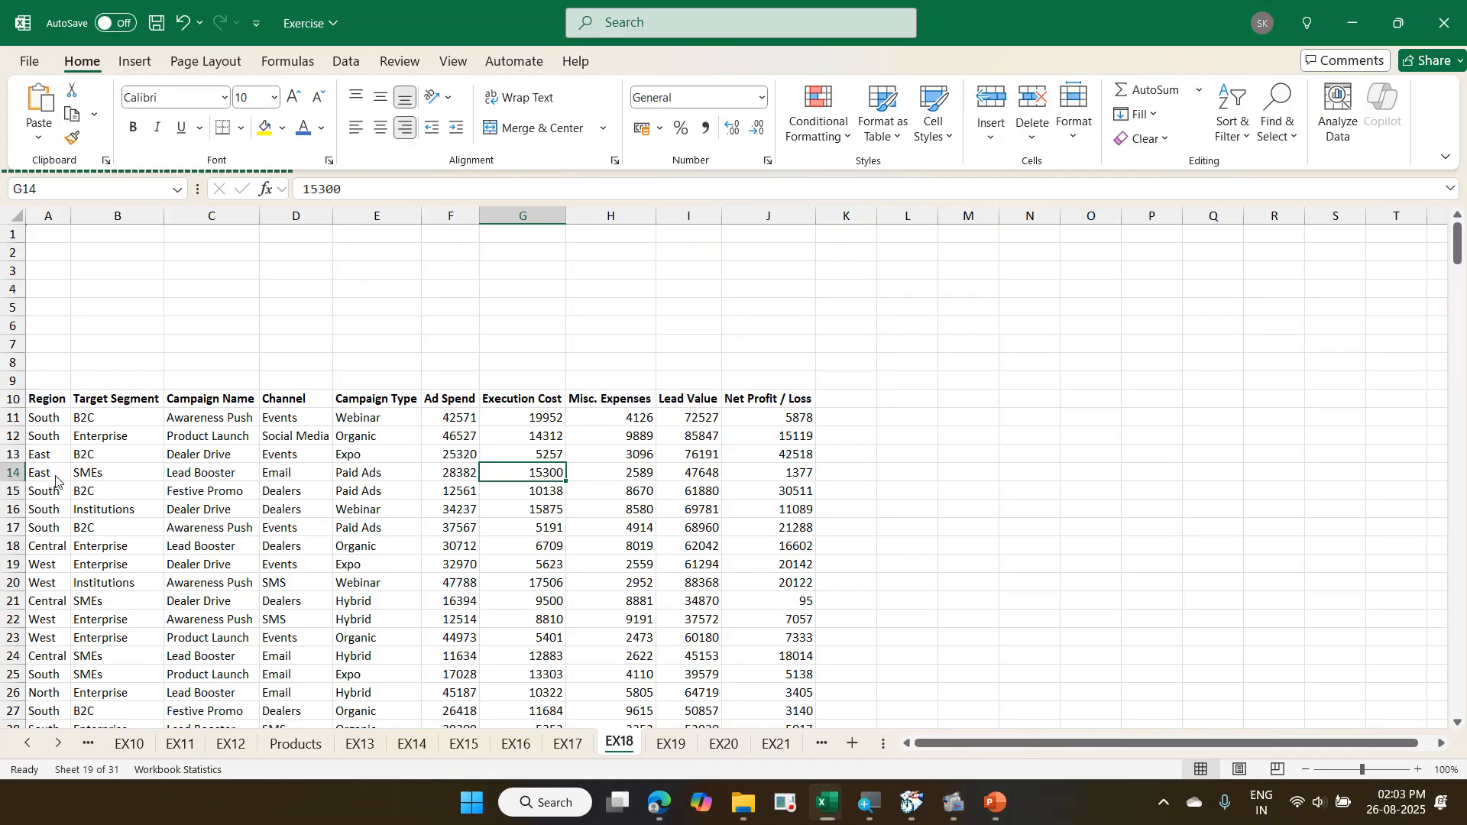
drag(22, 377, 164, 425)
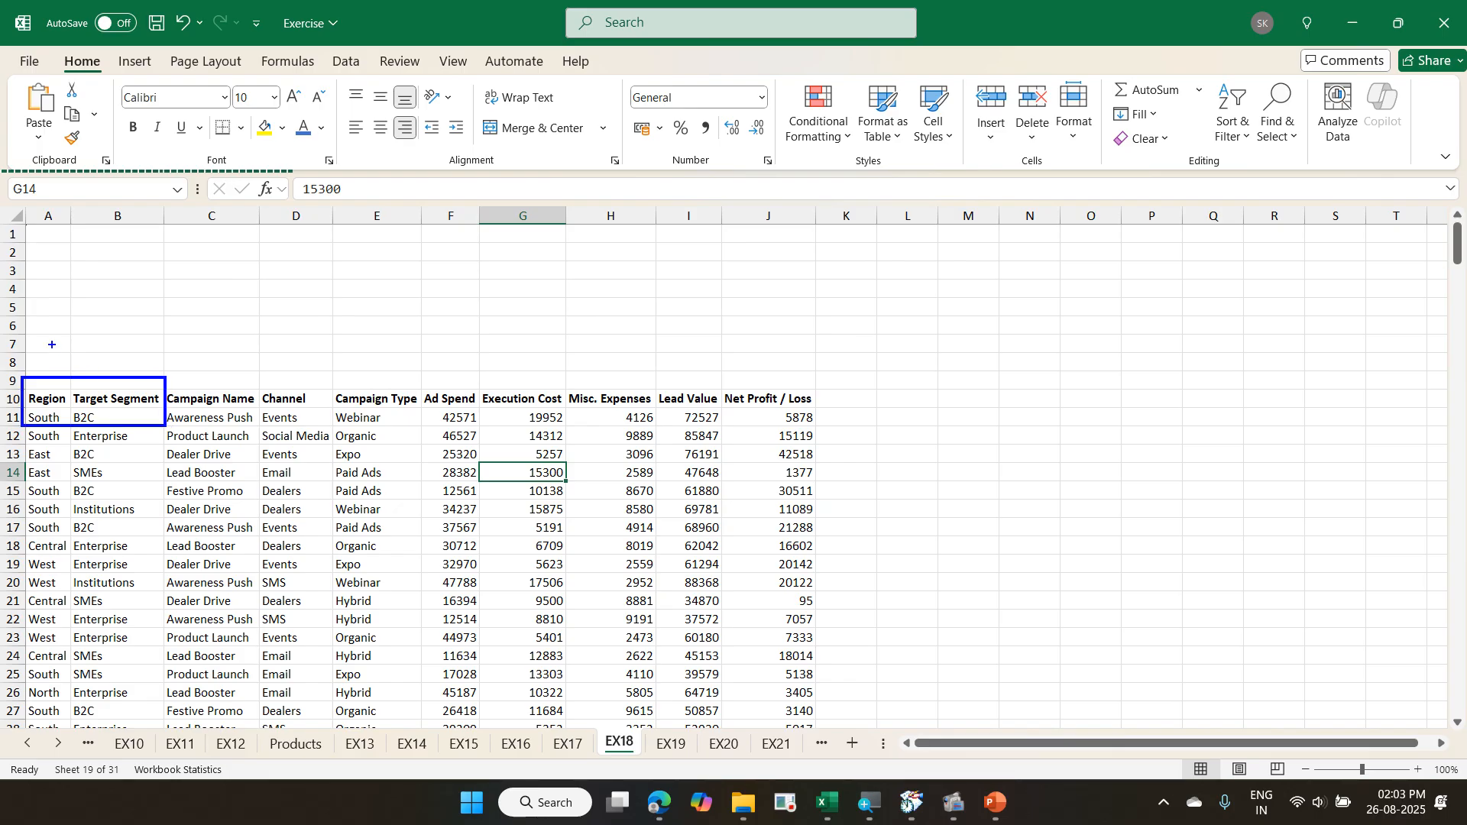
mouse_move(41, 332)
mouse_down()
mouse_move(50, 343)
mouse_move(62, 326)
mouse_move(145, 321)
mouse_up()
mouse_move(413, 385)
mouse_down()
mouse_move(520, 415)
mouse_move(839, 413)
mouse_up()
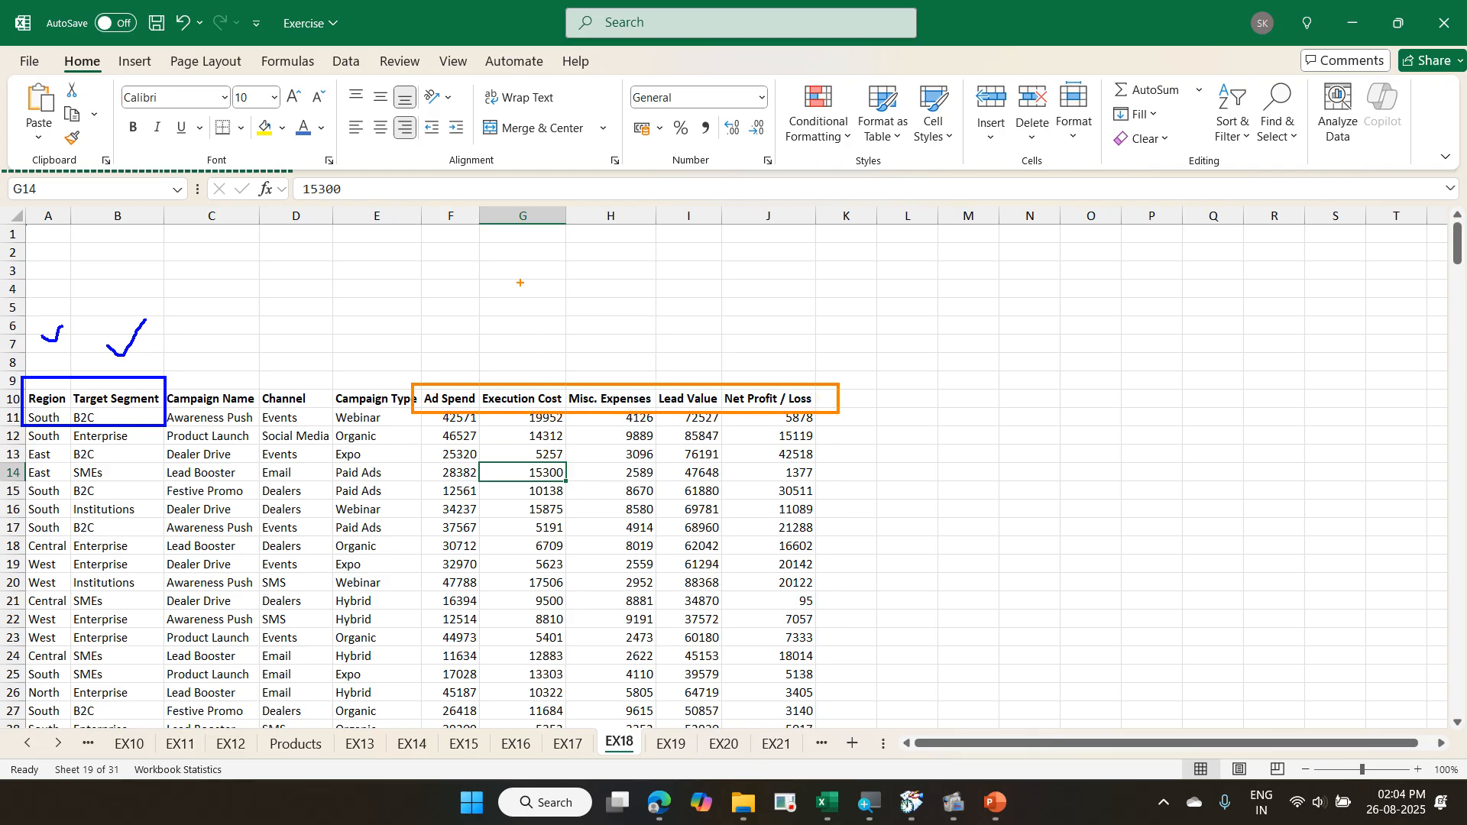
text(tSum)
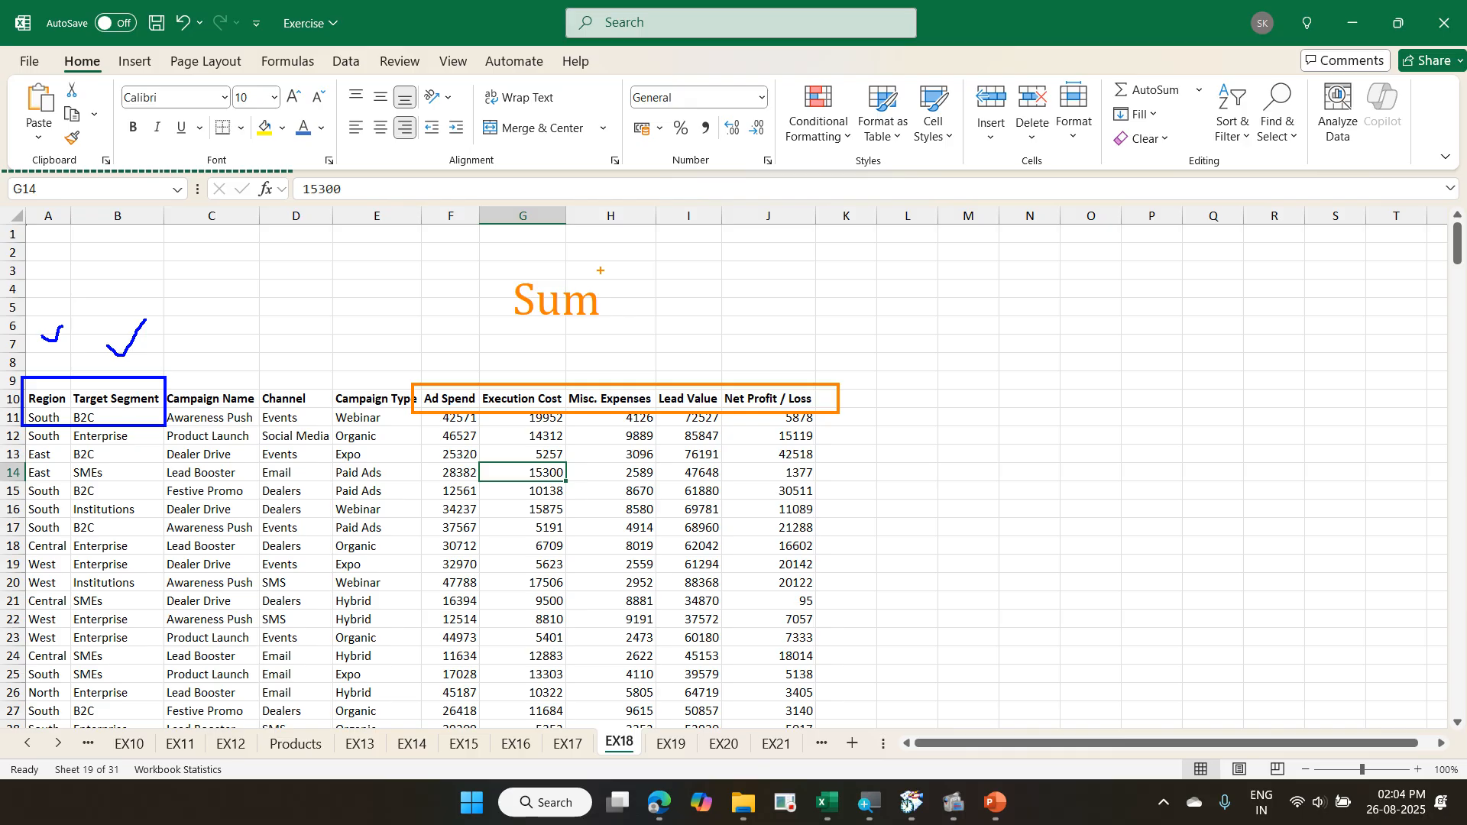
key(Escape)
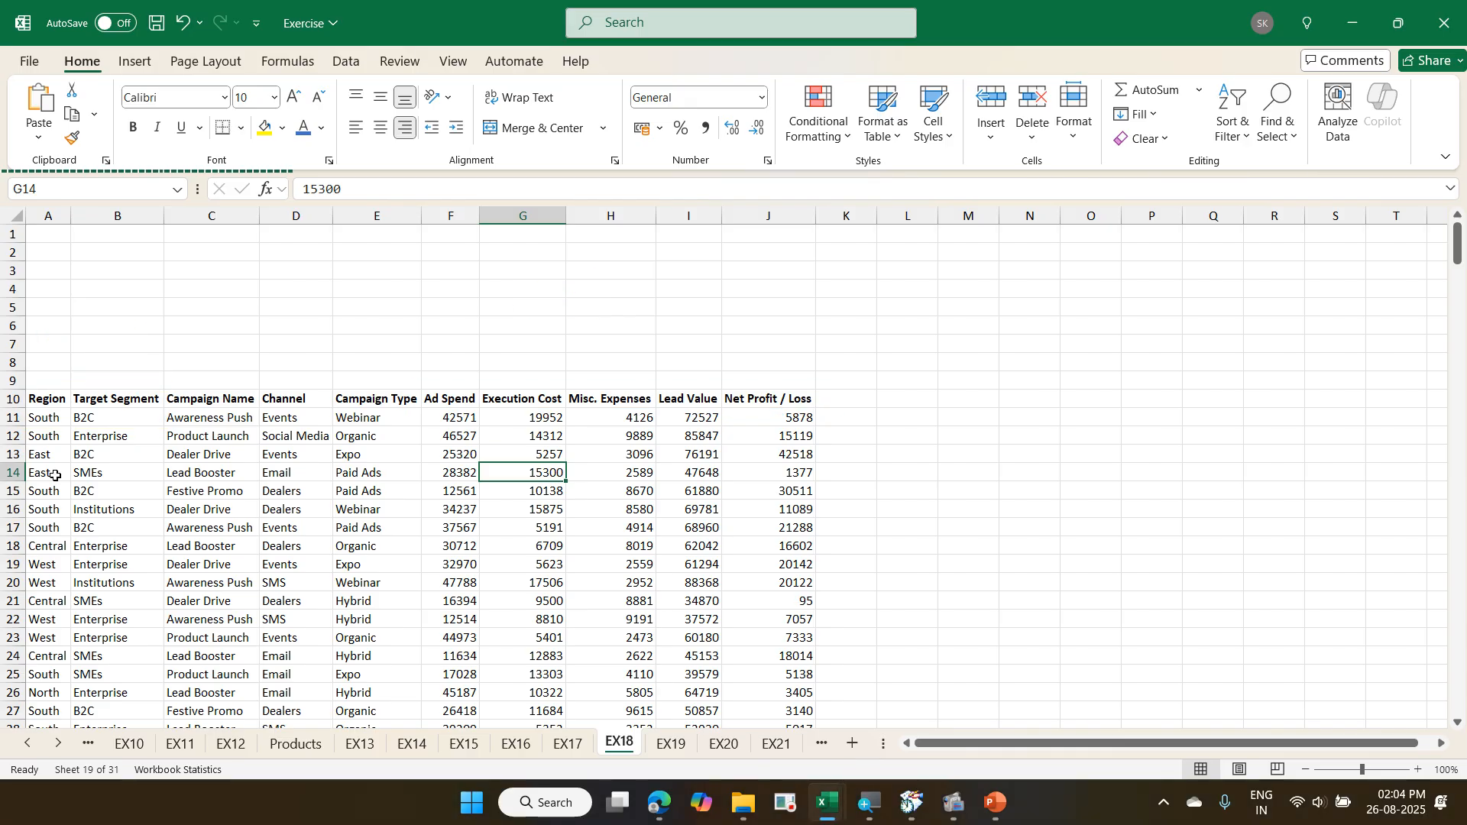
- Start a PivotTable from the EX18 campaign data range A10:J310
click(270, 534)
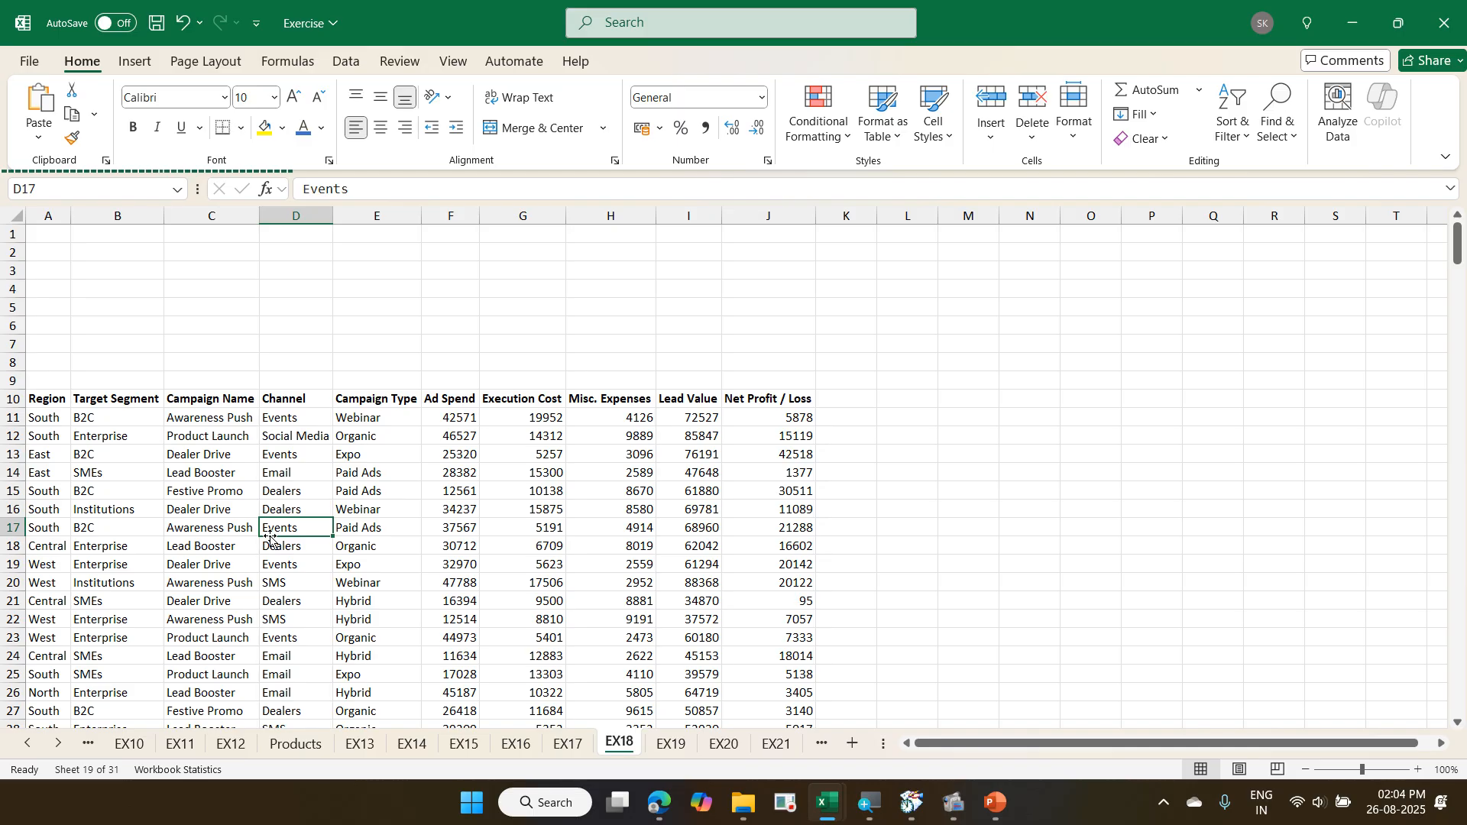
click(136, 71)
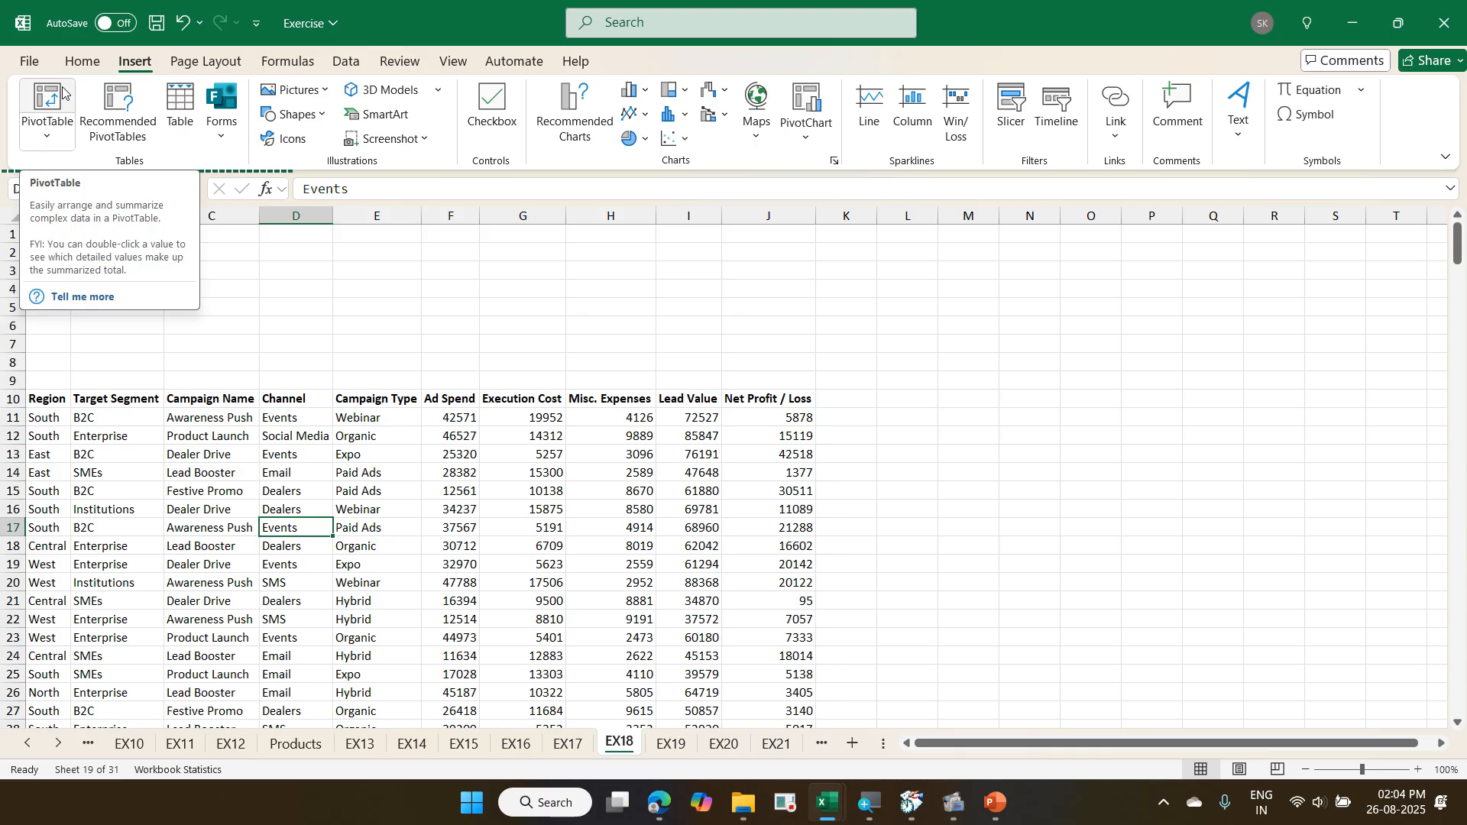
click(60, 139)
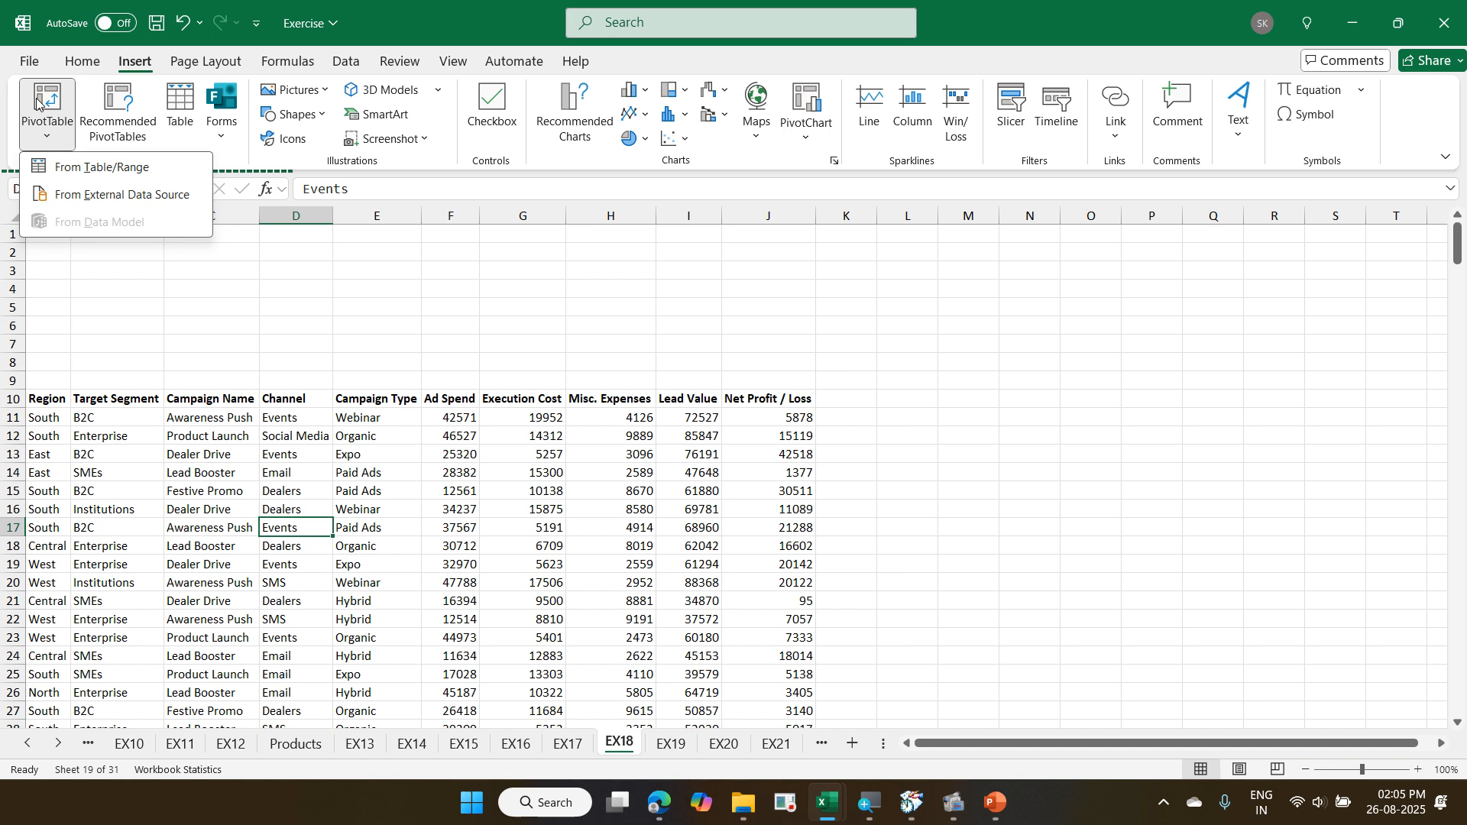
click(35, 104)
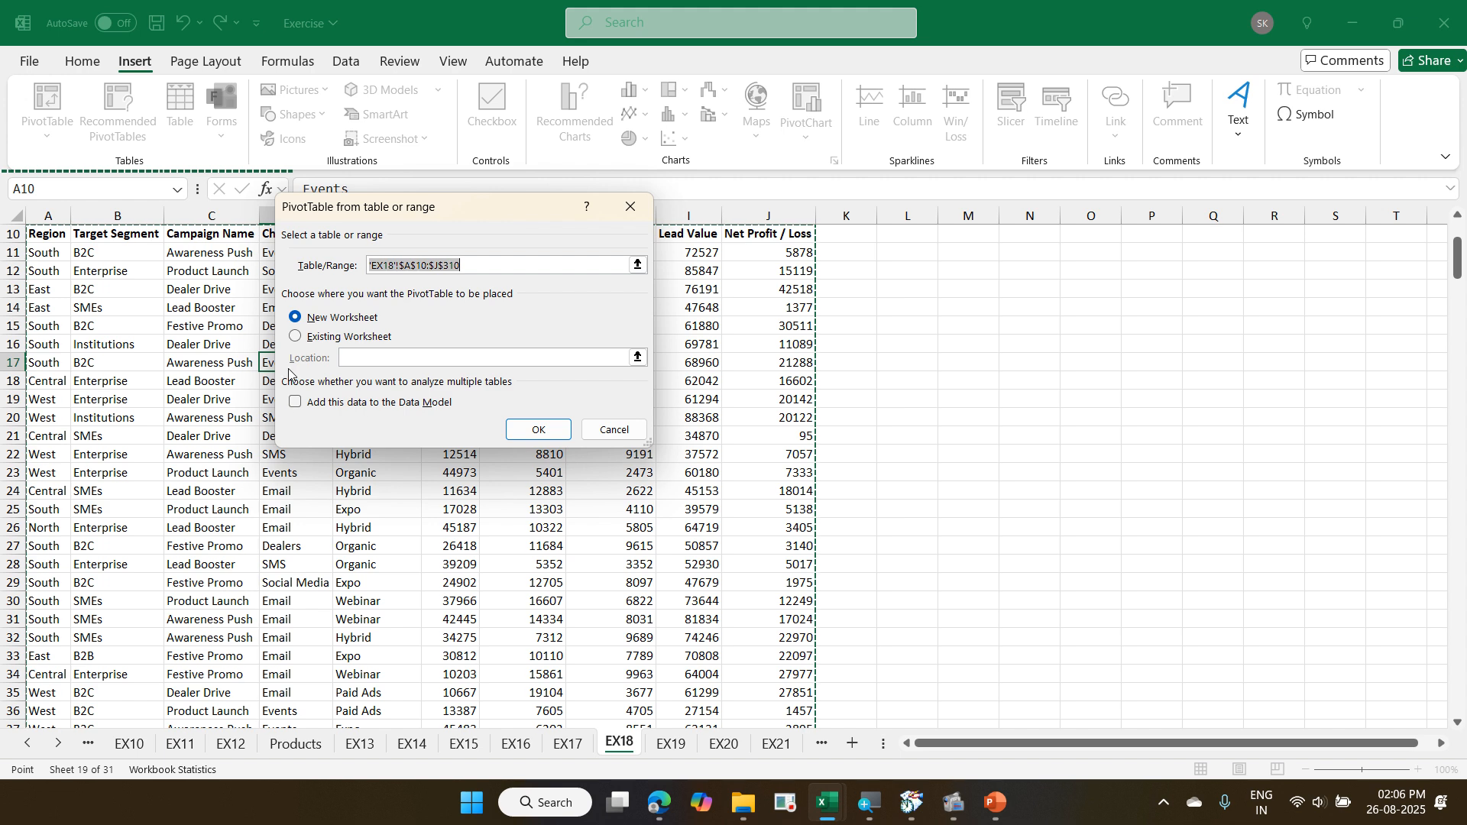
- Try existing-worksheet placement for the PivotTable, with the location empty, at M11 on EX18, and at P4 on EX17
click(340, 340)
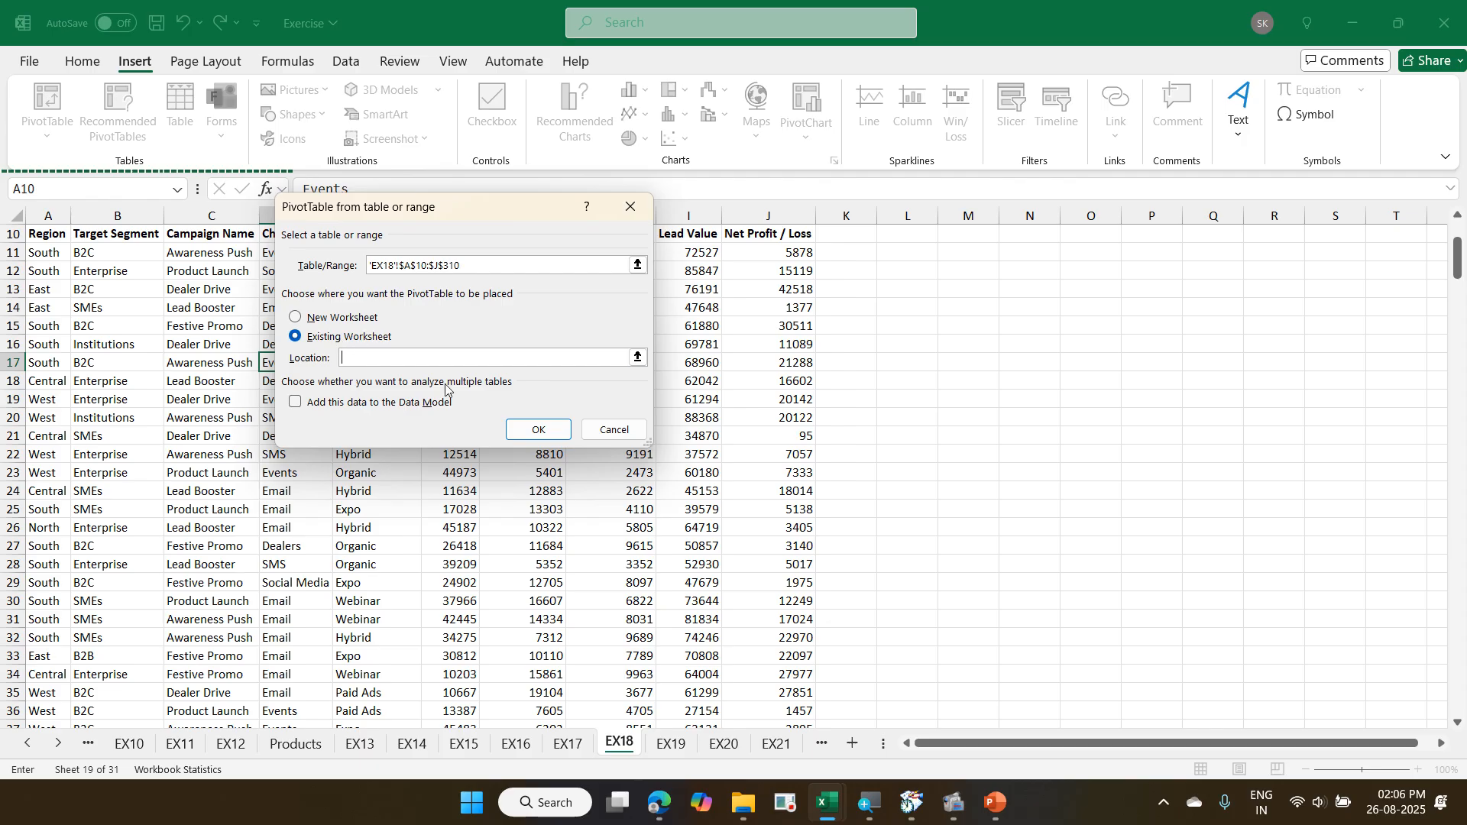
click(517, 432)
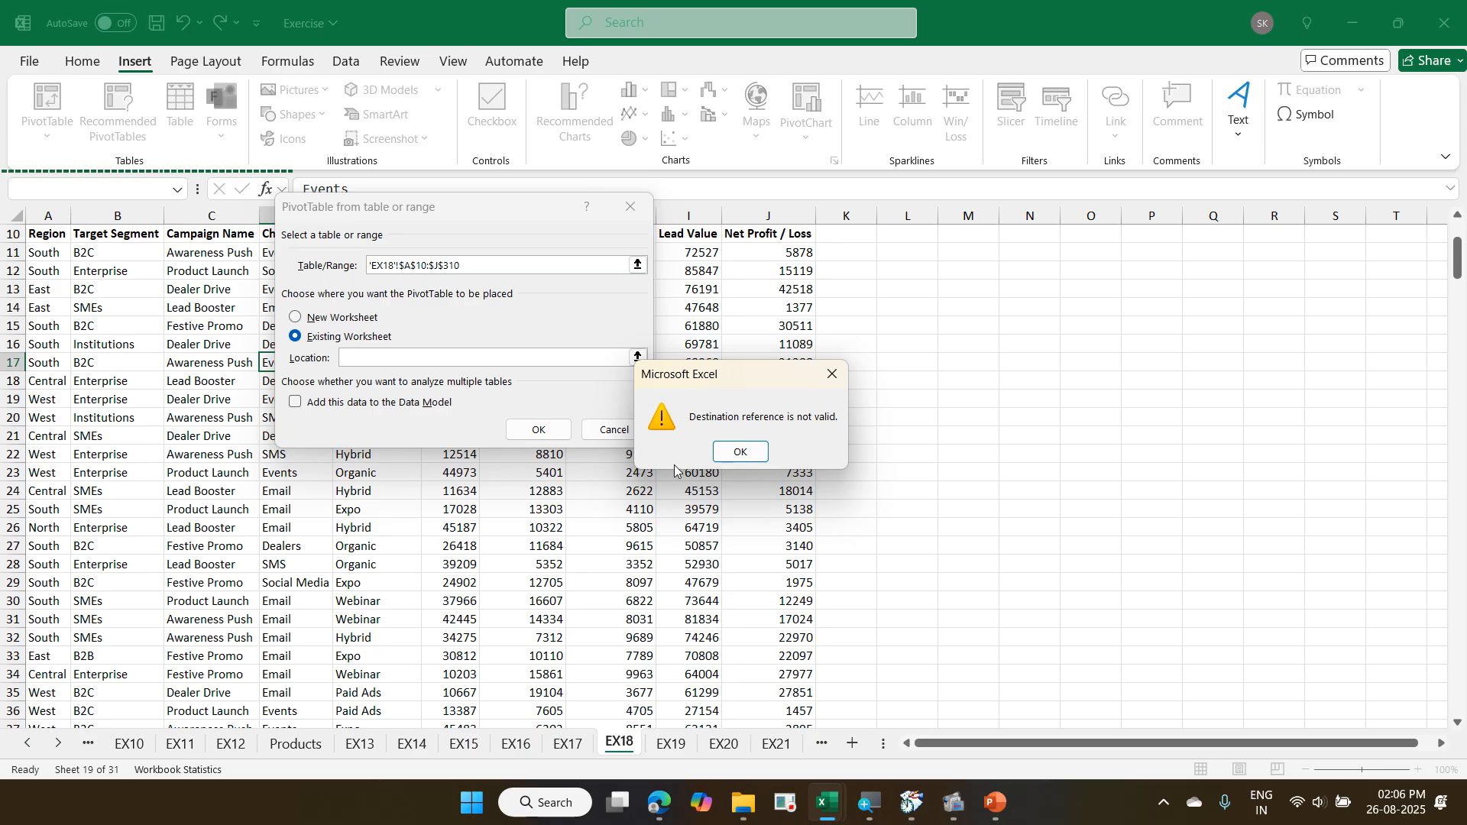
click(732, 453)
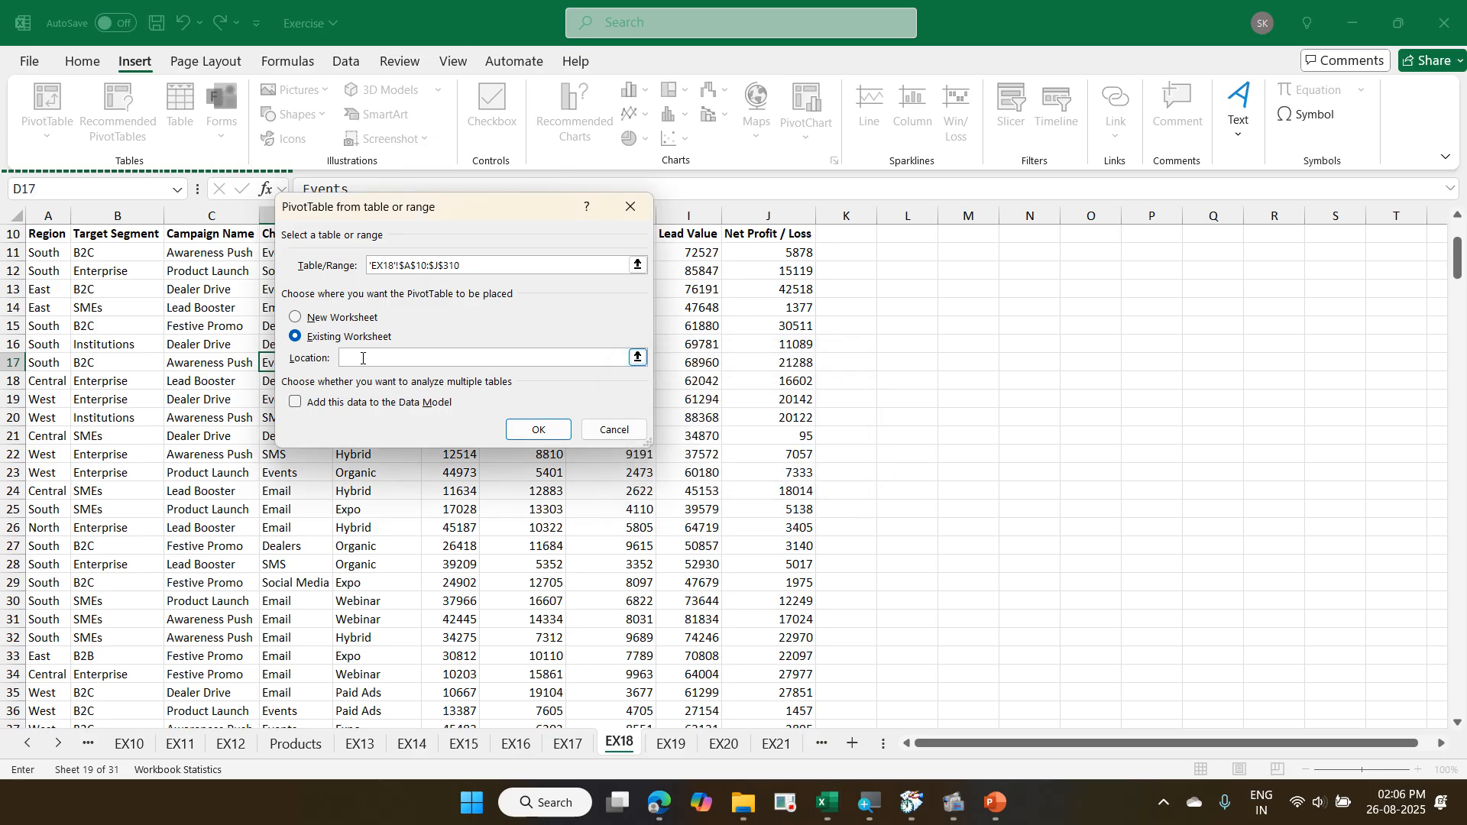
click(977, 249)
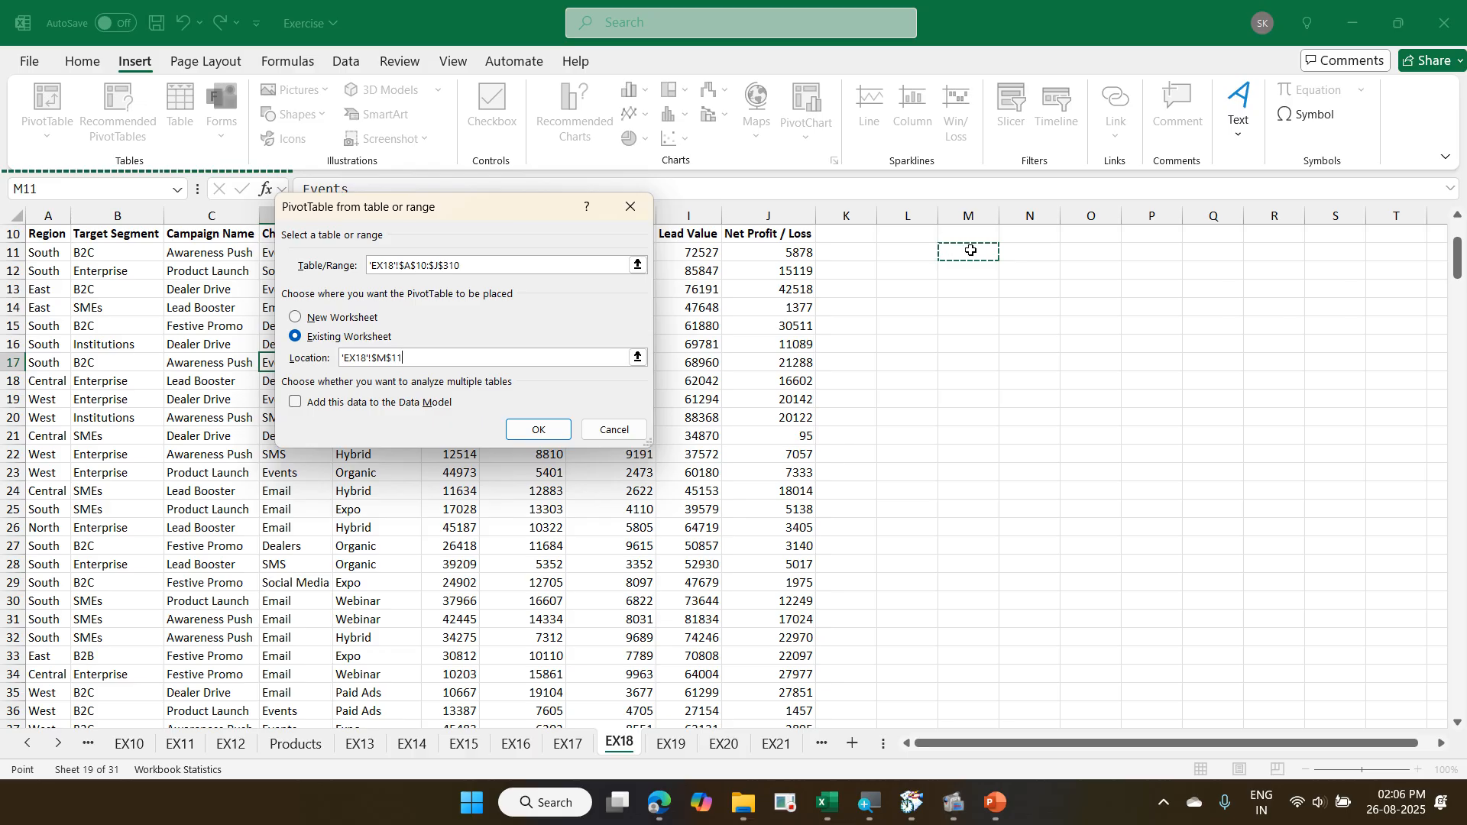
click(556, 746)
click(1052, 289)
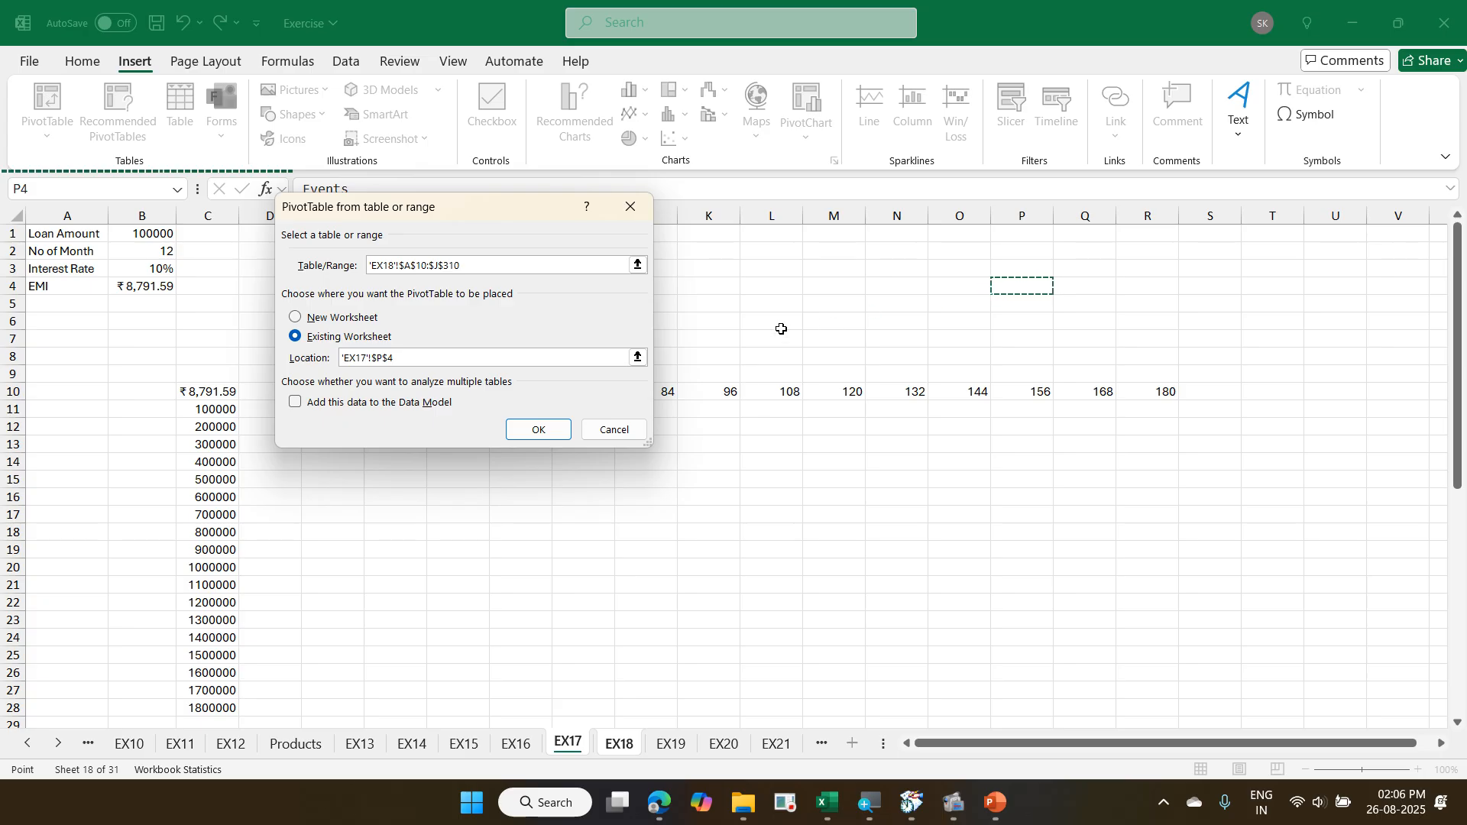
- Place the PivotTable on a new worksheet, without adding the data to the Data Model, and create it
click(360, 321)
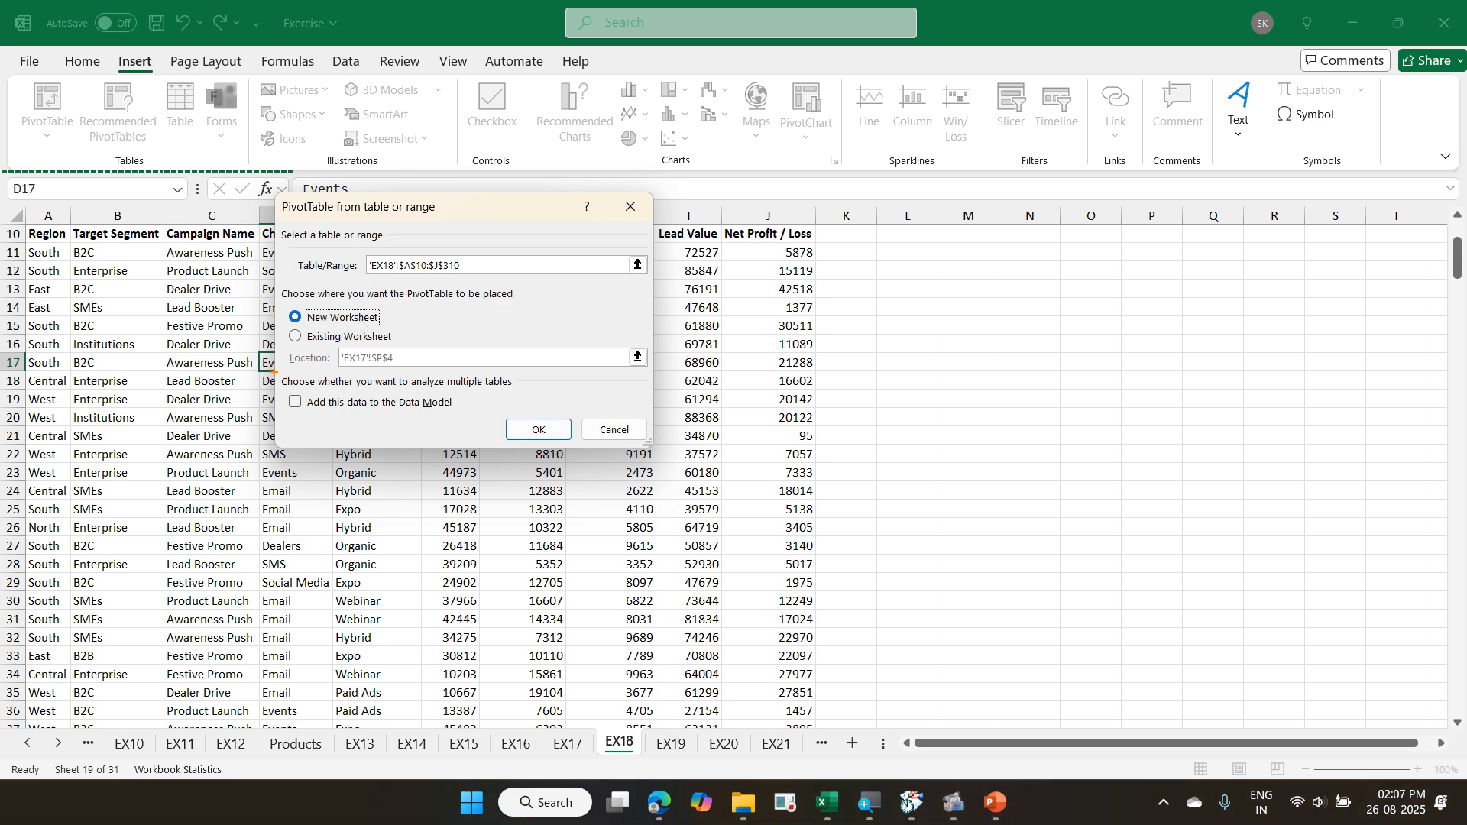
mouse_move(274, 372)
mouse_down()
mouse_move(478, 429)
mouse_move(543, 418)
mouse_up()
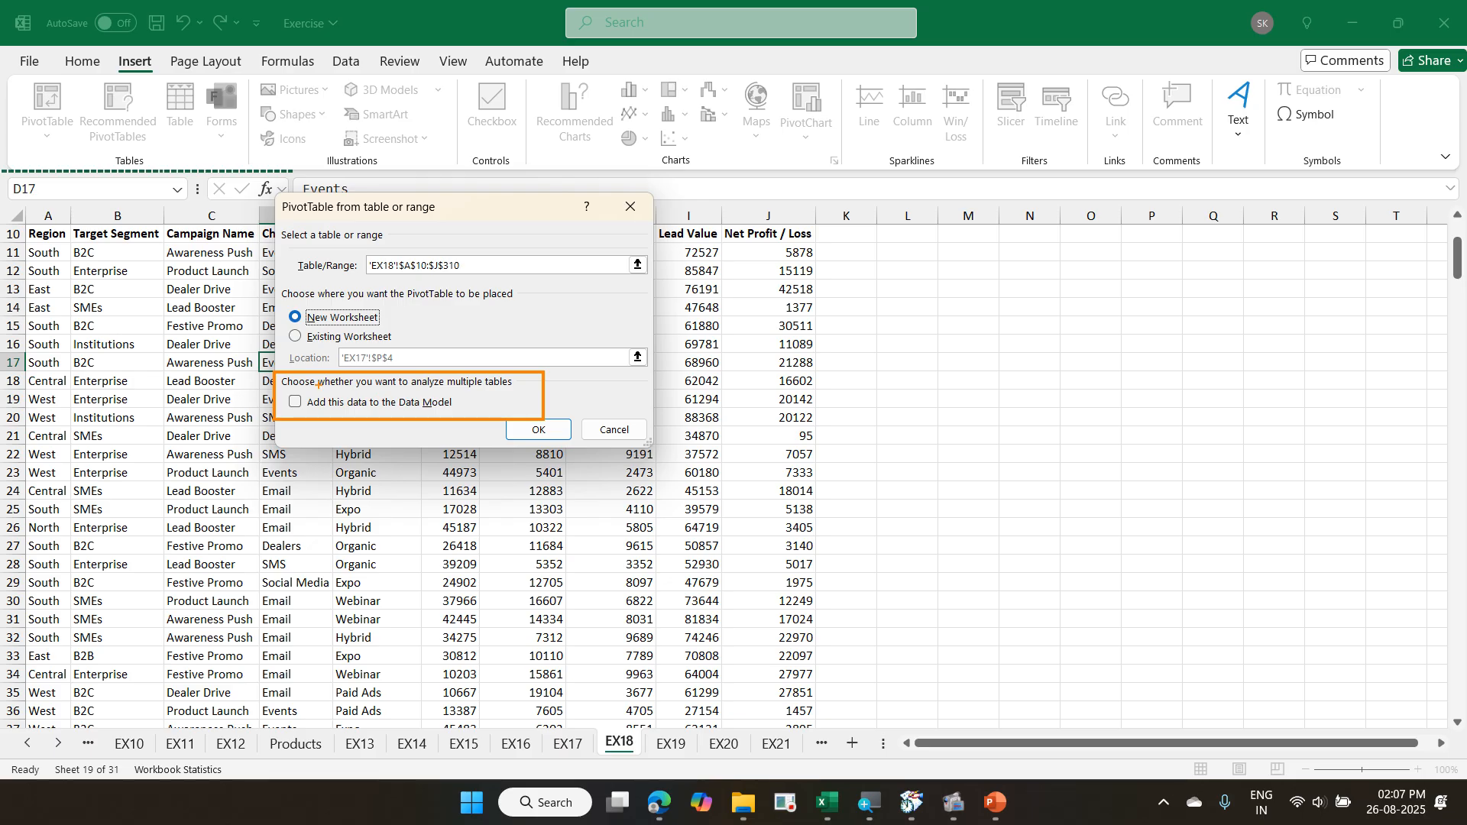
mouse_move(303, 396)
mouse_down()
mouse_move(293, 415)
mouse_move(292, 402)
mouse_move(318, 415)
mouse_up()
key(Escape)
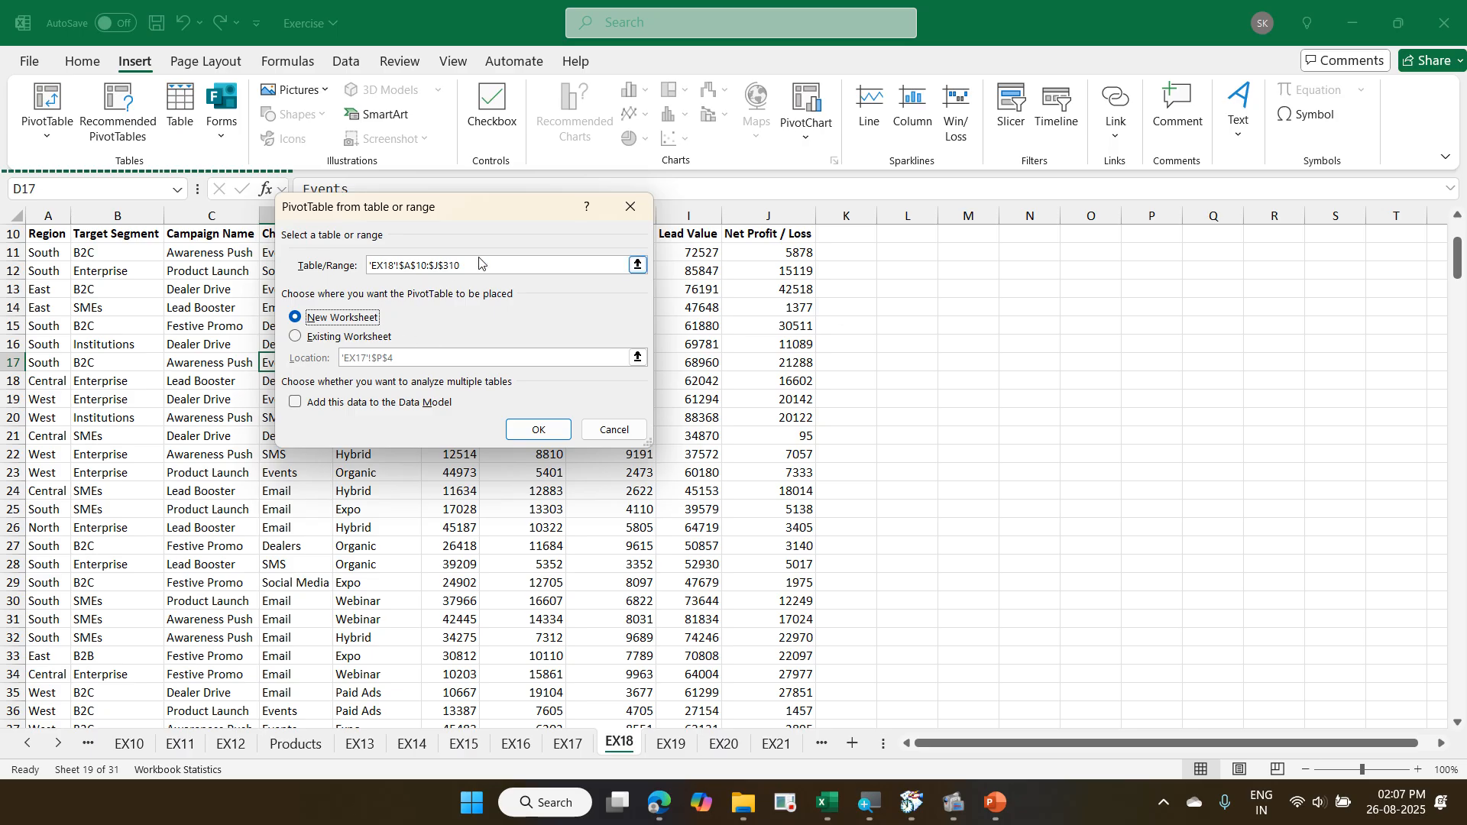
click(507, 434)
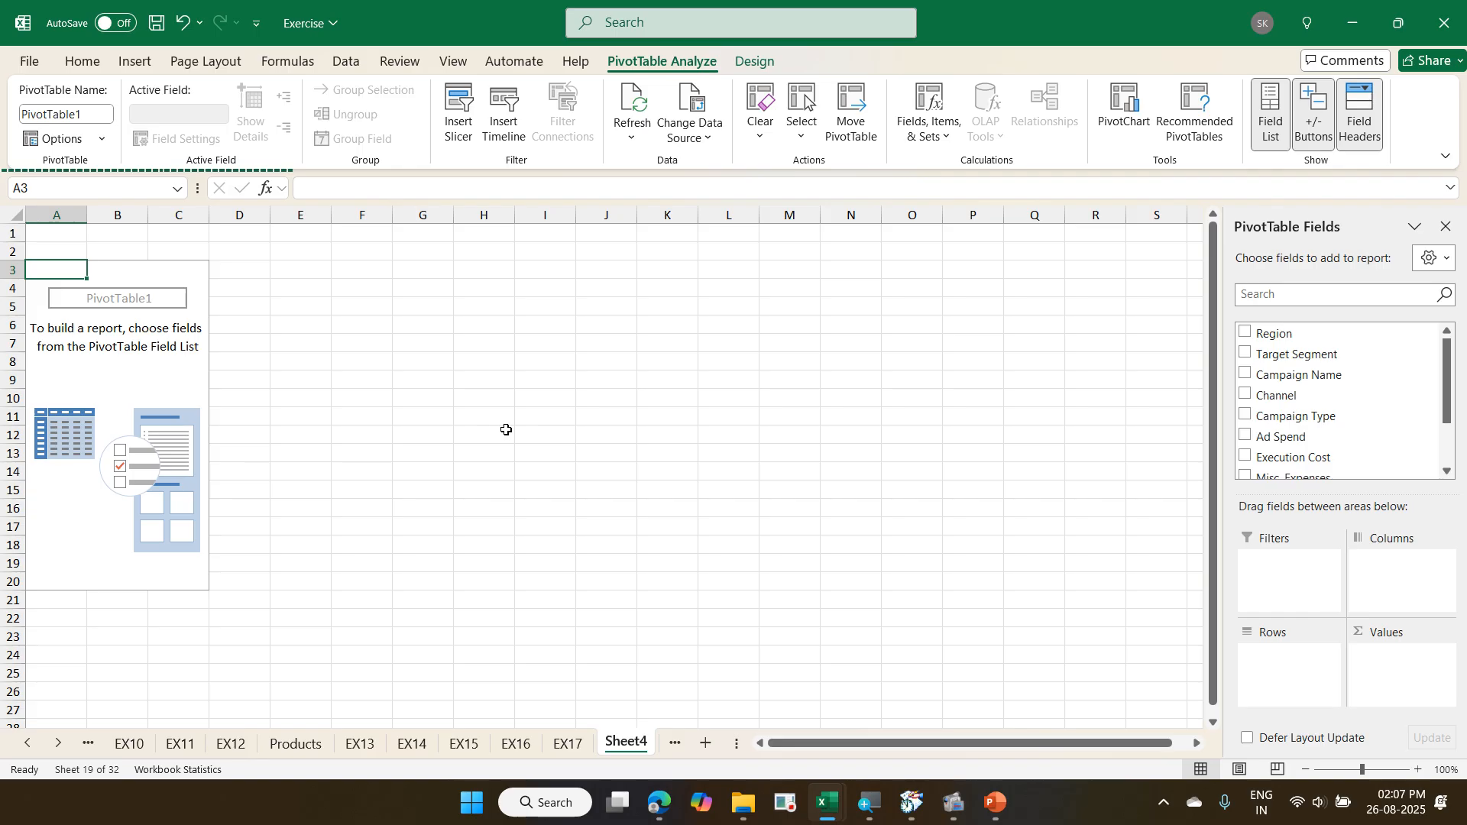
- Go back to the EX18 source data and look at the EX19 sheet that follows it
click(675, 743)
click(665, 743)
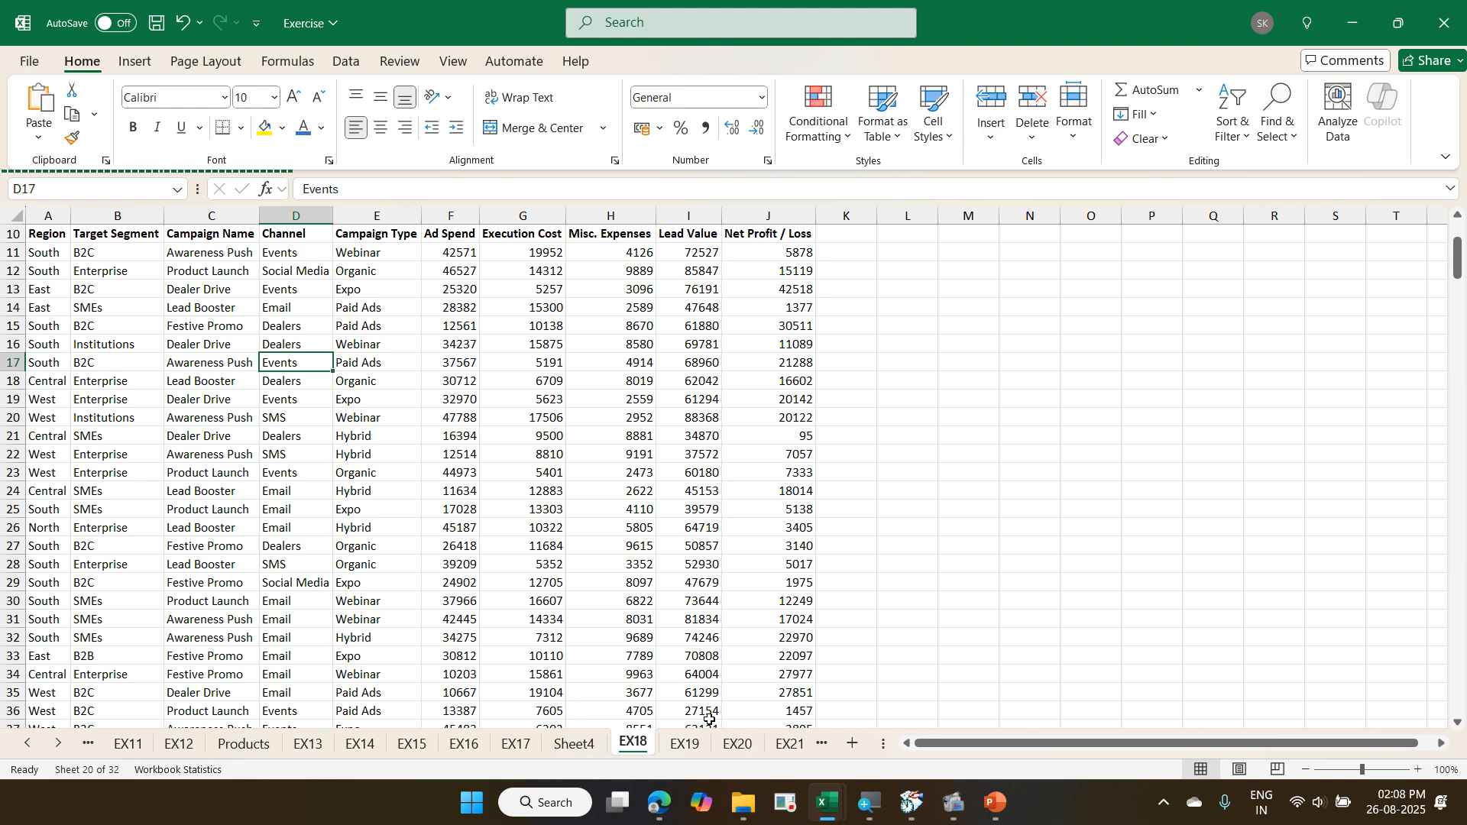
click(702, 745)
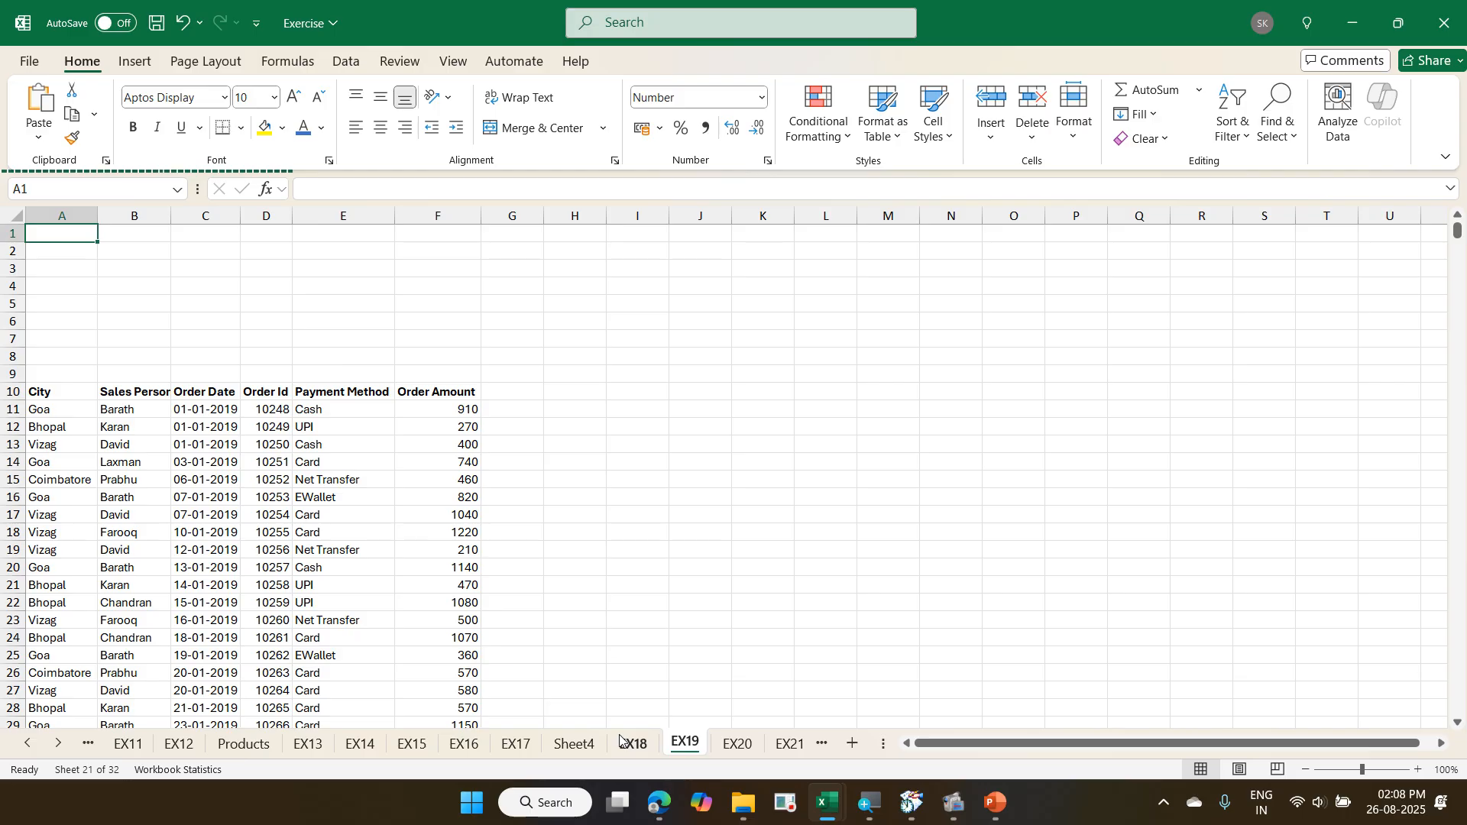
- Return to Sheet4, which holds the empty PivotTable
click(575, 744)
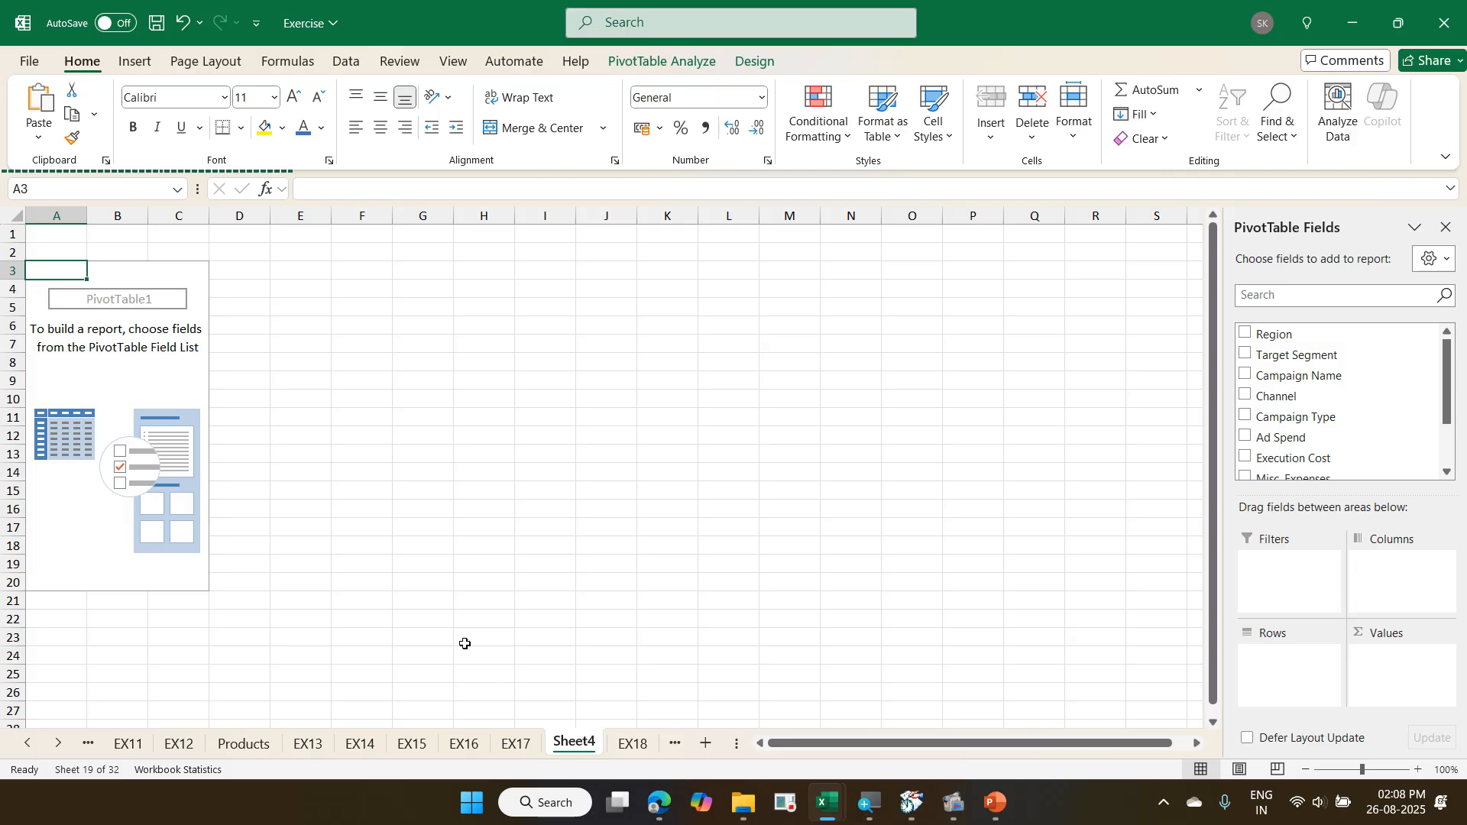
key(ctrl+2)
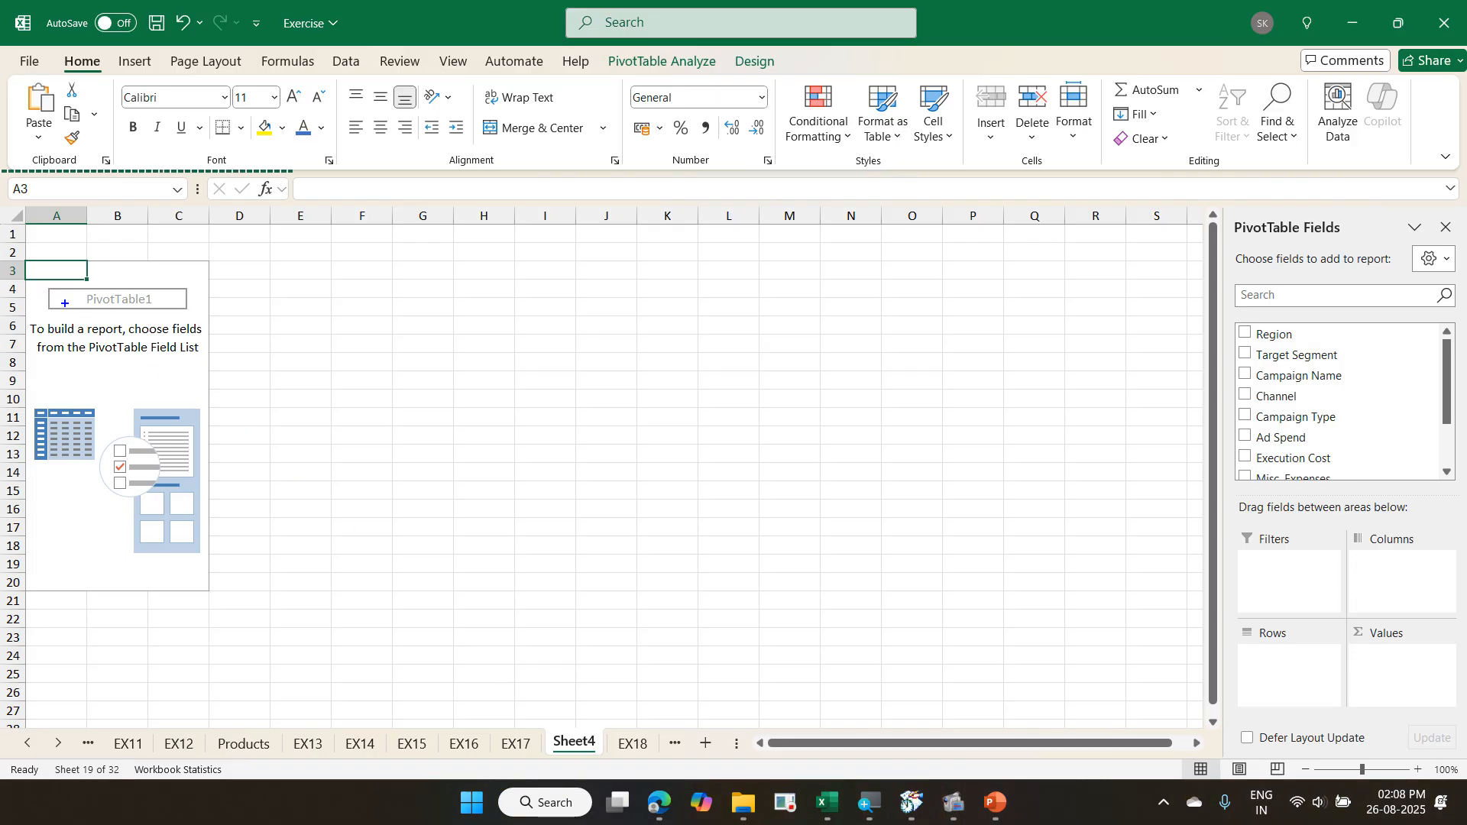
drag(21, 256, 236, 639)
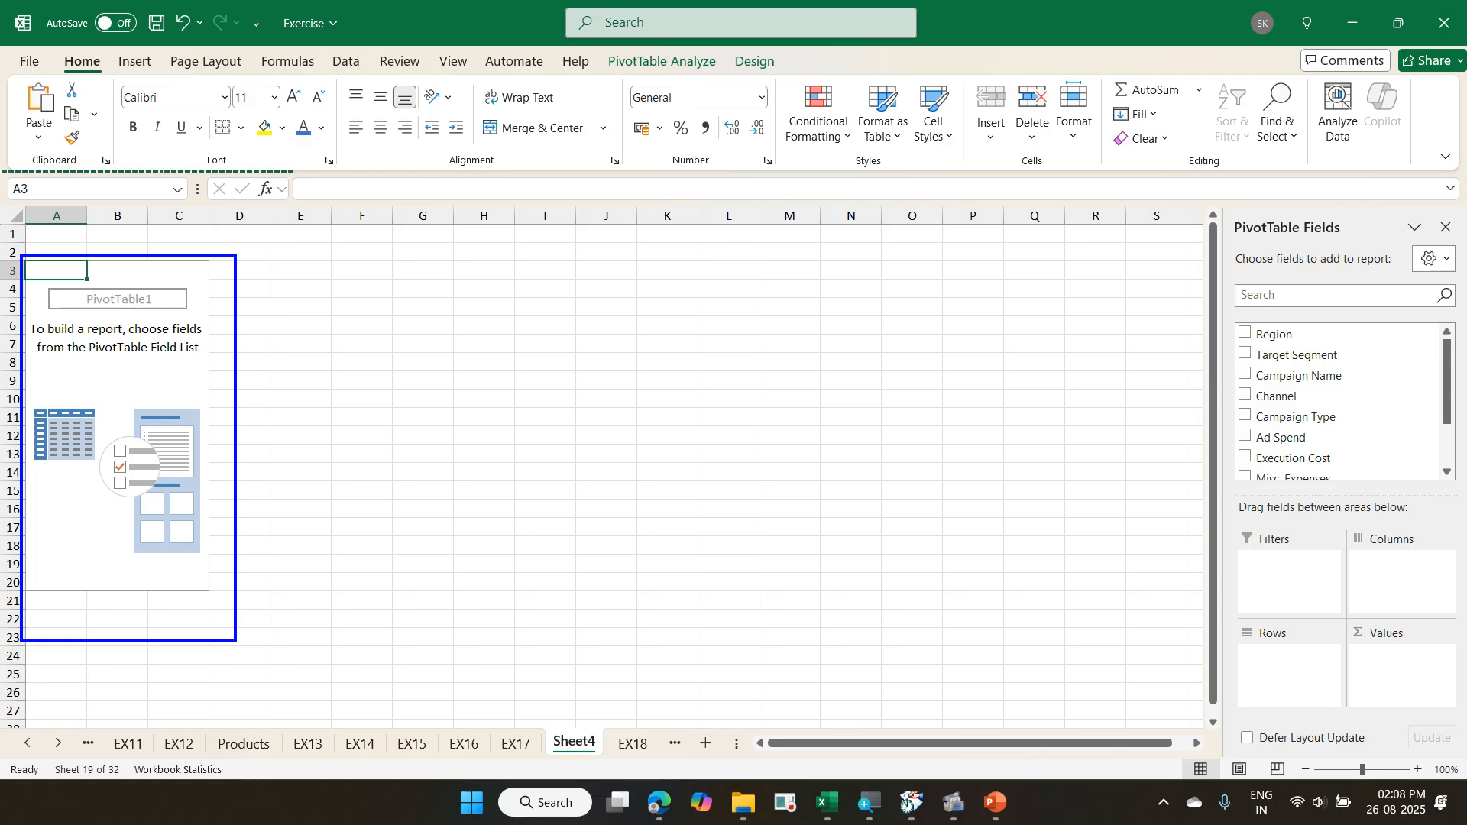
mouse_move(1214, 201)
mouse_down()
mouse_move(1332, 383)
mouse_move(1425, 753)
mouse_up()
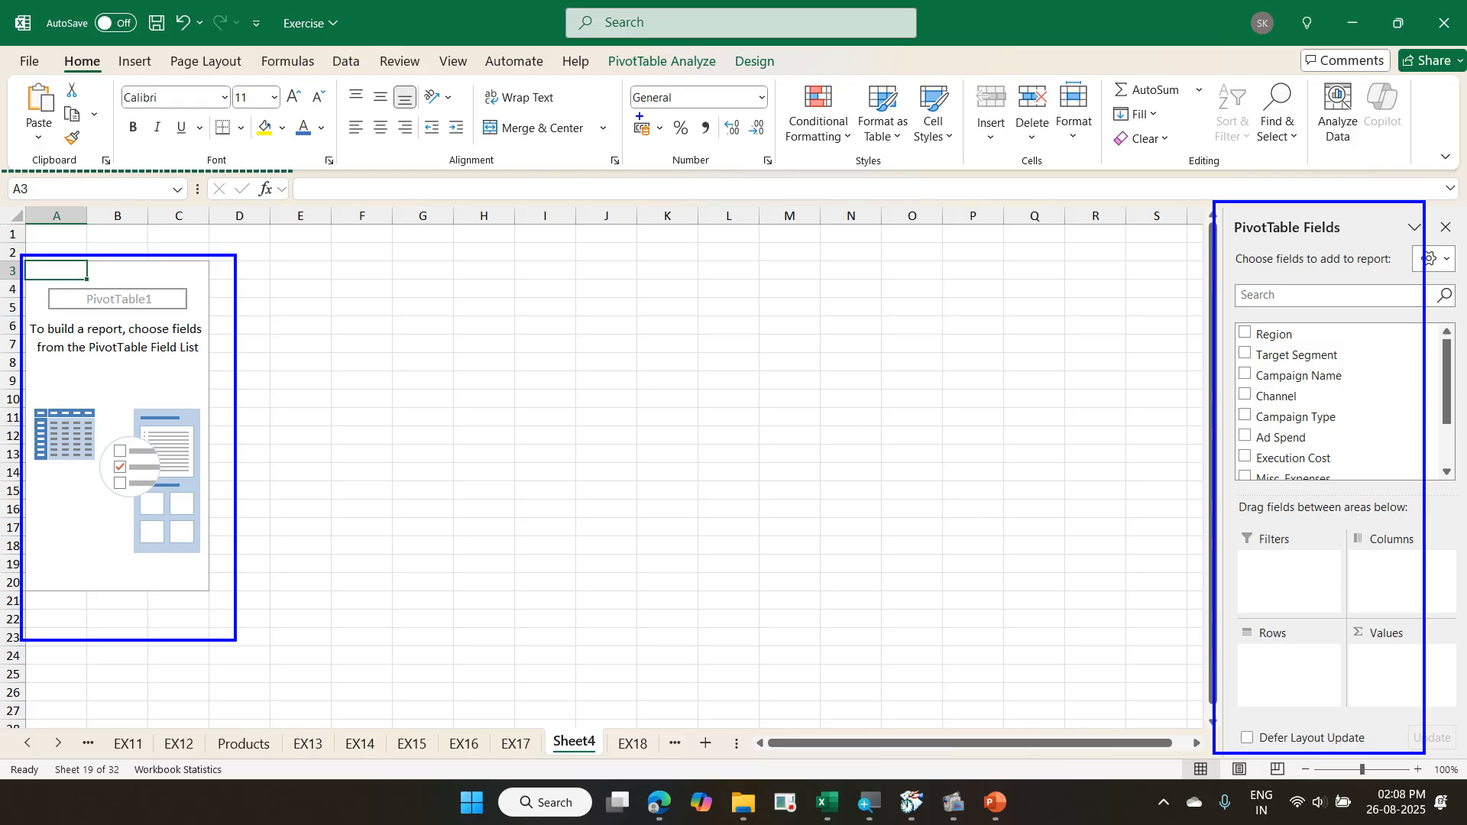
mouse_move(600, 44)
mouse_down()
mouse_move(692, 98)
mouse_move(799, 90)
mouse_up()
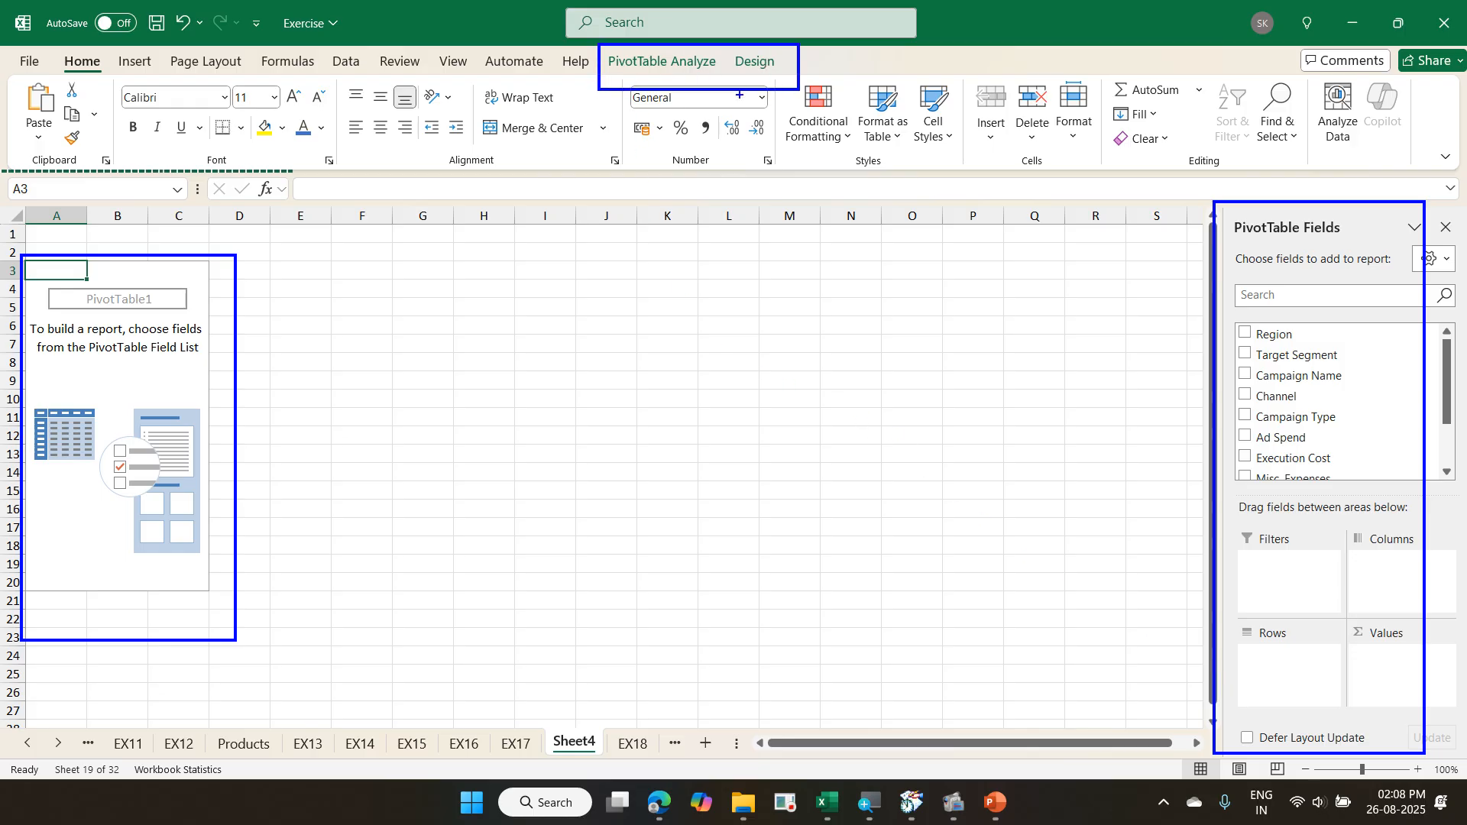
mouse_move(692, 59)
mouse_down()
mouse_move(726, 35)
mouse_move(764, 75)
mouse_move(808, 30)
mouse_up()
mouse_move(611, 81)
mouse_down()
mouse_move(809, 34)
mouse_move(593, 60)
mouse_move(618, 86)
mouse_up()
key(Escape)
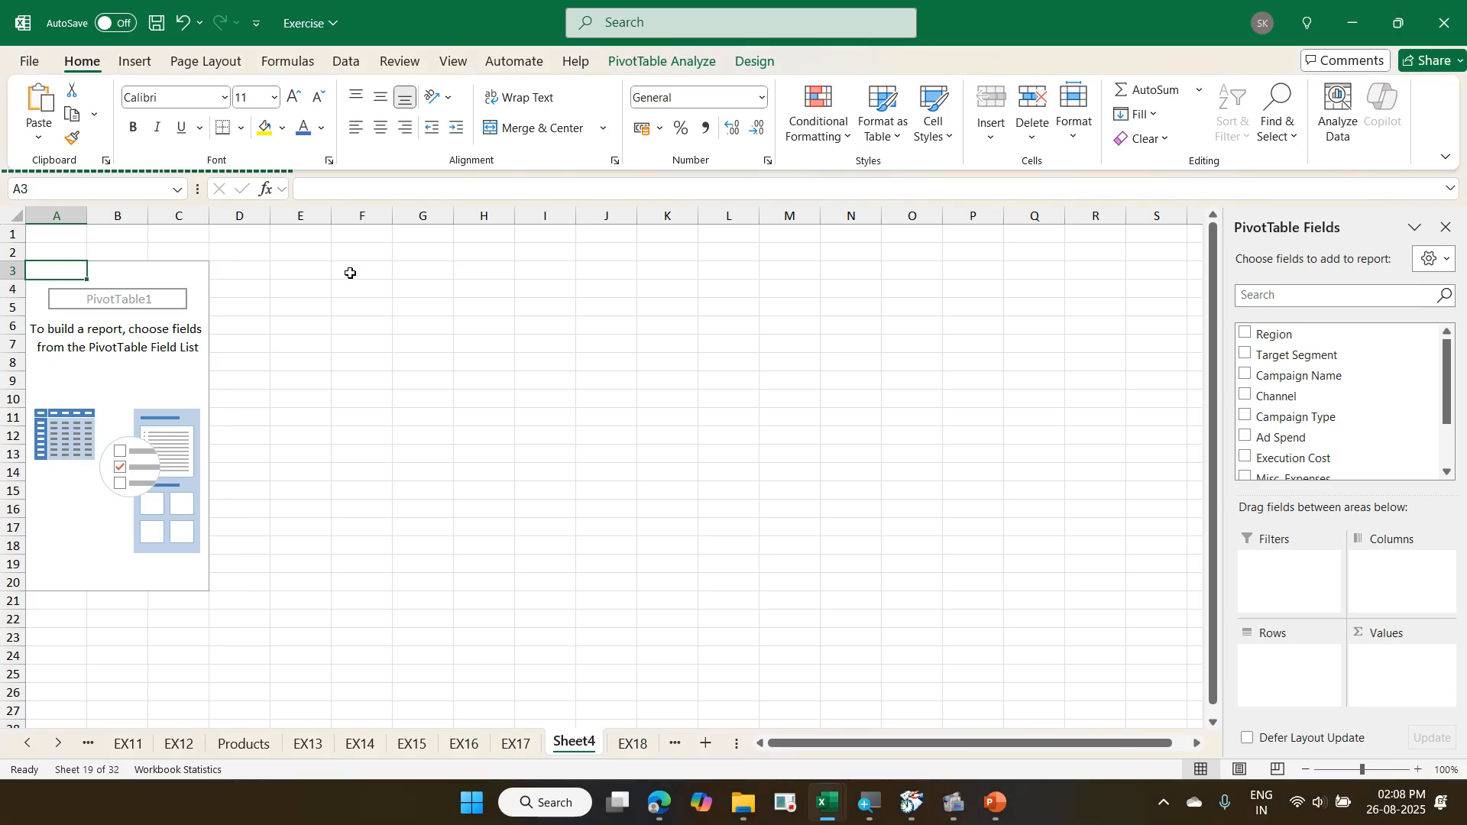
- Select cell G5 outside the PivotTable, then reselect the PivotTable at A3 and view its Analyze and Design options
click(395, 304)
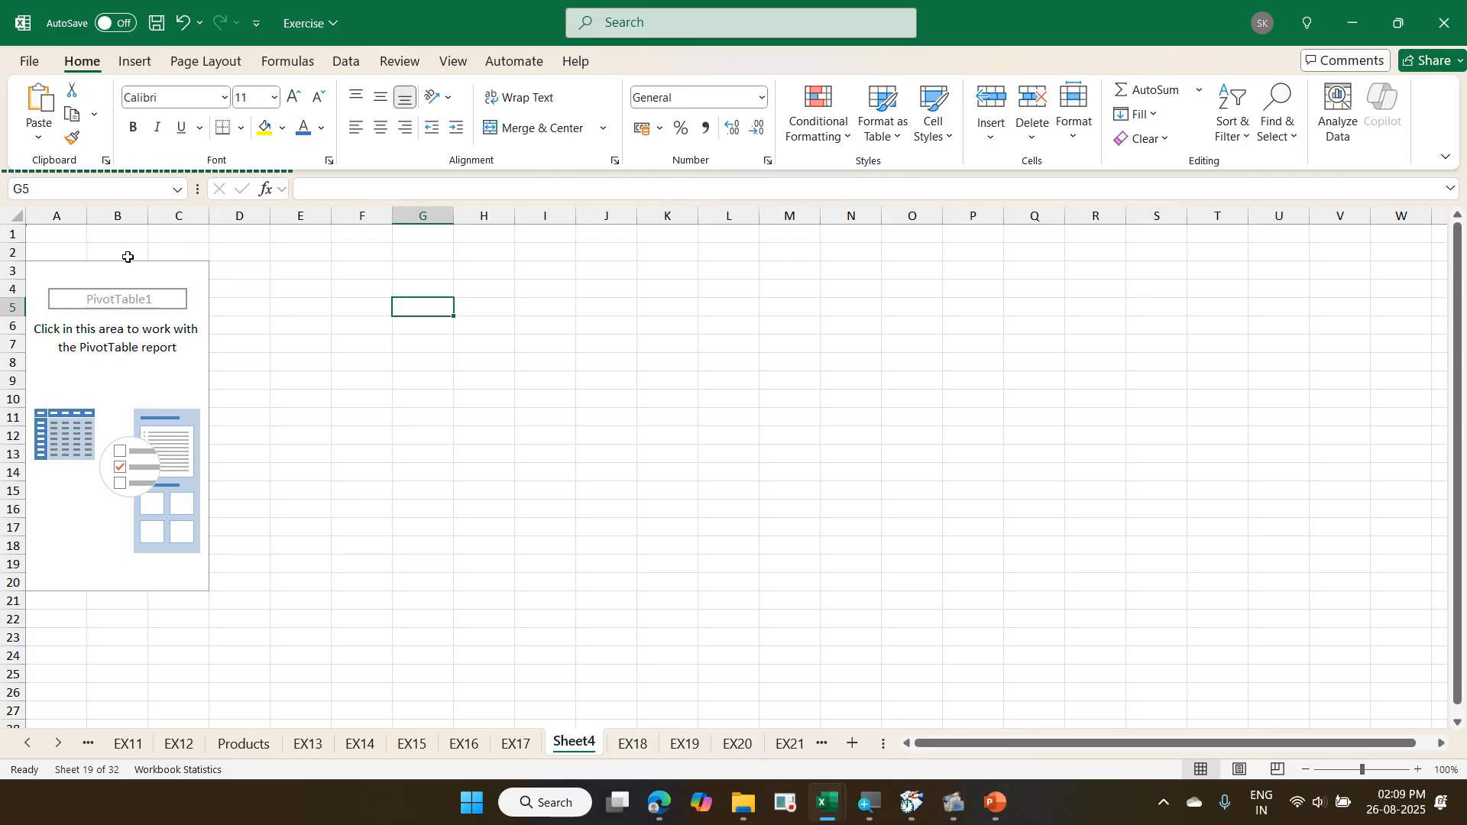
click(46, 269)
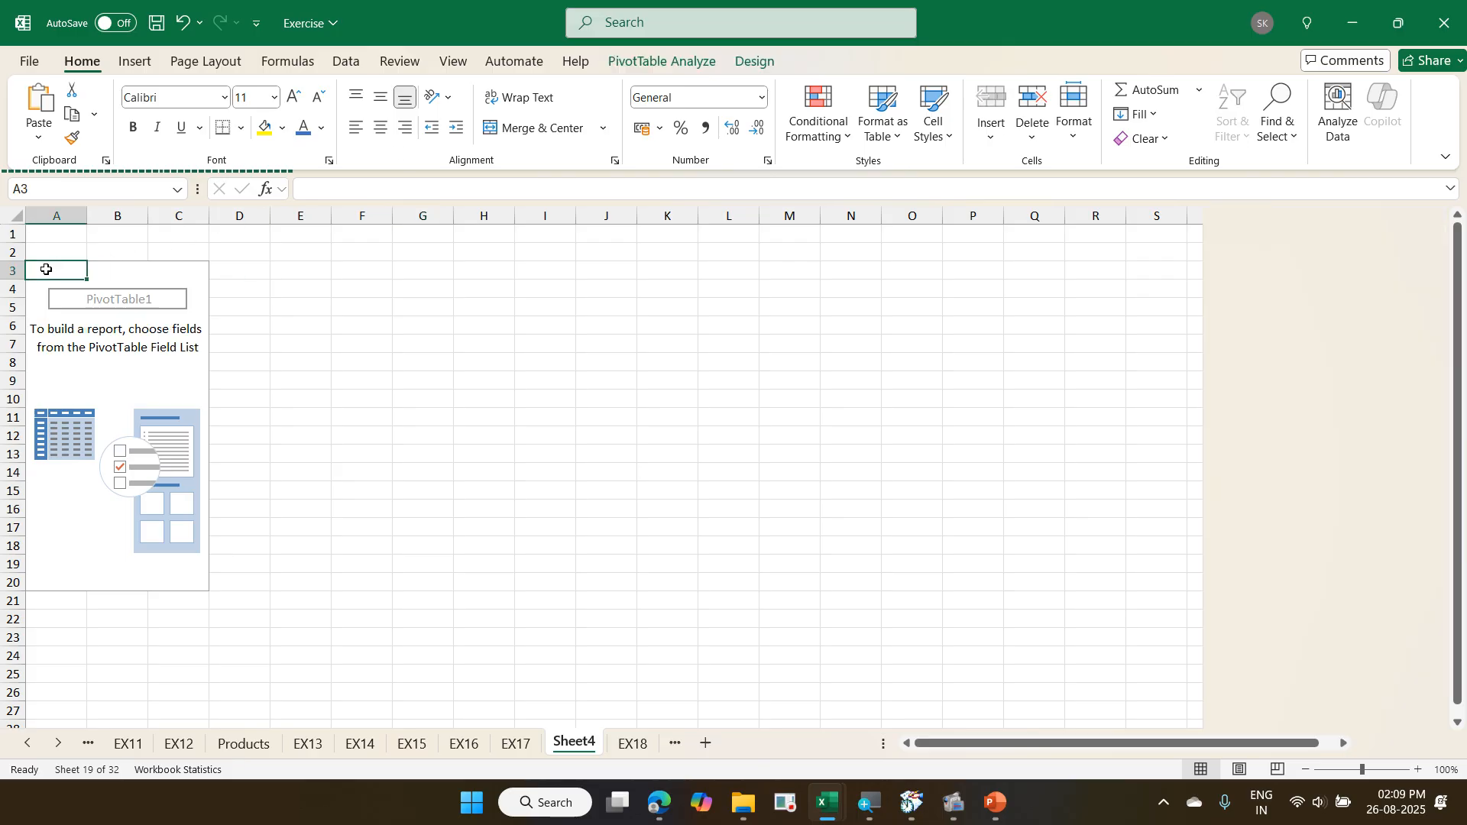
click(676, 72)
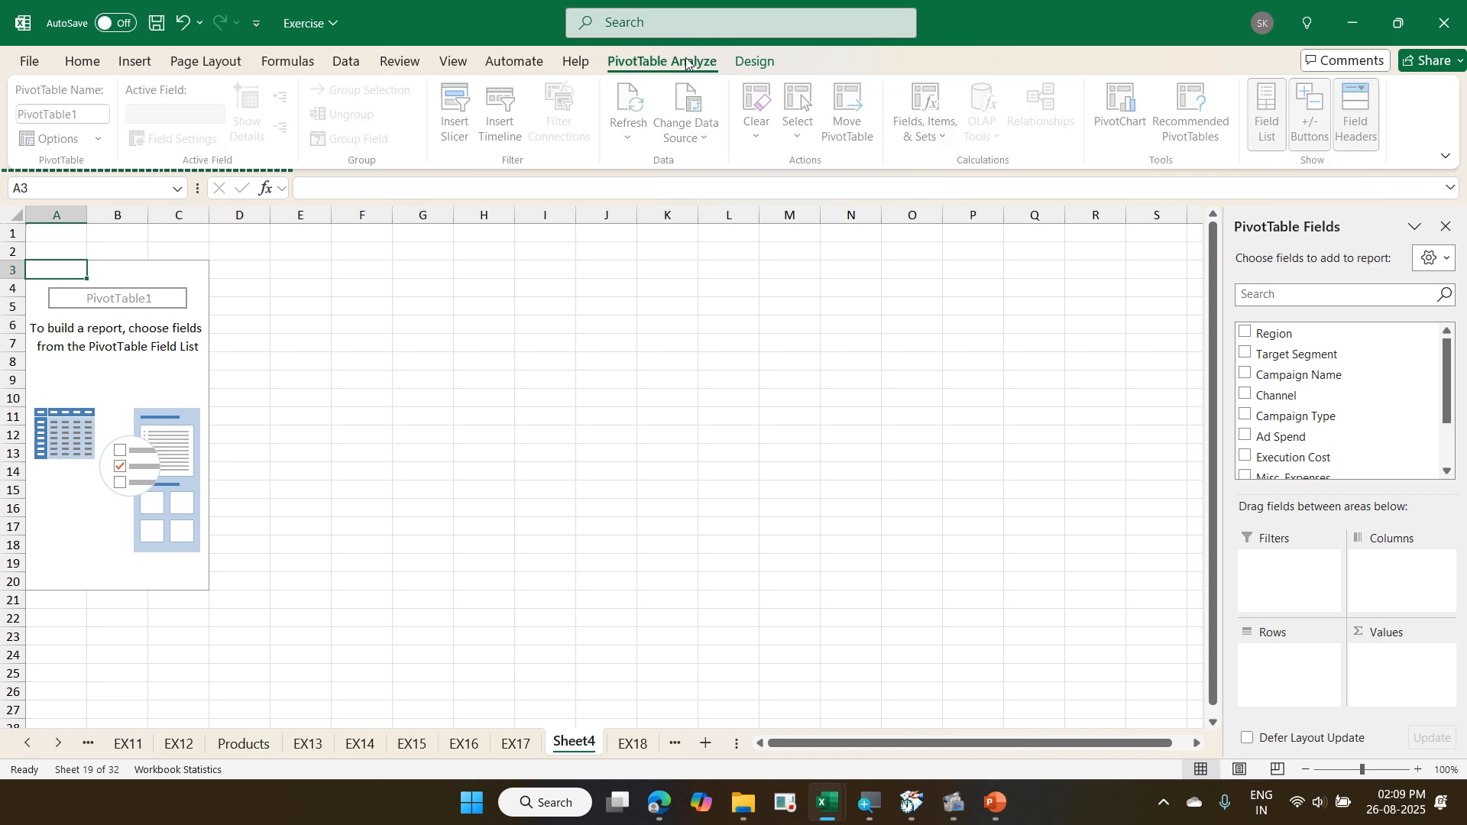
click(749, 77)
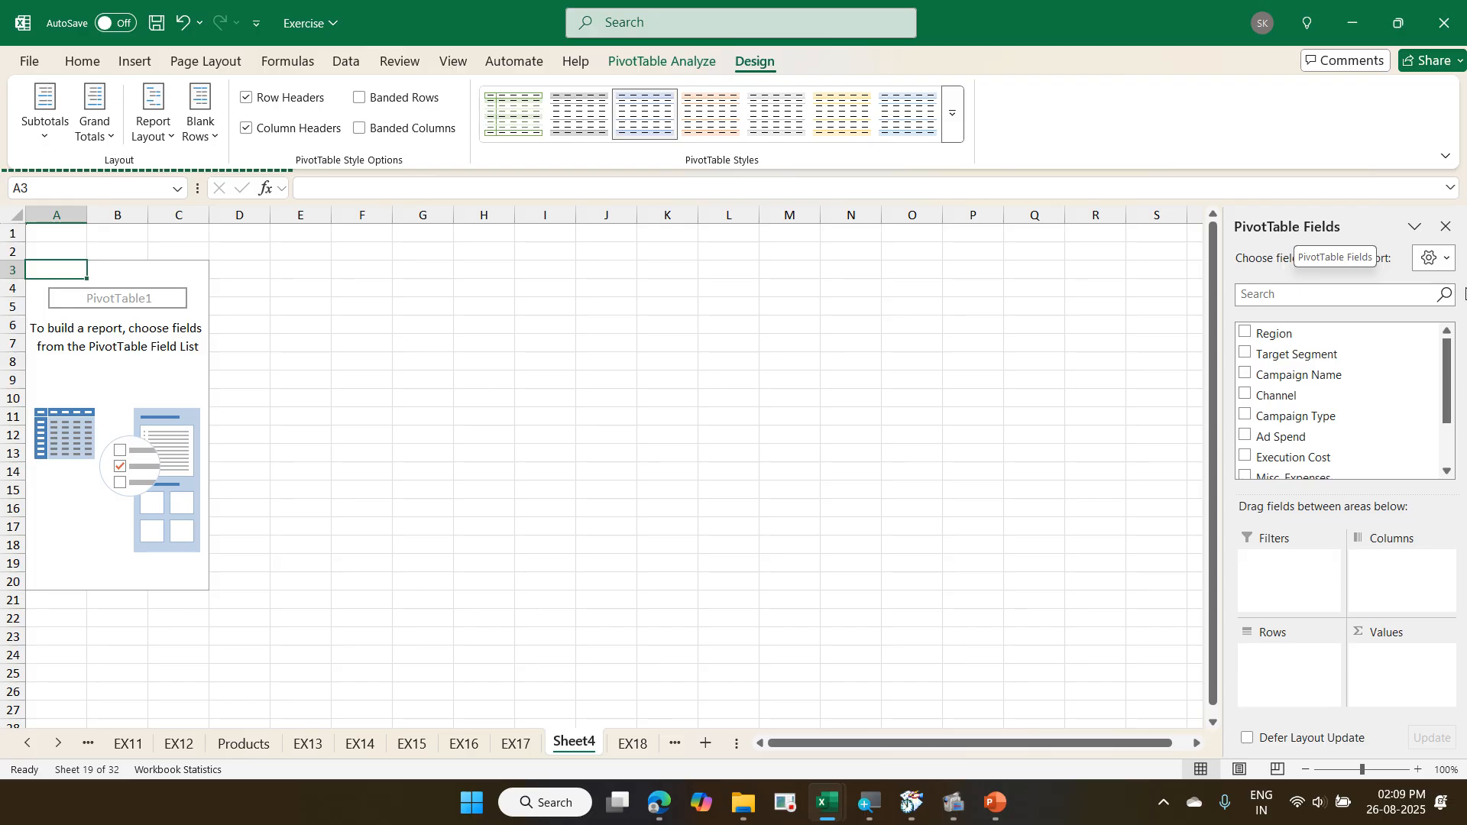
- Close the PivotTable field list and show it again for the PivotTable at A3
click(1447, 228)
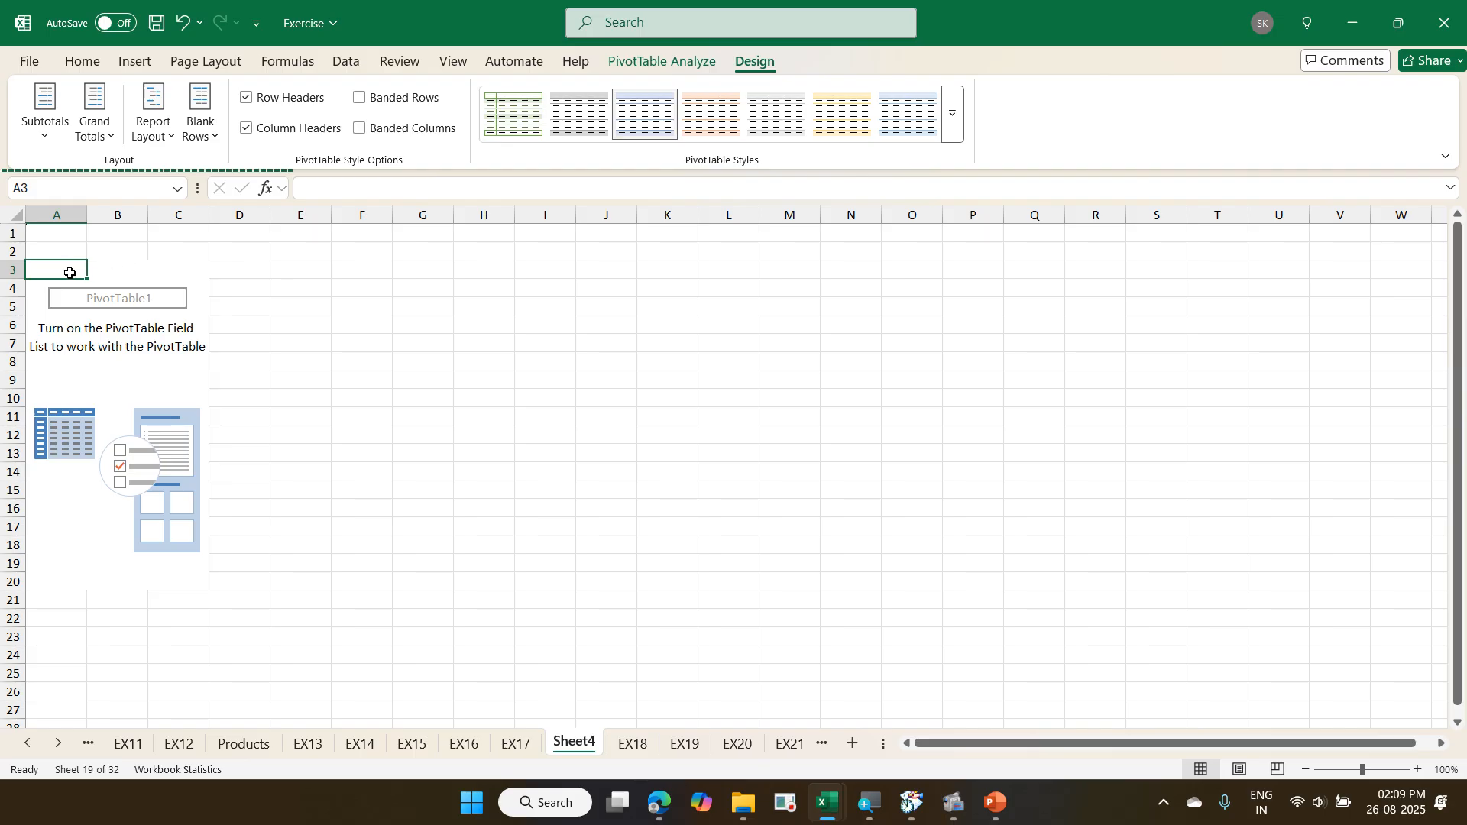
right_click(71, 277)
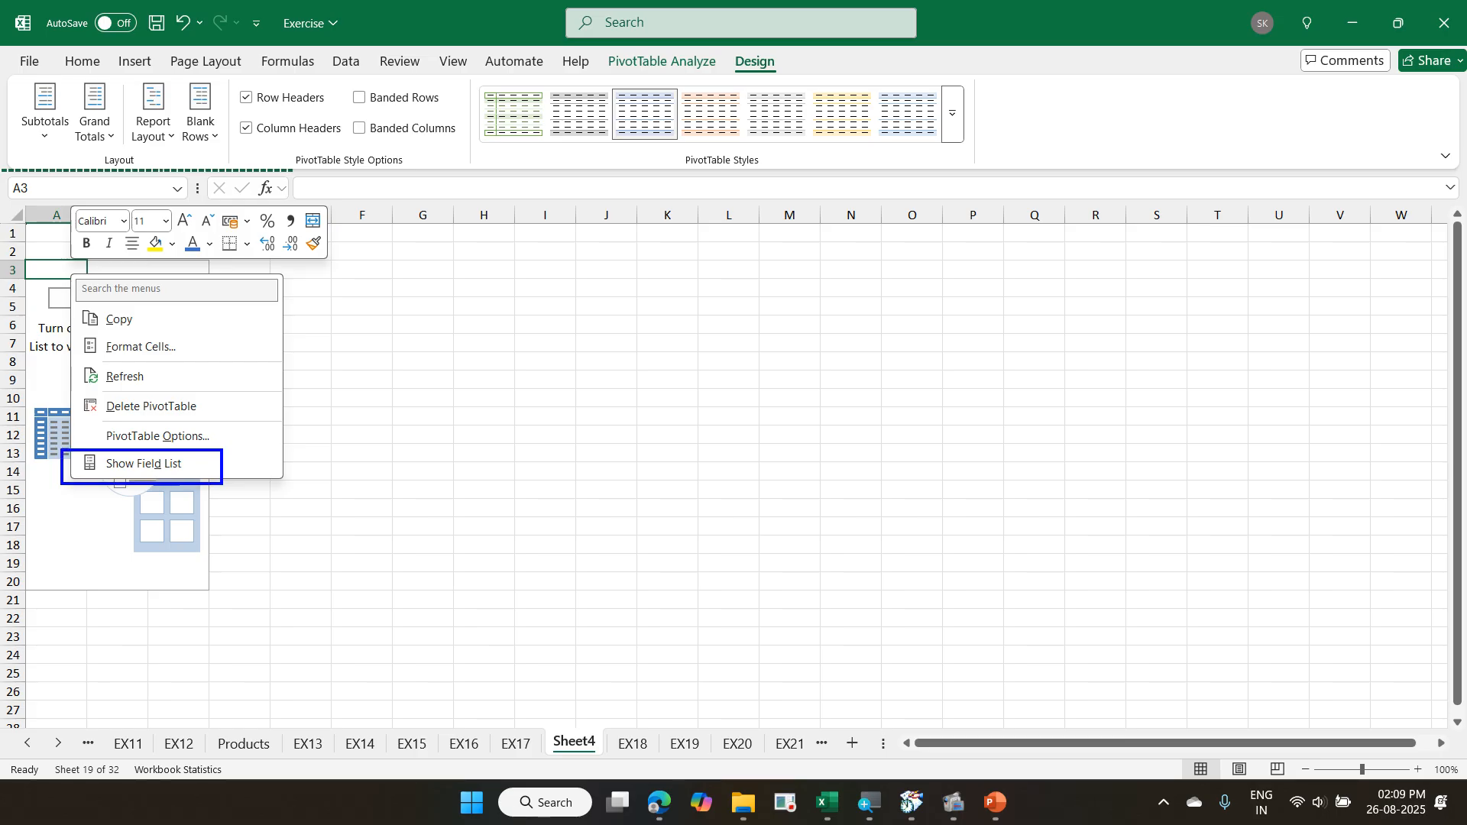
key(Escape)
right_click(75, 272)
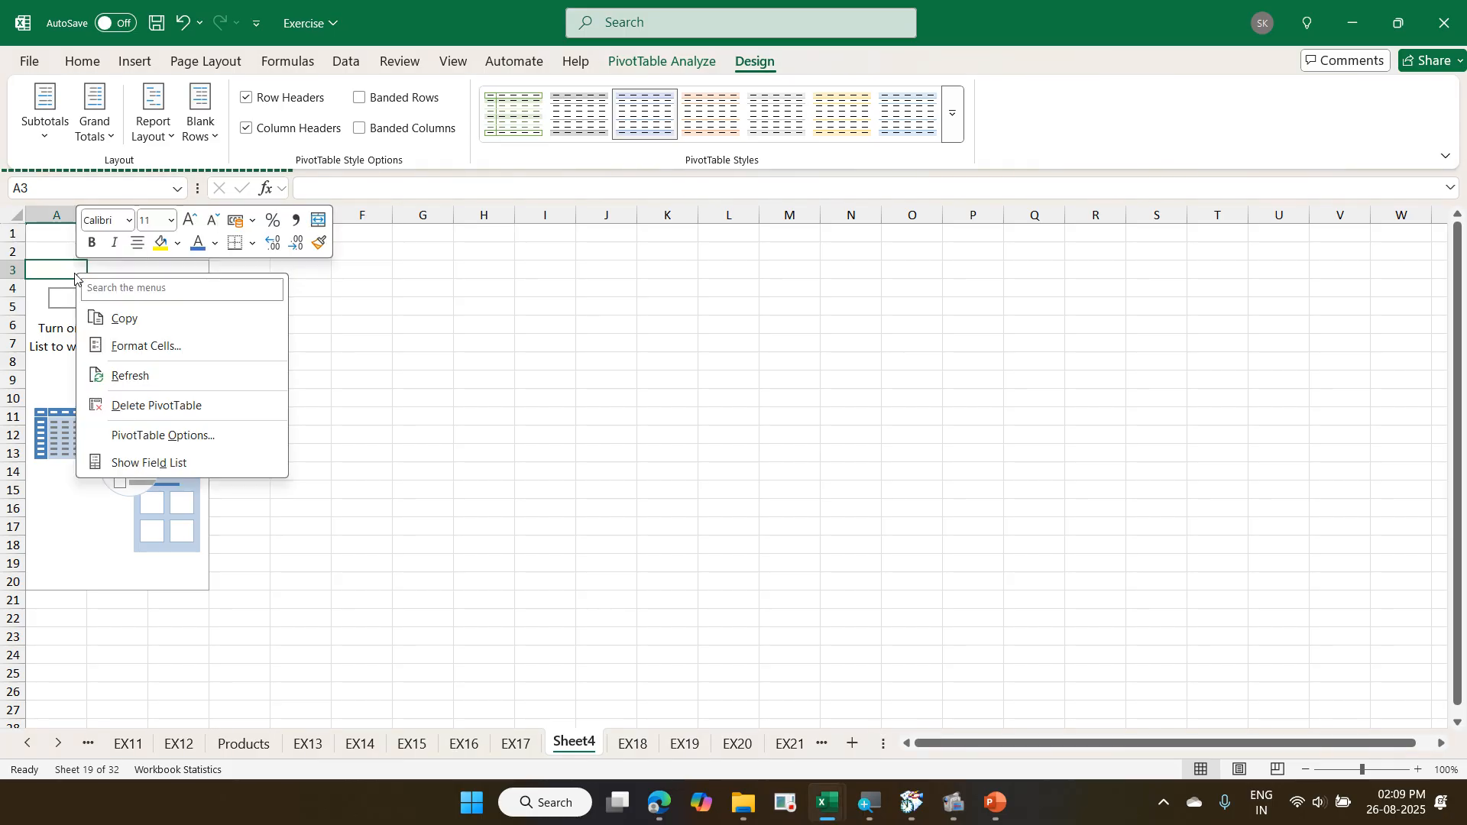
click(257, 464)
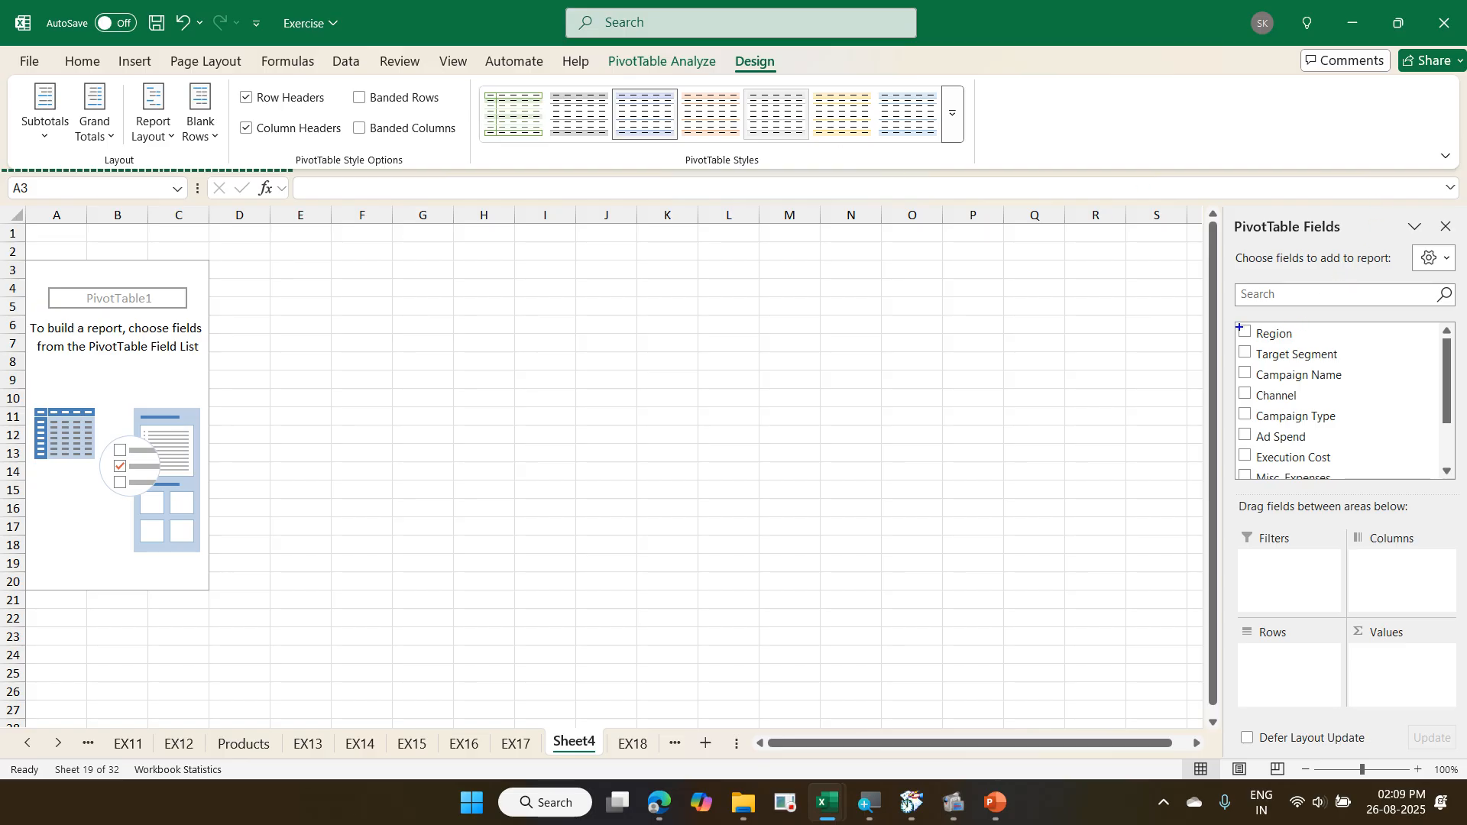
mouse_move(1220, 315)
mouse_down()
mouse_move(1305, 395)
mouse_move(1358, 483)
mouse_up()
drag(1033, 289, 1217, 419)
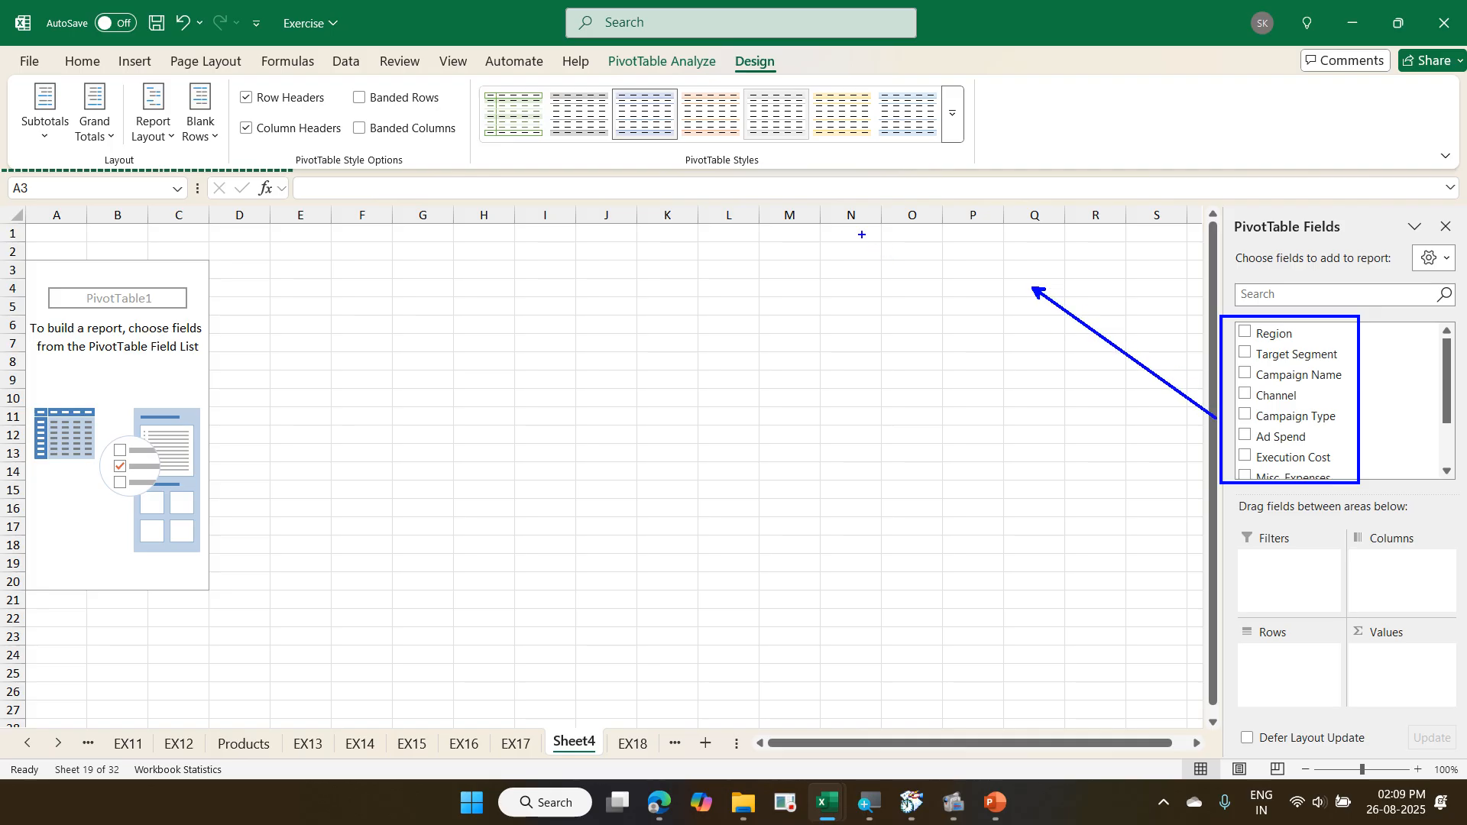
text(Head)
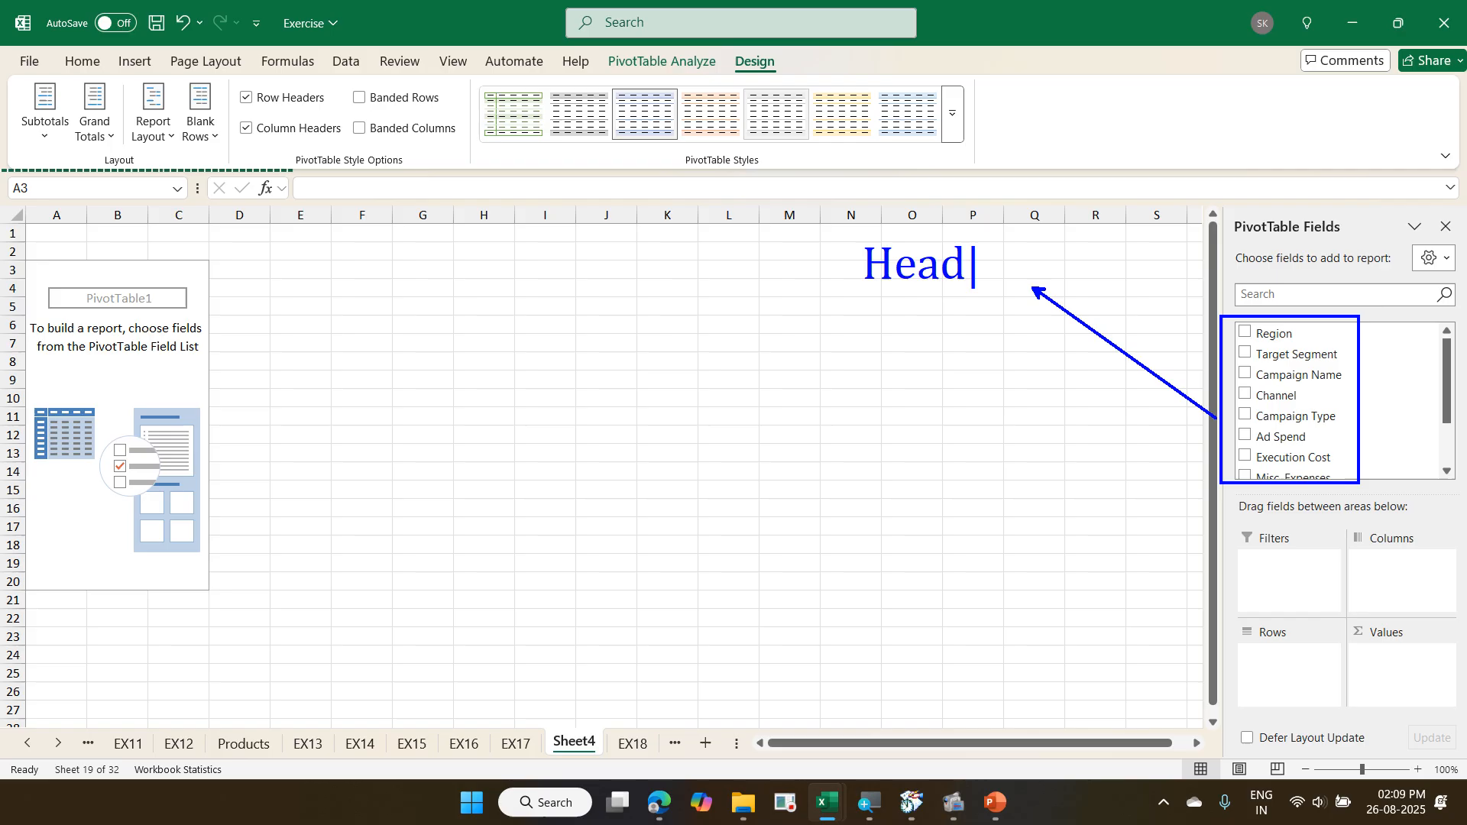
text(ing)
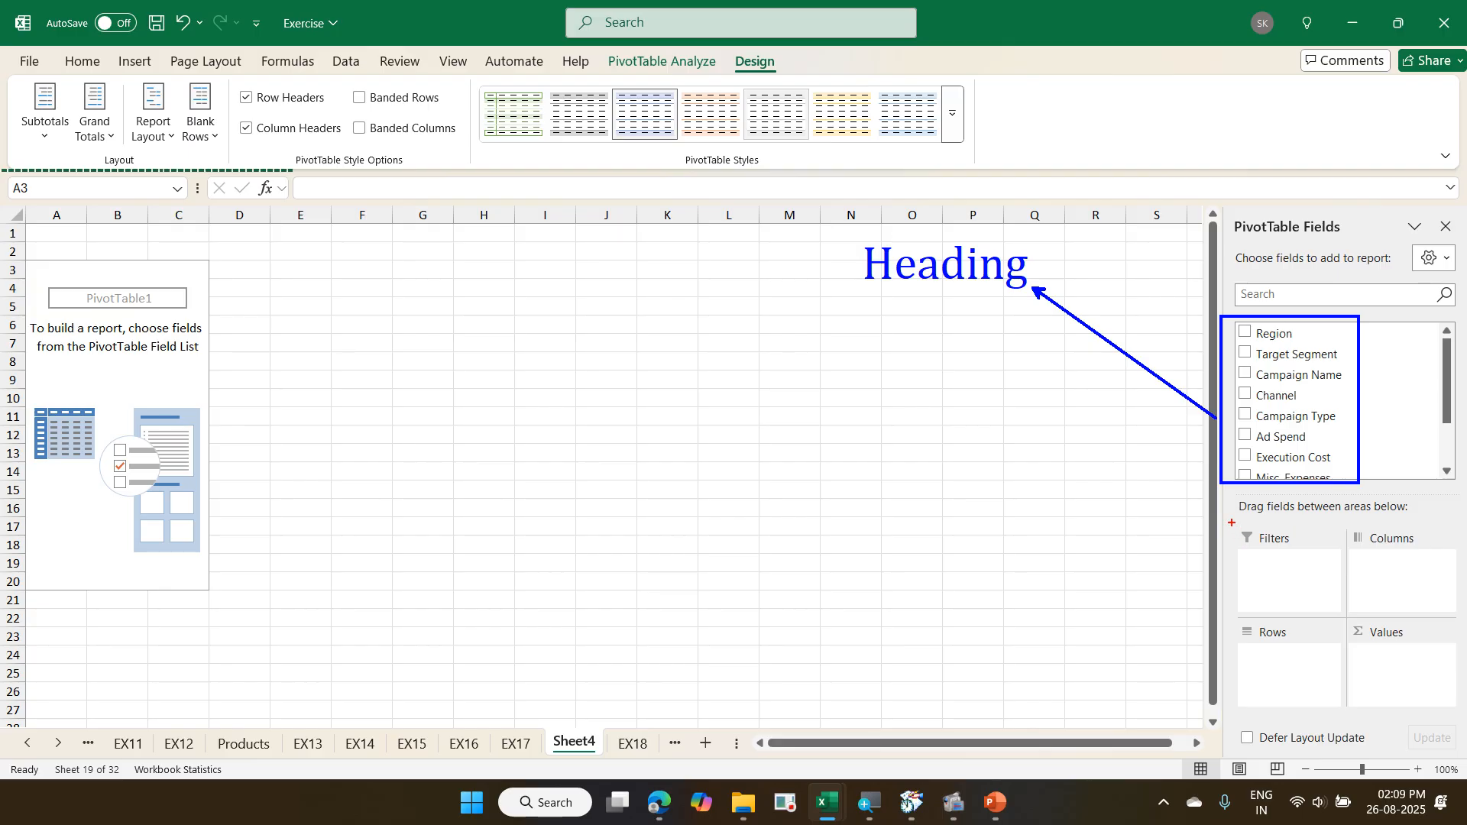
drag(1230, 522, 1300, 552)
drag(745, 393, 1232, 549)
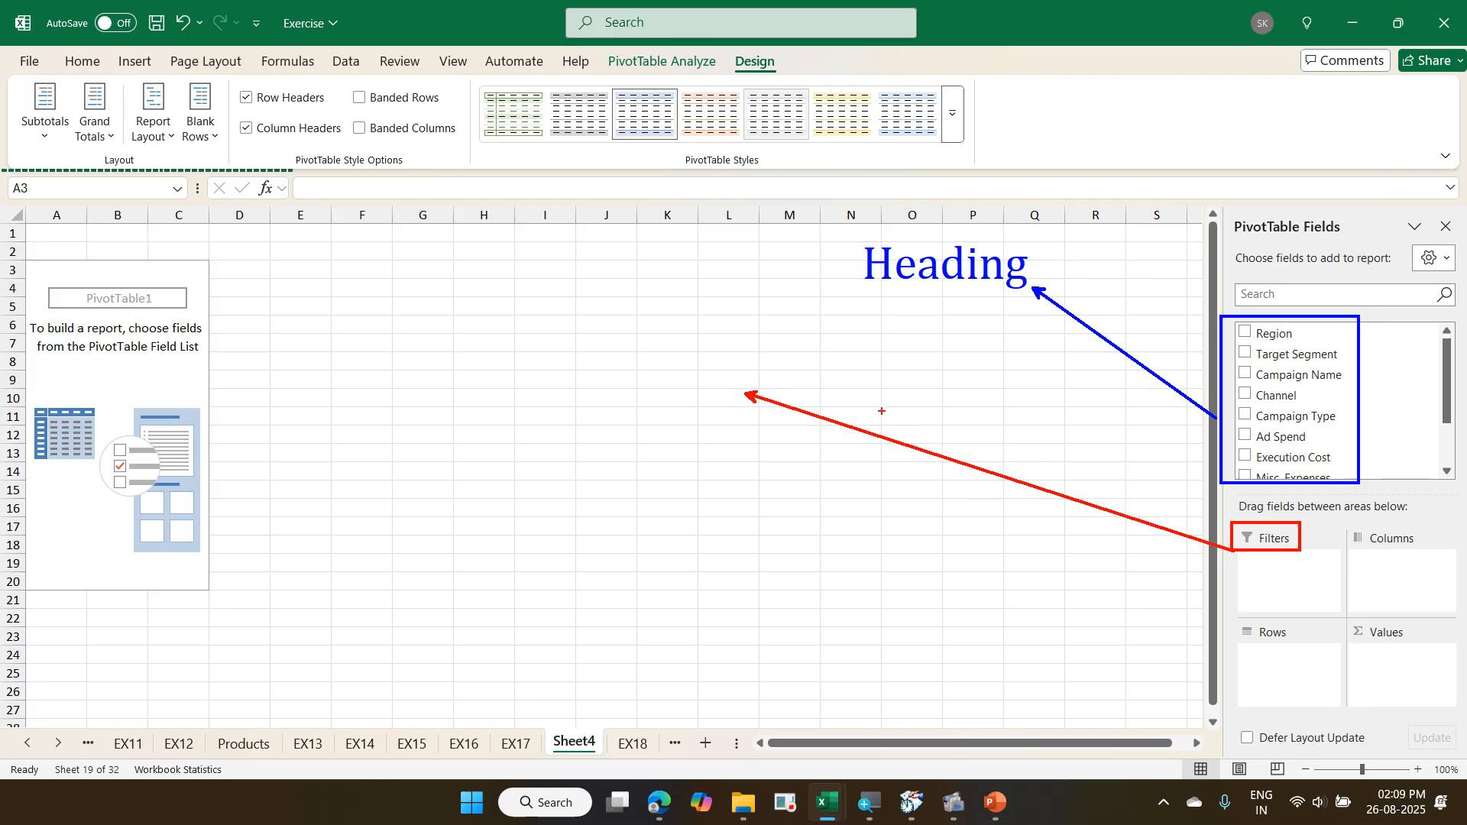
text(tMulti)
text(pl)
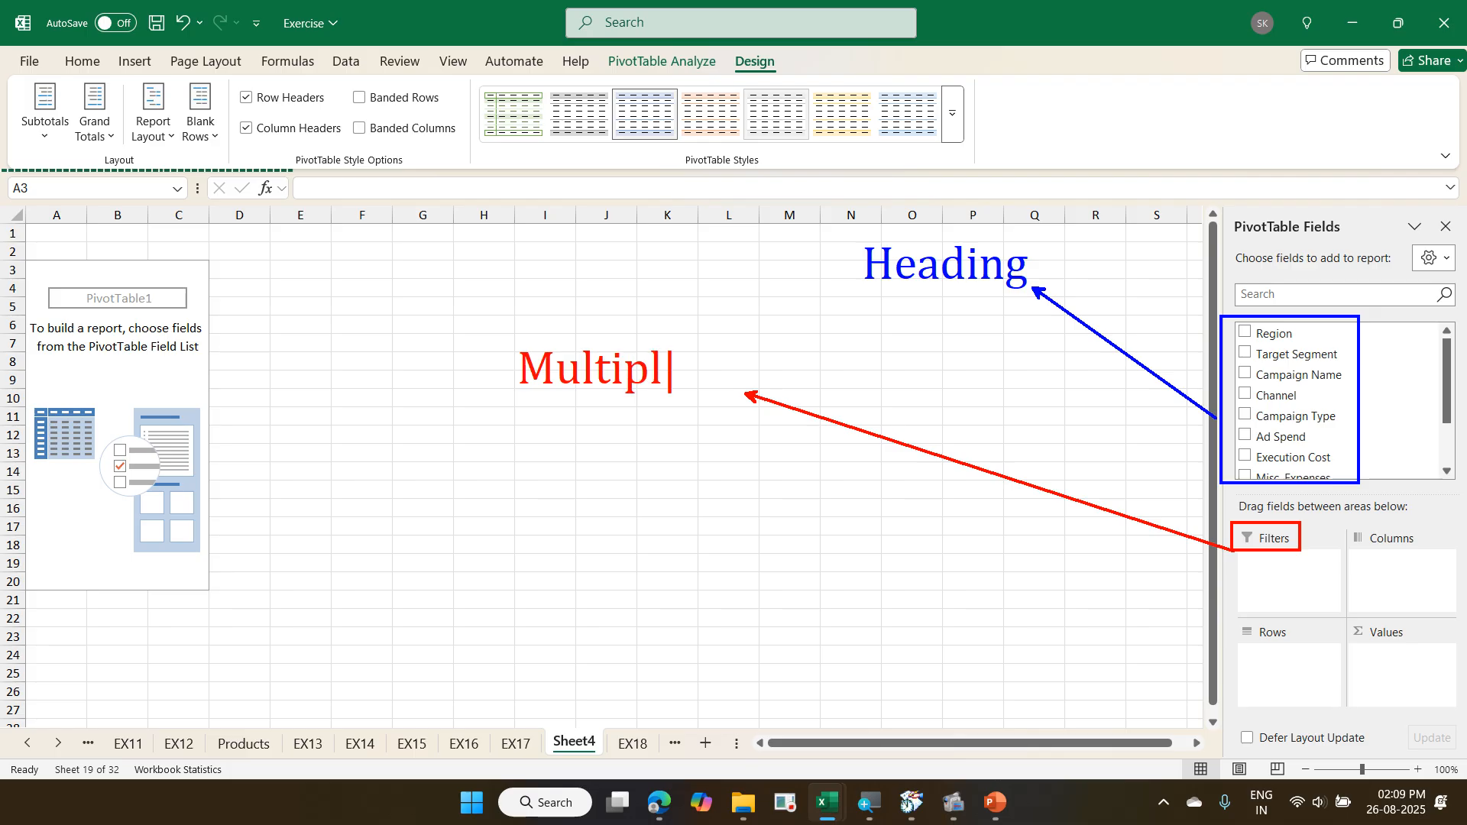
text(e)
drag(1345, 527, 1431, 556)
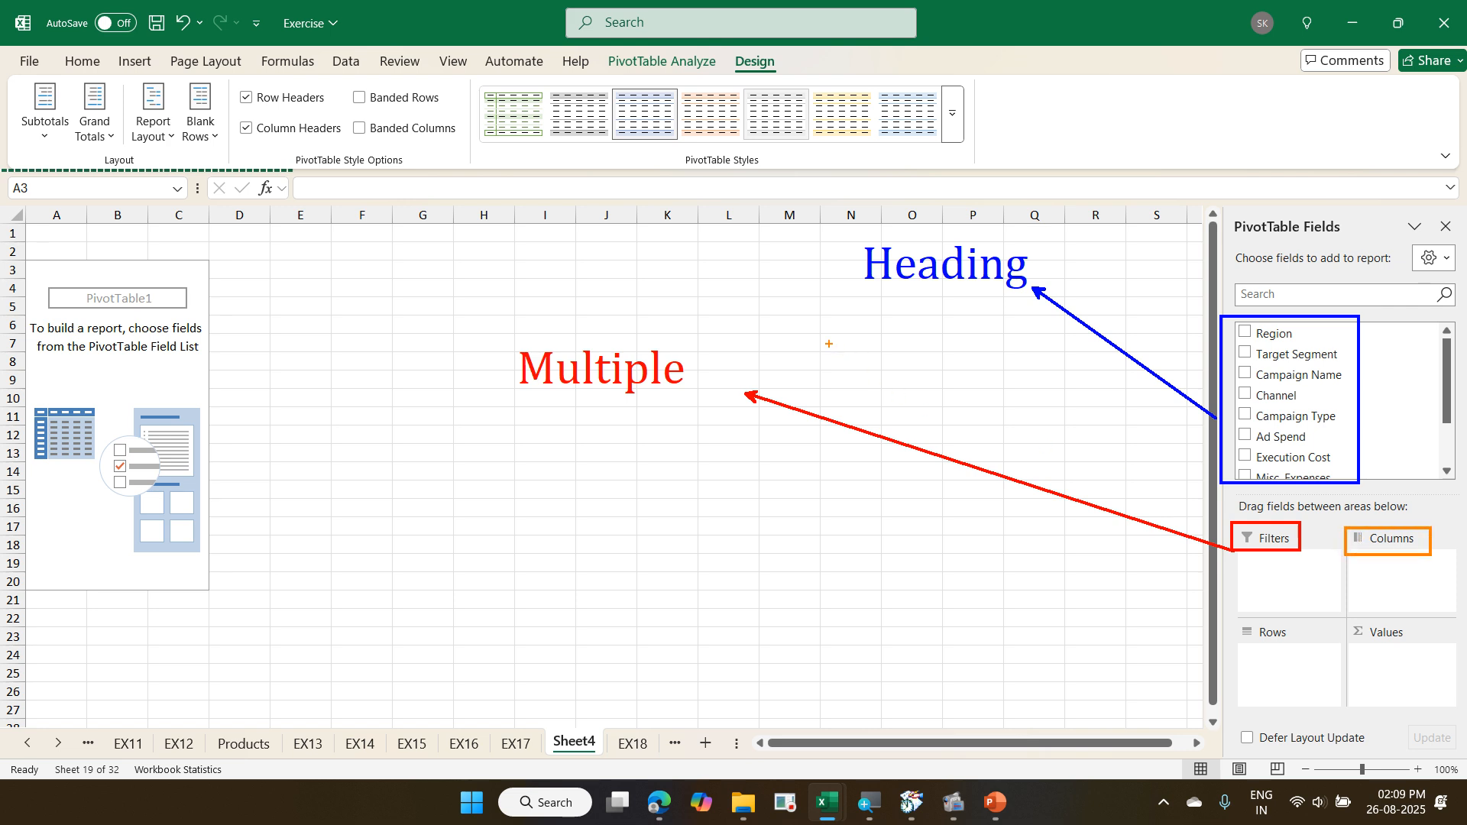
drag(748, 301, 1345, 540)
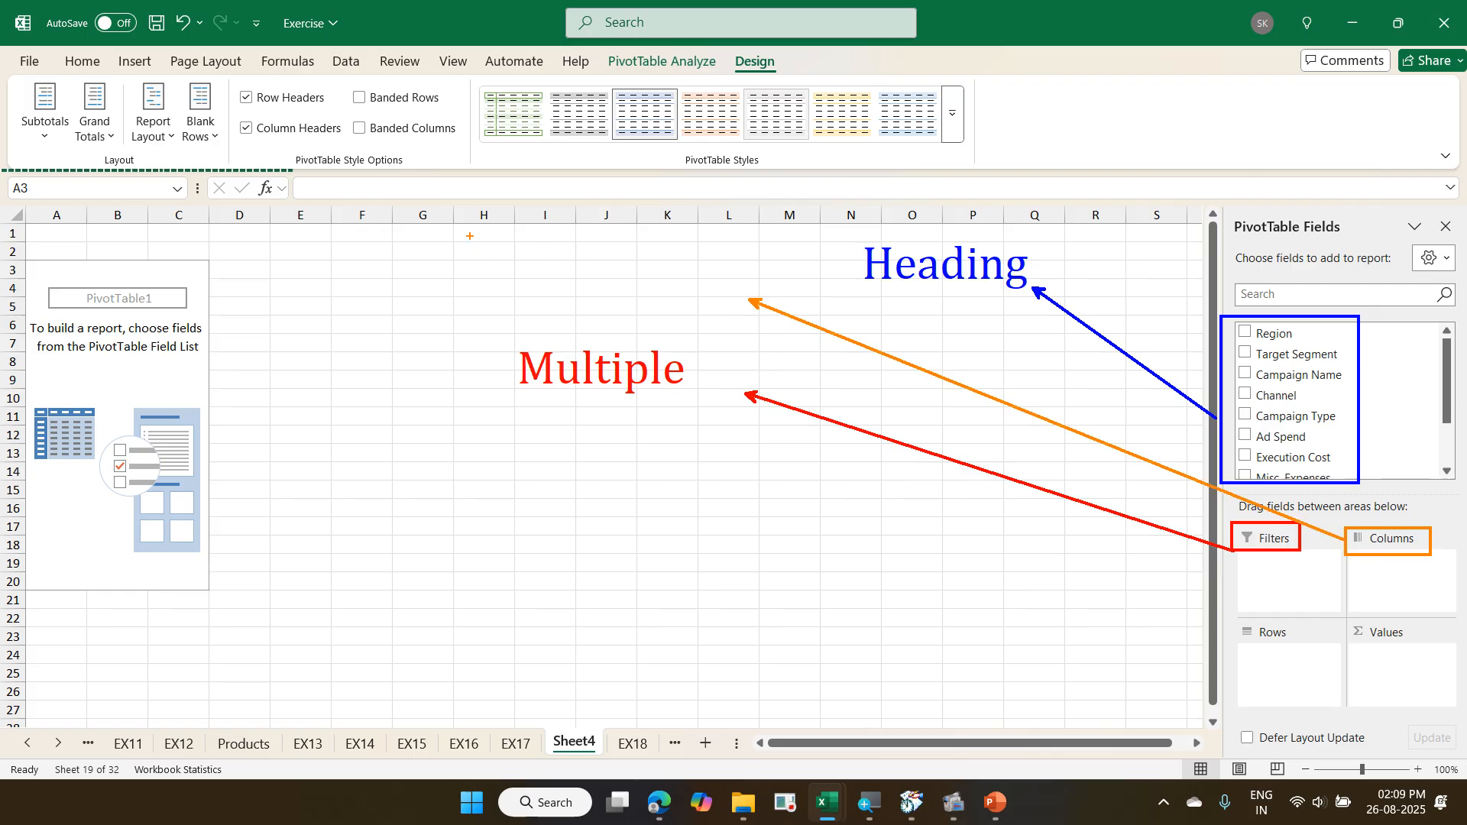
text(t)
text(Compar)
text(e)
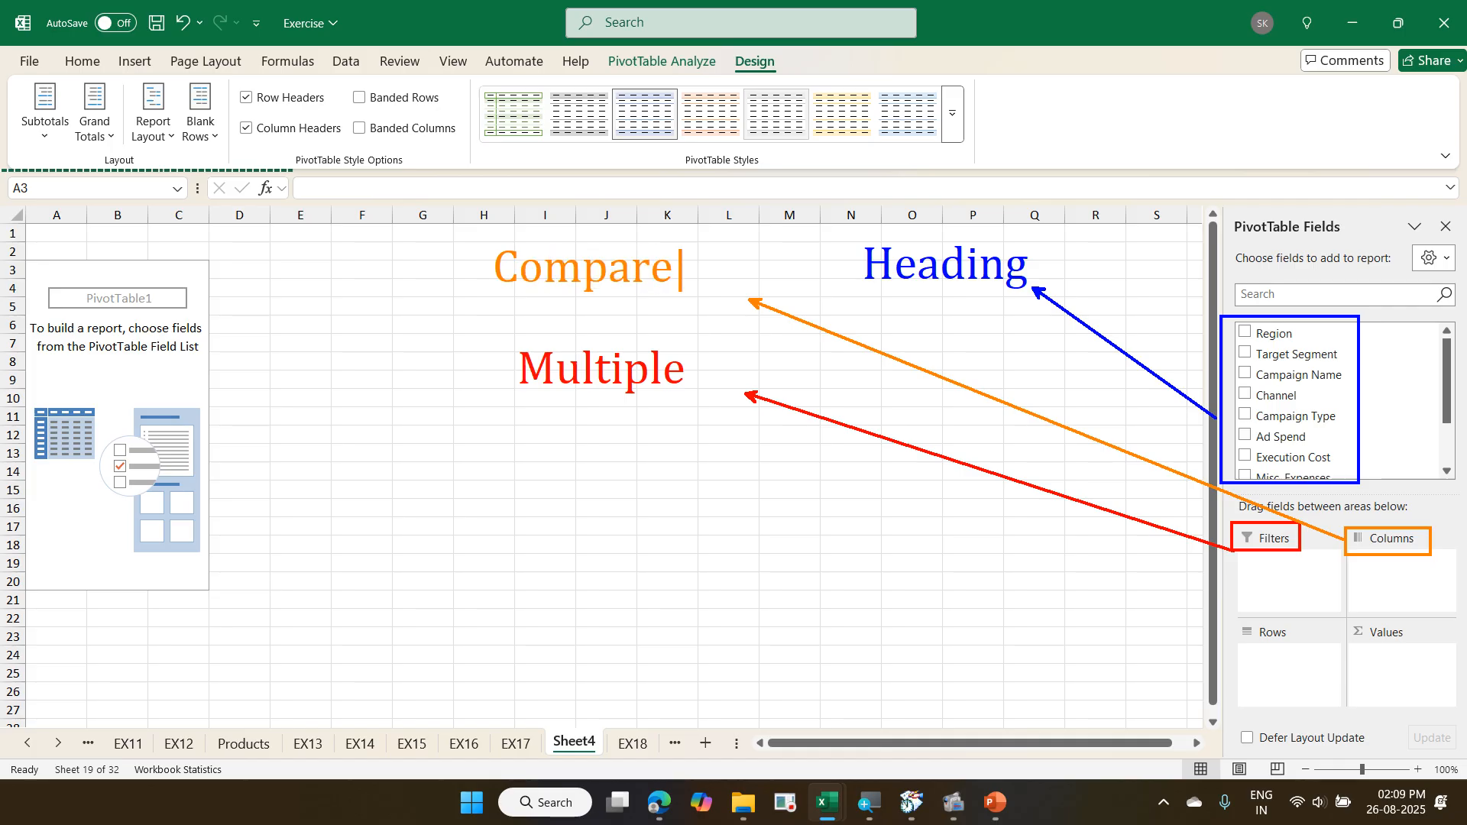
key(Escape)
drag(1226, 613, 1309, 649)
drag(833, 700, 1223, 628)
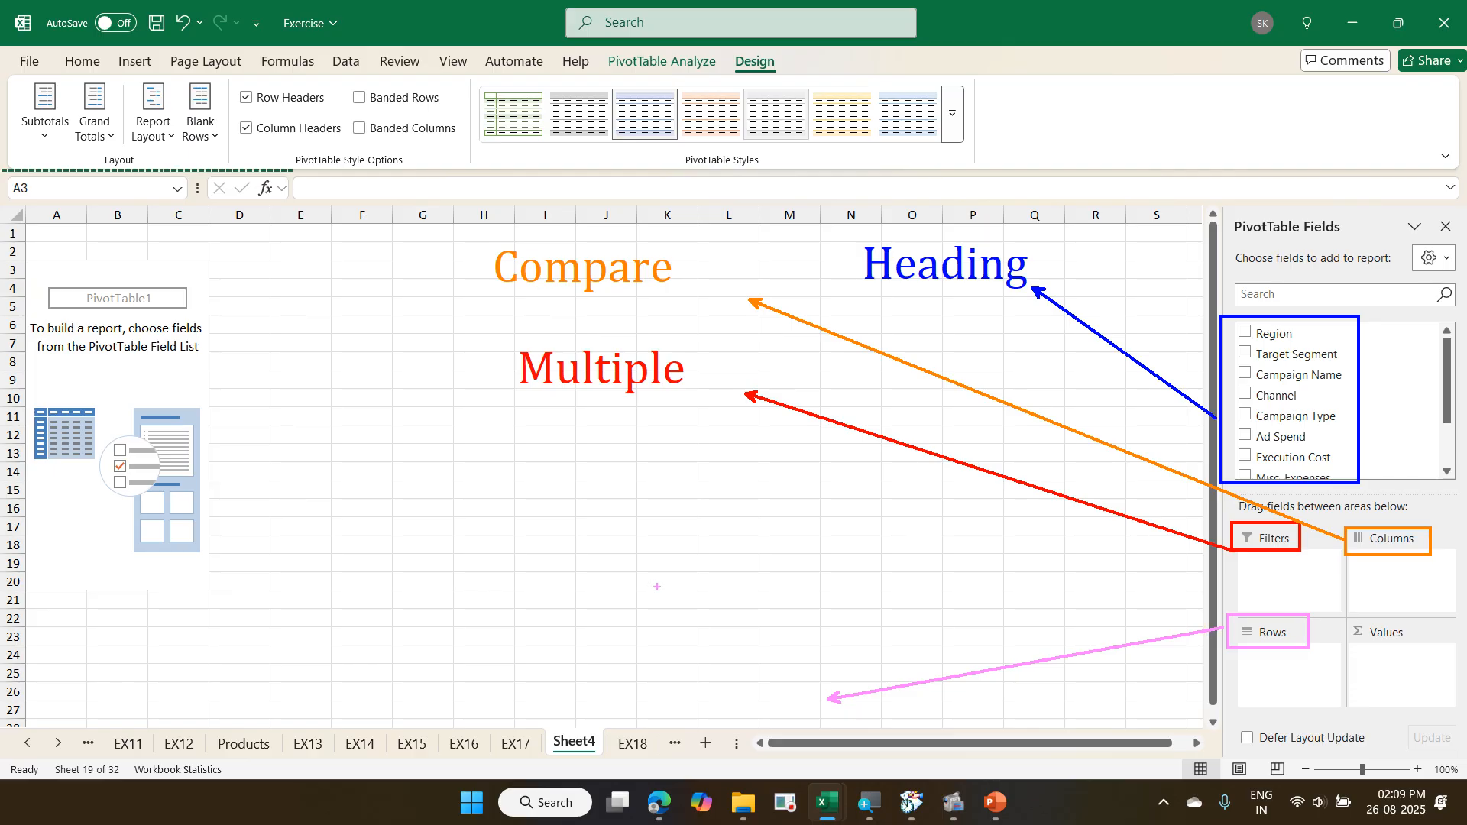
click(523, 667)
text(Normal,)
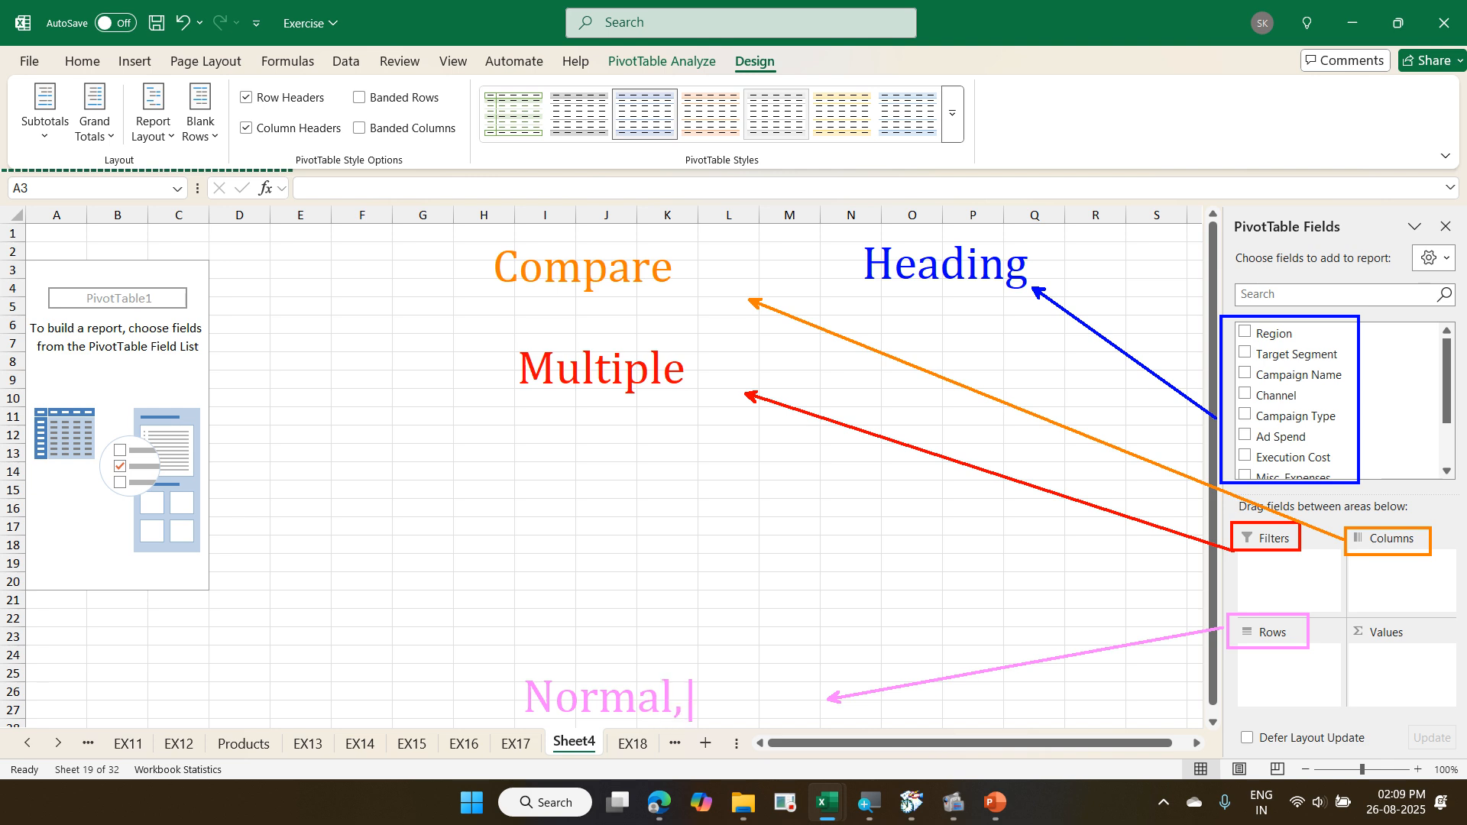
text(Row)
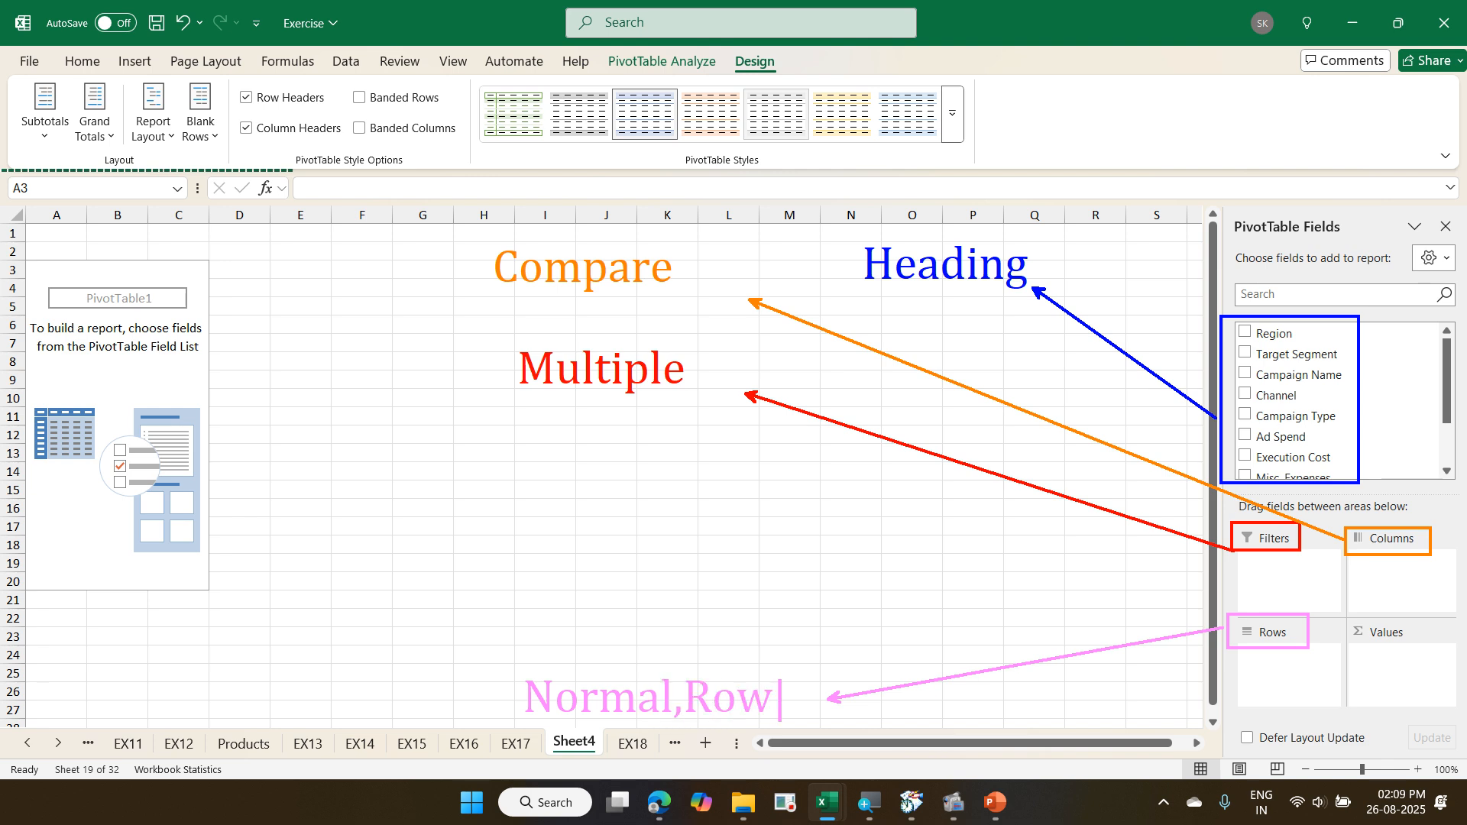
key(Escape)
drag(1348, 621, 1428, 646)
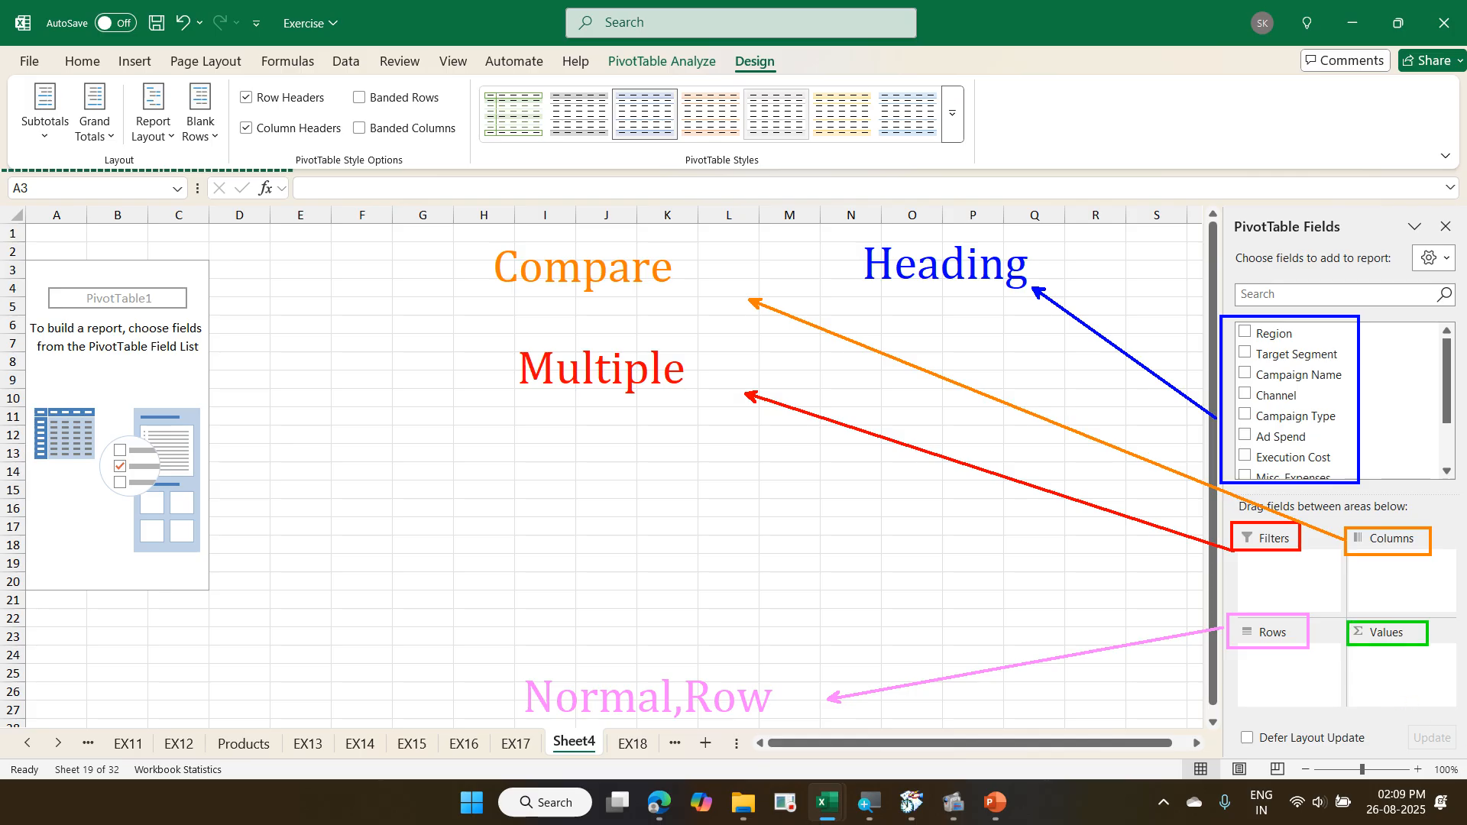
drag(687, 485, 1344, 618)
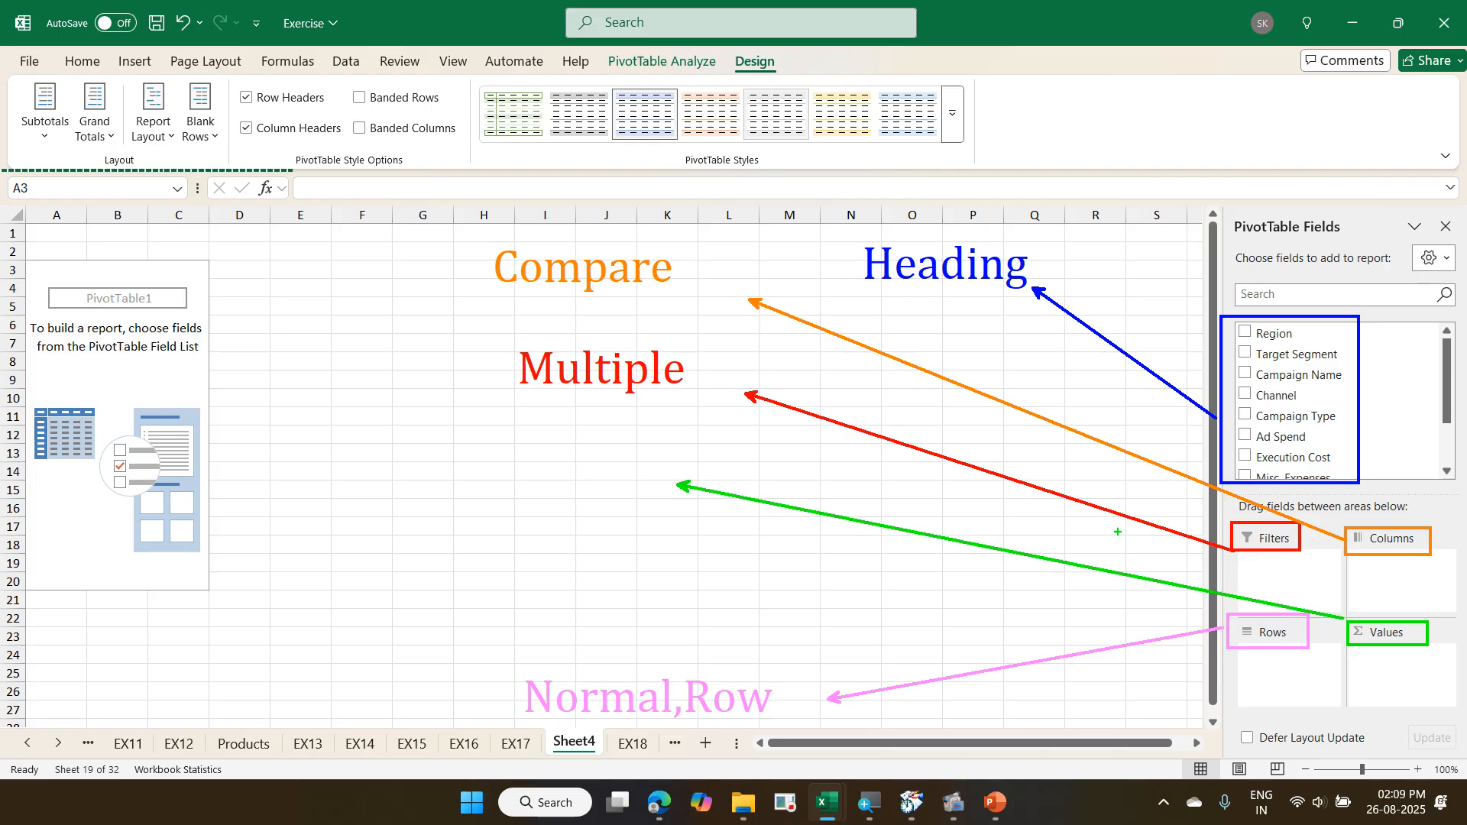
click(384, 435)
text(Summa)
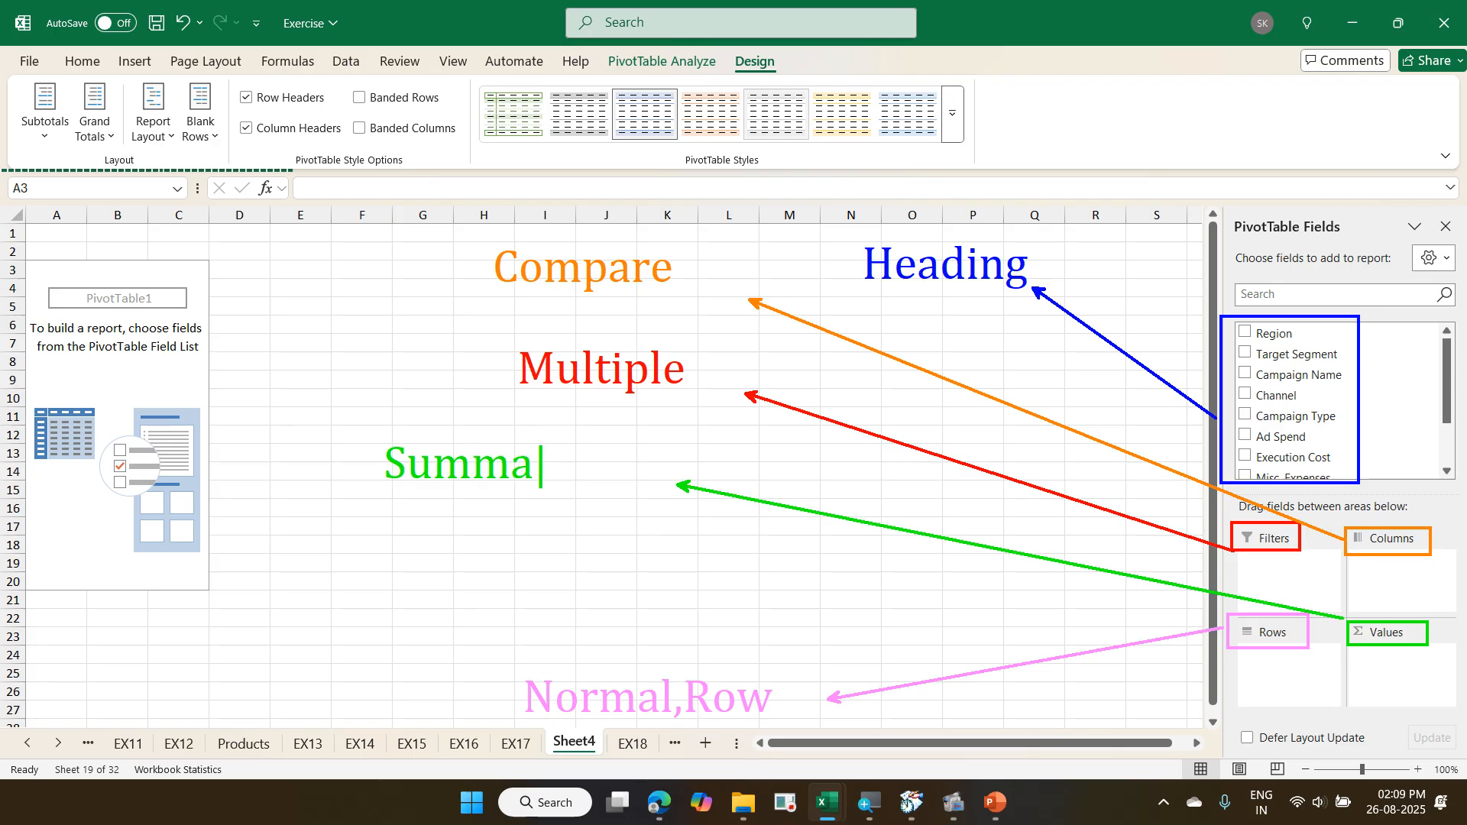
text(rise)
mouse_move(1212, 694)
mouse_down()
mouse_move(1311, 757)
mouse_move(1464, 759)
mouse_up()
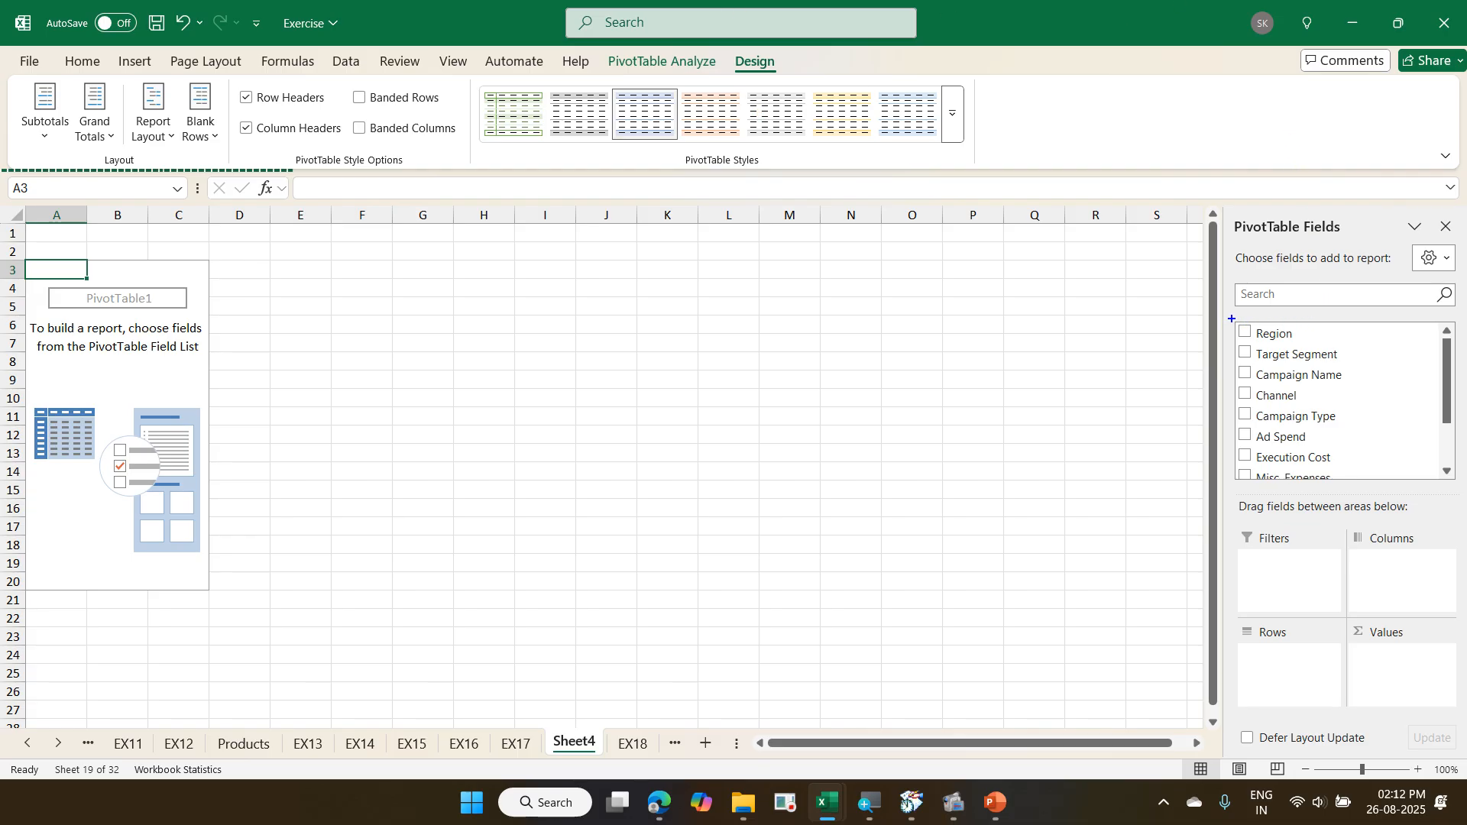
mouse_move(1232, 319)
mouse_down()
mouse_move(1302, 358)
mouse_move(1369, 365)
mouse_up()
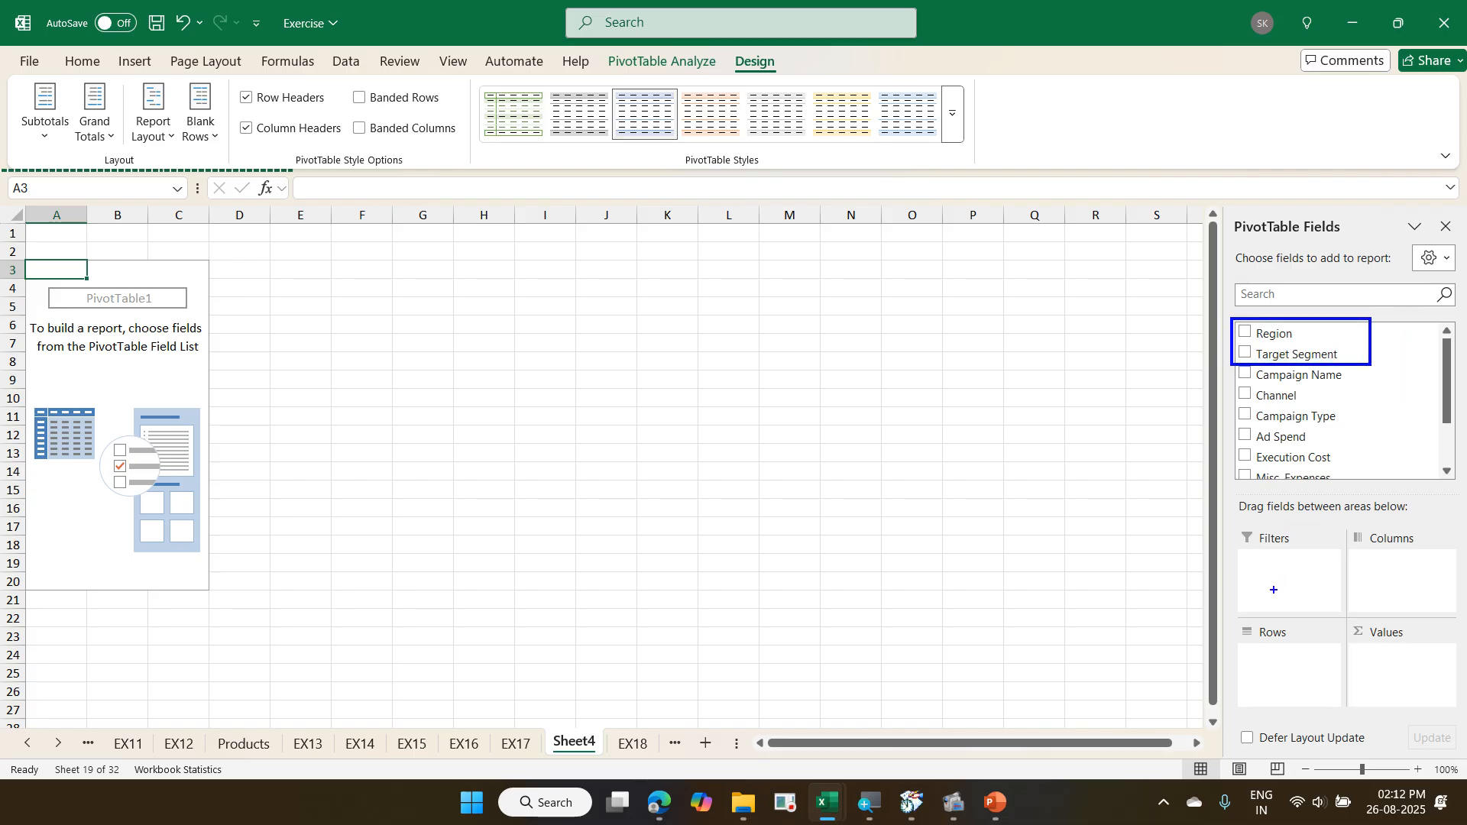
drag(1261, 623, 1357, 370)
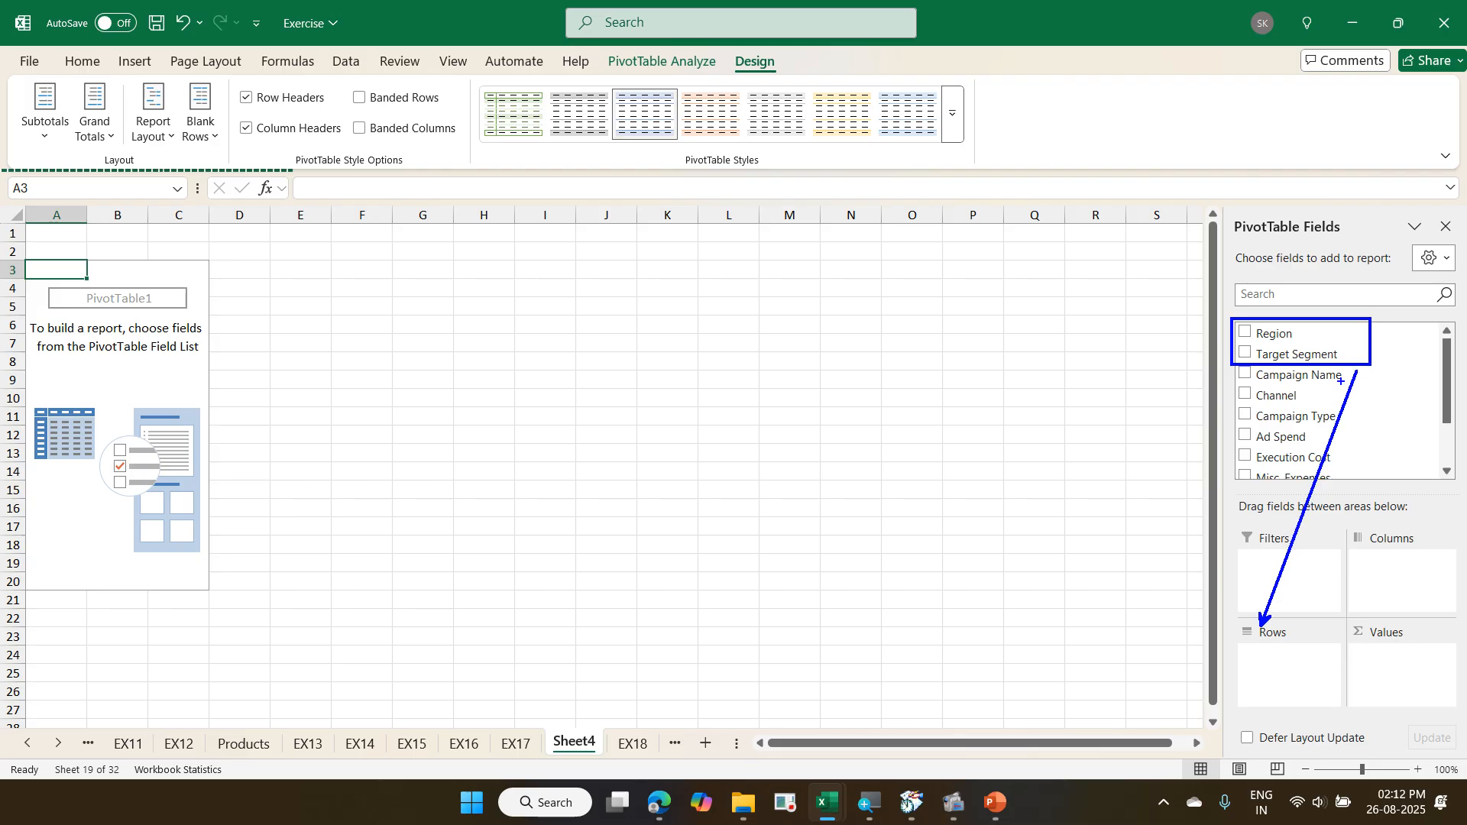
drag(1237, 334, 1265, 314)
mouse_move(1278, 341)
mouse_down()
mouse_move(1308, 431)
mouse_move(1297, 551)
mouse_up()
mouse_move(1275, 329)
mouse_down()
mouse_move(1371, 428)
mouse_move(1405, 548)
mouse_up()
drag(1295, 334, 1410, 660)
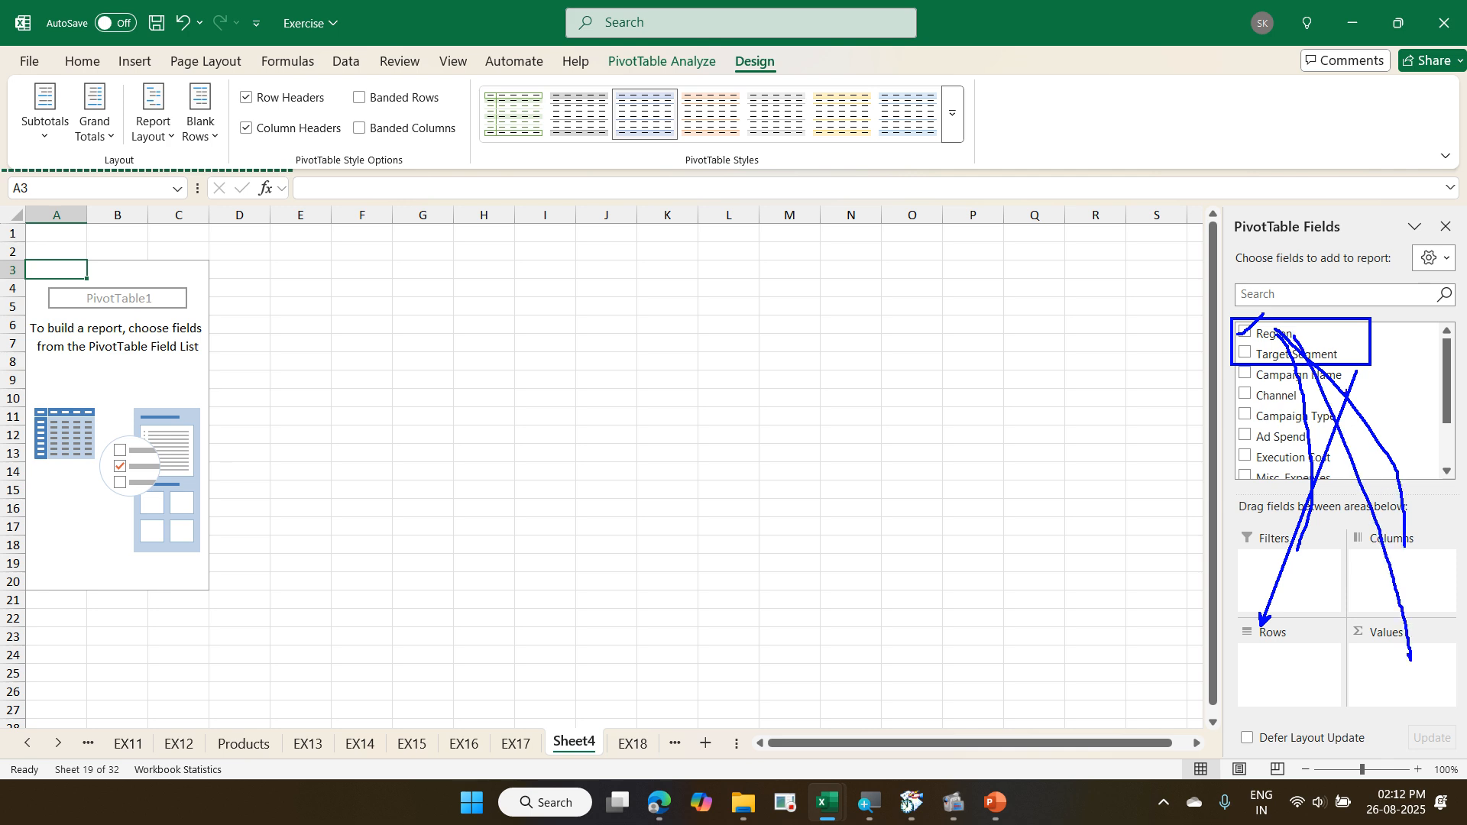
drag(1300, 337, 1308, 685)
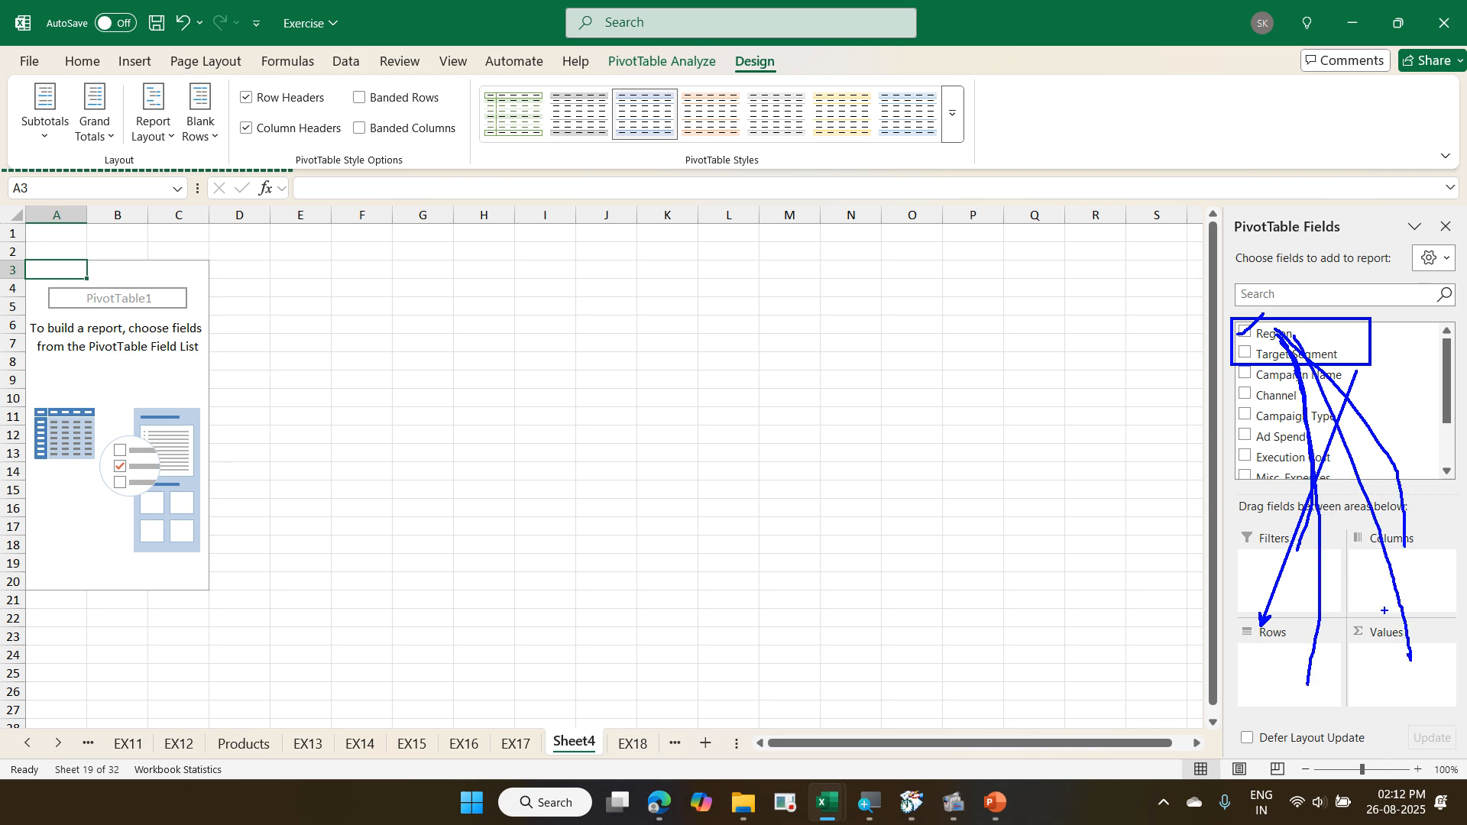
key(ctrl+z)
key(ctrl+z)
key(ctrl+z)
key(ctrl+z)
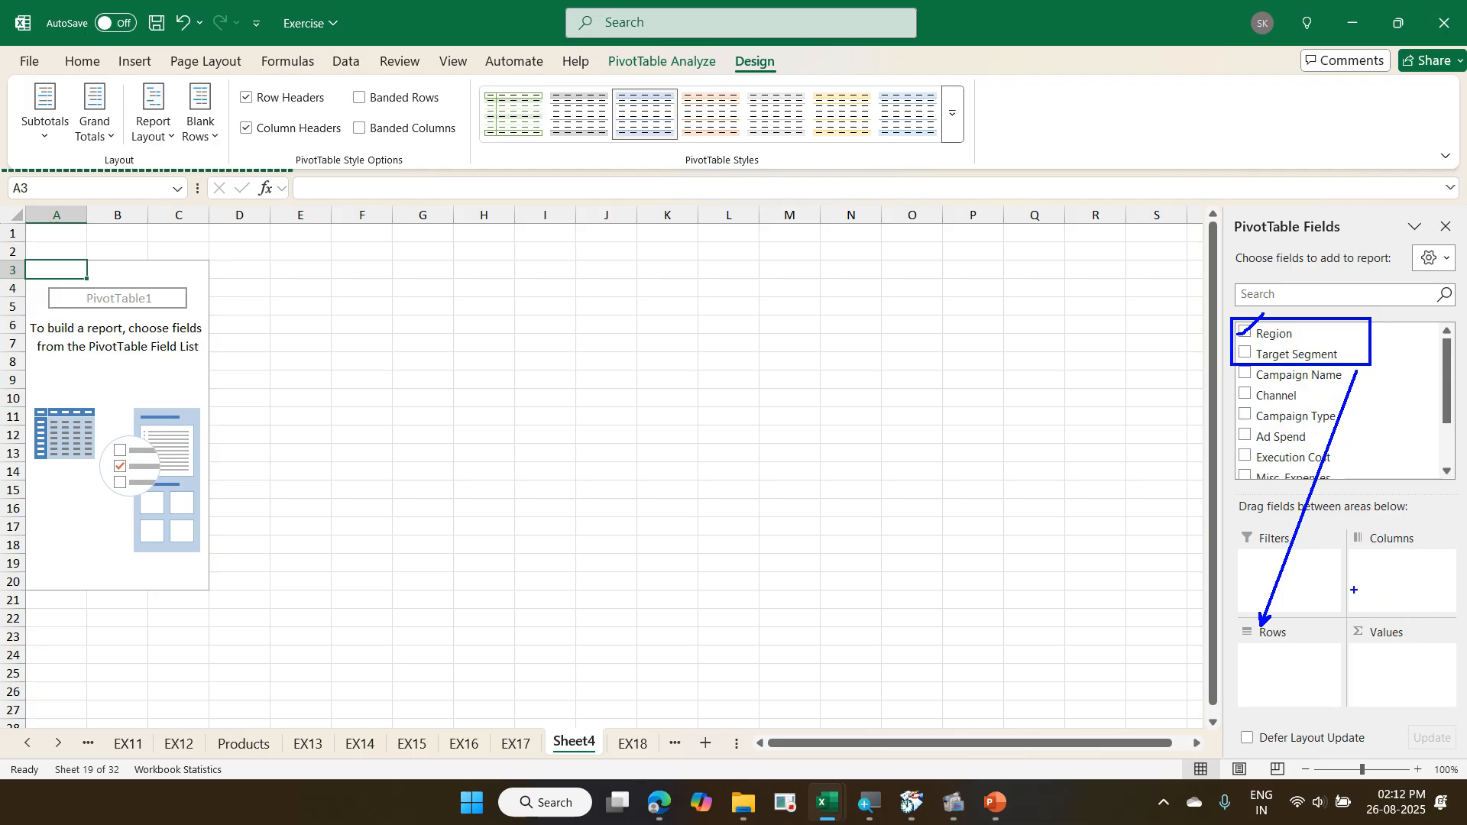
key(ctrl+z)
mouse_move(1235, 430)
mouse_down()
mouse_move(1385, 501)
mouse_move(1403, 485)
mouse_up()
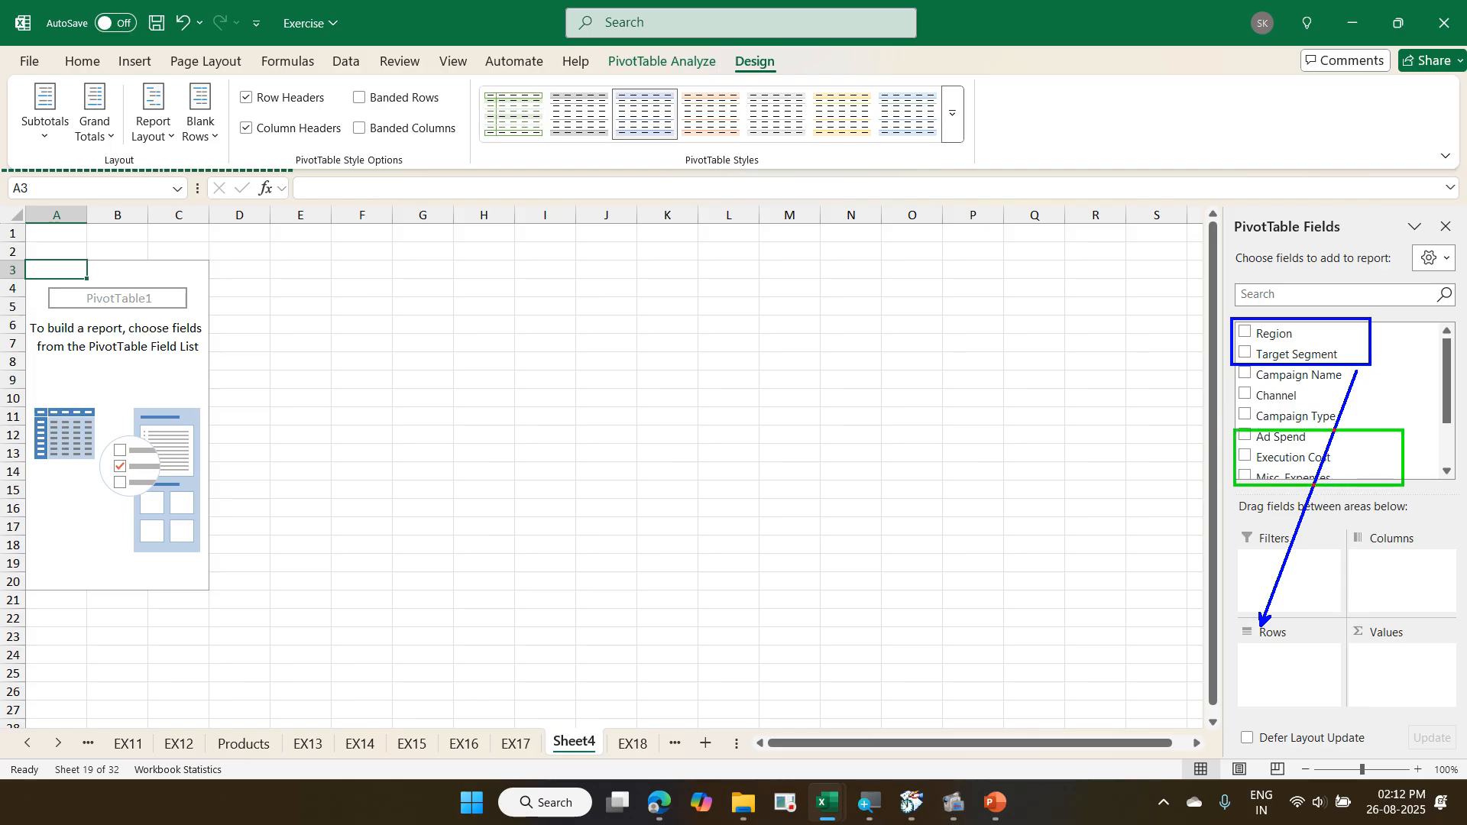
drag(1431, 631, 1346, 496)
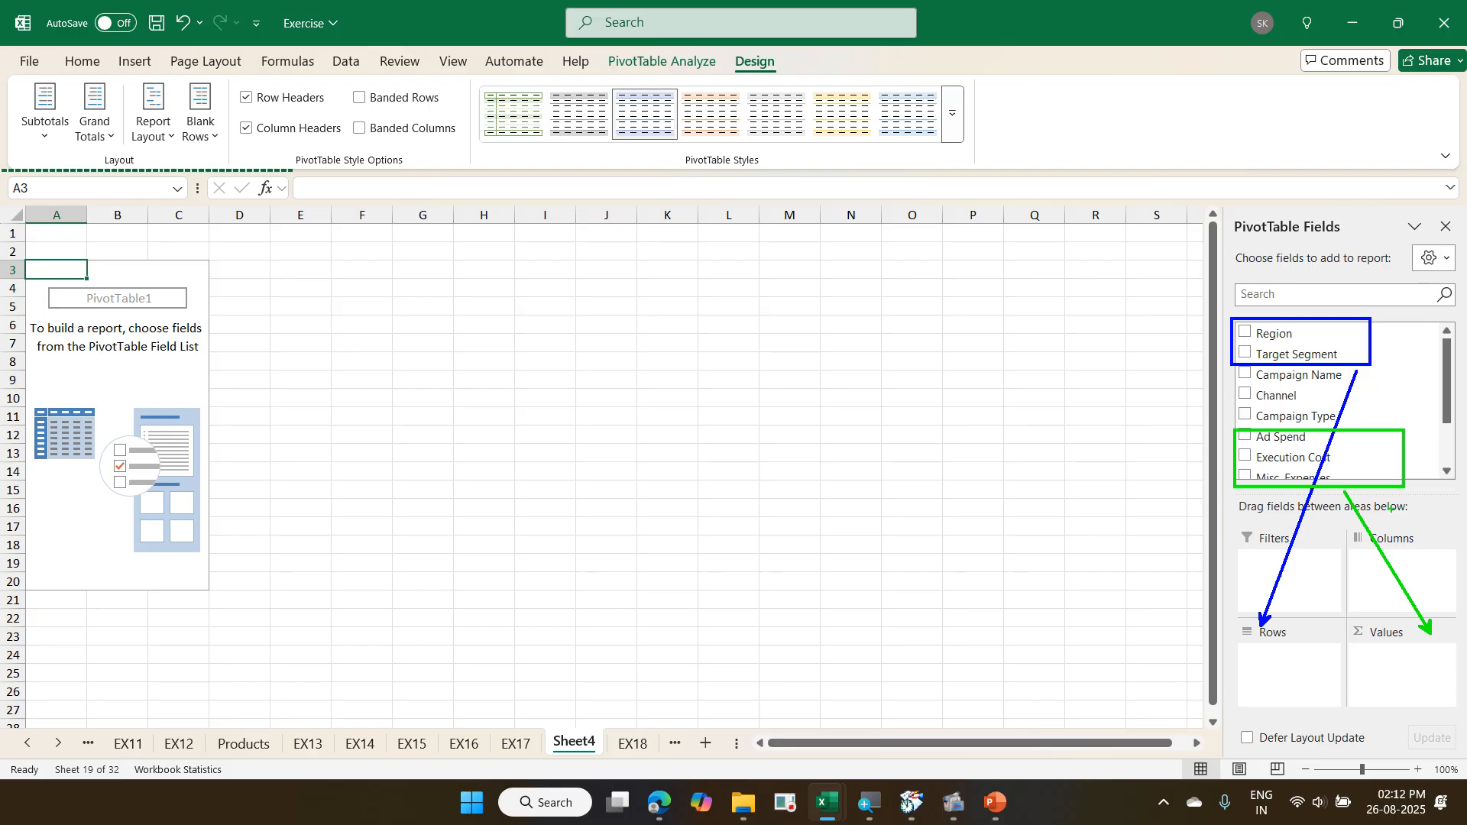
key(Escape)
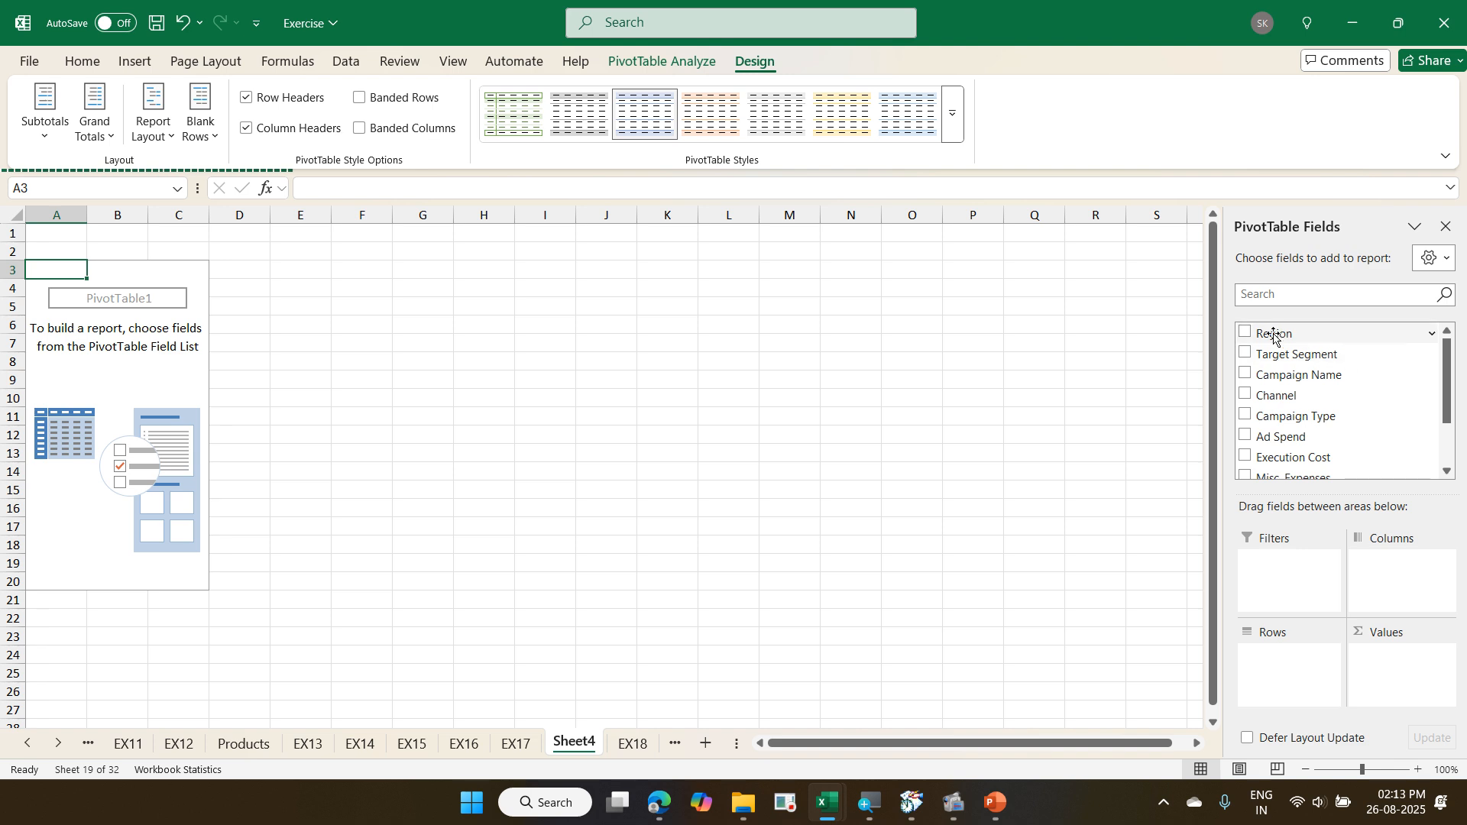
- Put the Region and Target Segment fields in the Rows area, in that order, and Ad Spend in the Values area
drag(1272, 332, 1256, 656)
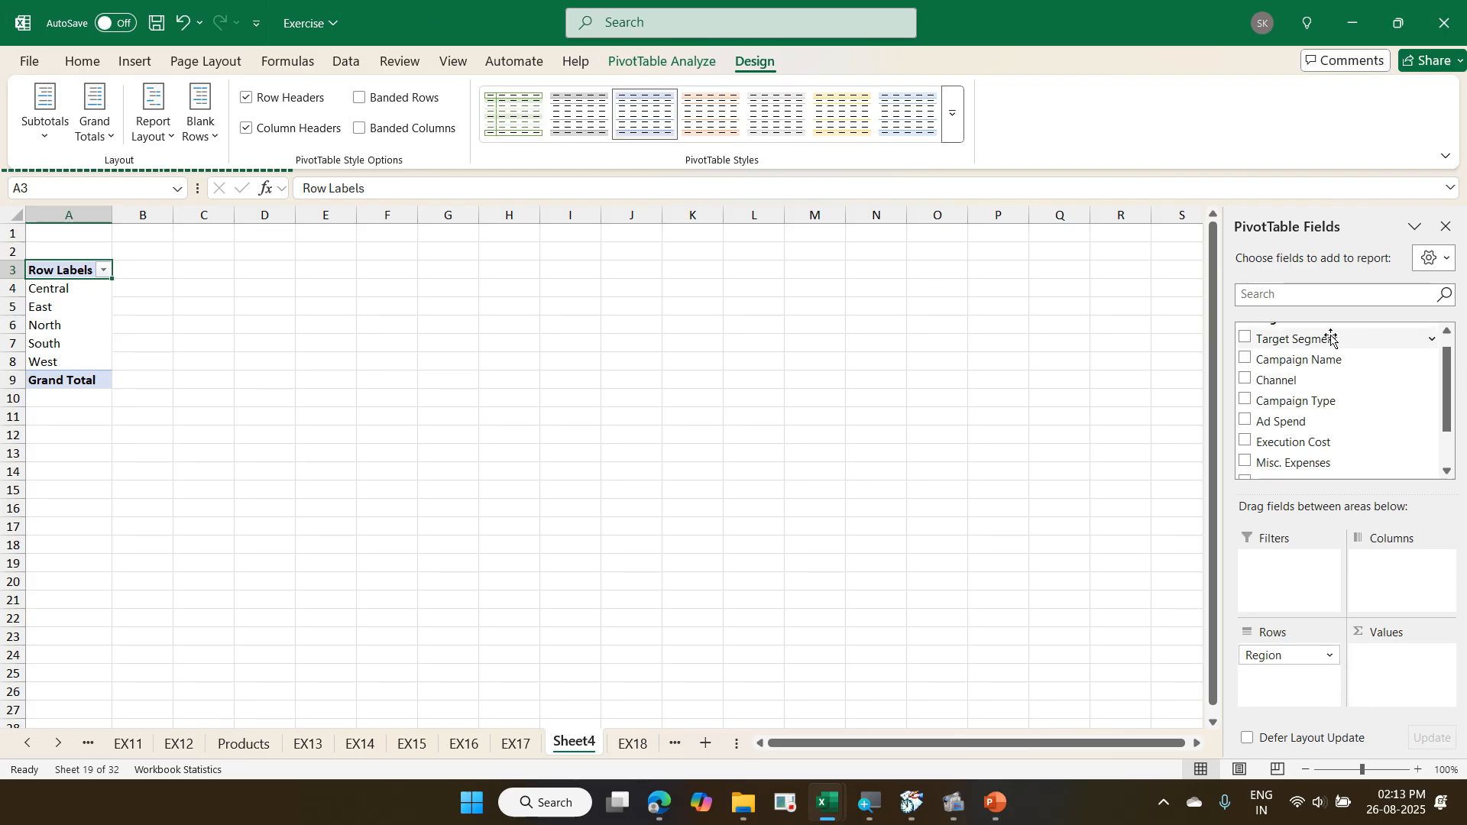
drag(1330, 340, 1252, 679)
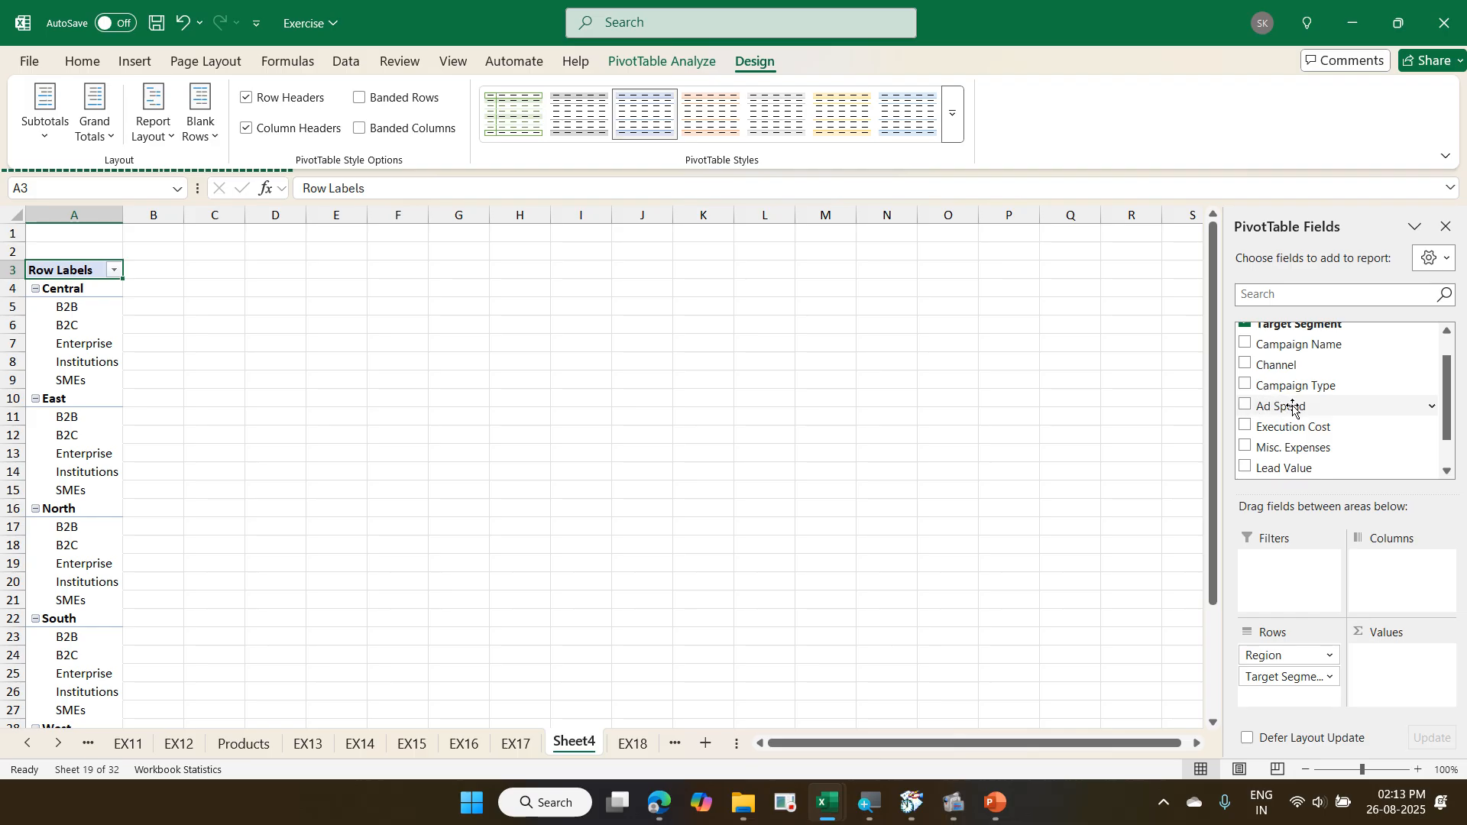
drag(1290, 406, 1373, 659)
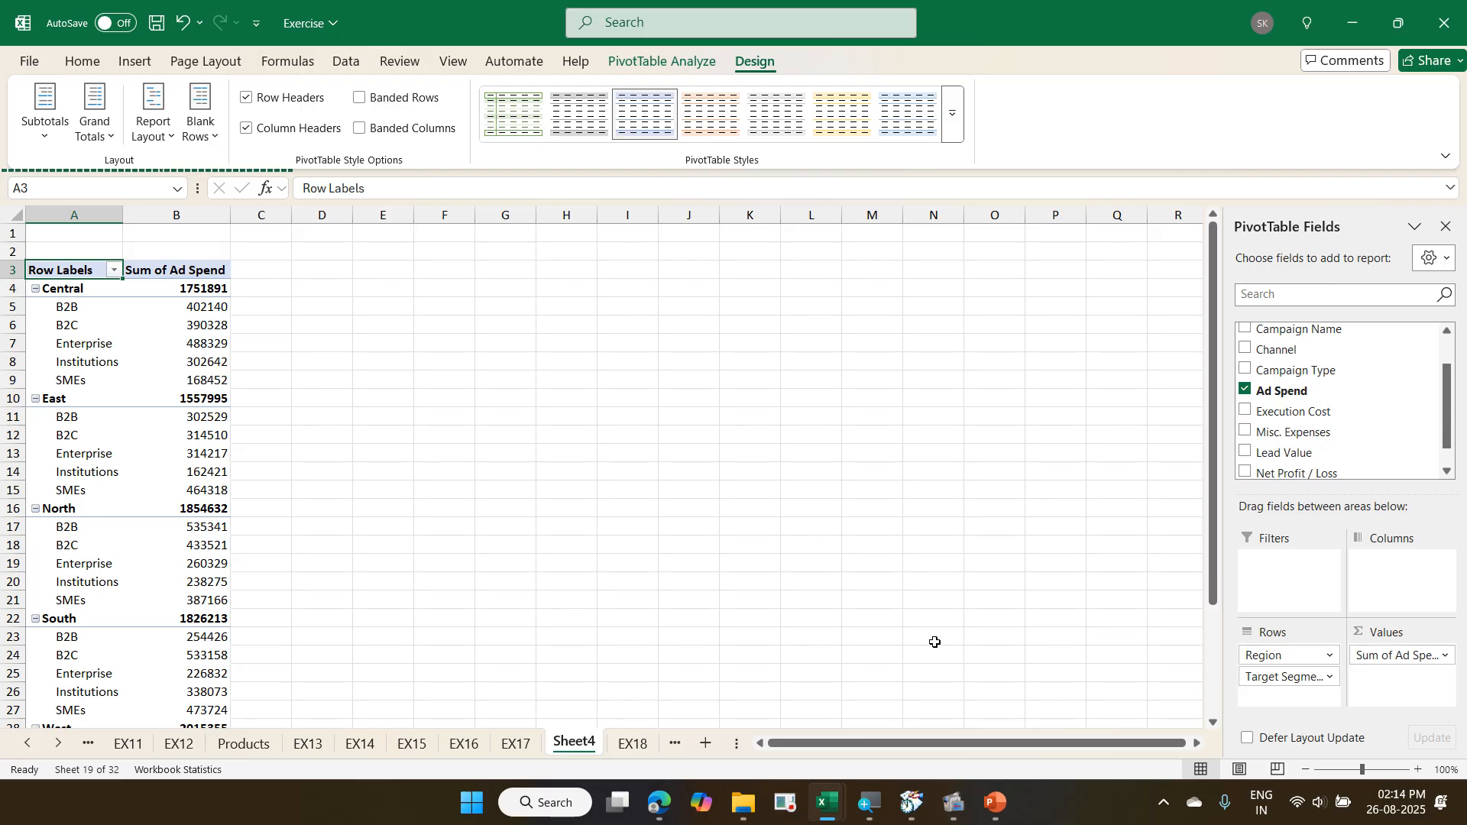
- Review the cost columns of the EX18 source data, selecting cell G11, and return to the PivotTable on Sheet4
click(633, 743)
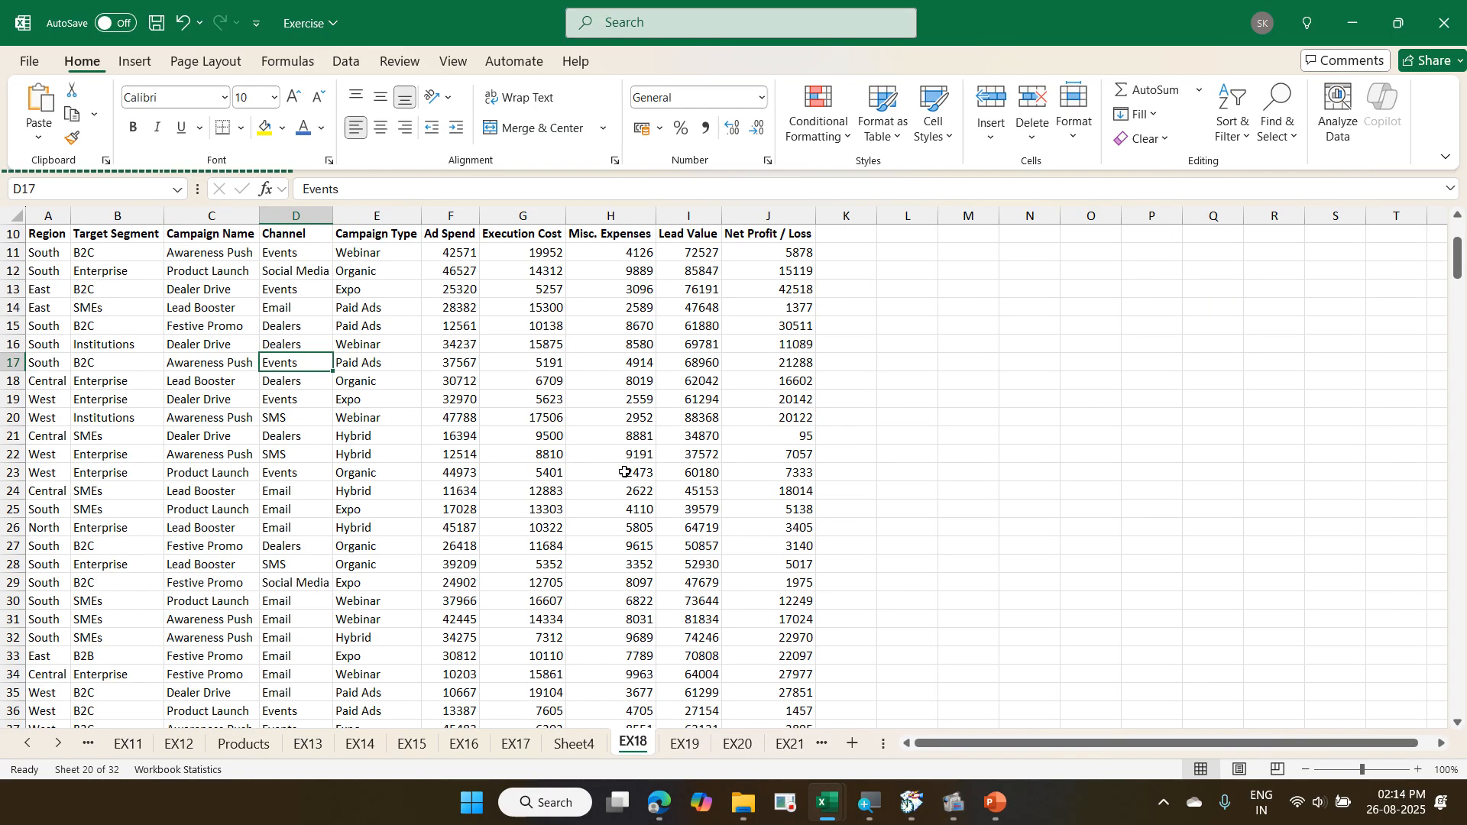
click(561, 420)
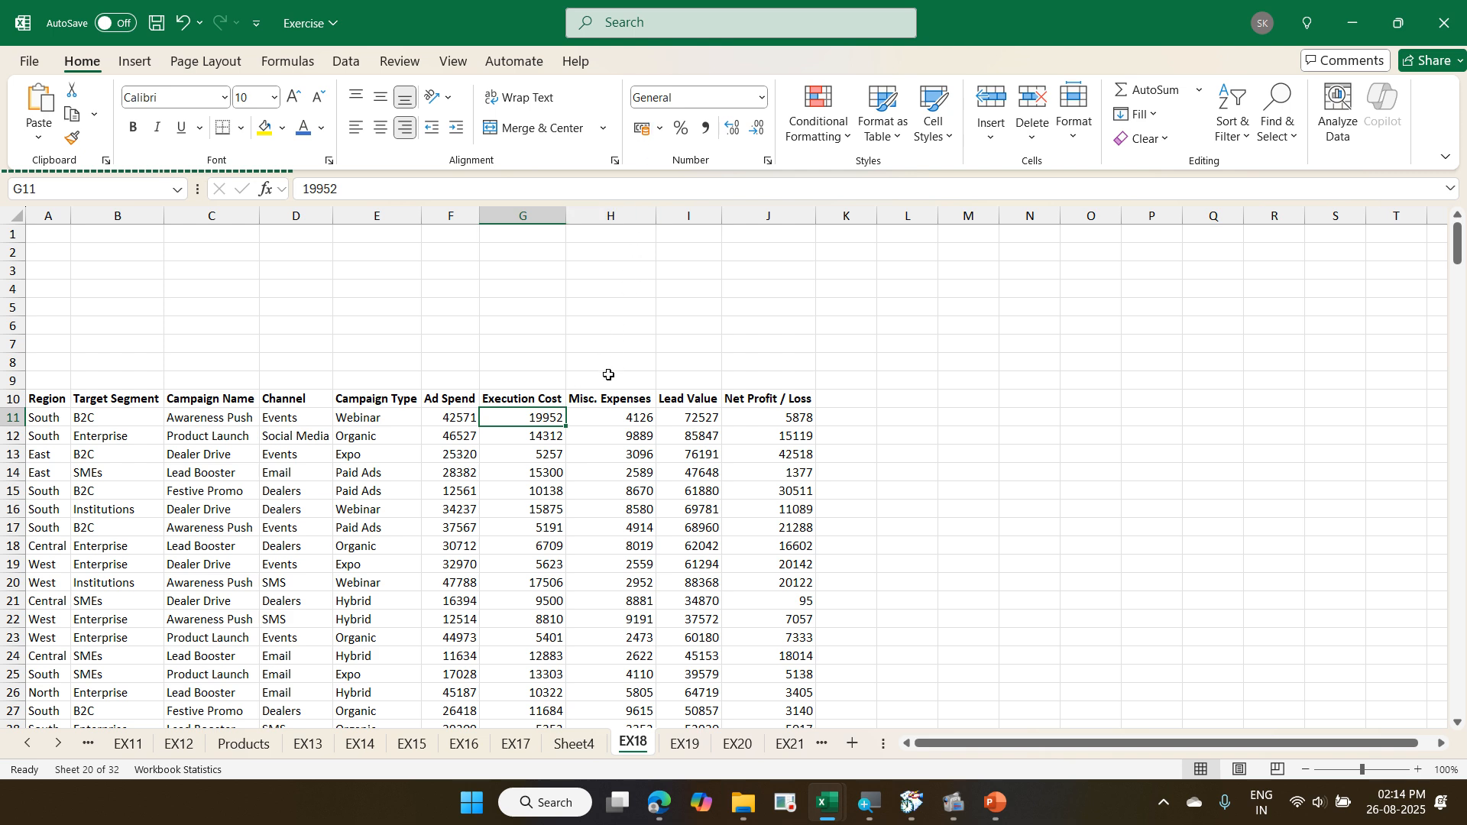
click(577, 744)
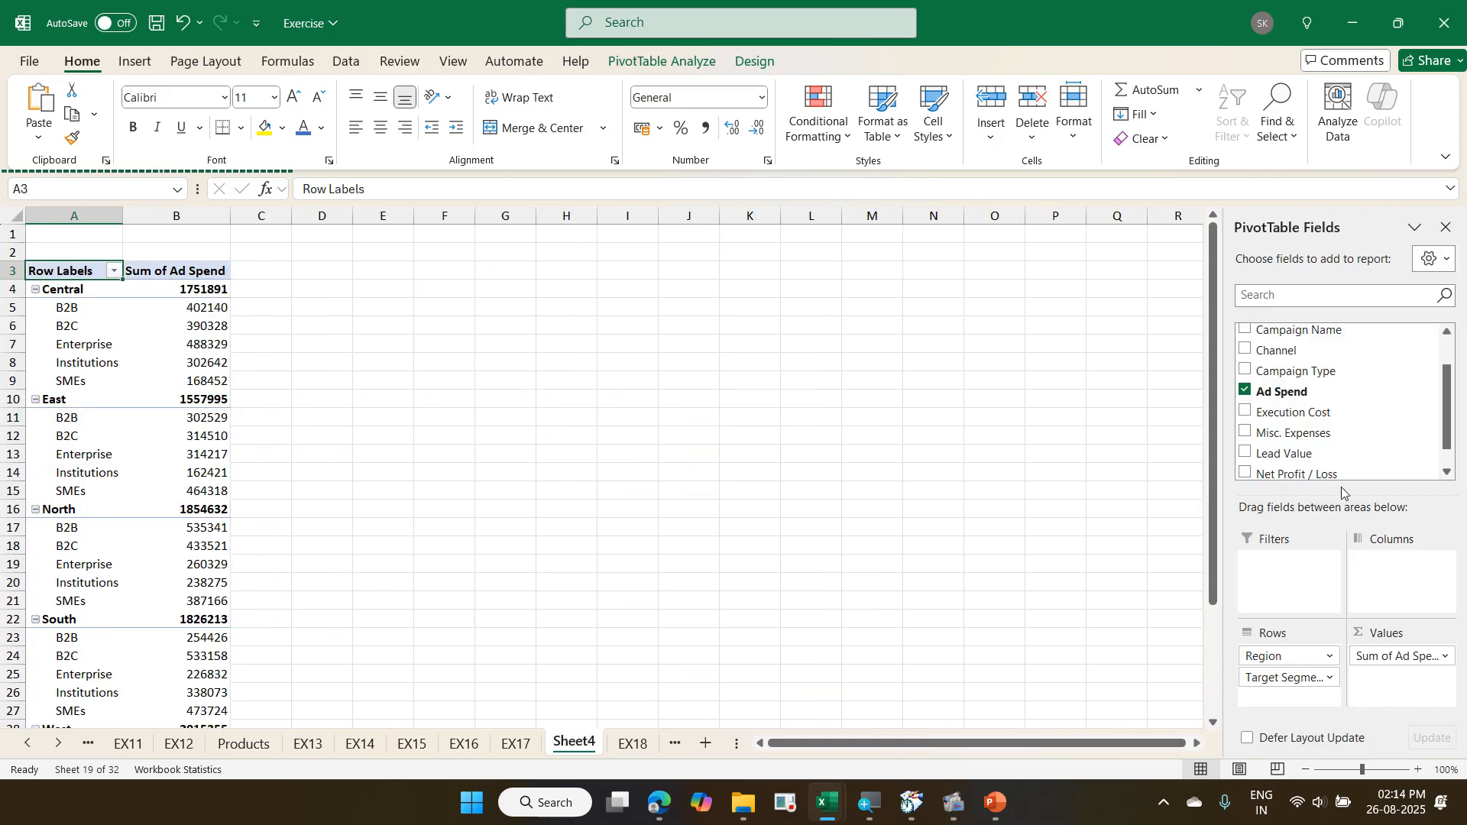
- Add the Execution Cost, Misc. Expenses, Lead Value and Net Profit / Loss fields to the PivotTable's values
click(1242, 413)
click(1244, 434)
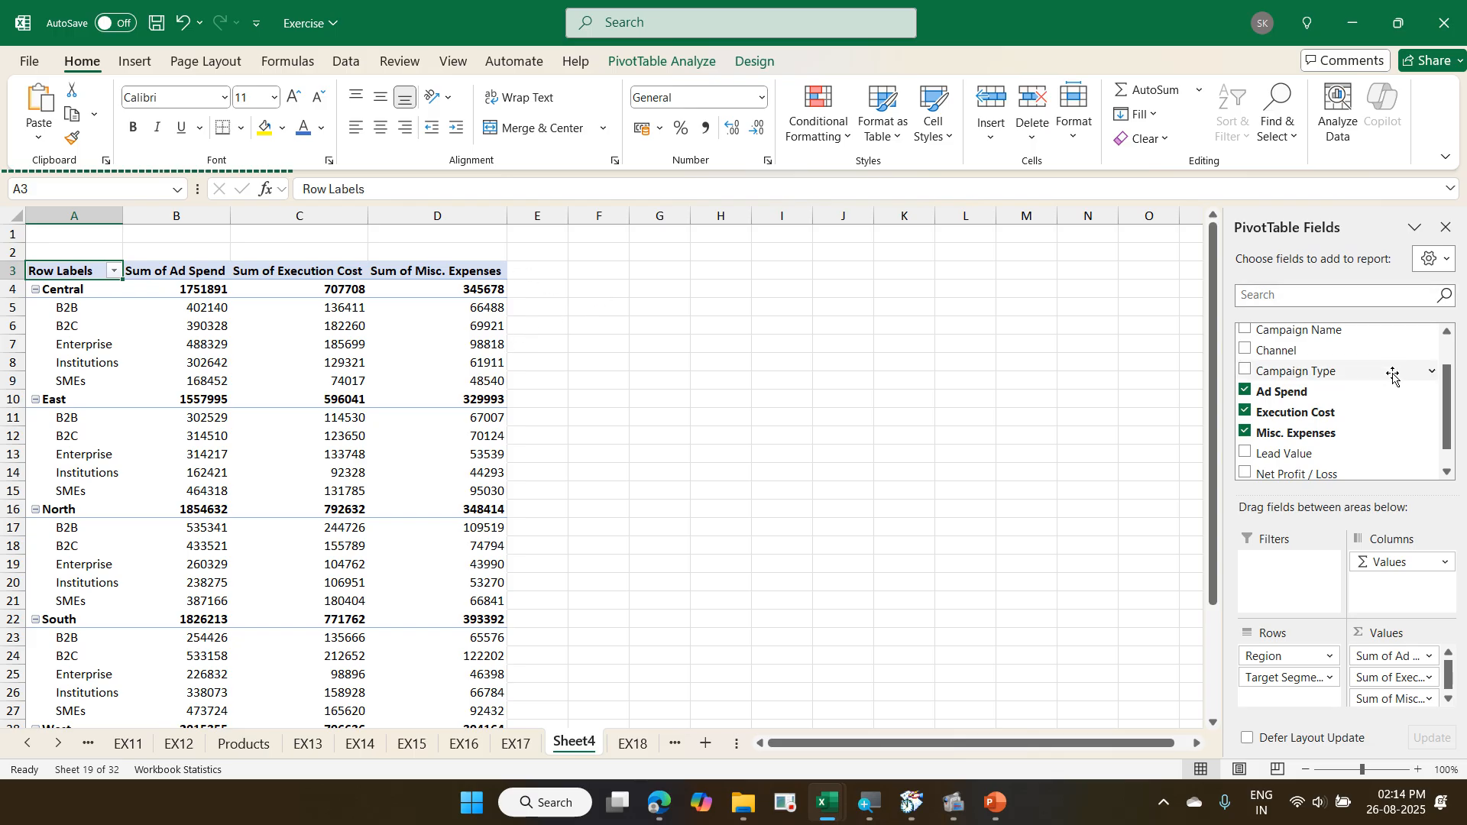
click(1246, 454)
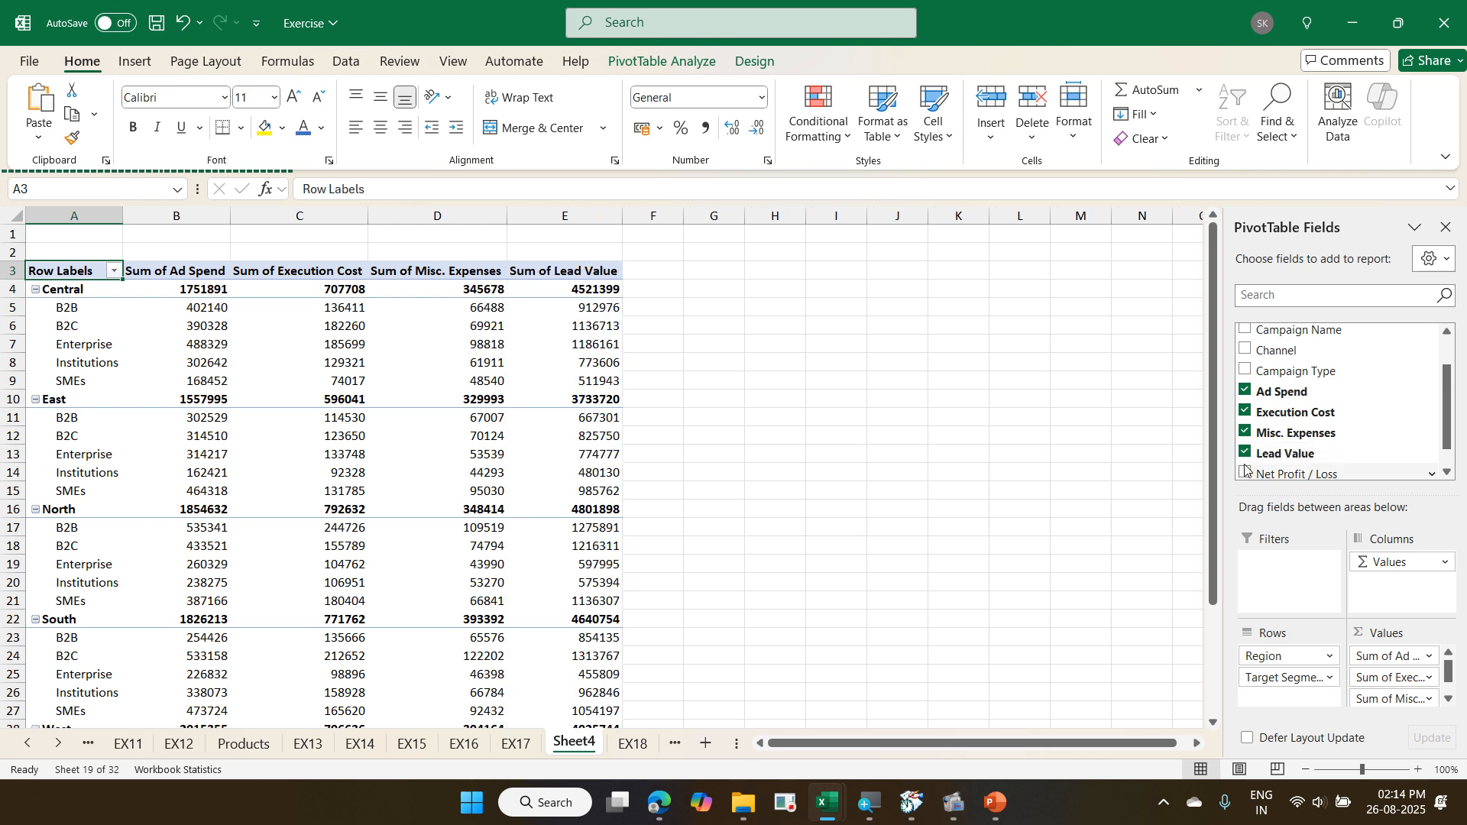
click(1246, 472)
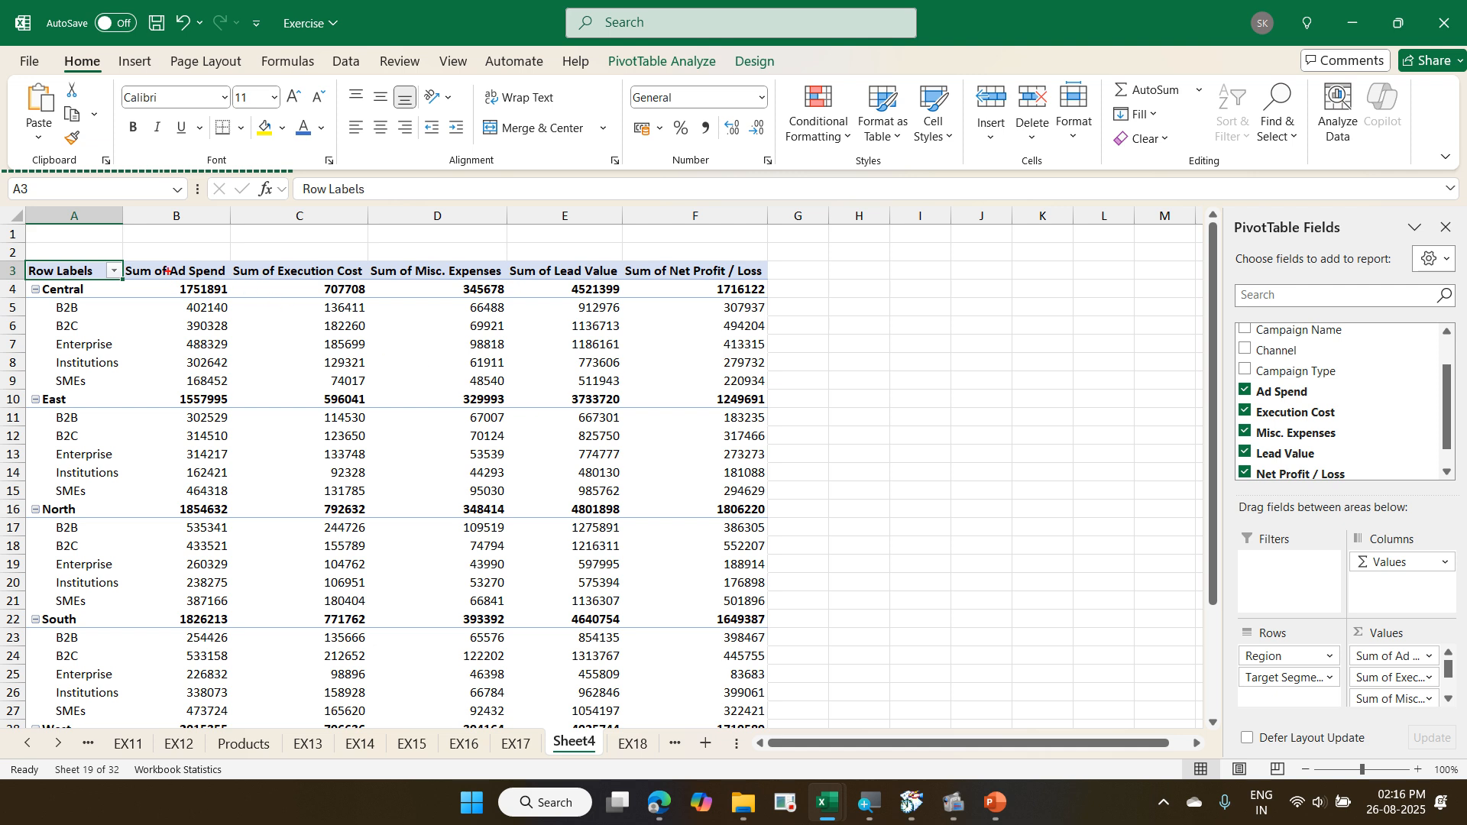
mouse_move(167, 271)
mouse_down()
mouse_move(520, 305)
mouse_move(808, 305)
mouse_up()
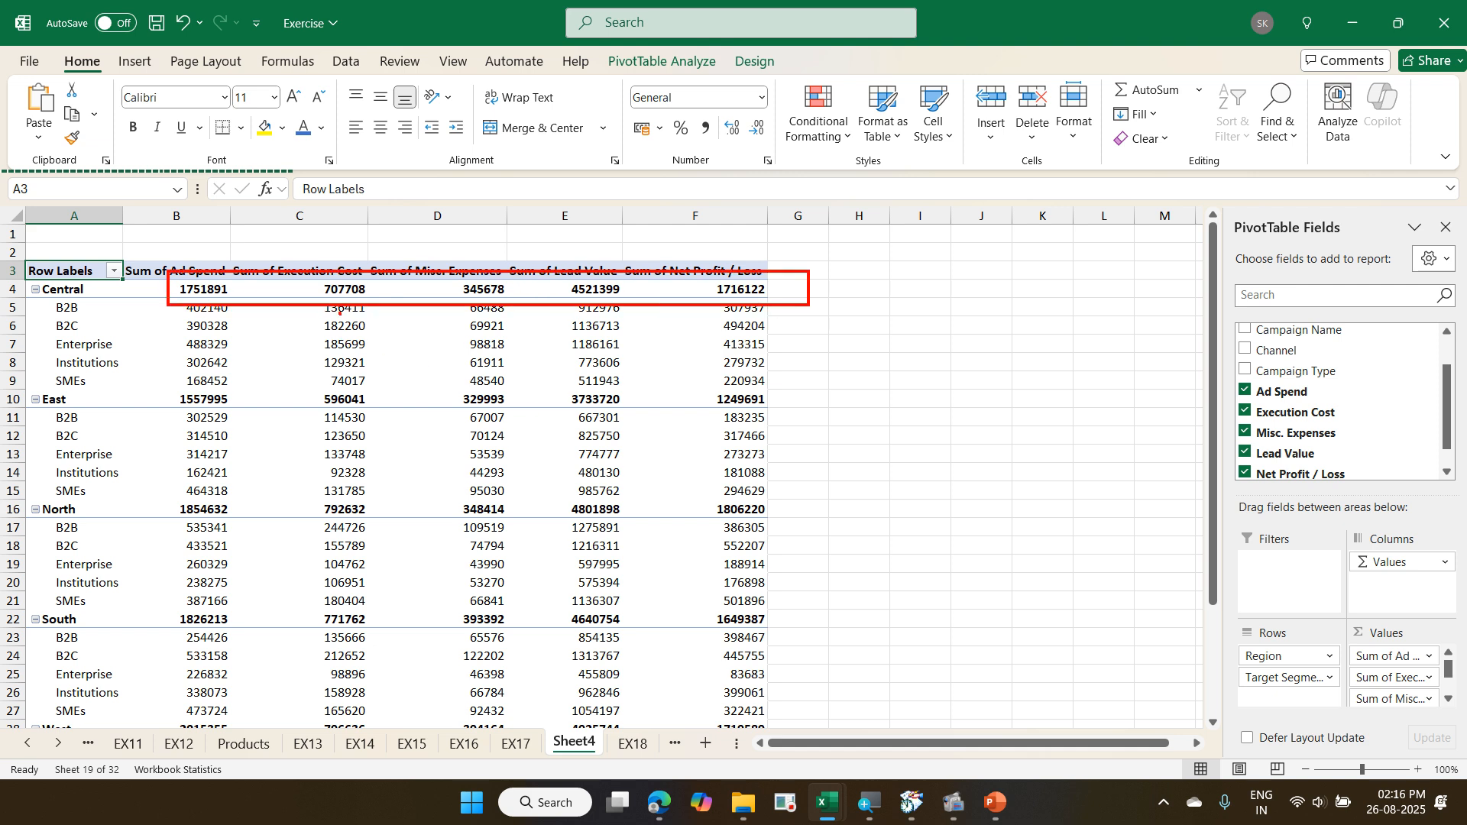
drag(339, 312, 358, 396)
drag(86, 285, 89, 388)
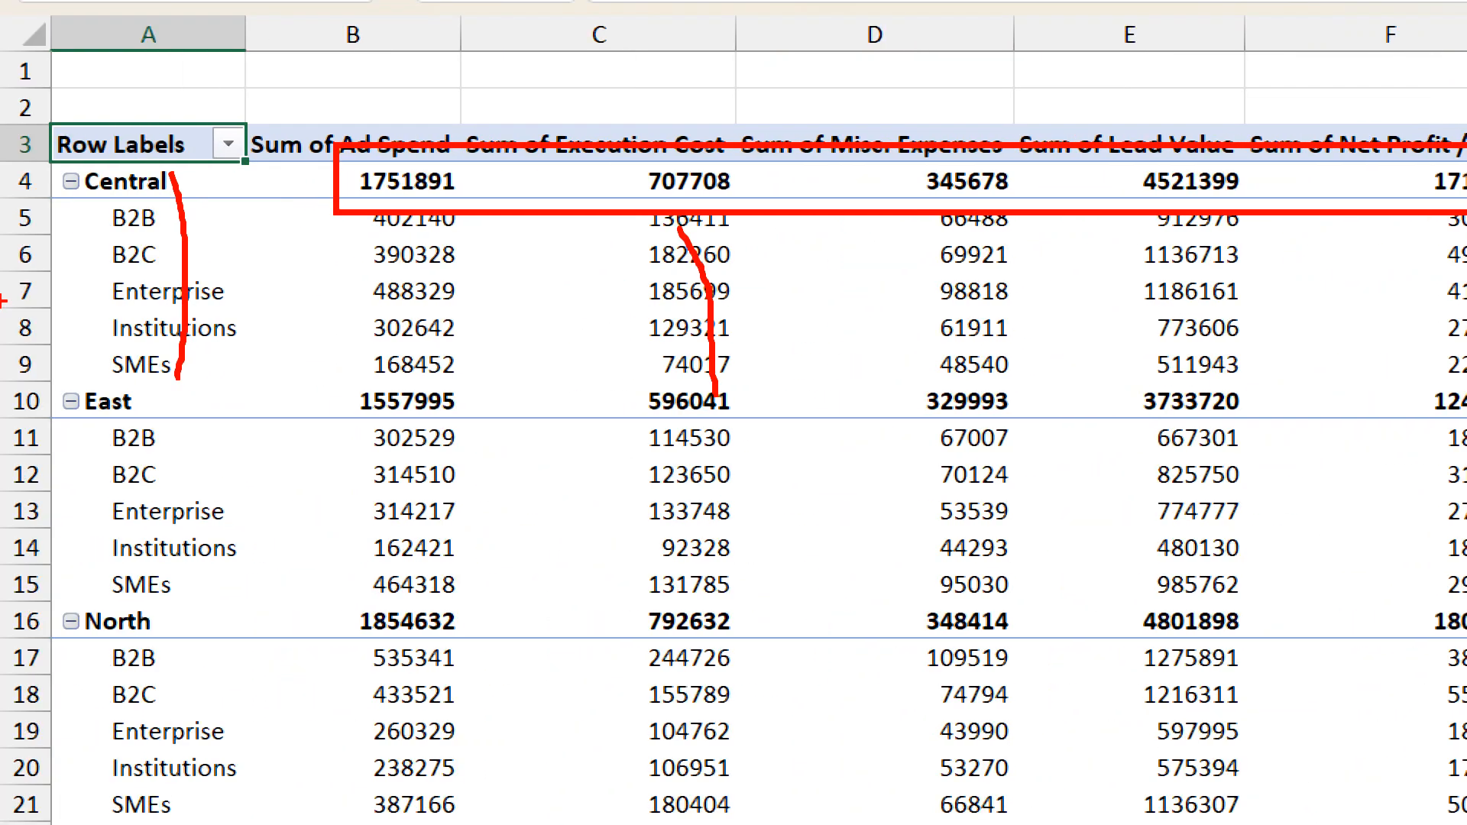
drag(158, 185, 177, 174)
drag(137, 401, 170, 378)
drag(141, 619, 186, 587)
drag(90, 130, 82, 333)
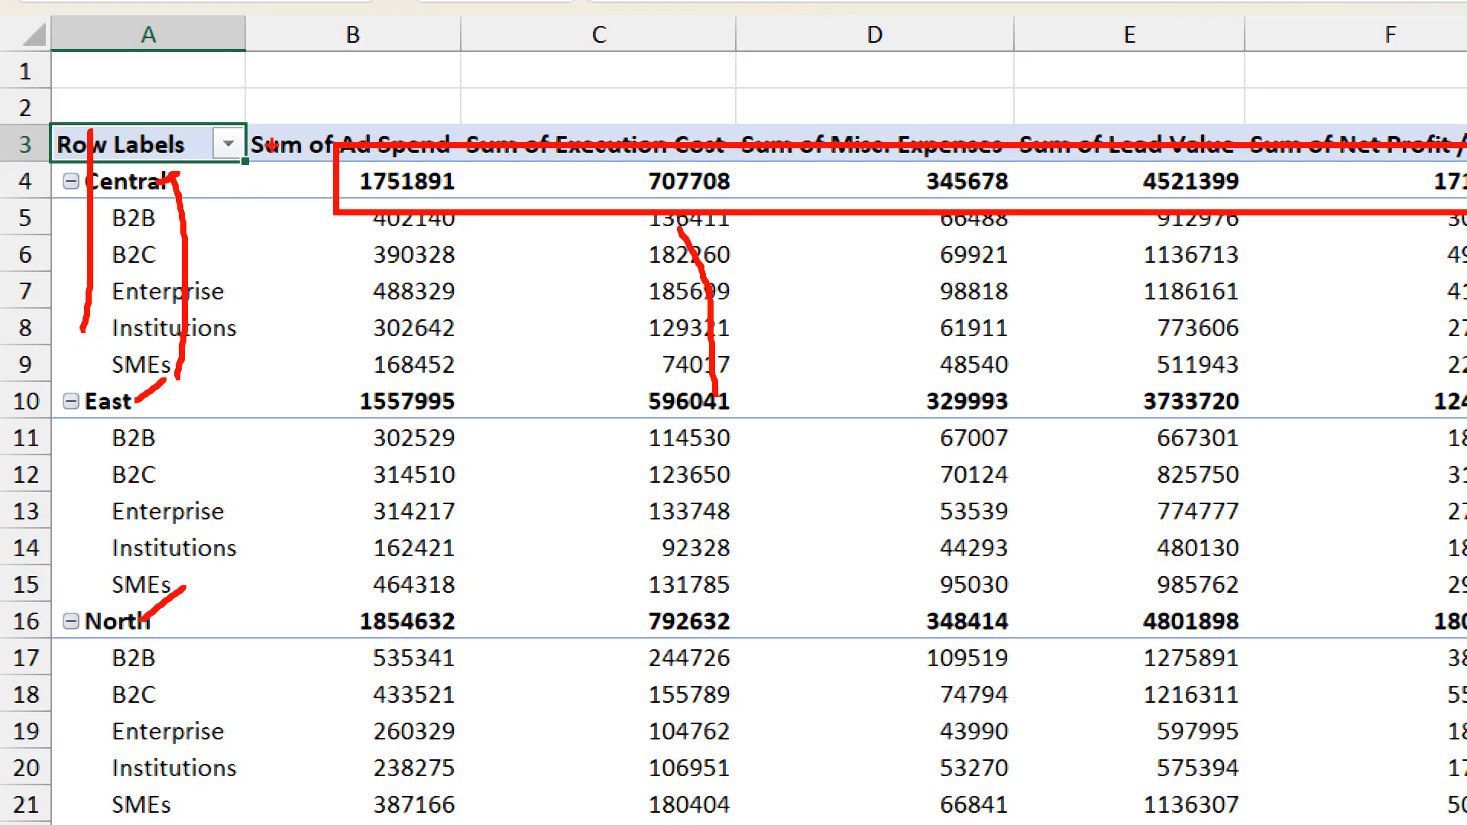
drag(271, 143, 292, 409)
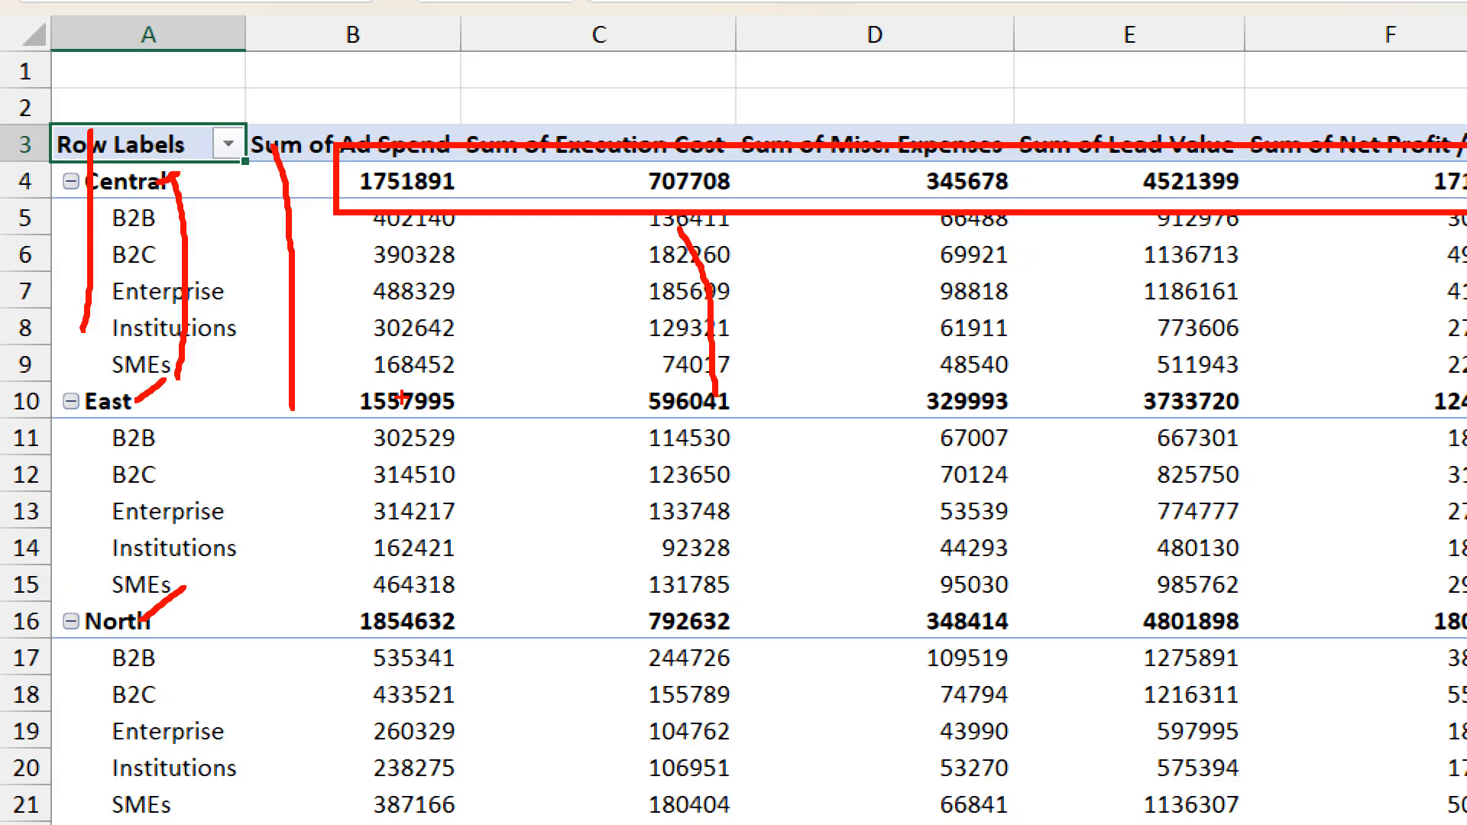
key(Escape)
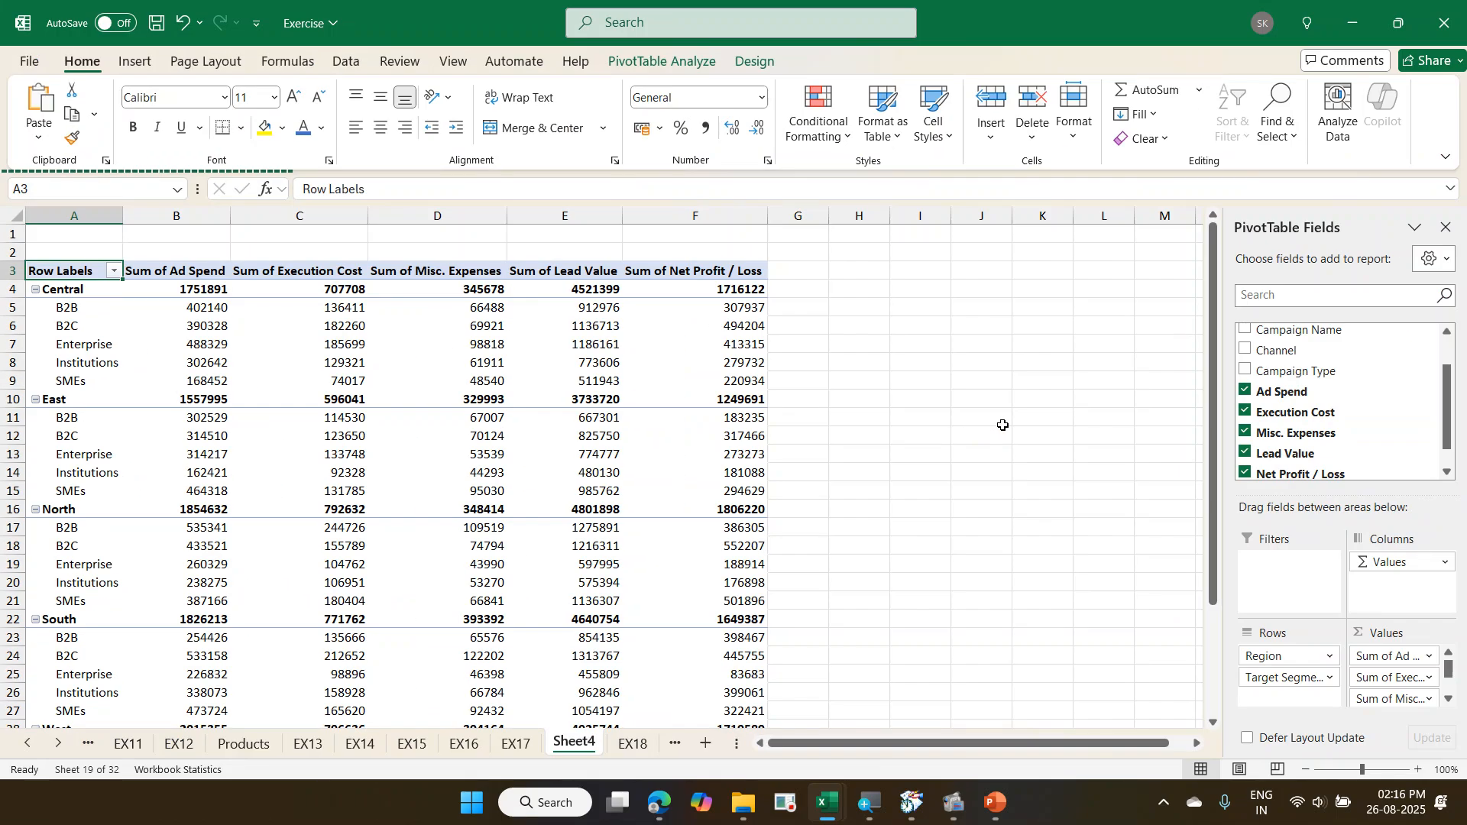
- Show all PivotTable subtotals at the bottom of each group
click(750, 363)
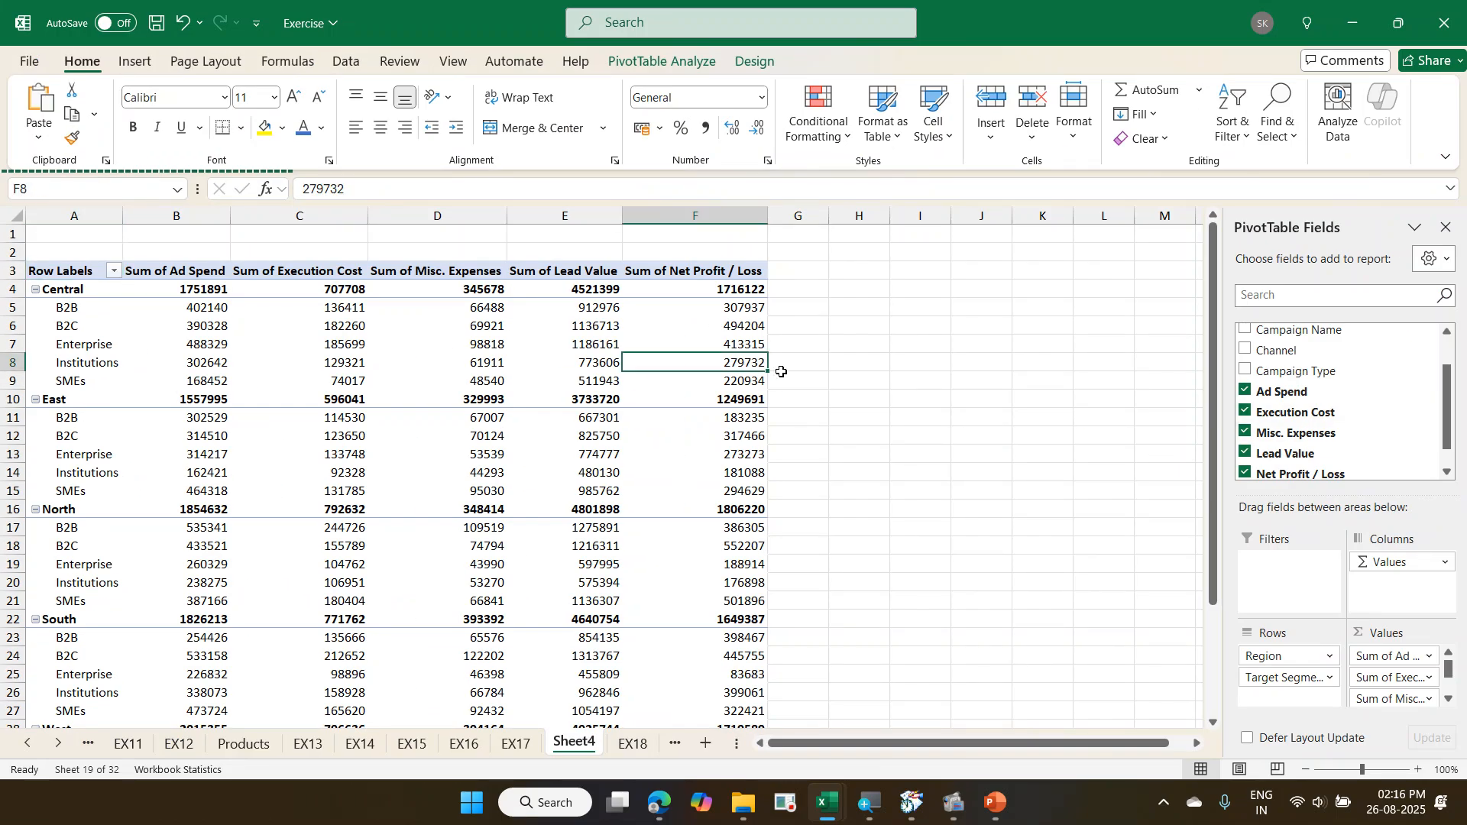
click(740, 61)
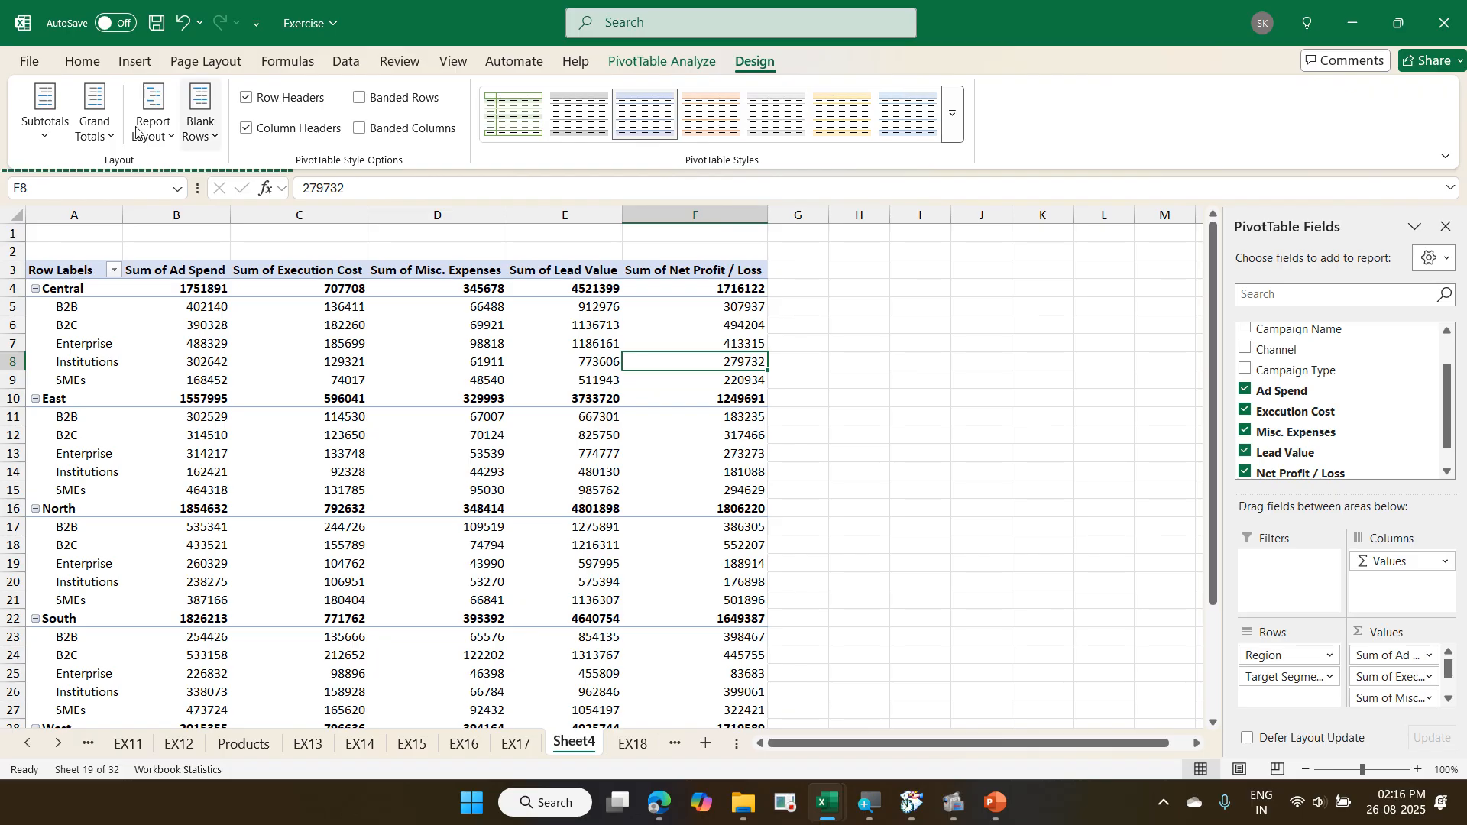
click(33, 141)
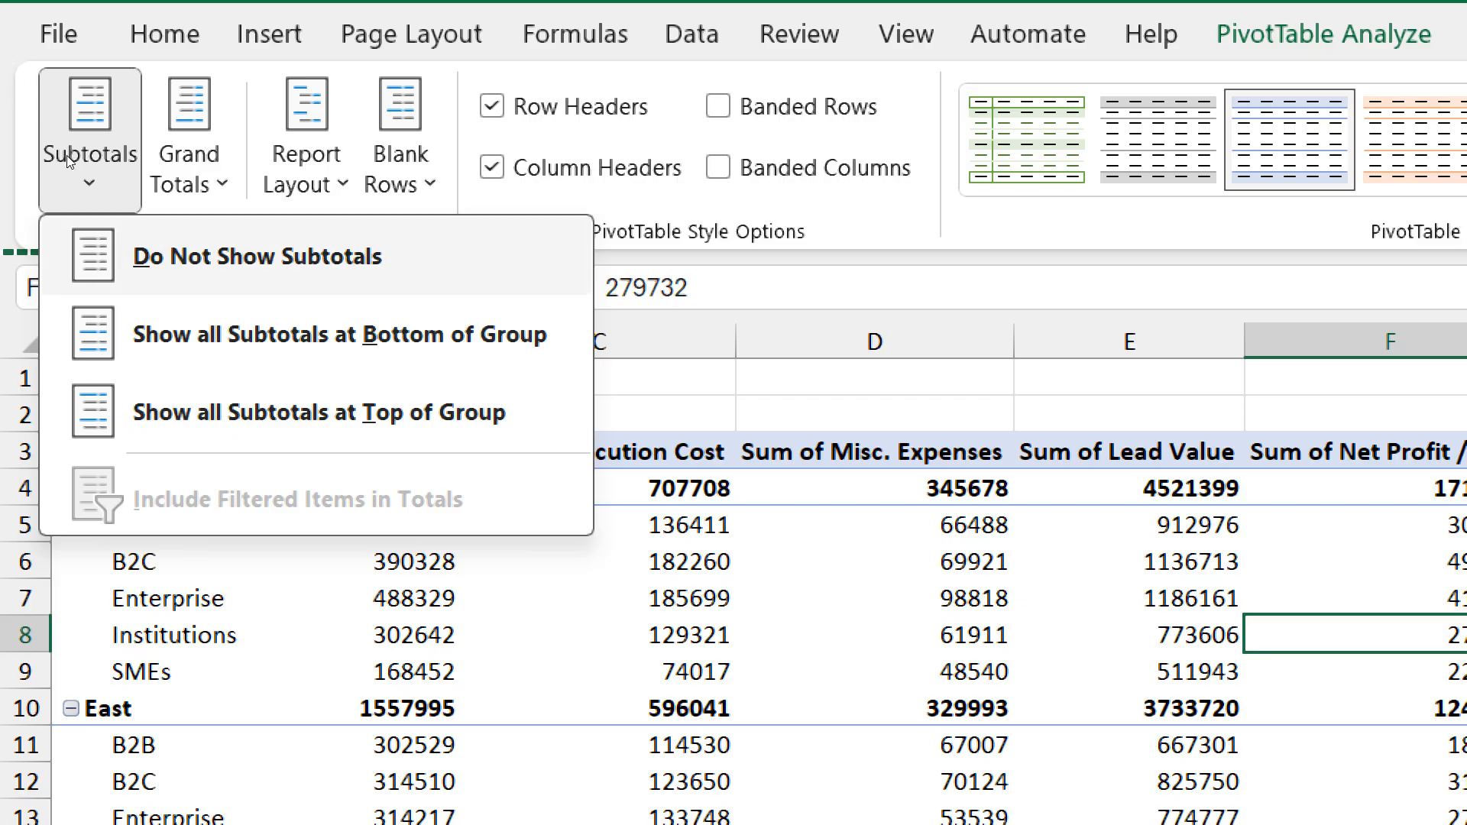
key(Down)
key(Down)
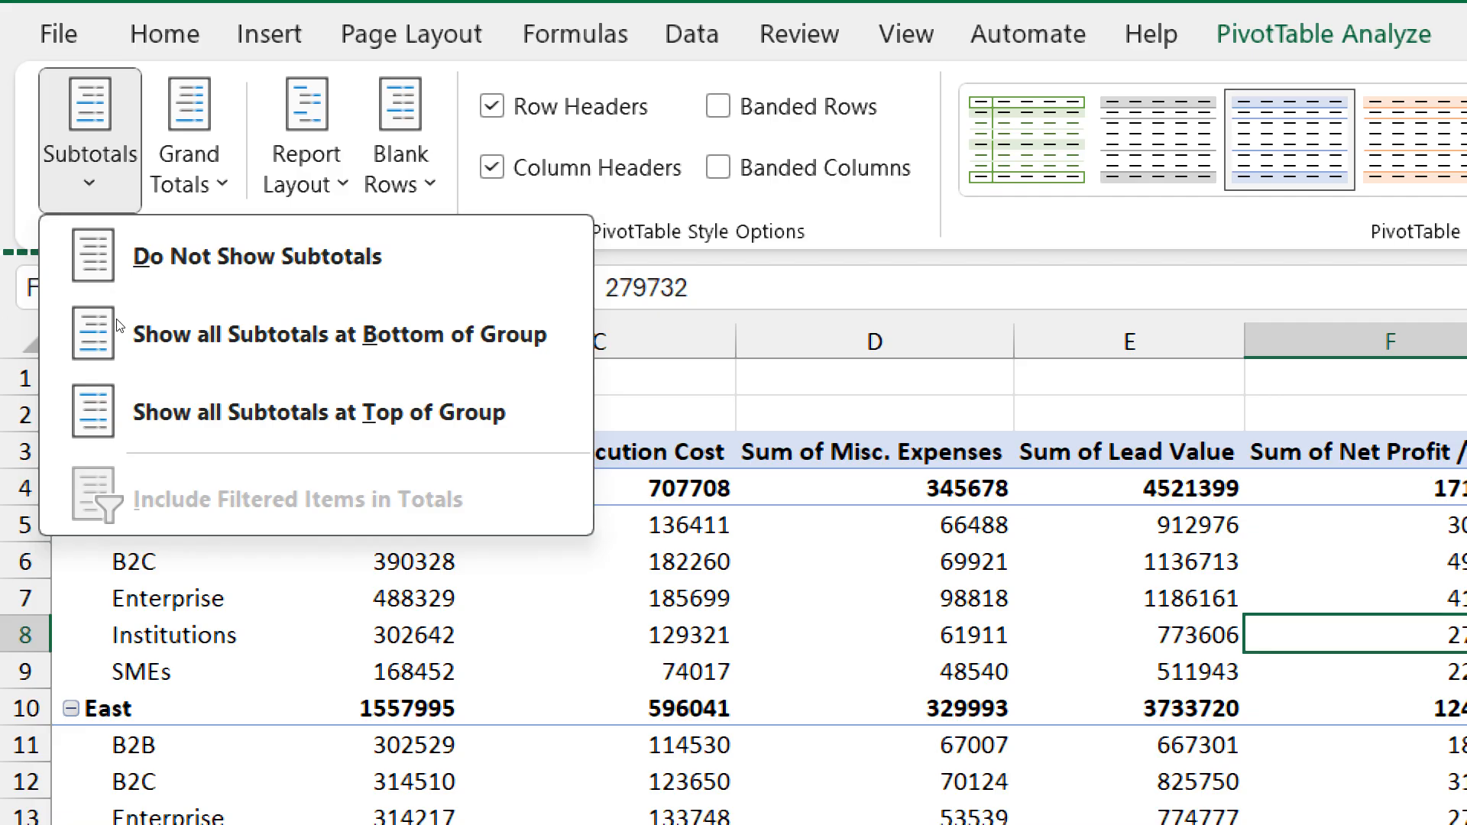
key(Up)
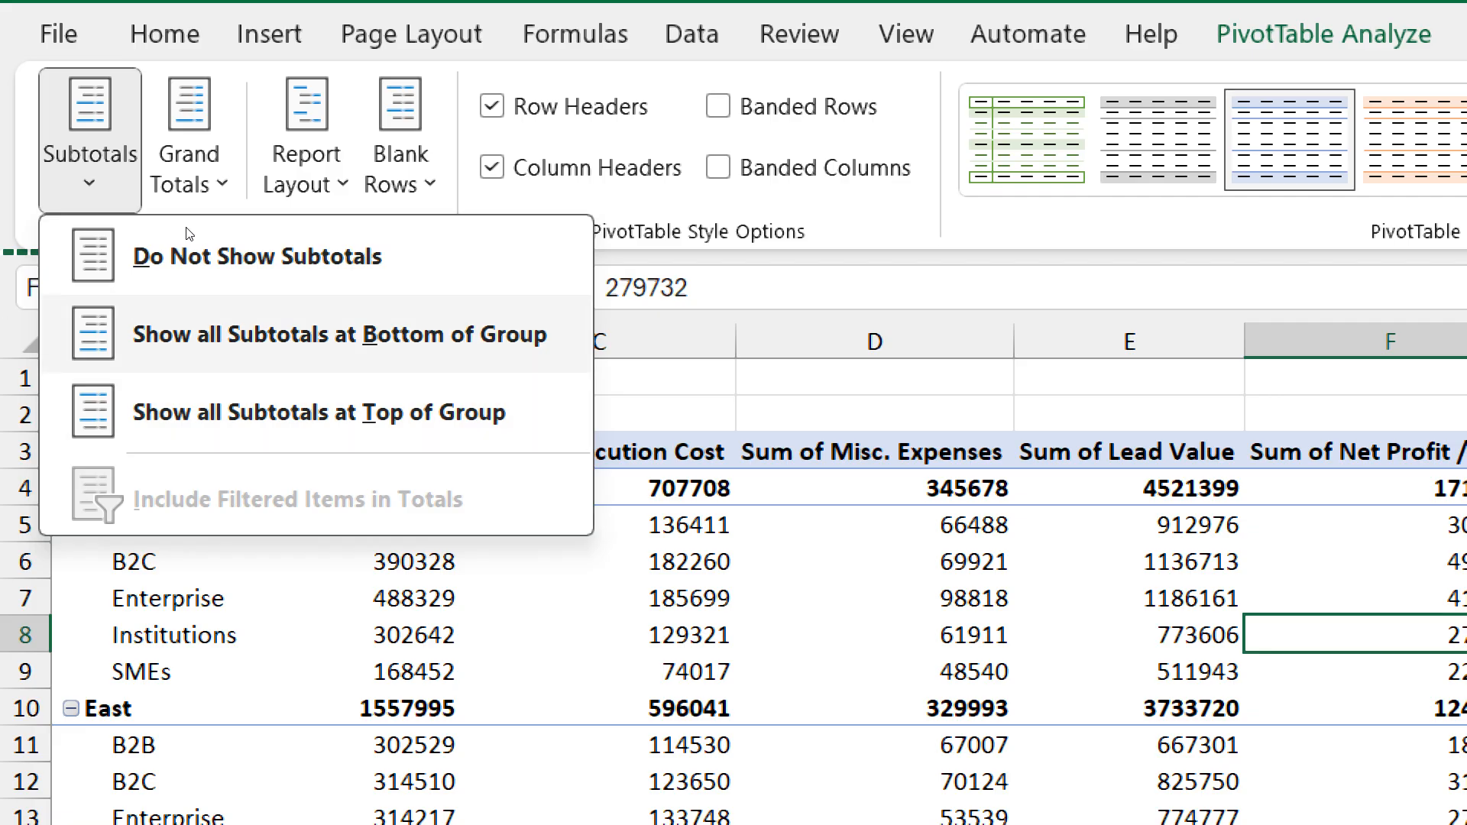
key(Return)
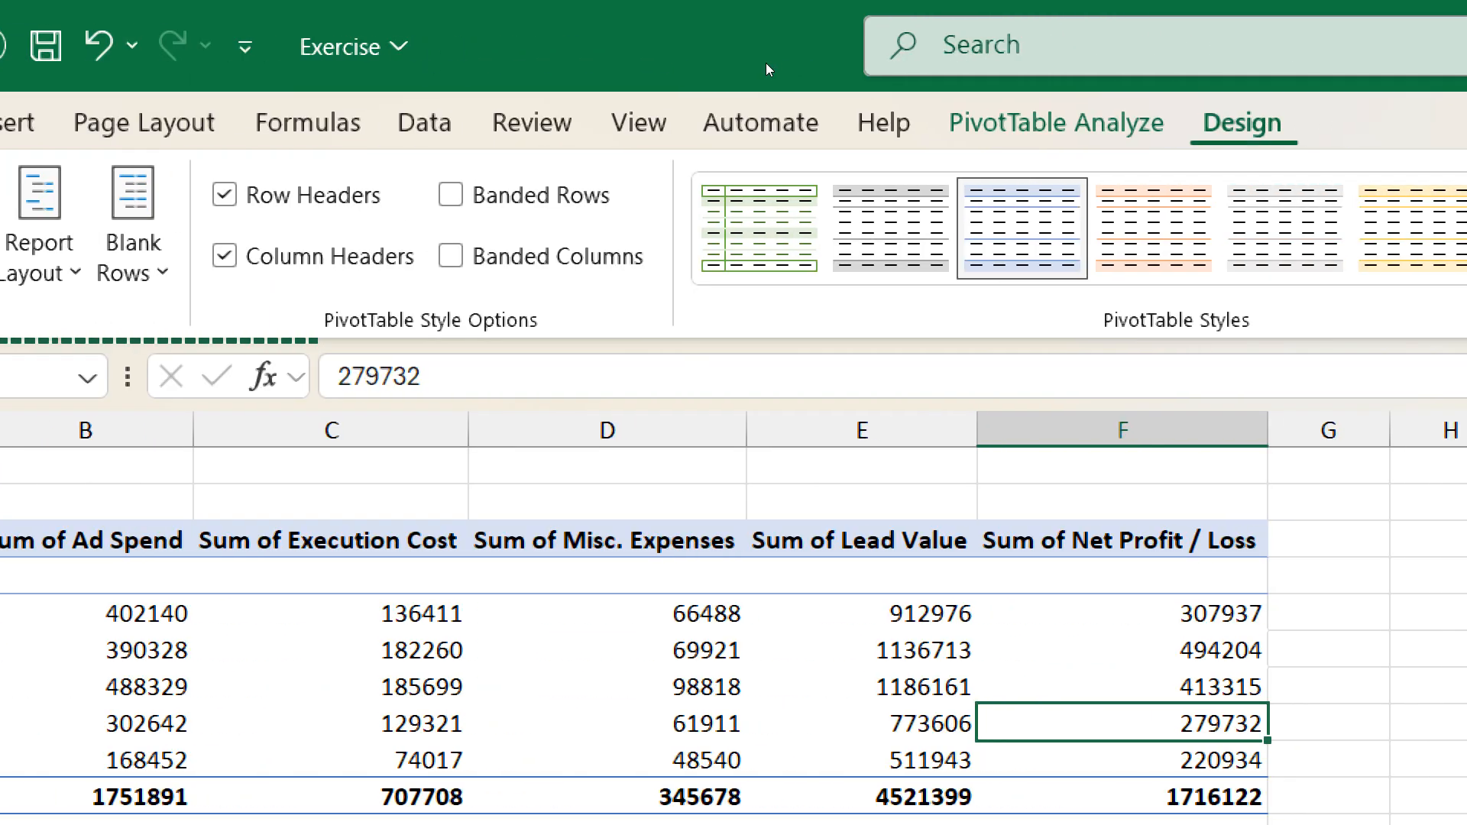
- View the PivotTable's Subtotals options, select cell D5, and examine the Grand Totals options along with the Grand Total row
click(44, 175)
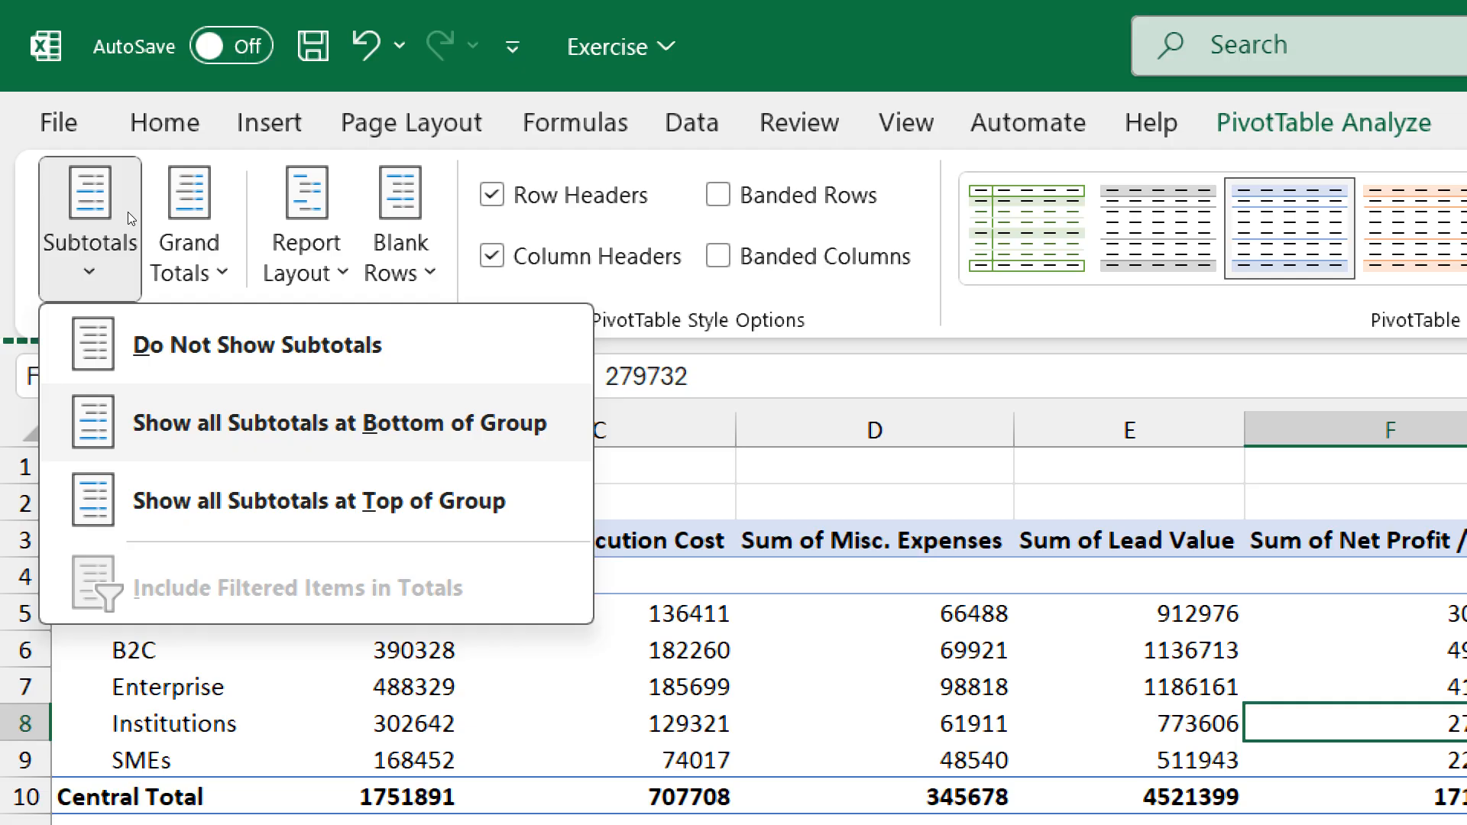
click(390, 300)
click(784, 605)
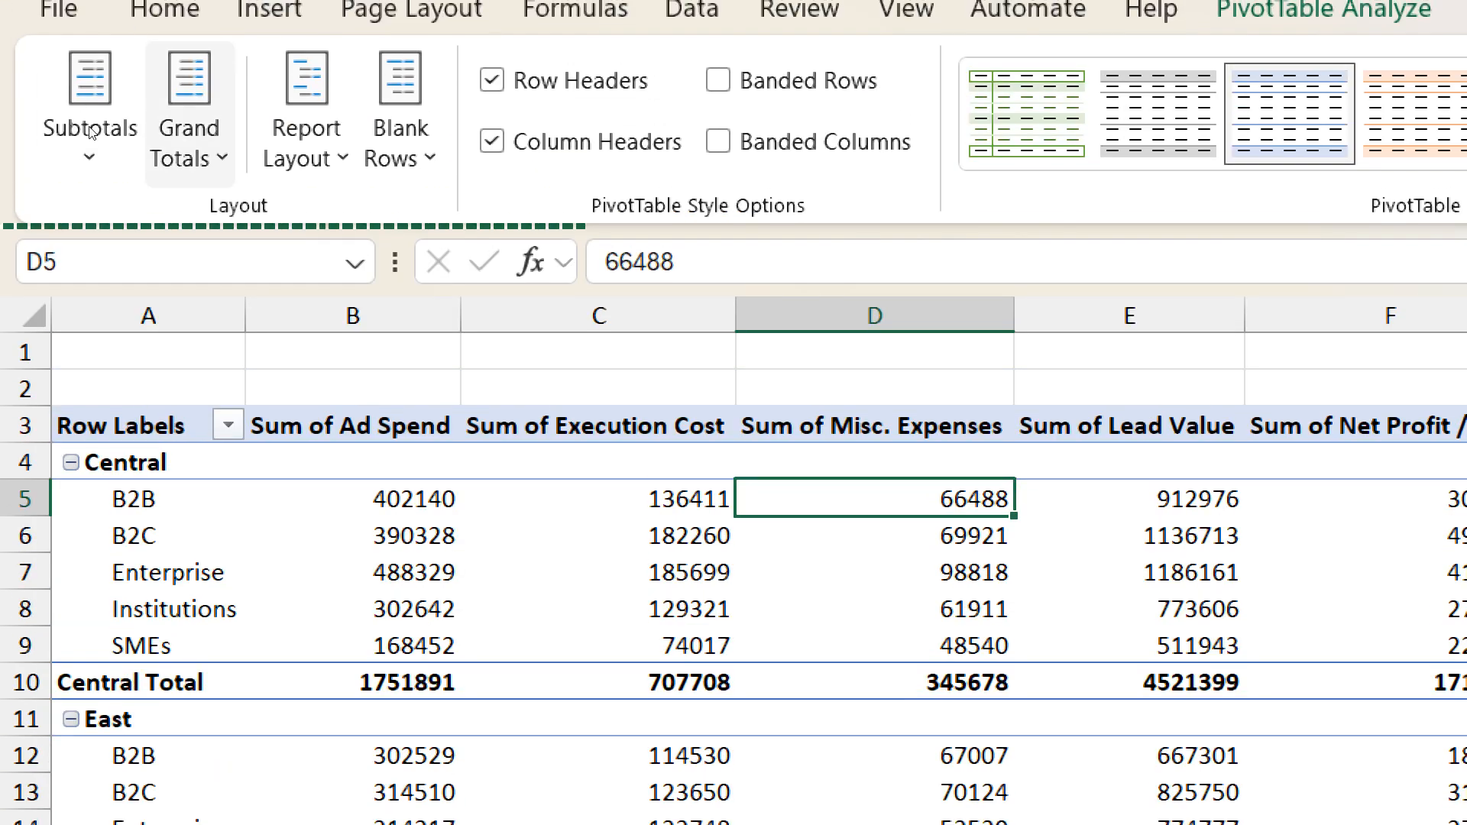
click(189, 137)
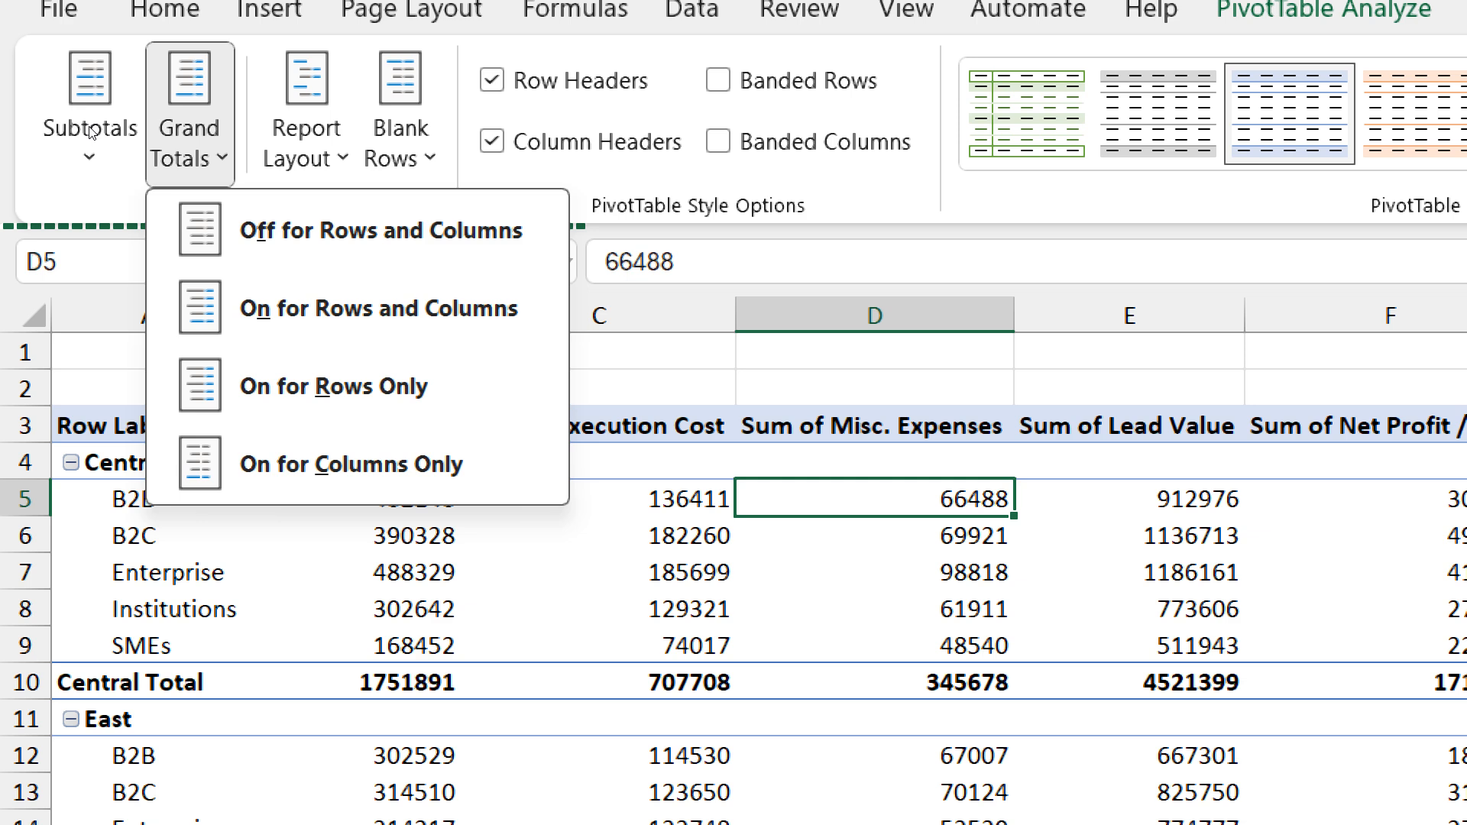
scroll(182, 403, down, 14)
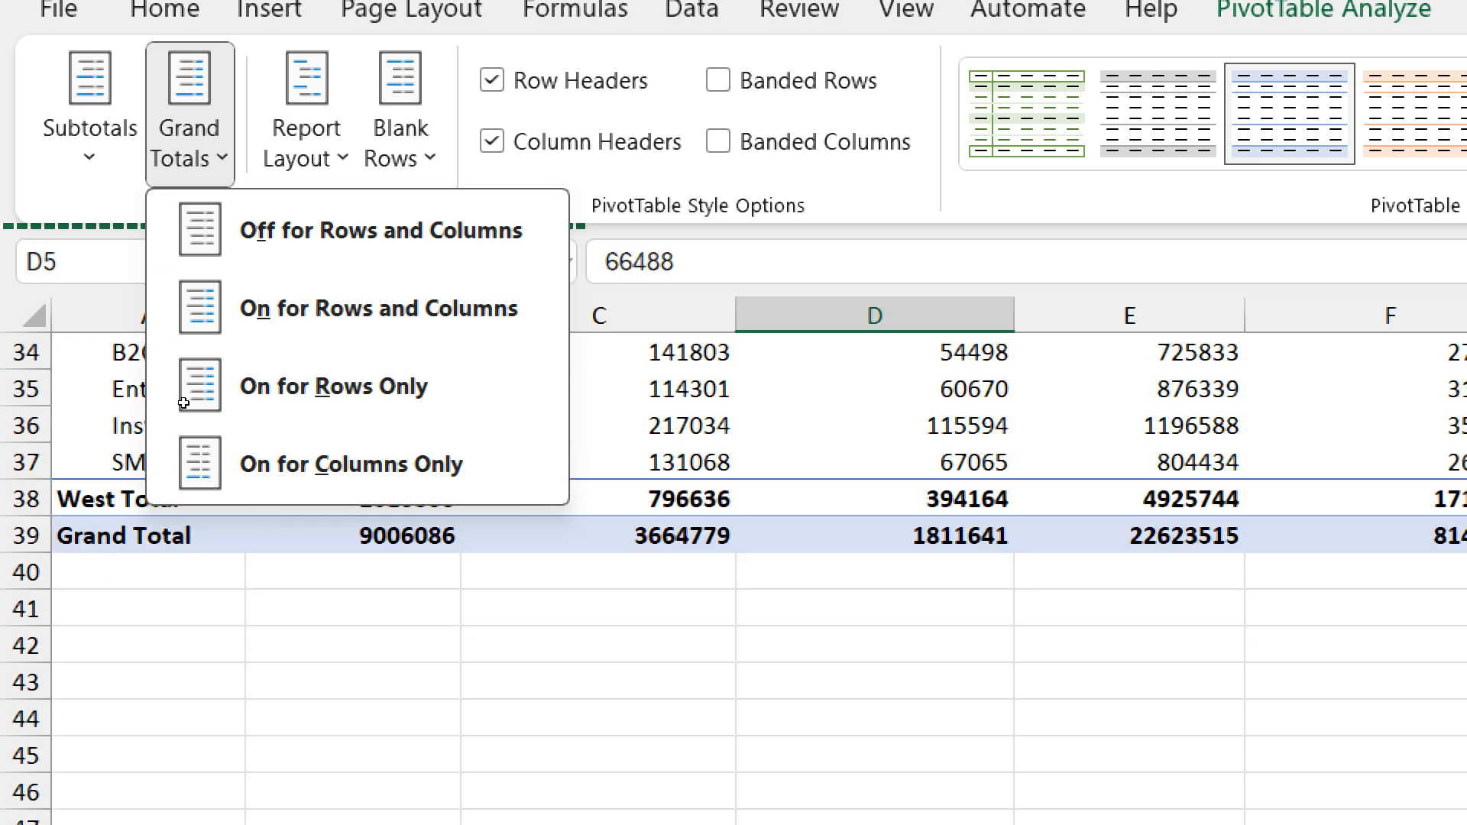
scroll(182, 403, up, 3)
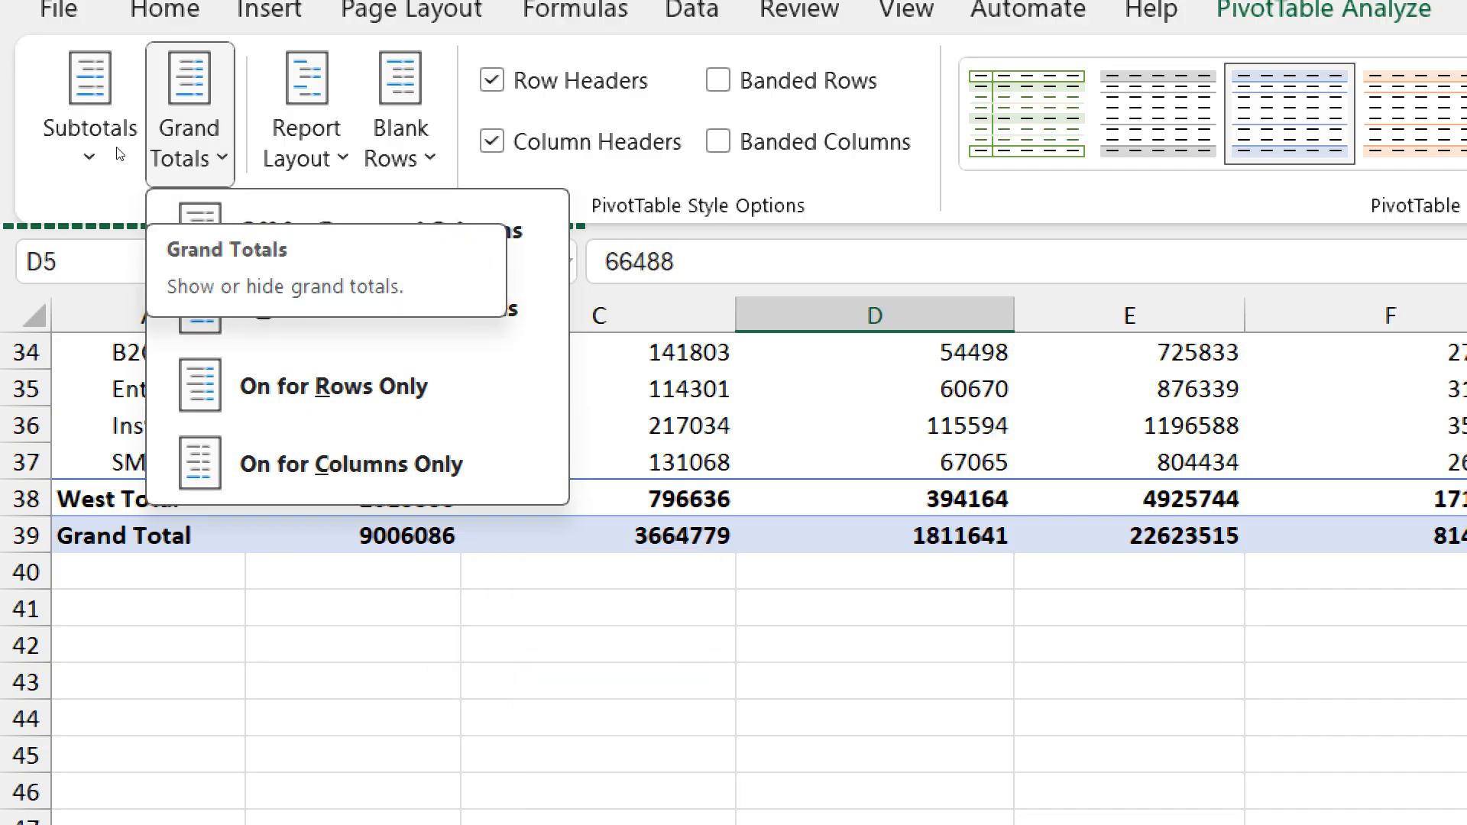
scroll(369, 336, up, 11)
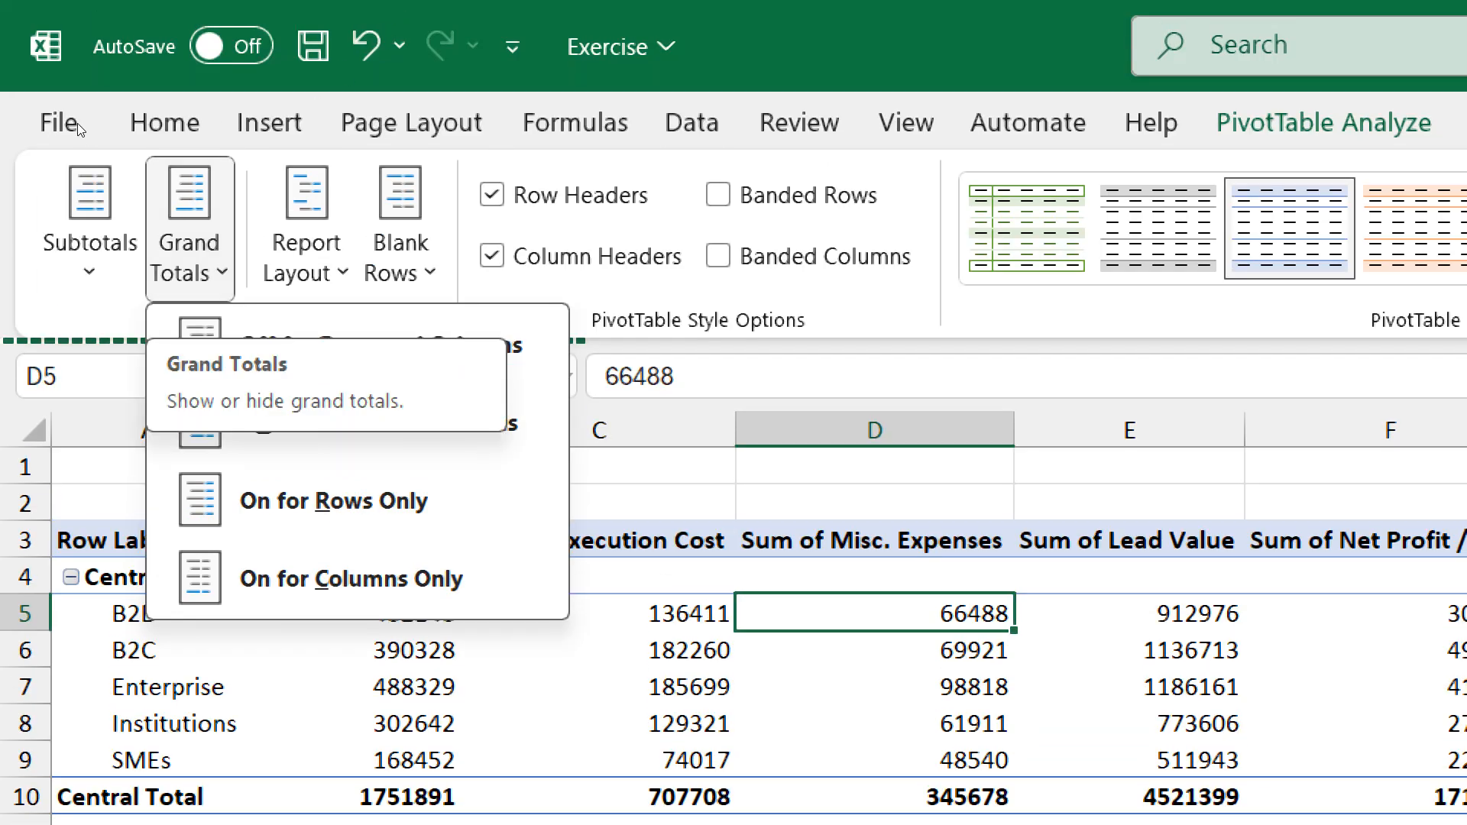
click(279, 258)
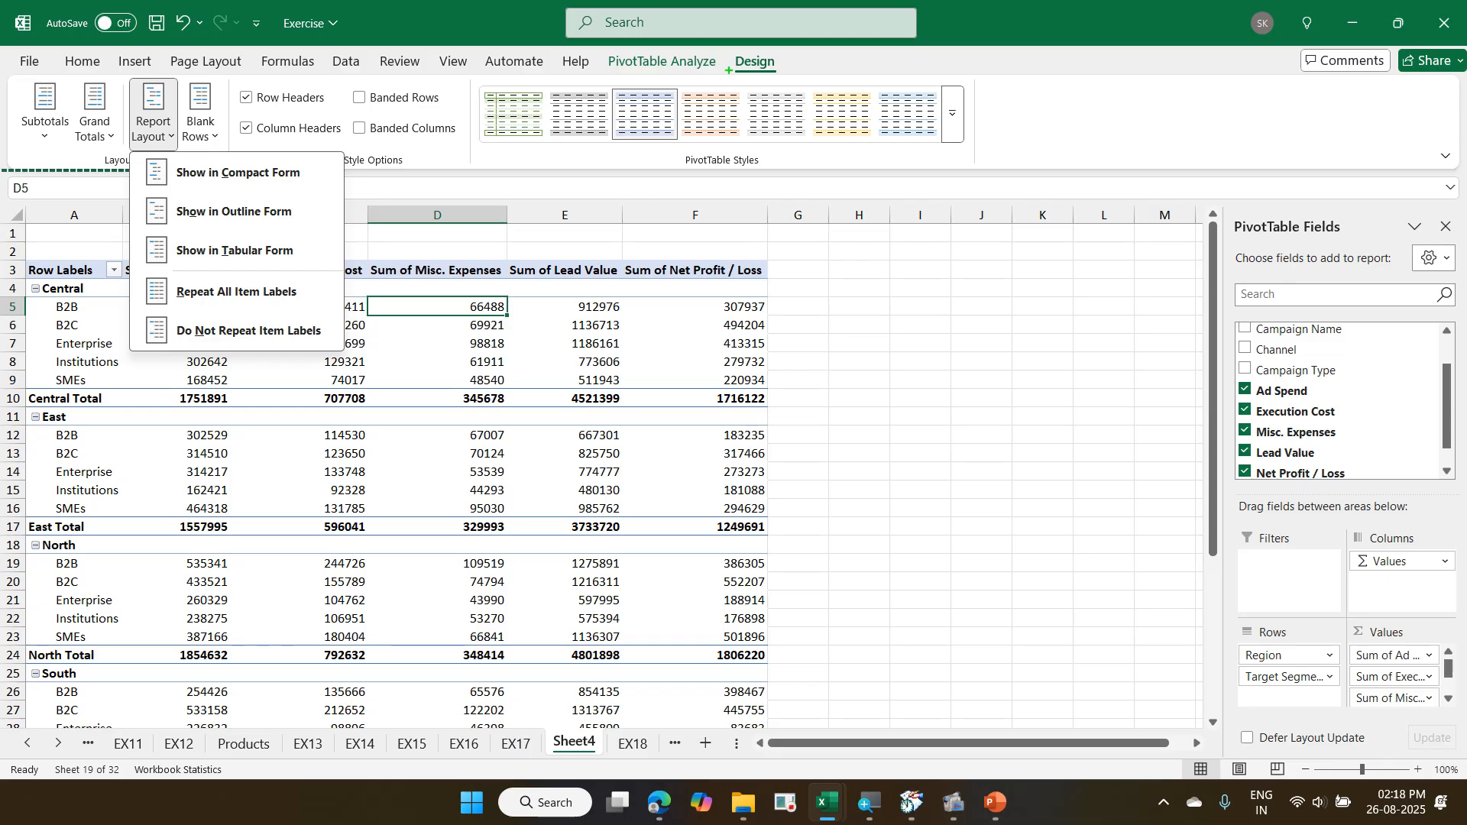
mouse_move(727, 48)
mouse_down()
mouse_move(775, 94)
mouse_move(793, 90)
mouse_up()
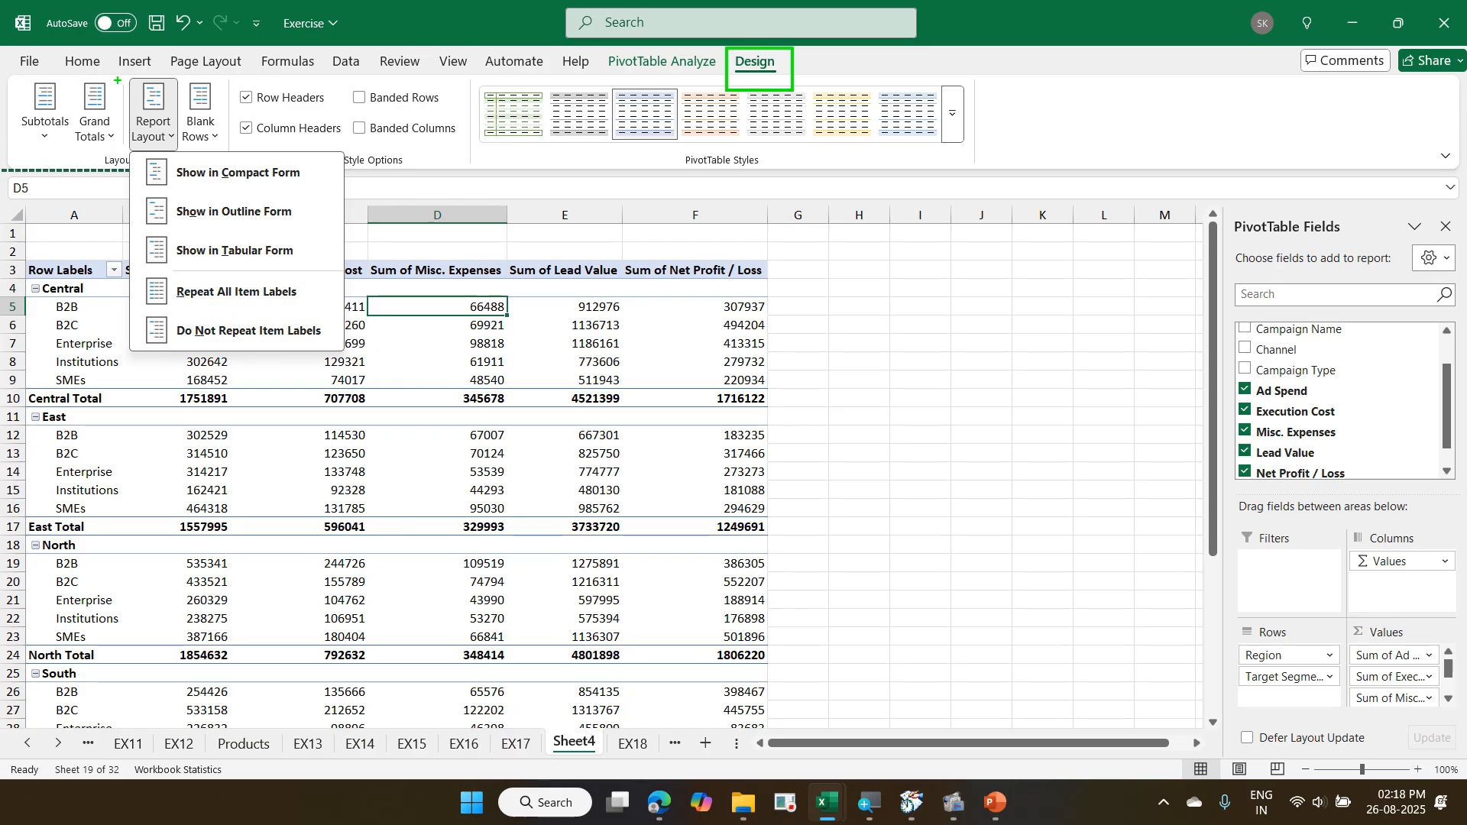
drag(116, 78, 189, 150)
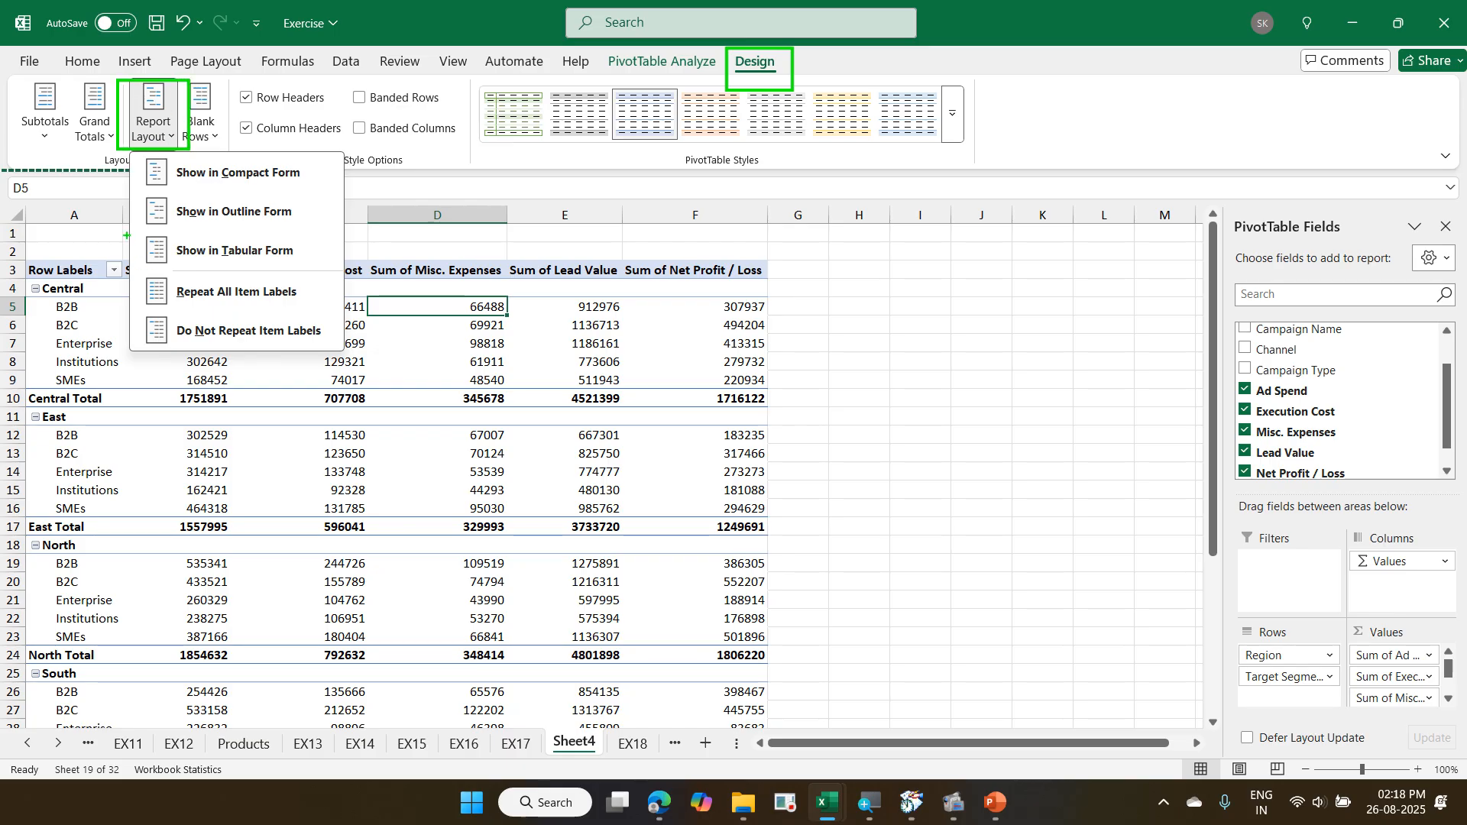
drag(126, 235, 310, 276)
mouse_move(199, 234)
mouse_down()
mouse_move(160, 155)
mouse_move(726, 63)
mouse_up()
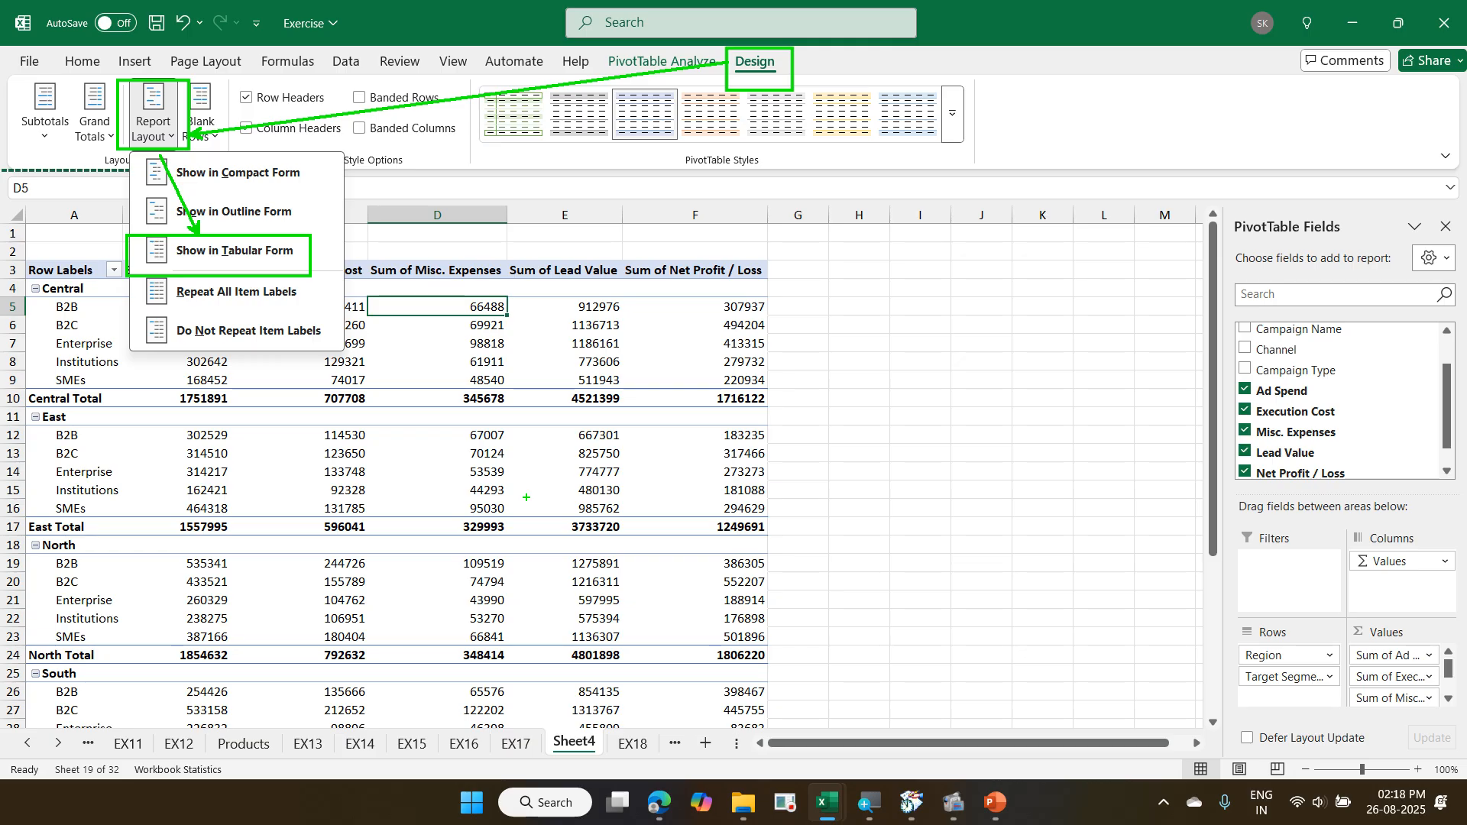
key(Escape)
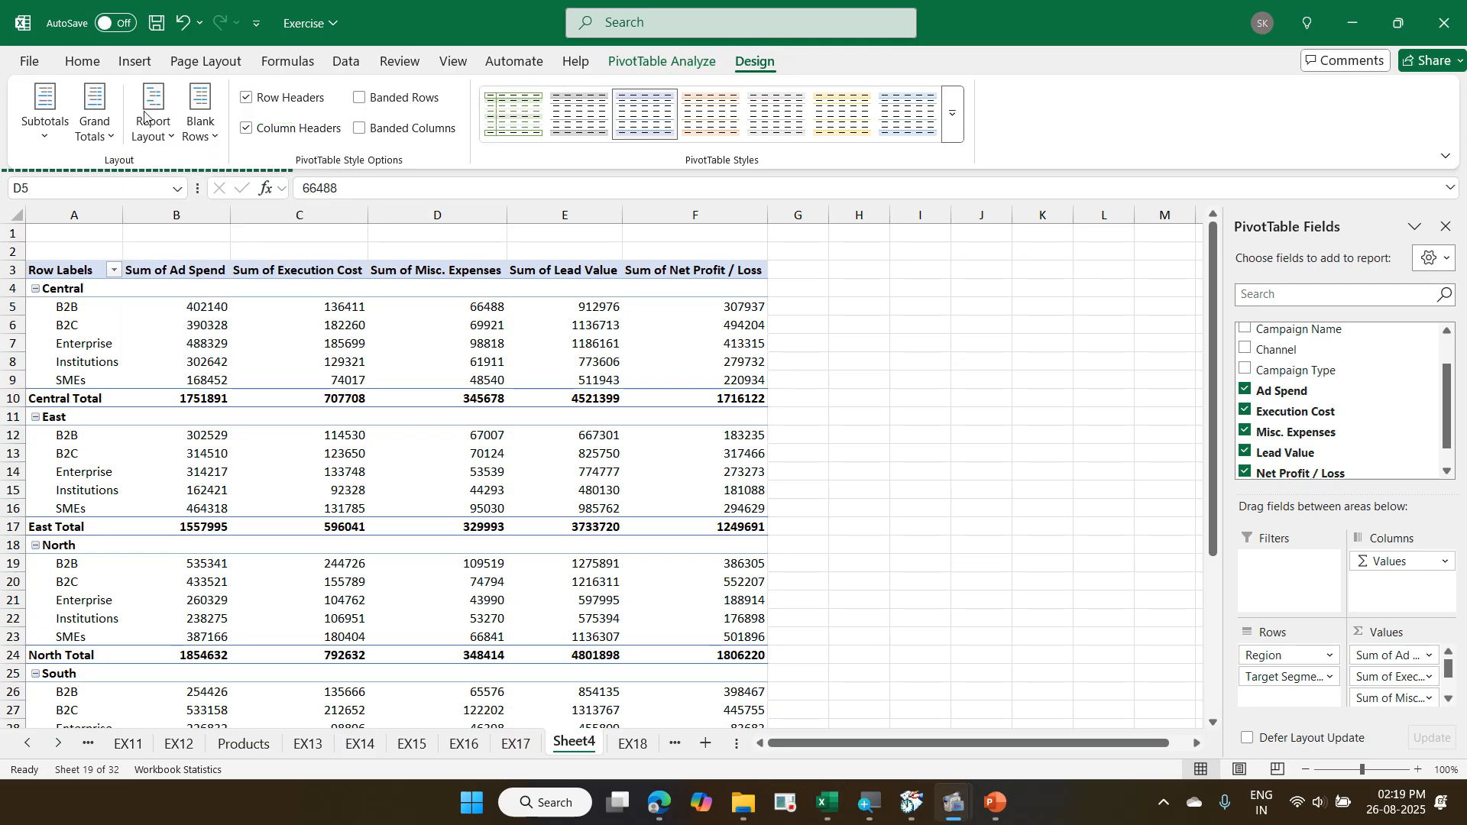
- Change the PivotTable's report layout to Tabular Form
click(159, 136)
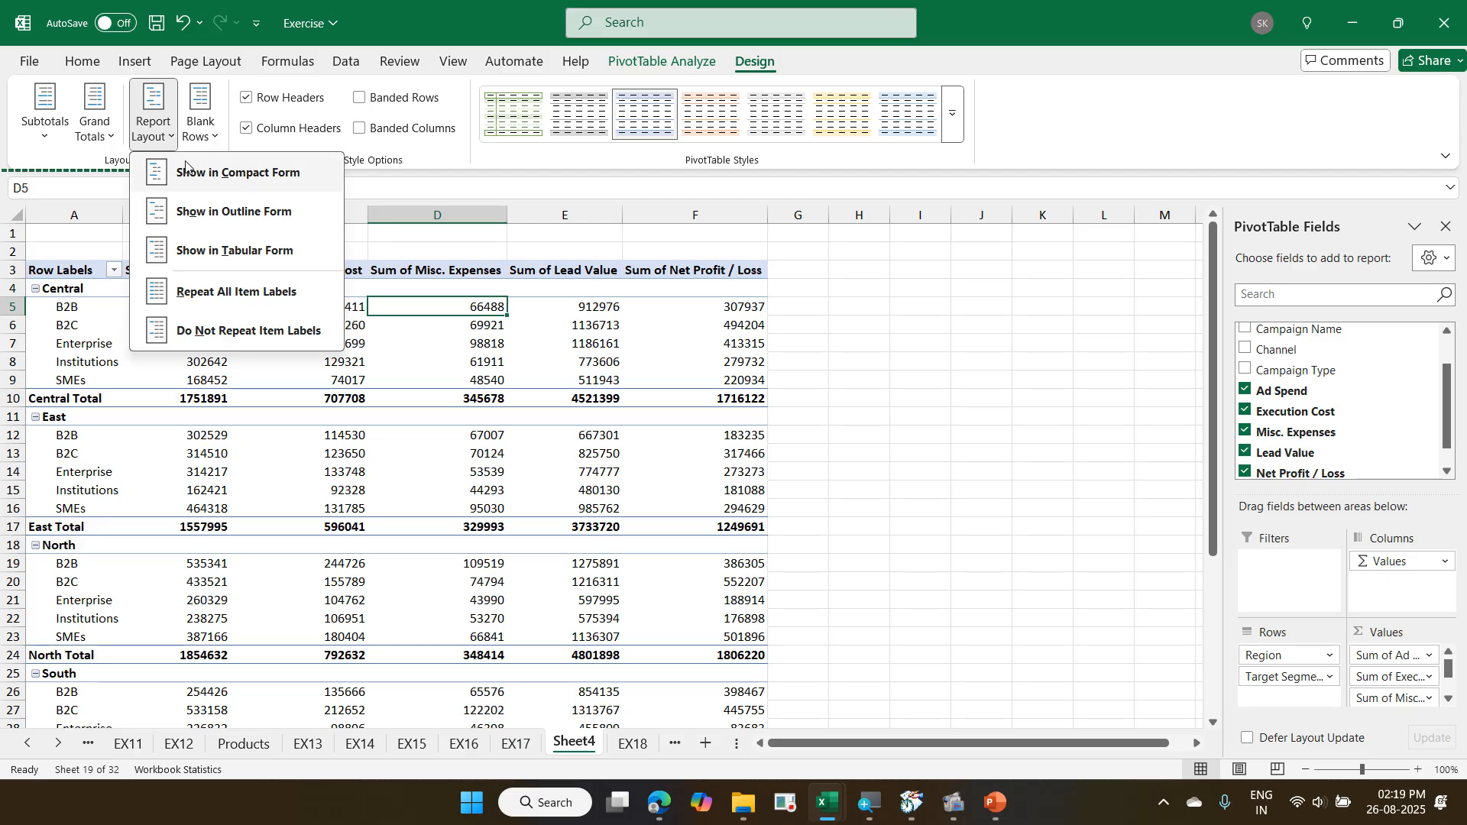
click(229, 250)
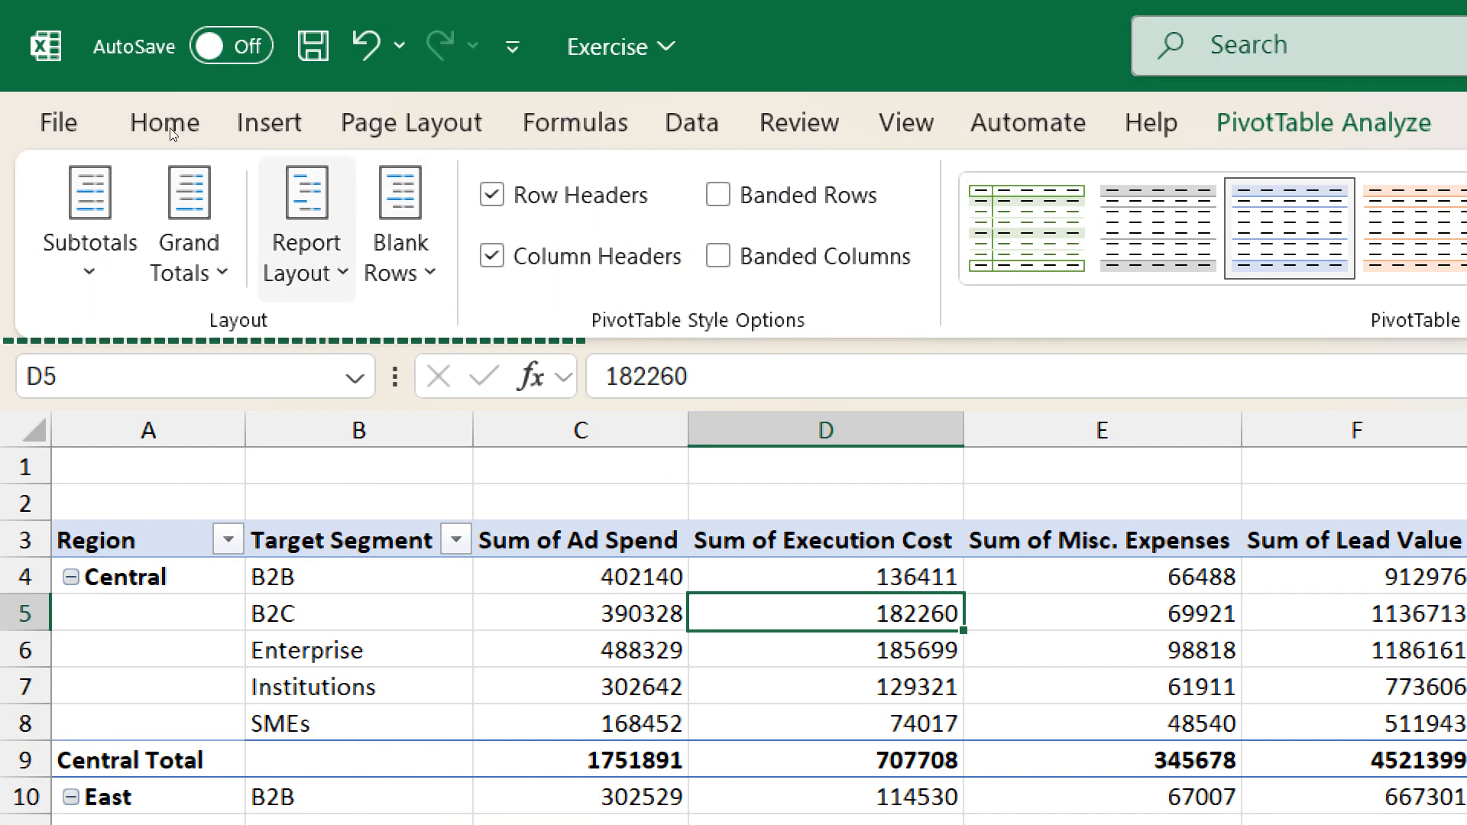
click(308, 237)
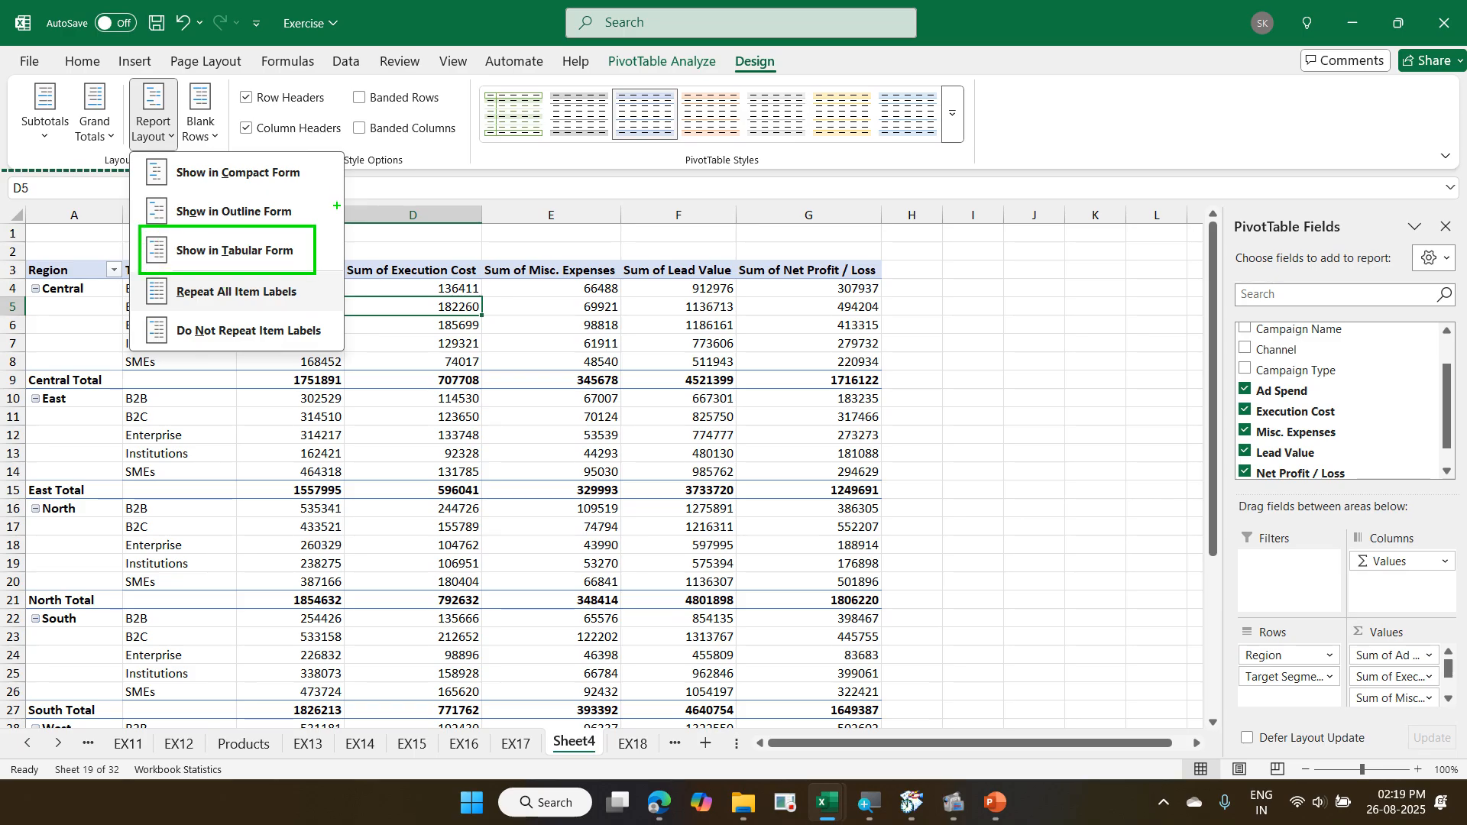
text(t)
text(1)
key(Escape)
mouse_move(131, 276)
mouse_down()
mouse_move(268, 318)
mouse_move(316, 313)
mouse_up()
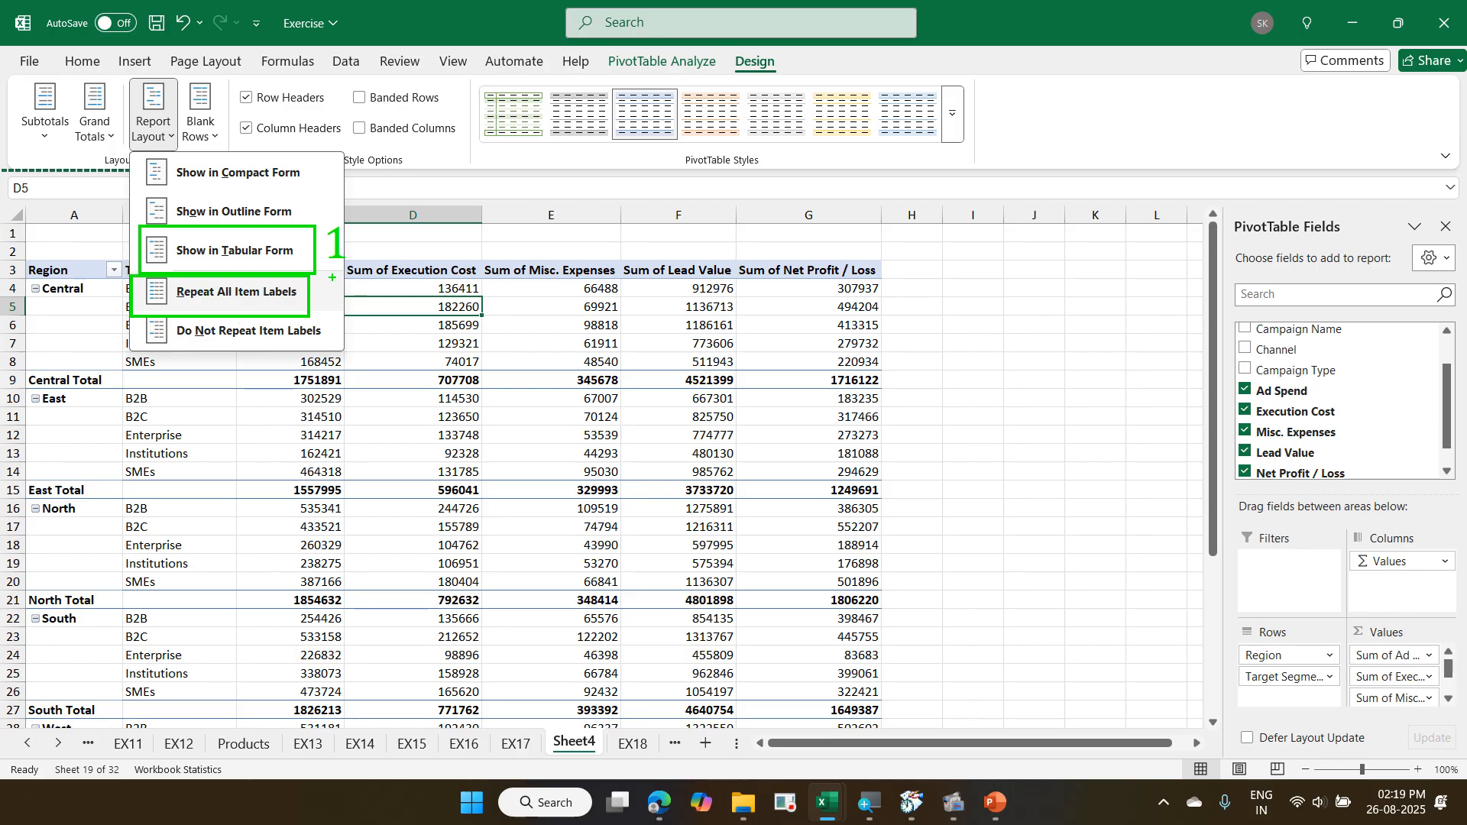
text(t)
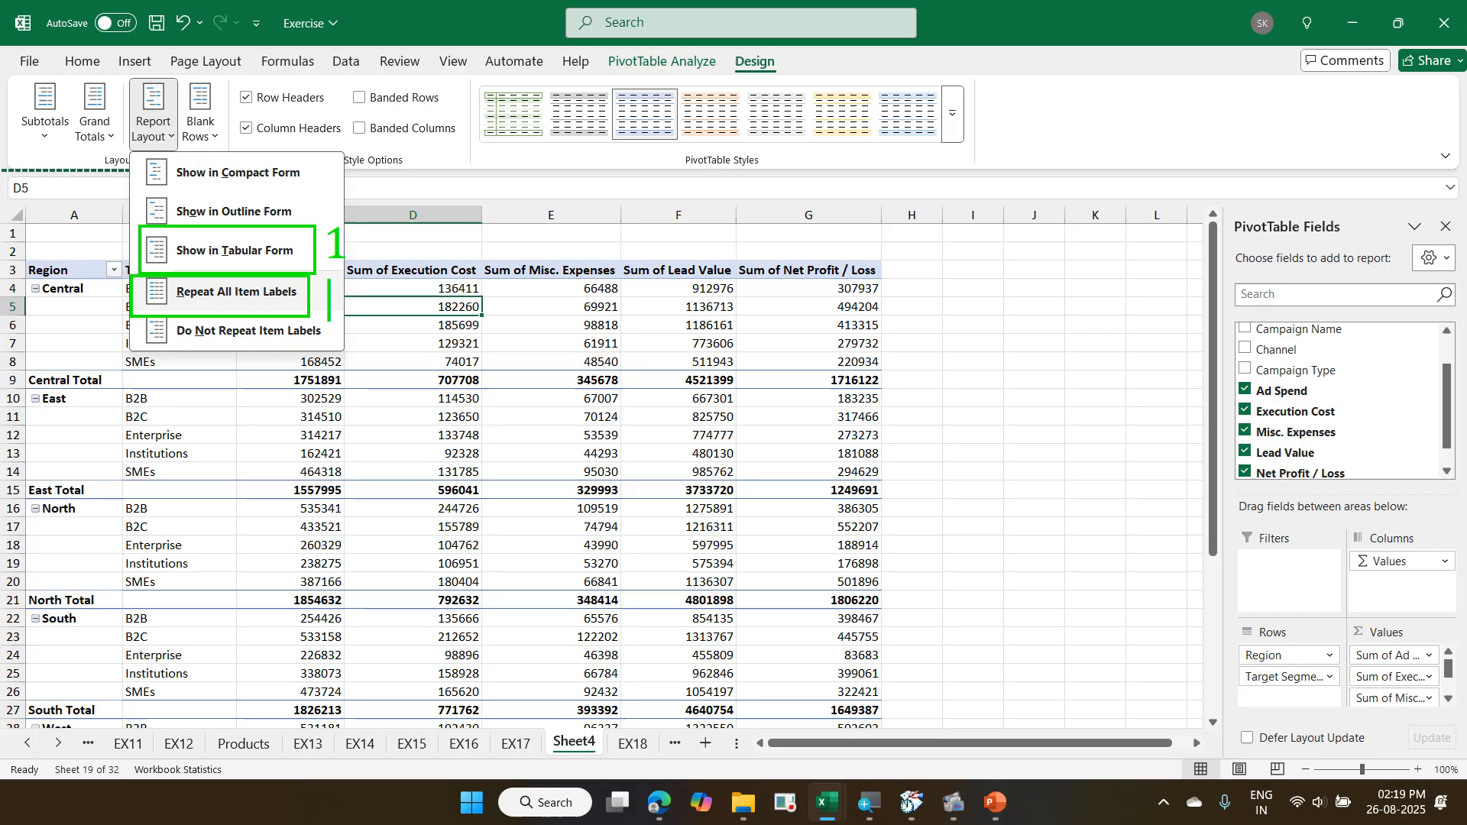
text(2)
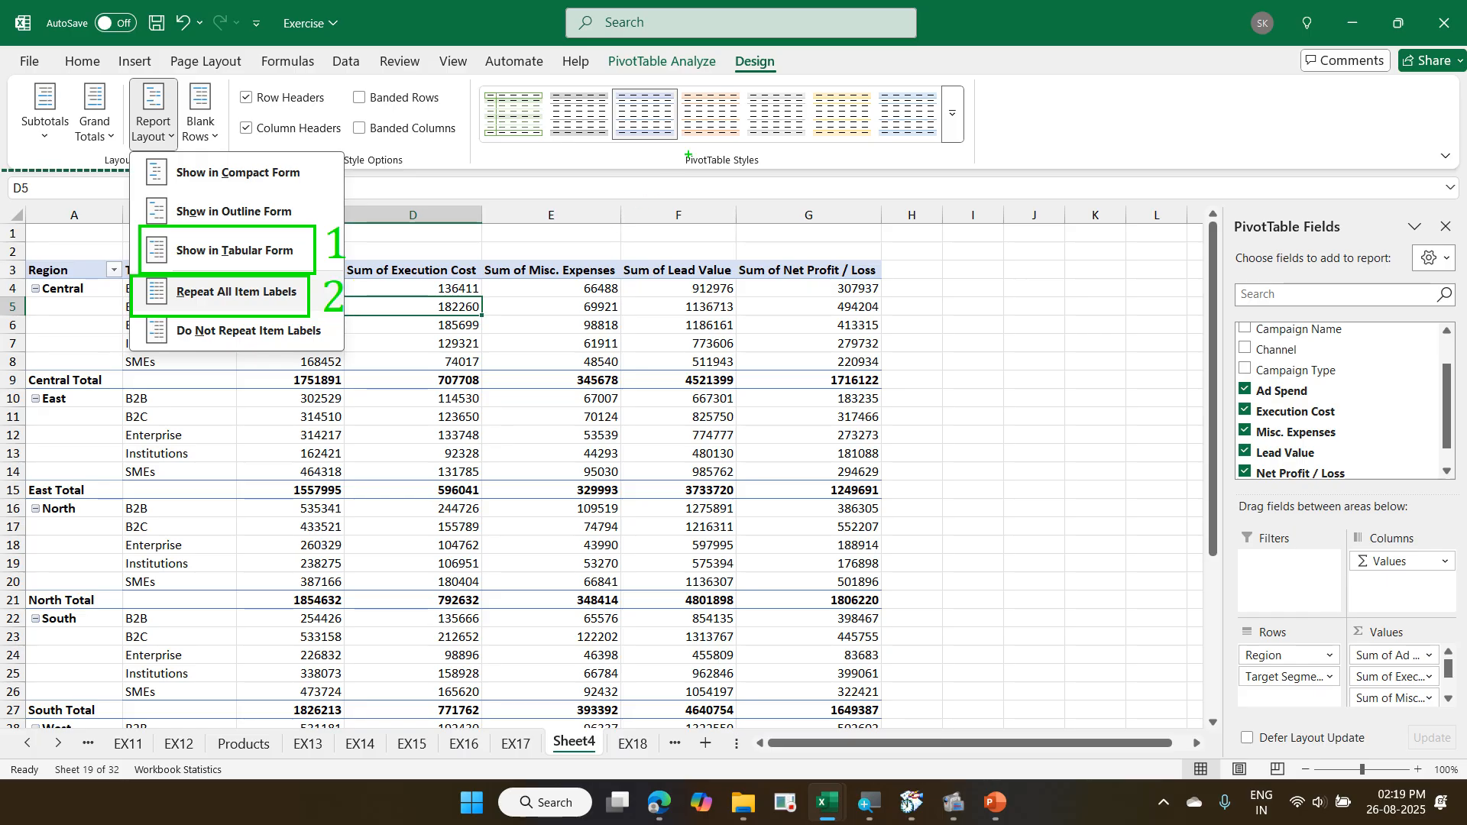
drag(719, 48, 794, 82)
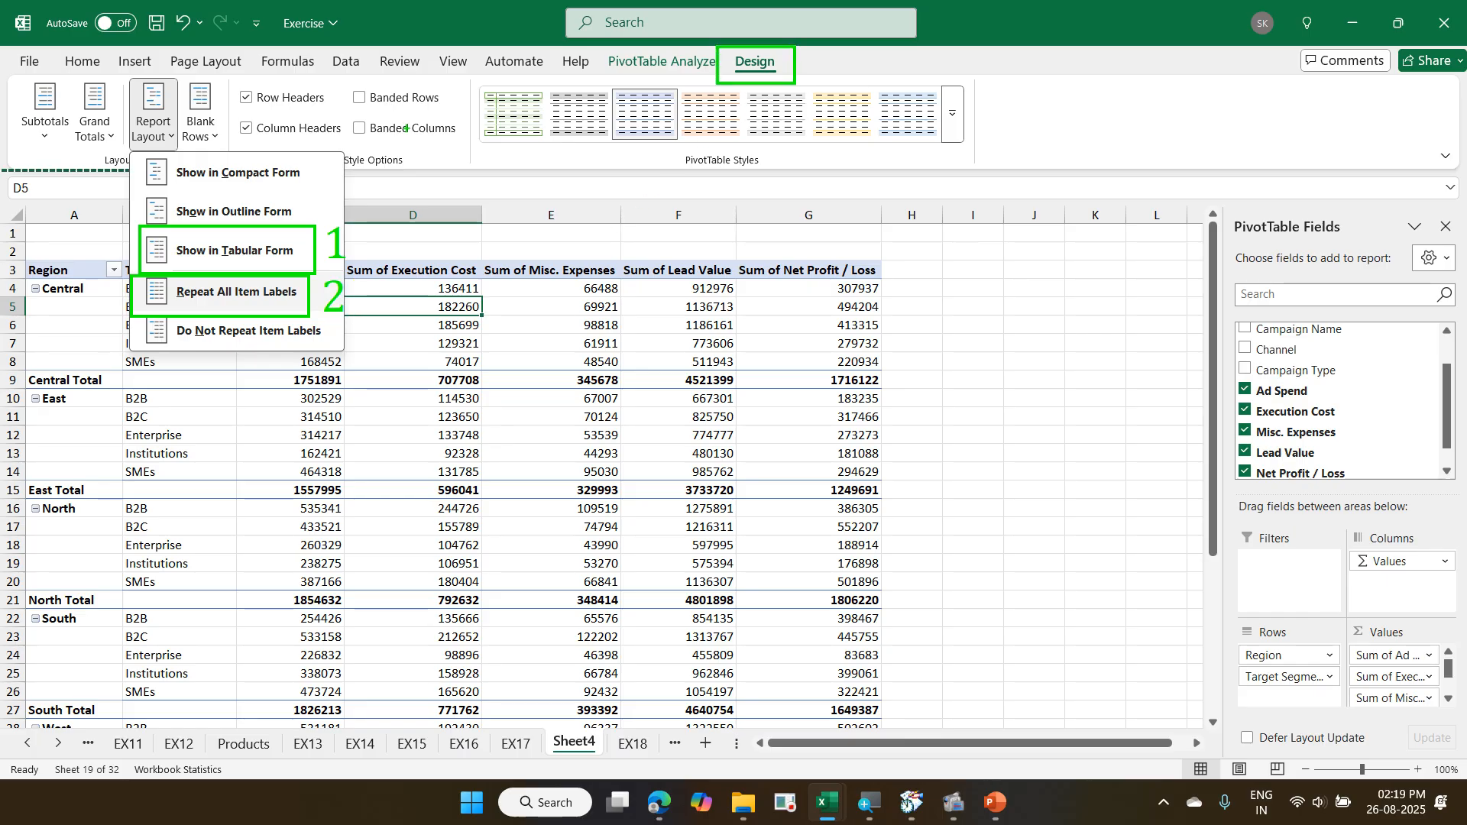
drag(128, 77, 187, 151)
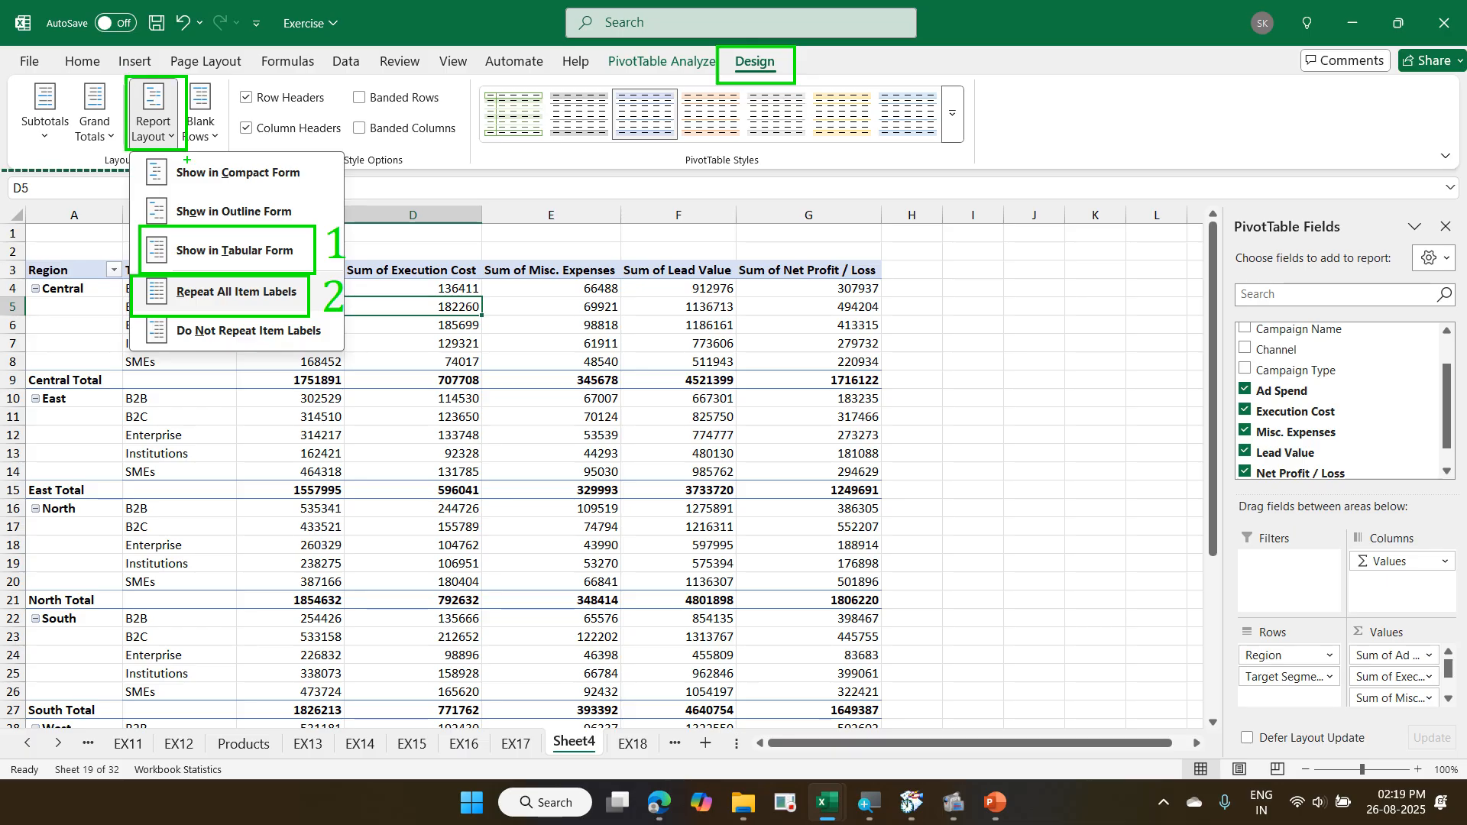
mouse_move(189, 243)
mouse_down()
mouse_move(176, 158)
mouse_move(722, 51)
mouse_up()
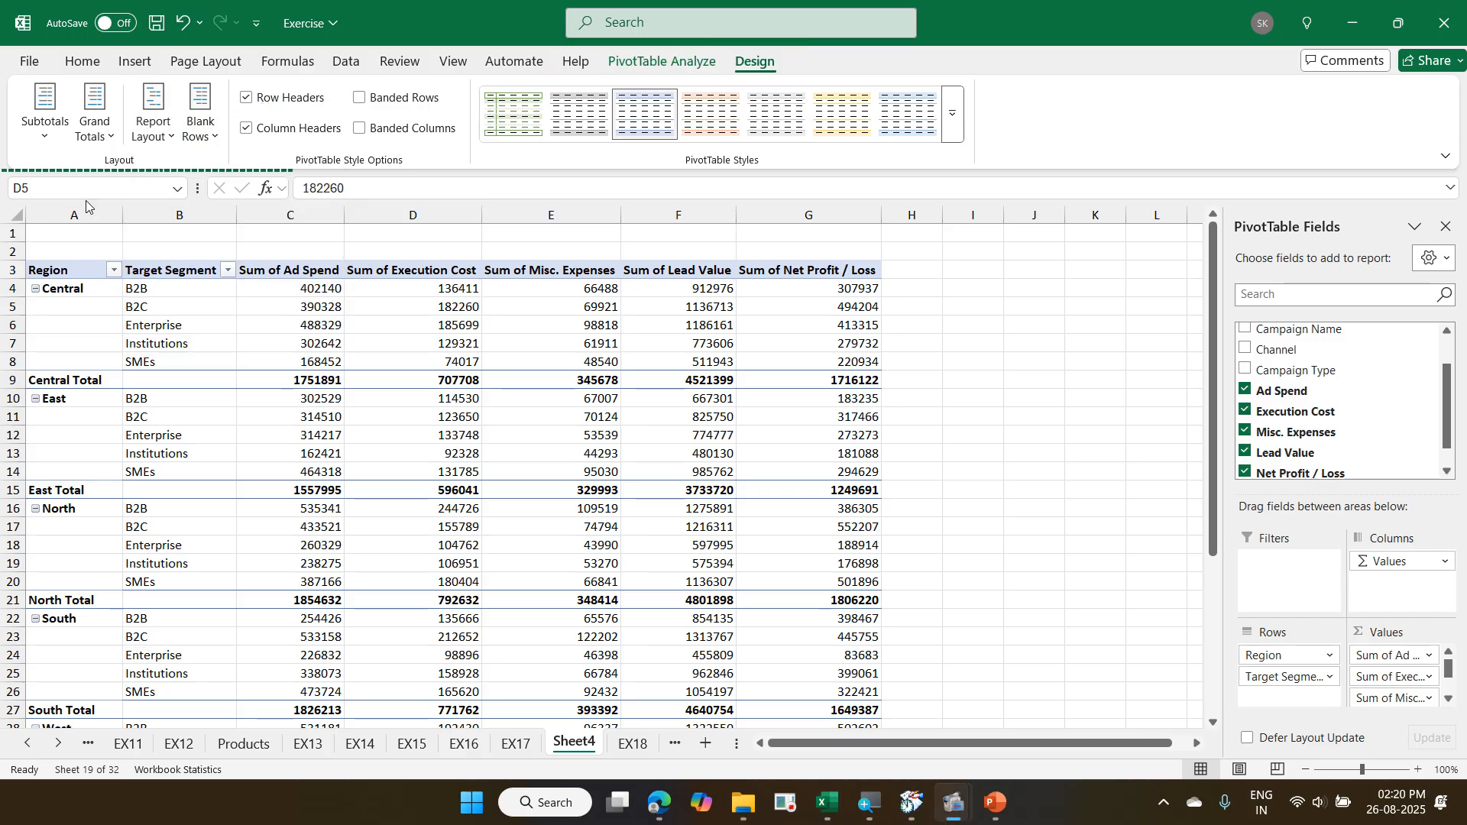
- Set the PivotTable's report layout to repeat all item labels
click(156, 142)
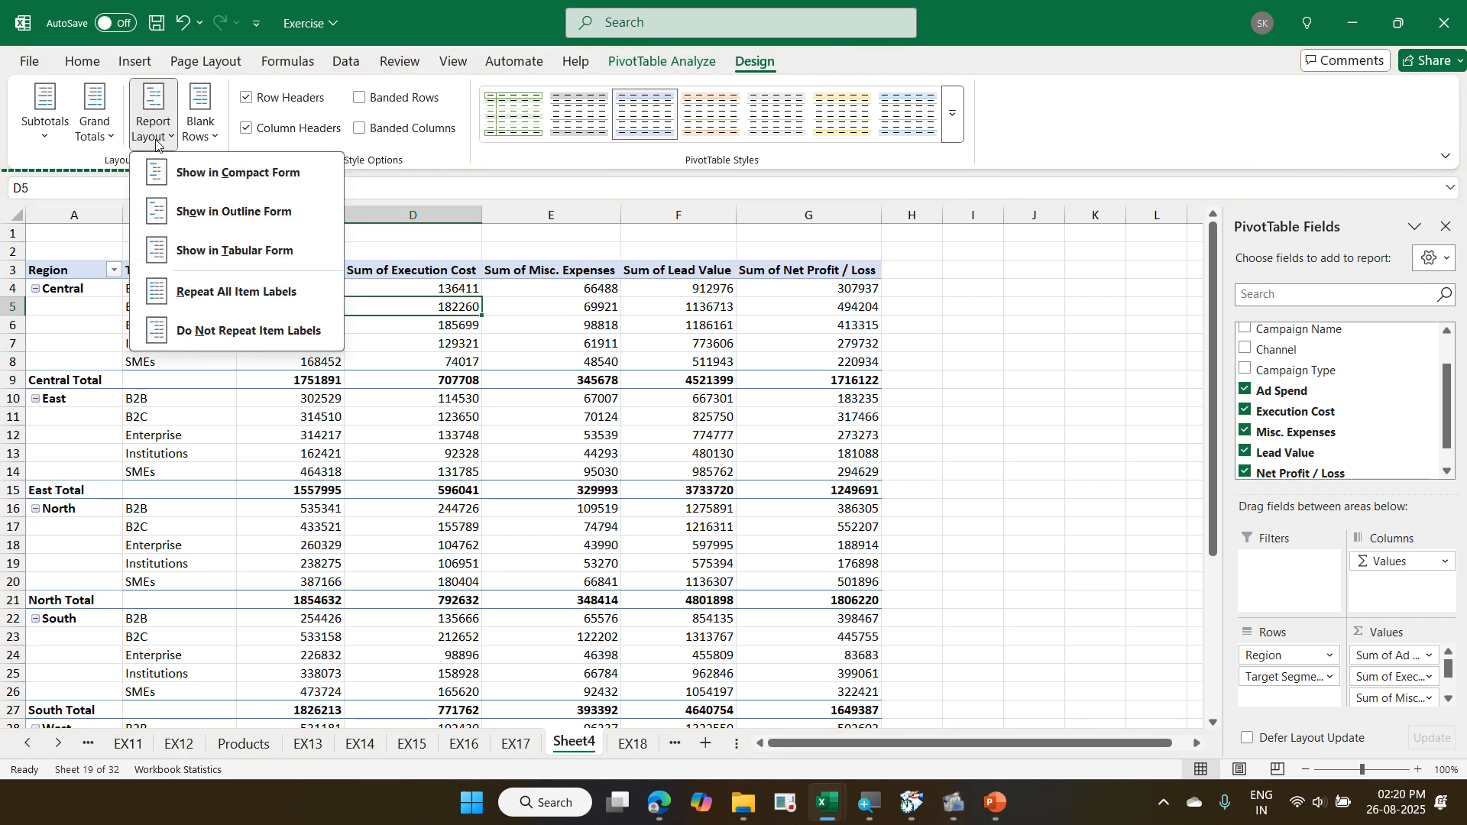
click(230, 291)
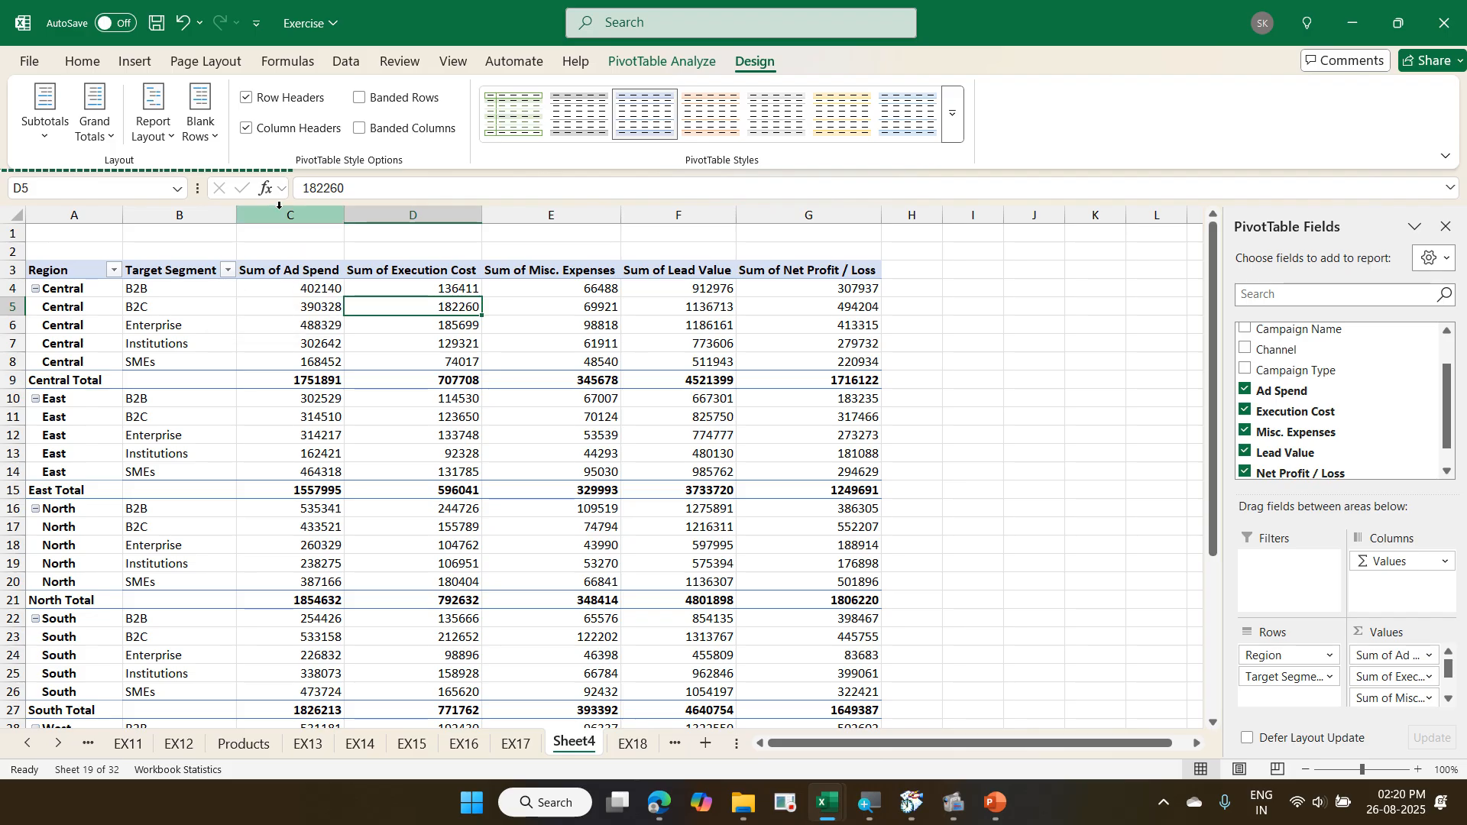
- Insert a blank line after each item in the PivotTable, review the spacing down to the Grand Total row, and remove the blank lines
click(201, 123)
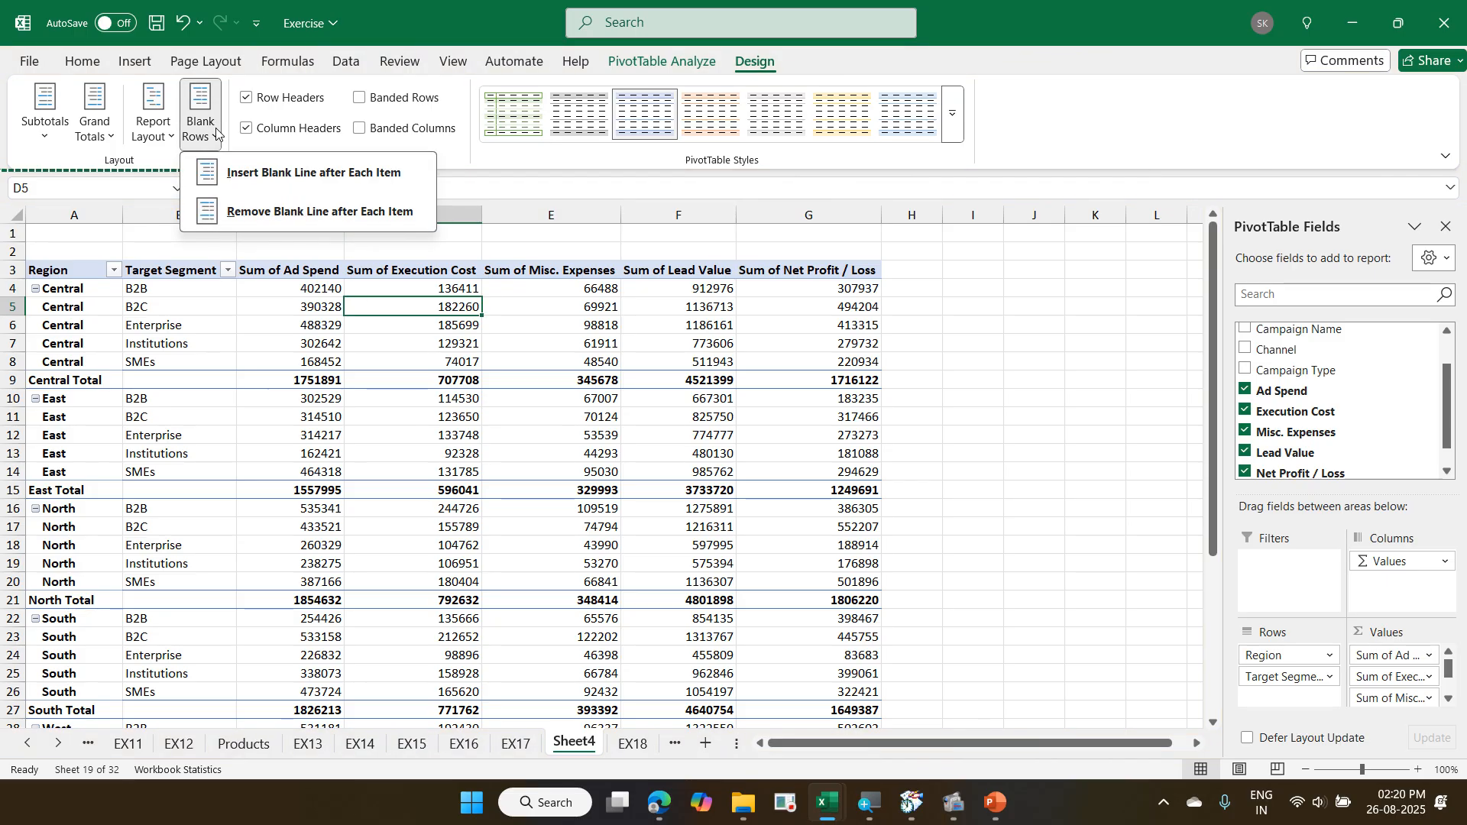
click(245, 173)
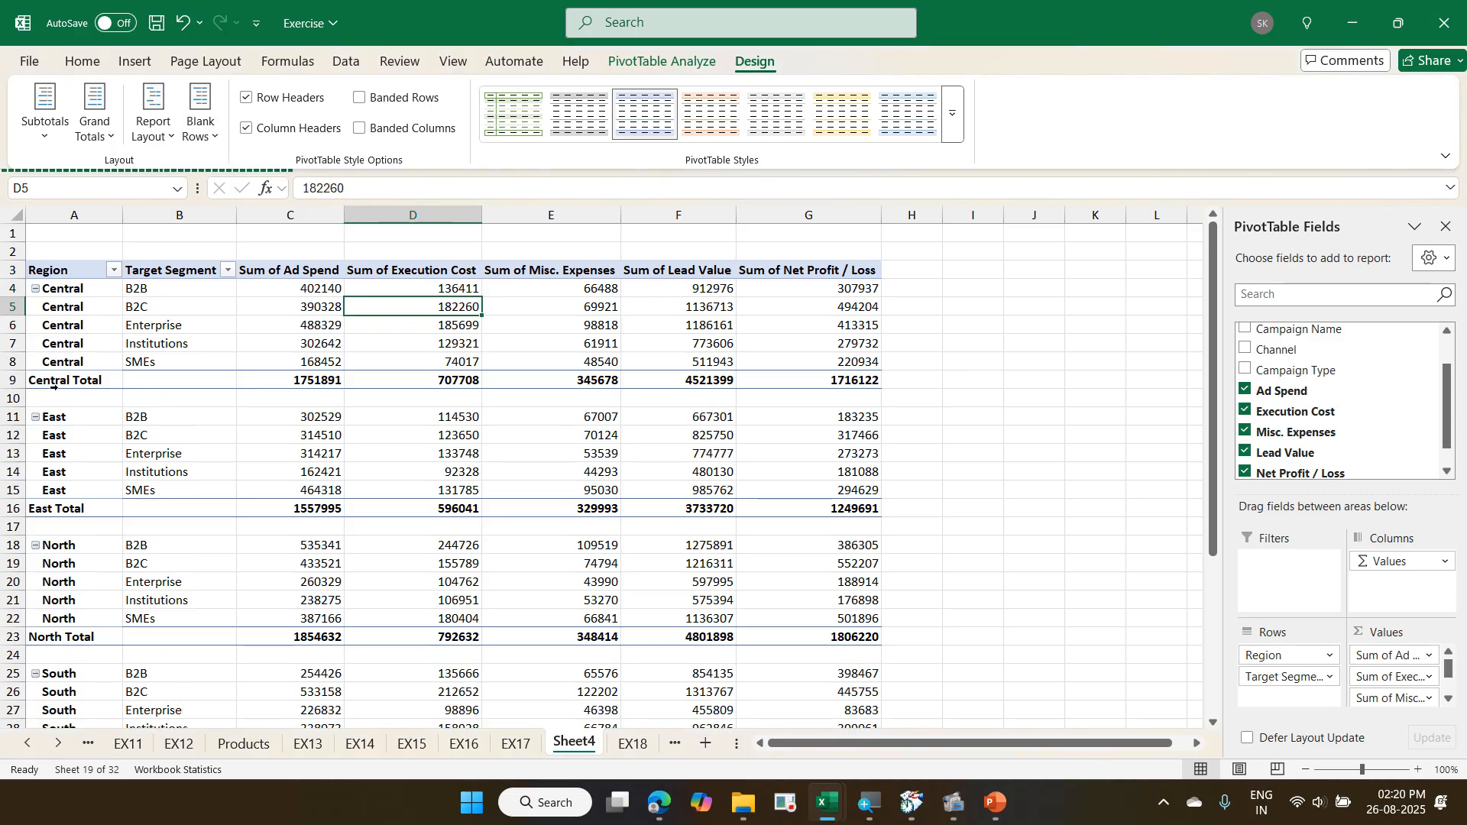
scroll(48, 418, down, 4)
scroll(51, 418, down, 3)
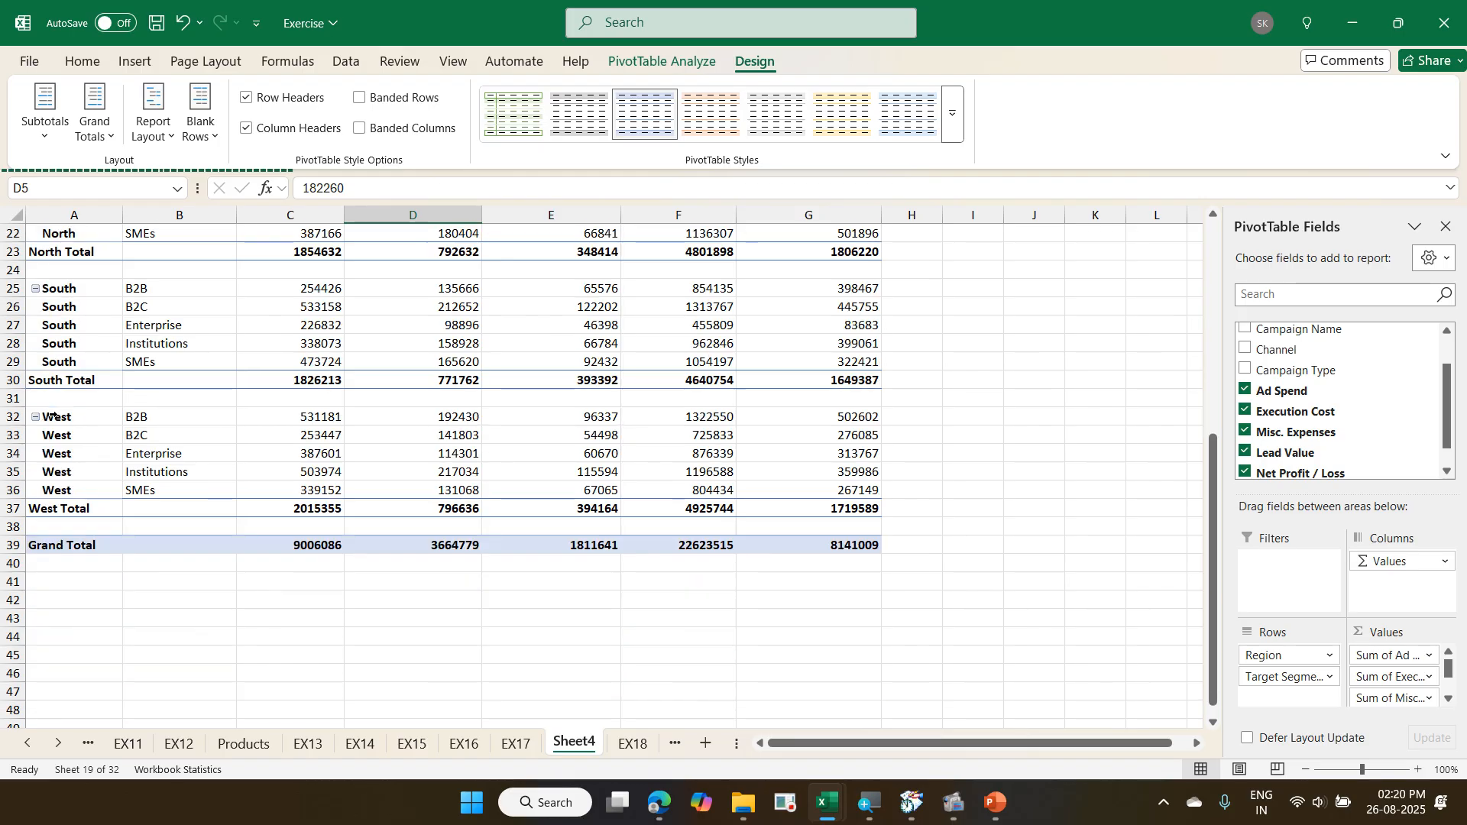
scroll(52, 416, up, 7)
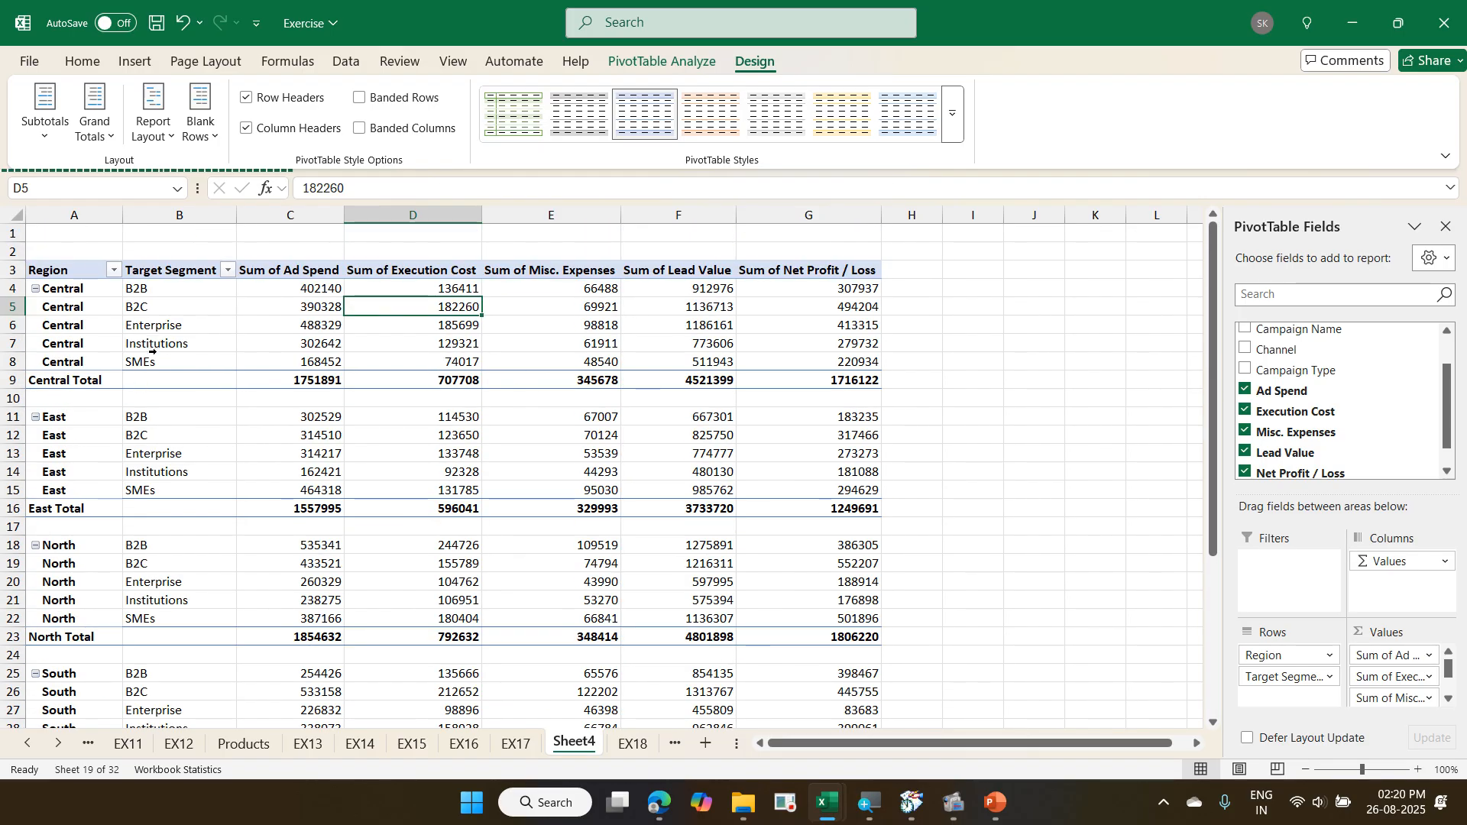
click(201, 122)
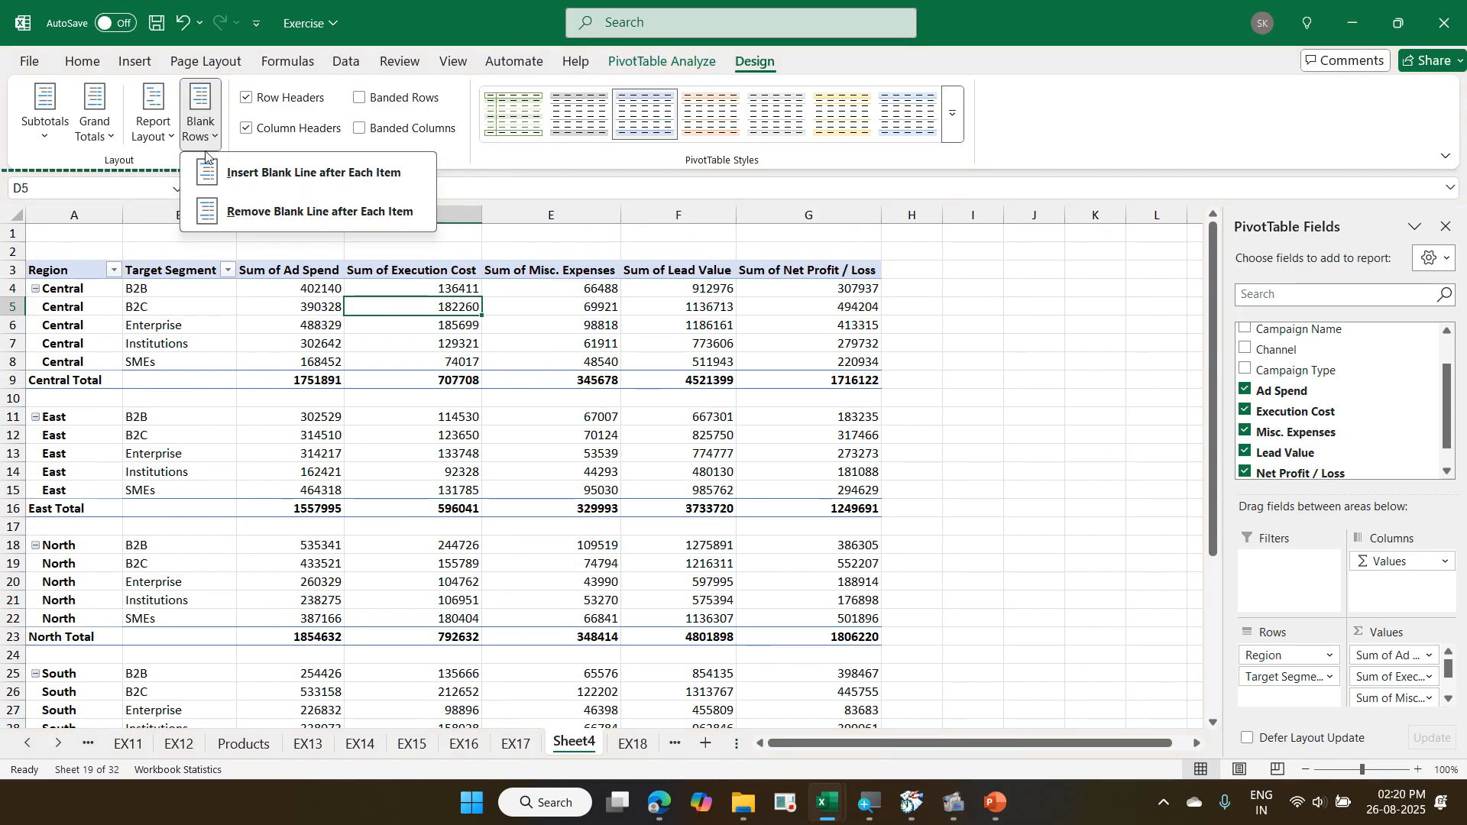
click(252, 211)
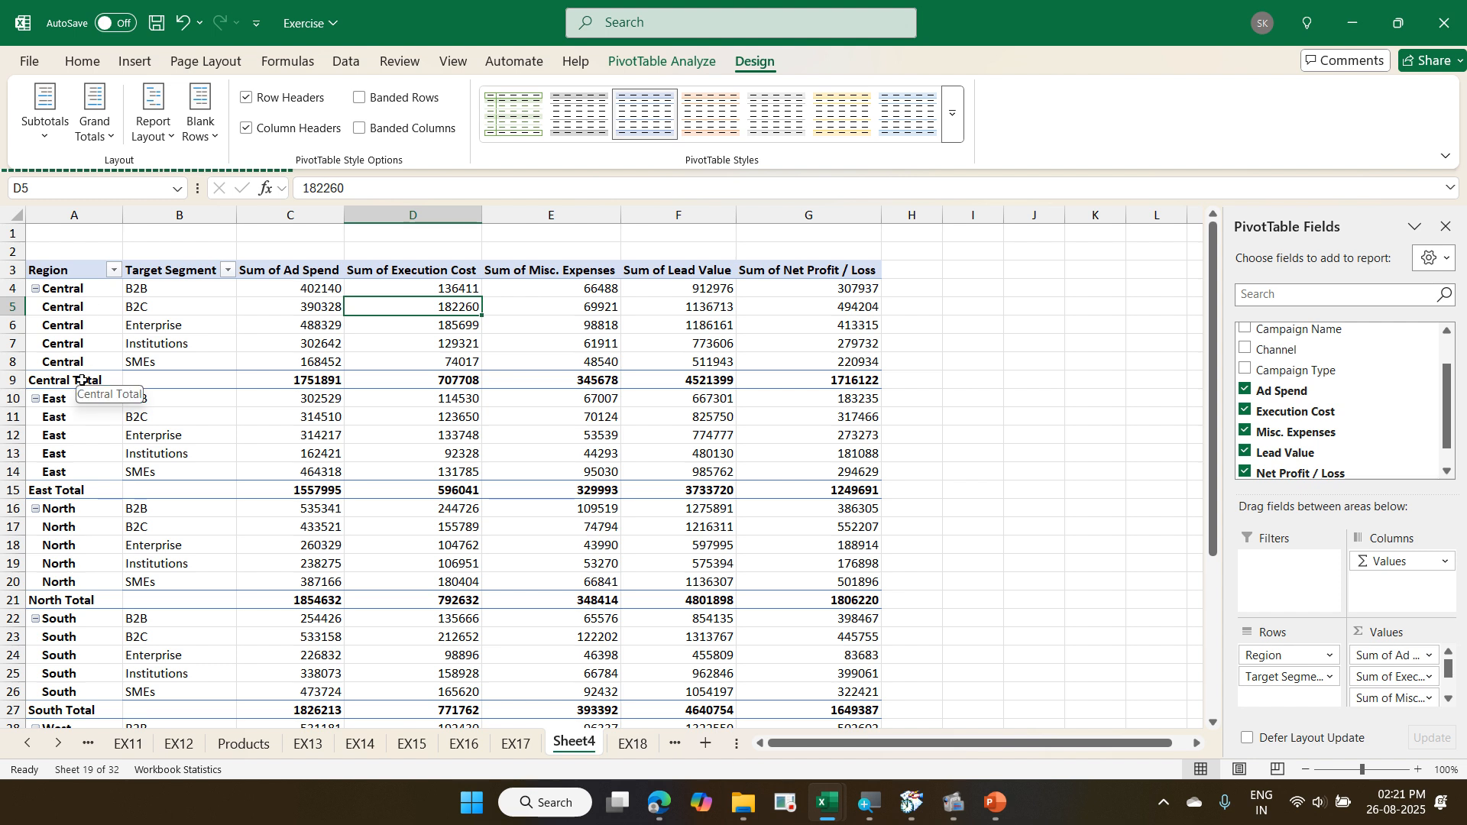
- Turn off the PivotTable's Row Headers and turn on Banded Rows, briefly toggling Column Headers and Banded Columns
click(296, 97)
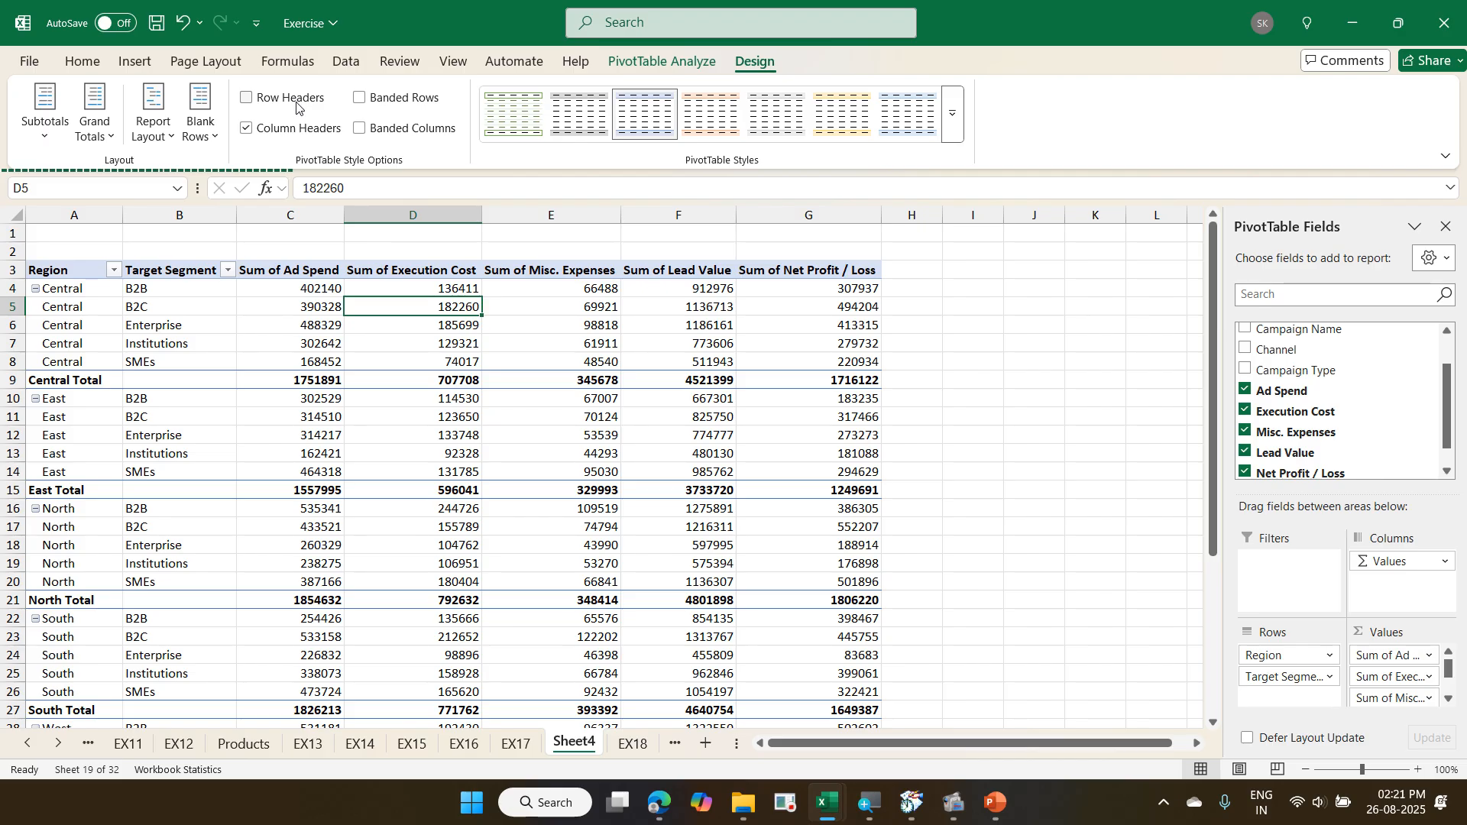
click(318, 141)
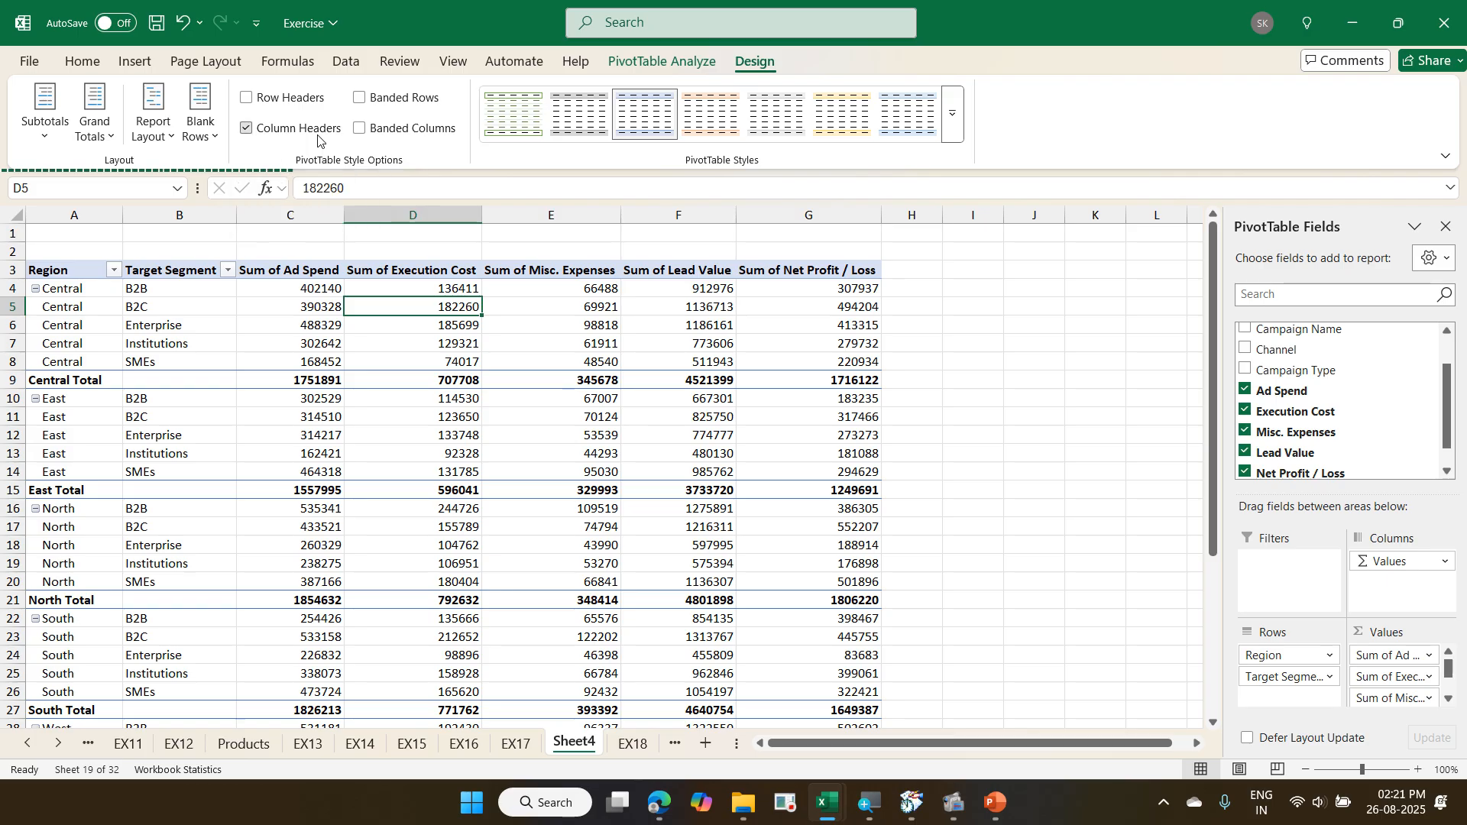
click(318, 141)
click(418, 107)
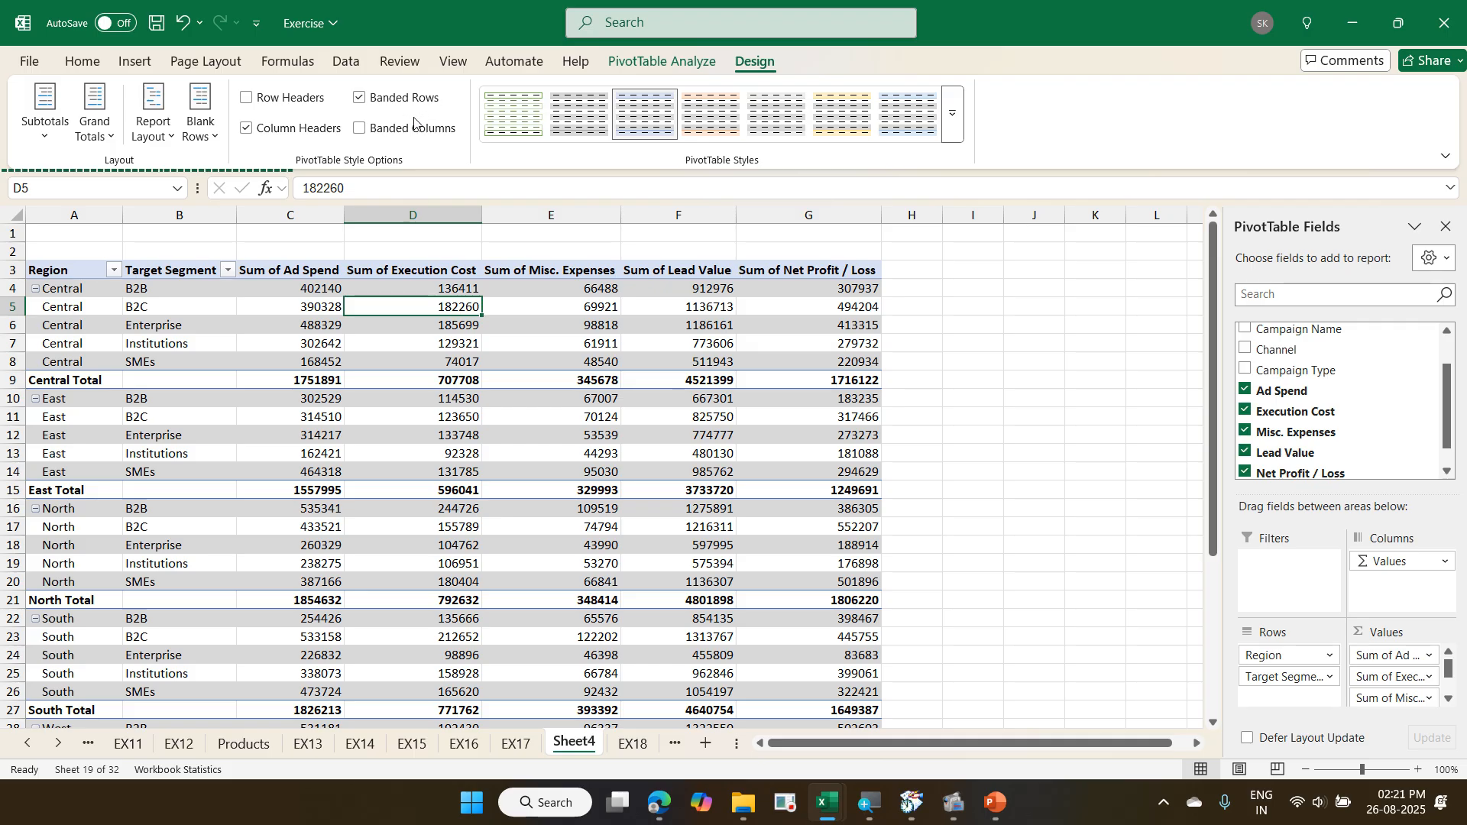
click(411, 129)
click(410, 130)
- Apply the gray style in the second row of the Medium styles to the PivotTable
click(952, 130)
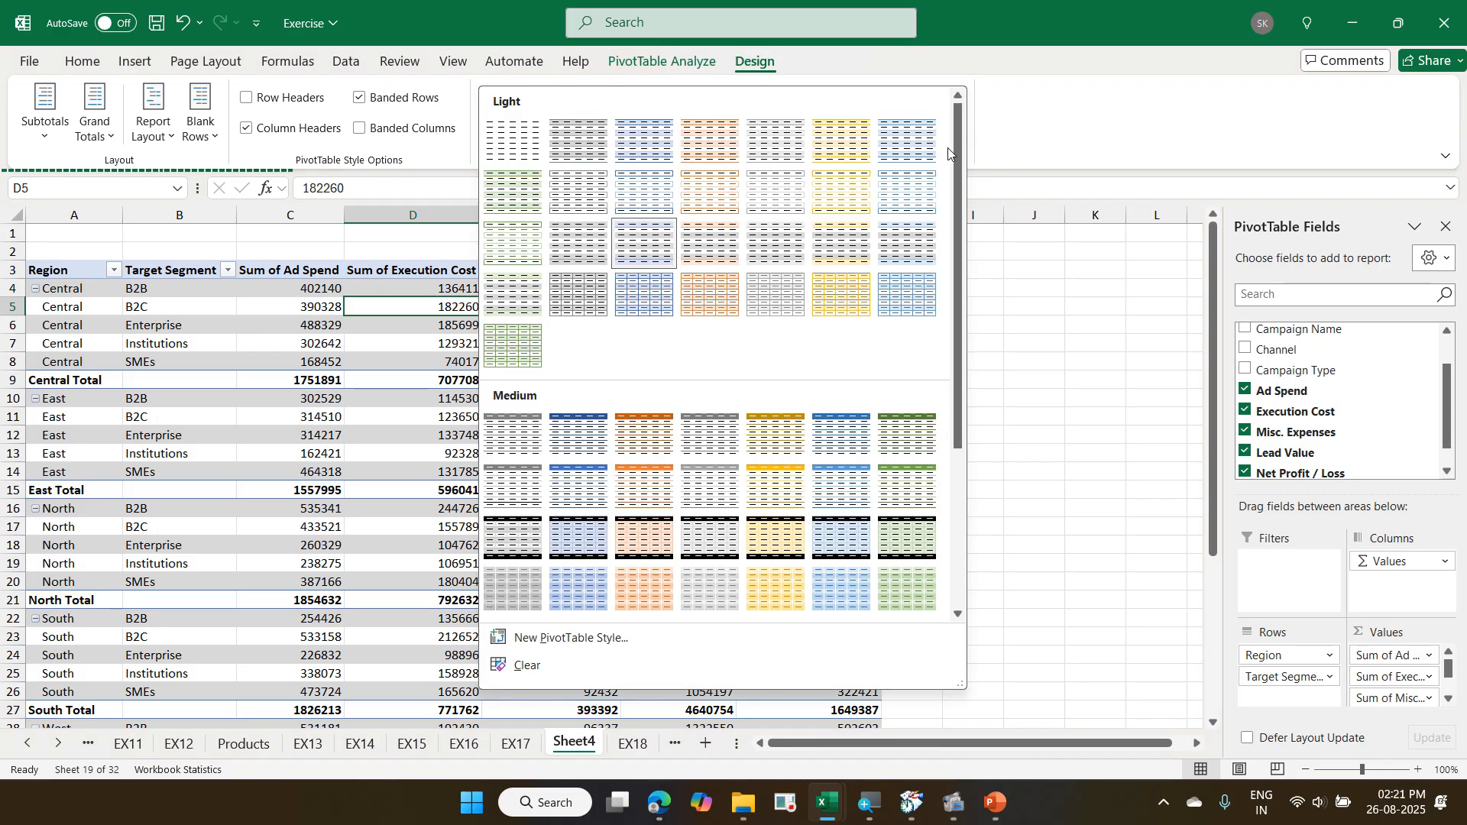
scroll(740, 221, down, 5)
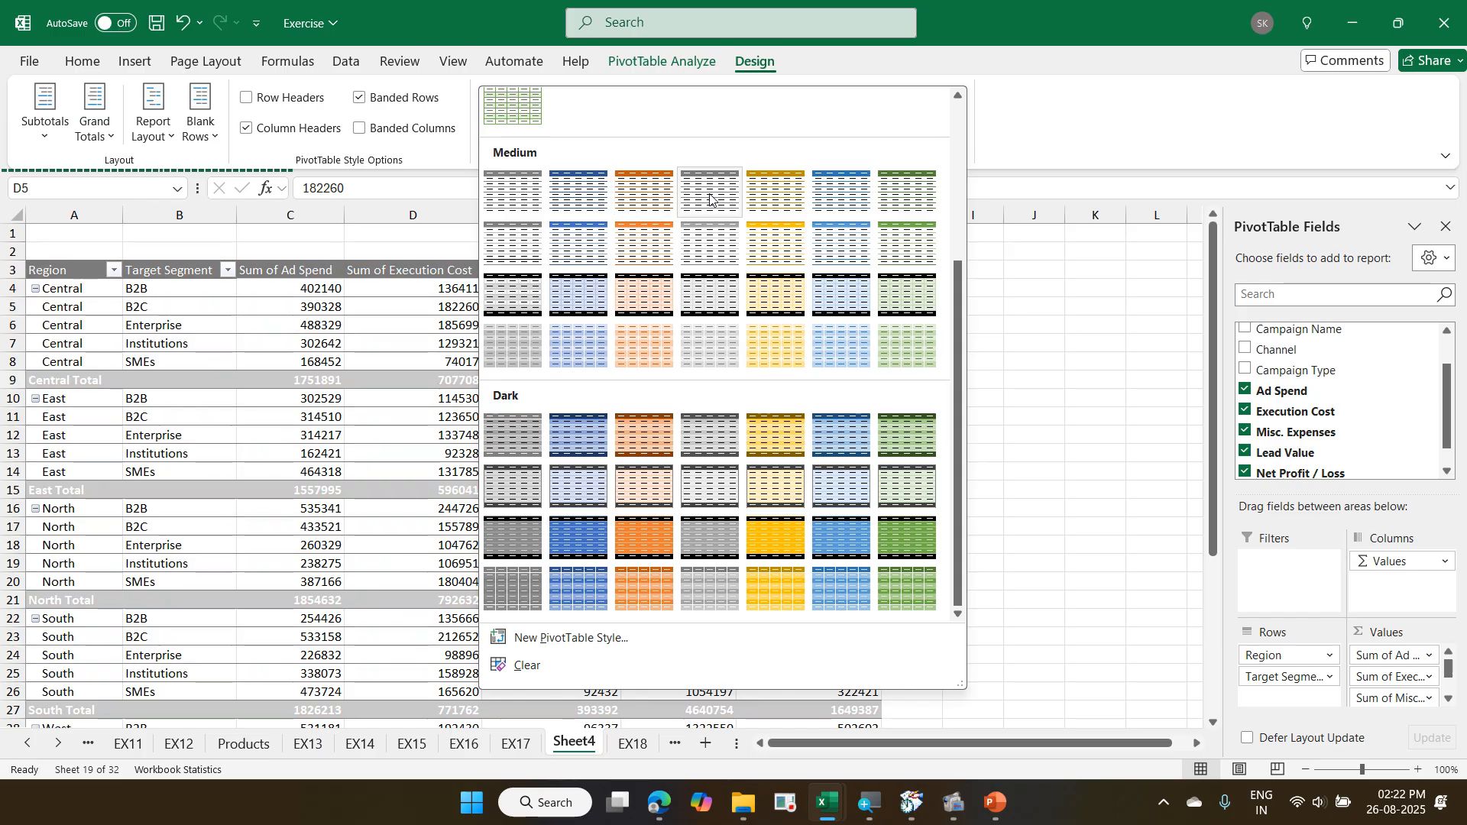
click(712, 245)
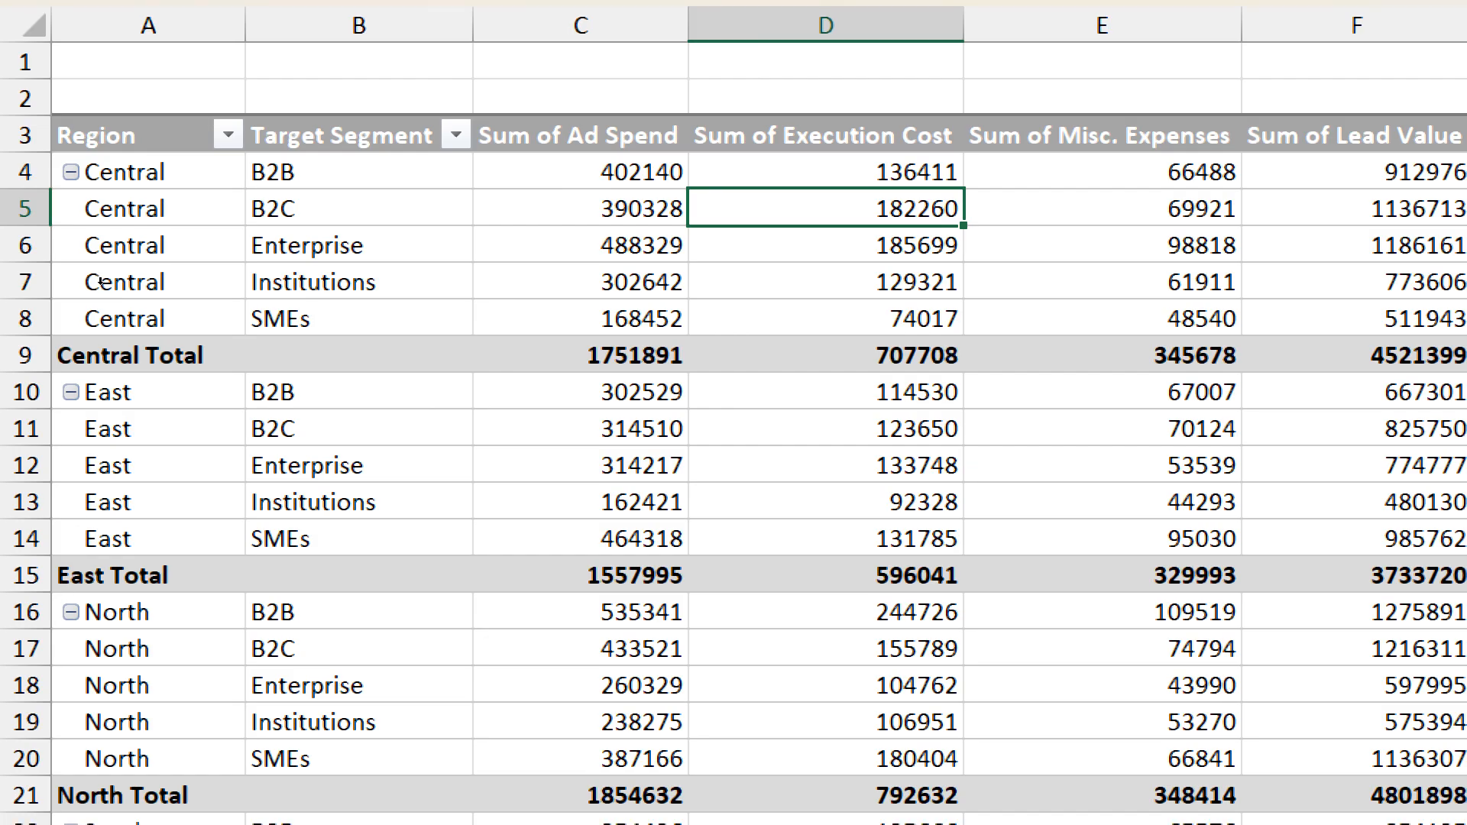
- View the Region data on the EX18 sheet and return to Sheet4, selecting the first South cell in the PivotTable
click(100, 283)
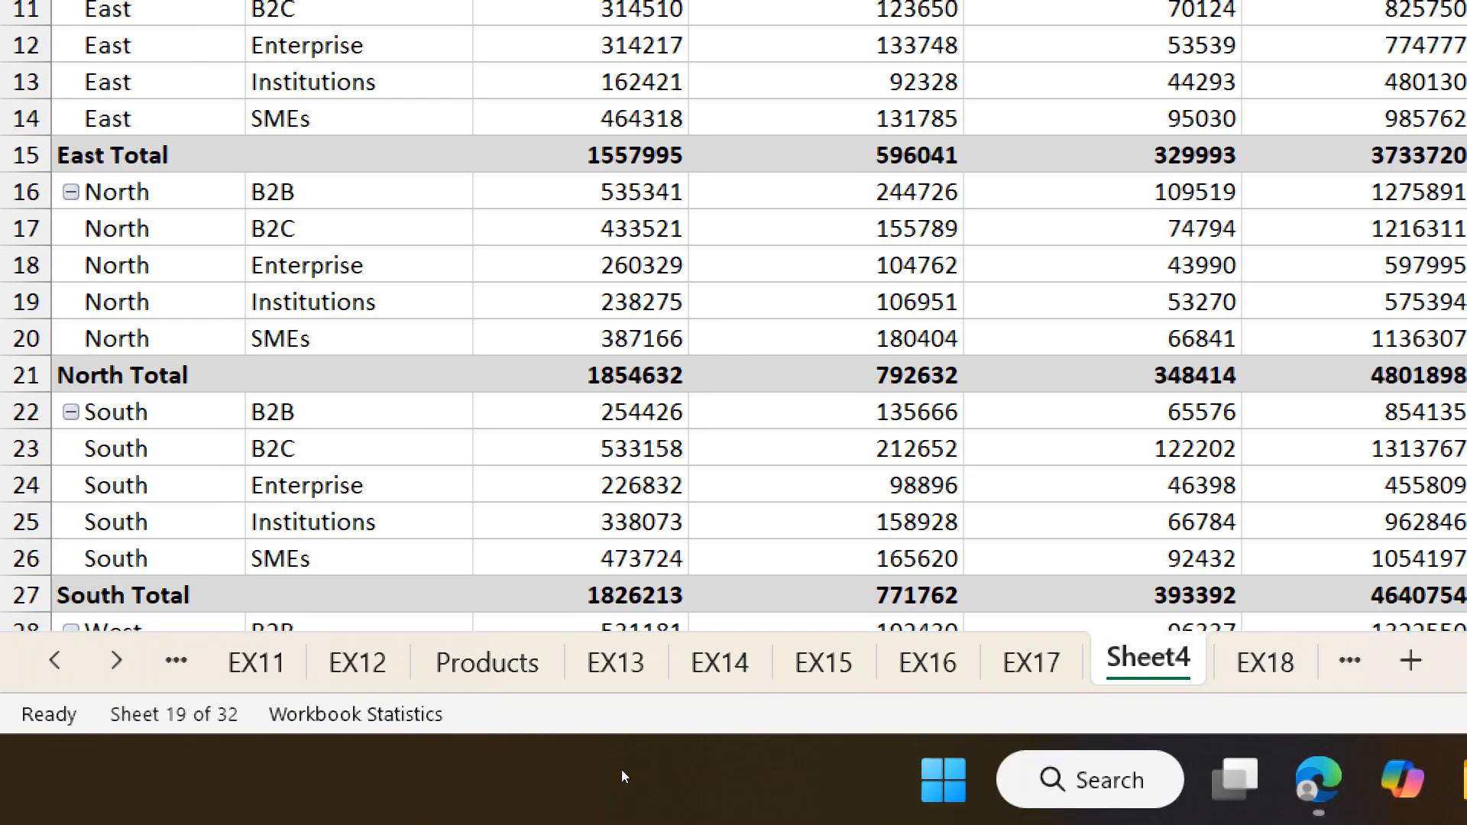
click(1264, 658)
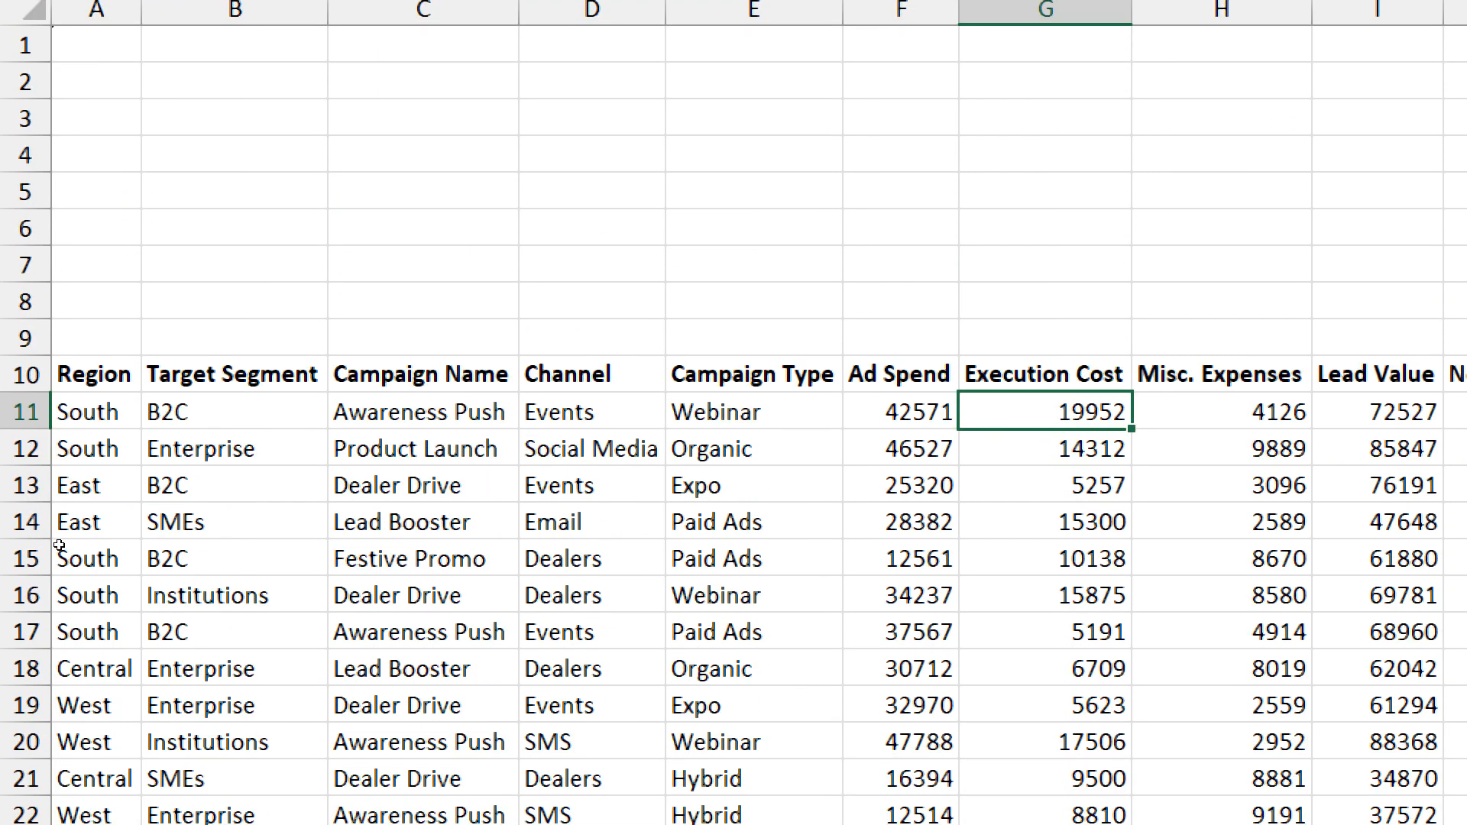
key(ctrl+Page_Up)
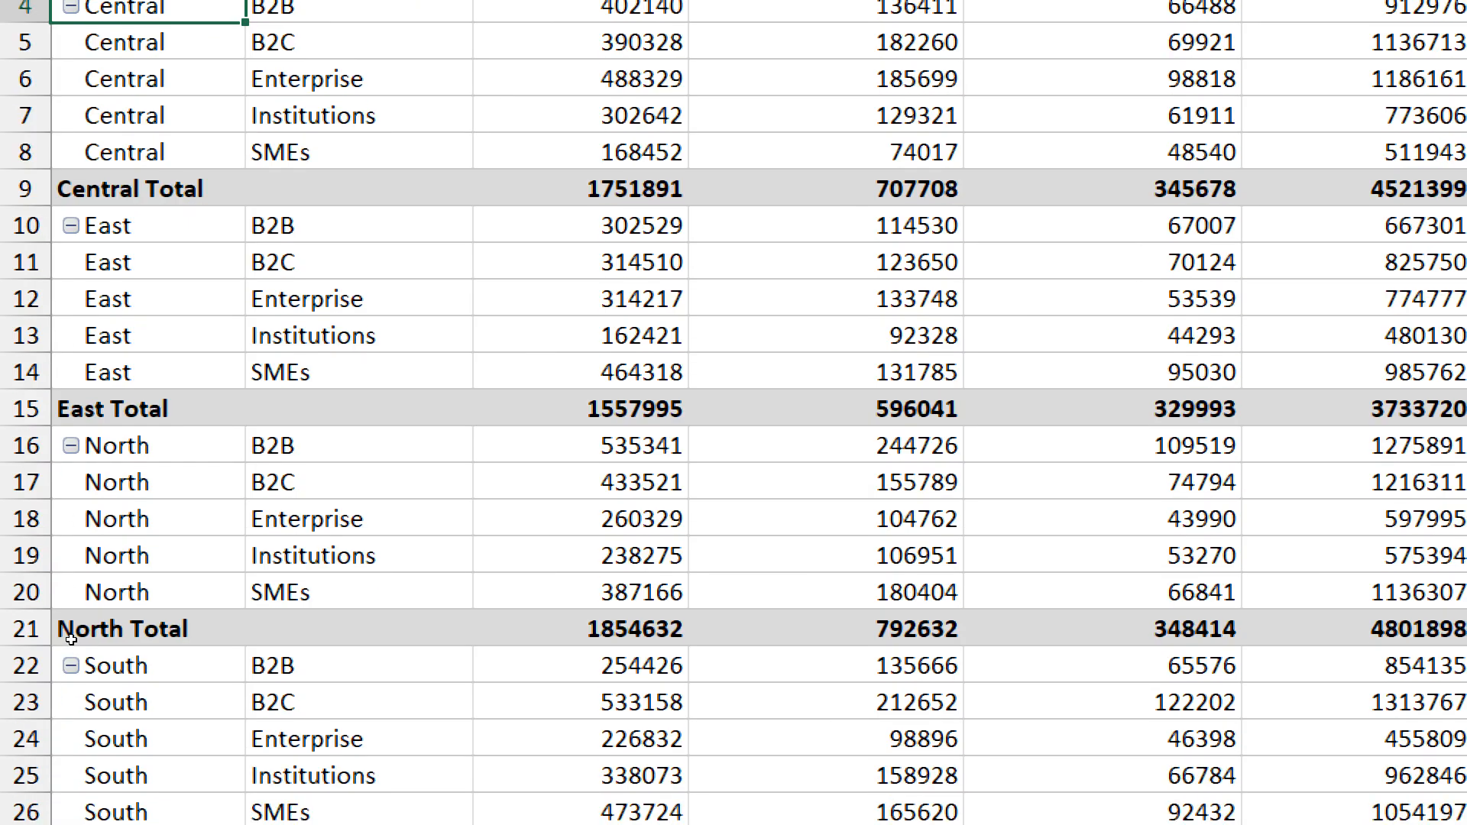
click(68, 654)
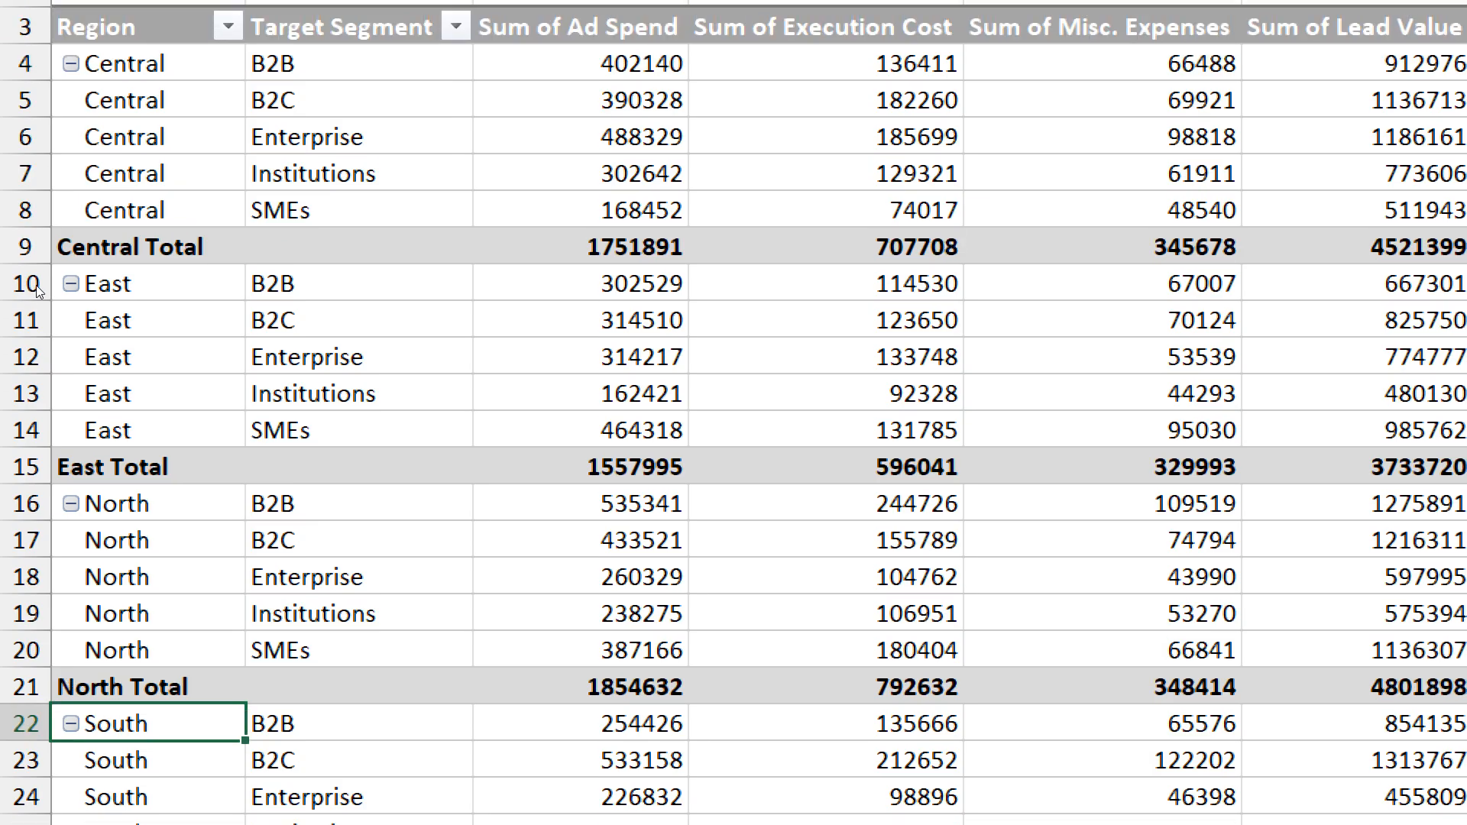
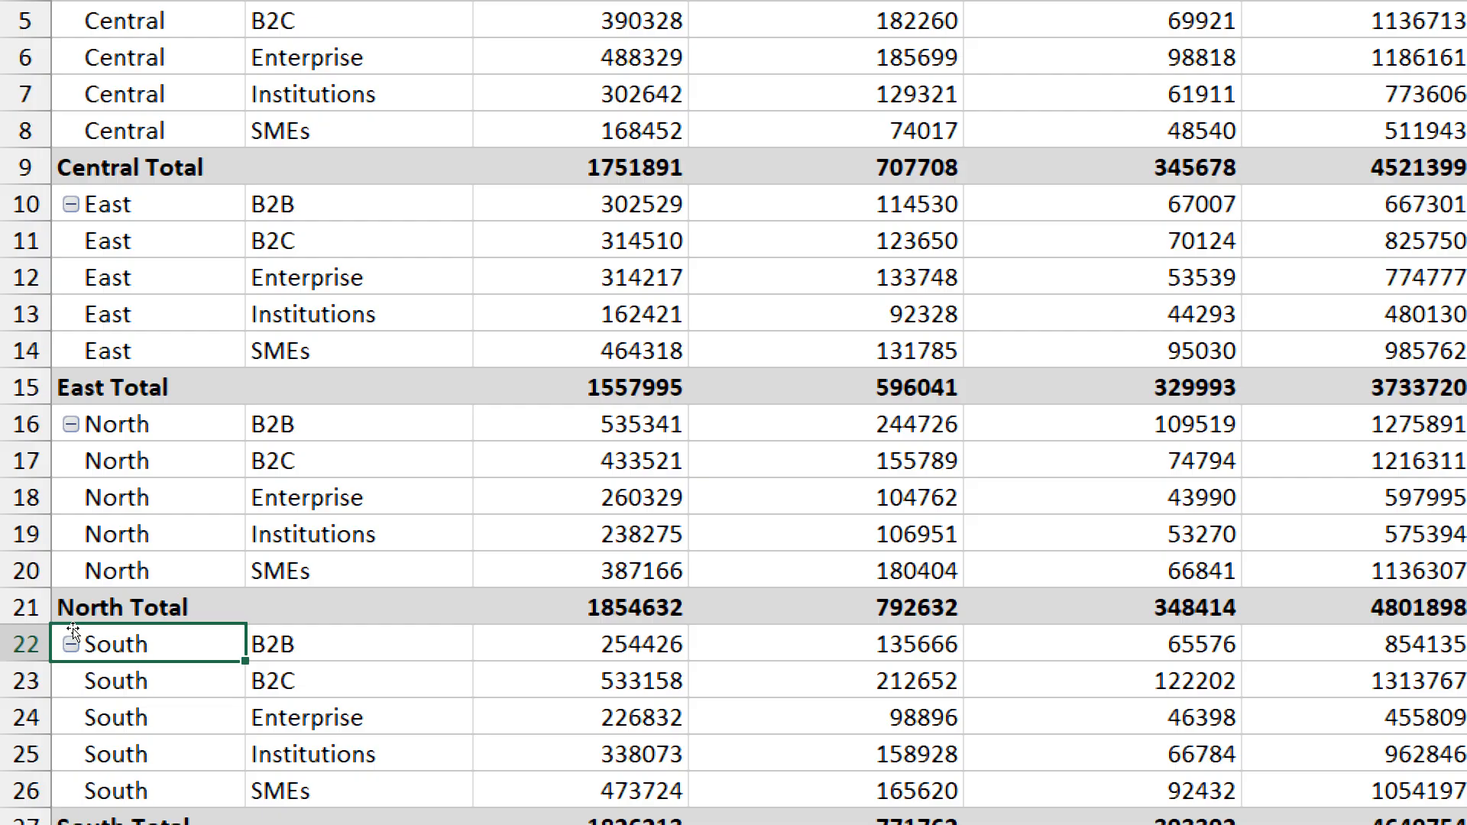
- Try bringing the South group above Central, by moving it and by overwriting the first Central label with South, undoing both attempts
drag(74, 635, 58, 277)
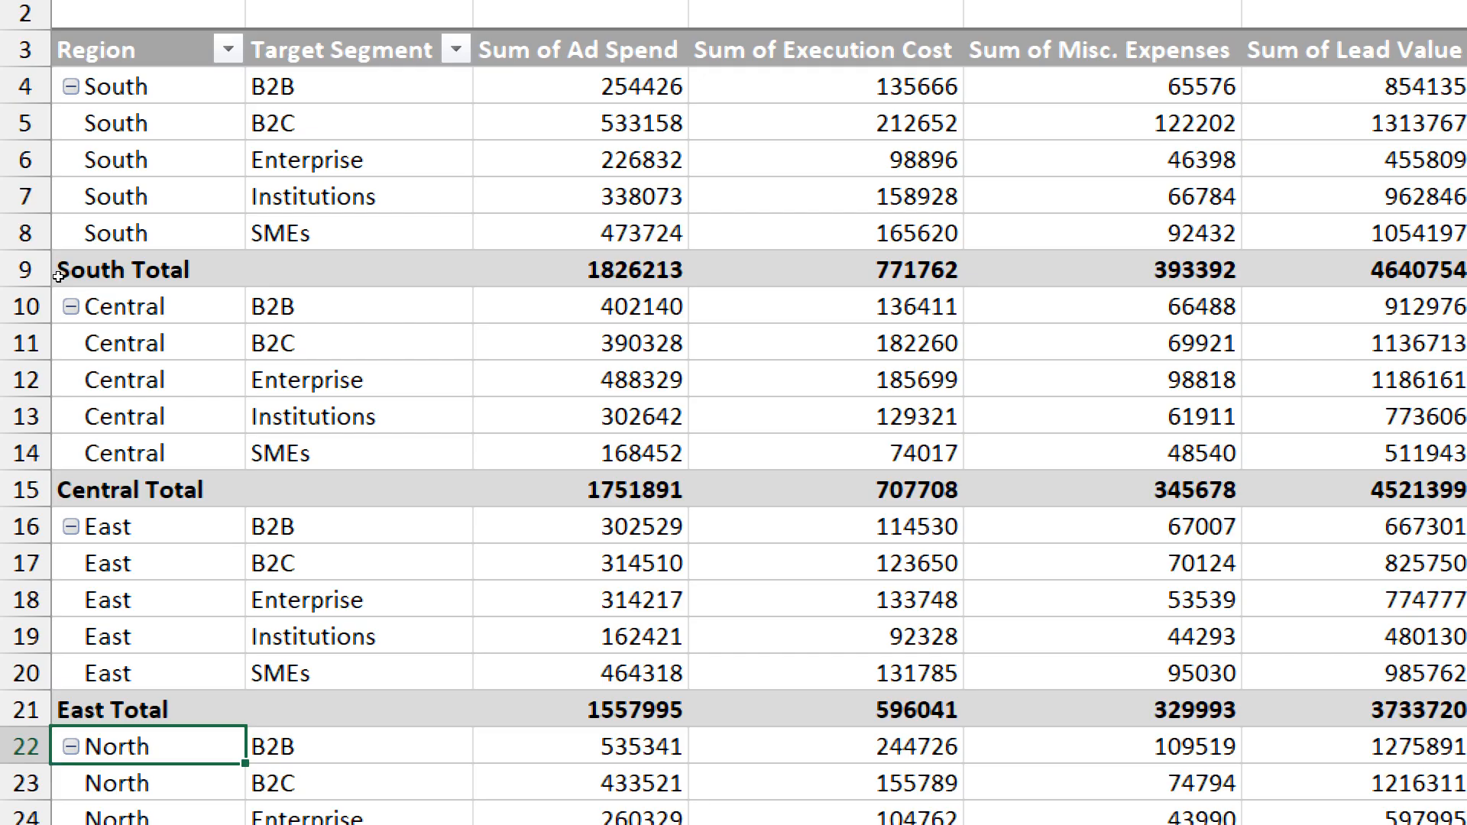
key(ctrl+z)
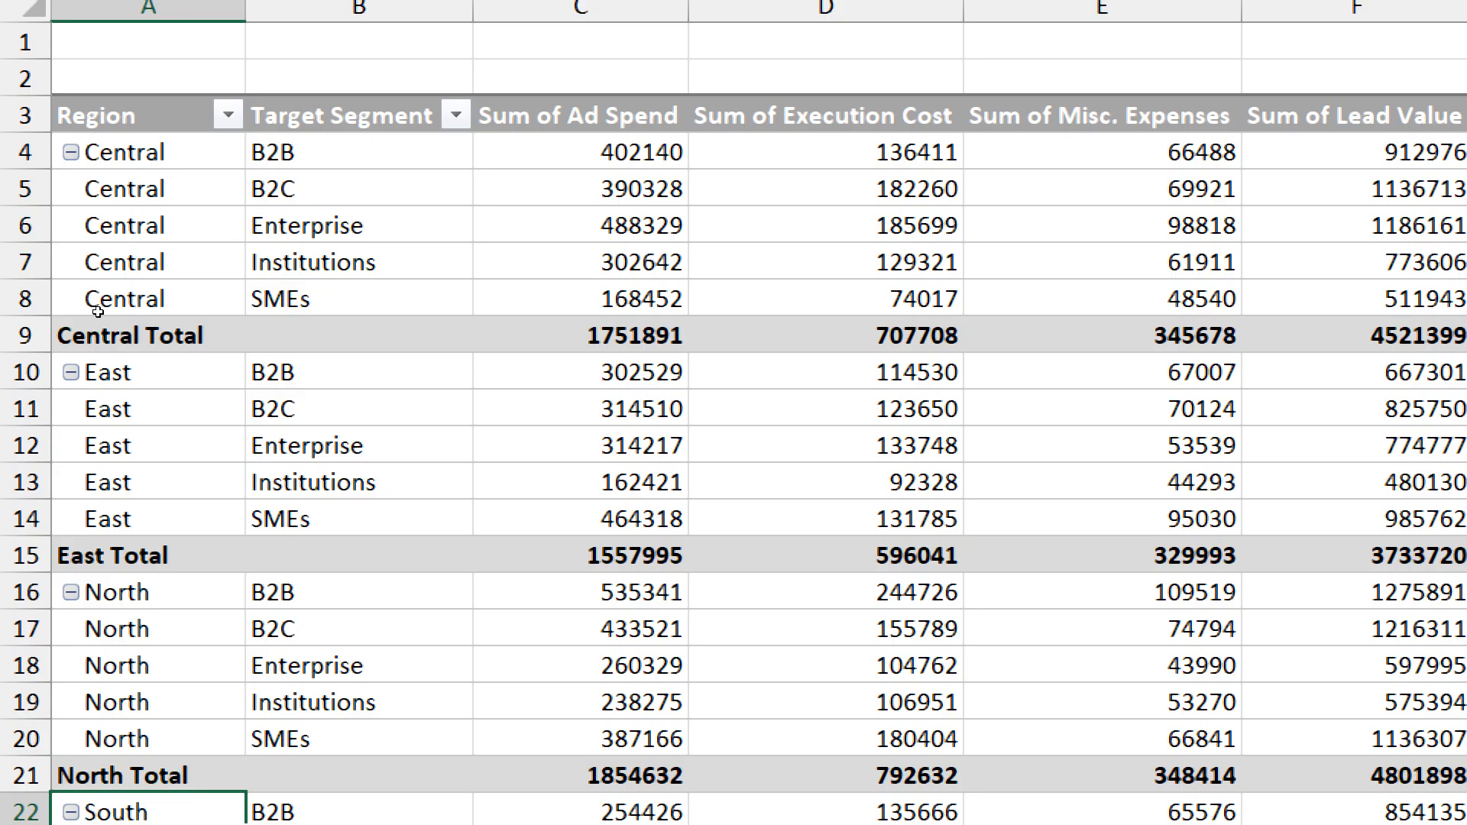
click(126, 153)
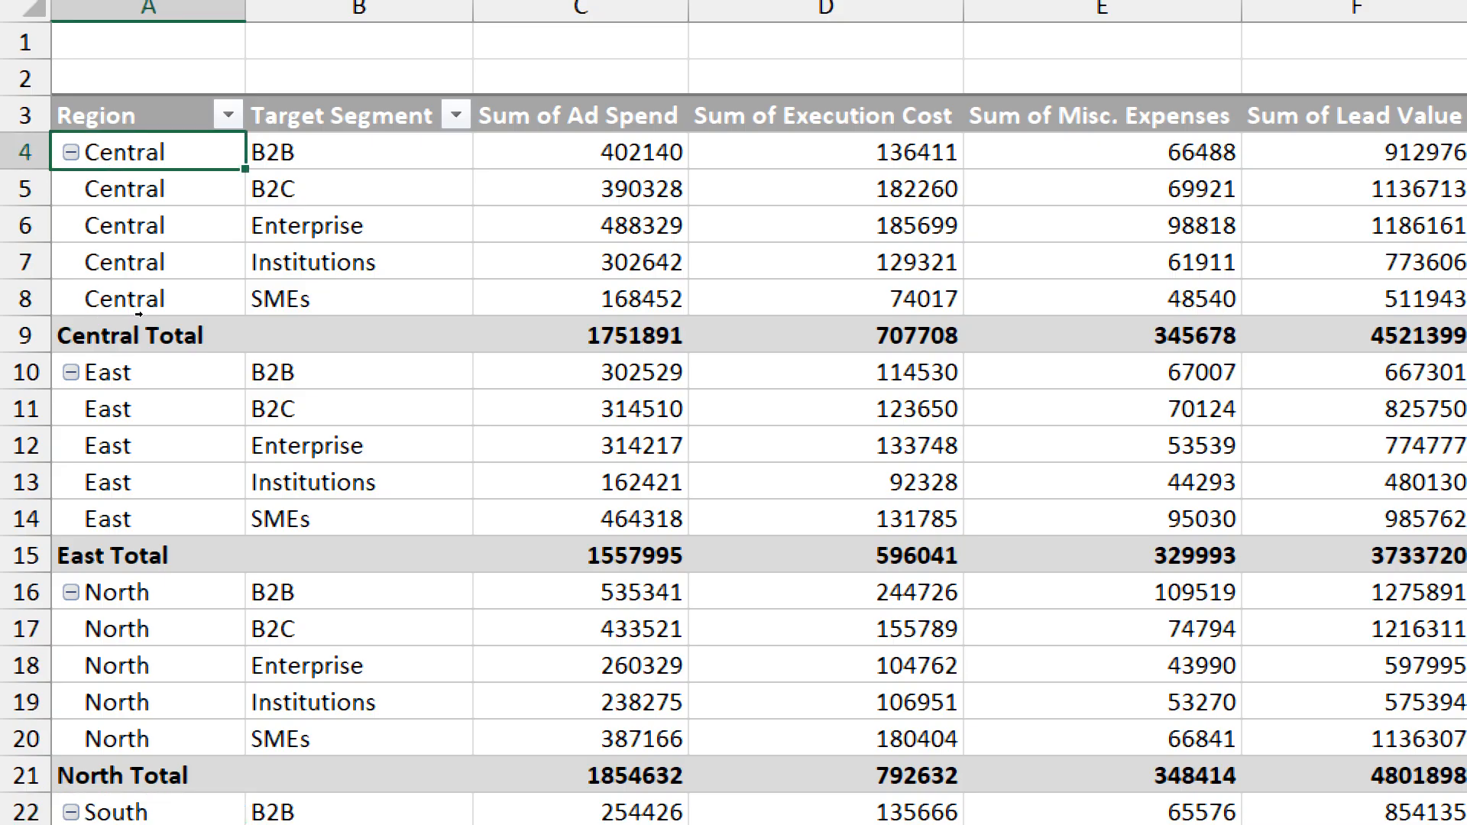
text(Sout)
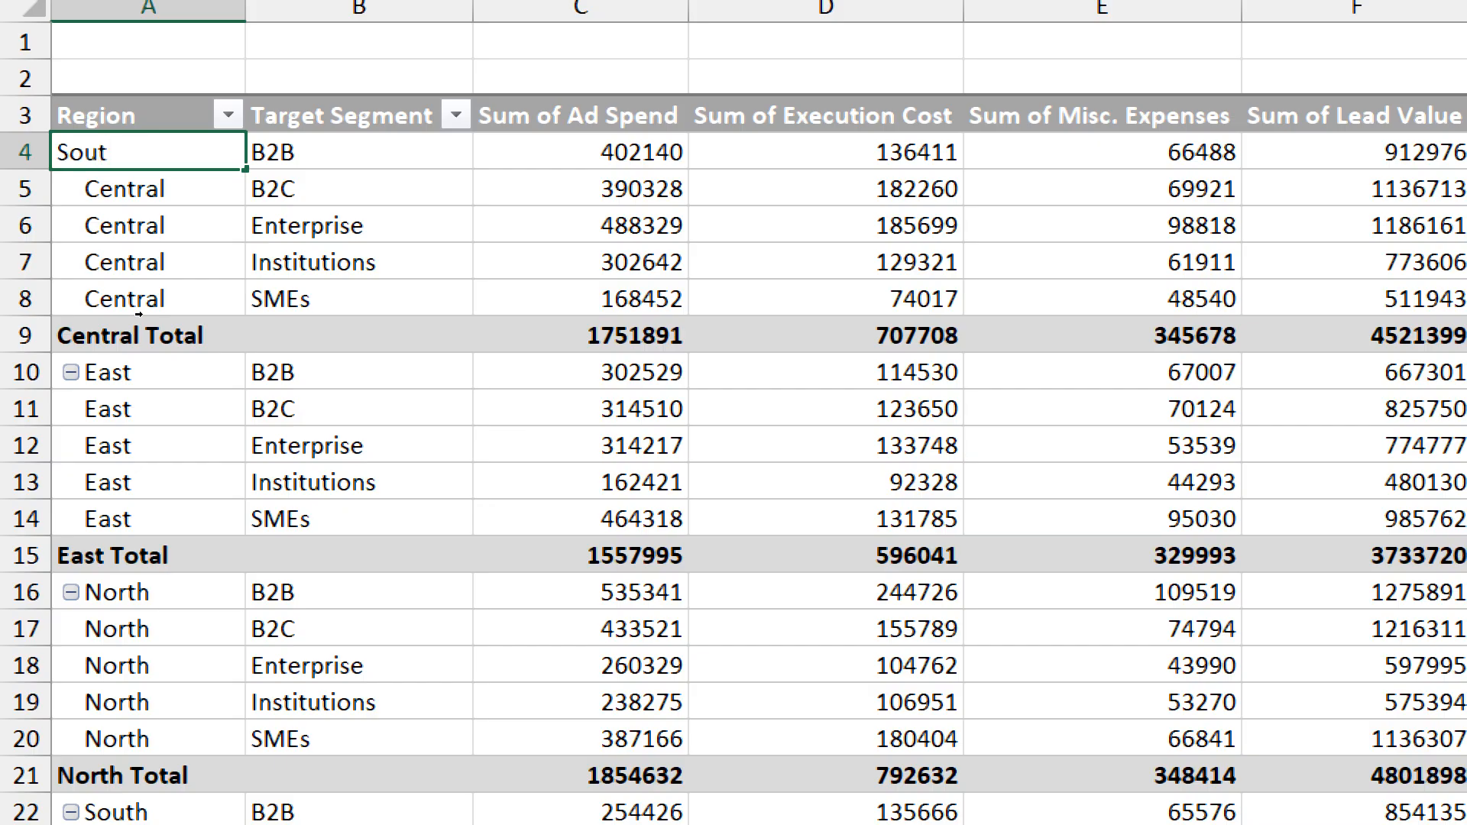
text(h)
key(Return)
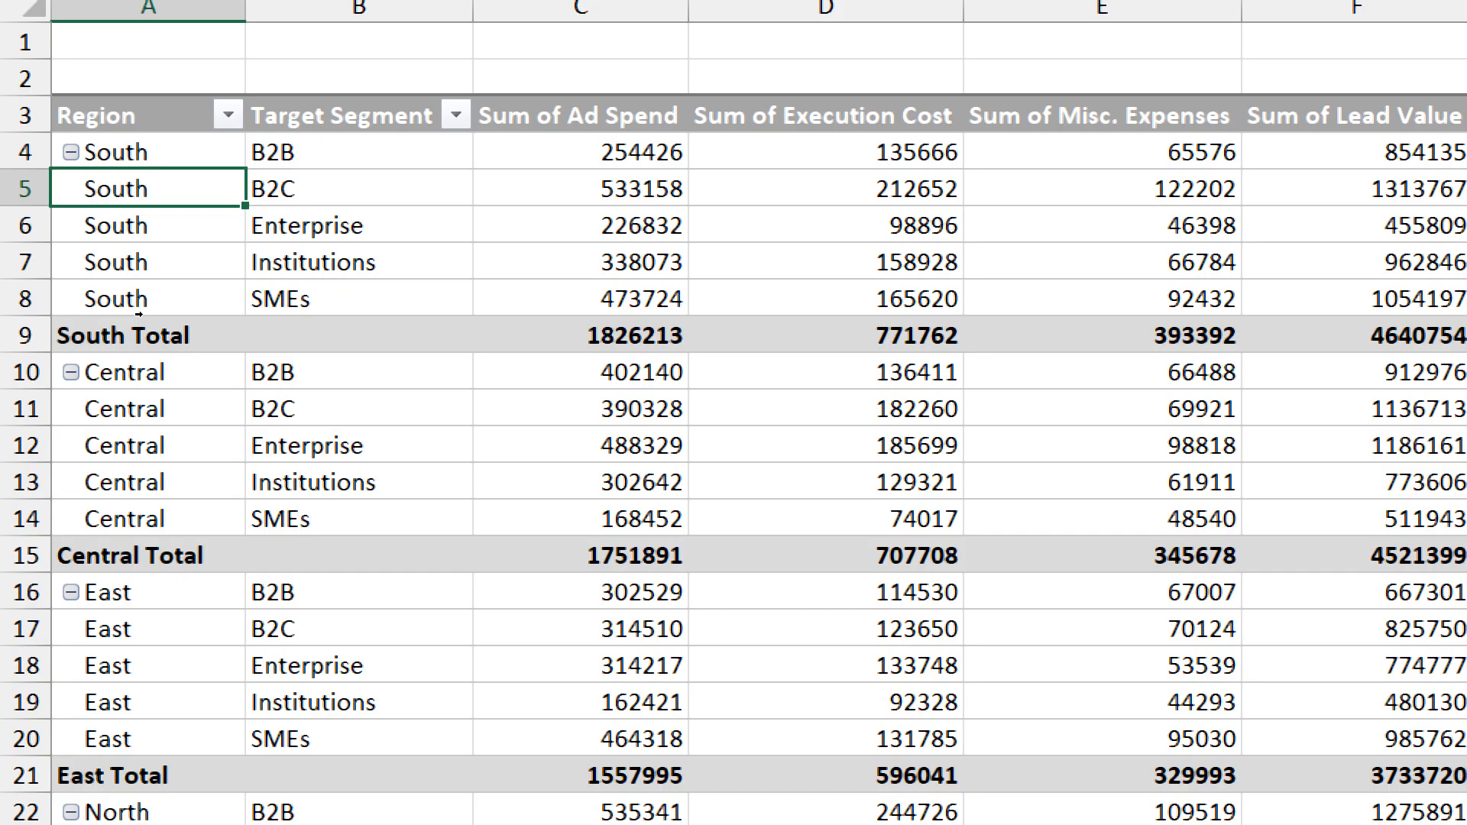
key(Up)
key(ctrl+z)
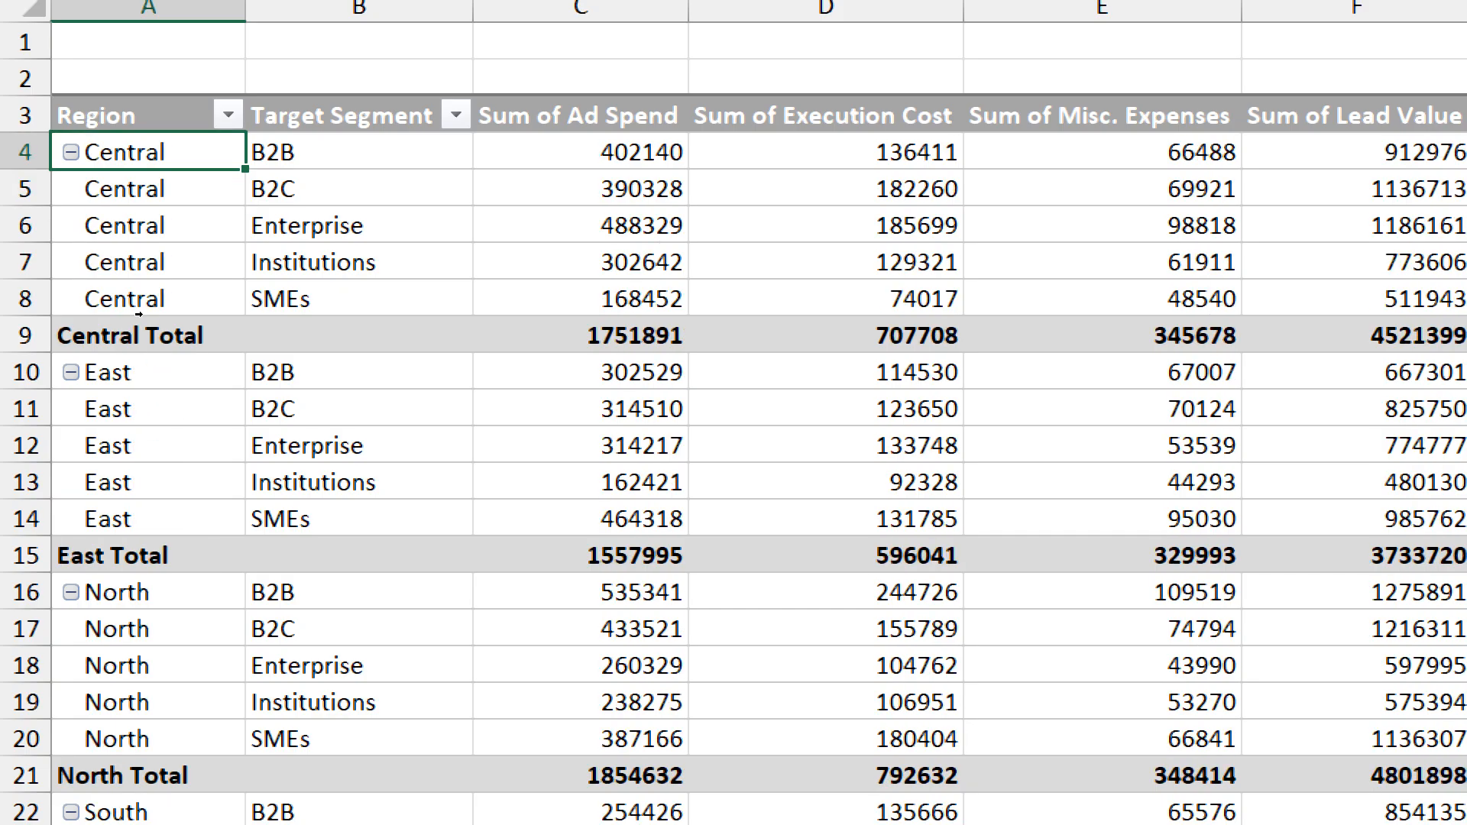
- Reorder the Region groups by entering South over the first label in A4 and North over the Central label in A10
text(South)
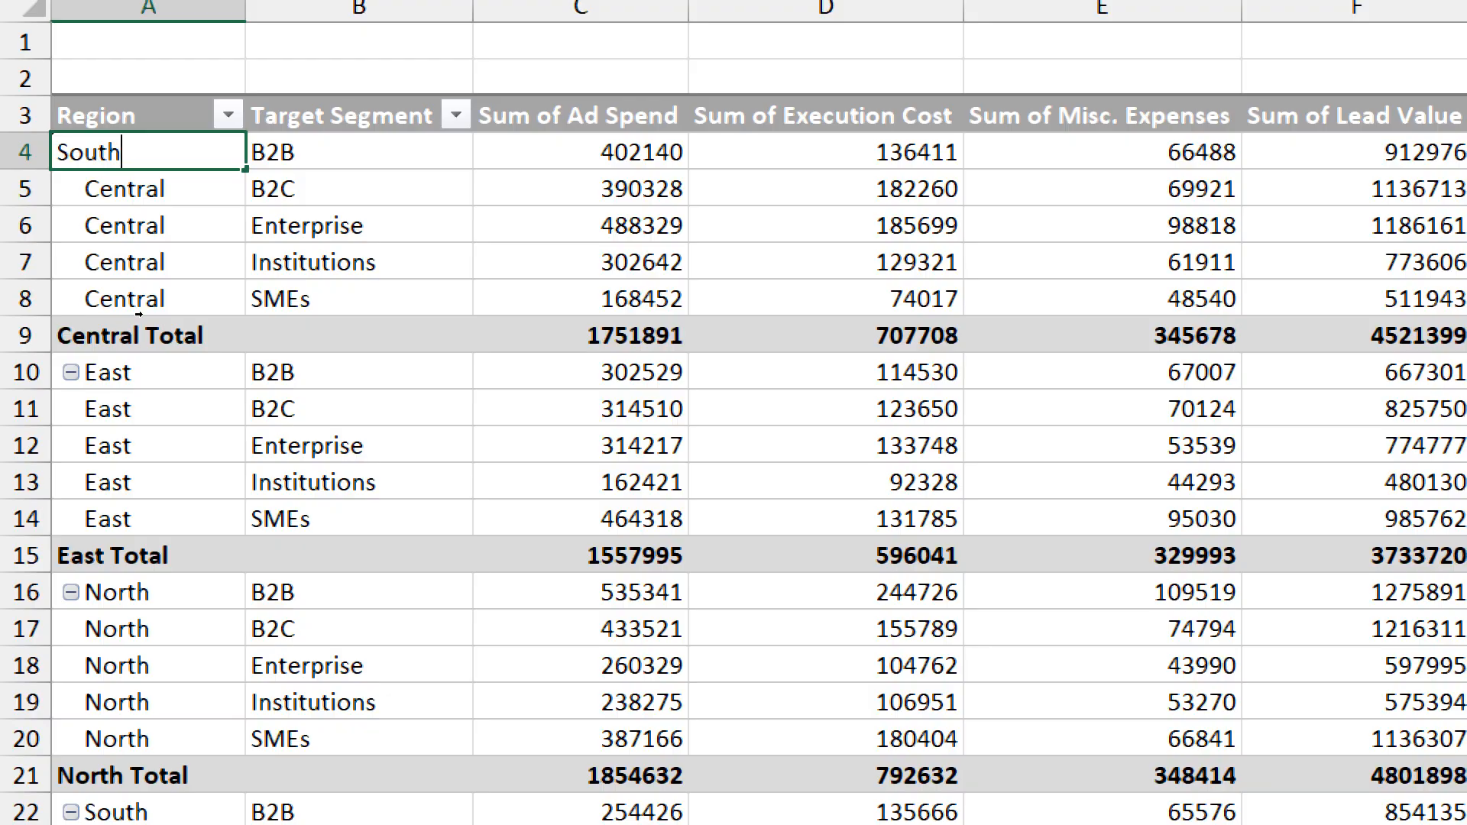
key(Return)
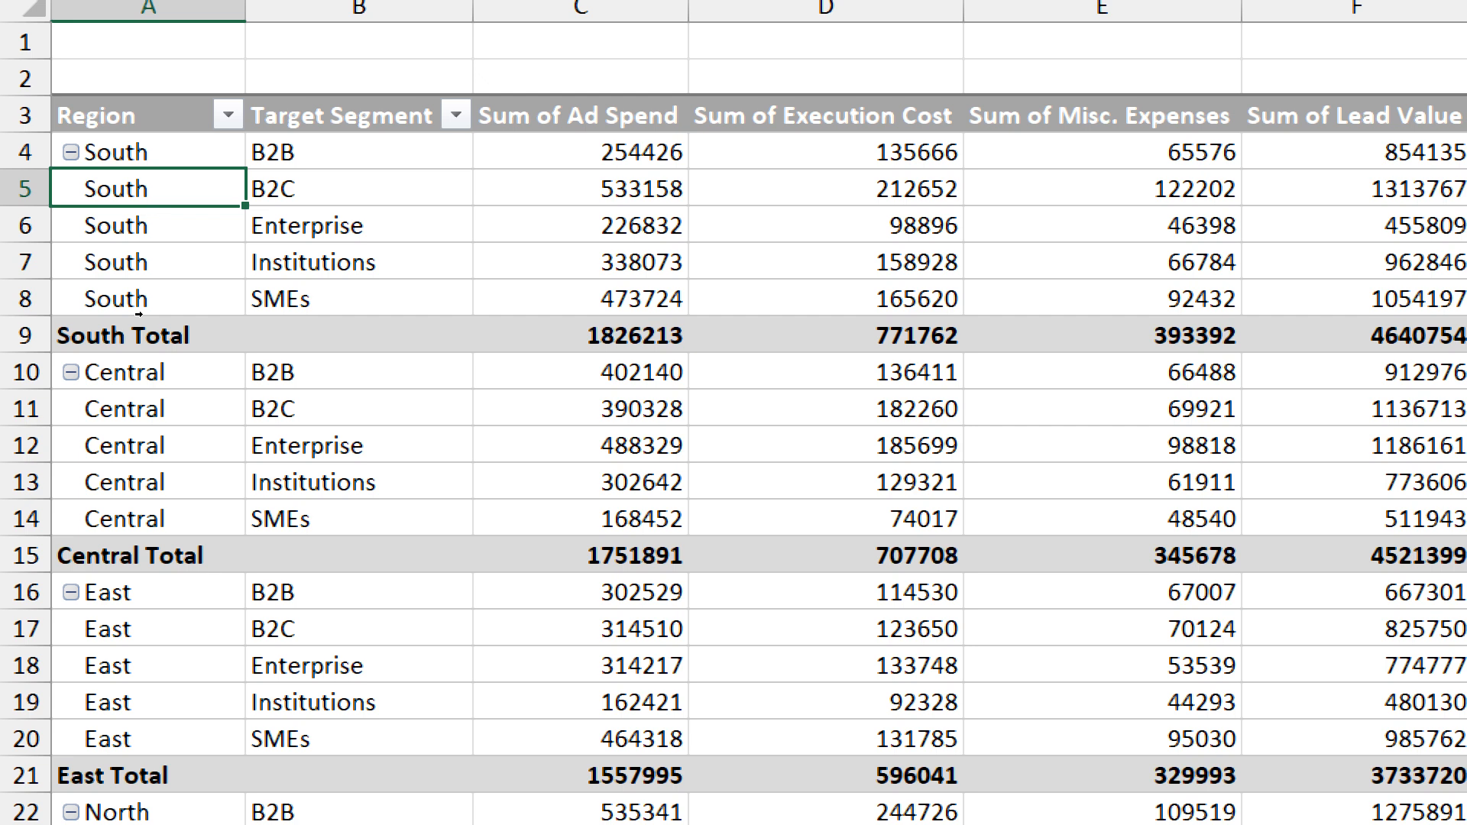
click(112, 386)
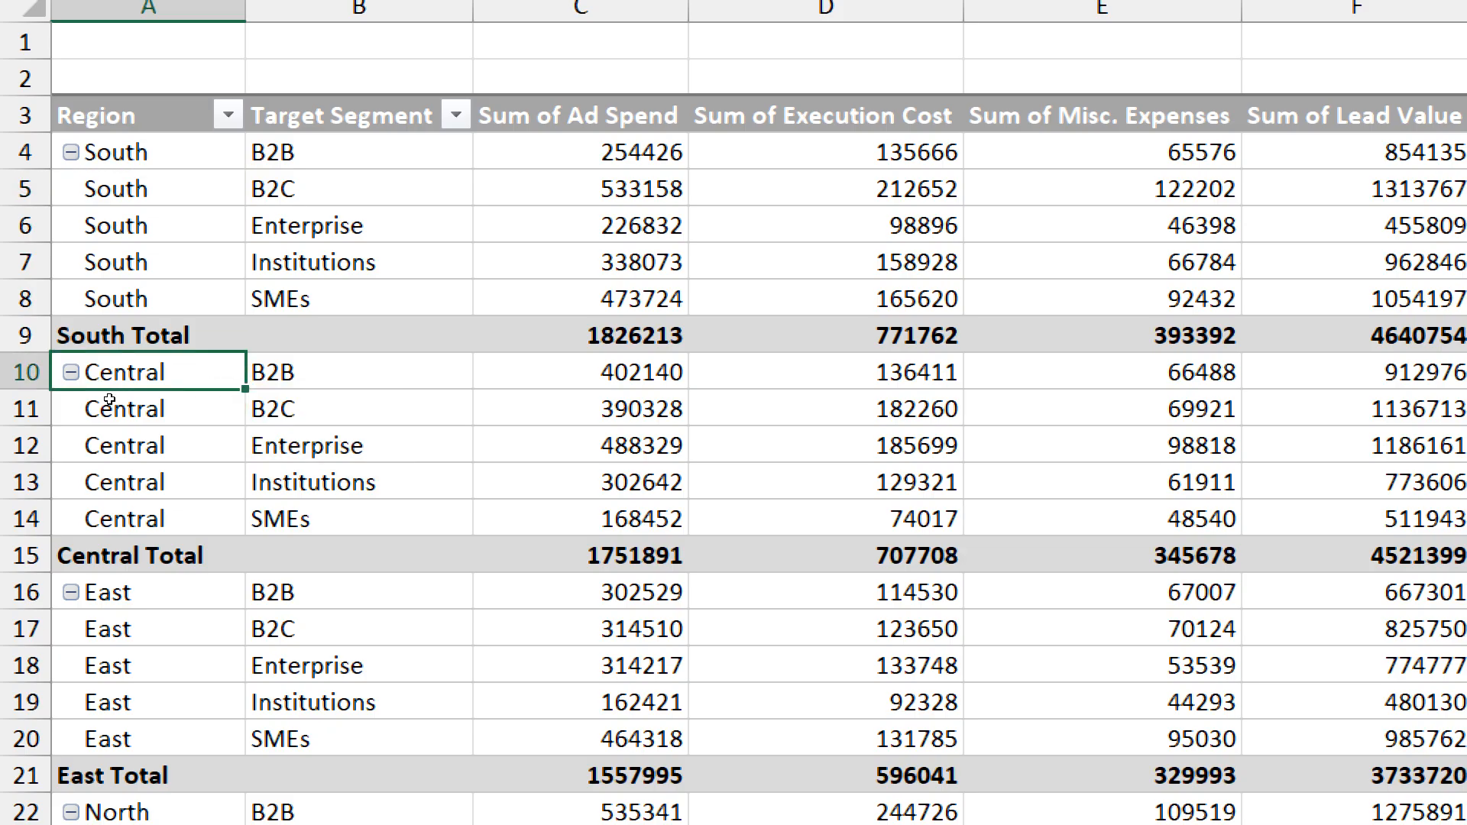
text(North)
key(Return)
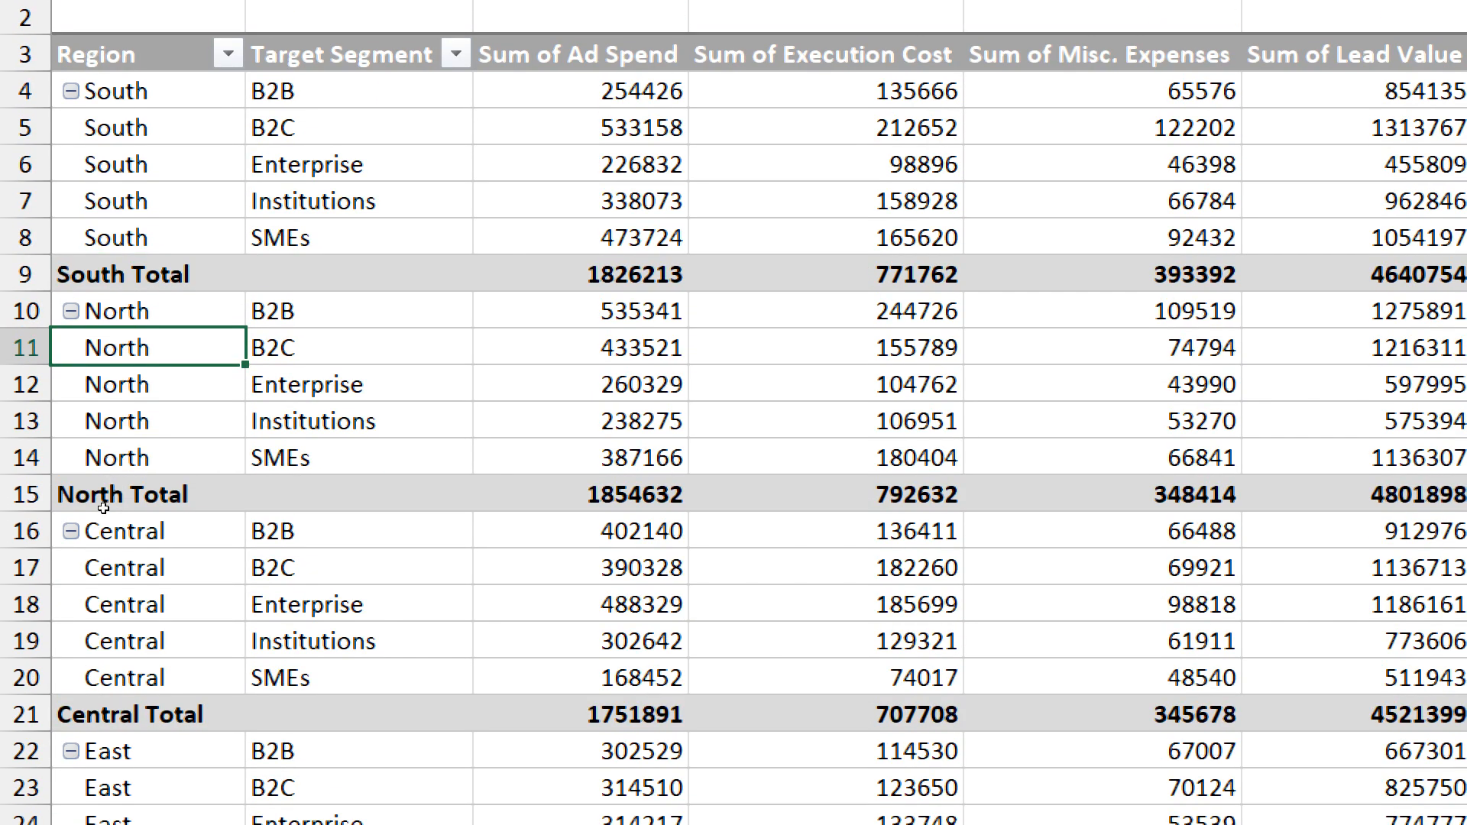
- View the Move options for the Central region item in the PivotTable and dismiss them without a choice
right_click(102, 520)
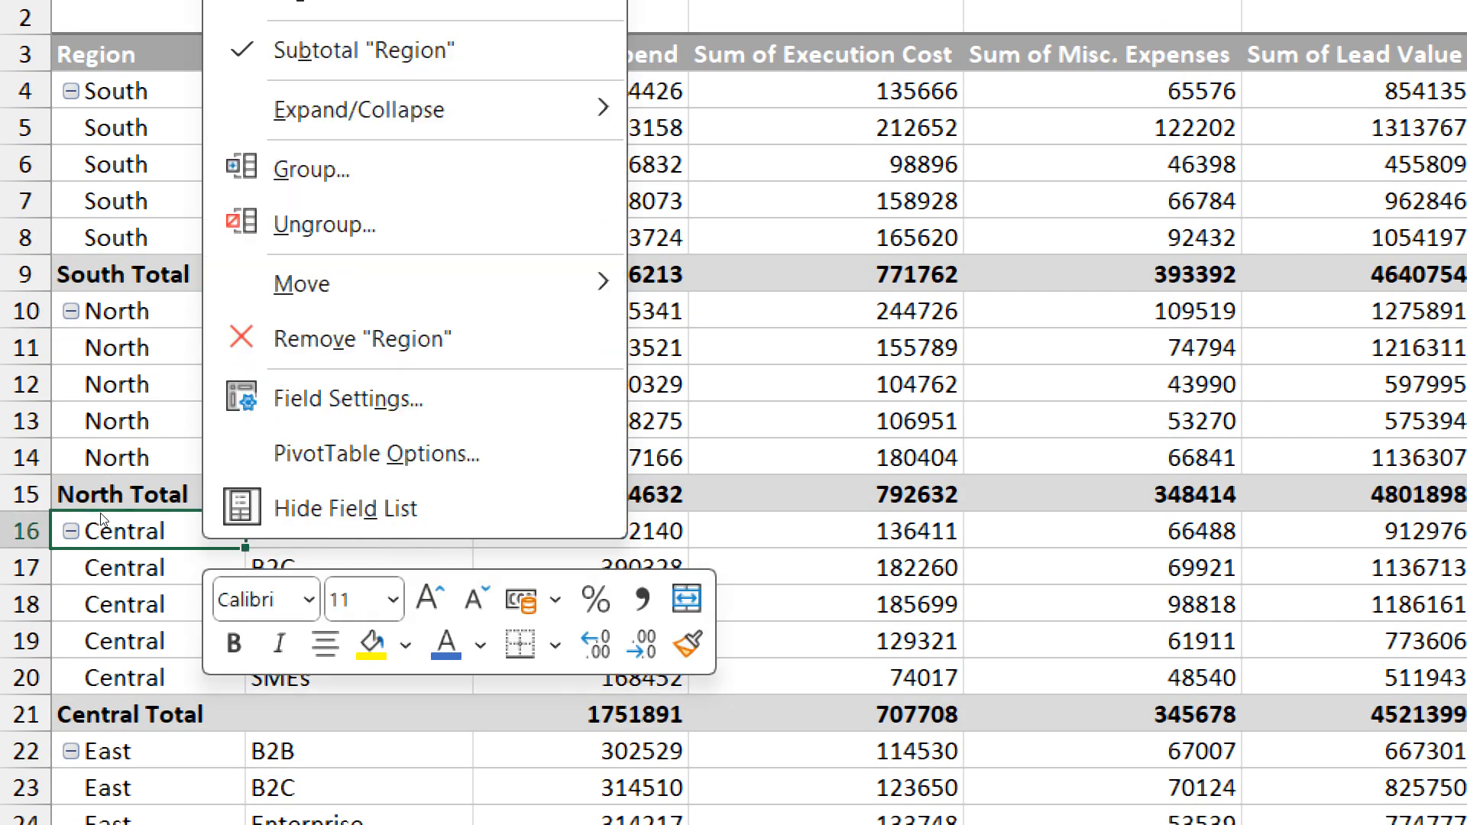
key(Up)
key(Up)
key(Up)
key(Up)
key(Up)
key(Right)
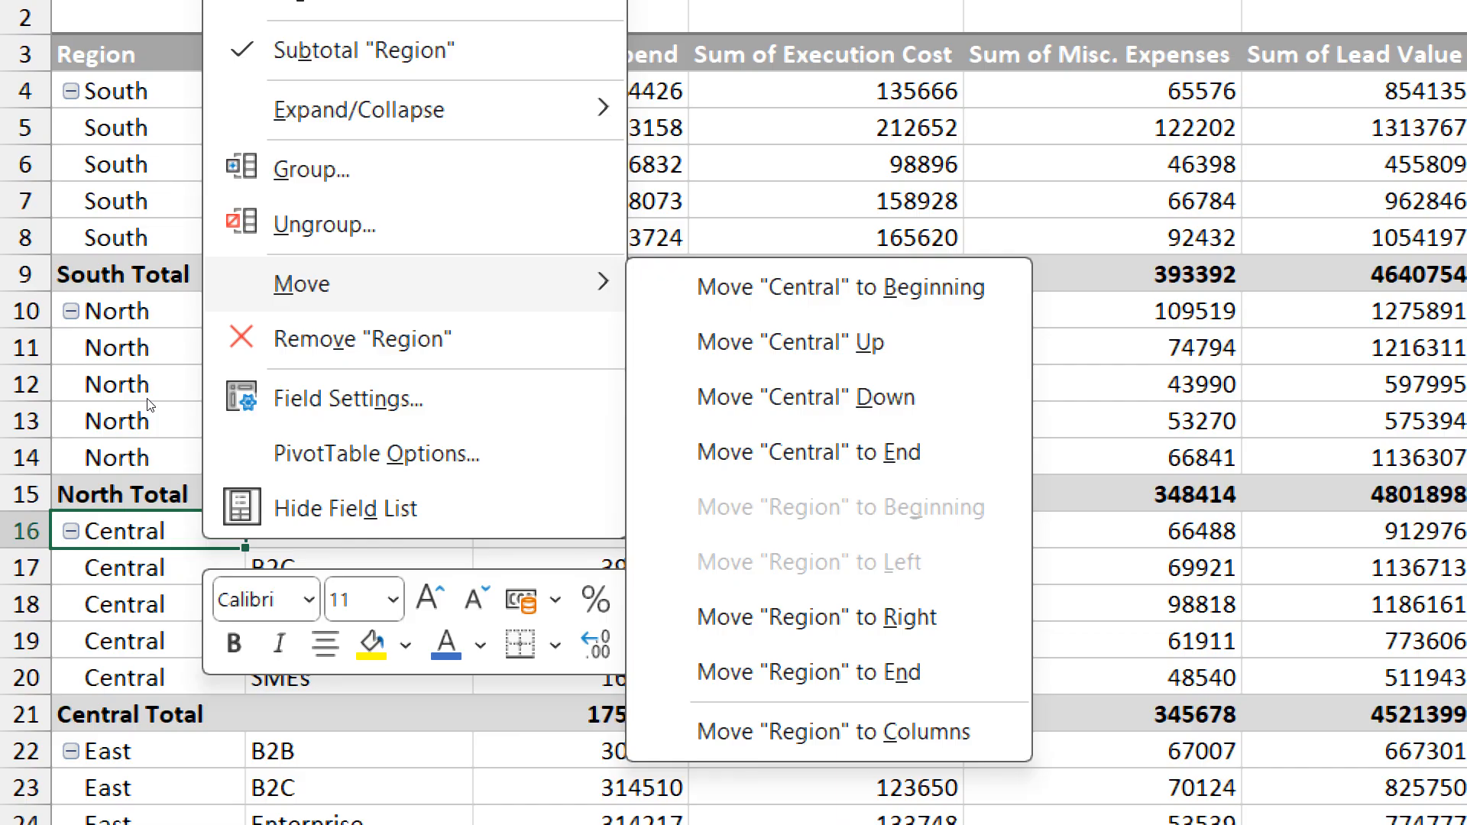
key(Escape)
key(Escape)
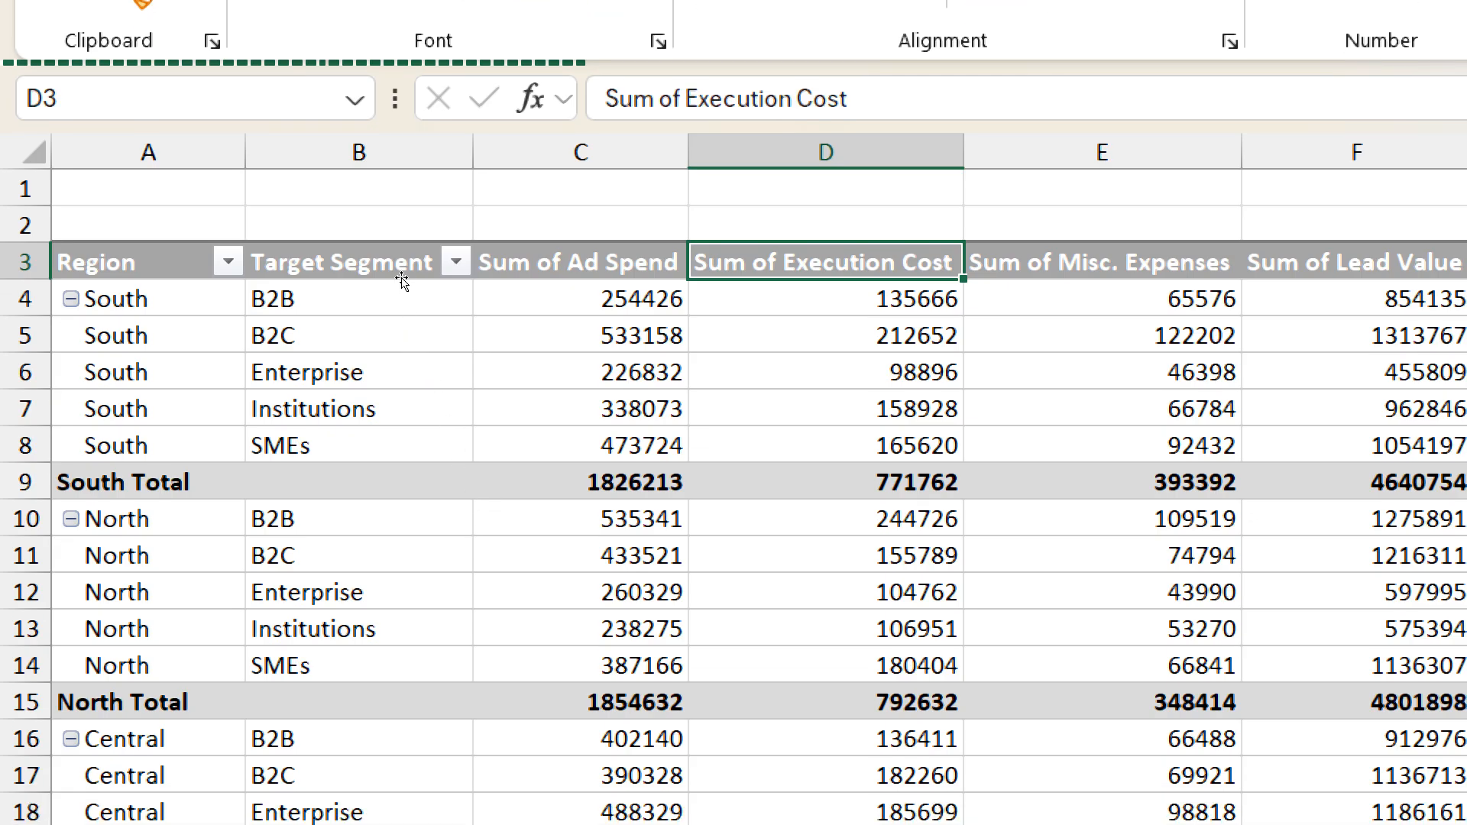
- Try to move the Sum of Execution Cost column before Sum of Ad Spend, and undo the move
drag(398, 279, 255, 279)
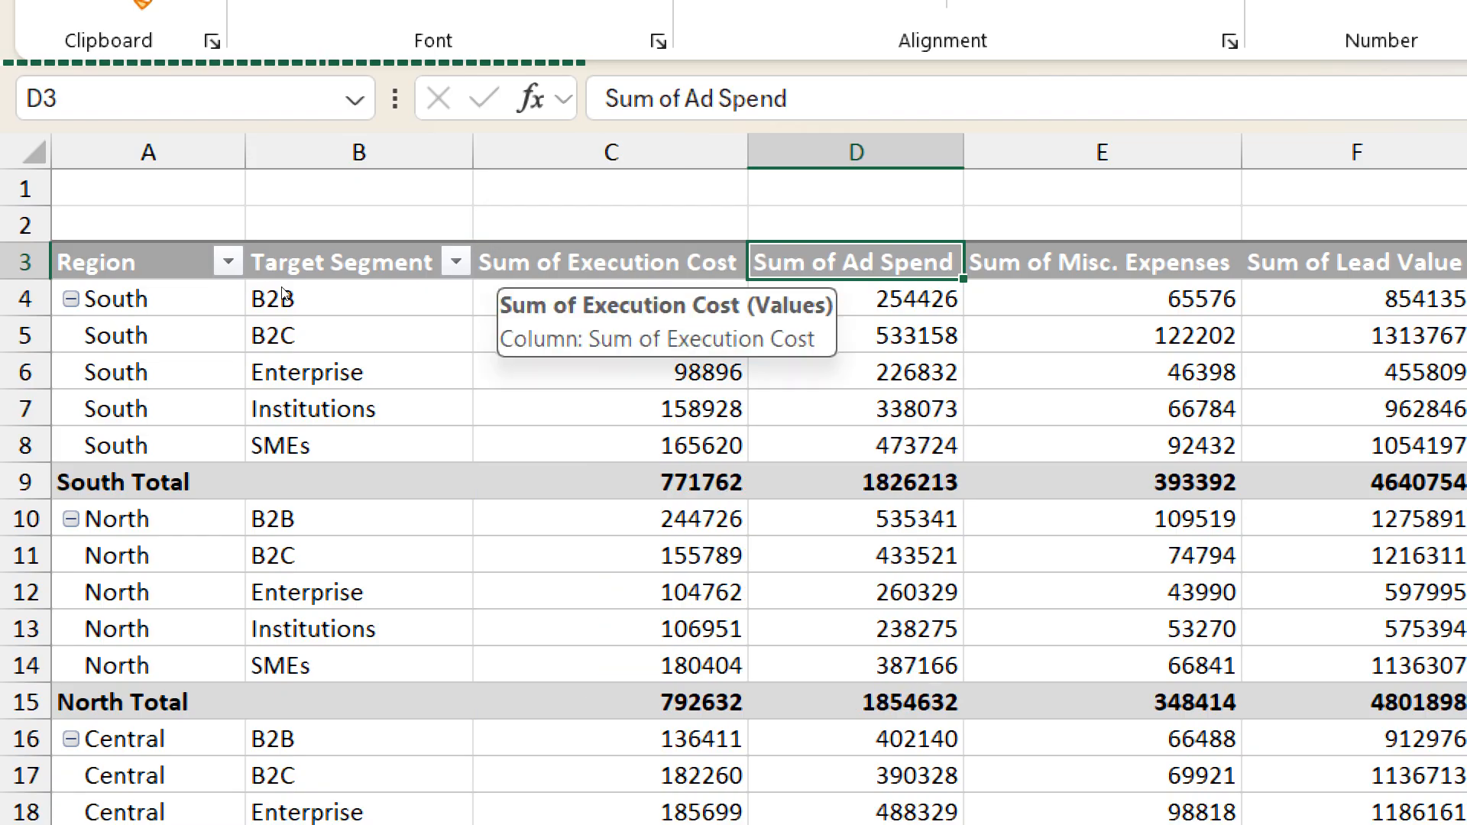
key(ctrl+z)
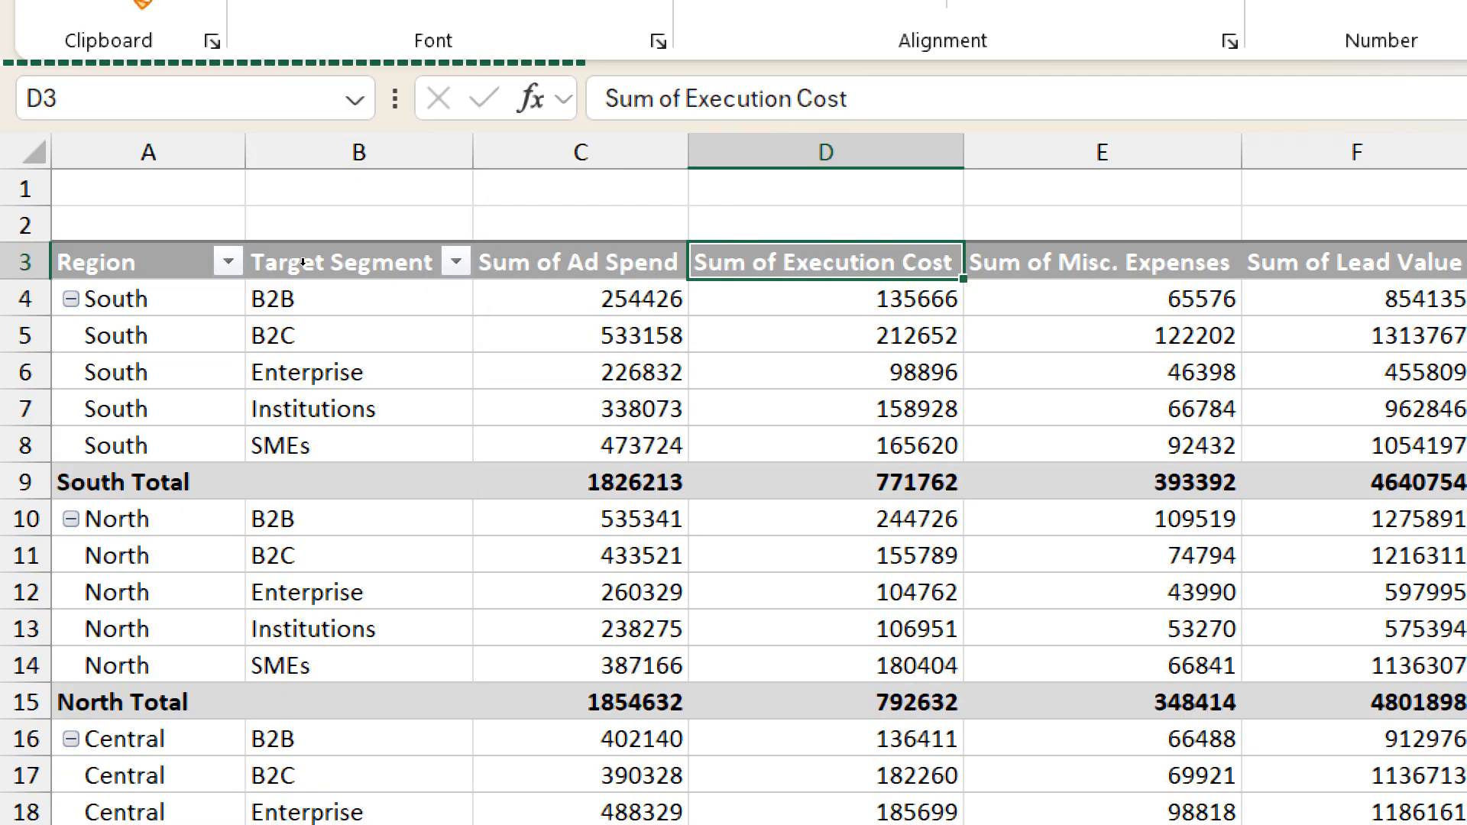
key(Left)
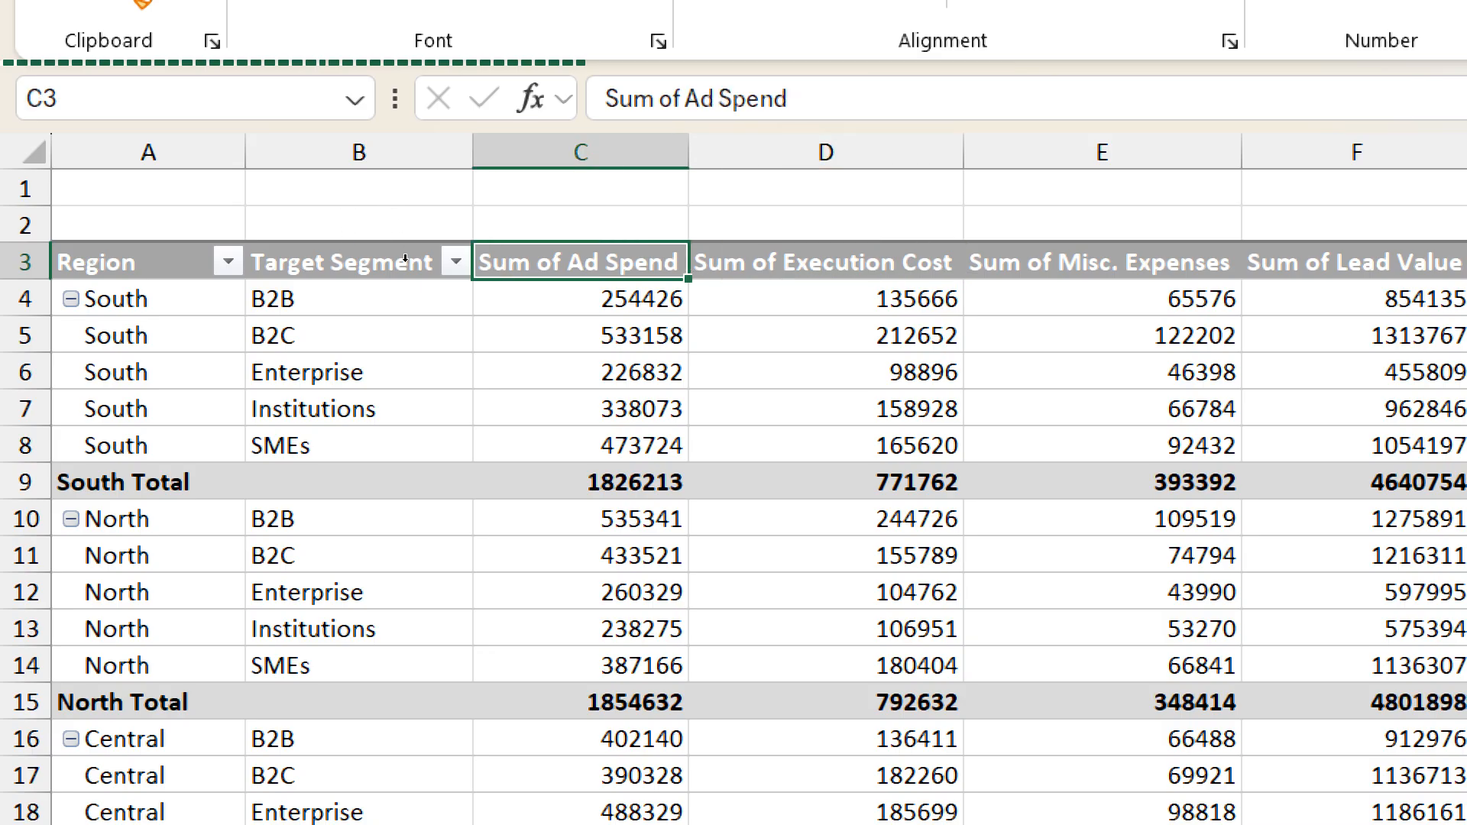
- Copy the Sum of Execution Cost header text, enter it over the Sum of Ad Spend header, and view the Ad Spend value options
key(Right)
key(F2)
key(shift+Home)
key(ctrl+c)
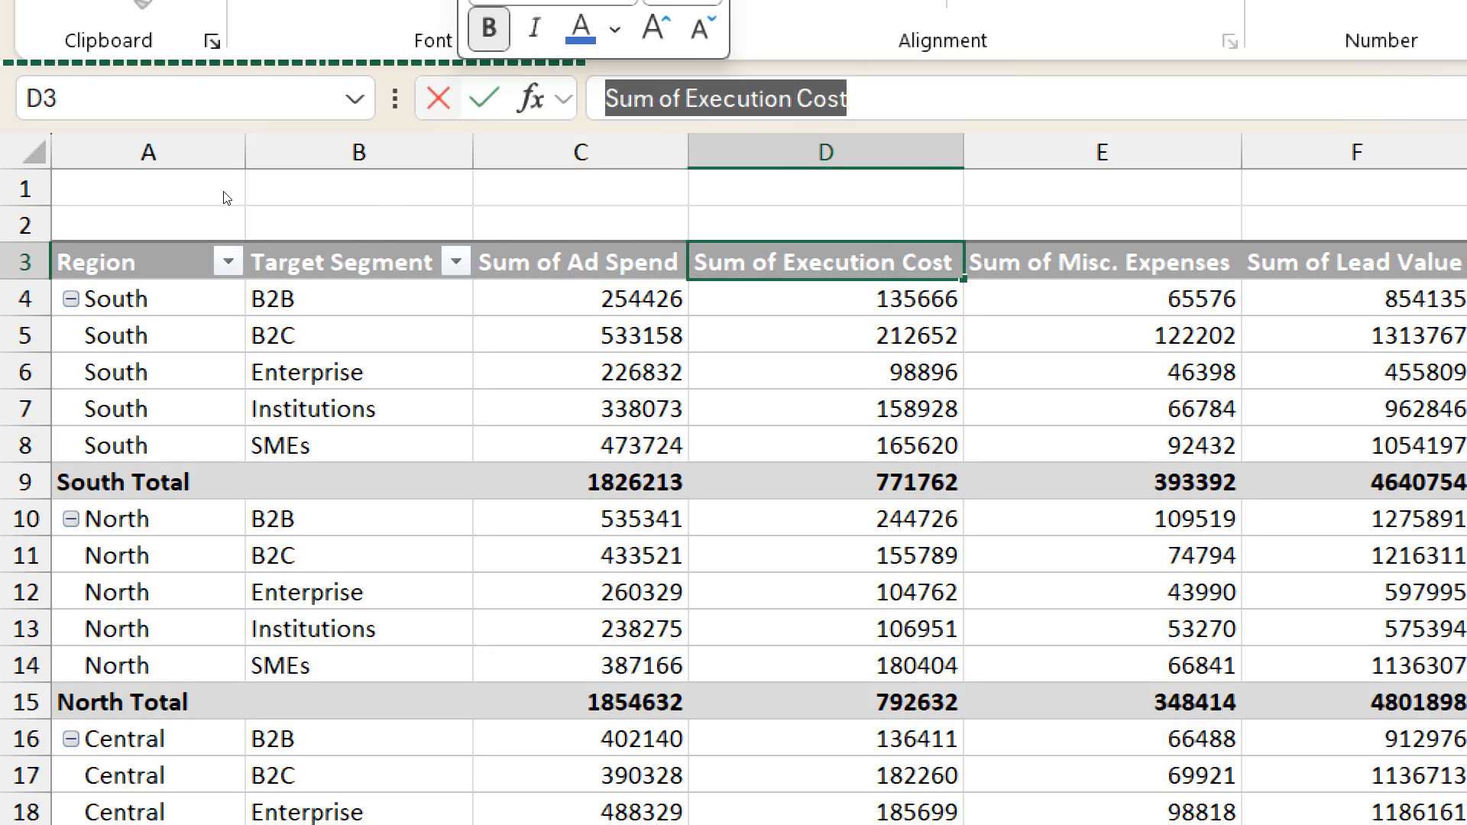
key(Escape)
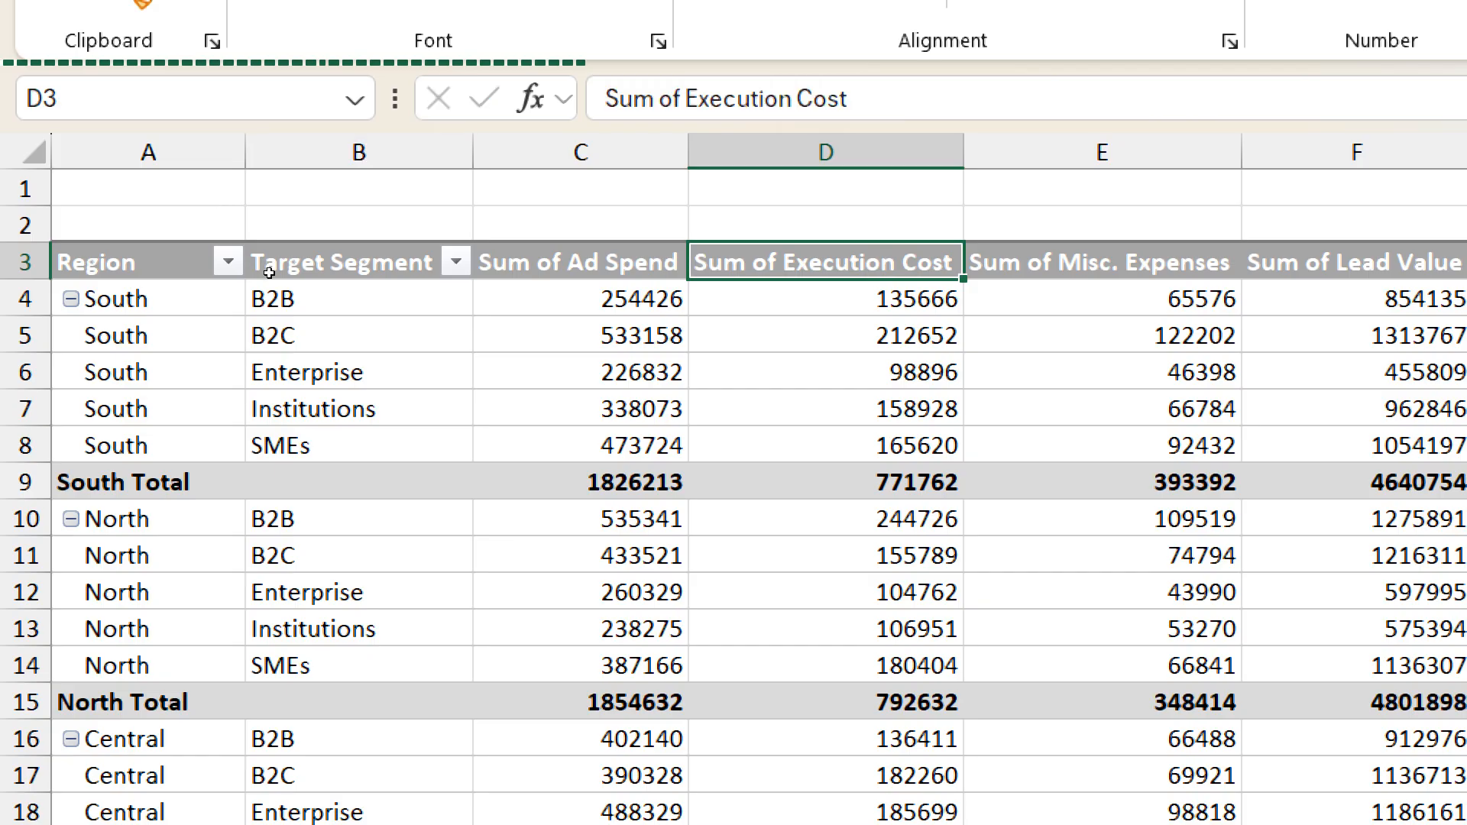
key(Left)
key(F2)
key(shift+Home)
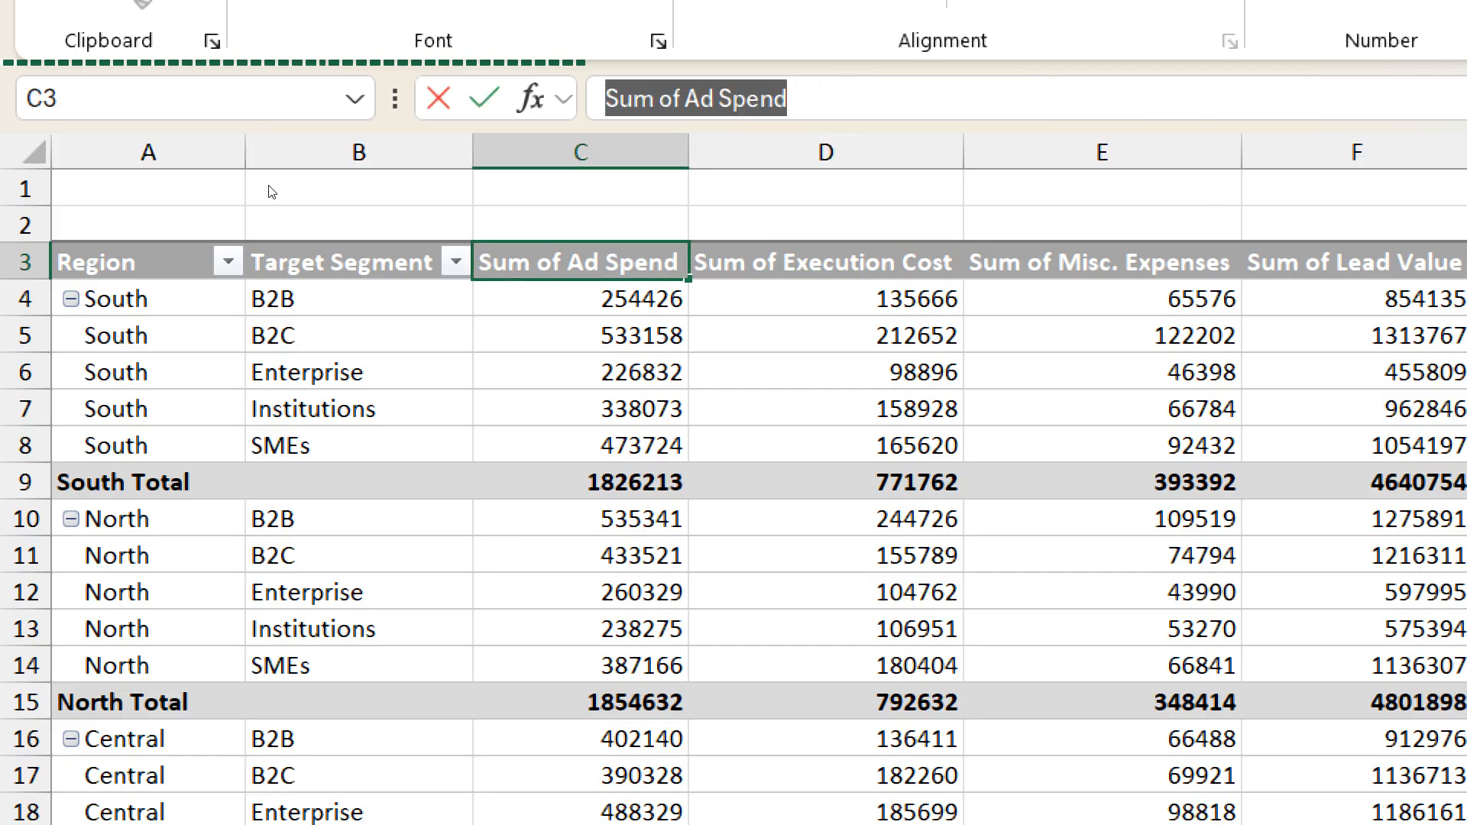
key(ctrl+v)
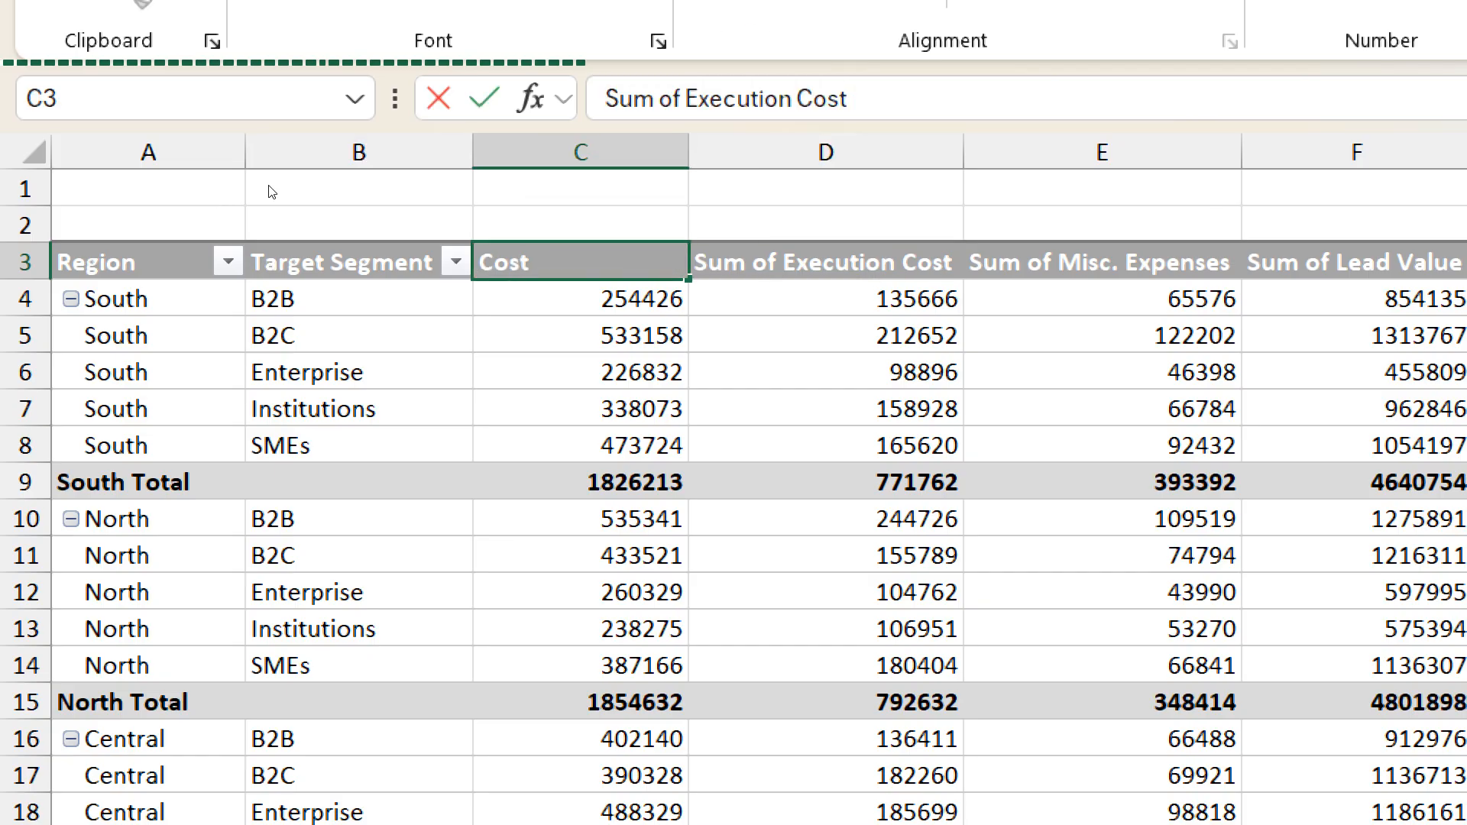
key(Return)
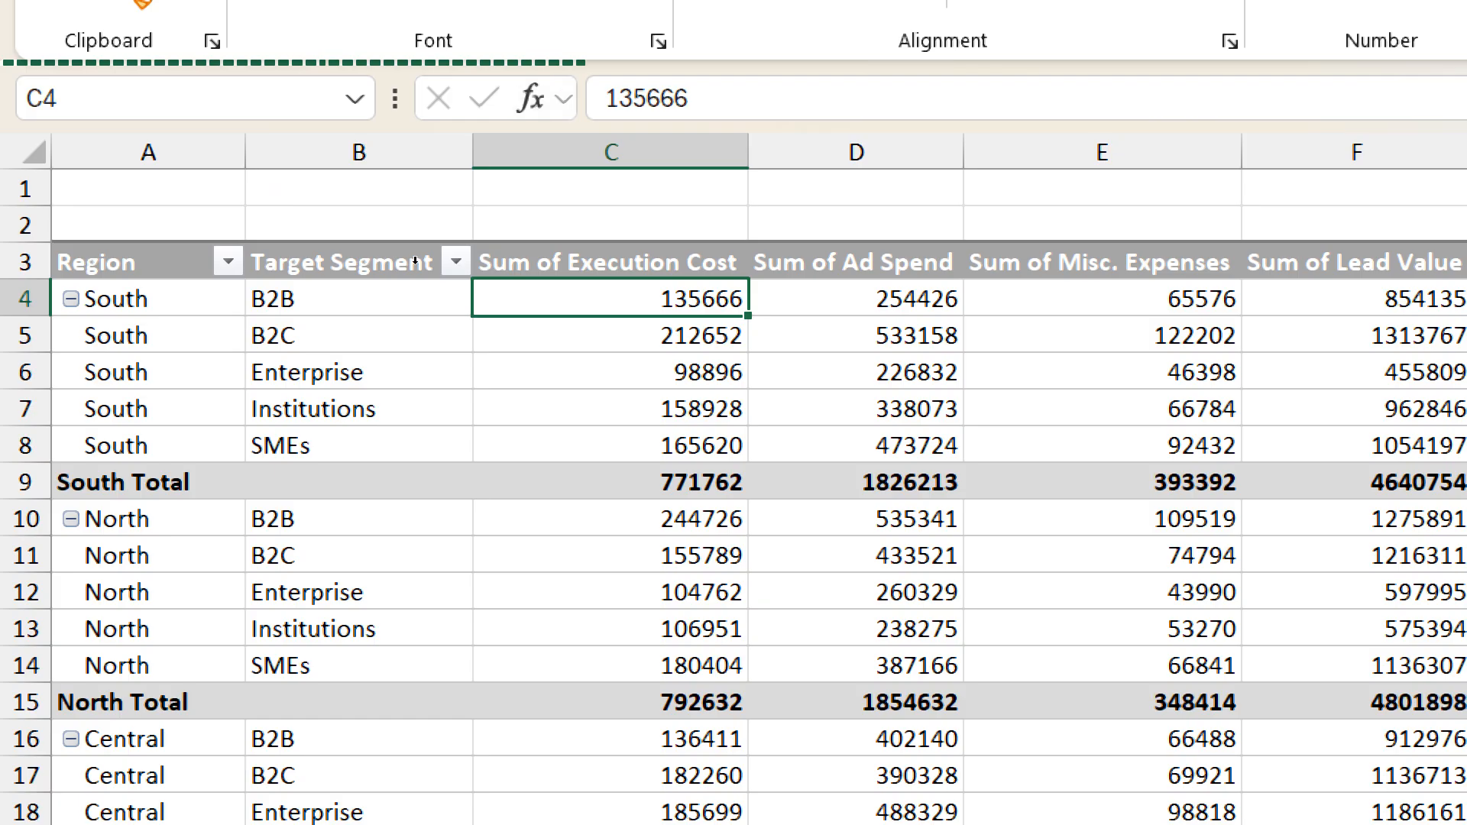
right_click(834, 264)
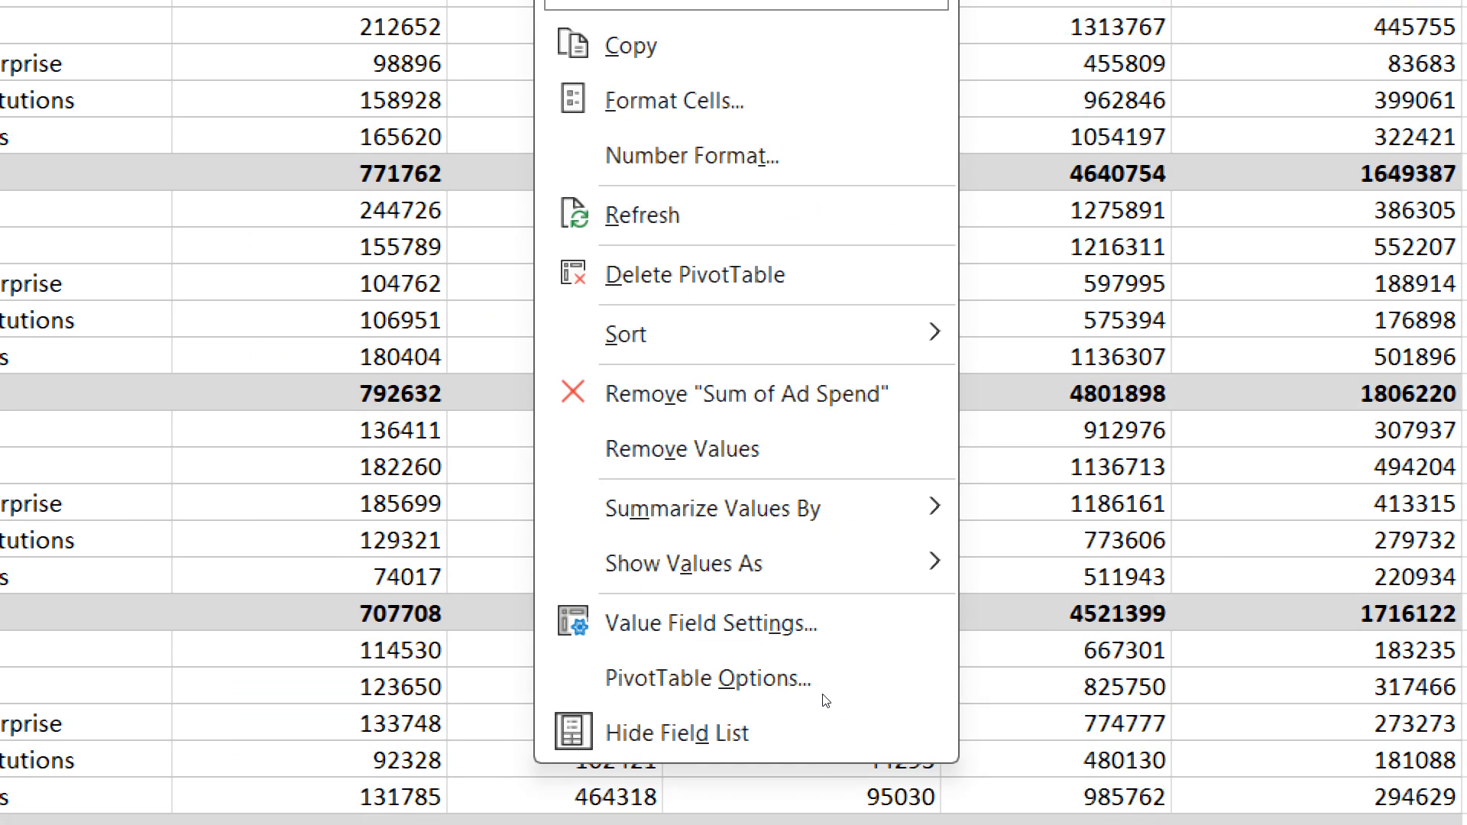
key(Escape)
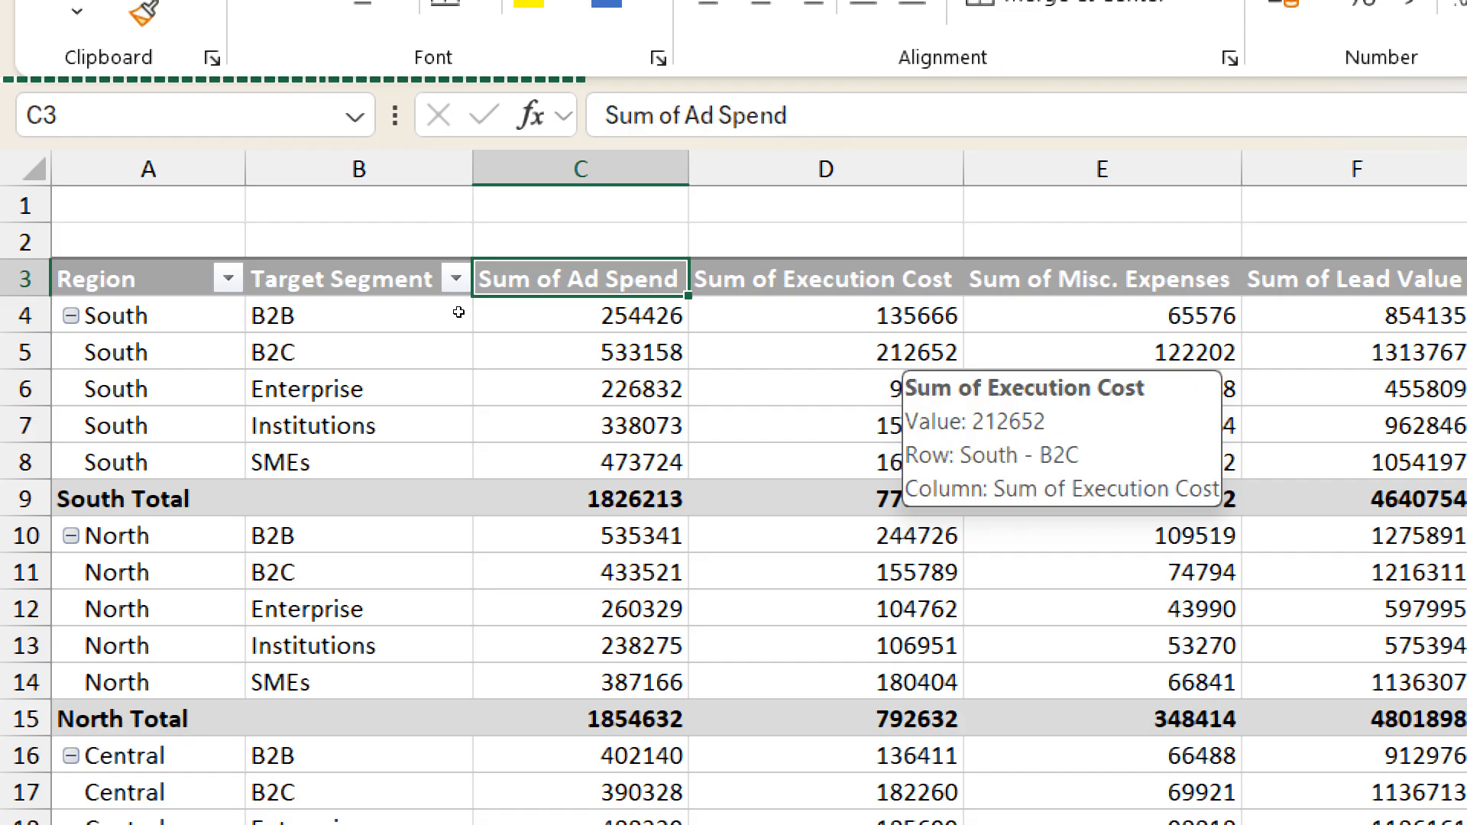
- Repeat the column swap by replacing the header in C3 with Sum of Execution Cost, and undo it
key(Right)
drag(862, 115, 586, 115)
key(ctrl+c)
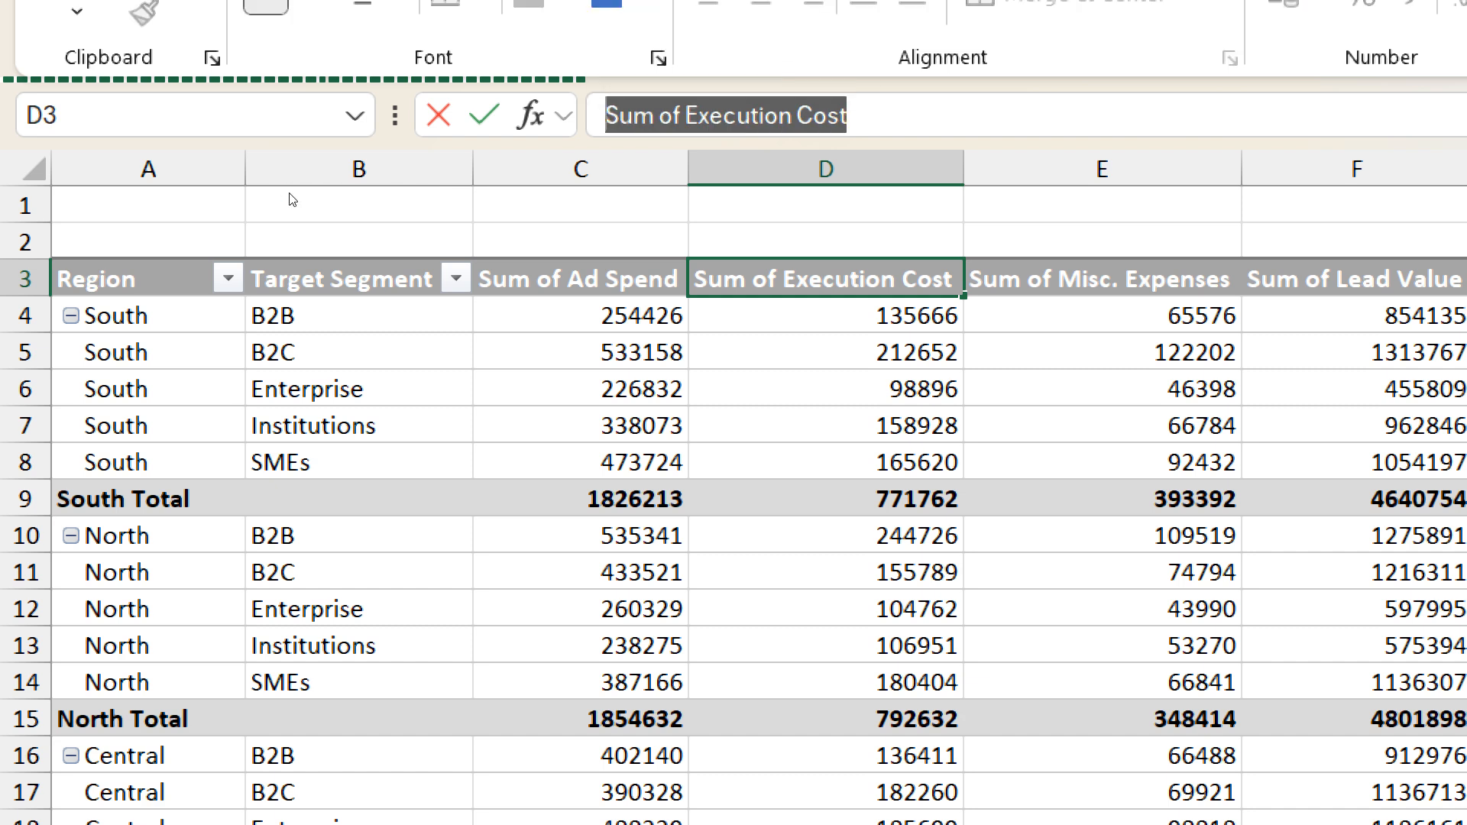
key(Escape)
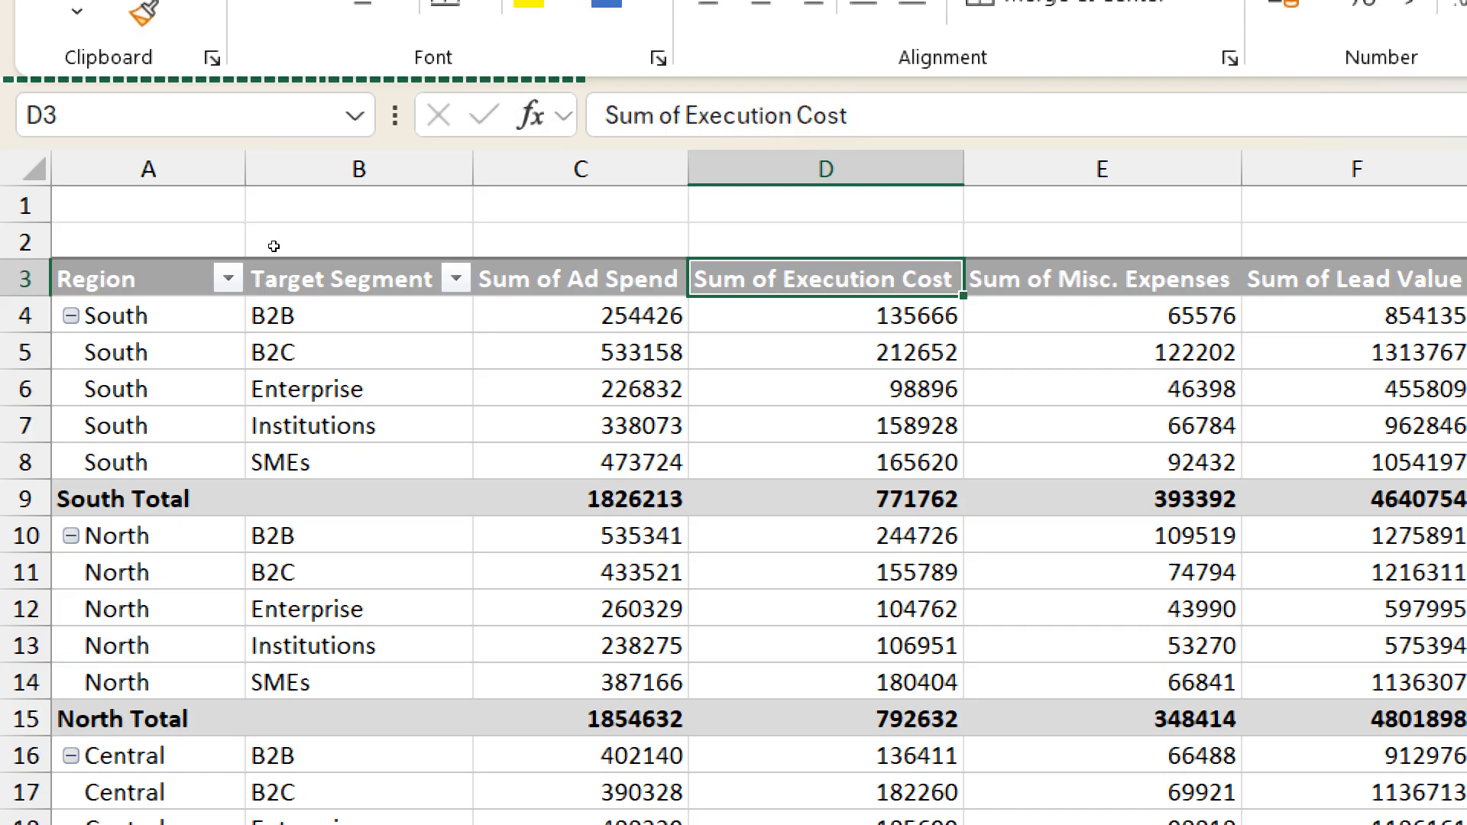
key(Left)
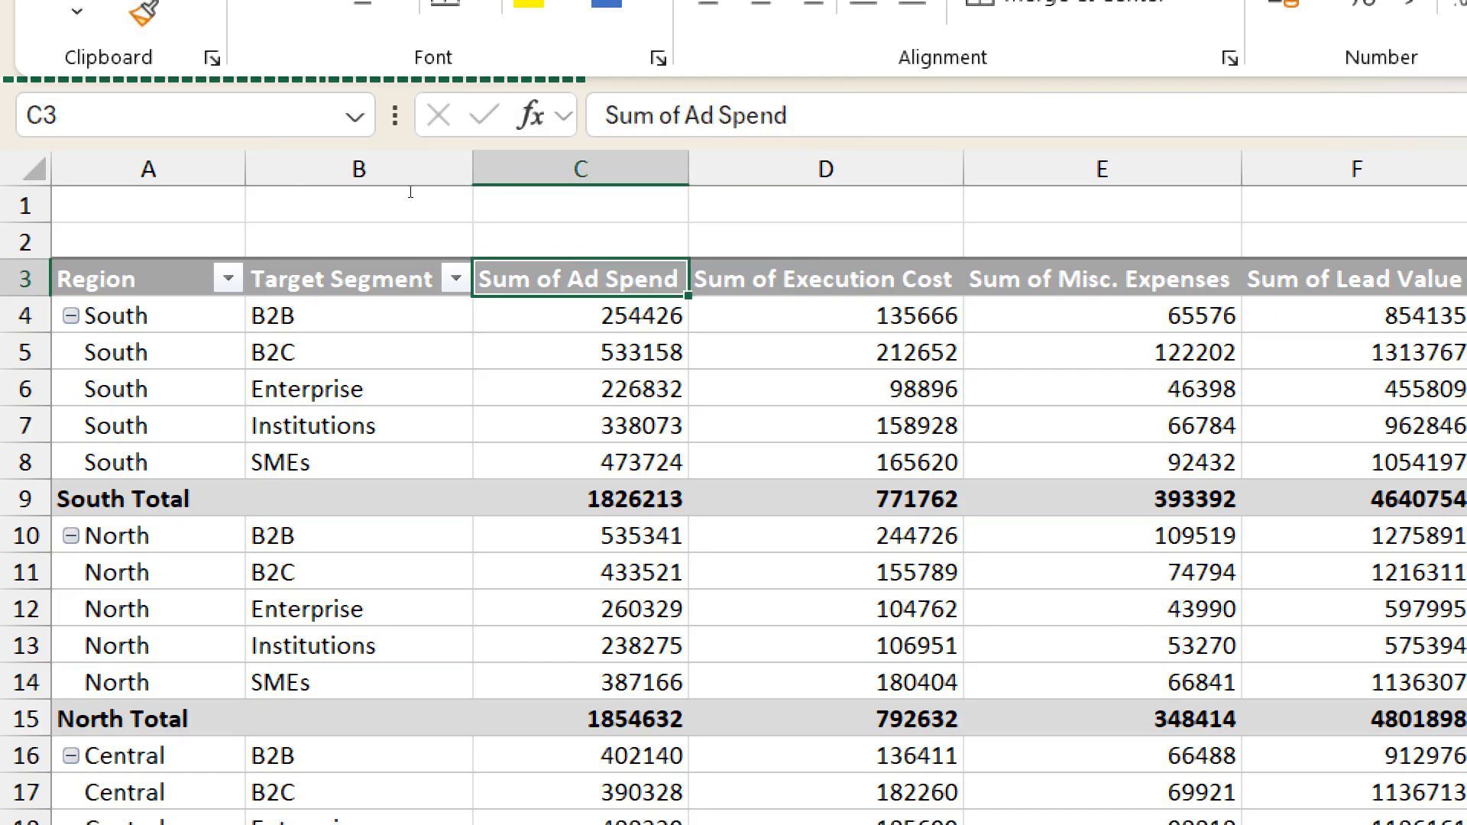
key(F2)
key(shift+Home)
key(ctrl+v)
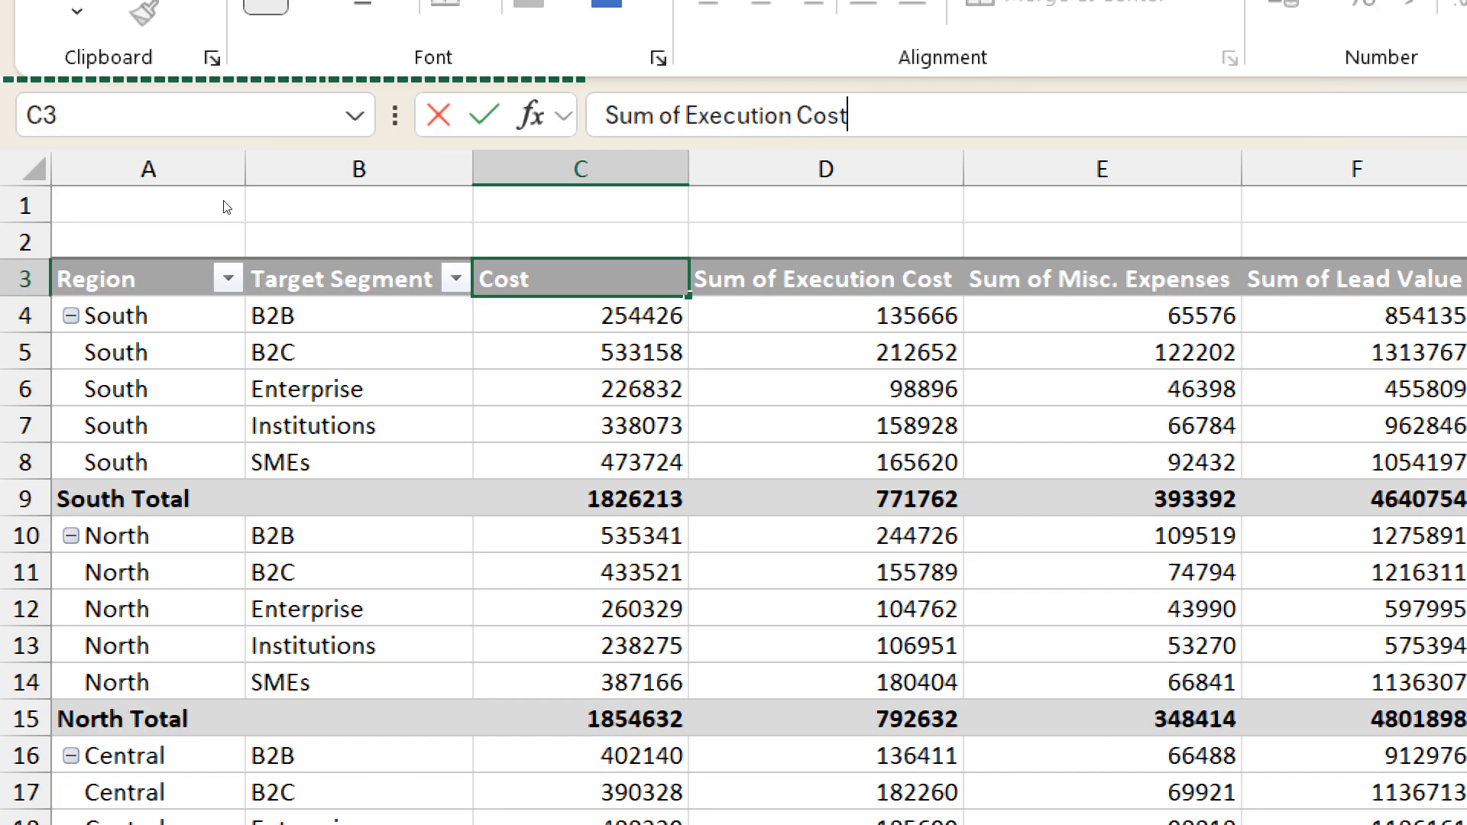
key(Return)
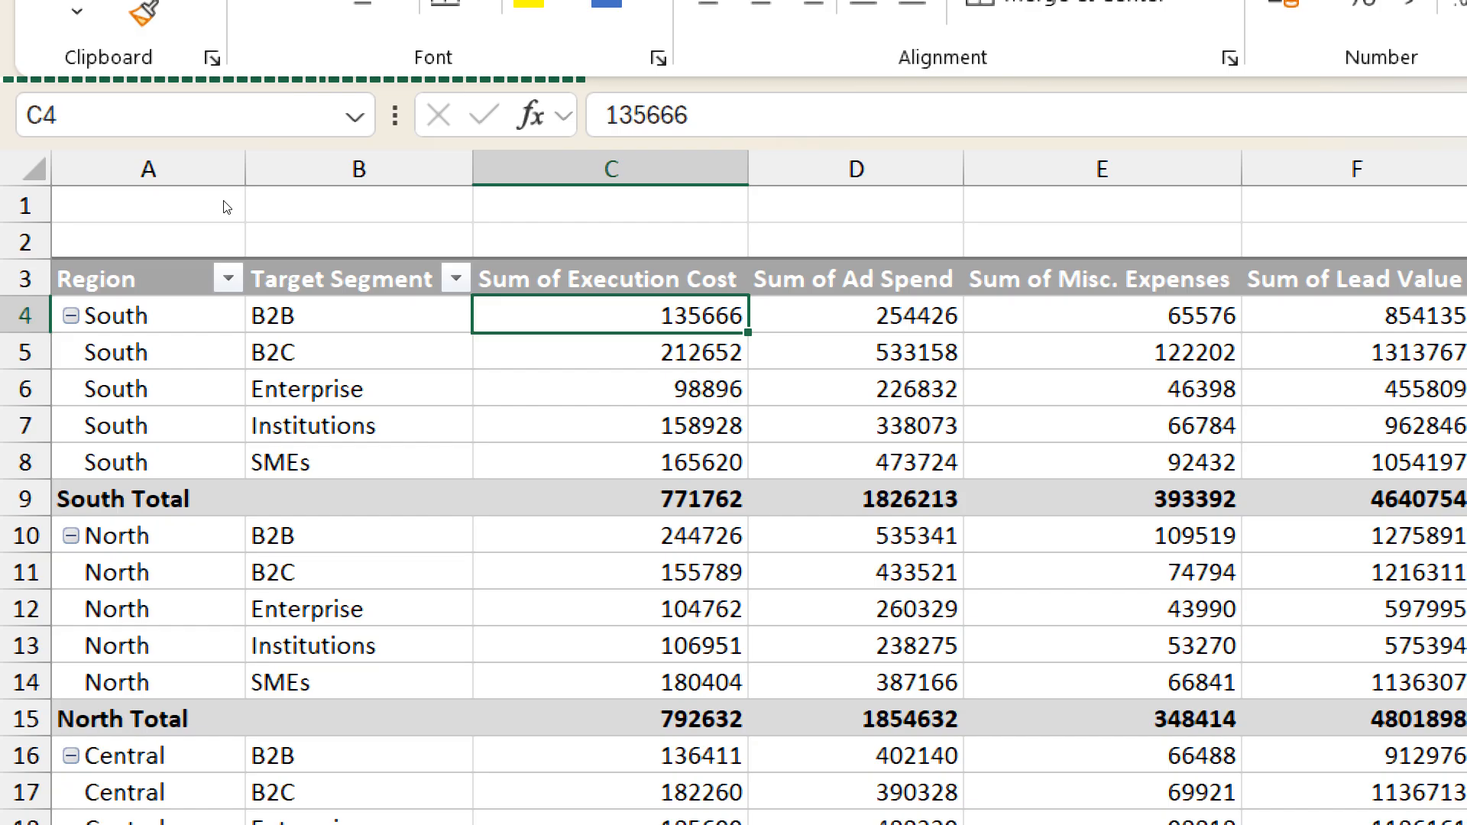
key(ctrl+z)
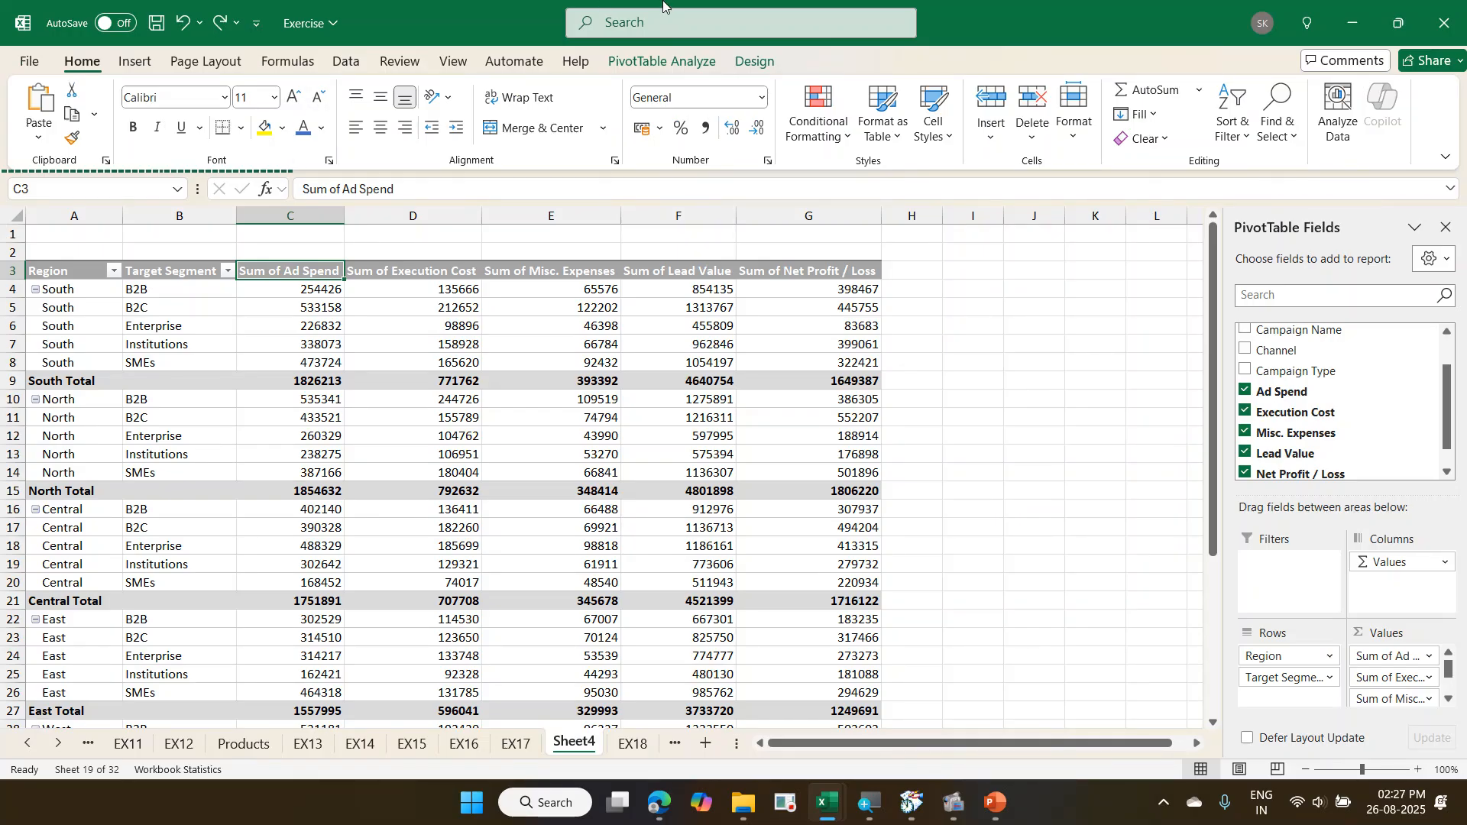
- Summarize the Net Profit / Loss values in the PivotTable by Average
click(815, 317)
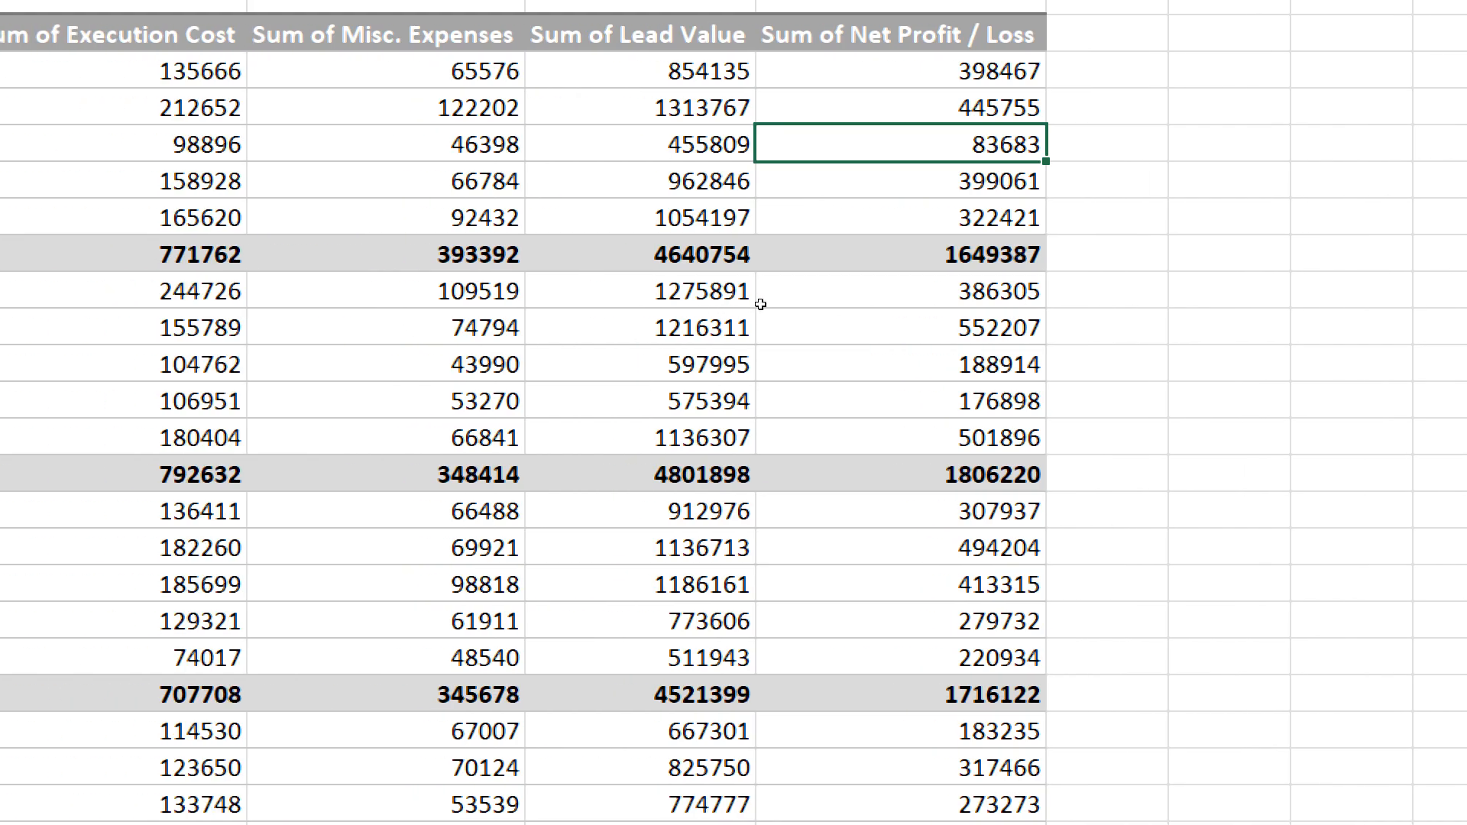
key(Up)
key(shift+F10)
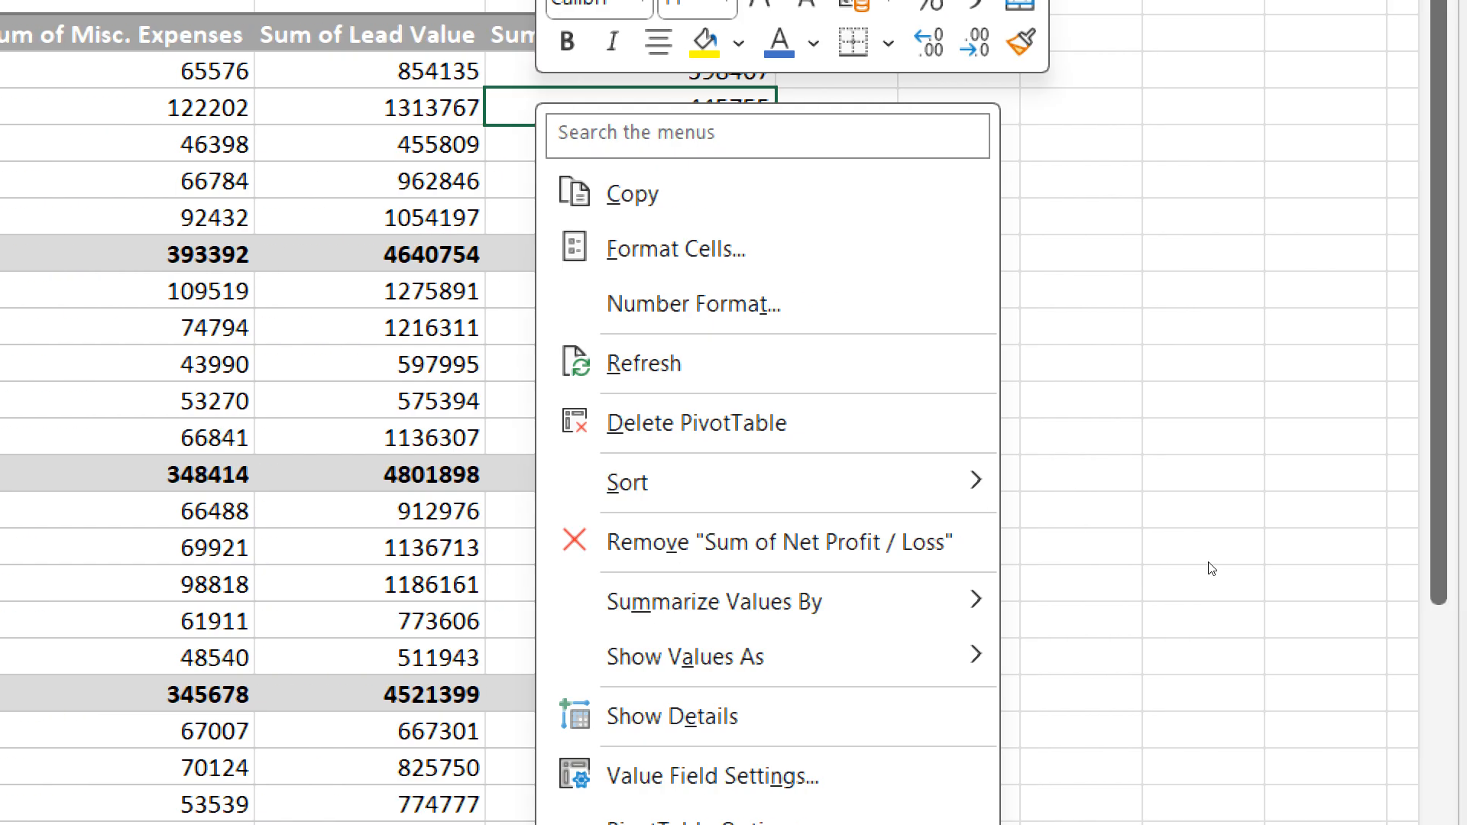
mouse_move(974, 566)
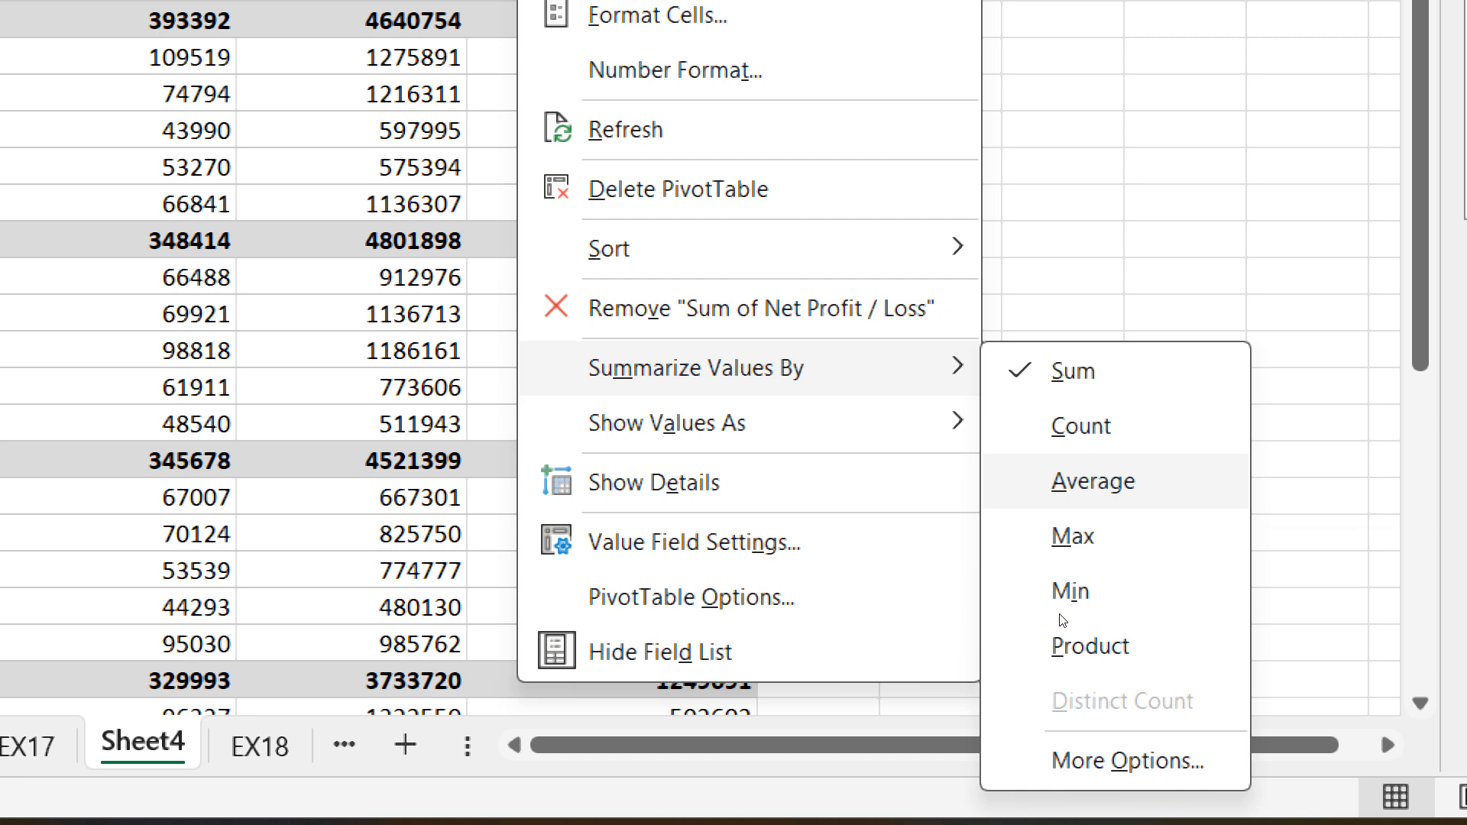
click(1077, 485)
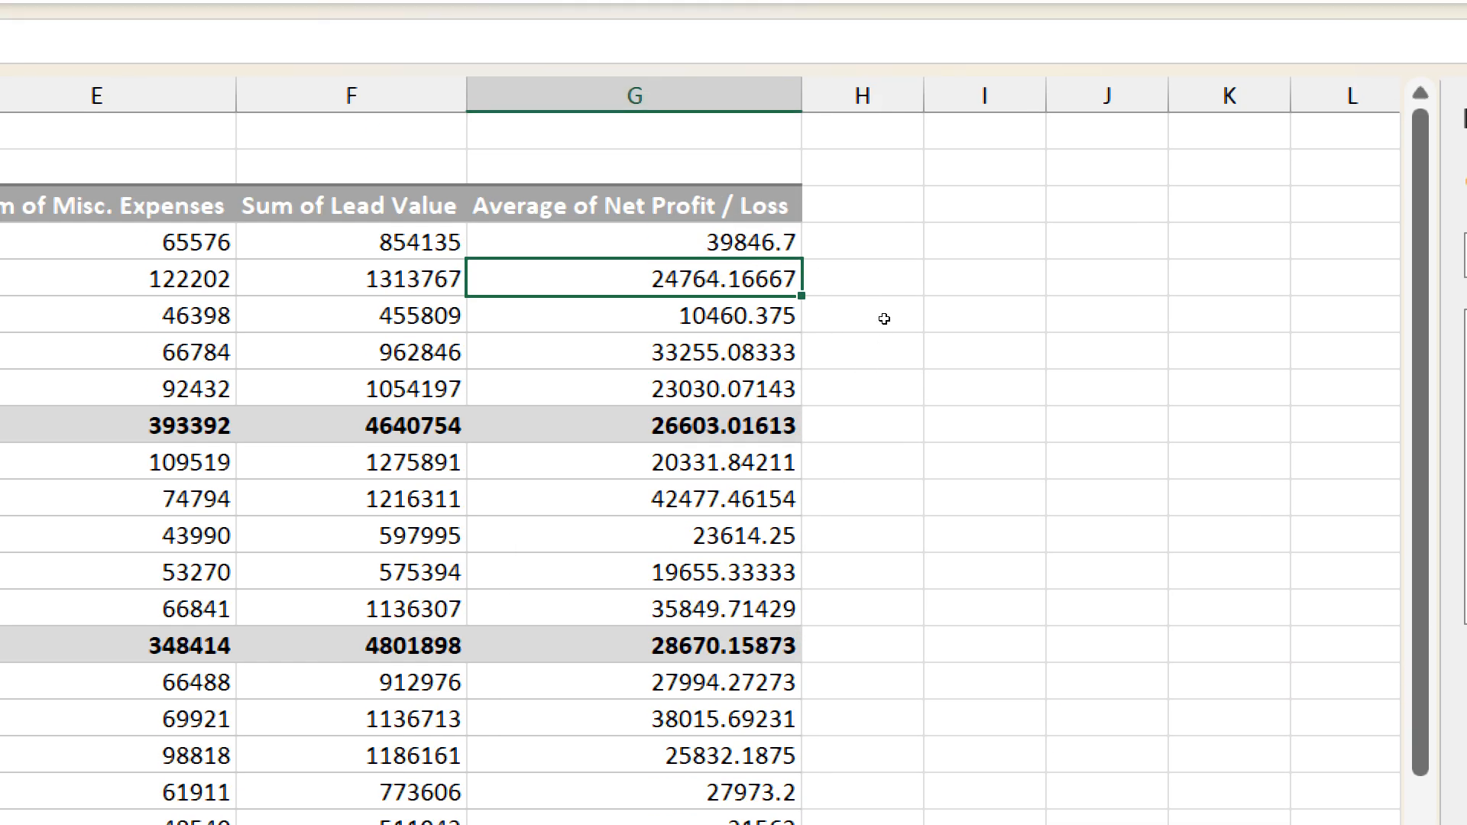
- Examine the functions available for summarizing the Average of Net Profit / Loss values in the PivotTable
mouse_move(854, 334)
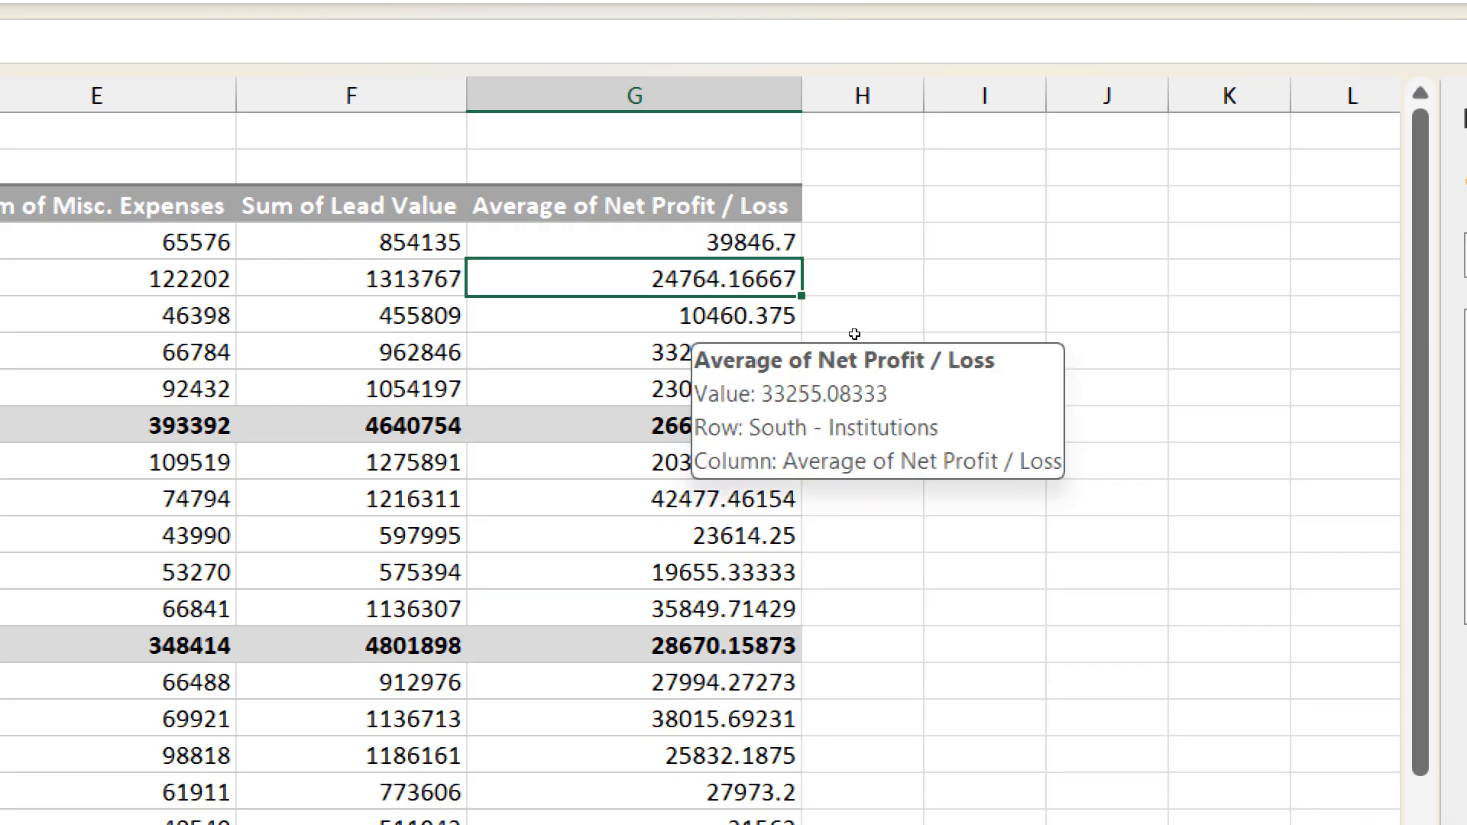
key(shift+F10)
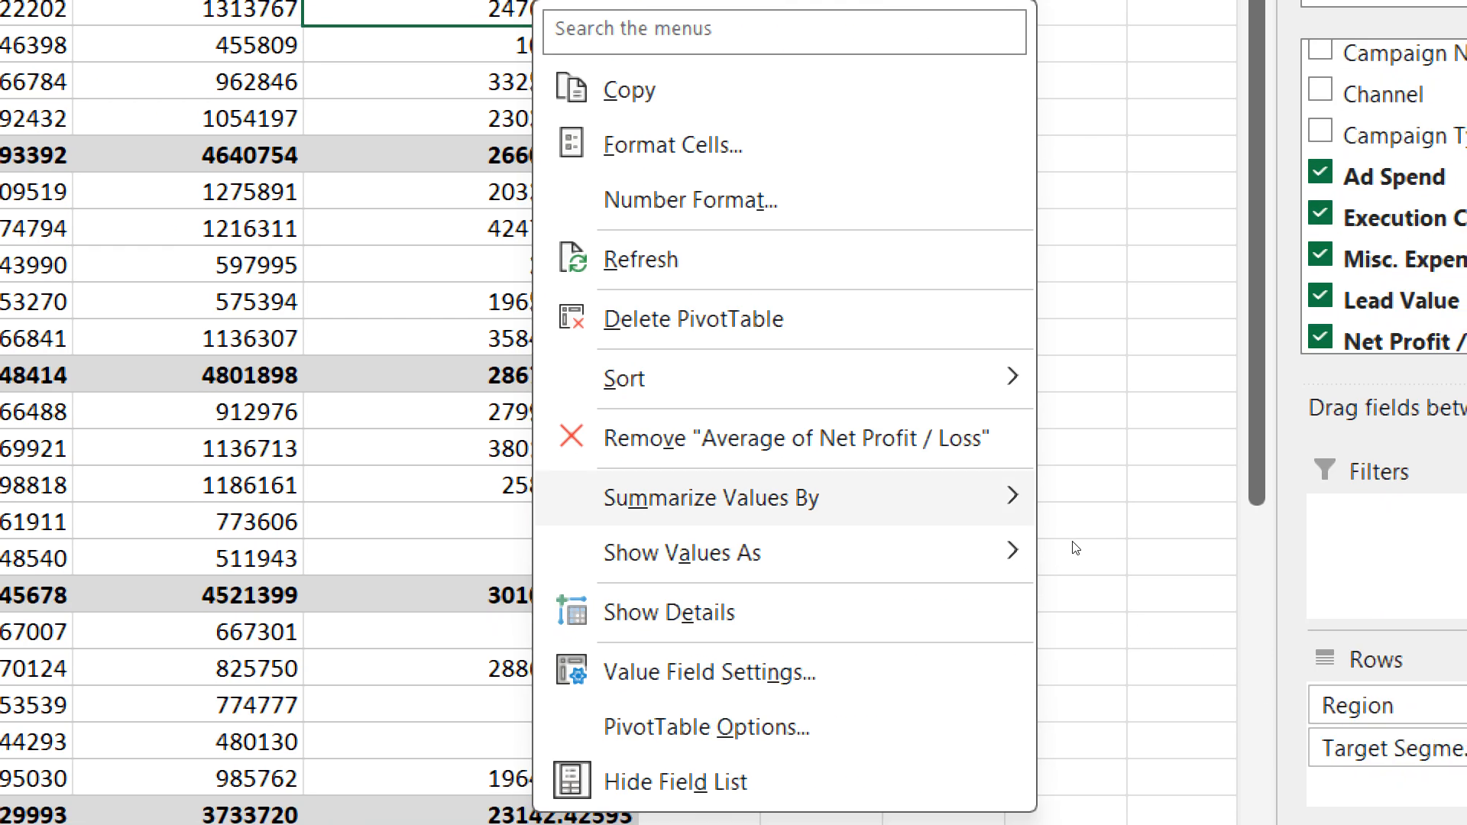
mouse_move(1177, 768)
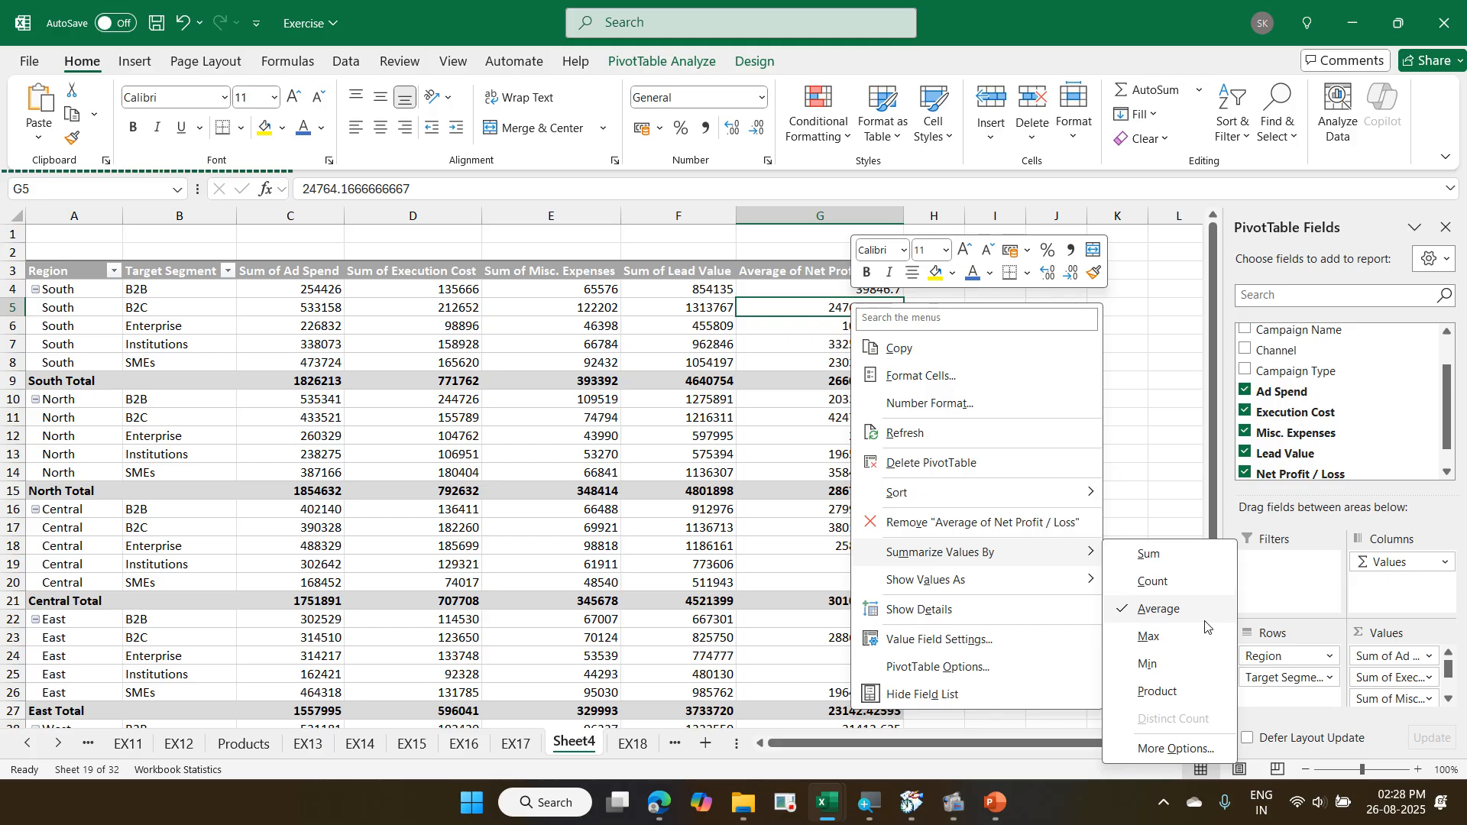
key(Escape)
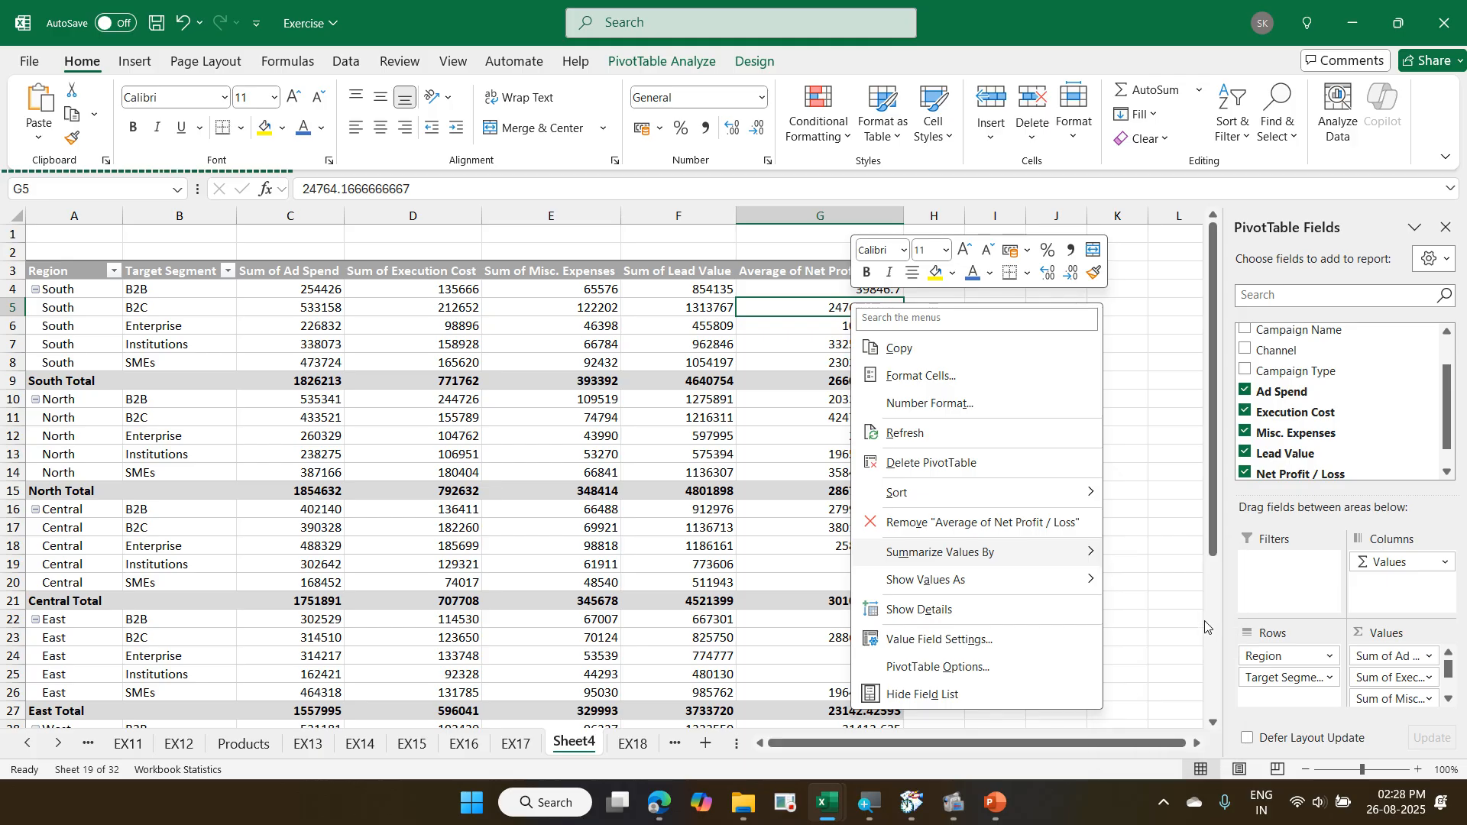
key(Escape)
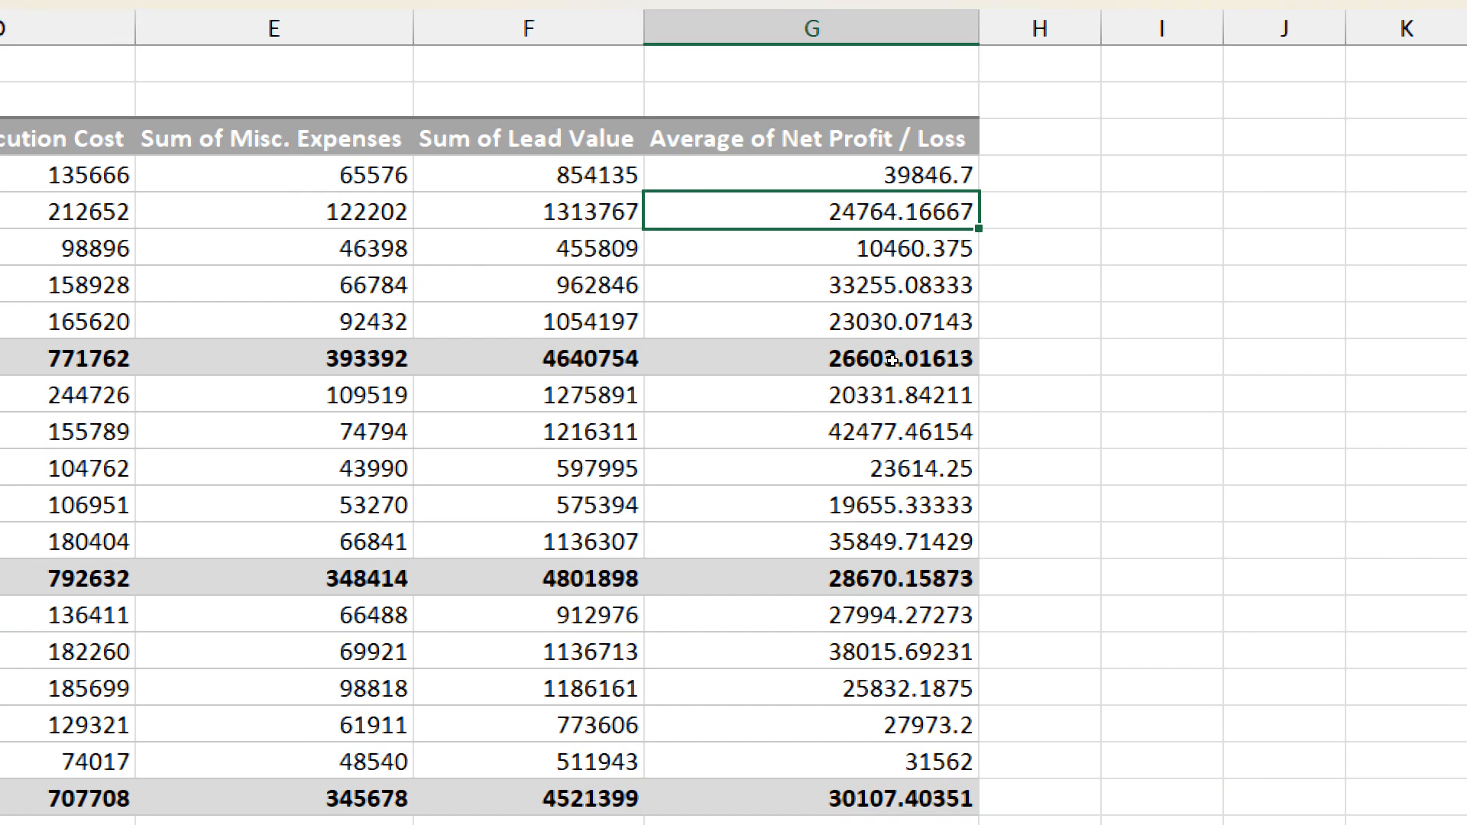
right_click(873, 219)
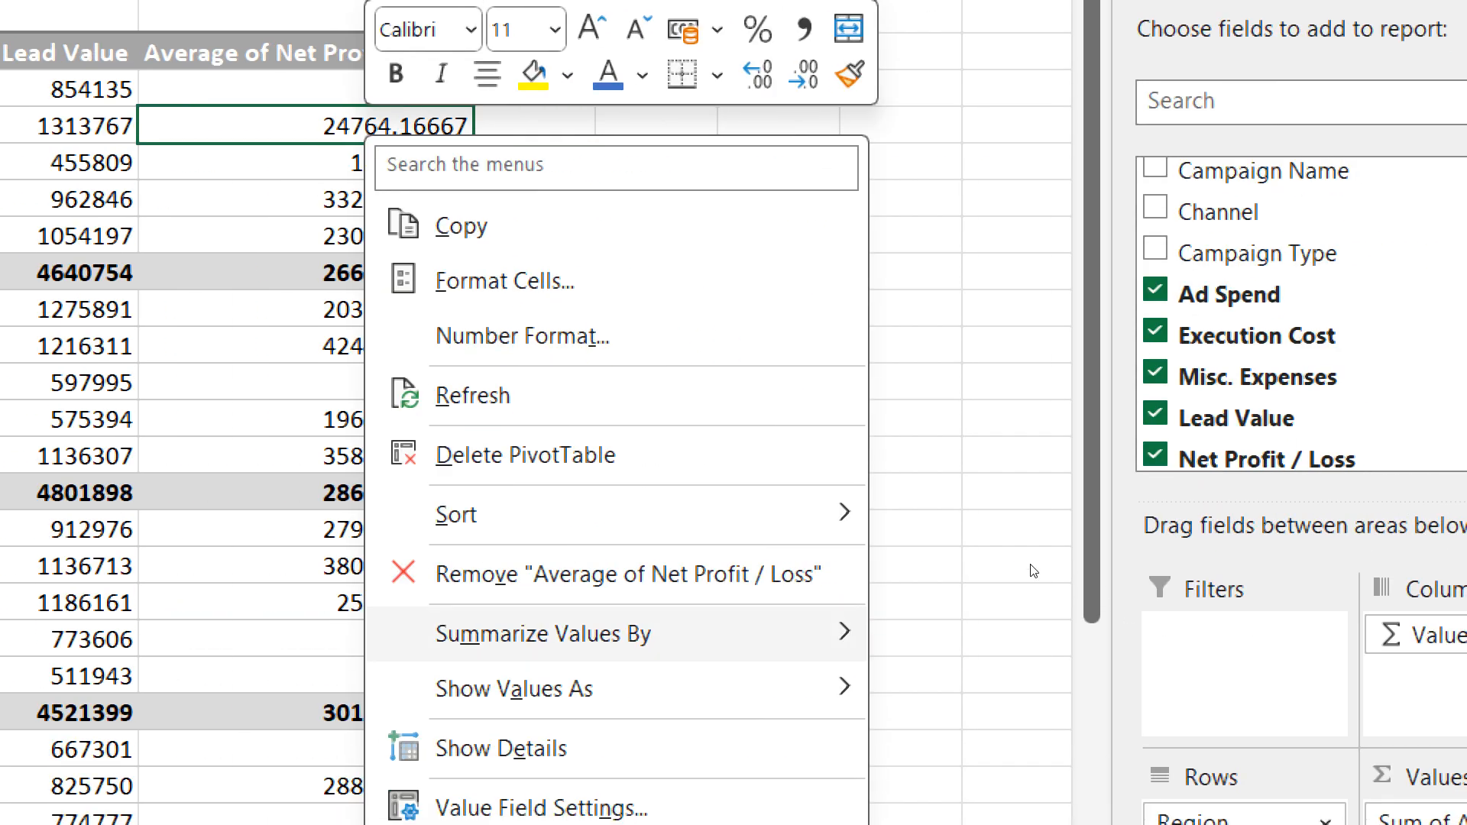
mouse_move(612, 679)
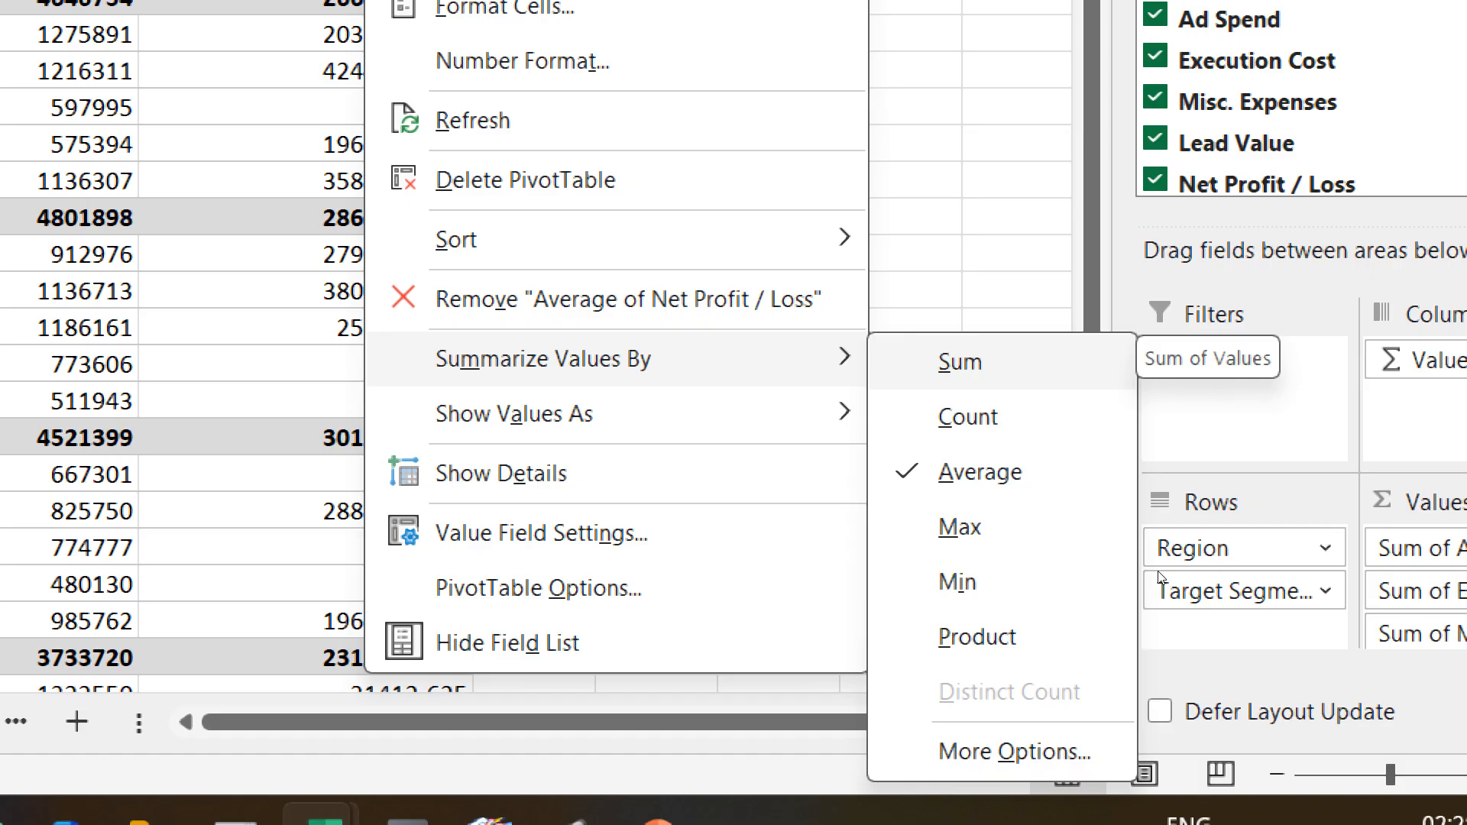
key(Escape)
key(Escape)
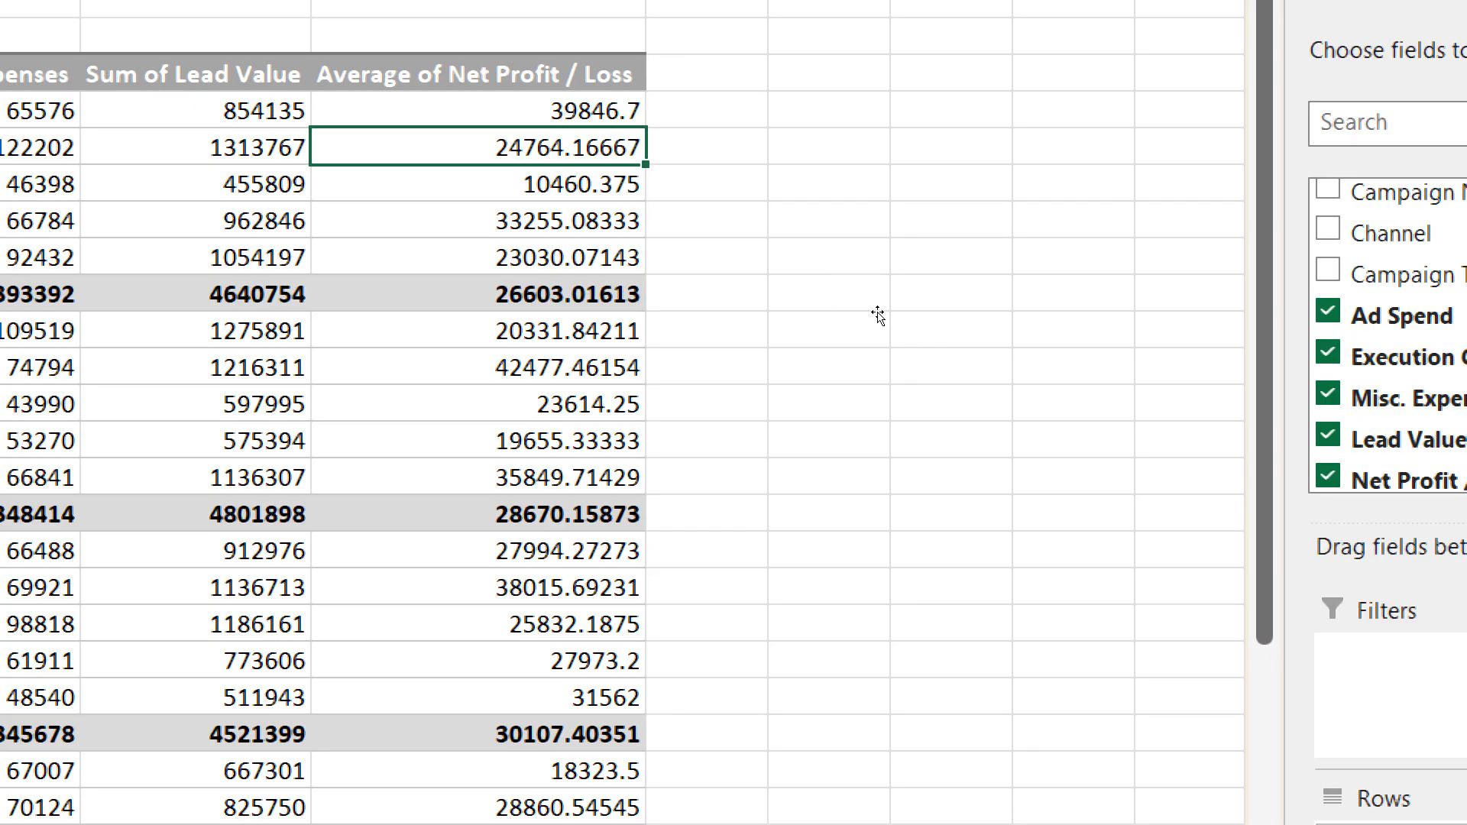
key(shift+F10)
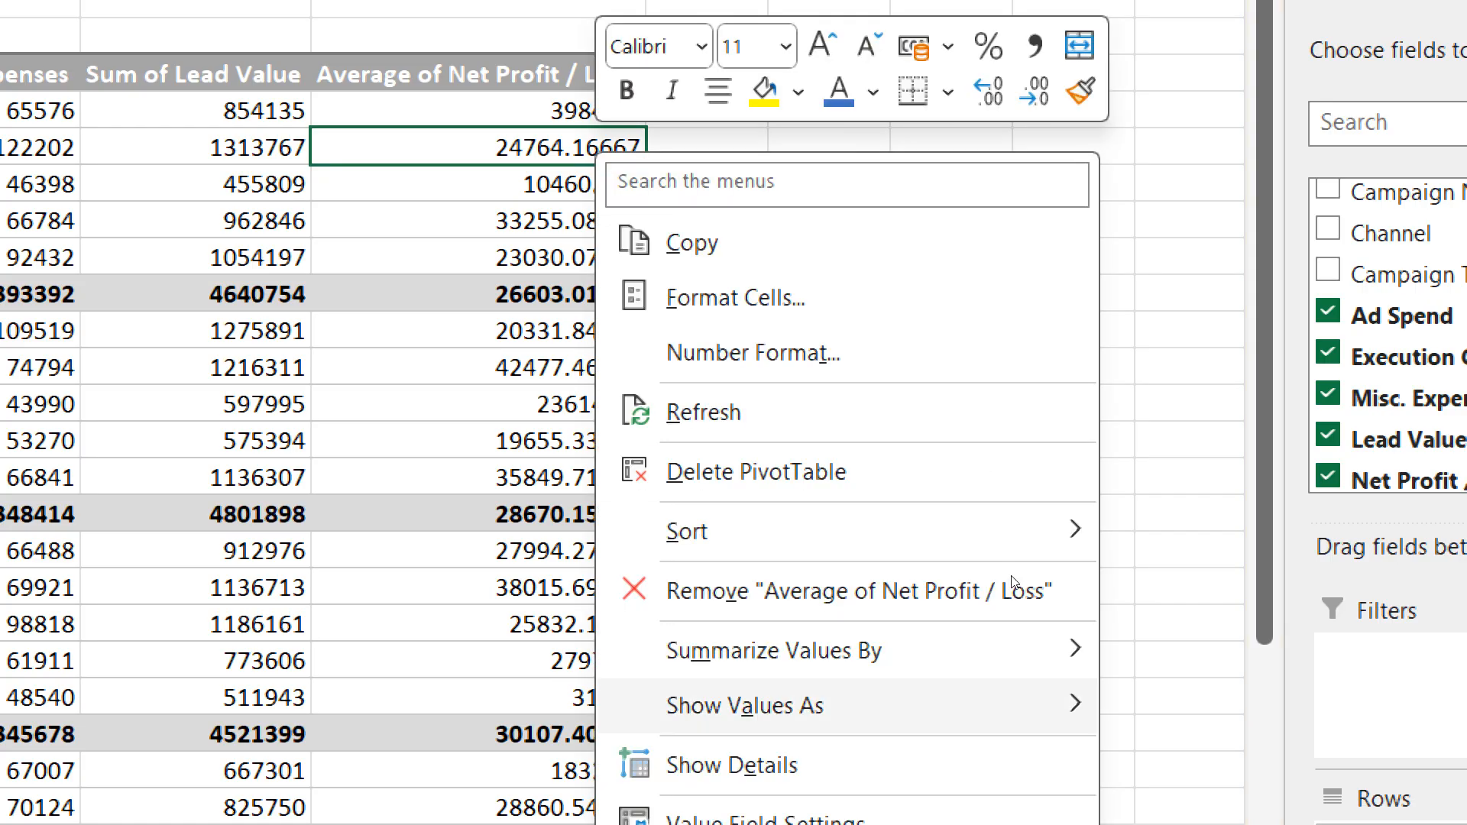
mouse_move(962, 706)
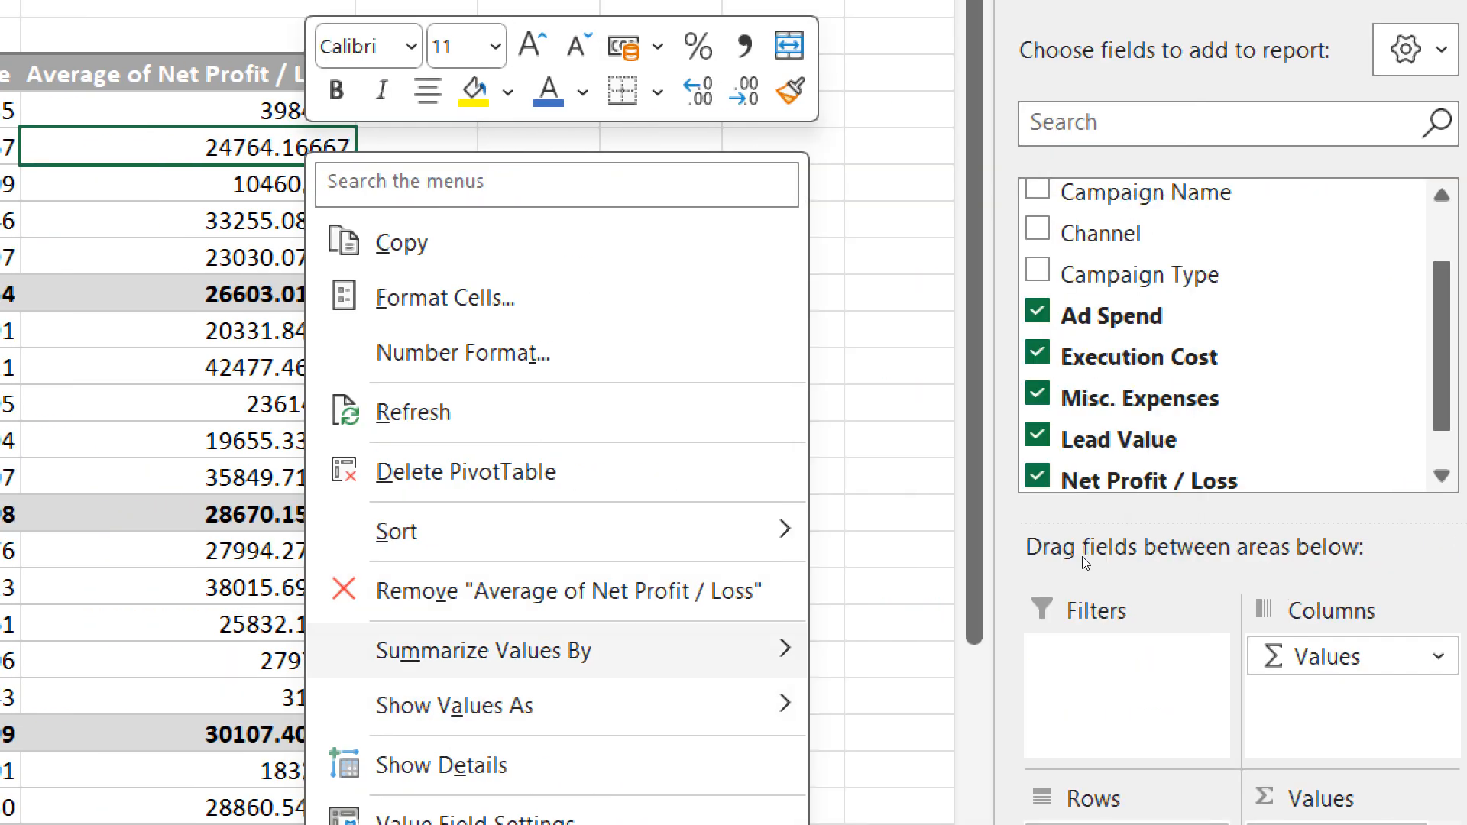
mouse_move(692, 651)
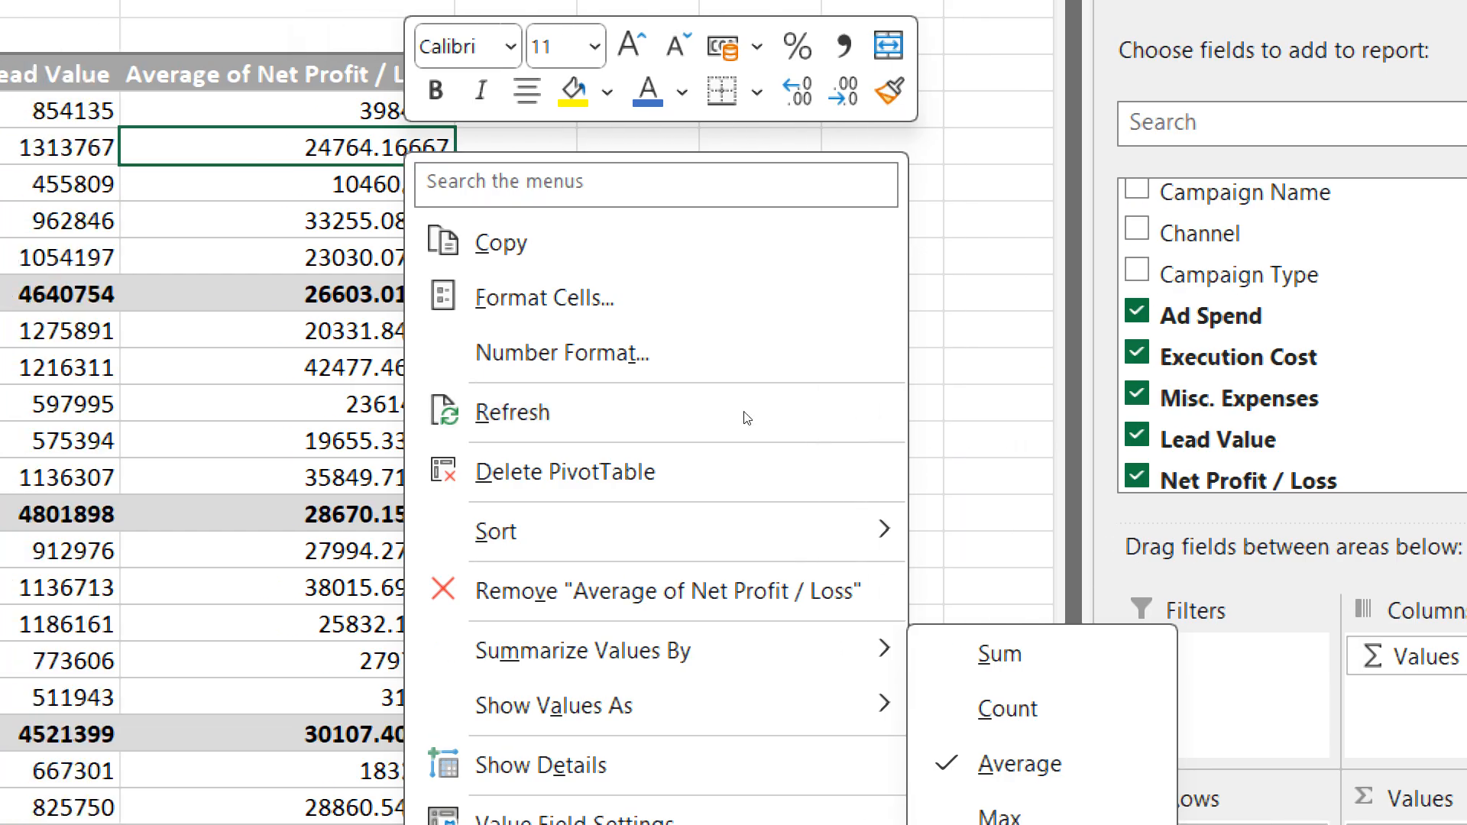
click(824, 271)
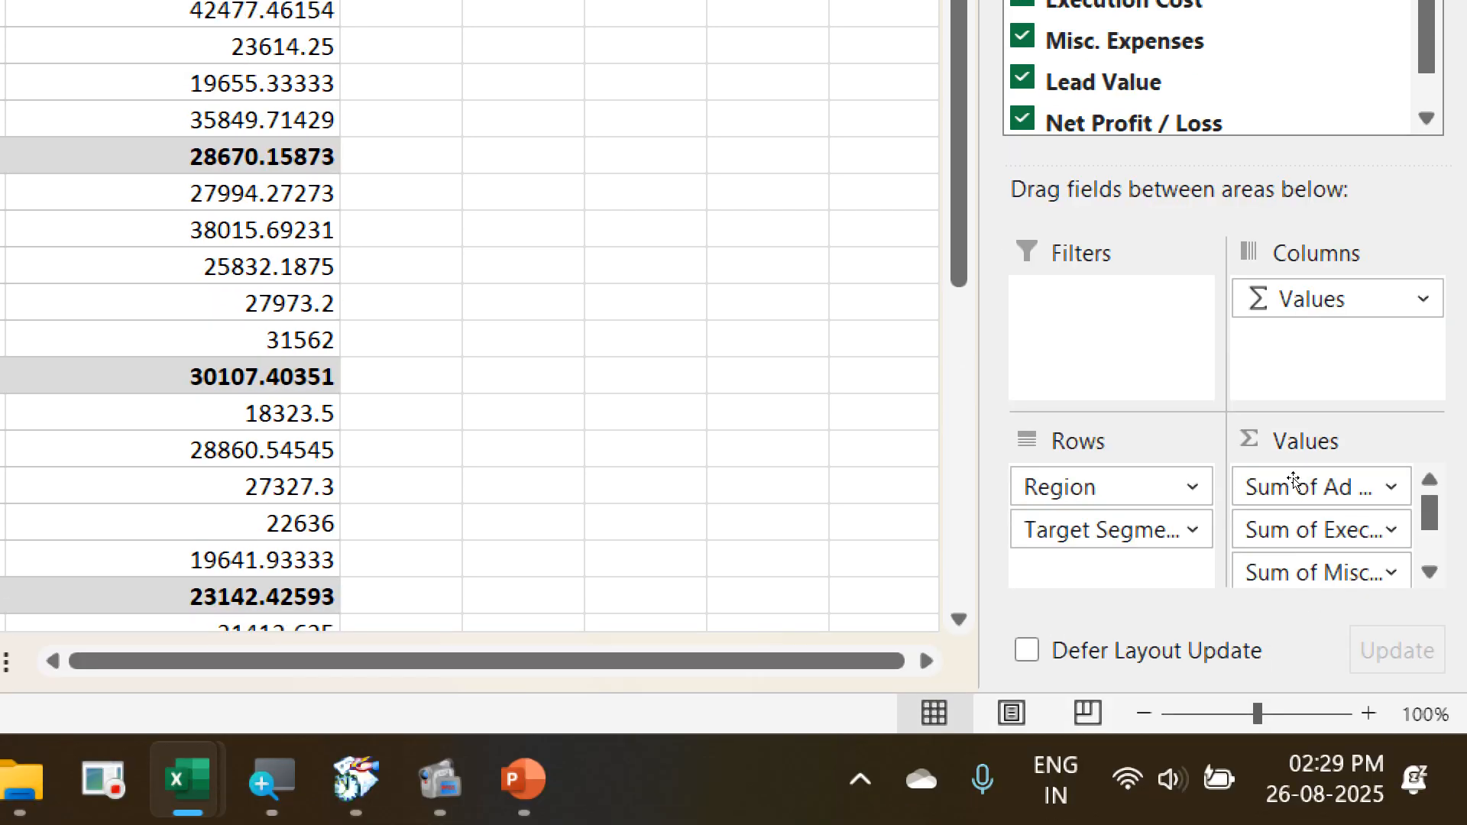
- Try adding Net Profit / Loss to the PivotTable values a second time, and undo both that addition and the Average summary
drag(1294, 474, 1369, 712)
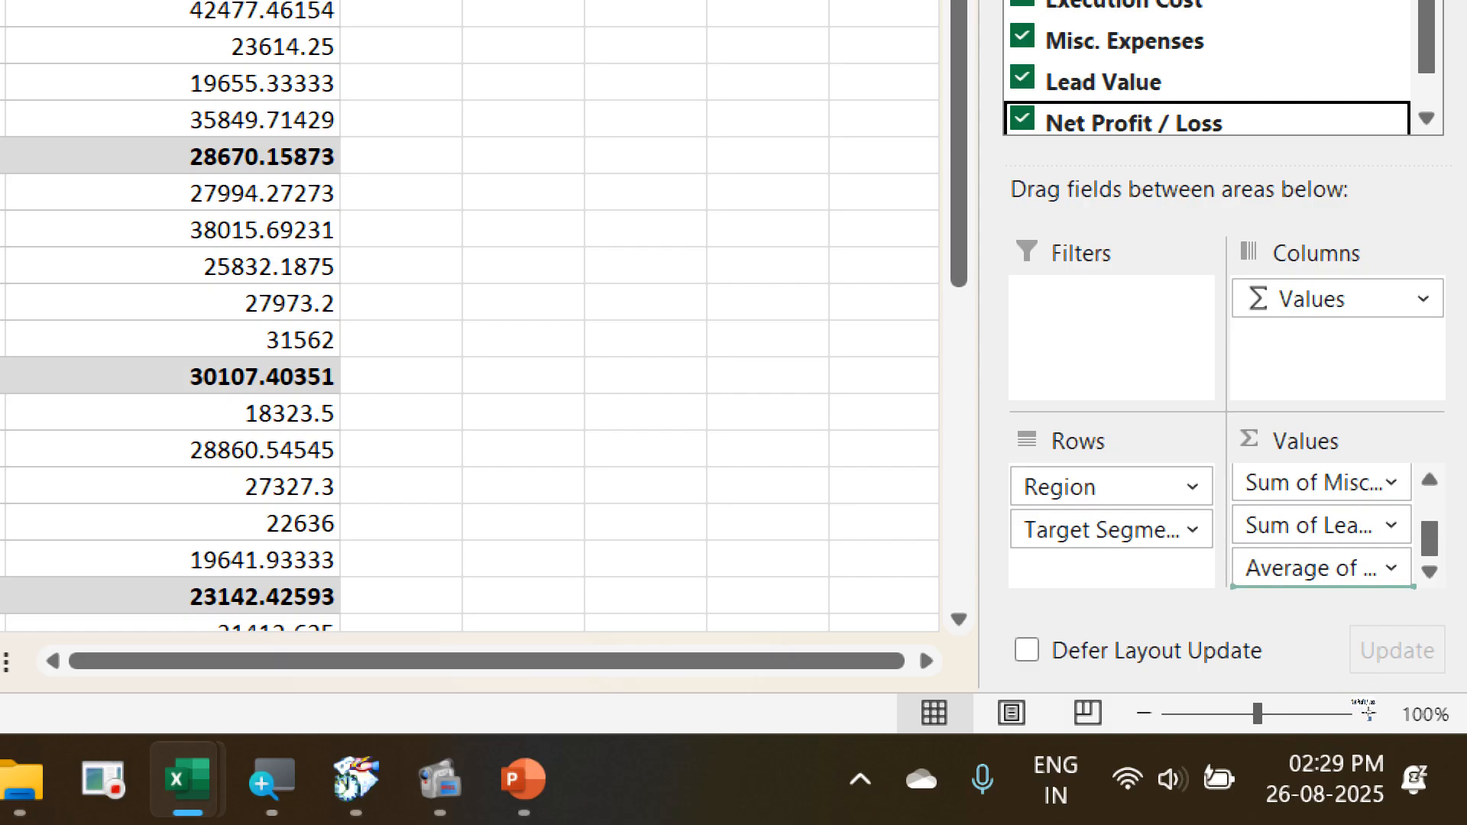
drag(1368, 713, 1395, 740)
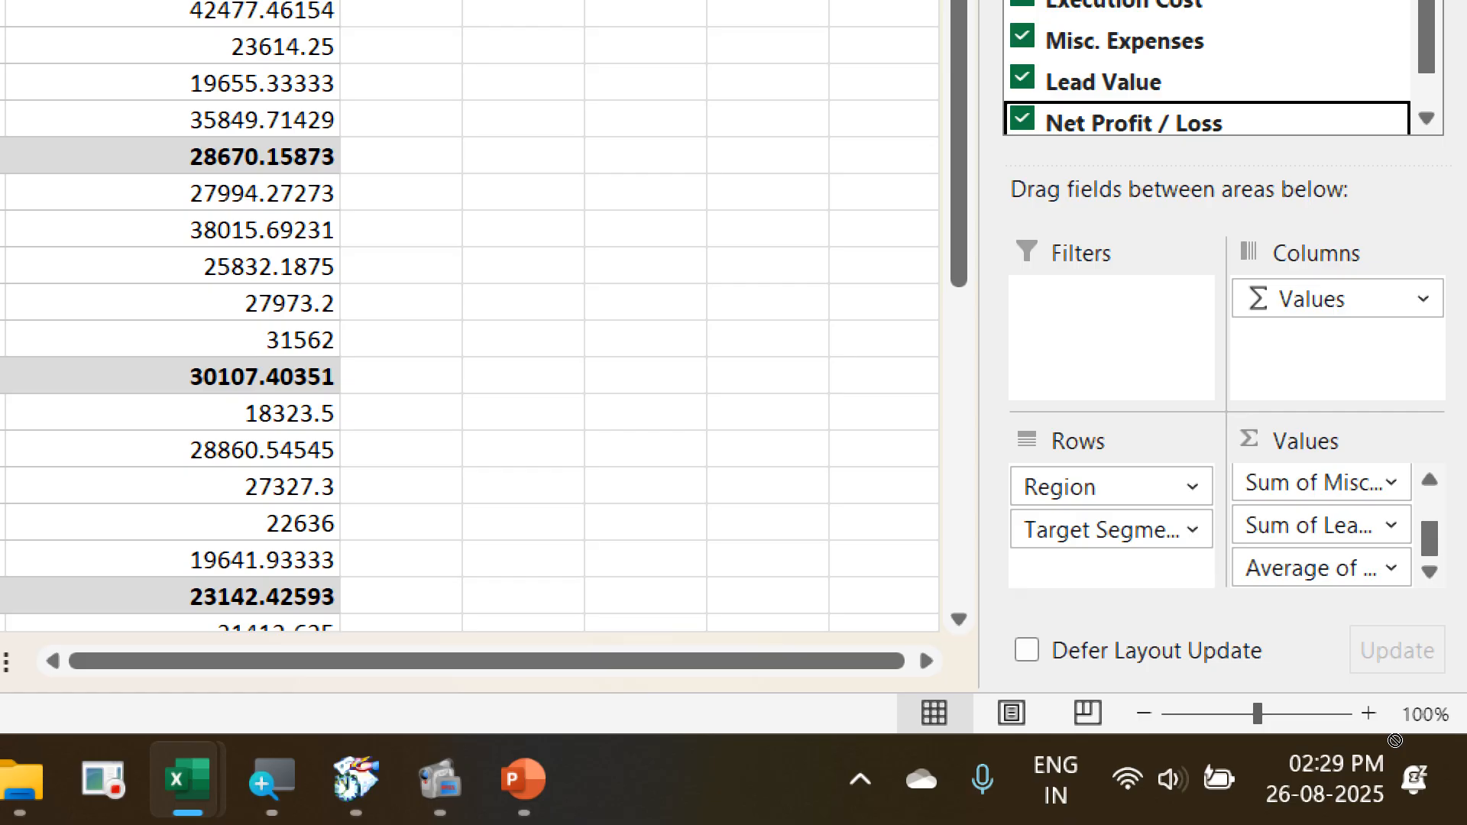
drag(1395, 740, 1392, 704)
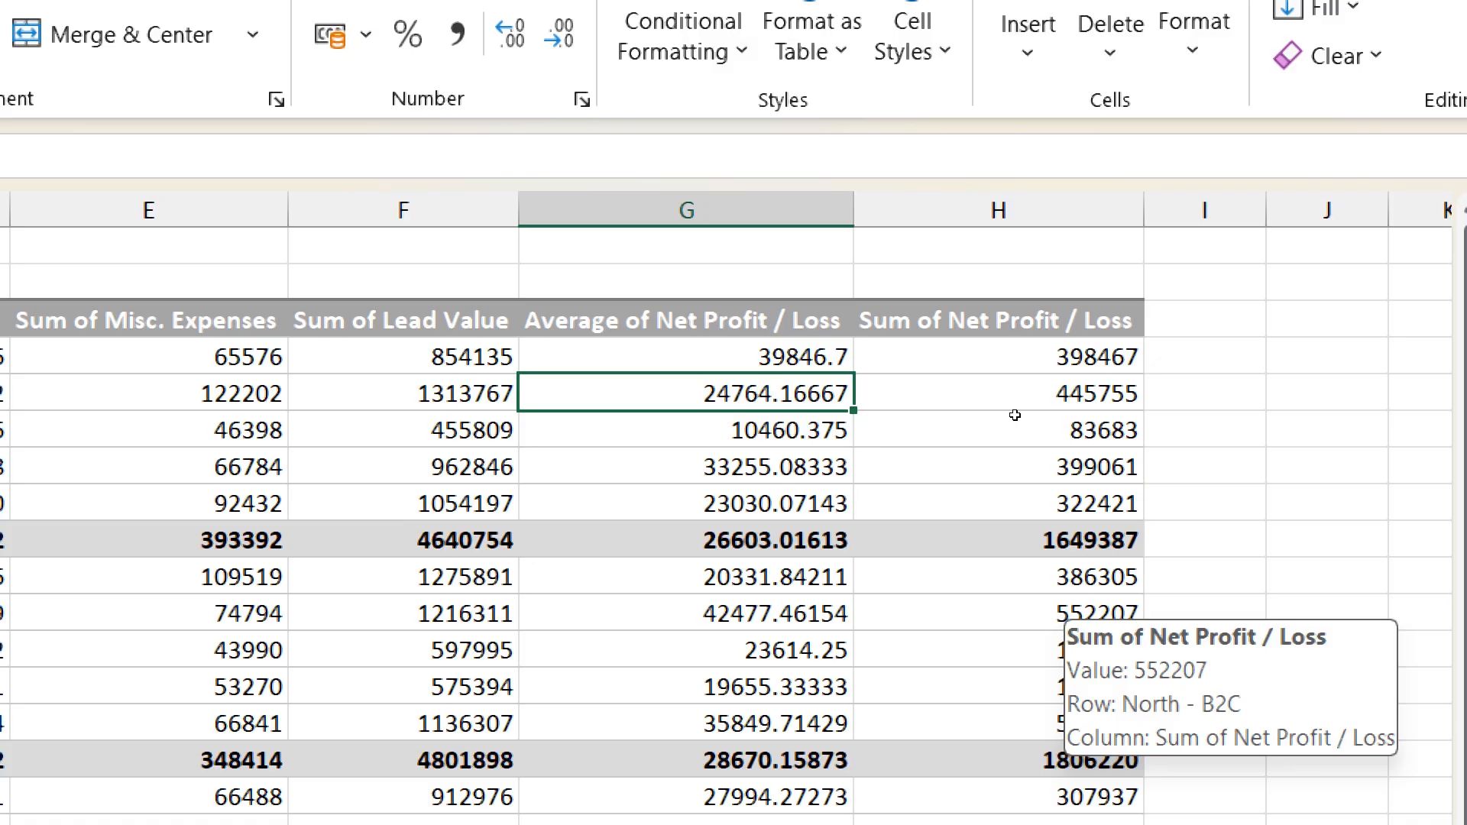
key(ctrl+z)
key(ctrl+z)
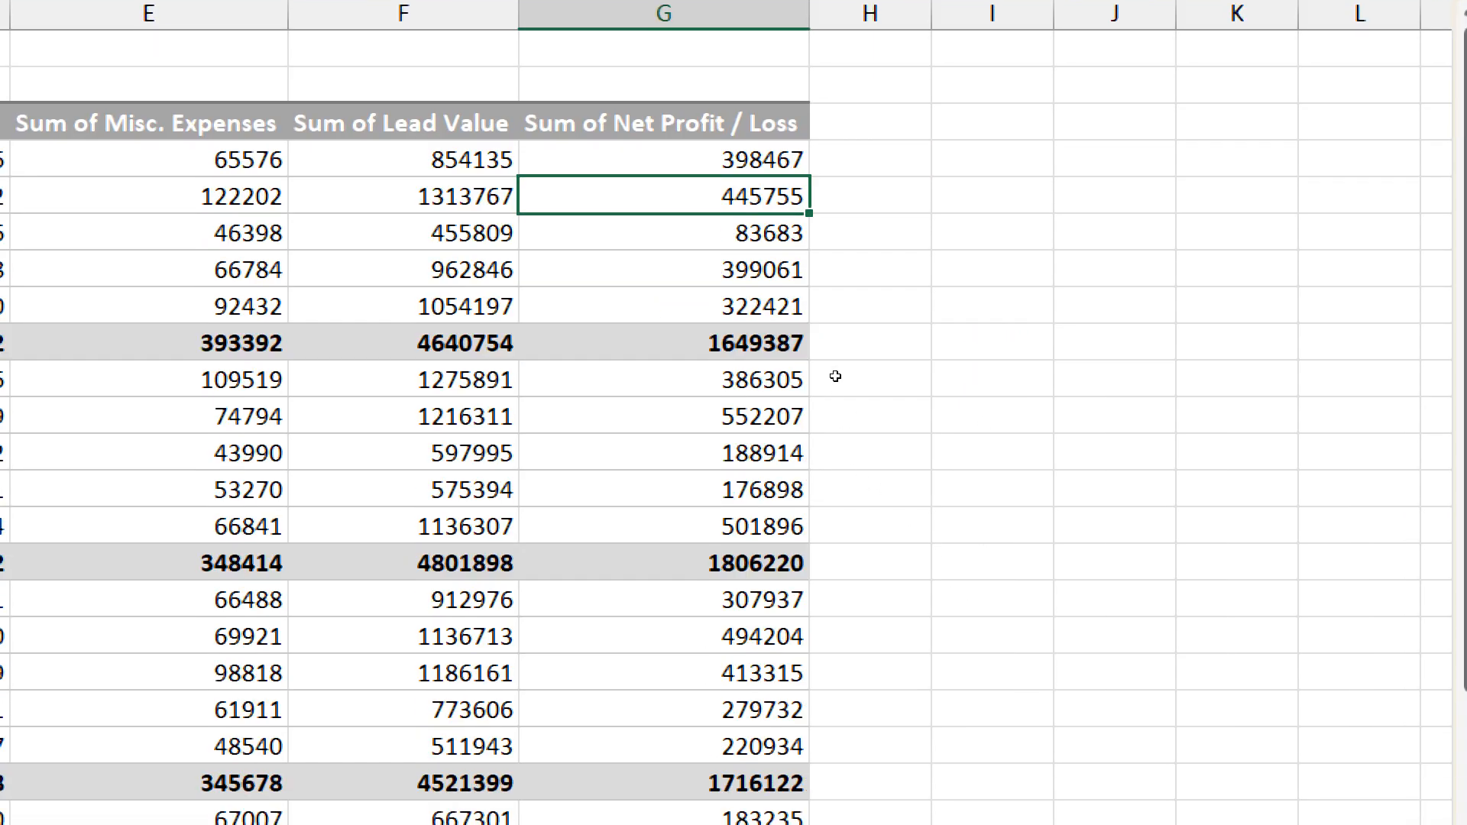
- Summarize the Net Profit / Loss values by Average again
right_click(704, 234)
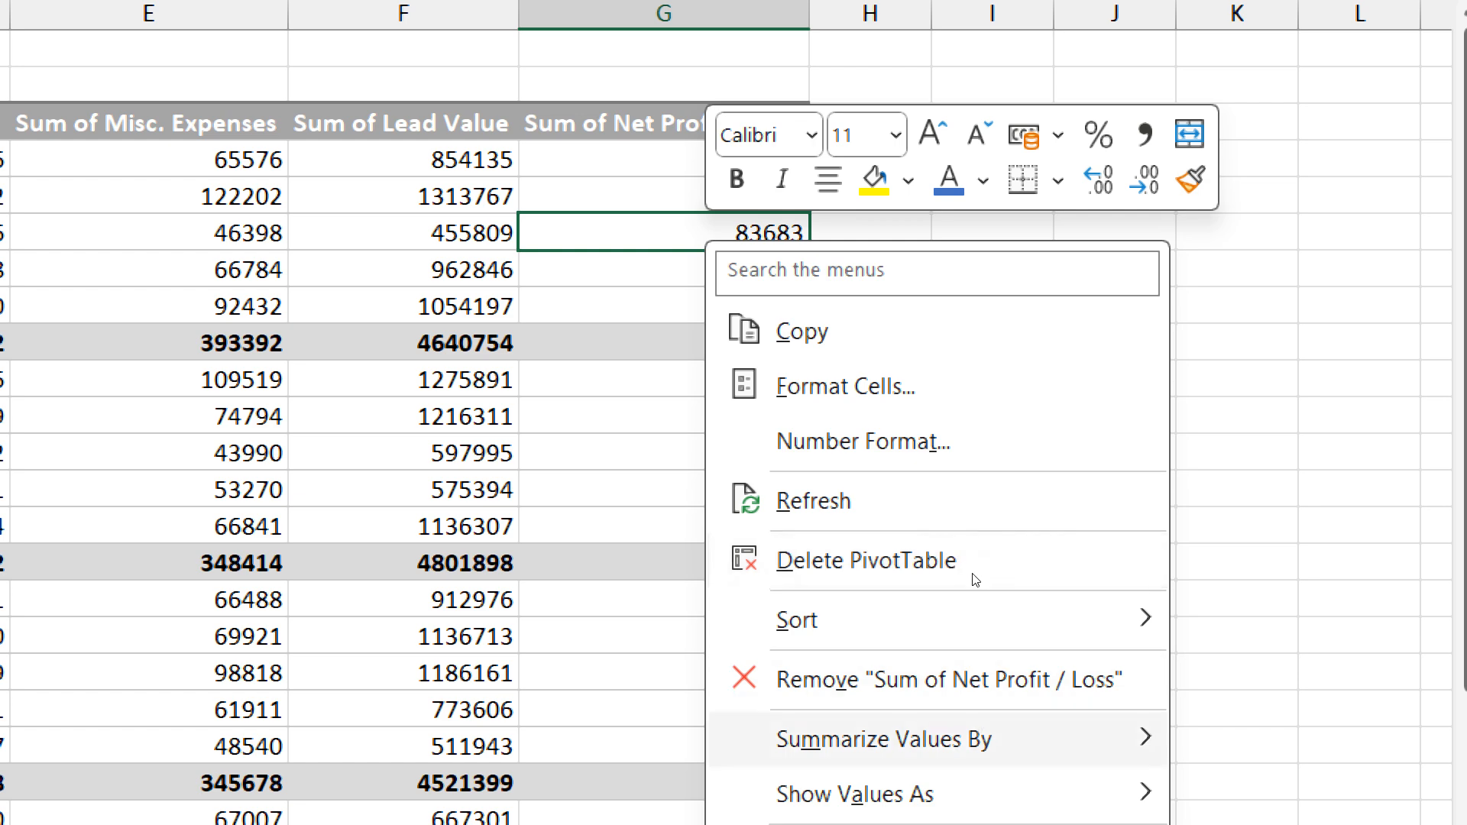
mouse_move(975, 739)
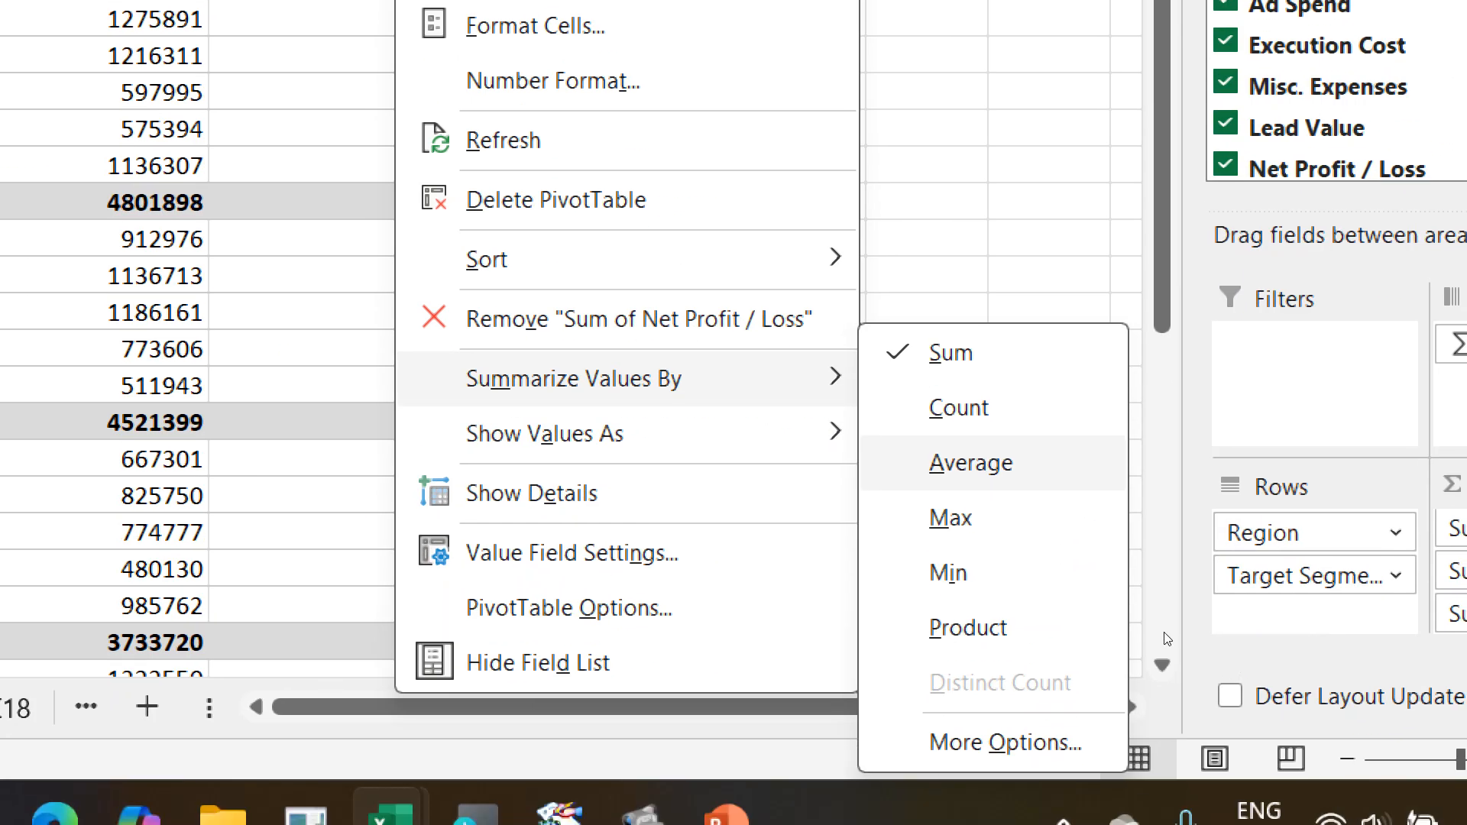
click(971, 463)
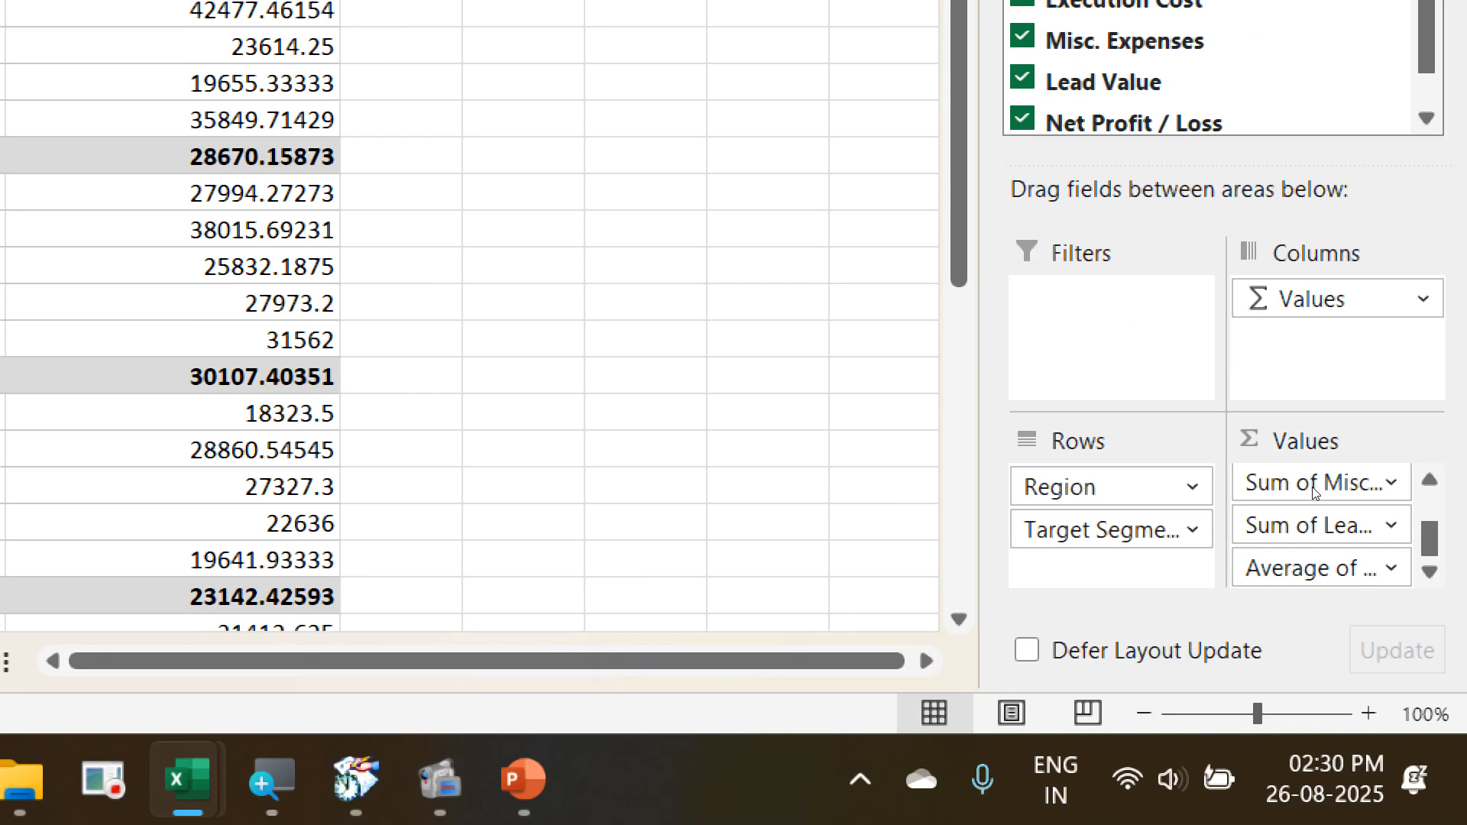
- Add Net Profit / Loss to the PivotTable values a second time summarized by Count, and a third time as Sum
drag(1156, 126, 1327, 575)
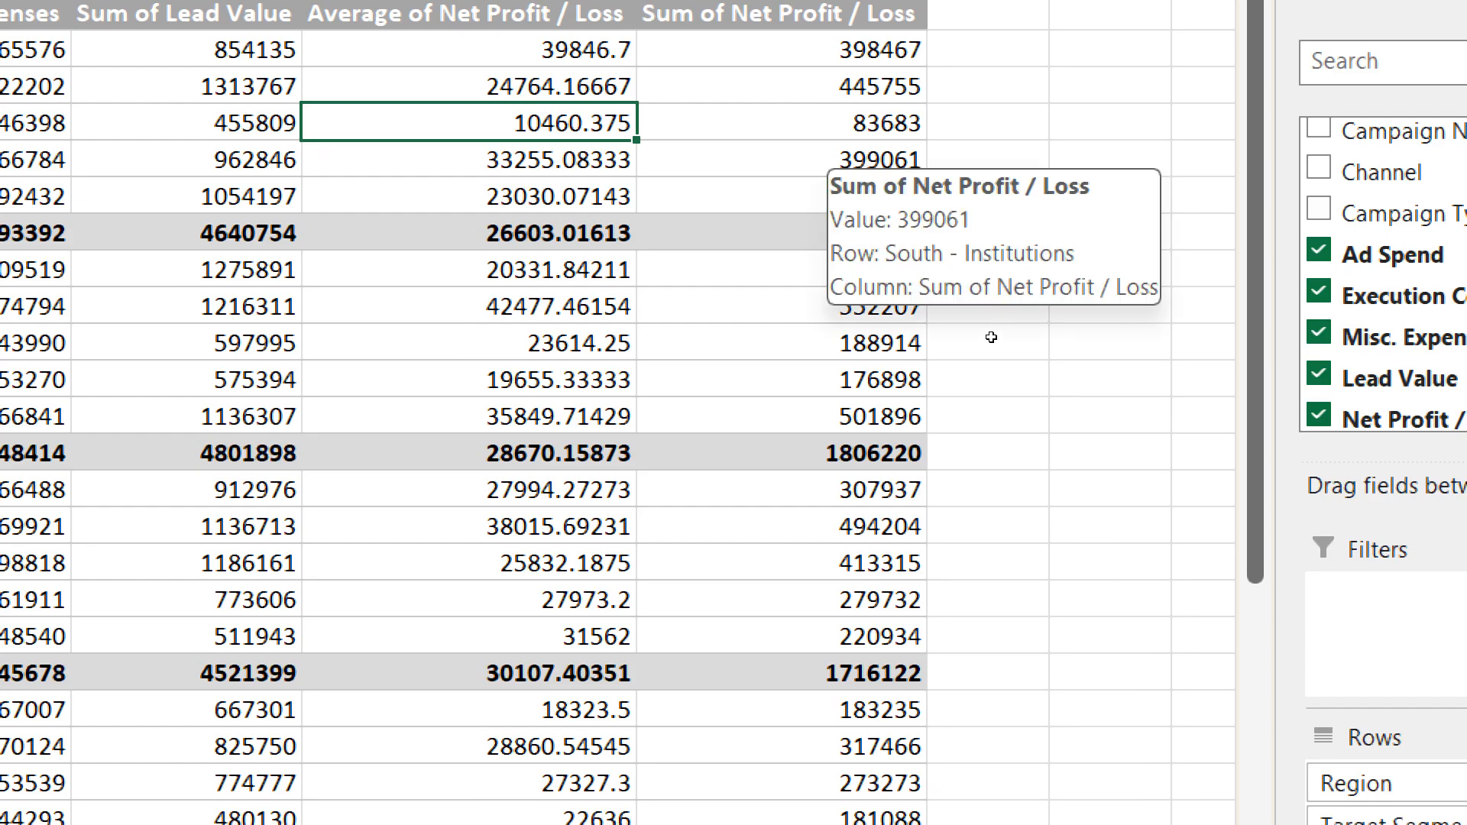
right_click(817, 157)
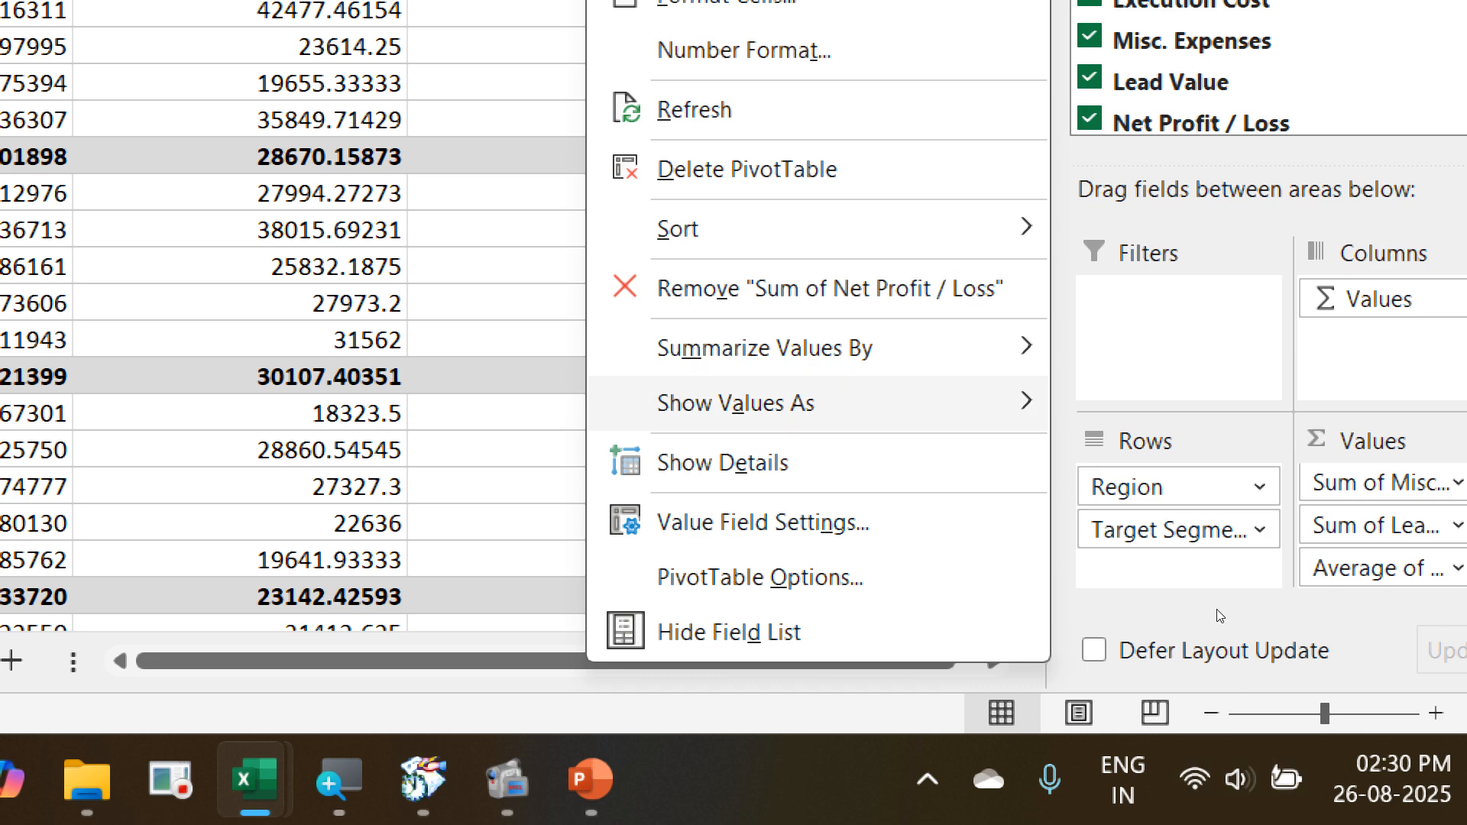
mouse_move(993, 644)
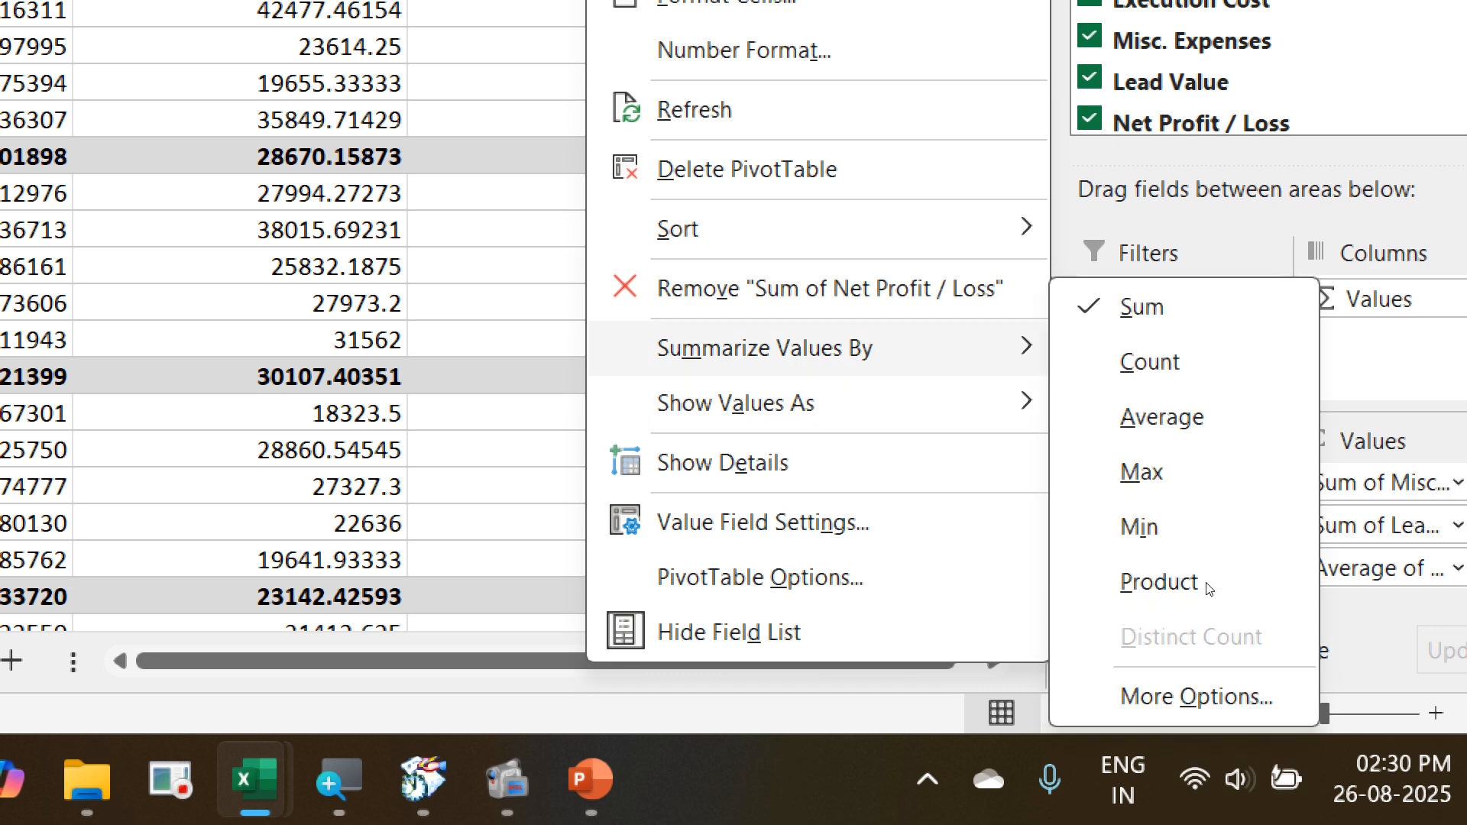
click(1152, 362)
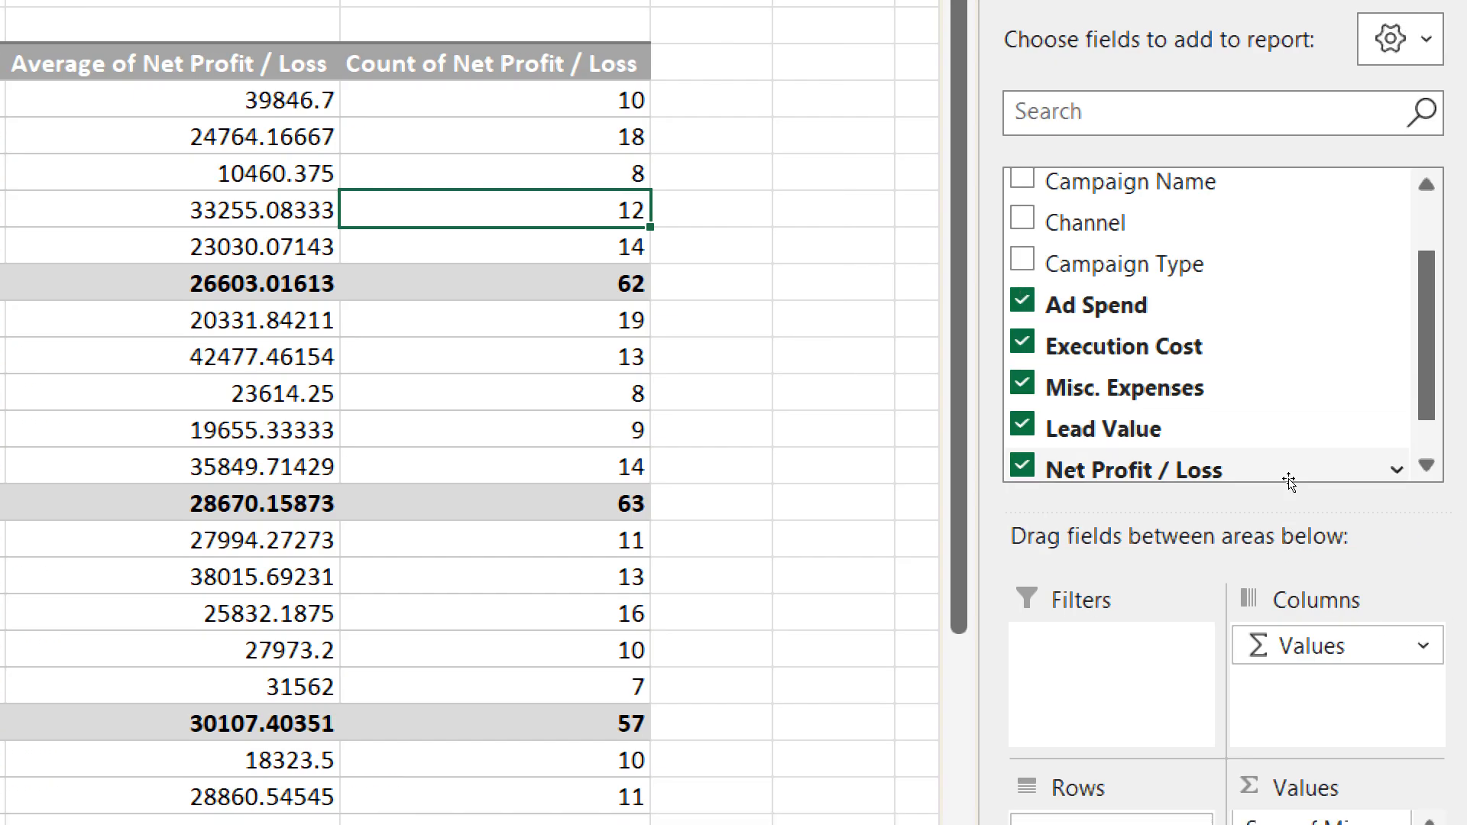
drag(1290, 481, 1362, 707)
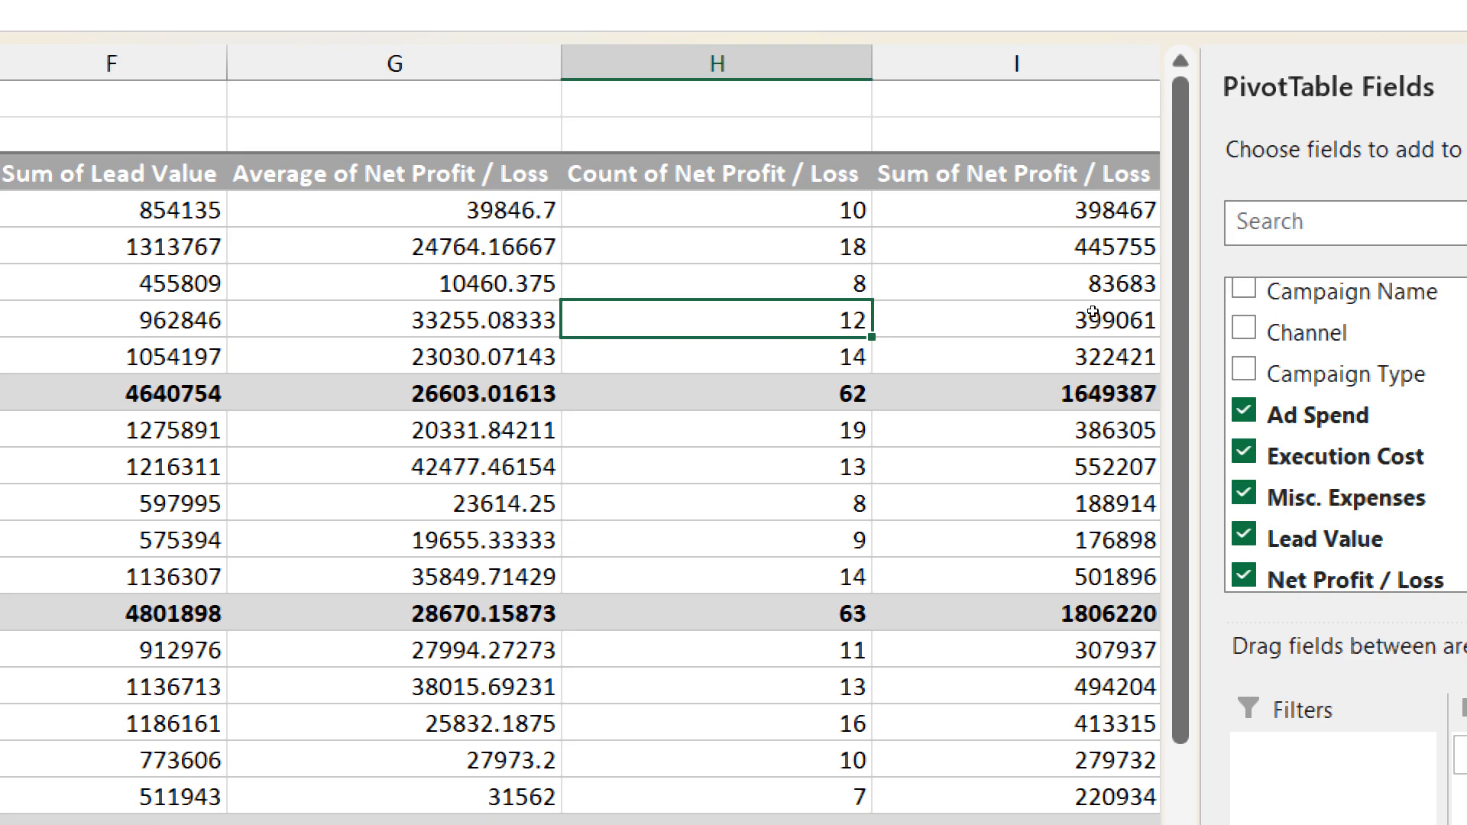
mouse_move(1093, 312)
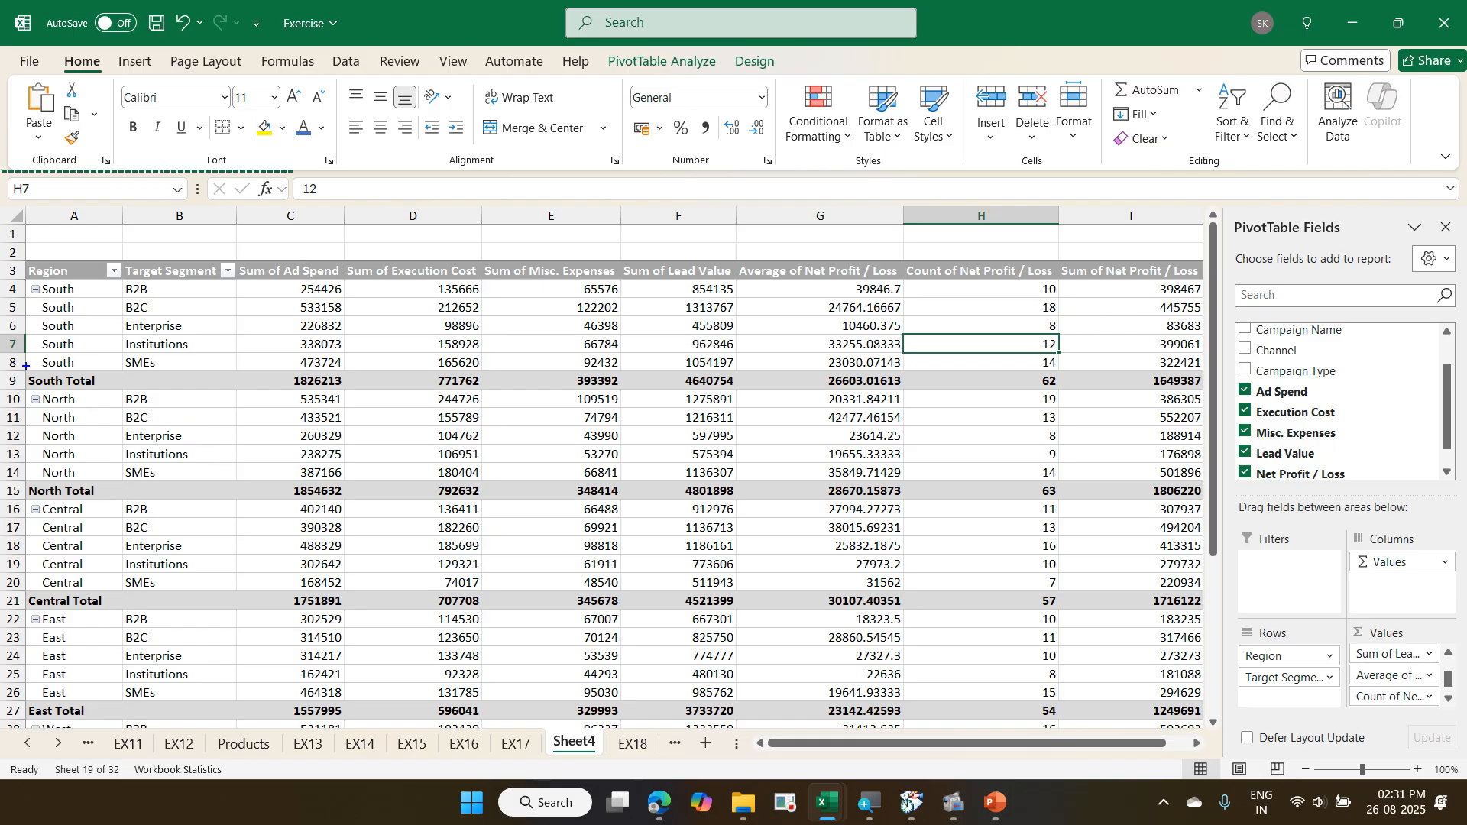
drag(27, 367, 117, 403)
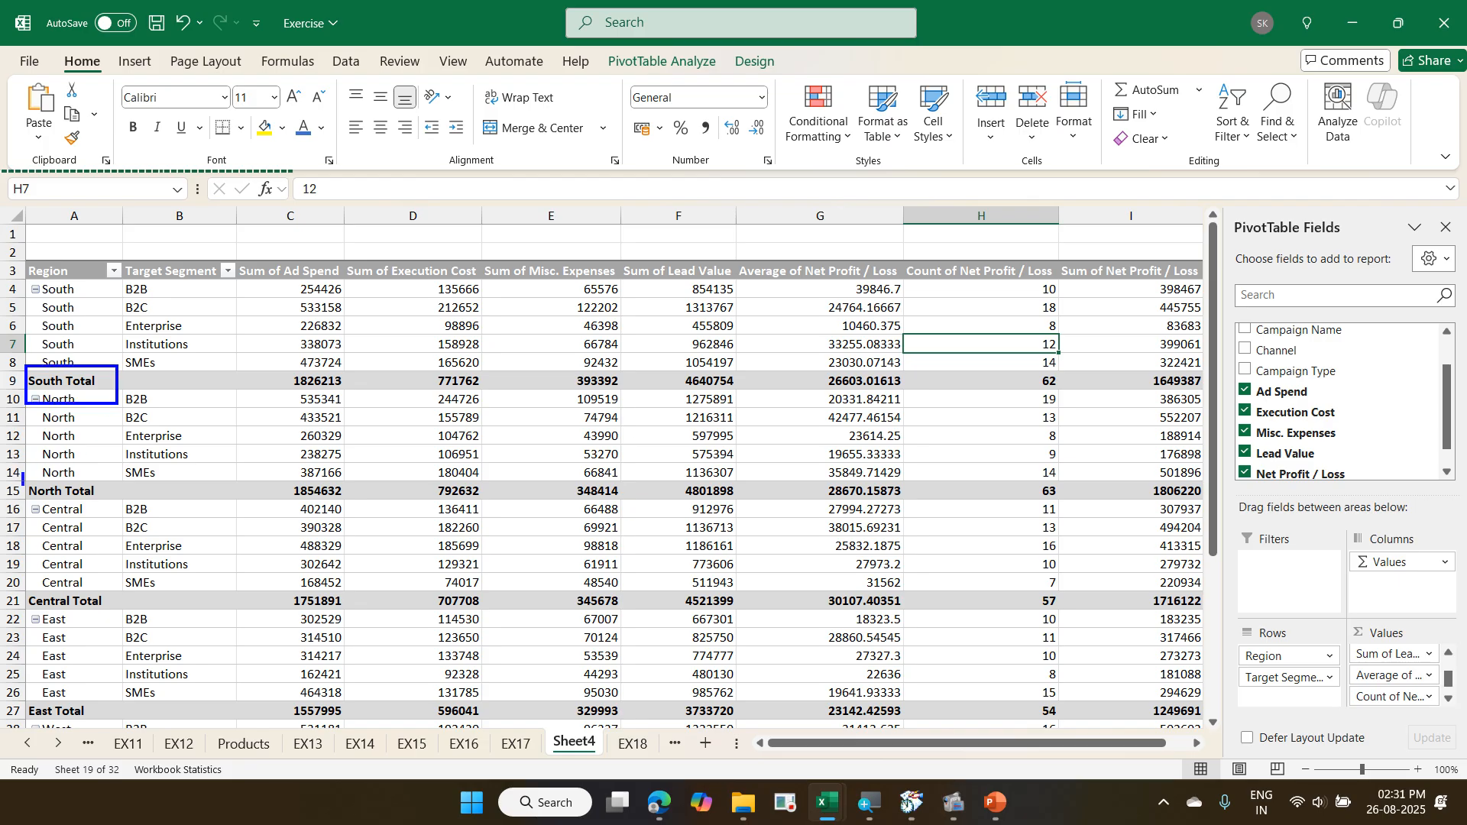
drag(22, 472, 107, 517)
drag(22, 585, 129, 631)
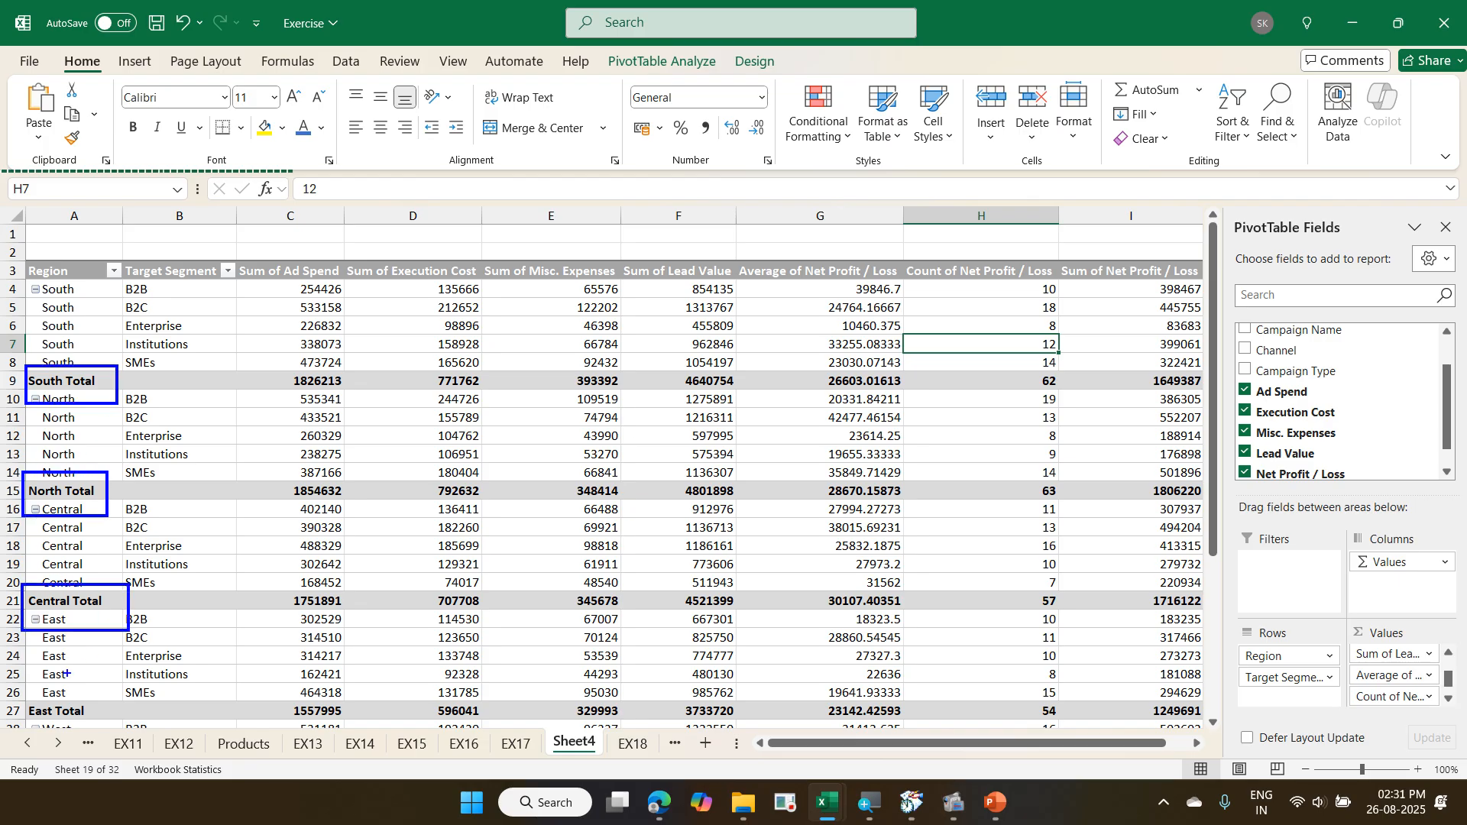
mouse_move(15, 701)
mouse_down()
mouse_move(21, 730)
mouse_move(115, 722)
mouse_up()
drag(122, 401, 135, 380)
drag(130, 511, 169, 482)
drag(171, 631, 214, 609)
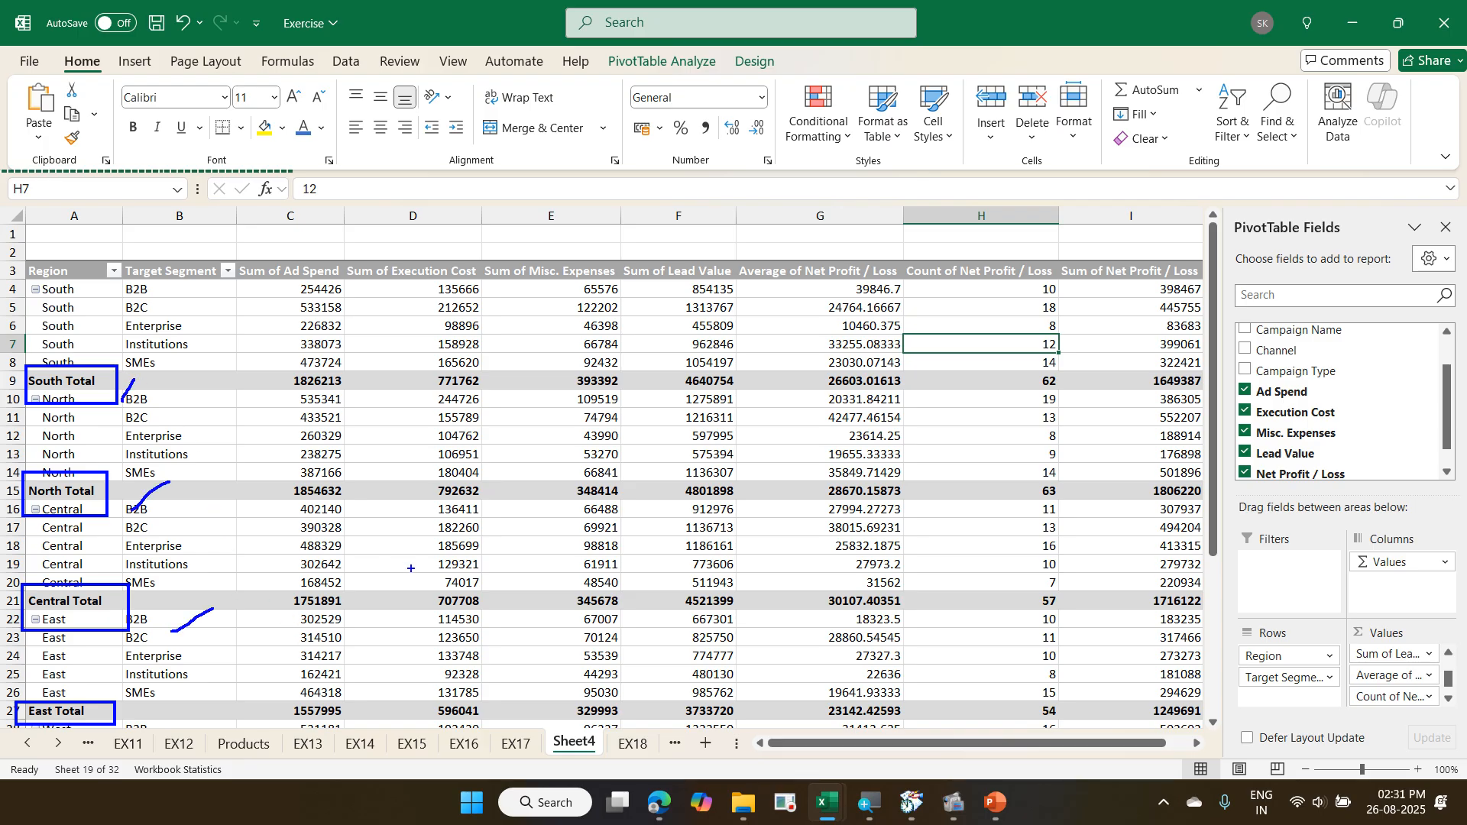
key(Escape)
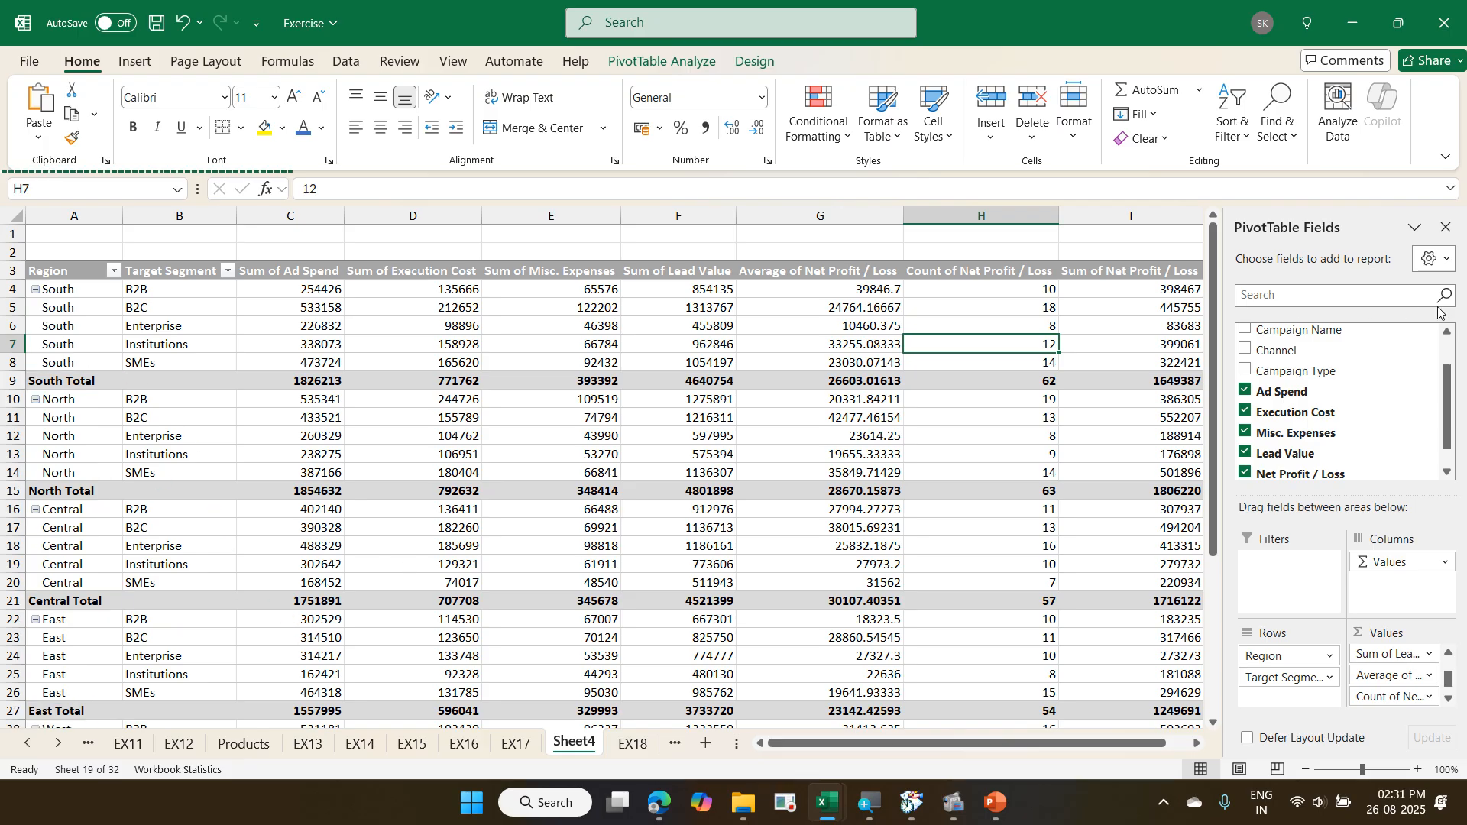
- Examine the Show Values As calculations available for the Sum of Net Profit / Loss column, including % of Grand Total
right_click(1168, 306)
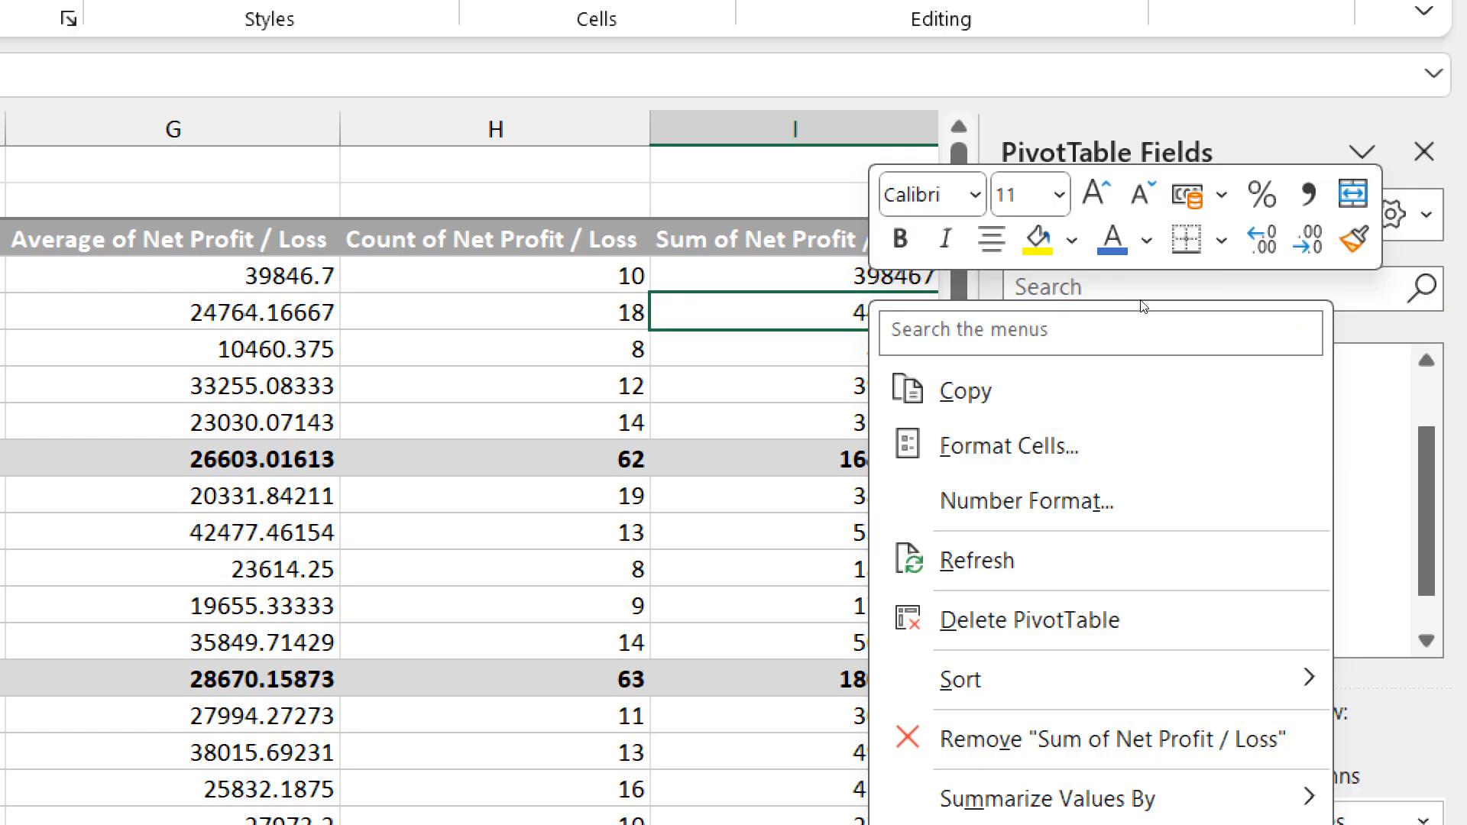
key(Escape)
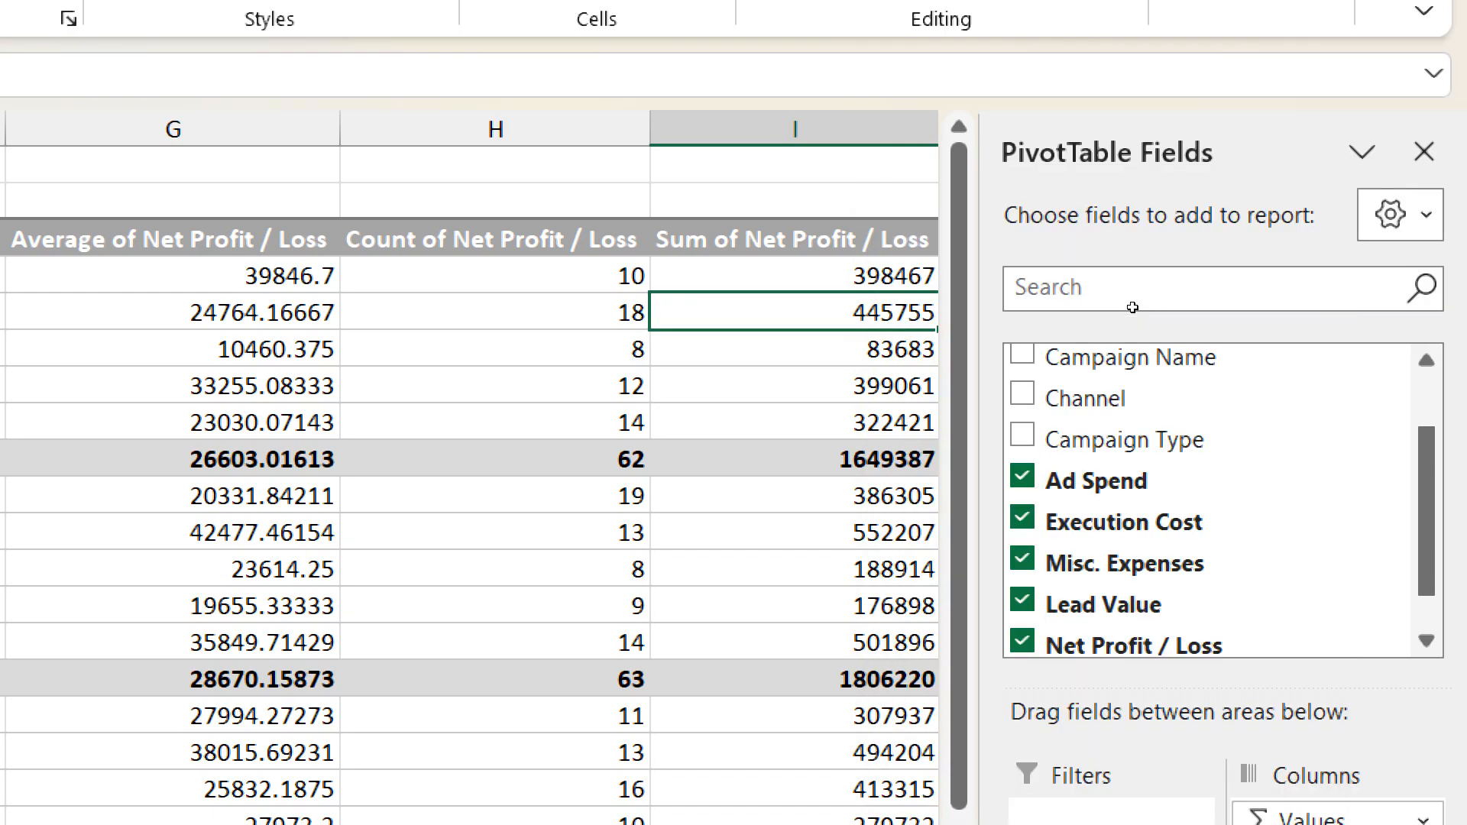
key(shift+F10)
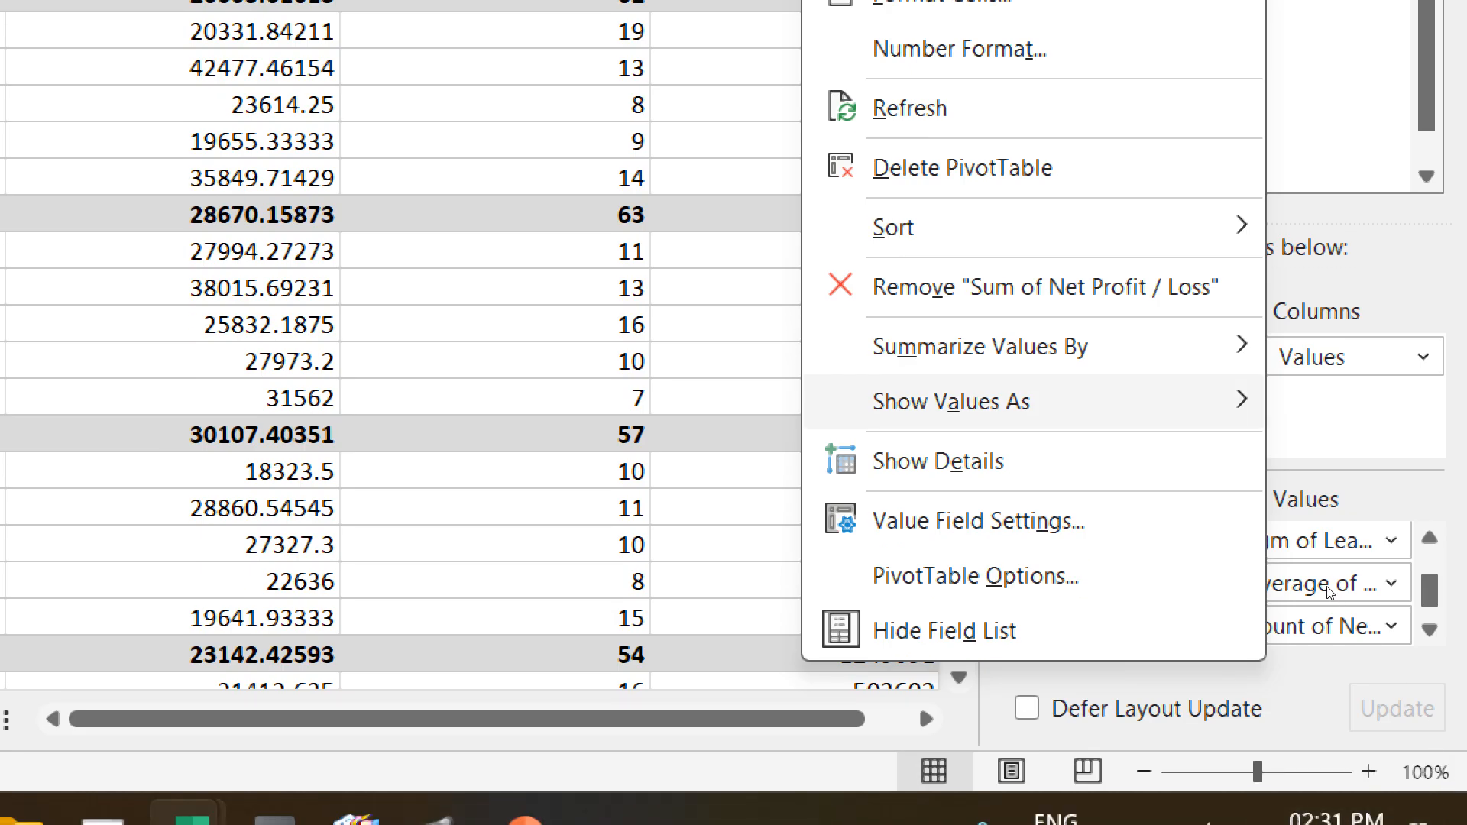
key(Right)
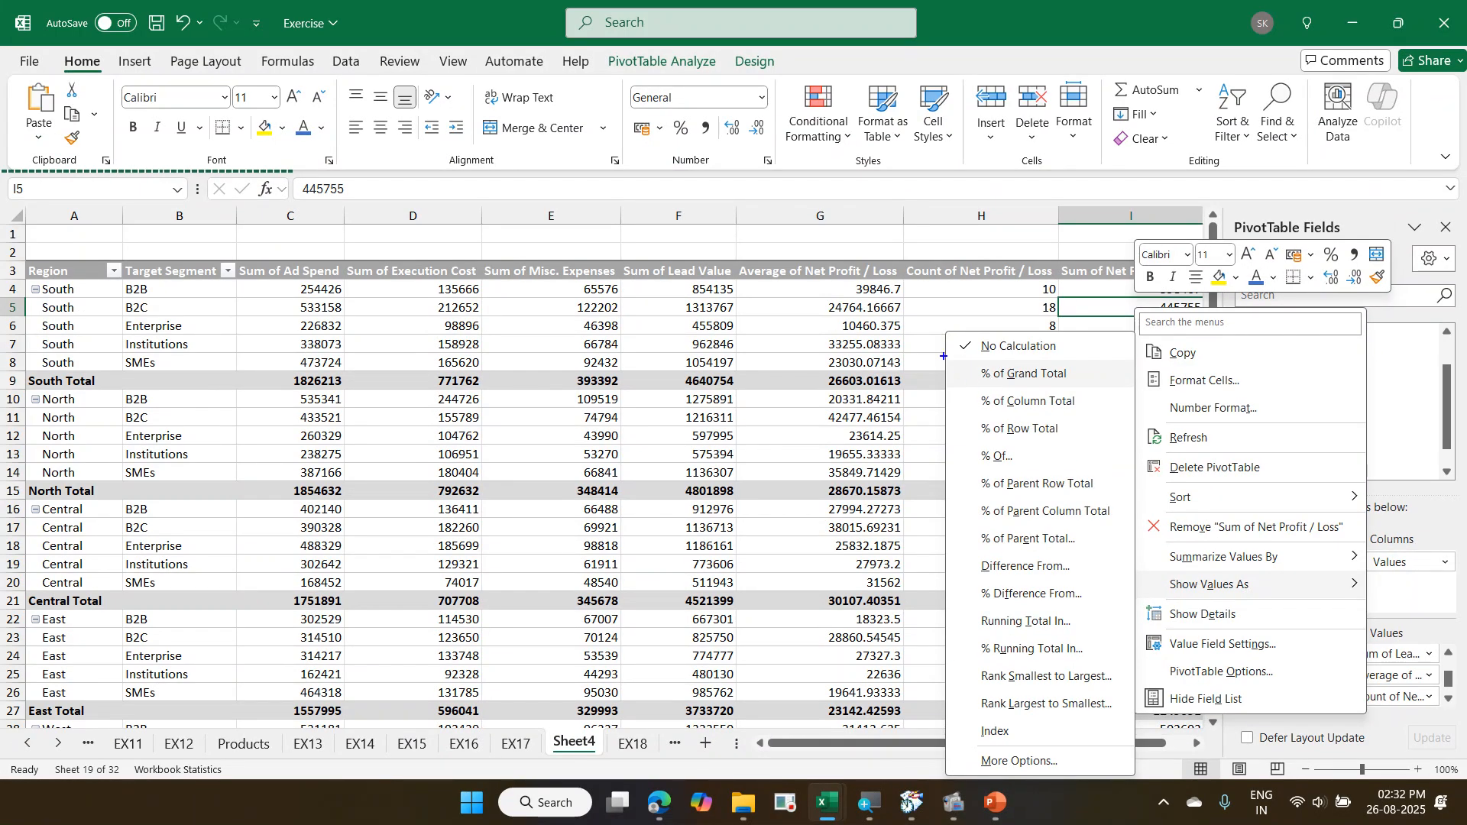
drag(944, 356, 1093, 388)
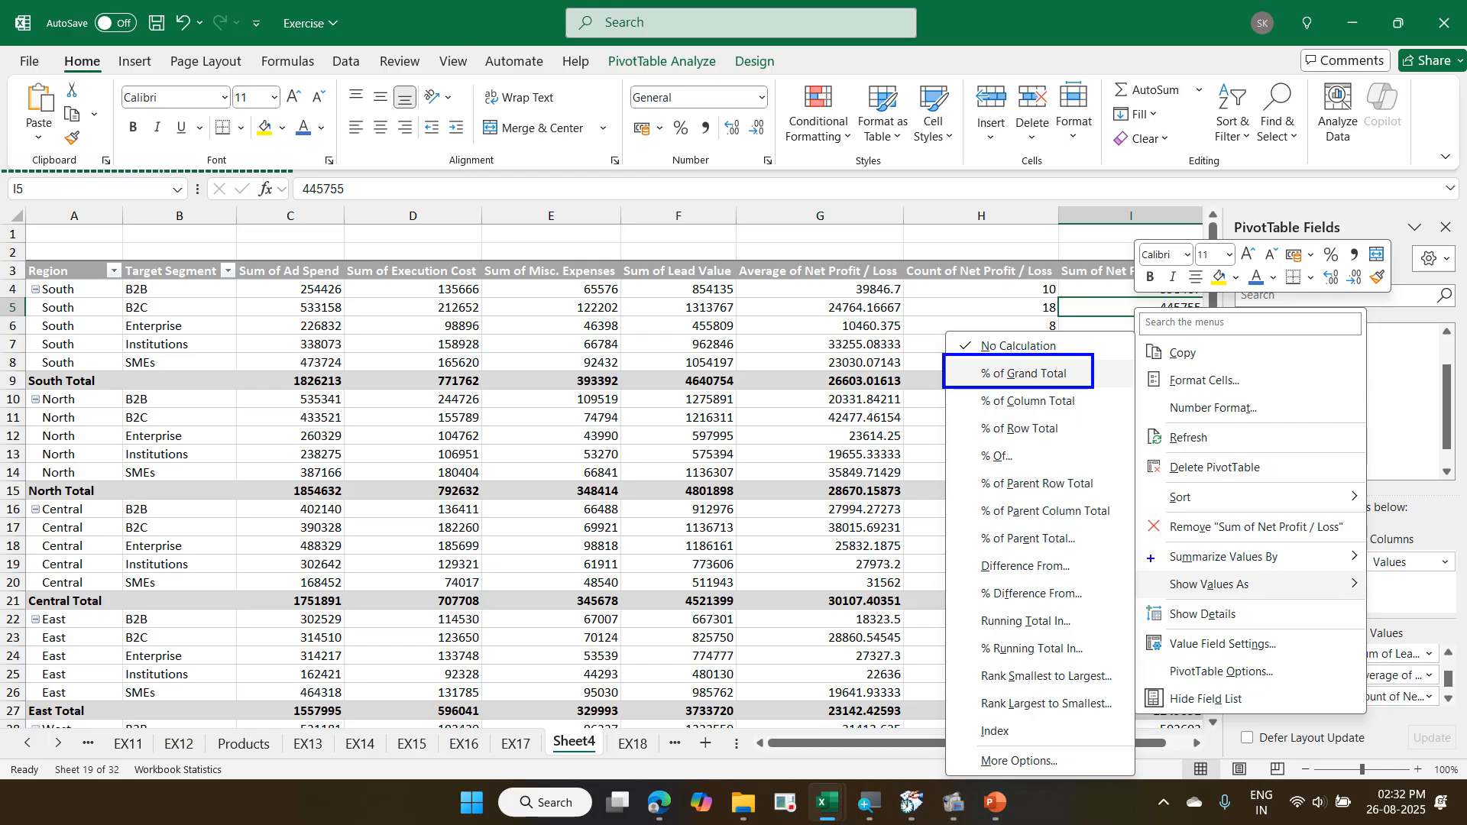
drag(1150, 558, 1351, 594)
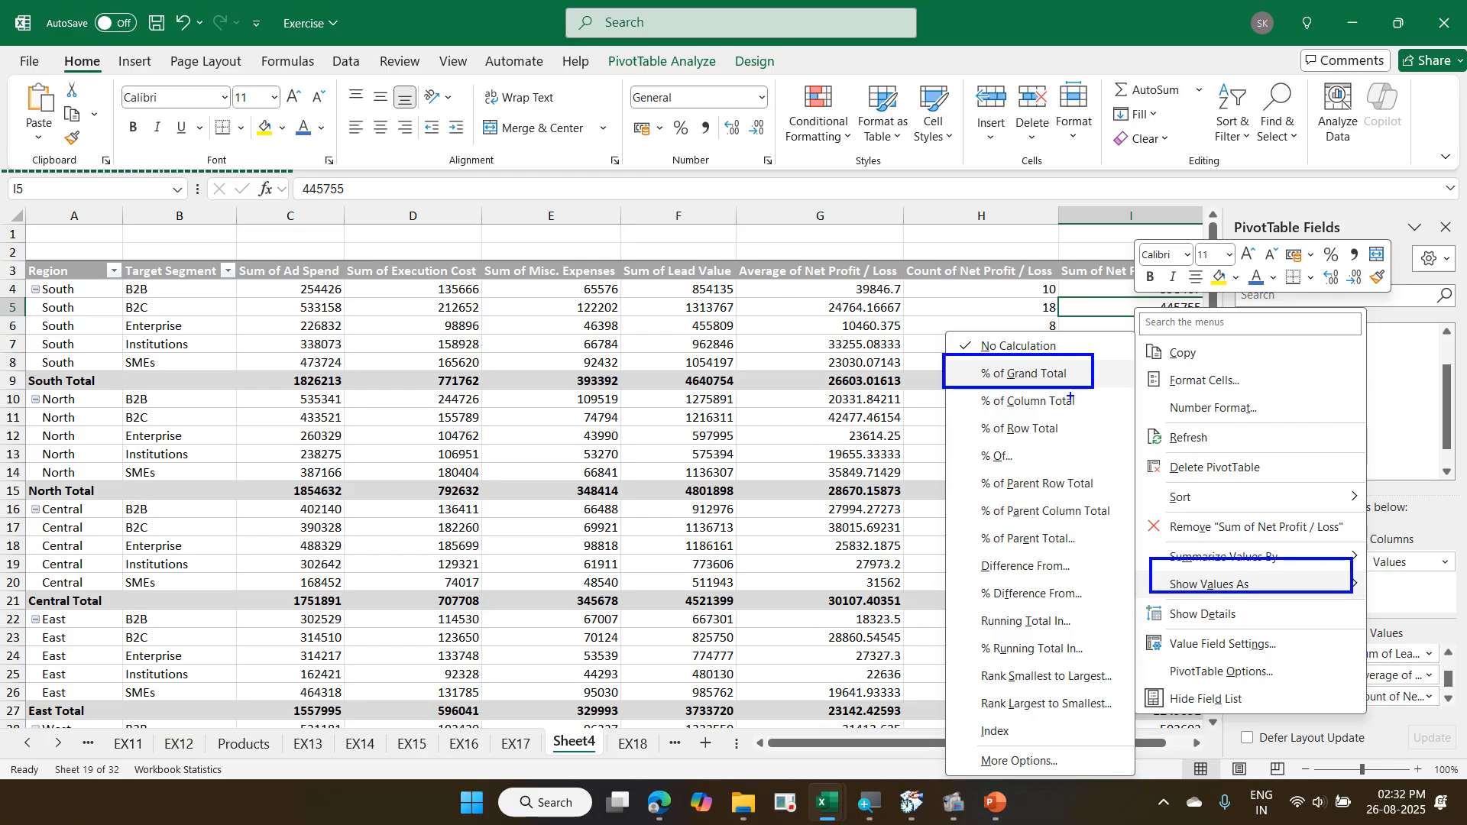
drag(1071, 392, 1170, 555)
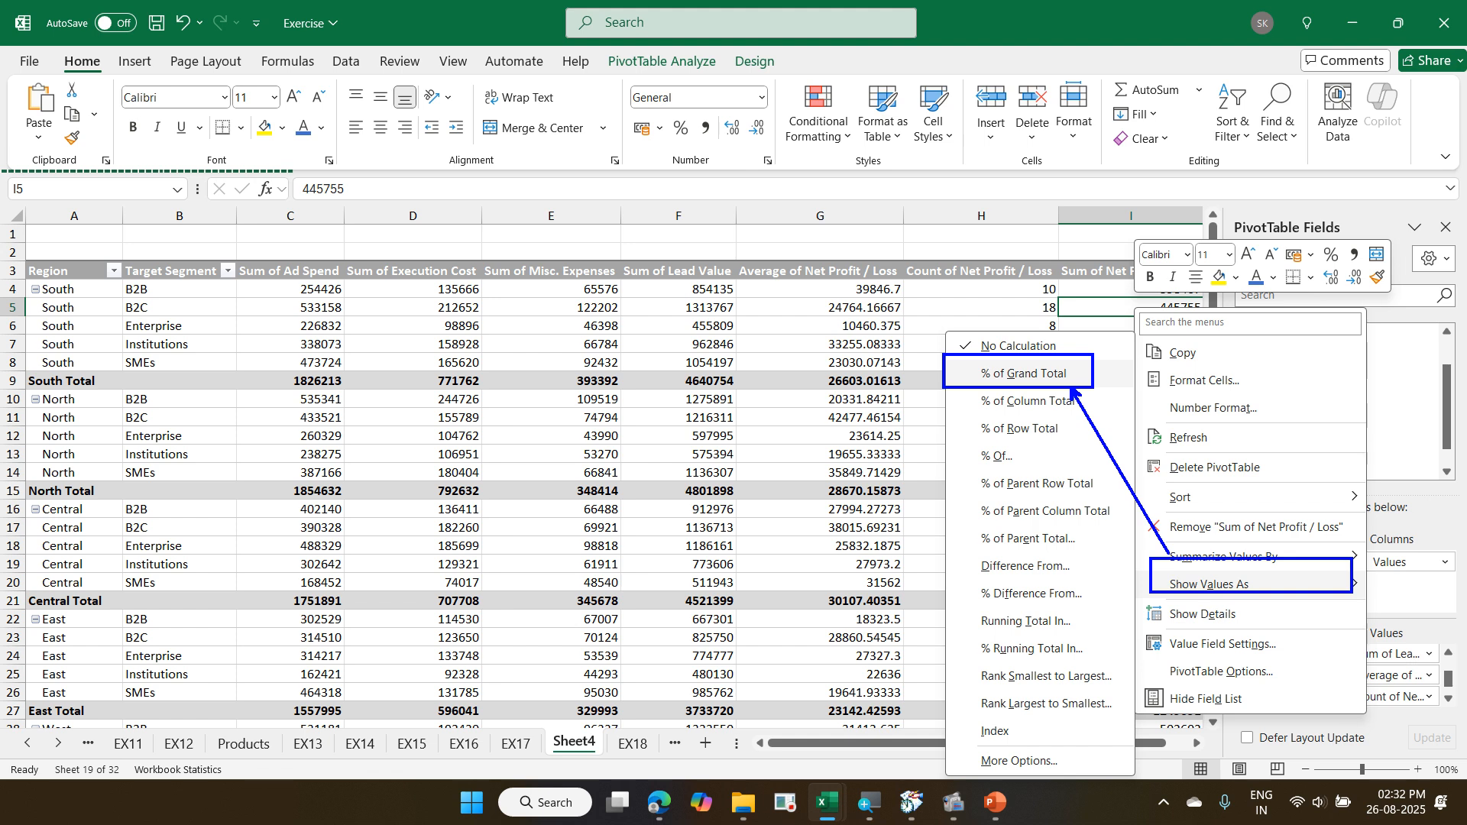
key(Escape)
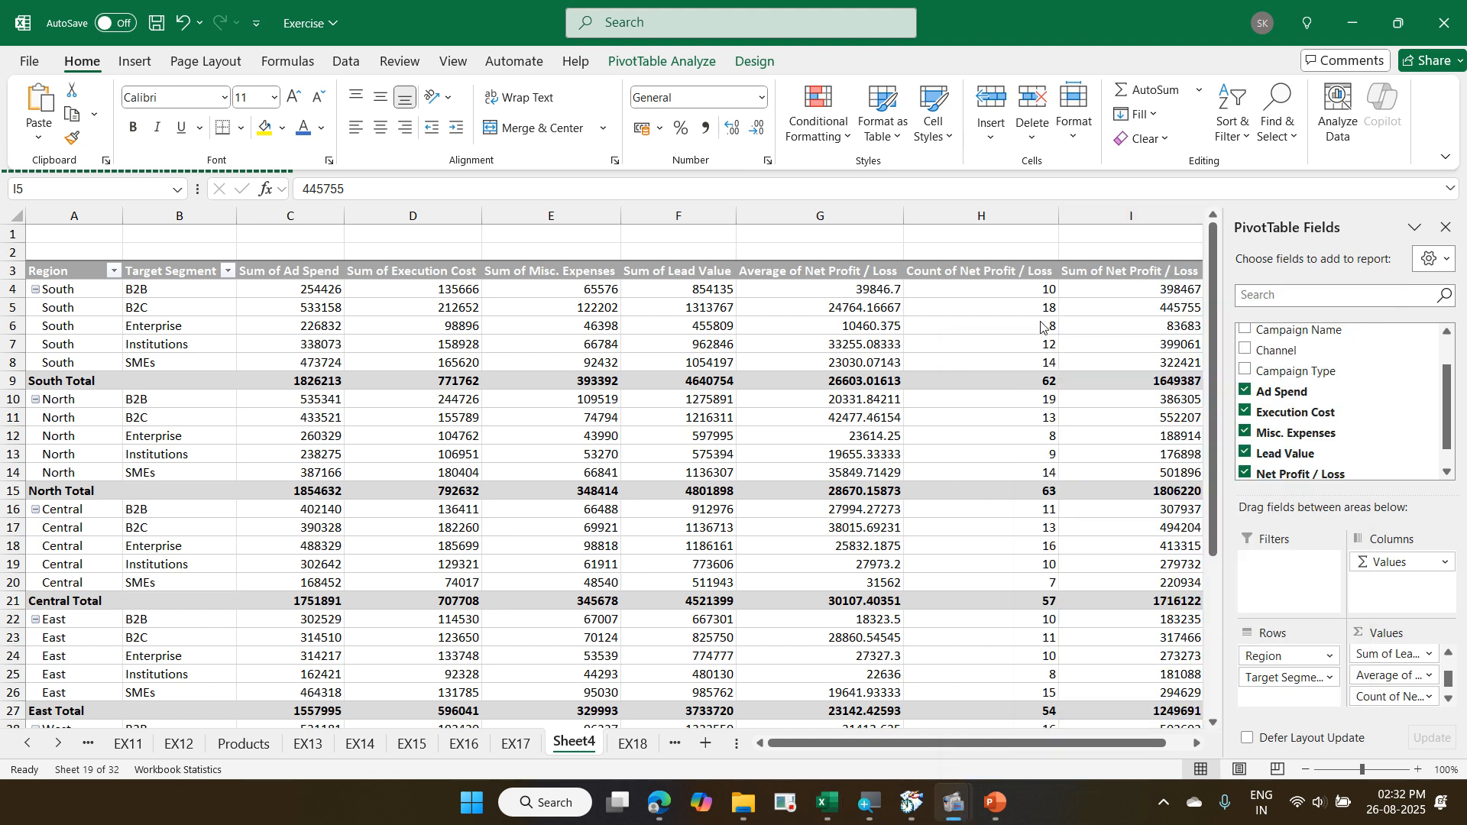
- Show the Sum of Net Profit / Loss values as % of Grand Total
right_click(1090, 306)
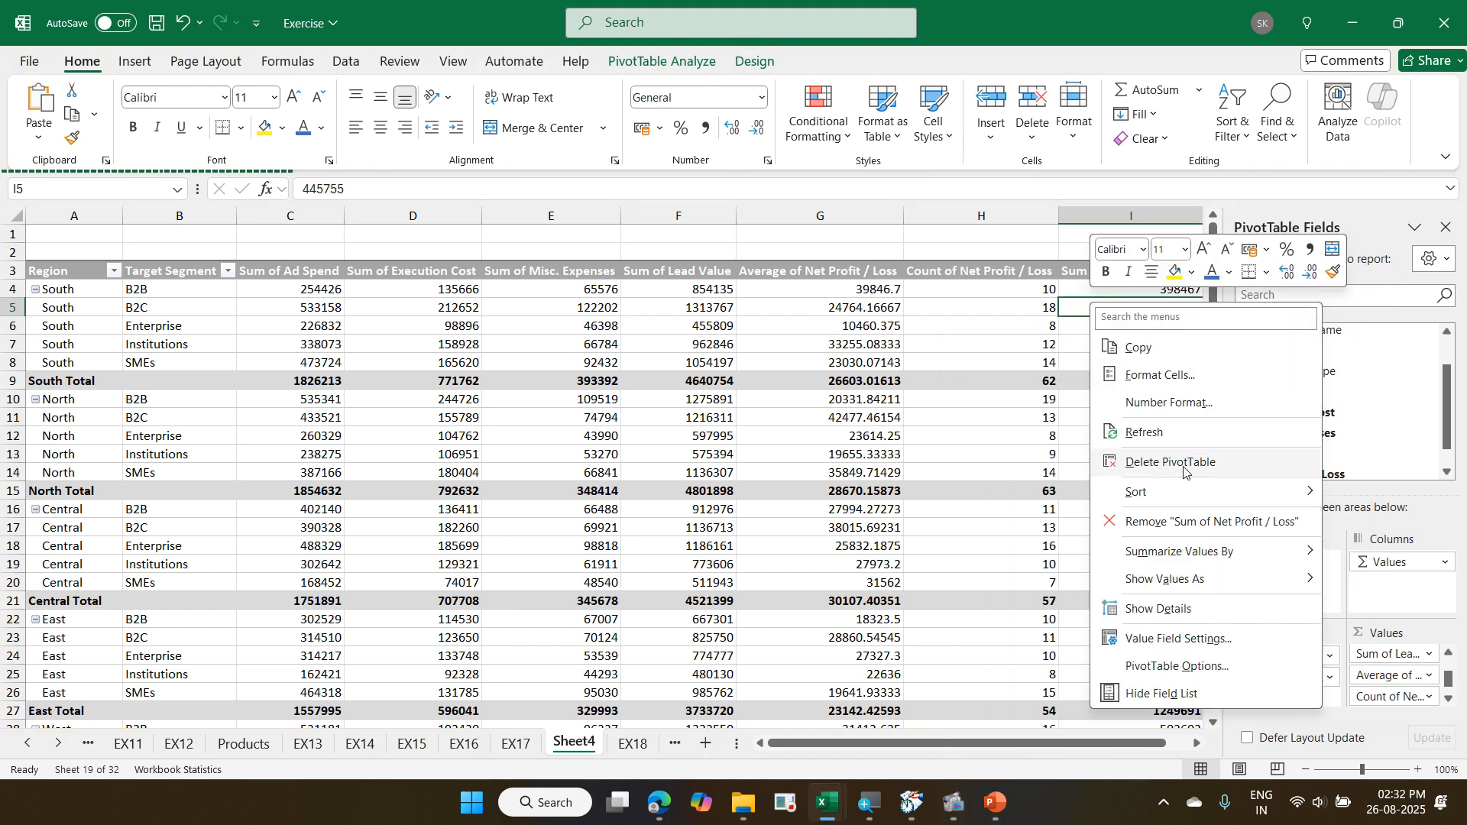
mouse_move(1213, 563)
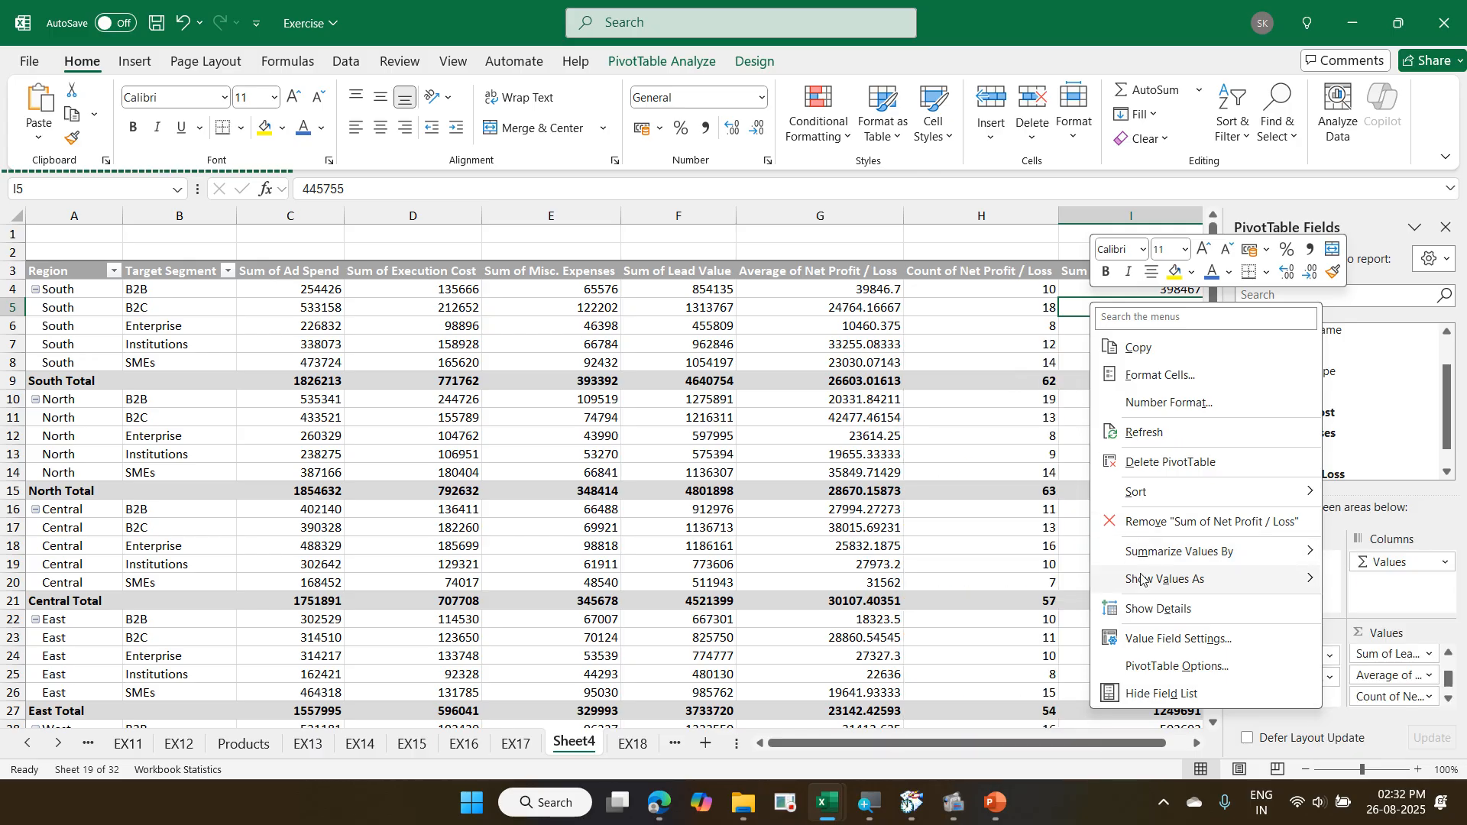
mouse_move(1147, 579)
click(969, 374)
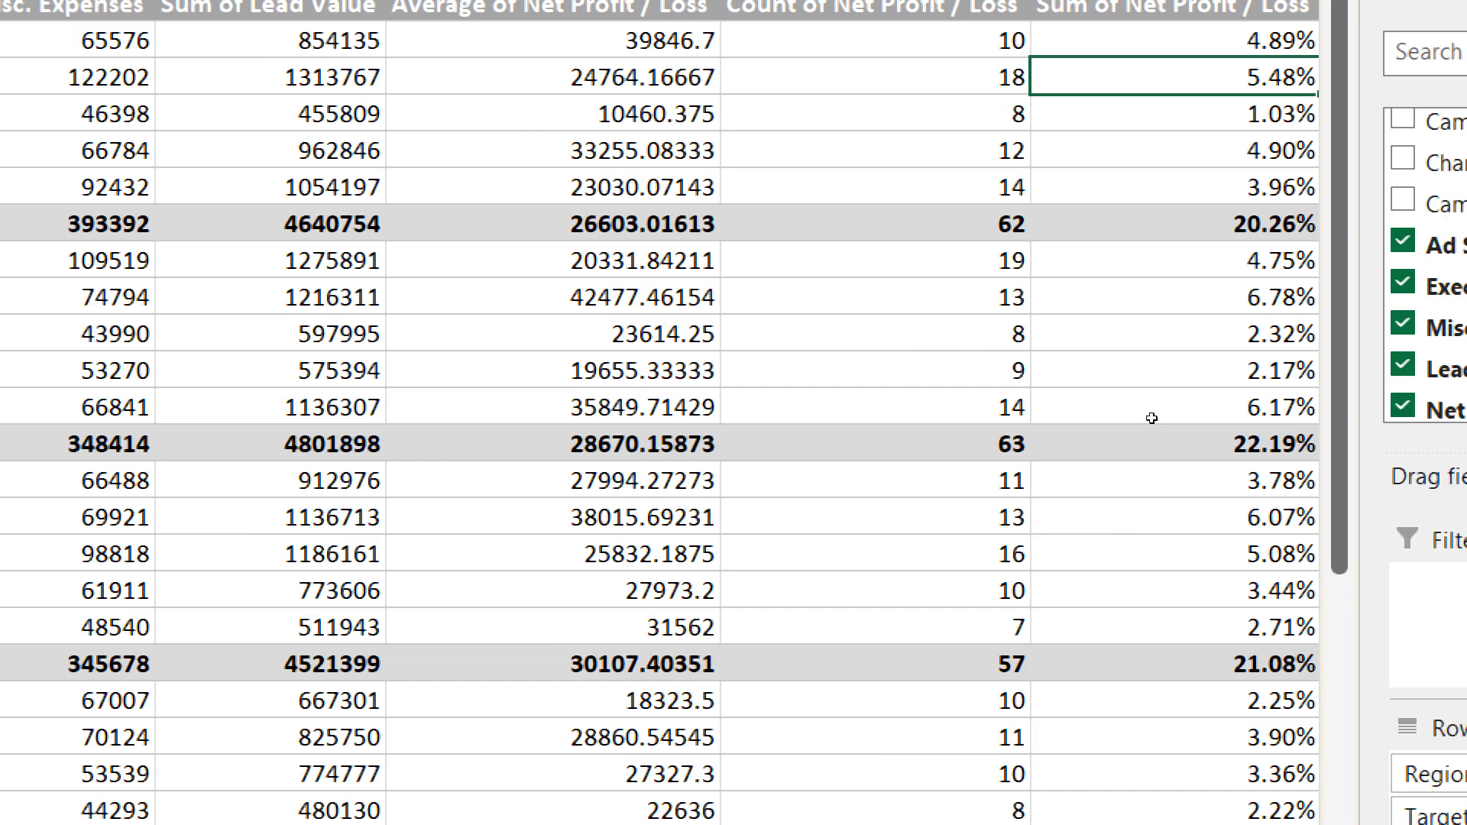
- Review the PivotTable down to its grand total and compare the average, count and percentage columns of Net Profit / Loss
scroll(1151, 419, down, 5)
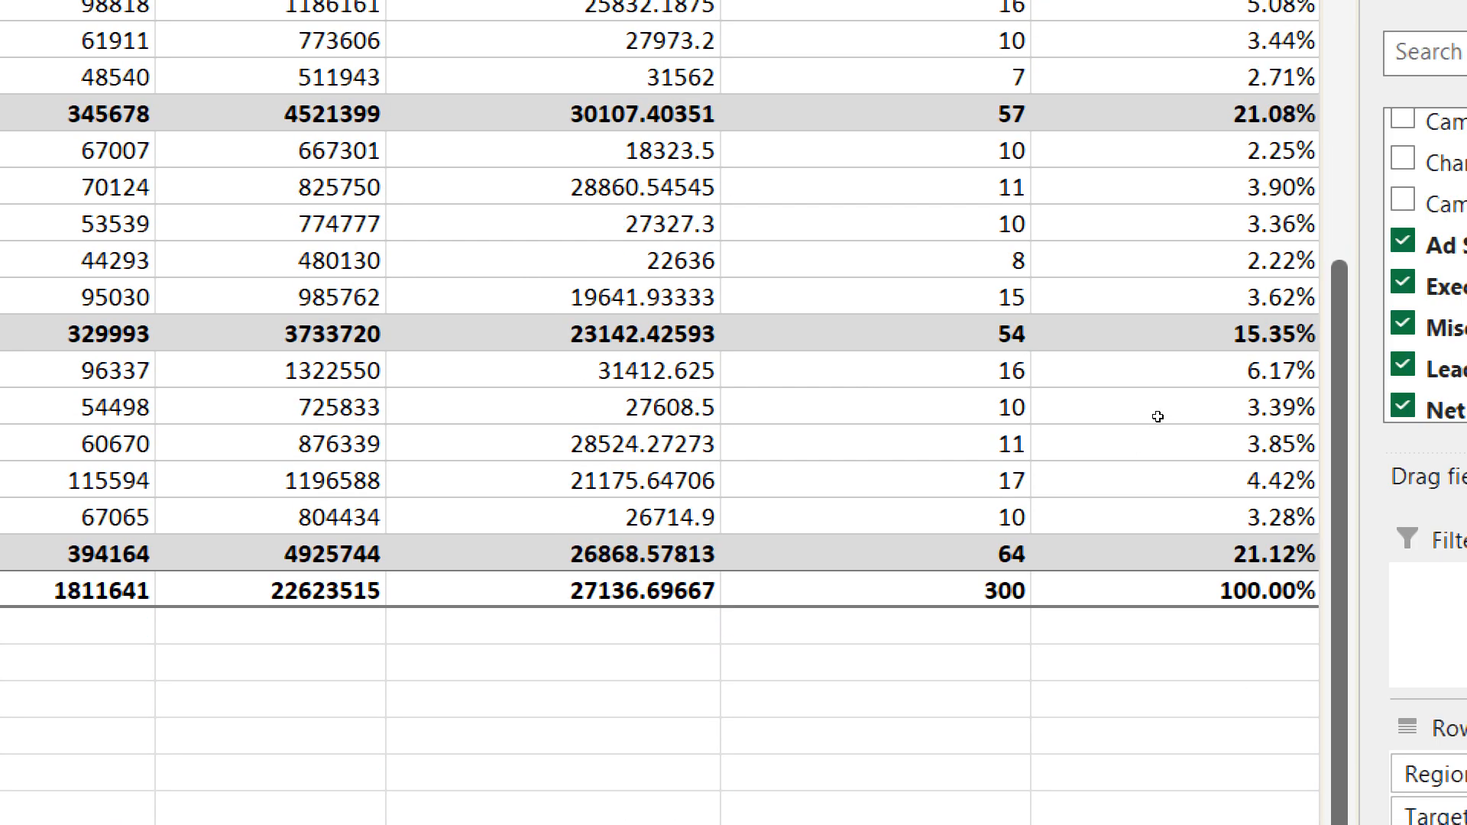
scroll(1167, 420, up, 6)
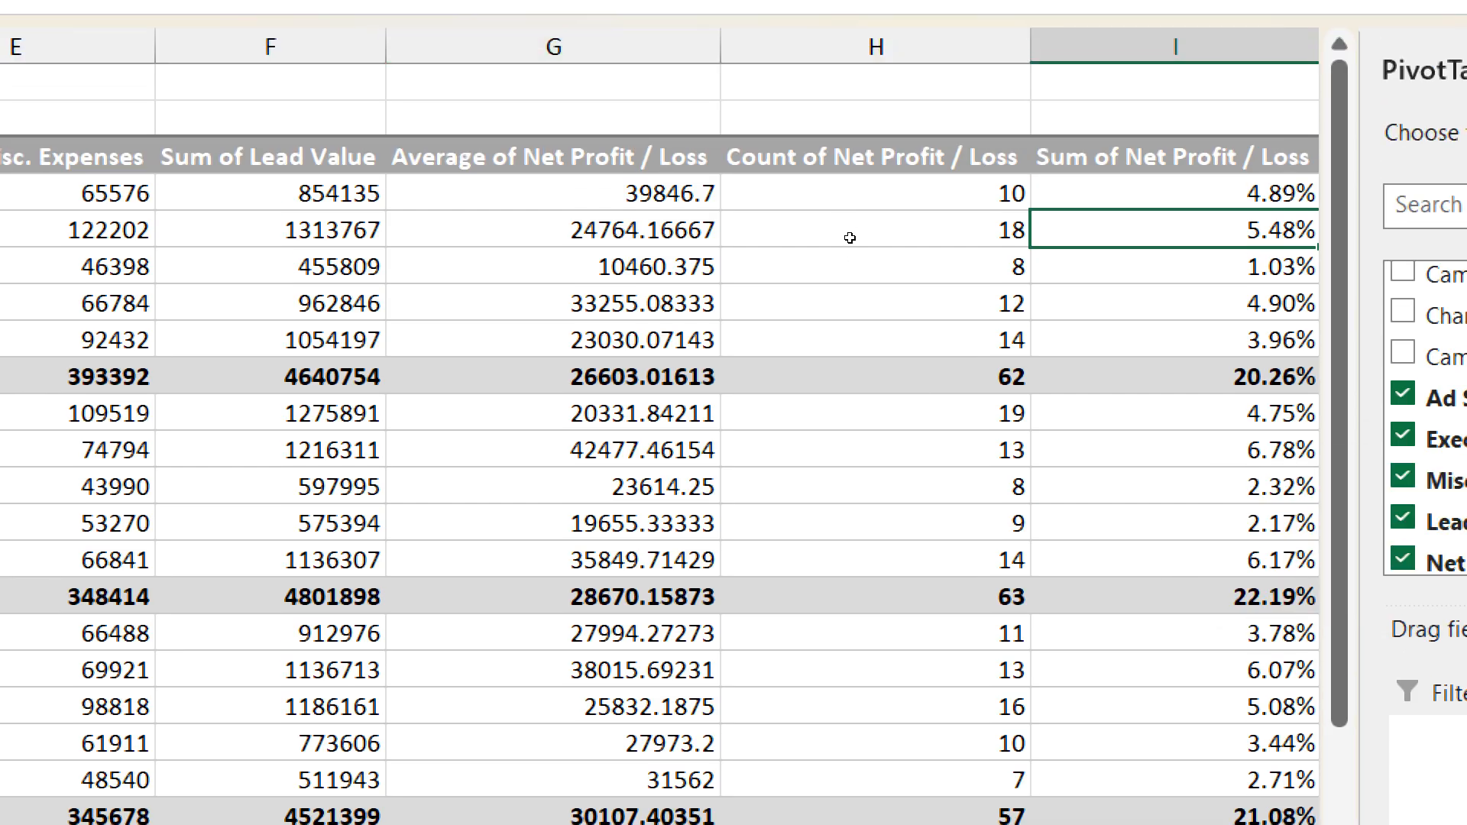
key(Left)
key(Left)
key(Up)
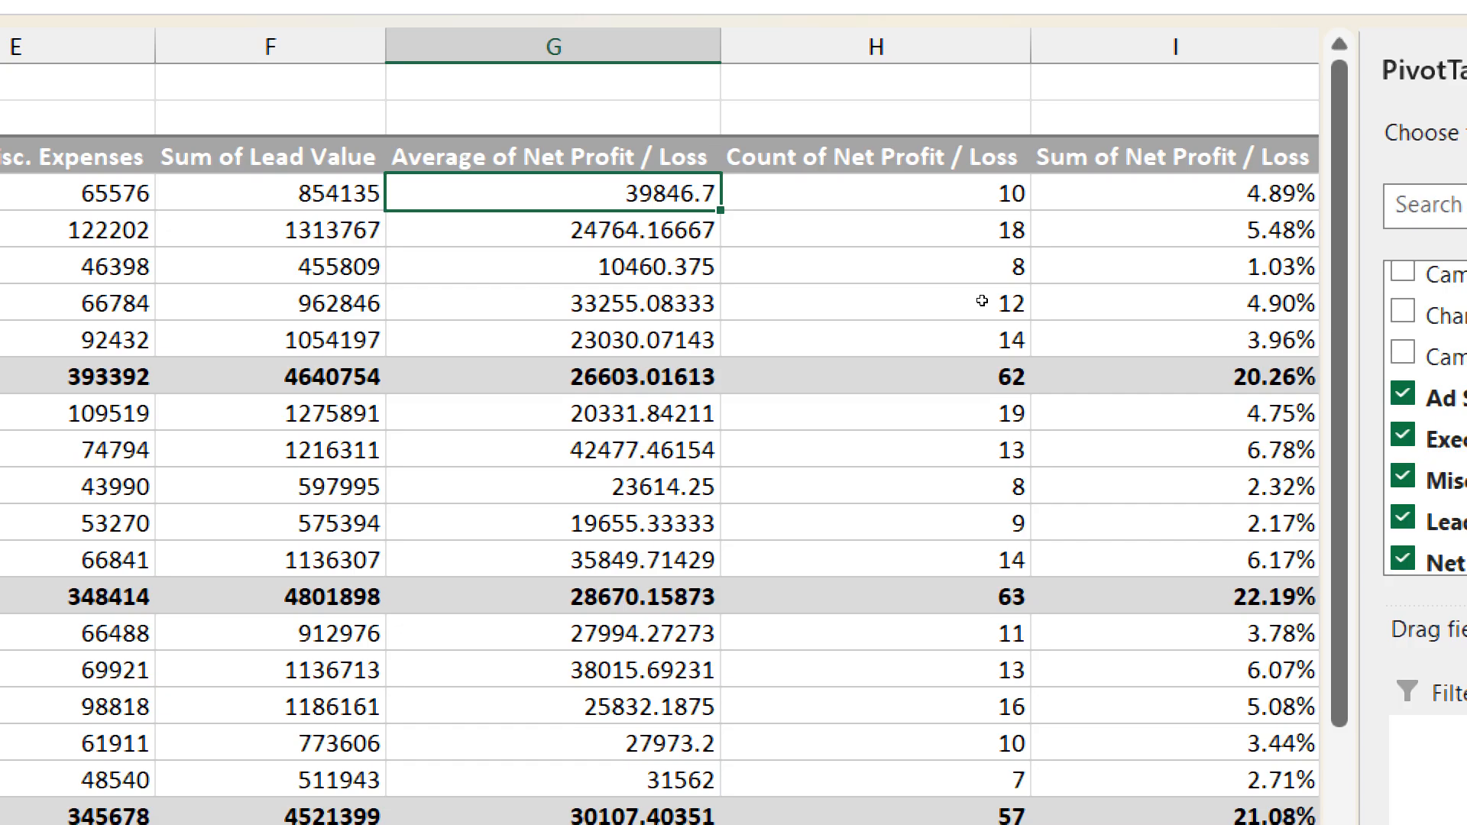
key(Right)
key(Down)
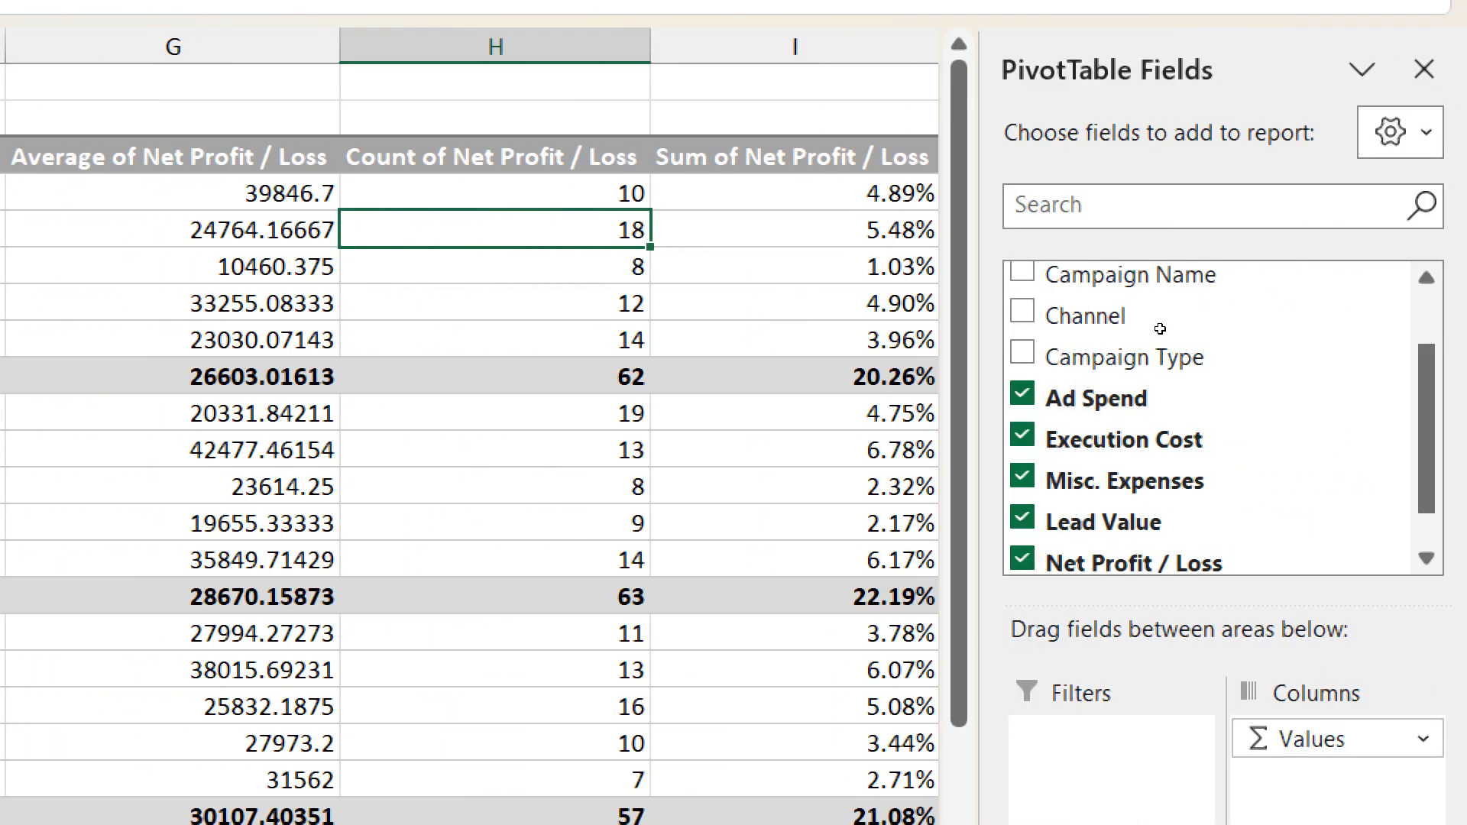
key(Right)
key(Down)
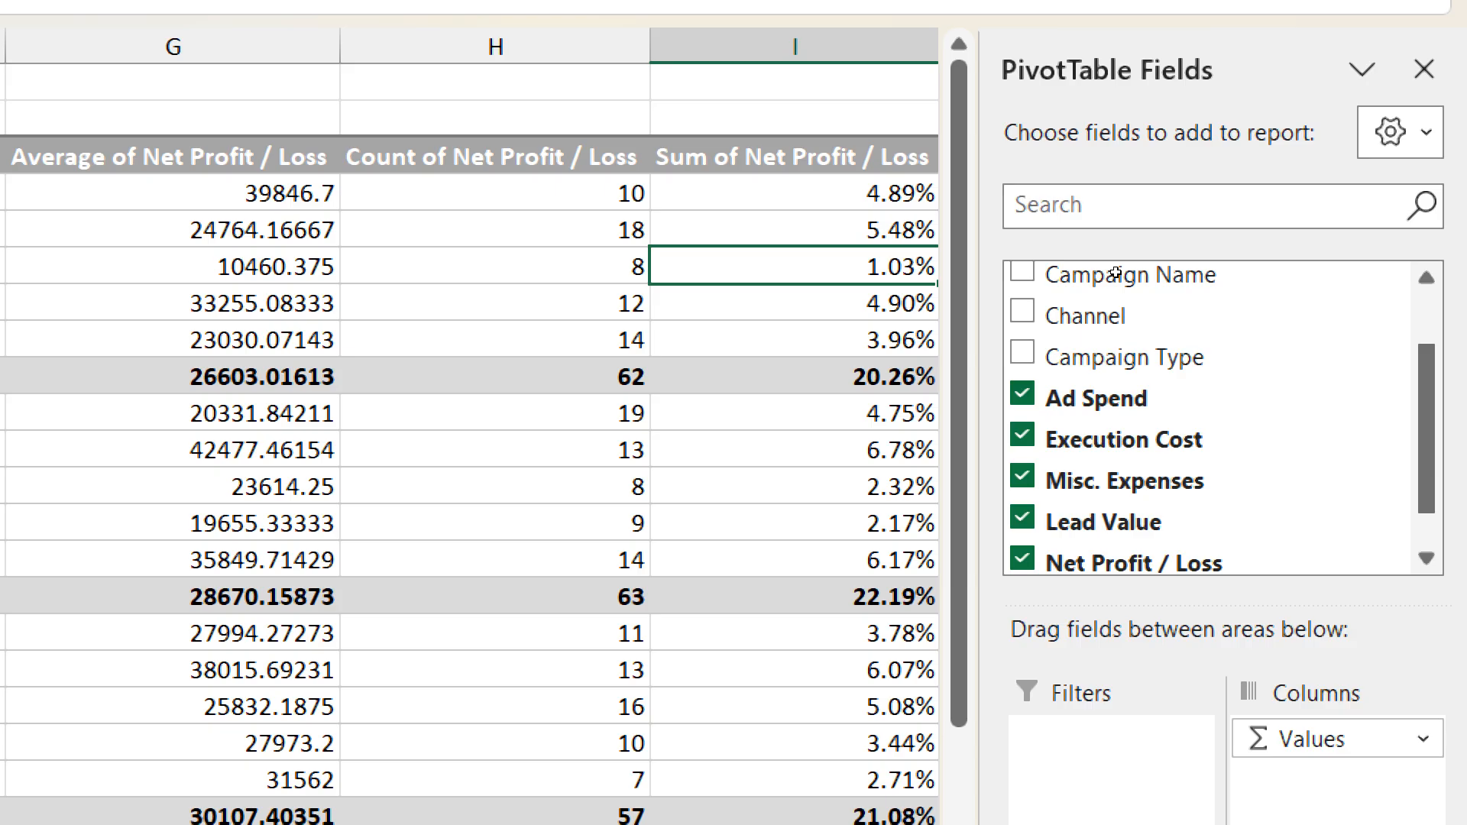
- Rename the % of Grand Total column's header as Percentage and add Net Profit / Loss to the PivotTable values again as Sum
key(Up)
key(Up)
key(Up)
text(P)
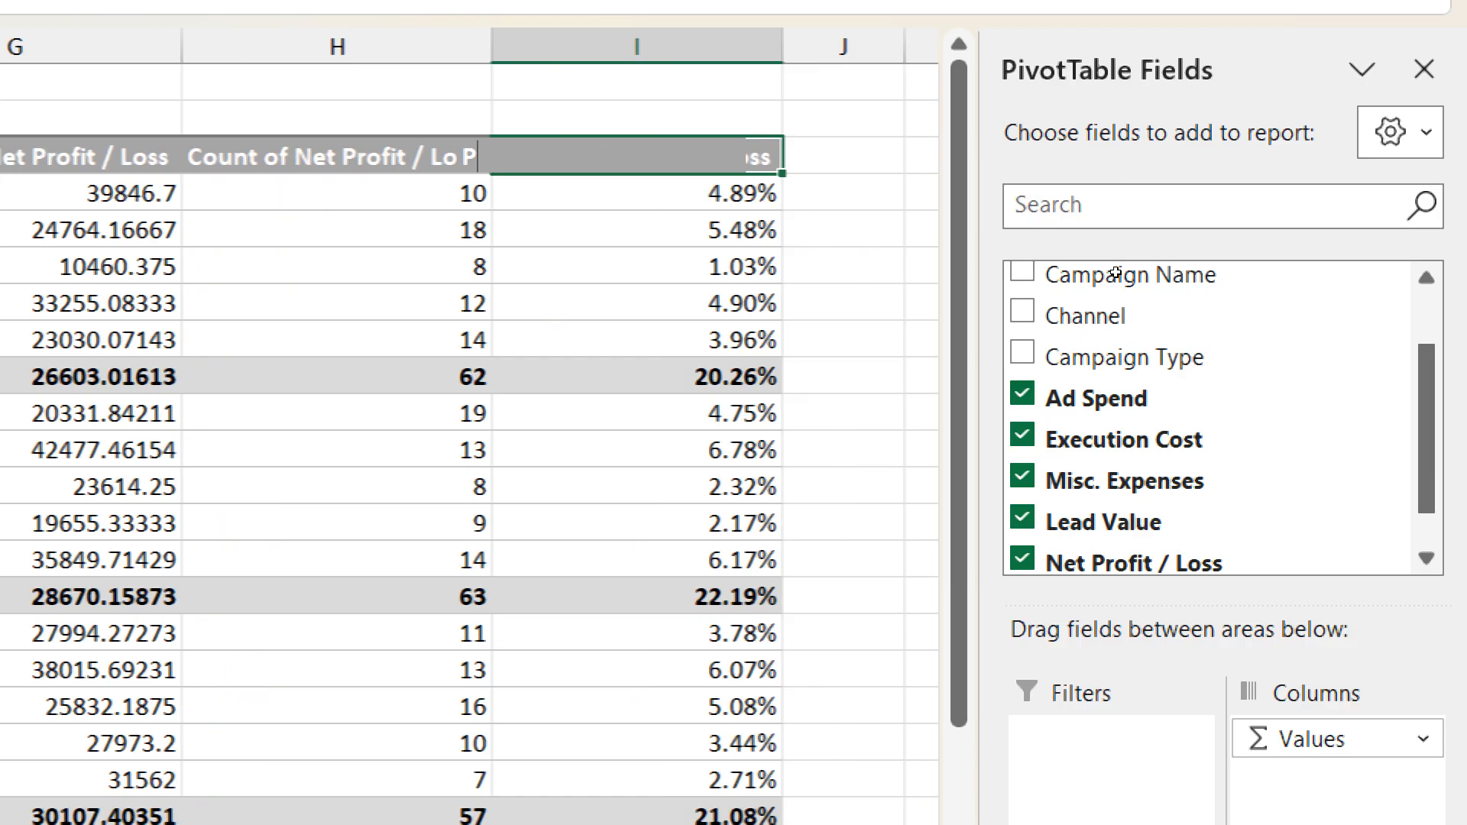
text(ercentage)
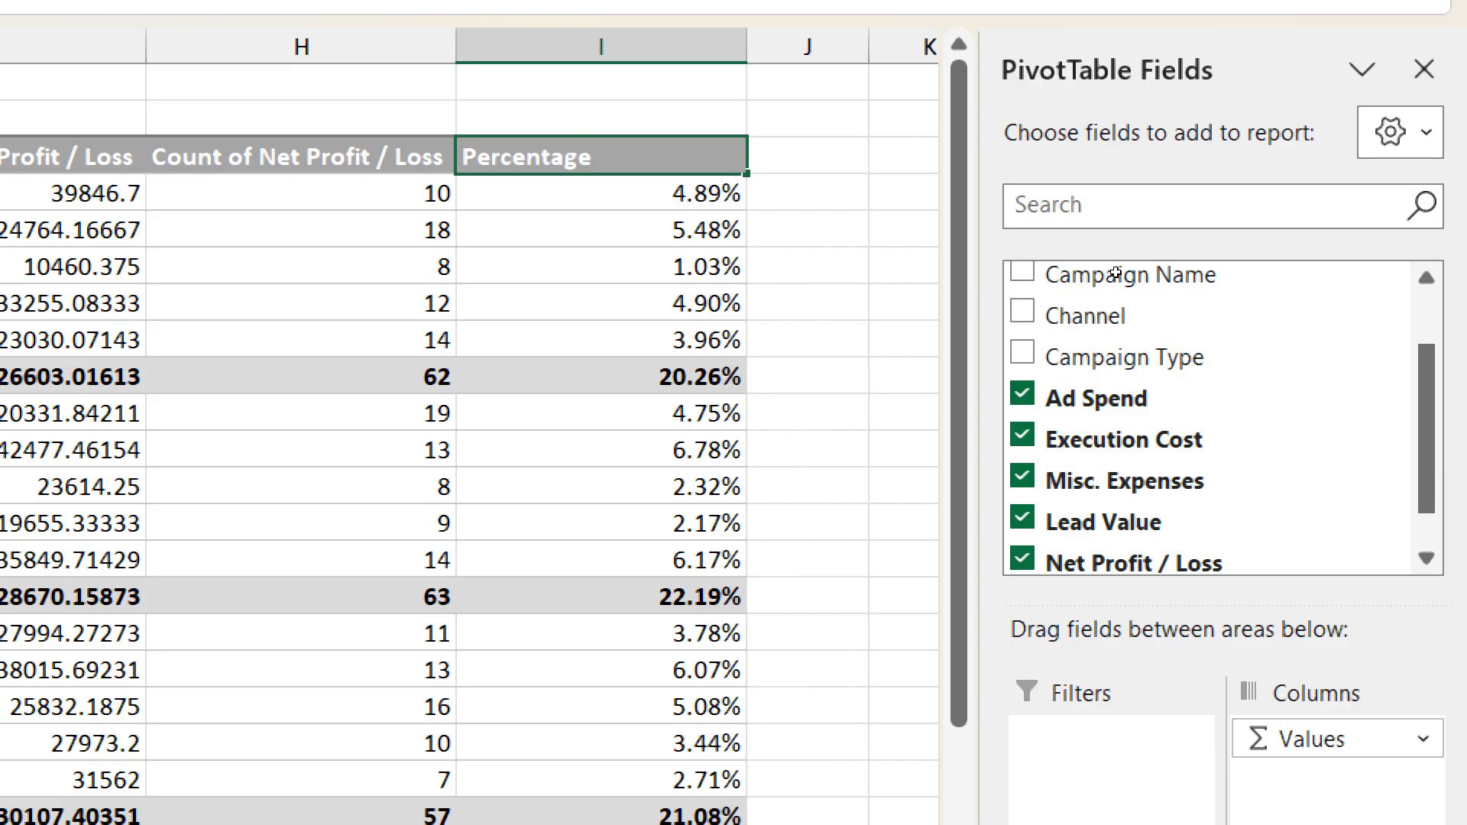
key(Return)
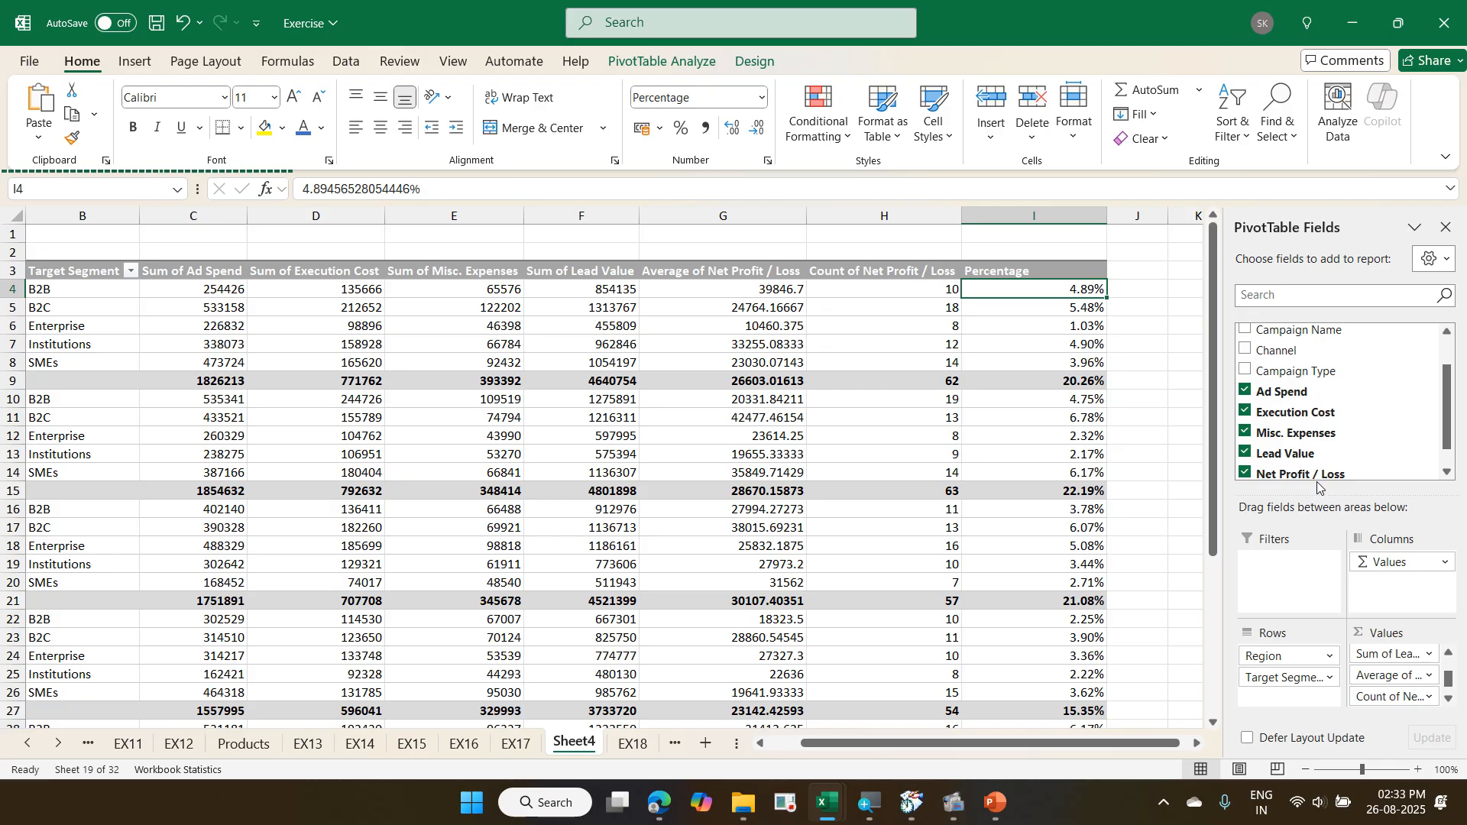
drag(1320, 476, 1398, 704)
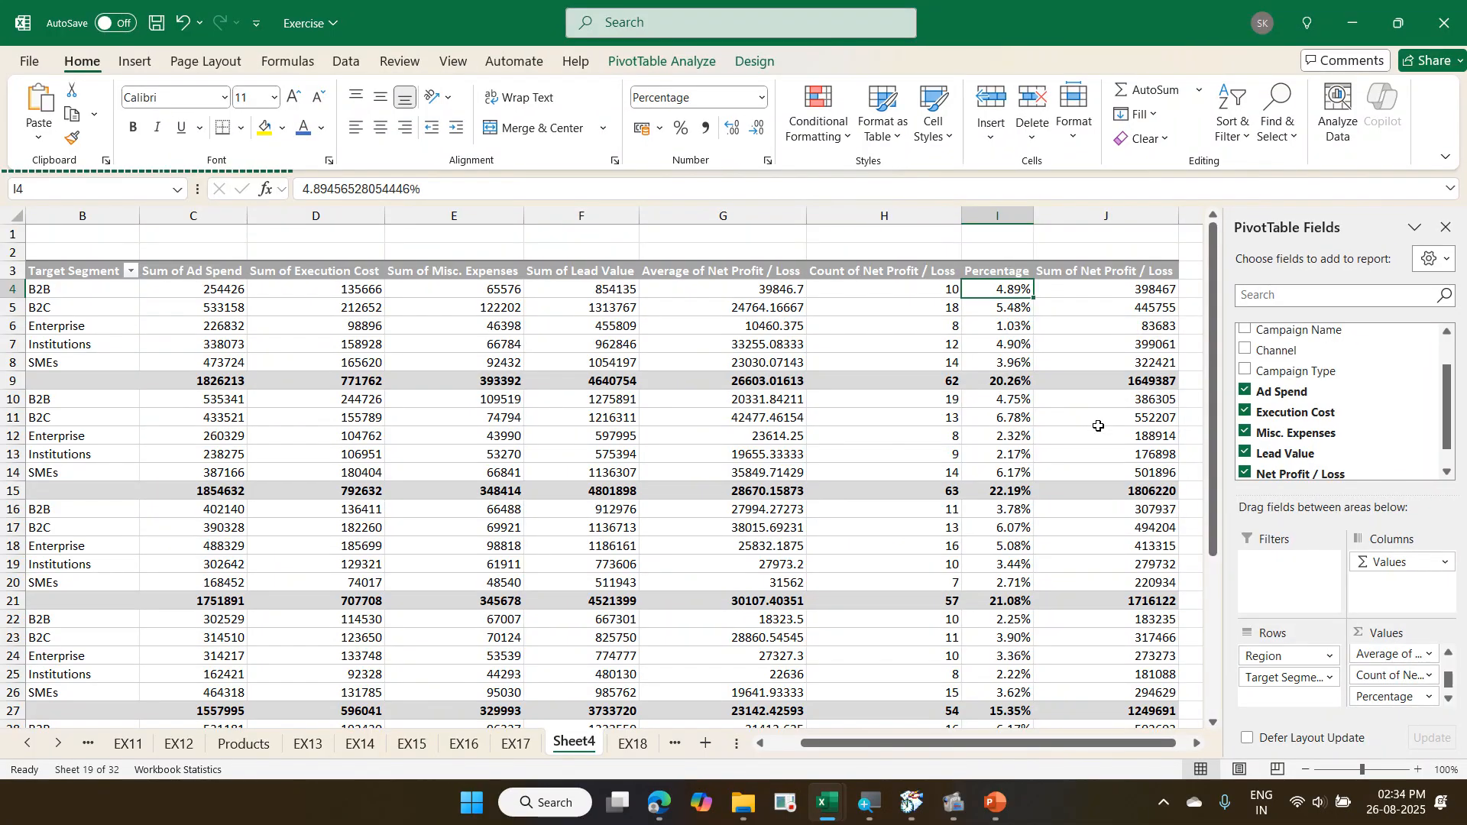
- Examine the Net Profit / Loss column and its formulas in the EX18 source data, and return to the Sheet4 PivotTable
key(ctrl+Page_Down)
key(Right)
key(Right)
key(Right)
key(Right)
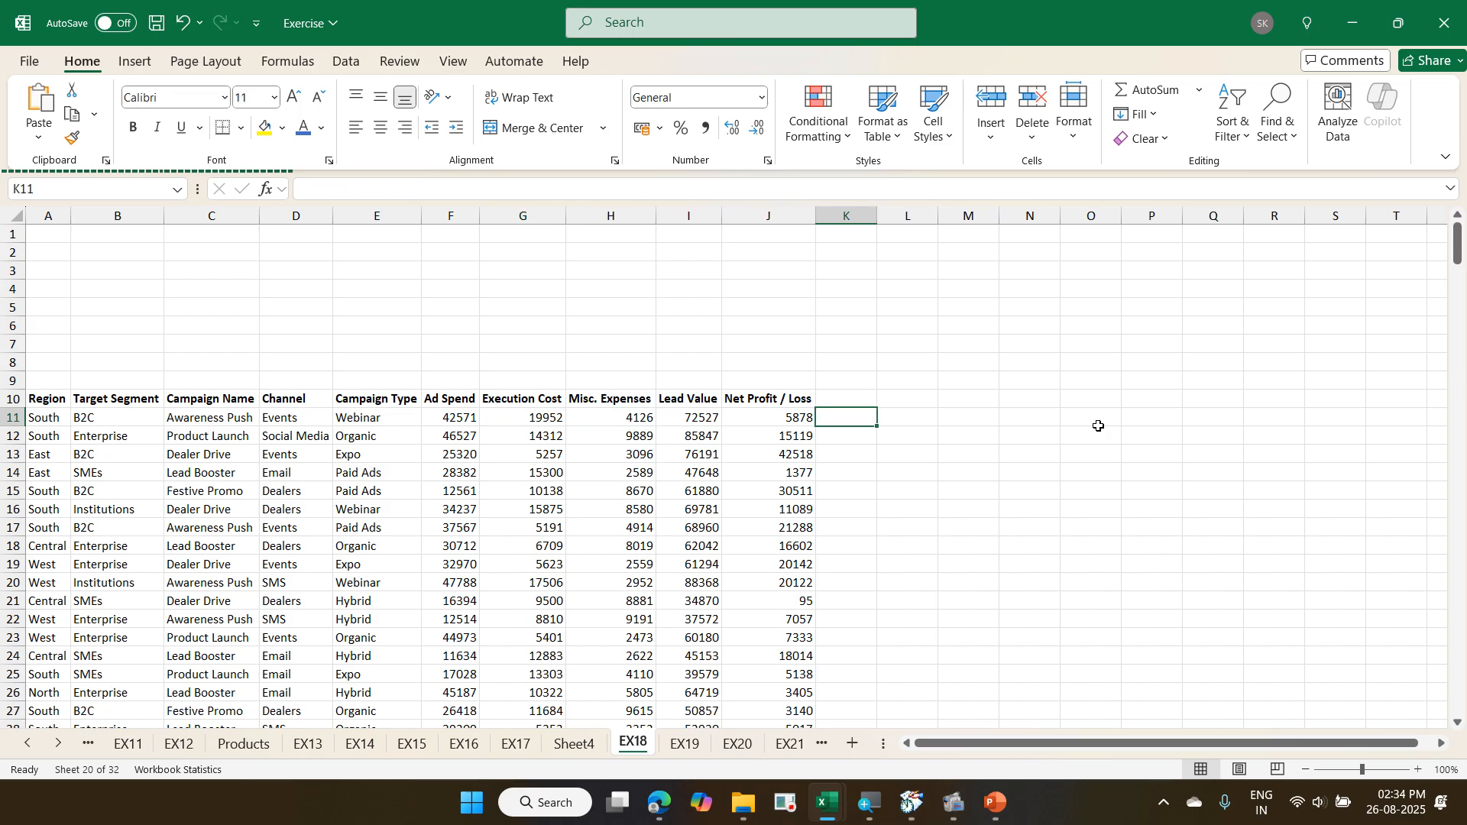
key(Left)
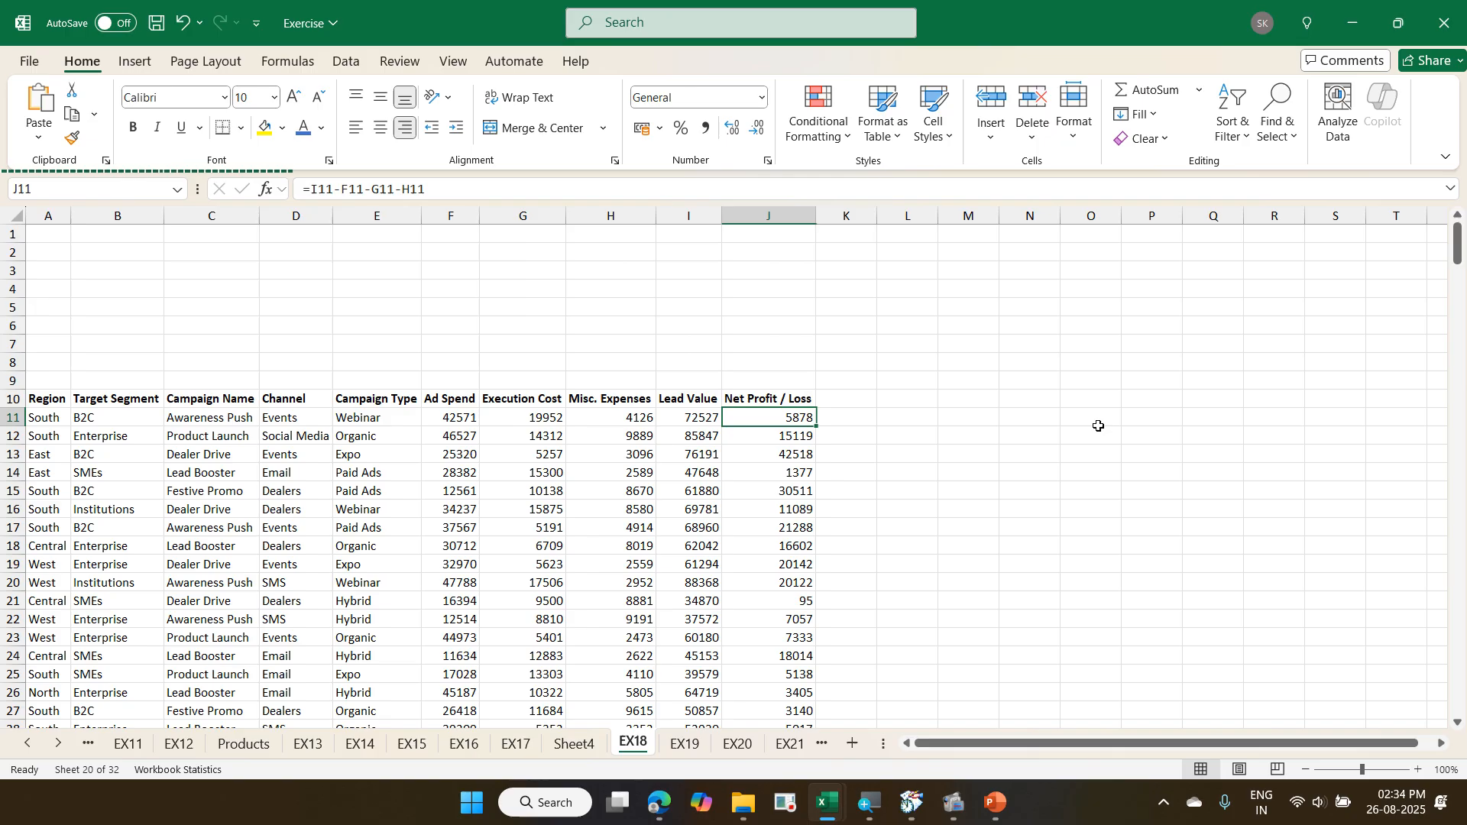
key(ctrl+Down)
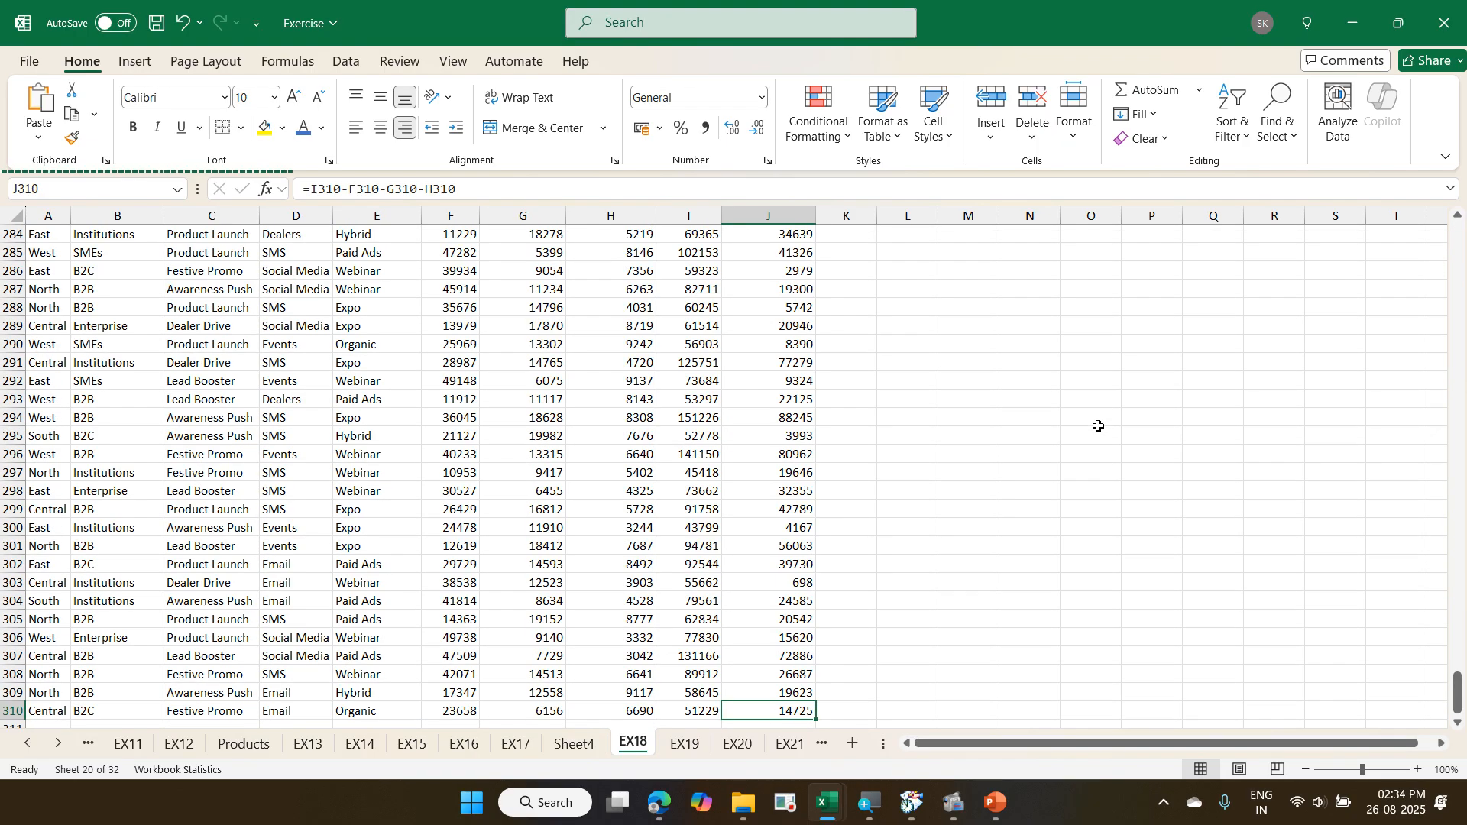
key(ctrl+Up)
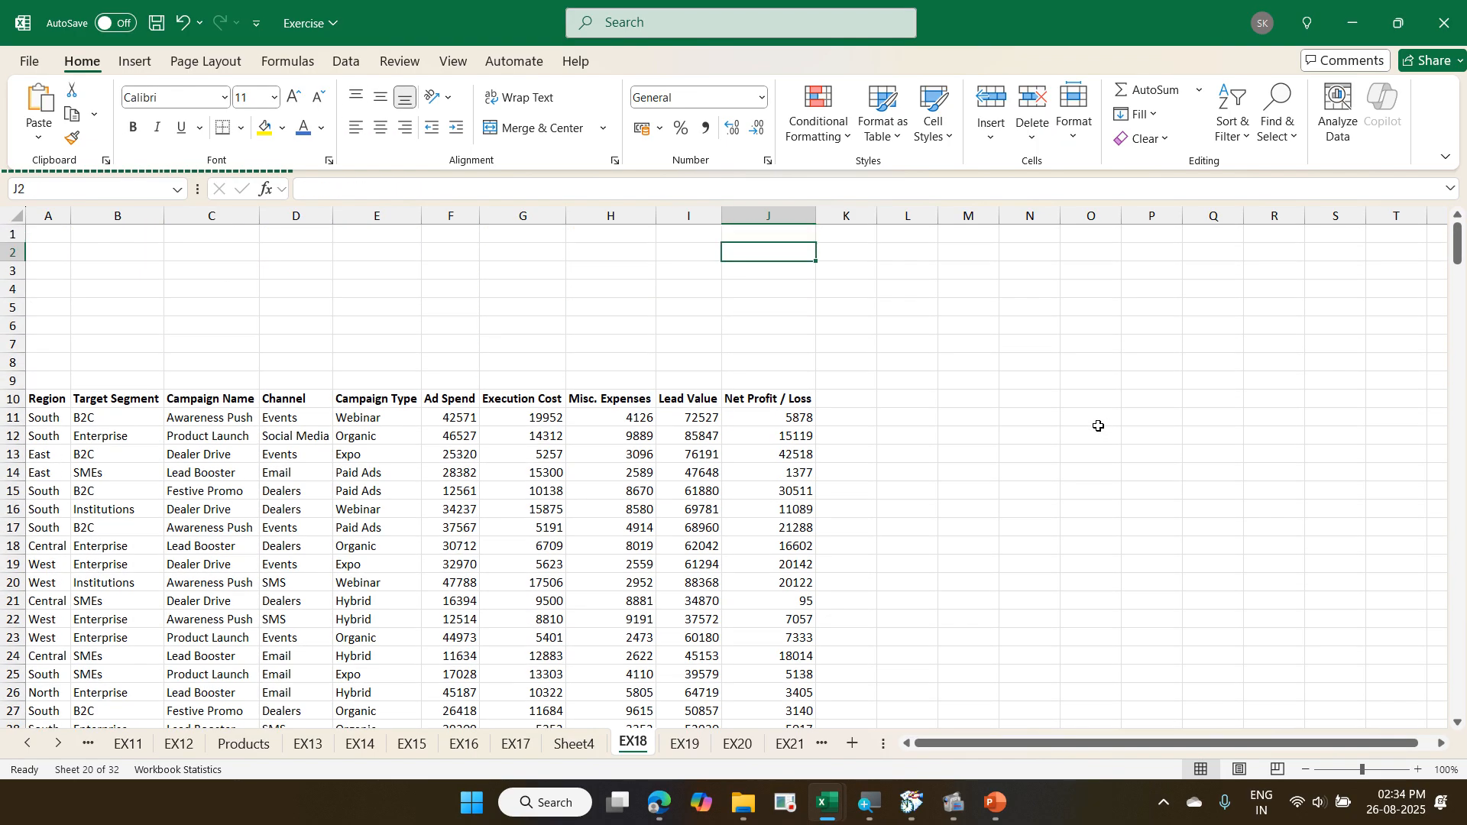
key(Right)
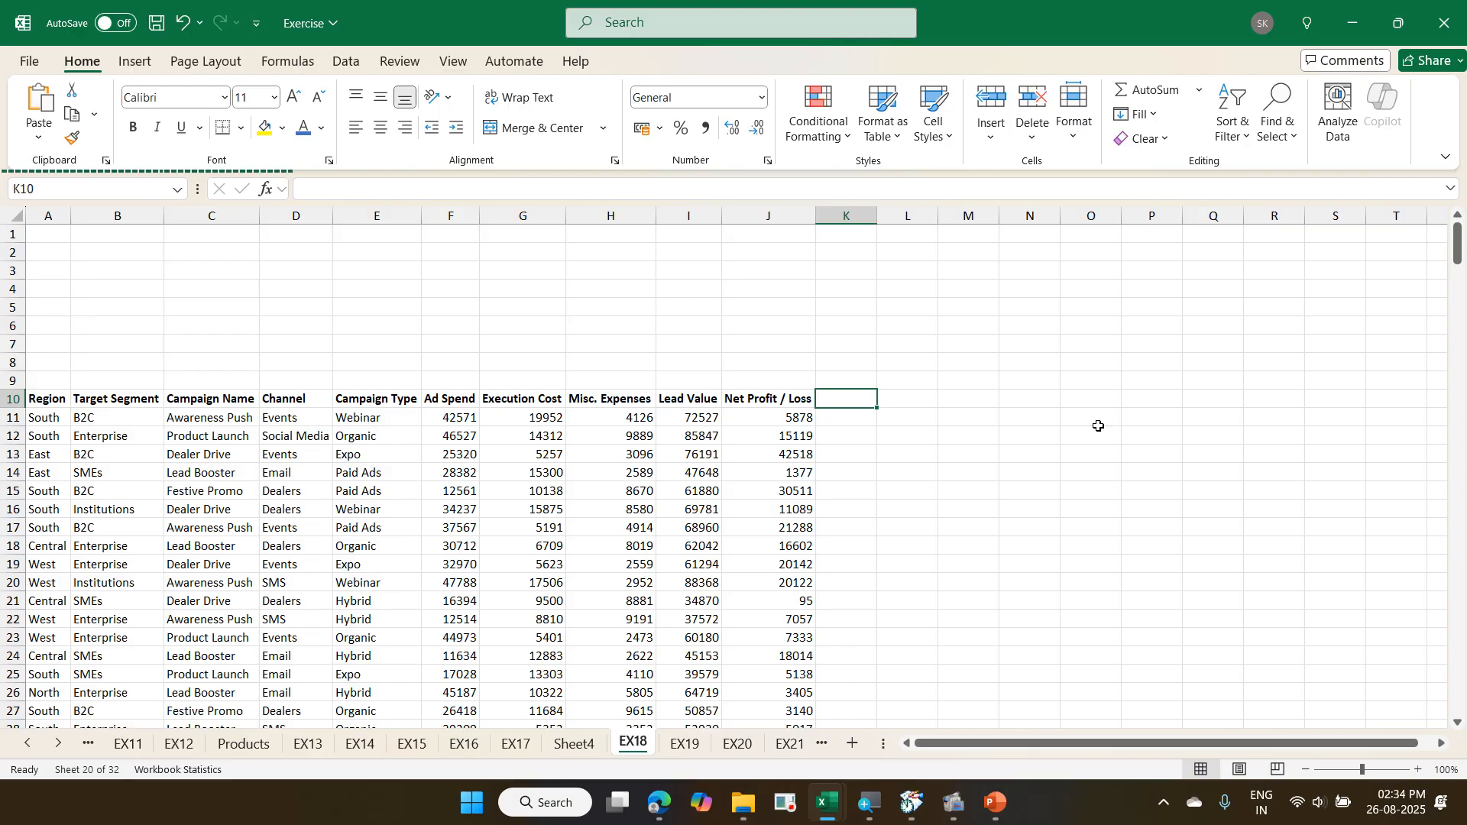
key(Left)
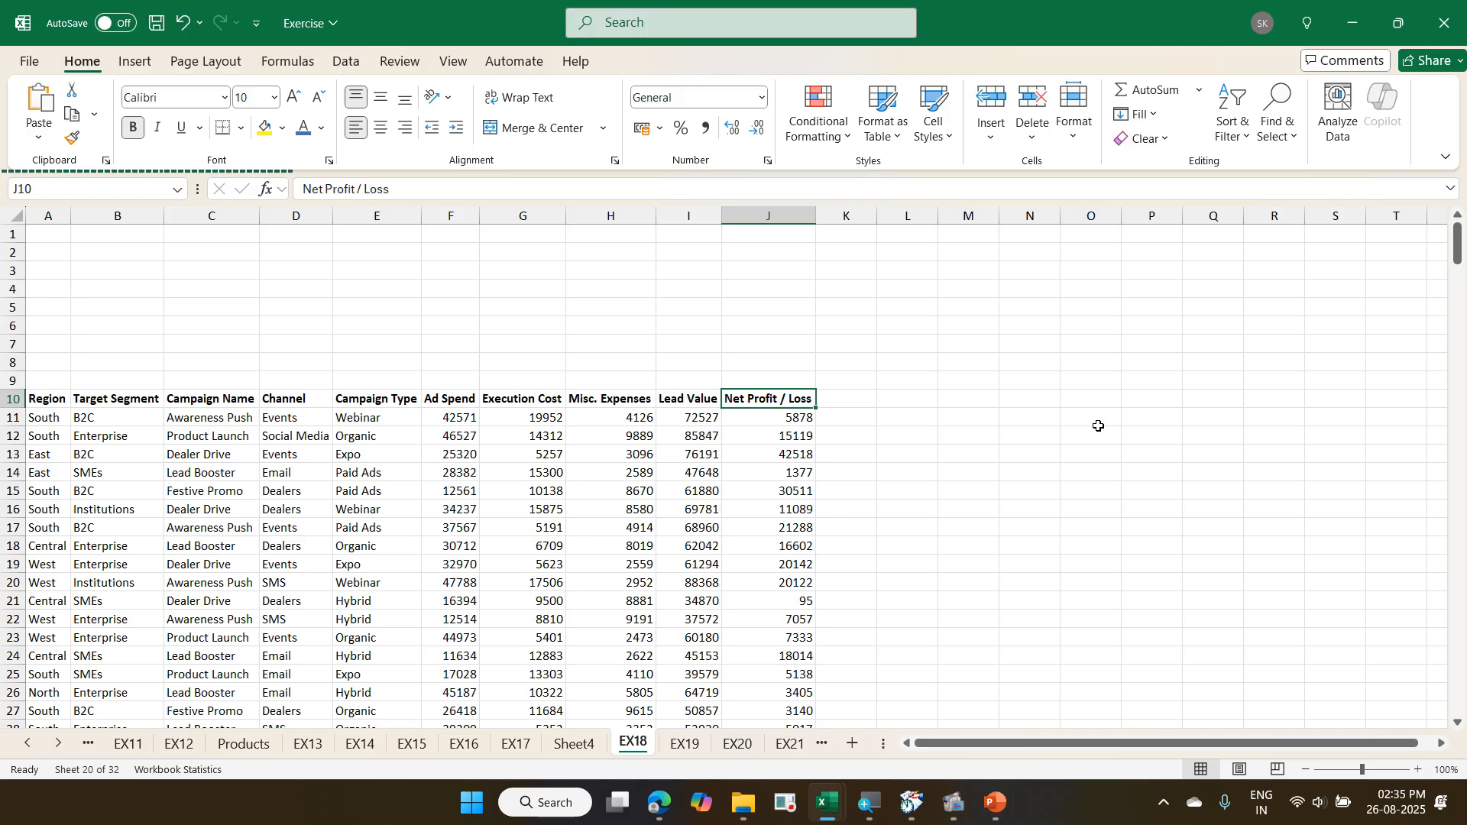
key(ctrl+Page_Up)
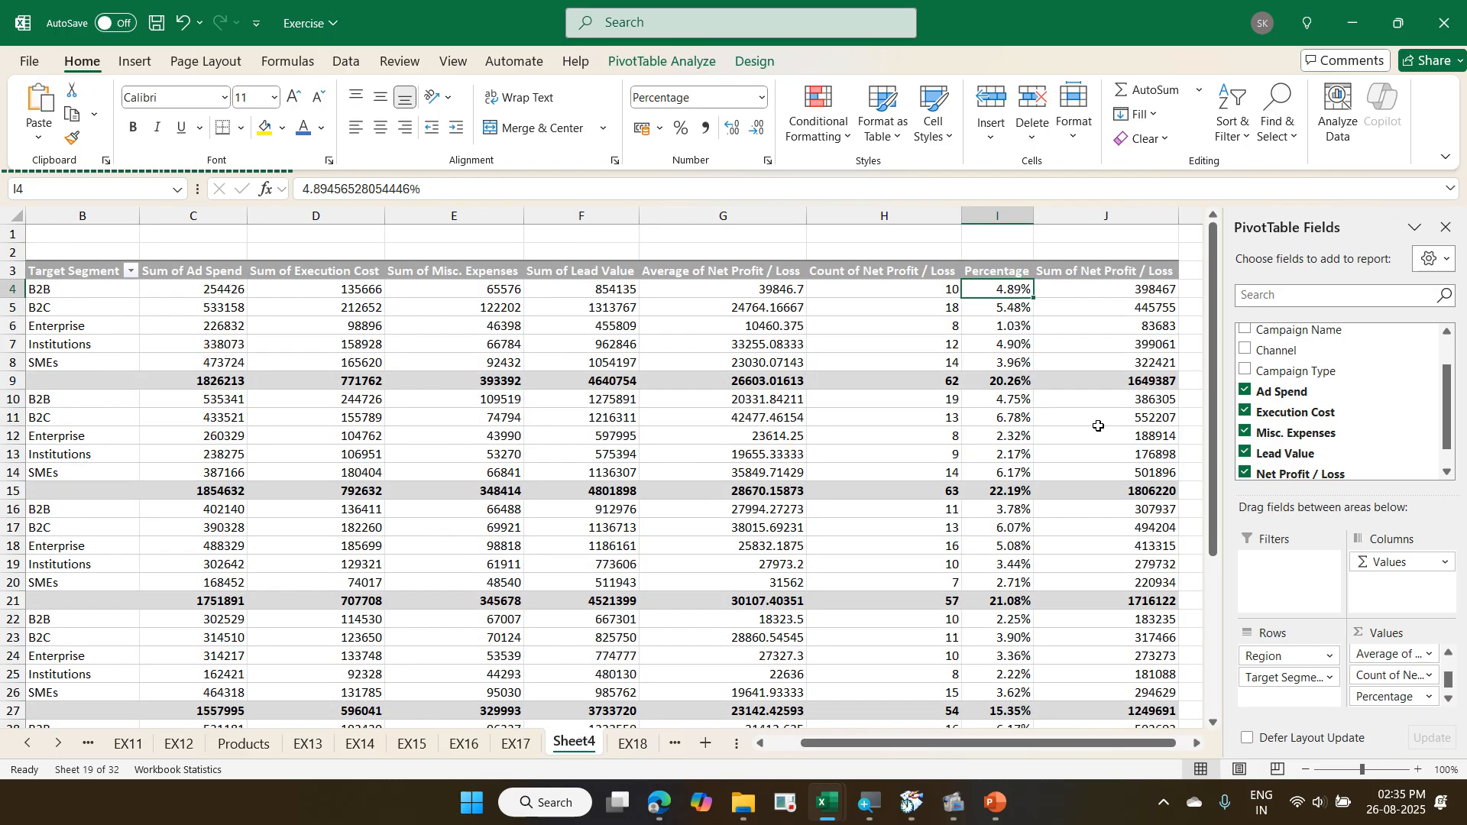
- Examine the Fields, Items & Sets commands available for the PivotTable, in particular Calculated Field
click(705, 55)
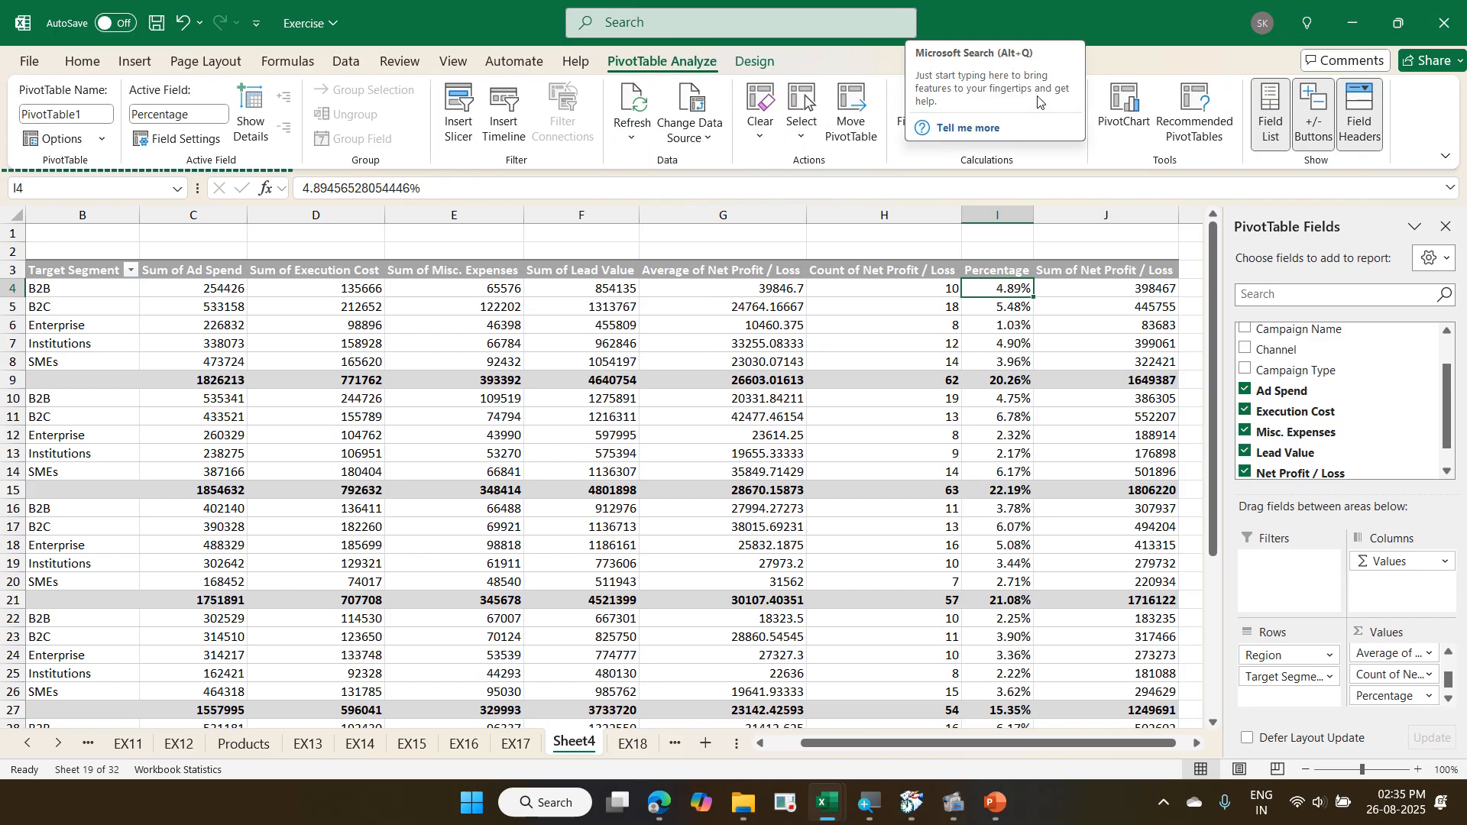
click(924, 144)
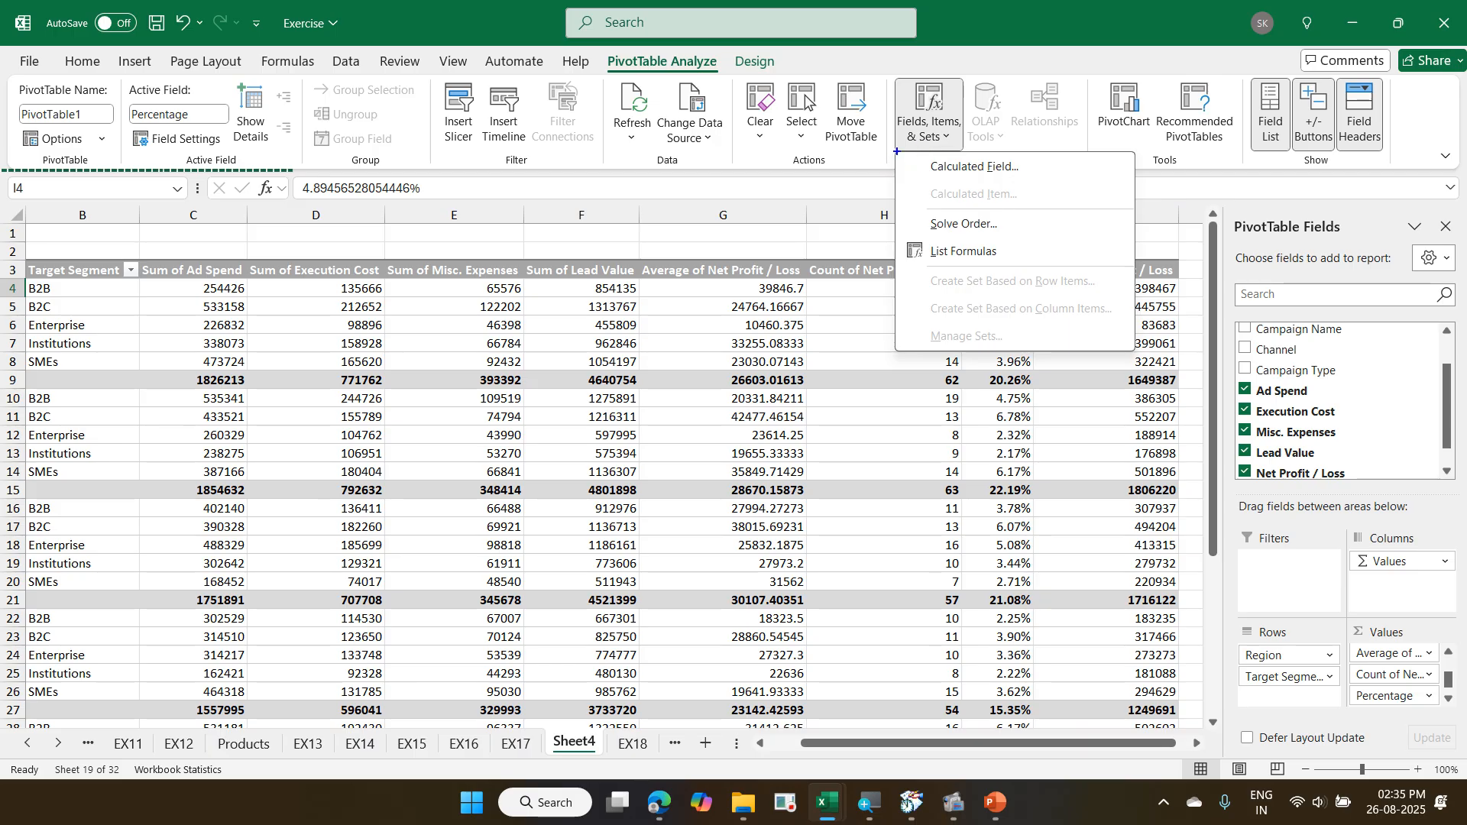
key(Down)
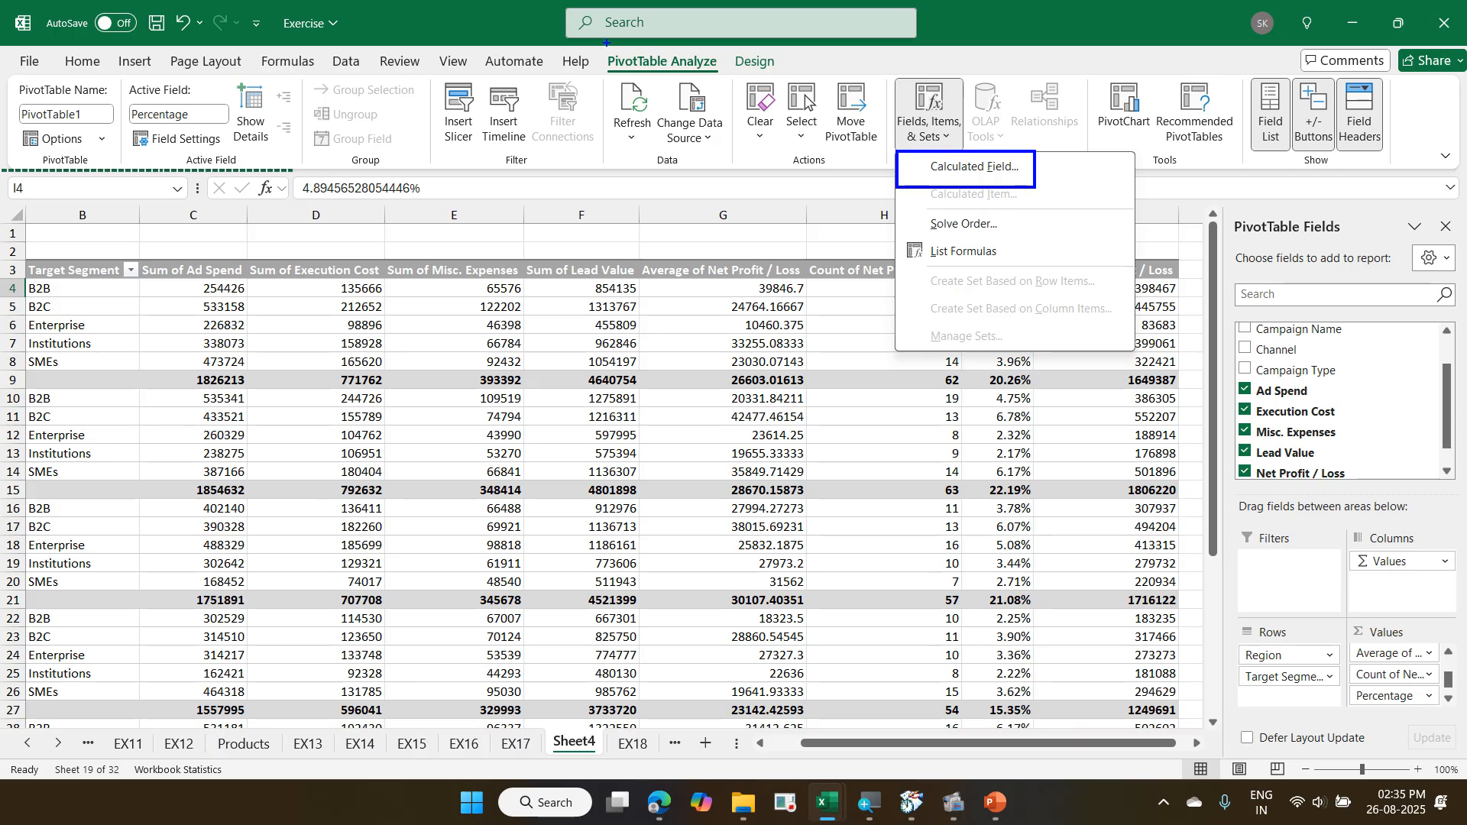
drag(606, 44, 717, 81)
mouse_move(893, 84)
mouse_down()
mouse_move(960, 144)
mouse_move(723, 66)
mouse_up()
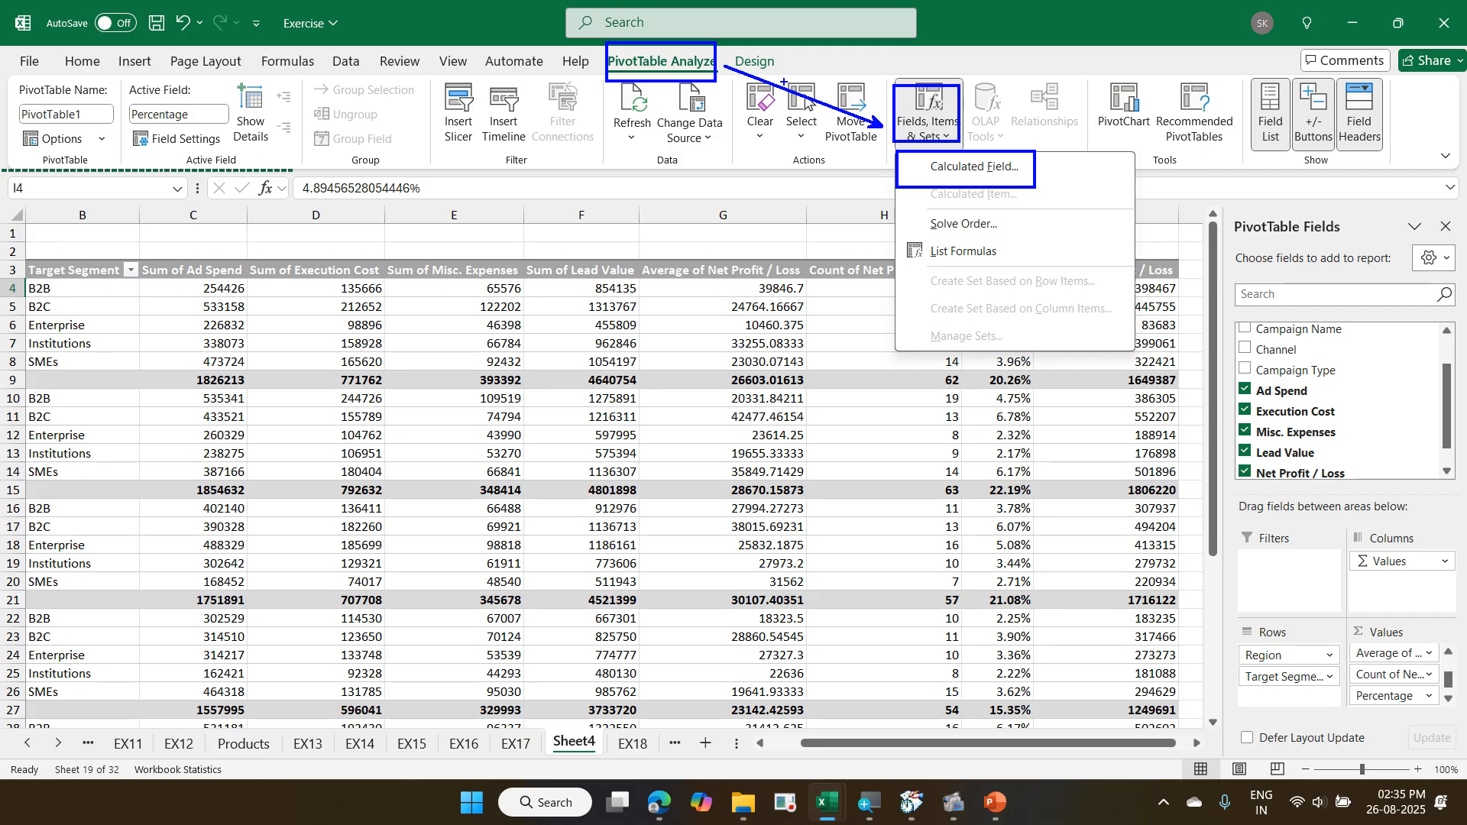
click(500, 181)
text(Ctrl Shift )
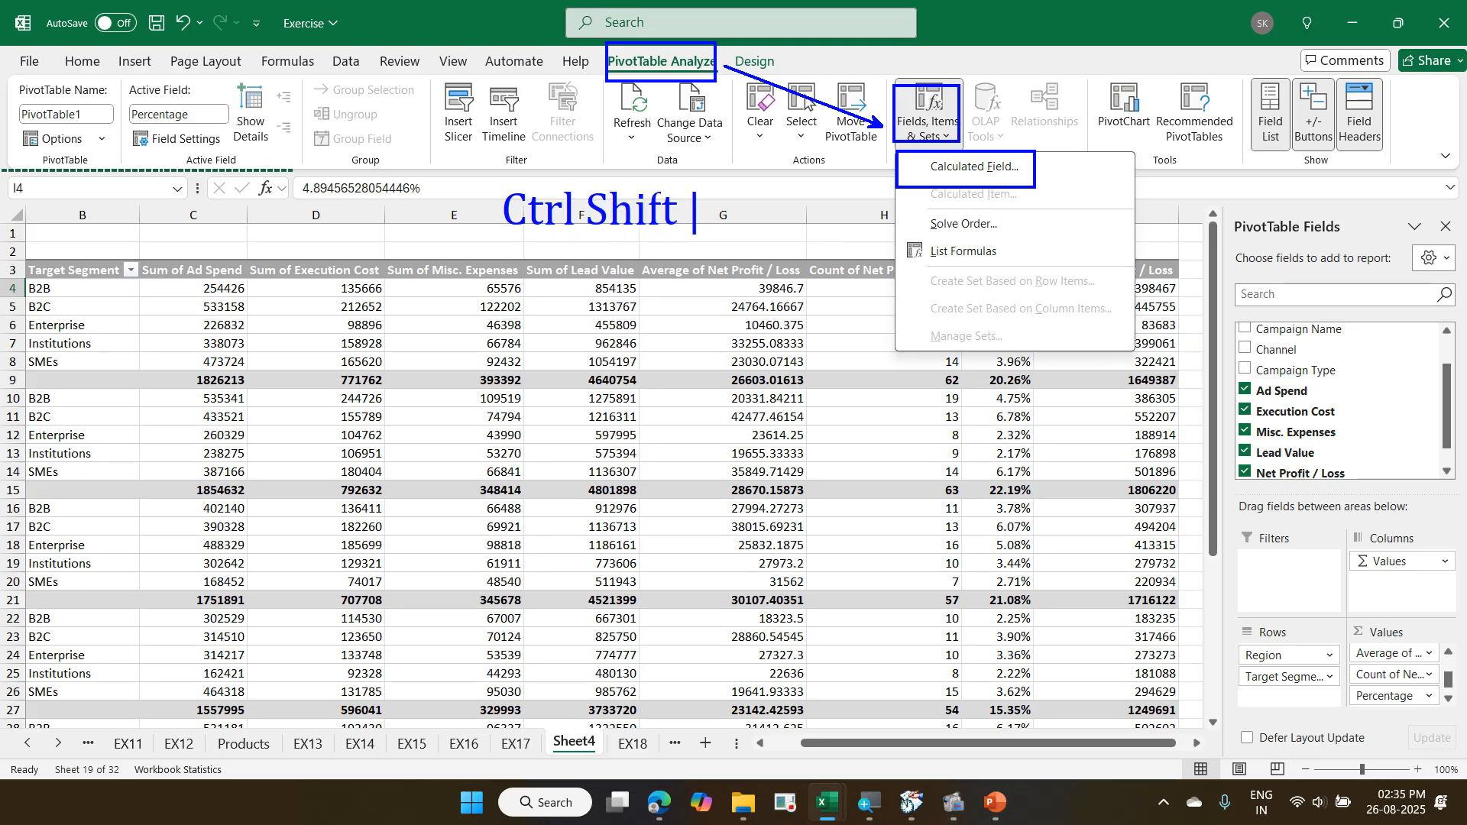
text(+)
key(Escape)
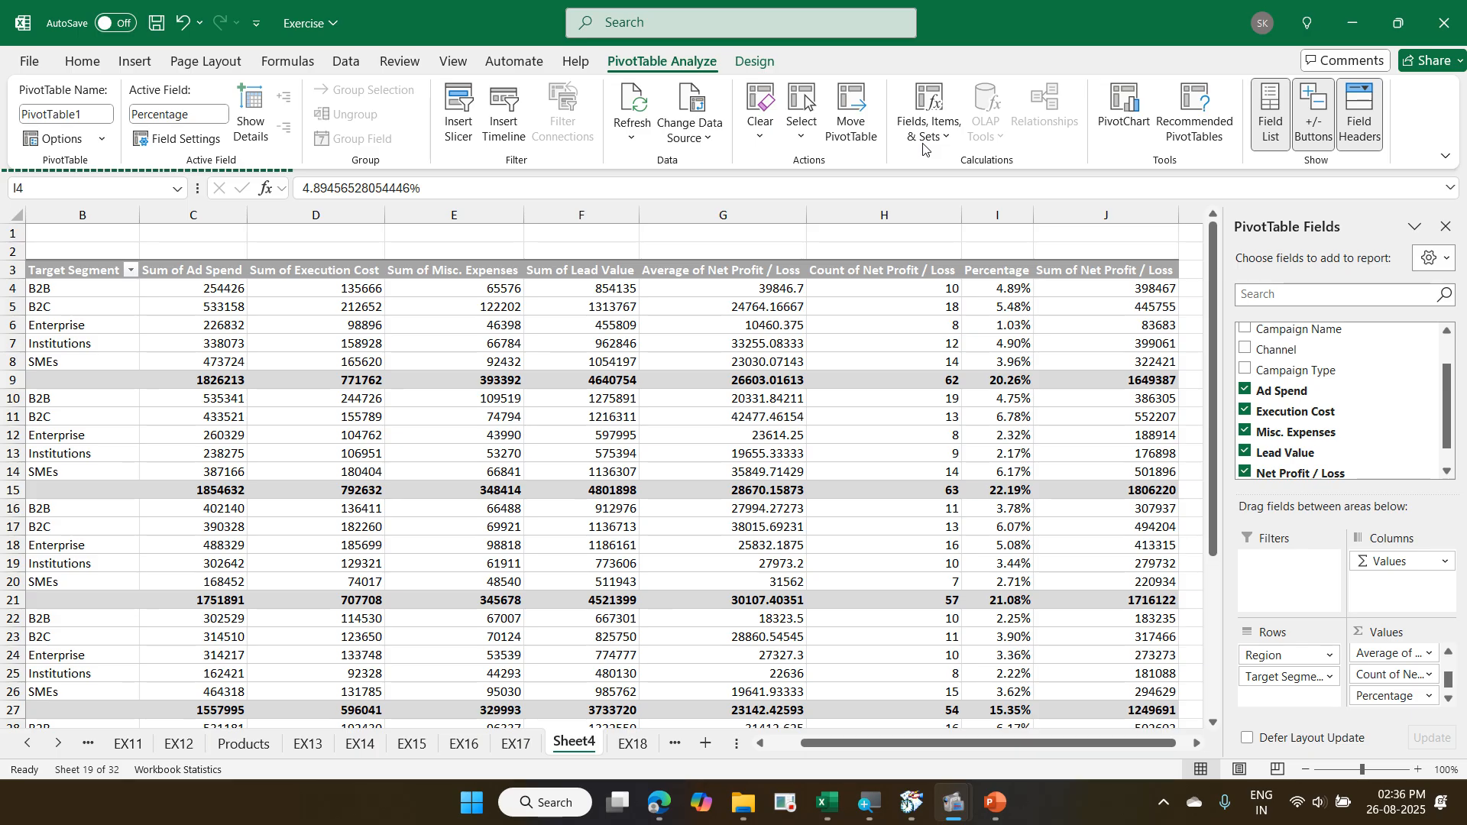
- Add a calculated field named Discount with the formula = 5%*'Net Profit / Loss' to the PivotTable and select its column header
click(769, 296)
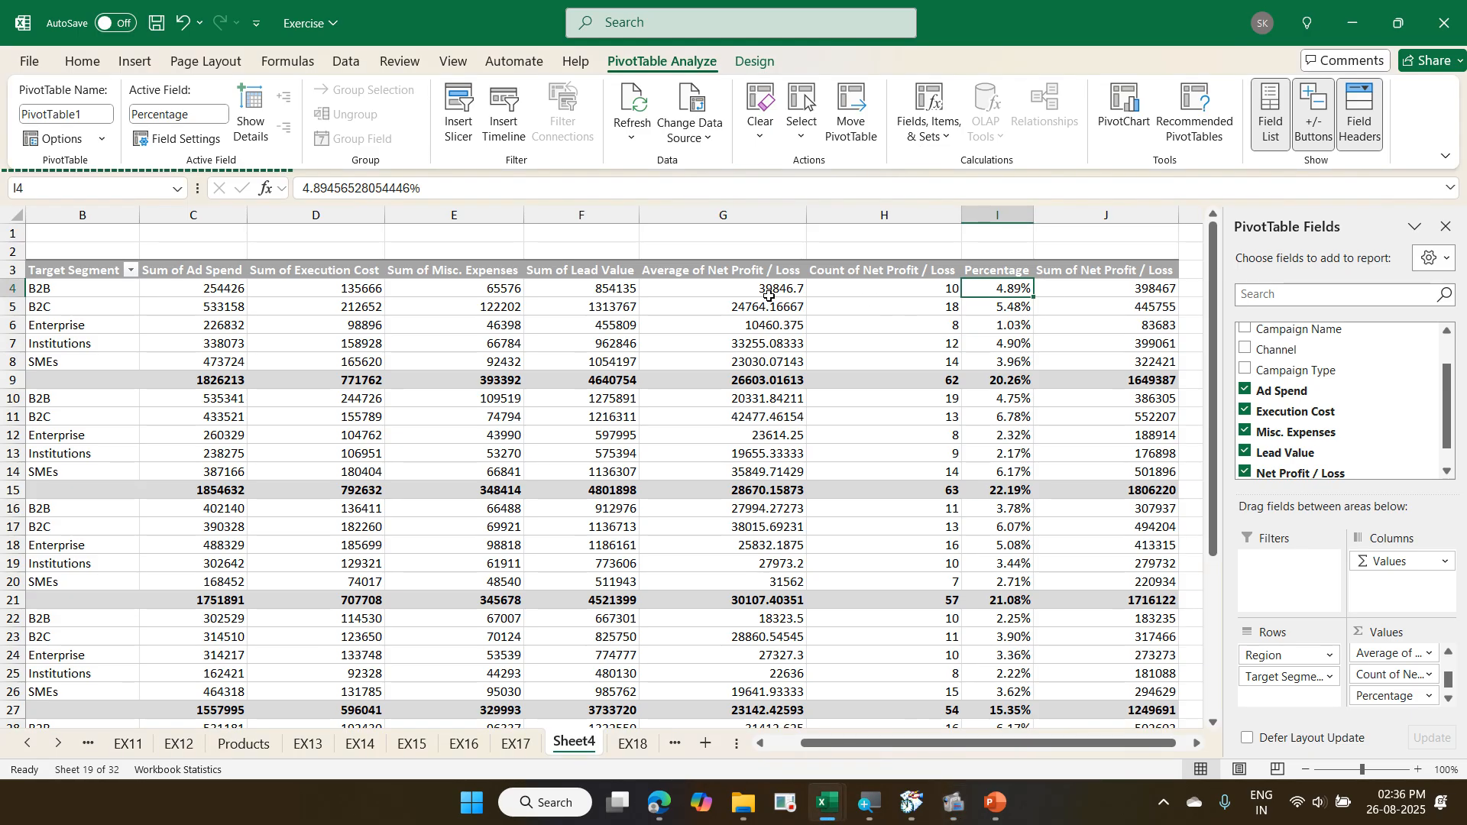
key(ctrl+shift+equal)
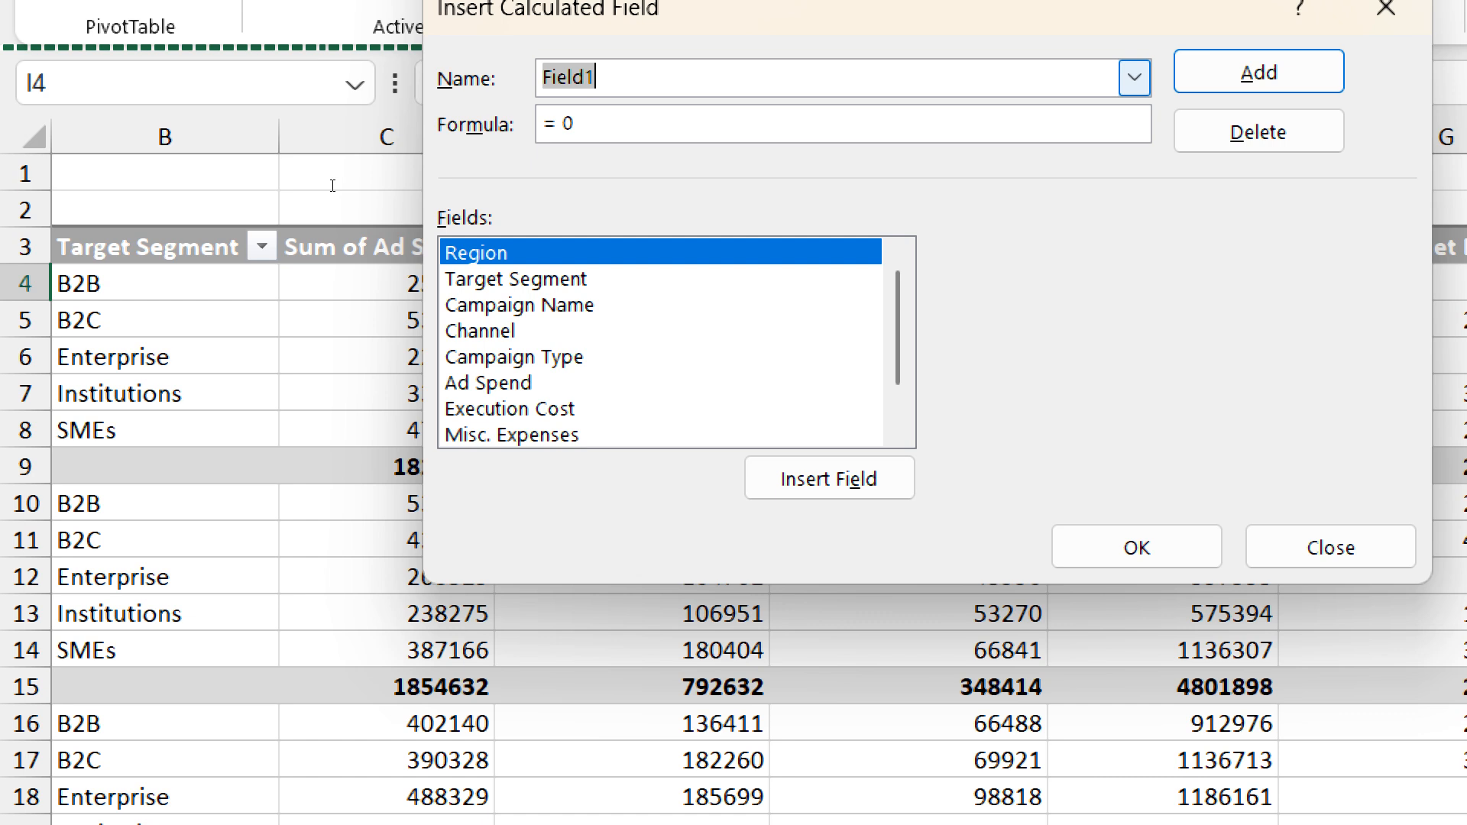
text(Discount)
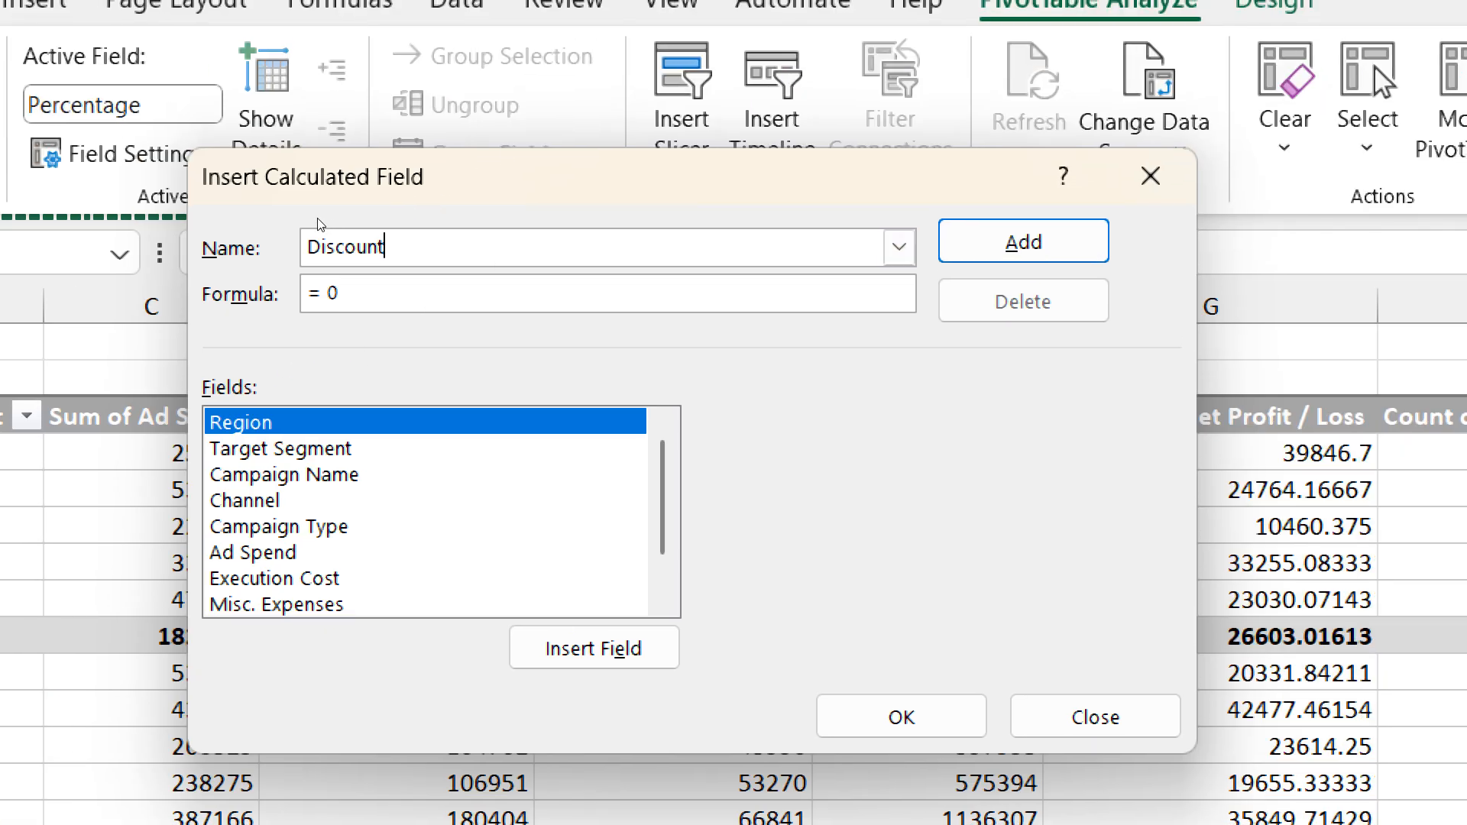
key(Tab)
key(BackSpace)
text(5%*)
scroll(367, 333, down, 1)
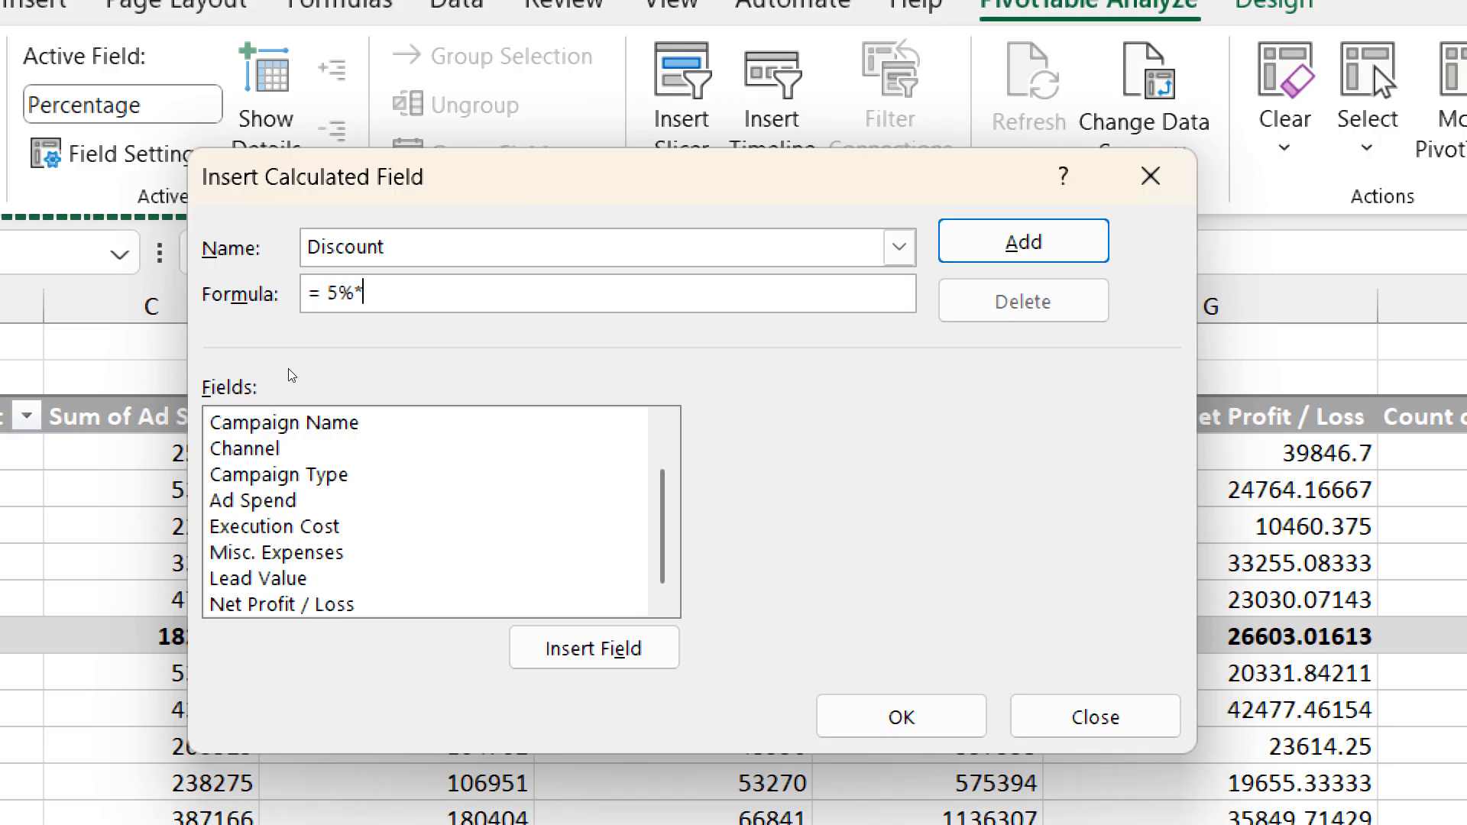
double_click(289, 603)
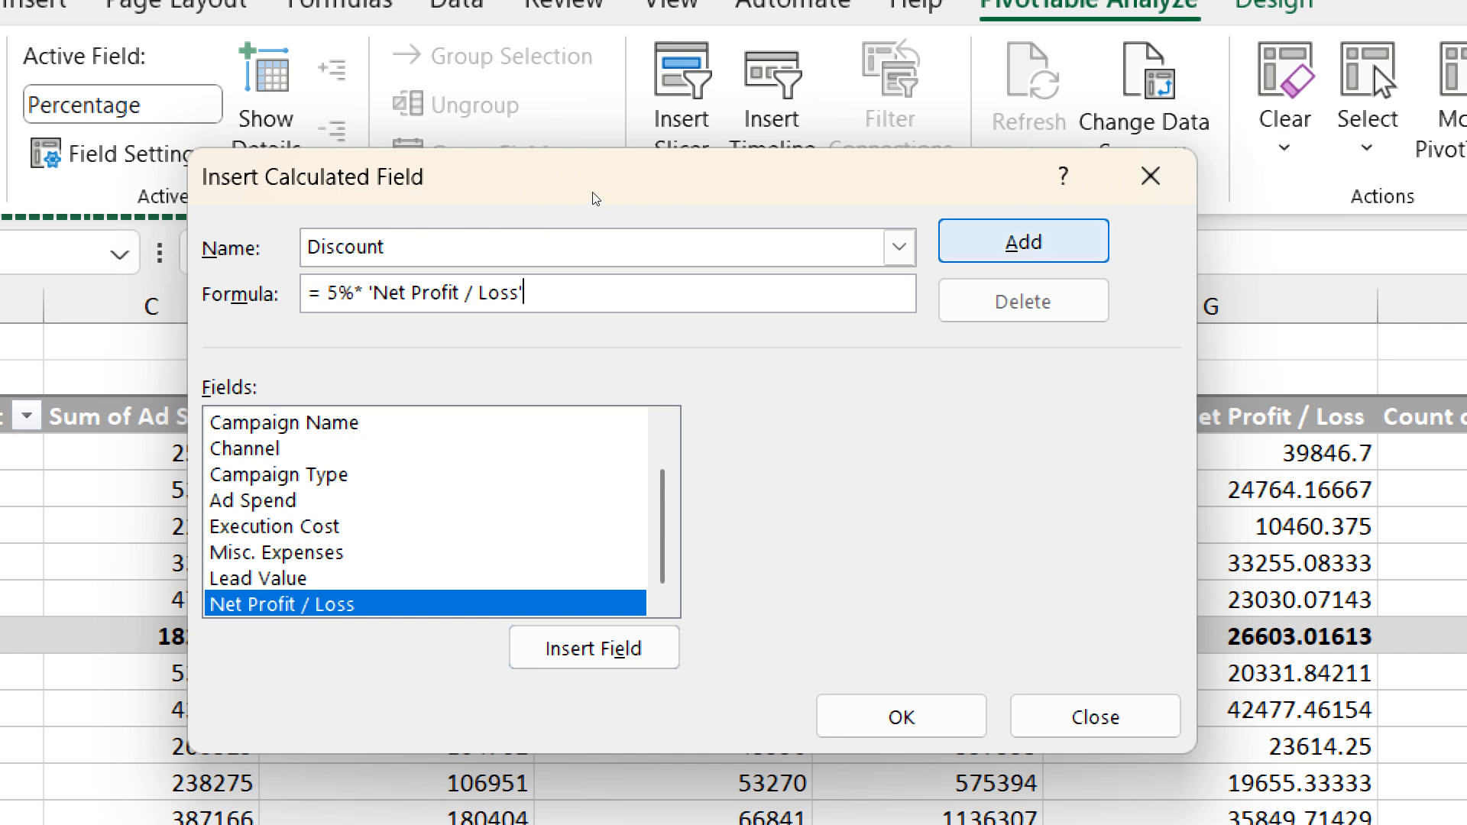
key(Return)
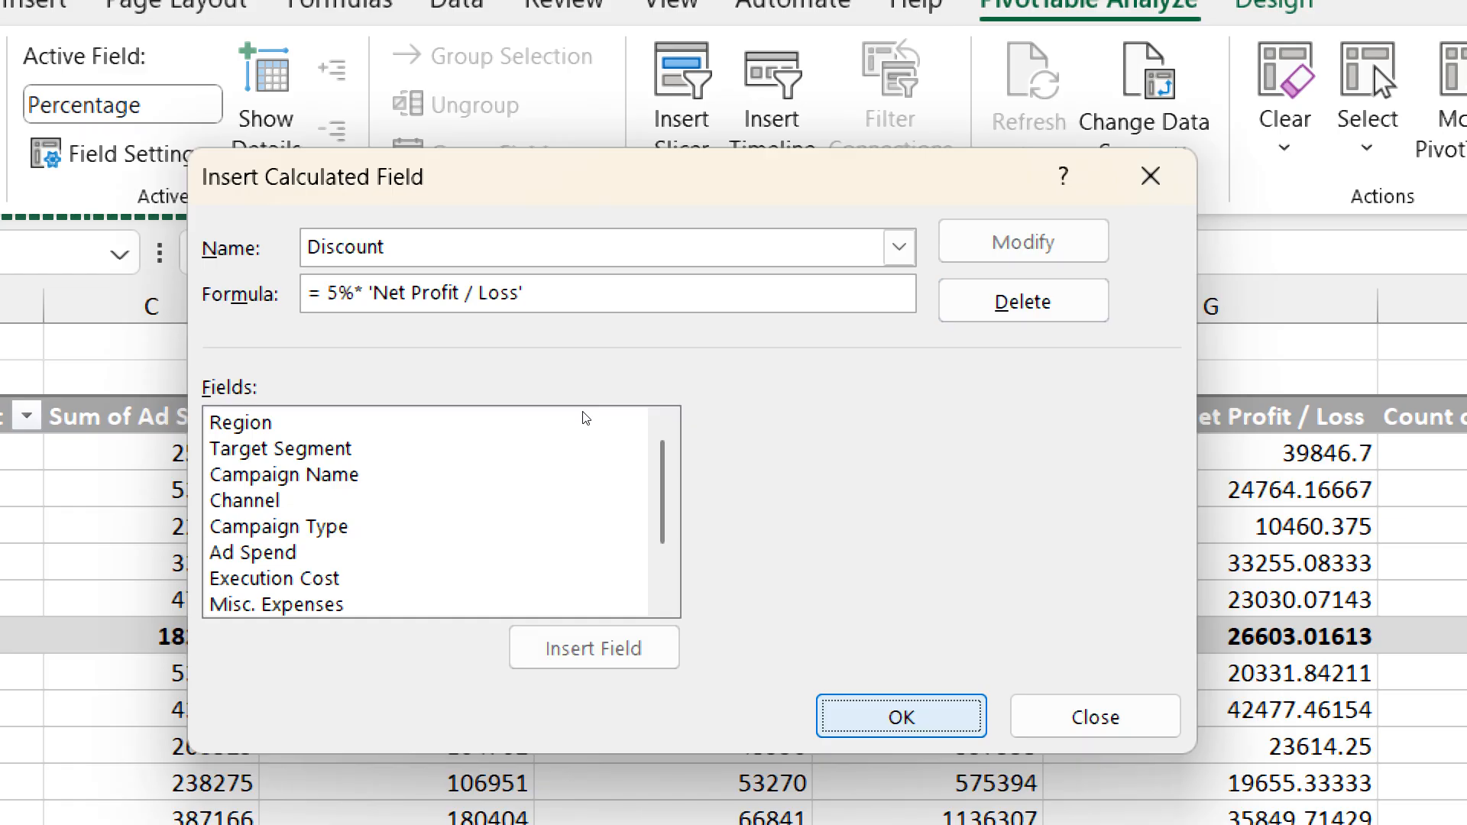
key(Return)
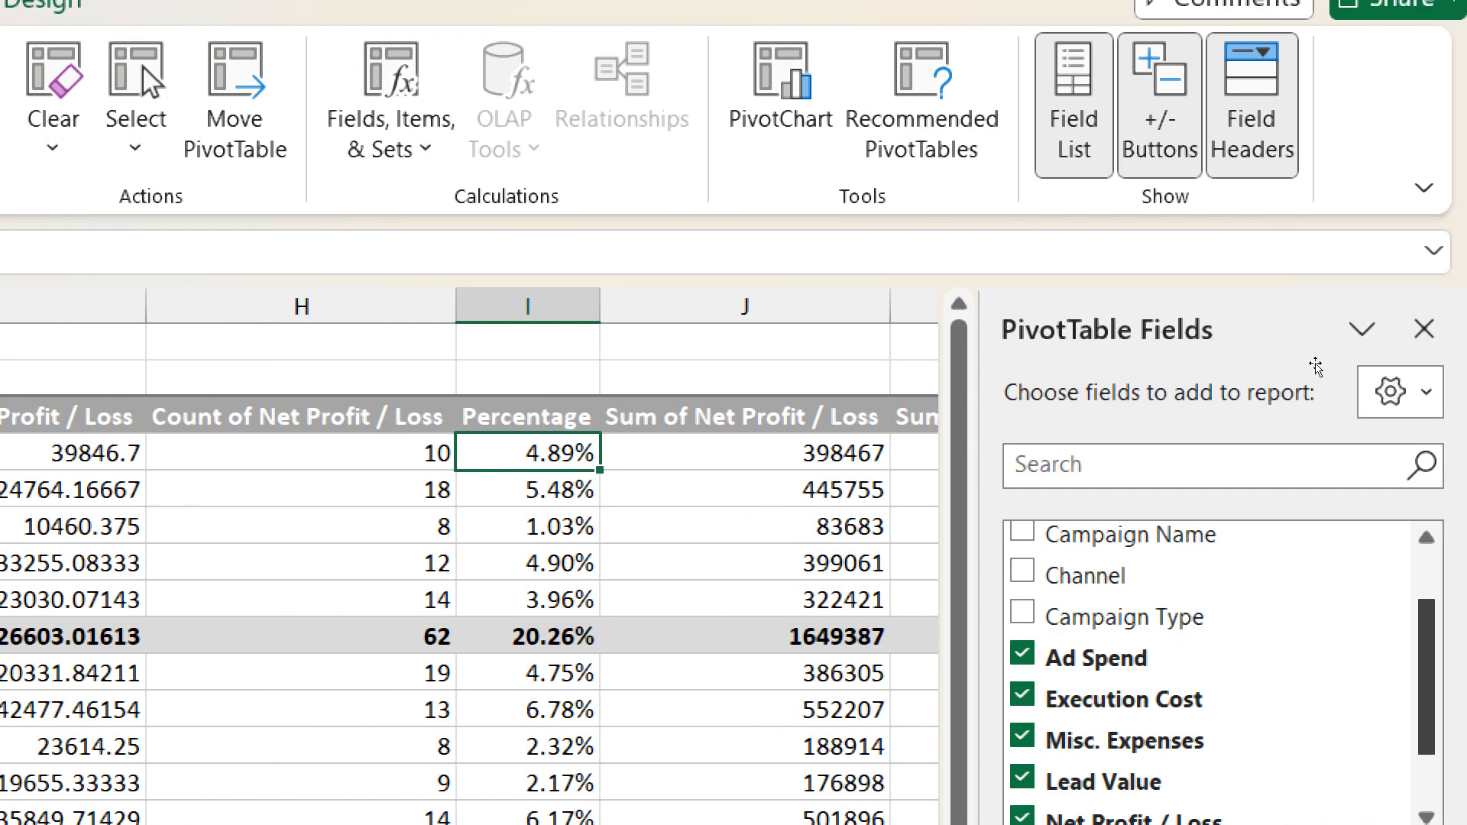
key(Up)
key(Right)
key(Right)
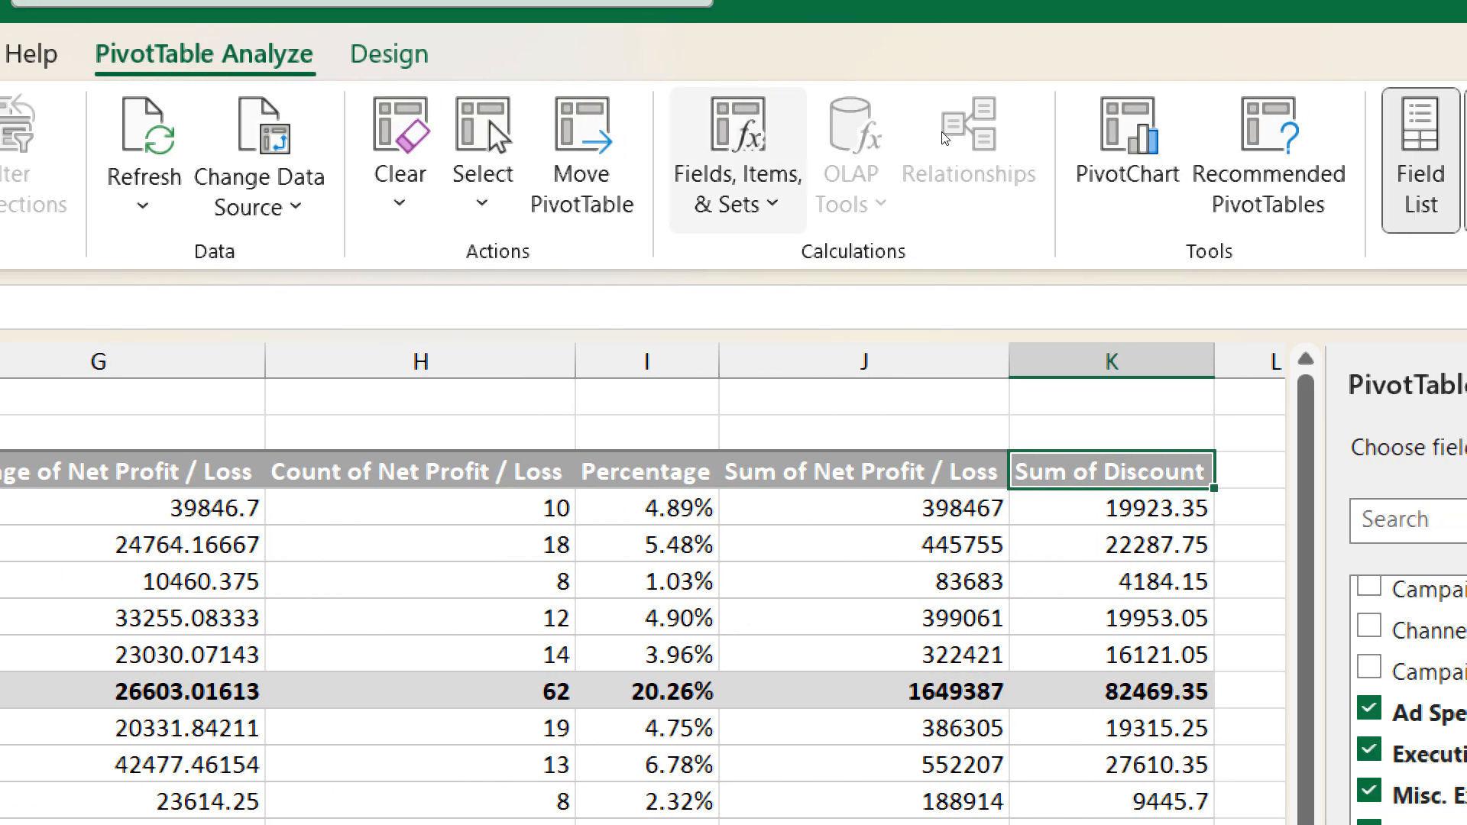
click(738, 161)
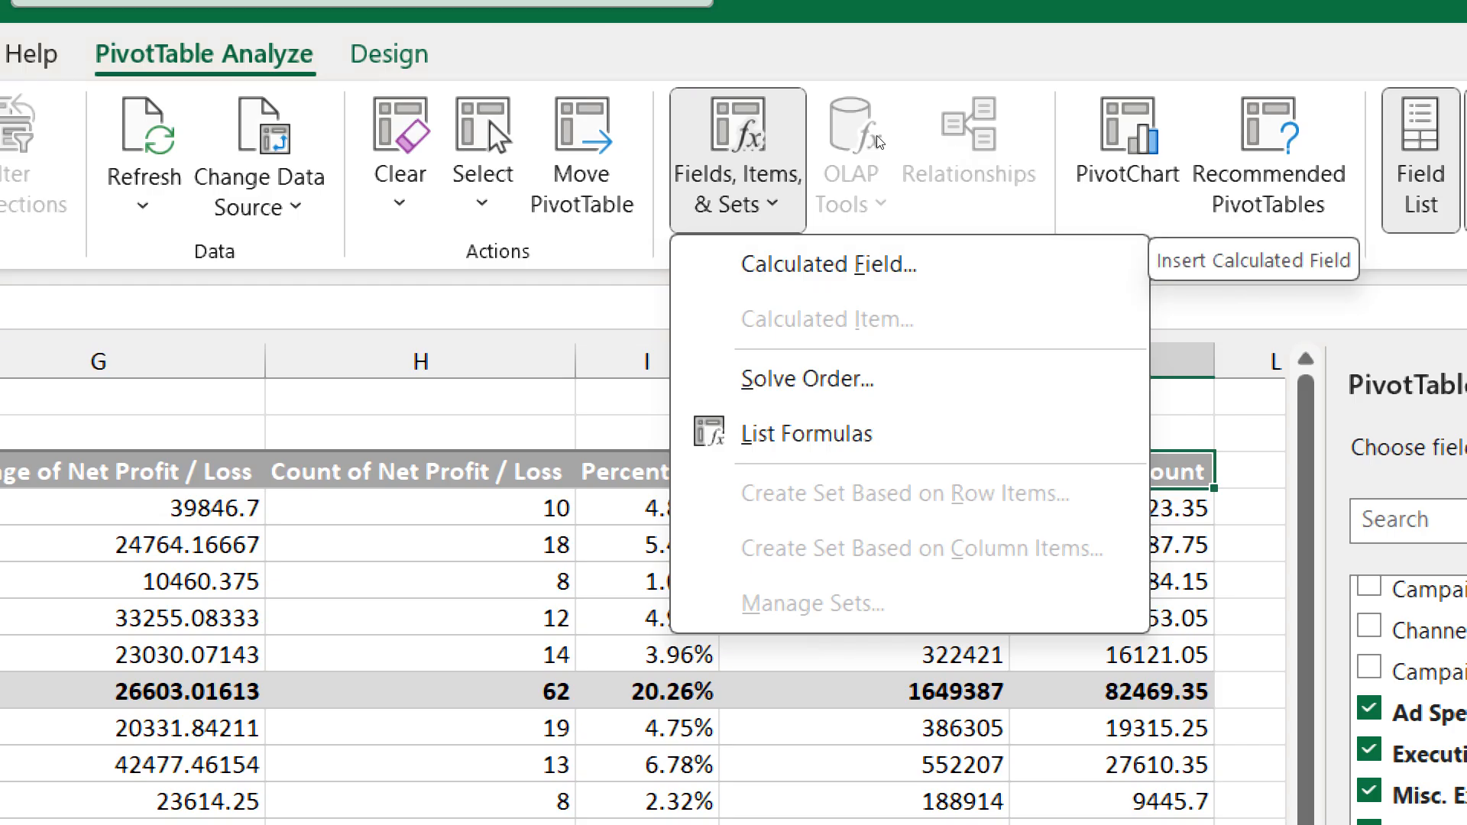
click(696, 65)
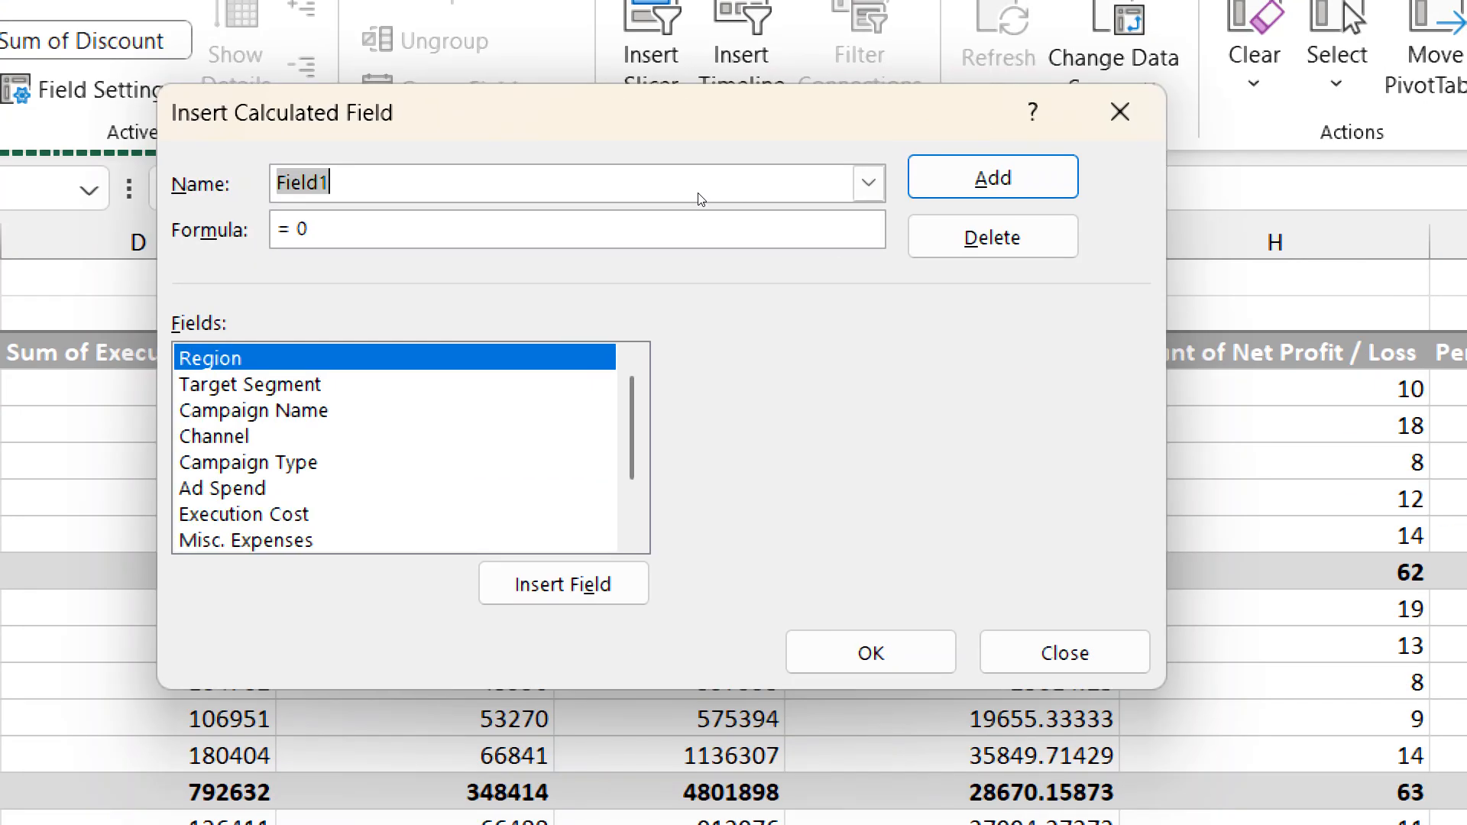
text(Discou)
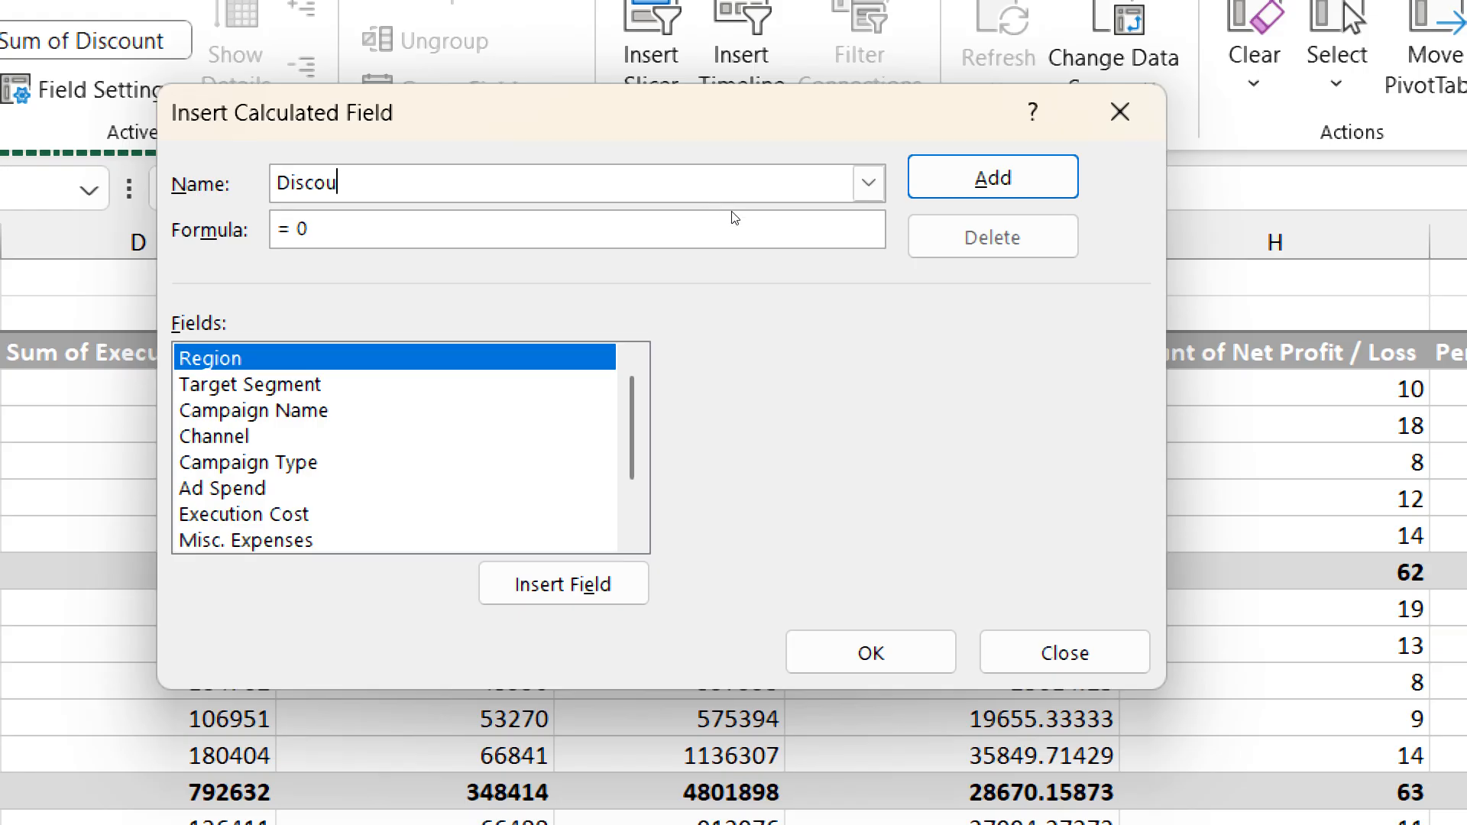
click(365, 214)
key(BackSpace)
text(6)
key(BackSpace)
text(5%*)
scroll(374, 292, down, 1)
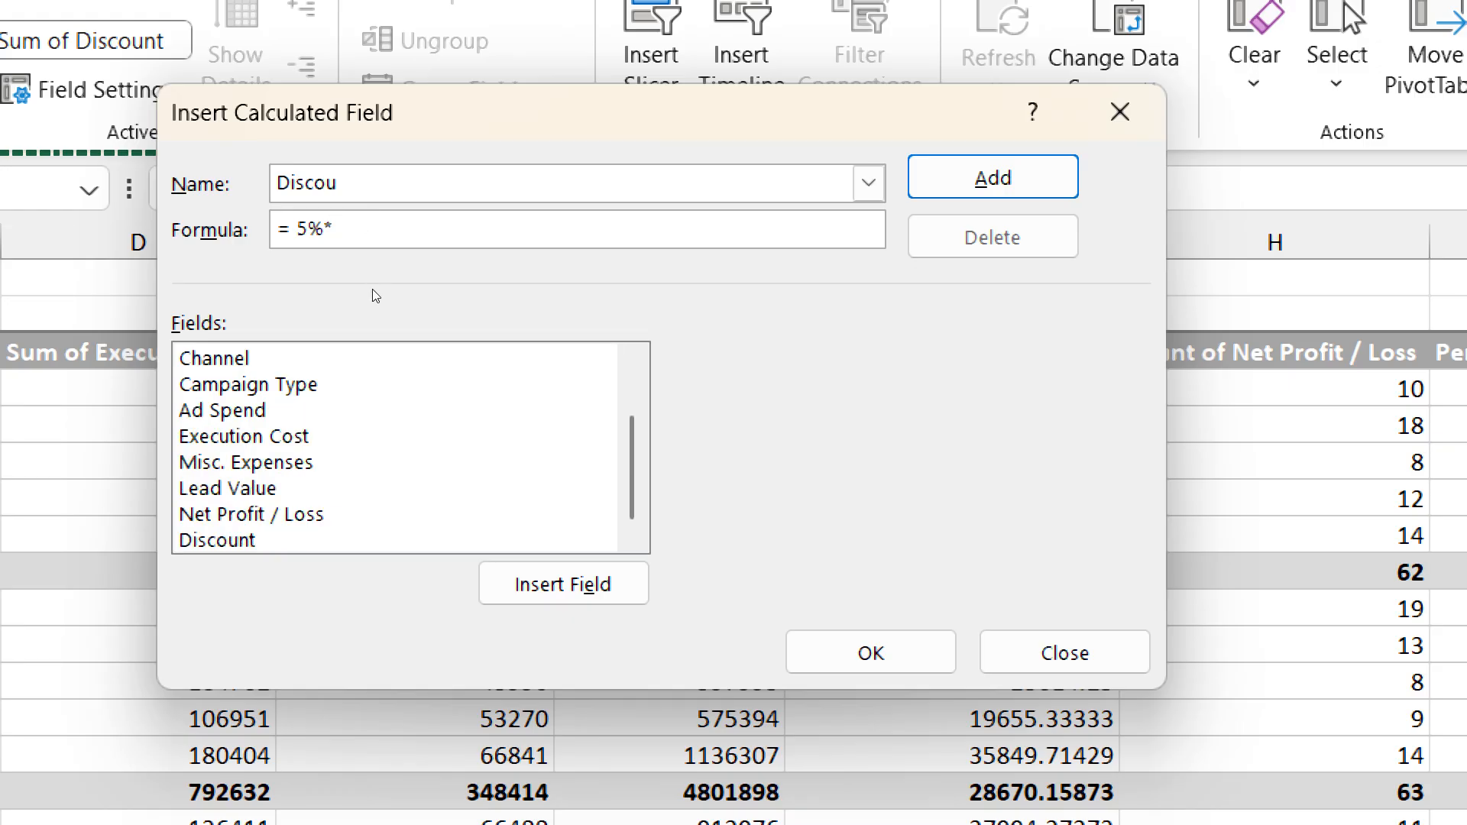
key(Tab)
key(Return)
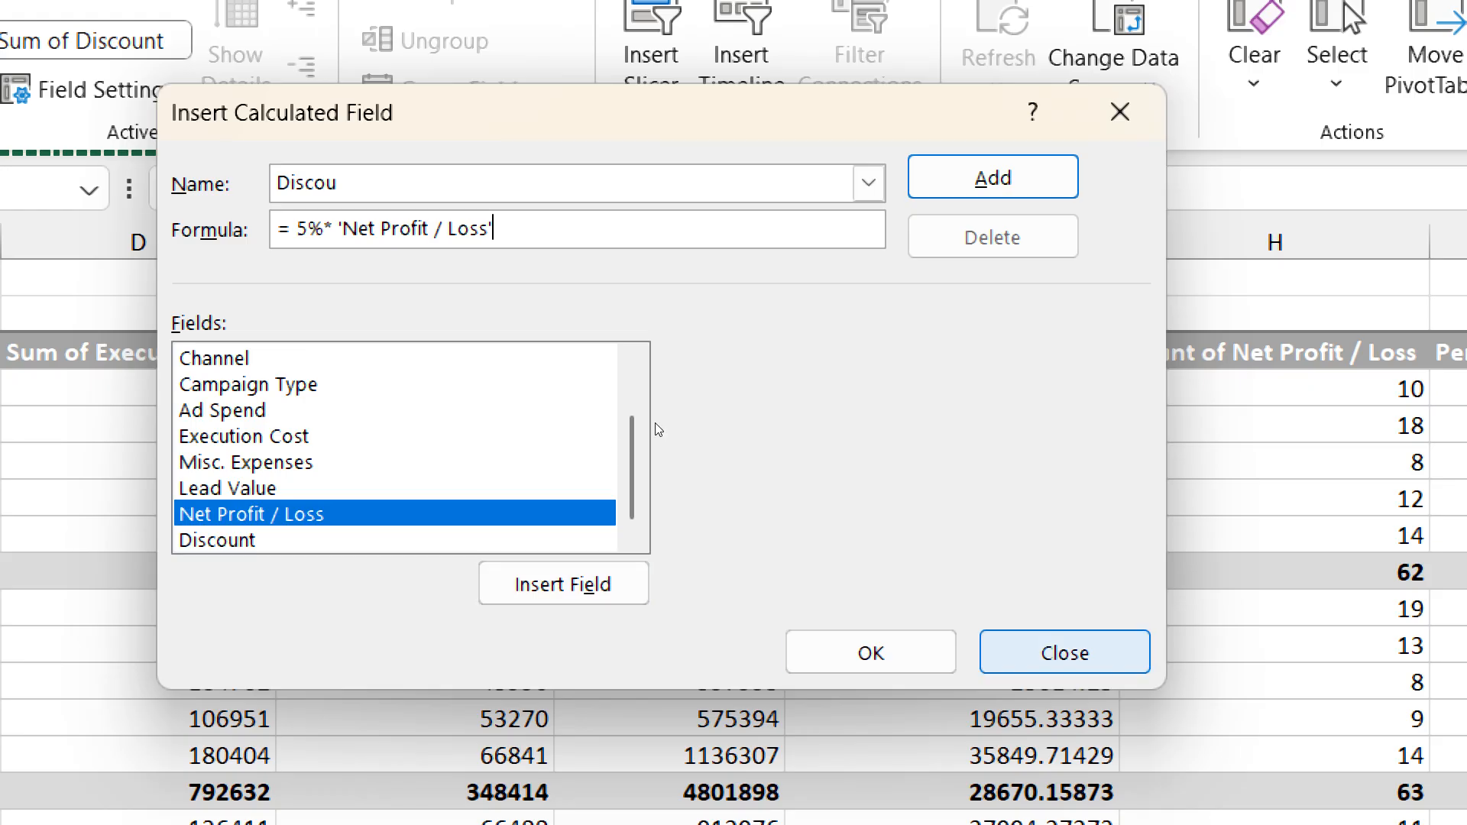
click(1066, 653)
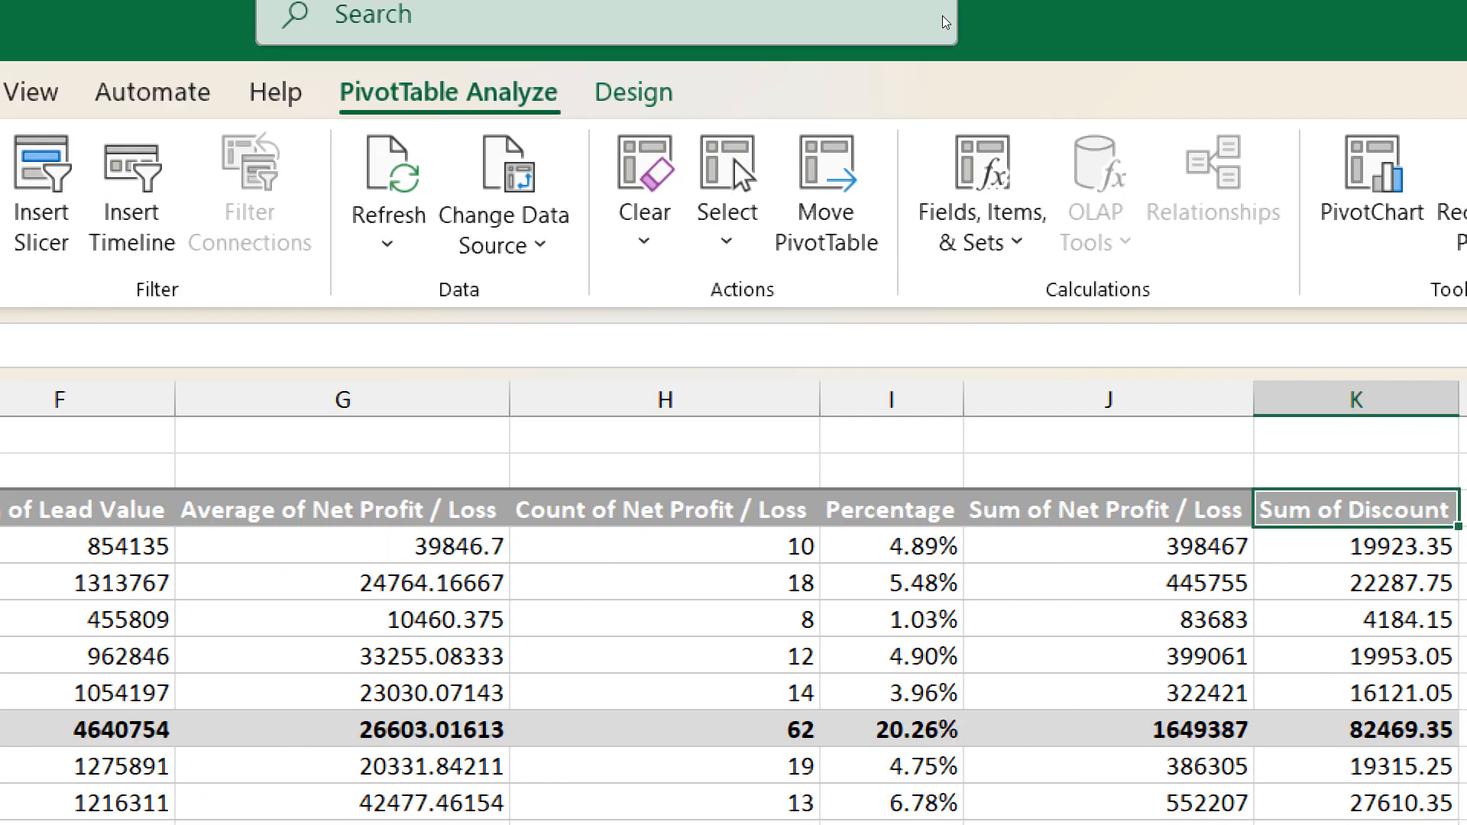
- Load the existing Discount calculated field to examine its formula and the options to modify or delete it, and leave it as is
click(942, 129)
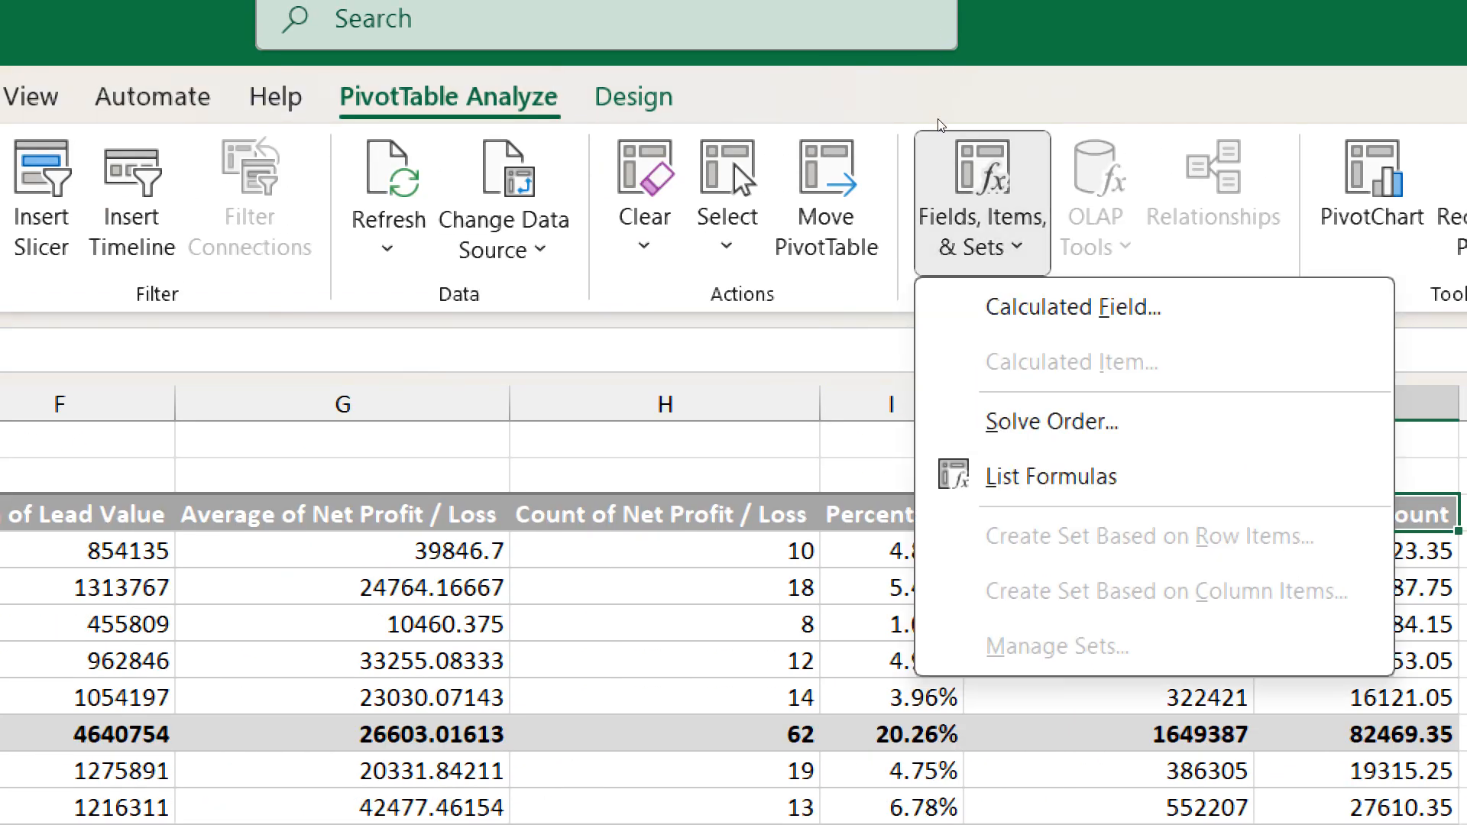
click(911, 60)
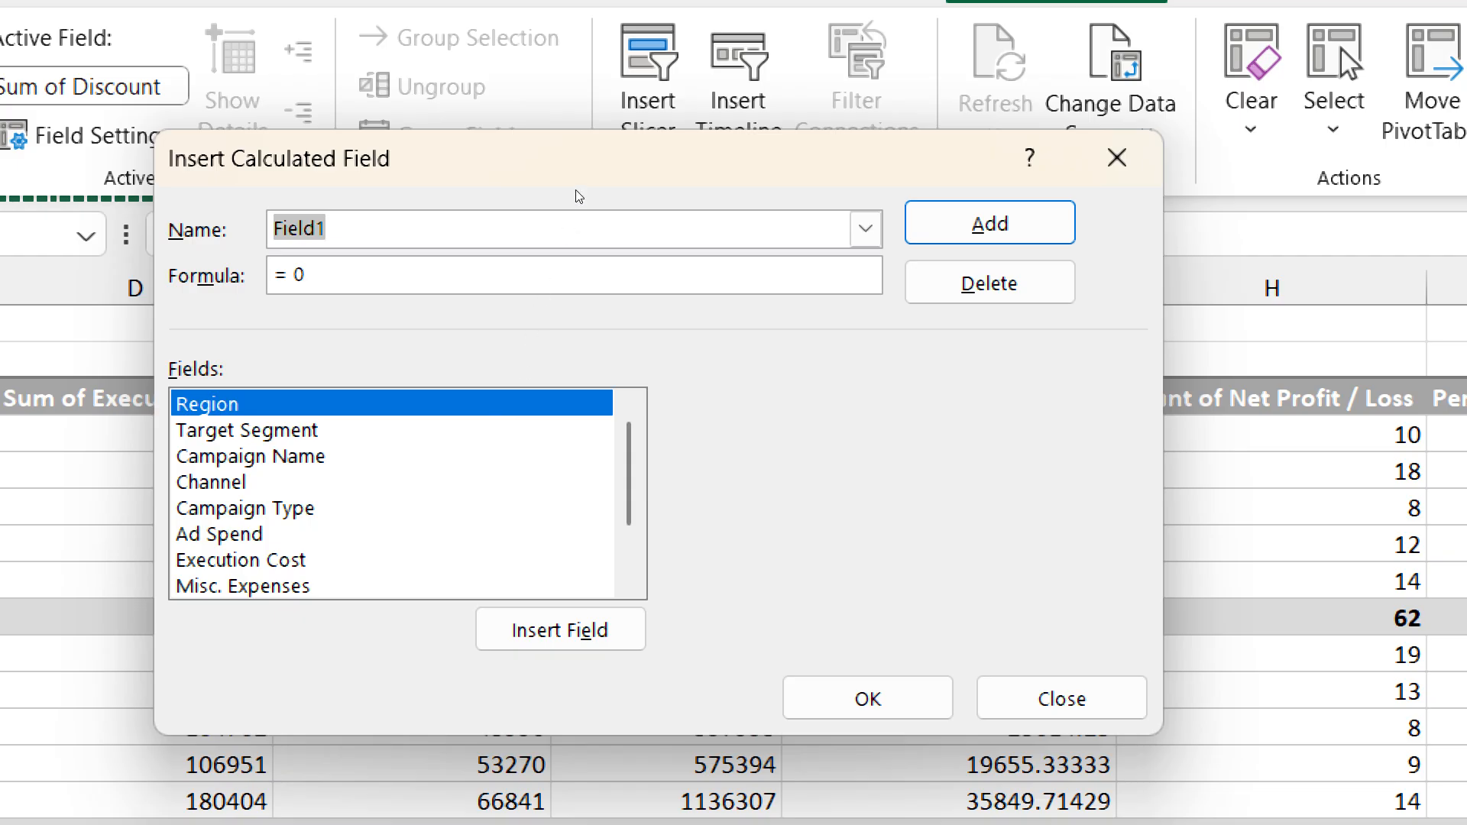
click(865, 230)
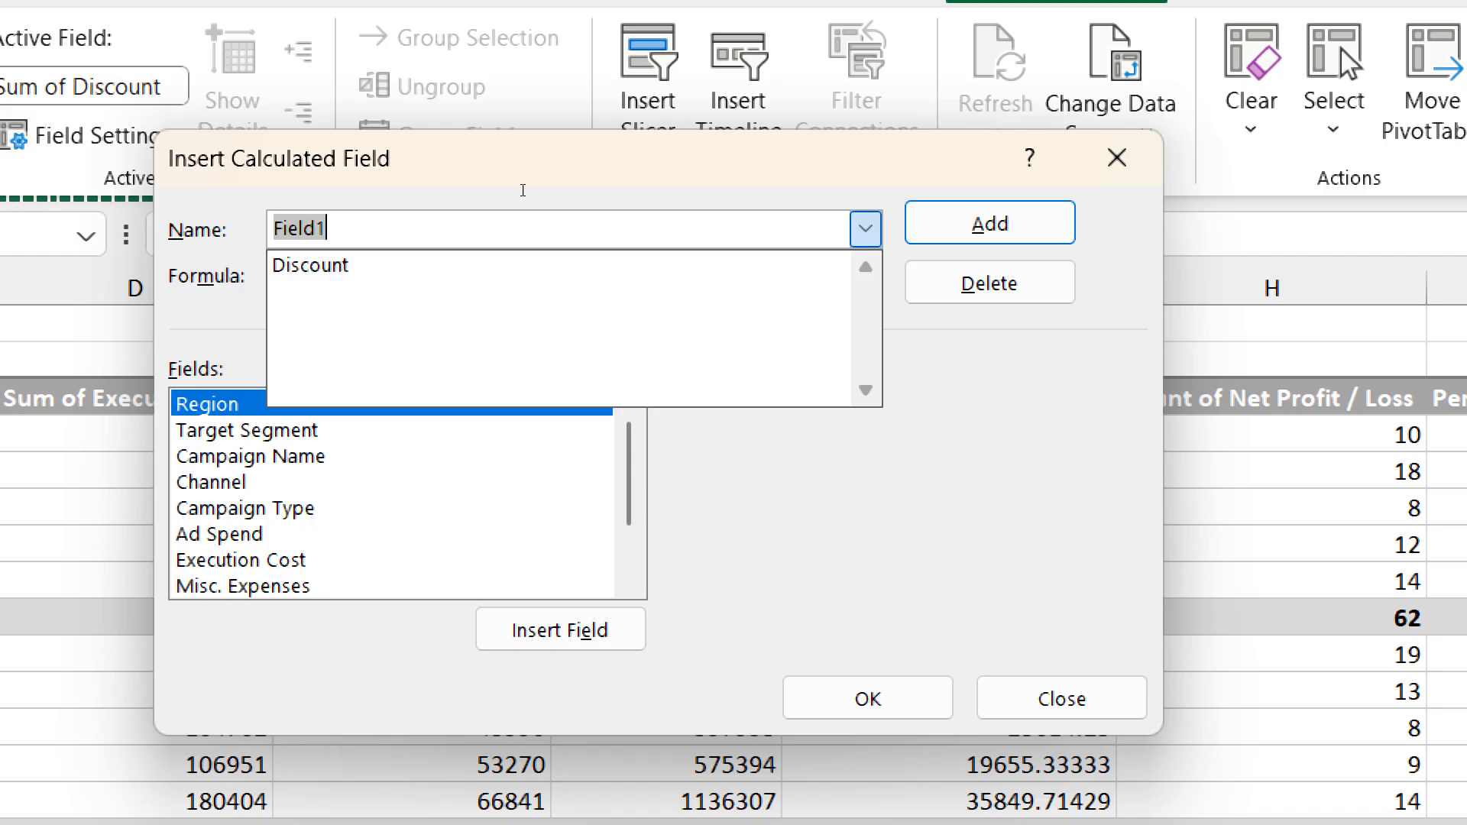
key(Down)
key(Return)
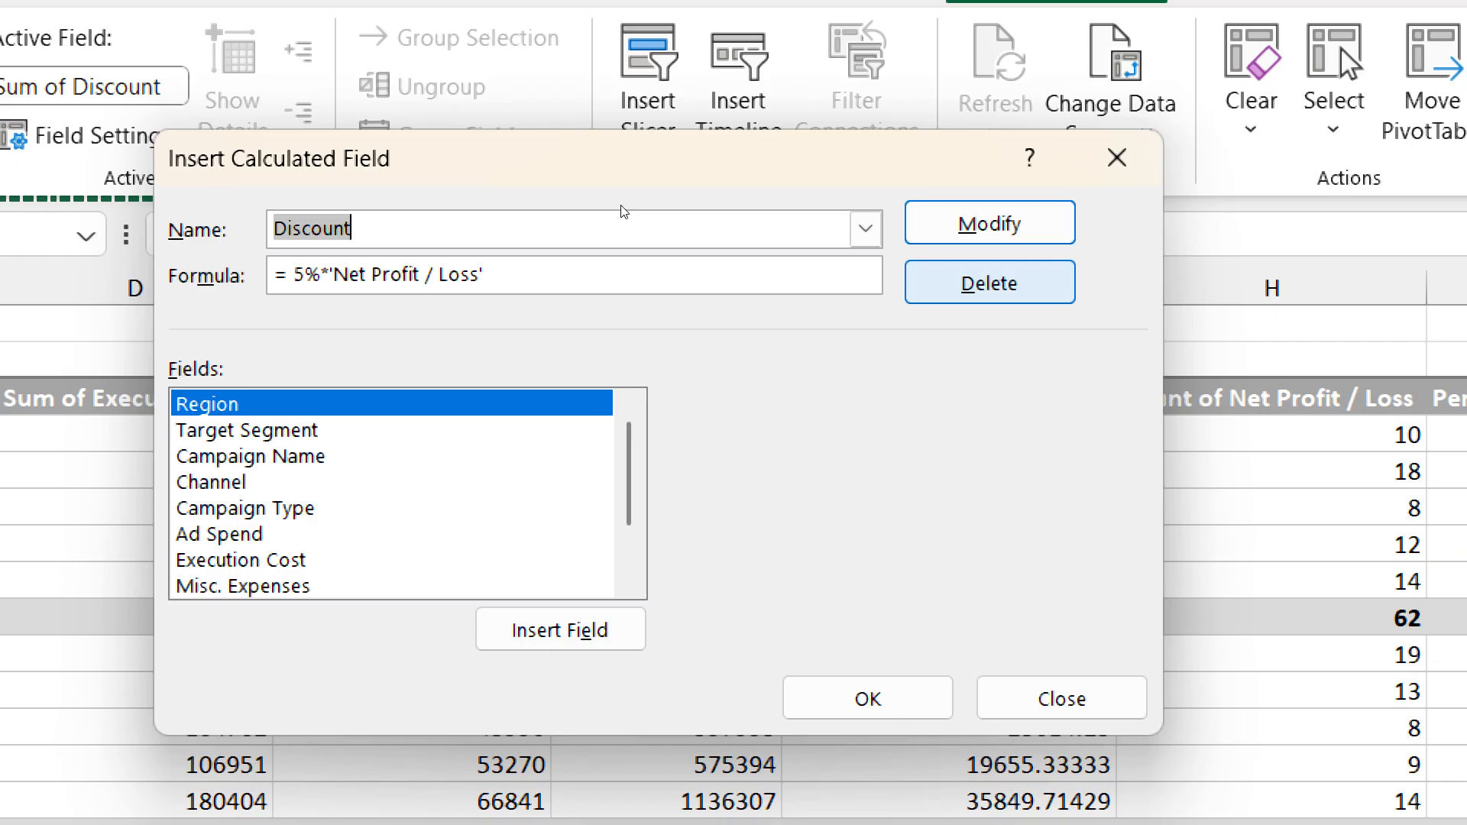
key(alt+Down)
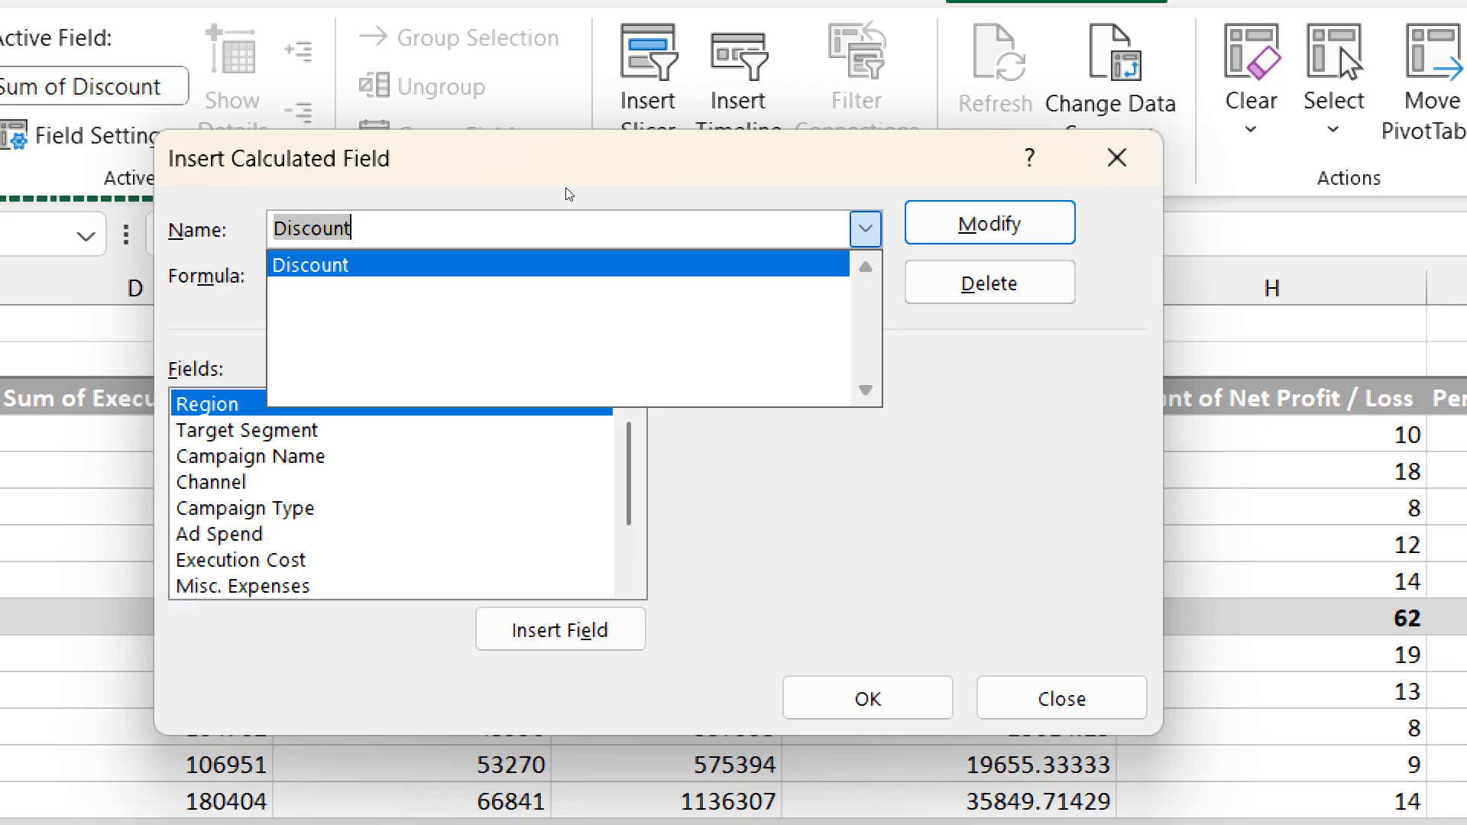
key(Escape)
key(Escape)
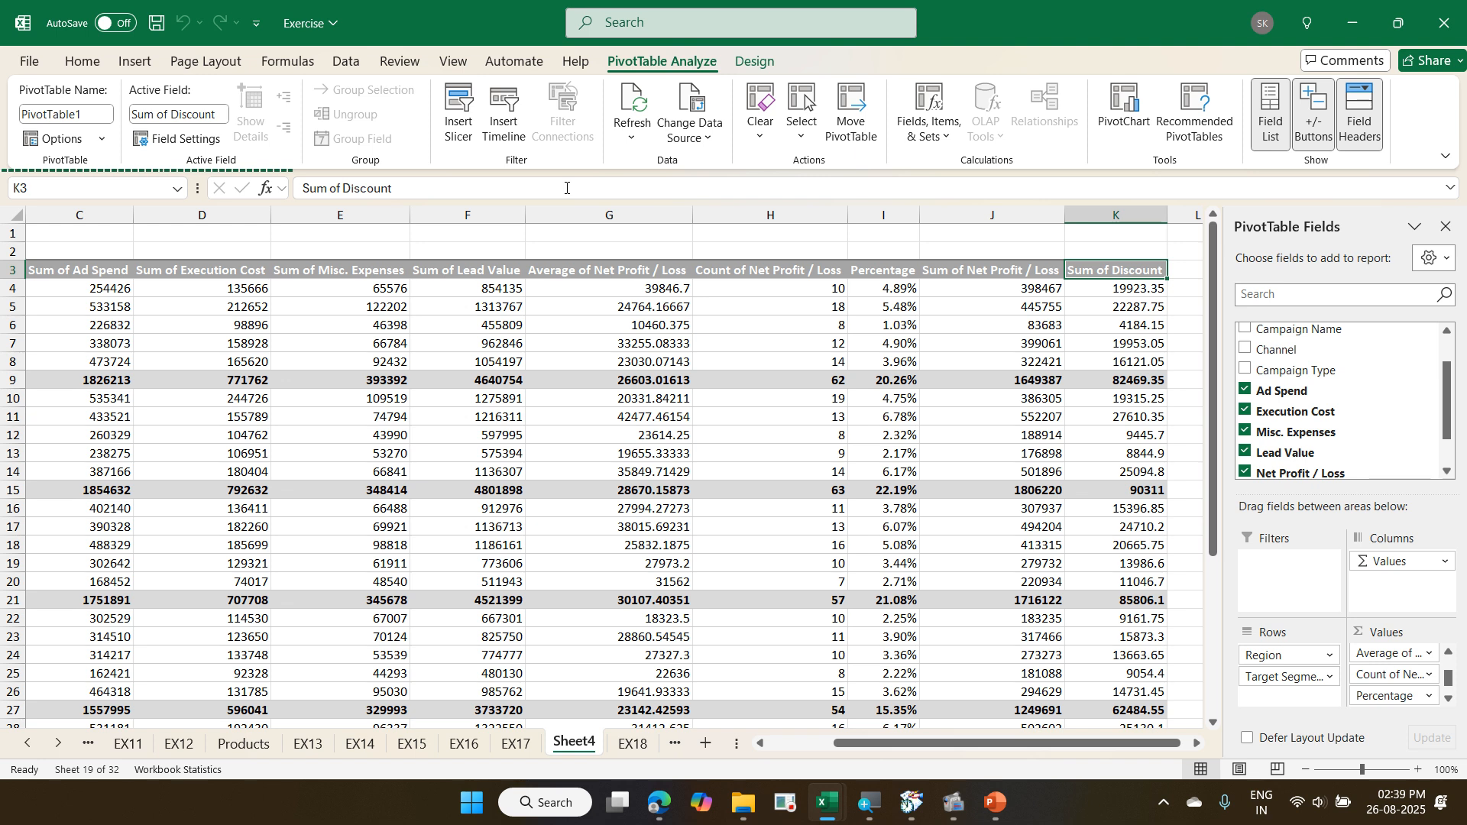
- Try to delete the Sum of Ad Spend value for South B2B directly in the PivotTable
key(Home)
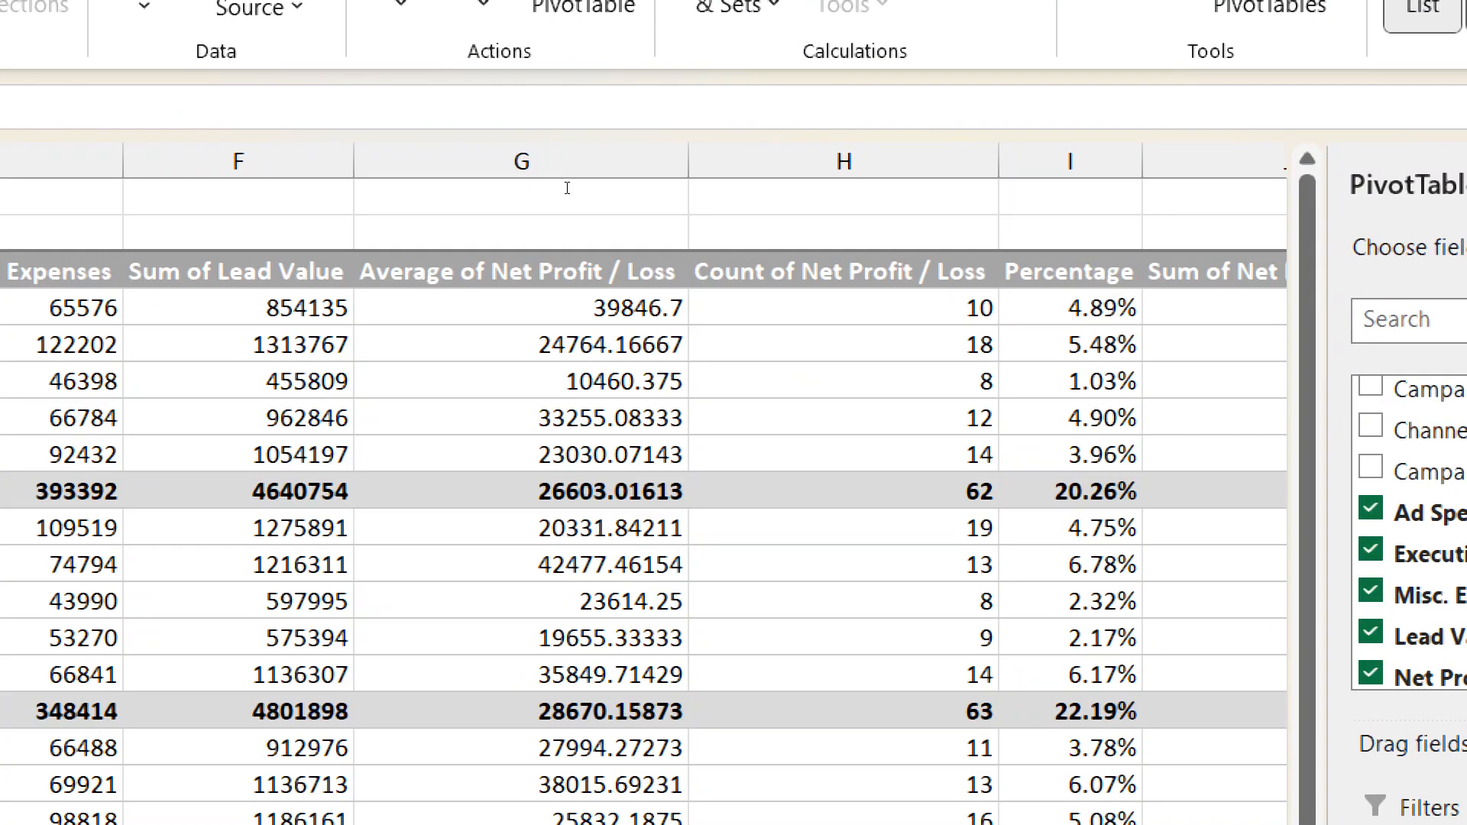
click(111, 292)
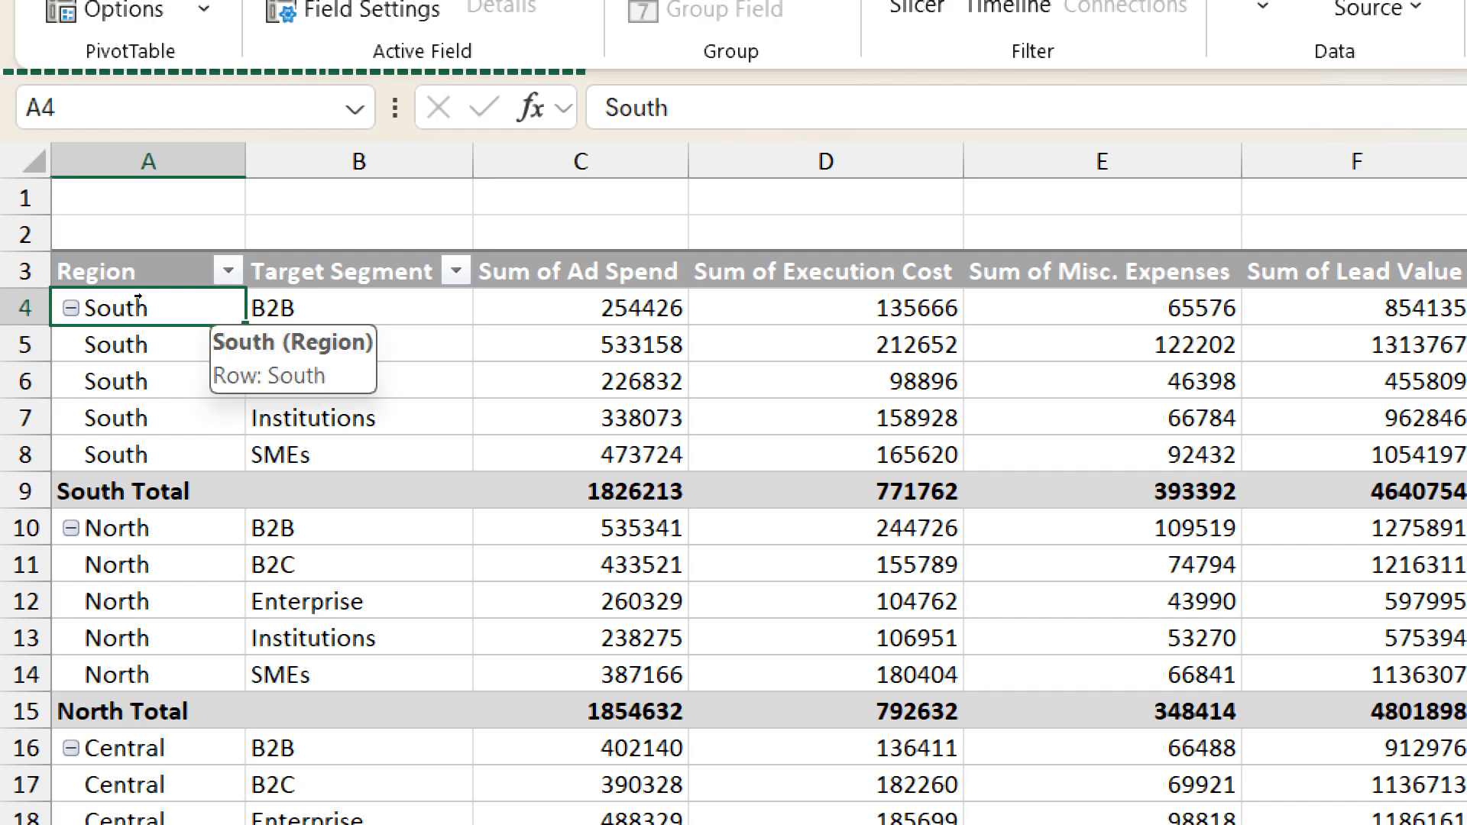
key(Right)
click(535, 319)
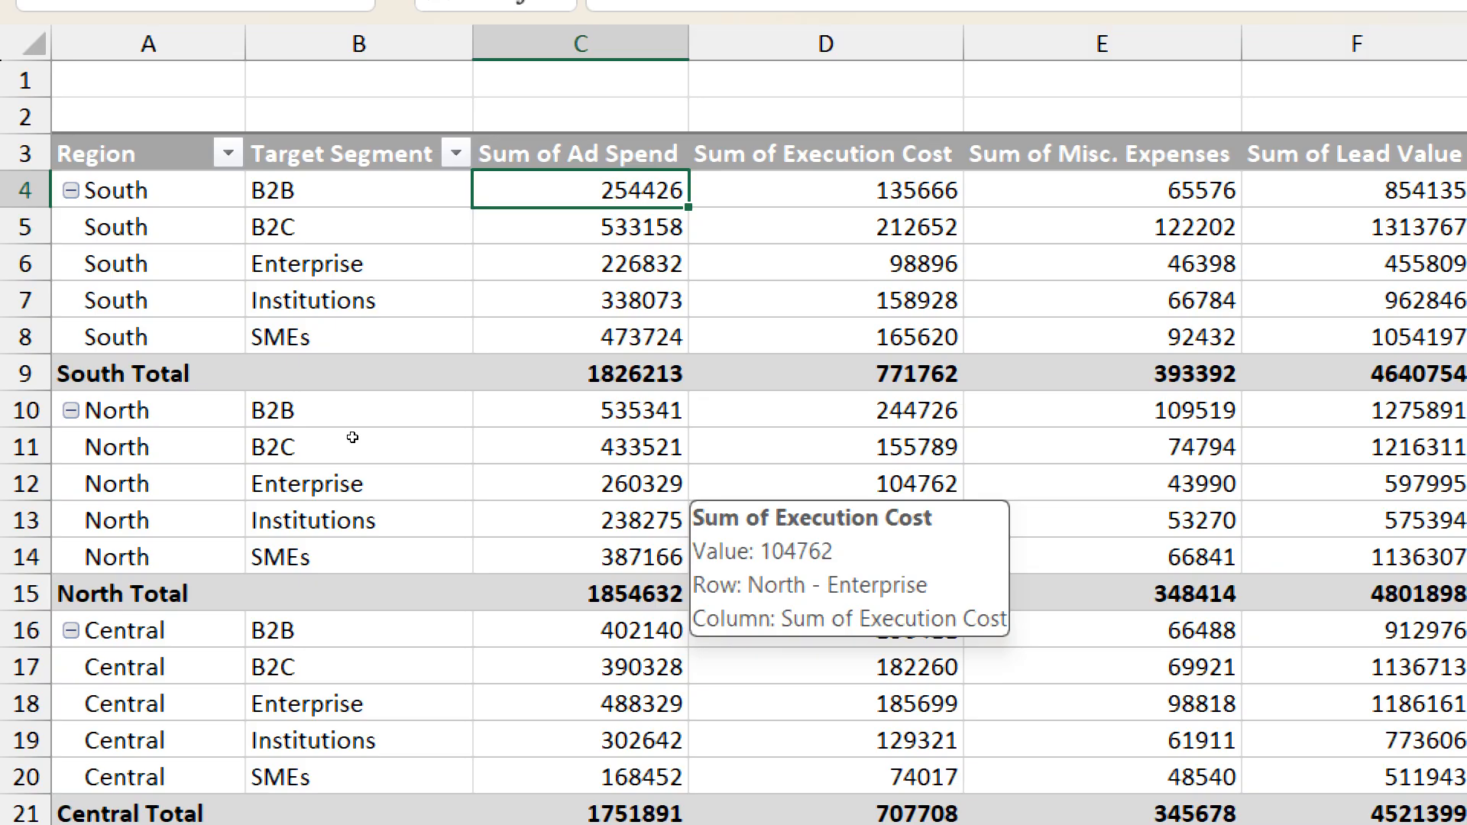
key(Delete)
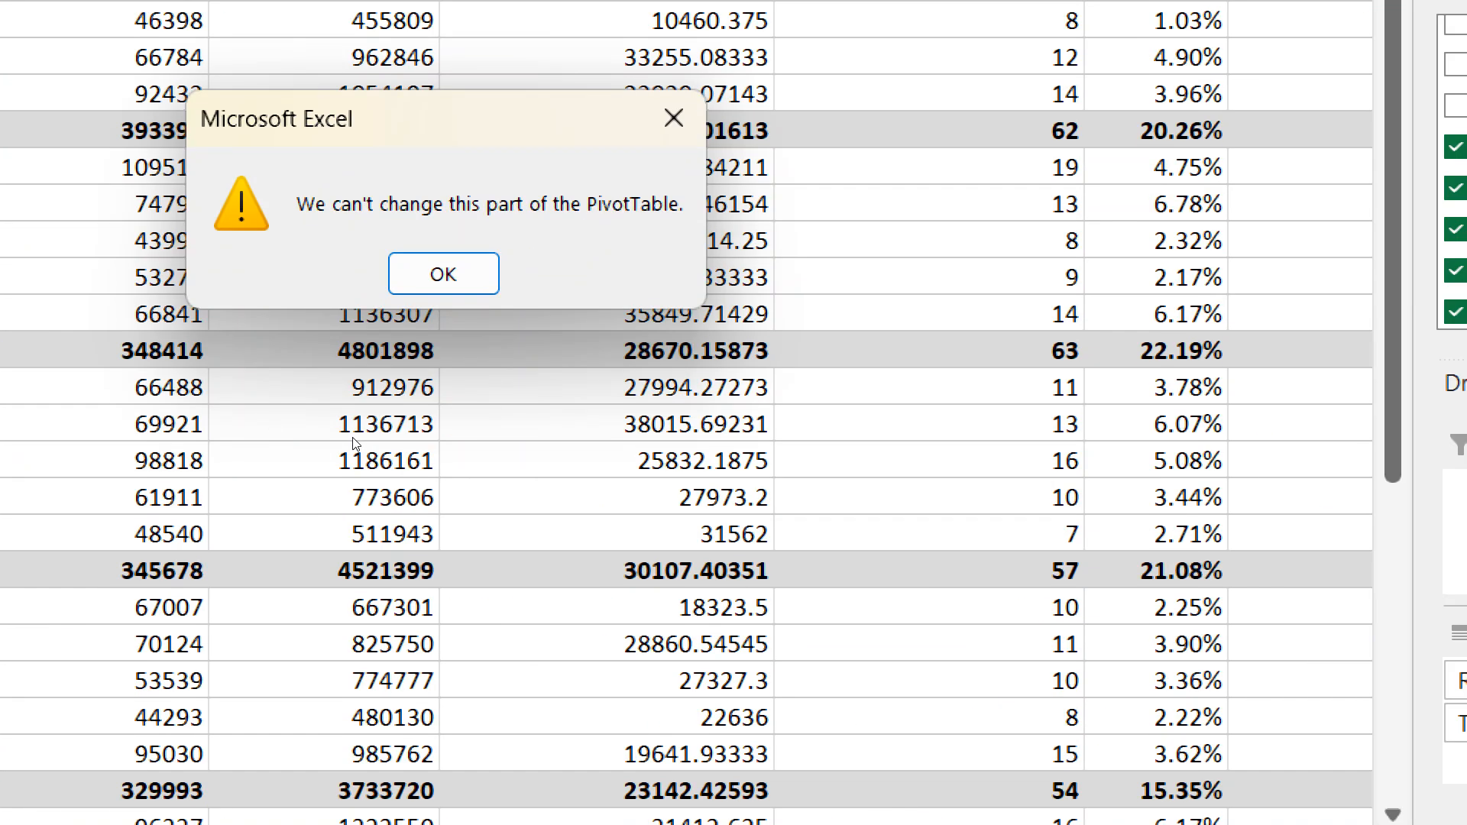
key(Return)
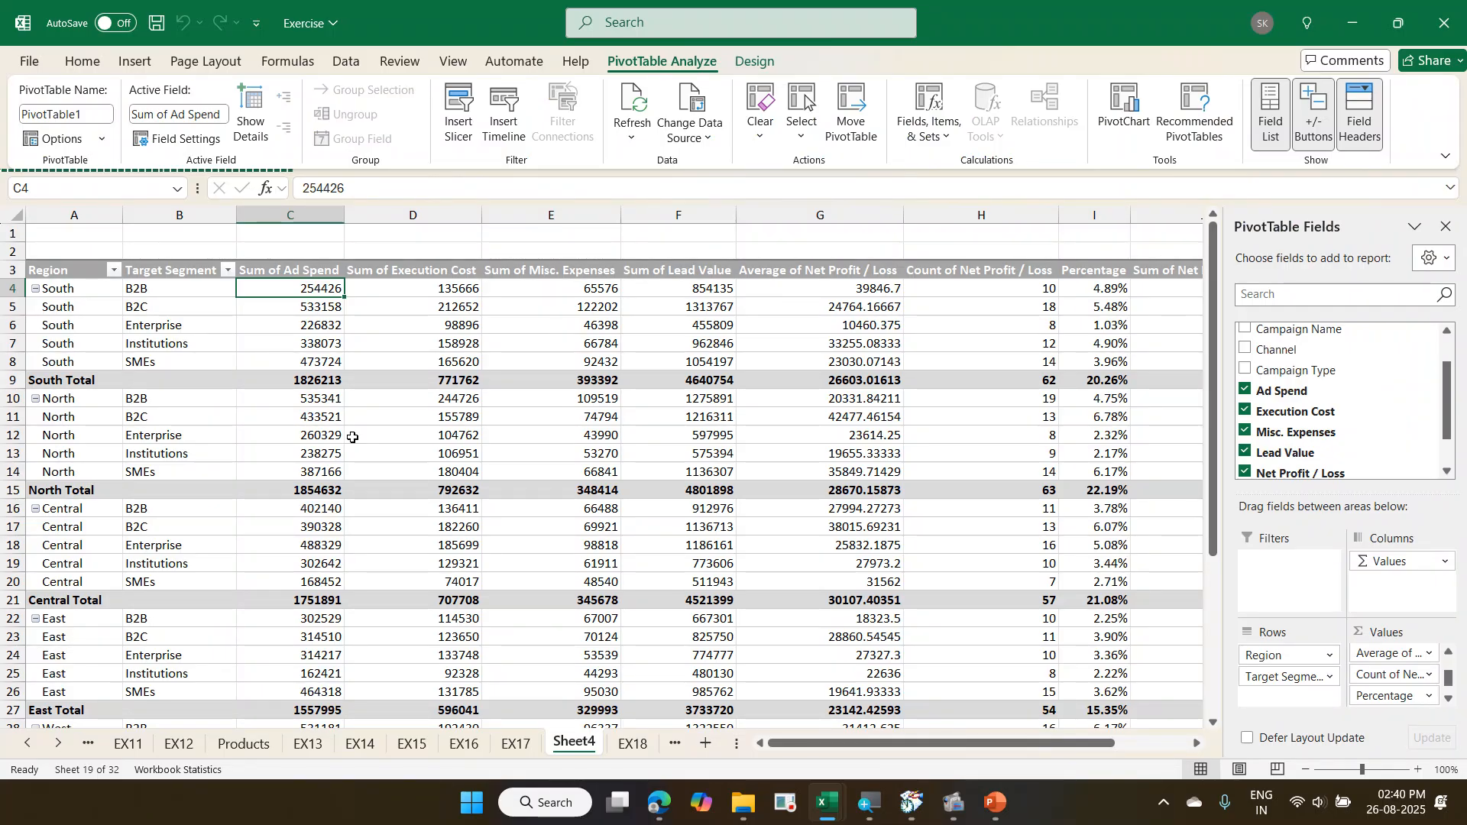
- Go to the EX18 source data and turn on filters for the campaign table's header row
key(ctrl+Page_Down)
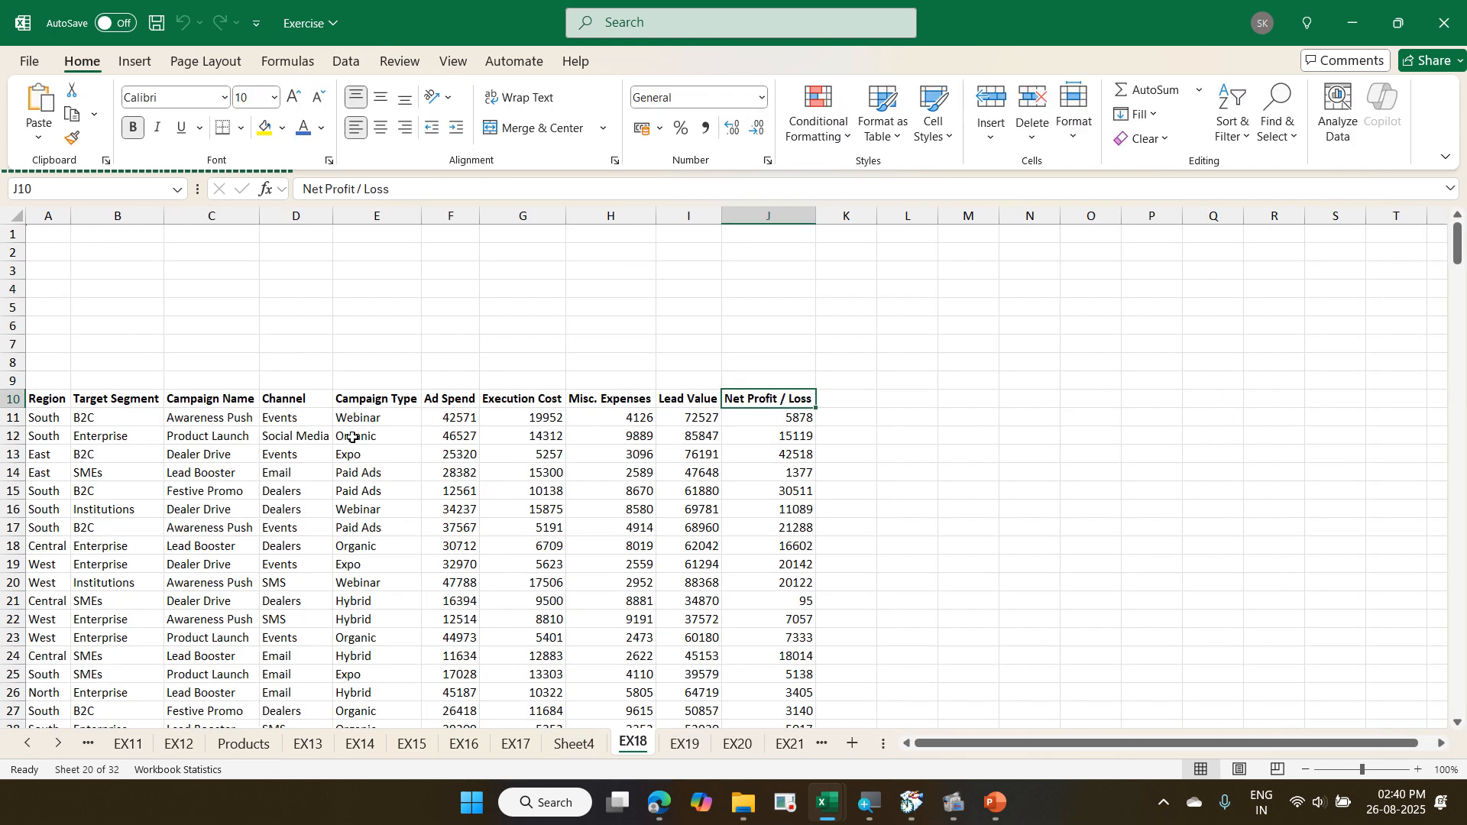
key(Left)
key(Left)
key(Left)
key(Left)
key(Left)
key(Left)
key(Left)
key(Left)
key(Left)
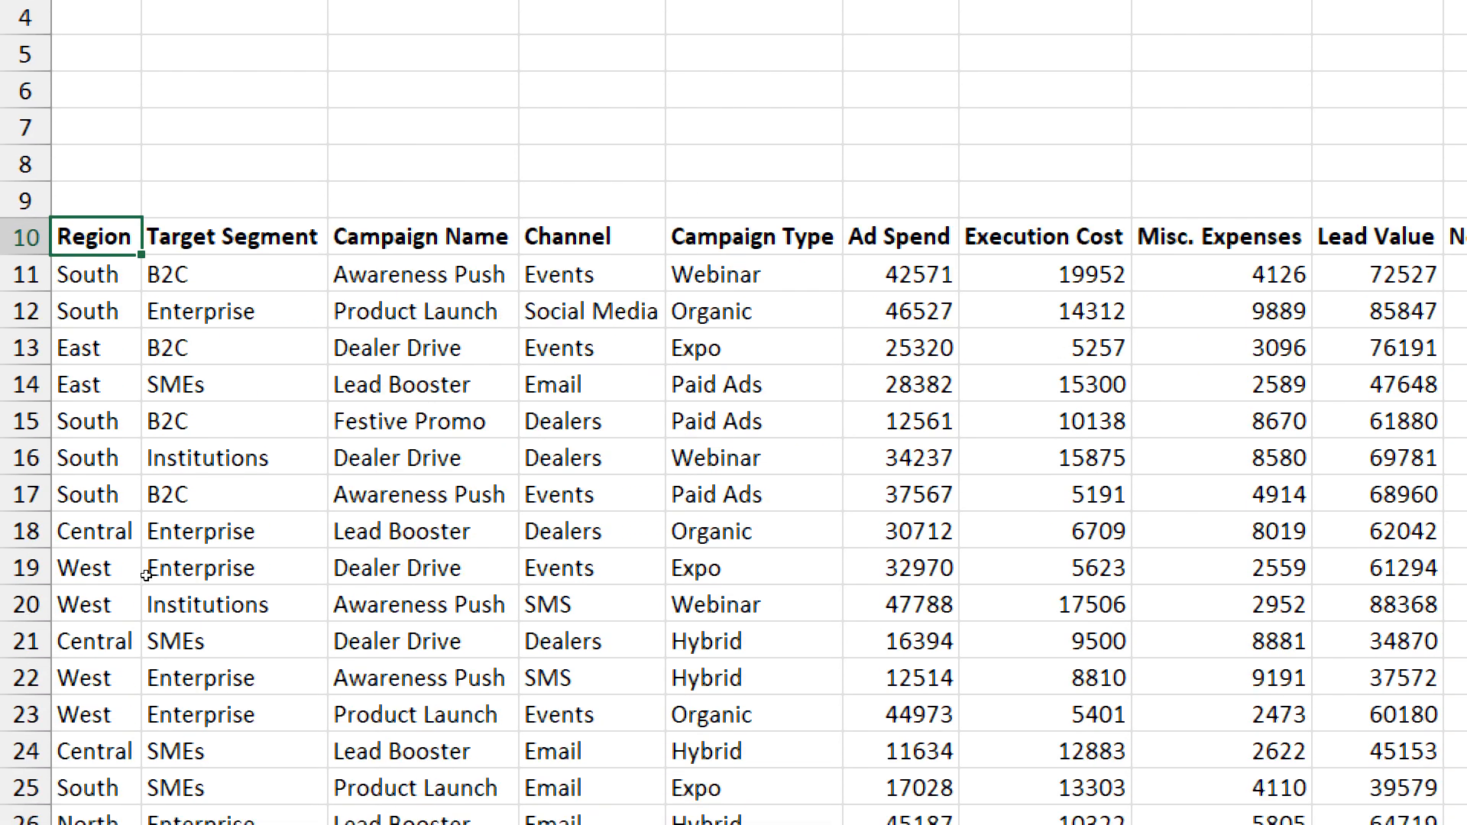
click(148, 563)
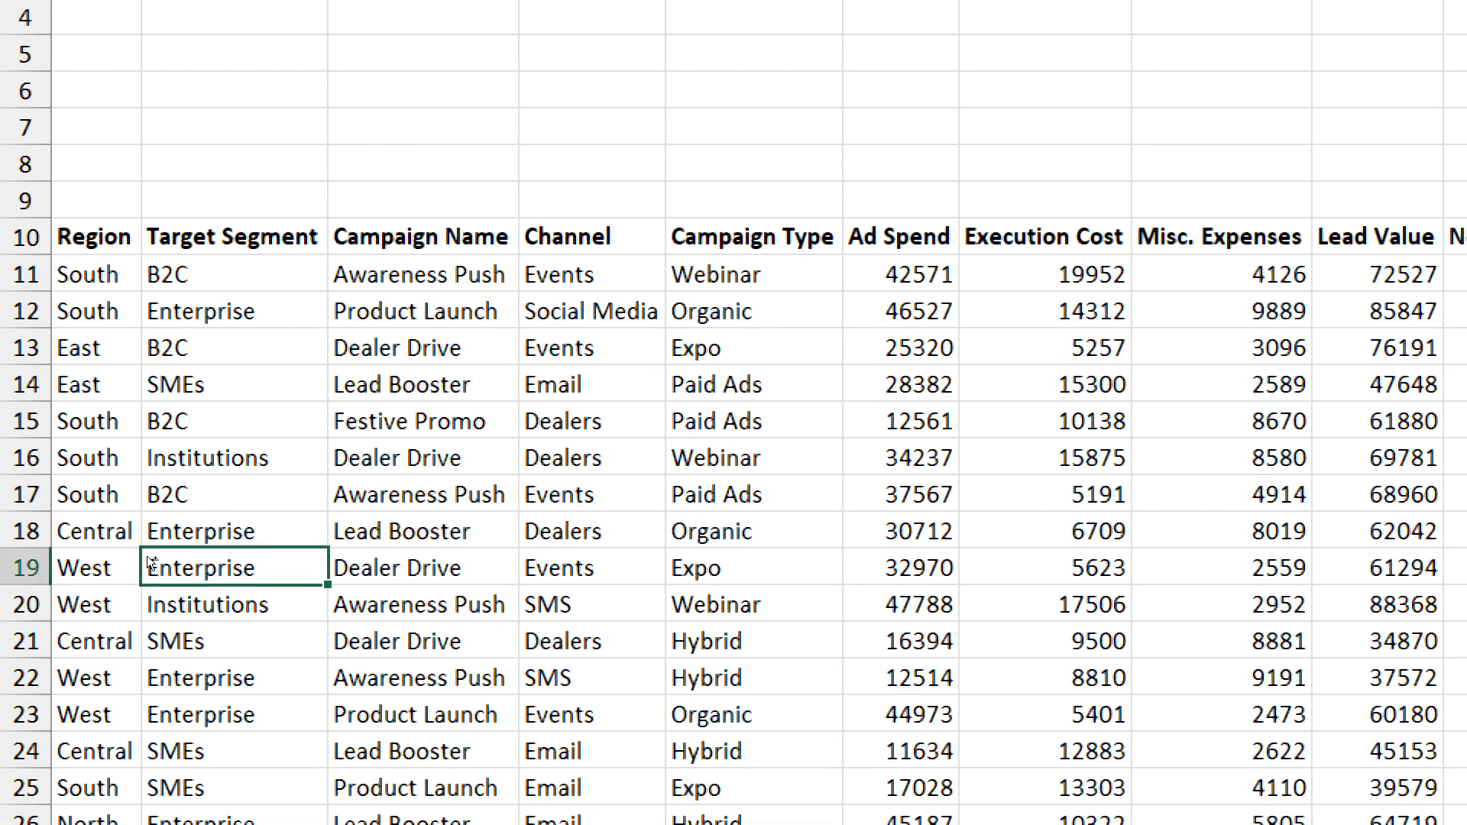
key(ctrl+shift+l)
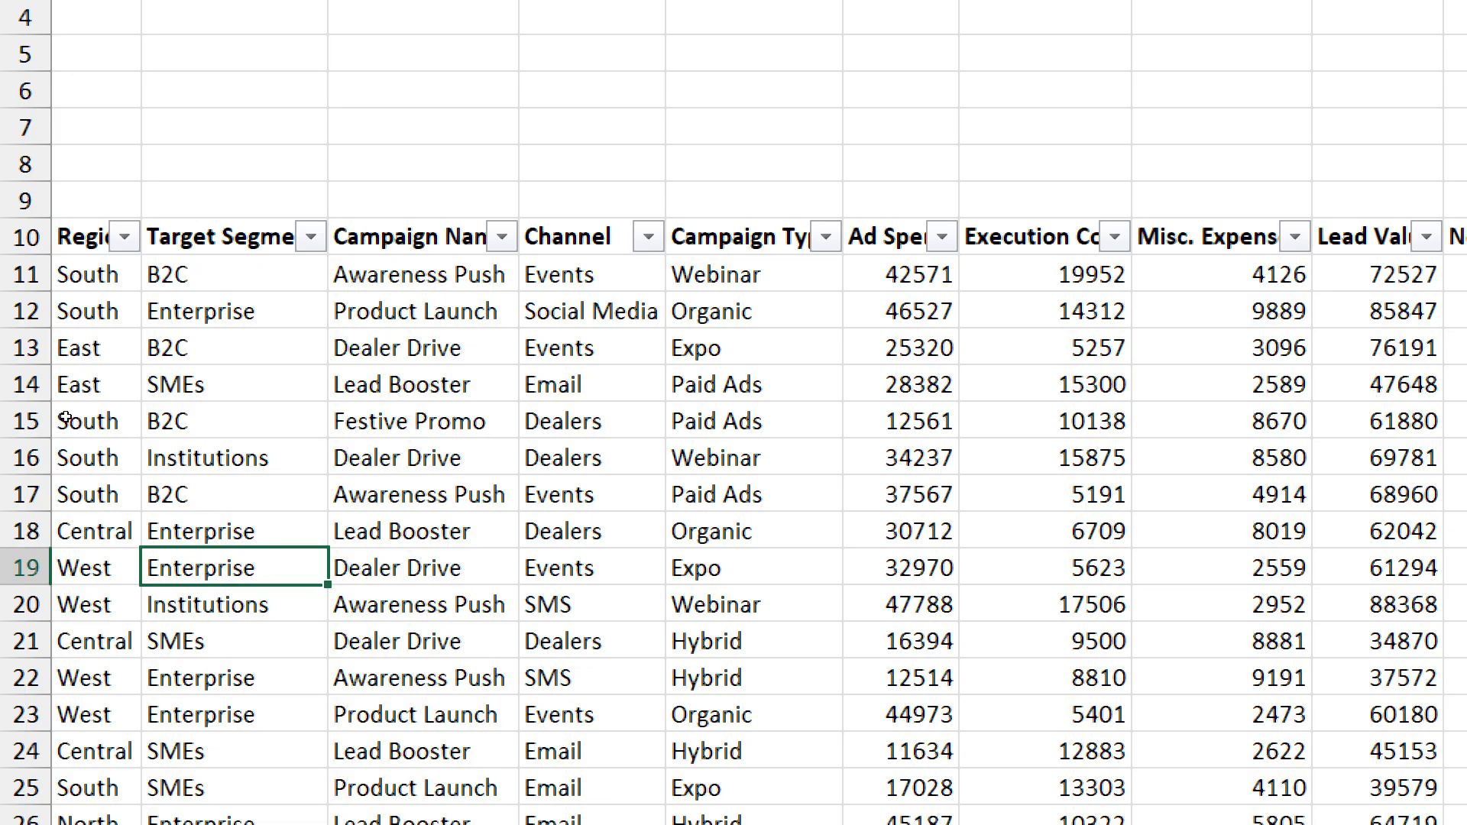
- Filter the EX18 table to show only the South region and only the B2B target segment
click(124, 236)
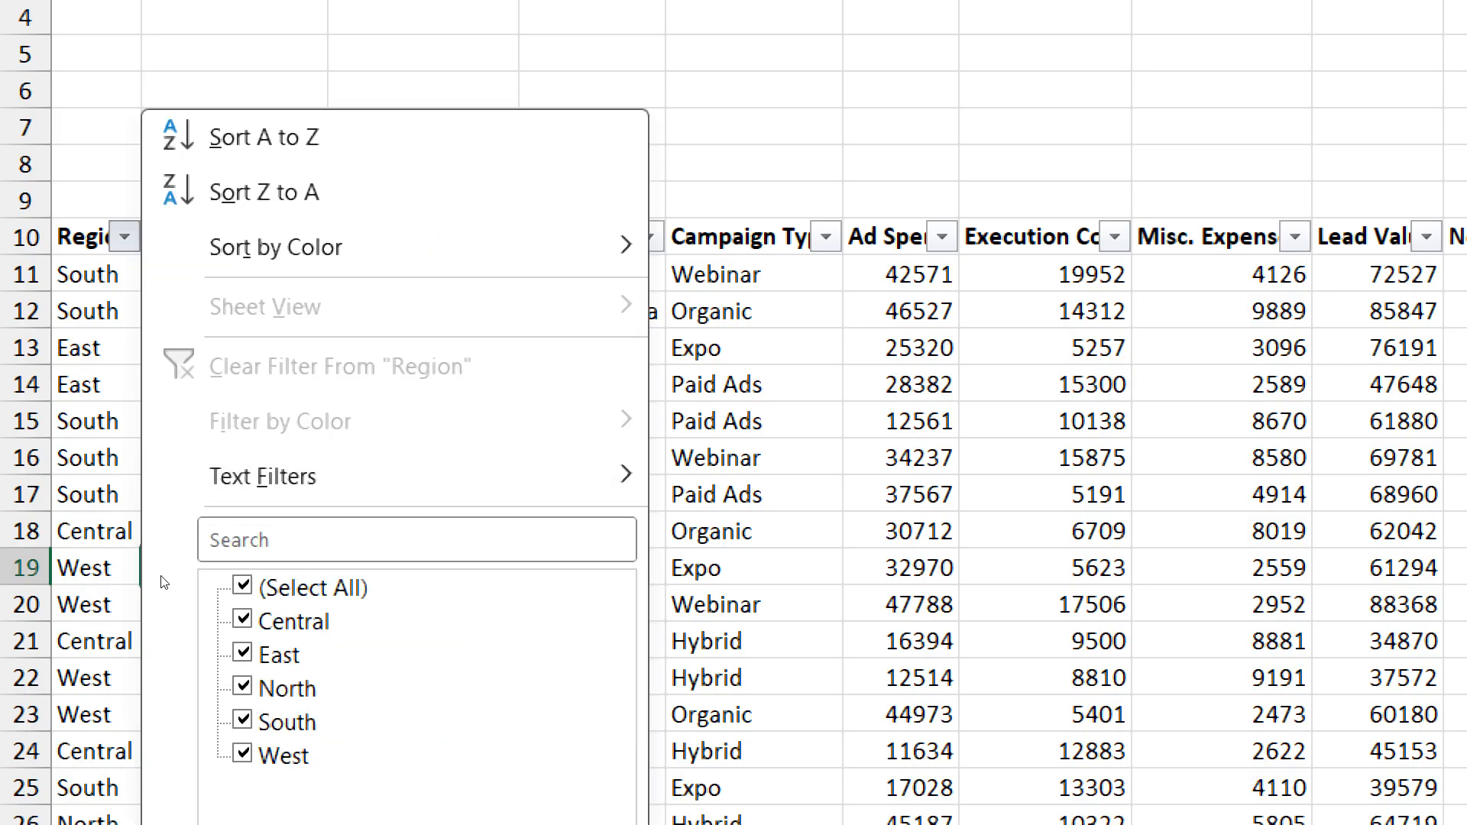
click(242, 586)
click(242, 720)
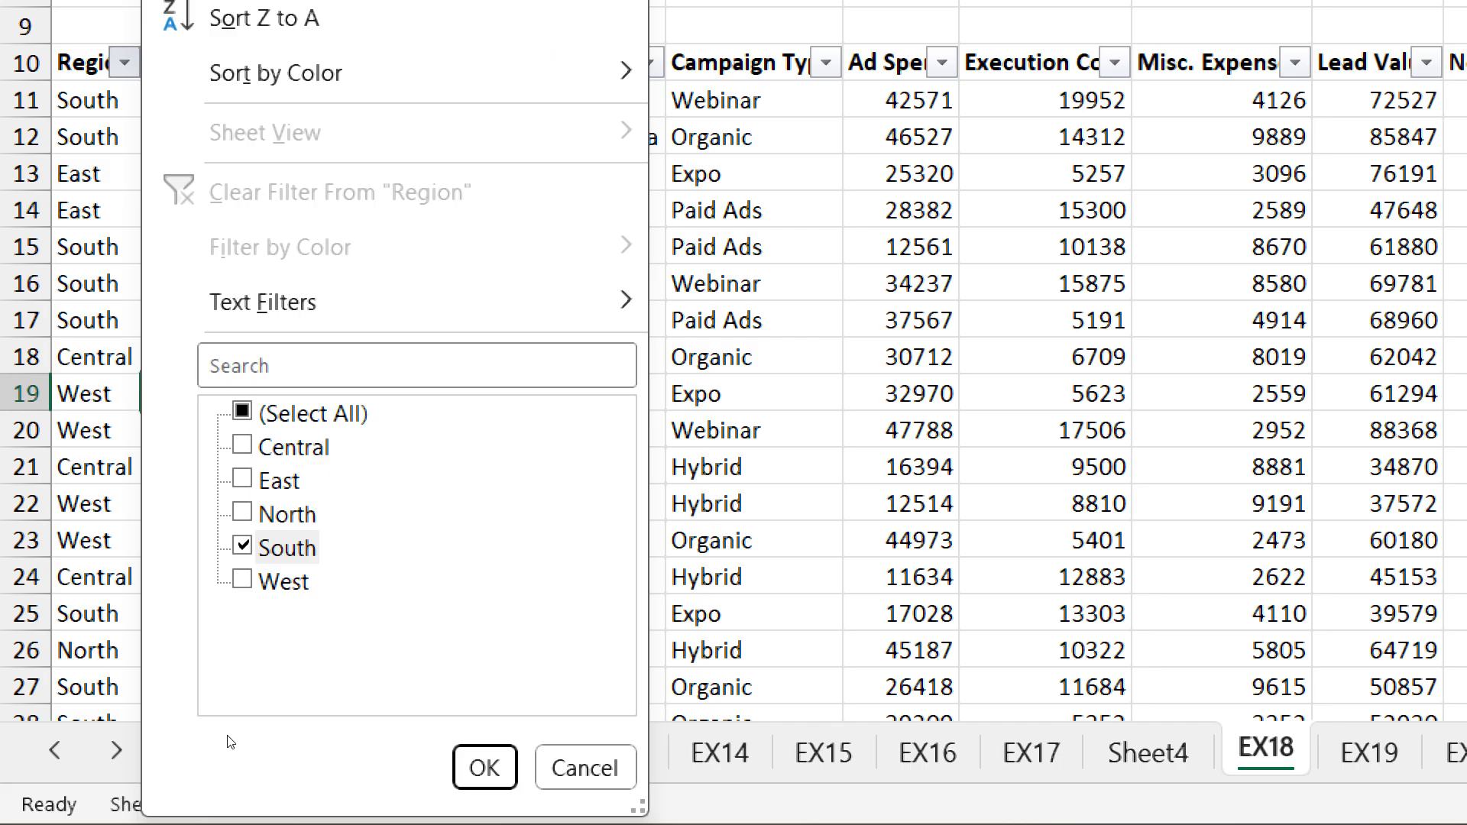
click(485, 816)
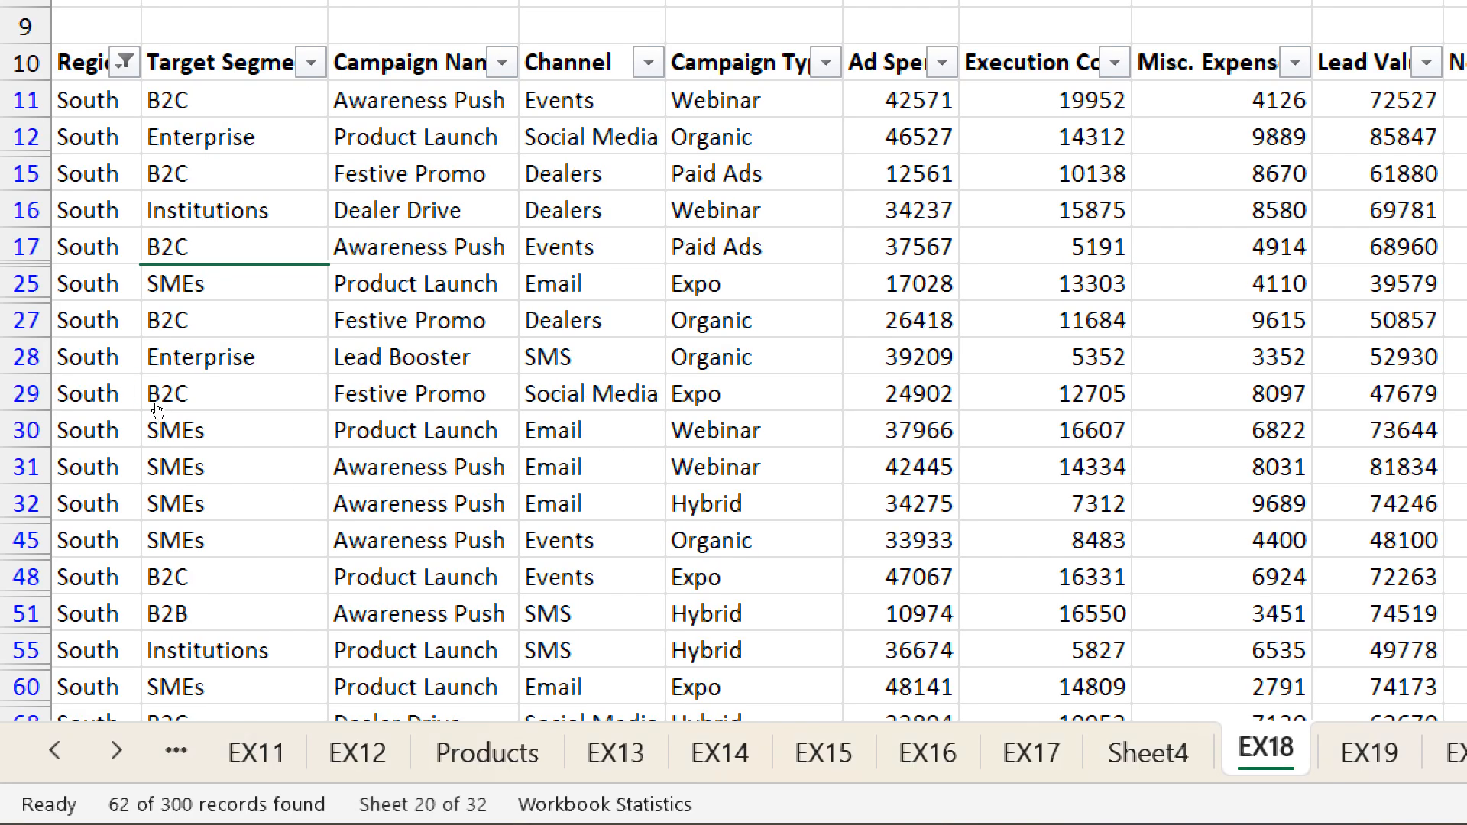
key(alt+Down)
key(space)
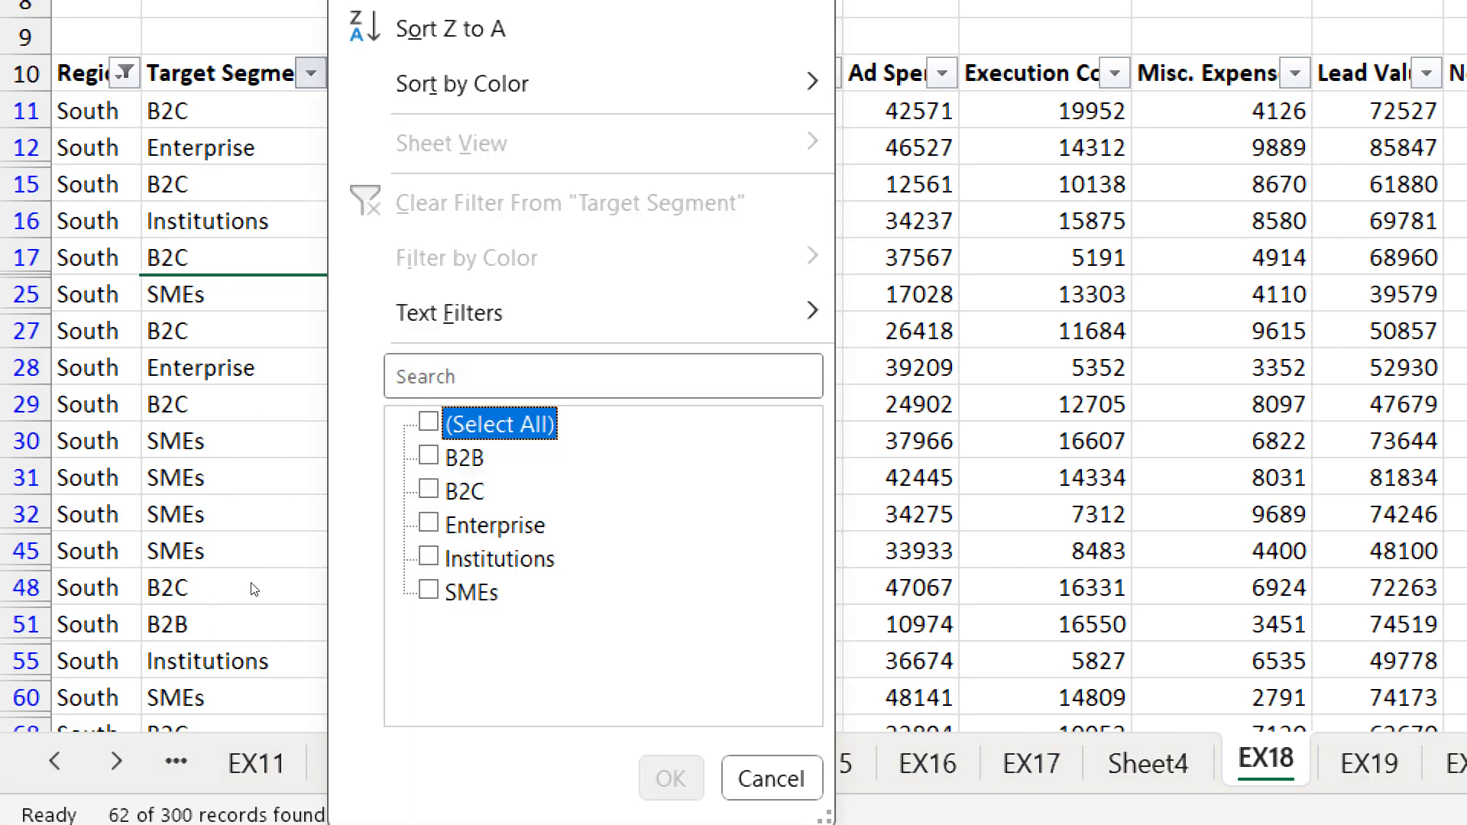
key(Down)
key(space)
key(Tab)
key(Return)
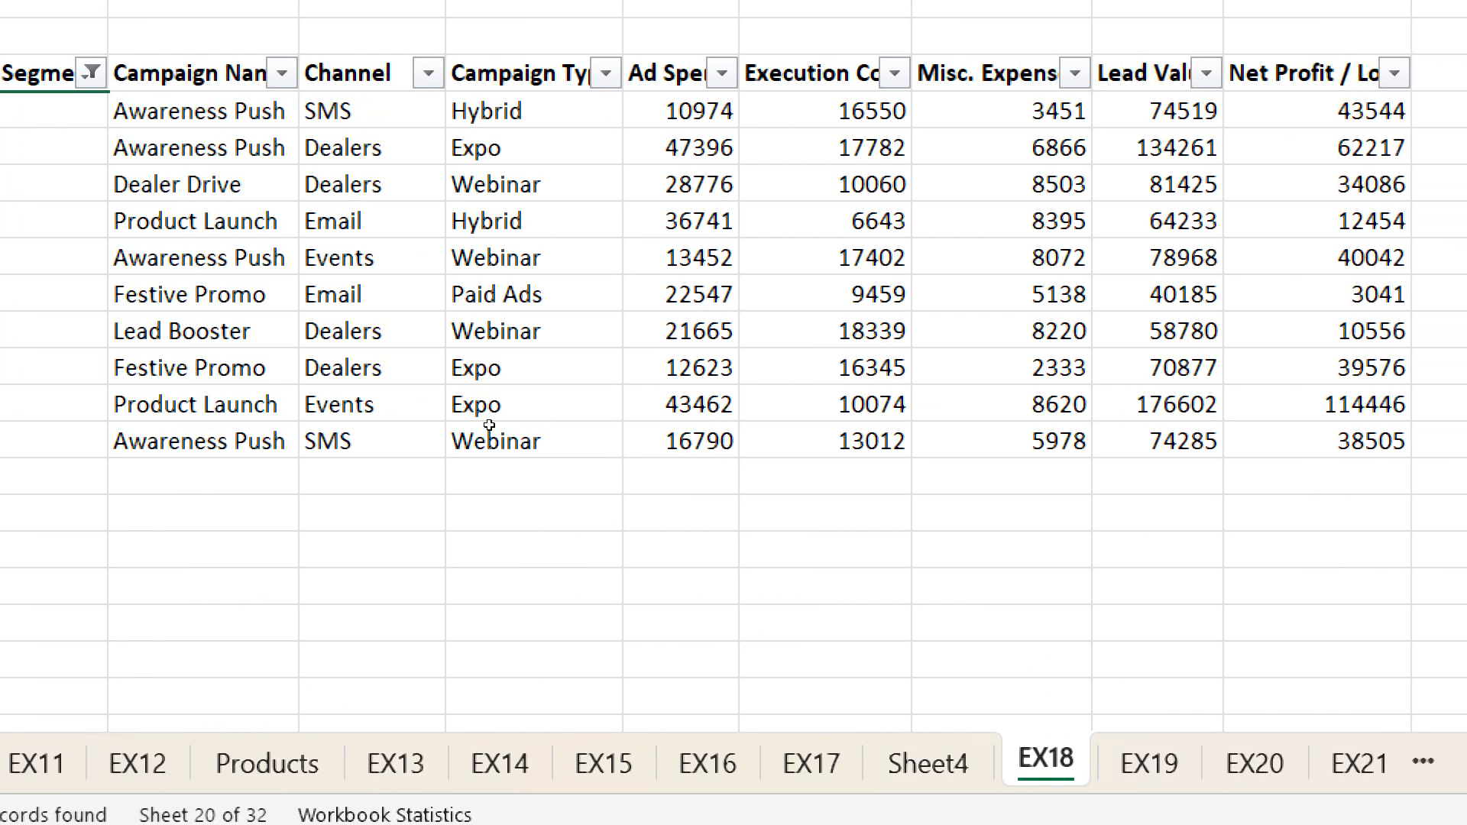
- Select the Ad Spend values of the filtered South B2B rows in EX18
key(Down)
key(Right)
key(Right)
key(Right)
key(Right)
key(shift+Down)
key(shift+Down)
key(shift+Down)
key(shift+Down)
key(shift+Down)
key(shift+Down)
key(shift+Down)
key(shift+Down)
key(shift+Down)
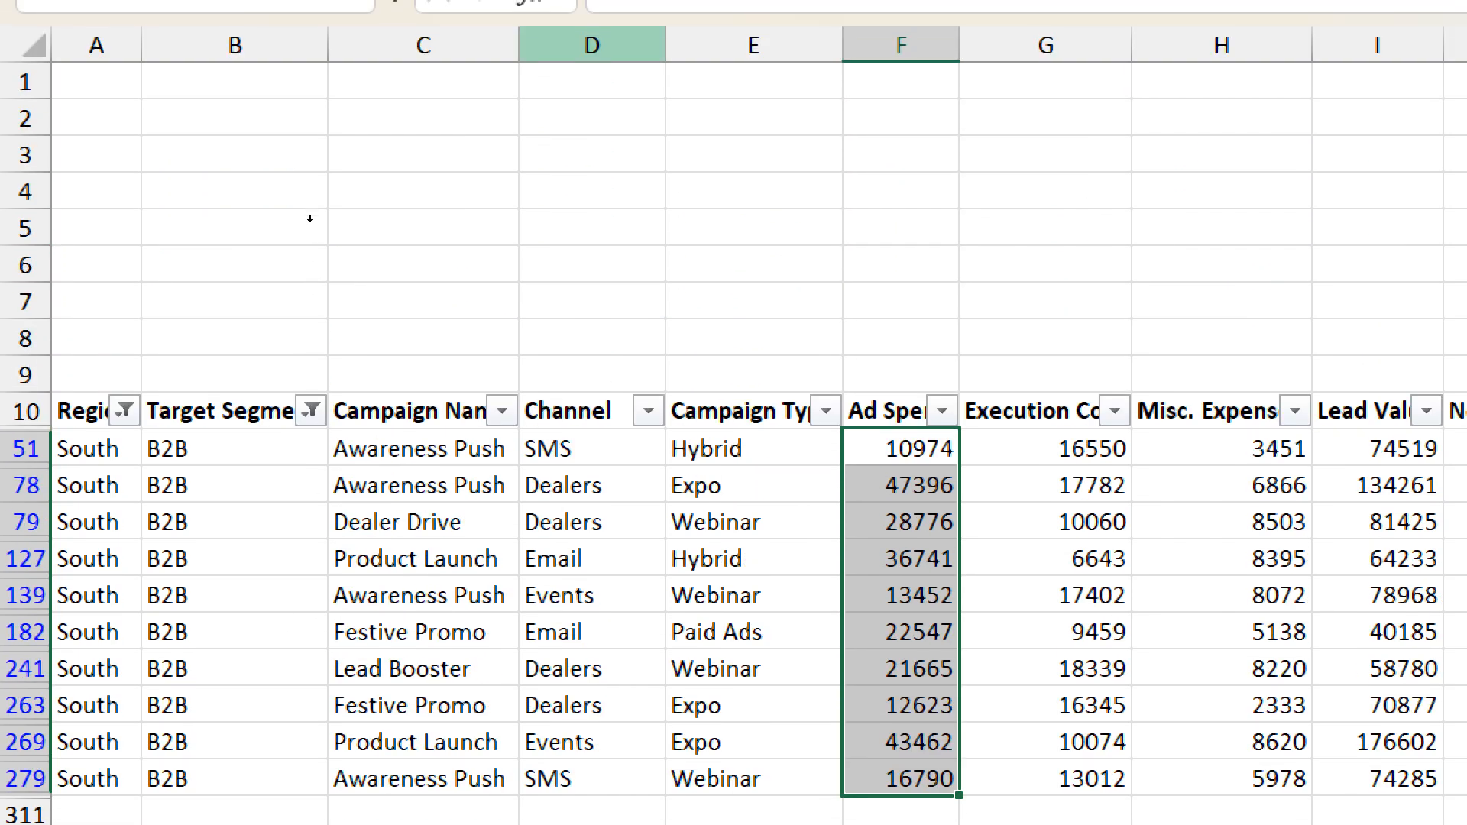
- Change the Ad Spend in the first filtered South B2B row of EX18 (cell F51) to 11974
key(ctrl+shift+Up)
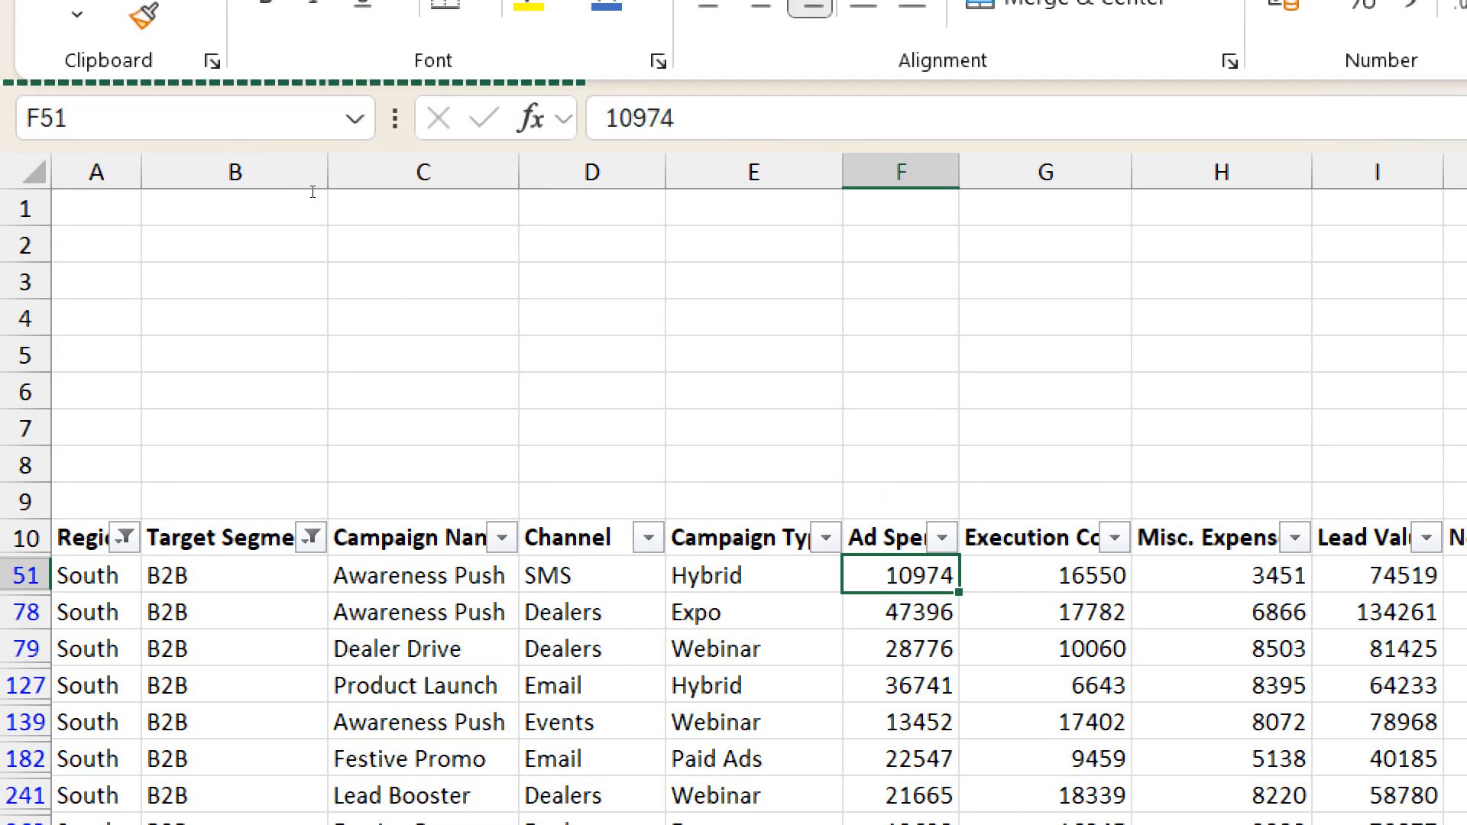
key(F2)
key(Left)
key(Left)
key(Left)
key(BackSpace)
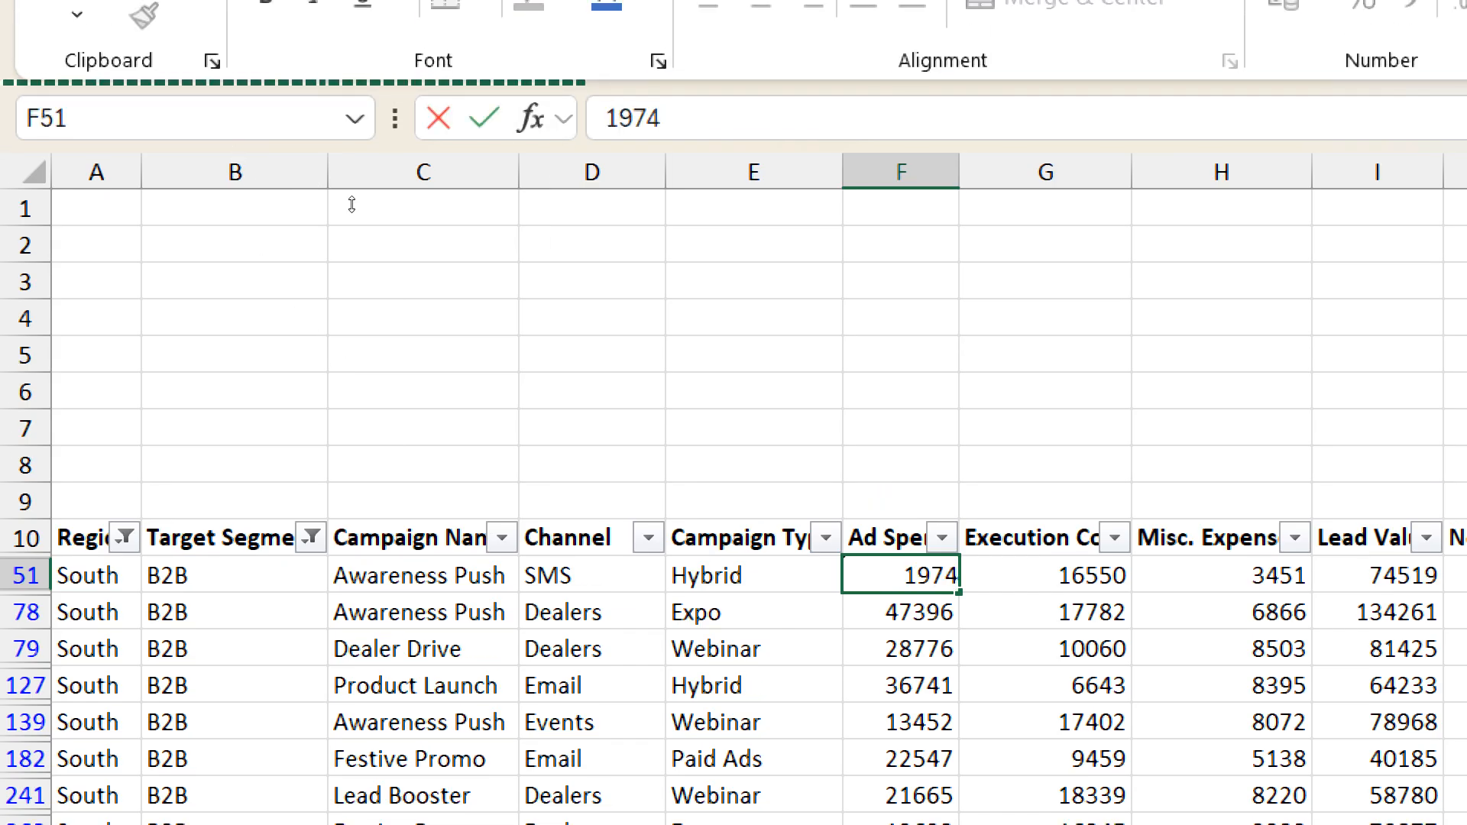
text(1)
key(Return)
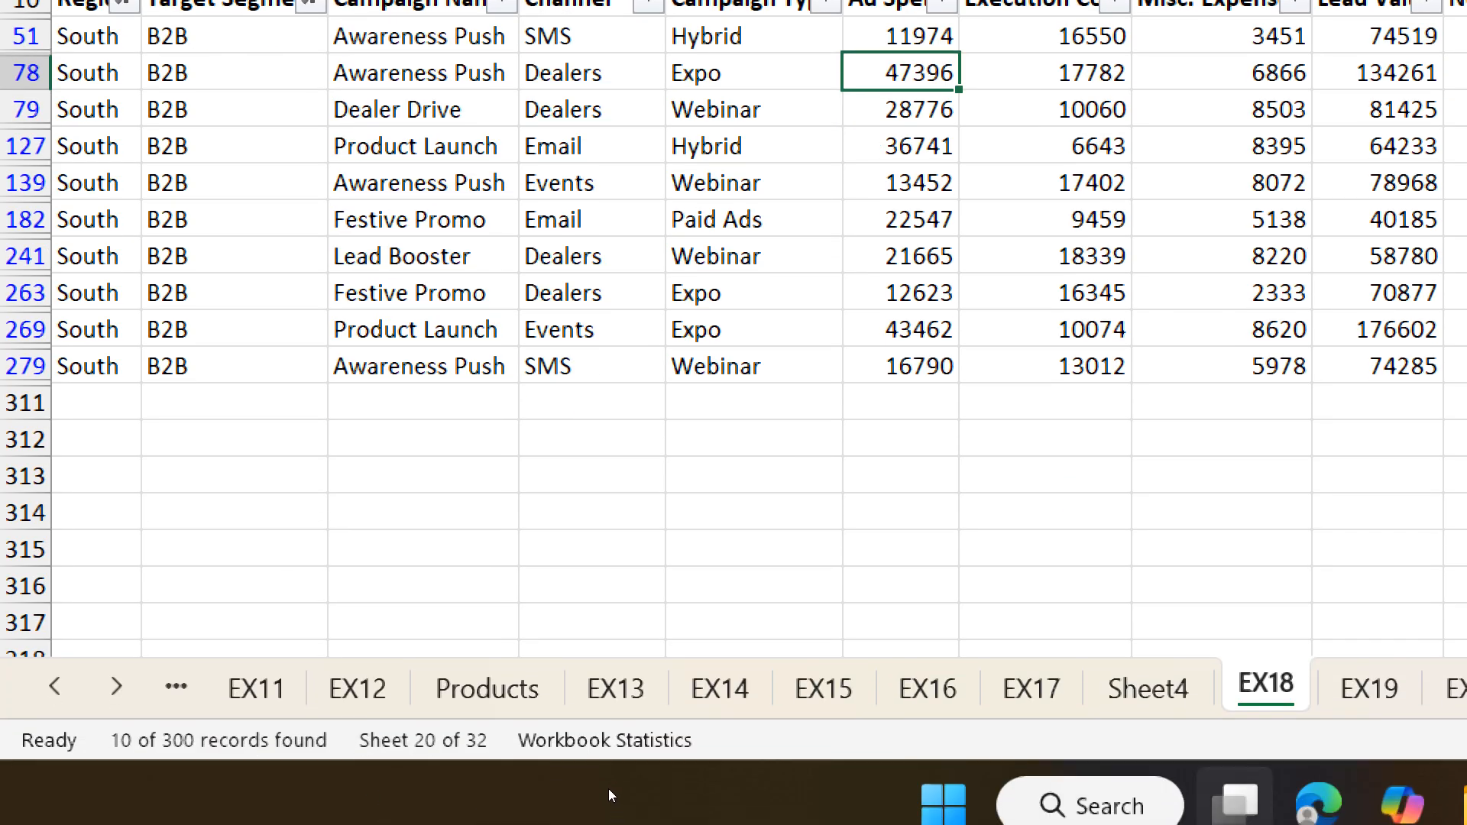
- Return to the Sheet4 PivotTable and check the Refresh command available for the South B2B Sum of Ad Spend value
key(ctrl+Page_Up)
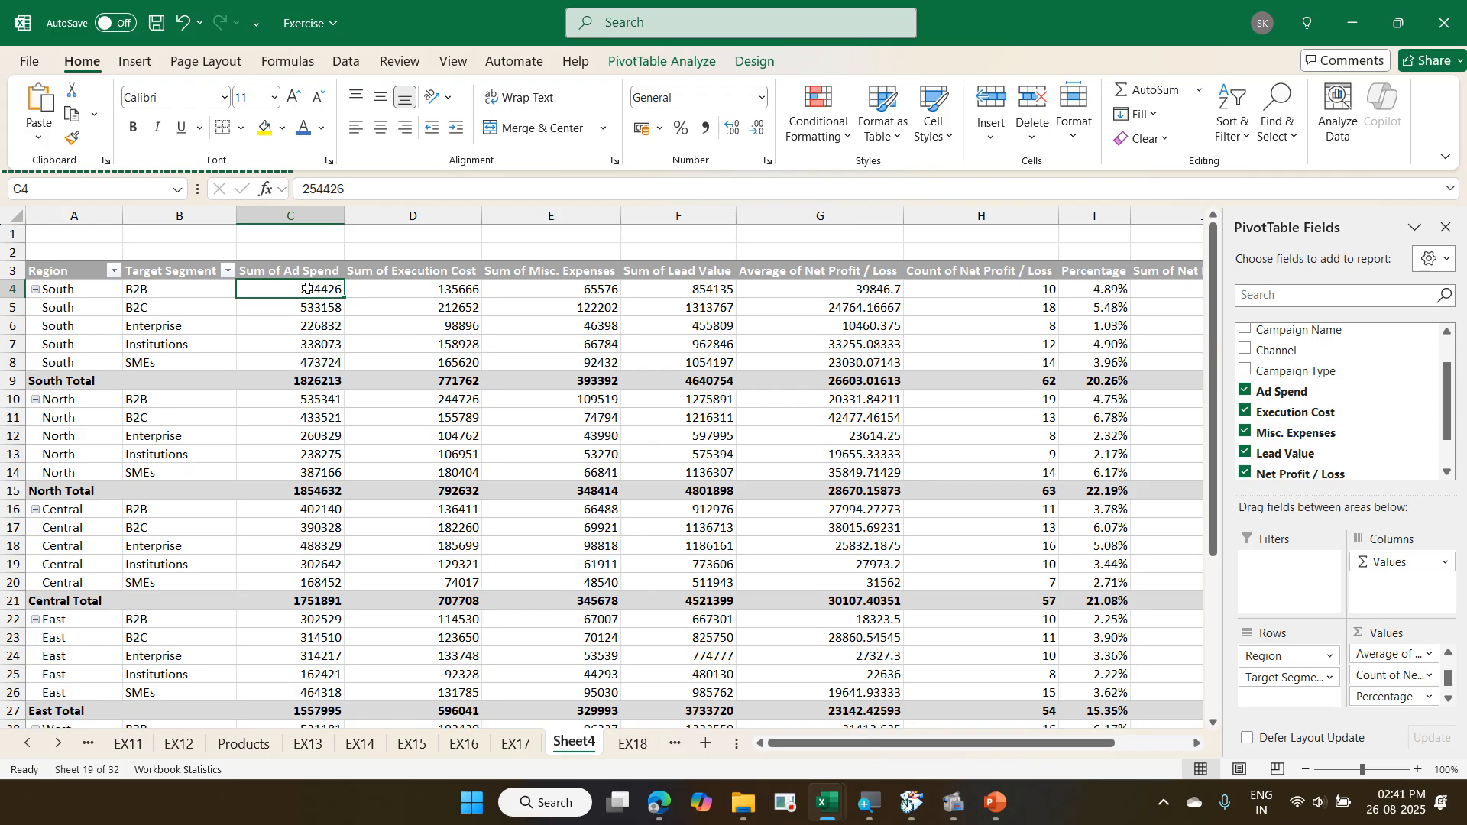
right_click(307, 289)
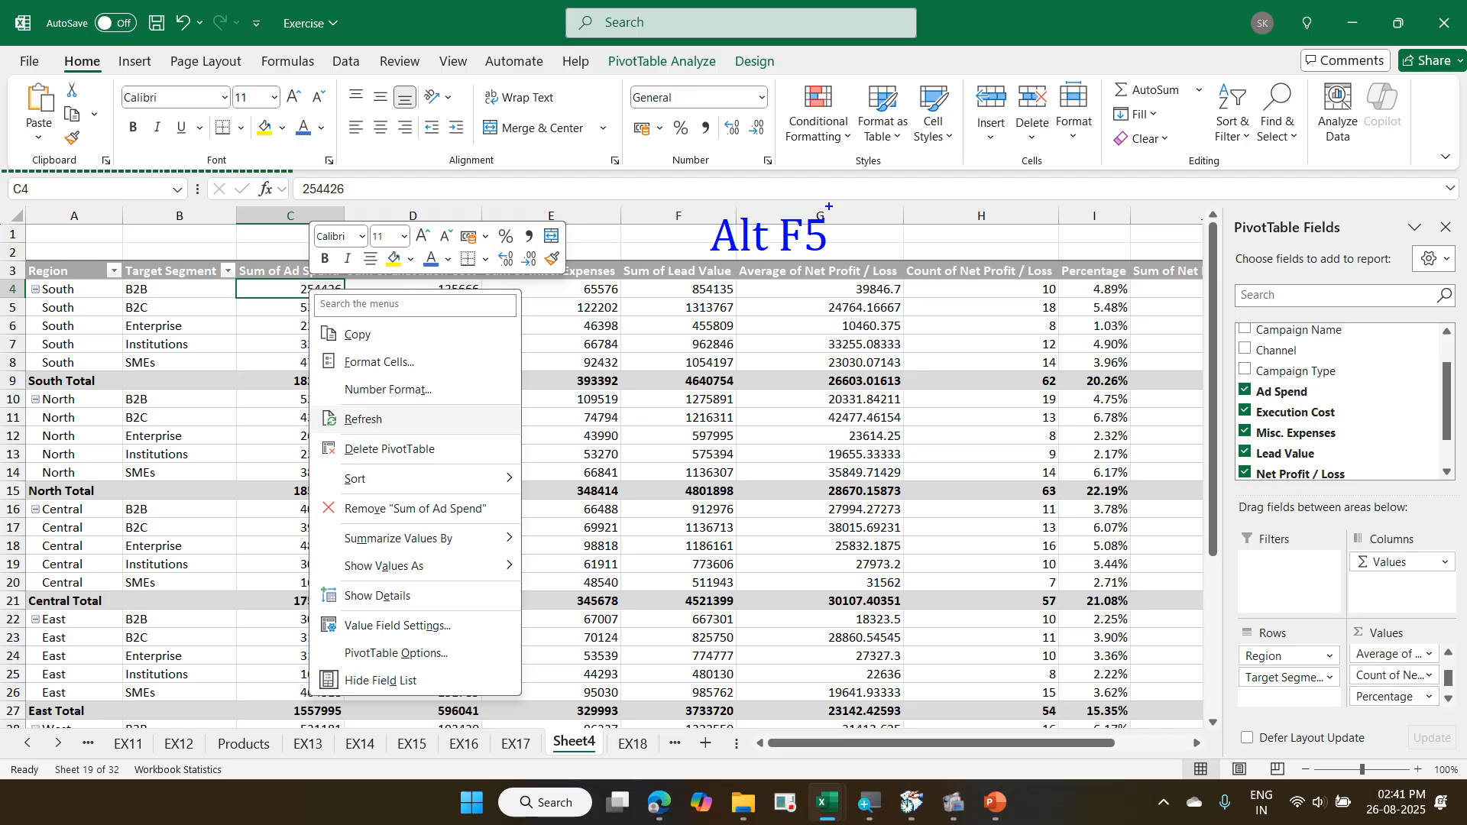
key(Escape)
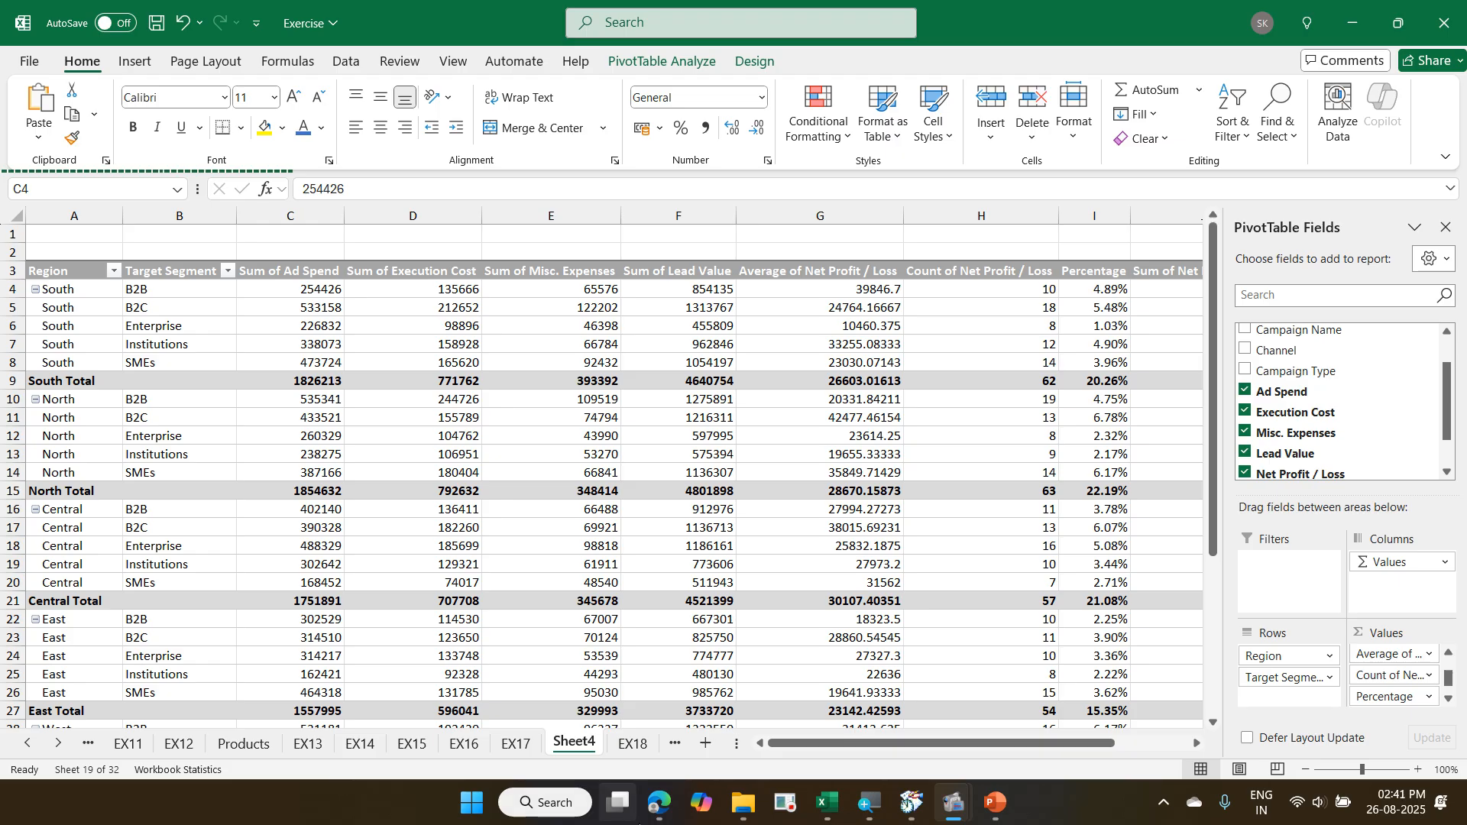
click(468, 811)
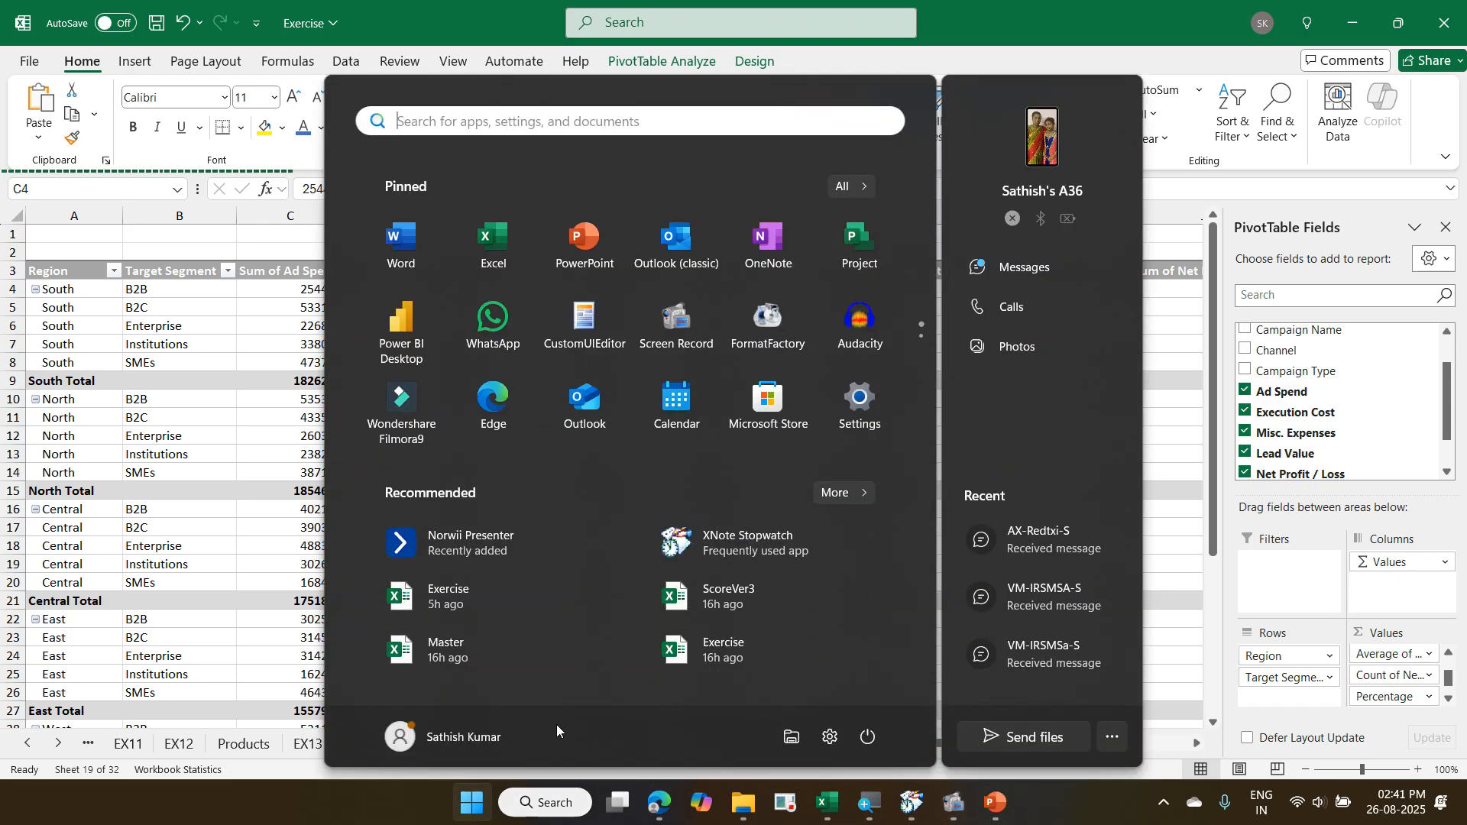
click(502, 334)
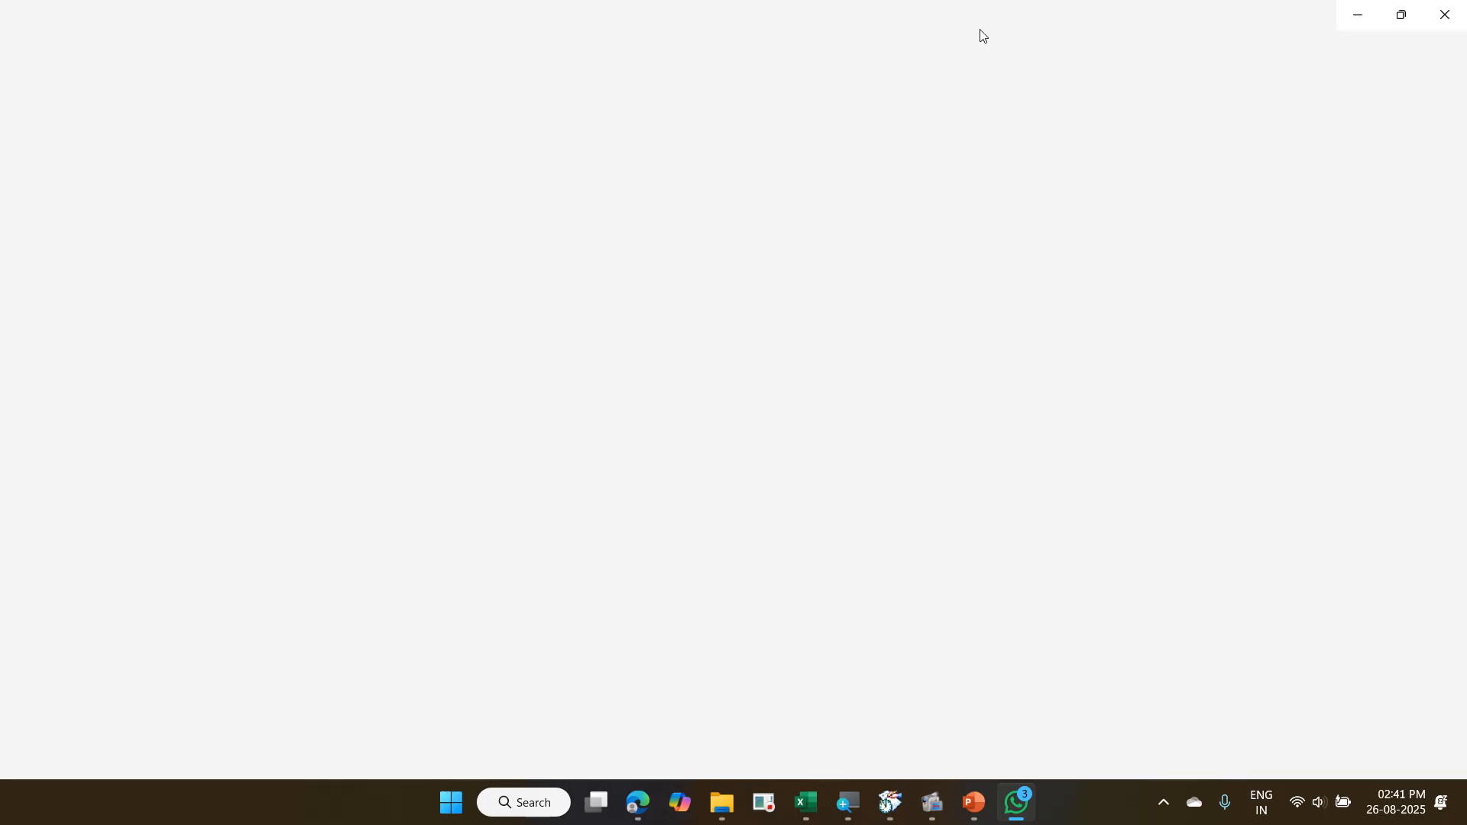
click(1356, 20)
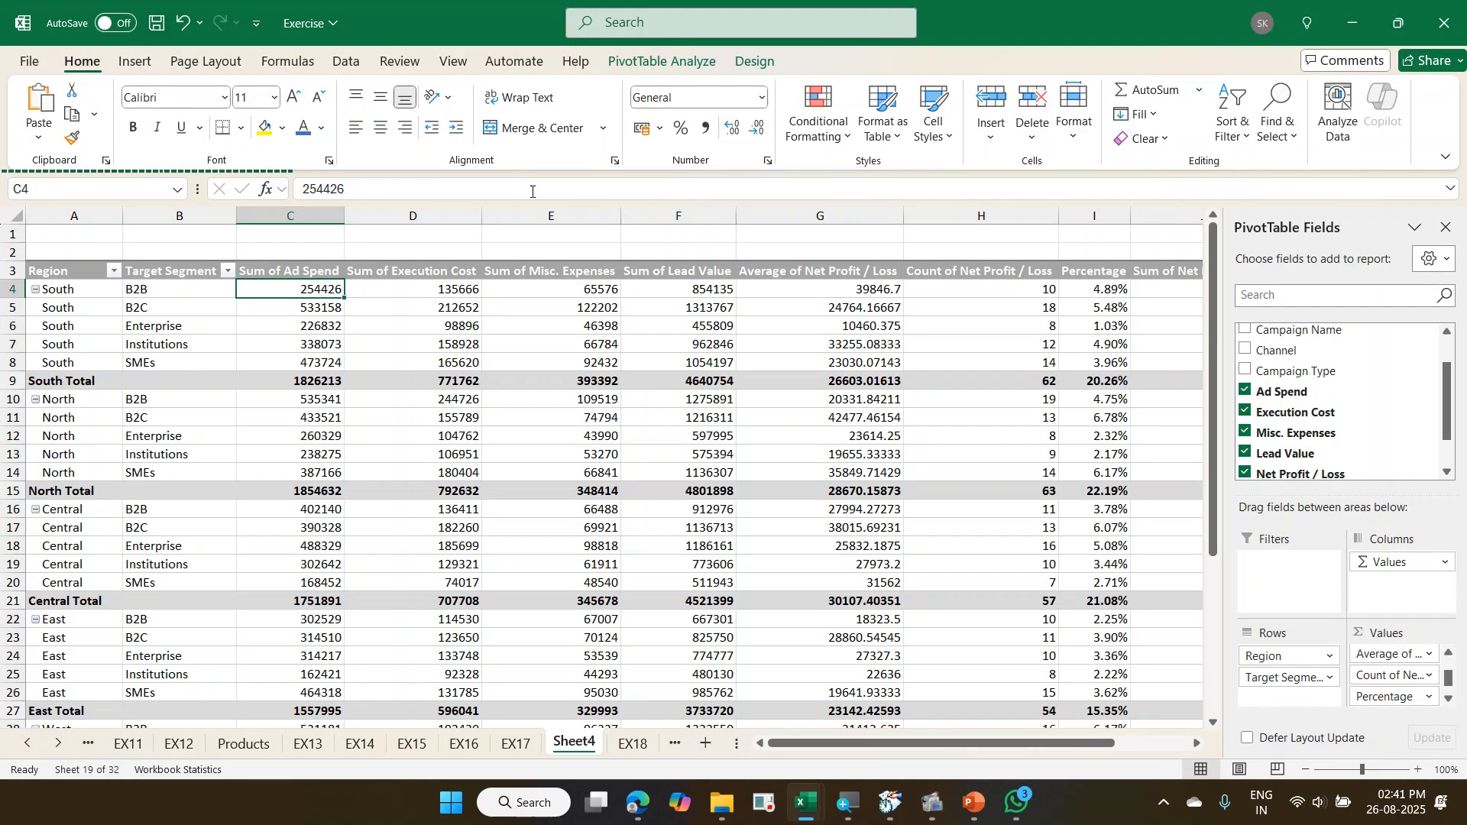
click(641, 801)
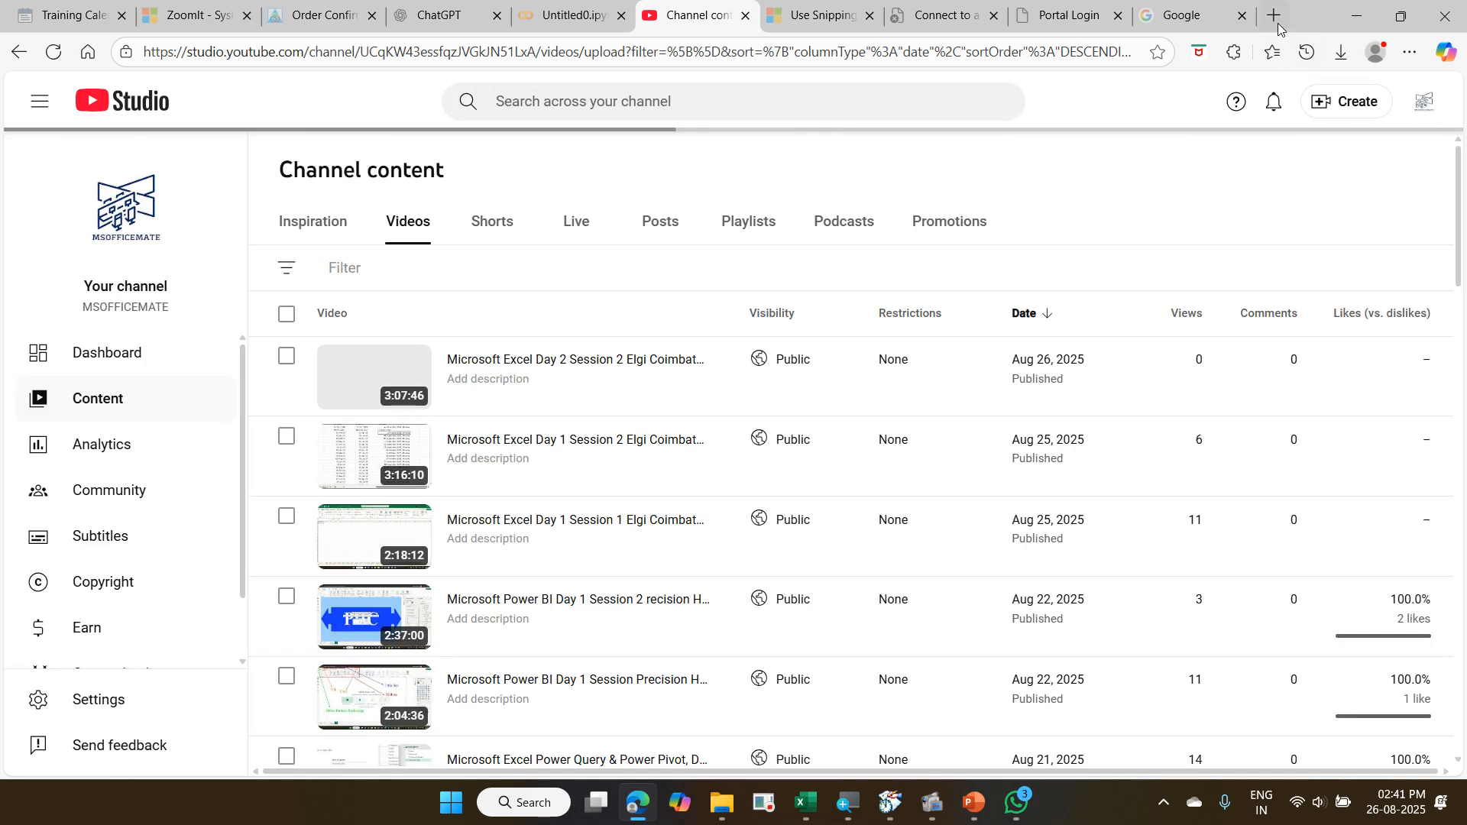
click(1274, 16)
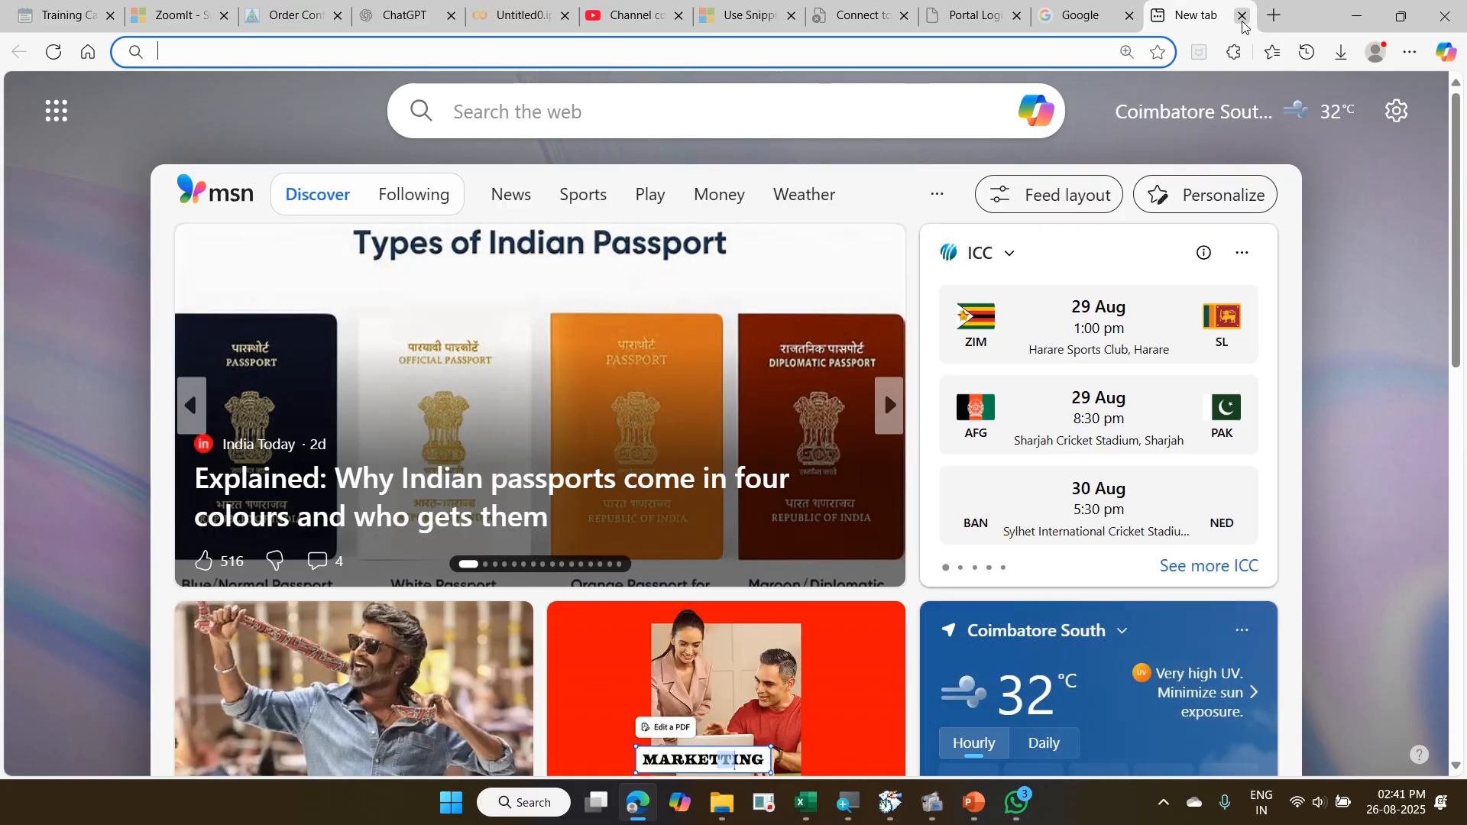
click(1243, 22)
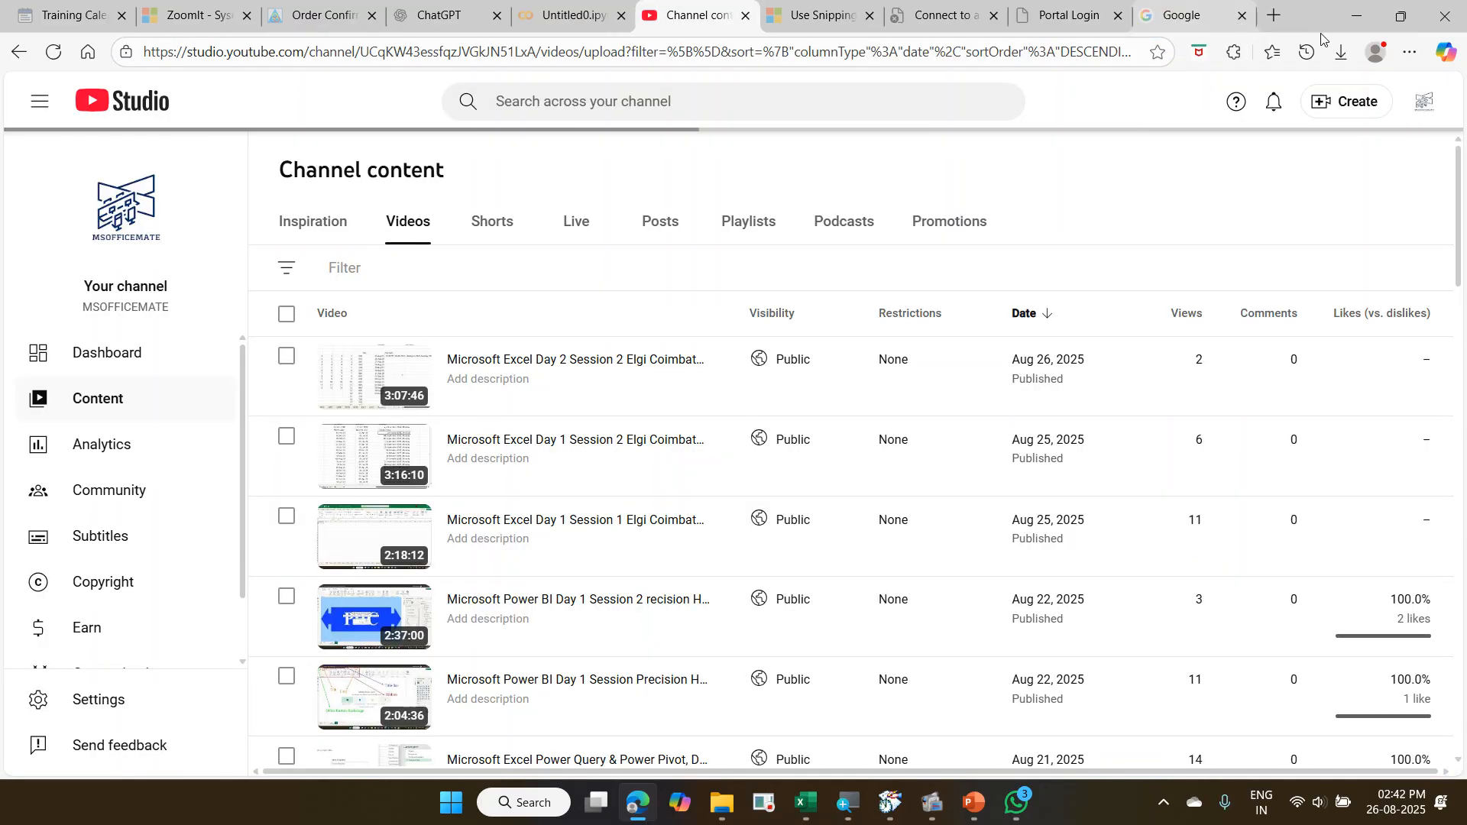
click(1353, 23)
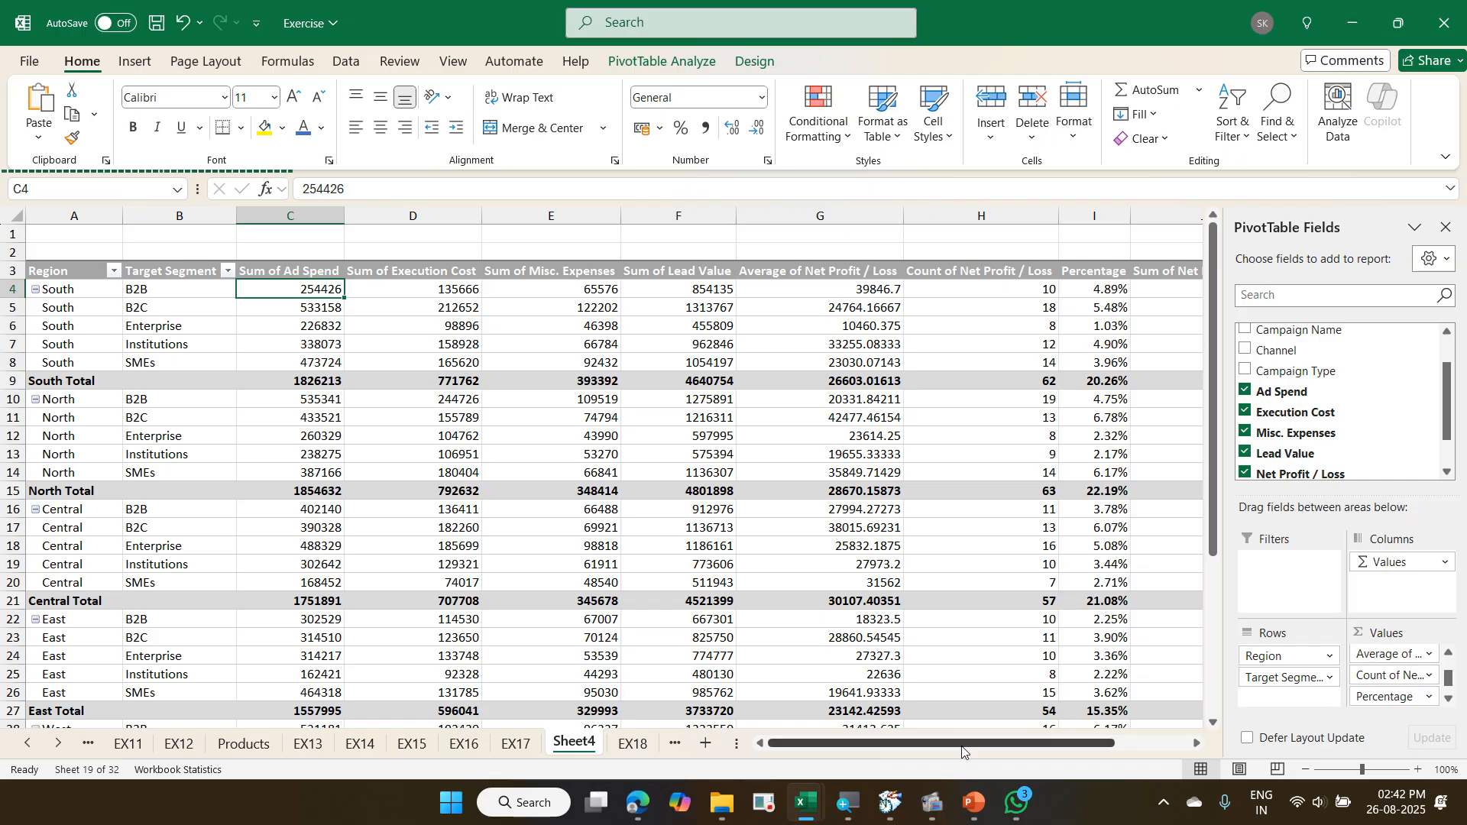
- Switch to WhatsApp, search the chats for "how to gree" and look through the matching messages
click(1018, 809)
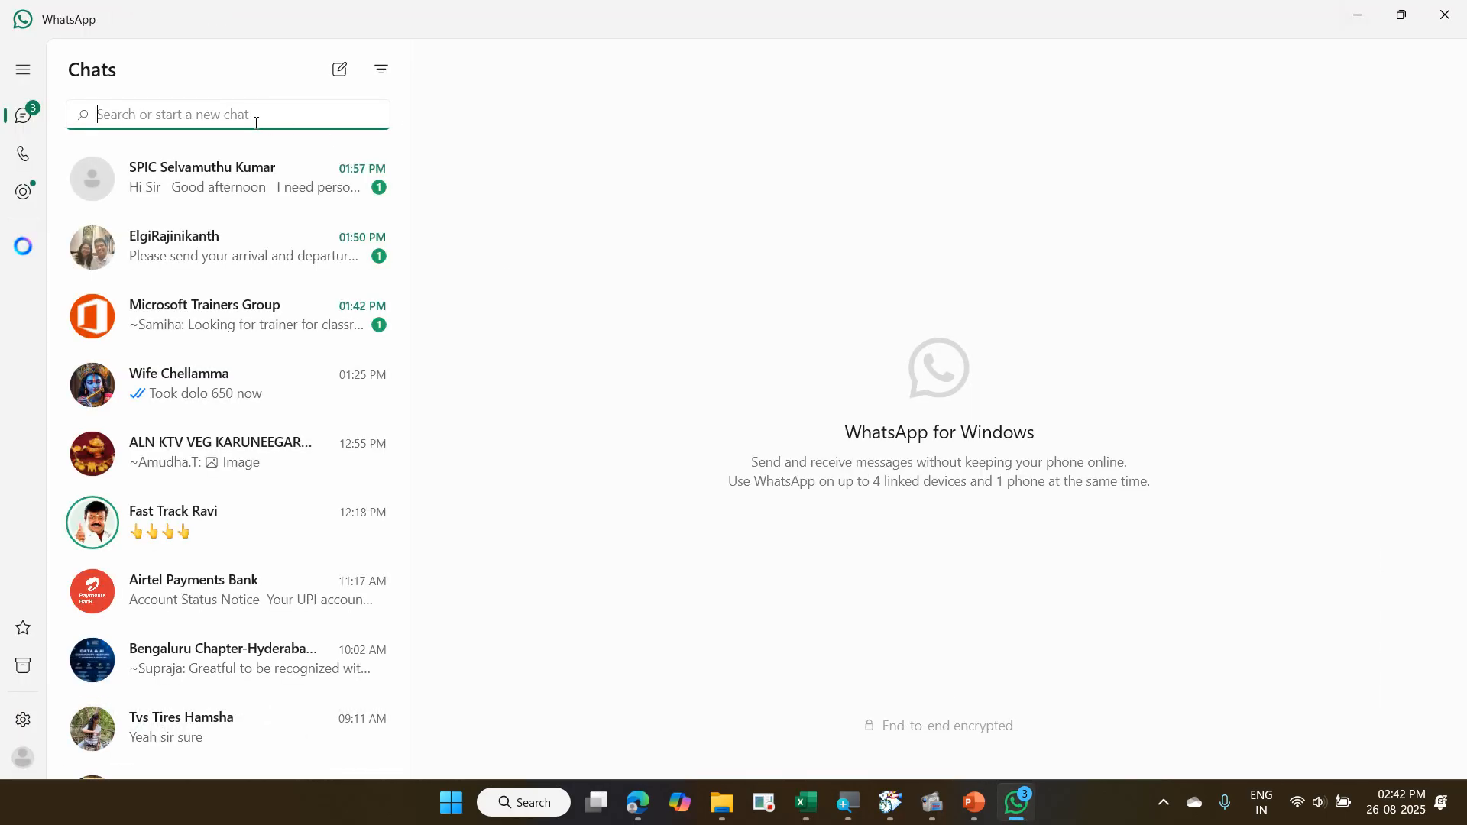
text(how)
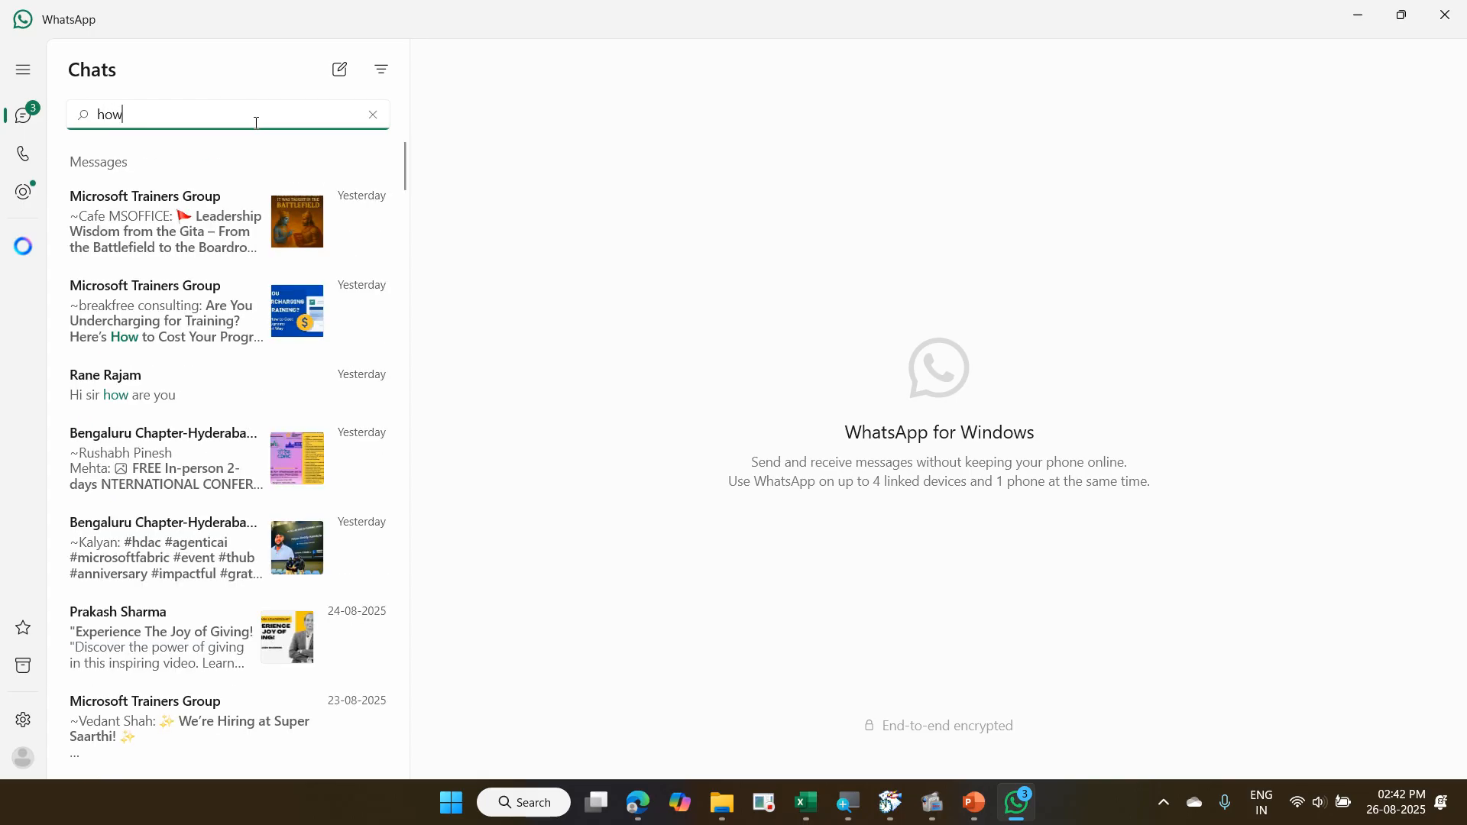
text( to gree)
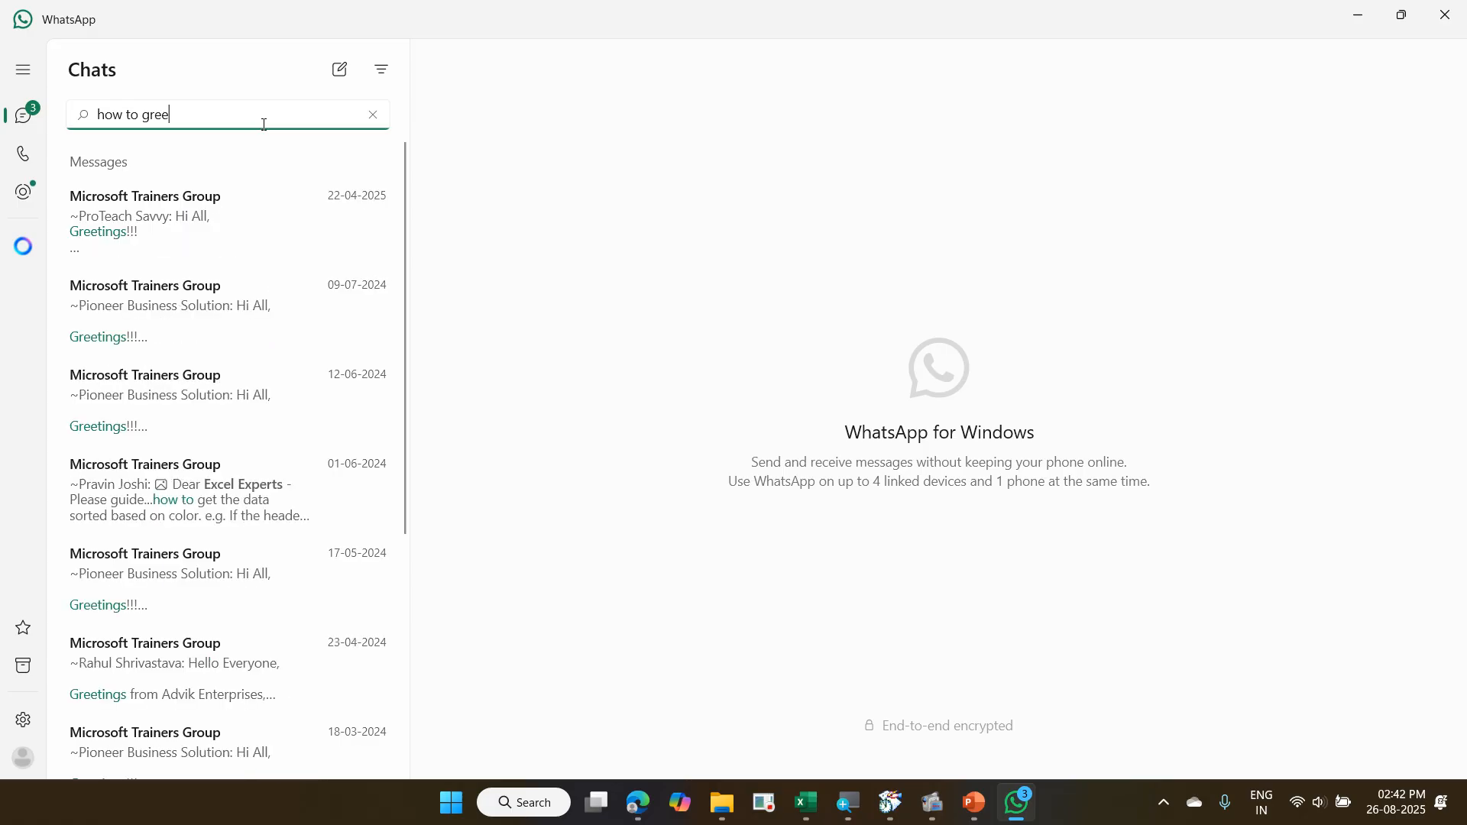
scroll(341, 354, down, 5)
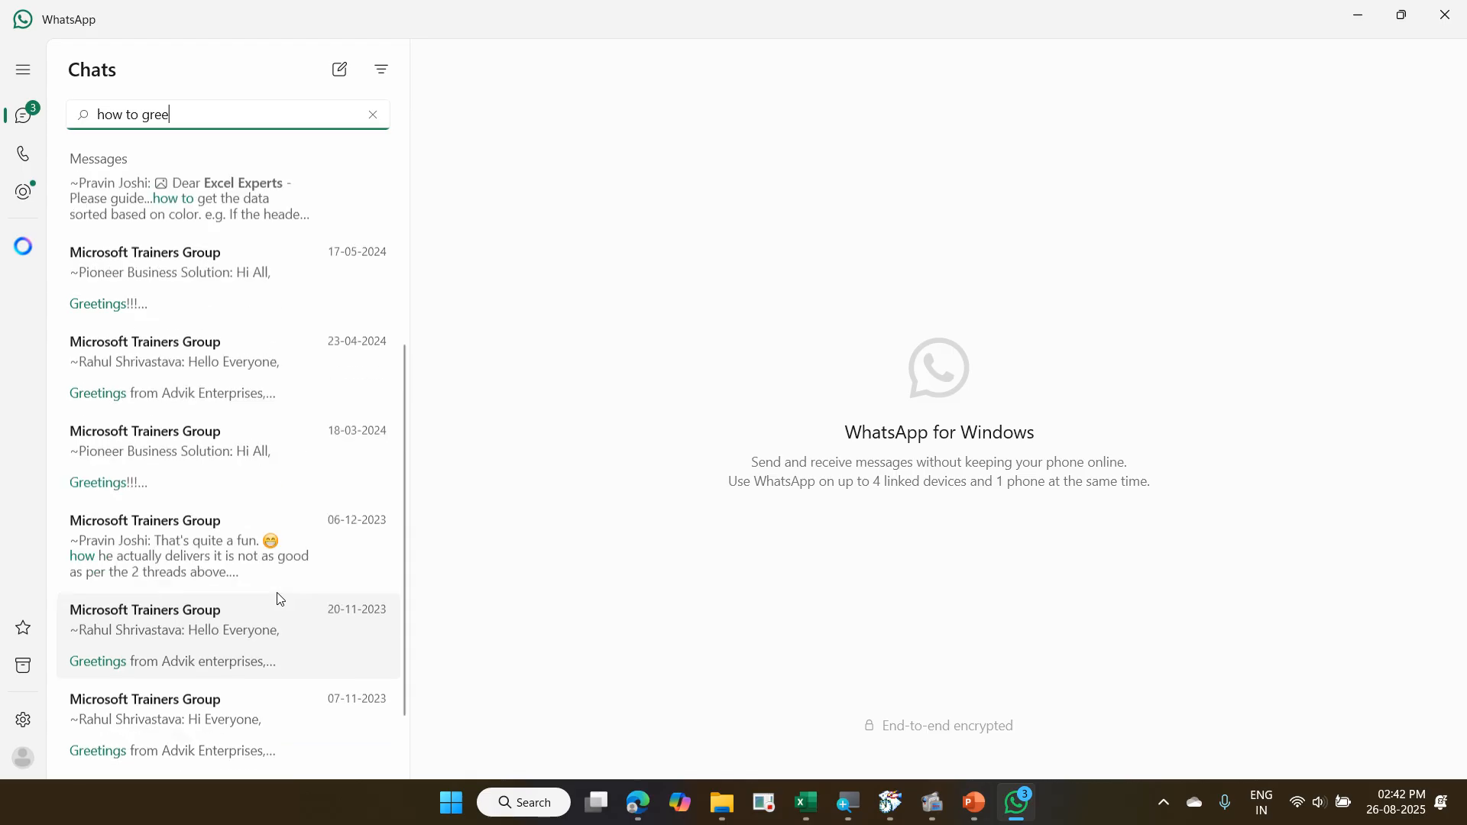
scroll(280, 598, down, 2)
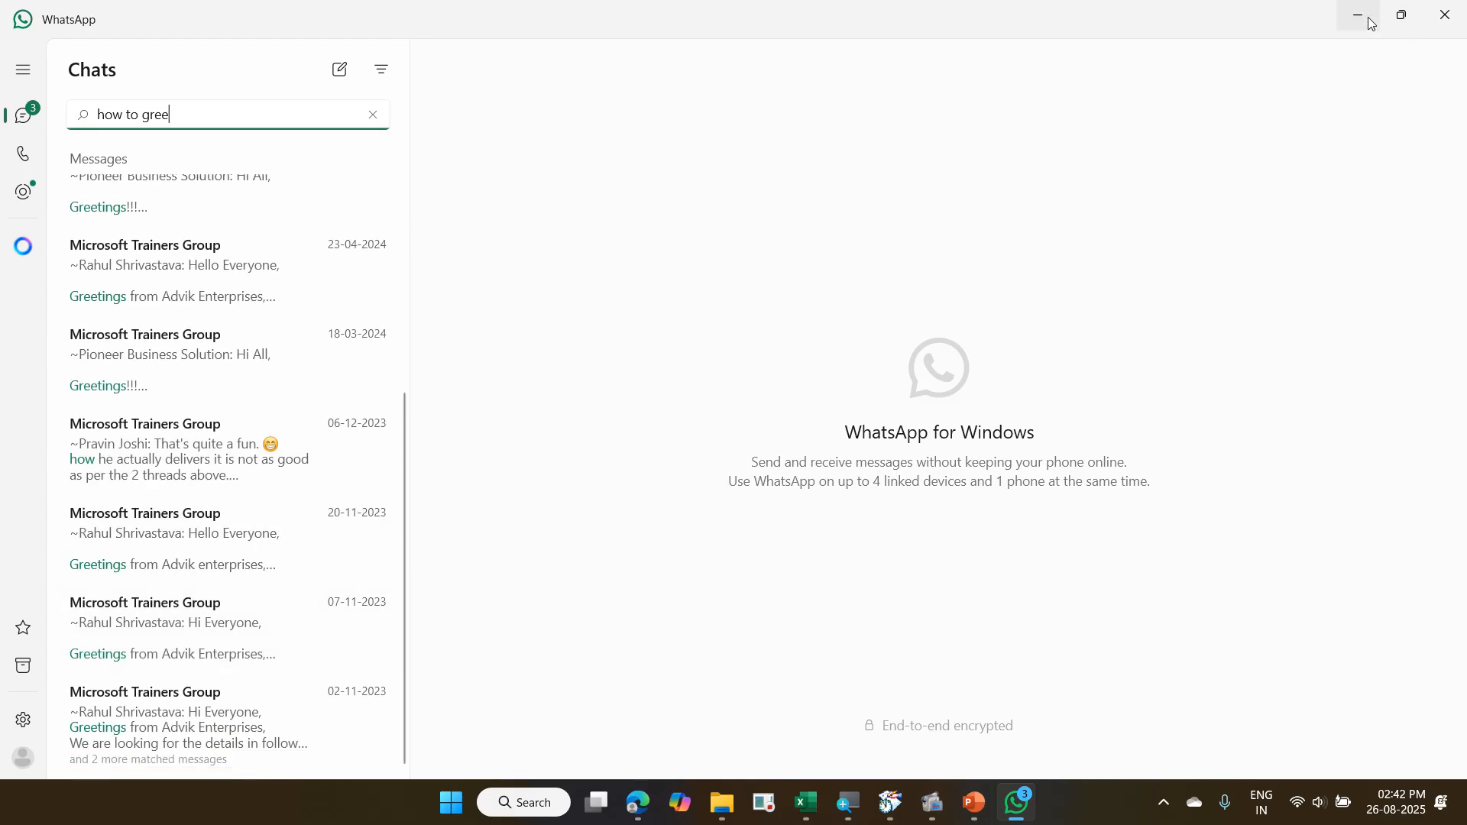
click(1370, 23)
- Back in Excel, refresh the Sheet4 PivotTable to pick up the changed Ad Spend from the source data
click(730, 457)
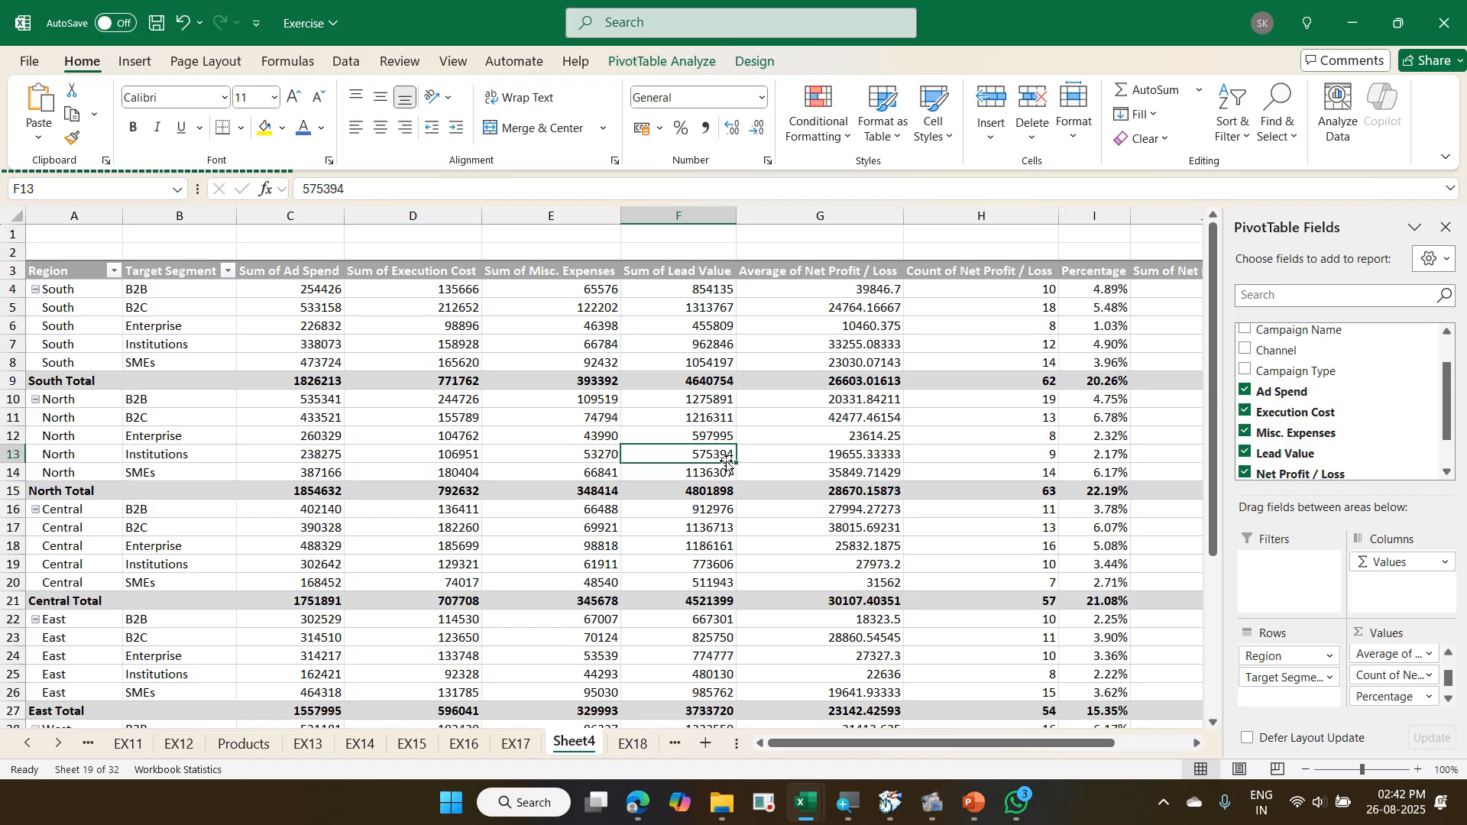
mouse_move(691, 453)
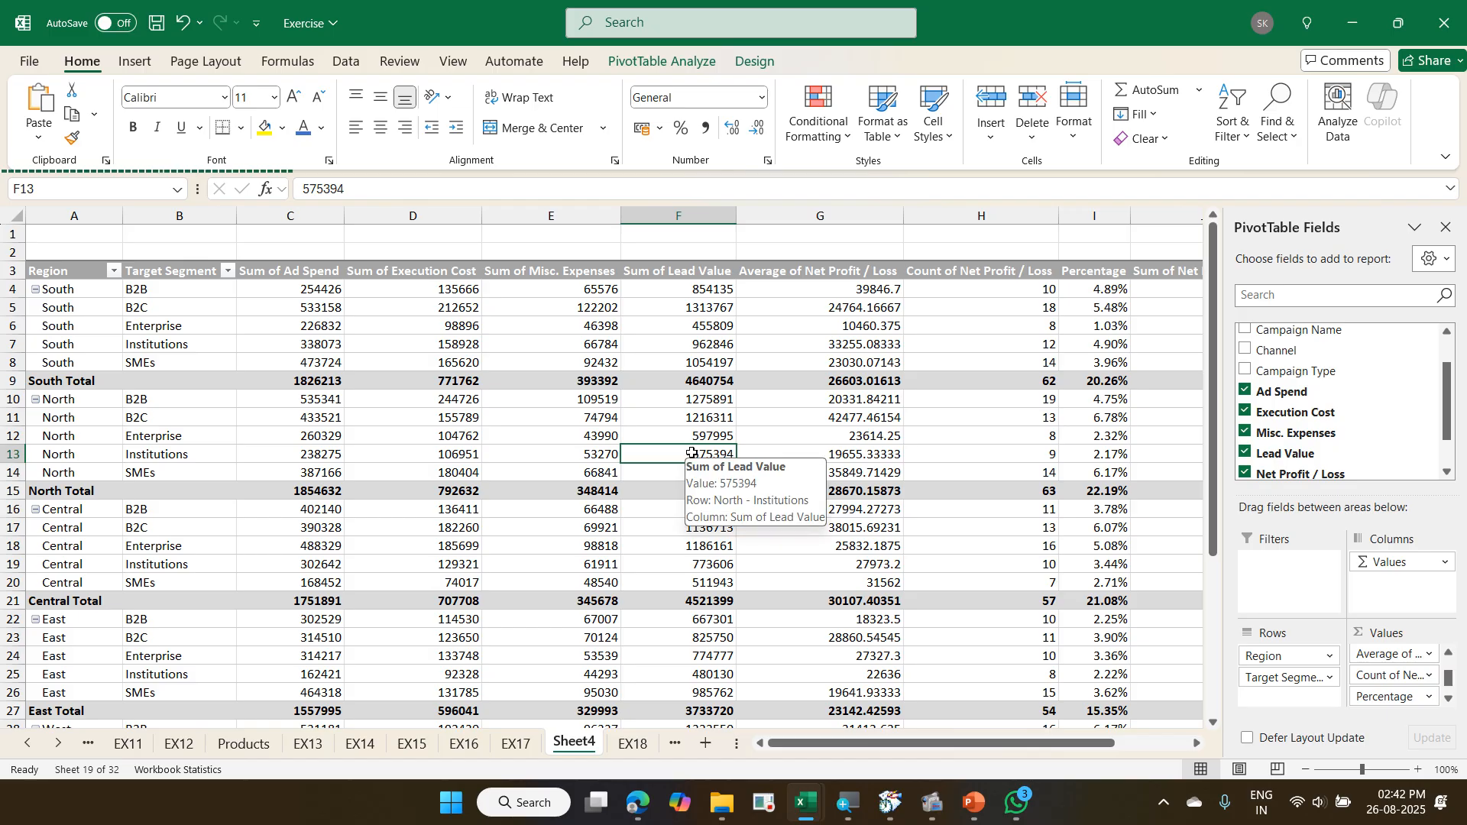
click(385, 356)
click(314, 310)
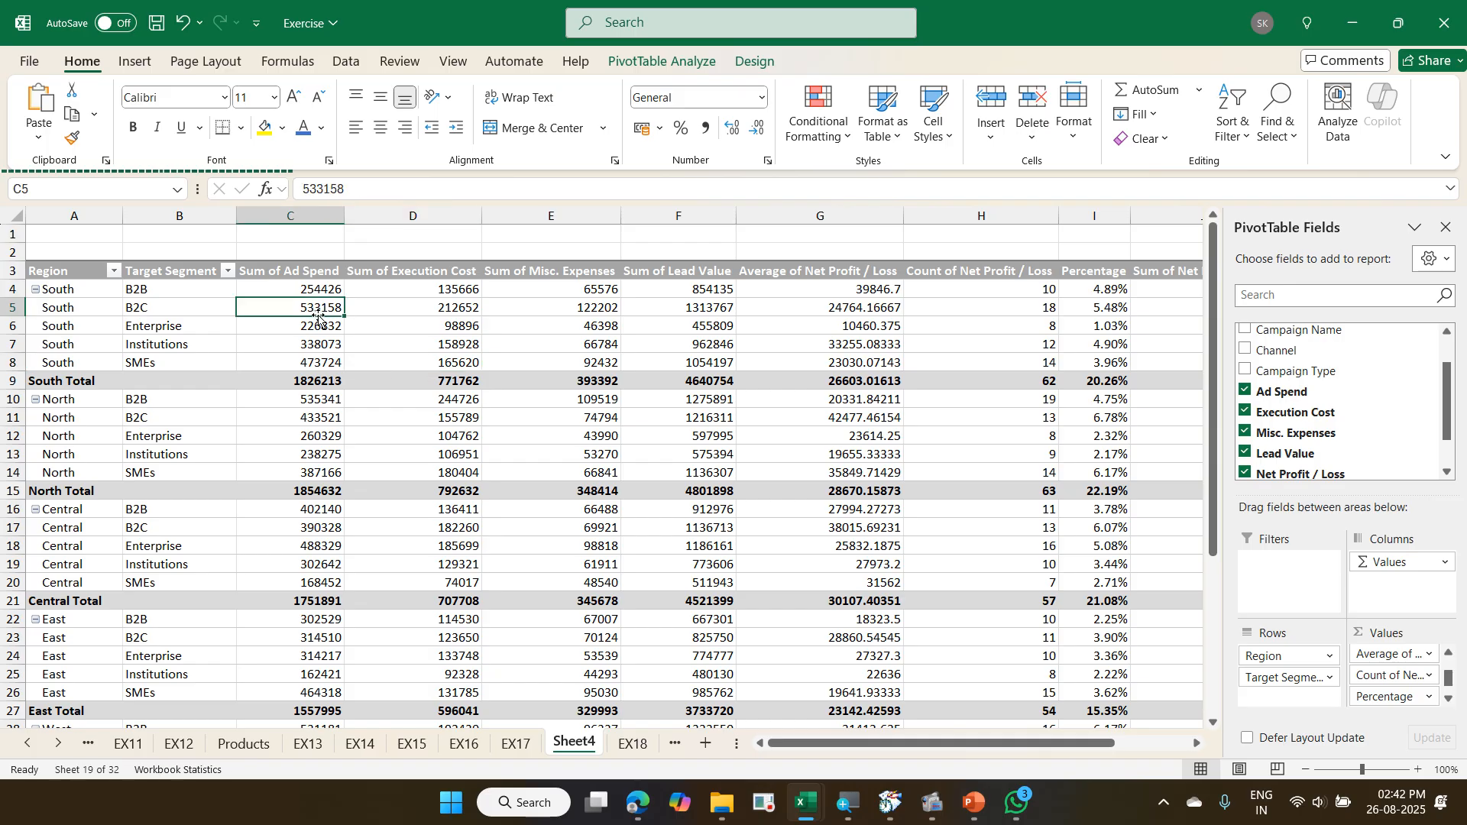
right_click(405, 348)
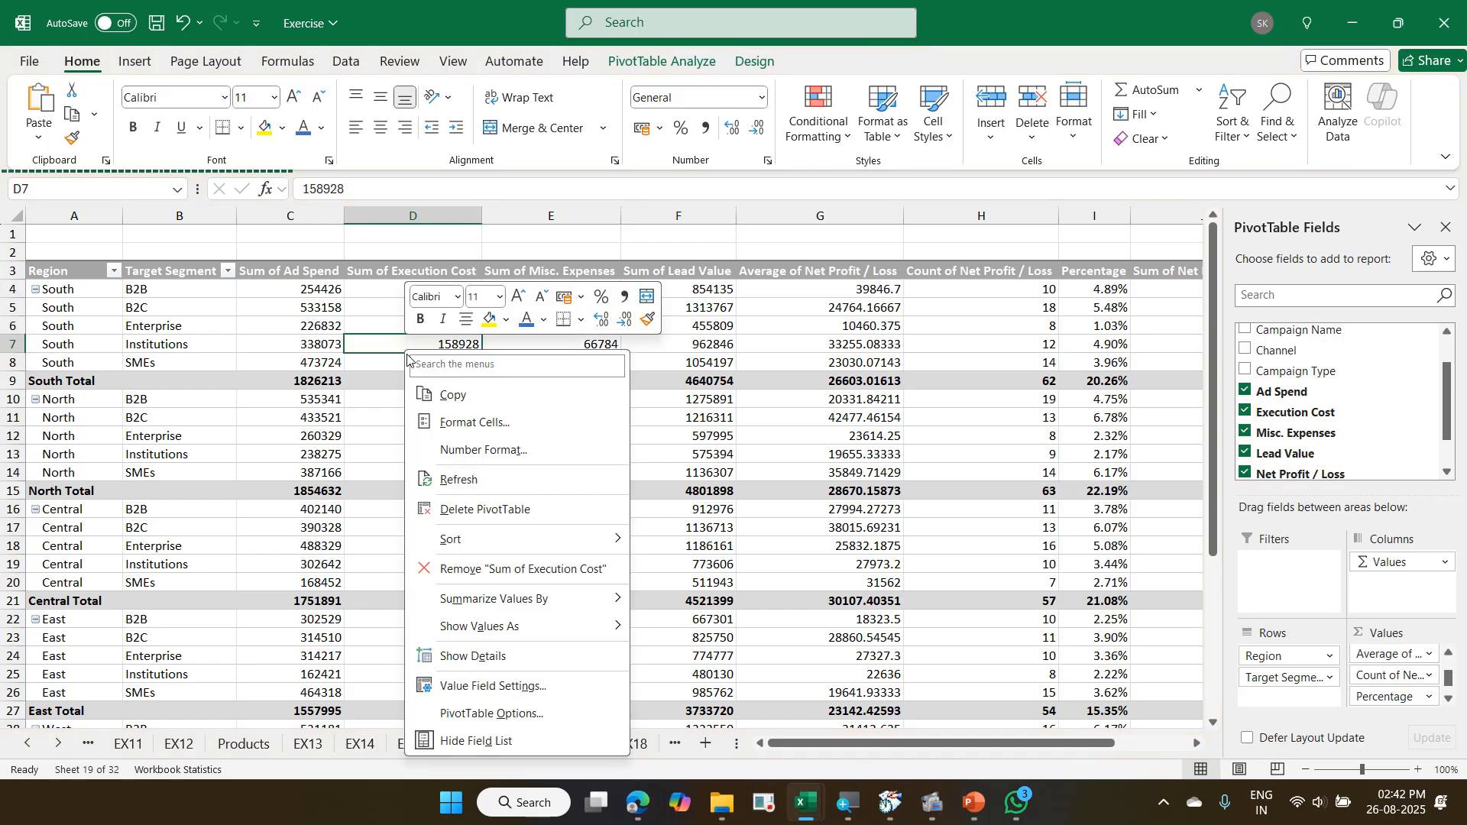
click(489, 481)
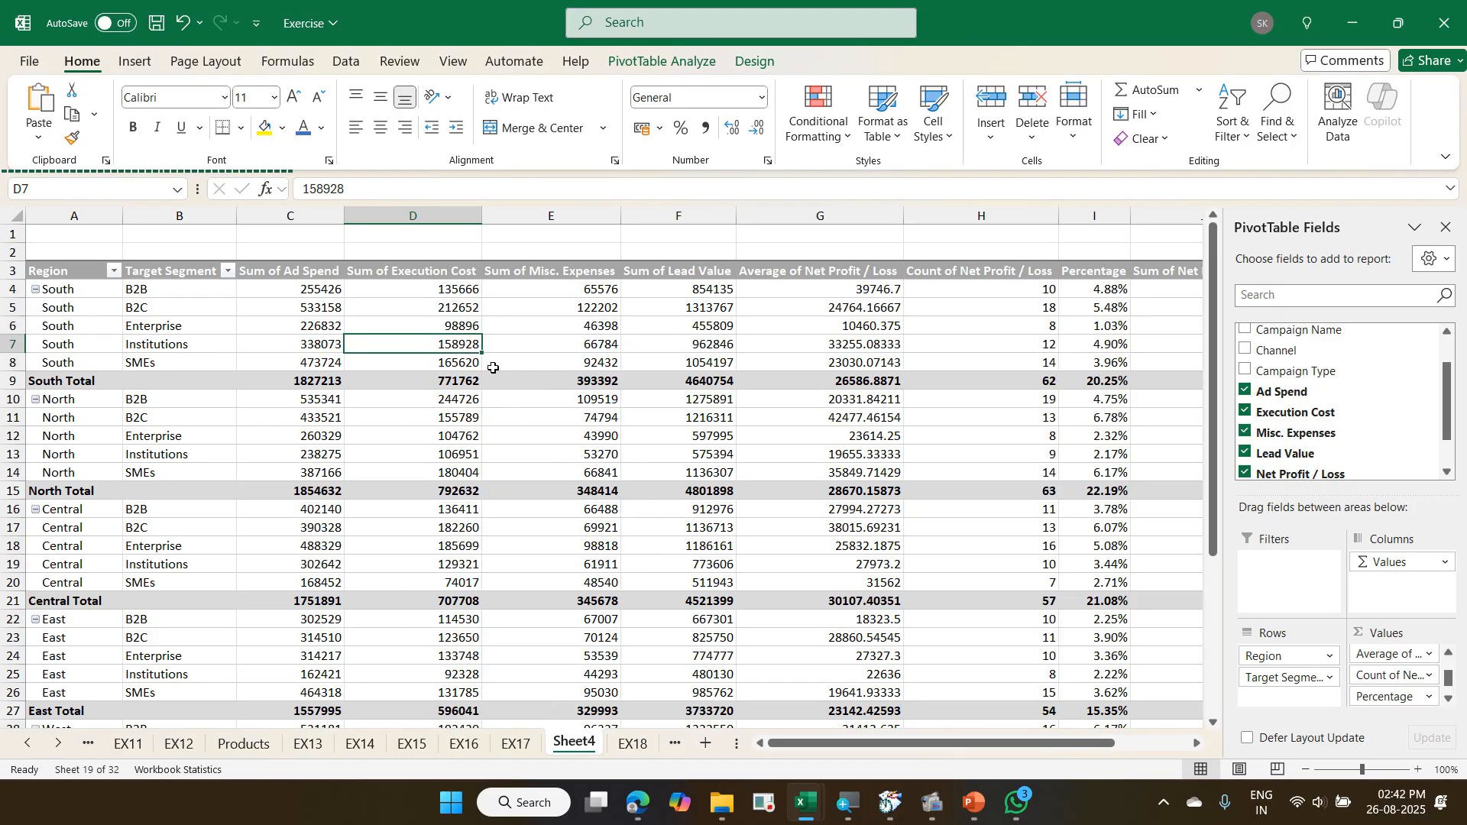
- Examine the "Refresh data when opening the file" setting in the PivotTable's data options, and leave the options without changes
right_click(456, 345)
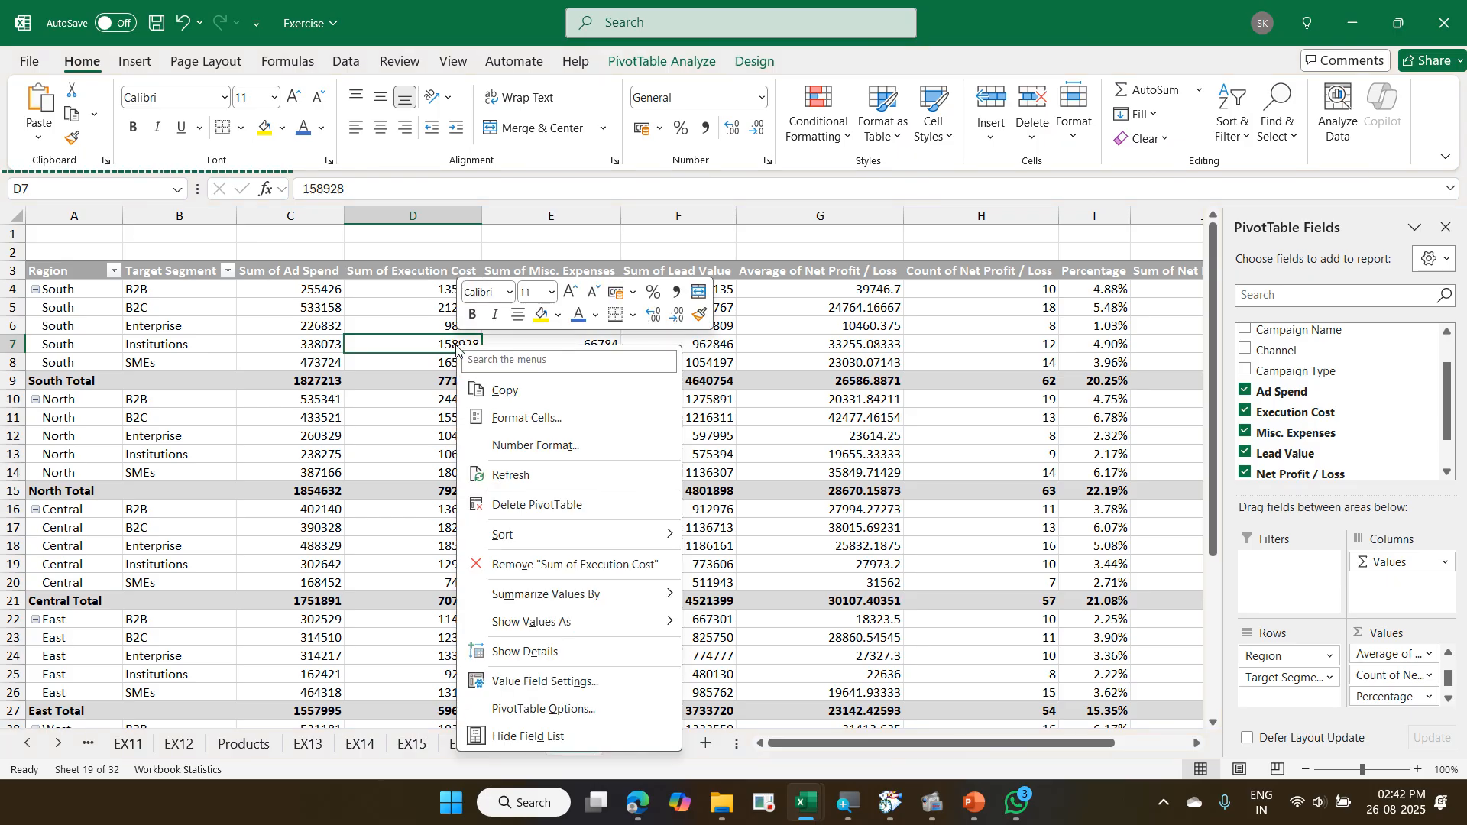
click(584, 710)
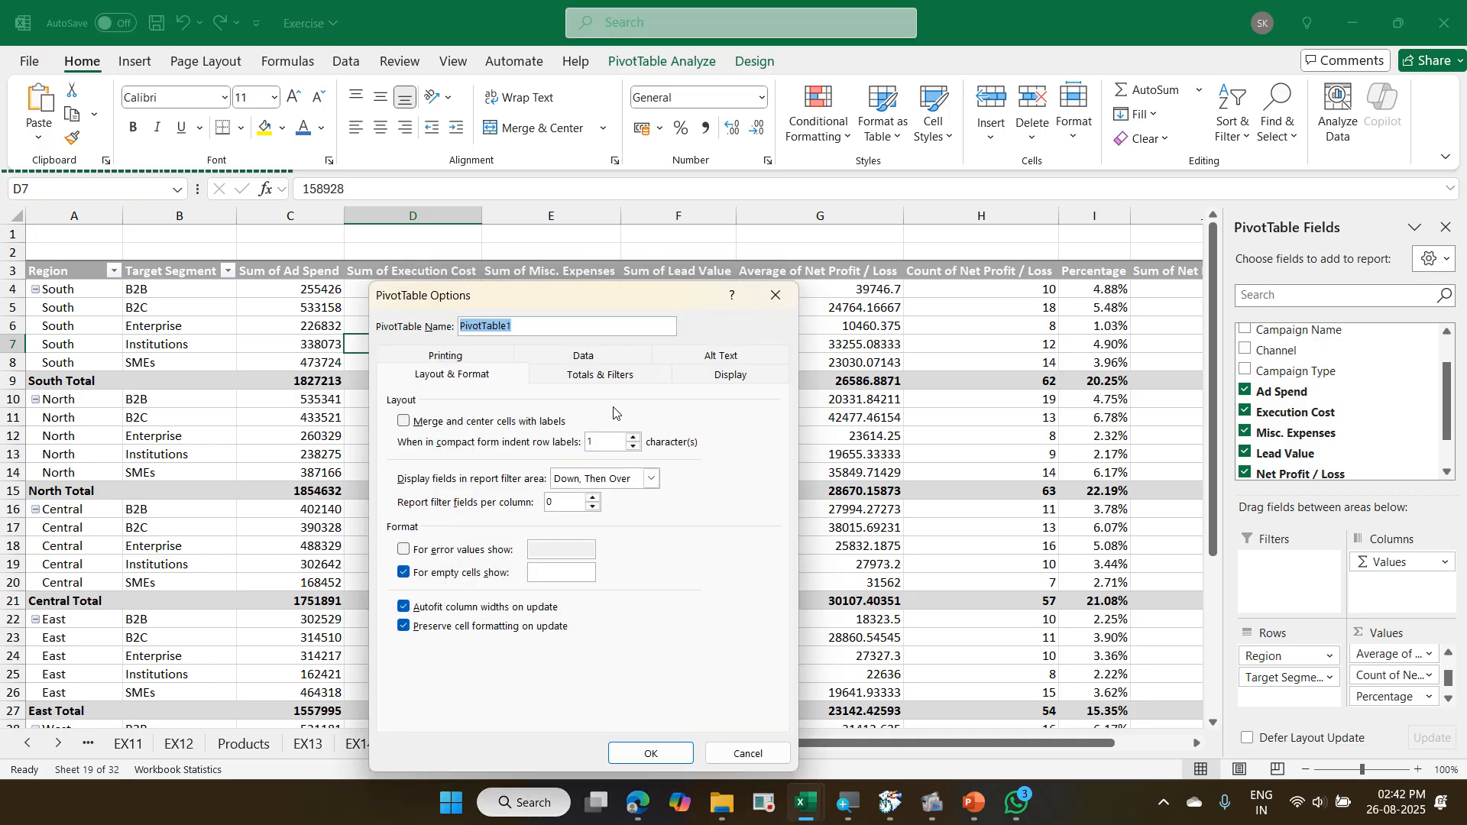
click(604, 359)
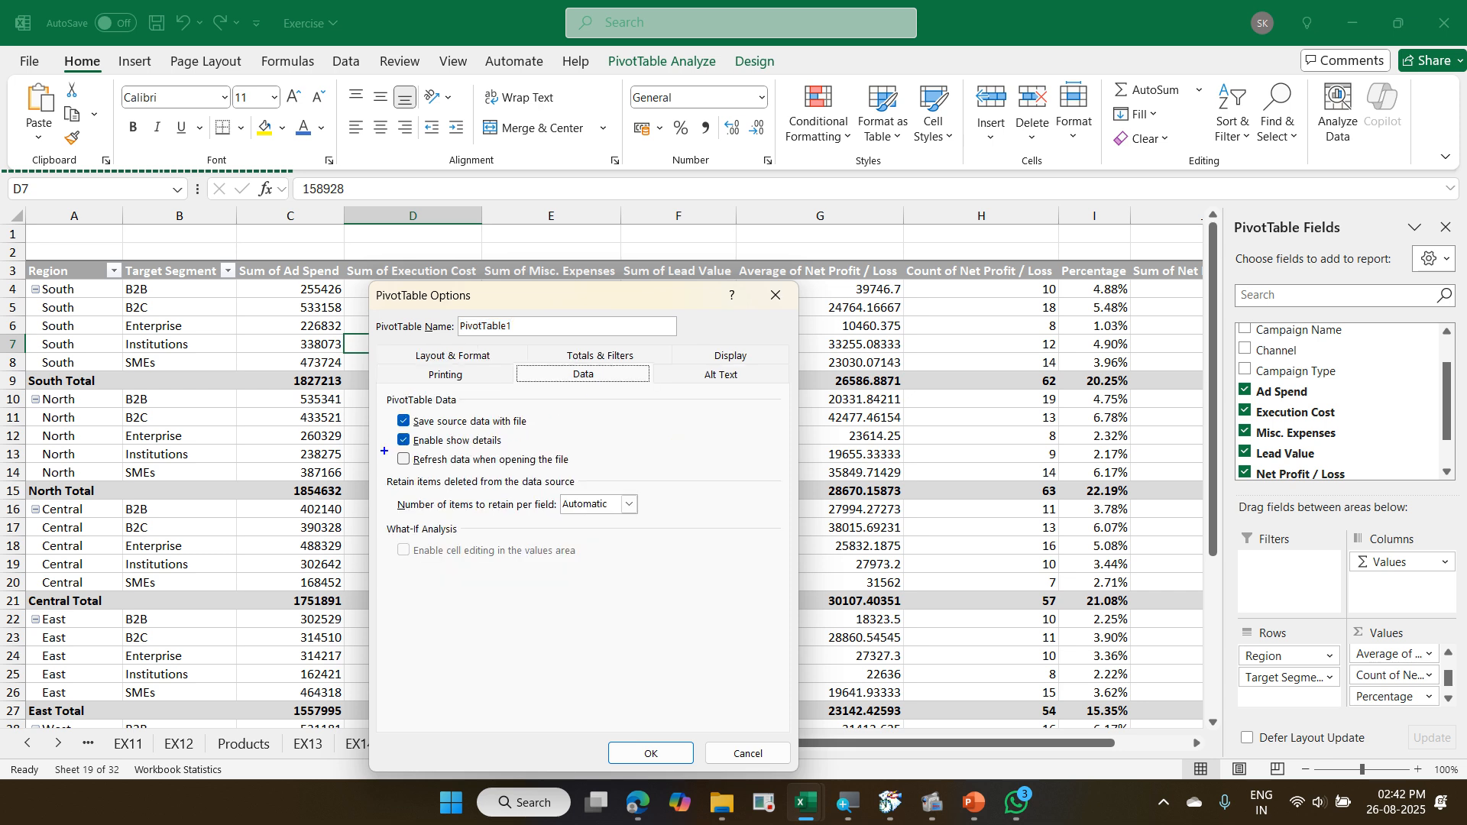
mouse_move(385, 451)
mouse_down()
mouse_move(468, 474)
mouse_move(605, 471)
mouse_up()
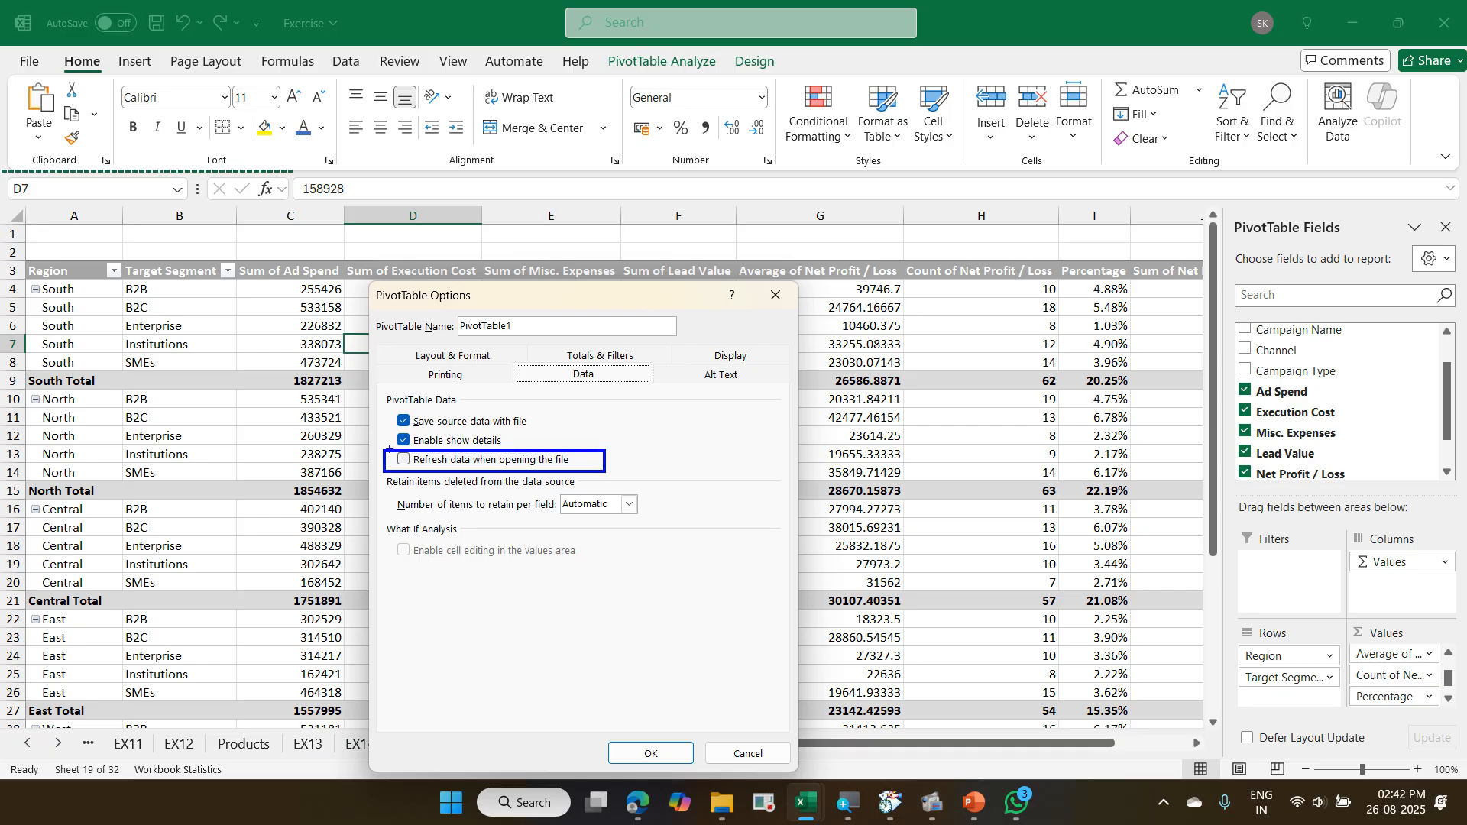
drag(400, 467, 418, 441)
drag(514, 357, 658, 392)
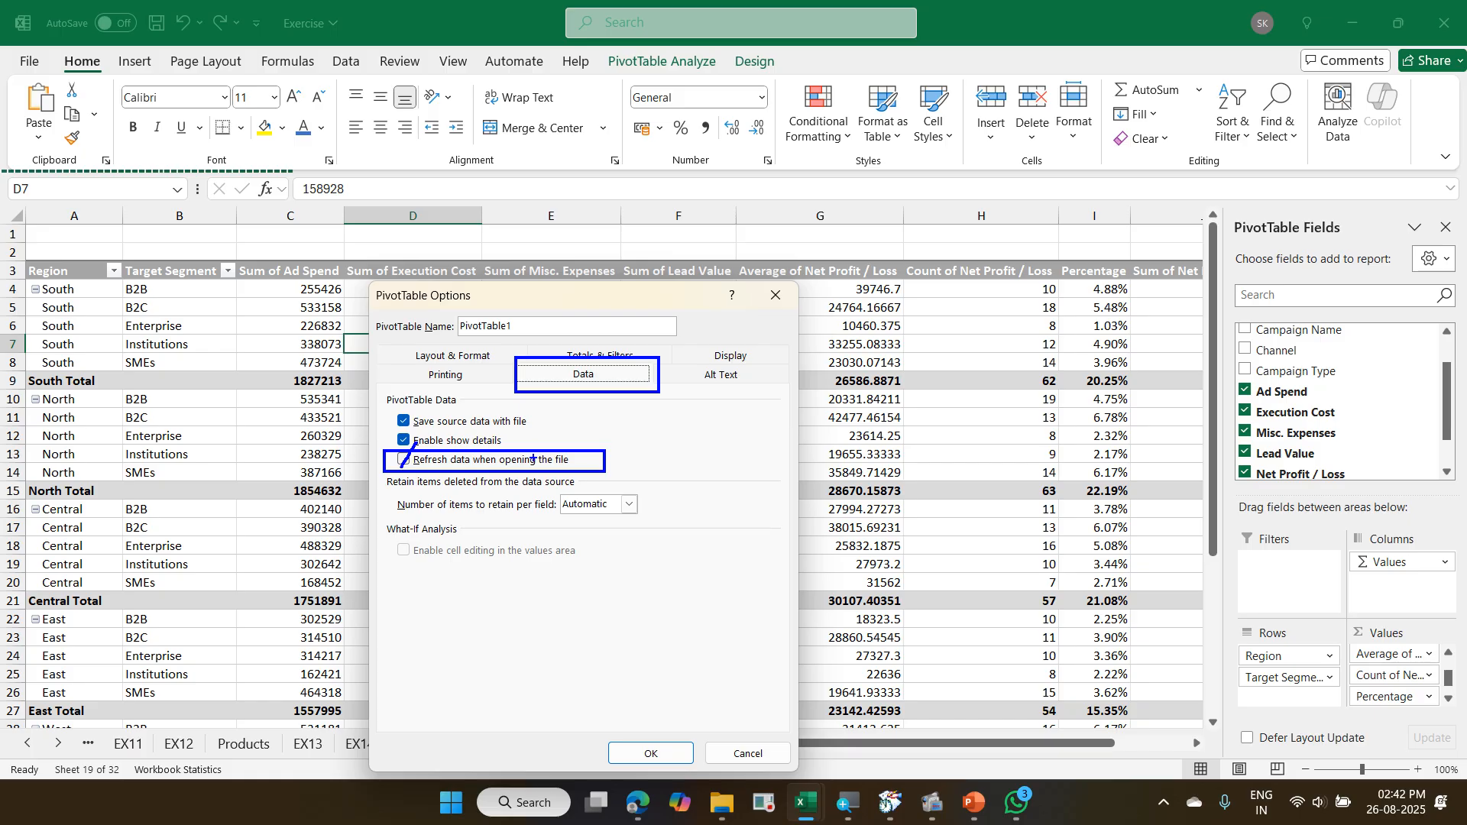
key(Escape)
key(Escape)
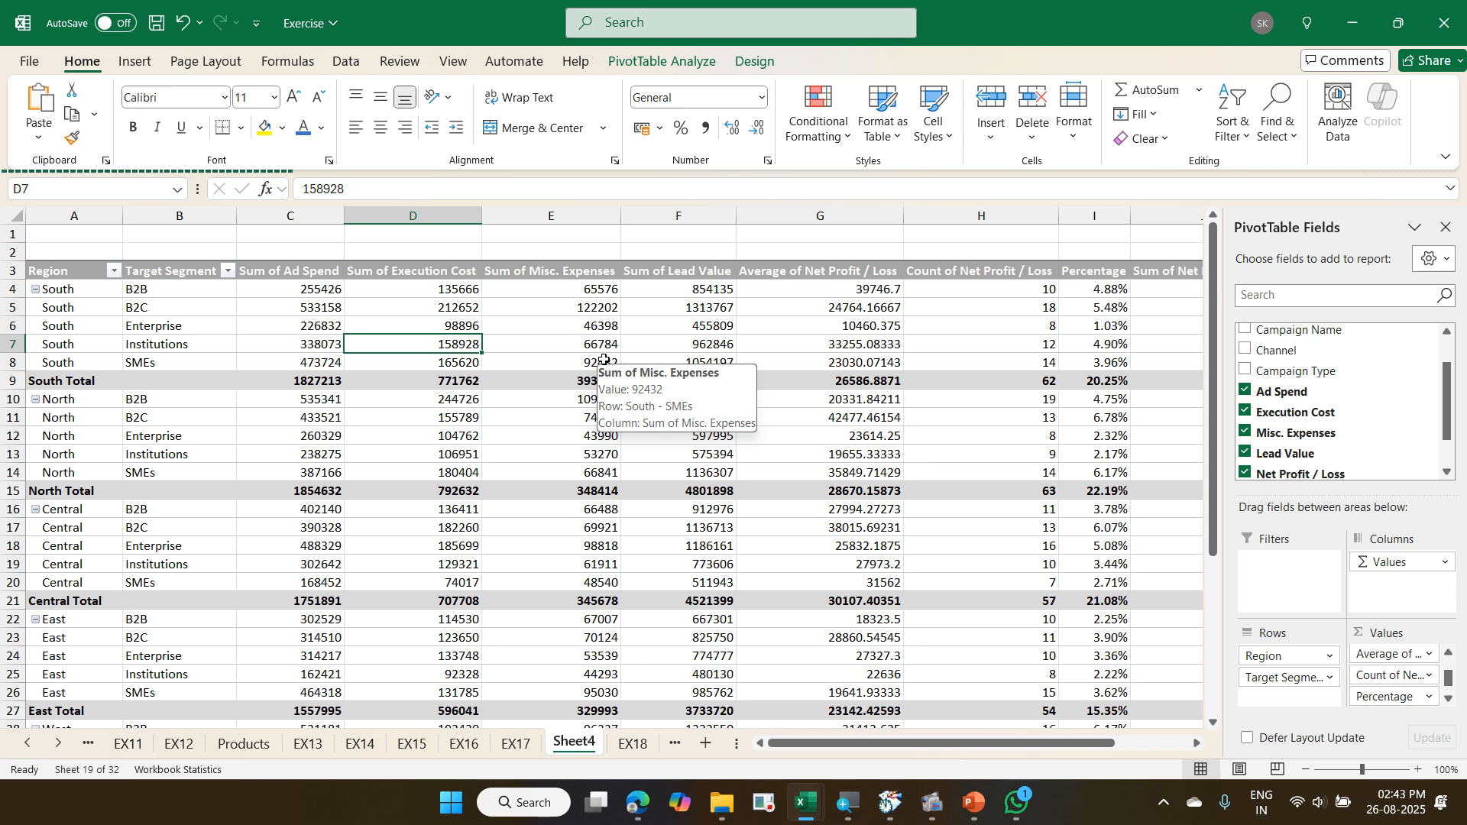
- In EX18, clear the Region and Target Segment filters and turn off filtering on the campaign table
key(ctrl+Page_Down)
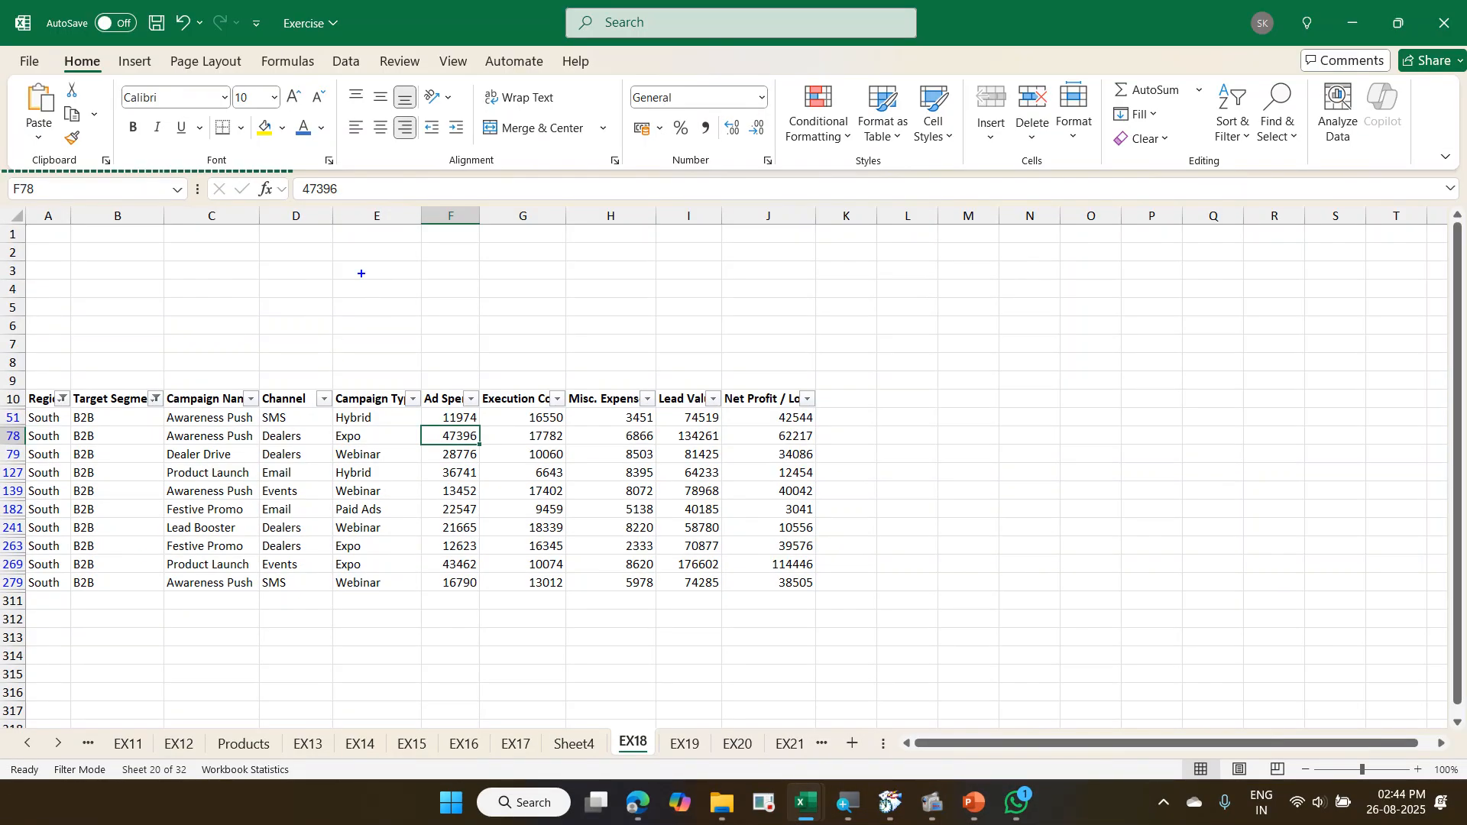
text(t)
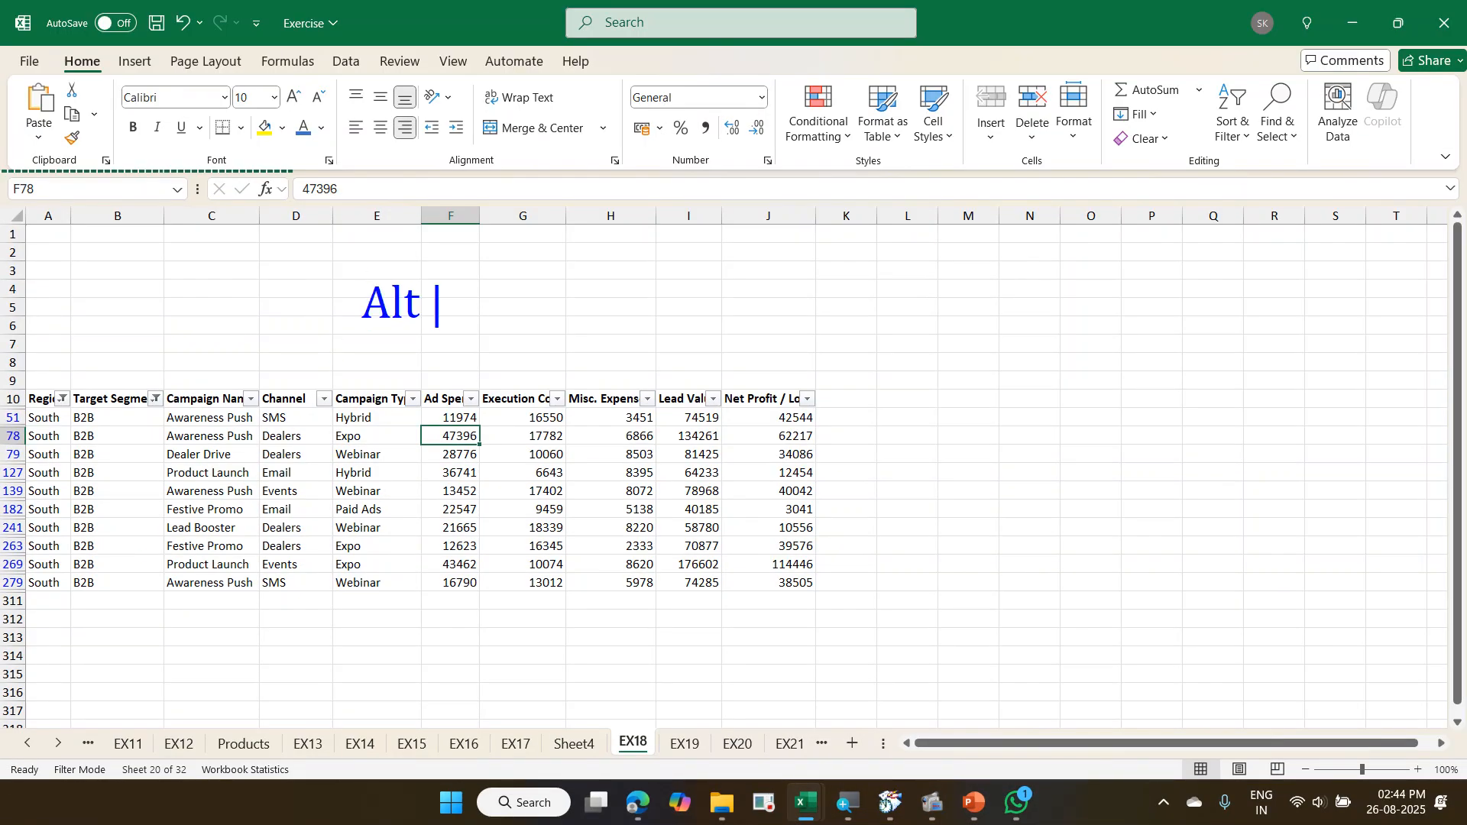
text(Alt A C)
mouse_move(27, 375)
mouse_down()
mouse_move(593, 387)
mouse_move(799, 429)
mouse_move(847, 423)
mouse_up()
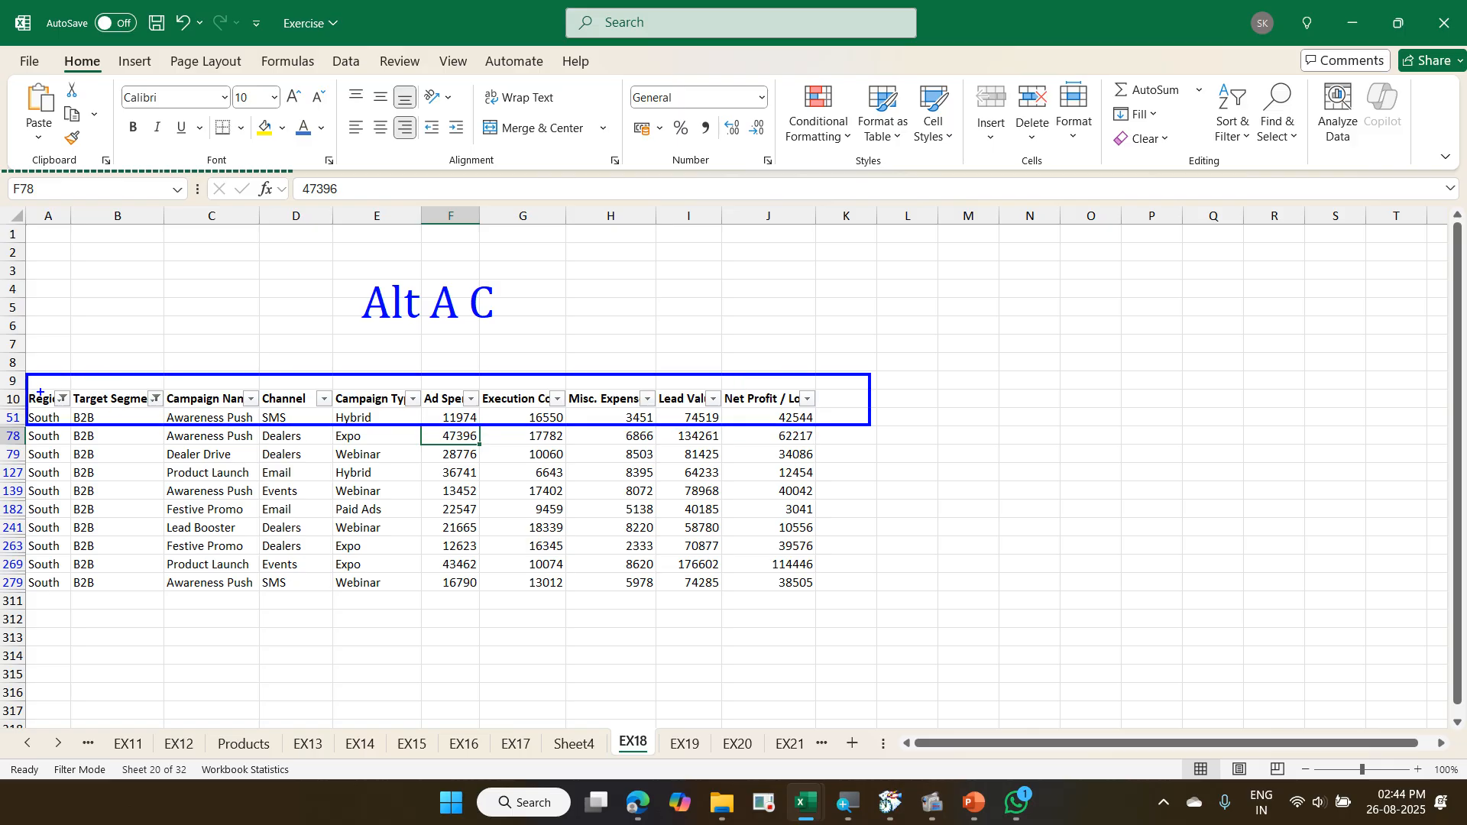
drag(23, 374, 51, 344)
drag(97, 387, 182, 336)
key(alt+a)
key(c)
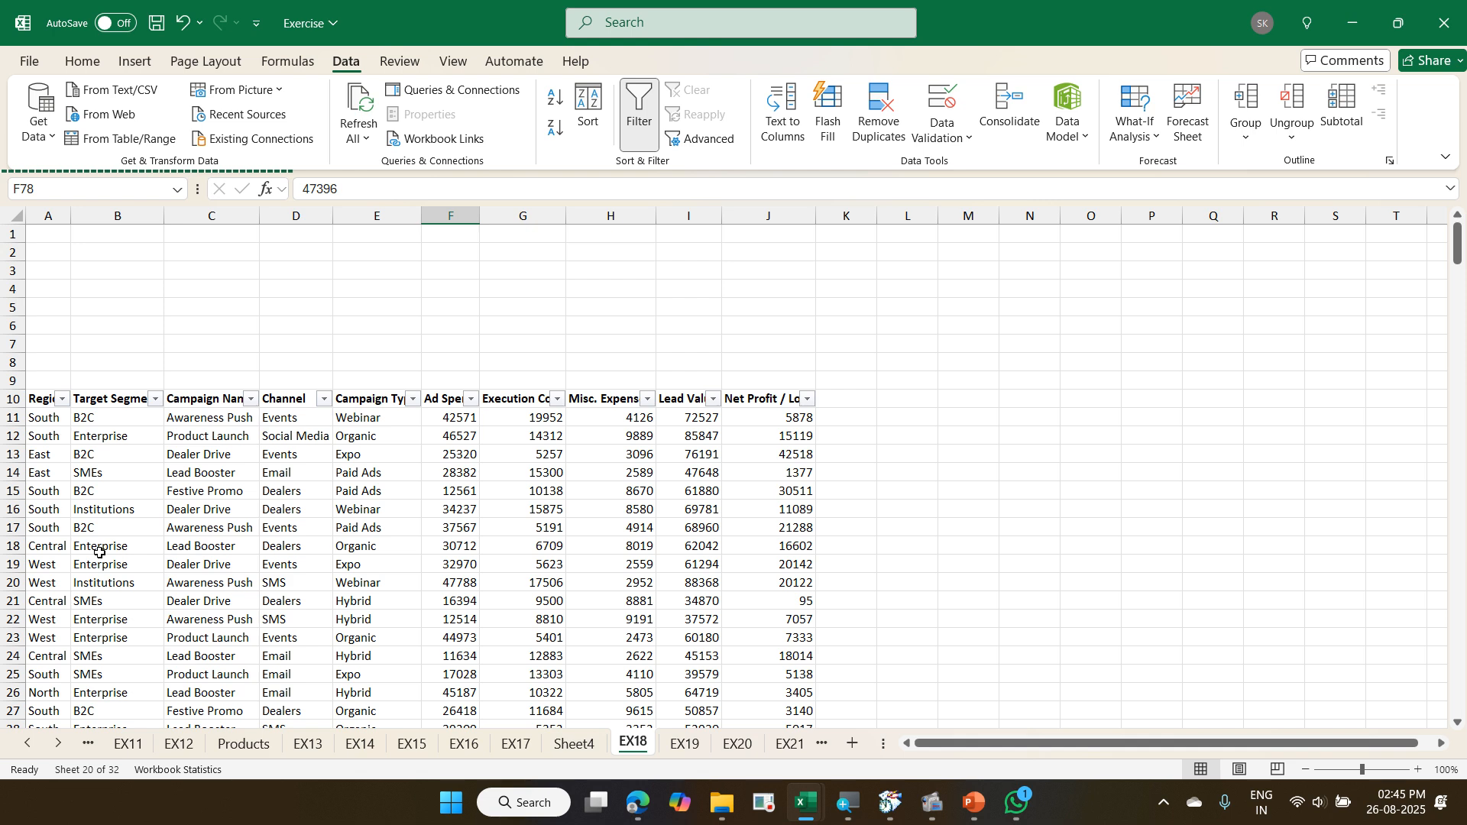
key(ctrl+shift+l)
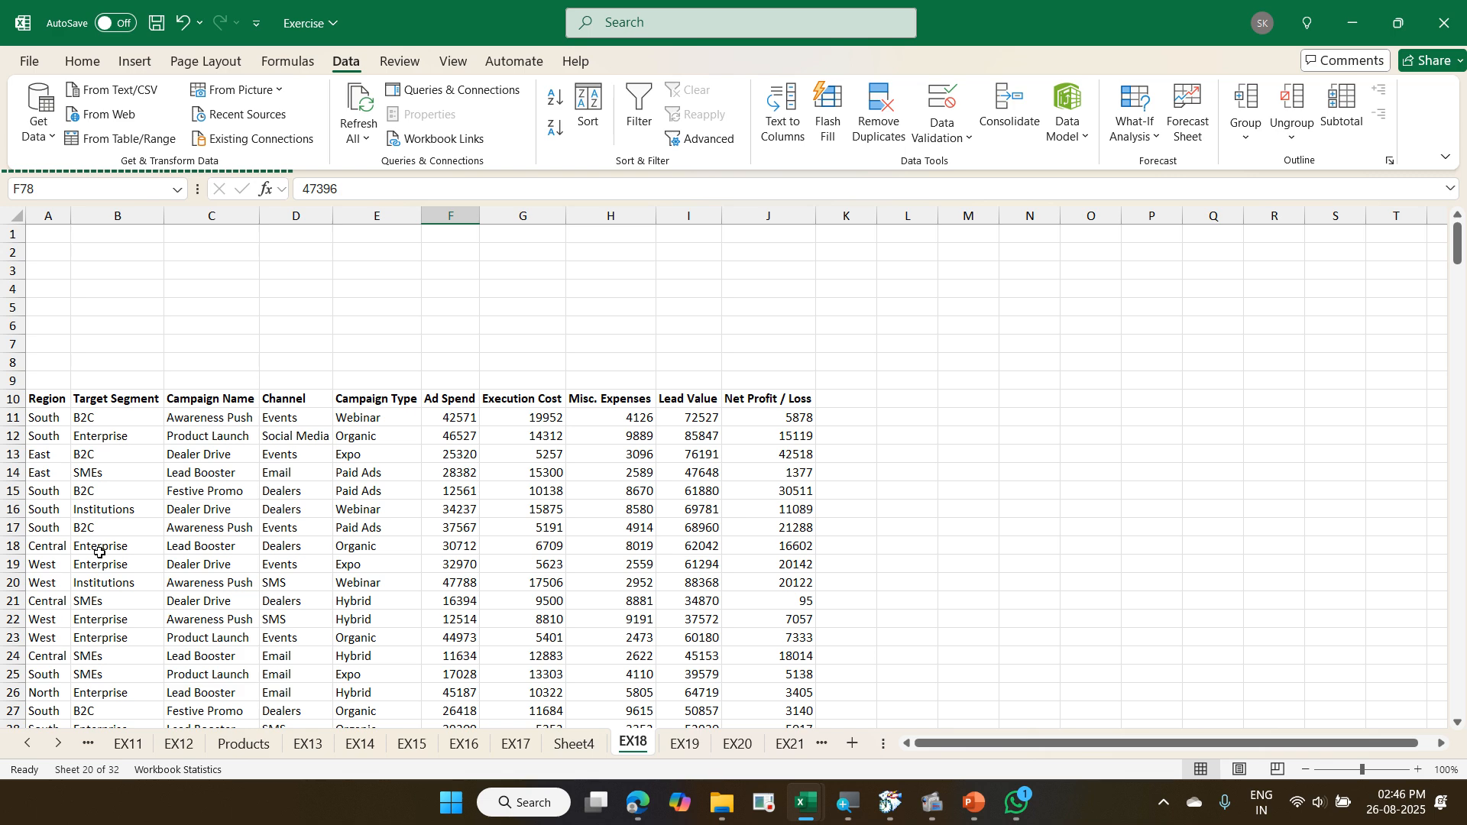
- Go to the end of the EX18 campaign table and select the first empty cell below it, A311
key(ctrl+Down)
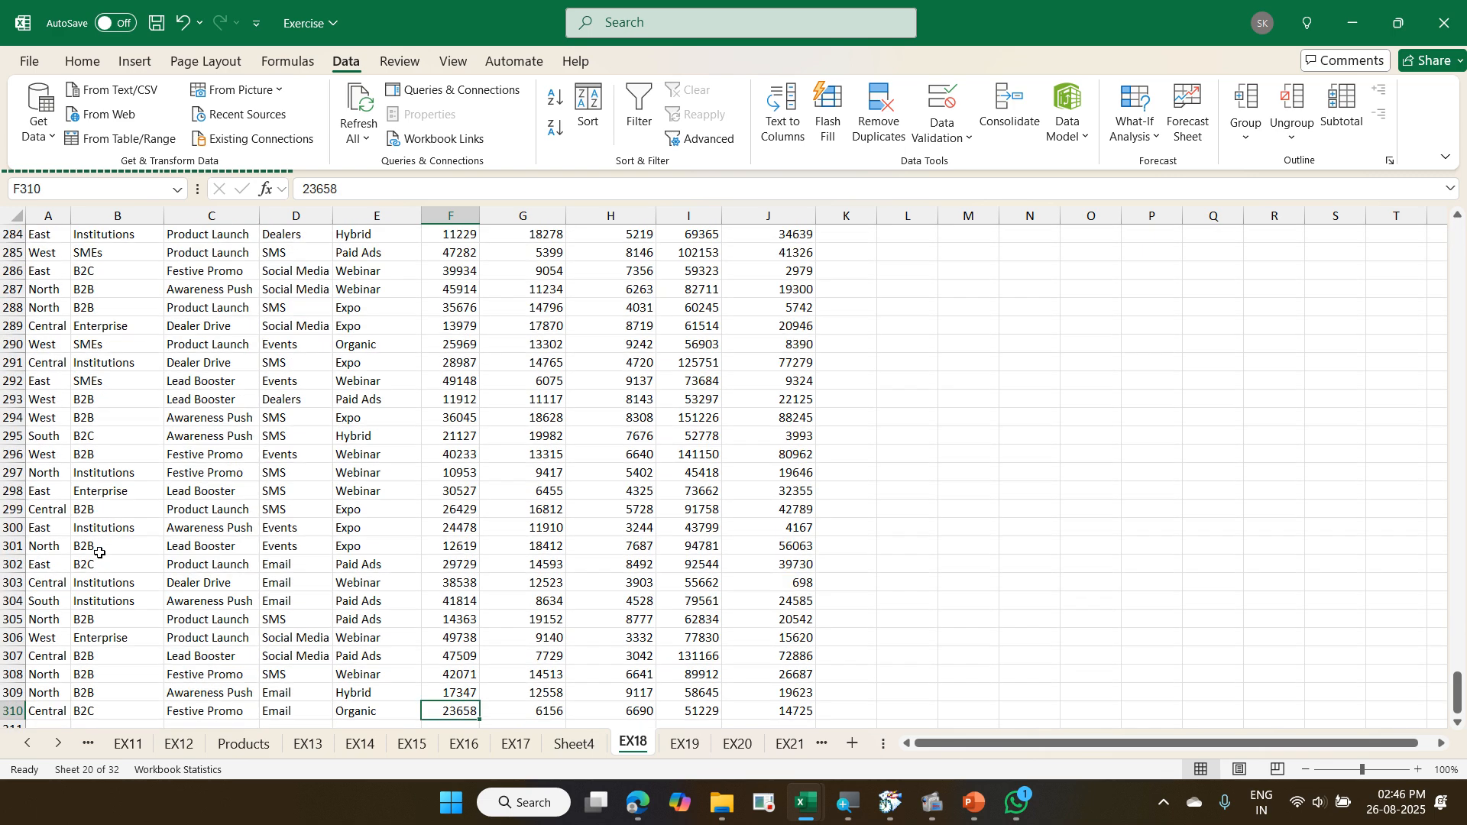
scroll(99, 553, down, 2)
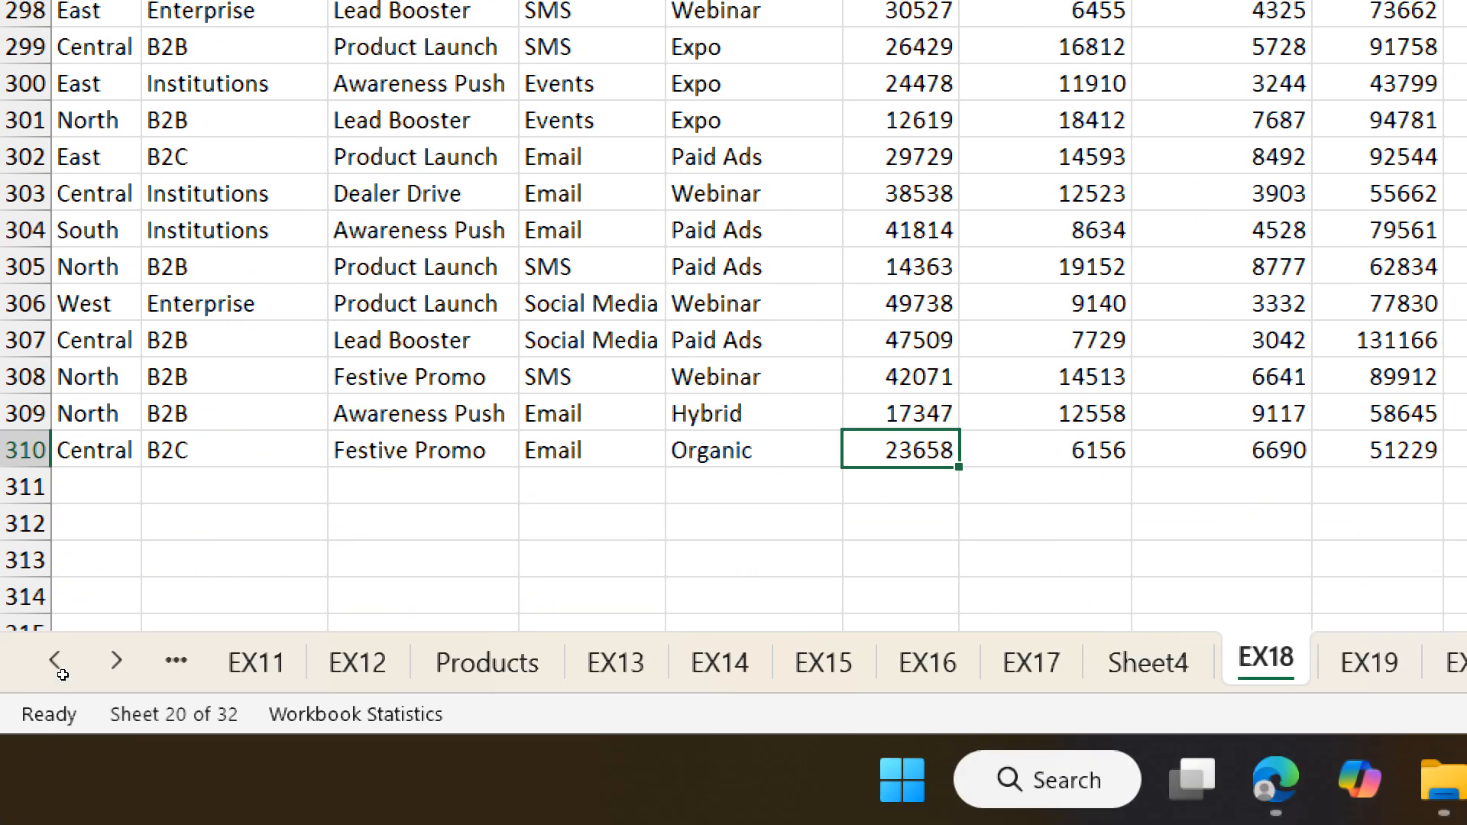
scroll(63, 674, down, 4)
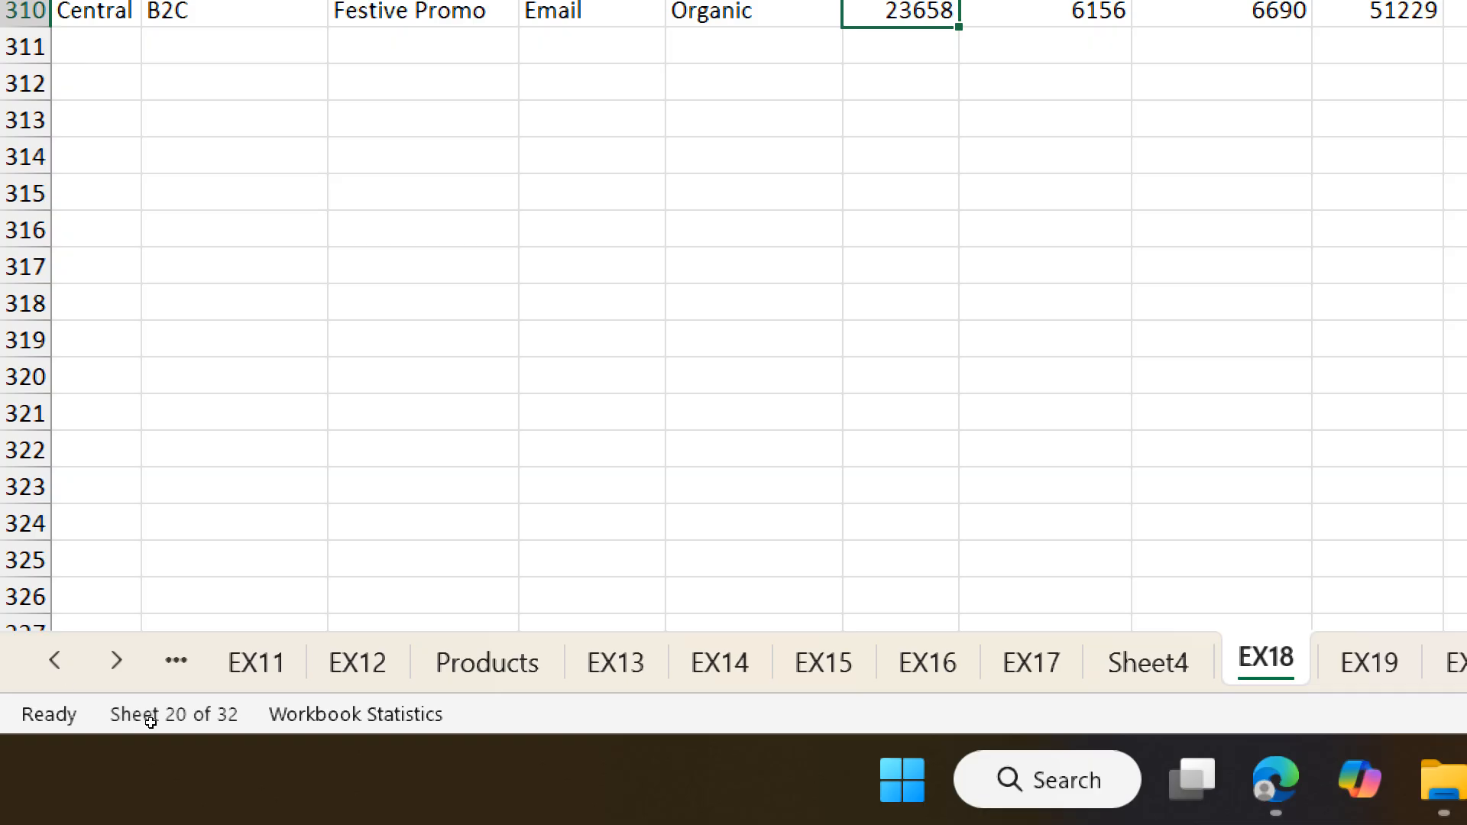
scroll(160, 715, up, 4)
scroll(120, 677, down, 2)
key(Return)
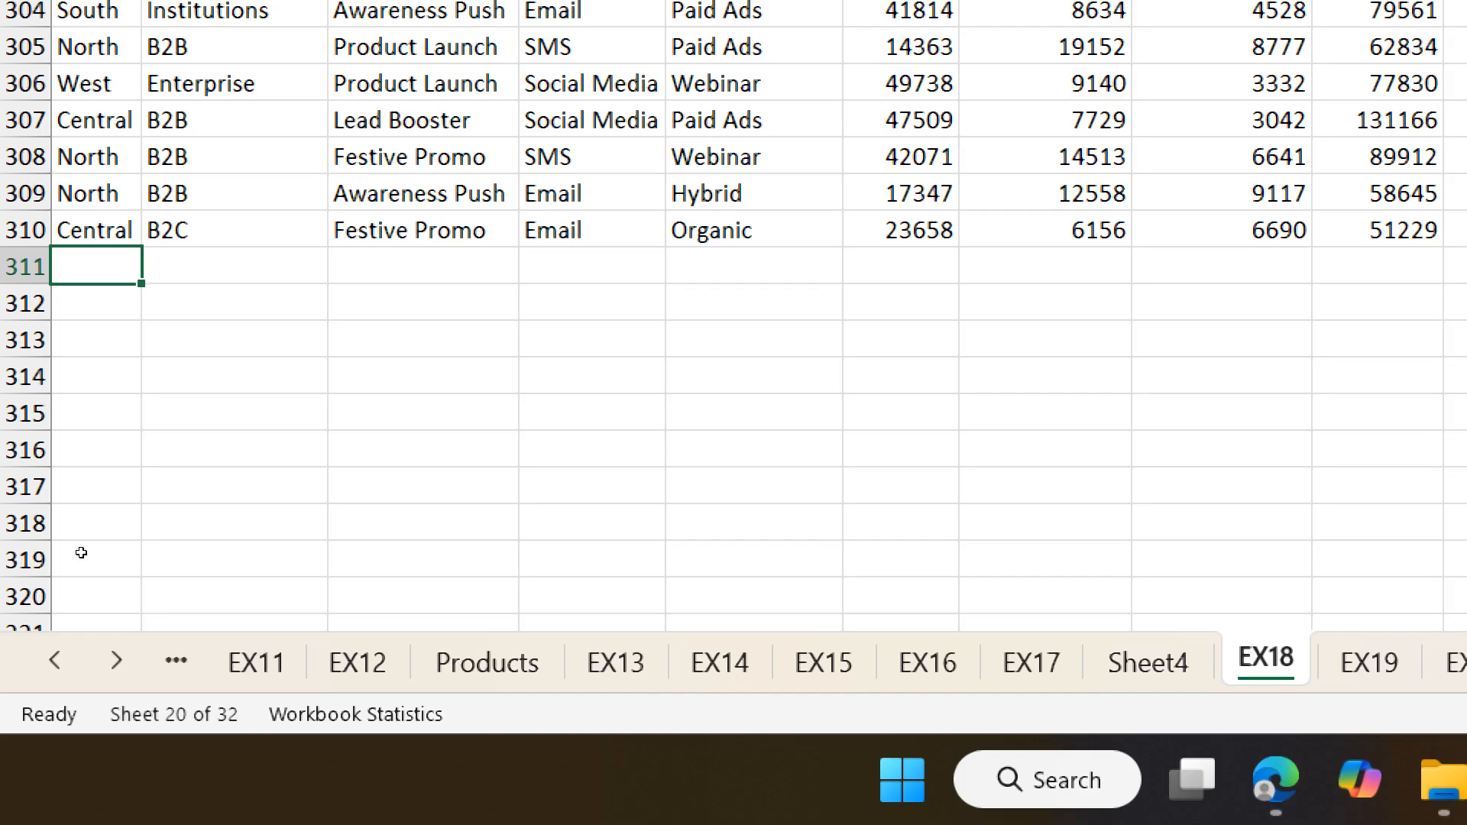
- On Sheet4, examine which EX18 rows the PivotTable's data source range covers, and keep the range as it is
key(ctrl+Page_Up)
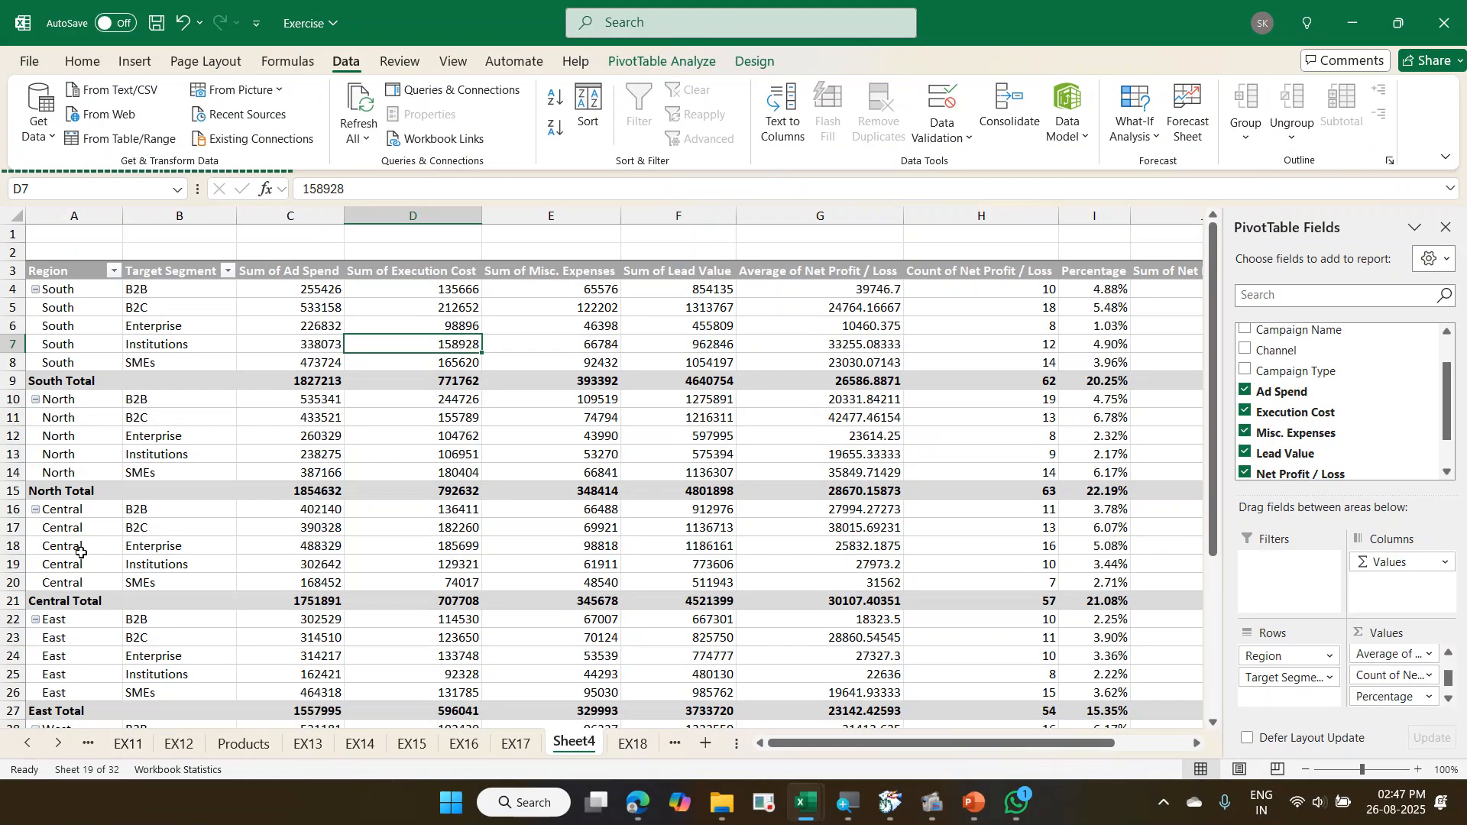
click(701, 65)
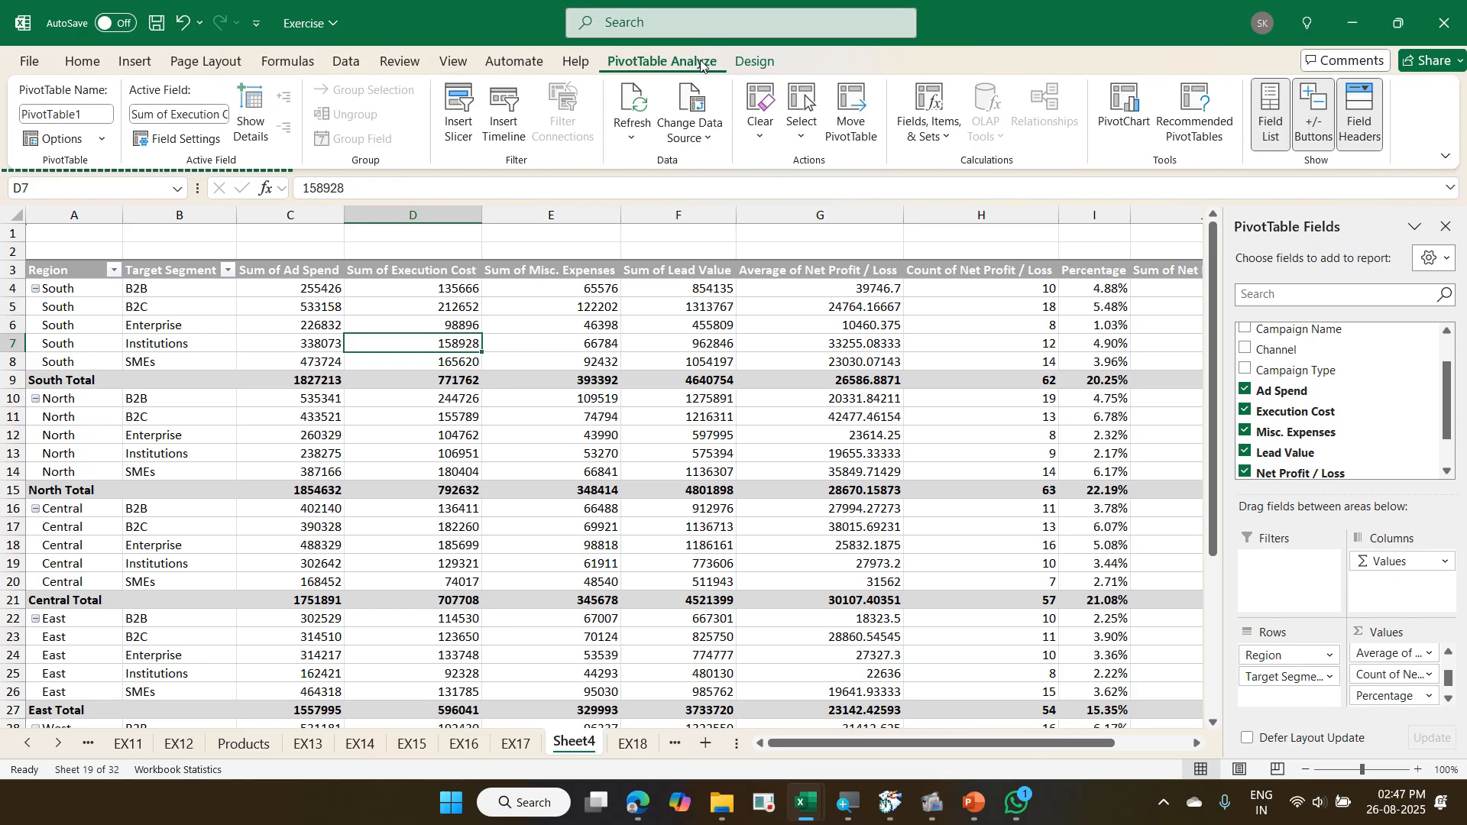
click(698, 90)
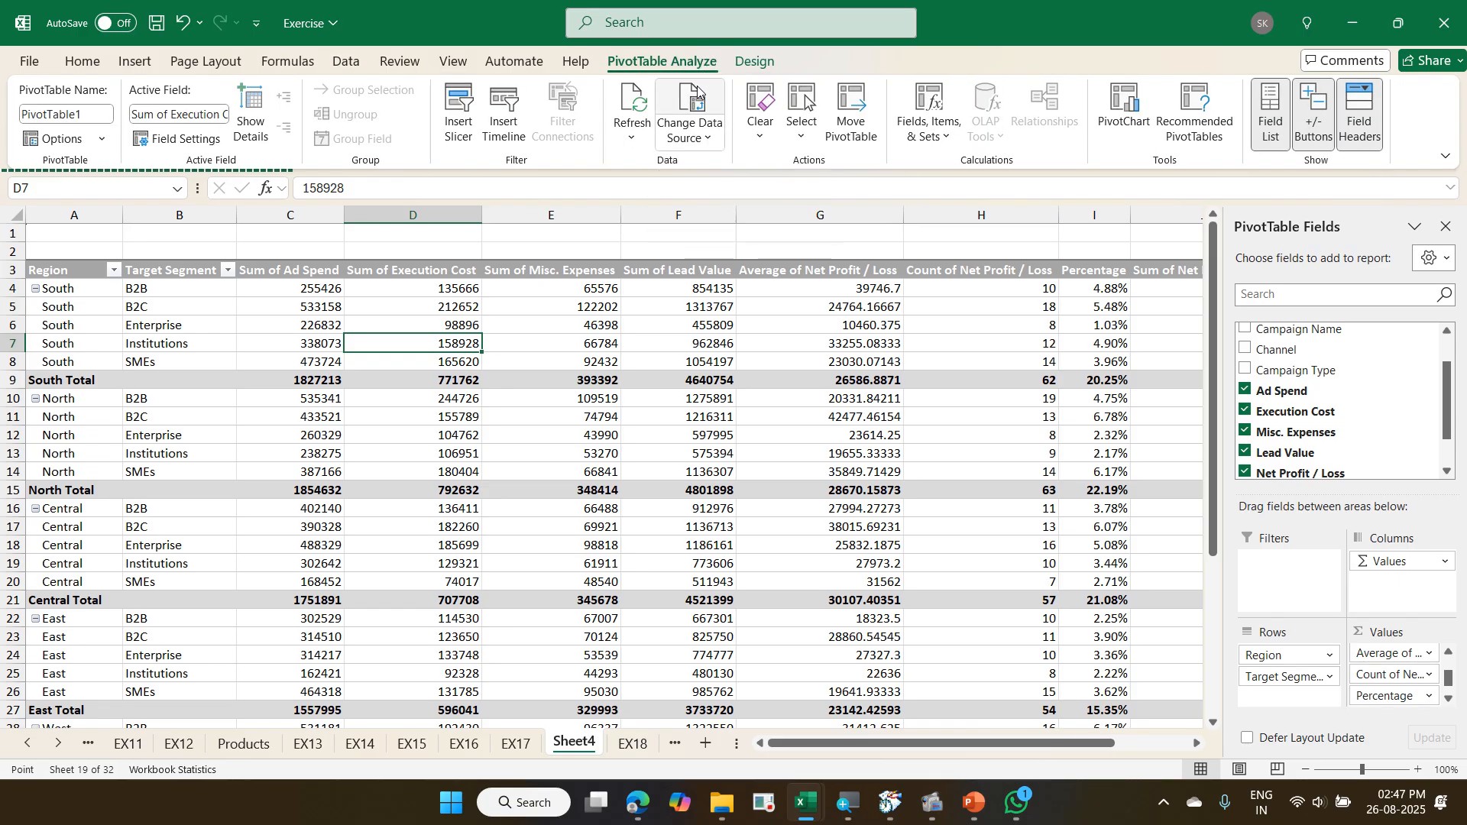
scroll(466, 498, down, 16)
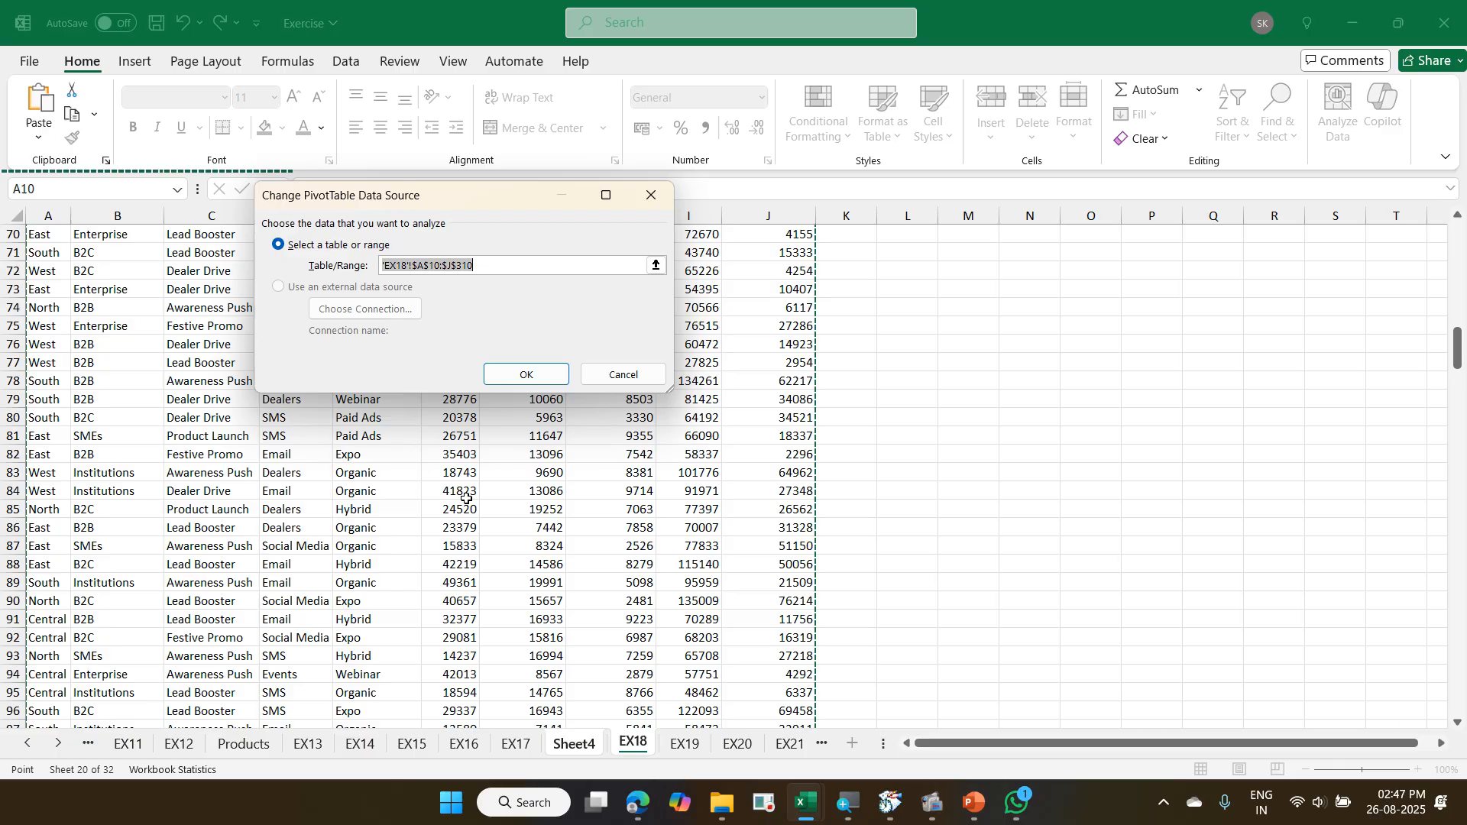
scroll(467, 498, down, 20)
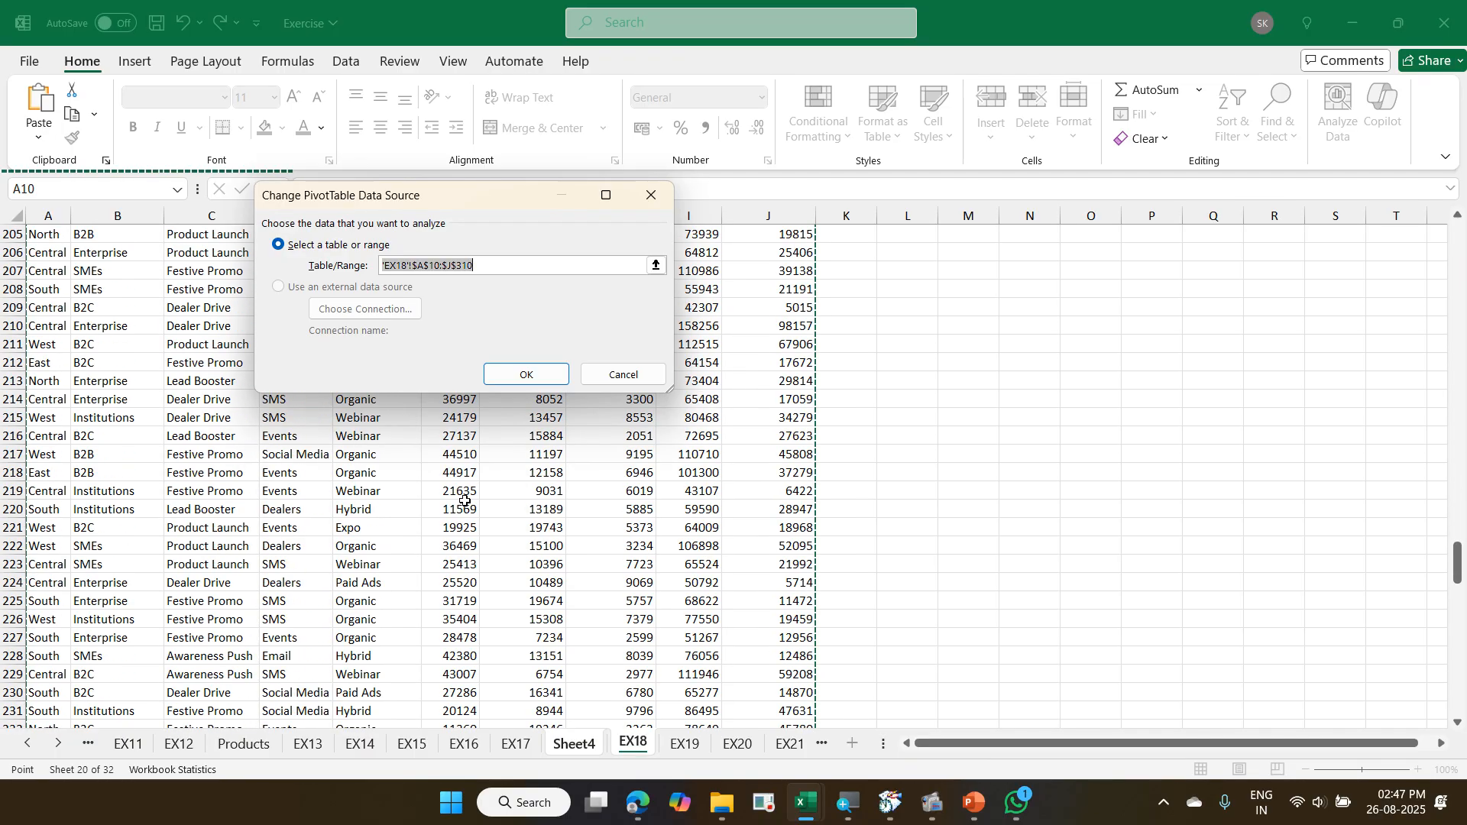
scroll(464, 500, down, 20)
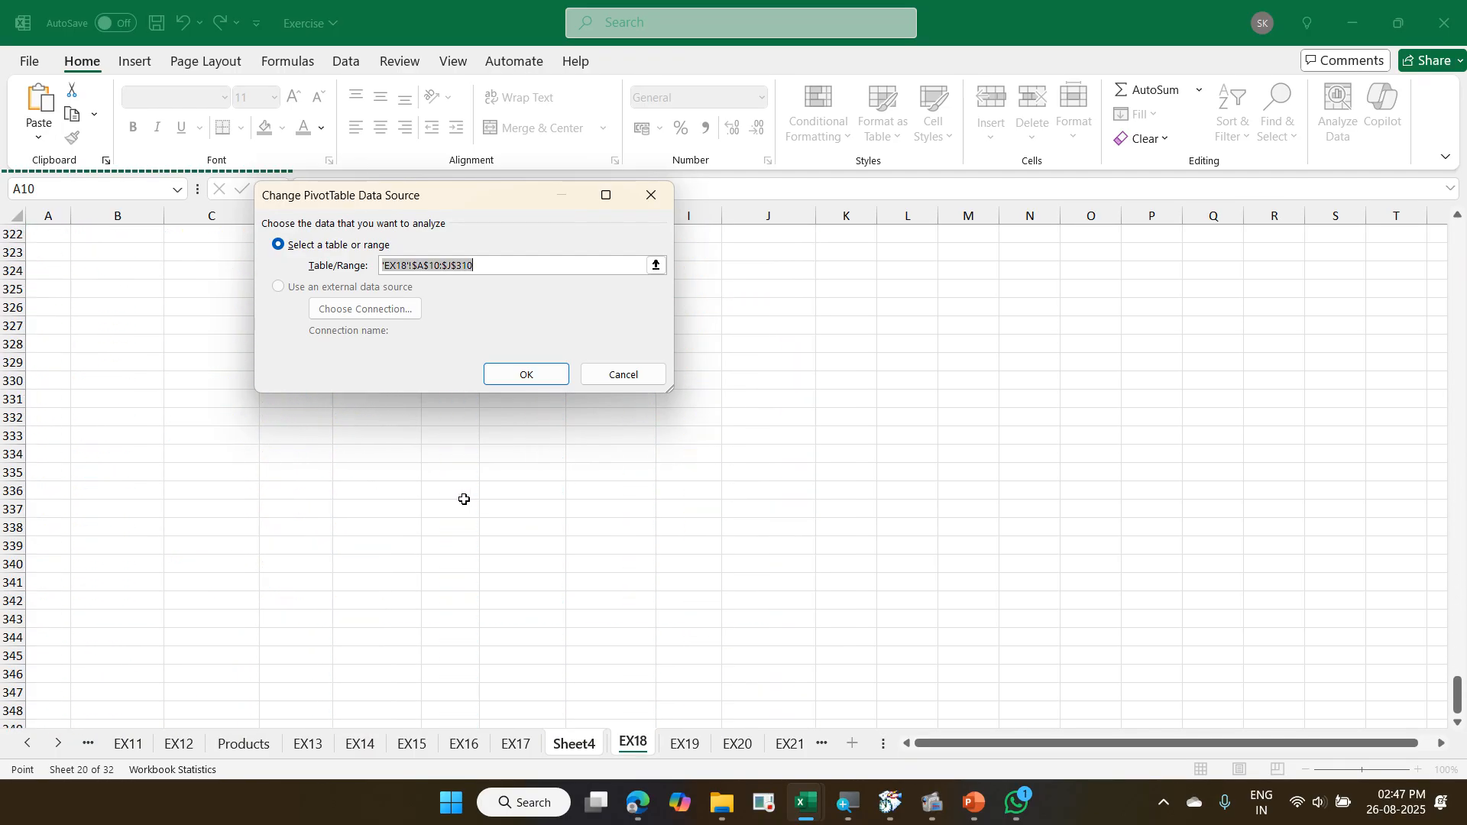
scroll(465, 499, up, 7)
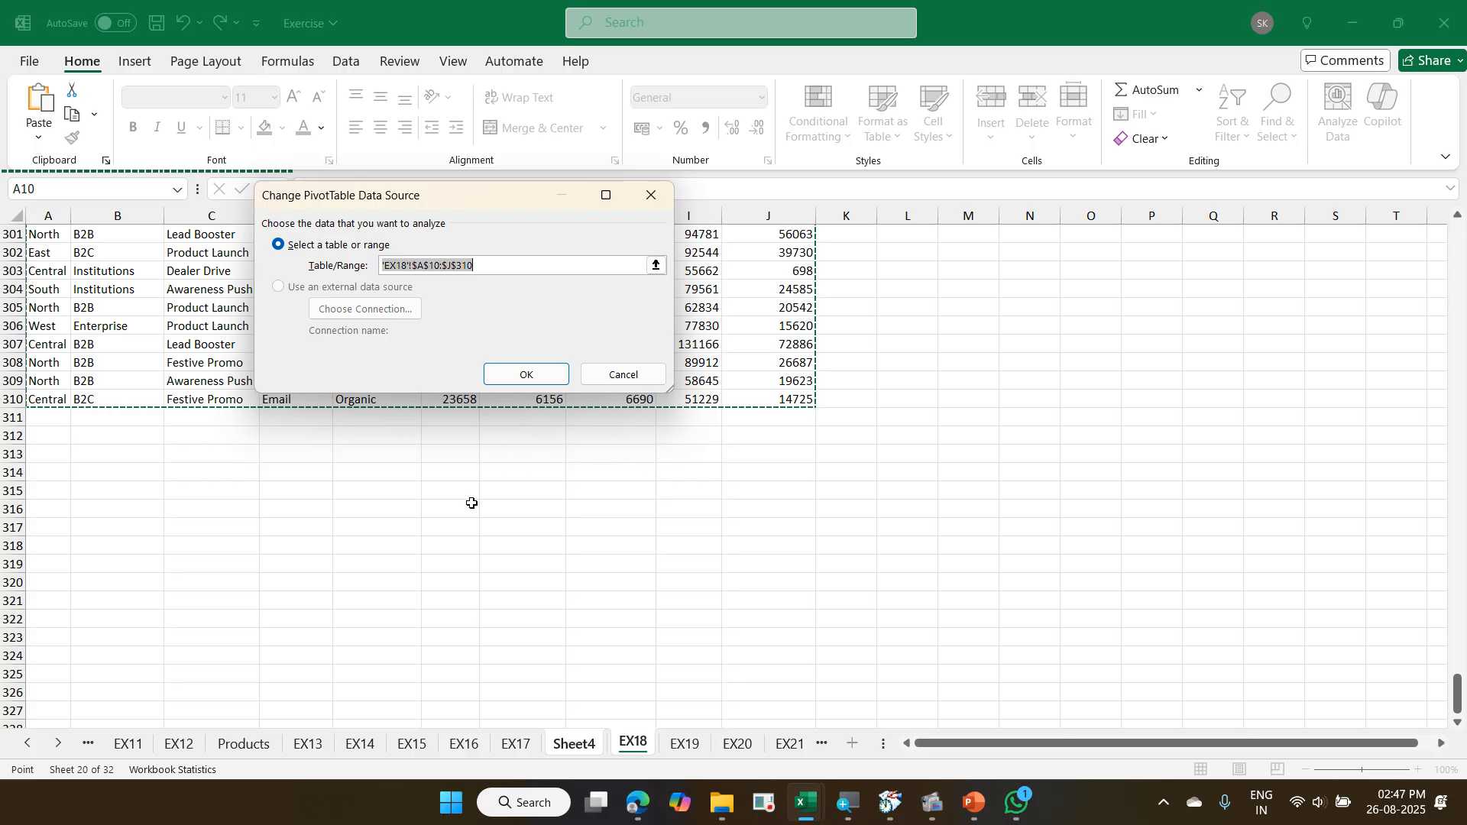
key(Return)
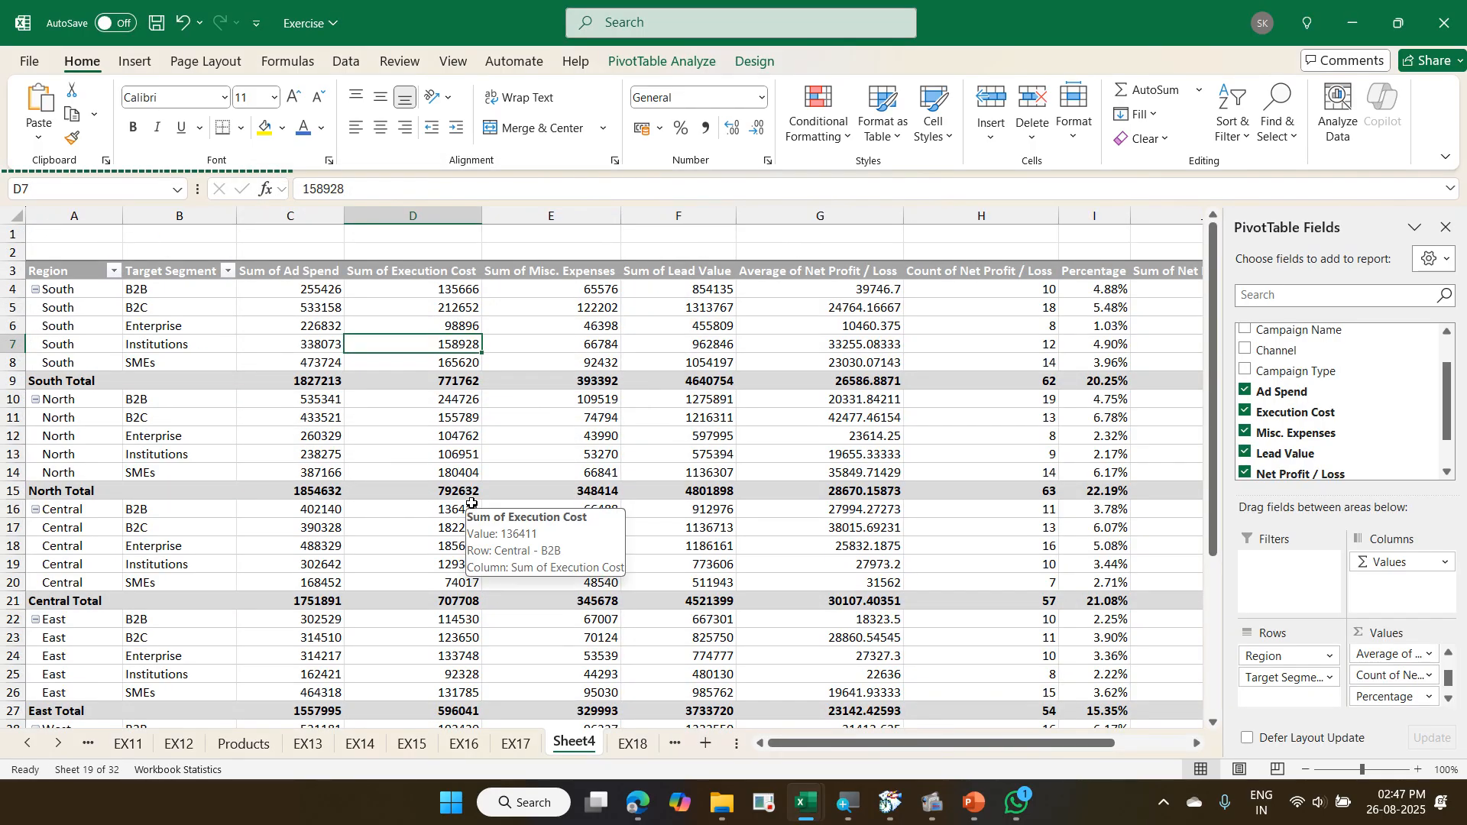
- Return to EX18 and go from the last campaign row up to the Region header in A10
key(ctrl+Page_Down)
key(ctrl+Up)
key(ctrl+Up)
key(ctrl+Up)
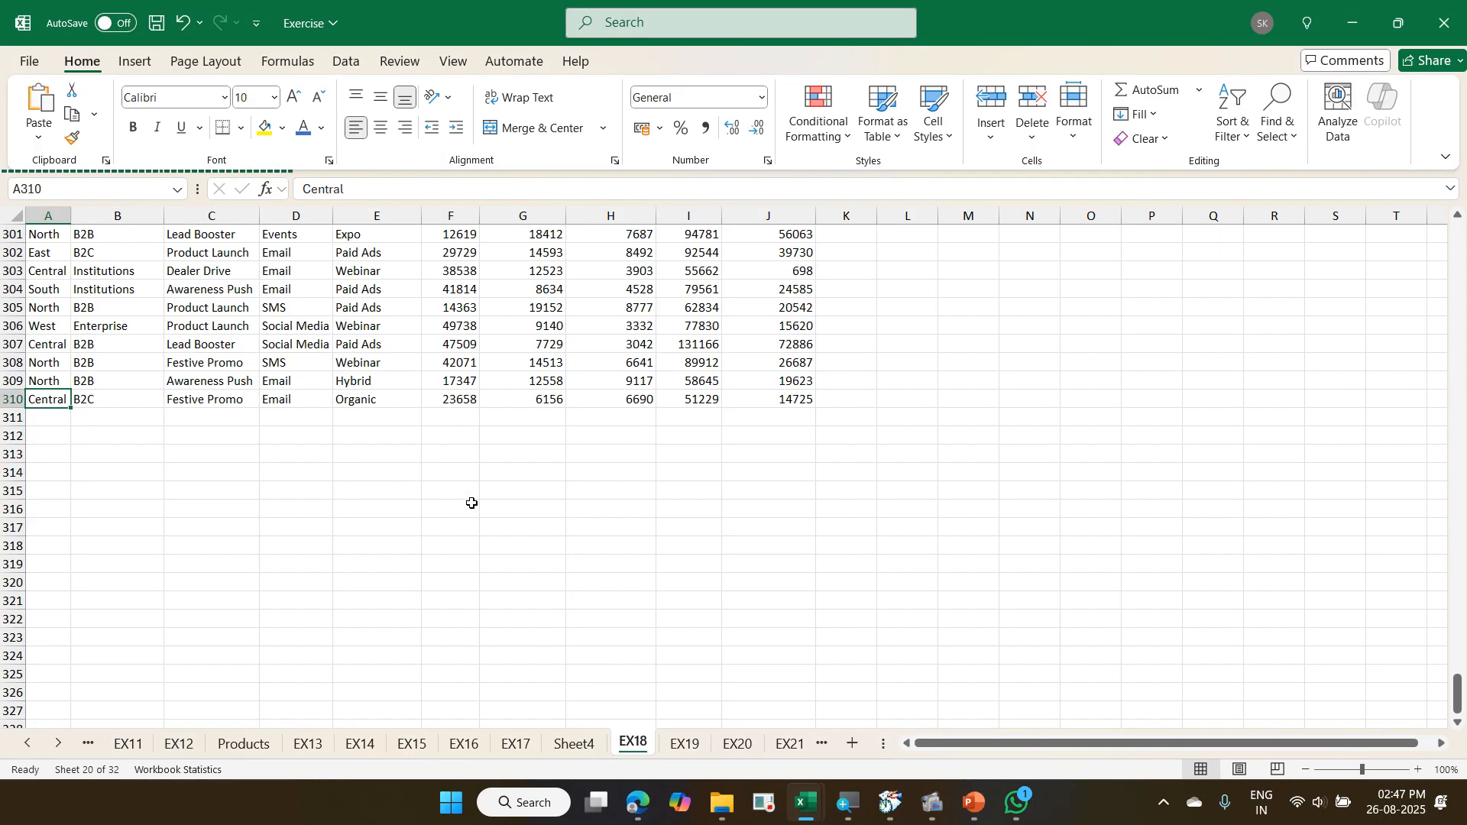
key(ctrl+Down)
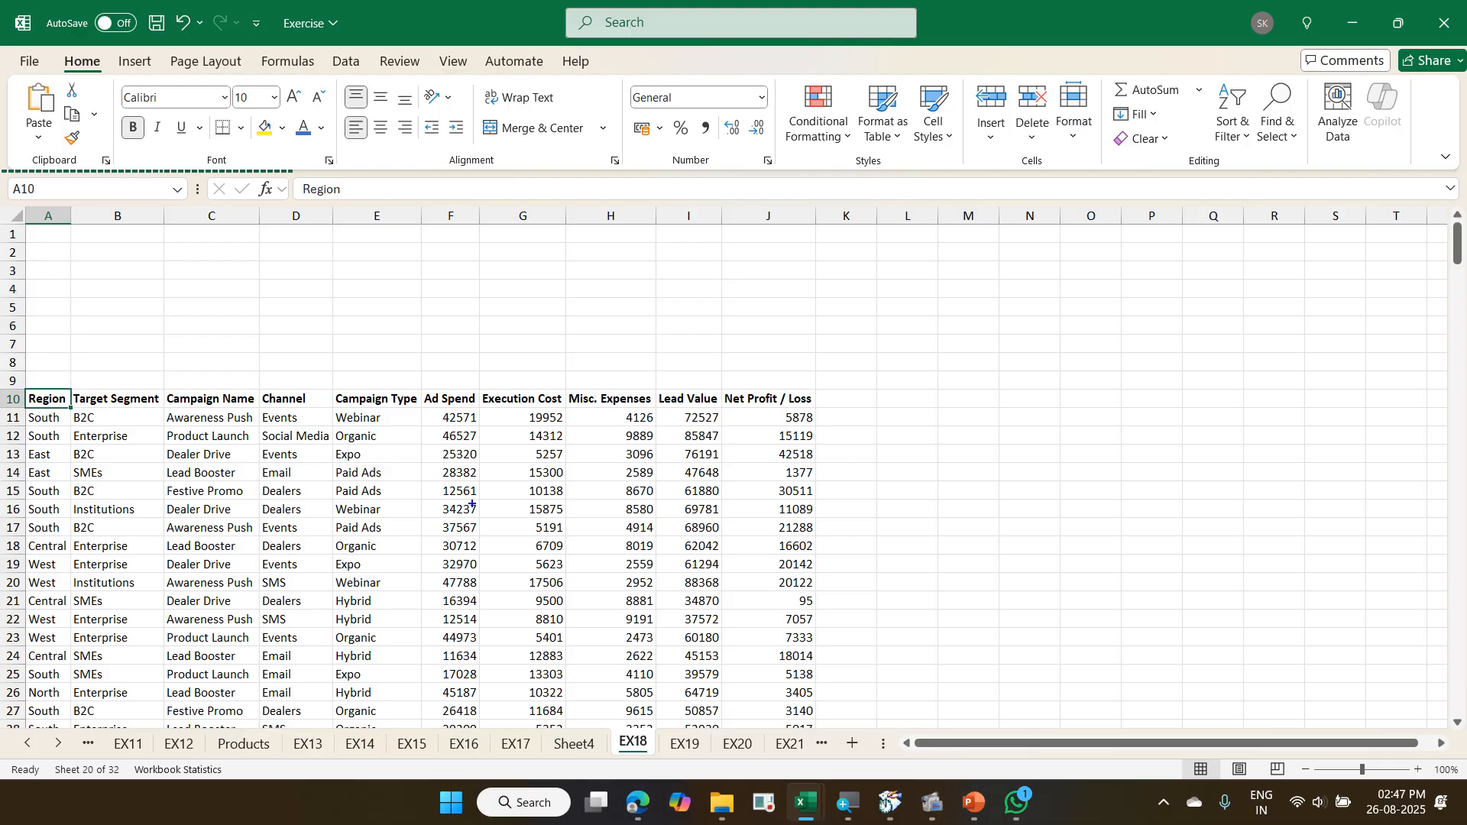
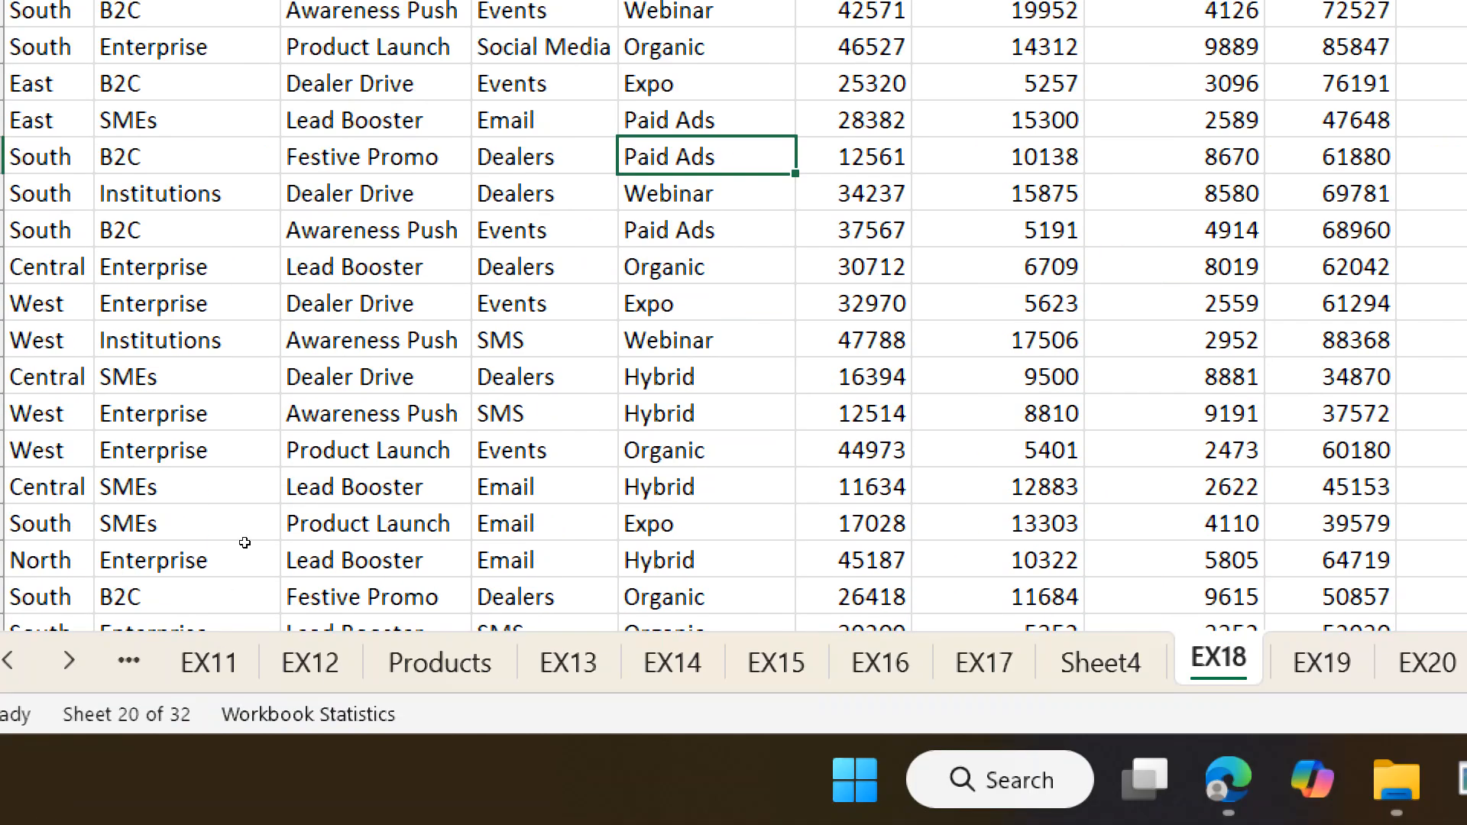
- Convert the EX18 campaign data in A10:J310 into an Excel table with headers
click(239, 524)
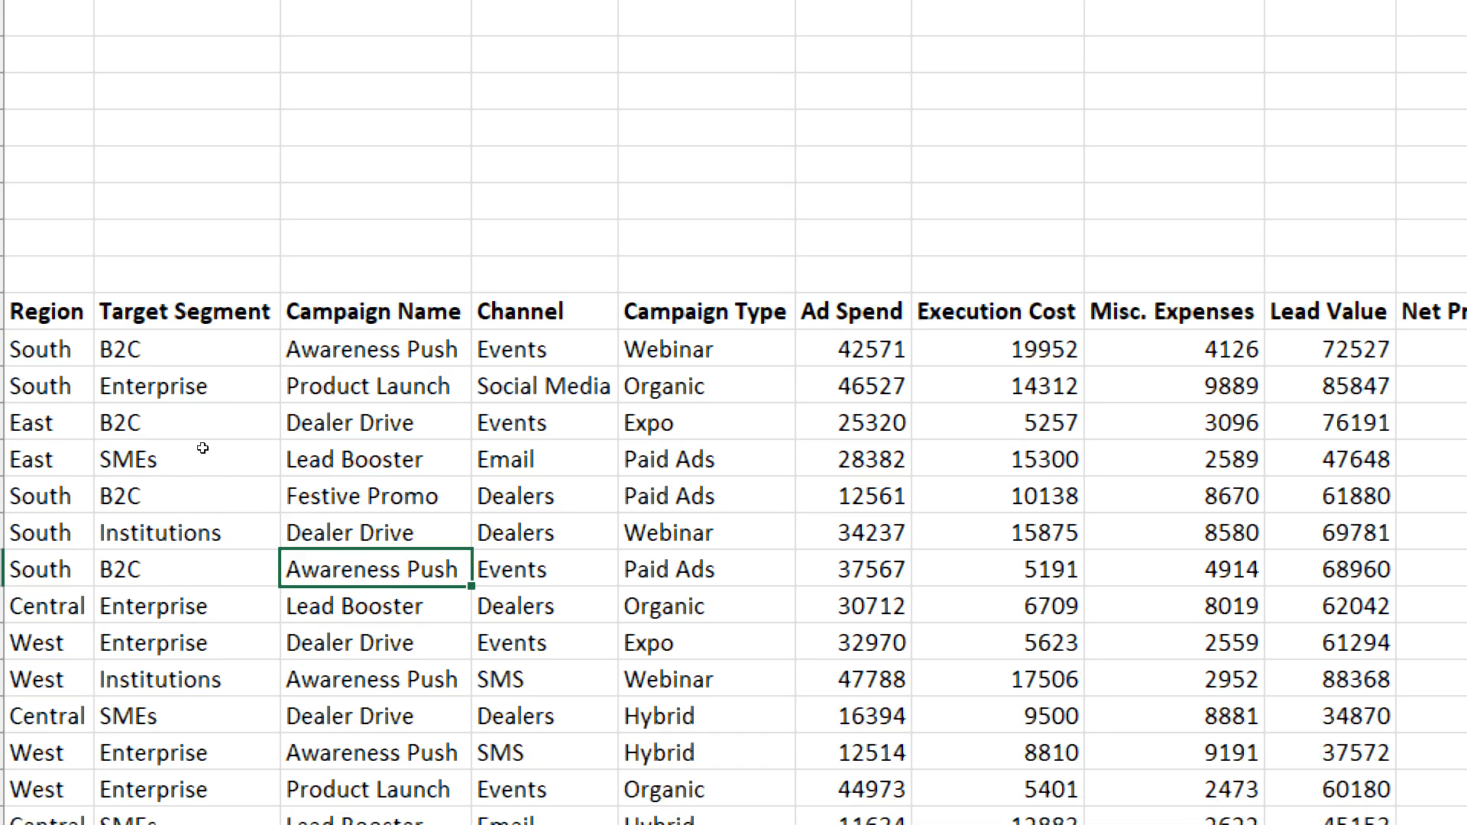
click(126, 470)
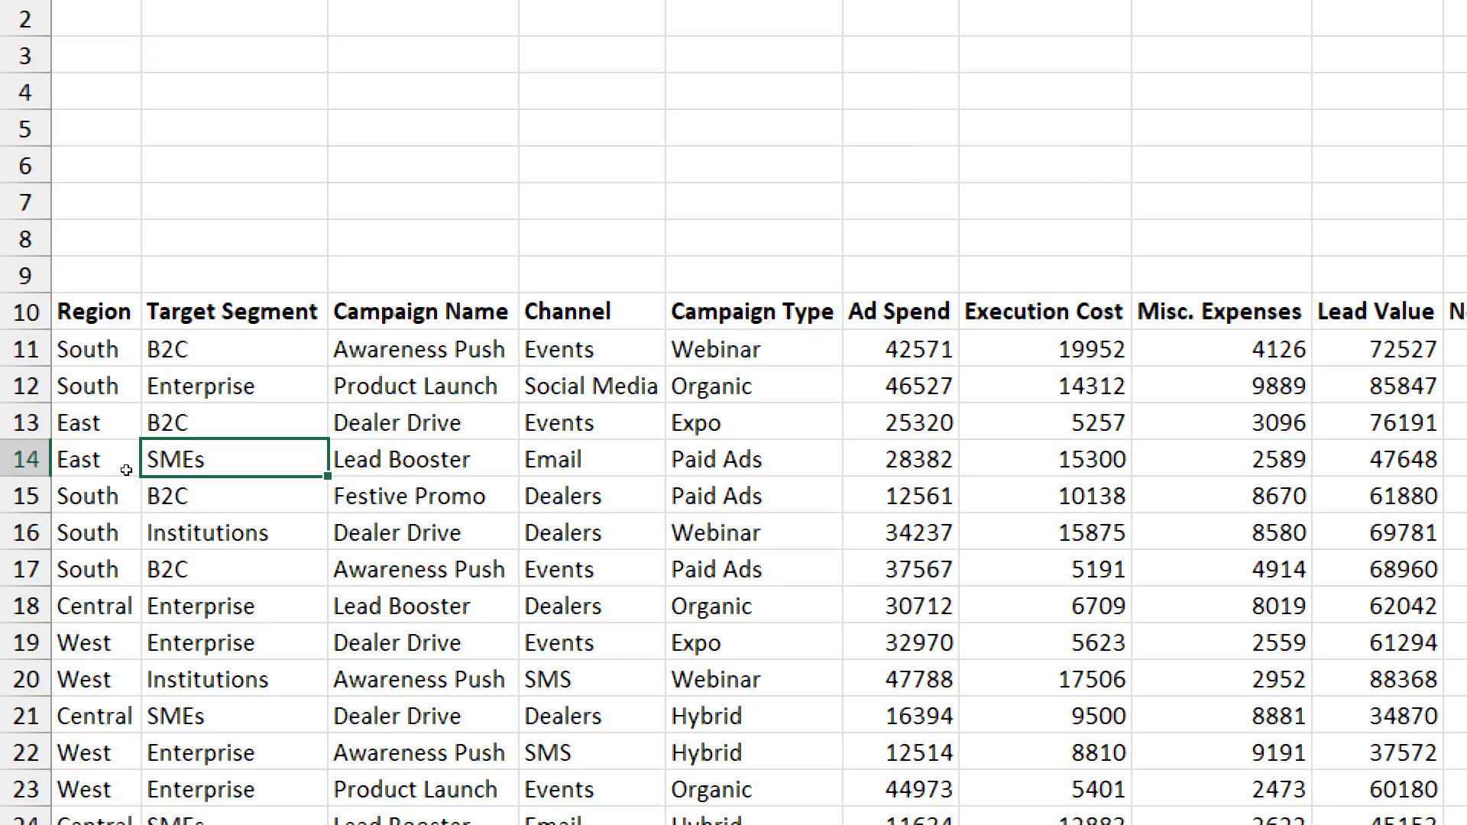
key(ctrl+t)
scroll(126, 470, down, 3)
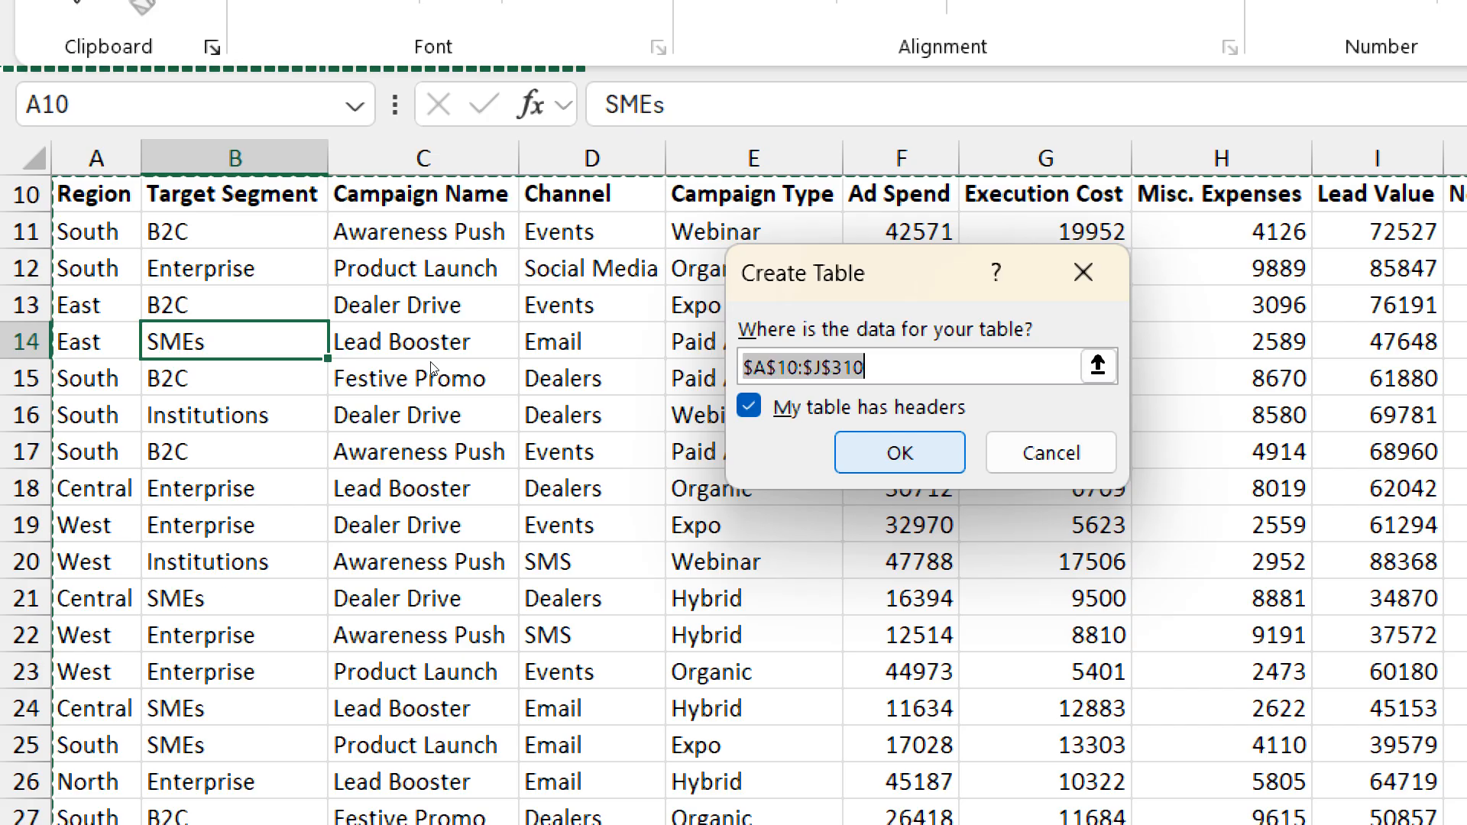
key(Return)
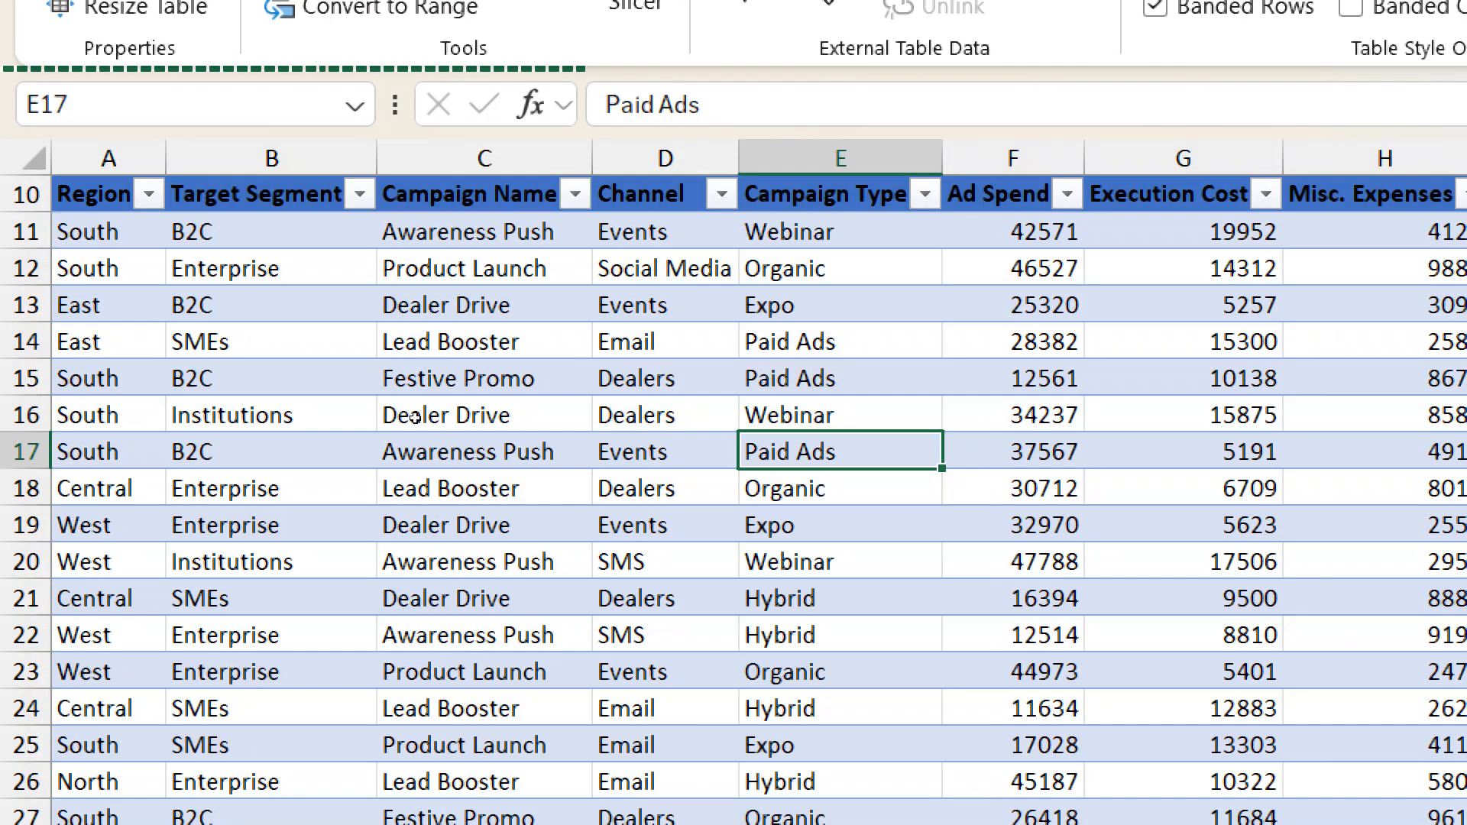
scroll(414, 418, up, 2)
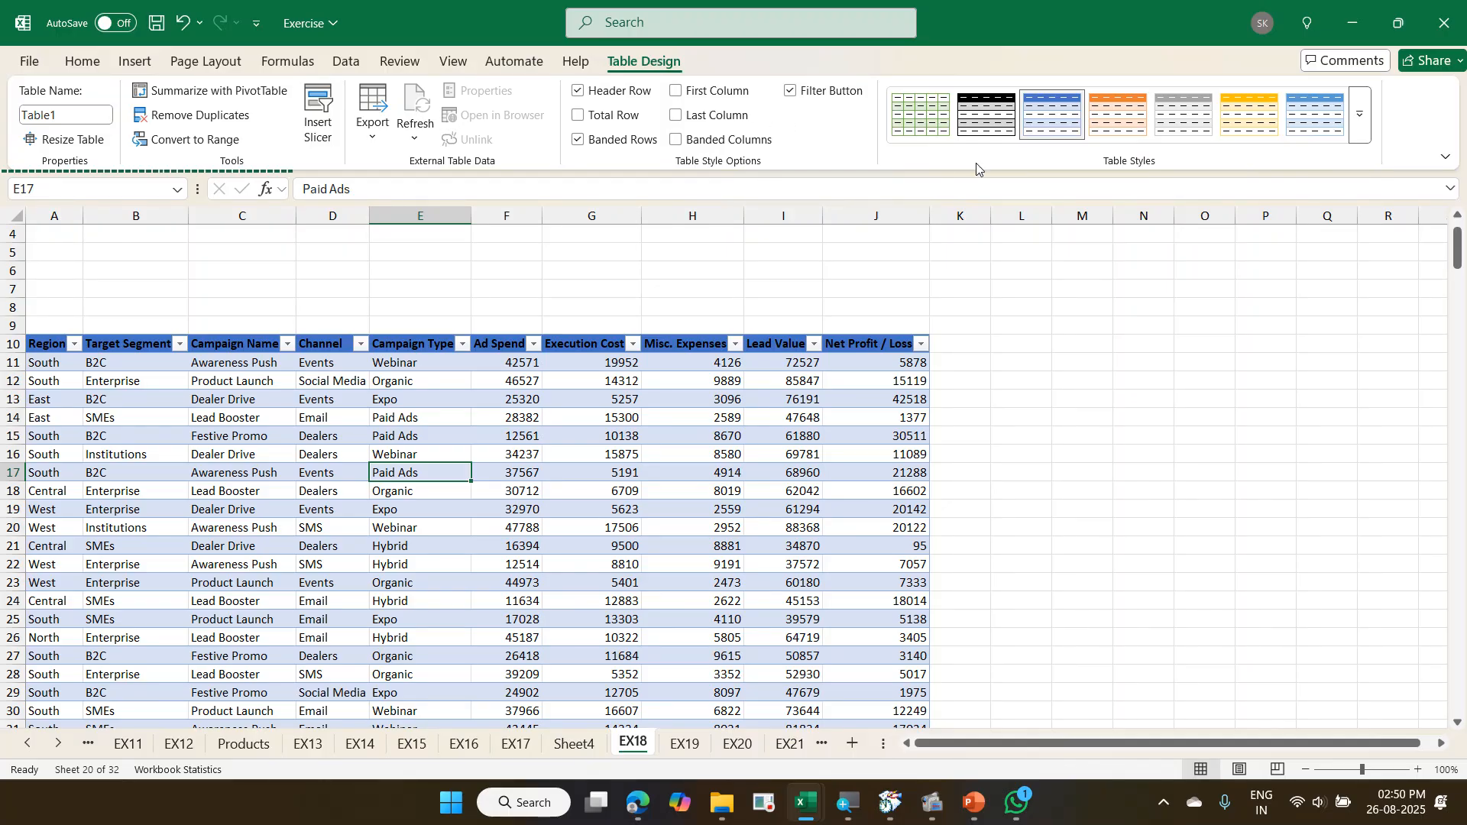
drag(578, 48, 704, 84)
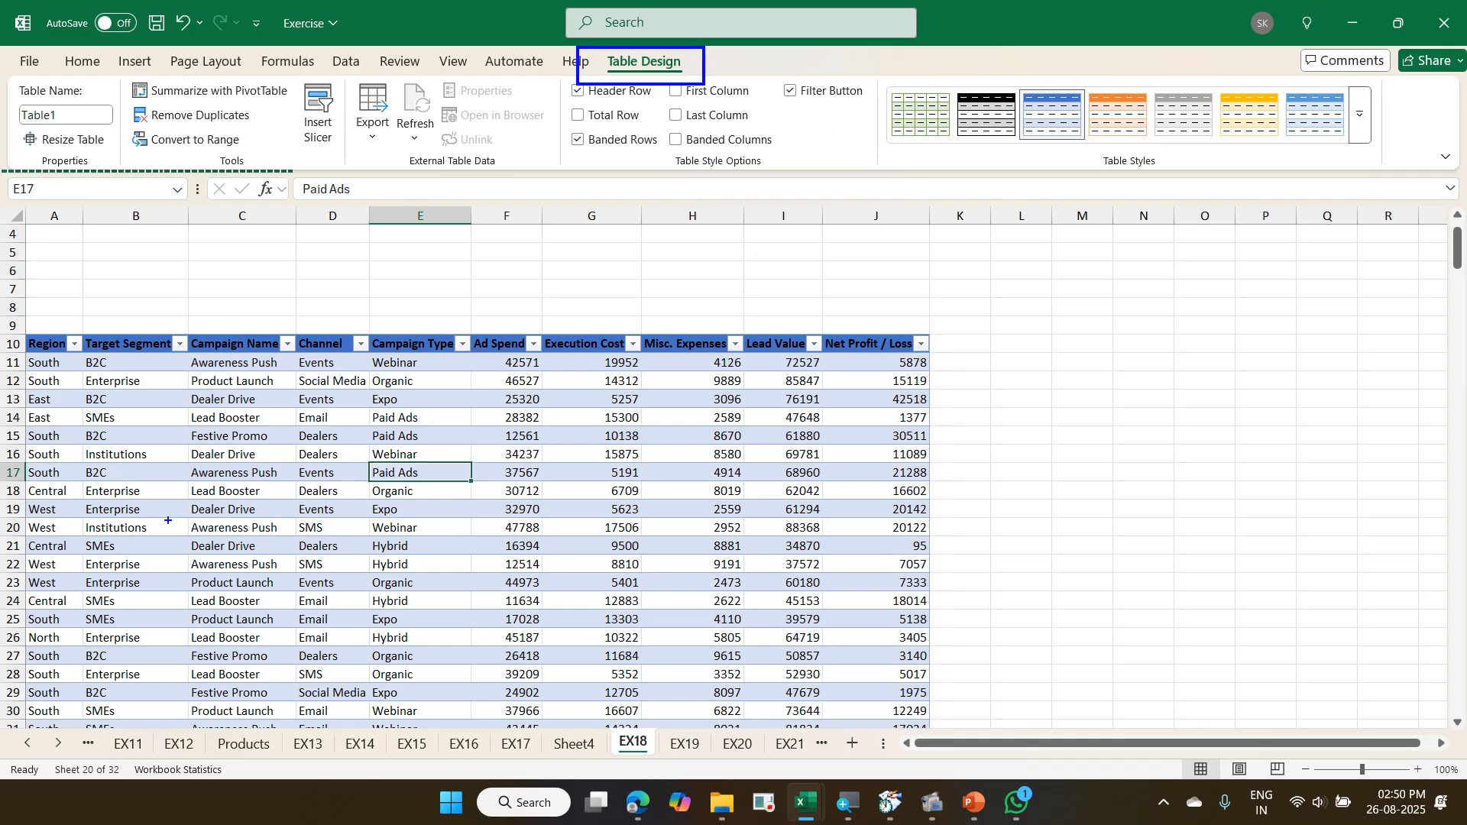
mouse_move(12, 326)
mouse_down()
mouse_move(298, 374)
mouse_move(947, 374)
mouse_up()
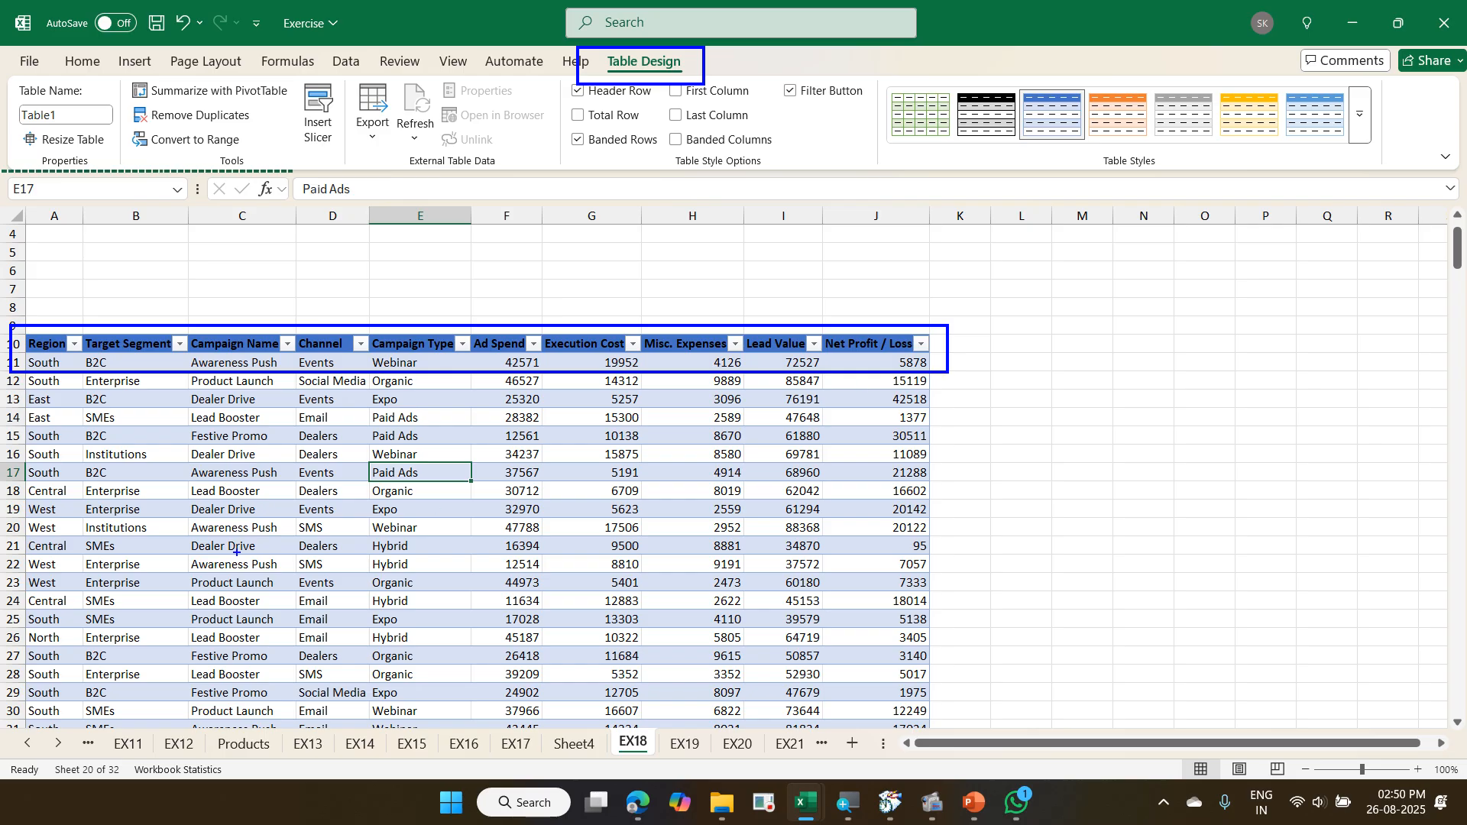
mouse_move(23, 403)
mouse_down()
mouse_move(344, 523)
mouse_move(885, 685)
mouse_move(936, 716)
mouse_up()
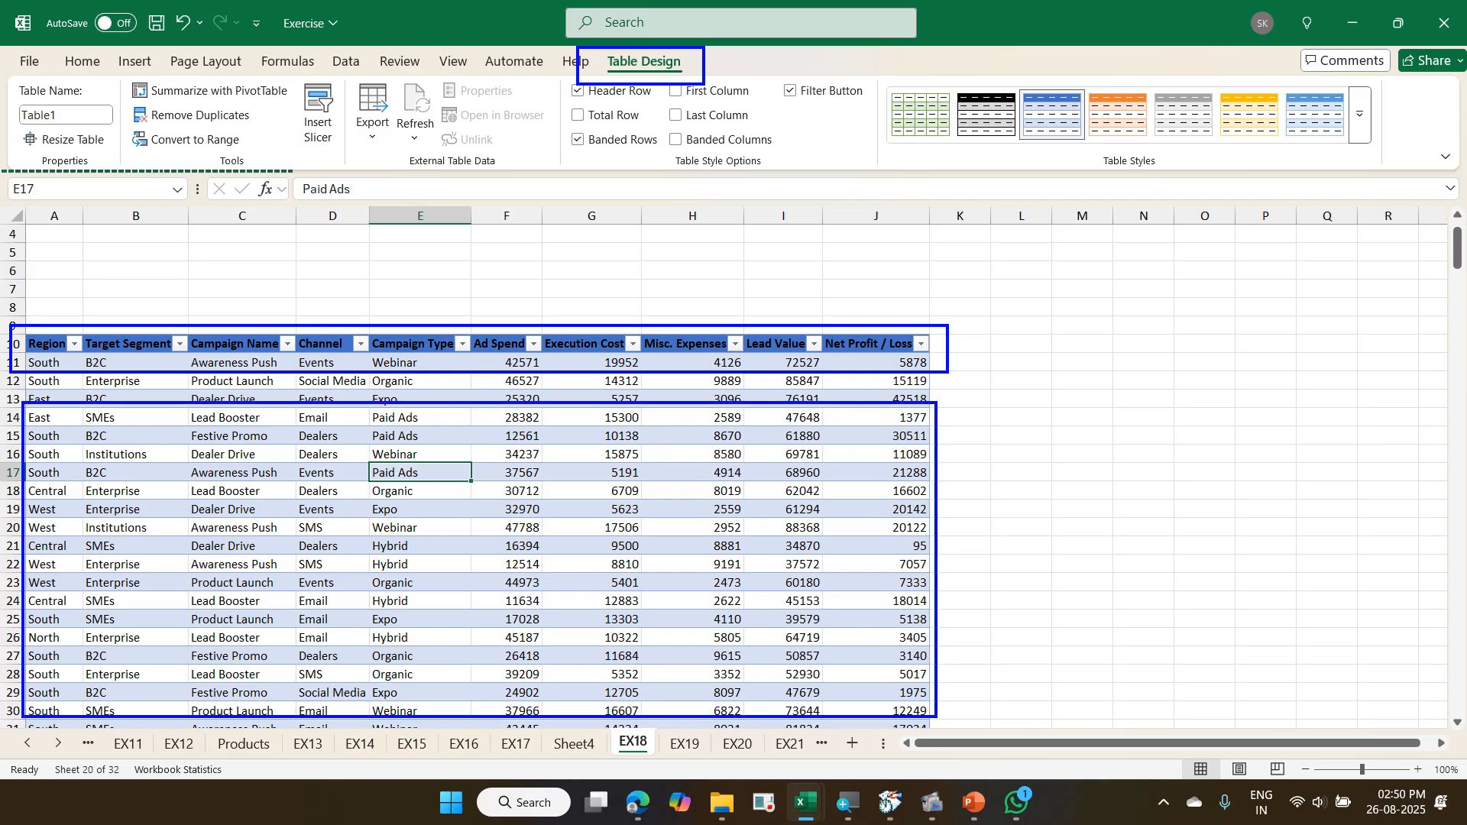
key(Escape)
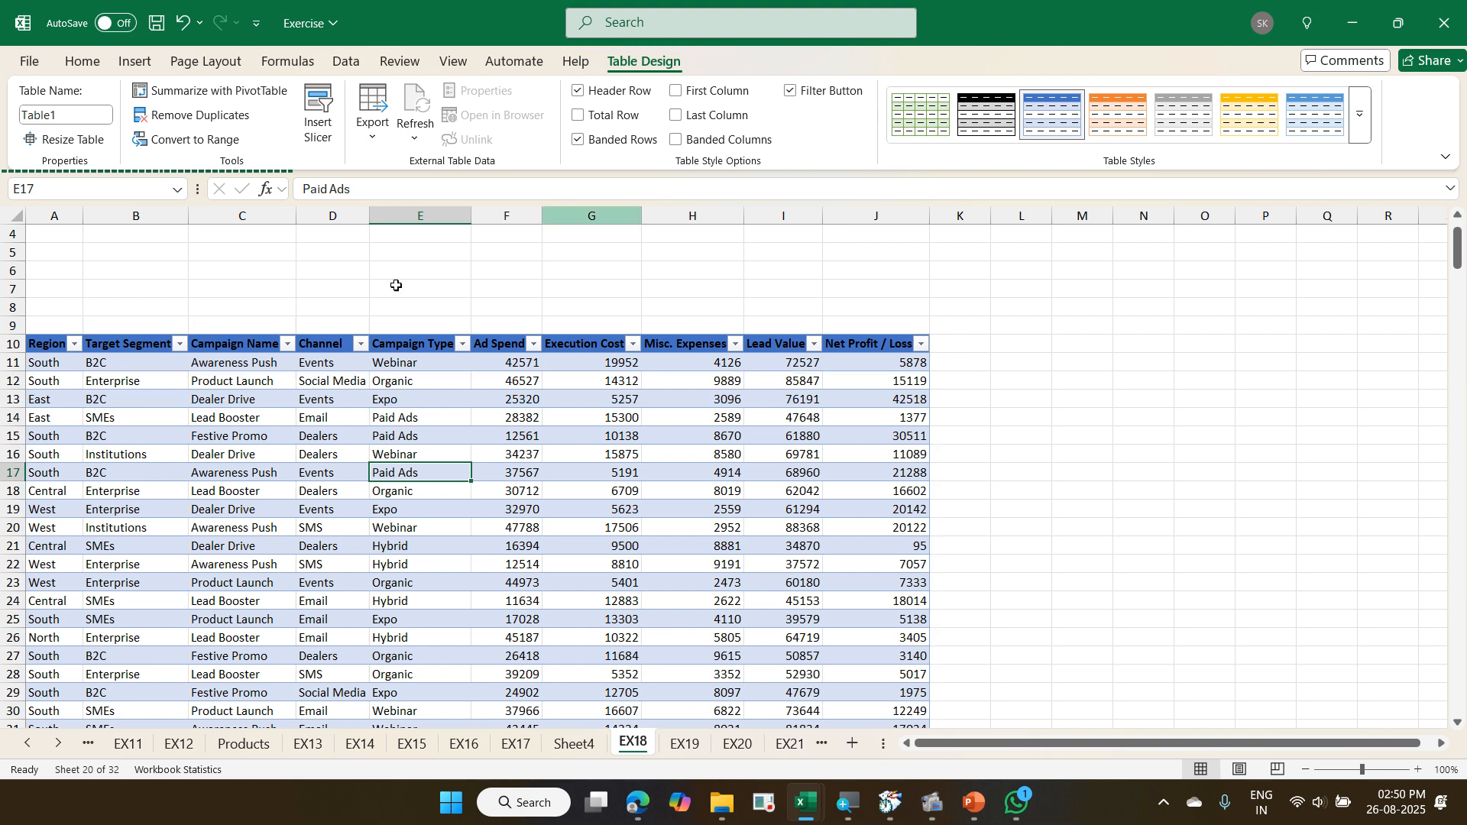
click(276, 434)
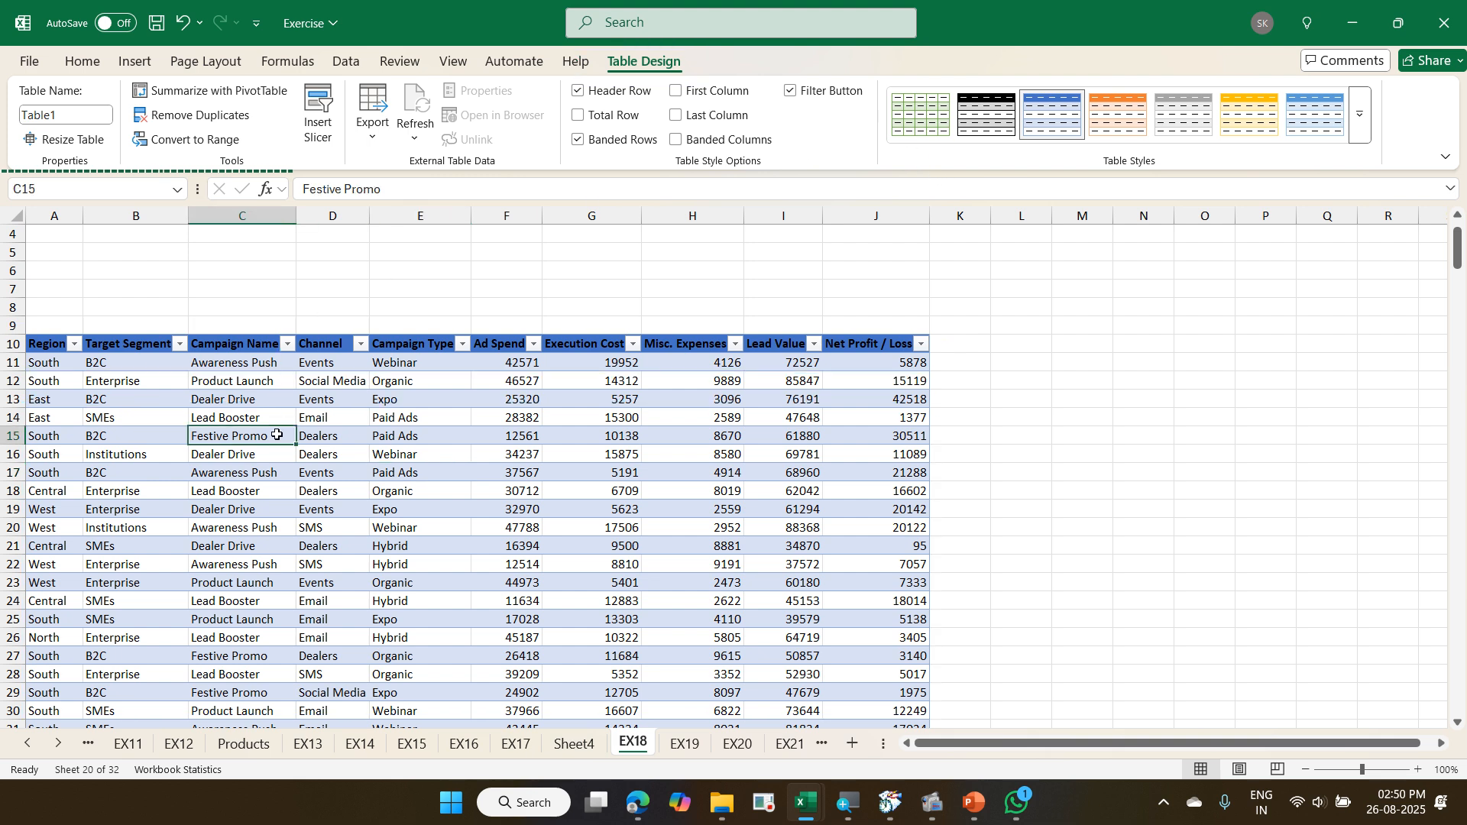
- Go to EX15 and check whether the plain invoice list's headers stay in view further down the list
click(516, 743)
click(462, 745)
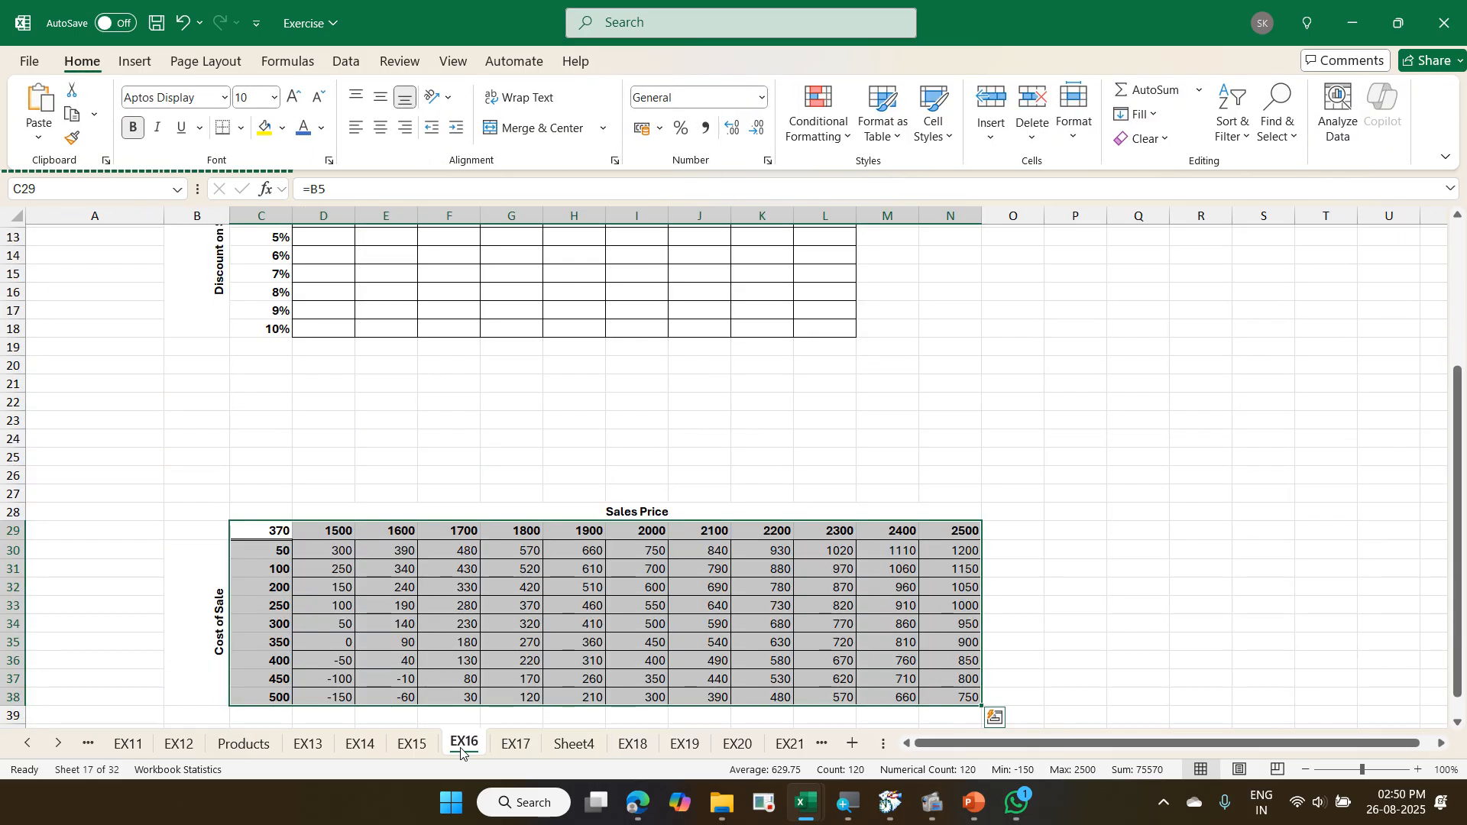
click(409, 743)
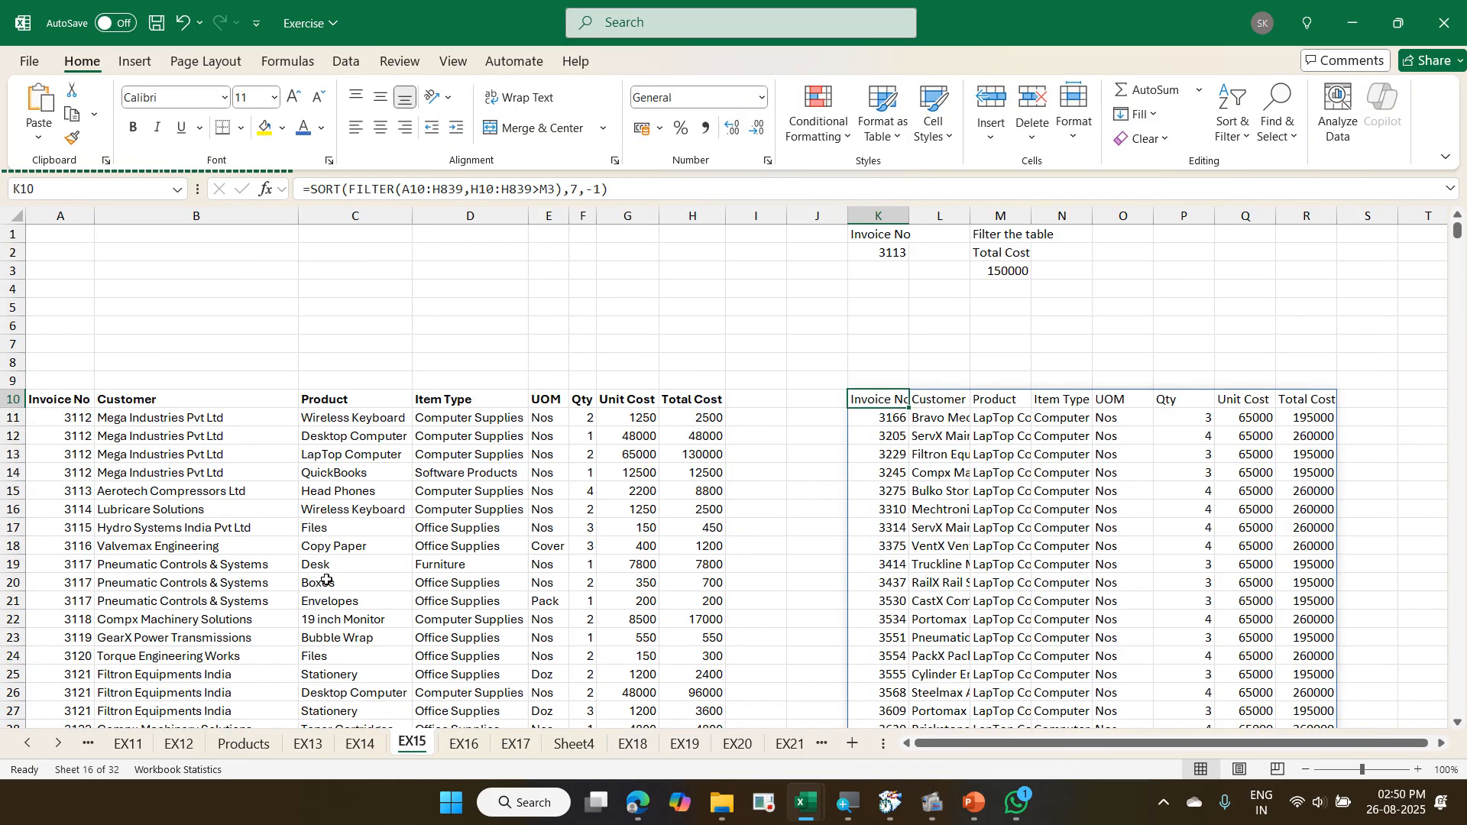
scroll(344, 581, down, 4)
click(322, 480)
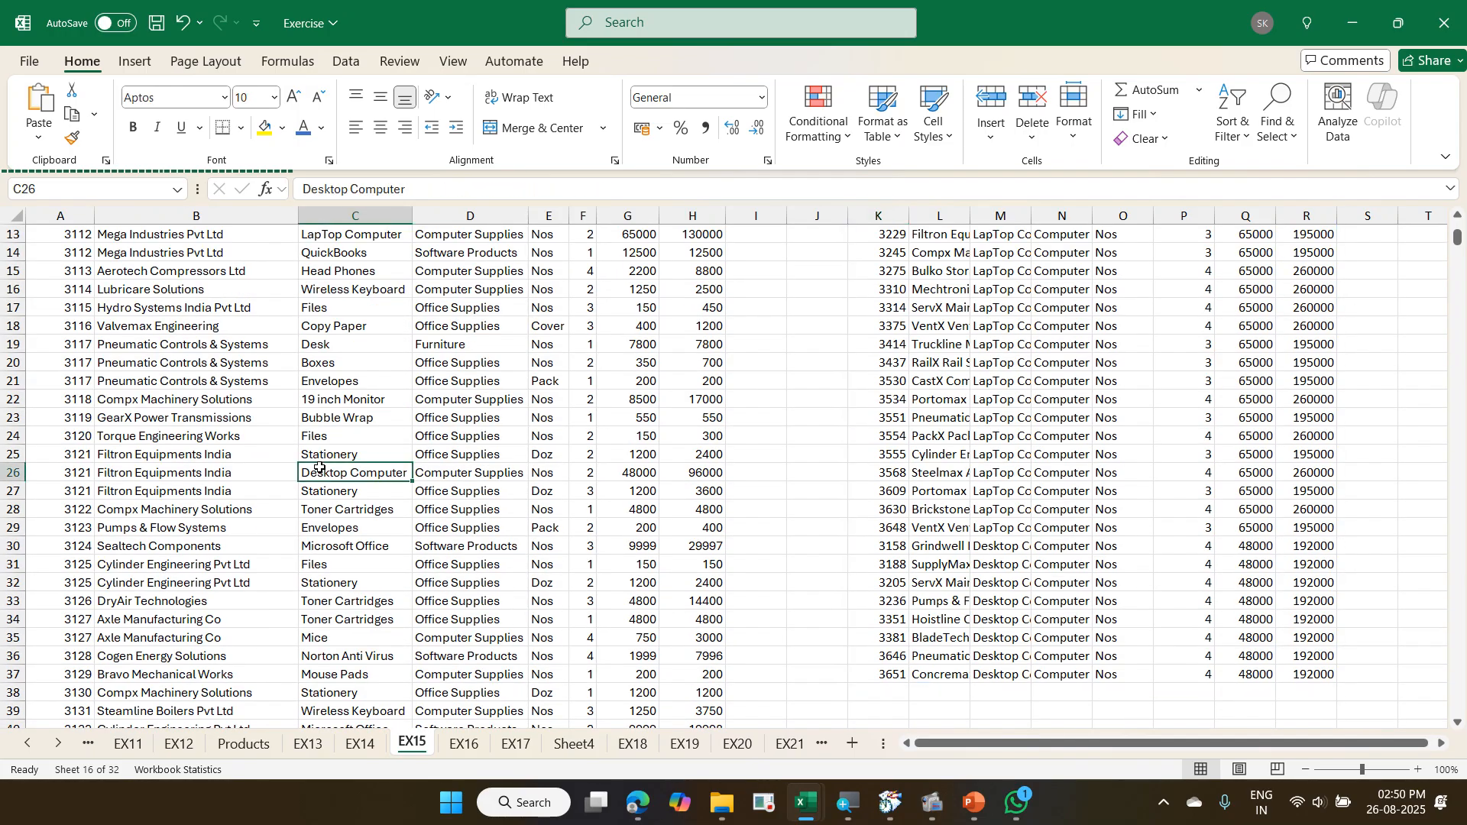
scroll(323, 480, down, 6)
scroll(318, 471, up, 10)
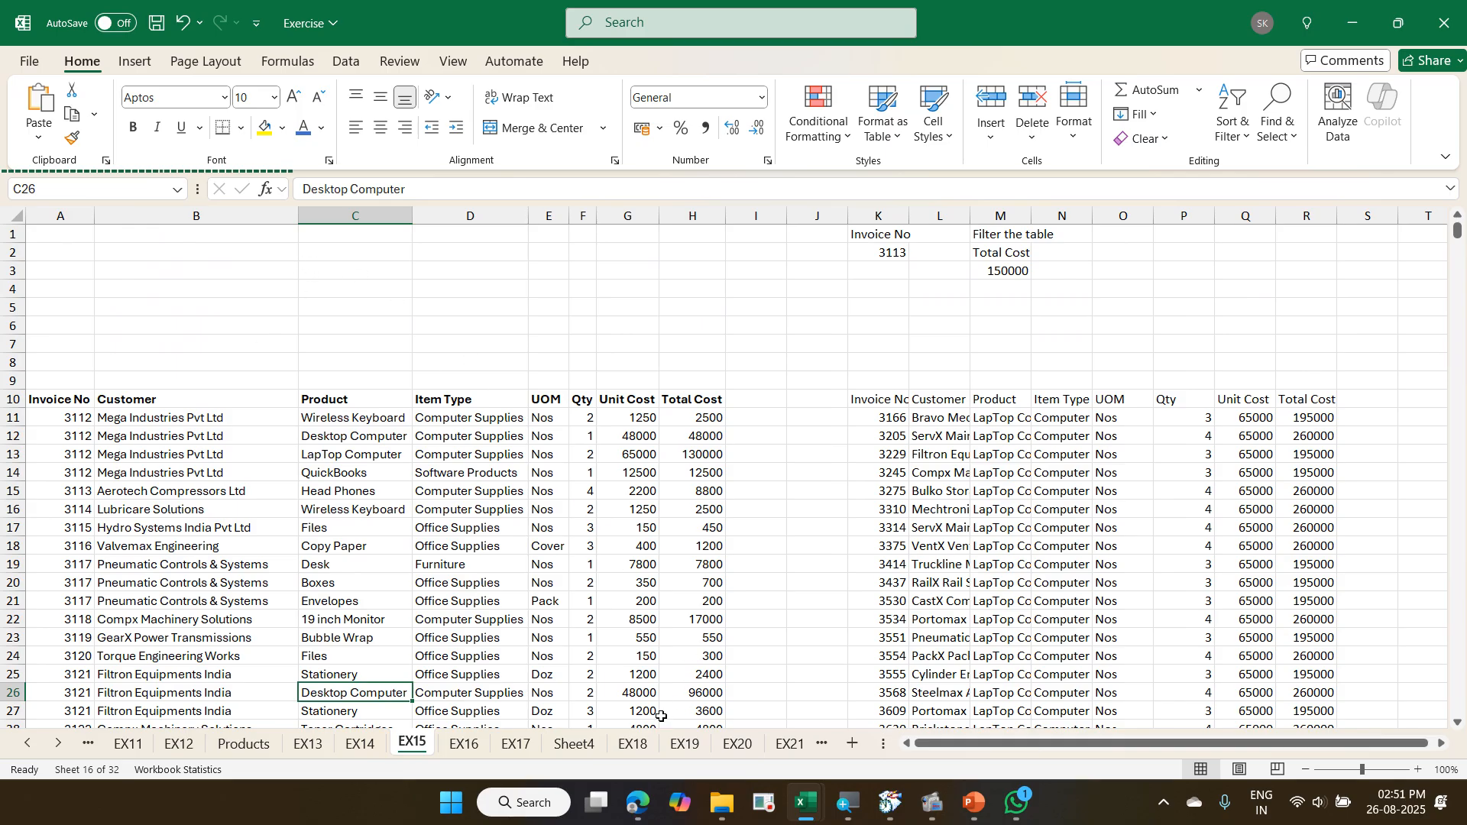
- Return to EX18 and examine how the campaign table's column headers and filter controls behave further down the table
click(633, 744)
click(541, 510)
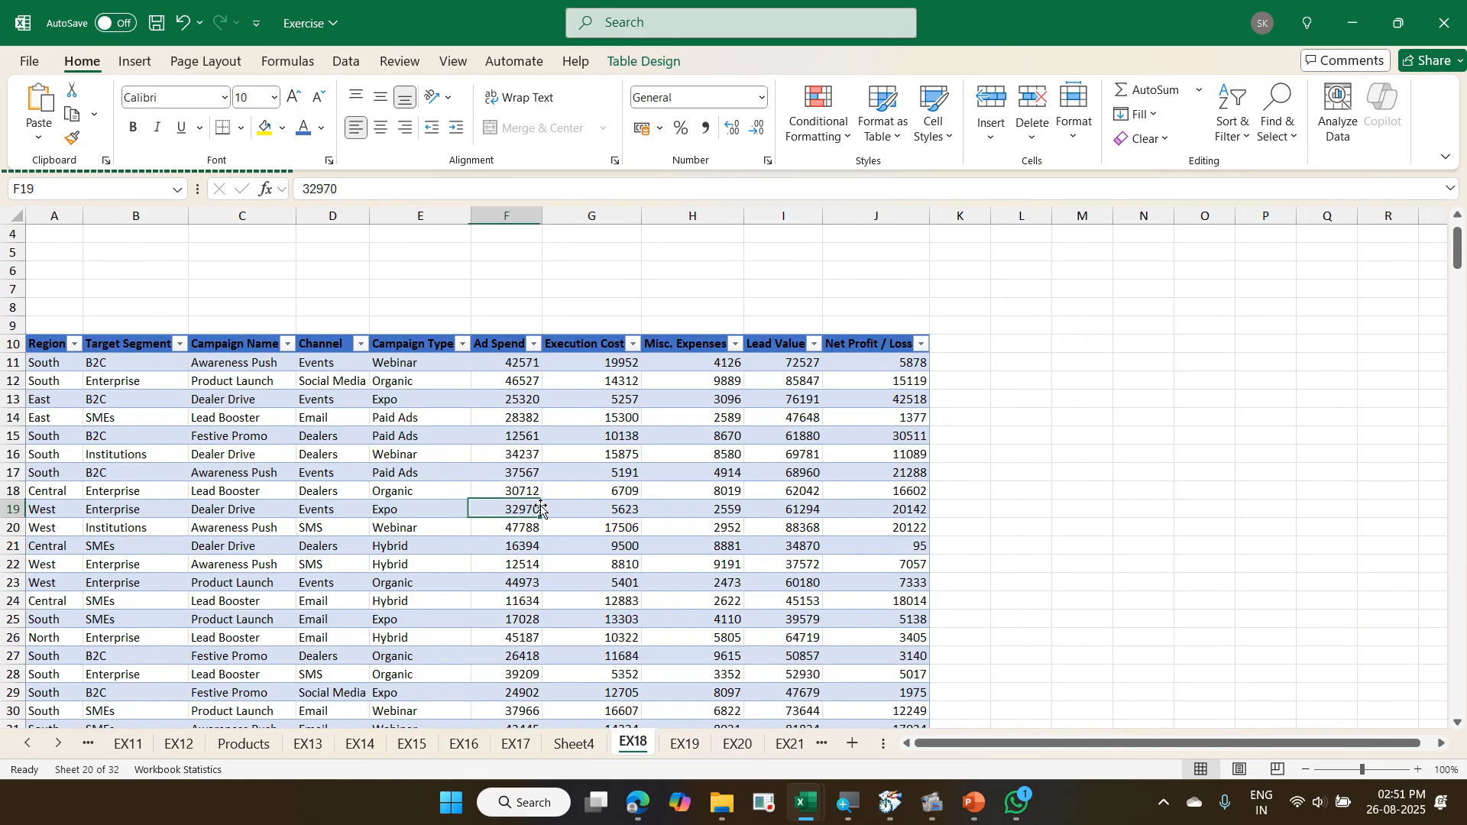
scroll(535, 489, down, 1)
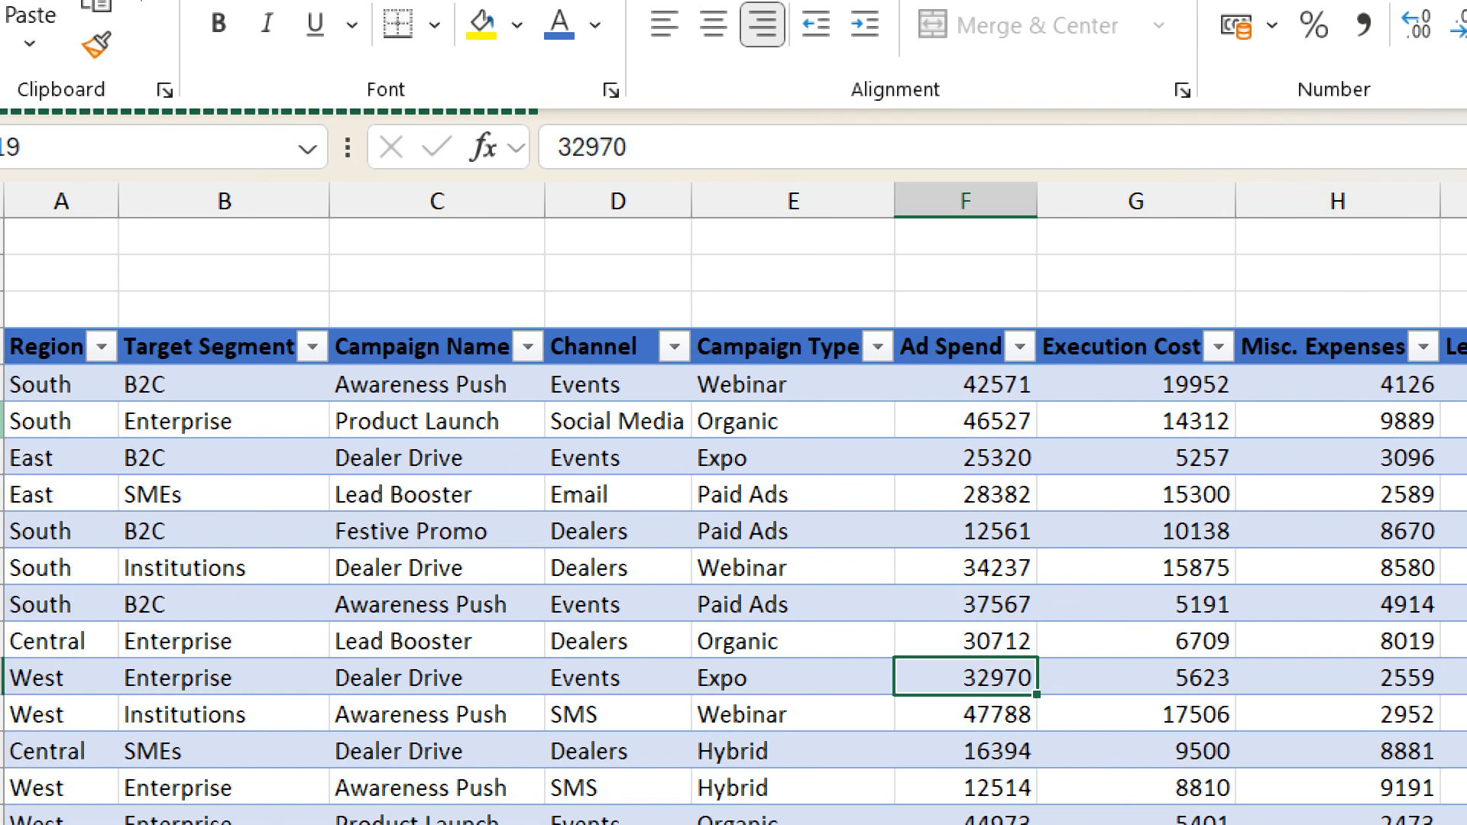
scroll(147, 374, down, 1)
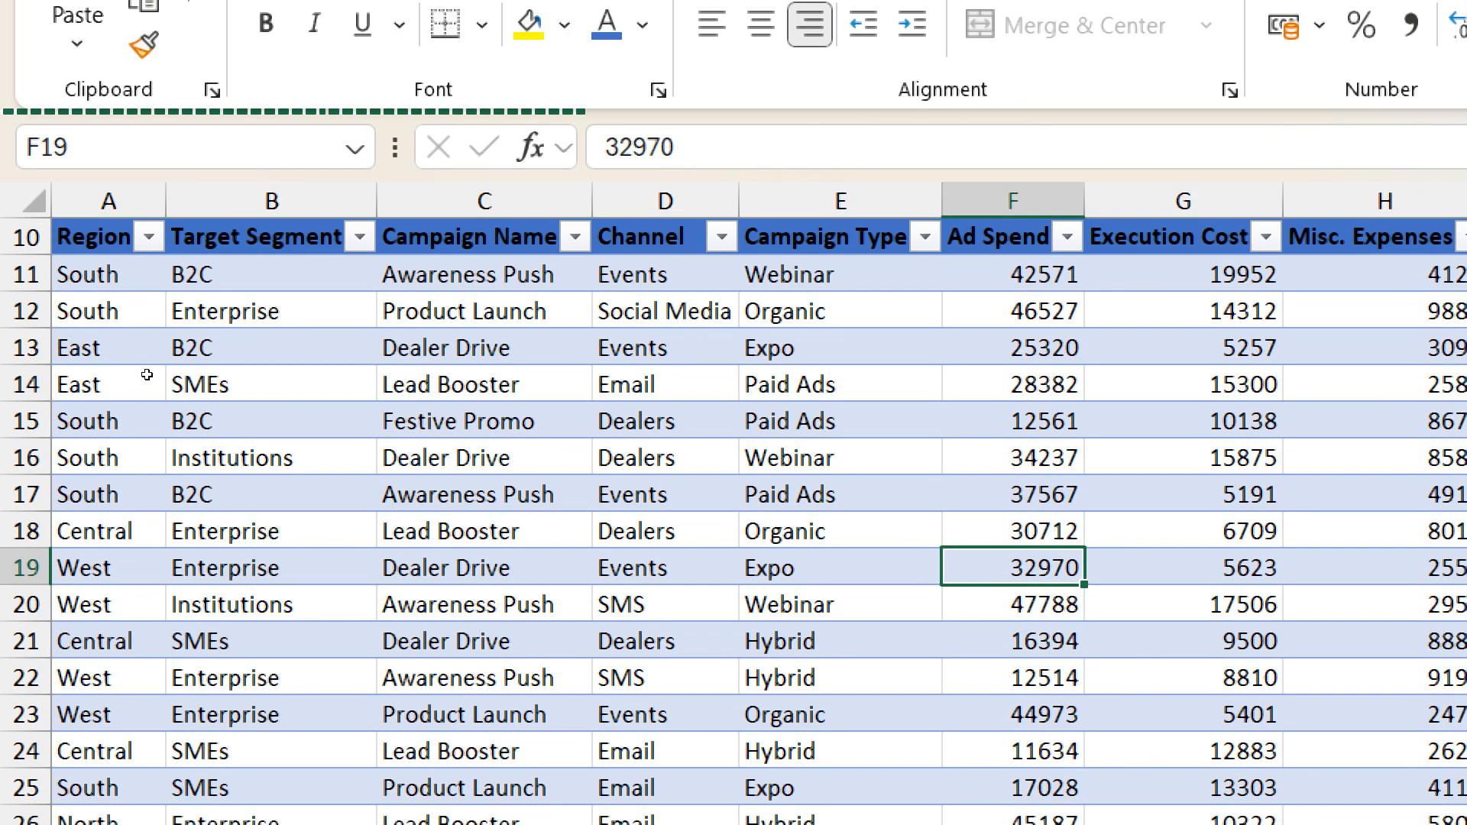
scroll(147, 374, down, 4)
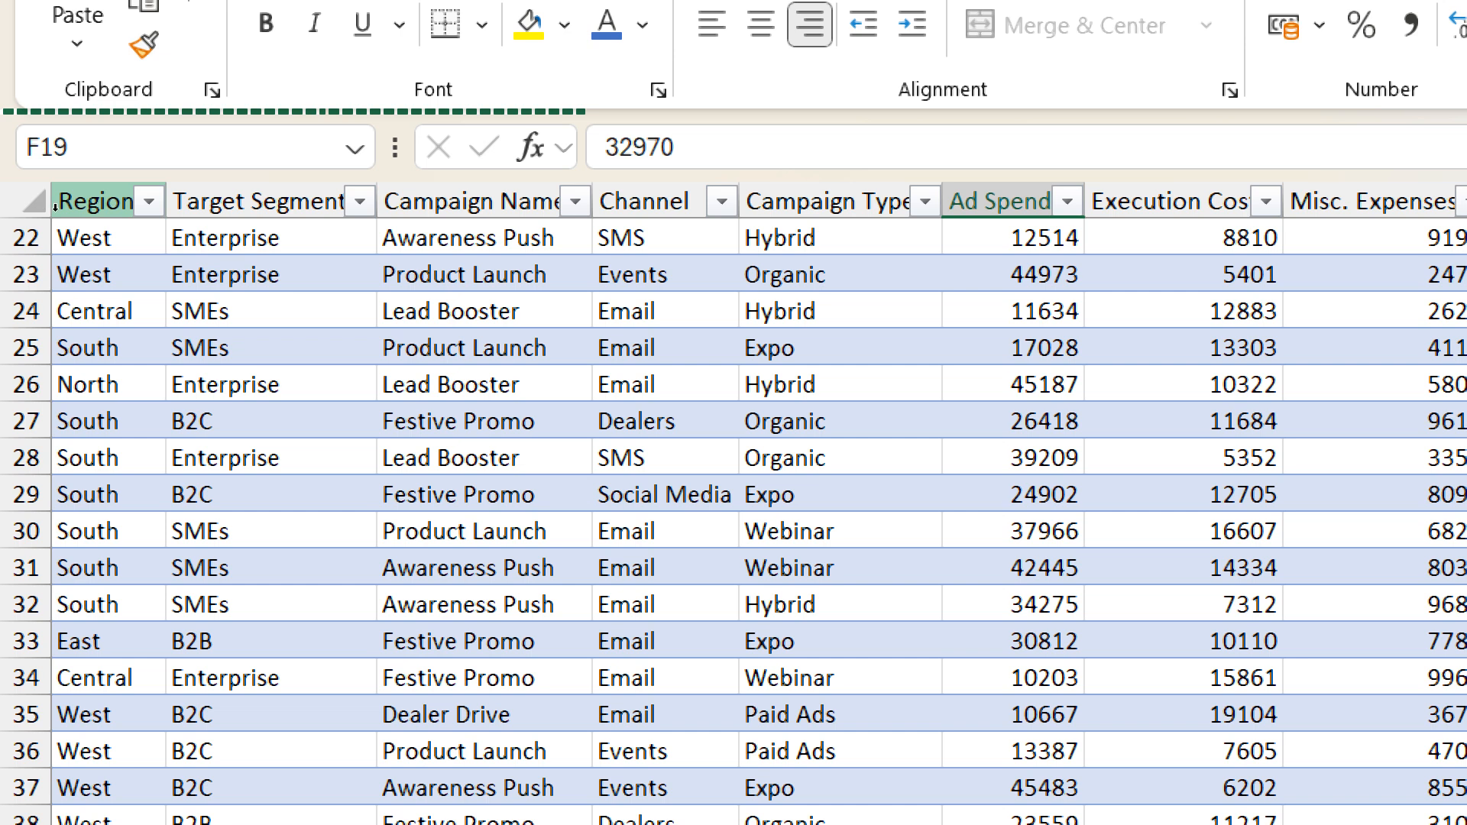
scroll(55, 204, down, 5)
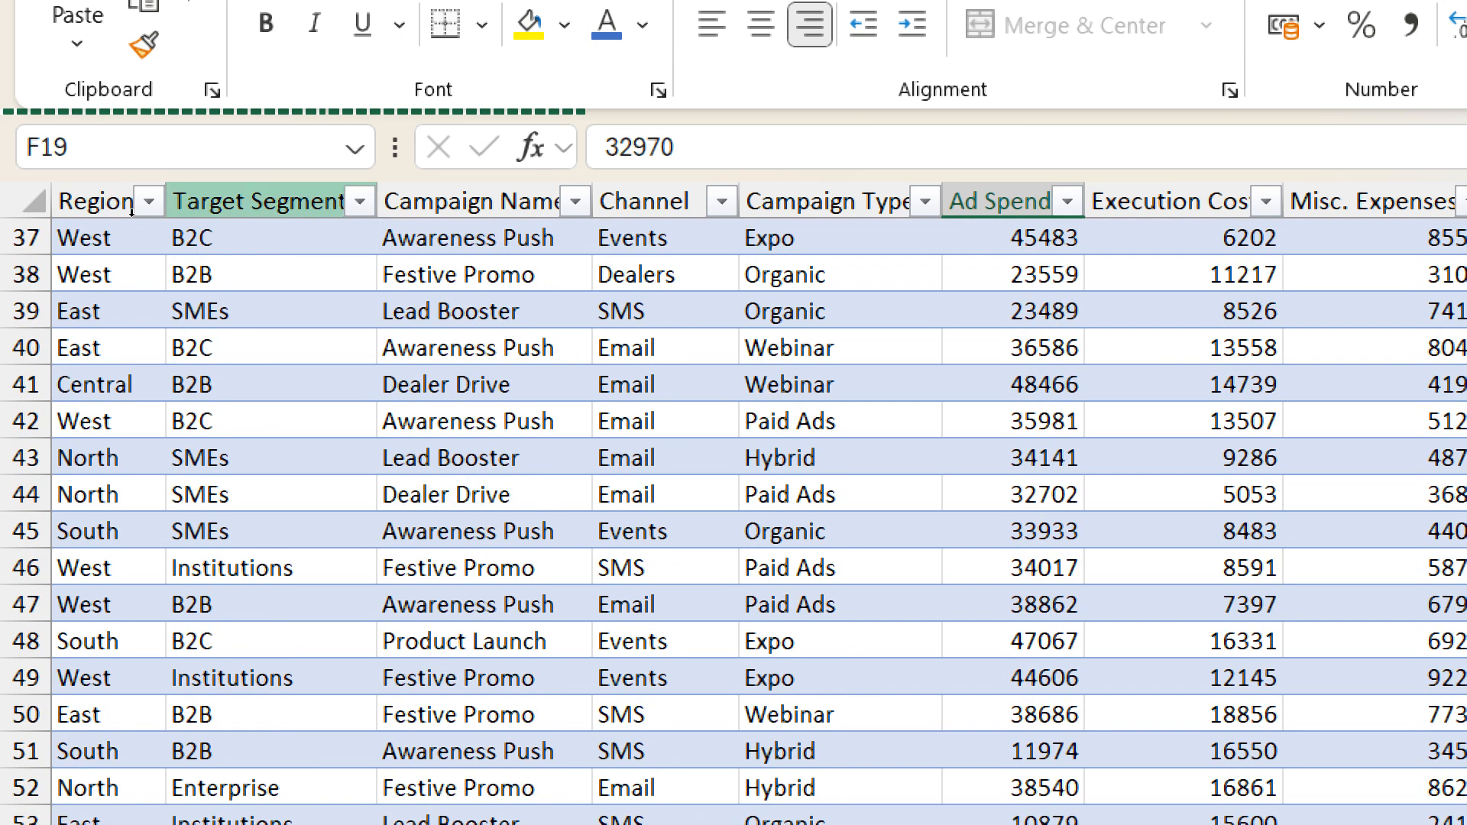
scroll(457, 277, down, 5)
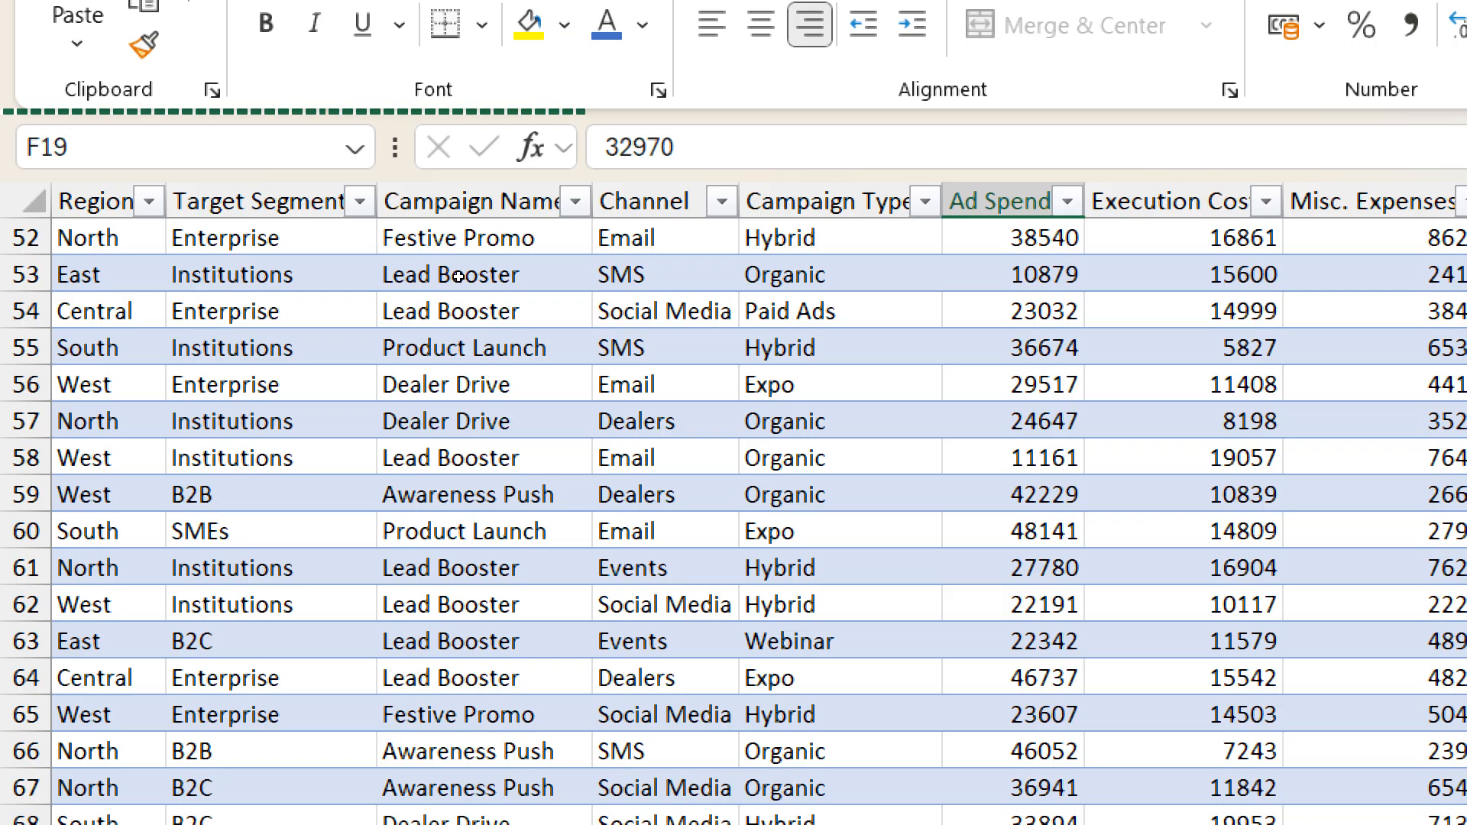
scroll(399, 276, up, 16)
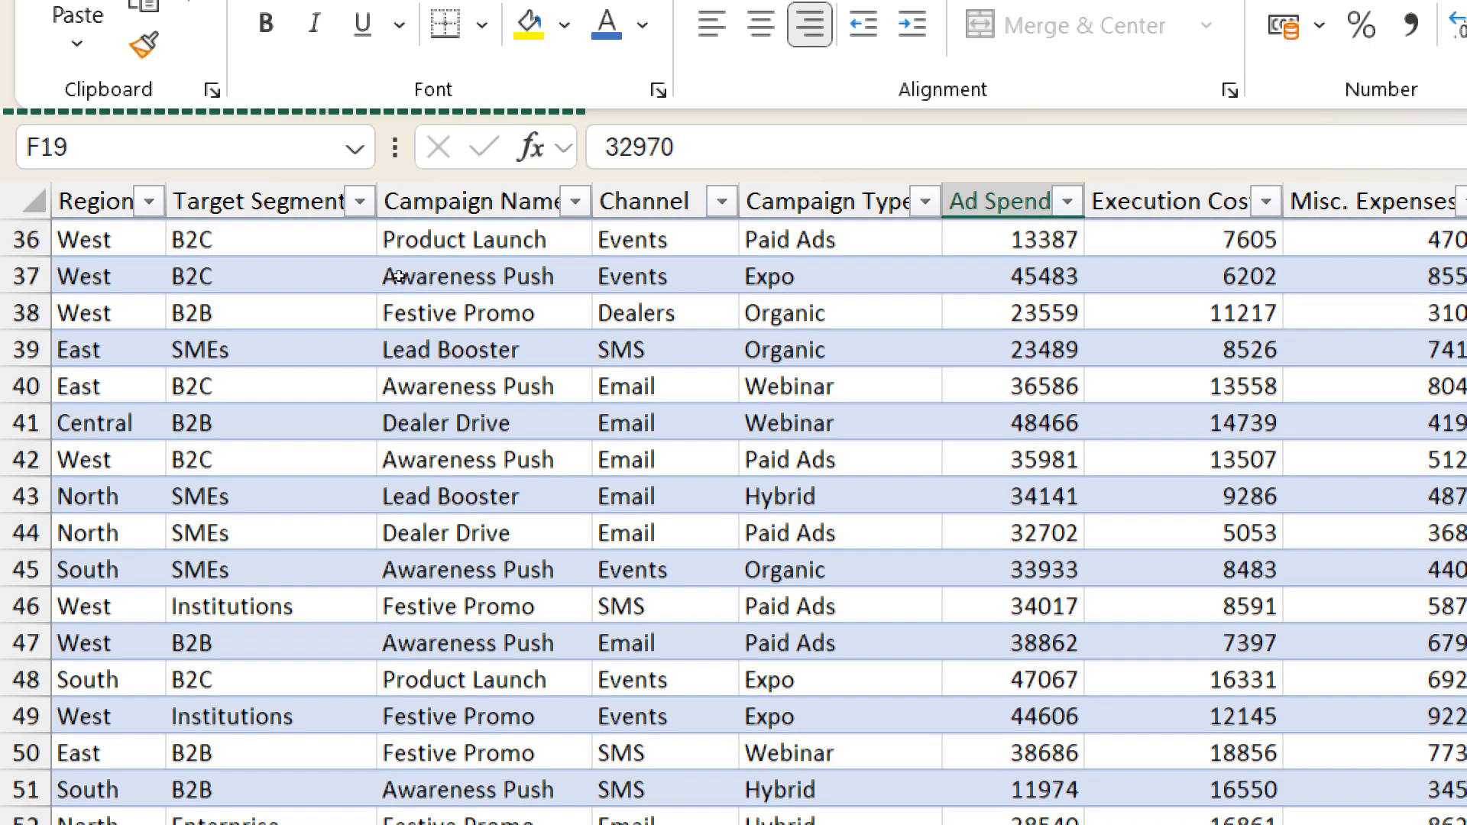
scroll(399, 276, down, 2)
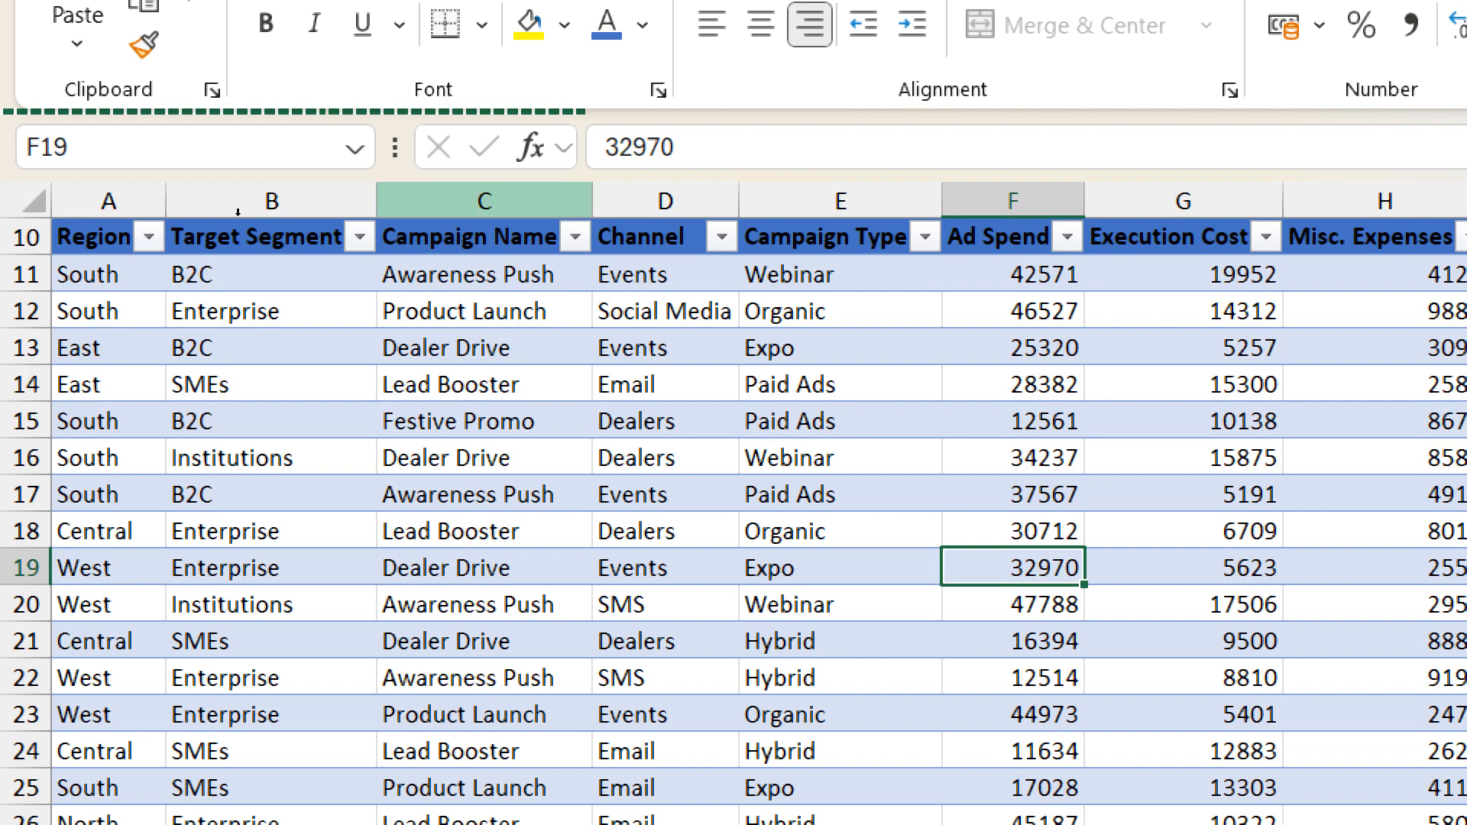
scroll(291, 295, down, 2)
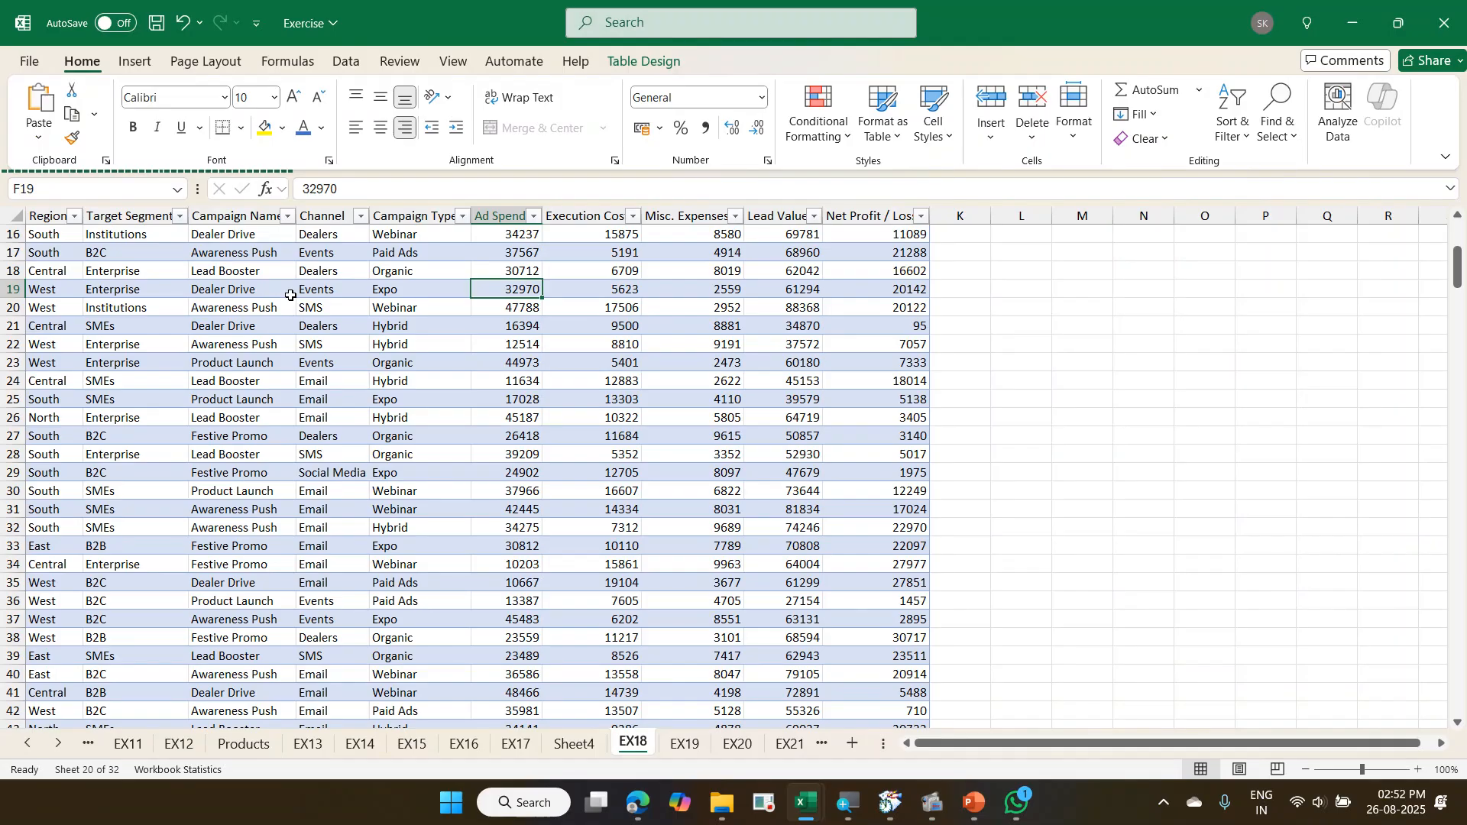
scroll(562, 371, up, 5)
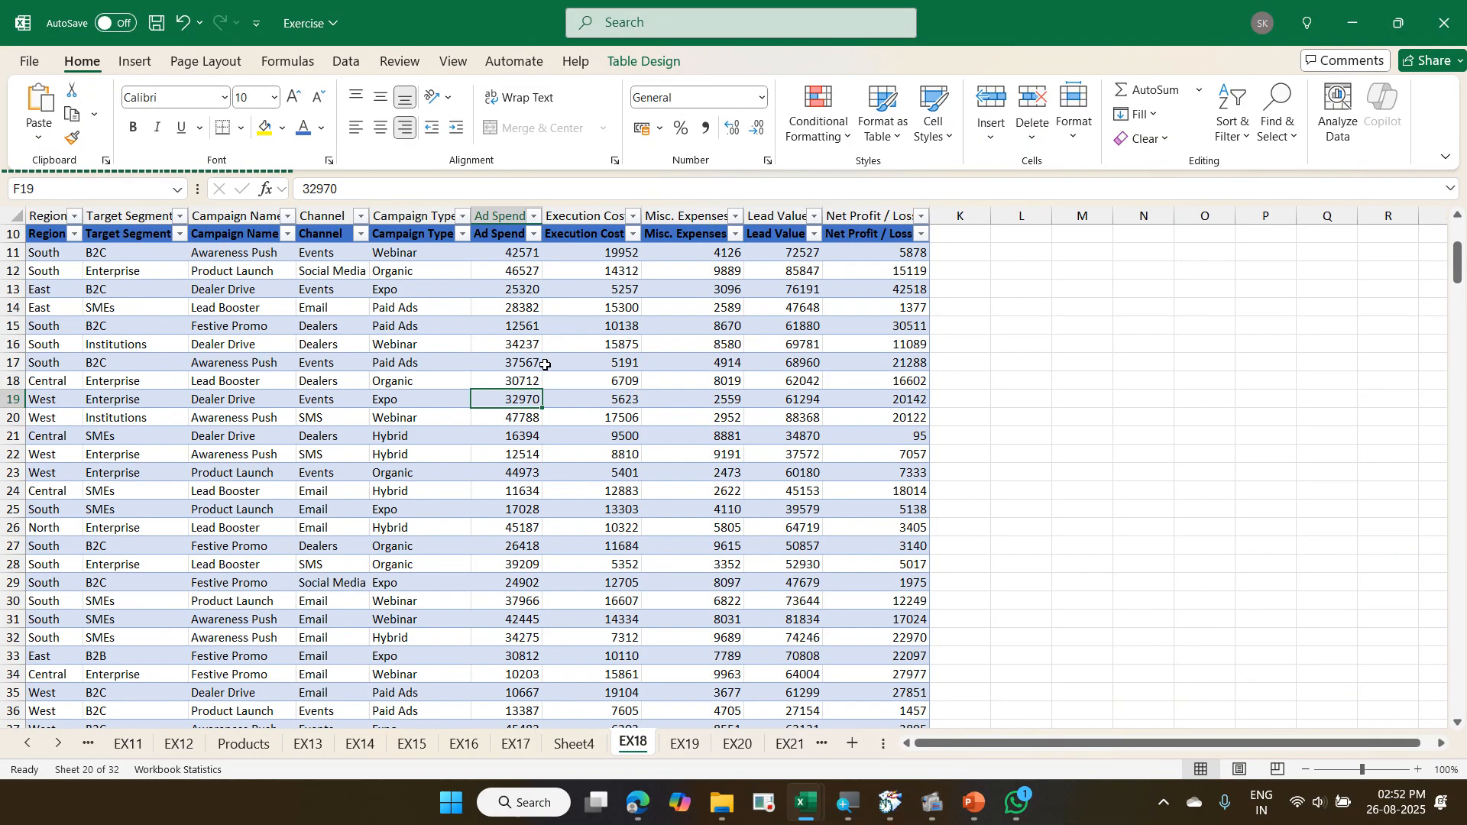
scroll(561, 377, down, 5)
scroll(561, 379, up, 3)
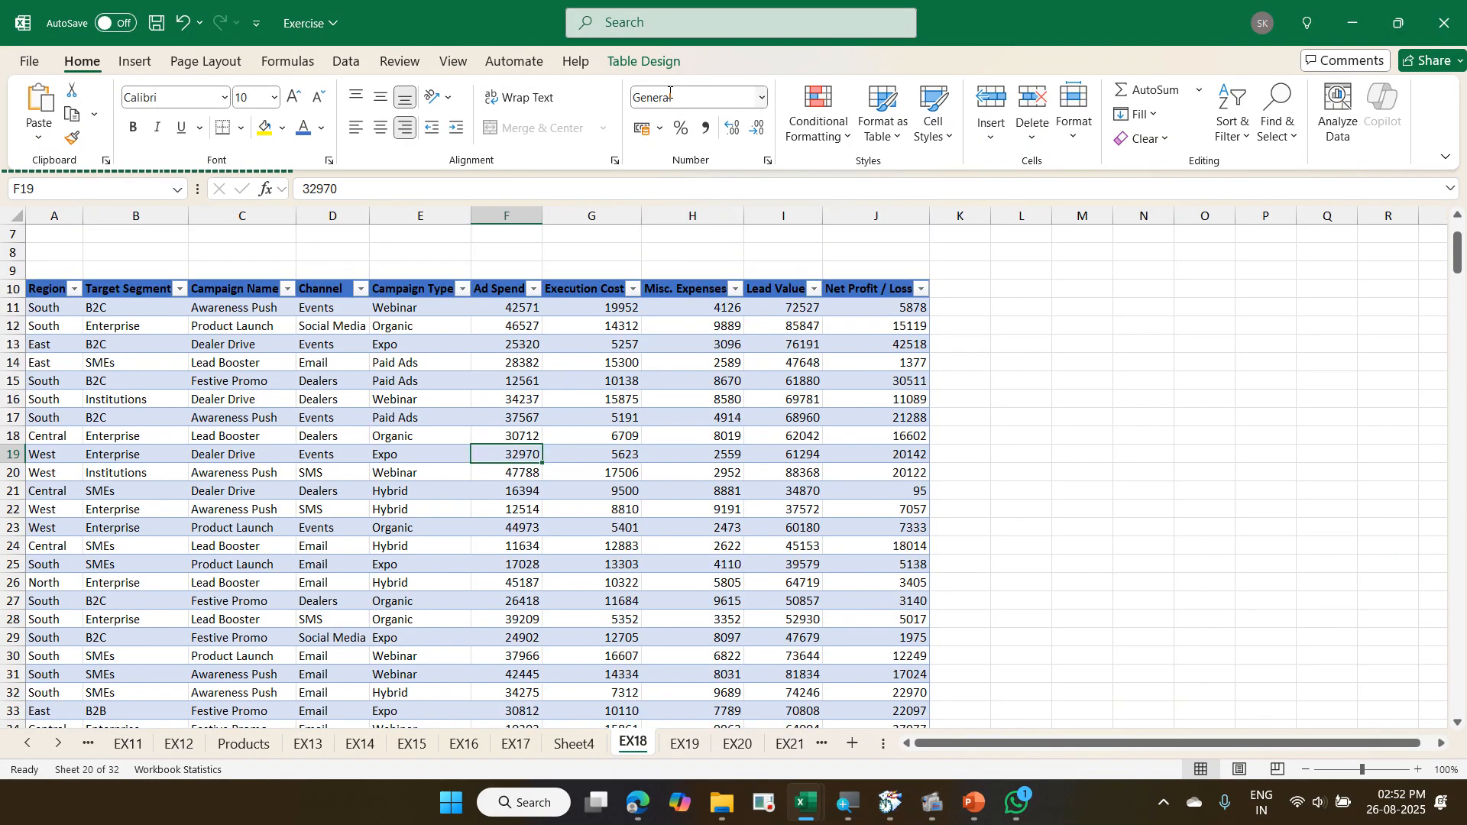
- Apply the blue Light table style with gridlines and banded rows to the EX18 campaign table
click(655, 67)
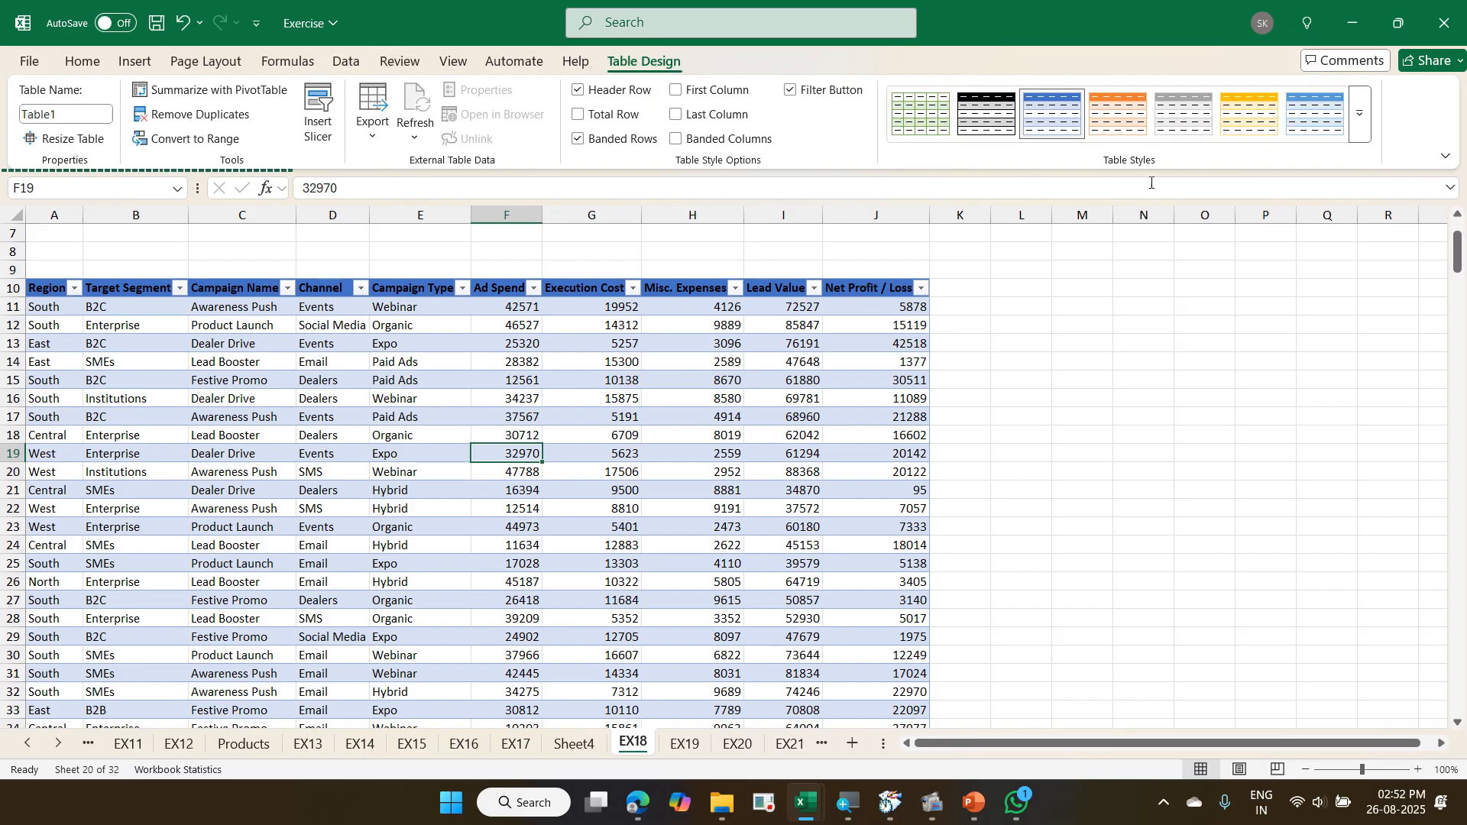
click(1357, 144)
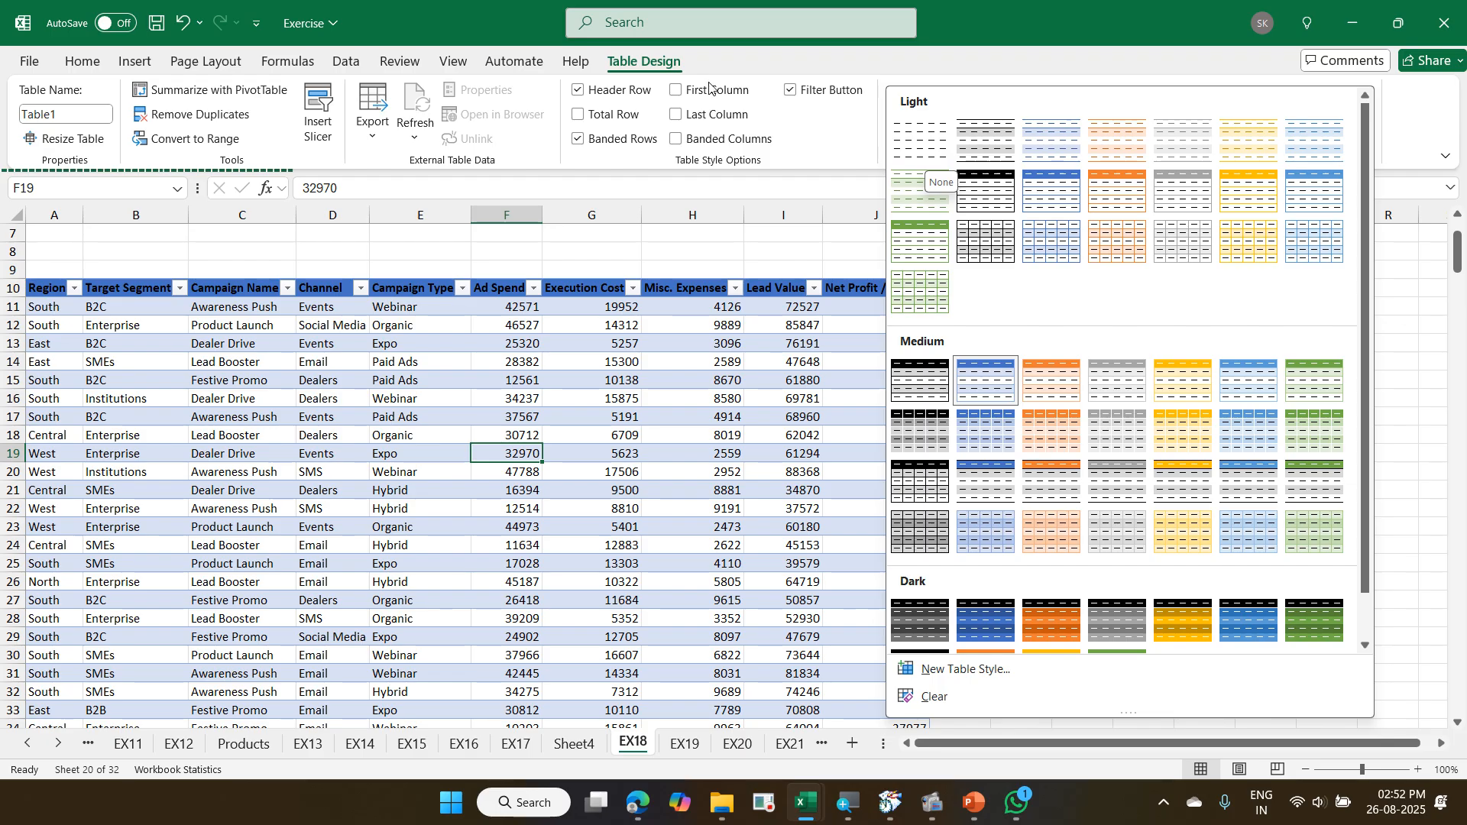
click(673, 67)
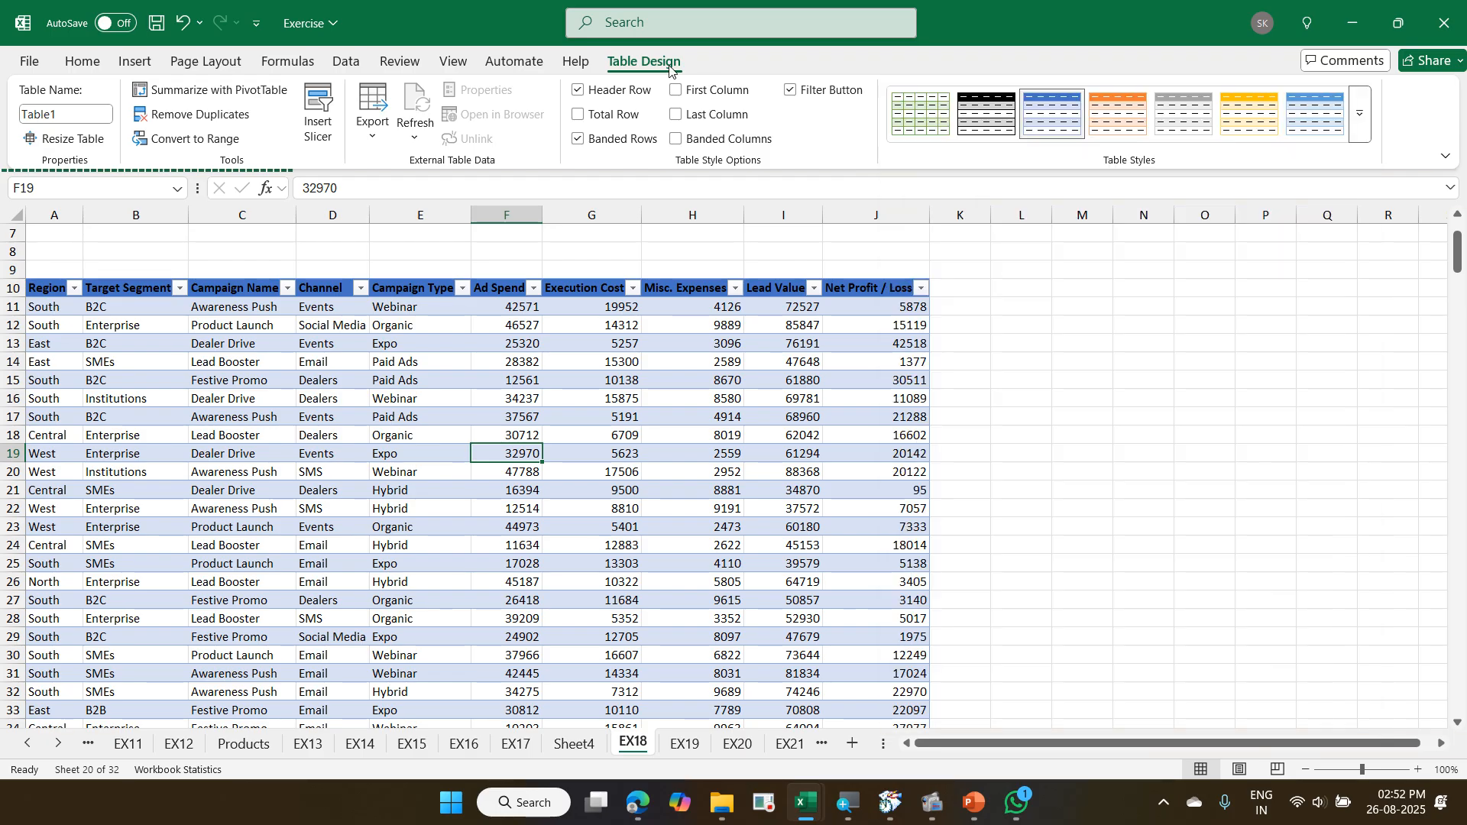
click(1360, 119)
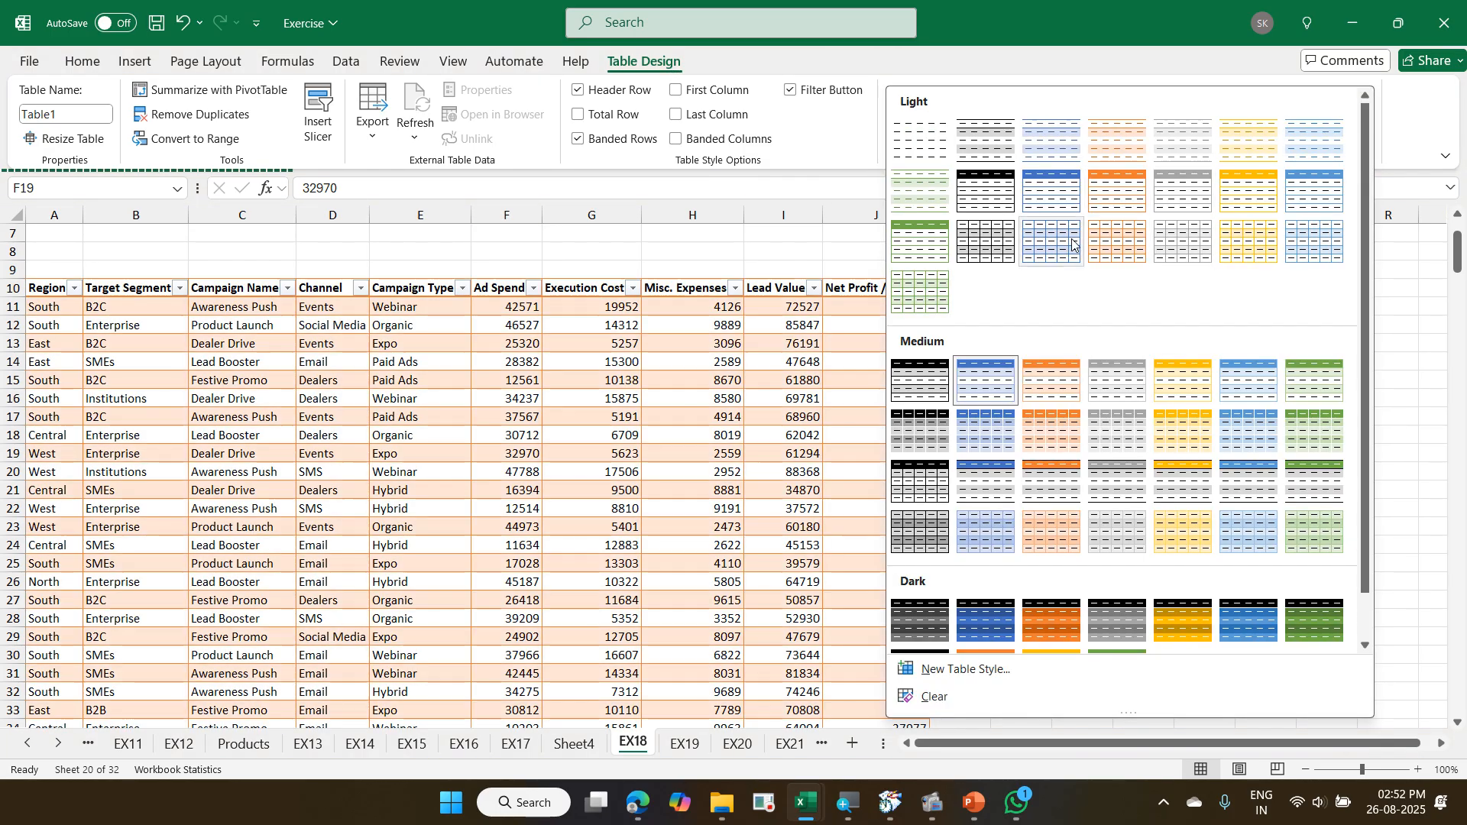
click(1061, 243)
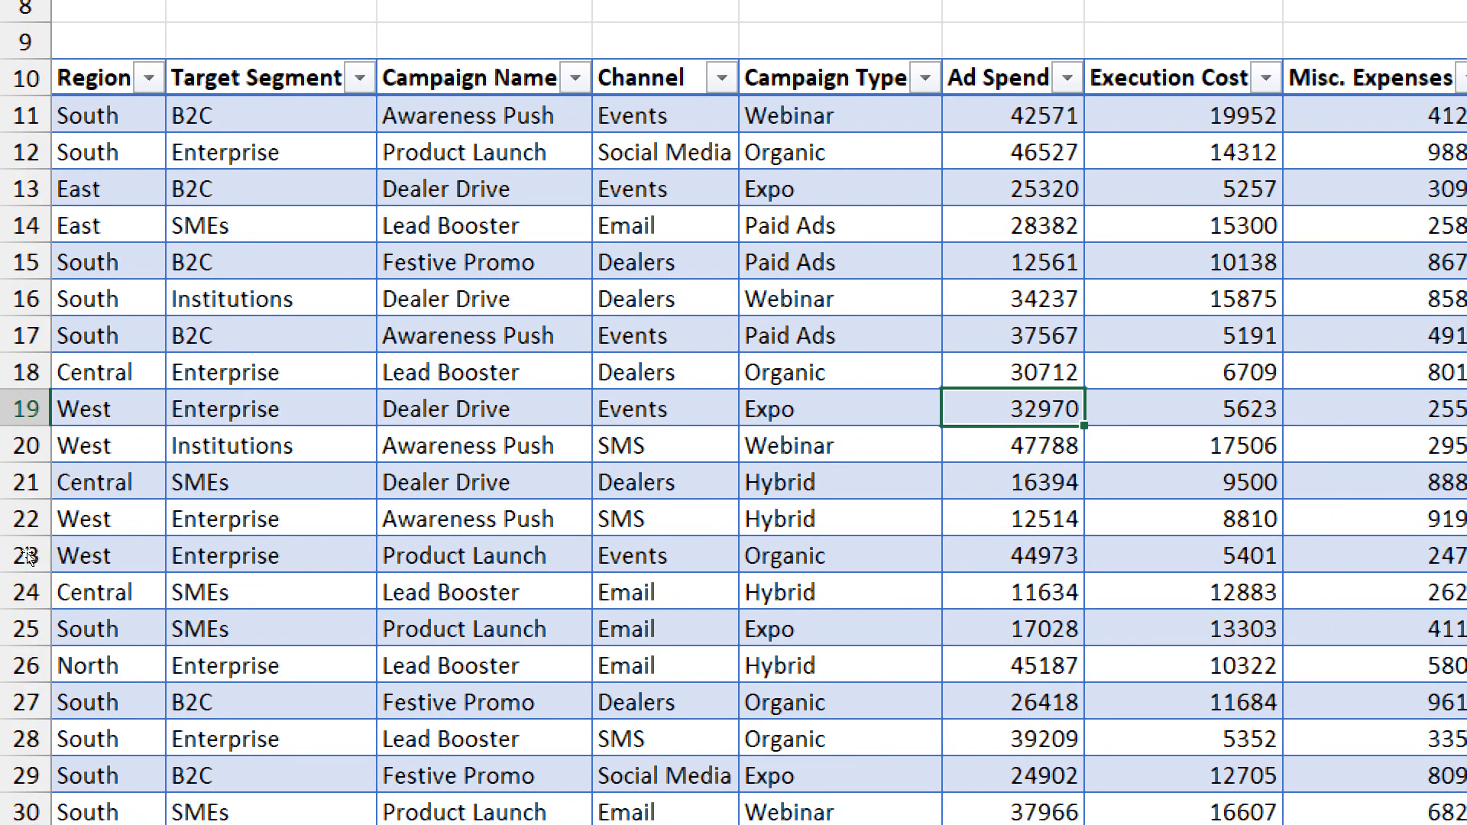
- Go to the end of the restyled EX18 table and select A311, the first empty cell below it
scroll(25, 556, down, 9)
scroll(69, 559, down, 20)
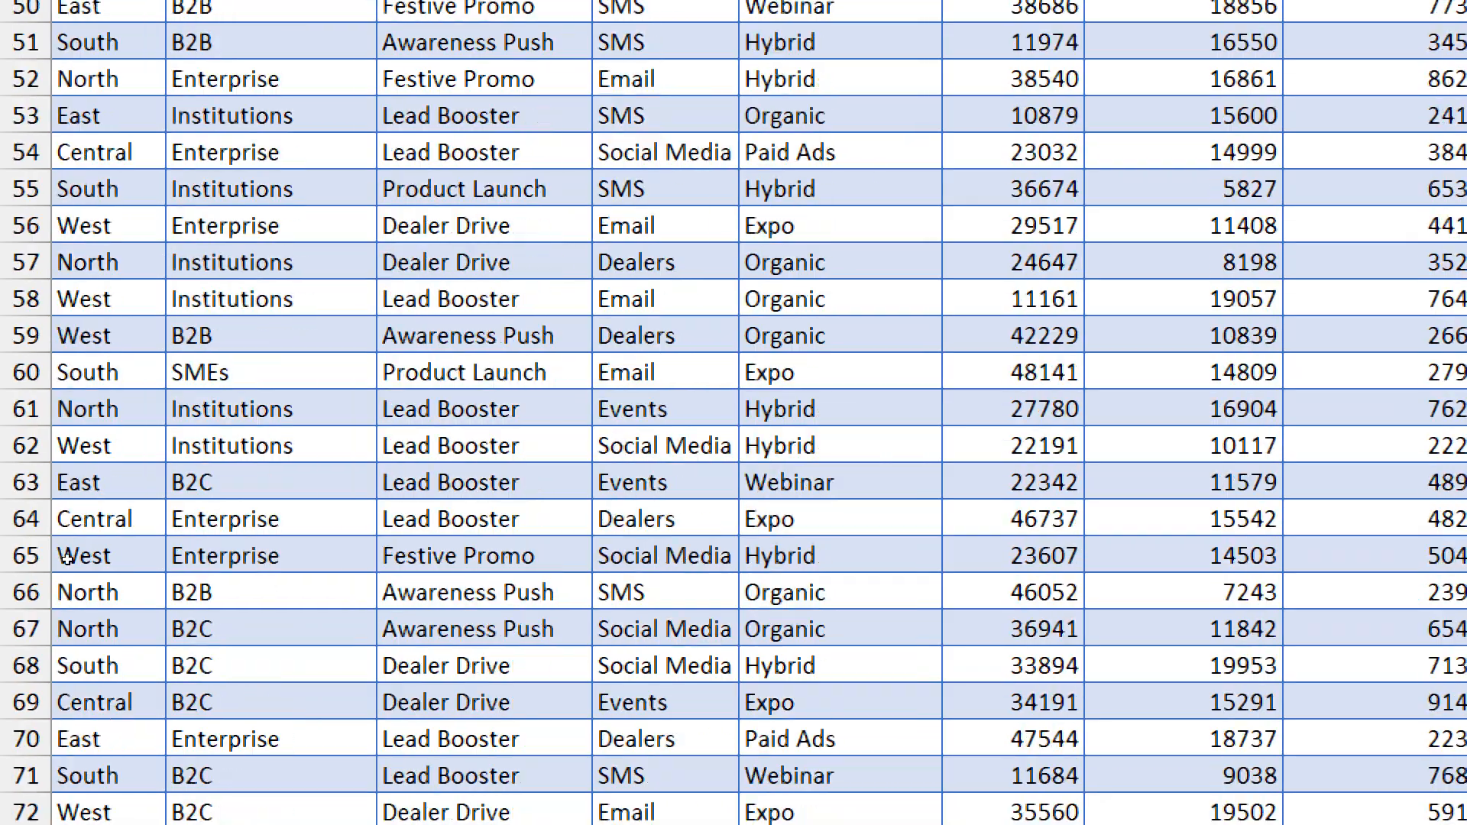
scroll(69, 559, down, 20)
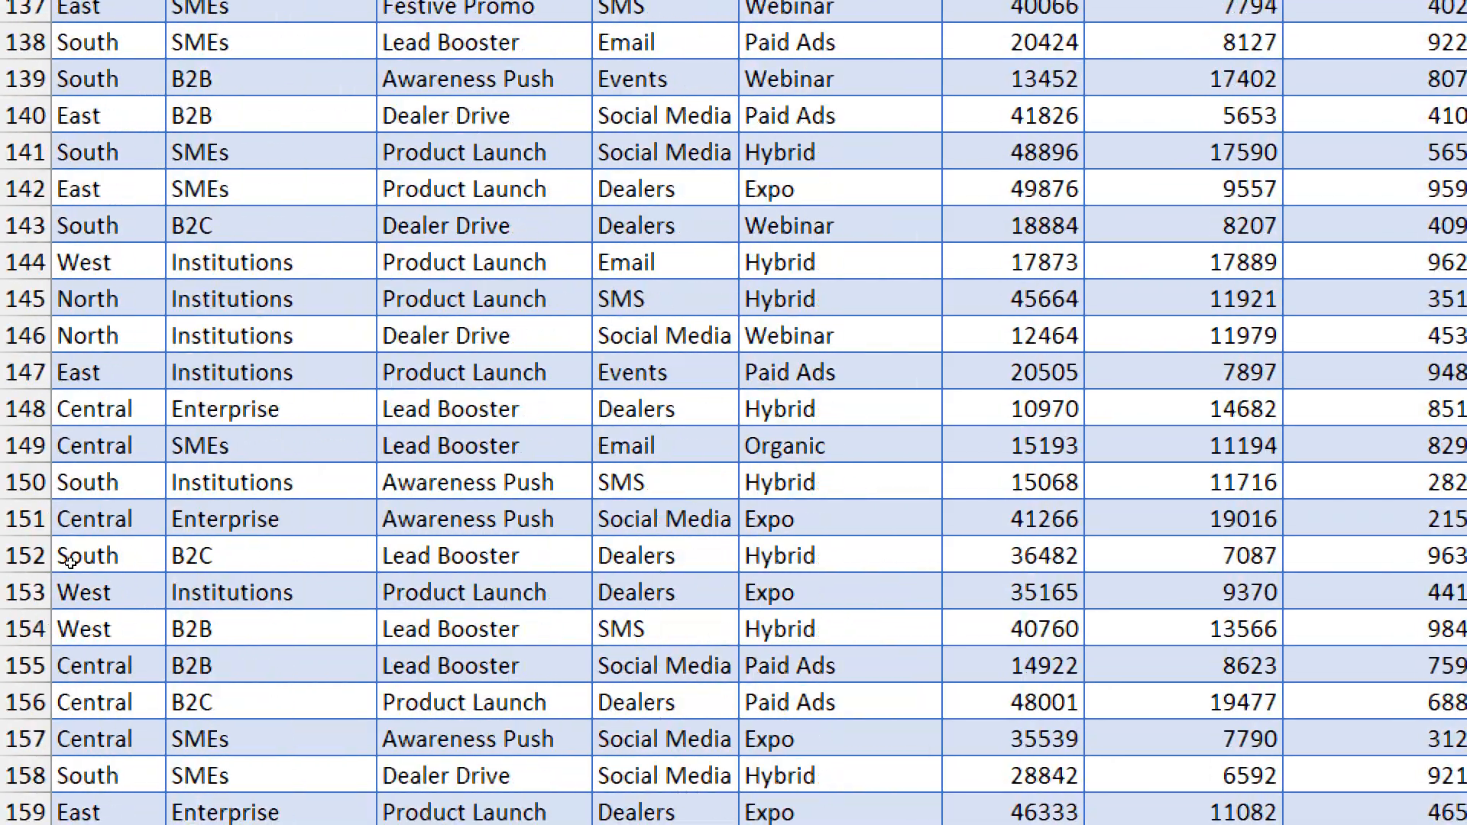
scroll(76, 565, down, 20)
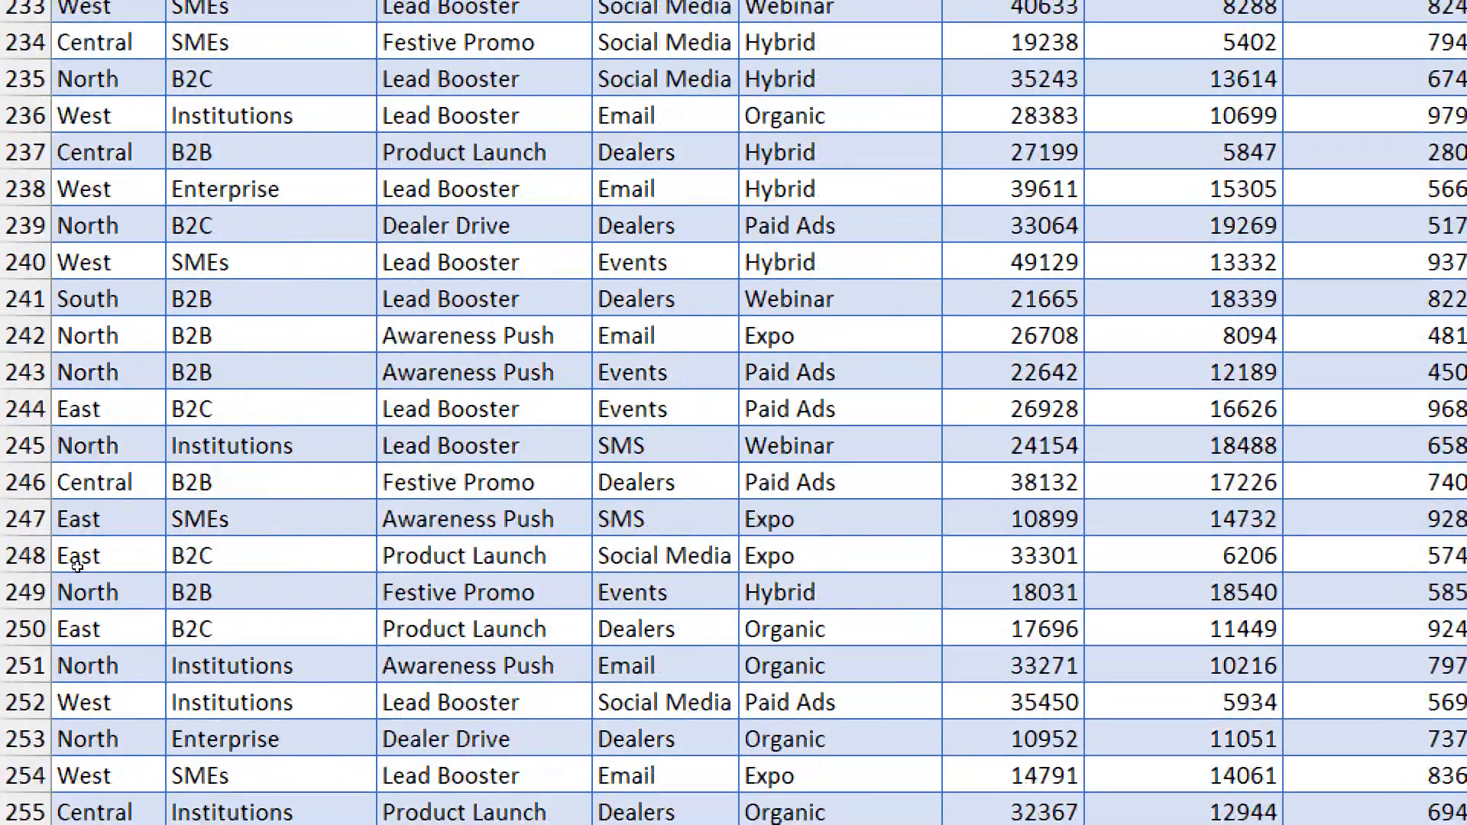
scroll(78, 570, up, 8)
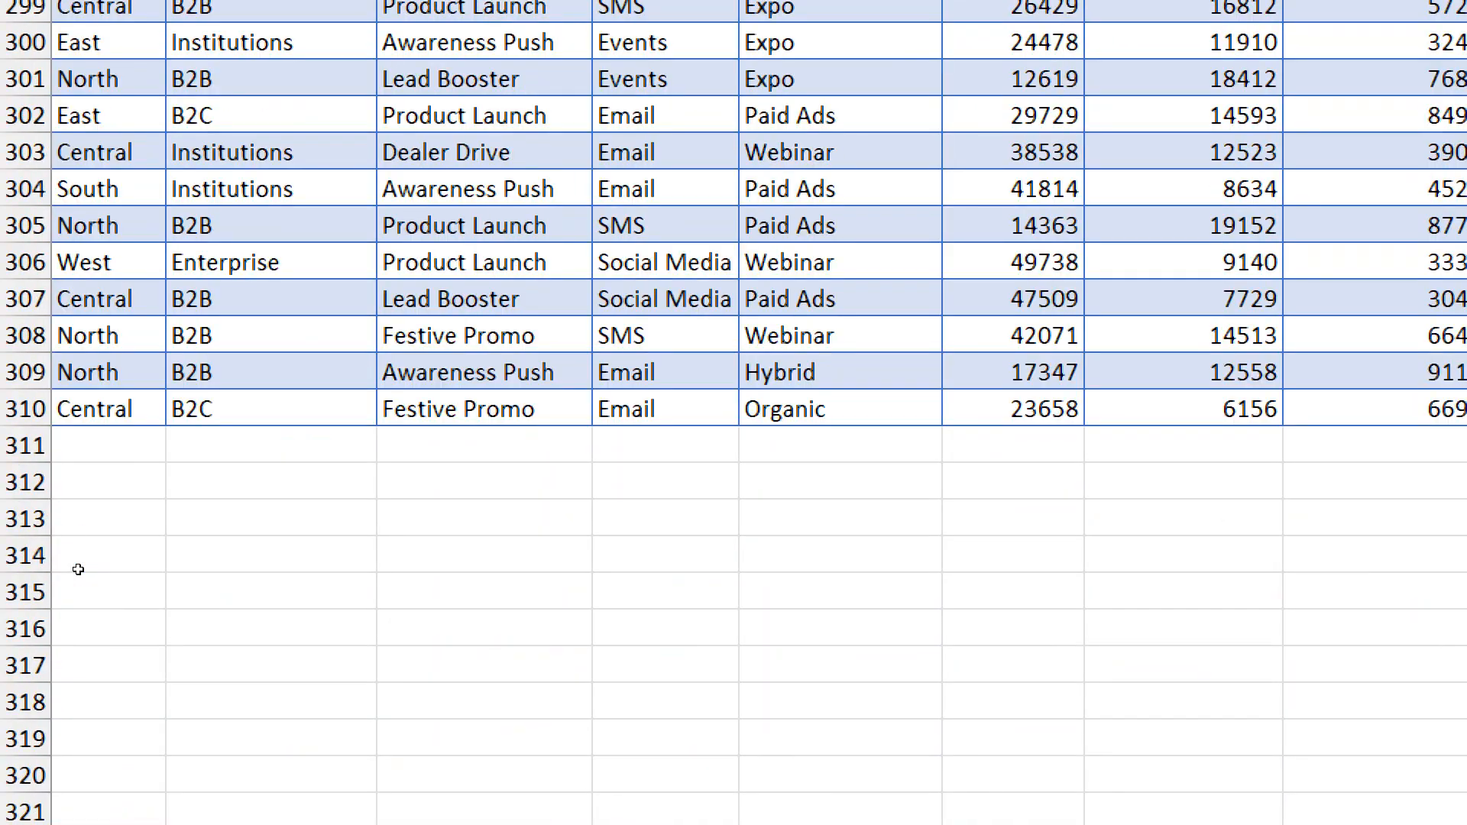
scroll(77, 573, down, 2)
click(85, 665)
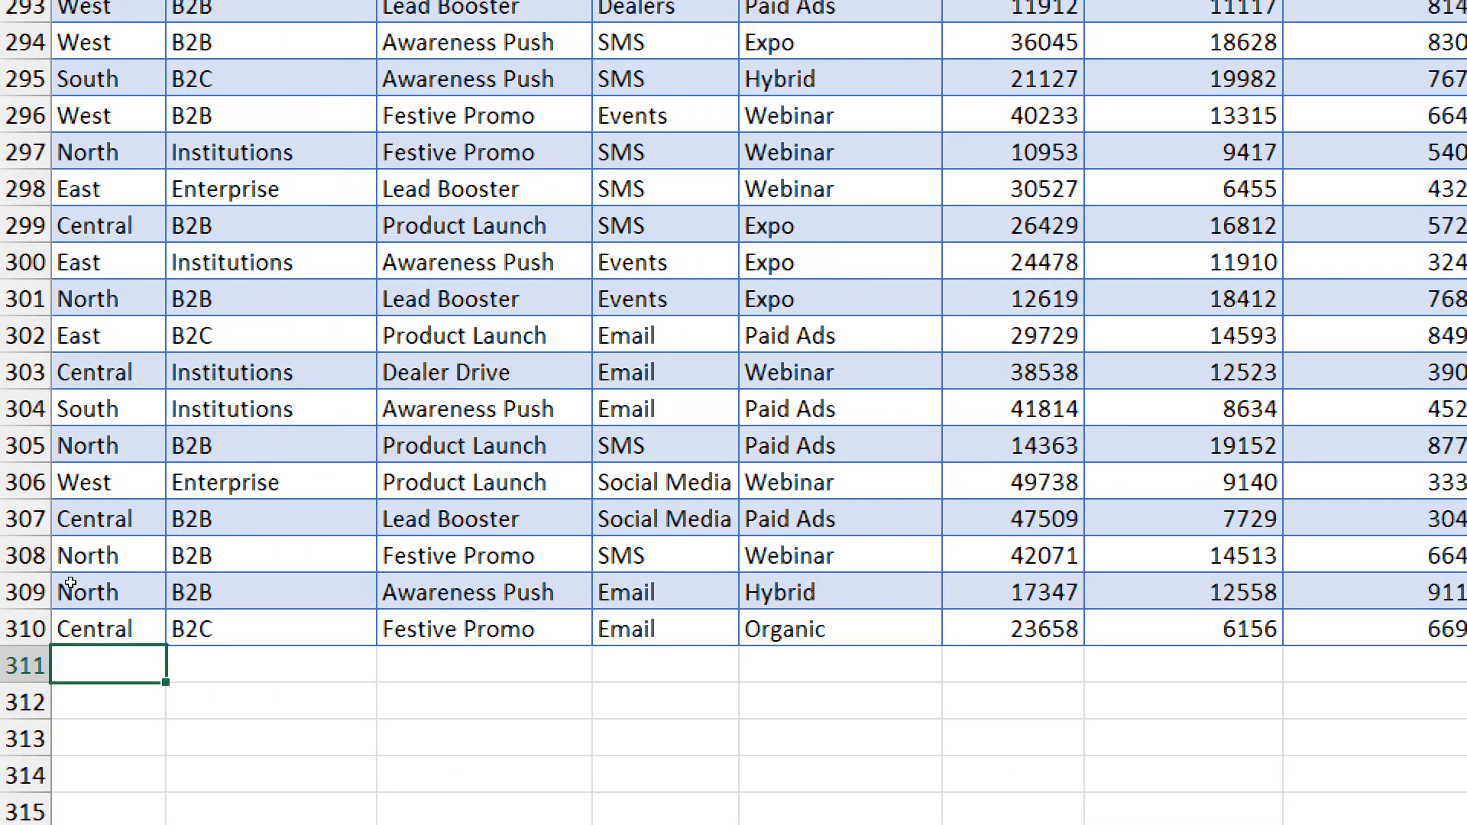
- Enter South East as the Region in A311, the first cell below the campaign table
scroll(38, 794, down, 1)
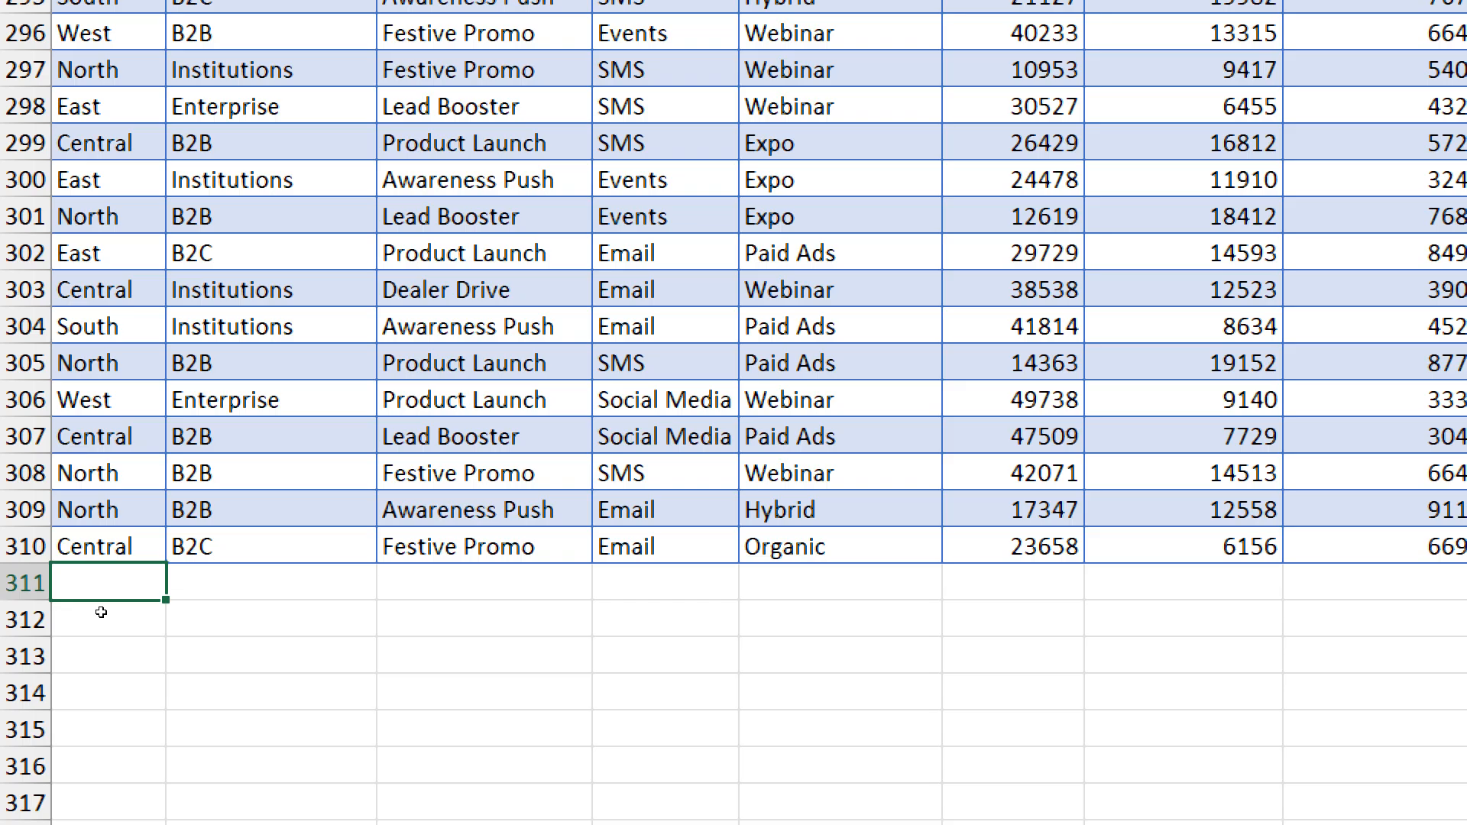
text(South)
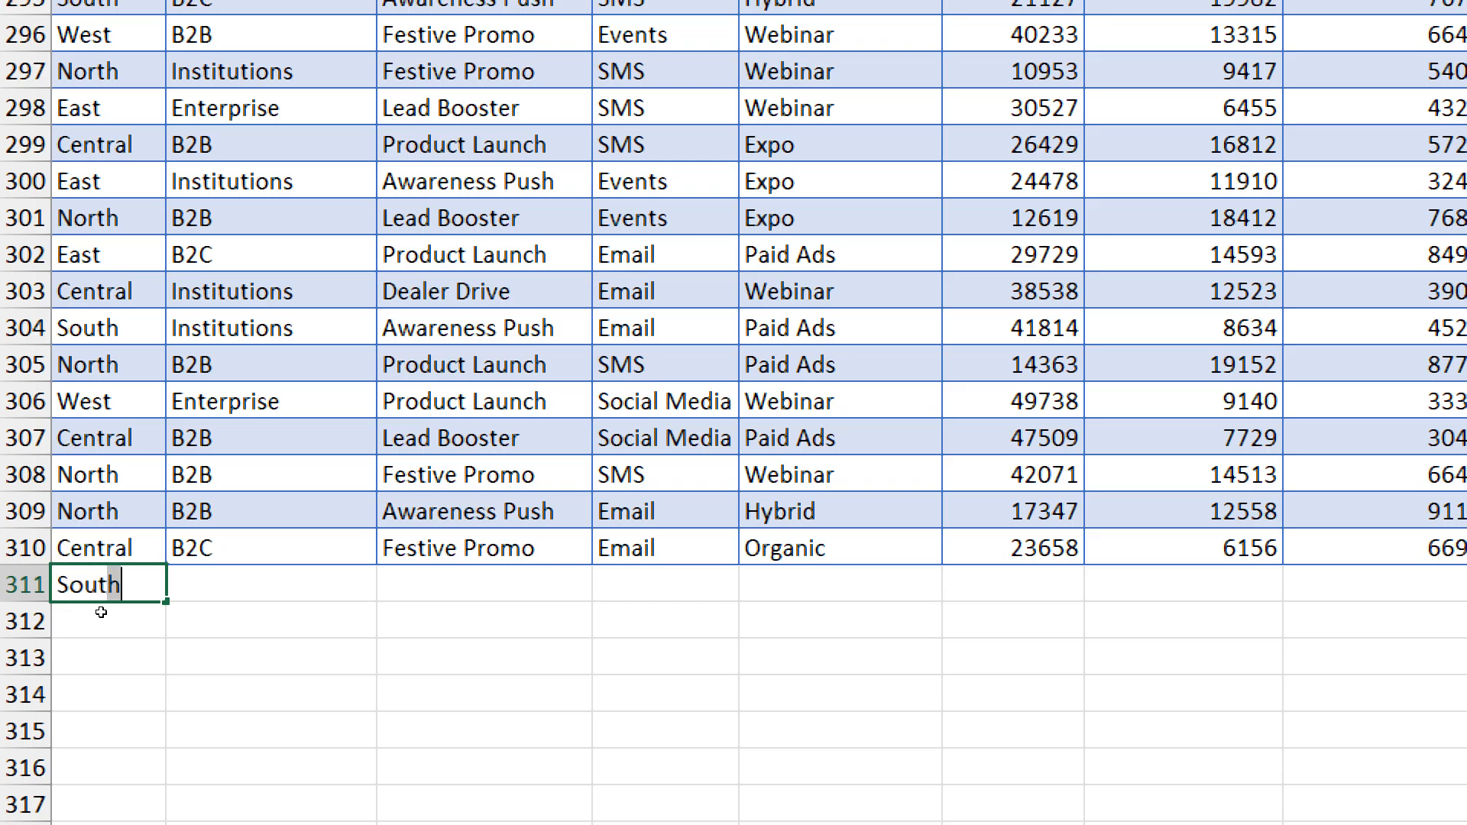
text( Easty)
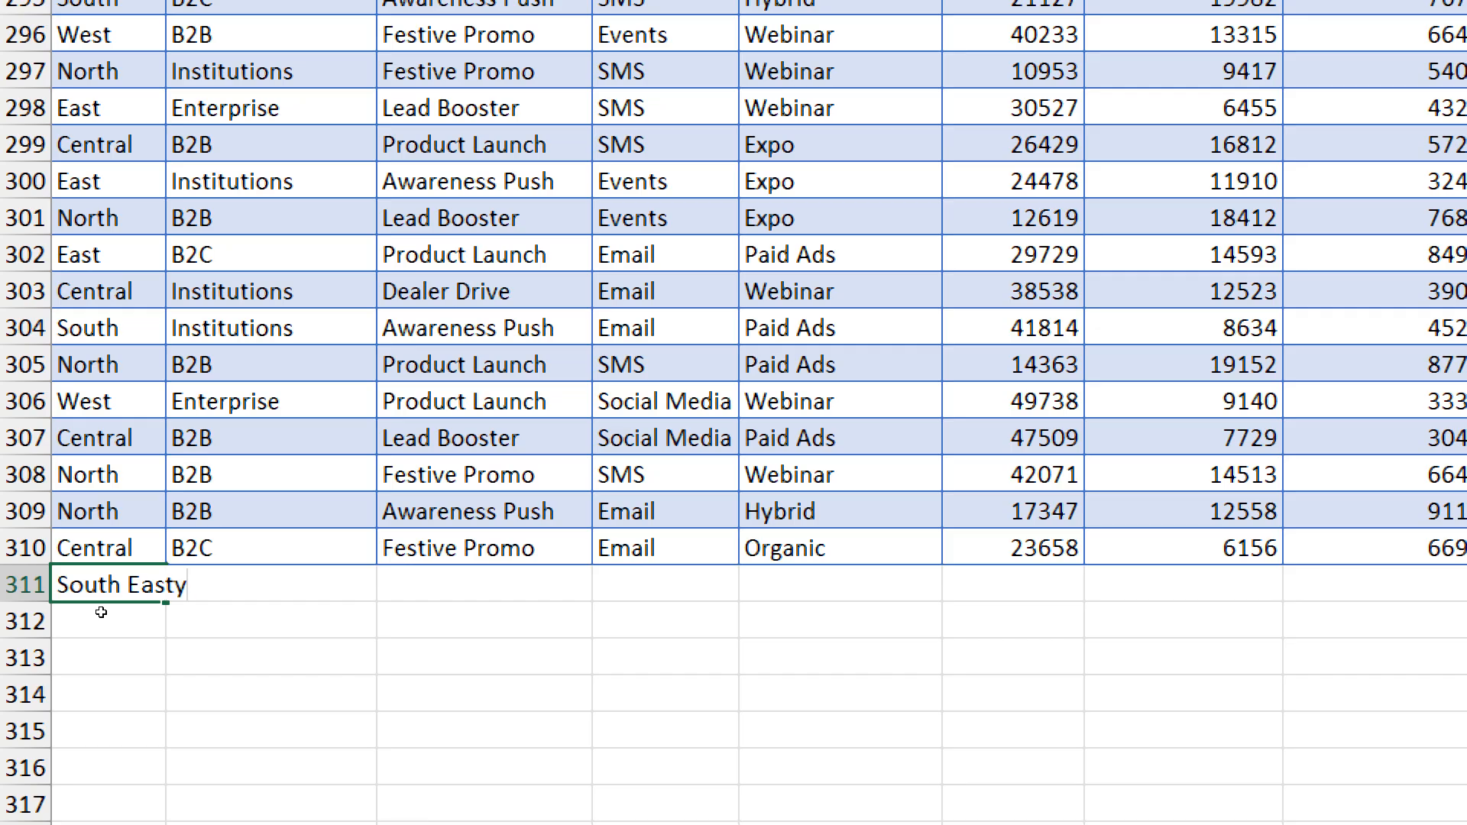
key(BackSpace)
key(Tab)
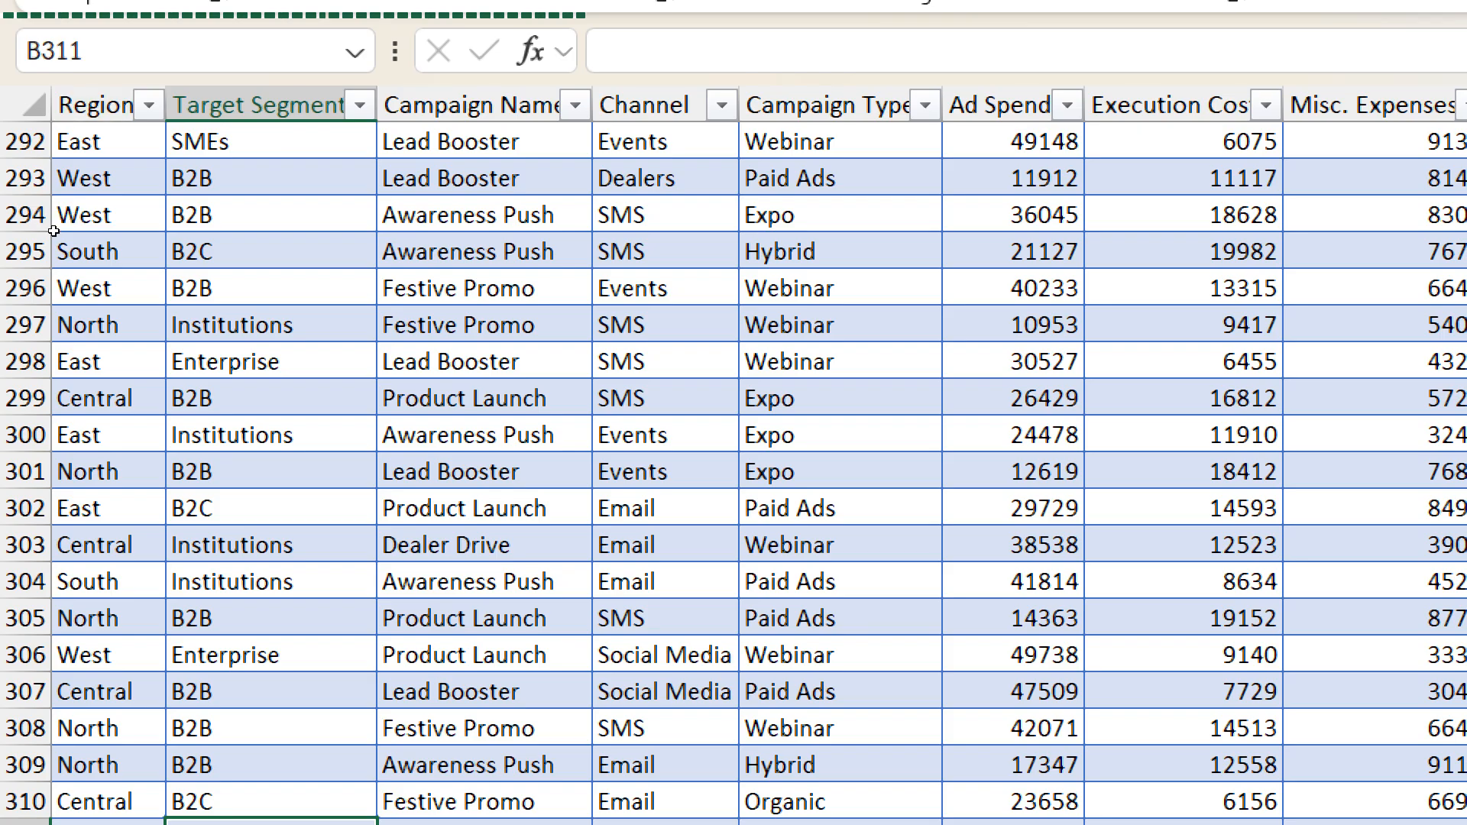
- Fill row 311's Target Segment, Campaign Name, Channel and Campaign Type with the values from the row above
scroll(268, 593, down, 3)
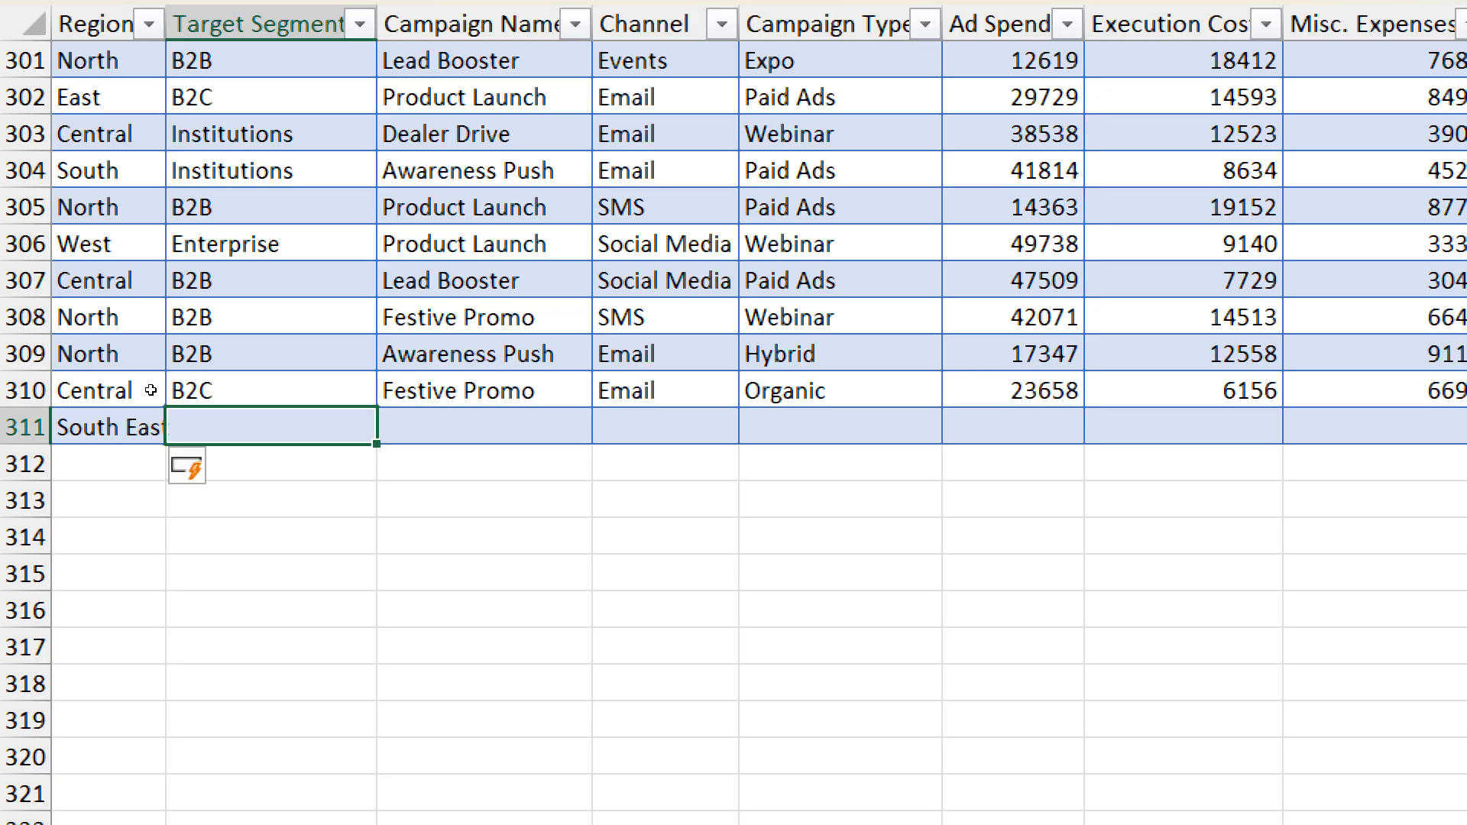
key(ctrl+d)
key(Tab)
key(ctrl+d)
key(Tab)
key(ctrl+d)
key(Tab)
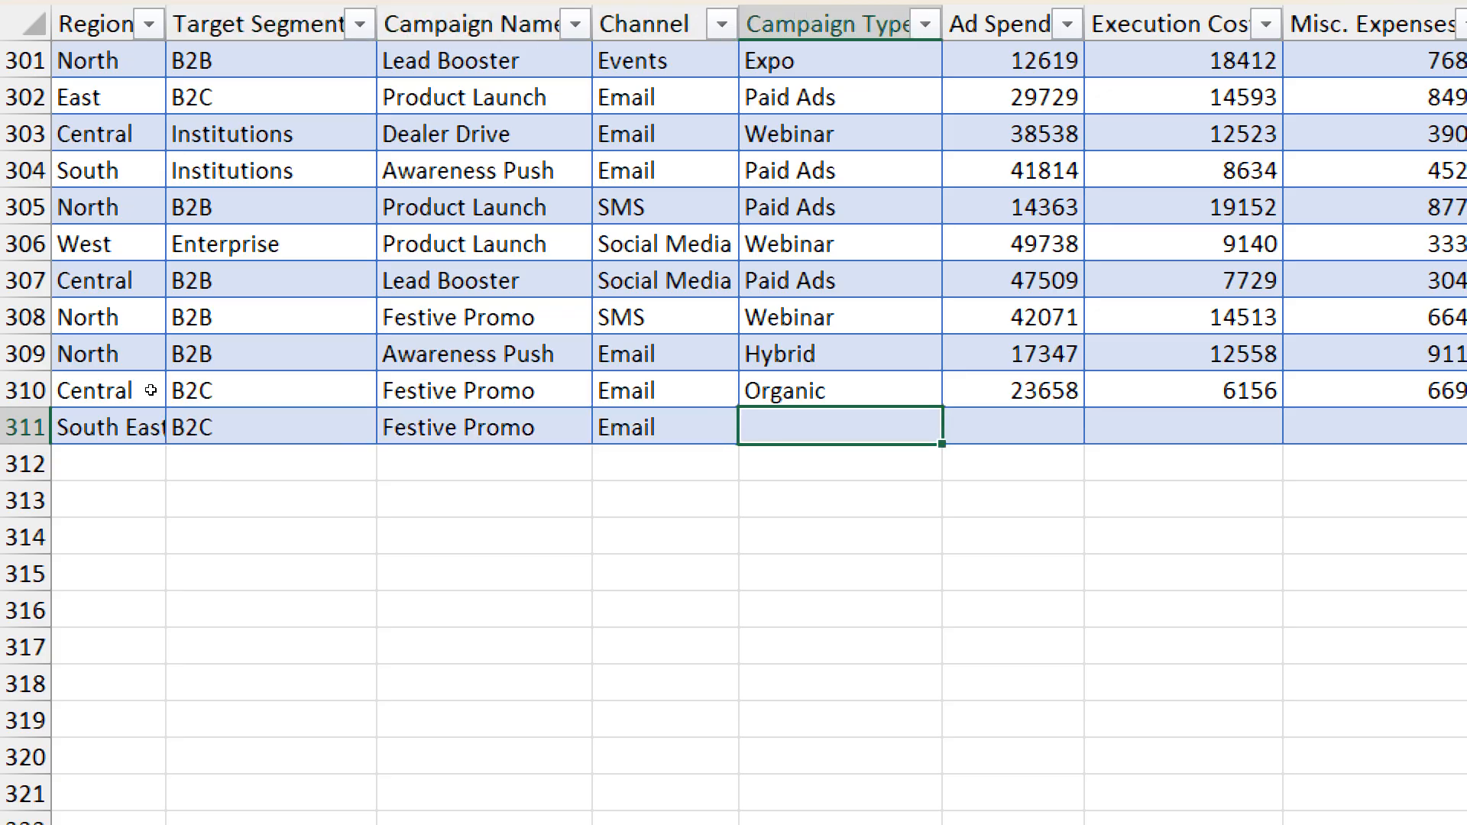
key(ctrl+d)
key(Tab)
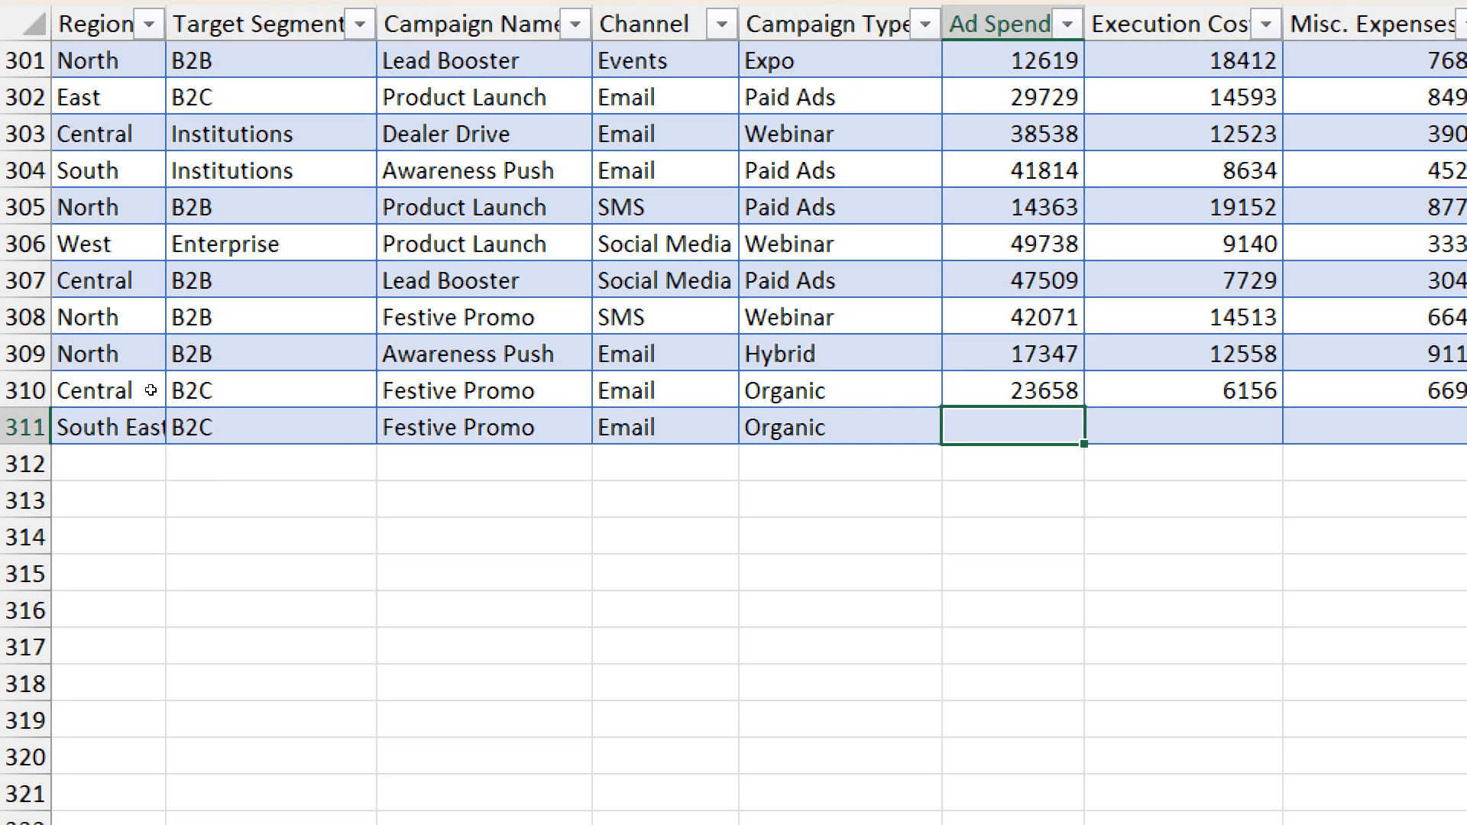
- Complete row 311 with Ad Spend 25000, Execution Cost 6000, Misc. Expenses 6000 and Lead Value 60000
text(25000)
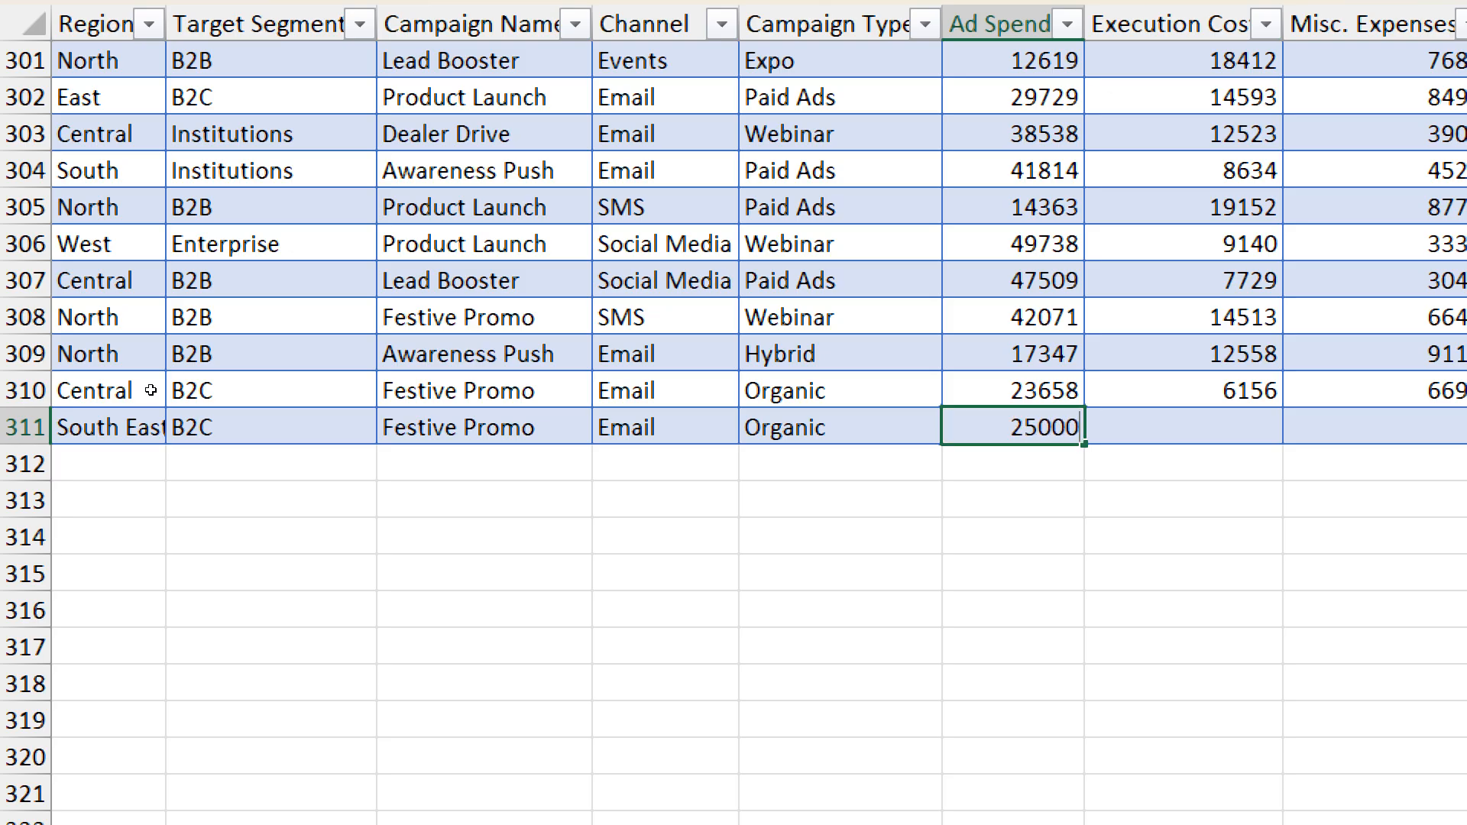
key(Tab)
text(6000)
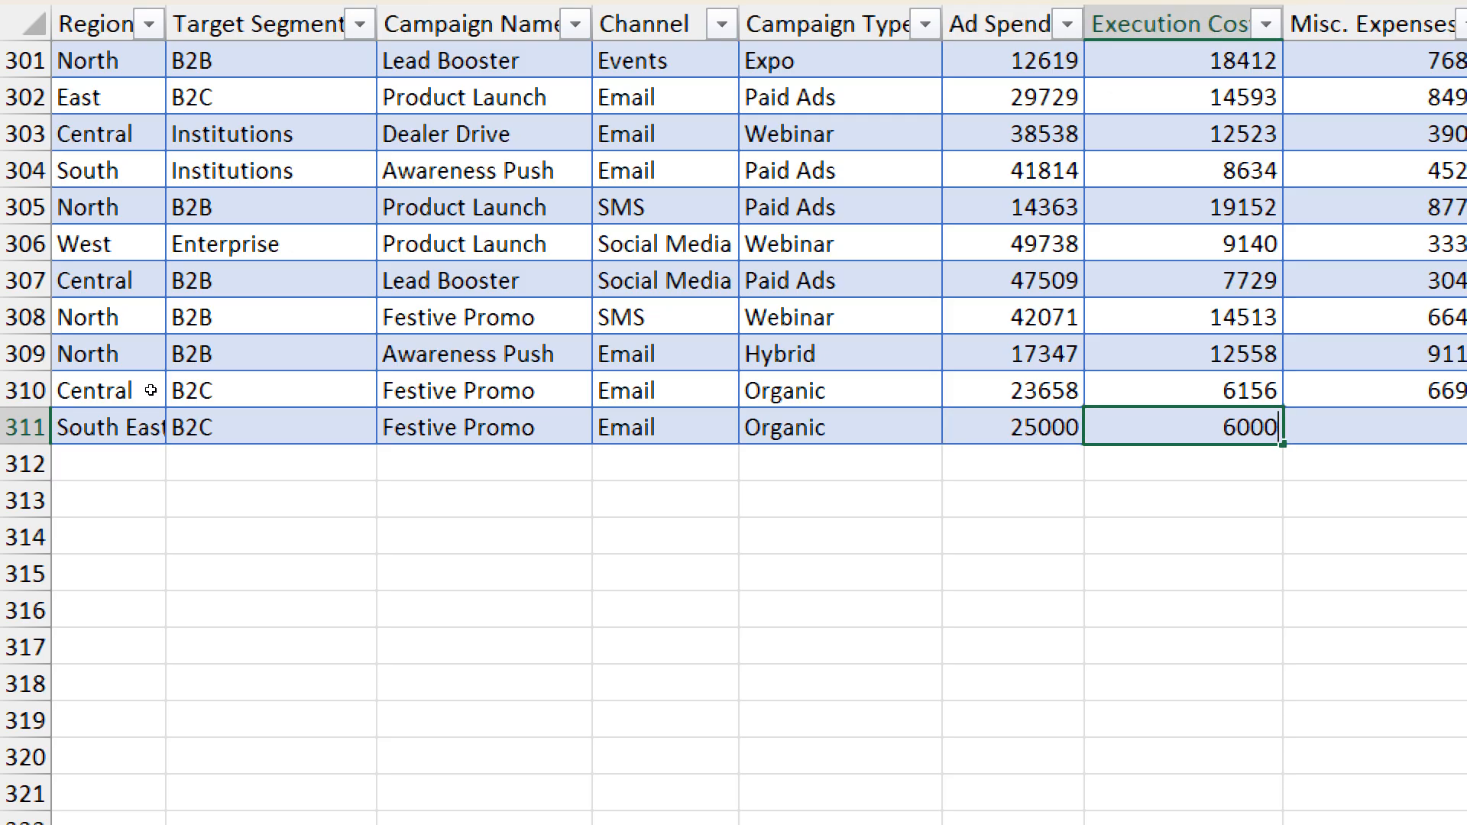
key(Tab)
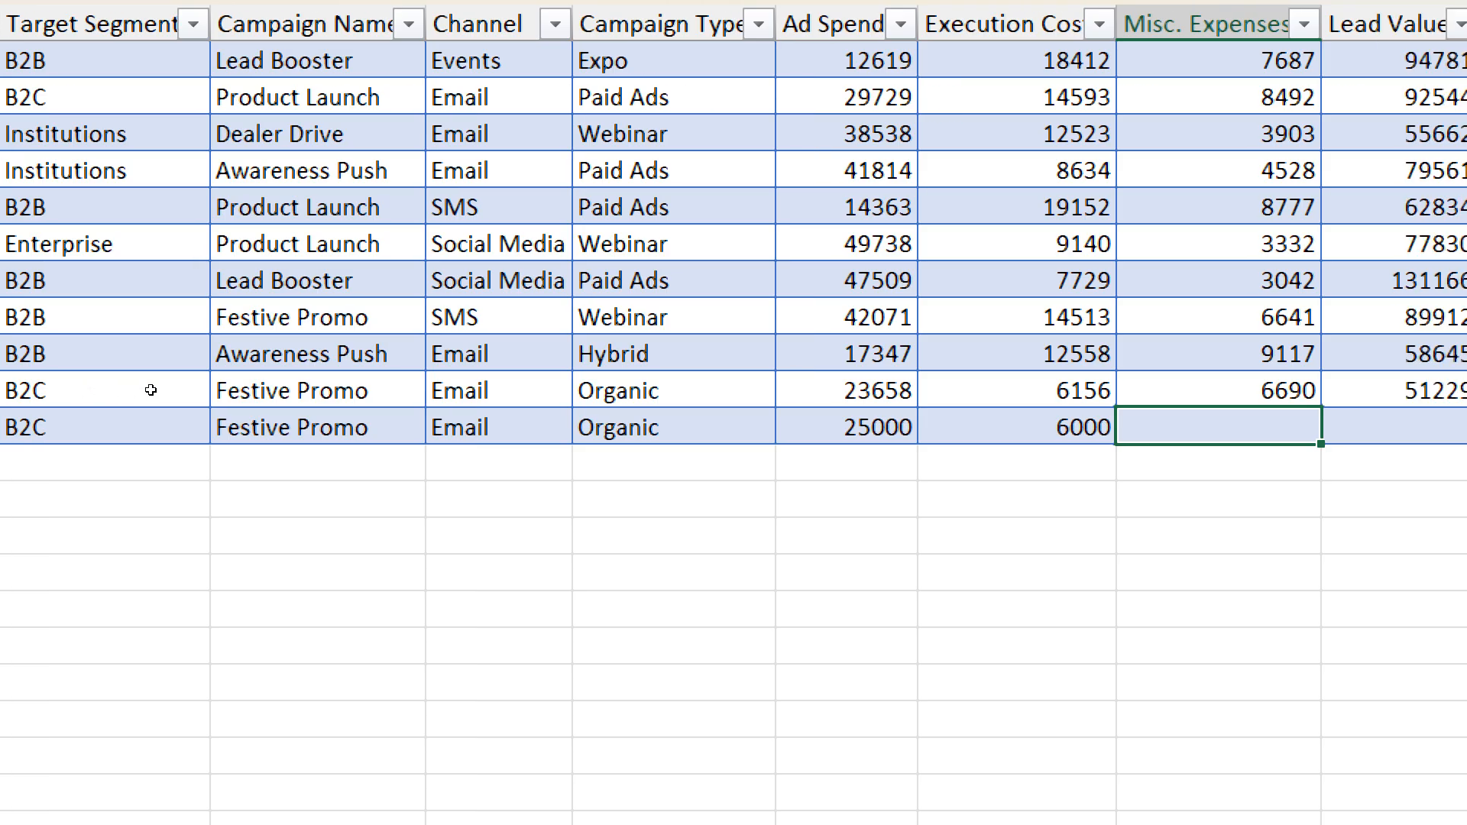
text(6000)
key(Tab)
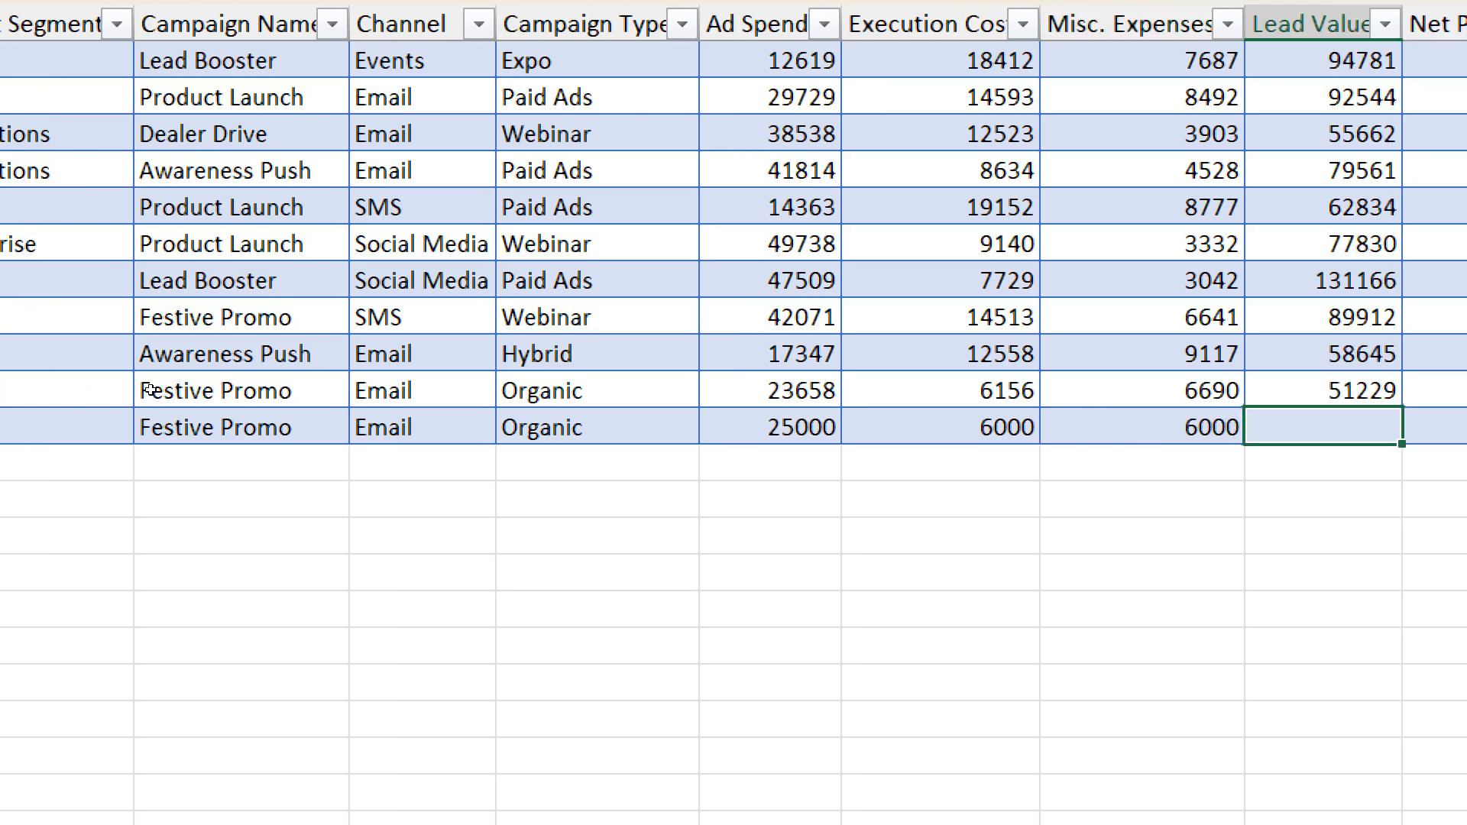
text(000)
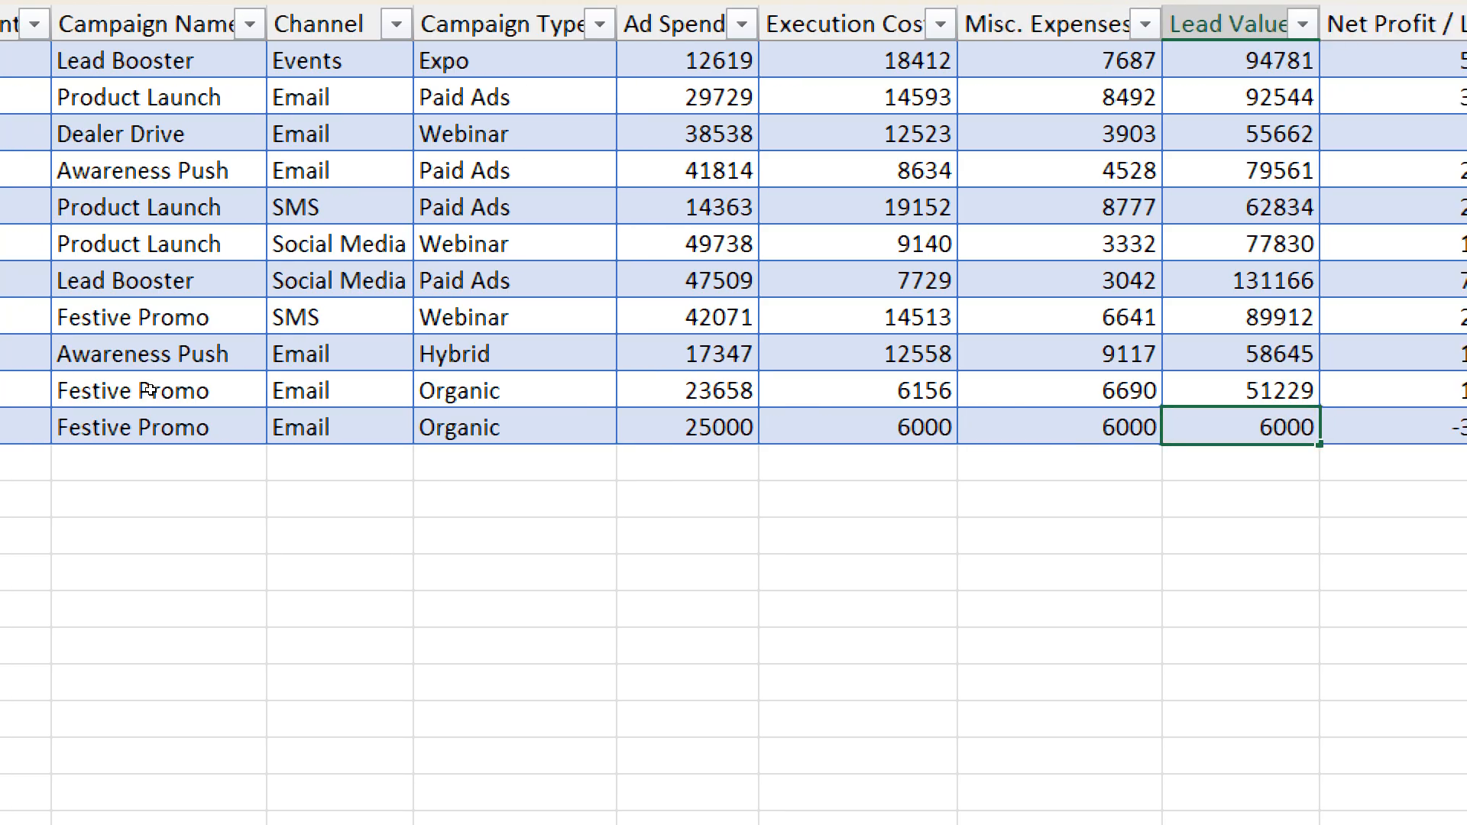
text(0)
key(Tab)
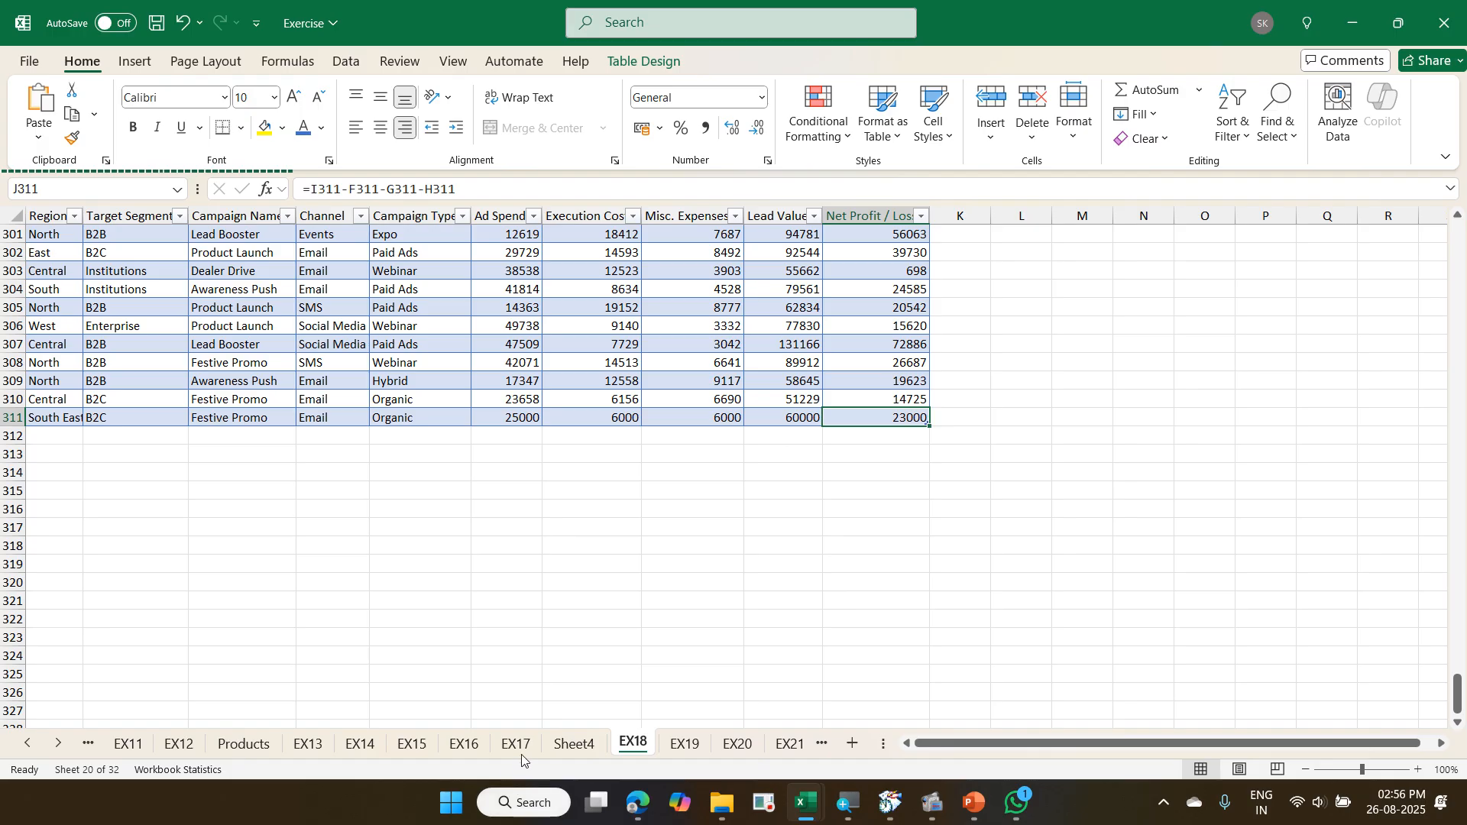
- Refresh the PivotTable on Sheet4 so it picks up the South East row added to the campaign table
click(571, 744)
scroll(446, 606, down, 6)
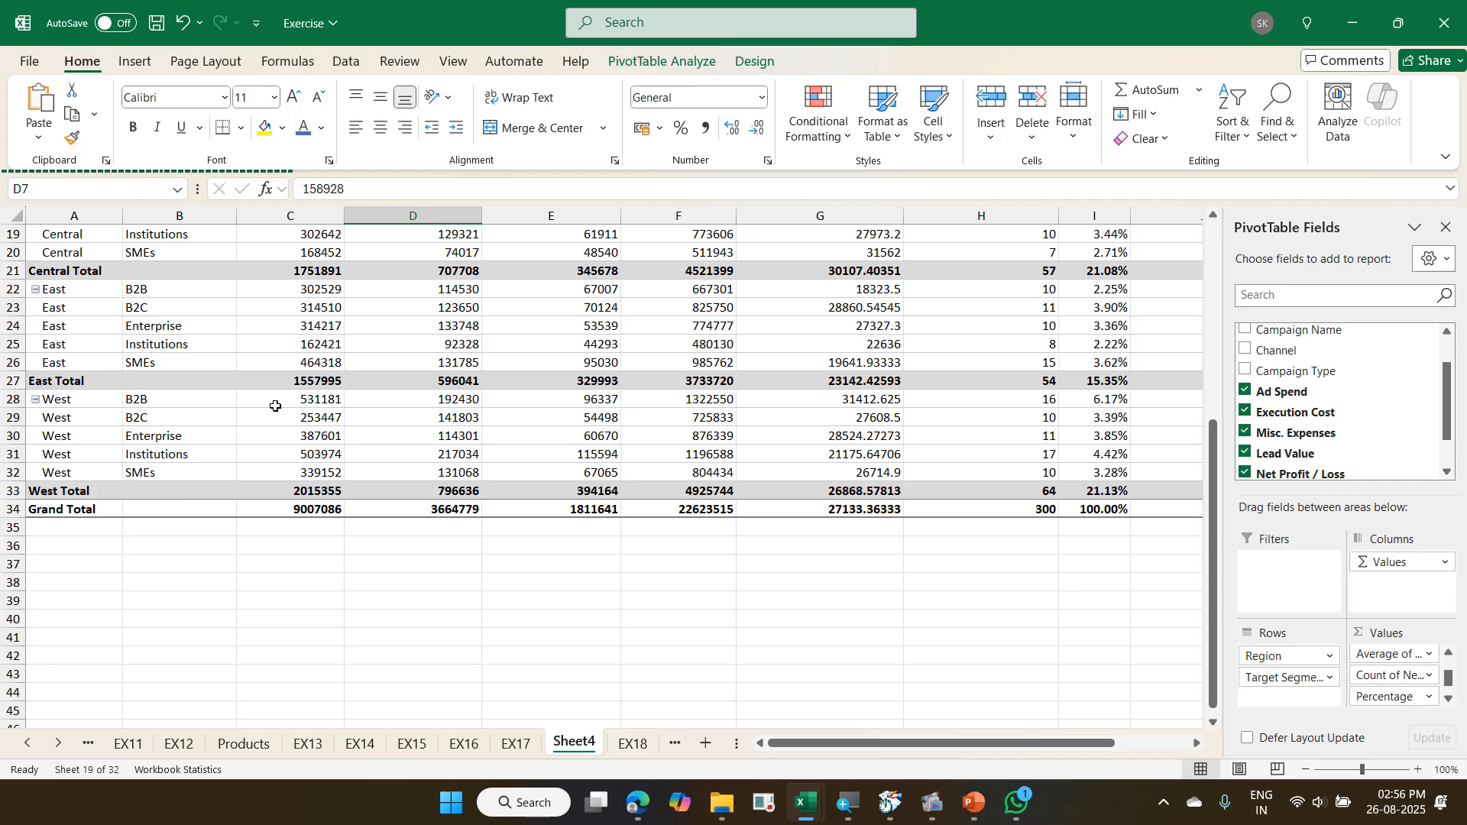
right_click(307, 344)
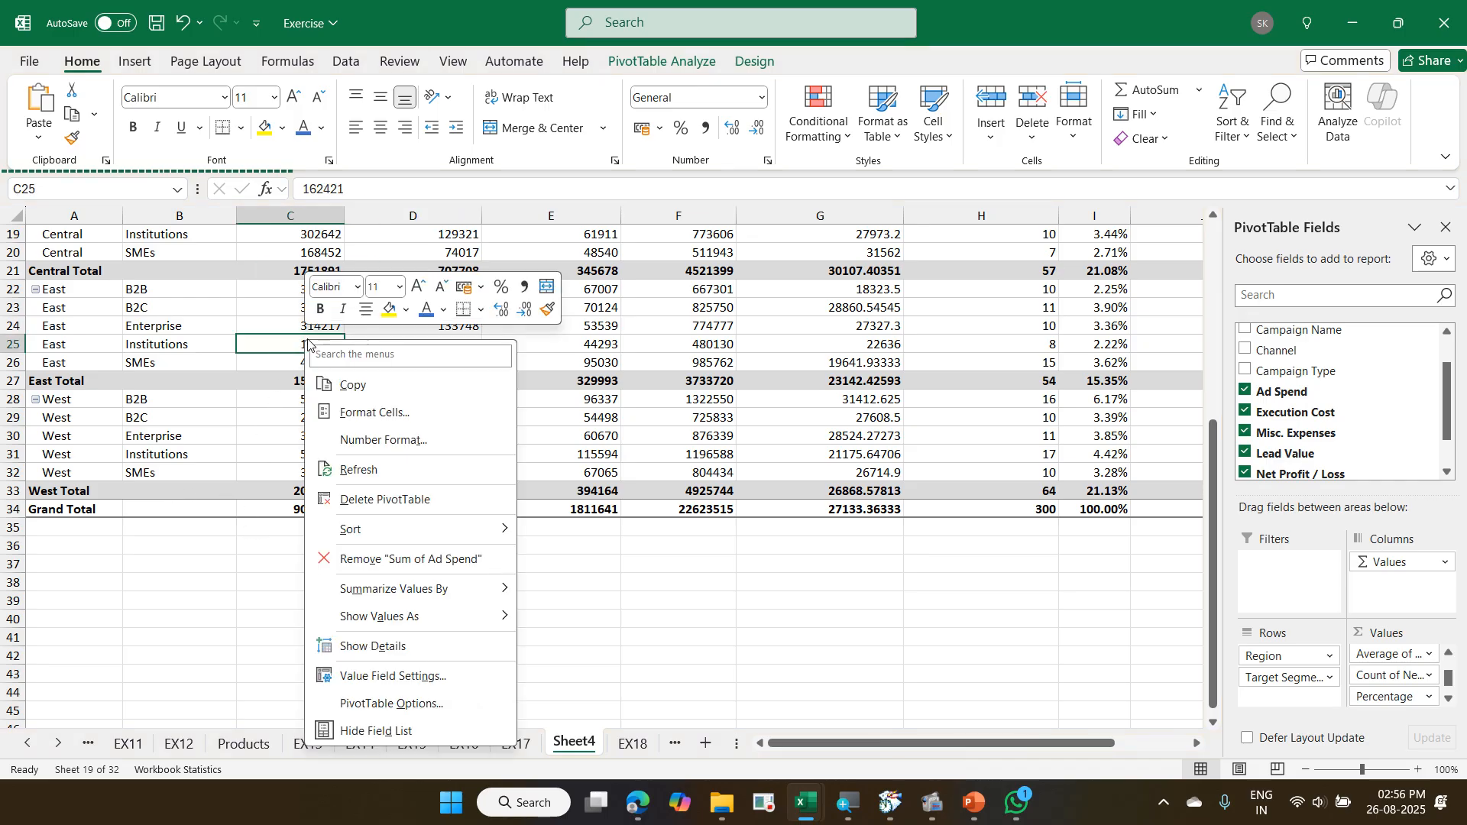
click(393, 472)
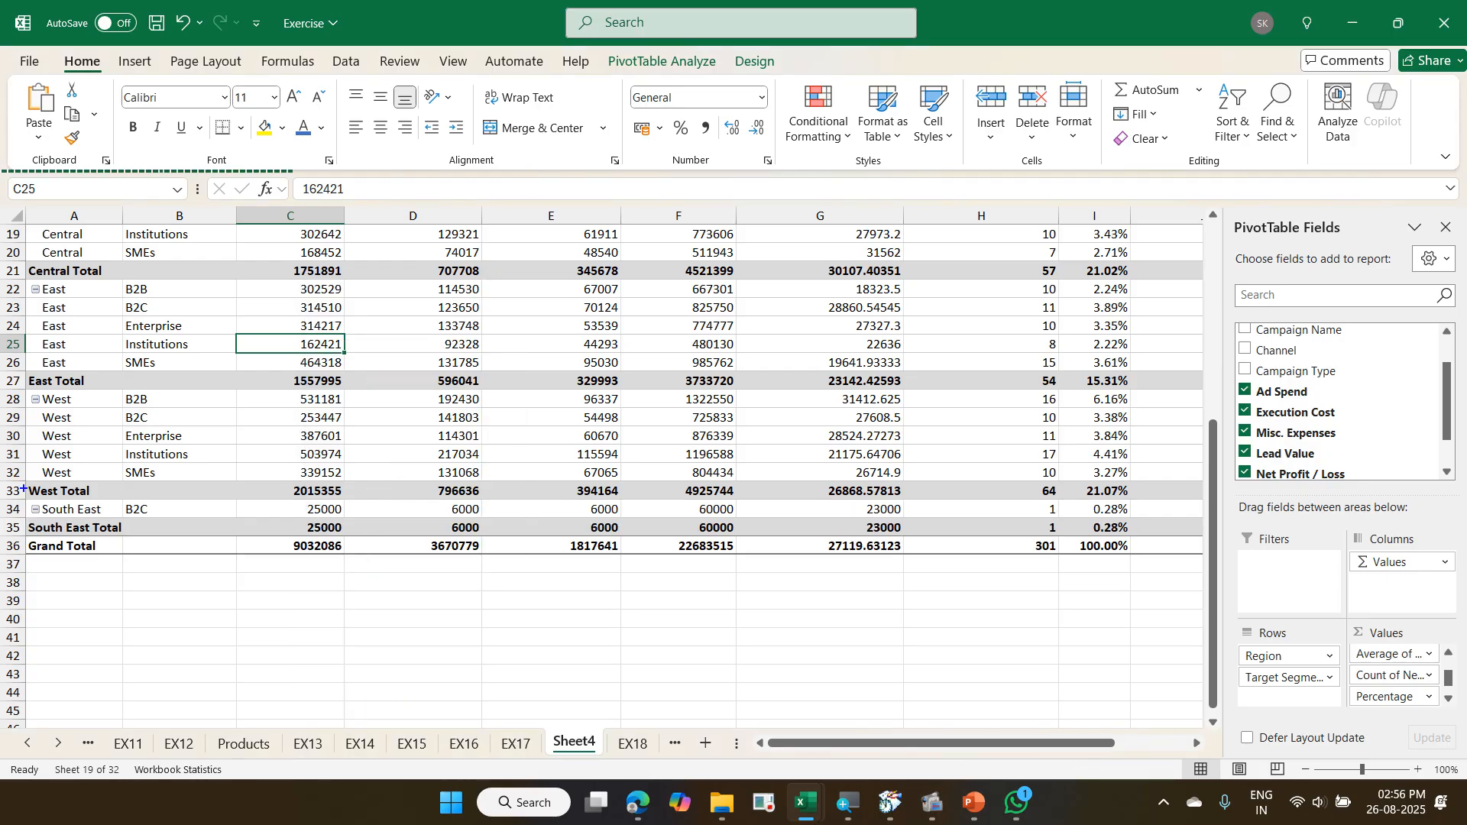
mouse_move(13, 482)
mouse_down()
mouse_move(196, 525)
mouse_move(1179, 527)
mouse_up()
- Return to EX18 and go to the last entry of the campaign table's Net Profit / Loss column
key(ctrl+Page_Down)
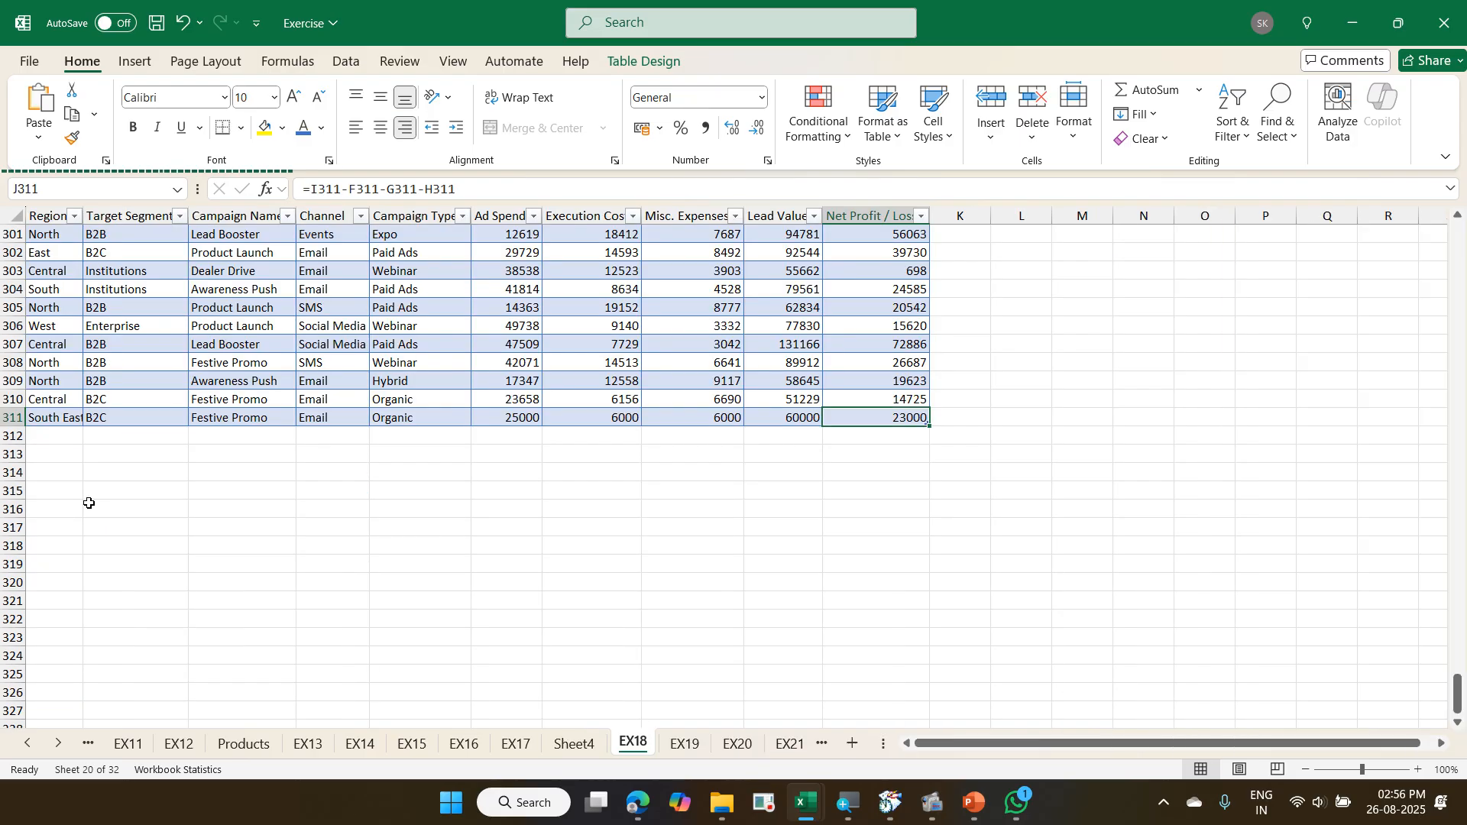
key(ctrl+Up)
key(ctrl+Down)
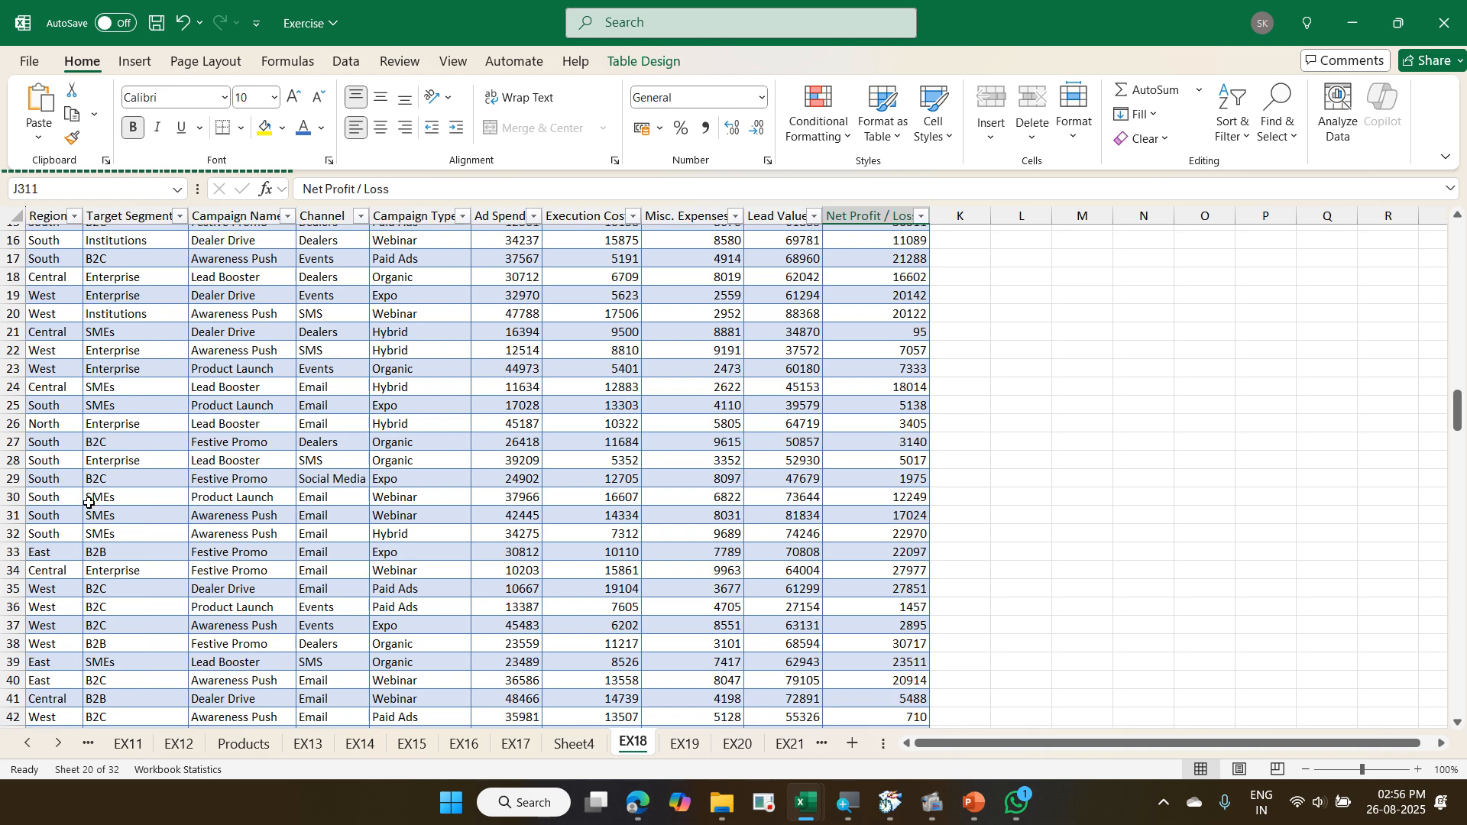
scroll(88, 502, down, 3)
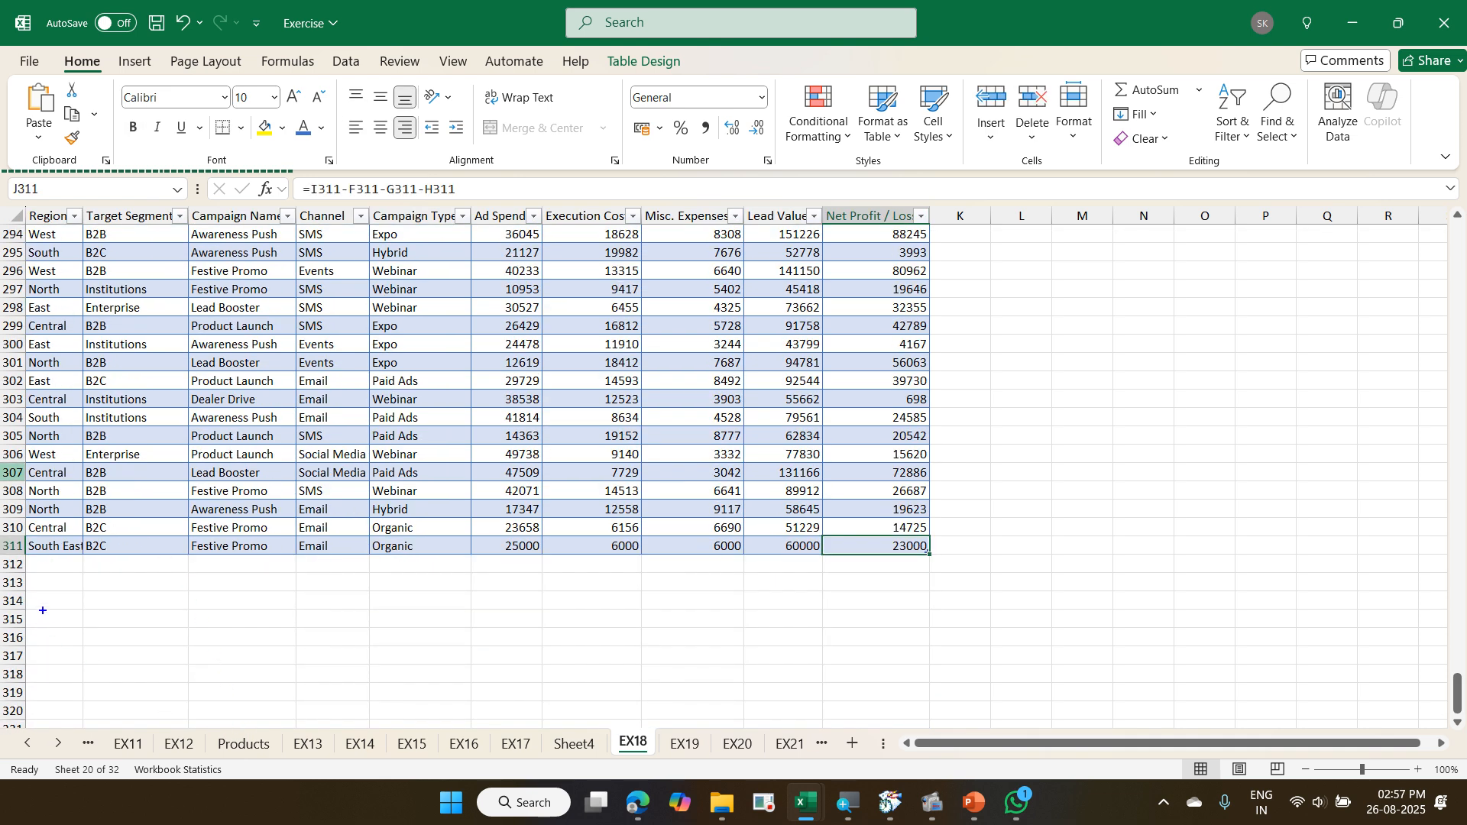
mouse_move(826, 532)
mouse_down()
mouse_move(894, 592)
mouse_move(961, 594)
mouse_up()
mouse_move(822, 612)
mouse_down()
mouse_move(924, 544)
mouse_move(830, 592)
mouse_move(901, 631)
mouse_up()
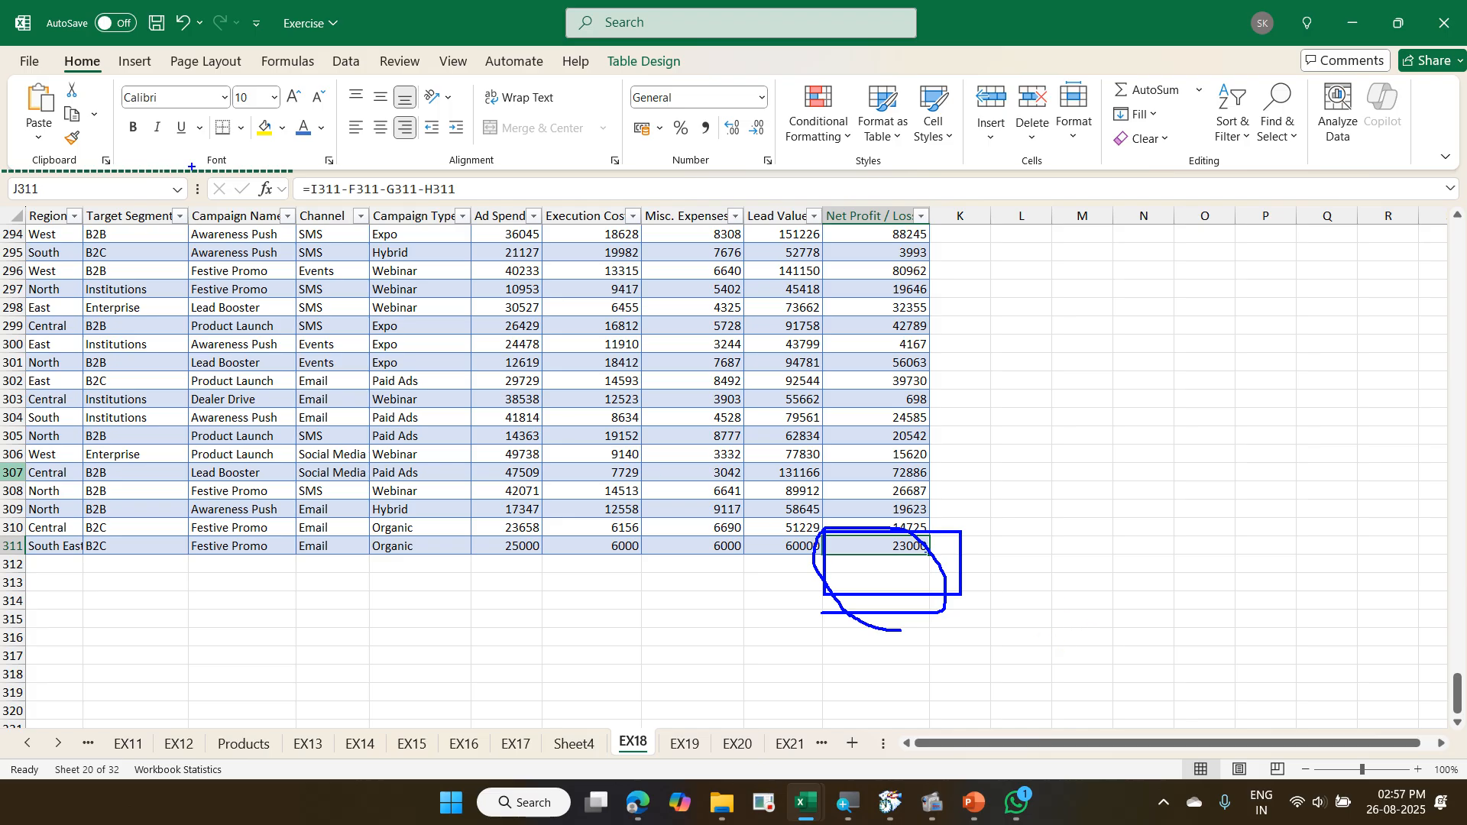
drag(51, 48, 112, 76)
drag(1106, 79, 1213, 102)
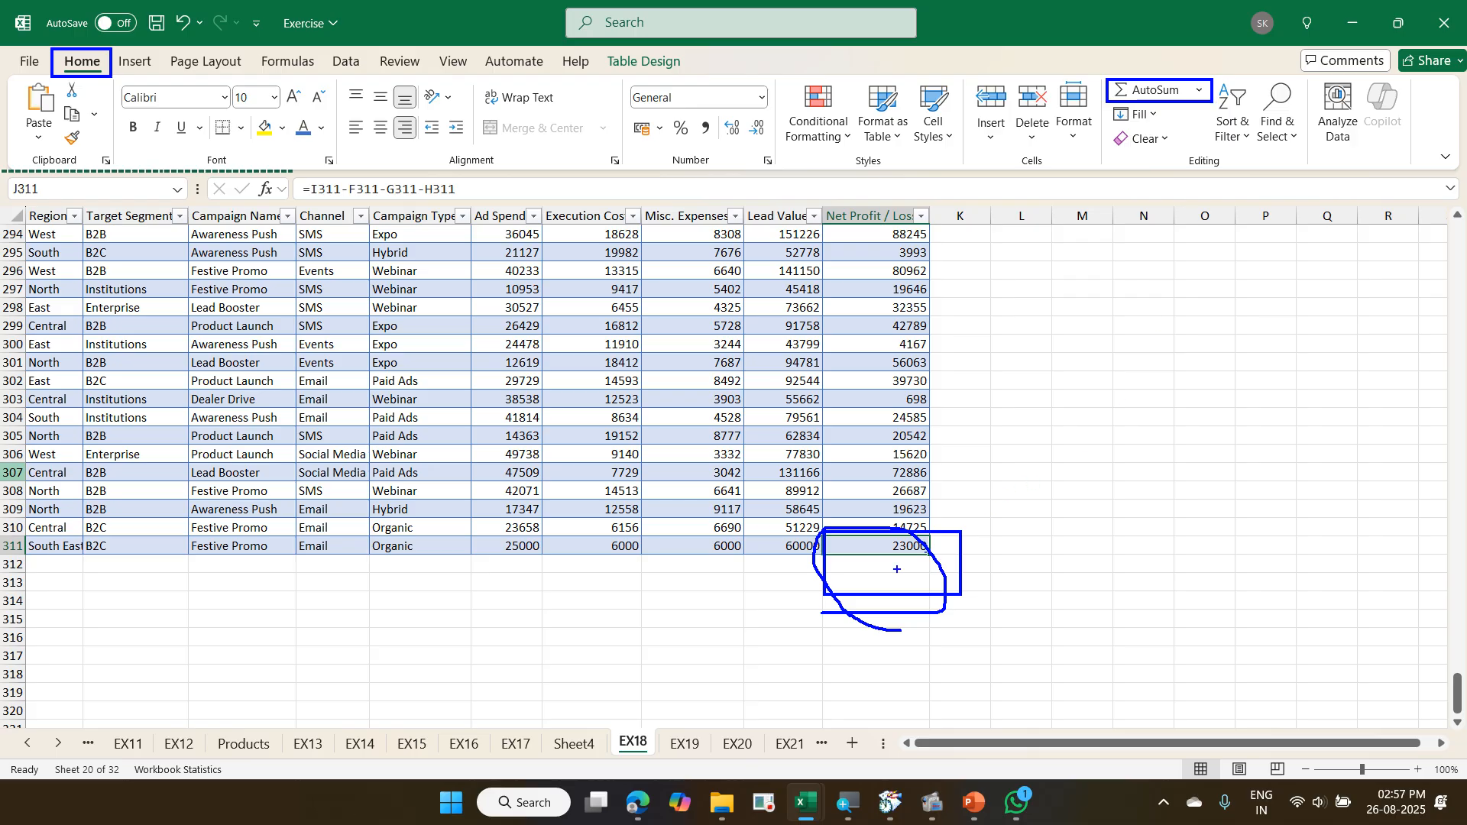
drag(897, 569, 932, 554)
key(Escape)
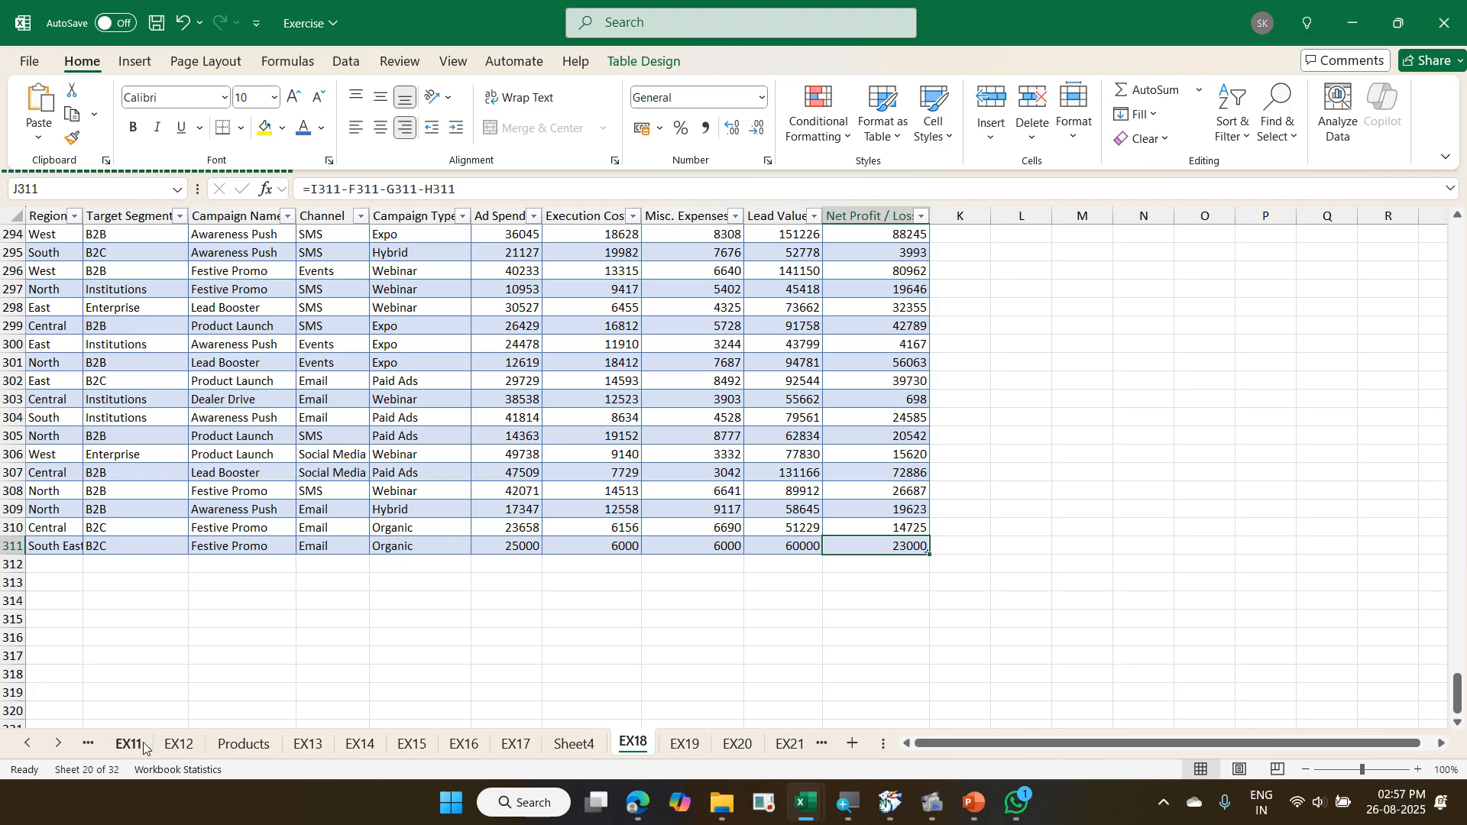
- Select a cell inside the EX18 campaign table and display the table's design options
click(699, 410)
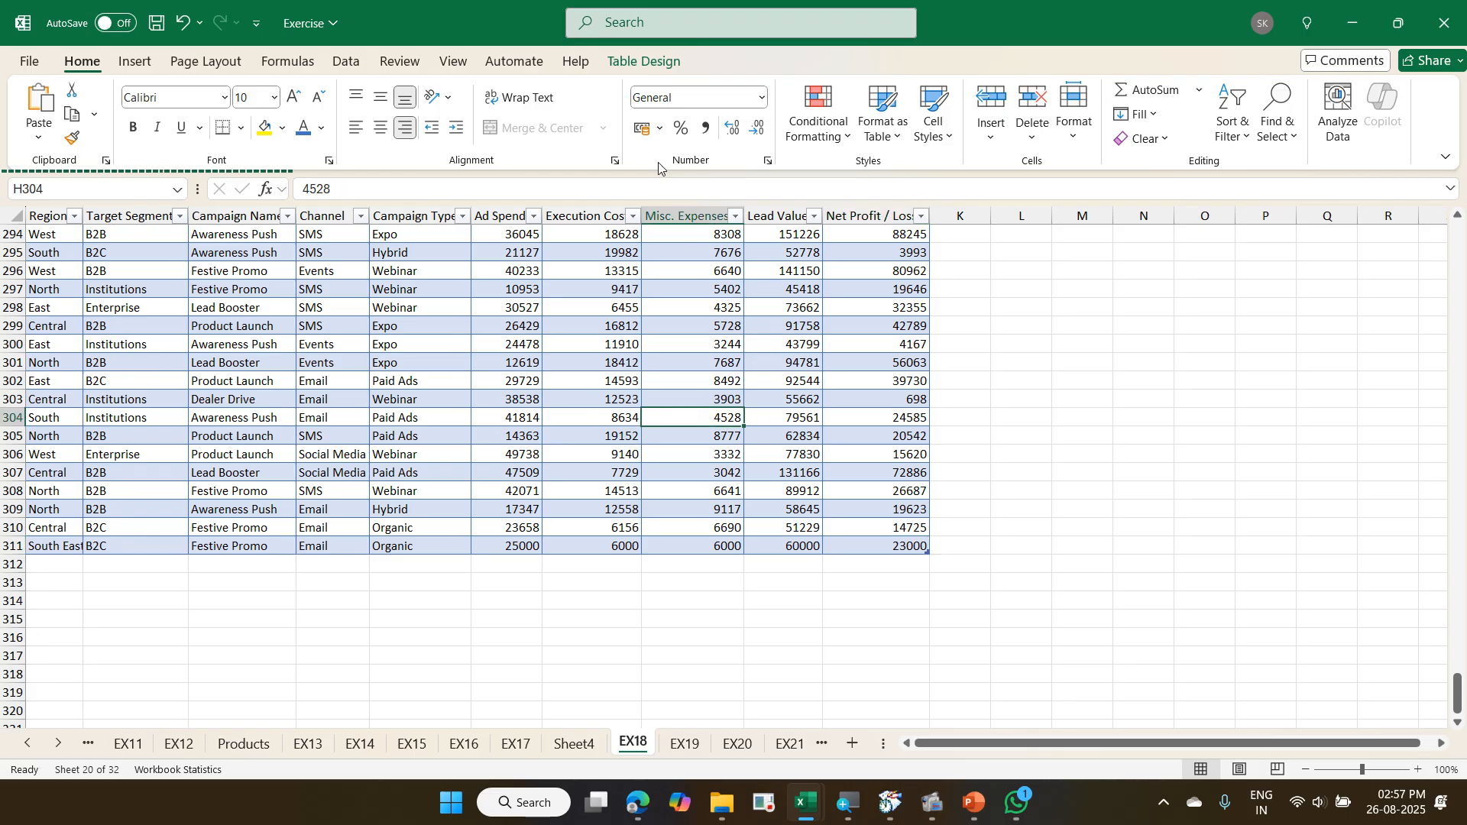
click(652, 66)
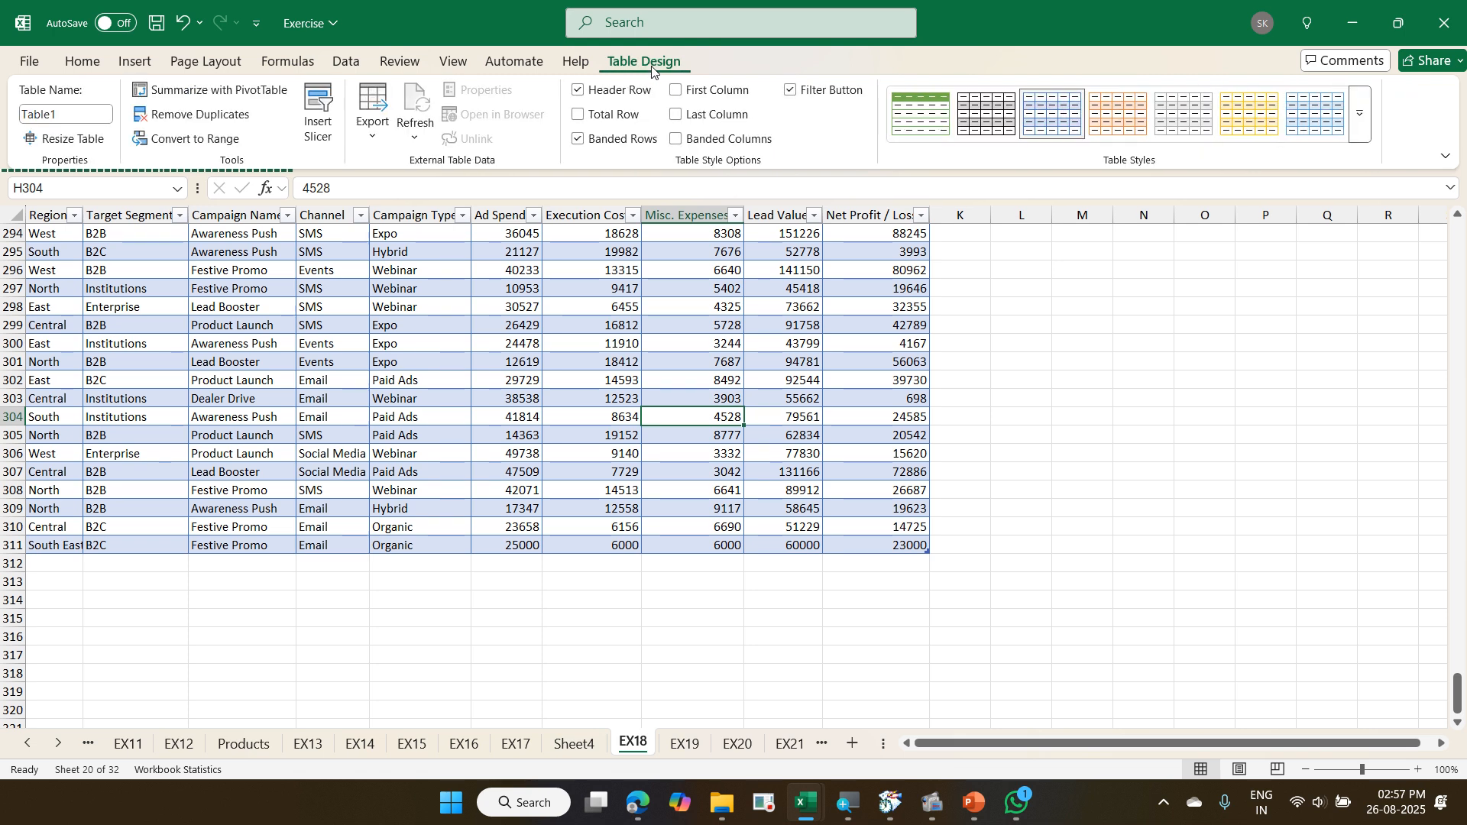
key(ctrl+2)
drag(598, 46, 694, 73)
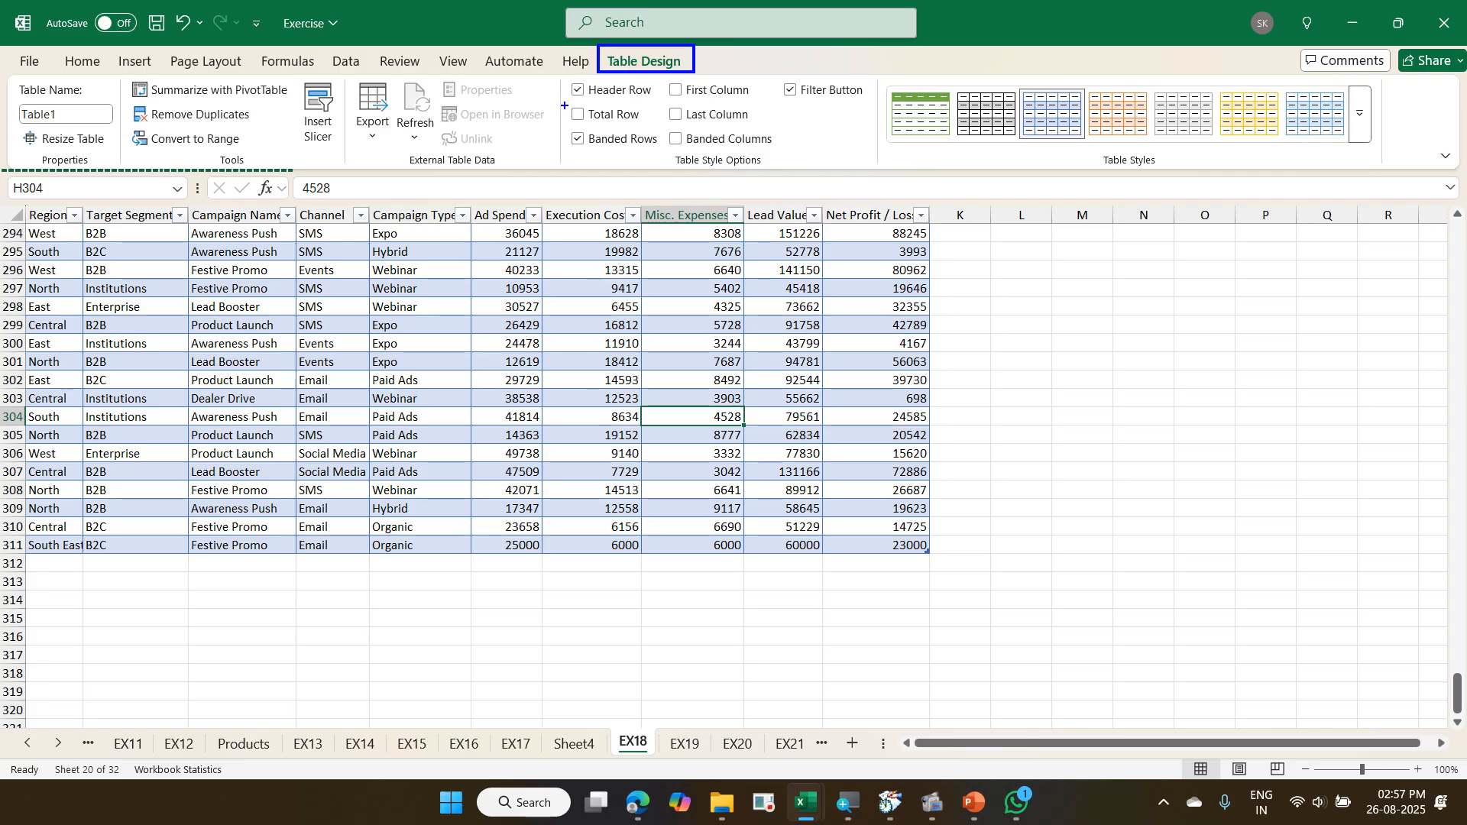
mouse_move(564, 106)
mouse_down()
mouse_move(657, 132)
mouse_move(651, 92)
mouse_move(668, 78)
mouse_up()
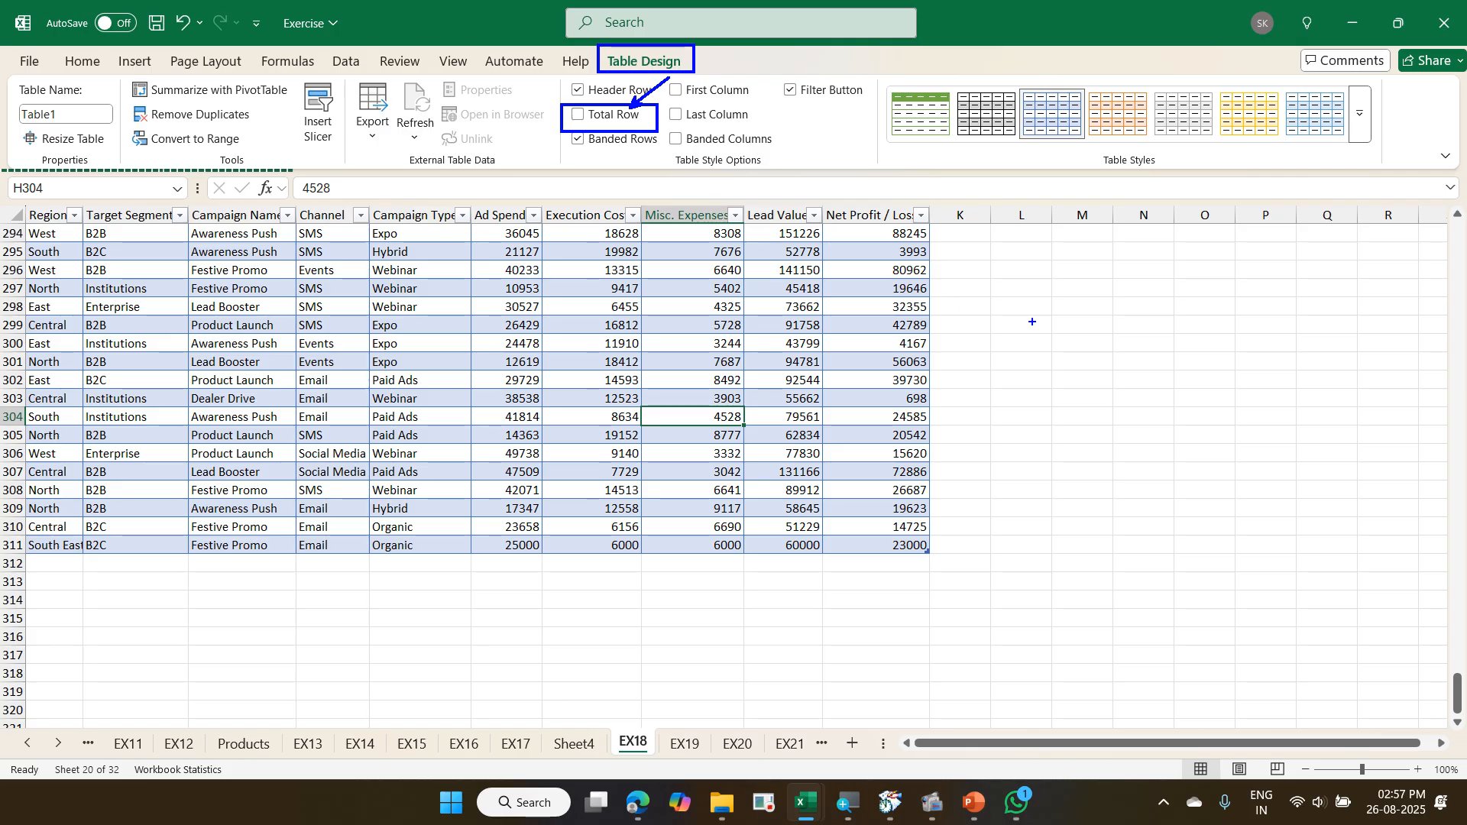
text(tCtr)
text(l Shift )
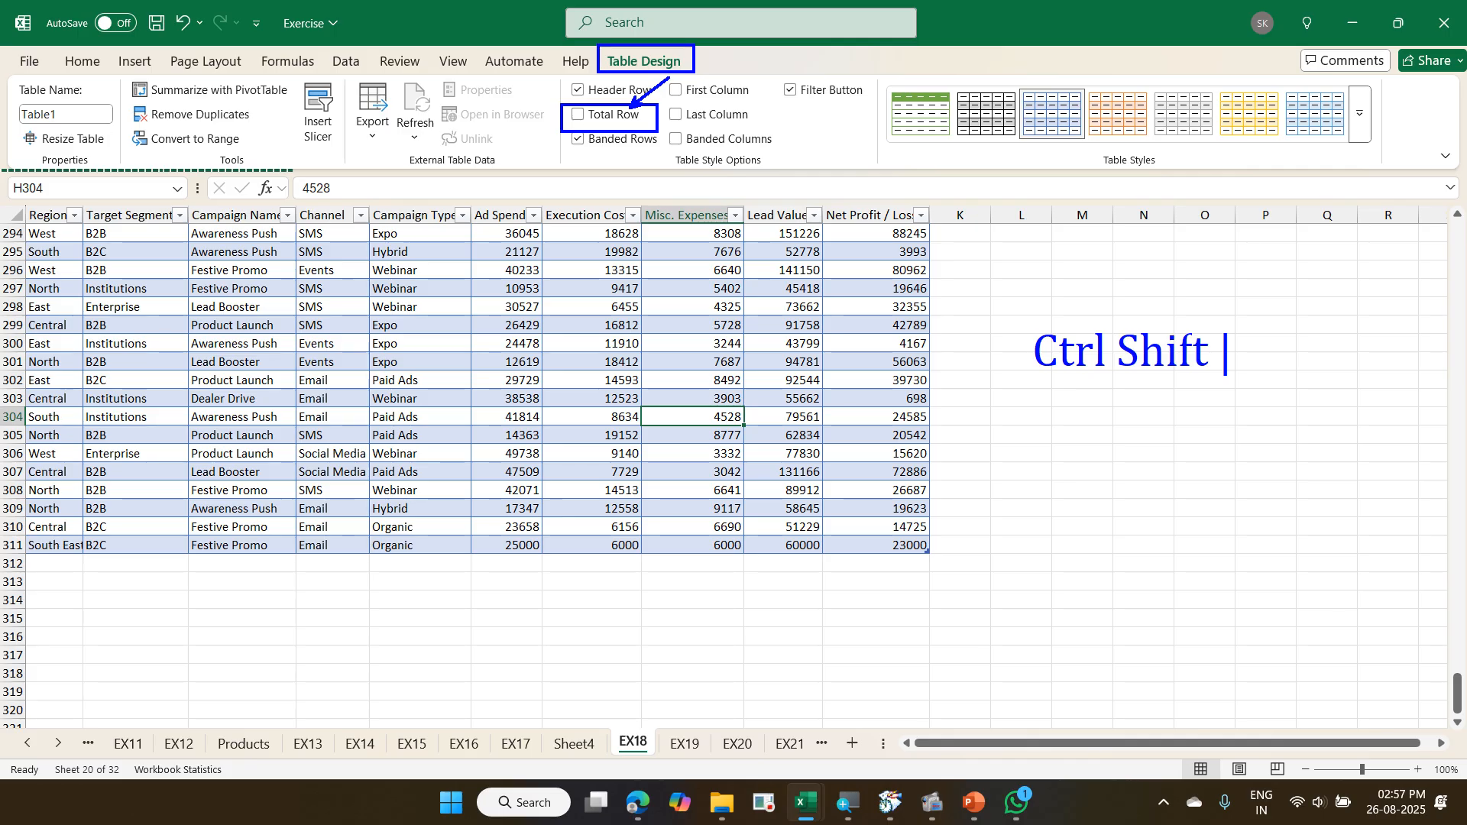
text(T)
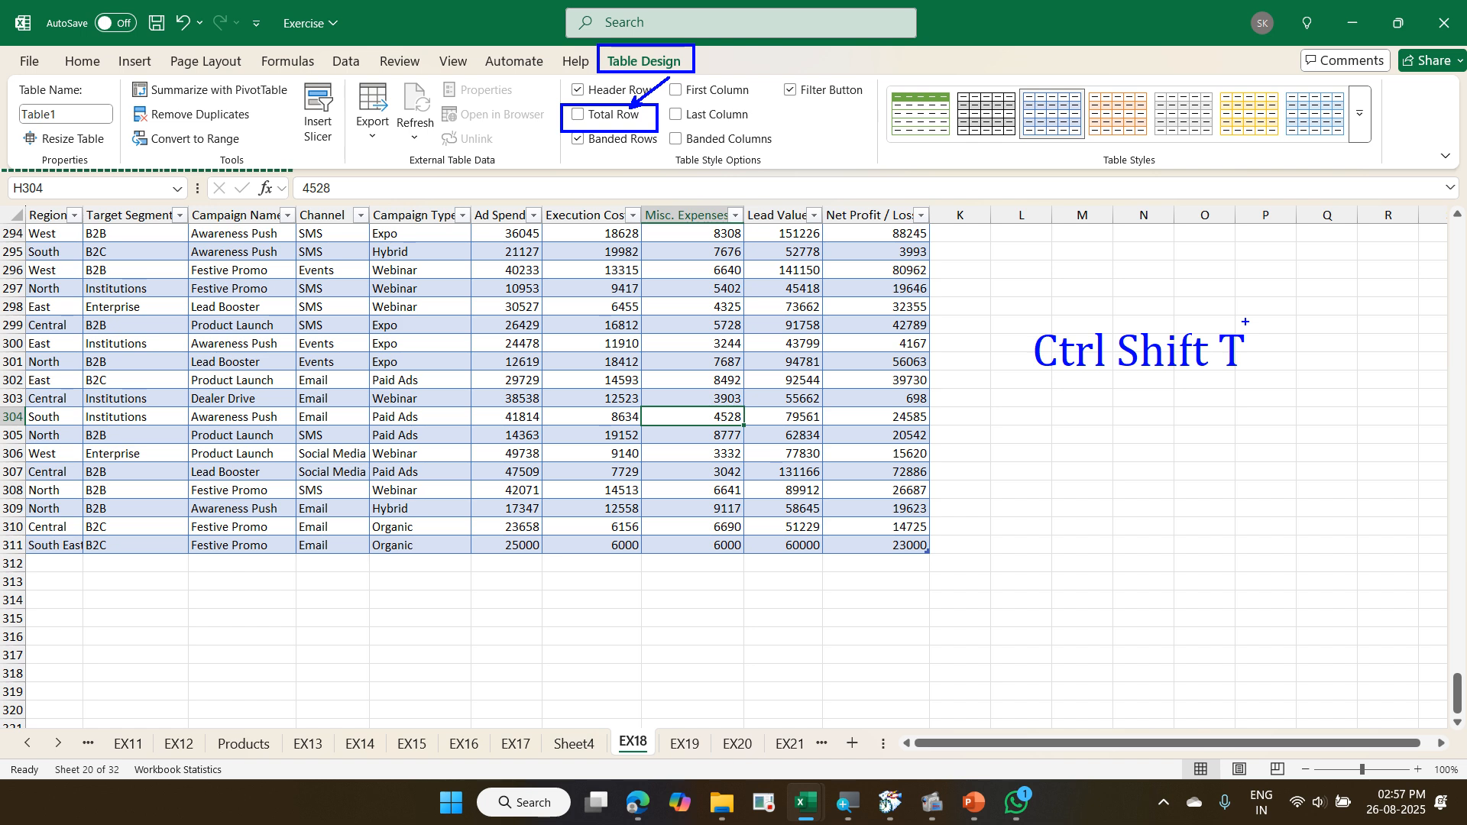
key(Escape)
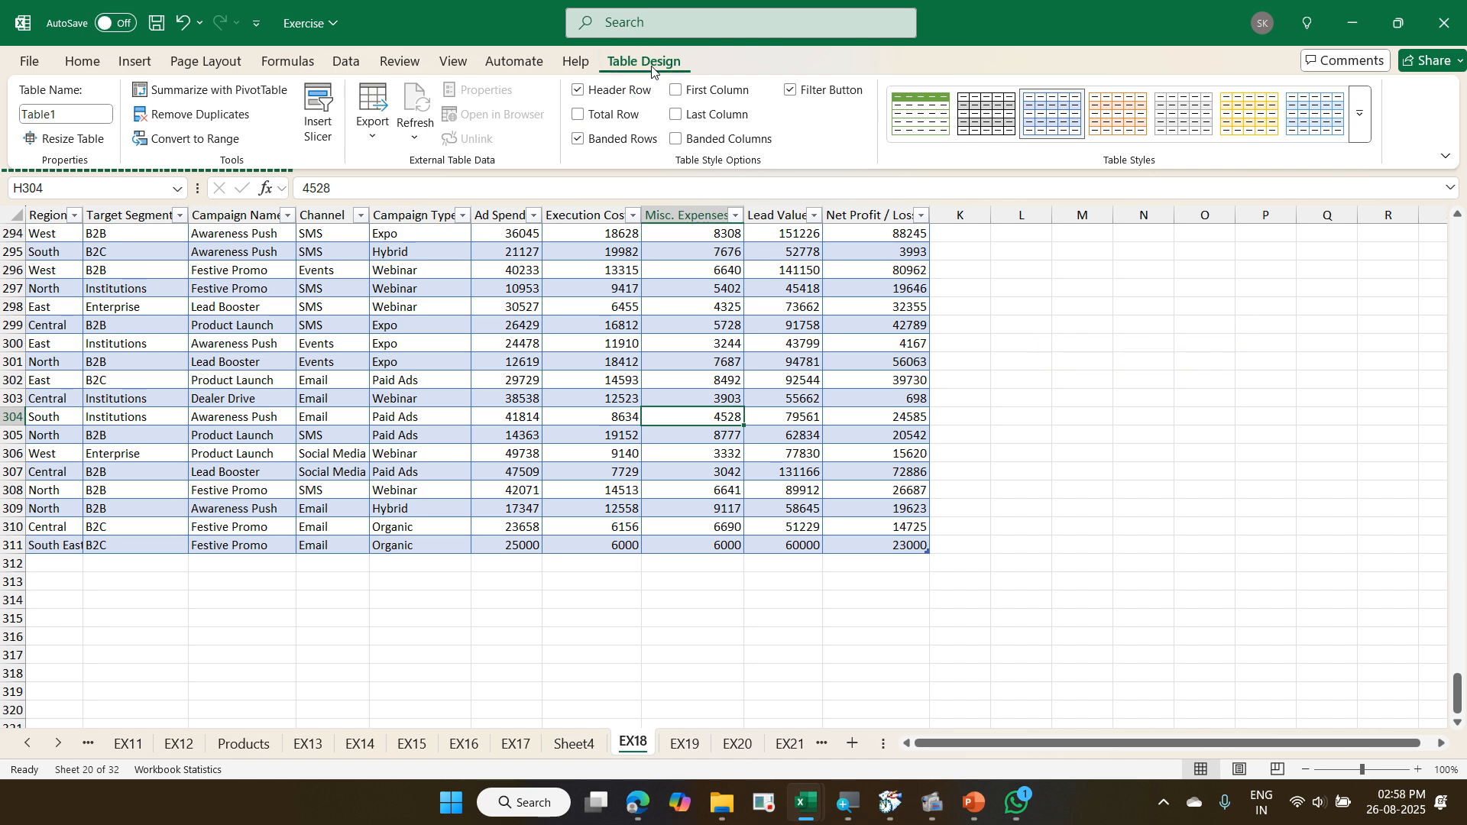
- Turn on the total row for the EX18 campaign table
key(ctrl+shift+t)
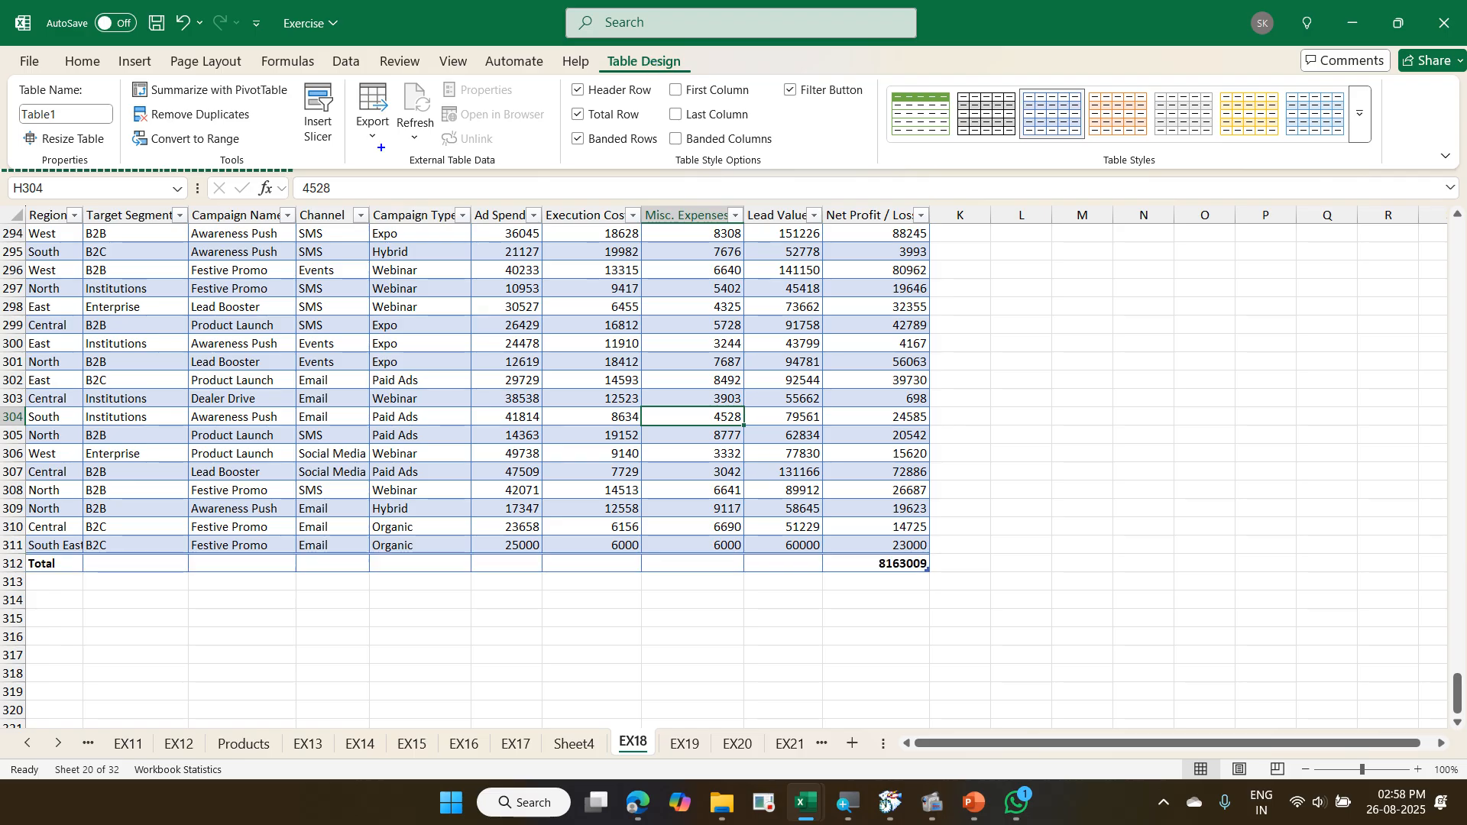
mouse_move(11, 540)
mouse_down()
mouse_move(672, 585)
mouse_move(942, 587)
mouse_up()
mouse_move(856, 597)
mouse_down()
mouse_move(954, 549)
mouse_move(827, 604)
mouse_move(917, 595)
mouse_up()
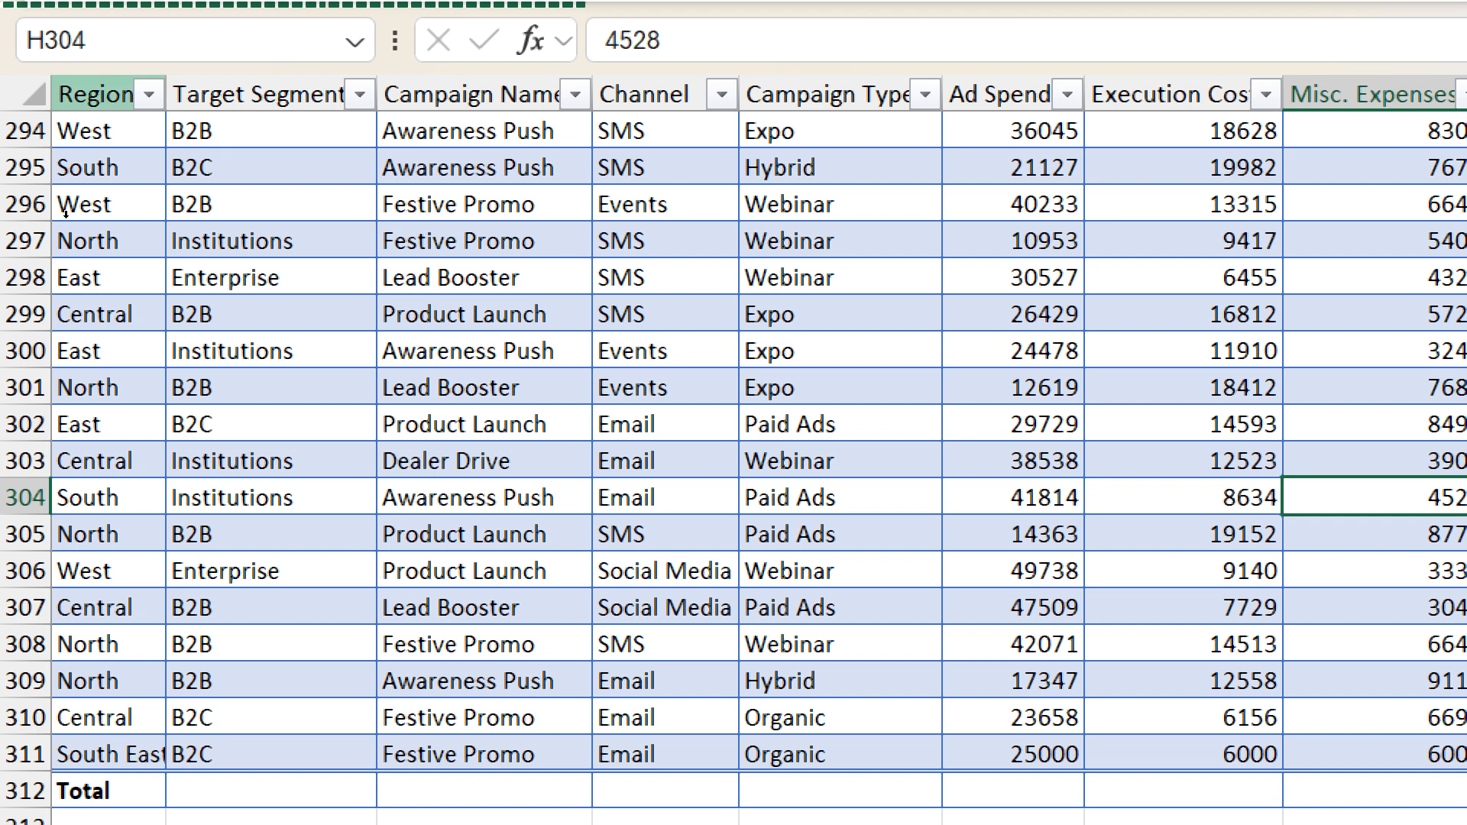
- Filter the campaign table's Region column to show only Central
click(149, 94)
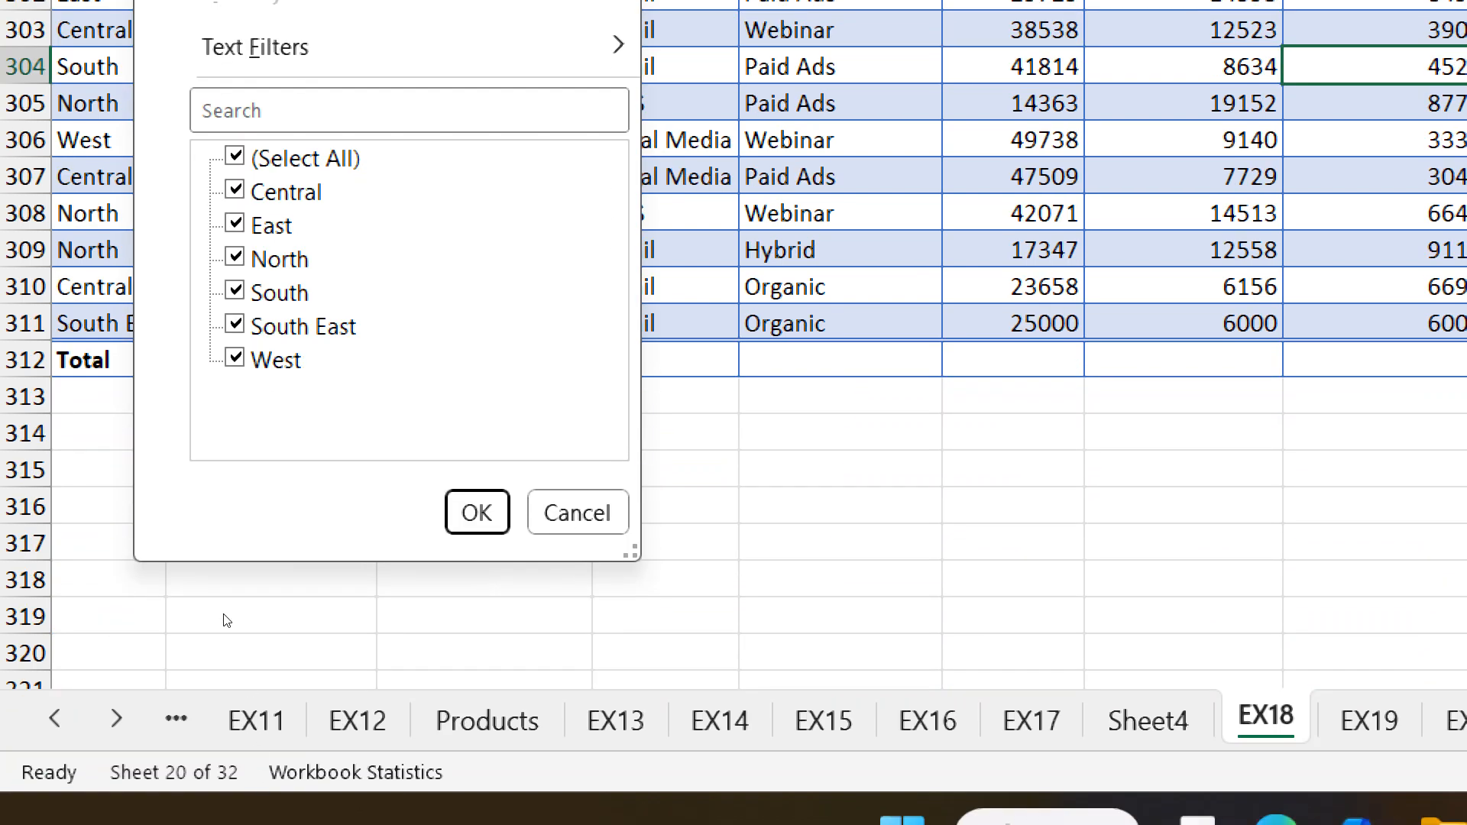
click(306, 159)
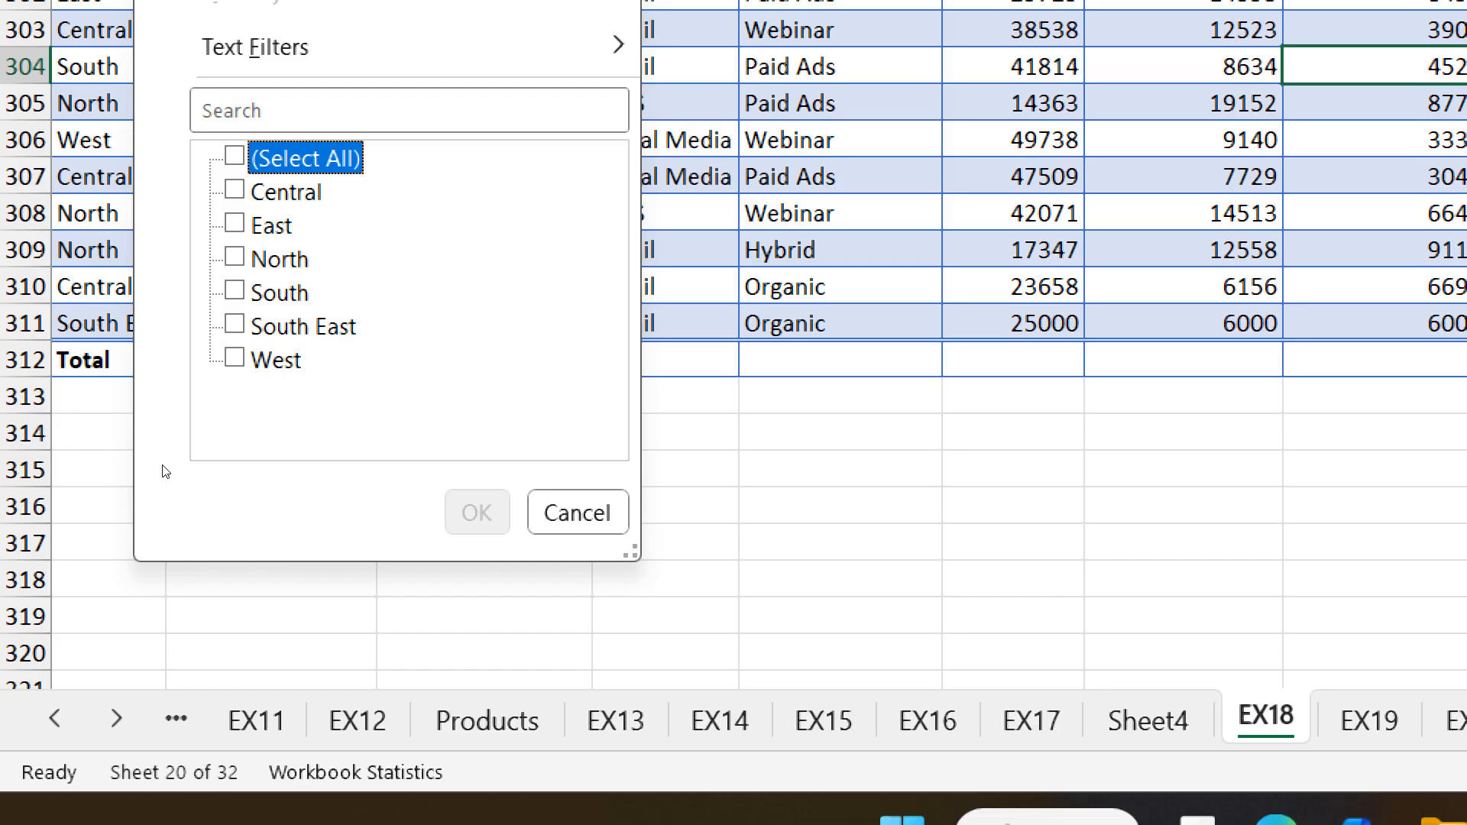
click(235, 190)
click(477, 512)
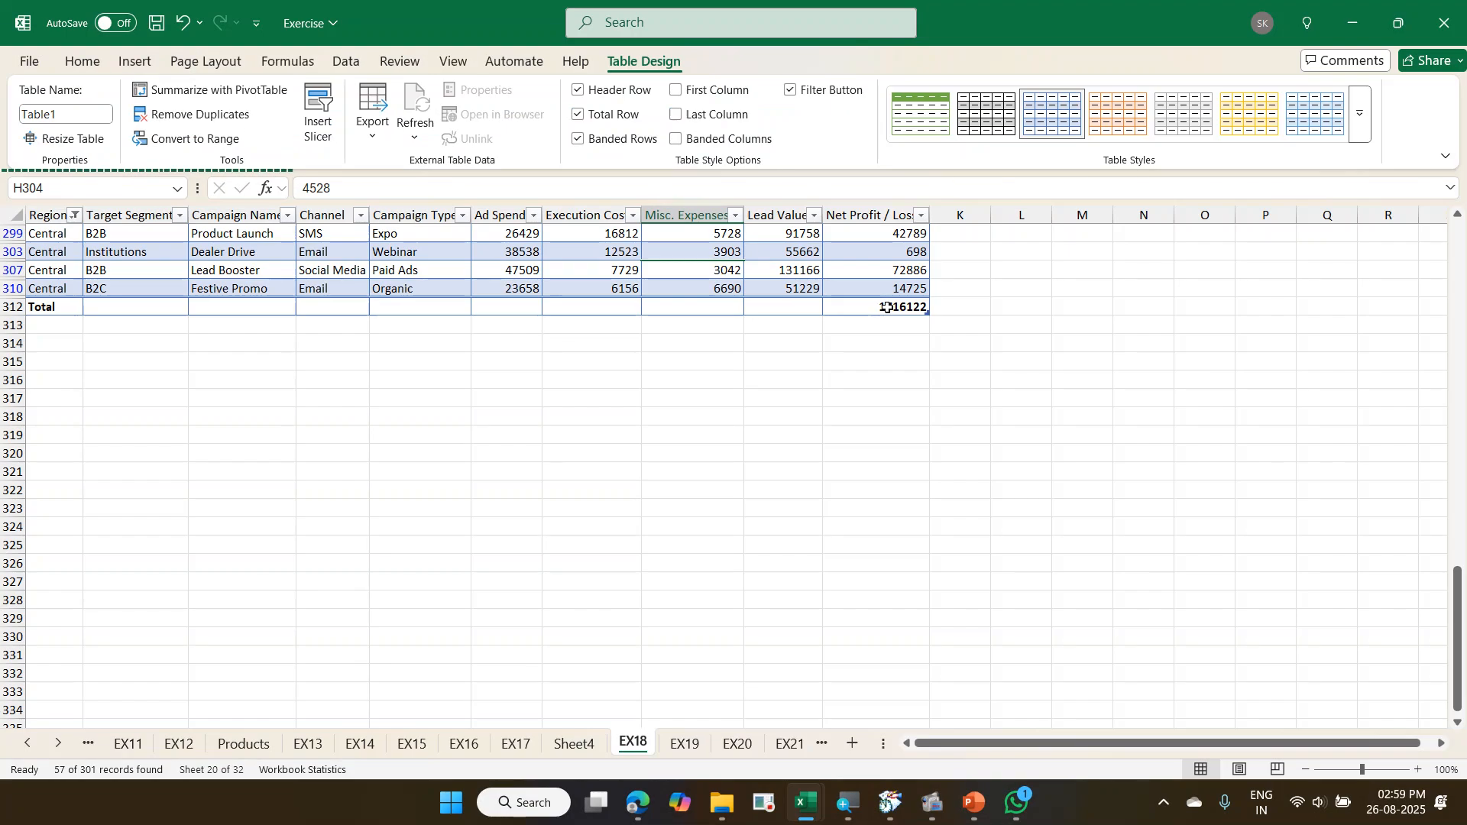
- Change the campaign table's Region filter to show only East
click(75, 217)
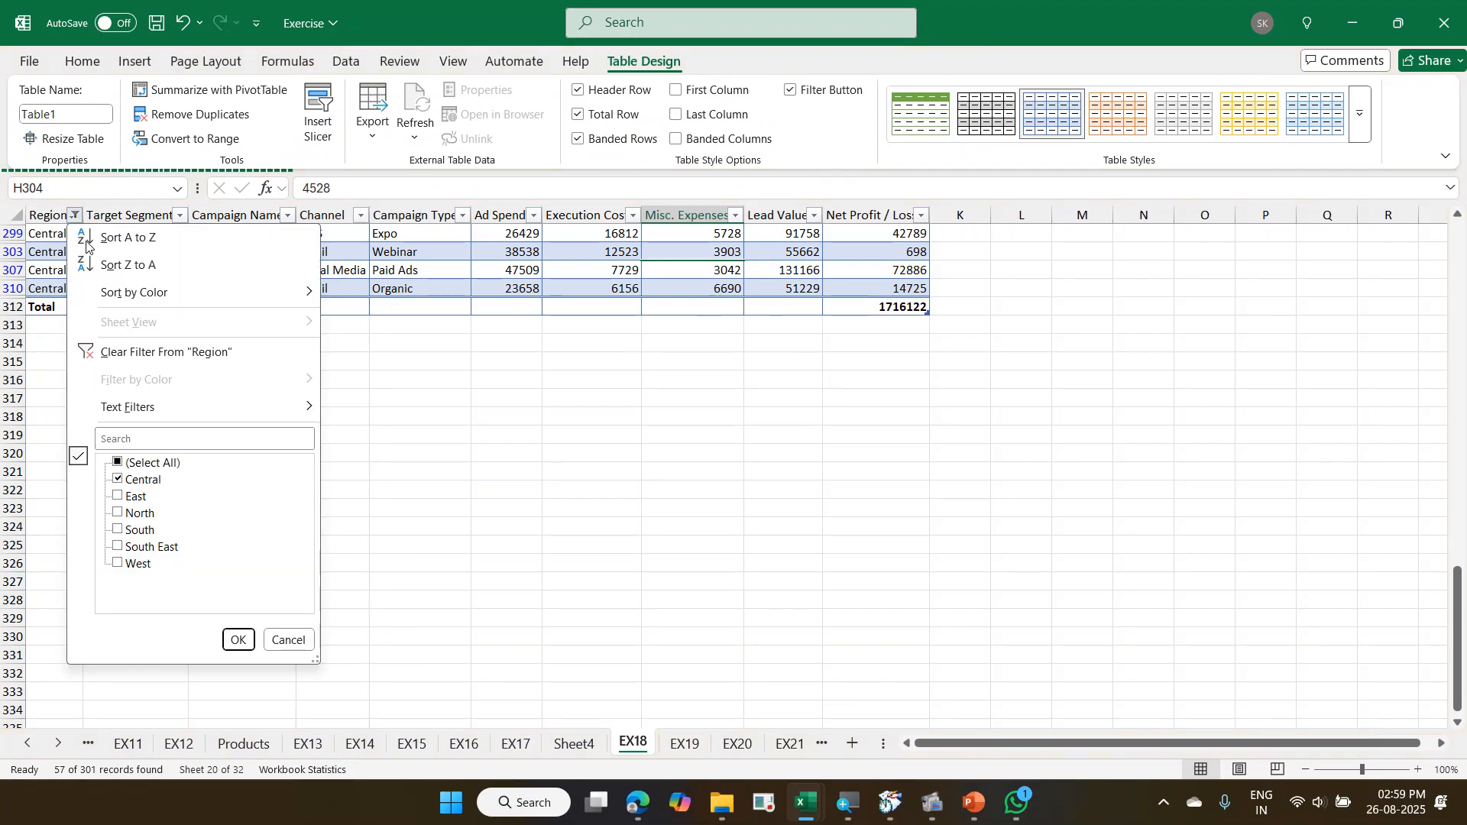
click(143, 480)
click(144, 498)
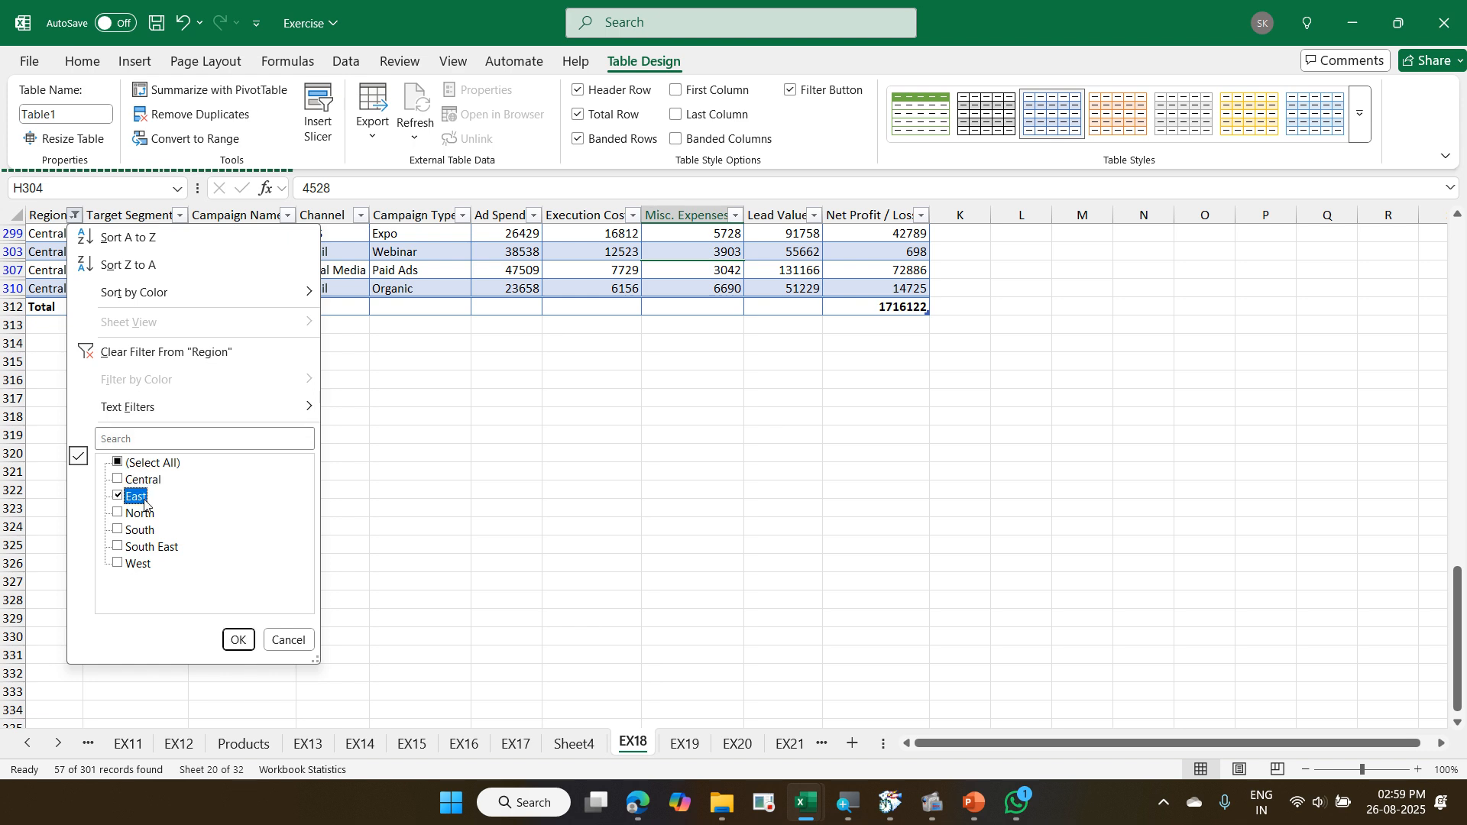
click(239, 640)
- Review the filtered East rows and the Net Profit / Loss value in the total row
scroll(957, 462, up, 3)
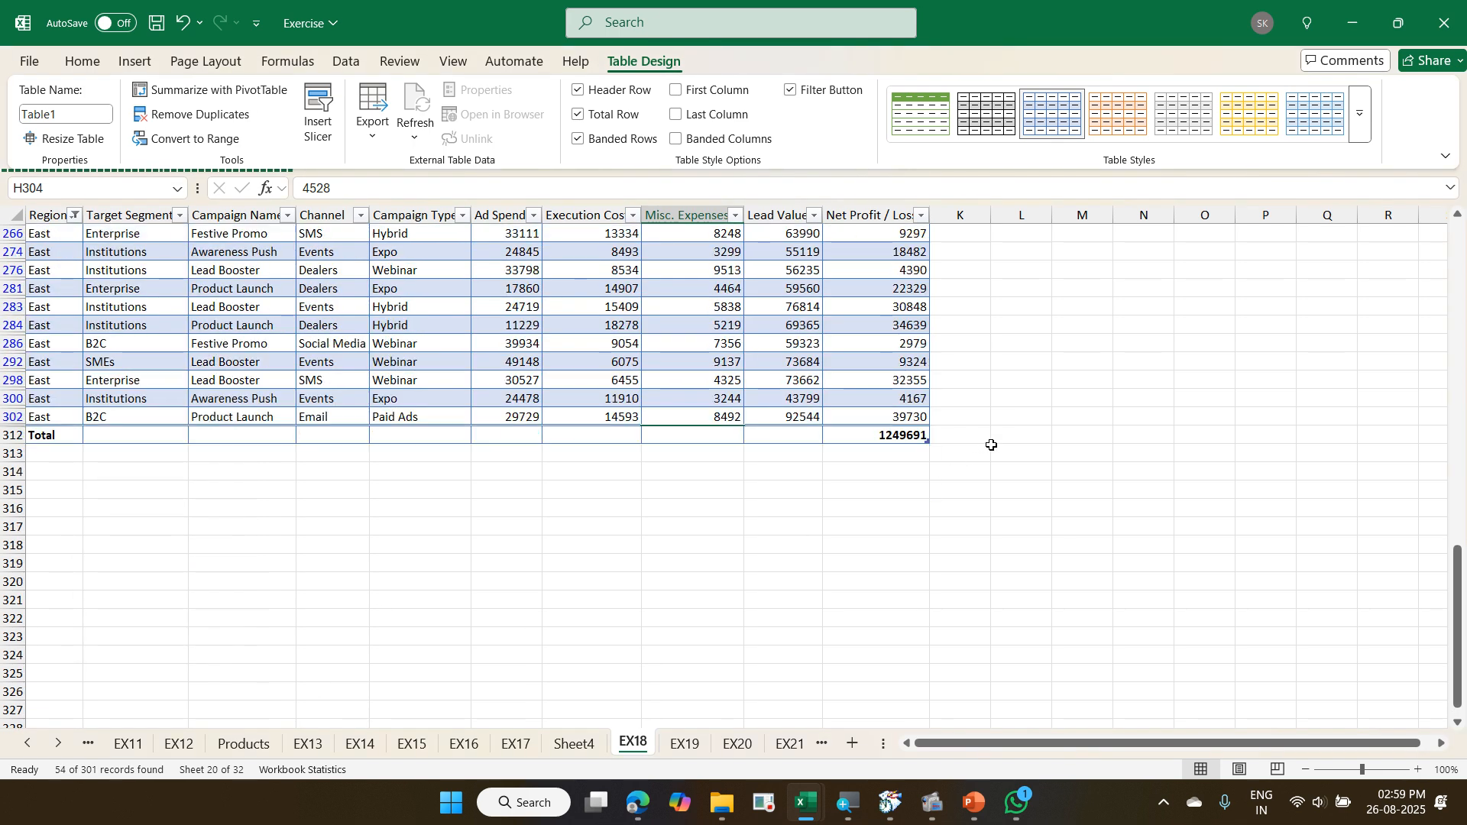
scroll(922, 466, up, 15)
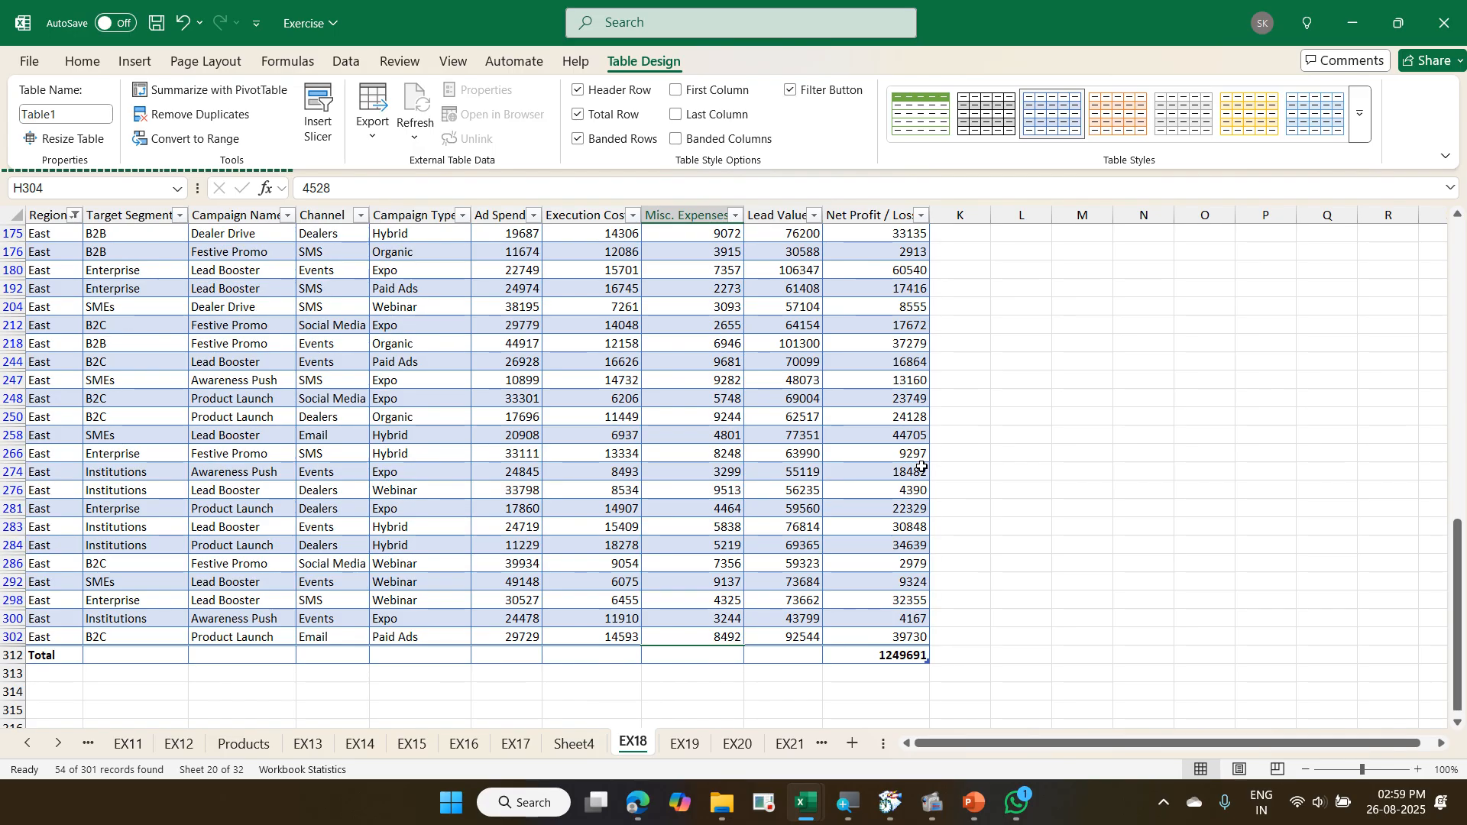
scroll(931, 467, down, 5)
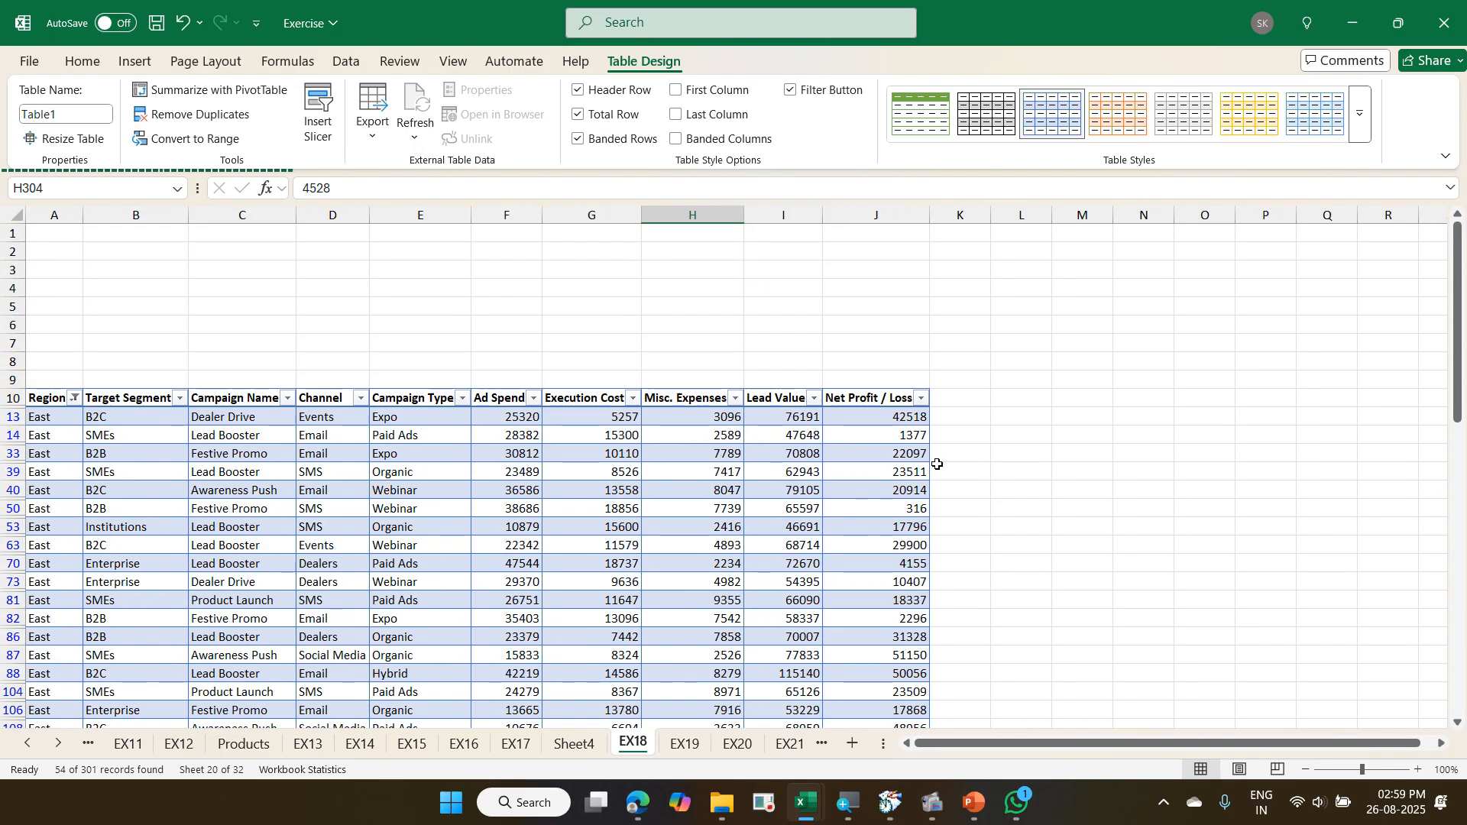
scroll(940, 463, down, 12)
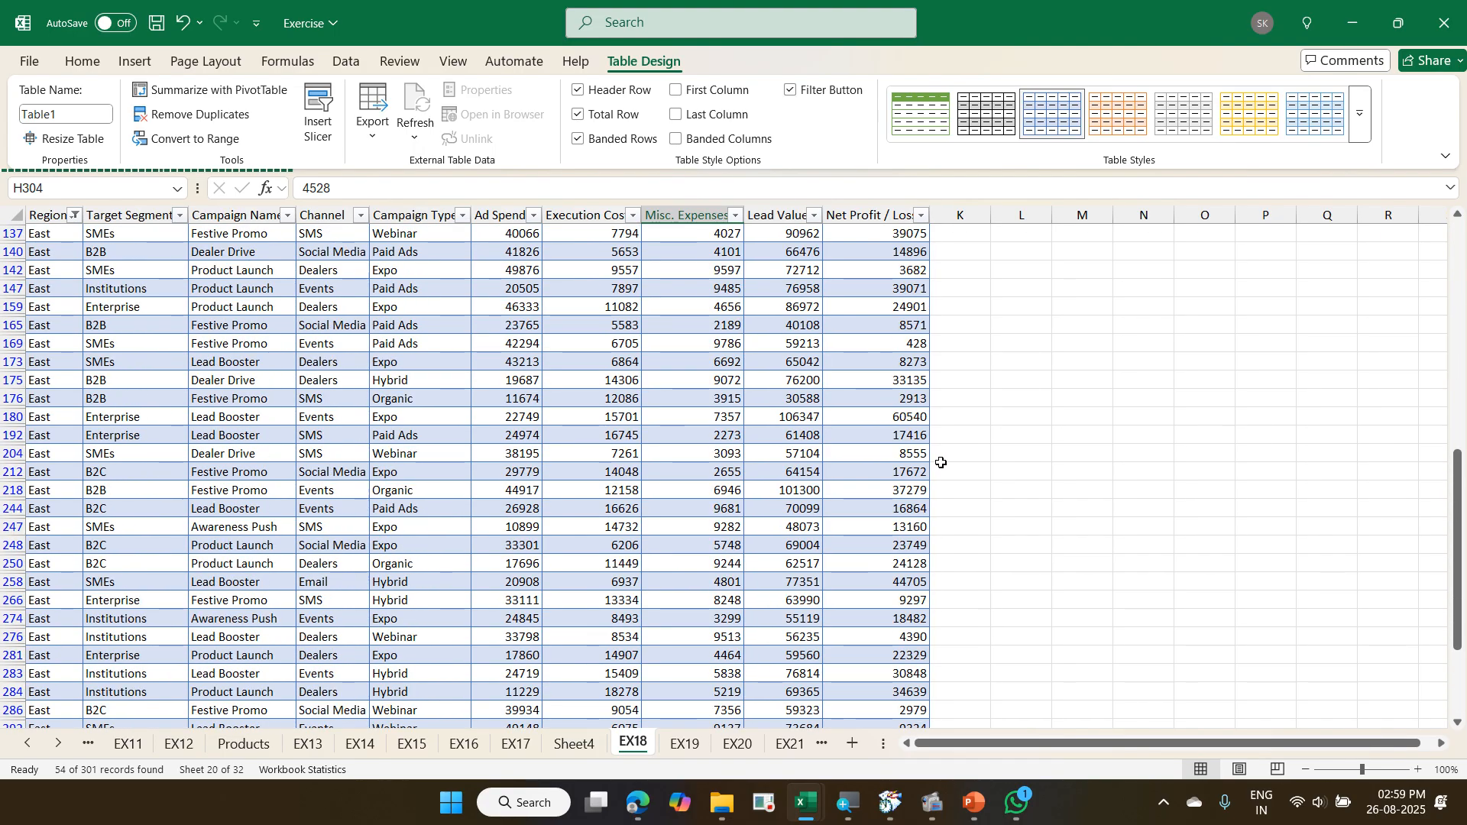
scroll(111, 356, up, 13)
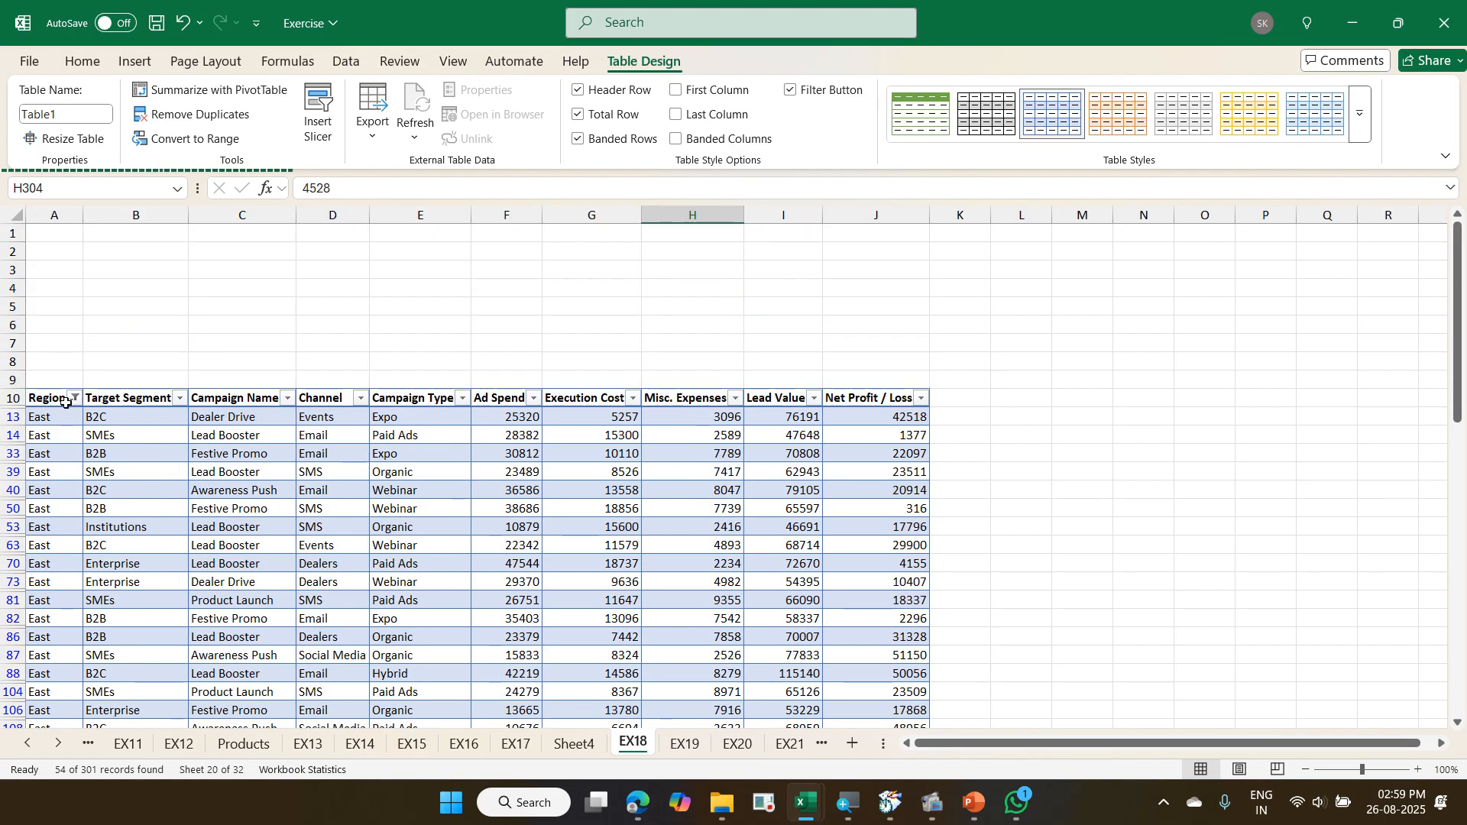
scroll(414, 464, down, 9)
scroll(414, 464, down, 6)
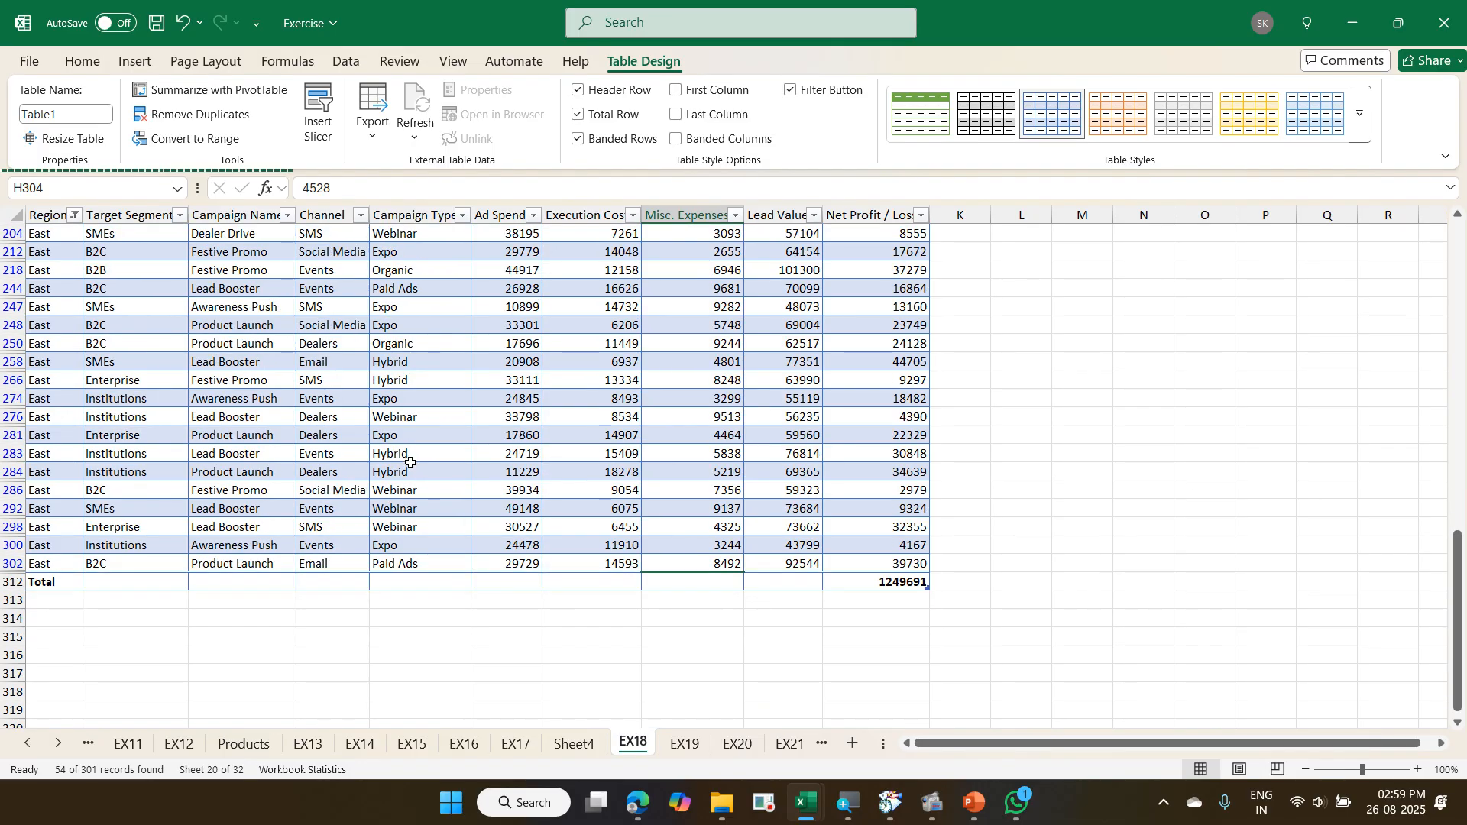
- Clear the filter from the campaign table and go to its total row
key(alt+a)
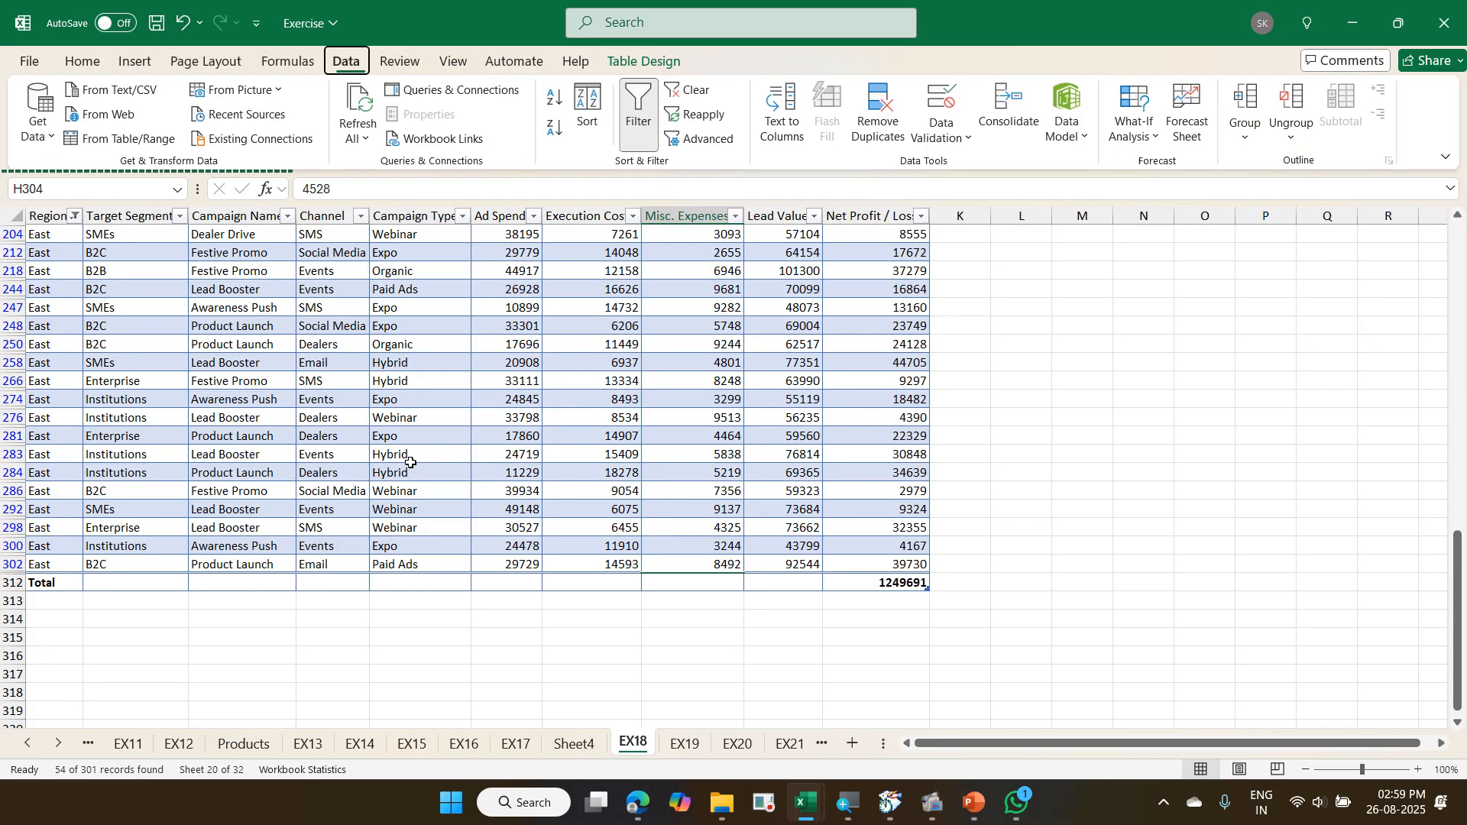
key(c)
scroll(687, 407, down, 13)
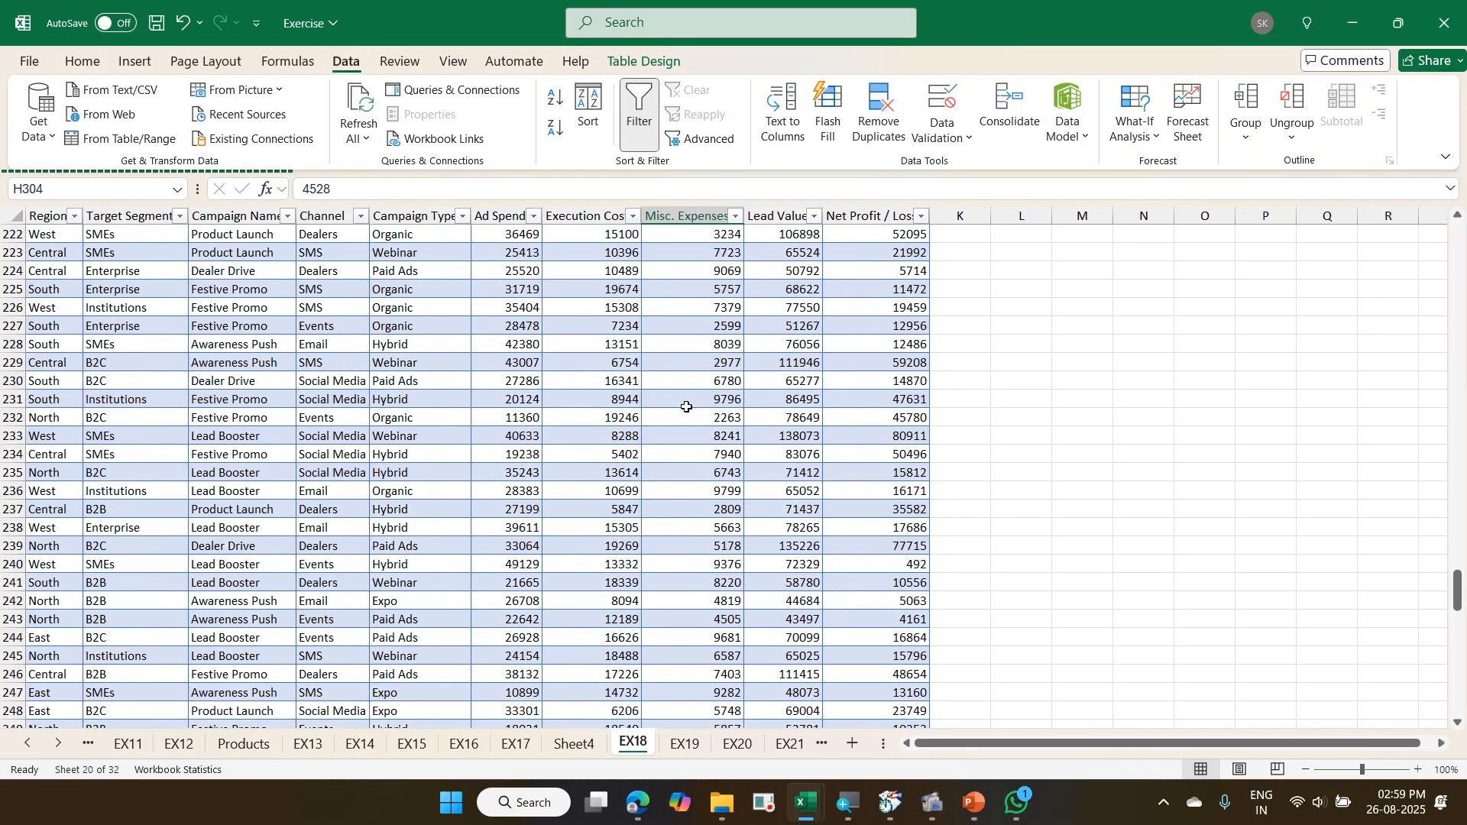
scroll(687, 408, down, 20)
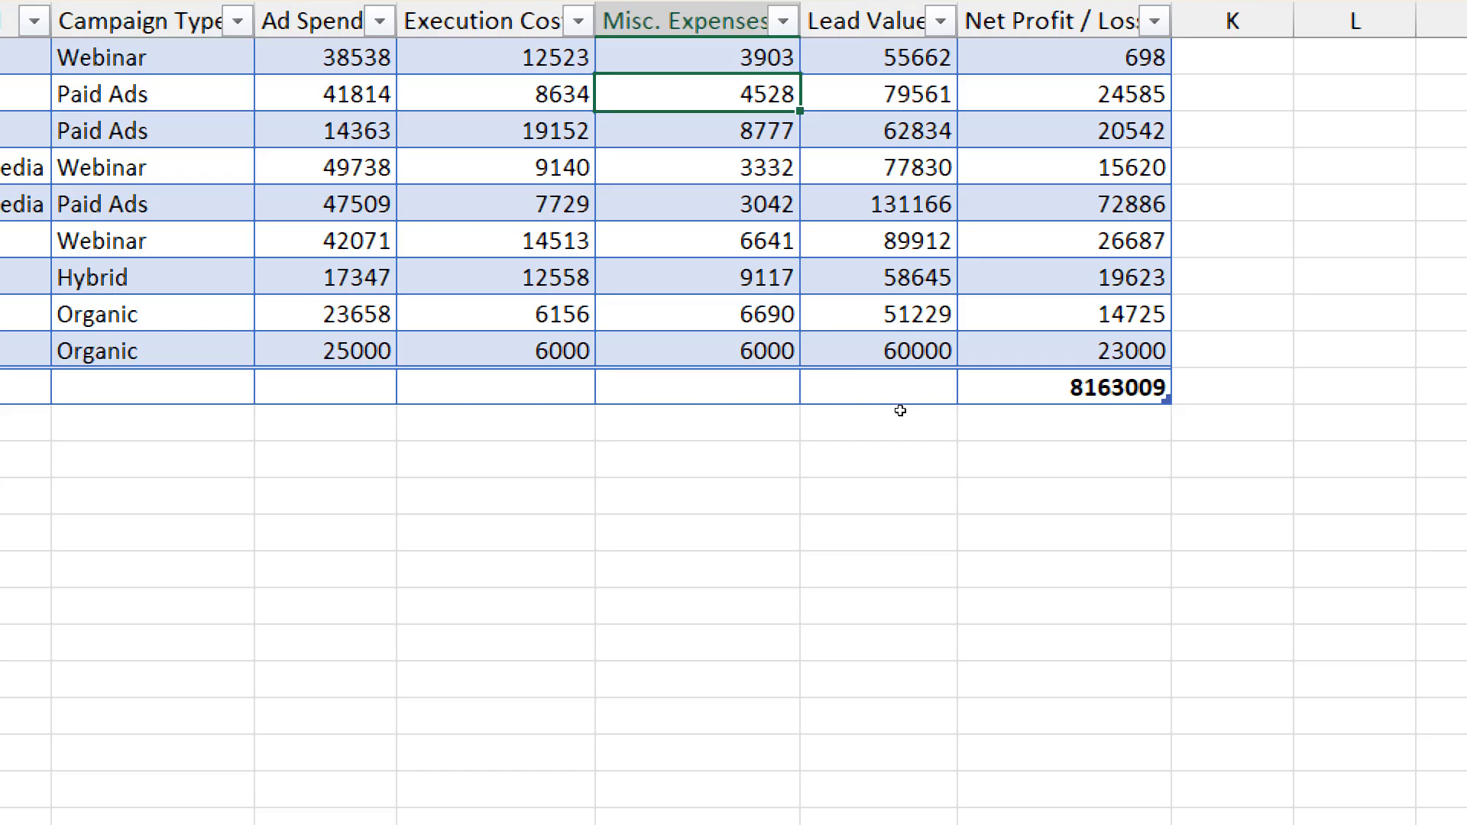
- Set the total row's Net Profit / Loss cell to show the Average
key(ctrl+End)
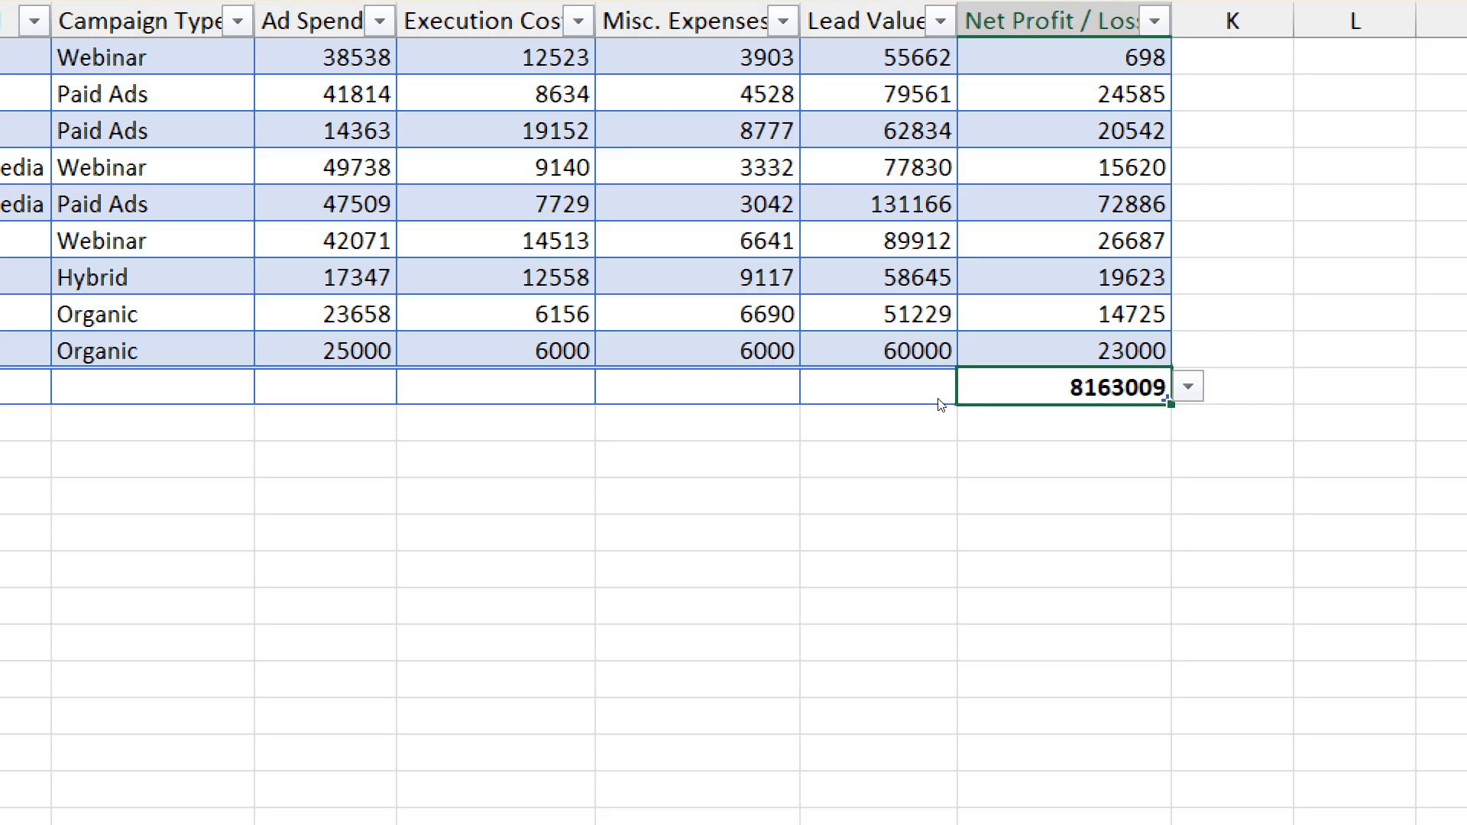
key(alt+Down)
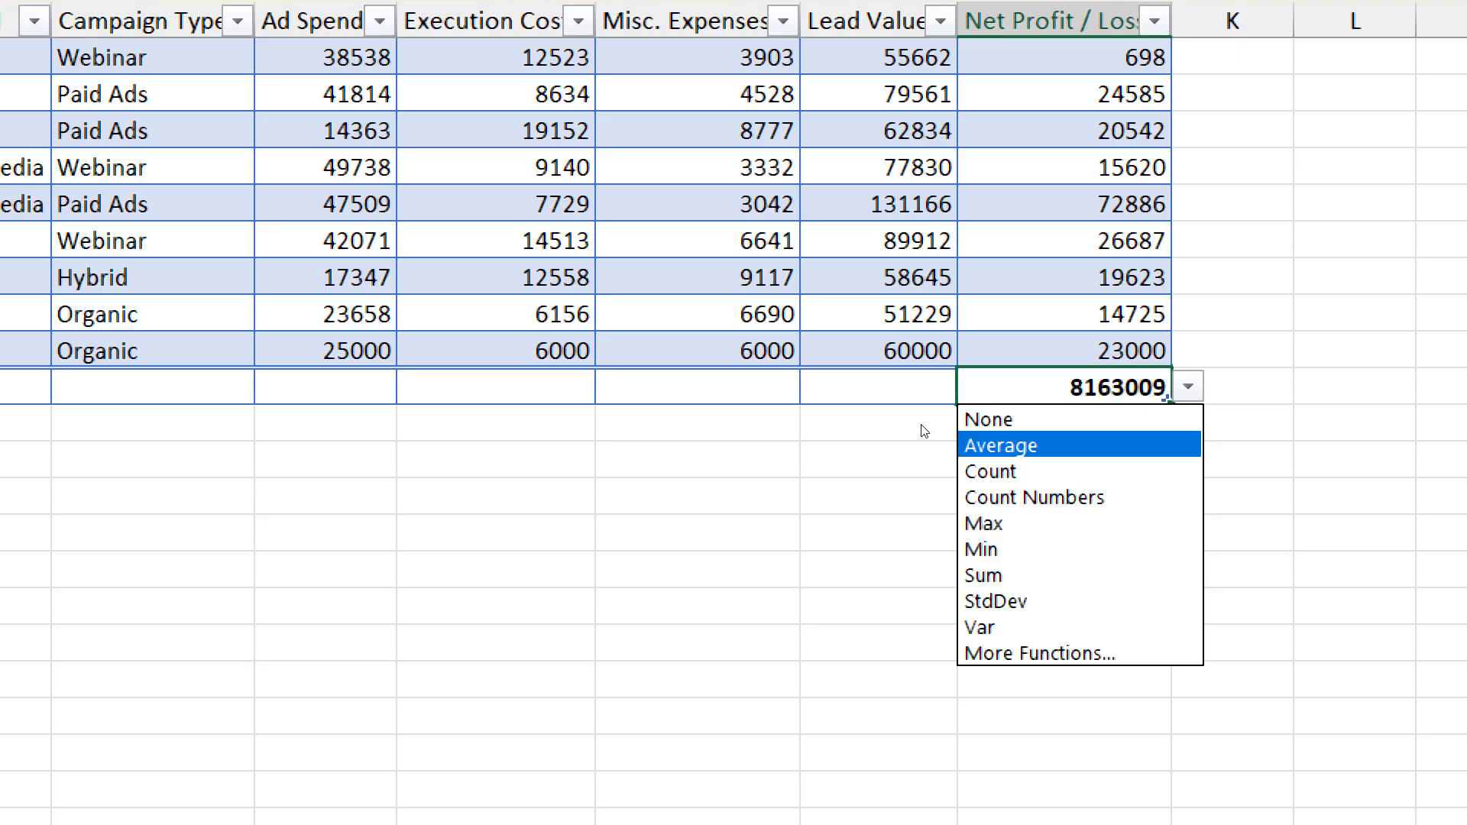
key(Return)
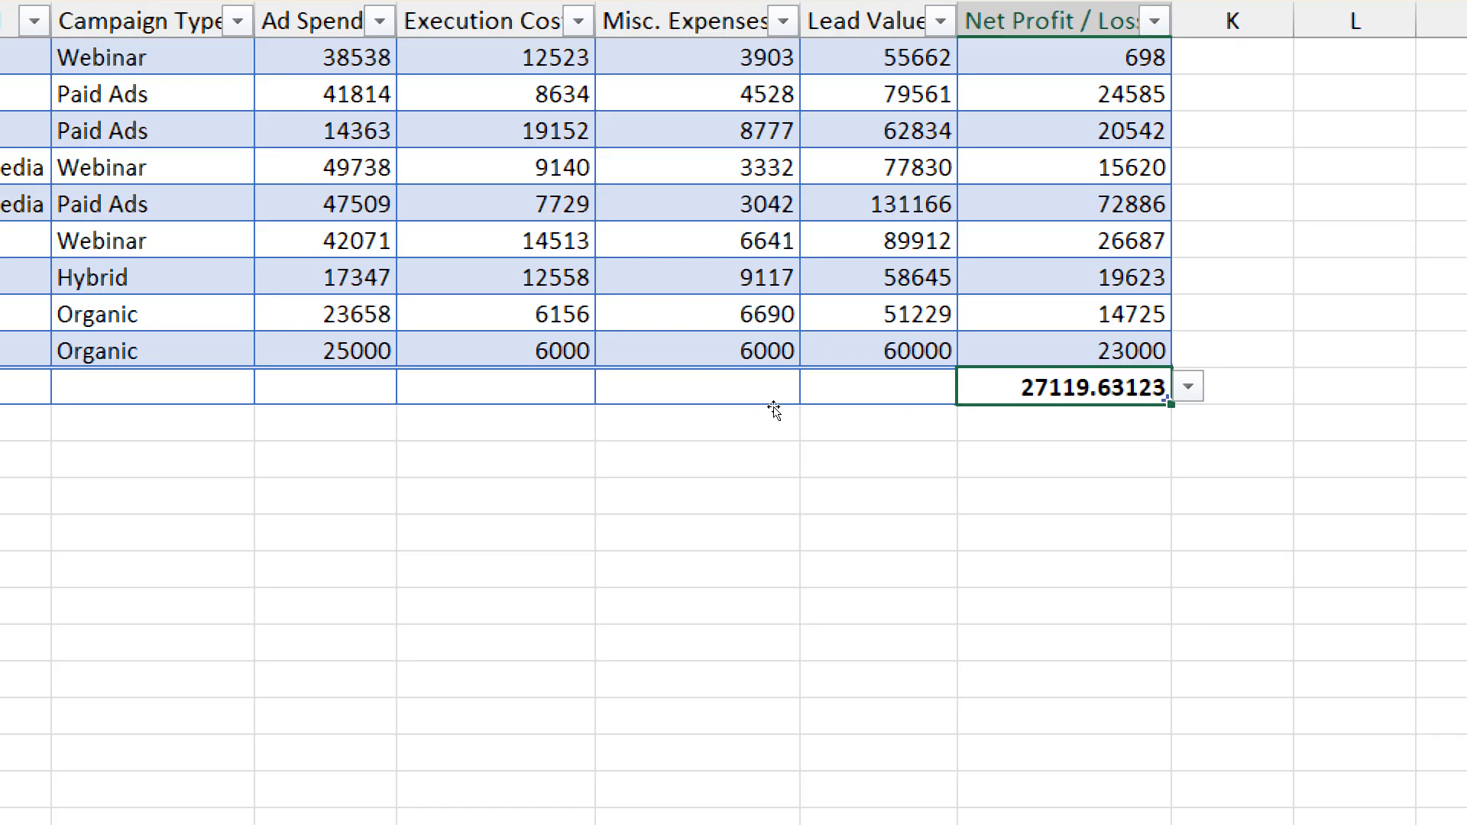
- Set the total row's Lead Value cell to show the Sum
key(Left)
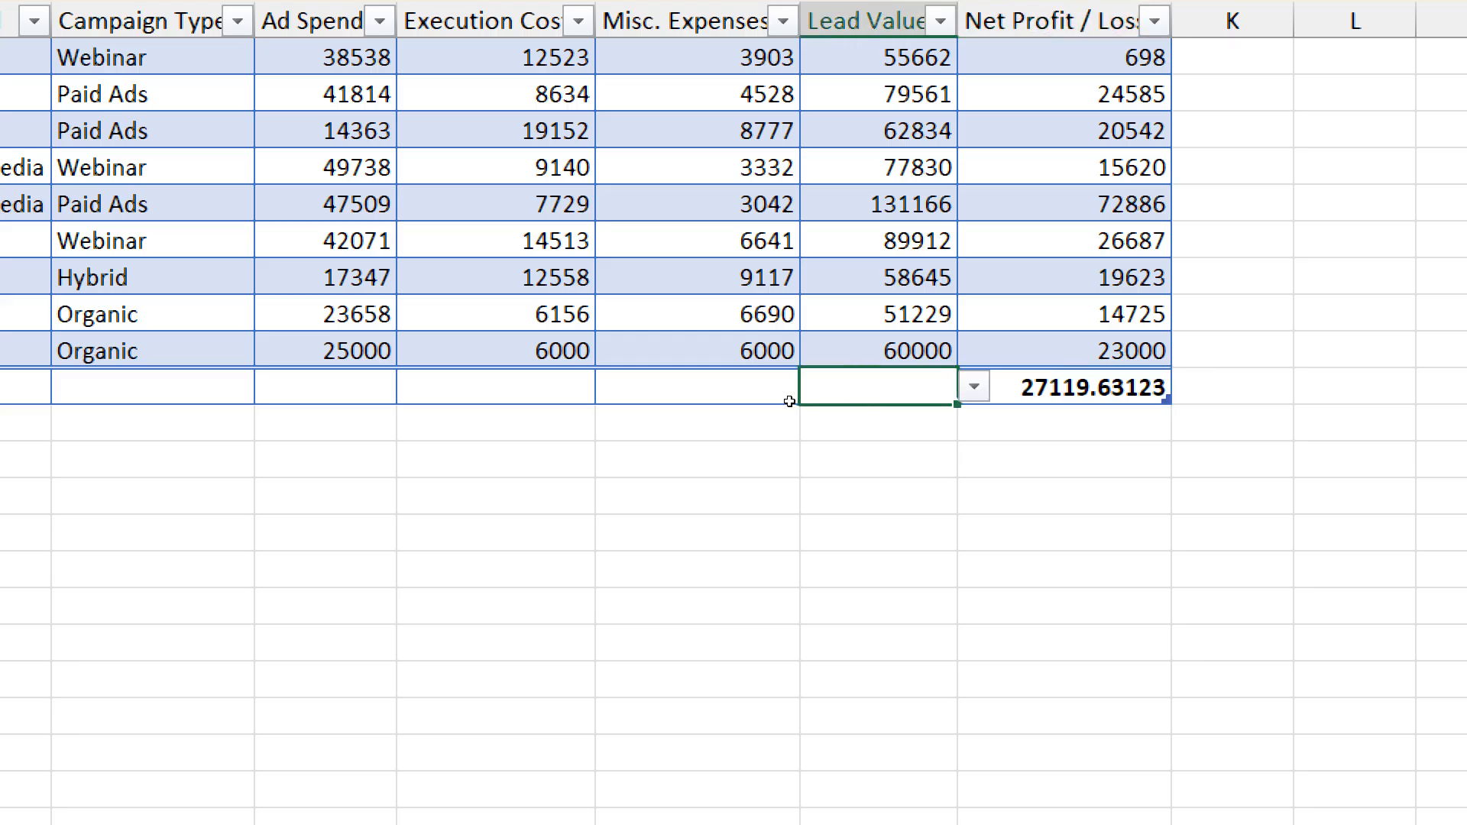
key(alt+Down)
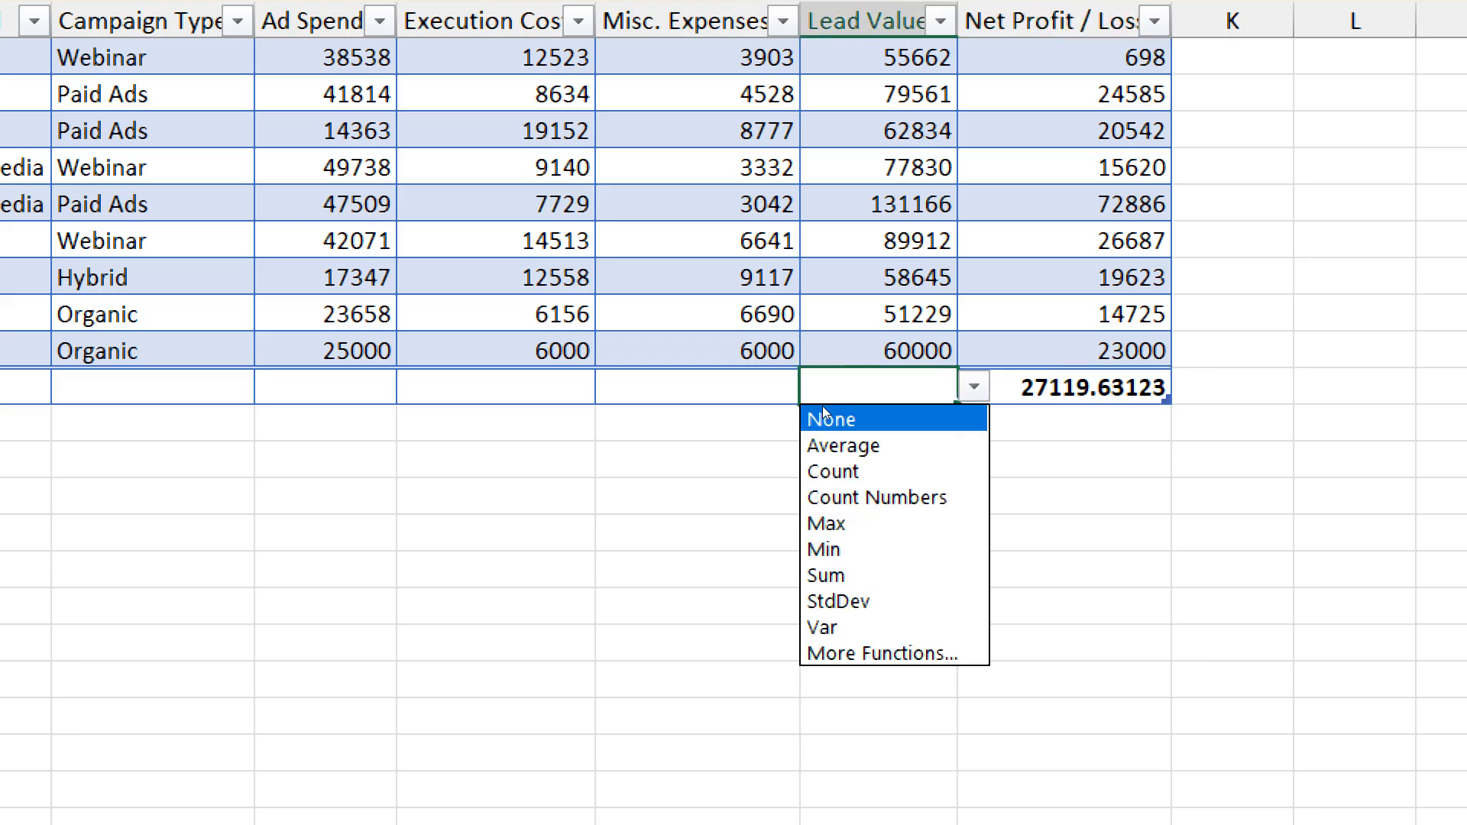
key(Down)
key(Down)
key(Down)
key(Down)
key(Down)
key(Down)
key(Return)
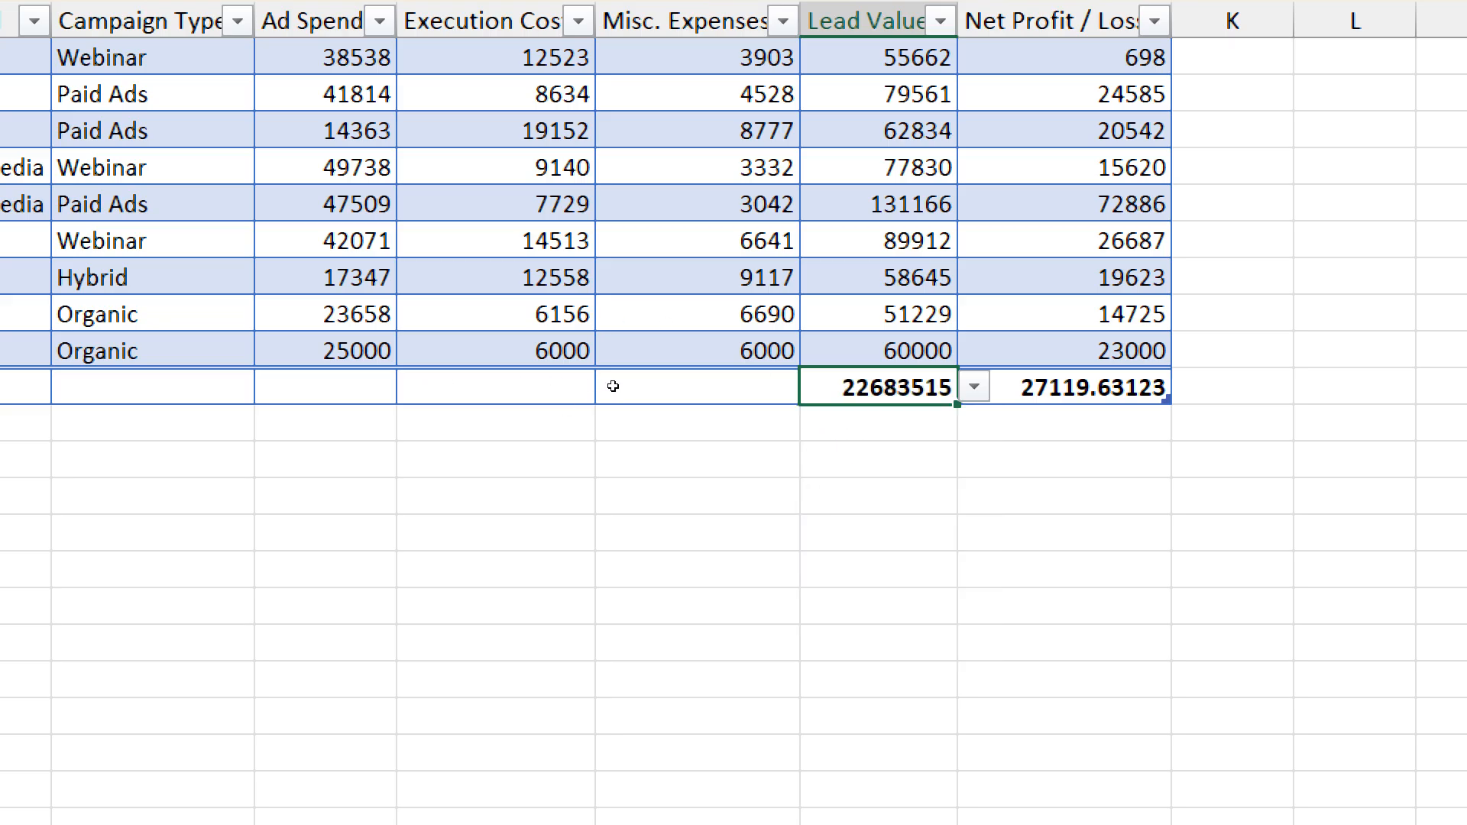
- Set the total row's Misc. Expenses cell to show the Count
click(694, 396)
key(alt+Down)
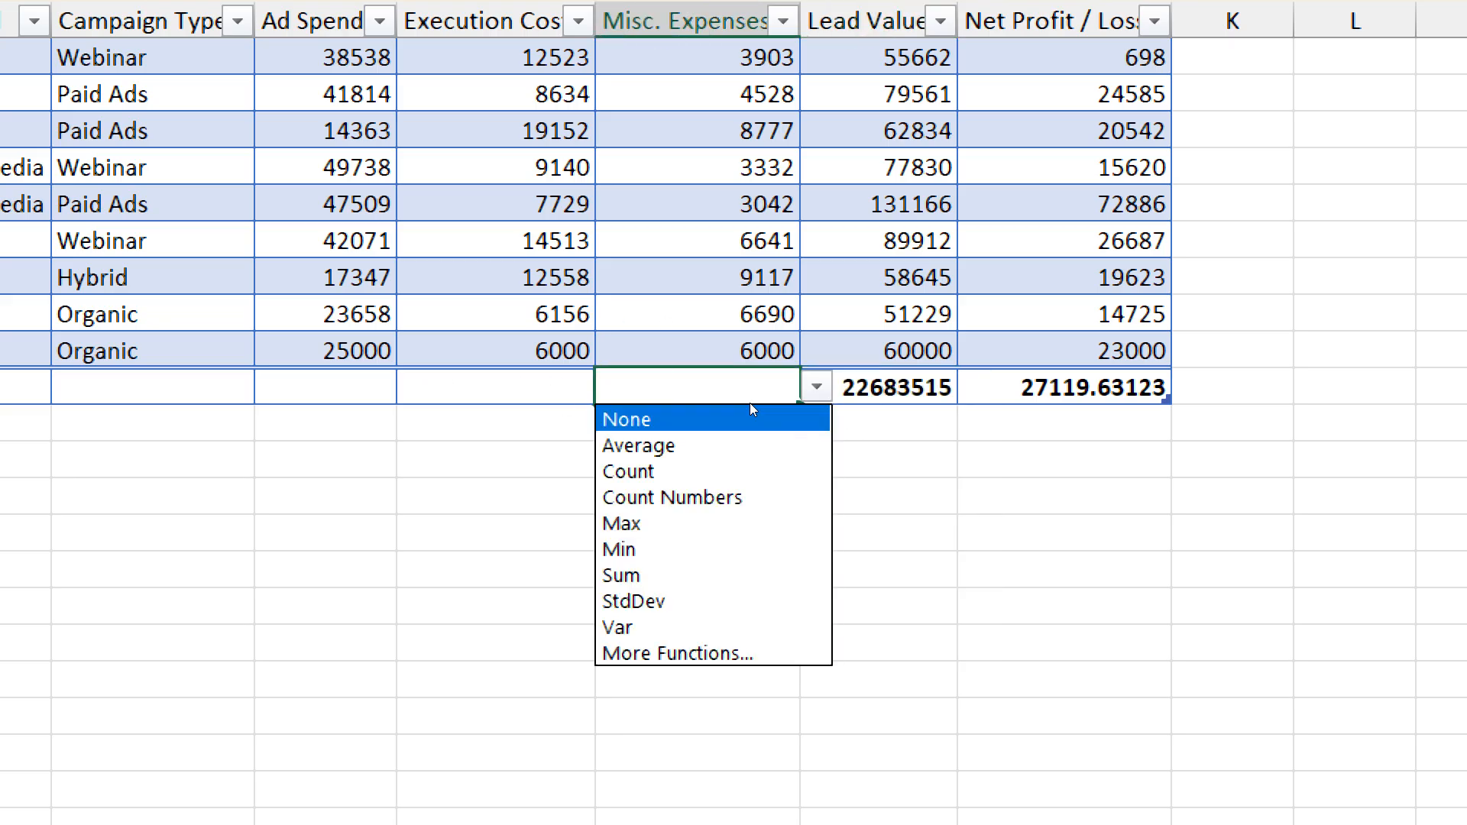
key(Down)
key(Down)
key(Return)
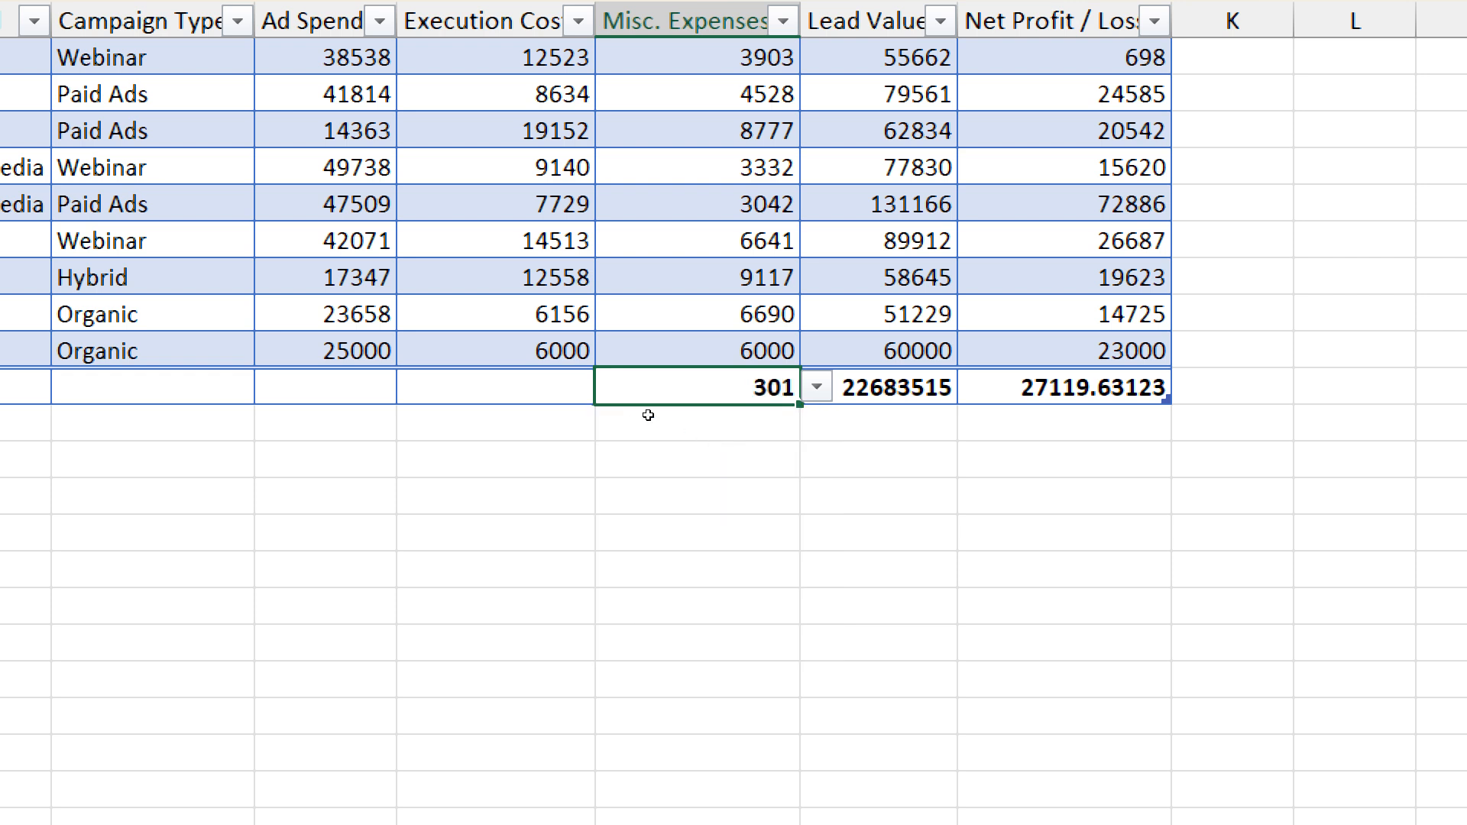
key(Left)
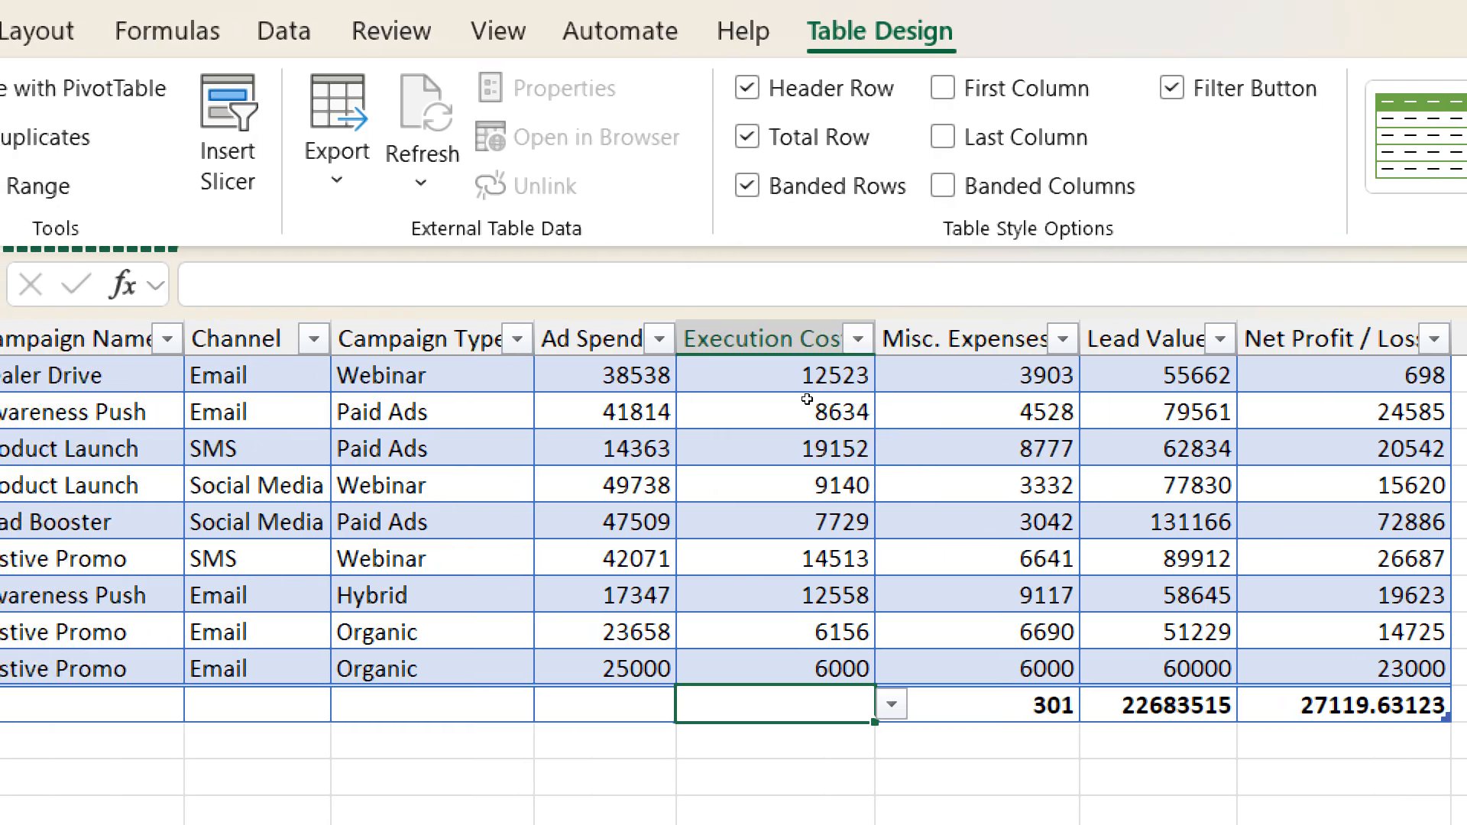
- Turn off the campaign table's total row and select the empty cell K11 beside its first data row
scroll(999, 397, up, 4)
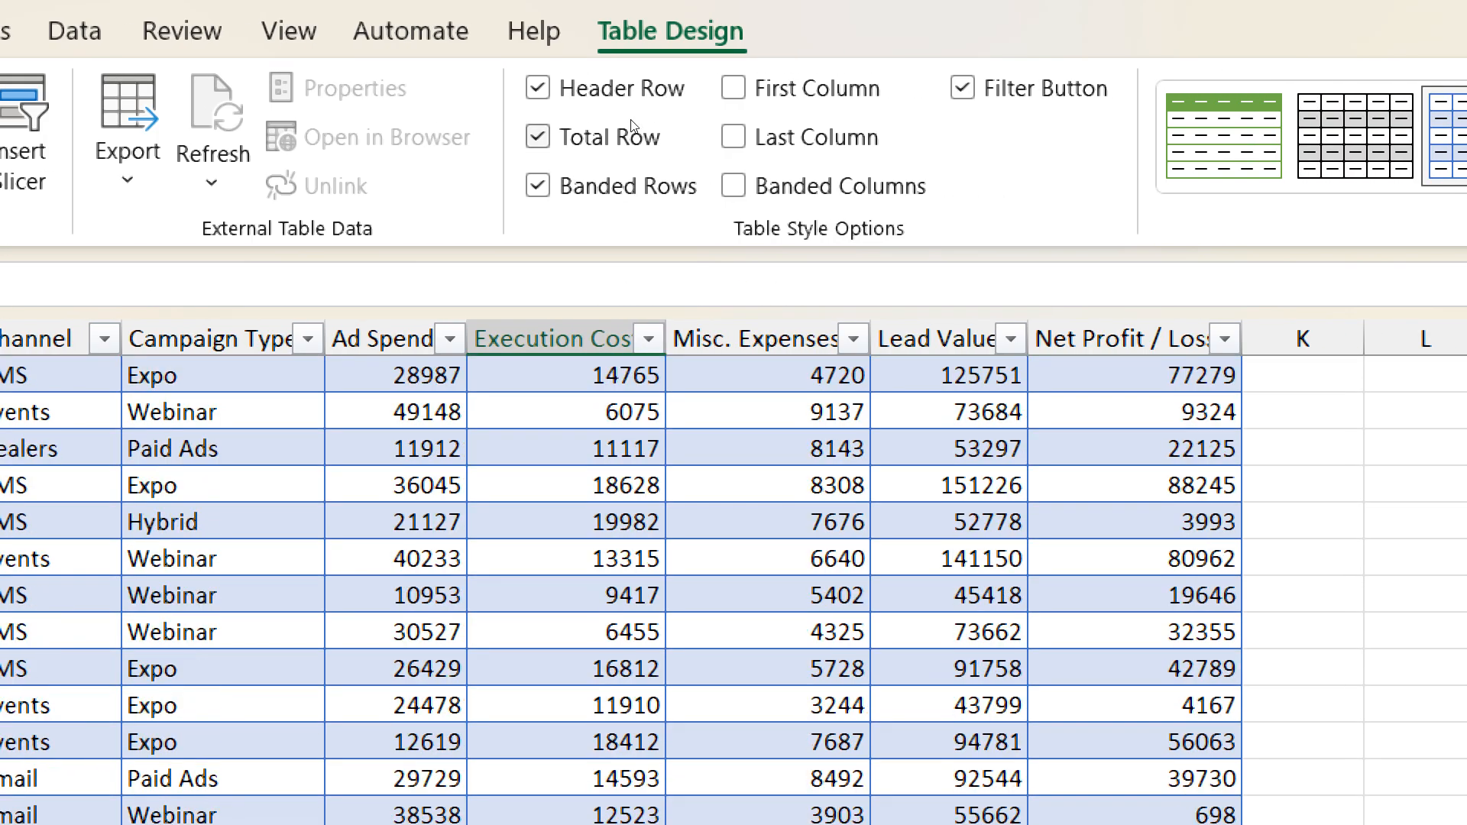
click(632, 132)
scroll(822, 278, down, 10)
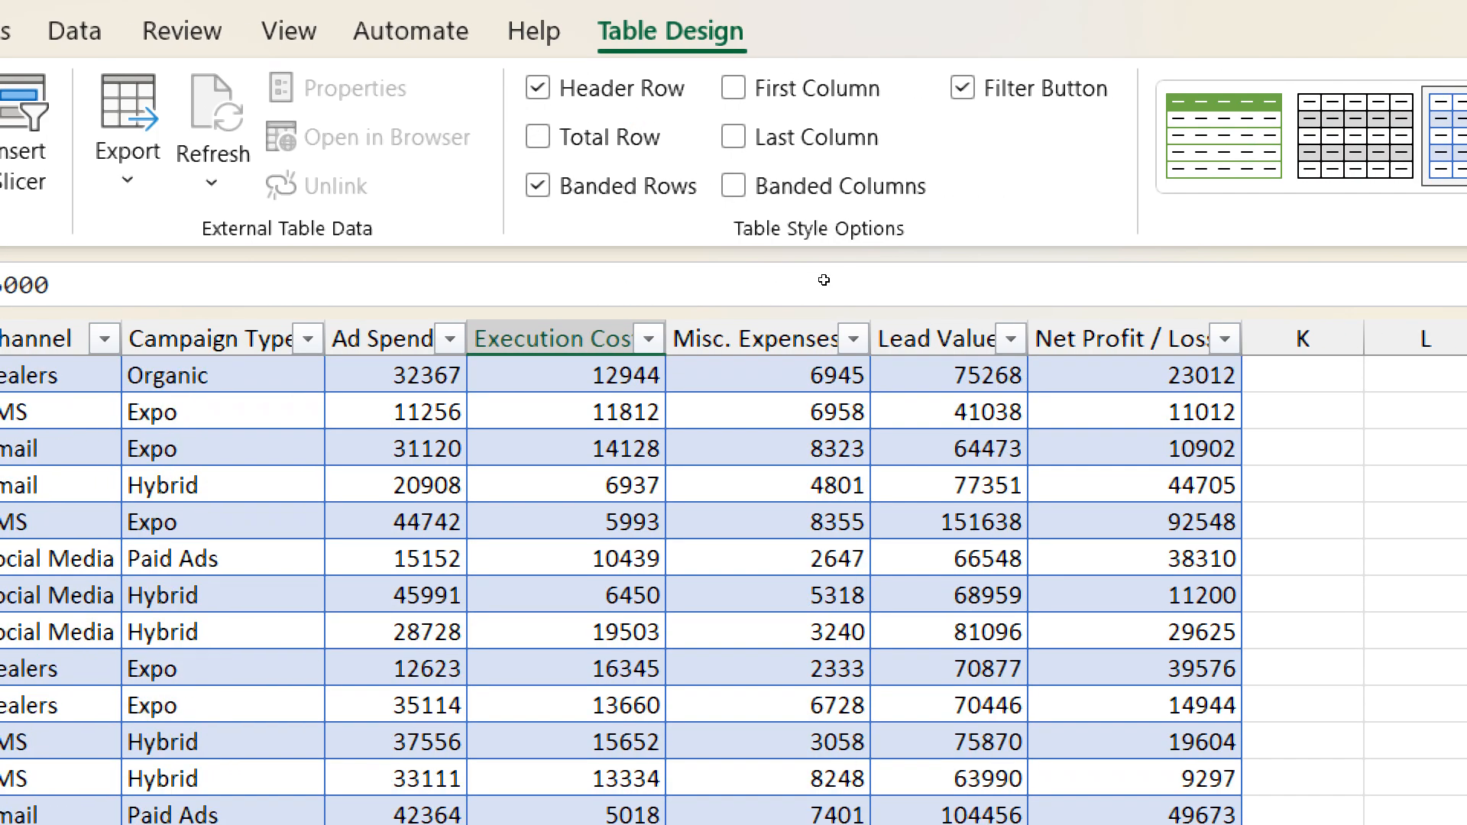
scroll(824, 279, up, 20)
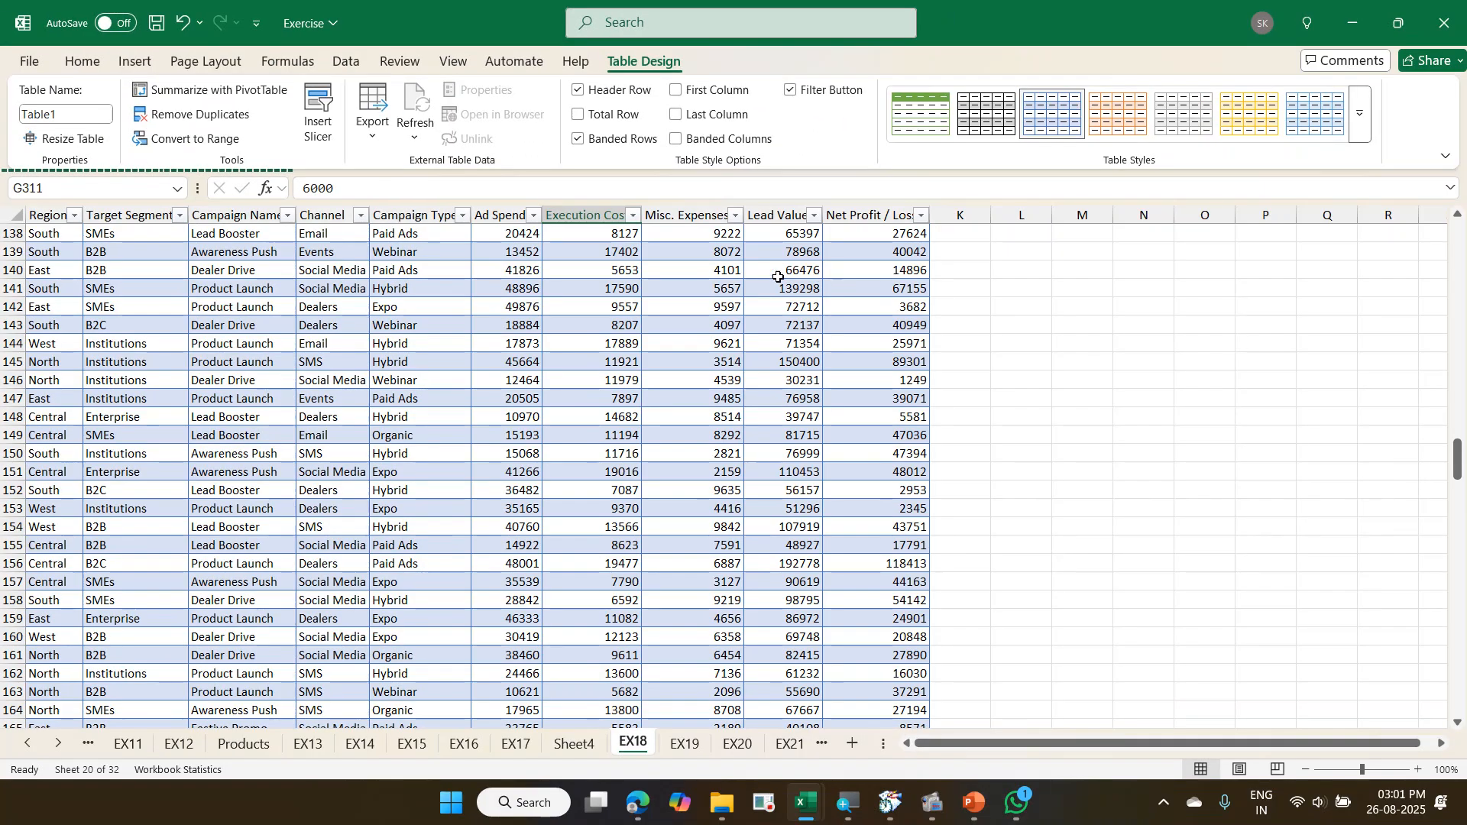
scroll(1374, 609, up, 11)
scroll(995, 350, up, 20)
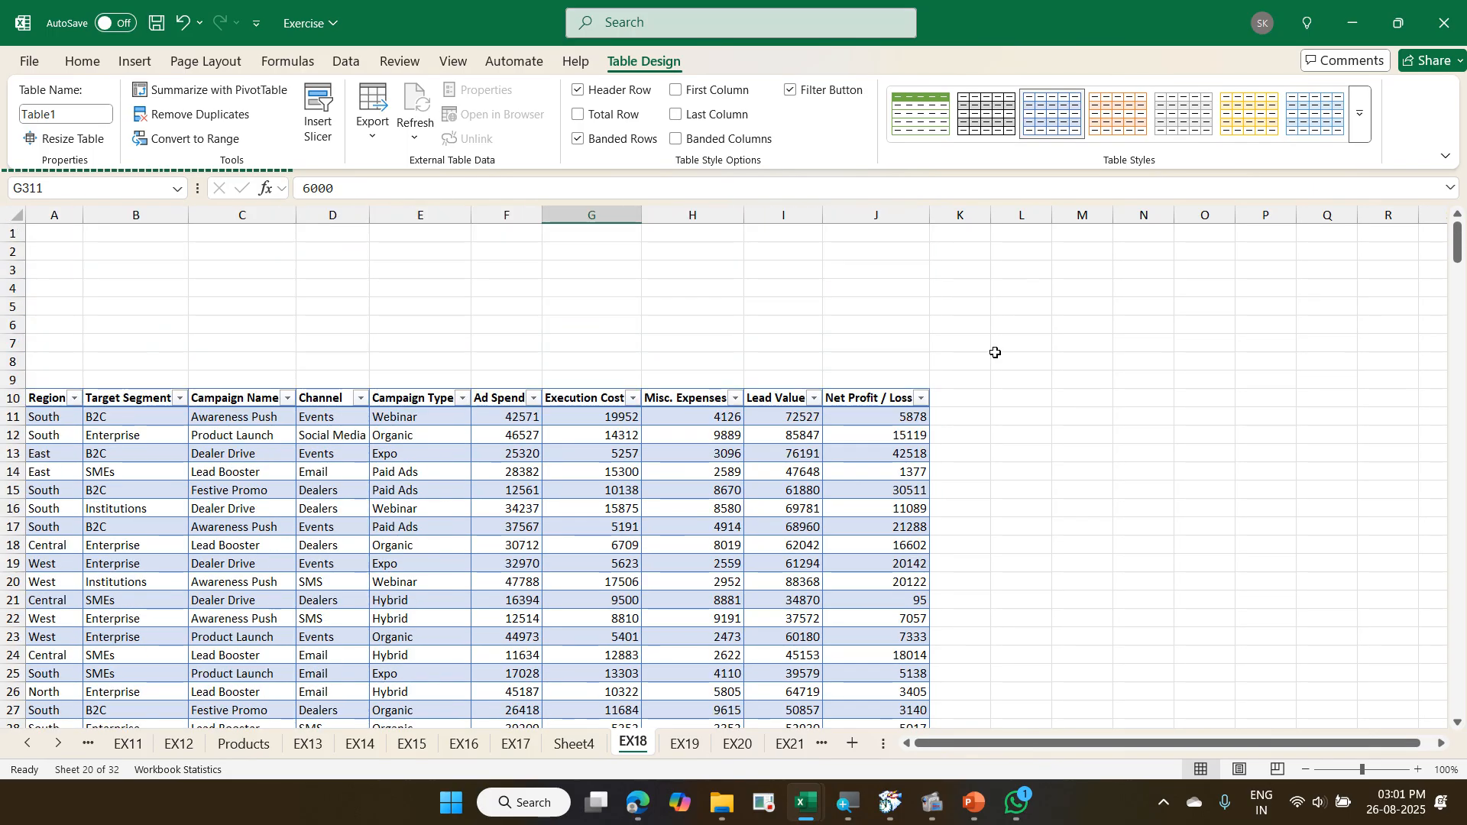
click(955, 415)
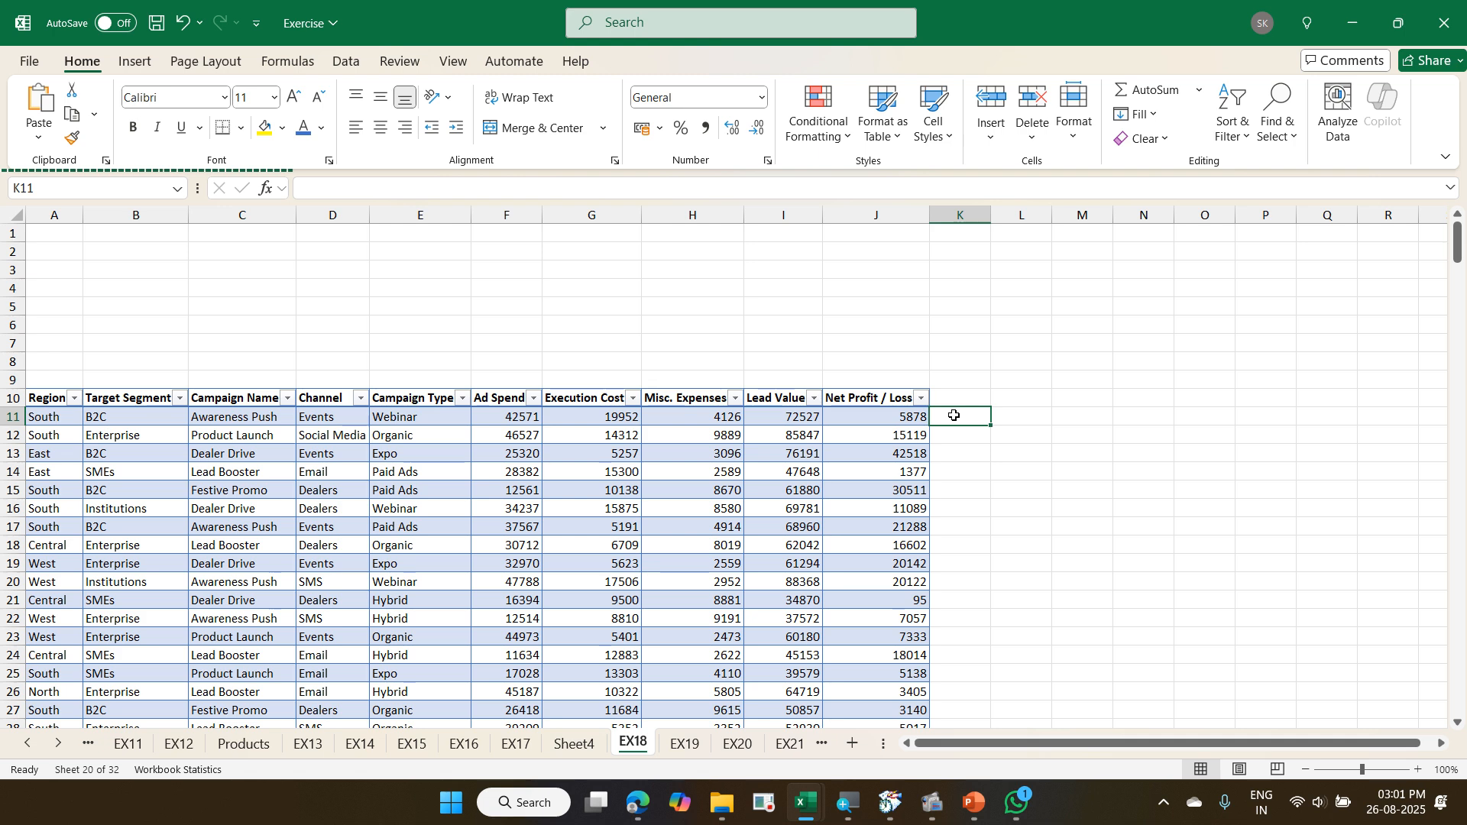
- In cell K52 beside the table, enter a formula adding that row's Ad Spend and Execution Cost
scroll(956, 413, down, 2)
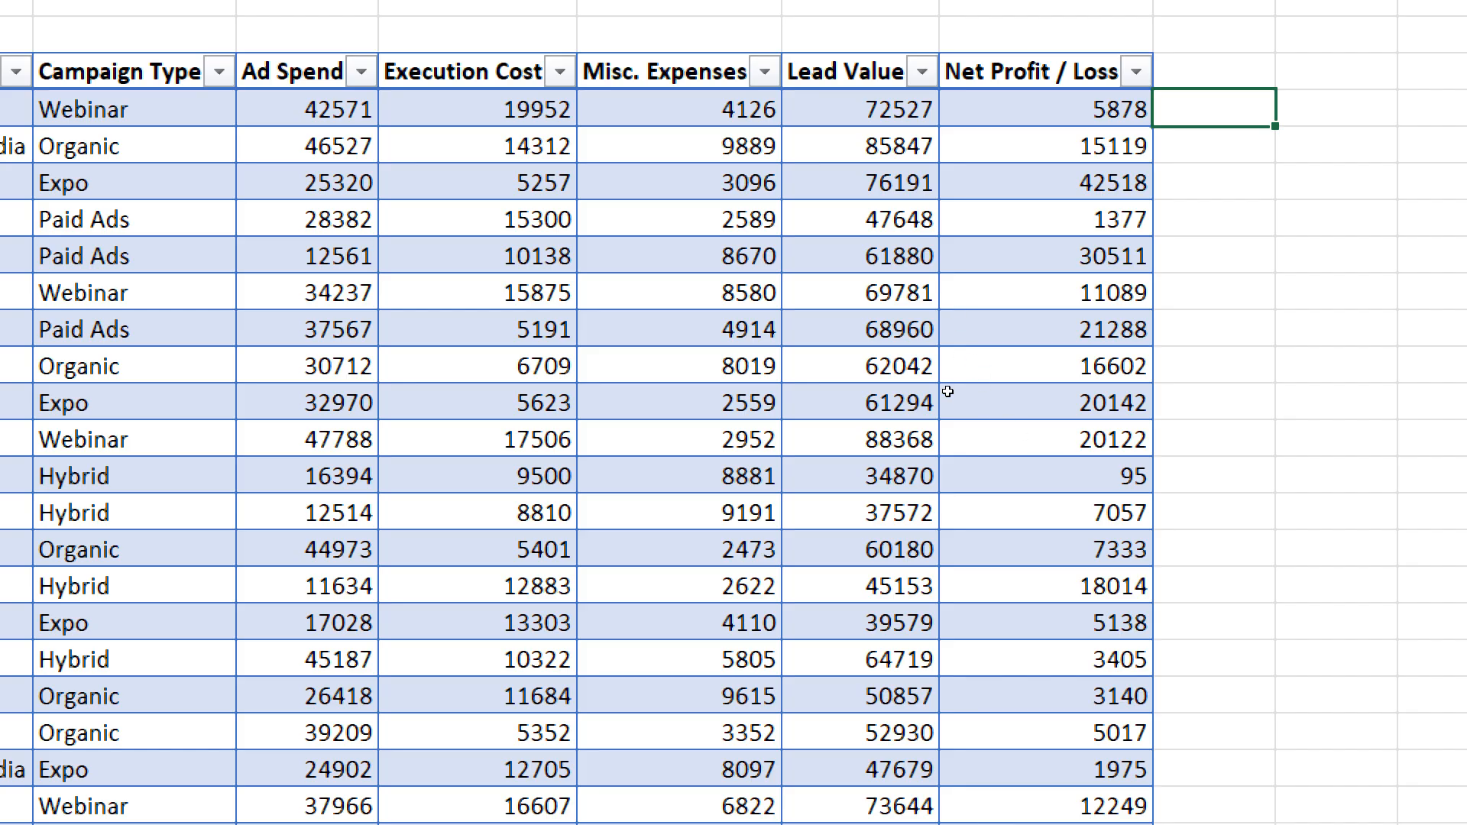
scroll(946, 398, down, 3)
scroll(946, 398, down, 8)
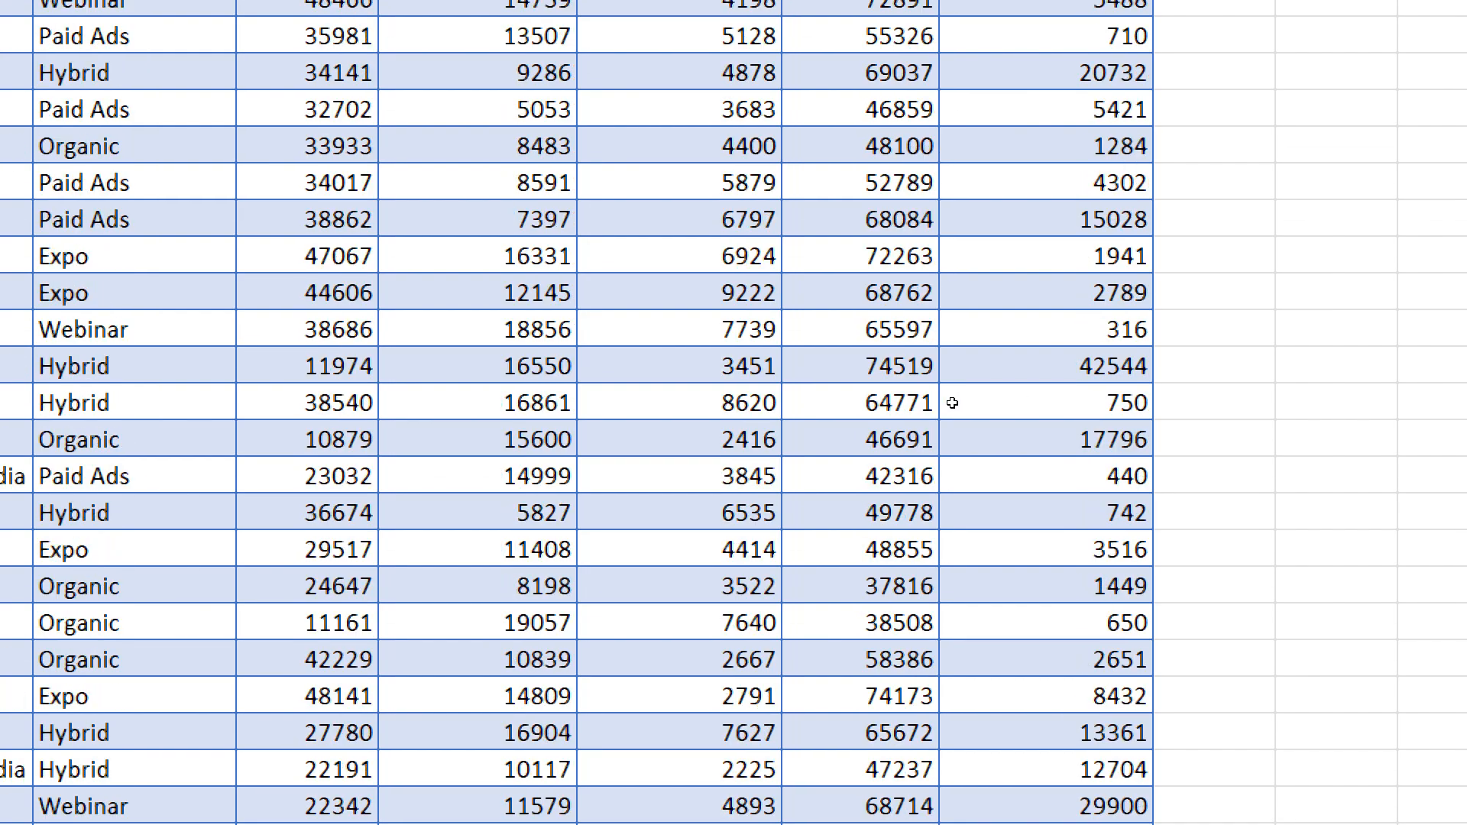
click(1214, 366)
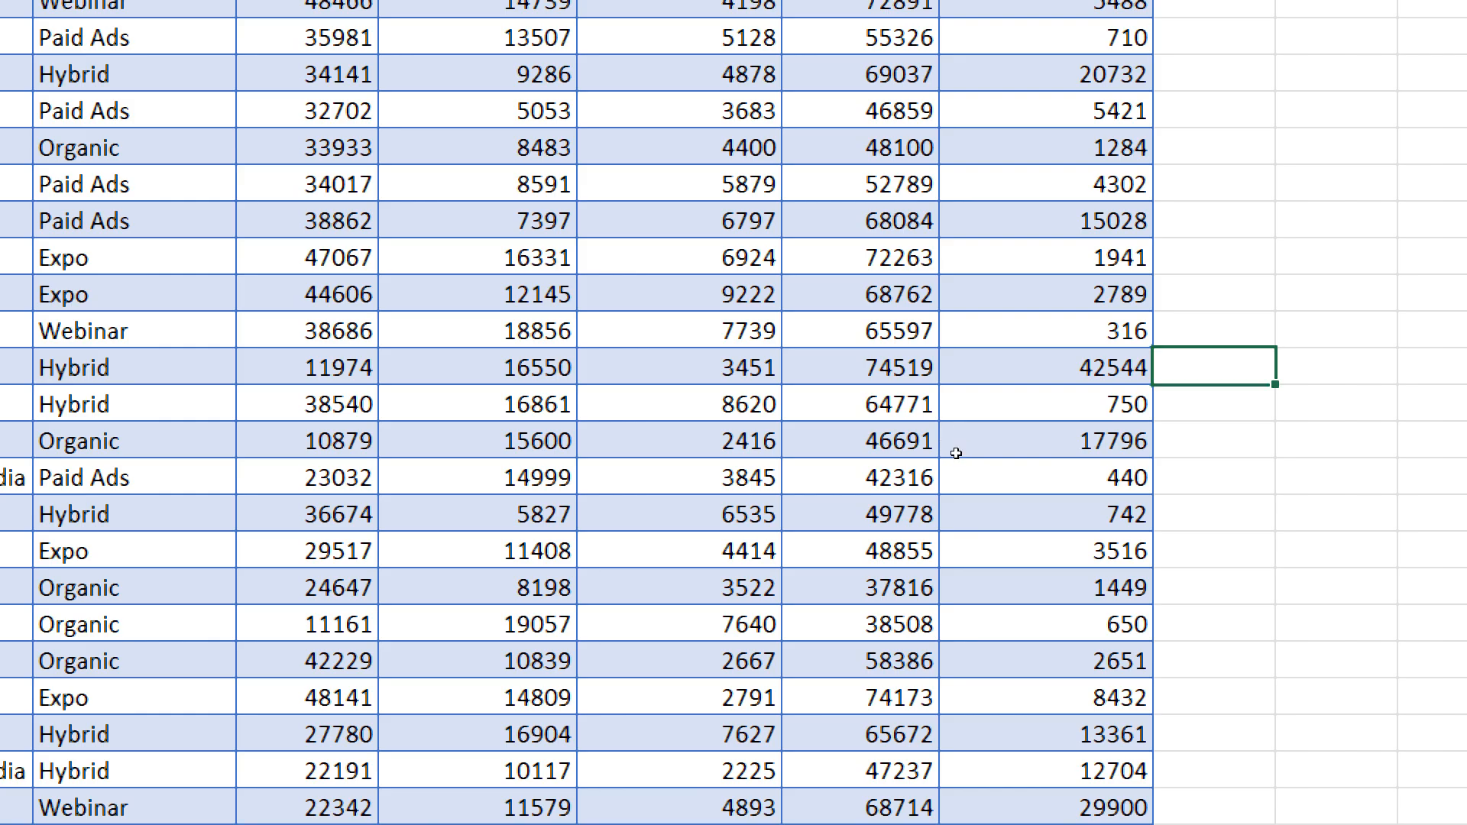
key(Down)
scroll(956, 453, left, 3)
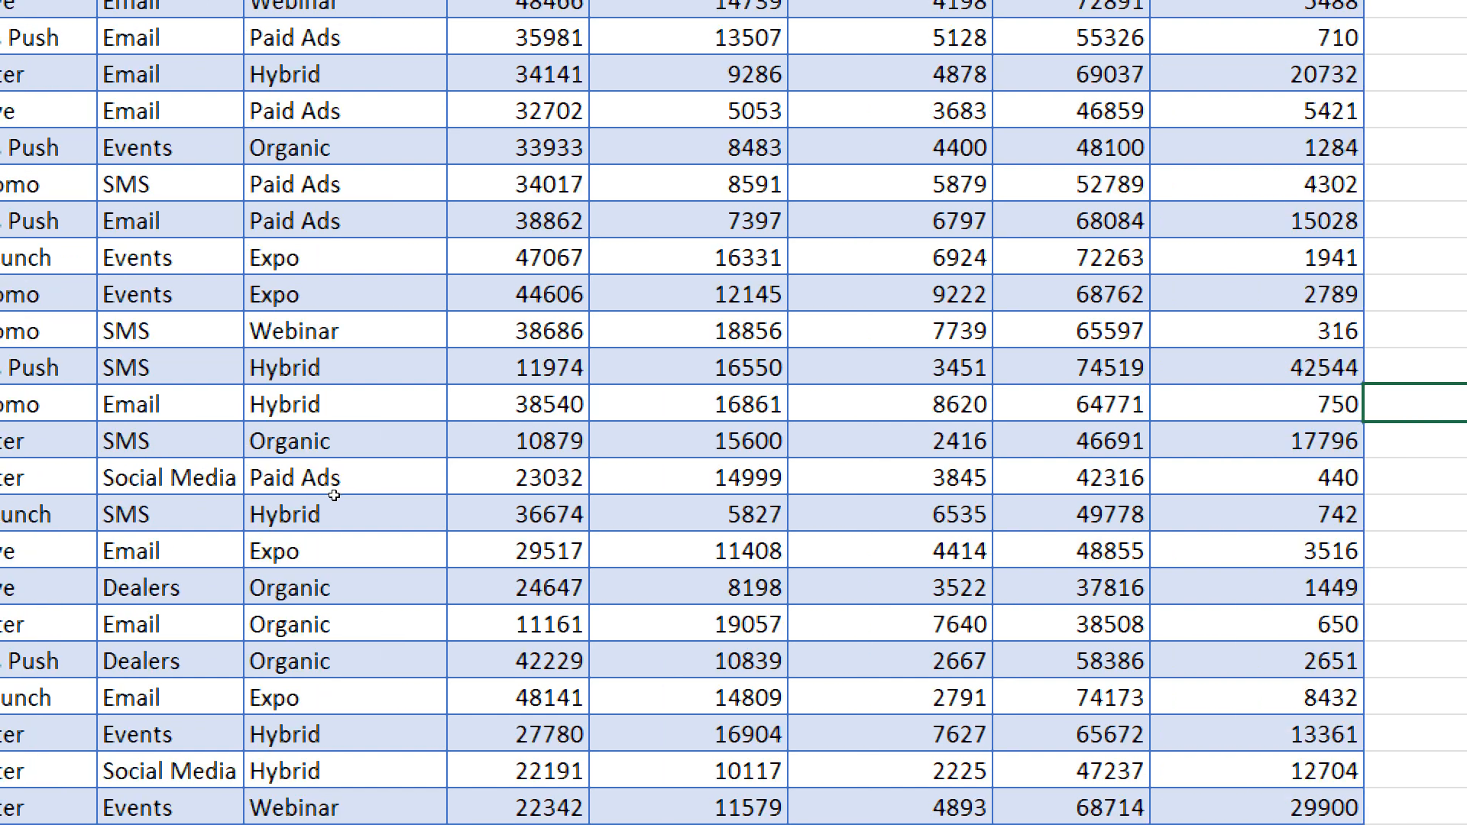
text(=)
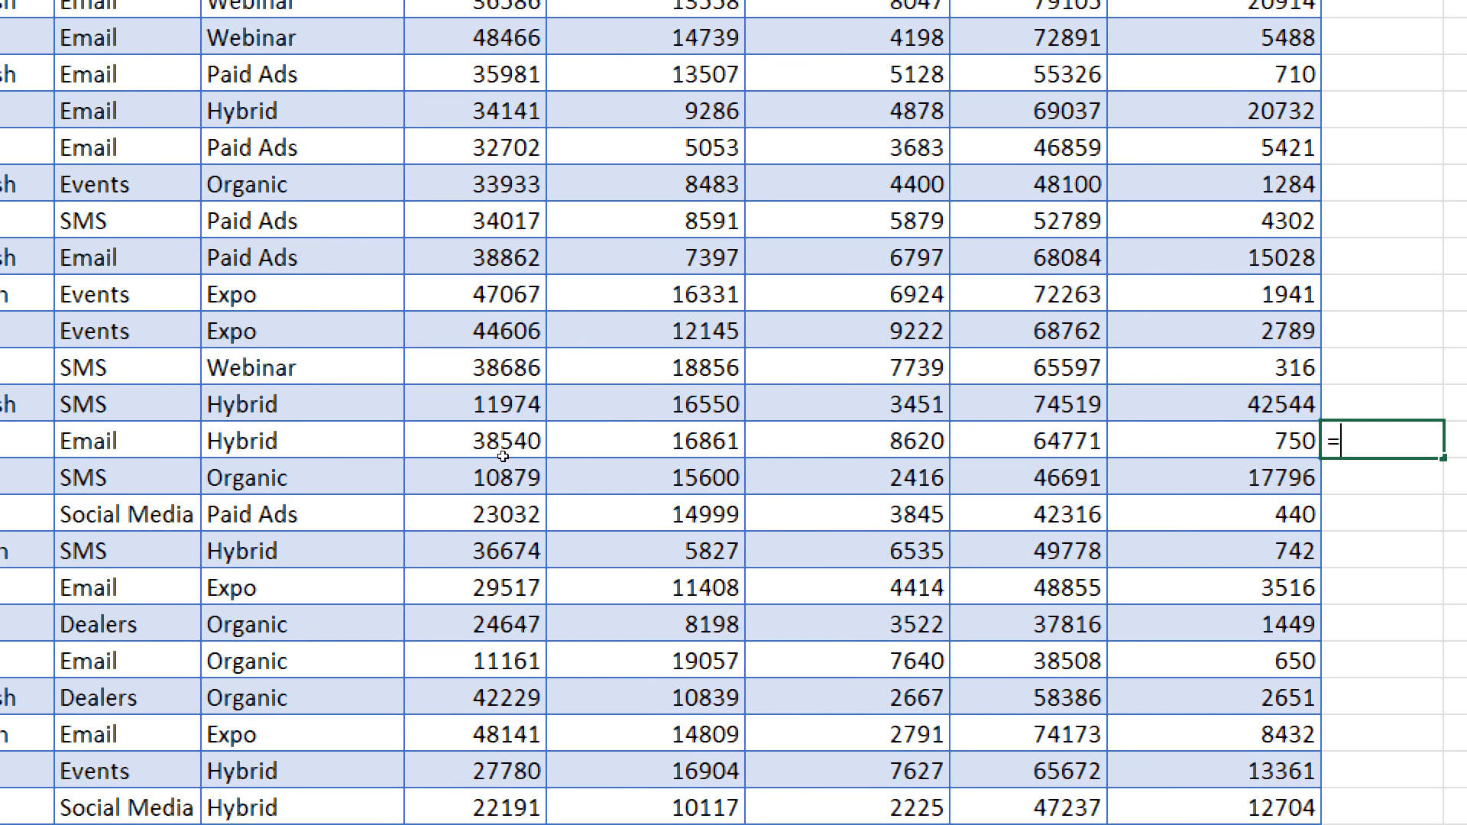
click(503, 457)
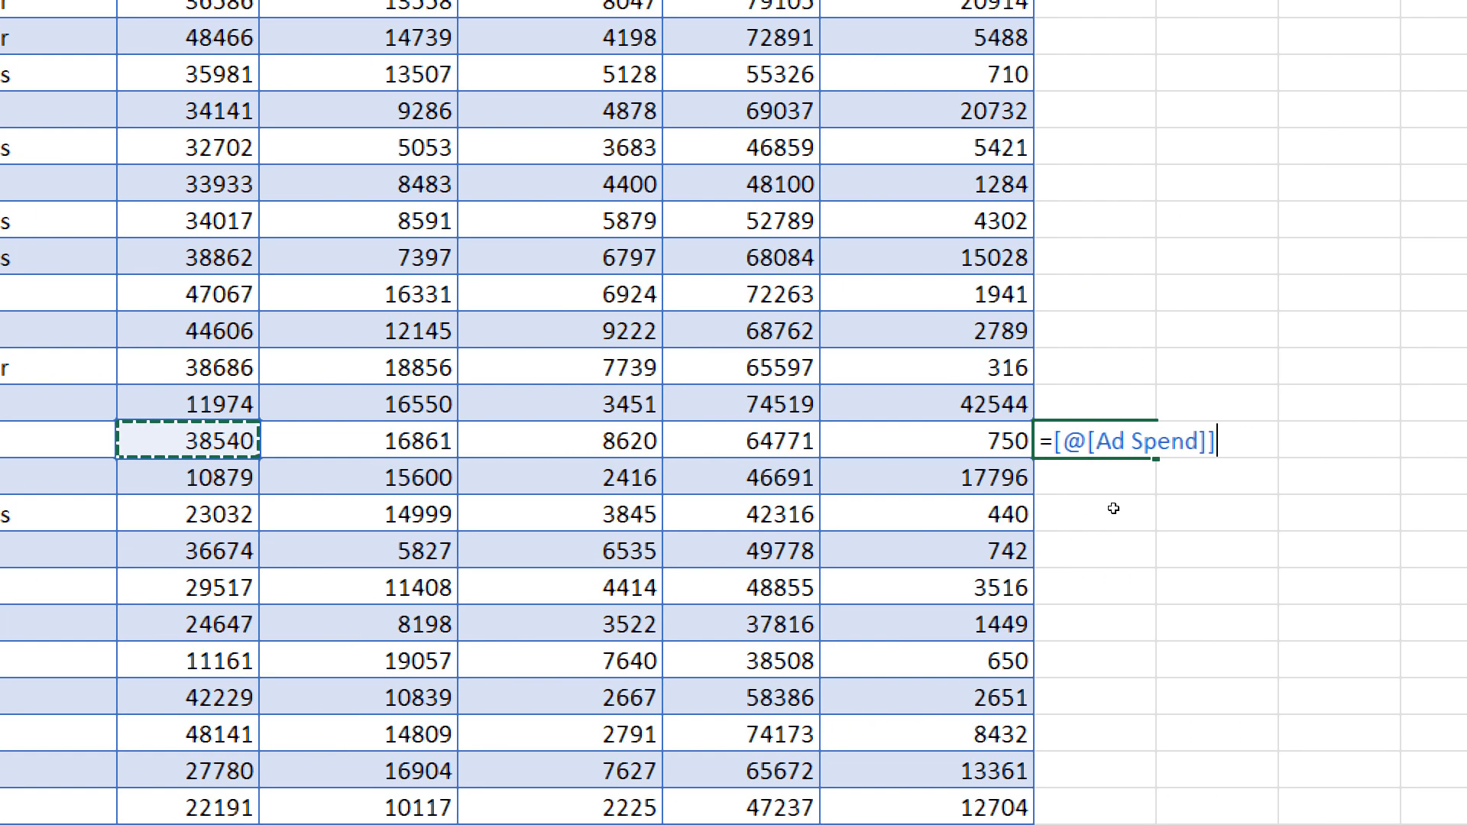
text(+)
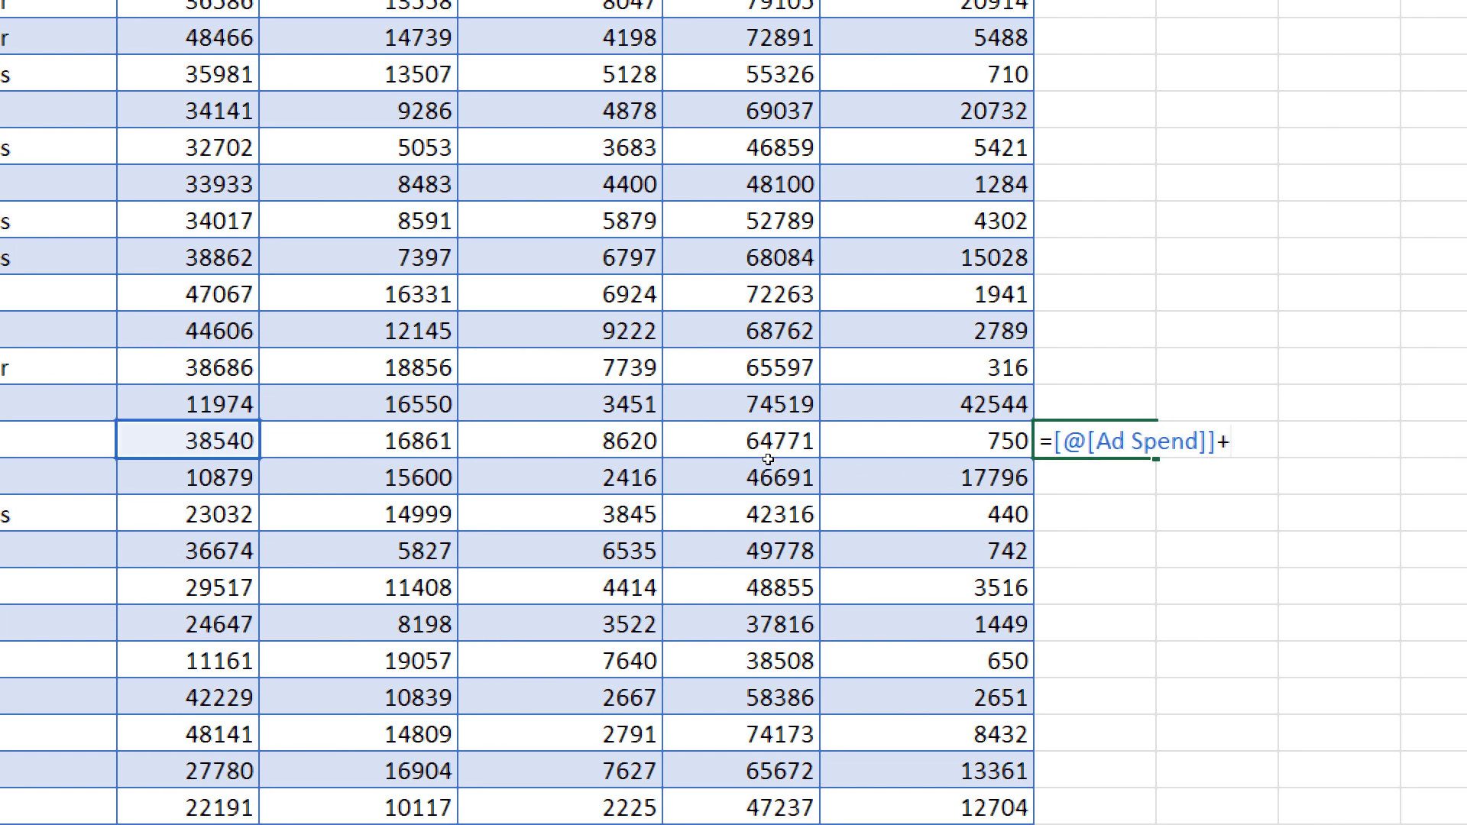
click(398, 451)
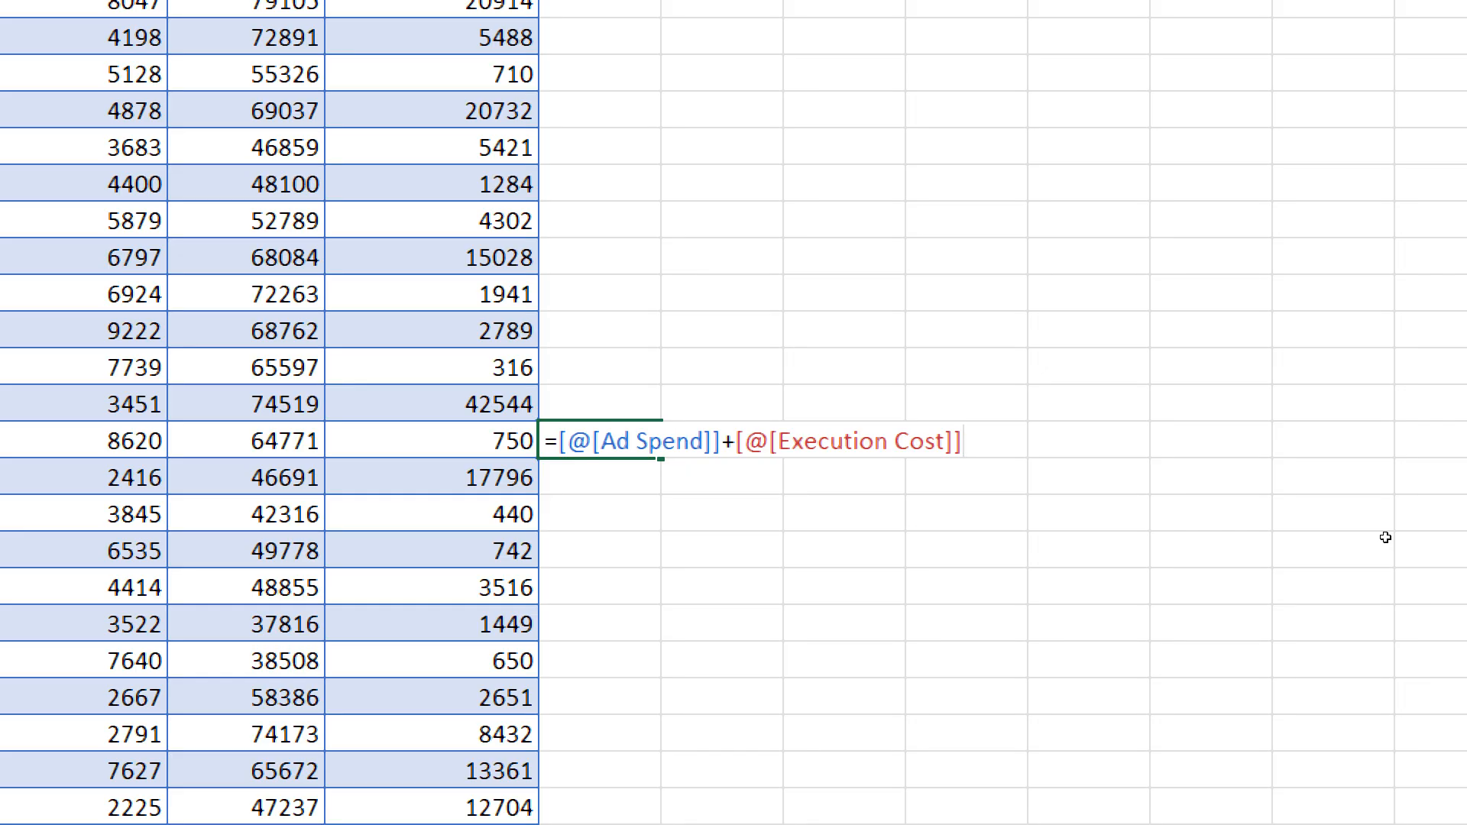
key(Return)
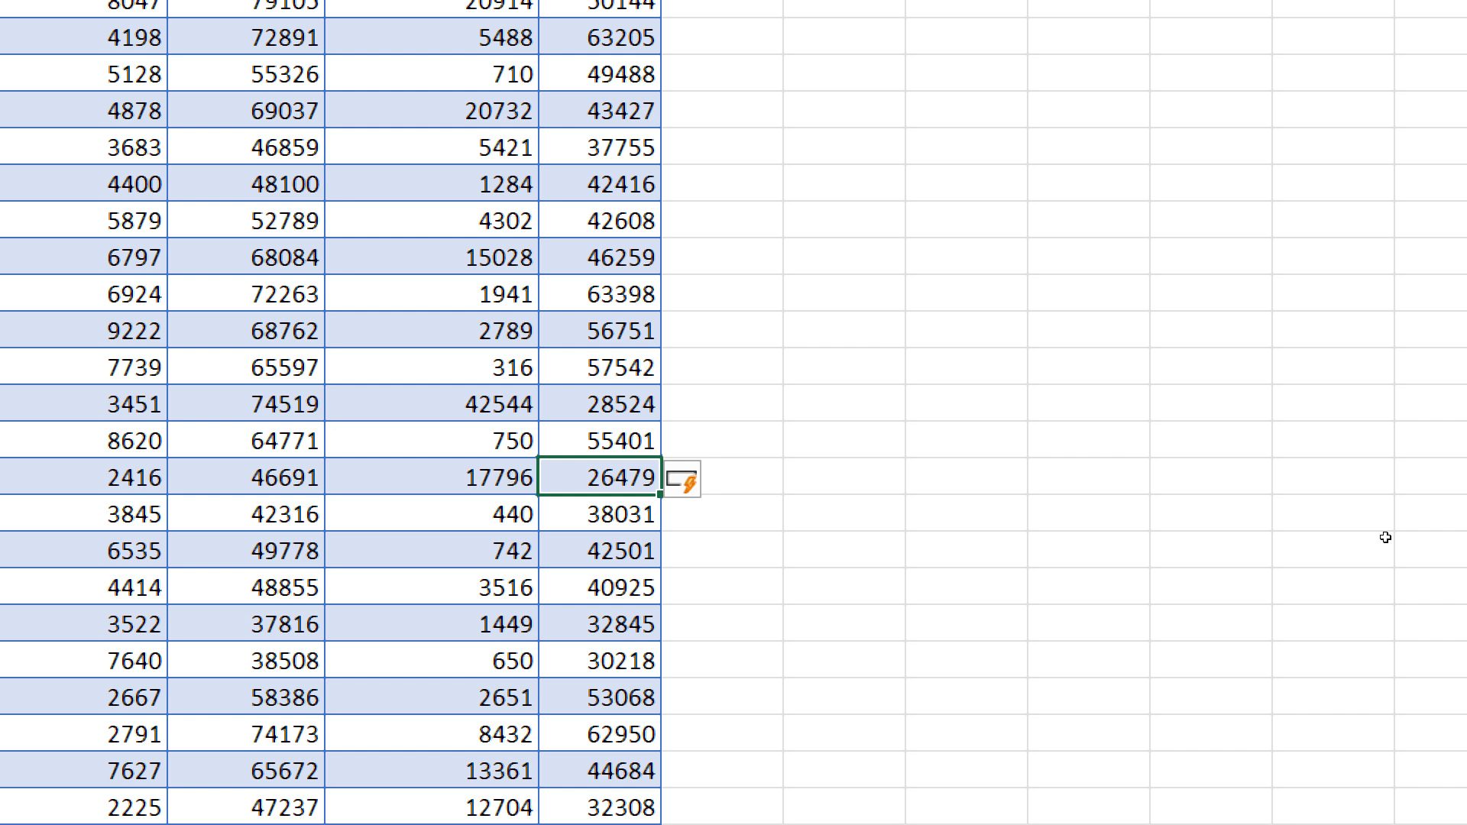
- Undo the automatic formula fill and the table's expansion into column K, keeping only the formula in K52
key(ctrl+z)
key(ctrl+z)
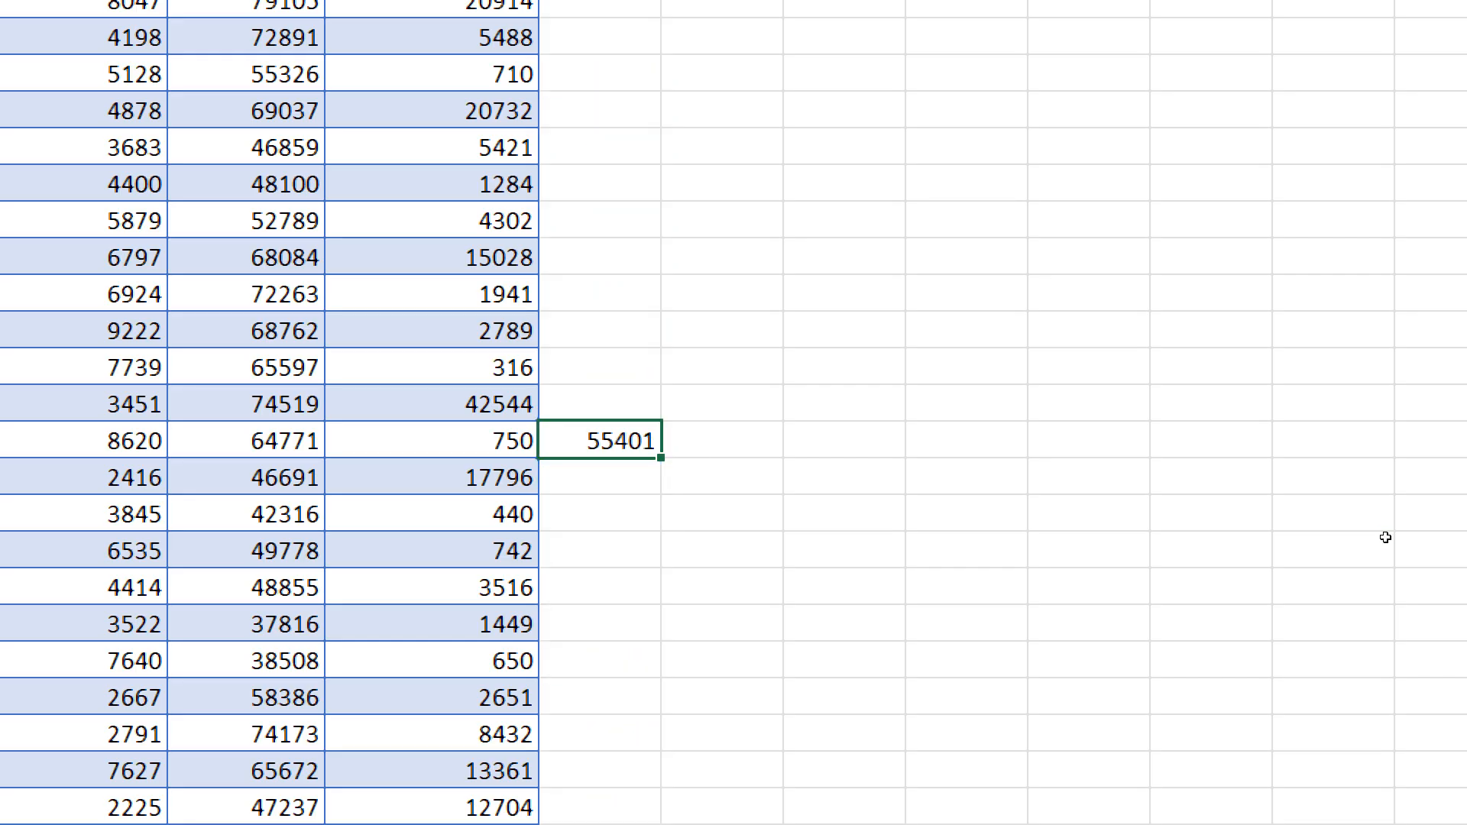
- Enter a formula in K52 adding that row's Ad Spend and Execution Cost, letting it fill as a calculated column in the table
text(=)
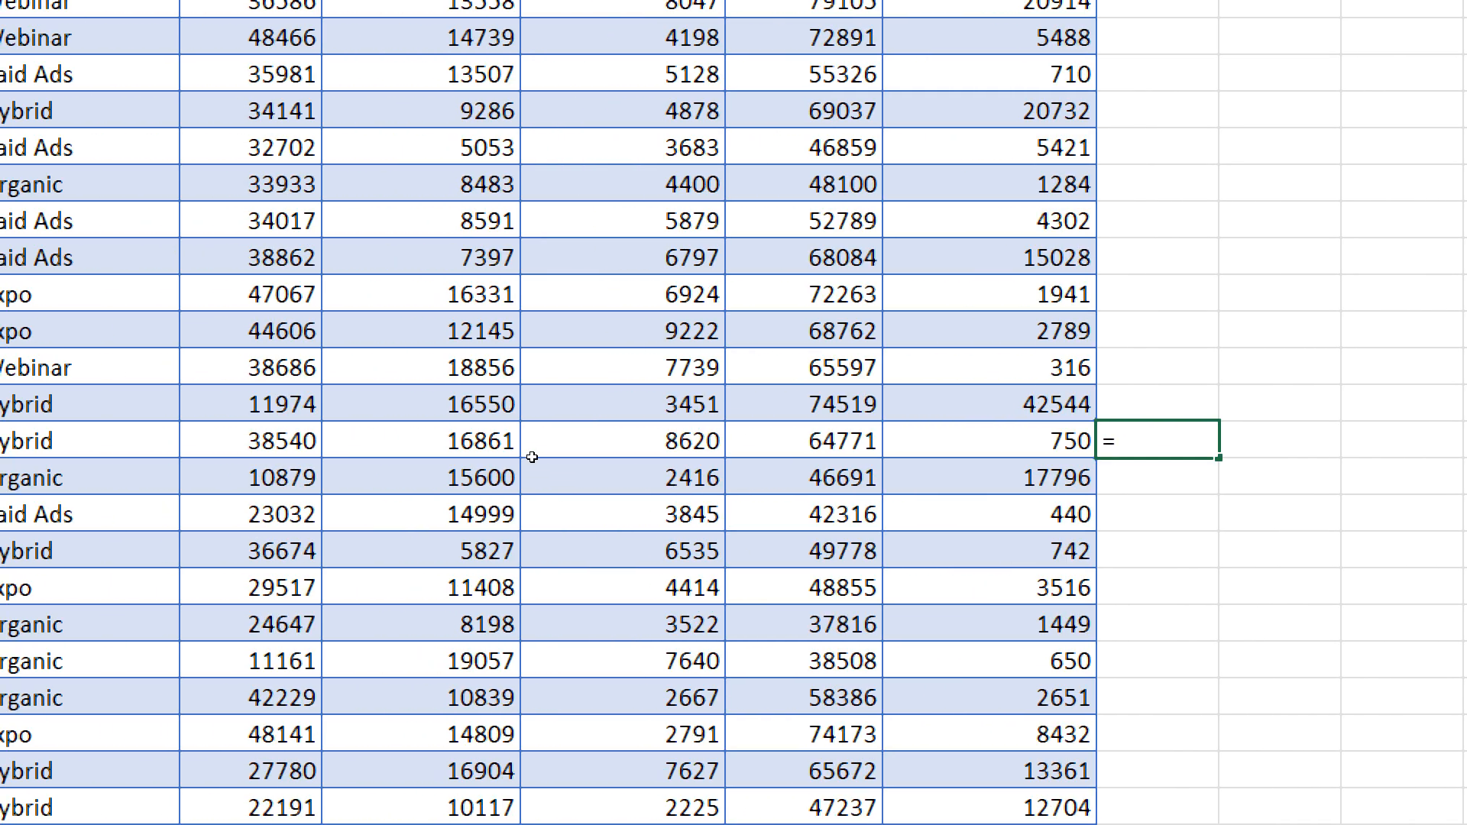
key(Left)
key(Left)
key(Left)
key(Left)
key(Left)
text(+)
key(Left)
key(Left)
key(Left)
key(Left)
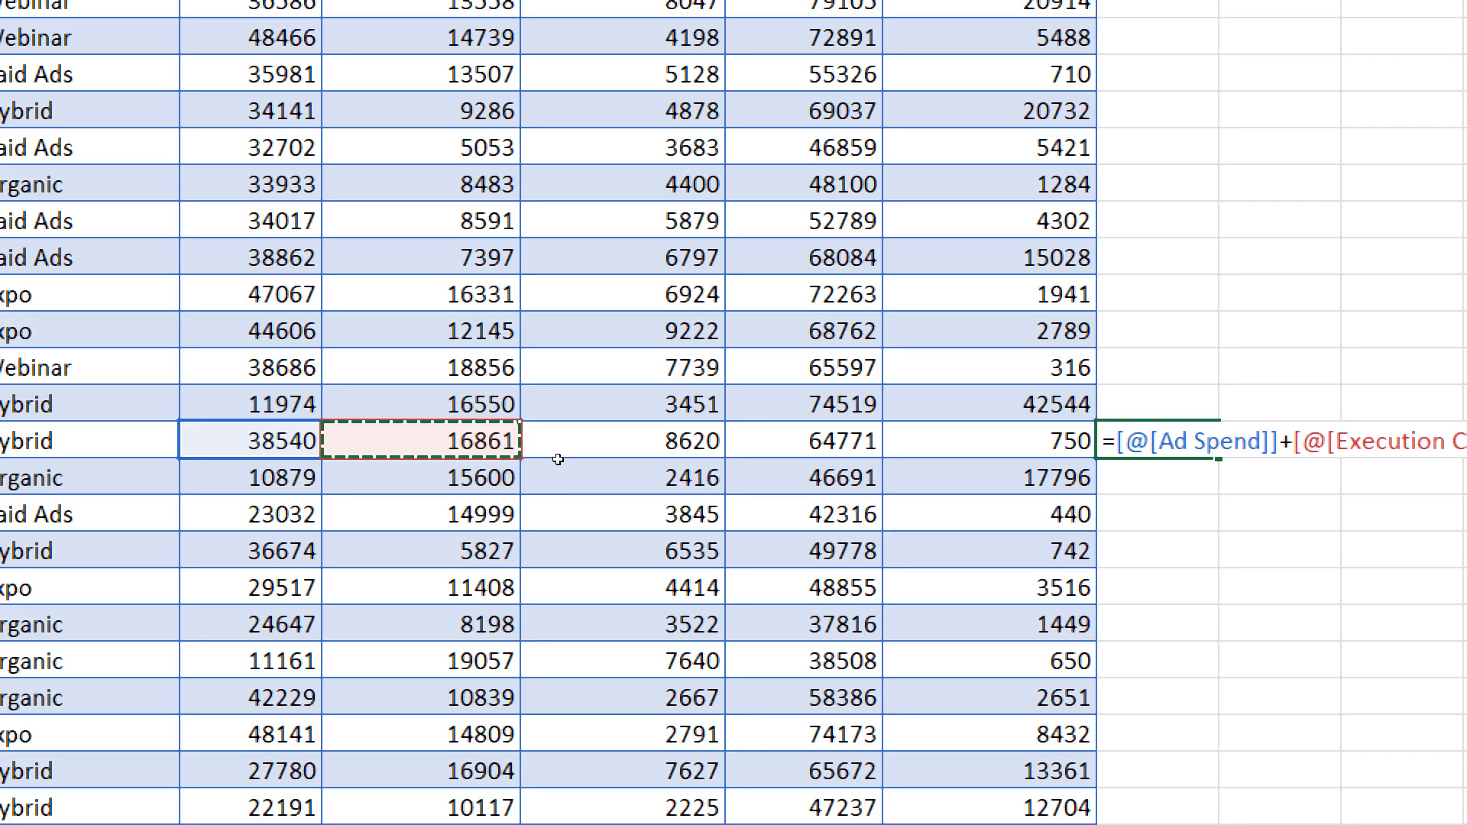
key(Return)
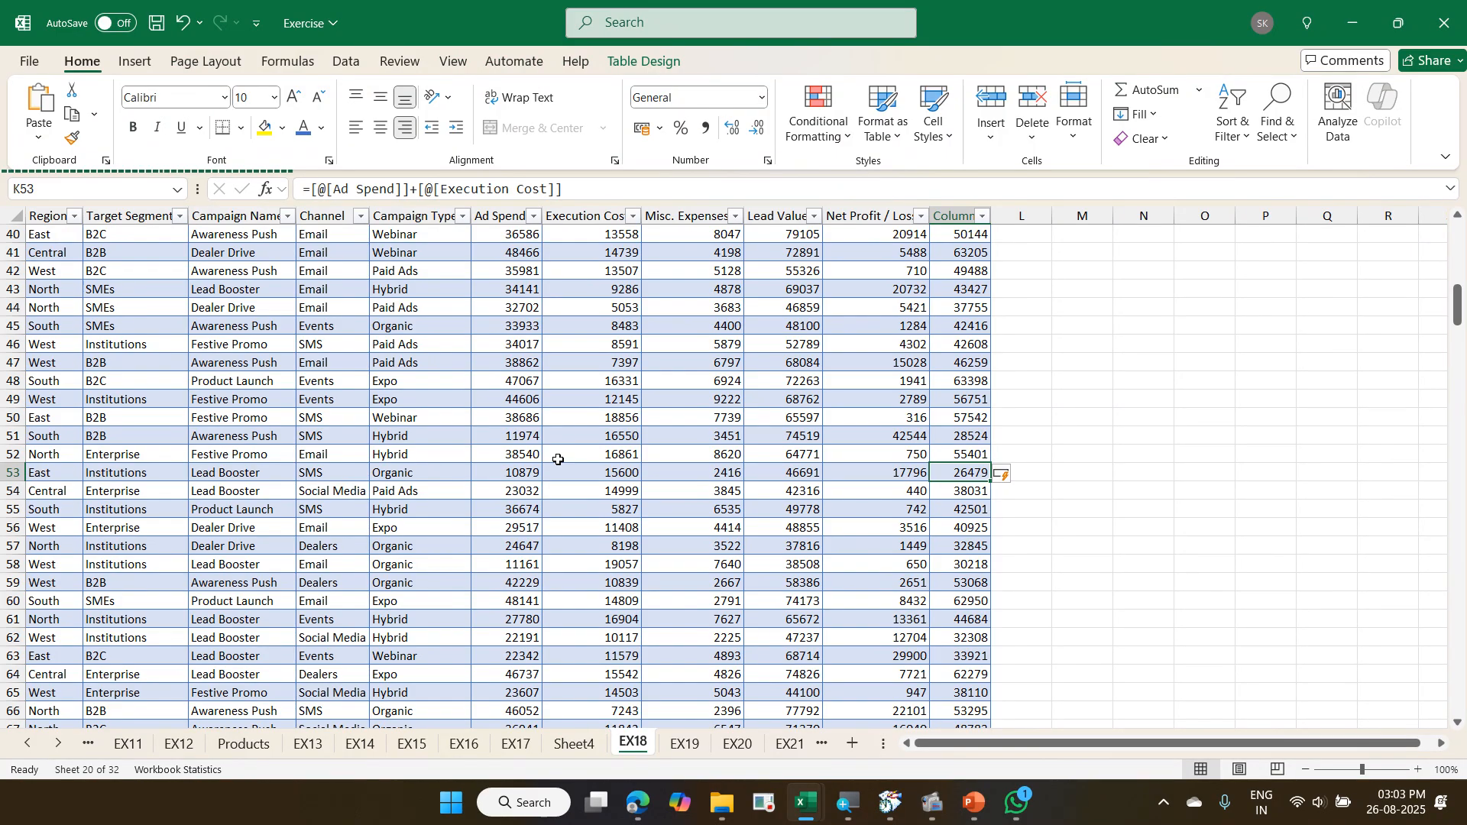
scroll(558, 459, up, 13)
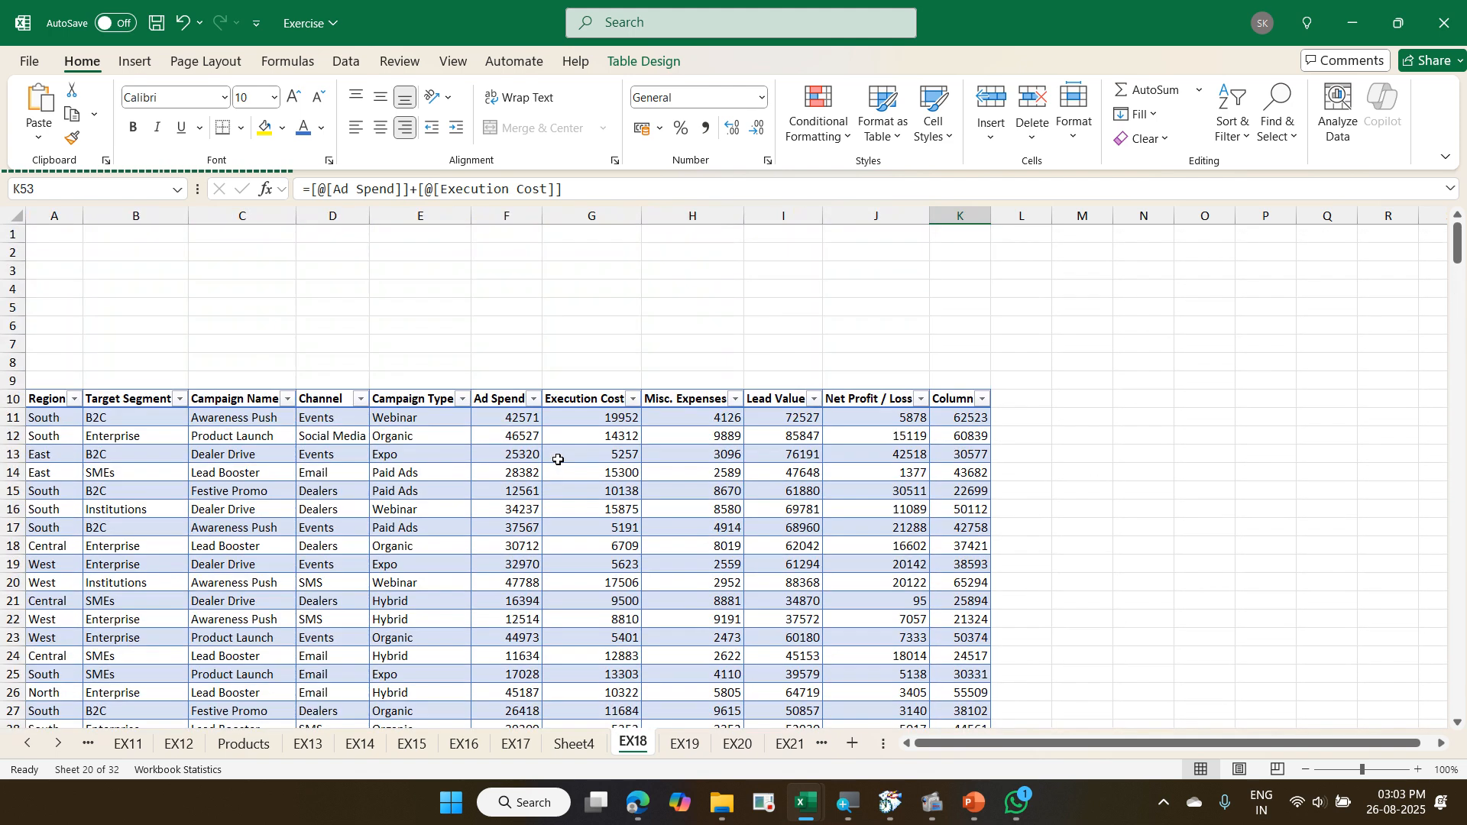
click(779, 448)
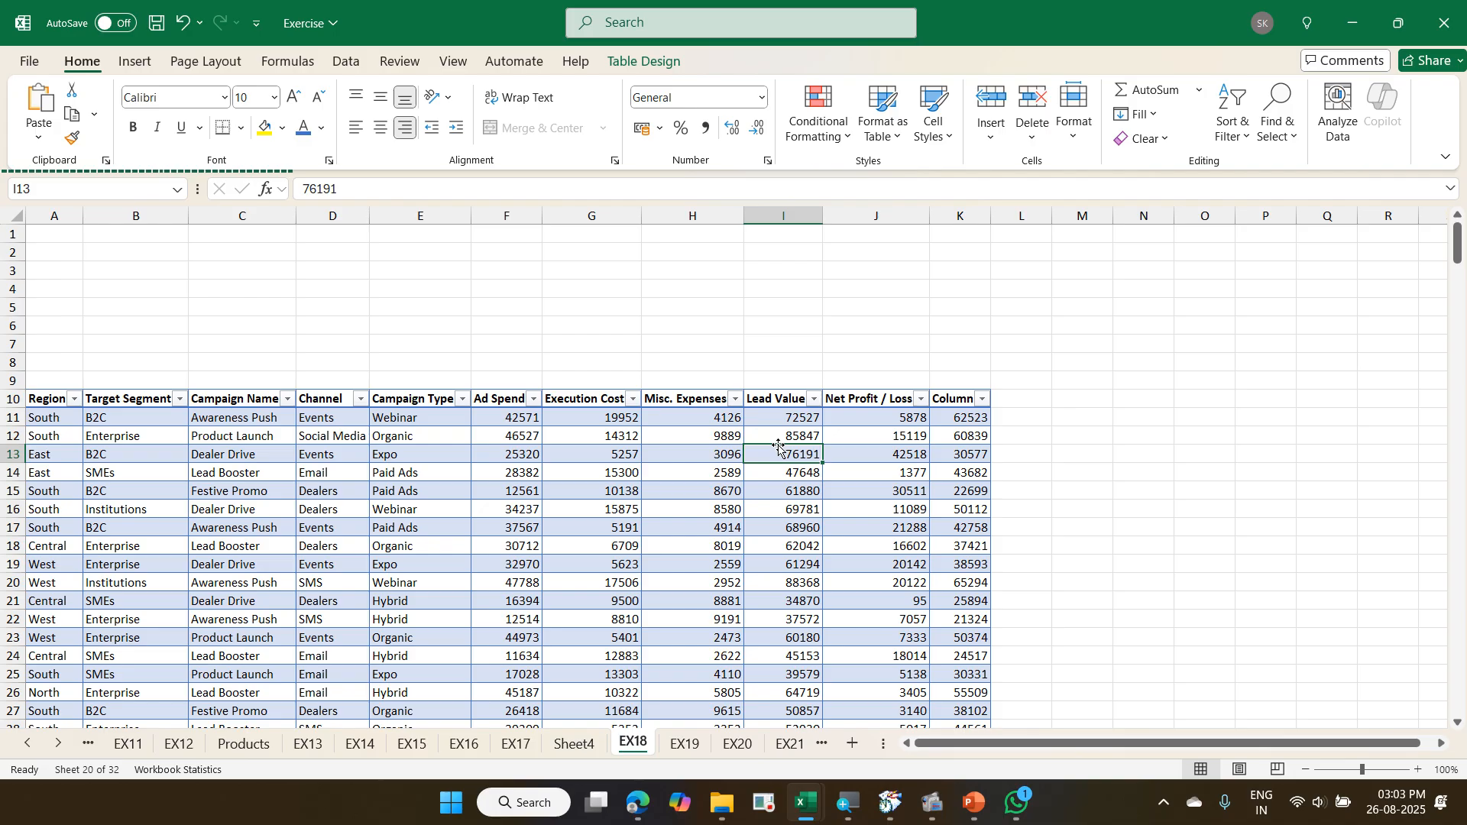
click(528, 412)
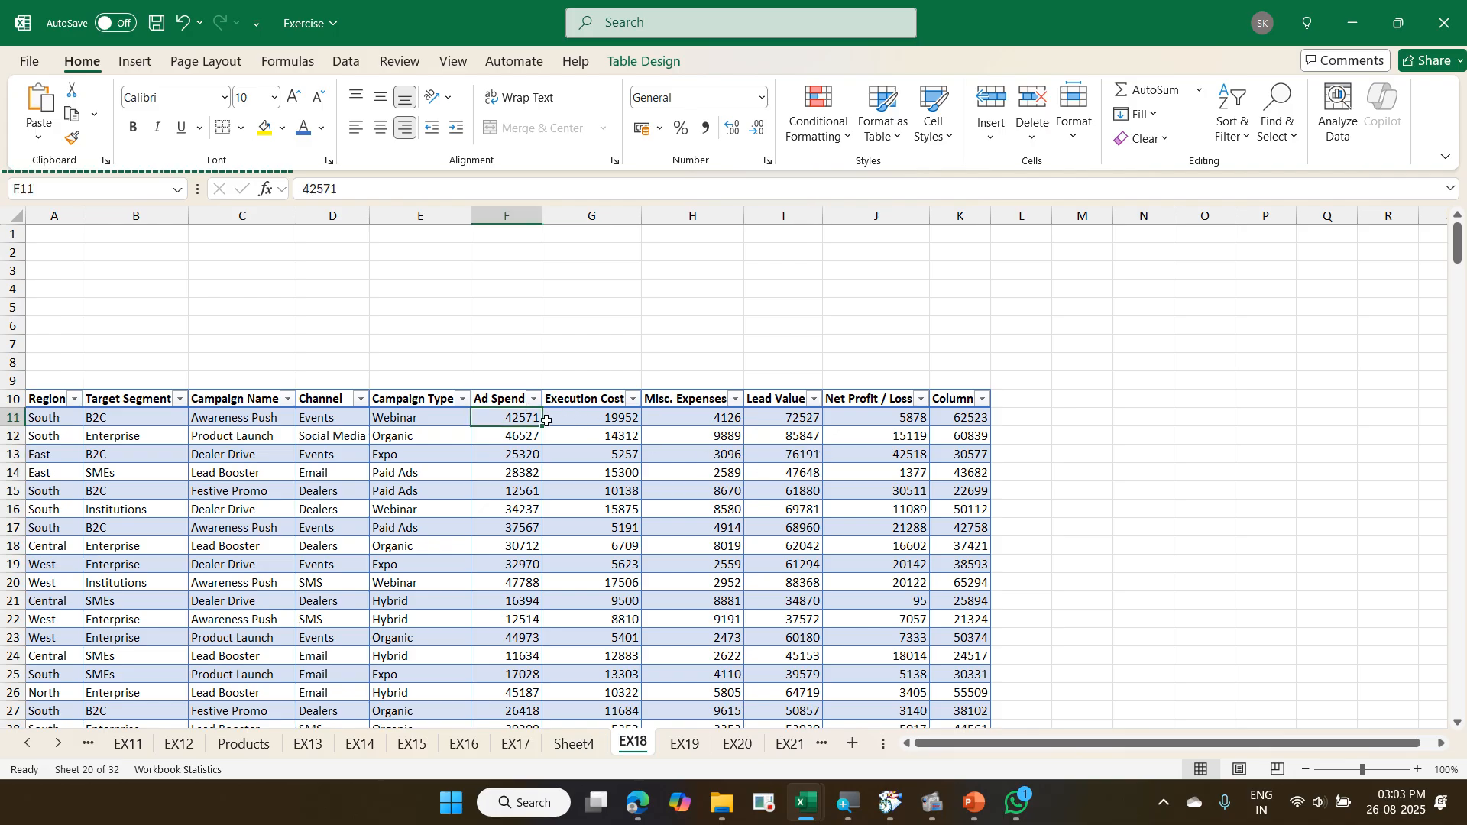
click(587, 423)
click(663, 430)
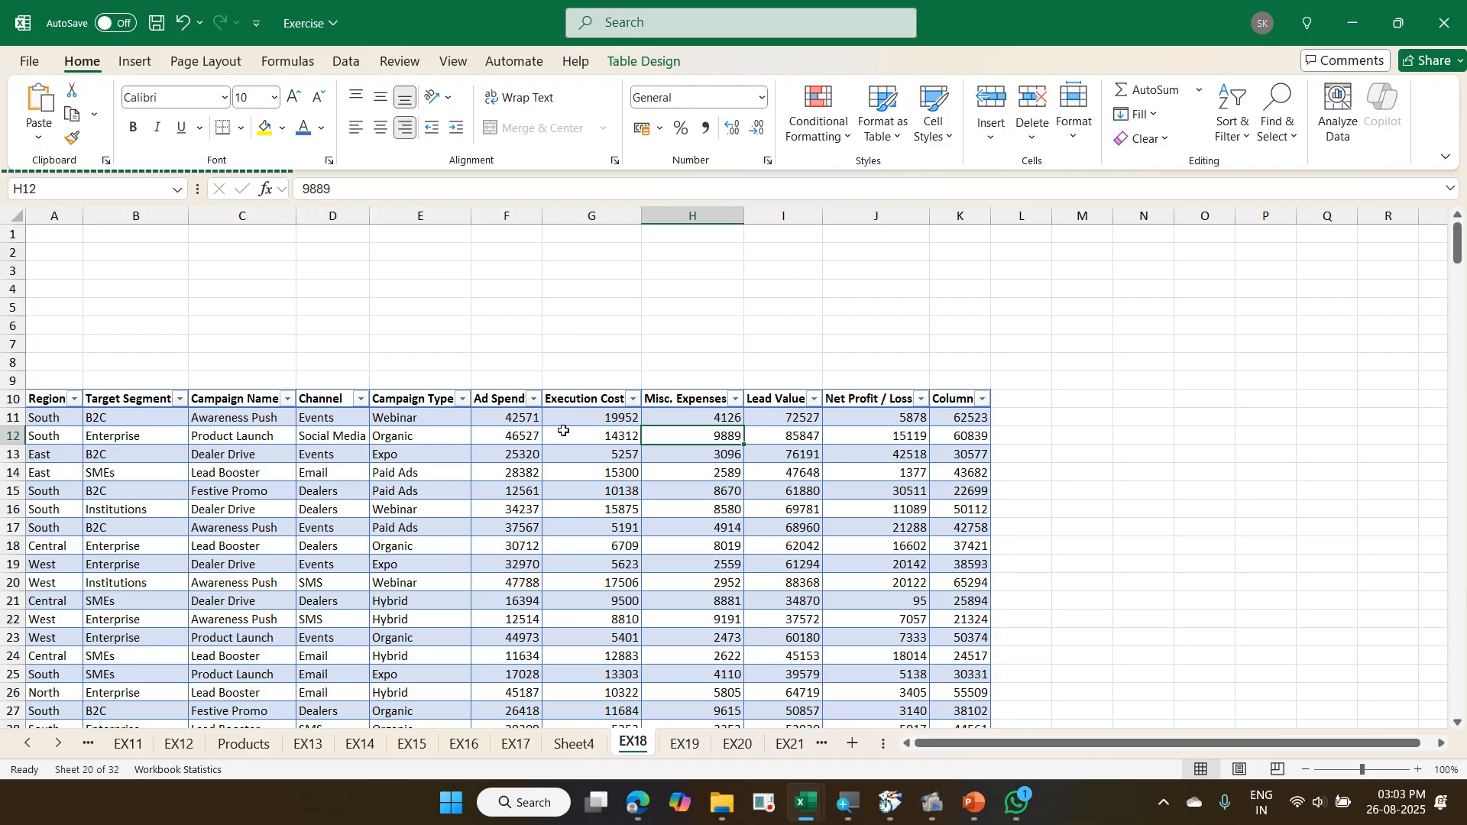
click(526, 433)
click(427, 421)
- Insert a Region slicer for the campaign table and move it into the empty area beside the table, over columns M to P
click(561, 442)
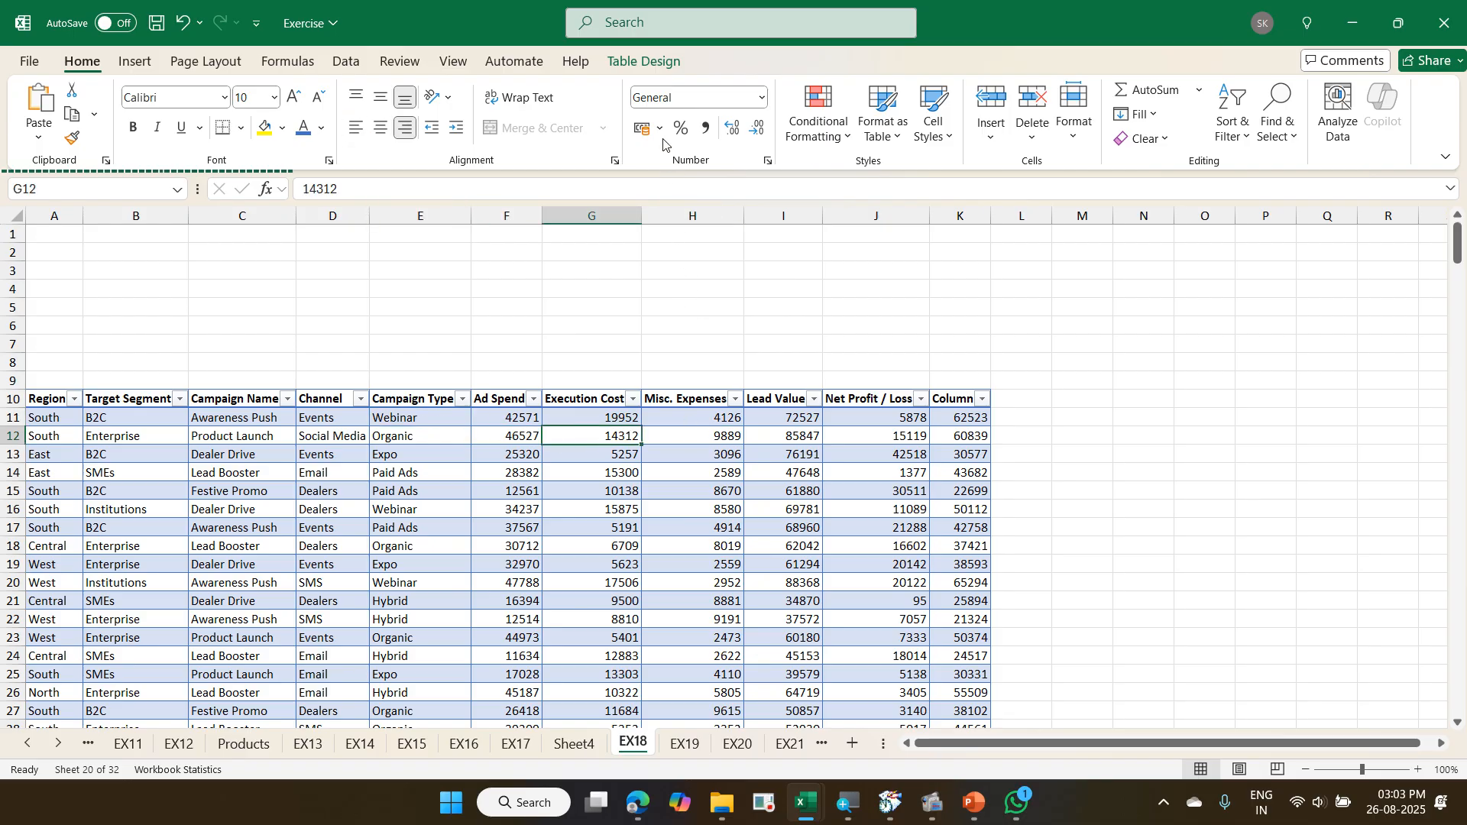
click(639, 70)
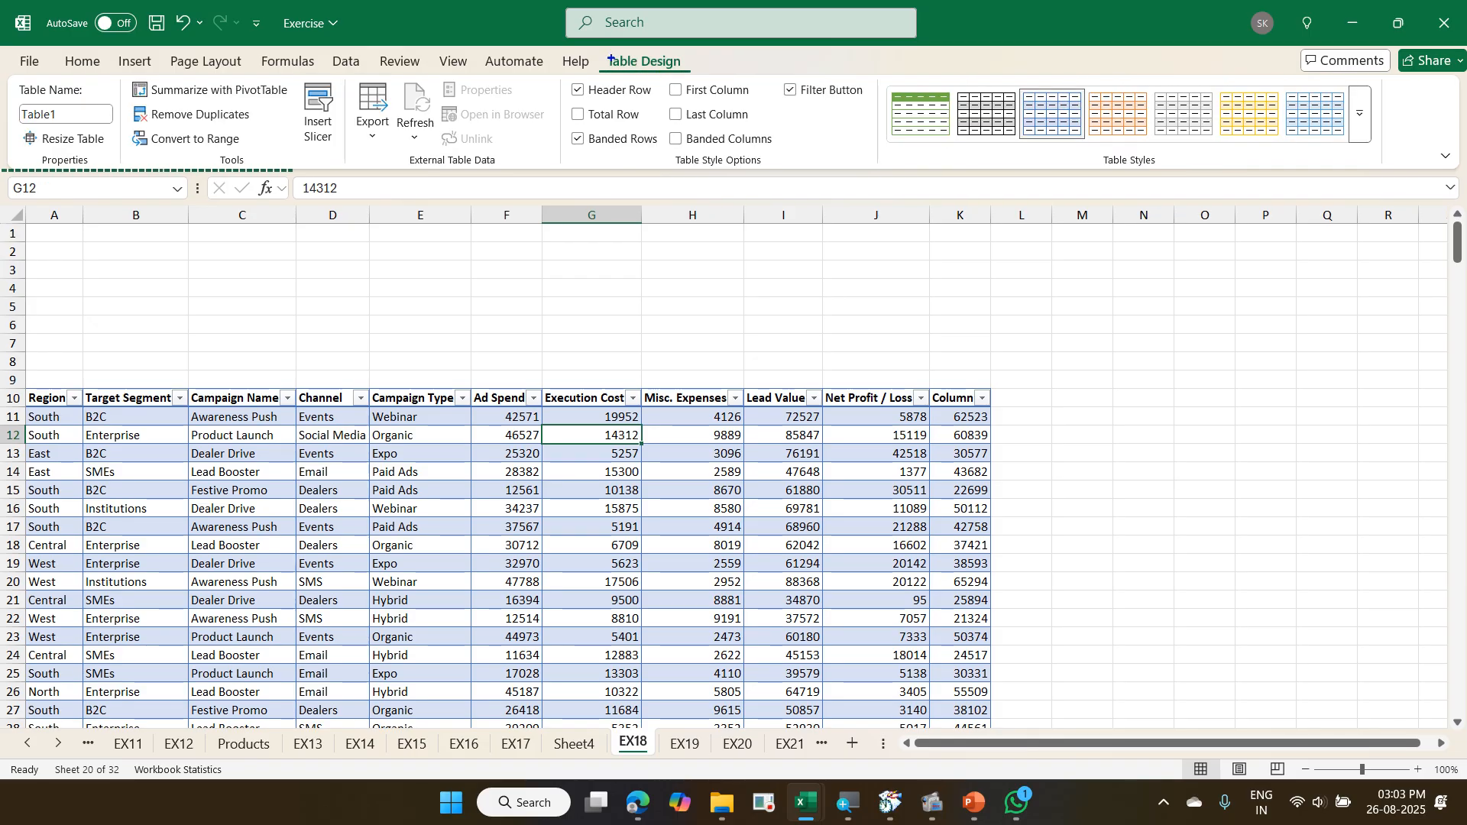
drag(591, 49, 703, 80)
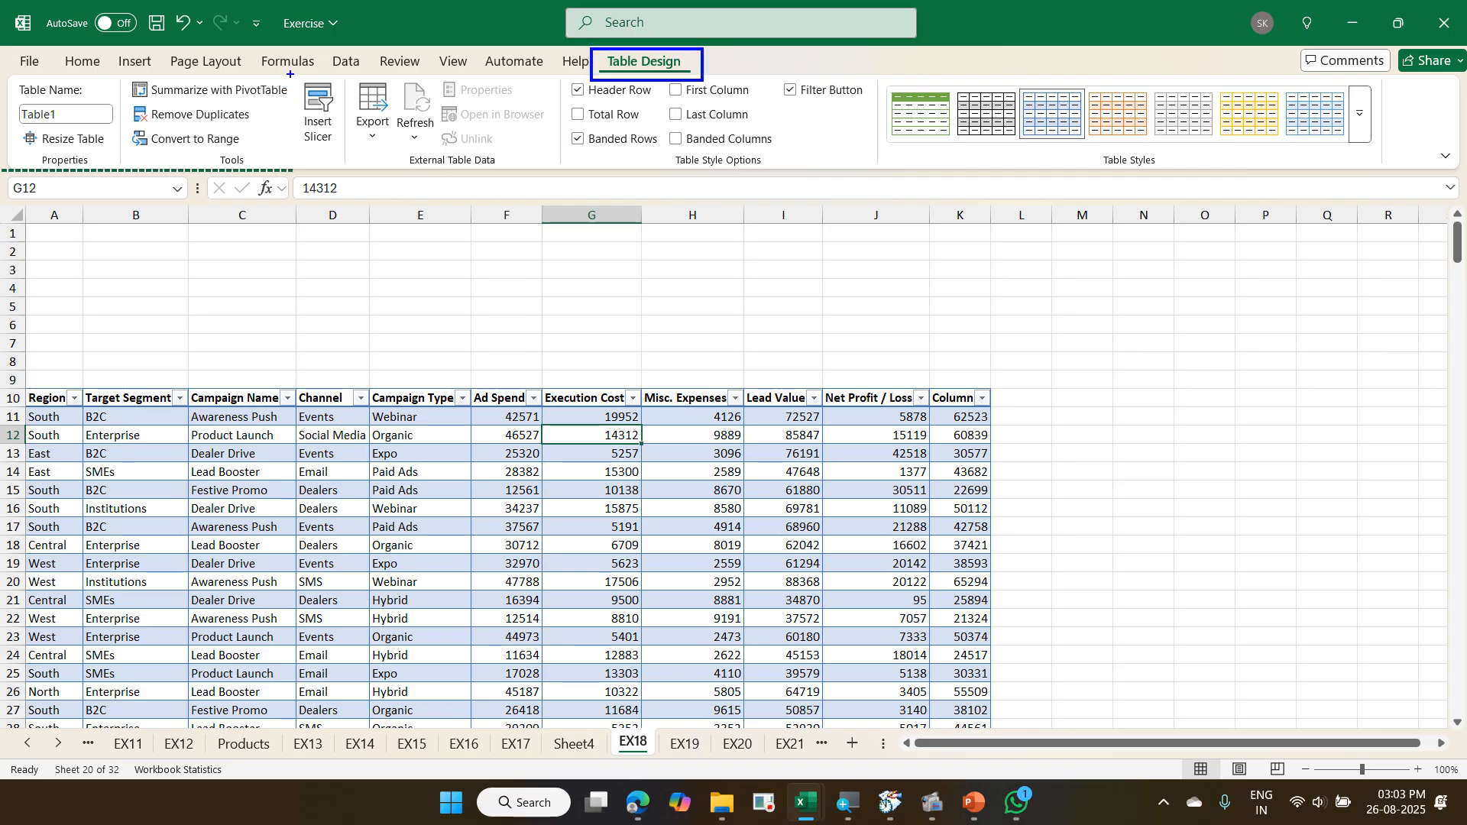
mouse_move(290, 74)
mouse_down()
mouse_move(345, 152)
mouse_move(587, 66)
mouse_up()
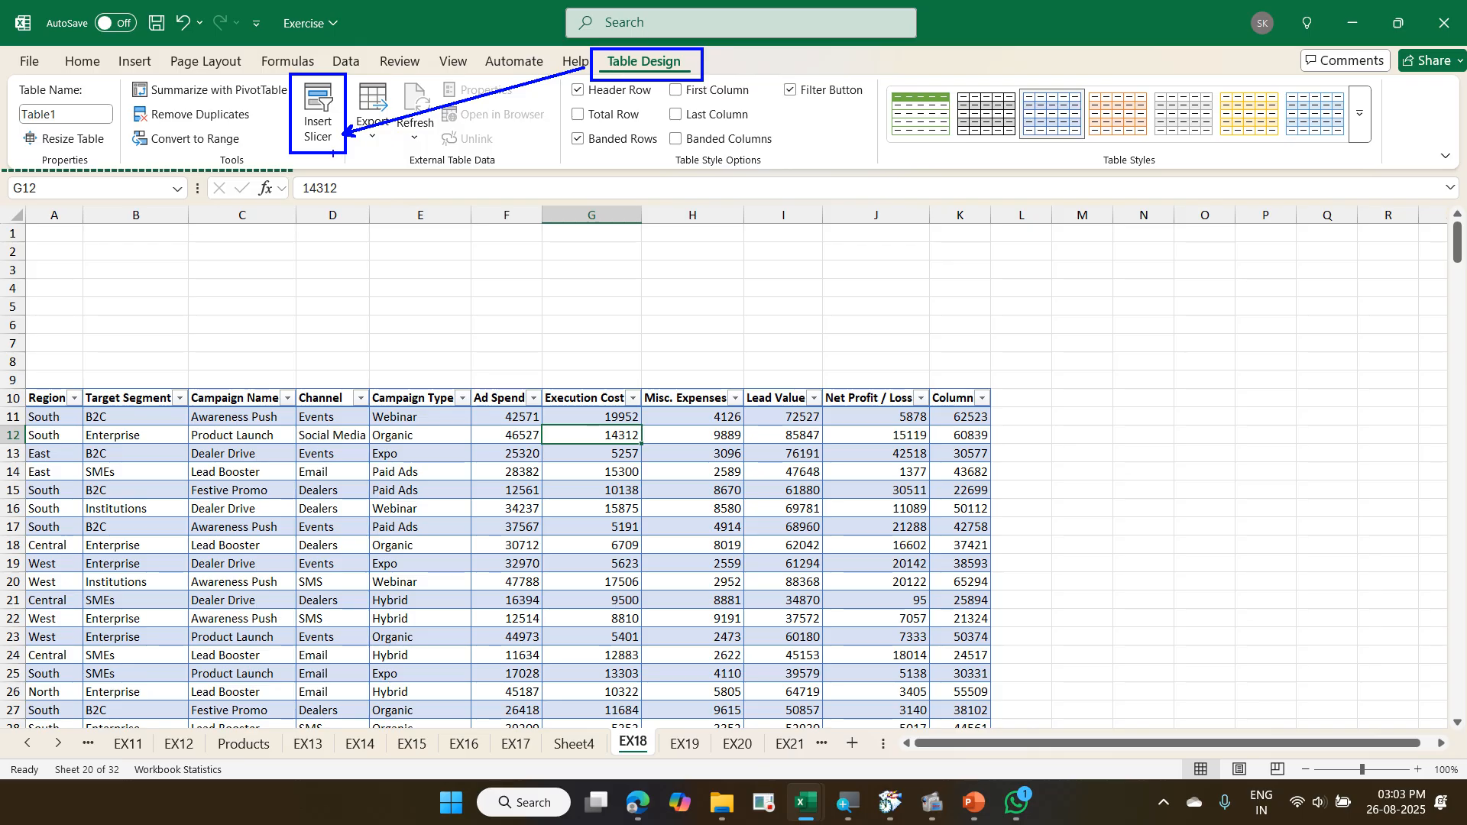
mouse_move(333, 154)
mouse_down()
mouse_move(363, 145)
mouse_move(313, 67)
mouse_move(319, 187)
mouse_move(343, 188)
mouse_up()
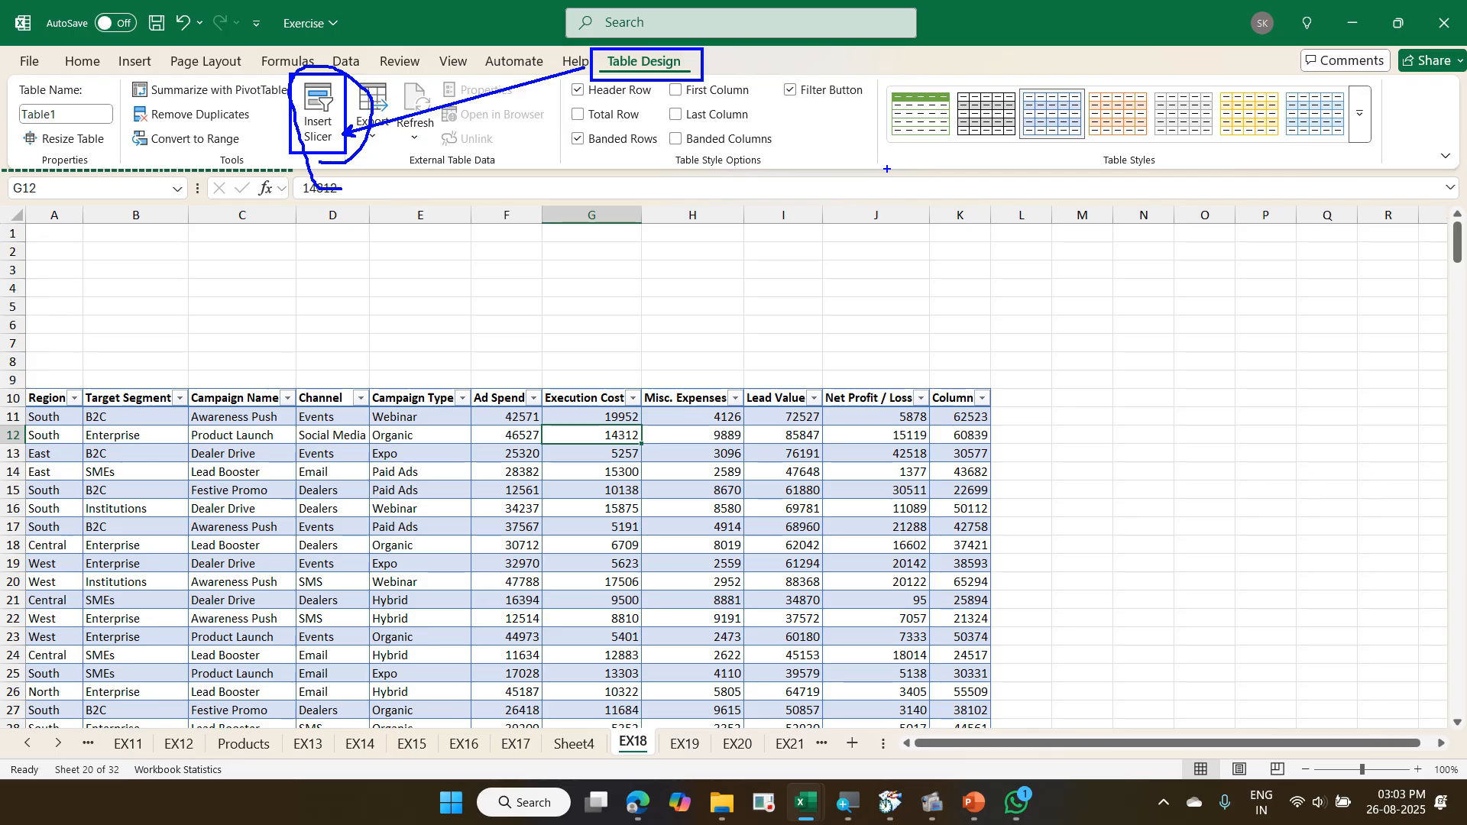
key(Escape)
click(324, 107)
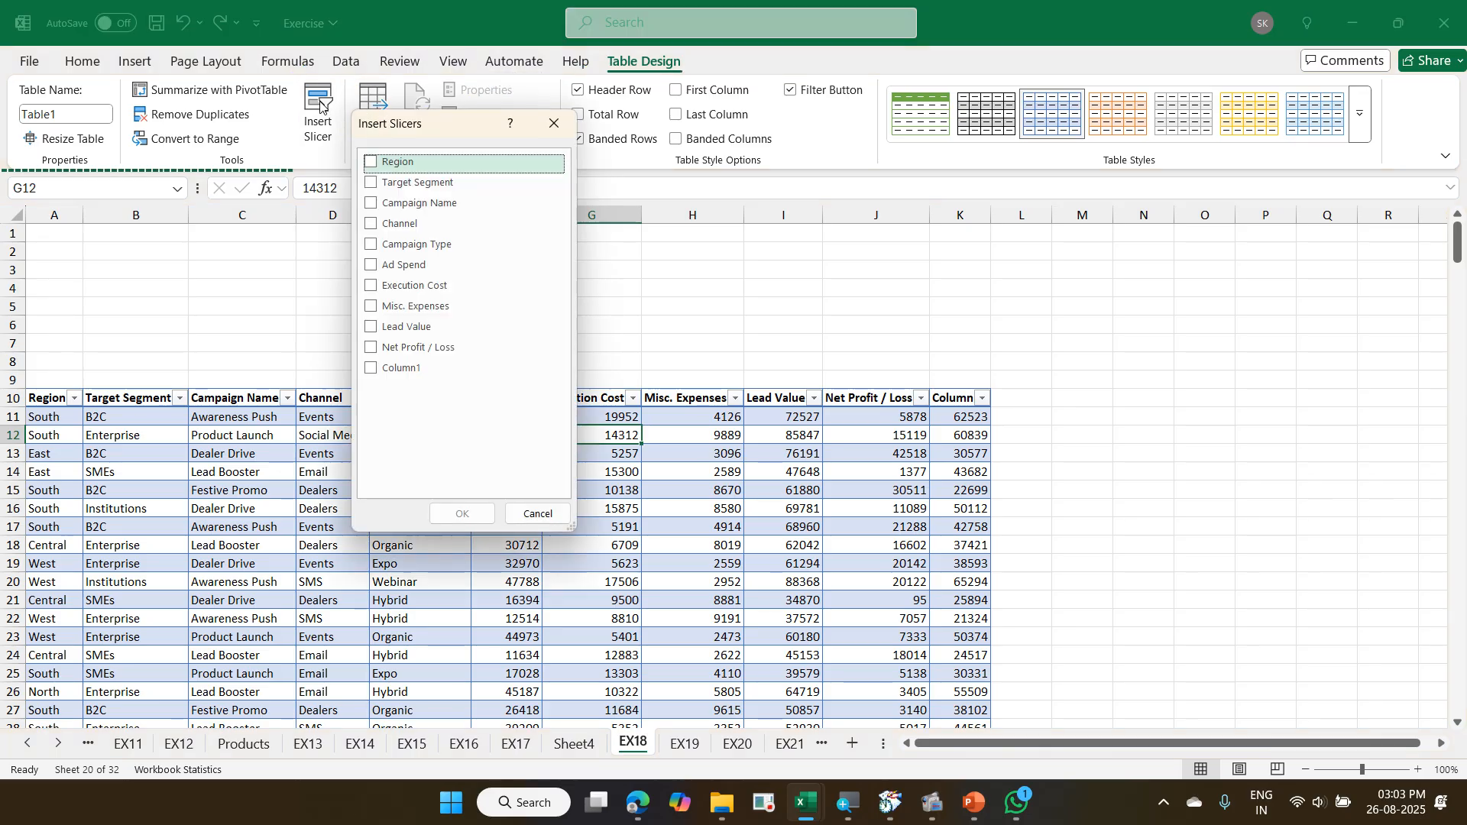
click(372, 162)
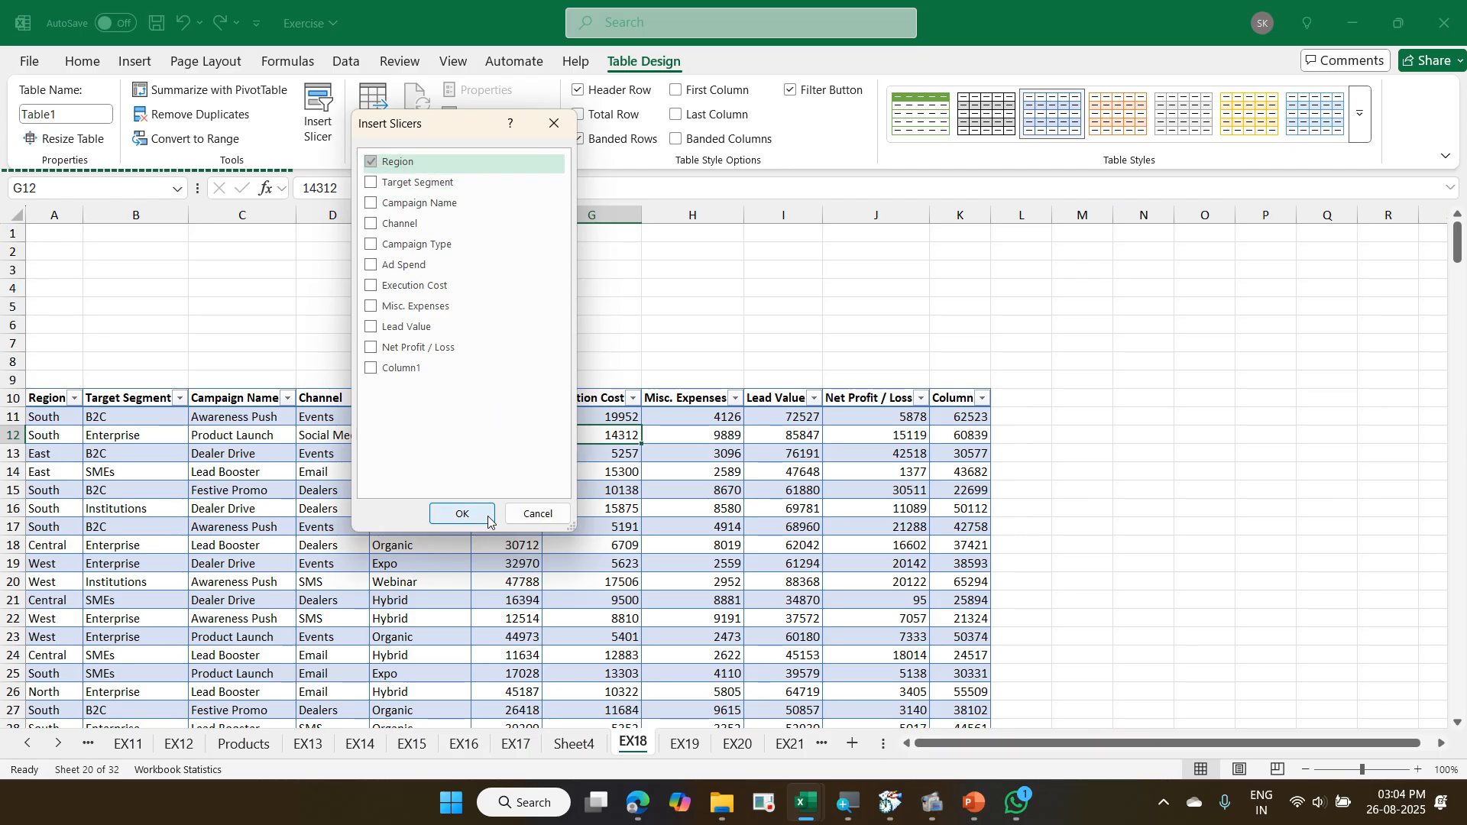
click(462, 513)
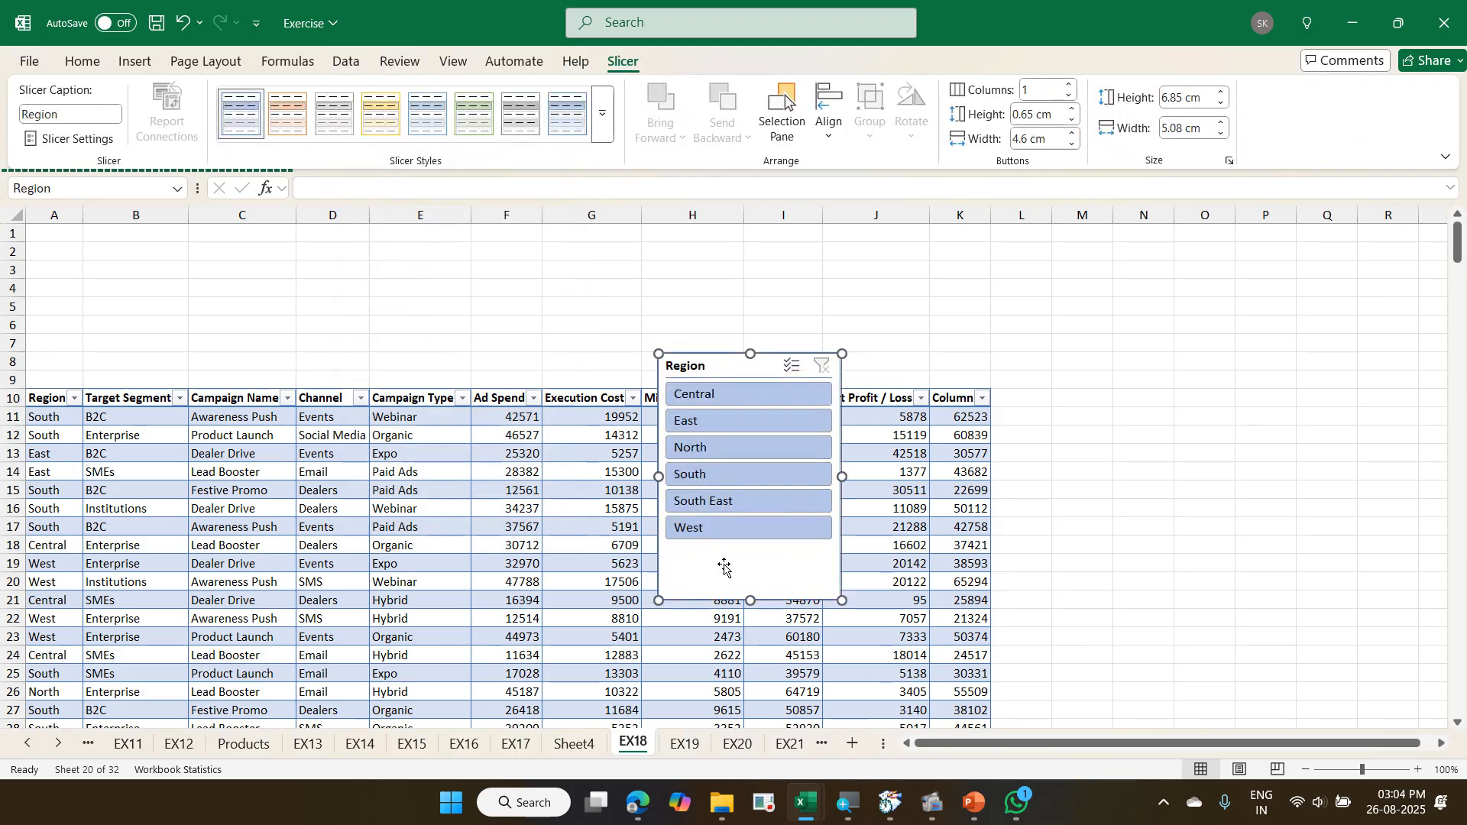
drag(725, 567, 1182, 524)
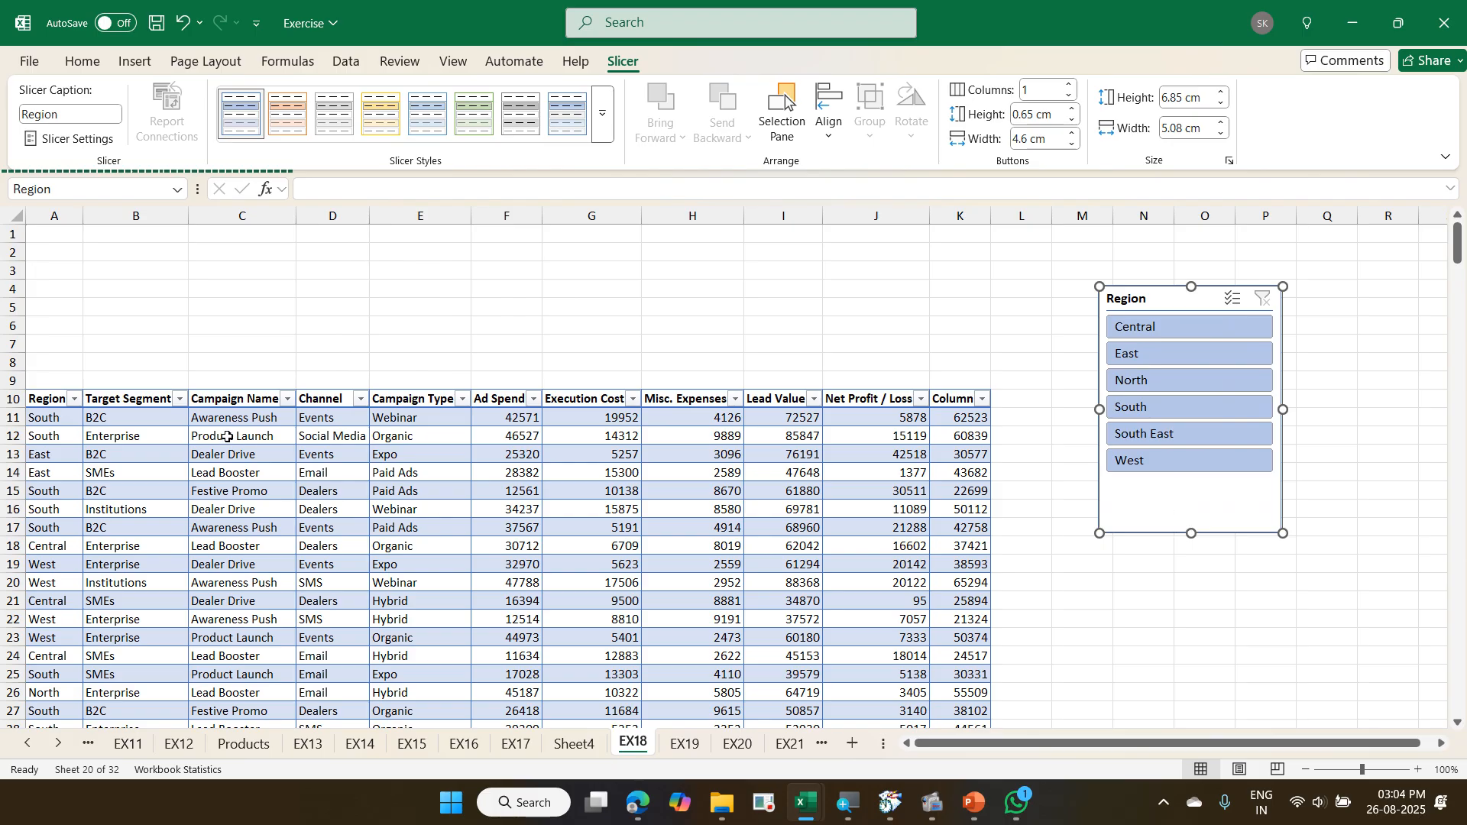
- Filter the table through the Region slicer one region at a time, including Central, East, North, South and West, and clear the filter
click(1129, 332)
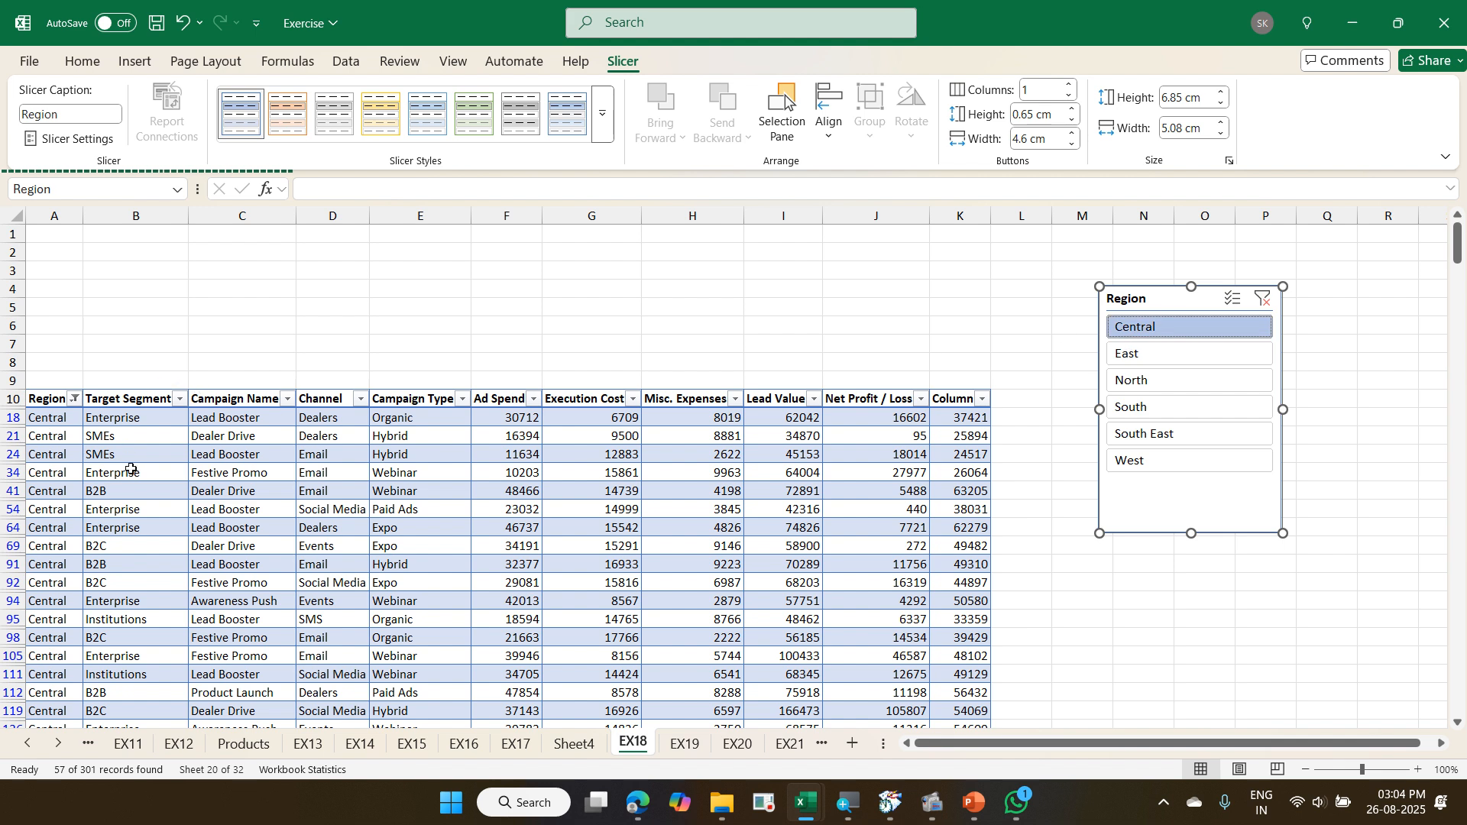
click(1142, 359)
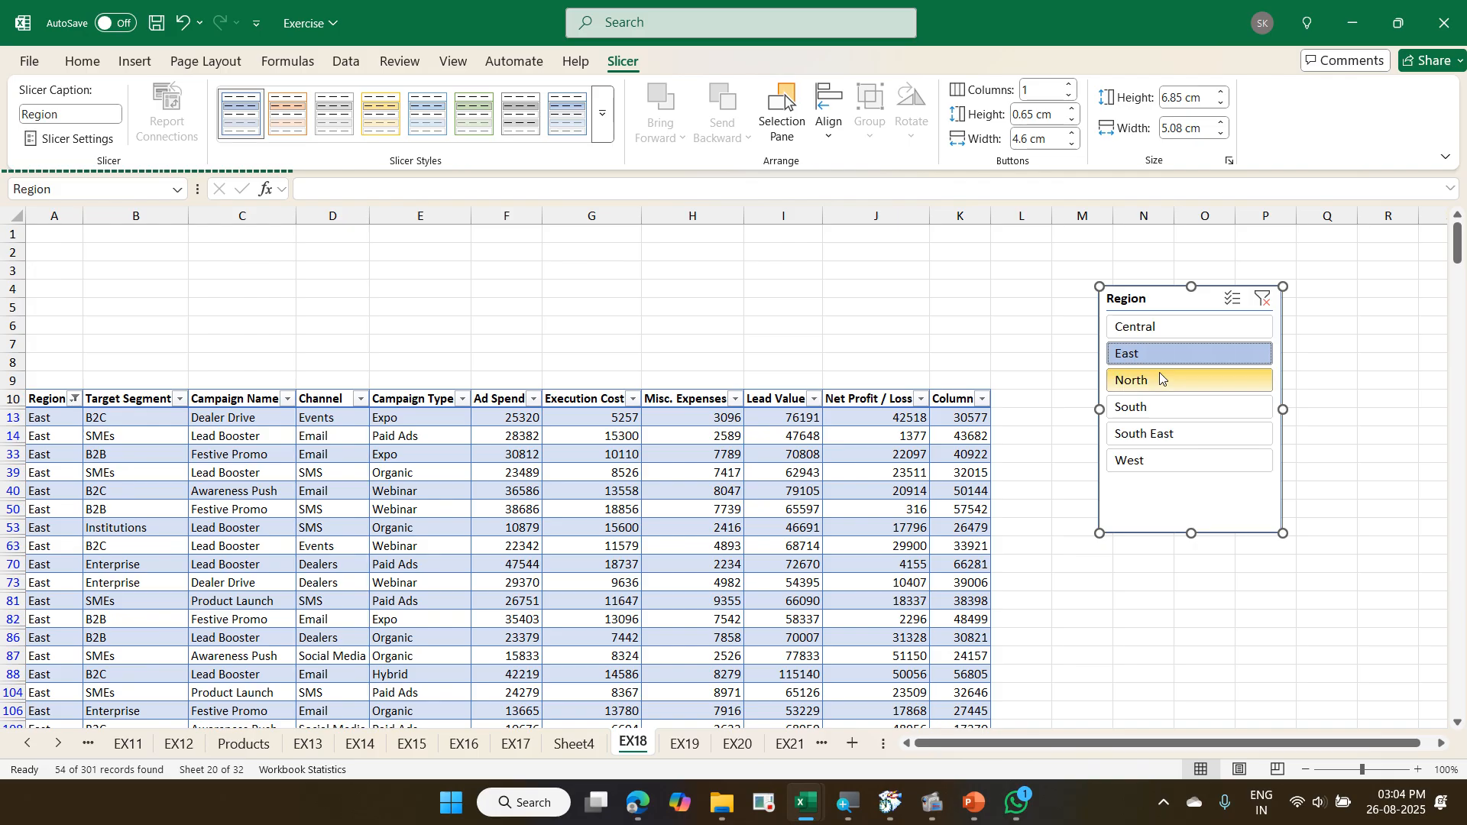
click(1144, 379)
click(1159, 411)
click(1156, 461)
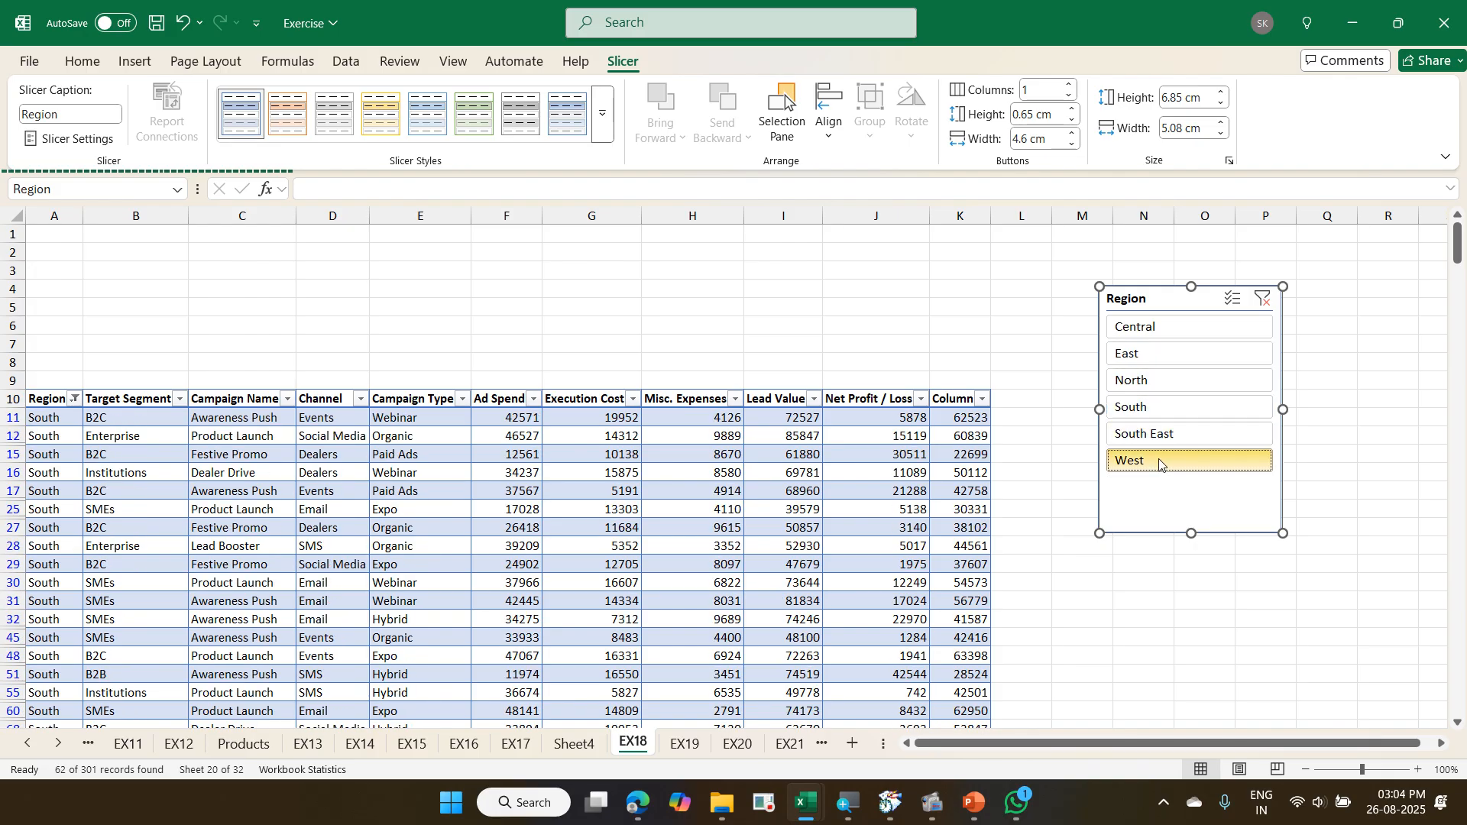
click(1173, 380)
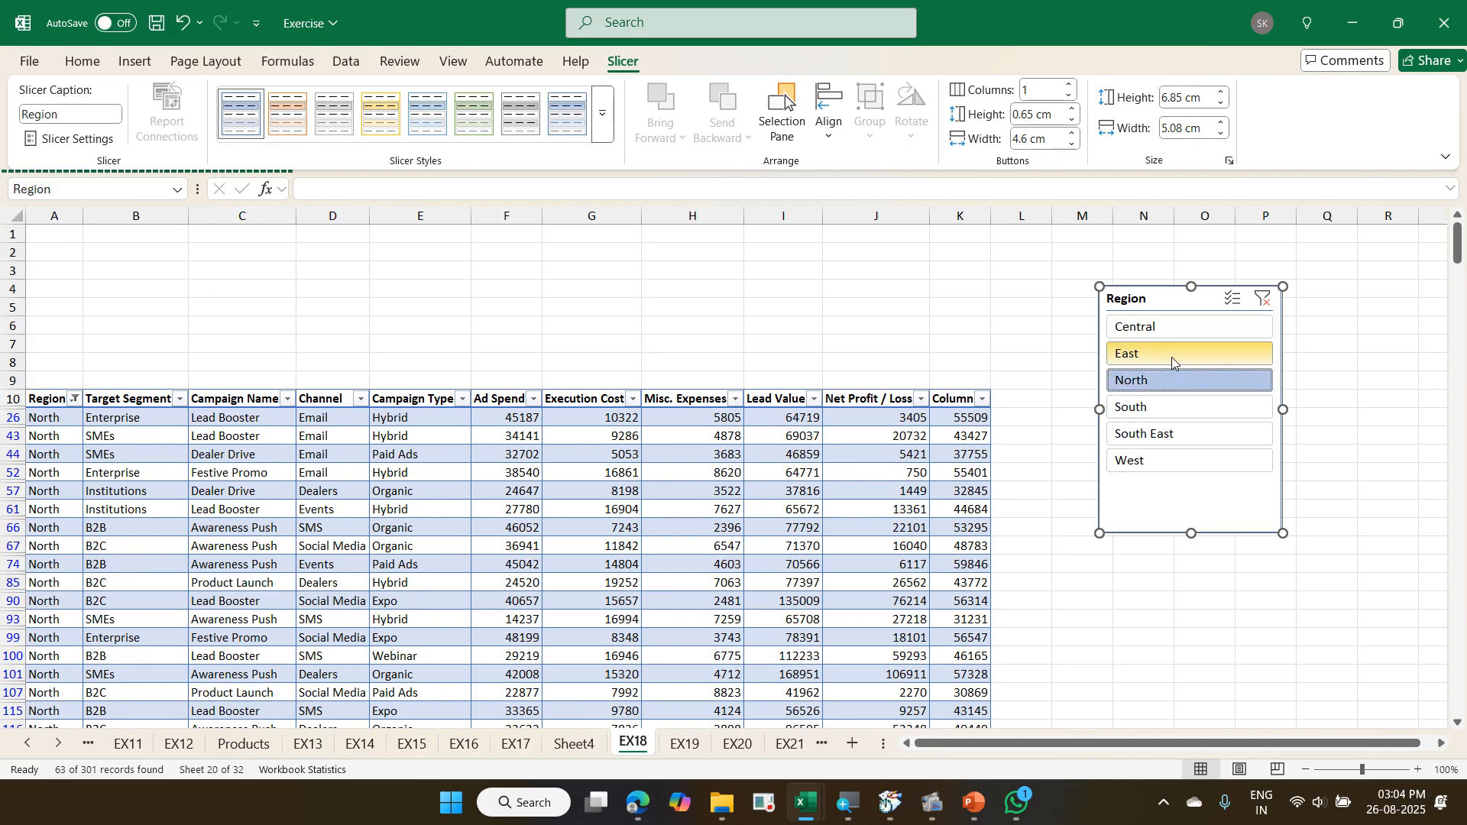
click(1171, 356)
click(1171, 337)
click(1177, 356)
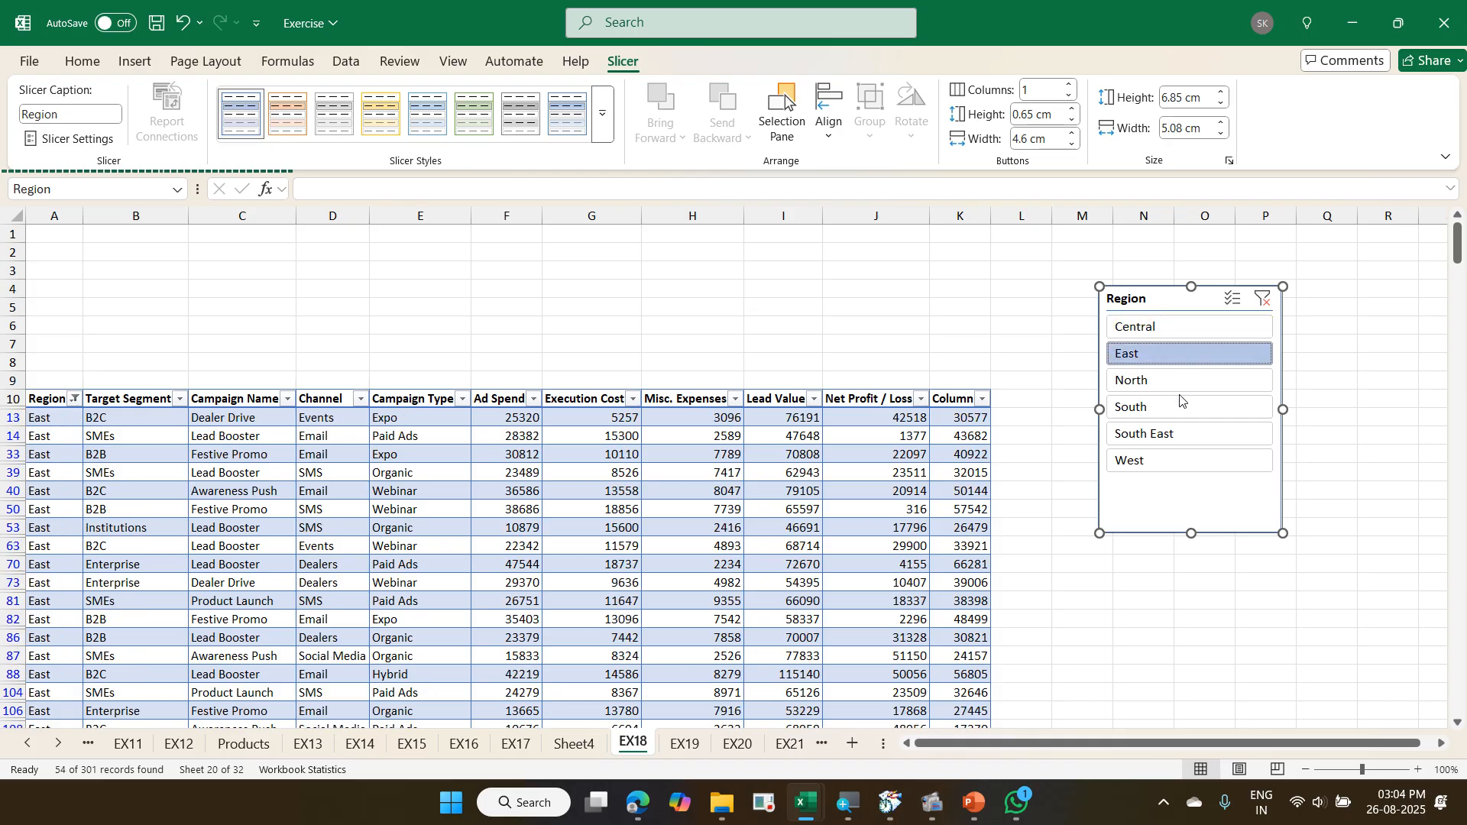
click(1179, 382)
click(1177, 405)
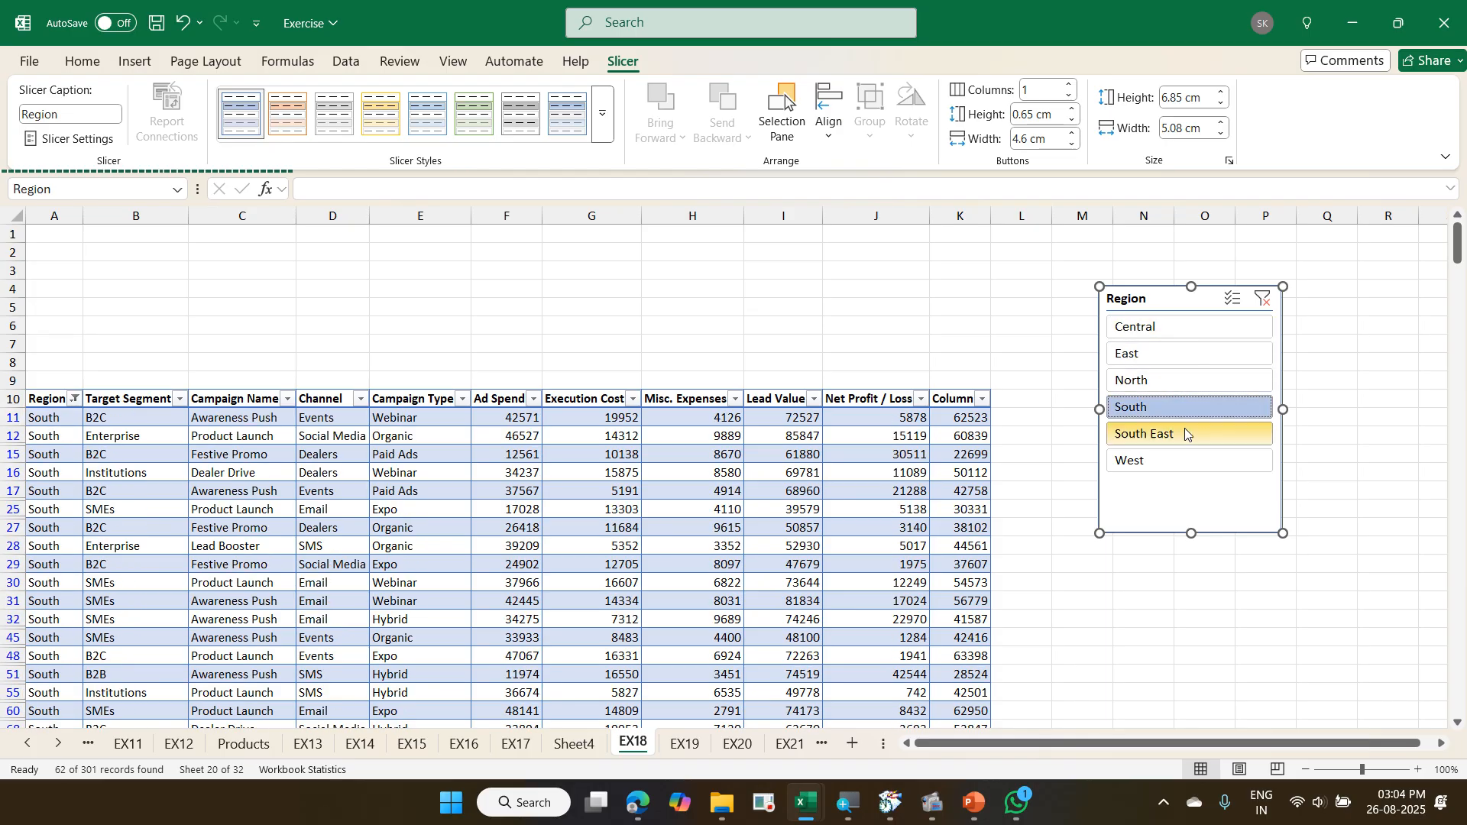
click(1180, 462)
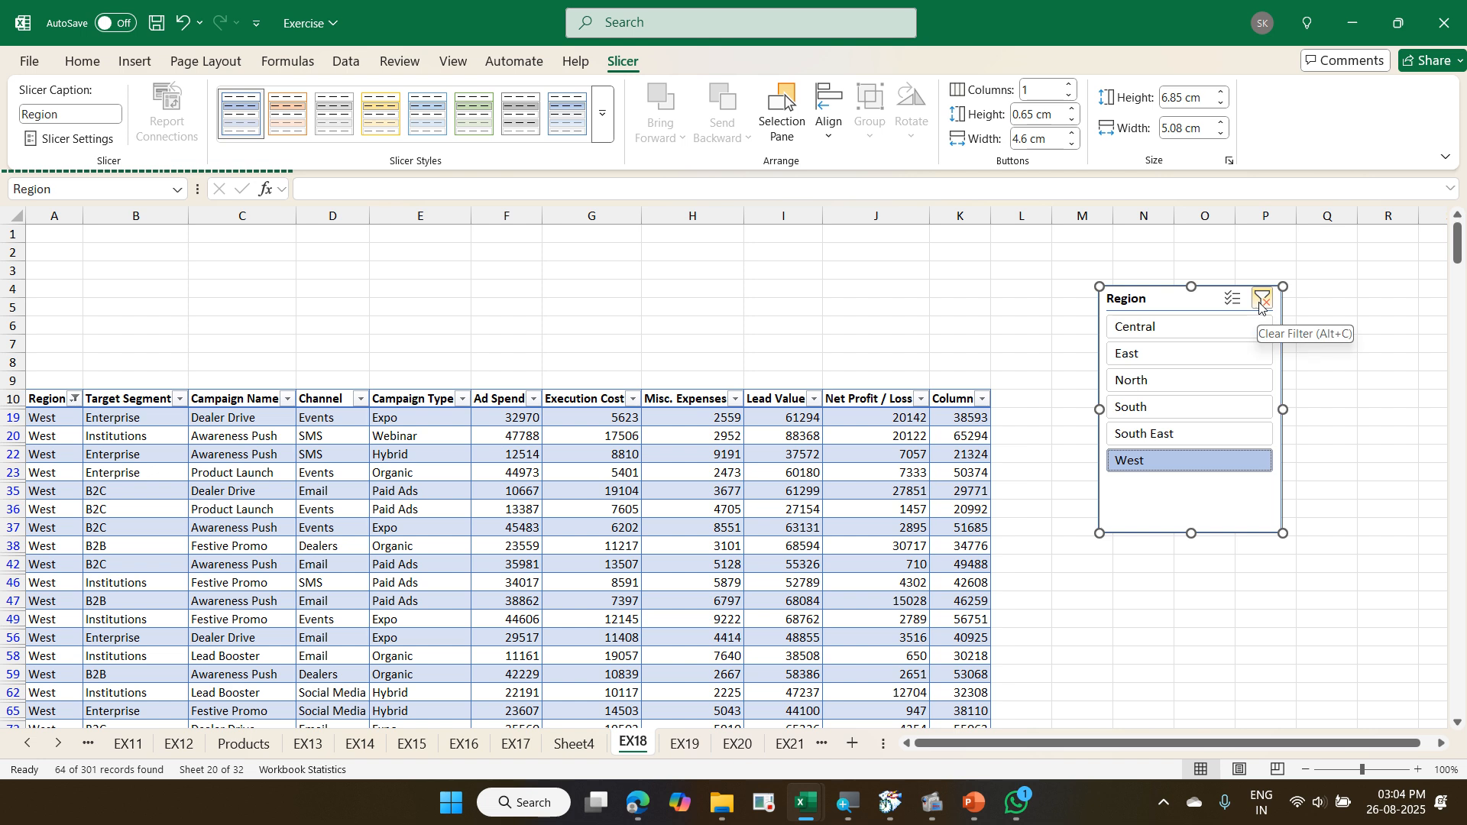
click(1261, 302)
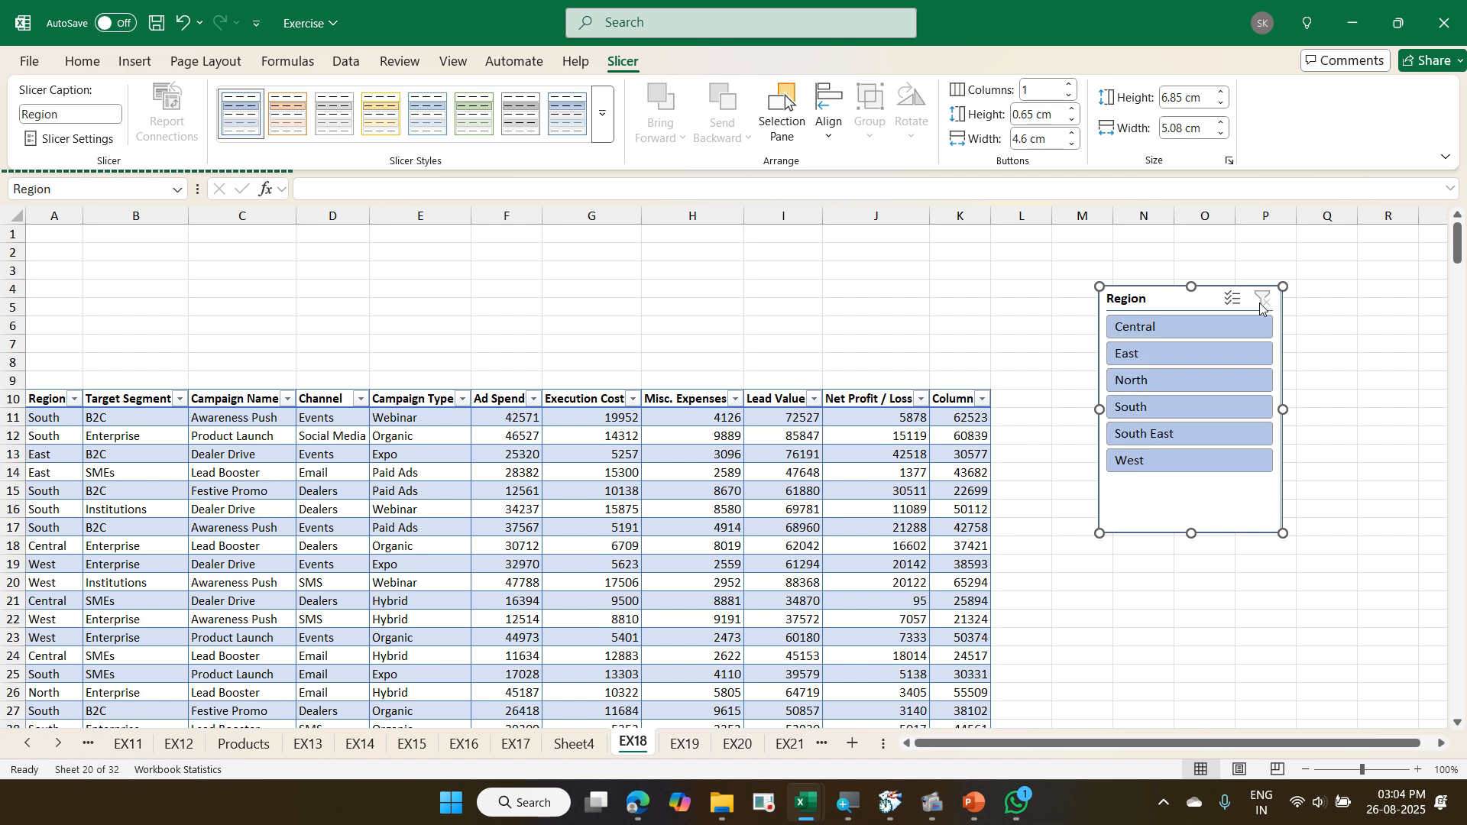
- Filter the table to South and North together using the Region slicer's multi-select, and clear the filter
click(1208, 400)
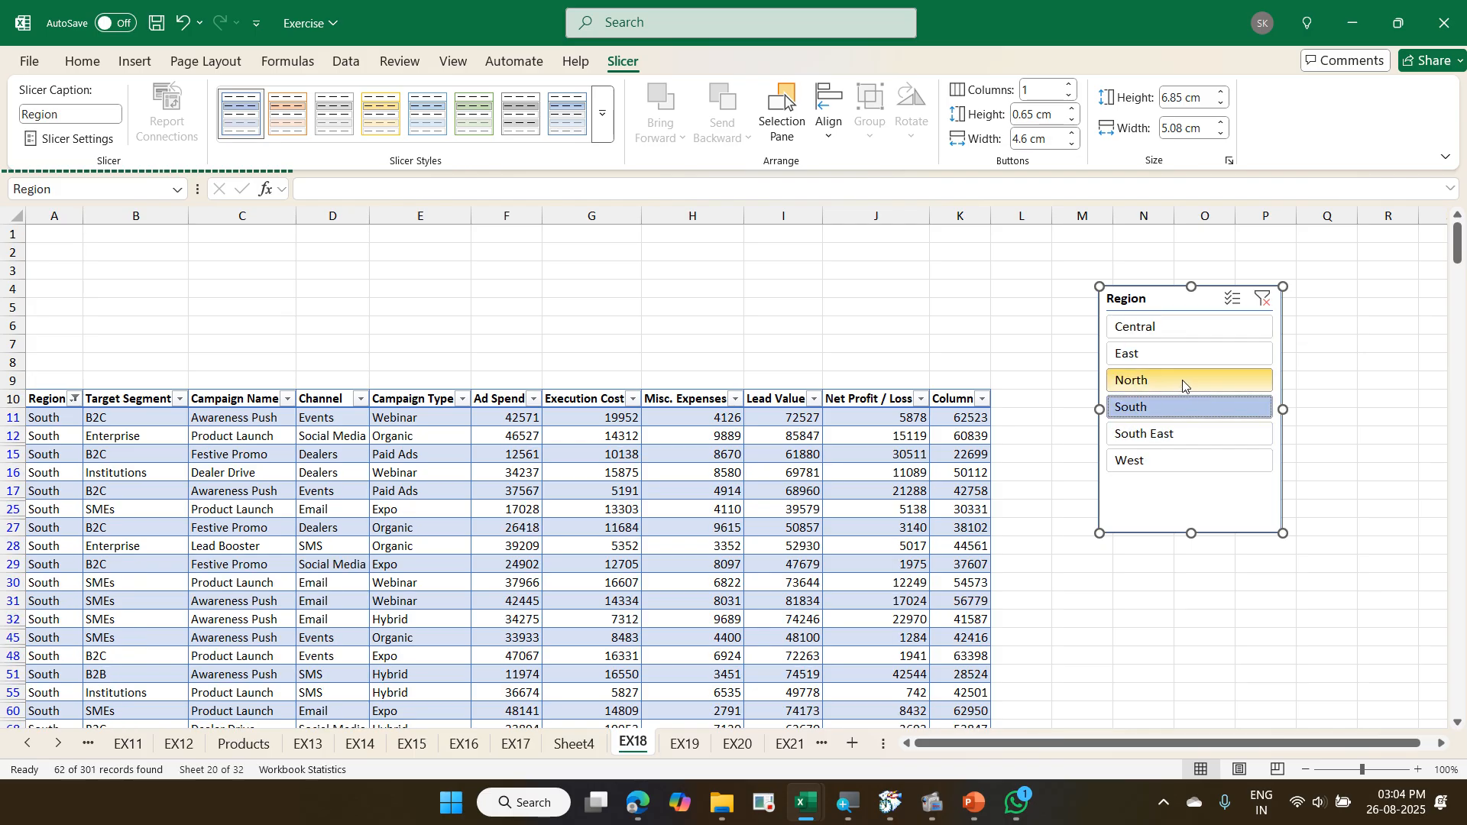
click(1236, 305)
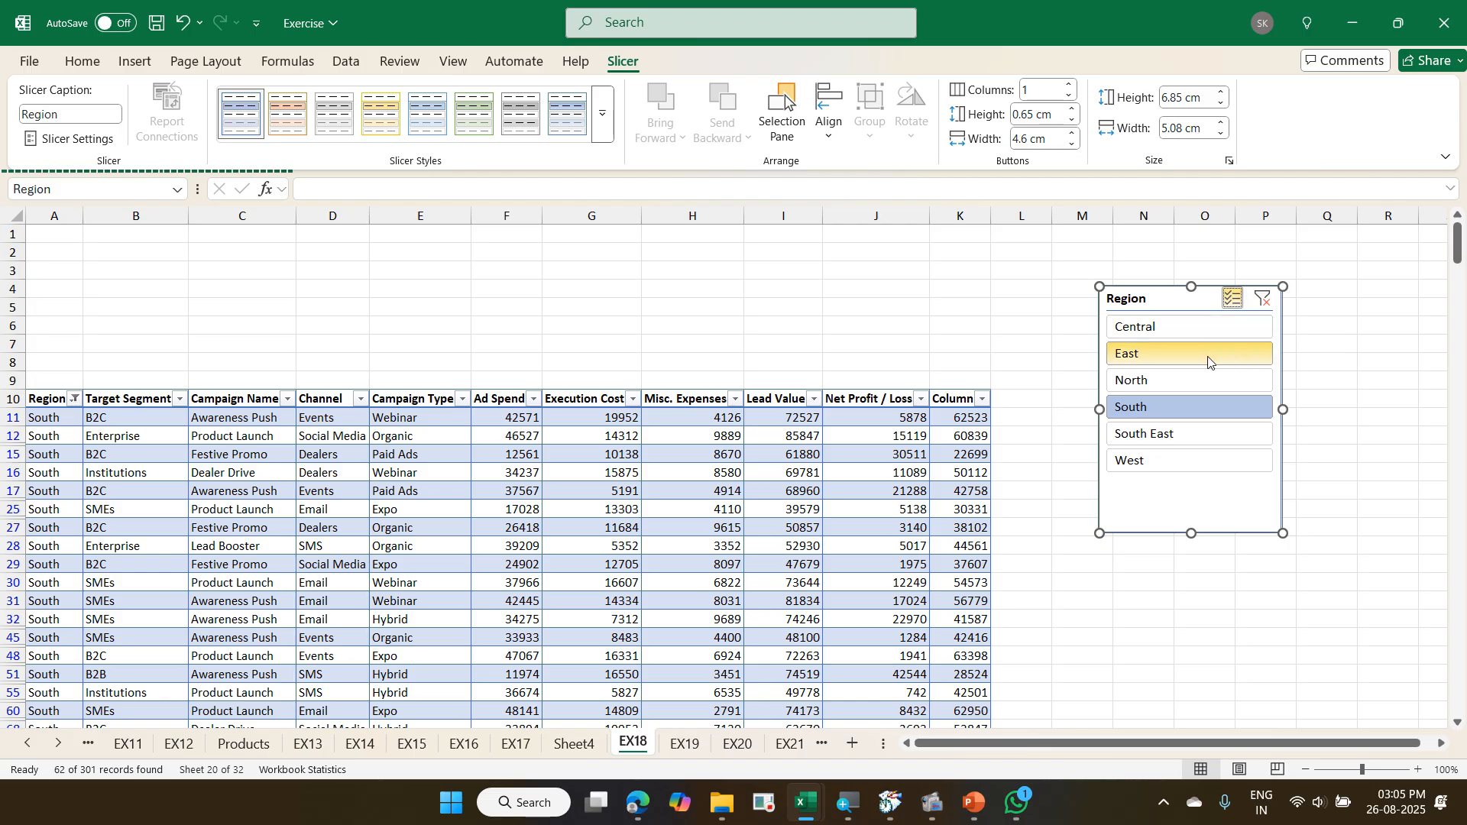
click(1201, 378)
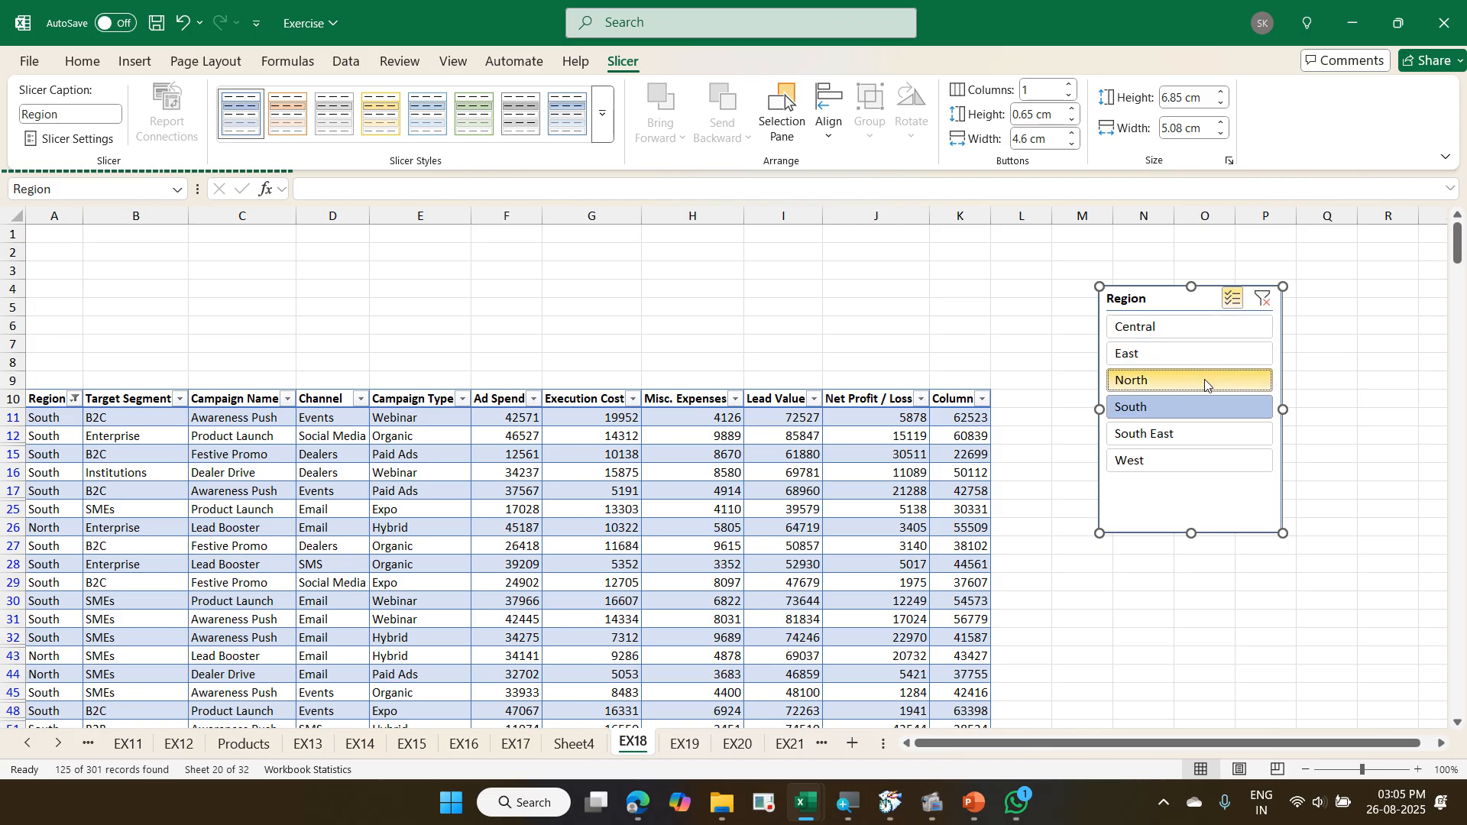
click(1239, 304)
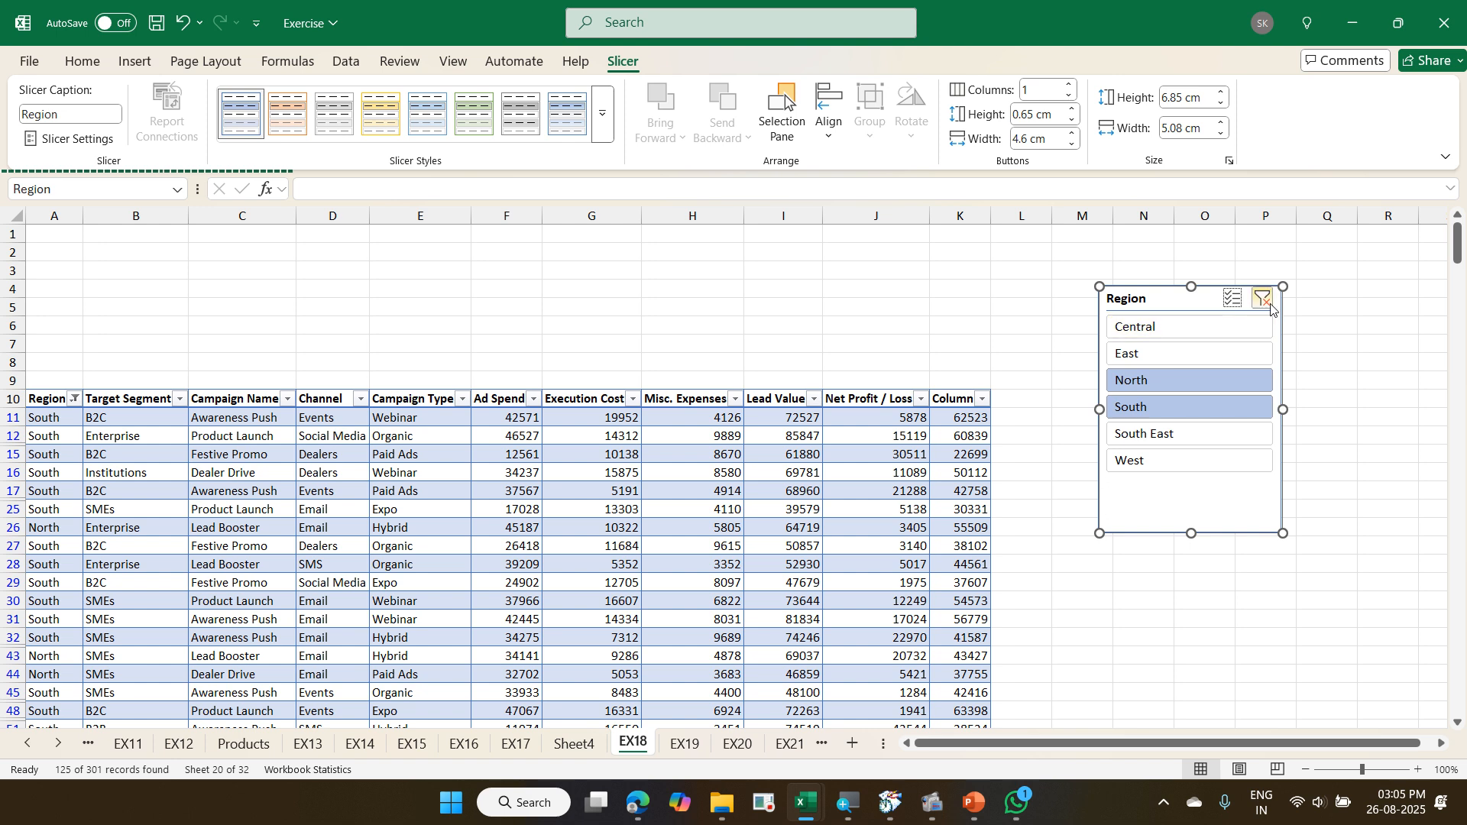
click(1266, 303)
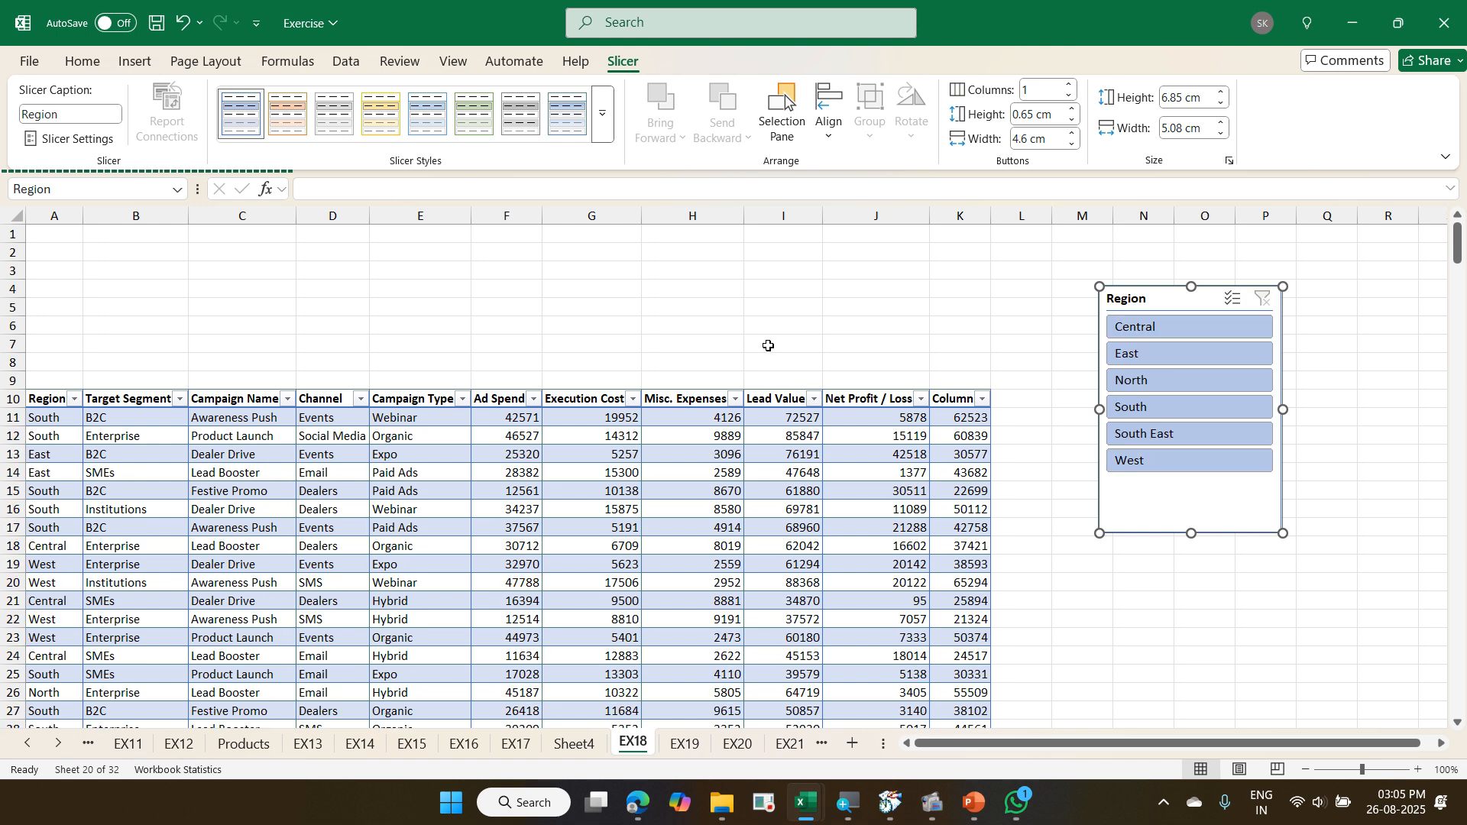
- Insert a Target Segment slicer for the campaign table and arrange it side by side with the Region slicer beside the data
click(655, 419)
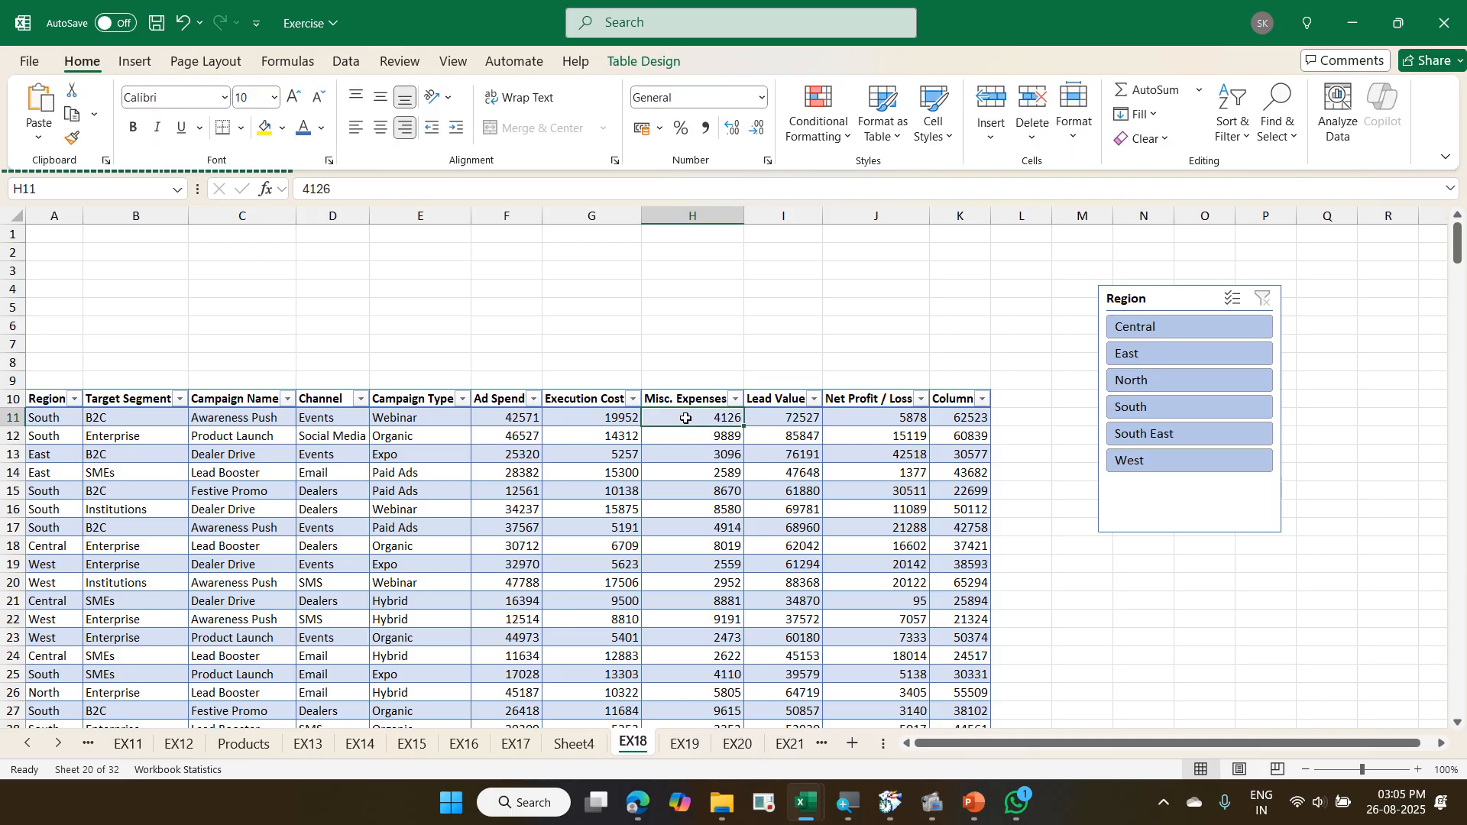
click(642, 62)
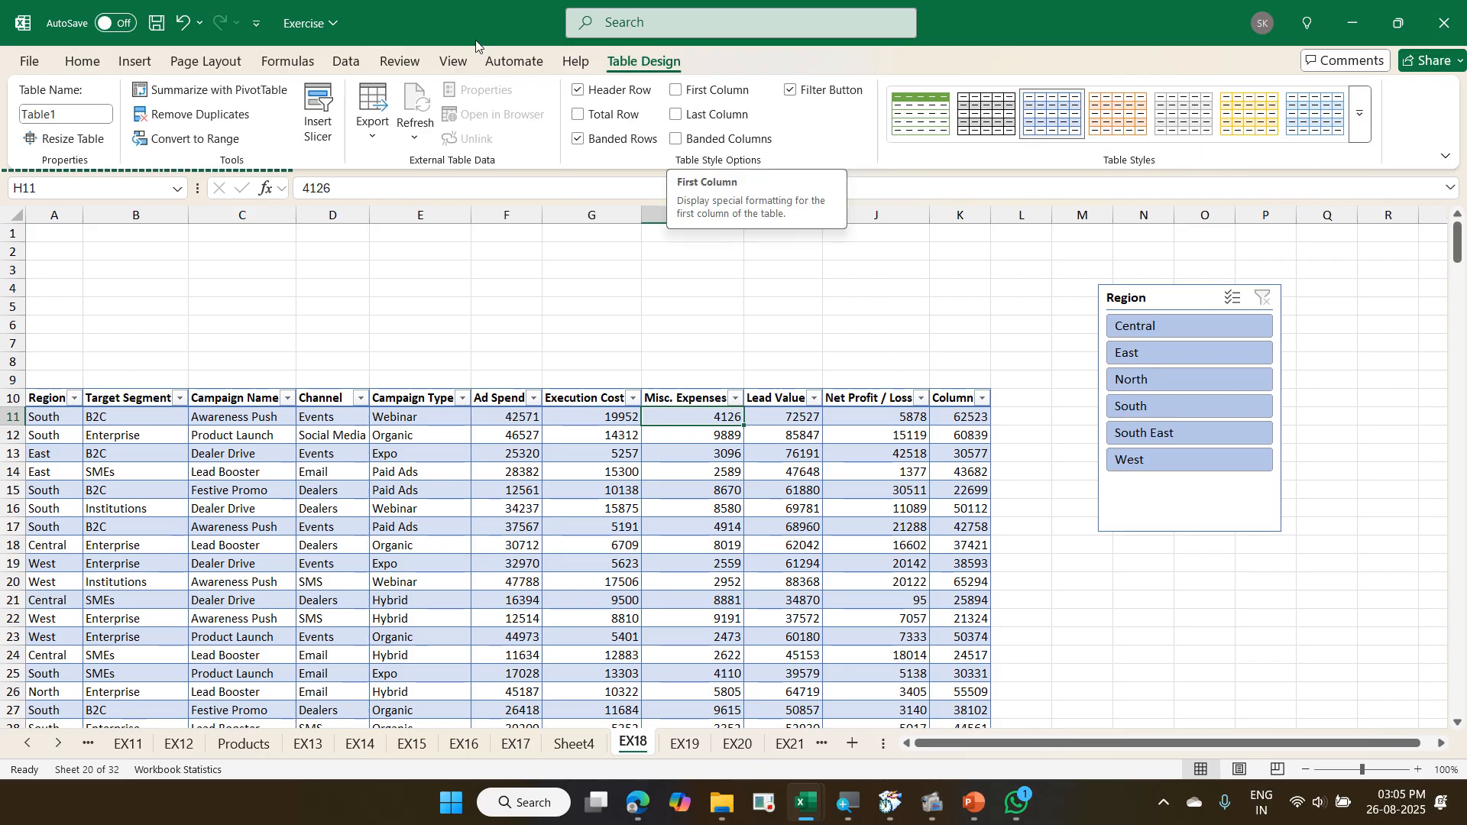
click(316, 115)
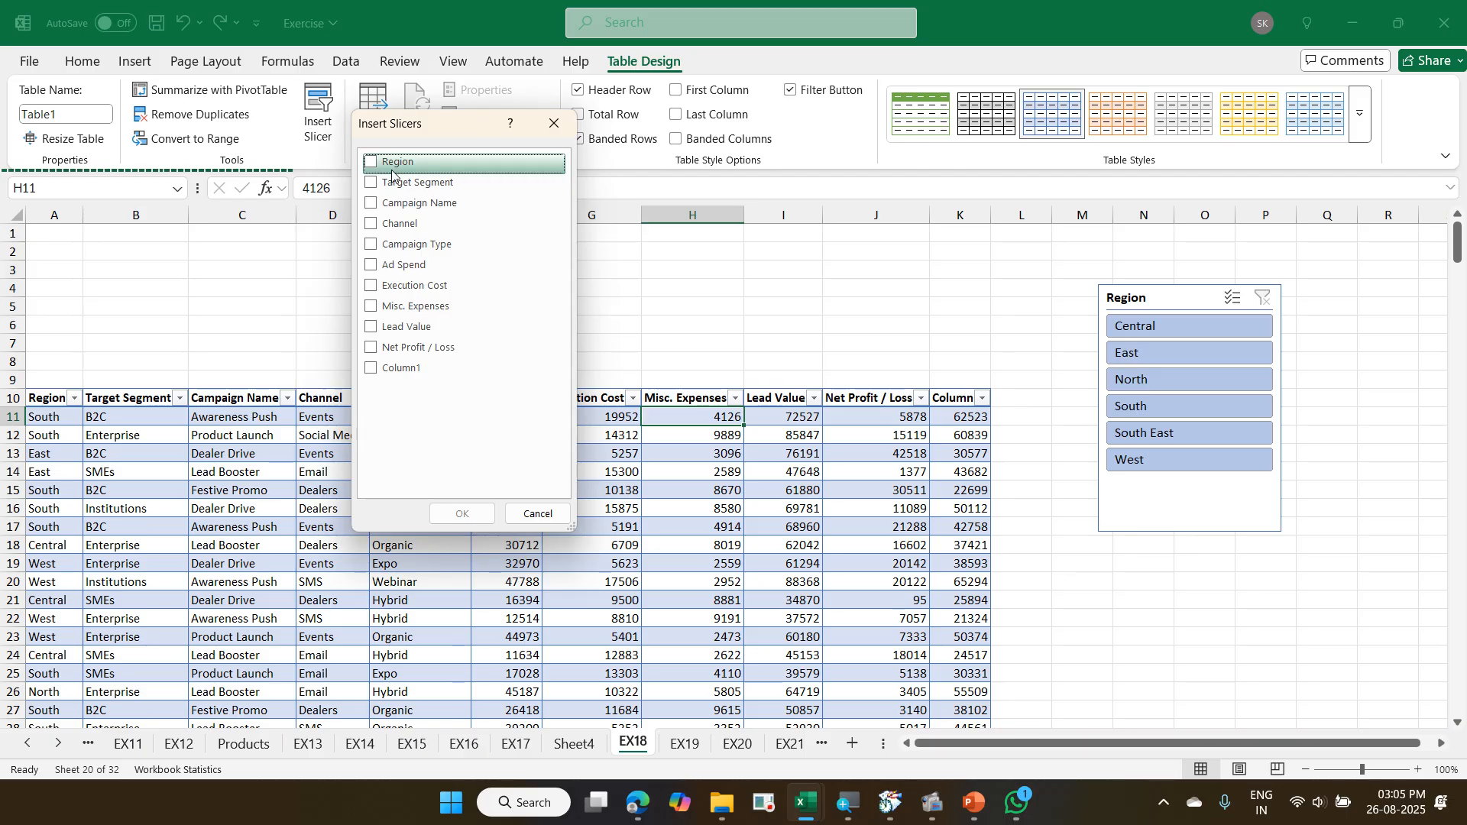
click(370, 184)
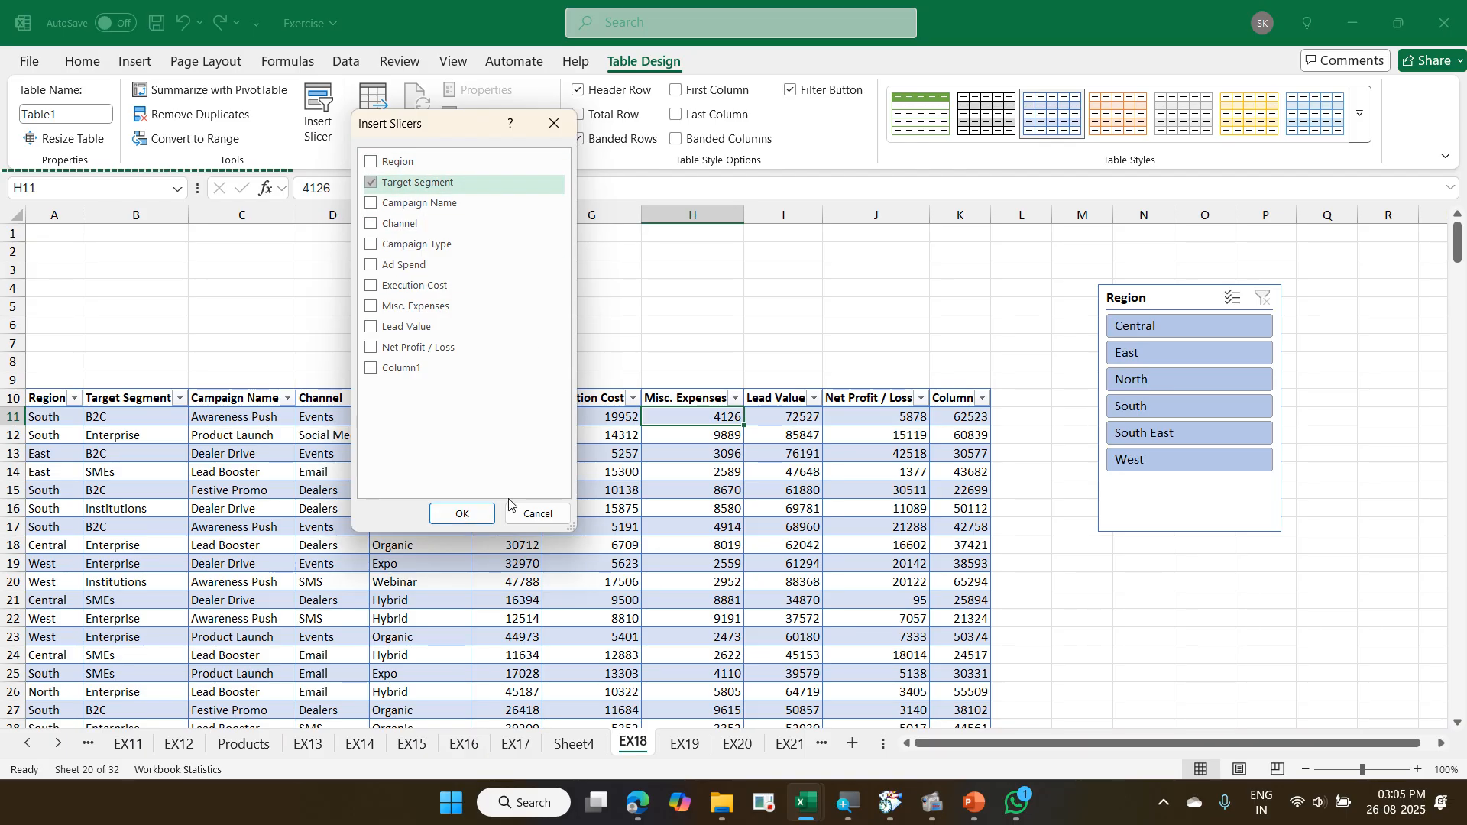
click(462, 514)
drag(701, 547, 1345, 470)
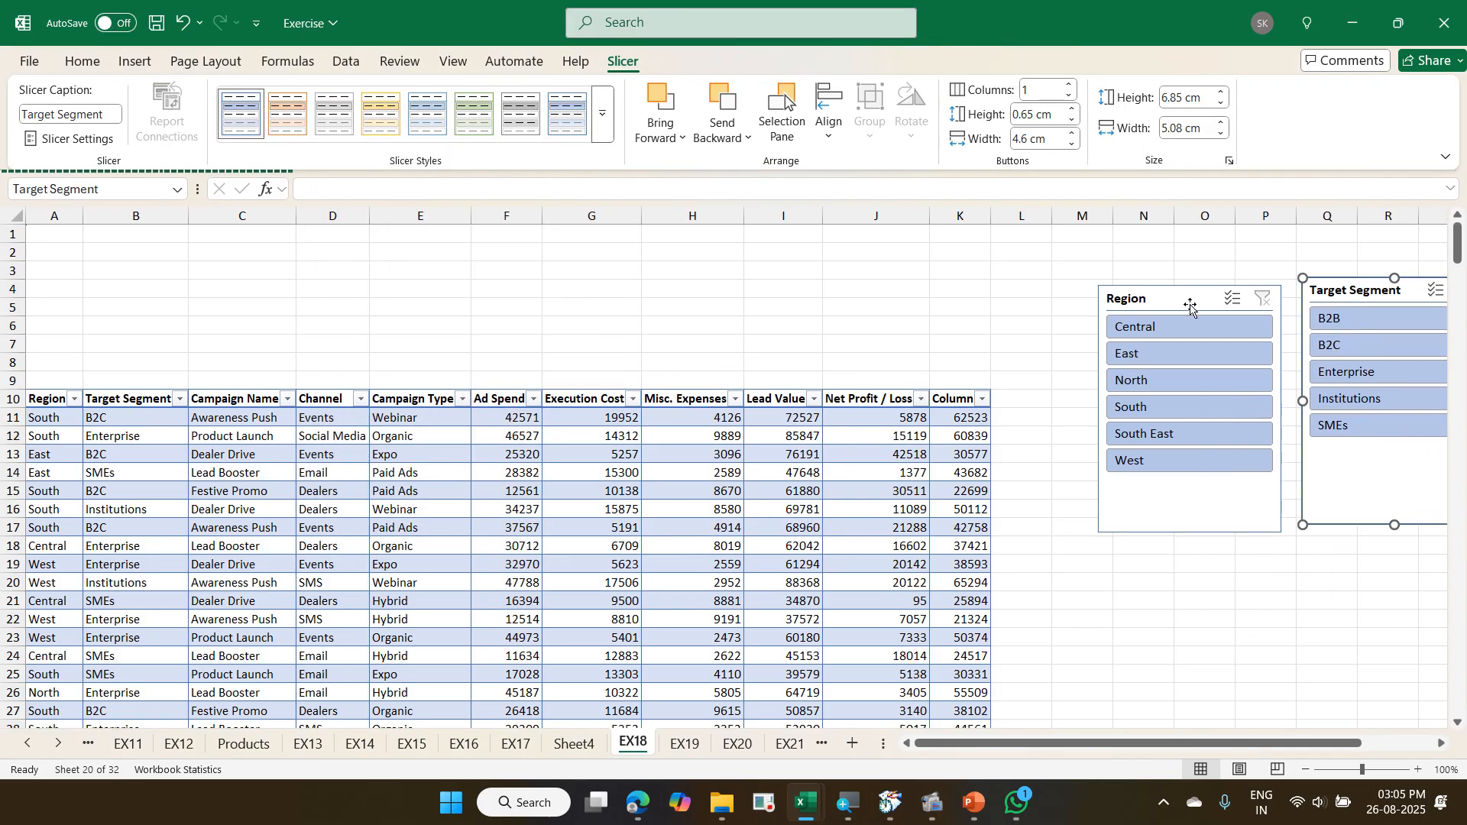
drag(1190, 301, 1137, 310)
drag(1387, 464, 1349, 484)
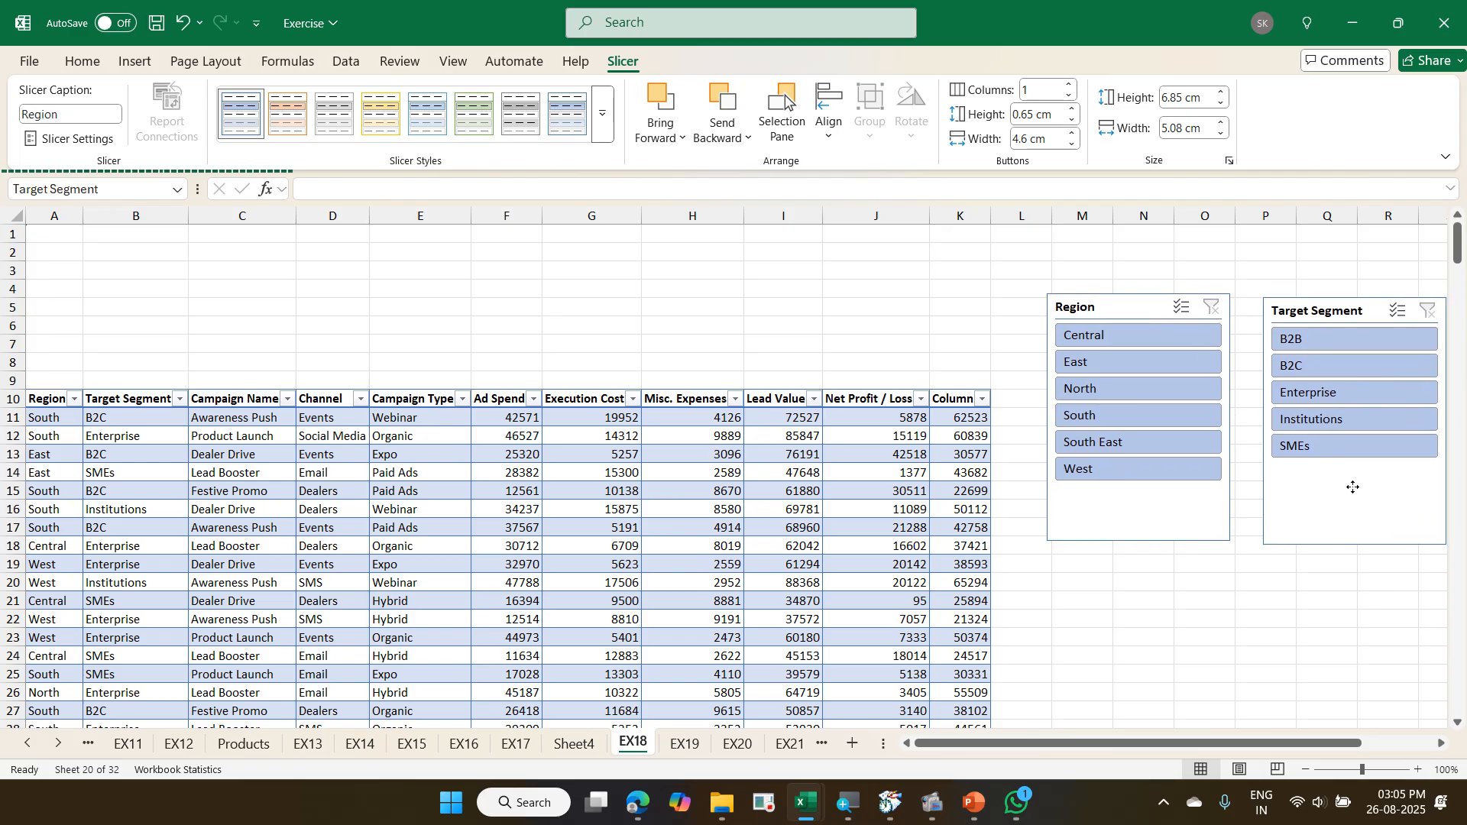
- Filter the campaign table to the South region and B2B target segment through both slicers, and clear both filters
click(1148, 416)
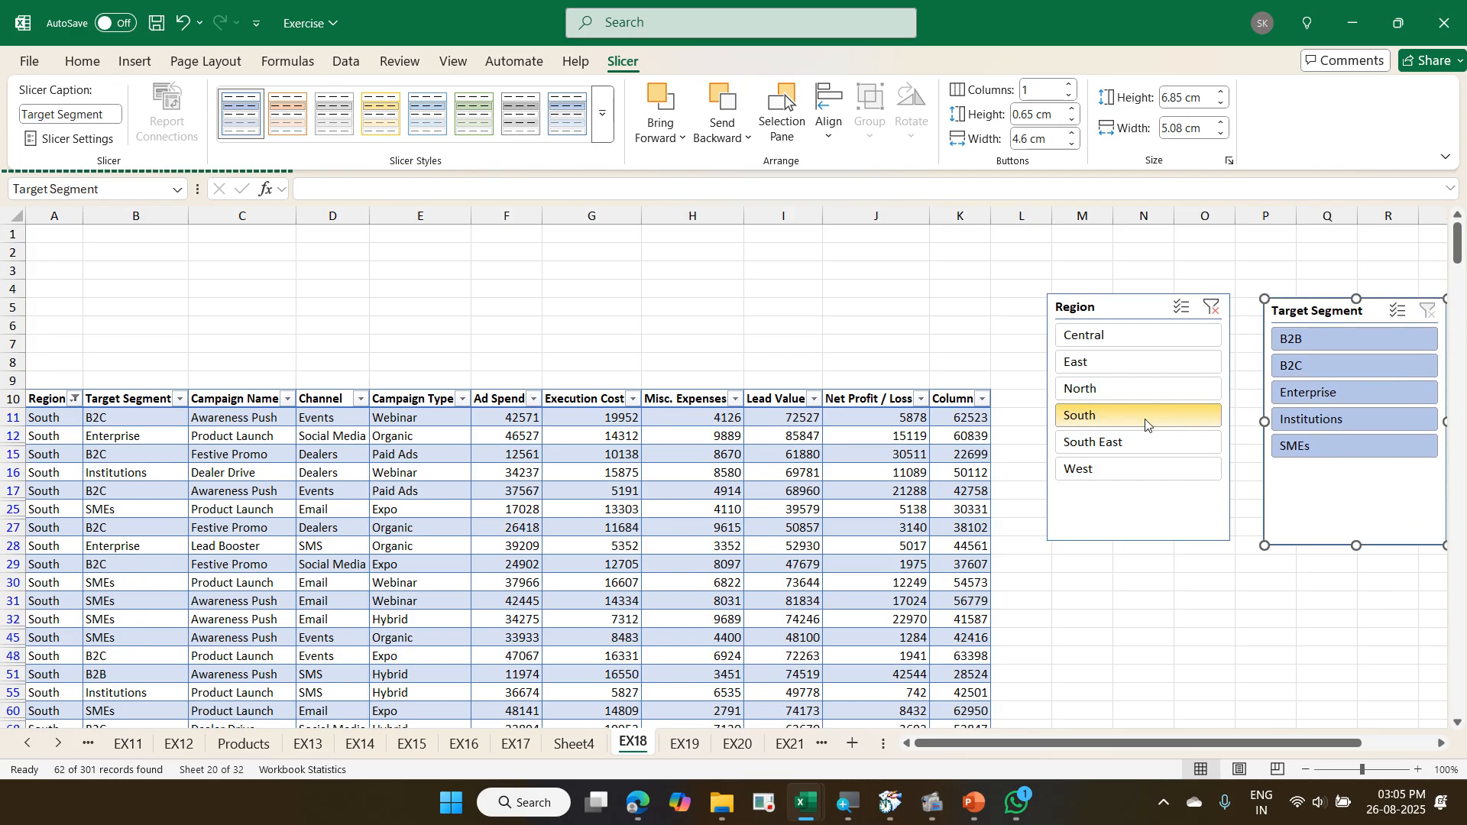
click(1328, 342)
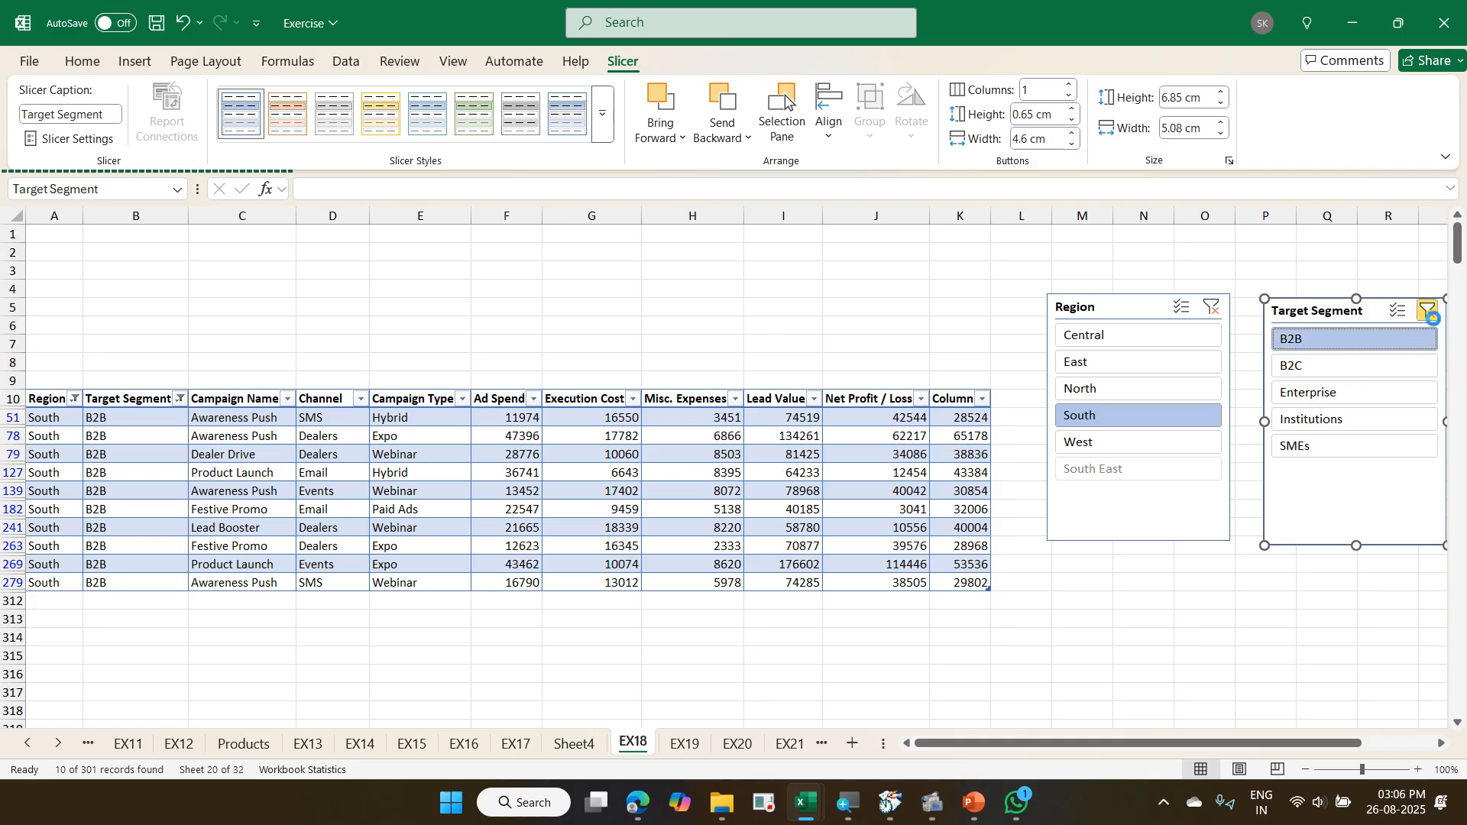
click(1429, 311)
click(1213, 308)
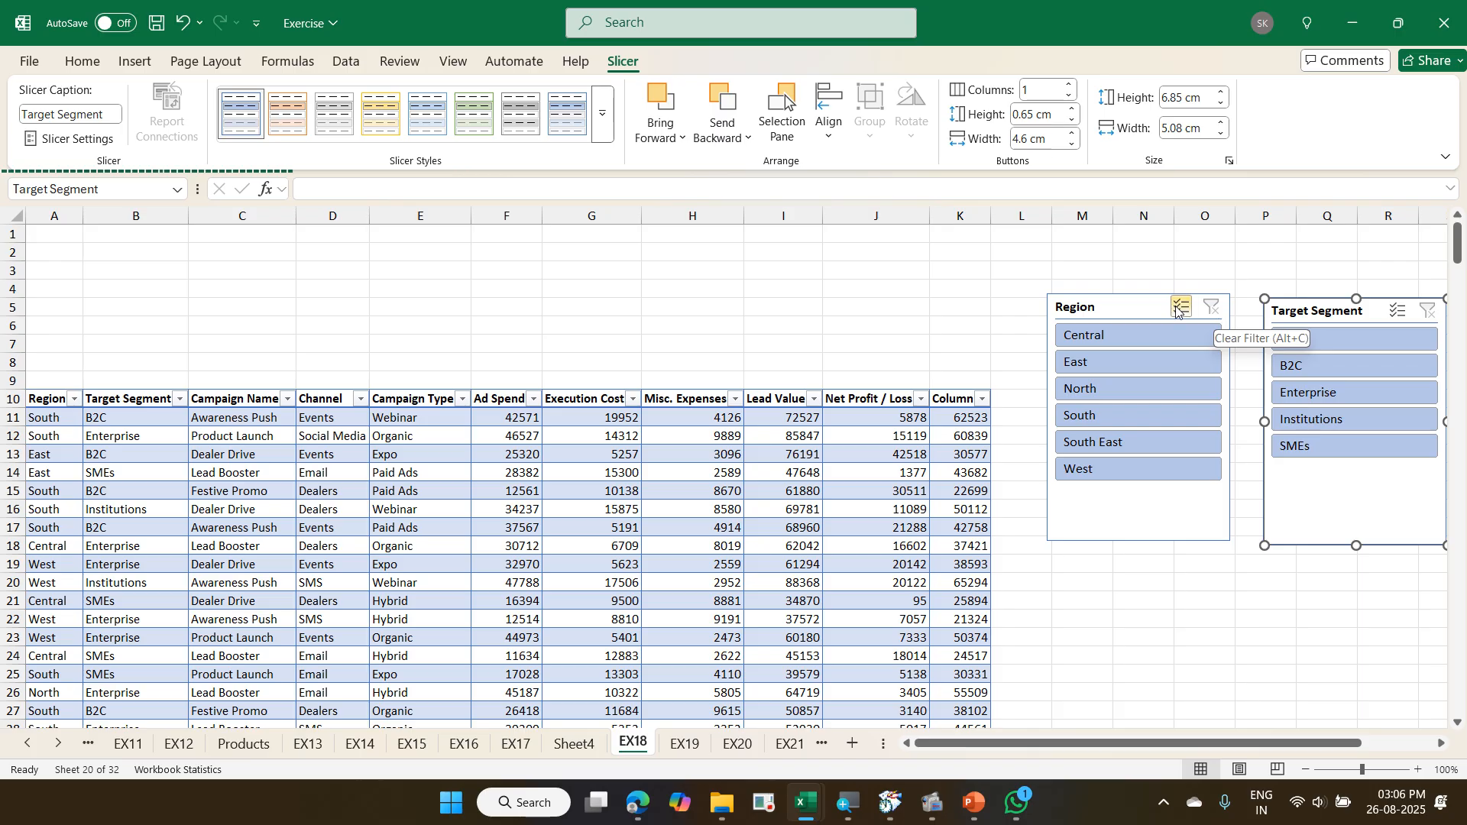
- Filter the campaign table by Central and by East in turn through the Region slicer, and clear the filter
click(1131, 344)
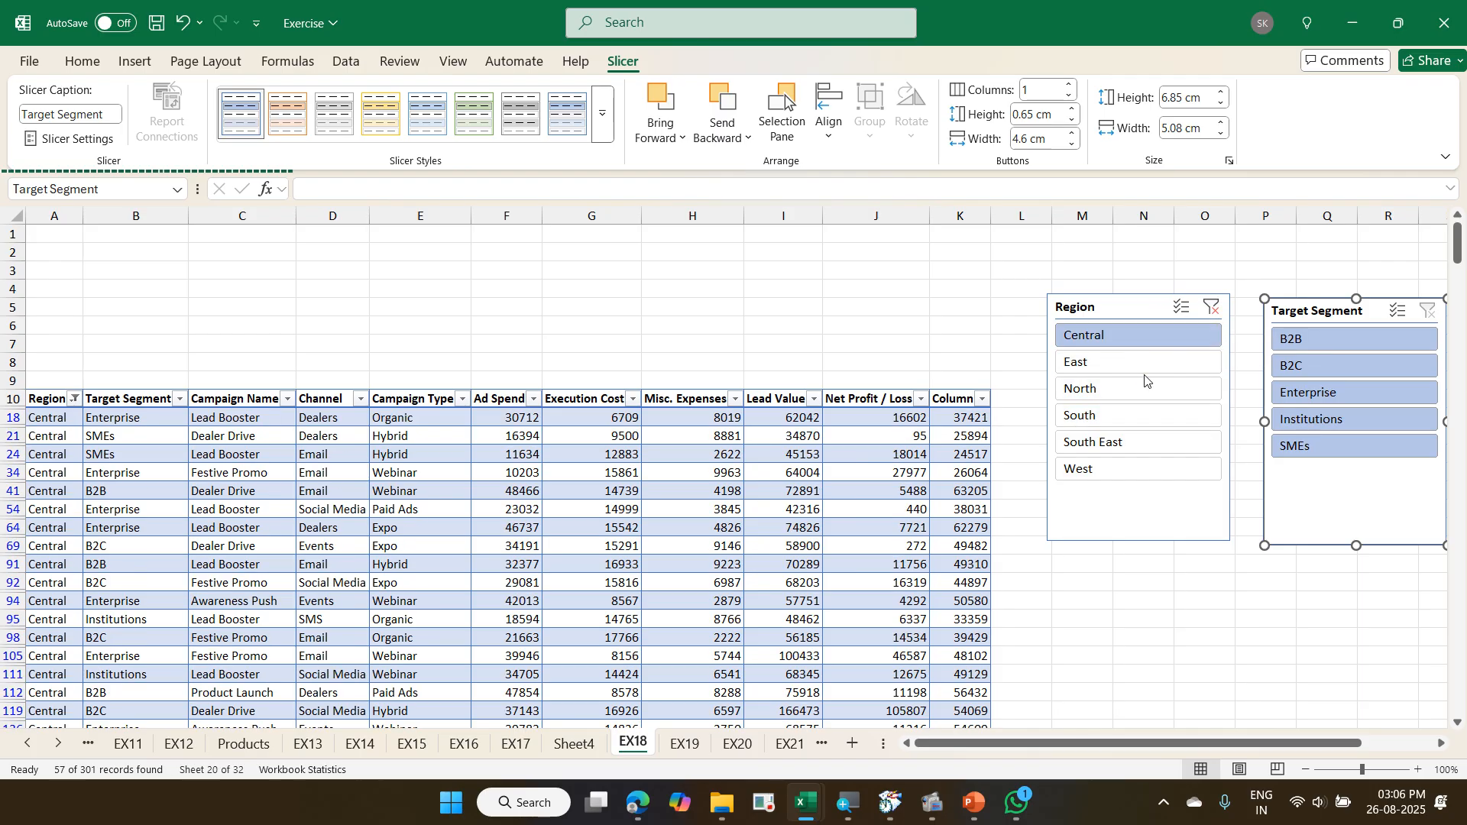
click(1137, 364)
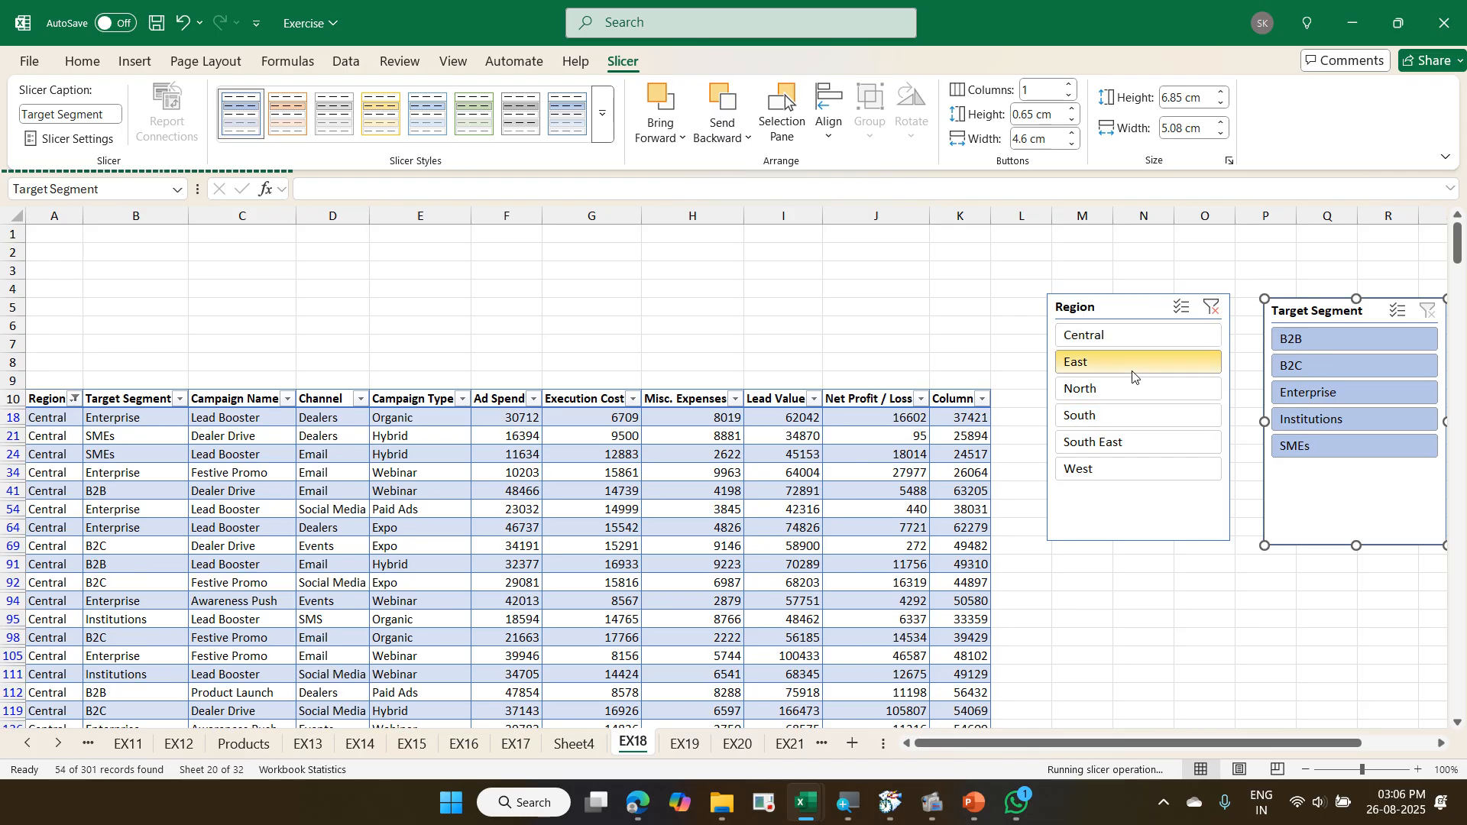
click(1213, 307)
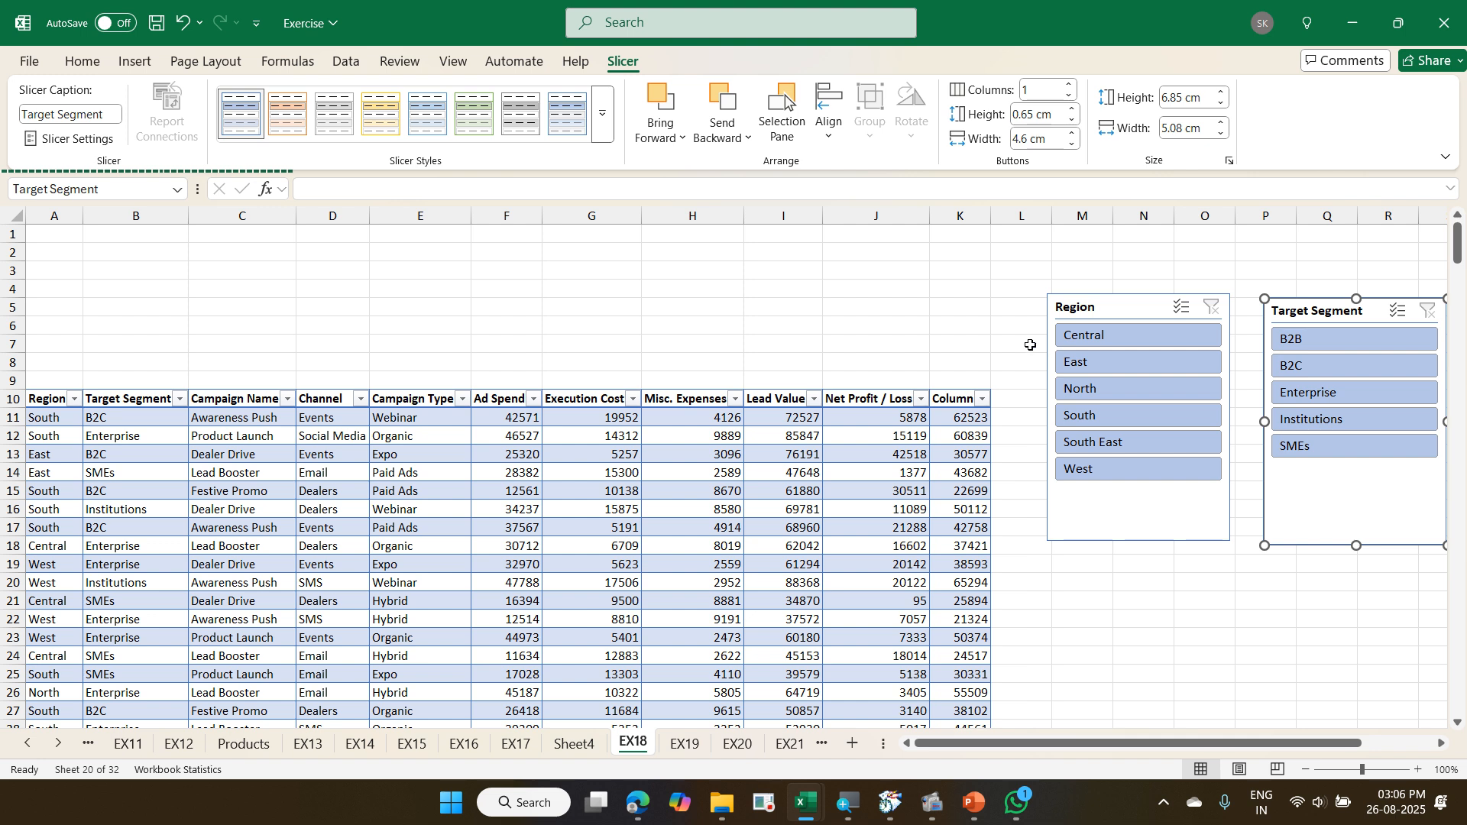
click(588, 578)
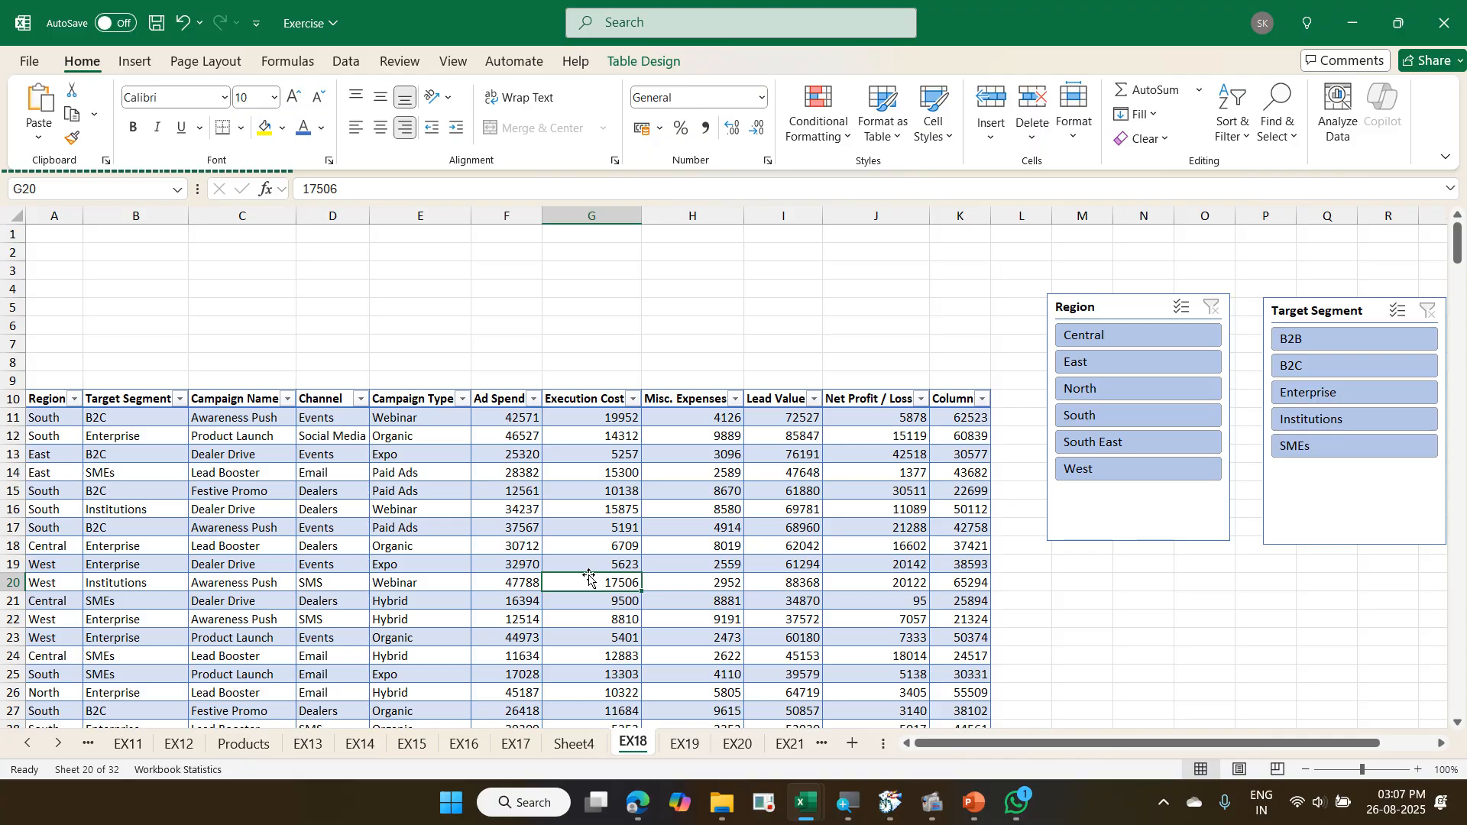
right_click(633, 749)
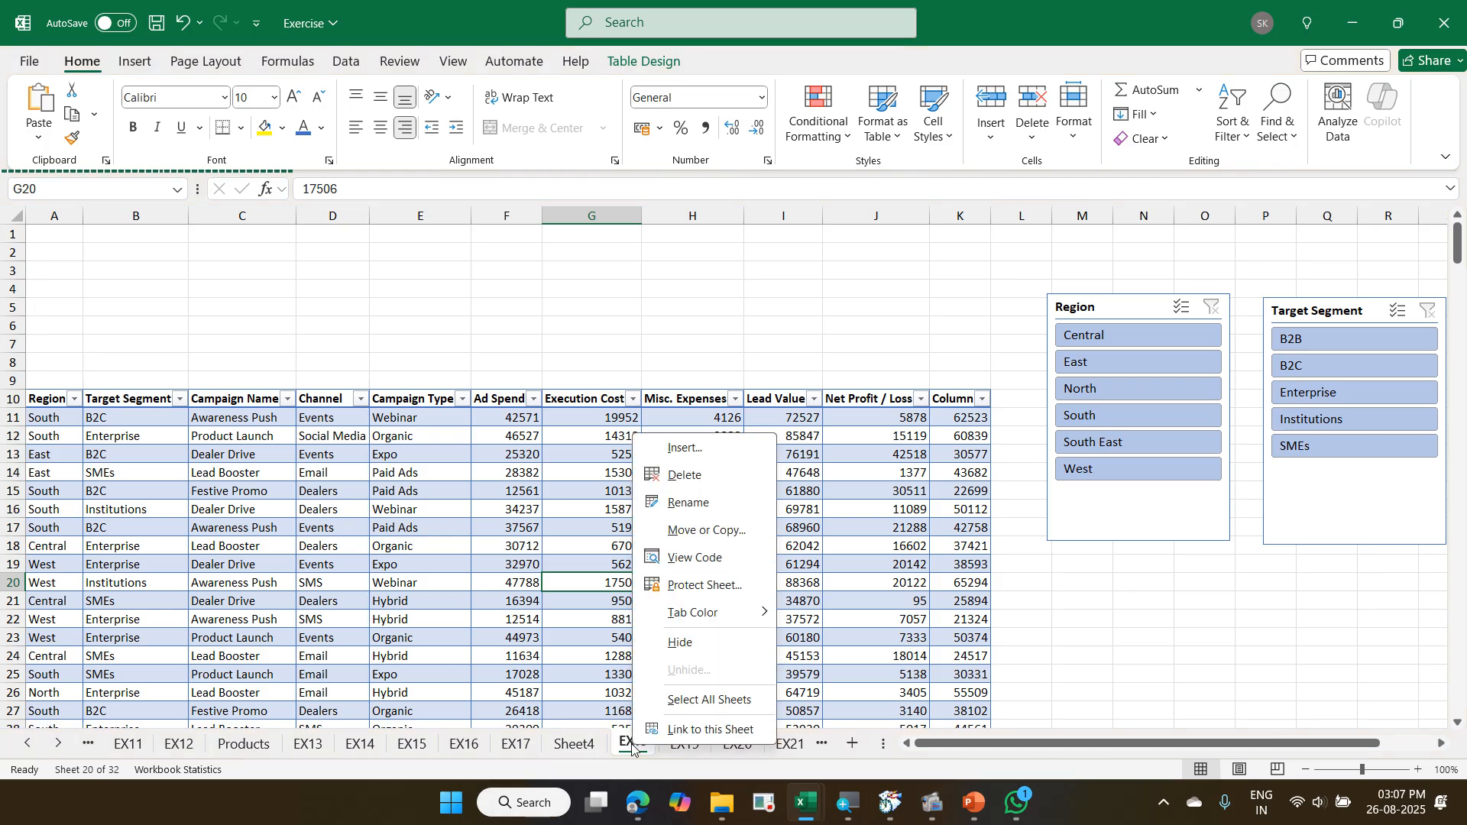
click(723, 533)
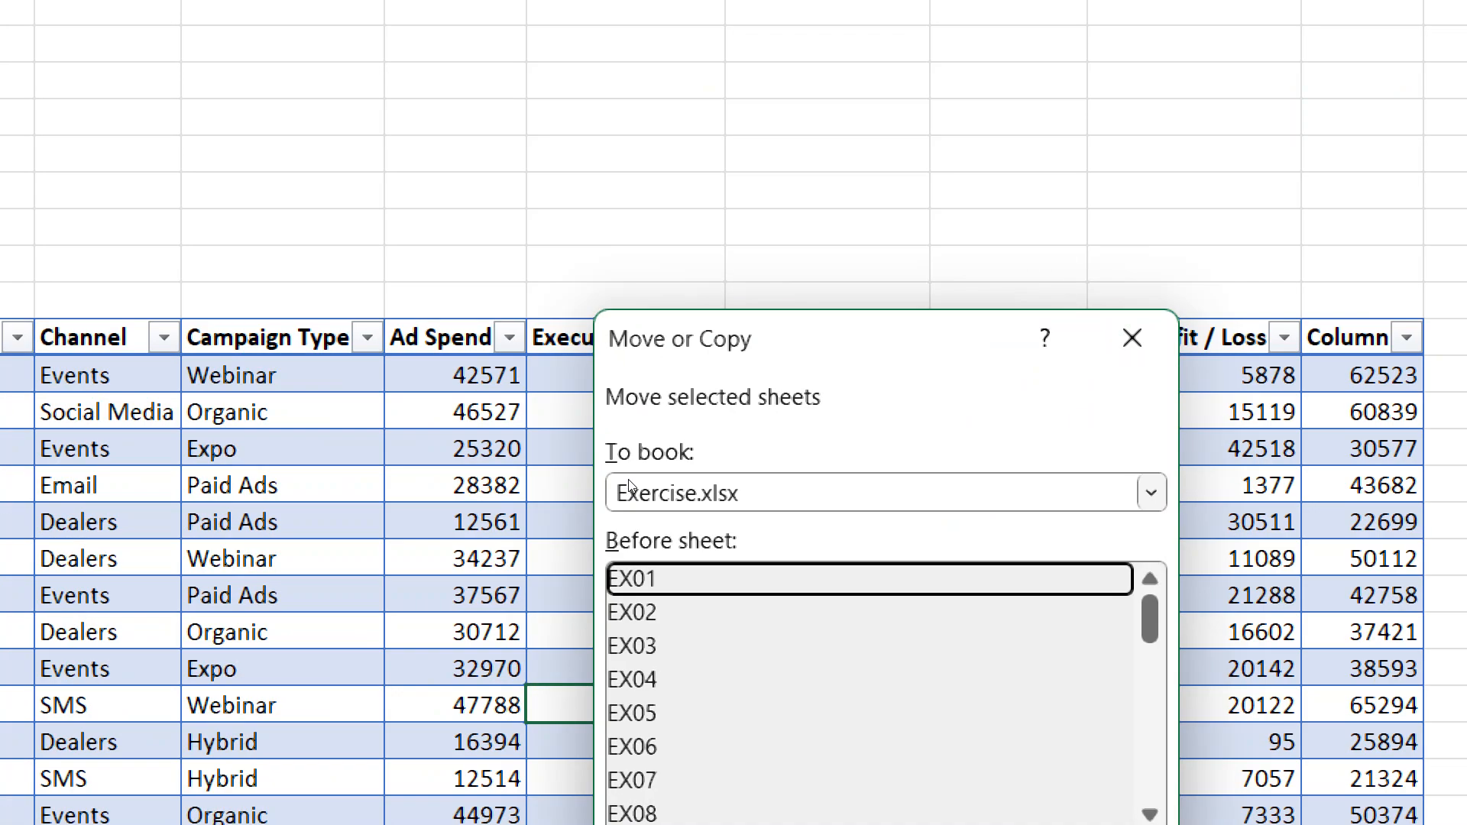
click(628, 482)
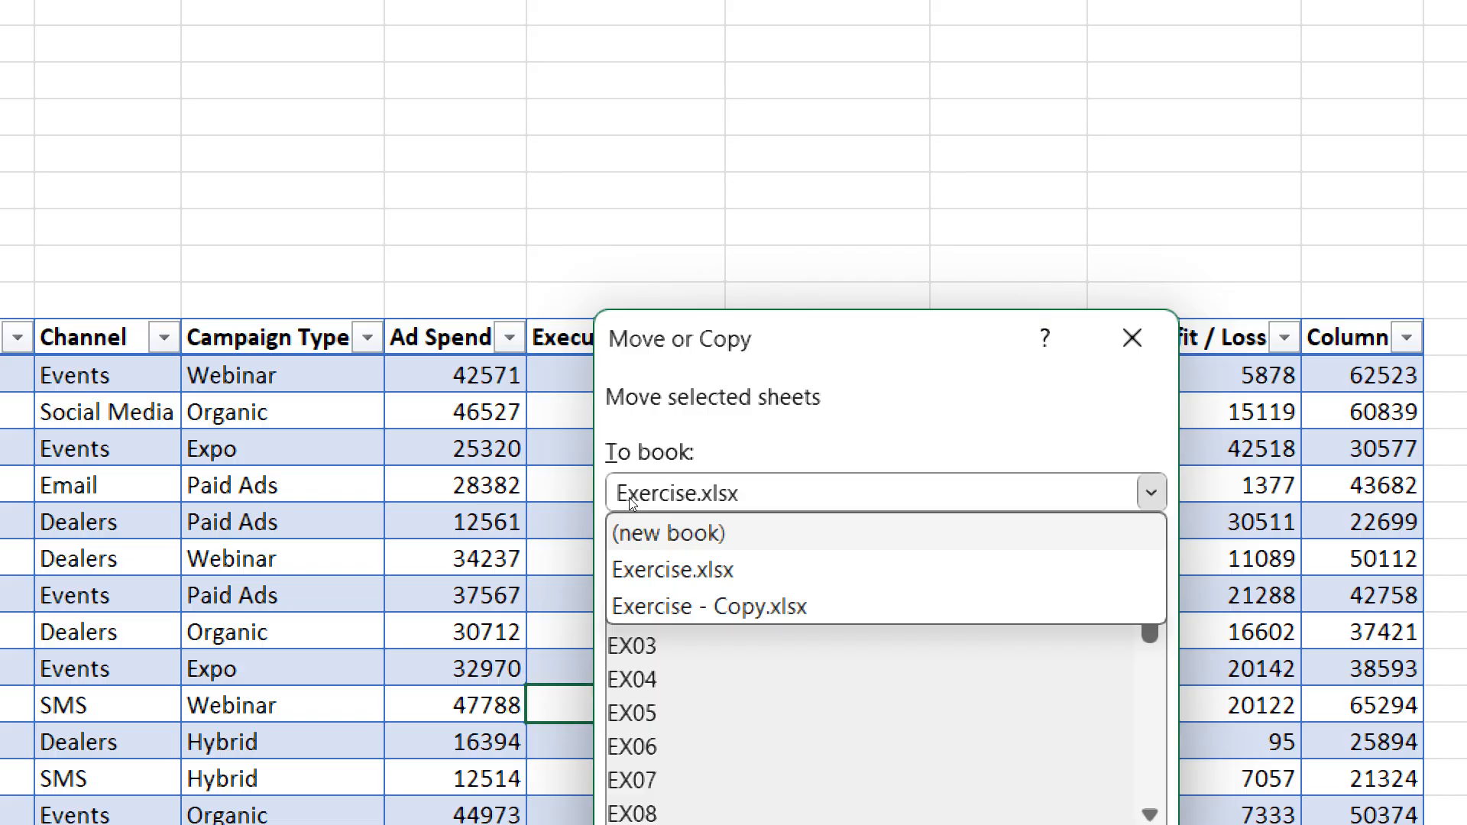
click(631, 501)
click(621, 626)
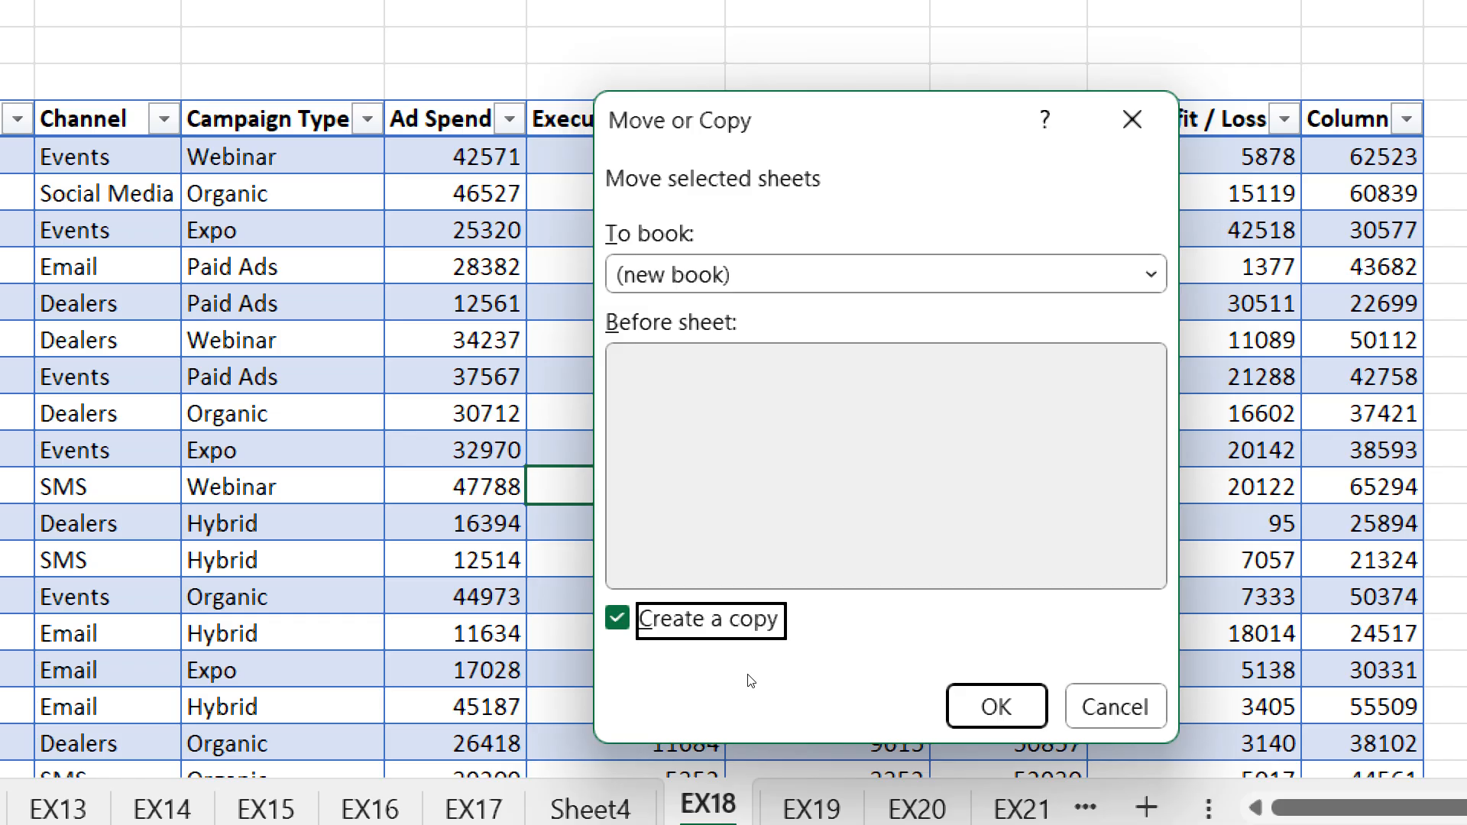
click(1116, 707)
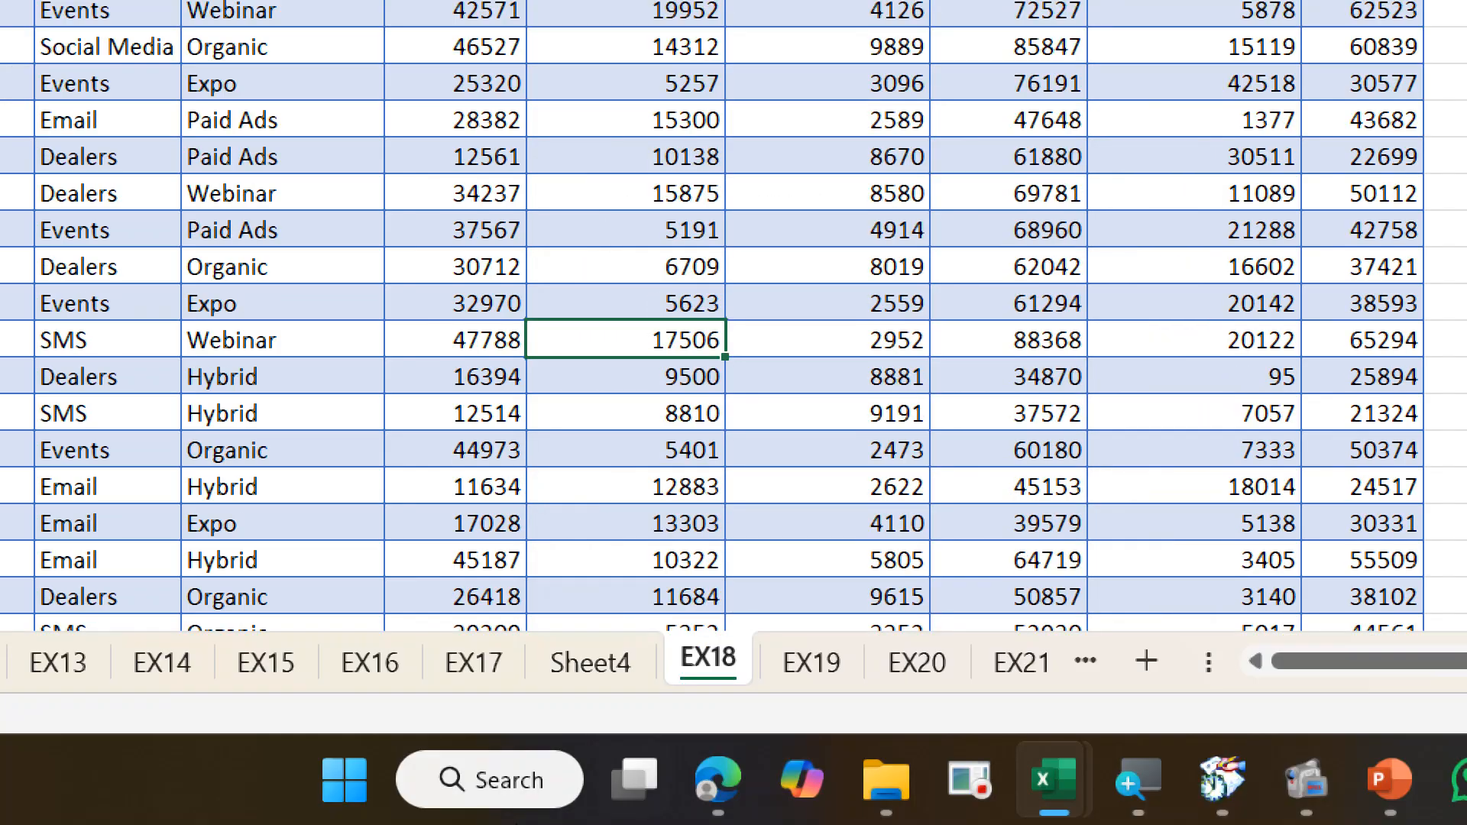
- Try to copy the EX18 sheet into a new workbook, with the option to create a copy enabled
right_click(707, 659)
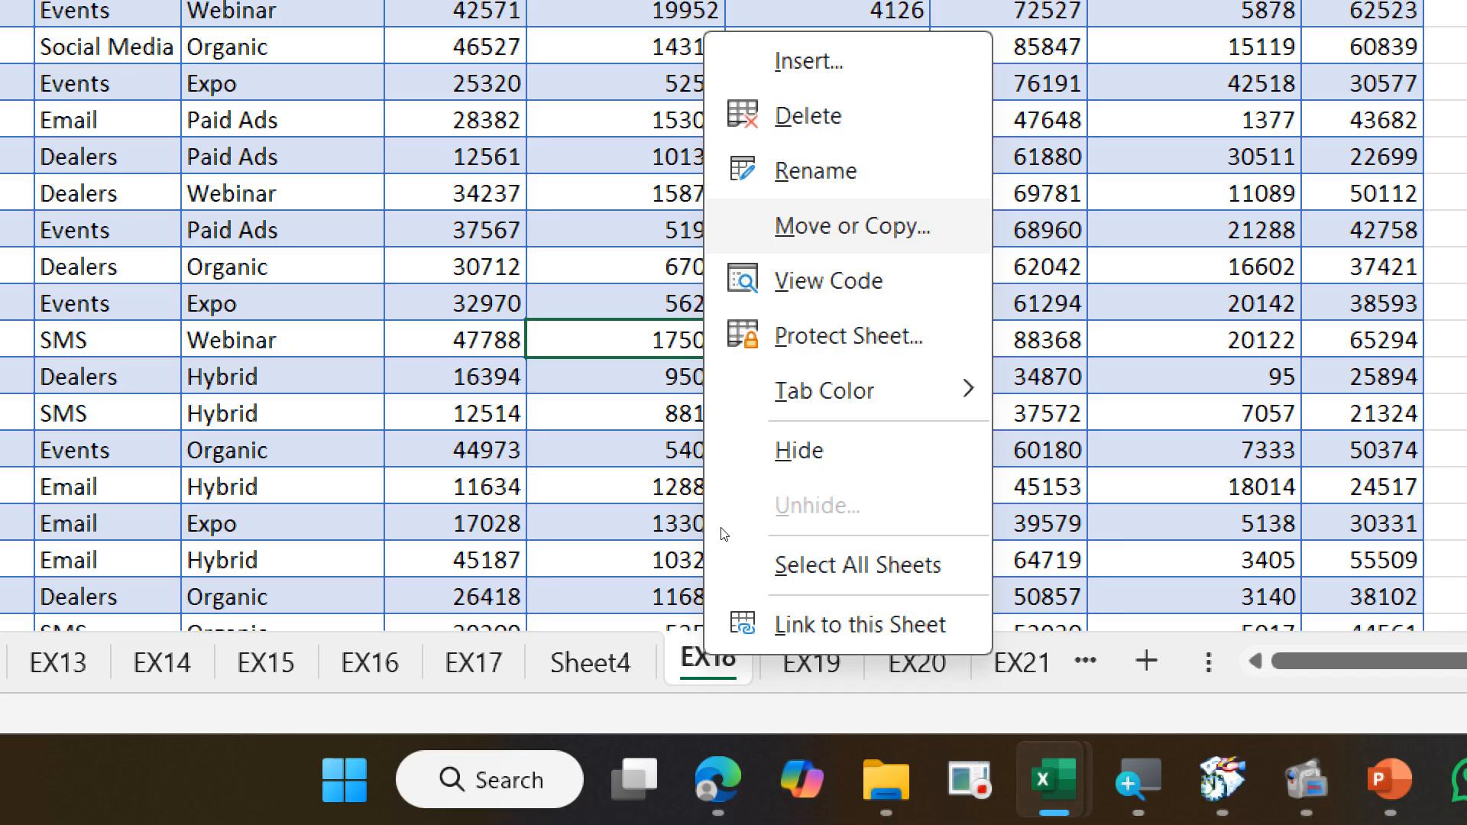
click(857, 228)
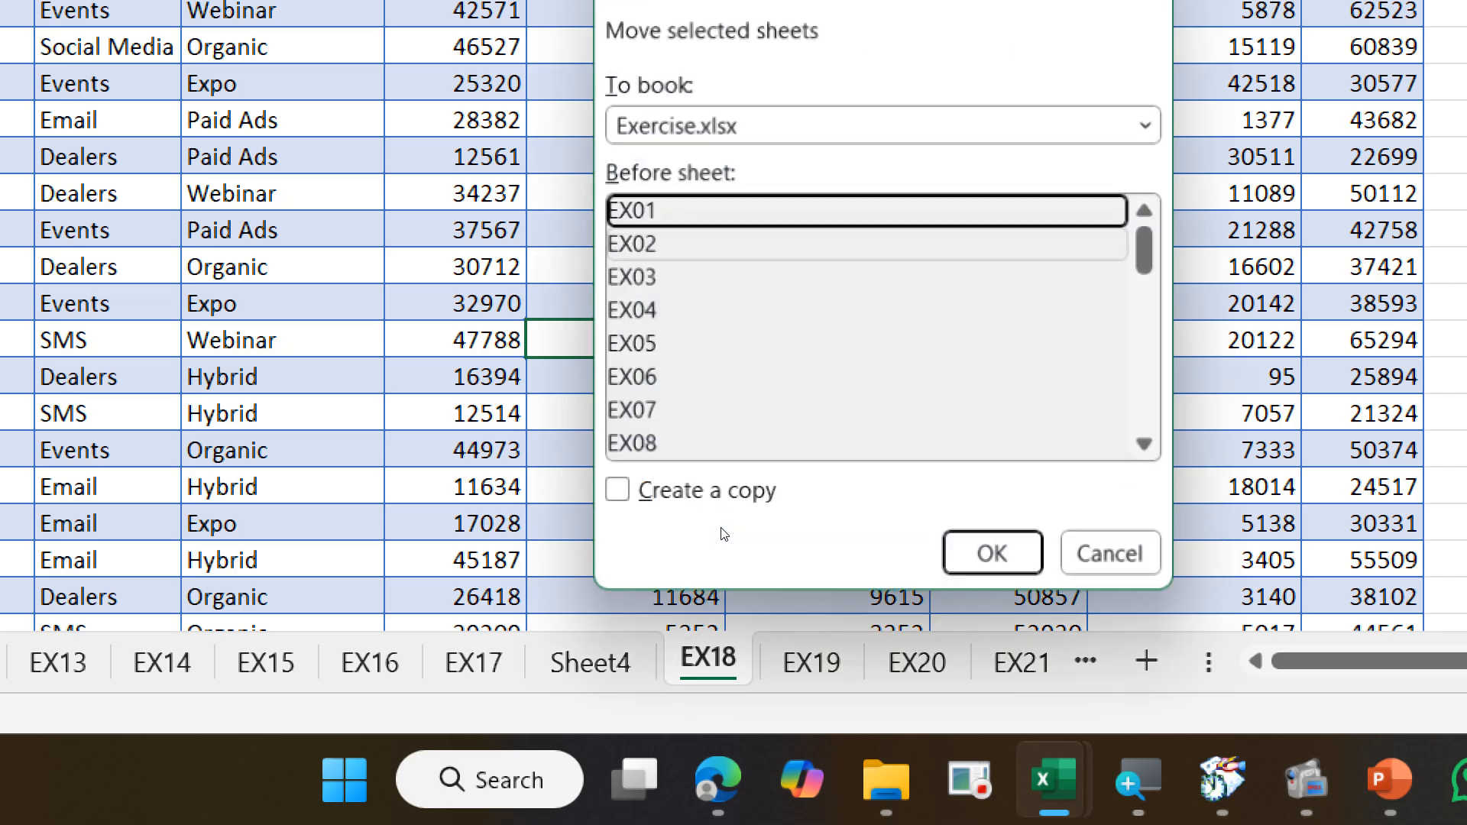
click(740, 126)
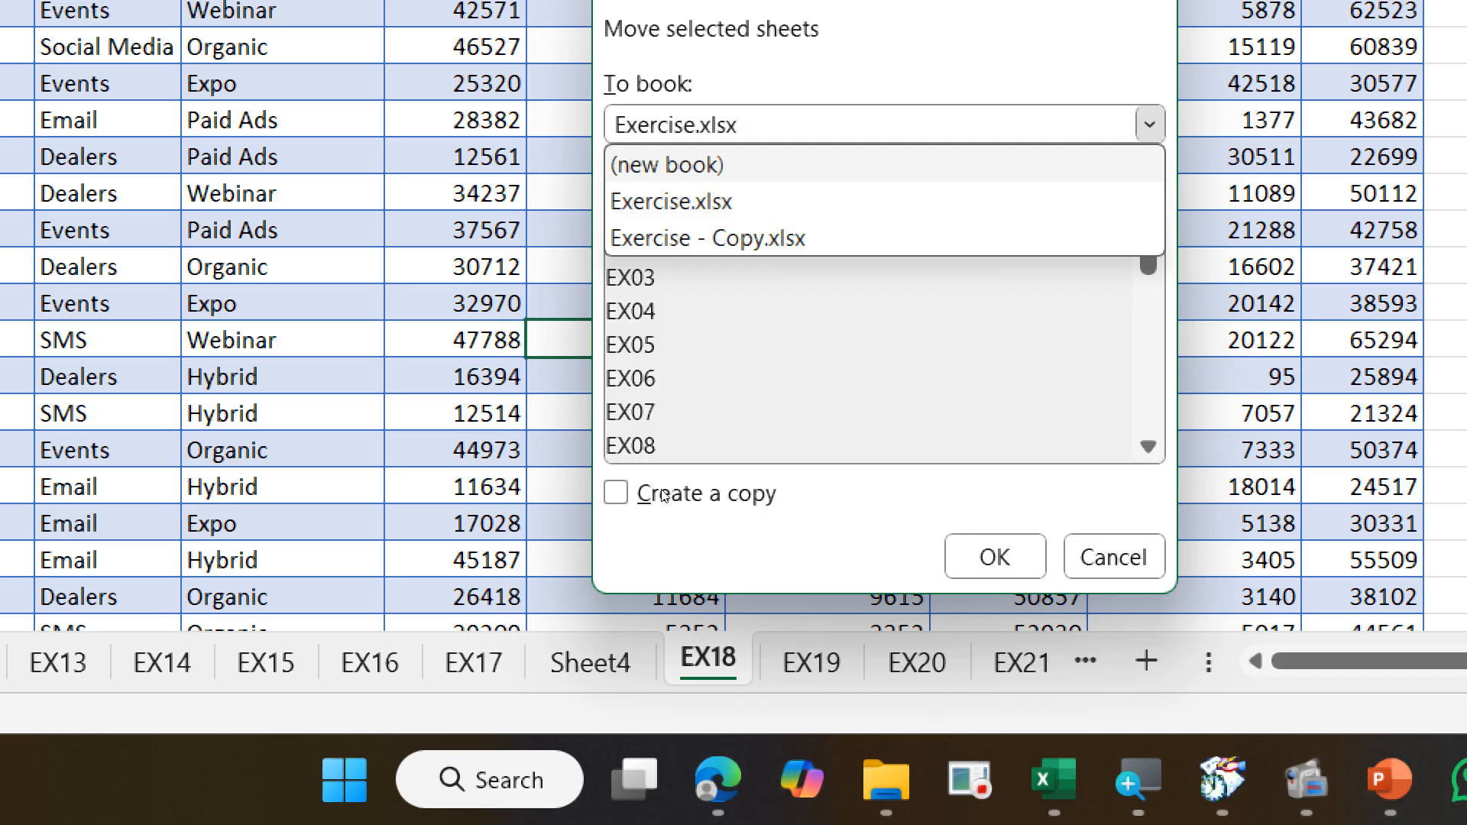
click(657, 165)
click(616, 468)
key(space)
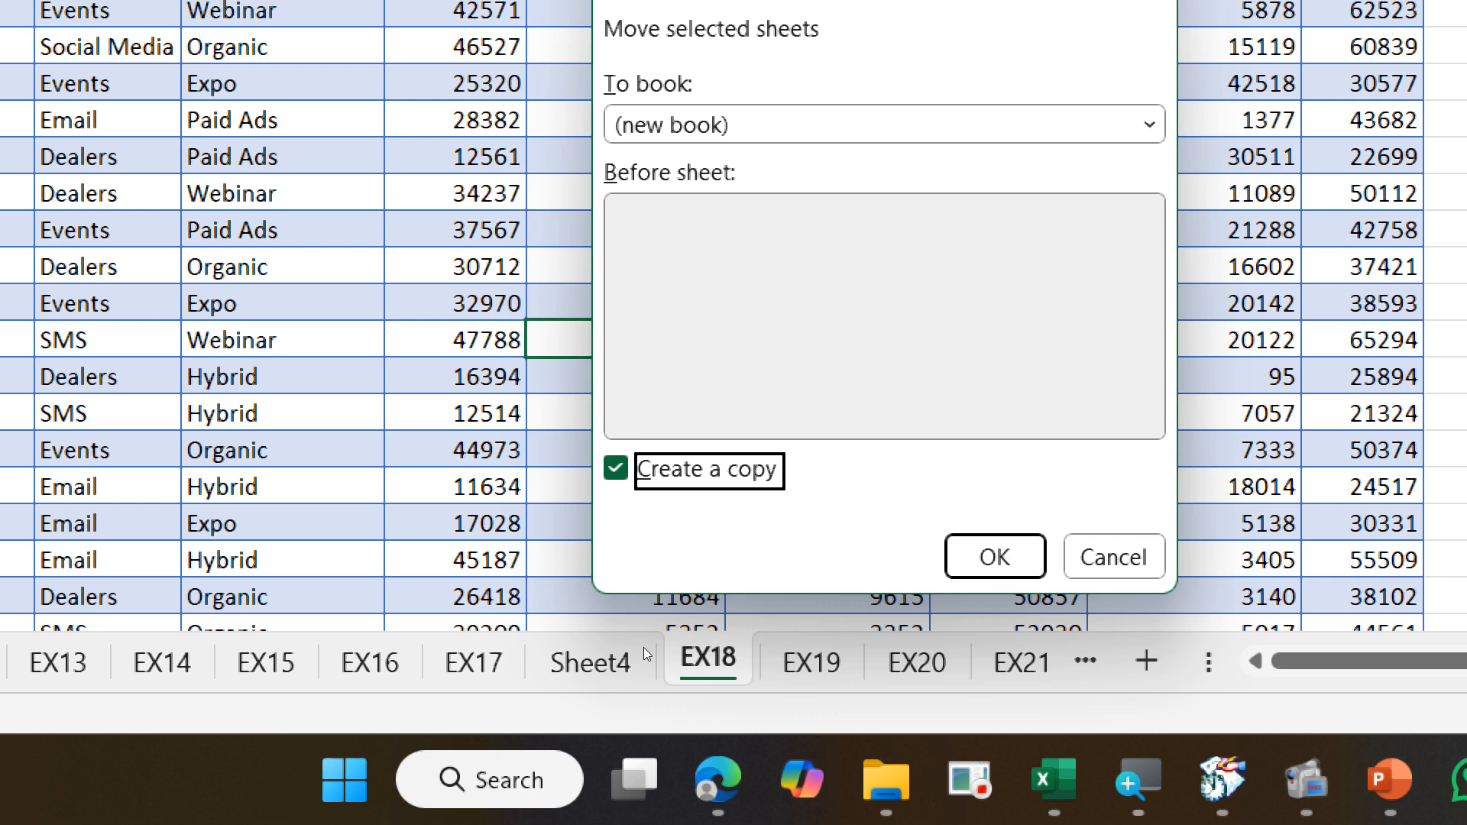
key(Return)
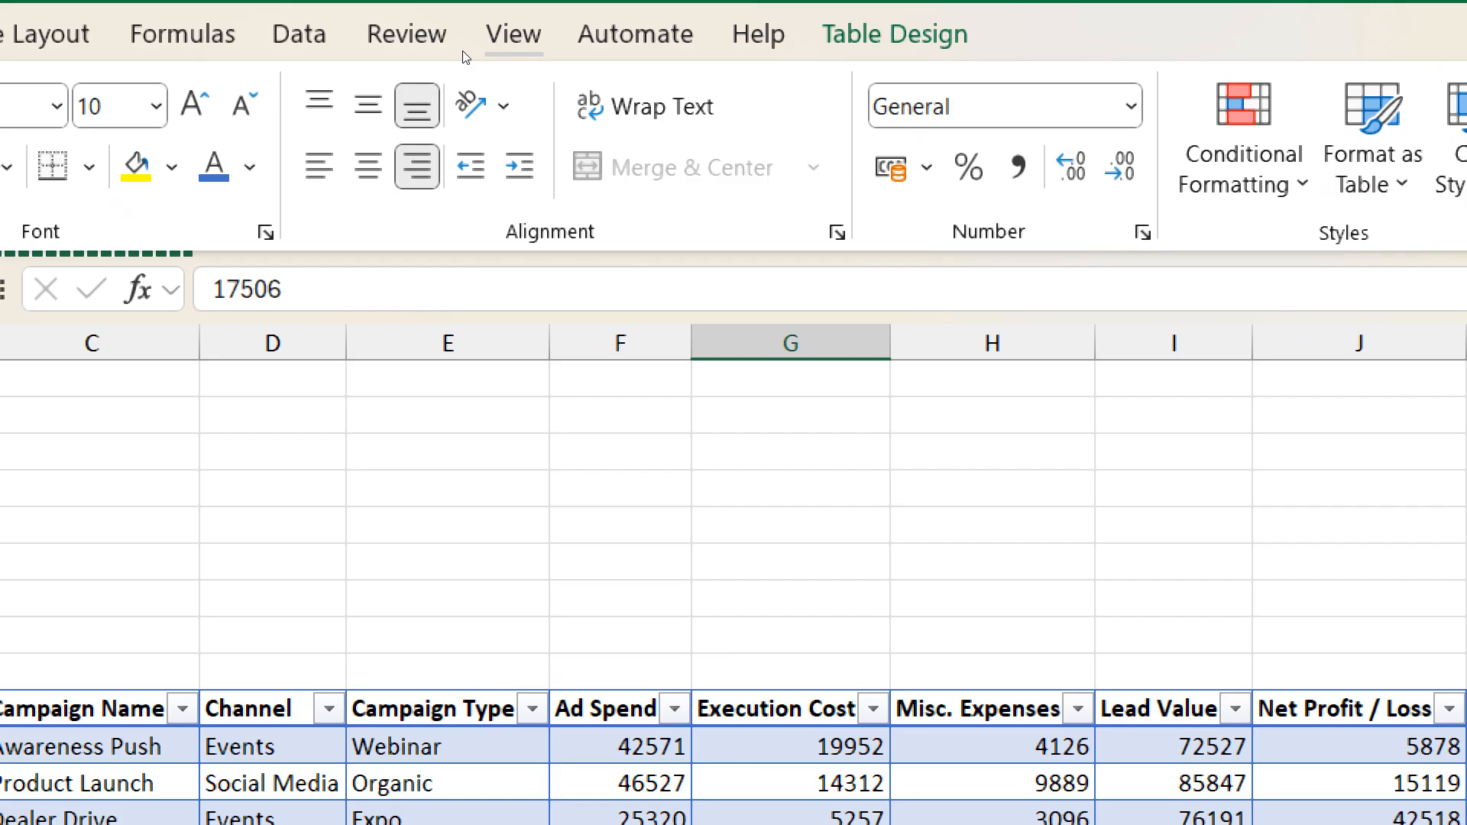
- Try to rename the EX18 campaign table as RegionP&L
click(894, 35)
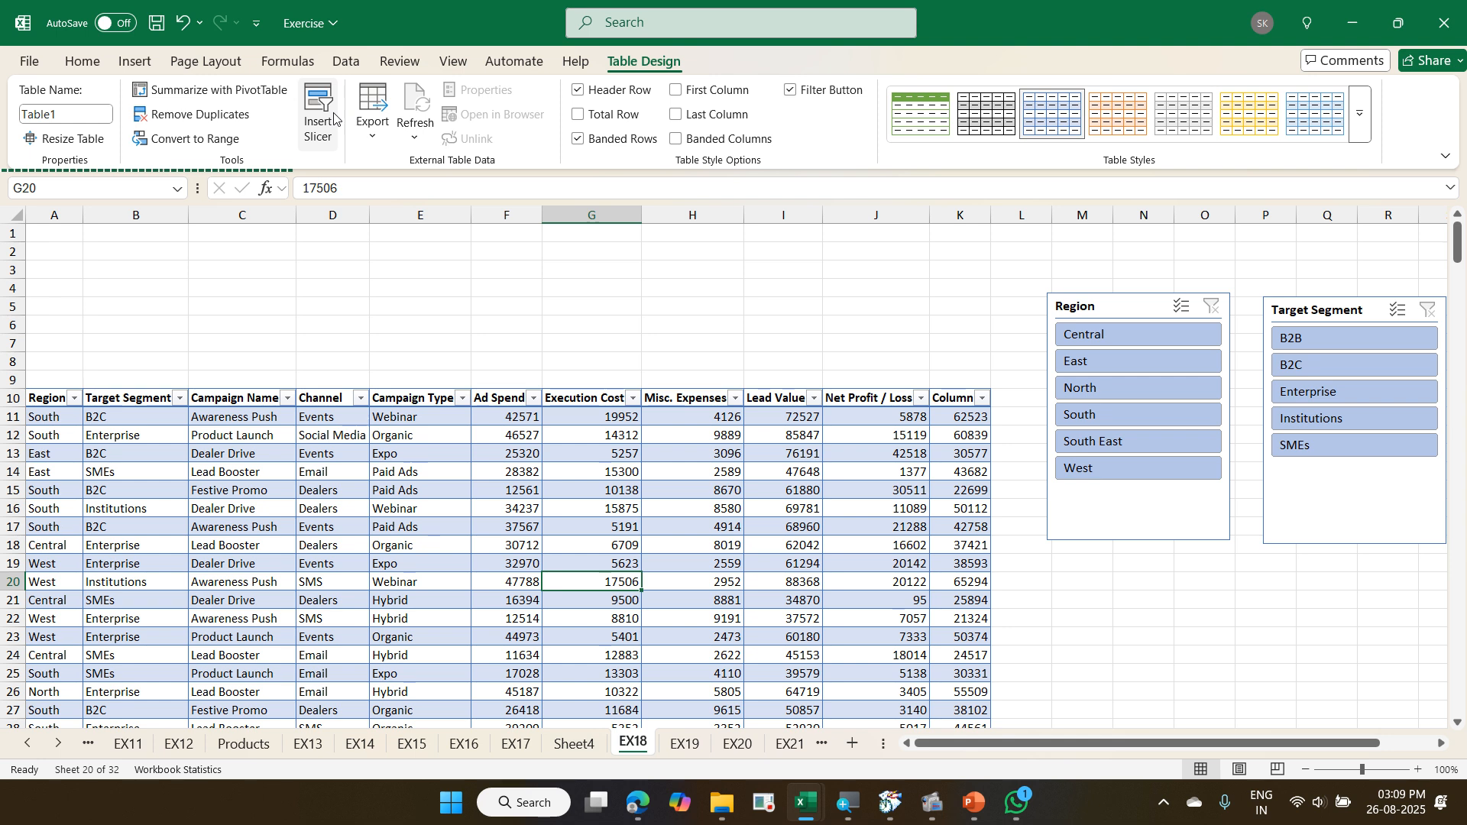
click(388, 467)
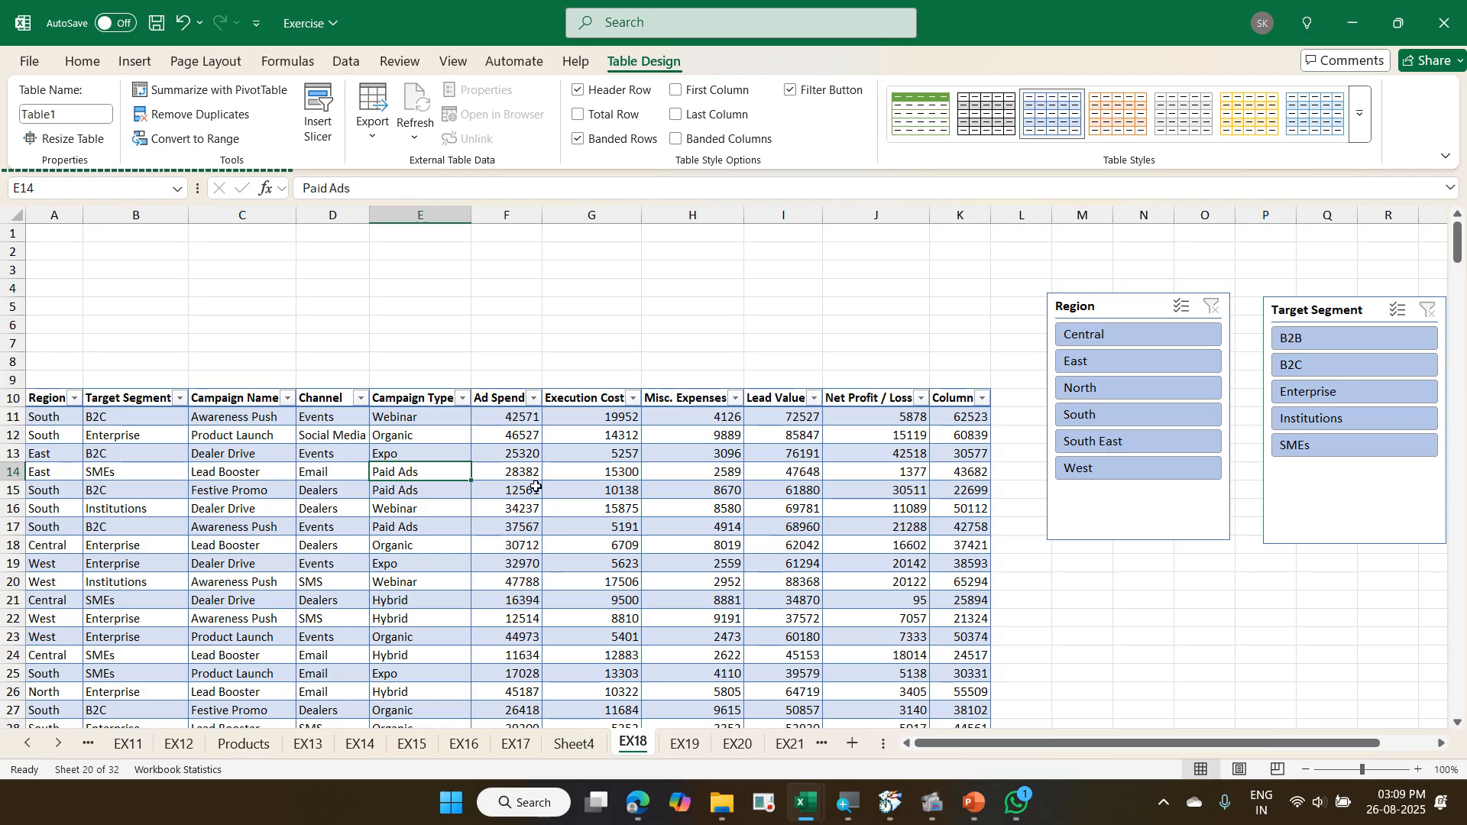
click(631, 490)
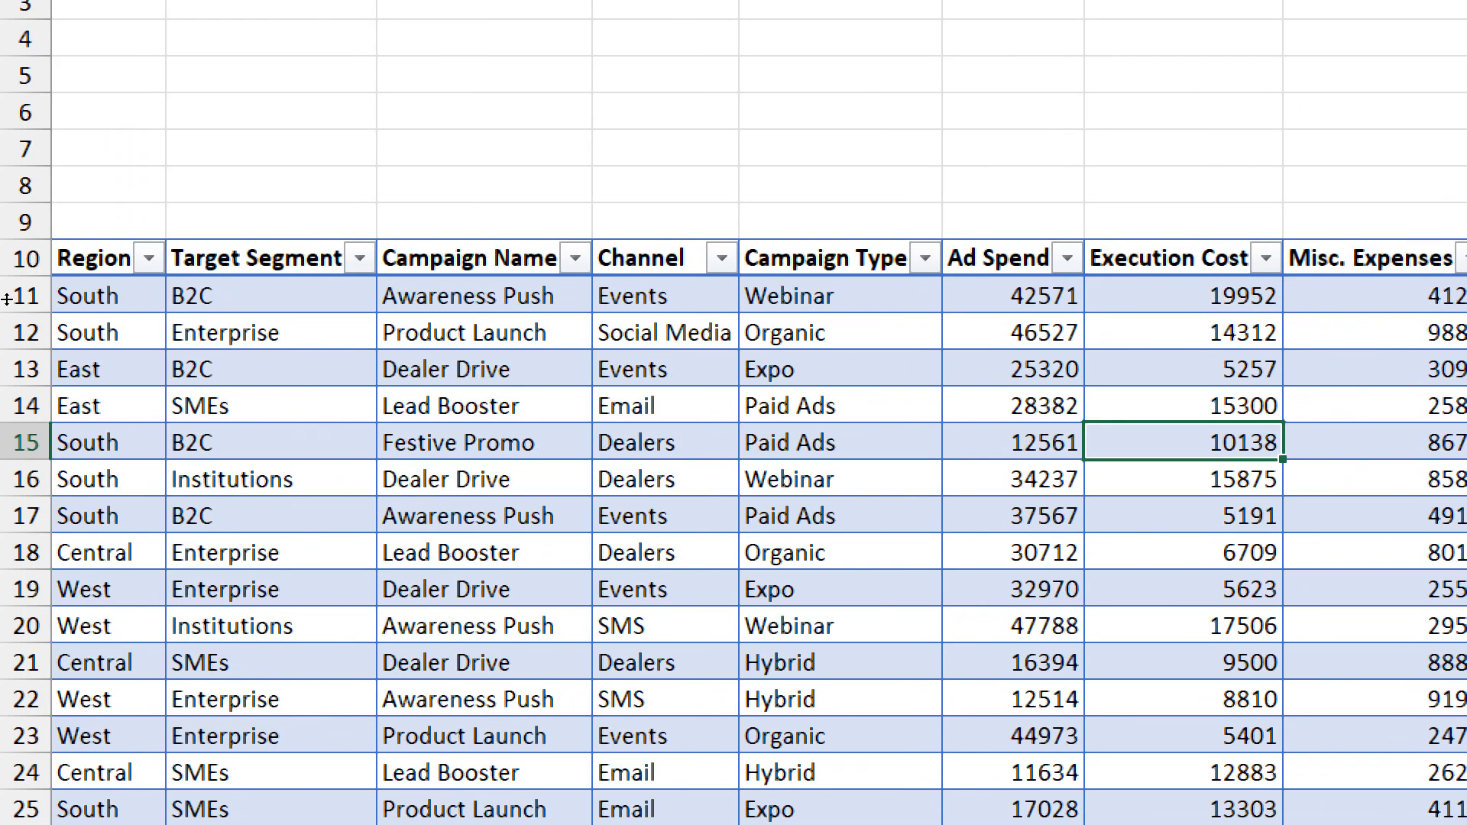
click(841, 552)
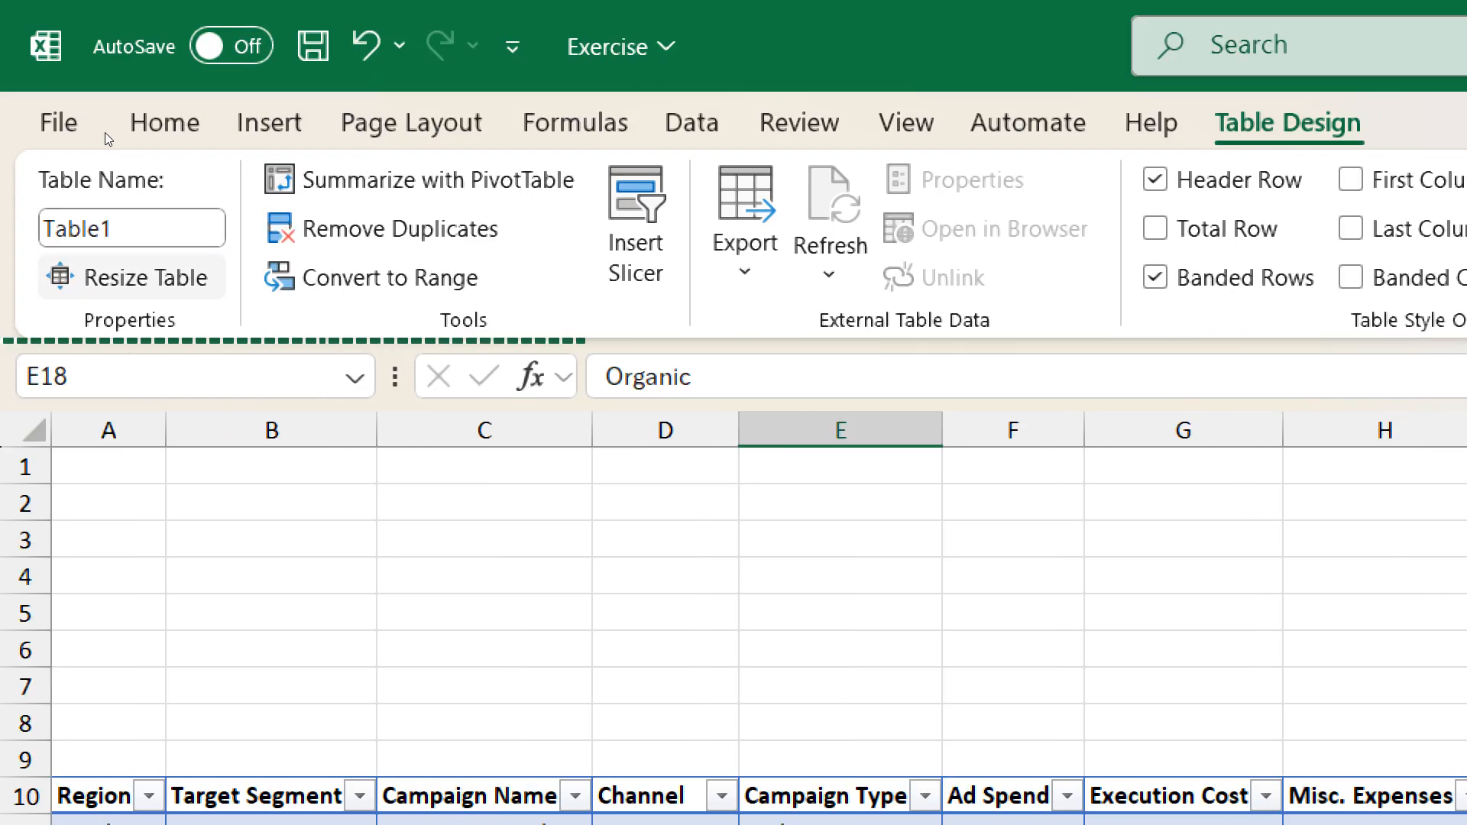
click(140, 229)
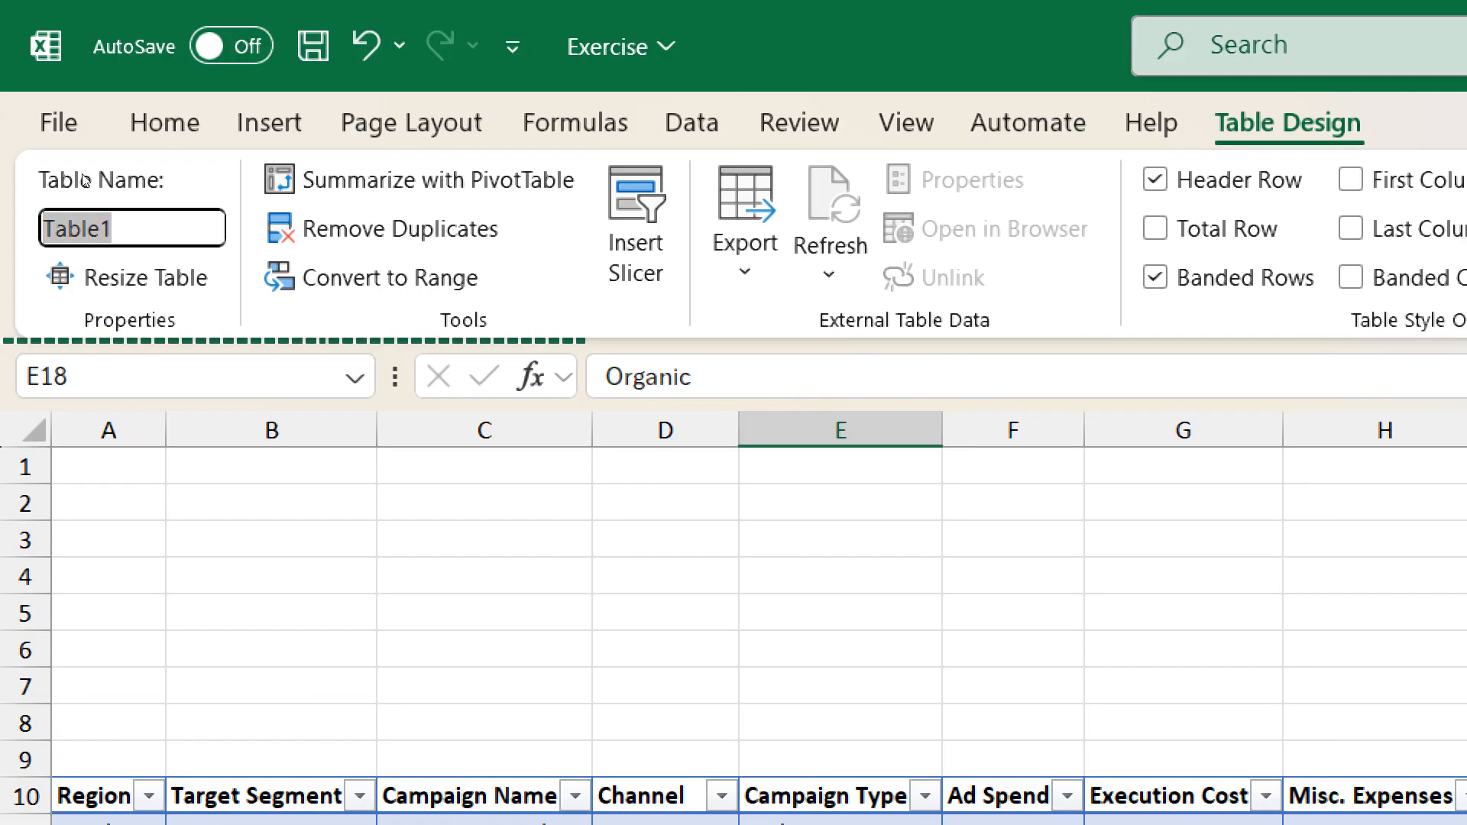
text(Region)
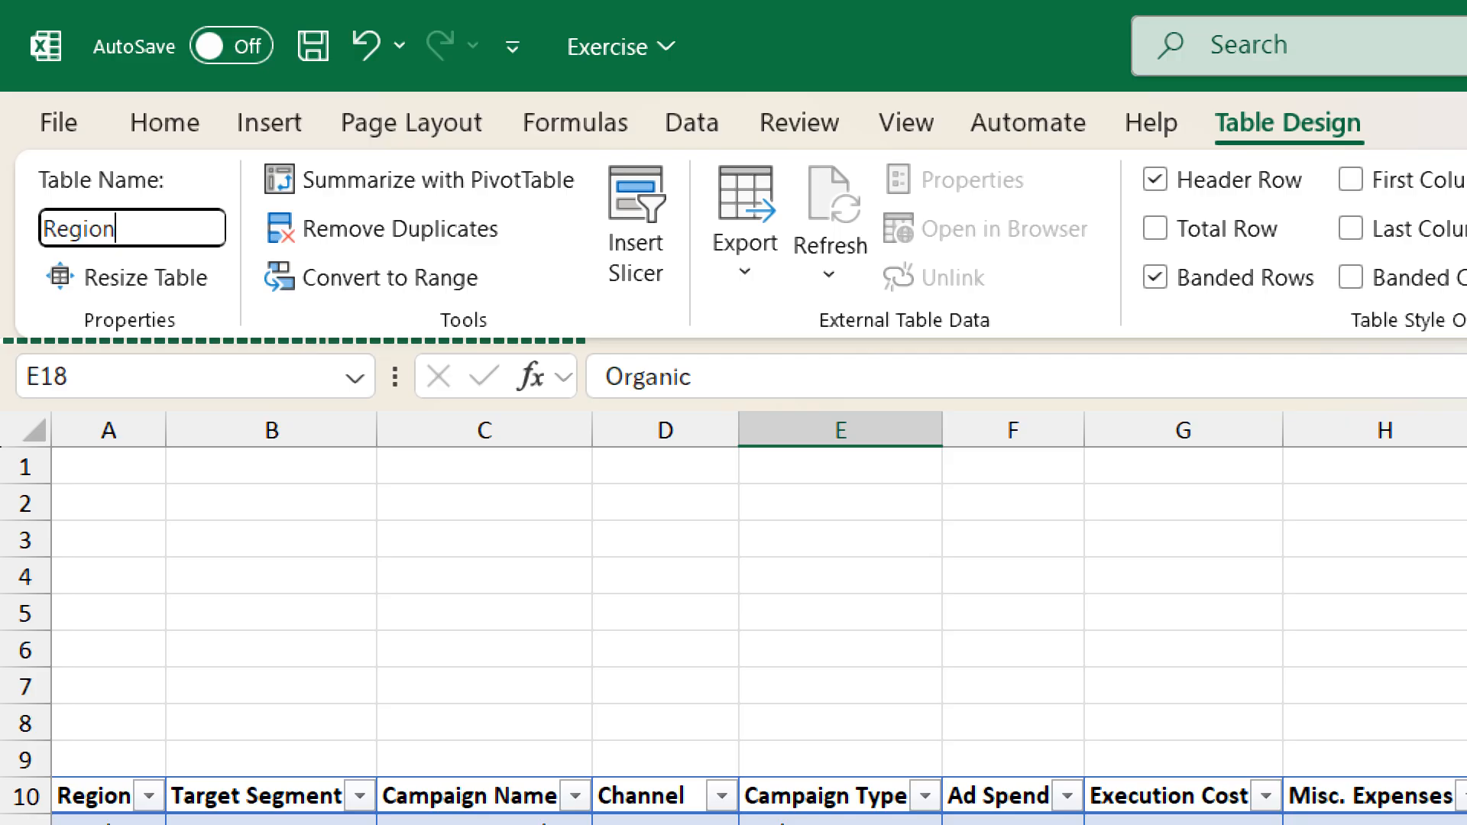
text(P&L)
key(Return)
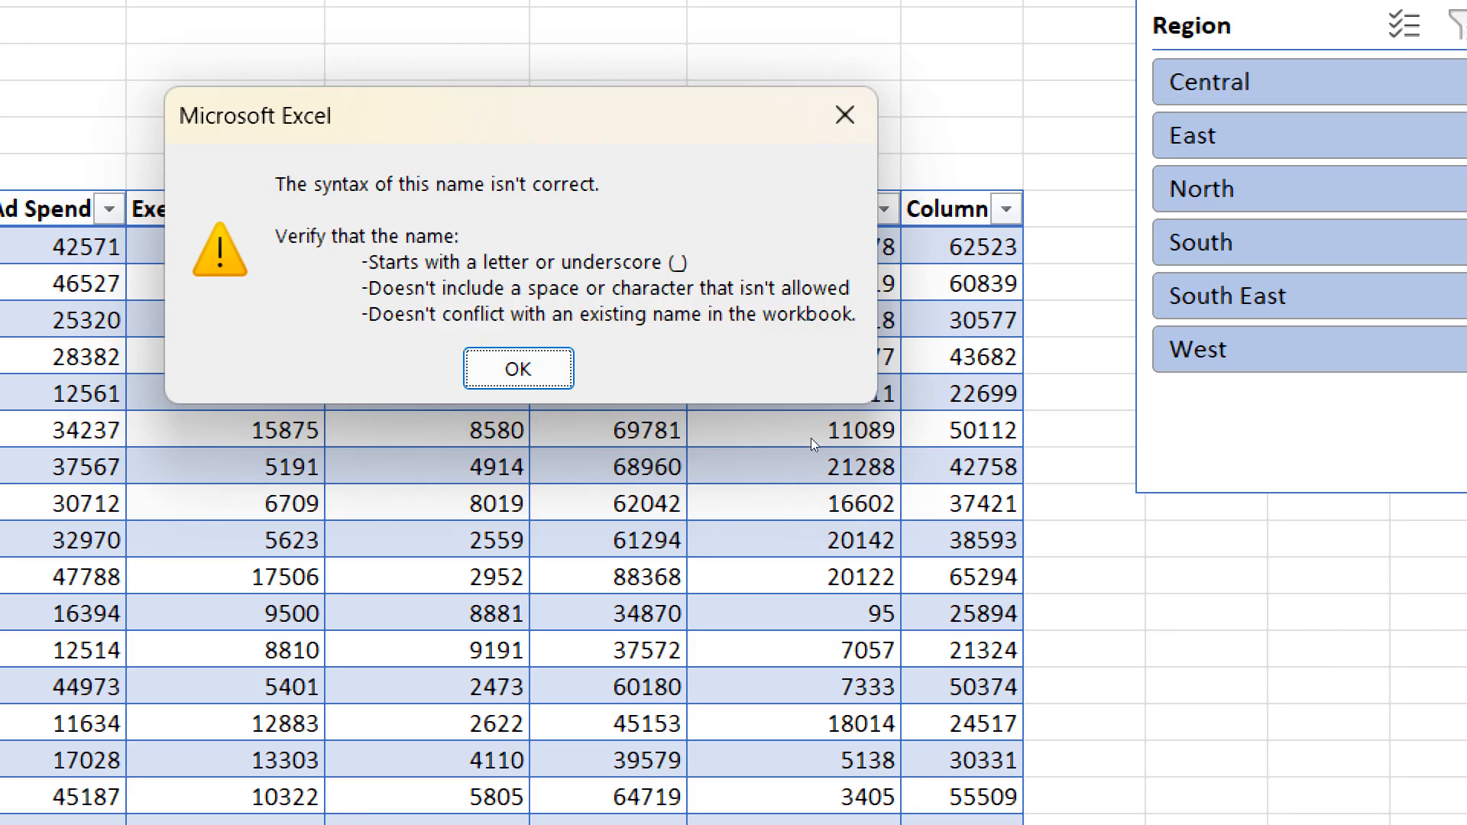
click(527, 371)
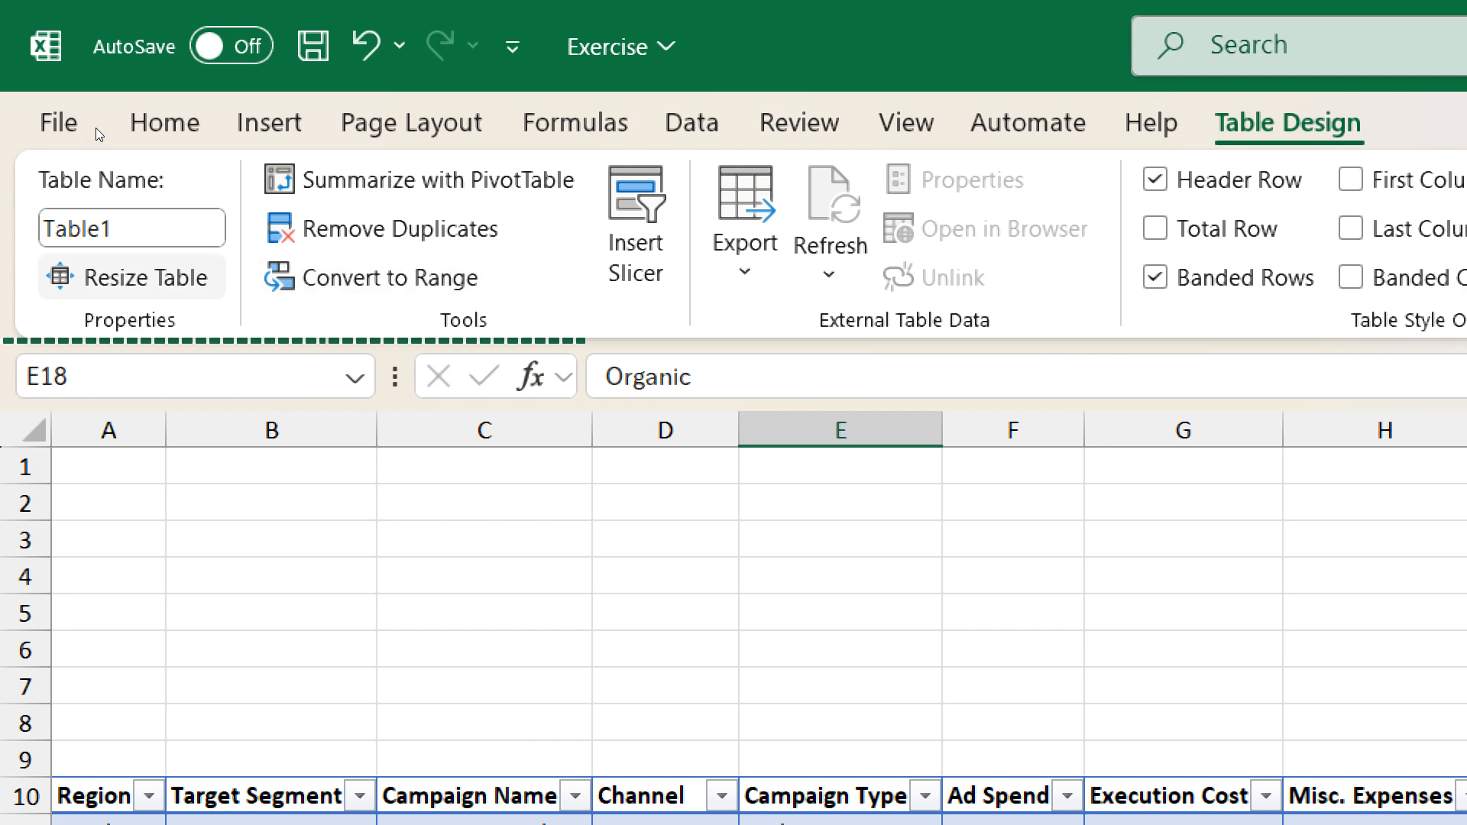
- Rename the EX18 campaign table as RegionPL
click(77, 228)
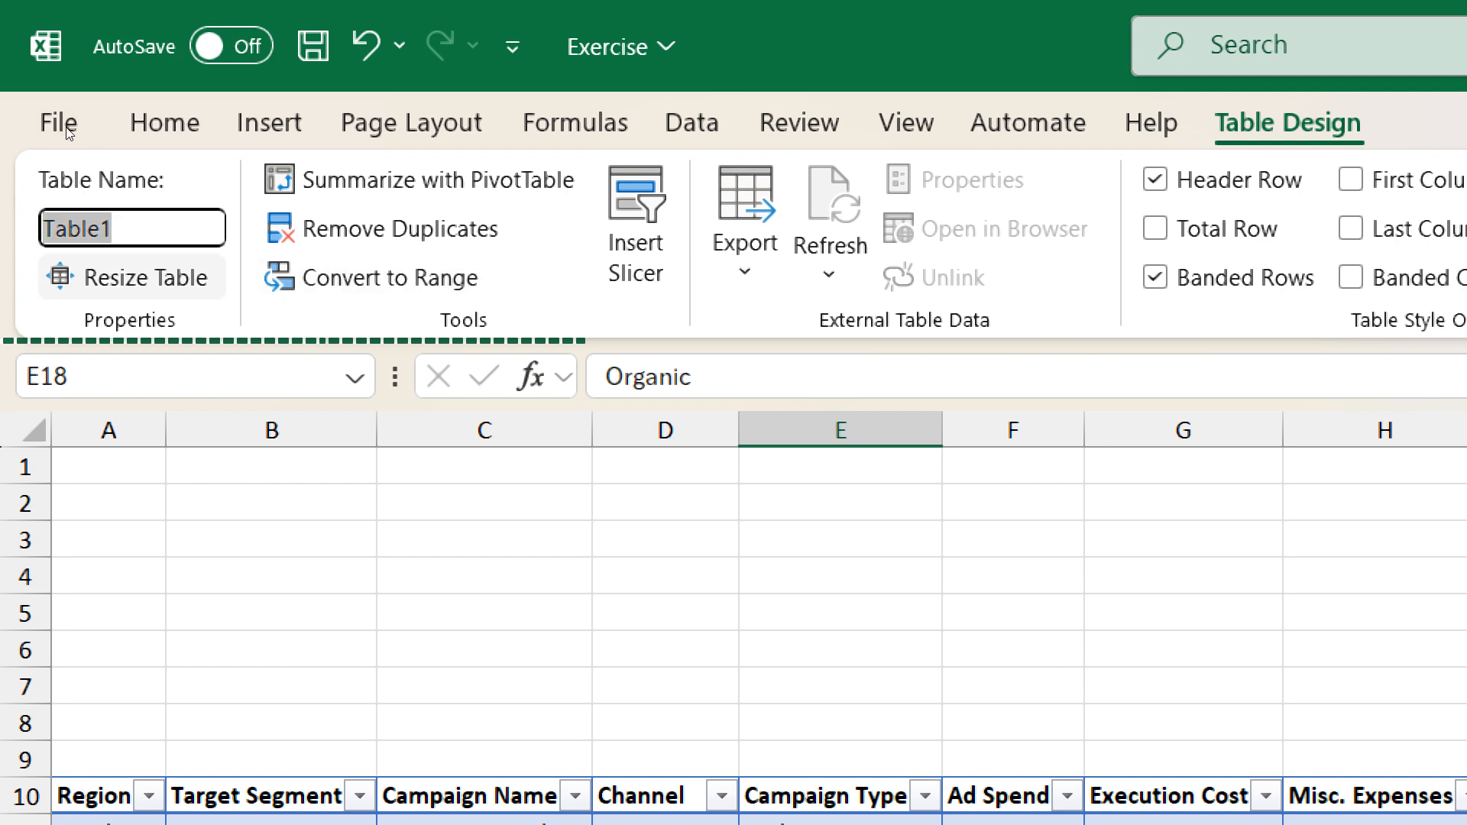
text(RegionPL)
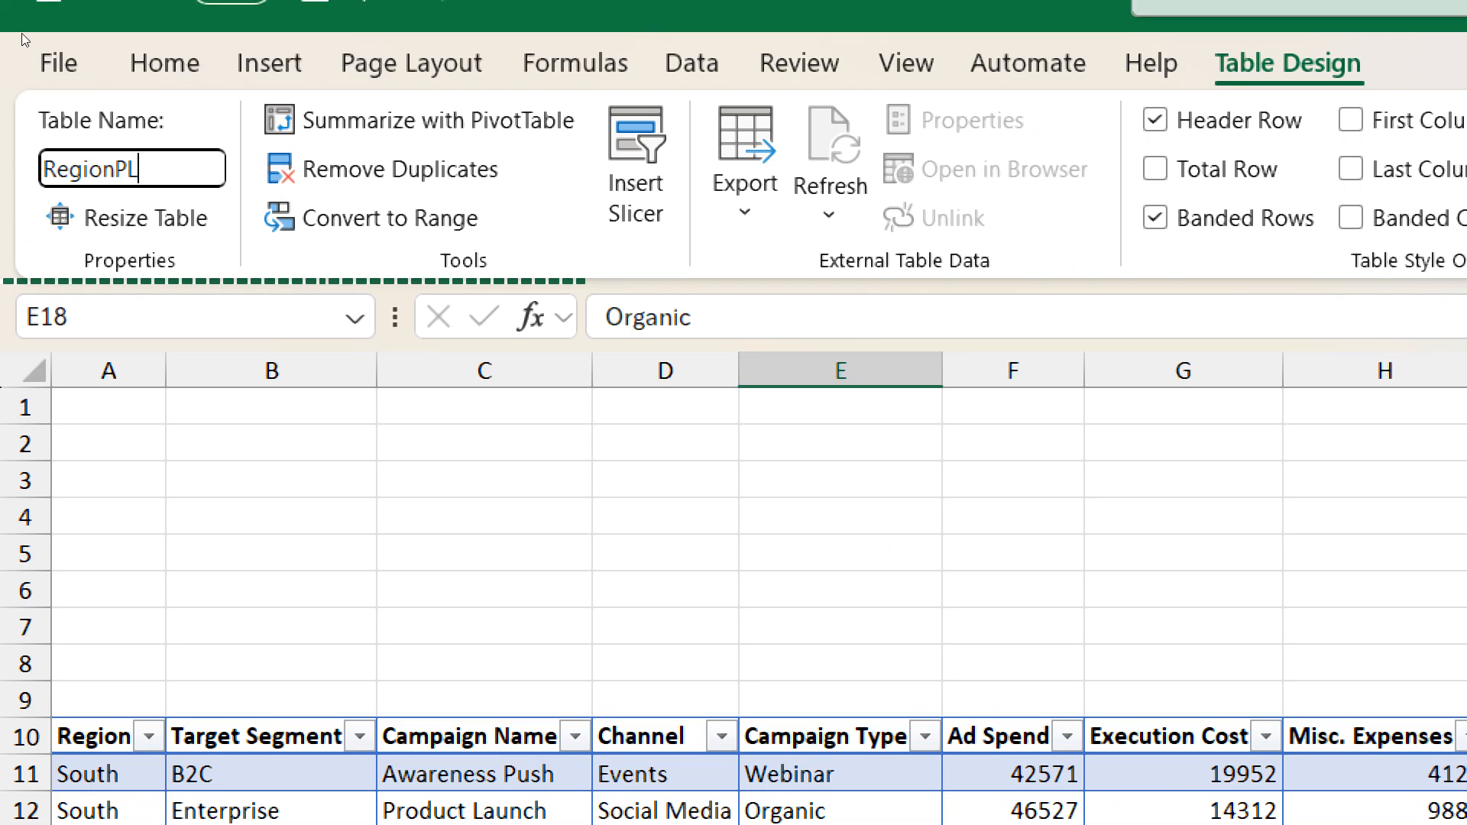
key(Return)
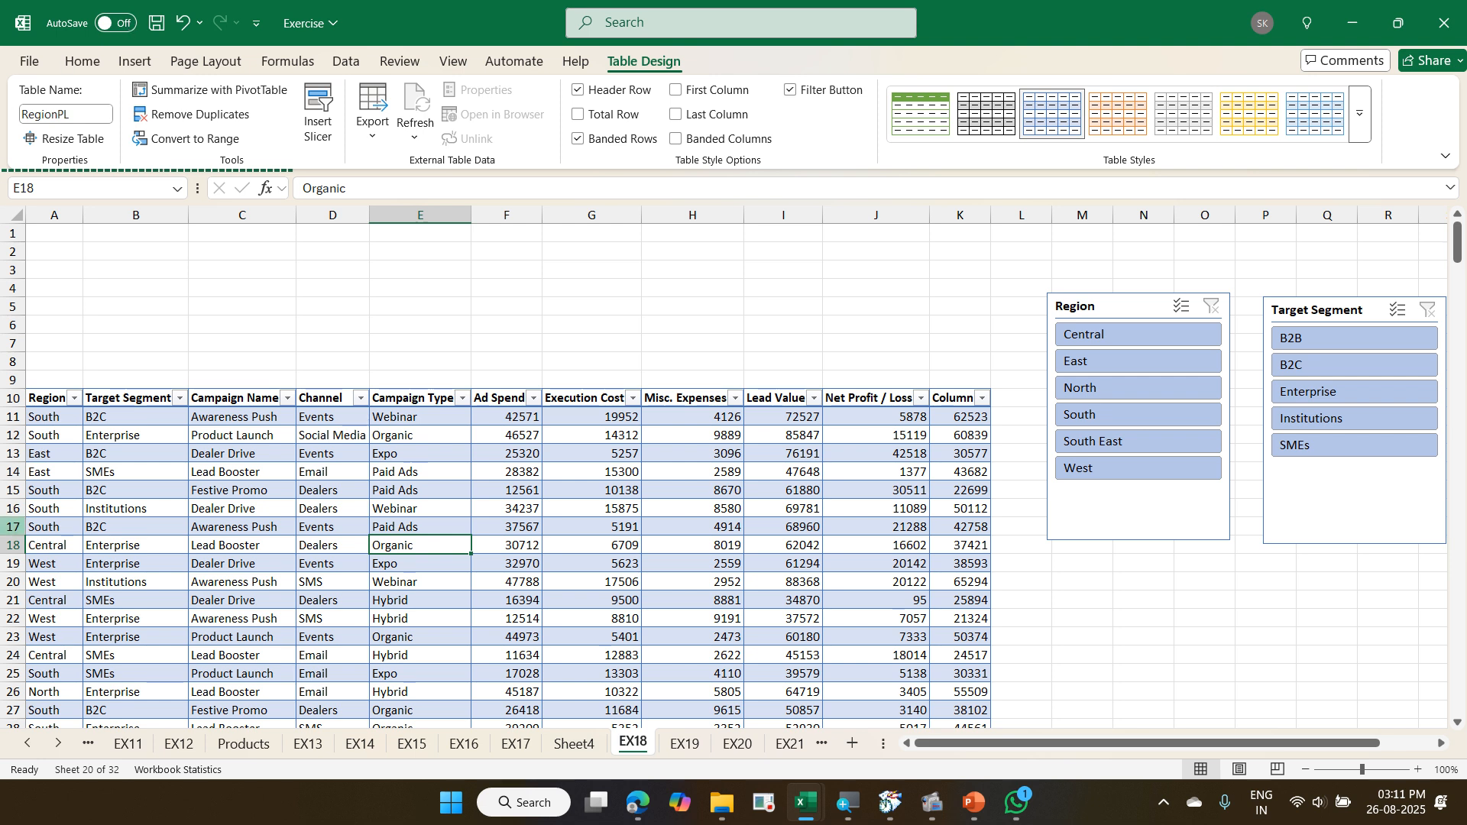
- Go to cell G2 of the EX07 sheet and jump from there to the RegionPL table by its name
click(28, 743)
click(27, 743)
click(28, 743)
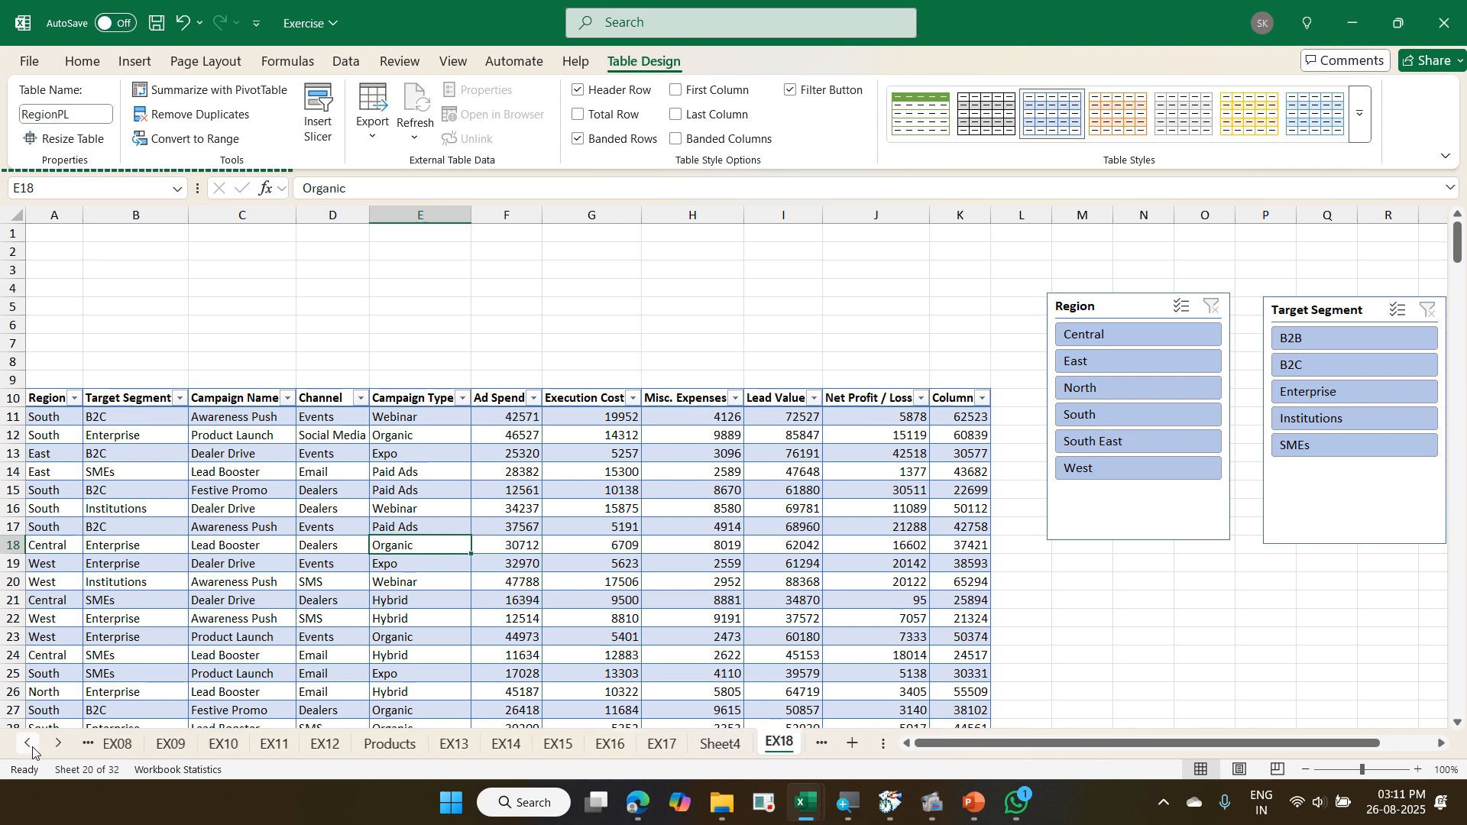
click(28, 743)
click(114, 749)
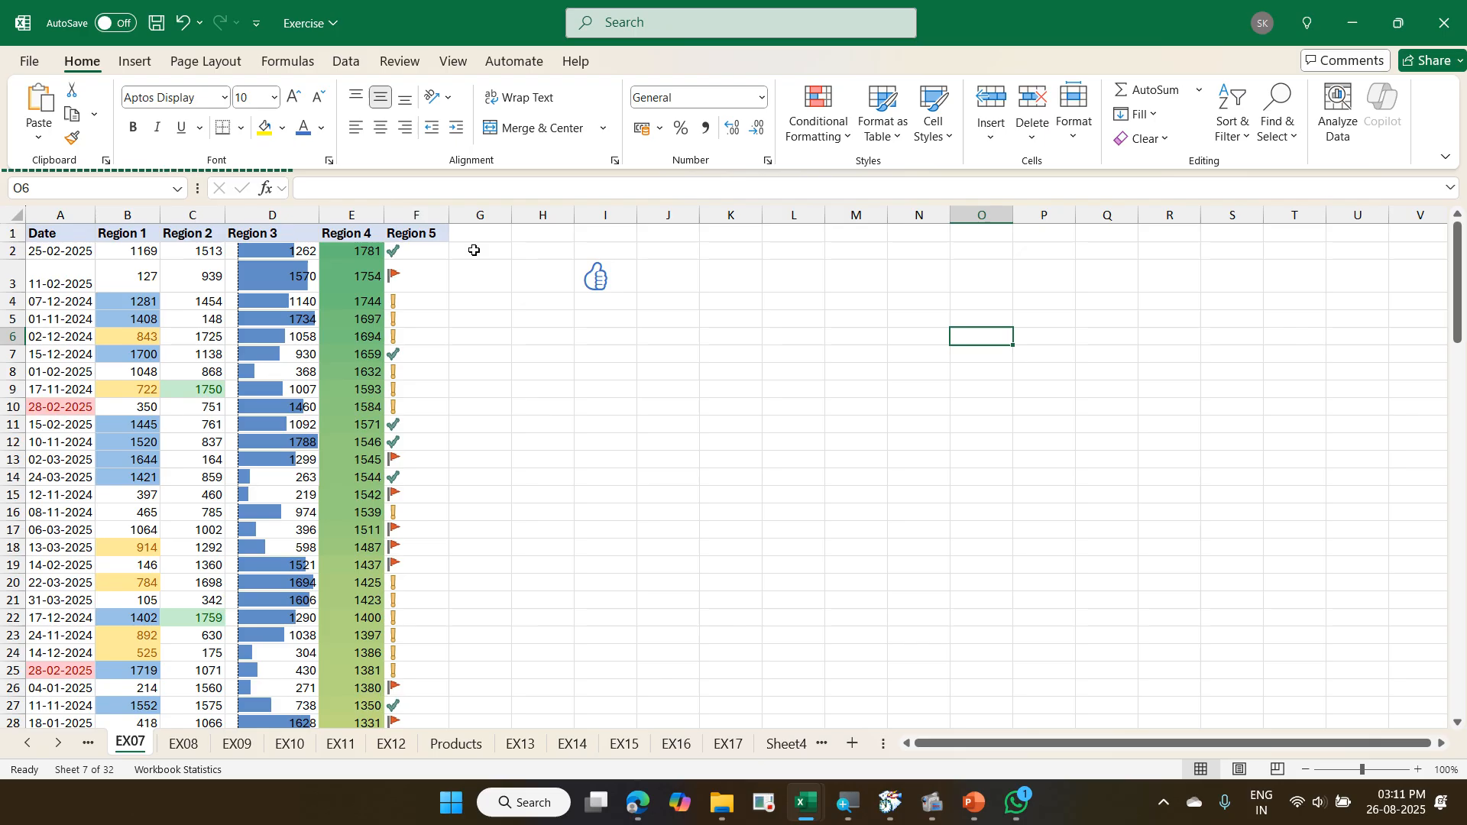
click(475, 246)
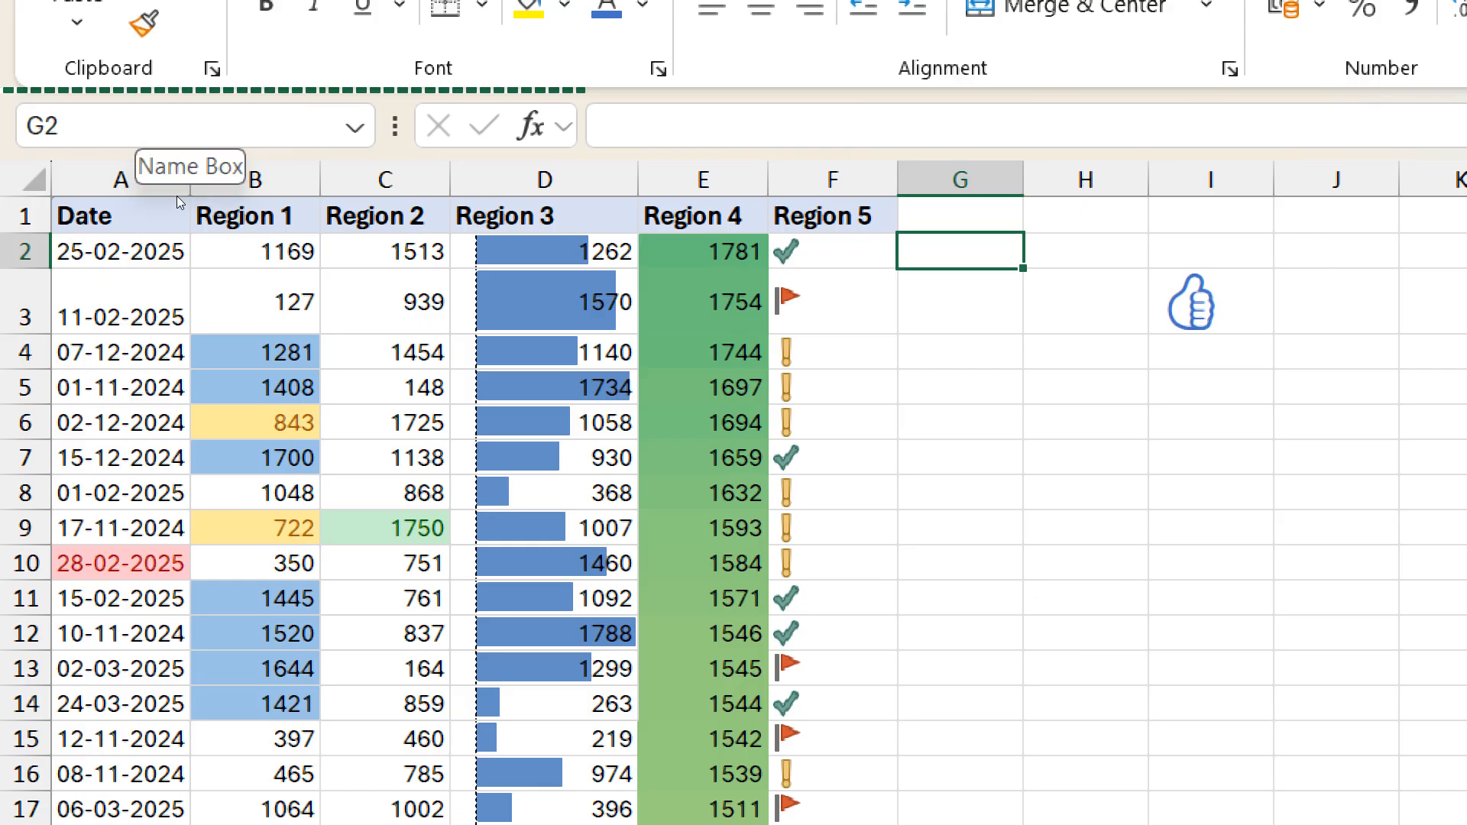
click(354, 127)
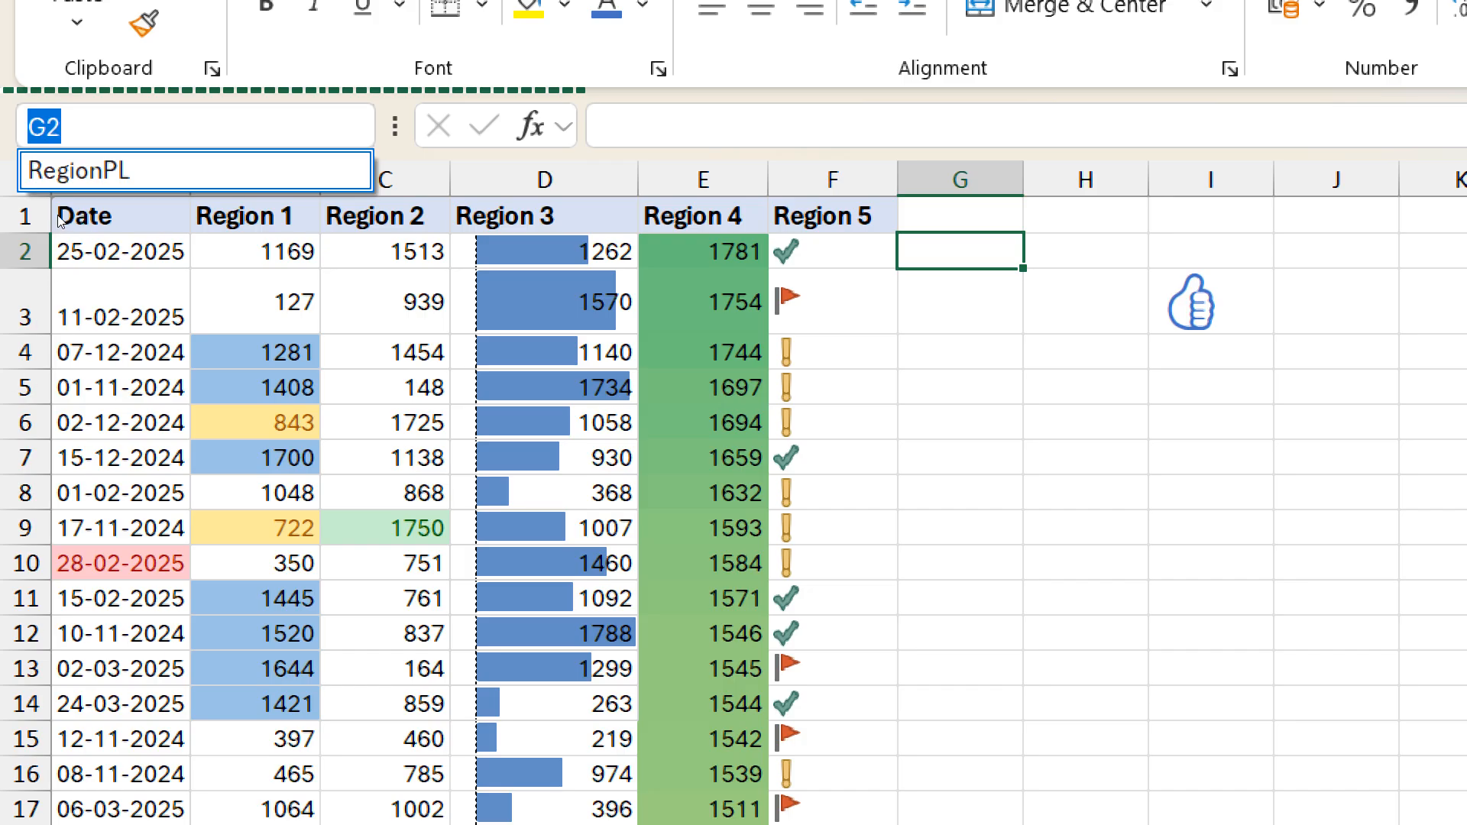
click(59, 178)
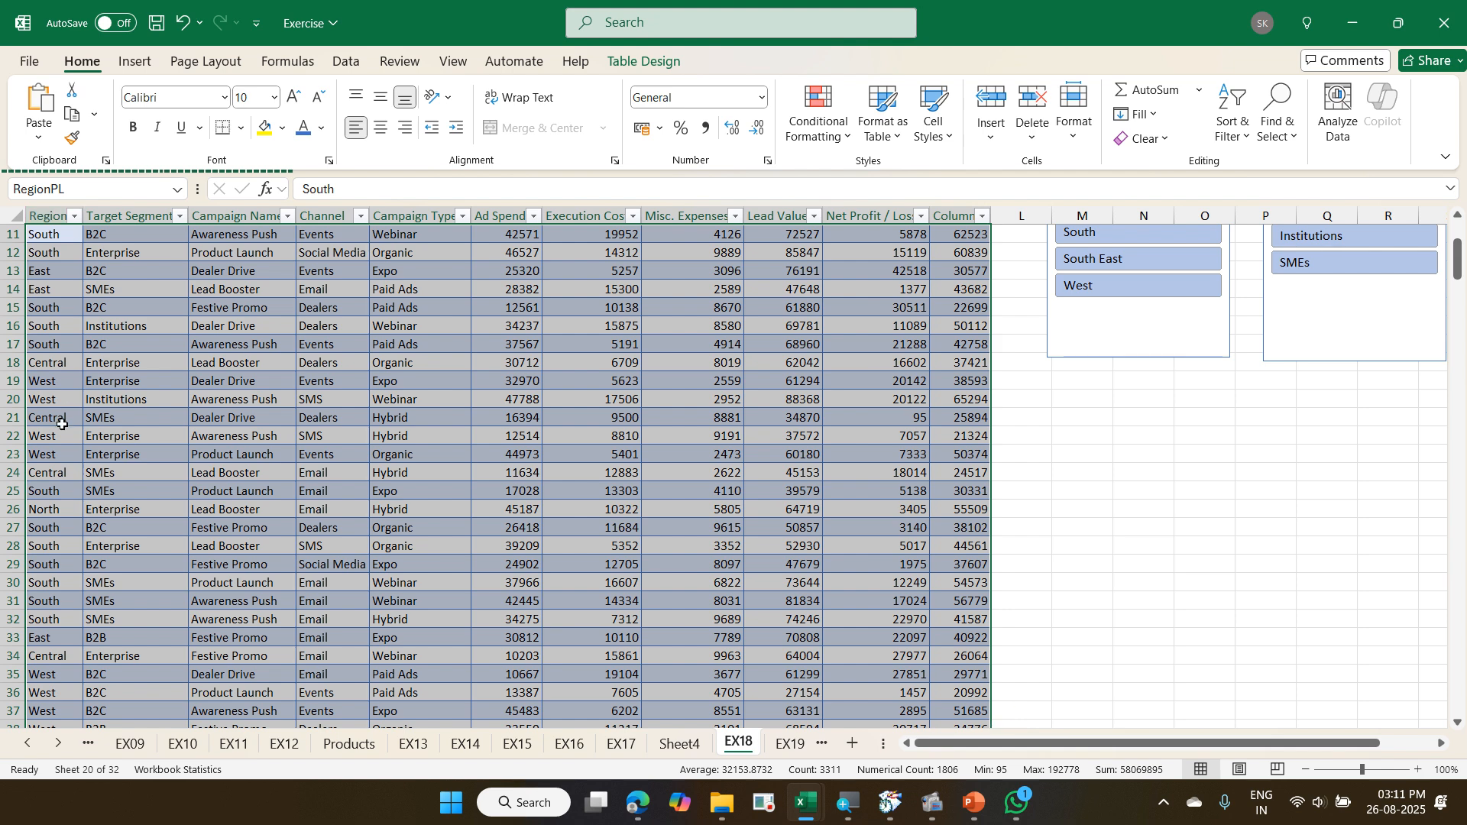
- Switch to the EX12 sheet and jump back to the RegionPL table by its name
click(284, 744)
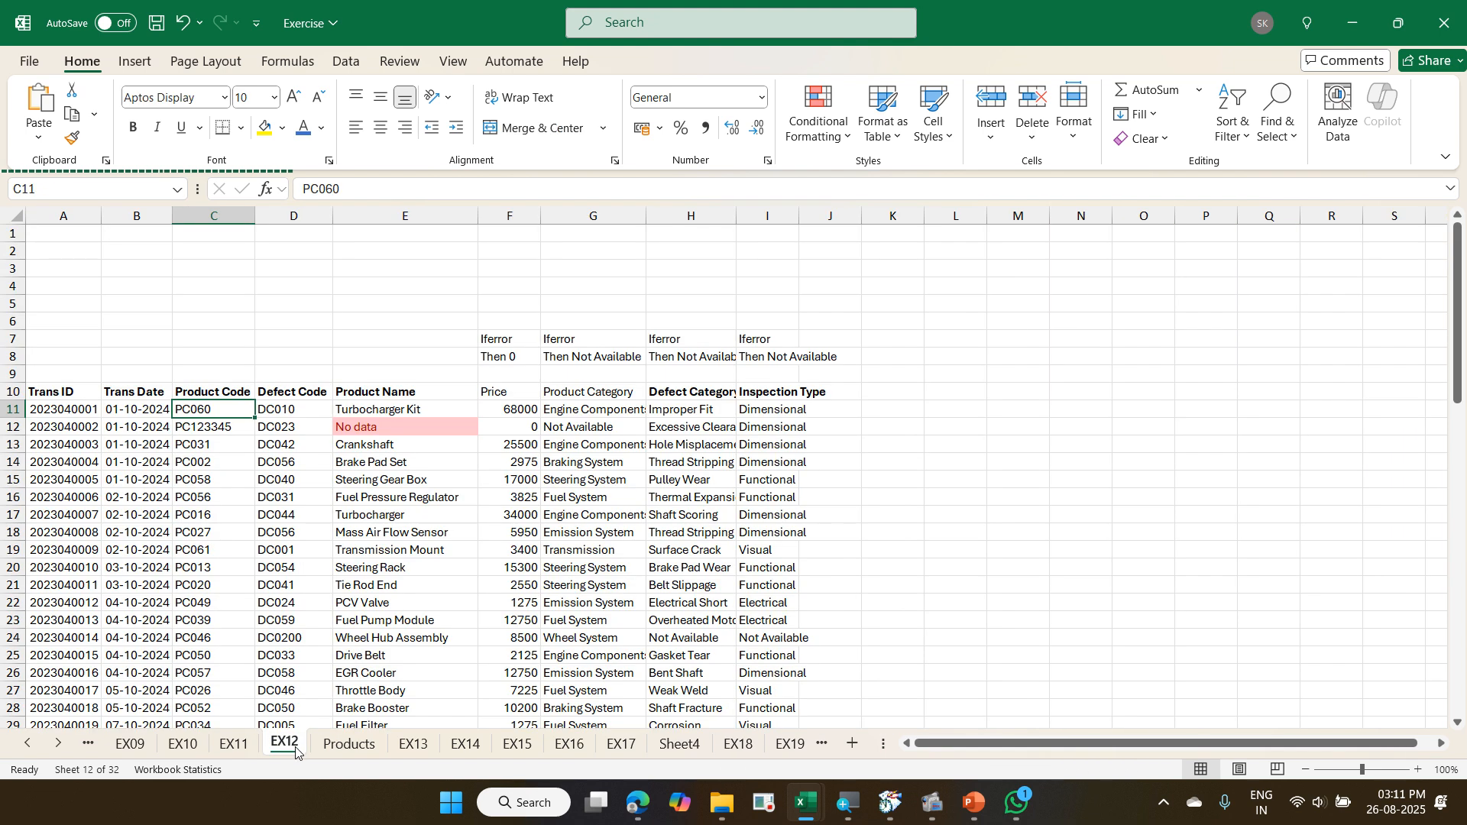
click(177, 190)
click(137, 212)
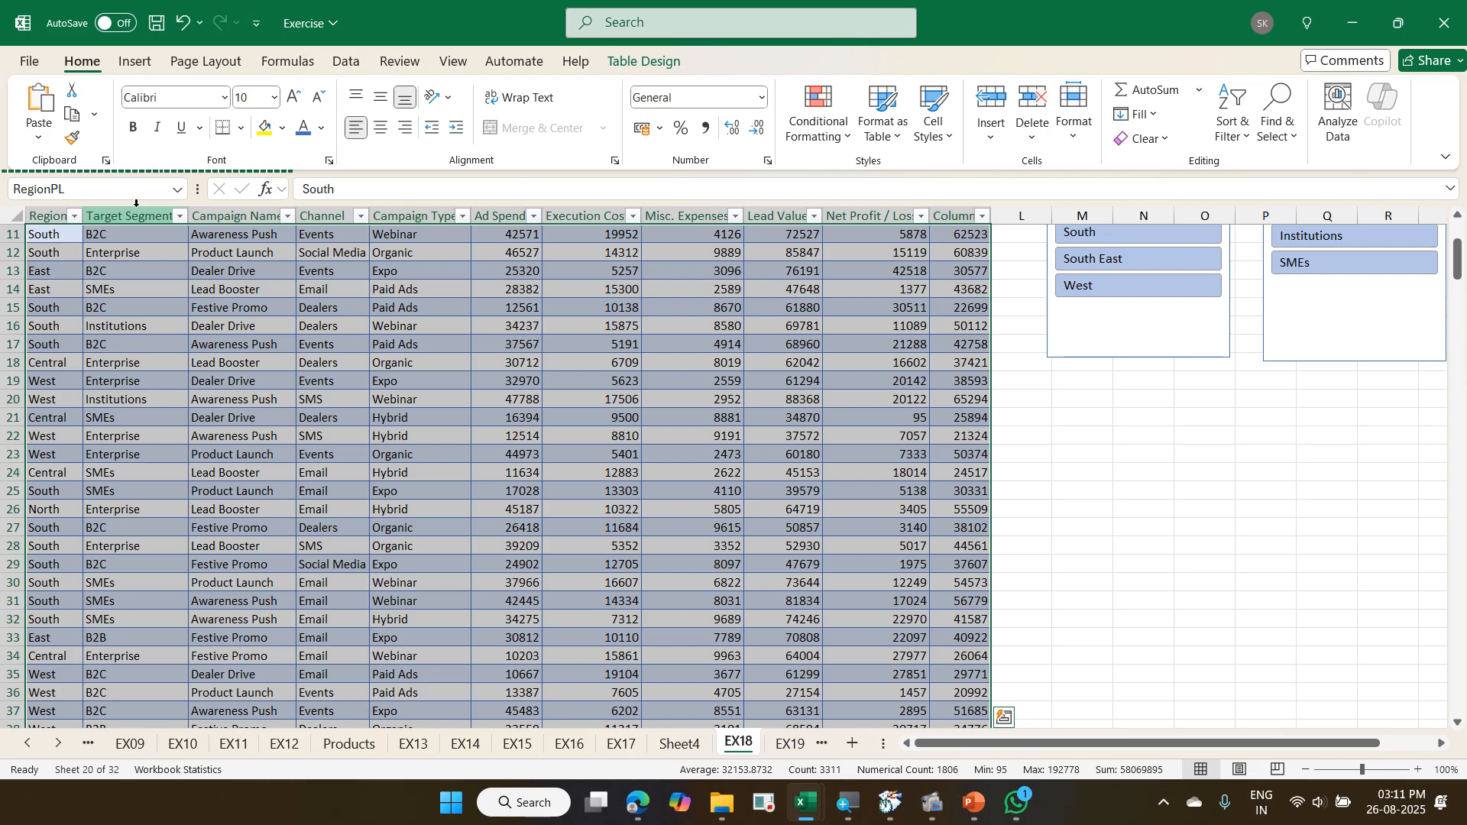
- Bring up the table commands for the RegionPL table to examine where Convert to Range is offered
scroll(285, 465, up, 4)
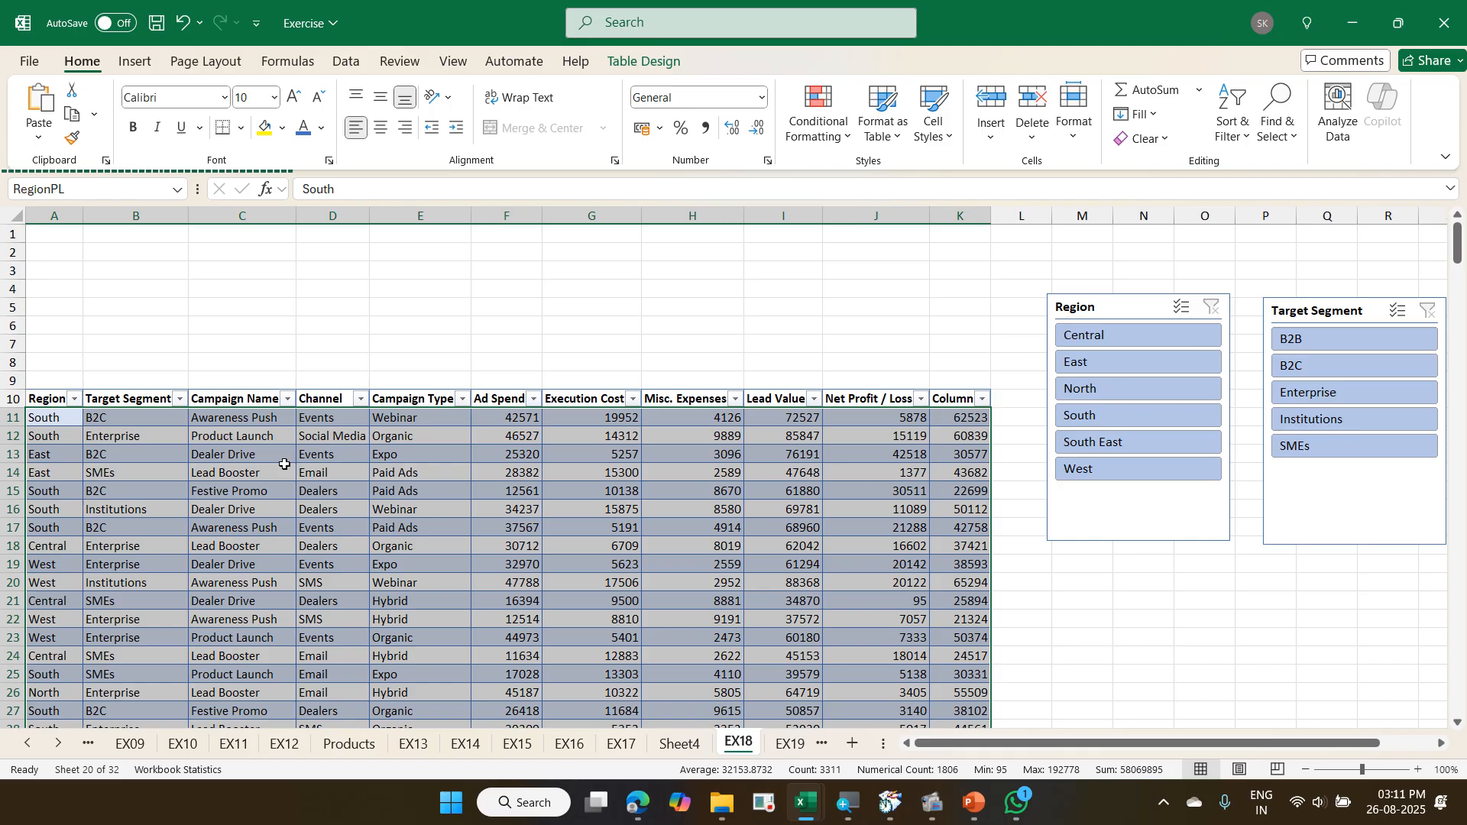
click(388, 425)
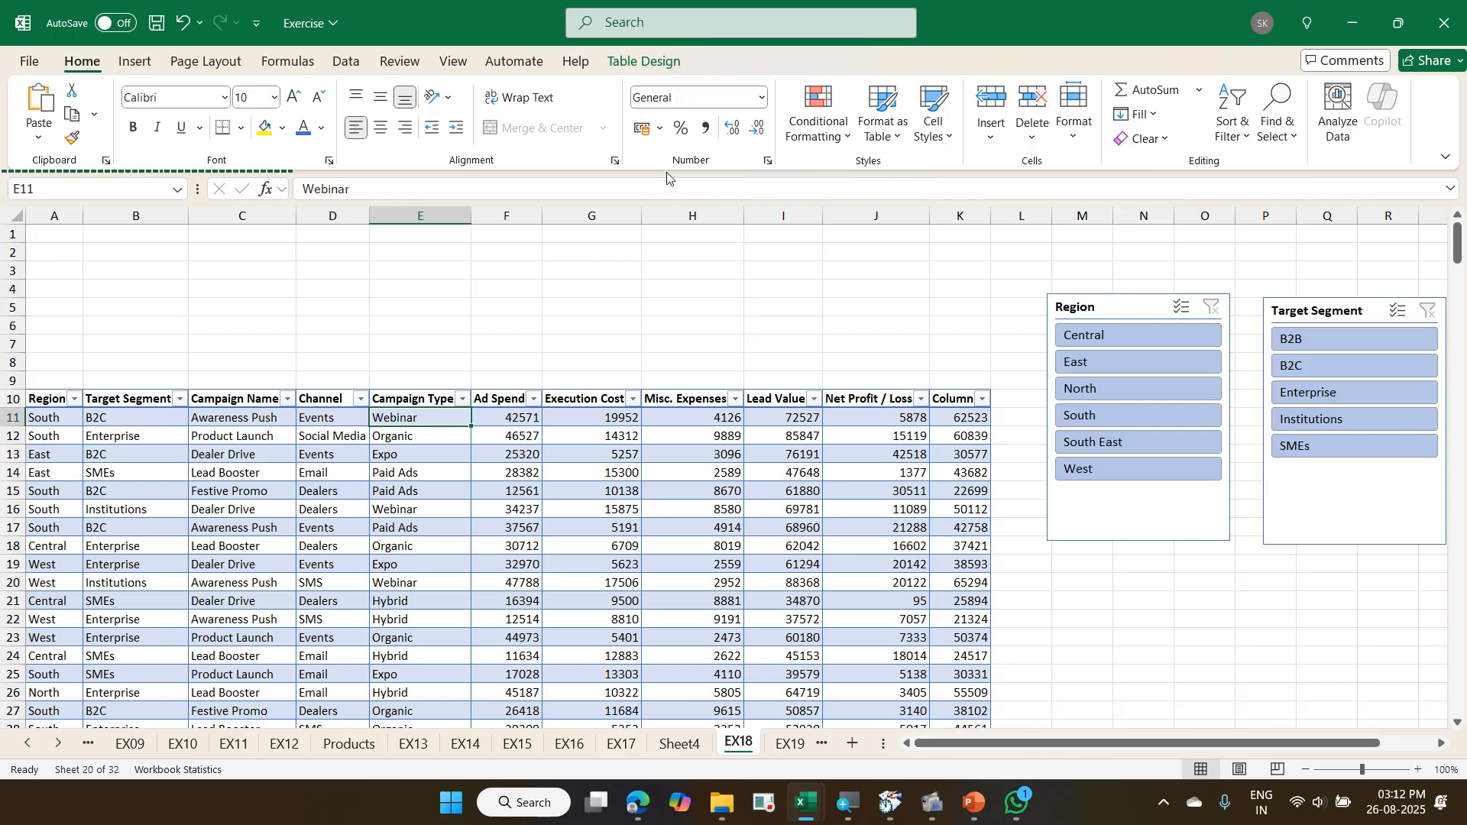
click(642, 67)
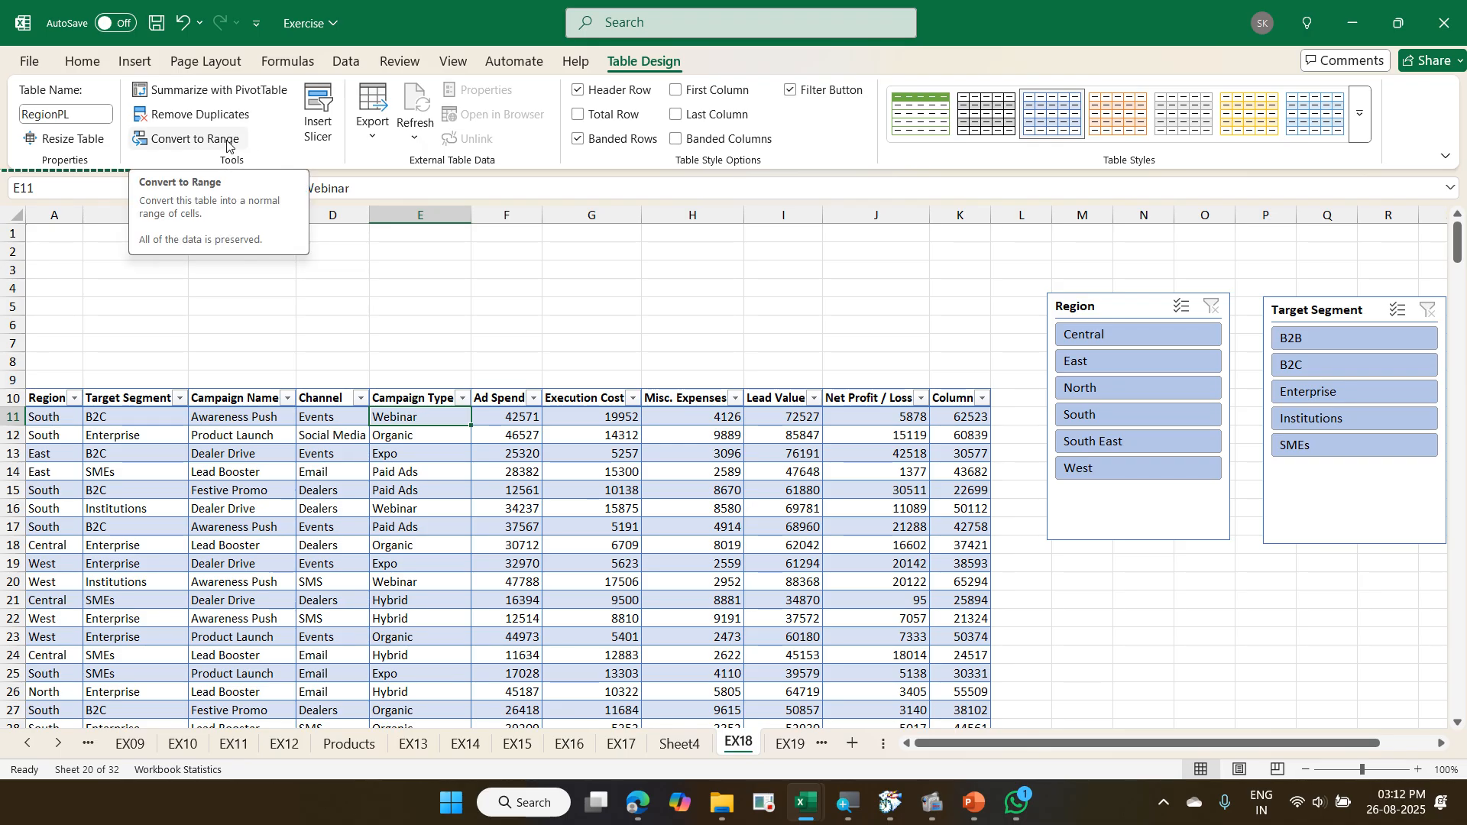
right_click(866, 430)
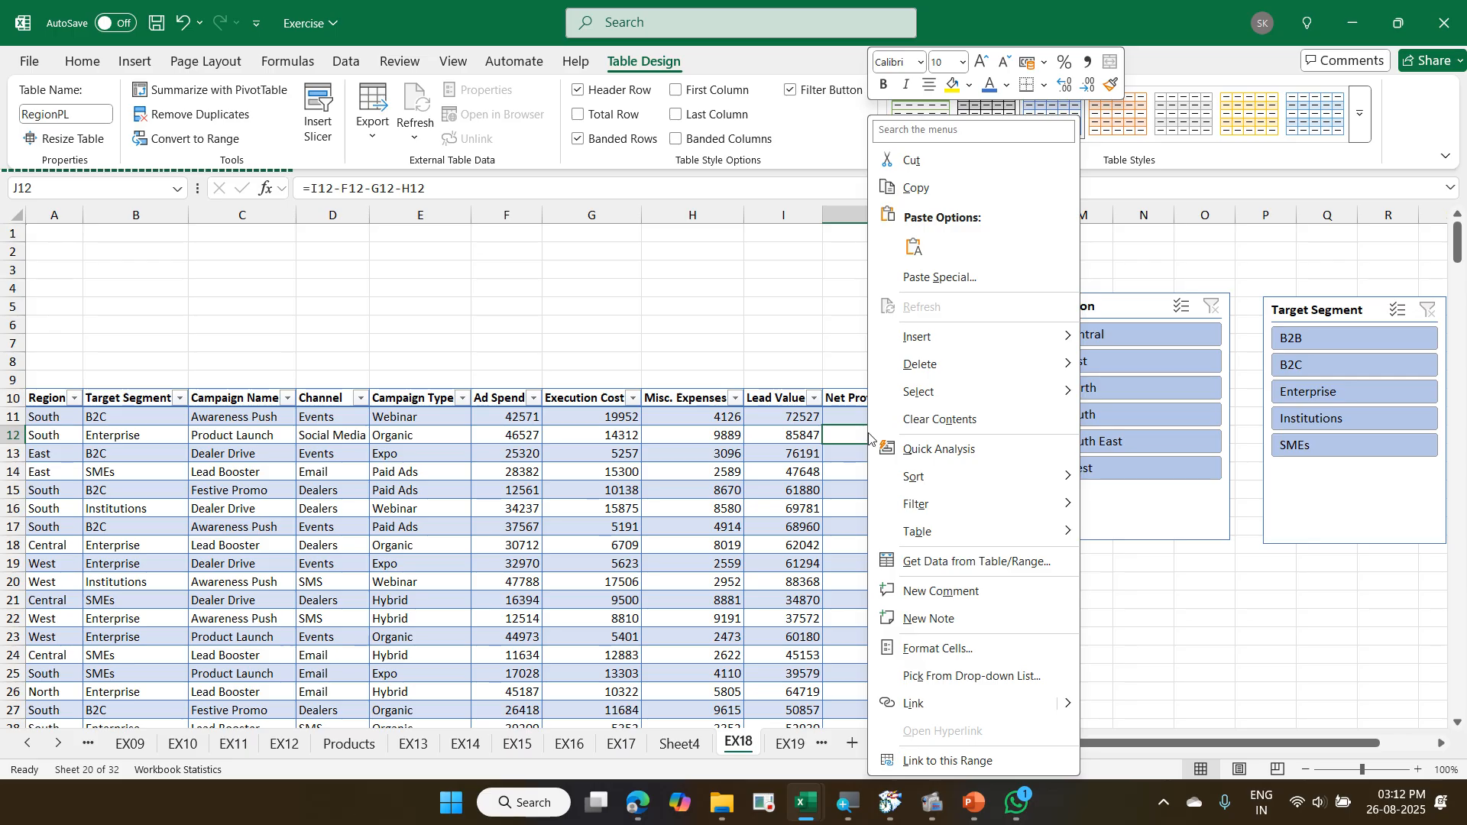
mouse_move(895, 529)
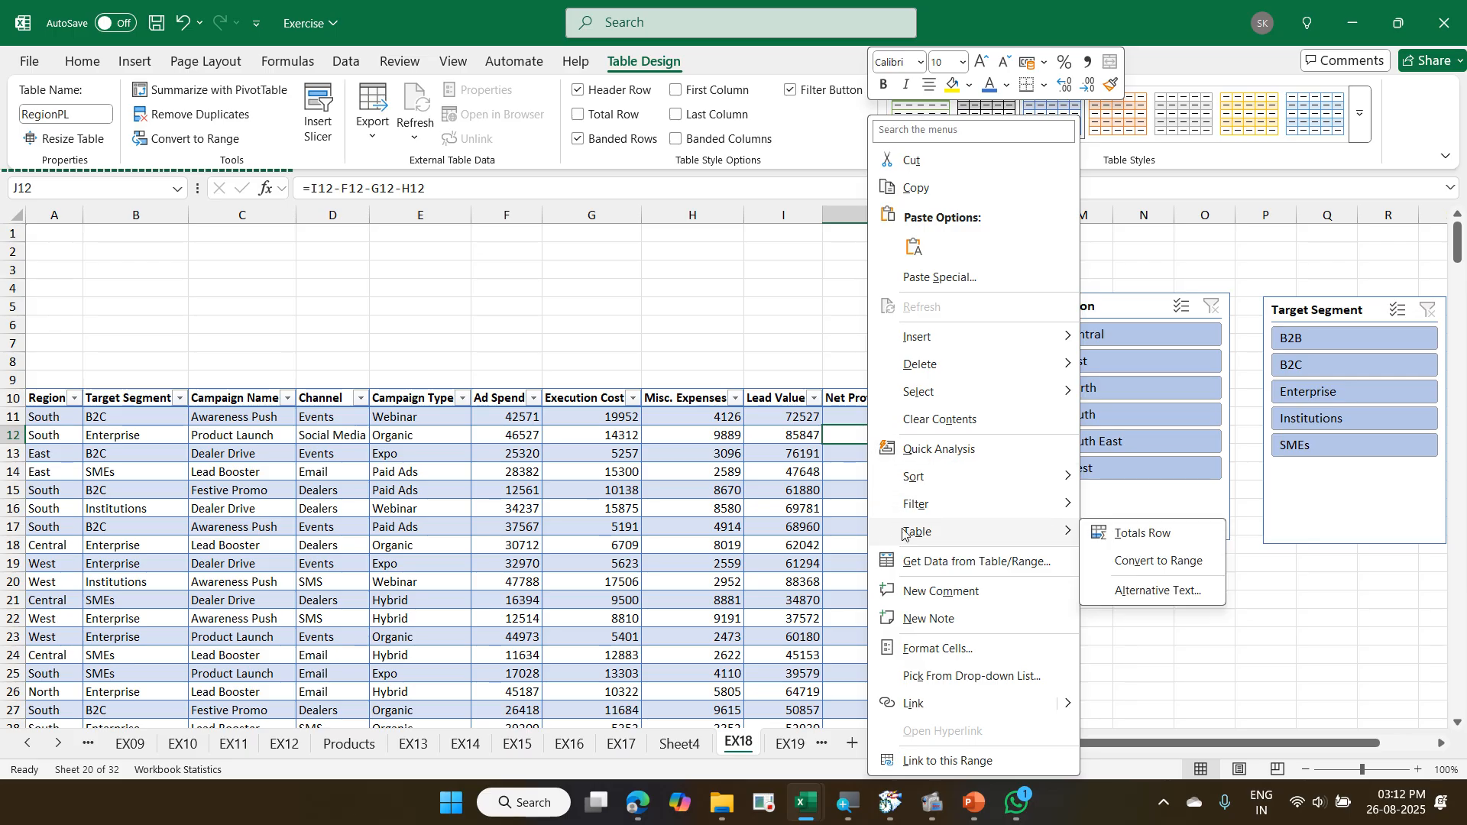
mouse_move(876, 522)
mouse_down()
mouse_move(958, 551)
mouse_move(1215, 579)
mouse_up()
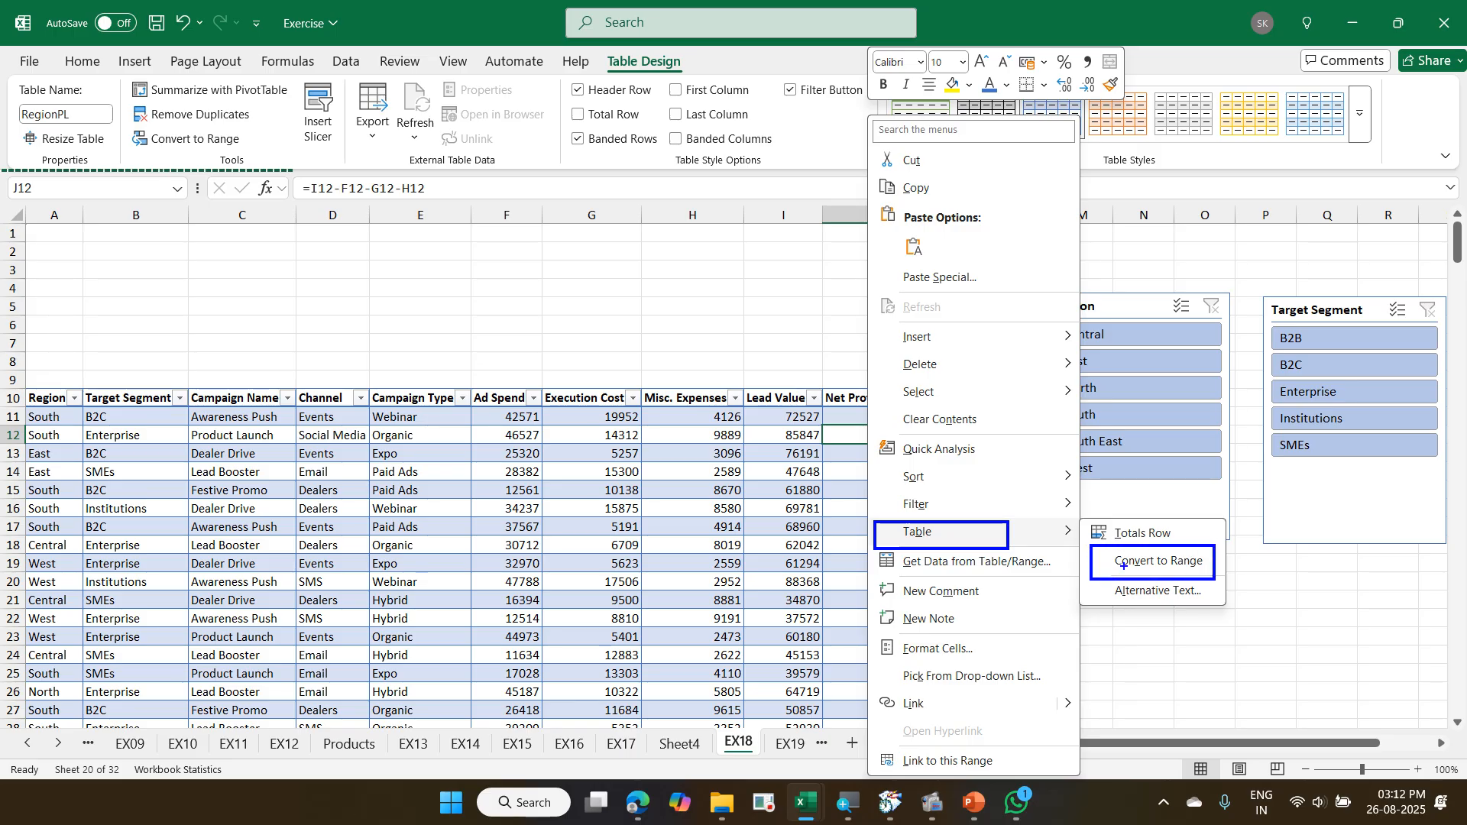
drag(1085, 566, 1011, 543)
mouse_move(603, 47)
mouse_down()
mouse_move(640, 75)
mouse_move(697, 83)
mouse_up()
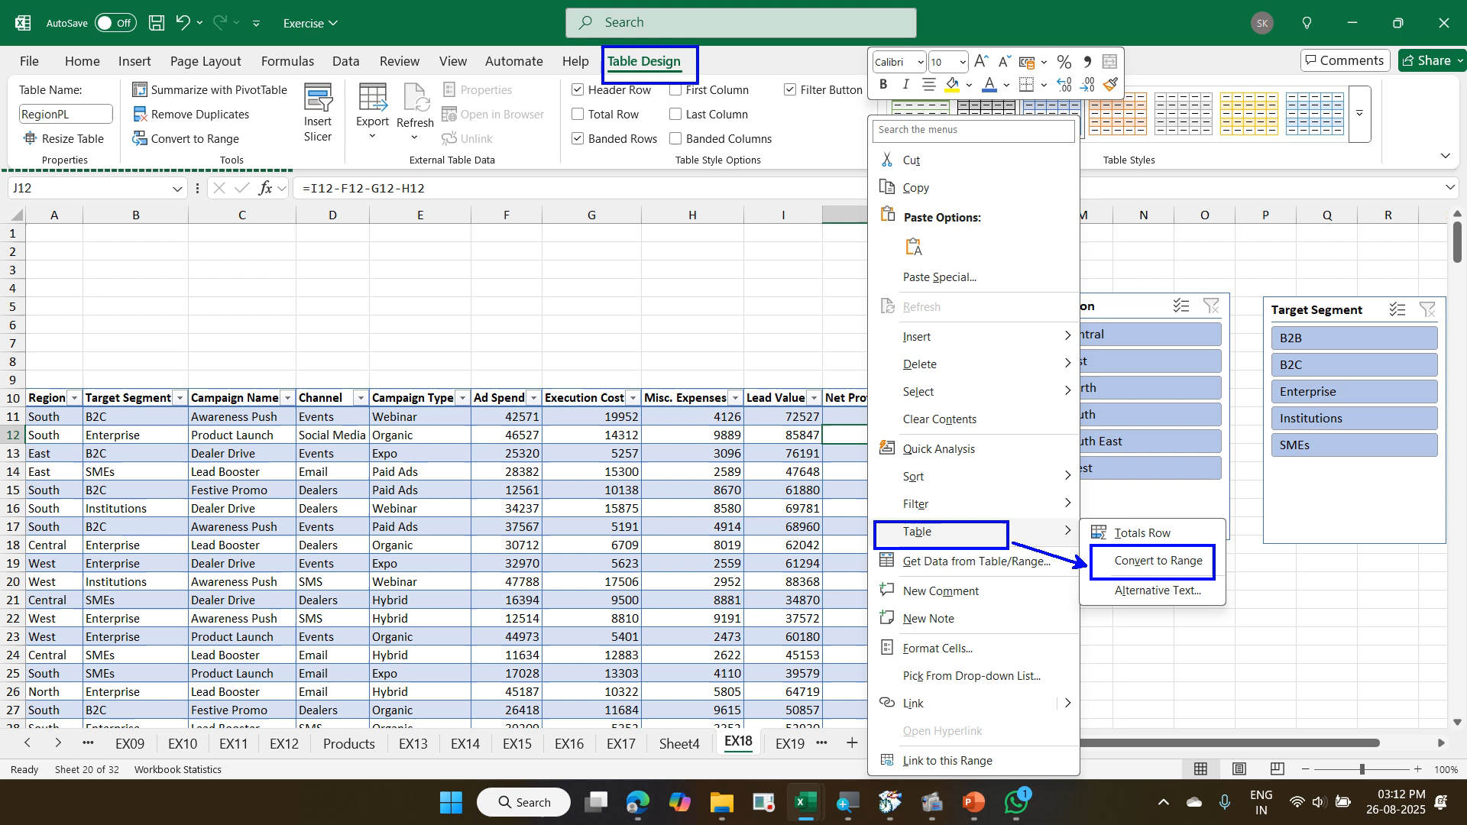
mouse_move(118, 122)
mouse_down()
mouse_move(181, 149)
mouse_move(250, 152)
mouse_move(601, 62)
mouse_up()
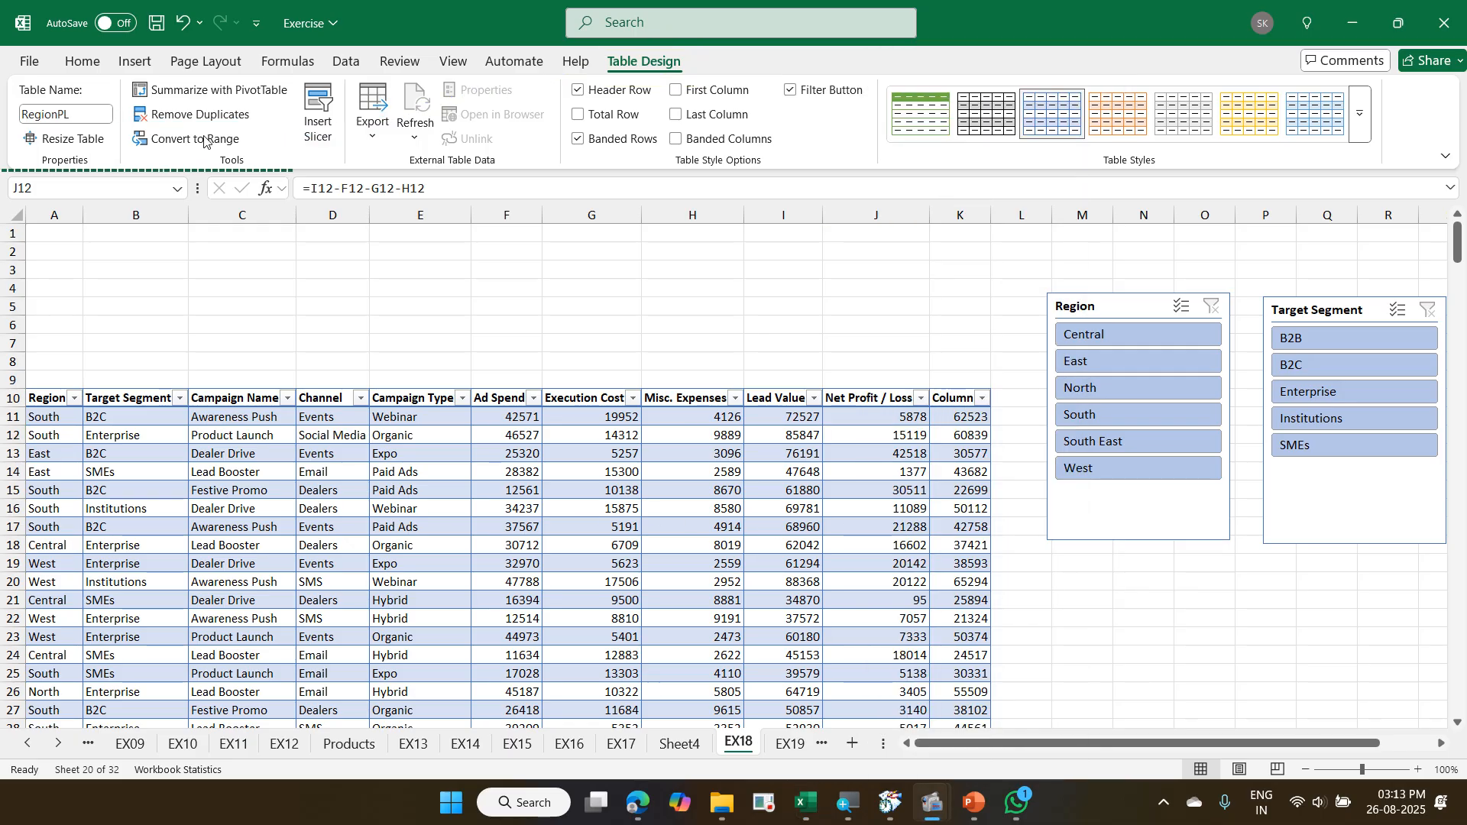
- Convert the RegionPL table on the EX18 sheet to a normal range
click(204, 140)
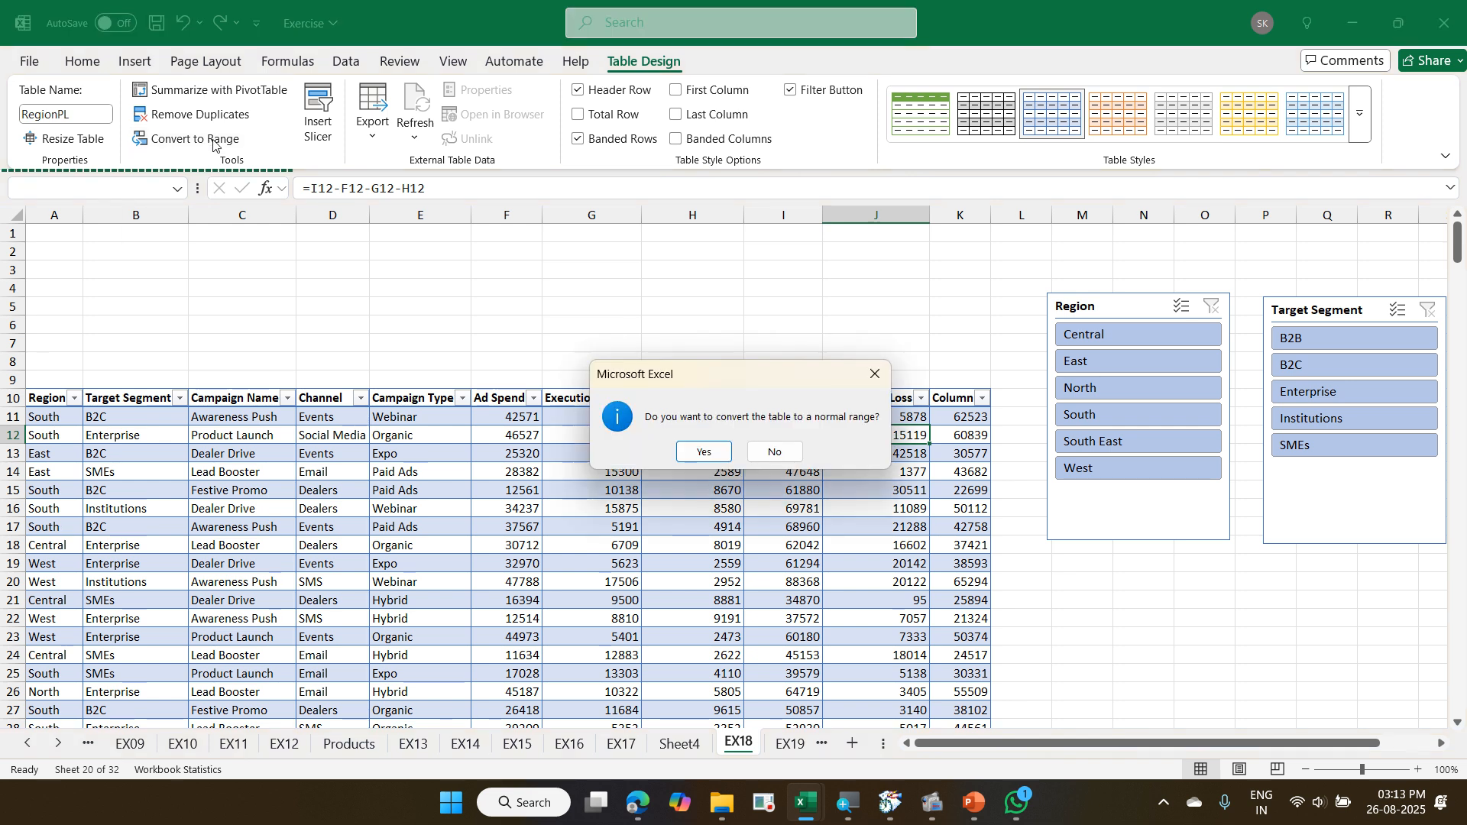
click(678, 456)
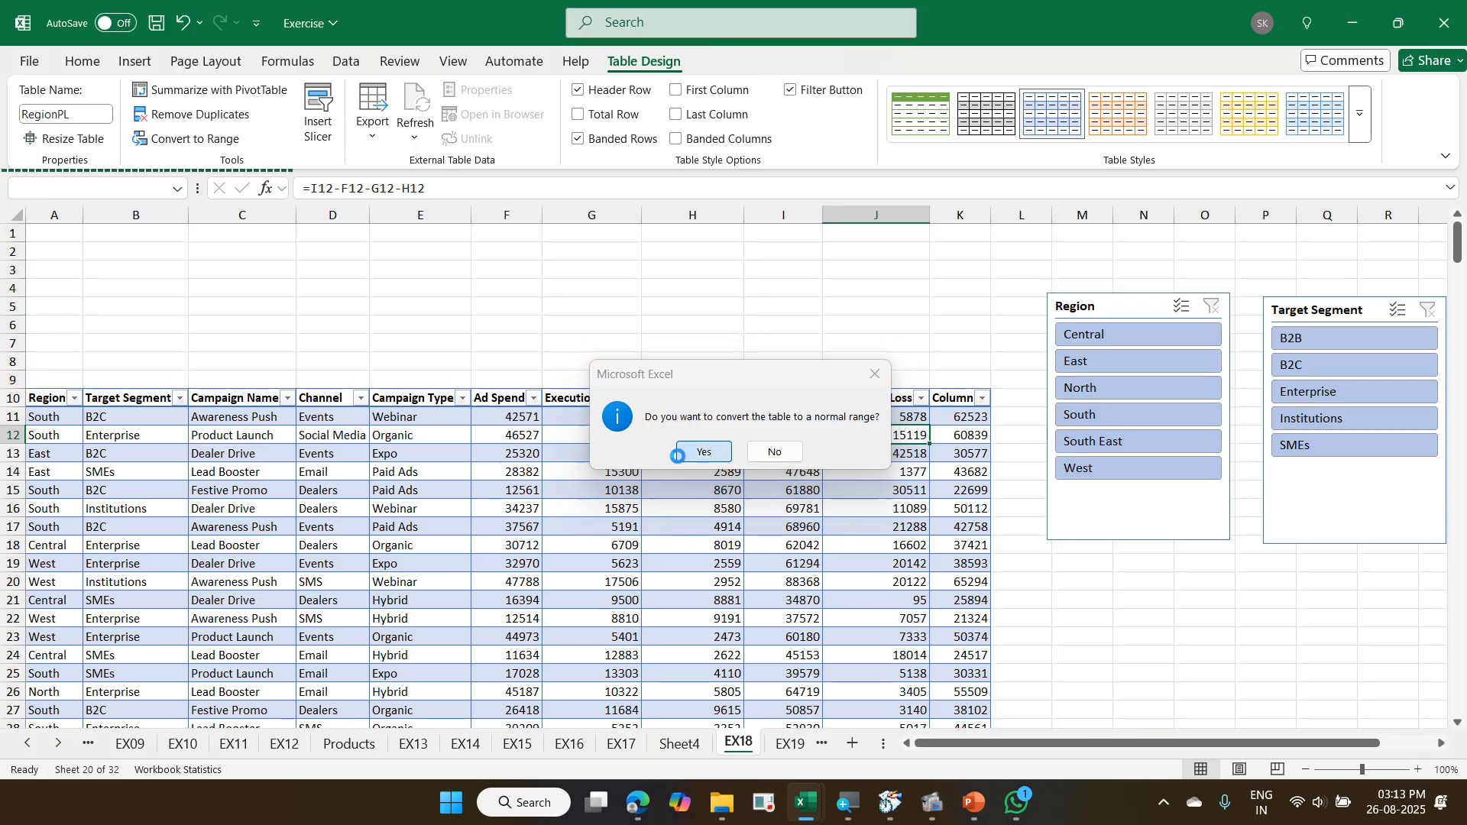
click(683, 456)
- Look through the converted EX18 campaign data, checking its header row and its rows further down
scroll(691, 479, down, 19)
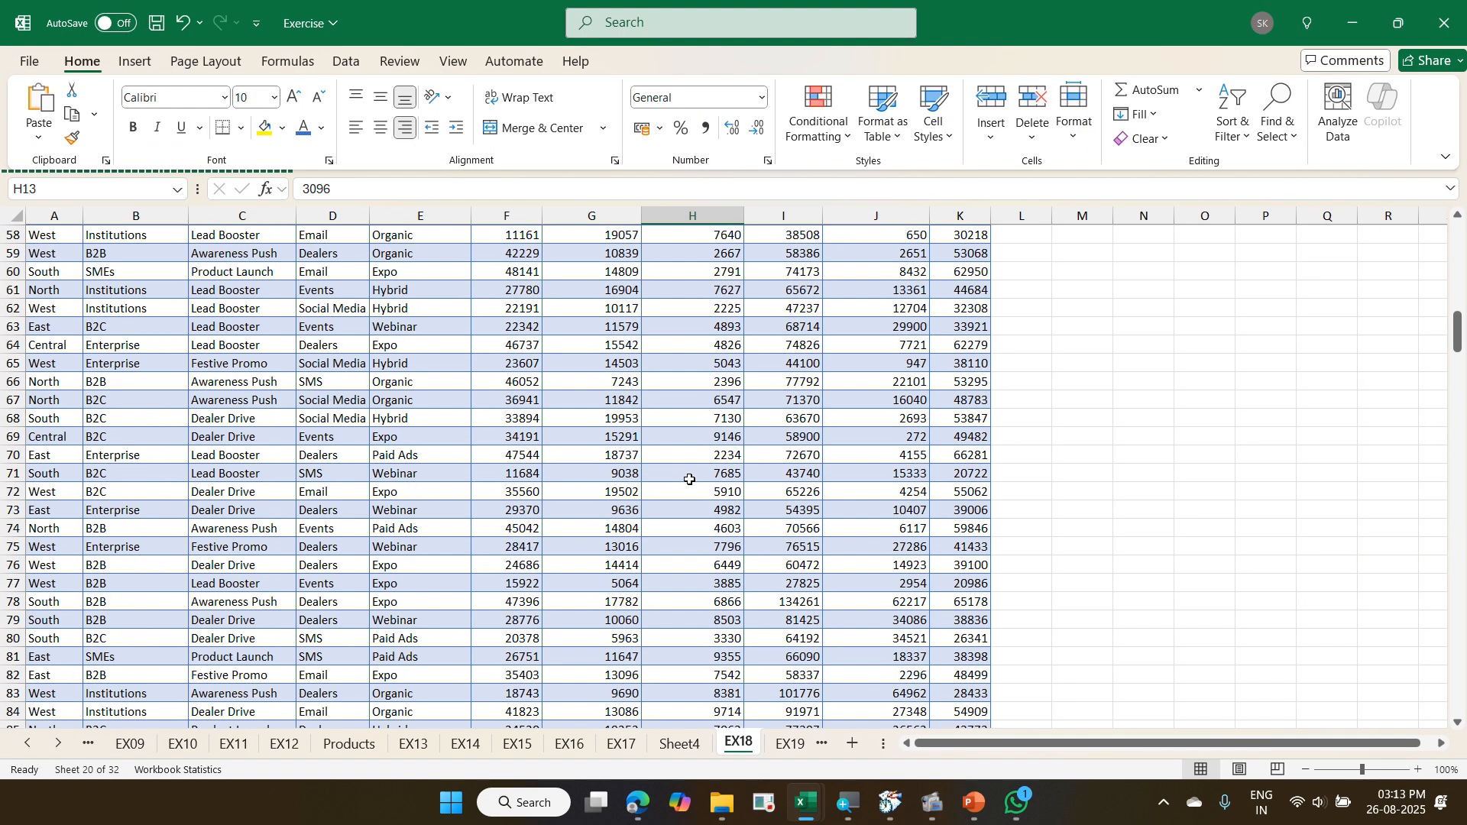
scroll(690, 479, up, 18)
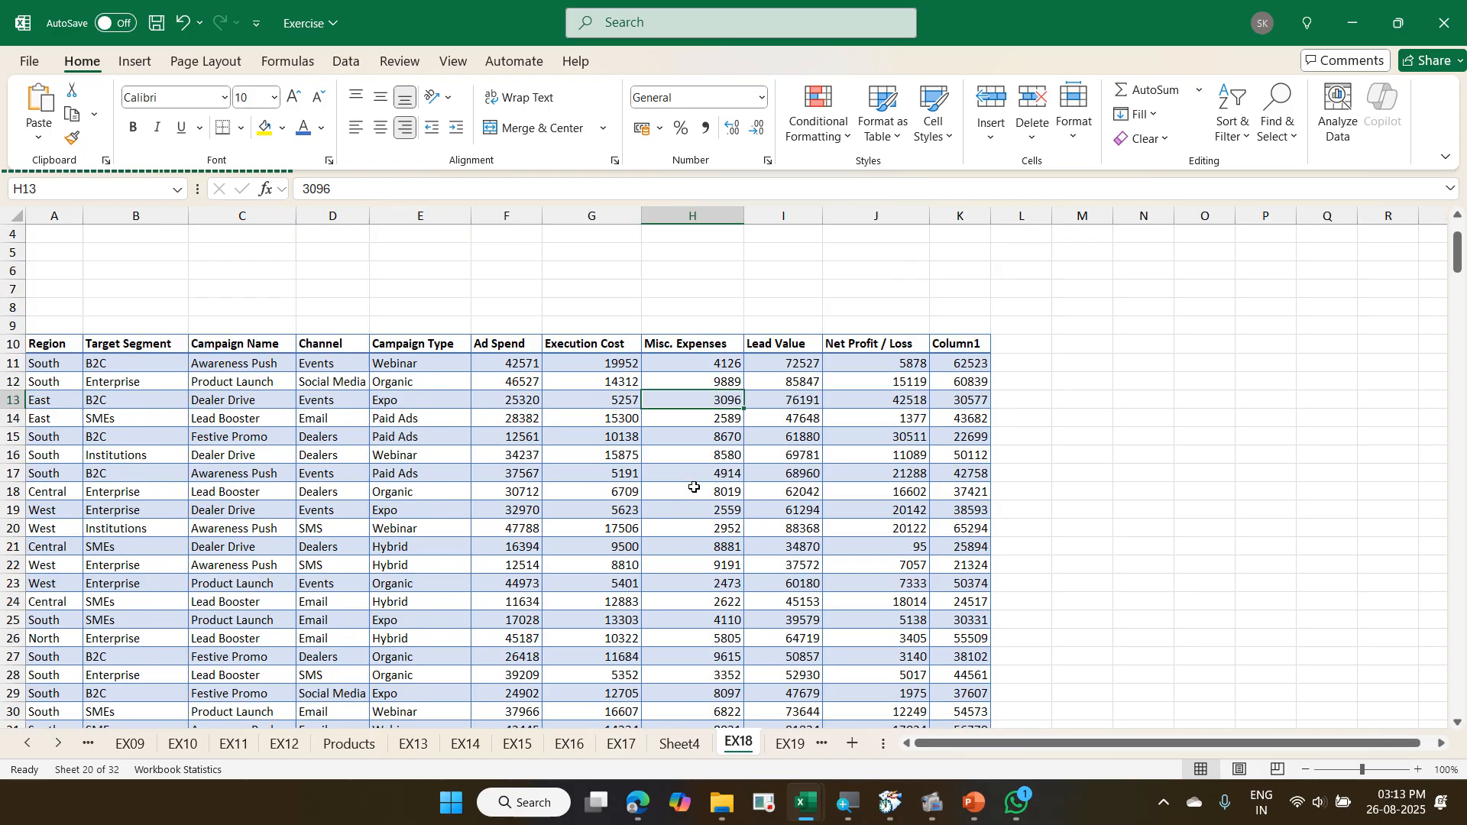
scroll(694, 487, up, 1)
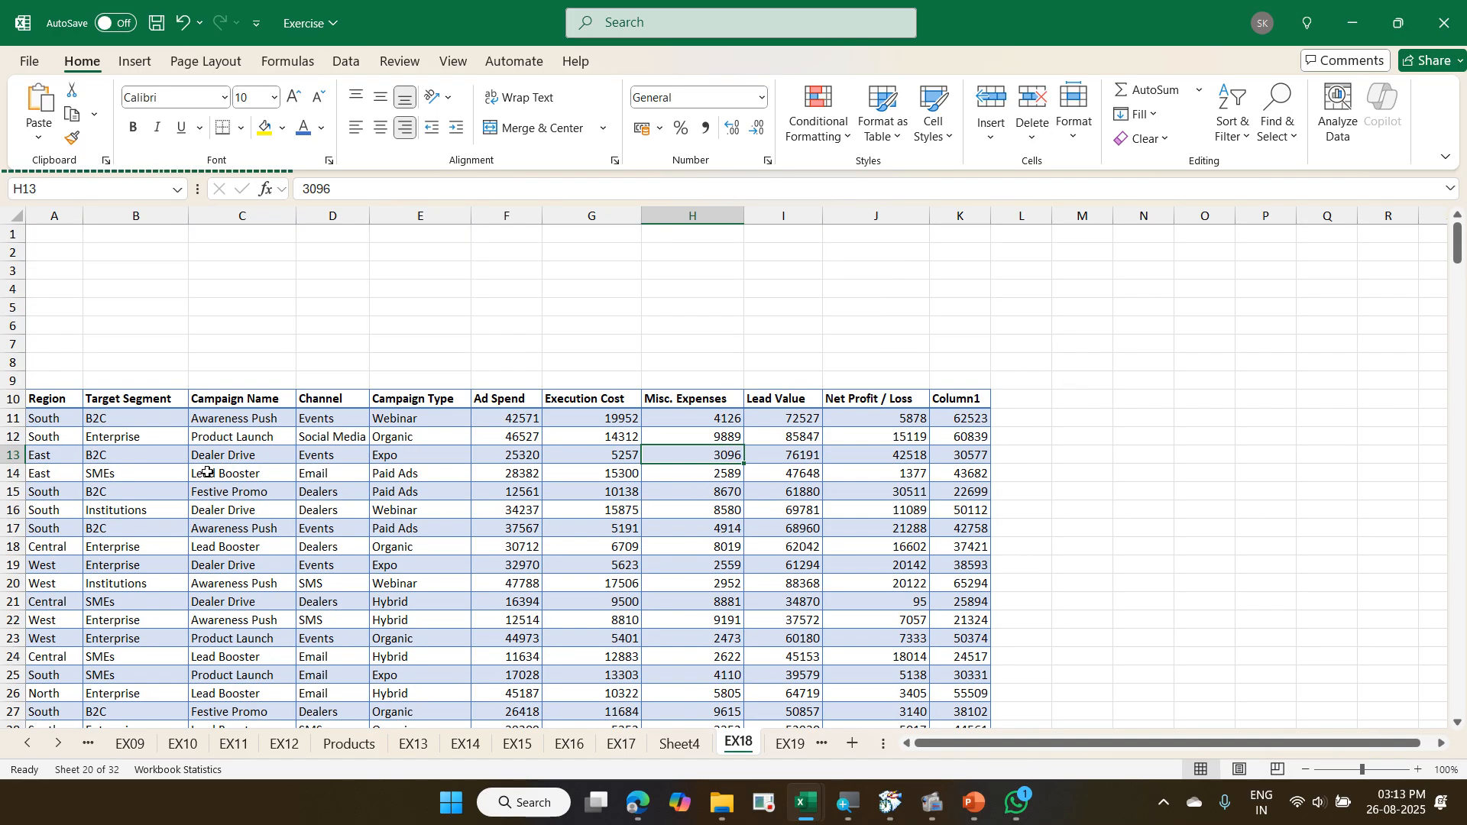
scroll(207, 471, down, 20)
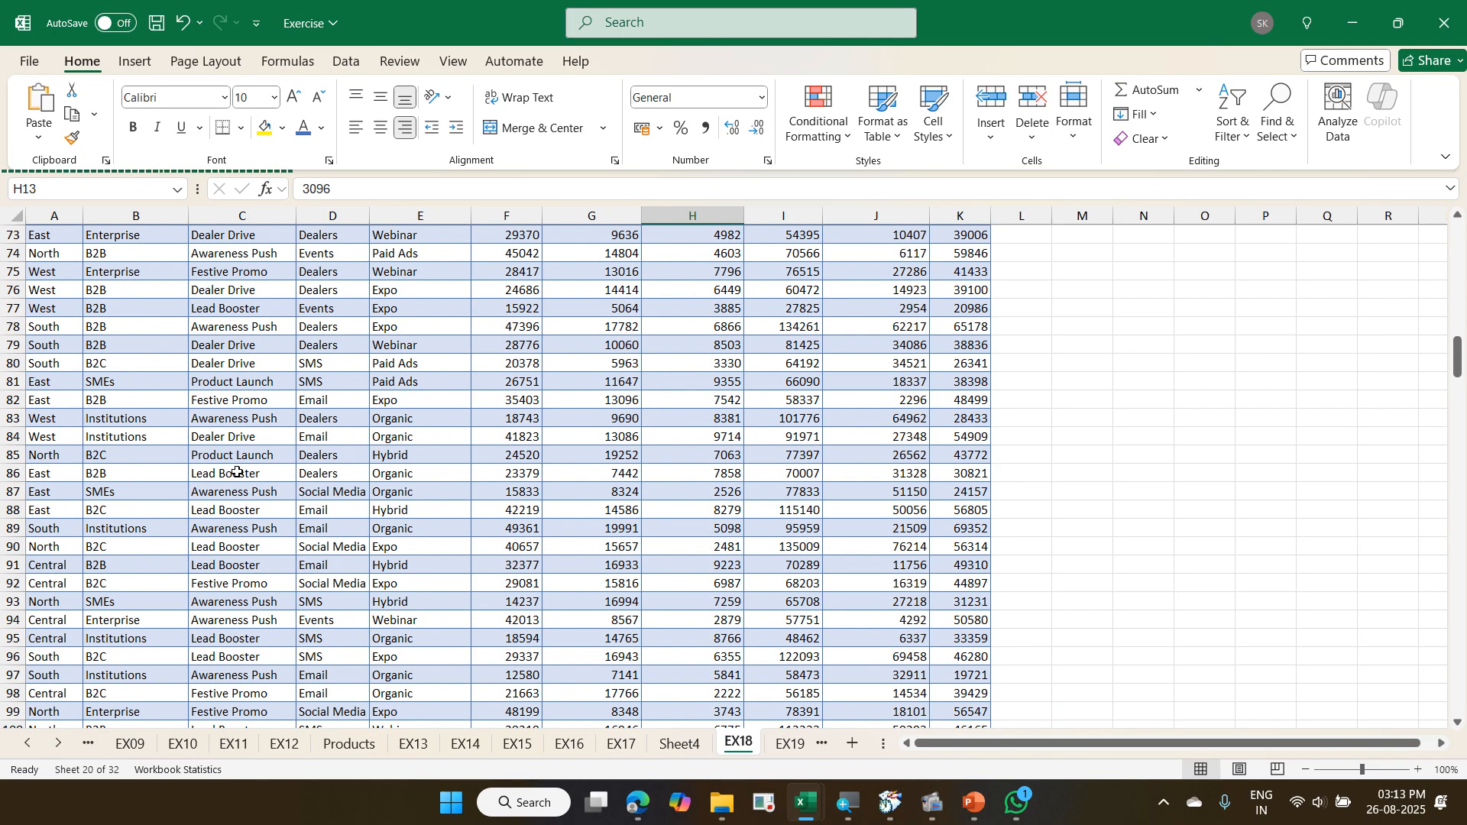
scroll(237, 471, up, 20)
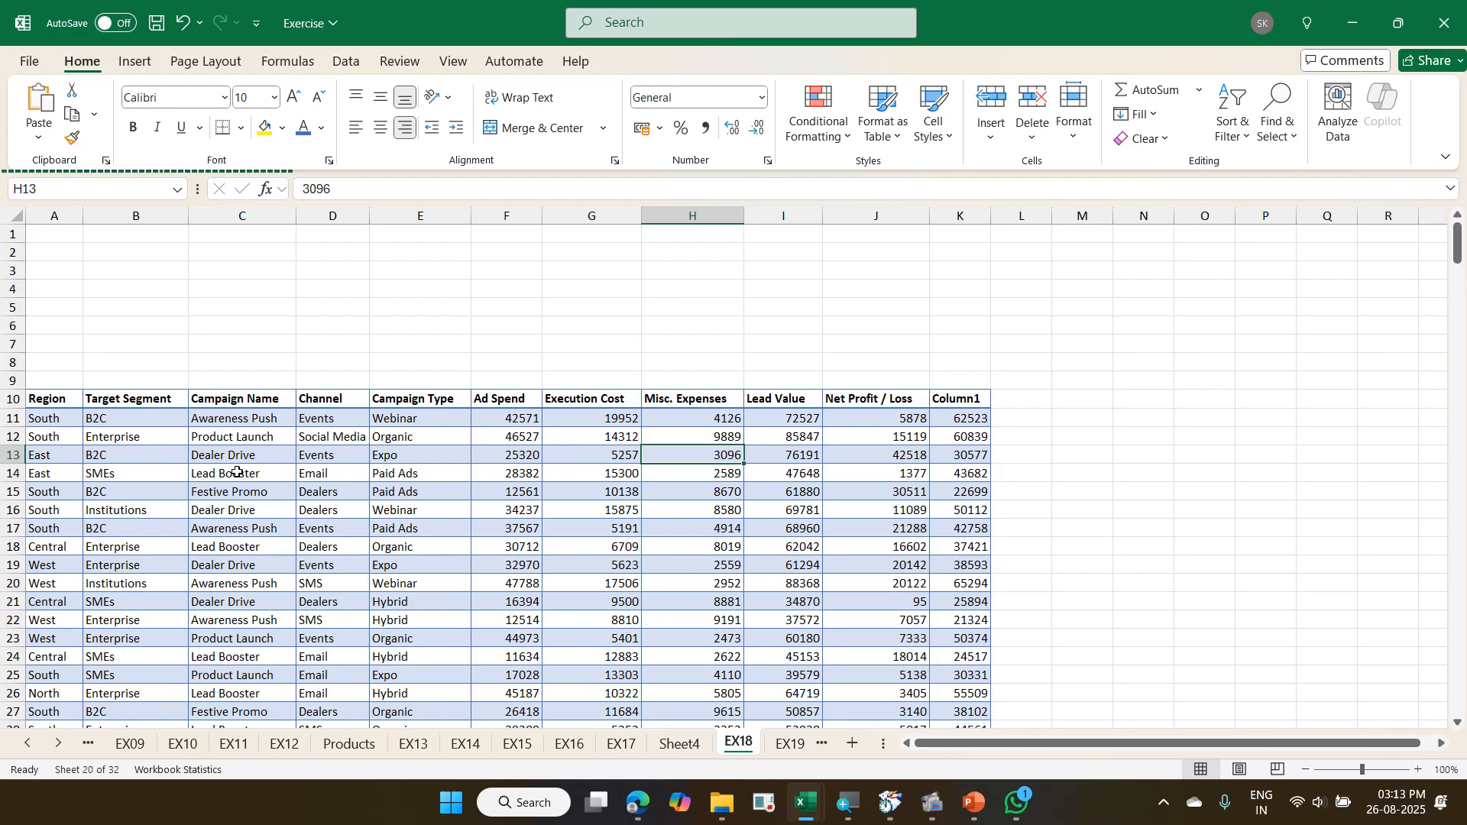
click(305, 474)
scroll(393, 480, down, 1)
scroll(395, 487, up, 1)
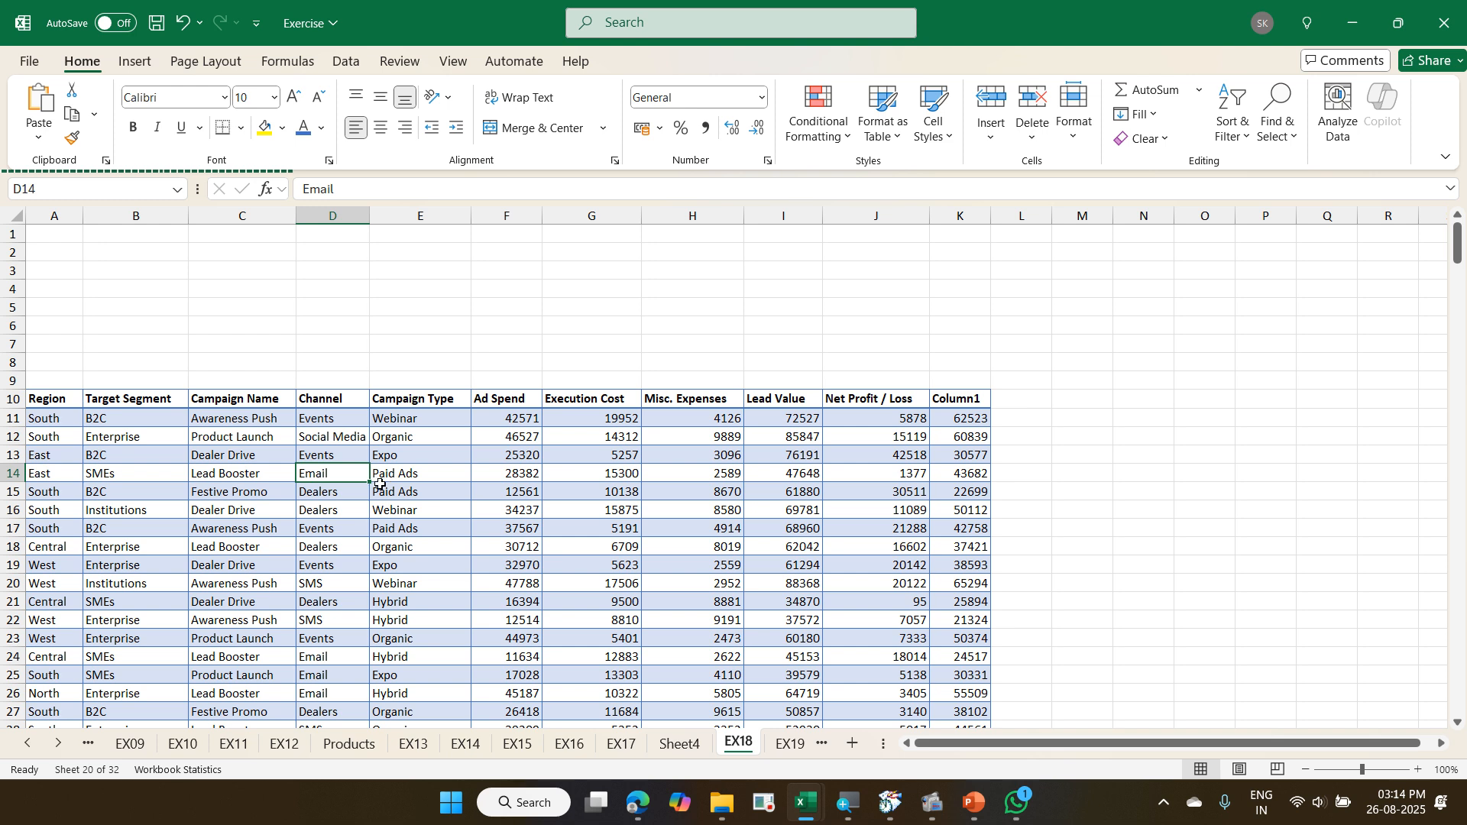
- Examine the Insert Table command and the Format as Table style gallery without applying either
click(132, 62)
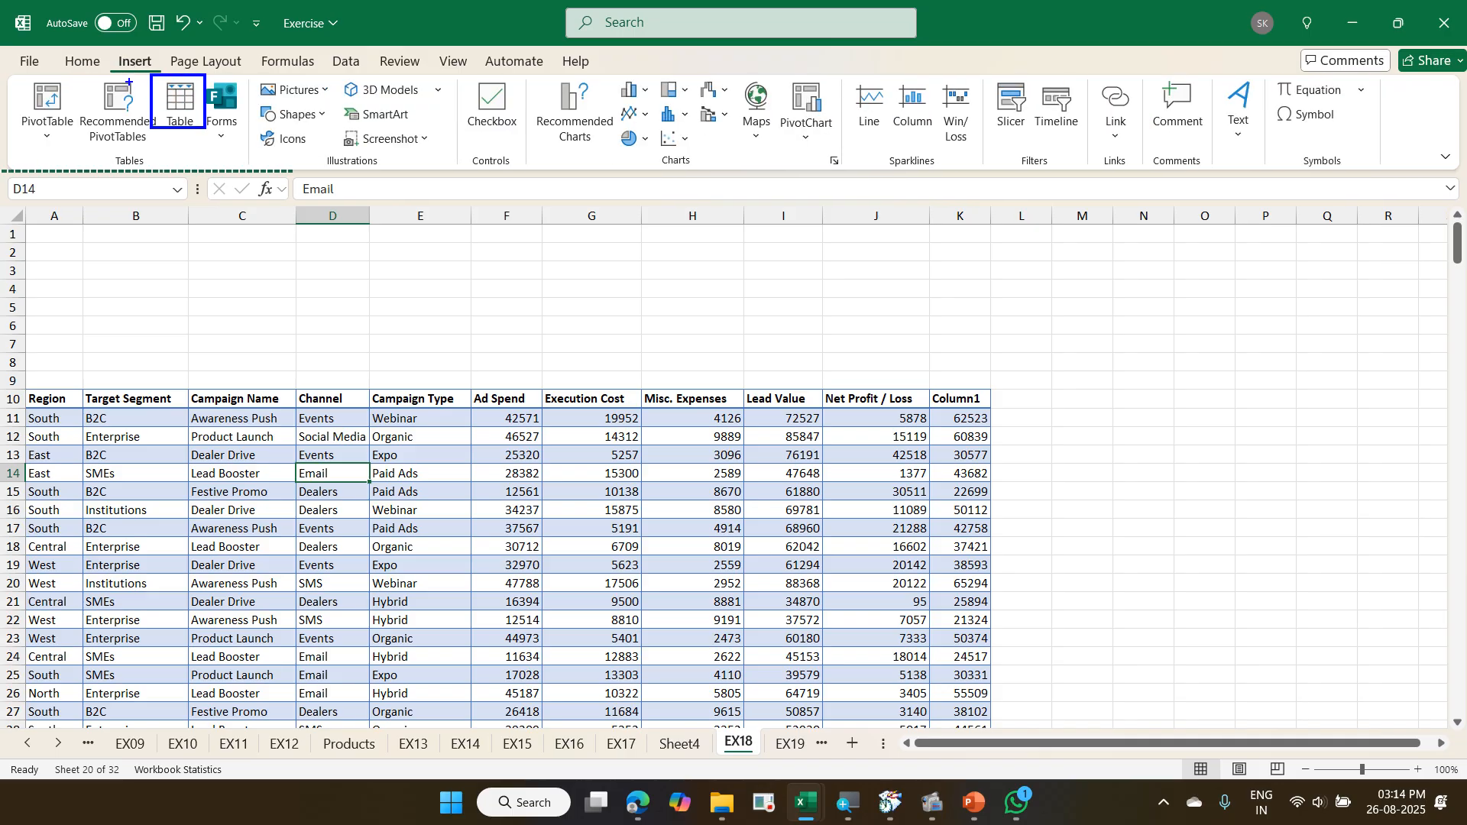
mouse_move(101, 51)
mouse_down()
mouse_move(157, 72)
mouse_move(114, 73)
mouse_up()
drag(191, 122, 251, 100)
key(Escape)
click(82, 61)
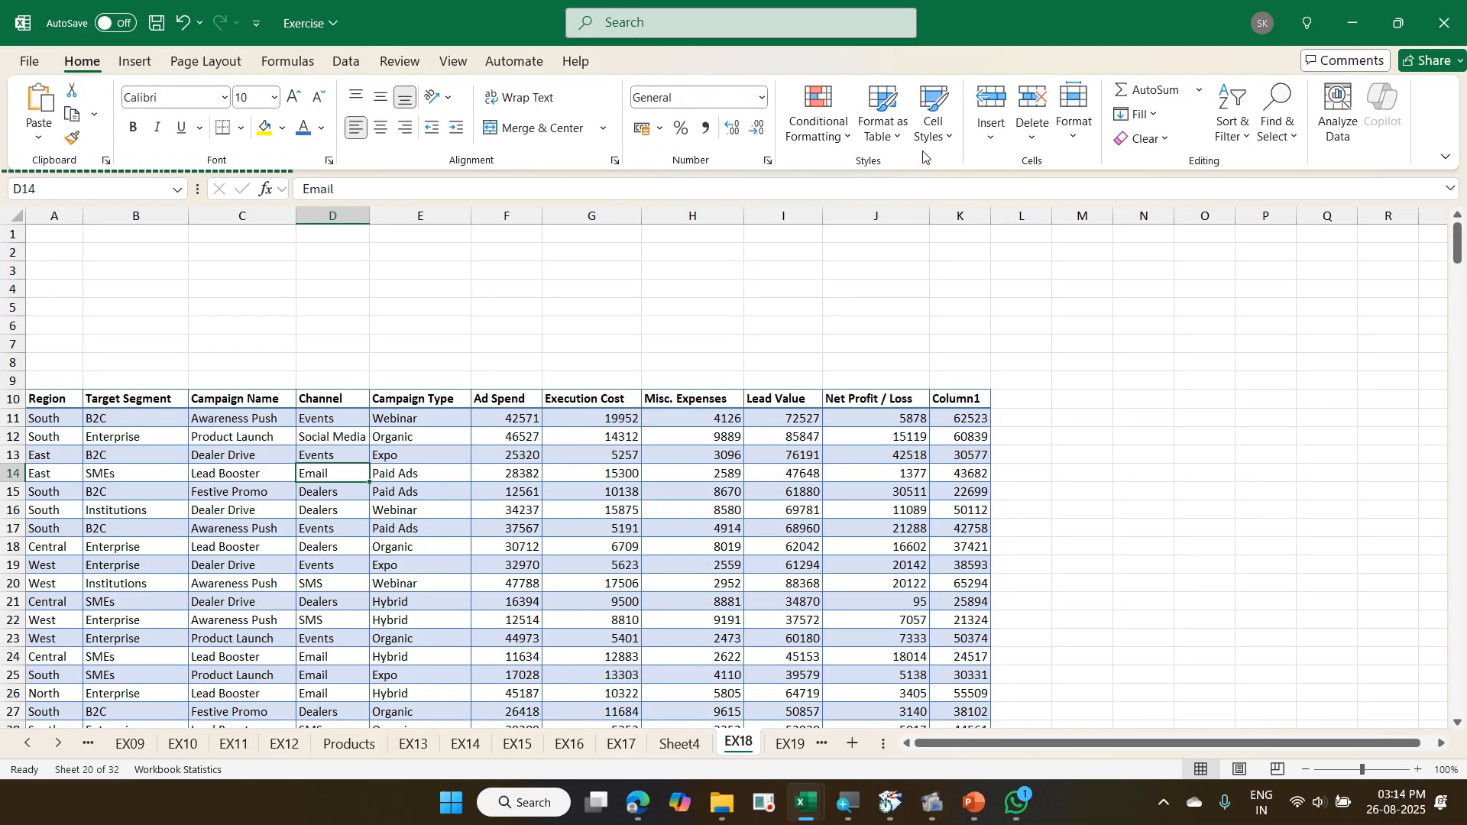
click(889, 134)
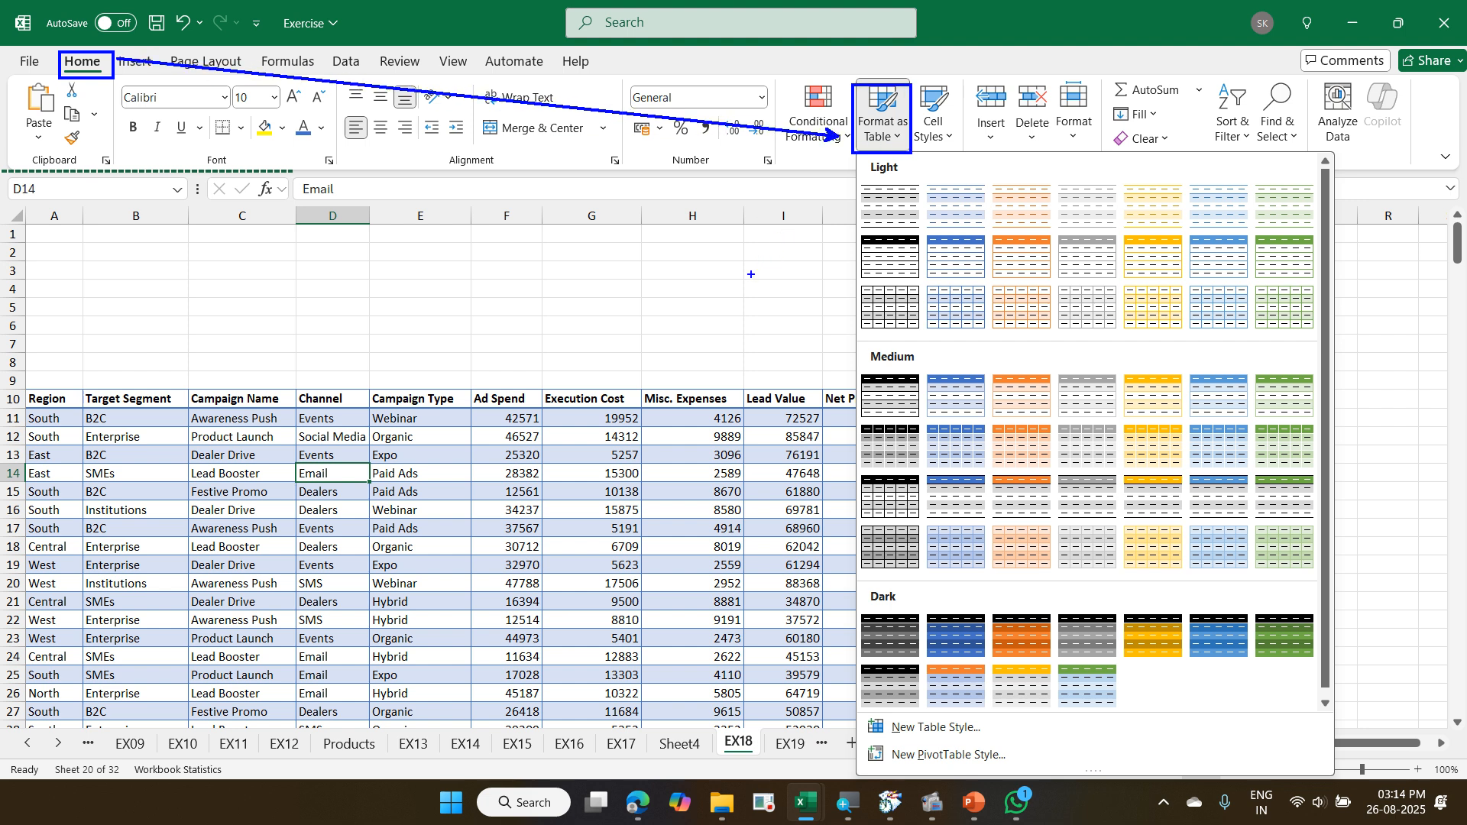
key(Escape)
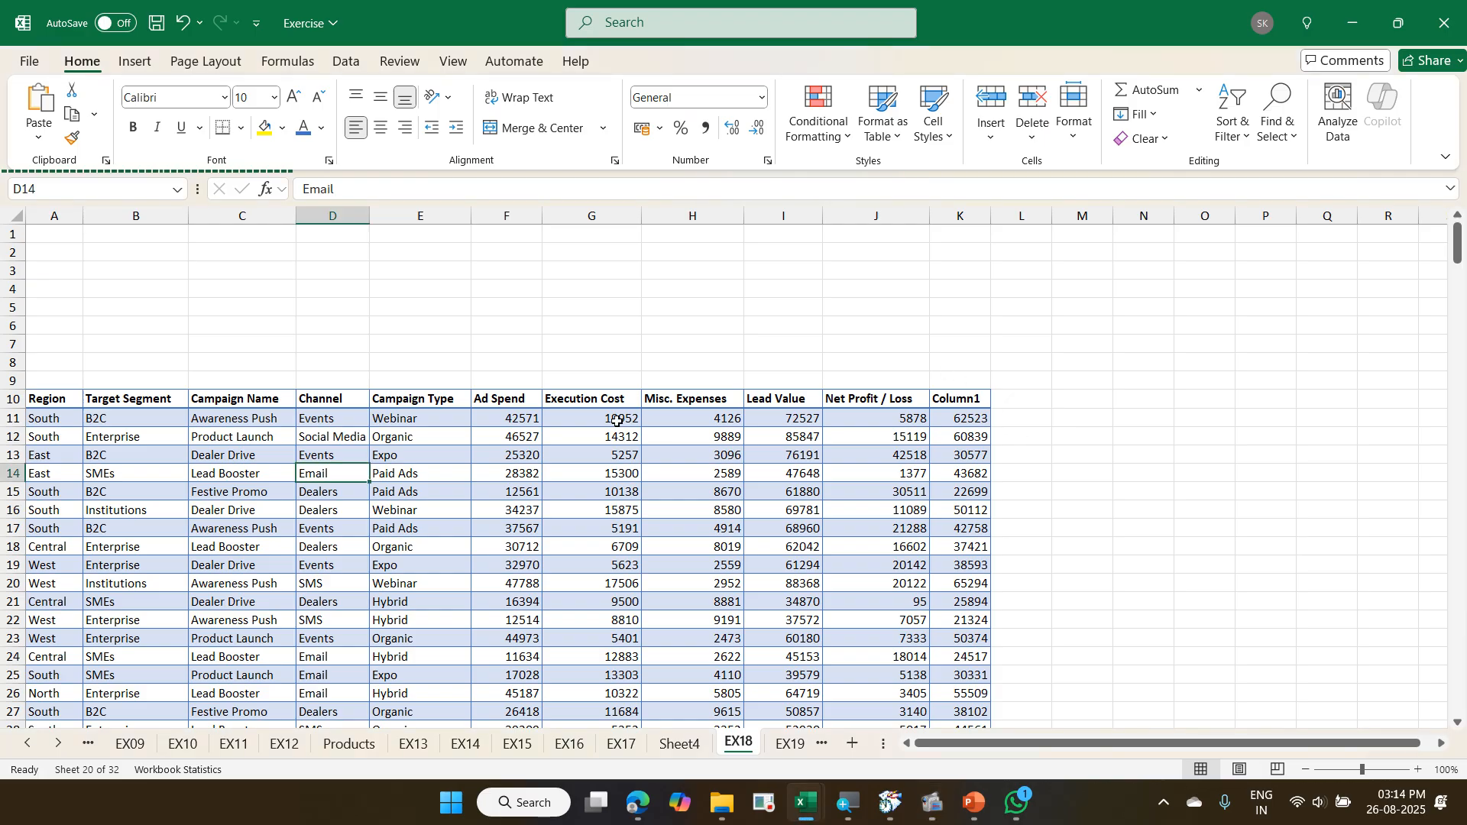
- Select the whole EX18 data range and preview it as a table with Quick Analysis
key(ctrl+a)
key(ctrl+q)
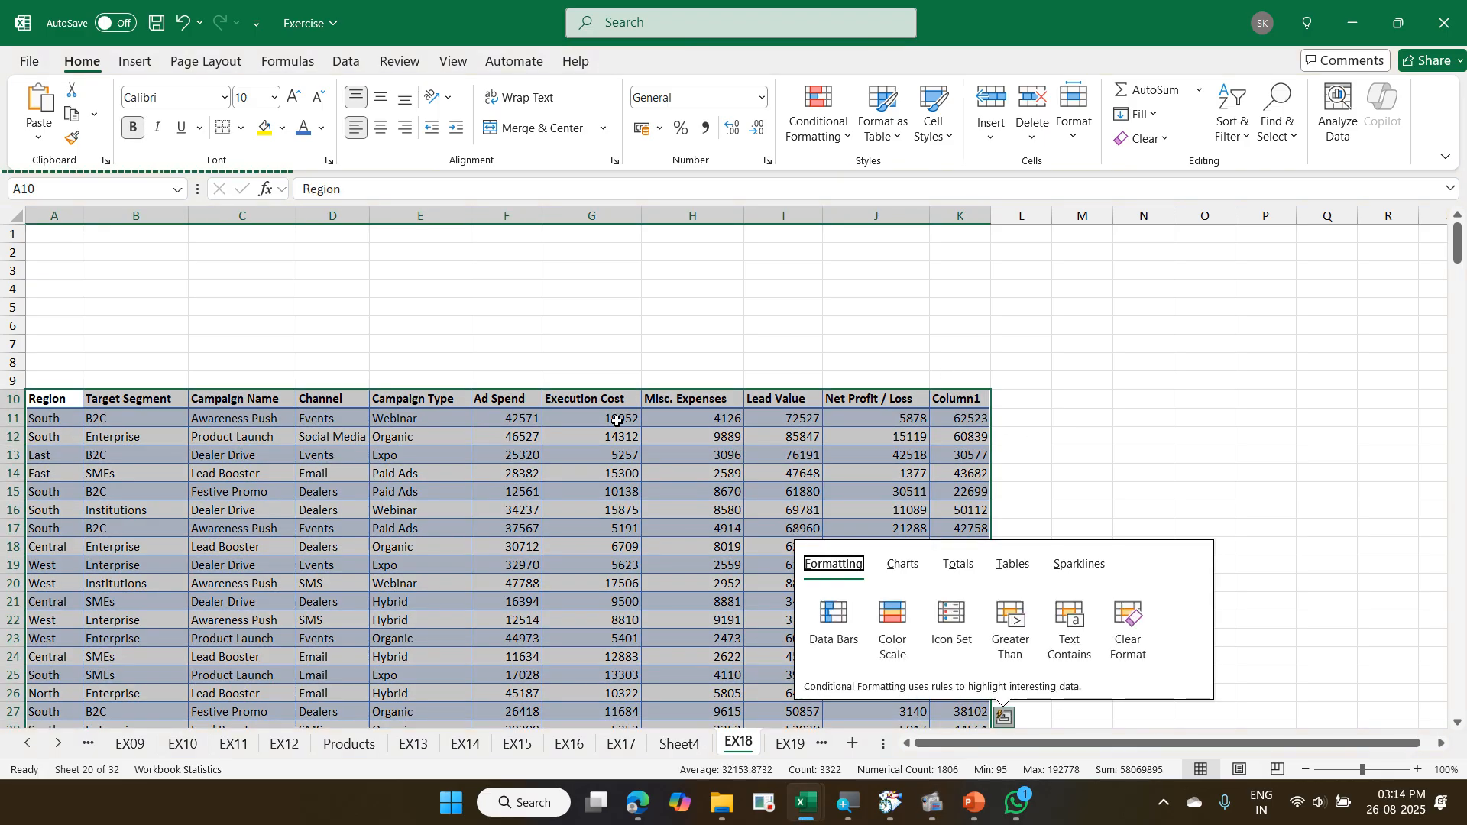
click(956, 575)
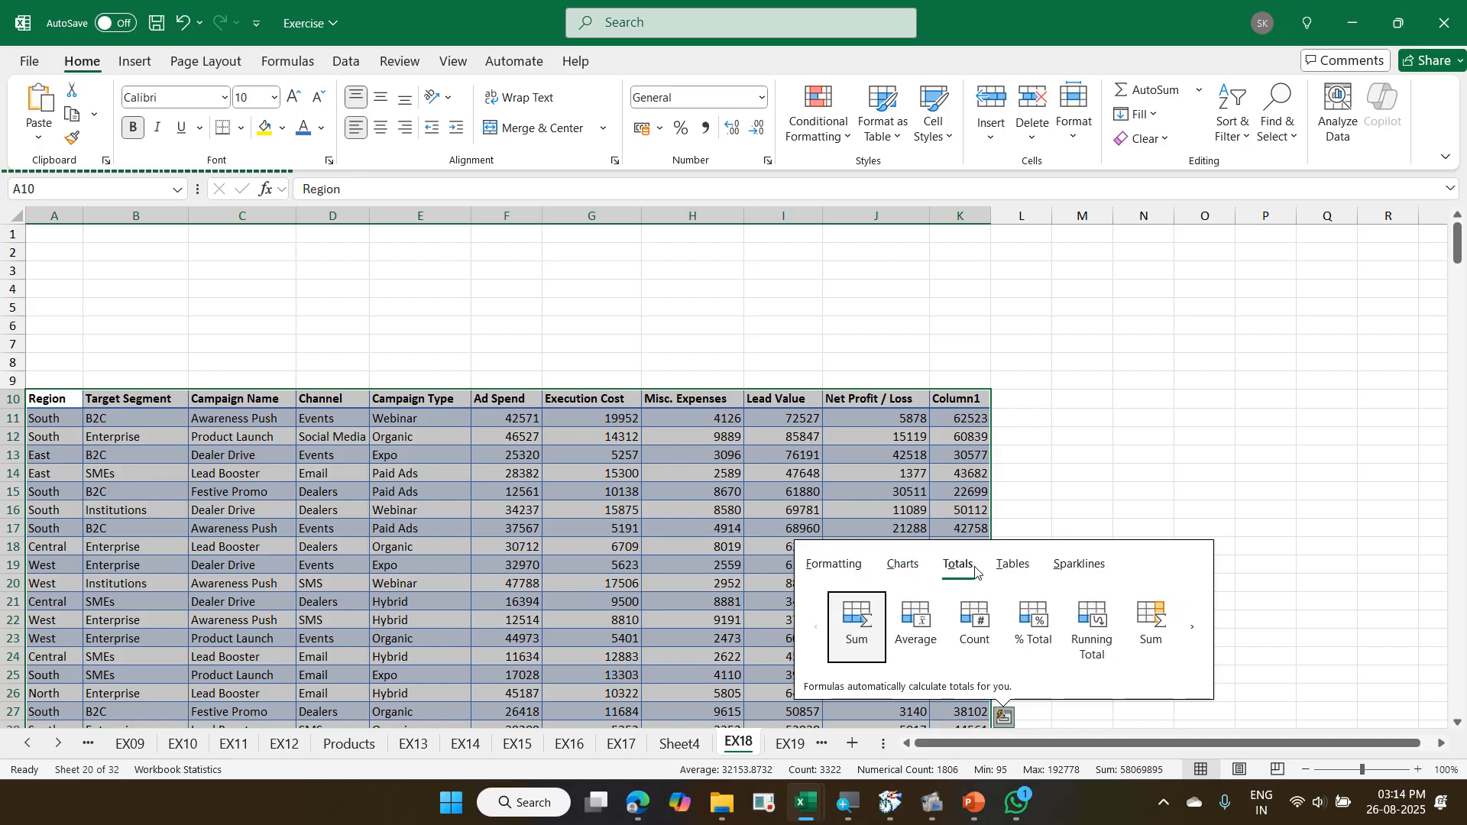
click(1013, 565)
mouse_move(833, 637)
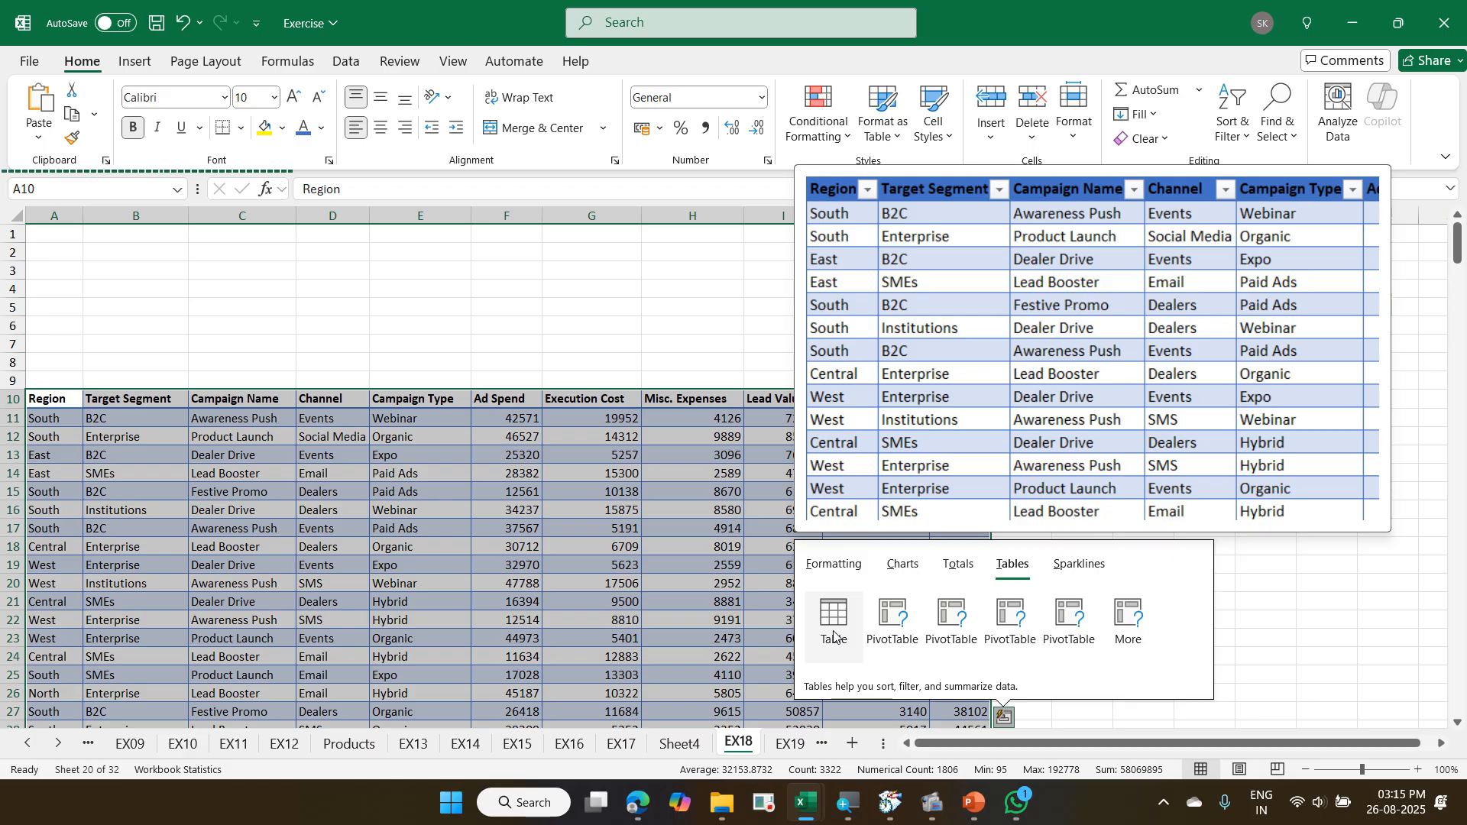
click(834, 634)
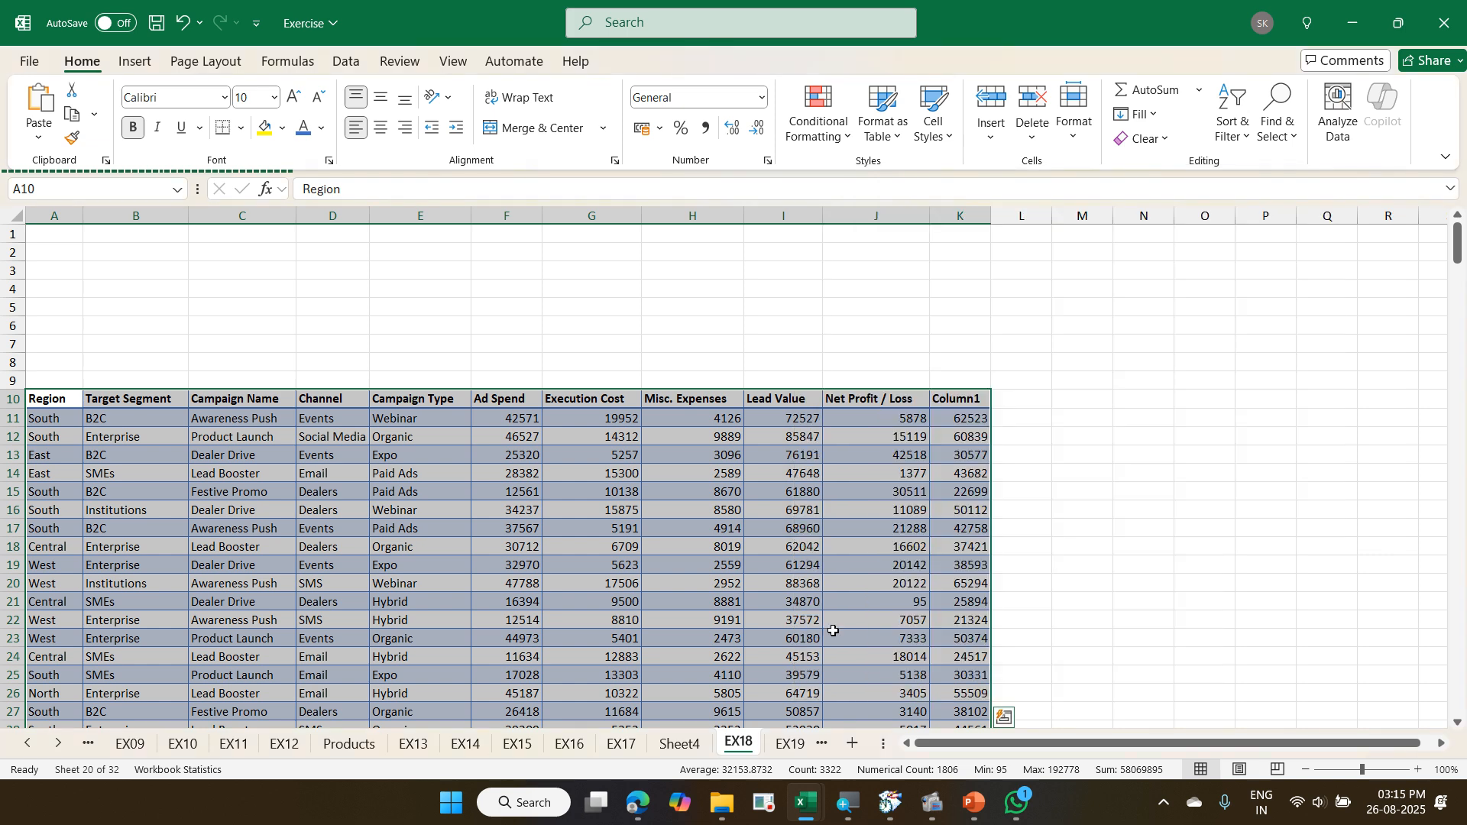
- Jump between the first and last rows of the EX18 data and return to cell A1
key(Down)
key(Up)
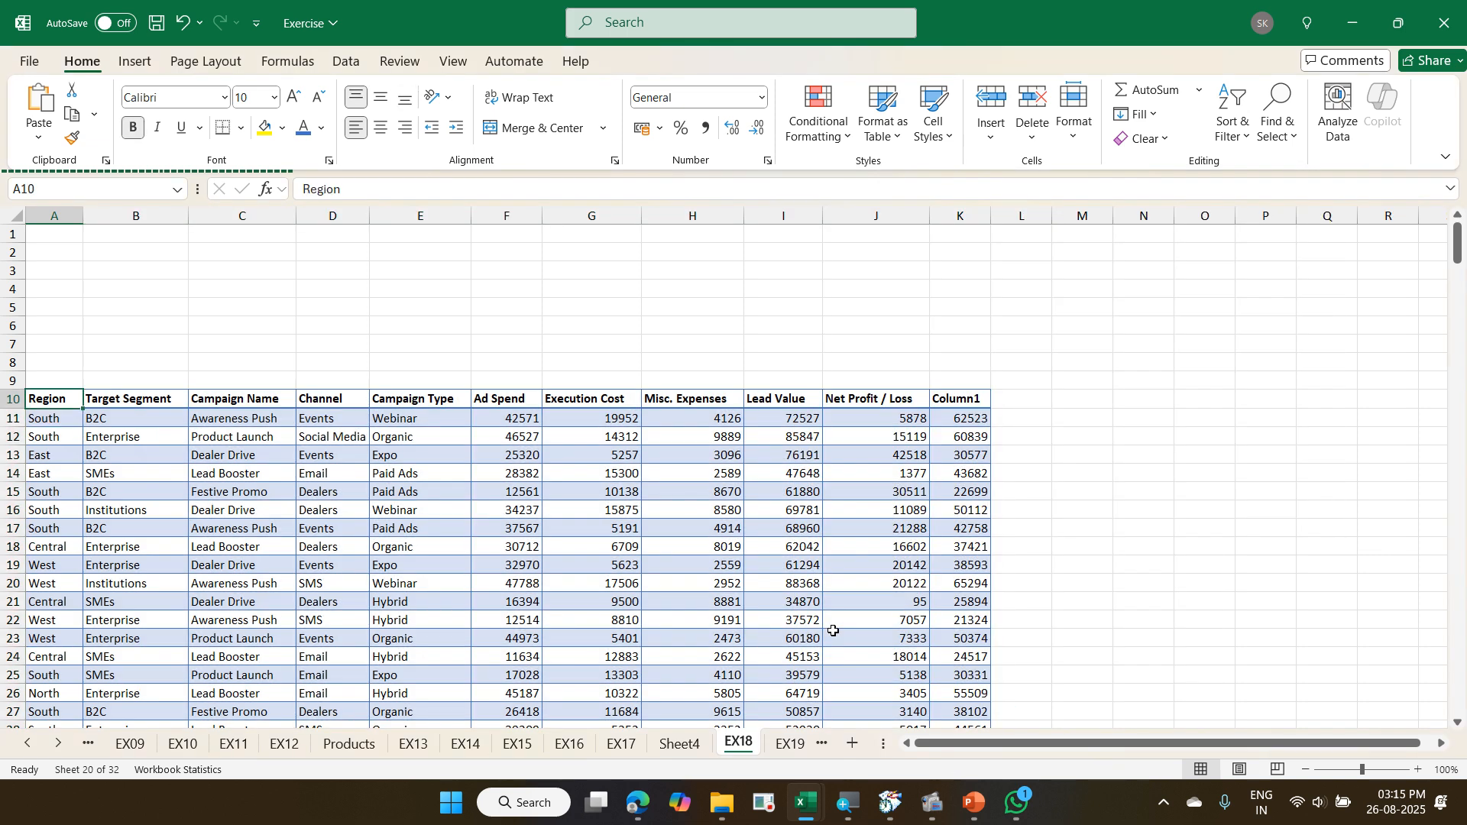
key(ctrl+Down)
key(ctrl+Up)
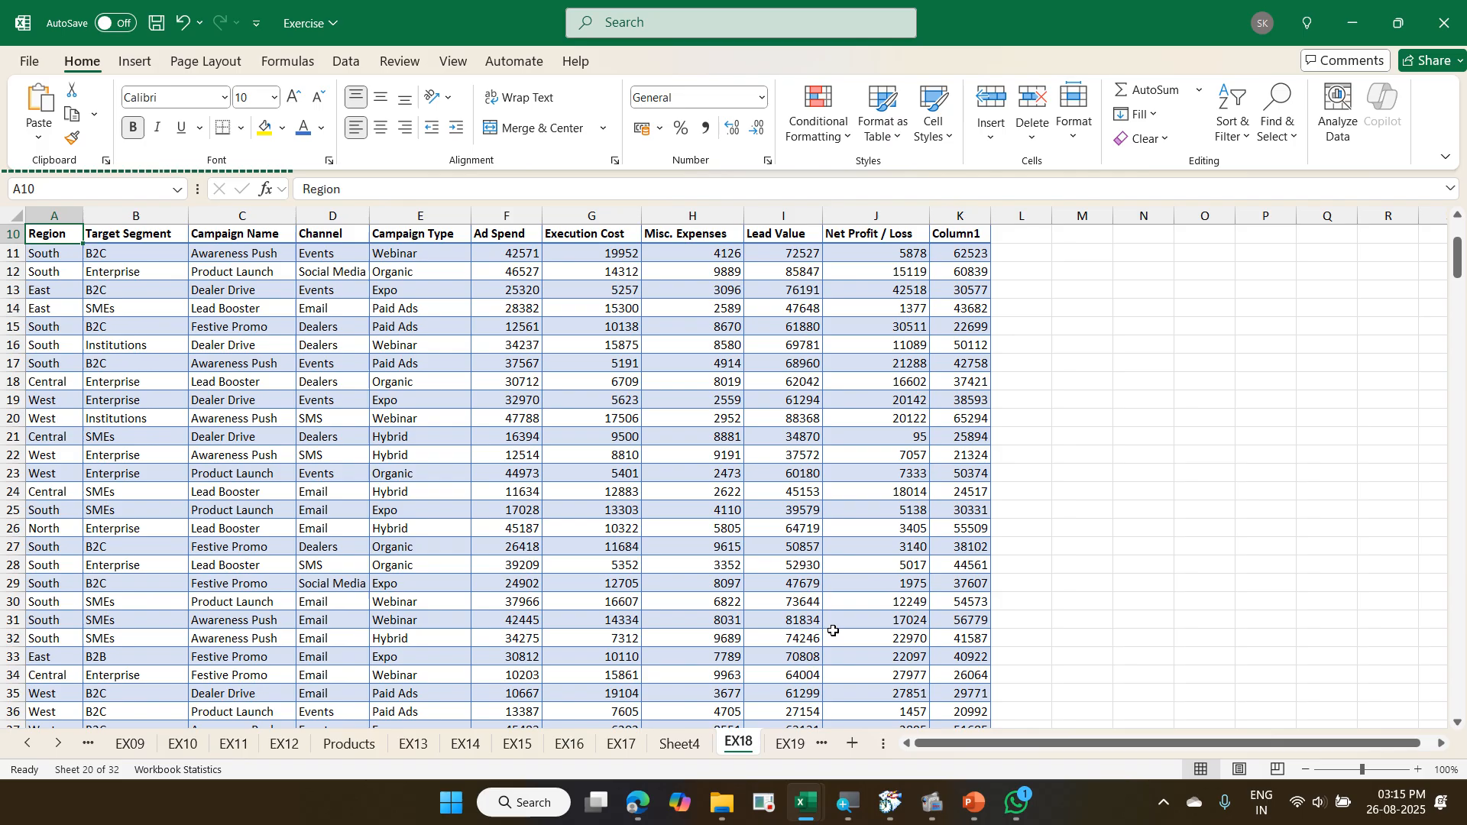
key(ctrl+Down)
key(ctrl+Up)
key(ctrl+Up)
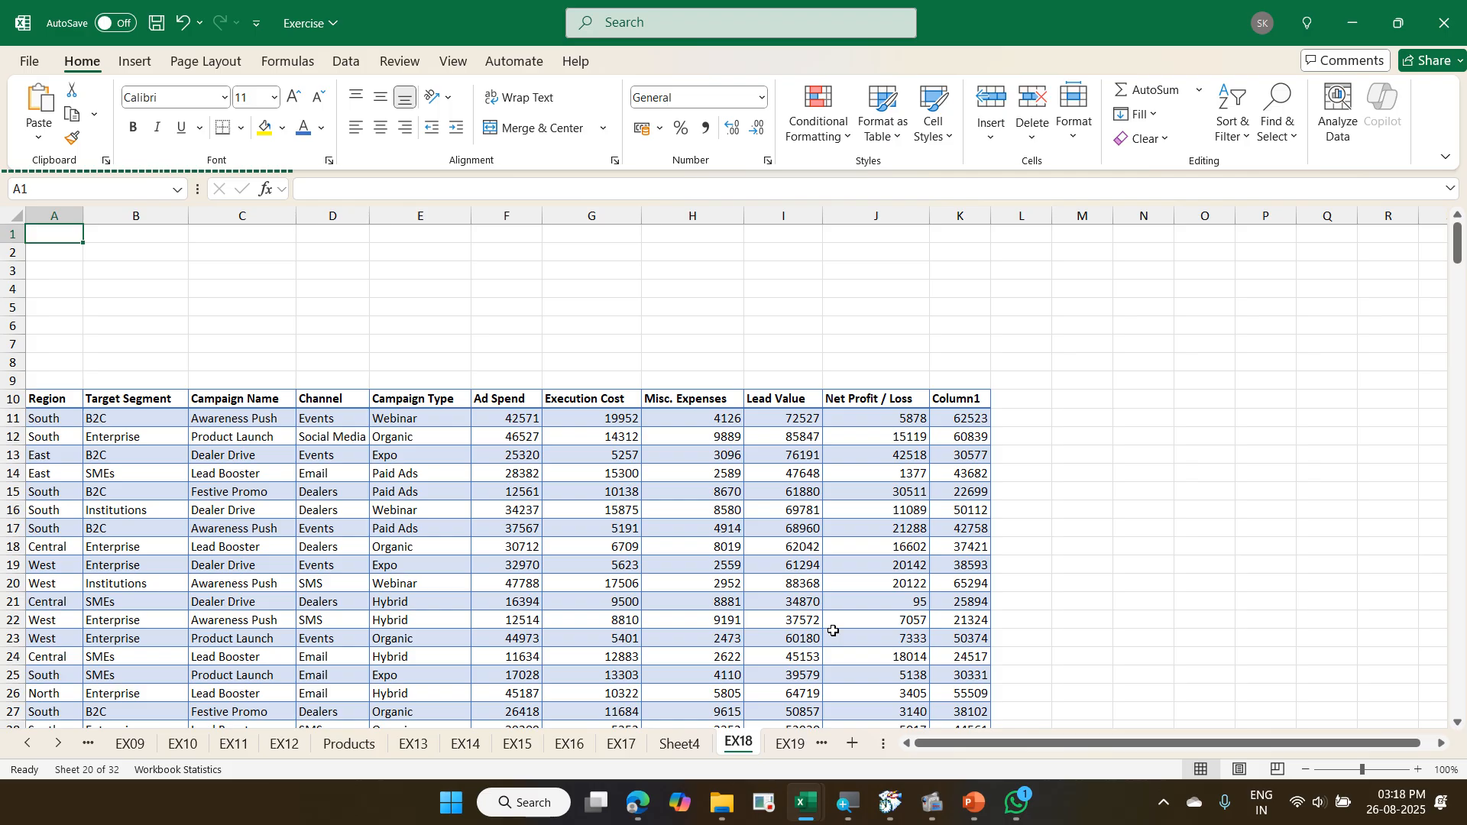
- Create a table with headers from the order data in A10:F2180 on the EX19 sheet
key(ctrl+Page_Down)
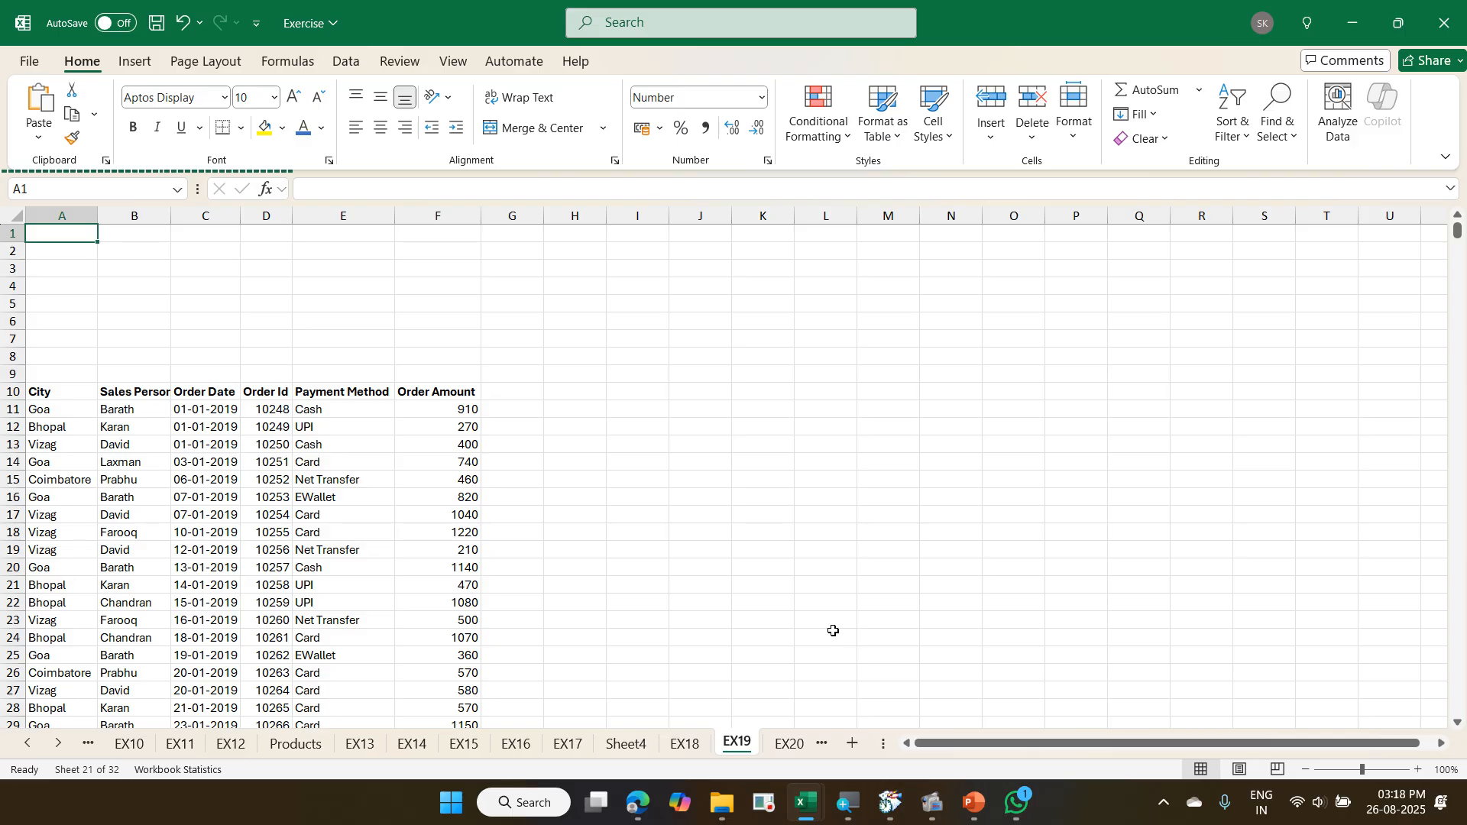
key(ctrl+Down)
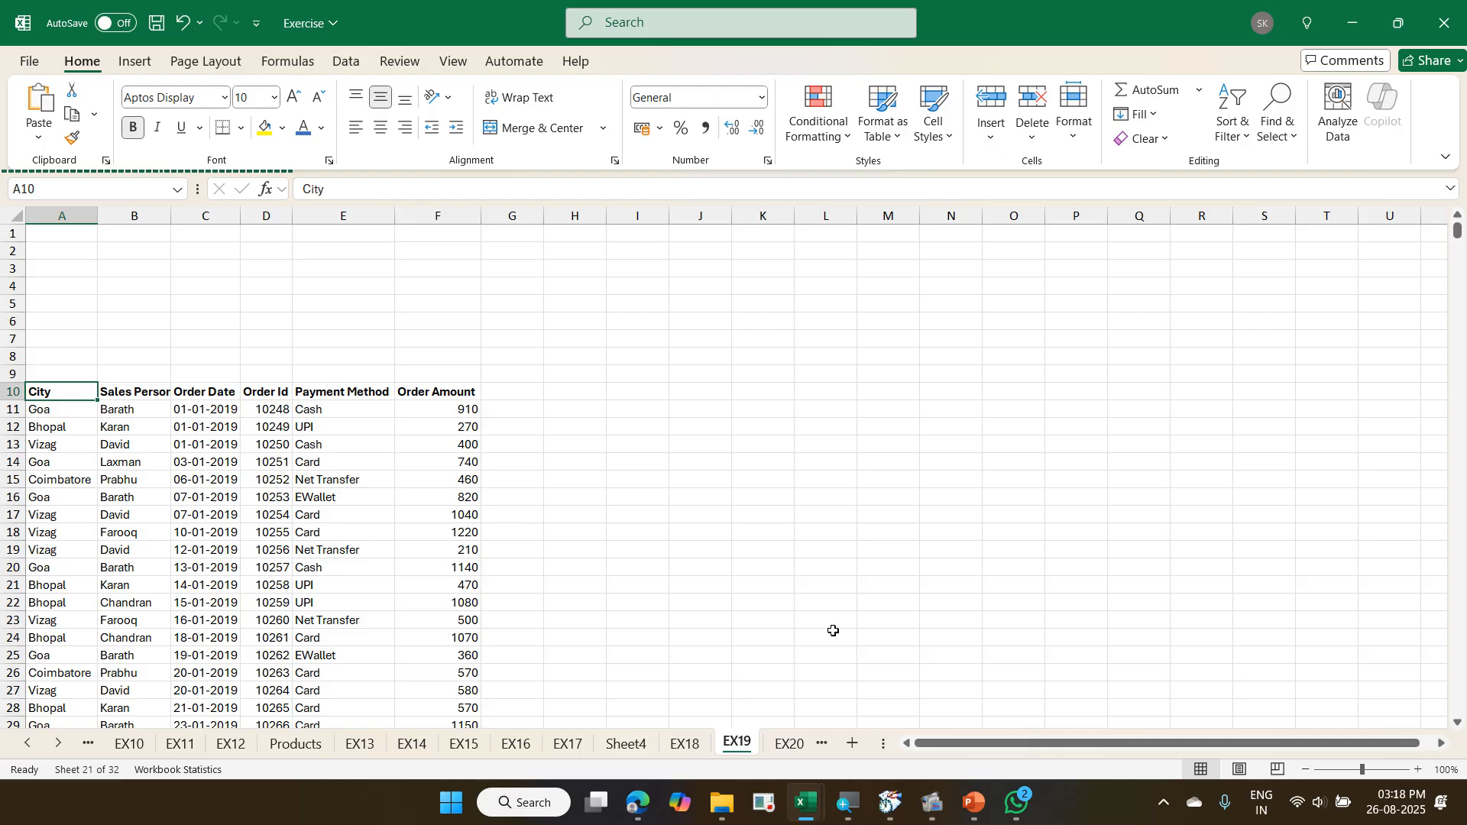
click(230, 549)
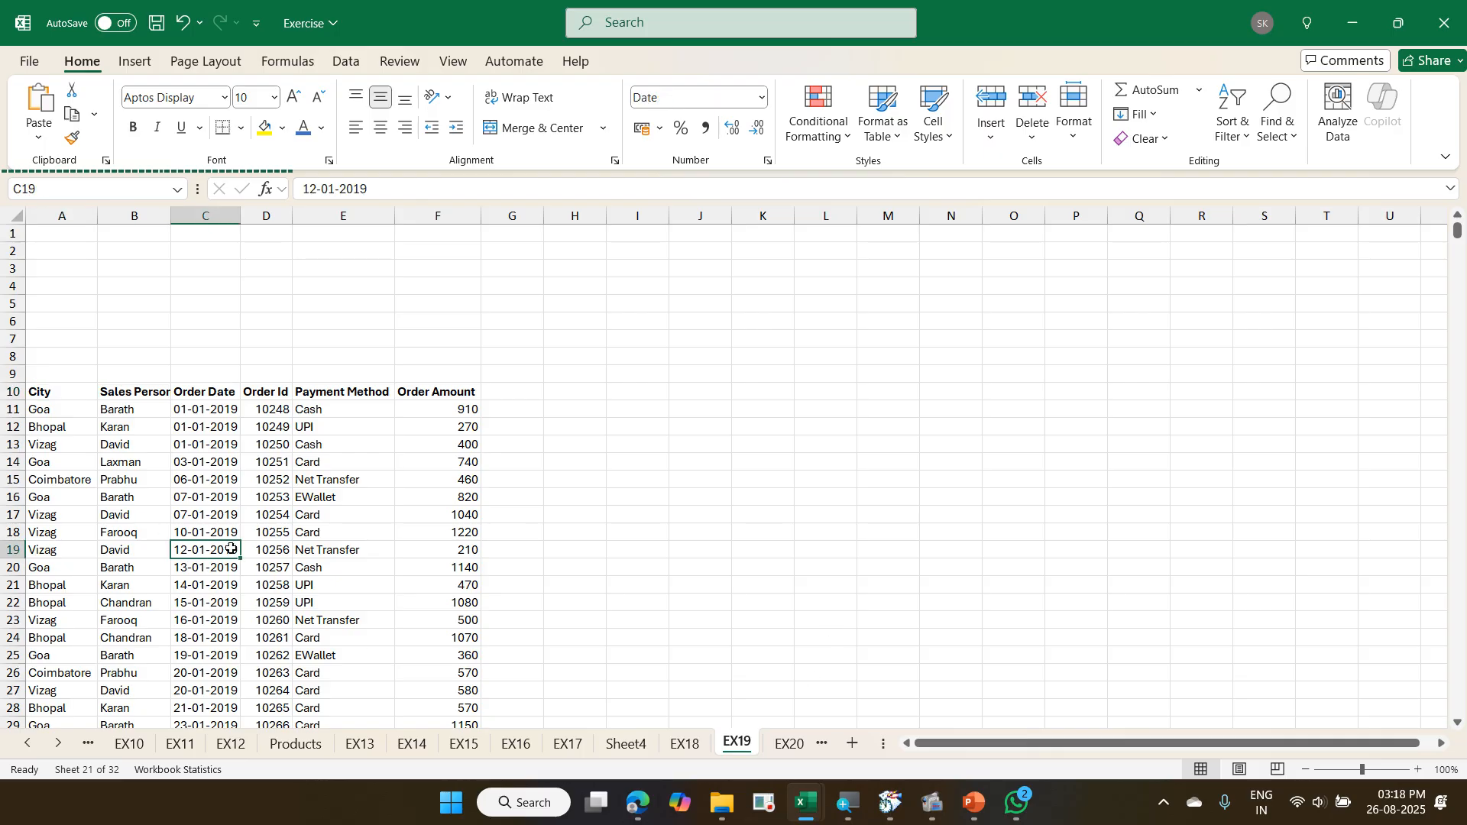
key(ctrl+t)
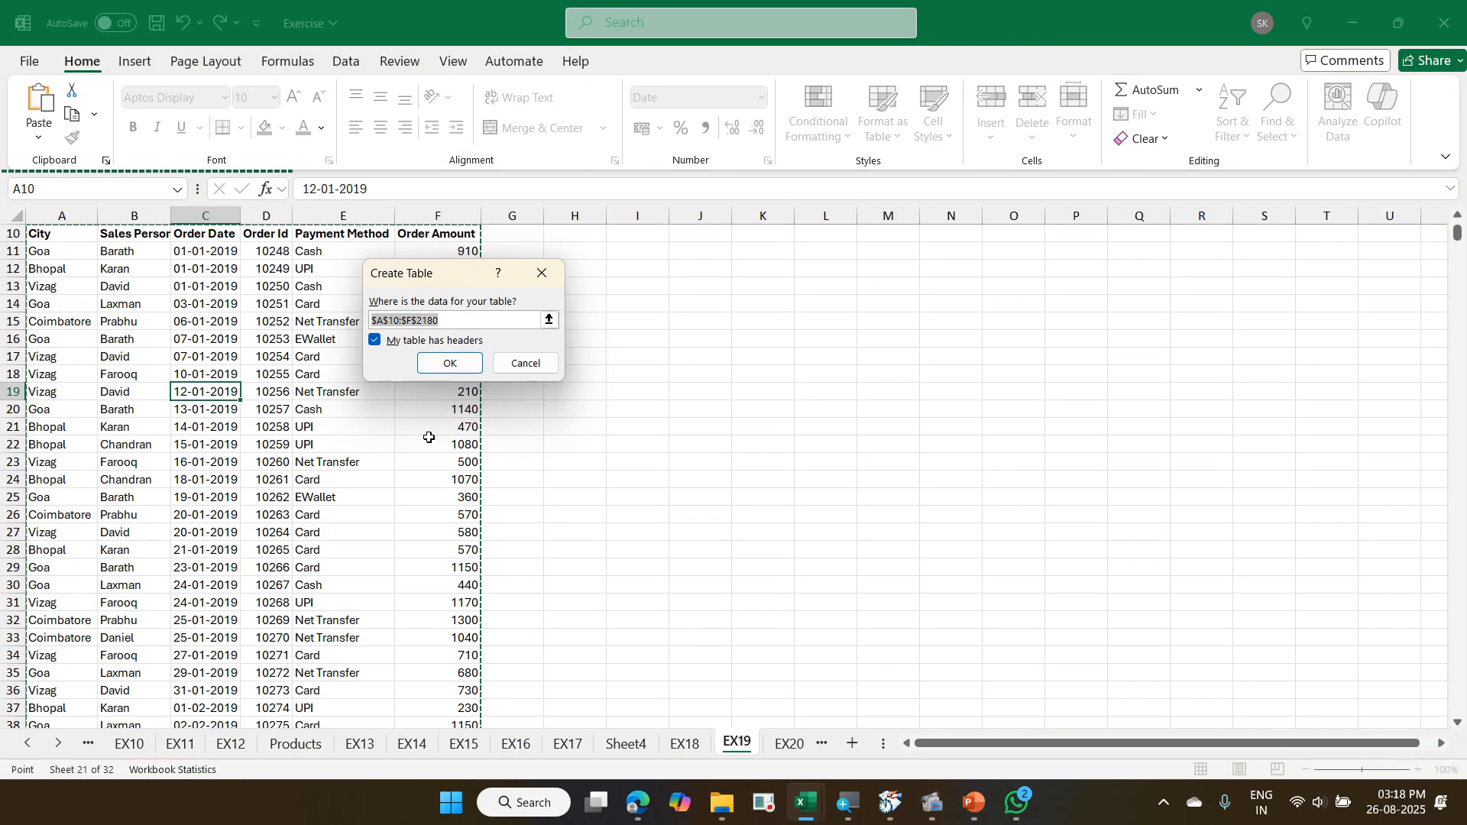
click(449, 364)
click(330, 383)
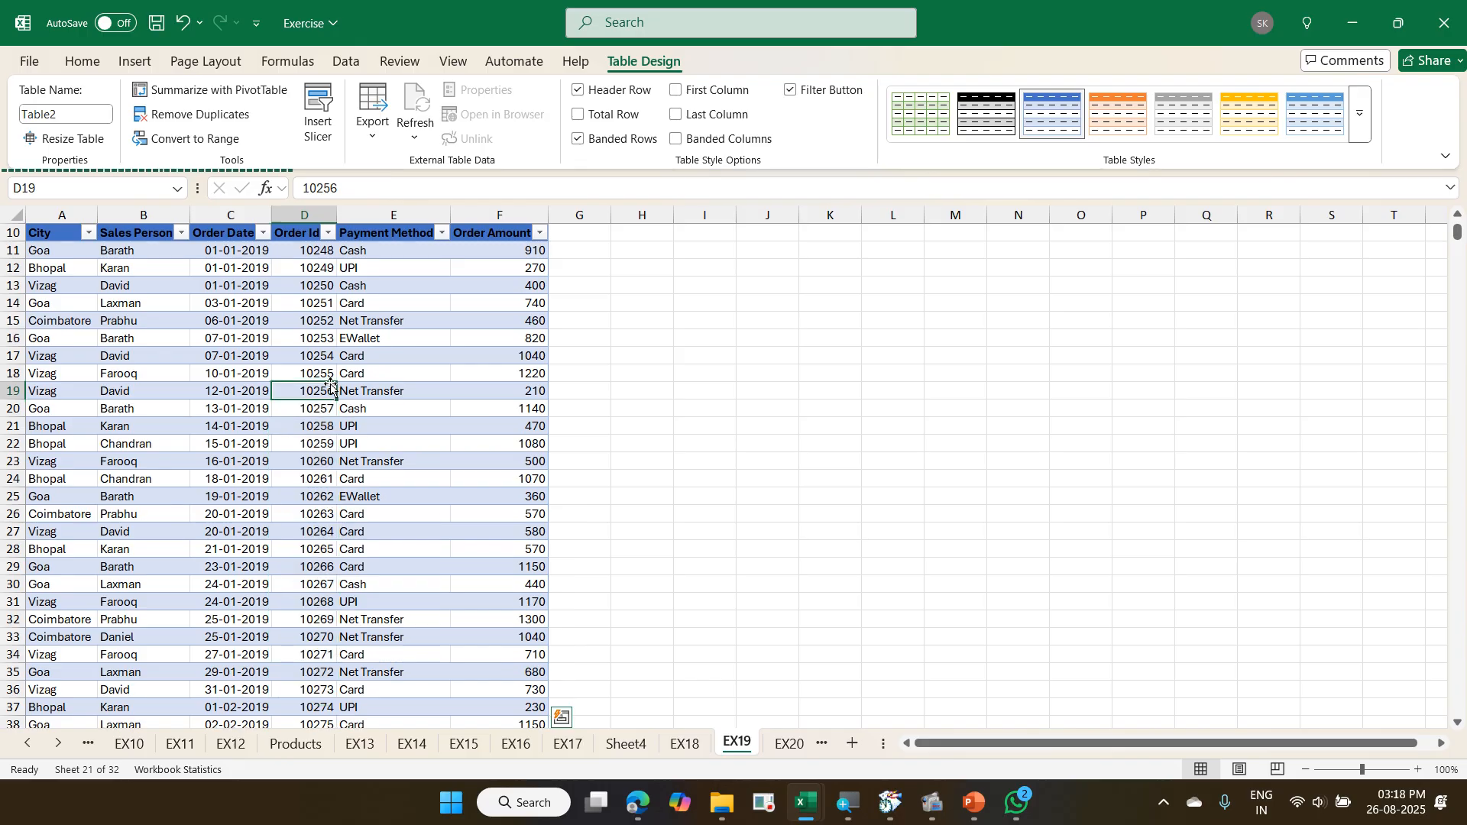
- Rename the EX19 order table as Orders
scroll(330, 386, up, 3)
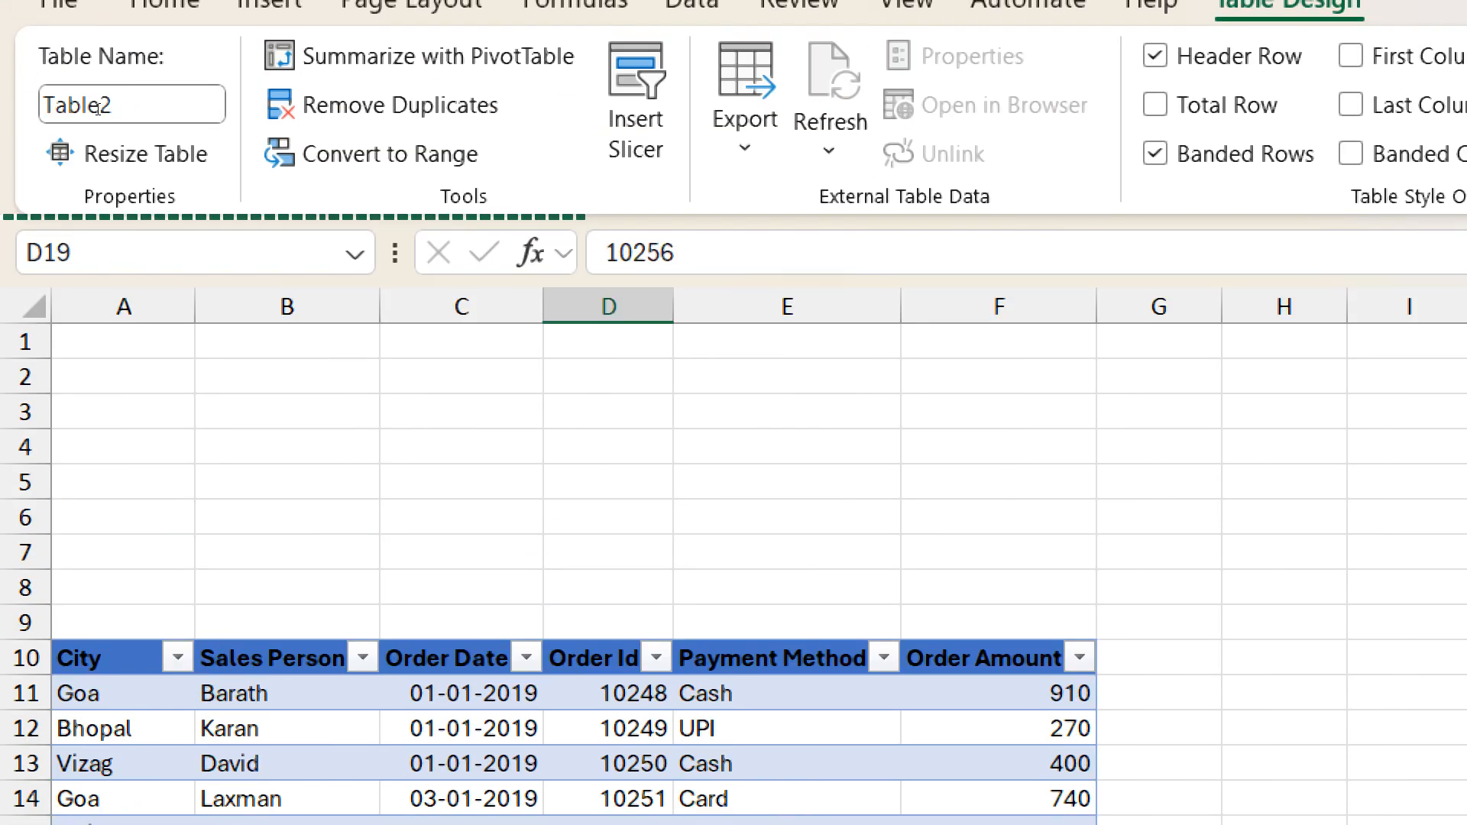
click(94, 107)
text(Order)
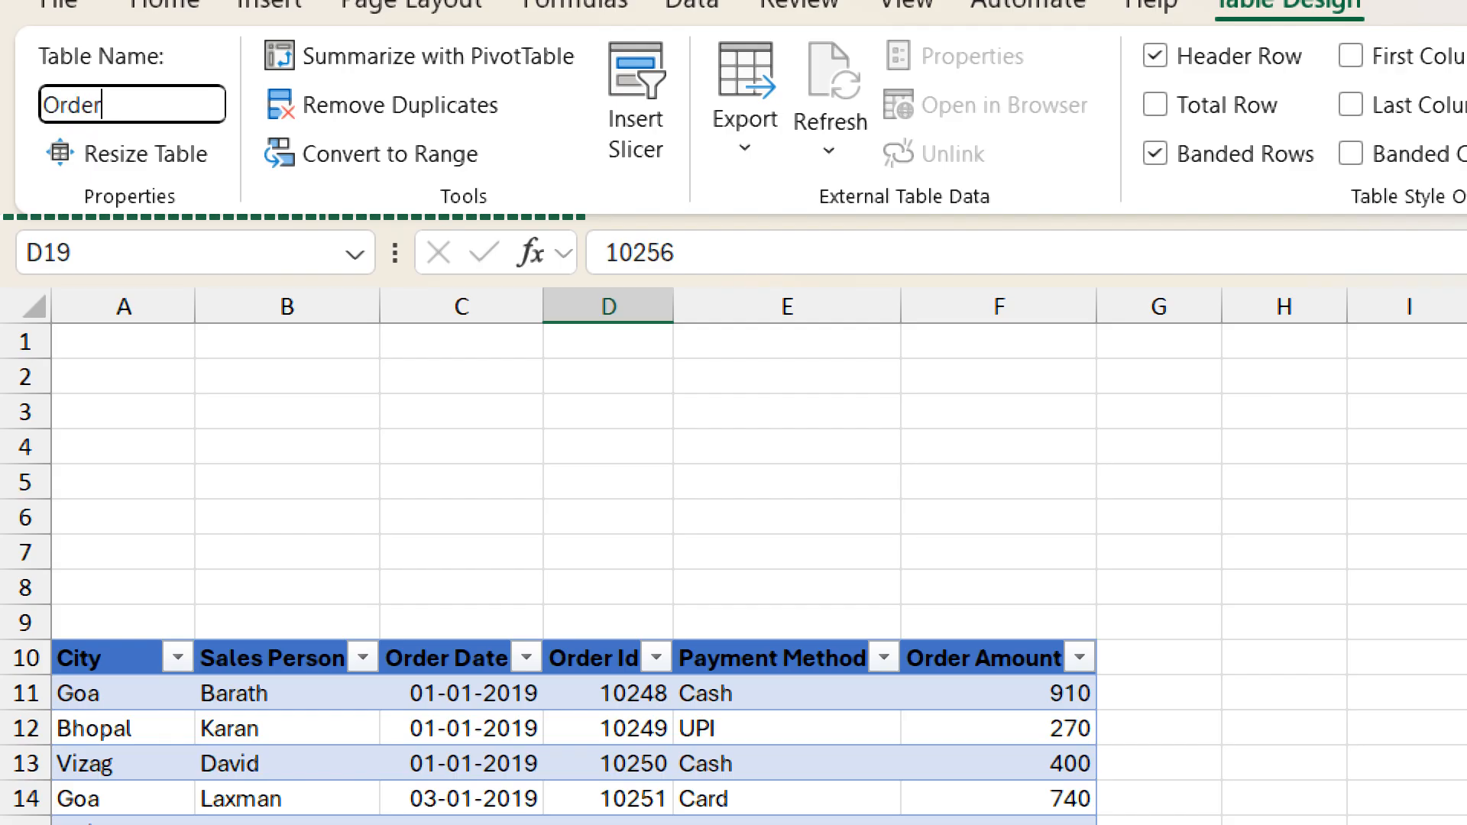
text(s)
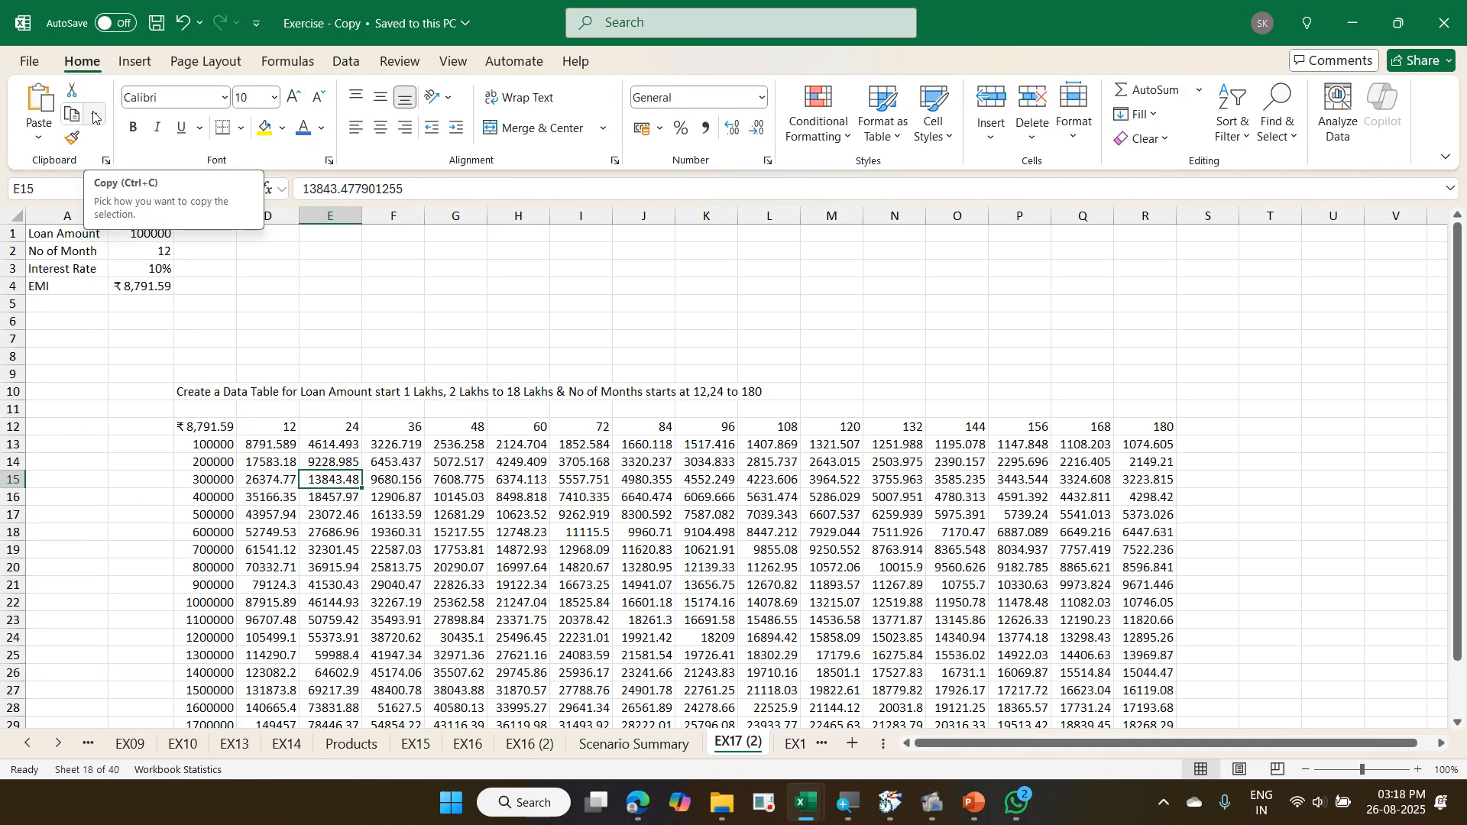
- In the Exercise - Copy workbook, go to the EX18 sheet and examine the PivotTable summarizing order amounts by city and sales person
key(ctrl+Page_Down)
key(ctrl+Page_Down)
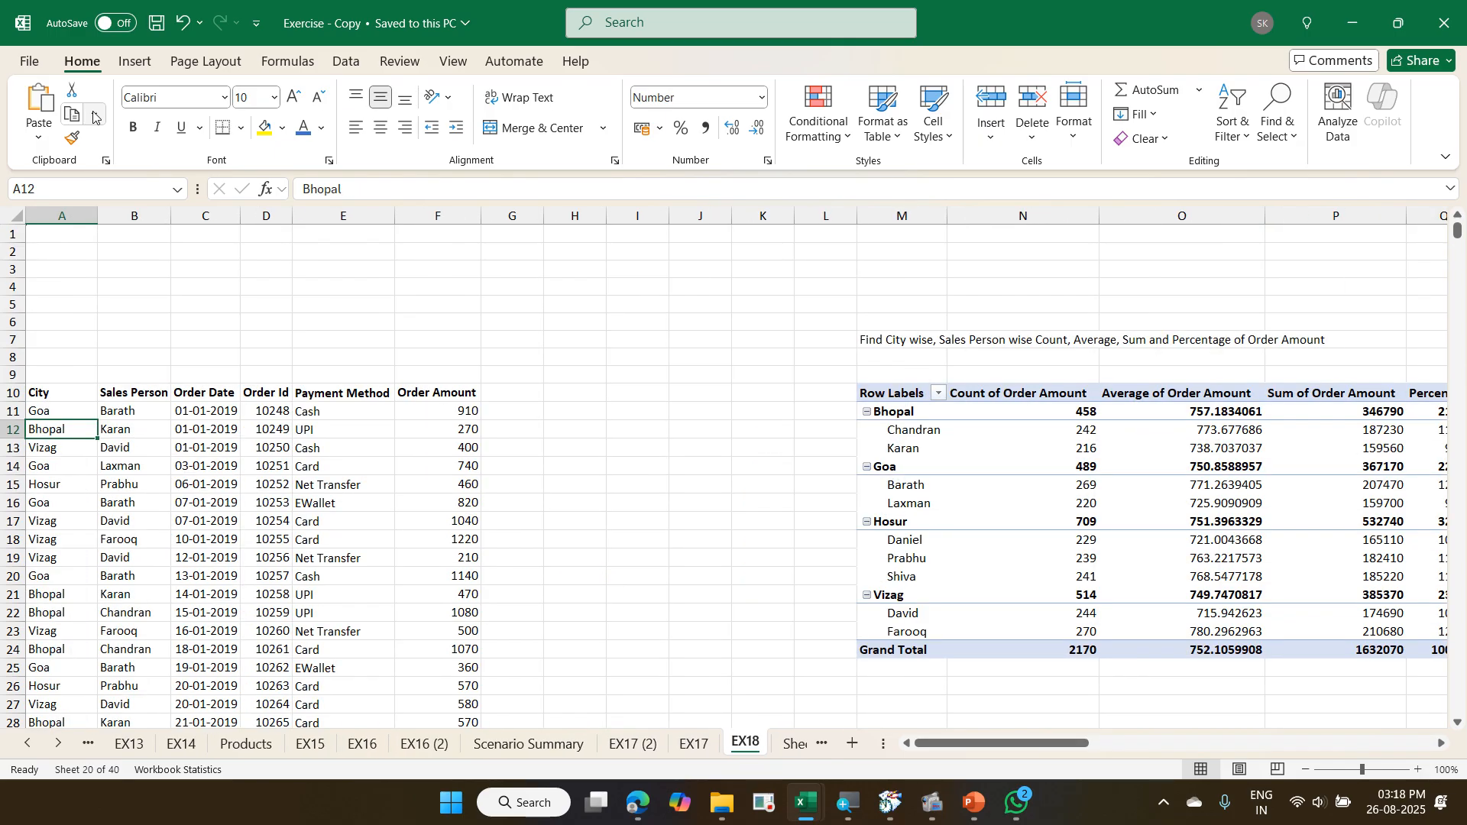
click(1442, 743)
click(1441, 743)
click(1441, 743)
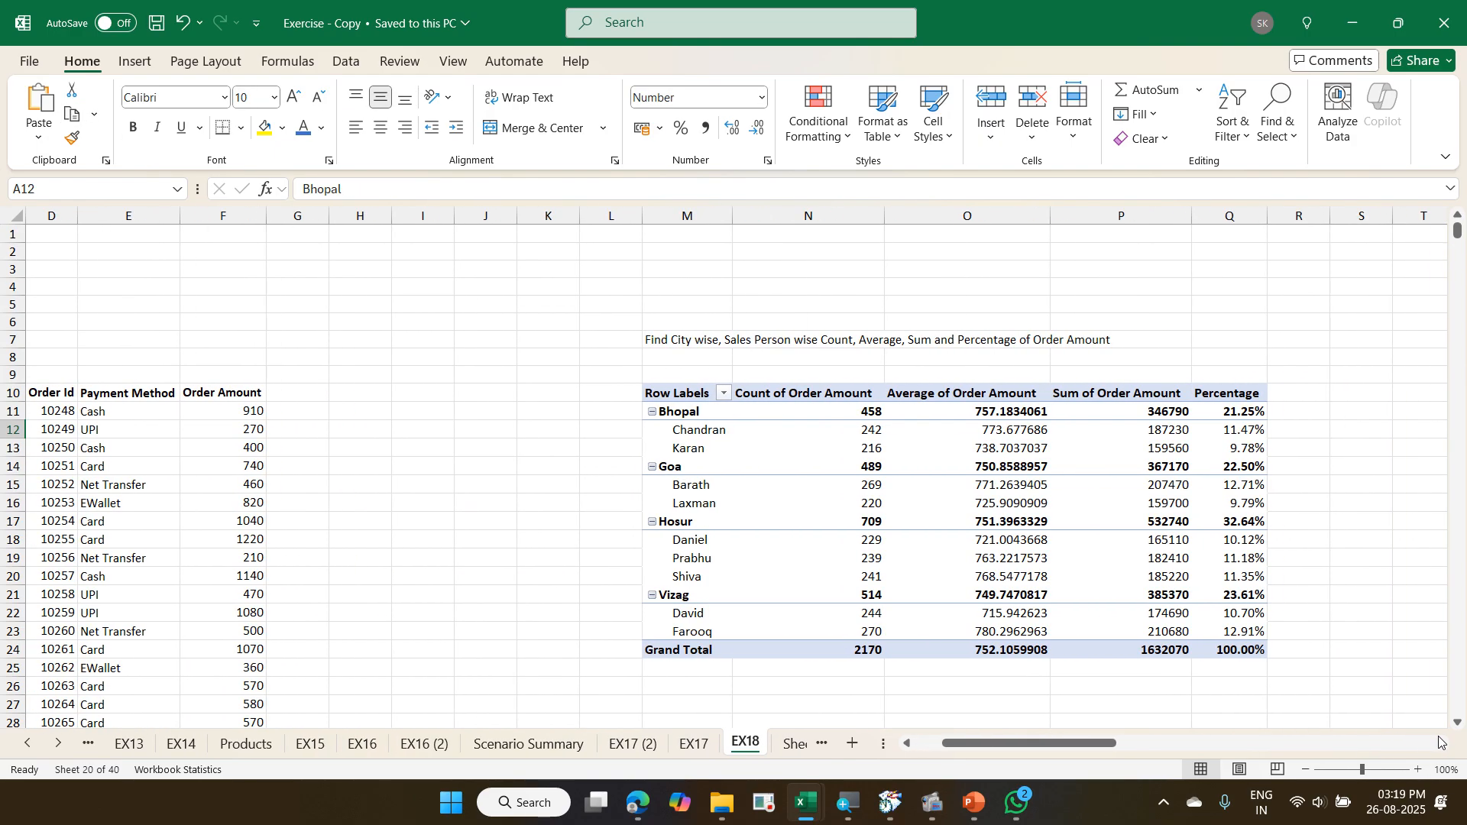
click(1441, 743)
scroll(1374, 629, down, 1)
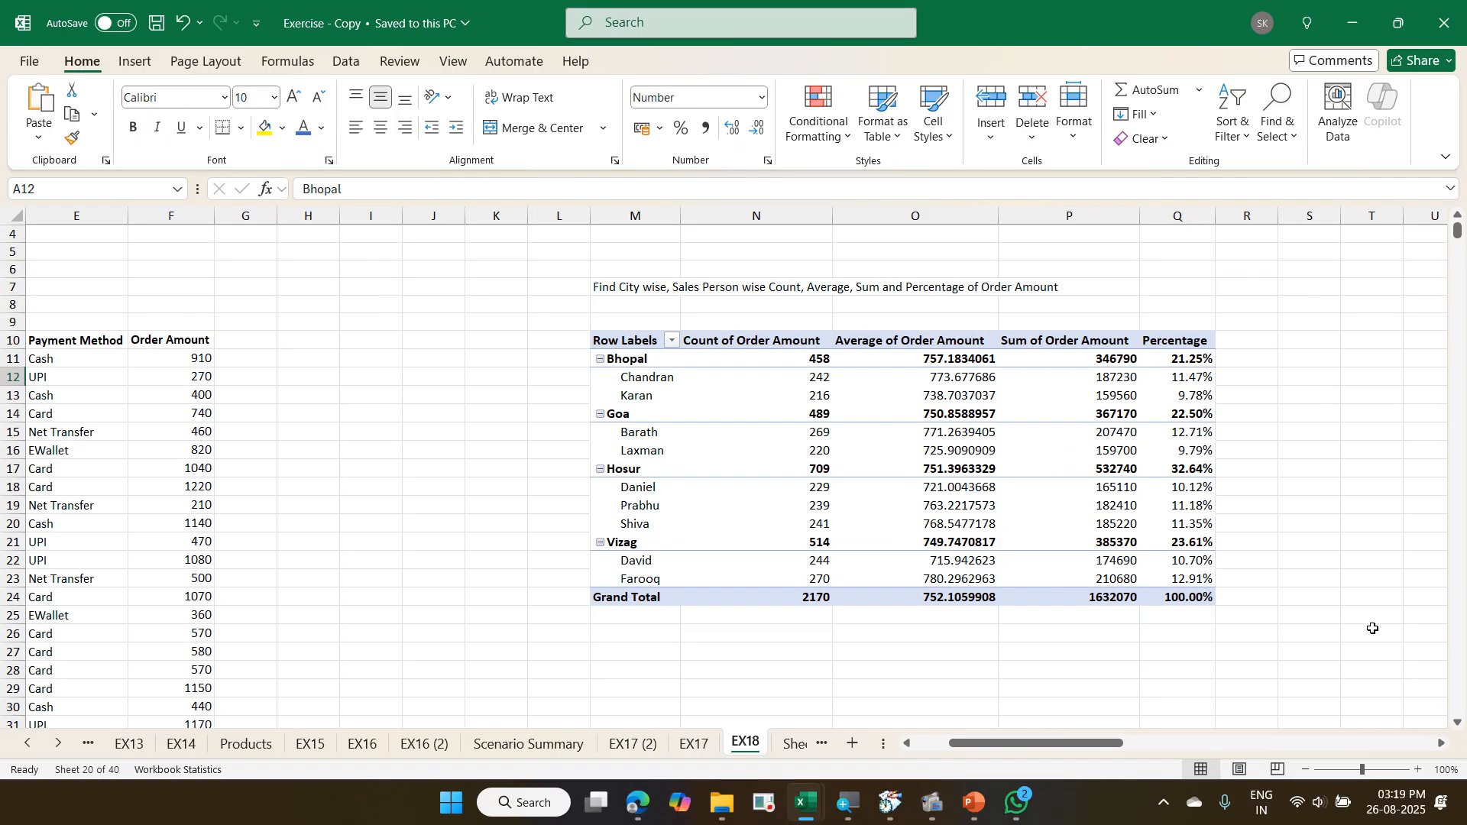
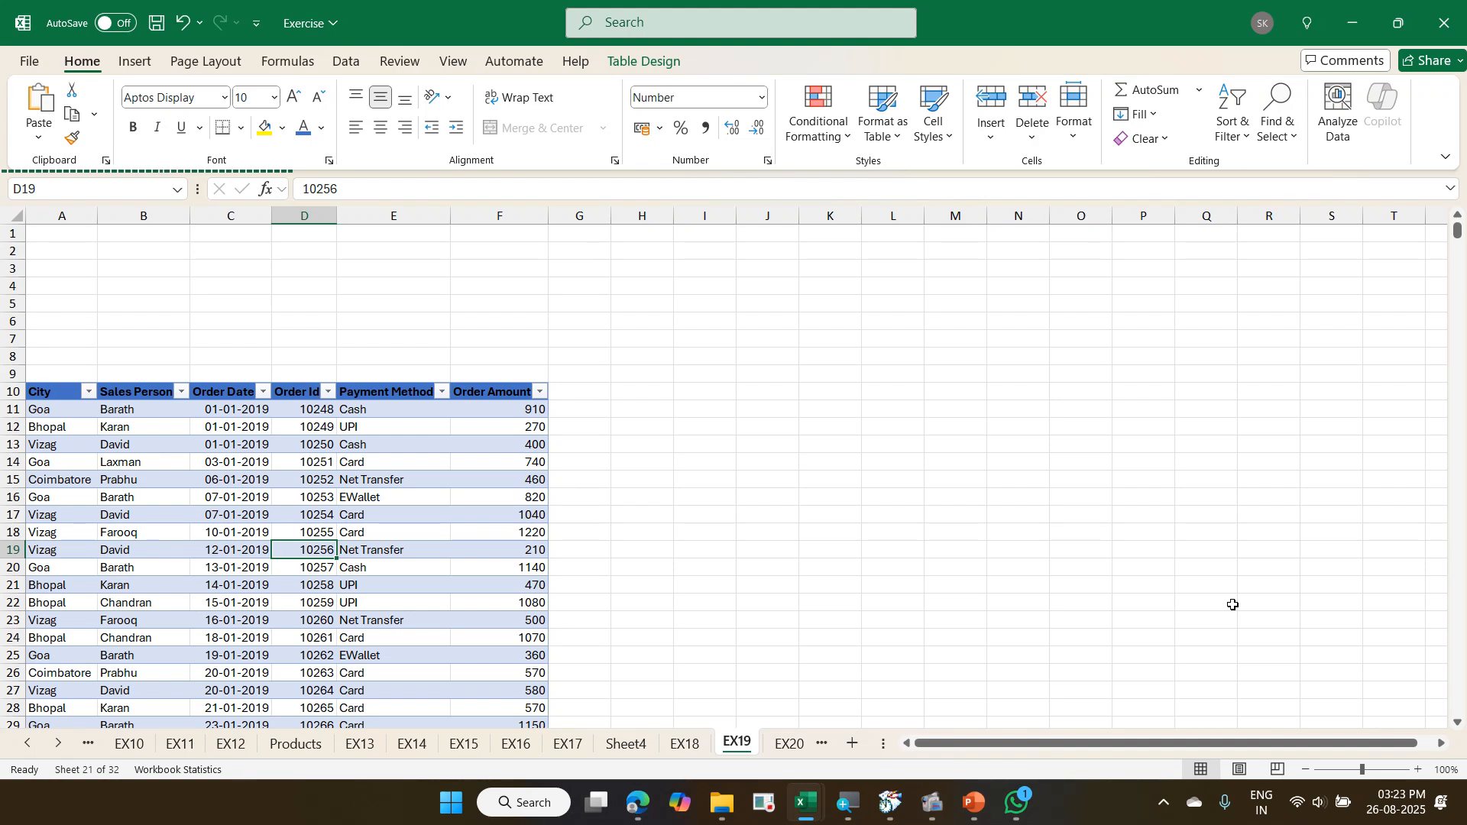
- Insert a PivotTable from the Orders table into the existing EX19 worksheet at cell J10
click(386, 527)
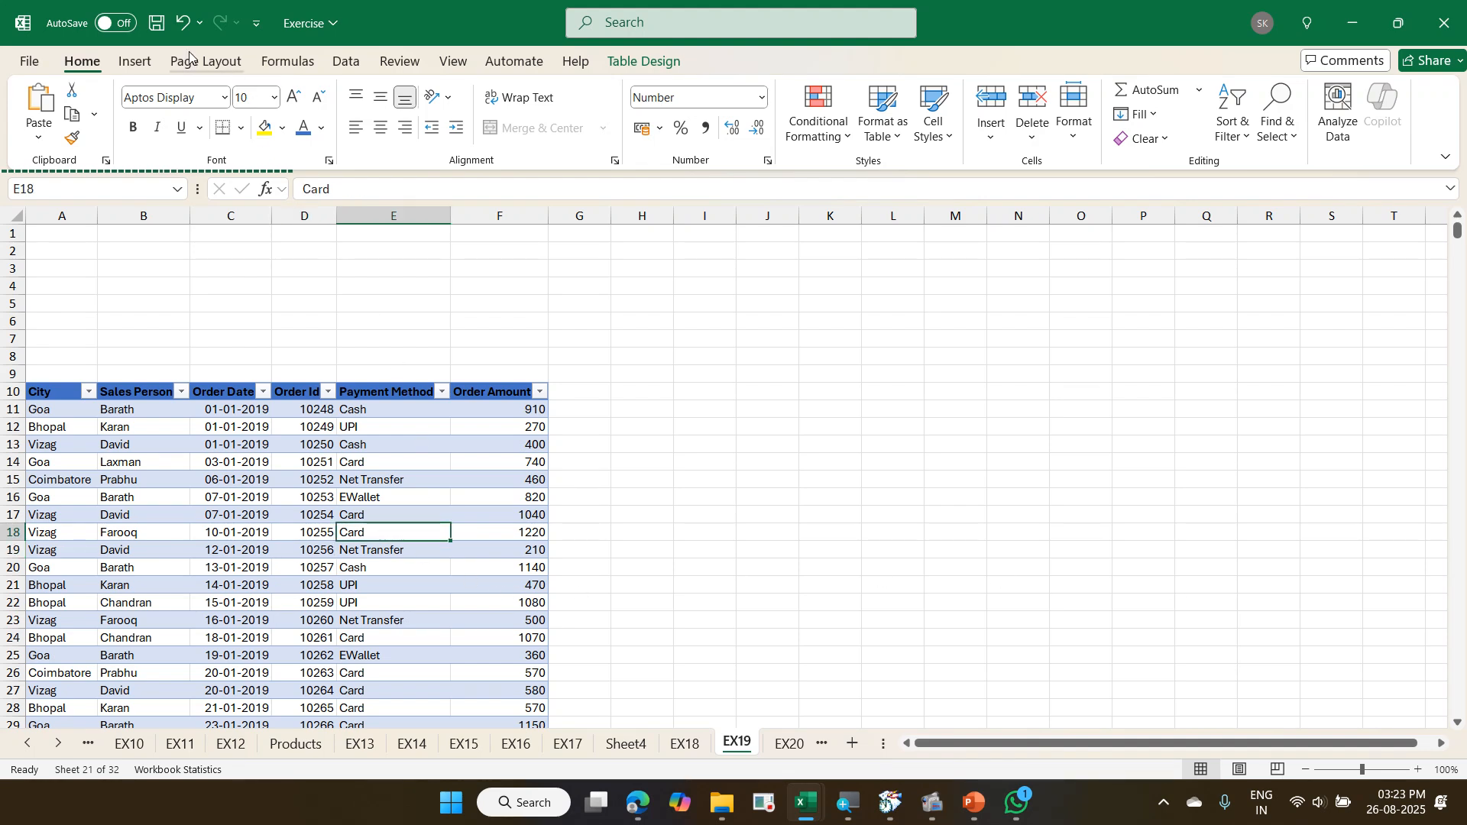
click(133, 62)
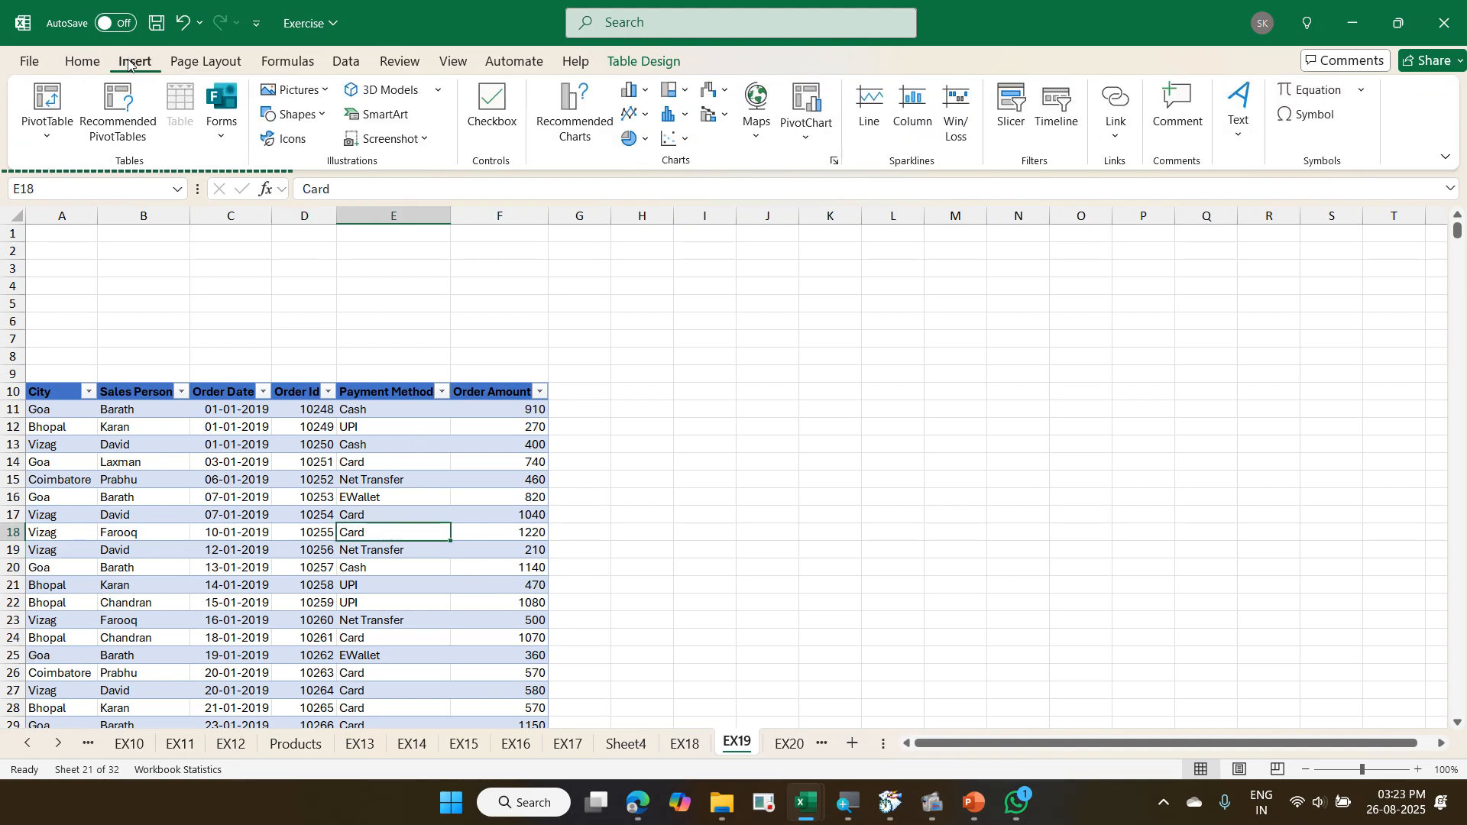
click(67, 100)
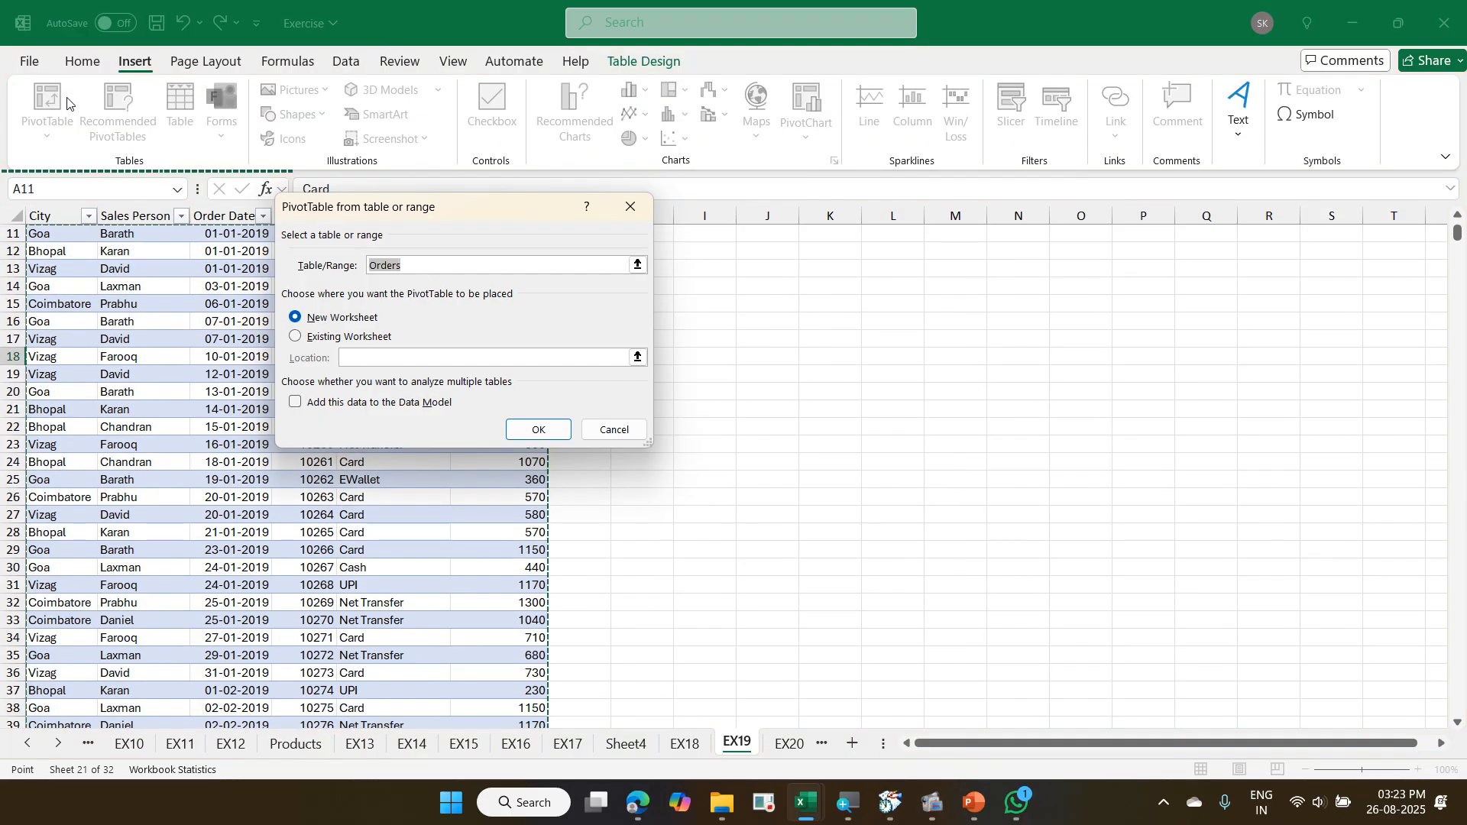
scroll(230, 301, up, 4)
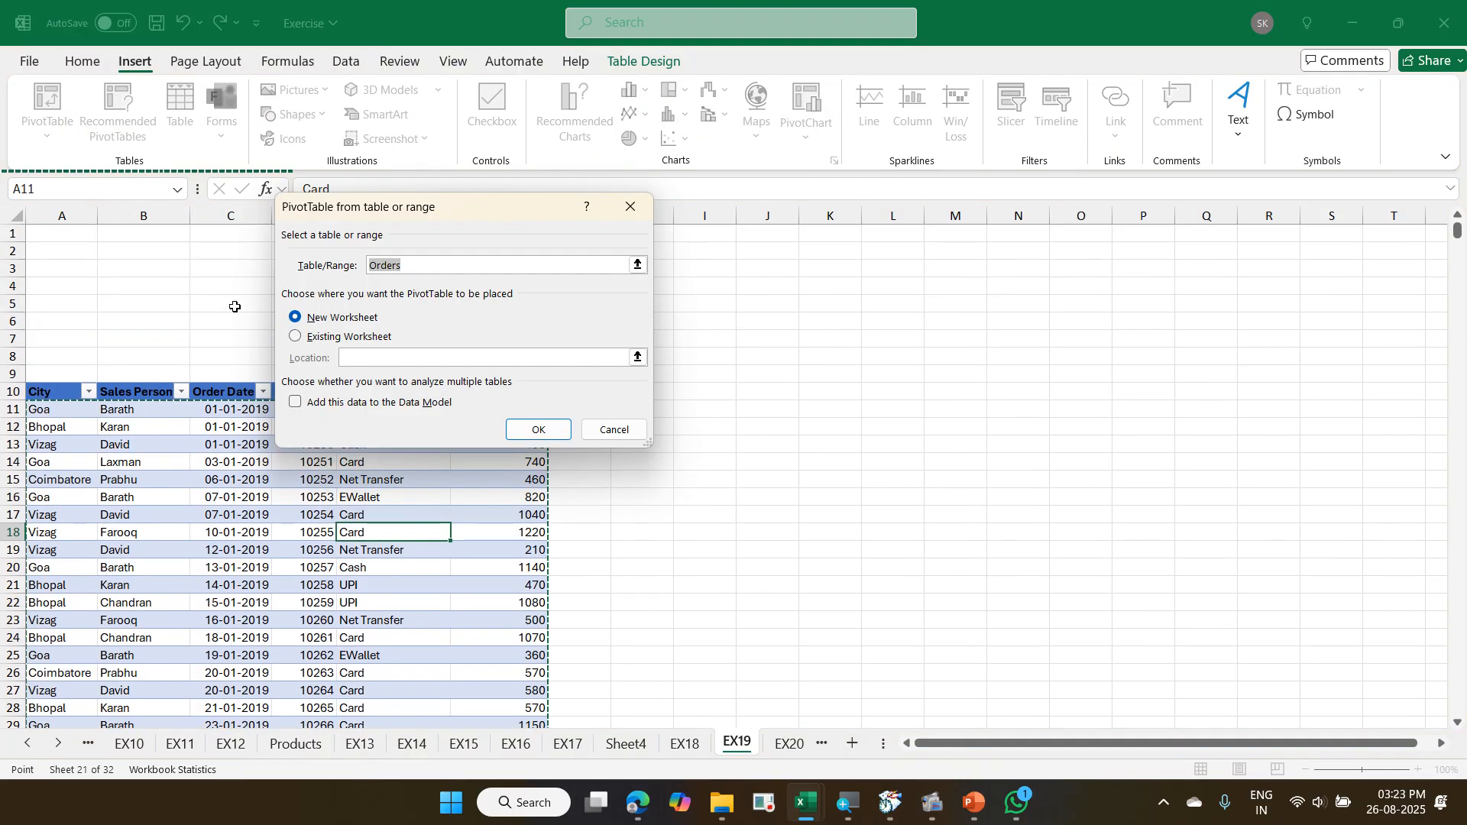
click(355, 337)
click(372, 357)
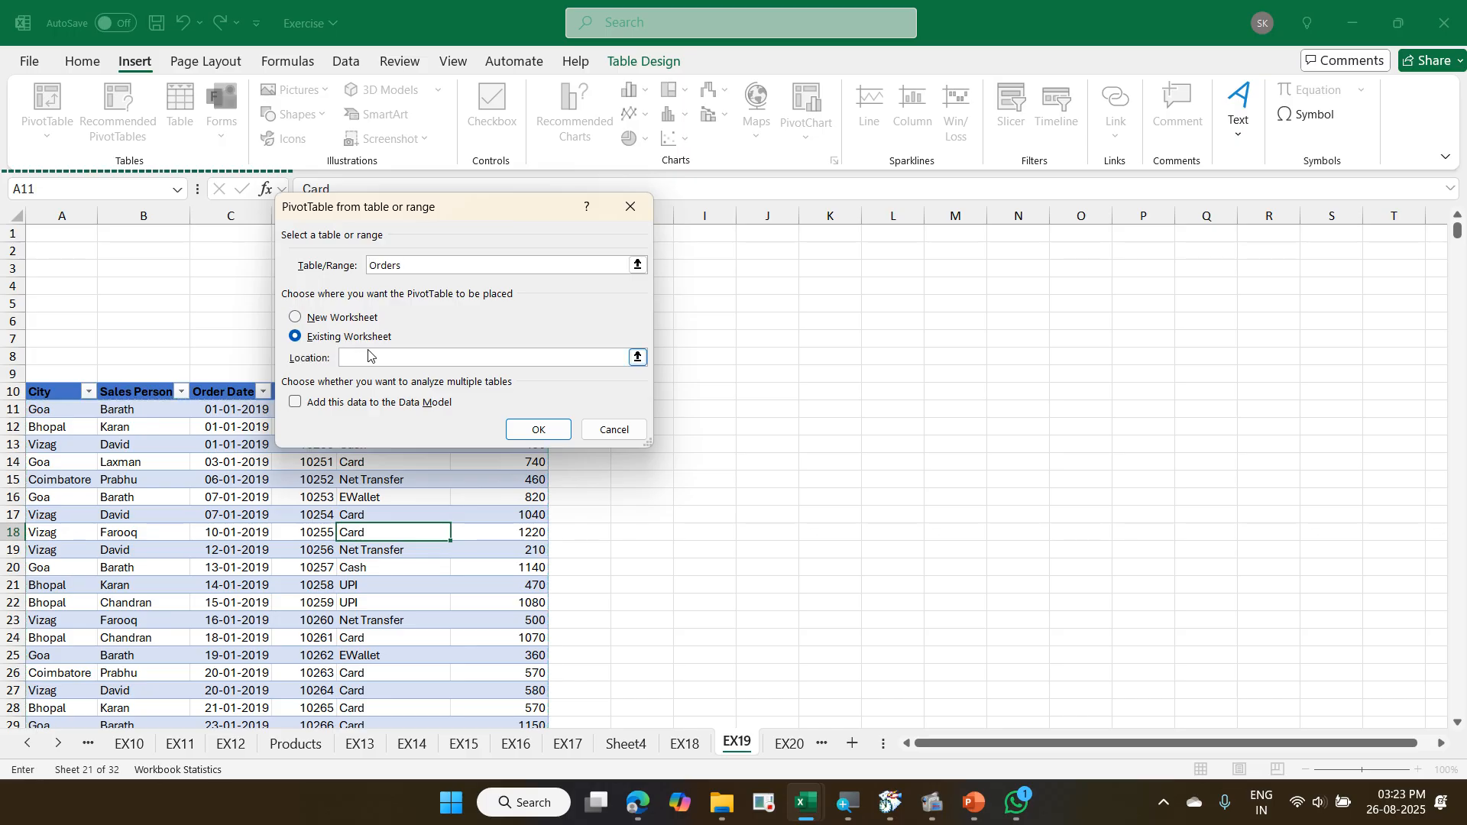
drag(409, 208, 247, 187)
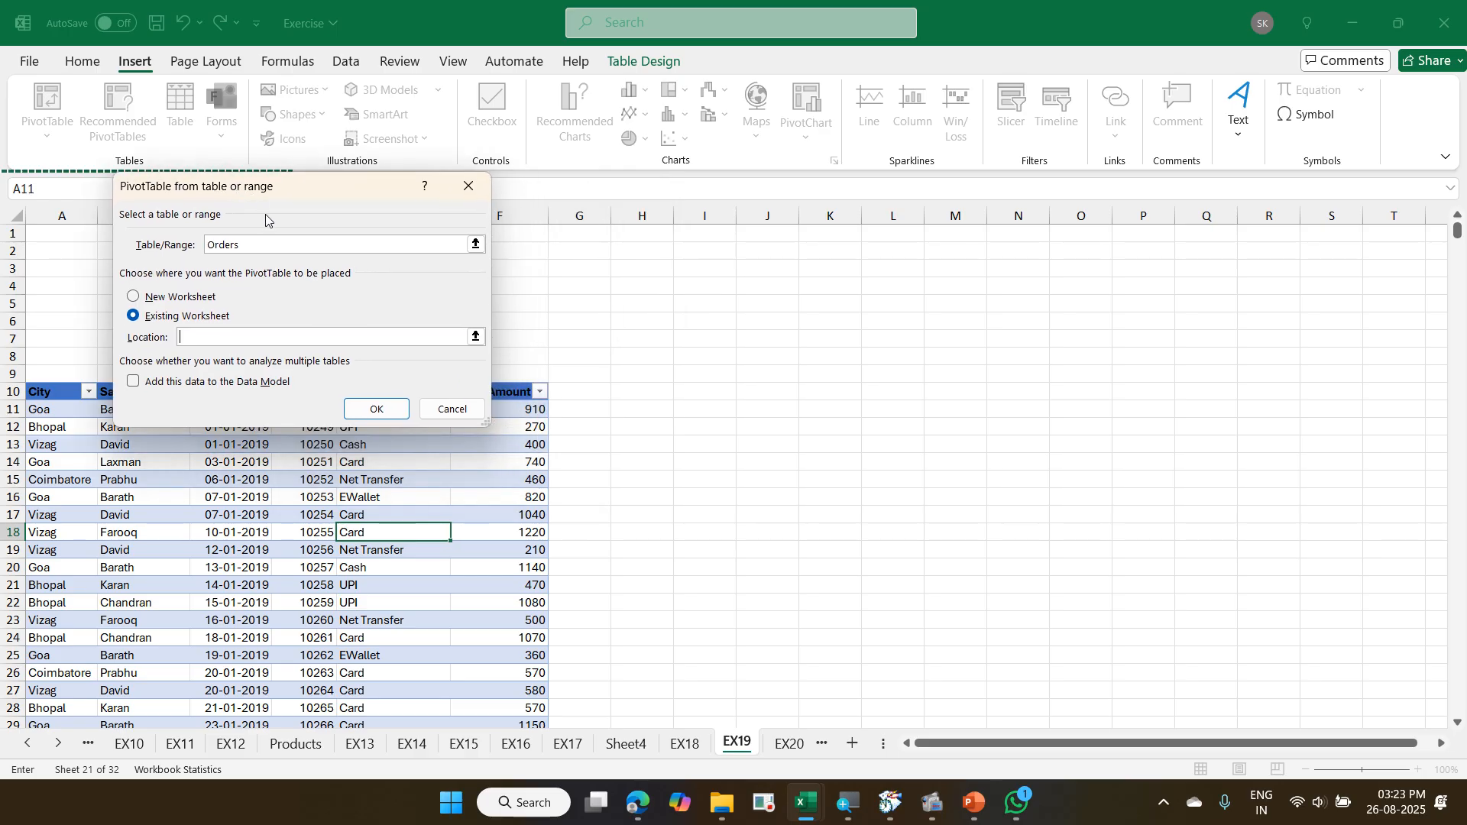
click(774, 394)
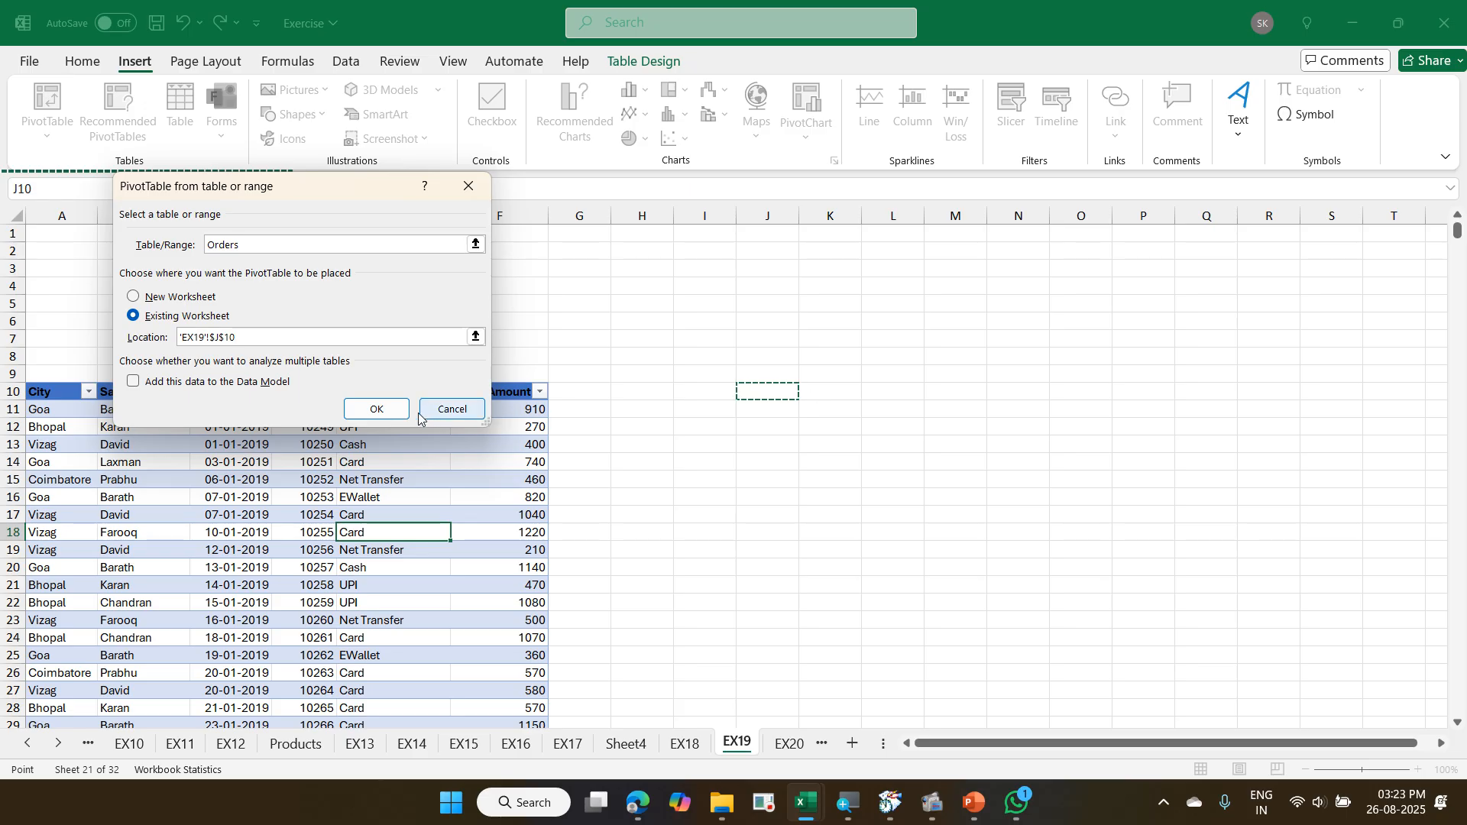
click(392, 413)
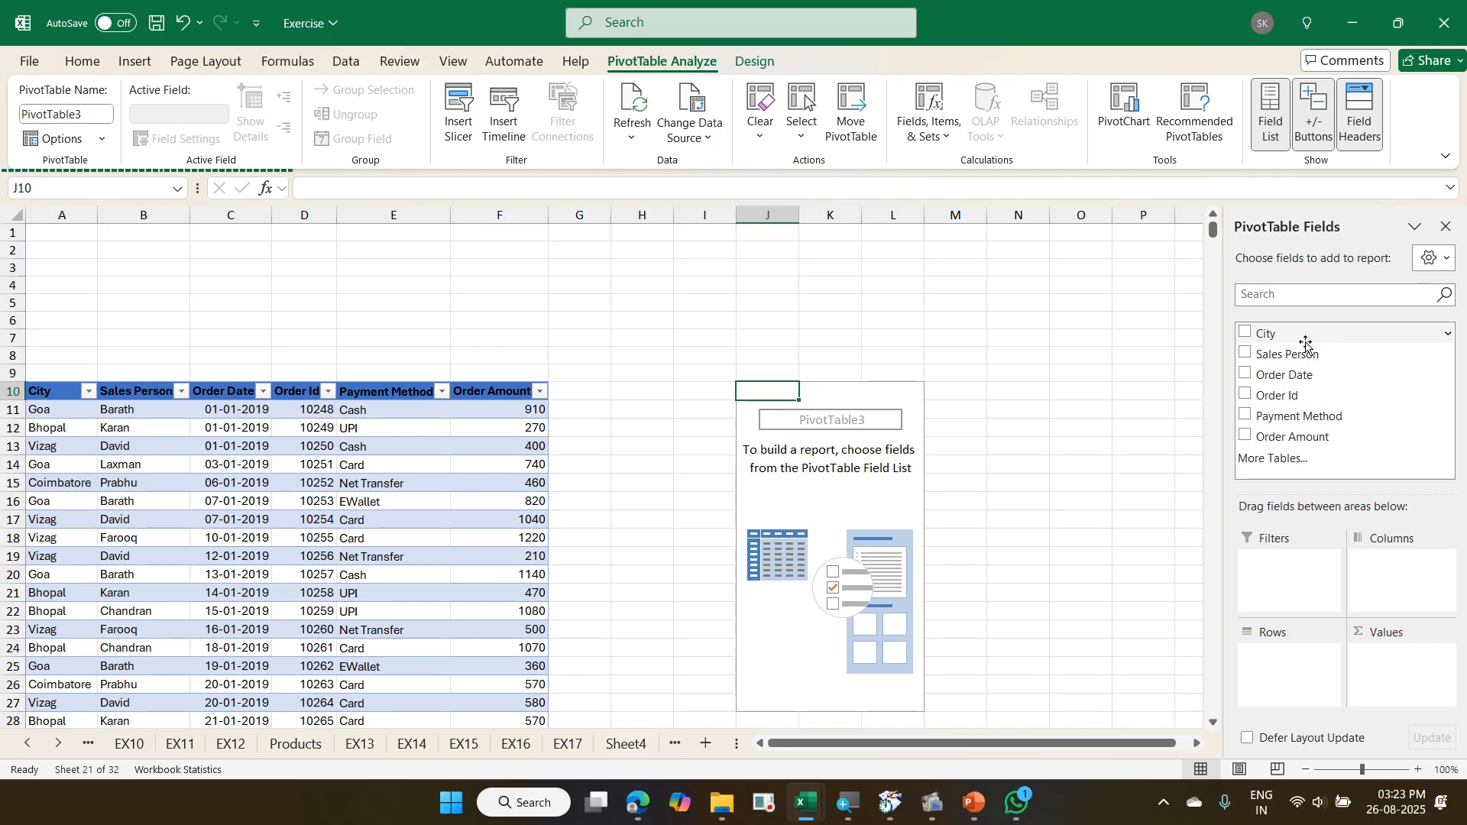
- Set City and Sales Person as the PivotTable's row fields and add Order Amount as a value
drag(1299, 334, 1297, 661)
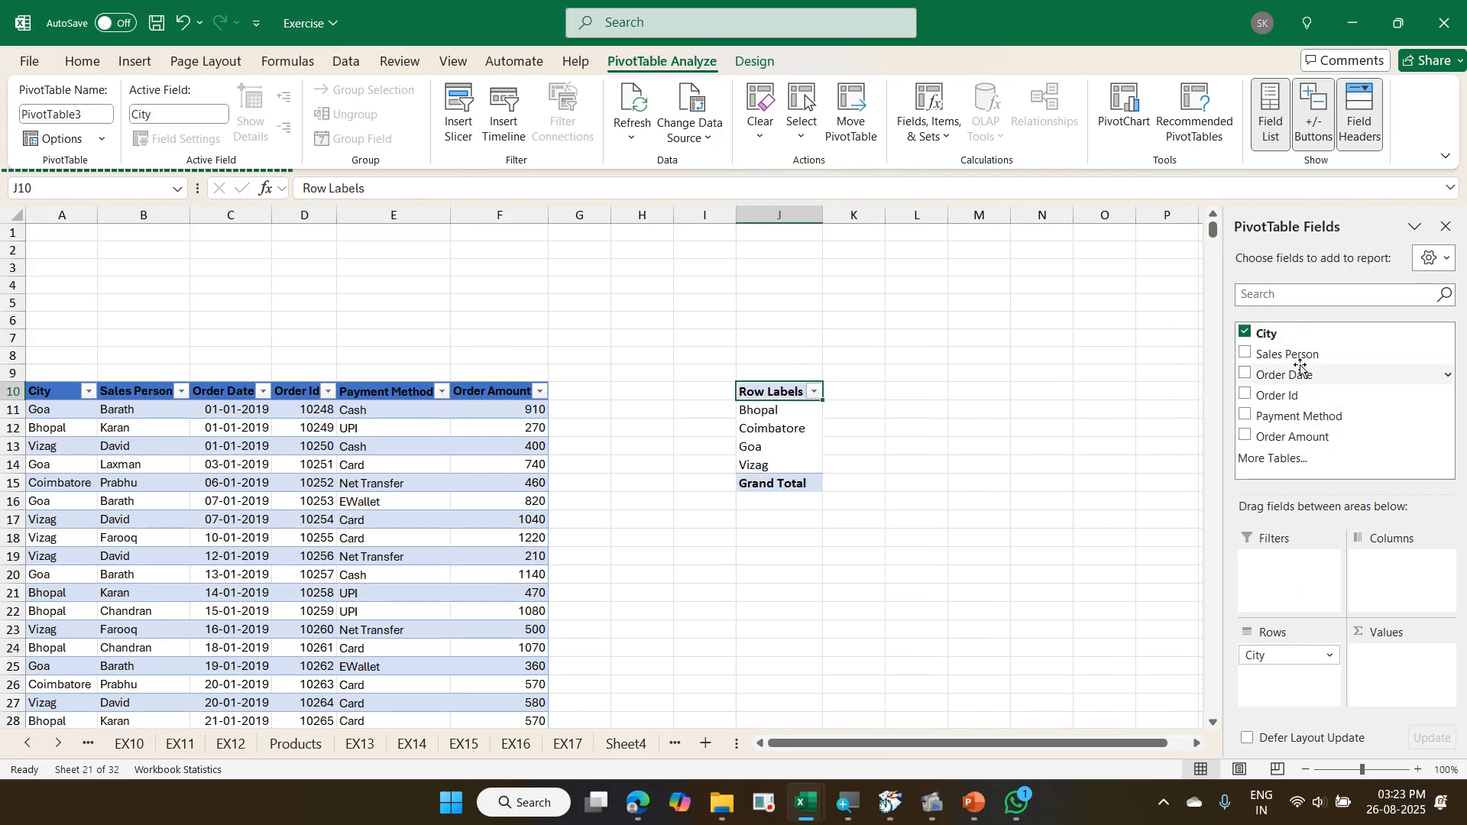
drag(1298, 361, 1272, 684)
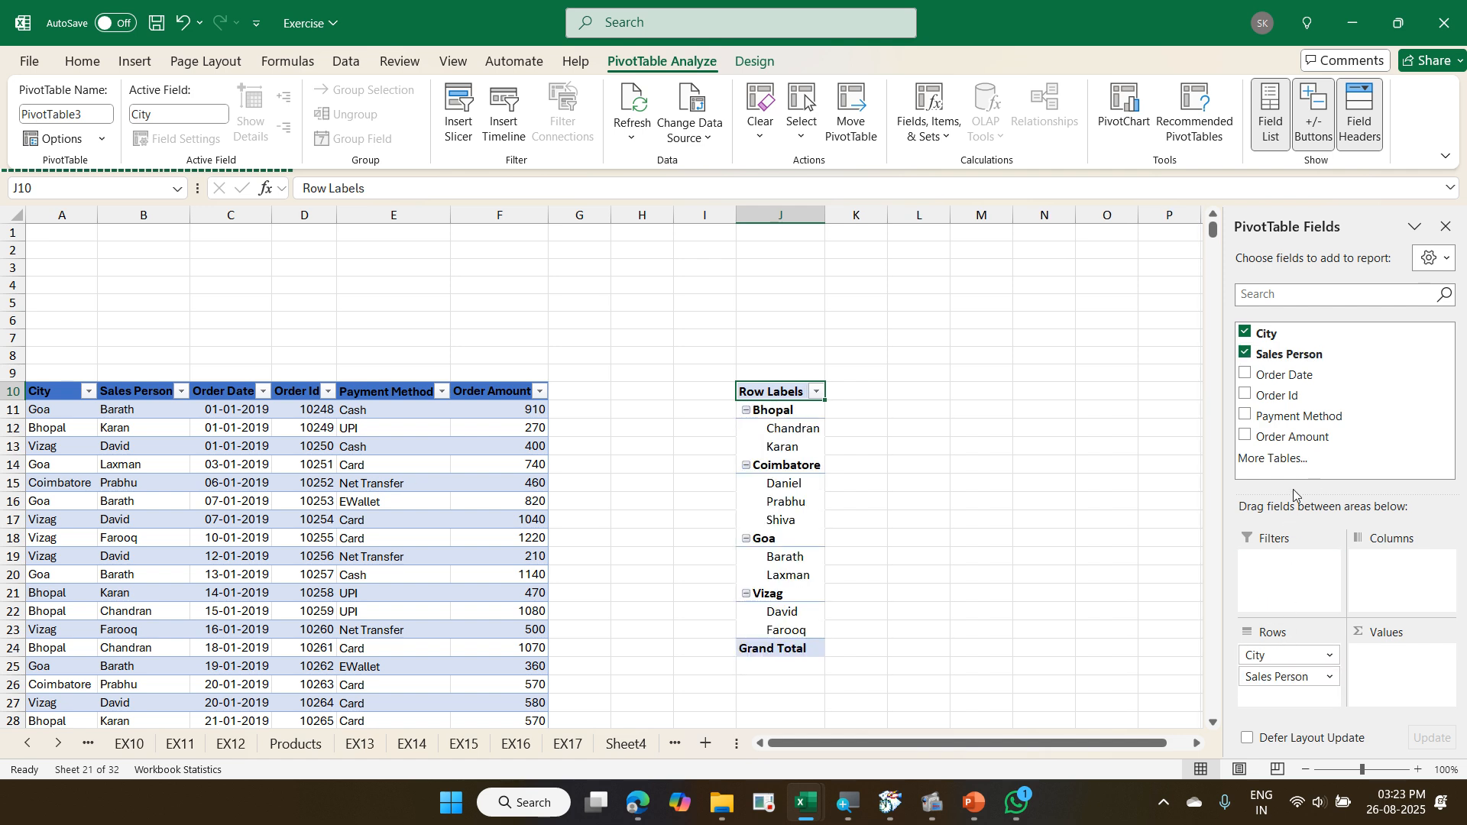
drag(1301, 446, 1409, 659)
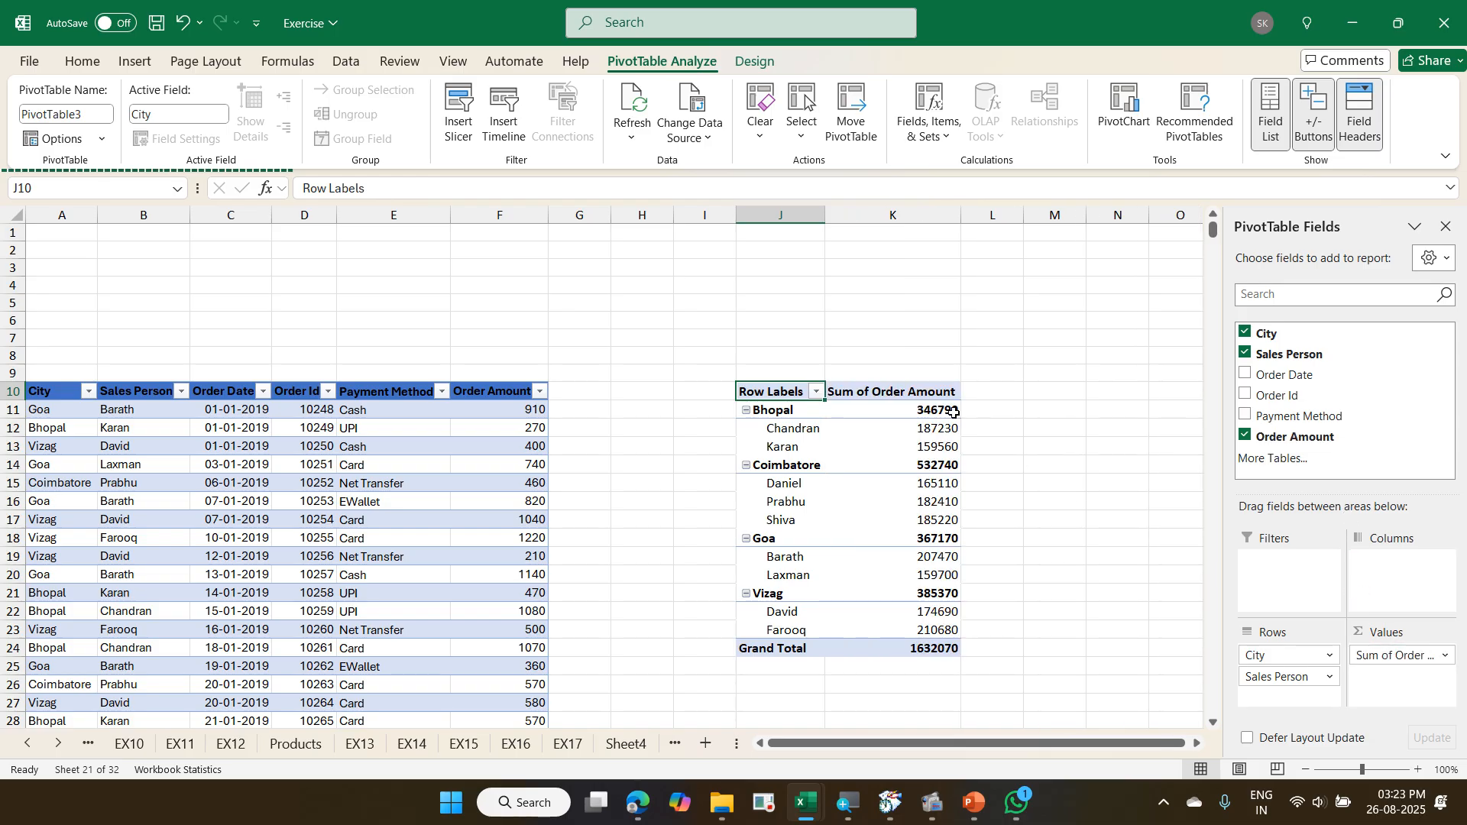
- Summarize the PivotTable's Order Amount values by Count
mouse_move(942, 425)
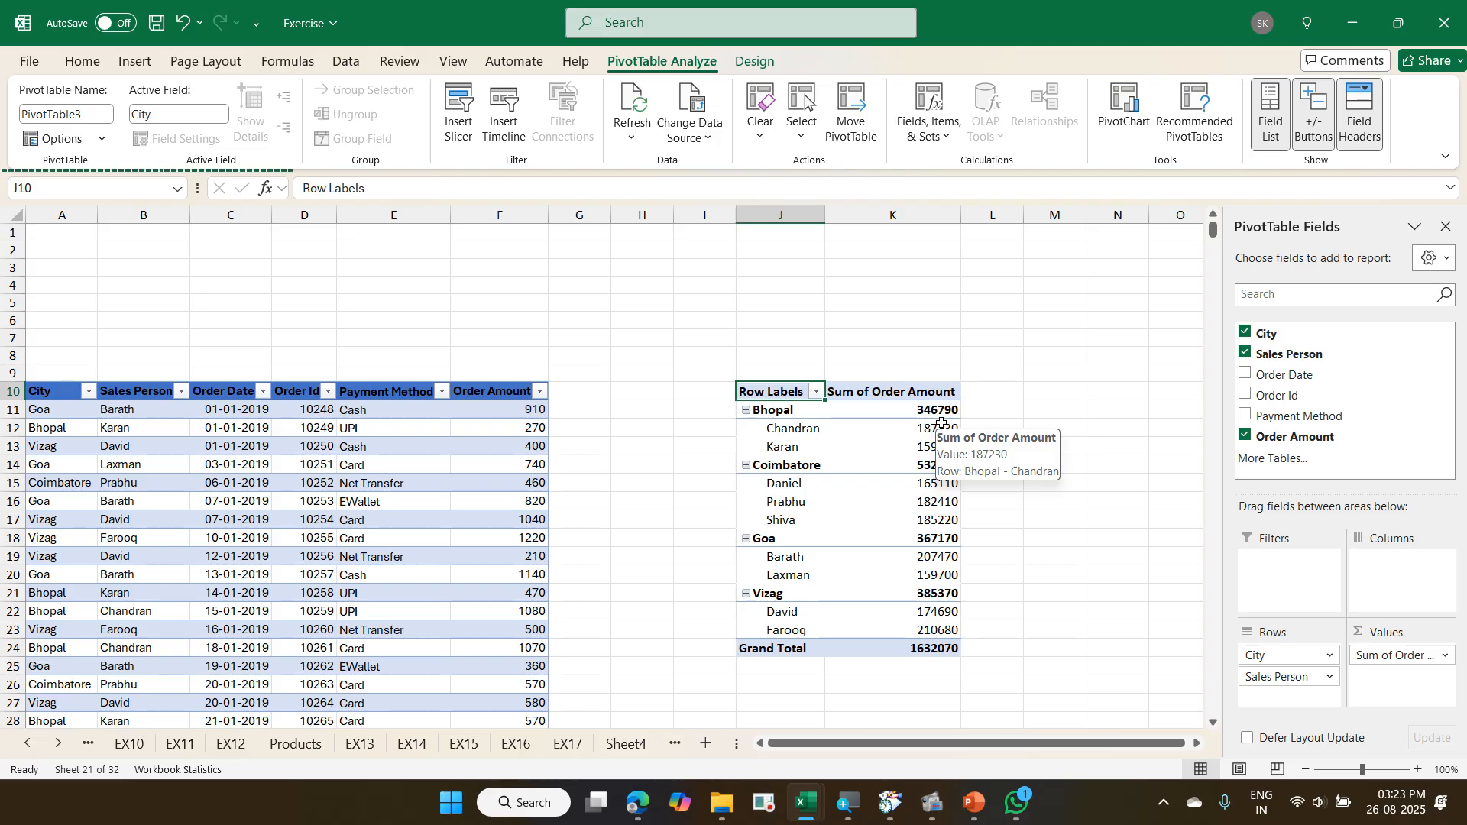
right_click(943, 425)
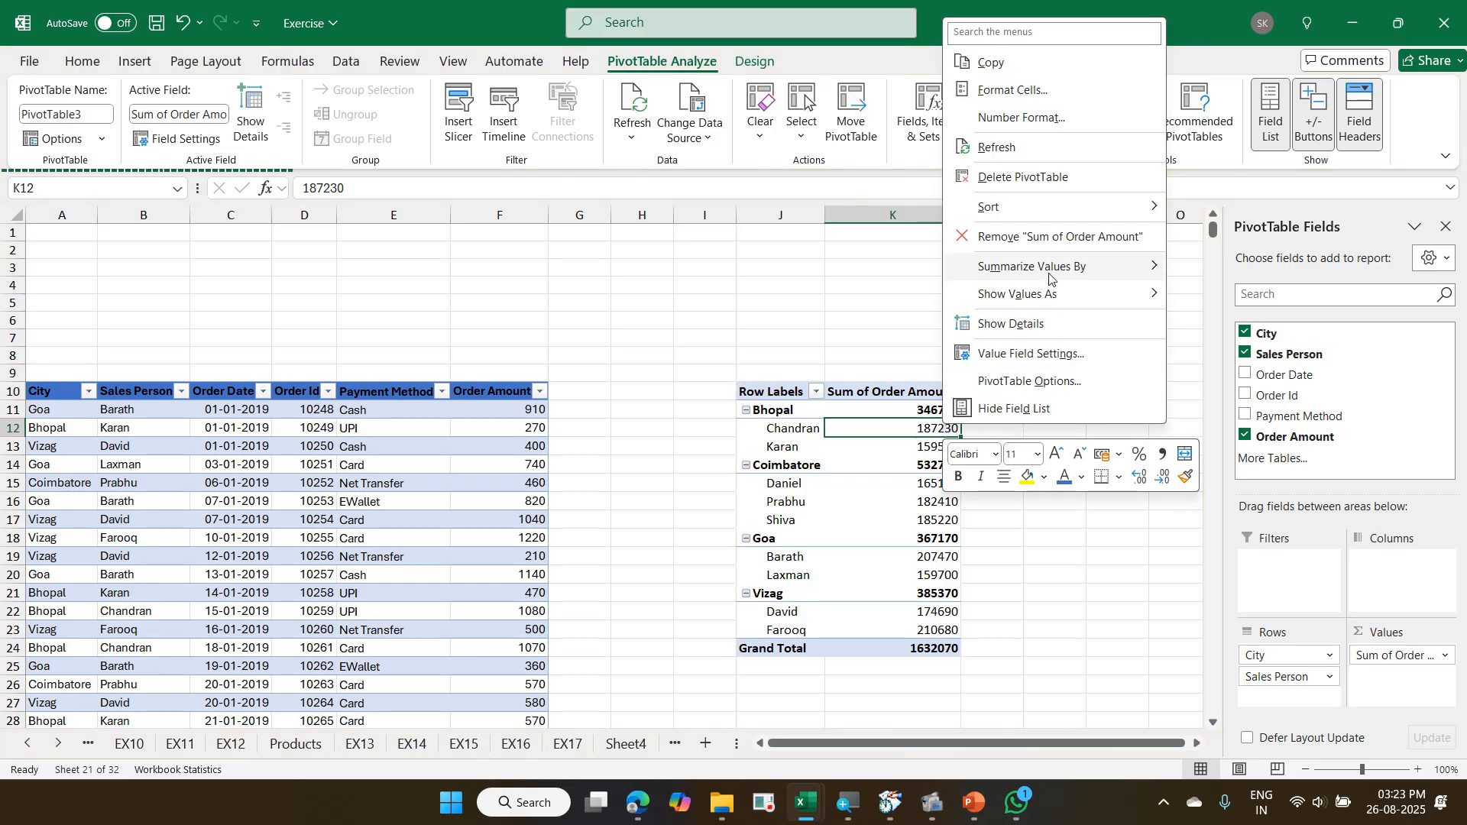
mouse_move(1047, 285)
click(1190, 296)
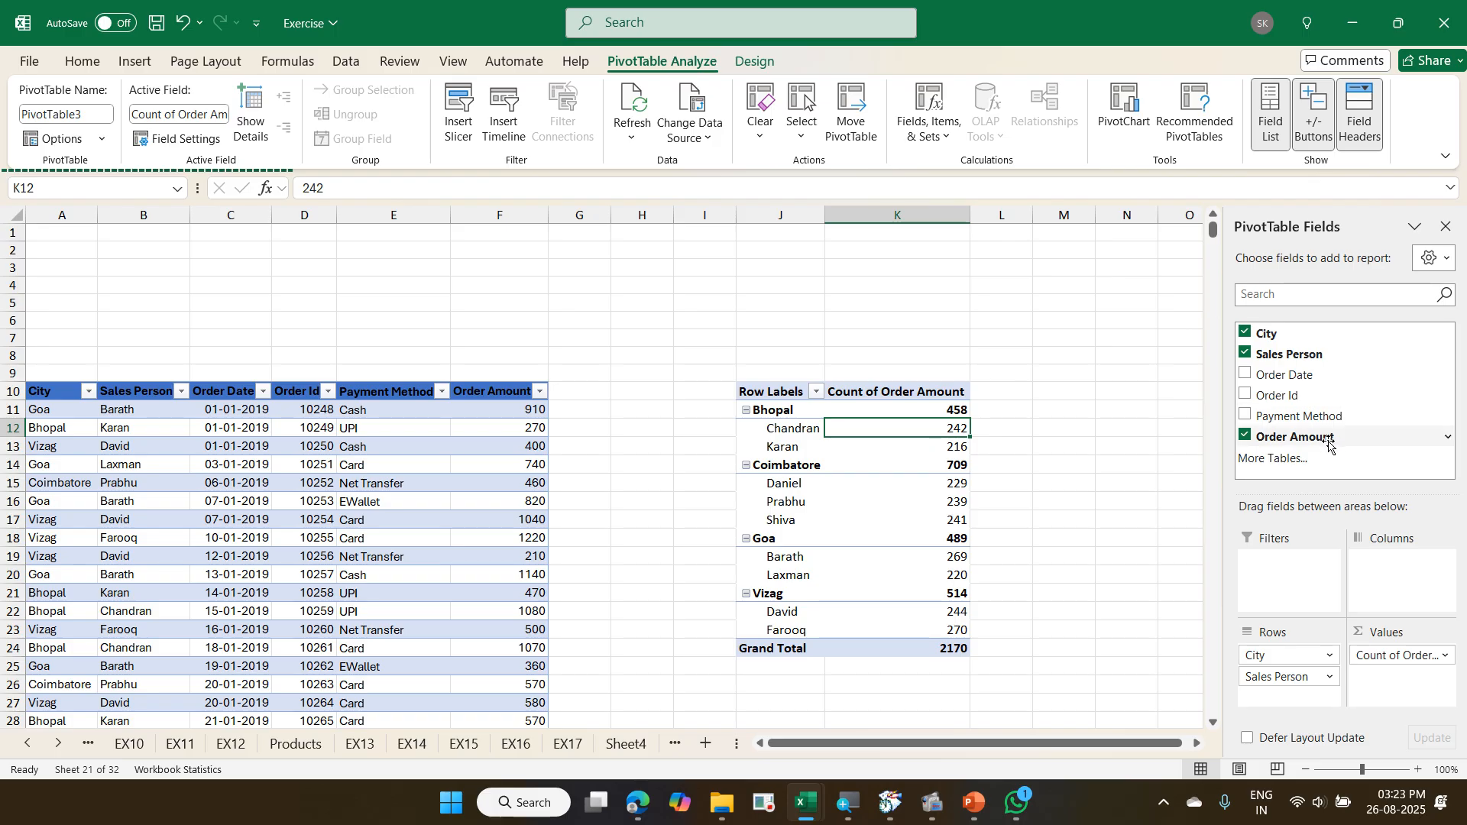
- Add Order Amount to the PivotTable values a second time and summarize it by Average
drag(1315, 438, 1391, 676)
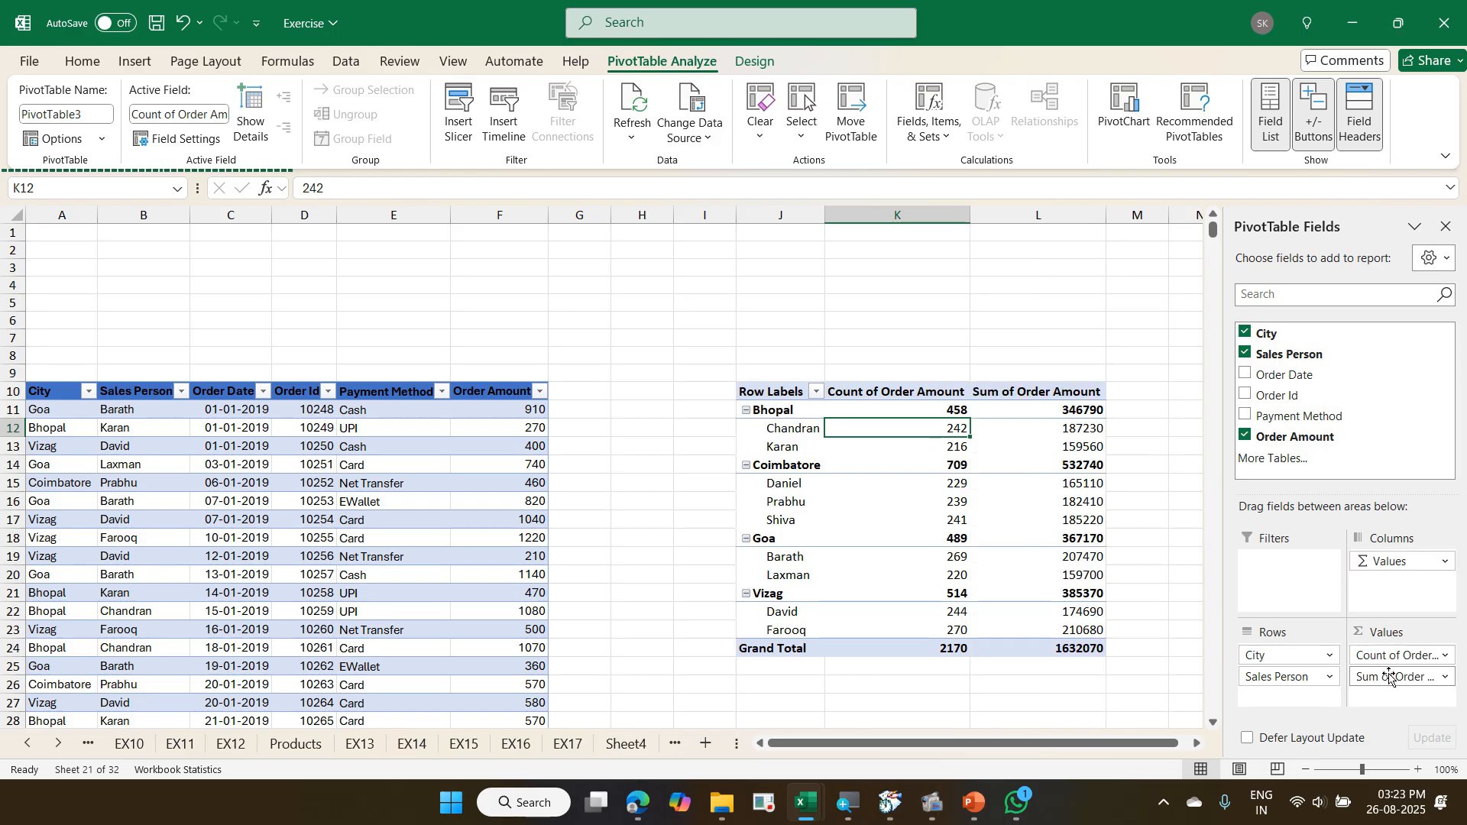
click(1196, 745)
click(1197, 745)
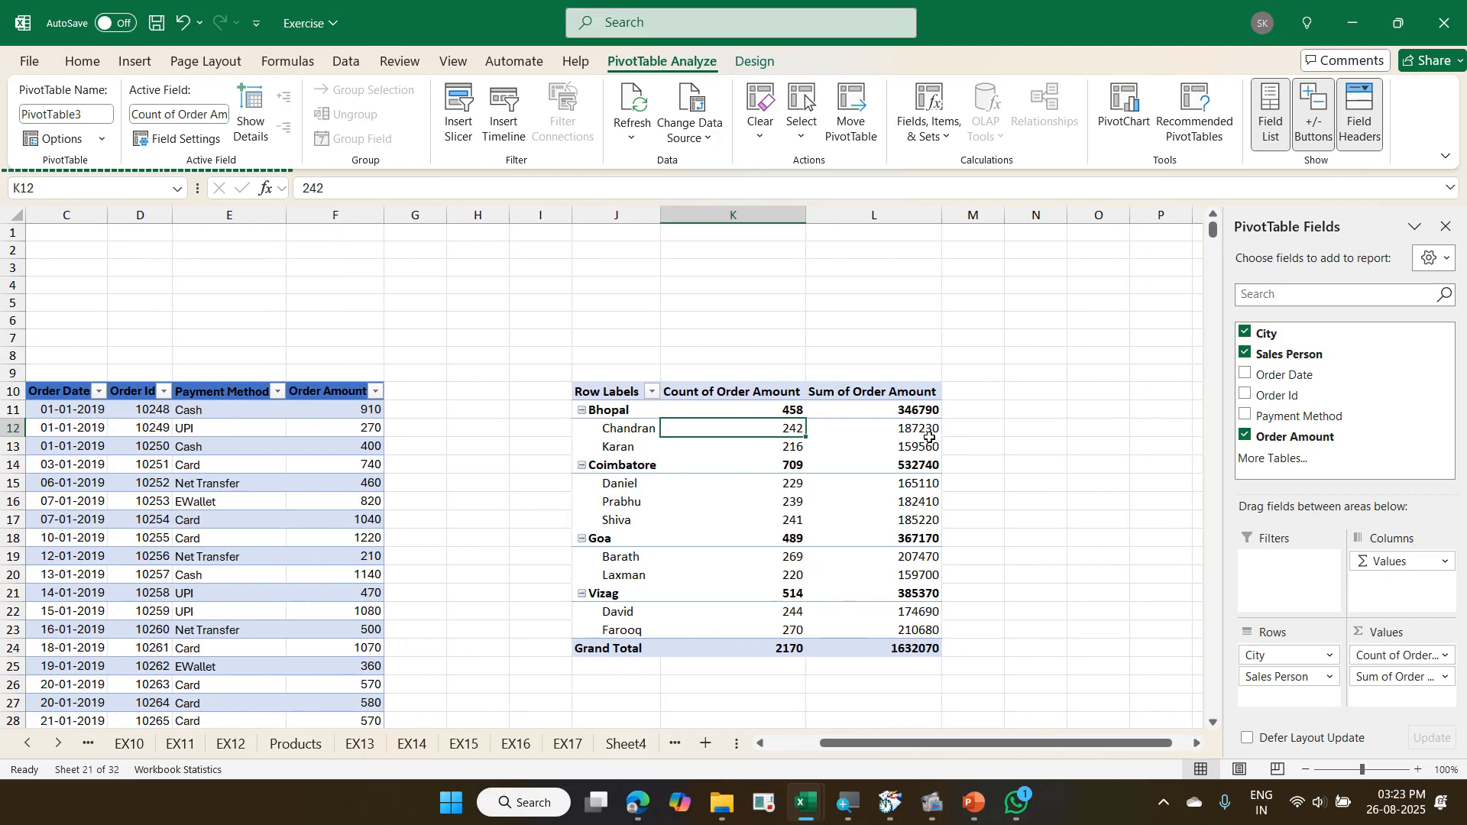
right_click(934, 446)
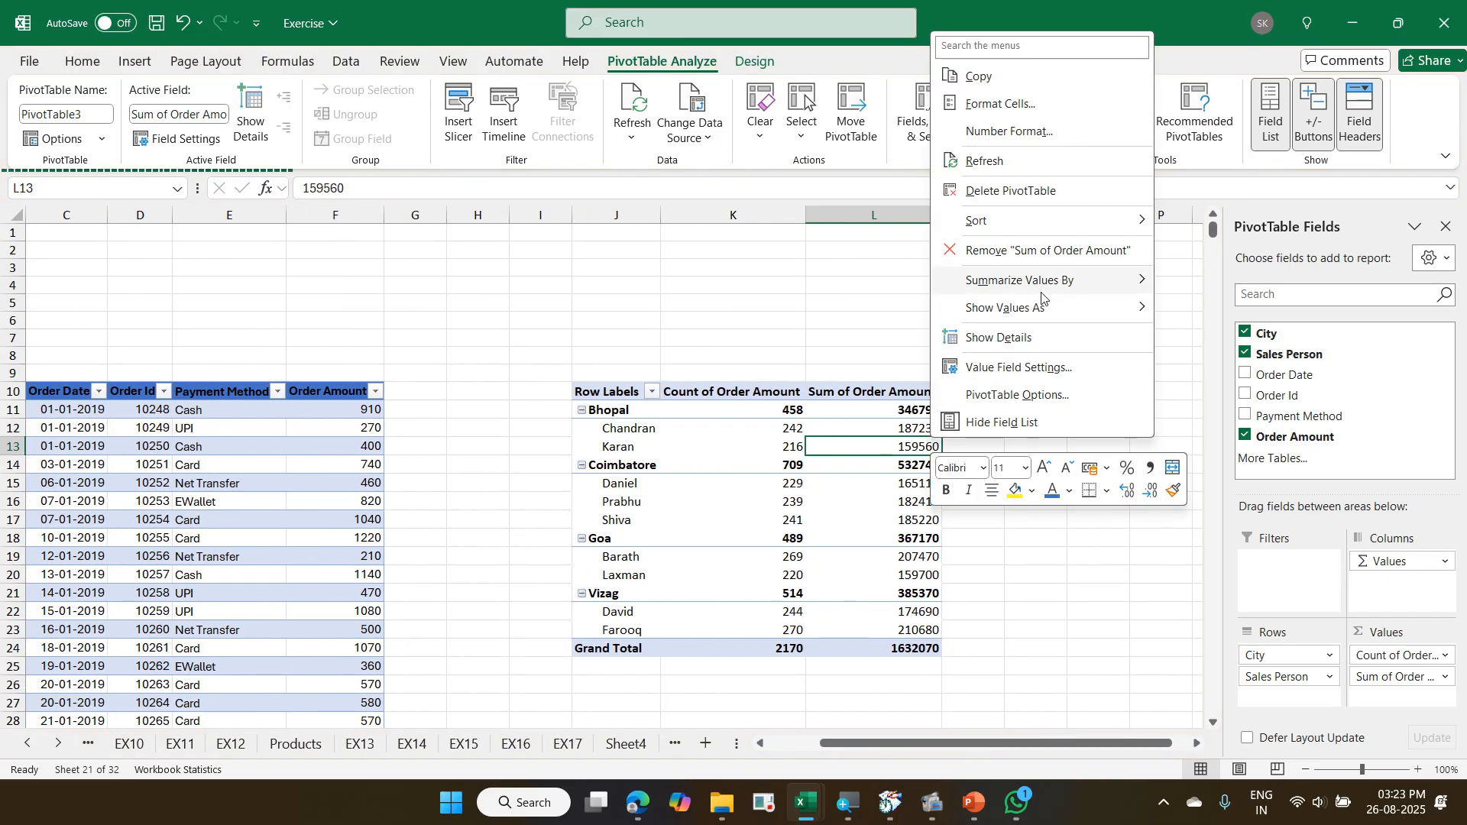
mouse_move(1043, 284)
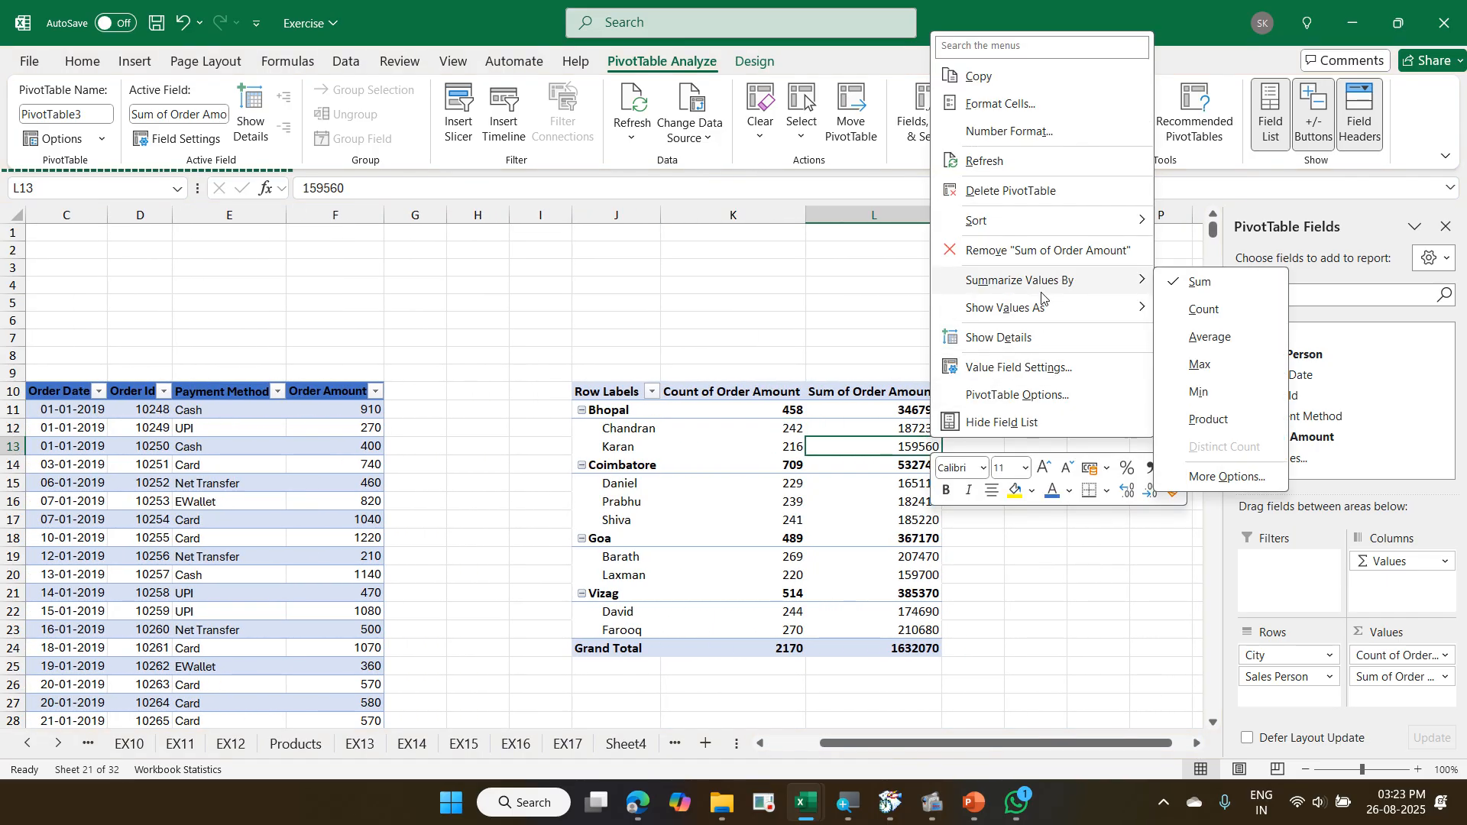
click(1210, 338)
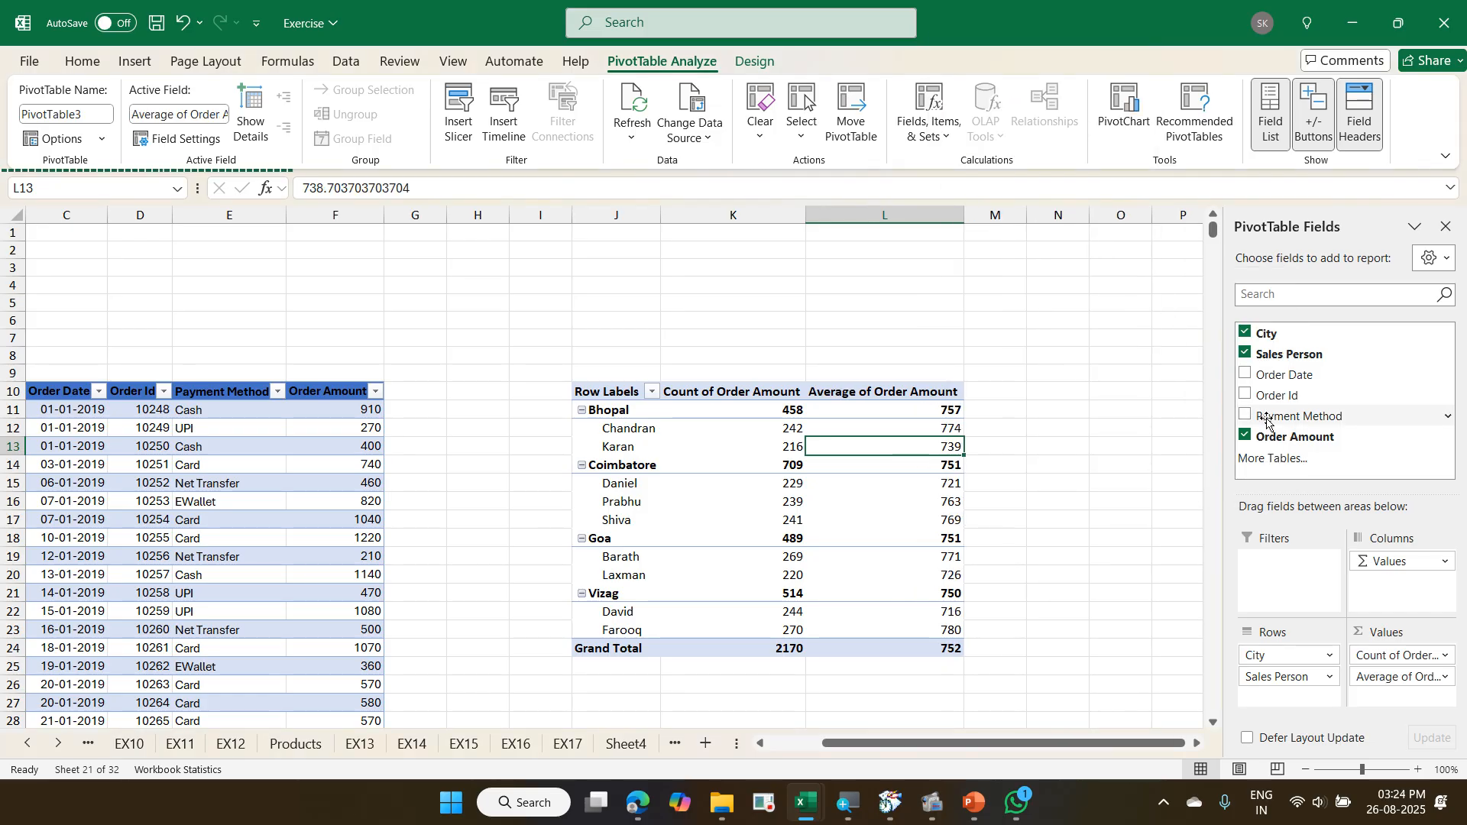
- Add Order Amount as a third PivotTable value, summarized by Sum
drag(1297, 441, 1376, 699)
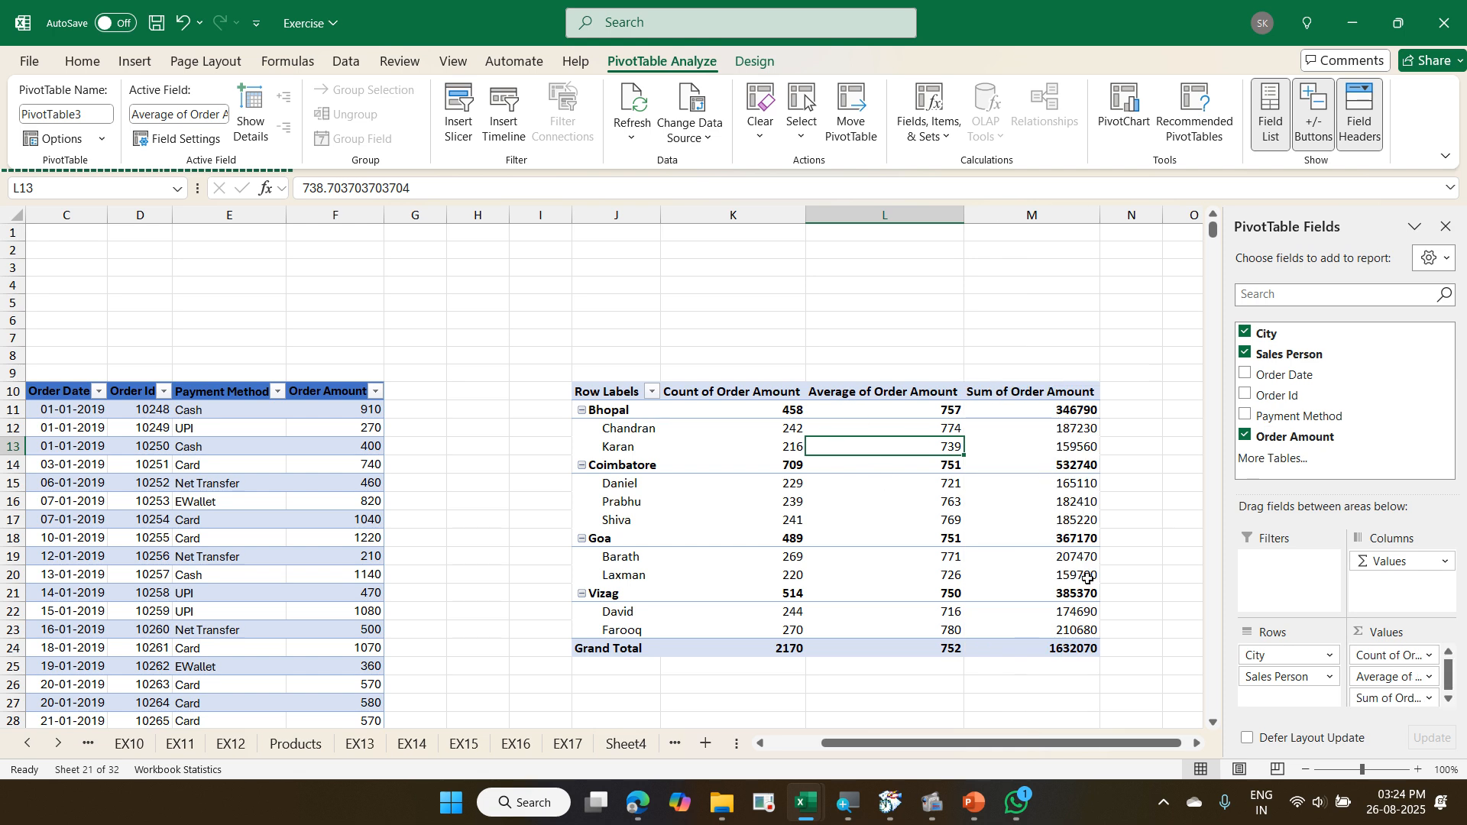
click(1196, 744)
click(1196, 744)
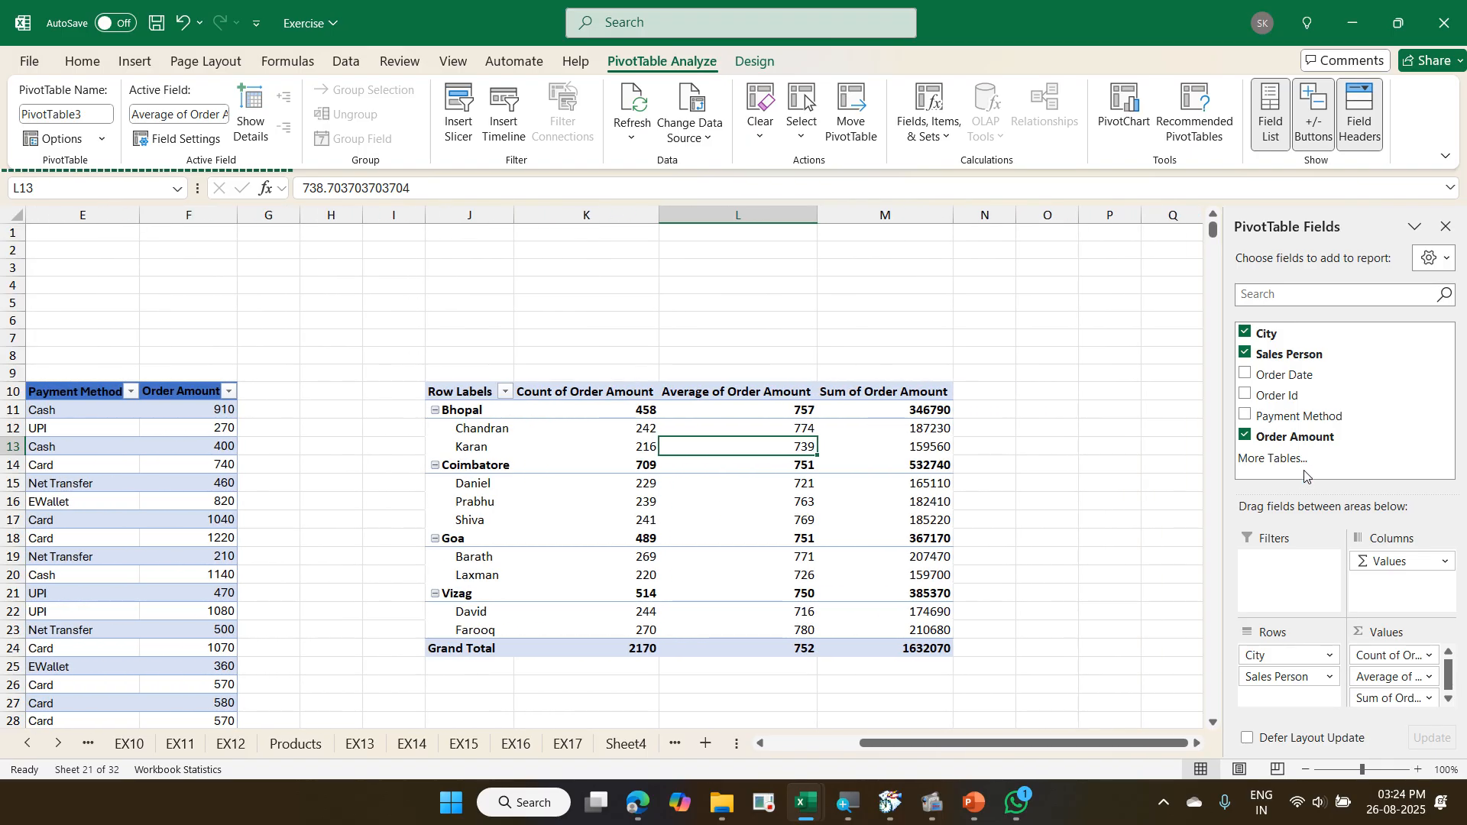
- Add Order Amount as a fourth PivotTable value and show it as % of Grand Total
drag(1305, 449, 1380, 697)
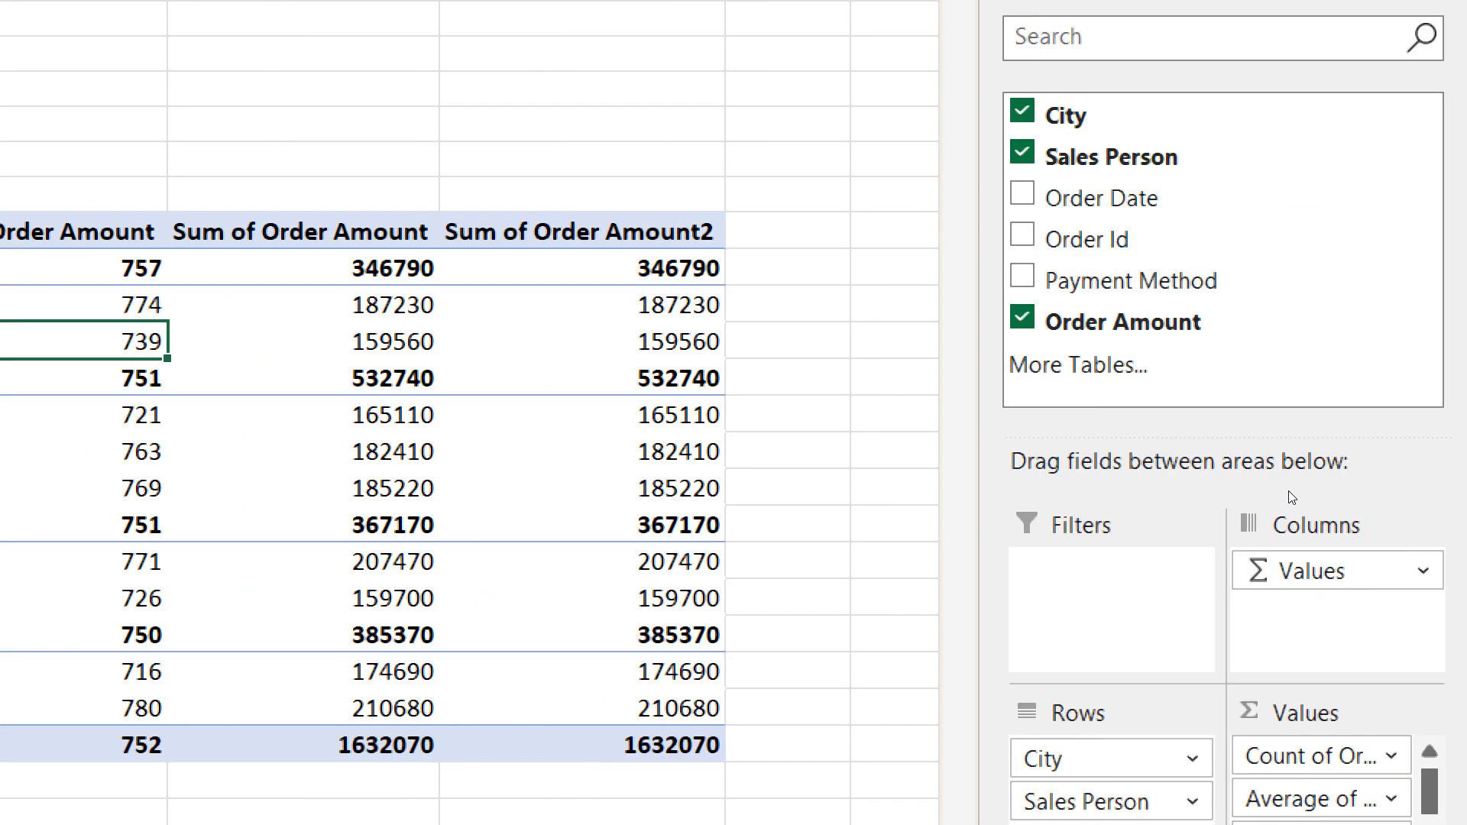
right_click(1028, 437)
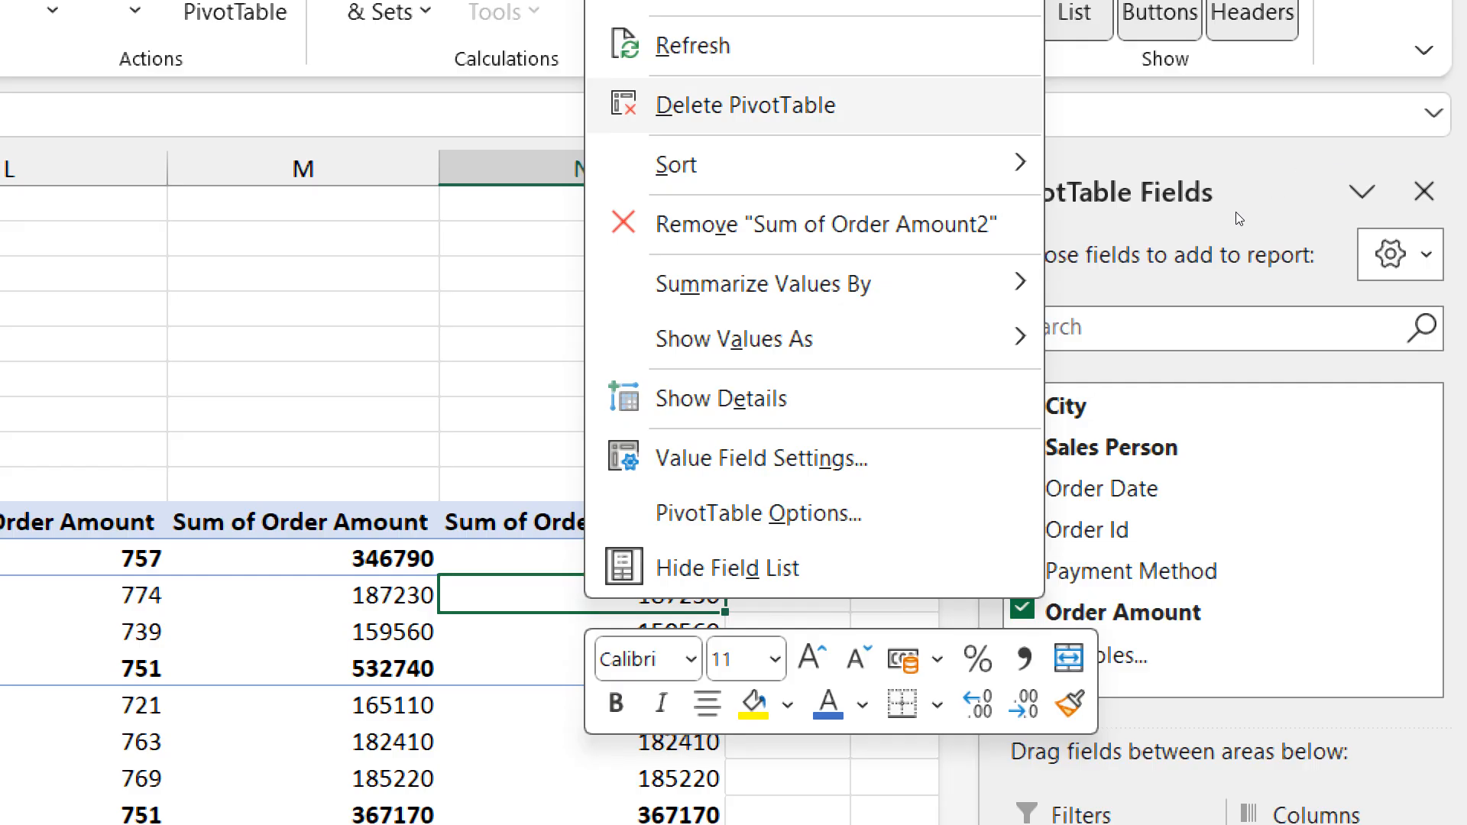
mouse_move(1345, 48)
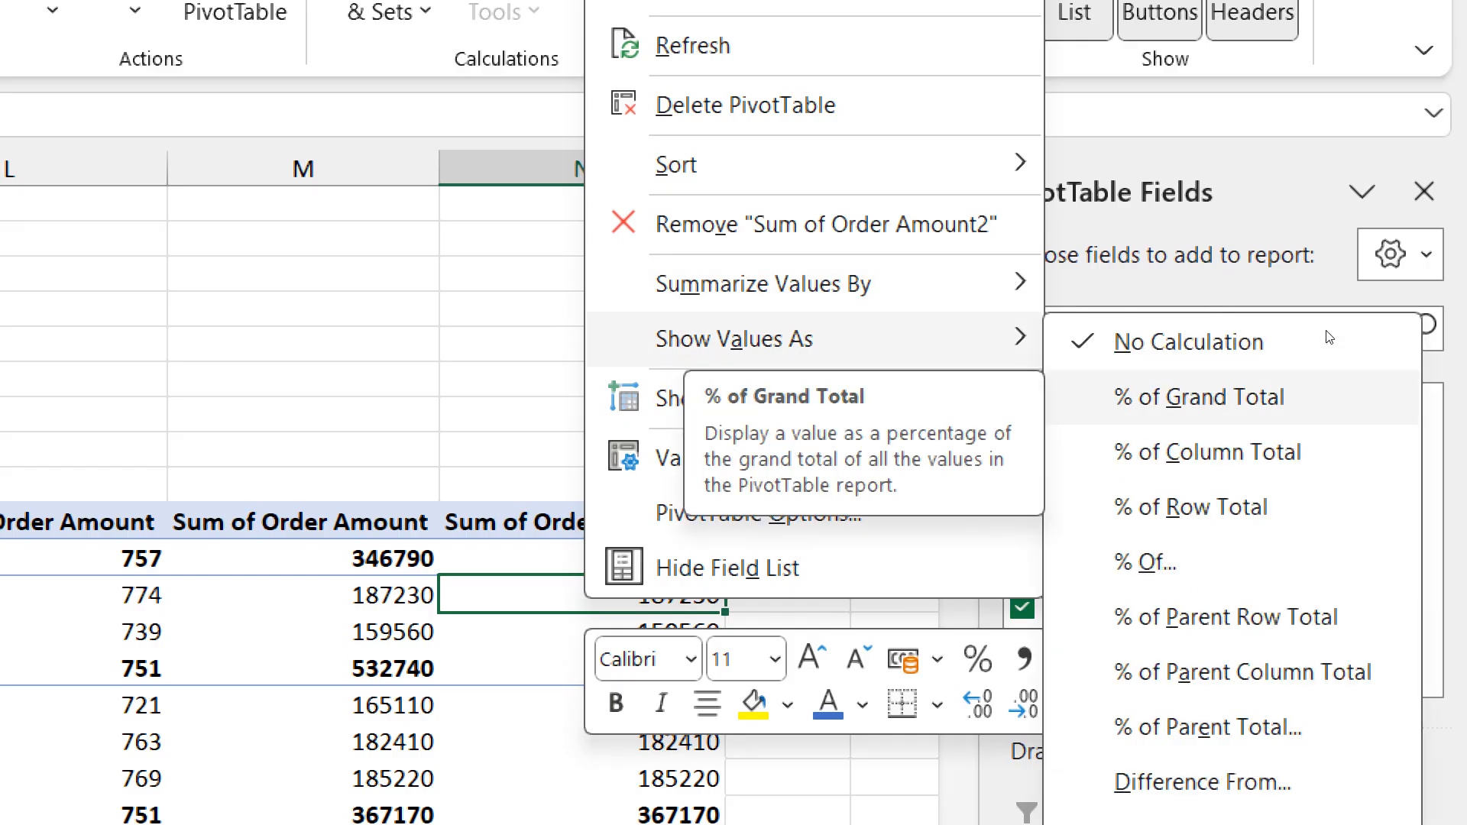
key(Return)
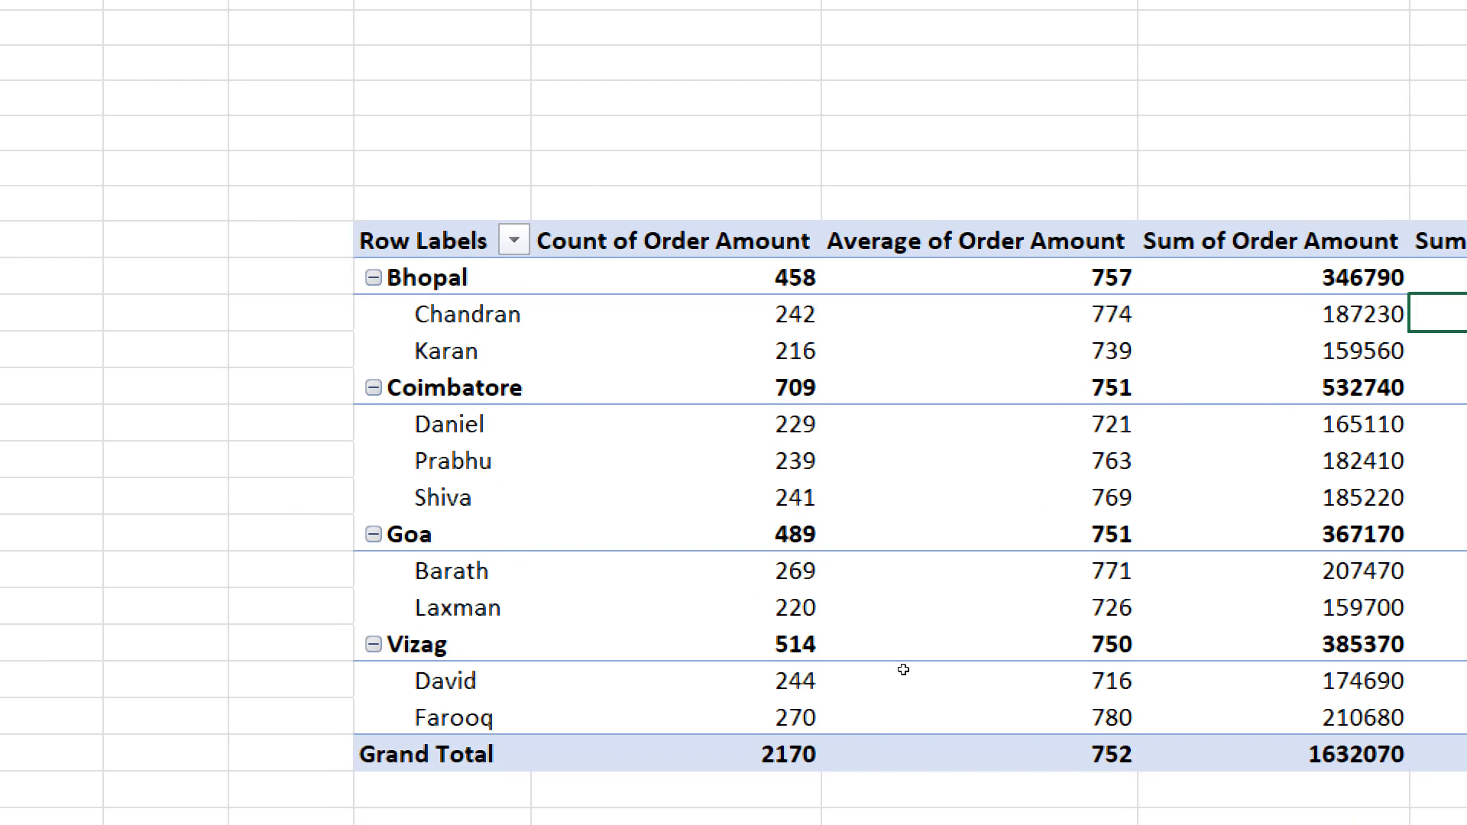
- Rename the header of the % of Grand Total column to Percentage
key(Up)
key(Up)
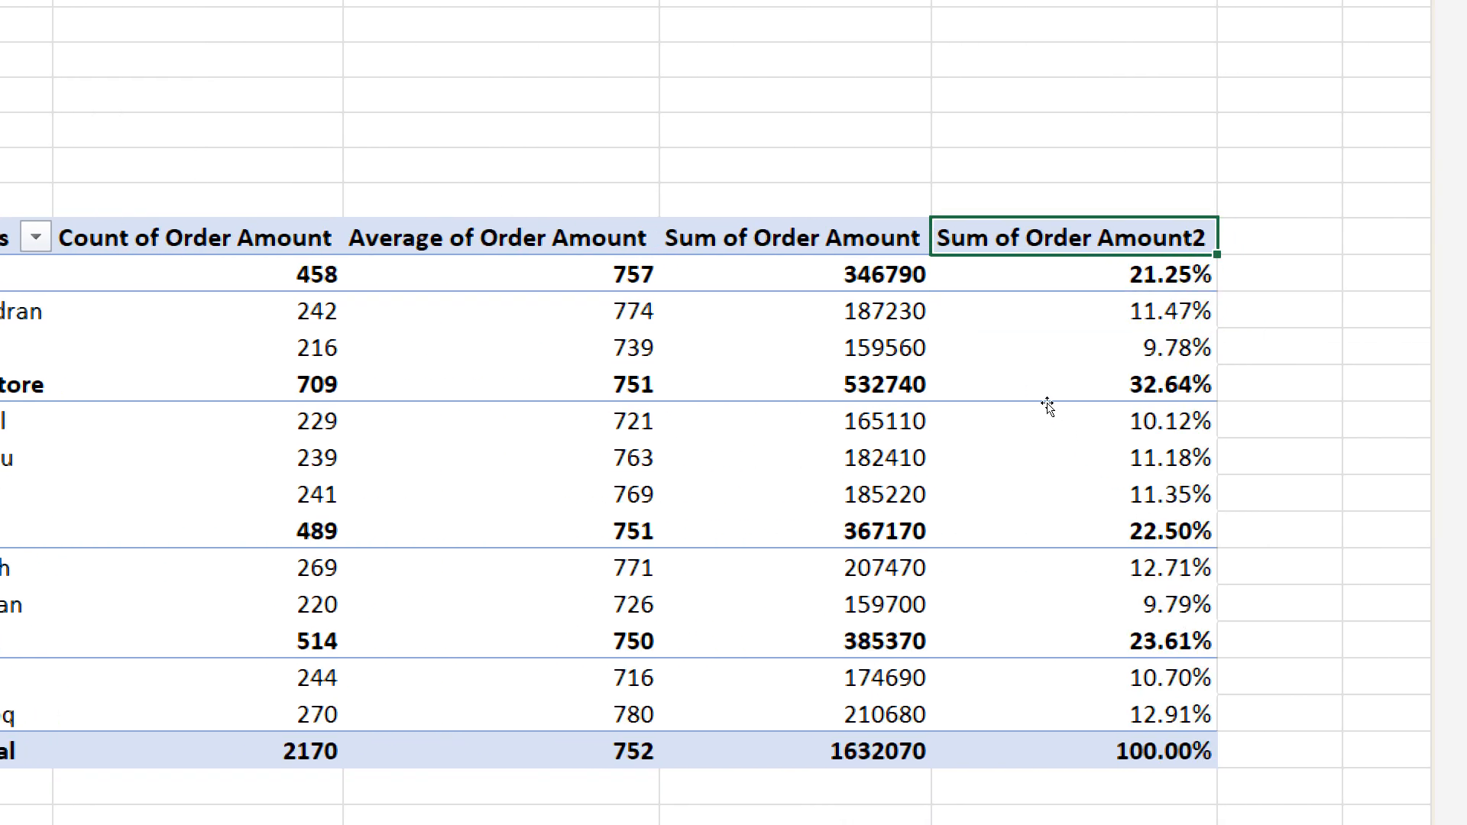
text(Percent)
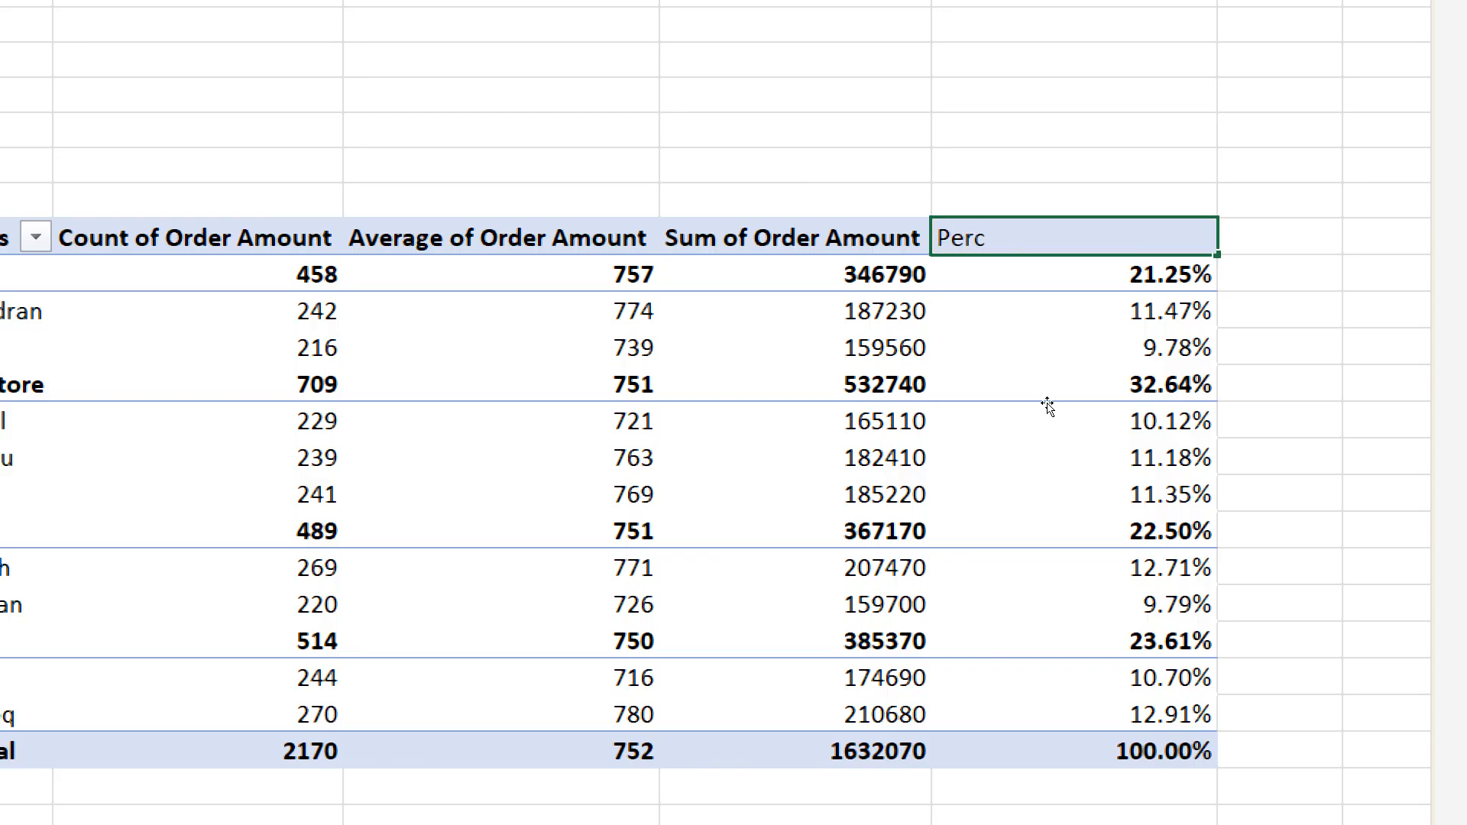
text(age)
key(Return)
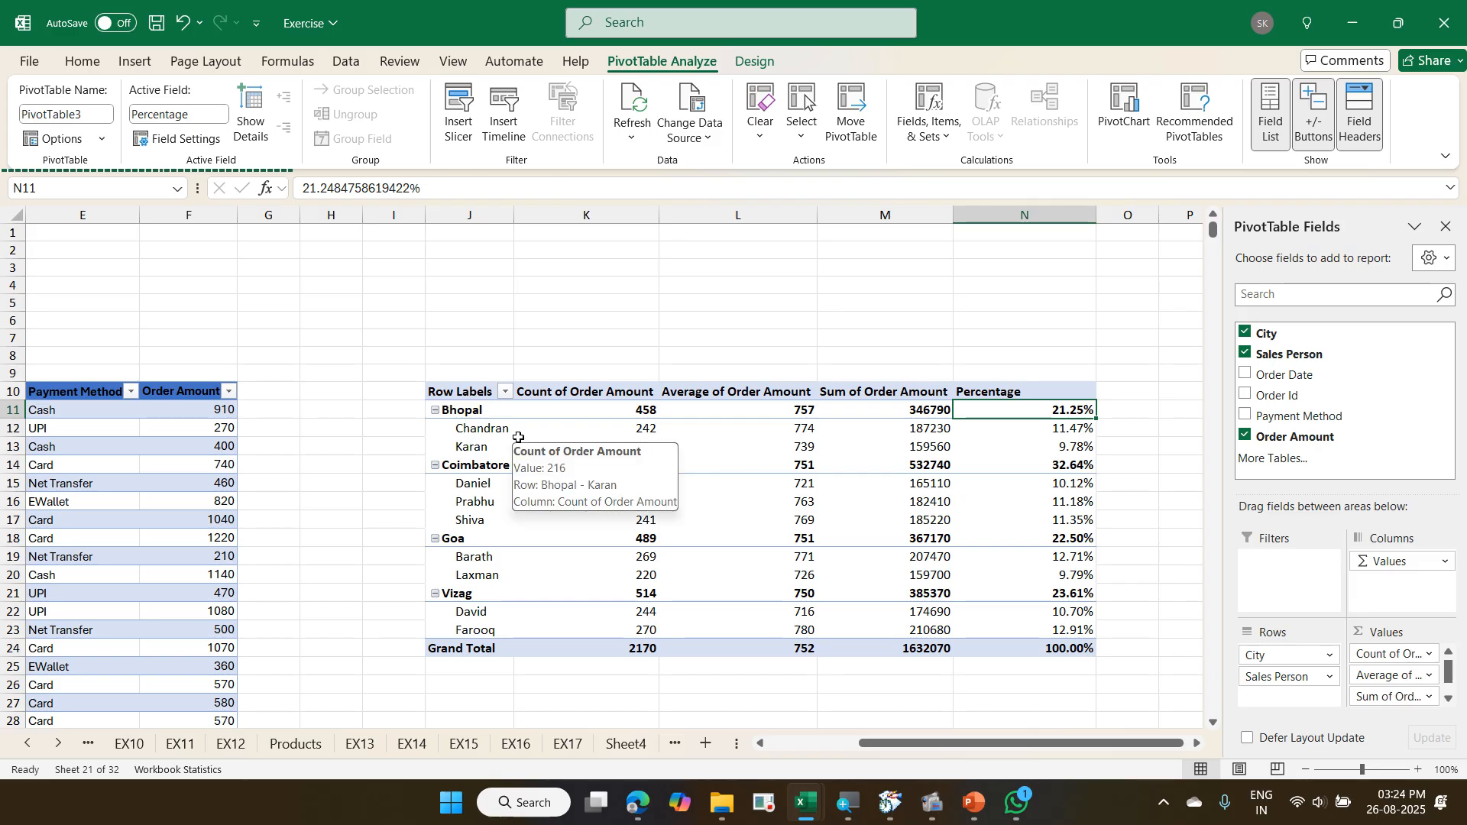
- Change the PivotTable's report layout to Tabular Form
click(753, 62)
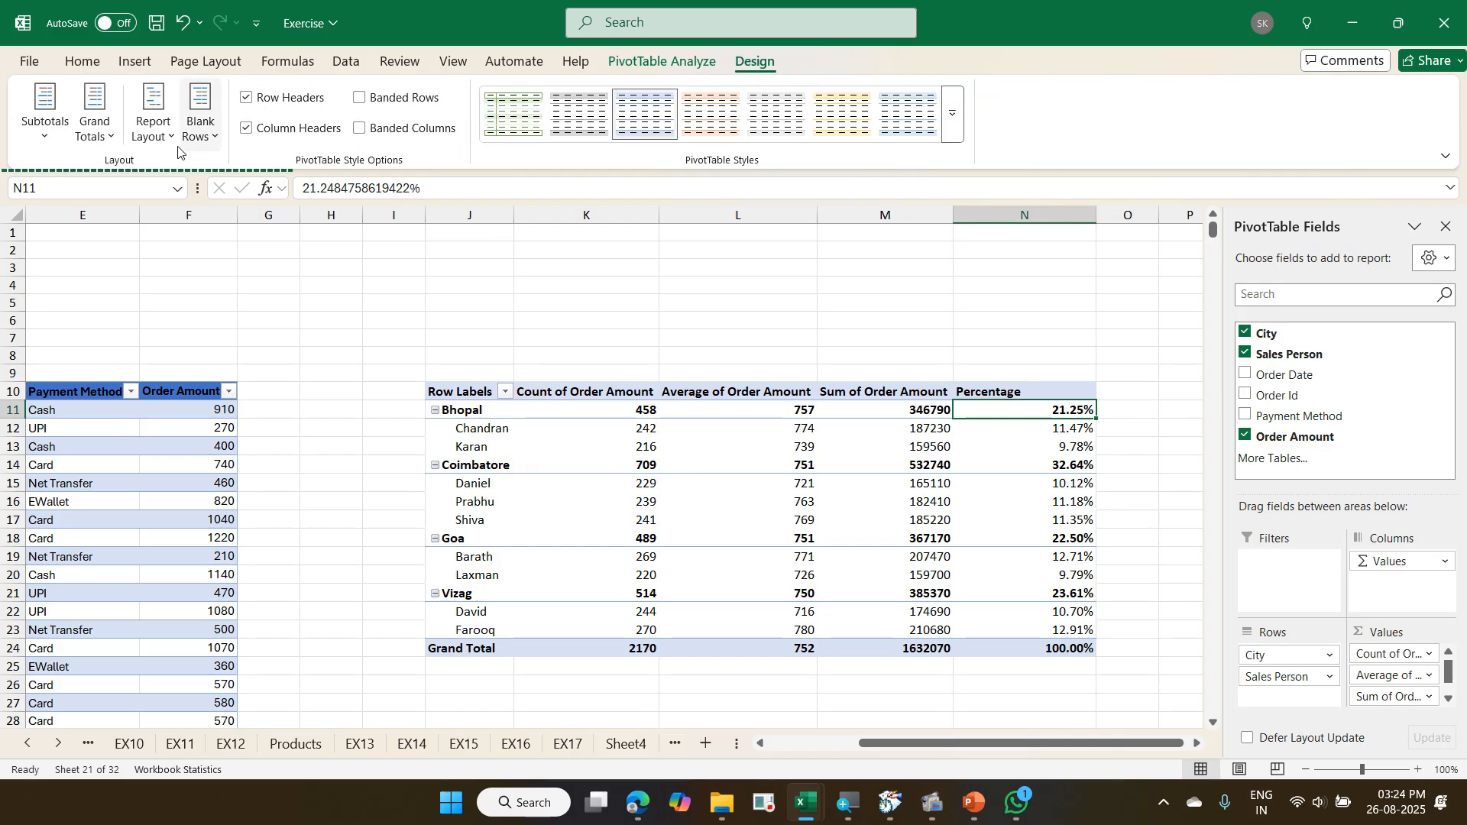
click(159, 142)
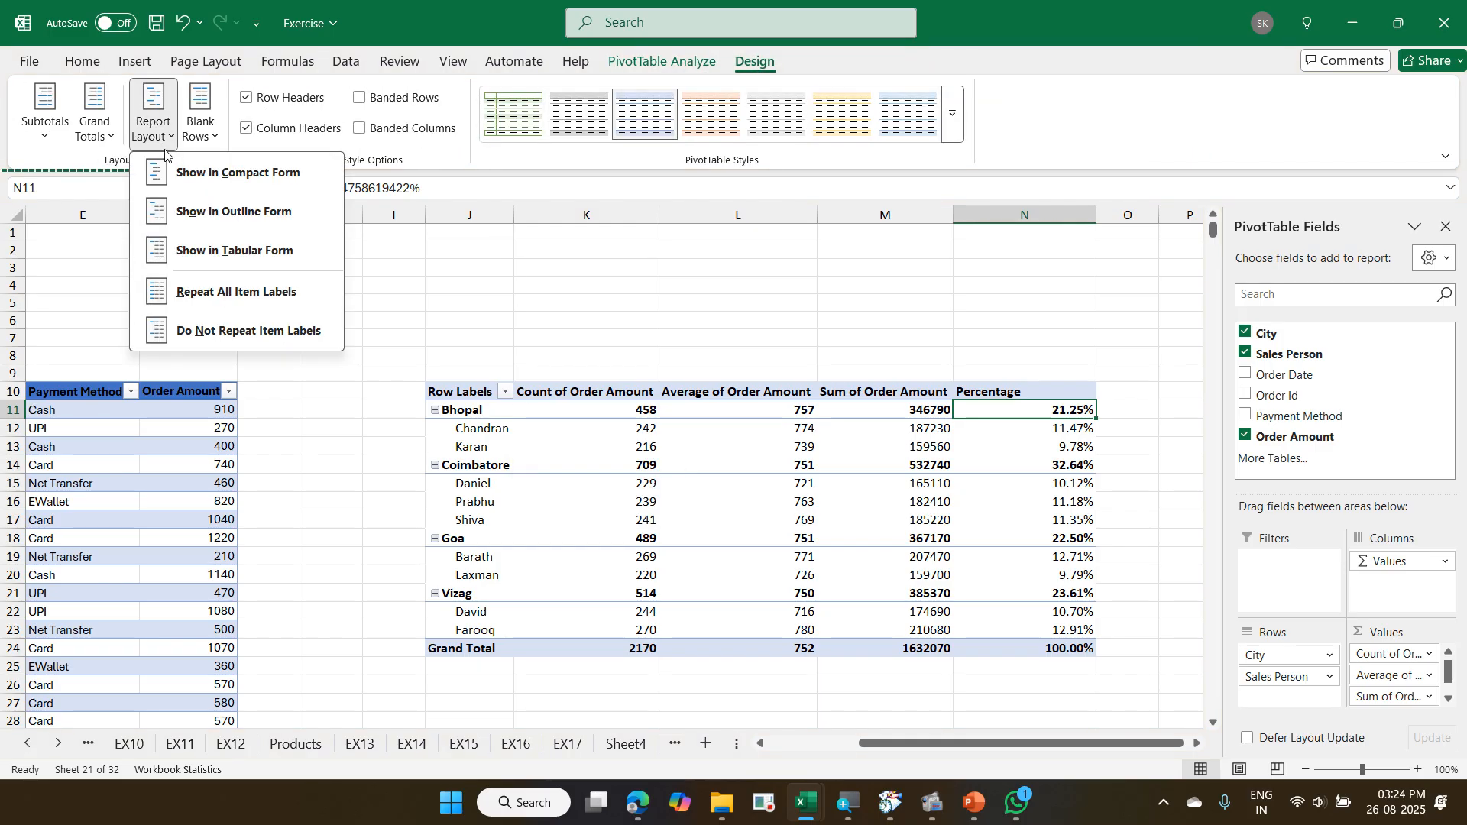
click(250, 250)
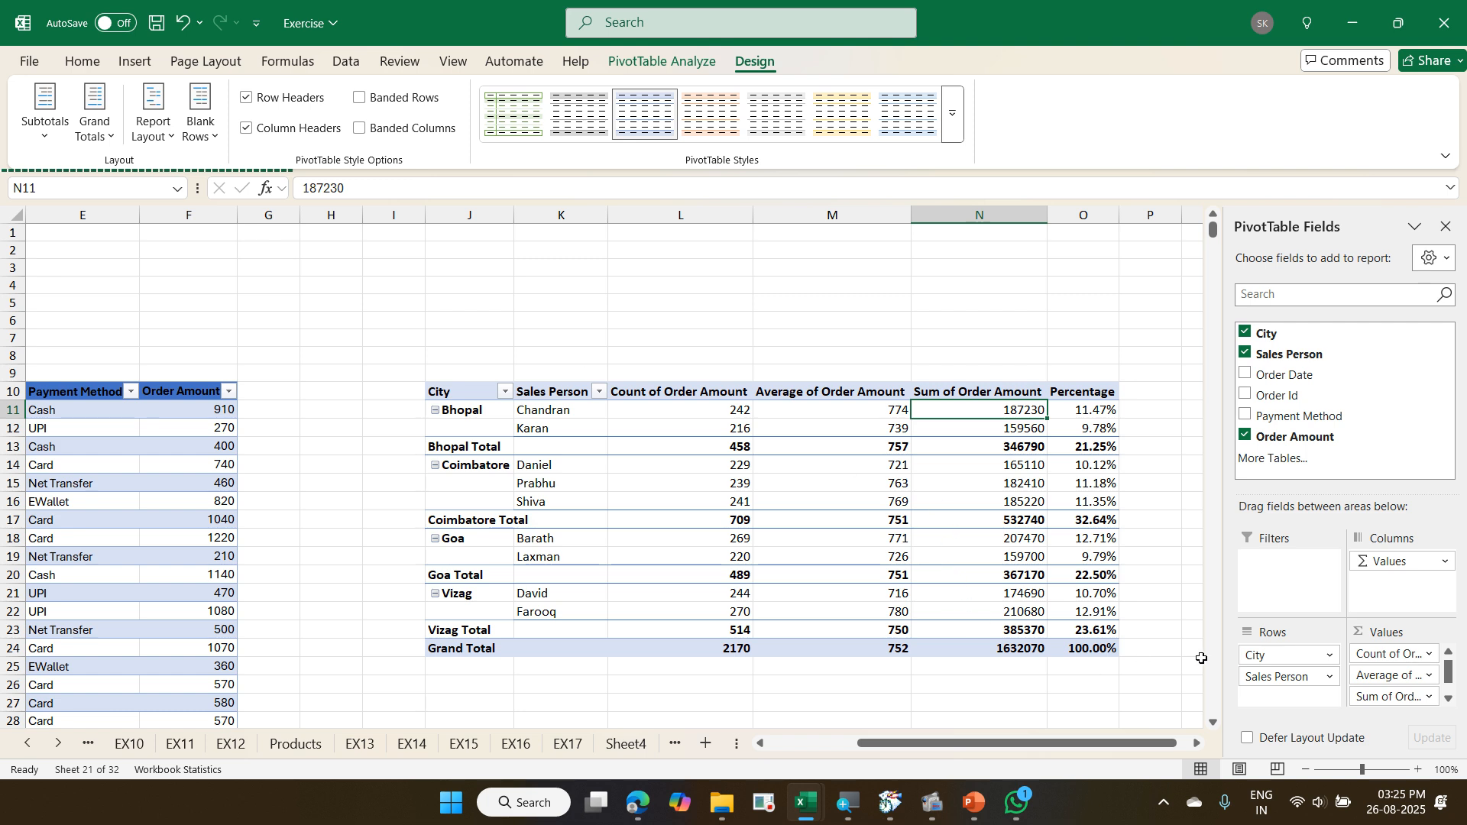
click(1197, 744)
click(1197, 745)
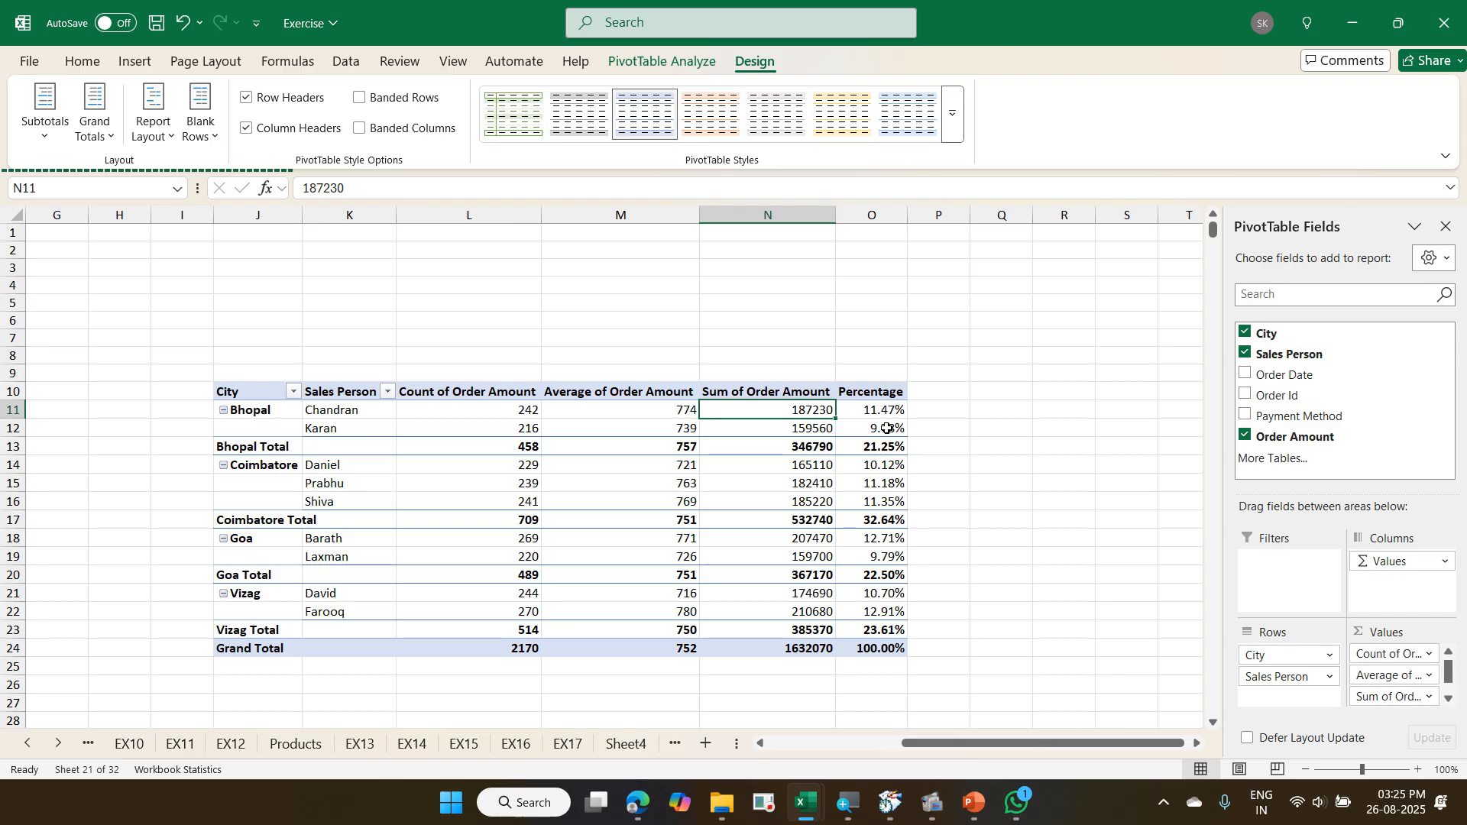
- Switch to the Exercise - Copy workbook and examine the columns of the EX18 PivotTable through Percentage for comparison
key(alt+Tab)
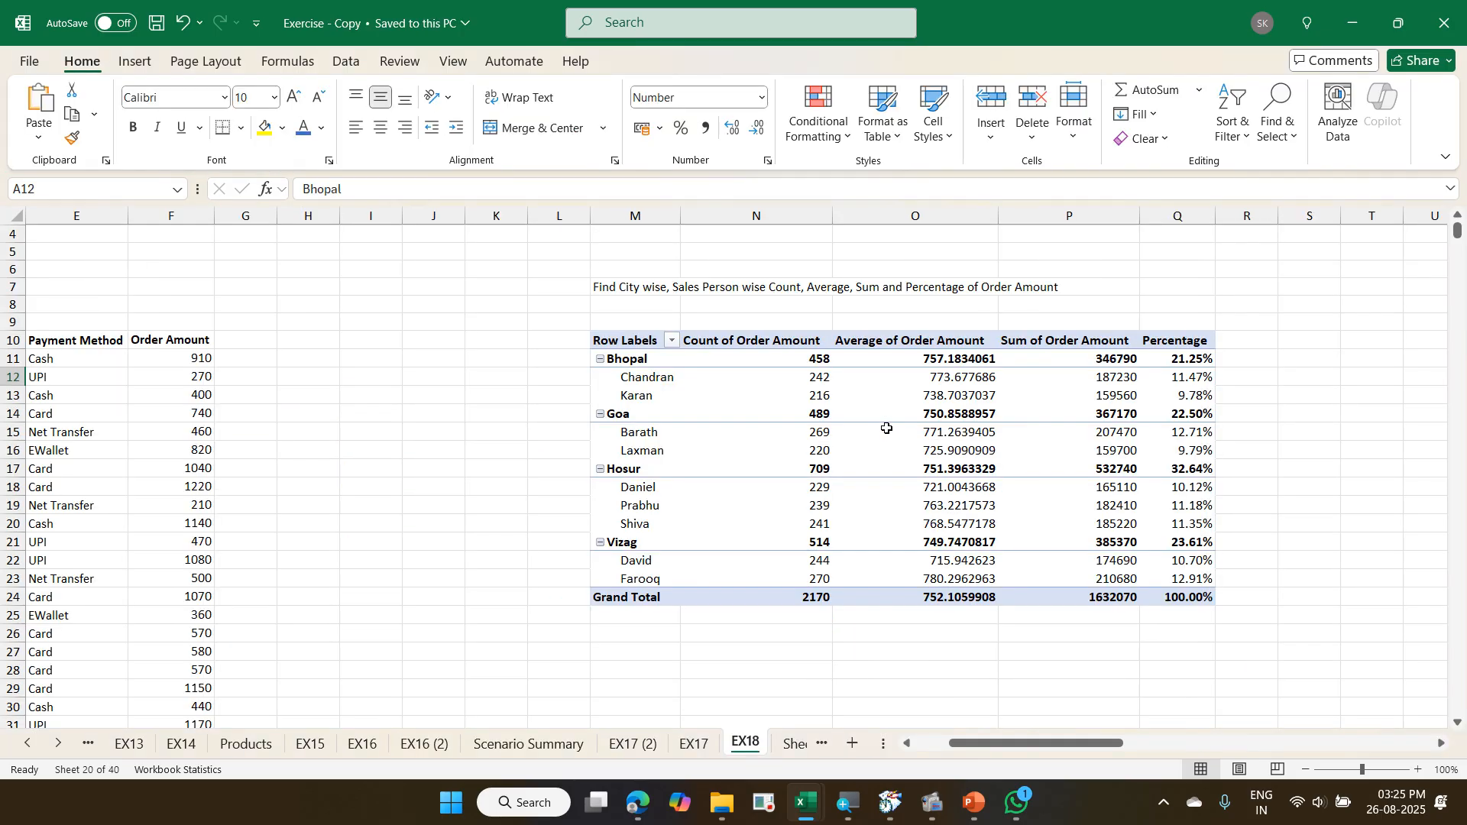
click(888, 429)
key(ctrl+Right)
key(ctrl+Right)
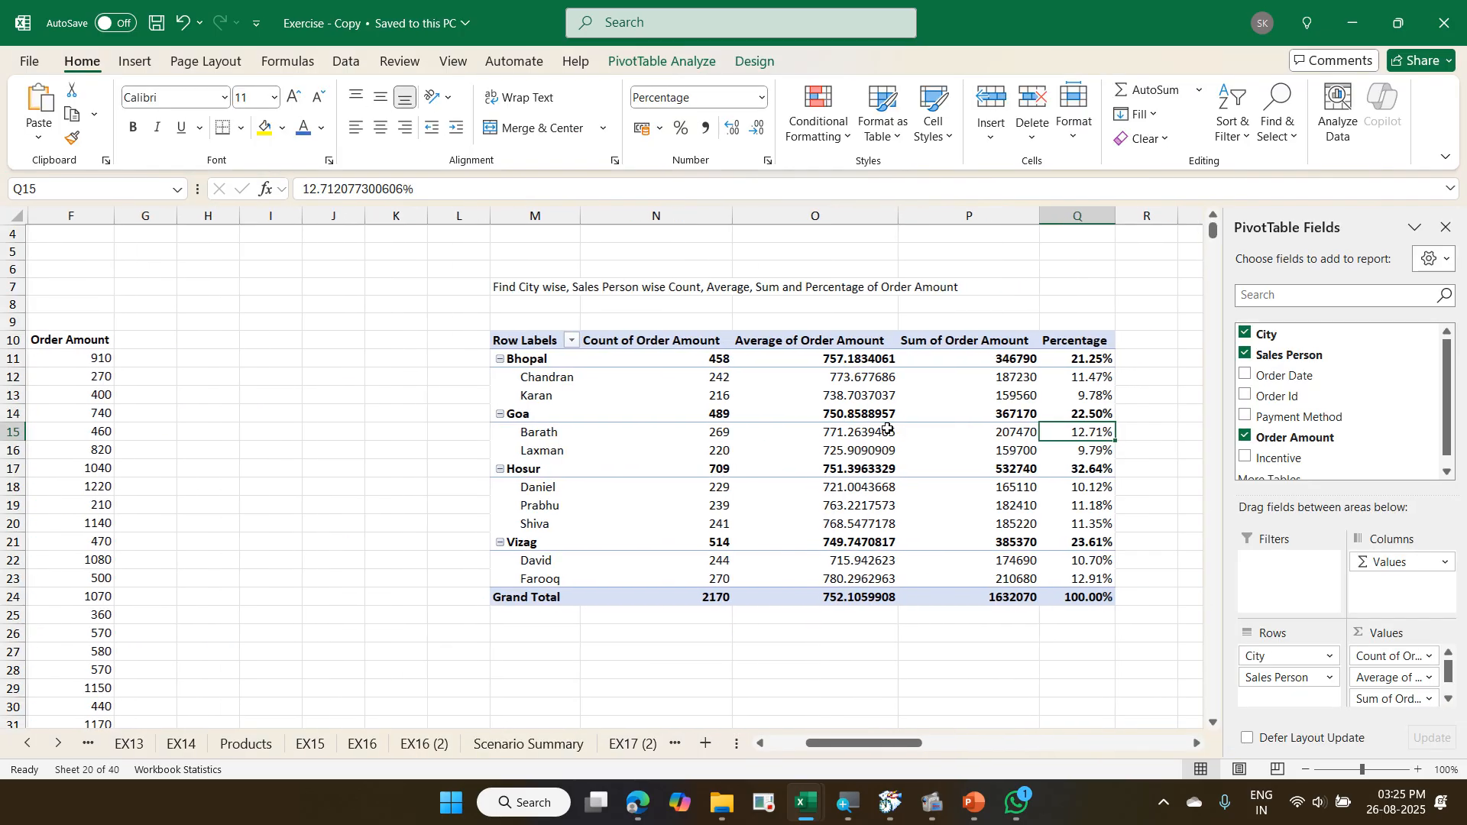
key(Right)
key(Right)
key(Right)
key(Right)
key(Right)
key(Right)
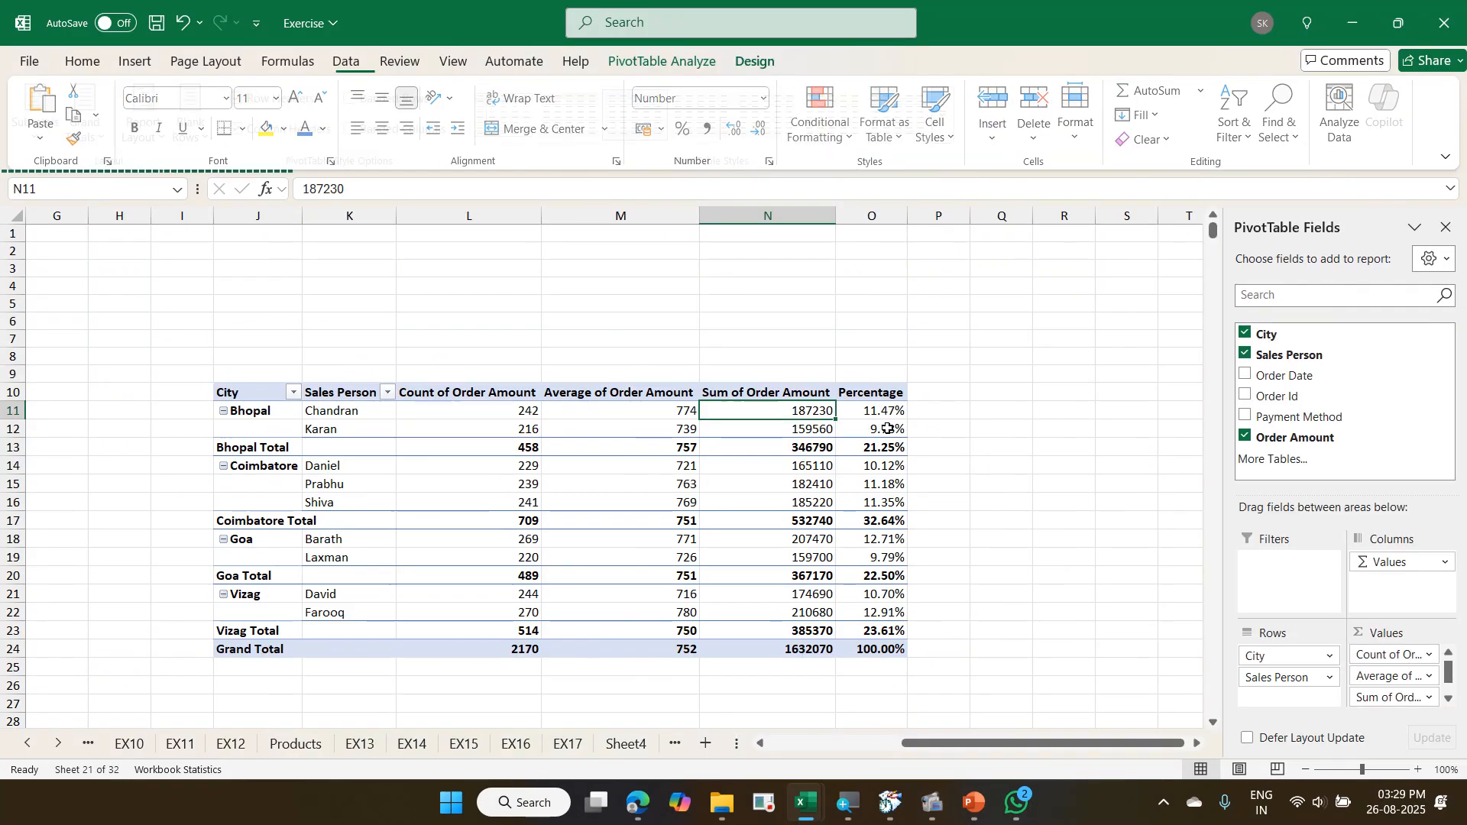
- Start a calculated field in the city and sales person PivotTable and name it Incentive
click(756, 61)
key(Right)
key(Down)
key(Down)
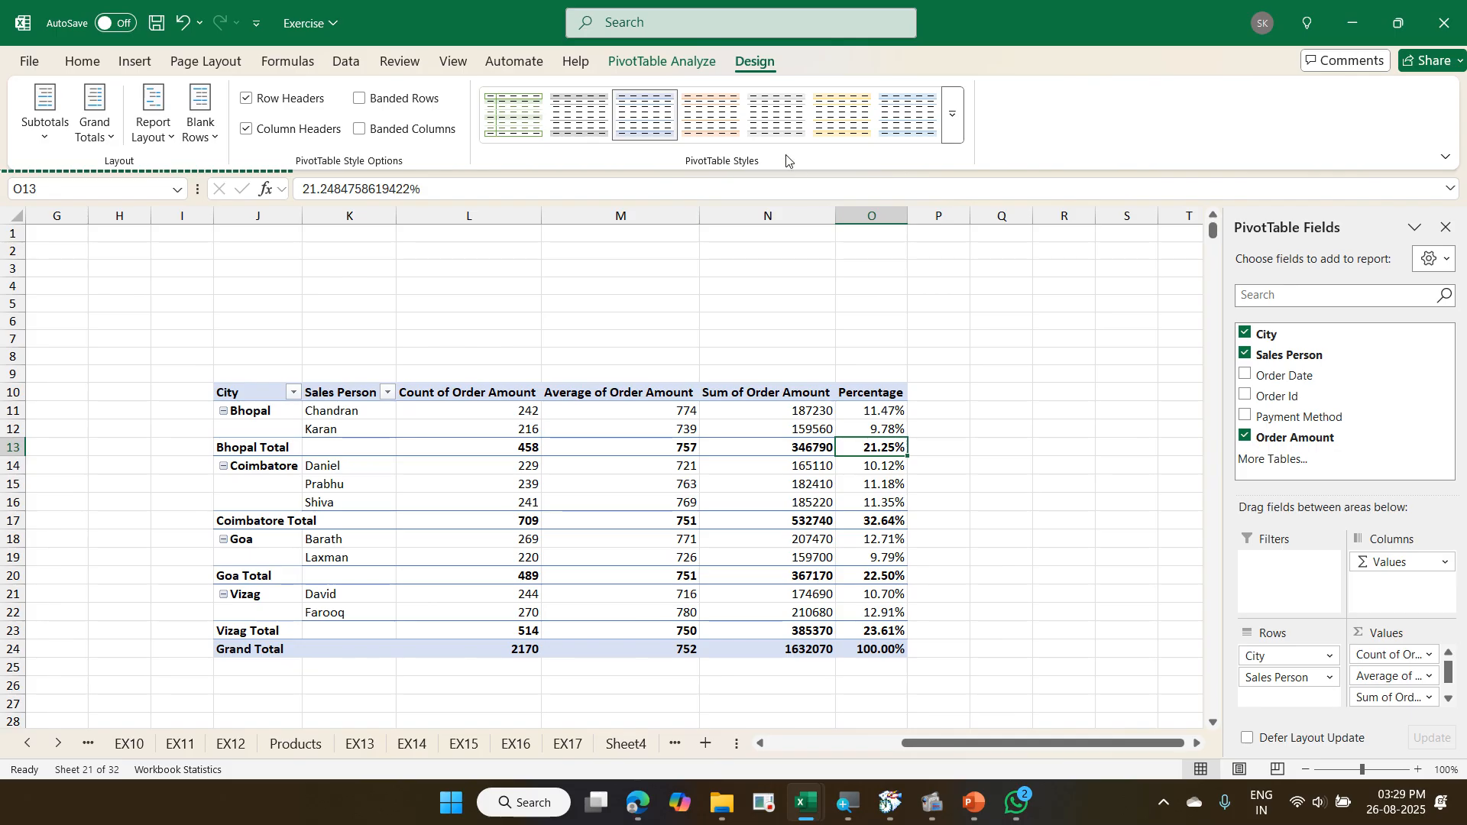
click(687, 65)
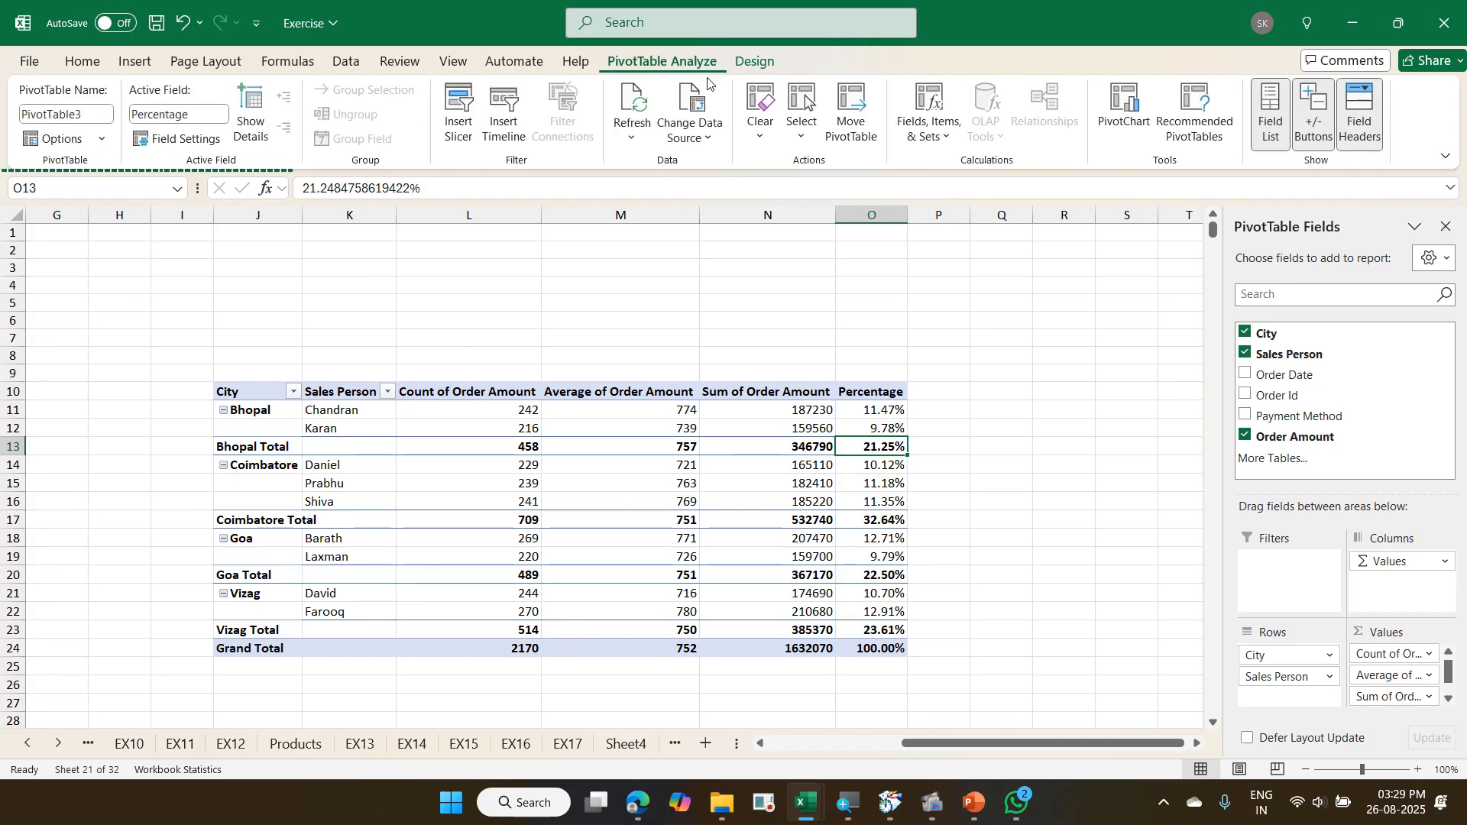
click(939, 134)
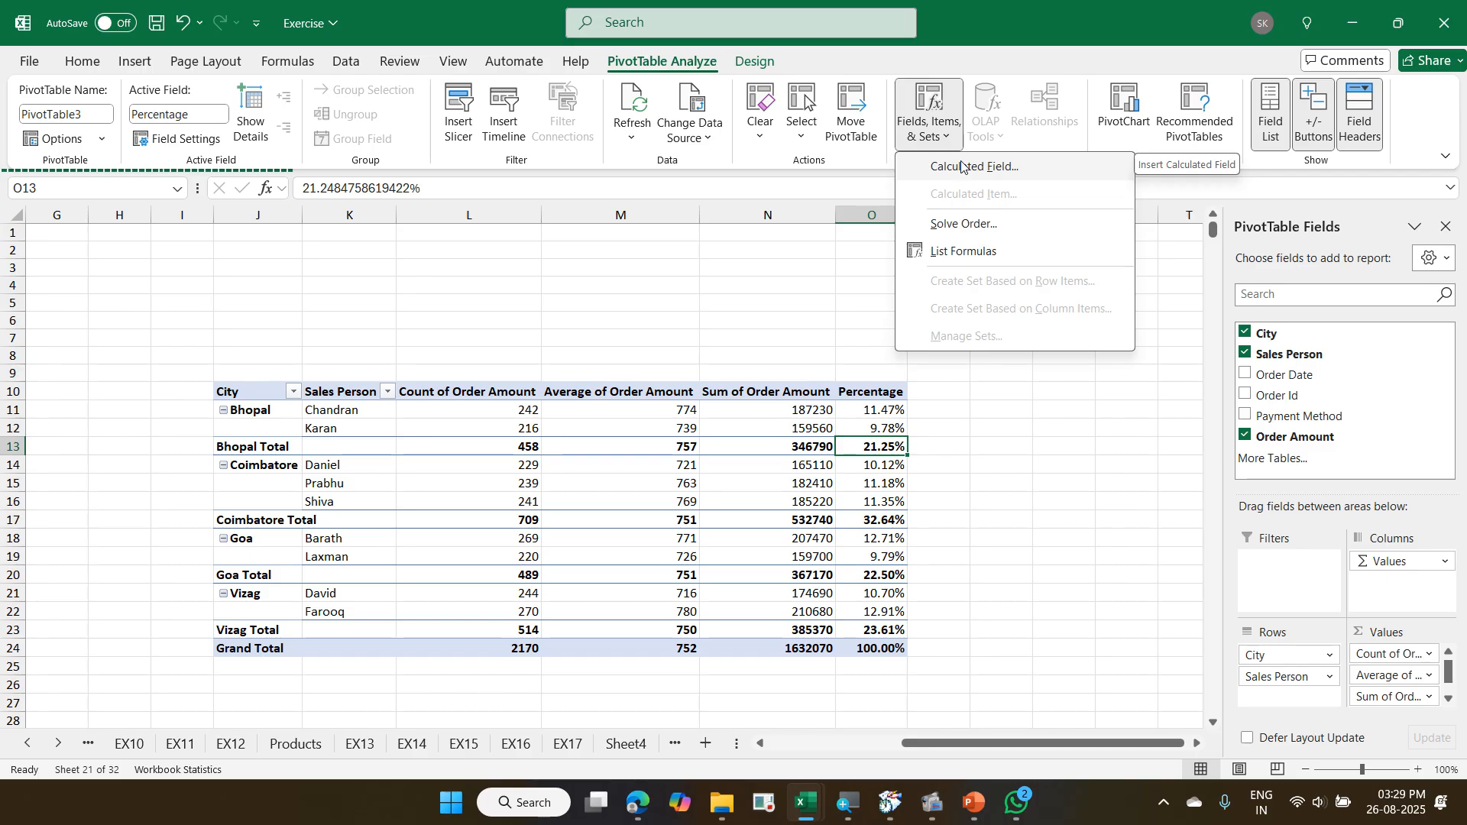
click(963, 165)
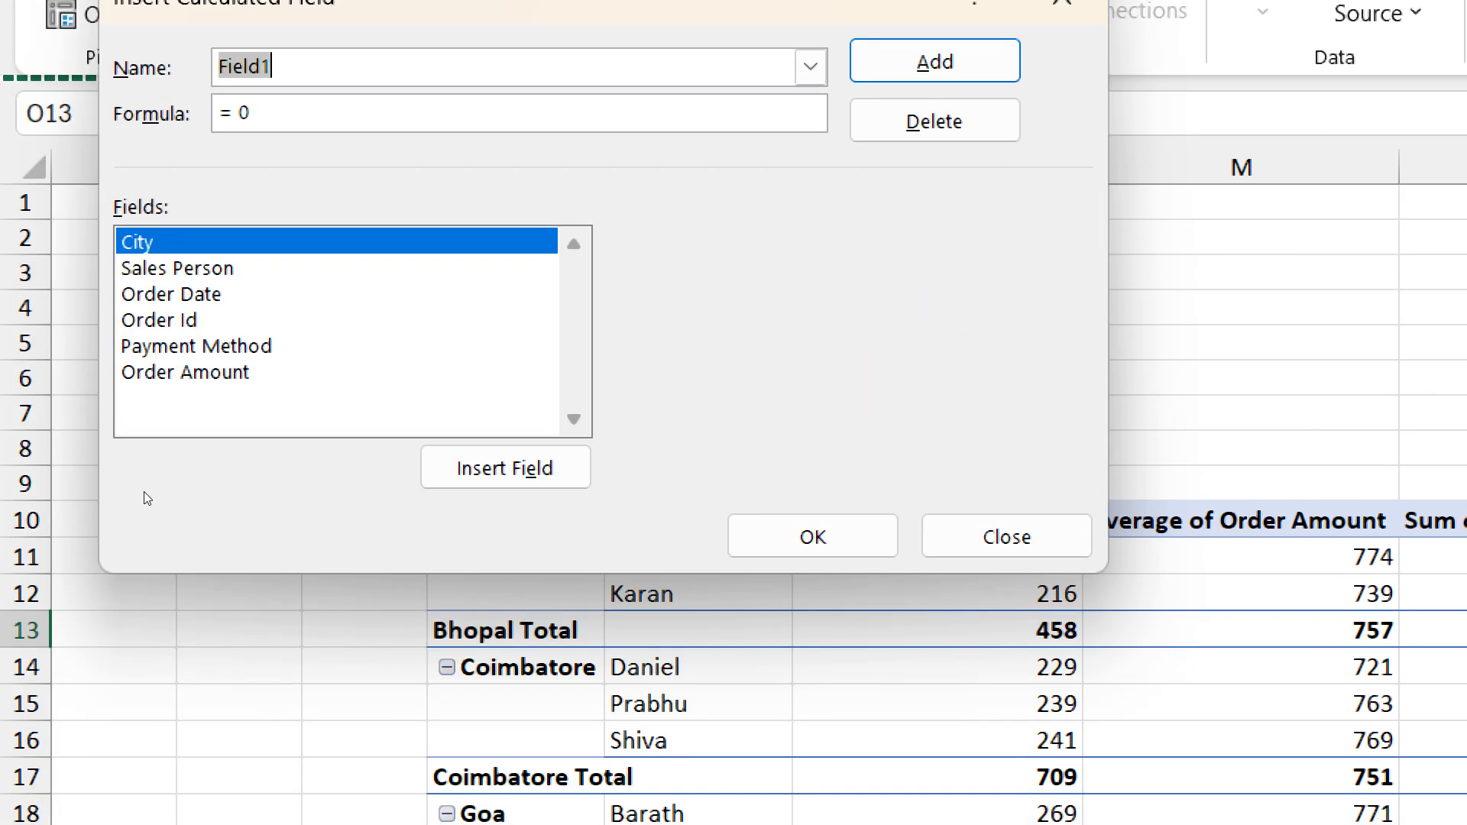
text(Incentiv)
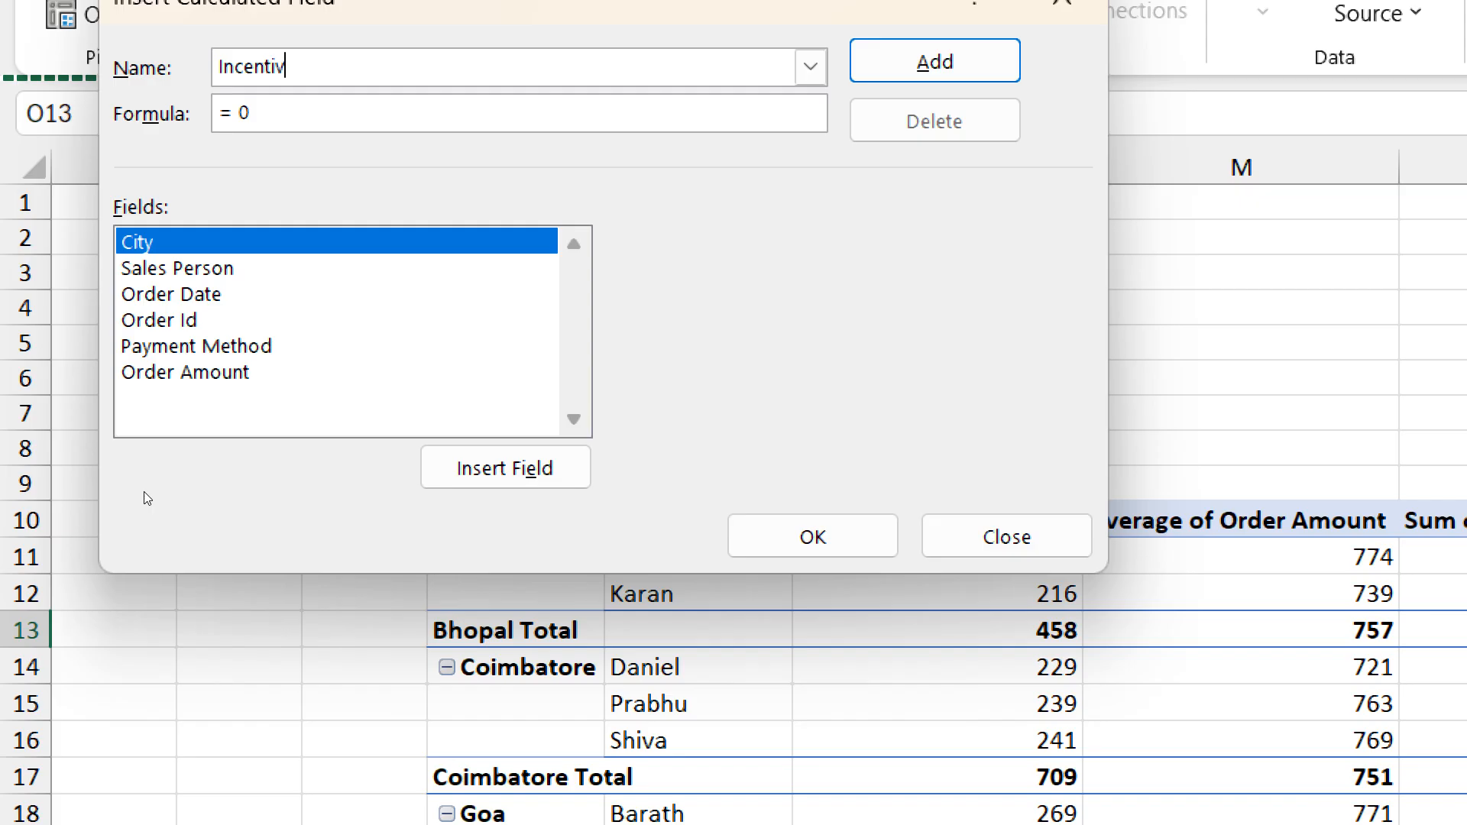
text(e)
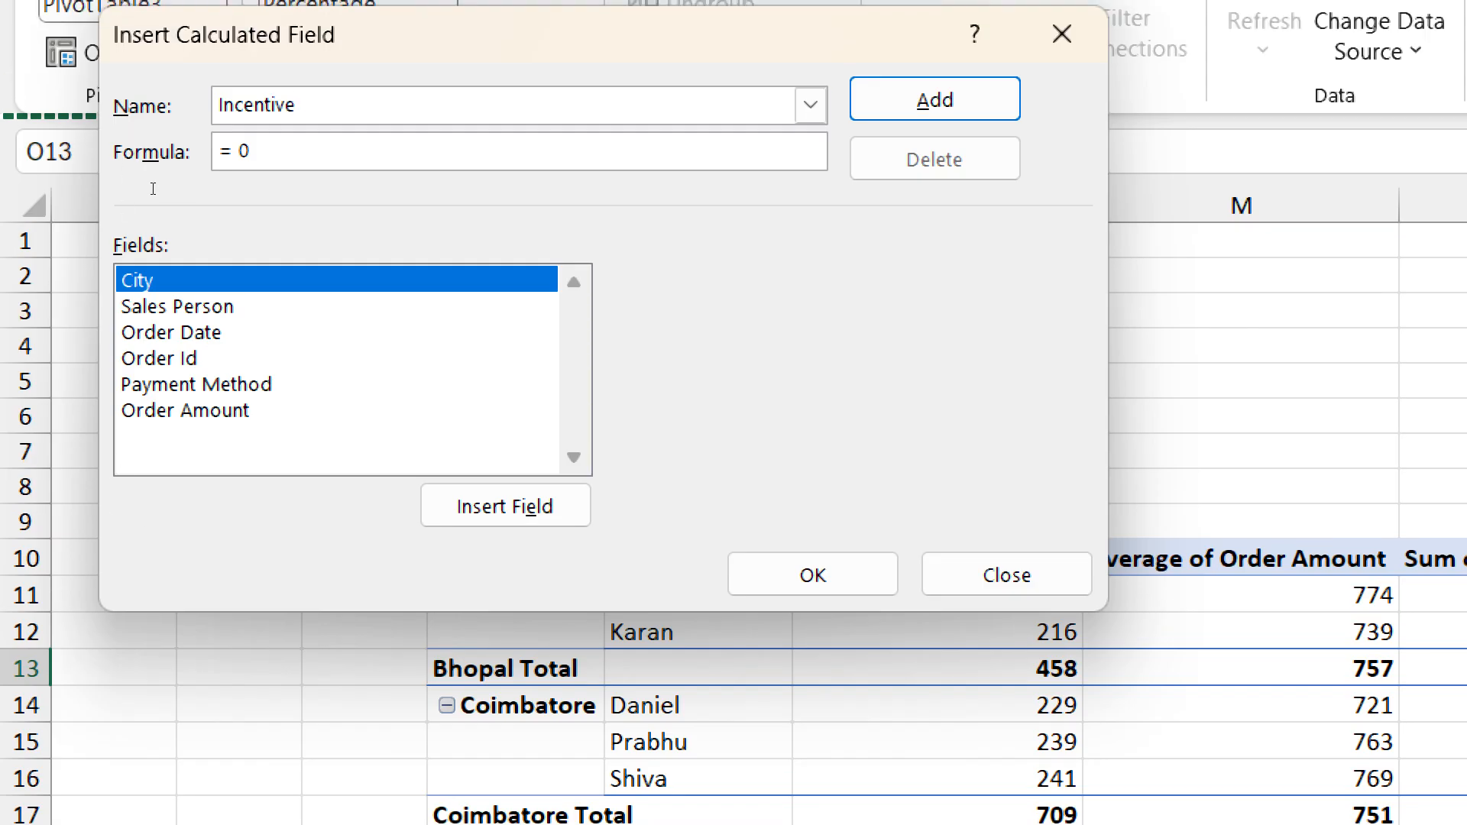
- Set the Incentive formula to = 7%* 'Order Amount' and add the calculated field to the PivotTable
click(263, 114)
key(BackSpace)
text(7%*)
double_click(157, 410)
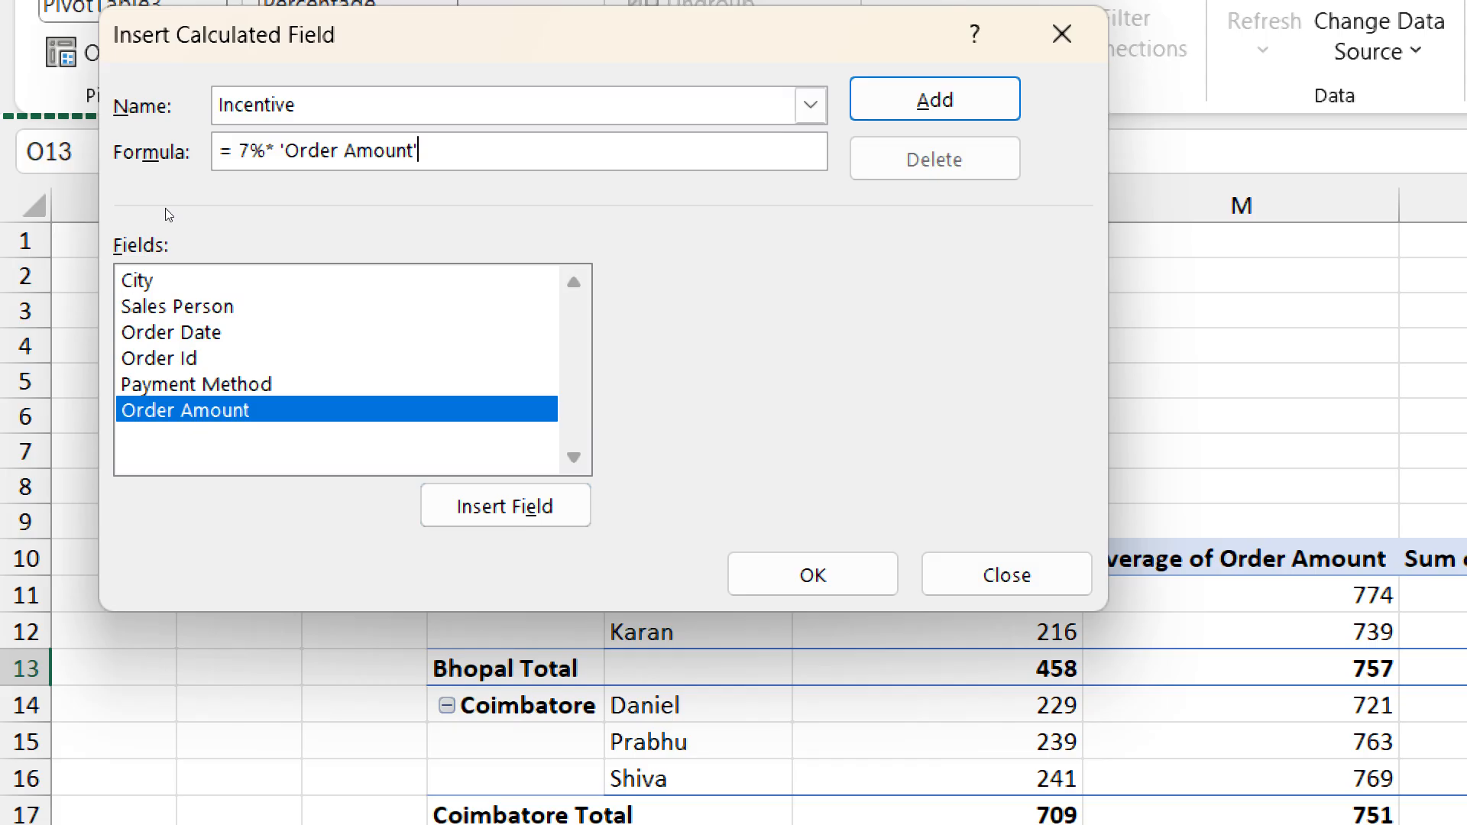
key(Return)
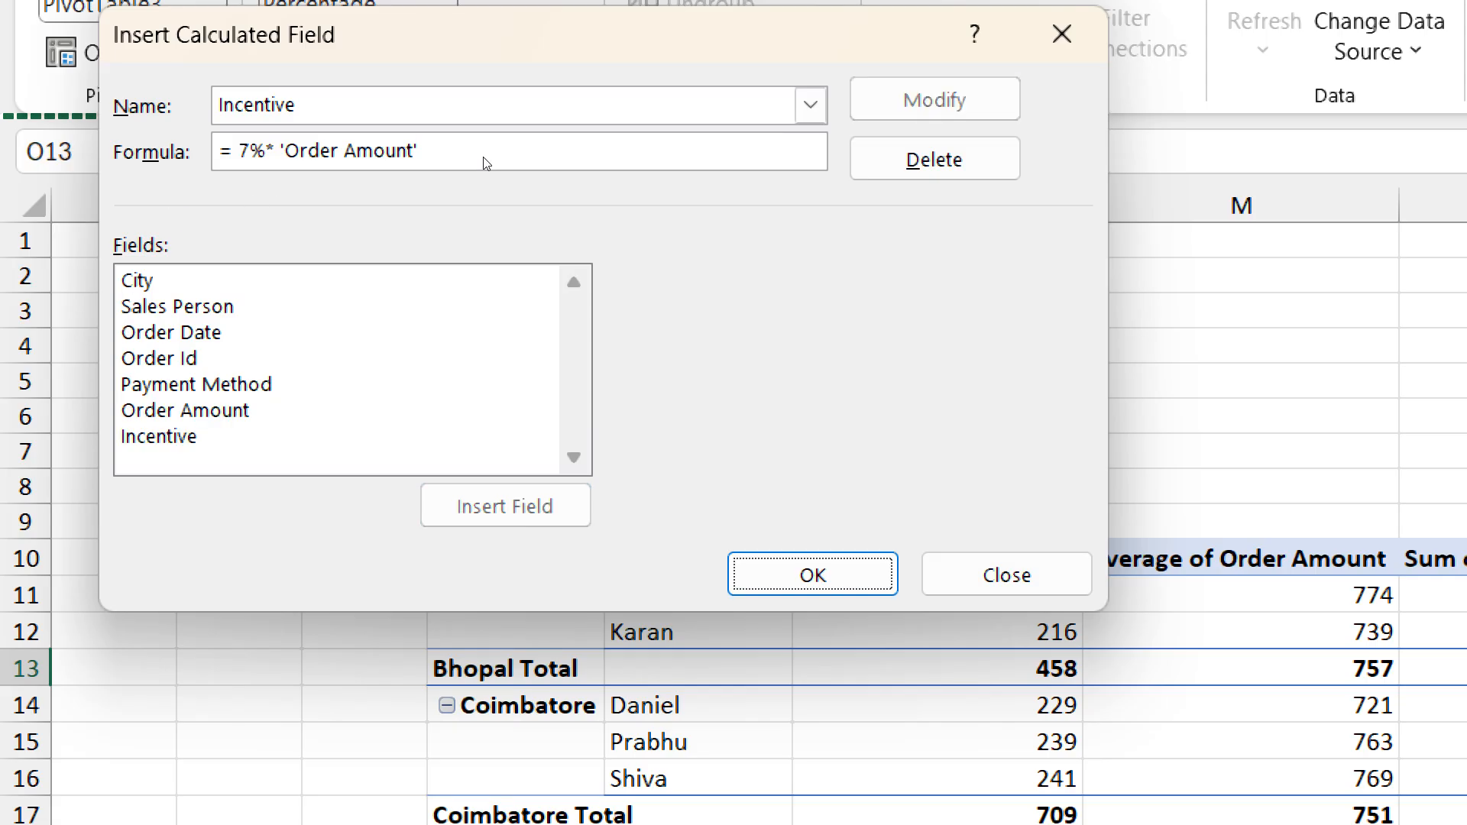
key(Return)
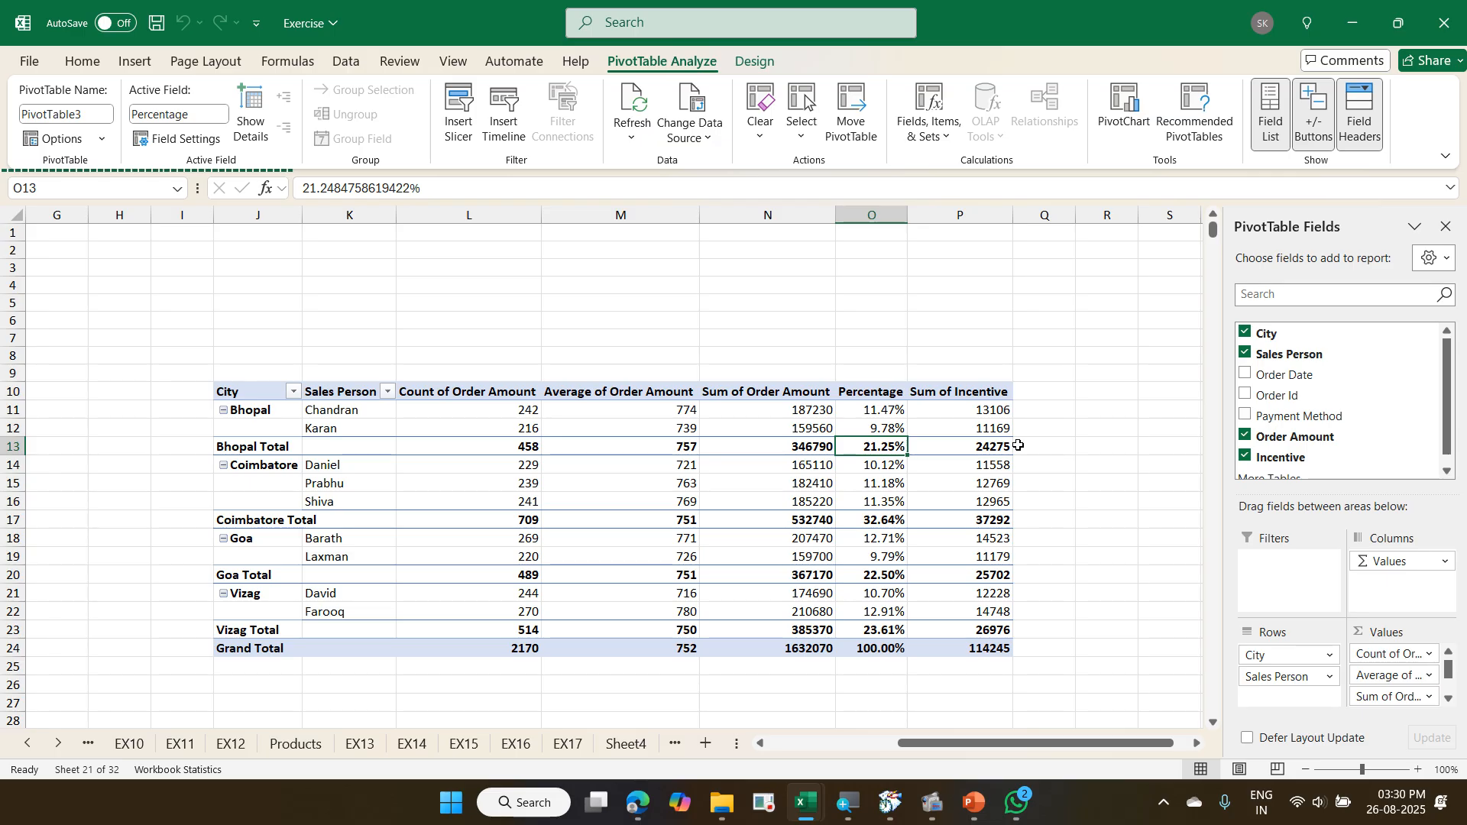
- Go back to the Orders source table and examine its Order Date and Order Amount columns
key(ctrl+Left)
key(ctrl+Left)
key(ctrl+Left)
key(ctrl+Left)
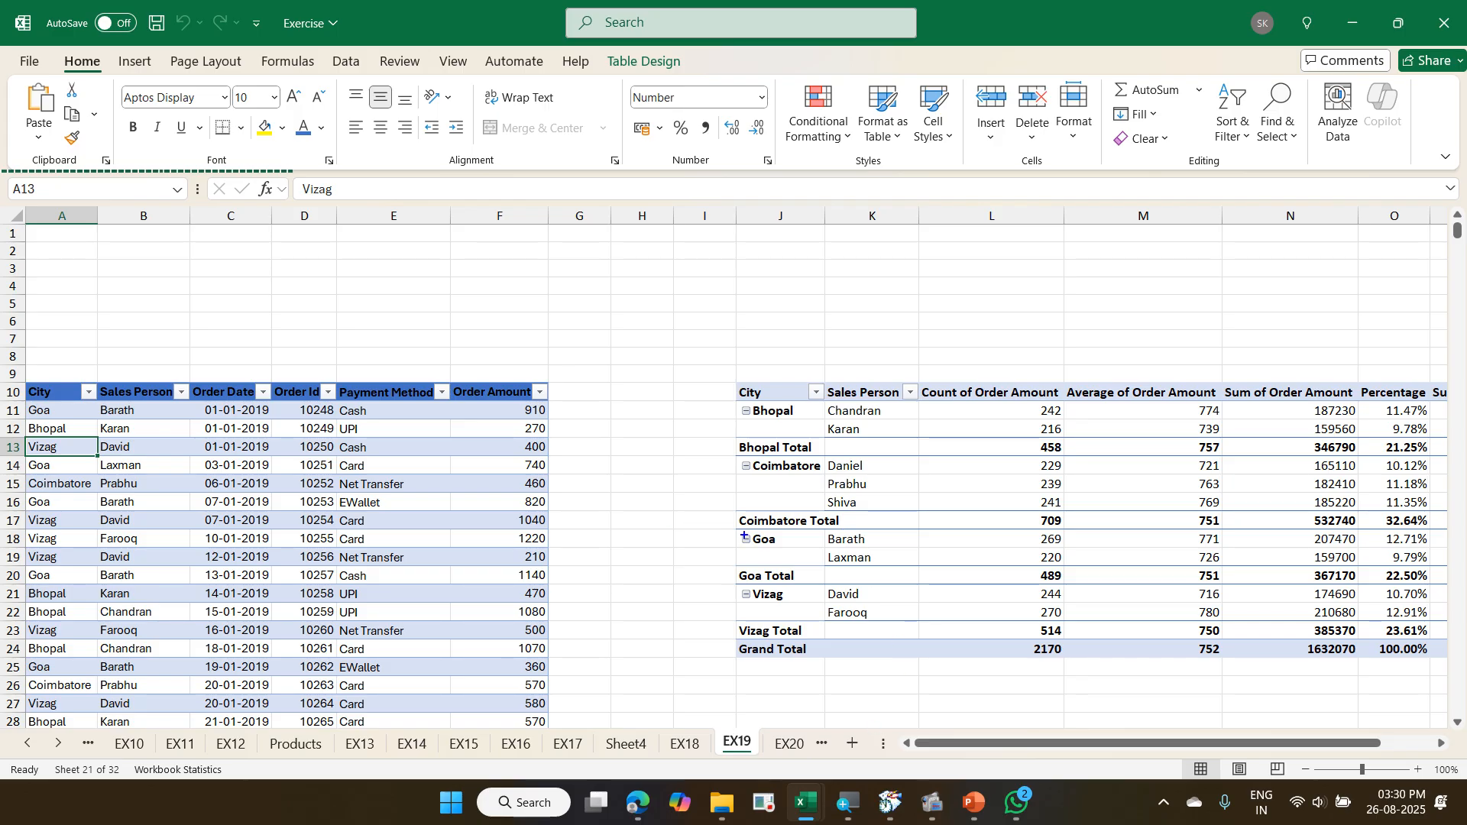
drag(745, 537, 796, 595)
mouse_move(179, 367)
mouse_down()
mouse_move(267, 473)
mouse_move(268, 715)
mouse_up()
mouse_move(444, 342)
mouse_down()
mouse_move(524, 501)
mouse_move(576, 737)
mouse_up()
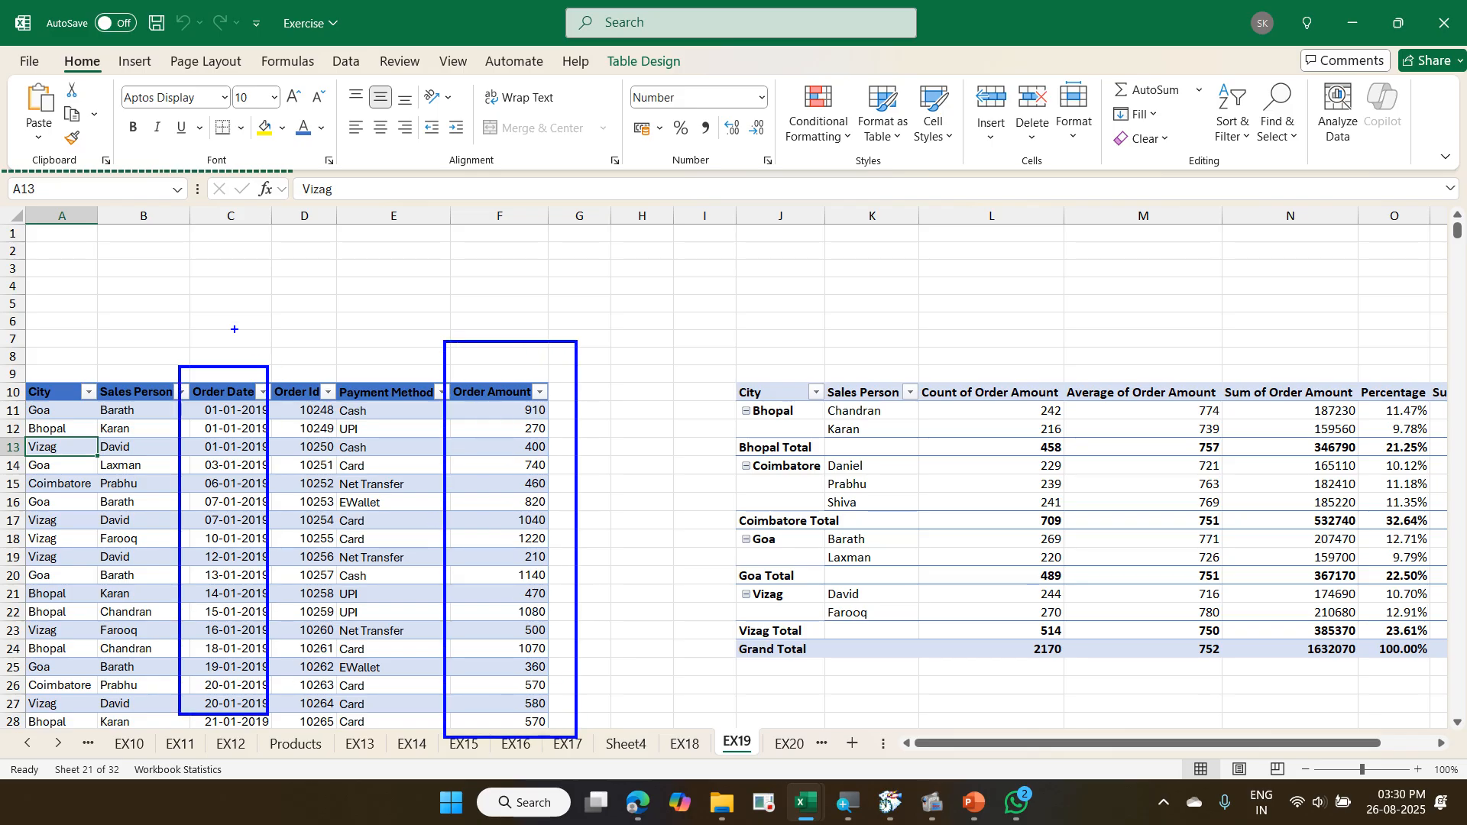
drag(219, 312, 259, 298)
drag(486, 293, 577, 278)
key(Escape)
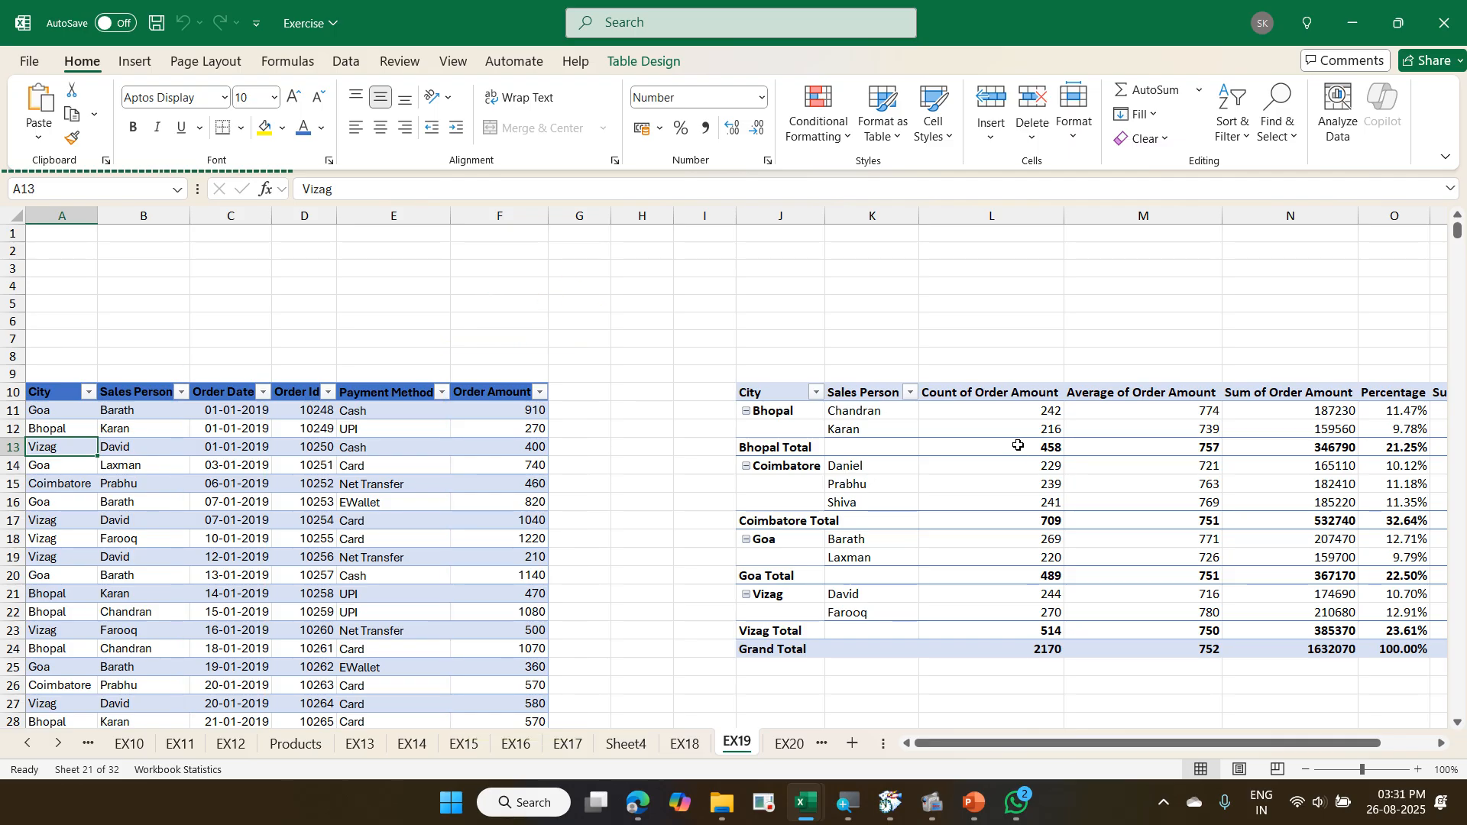
- Insert a PivotTable from Orders at cell T10 of EX19, with Order Date in Rows and Order Amount in Values
click(348, 463)
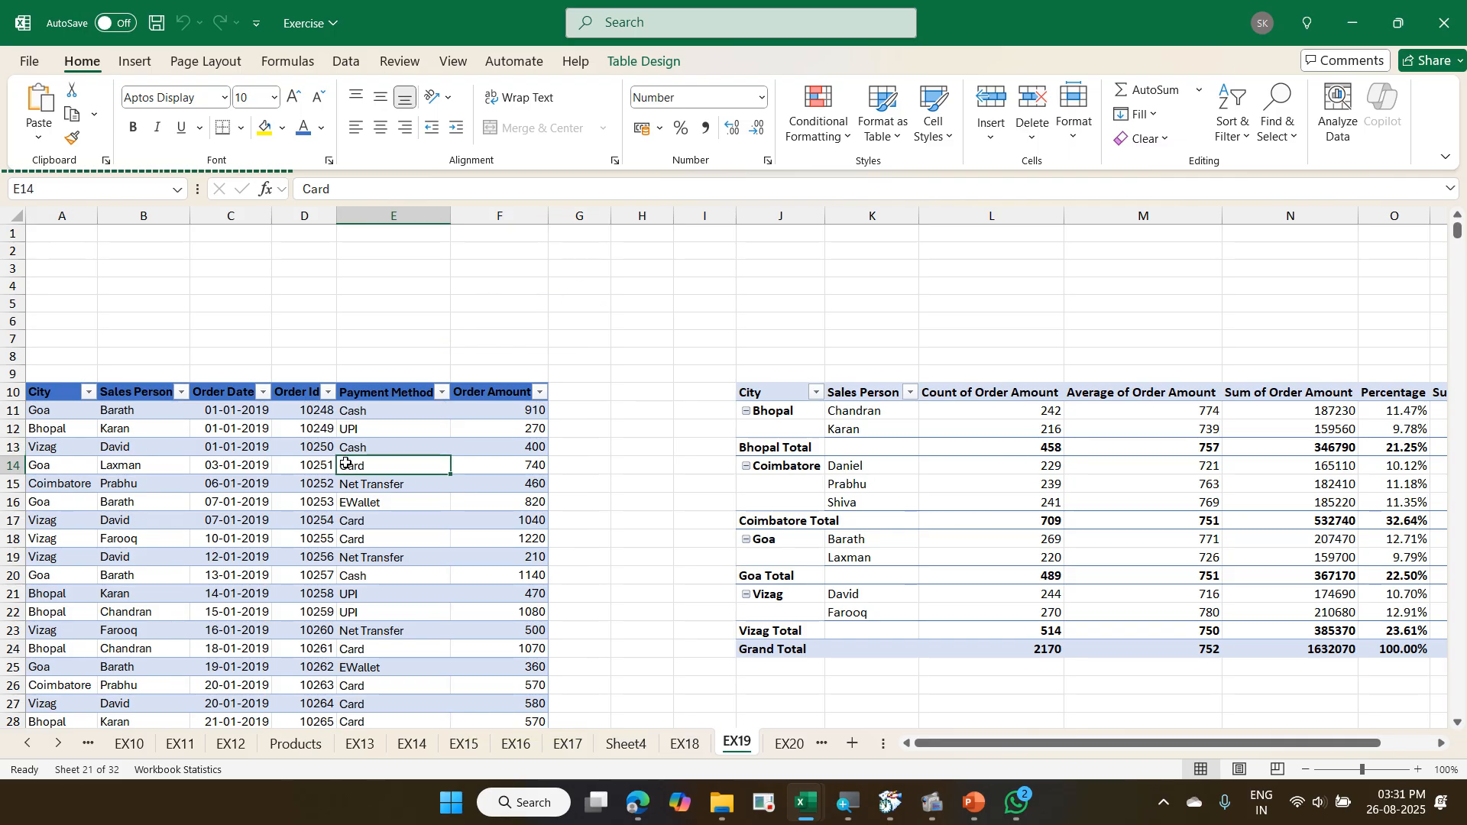
click(138, 61)
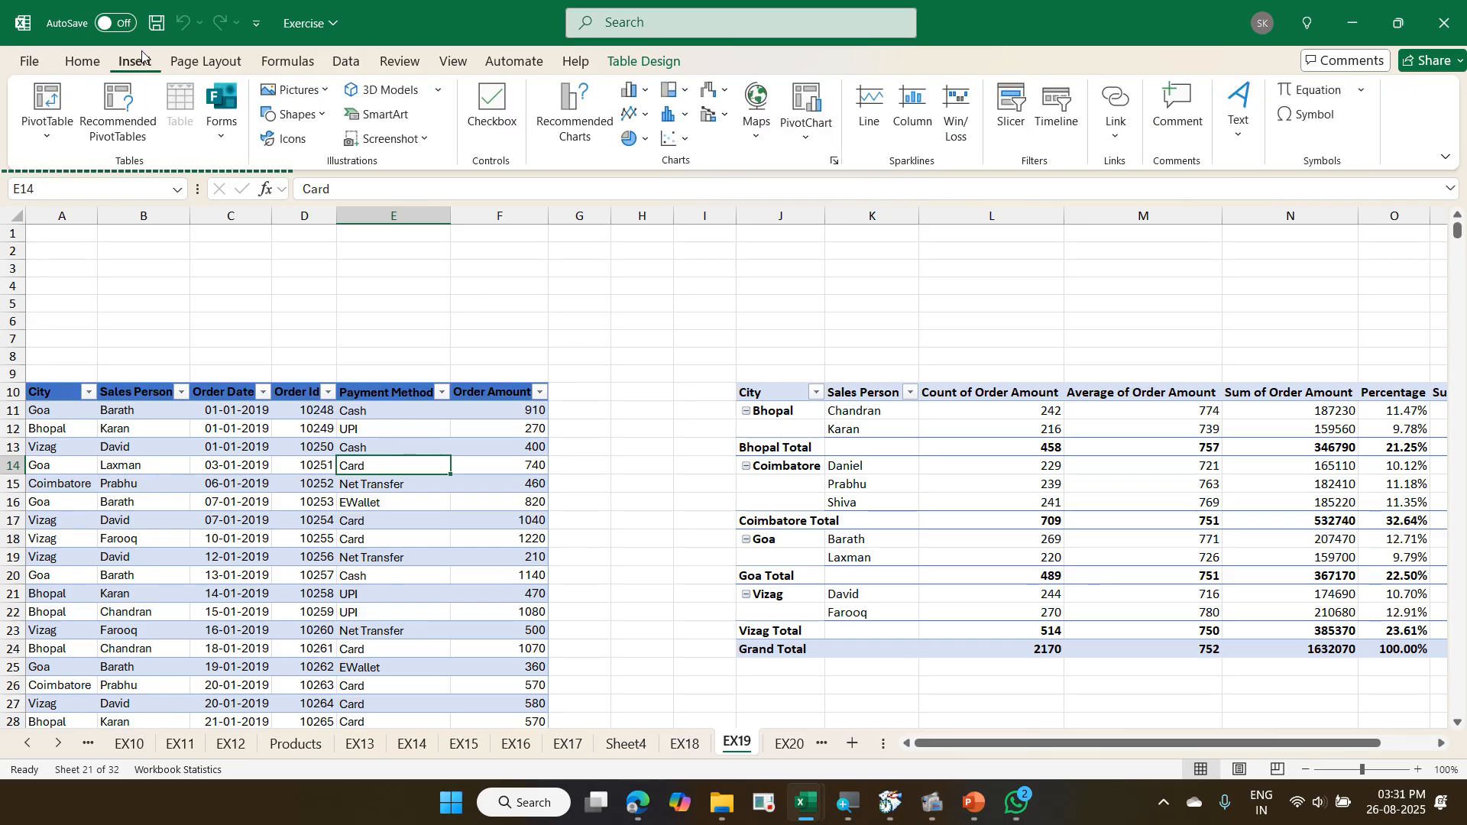
click(47, 103)
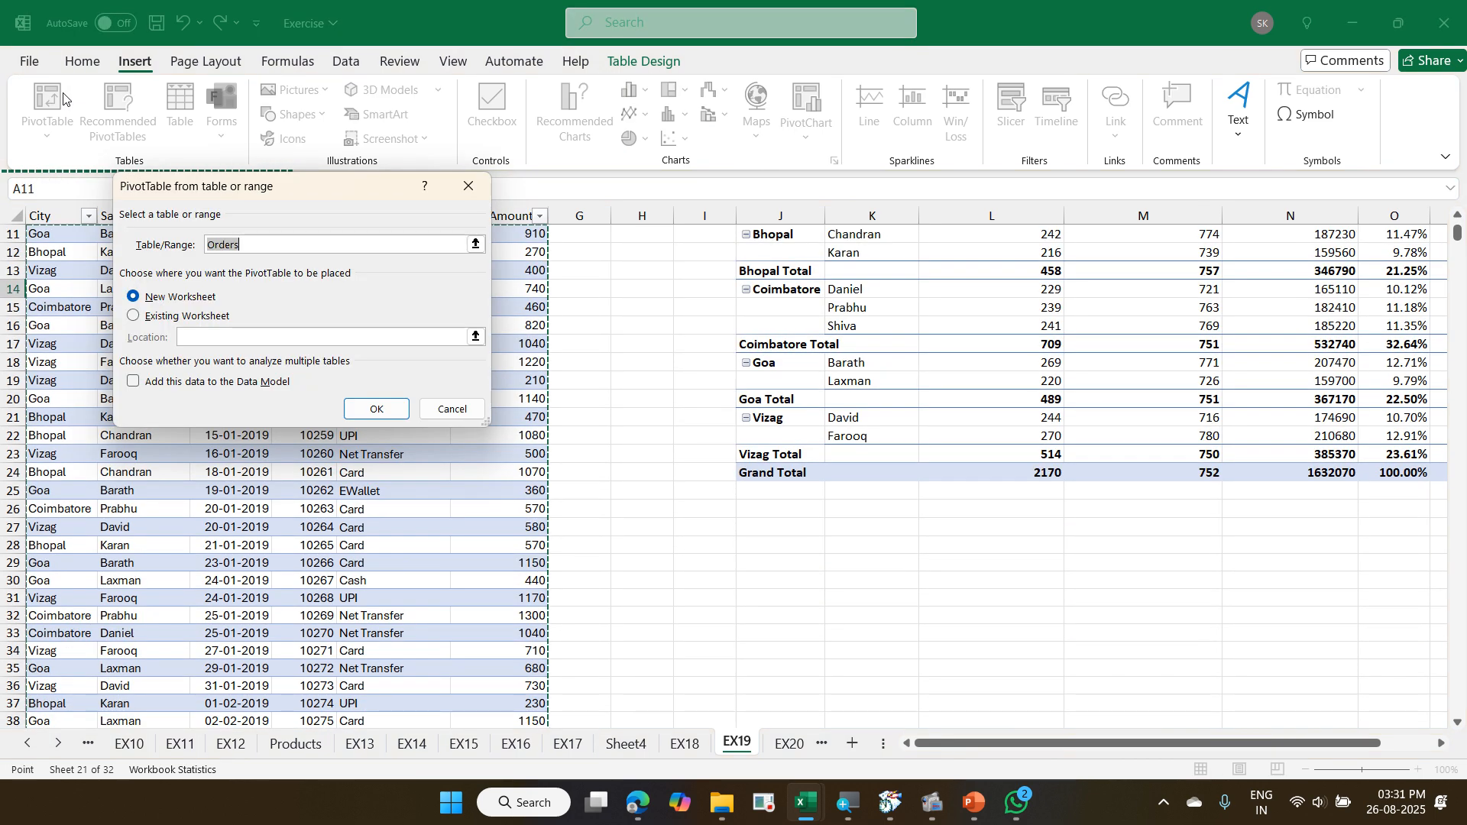
click(205, 313)
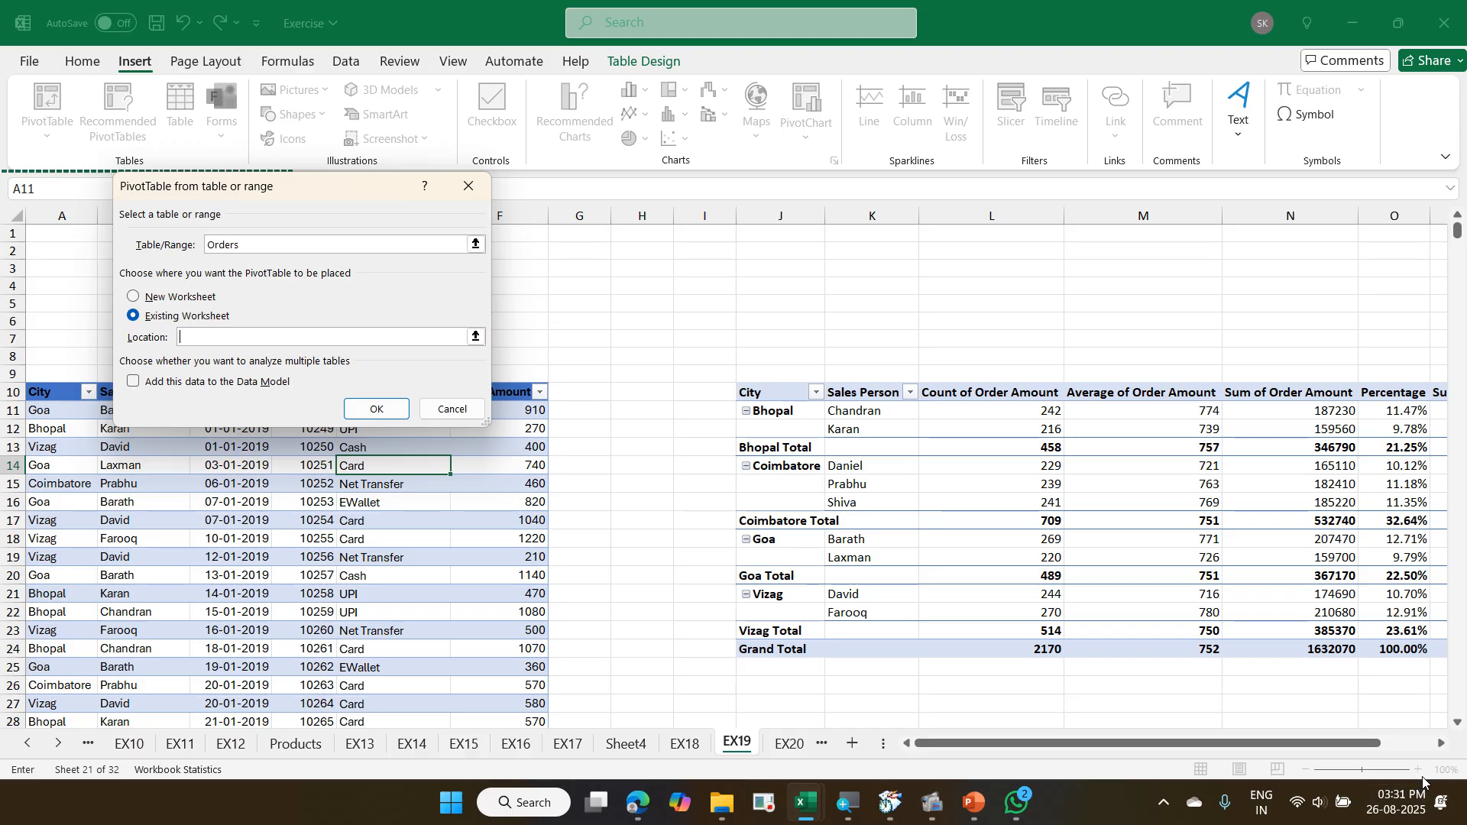
click(1441, 744)
click(1441, 744)
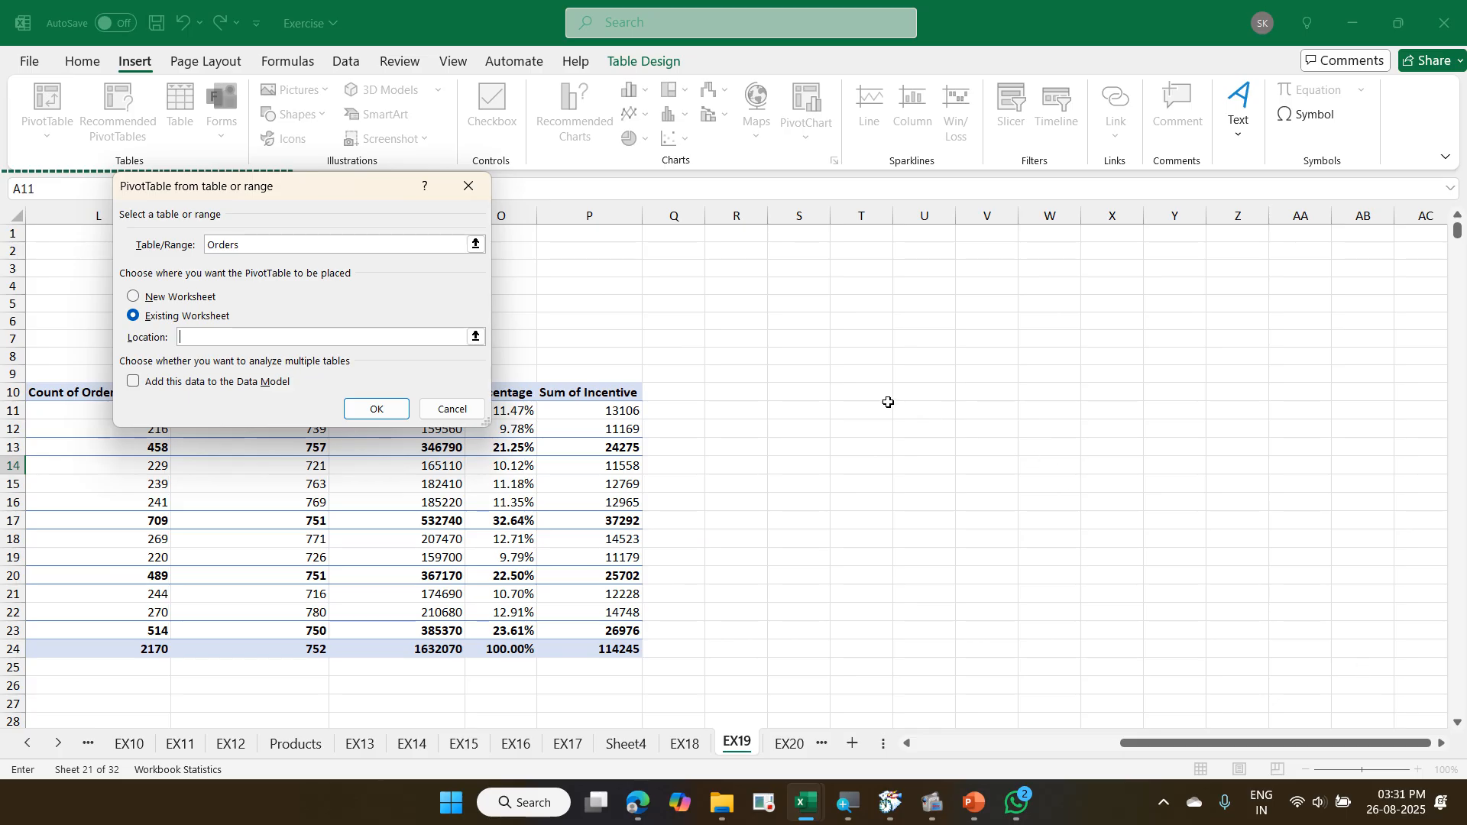
click(864, 394)
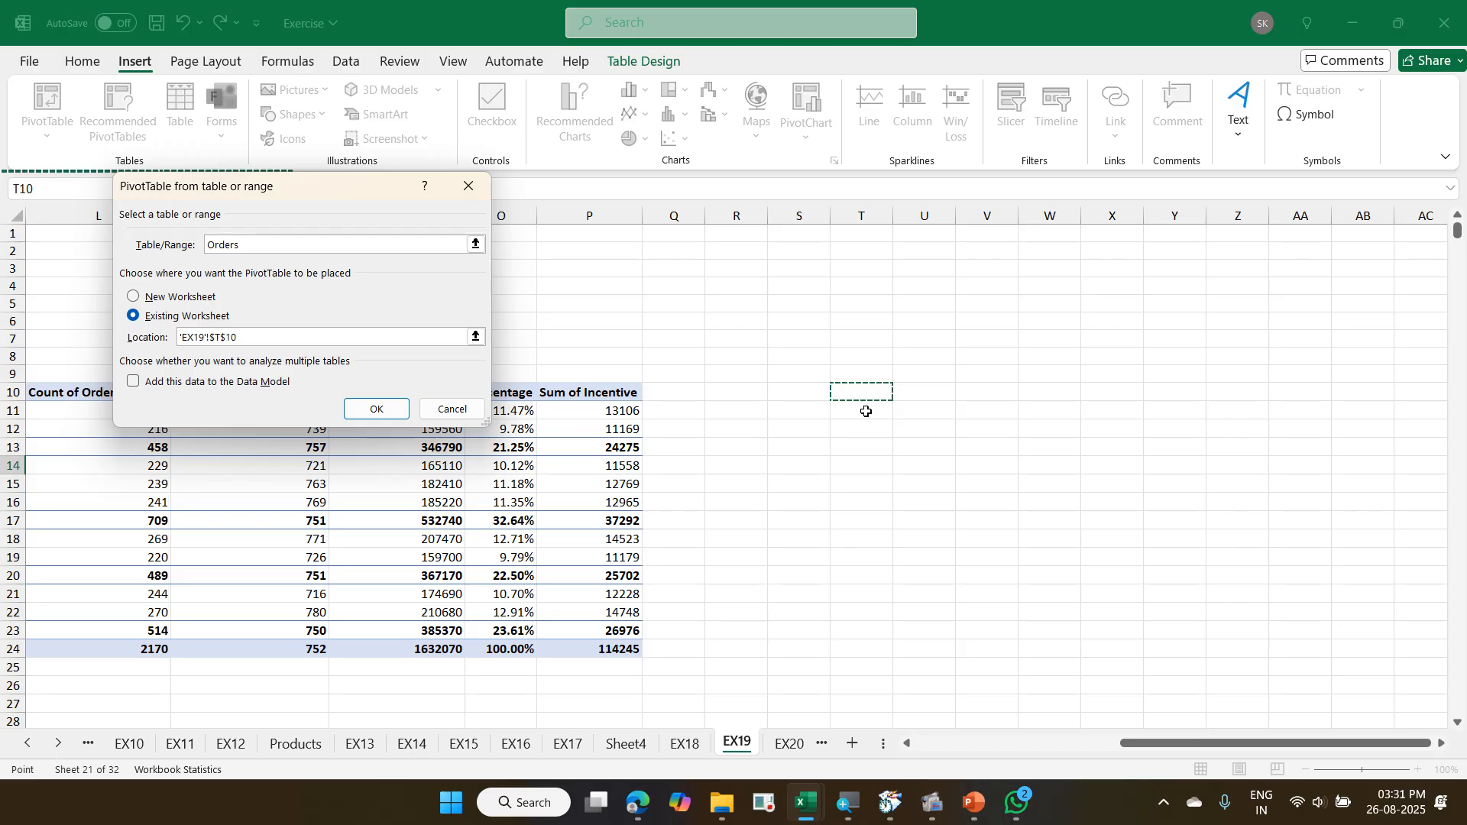
click(406, 401)
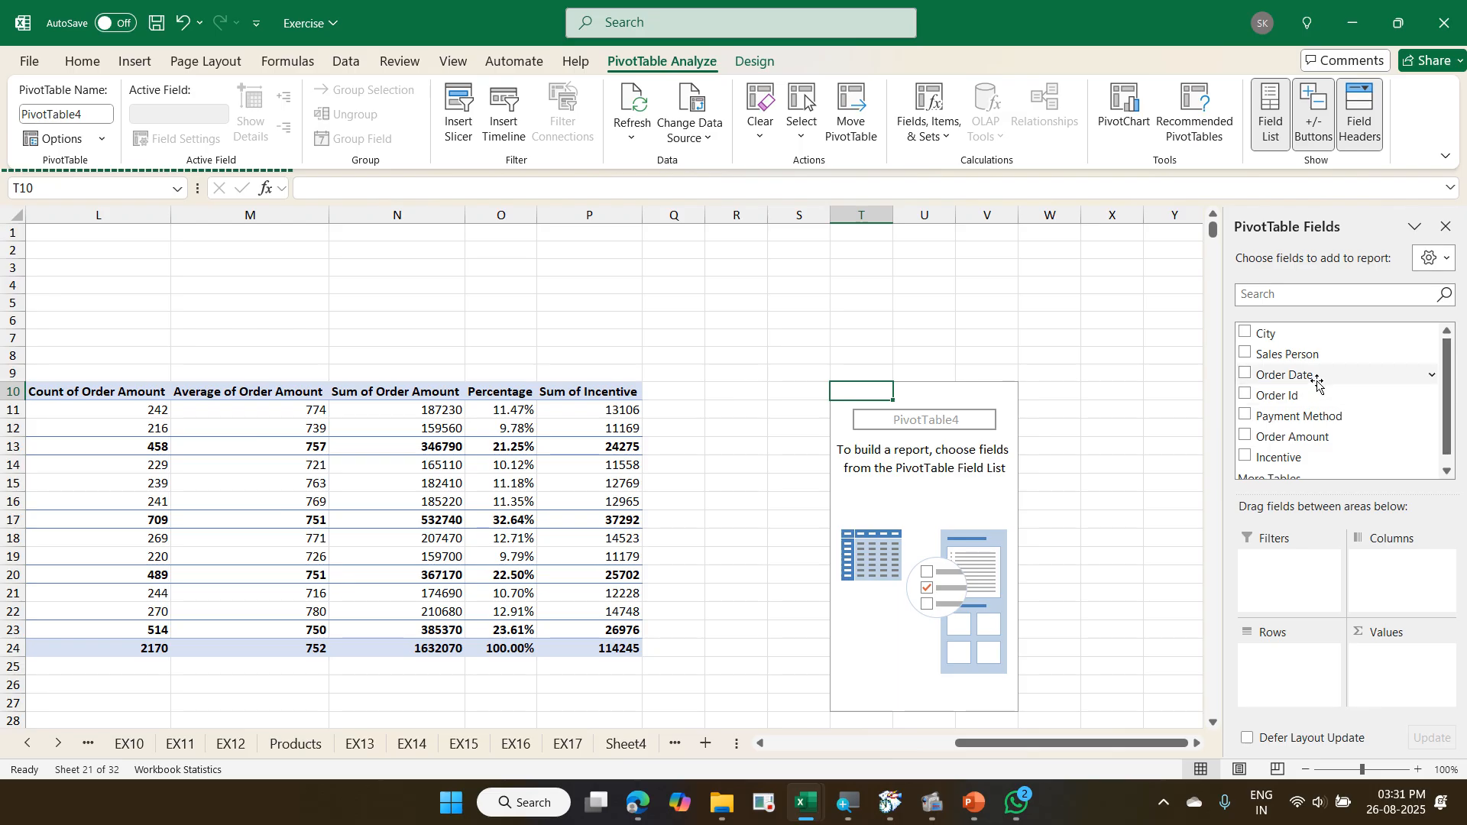
drag(1317, 386, 1291, 677)
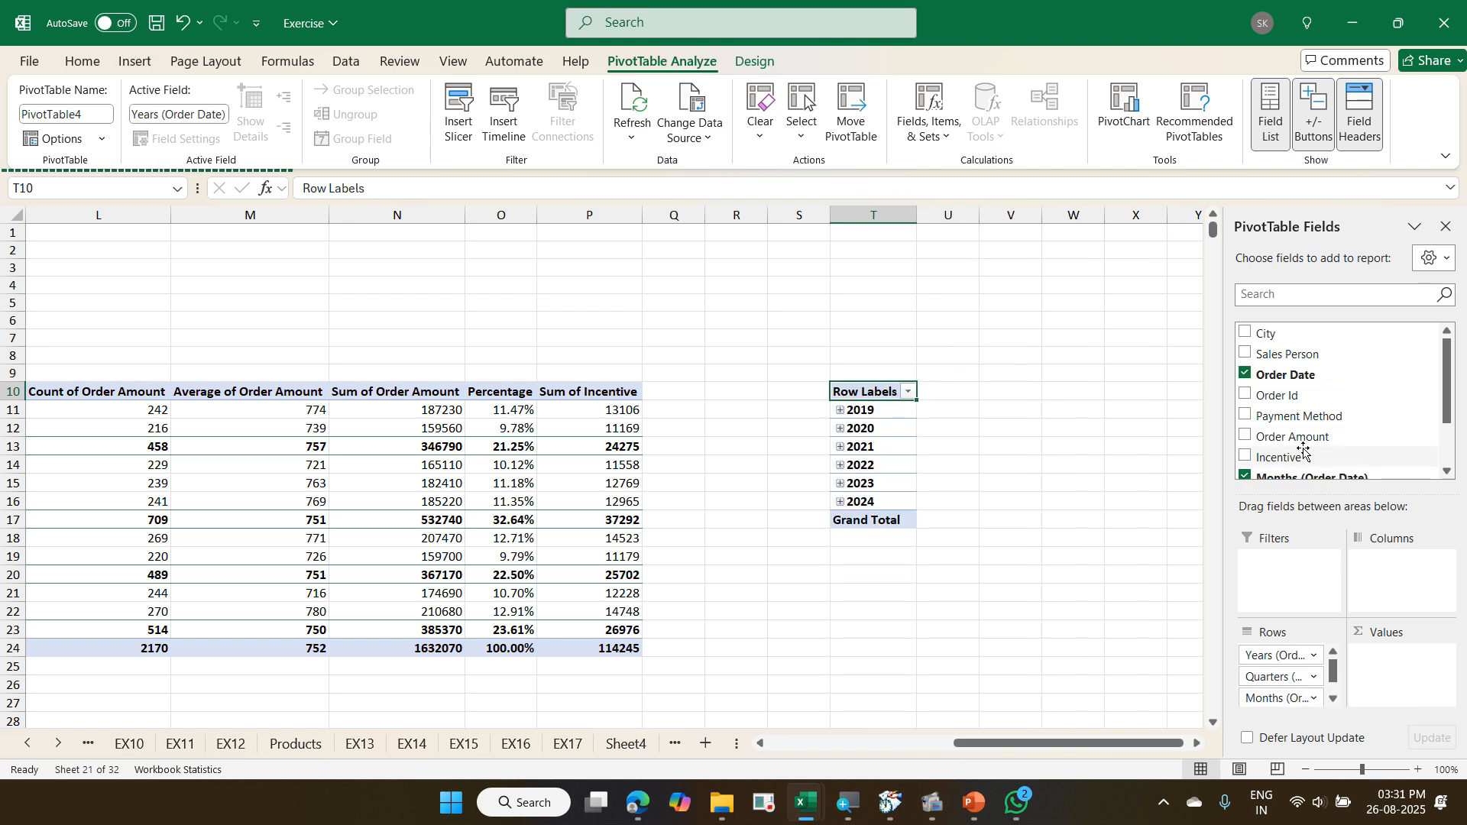
drag(1300, 438, 1409, 679)
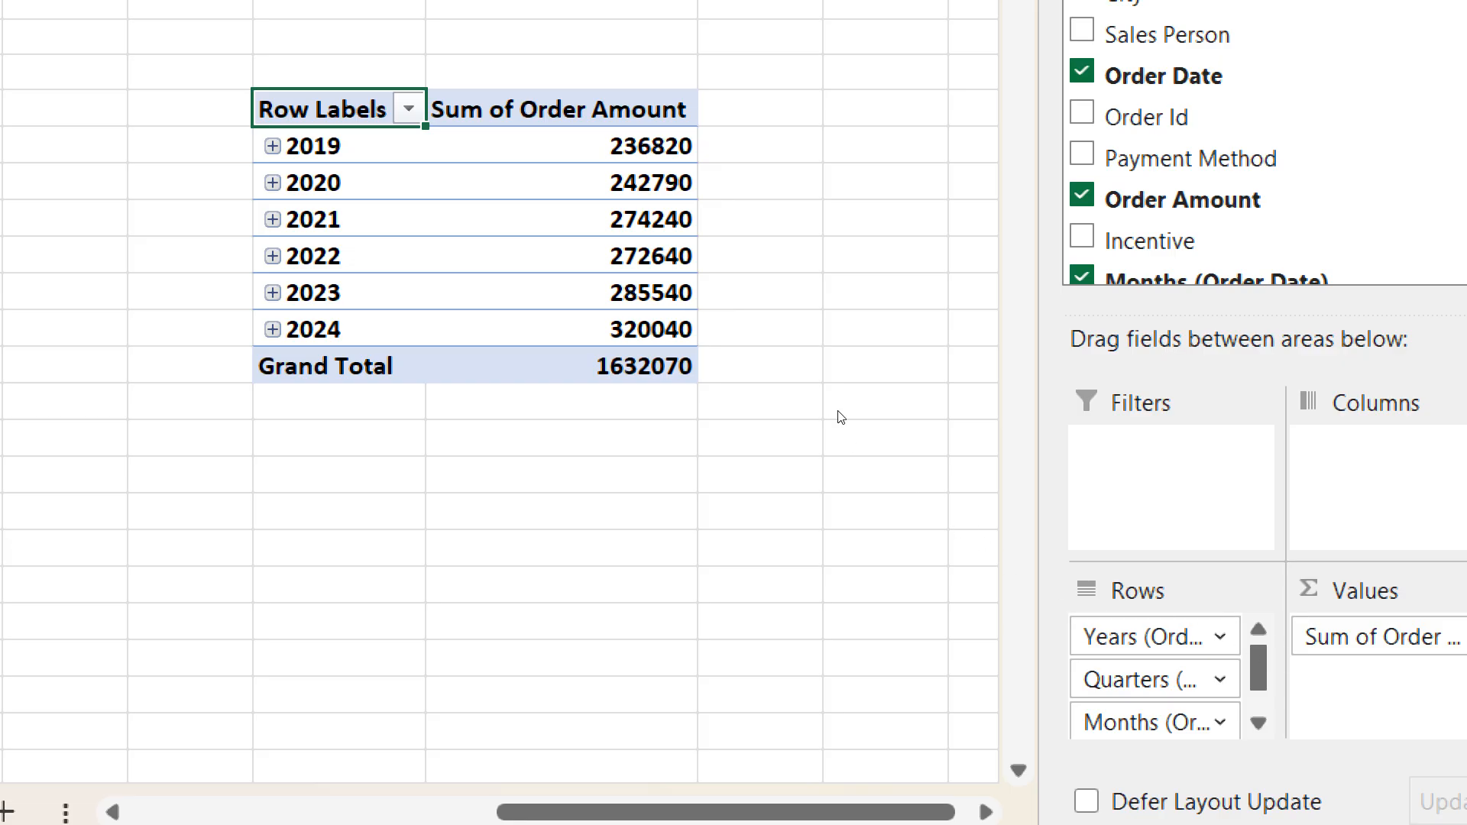
- Expand 2019, Qtr1 and Jan in the date PivotTable to view the daily amounts, and collapse the year again
click(273, 146)
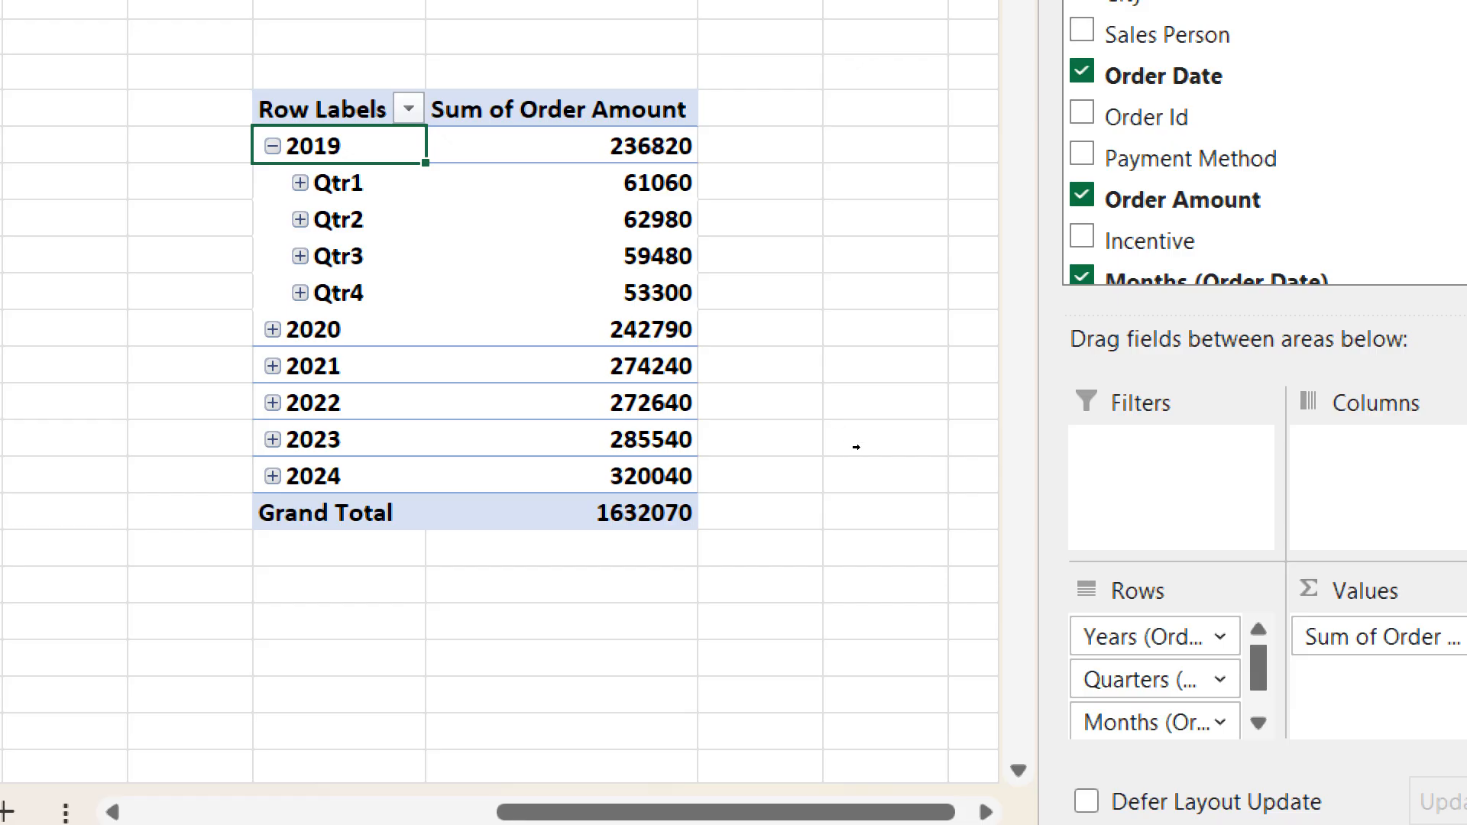
click(300, 183)
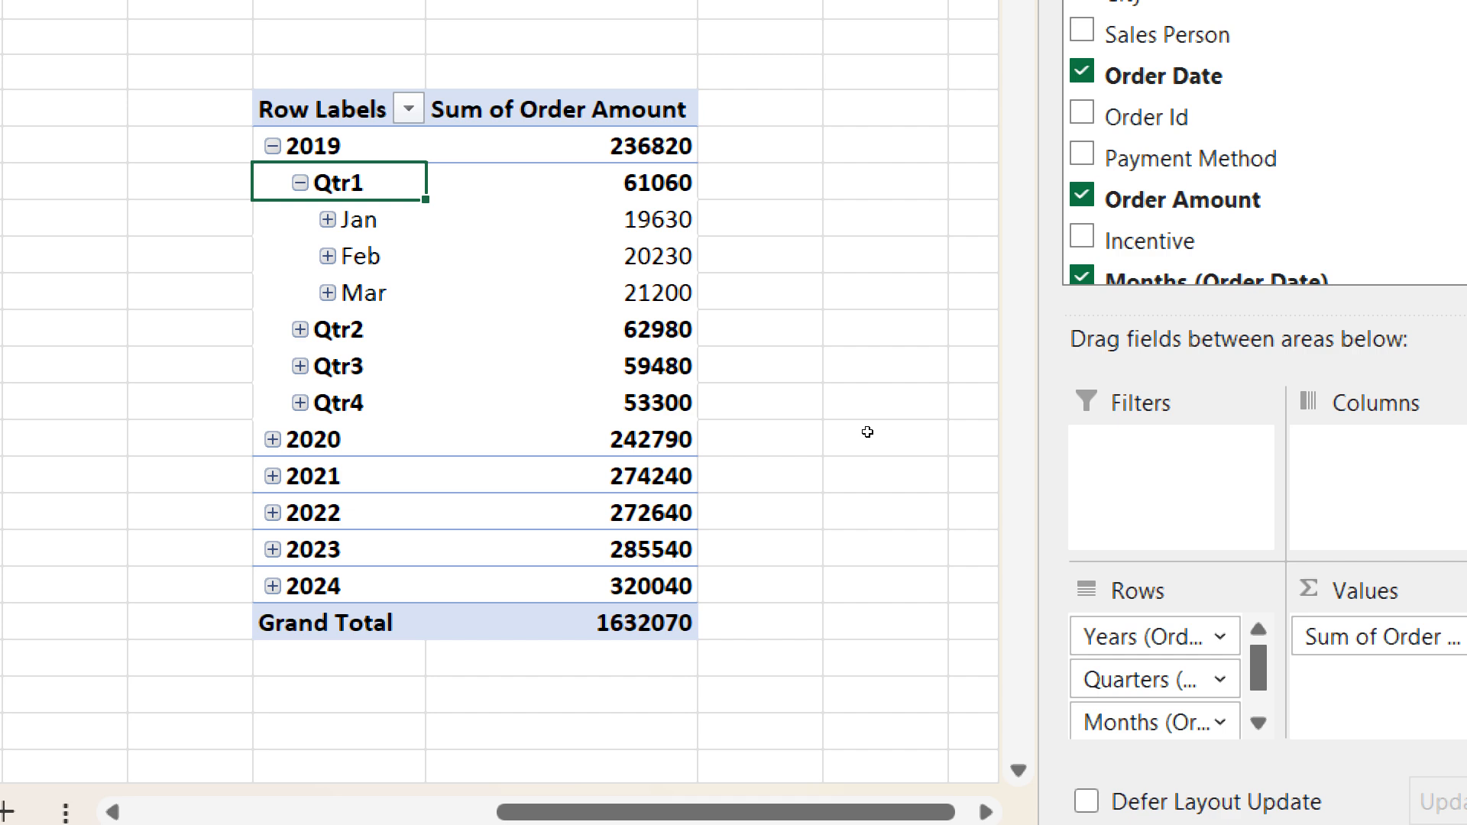
key(ctrl+z)
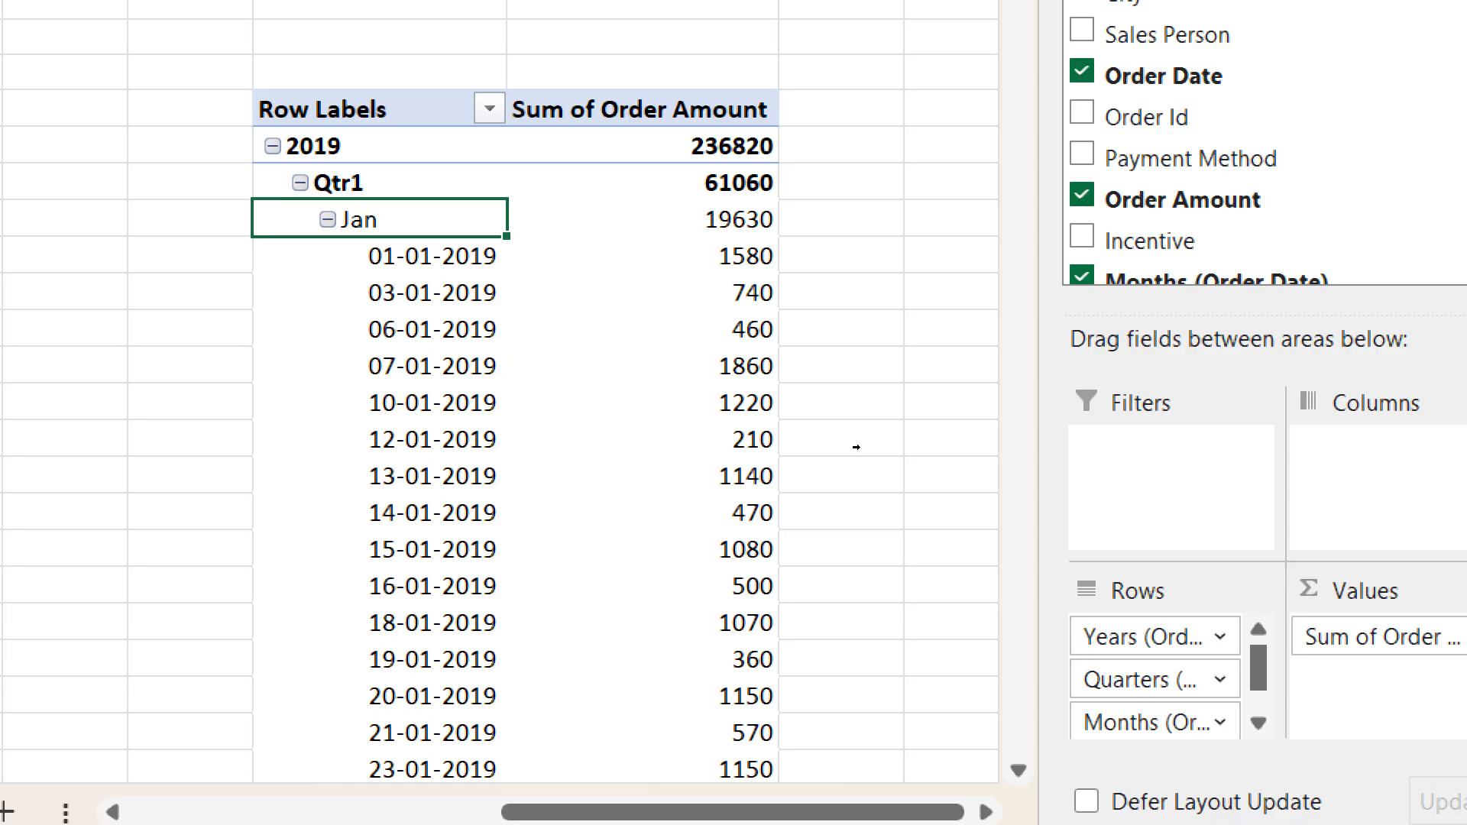
scroll(869, 455, down, 1)
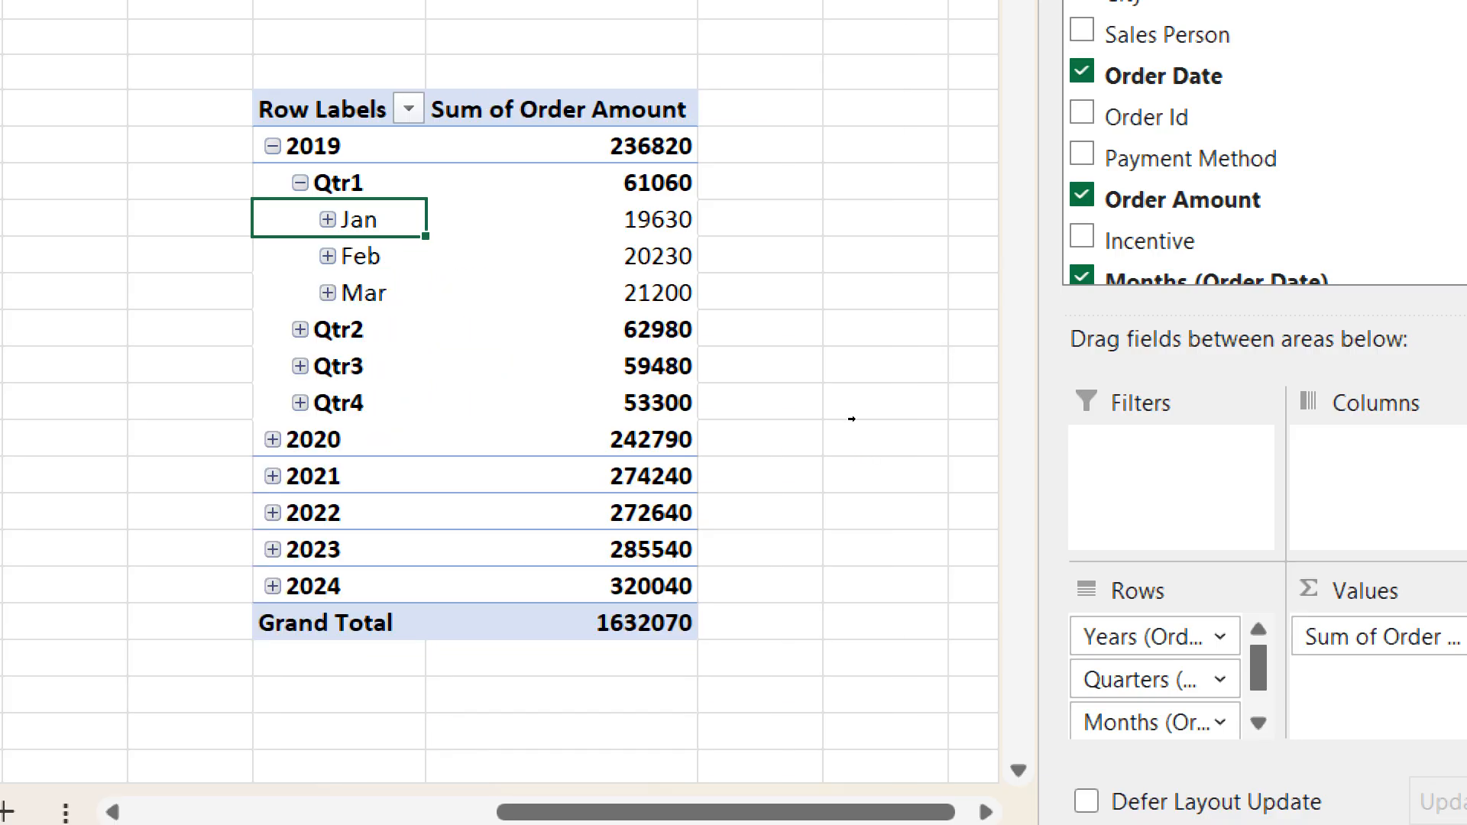
scroll(856, 432, down, 1)
click(273, 146)
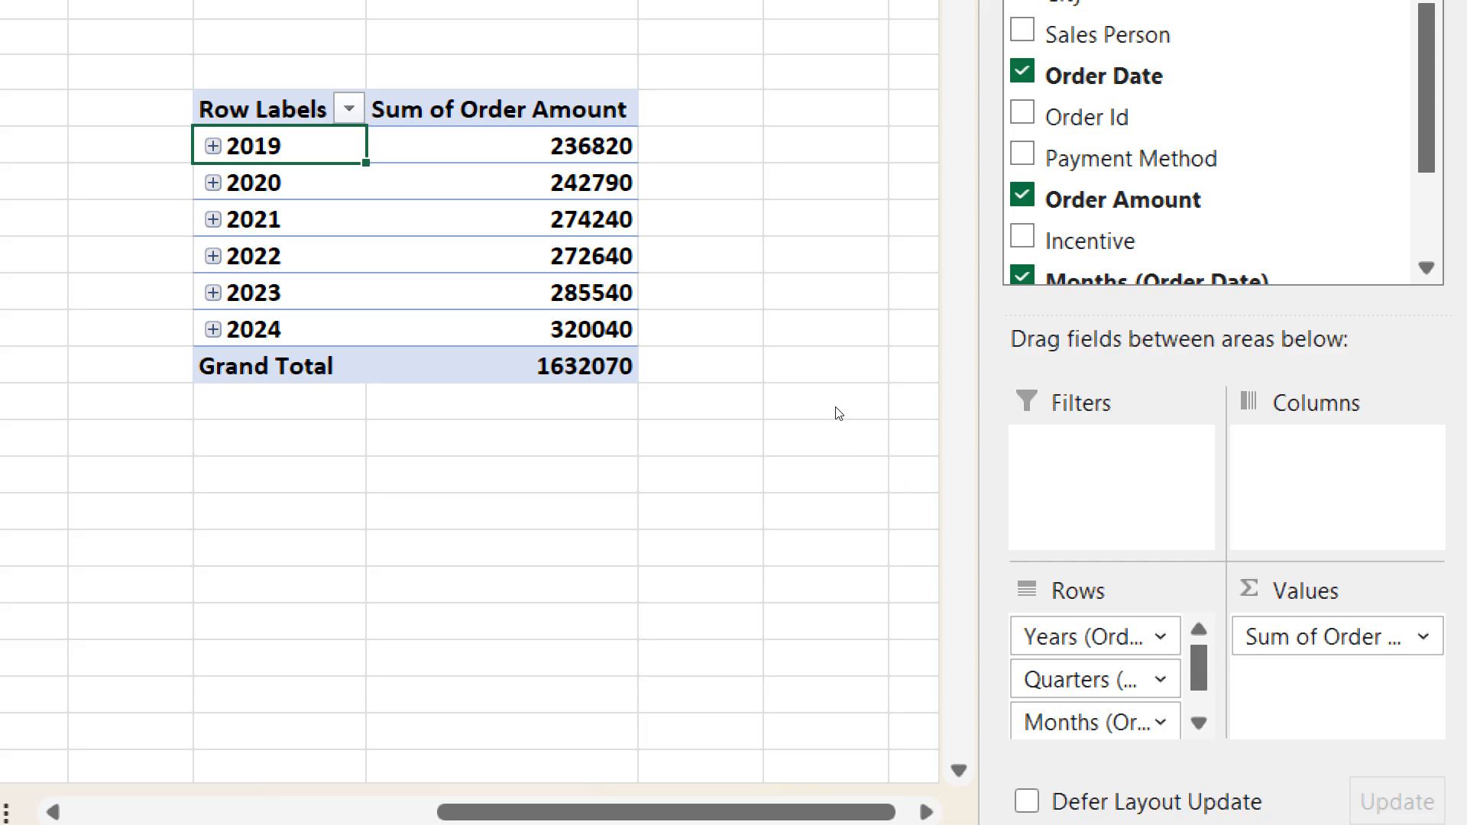
- Drill down again from 2019 through Qtr1 and Jan to the individual order dates
key(alt+a)
key(j)
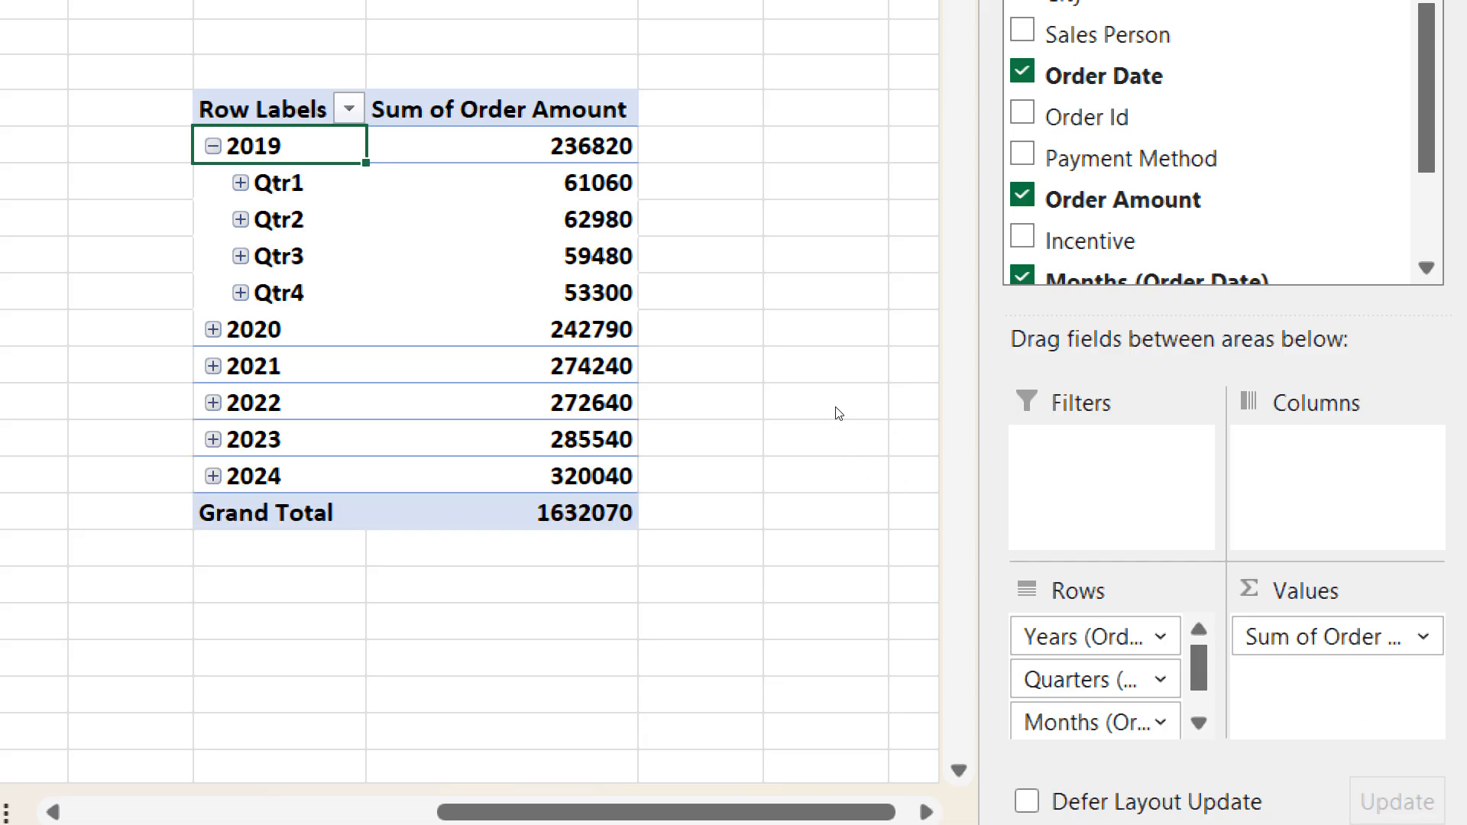
key(Down)
key(alt+a)
key(j)
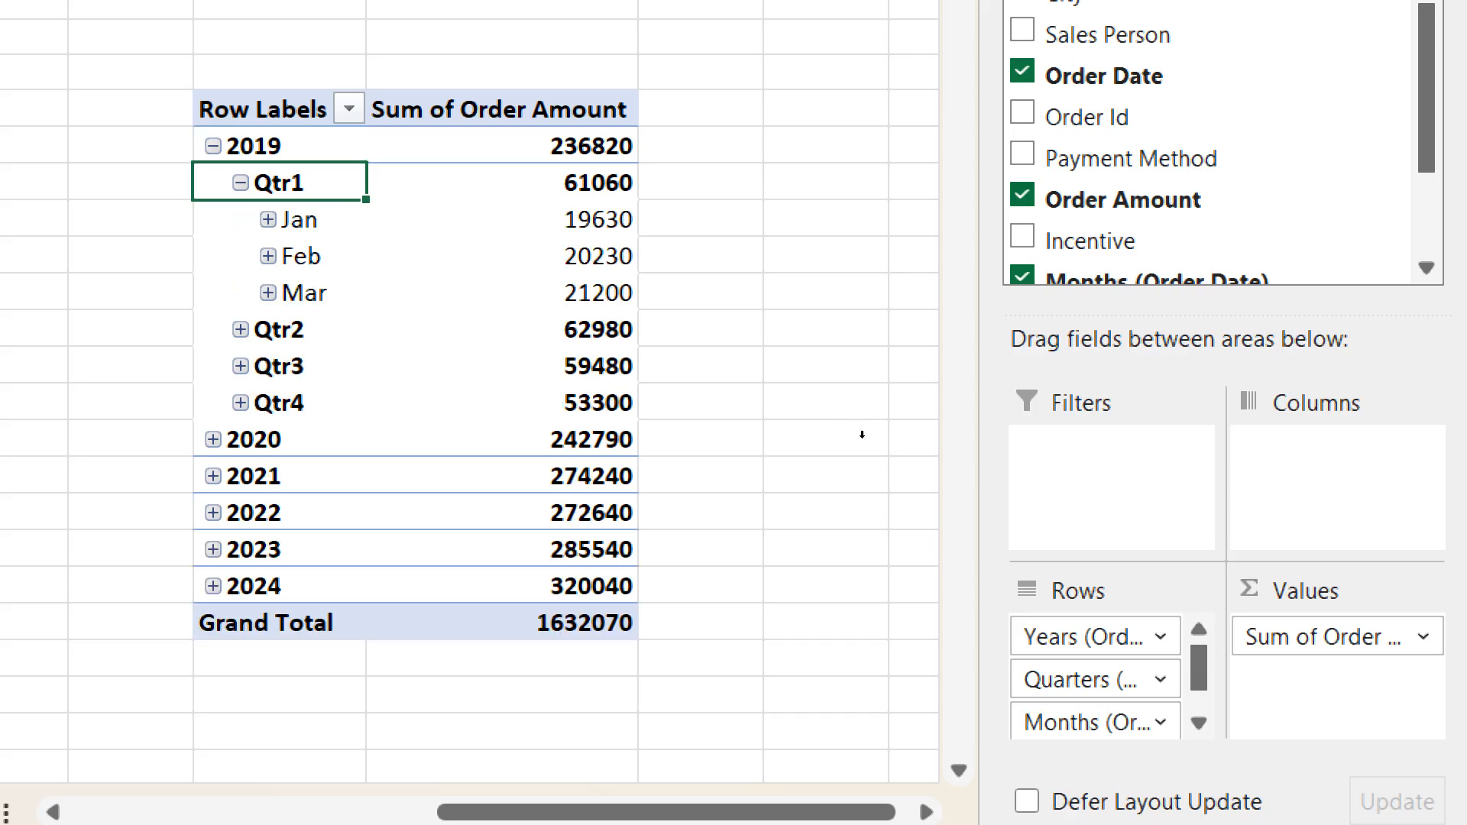
key(Down)
key(alt+a)
key(j)
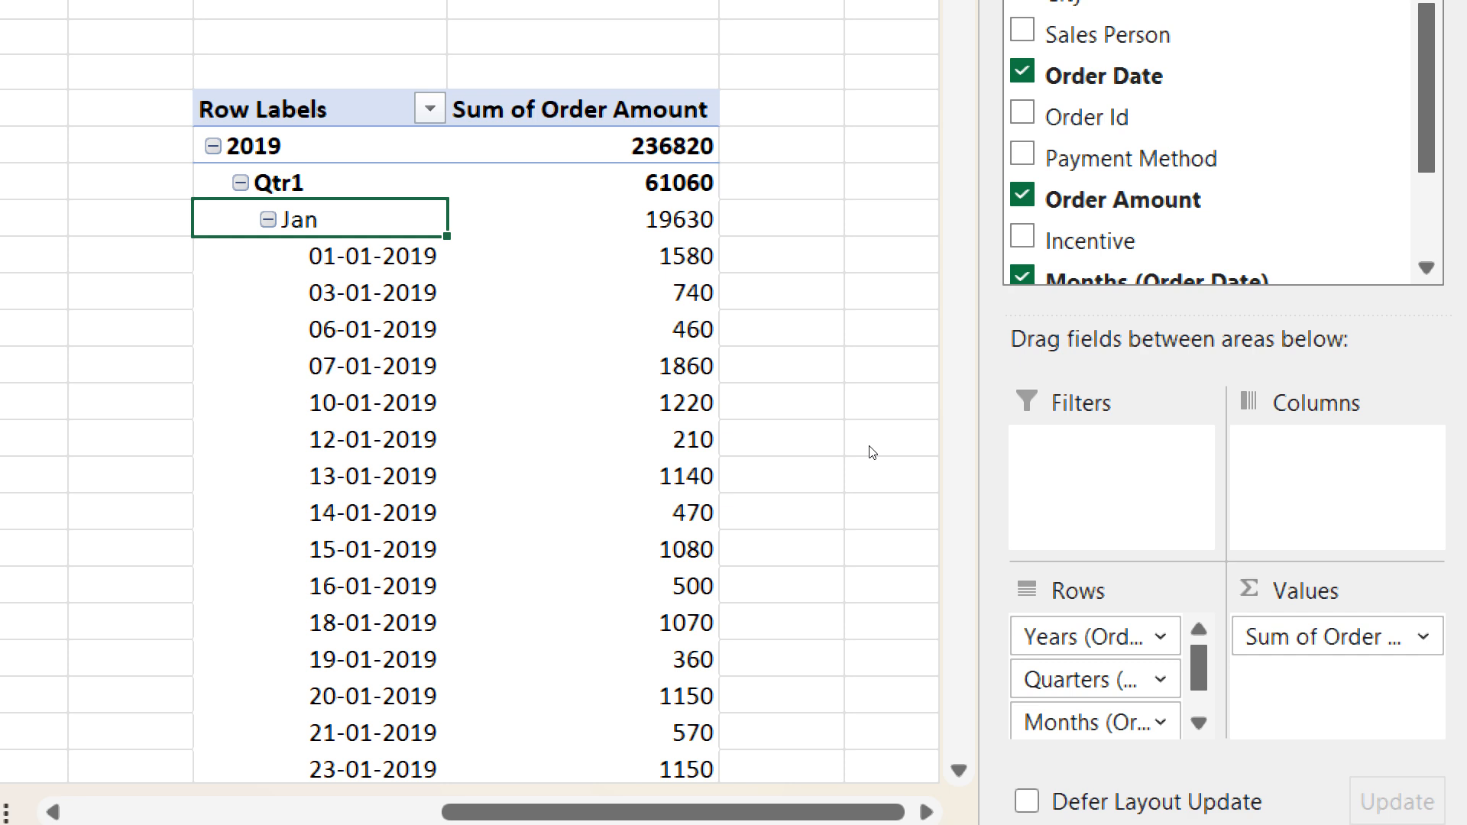
- Collapse the Jan, Qtr1 and 2019 levels back up to the yearly summary
key(alt+a)
key(h)
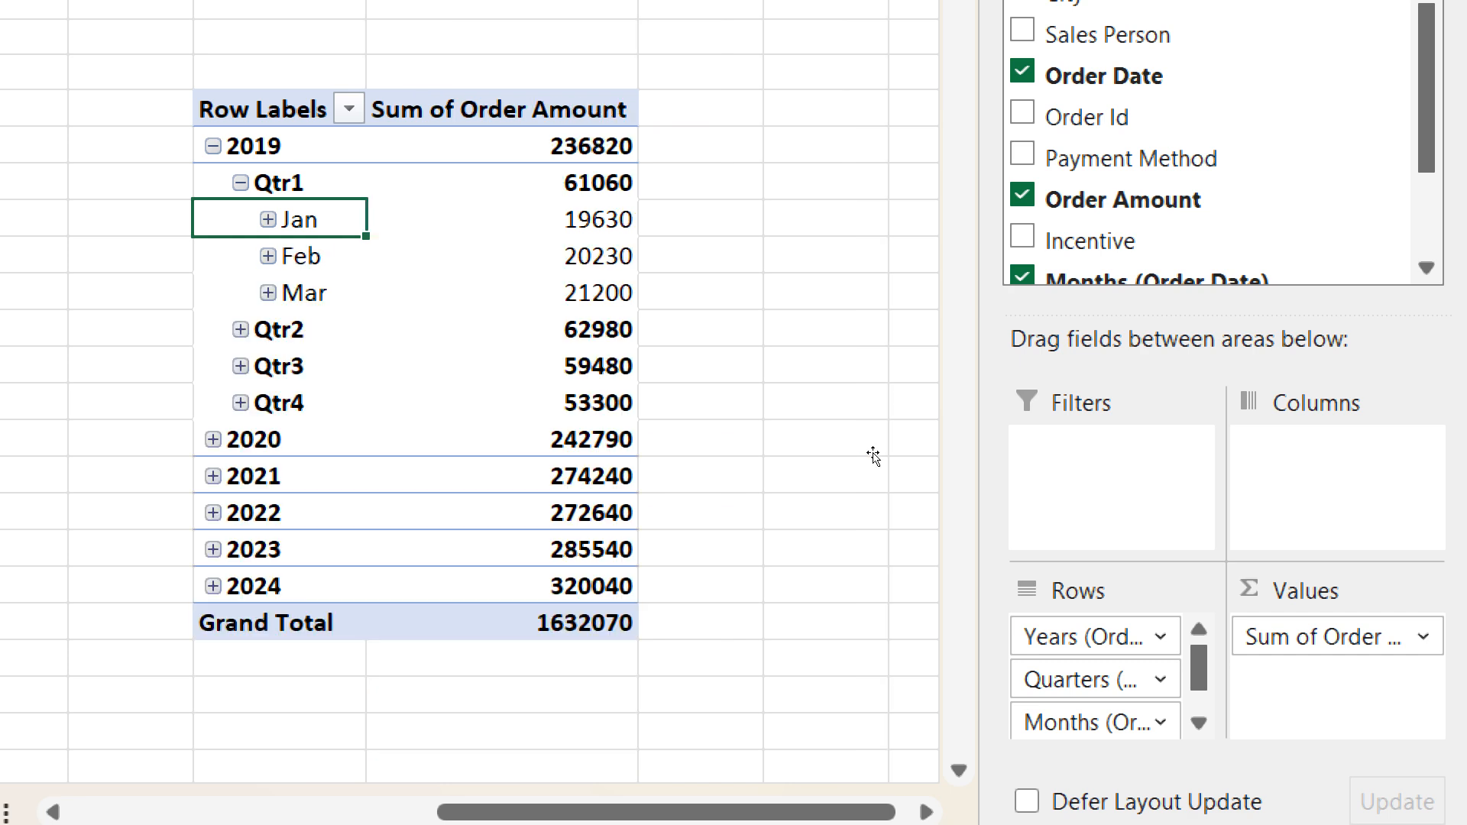
key(alt+a)
key(h)
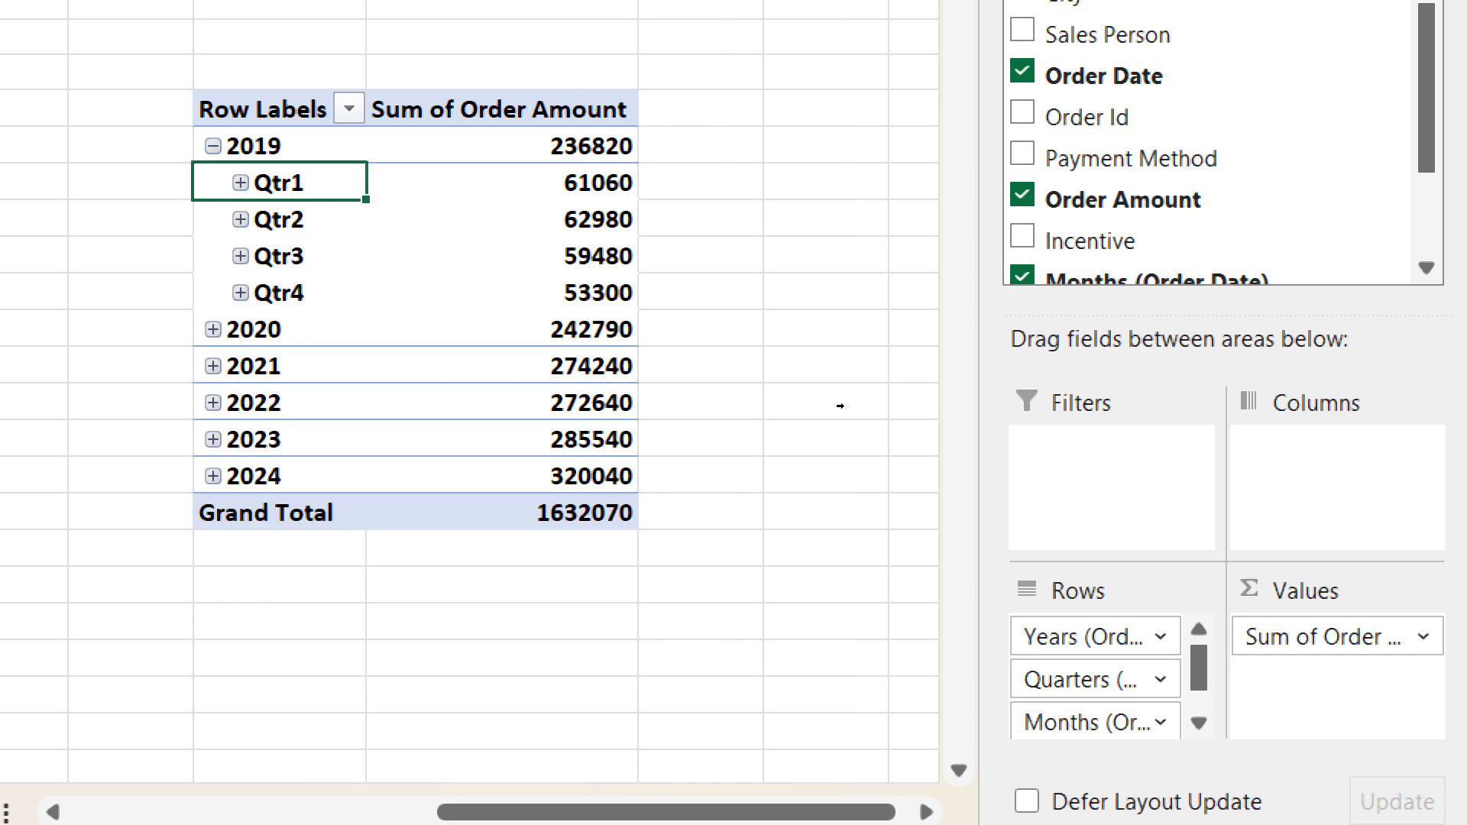
key(alt+a)
key(h)
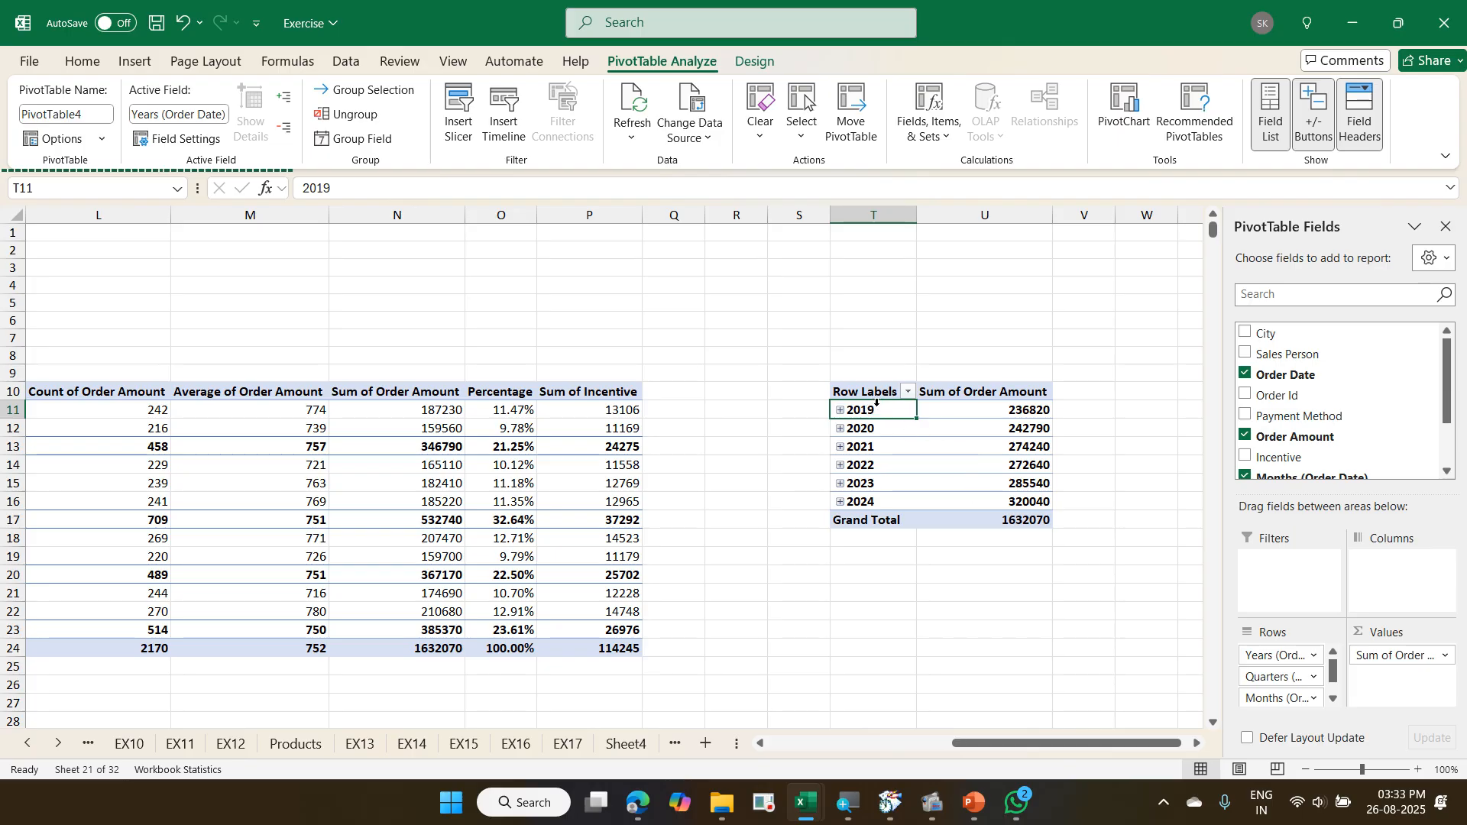
right_click(879, 413)
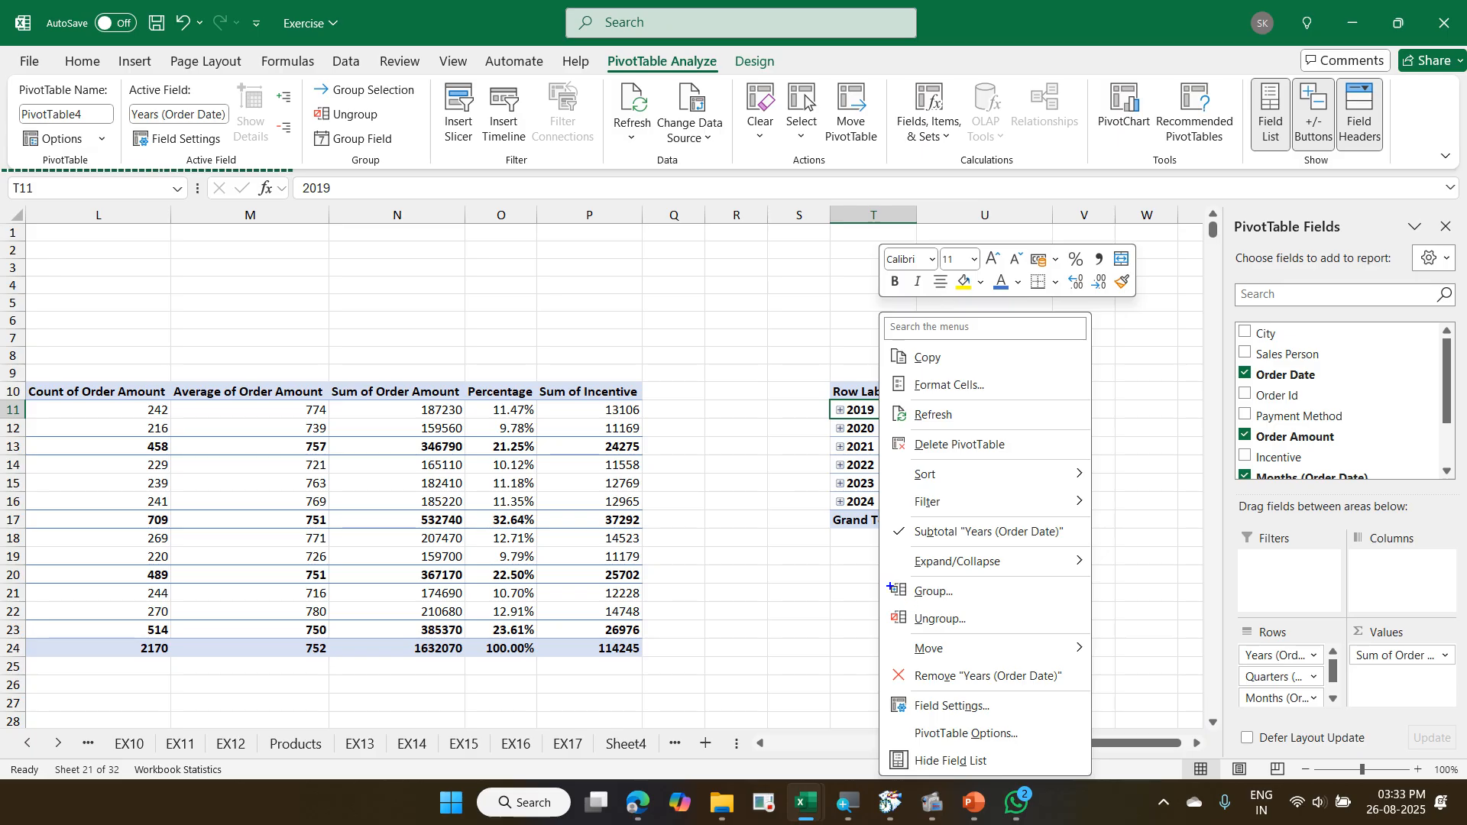
drag(882, 579, 986, 611)
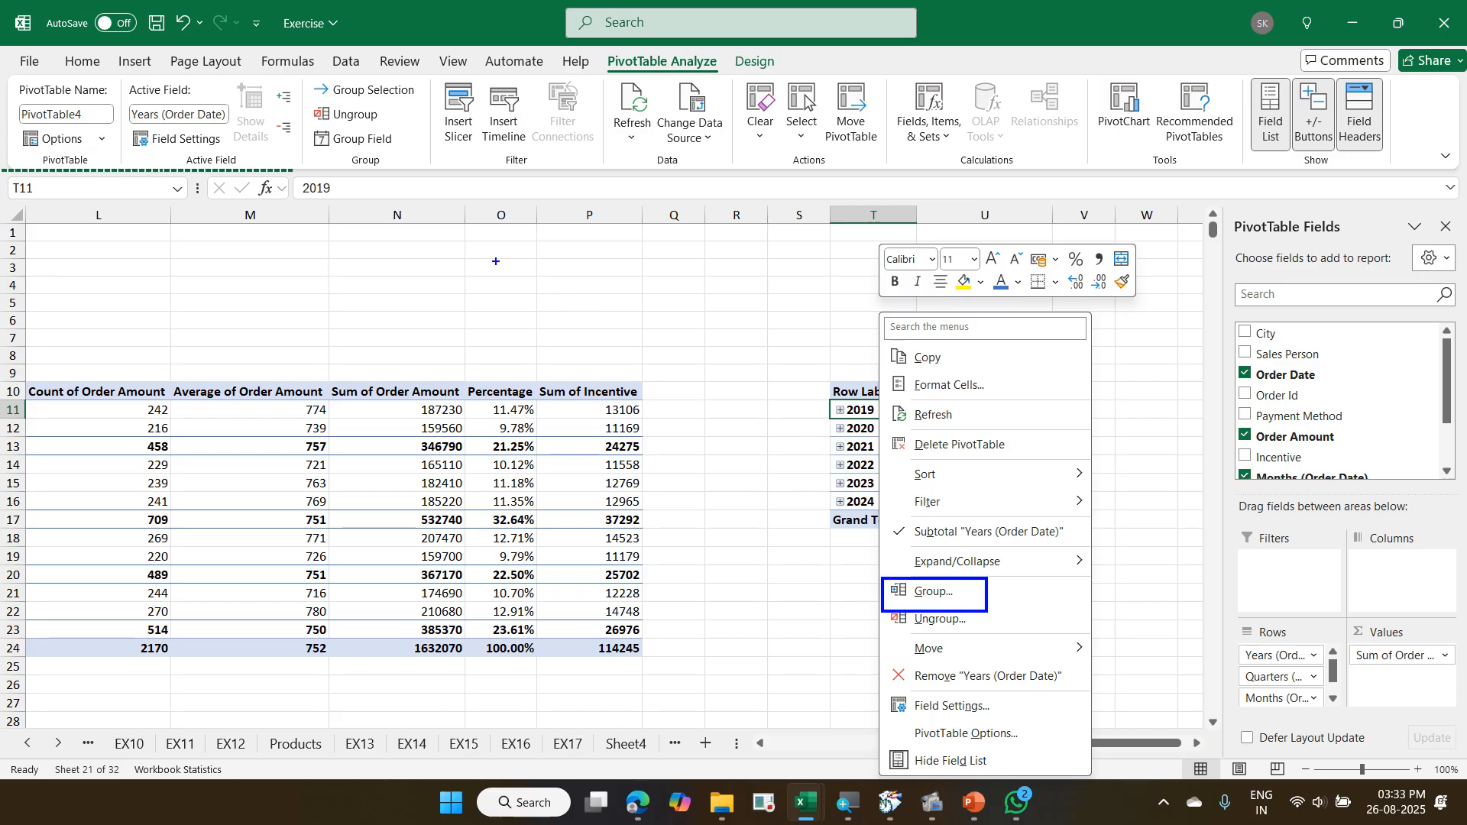
text(t)
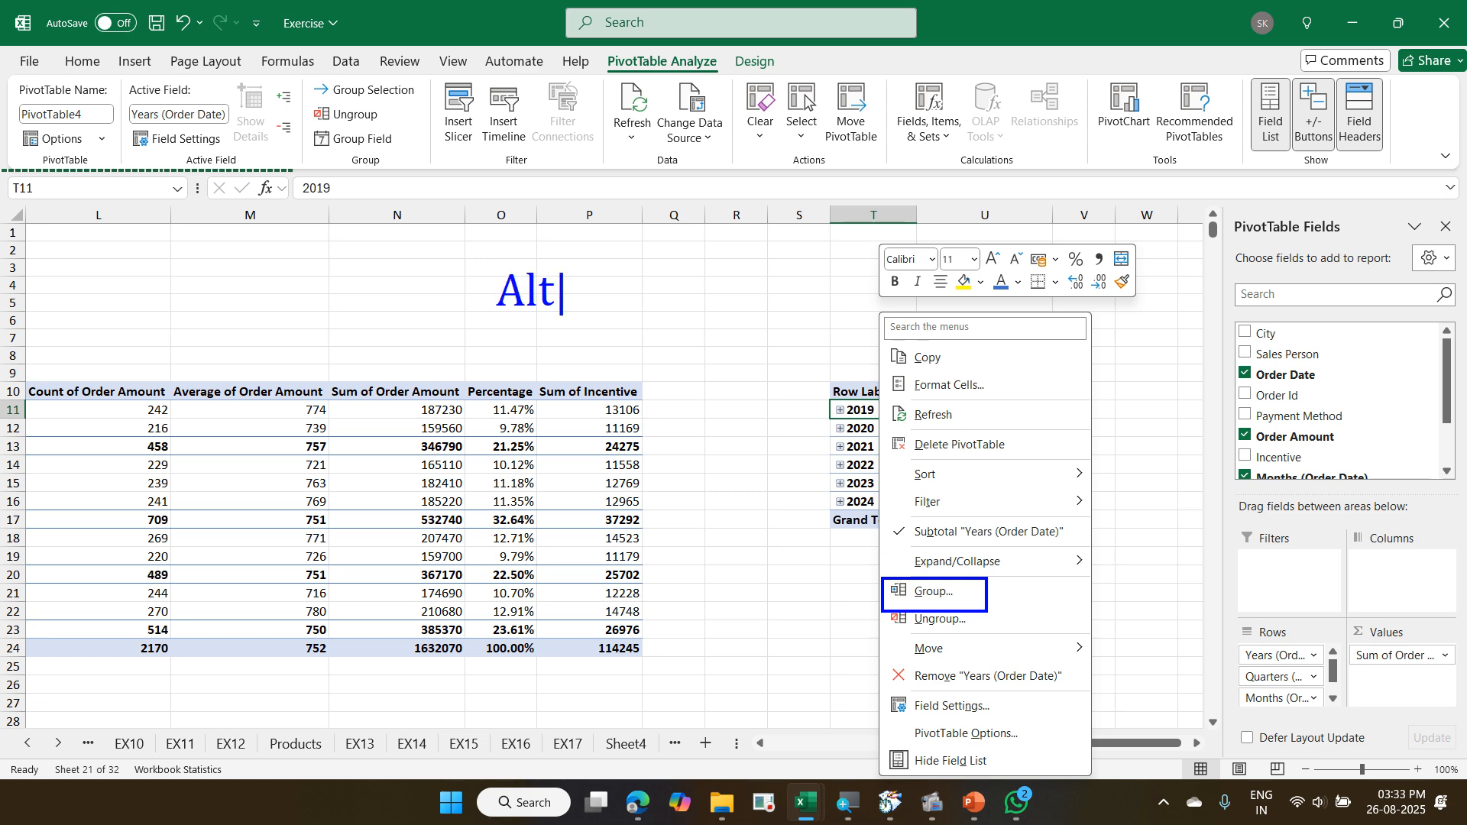
text(Alt Shift )
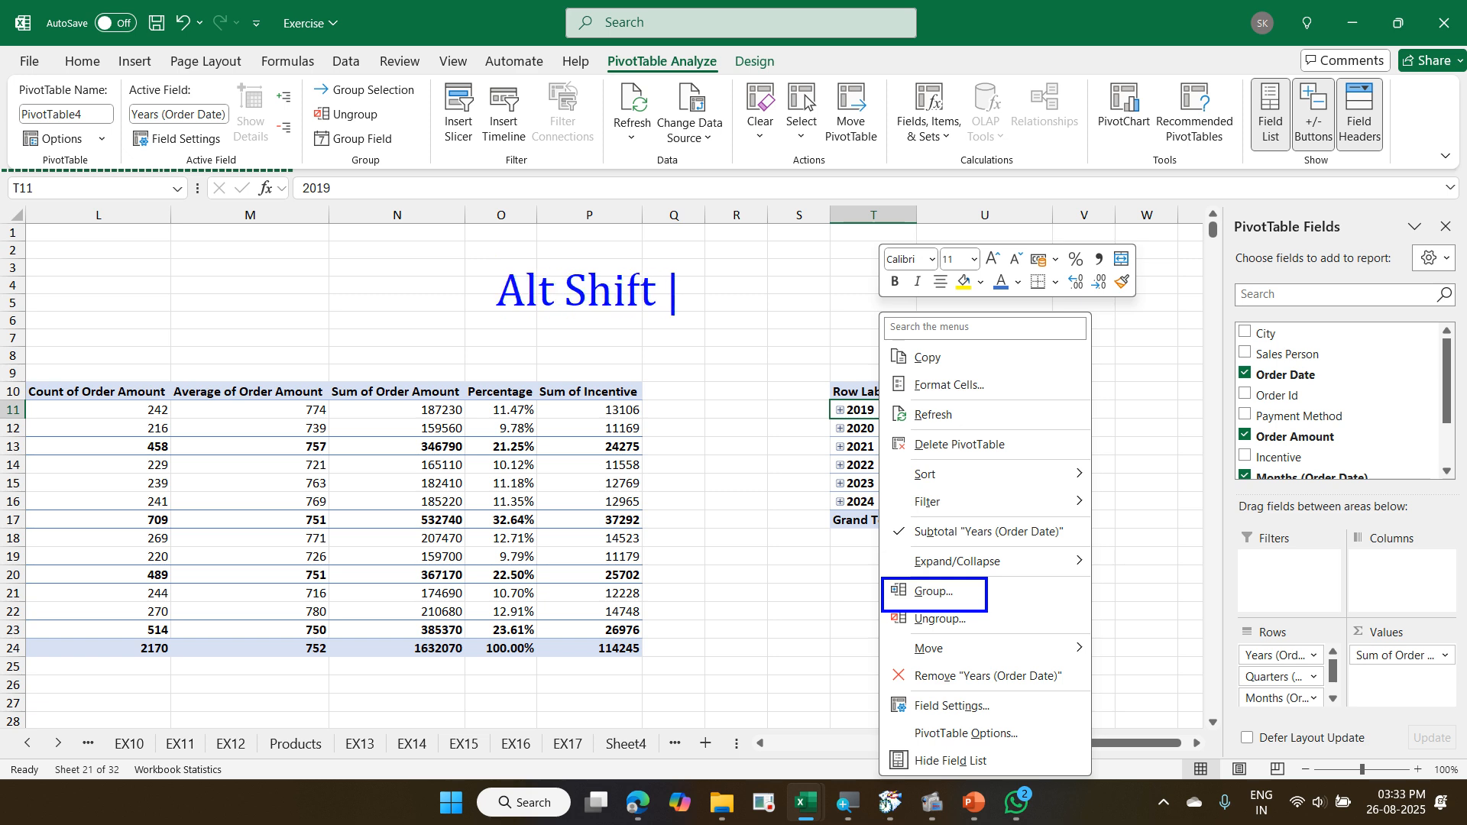
text(Right)
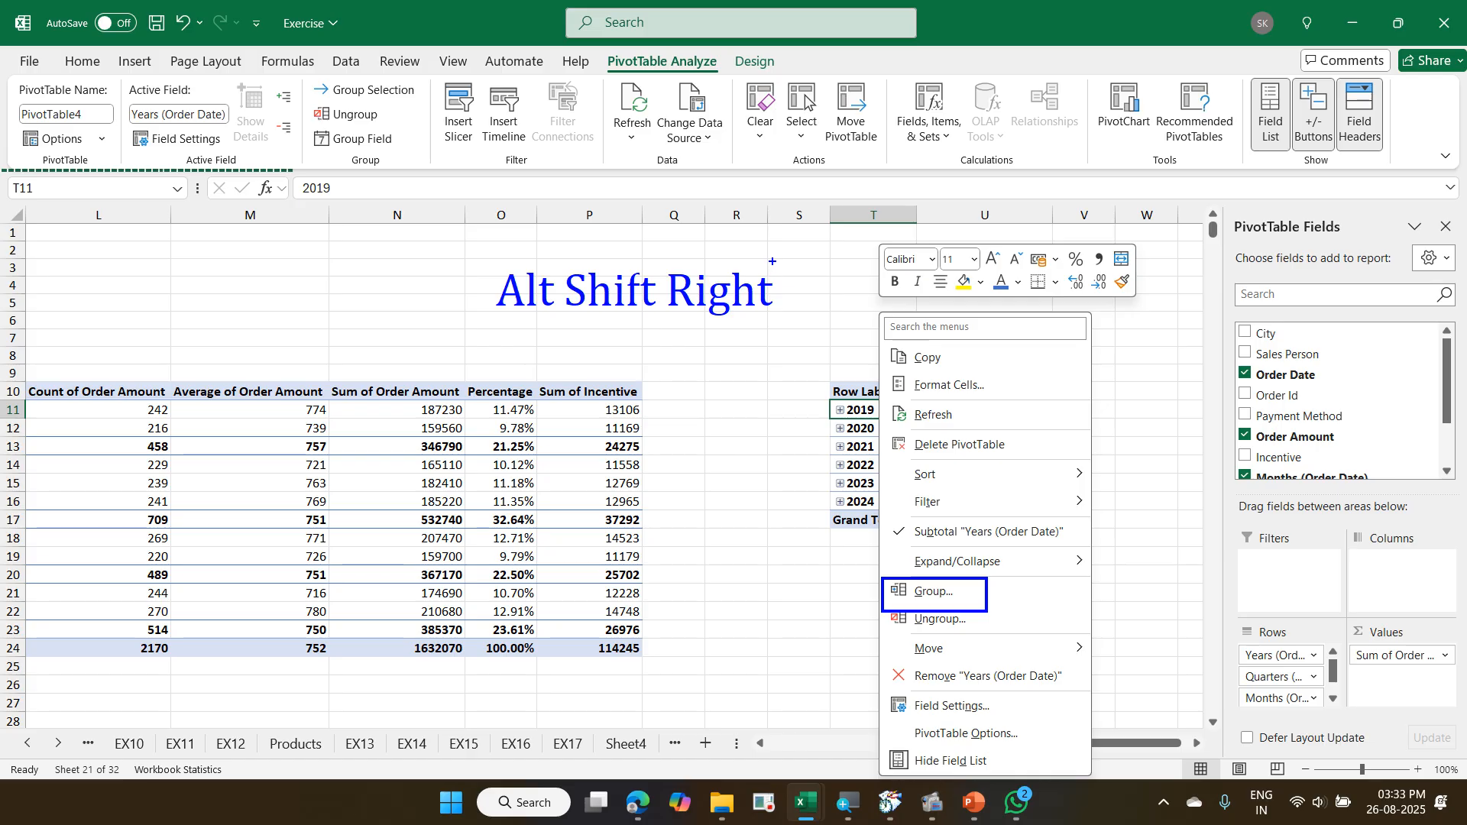
key(Escape)
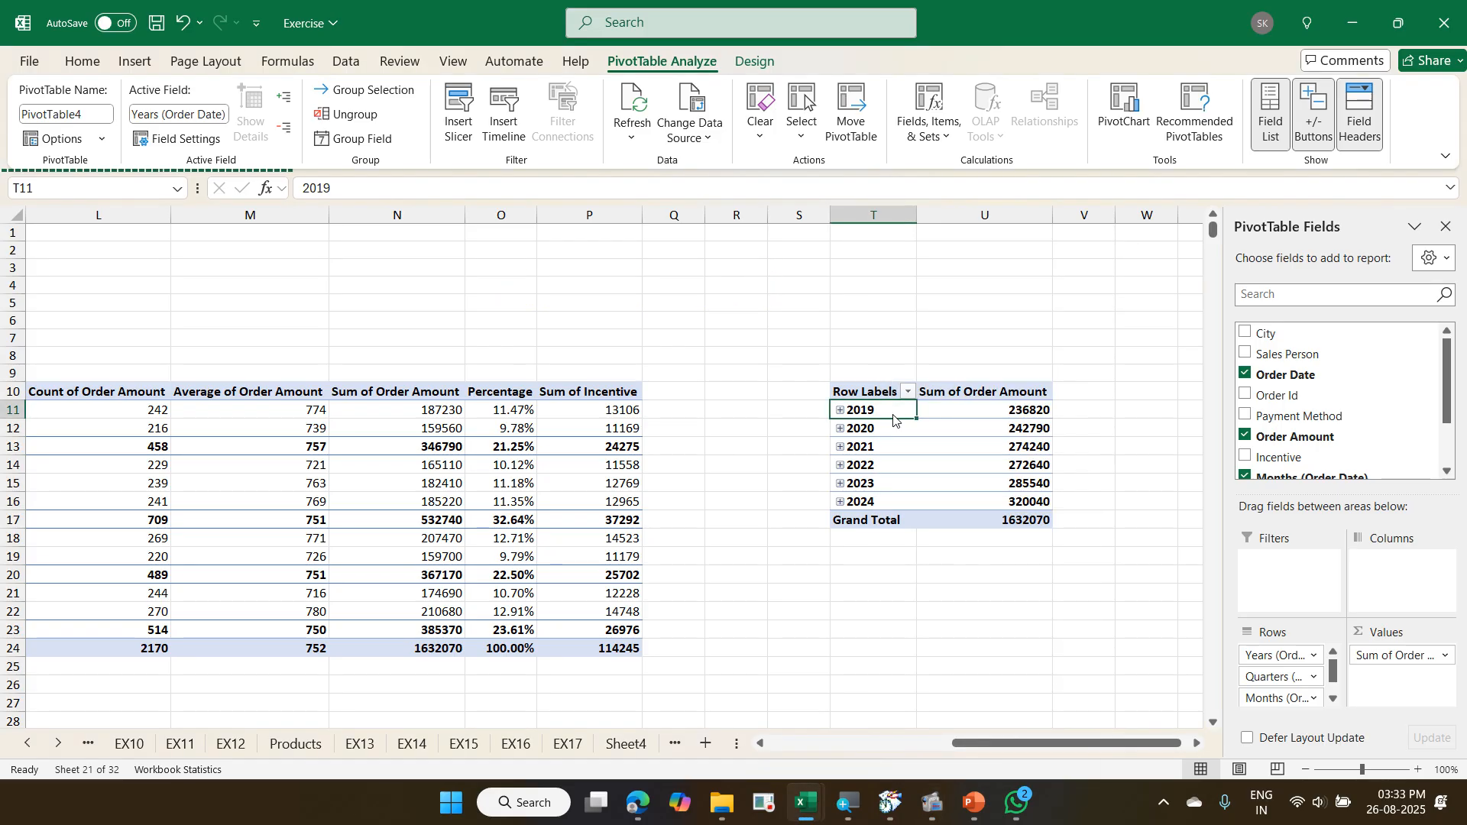
- Try grouping the date PivotTable by Months and Years without Quarters, and undo the grouping
right_click(894, 419)
key(Escape)
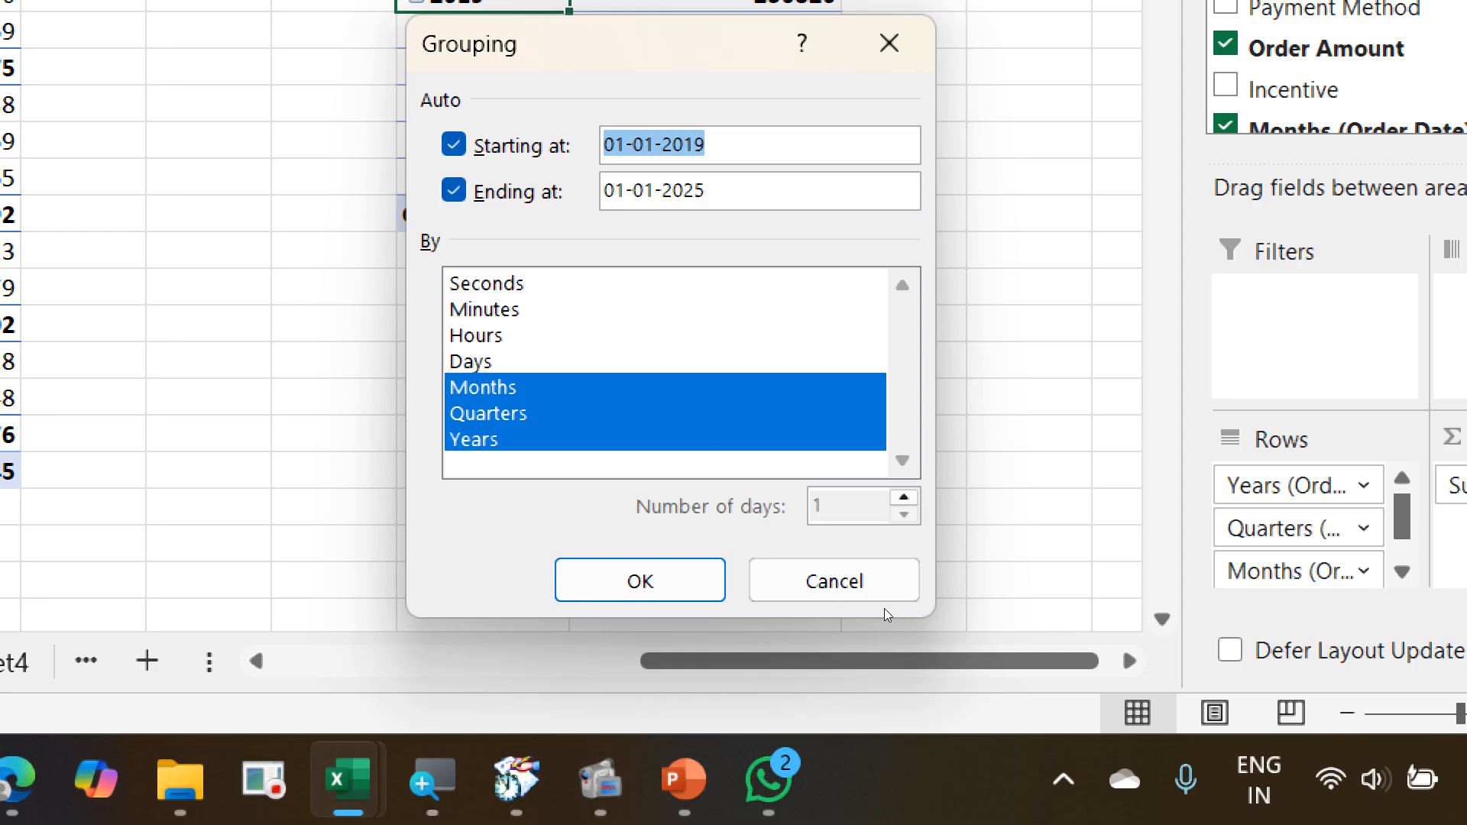
click(488, 414)
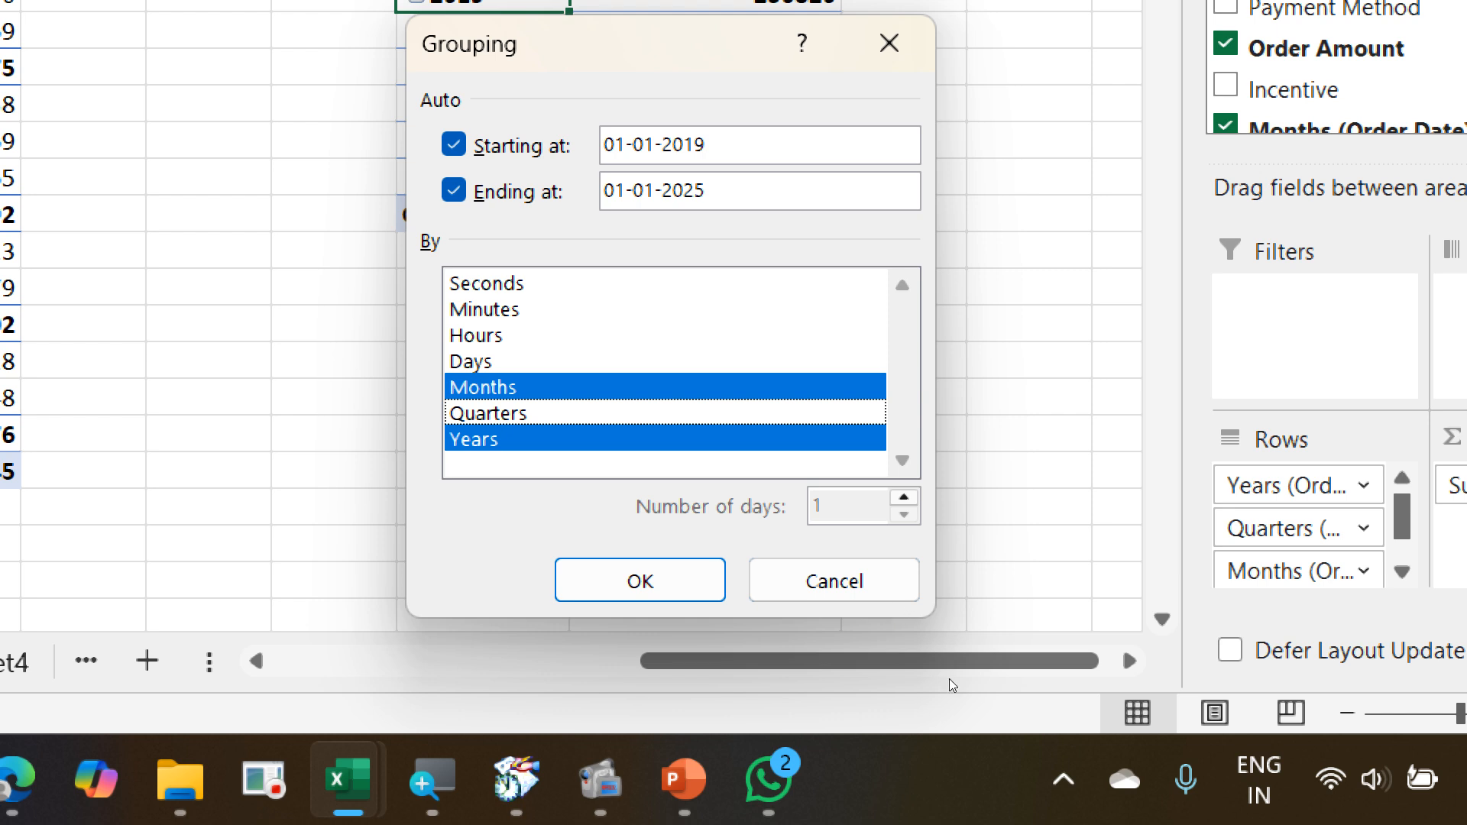
key(Return)
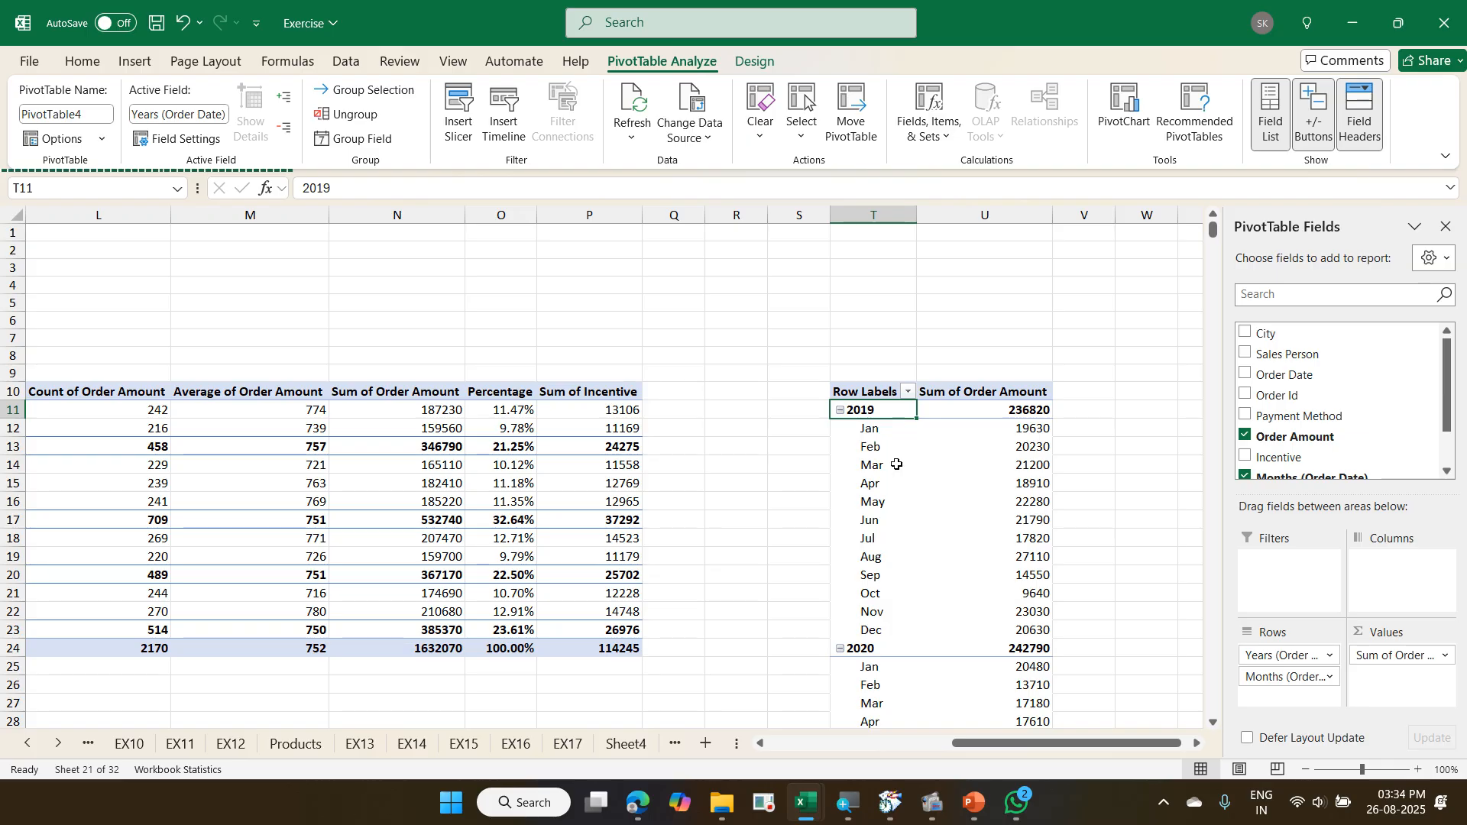
key(ctrl+z)
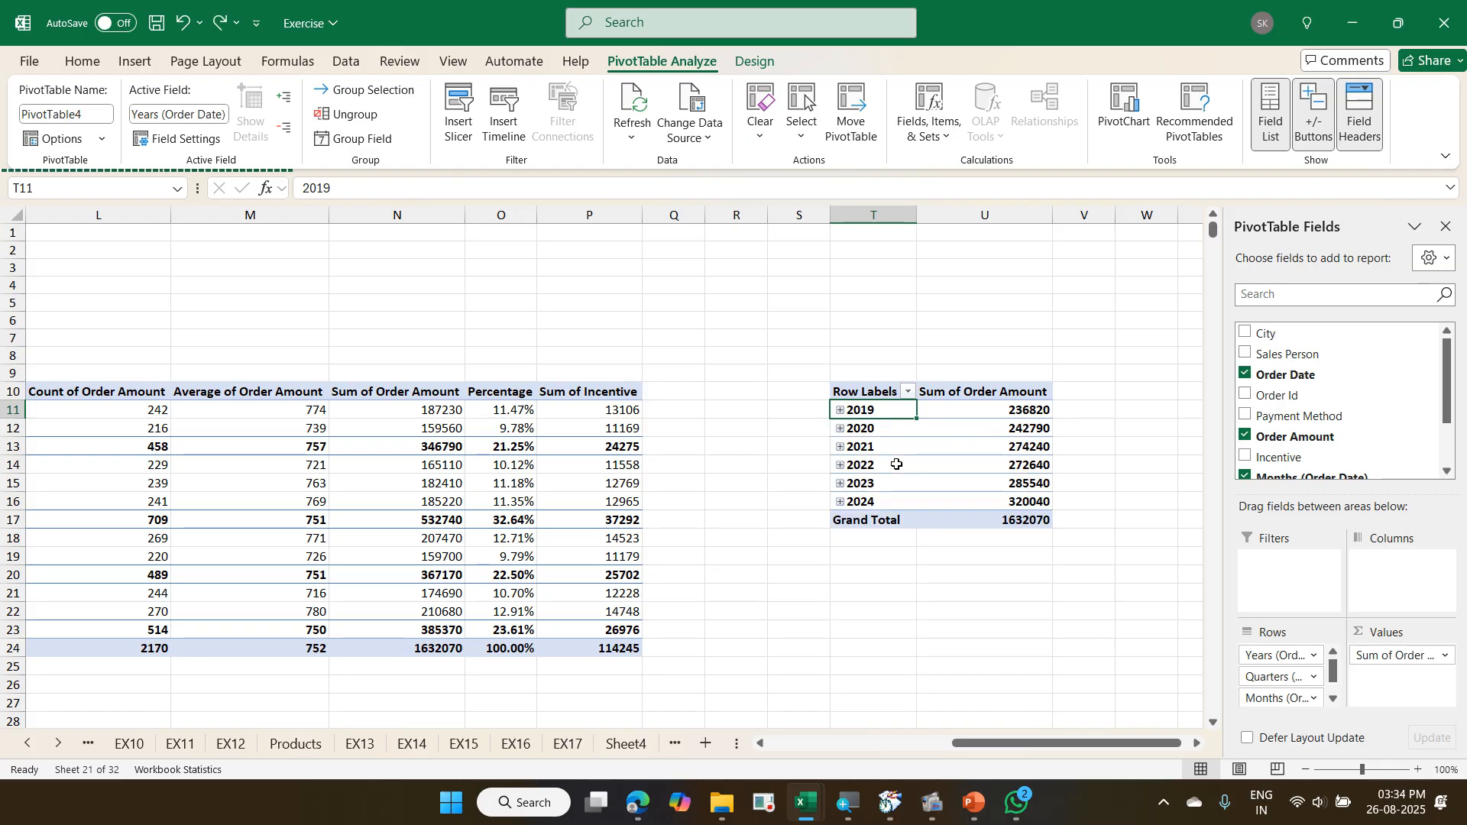
- Group the order dates in the T10 PivotTable by Months and Years only, leaving out Quarters
right_click(877, 413)
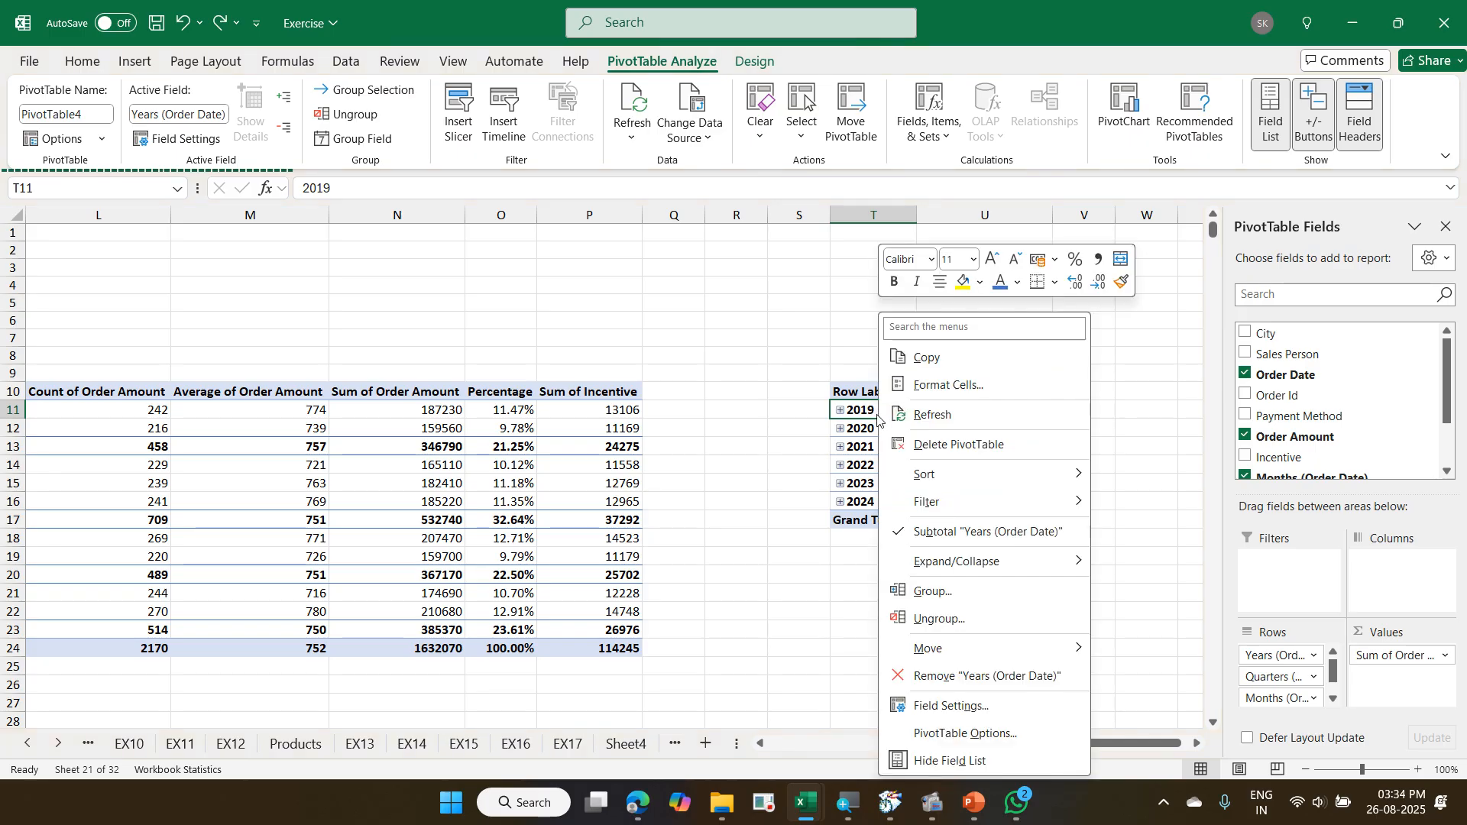
click(962, 596)
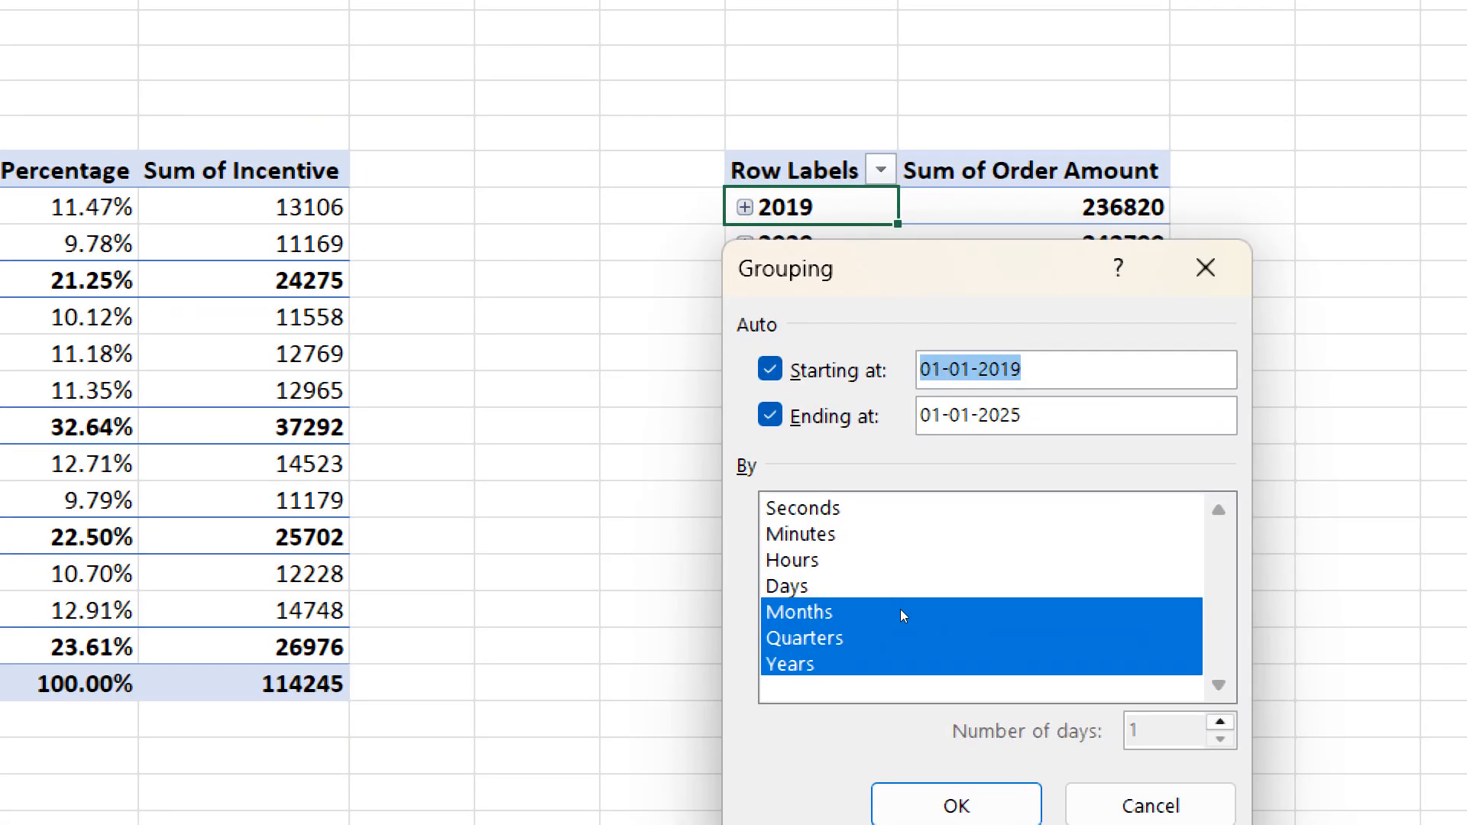
click(901, 627)
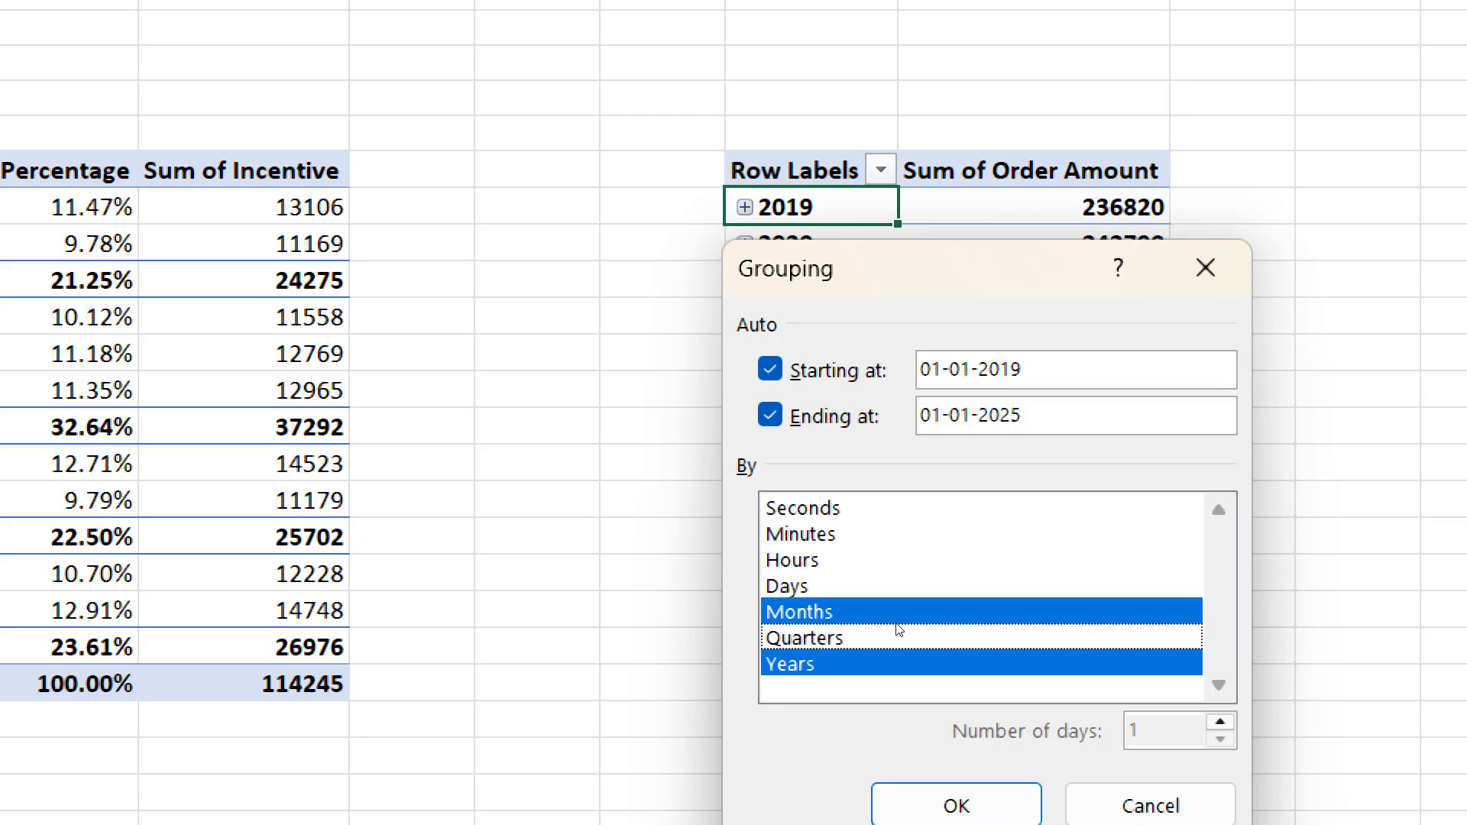
click(963, 805)
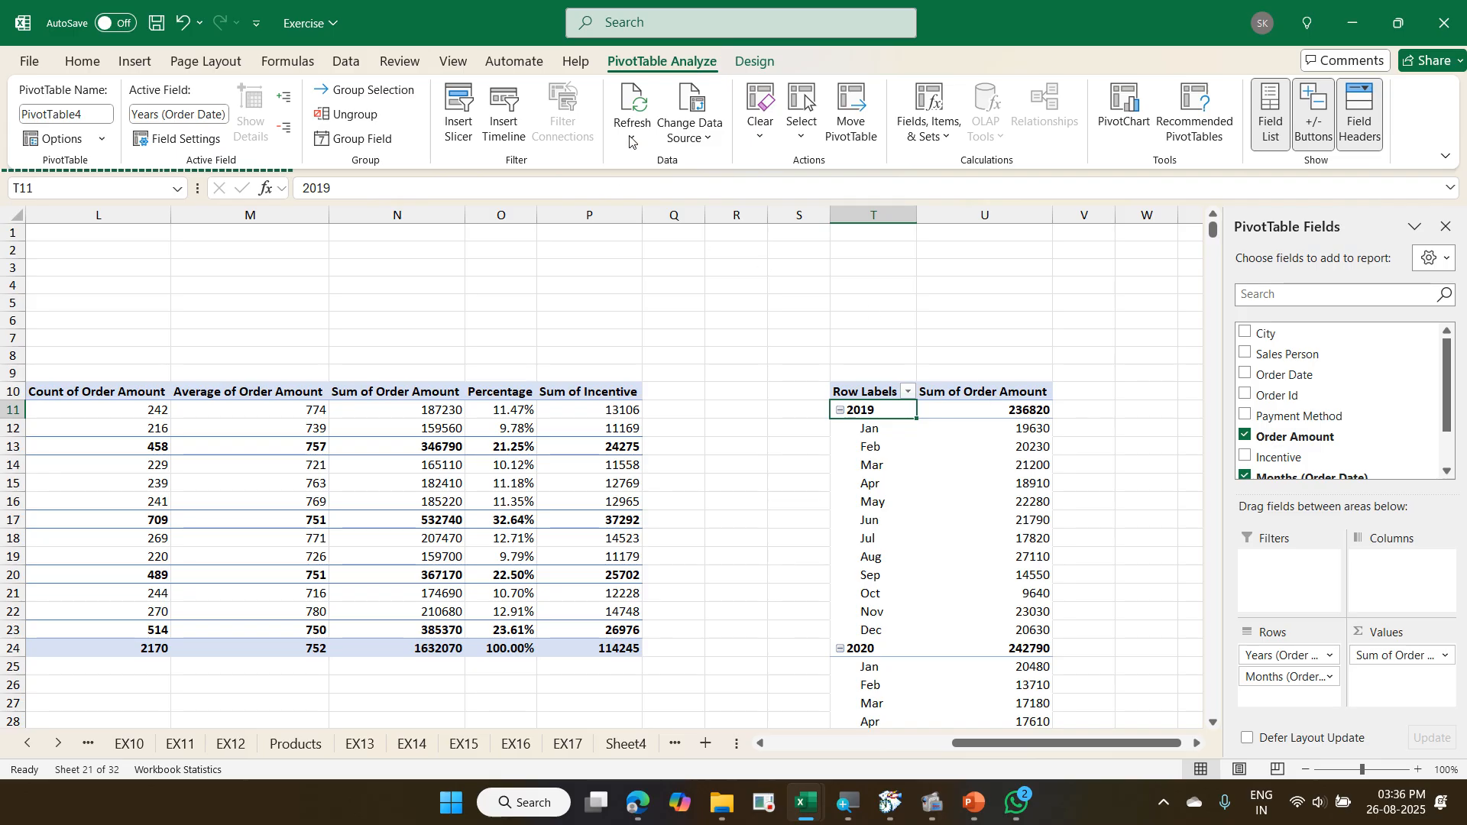
- Show the date PivotTable in Tabular Form
click(745, 67)
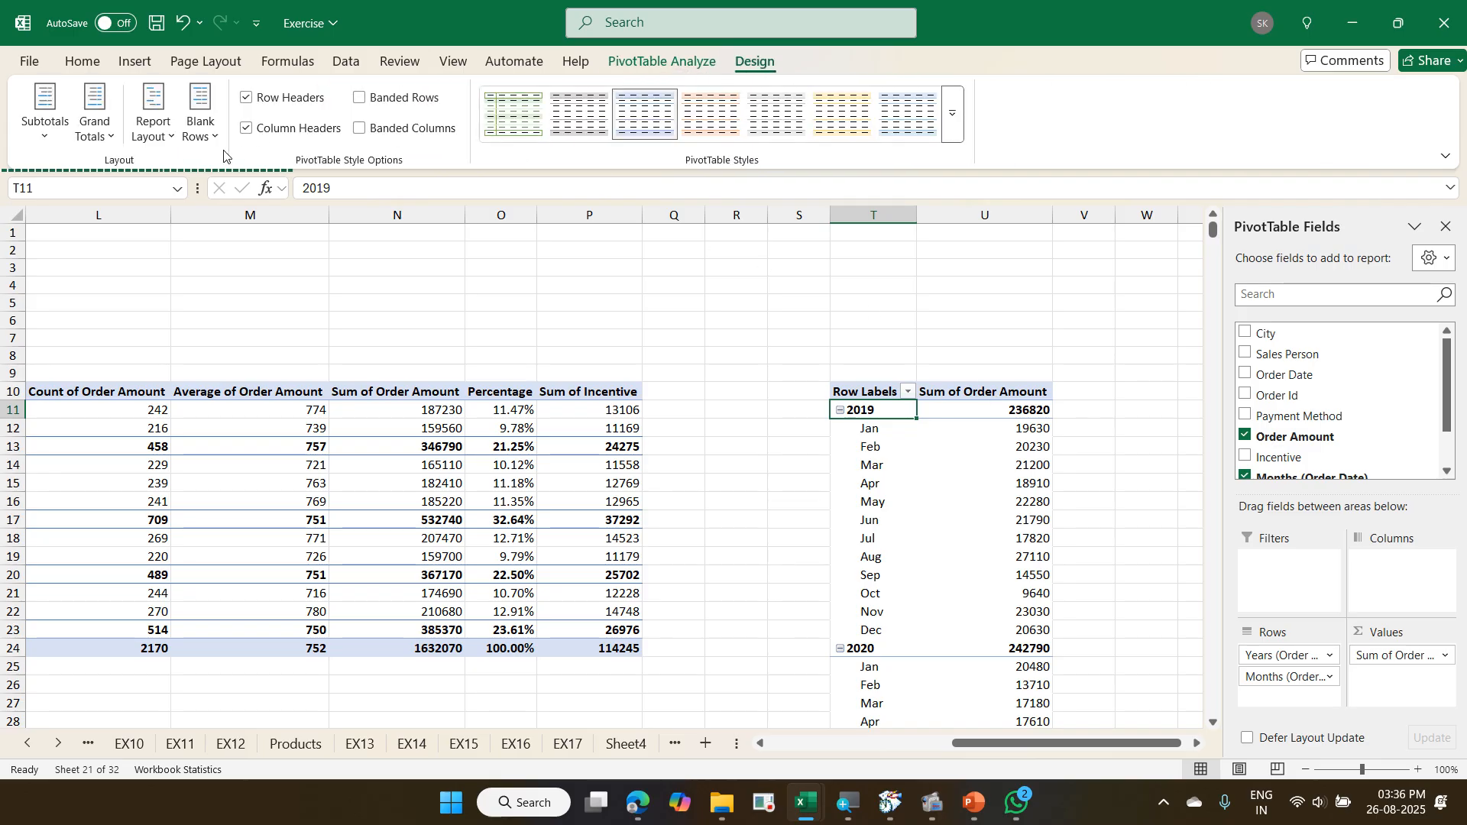
click(162, 140)
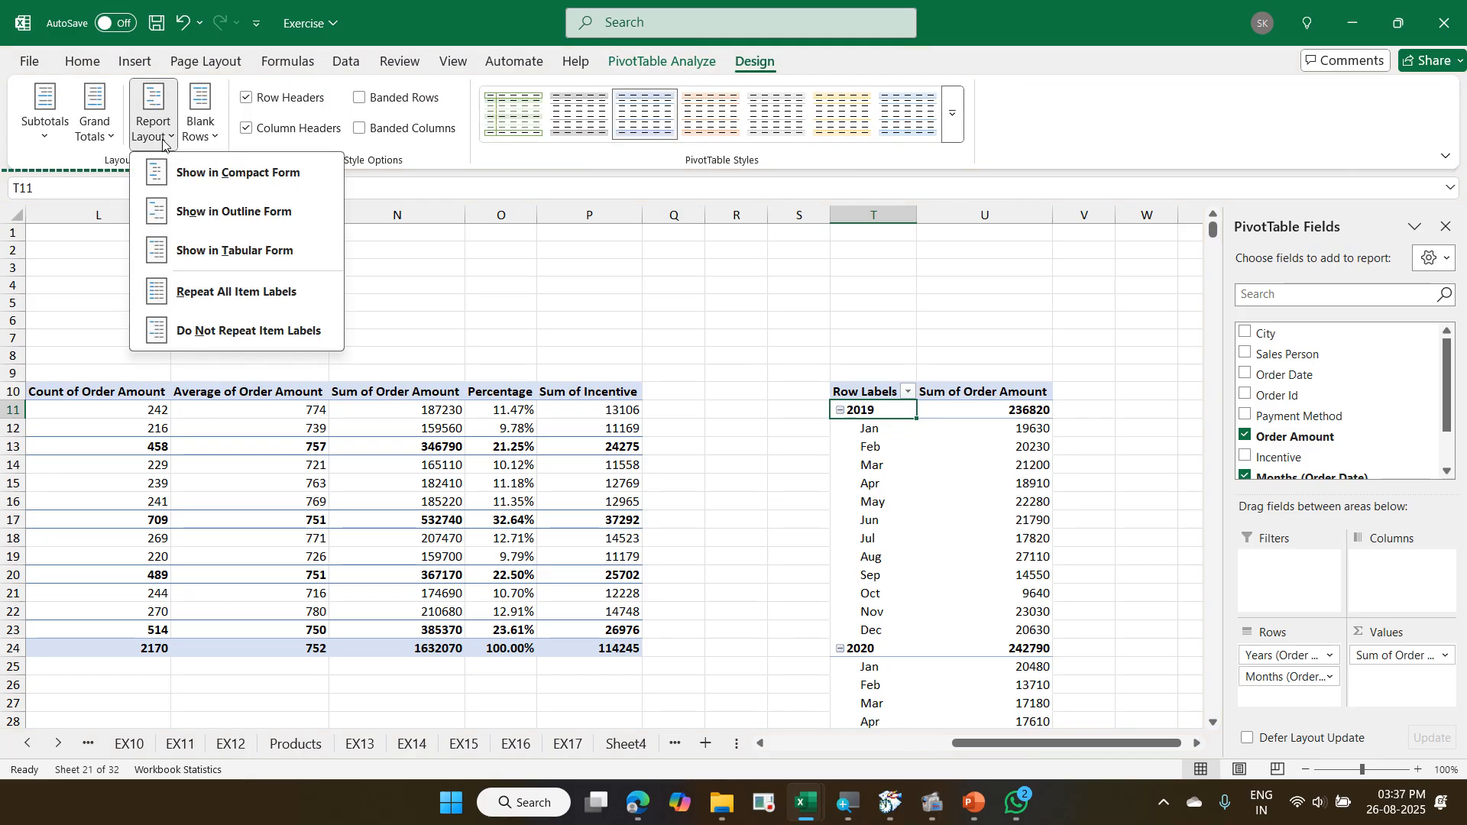
click(260, 250)
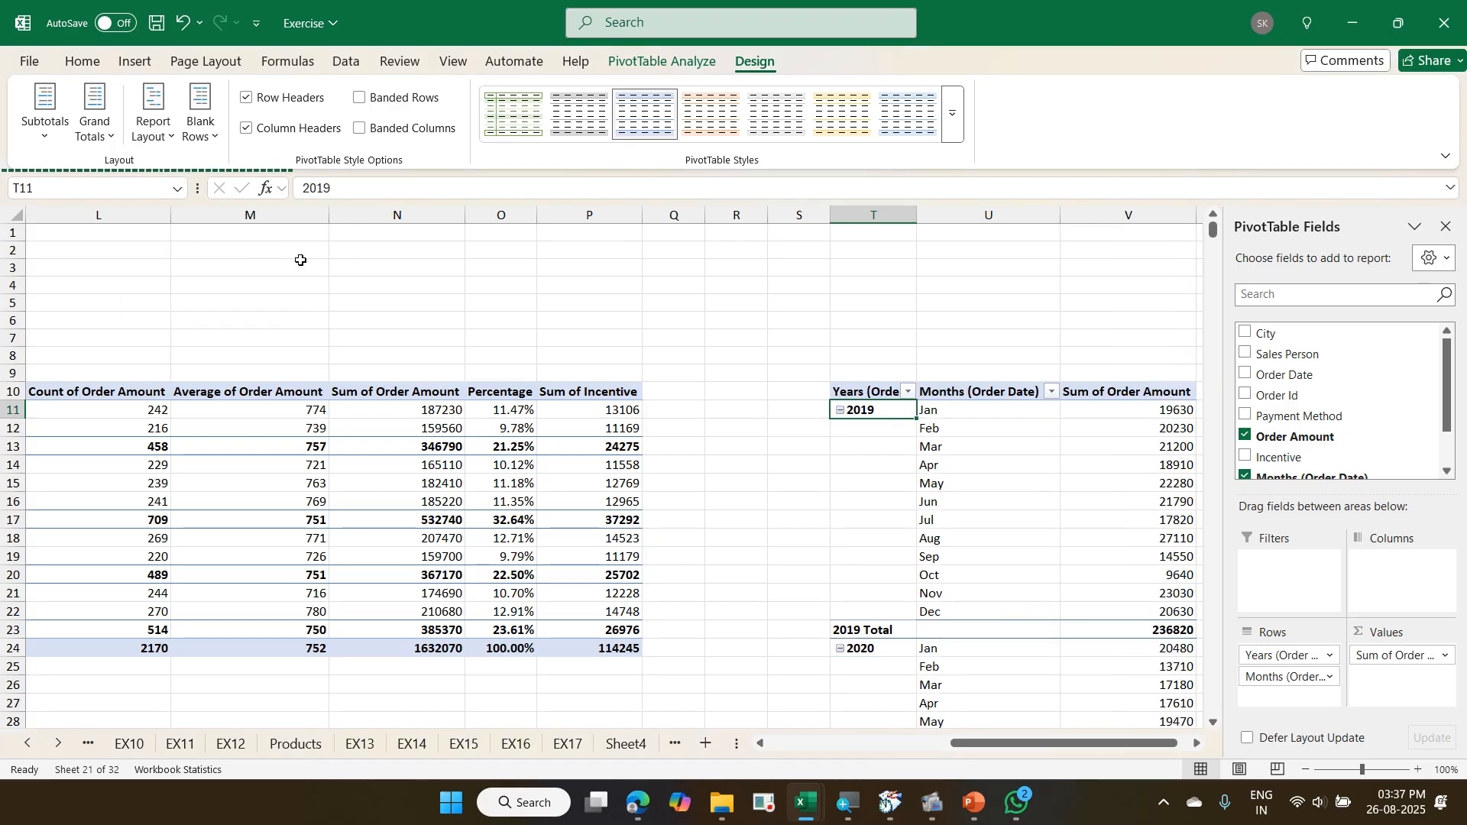
- Review the monthly order amounts and yearly totals of the date PivotTable from 2019 down to the grand total
click(1198, 745)
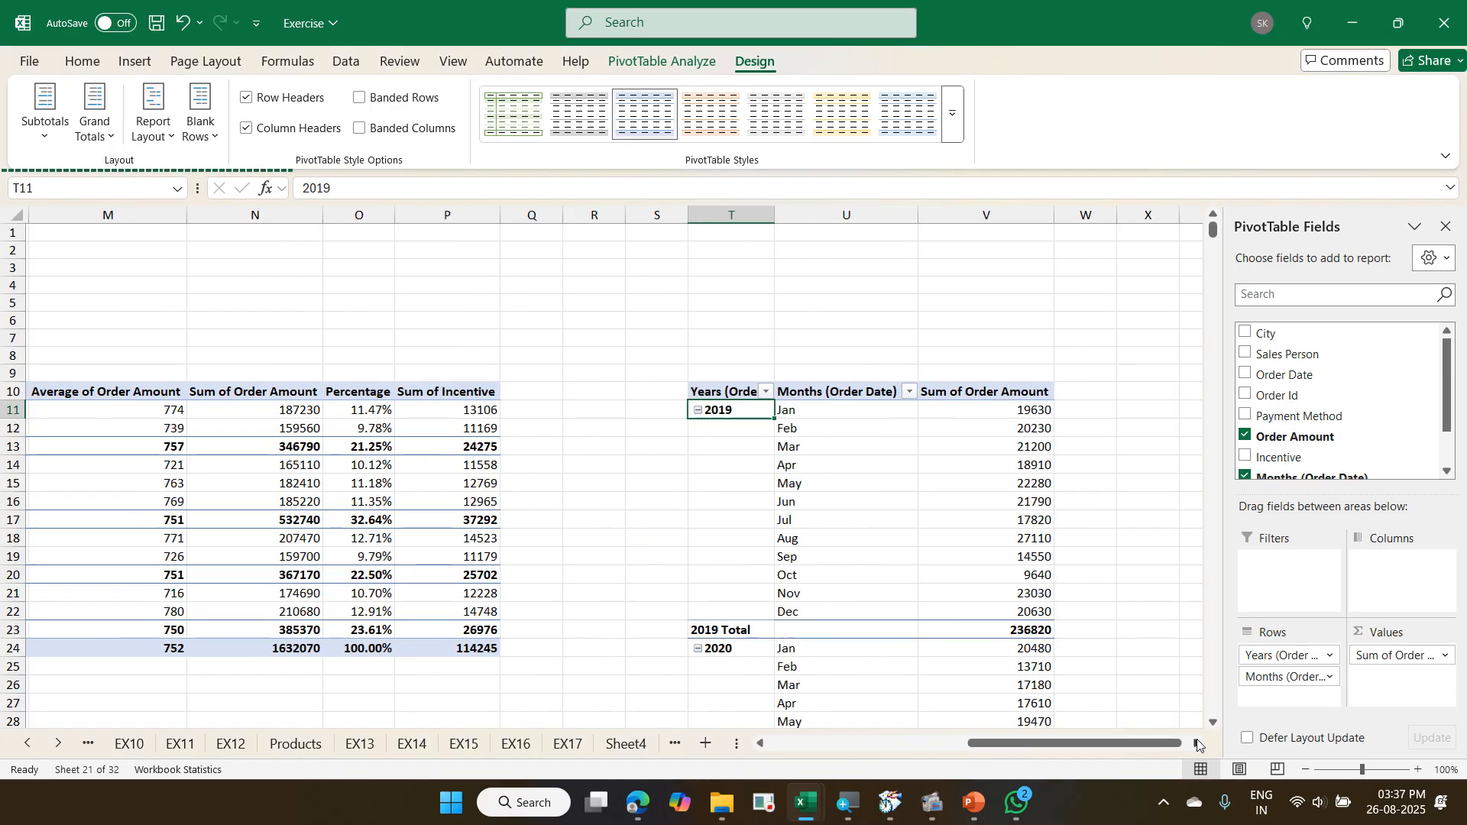
click(1197, 746)
click(1198, 746)
scroll(532, 377, down, 3)
scroll(532, 377, down, 19)
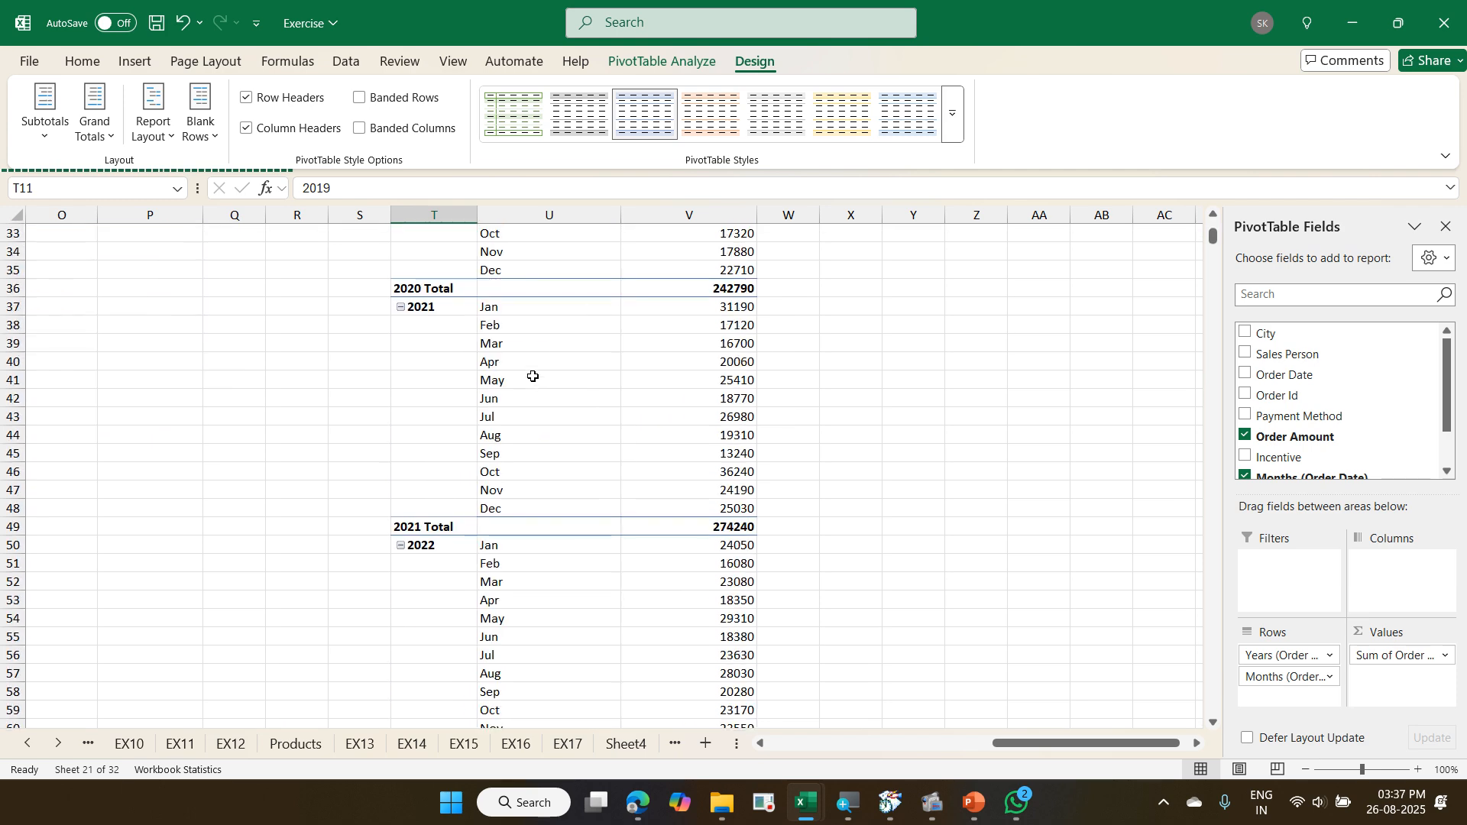
scroll(548, 380, up, 20)
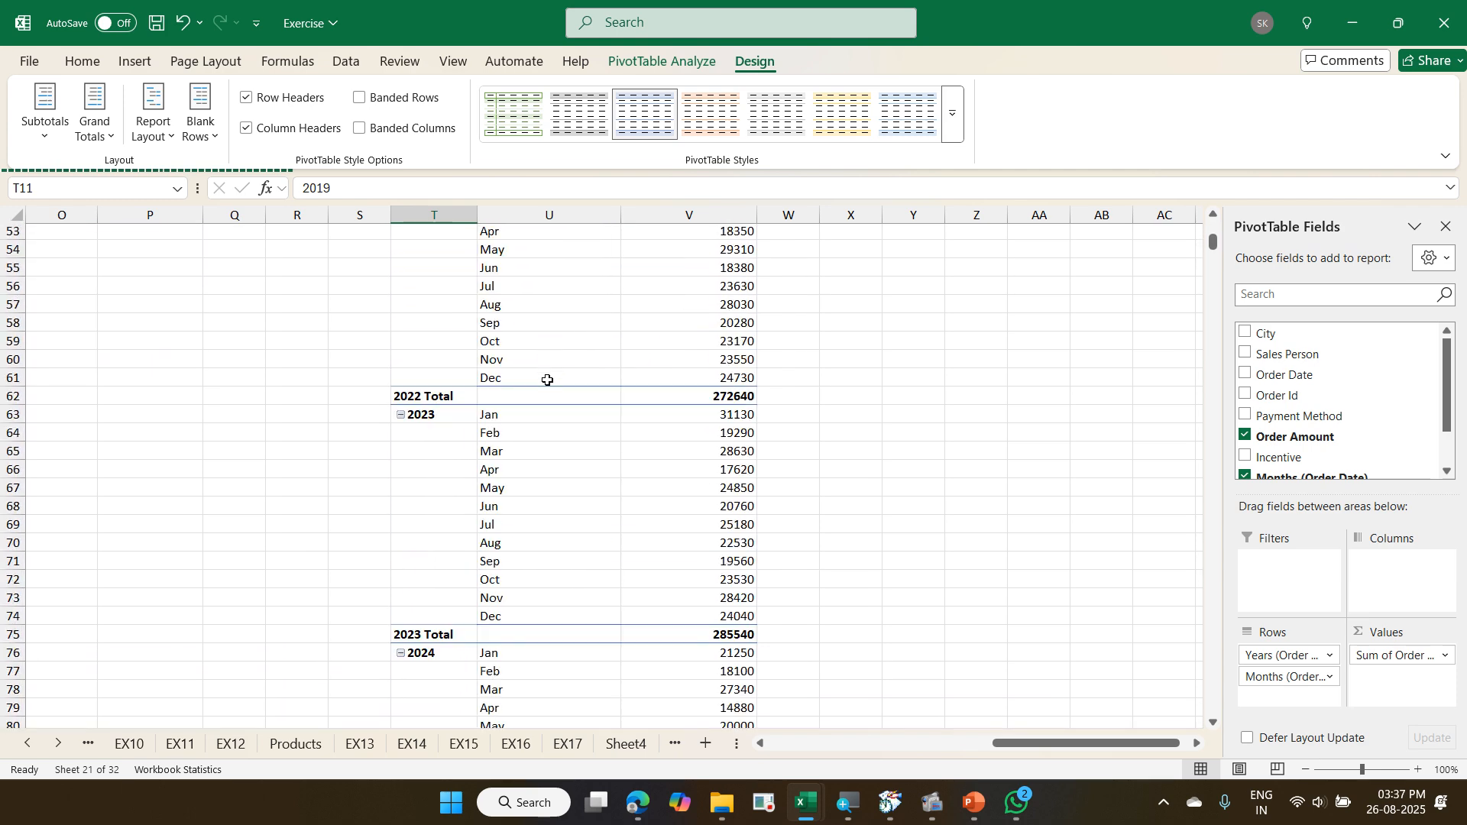
scroll(547, 379, down, 20)
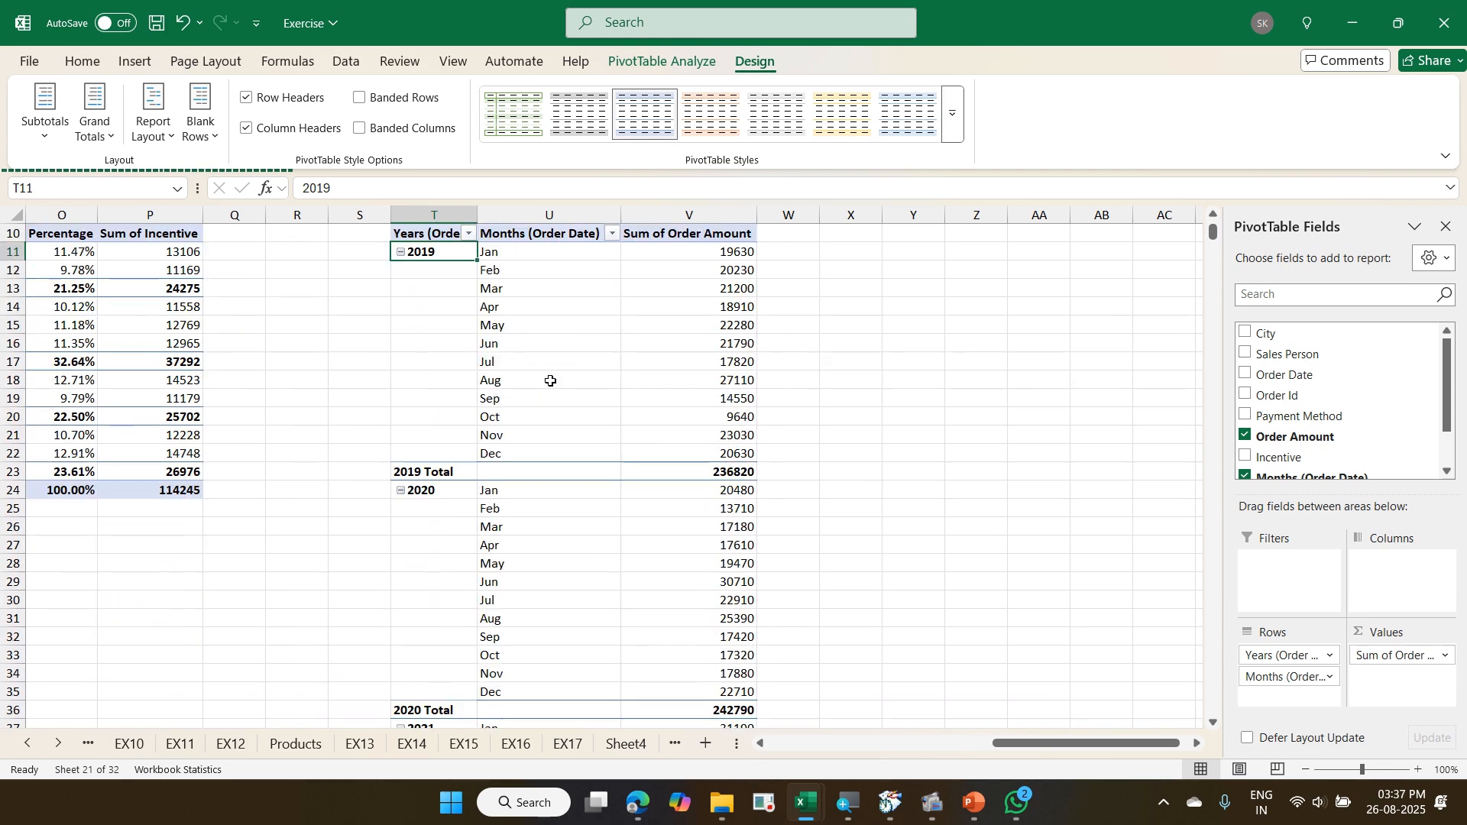
scroll(574, 394, down, 3)
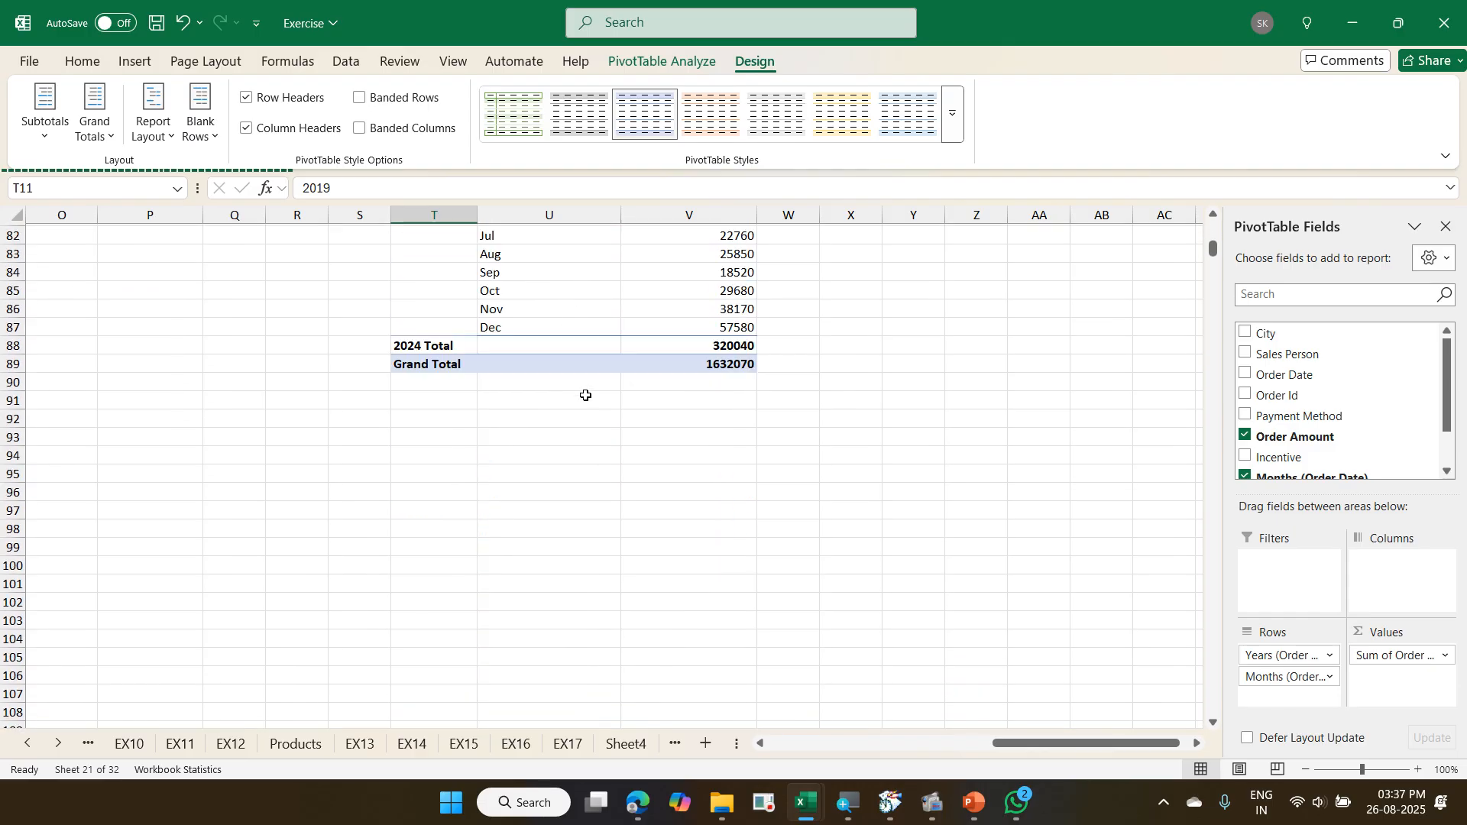
scroll(585, 395, up, 20)
scroll(586, 395, up, 3)
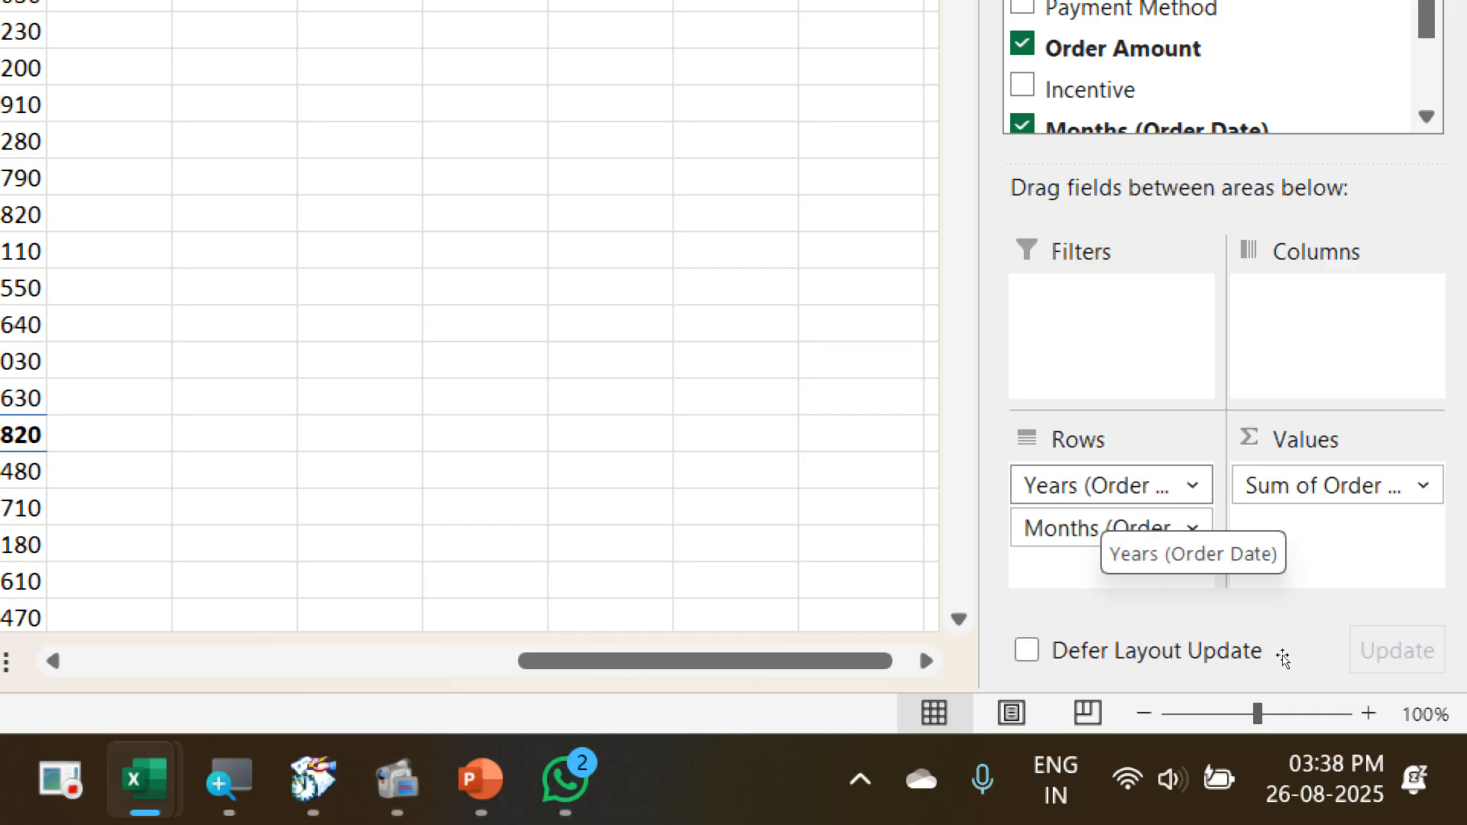
- Move Years (Order Date) from Rows to Columns so the months are compared across the years
drag(1101, 492, 1292, 329)
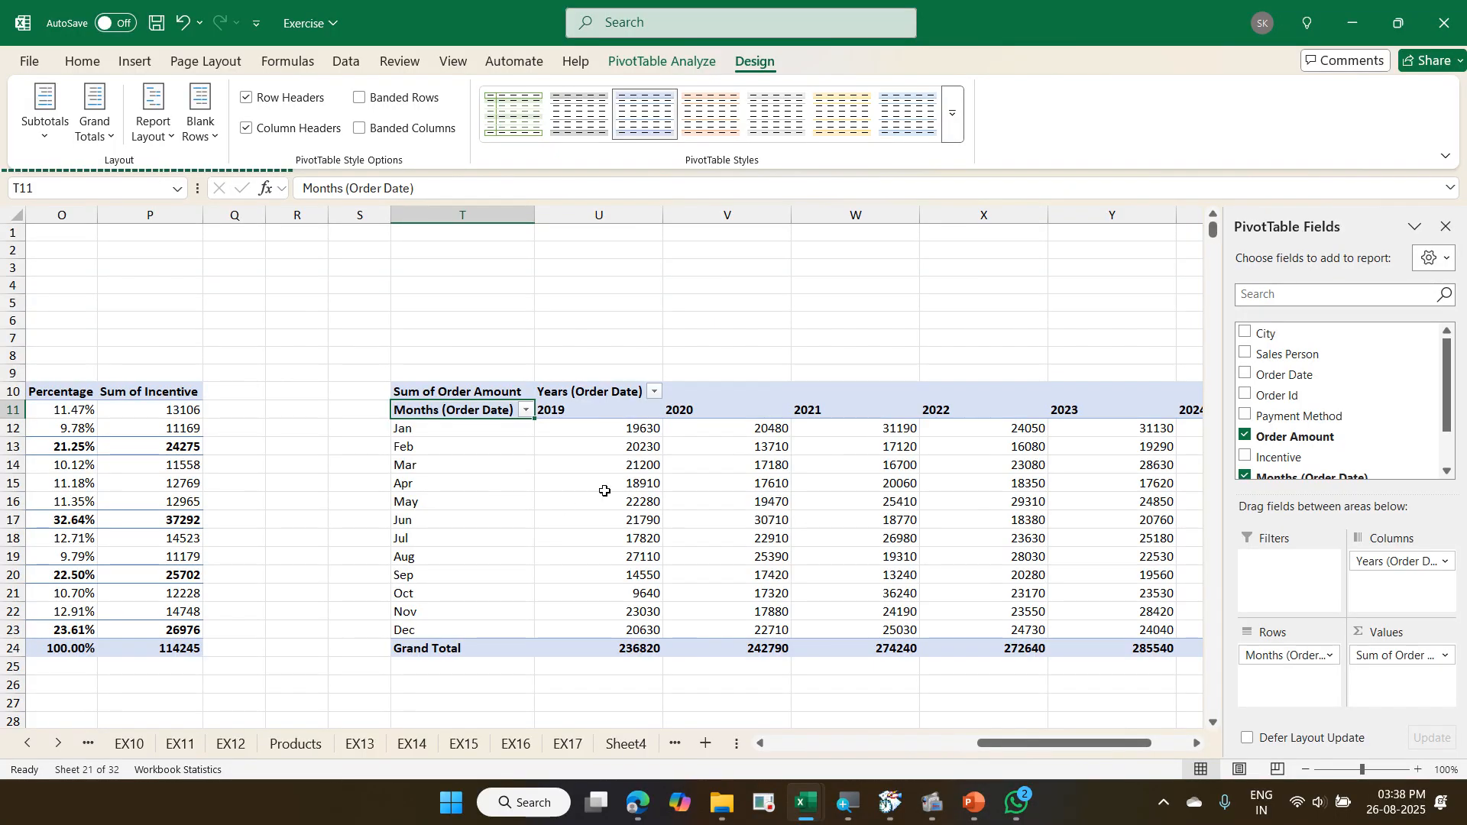
click(1197, 743)
click(1197, 743)
click(1197, 744)
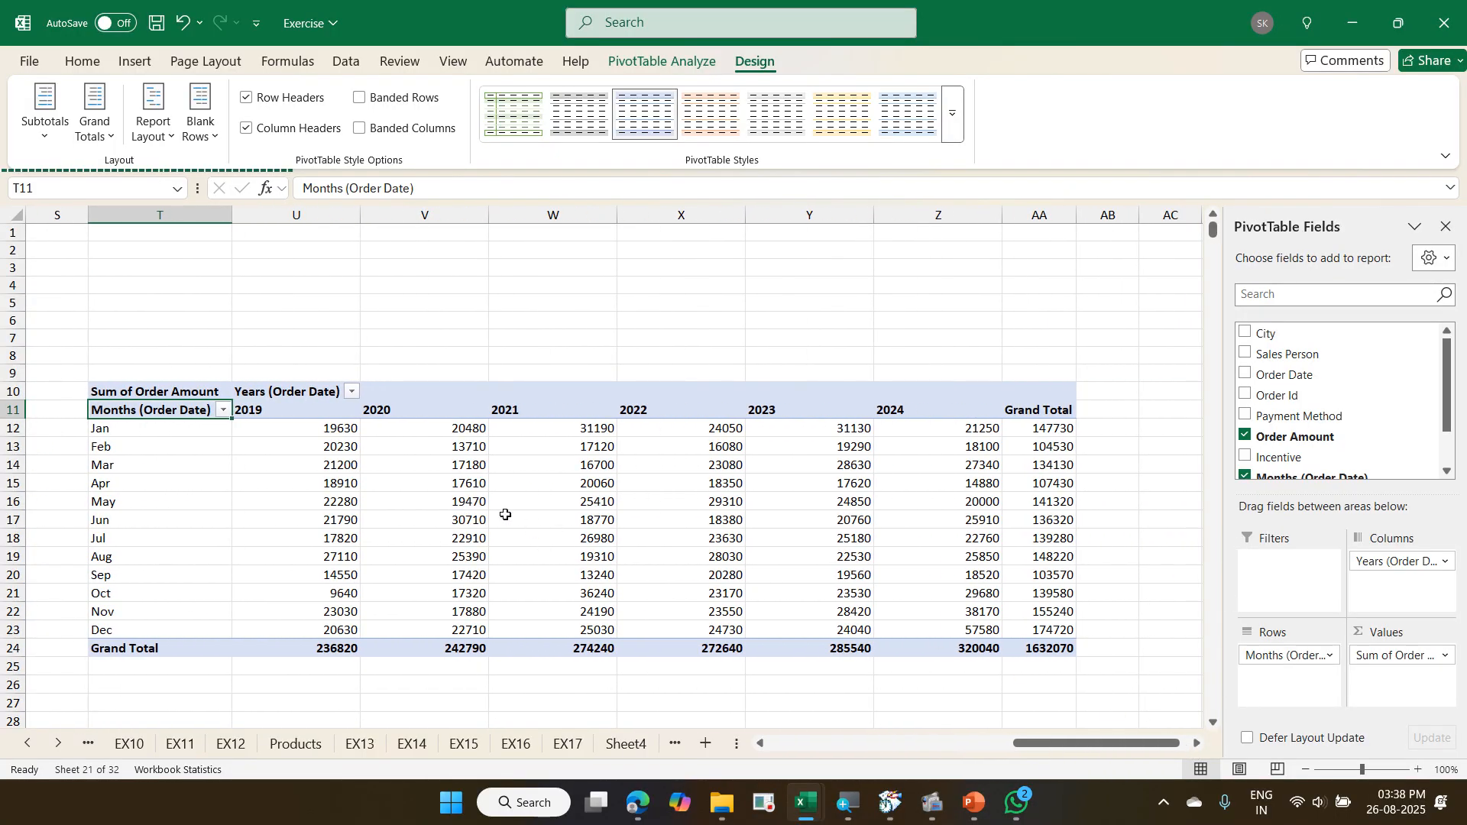
- Insert a line sparkline in AB12 for the January amounts U12:Z12 and fill it down to AB24
scroll(504, 515, down, 2)
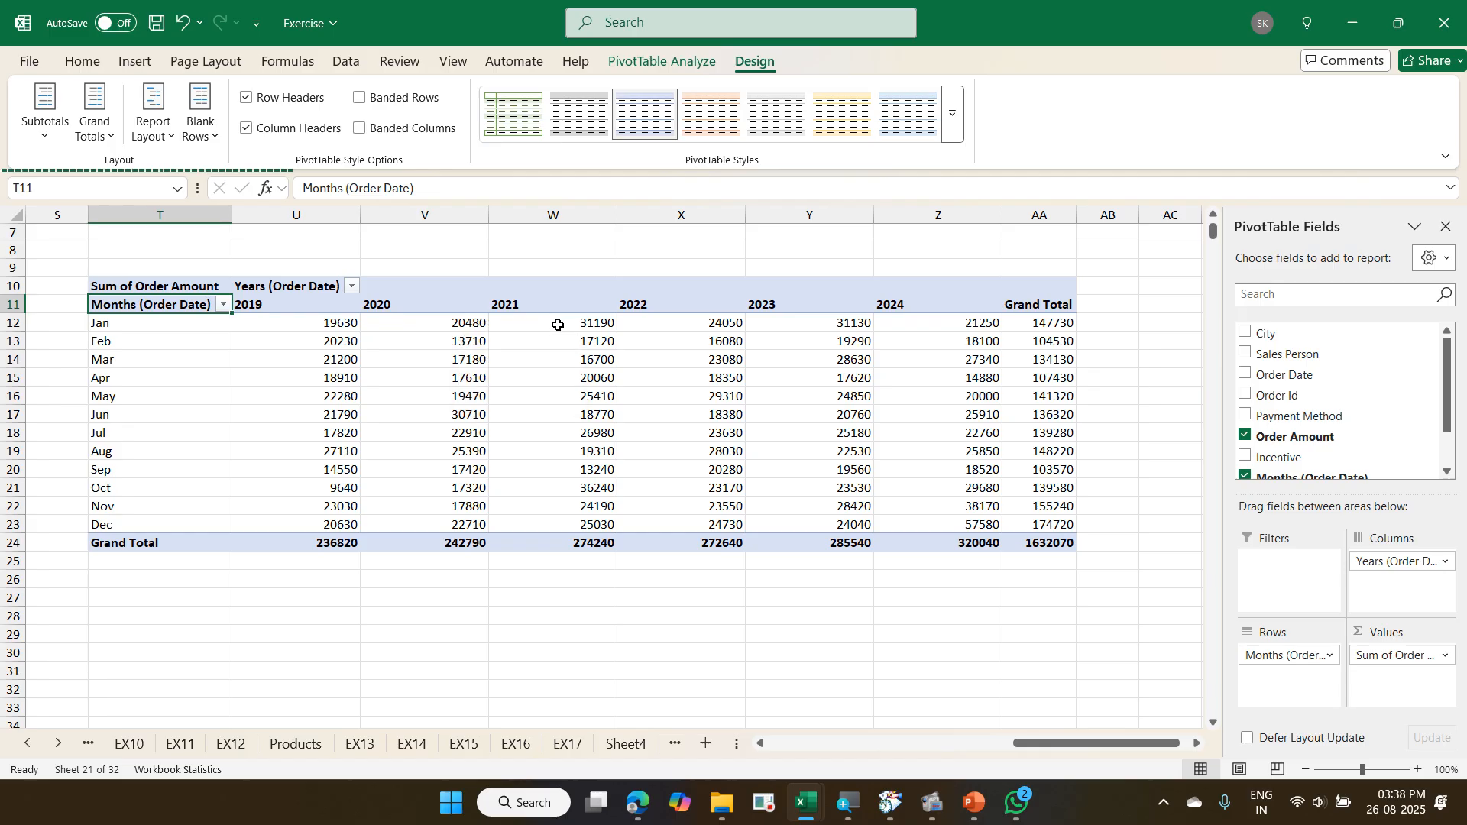
mouse_move(559, 325)
mouse_move(678, 325)
drag(341, 324, 947, 327)
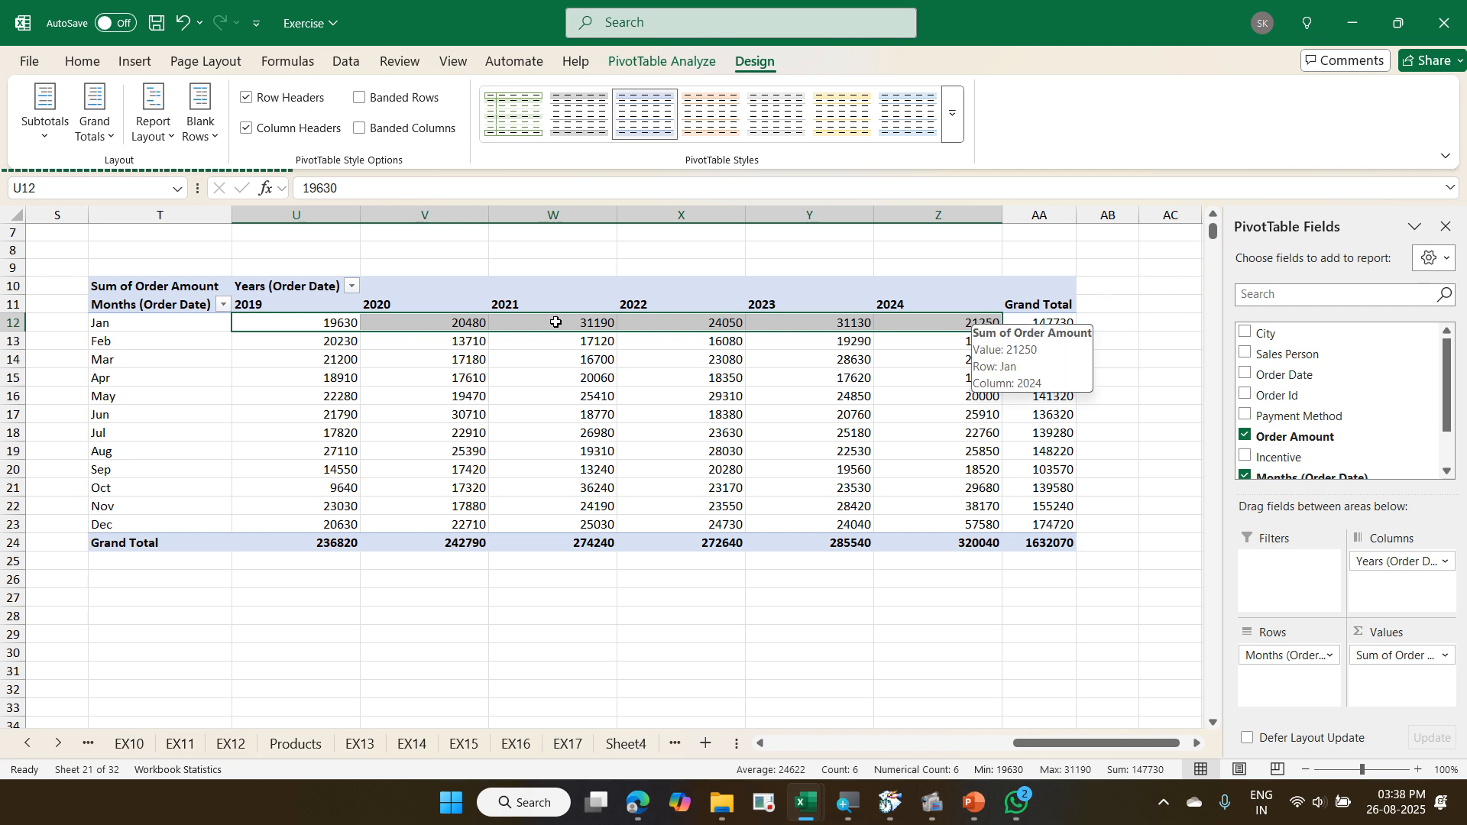
drag(256, 321, 896, 326)
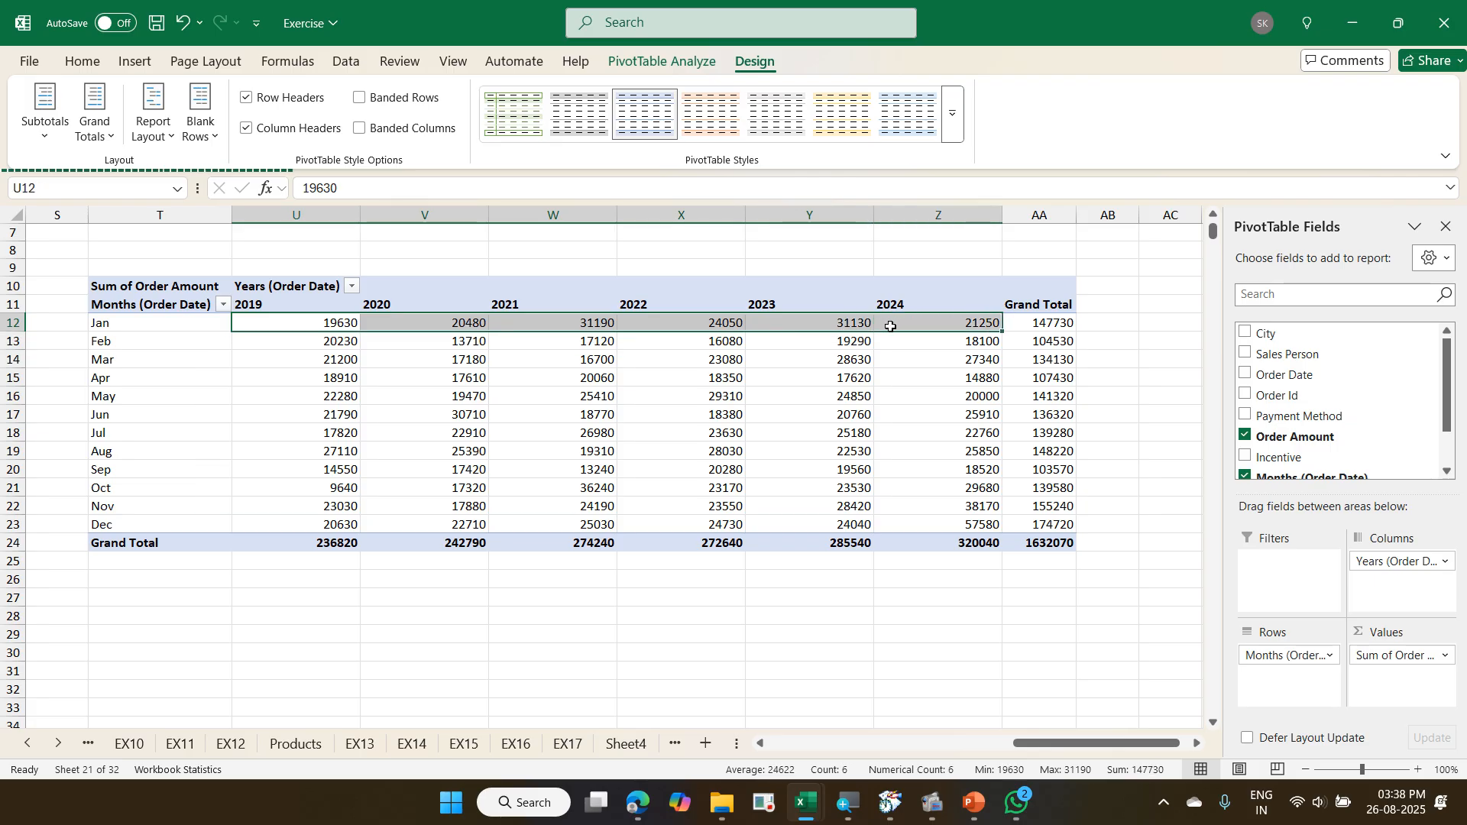
click(136, 62)
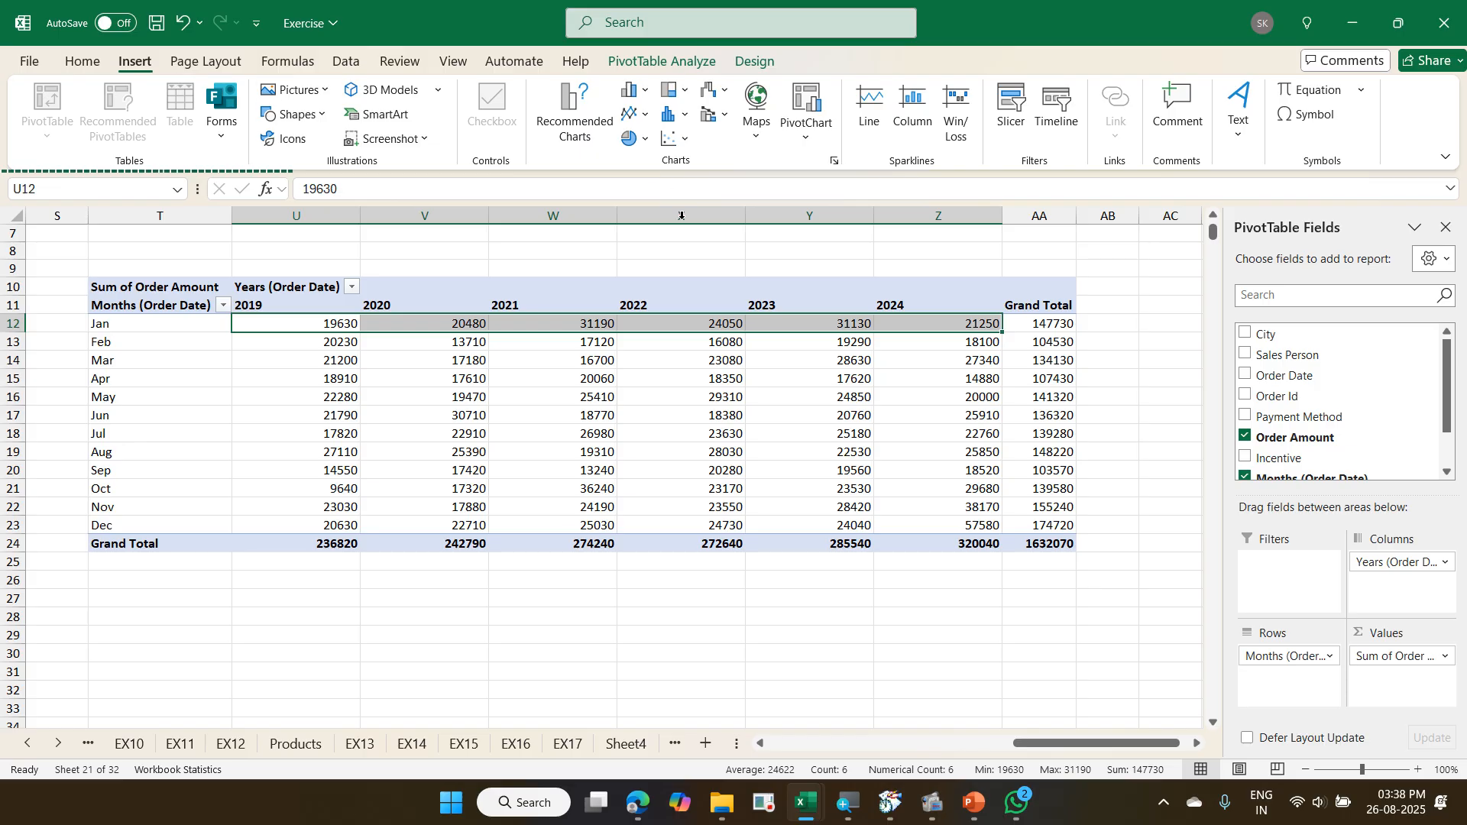
click(872, 137)
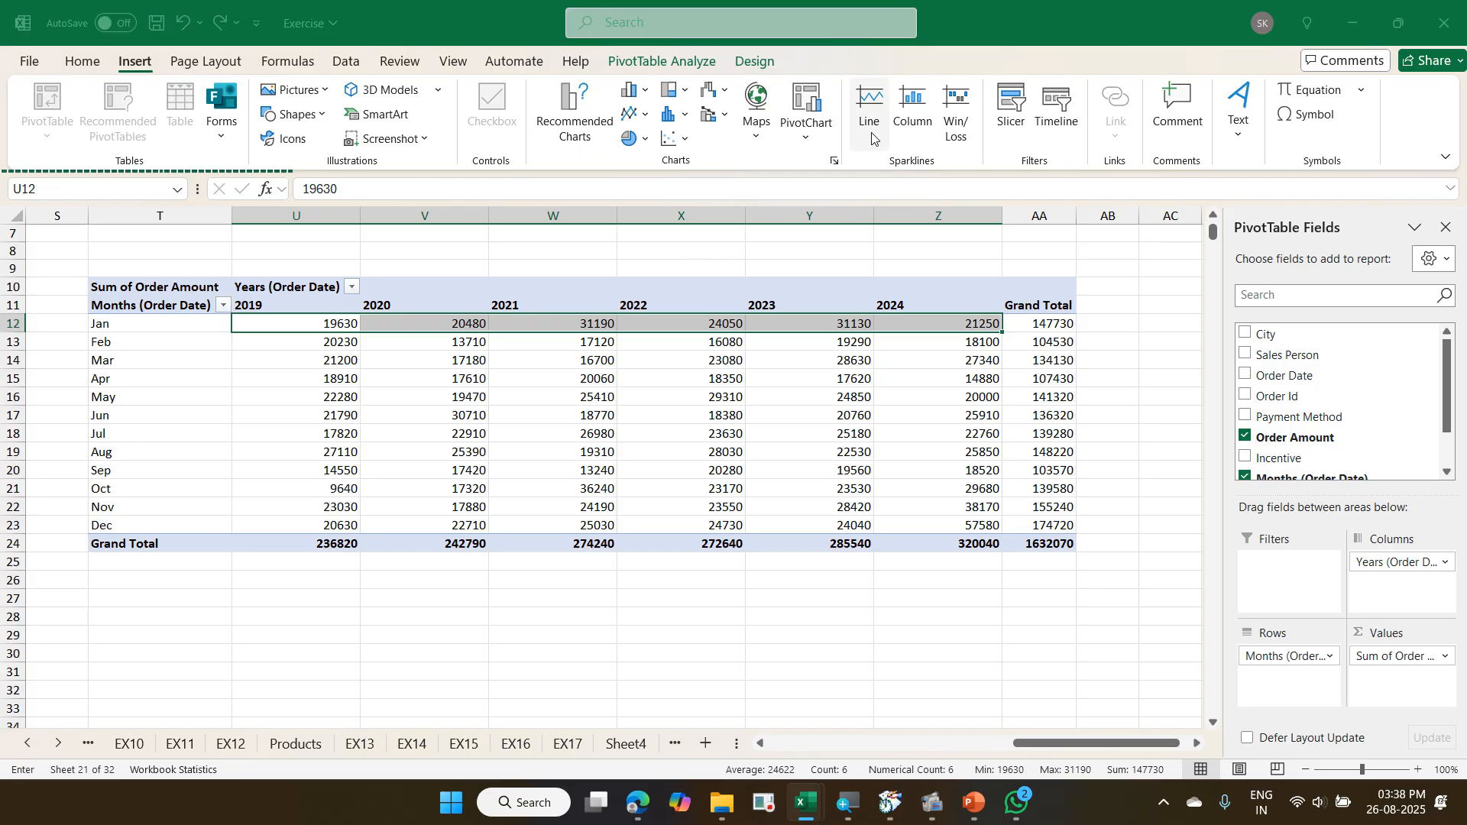
click(1107, 326)
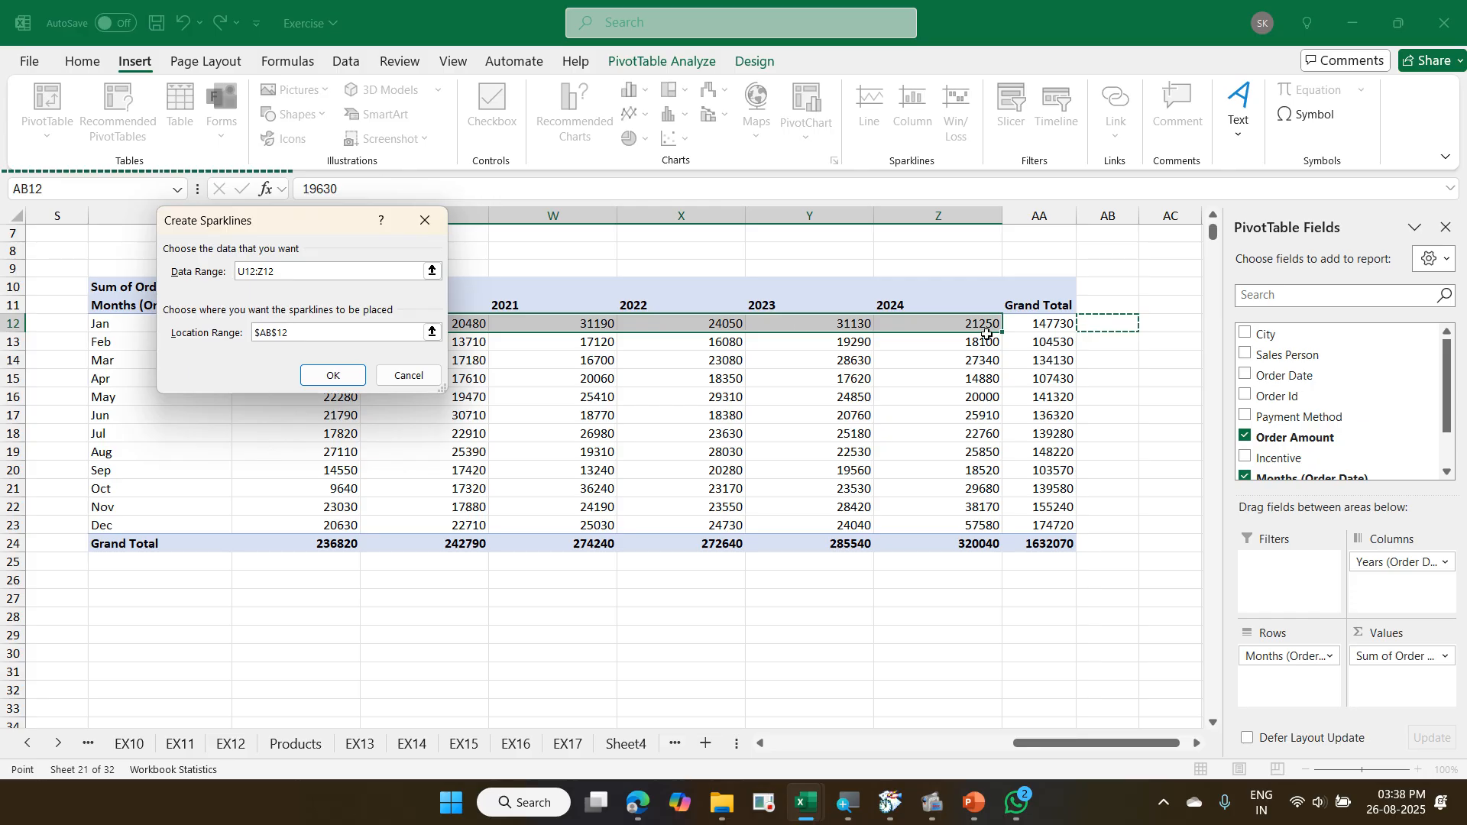
click(333, 376)
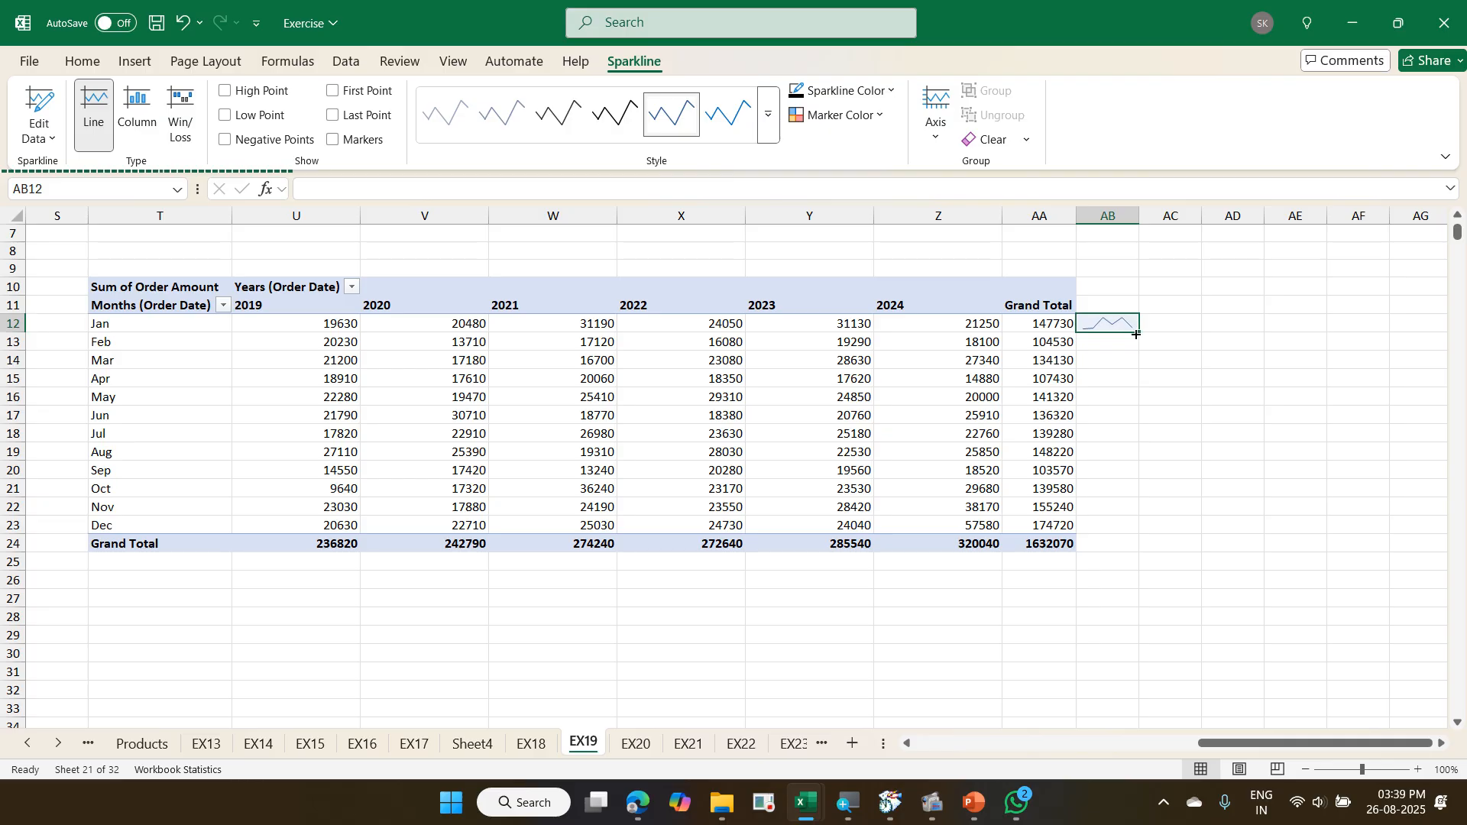
drag(1138, 335, 1138, 548)
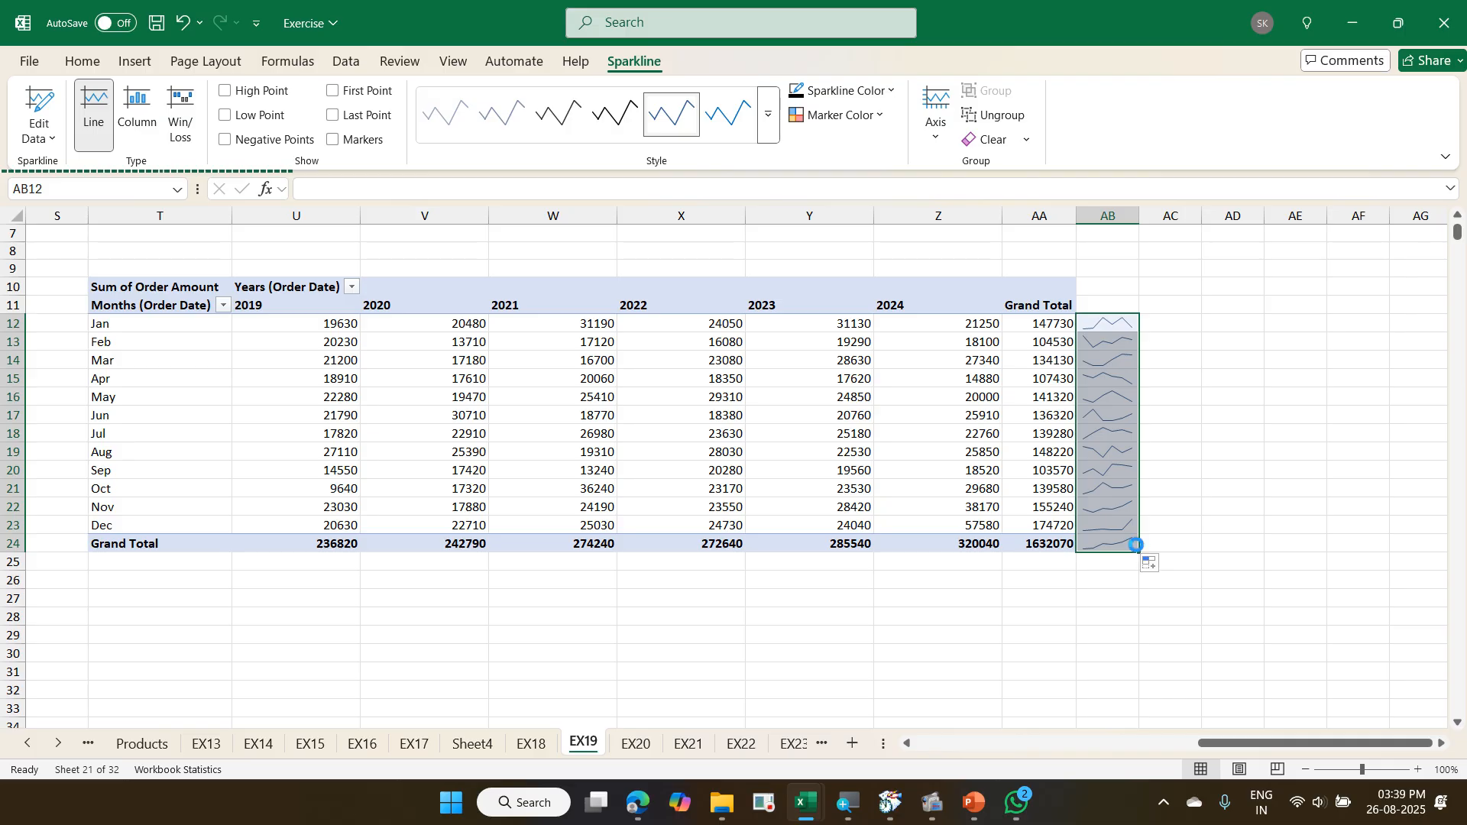
- Undo the sparkline fill and the sparkline insertion in column AB
key(ctrl+z)
key(ctrl+z)
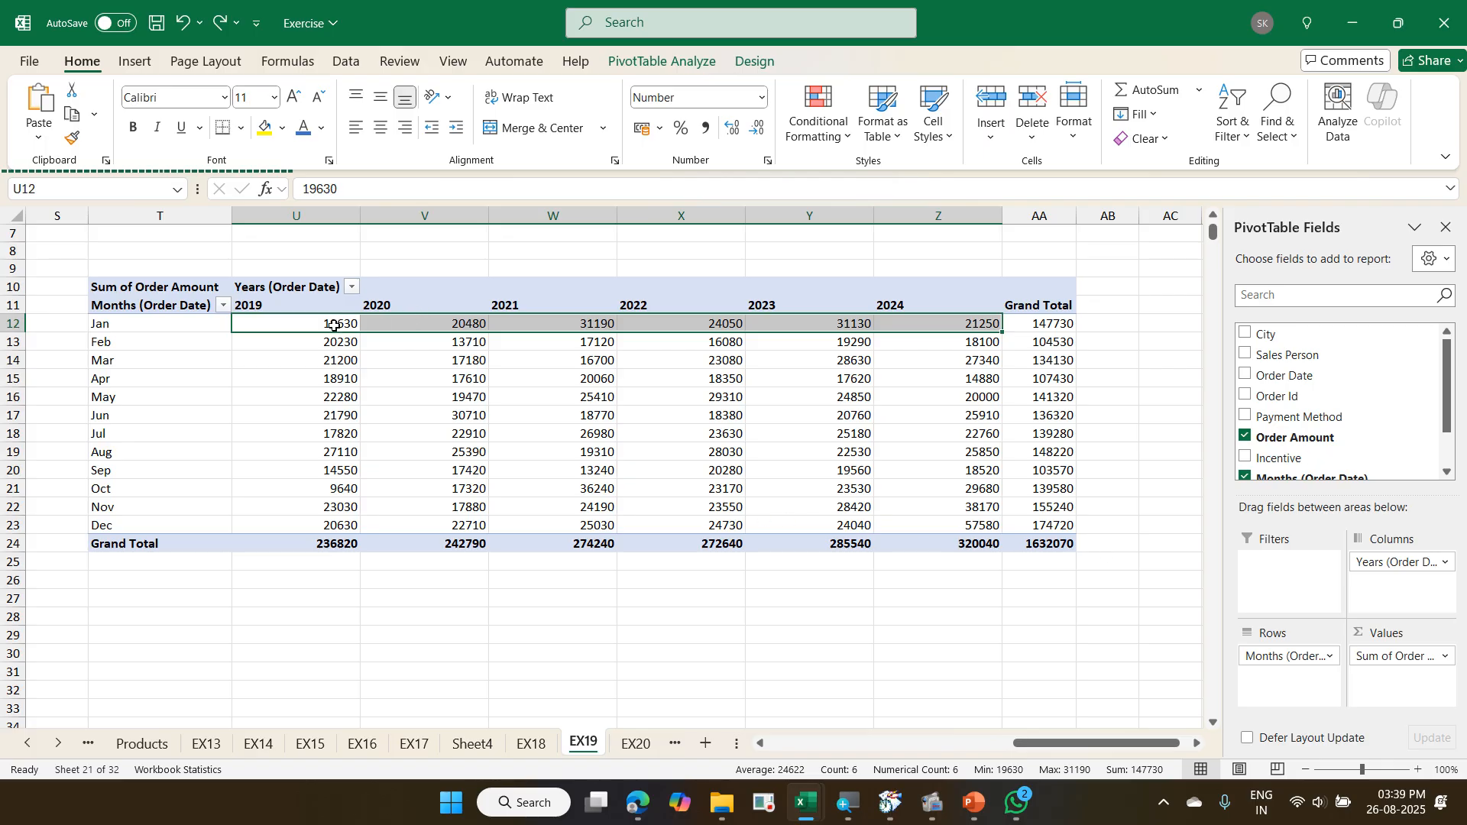
- Insert a line sparkline in AB12 for U12:Z12 and fill it down to AB24 beside the Grand Total row
drag(337, 324, 986, 324)
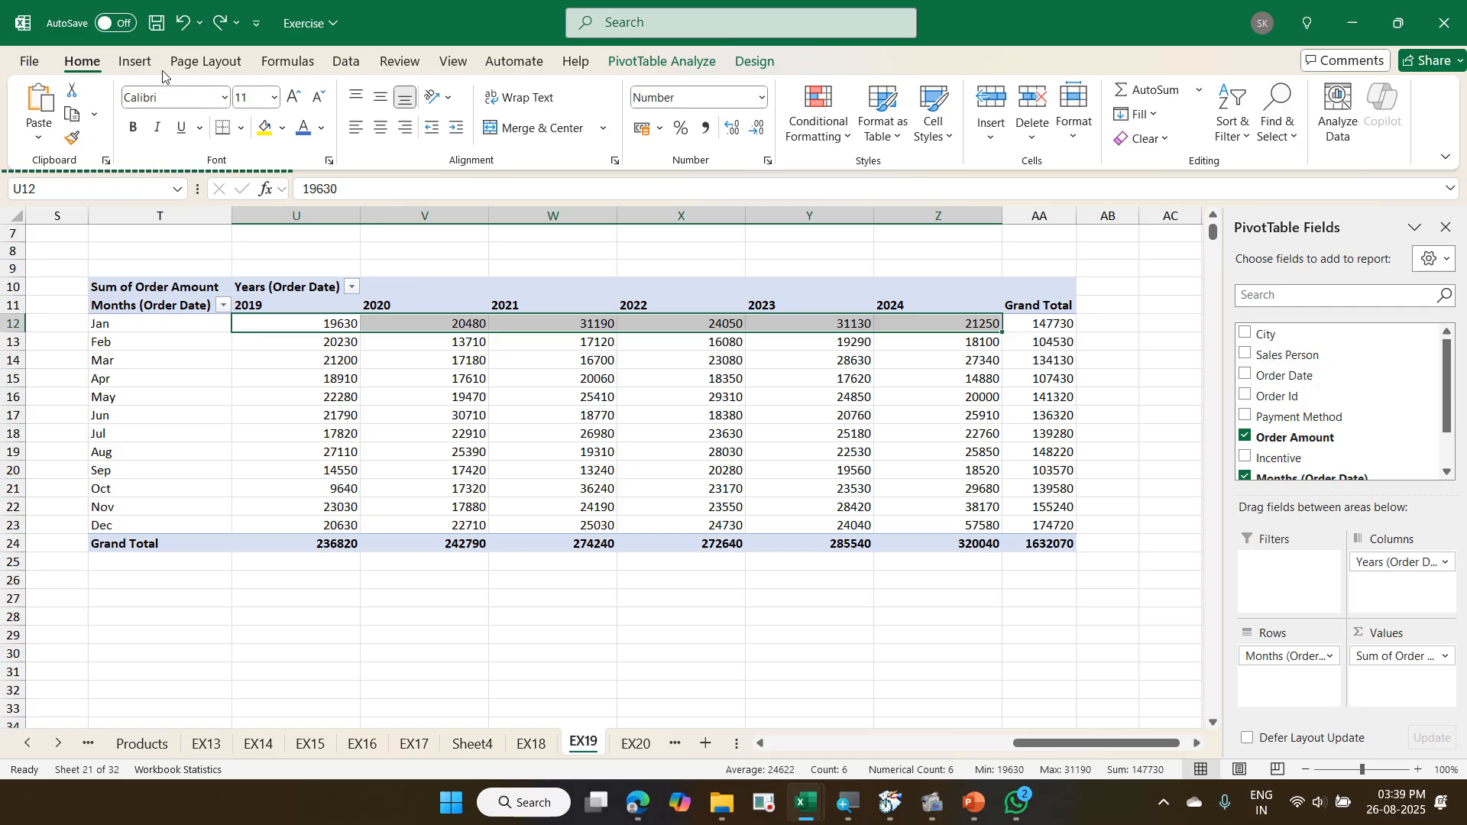
click(136, 65)
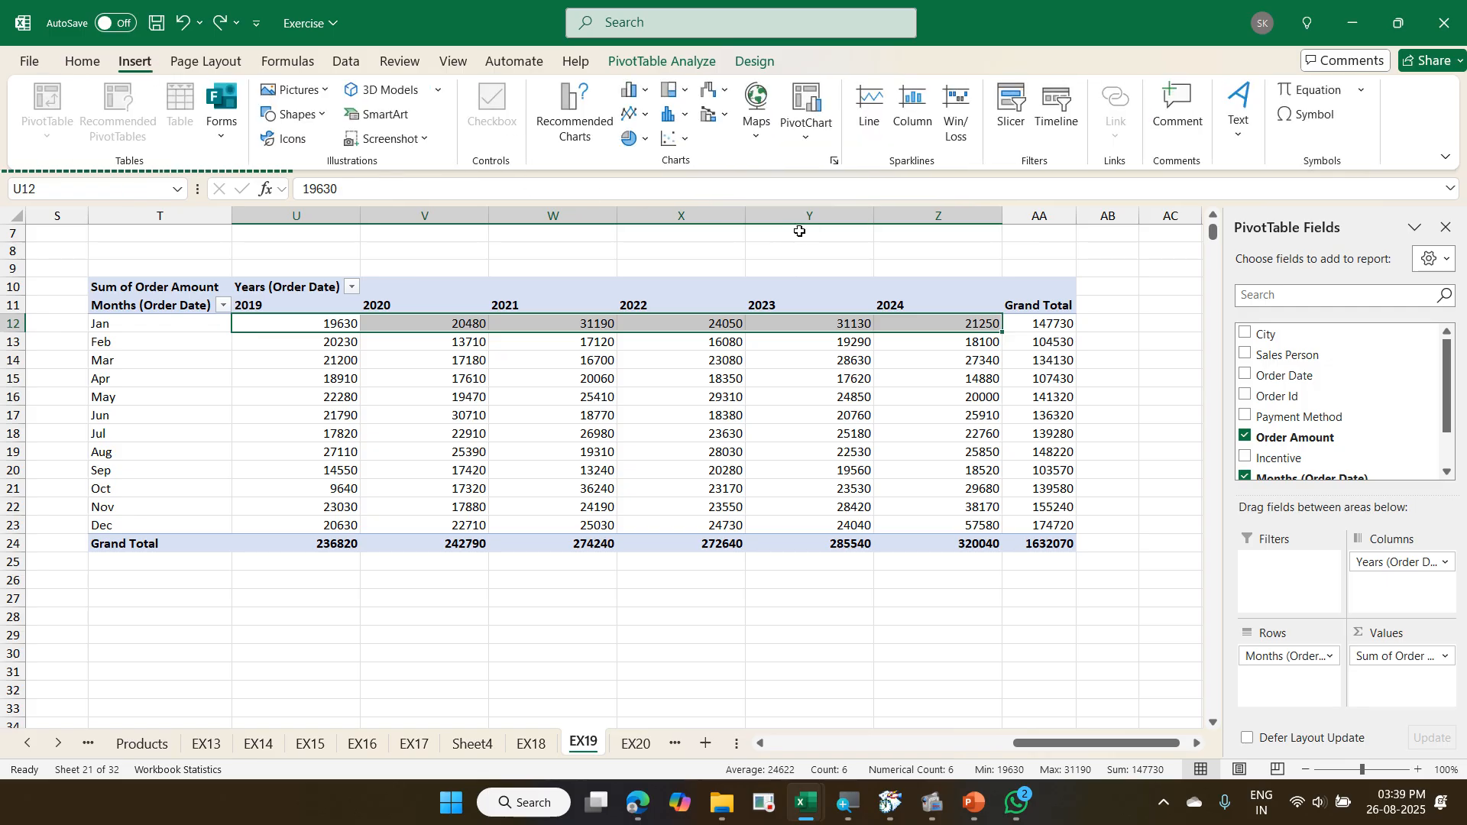
click(879, 126)
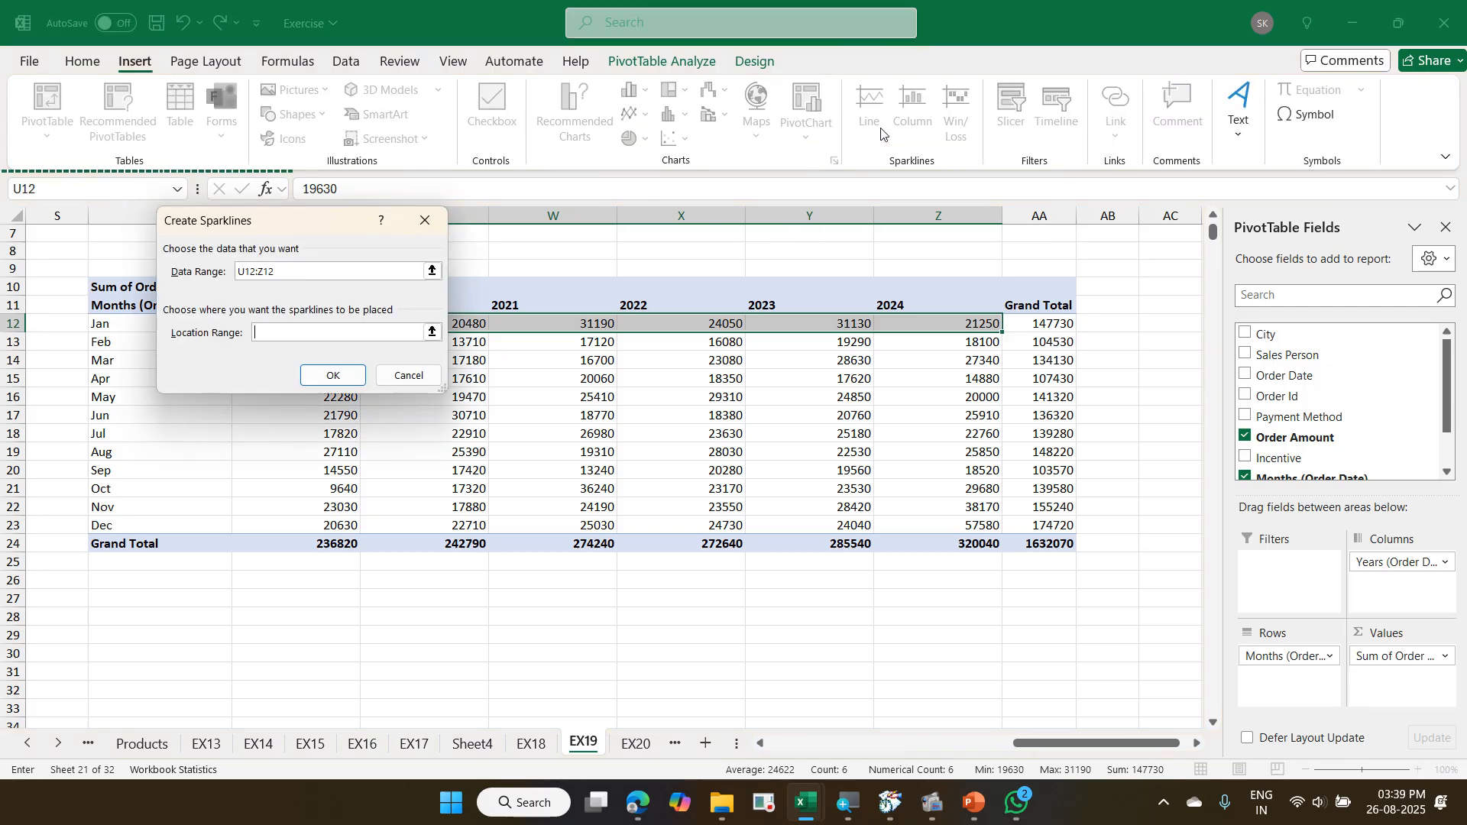
click(1095, 326)
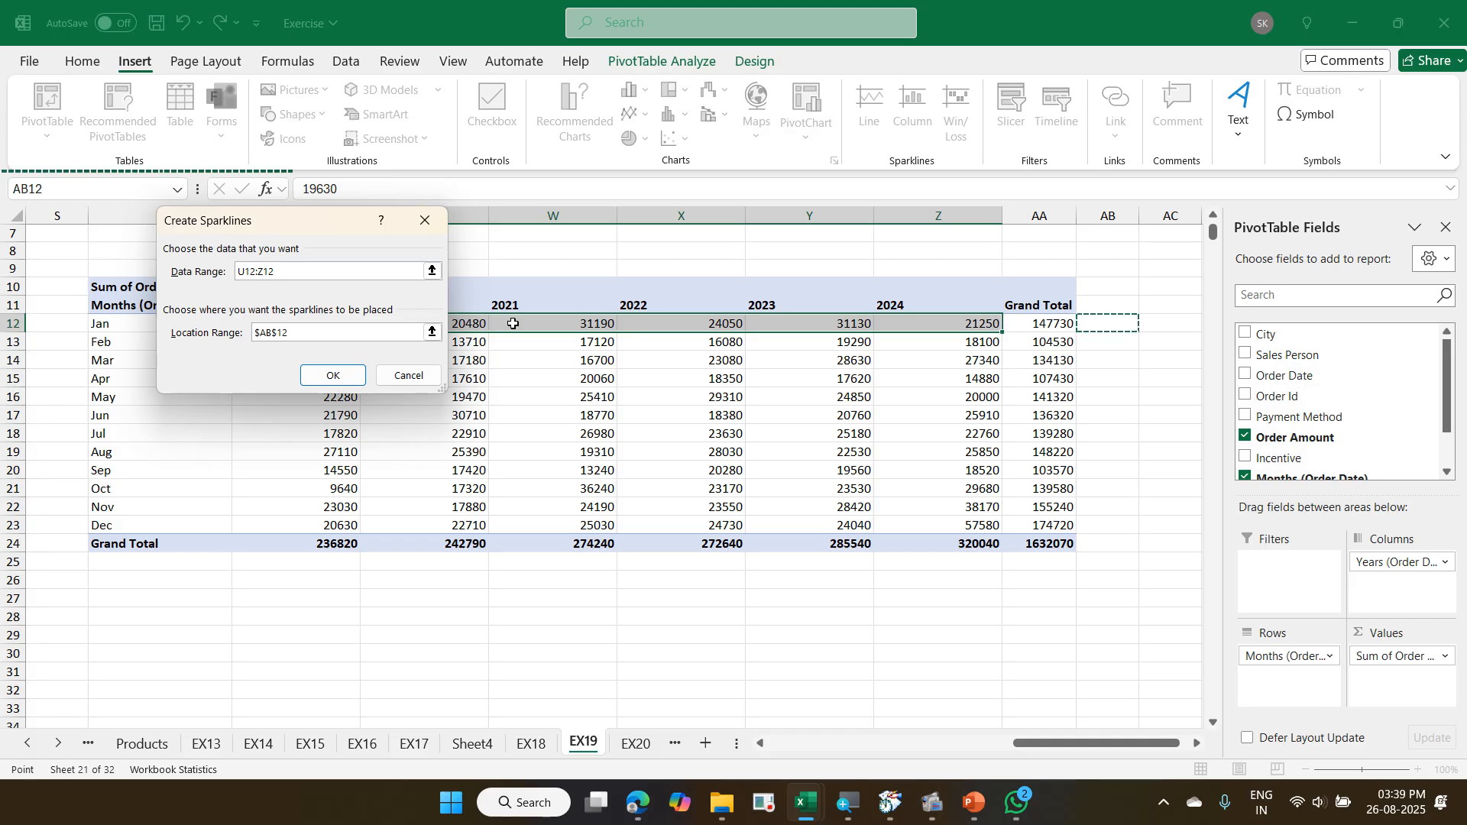
click(329, 374)
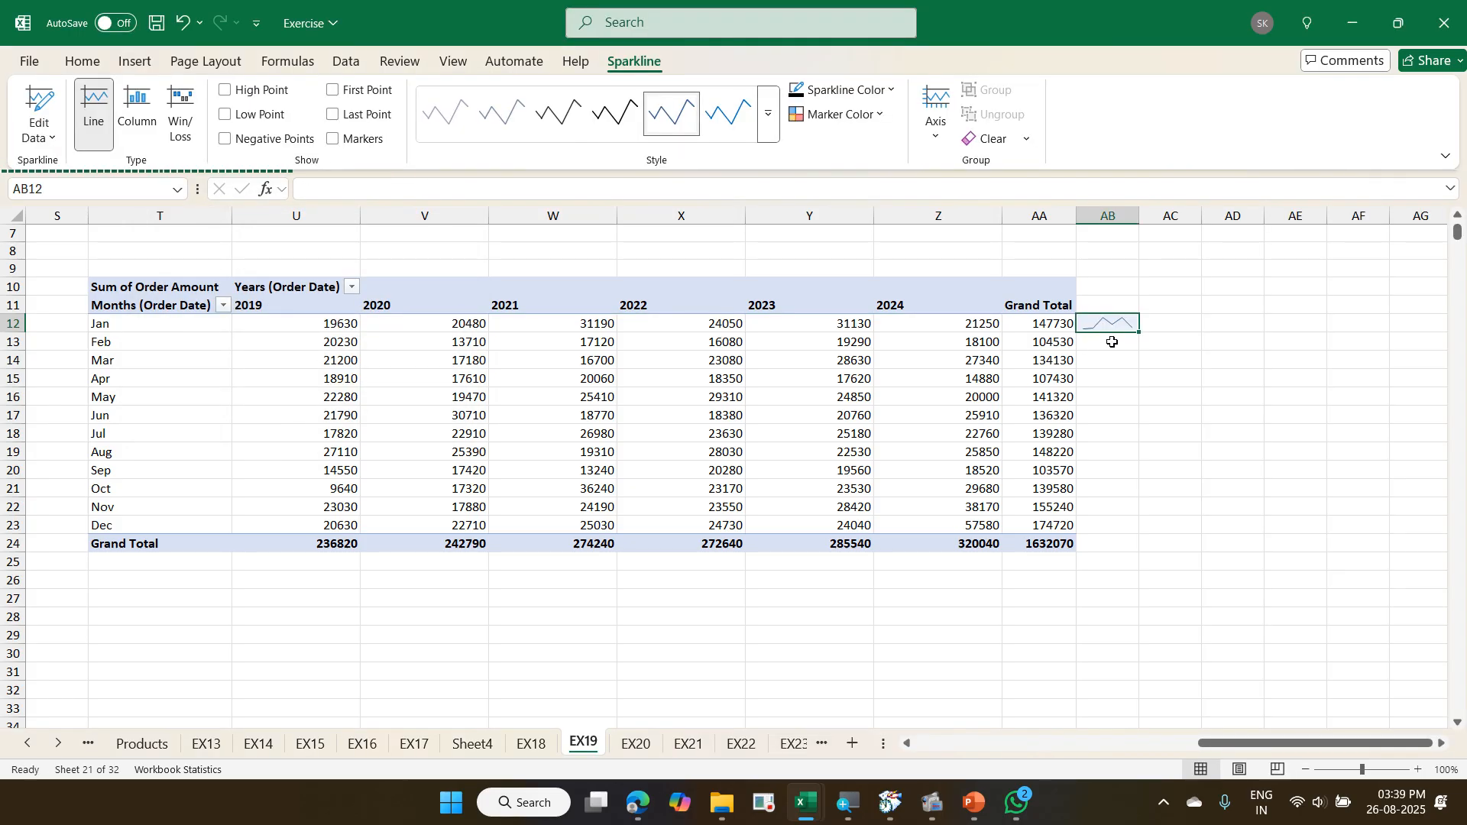
drag(1138, 333, 1129, 547)
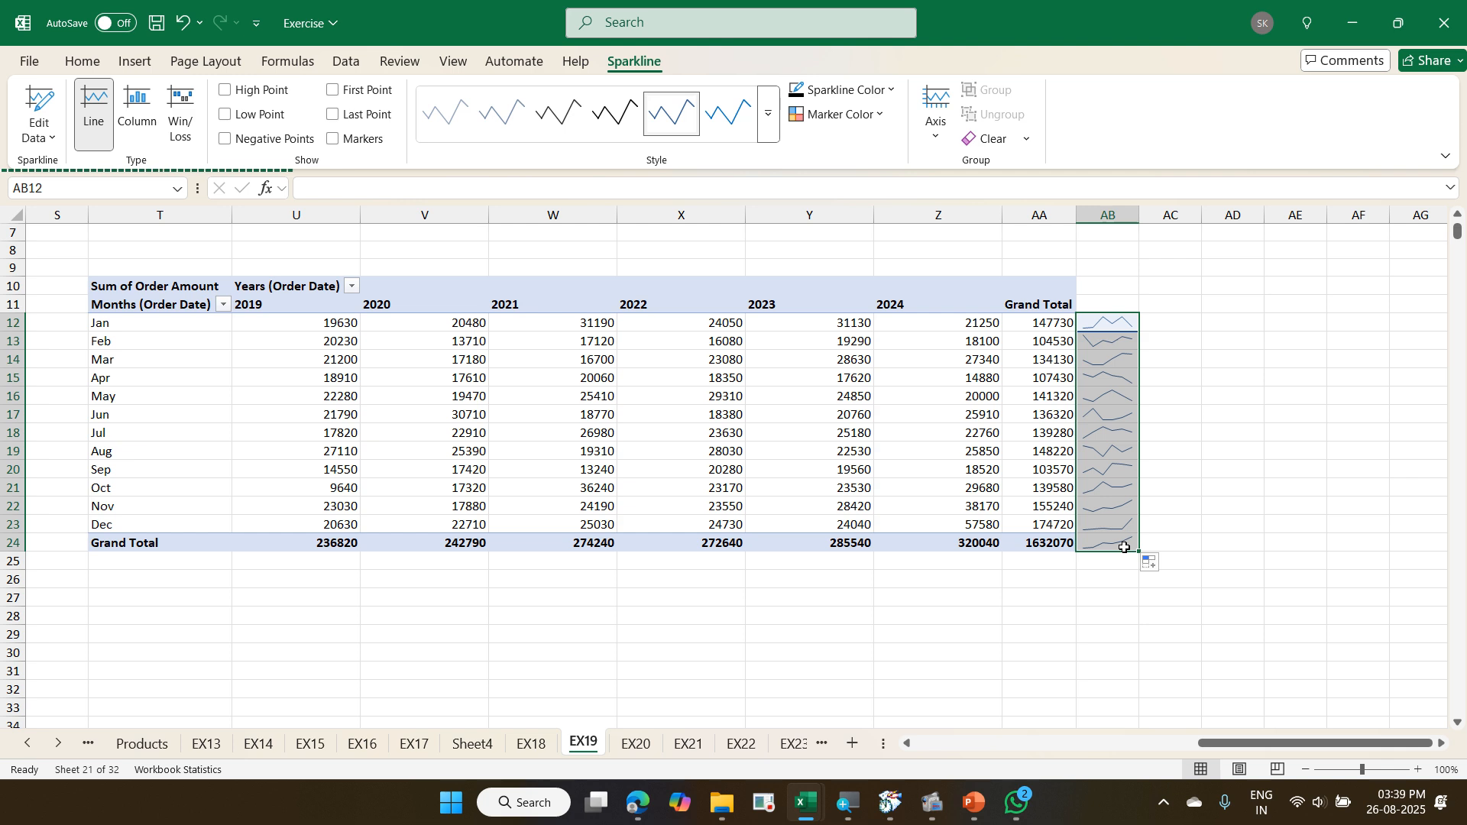
- Undo the sparkline fill and insertion beside the PivotTable, and save the workbook
key(ctrl+z)
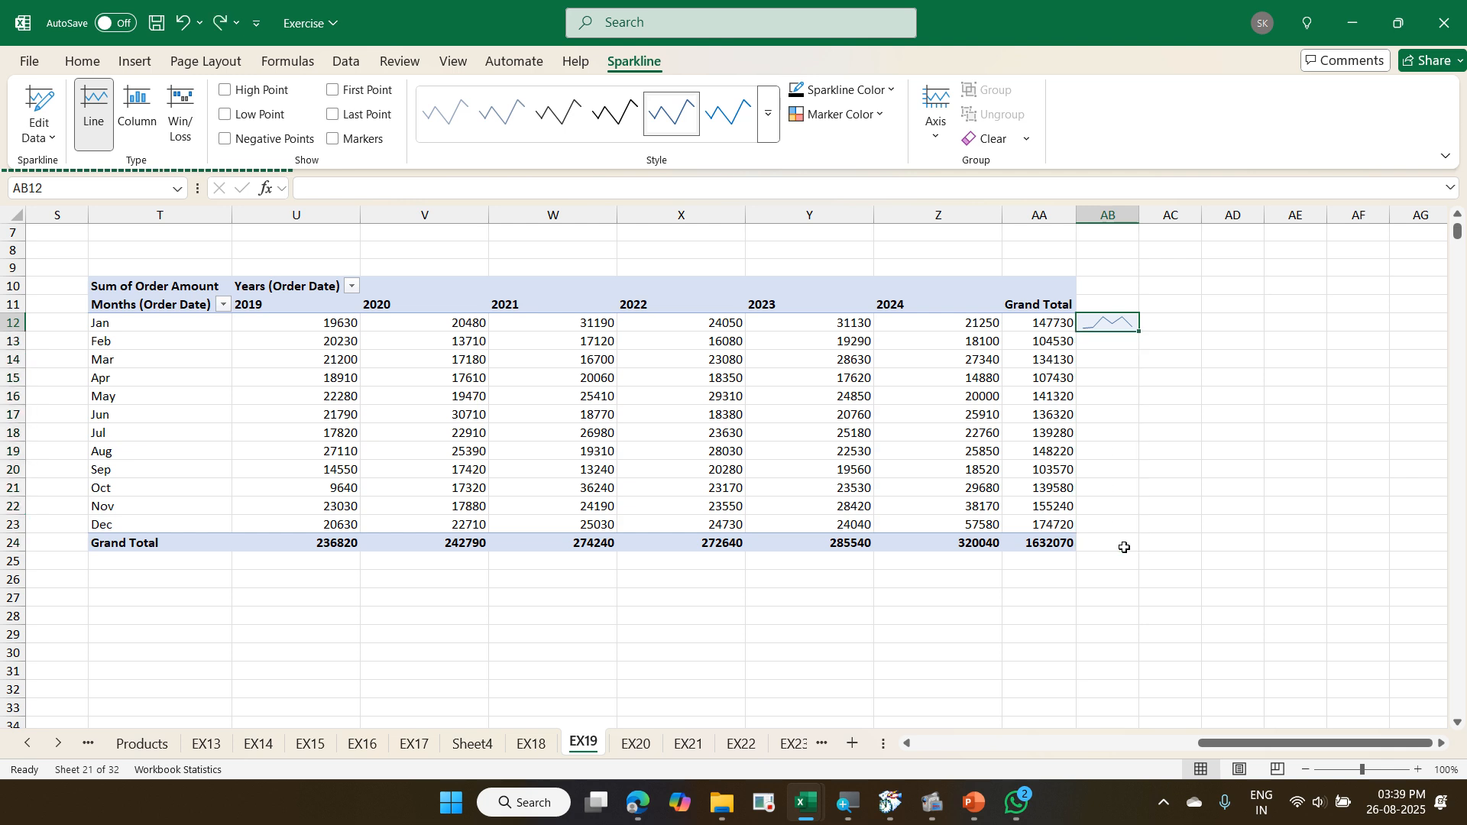
key(ctrl+z)
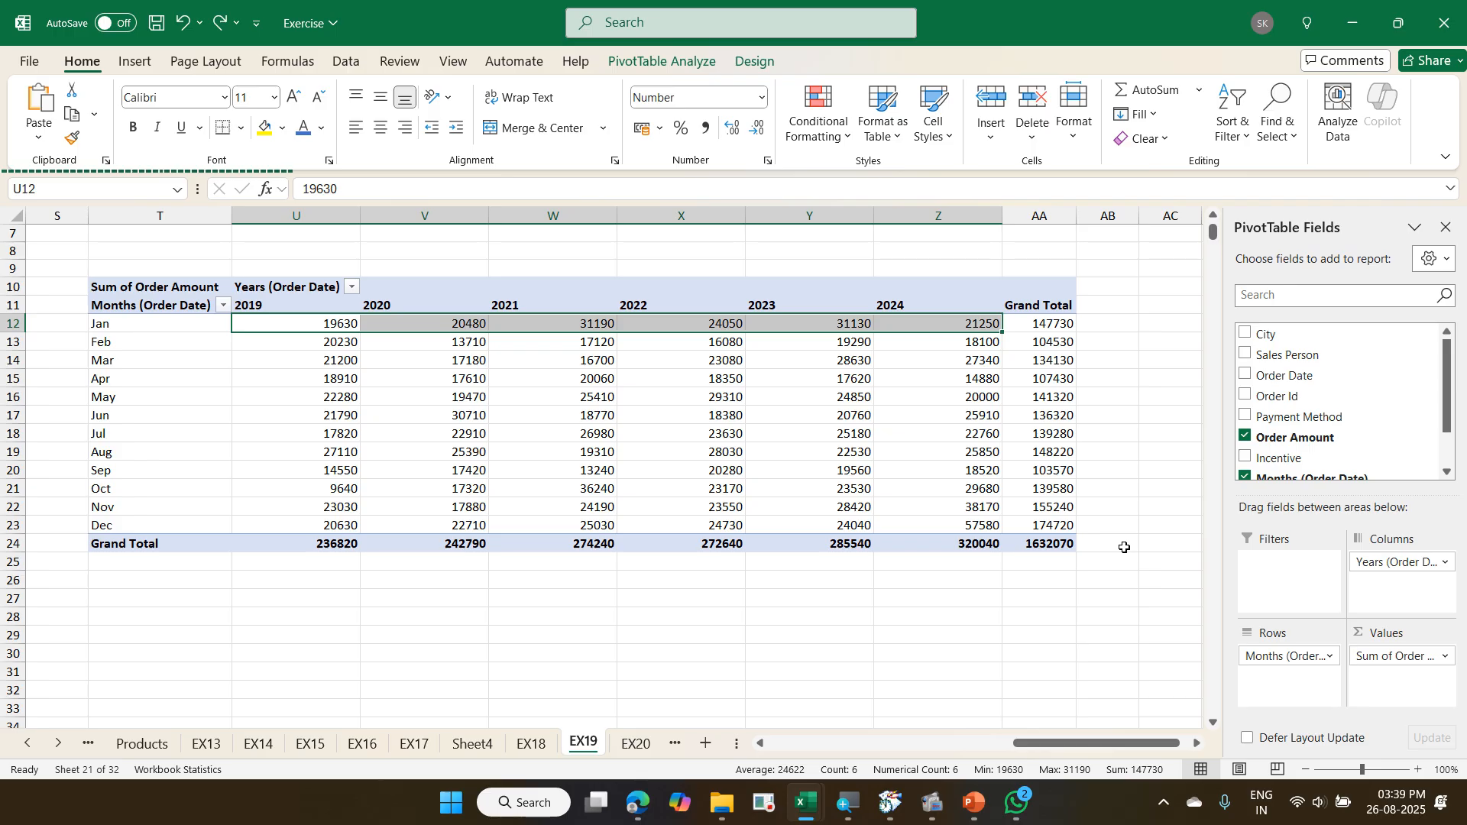
key(ctrl+s)
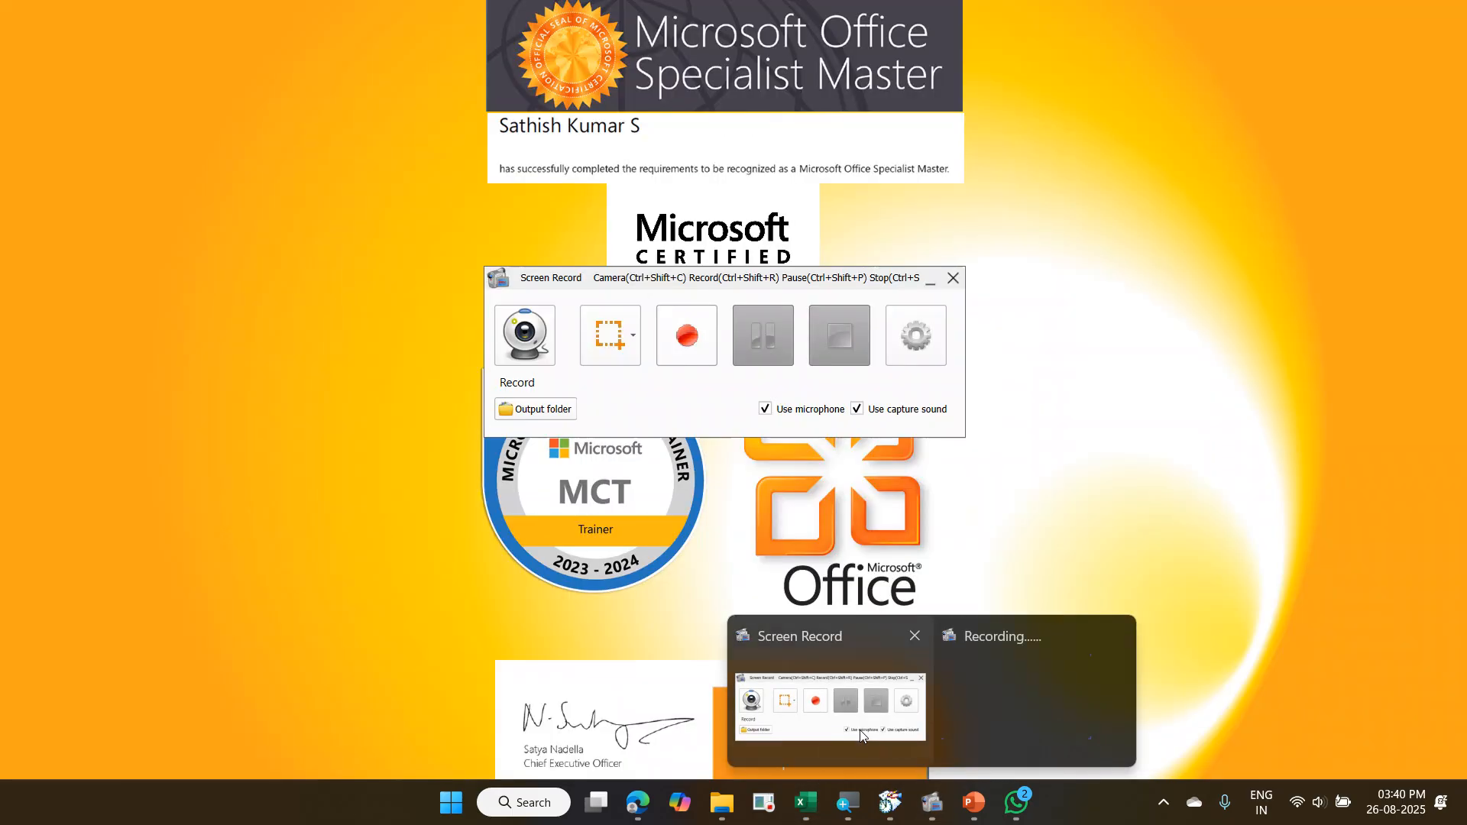
click(859, 731)
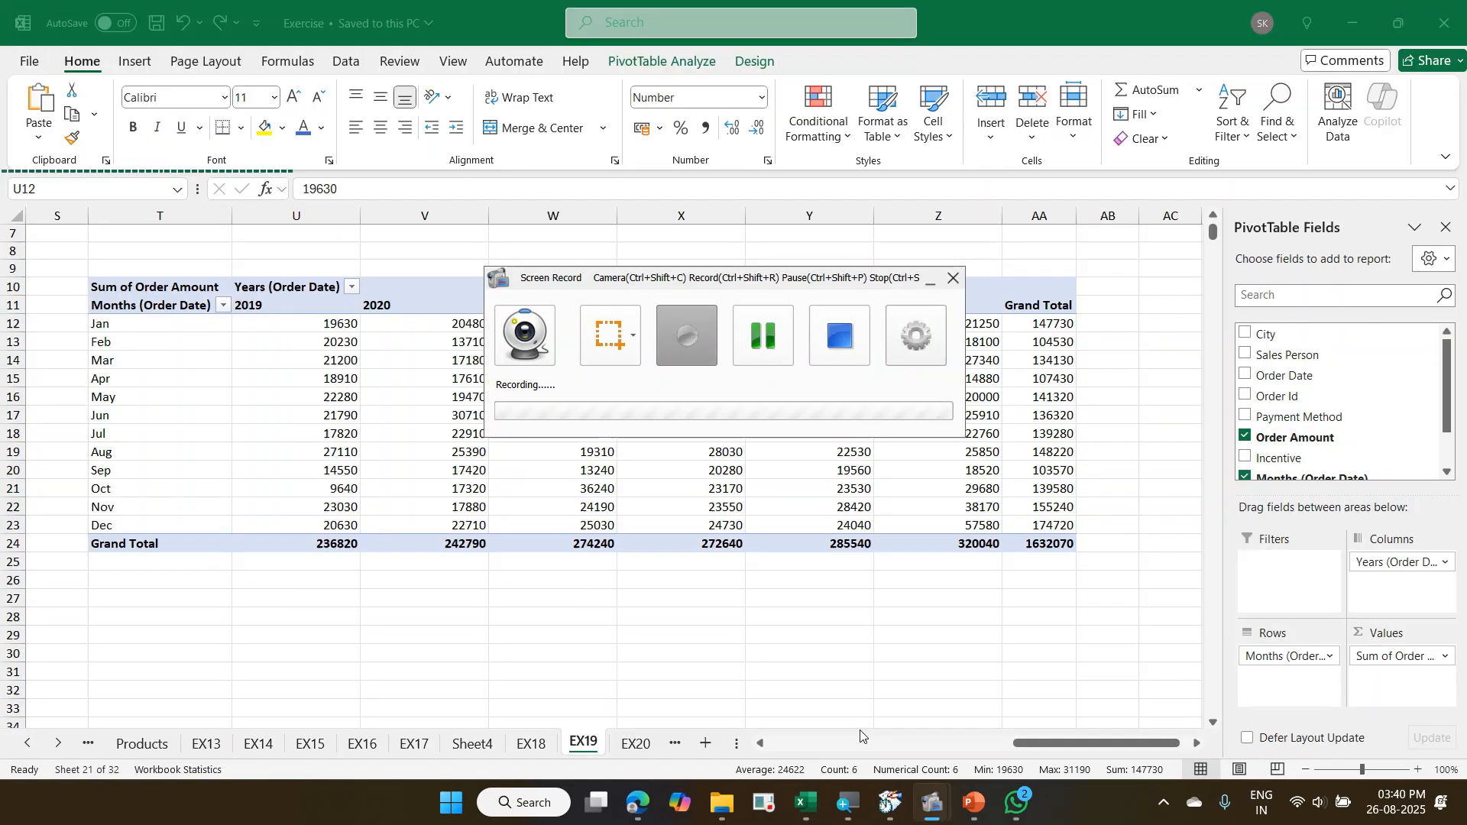
click(778, 357)
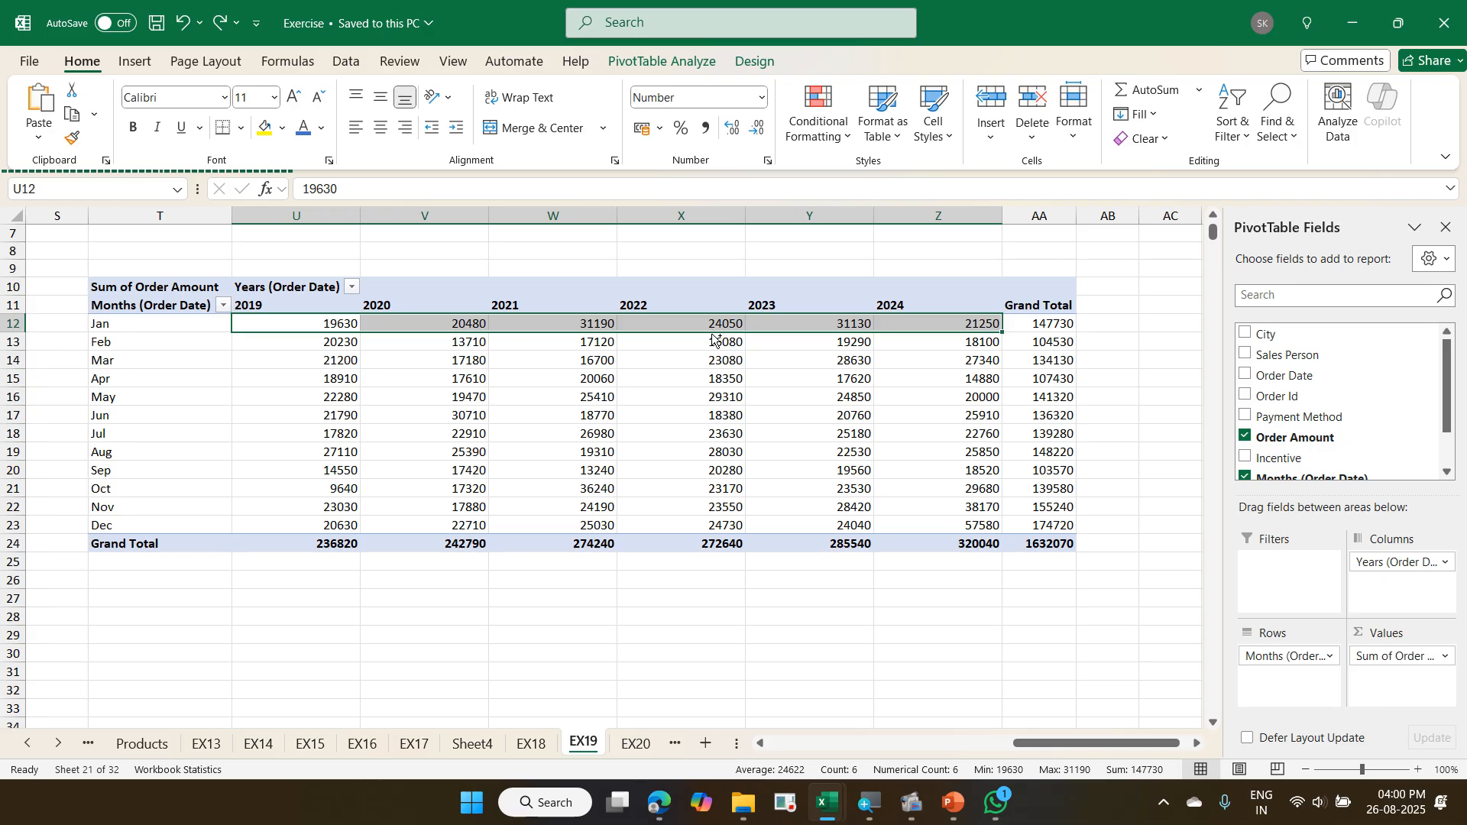
key(alt+Tab)
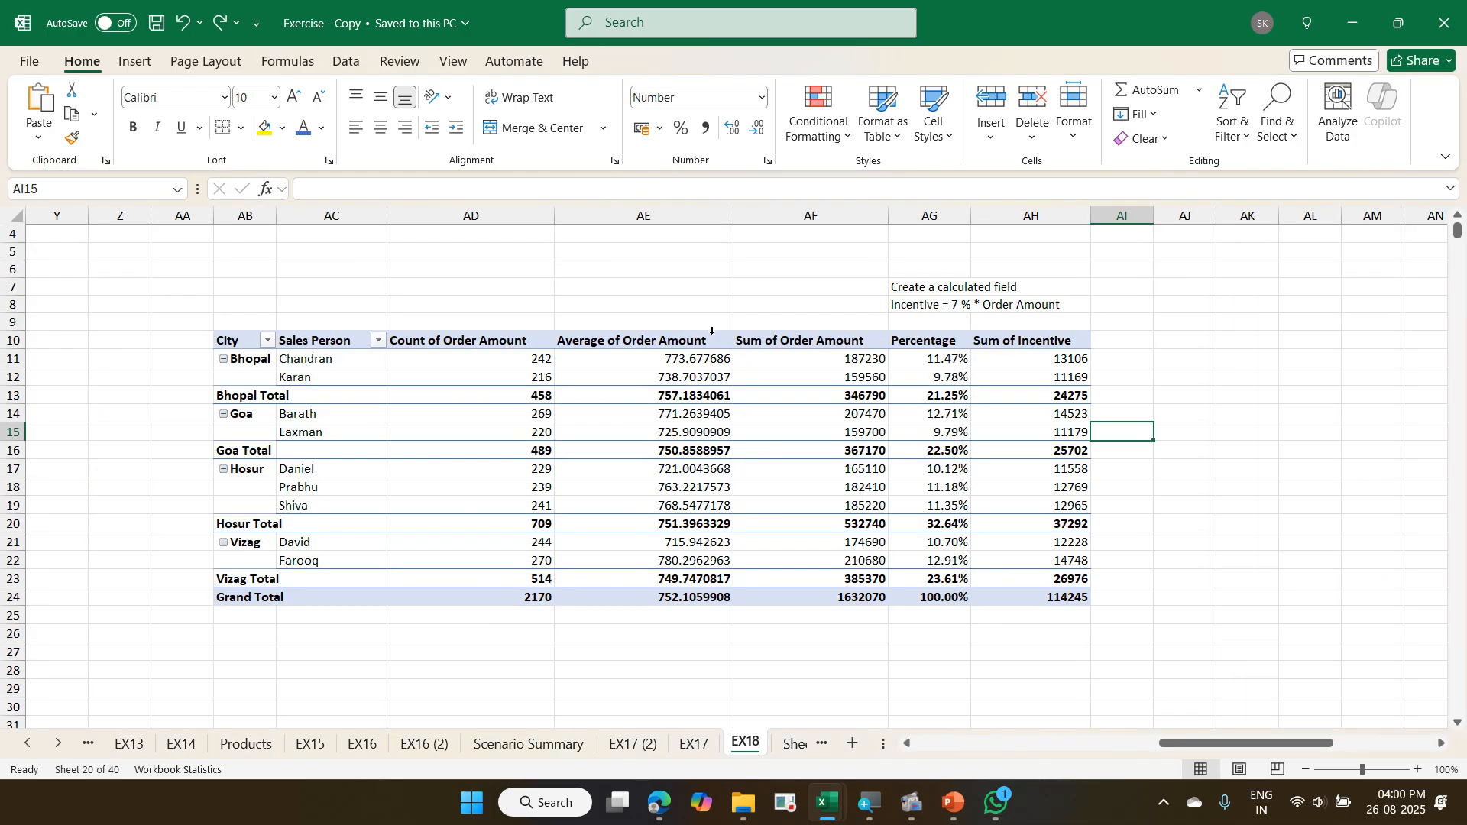
key(Right)
key(Right)
key(Right)
key(Right)
key(Right)
key(Right)
key(Right)
key(Right)
key(Right)
key(Right)
key(Right)
key(Right)
key(Right)
key(Right)
key(Right)
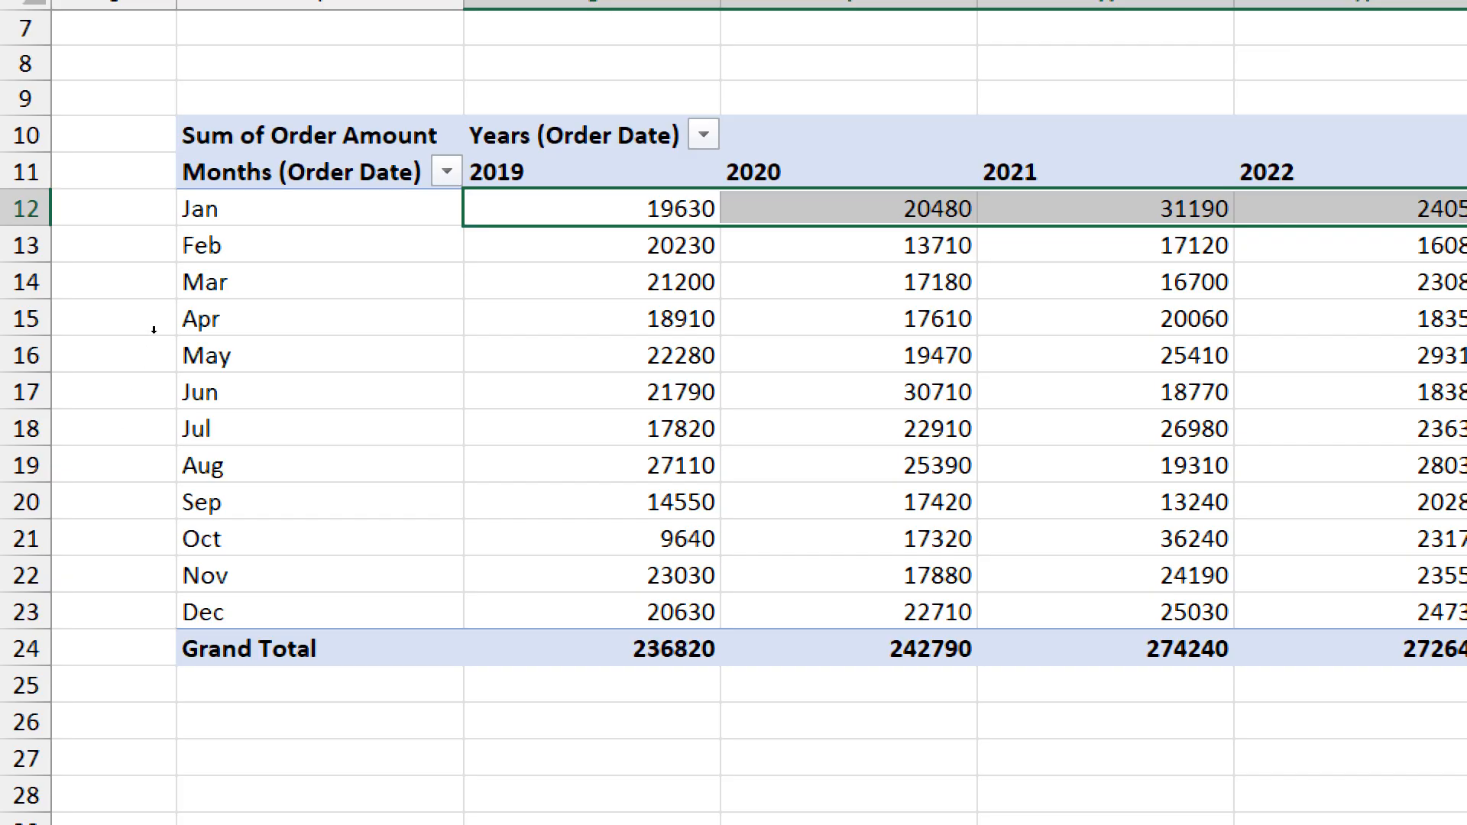
- Open the grouping settings for the PivotTable's order date months and deselect both Years and Months
key(Left)
key(shift+F10)
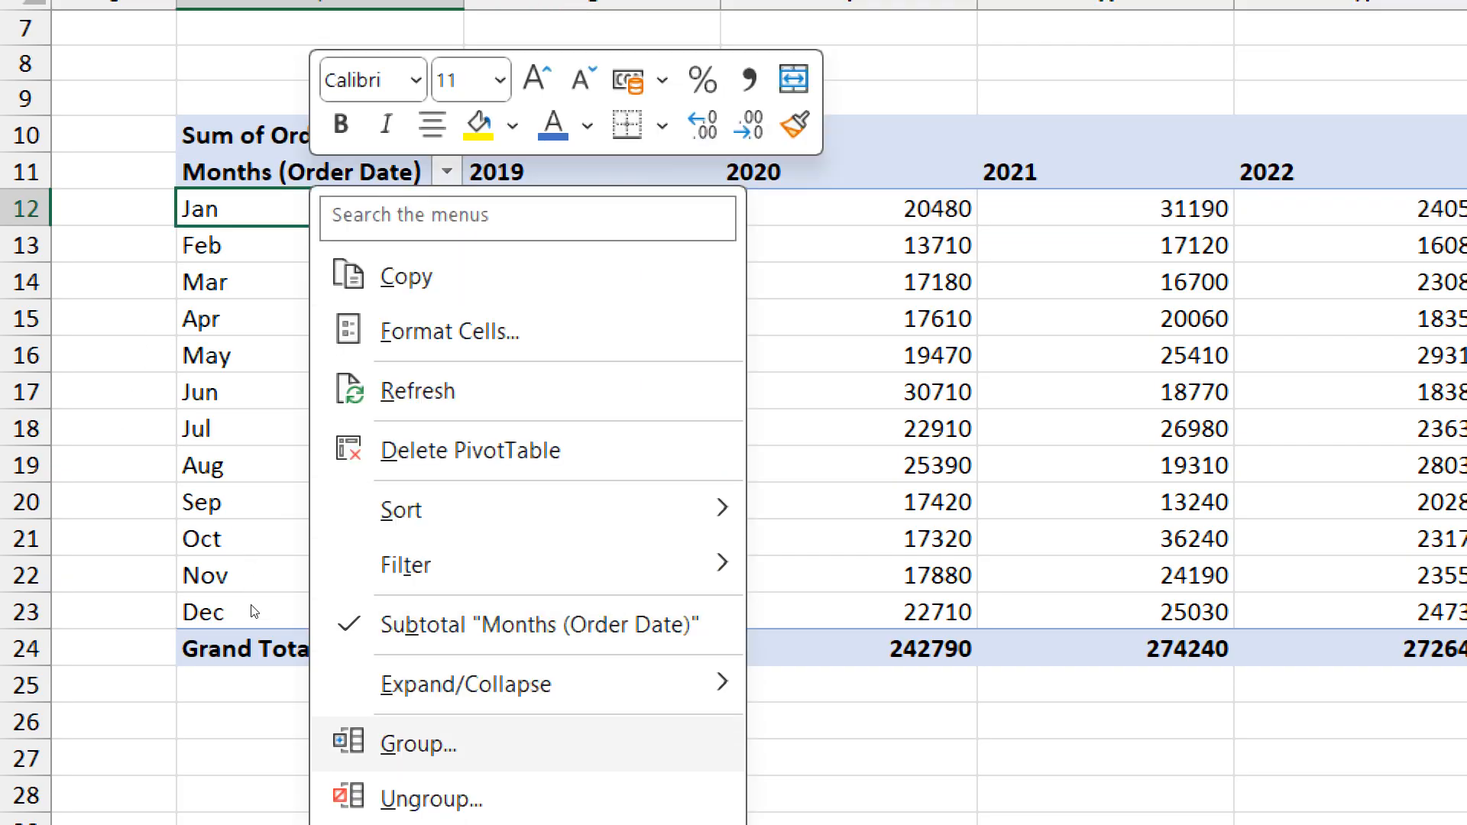
click(489, 744)
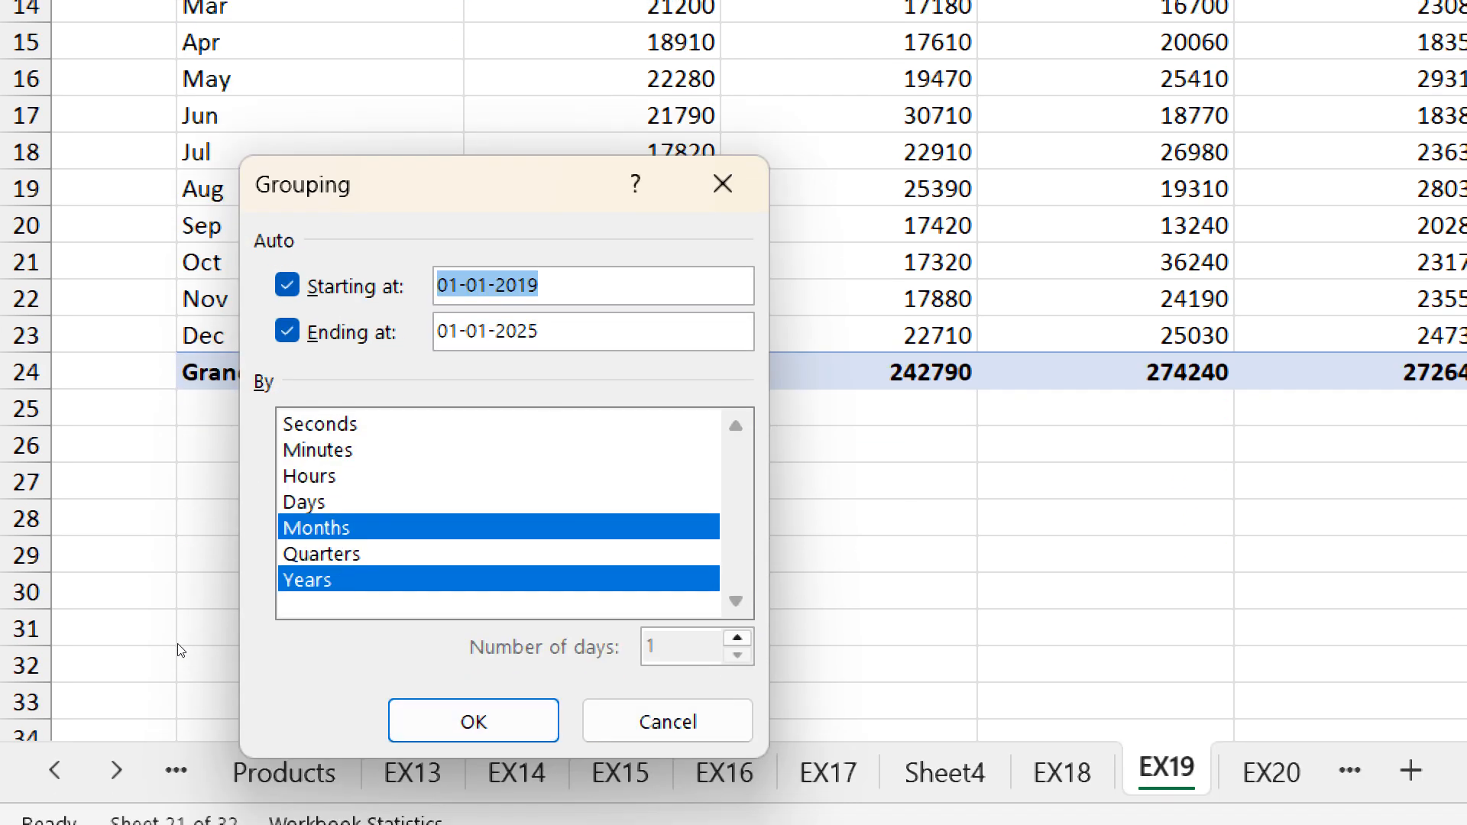
key(alt+b)
key(space)
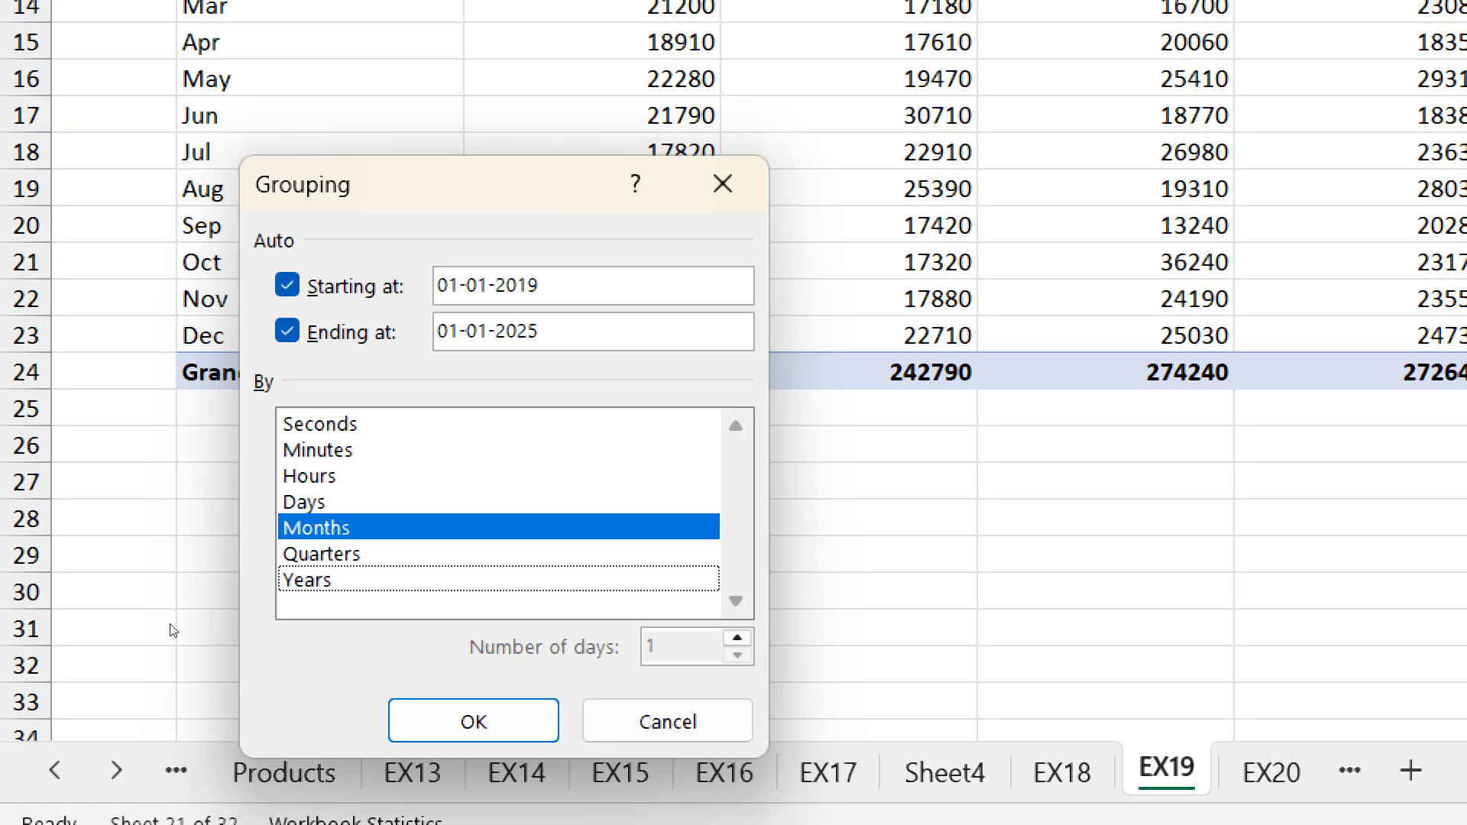
key(Up)
key(Up)
key(space)
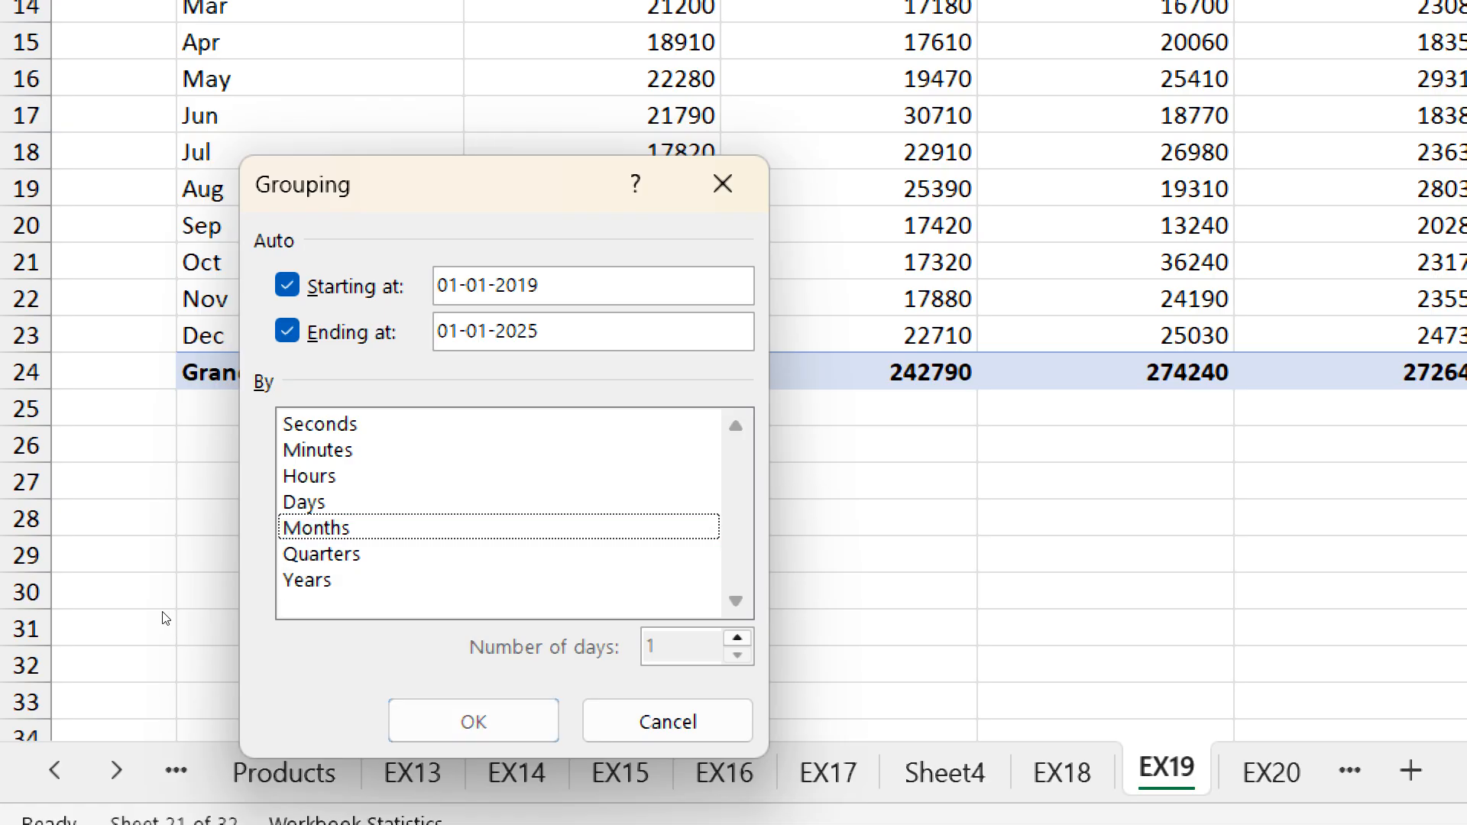
- Group the order dates by Days with the number of days set to 7
key(Up)
key(space)
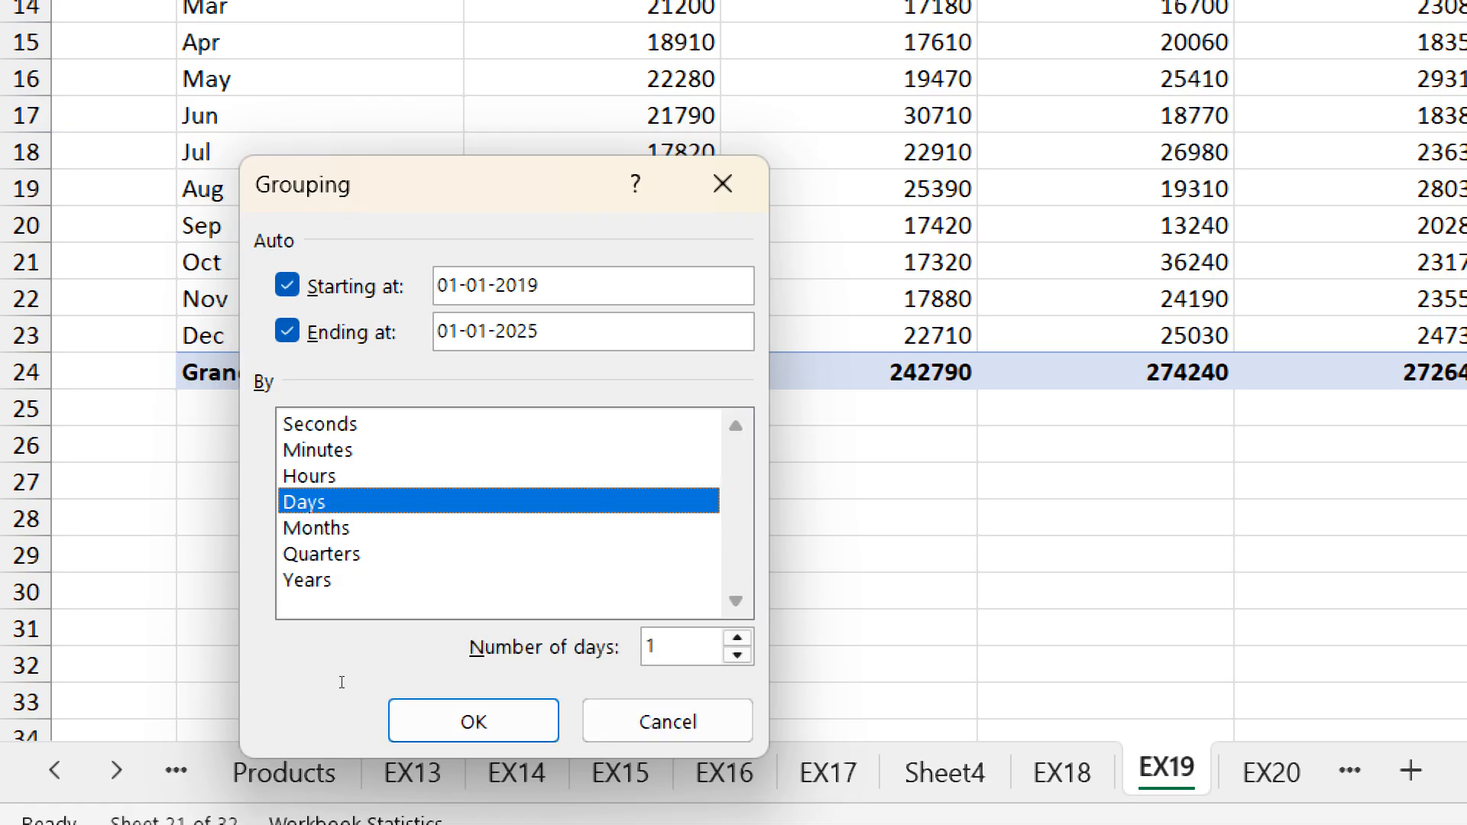
key(alt+n)
text(7)
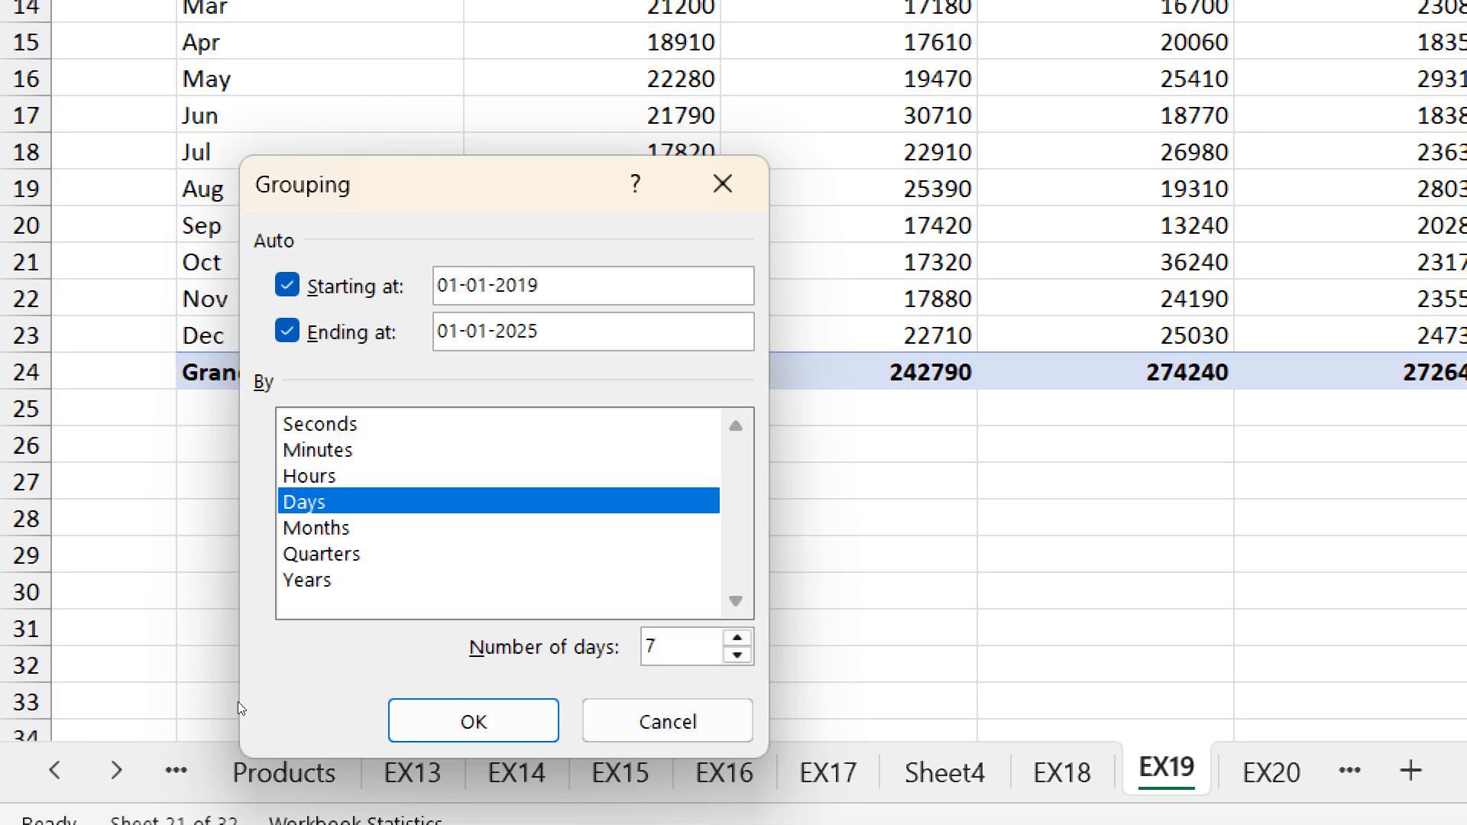
key(Return)
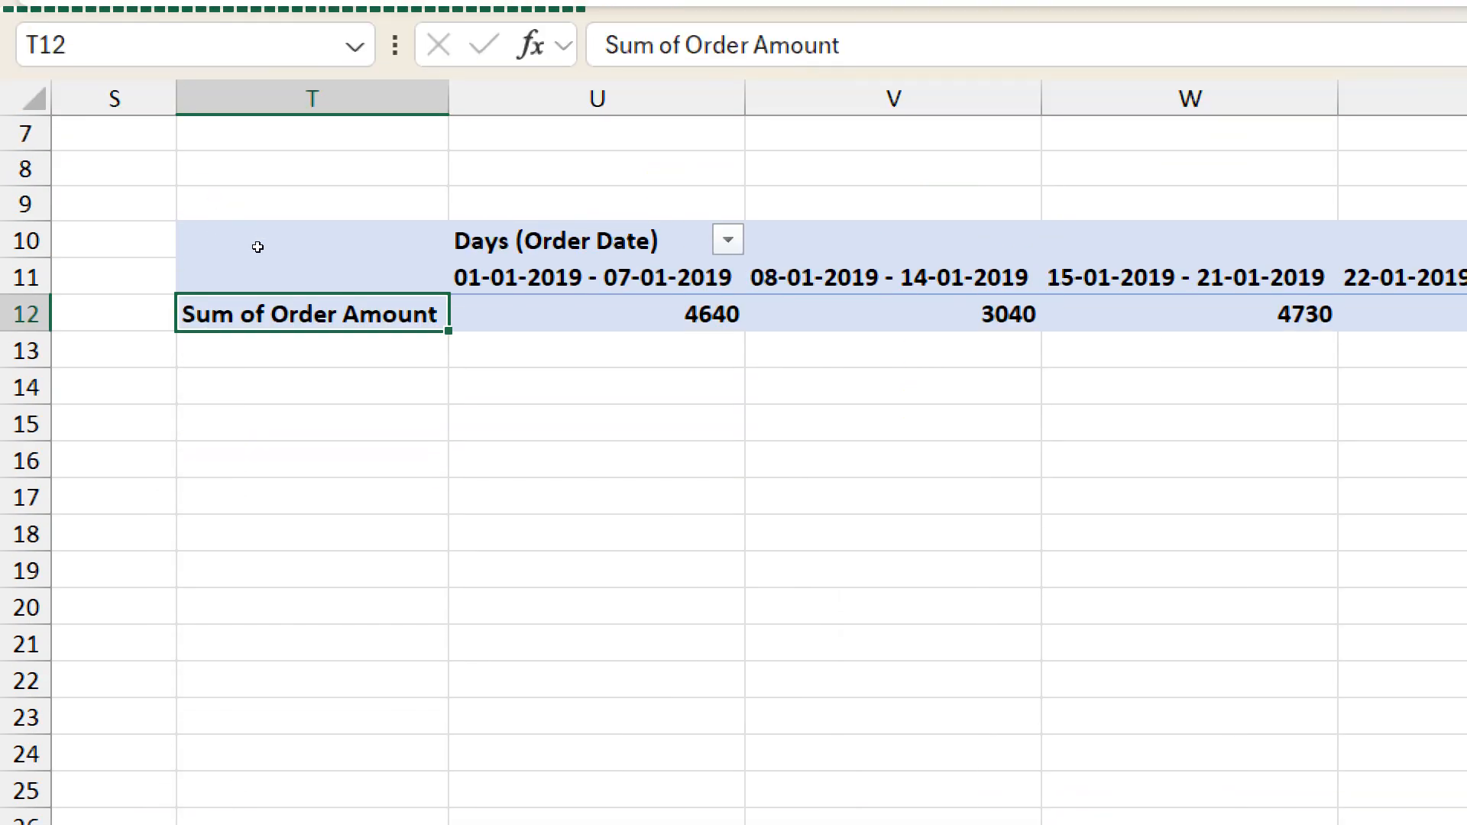
- Move Days (Order Date) from Columns to Rows so the seven-day periods are listed vertically
key(Right)
key(Up)
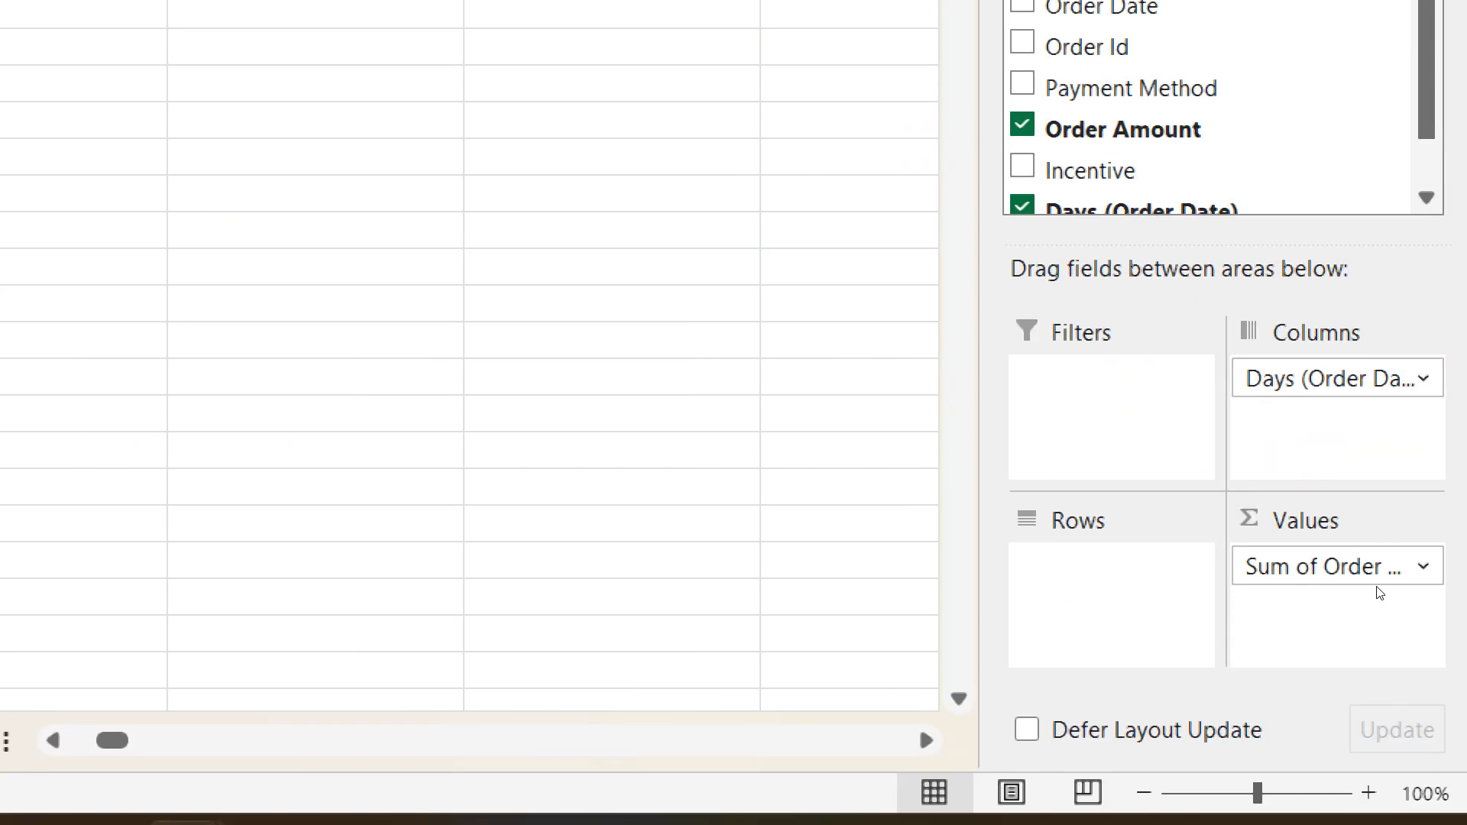
drag(1380, 571, 1281, 671)
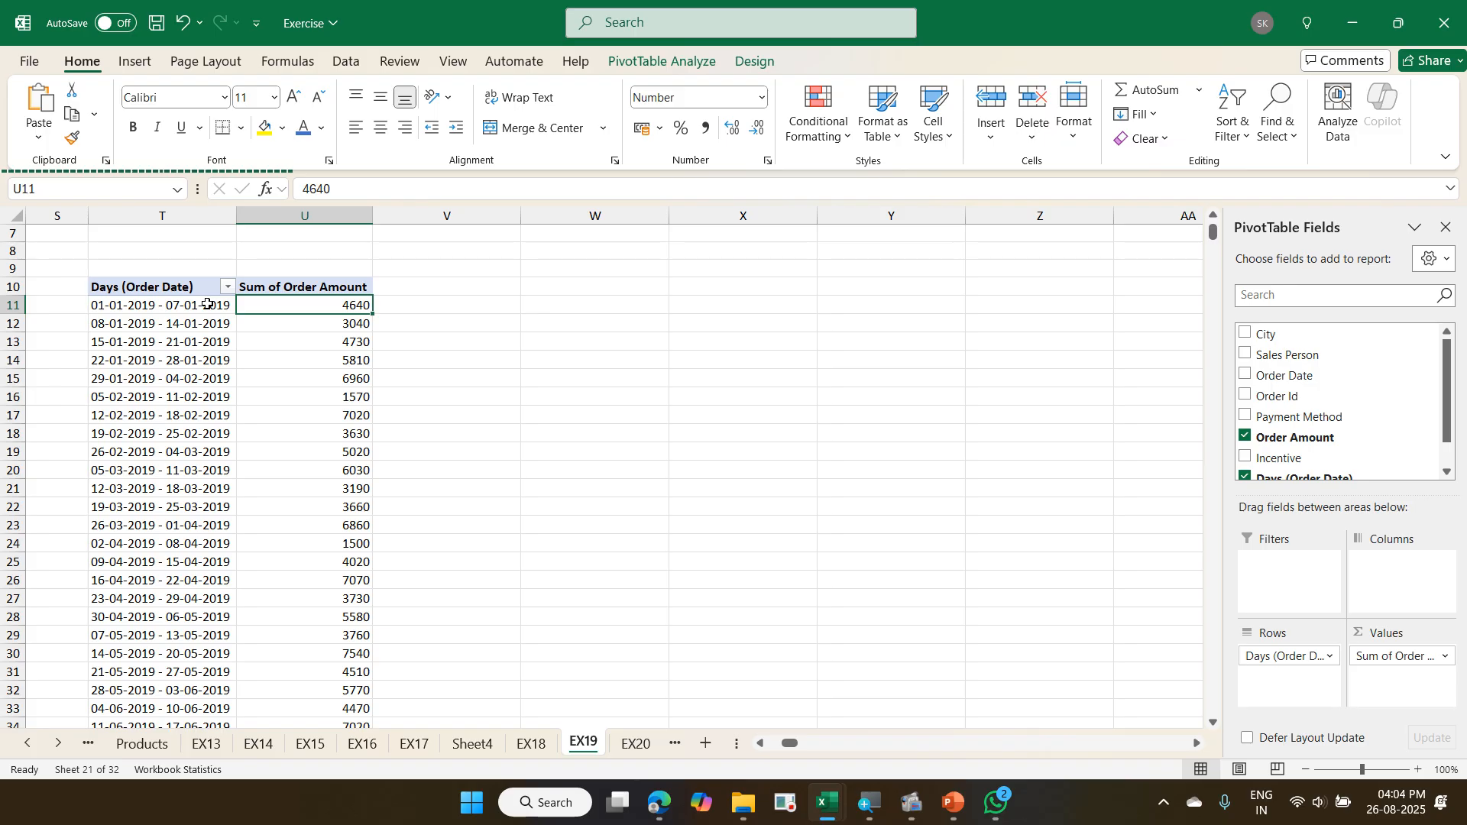
- Insert a slicer for the City field of the weekly order amount PivotTable
click(196, 359)
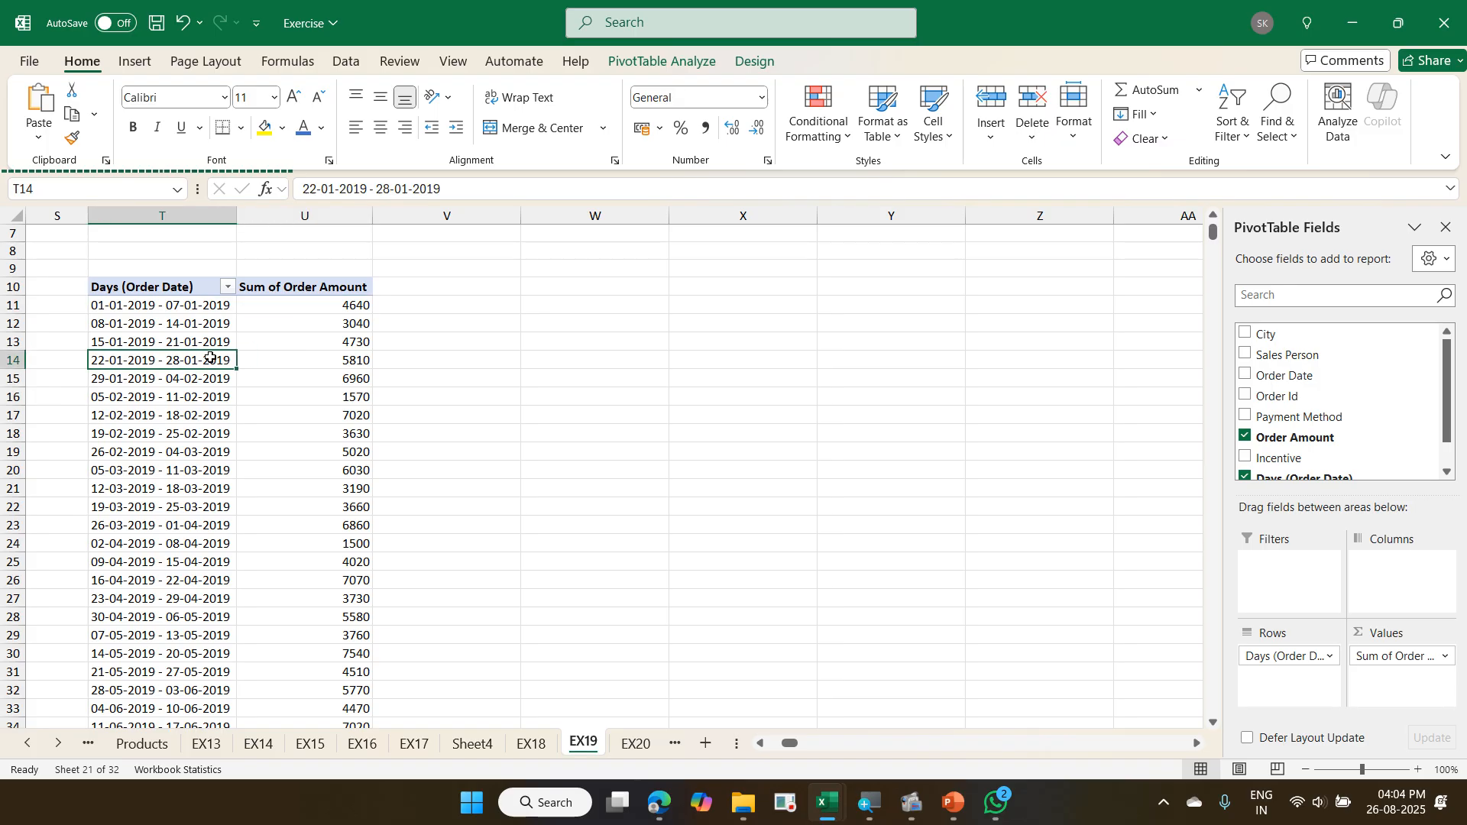
click(680, 64)
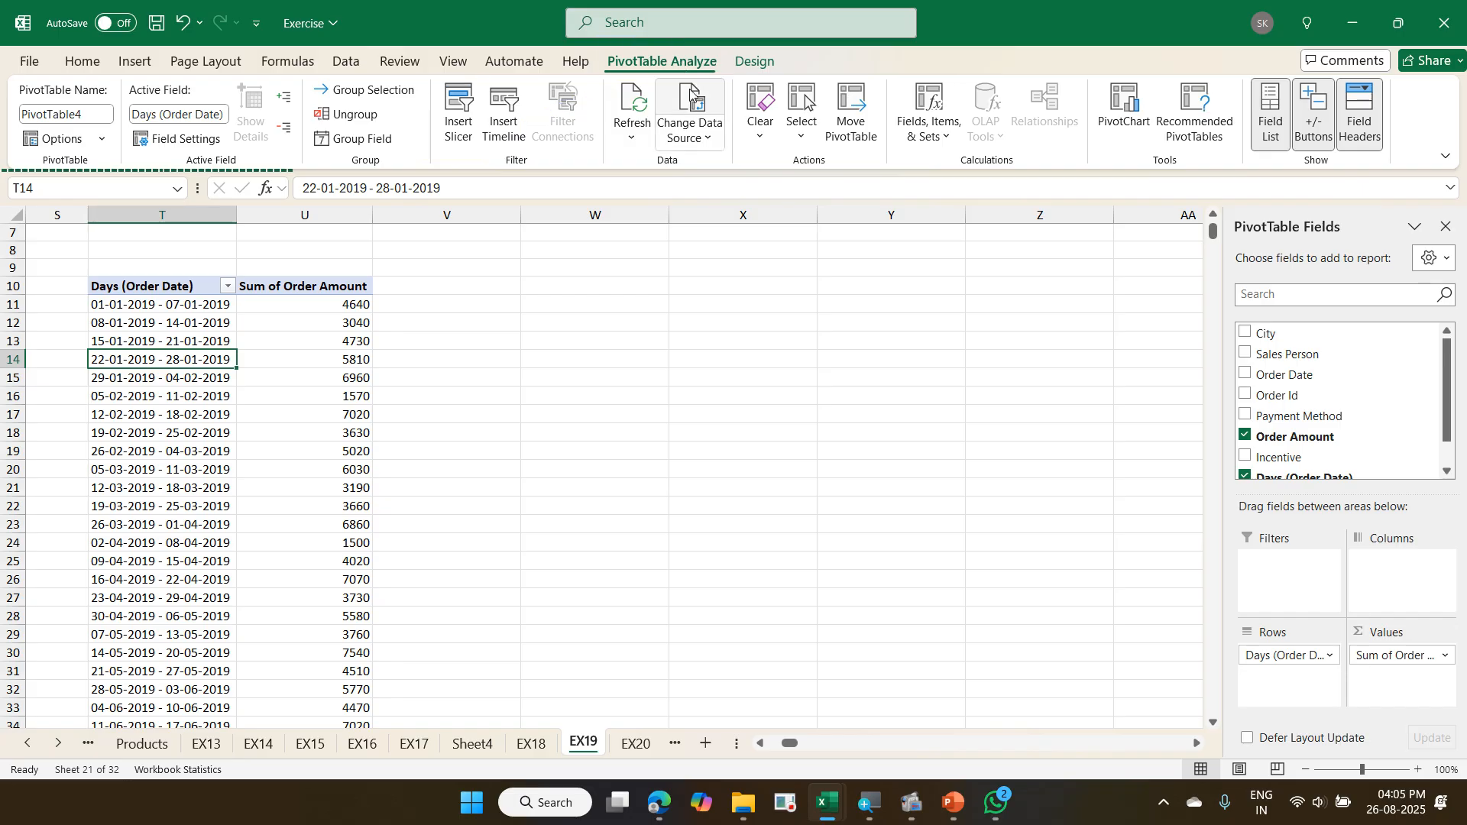
click(459, 123)
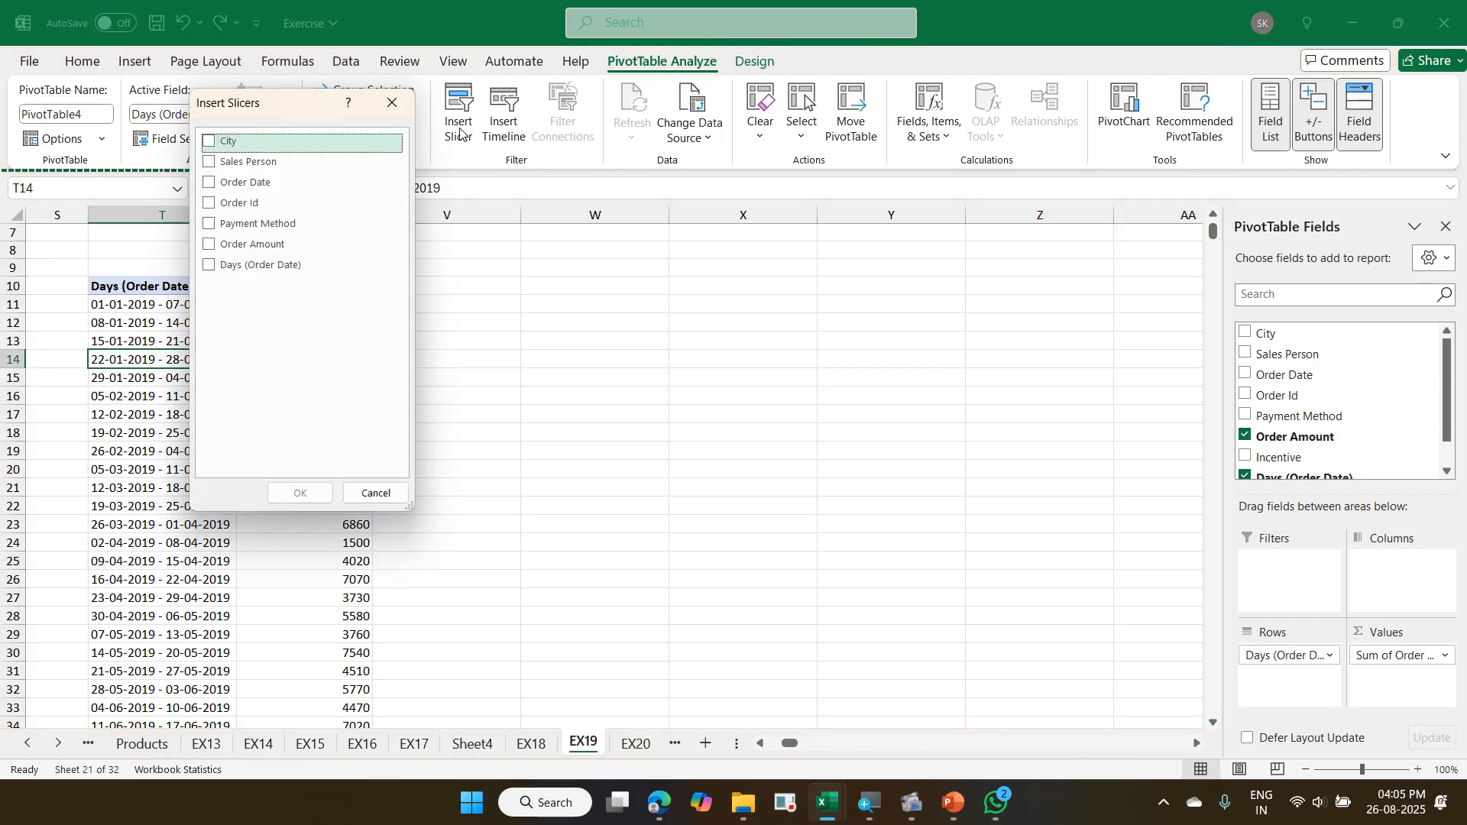
drag(318, 107, 766, 103)
click(658, 145)
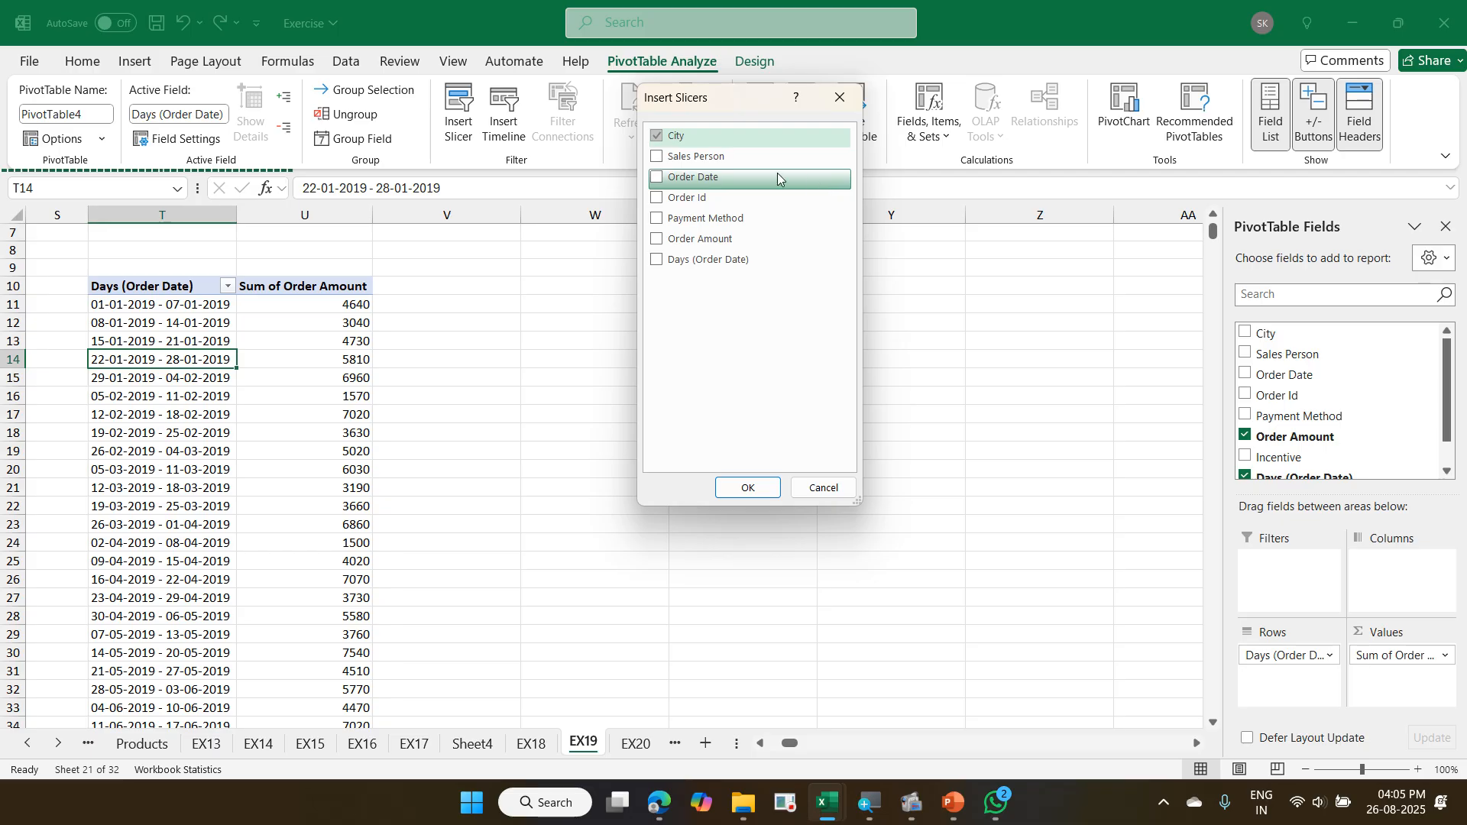
click(732, 488)
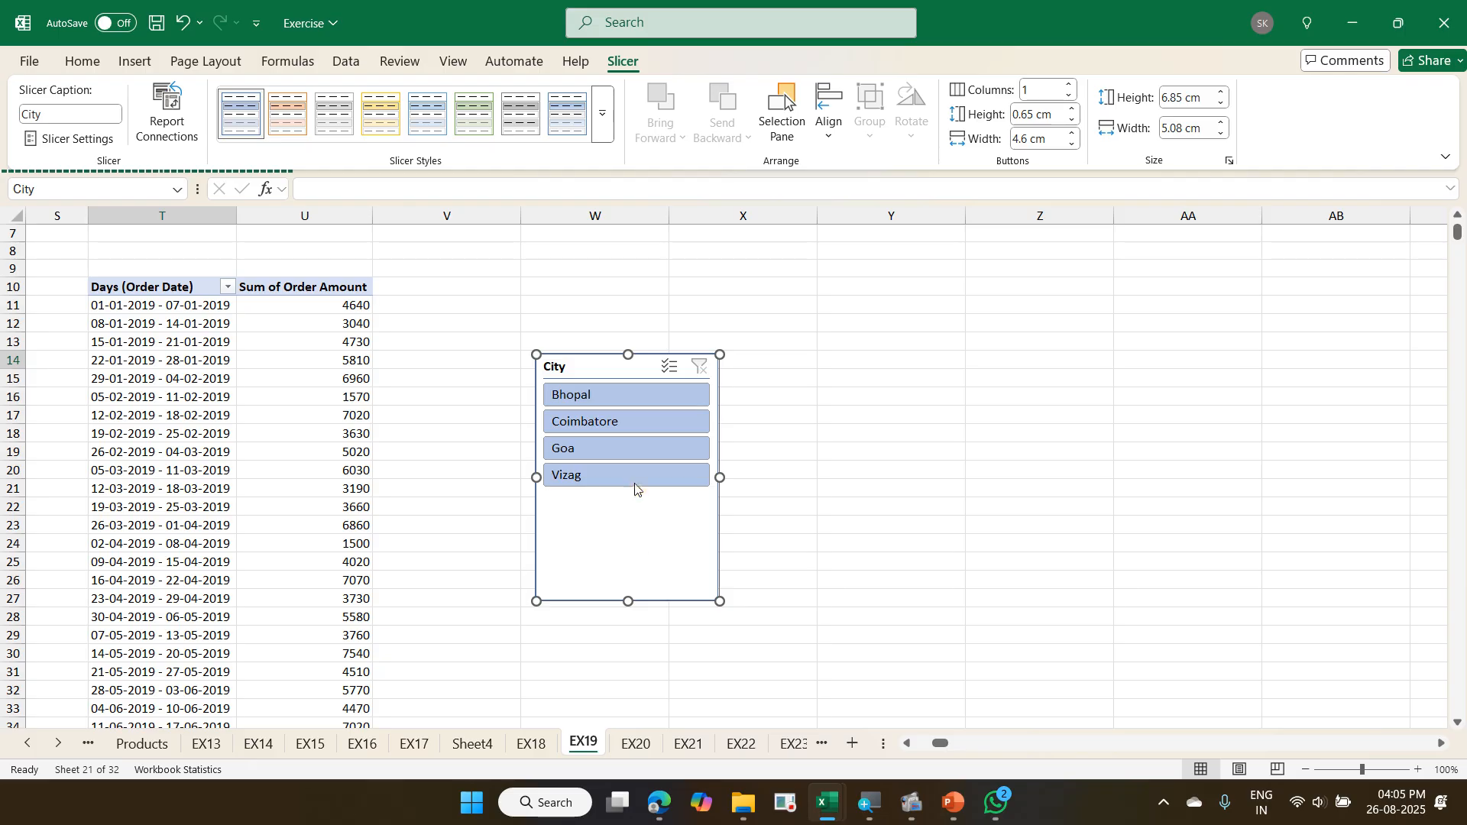
- Filter the PivotTable with the City slicer by Bhopal, Coimbatore, Goa and Vizag in turn, and clear the filter
click(607, 397)
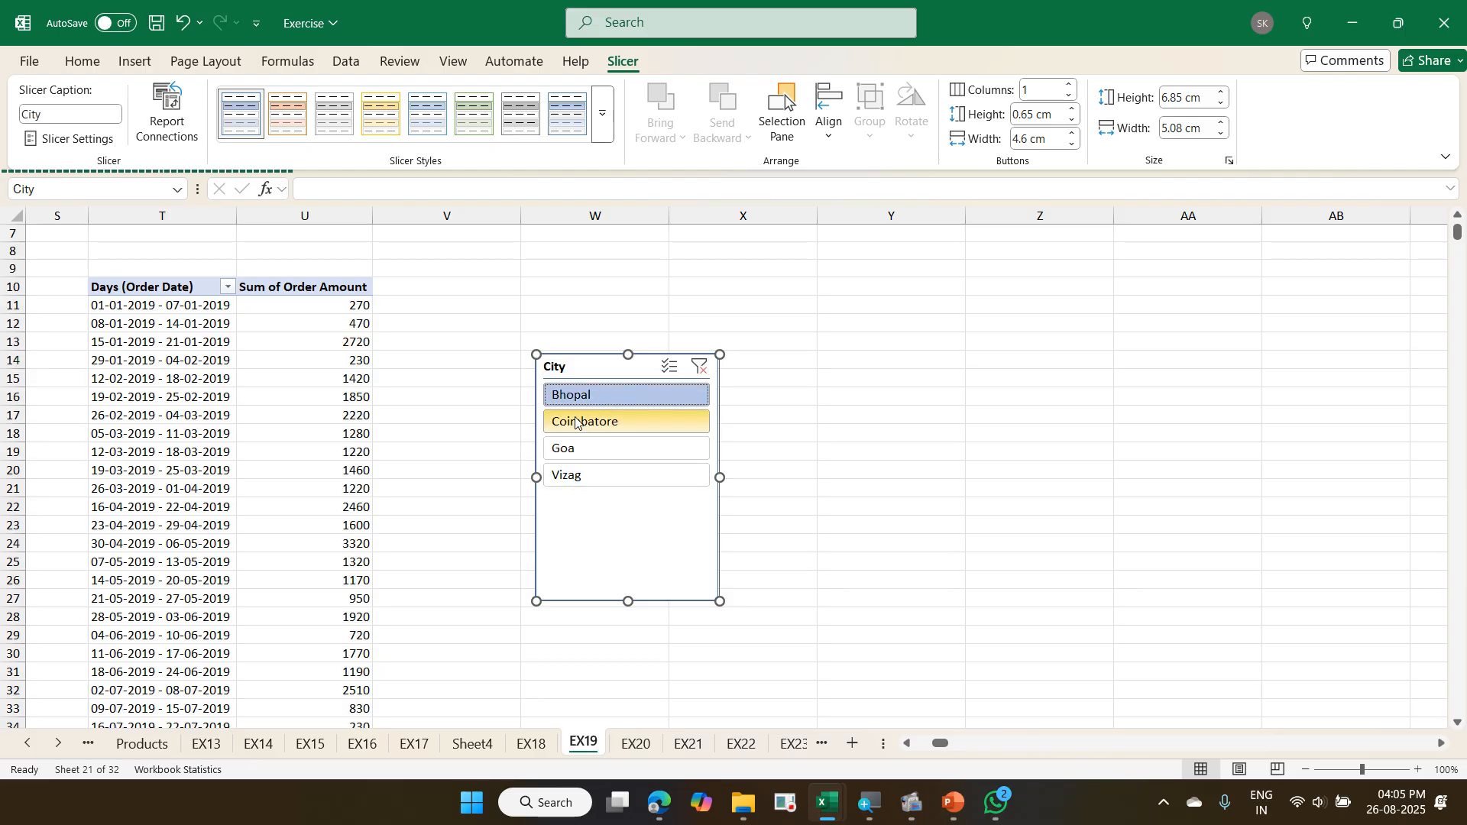
click(618, 430)
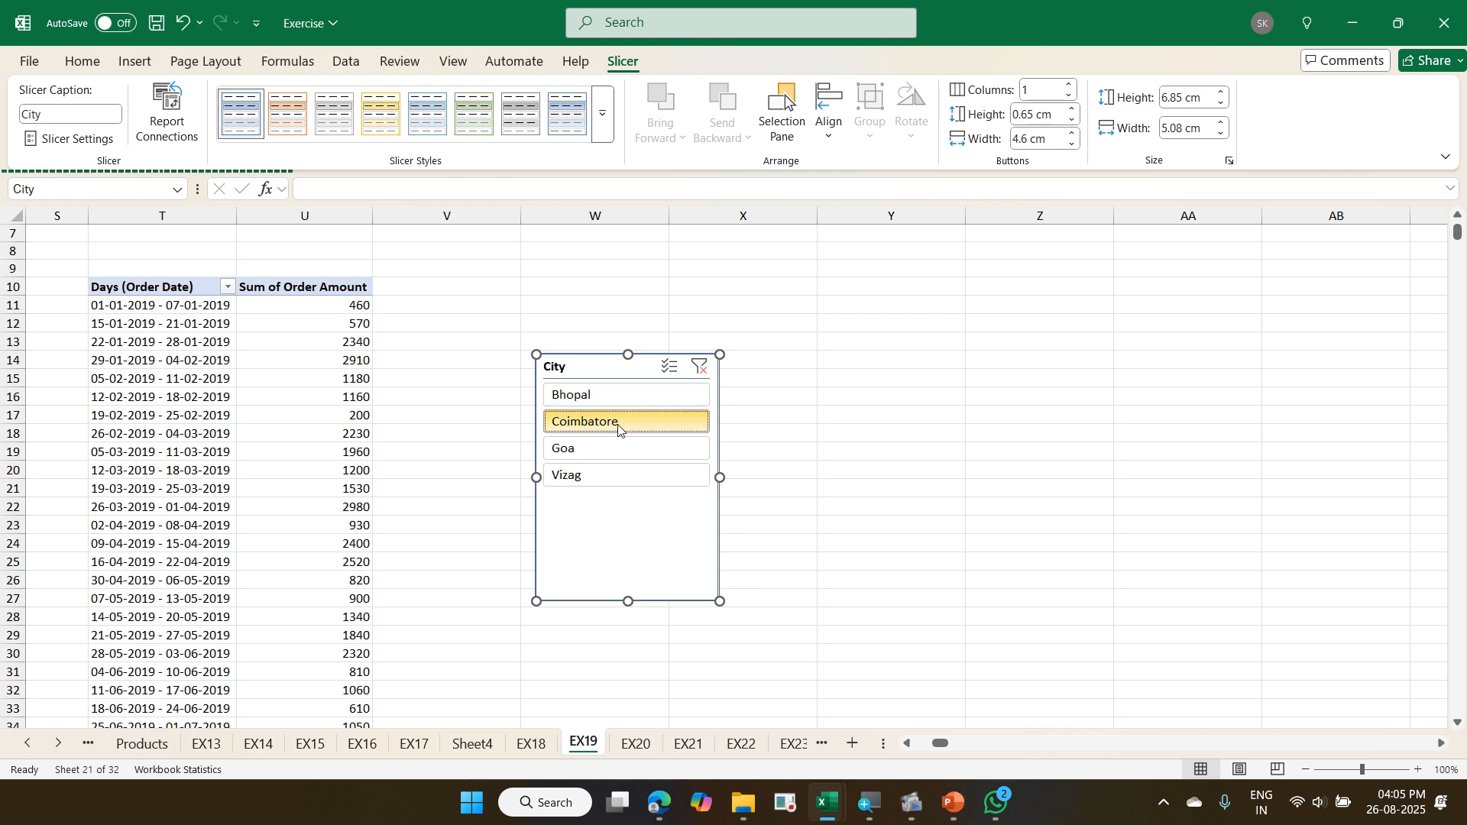
click(634, 457)
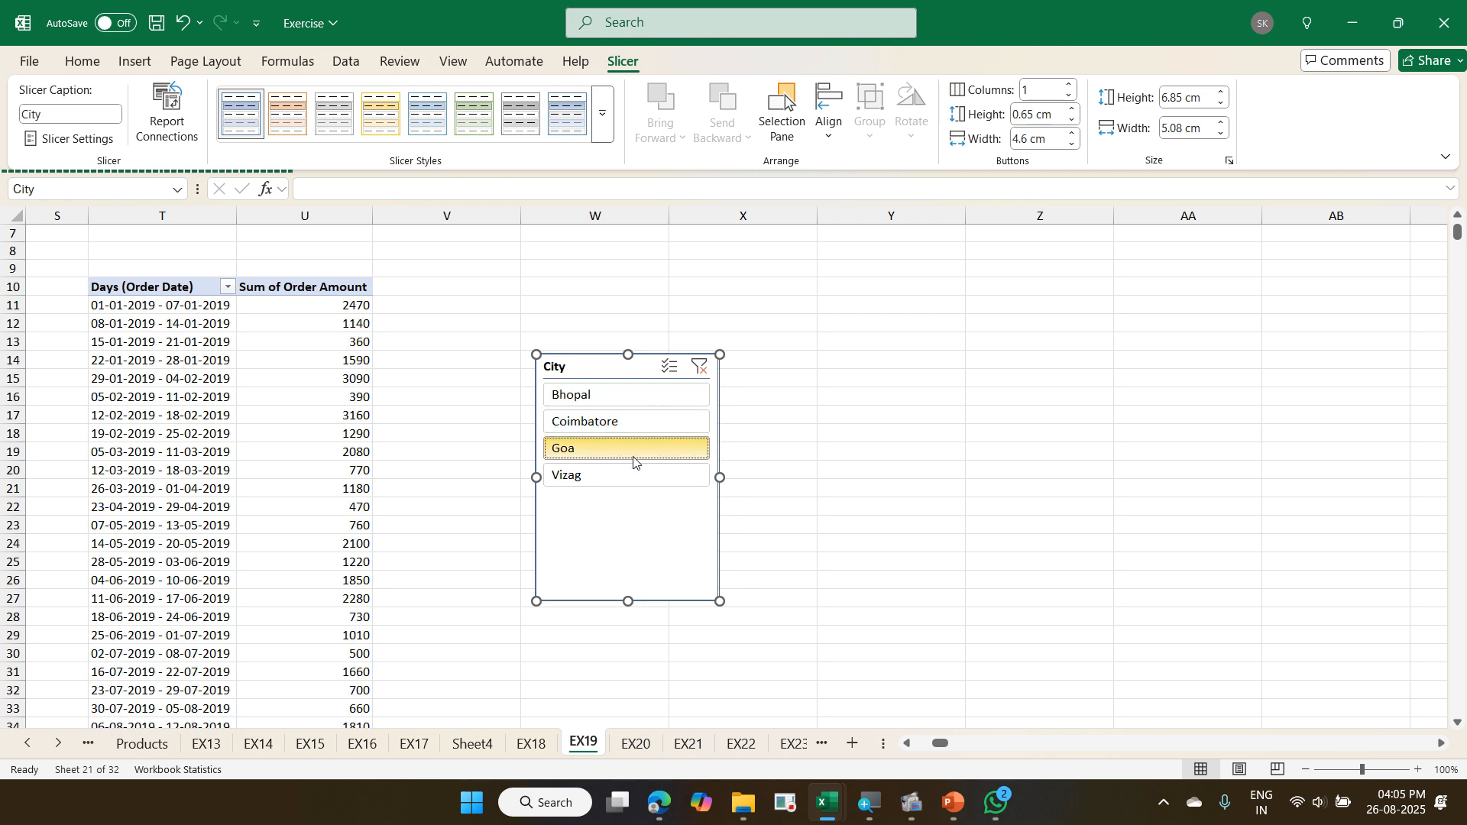
click(622, 481)
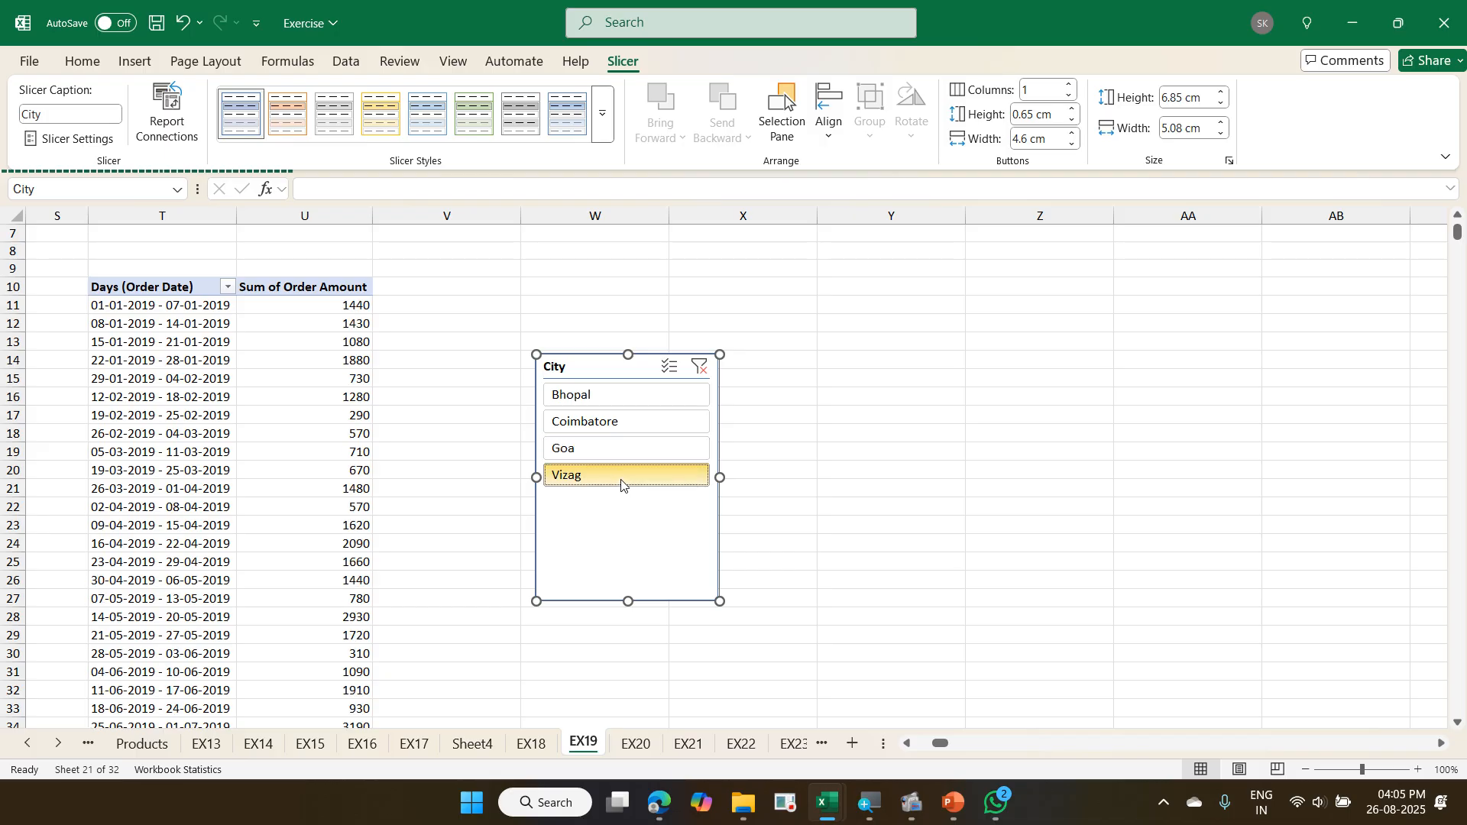
click(700, 366)
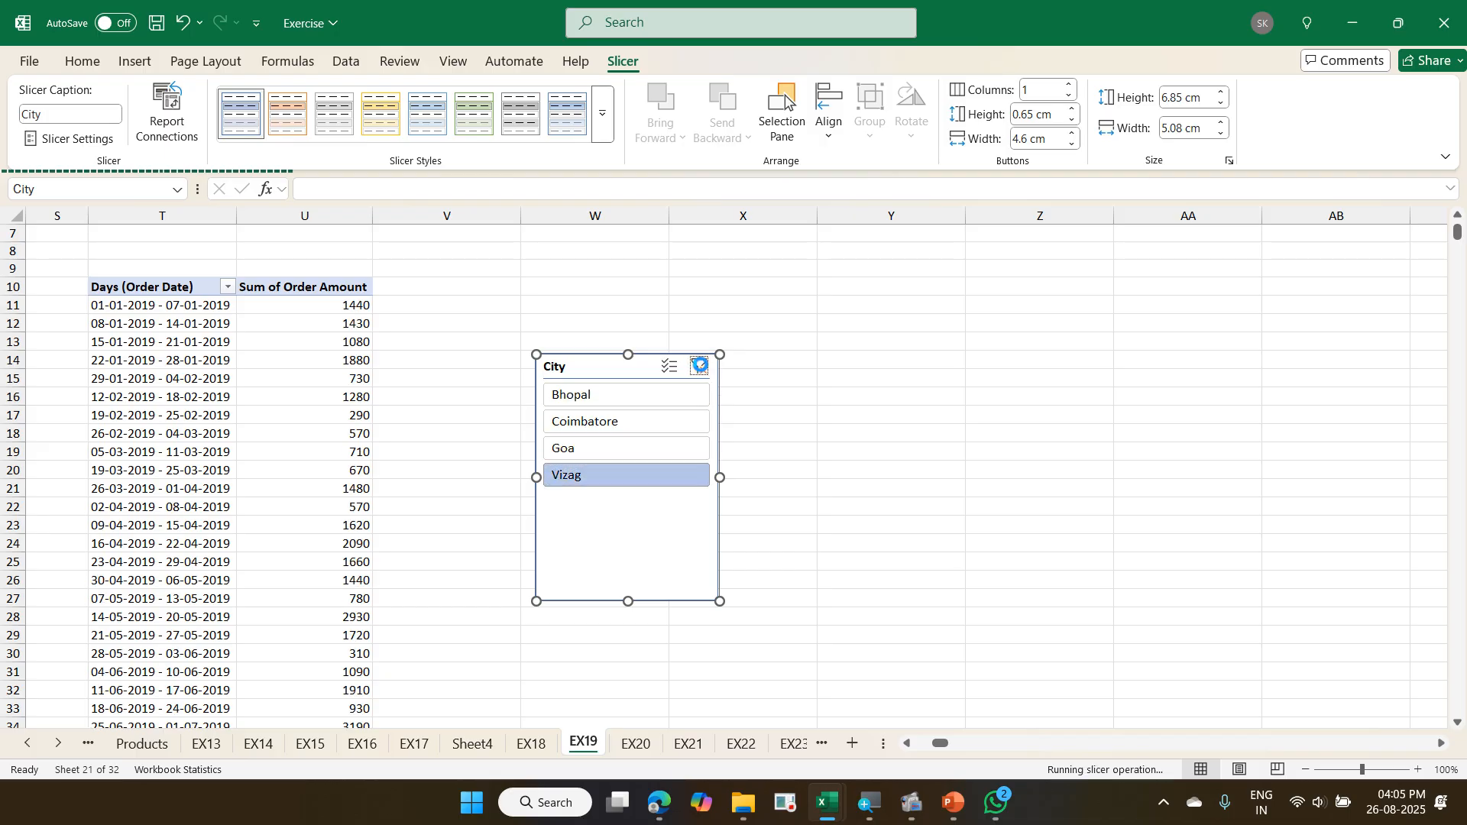
click(366, 395)
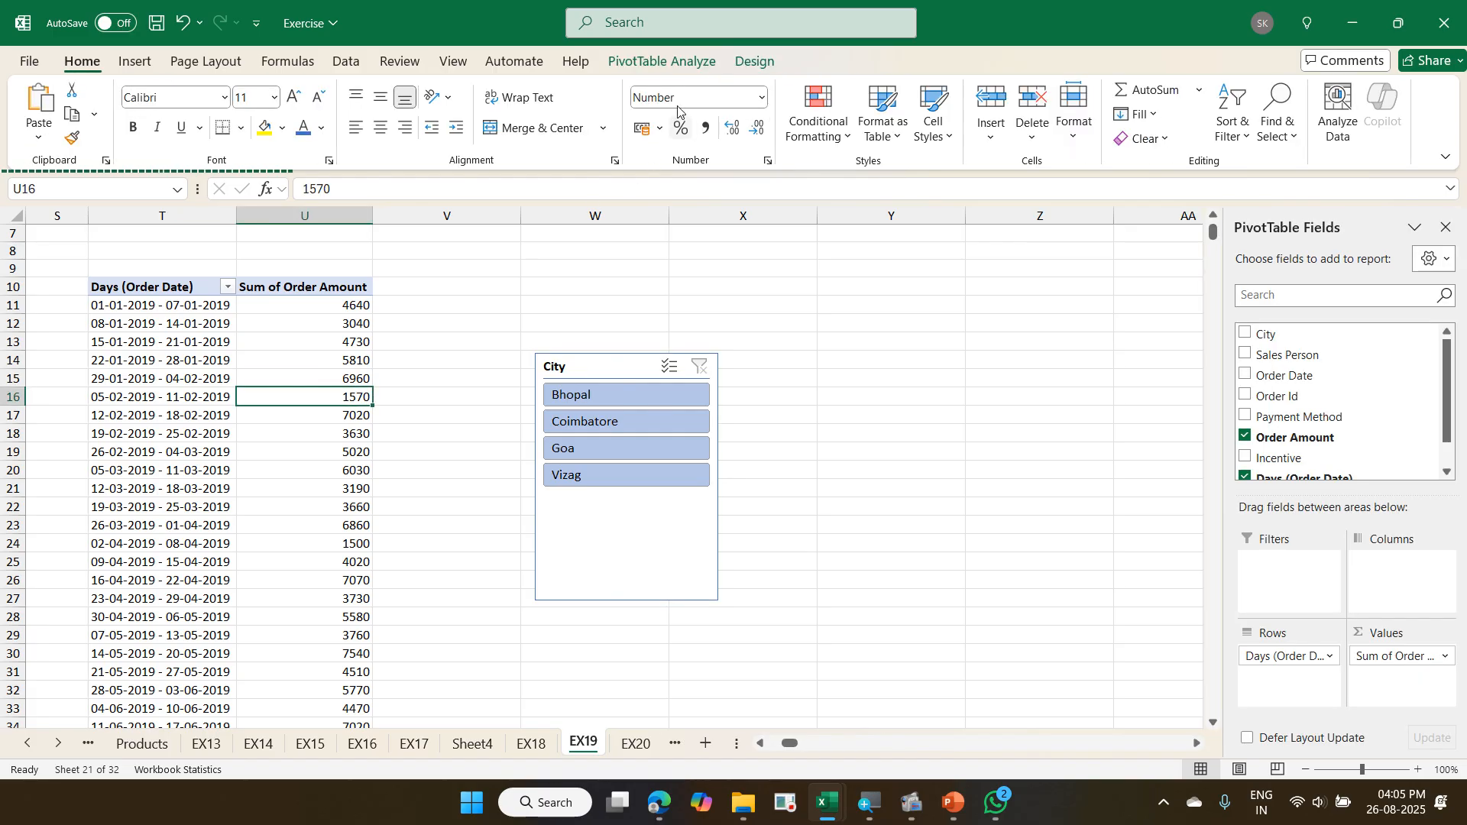
click(662, 62)
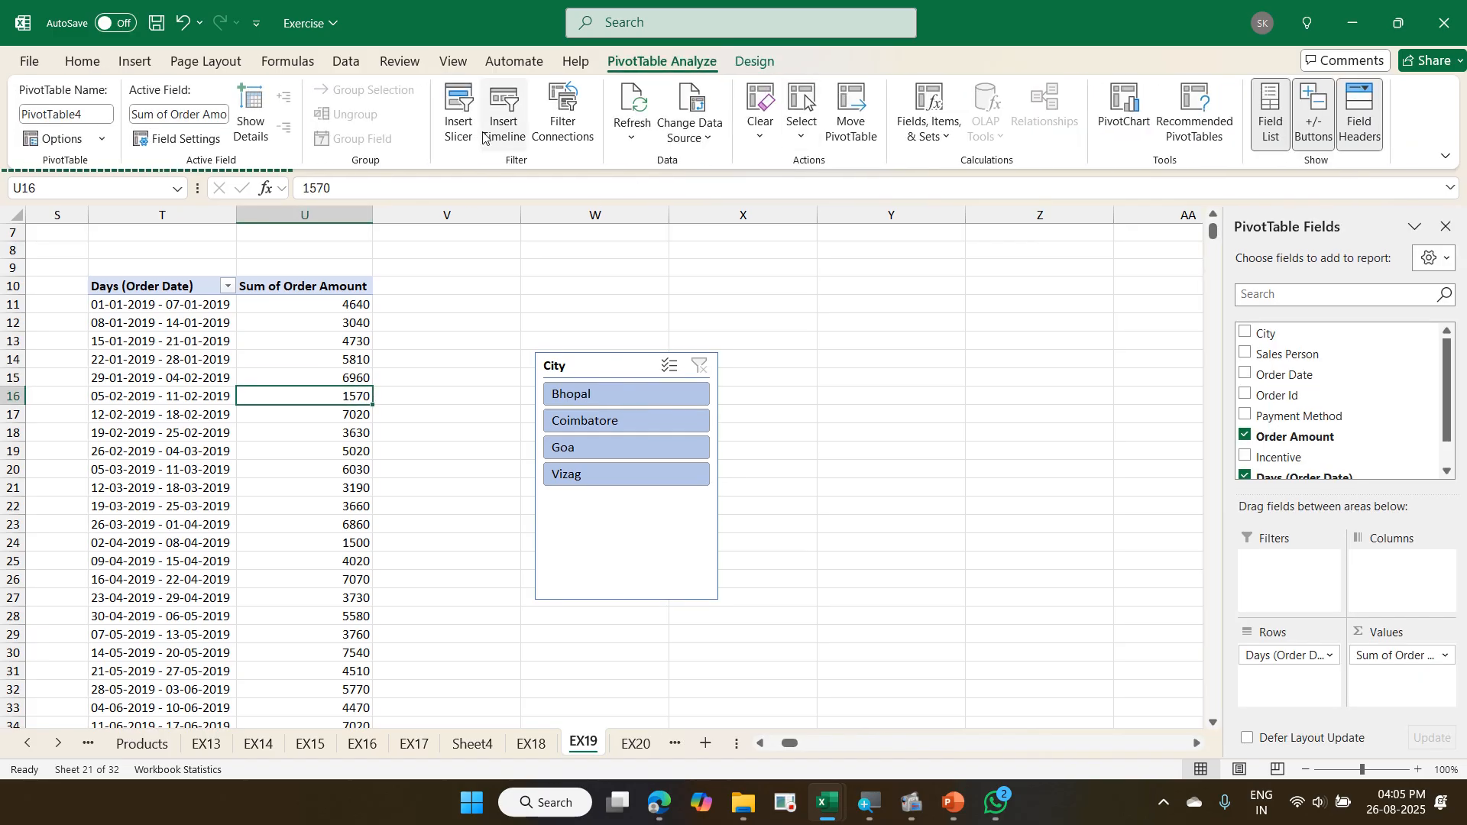
click(457, 128)
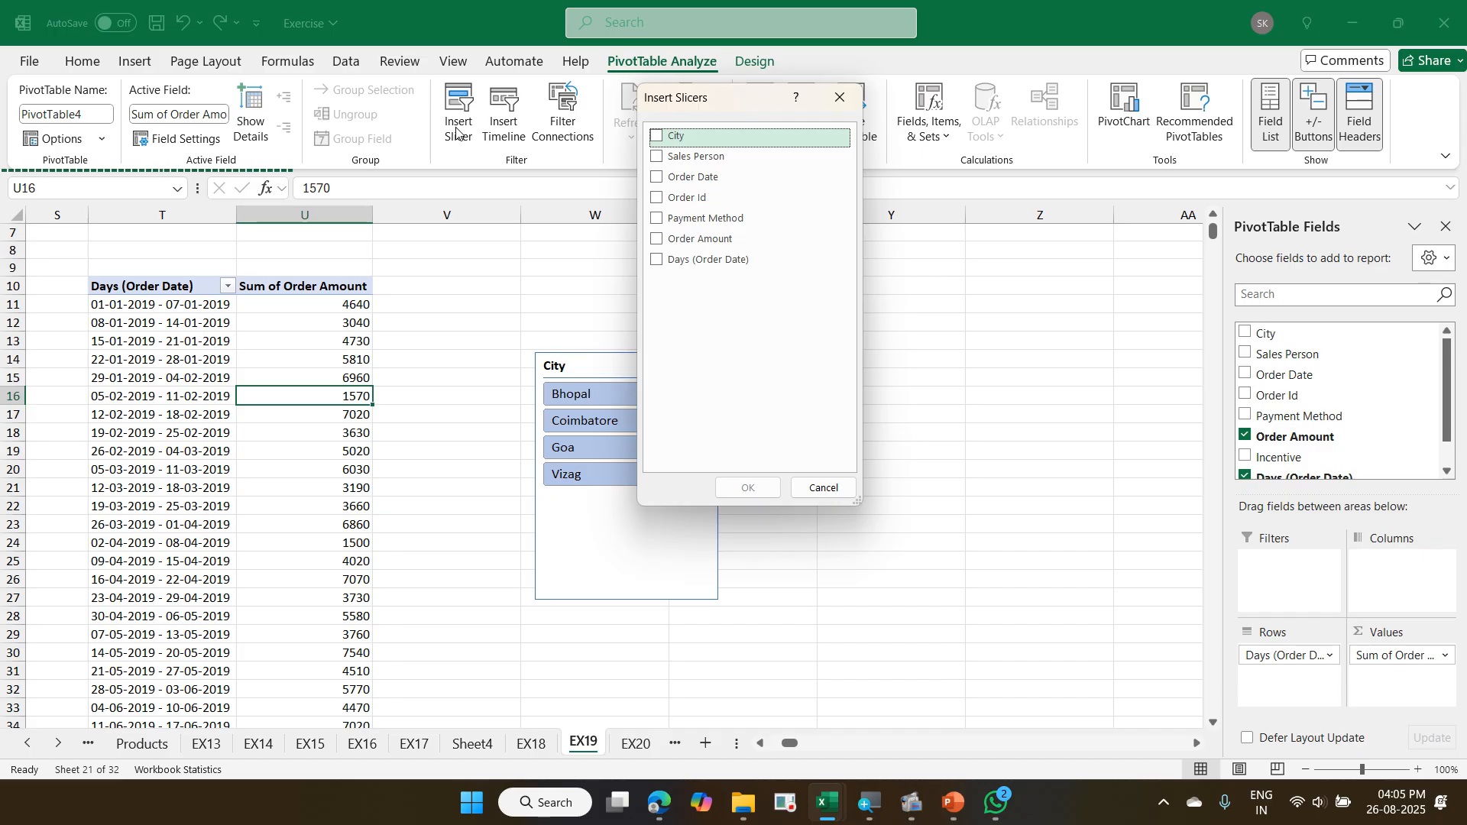
click(810, 486)
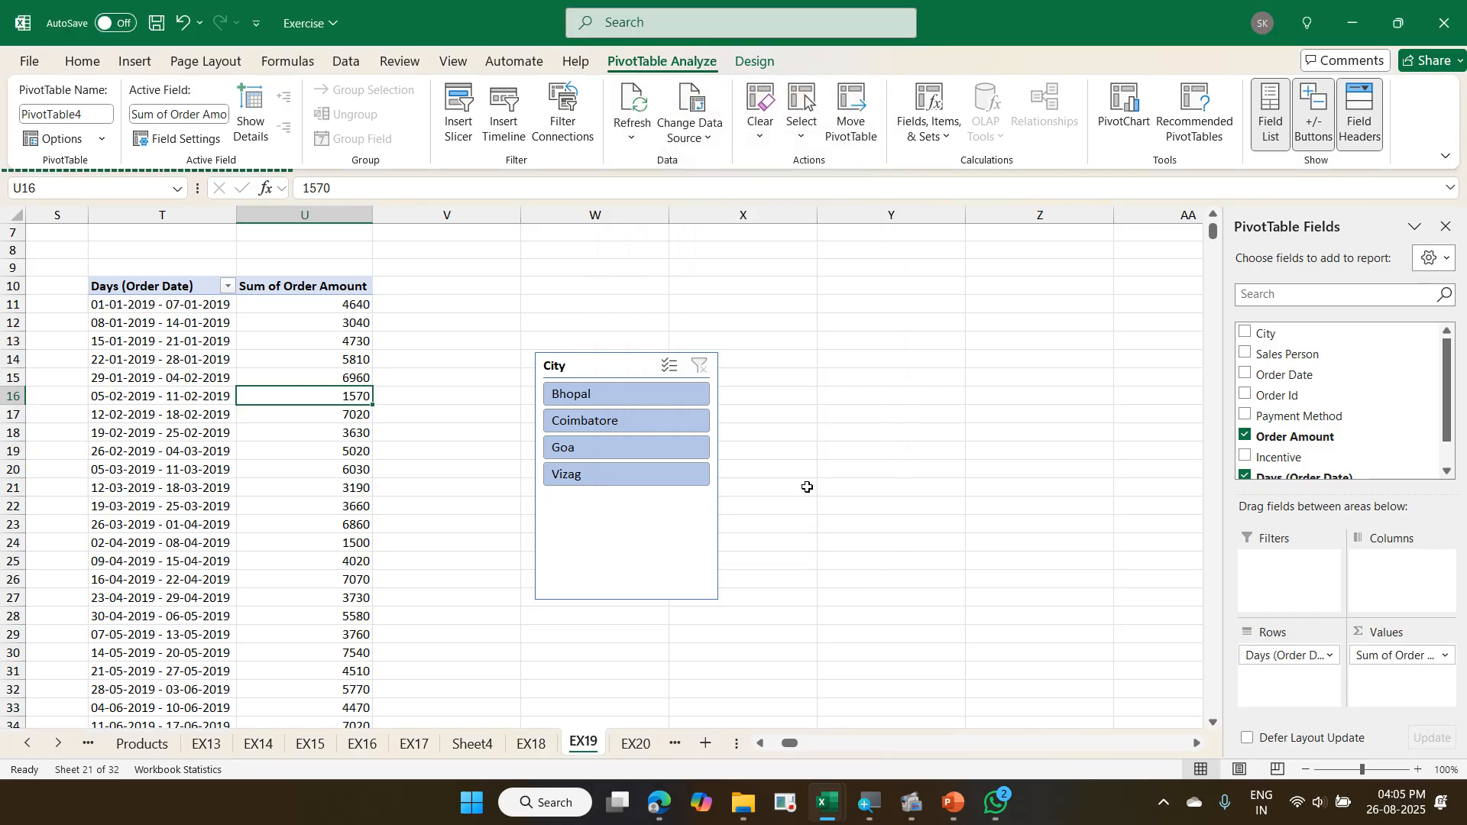
scroll(781, 471, up, 2)
scroll(781, 471, down, 4)
scroll(655, 452, up, 1)
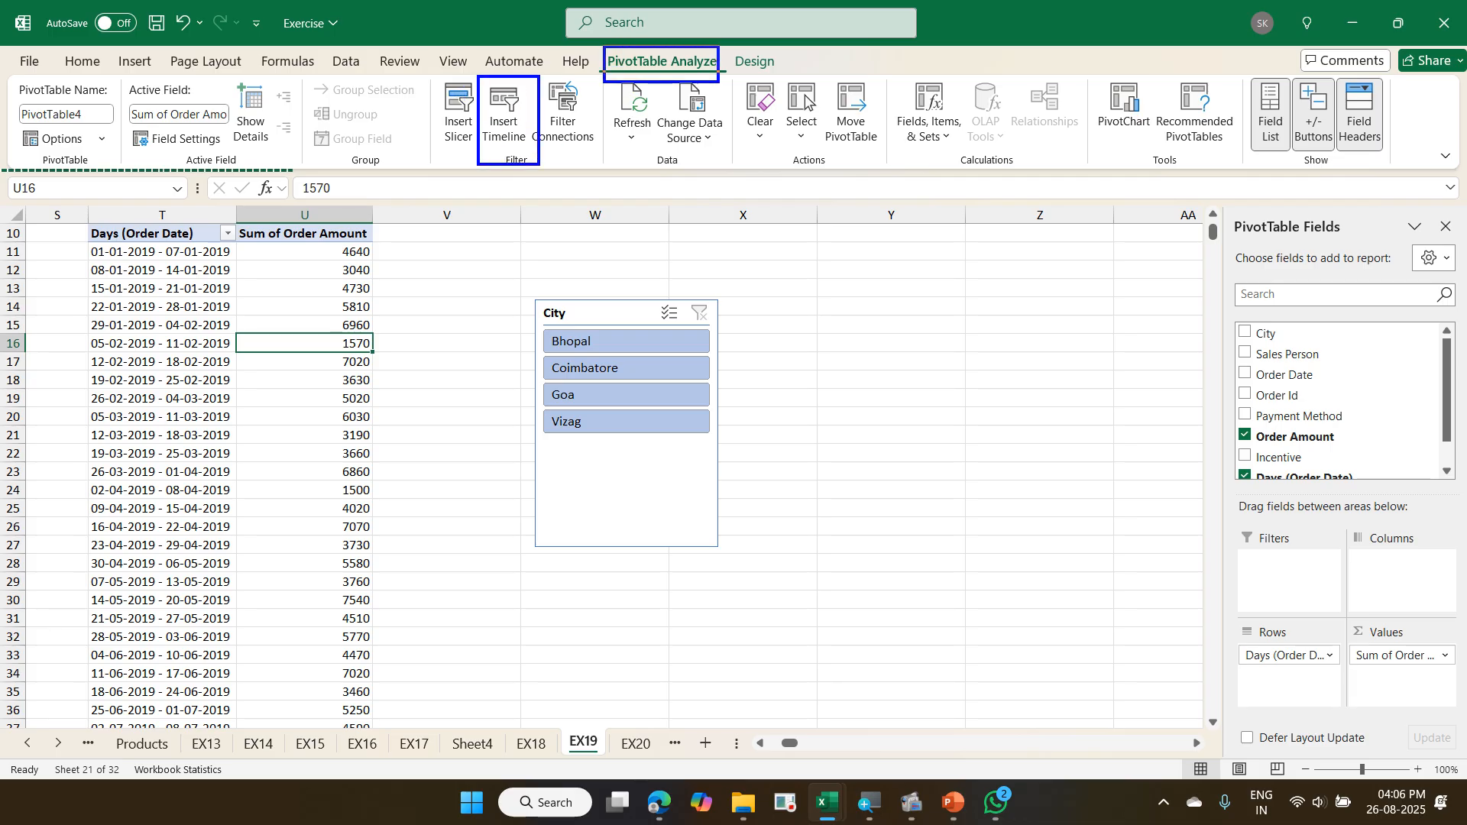
drag(446, 78, 481, 44)
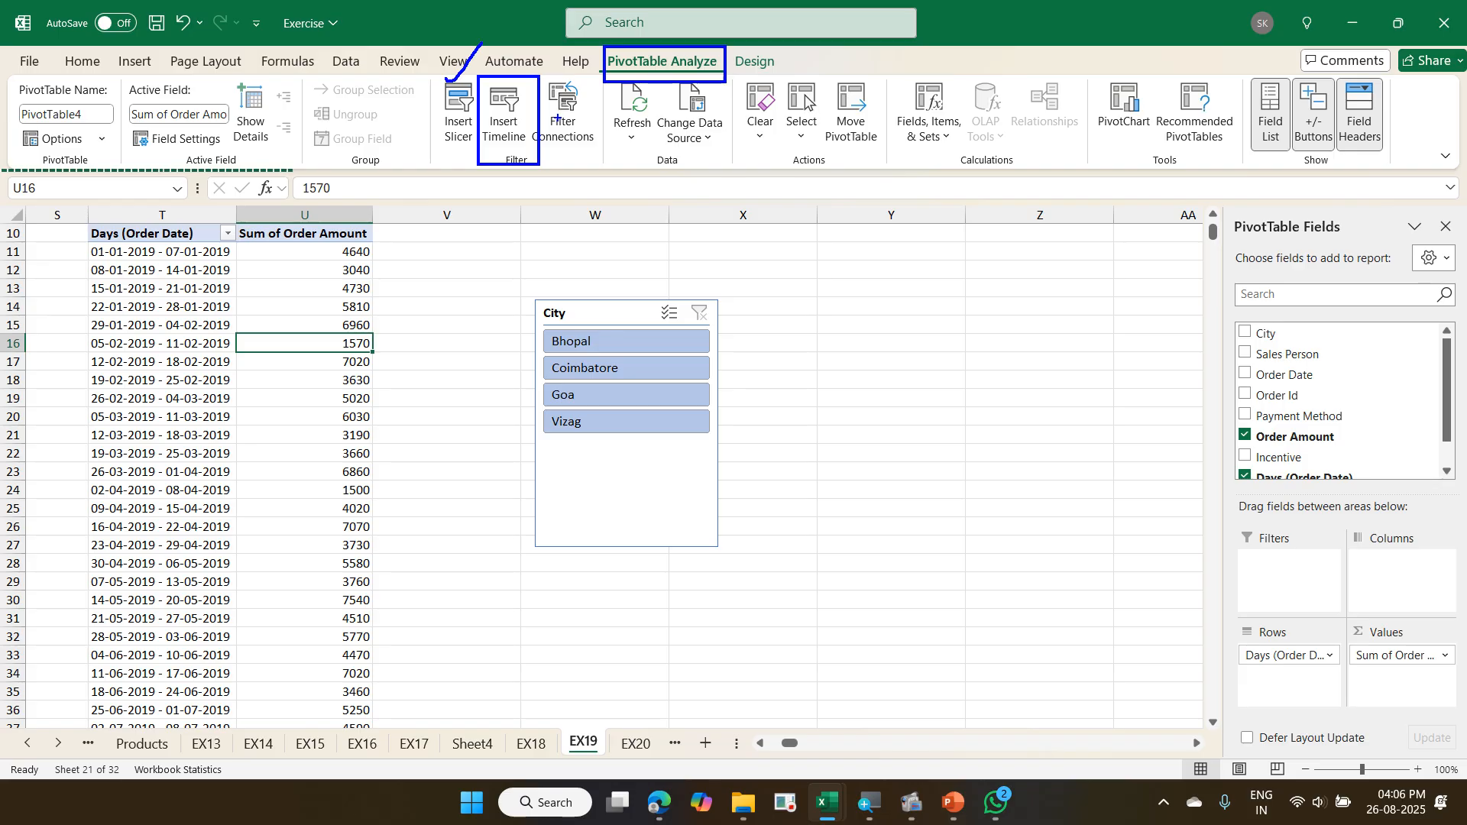
drag(528, 136, 562, 114)
key(Escape)
- Insert a timeline for the Order Date field of the weekly order amount PivotTable
click(502, 106)
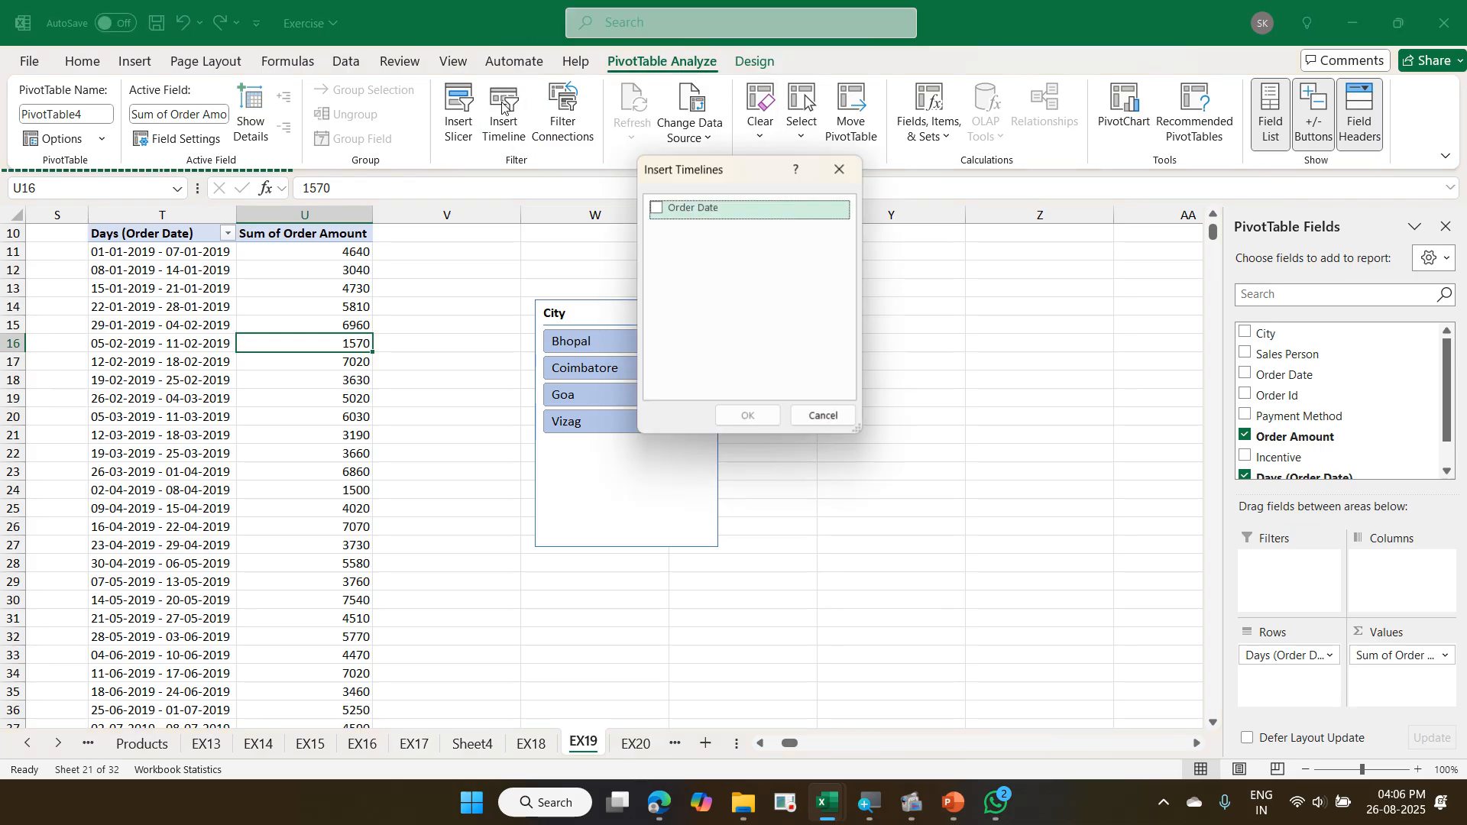
click(655, 209)
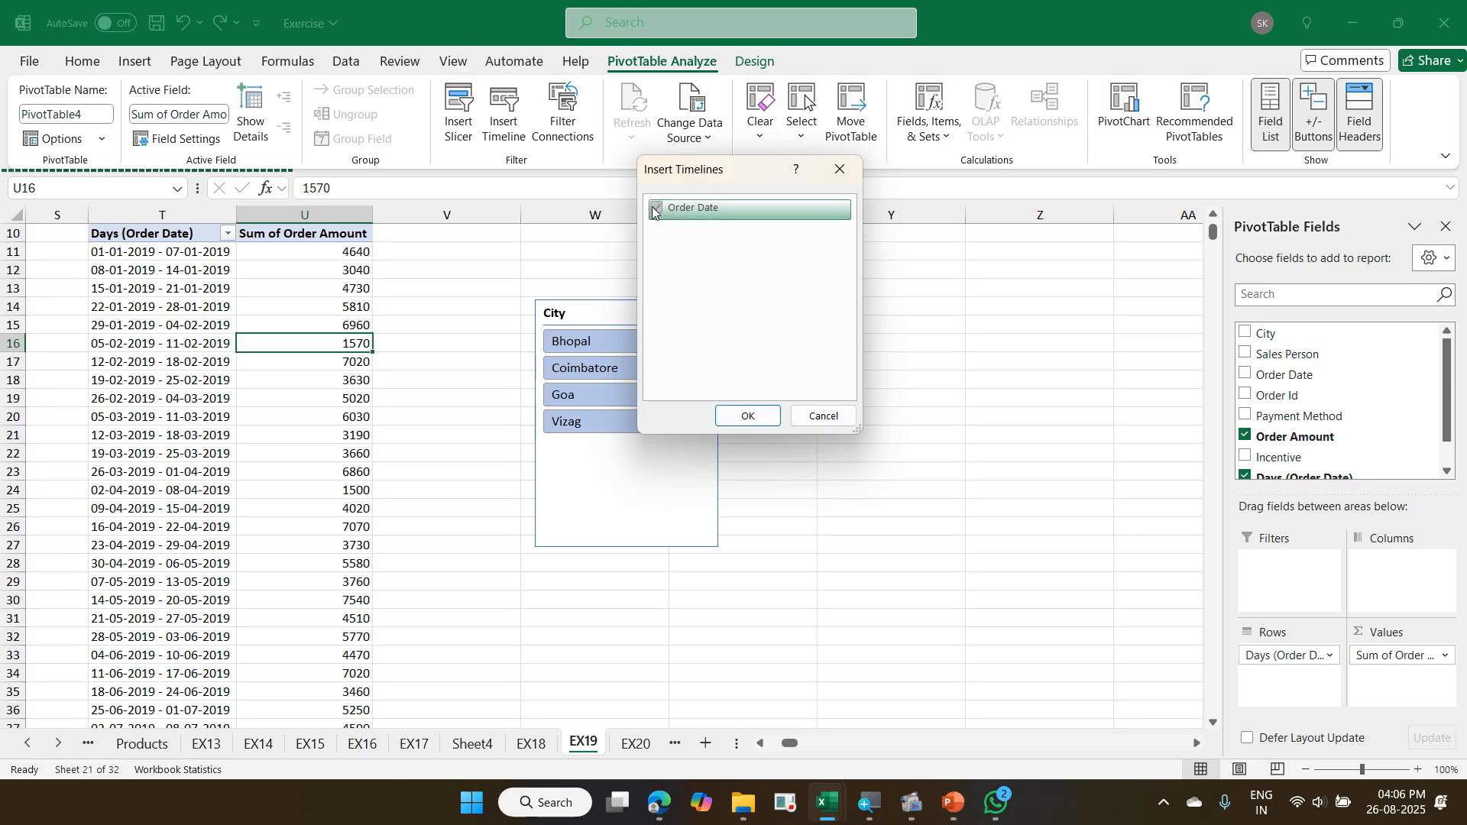
click(746, 416)
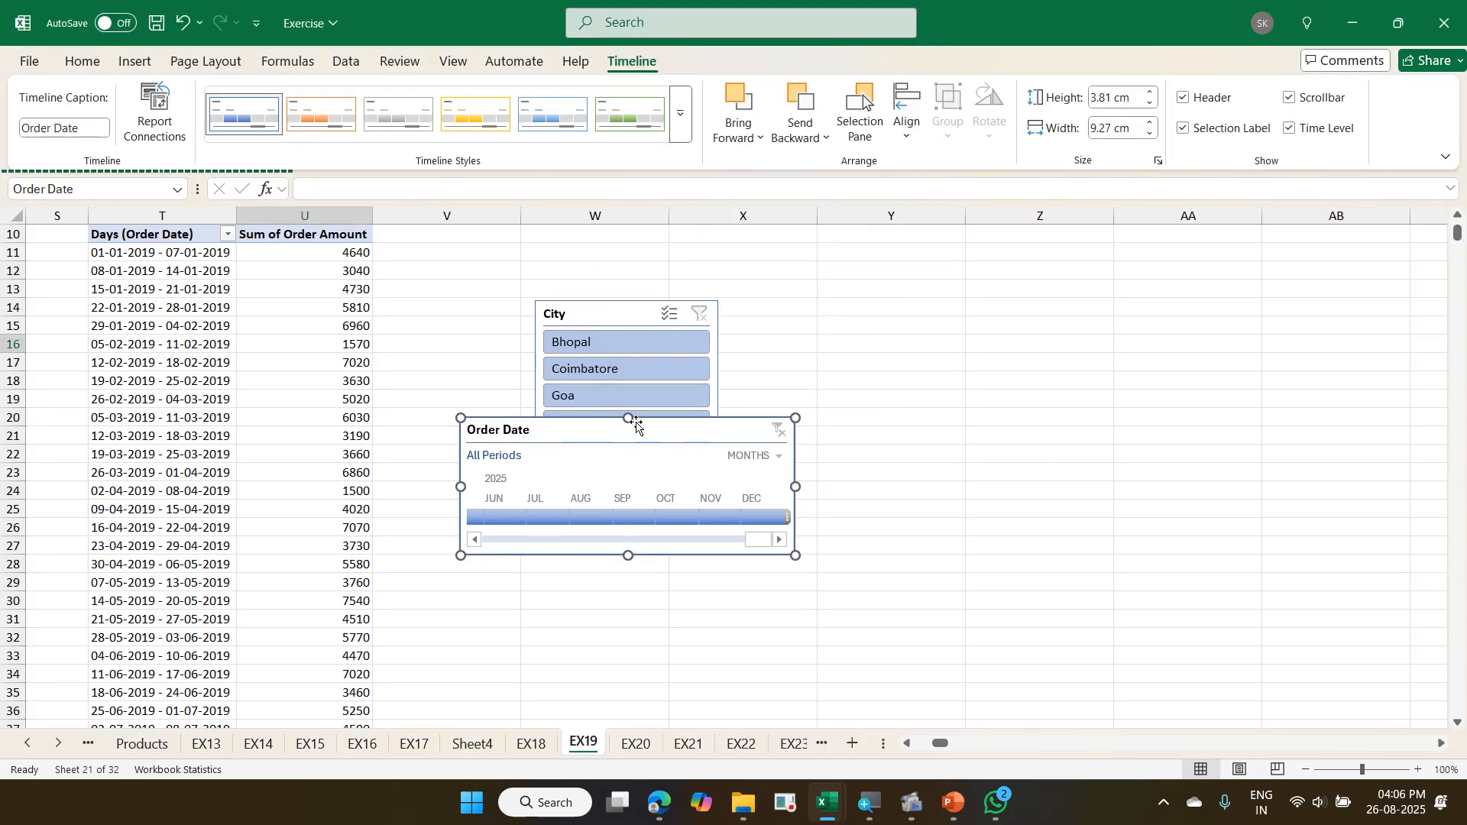
- Arrange the Order Date timeline beside the PivotTable with the City slicer placed directly below it
drag(615, 423, 859, 275)
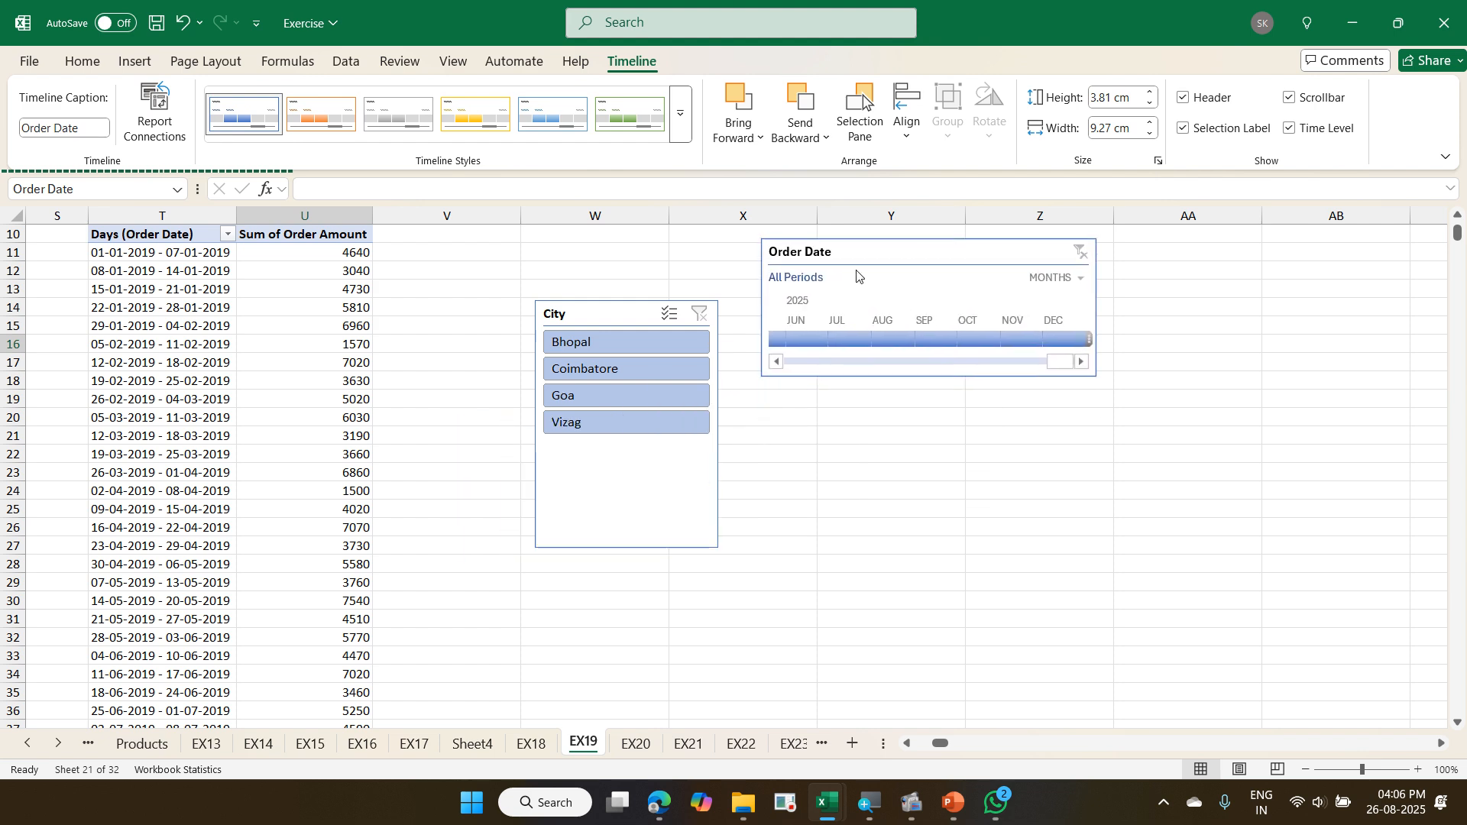
drag(616, 305, 625, 408)
drag(816, 260, 572, 241)
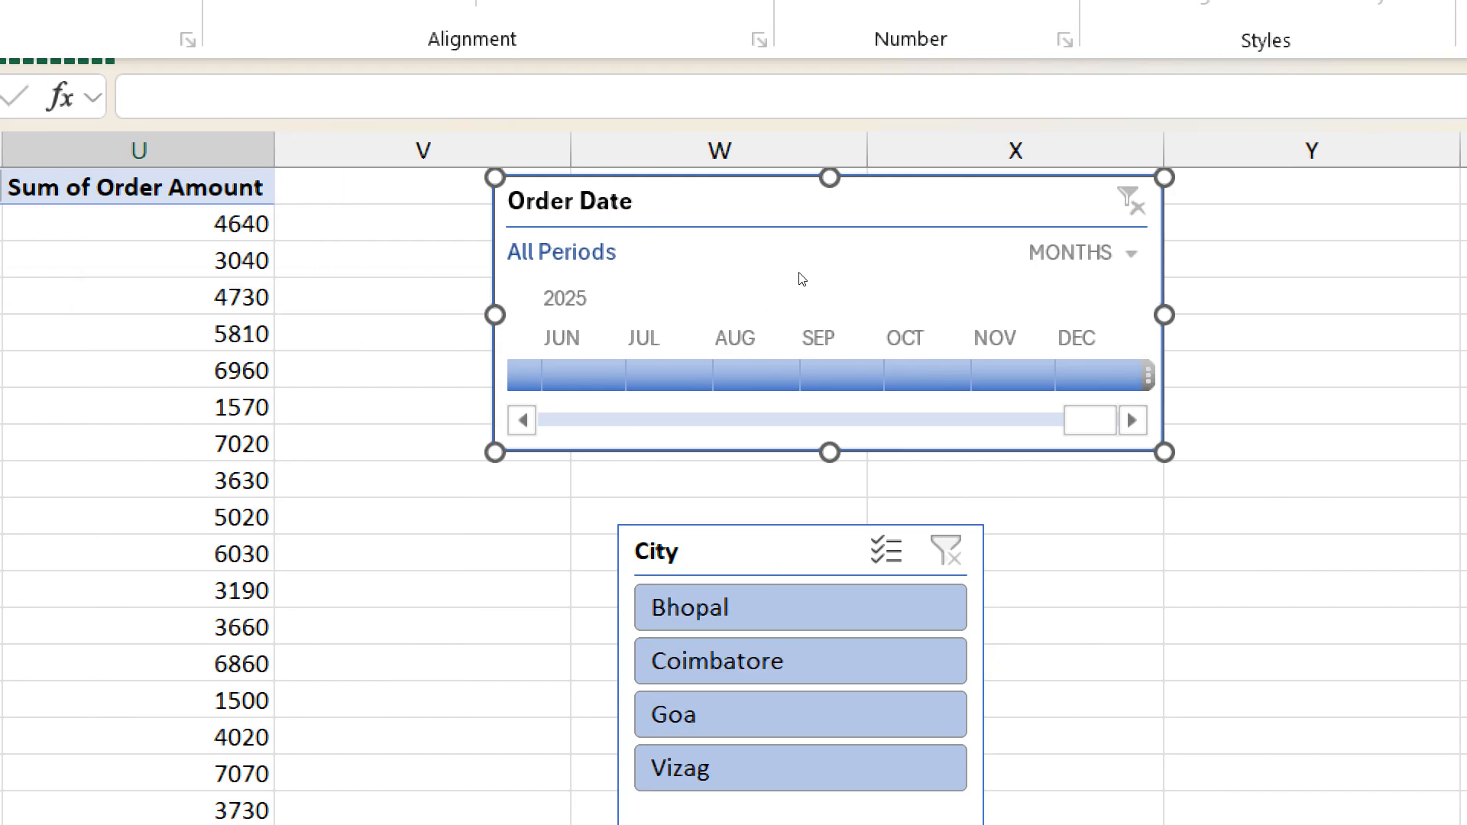
- Switch the Order Date timeline's time level to Years and filter the PivotTable to 2019
click(1130, 253)
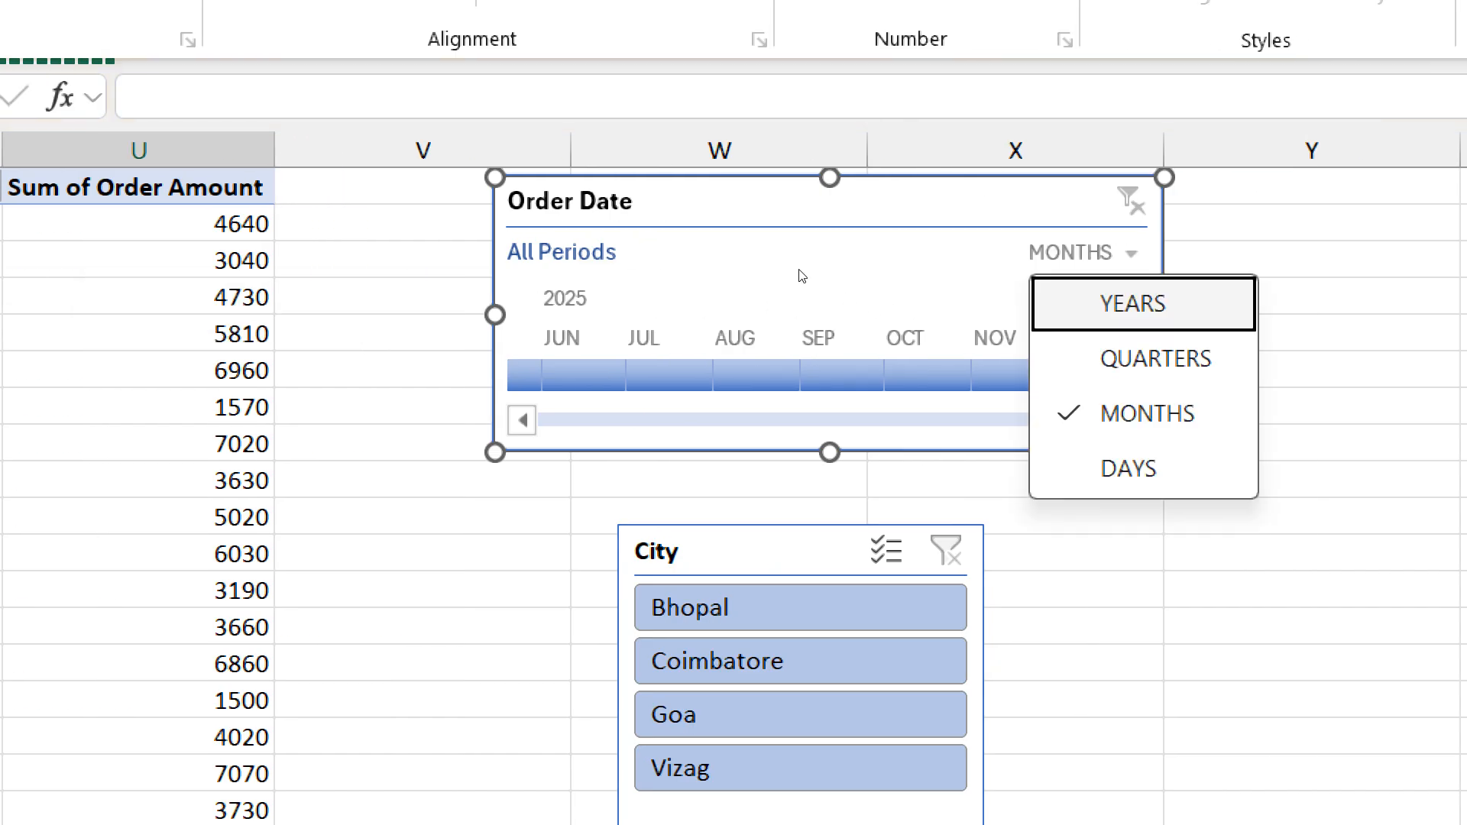
key(Return)
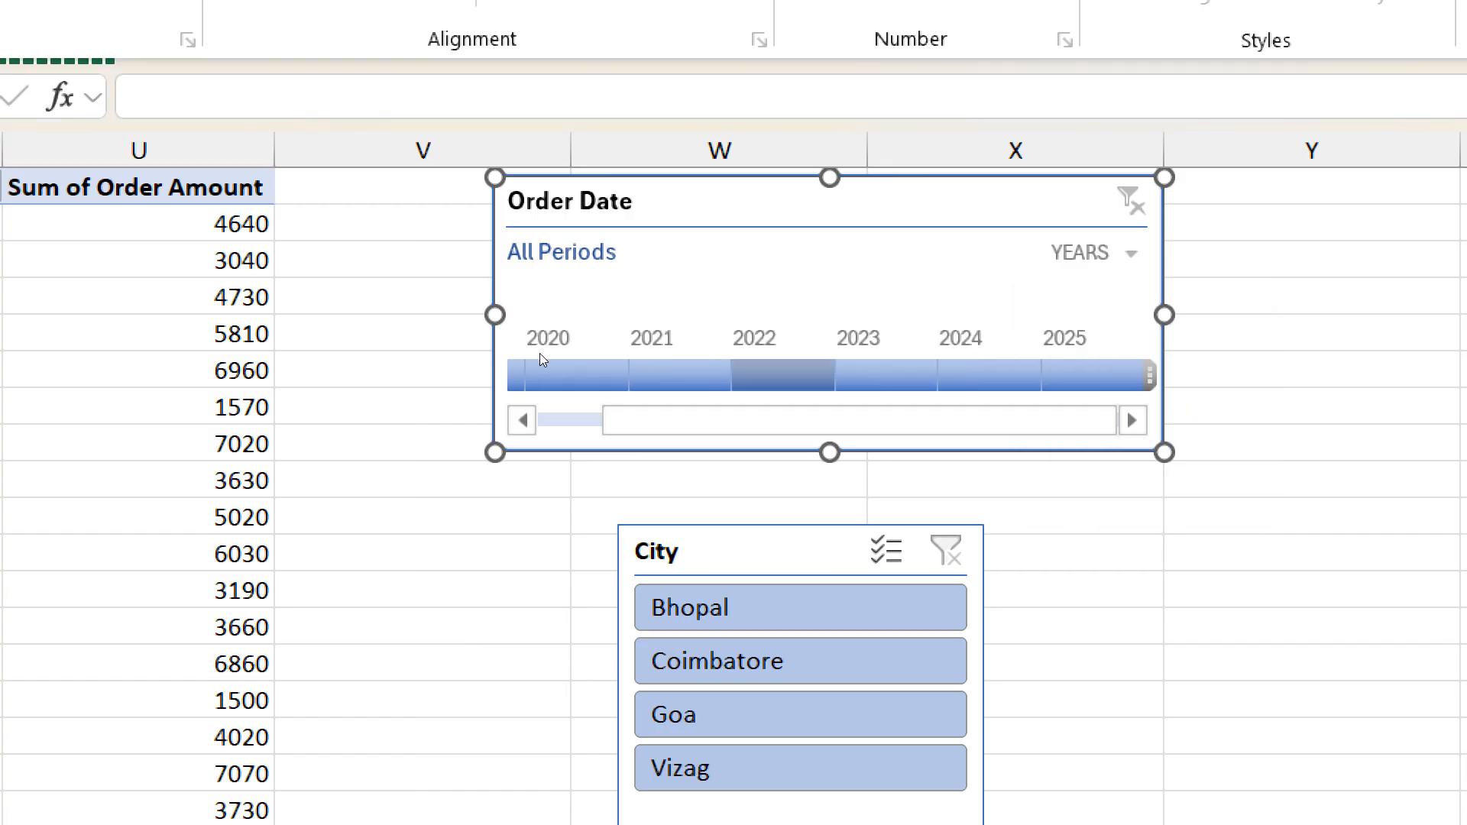
scroll(539, 353, up, 3)
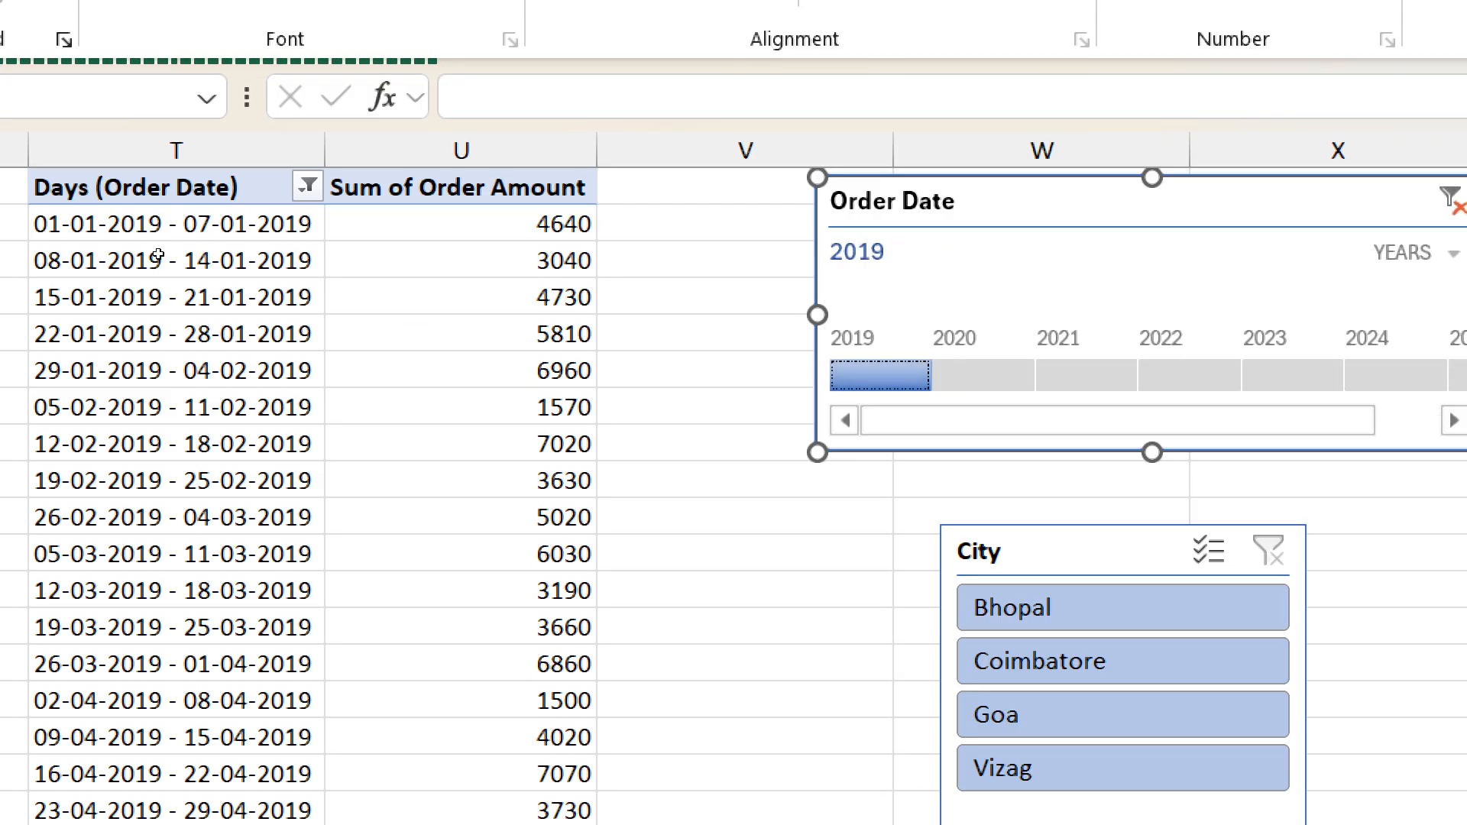
scroll(166, 314, up, 2)
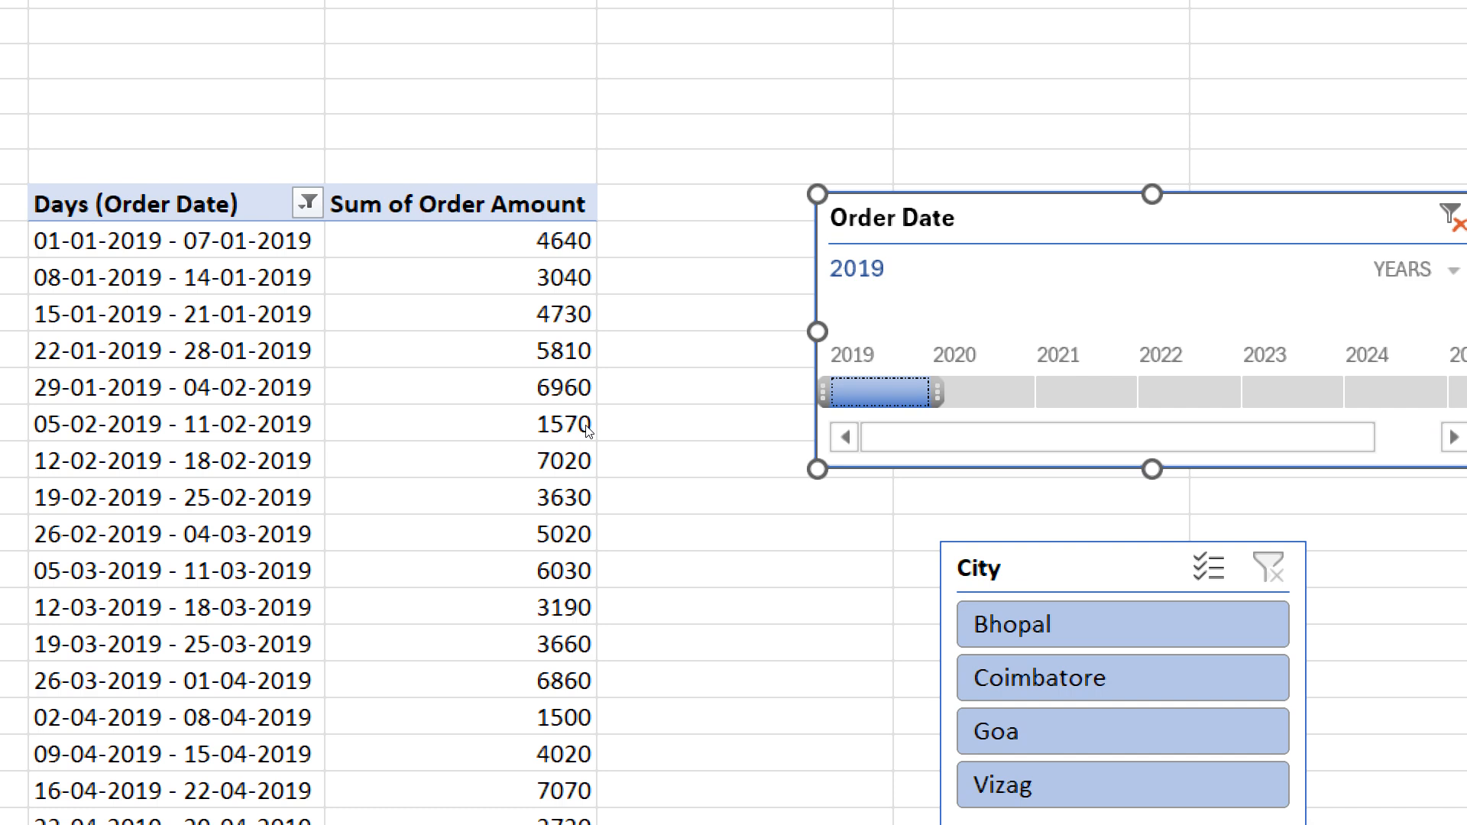
- Filter the PivotTable with the timeline by 2020, 2021, 2022 and 2023 in turn, and return to 2020
click(984, 392)
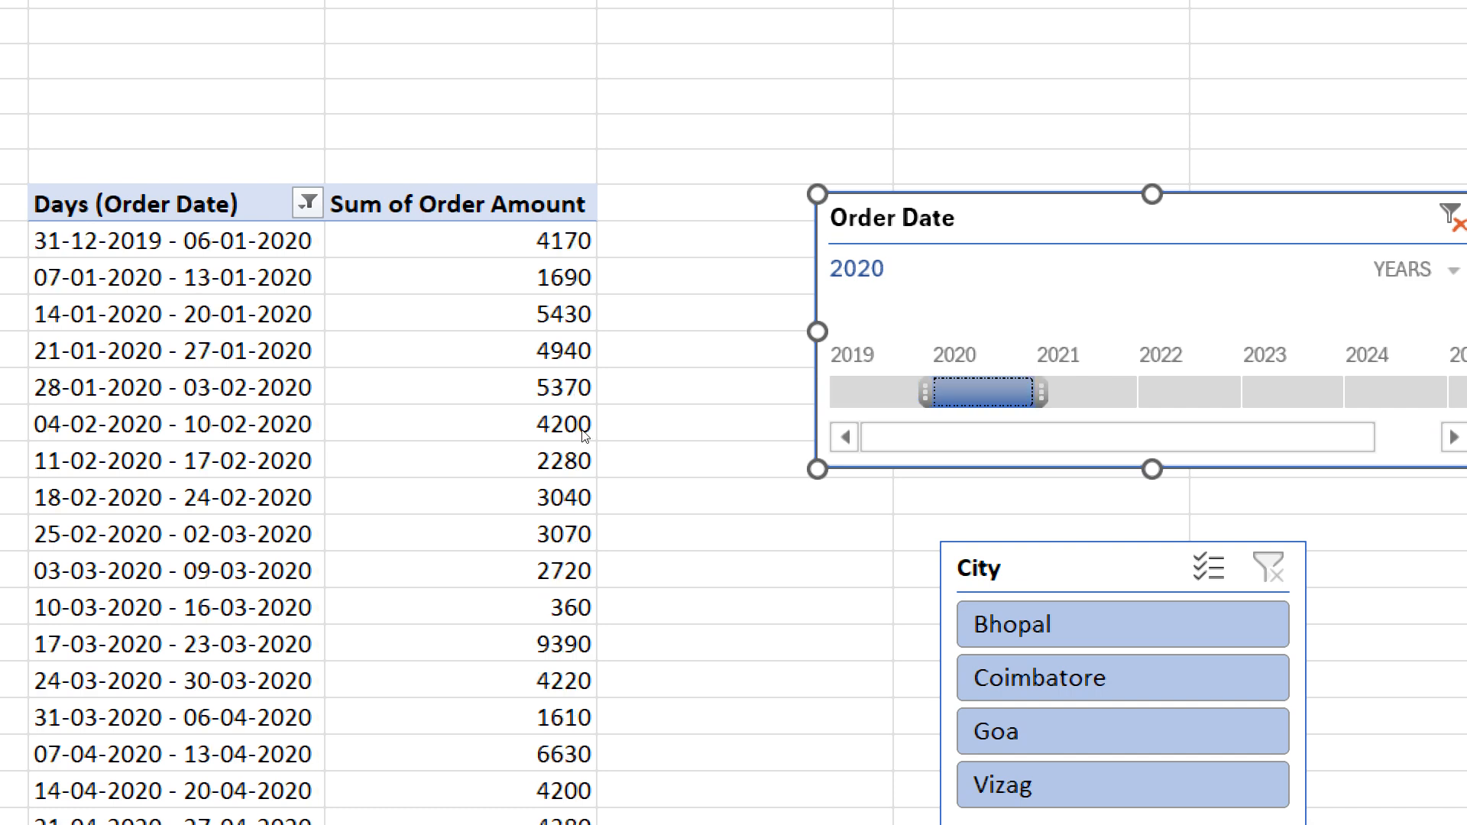
click(1087, 392)
click(1190, 393)
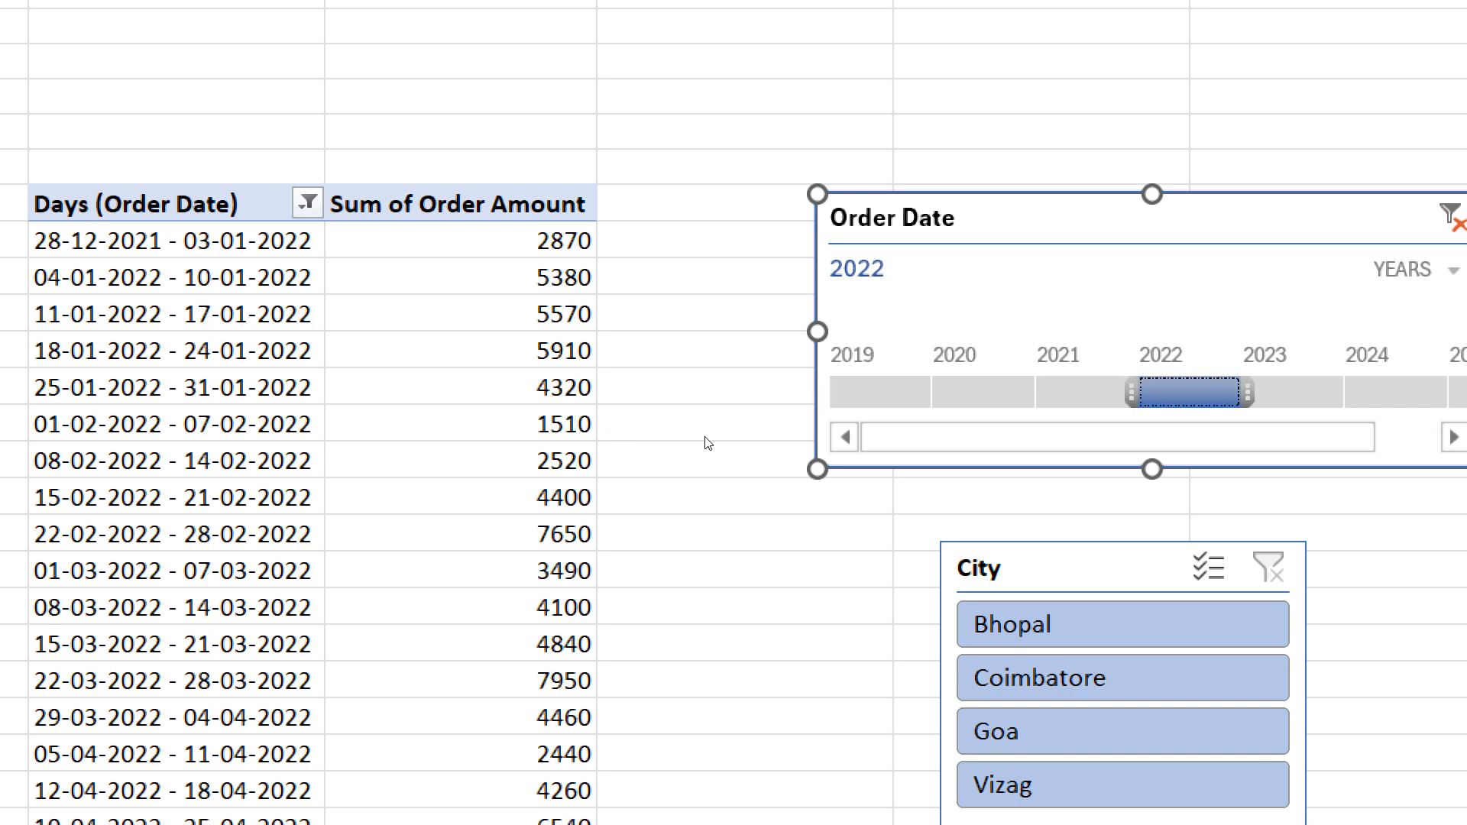
click(1275, 393)
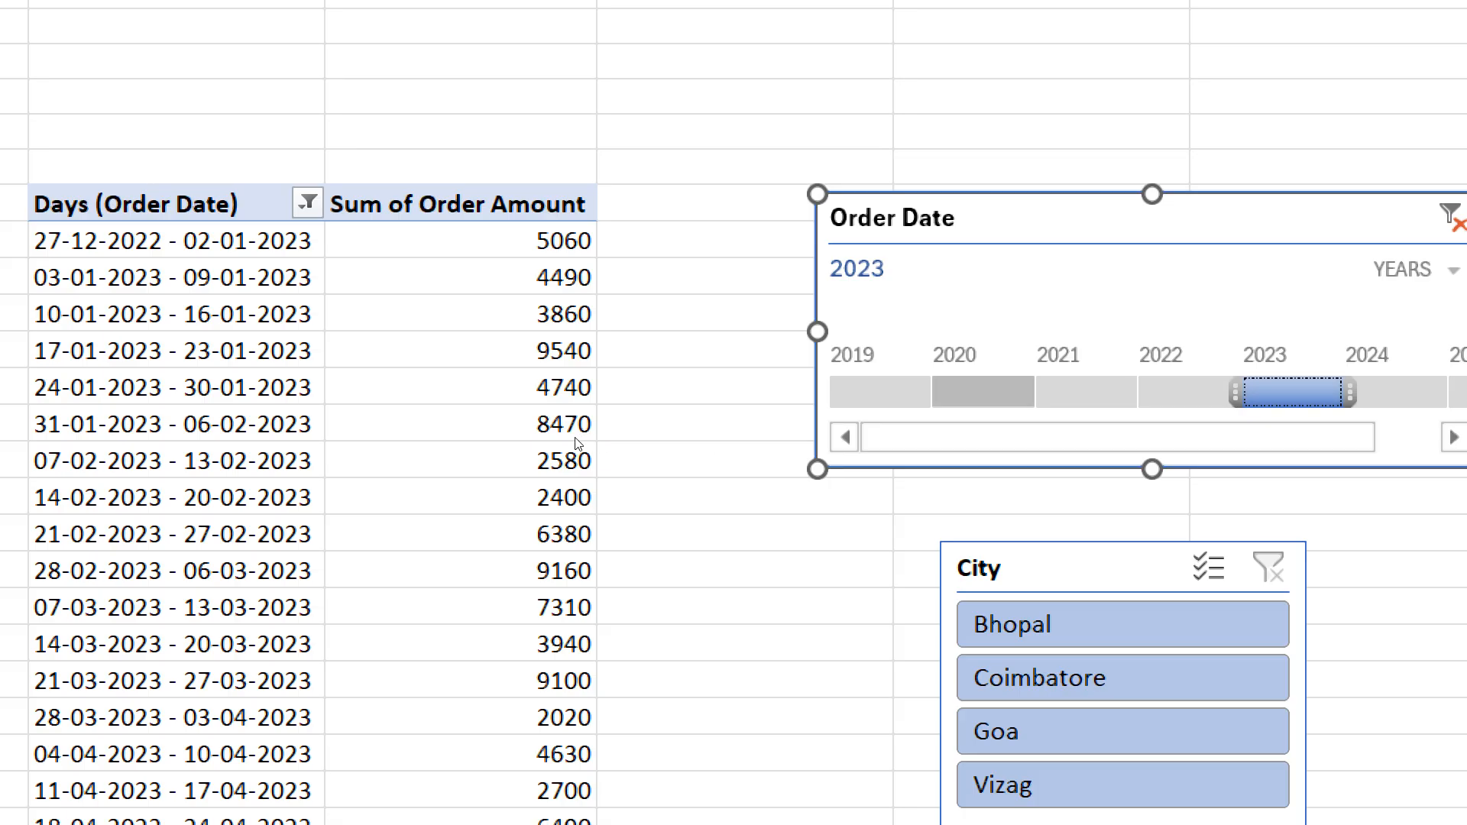
click(984, 392)
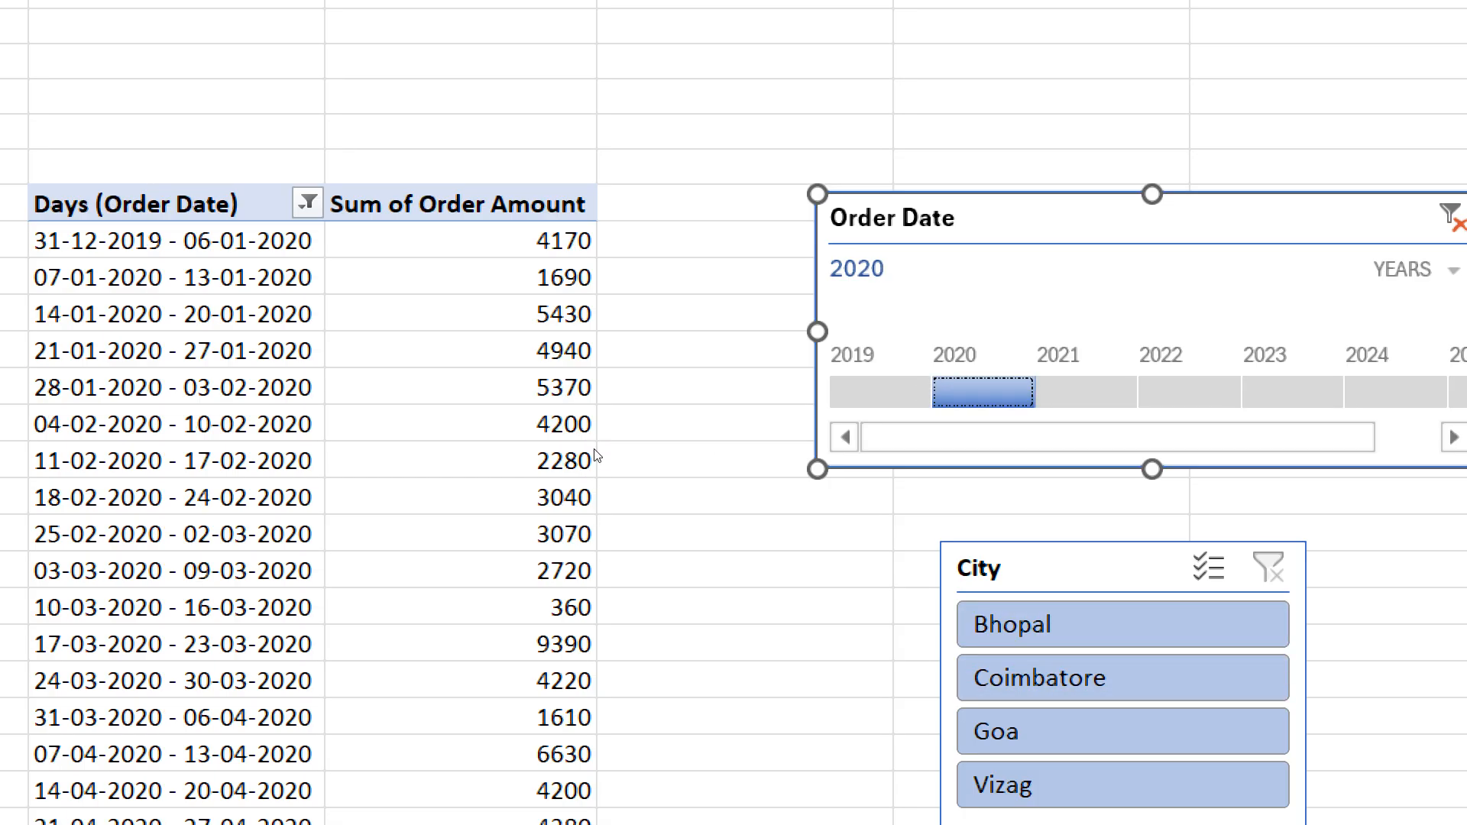
- Extend the timeline selection to 2020-2021, and filter by the single years 2020, 2022 and again 2020
drag(1041, 392, 1143, 392)
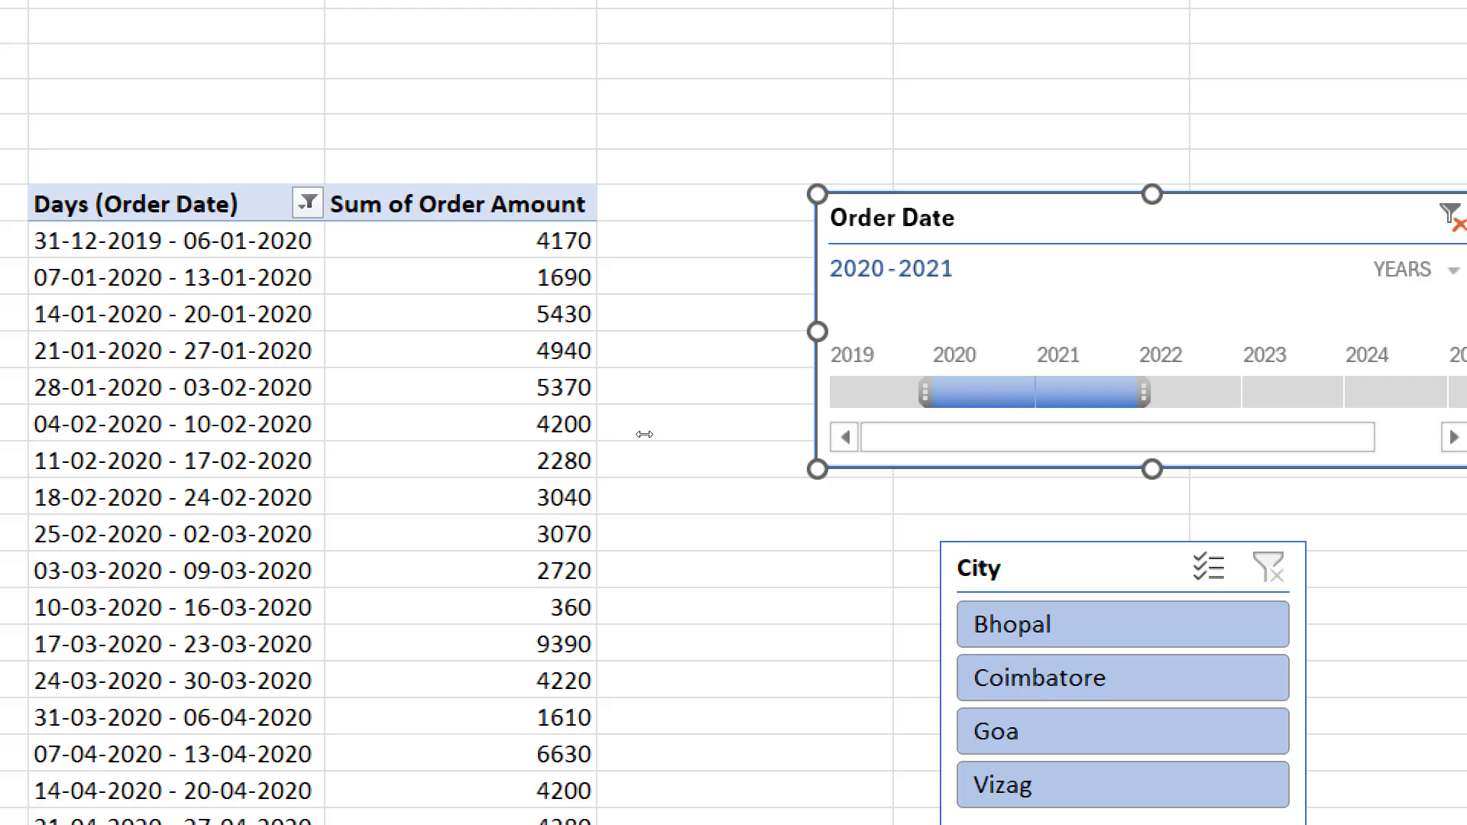
mouse_move(644, 434)
mouse_down()
mouse_move(677, 437)
mouse_move(640, 438)
mouse_up()
click(551, 426)
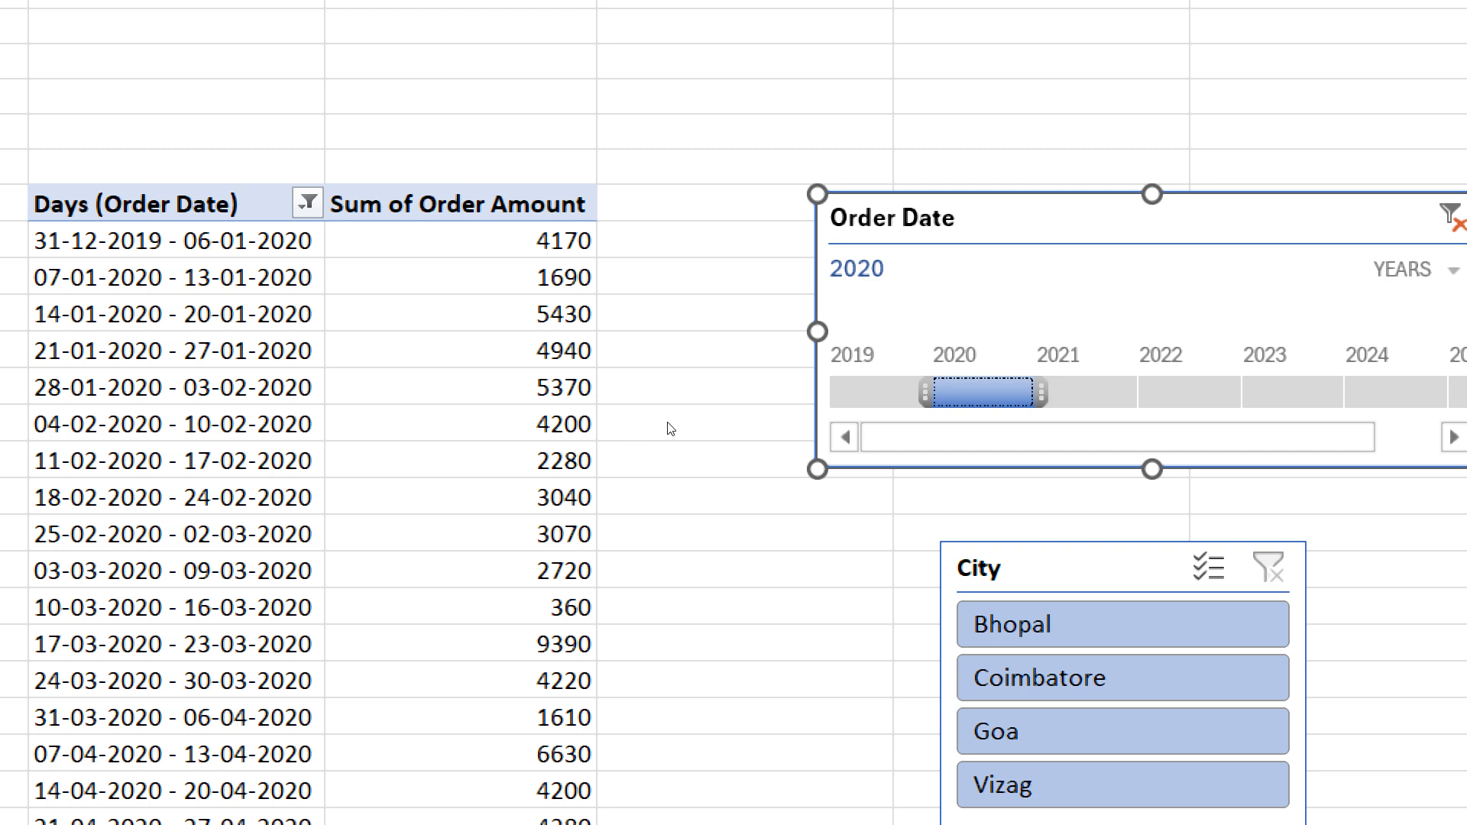
click(1190, 392)
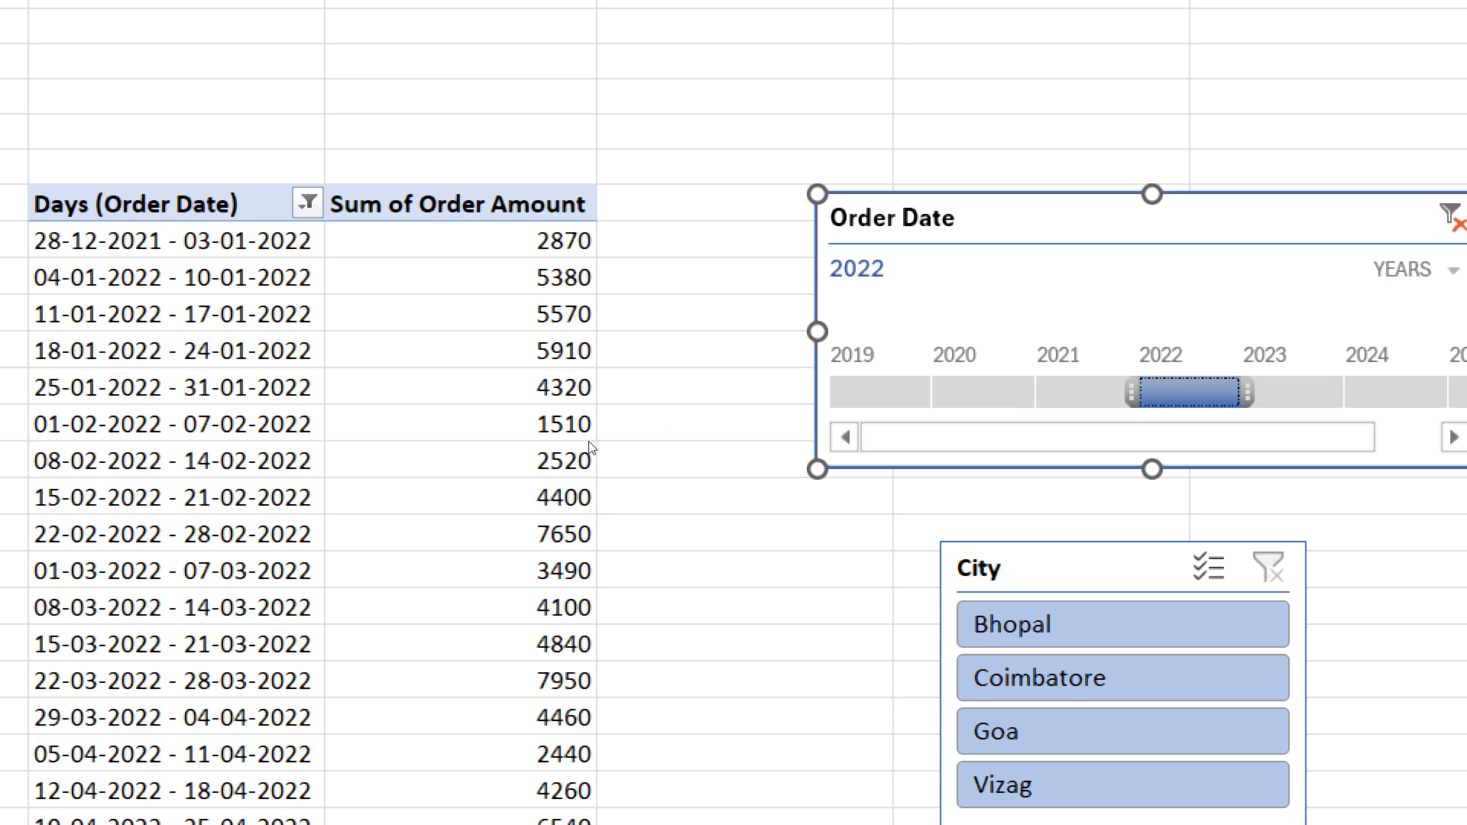
click(984, 392)
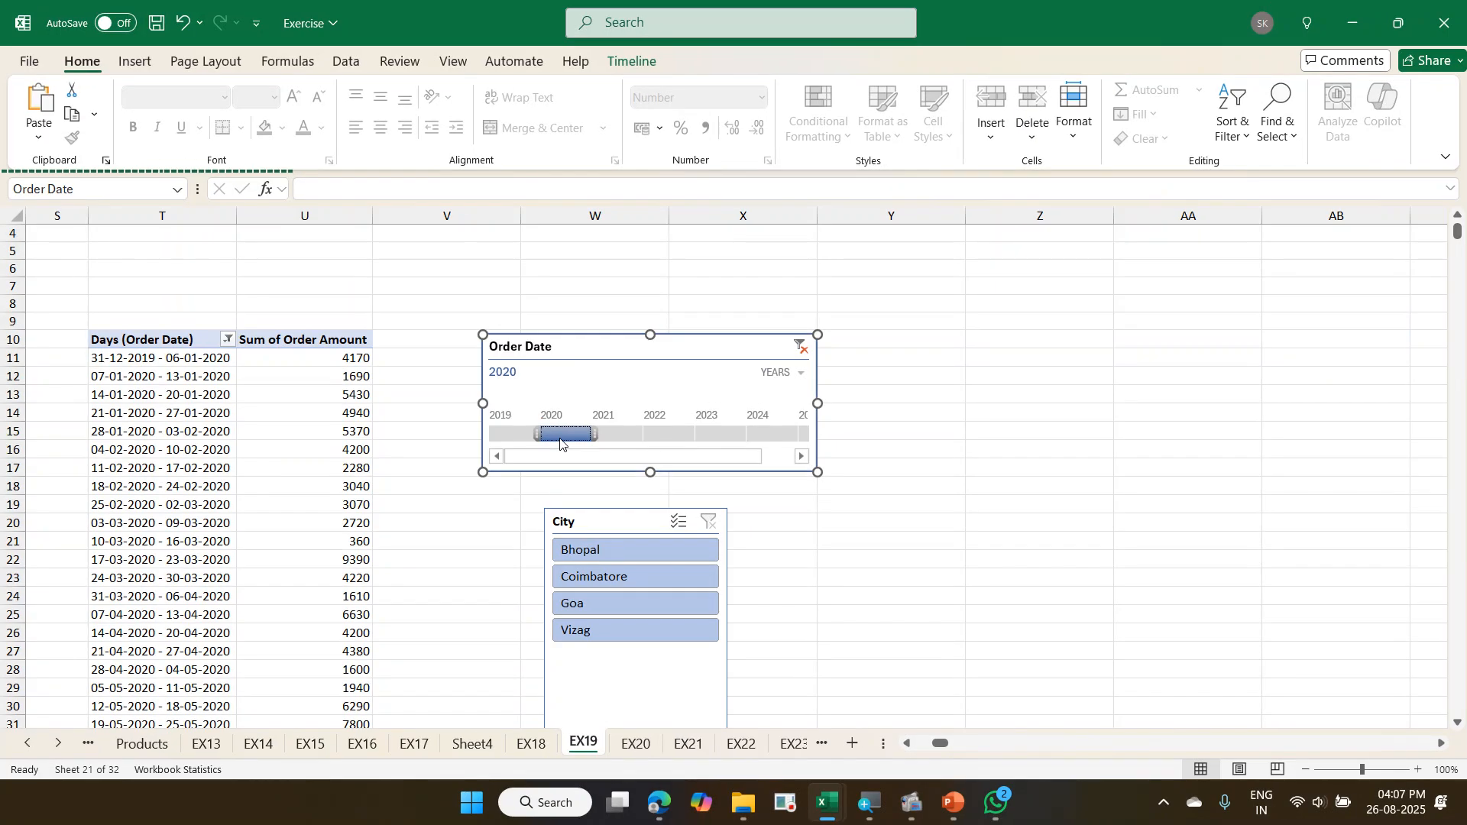
- Clear the Order Date timeline filter and select an order amount cell inside the PivotTable
click(802, 348)
scroll(624, 465, down, 4)
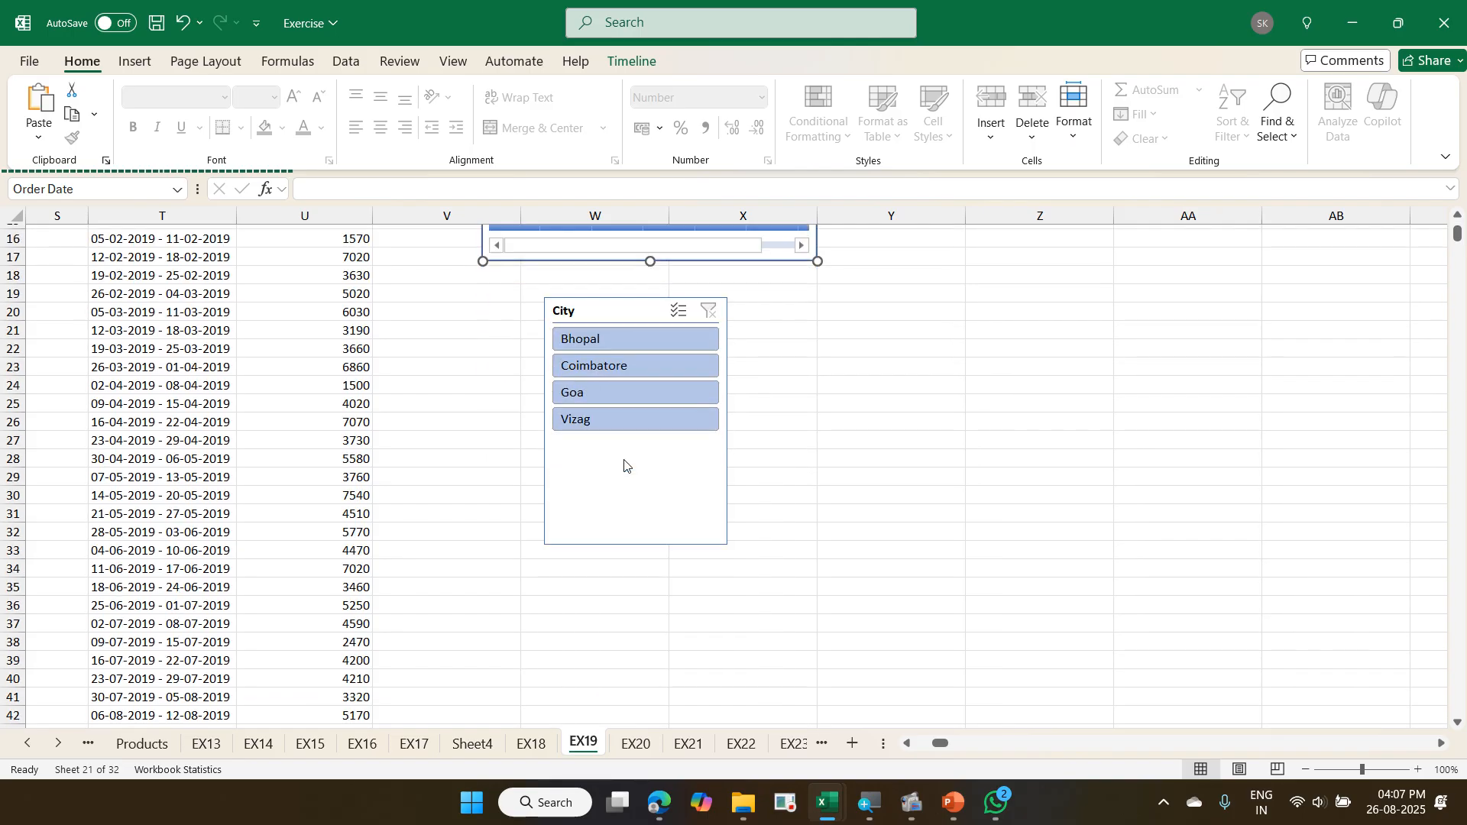
scroll(624, 466, up, 5)
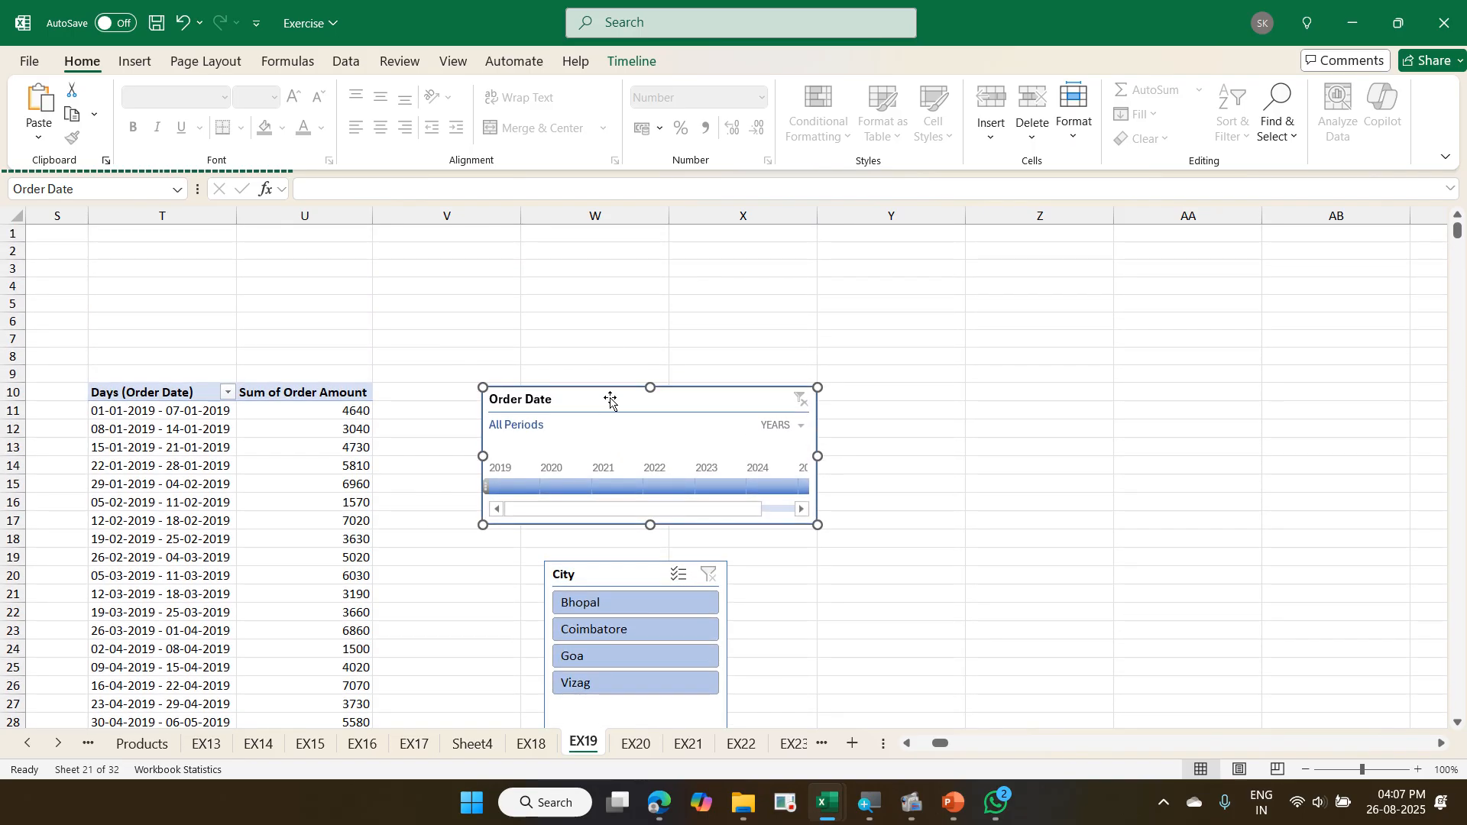
scroll(614, 373, down, 2)
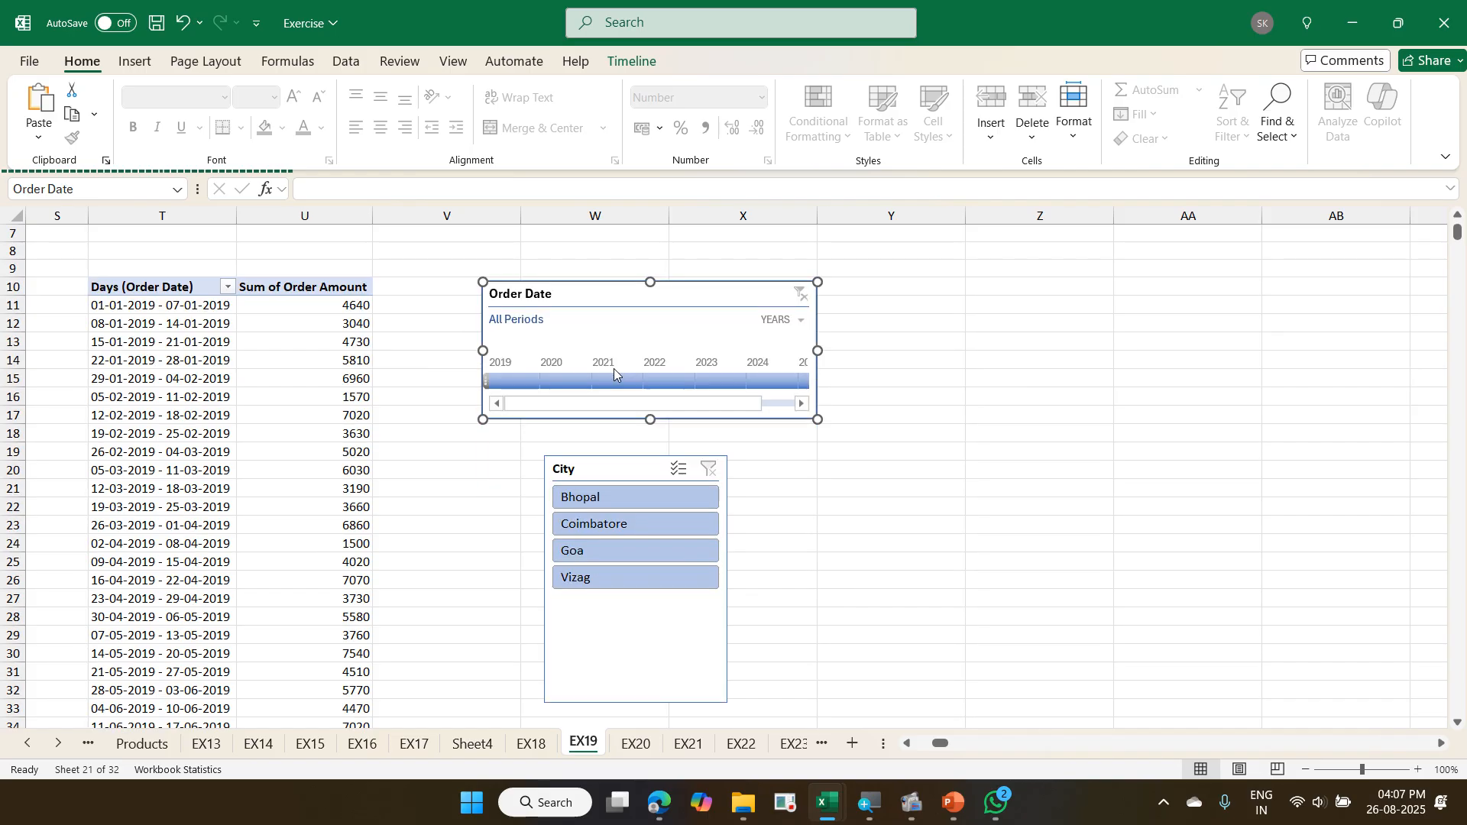
scroll(613, 368, up, 1)
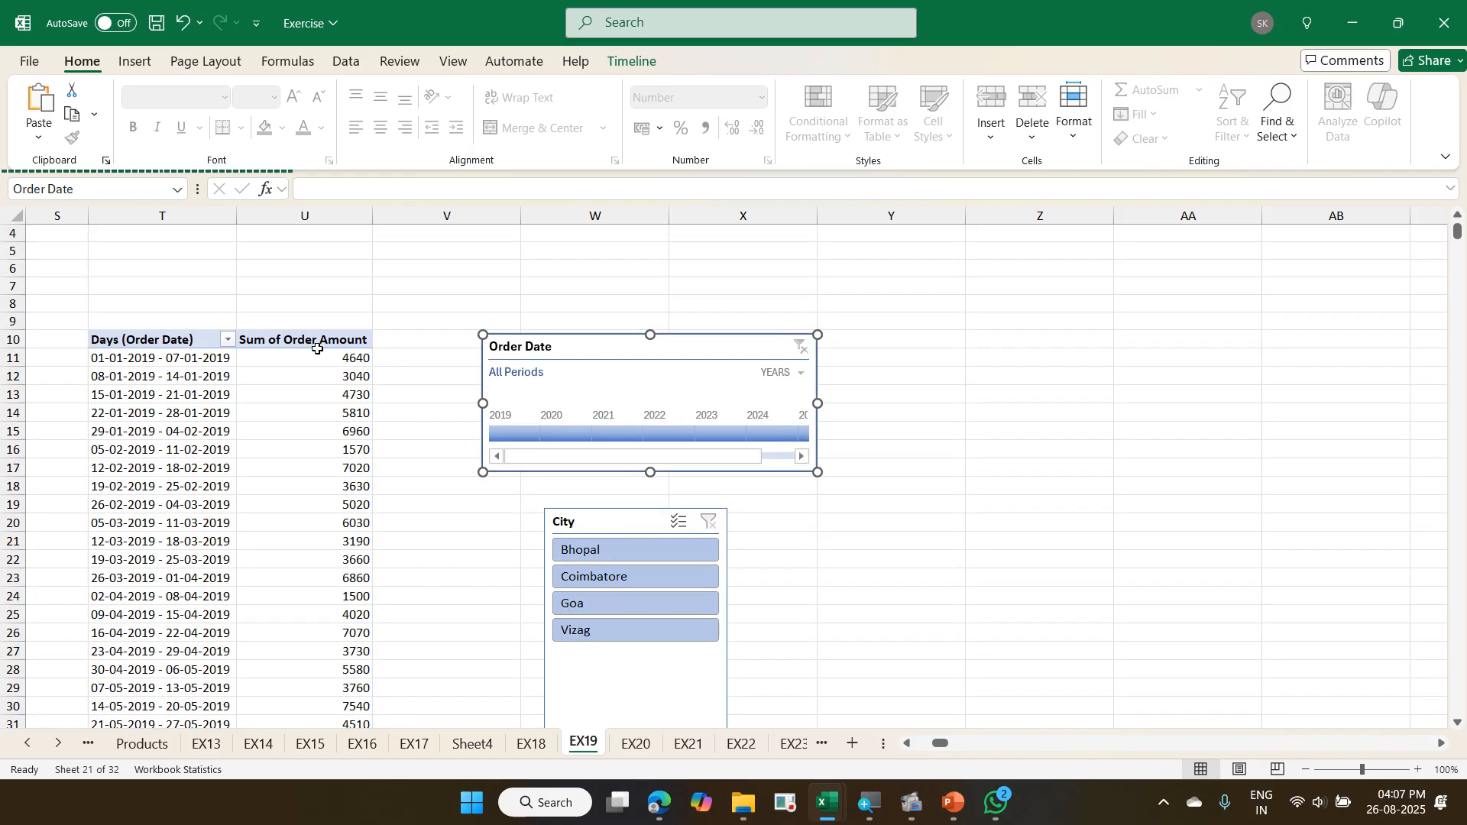
click(253, 371)
scroll(253, 371, down, 2)
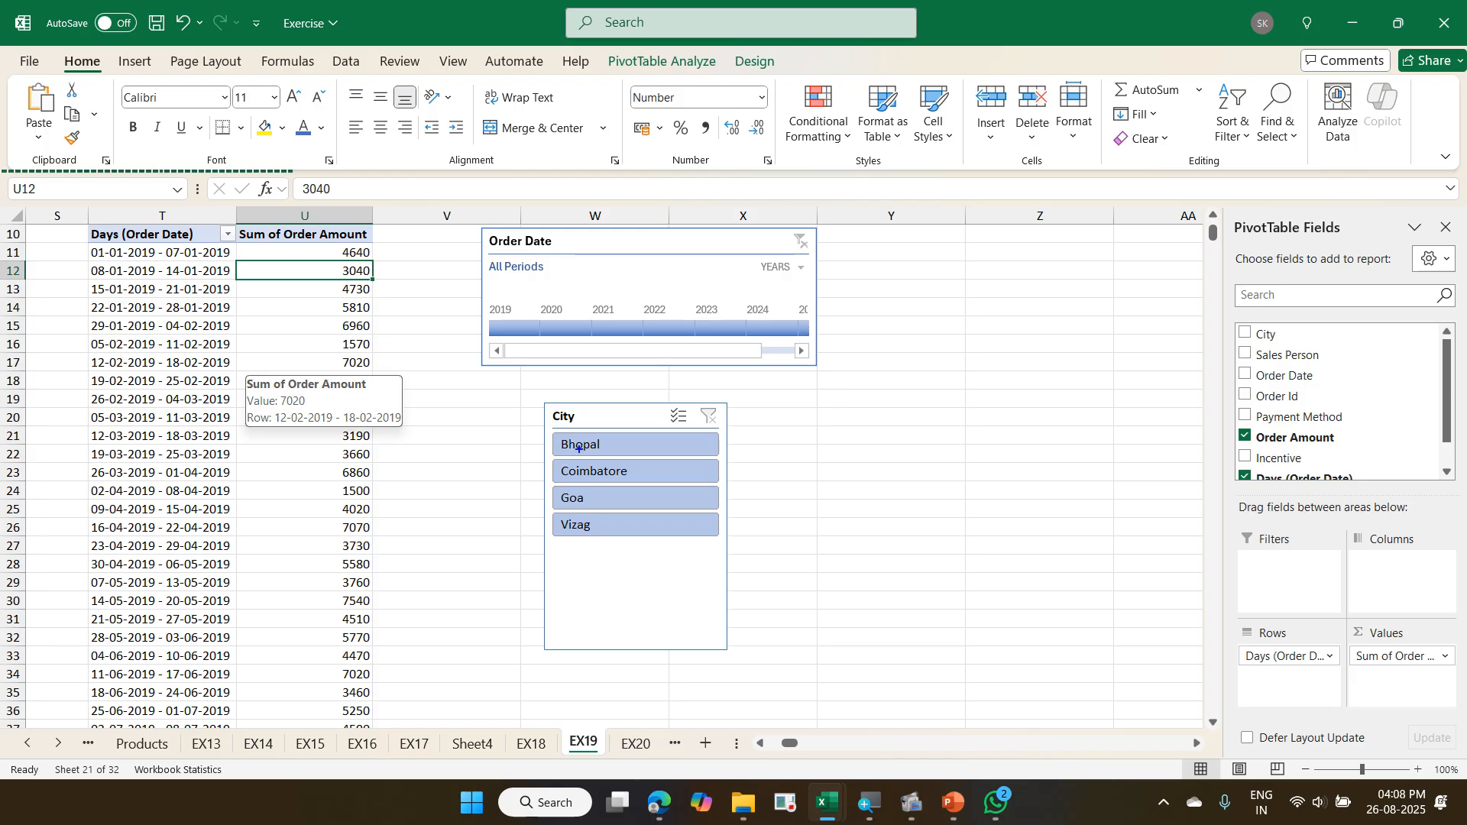
drag(545, 427, 652, 539)
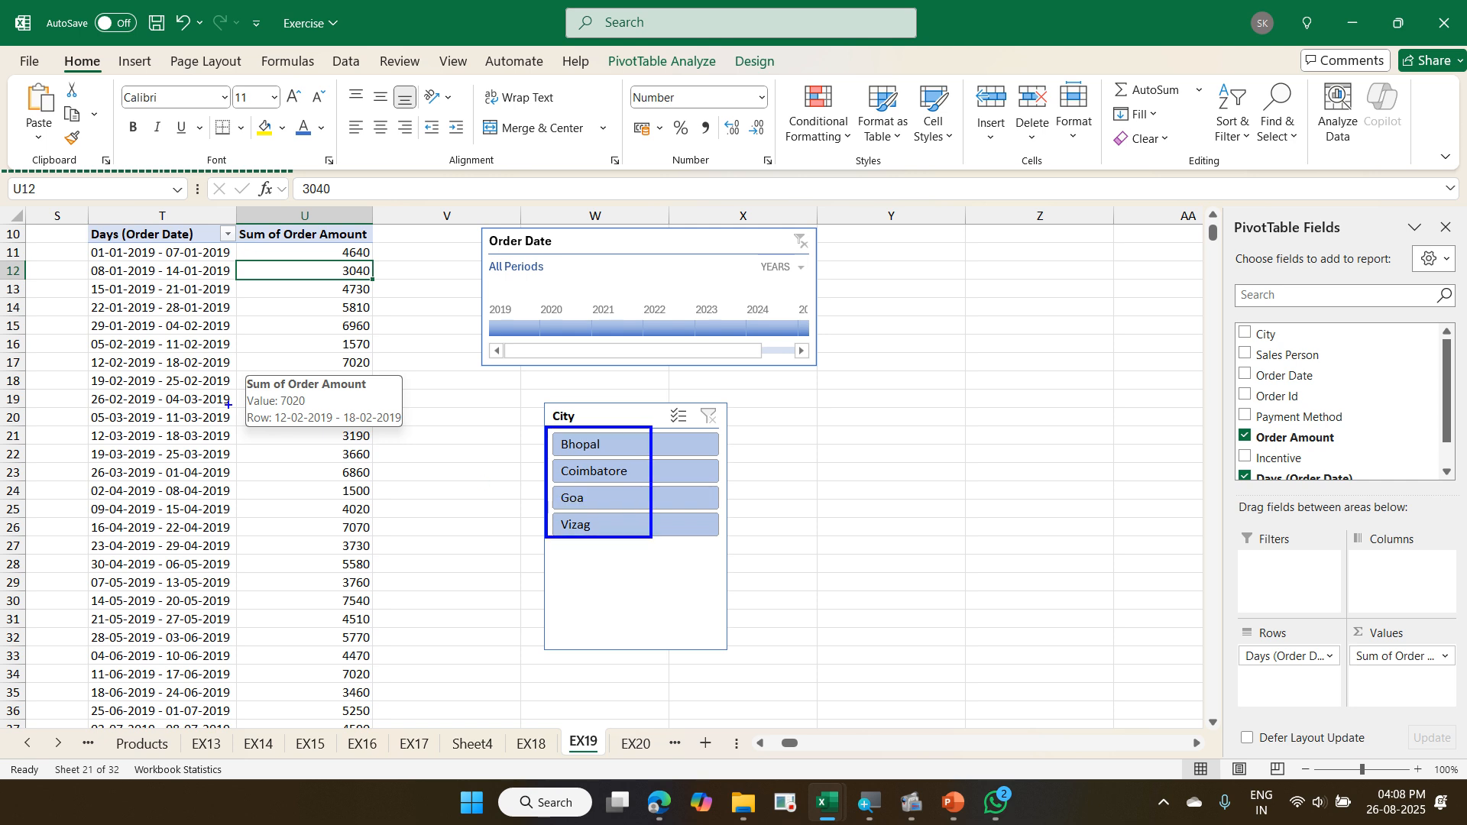
mouse_move(78, 222)
mouse_down()
mouse_move(385, 506)
mouse_move(410, 636)
mouse_up()
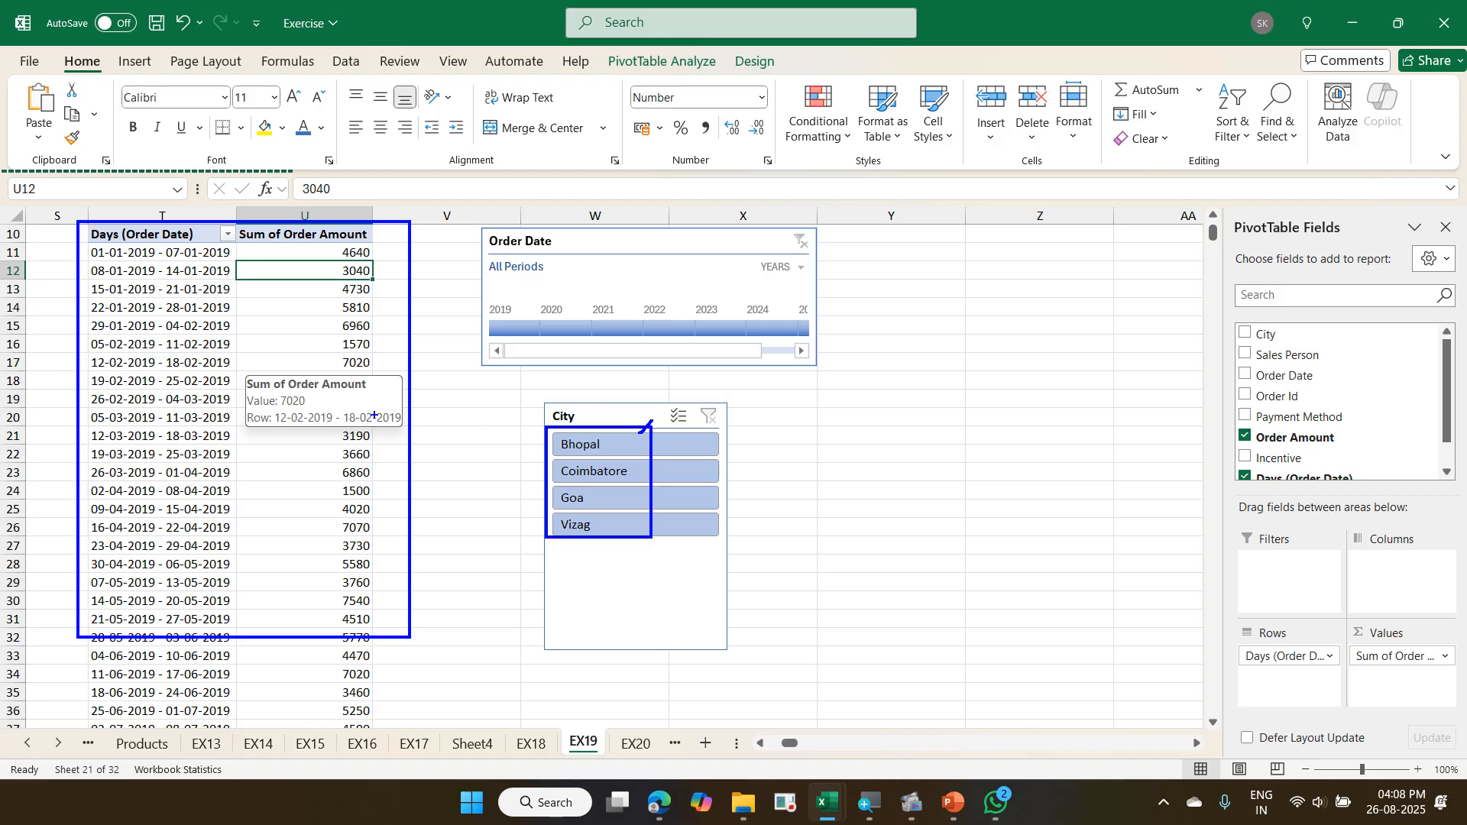
drag(228, 365, 273, 314)
drag(632, 477, 664, 475)
drag(633, 535, 705, 484)
key(Escape)
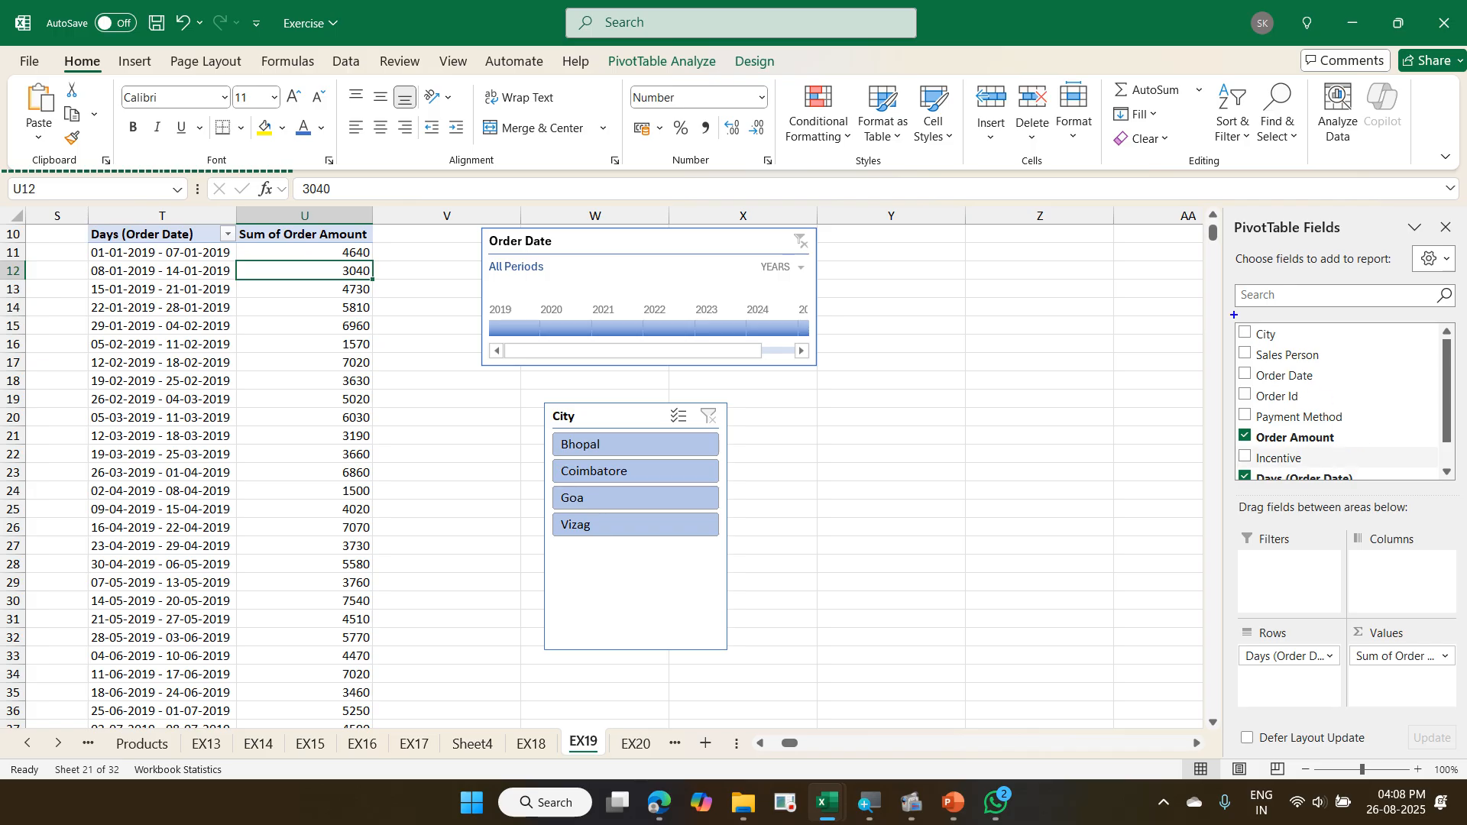
drag(1235, 315, 1374, 352)
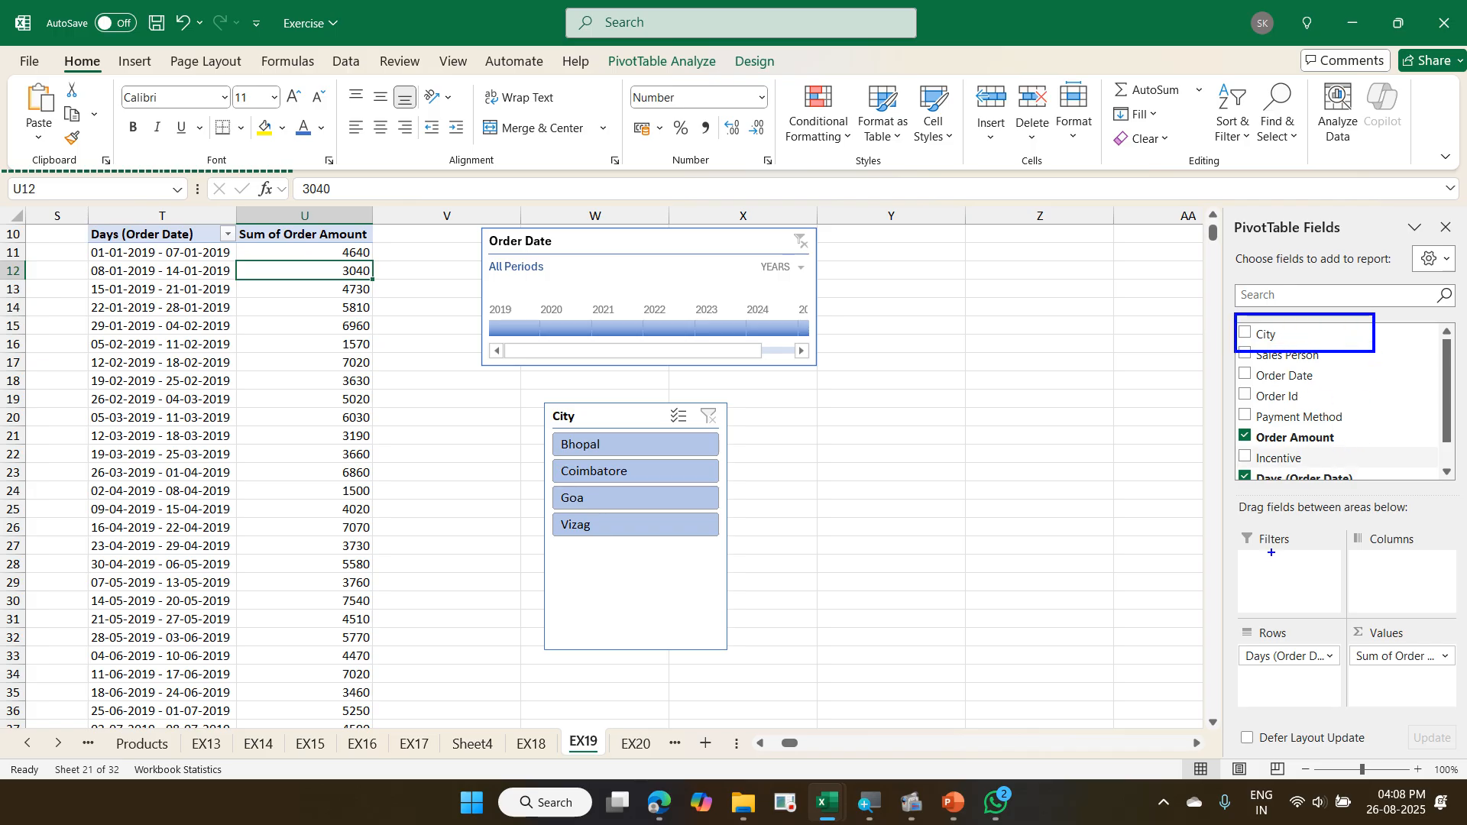
drag(1271, 552, 1361, 352)
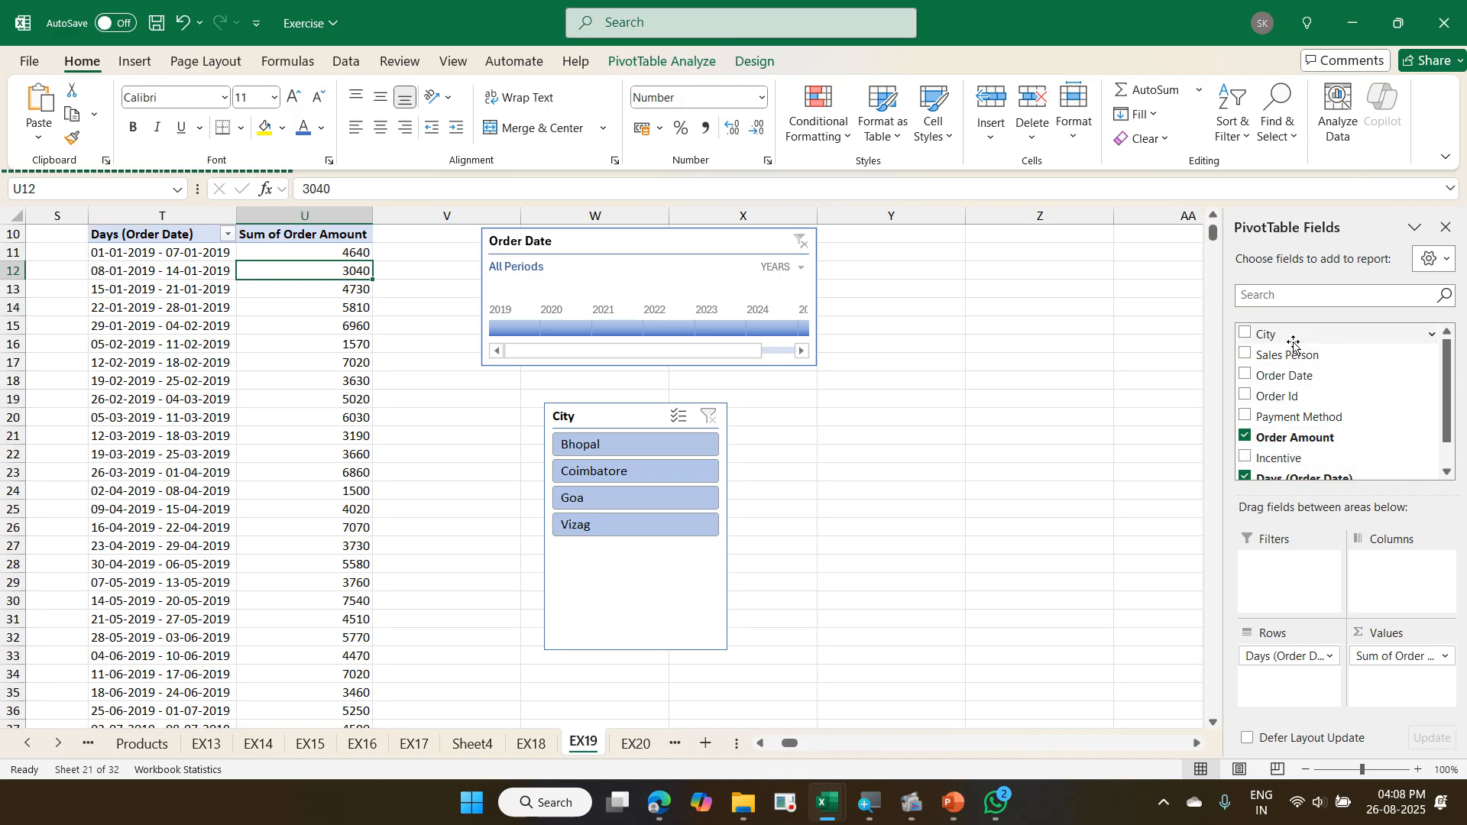
- Add the City field to the Filters area of the weekly order amount PivotTable
drag(1292, 336, 1290, 580)
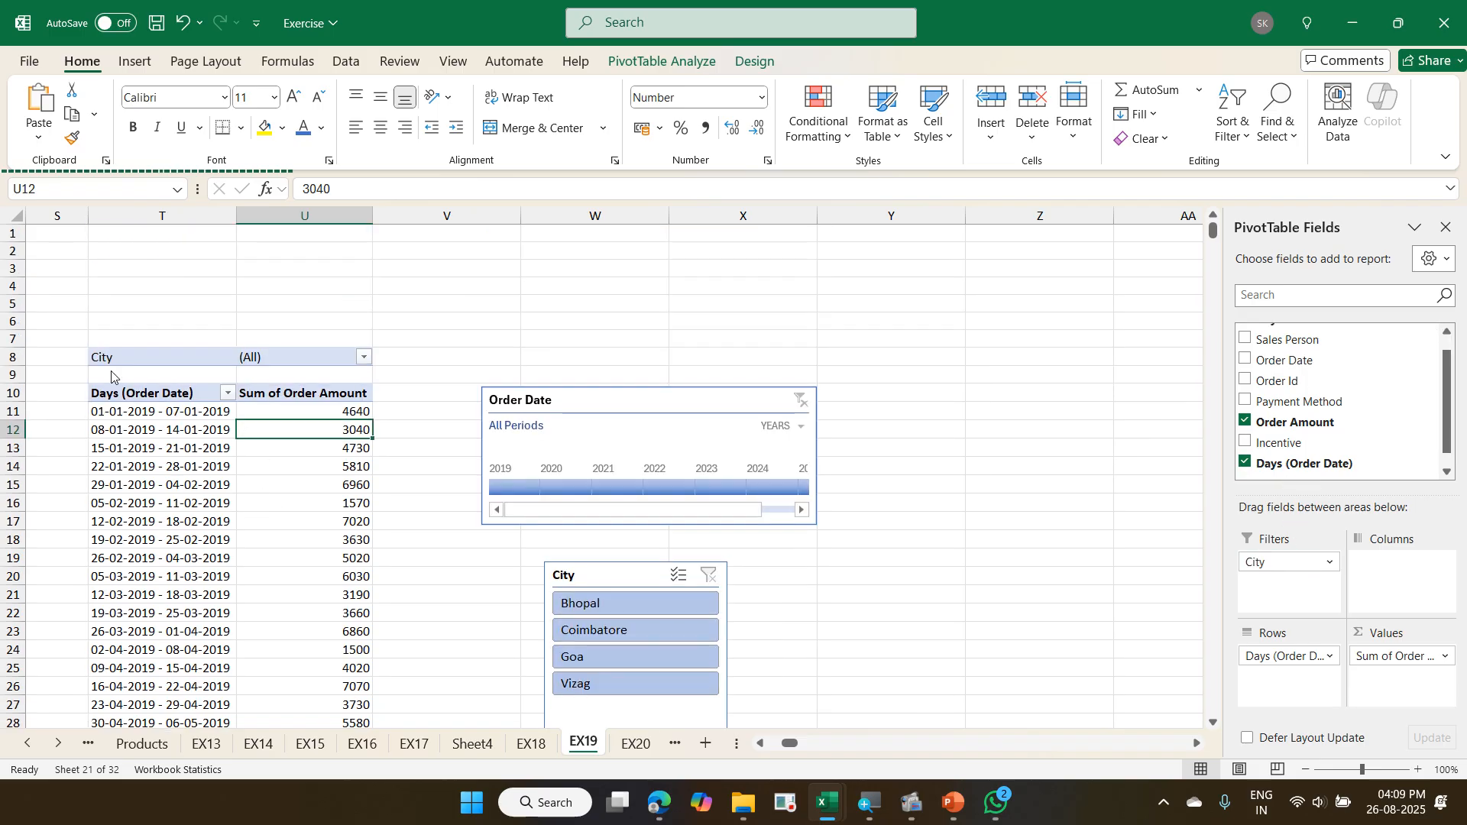
mouse_move(64, 336)
mouse_down()
mouse_move(137, 372)
mouse_move(381, 387)
mouse_up()
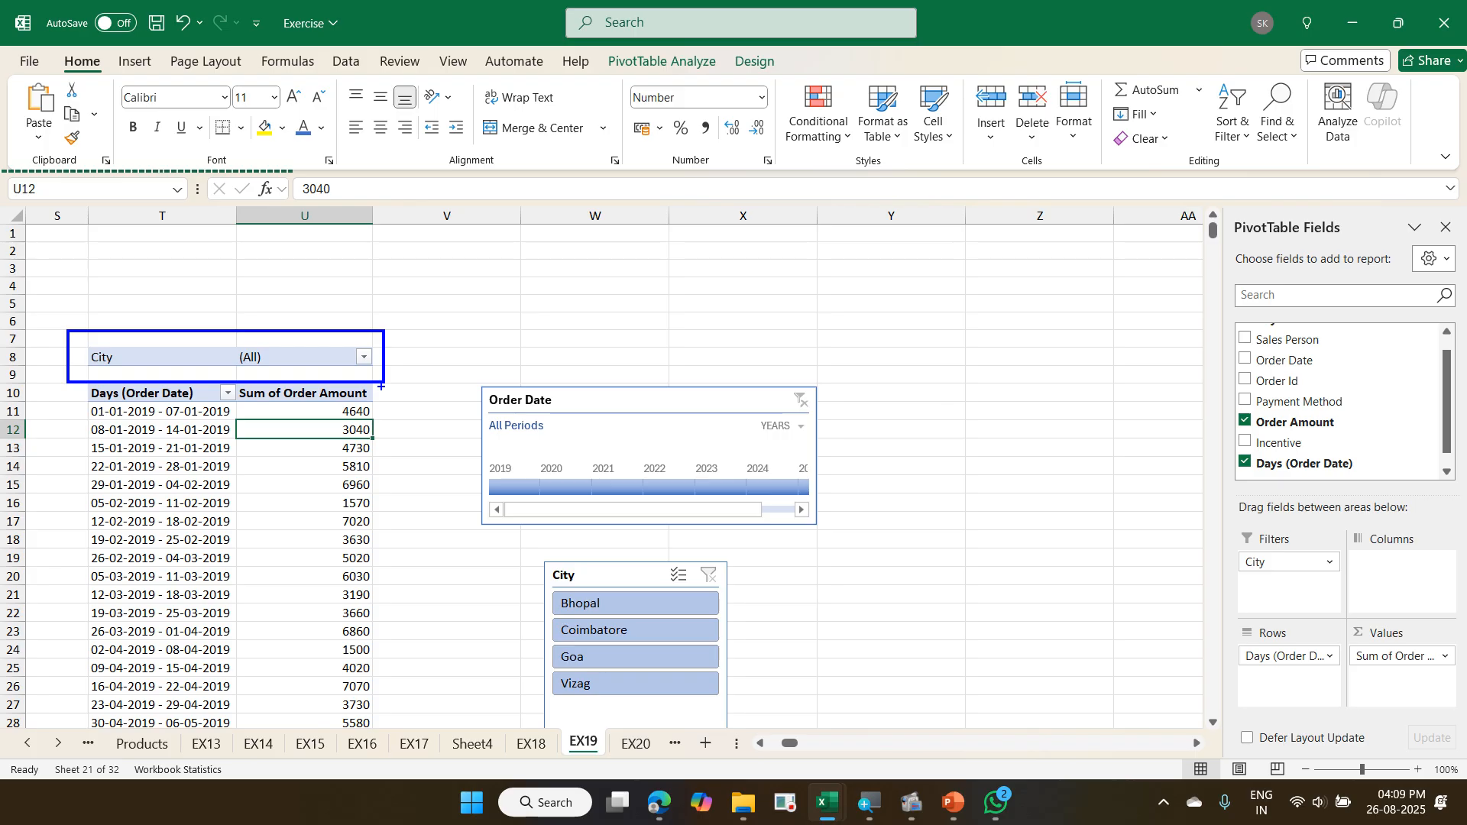
- Review the cities offered by the City report filter above the weekly order amount PivotTable
mouse_move(250, 381)
mouse_down()
mouse_move(315, 360)
mouse_move(283, 334)
mouse_move(210, 354)
mouse_move(252, 378)
mouse_up()
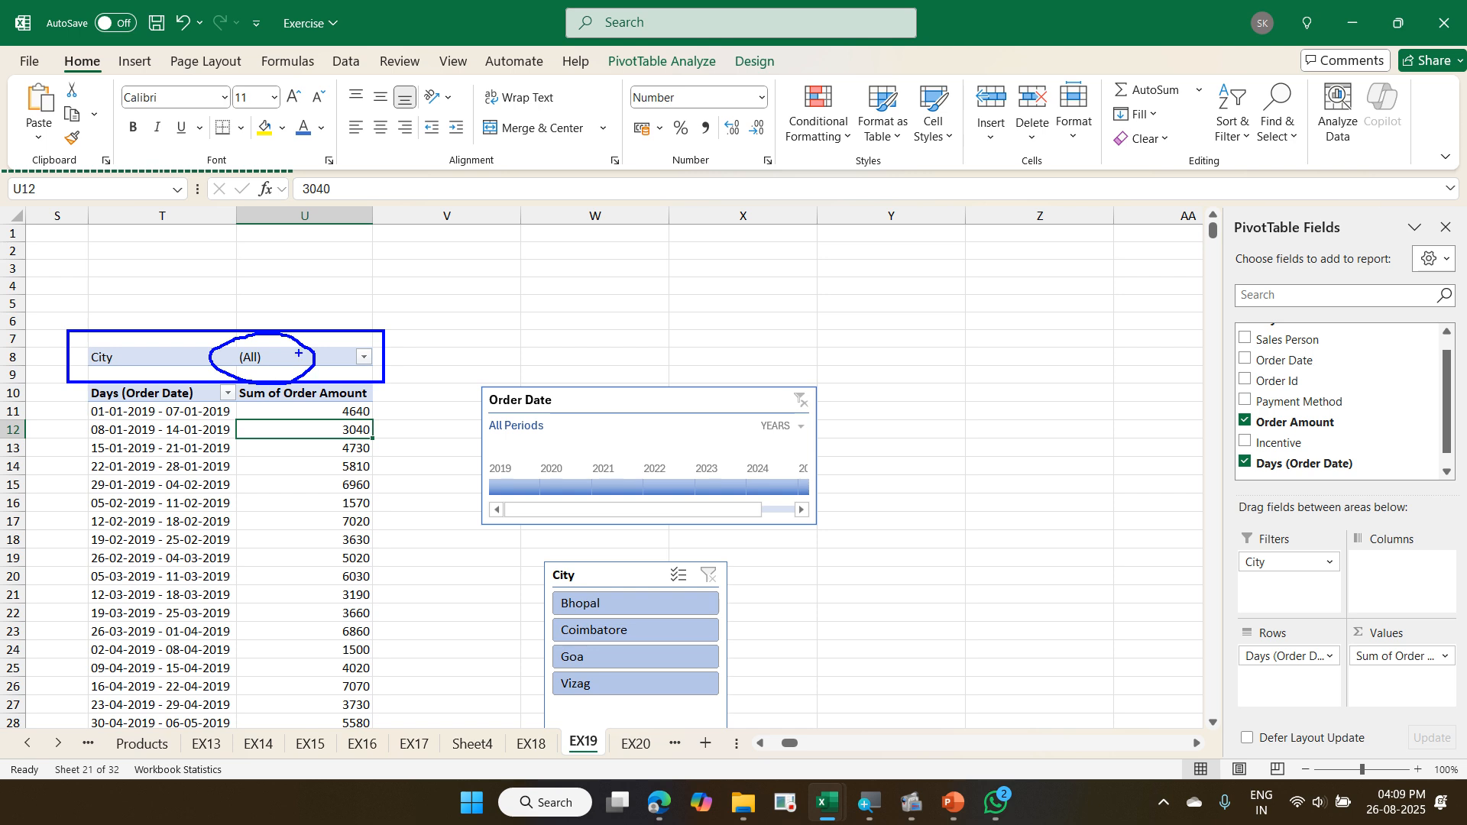
drag(300, 353, 328, 303)
drag(247, 363, 234, 377)
key(Escape)
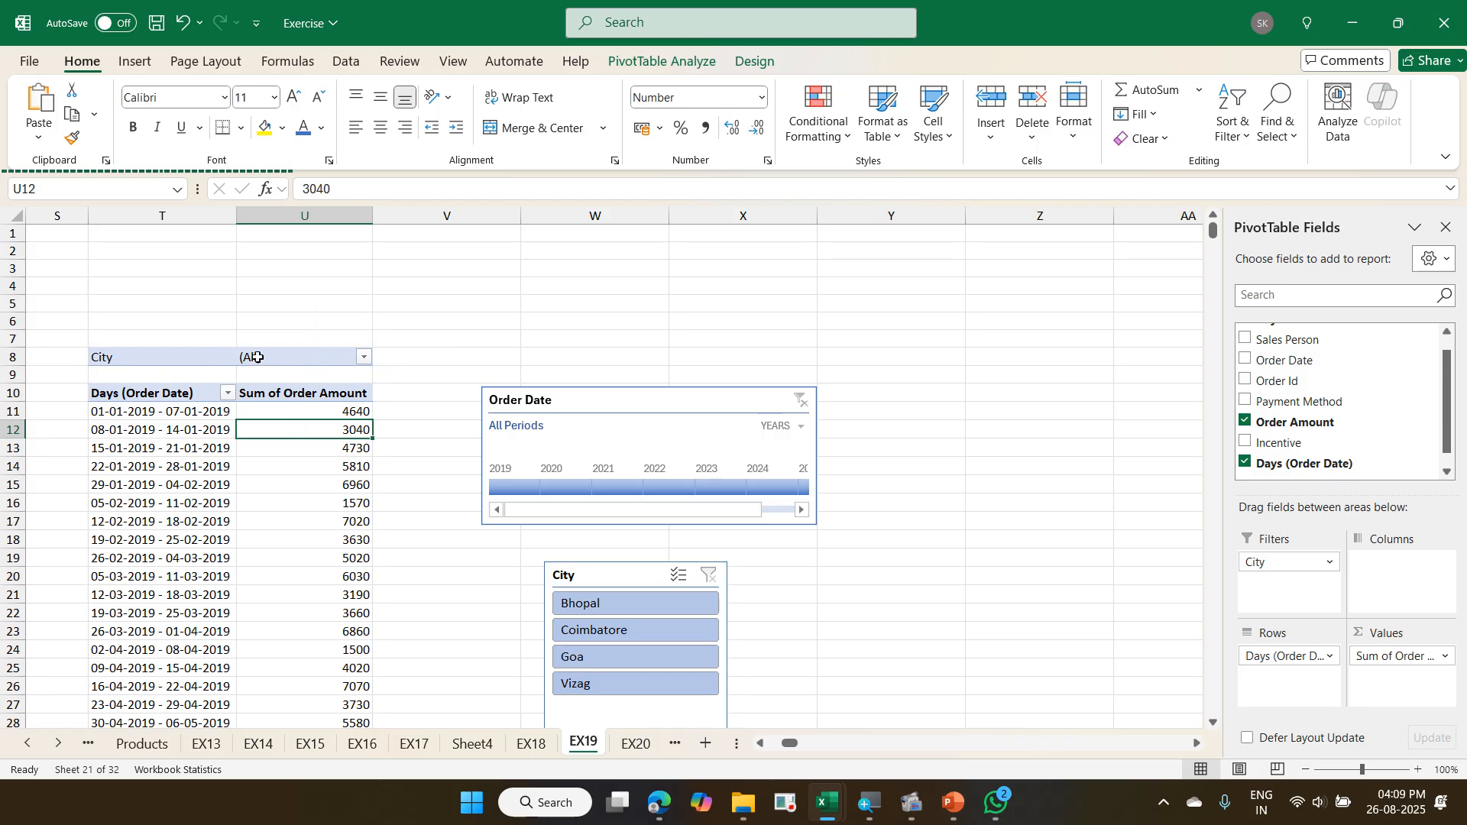
click(366, 357)
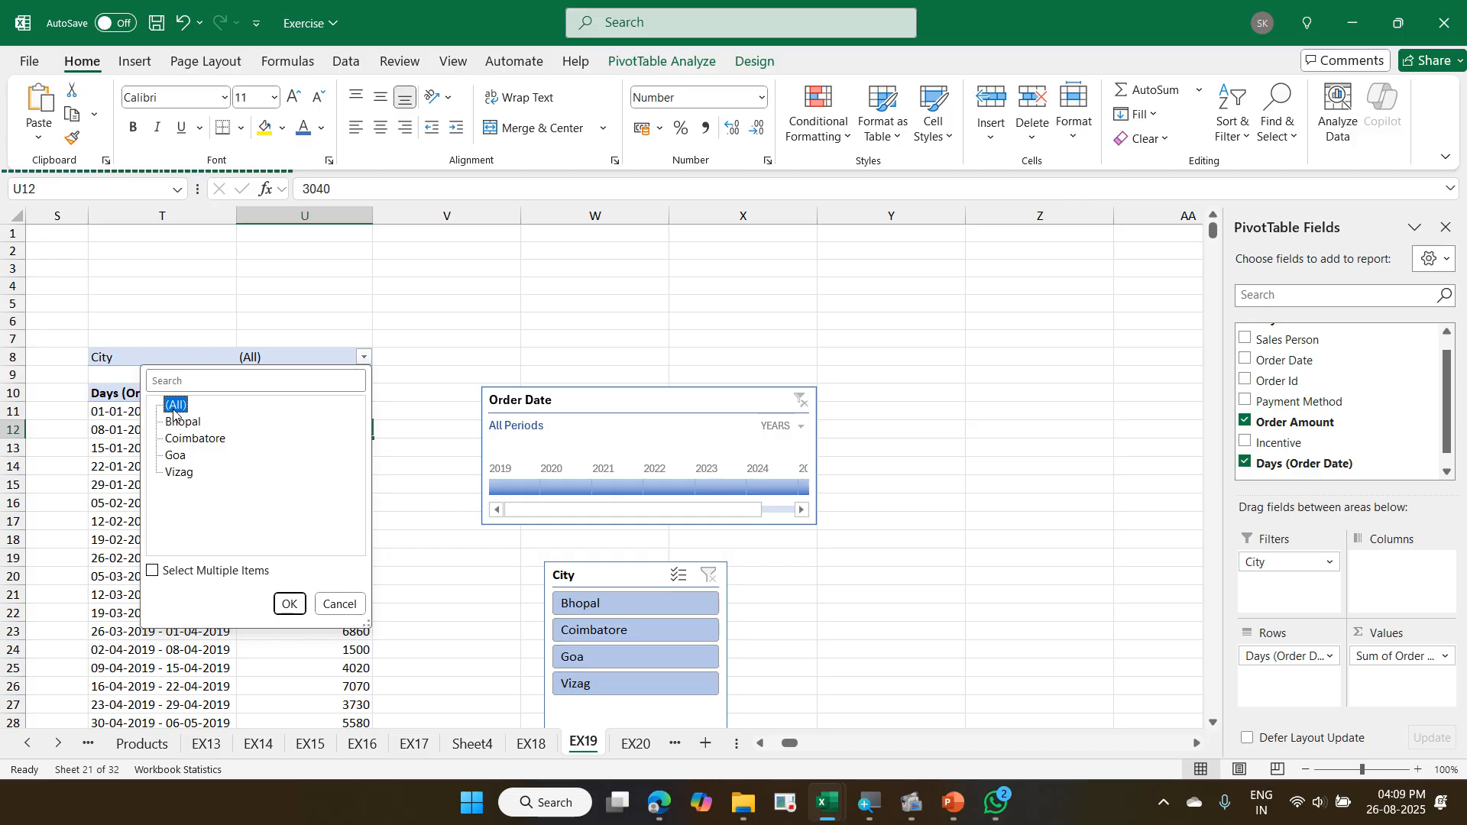
key(Escape)
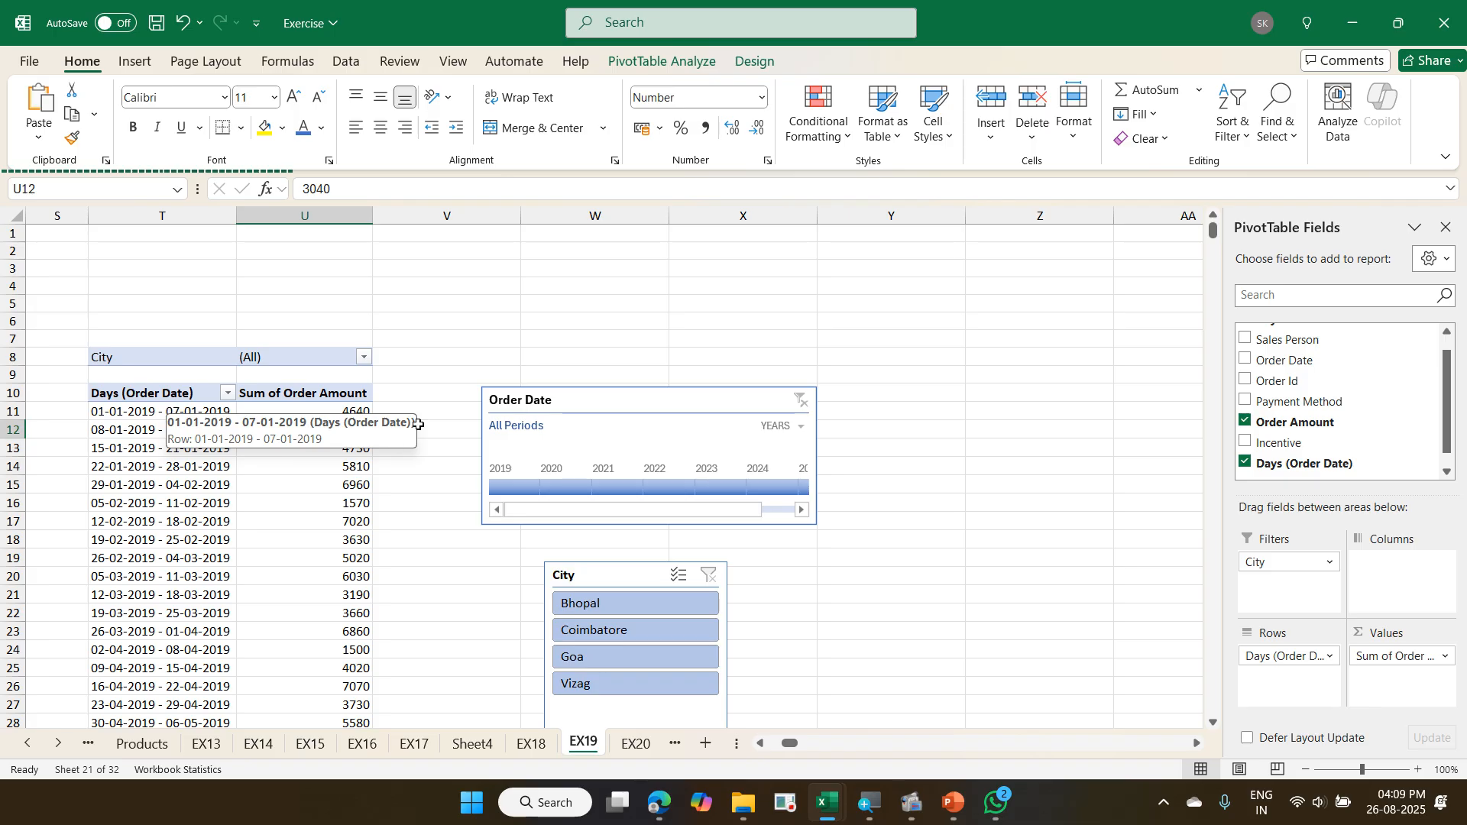
scroll(1310, 393, up, 1)
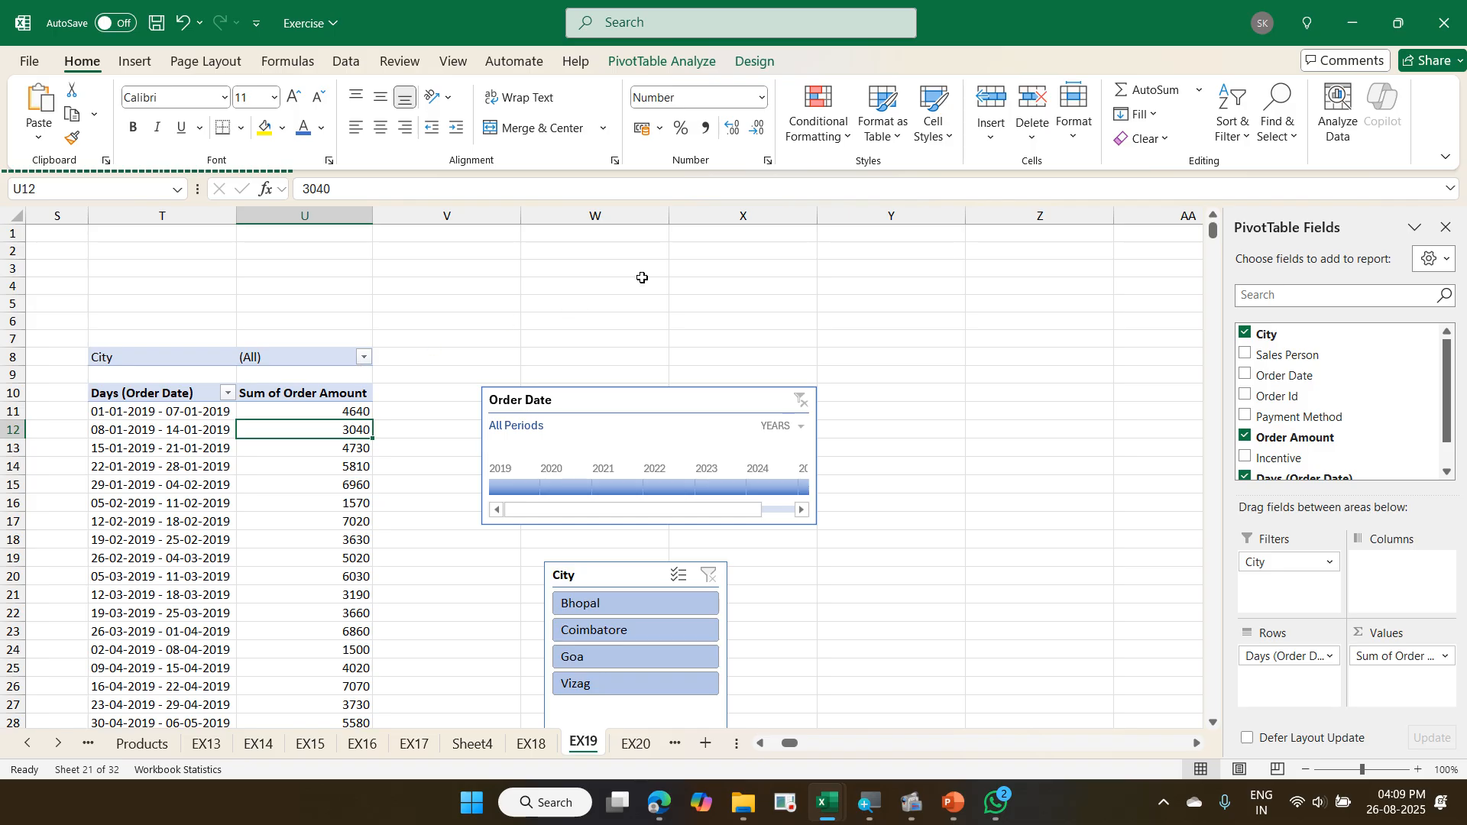
- Locate the Show Report Filter Pages command among the options of the weekly order amount PivotTable
click(662, 63)
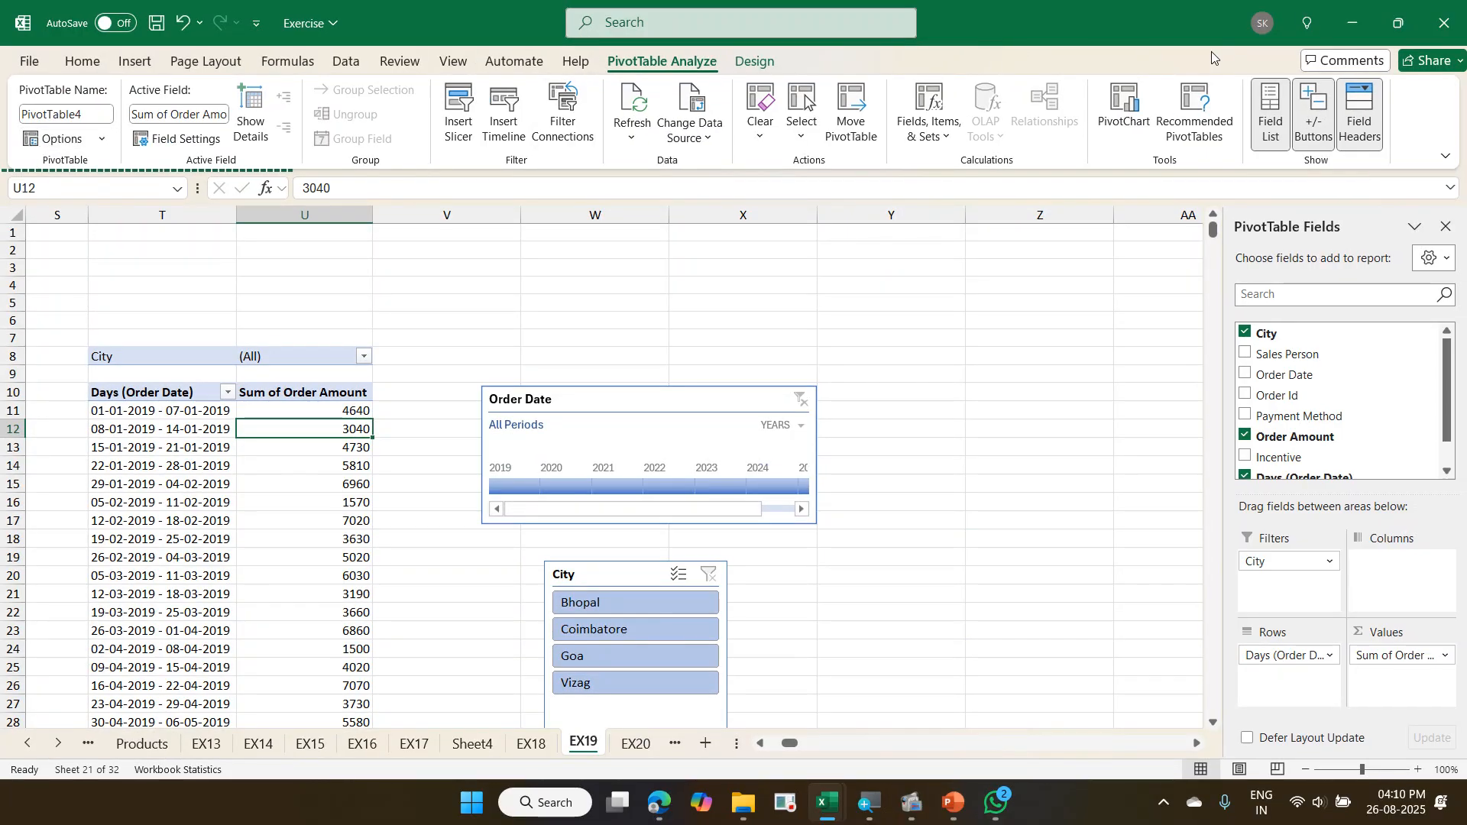
click(1399, 23)
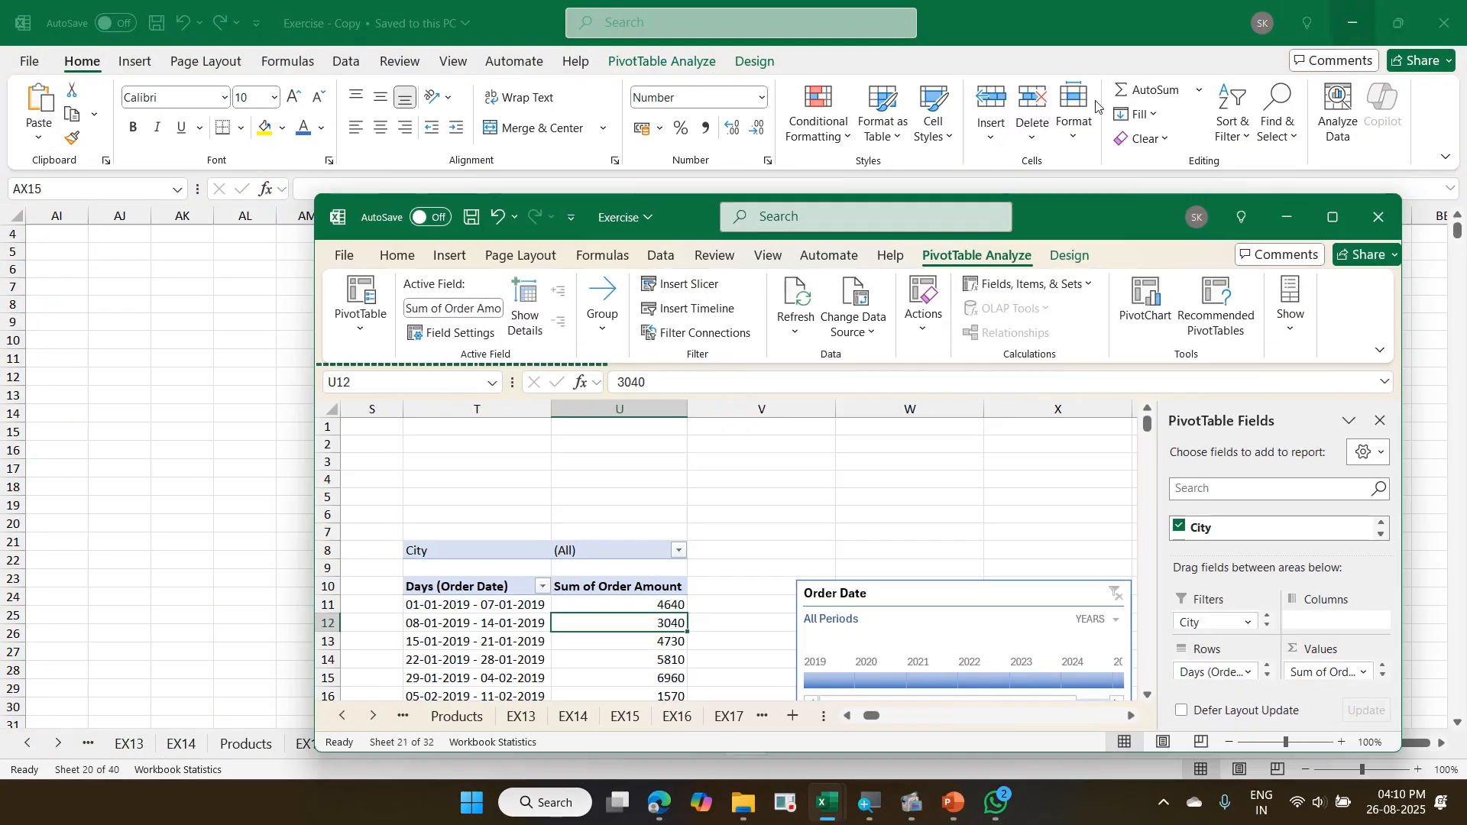
click(355, 331)
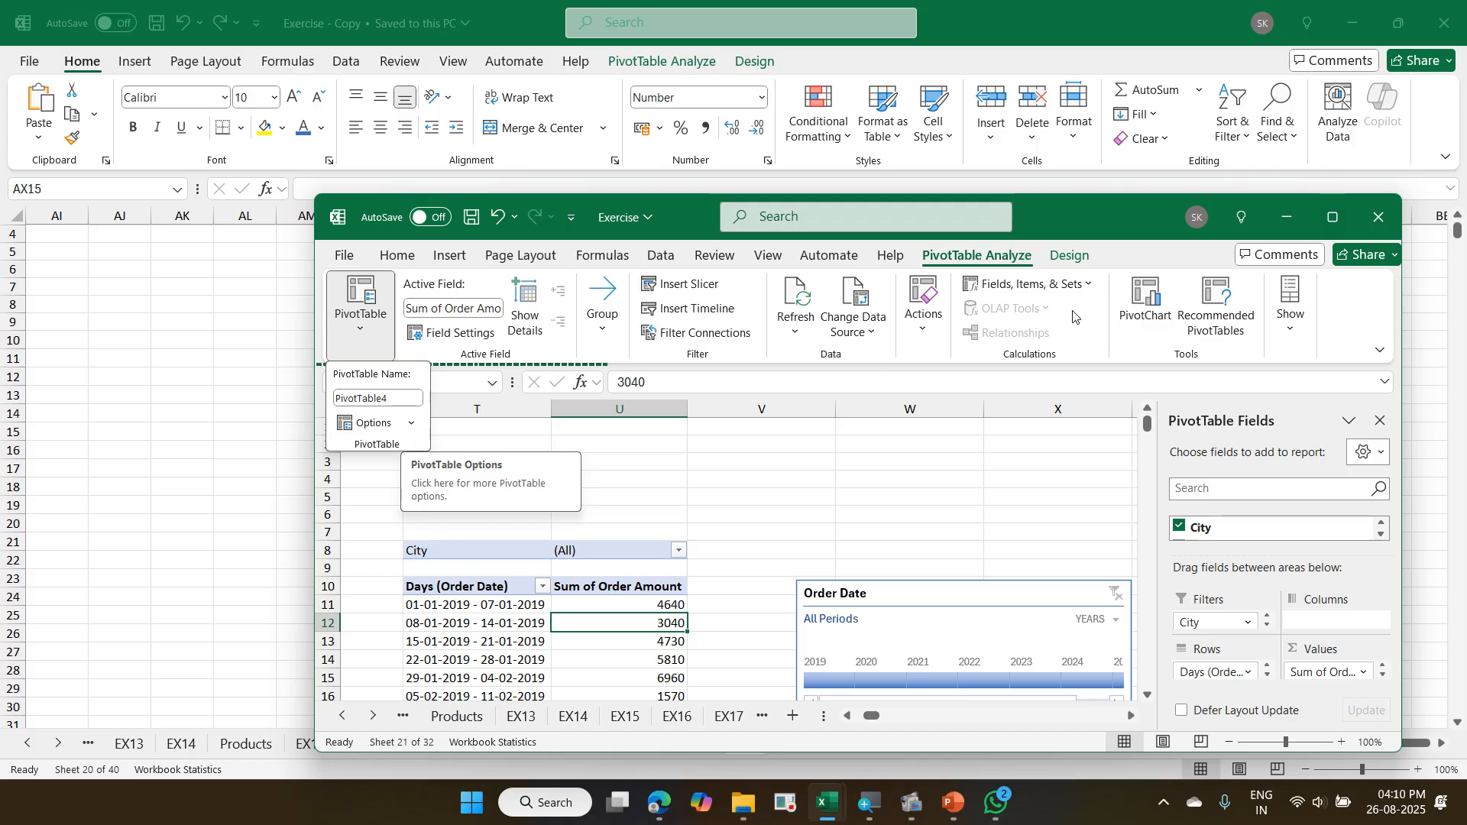
click(1332, 223)
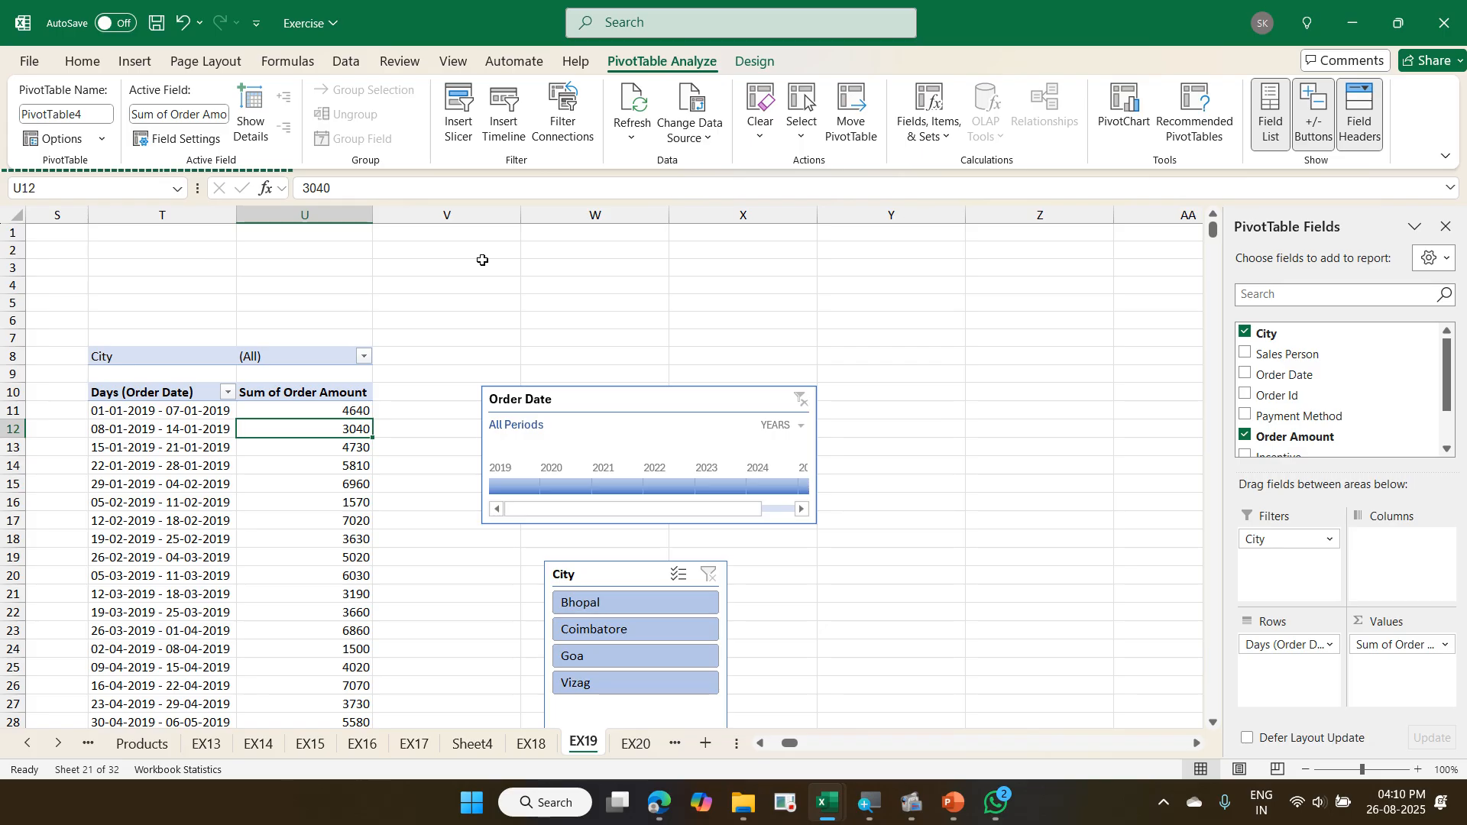
click(102, 140)
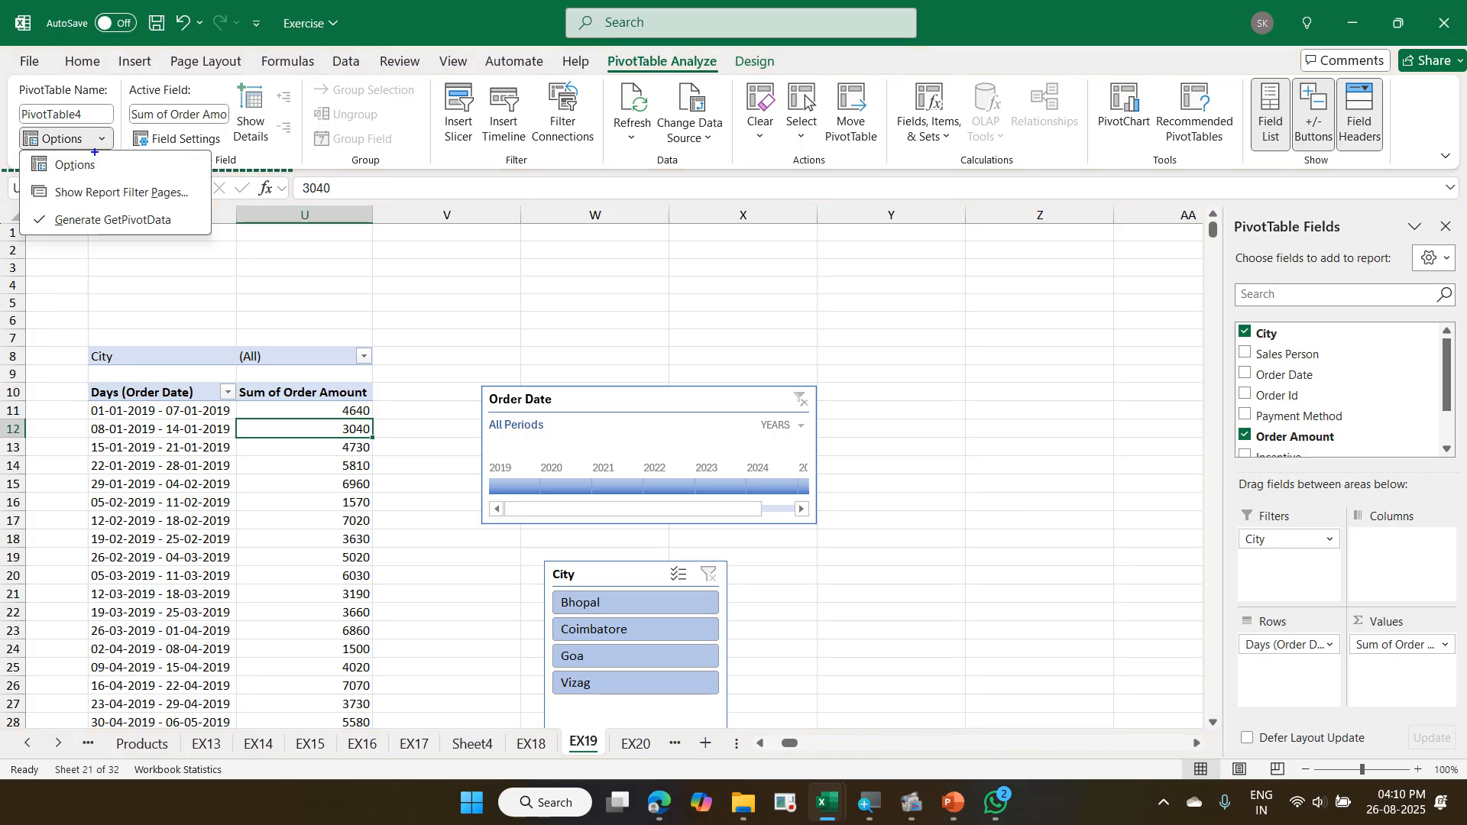
mouse_move(15, 175)
mouse_down()
mouse_move(105, 213)
mouse_move(190, 214)
mouse_up()
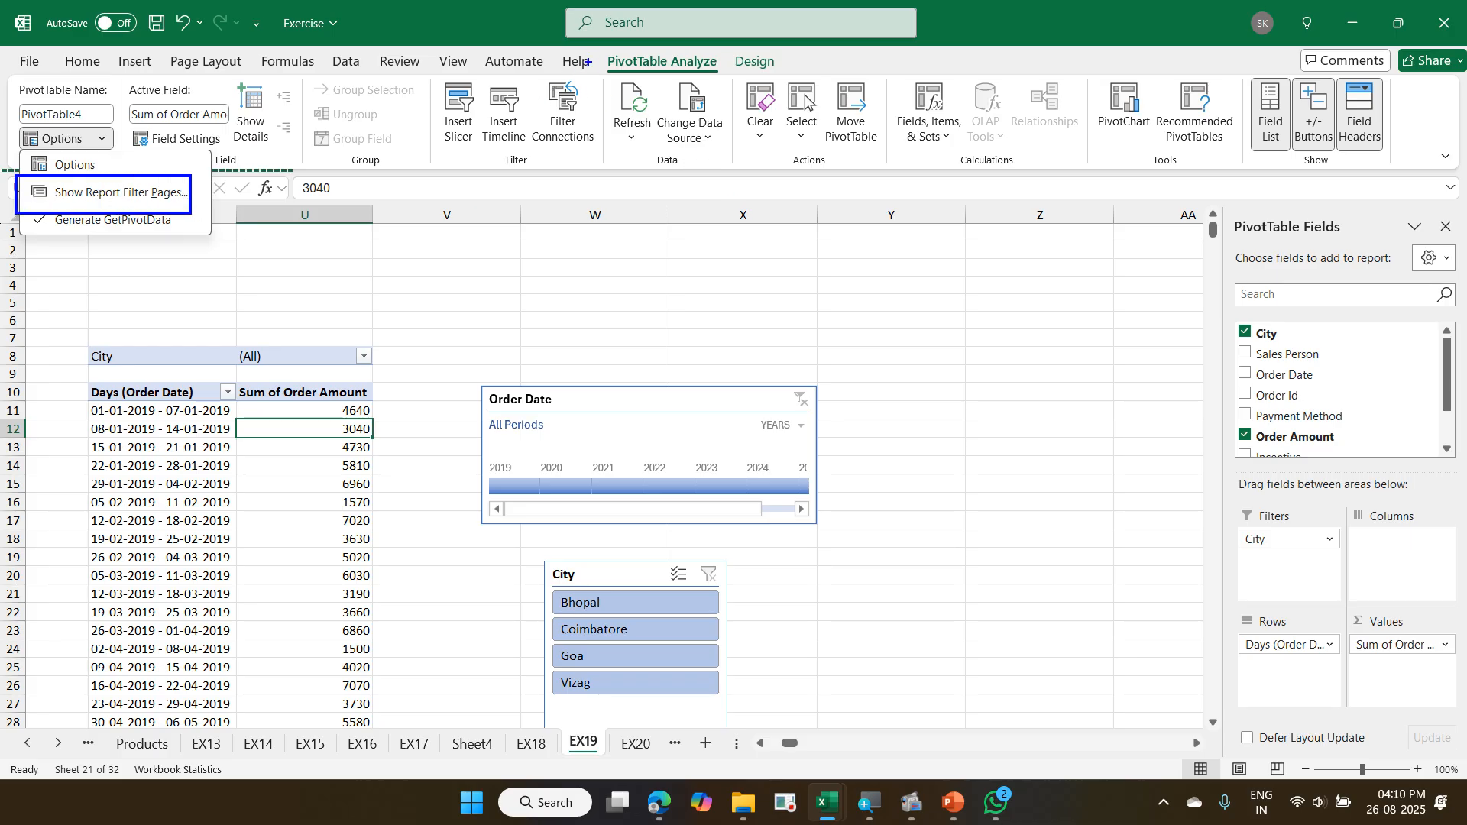
mouse_move(592, 48)
mouse_down()
mouse_move(663, 80)
mouse_move(740, 82)
mouse_up()
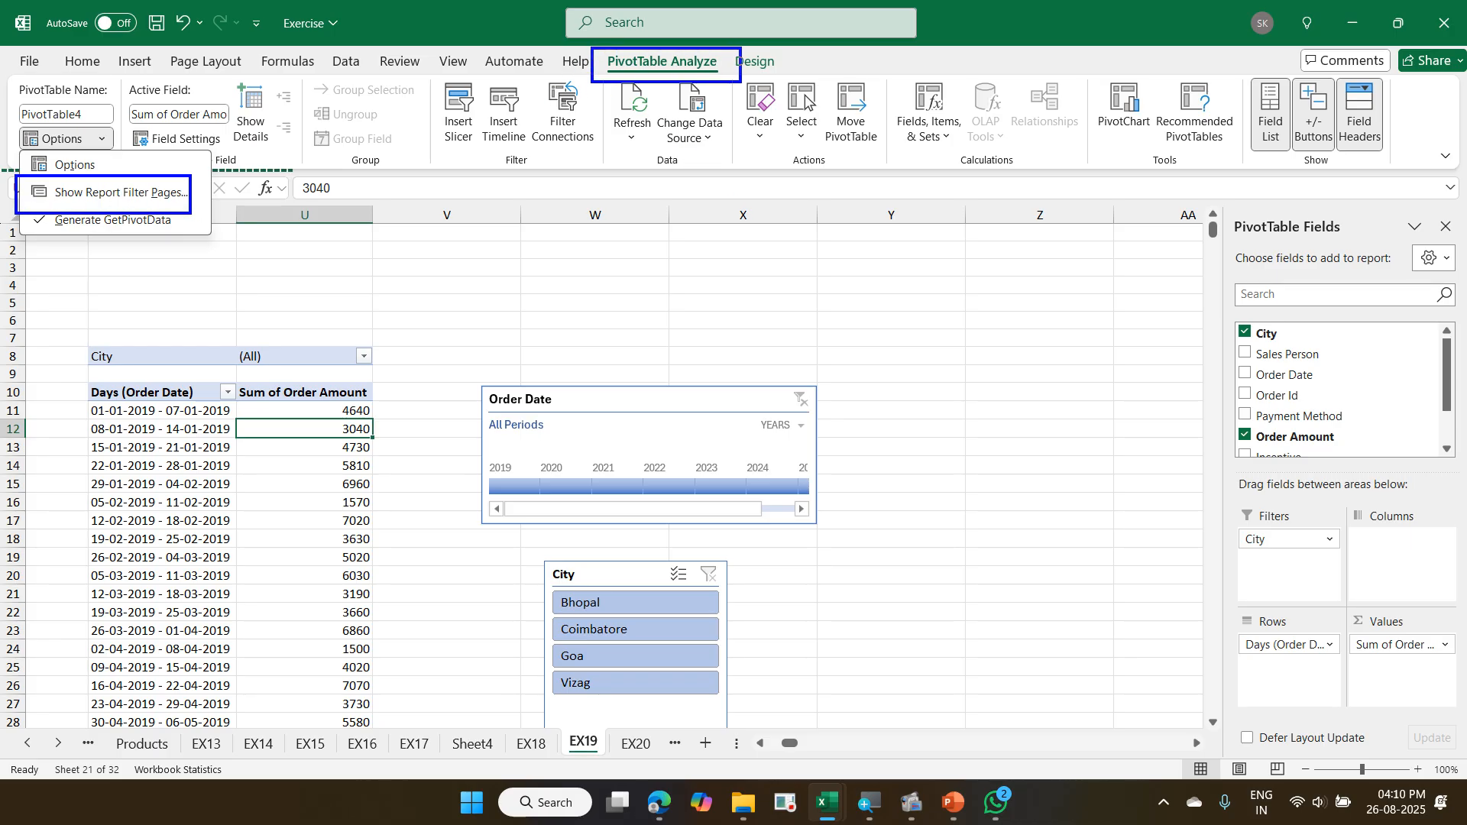
mouse_move(92, 132)
mouse_down()
mouse_move(116, 150)
mouse_move(98, 154)
mouse_move(575, 65)
mouse_up()
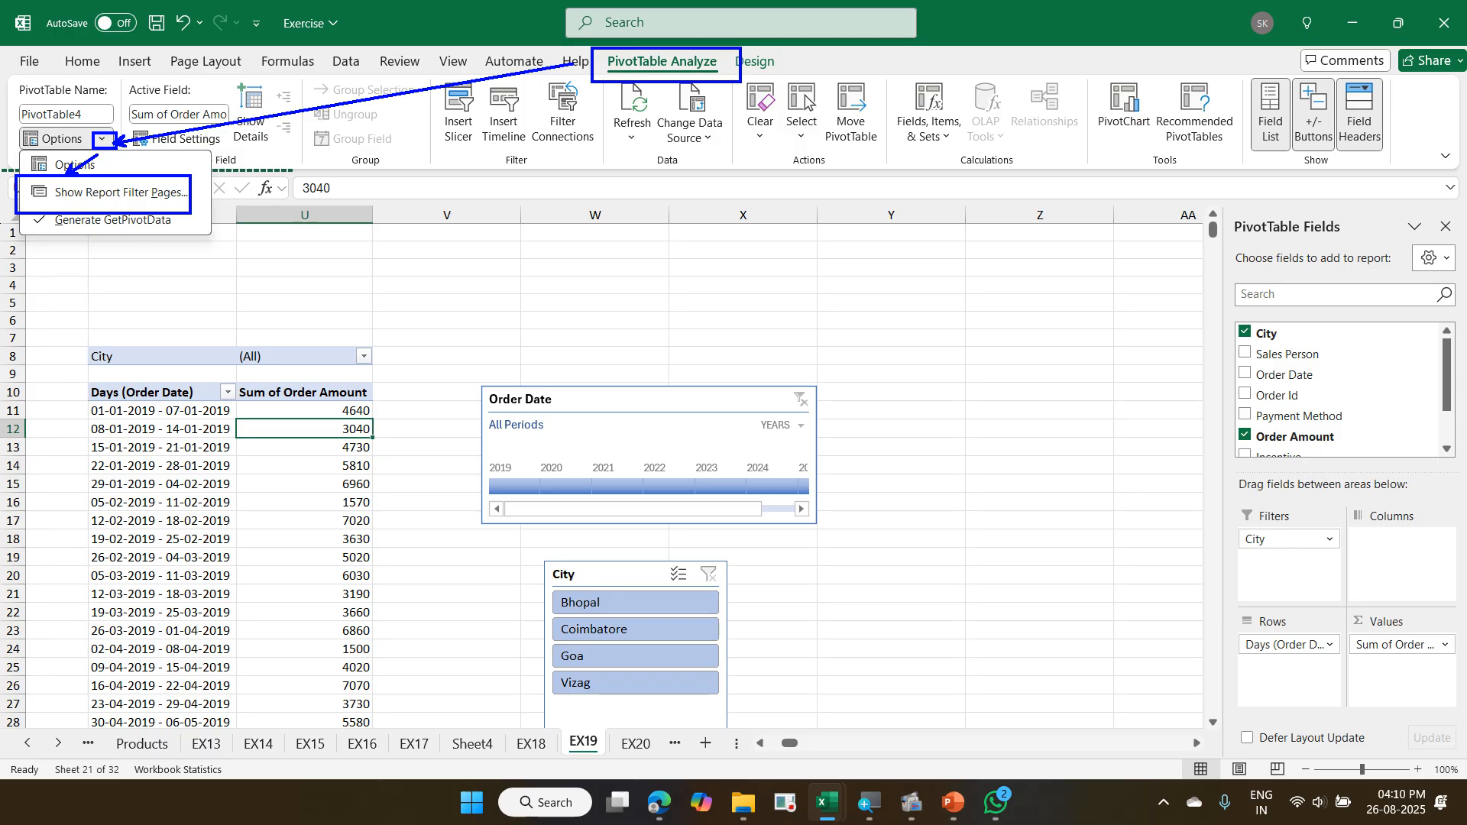
key(Escape)
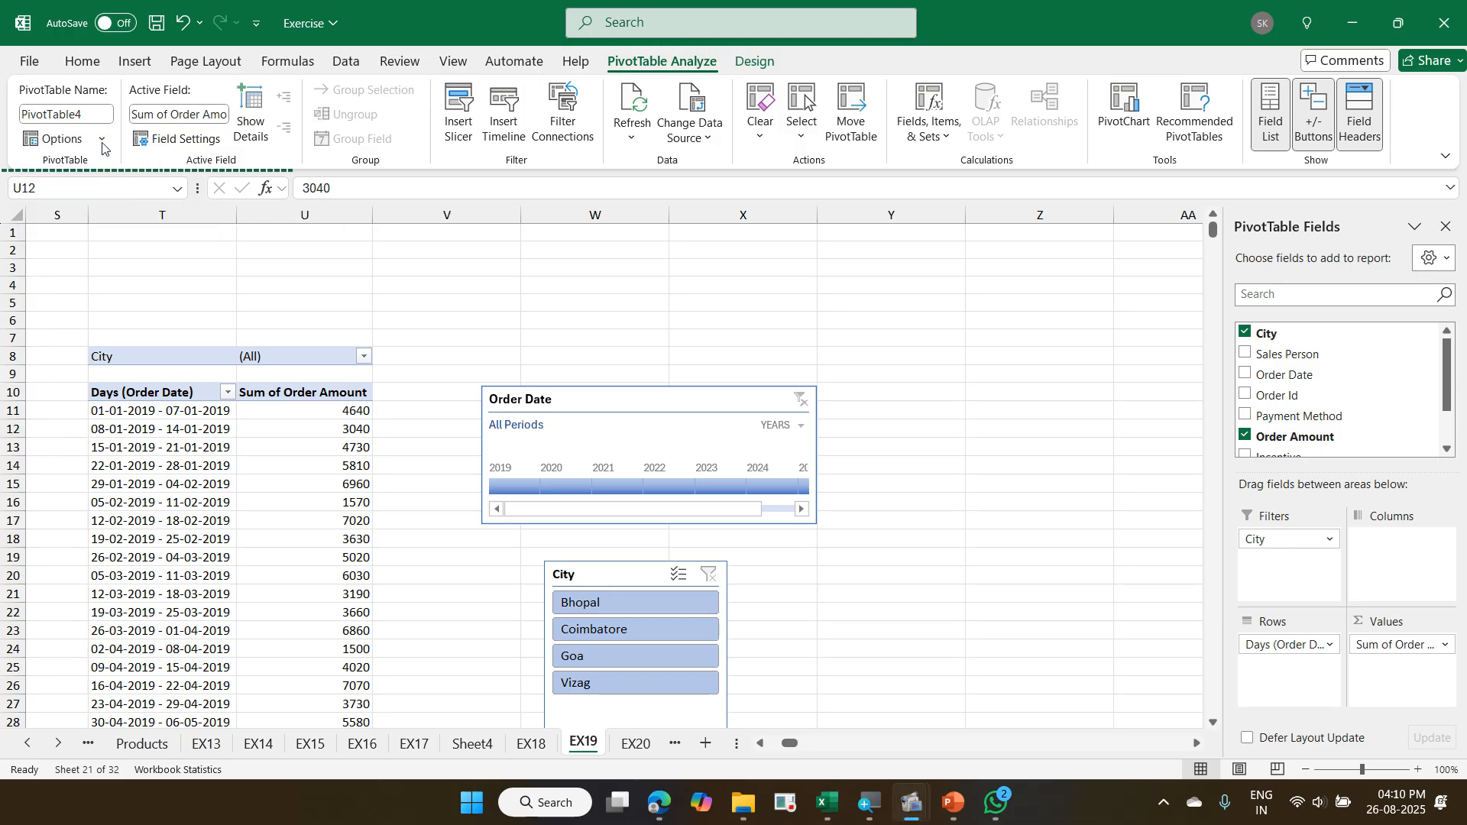
- Generate separate report filter pages of the weekly order amount PivotTable for the City field
click(103, 141)
click(116, 195)
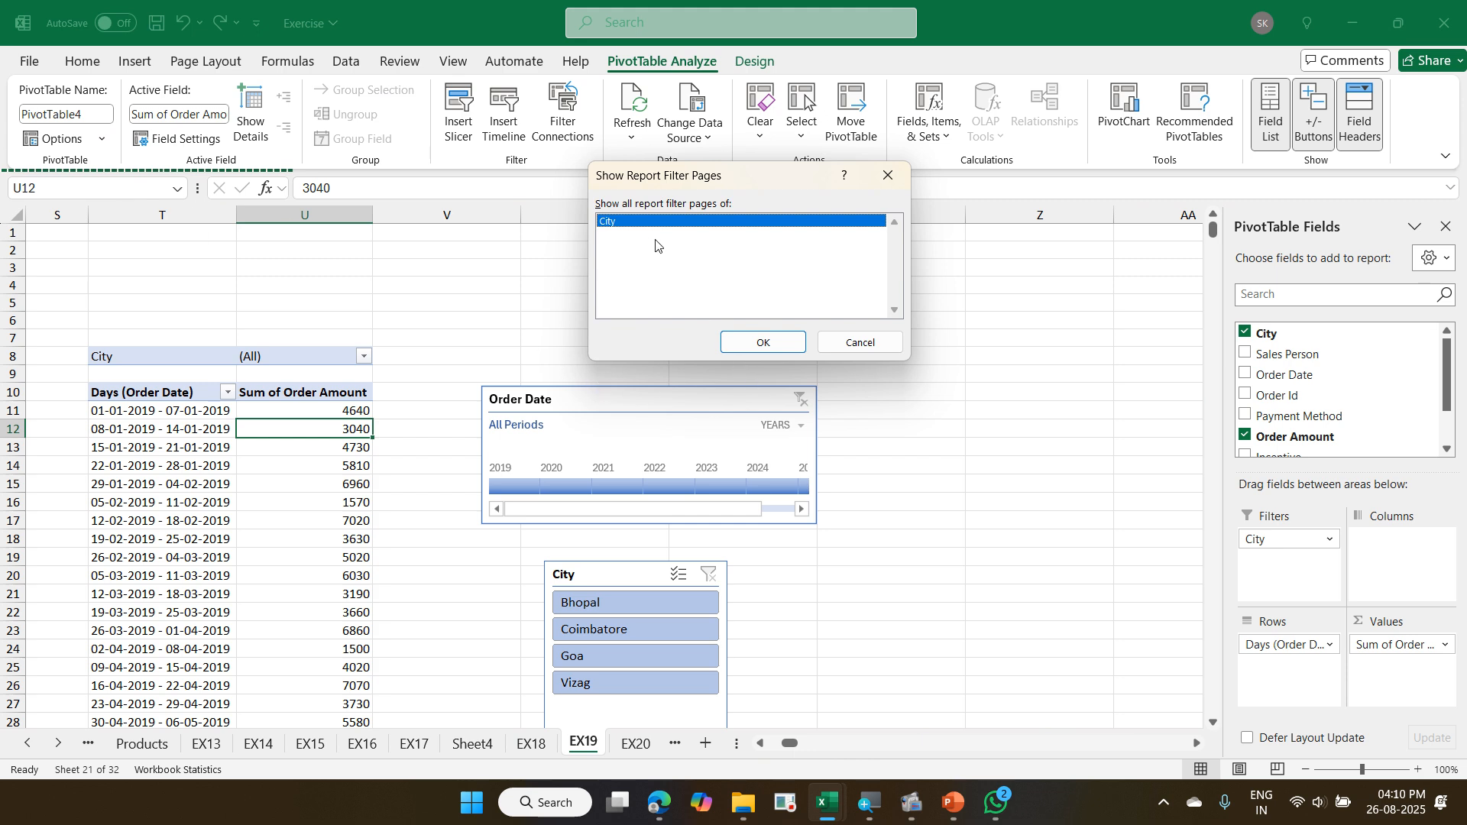
click(743, 344)
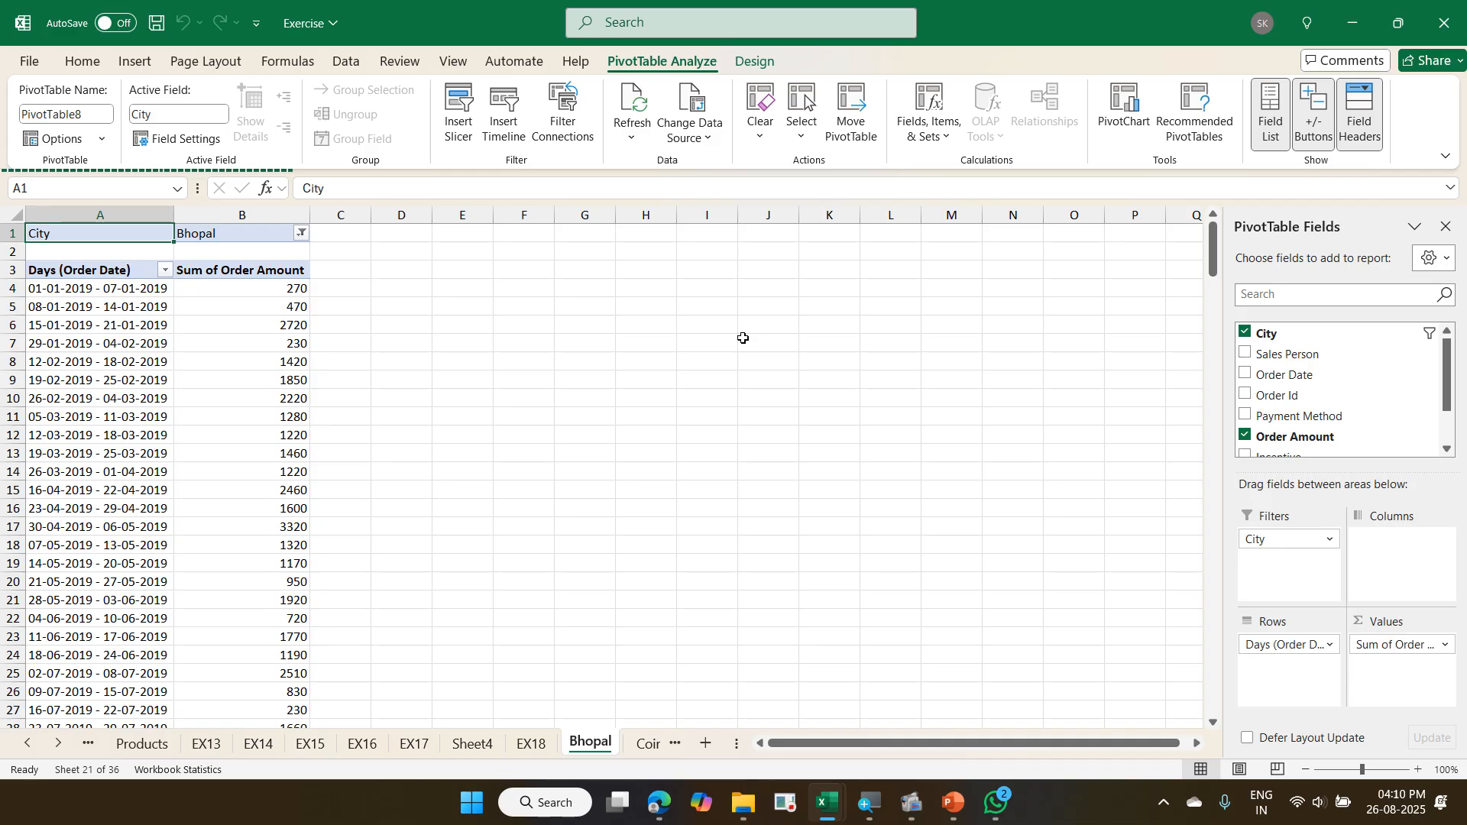
- Review the Coimbatore, Goa and Vizag report filter pages in turn and return to the Bhopal page
key(ctrl+Page_Down)
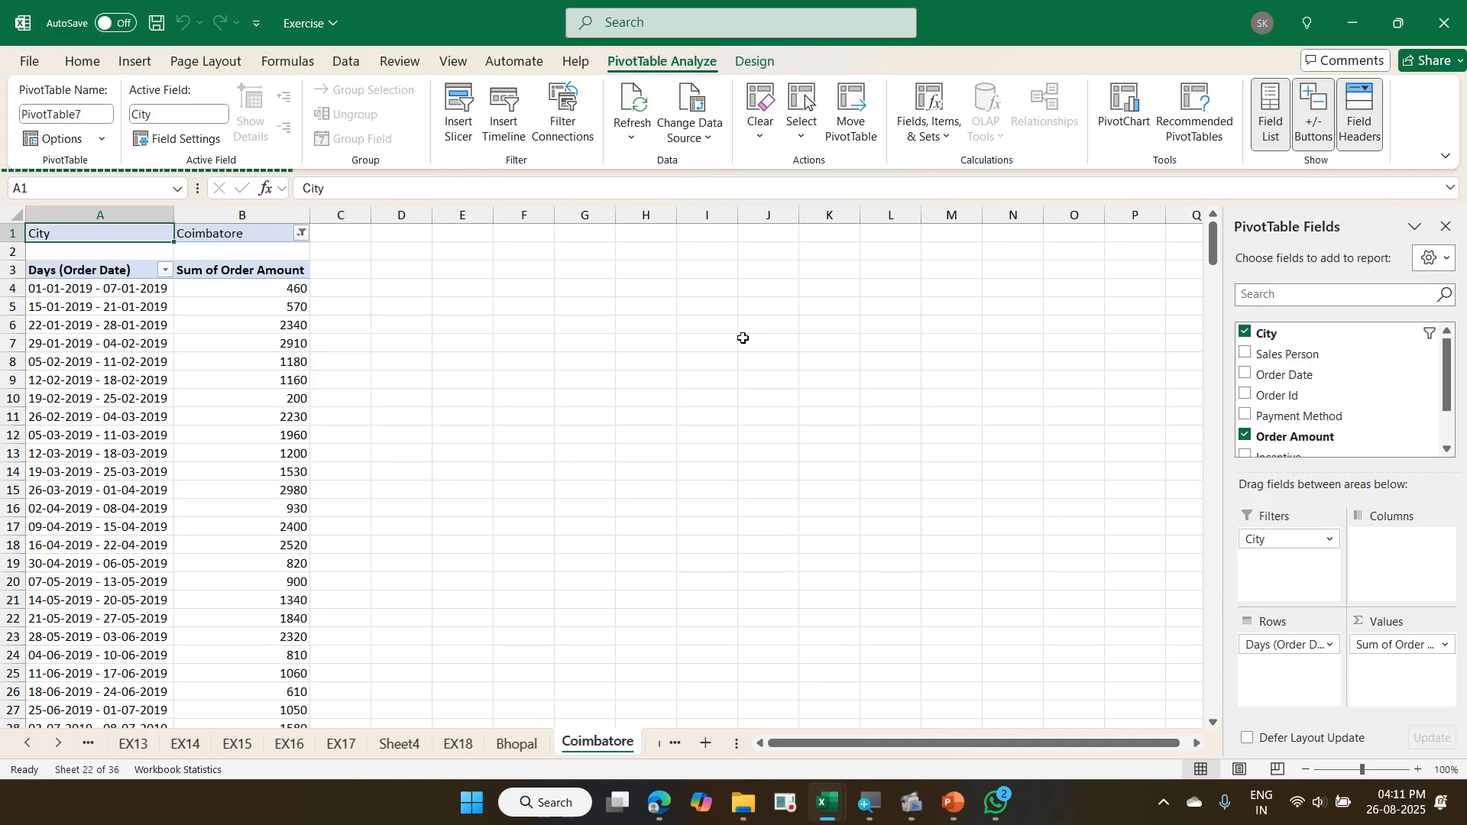
key(ctrl+Page_Down)
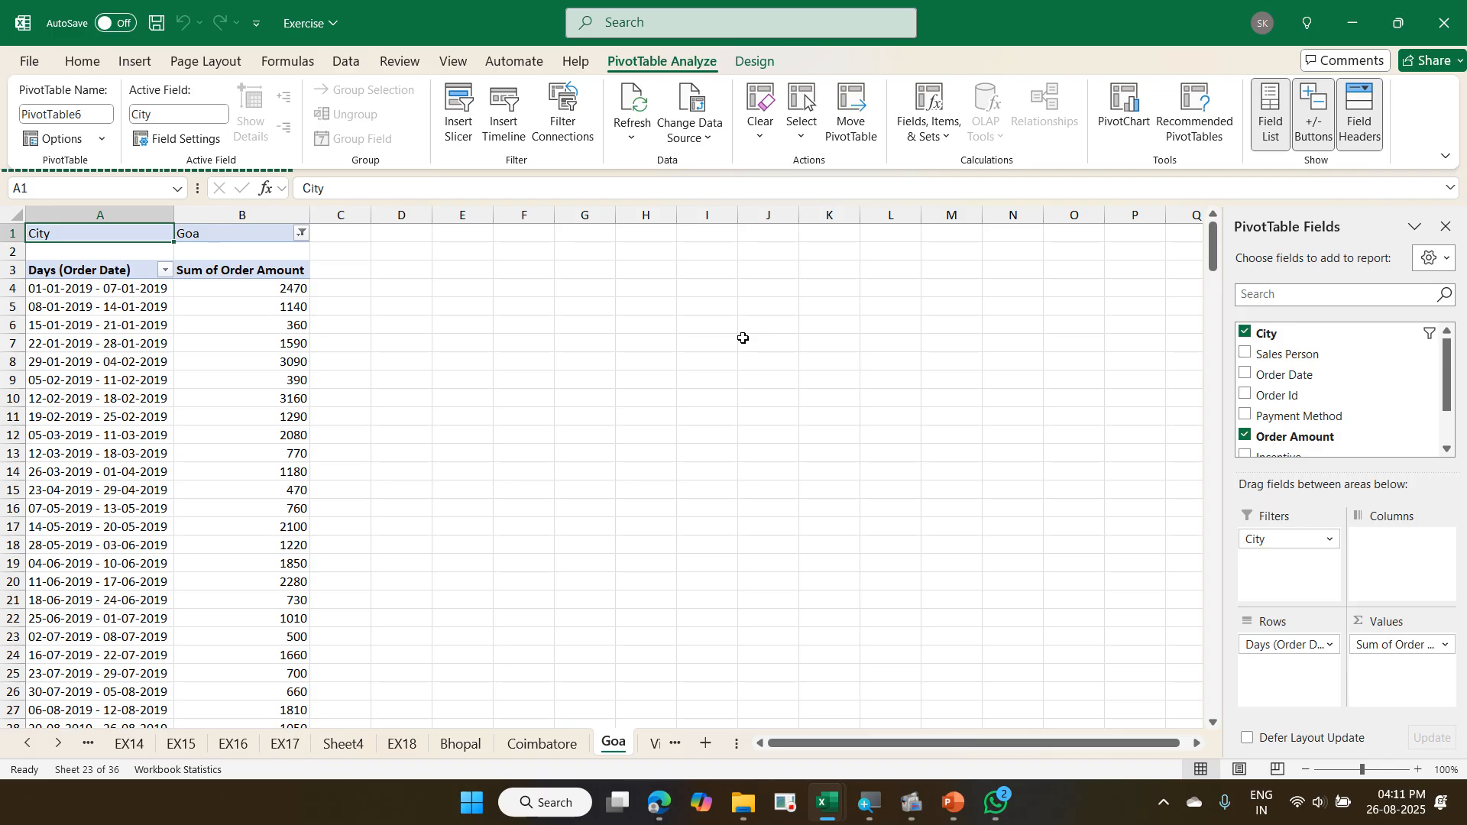
key(ctrl+Page_Down)
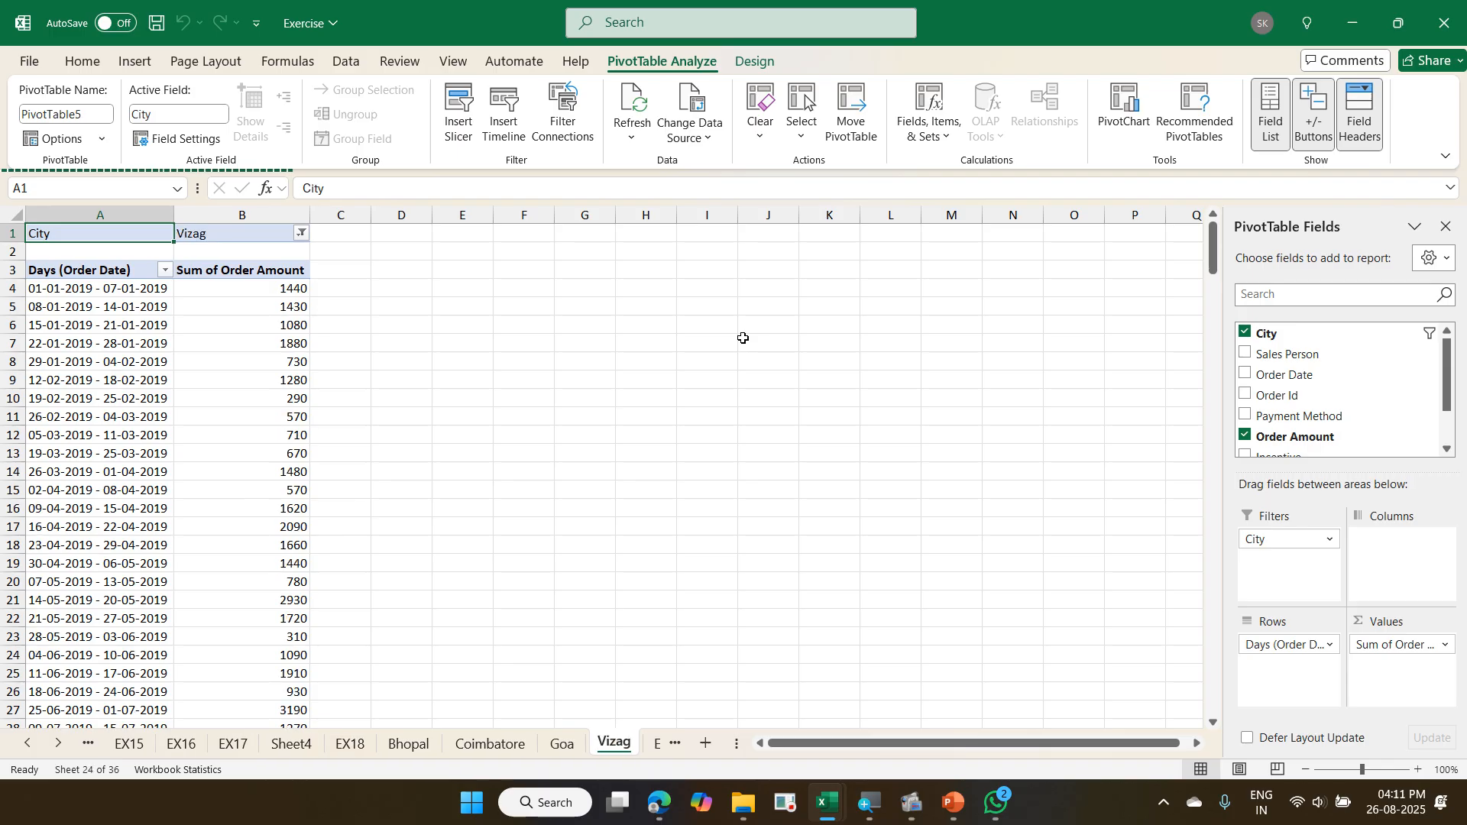
key(ctrl+Page_Up)
key(ctrl+Page_Up)
key(ctrl+Page_Up)
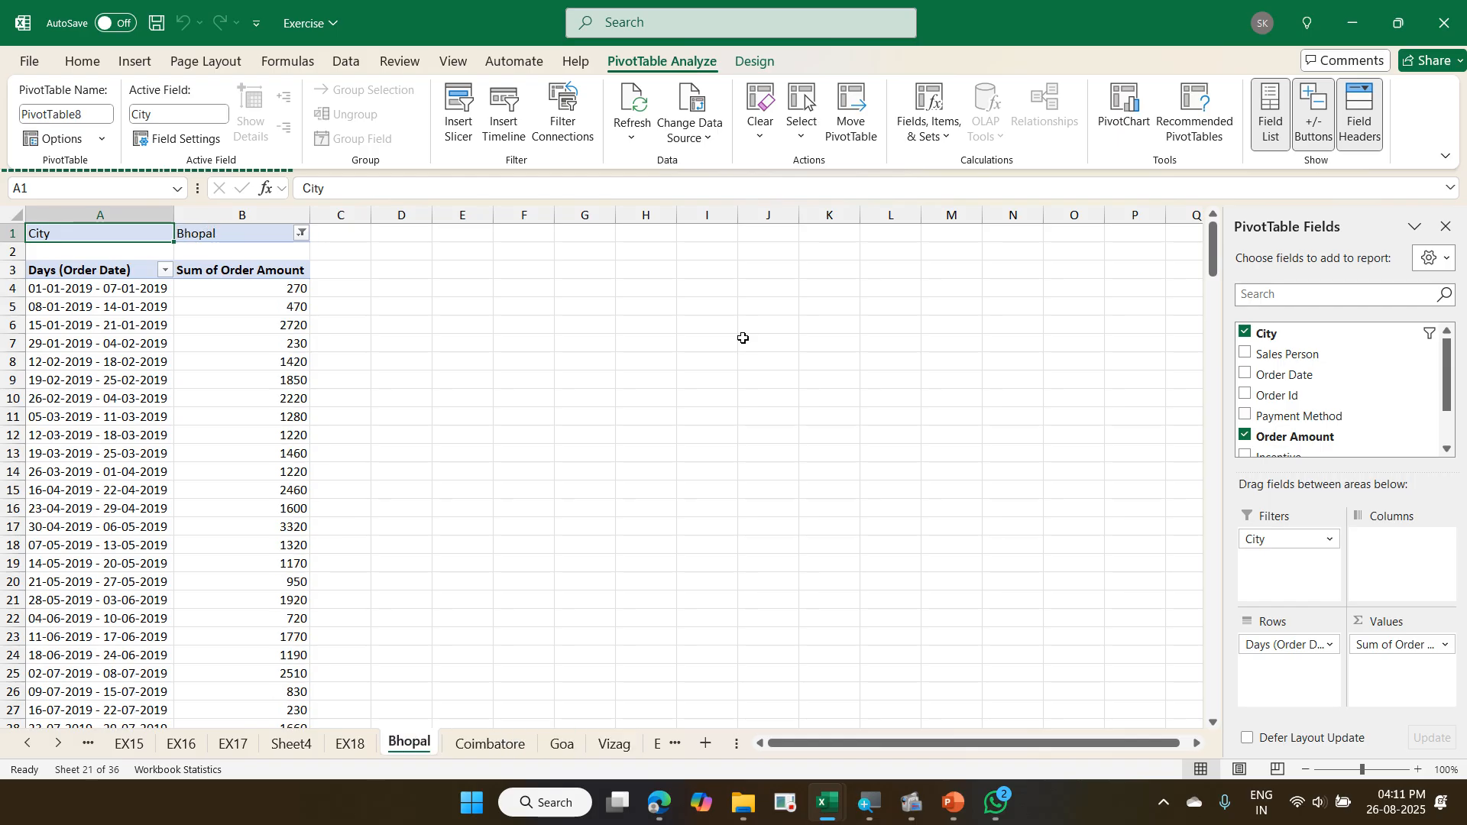
- Select the 15-01-2019 - 21-01-2019 row label on the Bhopal page and look at its PivotTable options
click(79, 326)
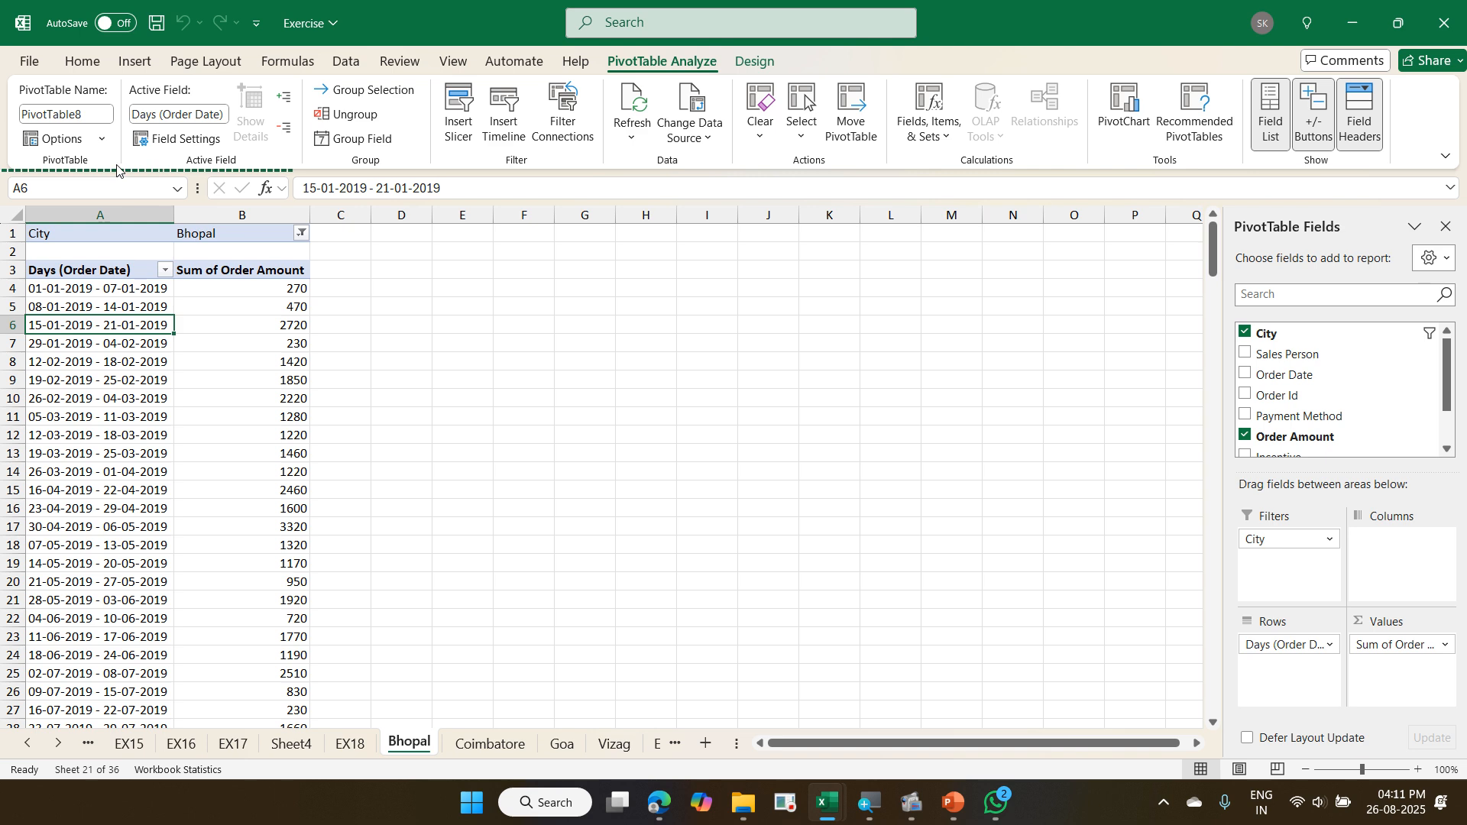
click(104, 145)
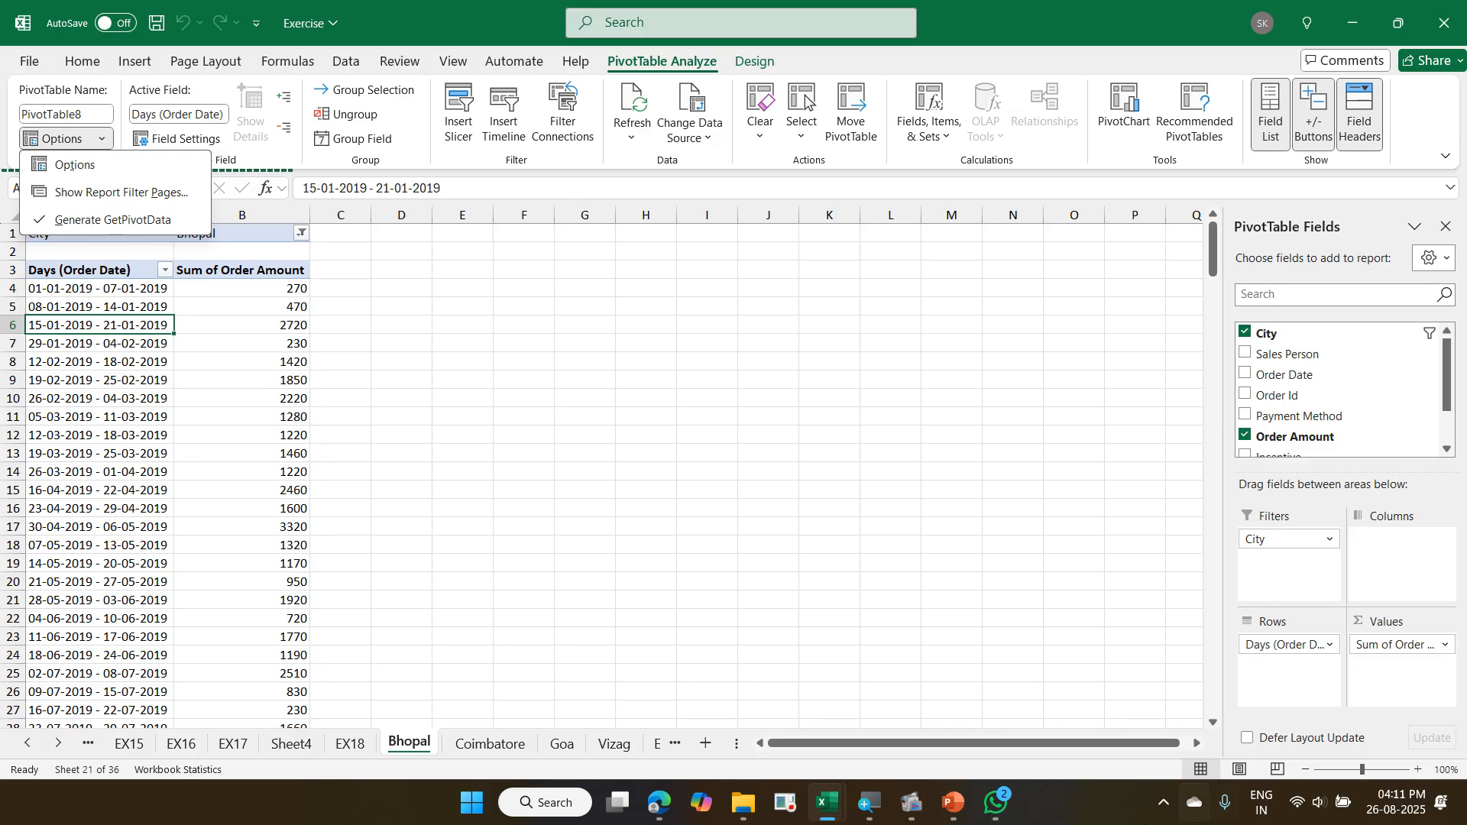
click(300, 747)
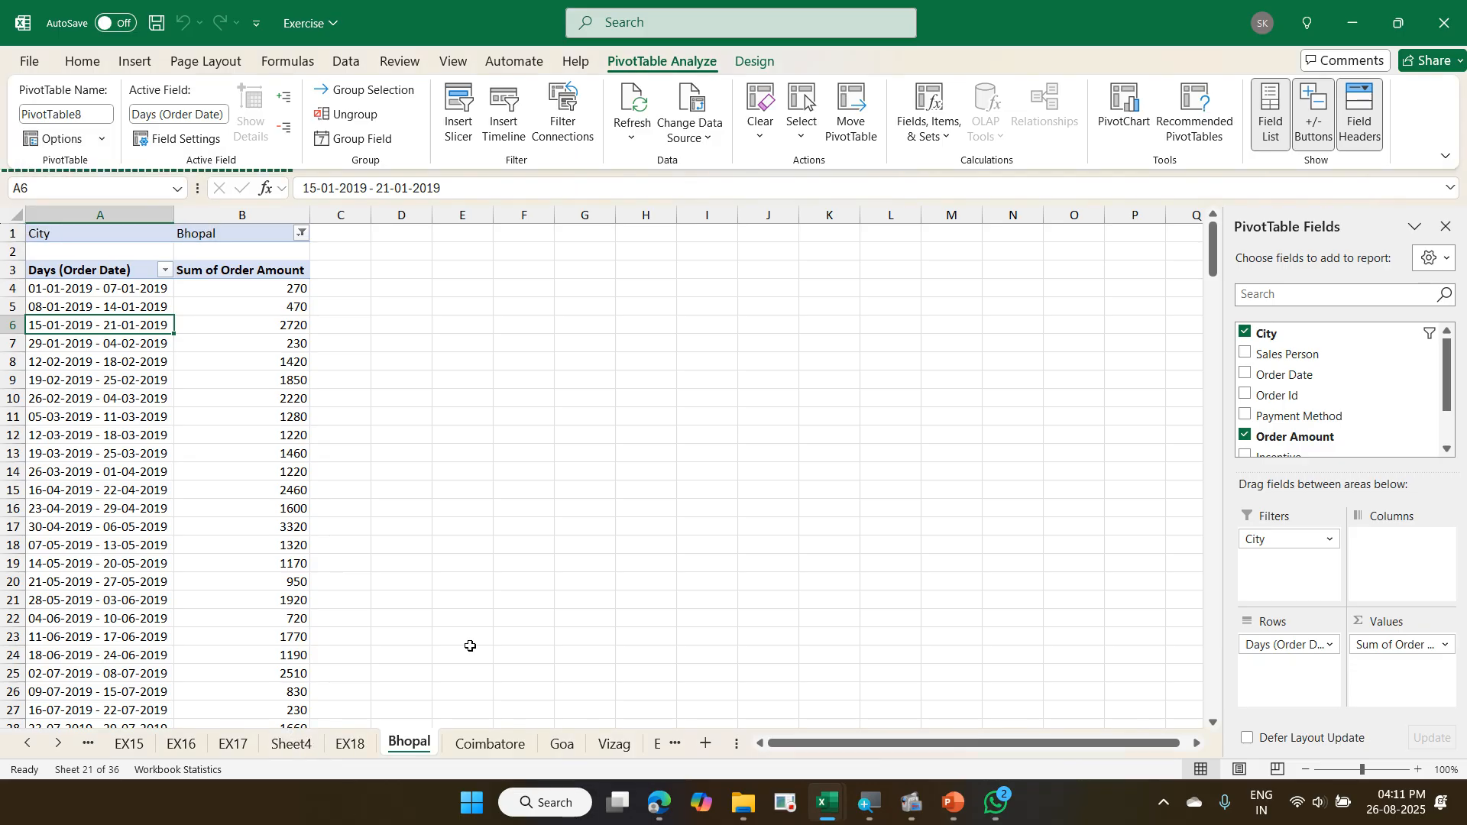
- Look at Sheet4, EX18 and EX20, then return to EX19 and open the City report filter's list
click(306, 745)
scroll(375, 707, up, 4)
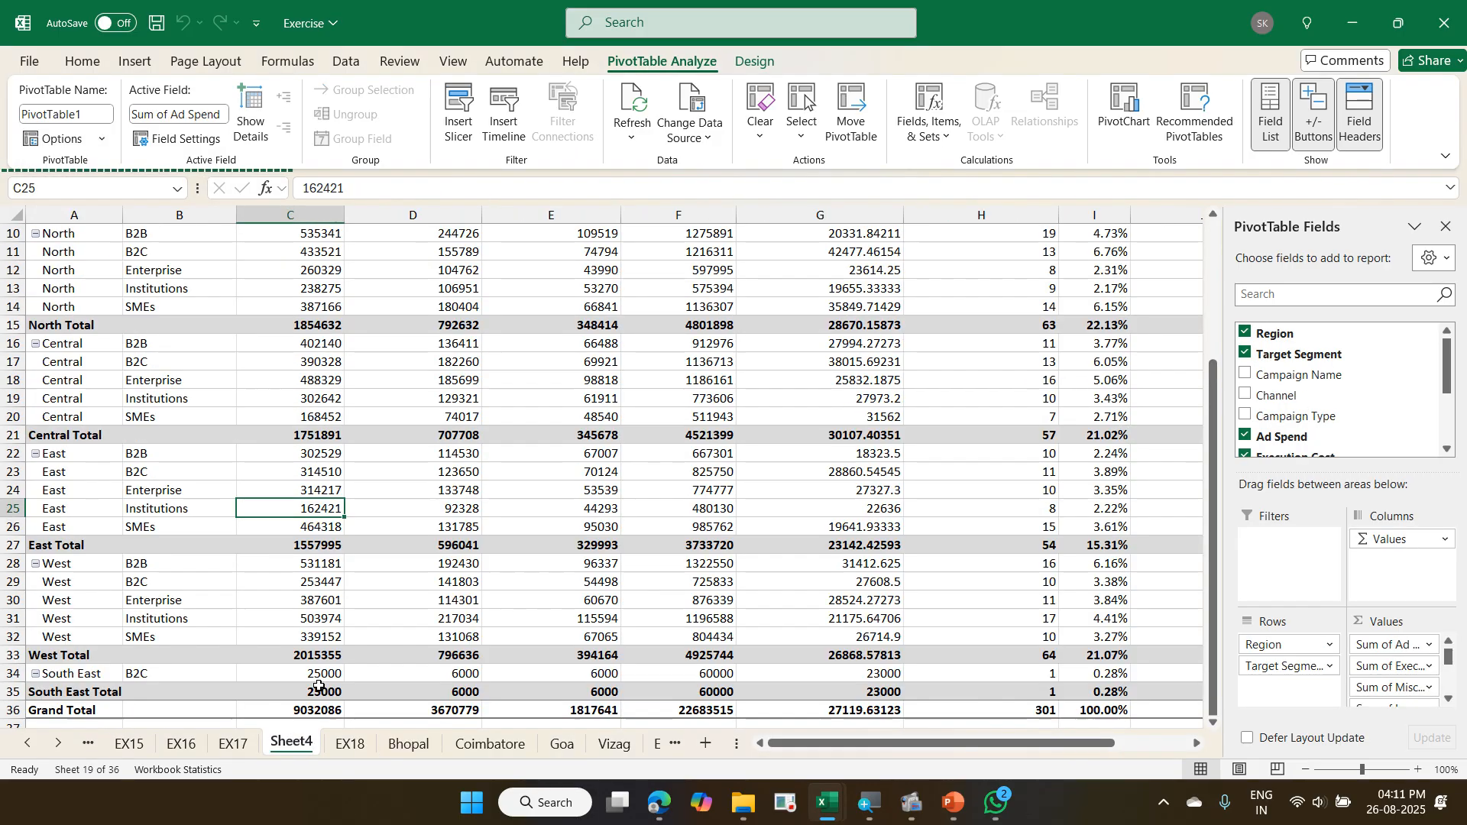
click(361, 745)
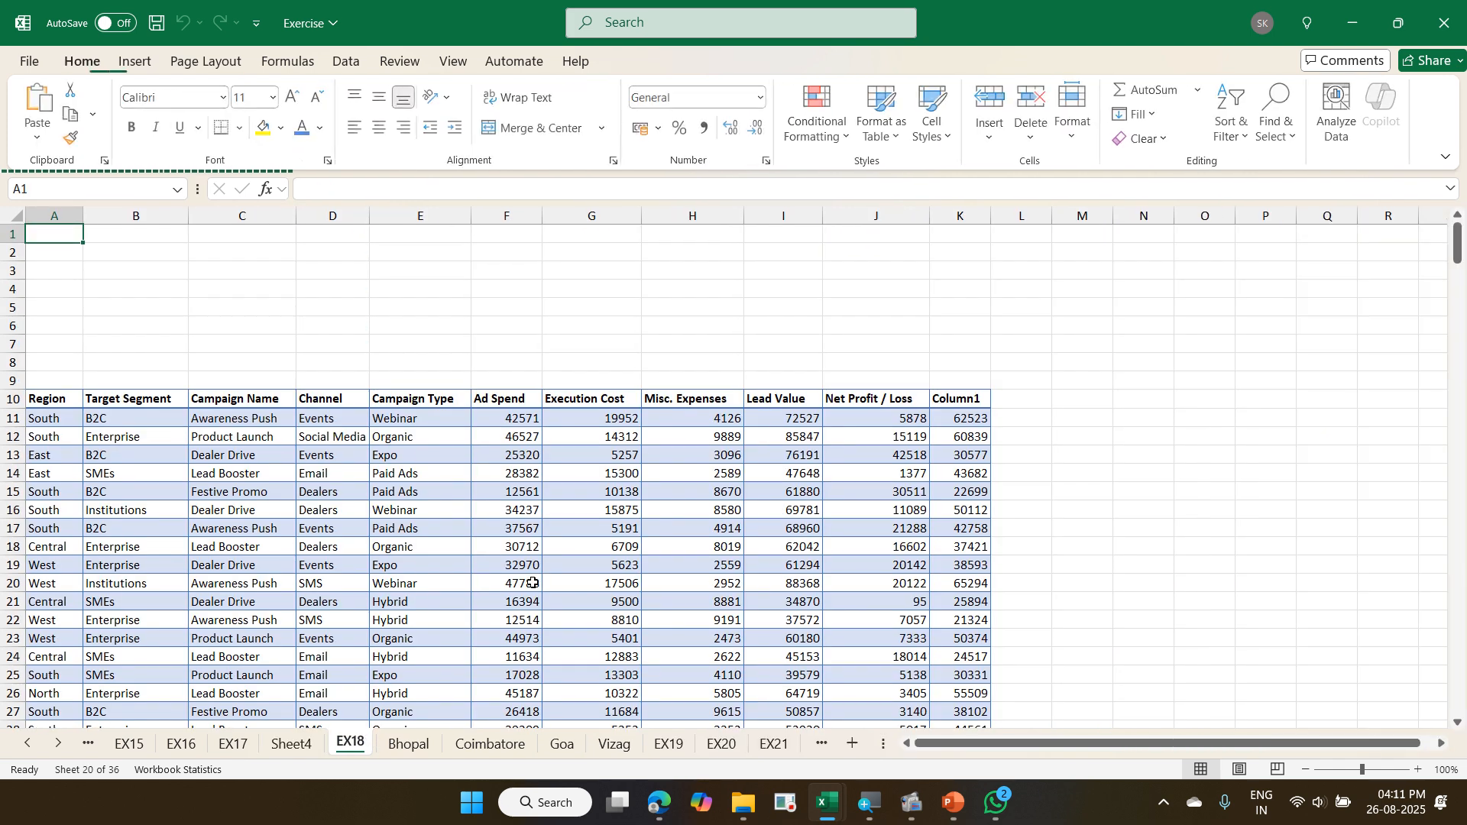
click(721, 744)
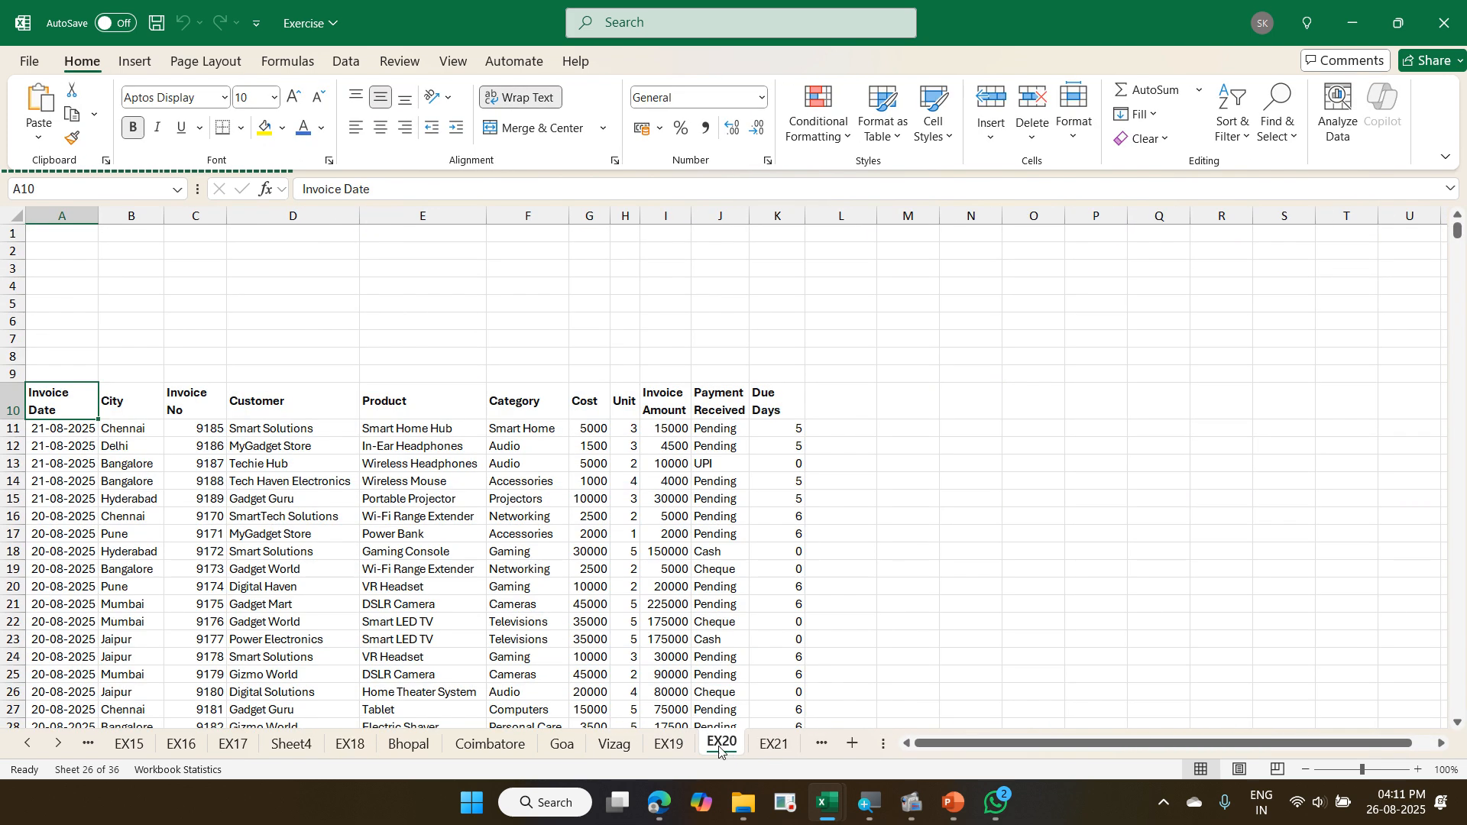
click(671, 745)
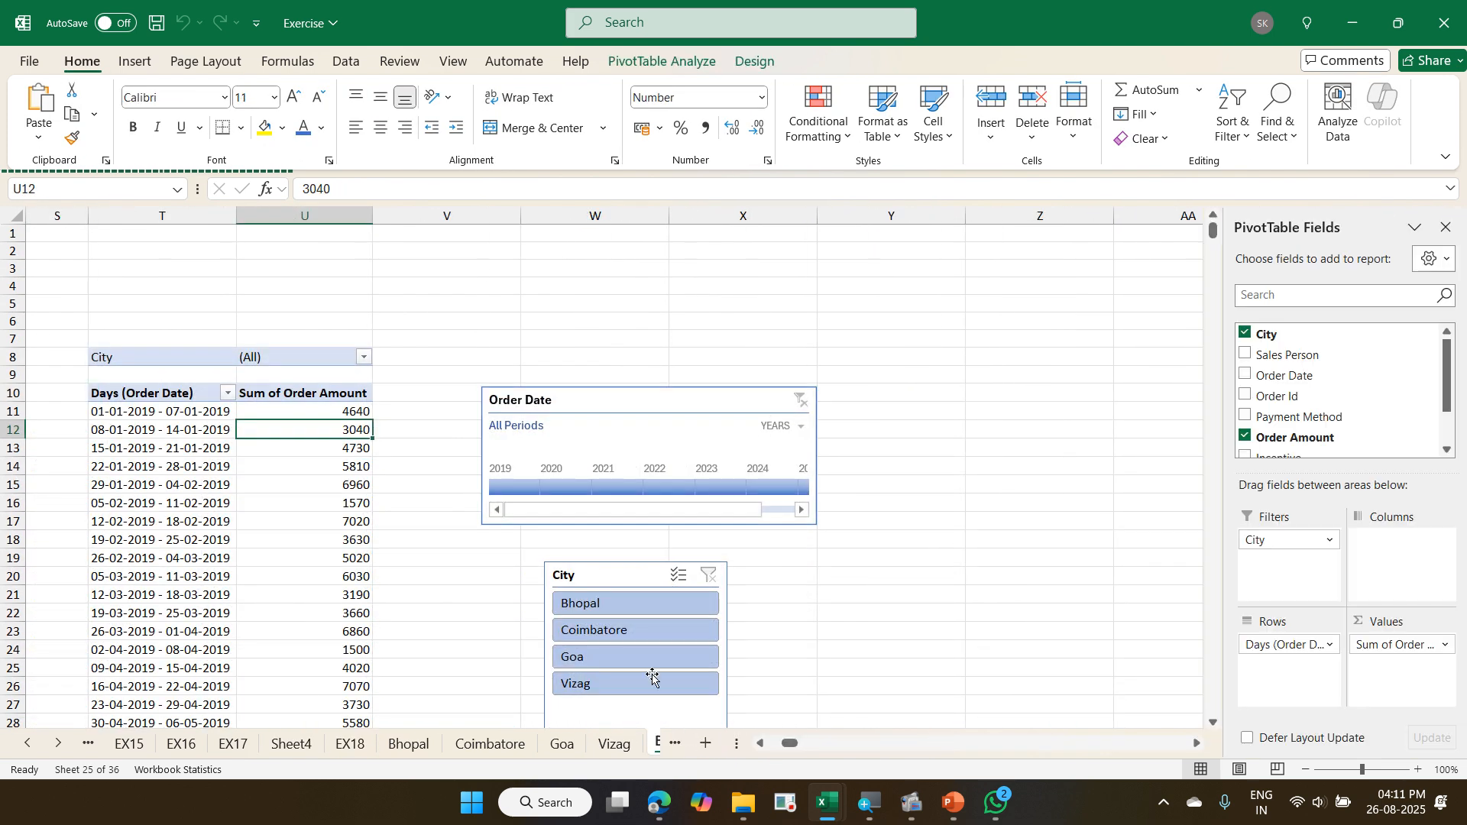
click(366, 357)
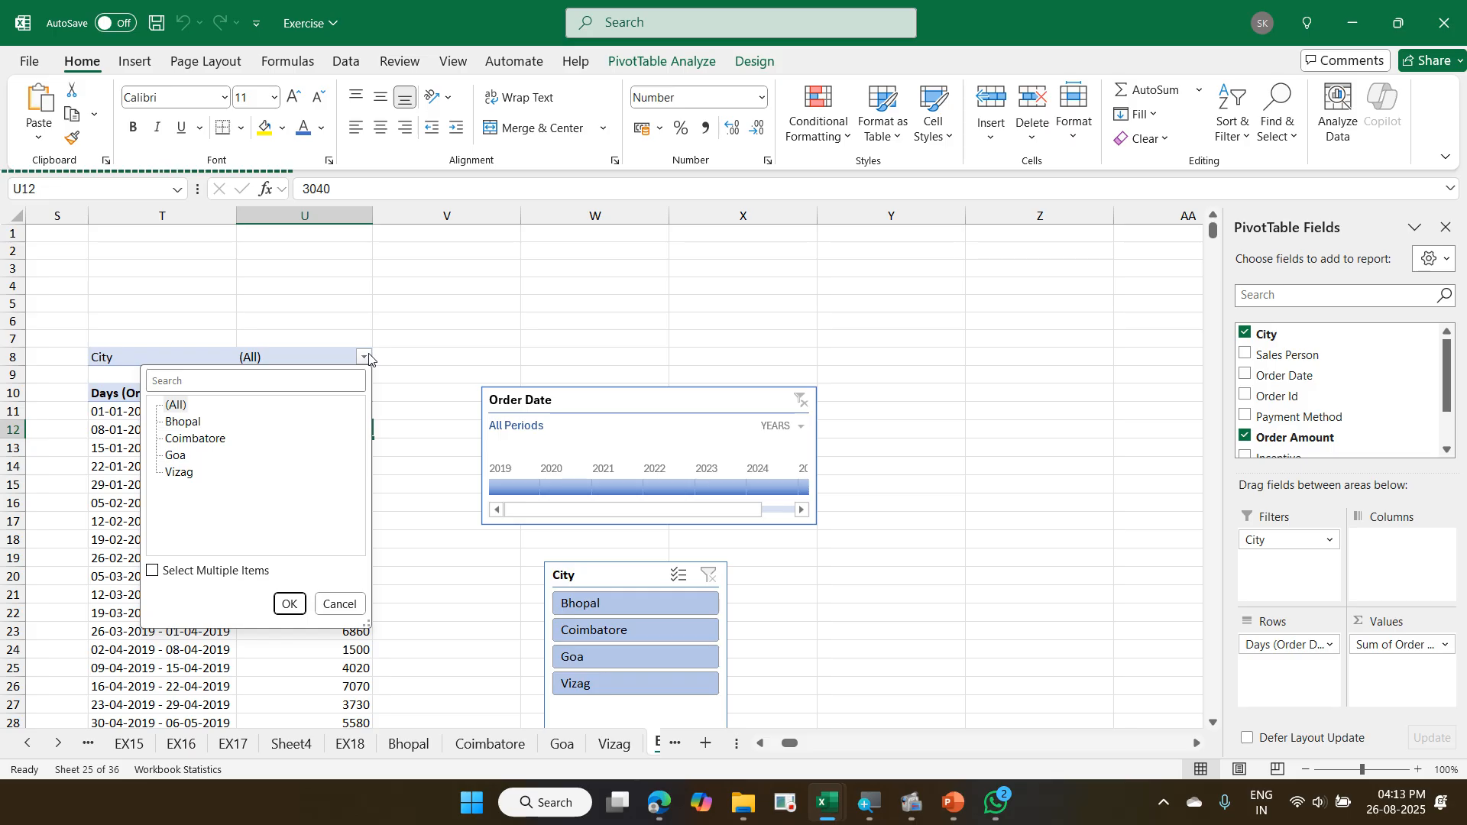
- Review the weekly order amount PivotTables on the Bhopal, Coimbatore, Goa and Vizag sheets, ending on Bhopal
click(322, 334)
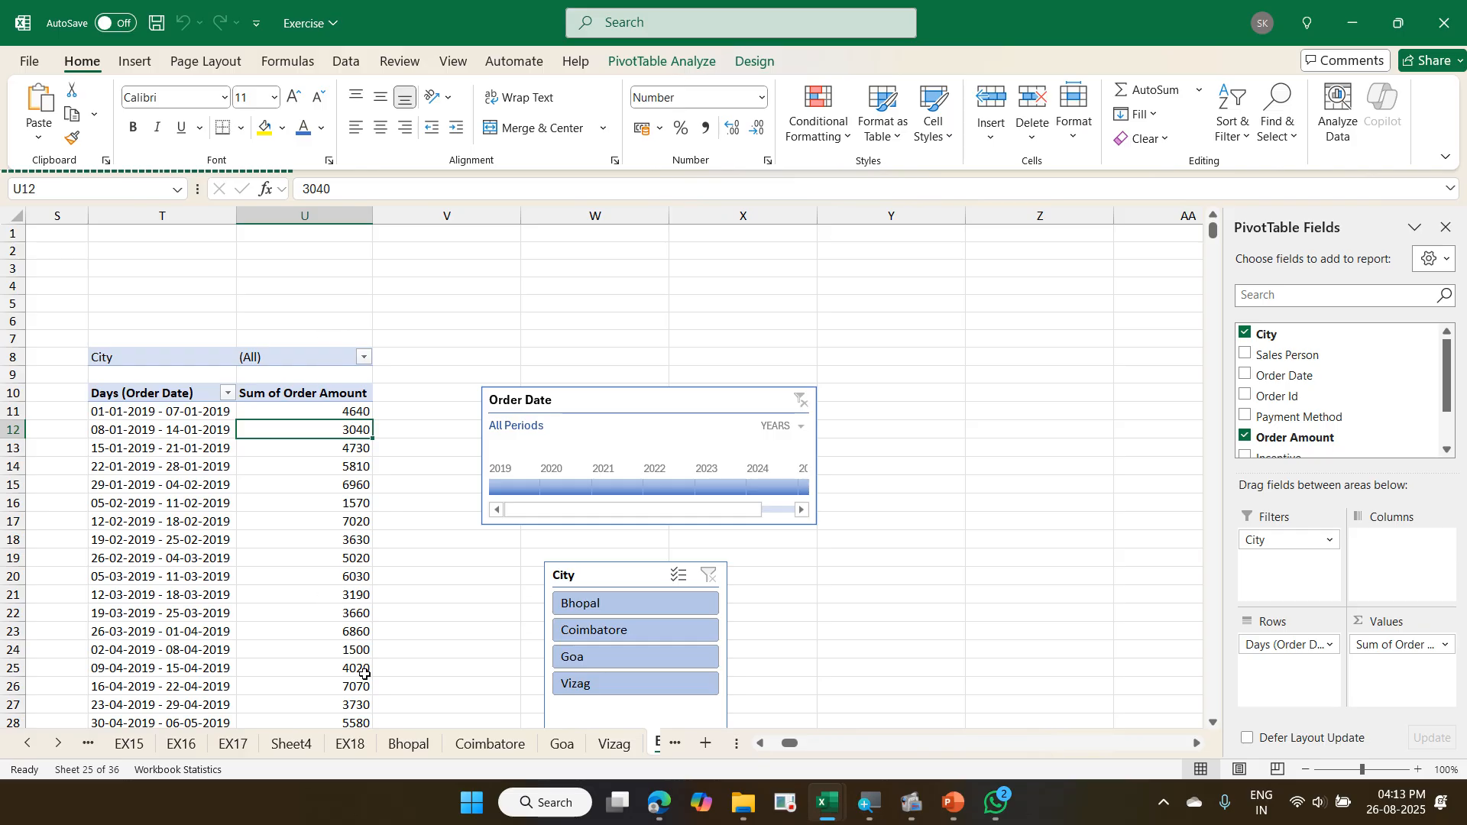
click(406, 744)
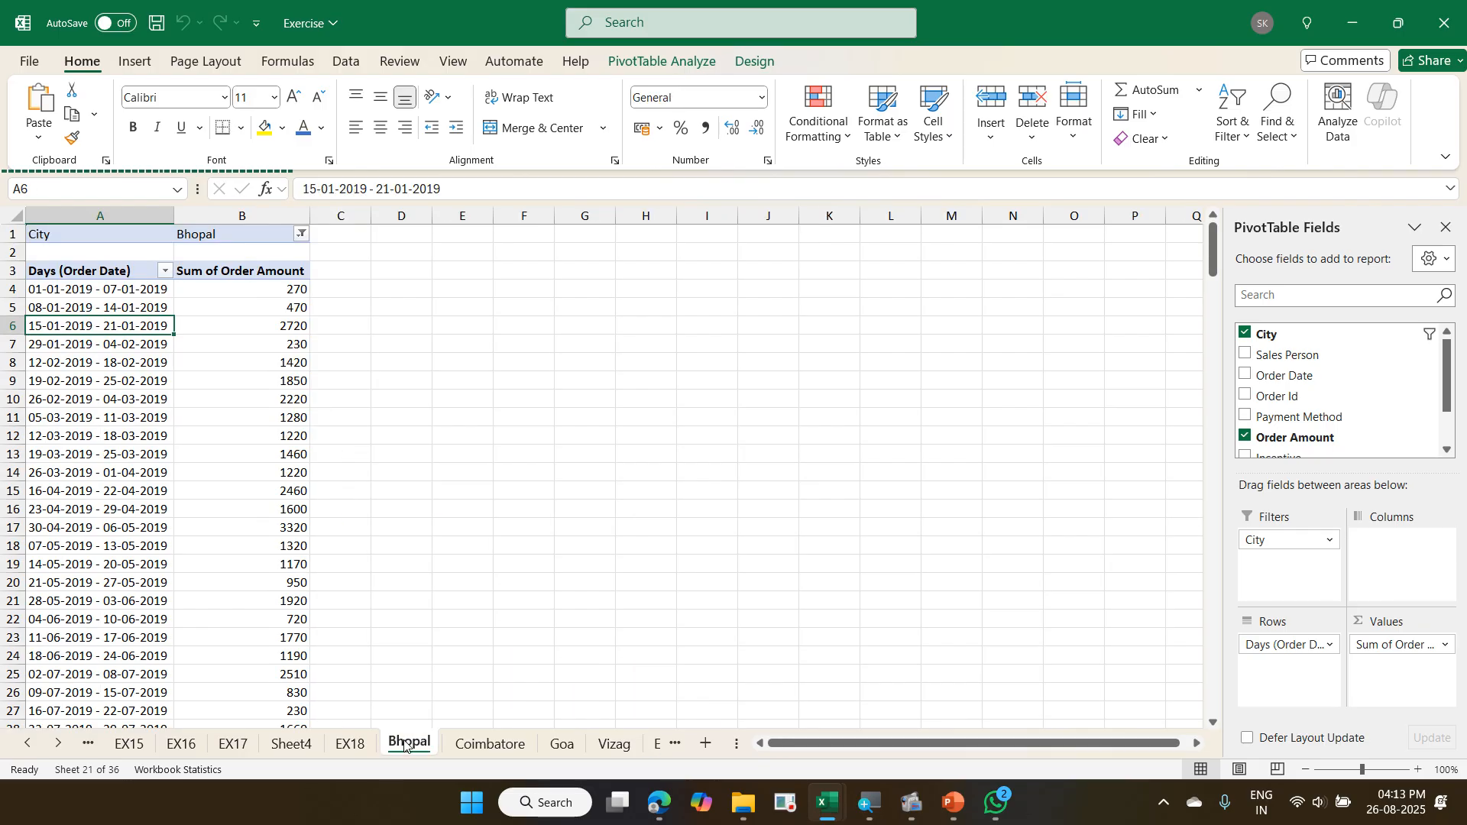
click(245, 288)
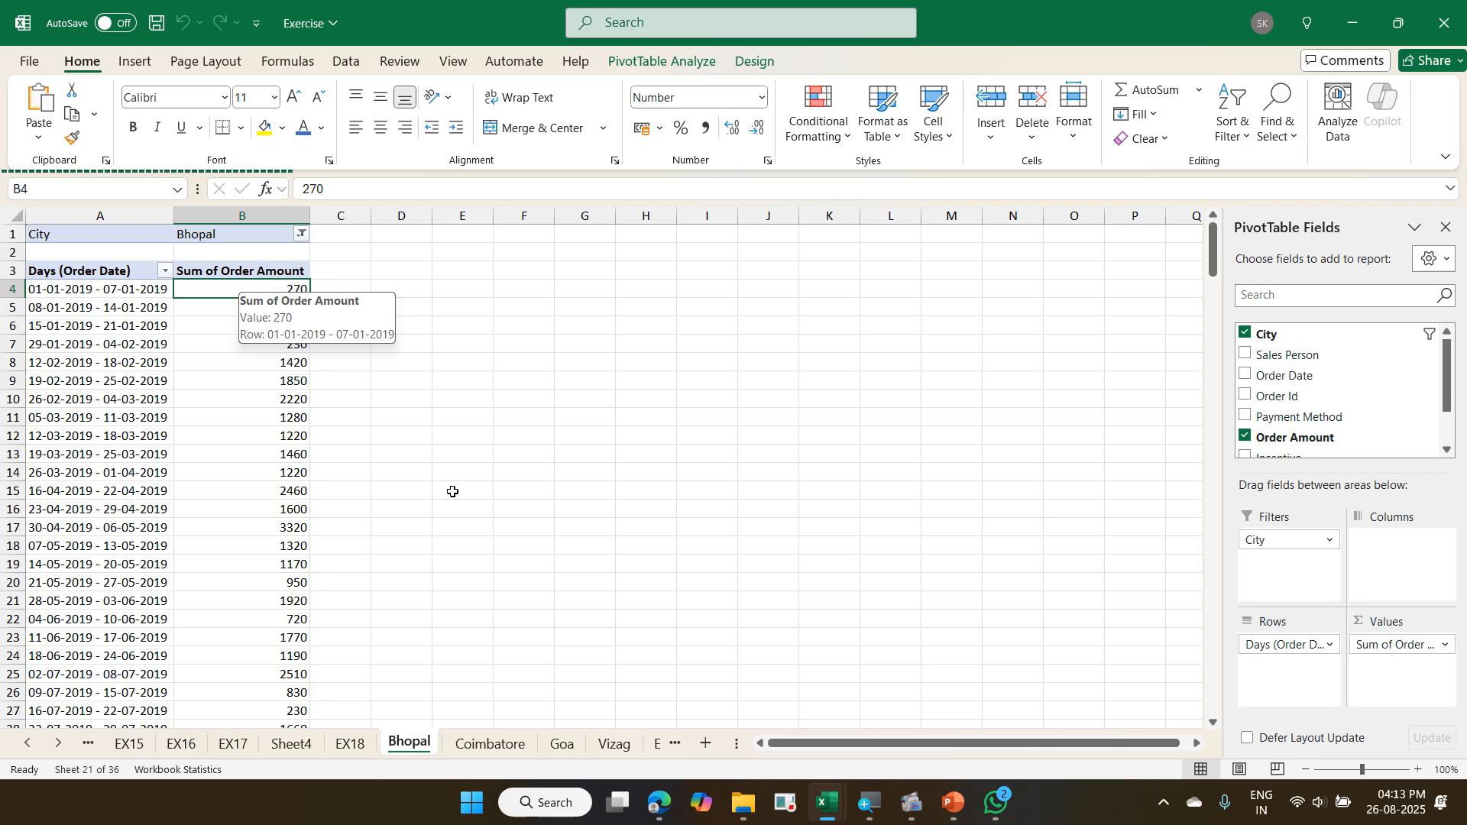
click(487, 744)
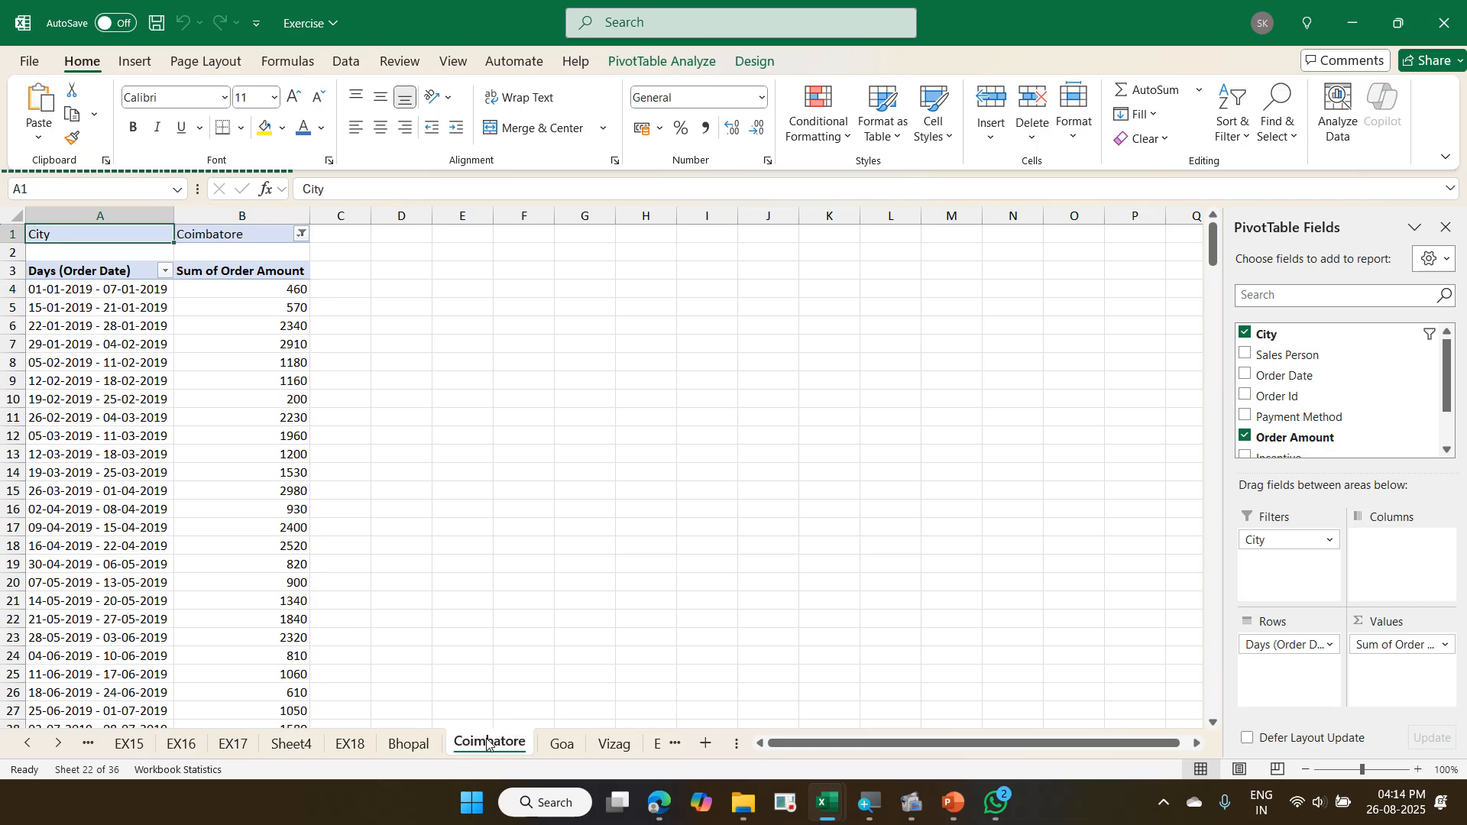
click(563, 746)
click(609, 747)
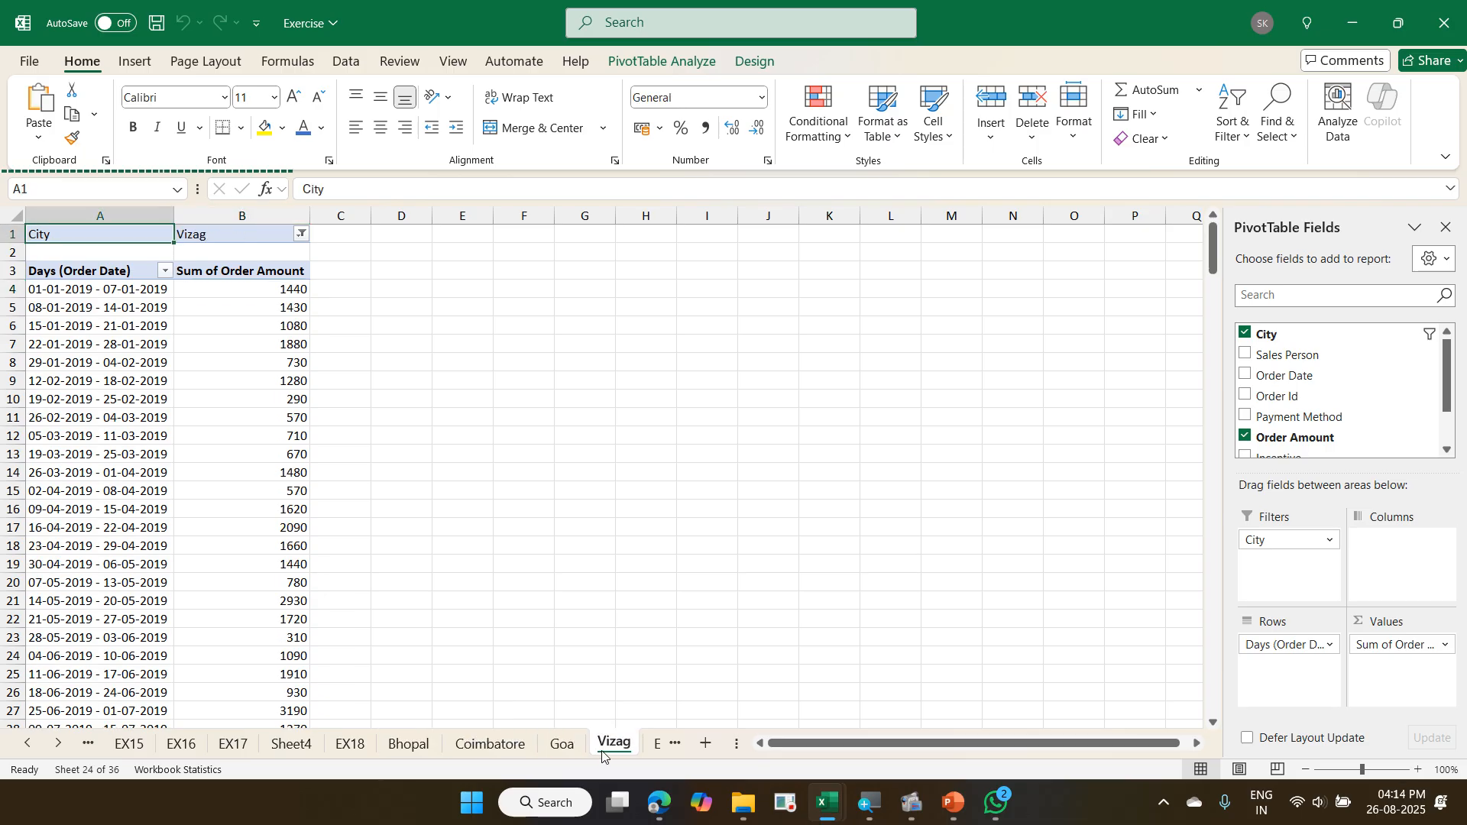
click(411, 745)
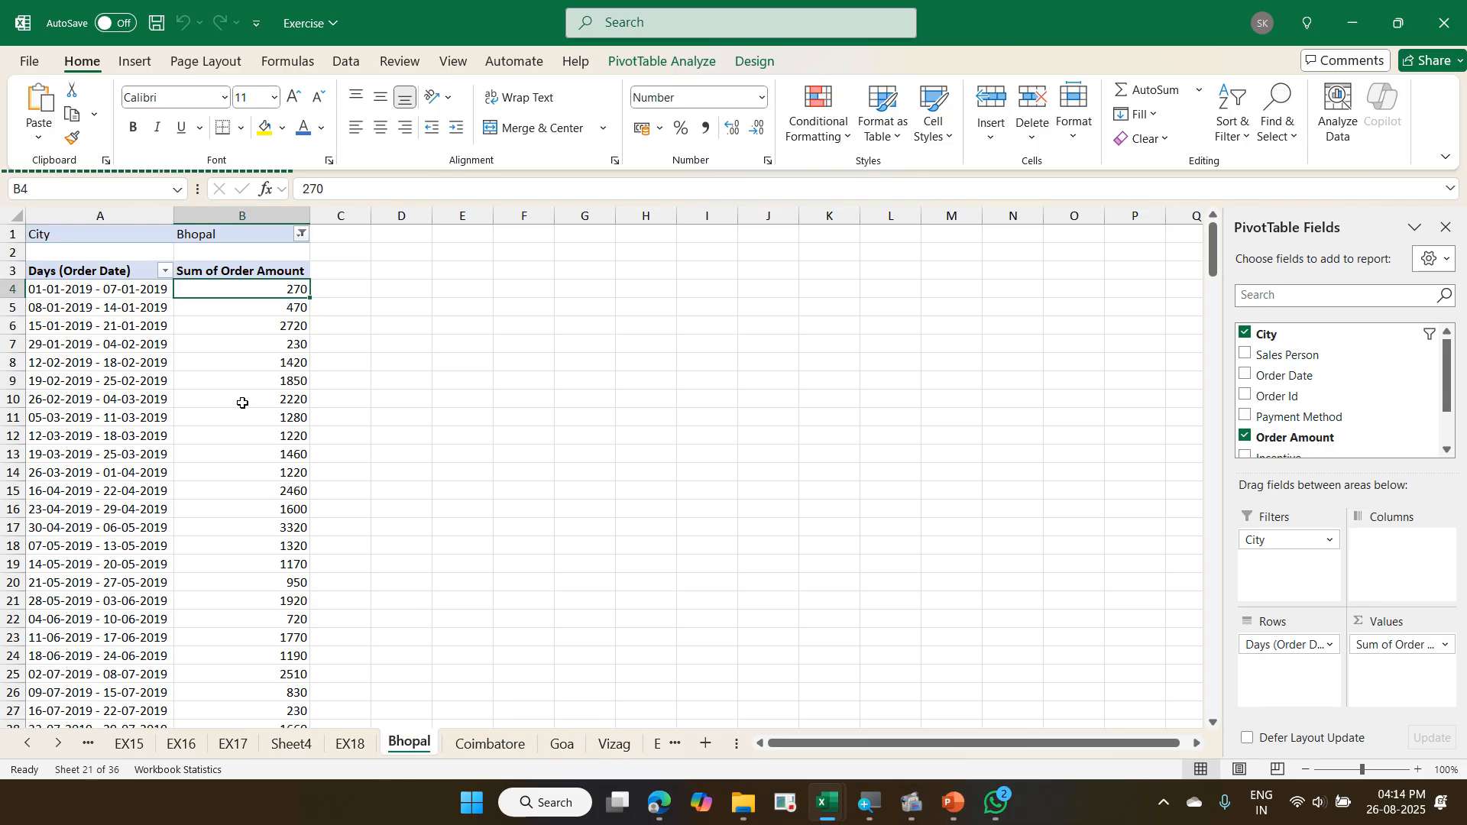
scroll(242, 403, down, 2)
scroll(242, 403, up, 2)
mouse_move(268, 348)
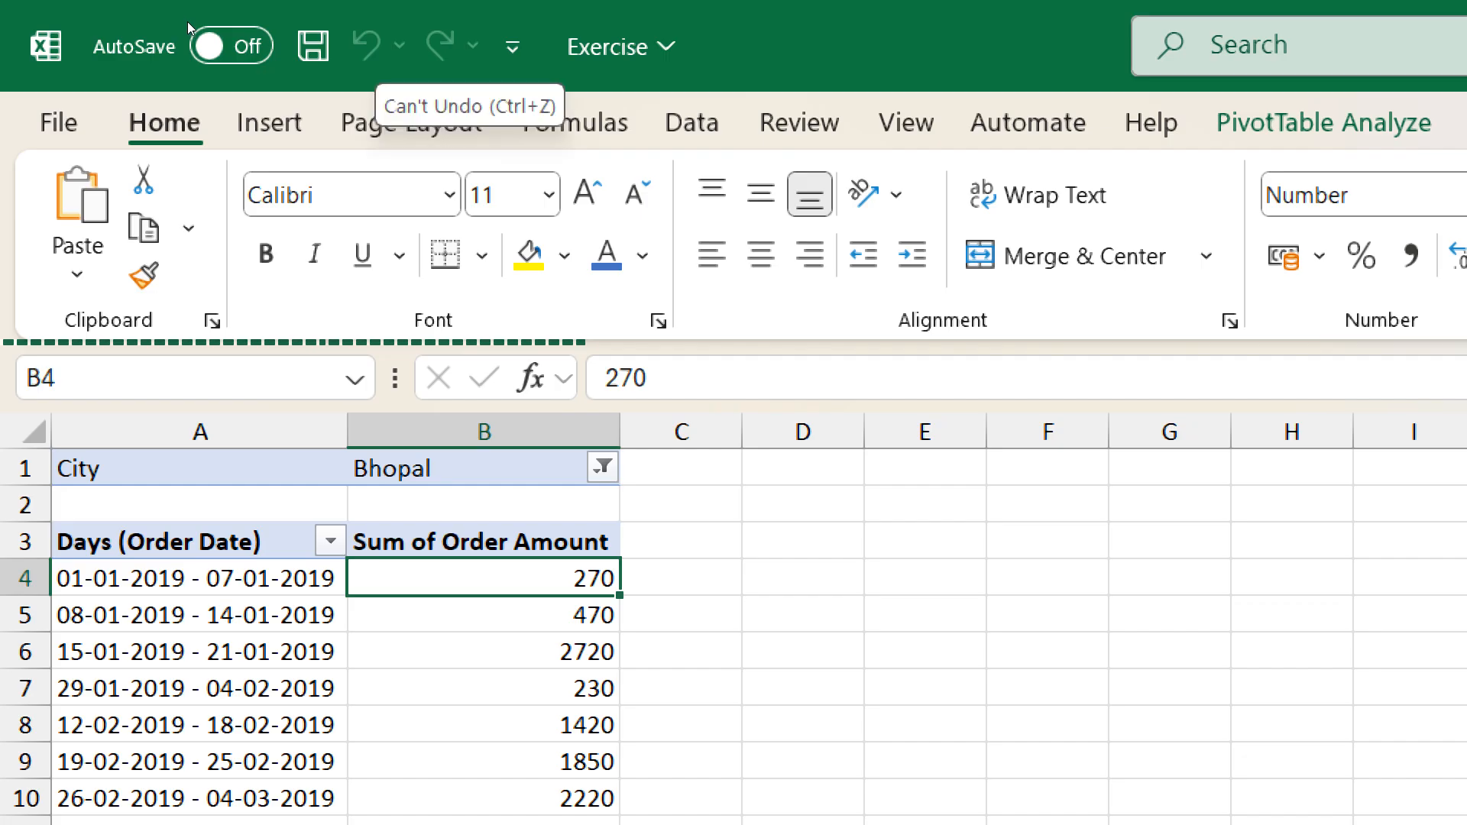
right_click(374, 48)
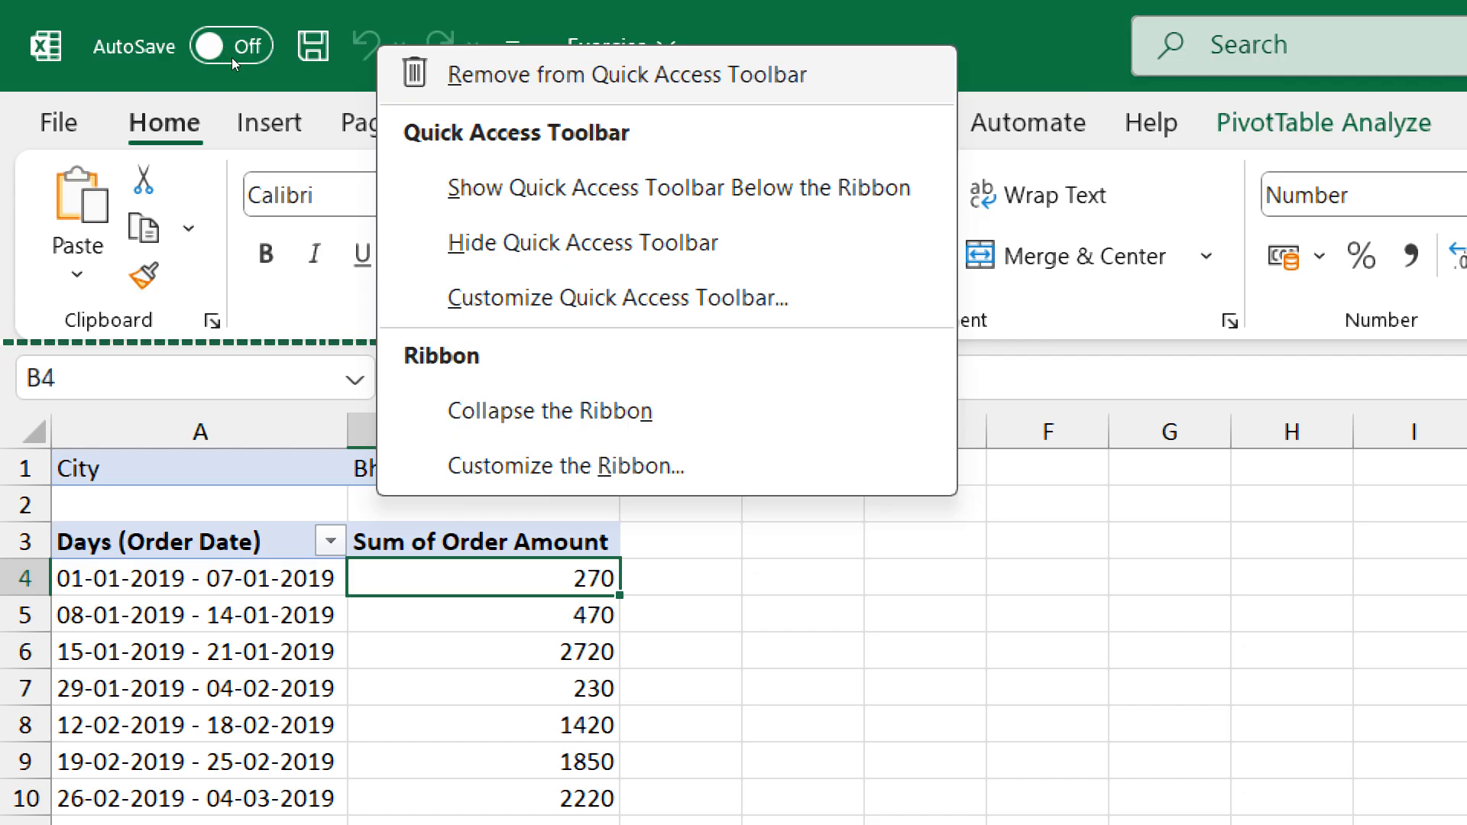
key(Down)
key(Down)
key(Down)
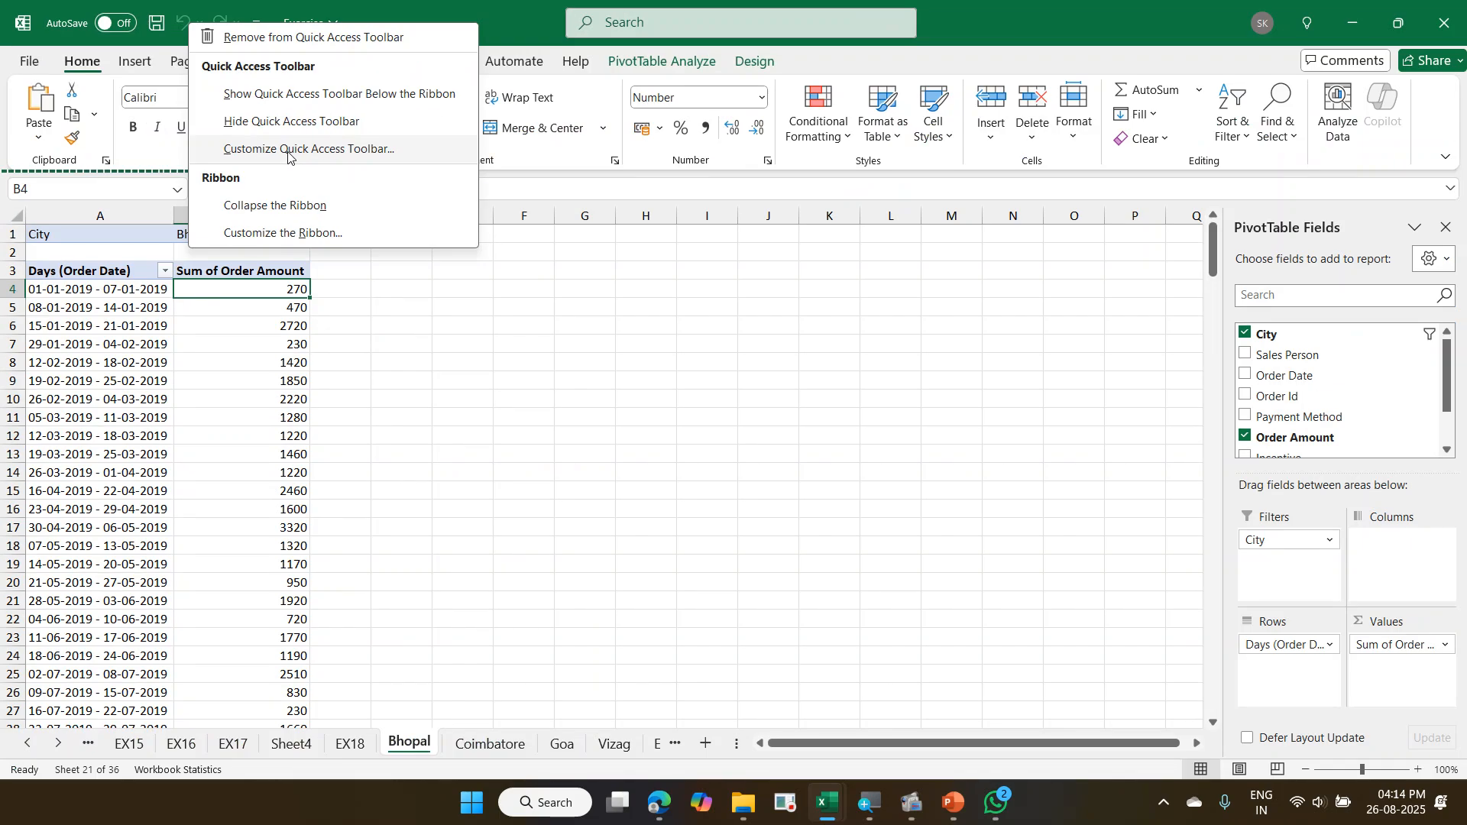
drag(135, 7, 280, 42)
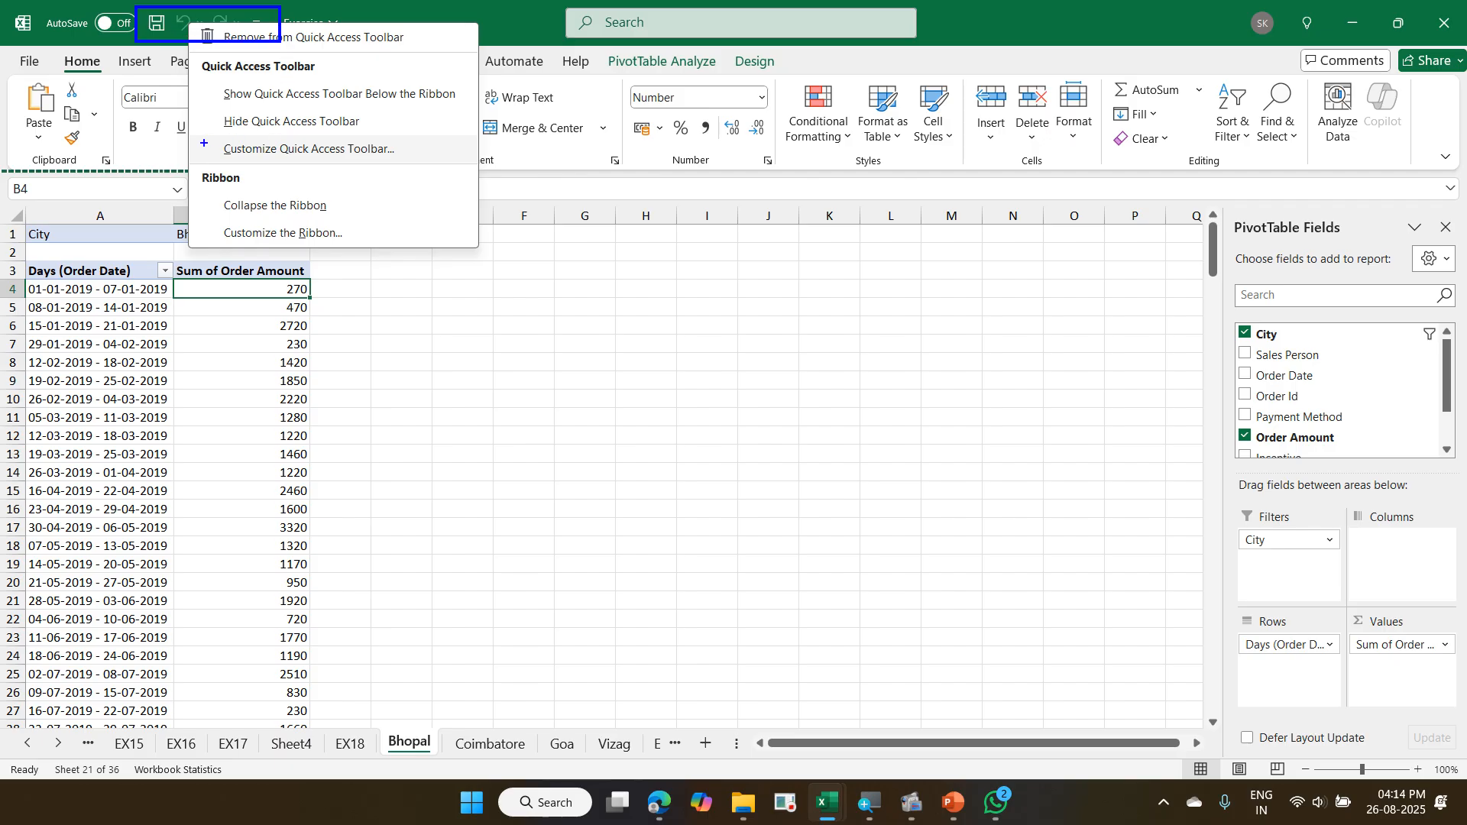
mouse_move(204, 141)
mouse_down()
mouse_move(417, 169)
mouse_move(279, 42)
mouse_up()
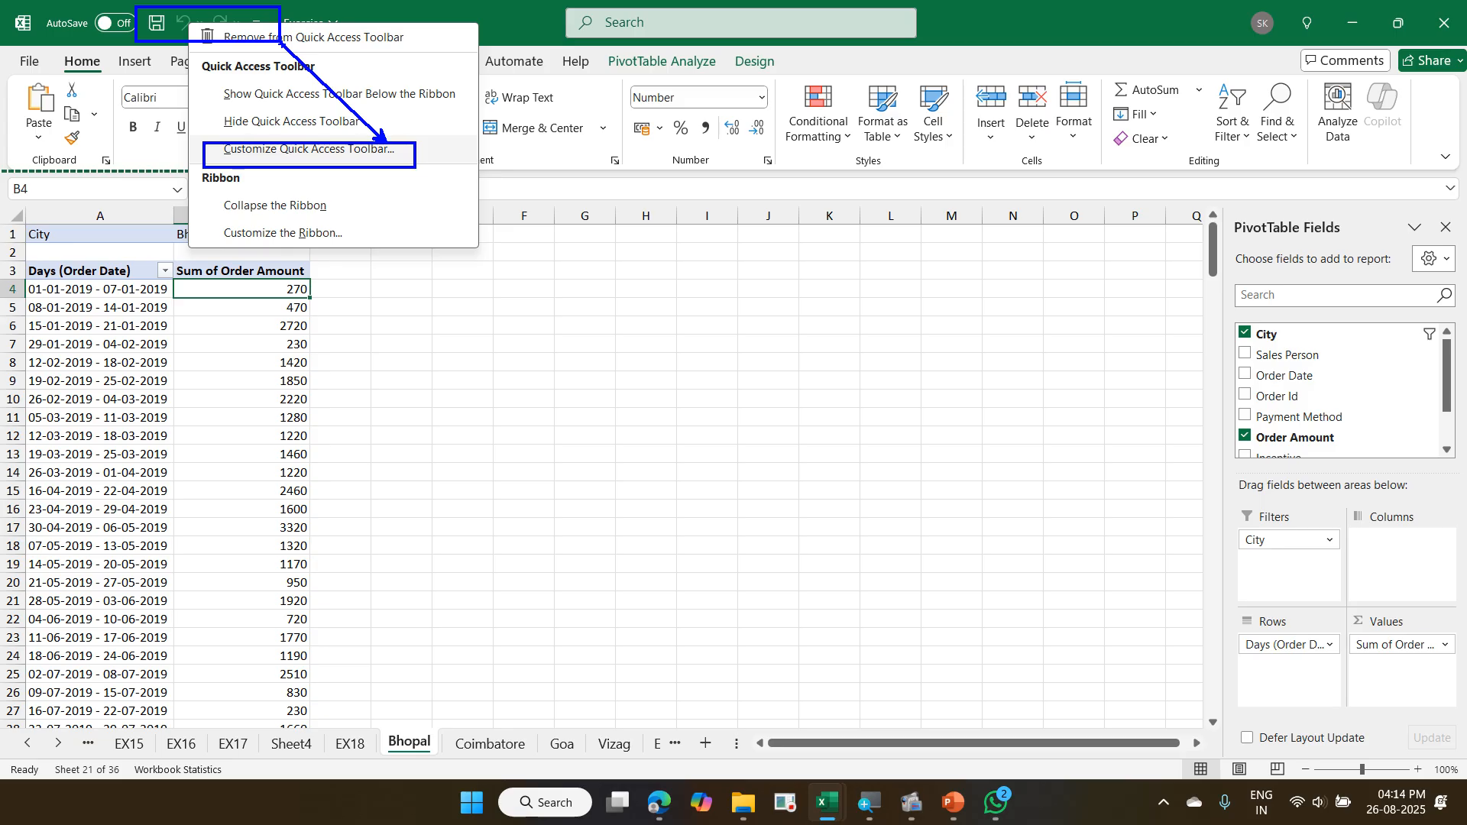
key(Escape)
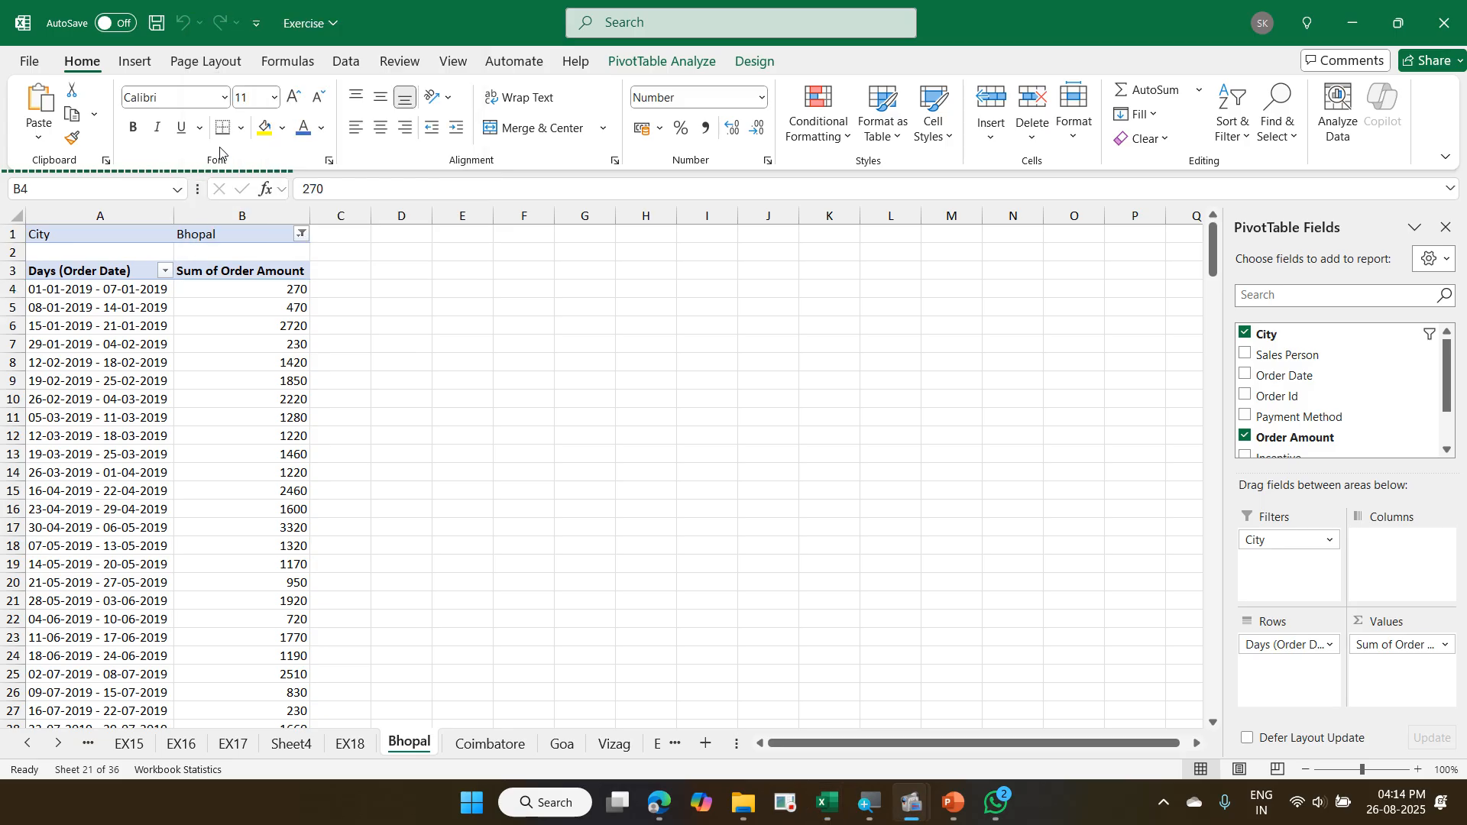
- View the Quick Access Toolbar customization page and the toolbar's list of customization choices, changing nothing
right_click(197, 19)
click(328, 144)
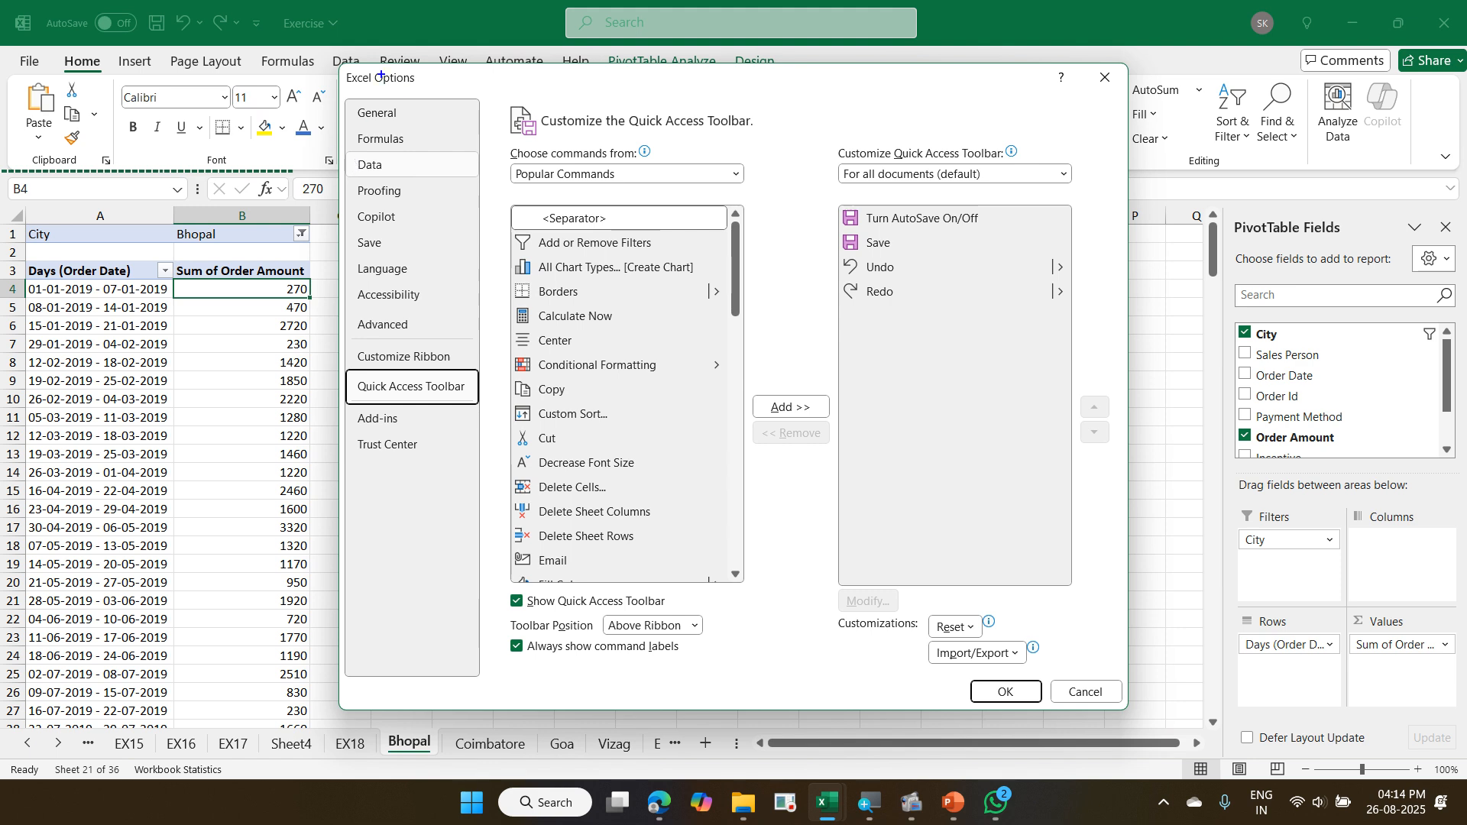
mouse_move(345, 68)
mouse_down()
mouse_move(856, 524)
mouse_move(1147, 696)
mouse_move(1148, 738)
mouse_up()
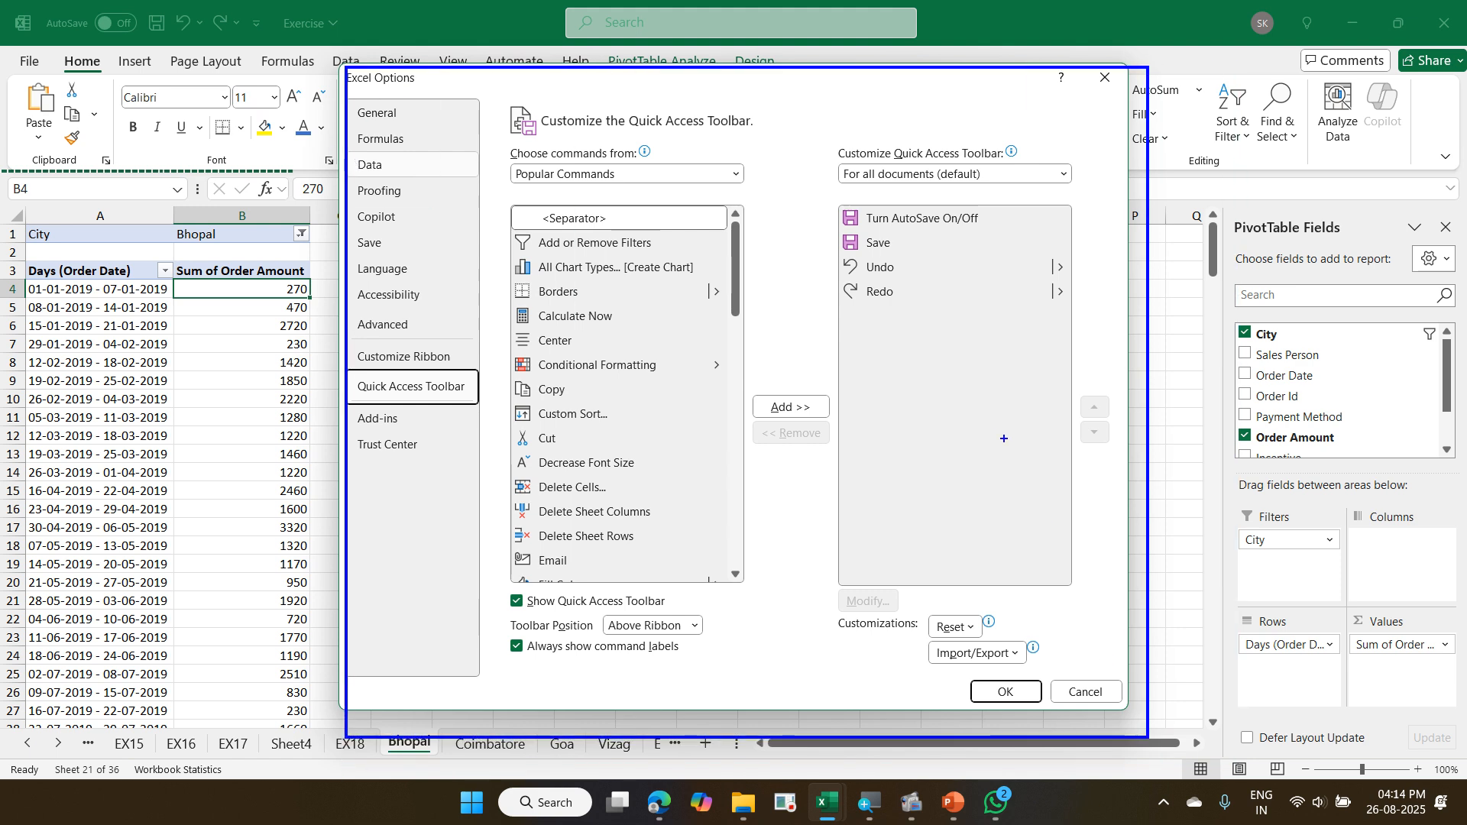
drag(1022, 461, 1064, 428)
key(Escape)
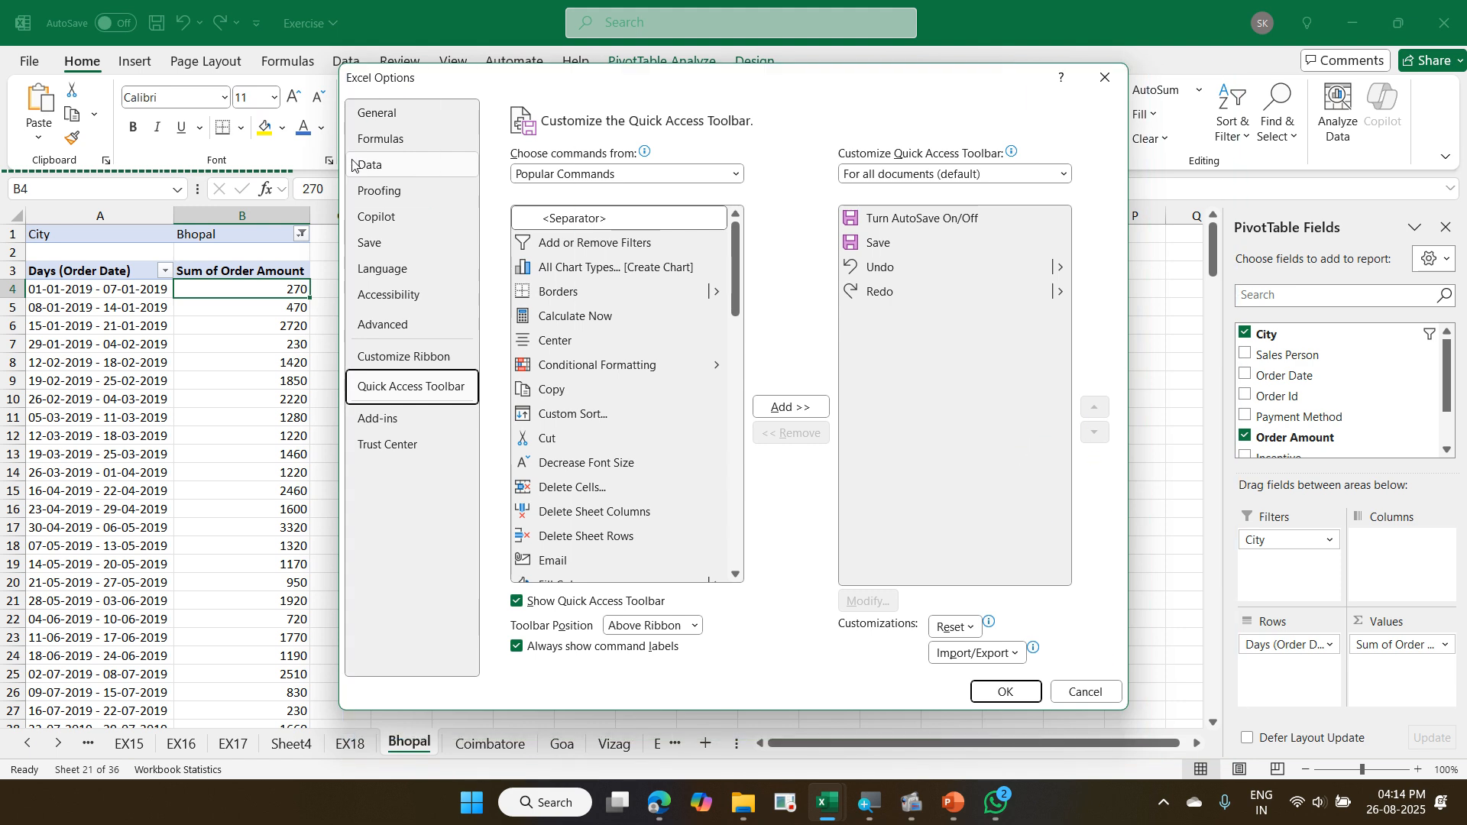
key(Escape)
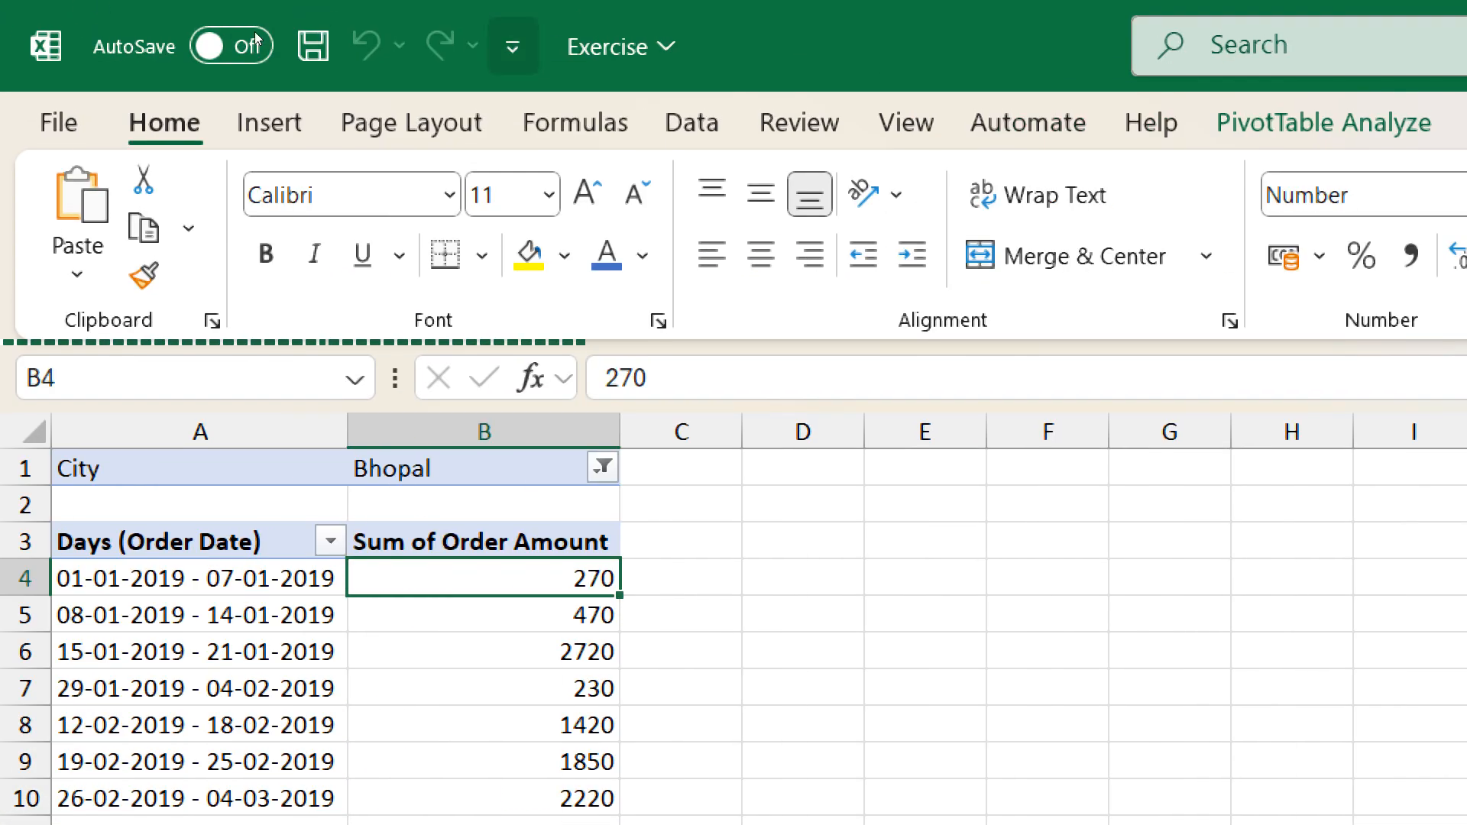
click(513, 47)
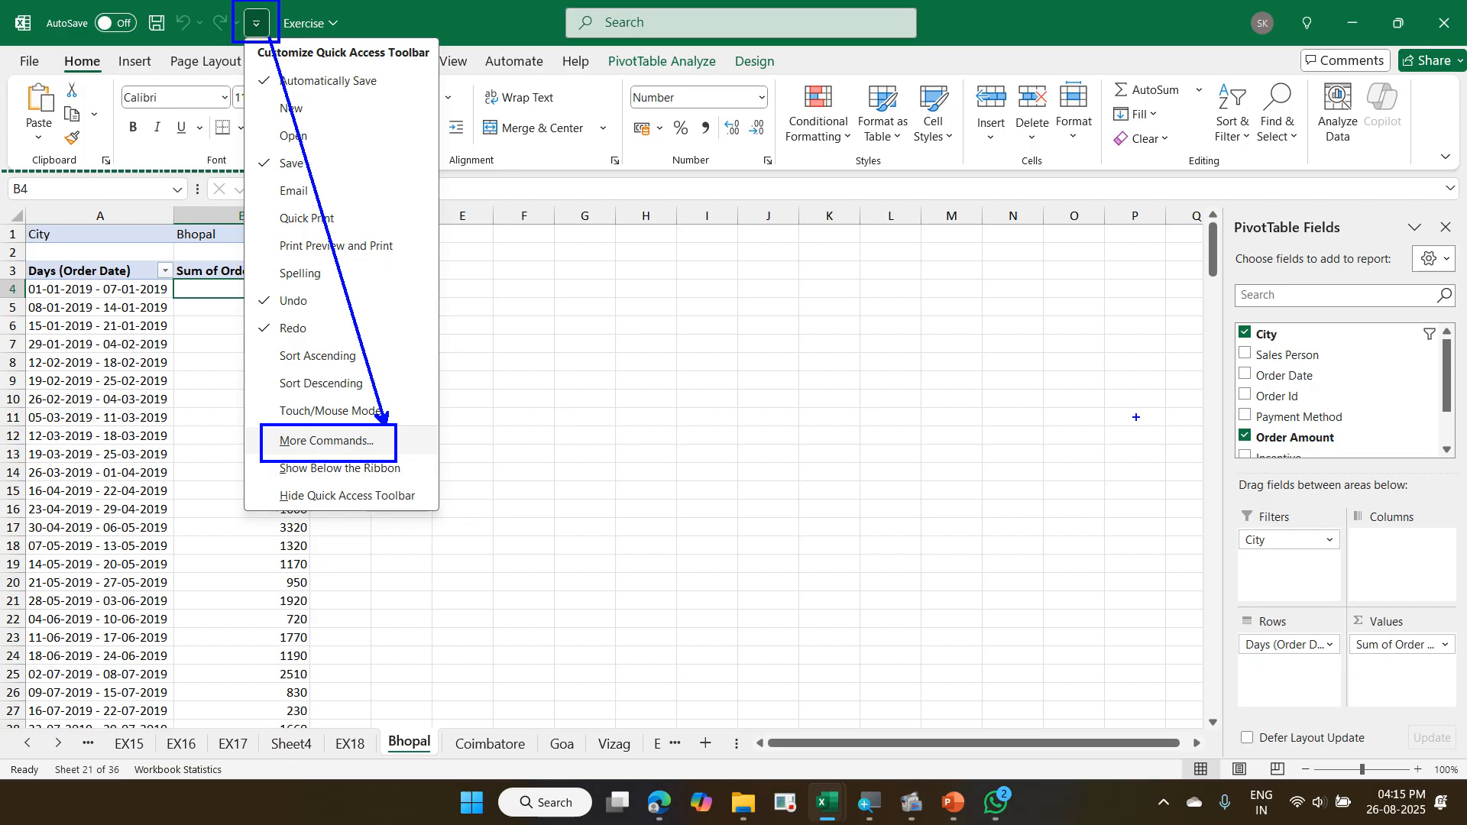
key(Escape)
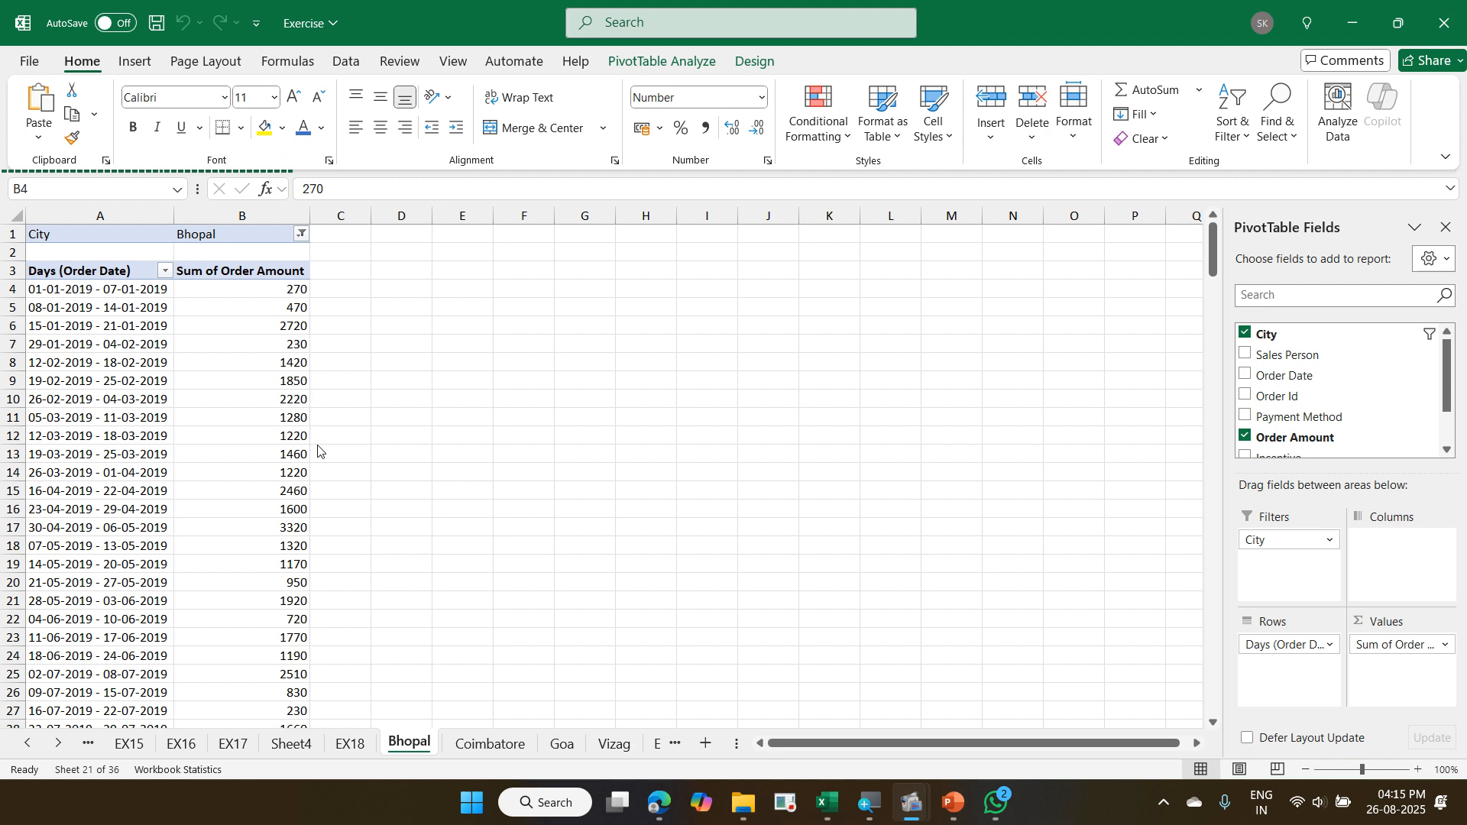
- View the Quick Access Toolbar page in Excel Options and cancel without changes
click(30, 65)
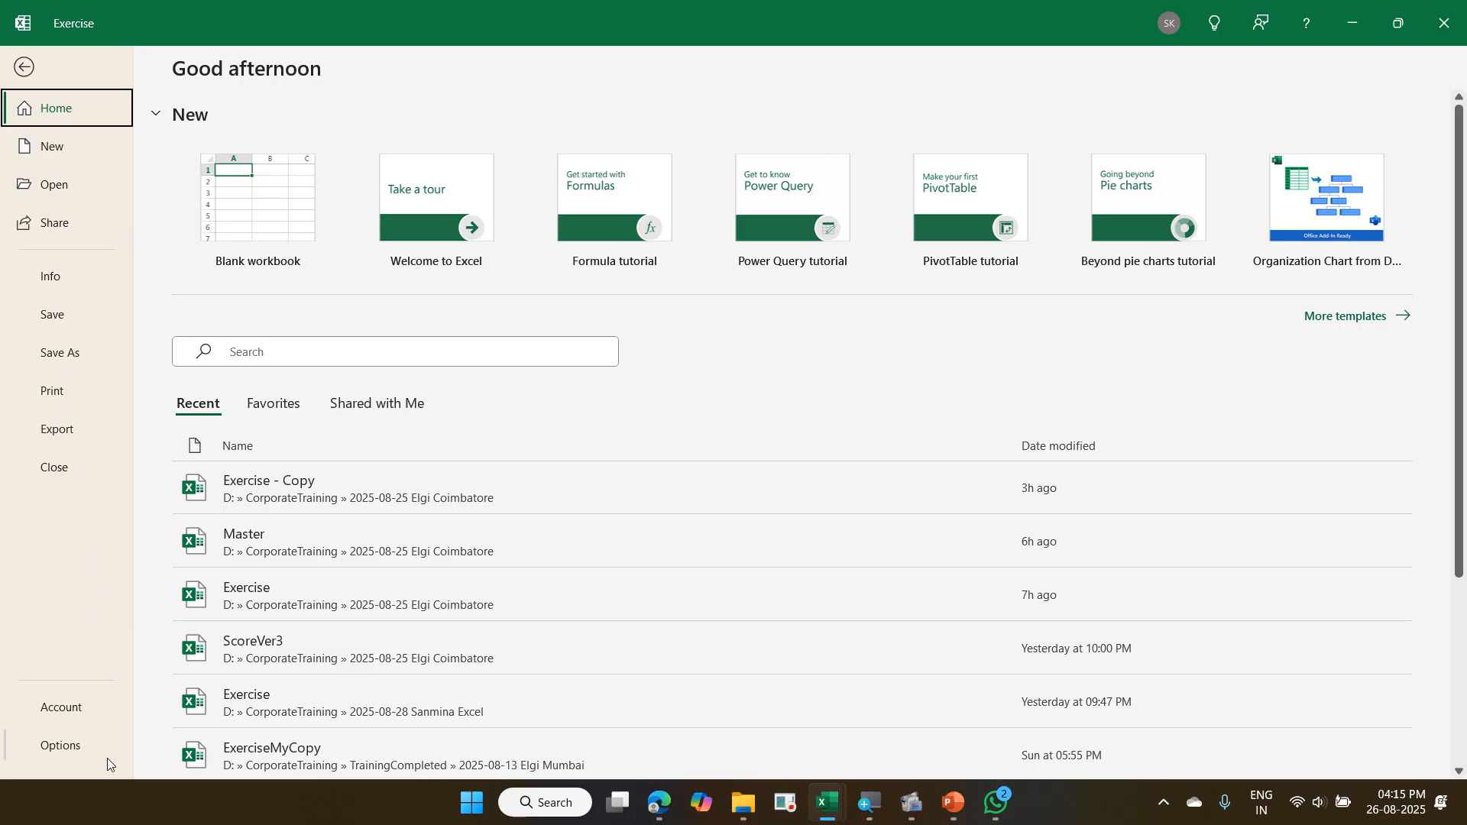
click(84, 746)
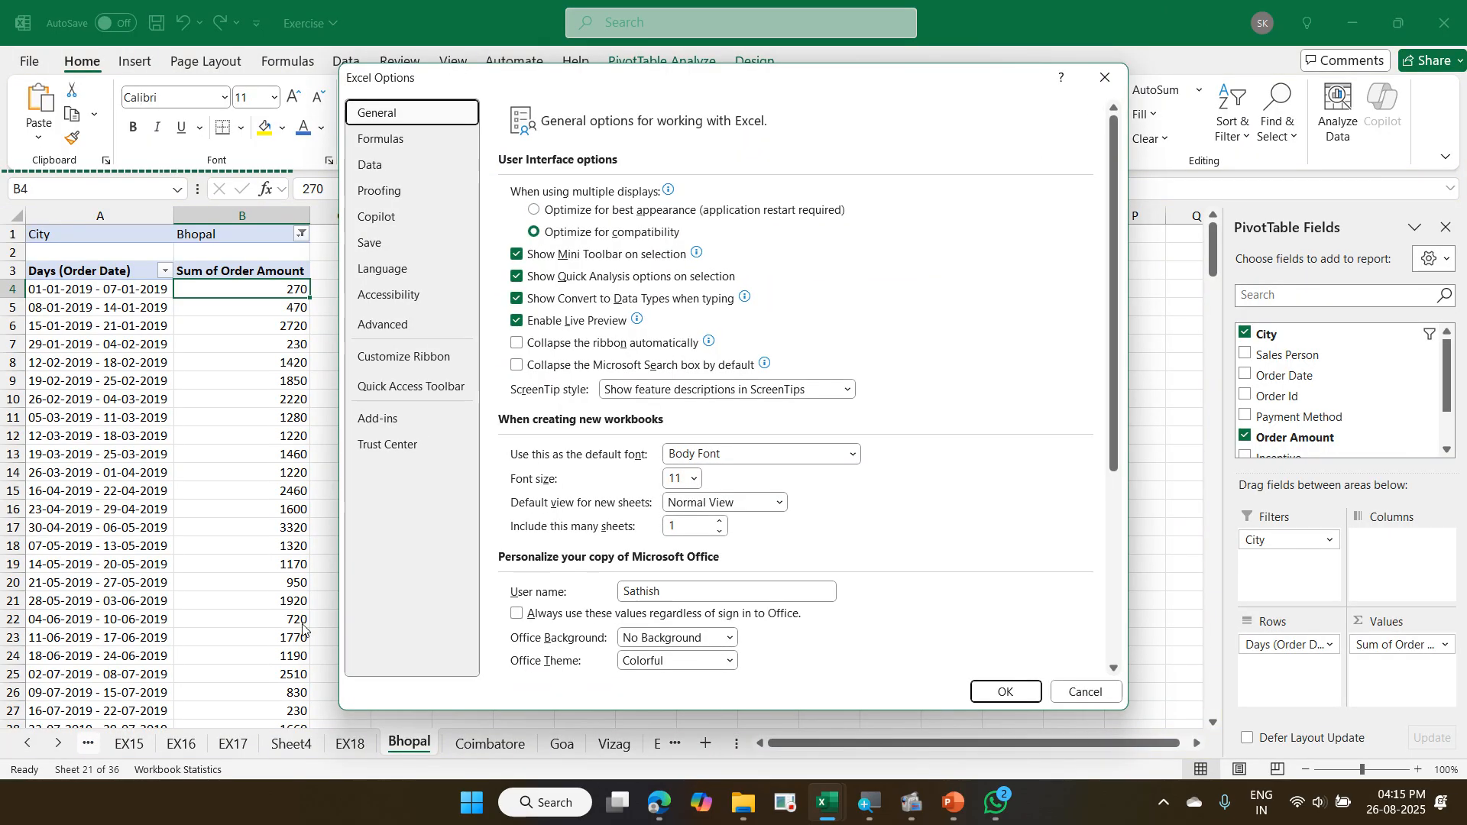
click(415, 386)
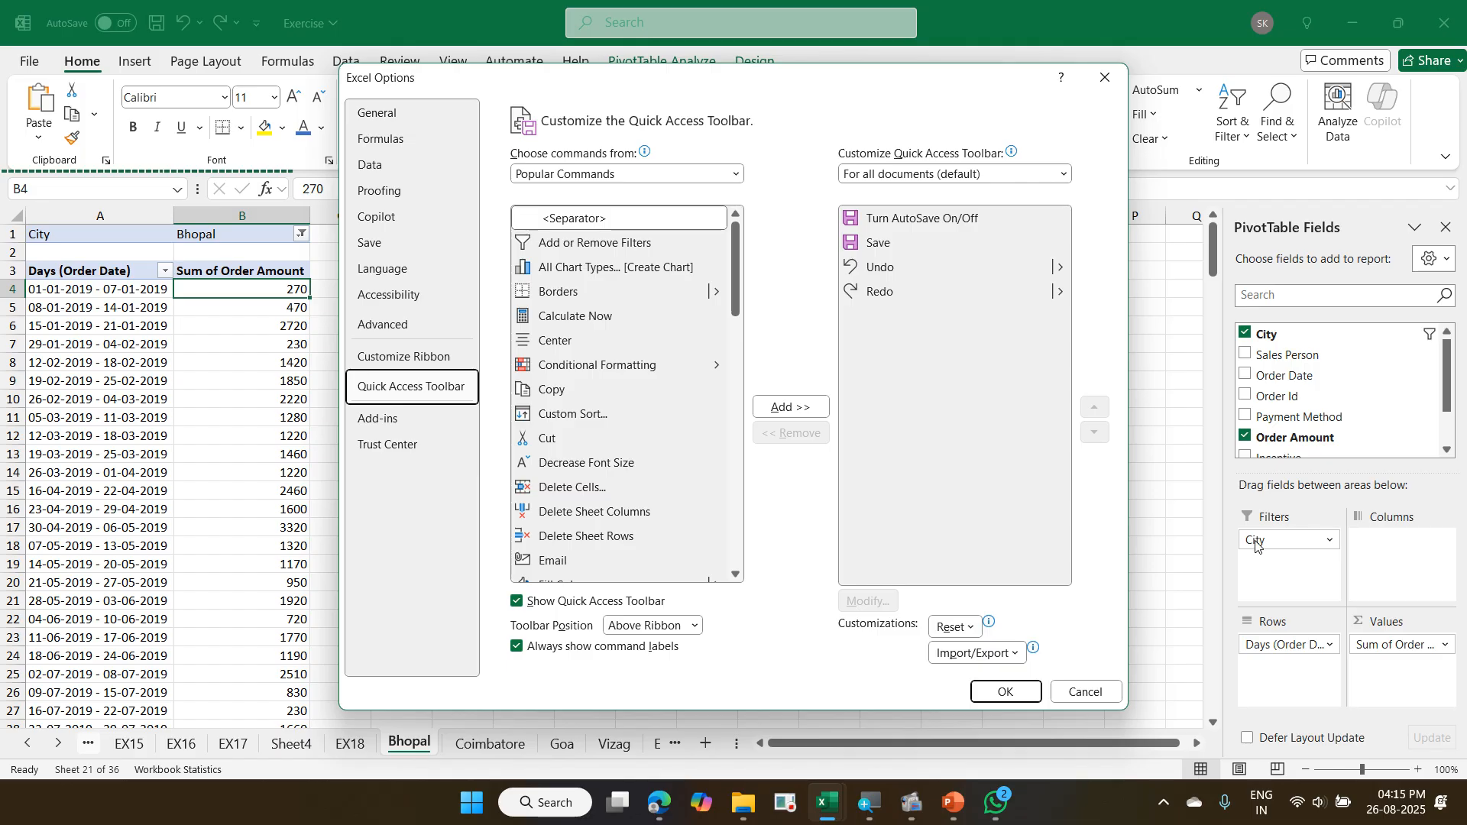
click(1073, 695)
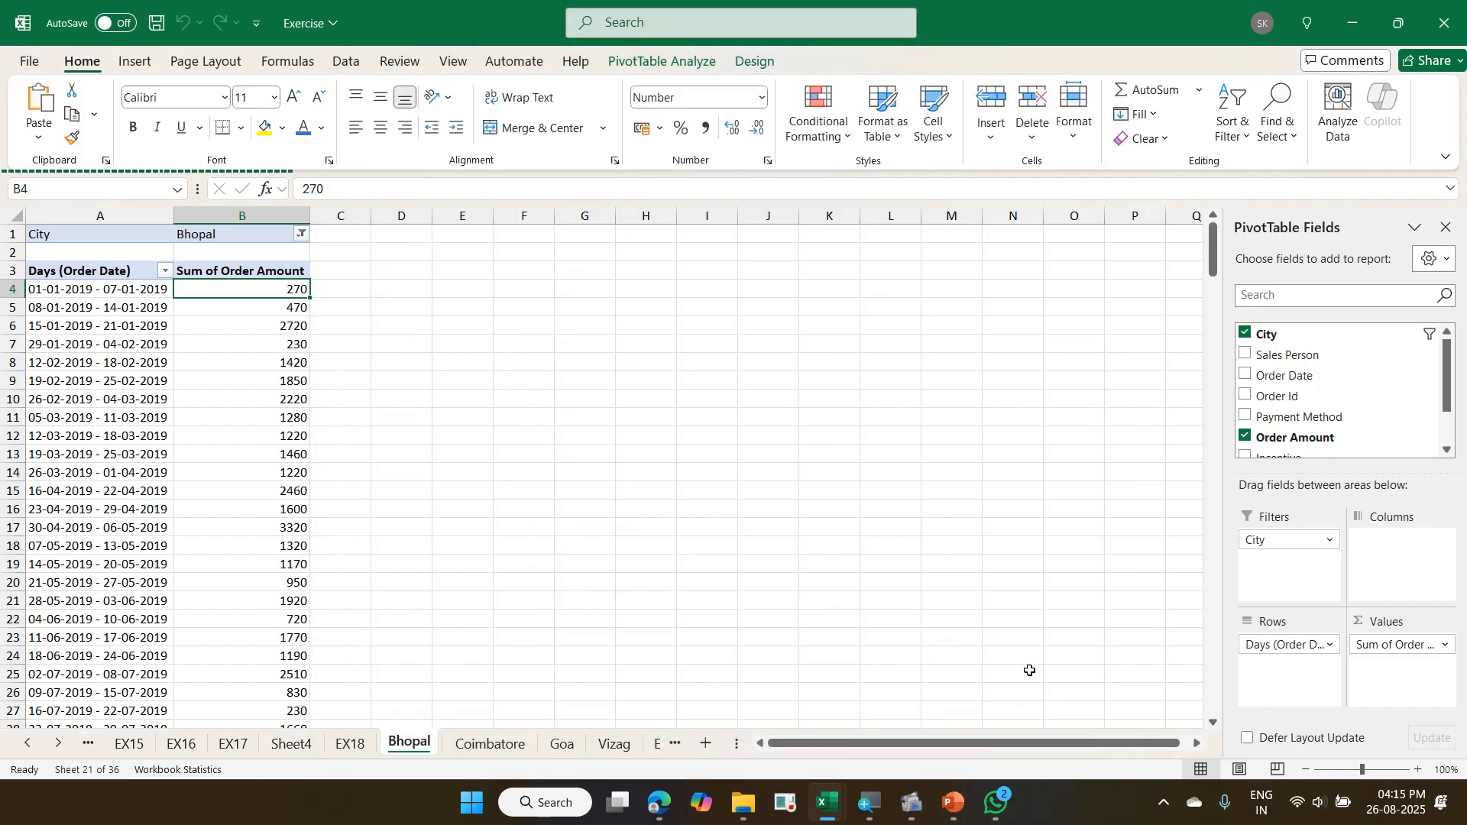
- View the customization page through Customize Quick Access Toolbar and again through More Commands, closing it unchanged each time
right_click(201, 29)
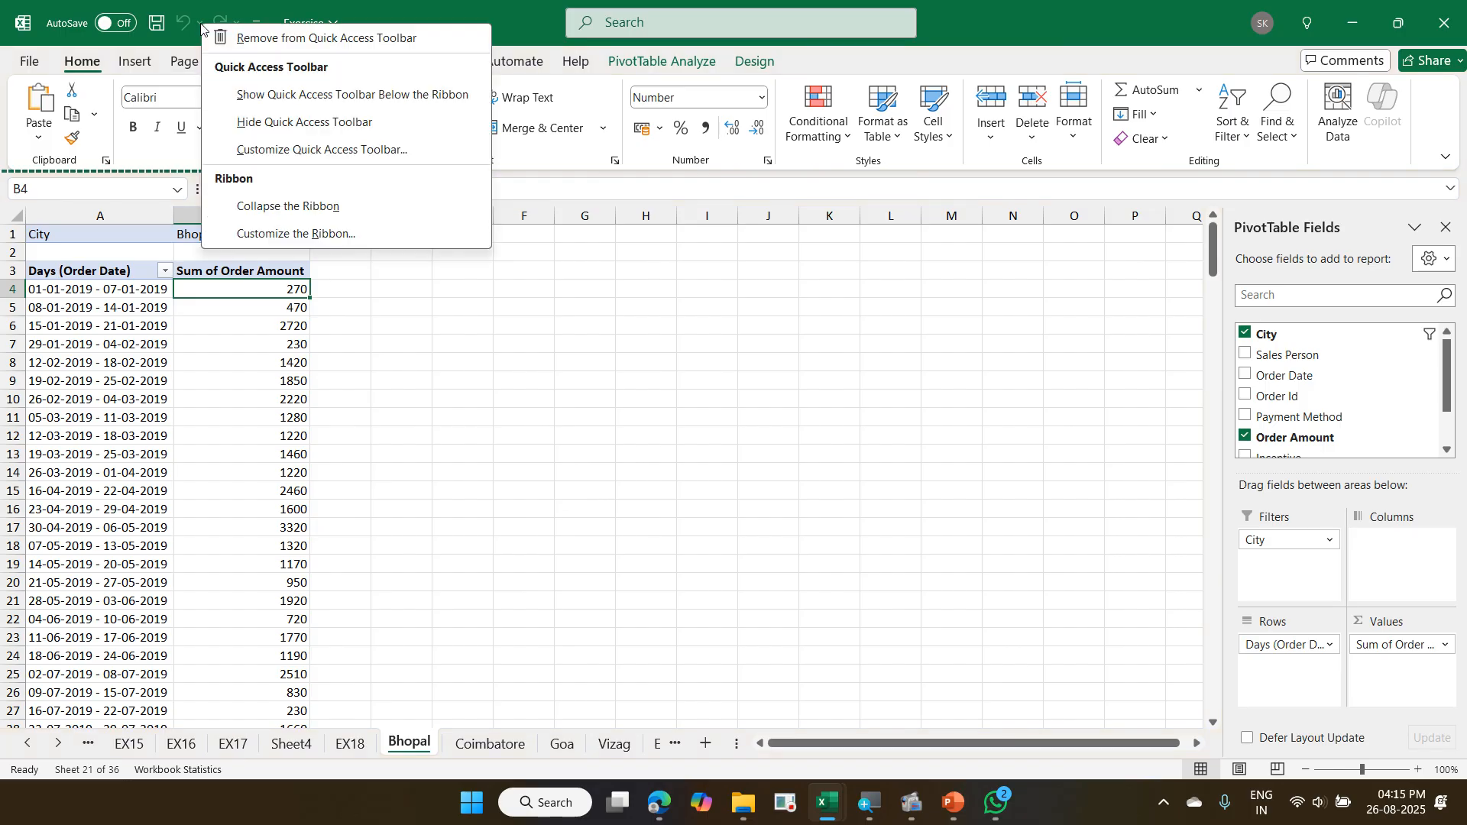
click(264, 151)
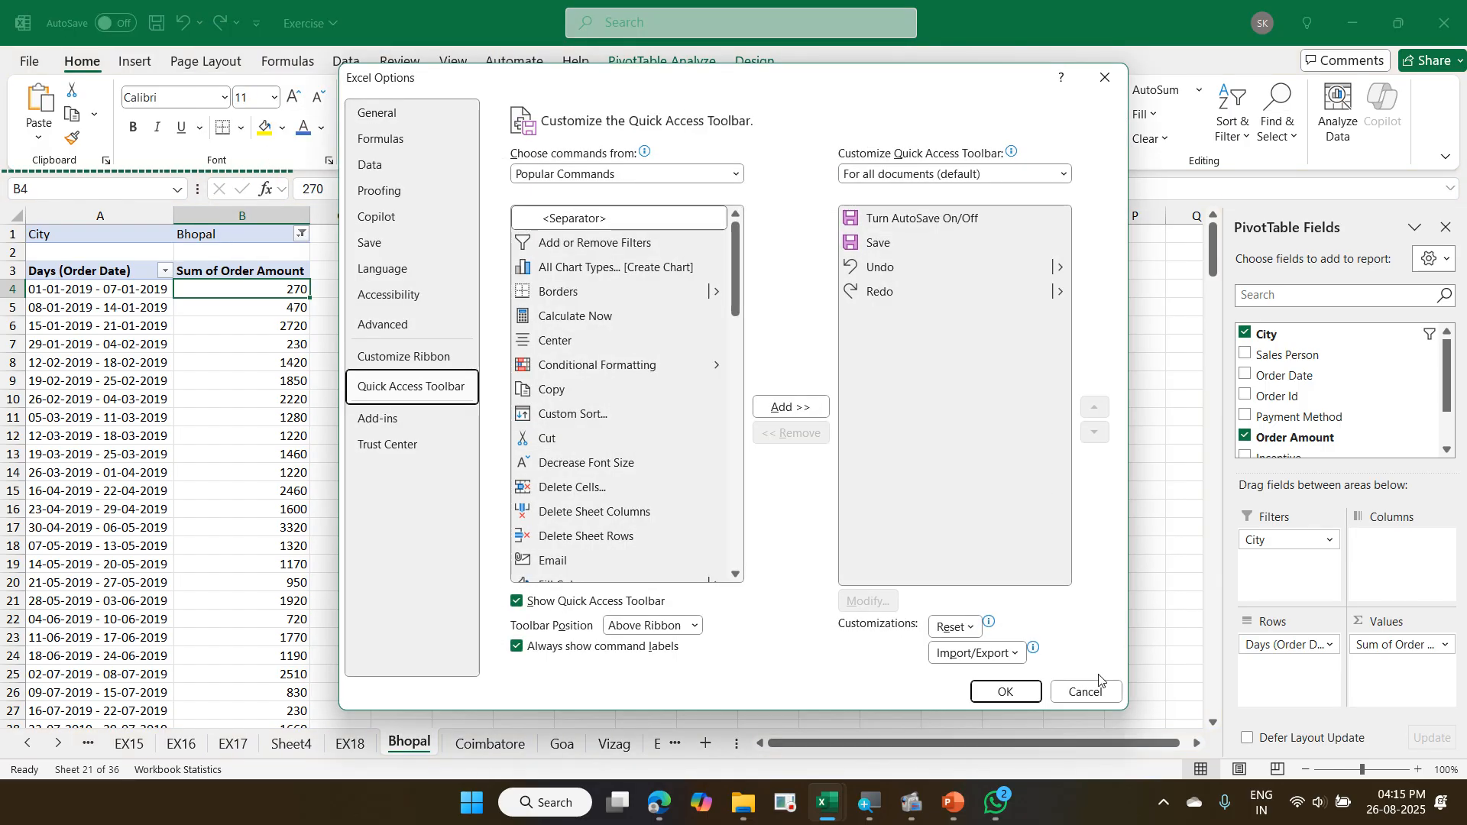
click(1099, 688)
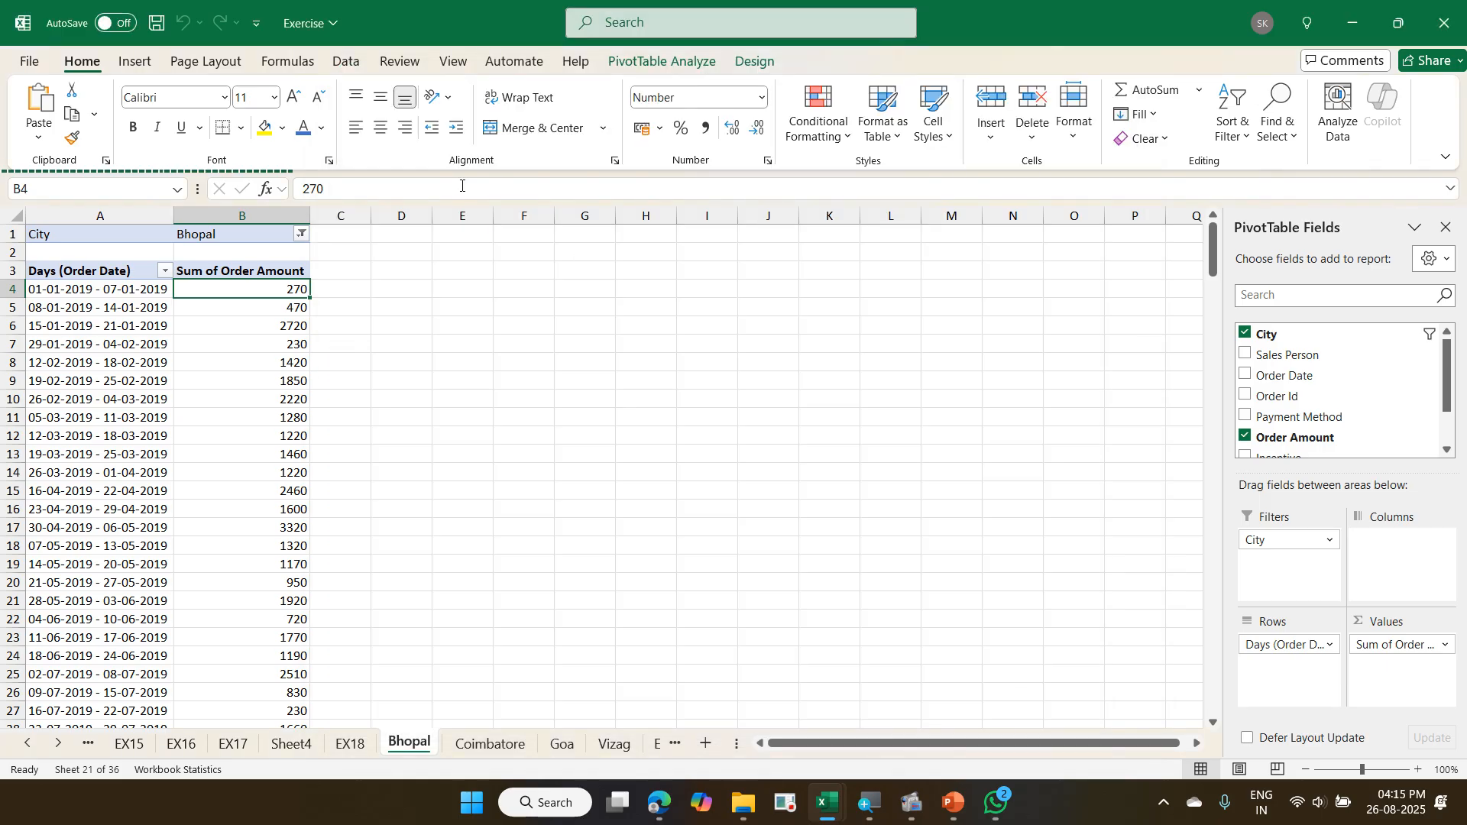
click(257, 25)
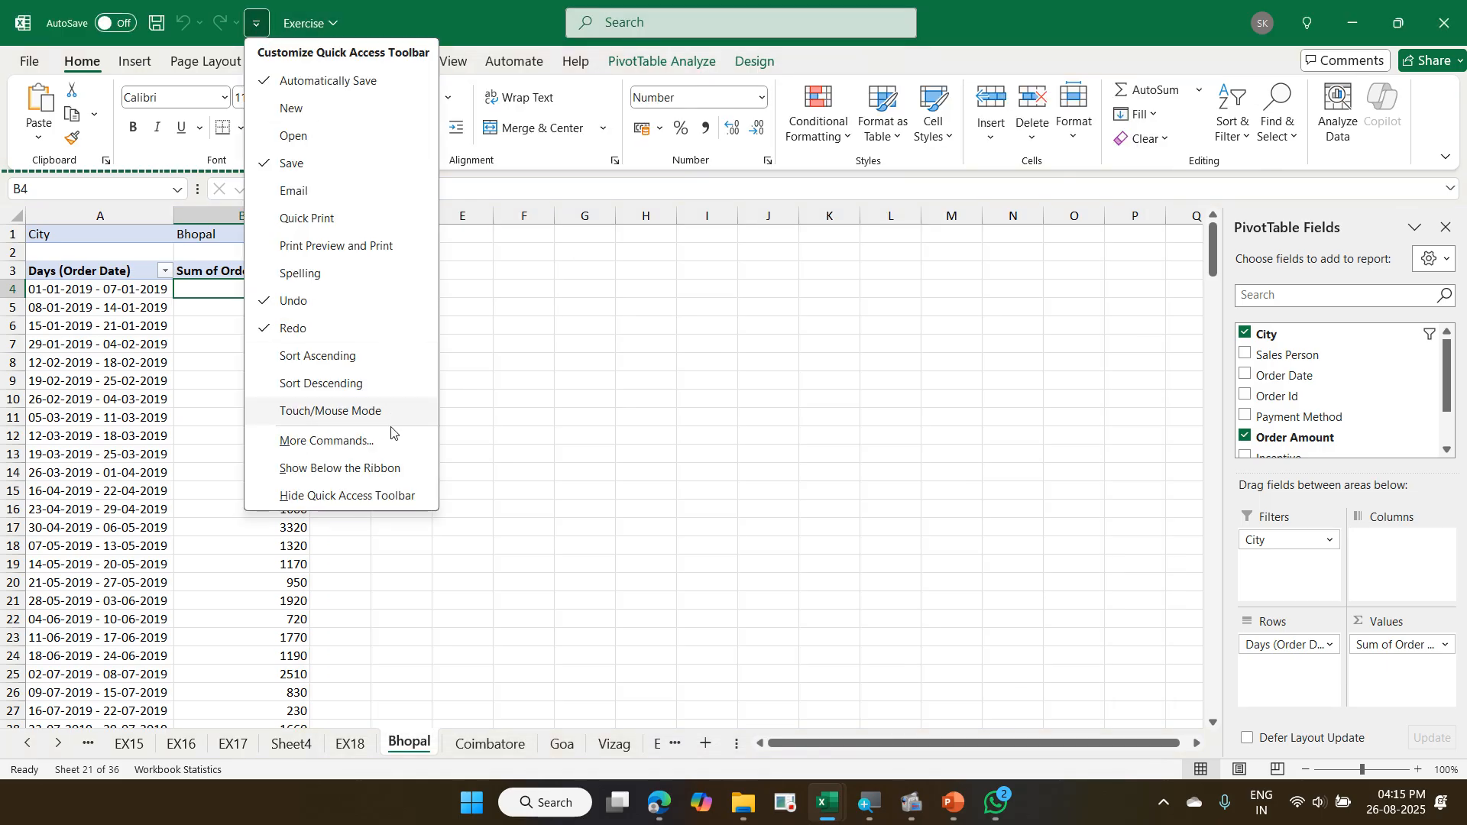
click(393, 447)
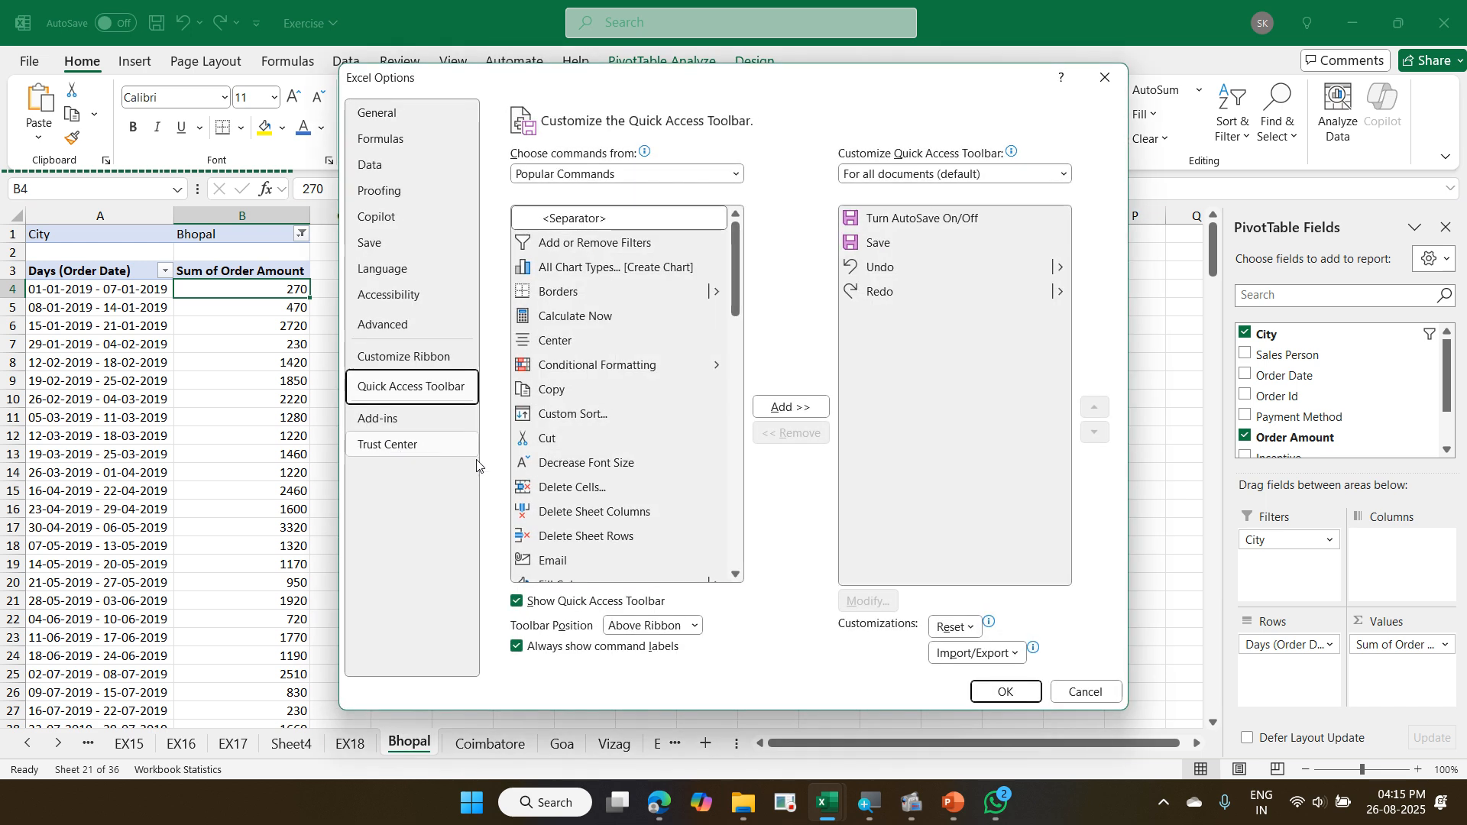
click(1003, 692)
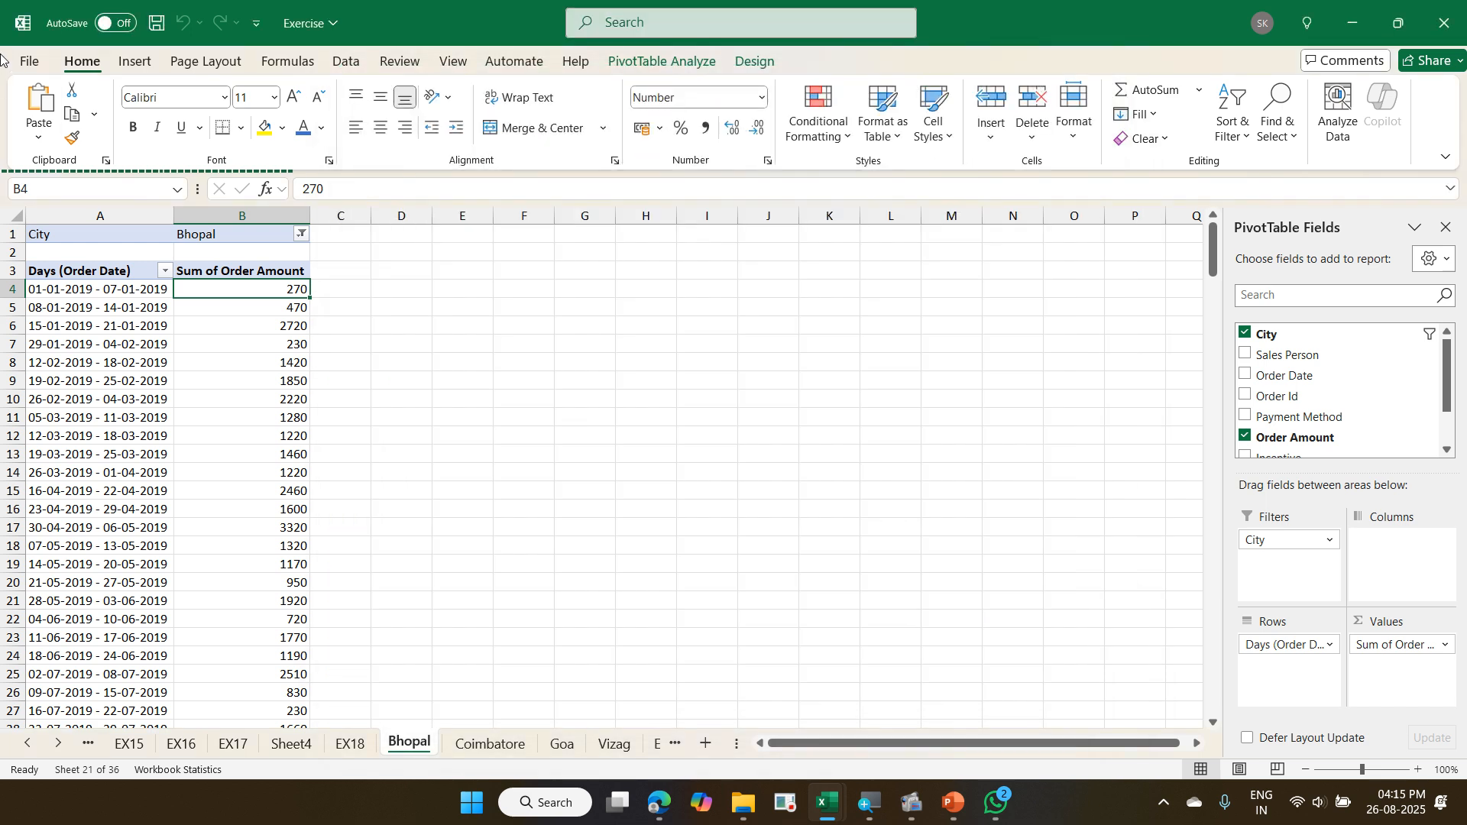
- In the Quick Access Toolbar page of Excel Options, list Commands Not in the Ribbon and browse the available commands
click(31, 64)
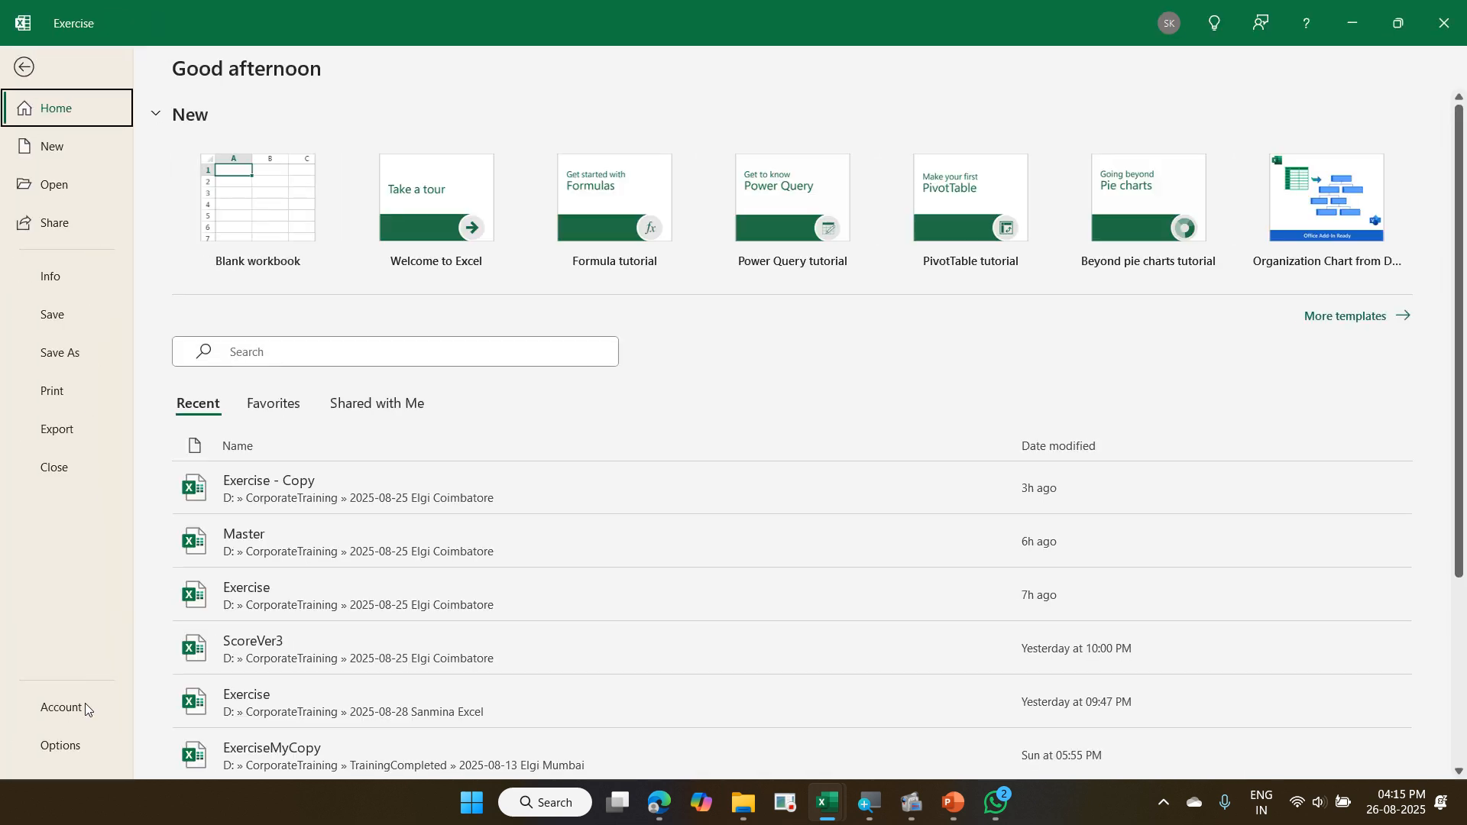
click(81, 746)
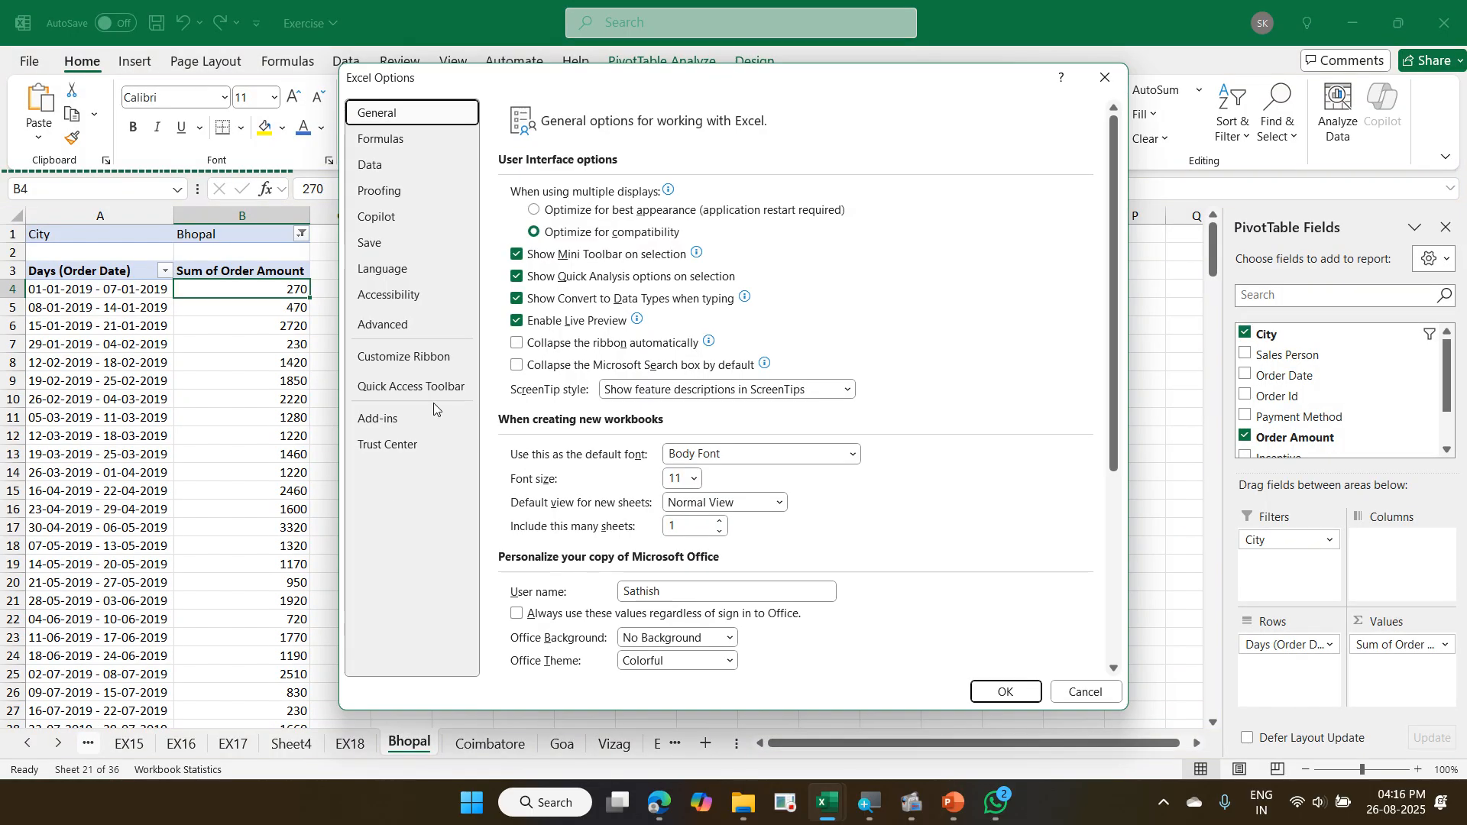
click(434, 389)
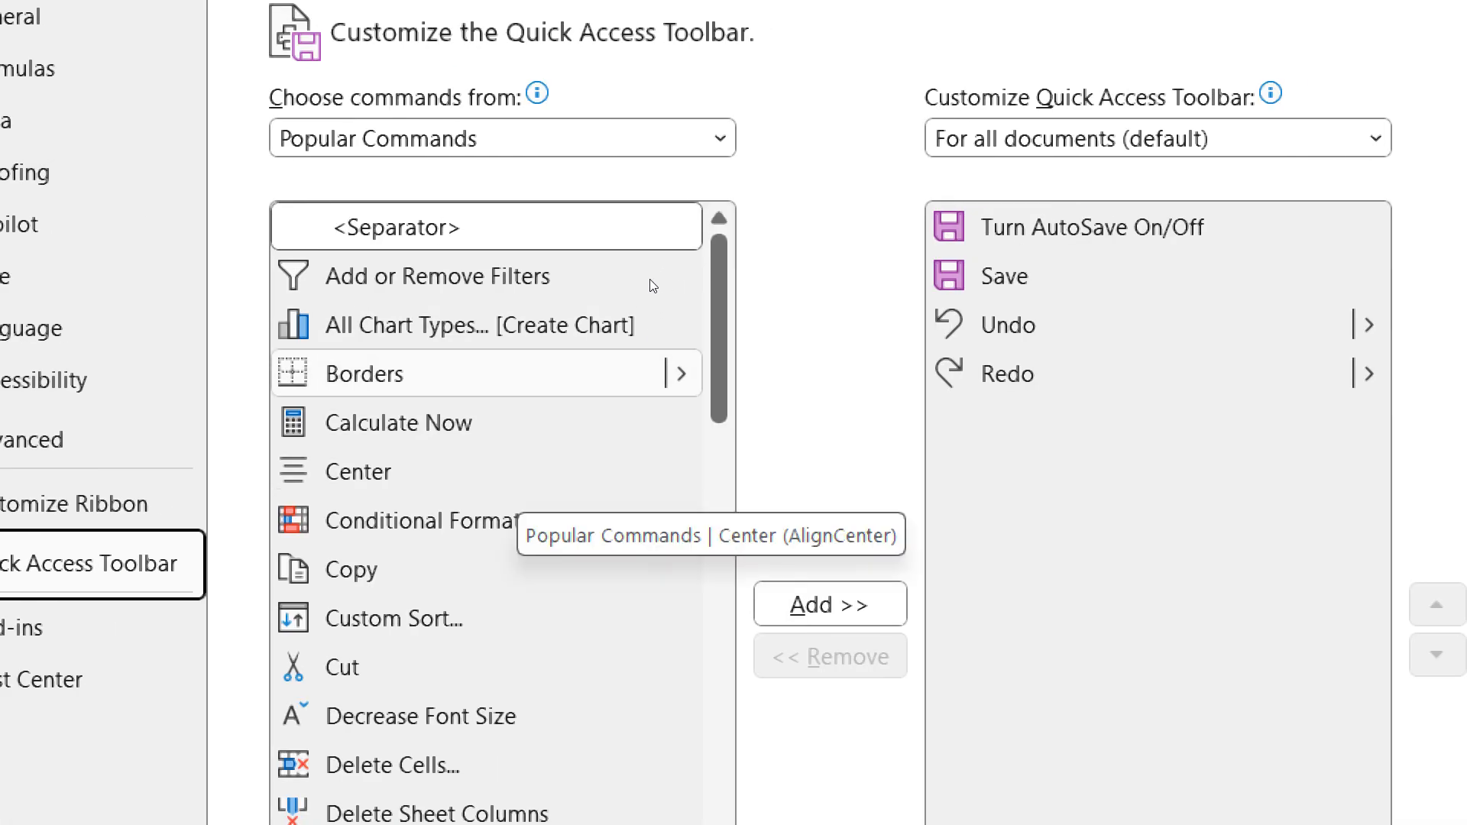
click(587, 145)
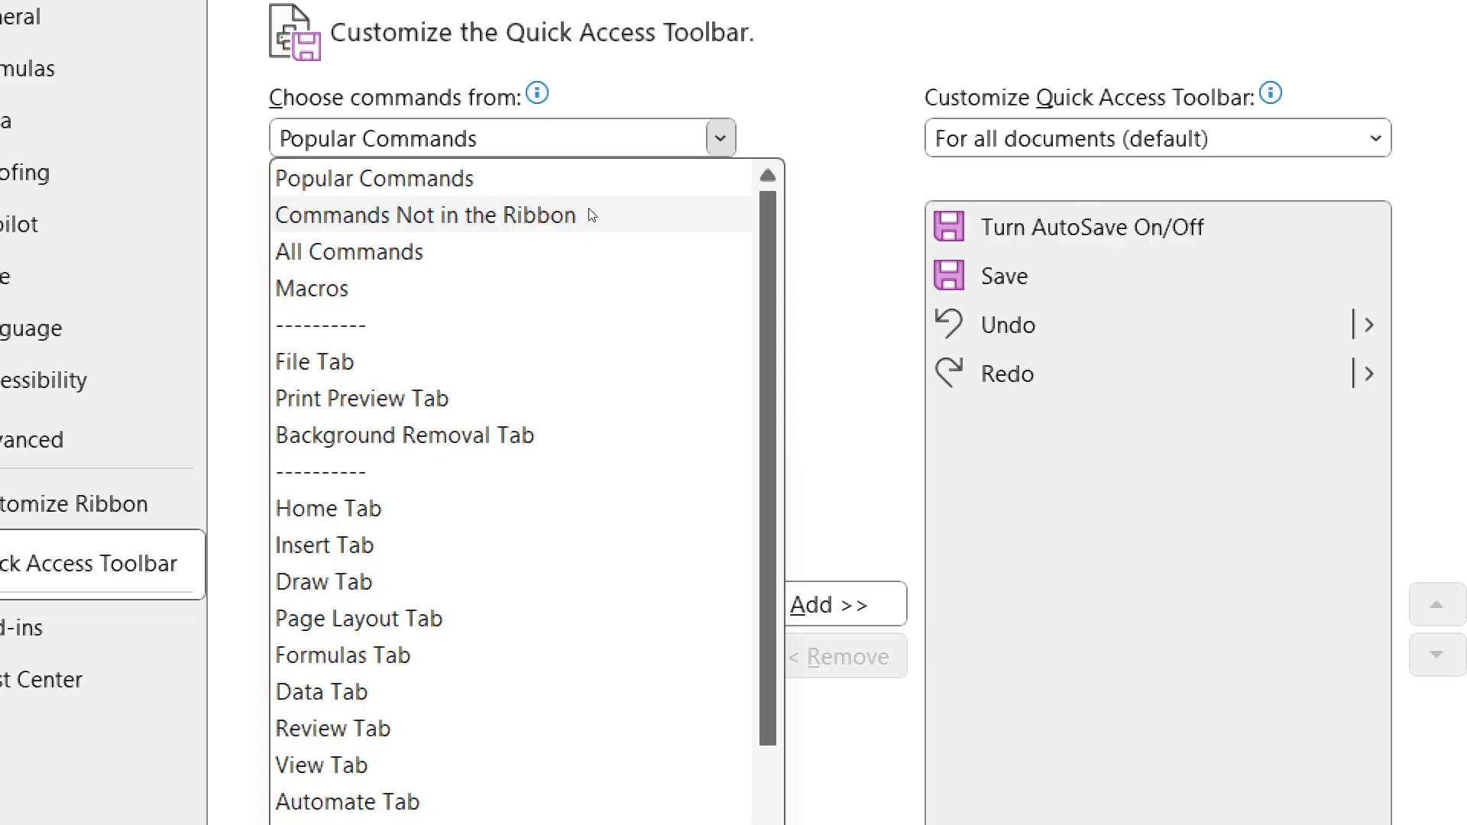
click(592, 216)
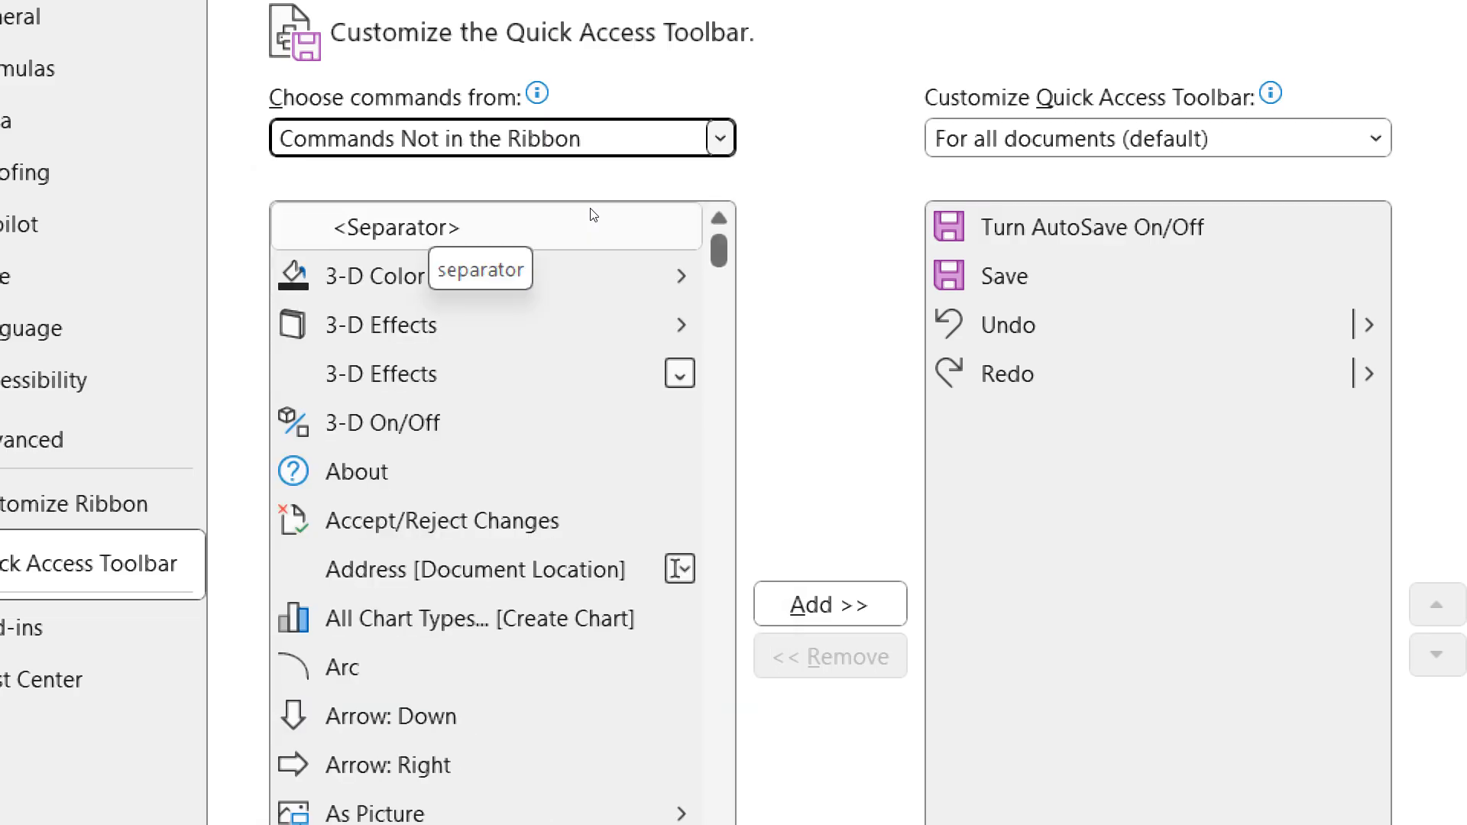
scroll(558, 356, down, 6)
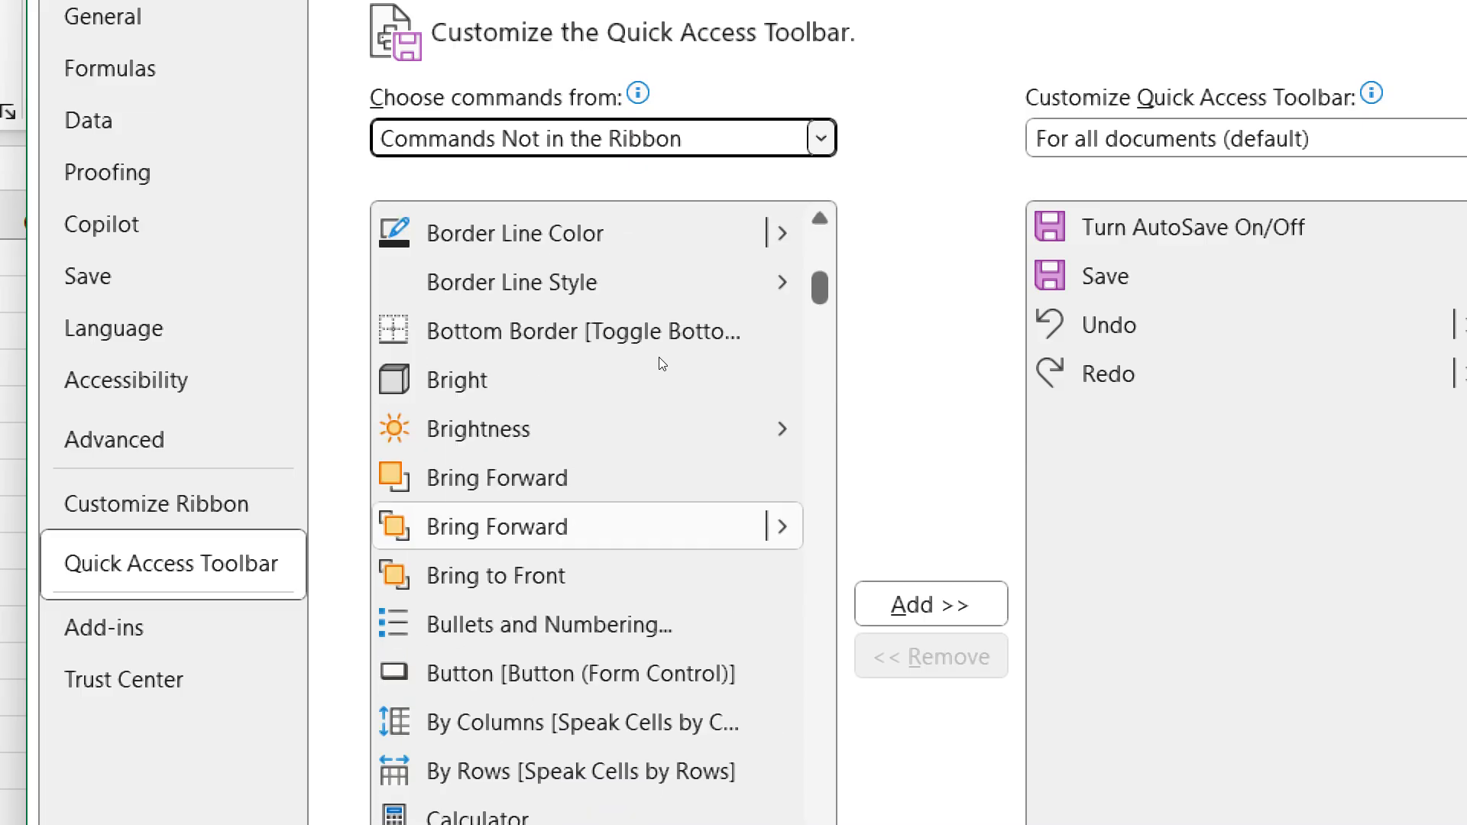
scroll(661, 364, down, 3)
scroll(662, 363, up, 9)
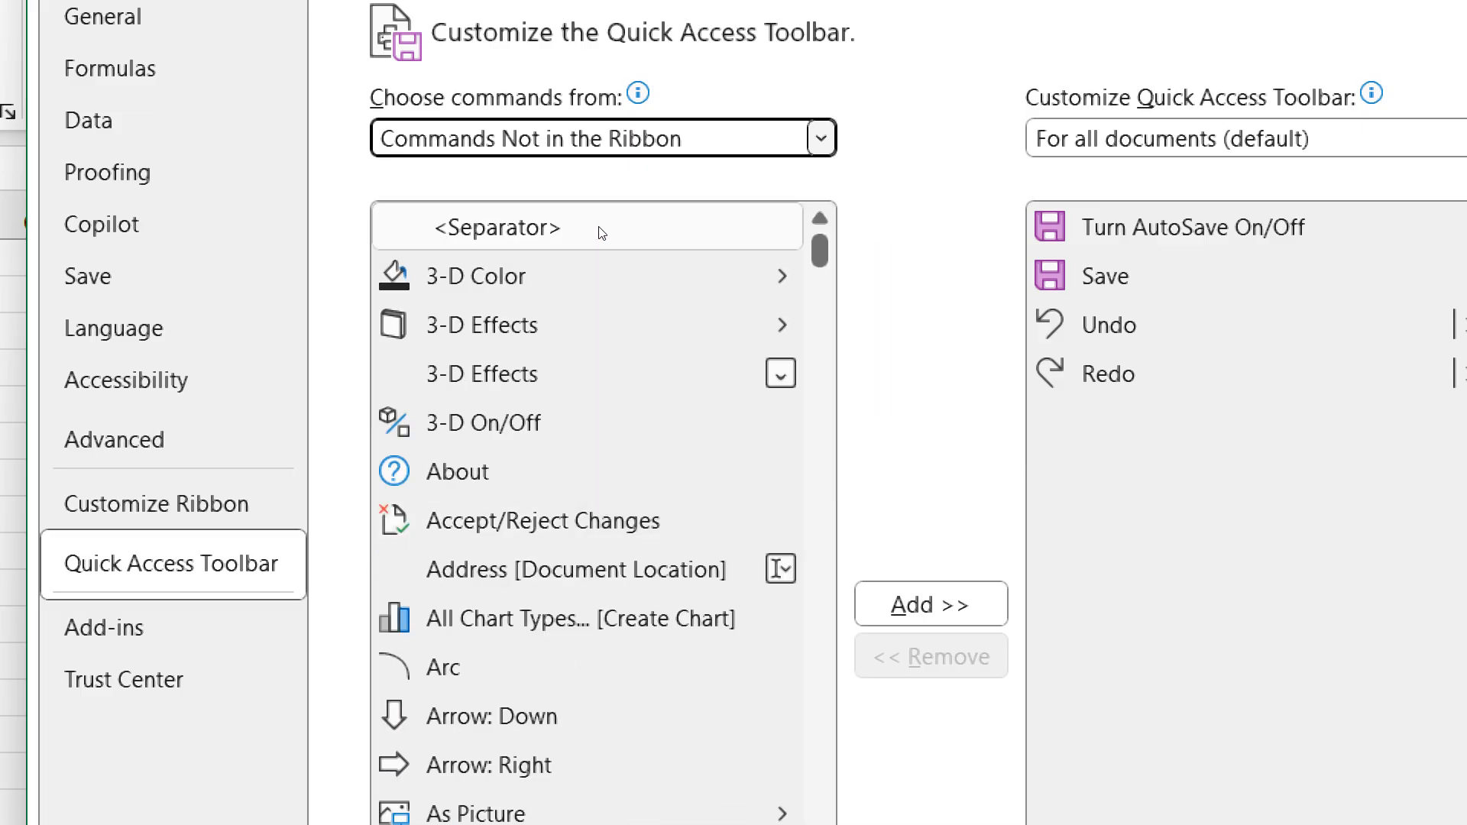
click(599, 275)
click(596, 374)
click(599, 520)
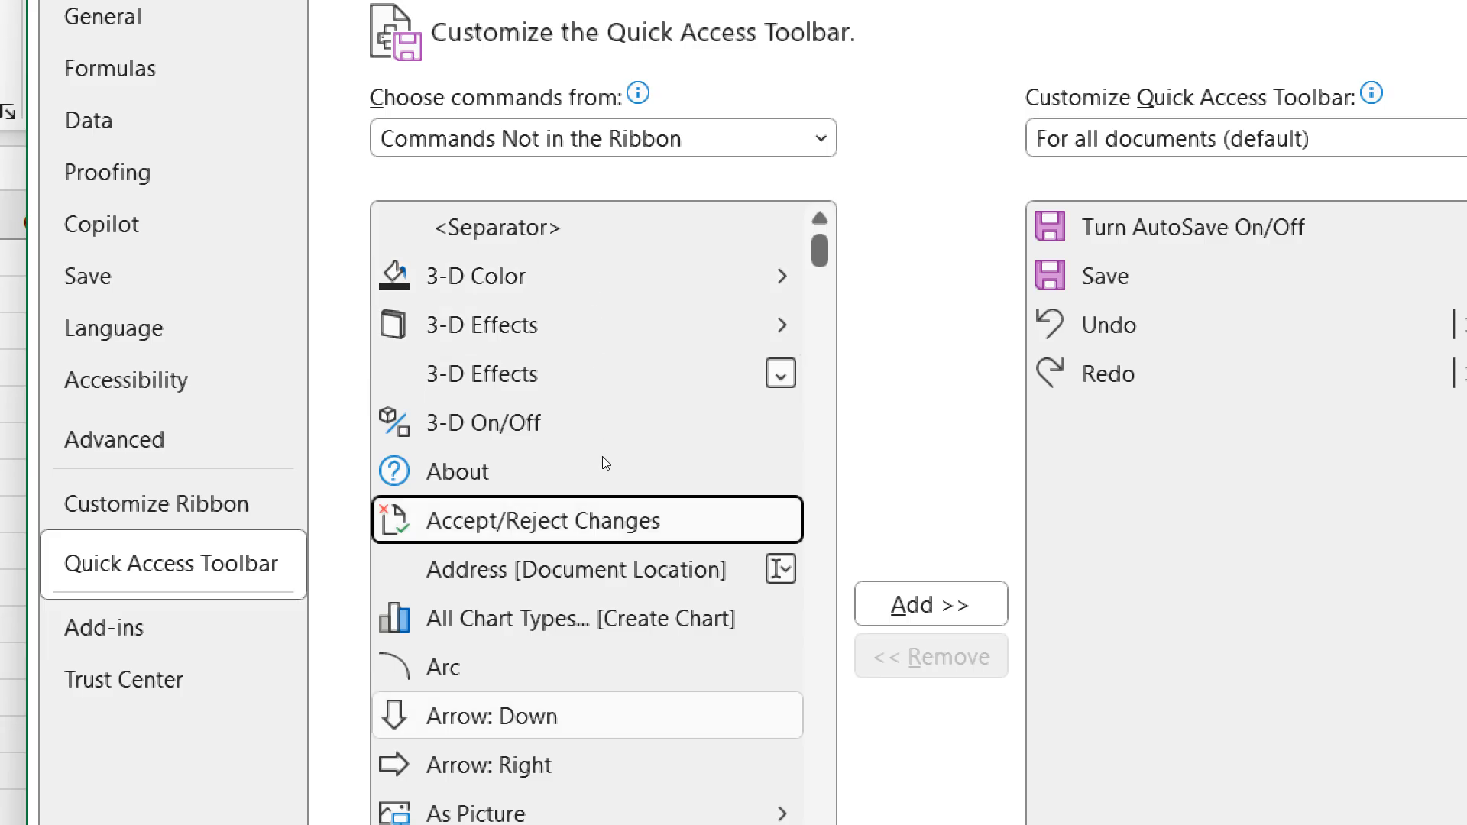
click(600, 717)
click(599, 618)
click(601, 472)
click(604, 570)
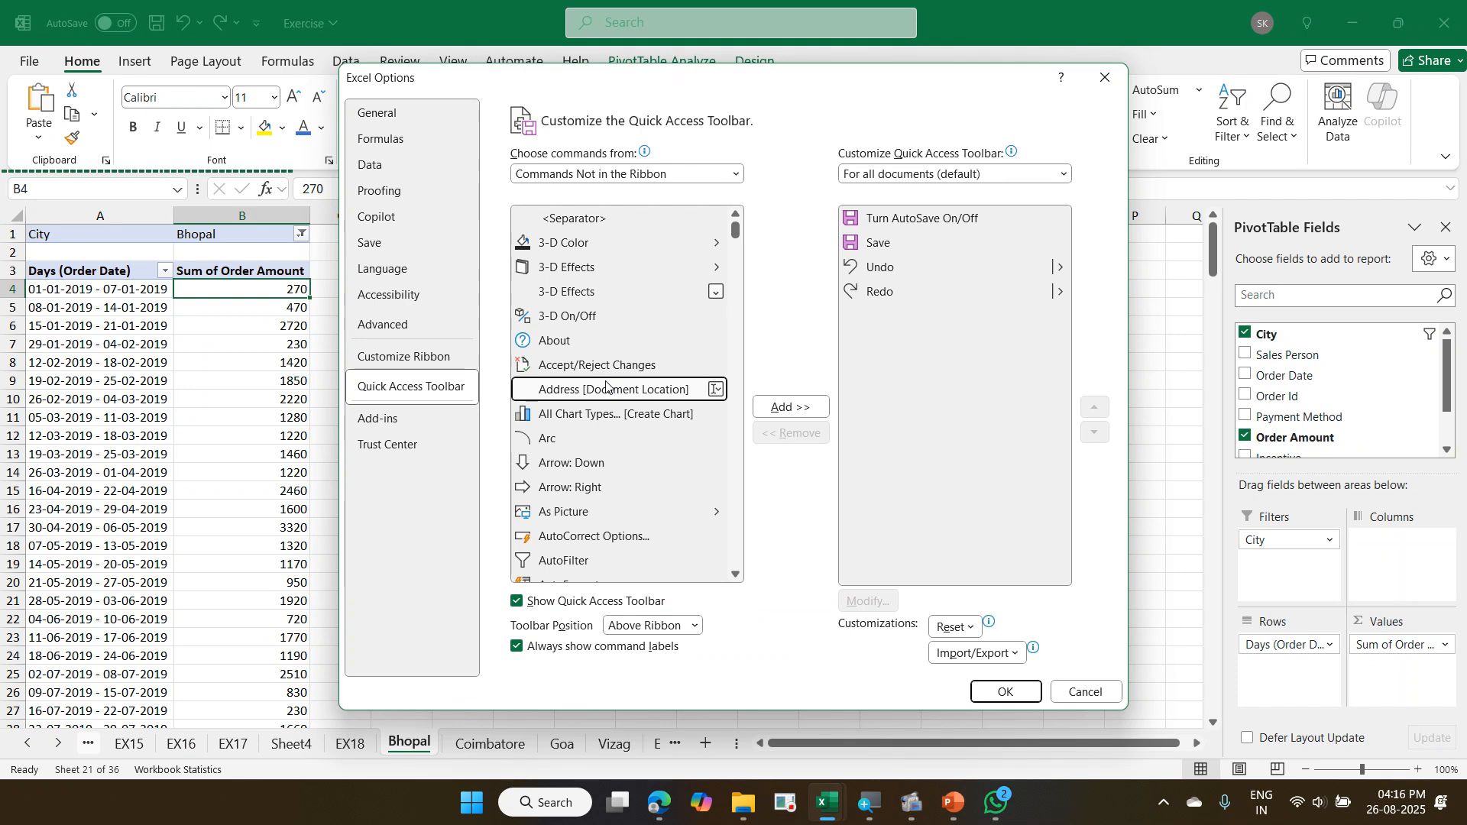
- Start Outlook (classic) and minimize it to return to the Excel Options dialog
click(480, 817)
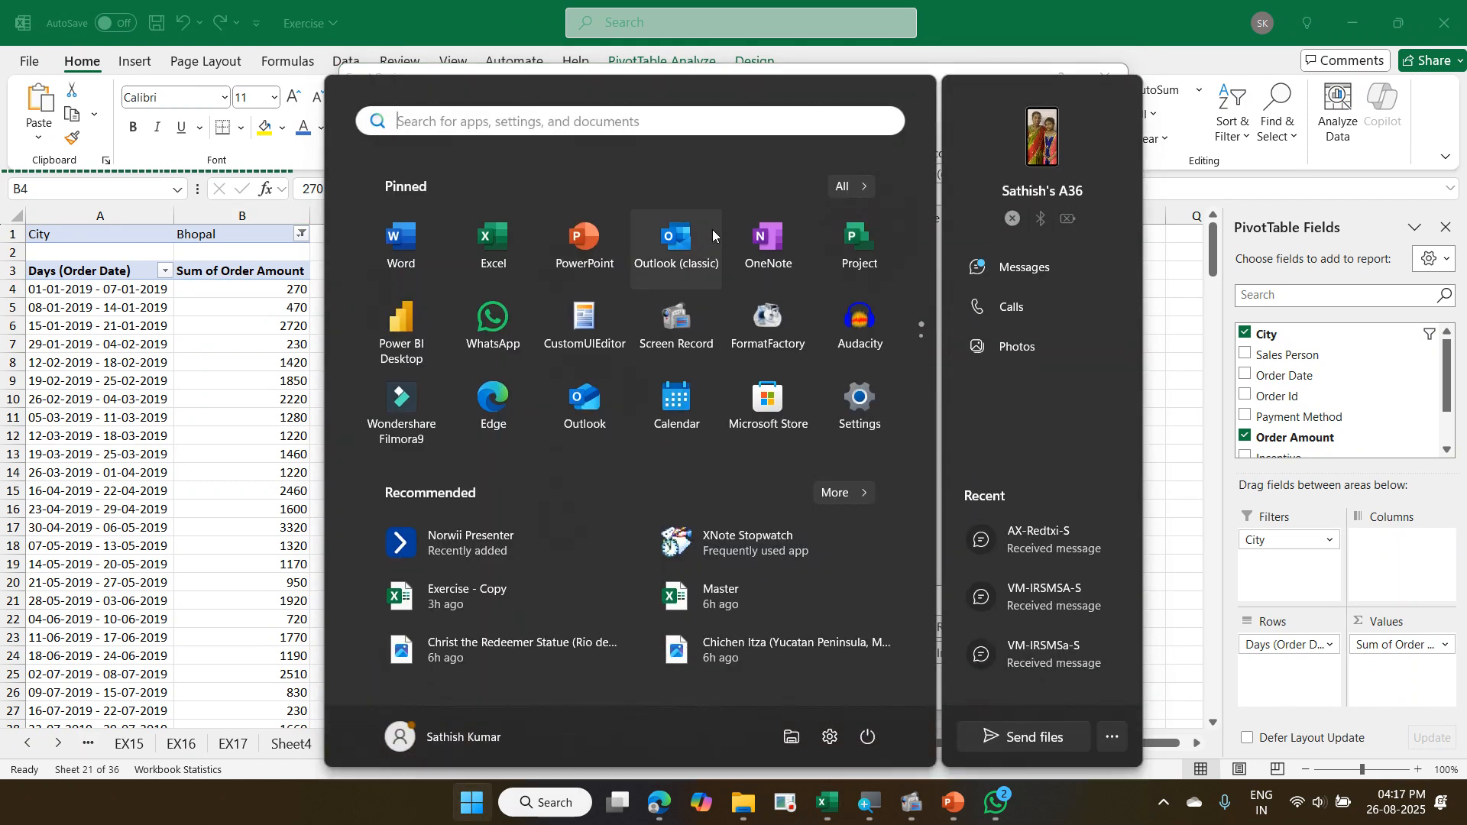
click(712, 230)
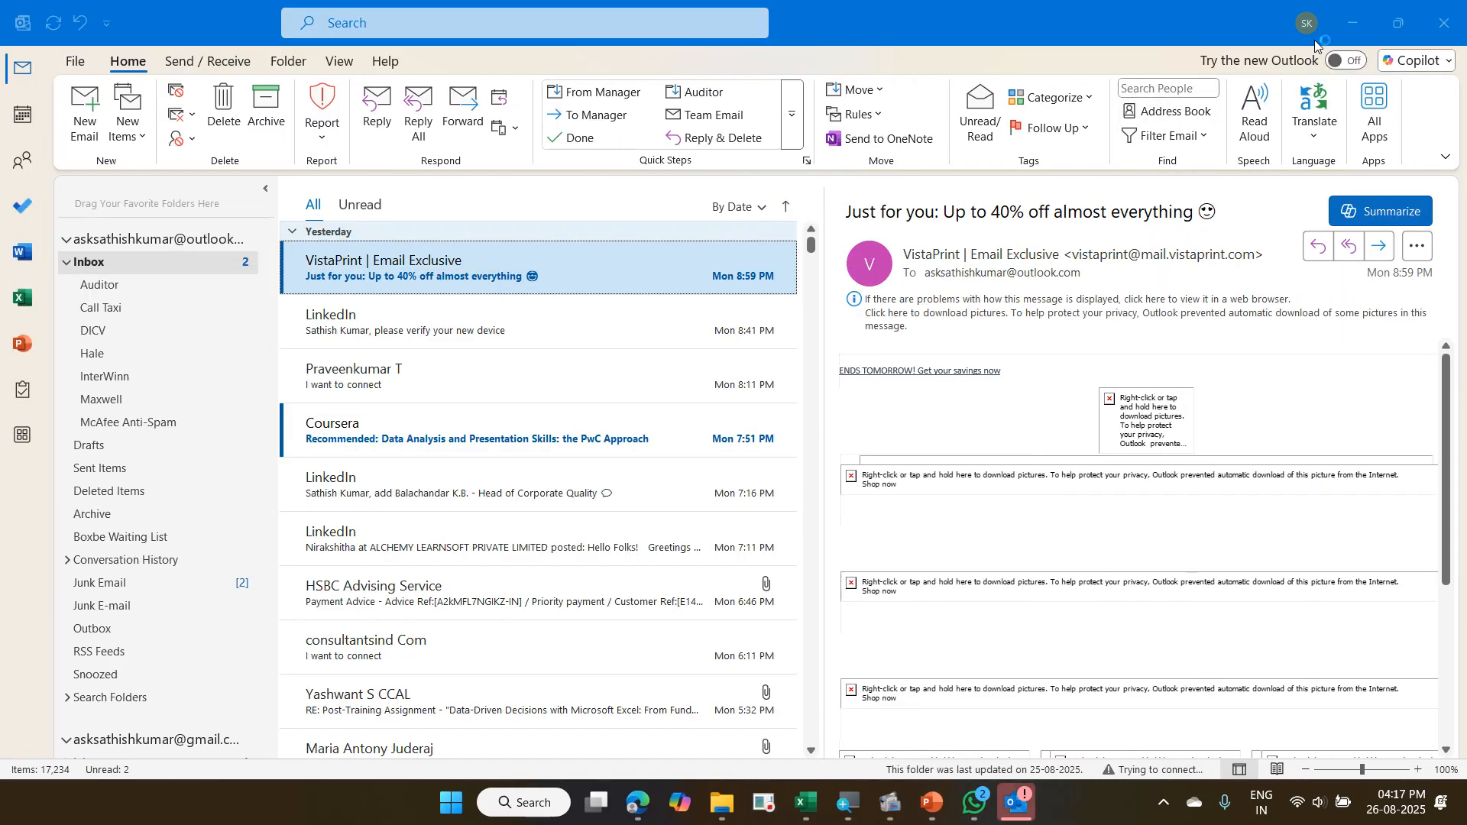
click(1332, 35)
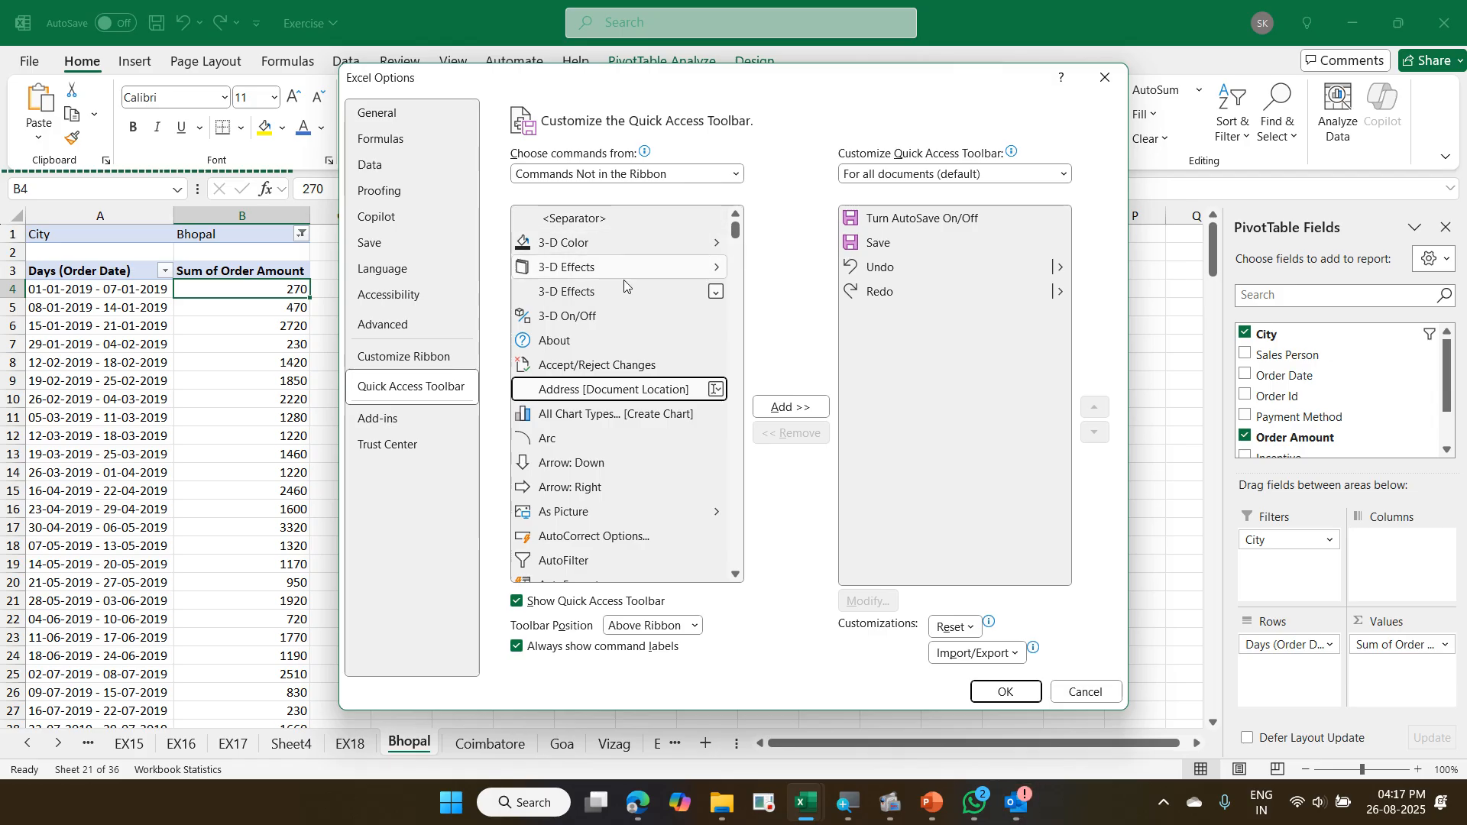
- Select the Mail Recipient (Send to Mail Recipient) command among the Commands Not in the Ribbon
click(583, 338)
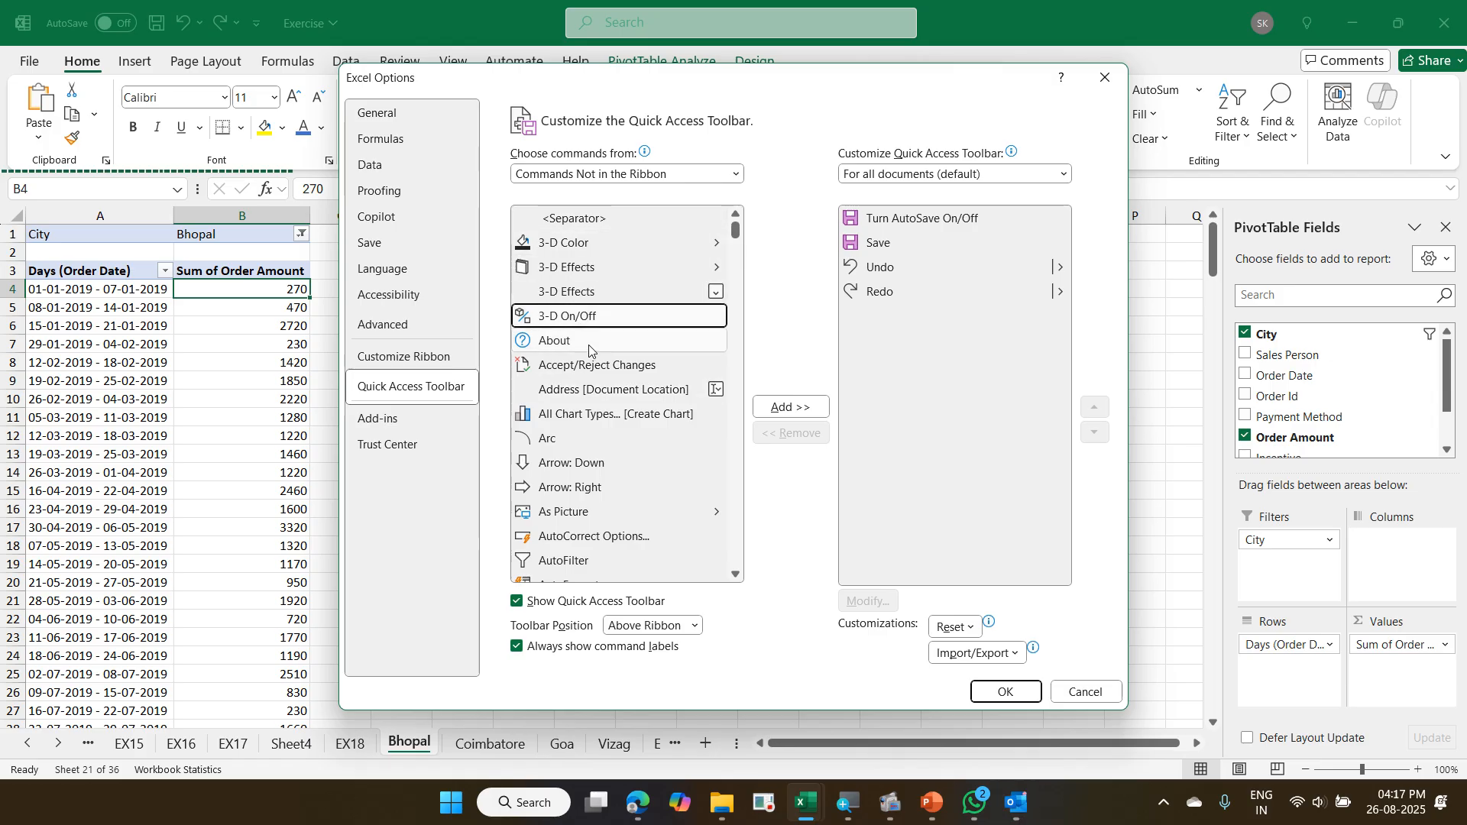
click(590, 367)
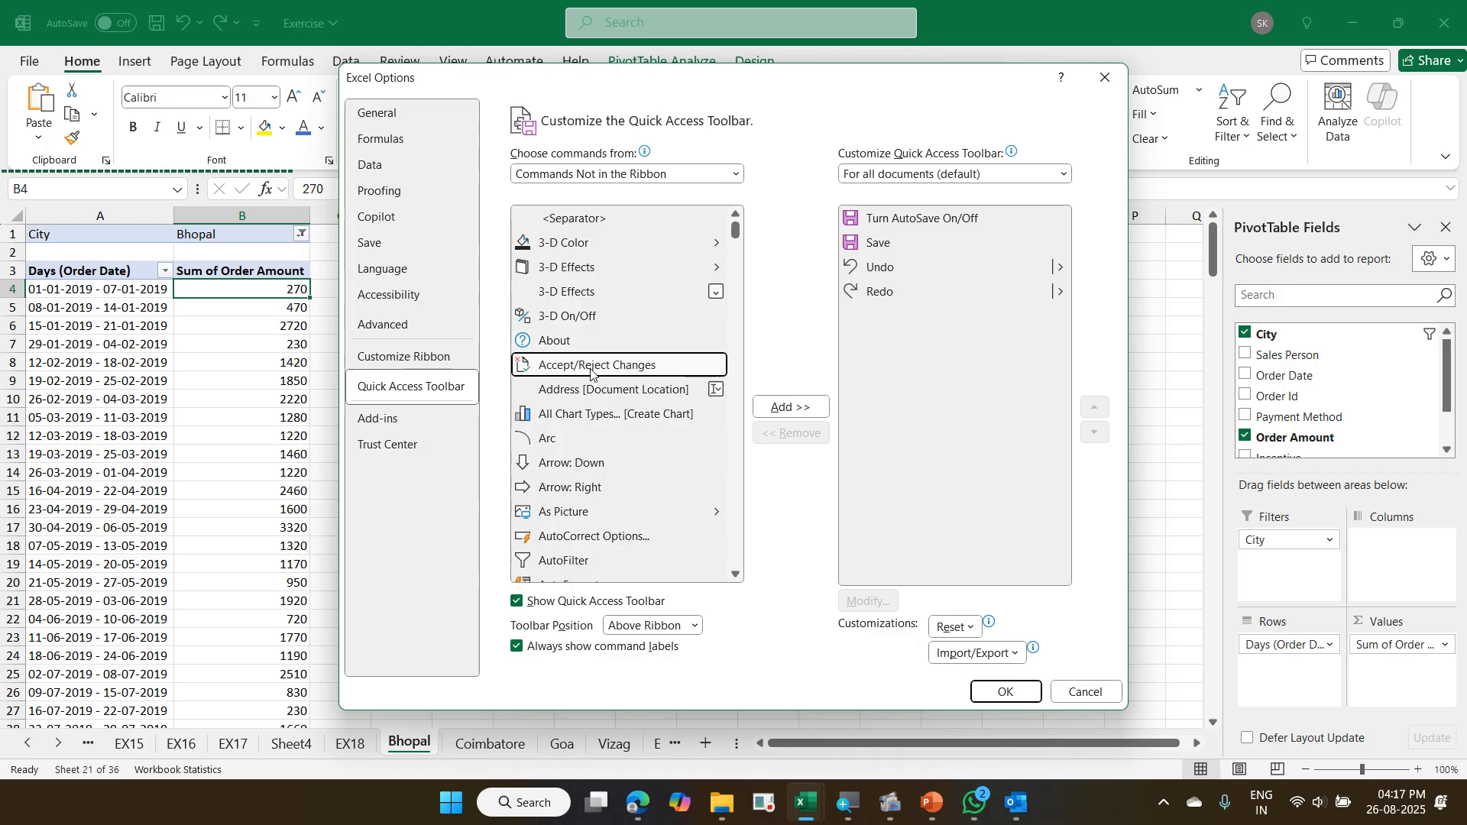
key(m)
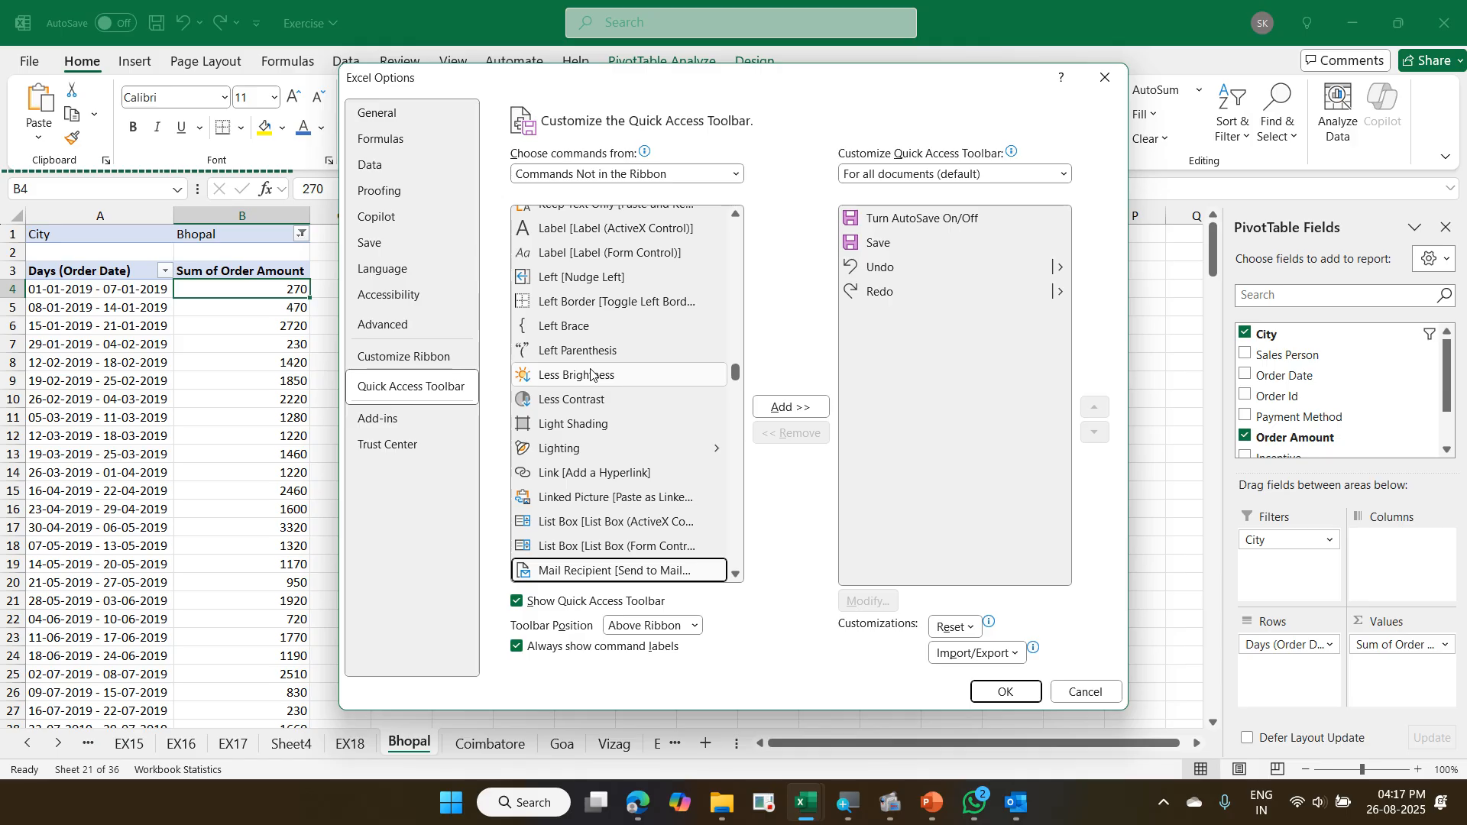
scroll(626, 389, down, 1)
scroll(625, 390, down, 2)
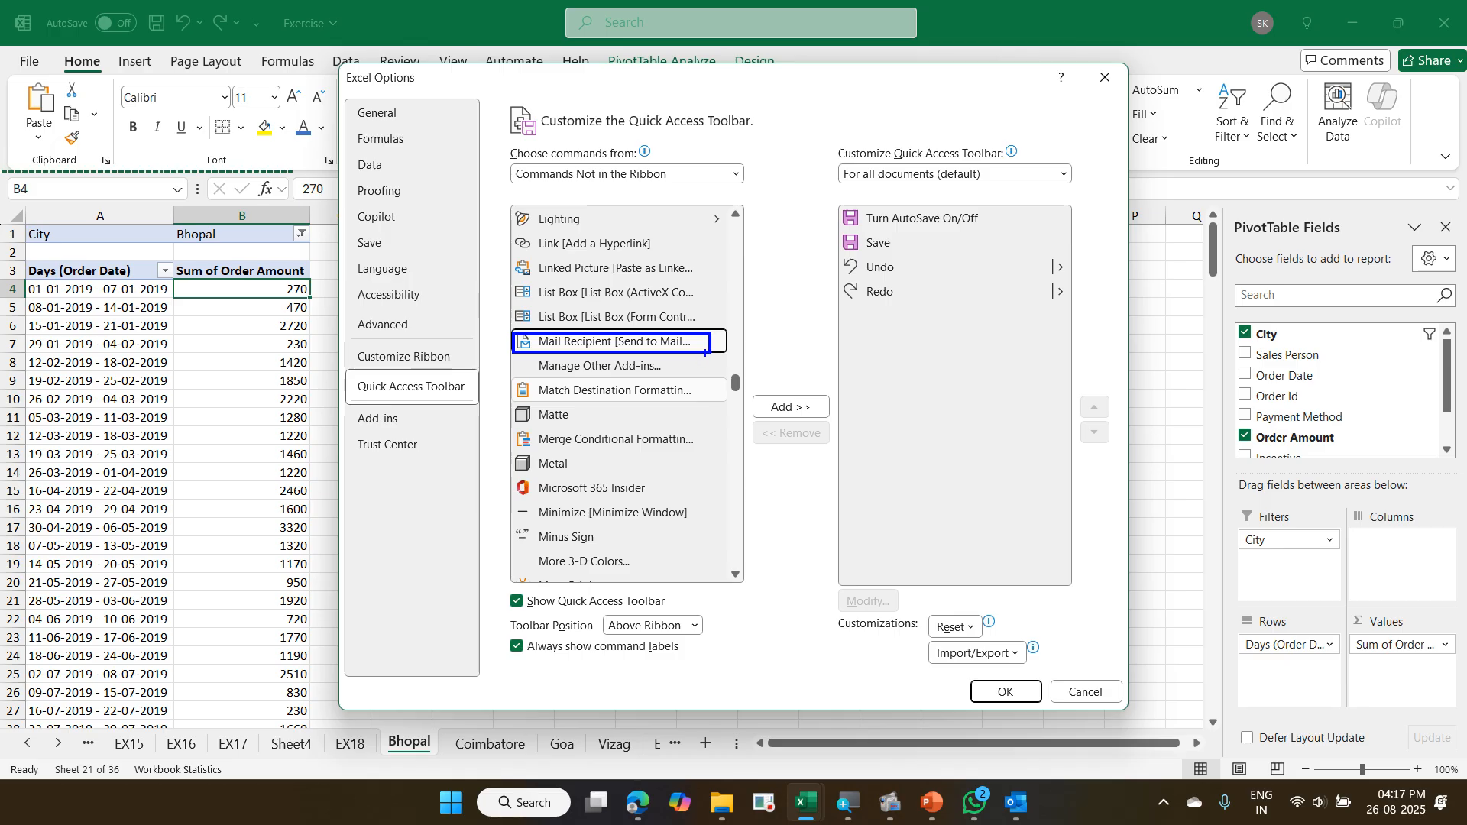
mouse_move(712, 353)
mouse_down()
mouse_move(837, 358)
mouse_move(861, 323)
mouse_up()
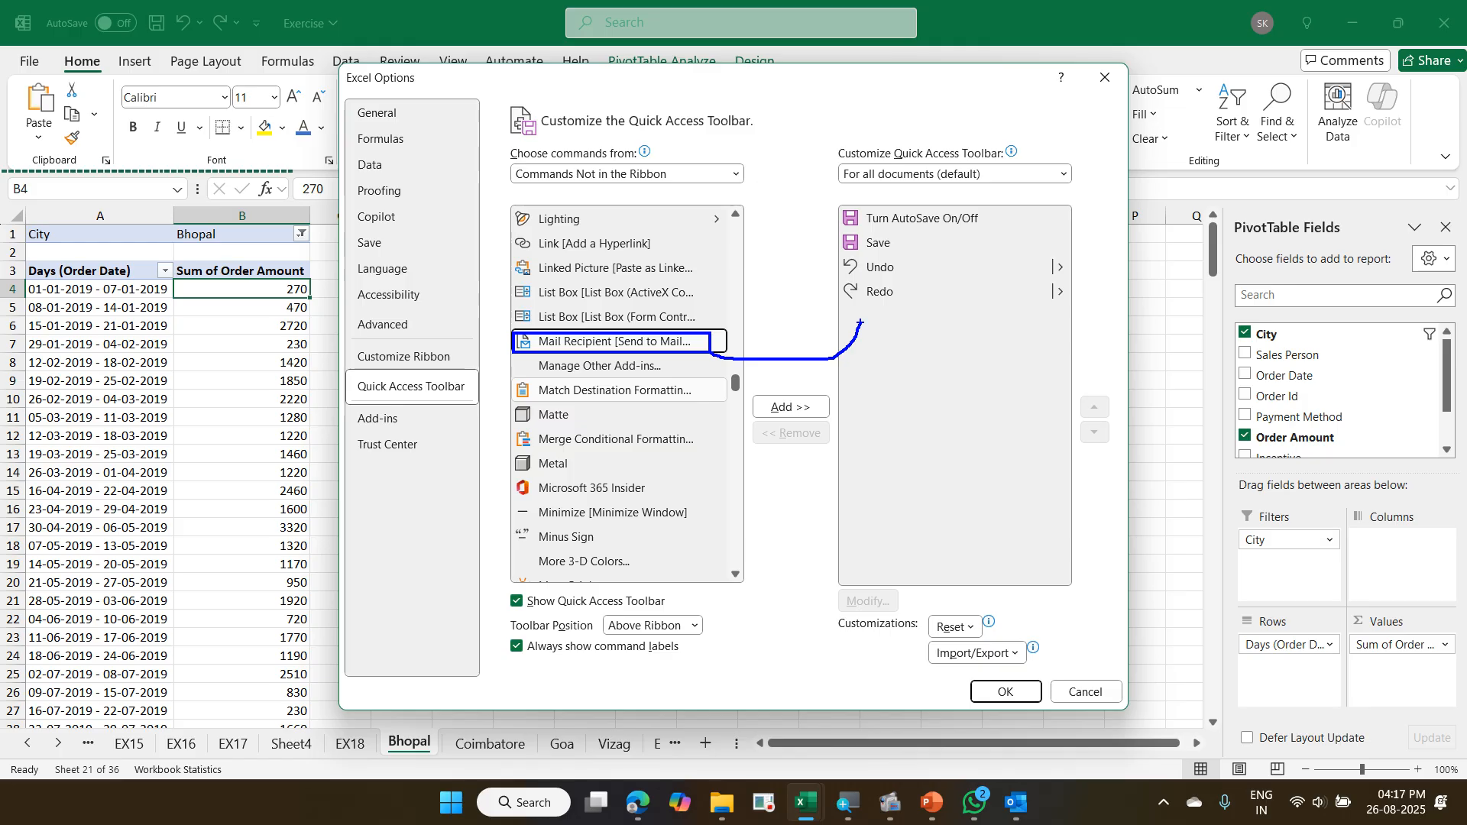
drag(751, 382, 831, 420)
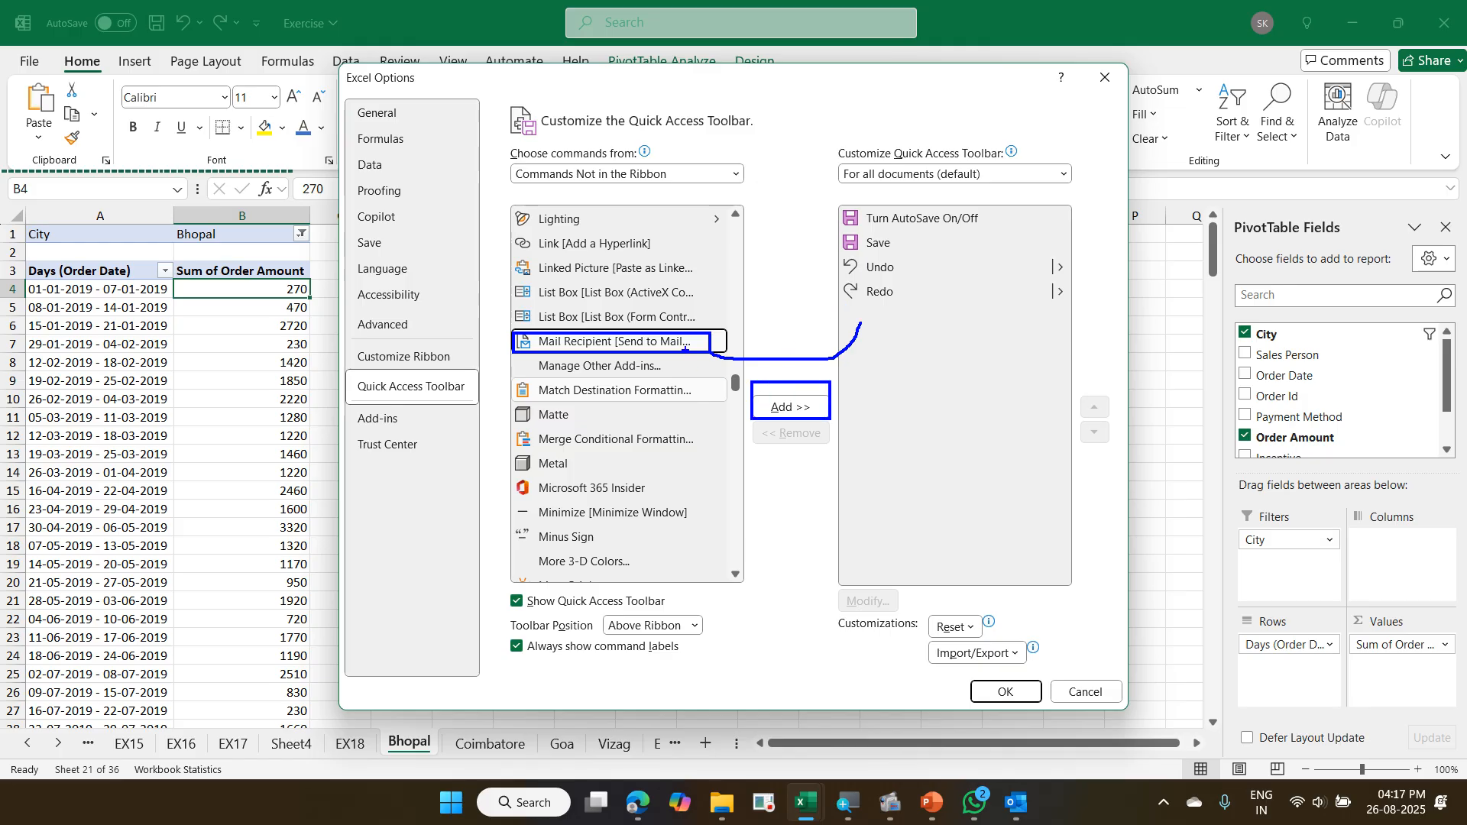
drag(841, 368, 798, 407)
mouse_move(698, 344)
mouse_down()
mouse_move(865, 326)
mouse_move(1055, 333)
mouse_up()
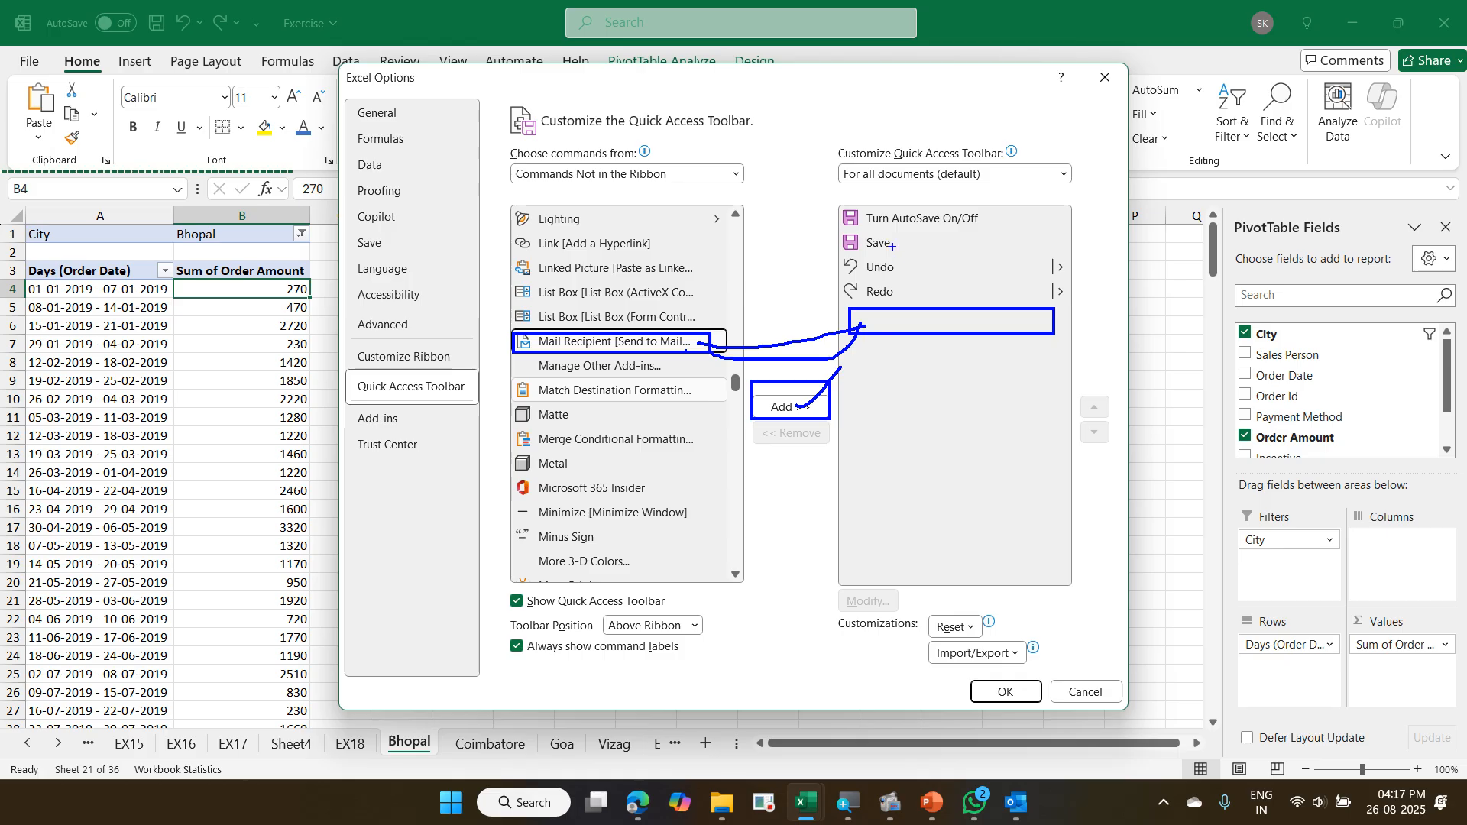
drag(891, 246, 911, 247)
mouse_move(914, 251)
mouse_down()
mouse_move(933, 261)
mouse_move(927, 293)
mouse_move(891, 309)
mouse_move(891, 332)
mouse_up()
drag(237, 4, 263, 40)
key(Escape)
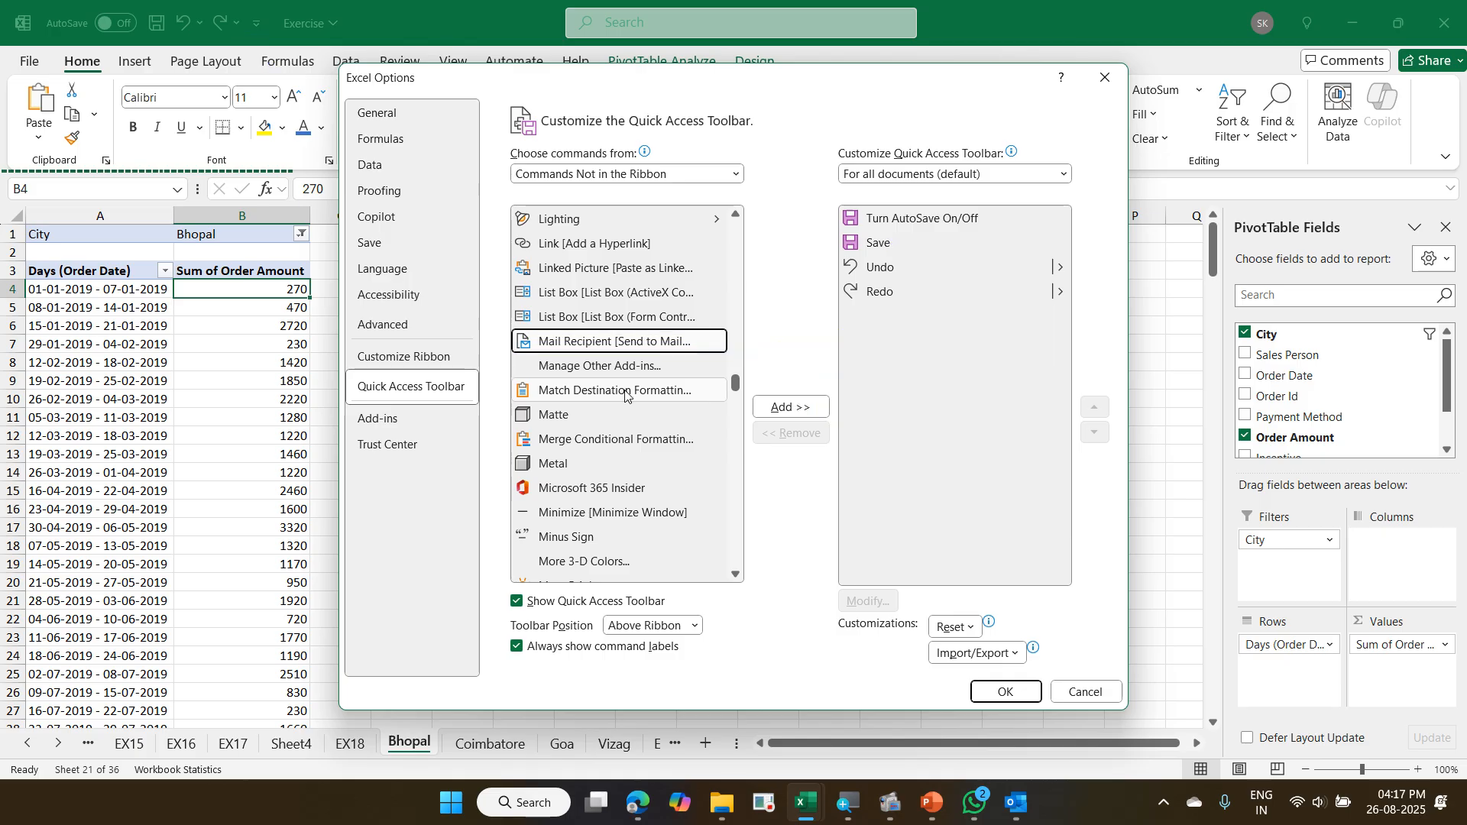
- Add the Mail Recipient command to the Quick Access Toolbar for all documents and apply the options
click(771, 405)
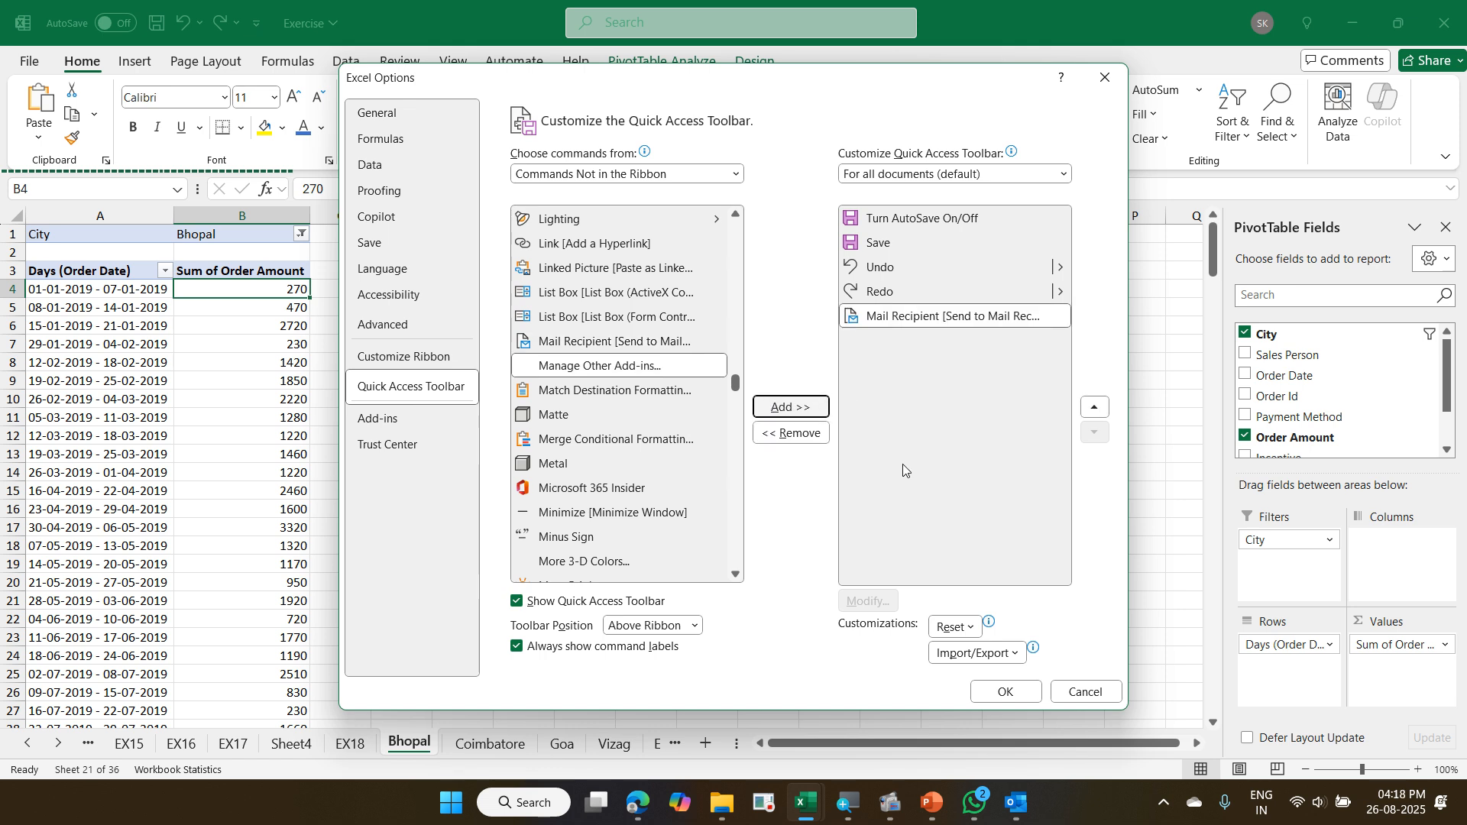
click(1002, 691)
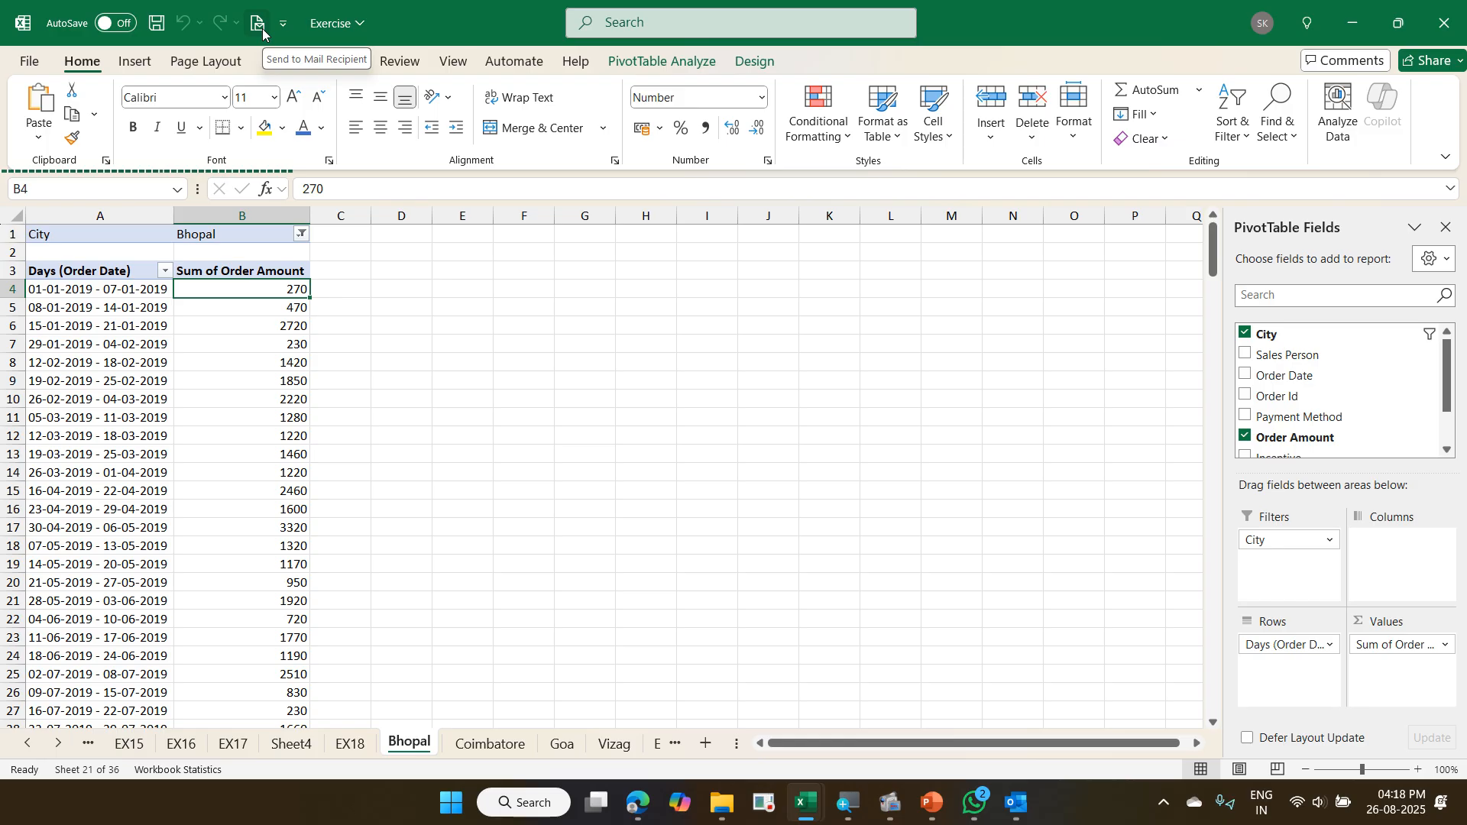
- Use Send to Mail Recipient to set up the Bhopal sheet as the message body, and close the mail header without sending
click(262, 31)
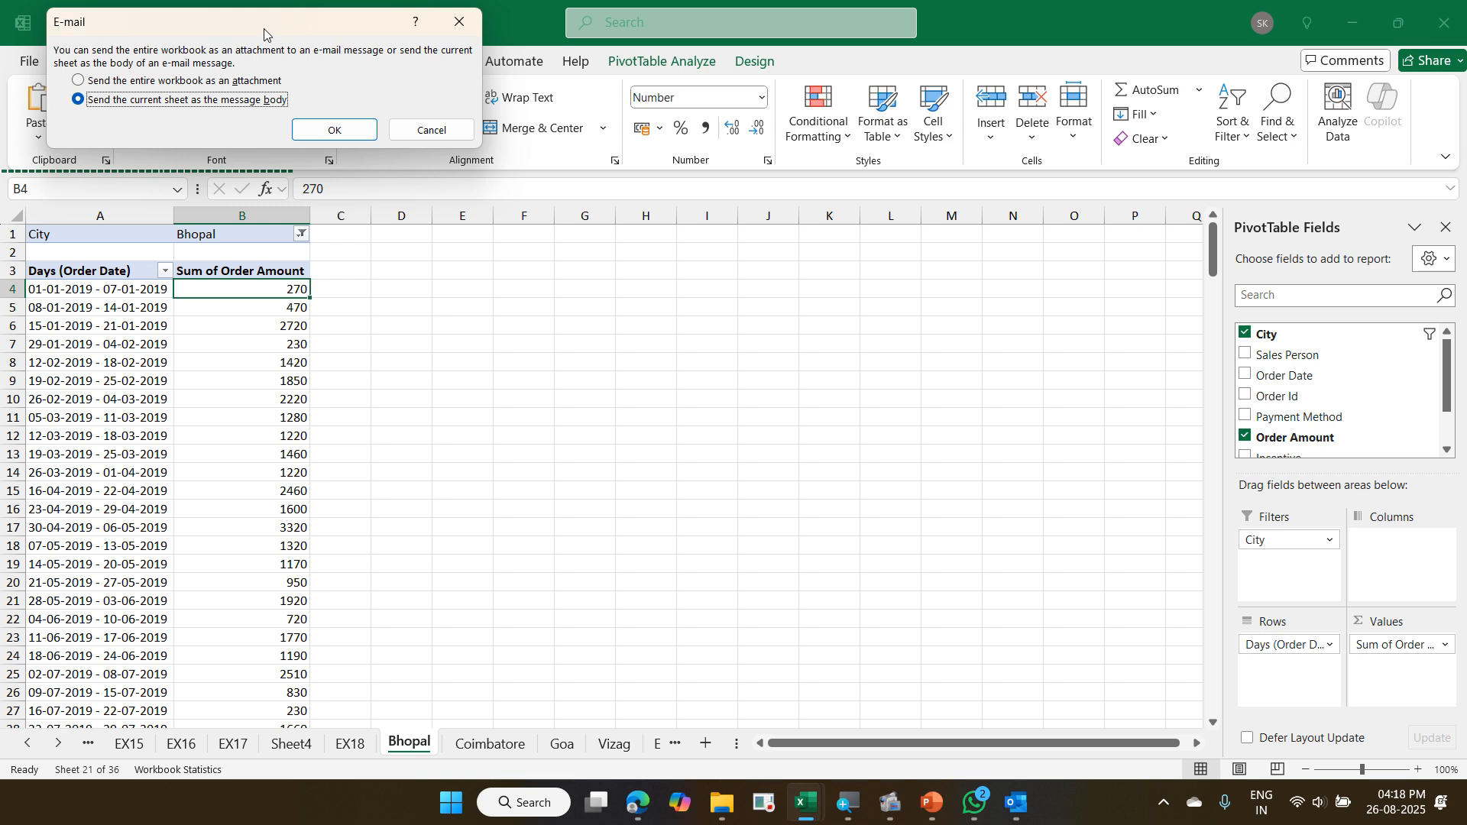
click(321, 132)
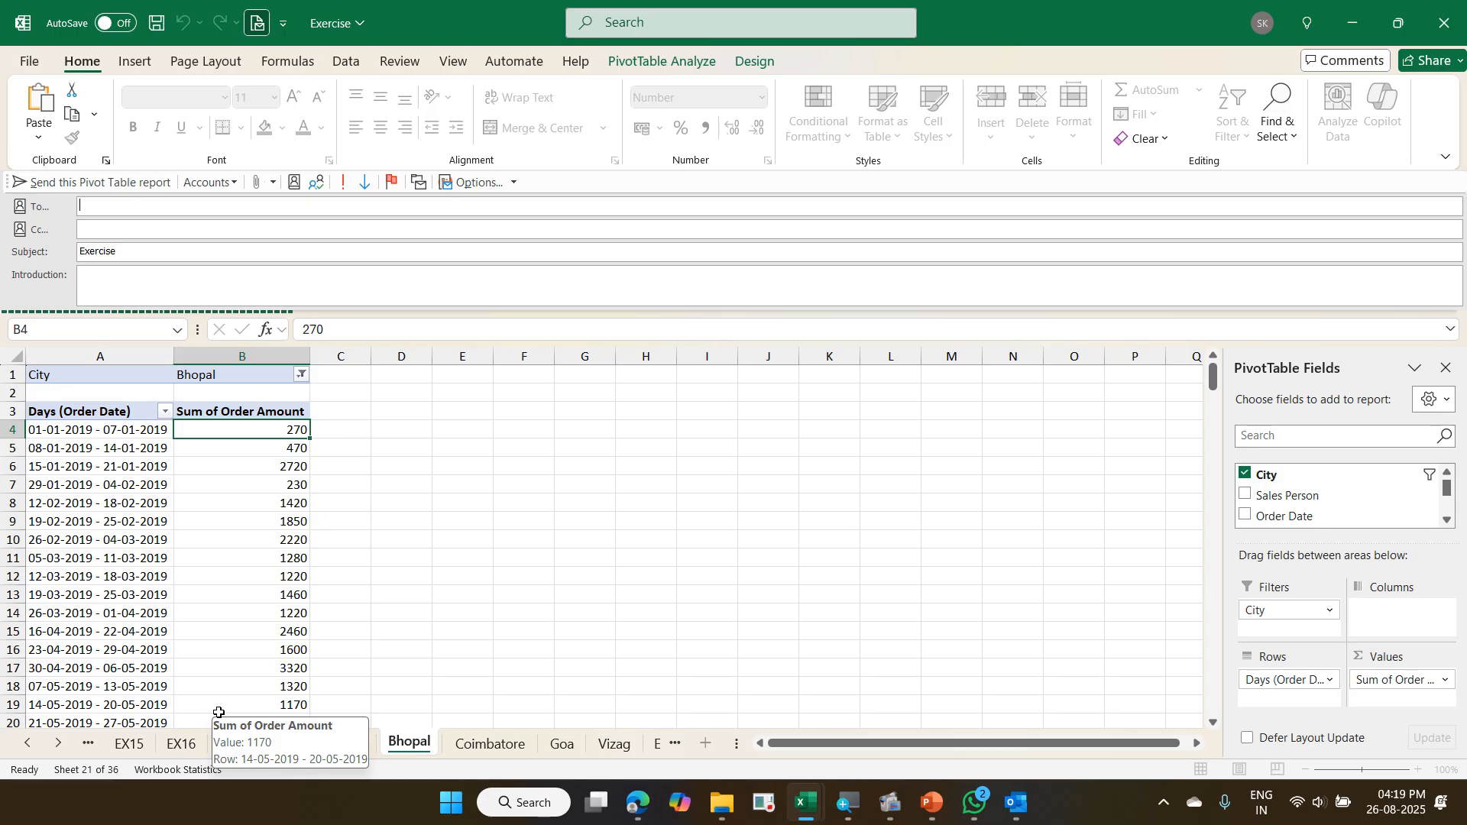
click(261, 21)
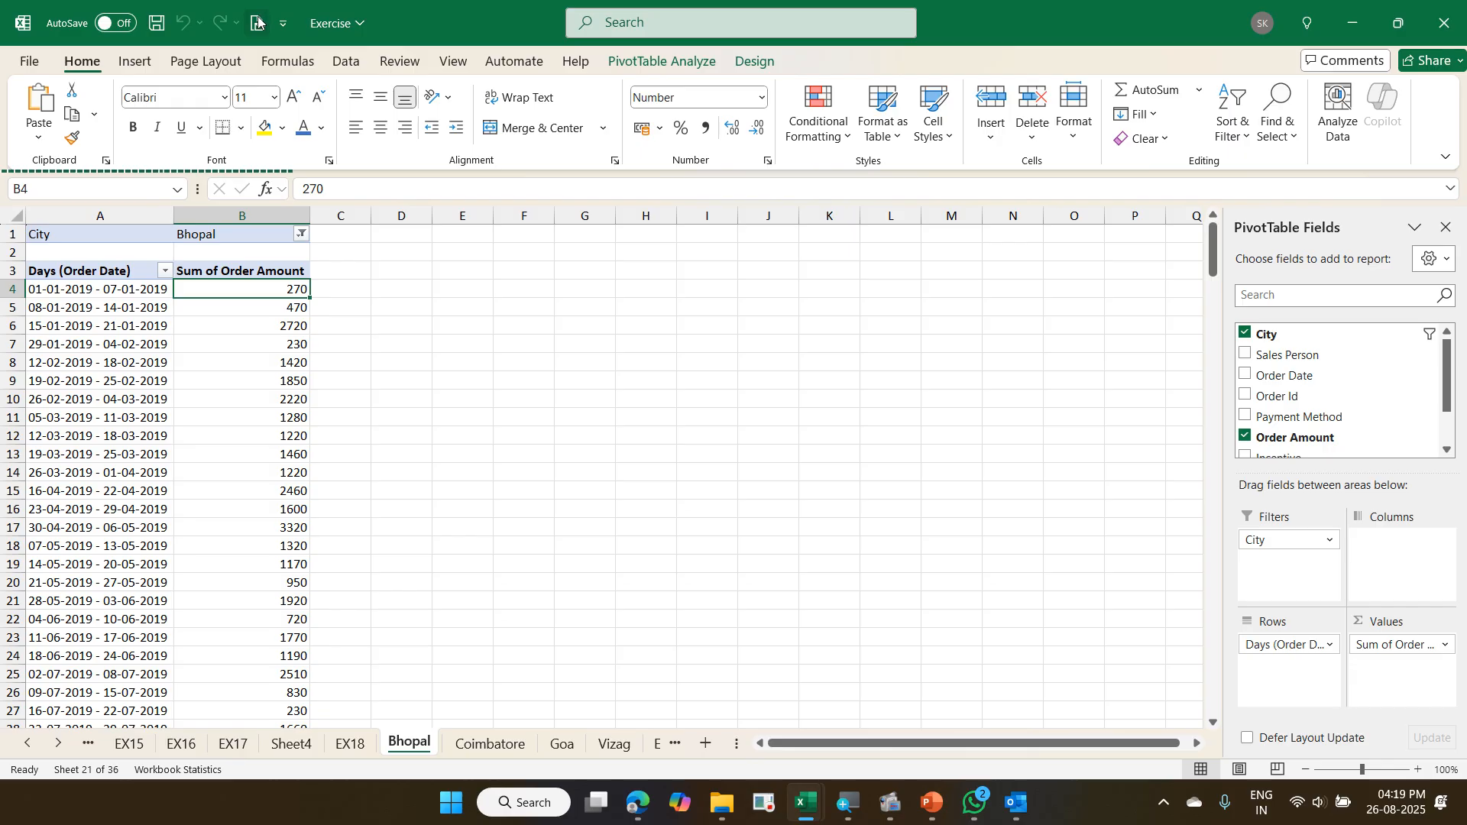
- Reopen the Quick Access Toolbar options, review where Mail Recipient sits among the Commands Not in the Ribbon, and close the dialog
right_click(204, 15)
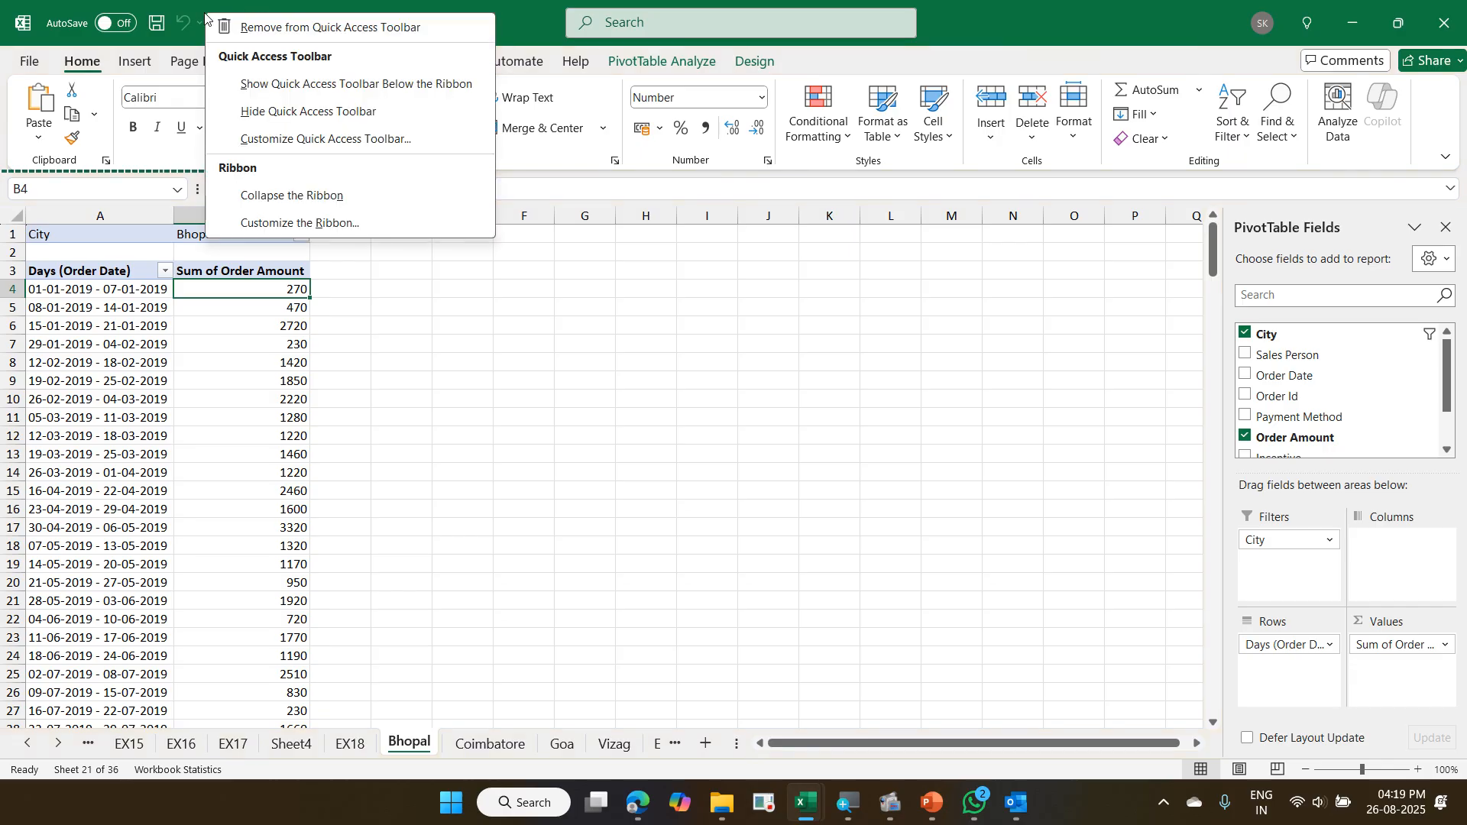
click(366, 138)
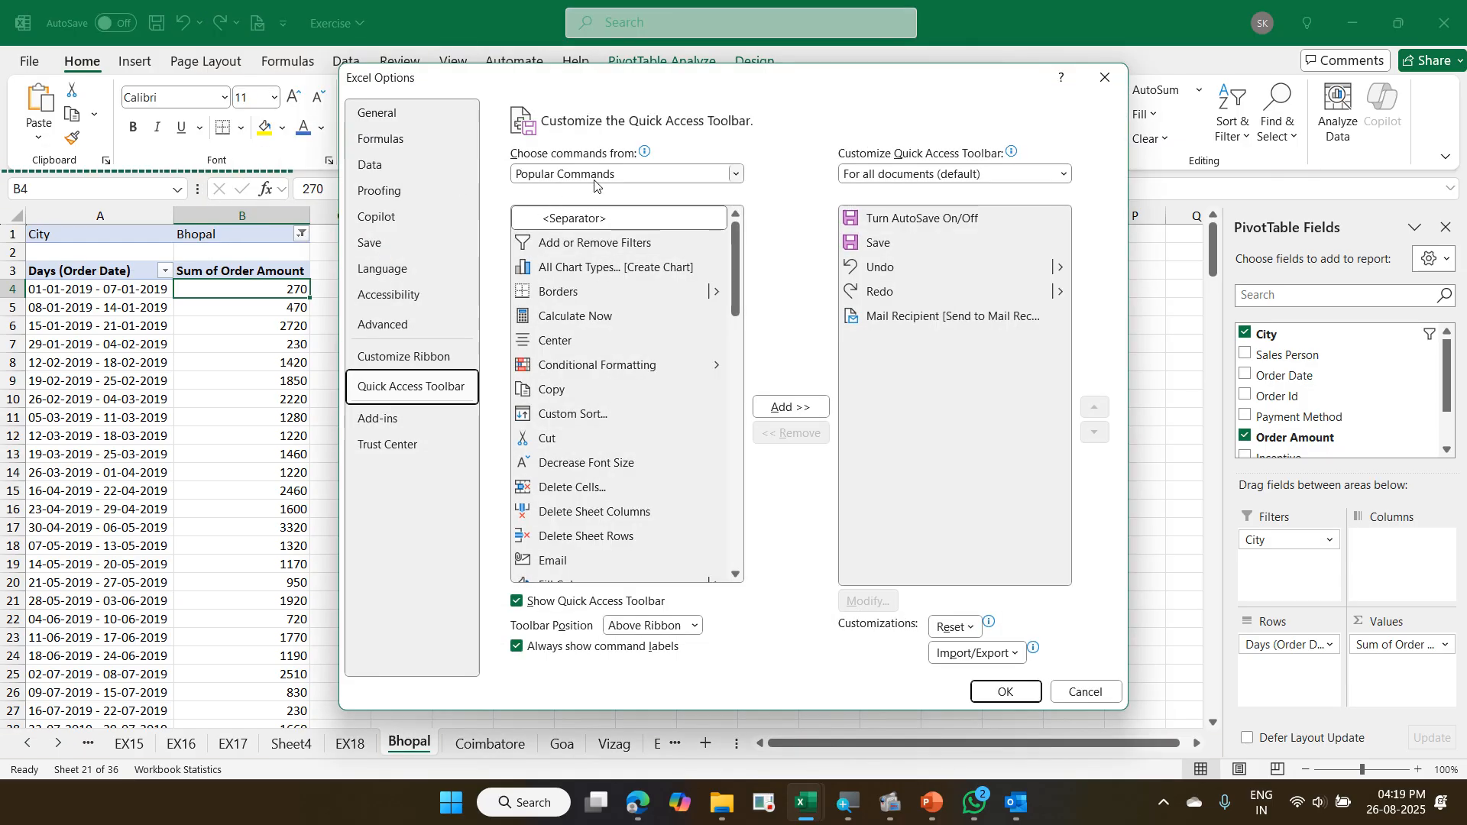
click(594, 175)
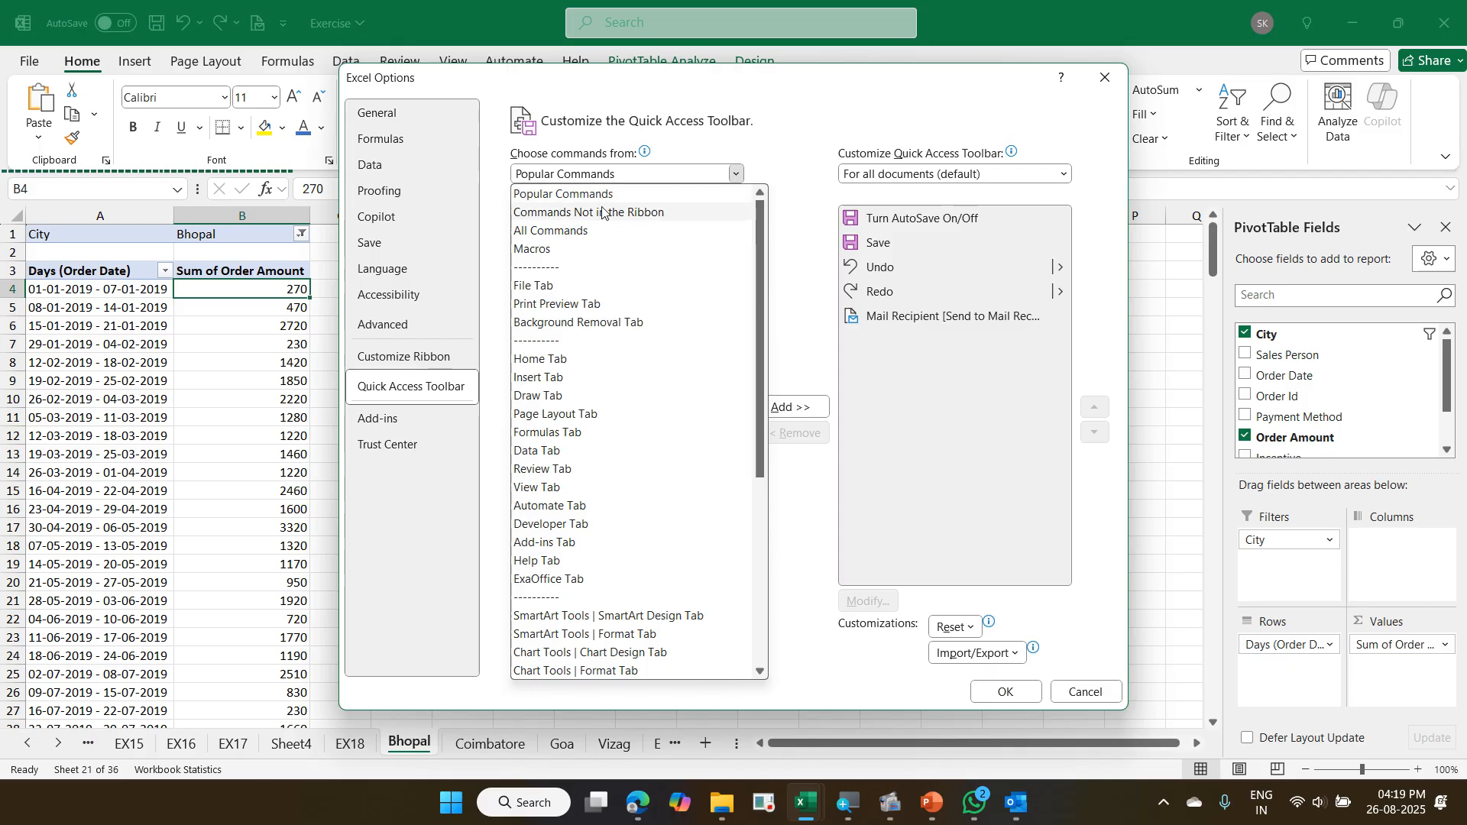
click(604, 221)
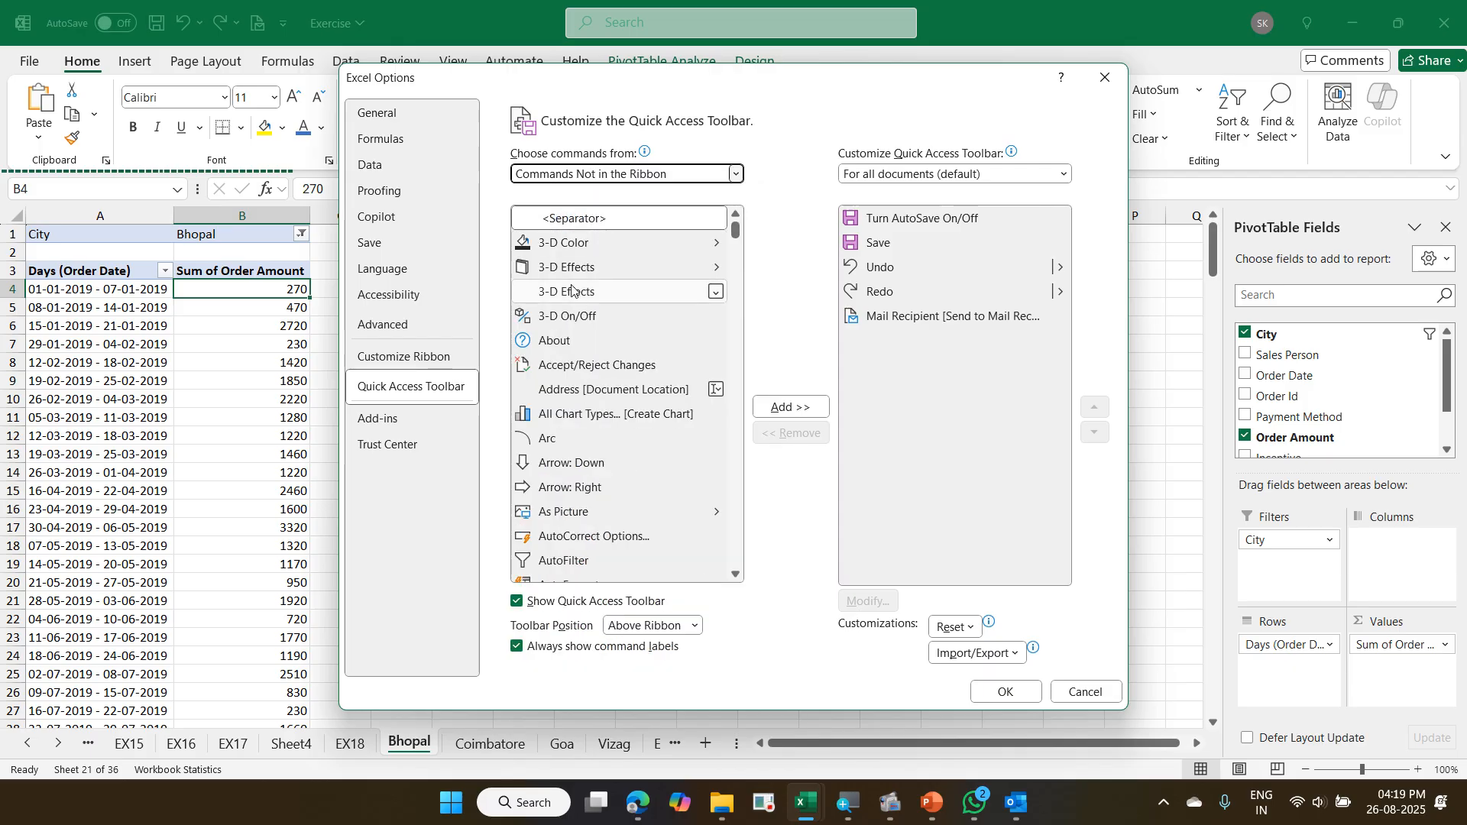
click(585, 365)
click(566, 392)
click(590, 314)
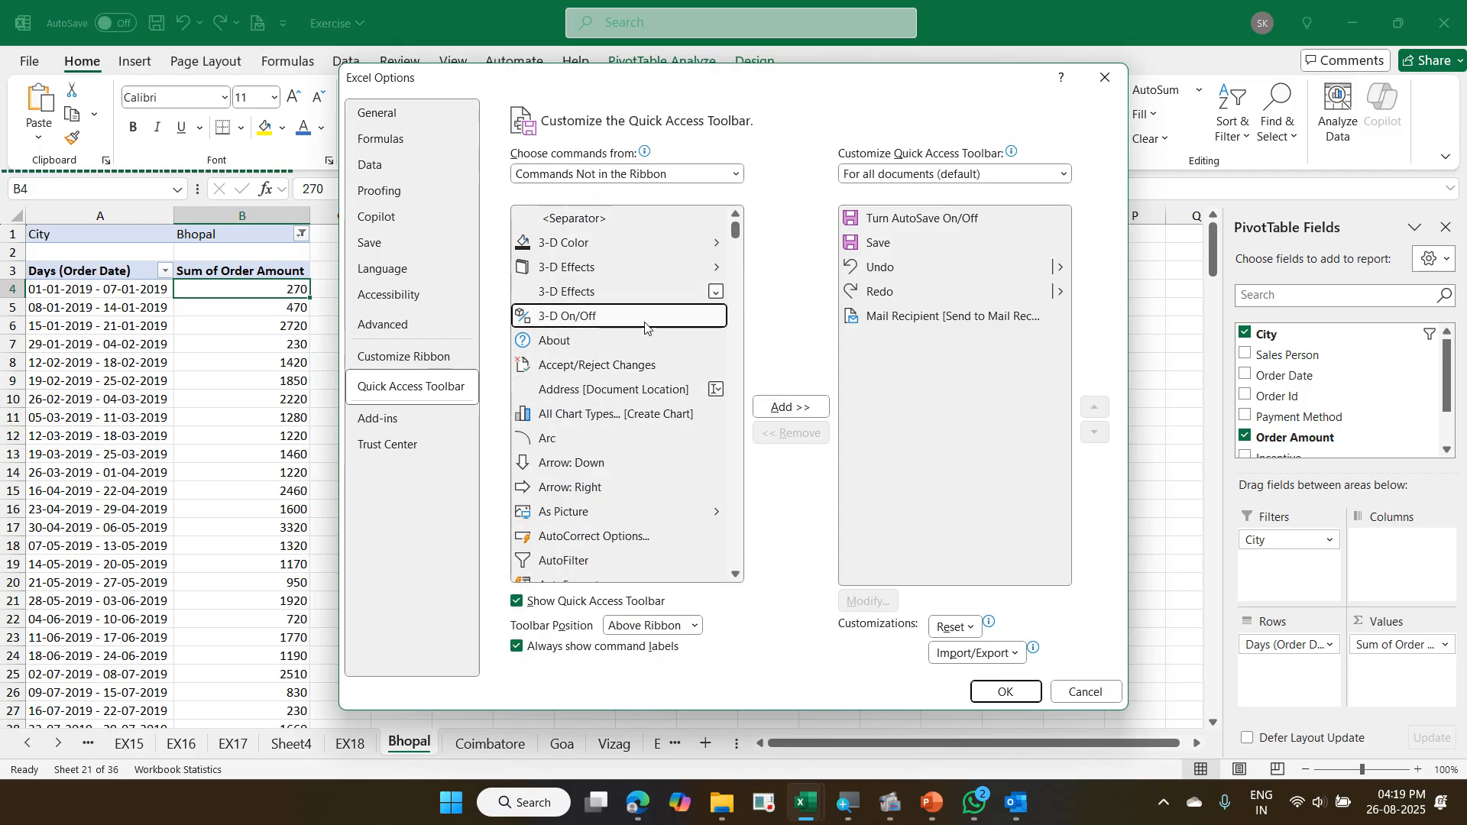
key(m)
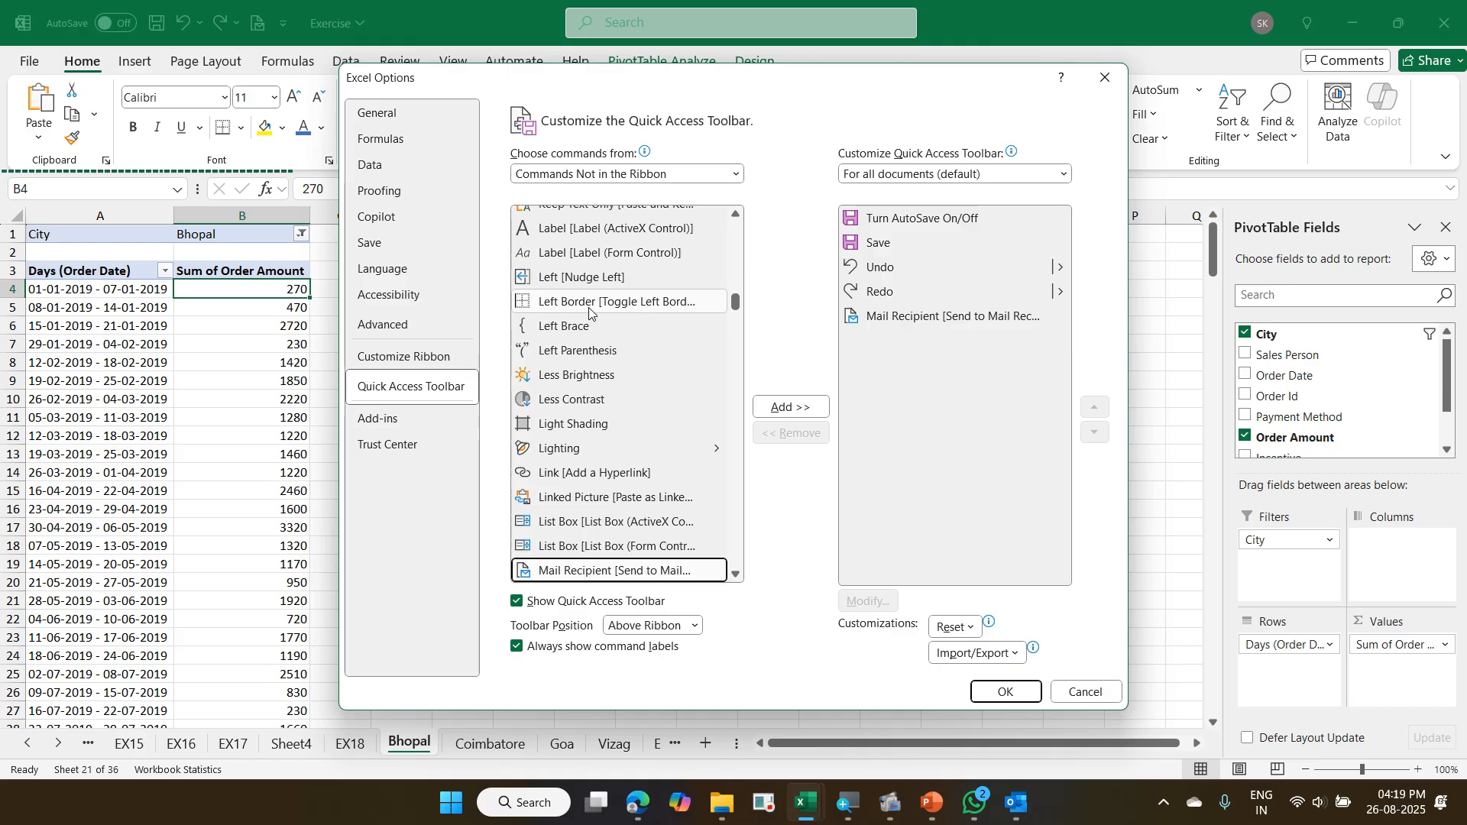
scroll(604, 313, down, 3)
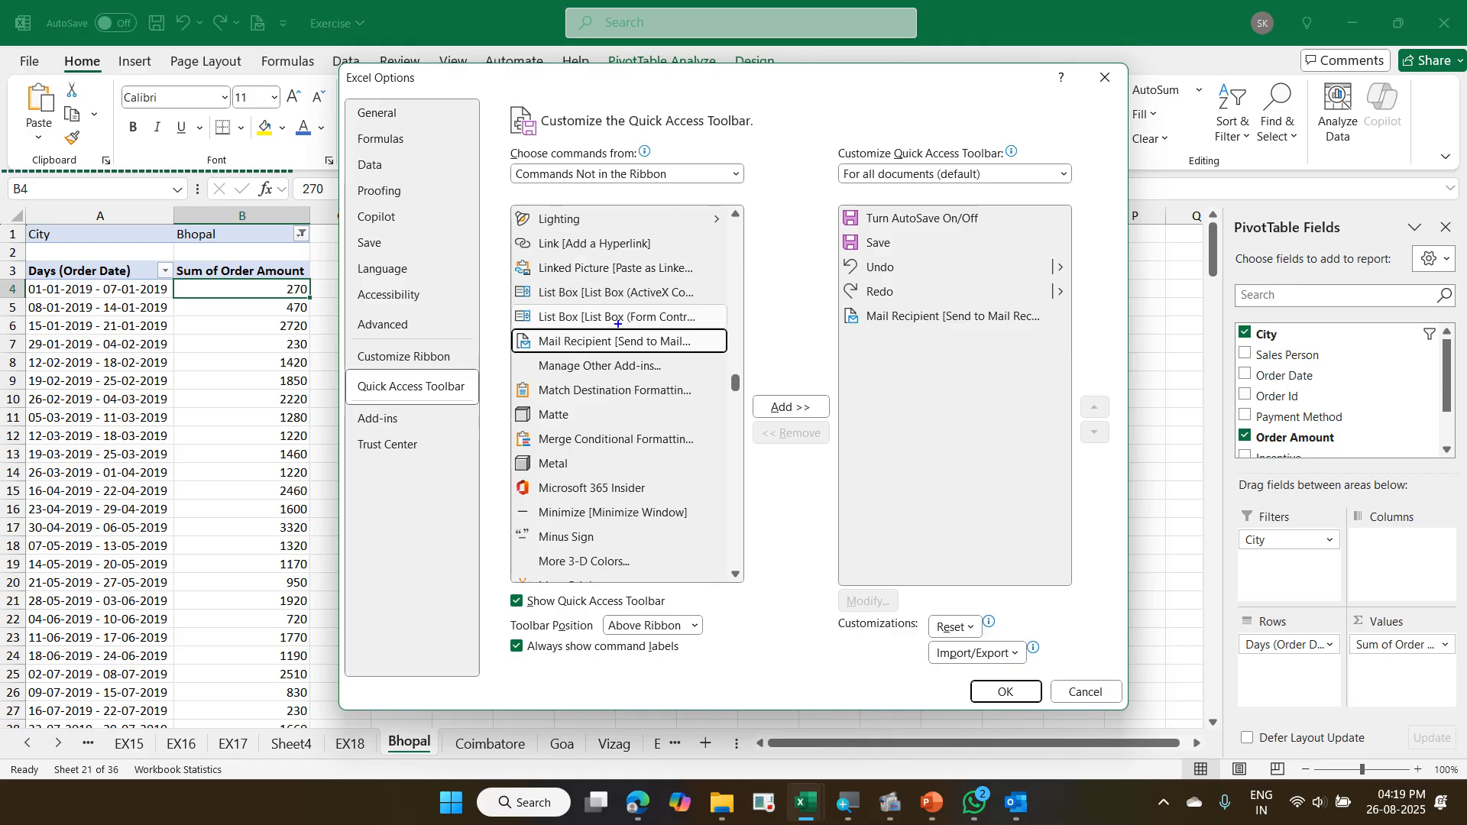
mouse_move(515, 318)
mouse_down()
mouse_move(713, 361)
mouse_move(818, 356)
mouse_move(850, 339)
mouse_up()
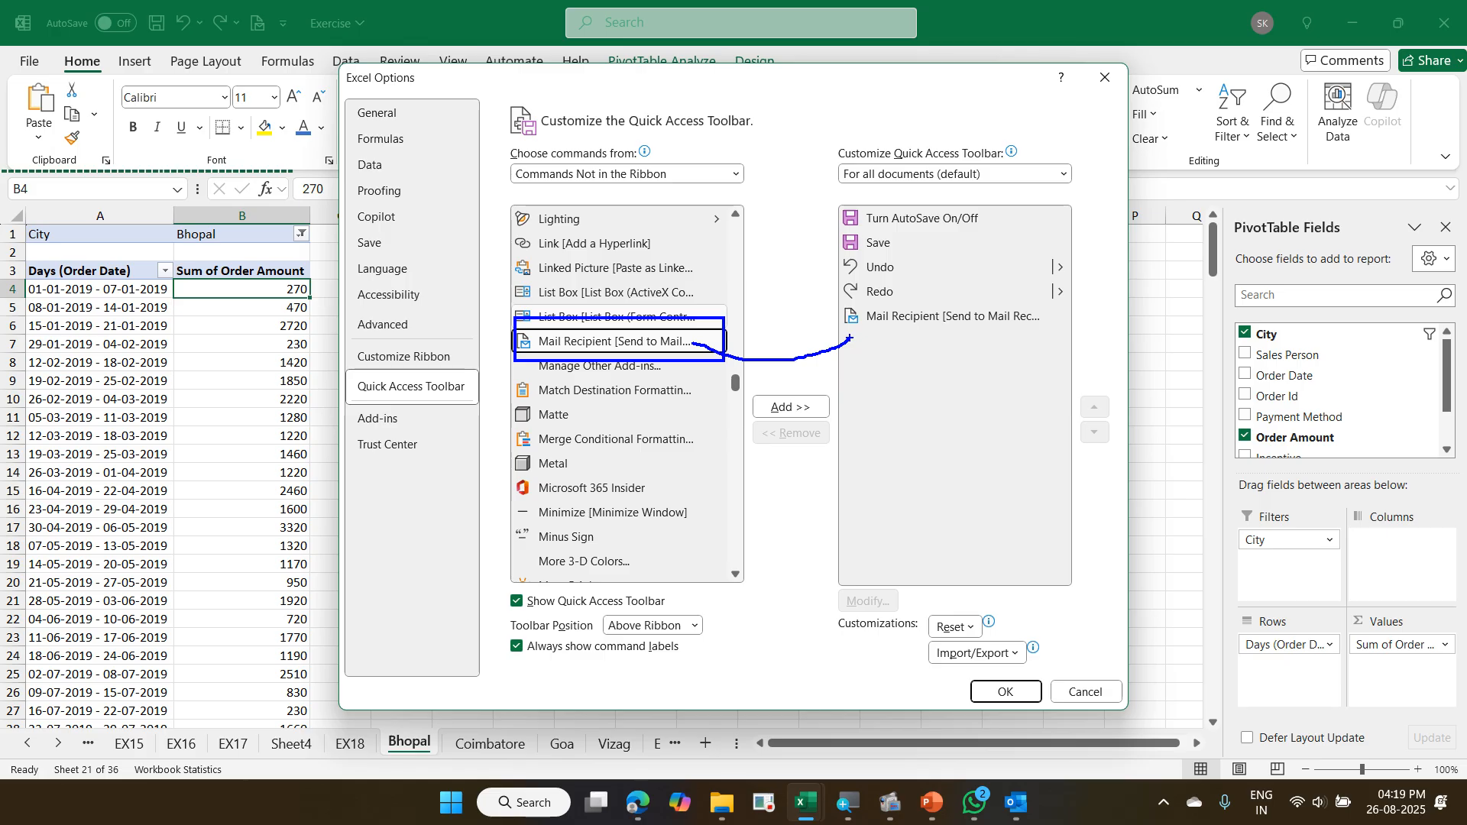
key(Return)
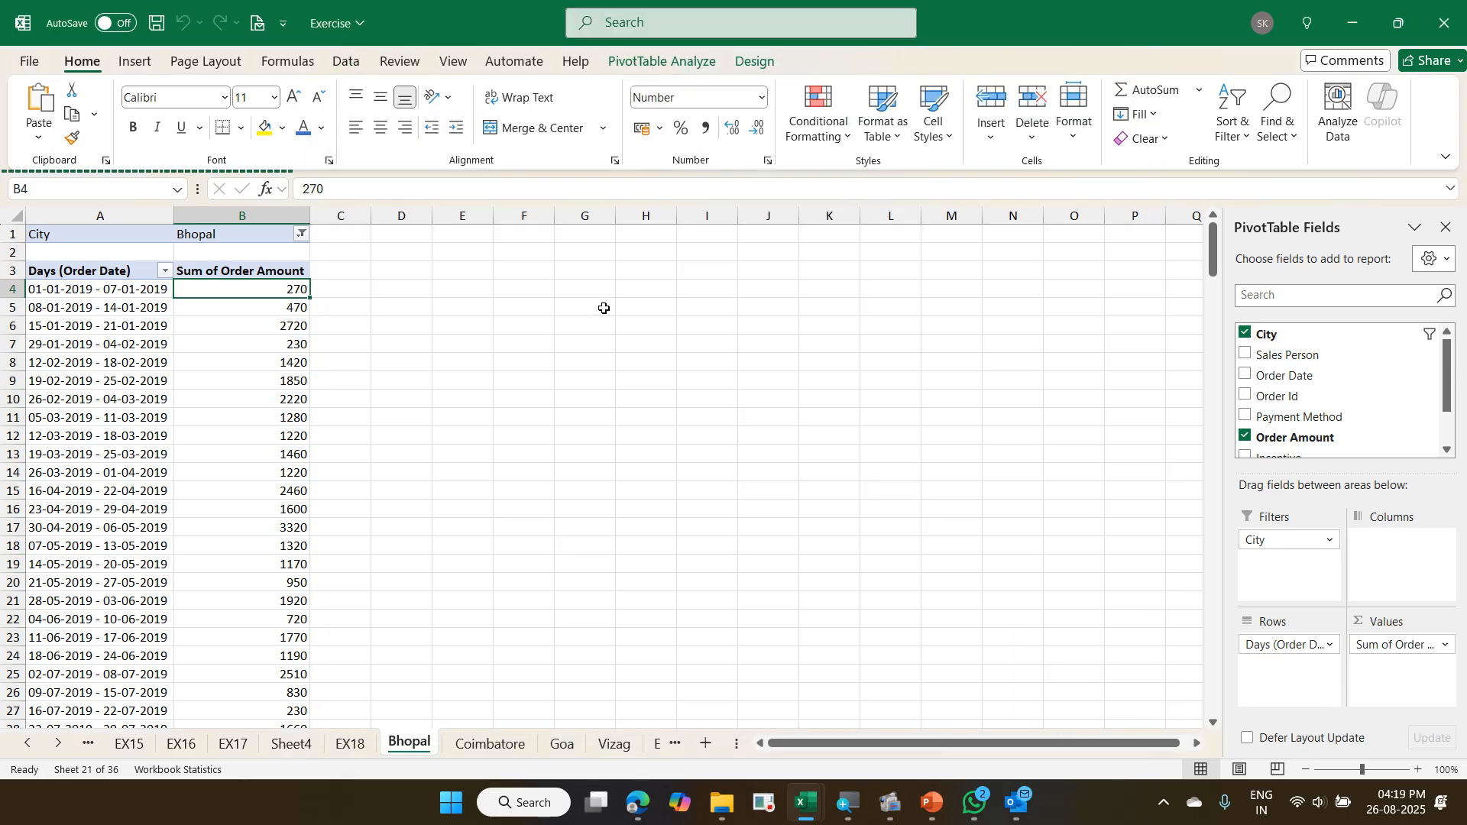
- Save and close the Exercise workbook
key(ctrl+s)
key(ctrl+w)
click(589, 322)
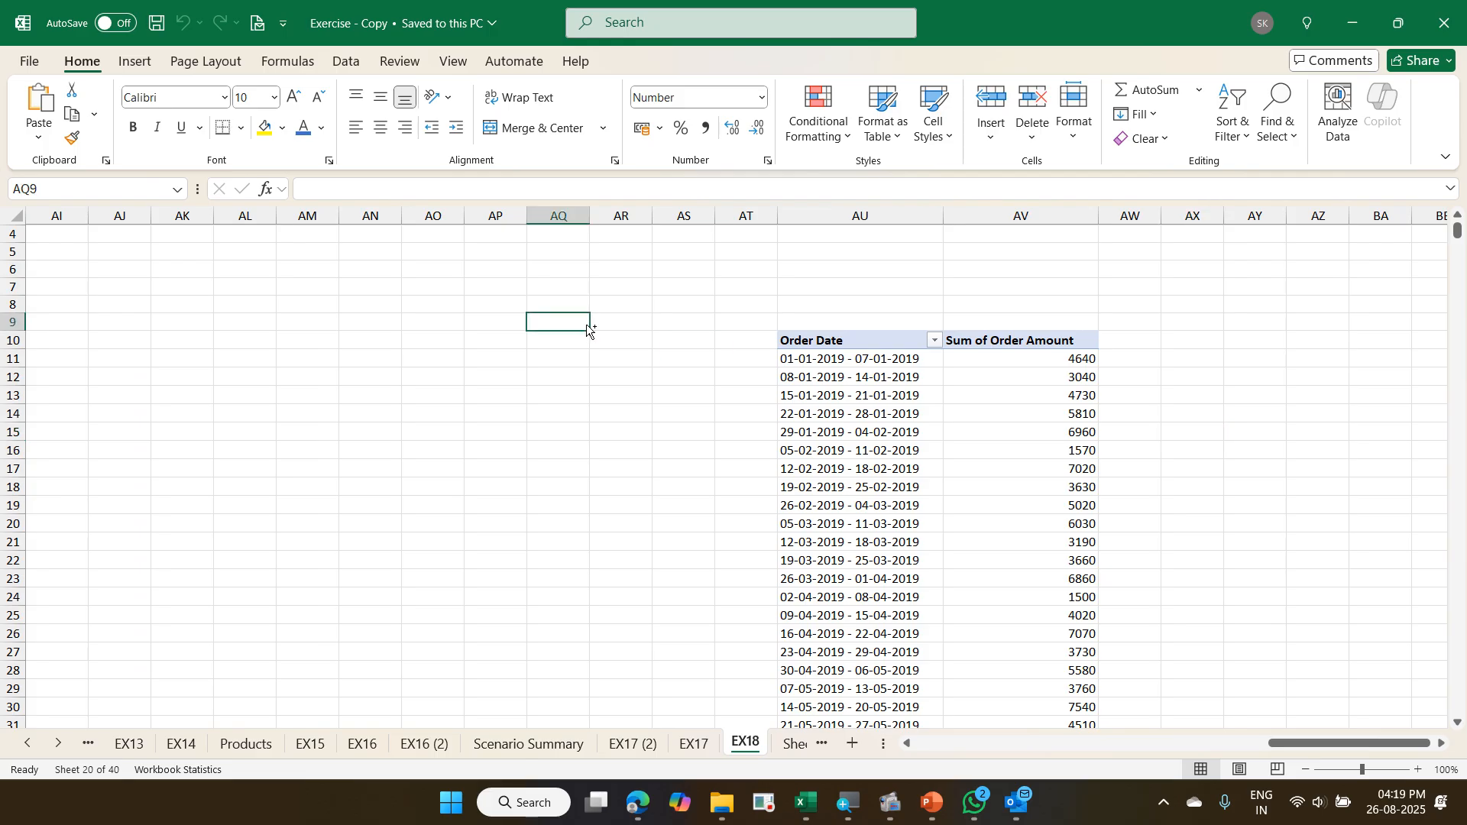
- Reopen the Exercise workbook from the 2025-08-25 Elgi Coimbatore folder and enable its content
mouse_move(738, 810)
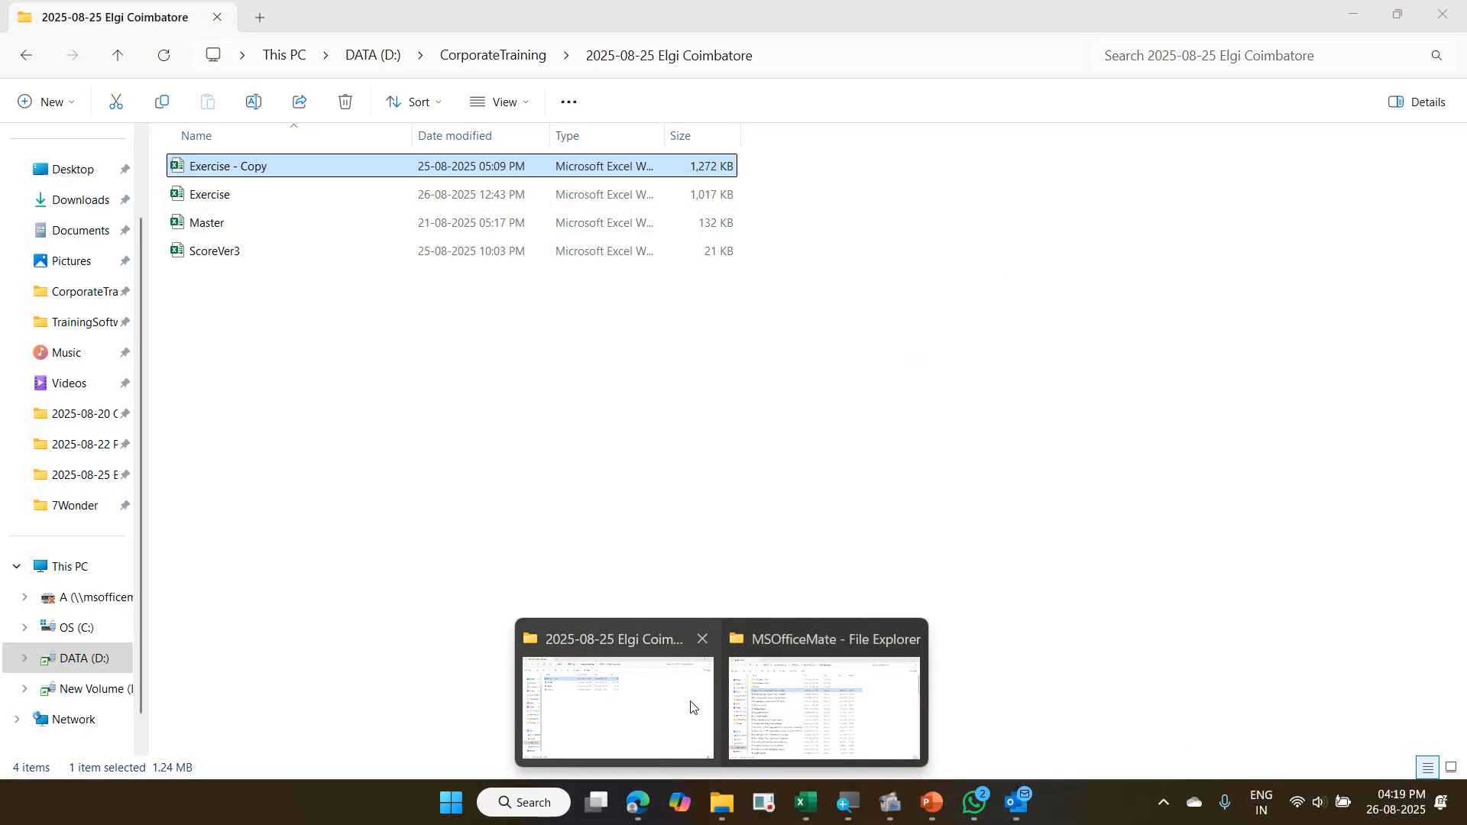
click(688, 707)
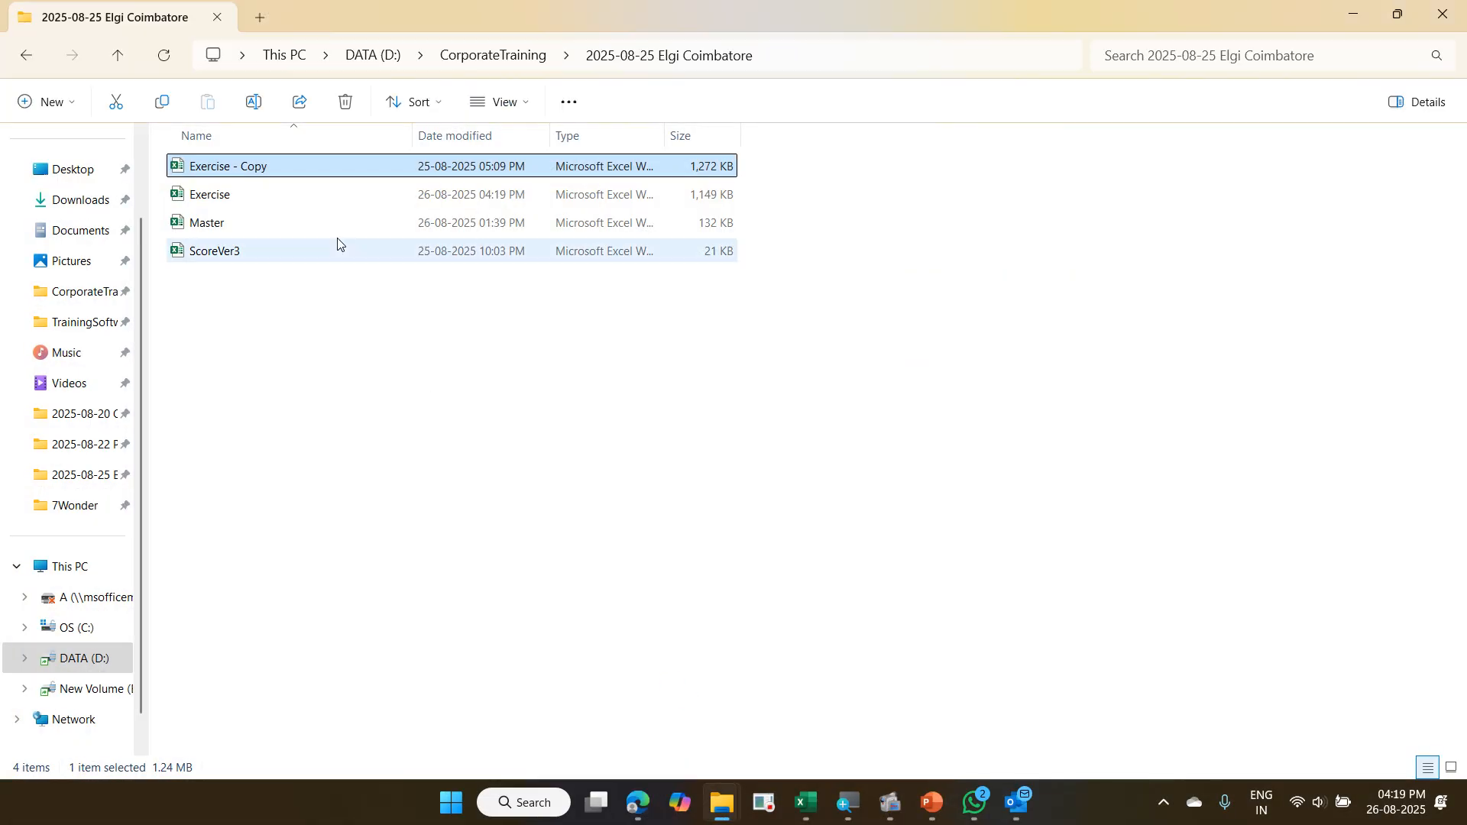
double_click(312, 208)
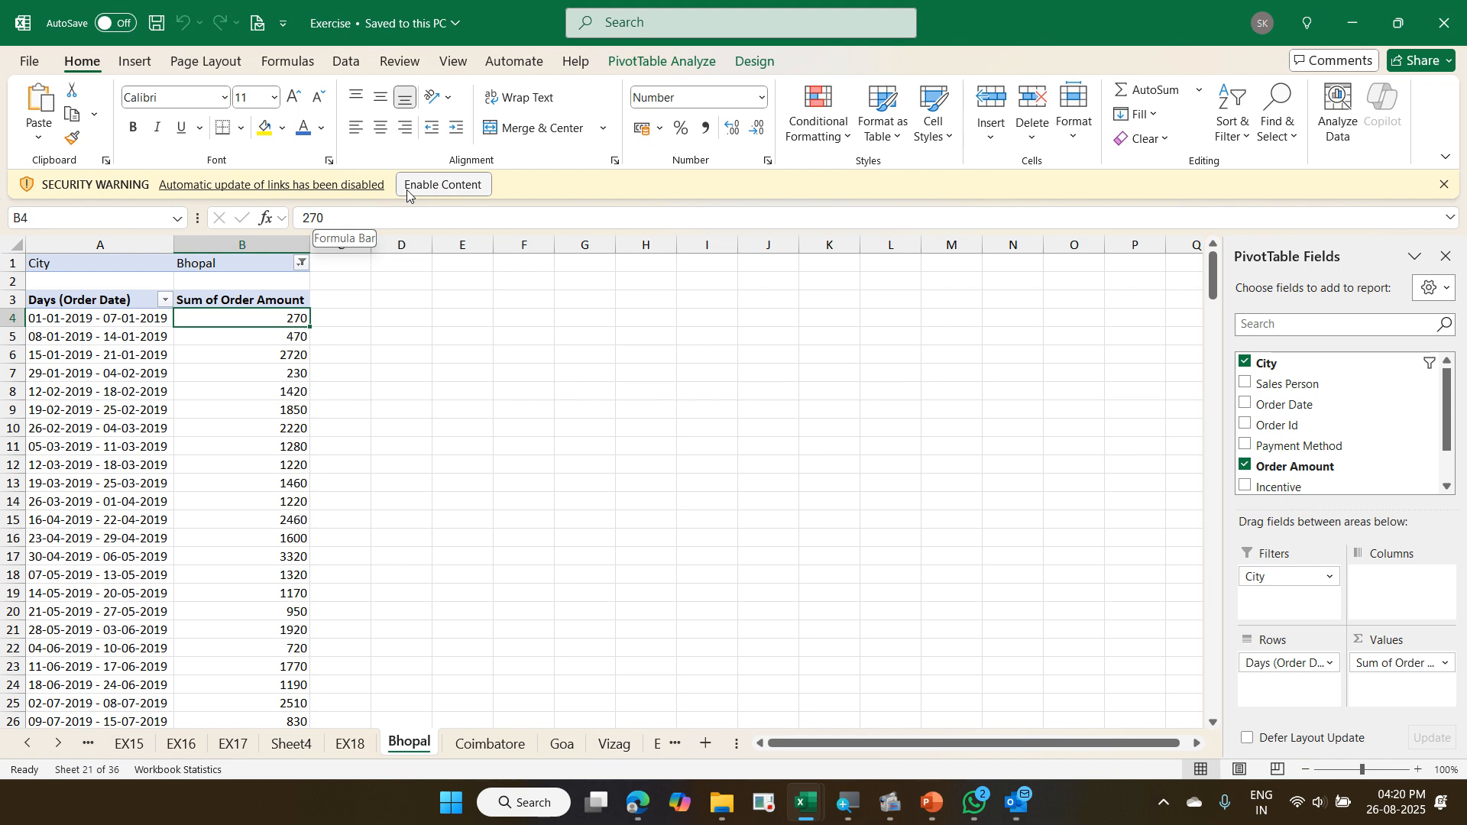
click(410, 190)
- Set up cells A11:K27 of the EX18 sheet as a mail message body, and close the mail header without sending
mouse_move(268, 318)
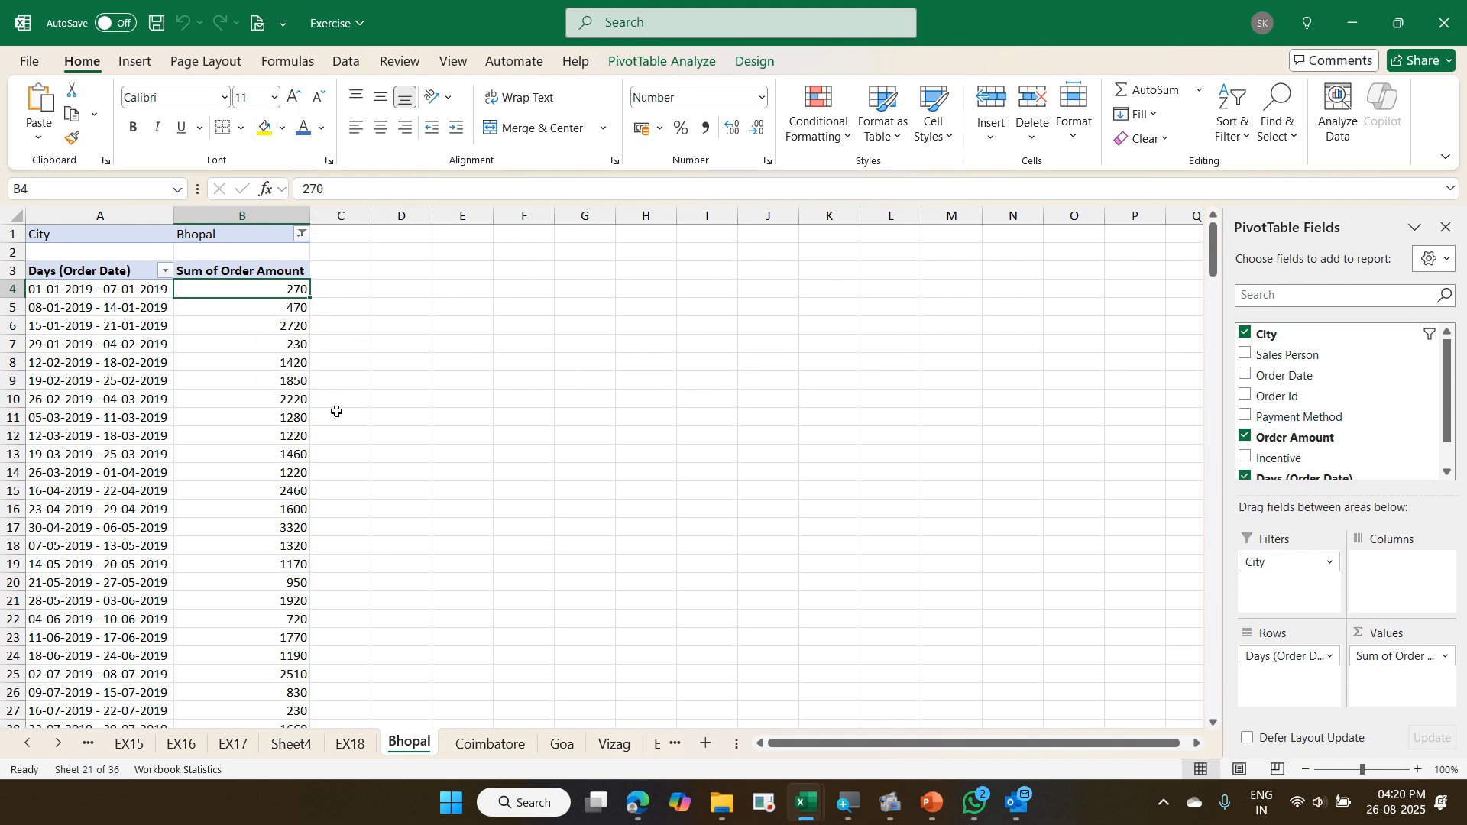
click(350, 744)
scroll(172, 412, down, 3)
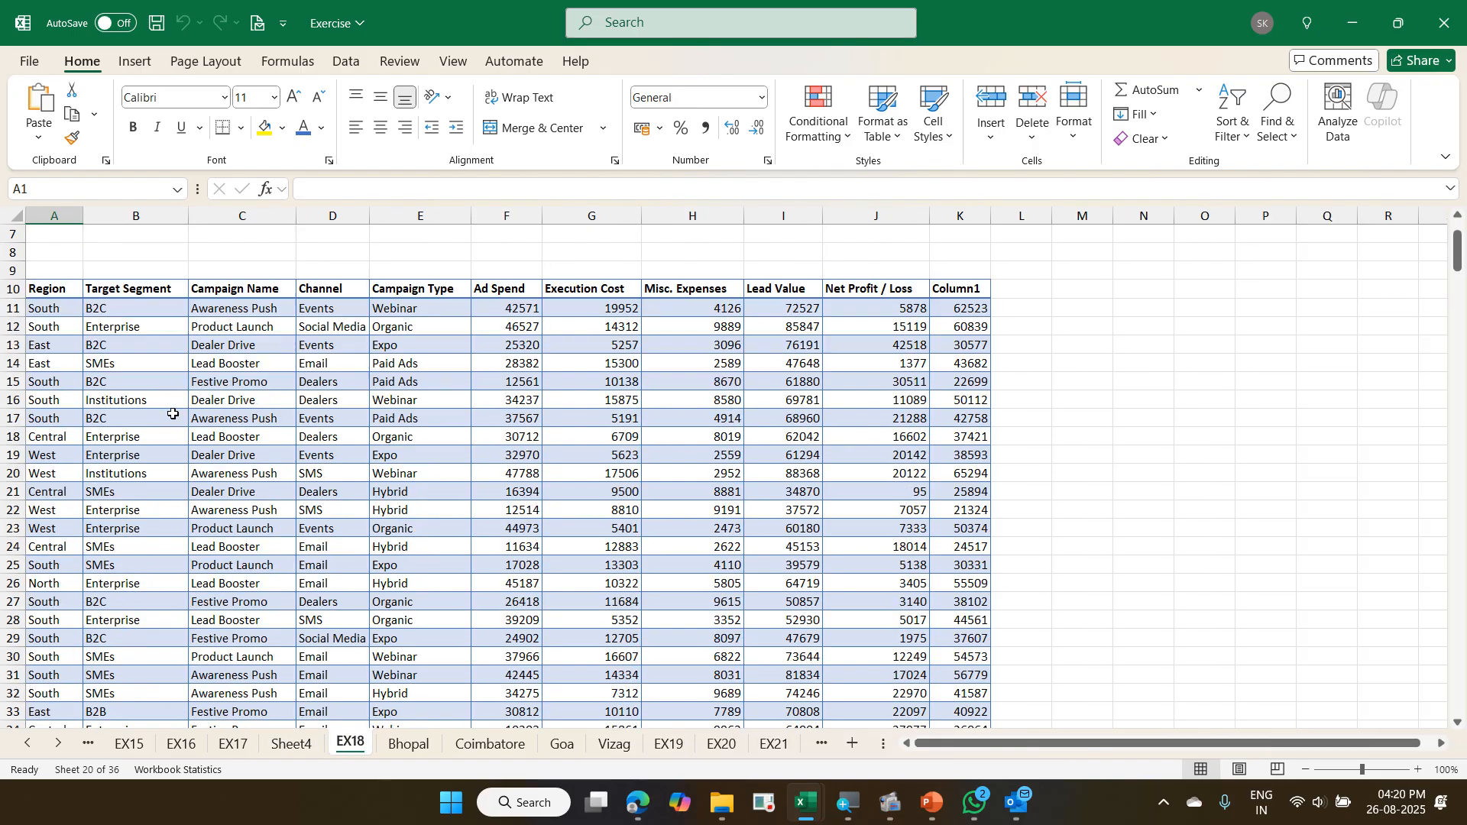
drag(74, 243, 963, 546)
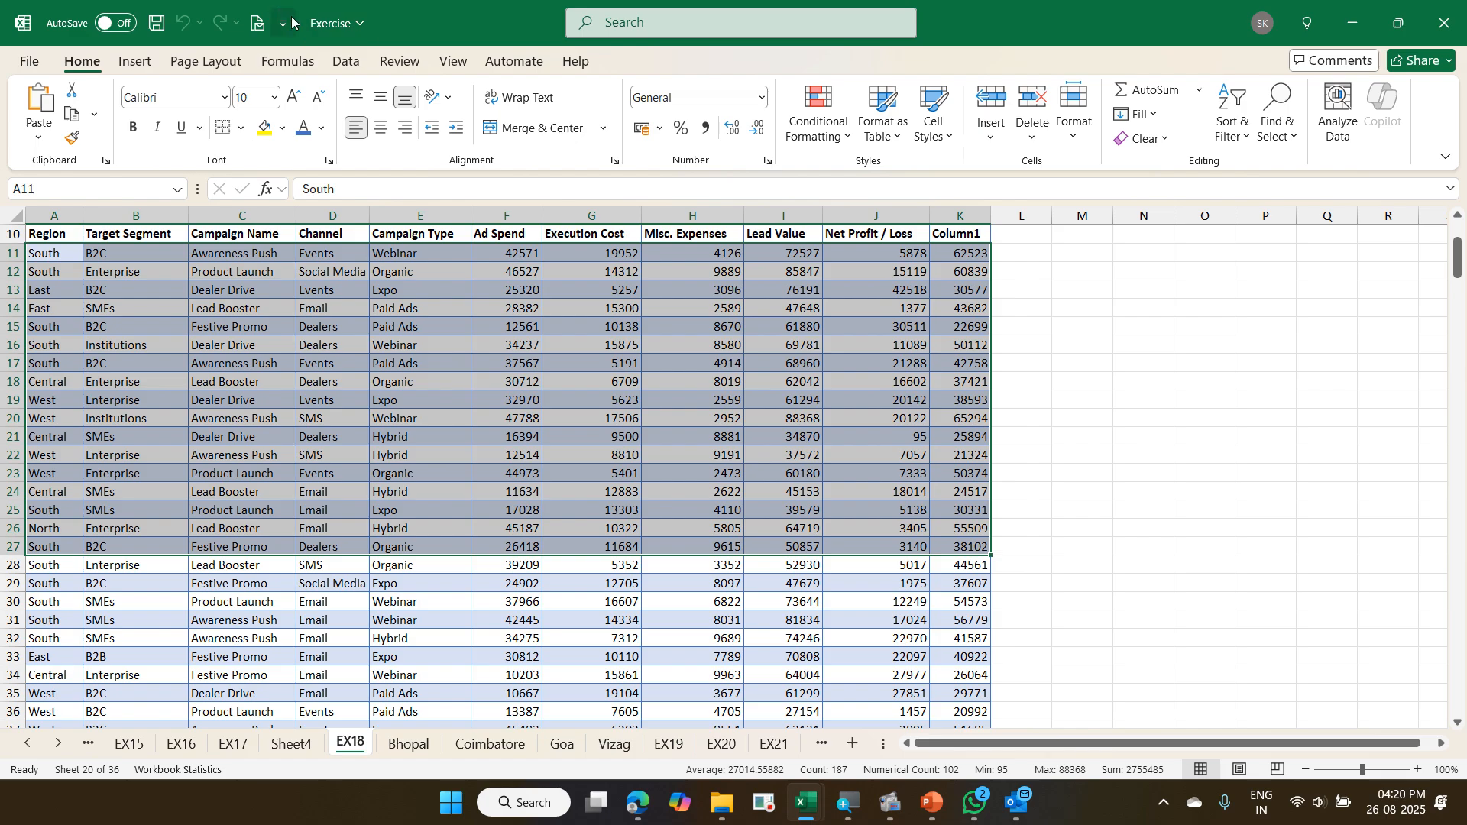
click(258, 26)
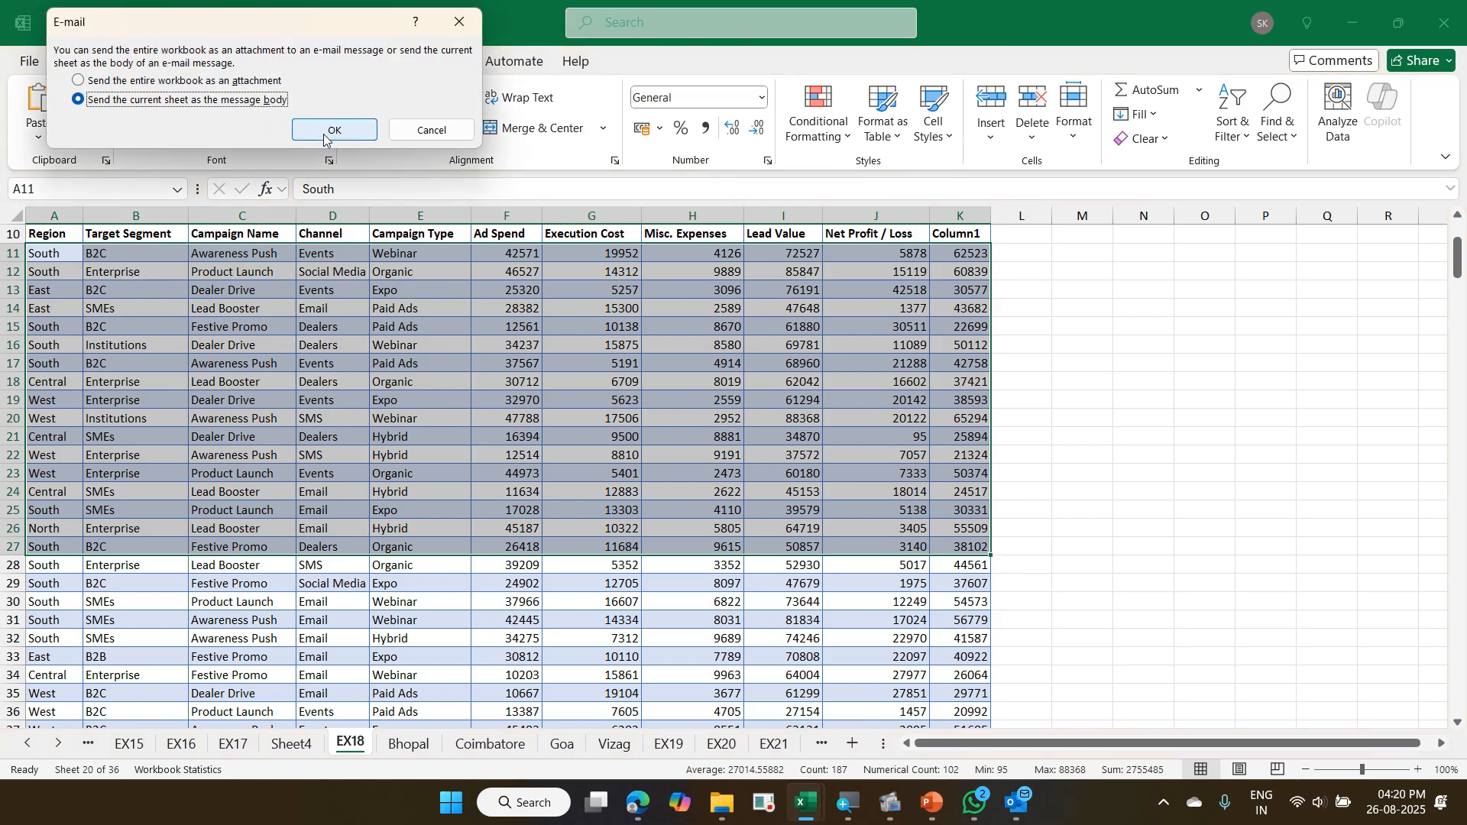
click(350, 134)
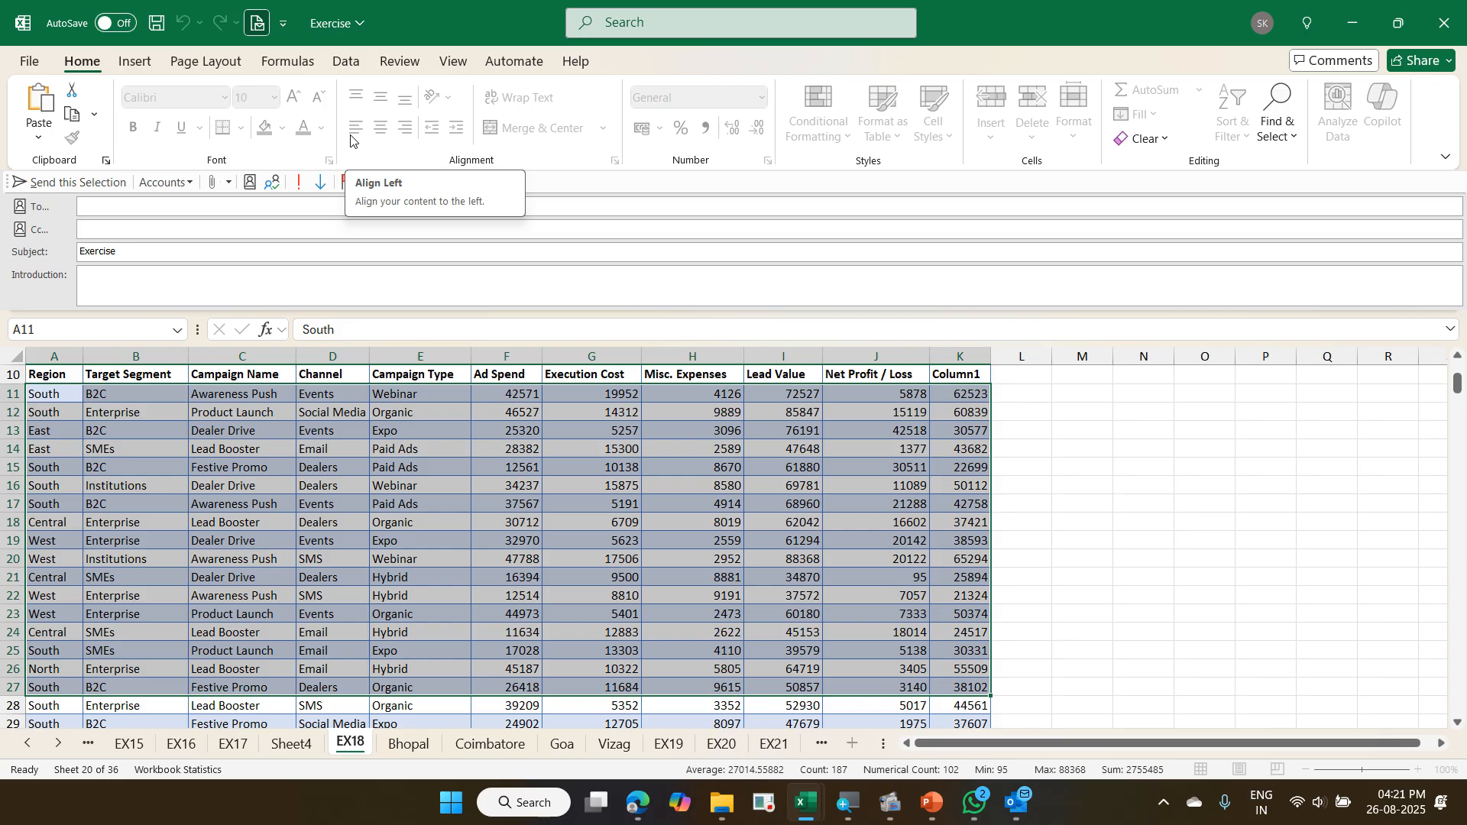
click(267, 29)
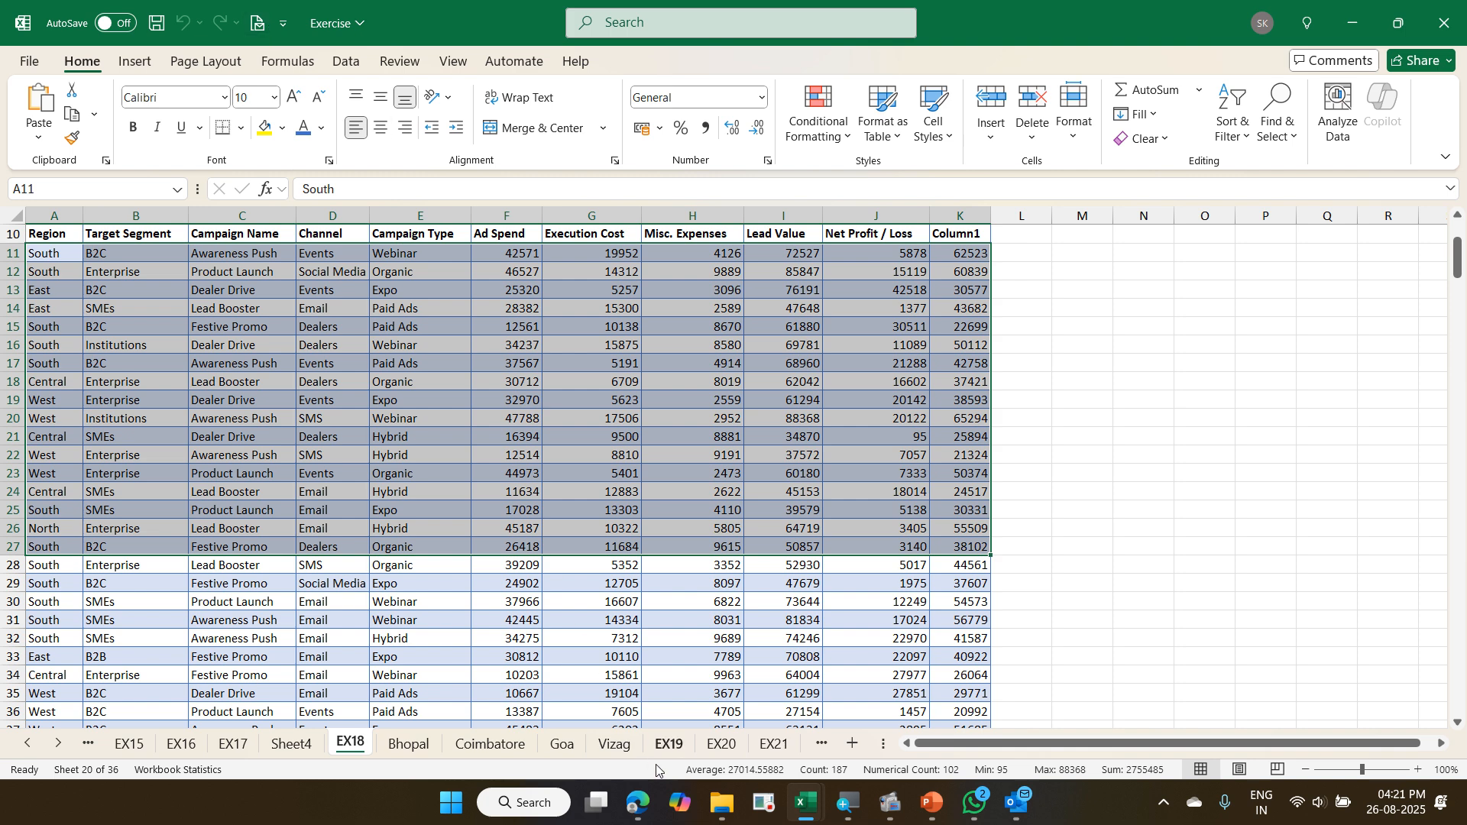
- Convert the invoice data in A10:K7150 of the EX20 sheet into a table with headers
click(683, 751)
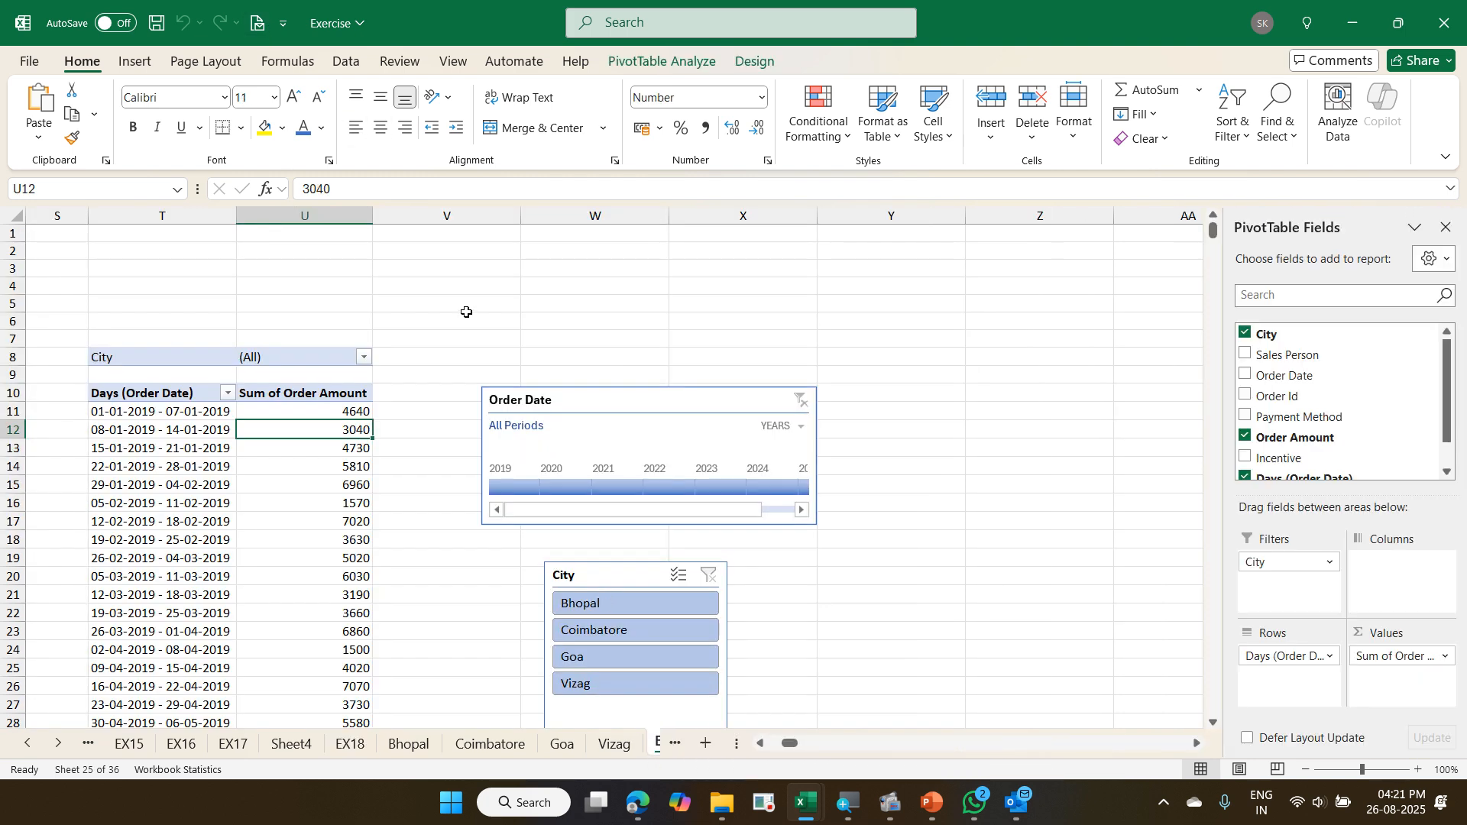
click(659, 745)
click(657, 747)
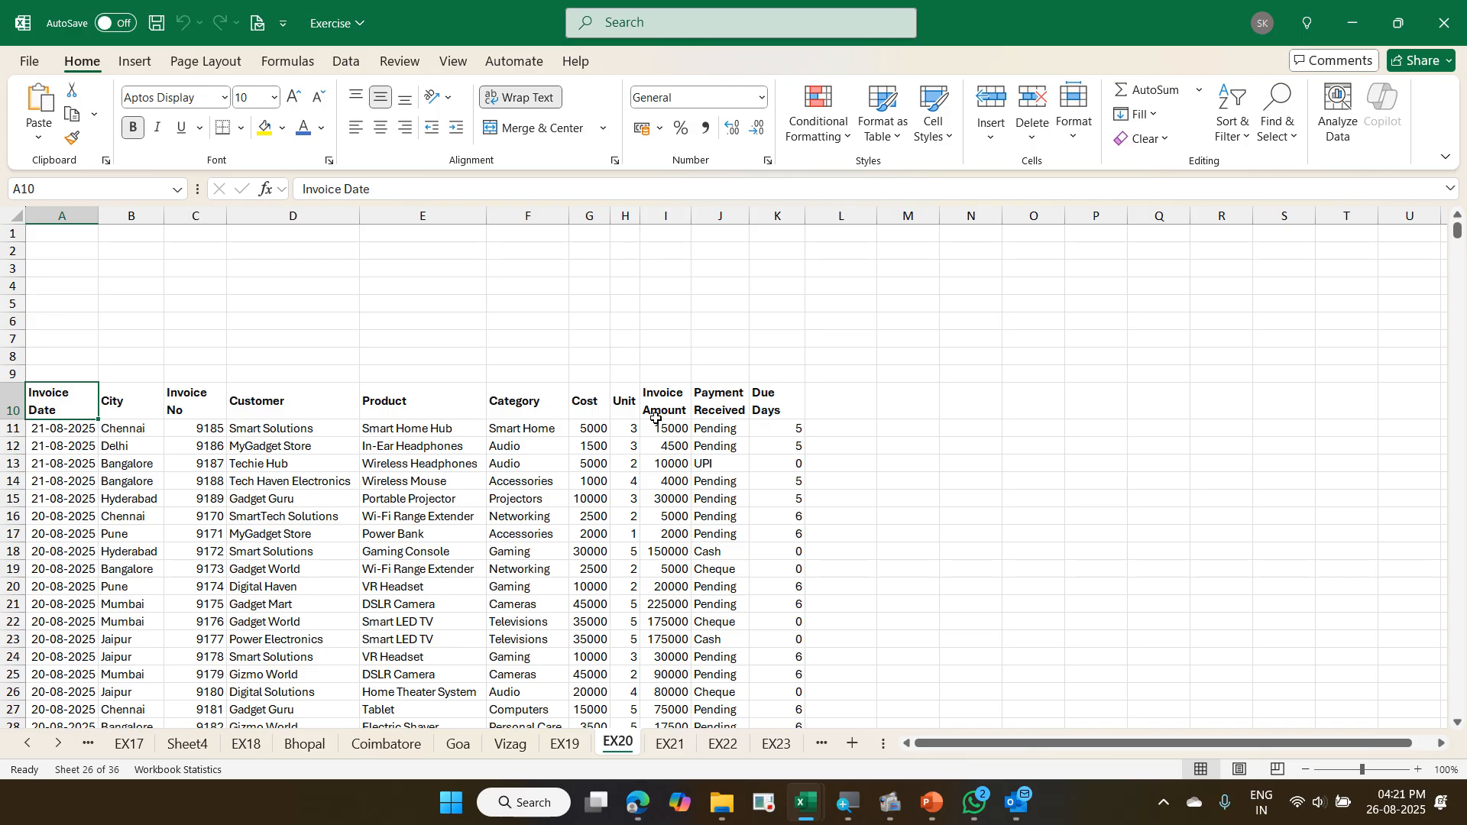
click(578, 421)
click(497, 480)
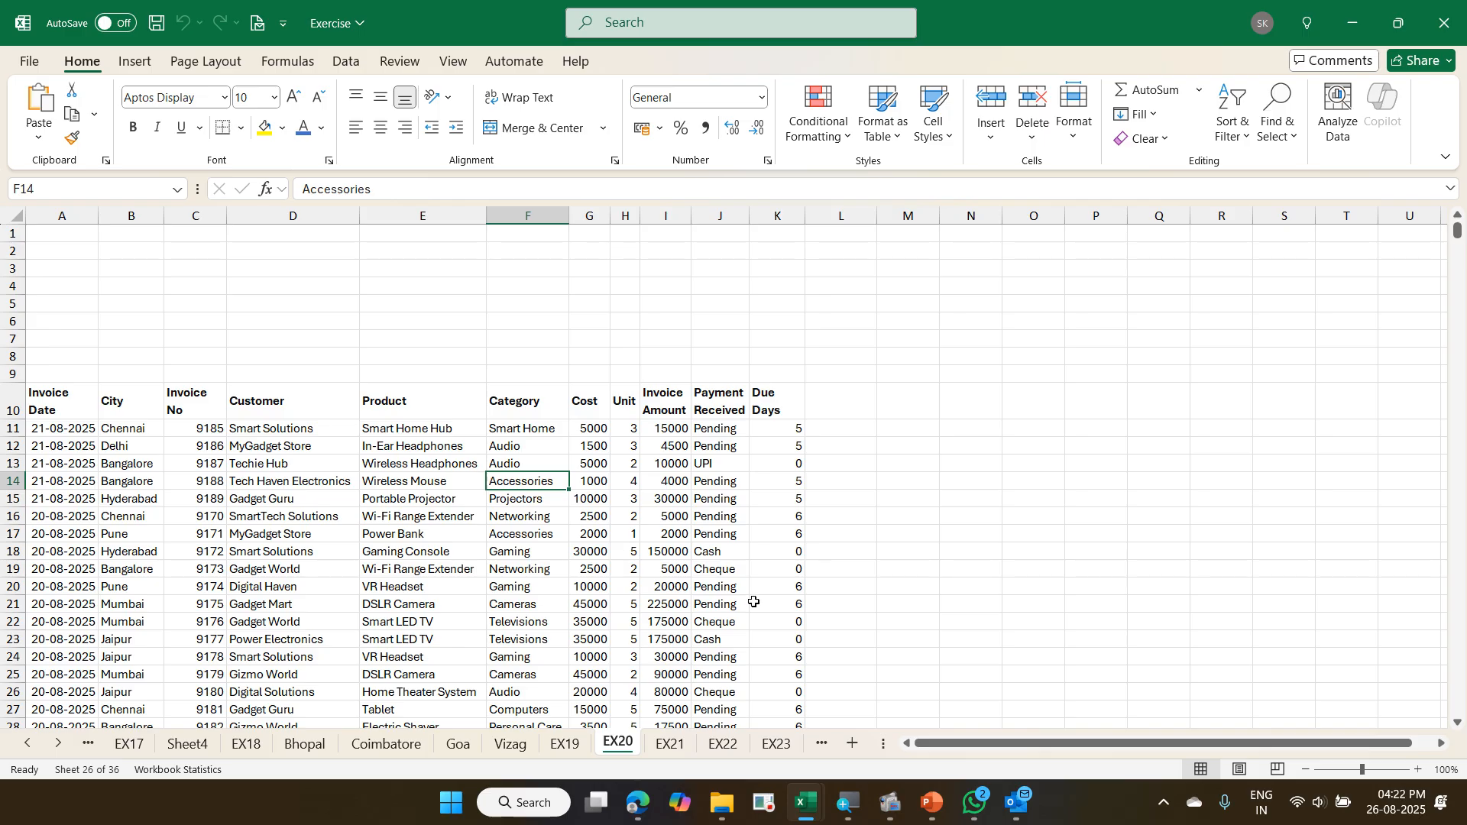
key(ctrl+t)
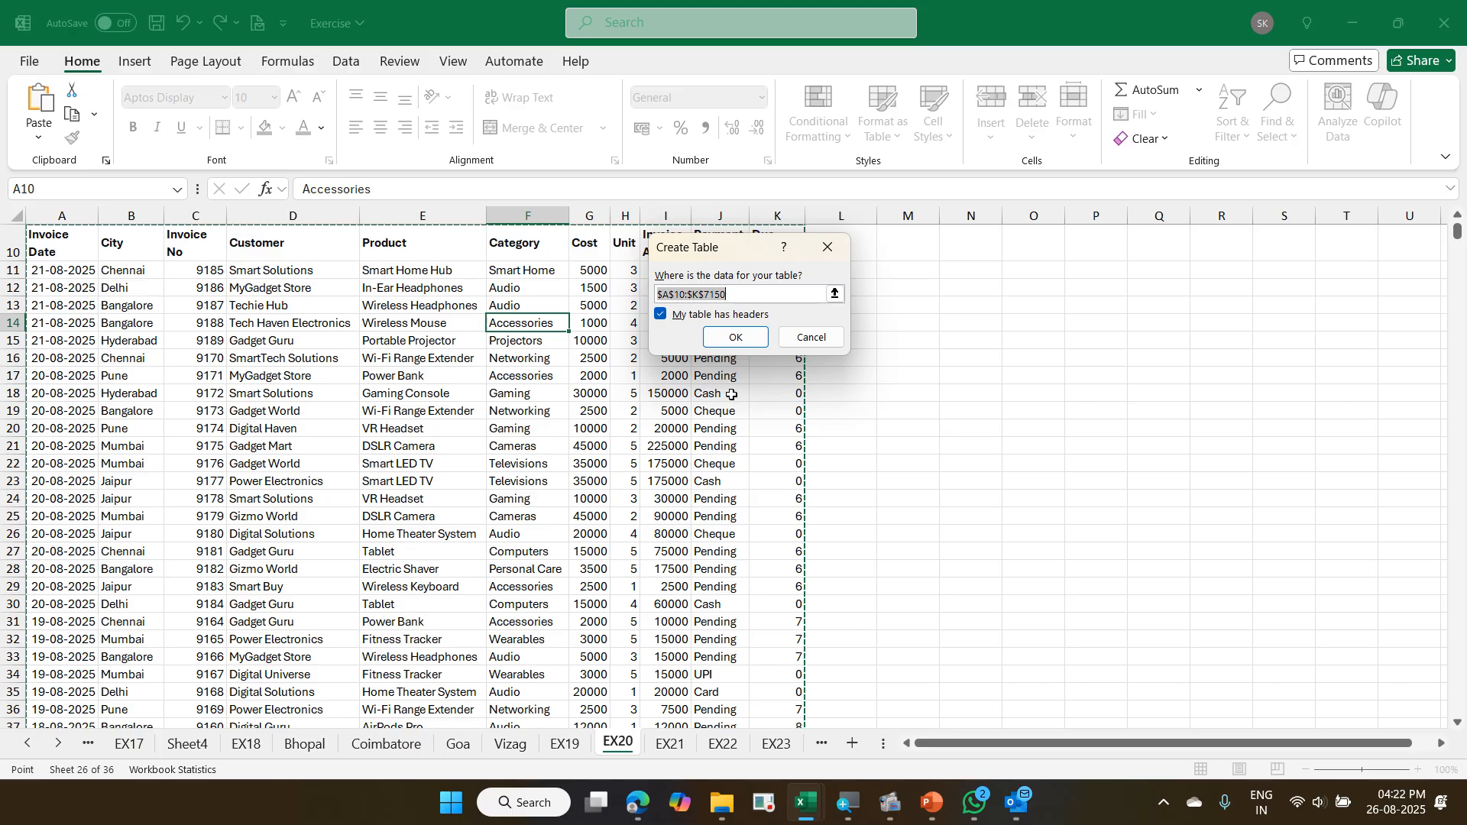
click(728, 338)
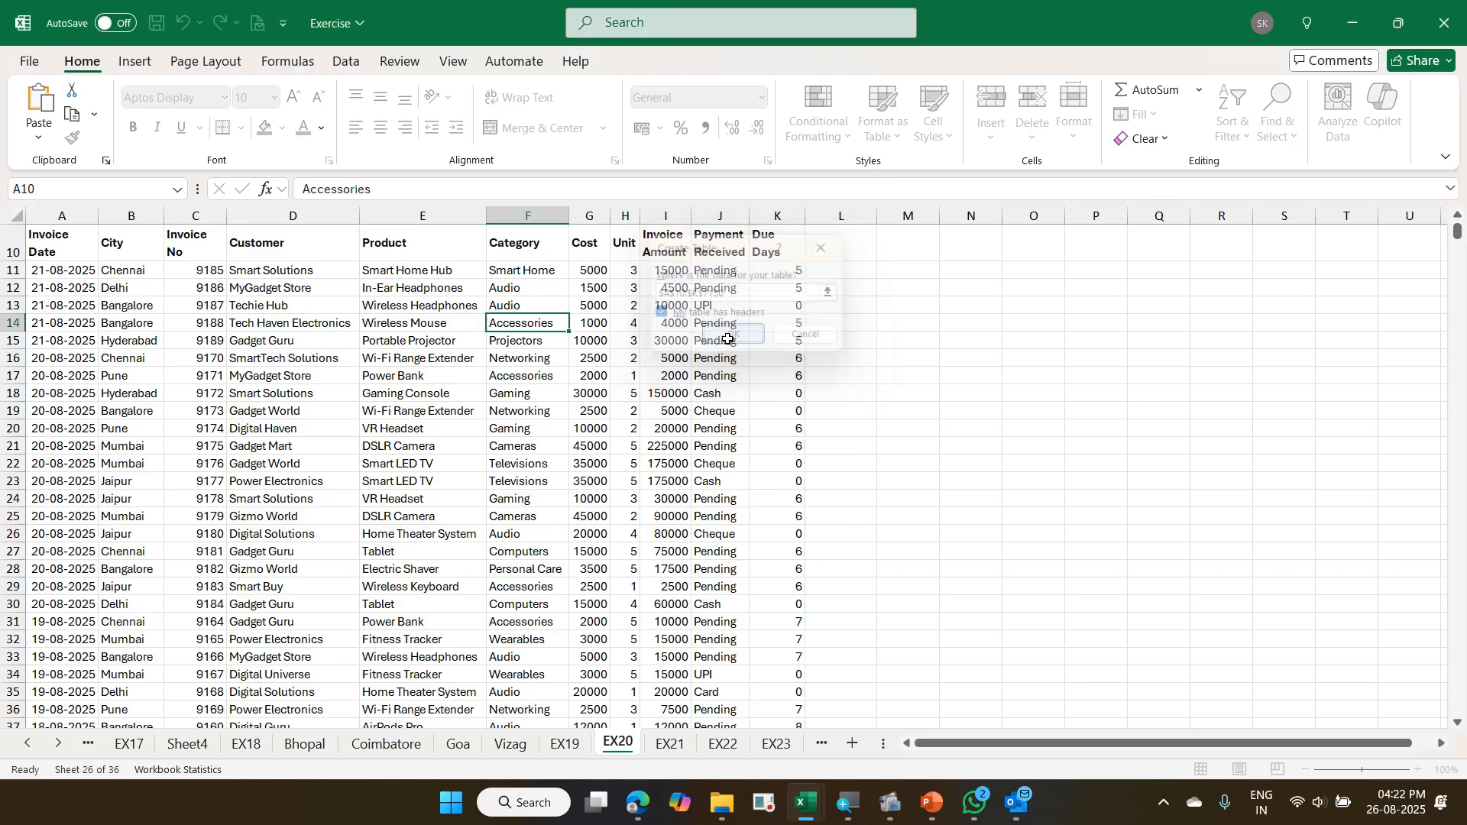
- Name the new table on the EX20 sheet Invoice
click(540, 429)
scroll(540, 436, up, 3)
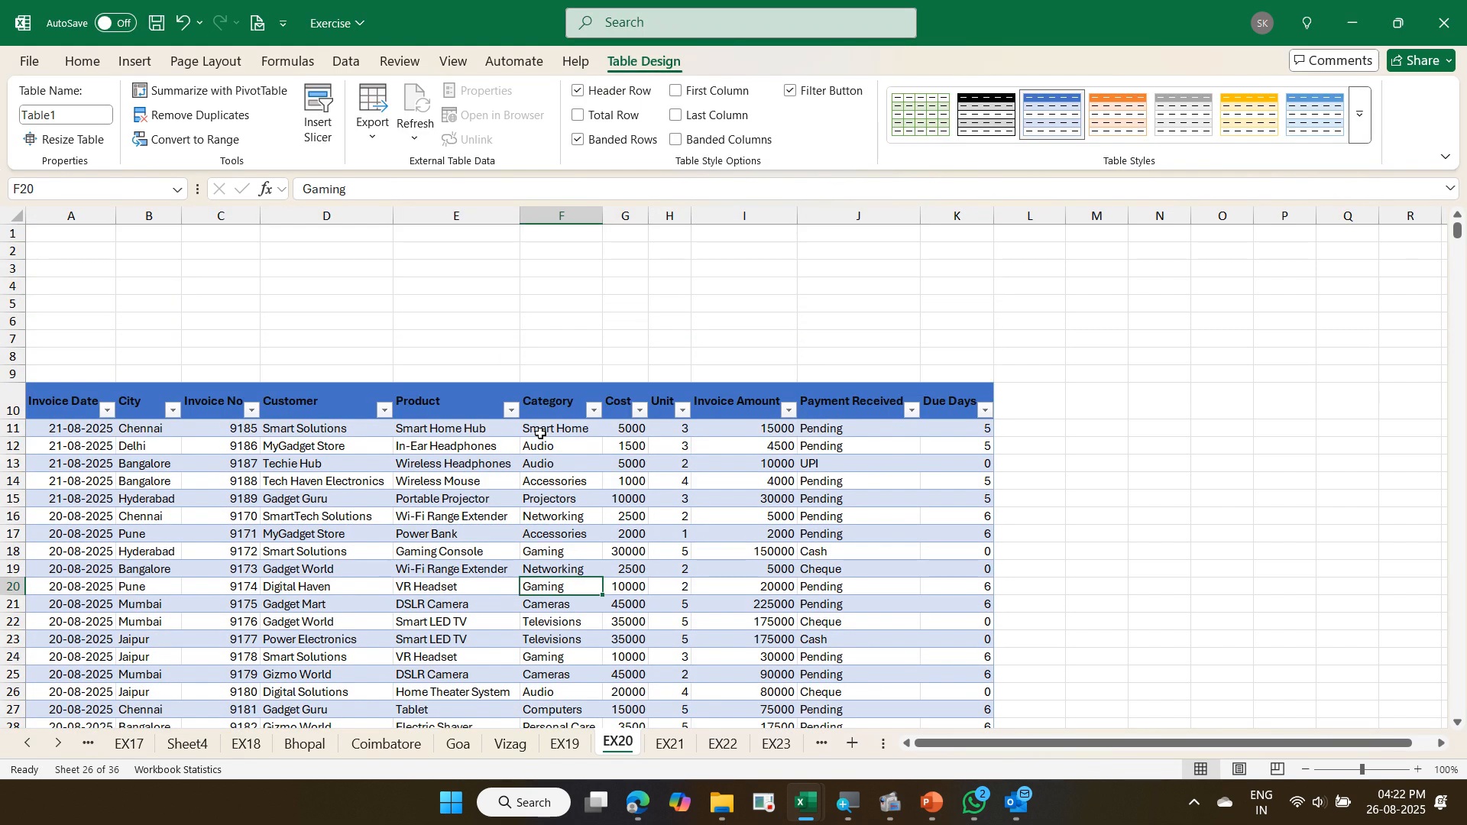
click(82, 118)
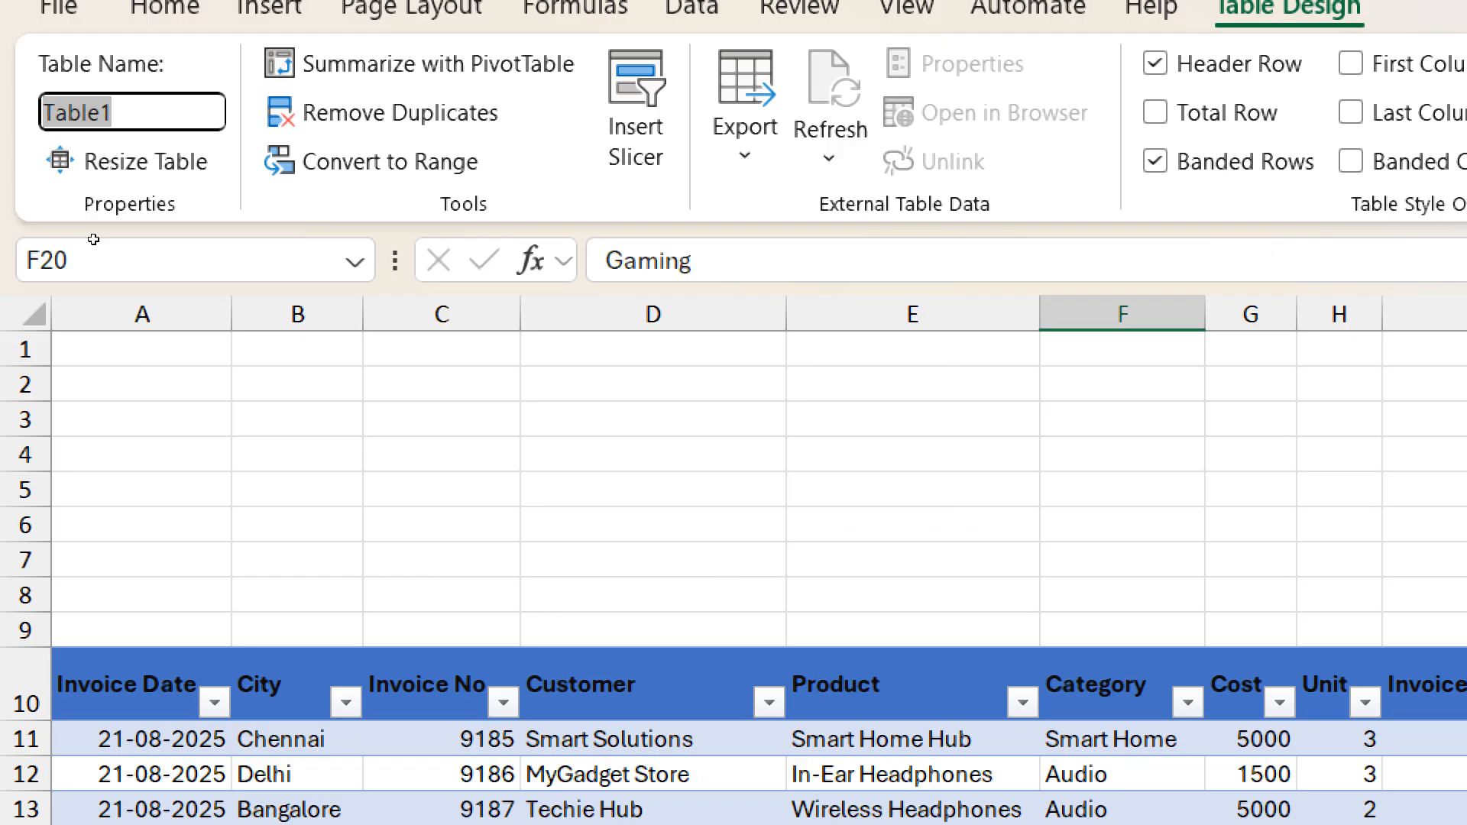
text(Inv)
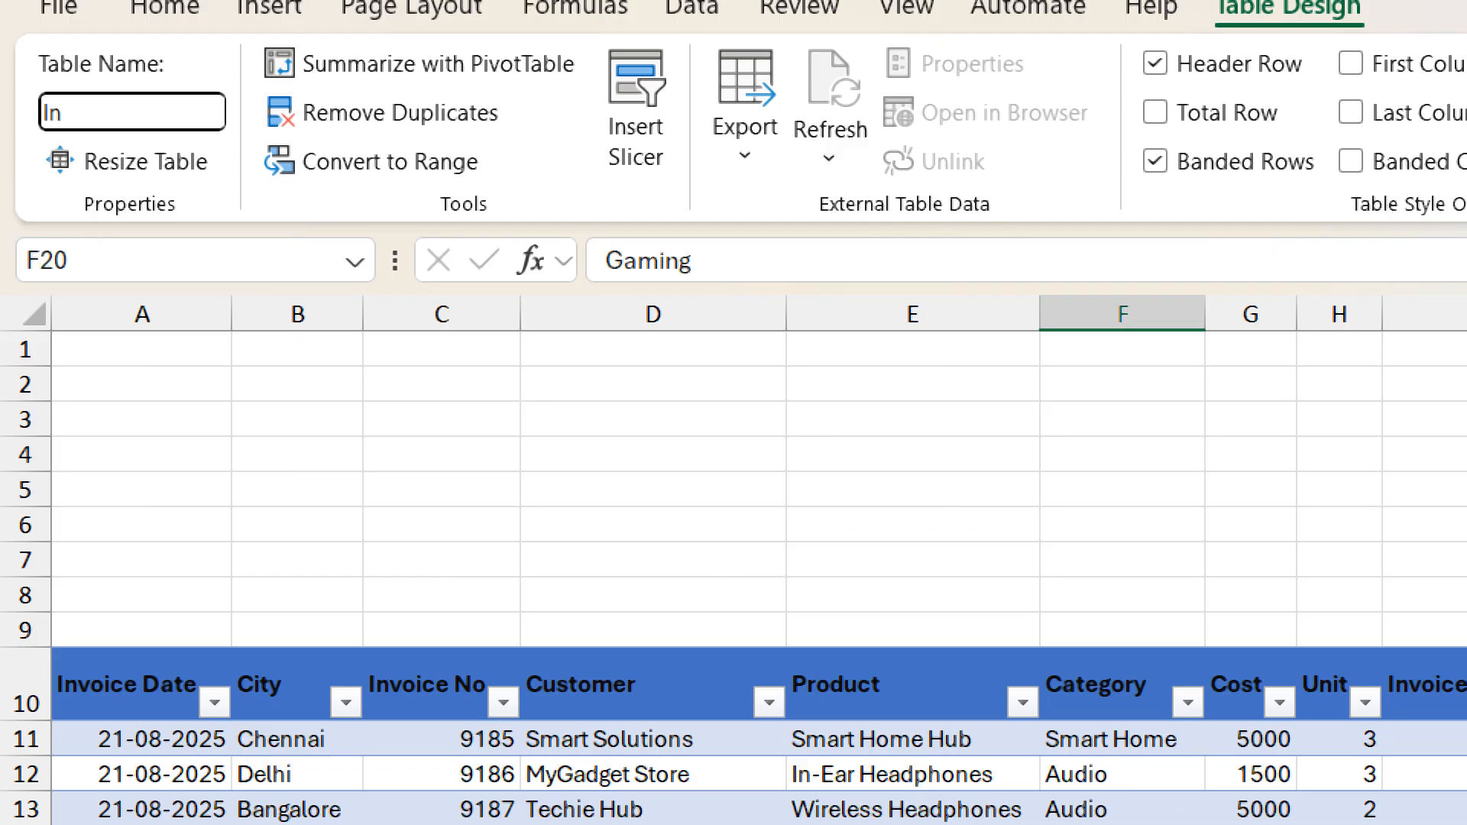
text(oice)
key(Return)
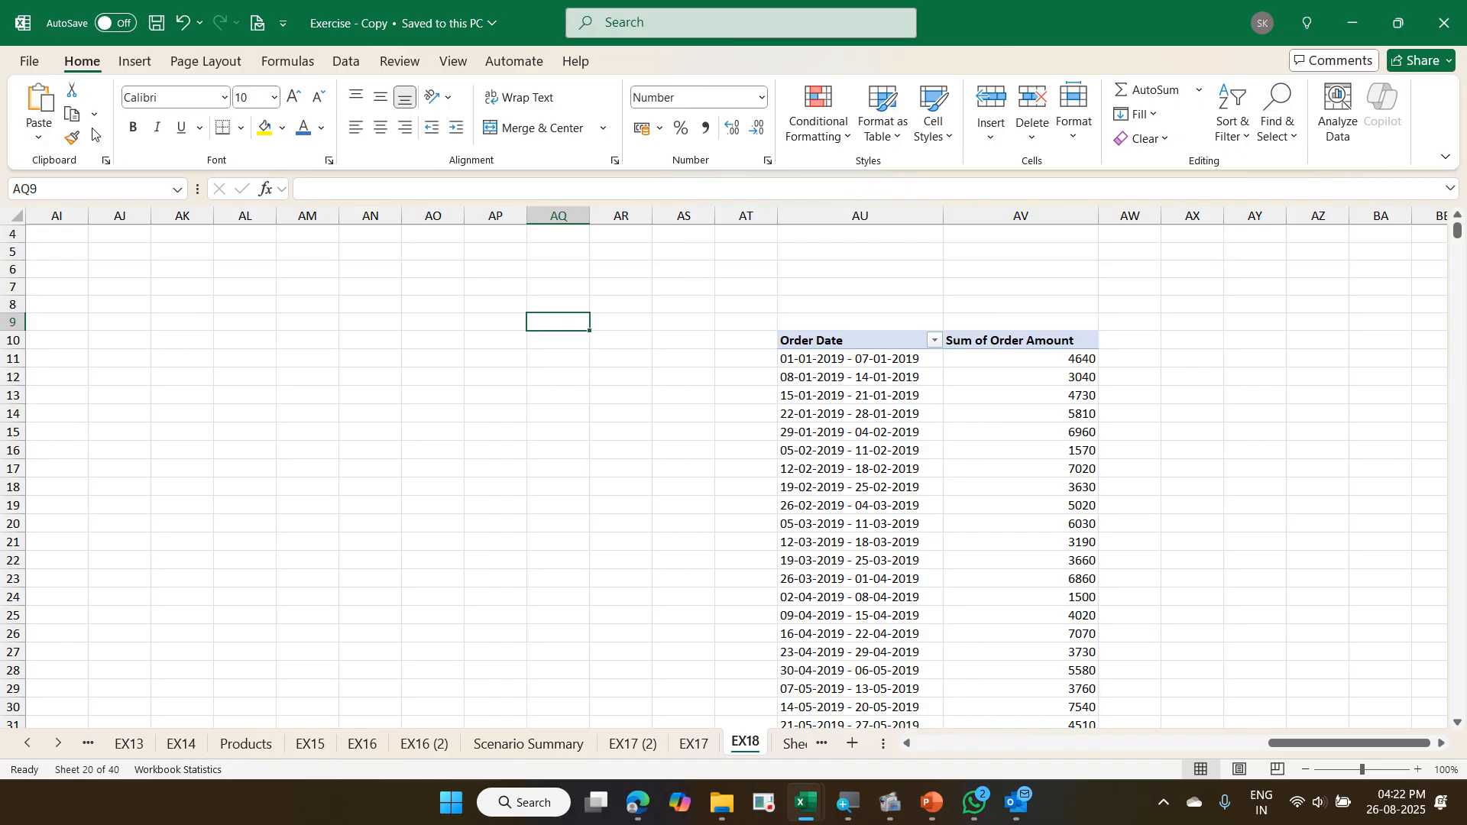
- Check the sample yearly customer pivot in Exercise - Copy, and insert a PivotTable from the Invoice table on a new worksheet
key(ctrl+Page_Down)
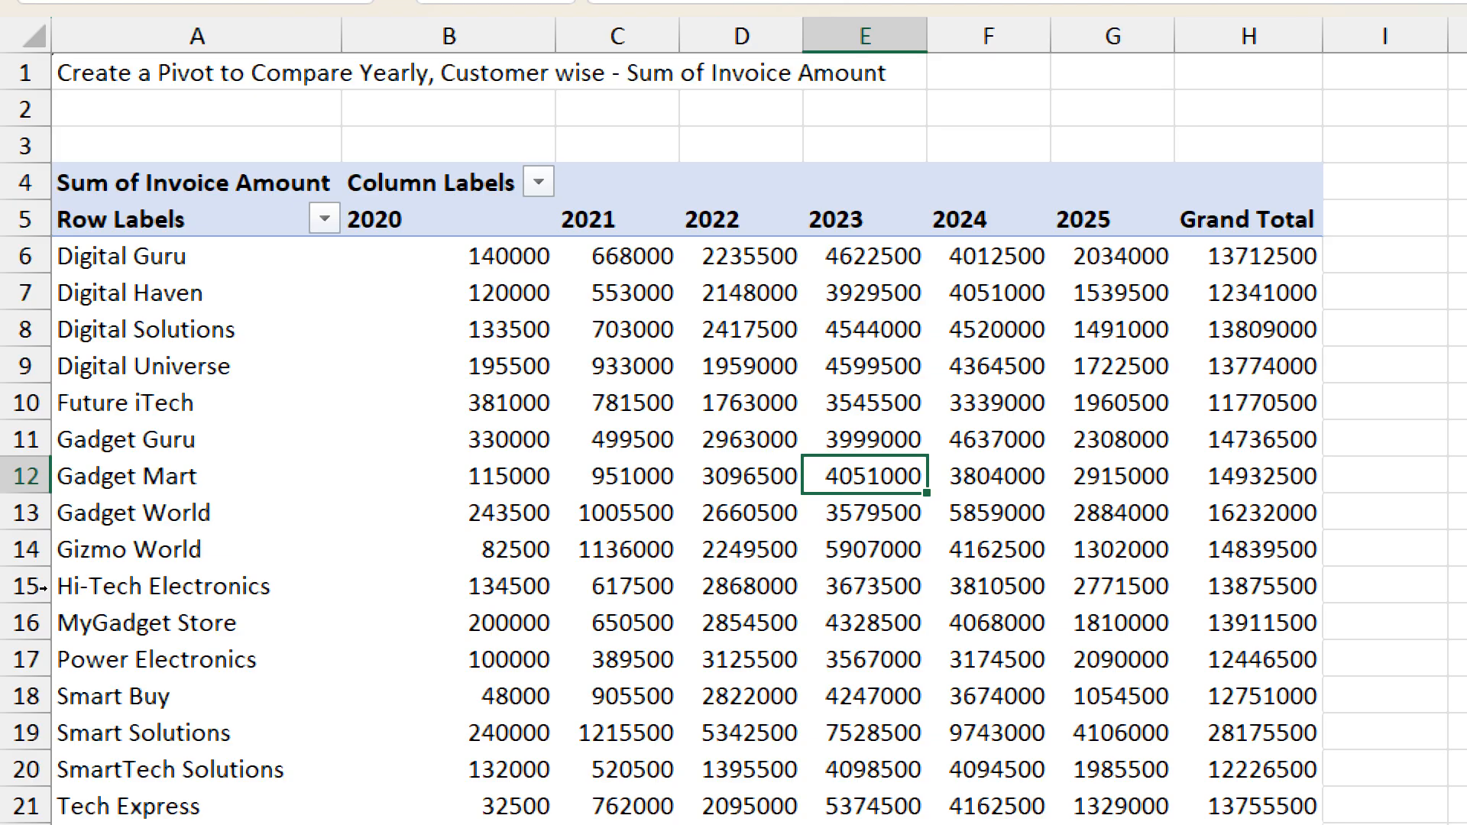
key(ctrl+Page_Down)
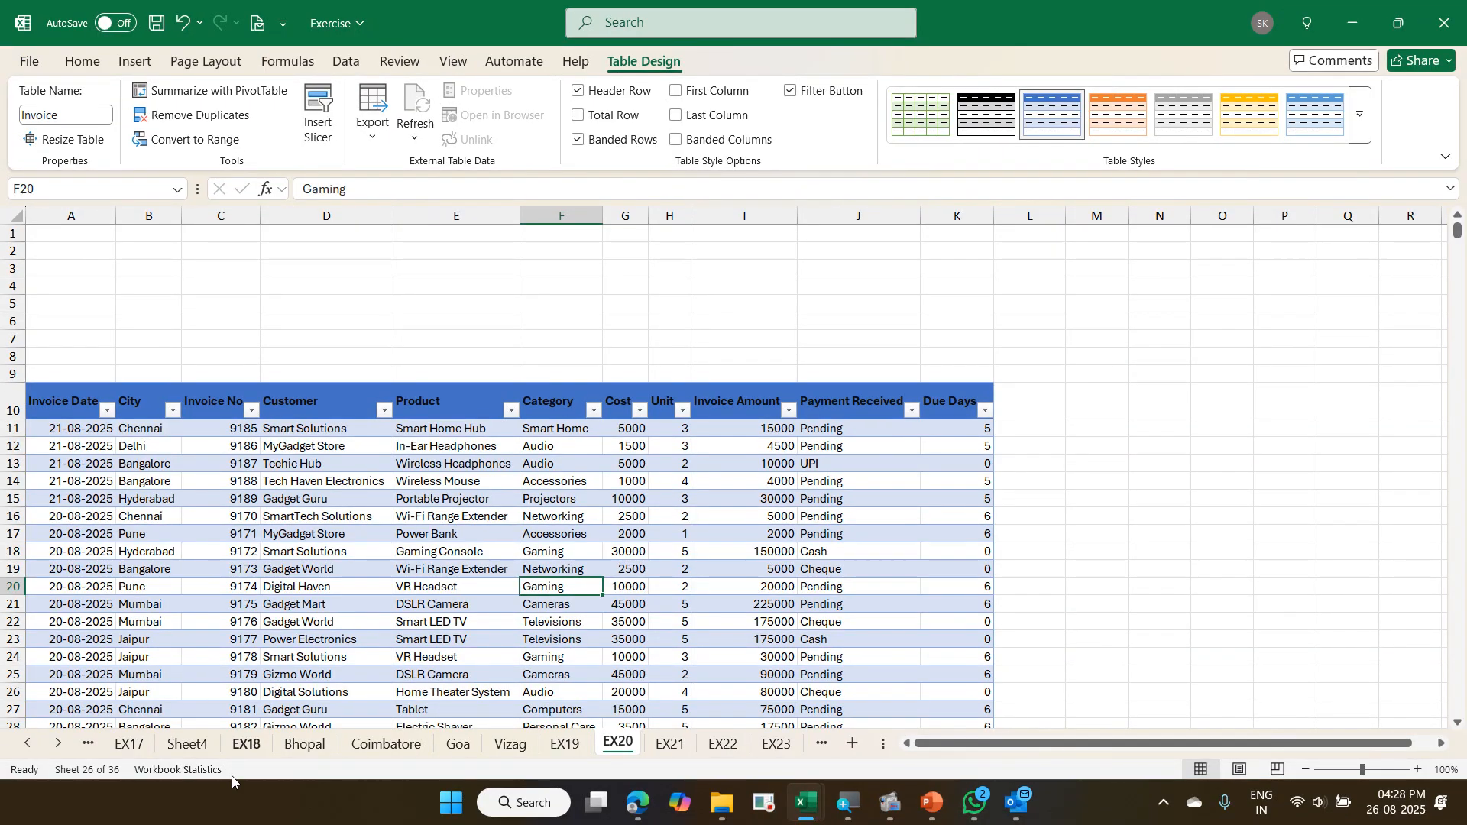
click(283, 569)
scroll(283, 567, down, 2)
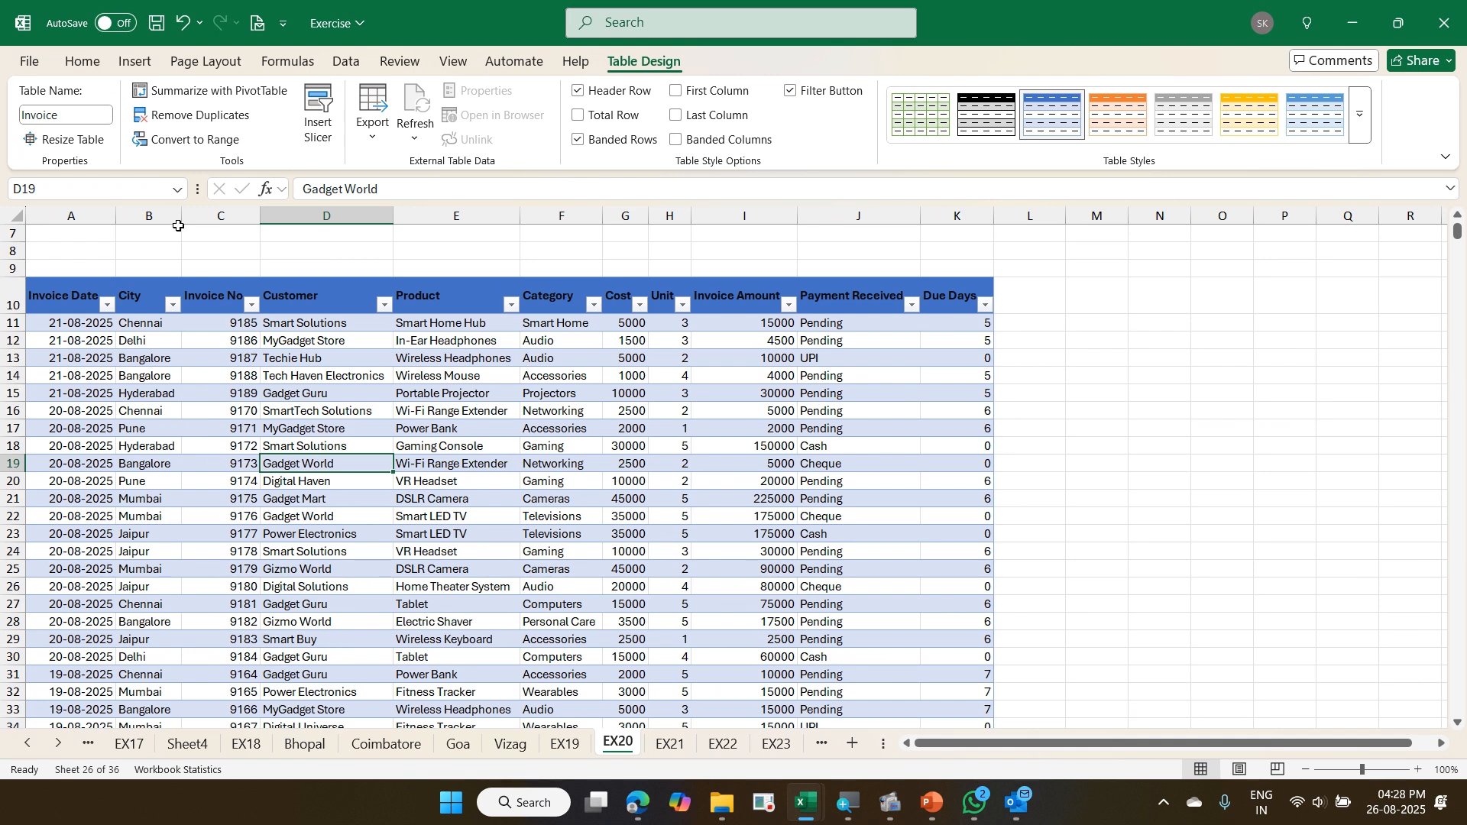
click(135, 61)
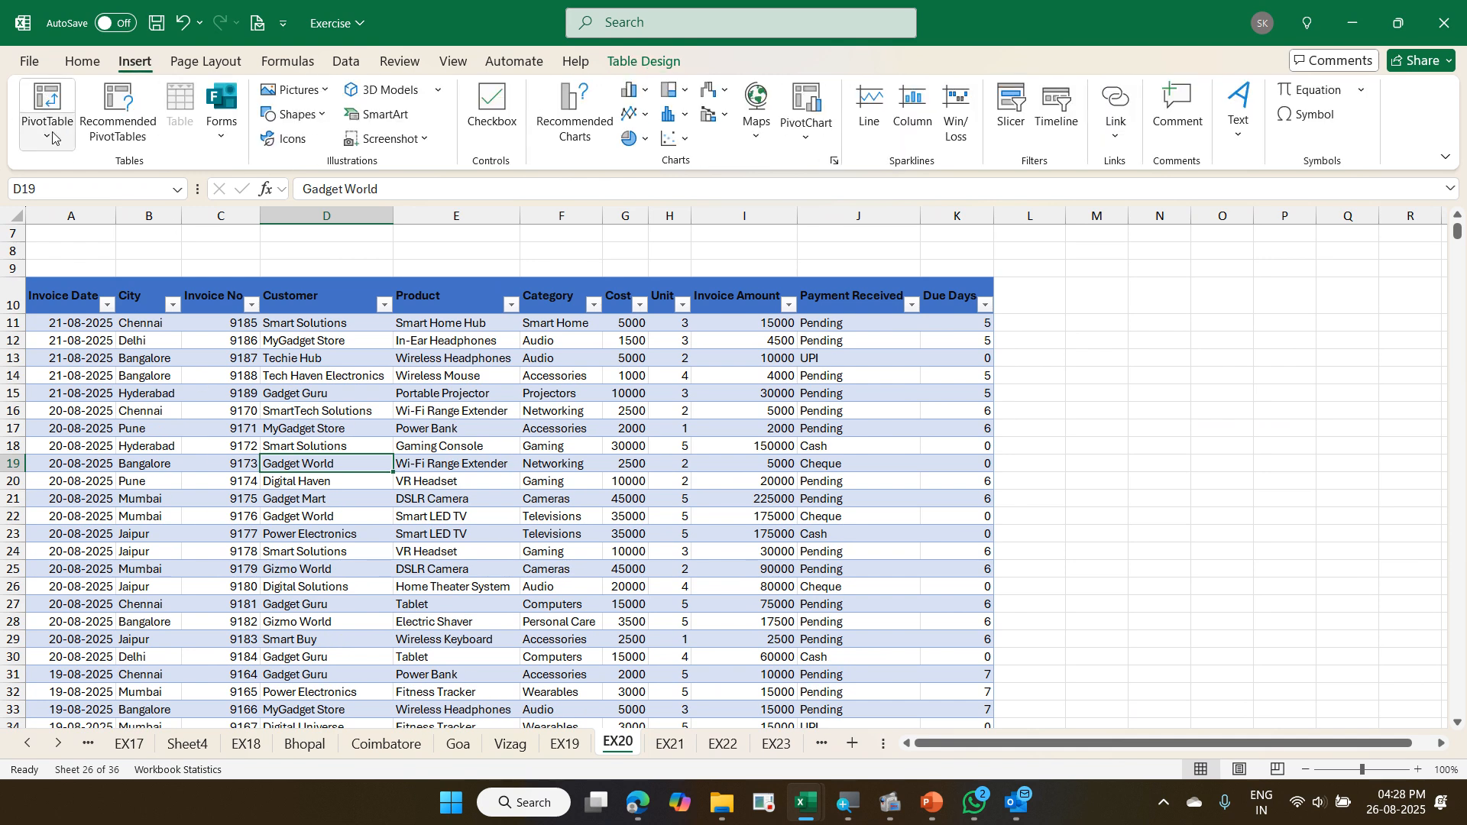
click(50, 135)
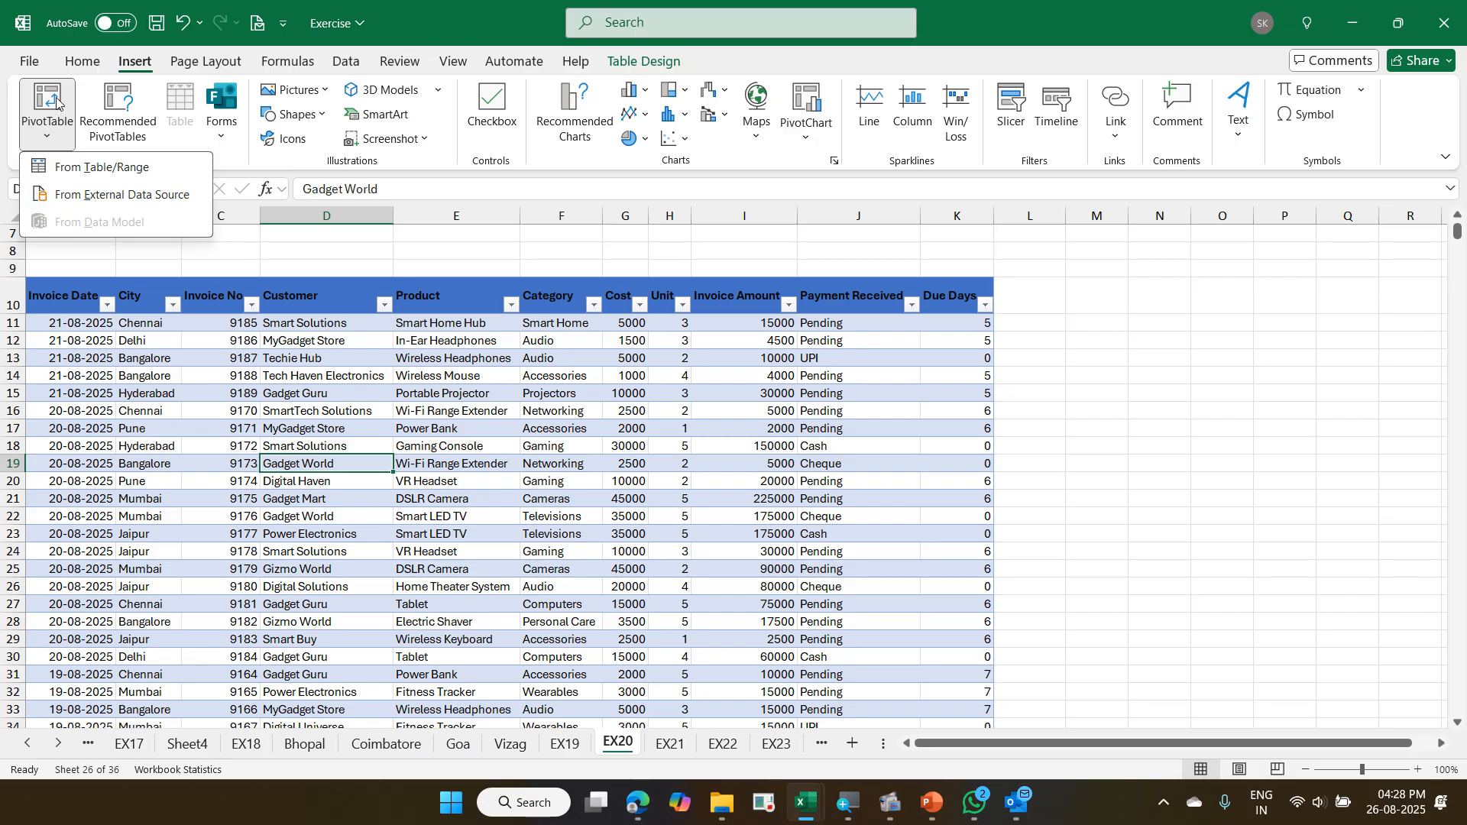
click(59, 103)
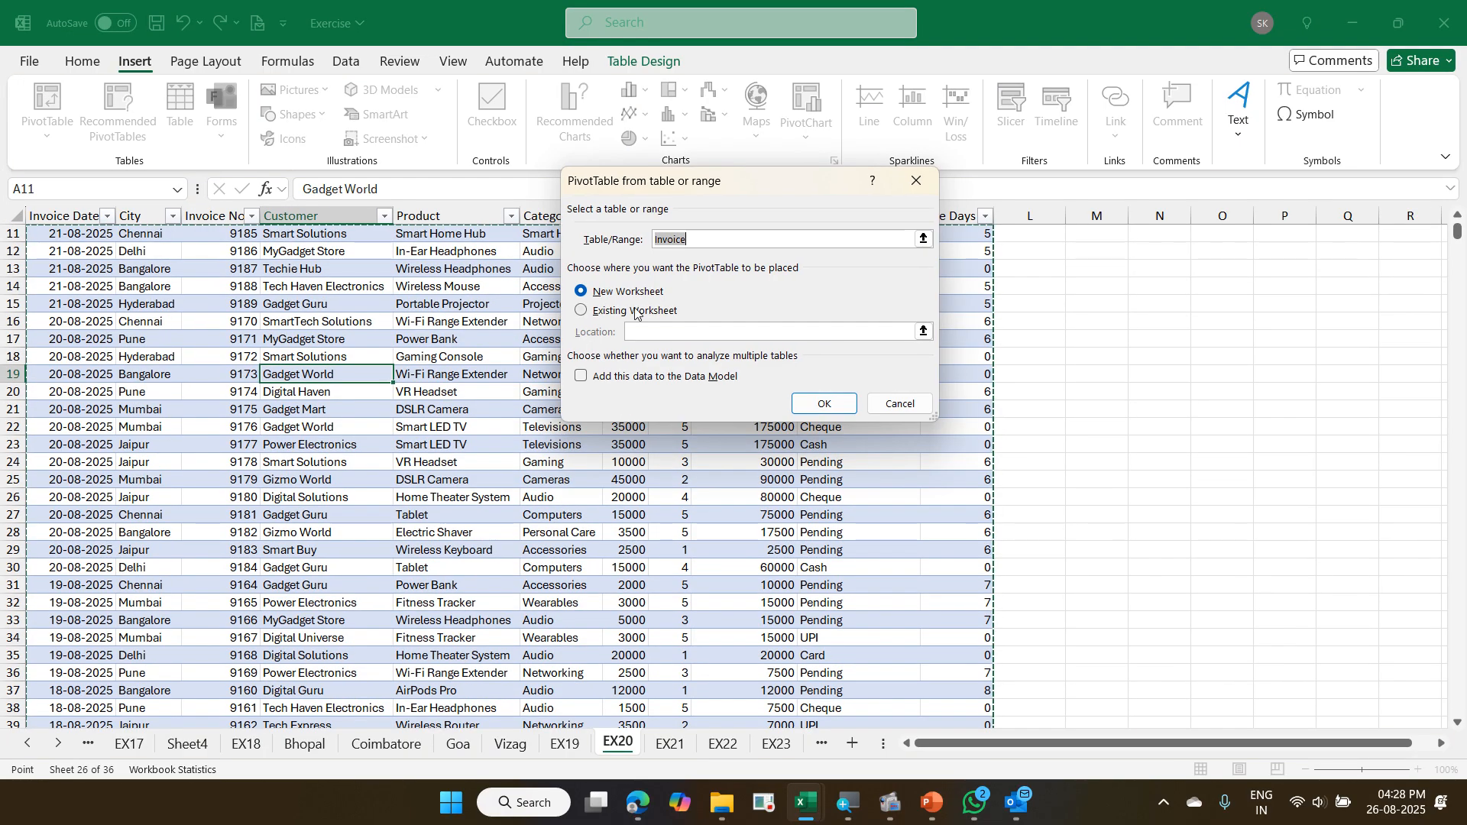
click(824, 404)
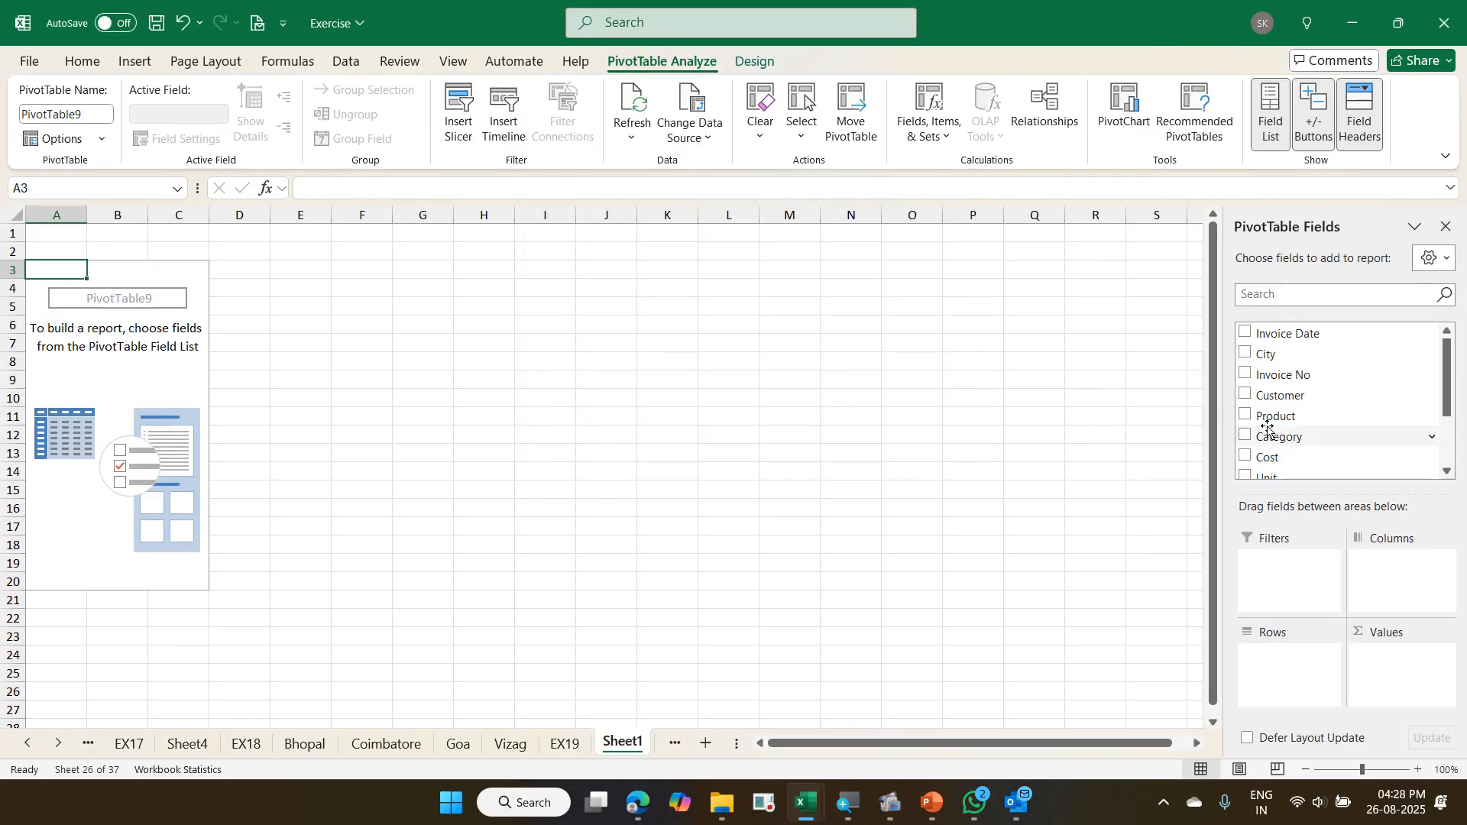
- Place Customer in the pivot's rows and Invoice Date in its columns, grouping the dates by Years only
drag(1292, 396, 1281, 680)
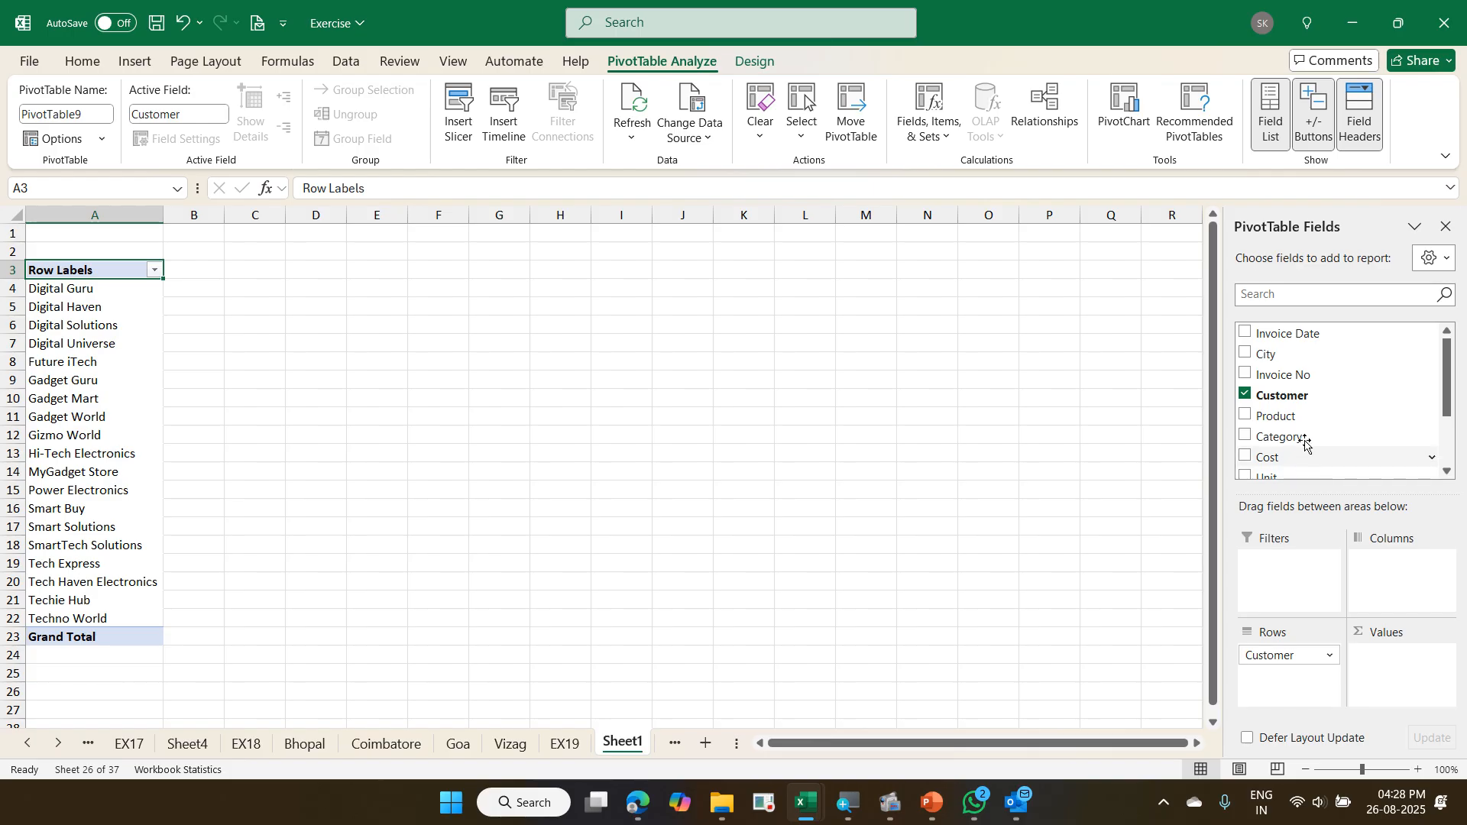
drag(1307, 345, 1415, 585)
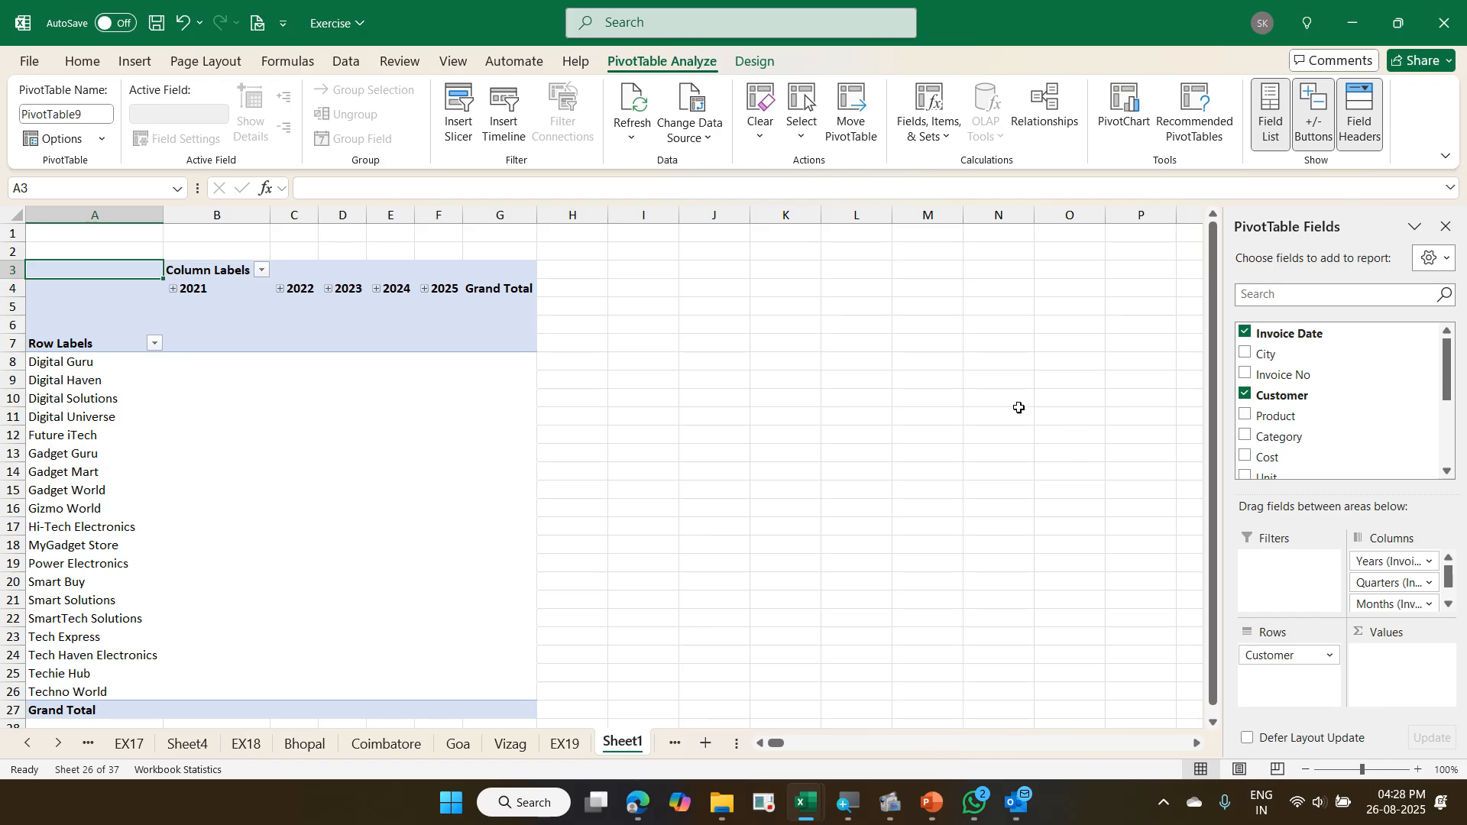
right_click(205, 294)
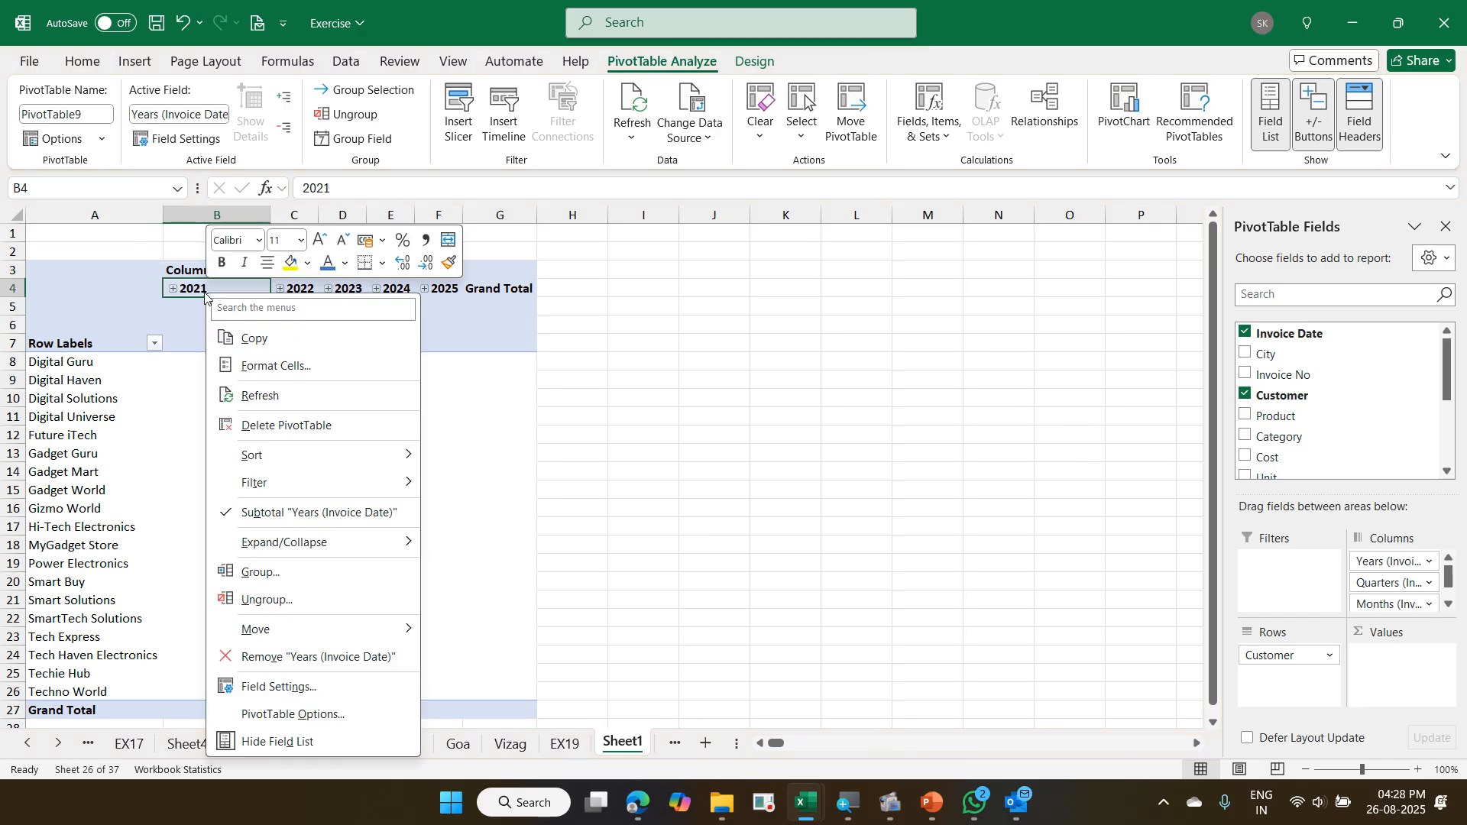
click(289, 573)
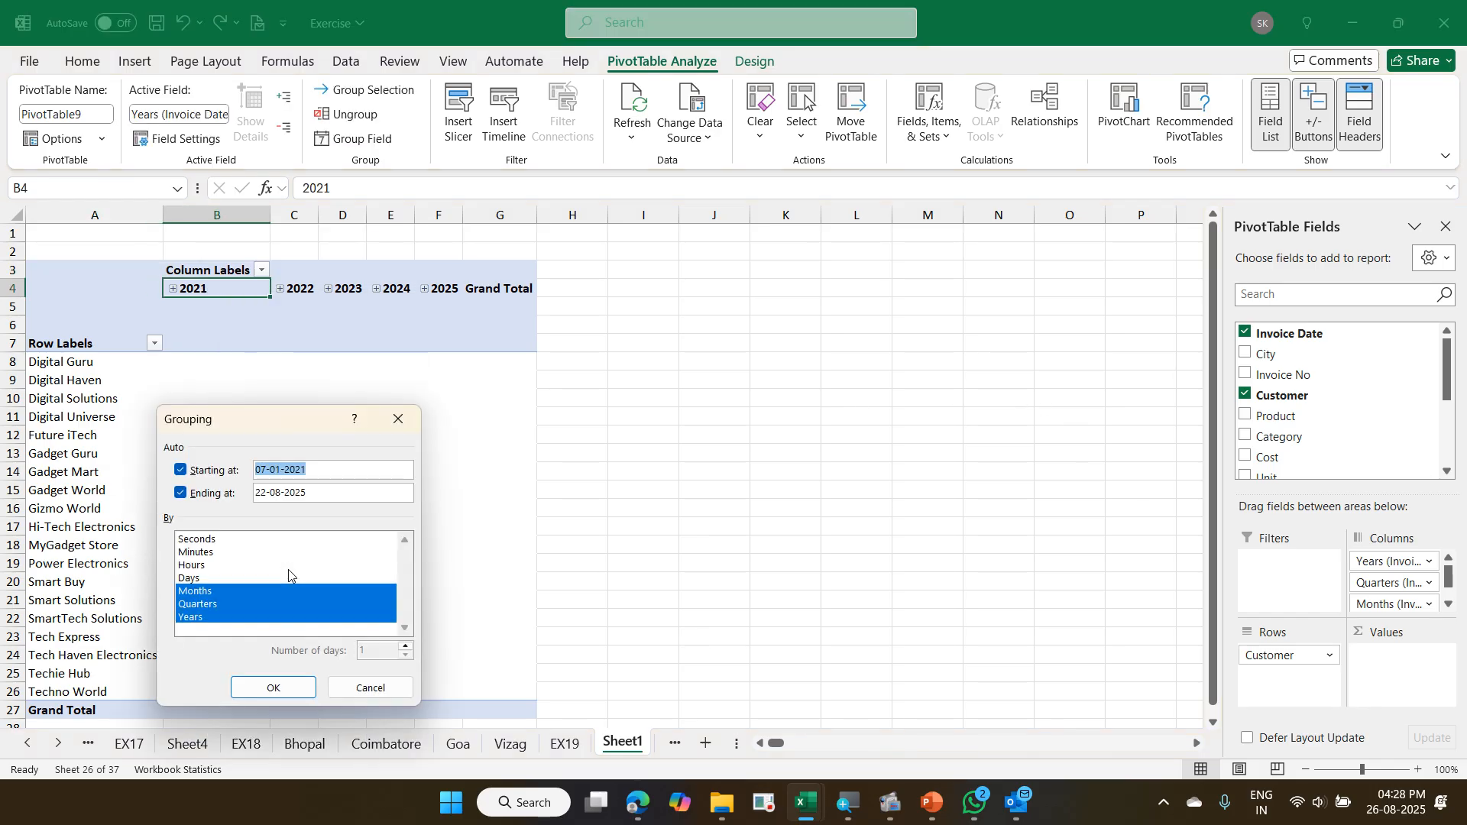
click(245, 588)
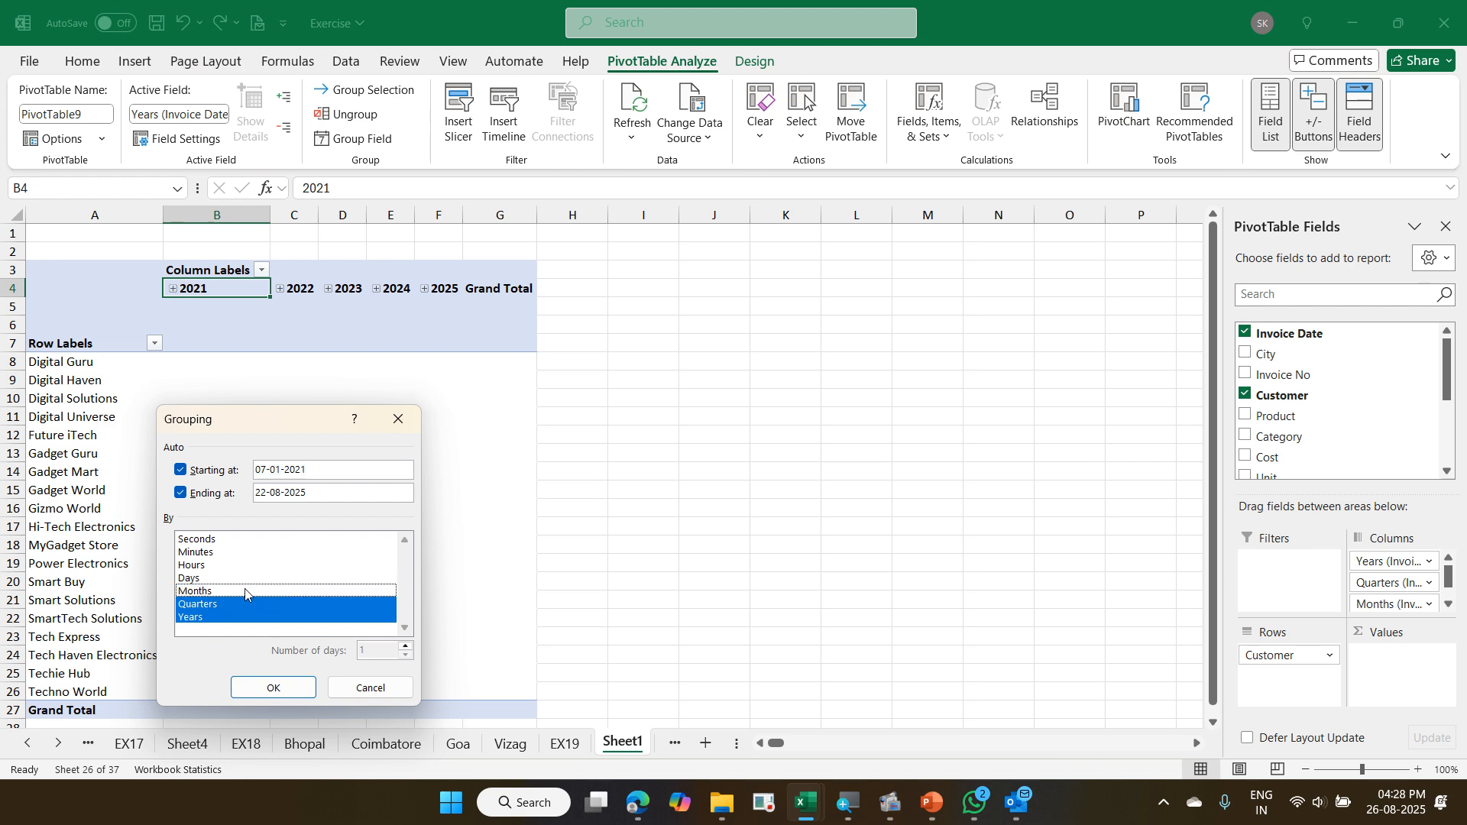
click(245, 603)
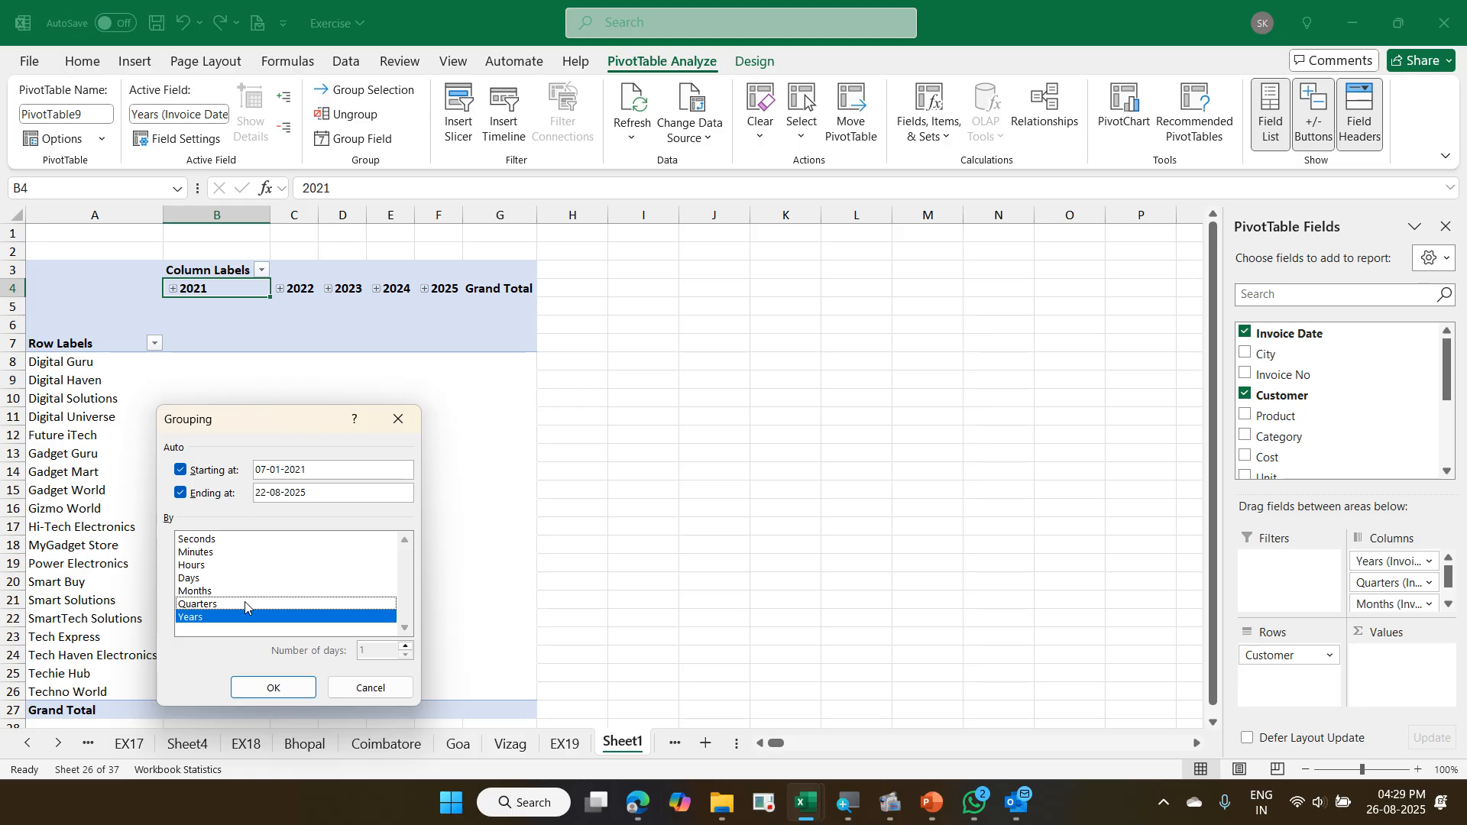
click(285, 688)
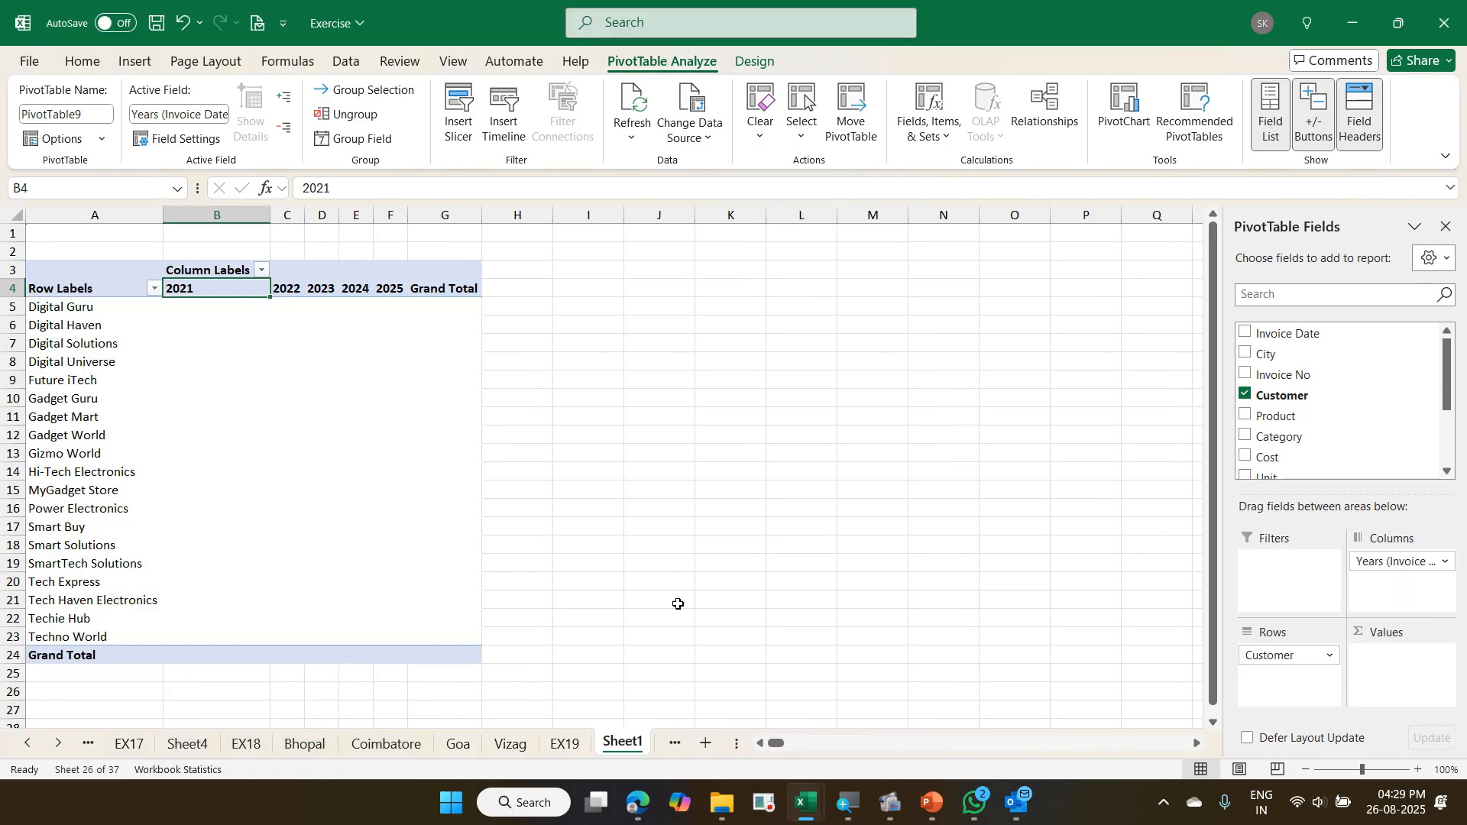
- Add Invoice Amount to the pivot's values as a sum
scroll(1398, 415, down, 1)
scroll(1398, 415, down, 1)
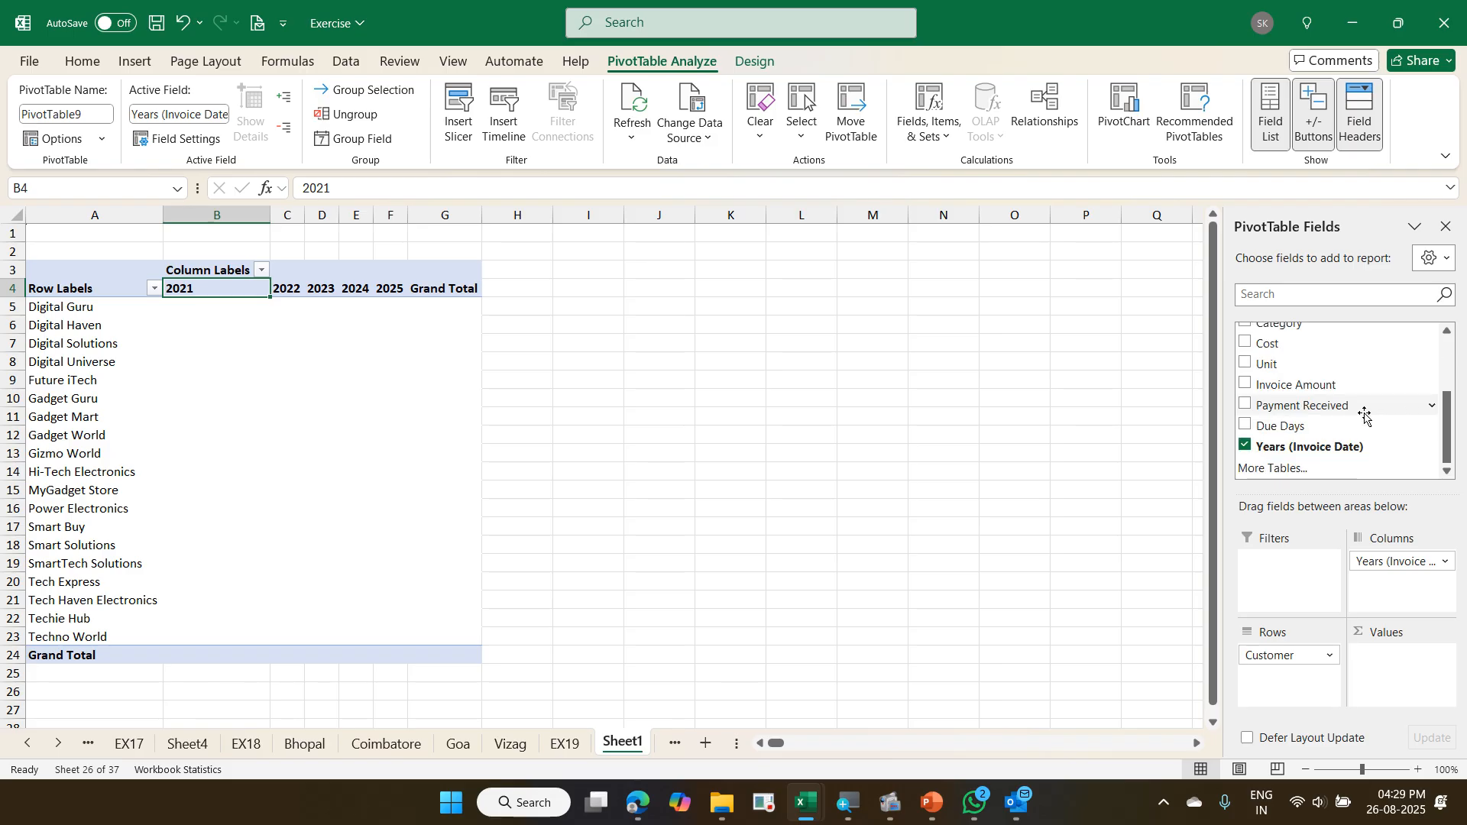
drag(1326, 386, 1391, 646)
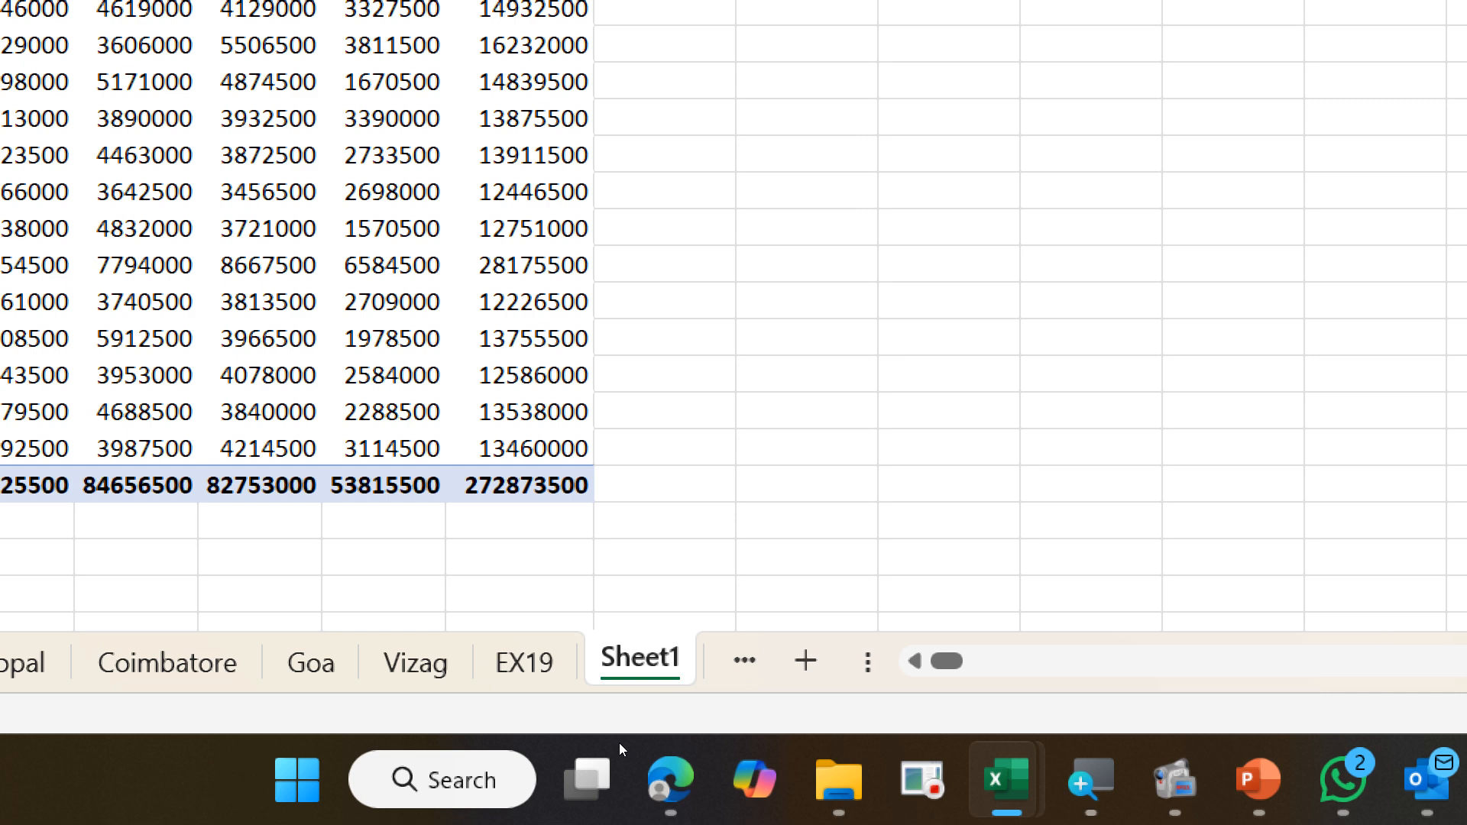
- Rename the new pivot worksheet InvoiceDashboard
key(alt+h)
key(o)
key(r)
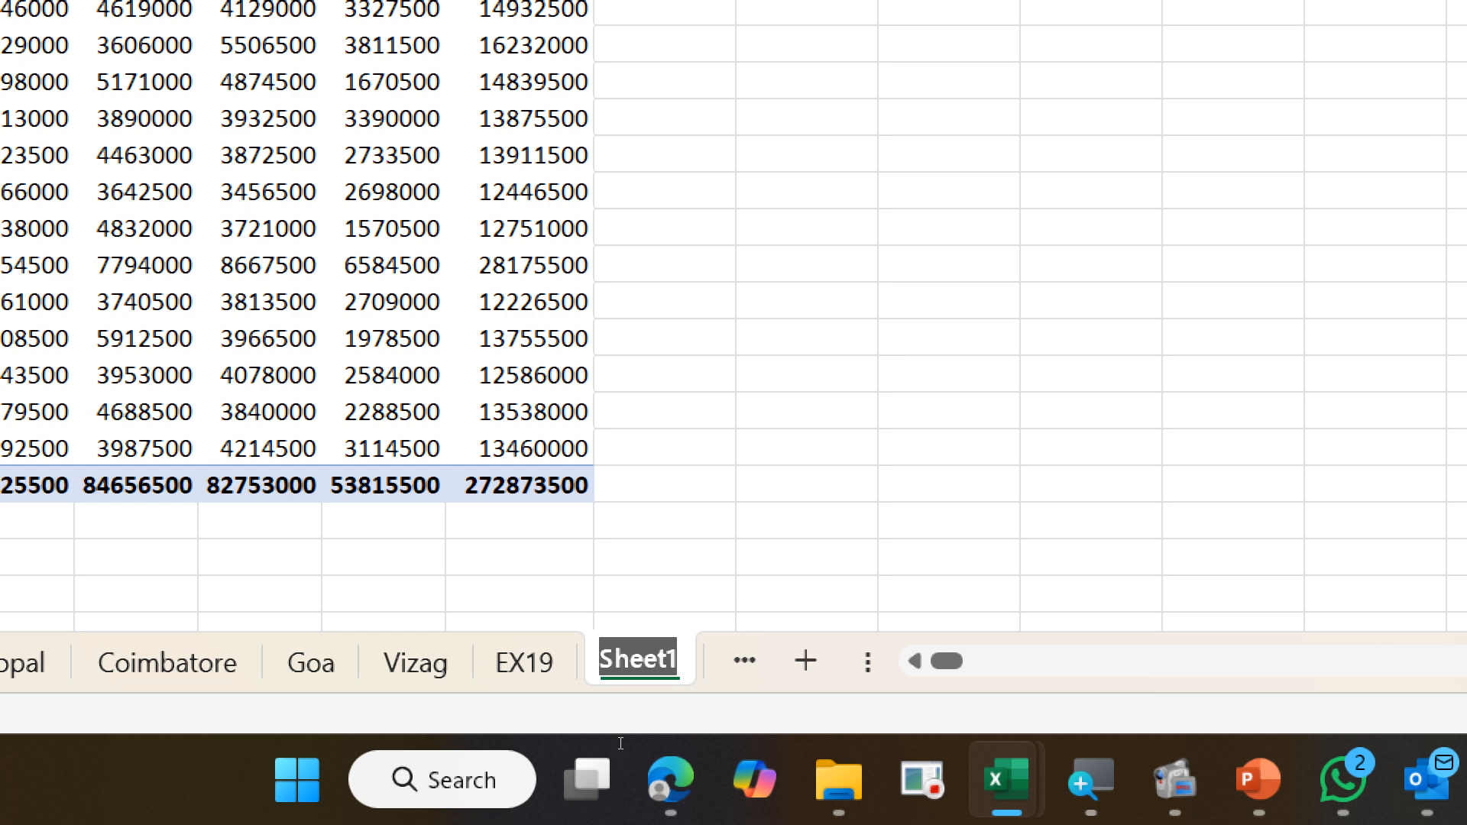
text(Invo)
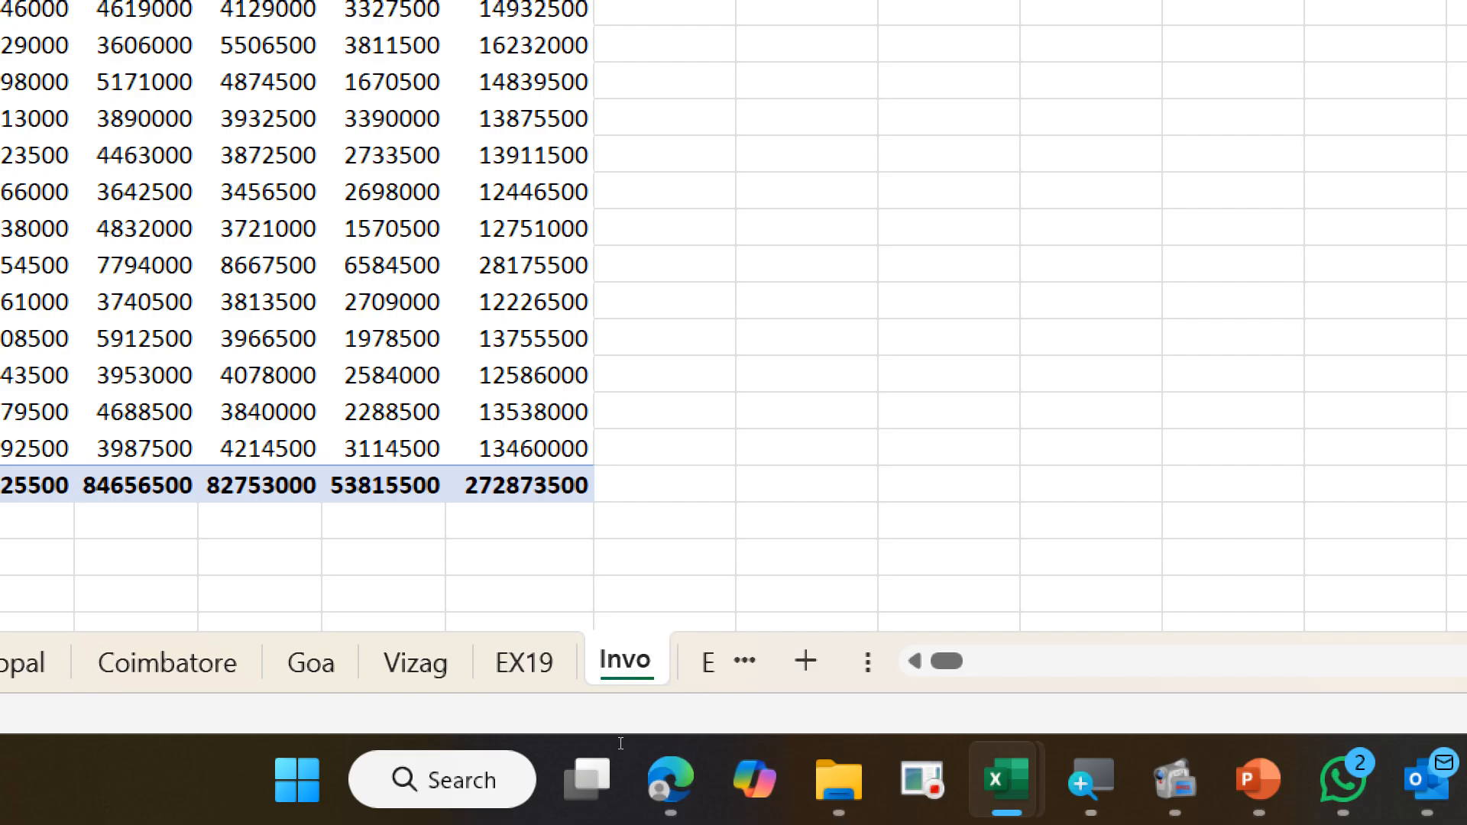
text(iceDashboar)
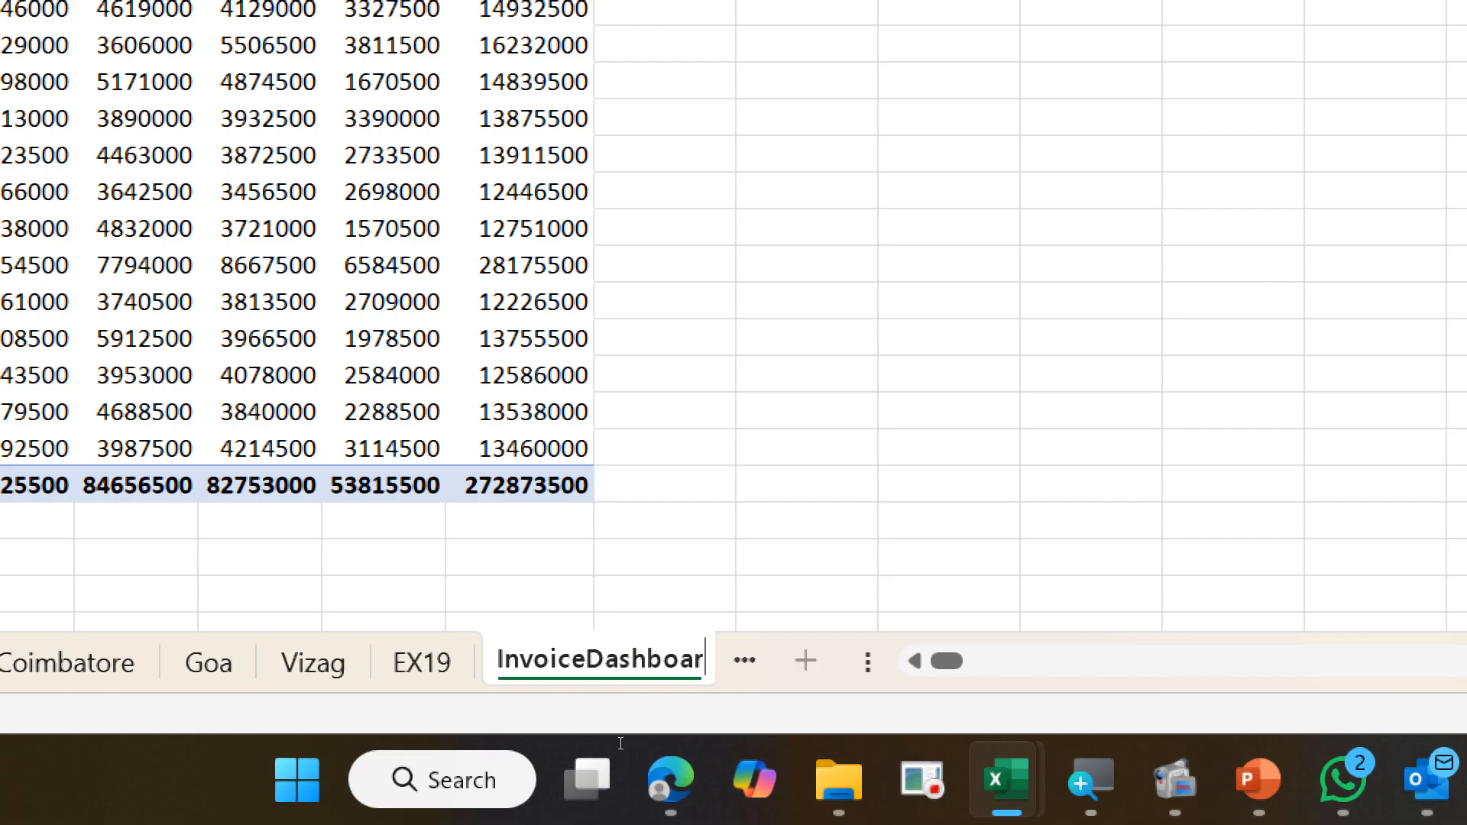
text(d)
key(Return)
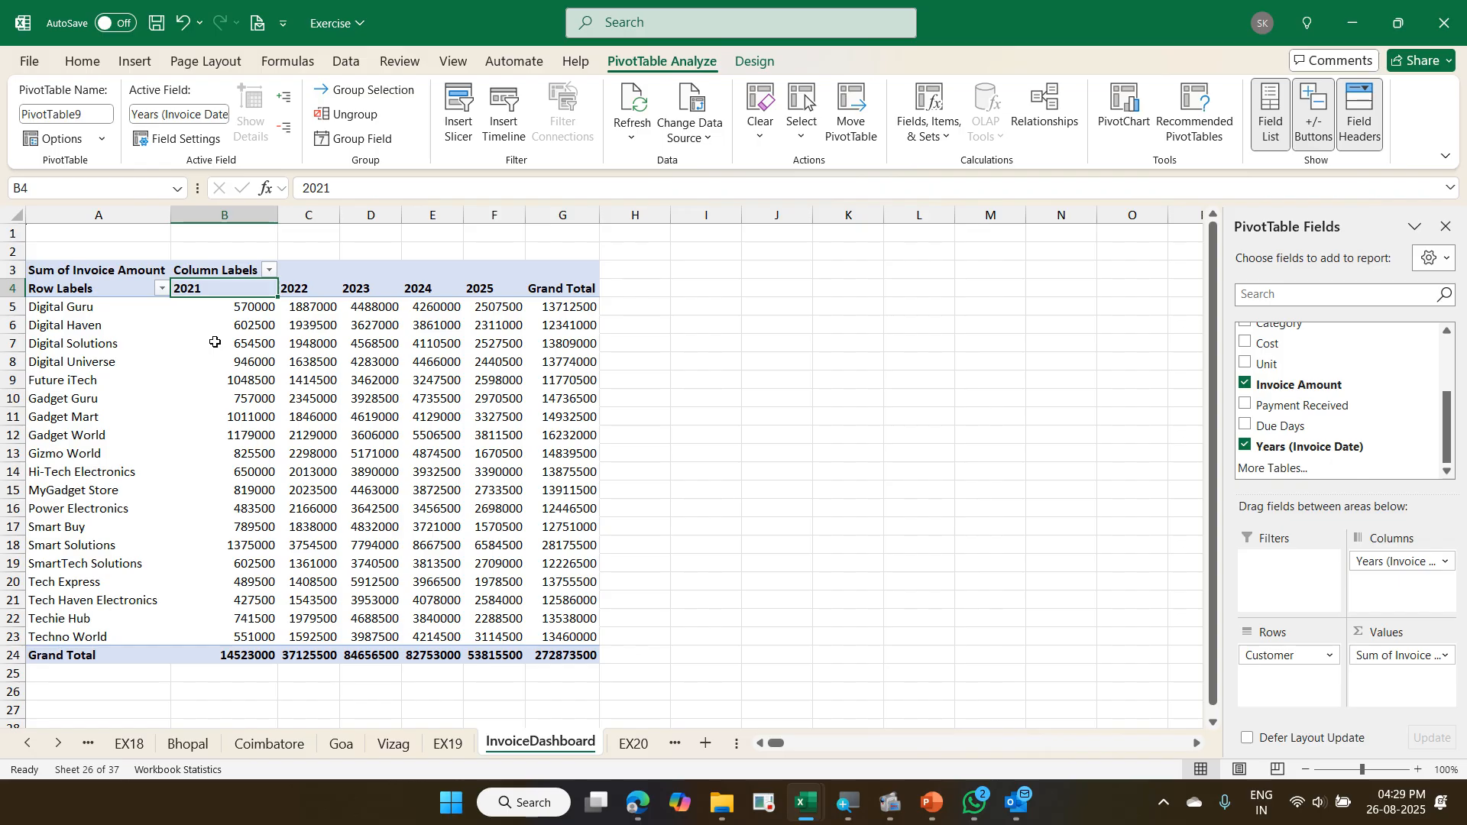
- Check the sample task for splitting the pivot by city into different sheets in Exercise - Copy
mouse_move(215, 348)
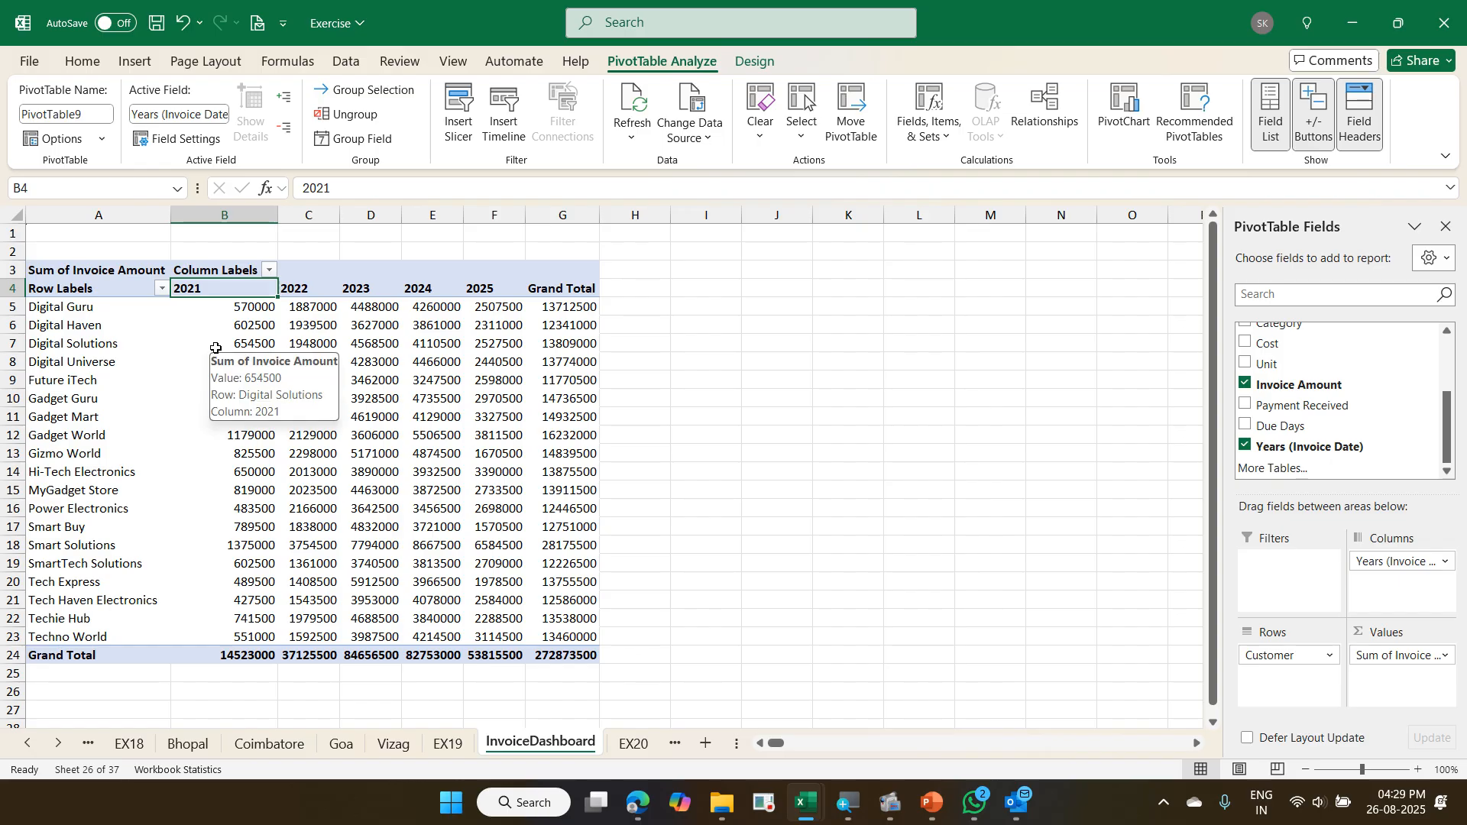
key(alt+Tab)
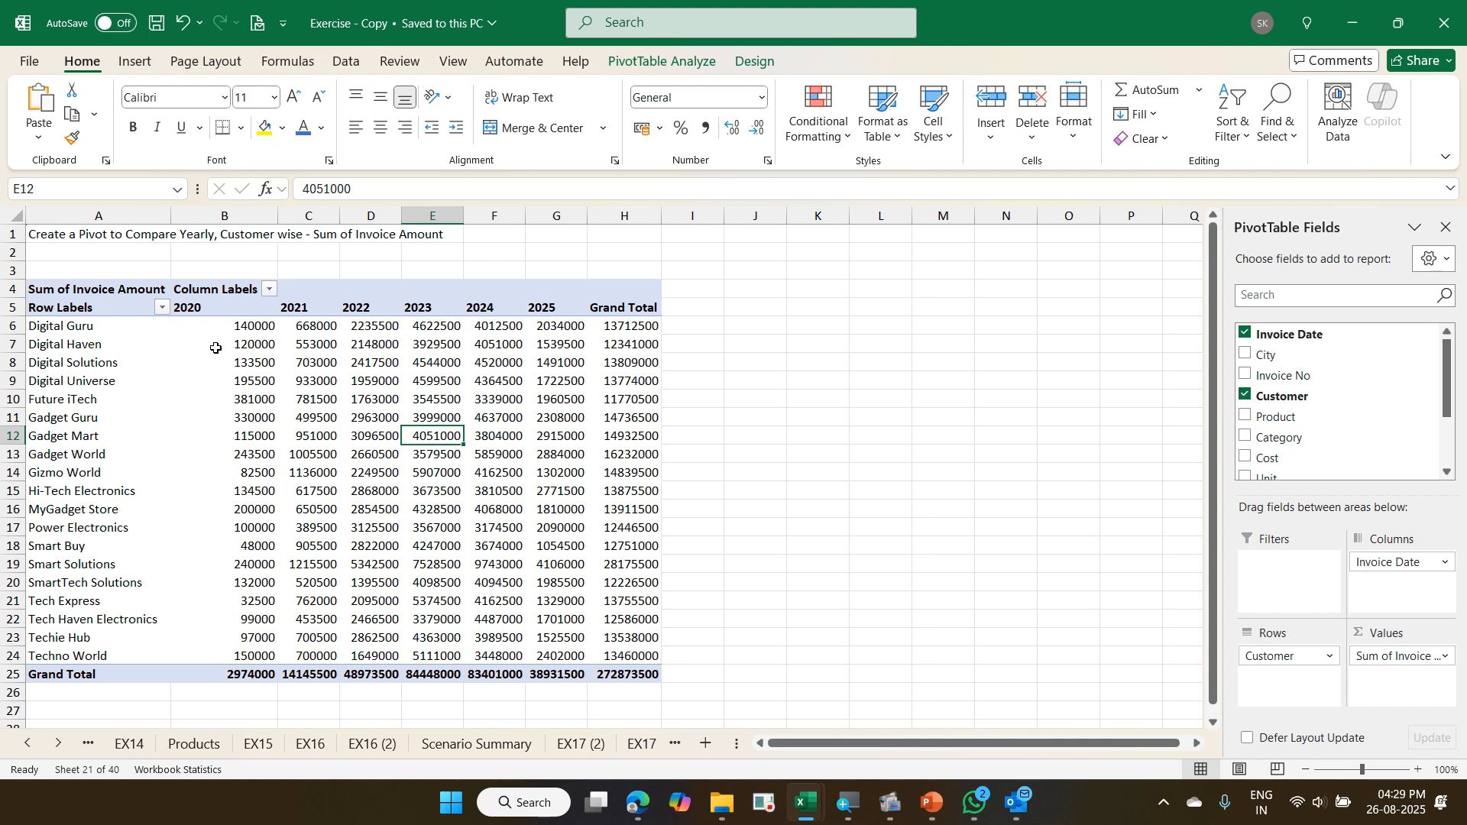
key(ctrl+Page_Down)
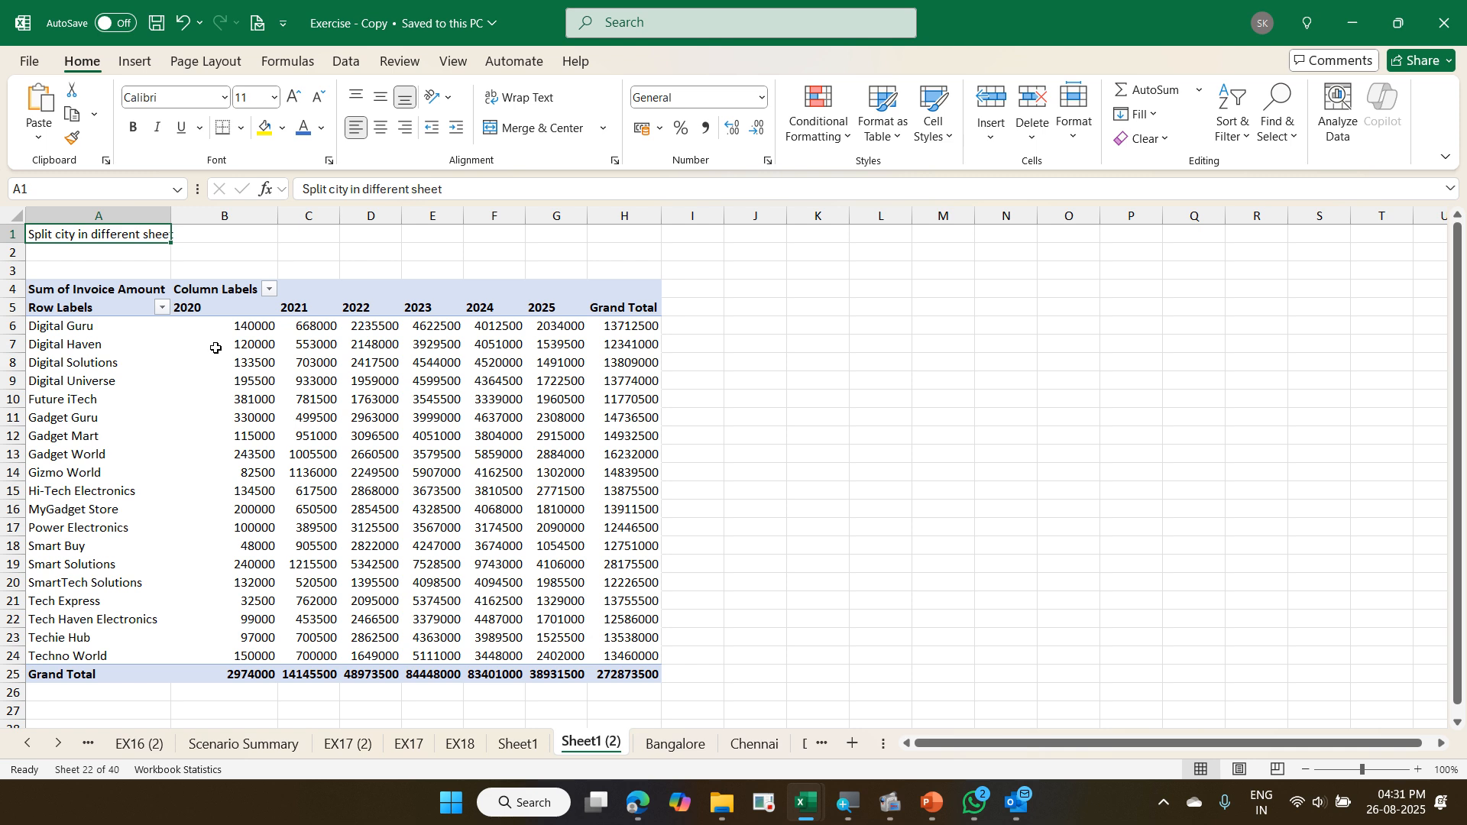
mouse_move(216, 347)
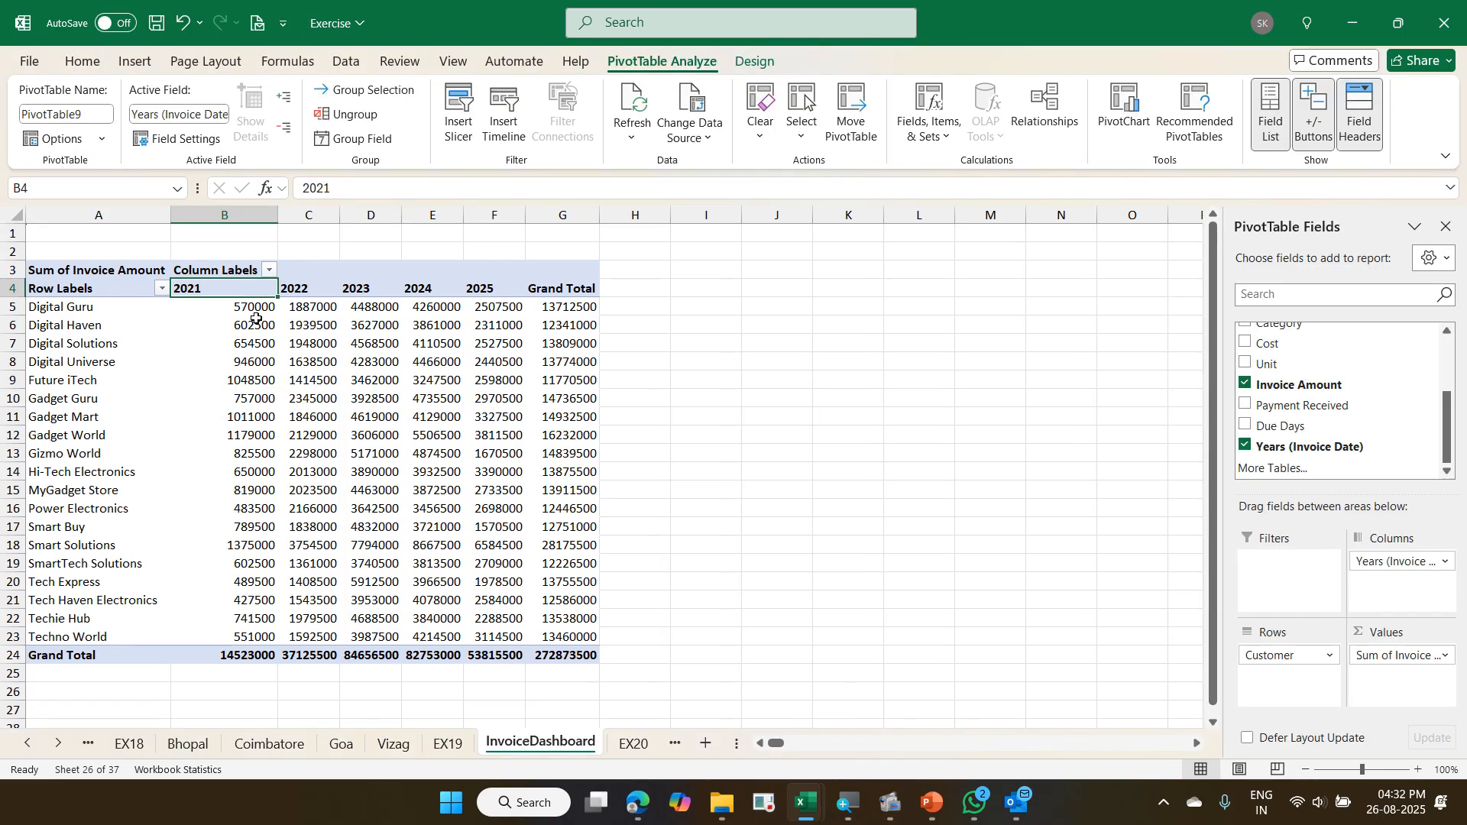
- Add City as a report filter on the InvoiceDashboard pivot and generate a separate filter page for every city
scroll(1282, 420, up, 2)
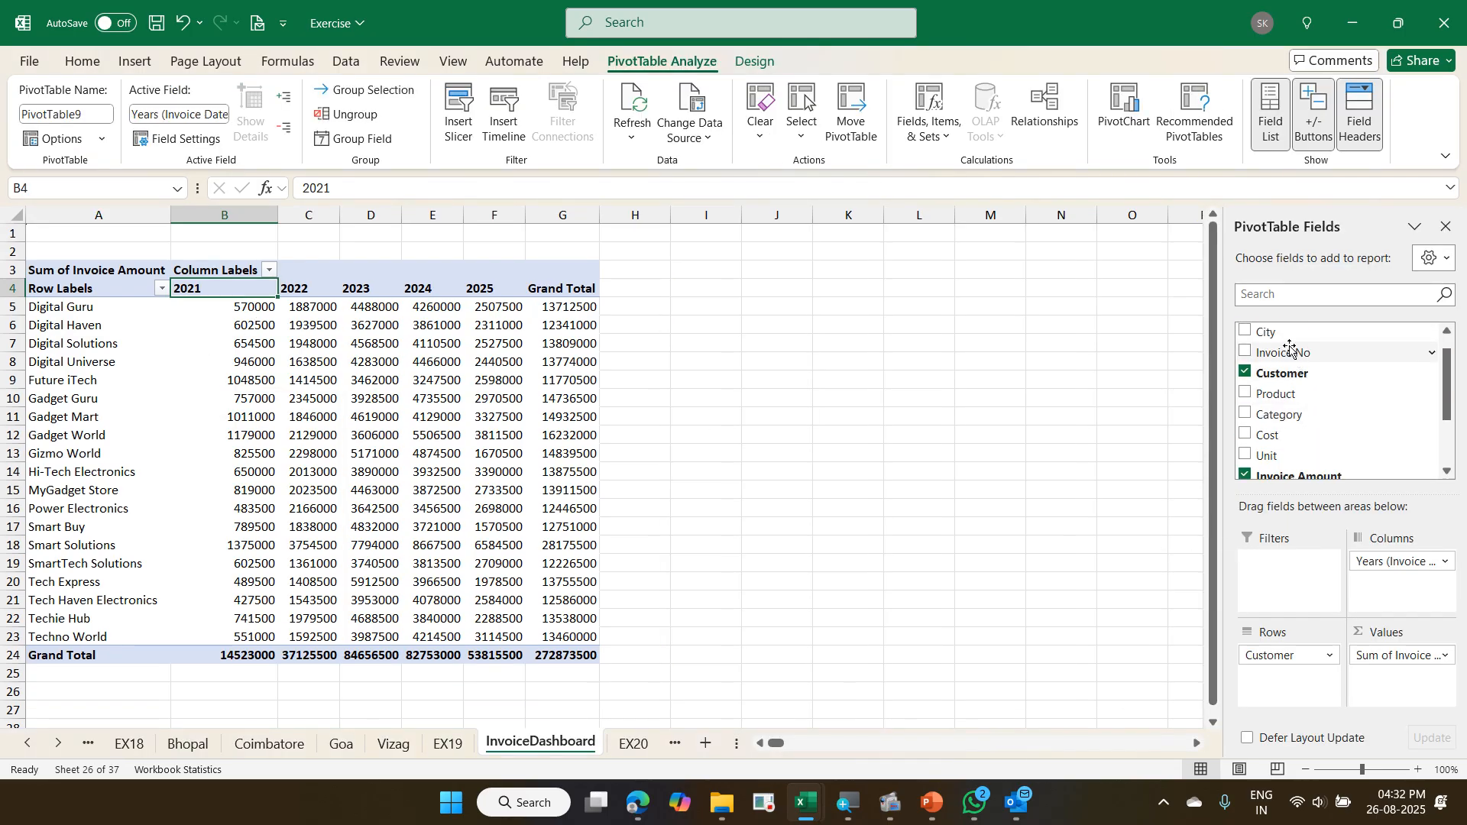
drag(1284, 338, 1286, 570)
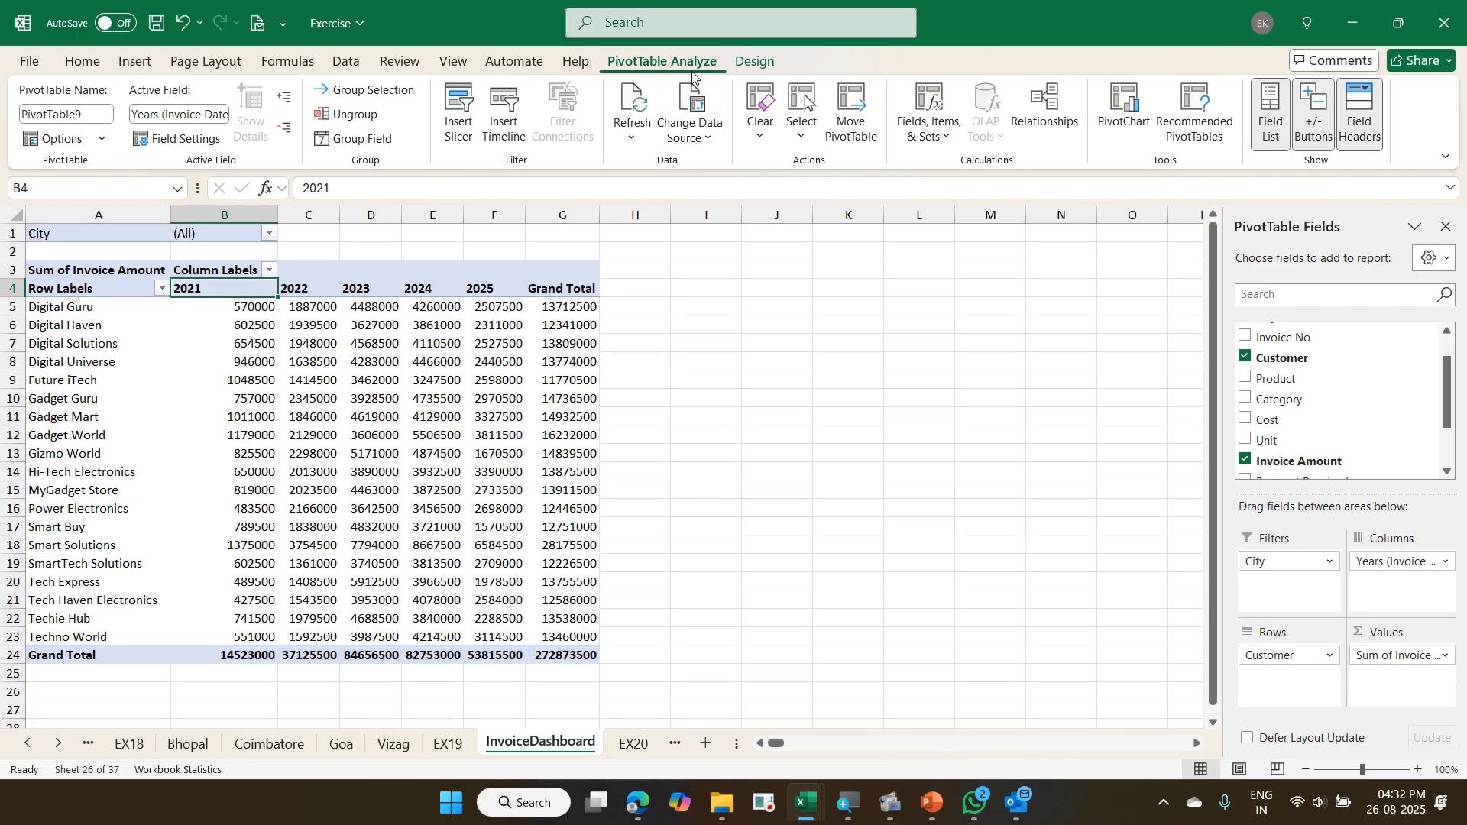
click(104, 138)
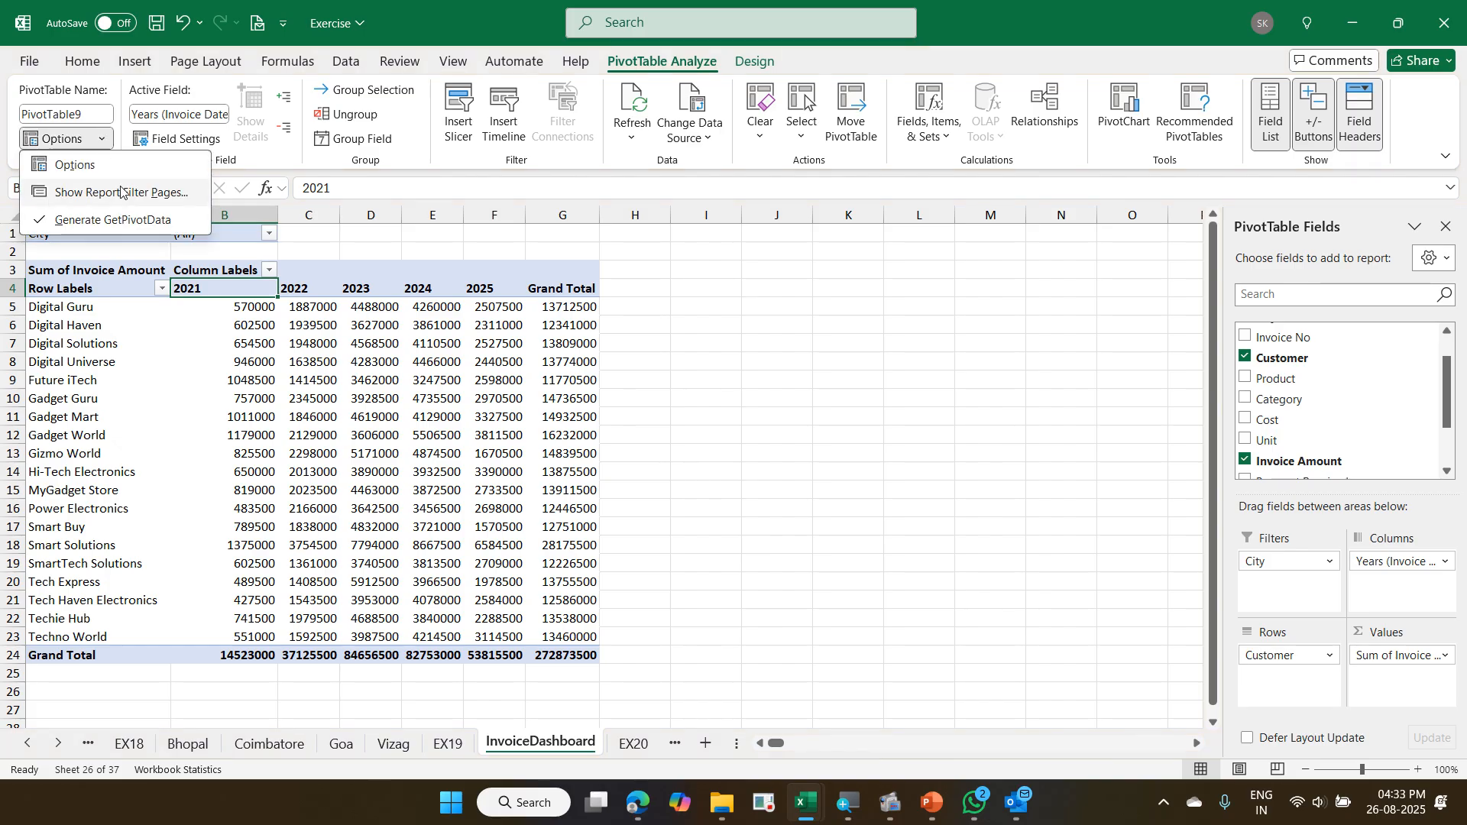
click(120, 192)
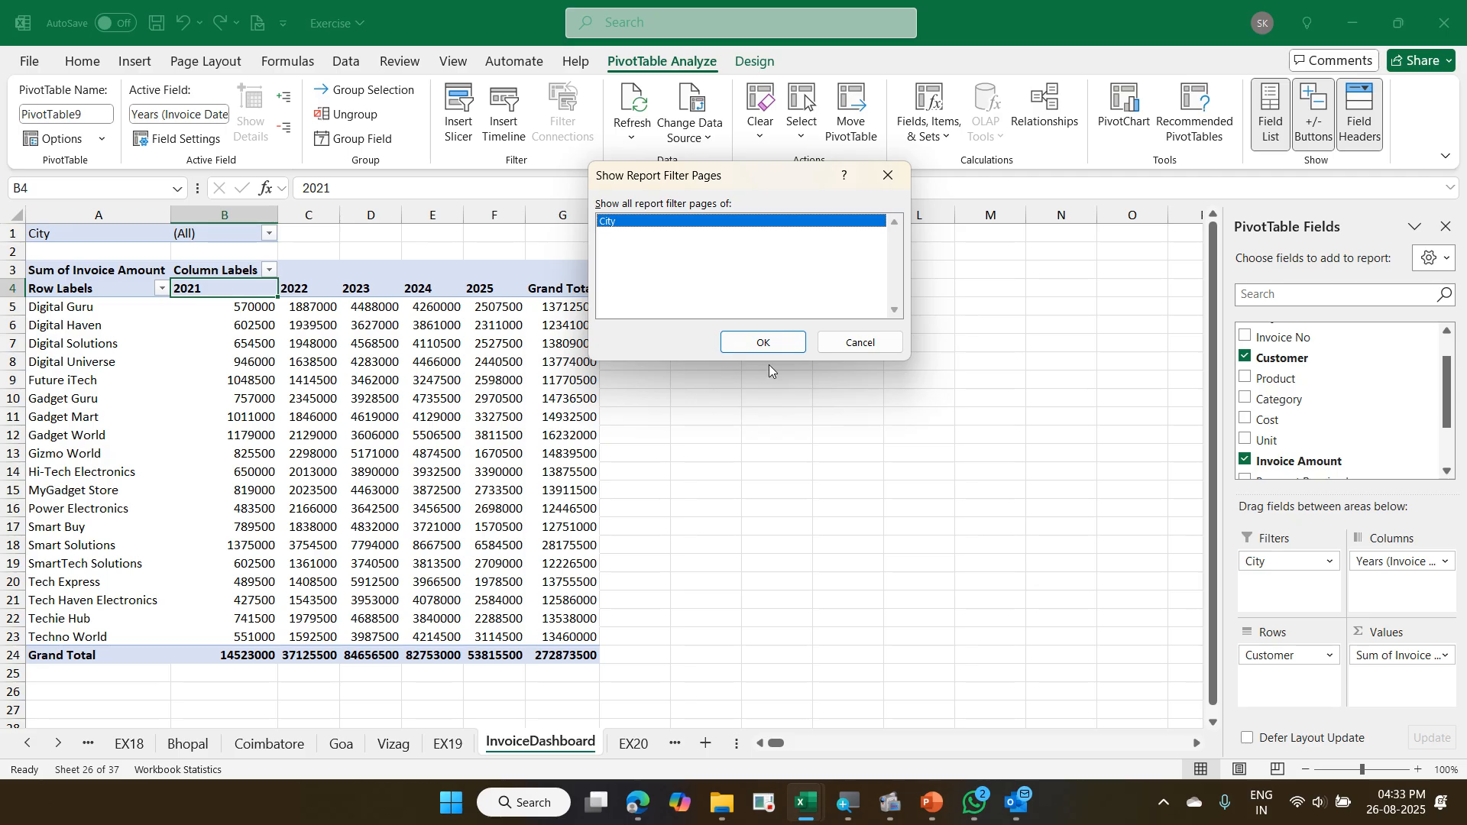
click(787, 344)
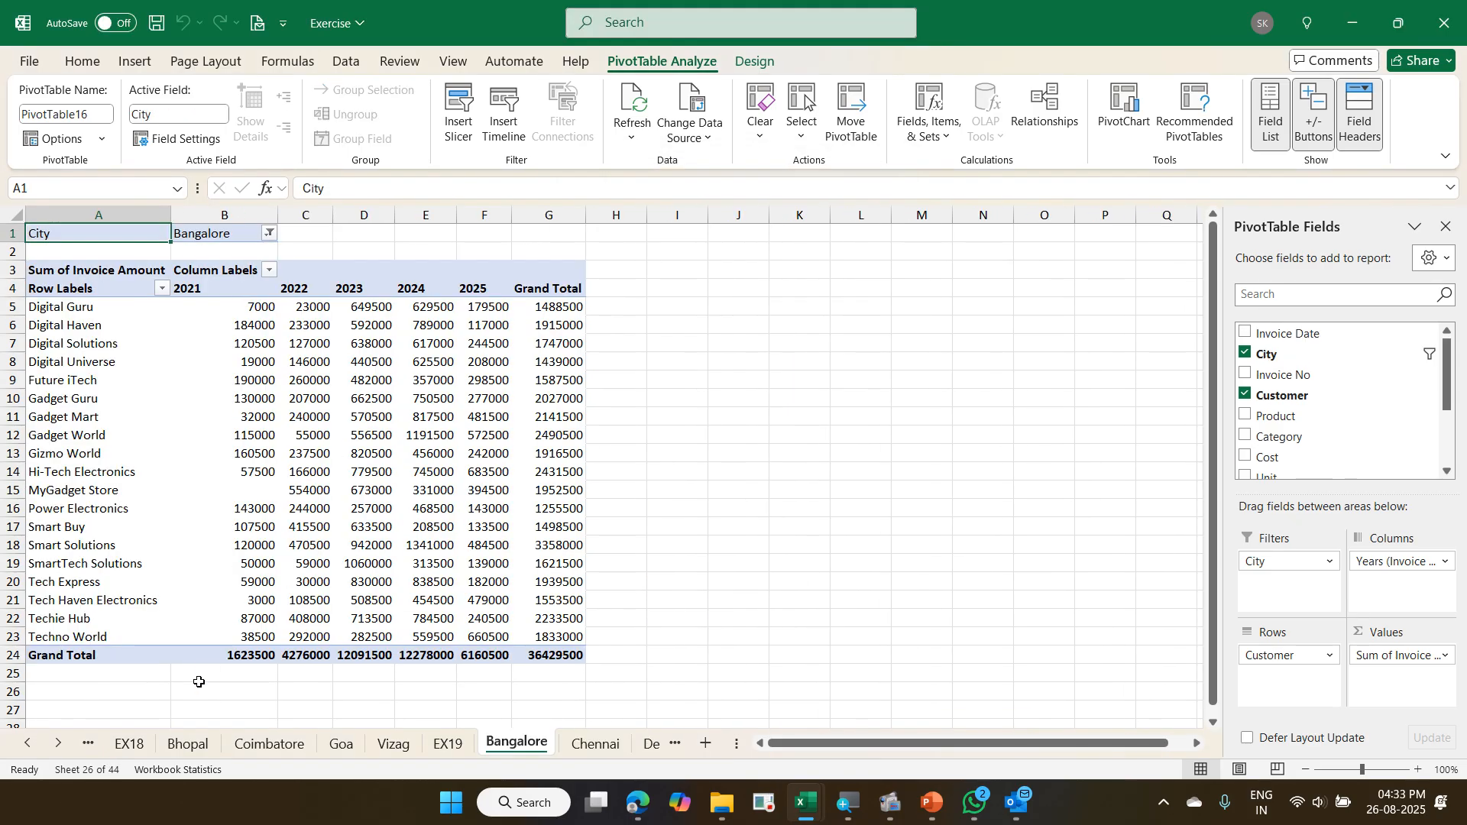
- Look through the existing Bhopal, Coimbatore, Goa and Vizag sheets, and return to the new Bangalore sheet
click(193, 746)
click(268, 745)
click(341, 745)
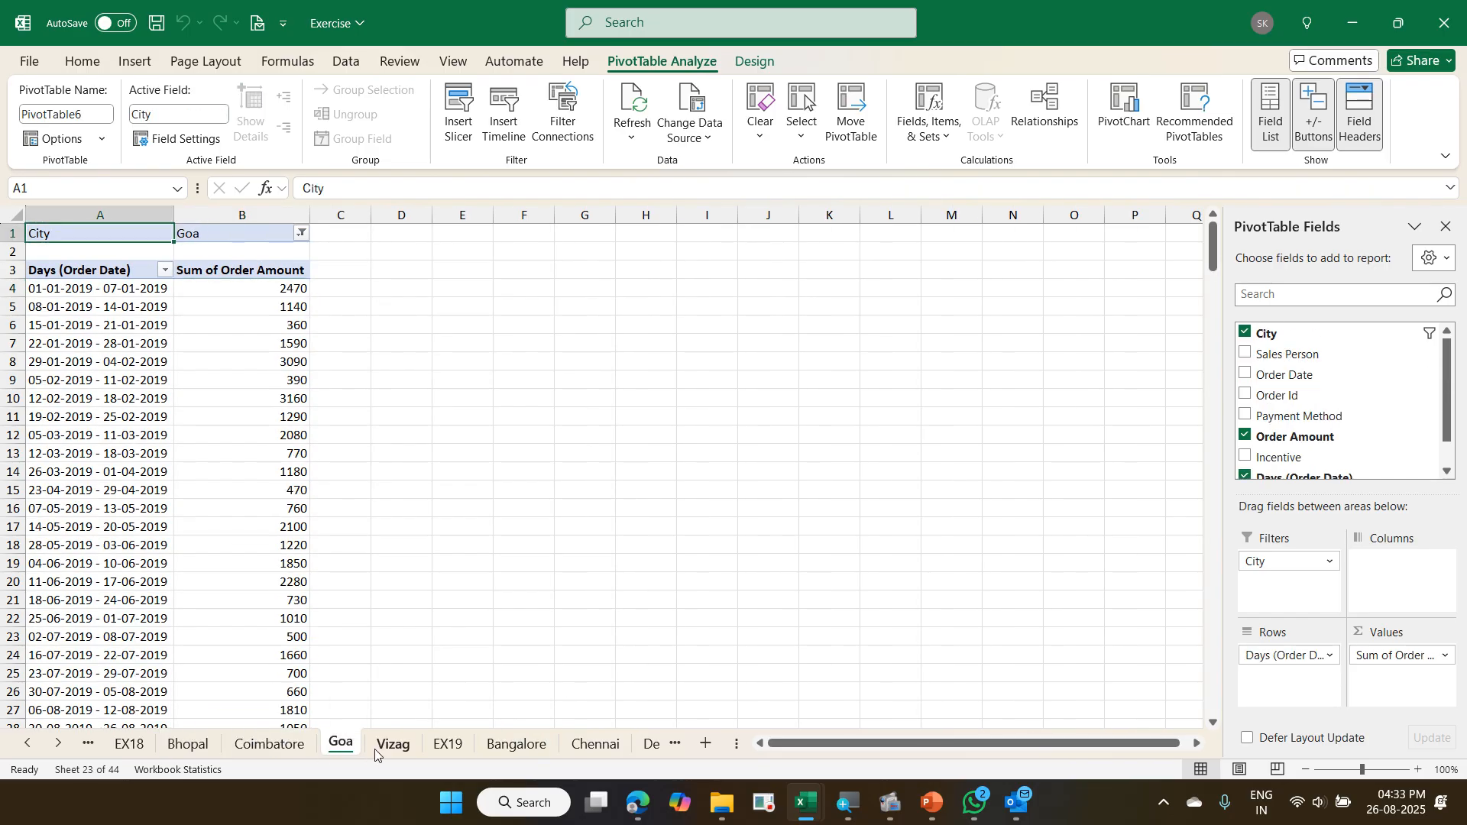
click(394, 745)
click(498, 740)
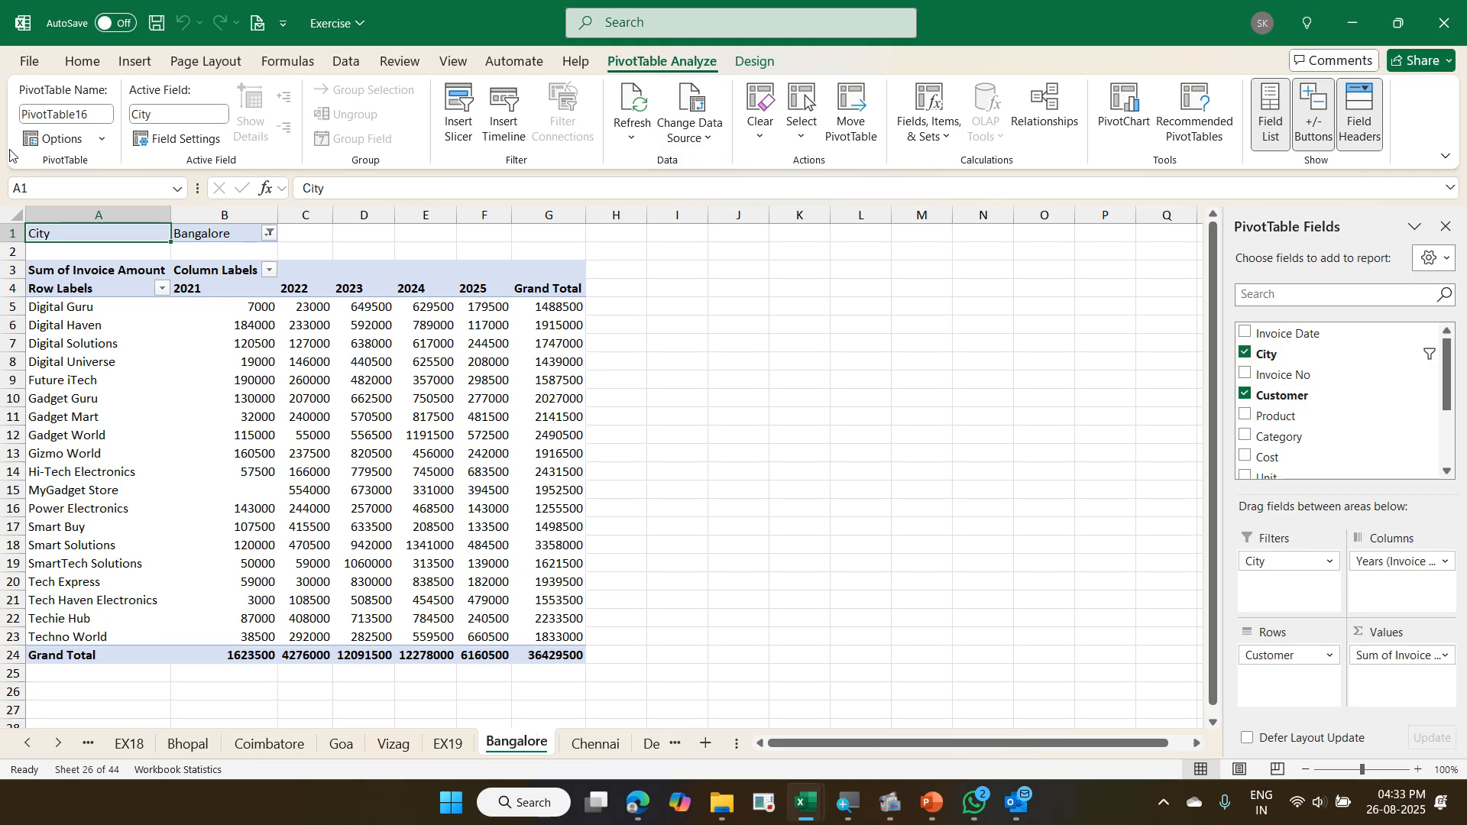
click(102, 139)
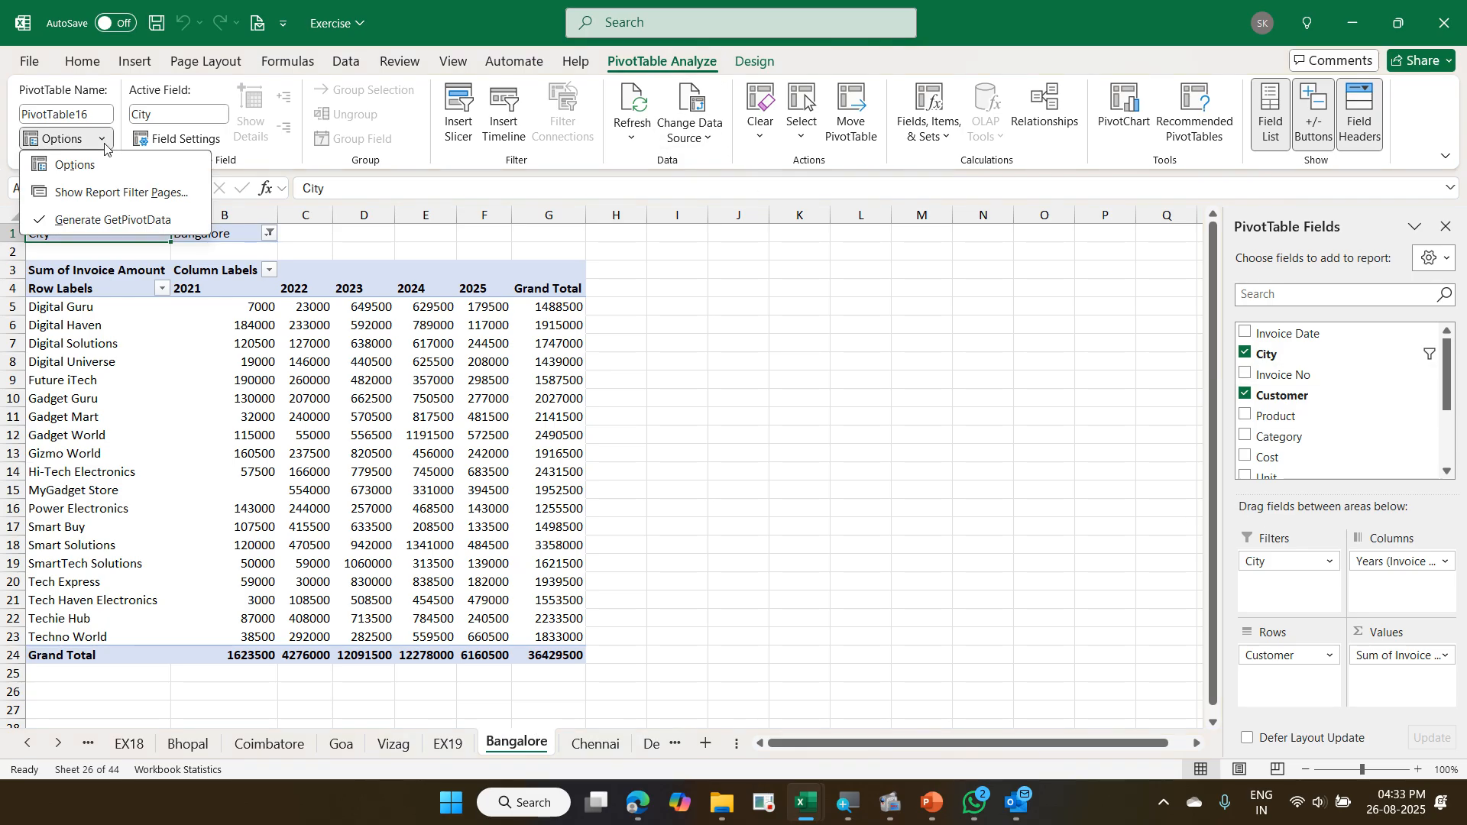
click(121, 191)
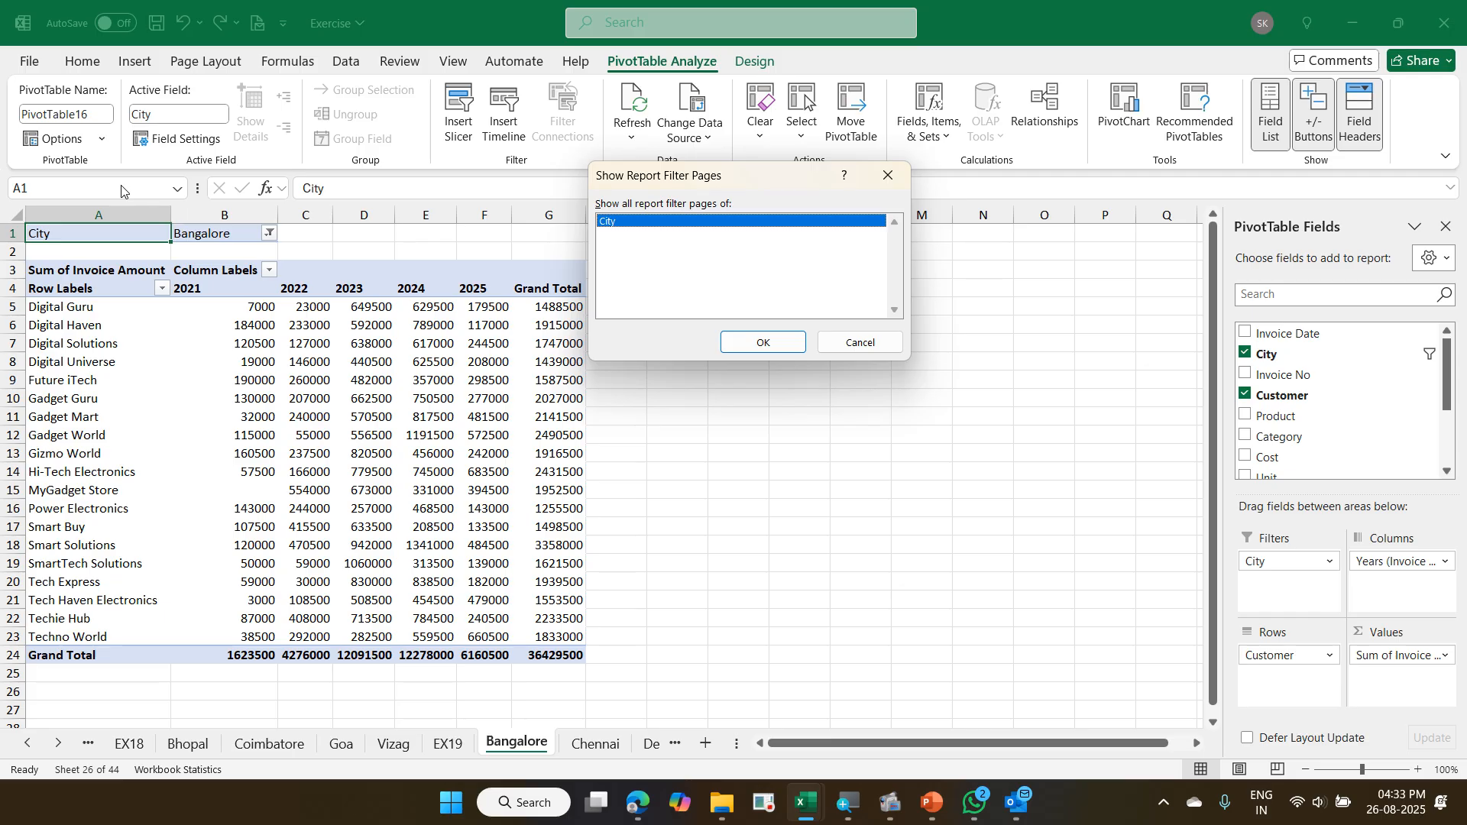
key(Escape)
- Review the generated city sheets from Chennai through Pune, and return to InvoiceDashboard
key(ctrl+Page_Down)
key(ctrl+Page_Down)
key(ctrl+Page_Down)
key(ctrl+Page_Down)
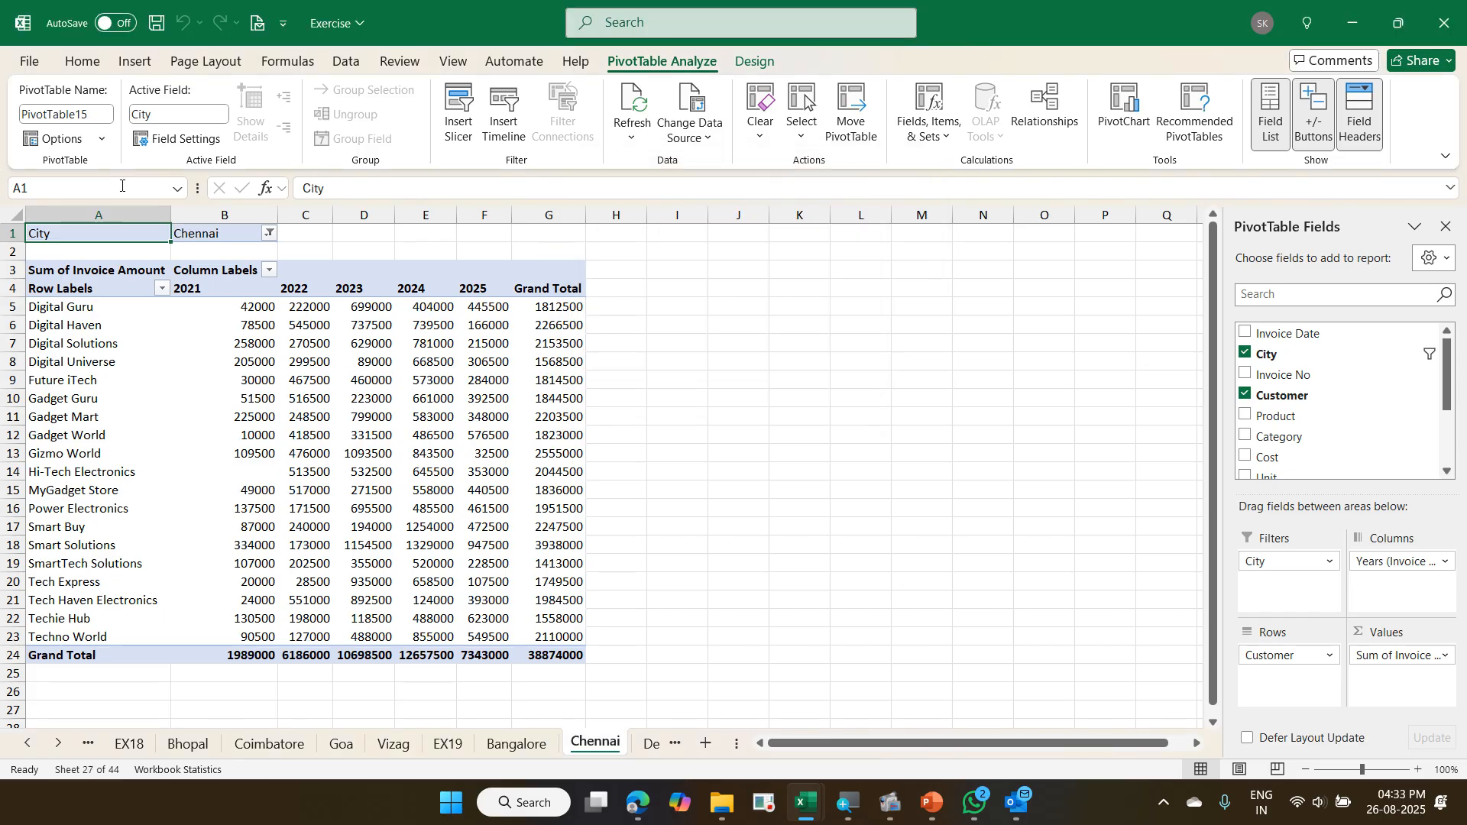
key(ctrl+Page_Down)
key(ctrl+Page_Down)
key(ctrl+Page_Down)
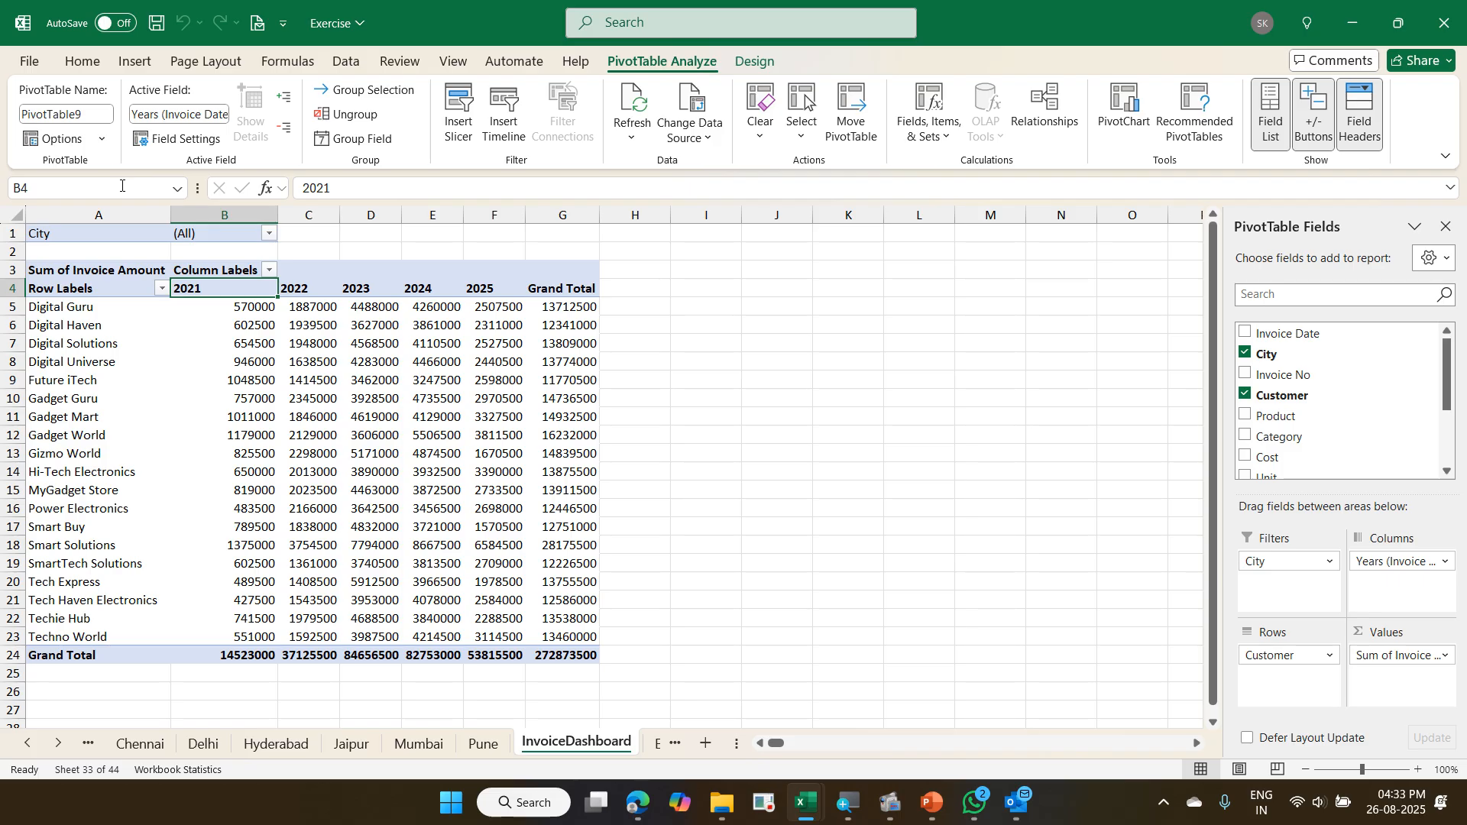
scroll(120, 415, down, 5)
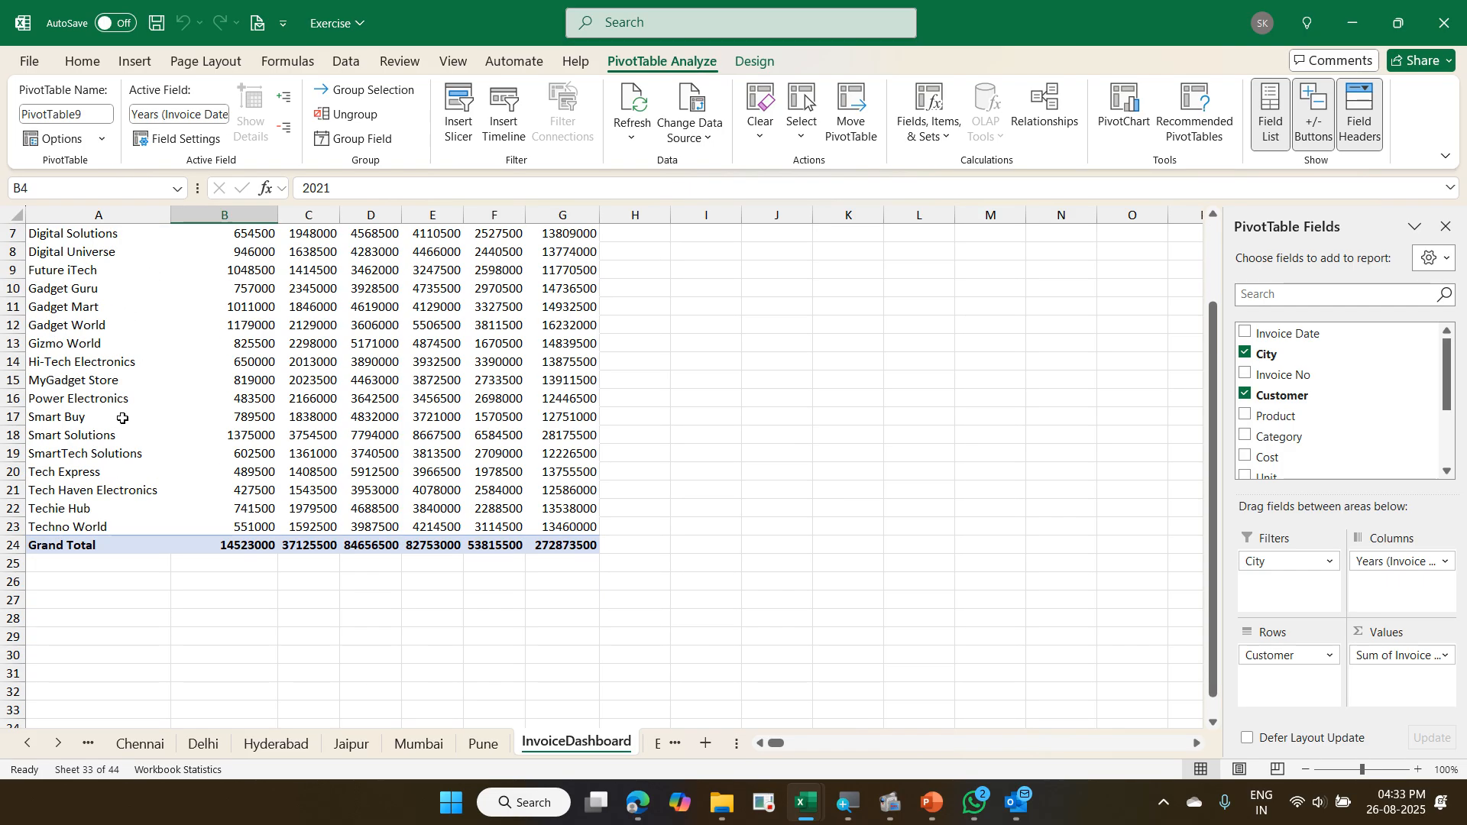
scroll(115, 406, up, 4)
scroll(116, 406, up, 1)
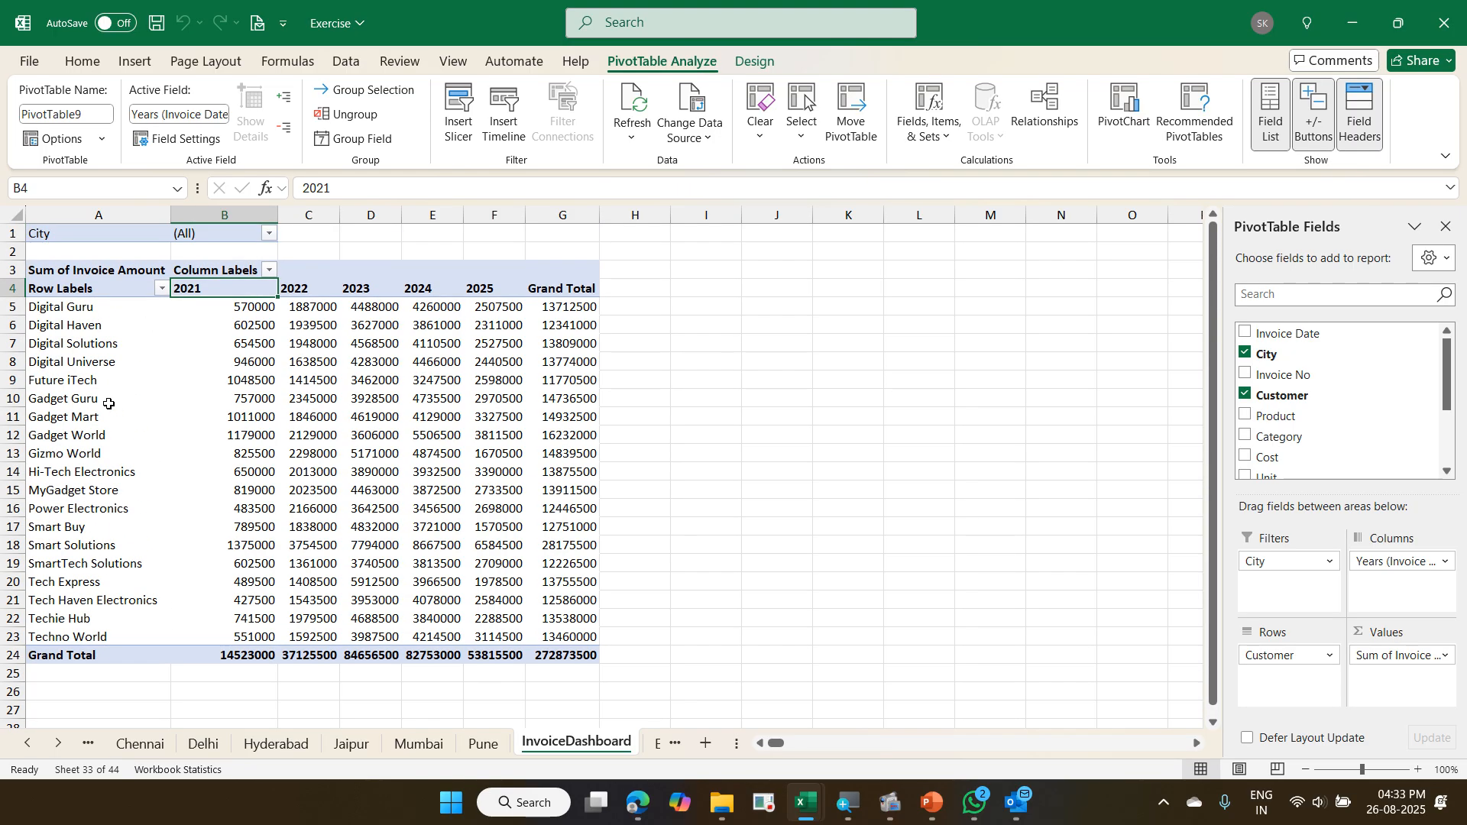
scroll(90, 352, down, 4)
scroll(89, 351, down, 4)
scroll(92, 356, up, 8)
click(105, 362)
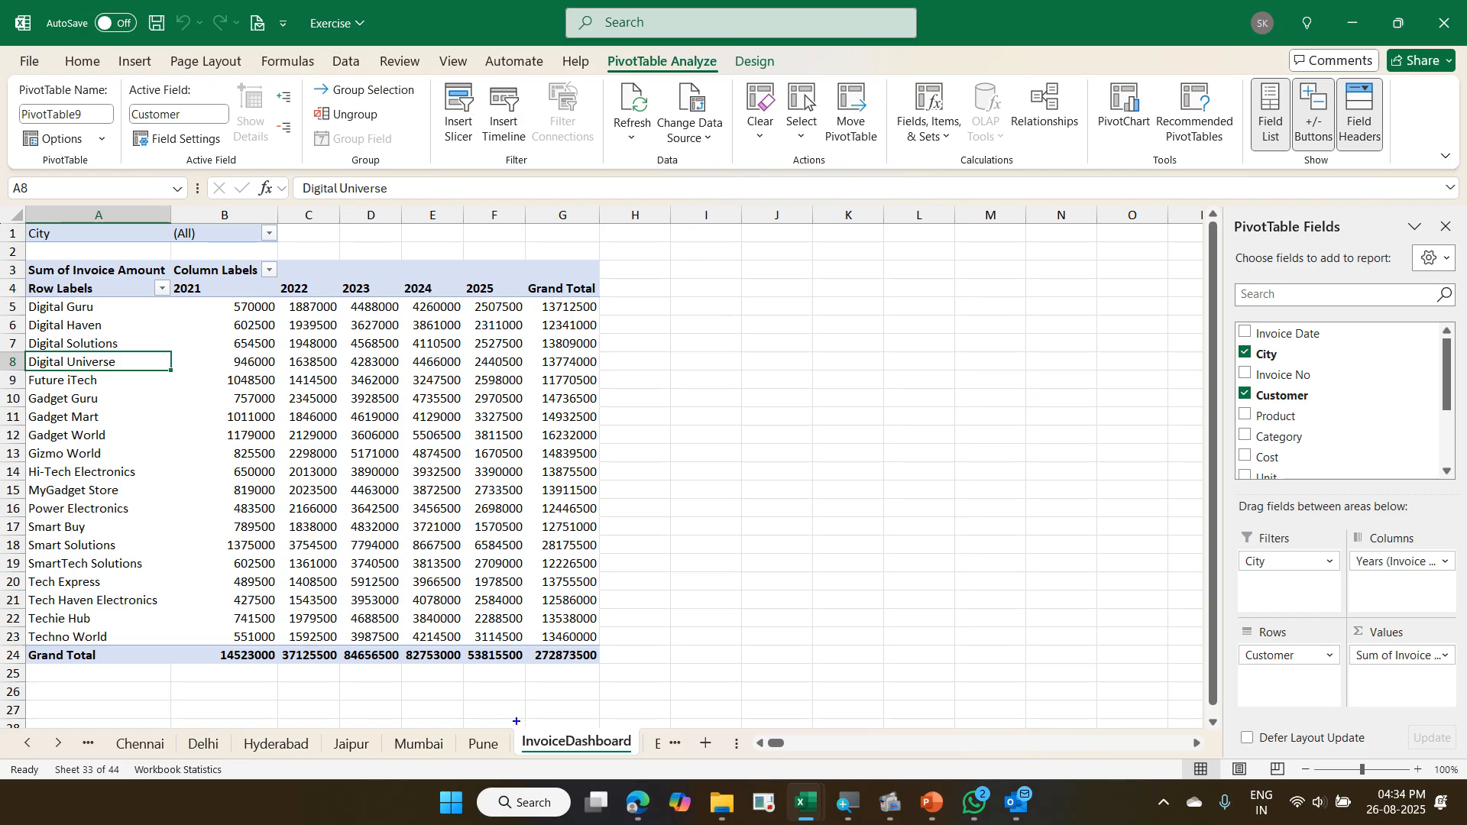
mouse_move(517, 721)
mouse_down()
mouse_move(553, 745)
mouse_move(631, 755)
mouse_up()
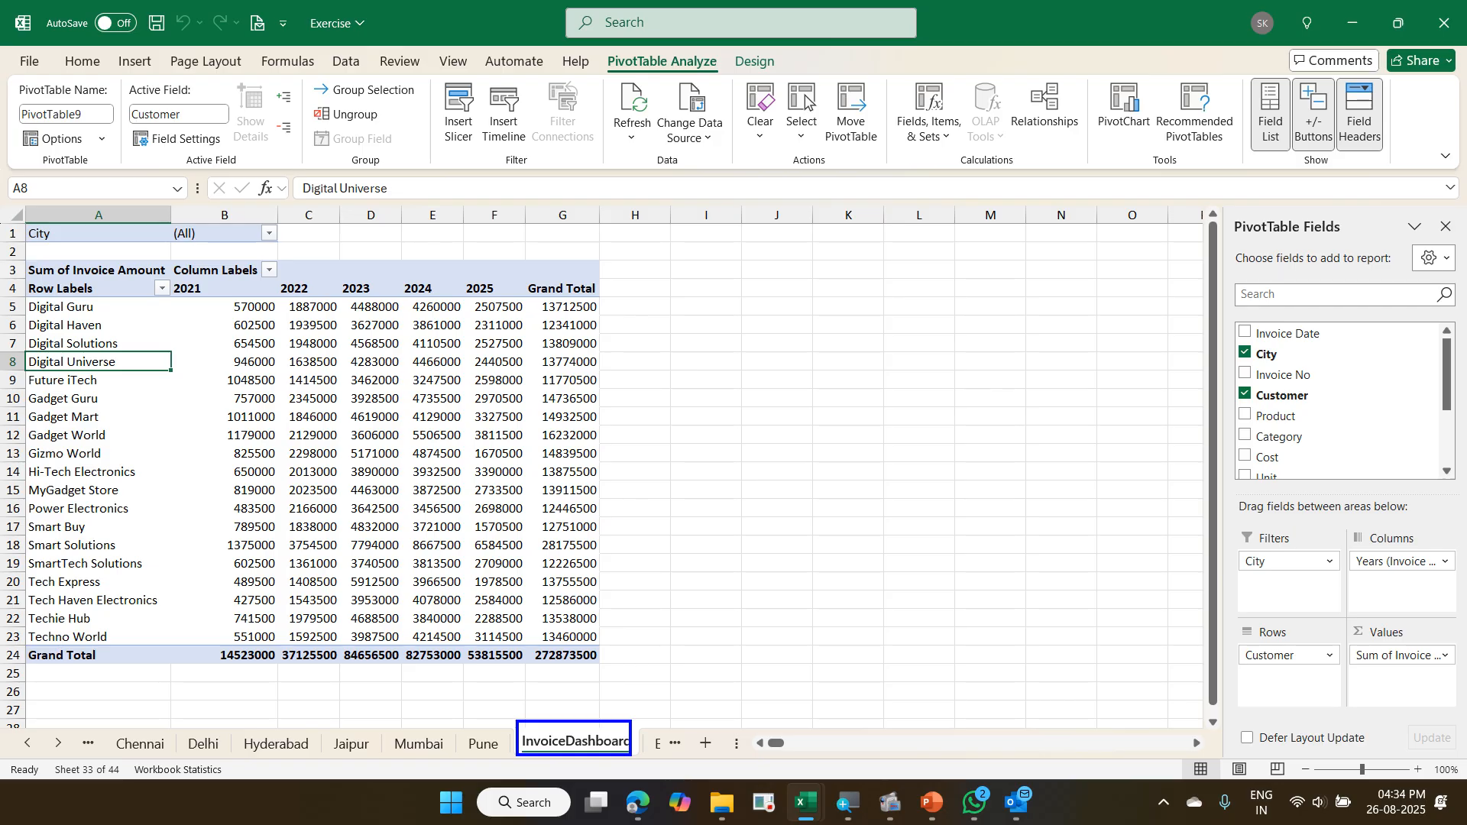
mouse_move(567, 778)
mouse_down()
mouse_move(636, 710)
mouse_move(523, 768)
mouse_move(570, 784)
mouse_up()
key(Escape)
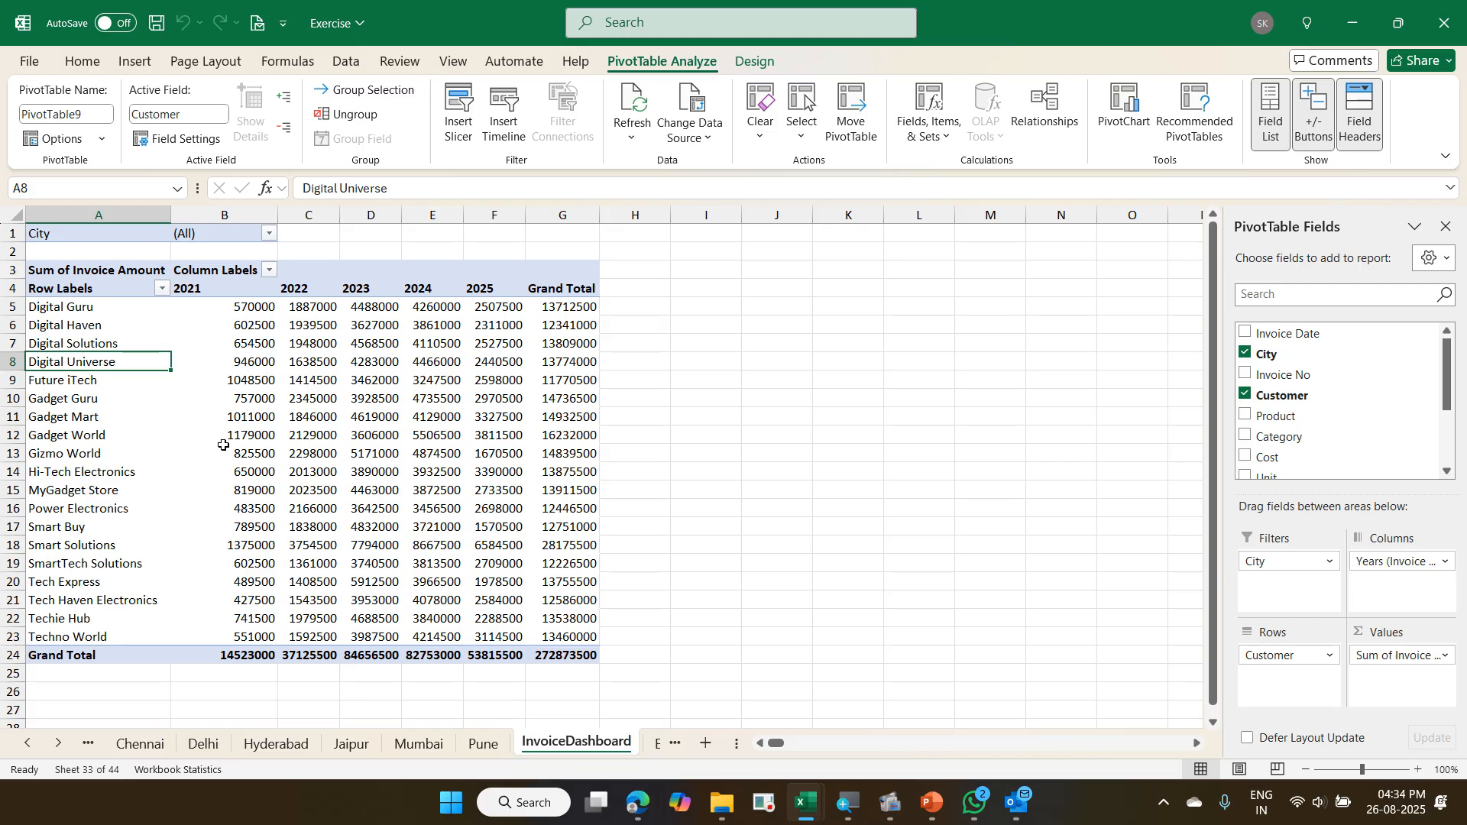
- Filter the pivot's customers to the top 5 items by Sum of Invoice Amount
right_click(114, 362)
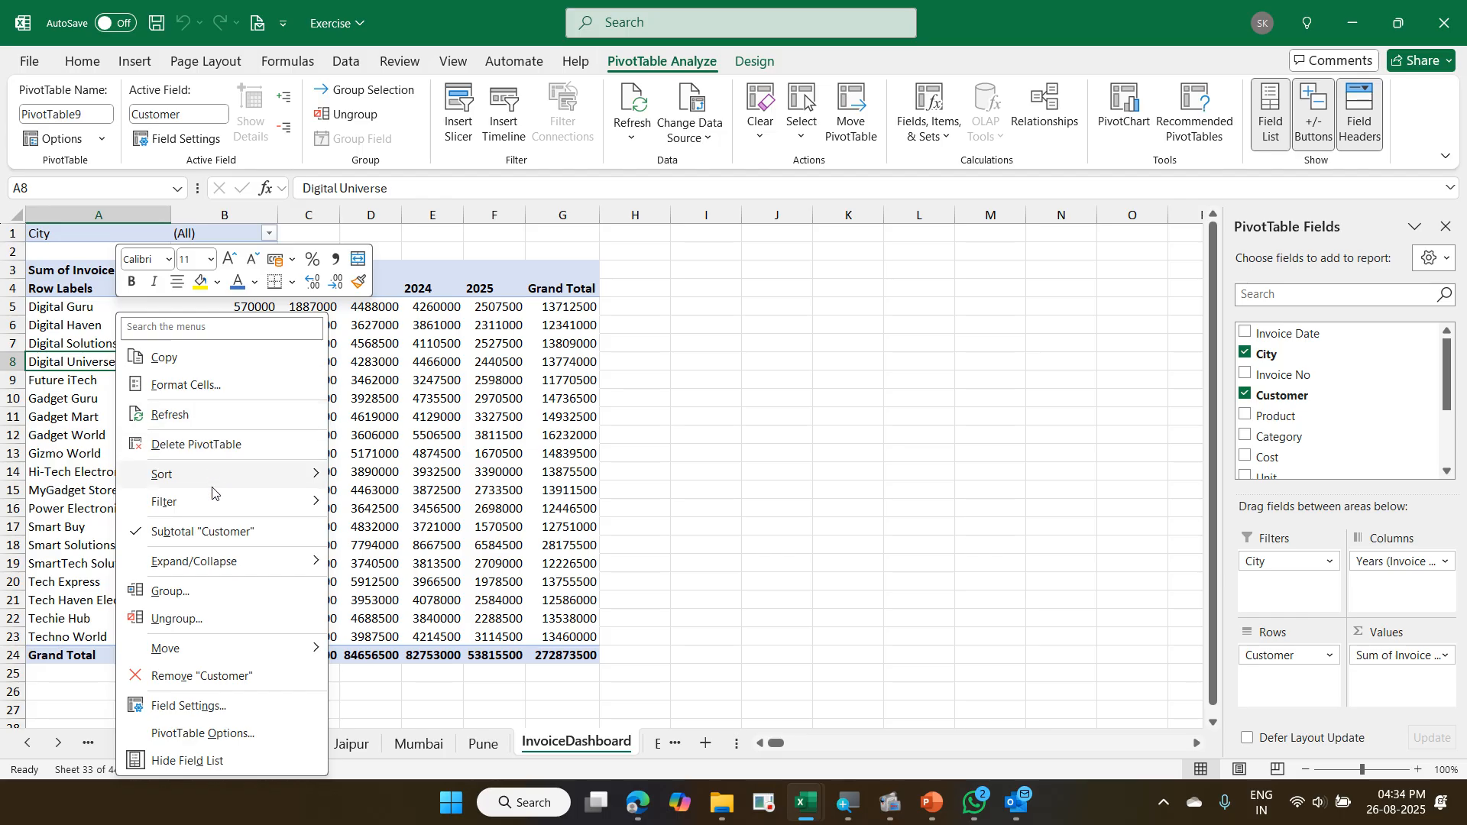
mouse_move(215, 499)
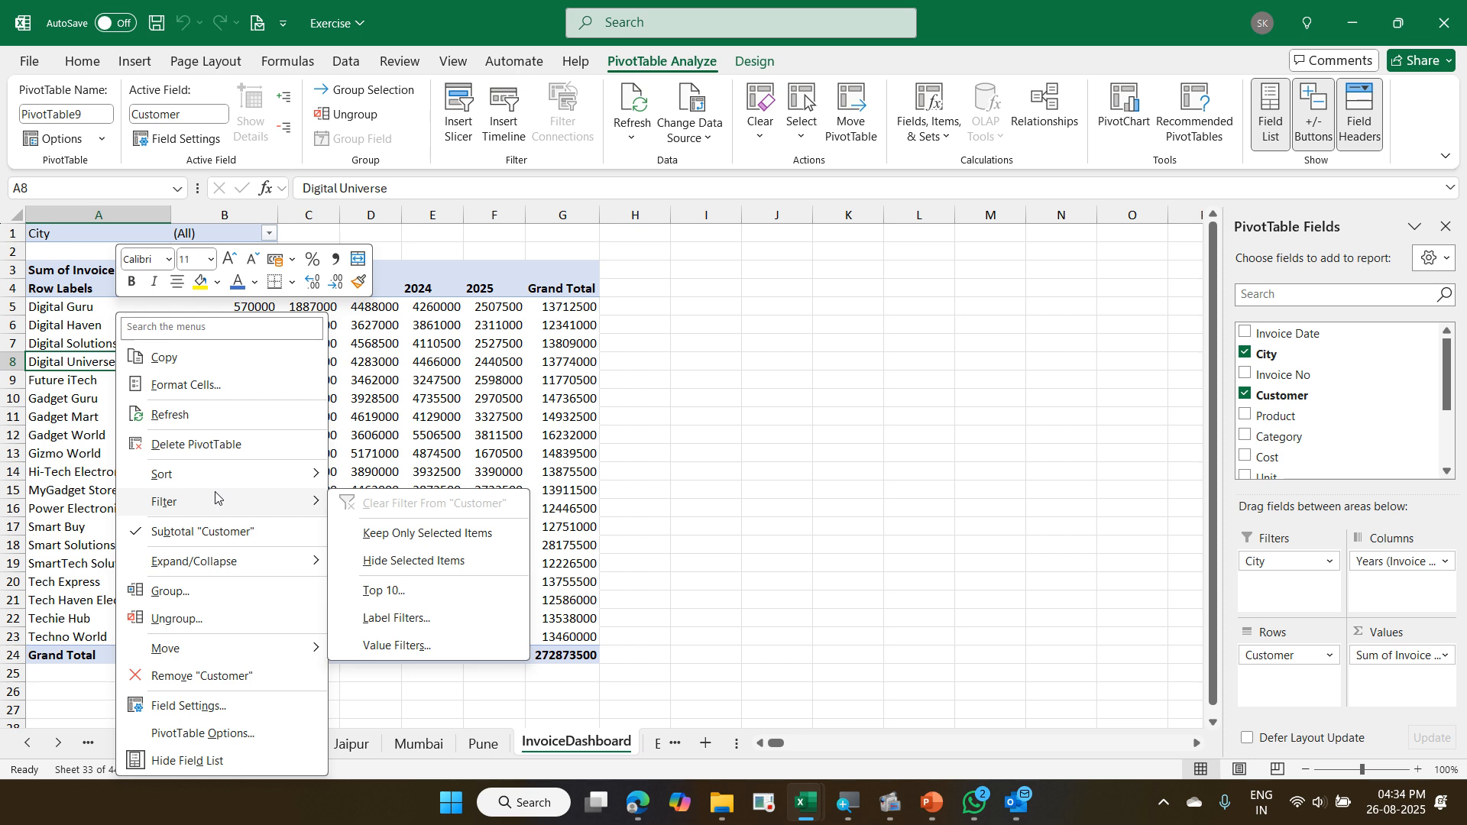
click(422, 588)
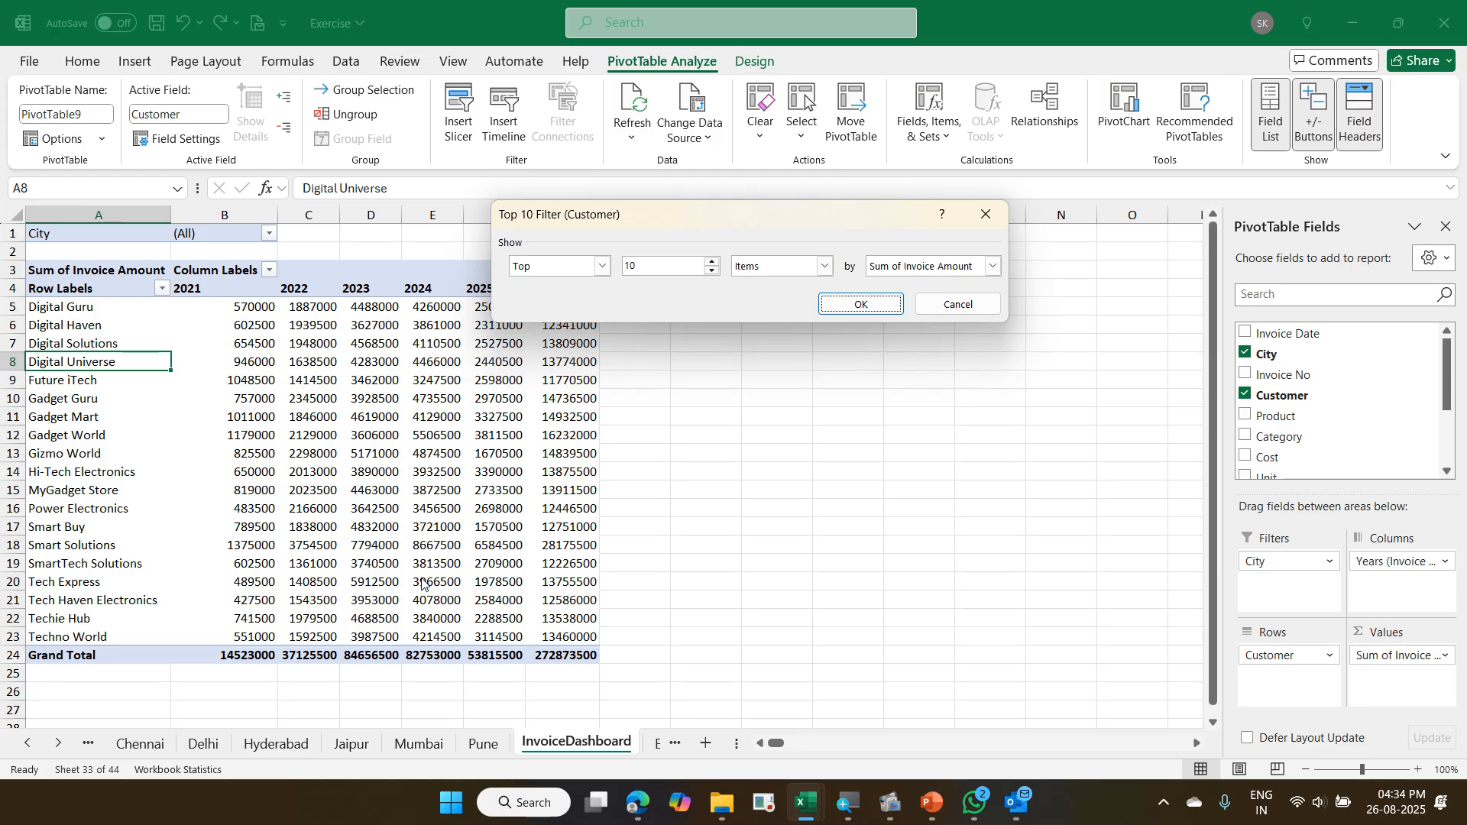
double_click(644, 261)
text(5)
key(Return)
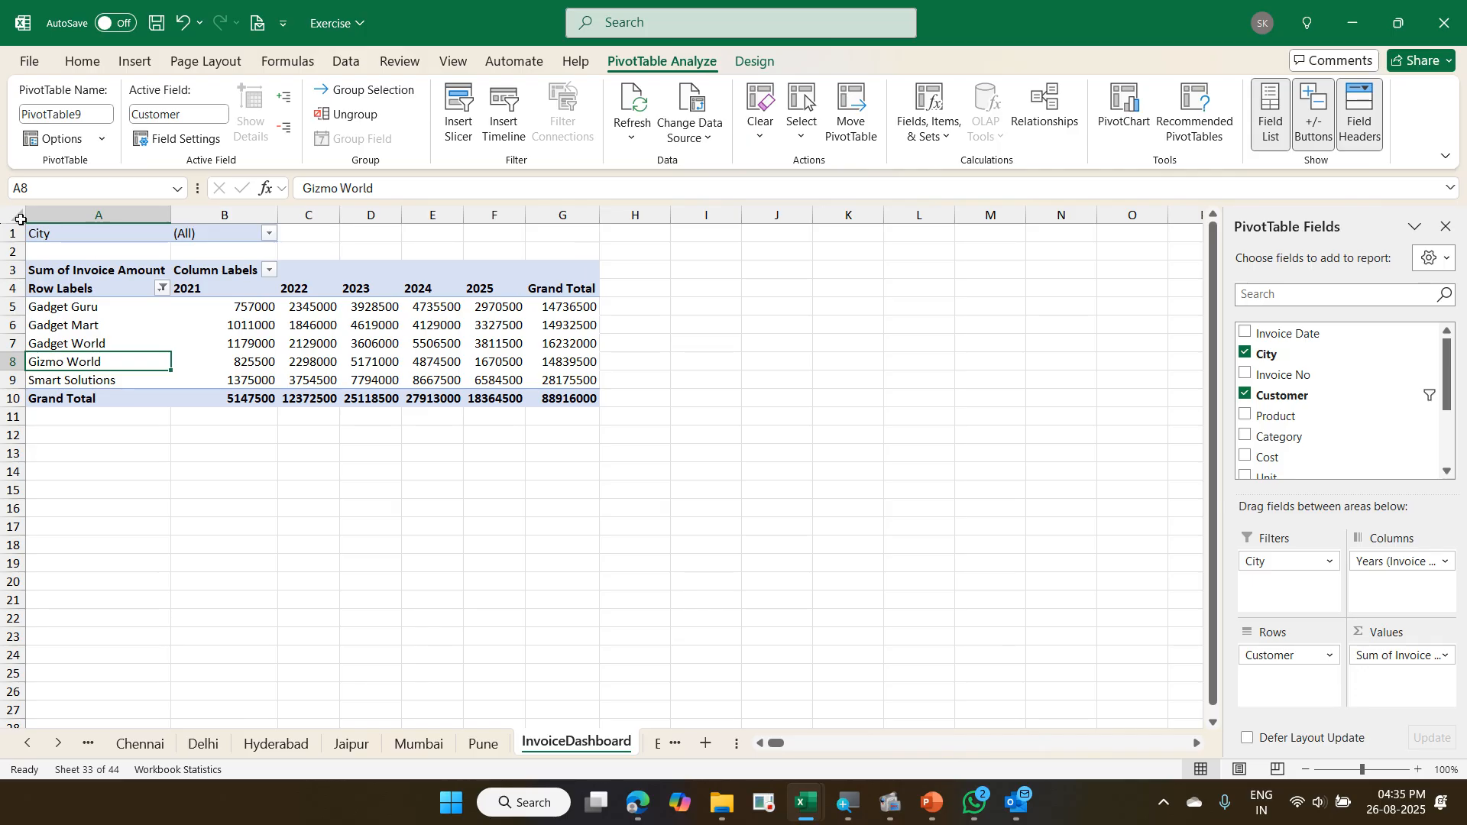
- Review the Customer field's Top 10 filter settings and keep them as set
right_click(103, 327)
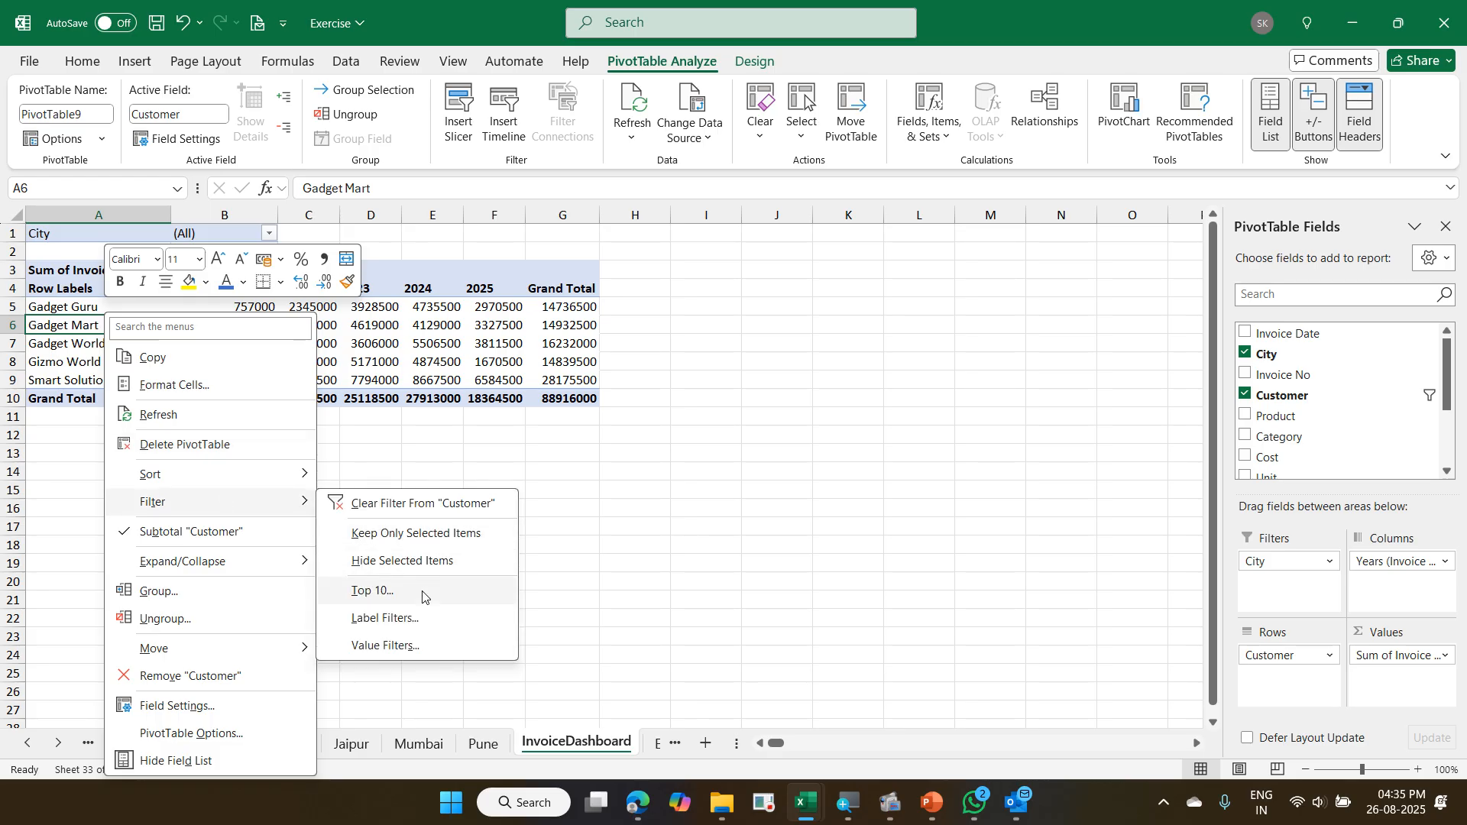
click(423, 592)
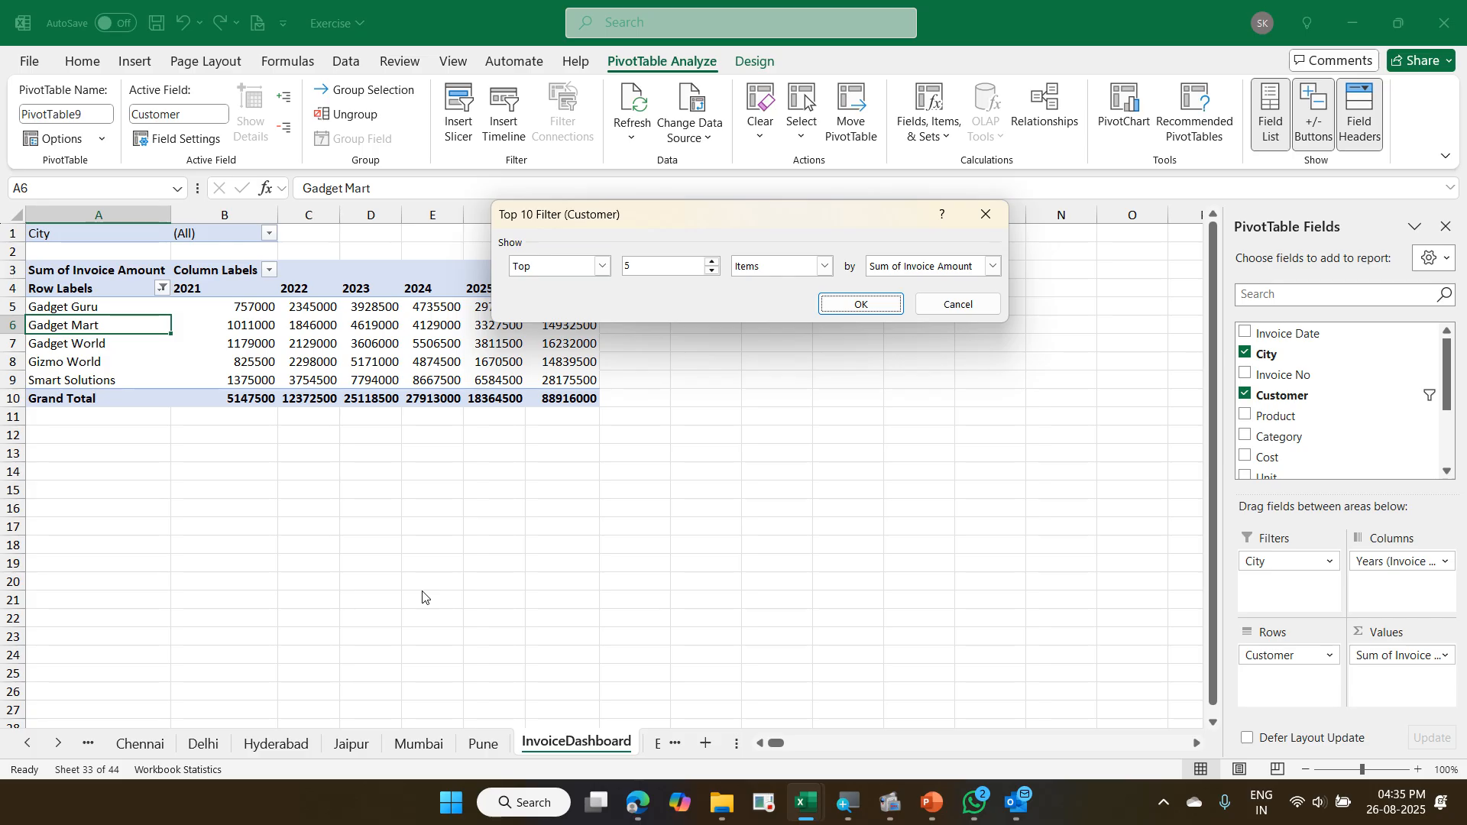
key(Return)
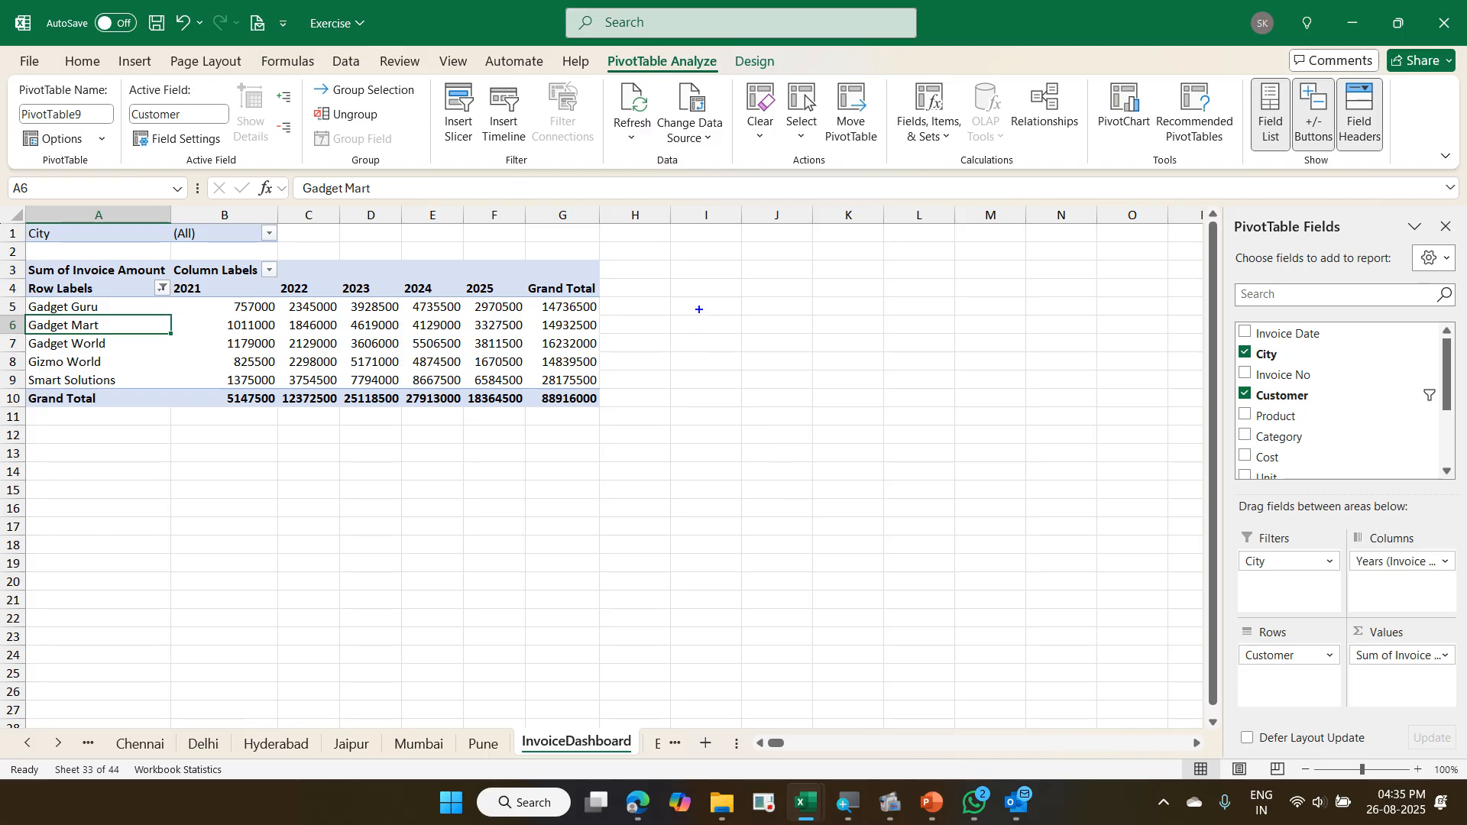
drag(670, 251, 1159, 410)
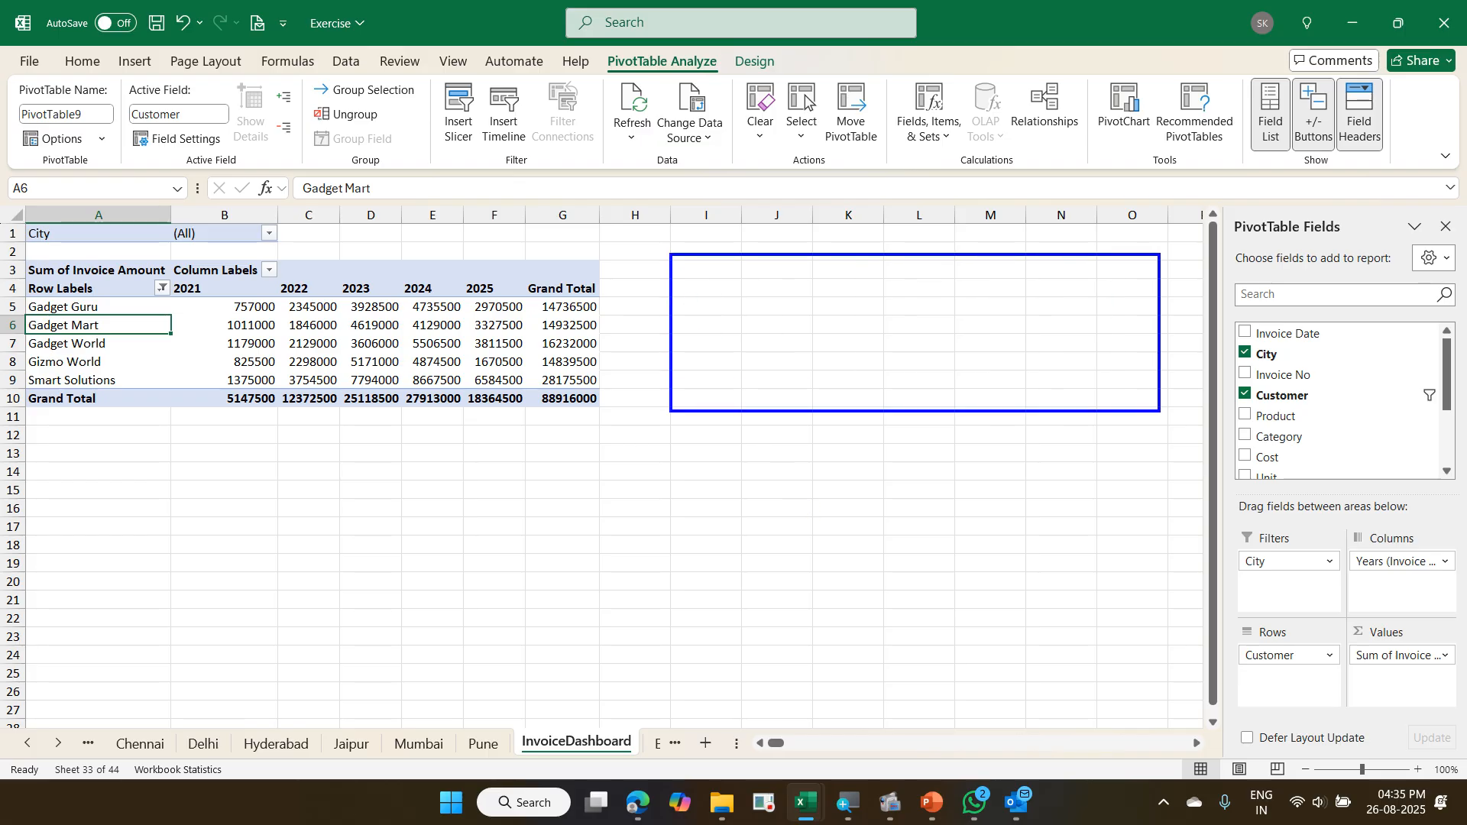
drag(40, 499, 504, 678)
drag(697, 474, 1152, 695)
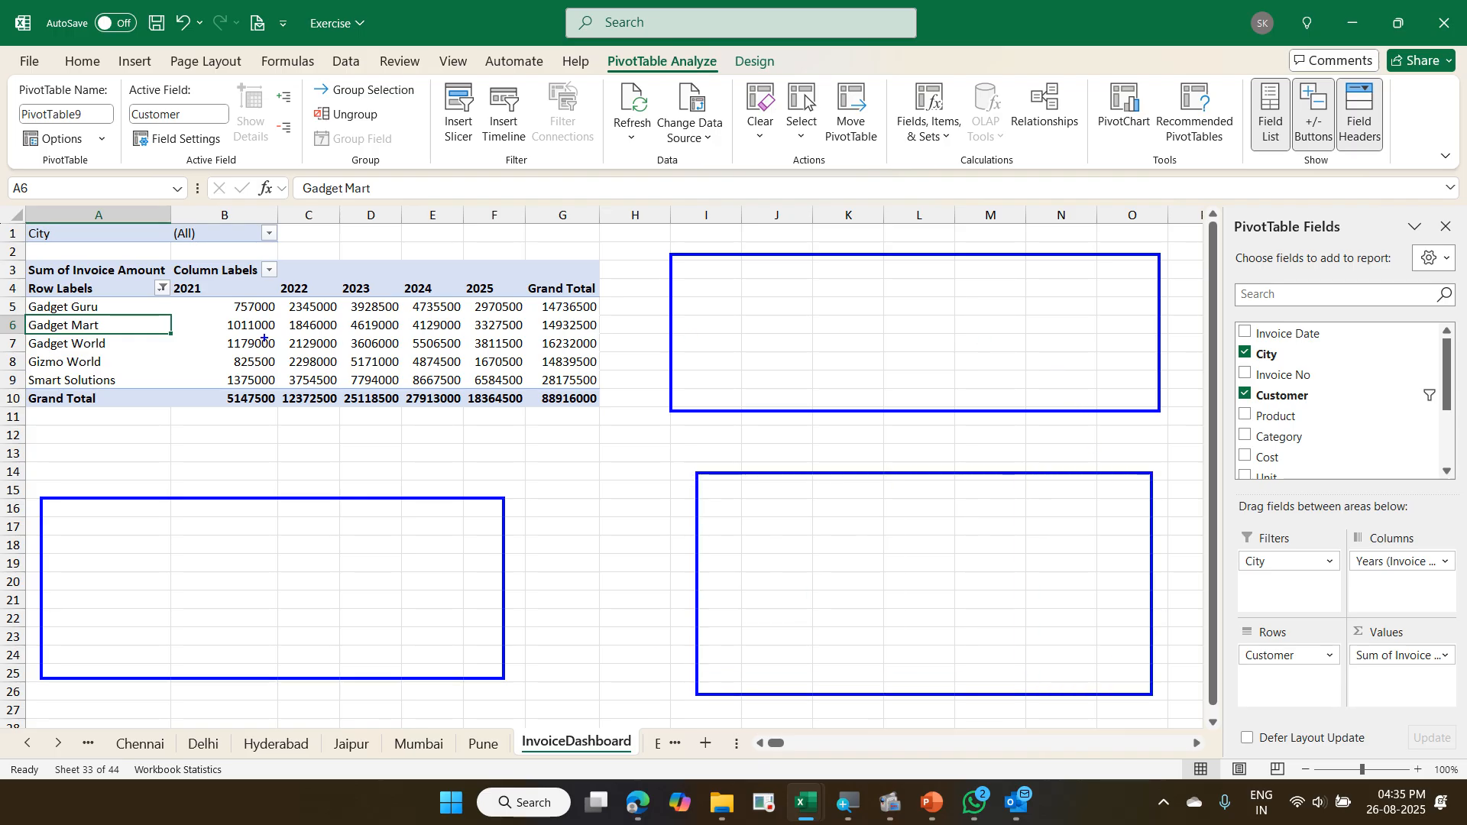
mouse_move(243, 314)
mouse_down()
mouse_move(406, 314)
mouse_move(840, 657)
mouse_move(19, 501)
mouse_up()
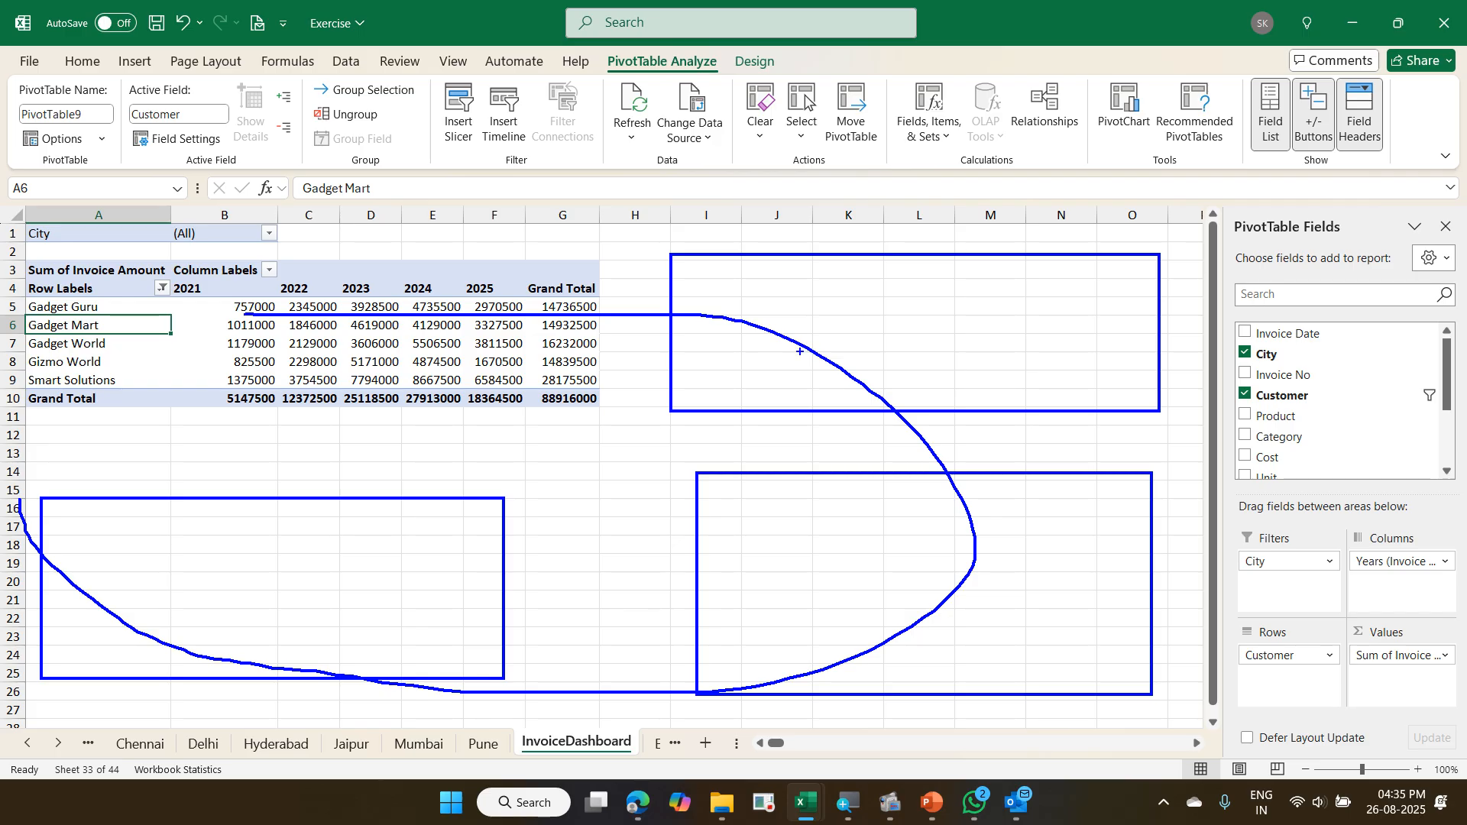
key(Escape)
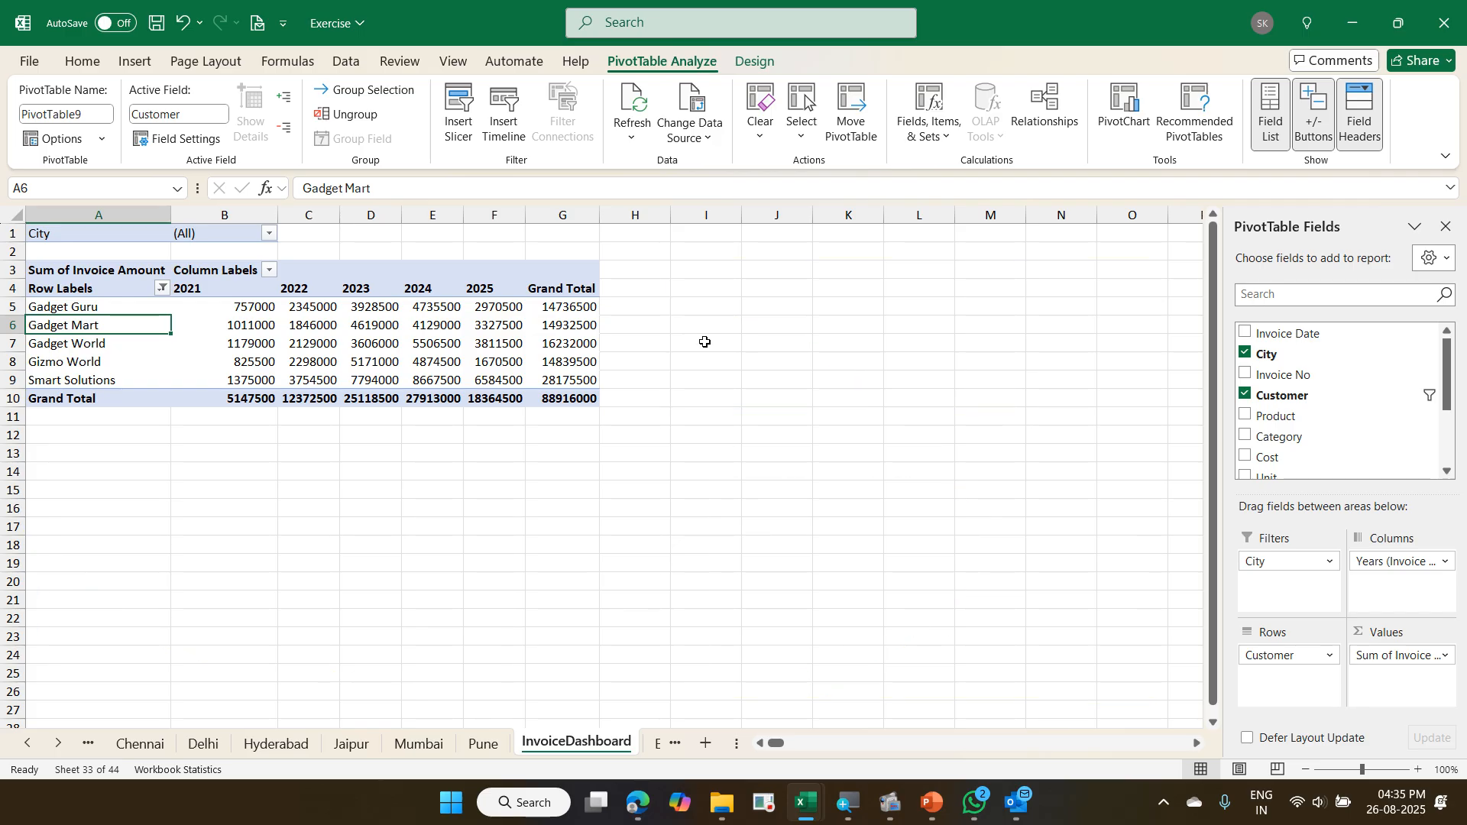
click(703, 269)
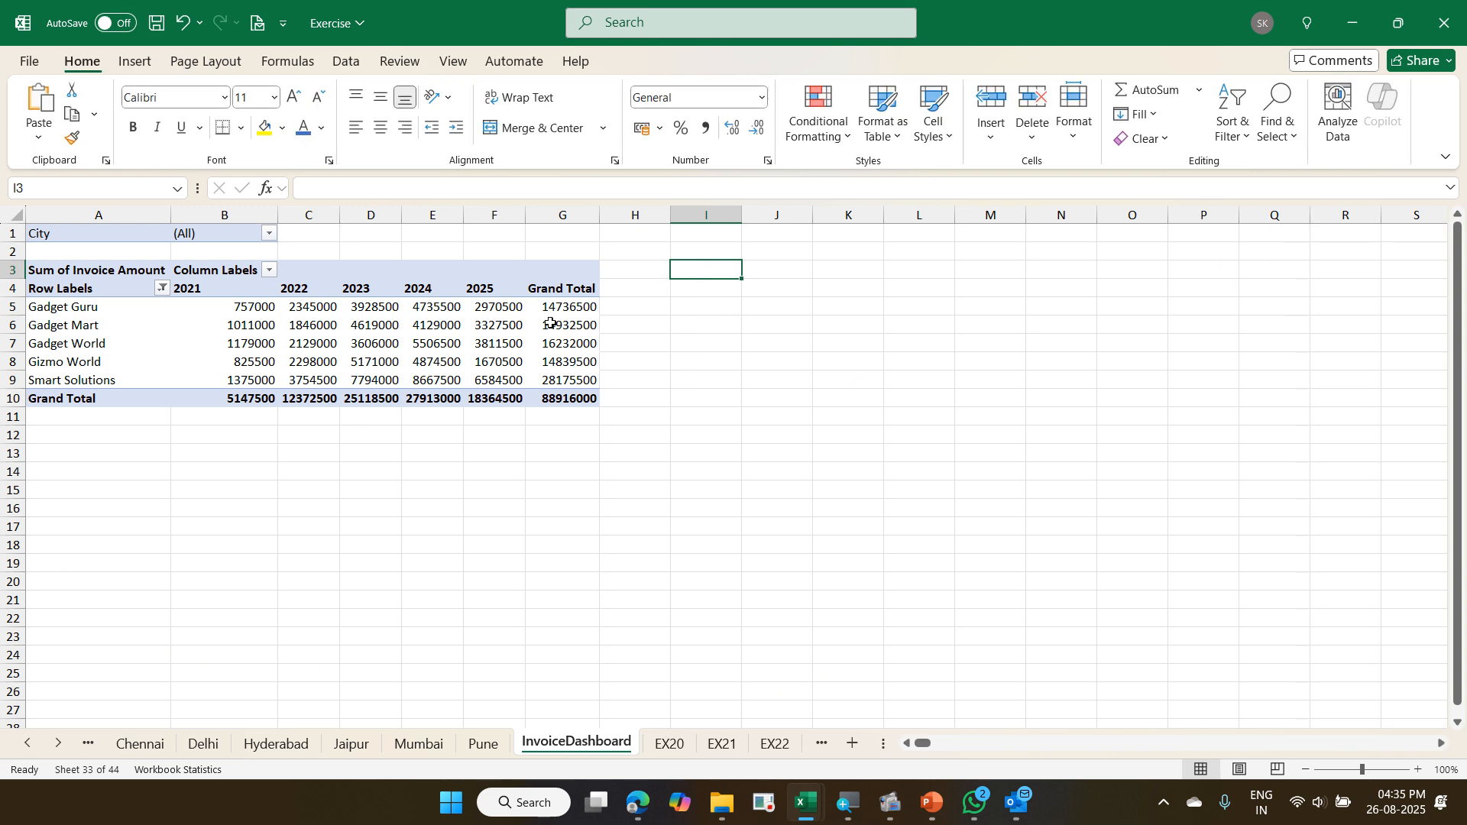
click(112, 326)
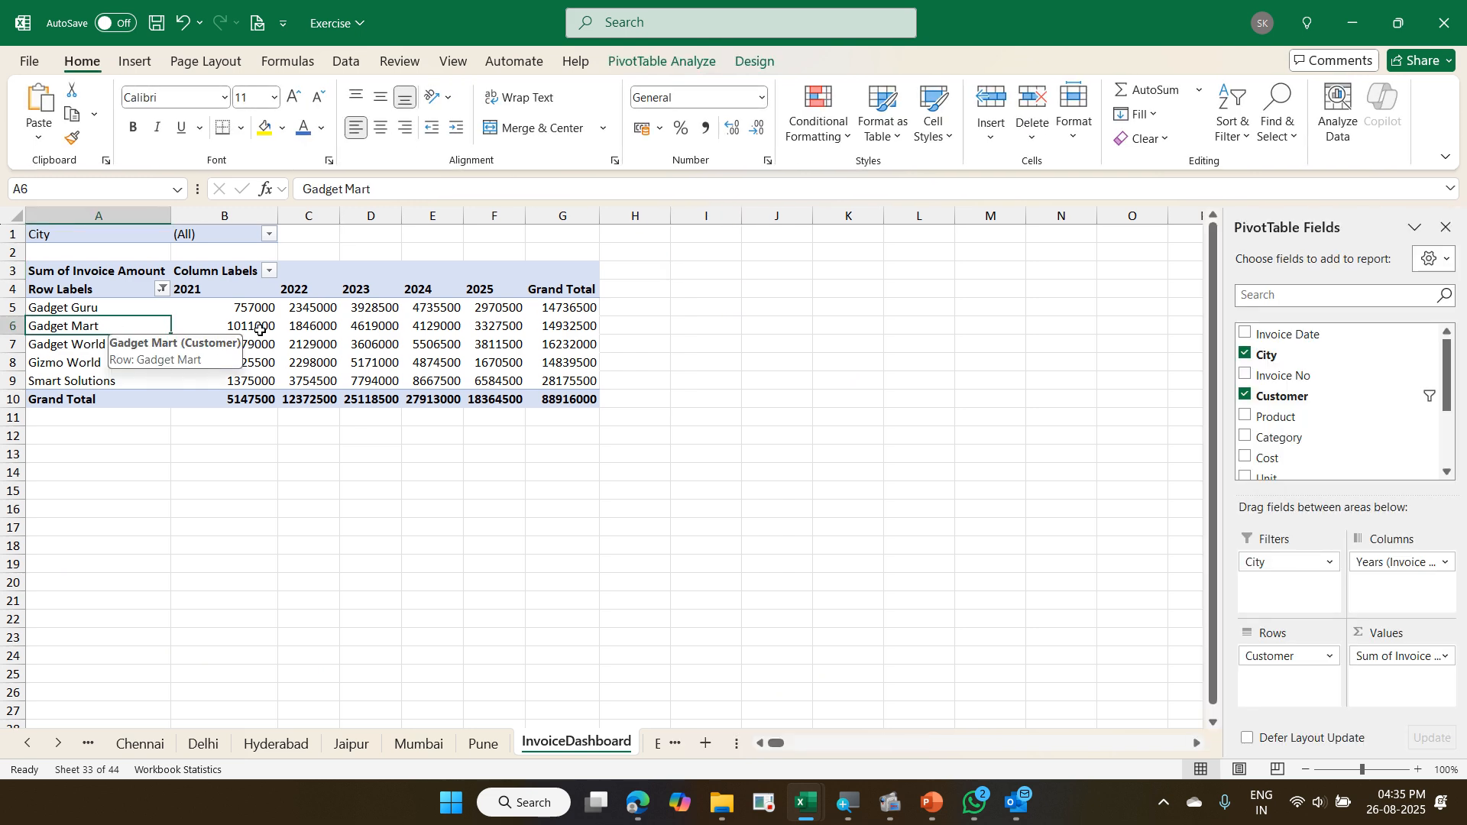
click(697, 269)
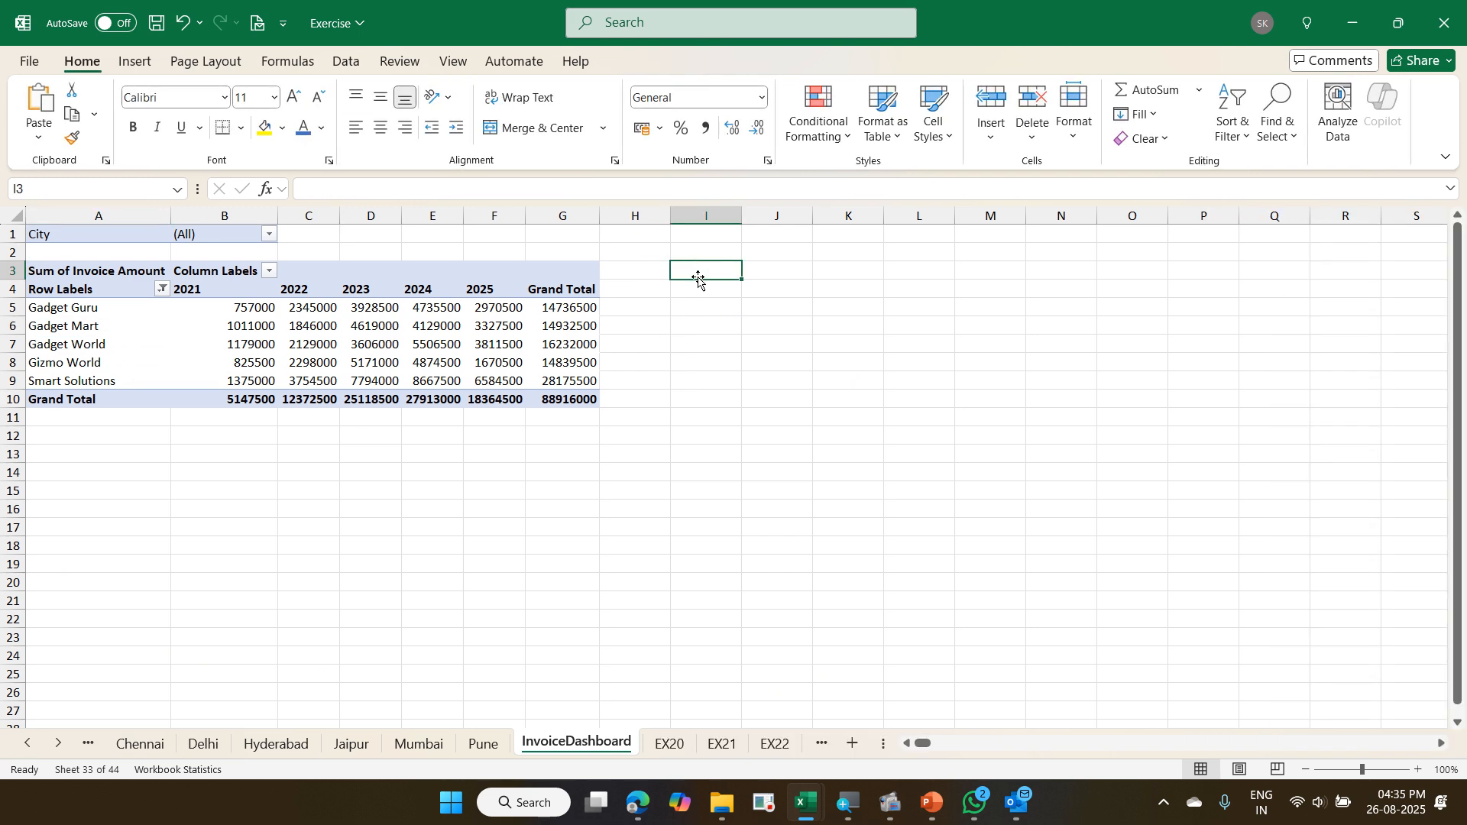
- Examine the Invoice table on the EX20 sheet, focusing on the Invoice Date, Invoice Amount and Due Days columns
click(672, 744)
scroll(641, 404, up, 2)
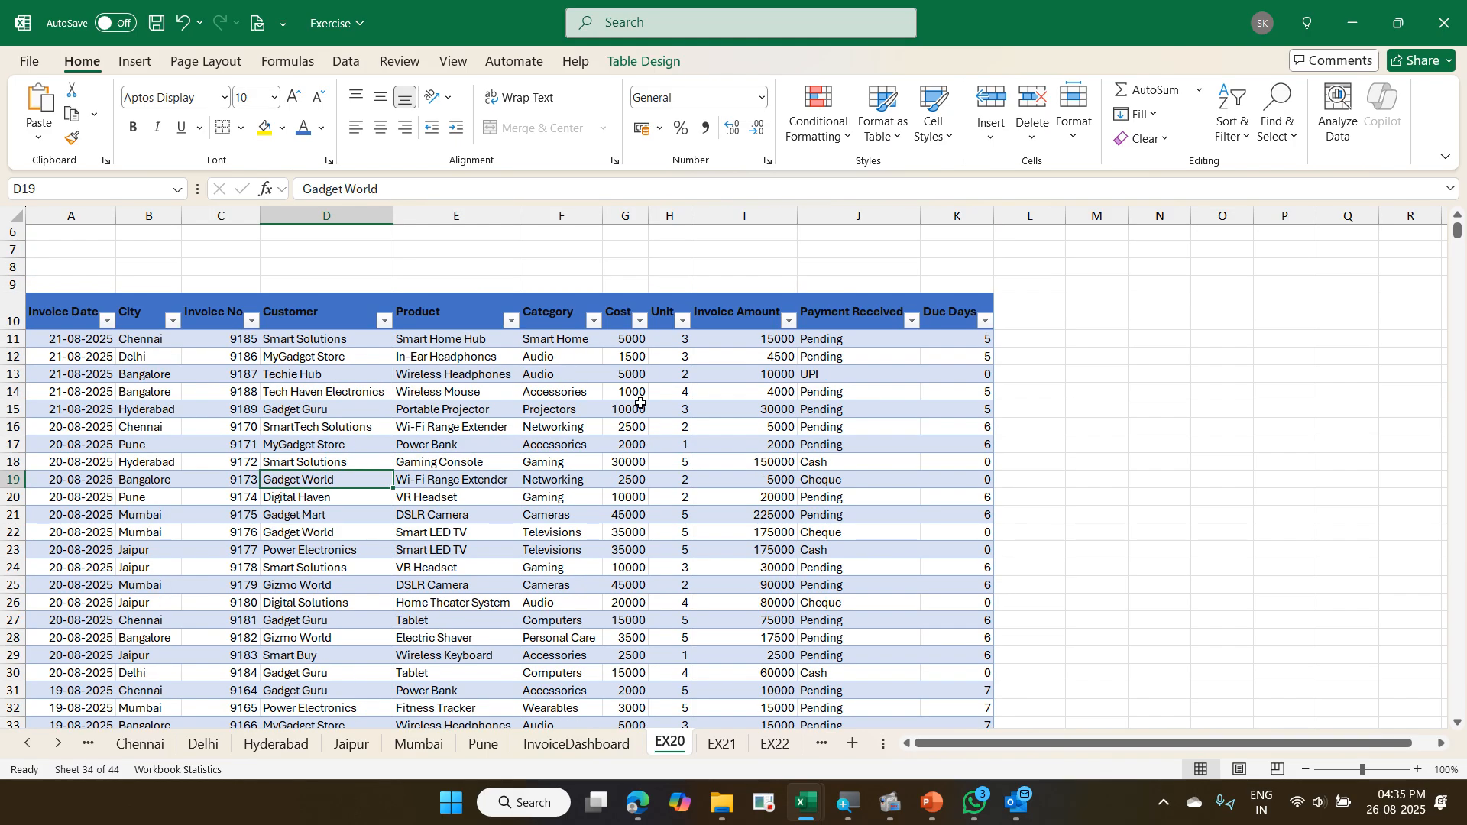
scroll(640, 403, up, 2)
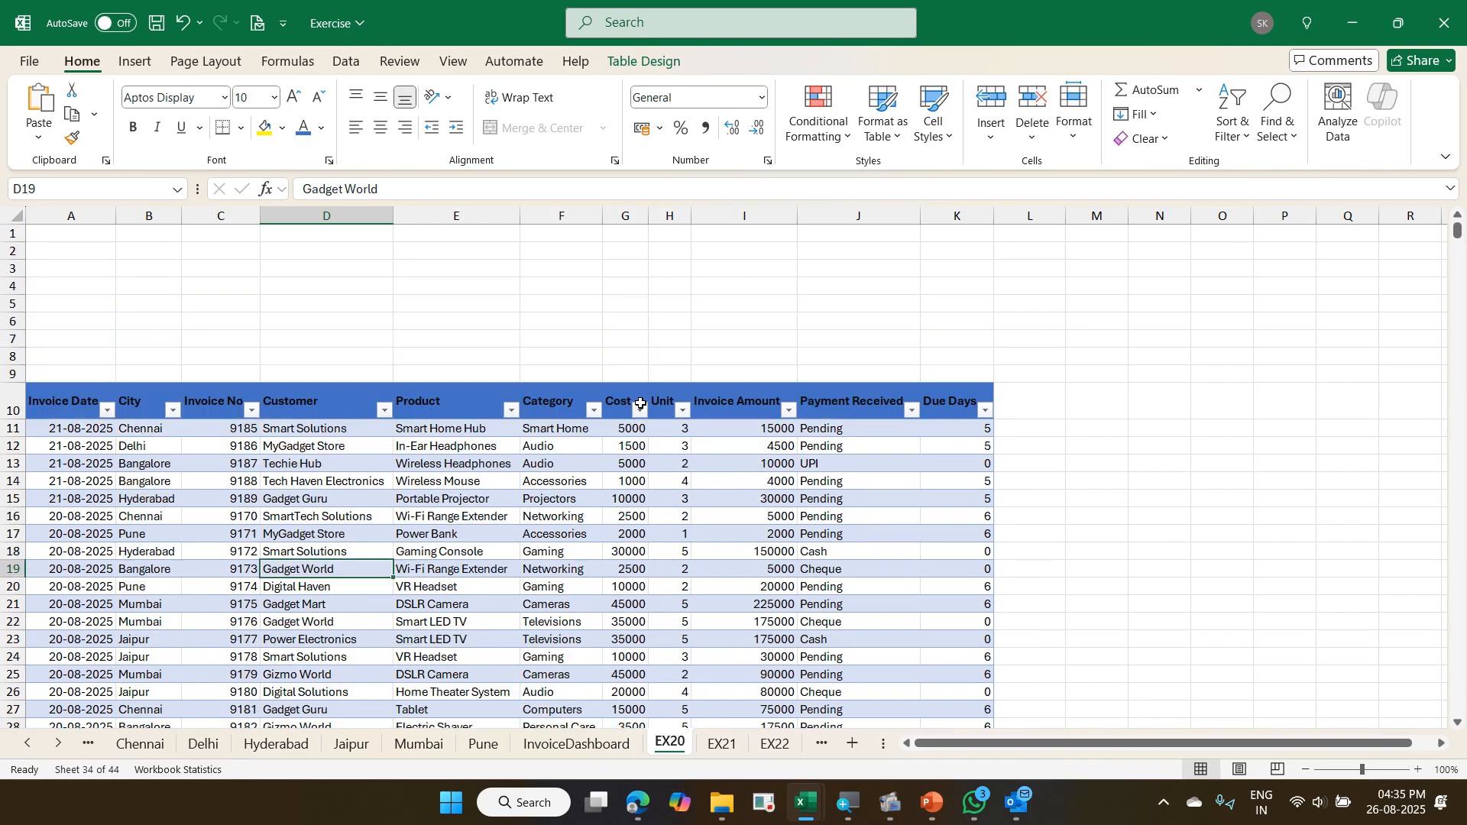
click(651, 448)
scroll(652, 447, down, 2)
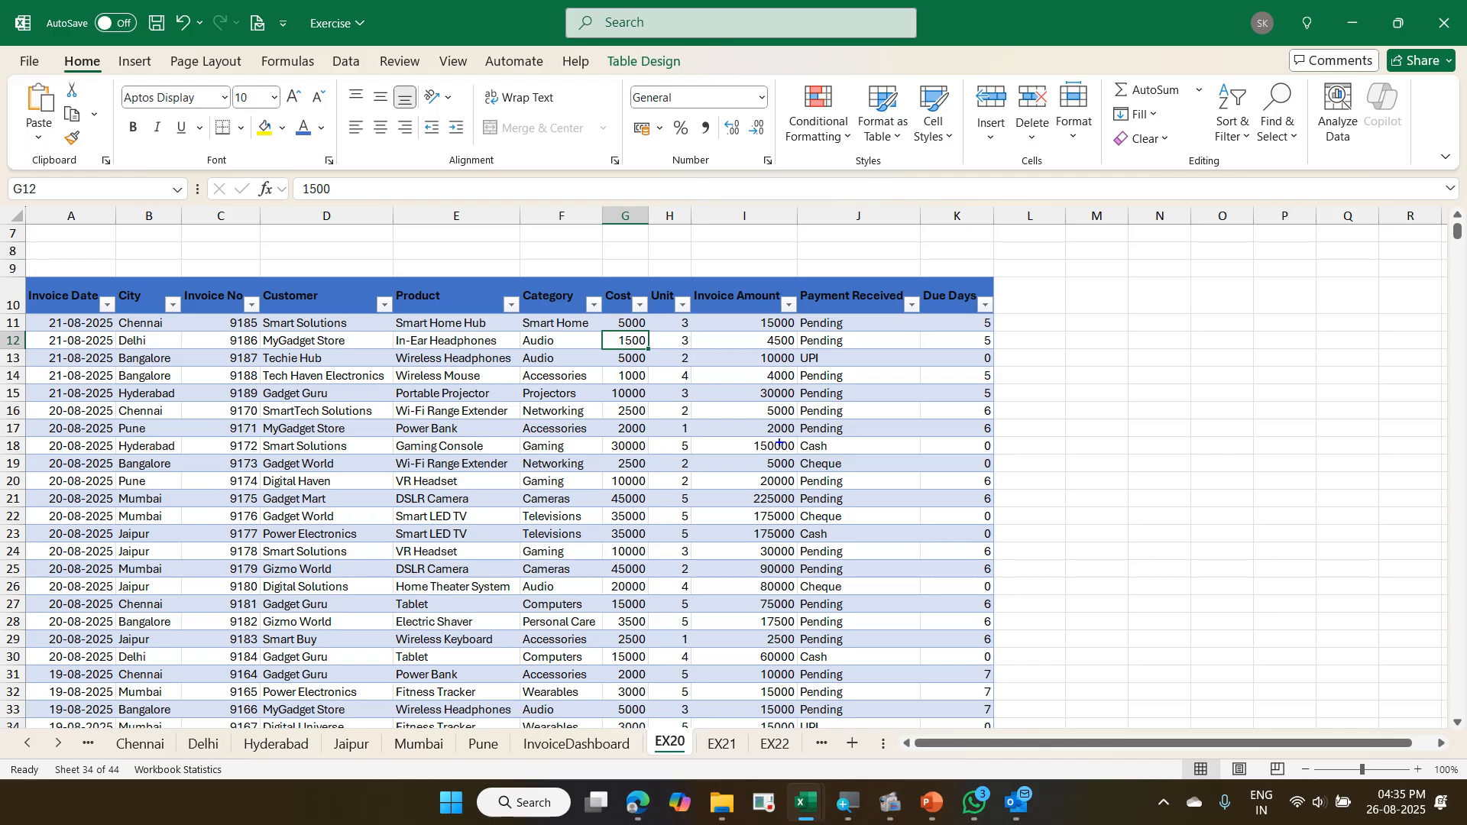
mouse_move(924, 280)
mouse_down()
mouse_move(1010, 564)
mouse_move(1010, 685)
mouse_up()
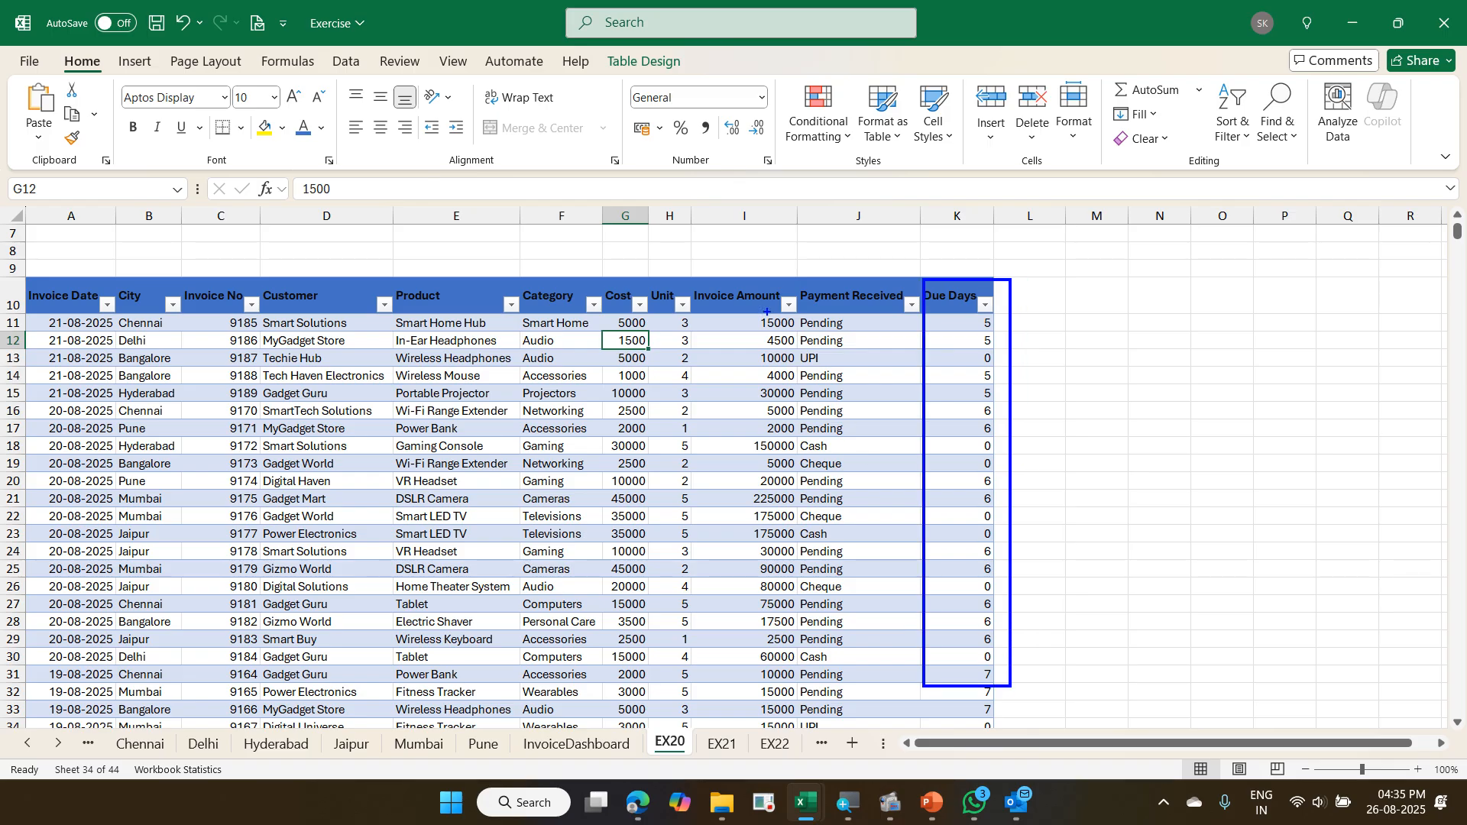
mouse_move(678, 273)
mouse_down()
mouse_move(795, 523)
mouse_move(814, 689)
mouse_up()
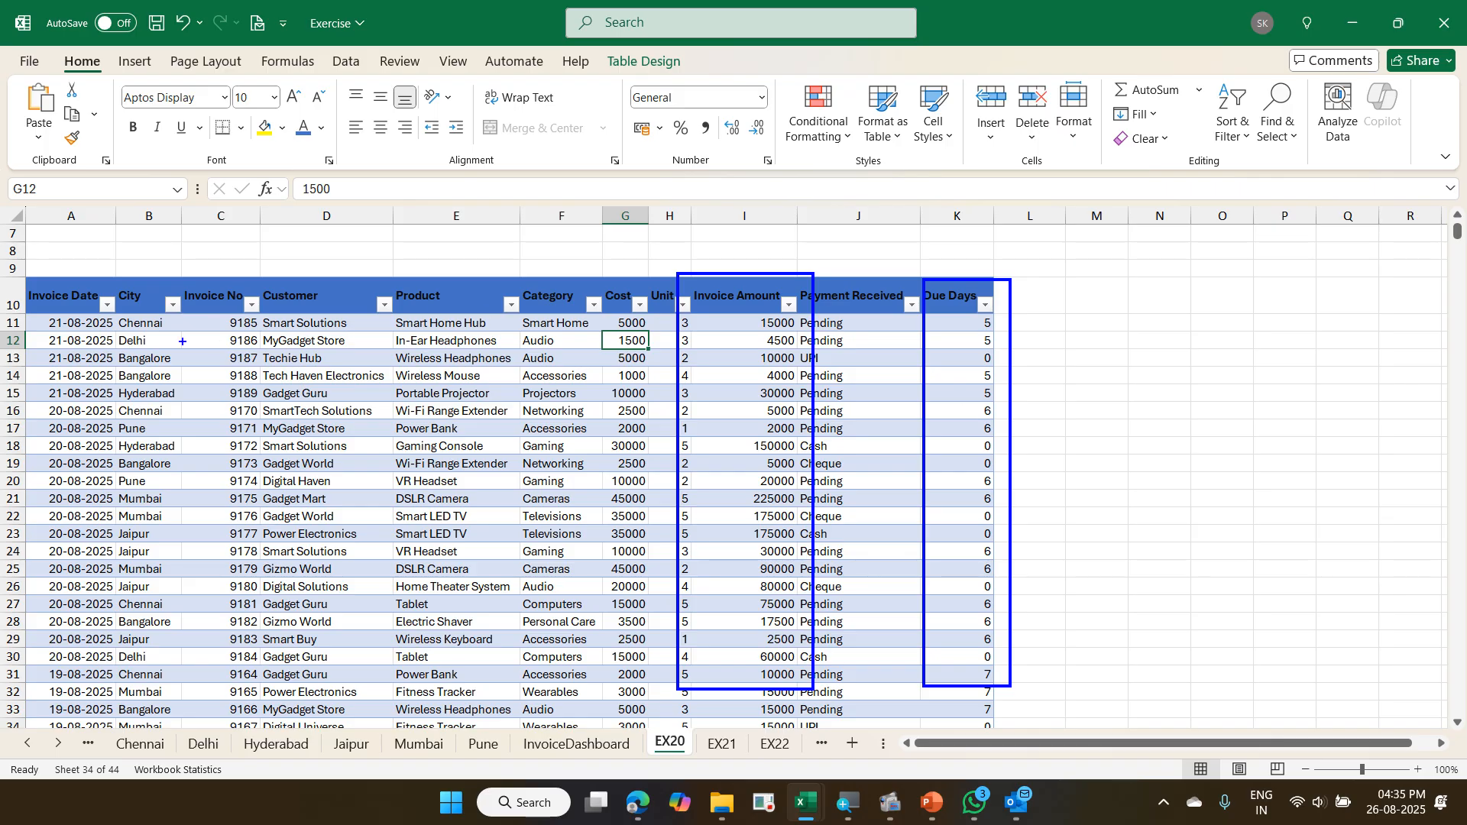
drag(36, 313, 132, 348)
mouse_move(1010, 317)
mouse_down()
mouse_move(1041, 296)
mouse_move(1003, 348)
mouse_move(1048, 402)
mouse_up()
drag(1031, 475, 1045, 476)
drag(1014, 578, 1055, 575)
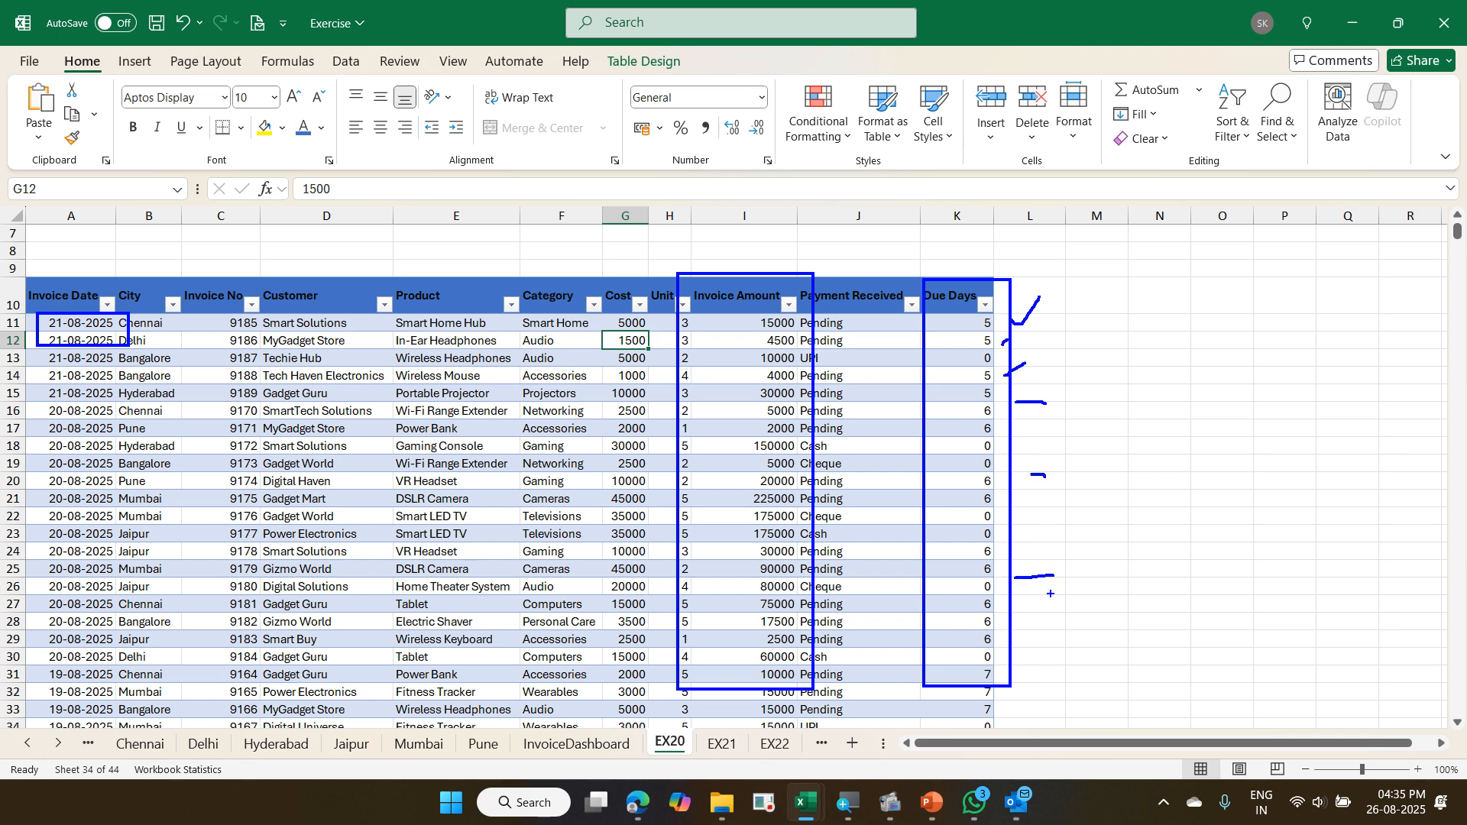
mouse_move(933, 344)
mouse_down()
mouse_move(994, 345)
mouse_move(1049, 260)
mouse_move(927, 302)
mouse_move(965, 341)
mouse_up()
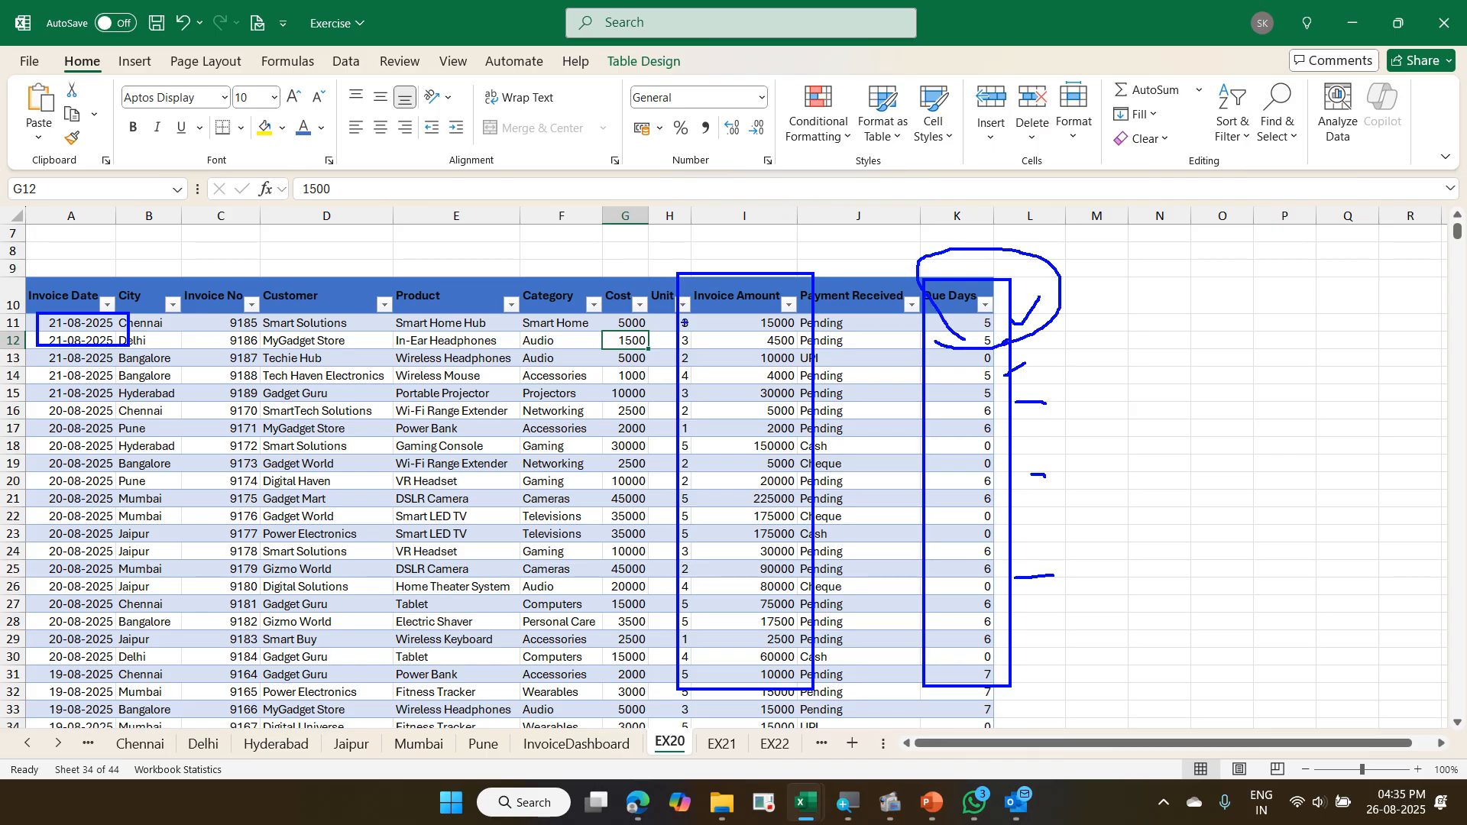
mouse_move(684, 322)
mouse_down()
mouse_move(795, 249)
mouse_move(693, 332)
mouse_up()
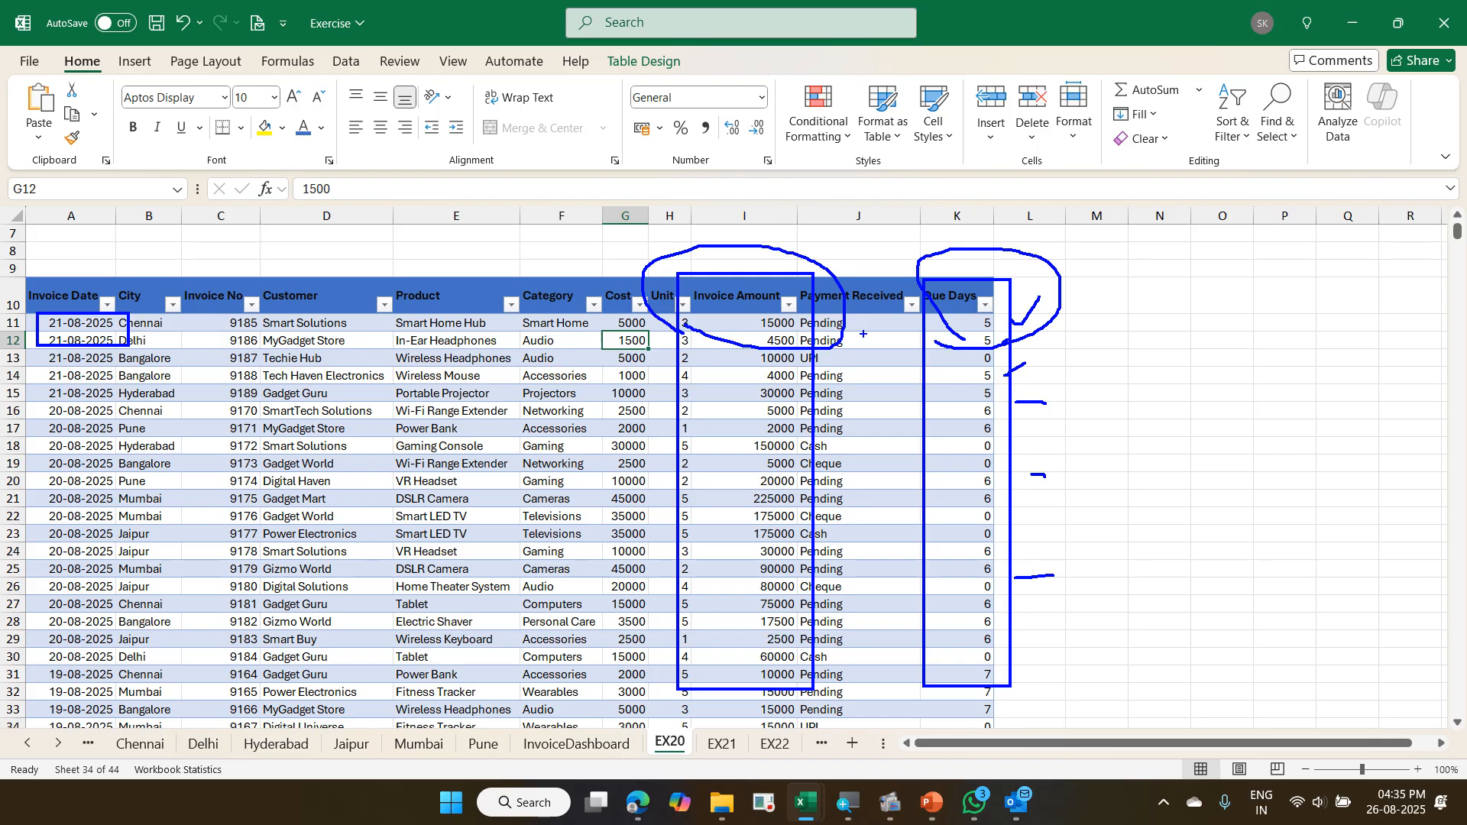
mouse_move(526, 722)
mouse_down()
mouse_move(581, 760)
mouse_move(629, 725)
mouse_move(525, 722)
mouse_up()
key(Escape)
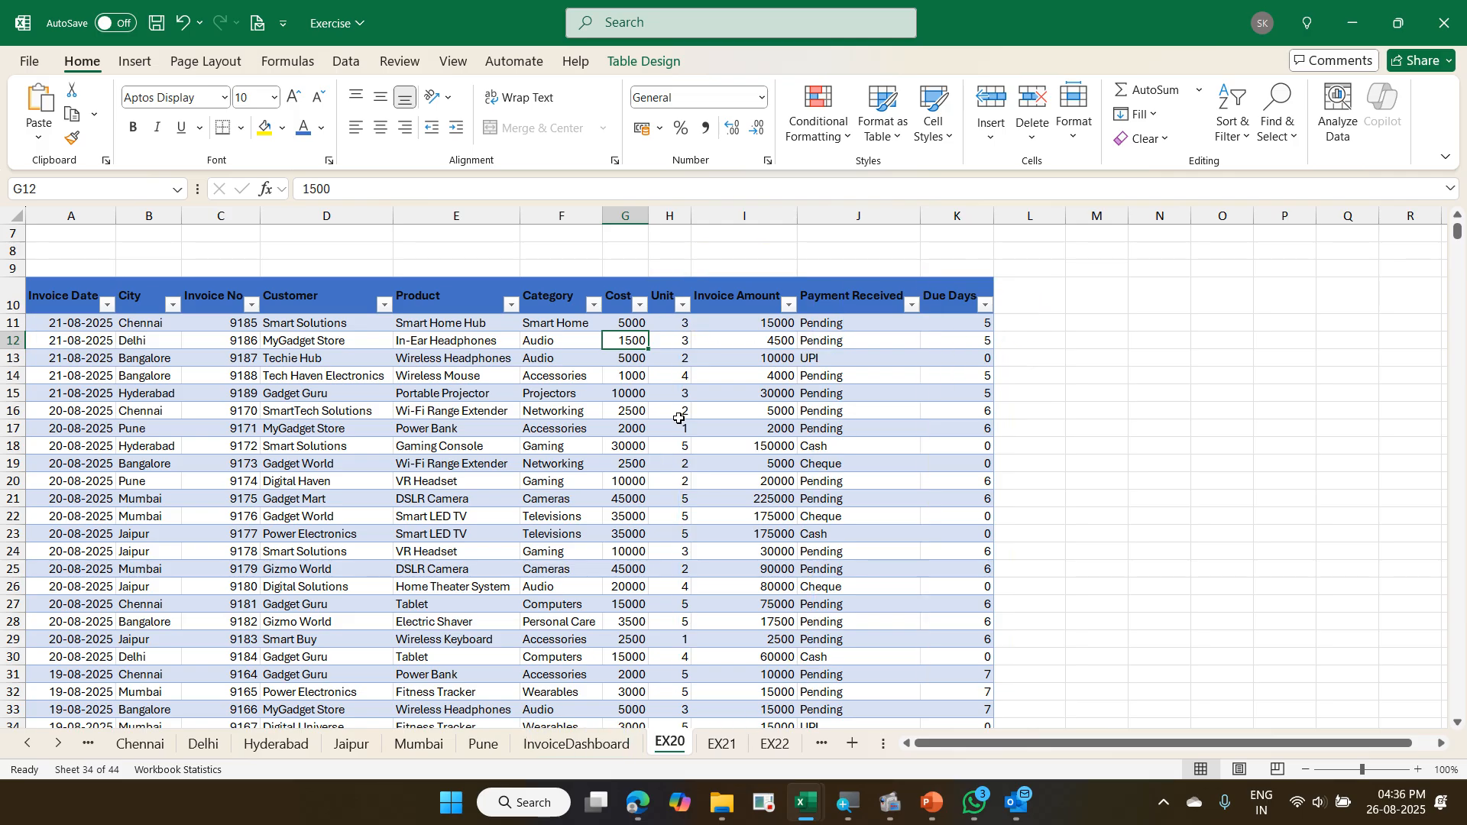
- Insert a PivotTable from the Invoice table on EX20, placed on the existing InvoiceDashboard sheet at cell I3
click(609, 744)
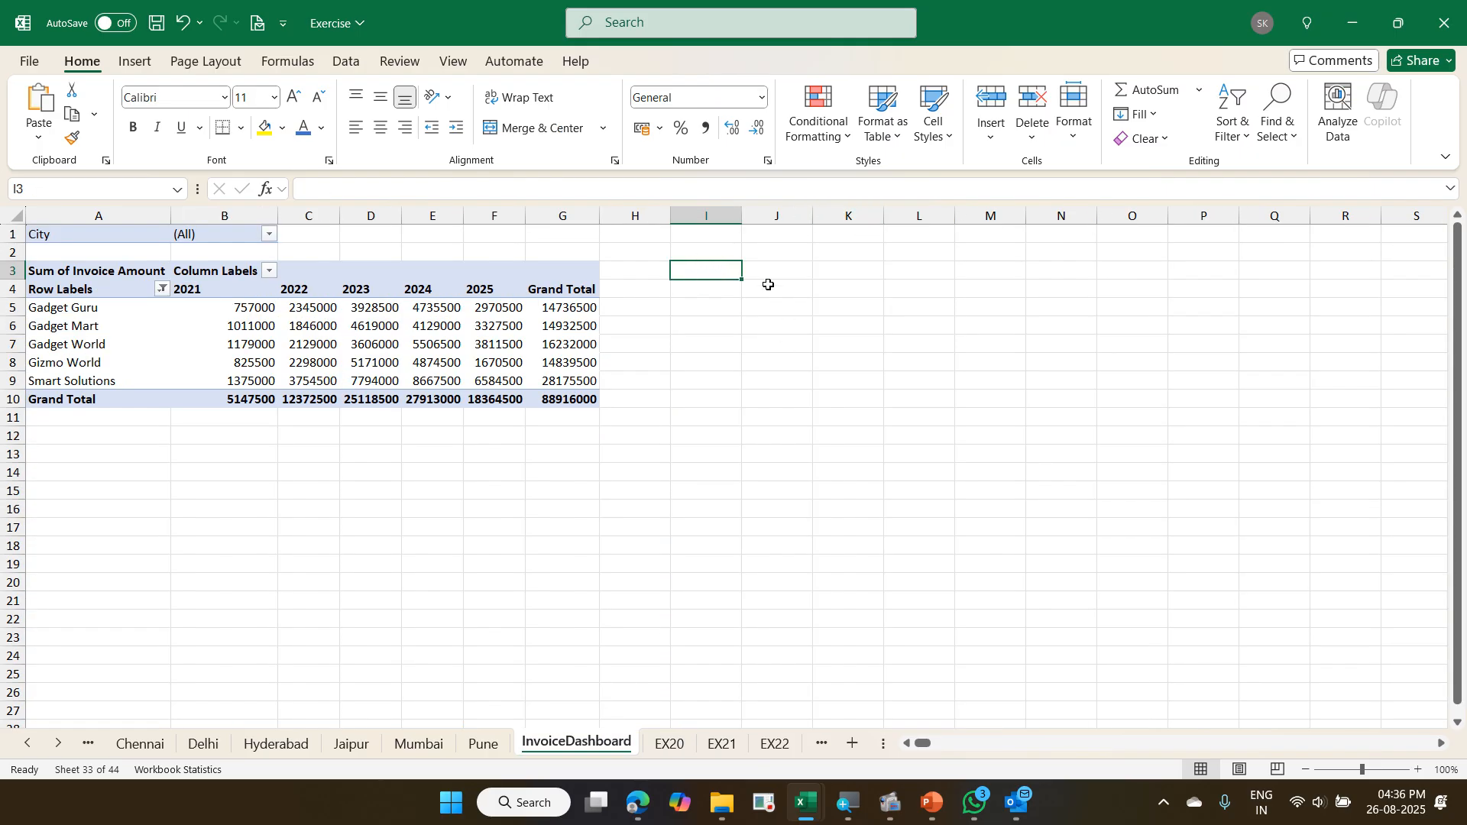
click(669, 746)
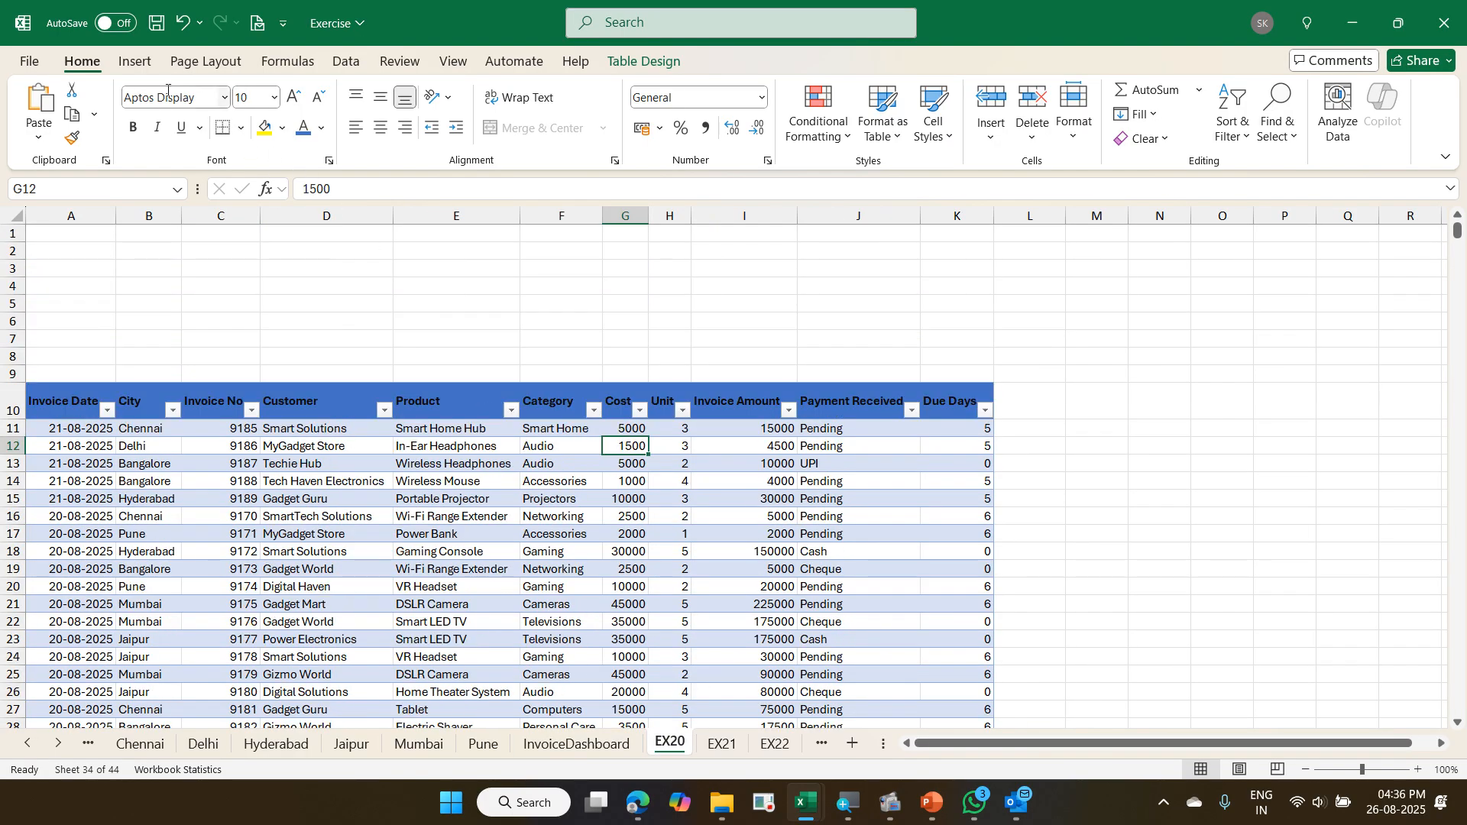
click(150, 74)
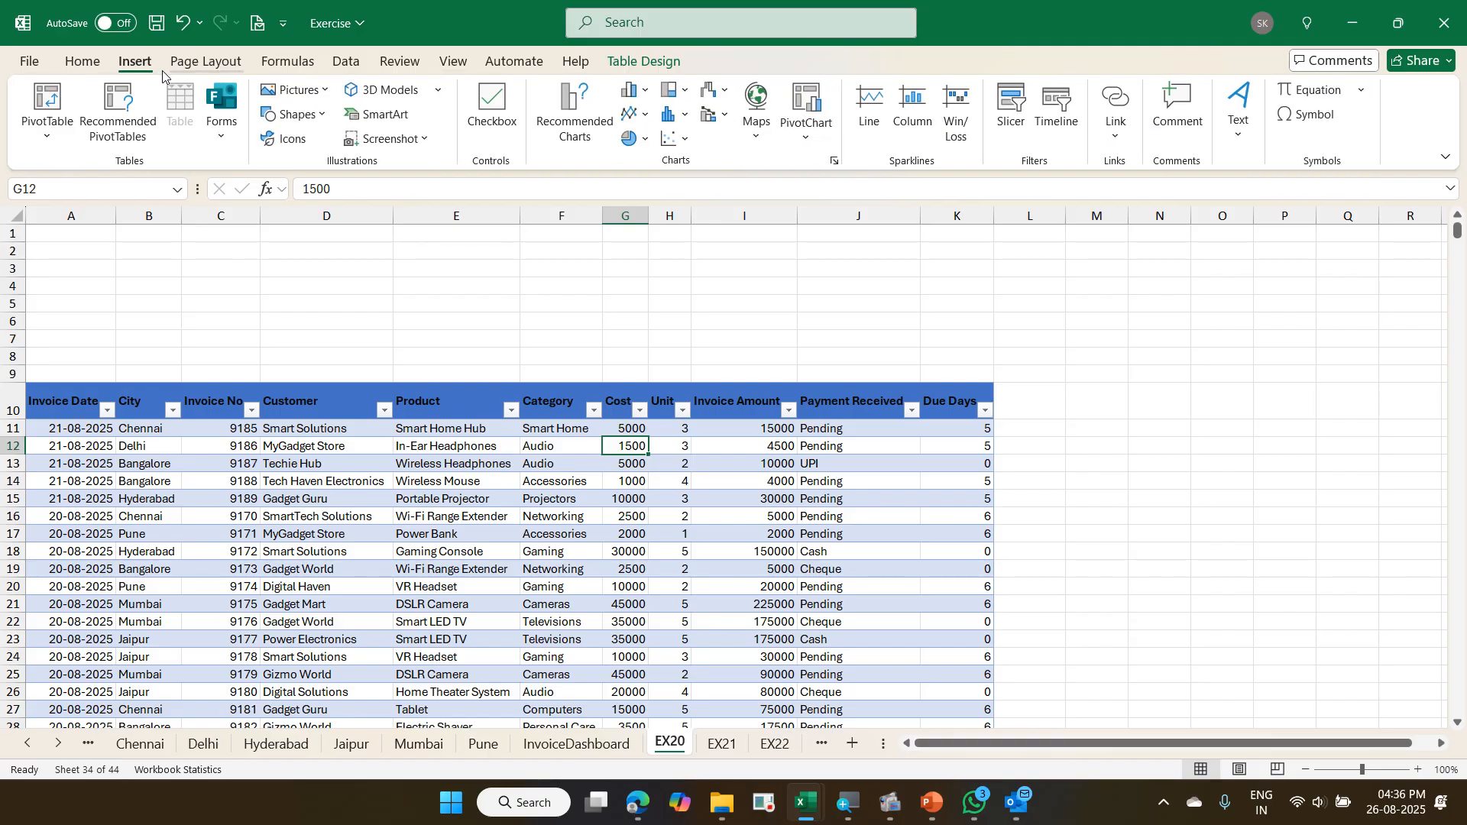
click(58, 95)
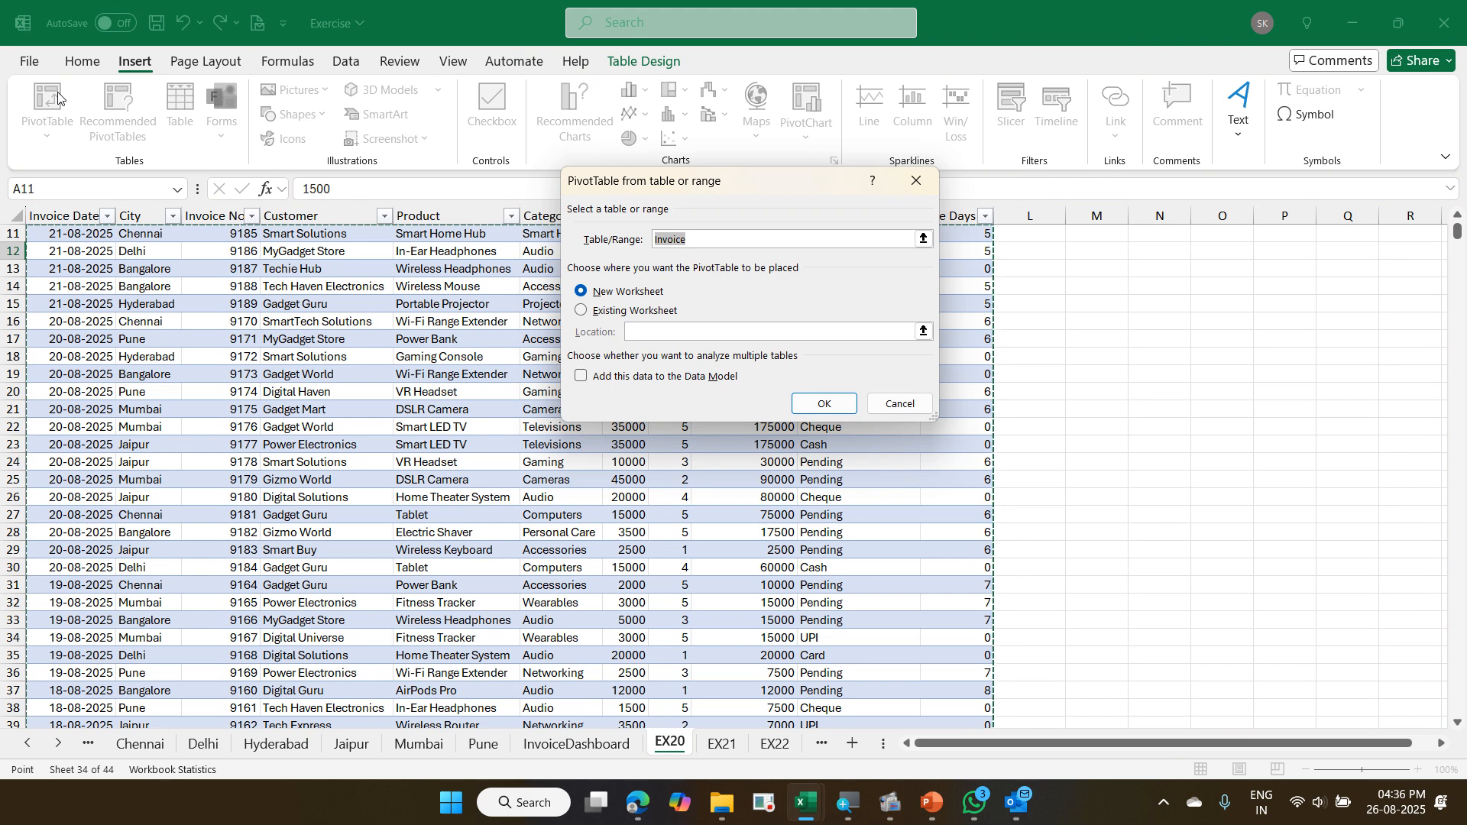
click(627, 312)
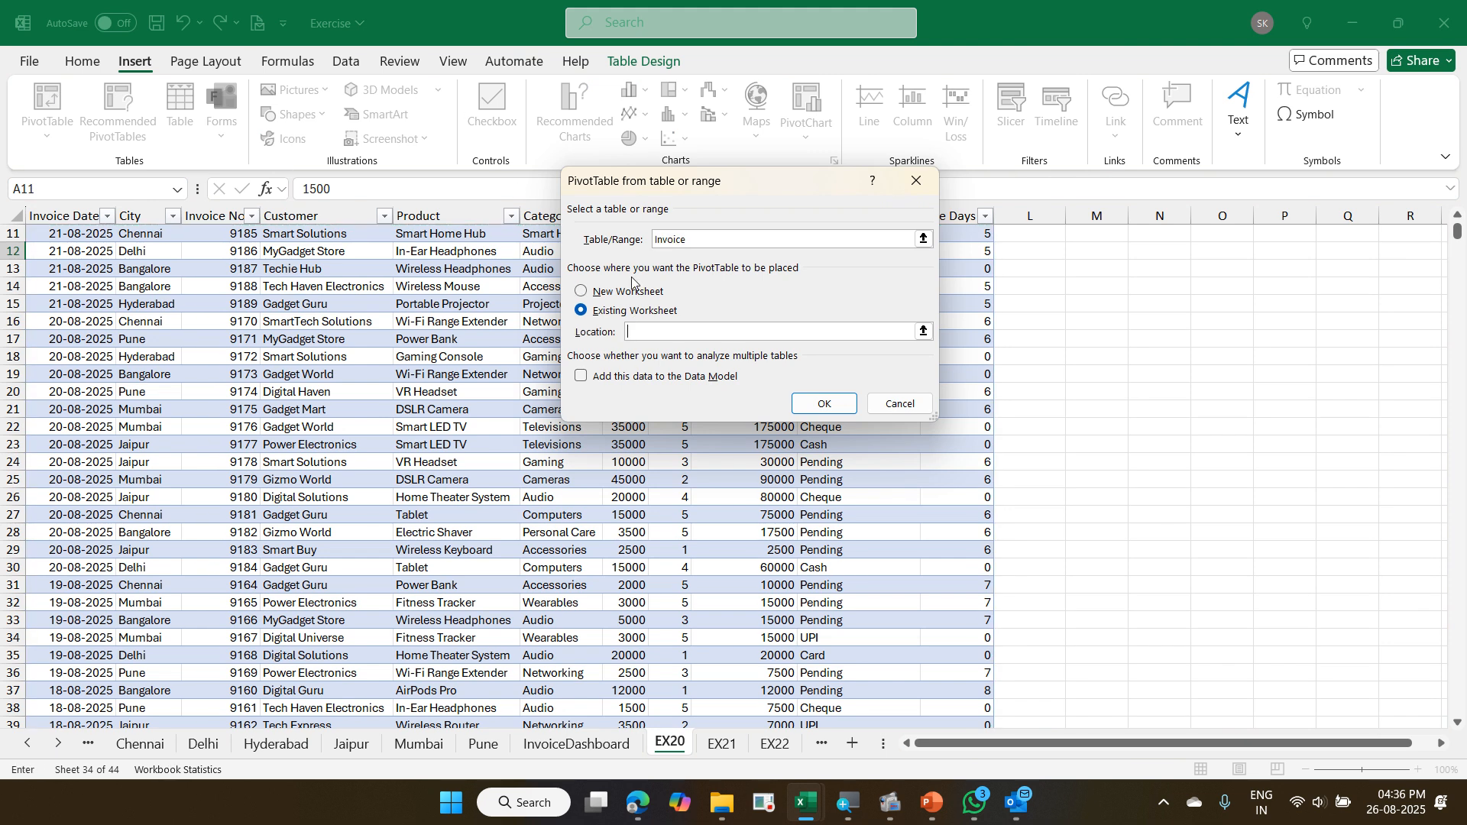
click(618, 747)
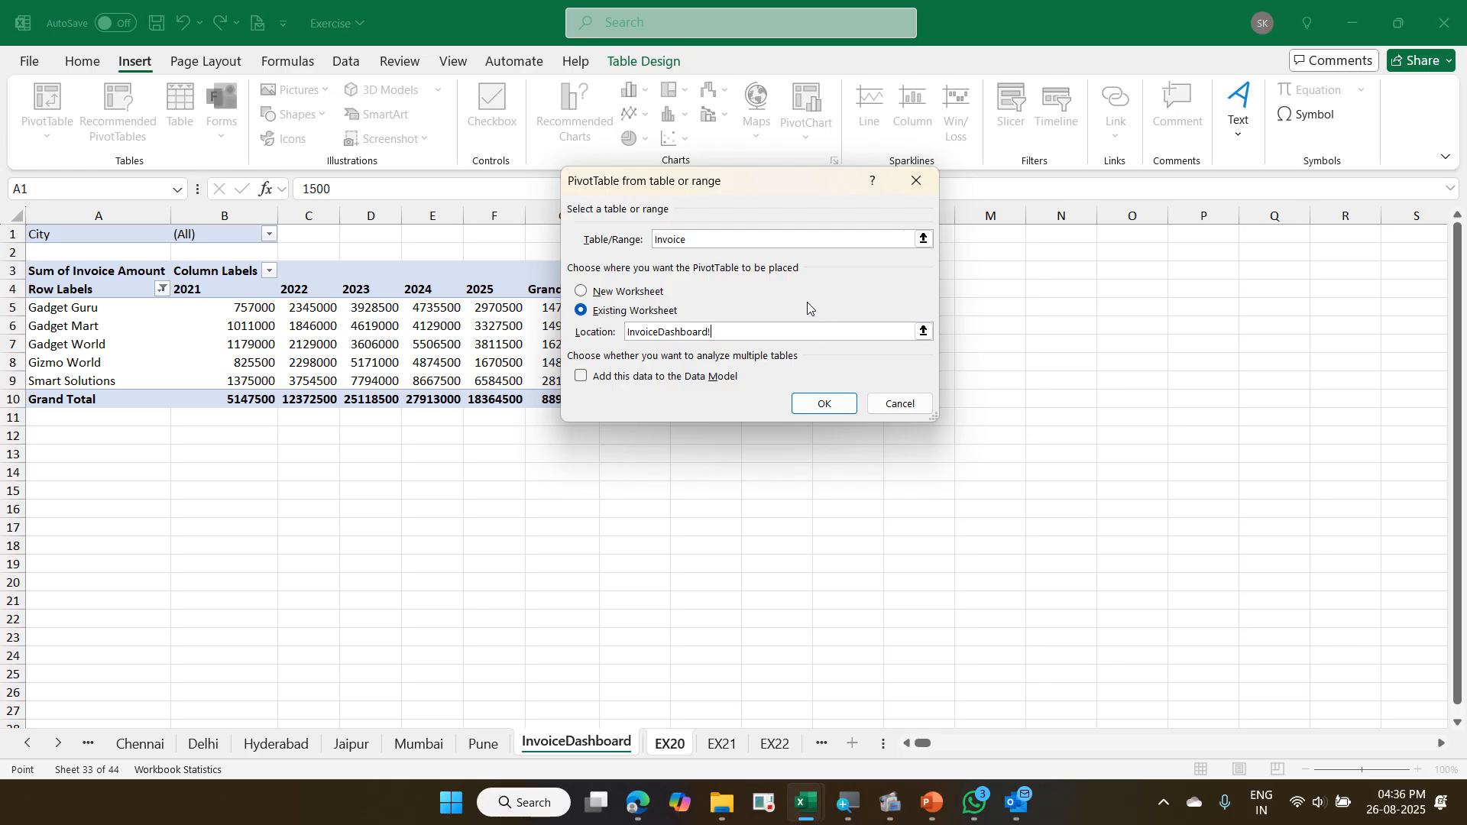
drag(748, 181, 494, 335)
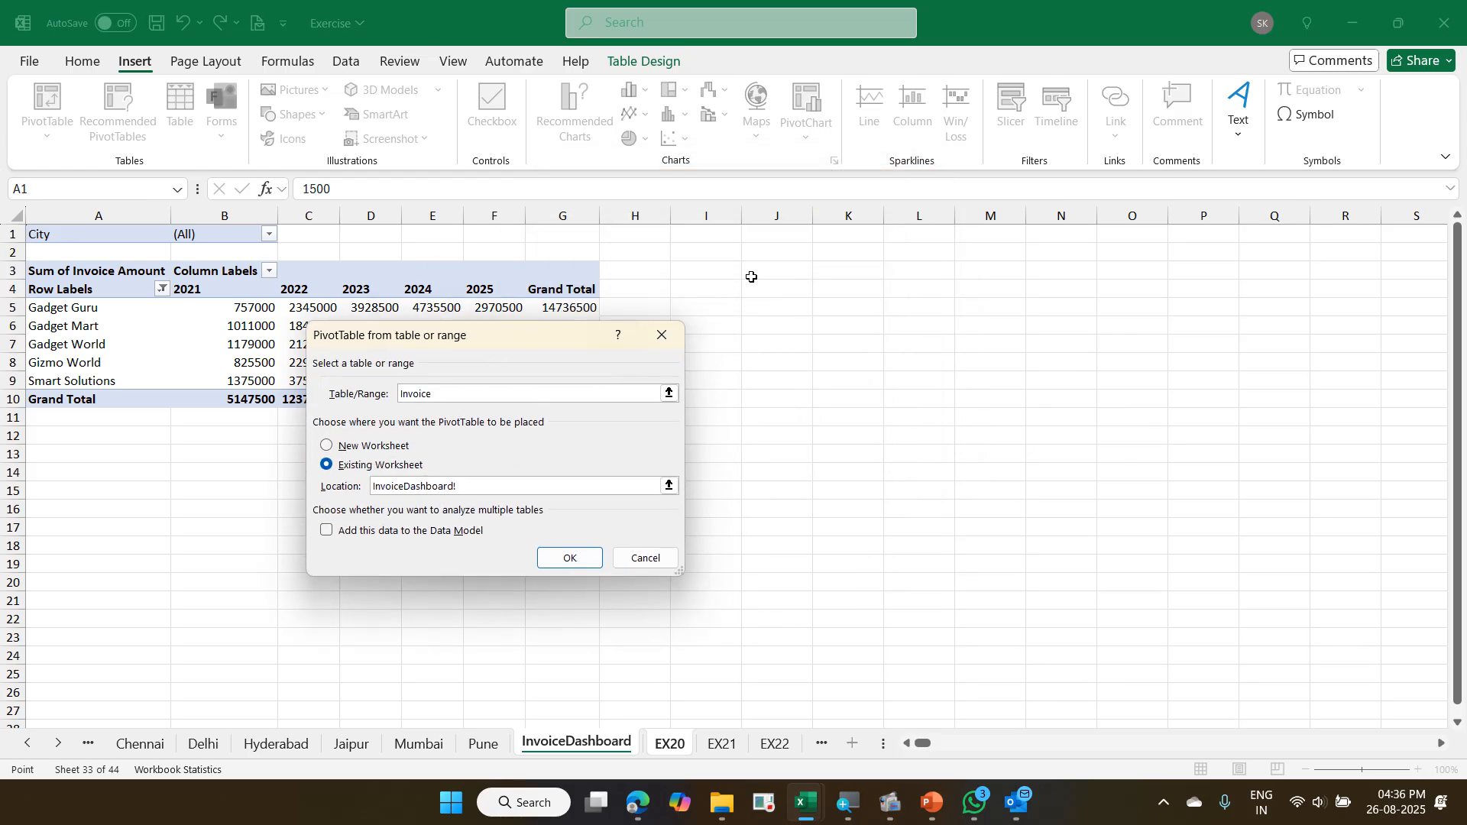
click(709, 273)
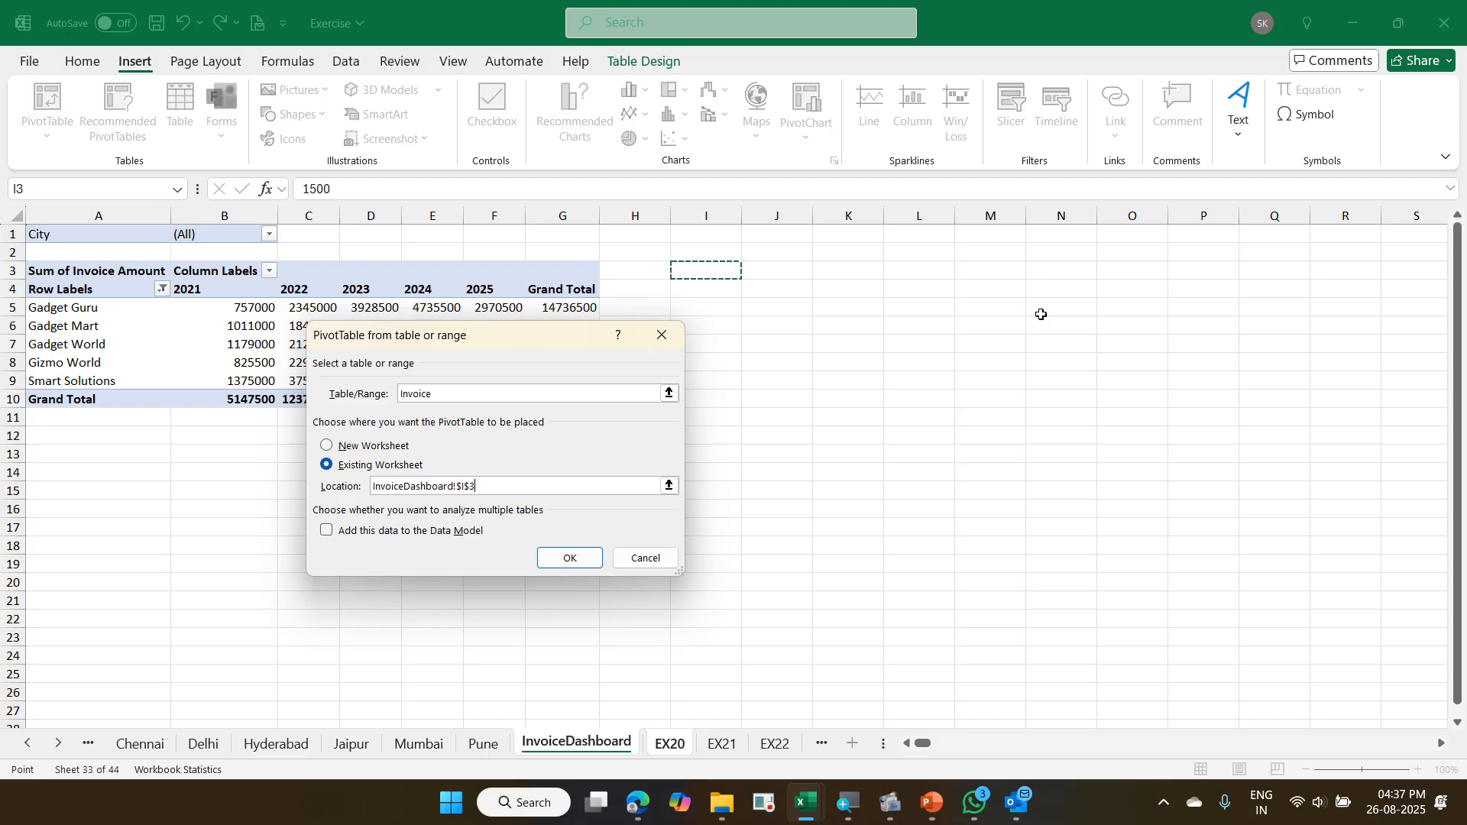
click(600, 555)
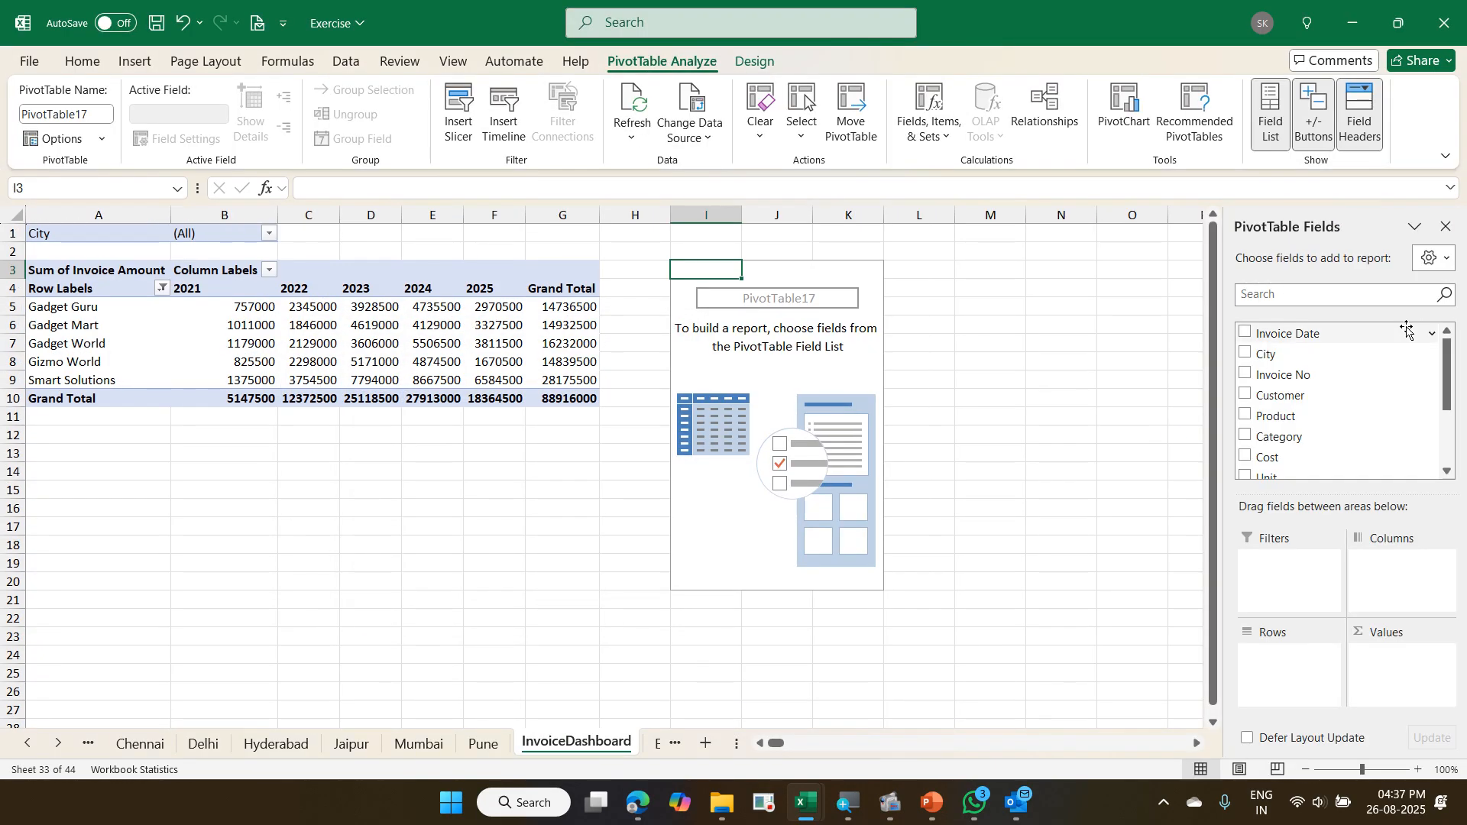
- Lay out the new pivot at I3 with Due Days as rows and the sum of Invoice Amount as values
scroll(1405, 413, down, 3)
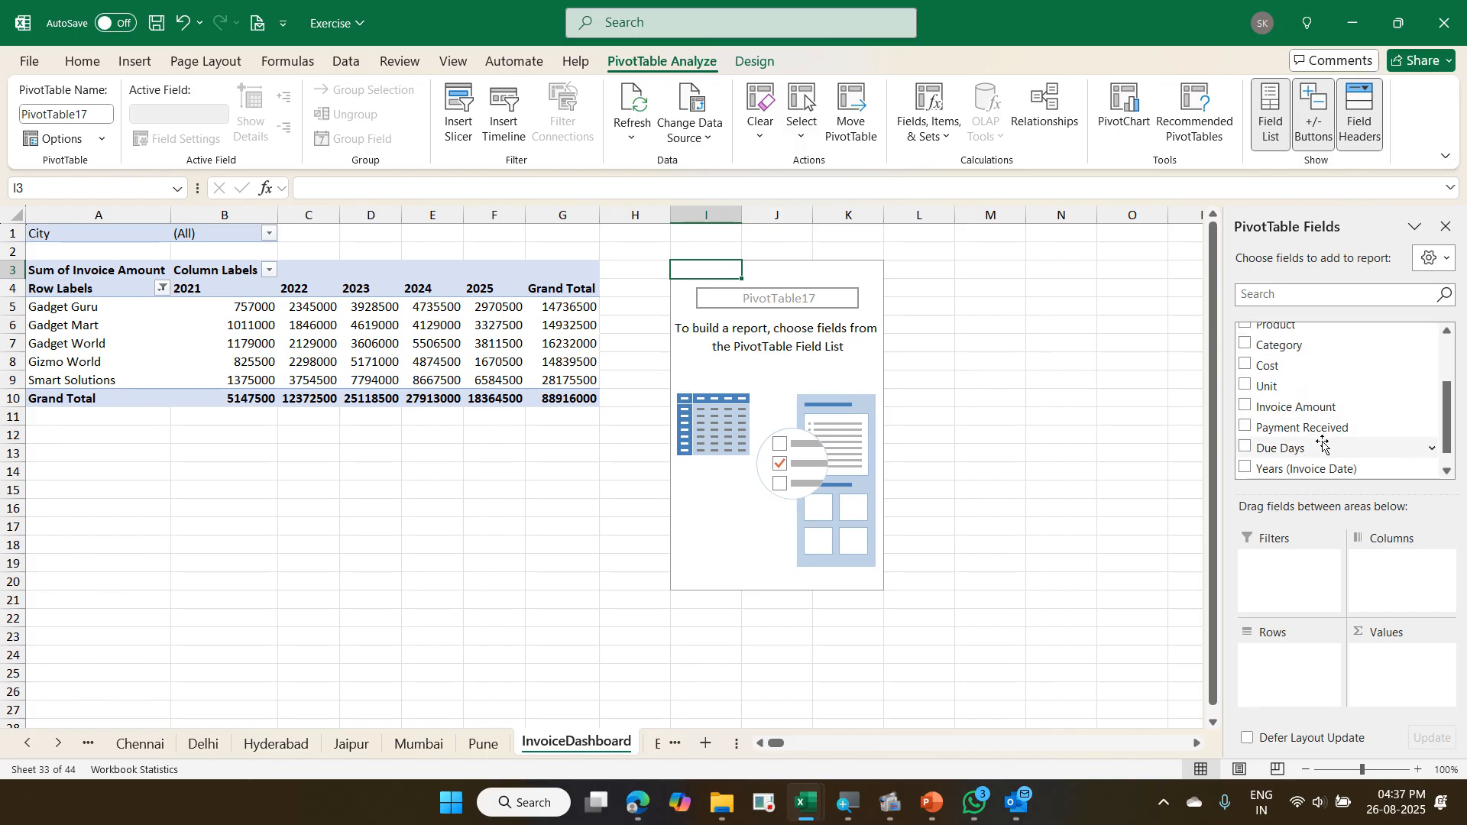
drag(1285, 450, 1268, 672)
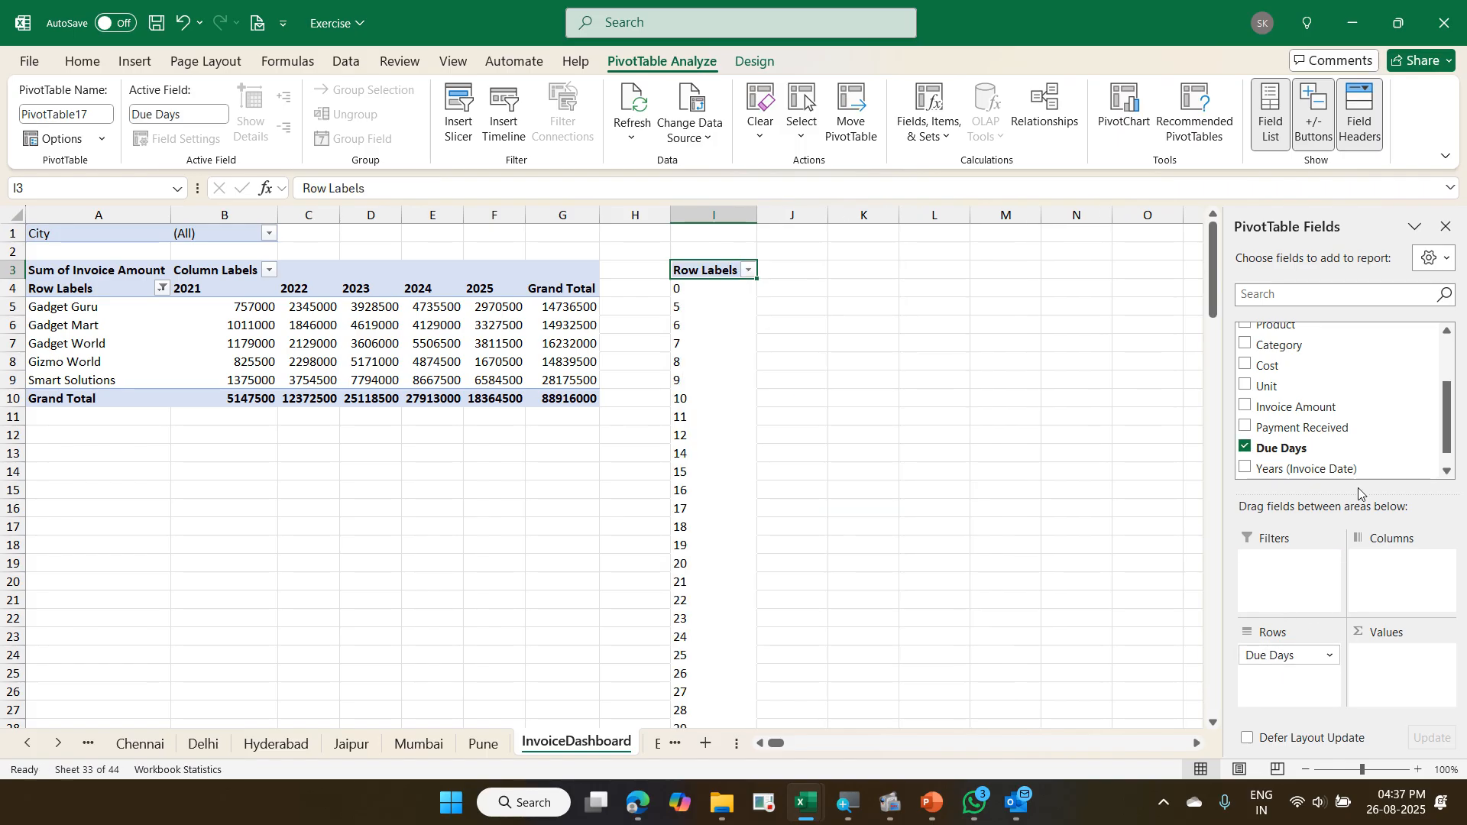
drag(1357, 417, 1383, 656)
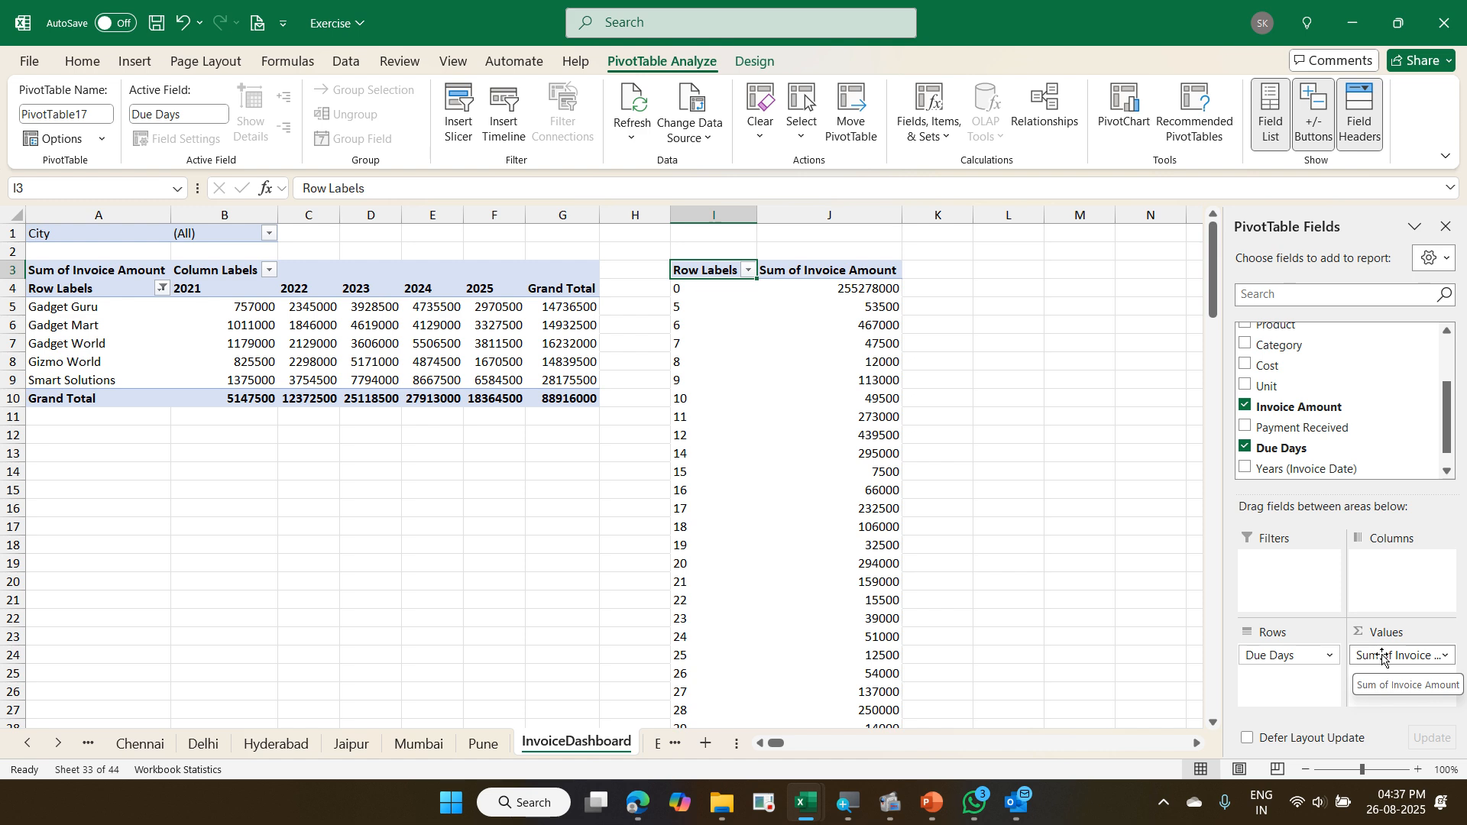
- Try grouping the Due Days rows of the pivot at I3 from 1 to 180 in intervals of 30, and undo the grouping
scroll(877, 550, down, 9)
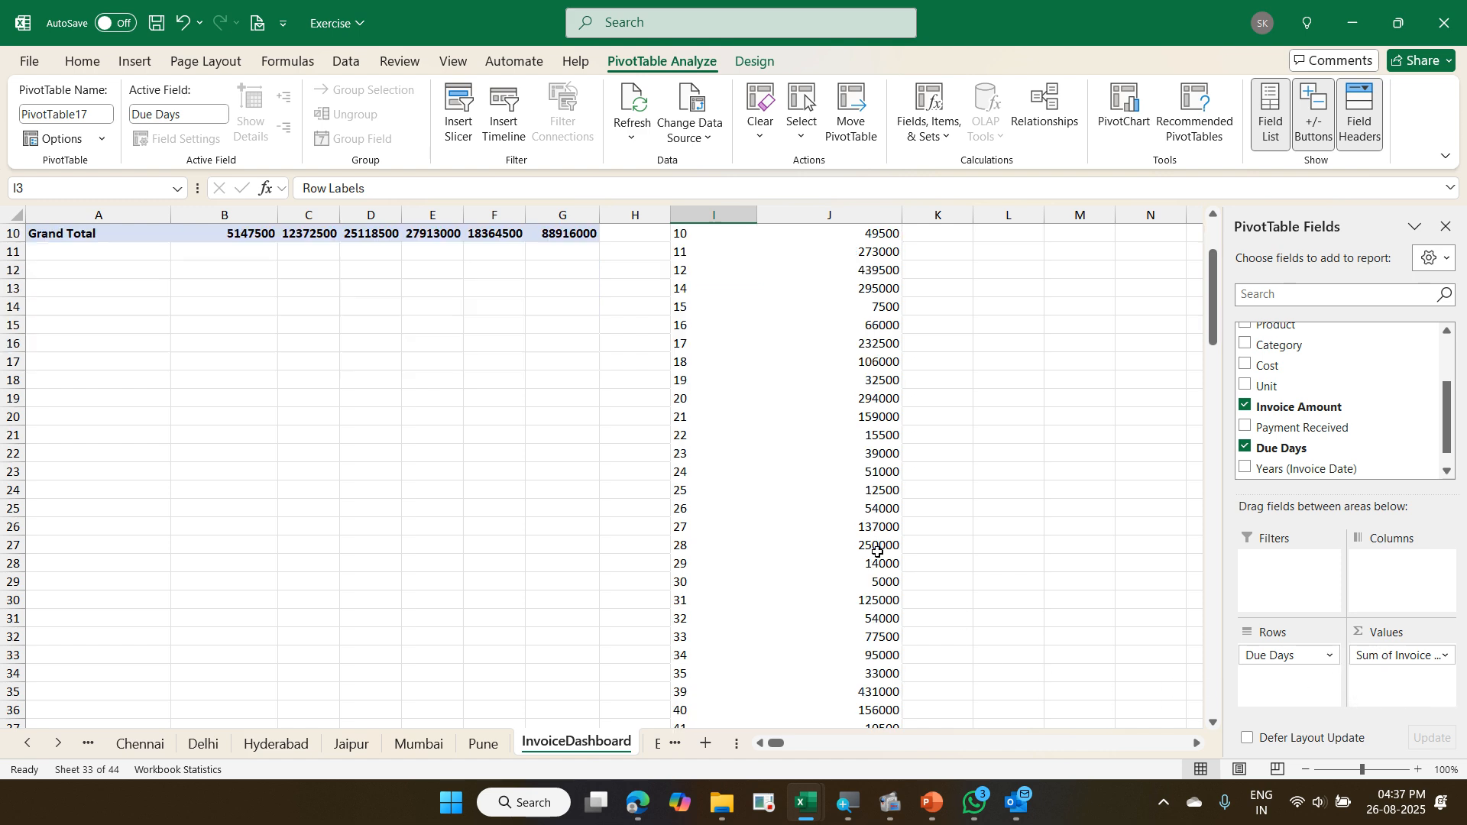
scroll(878, 550, down, 20)
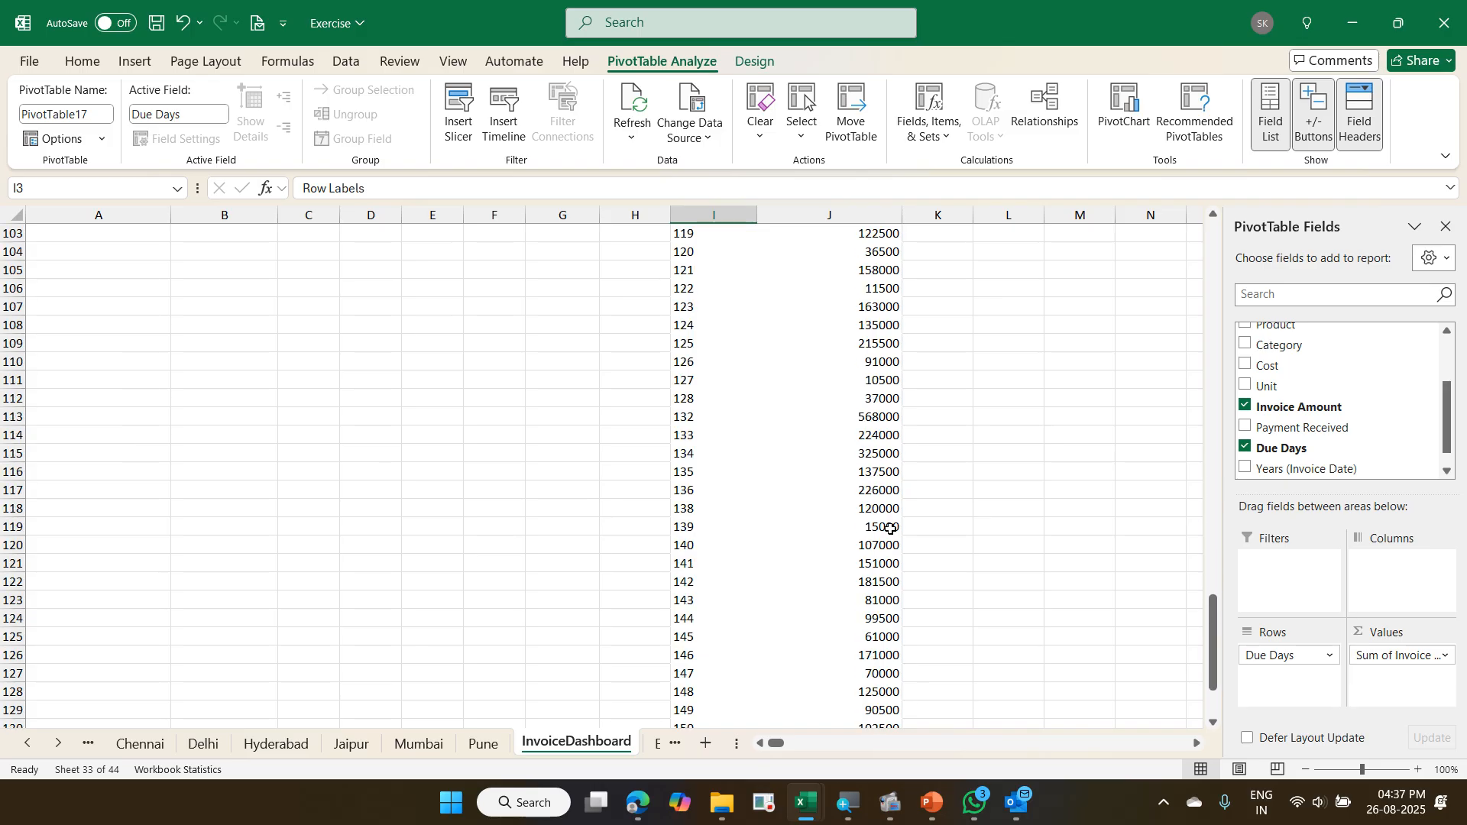
scroll(901, 532, up, 20)
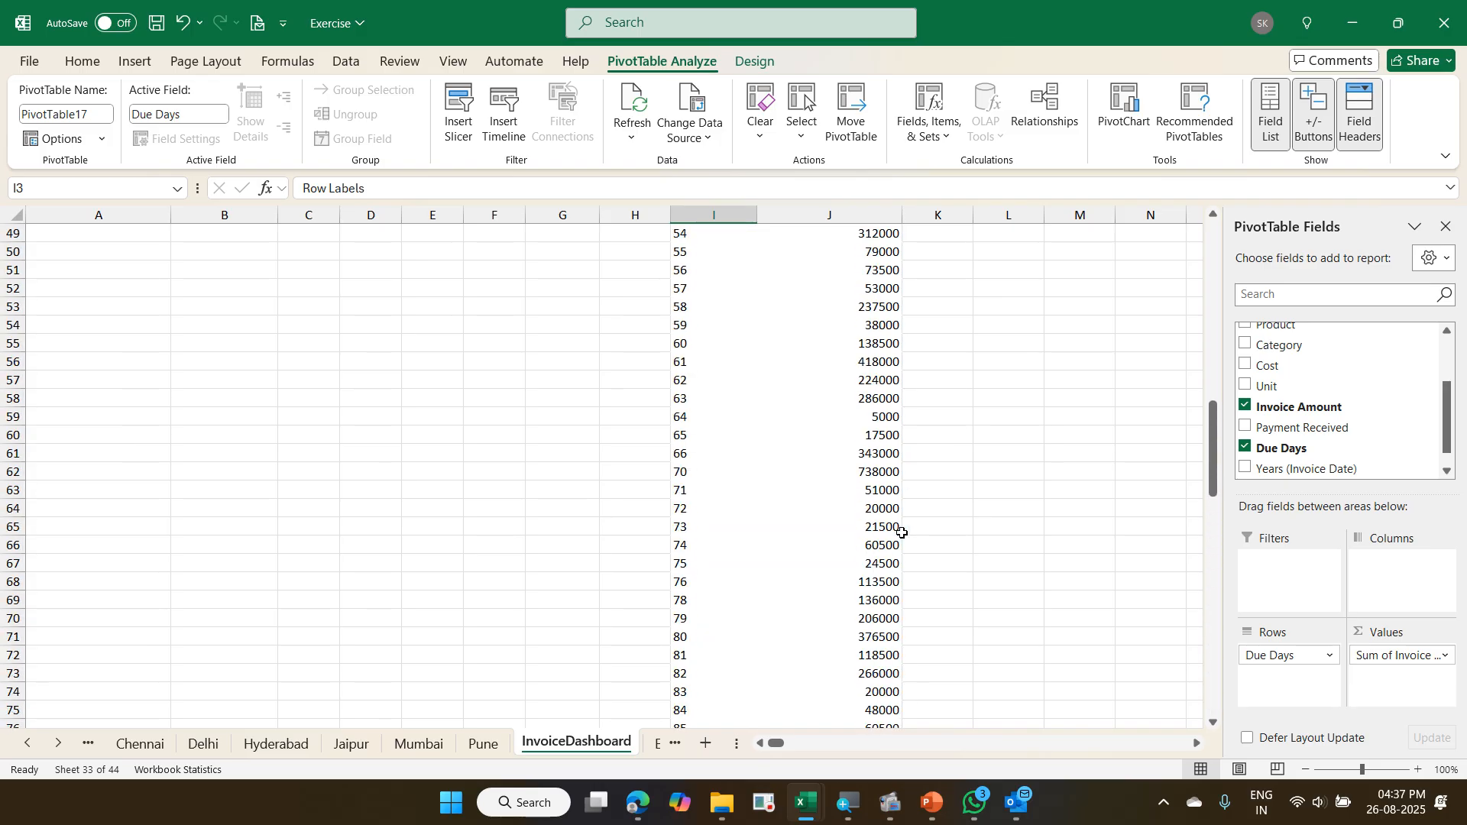
scroll(902, 532, up, 9)
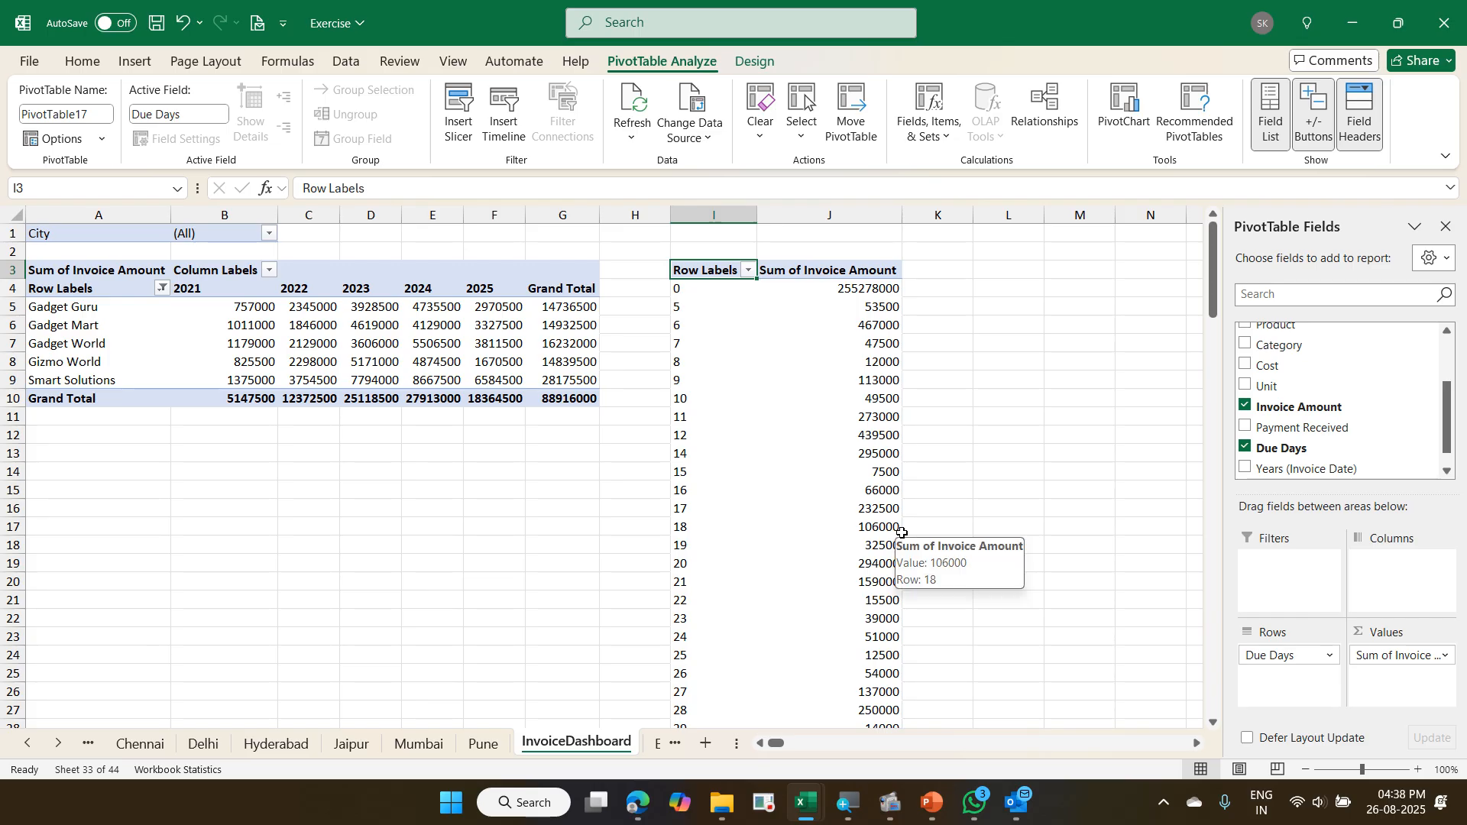
click(708, 312)
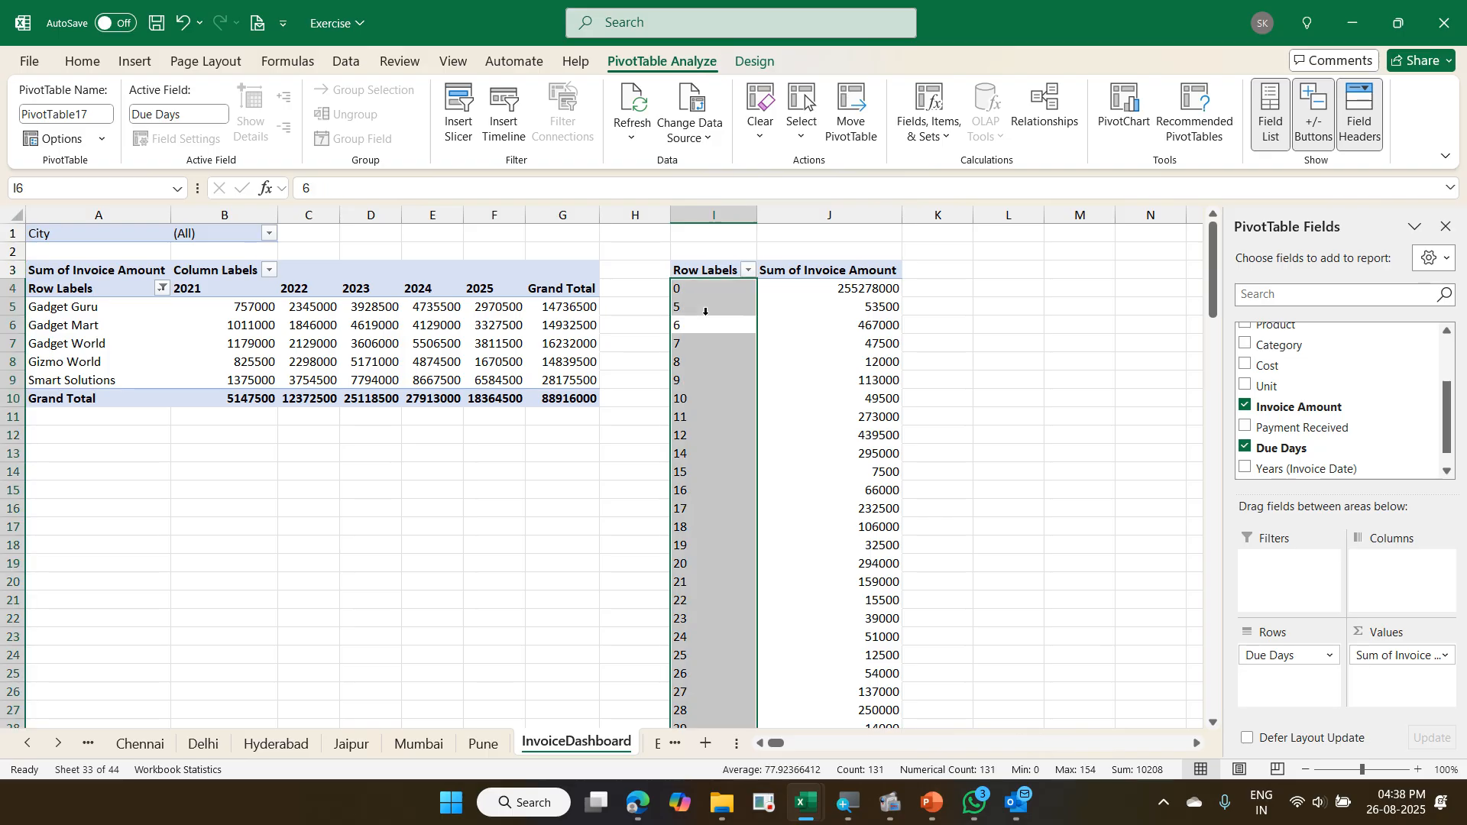
click(709, 326)
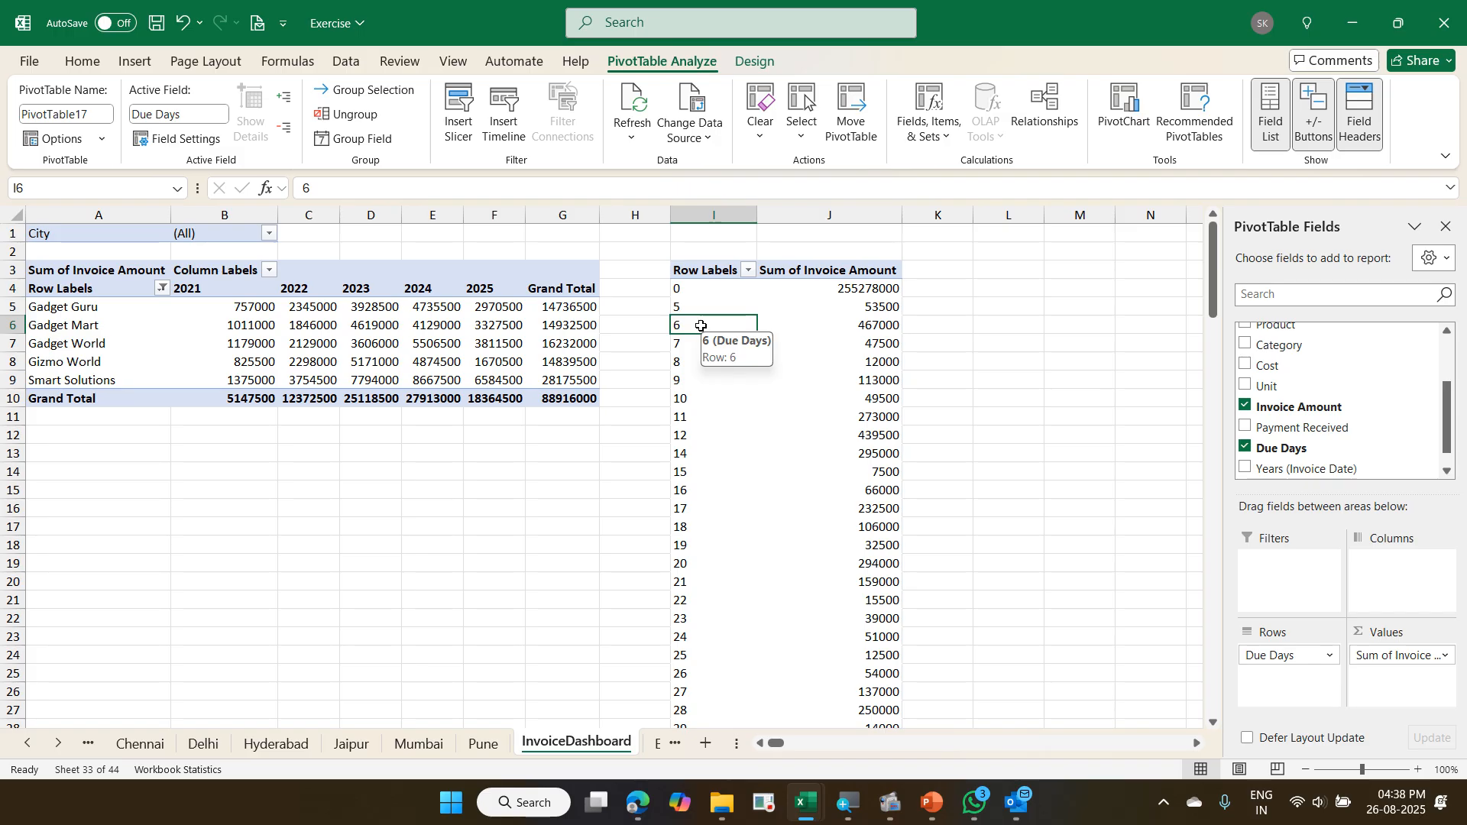
right_click(701, 327)
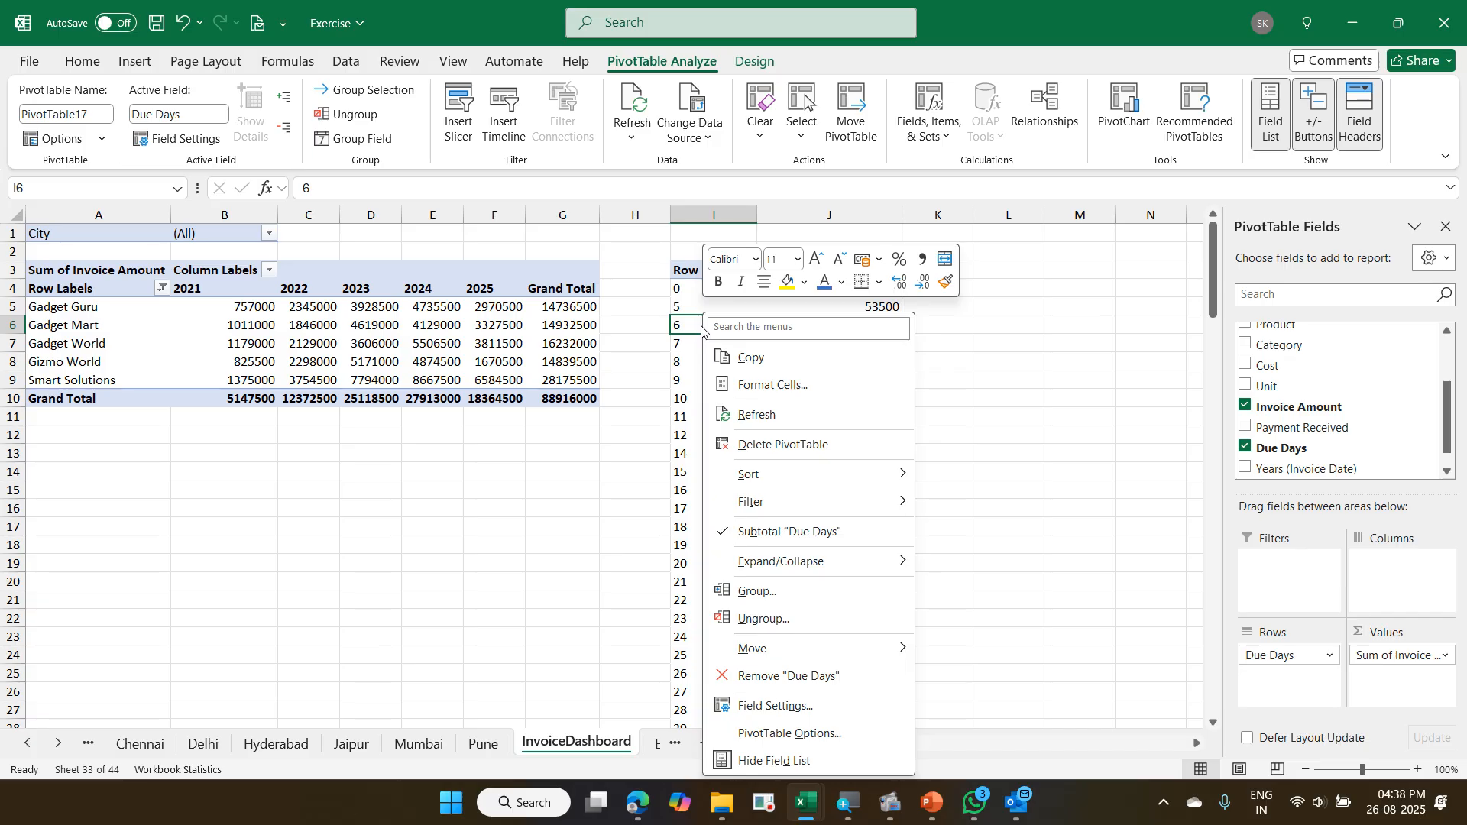
click(761, 606)
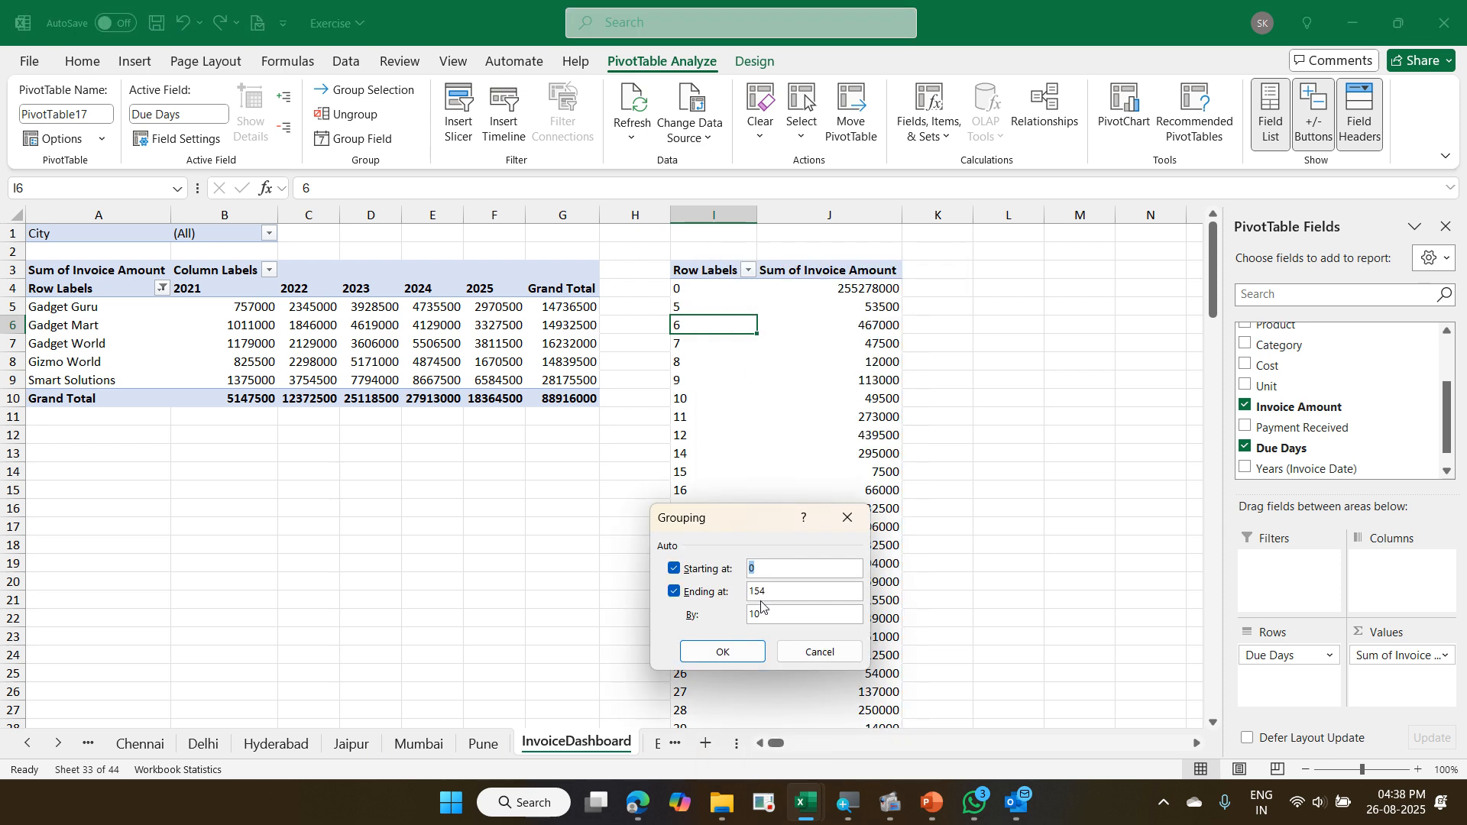
drag(701, 596, 510, 399)
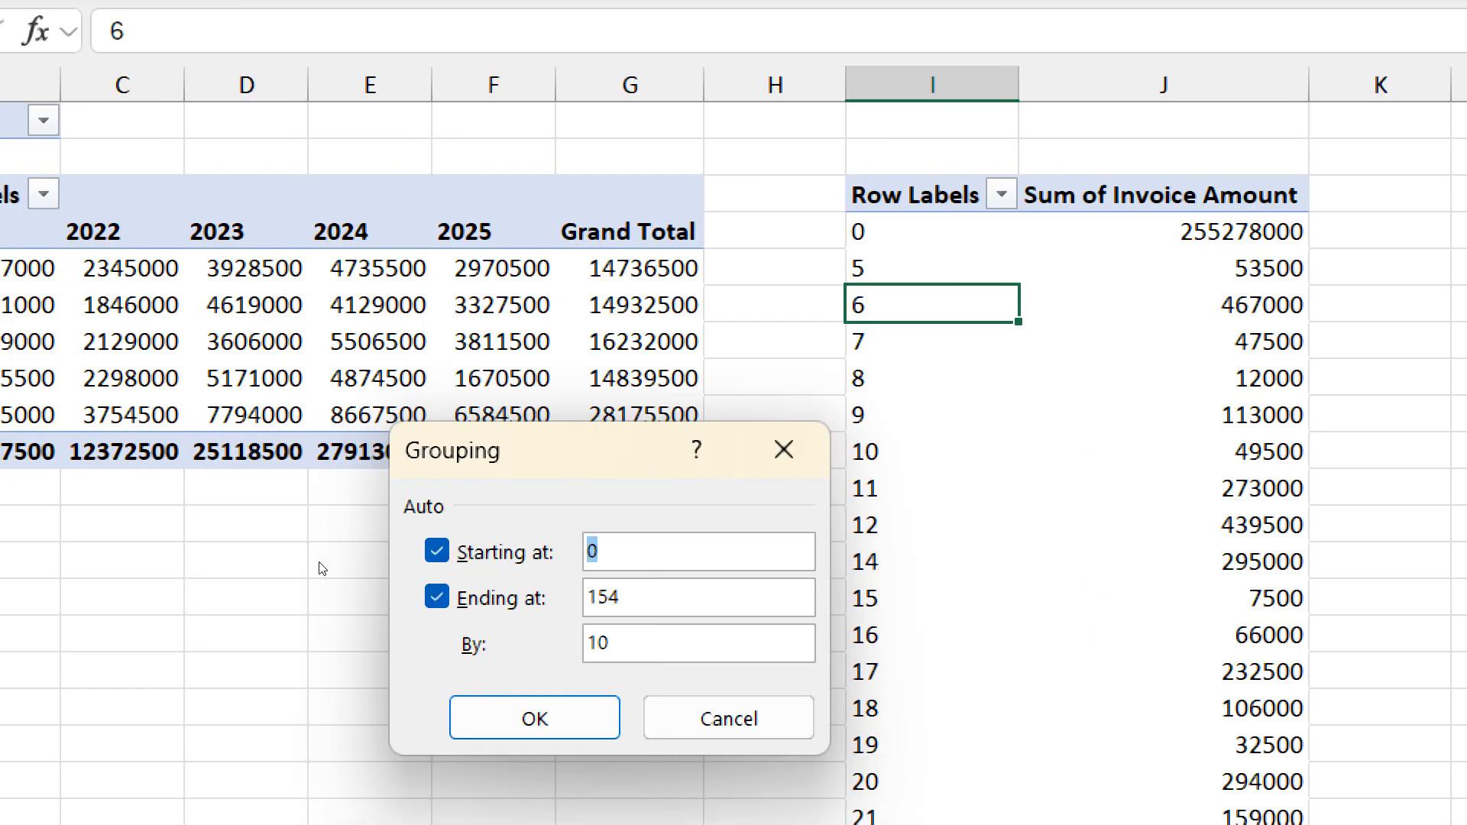
text(1)
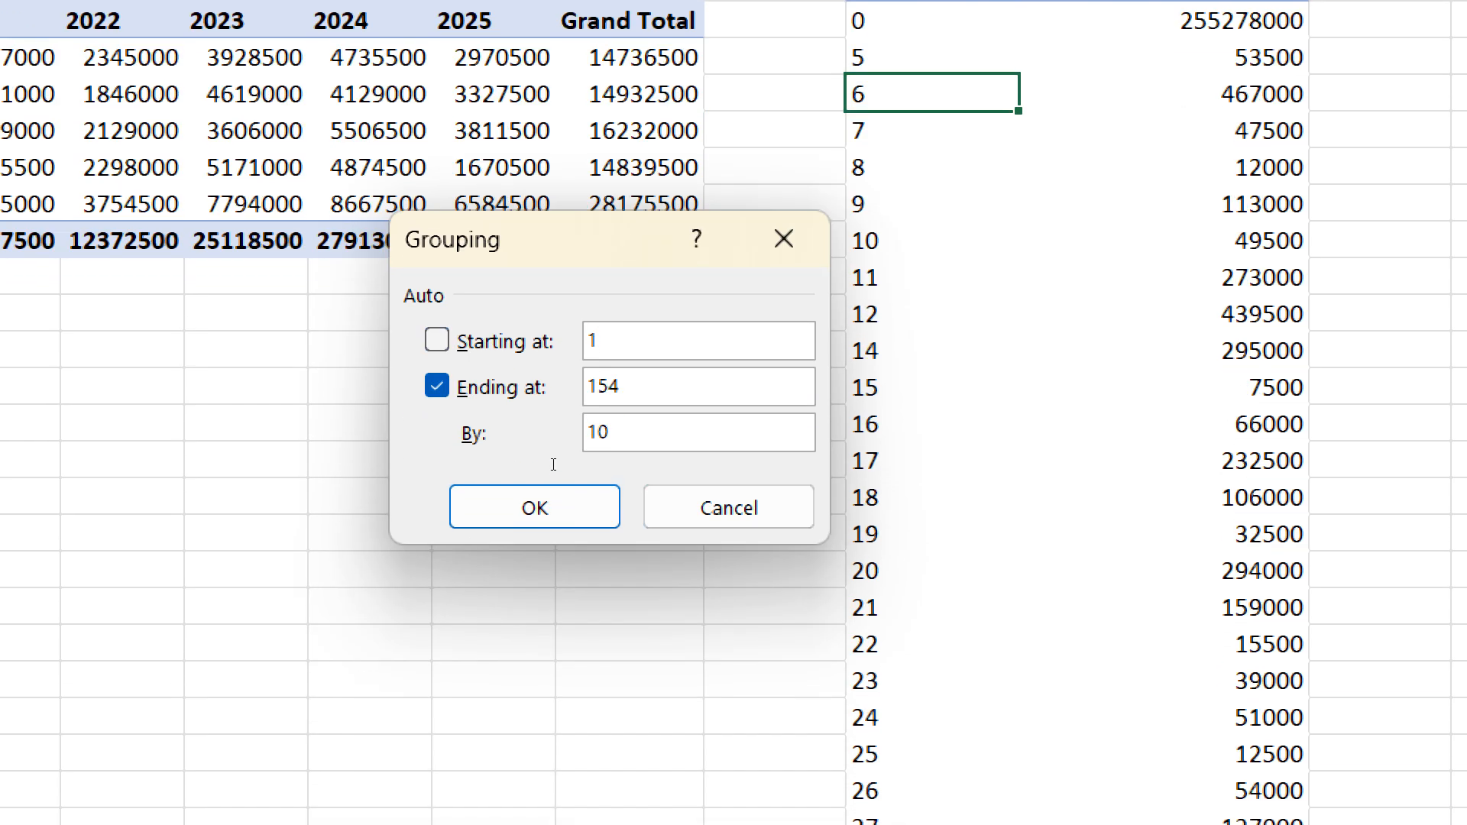
key(Tab)
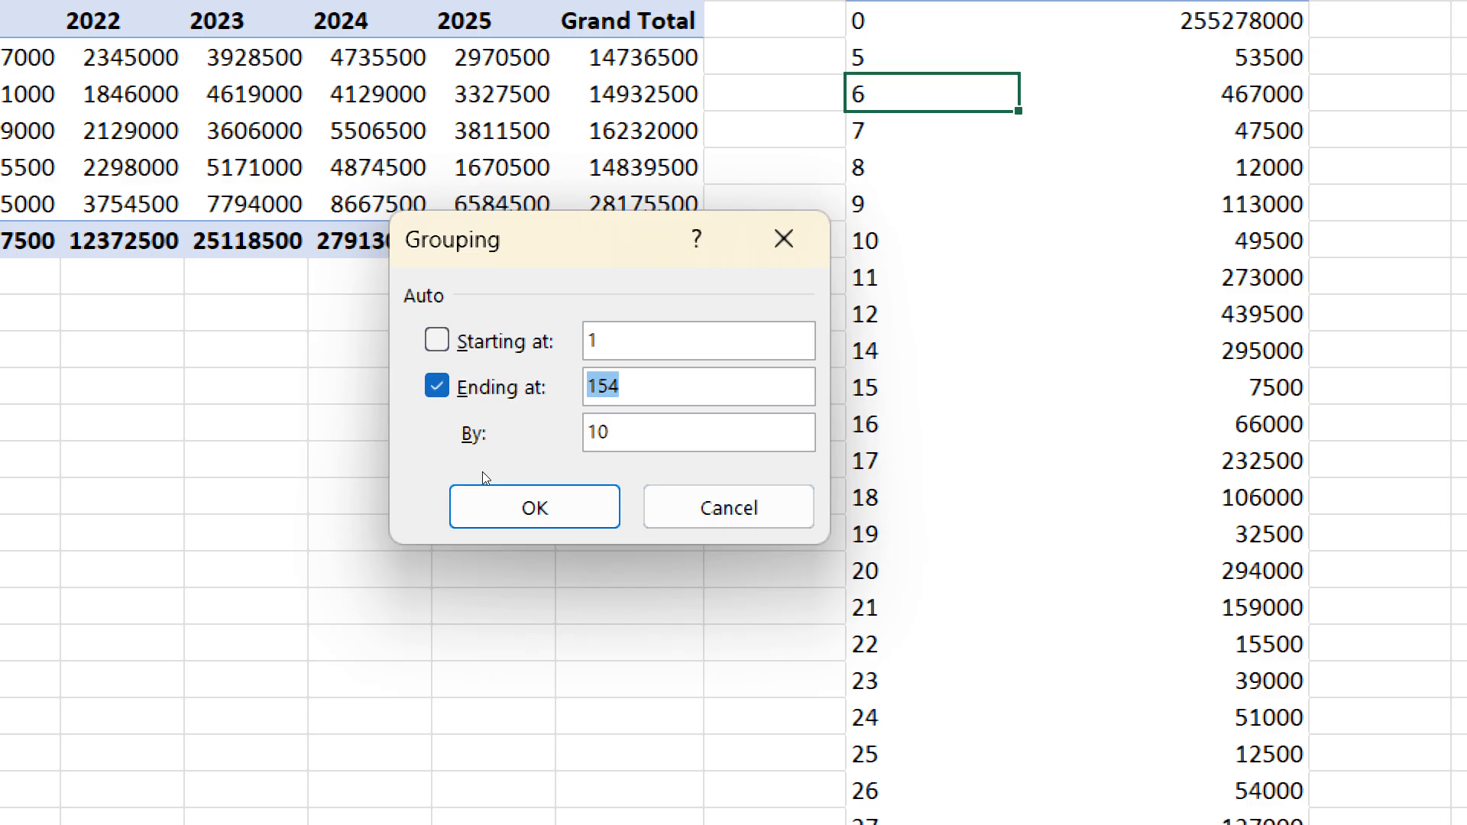
text(150)
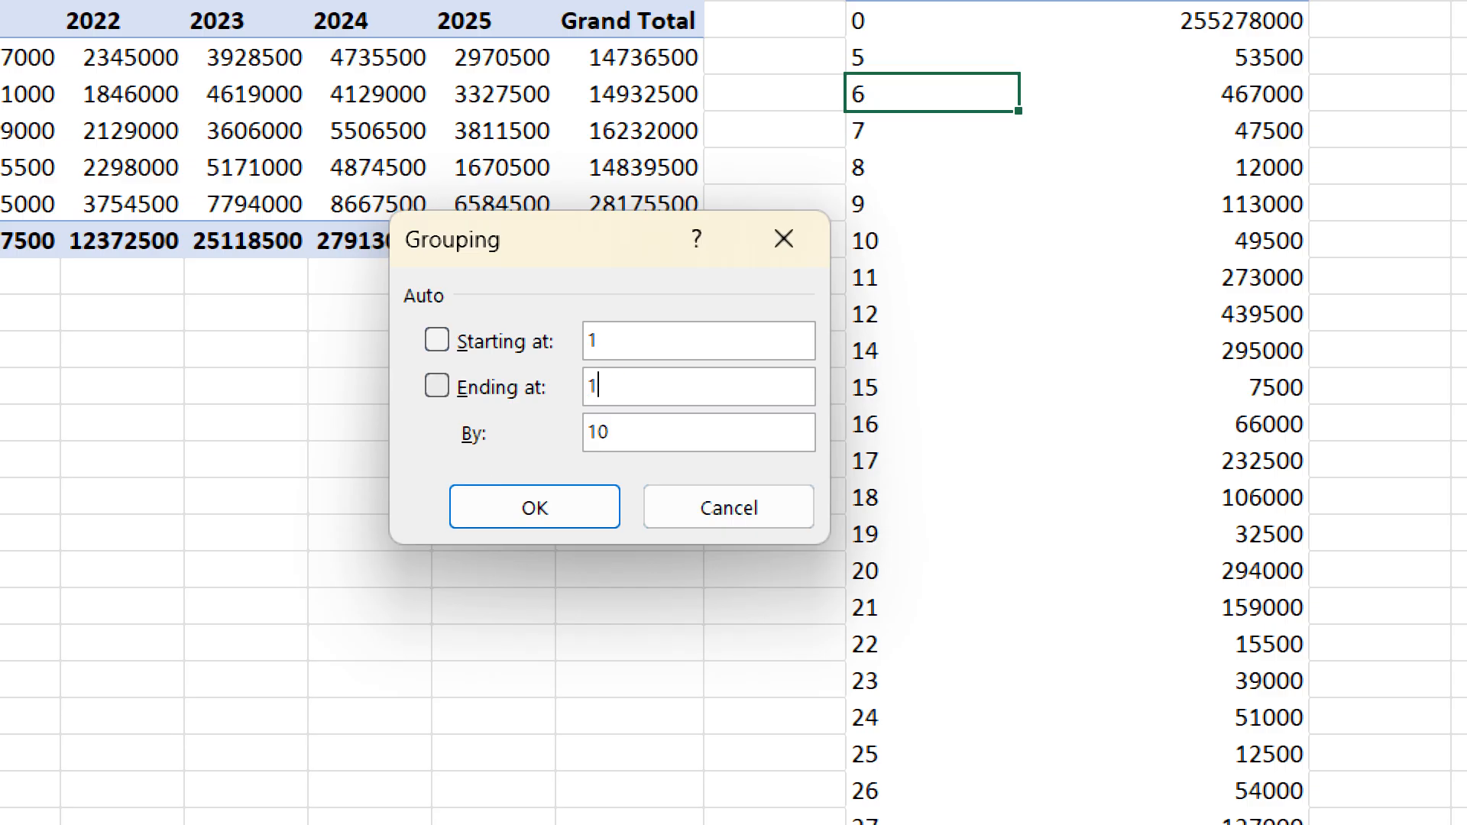
key(BackSpace)
key(BackSpace)
key(BackSpace)
text(180)
click(620, 435)
key(ctrl+a)
text(30)
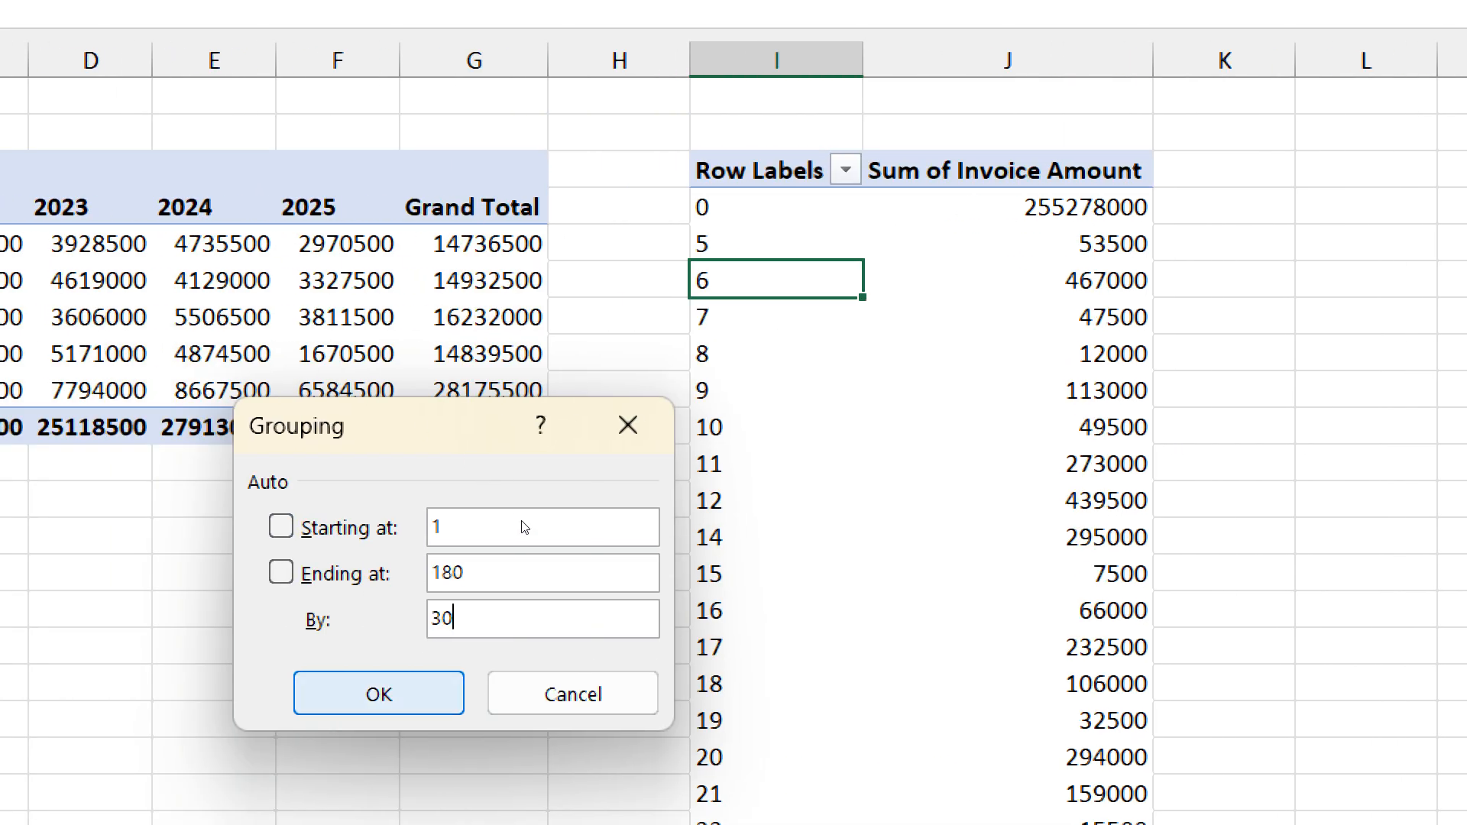
key(Return)
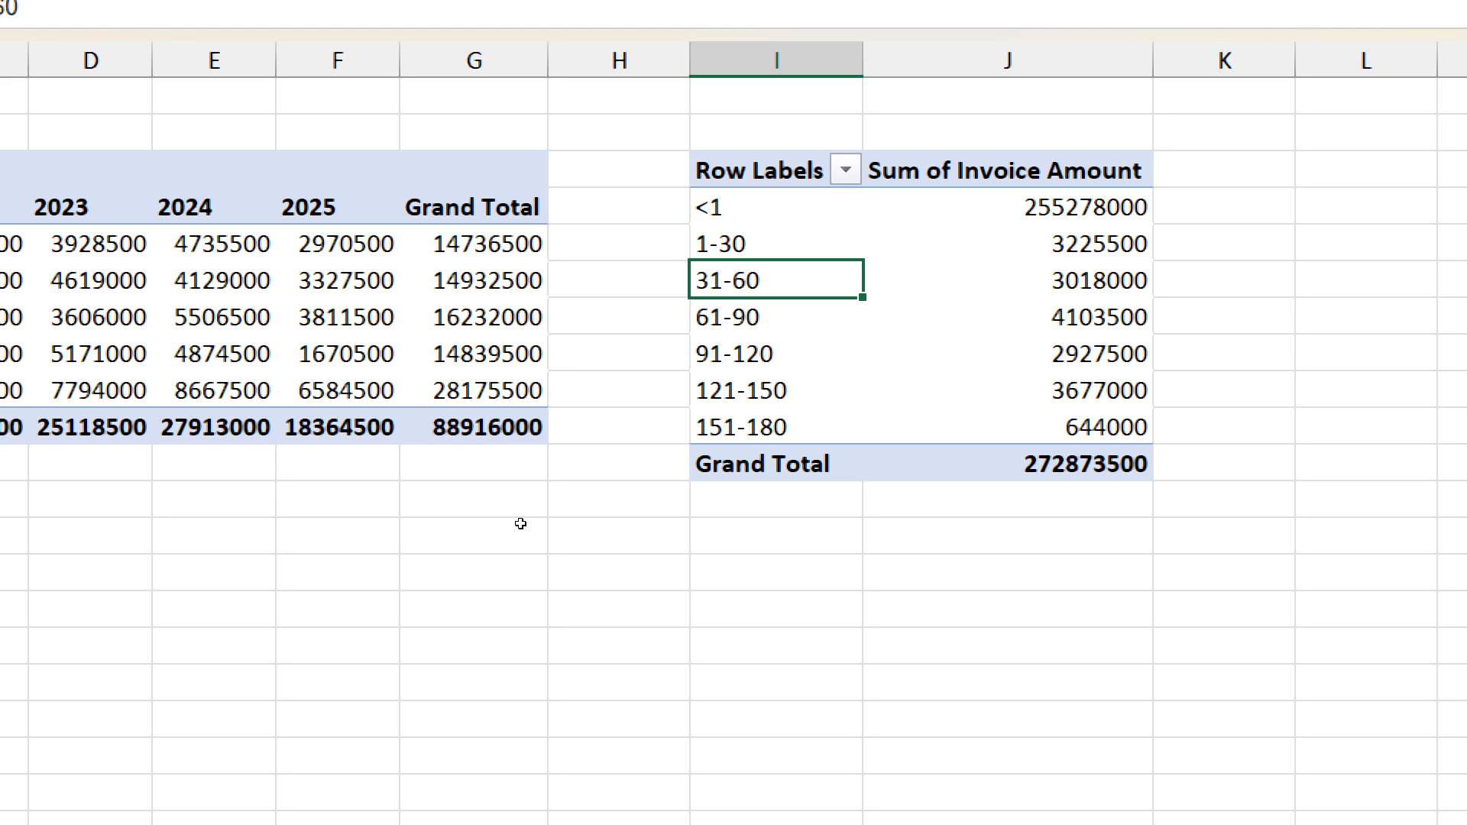
key(ctrl+z)
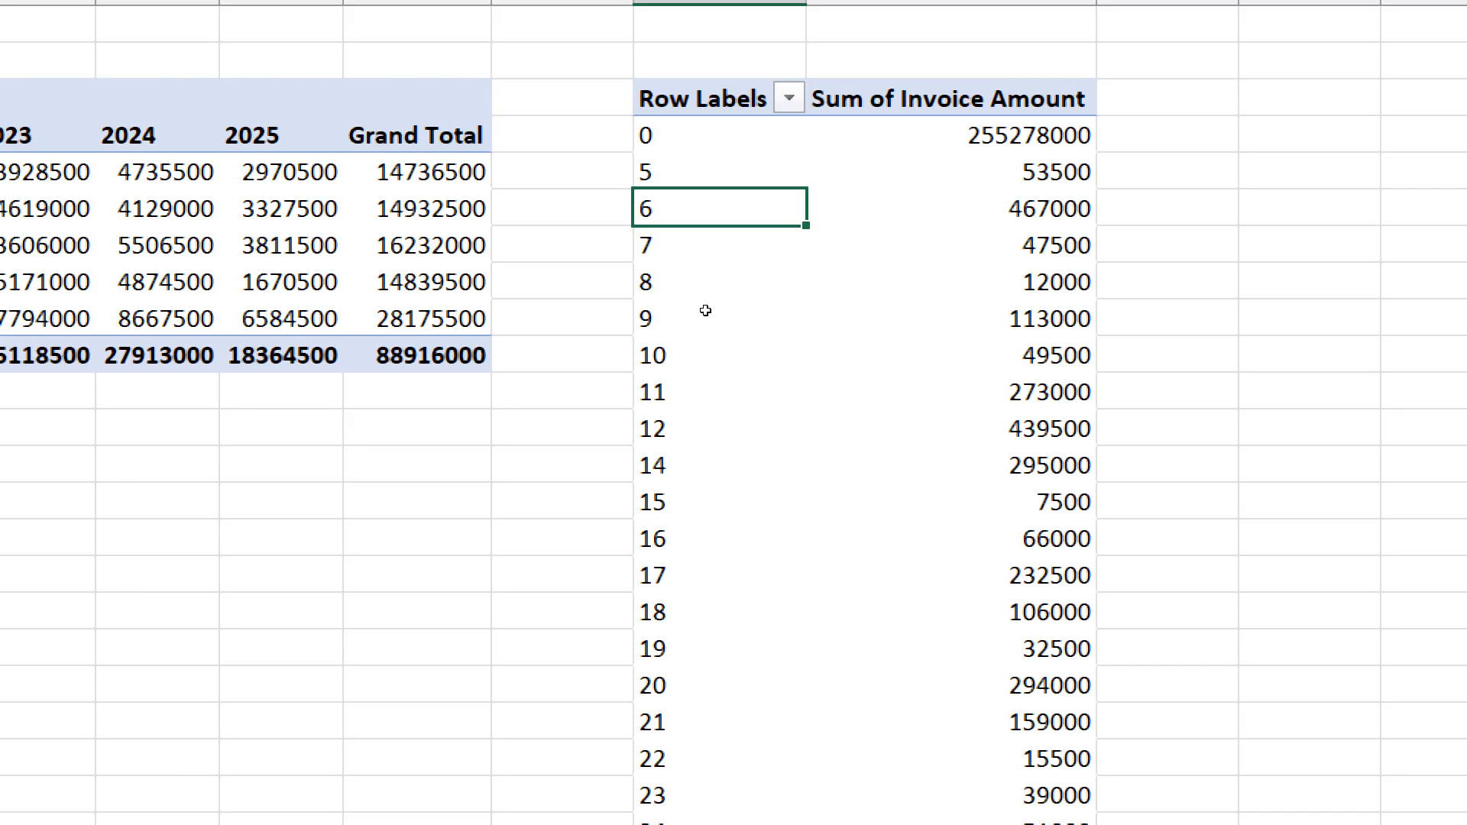
- Group the pivot's Due Days rows starting at 1 and ending at 150, in intervals of 30
right_click(707, 180)
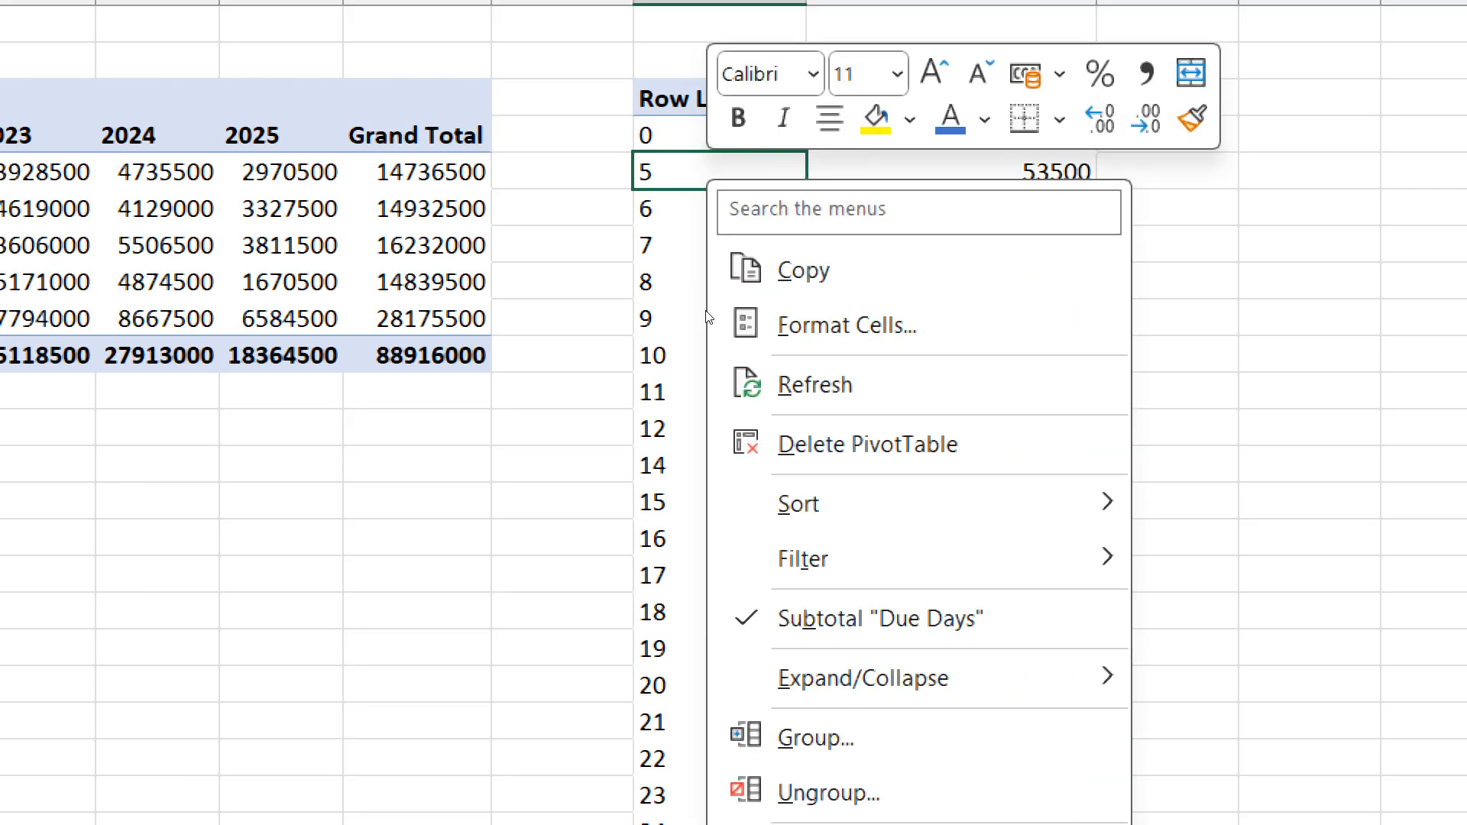
click(817, 737)
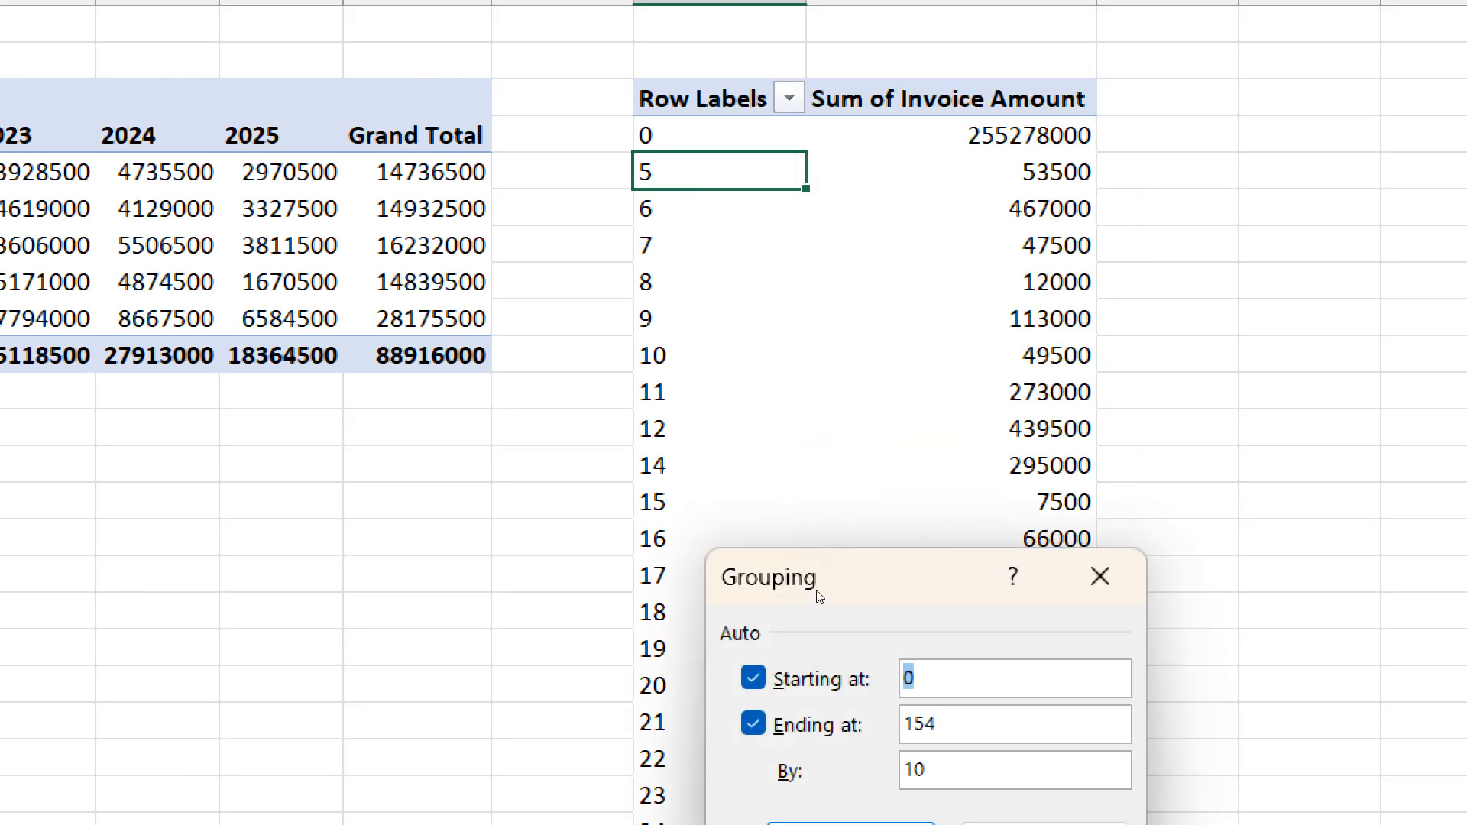
text(1)
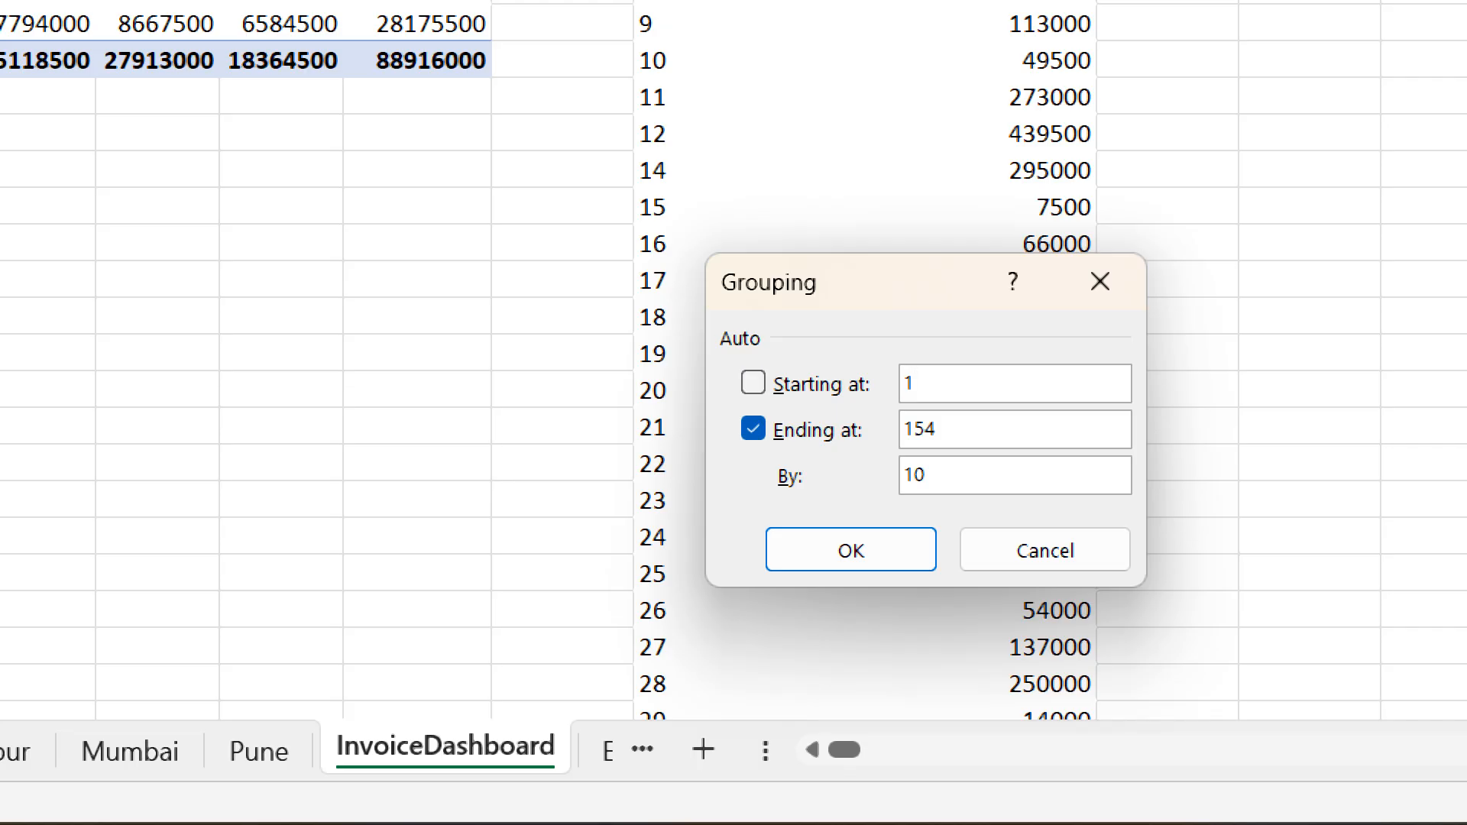
key(Tab)
text(180)
key(Tab)
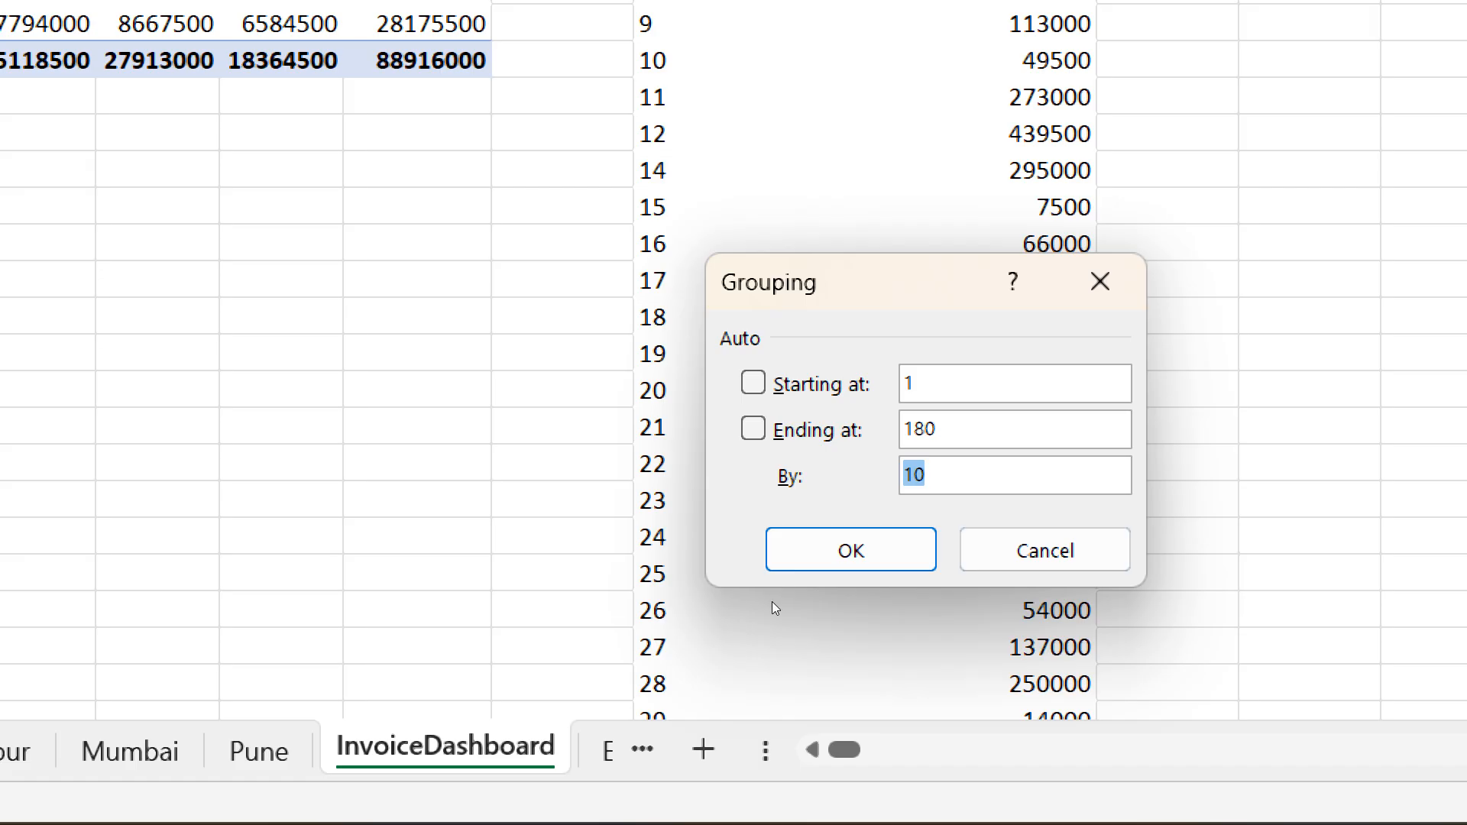
key(shift+Tab)
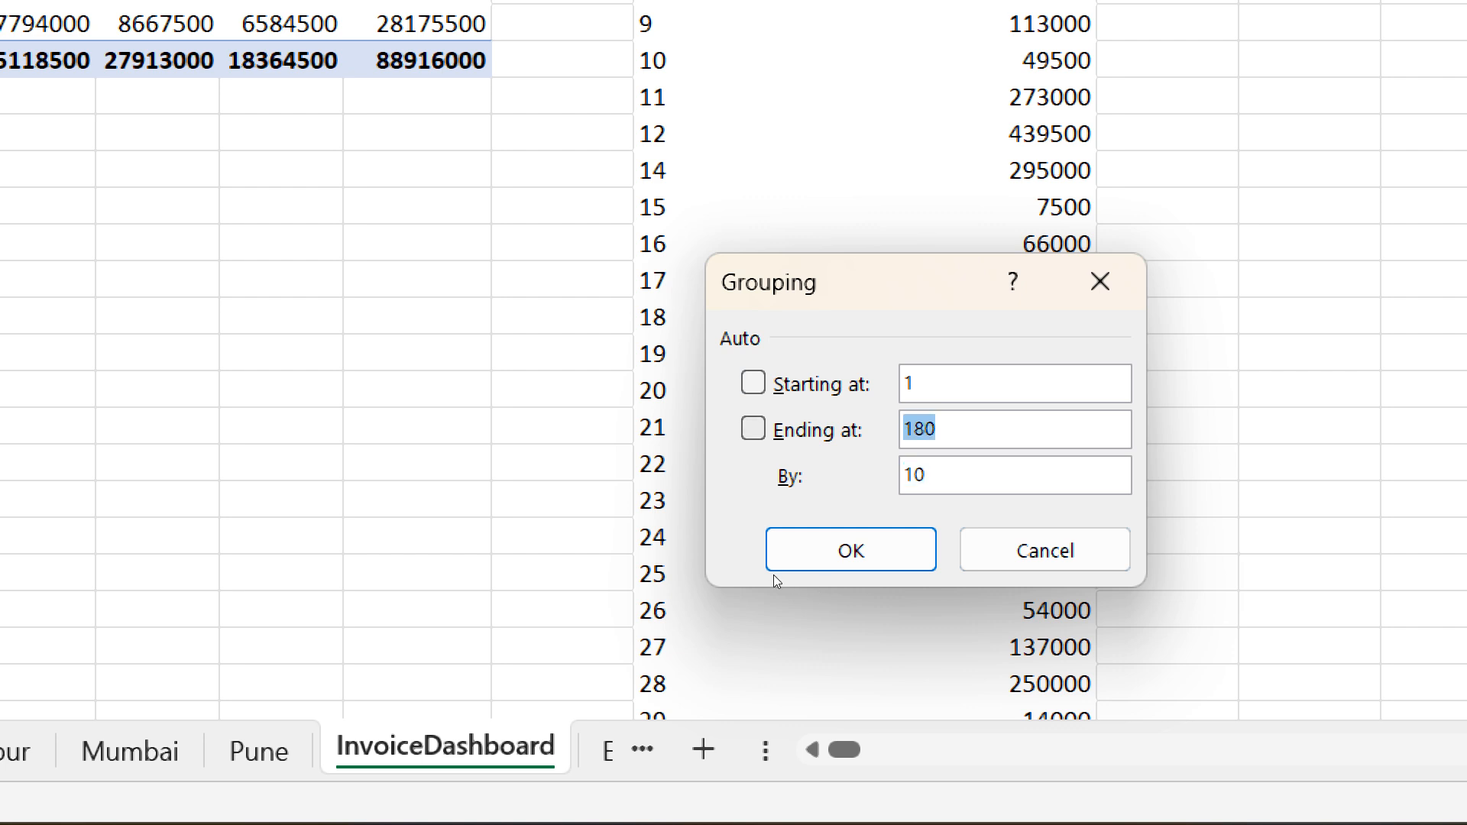
text(150)
key(Tab)
text(30)
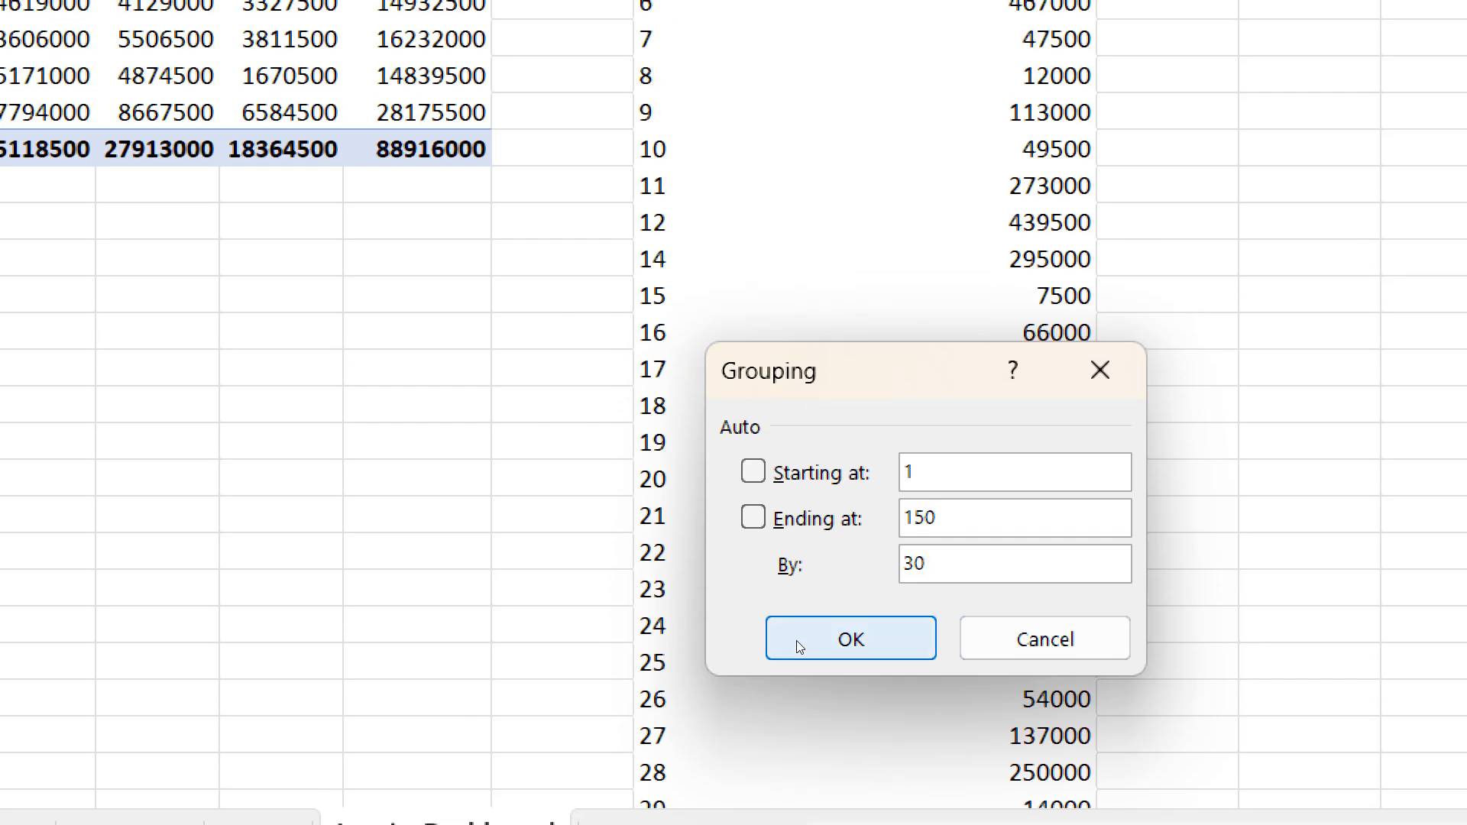
click(796, 640)
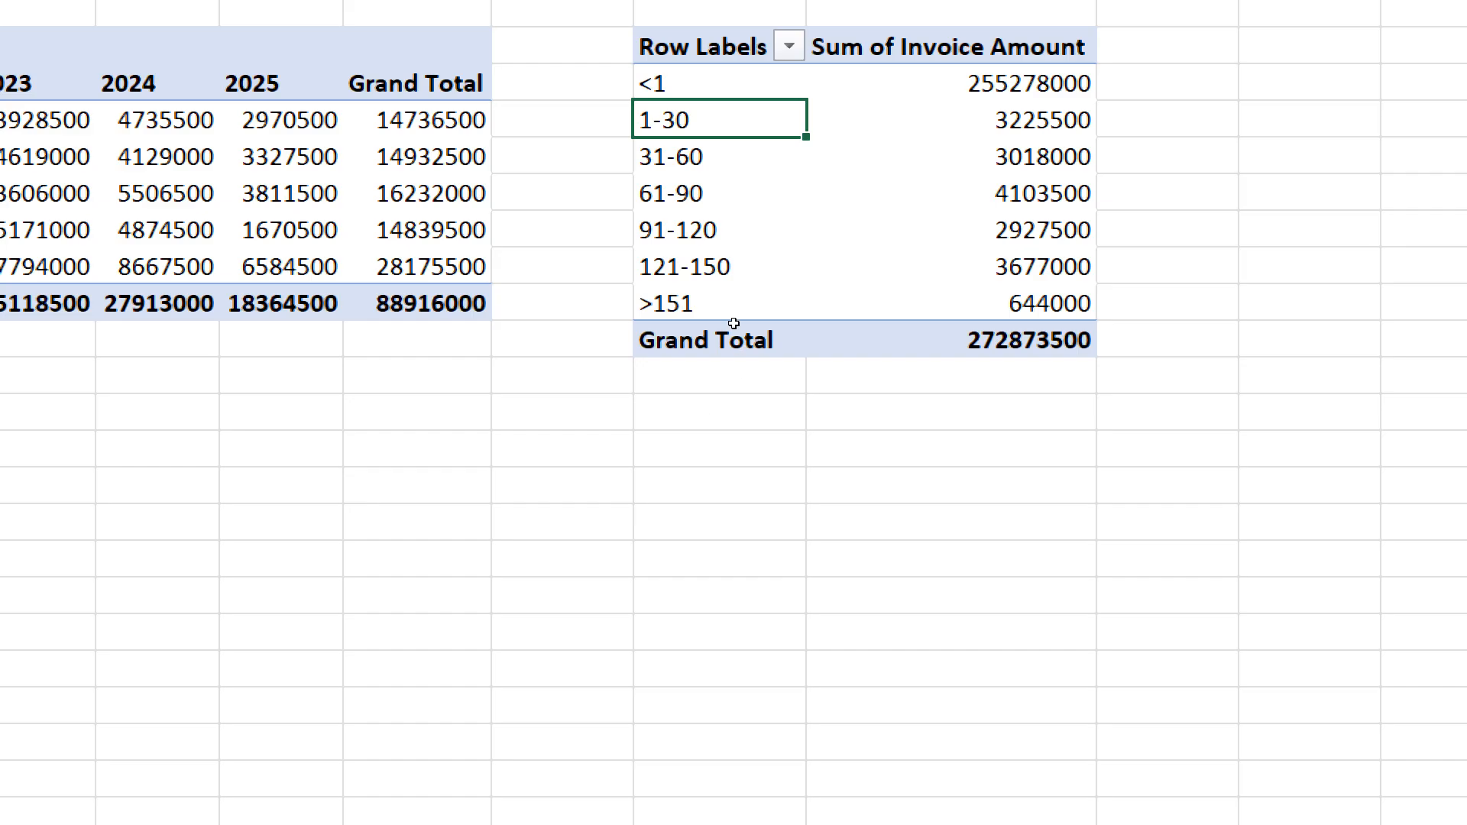
- Change the Due Days grouping's ending value to 180
right_click(749, 128)
click(856, 687)
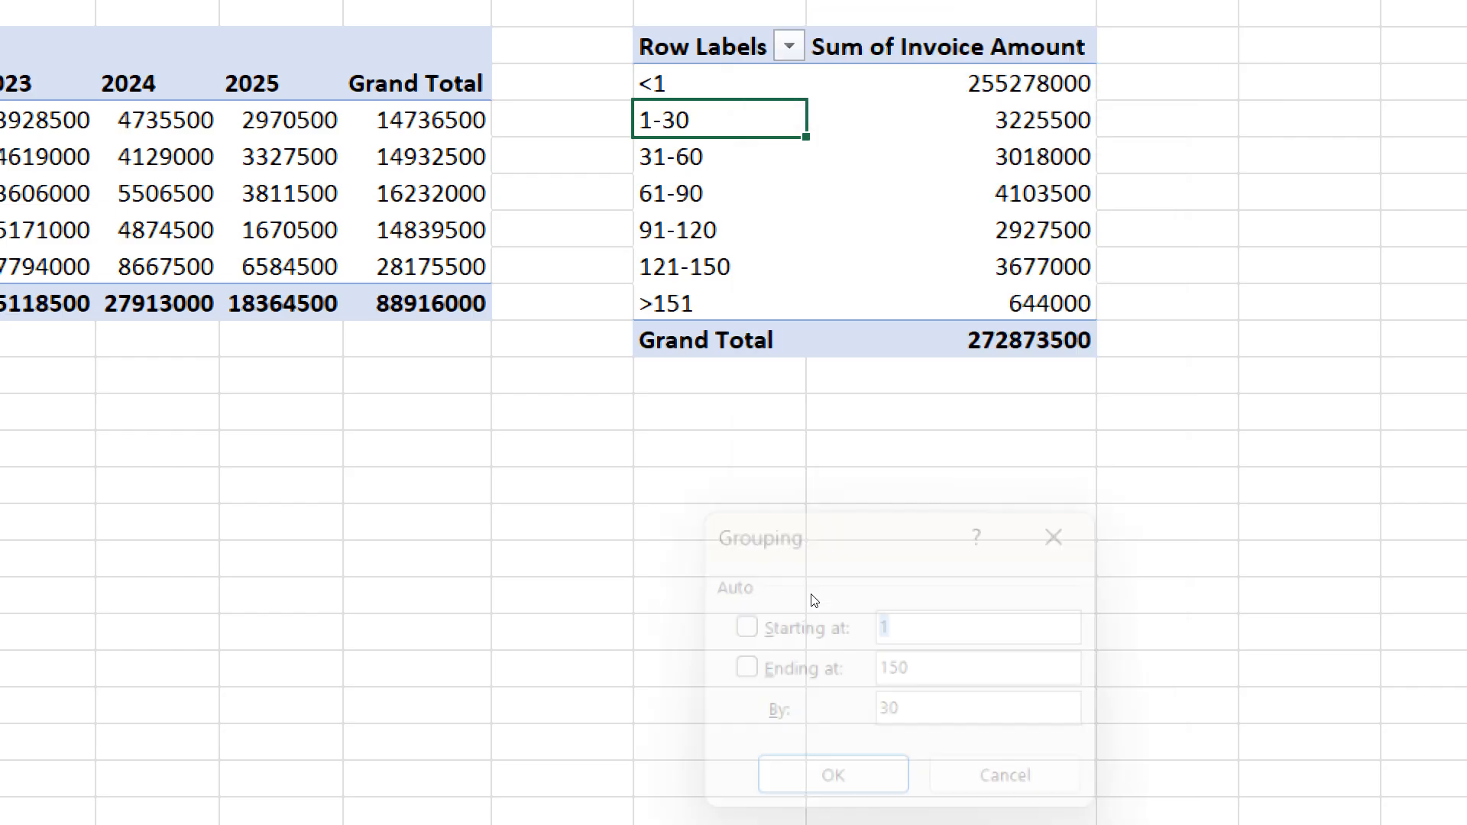
key(Tab)
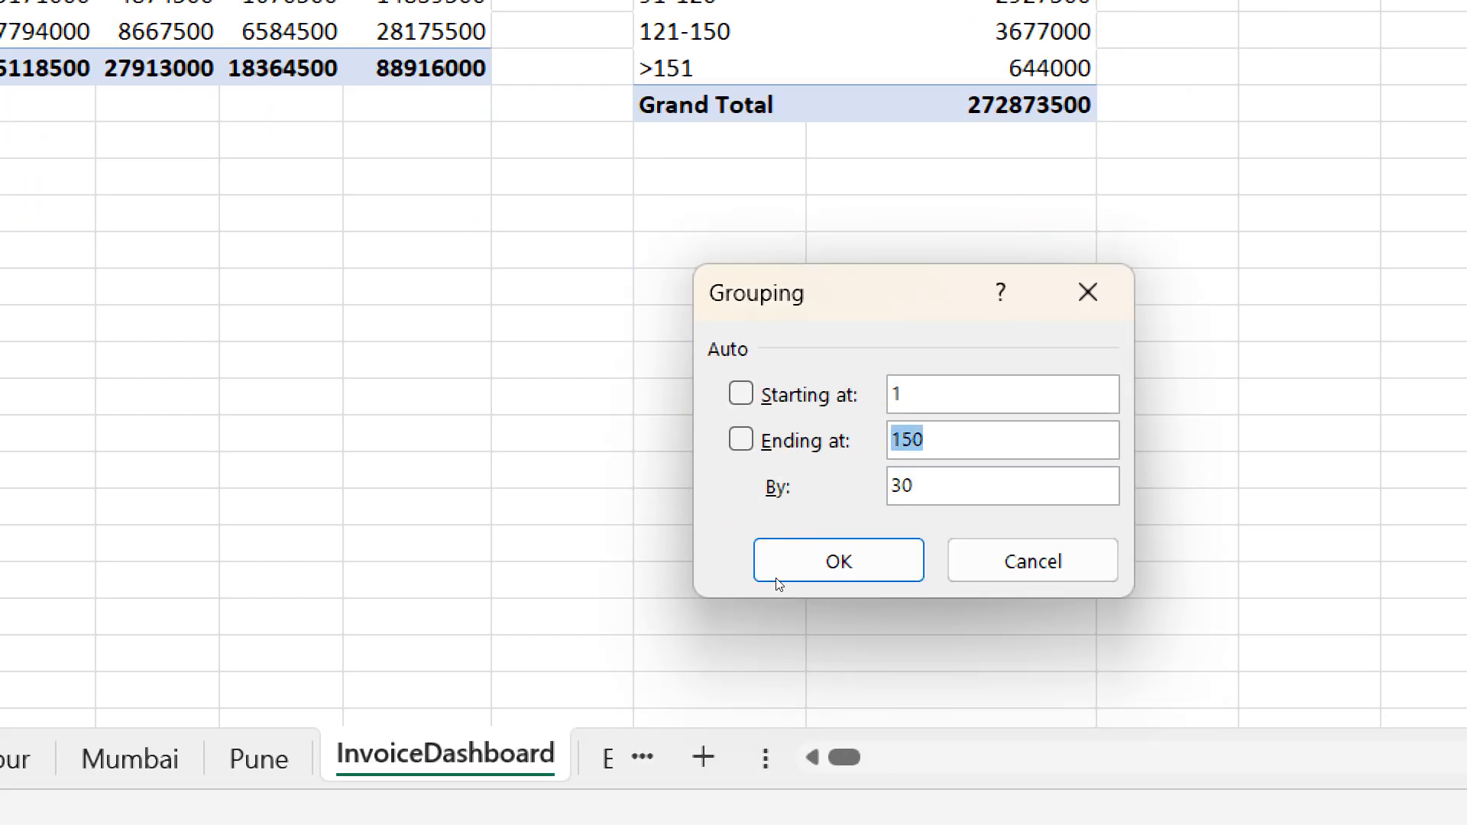
text(180)
key(Return)
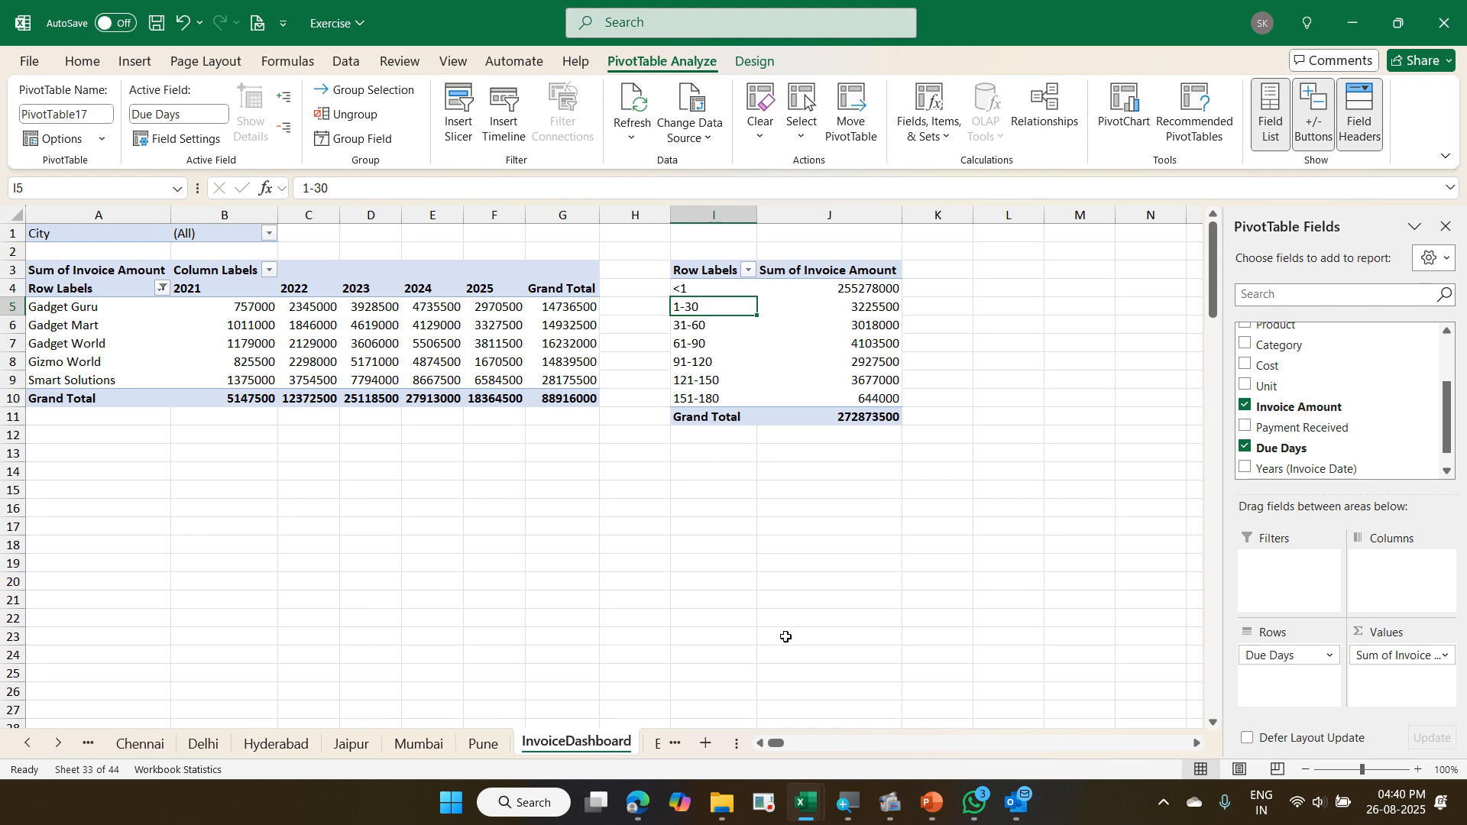
- Hide the <1 group from the Due Days pivot and check the row label filter list
key(Up)
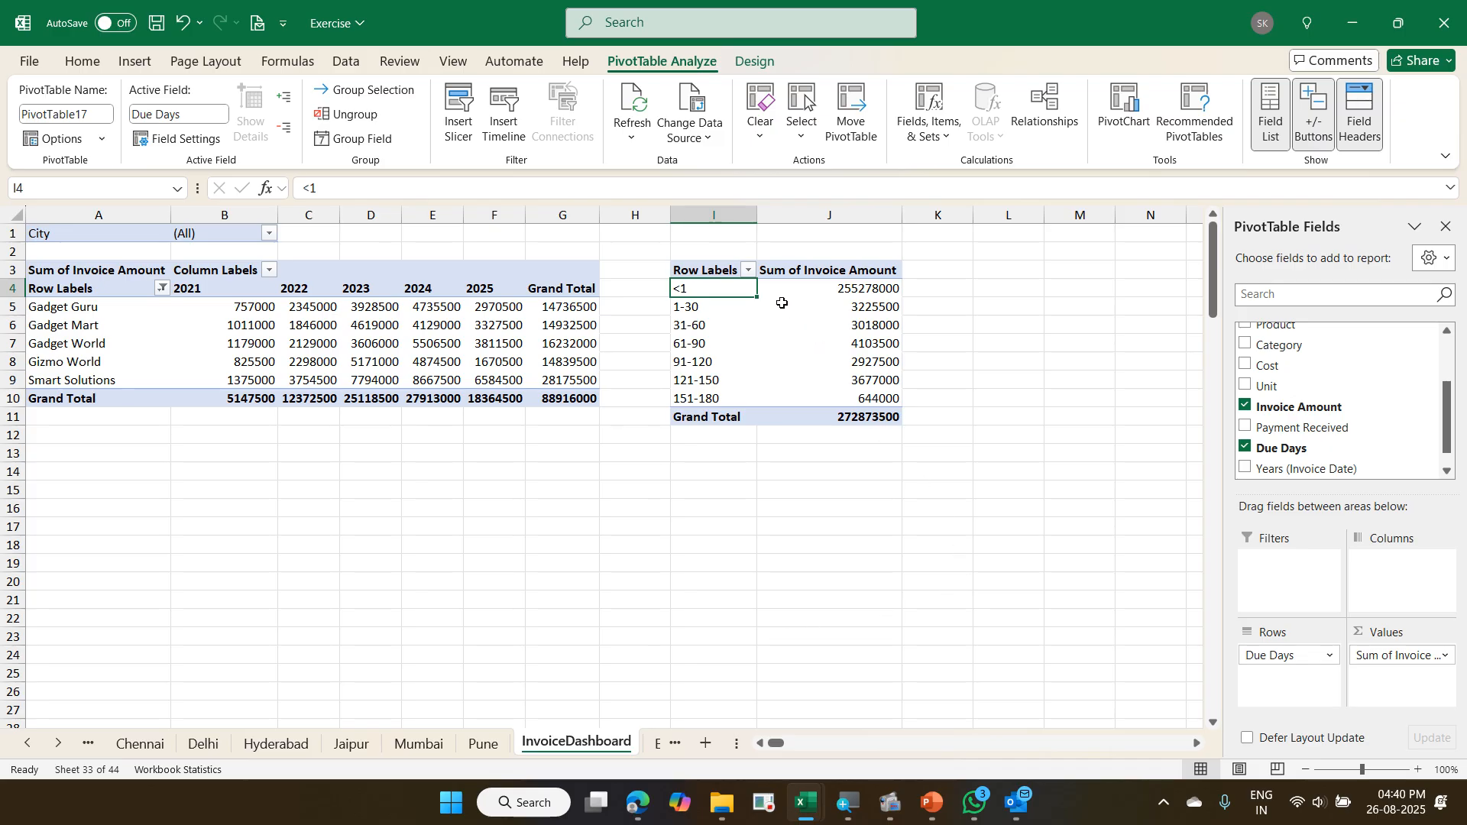
click(749, 270)
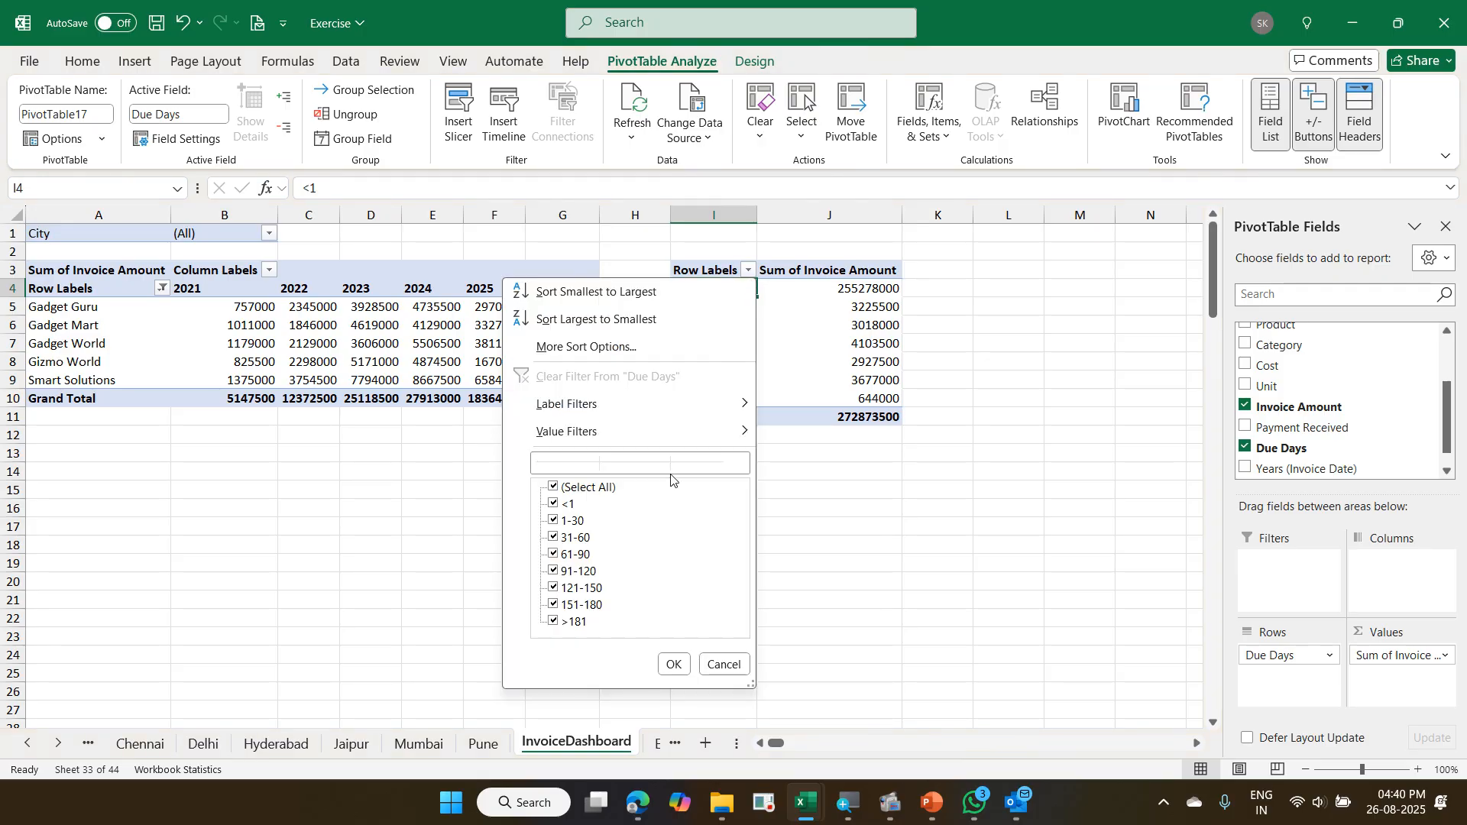
click(724, 666)
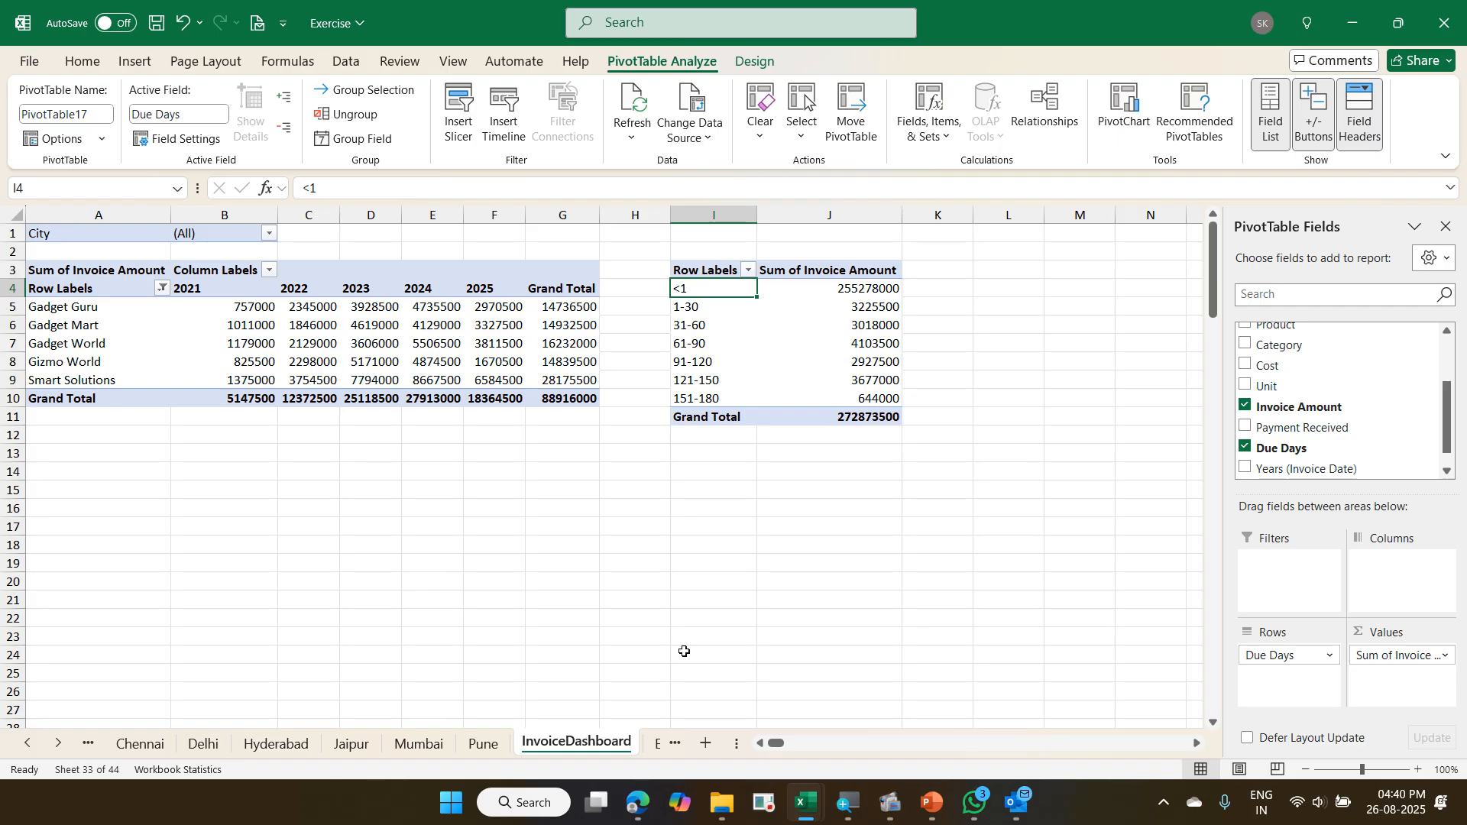
key(ctrl+minus)
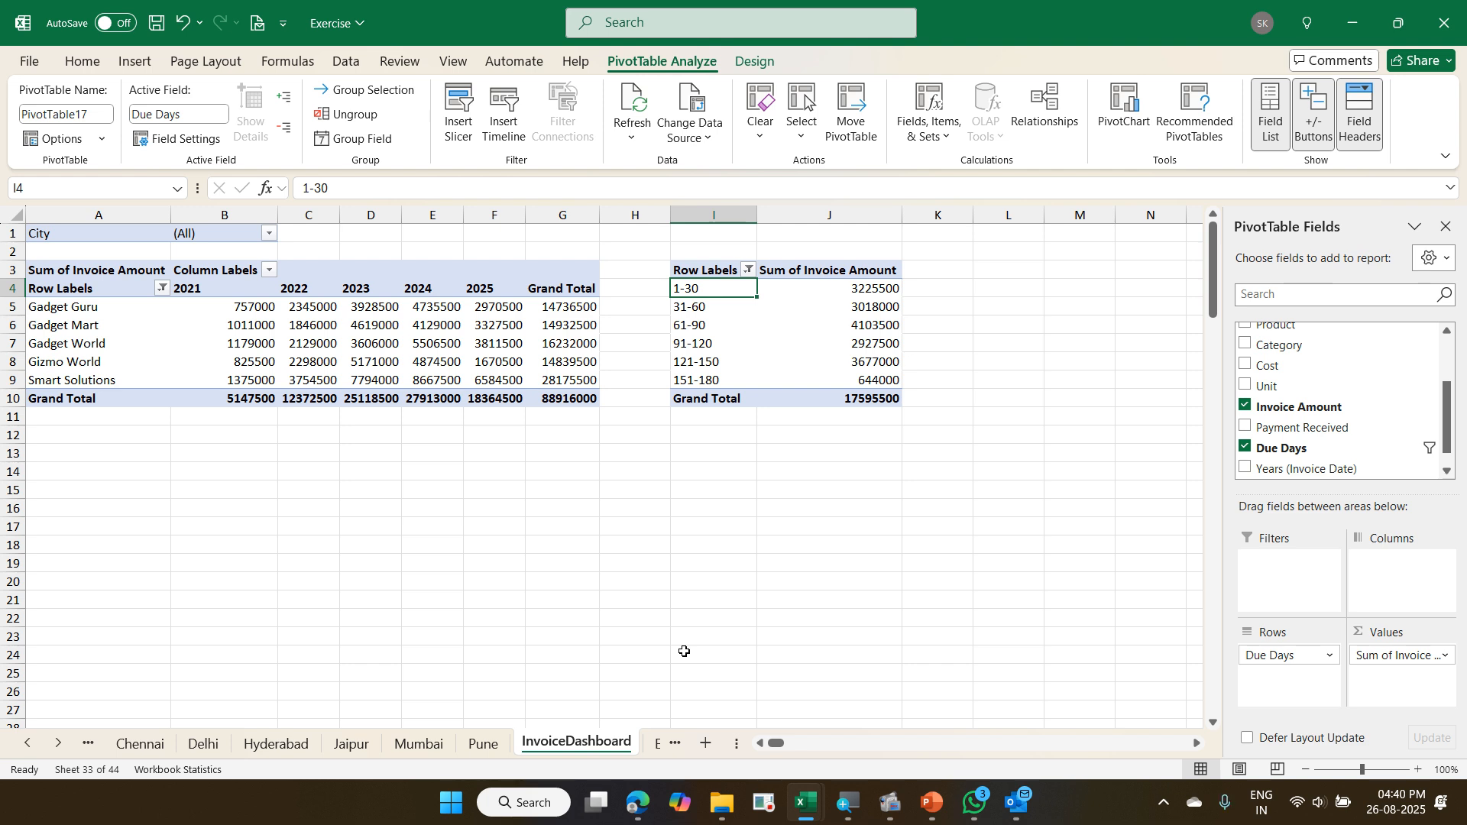
click(748, 271)
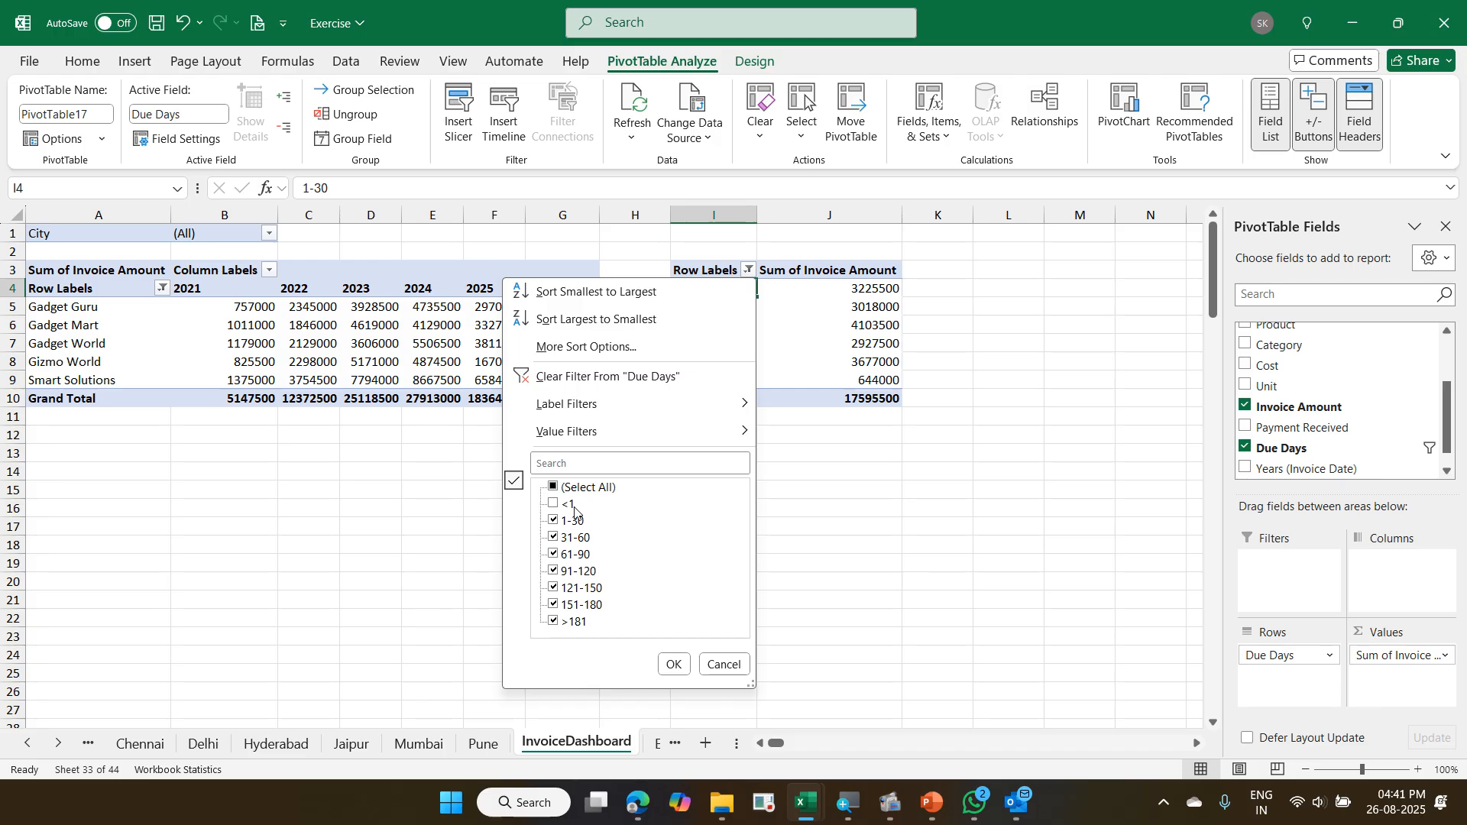
key(Escape)
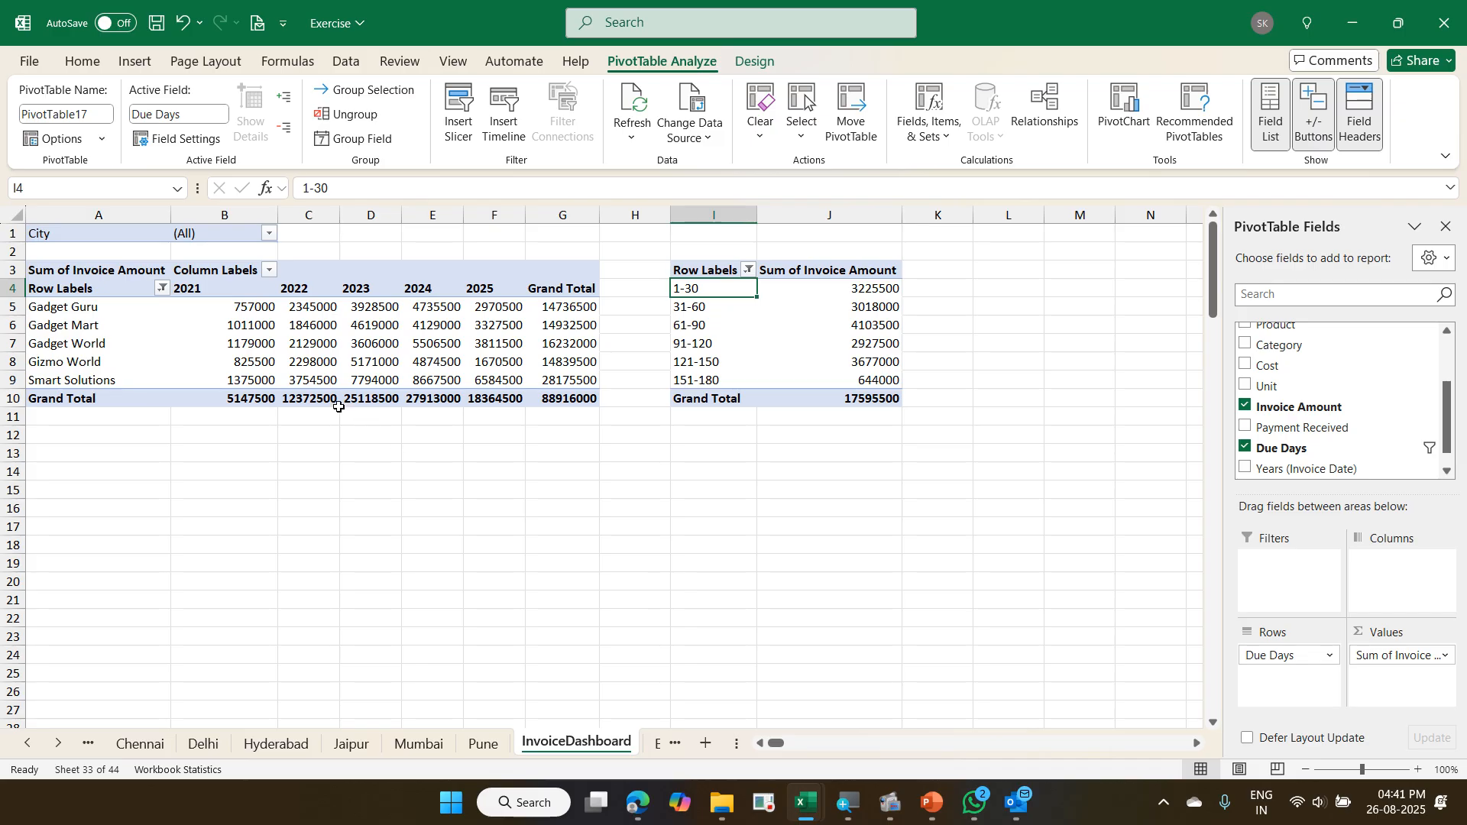
- Insert a clustered column PivotChart from the yearly customer pivot and place it directly below that pivot, starting around row 12
click(284, 361)
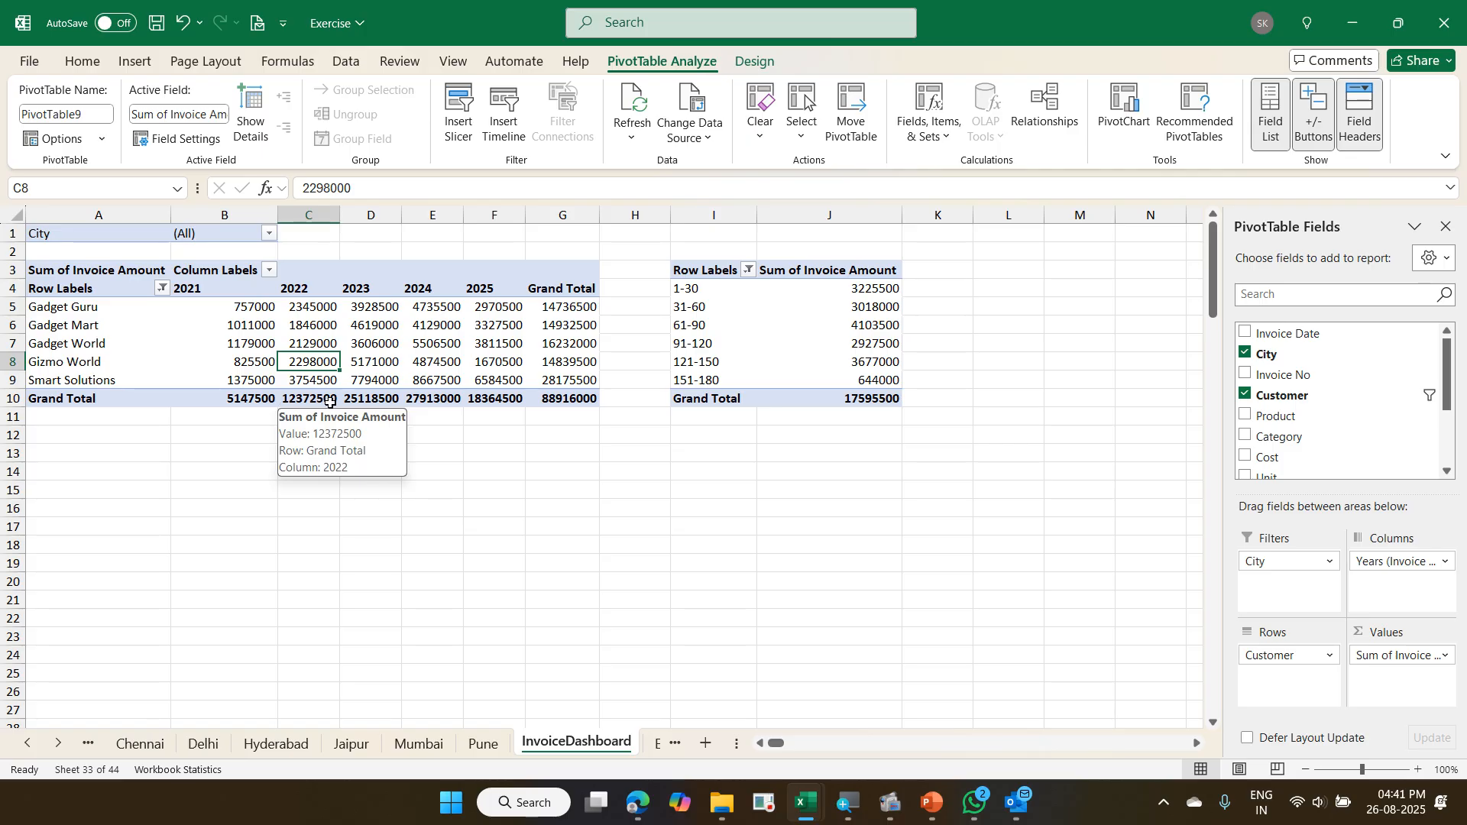
click(349, 347)
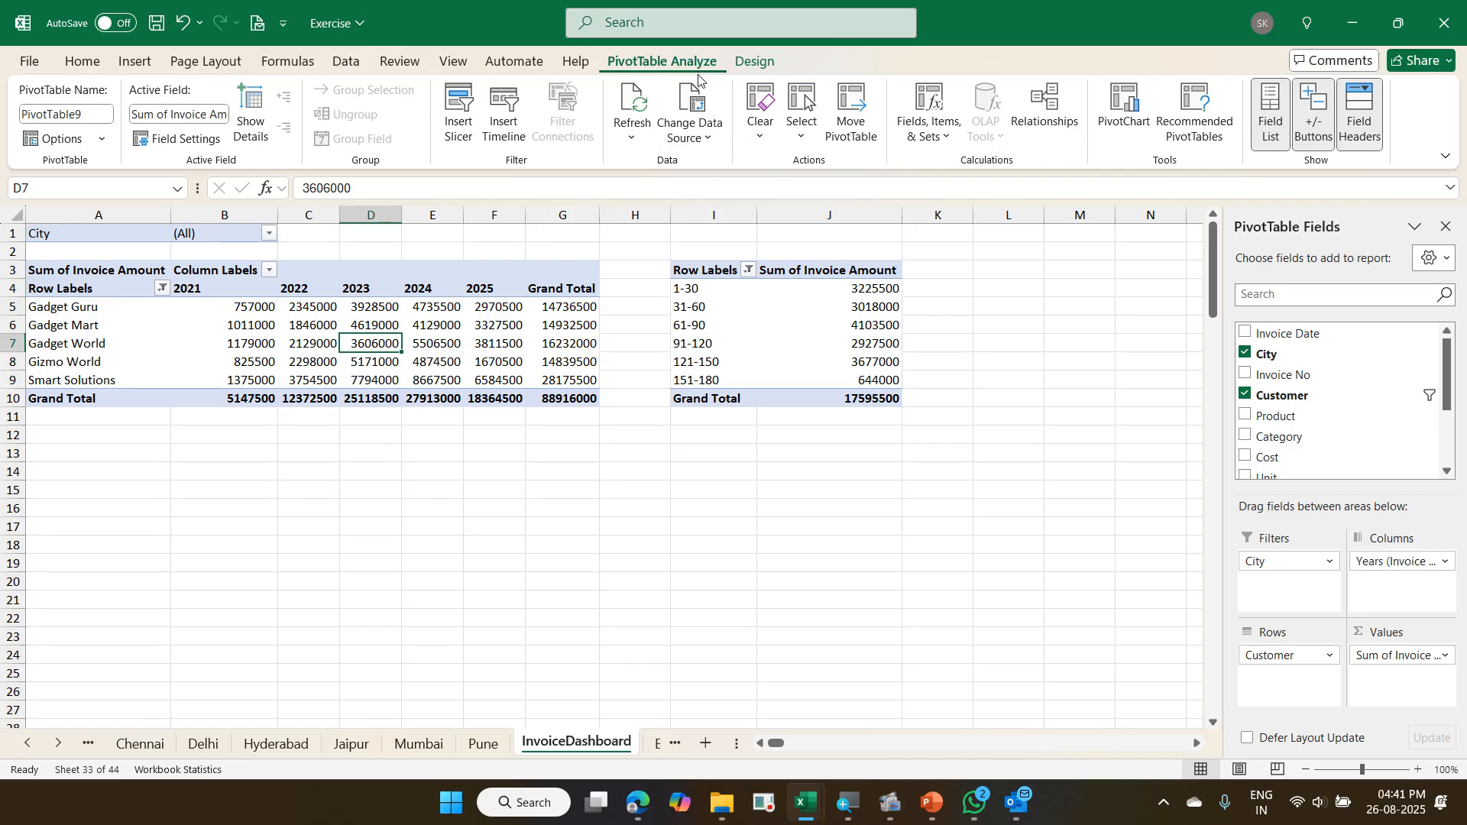
click(690, 118)
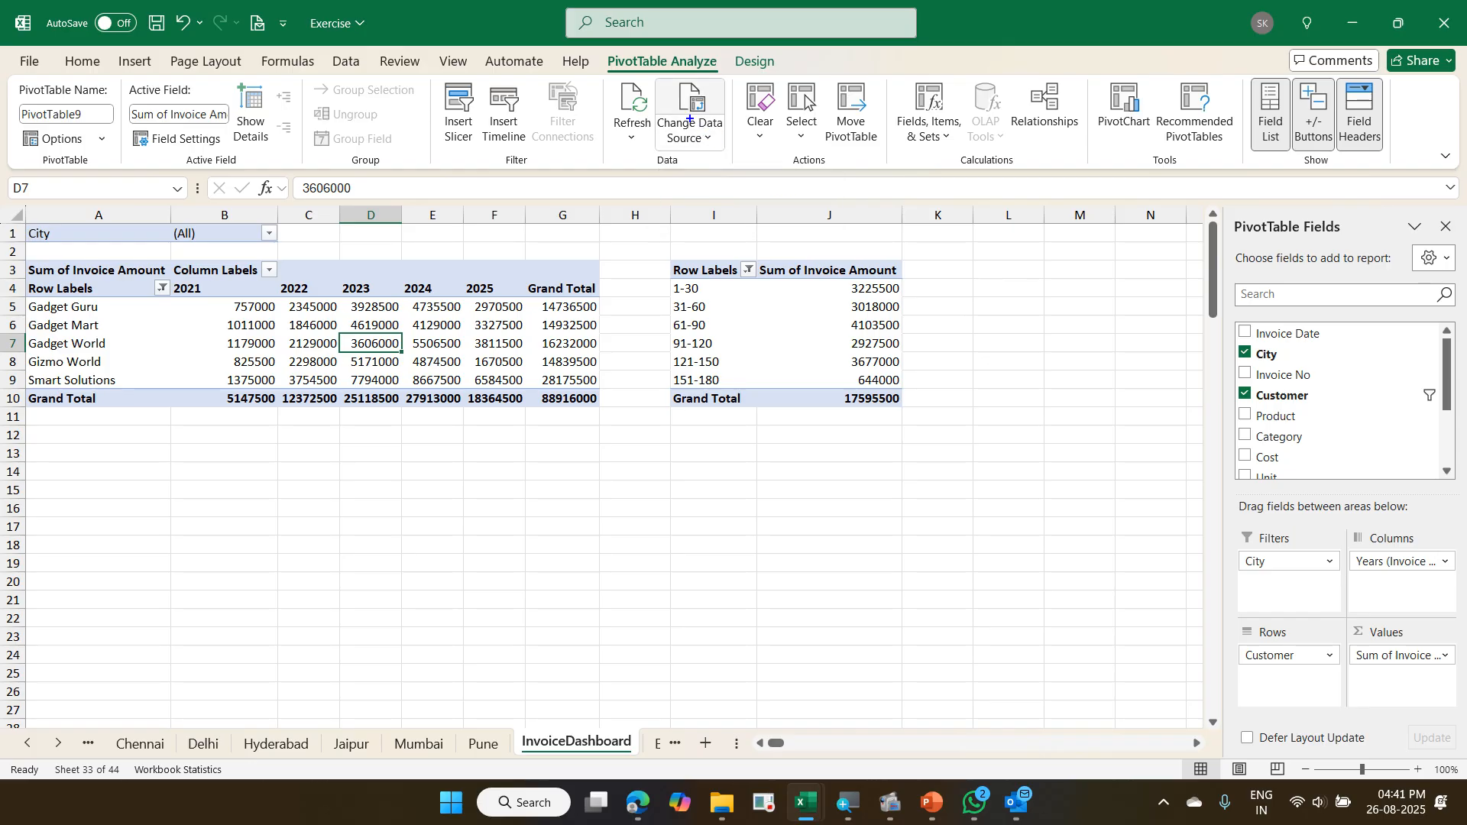
drag(594, 43, 727, 86)
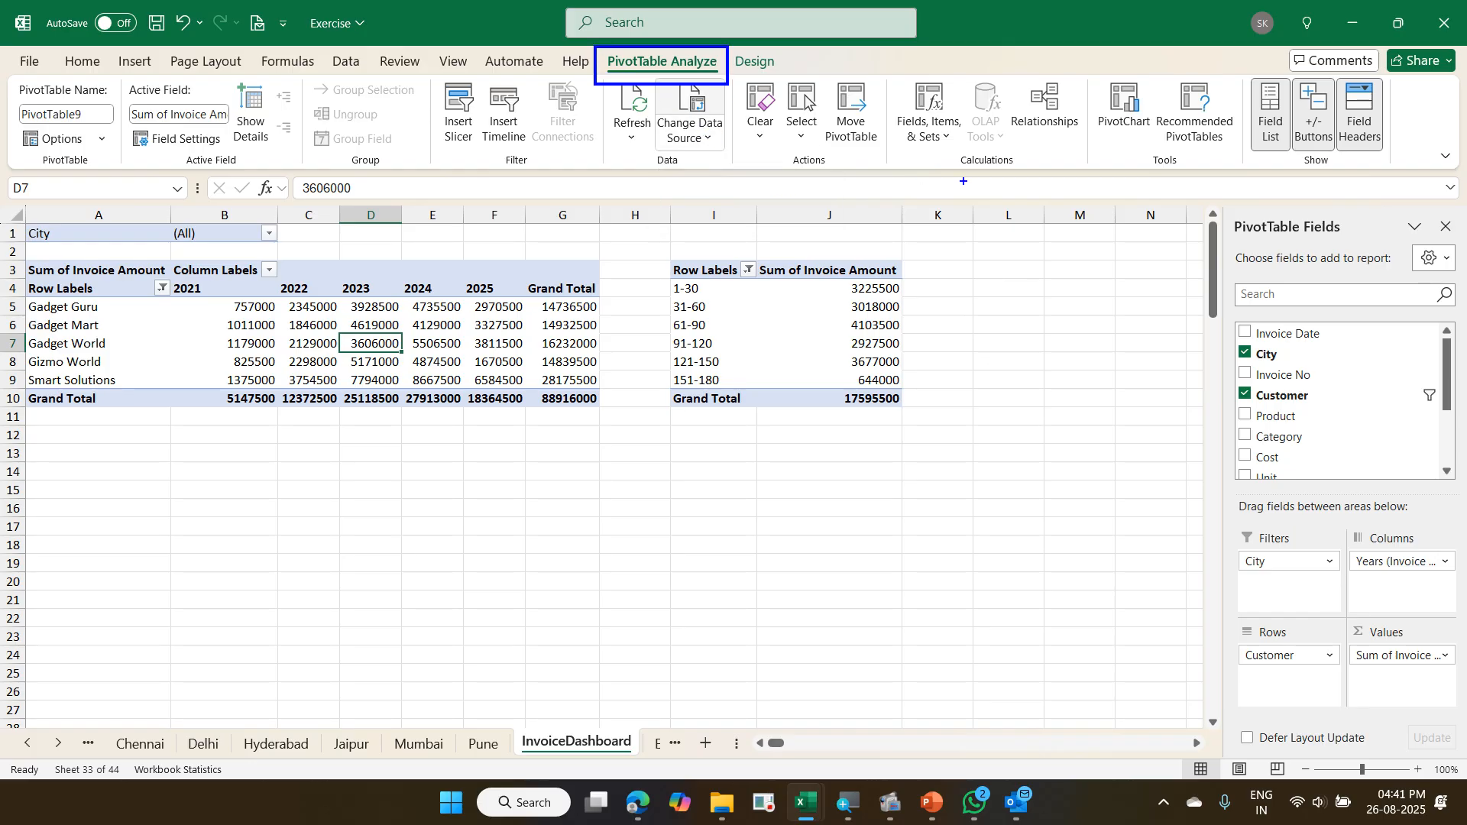
mouse_move(1085, 75)
mouse_down()
mouse_move(1156, 149)
mouse_move(732, 72)
mouse_up()
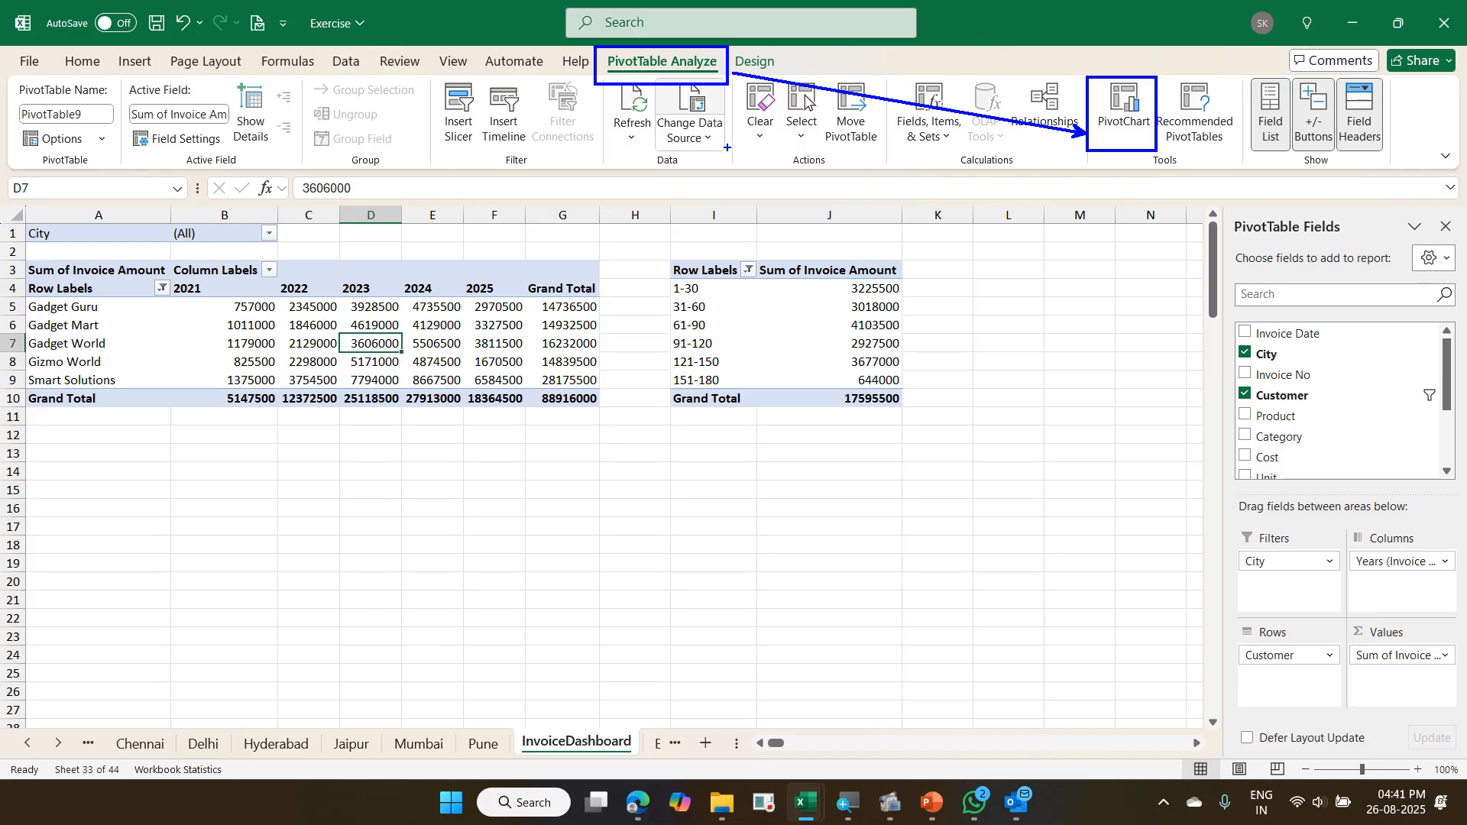
key(Escape)
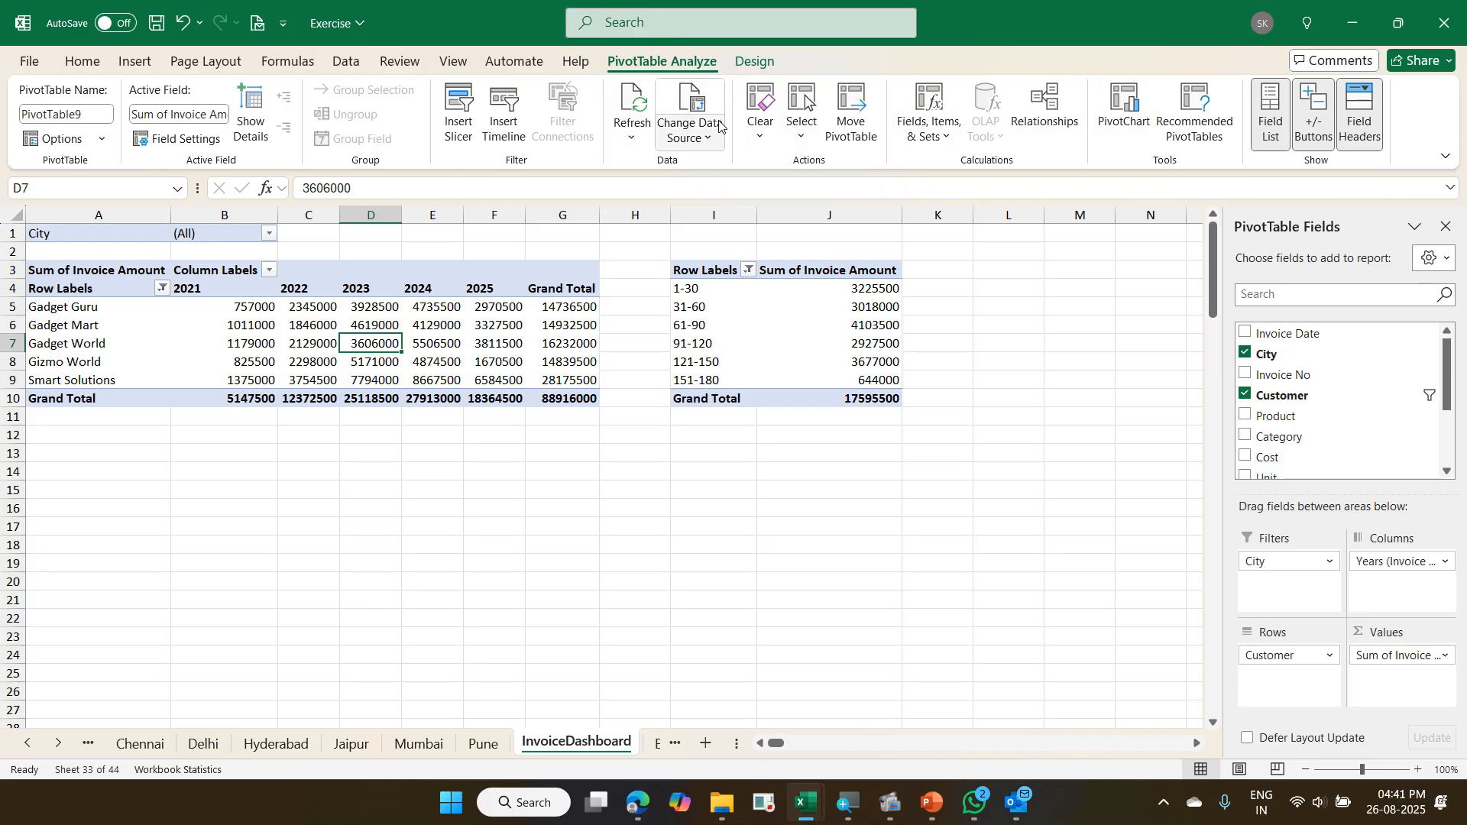
click(1117, 103)
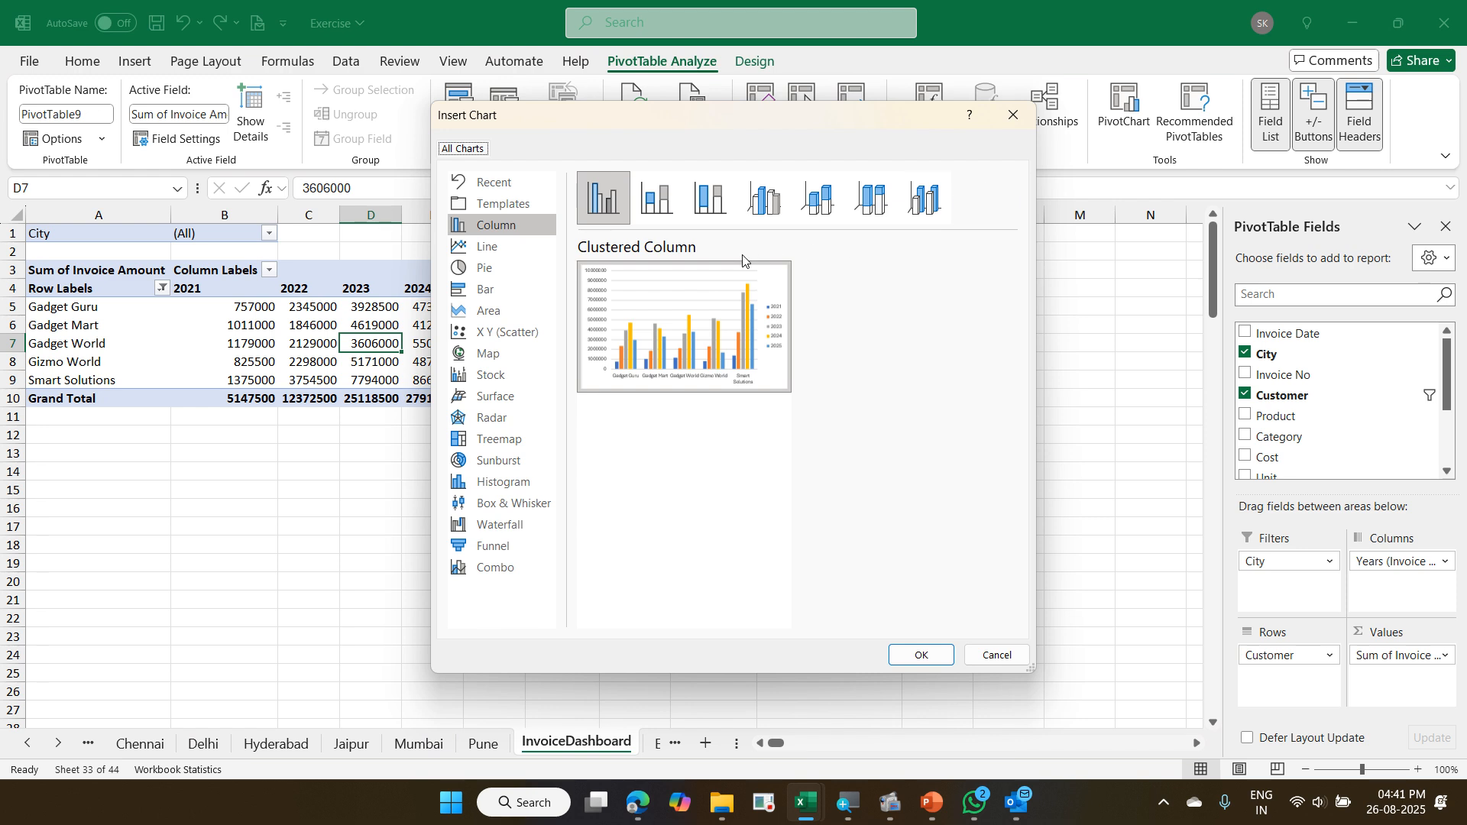
click(549, 246)
click(544, 267)
click(540, 289)
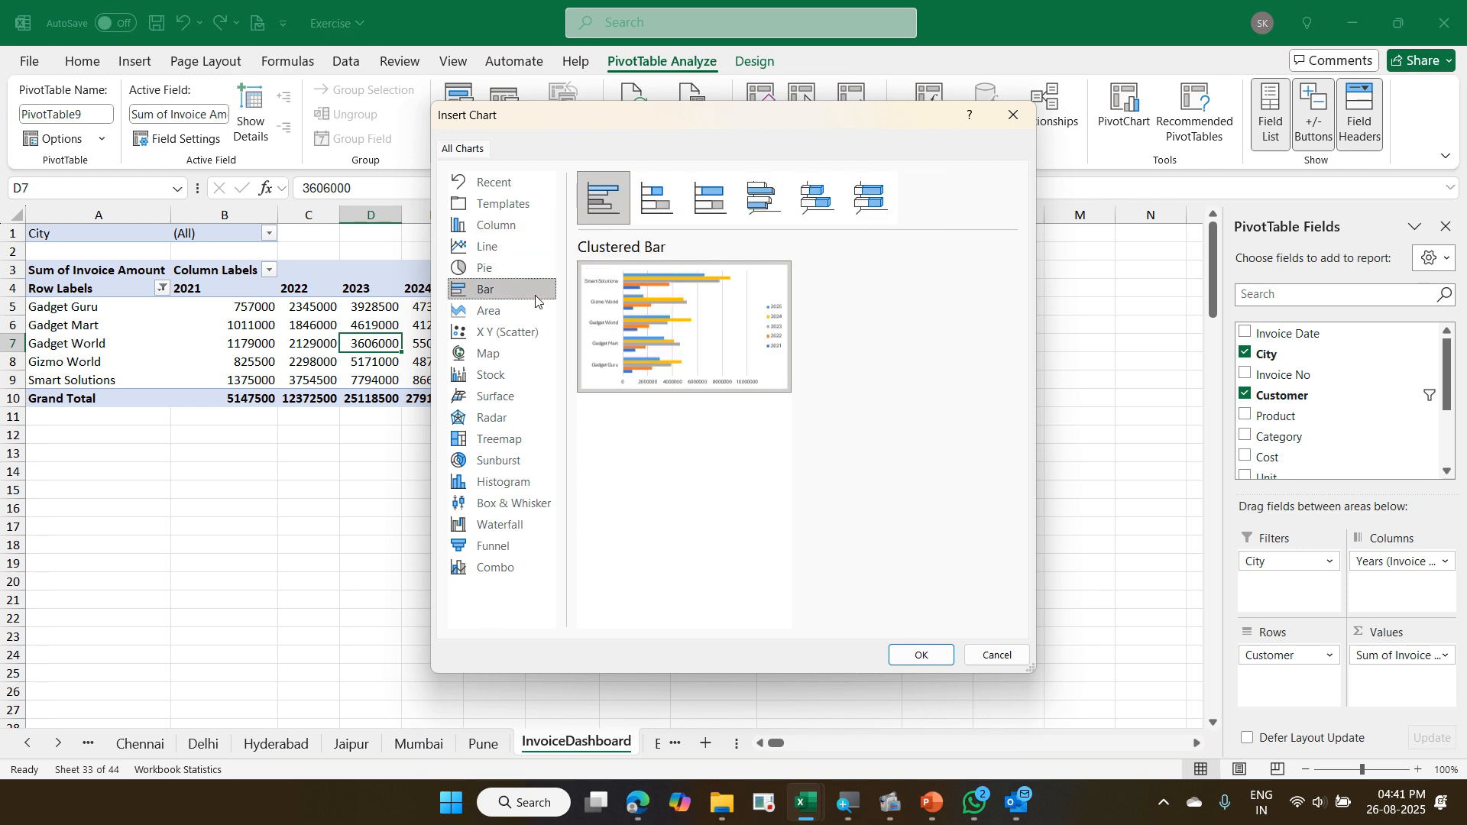
click(536, 315)
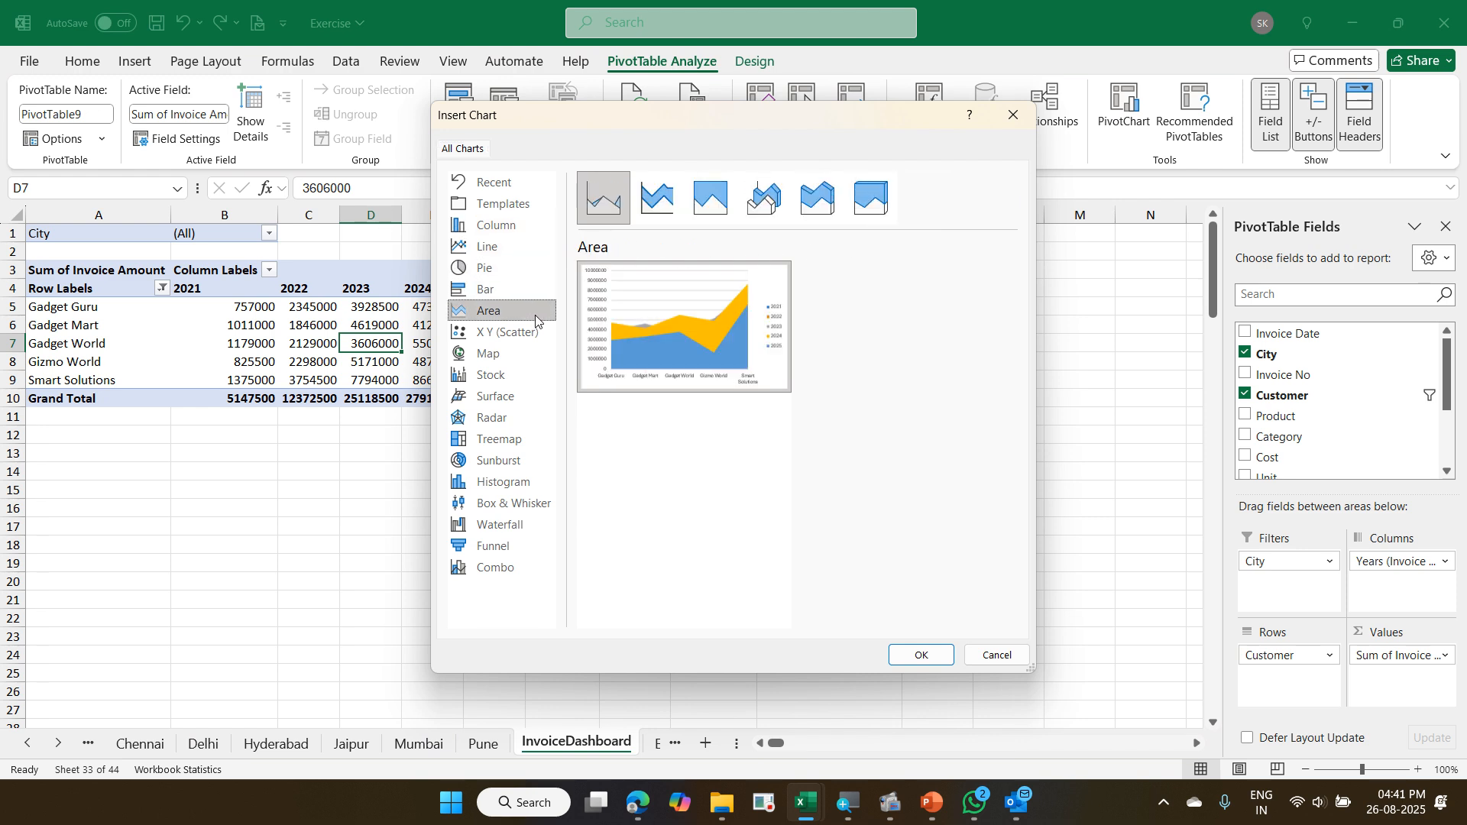
click(533, 231)
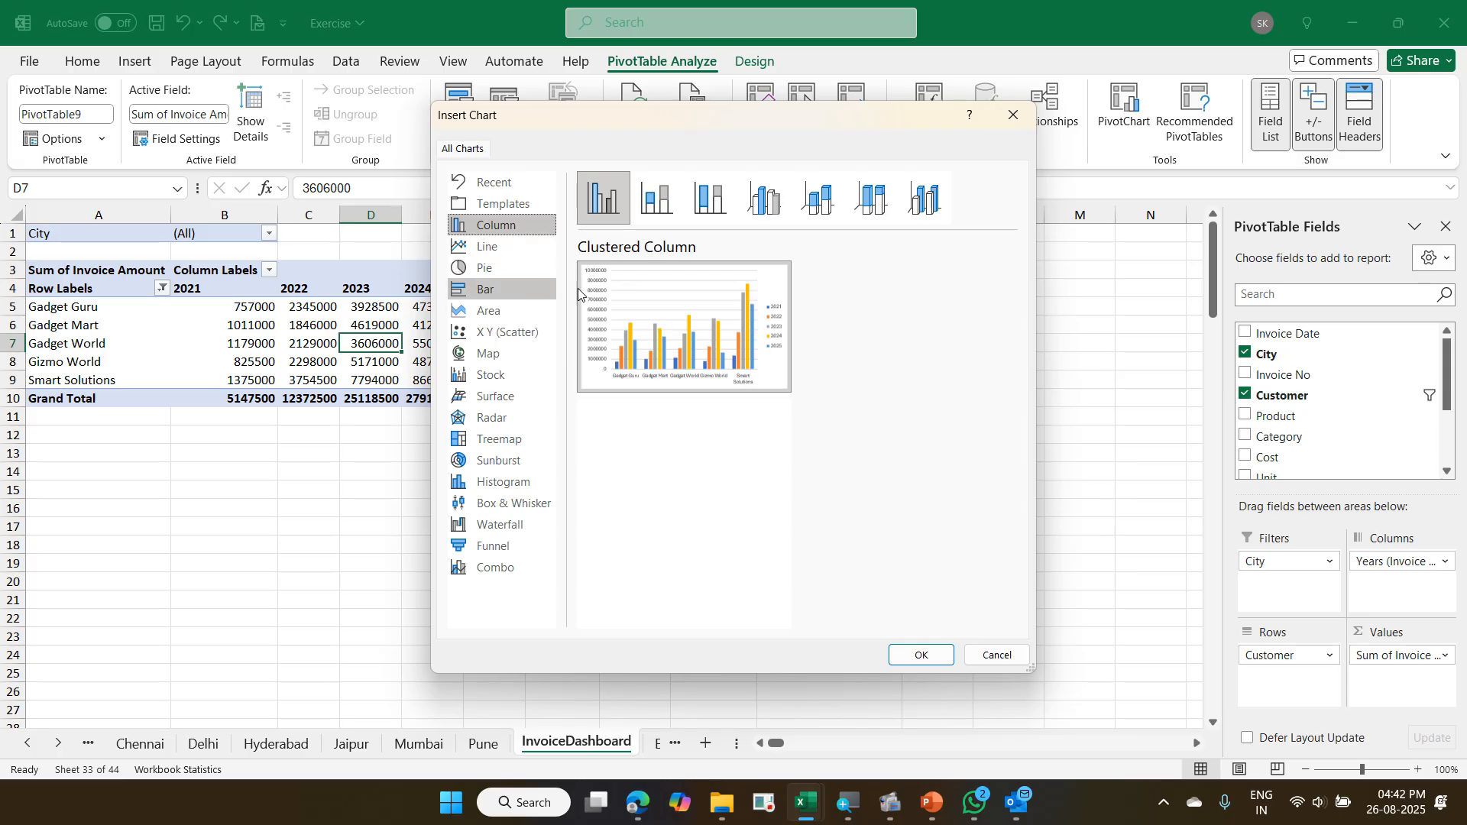
click(915, 653)
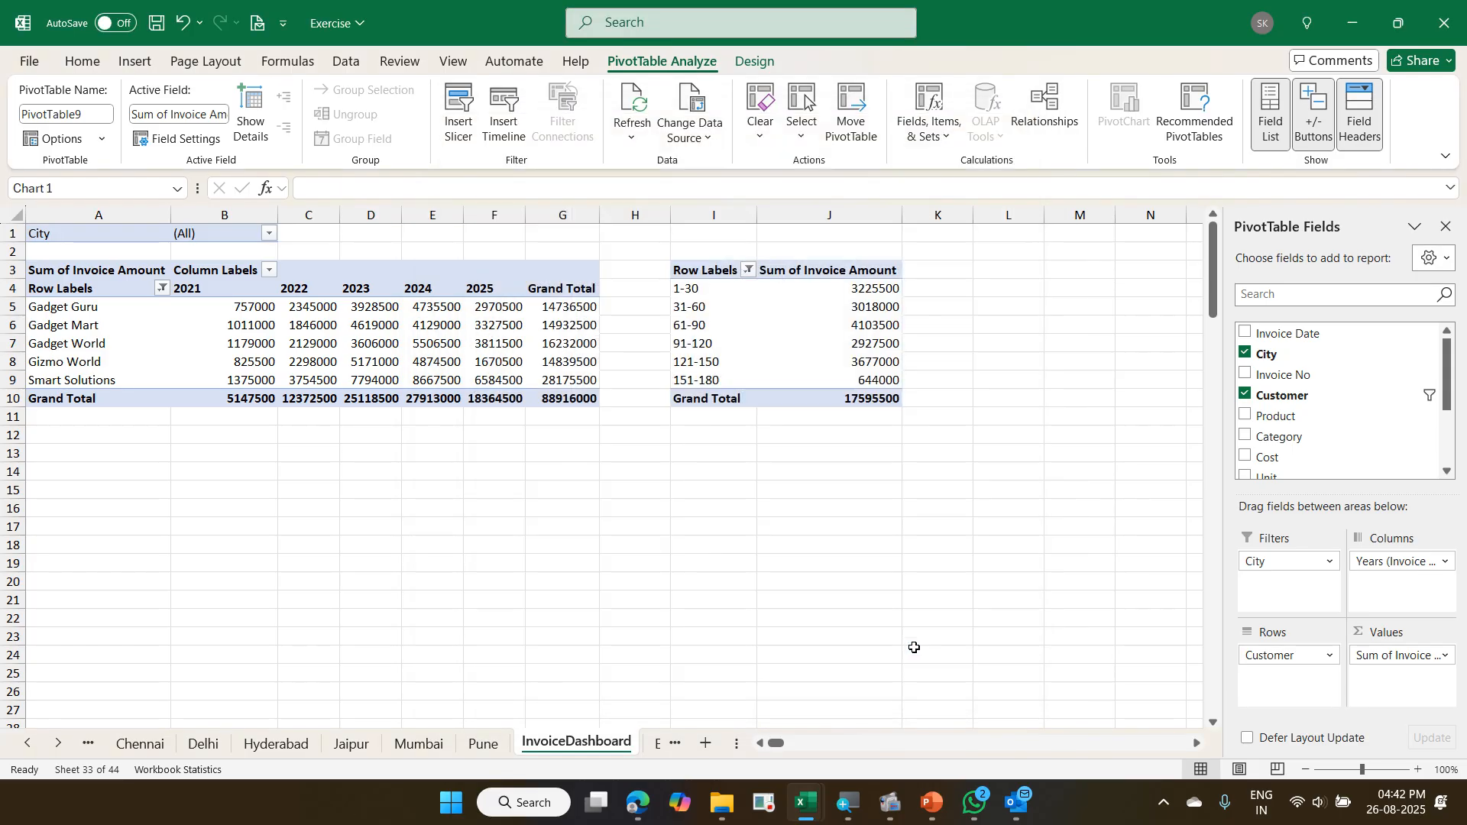
drag(600, 383, 233, 468)
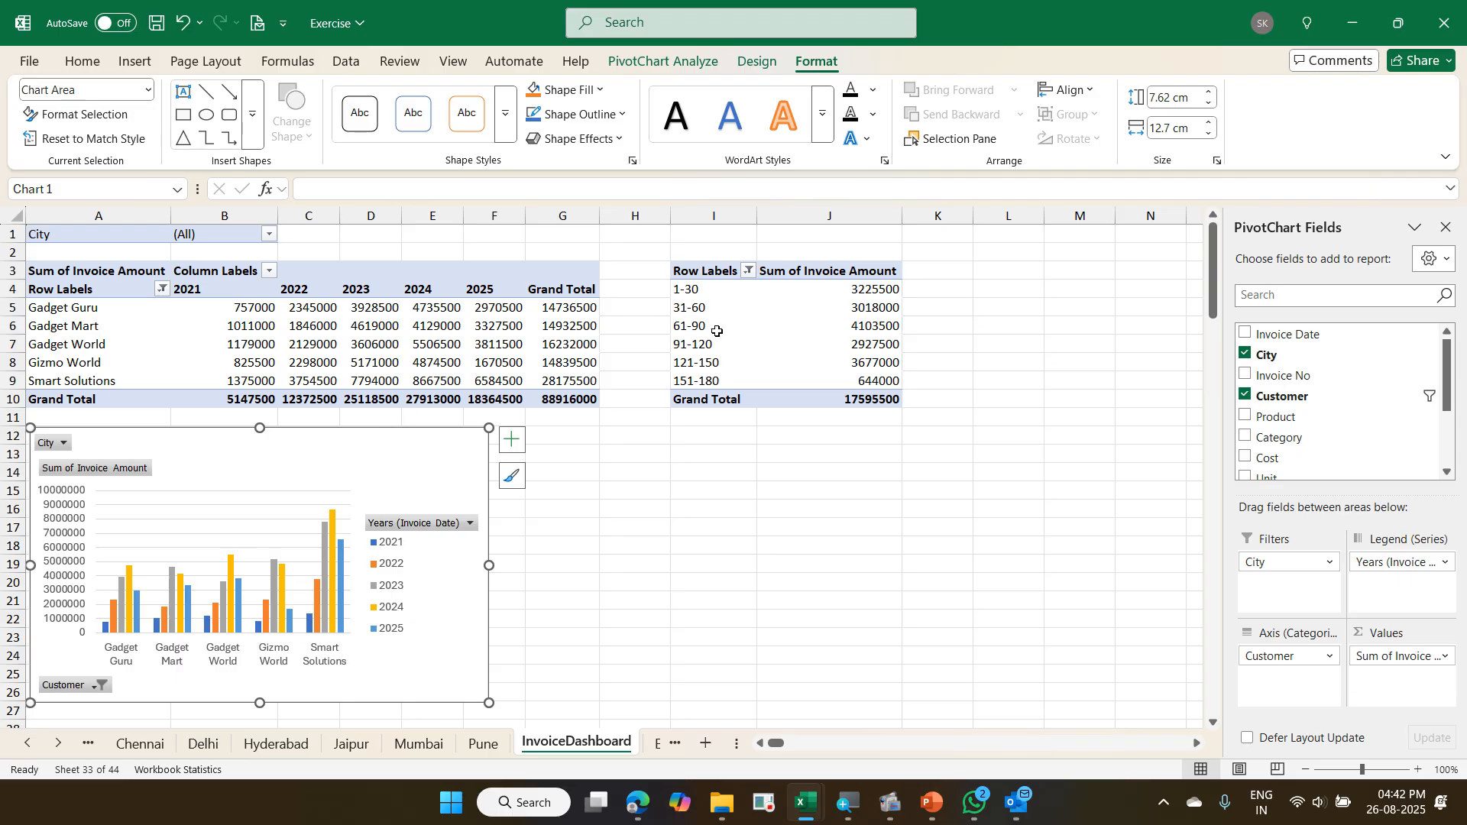
- Insert a pie PivotChart from the Due Days pivot and place it directly below that pivot, starting around row 12
click(688, 329)
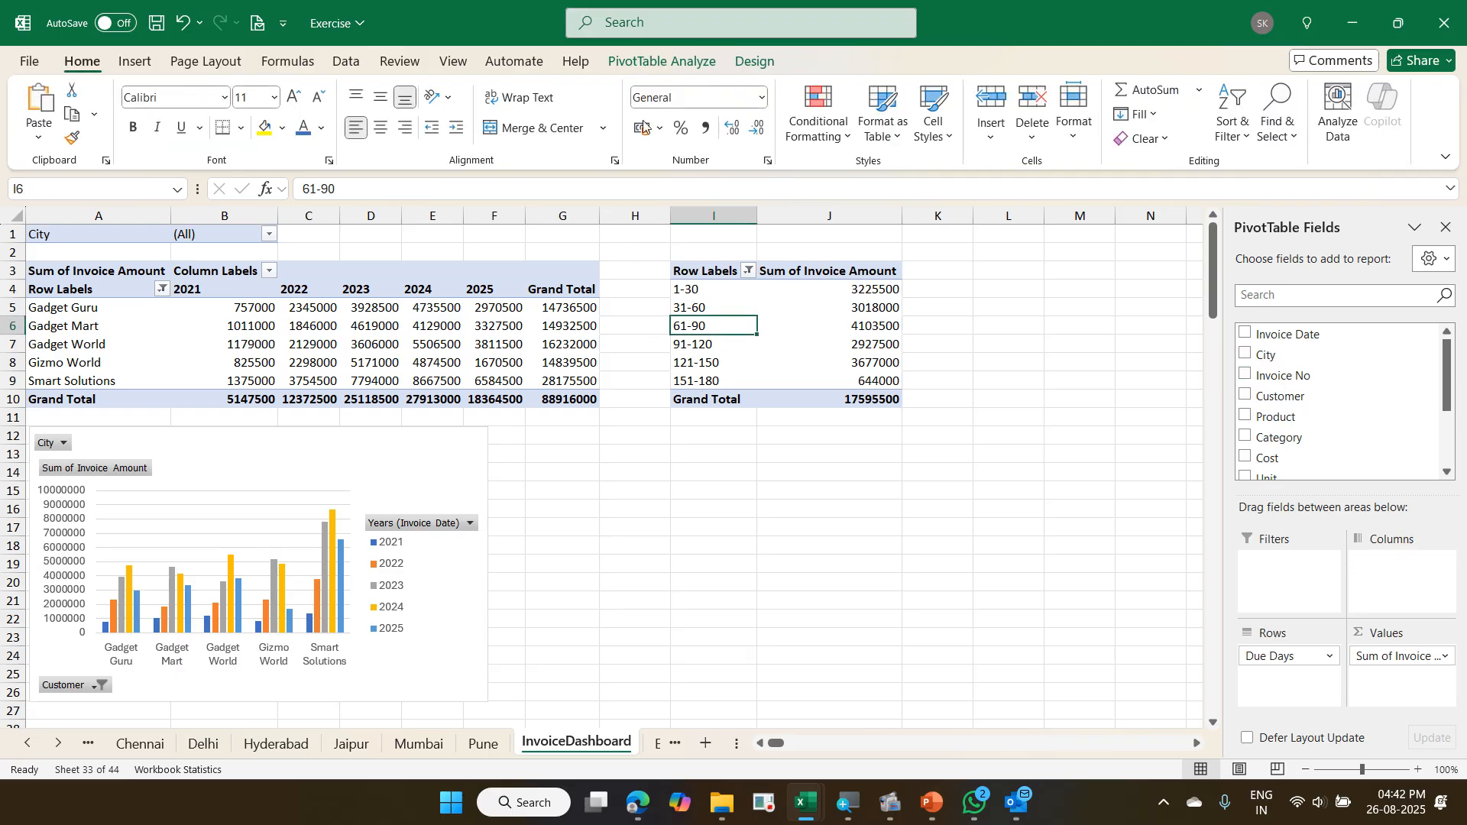
click(675, 64)
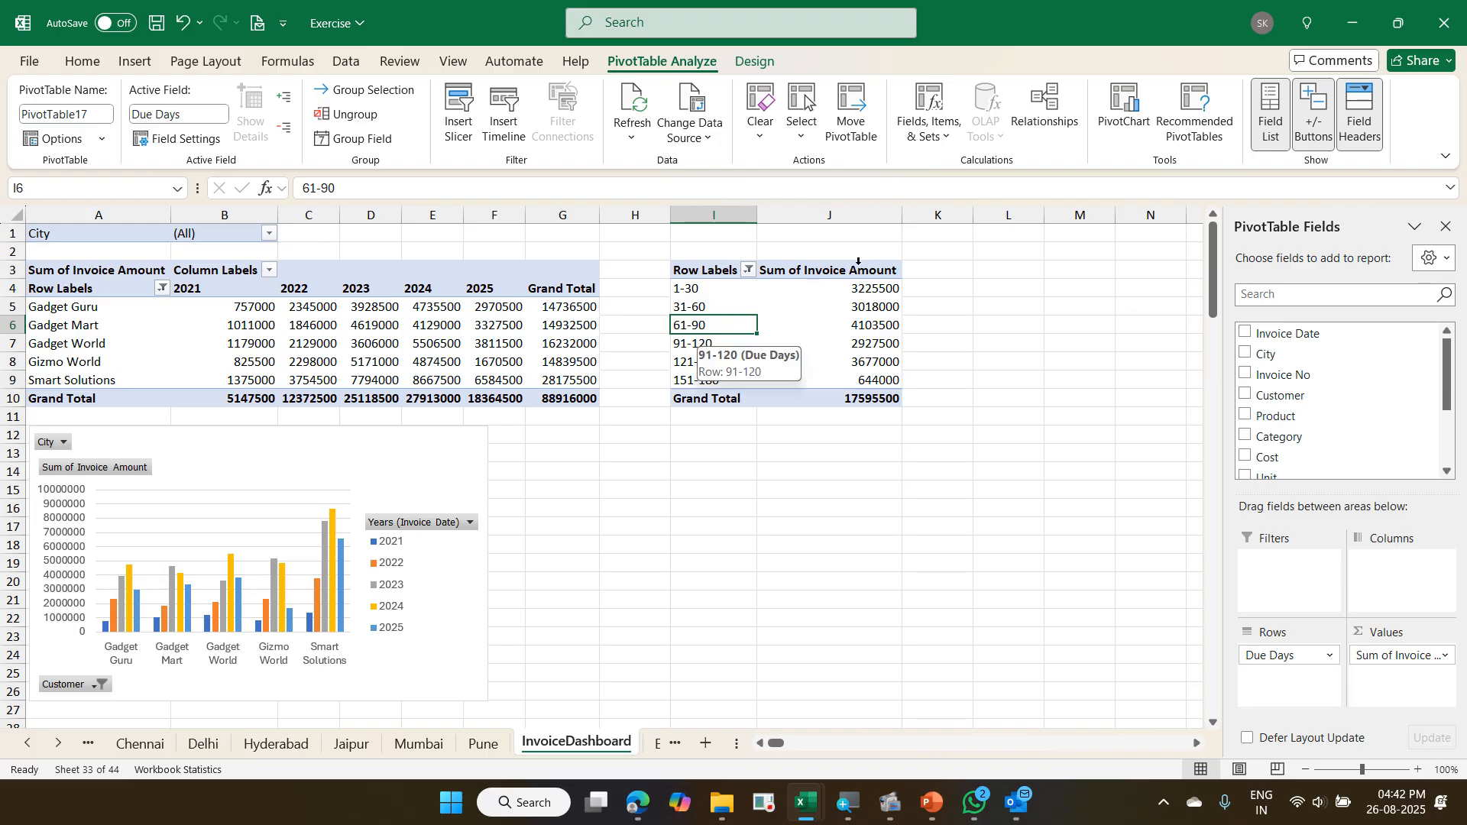
click(1135, 127)
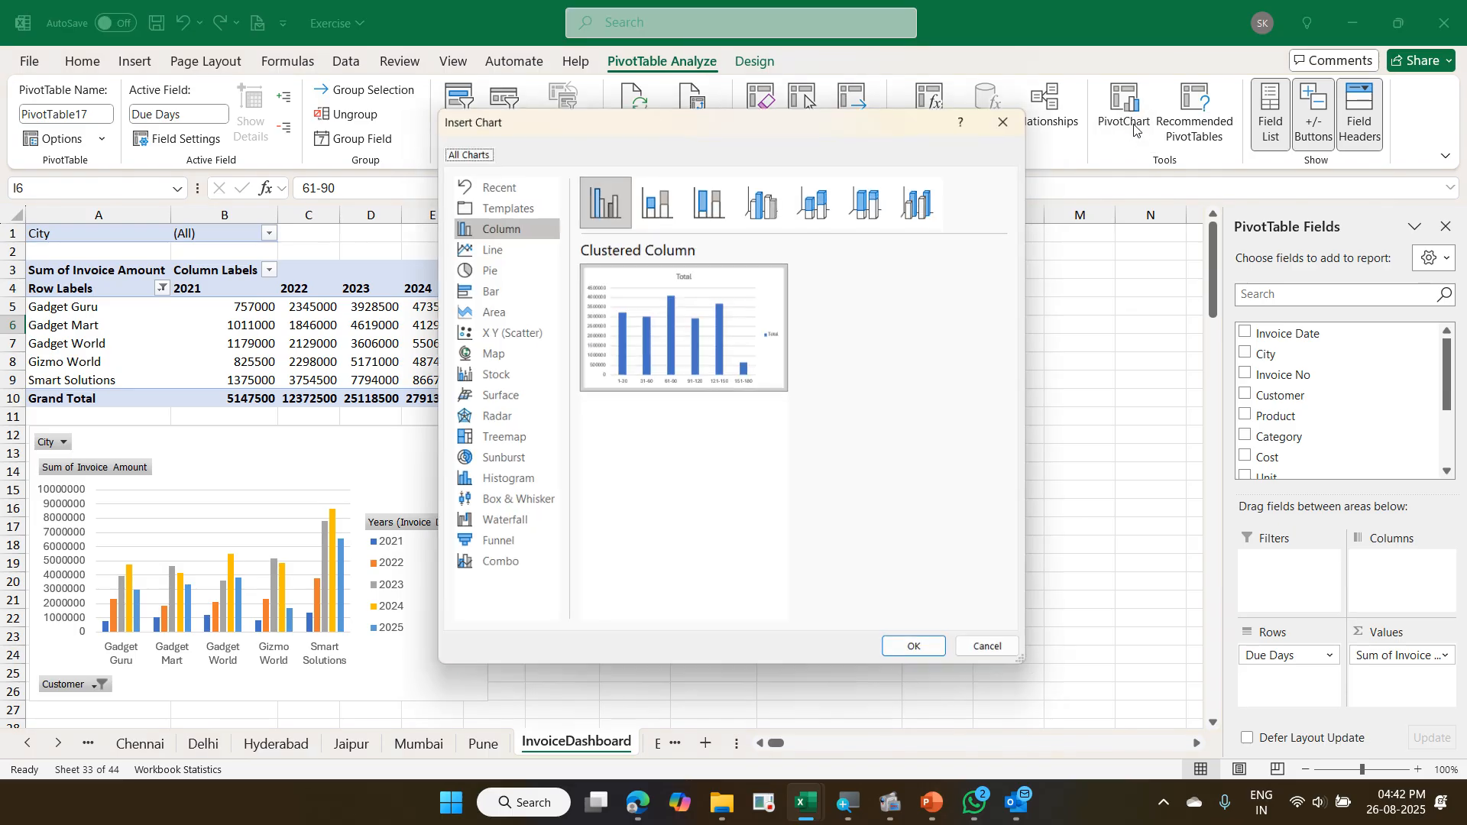
click(508, 269)
click(931, 651)
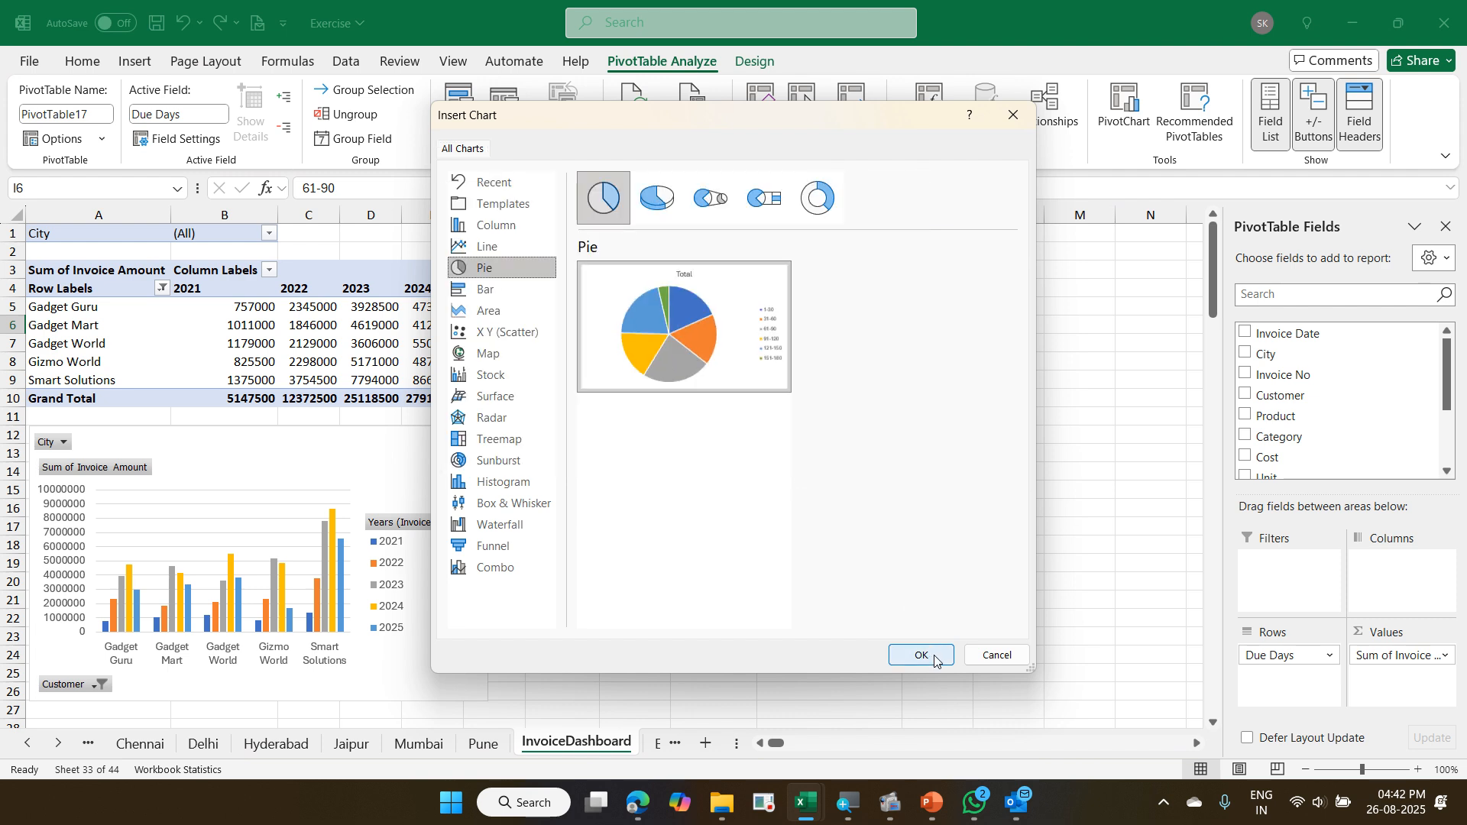
drag(681, 386, 961, 471)
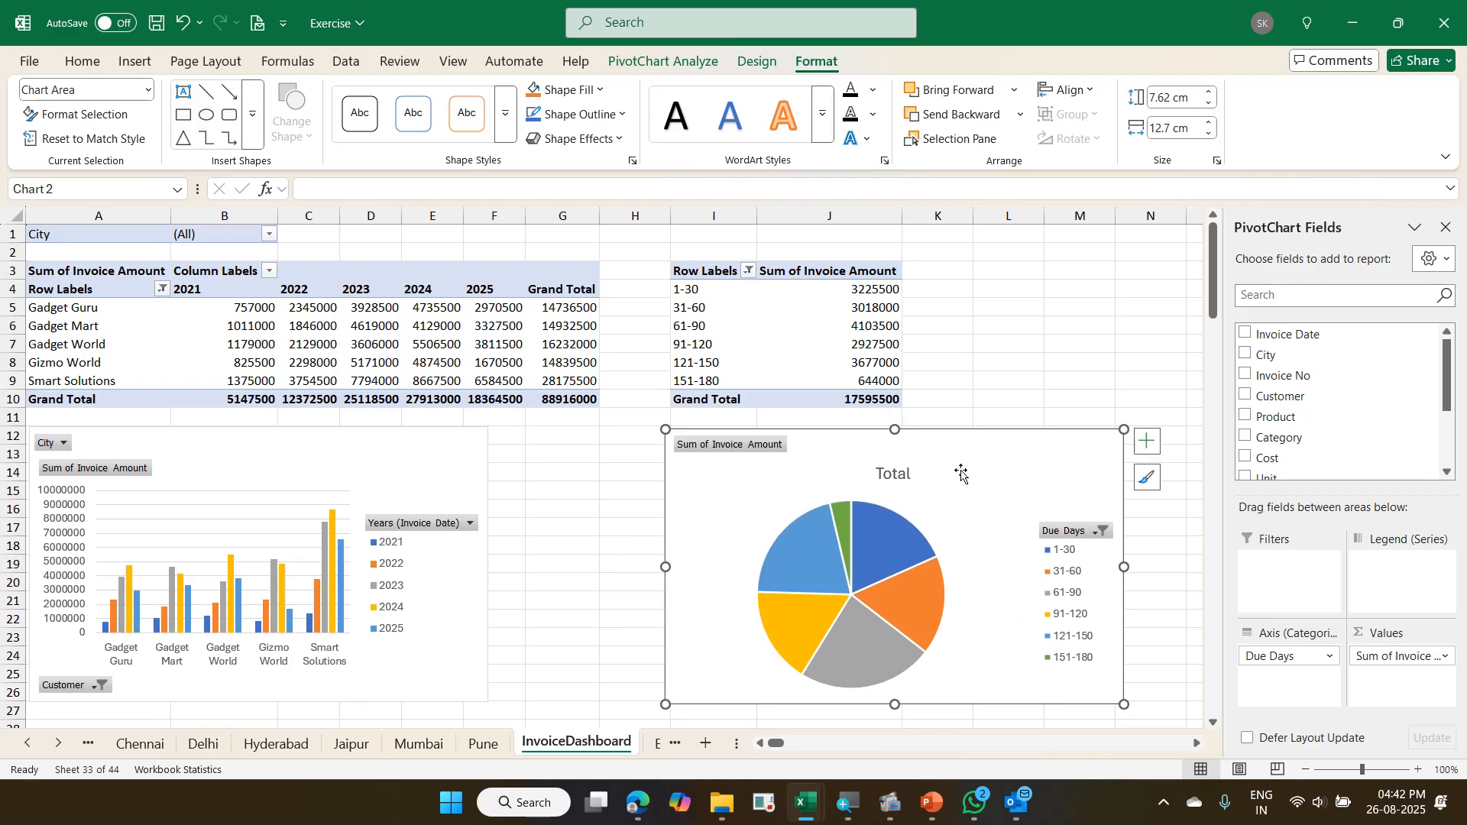
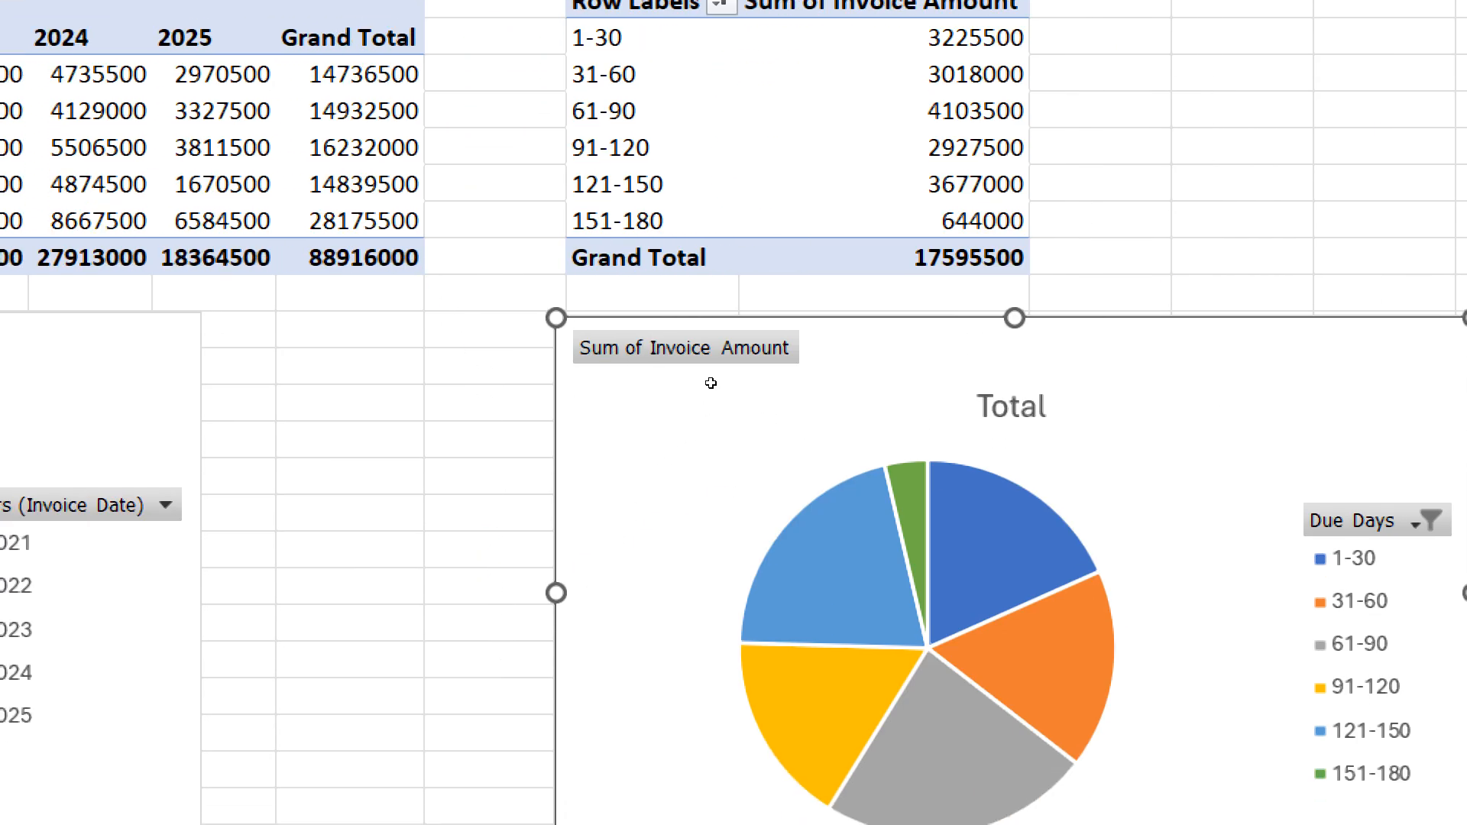
- Show the underlying invoice records for the 151-180 group's total in the Due Days pivot on a new sheet
click(644, 221)
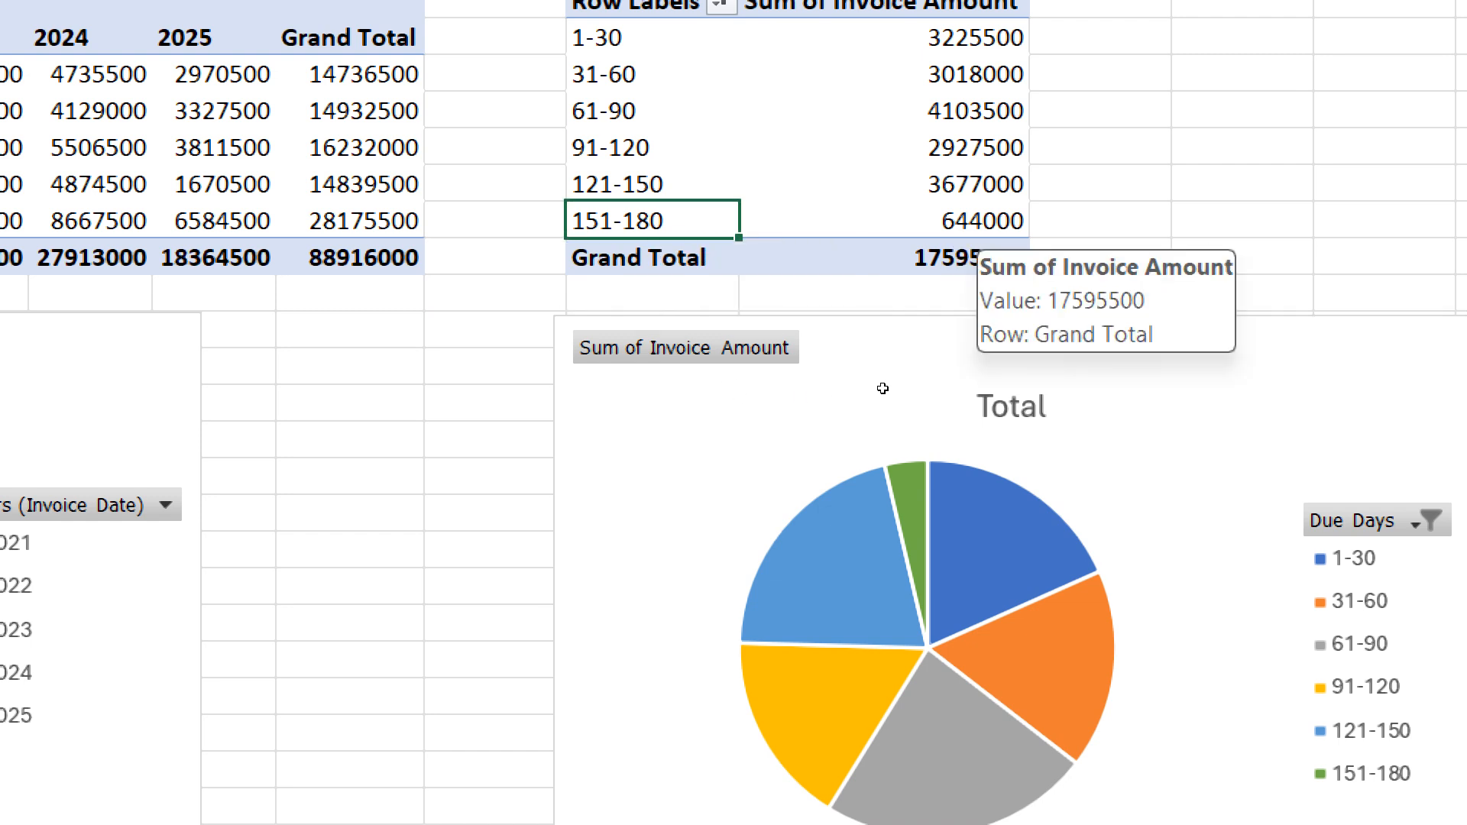
key(Right)
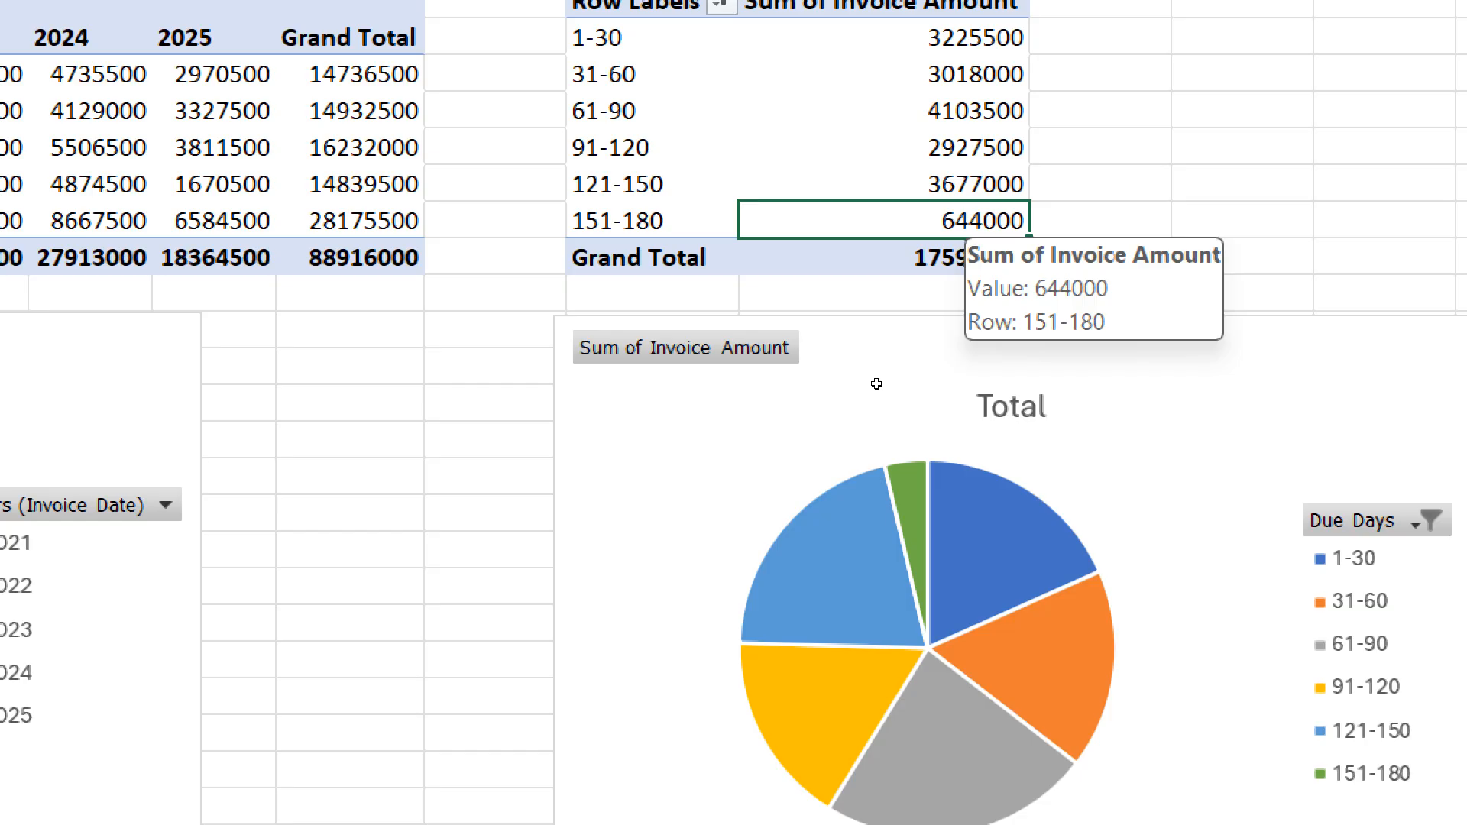
right_click(878, 386)
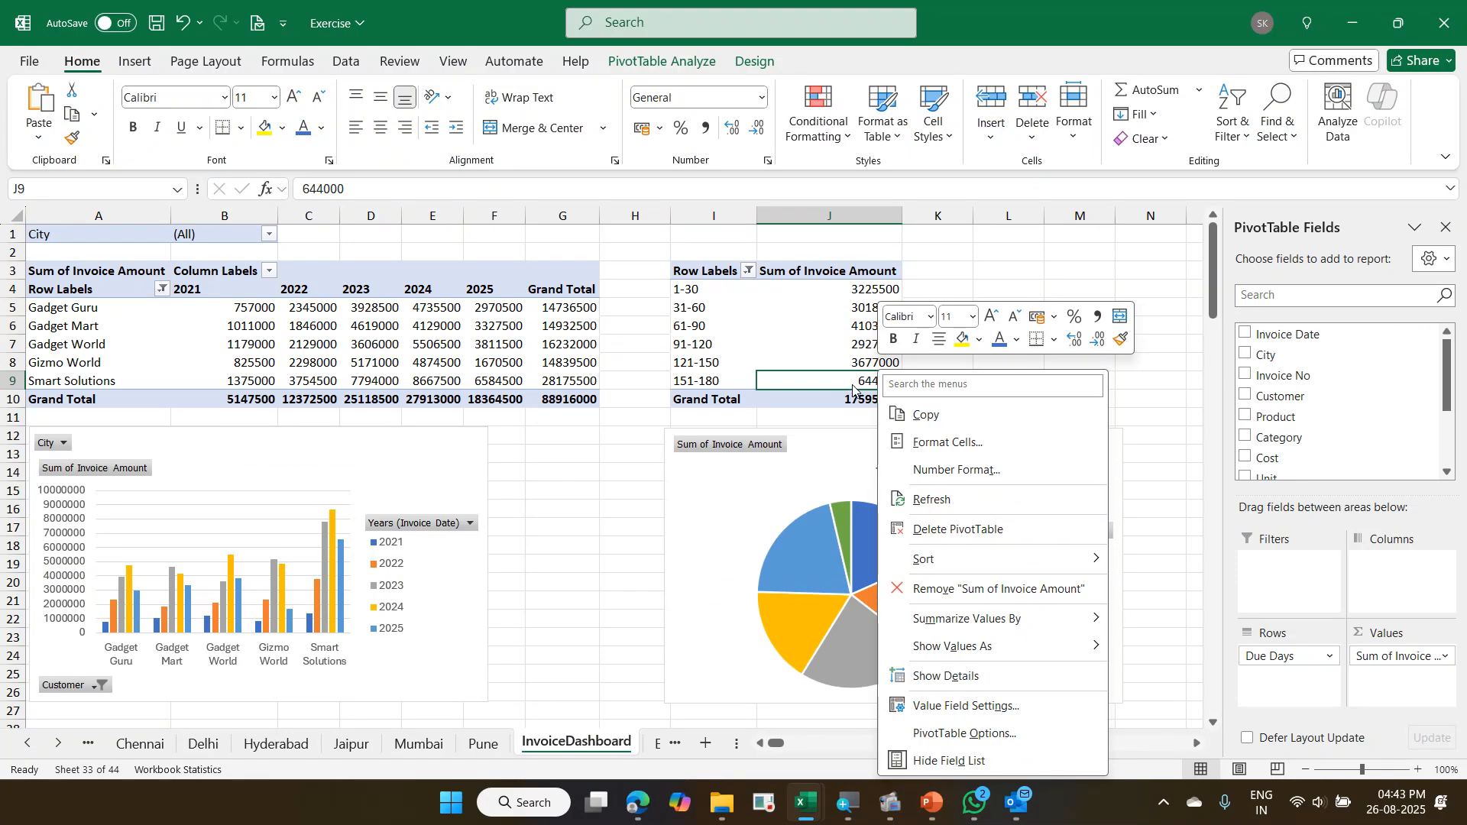
click(858, 385)
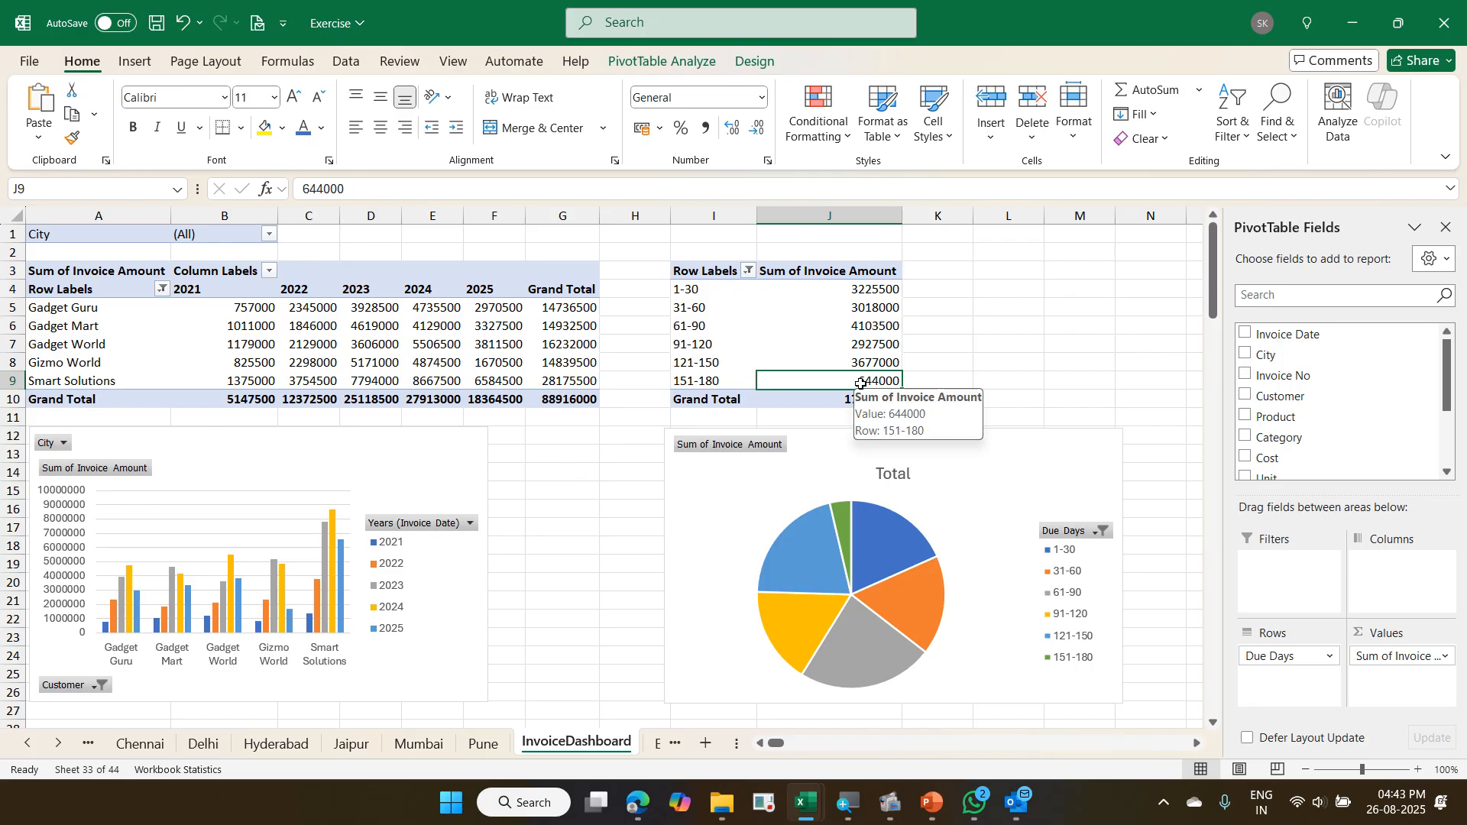
double_click(861, 384)
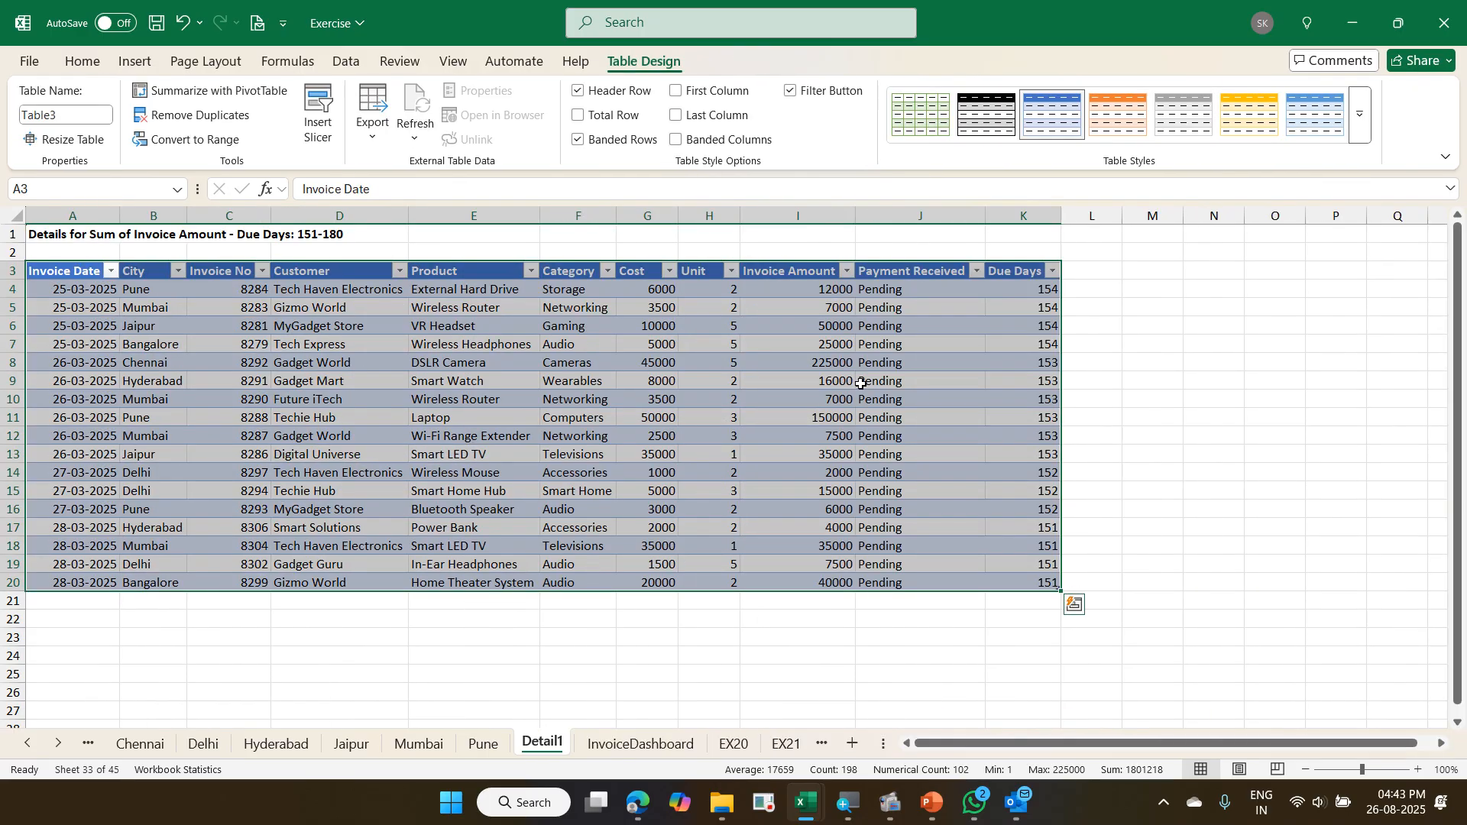
- Examine the 151-180 detail sheet, checking the sum of its Invoice Amount column and its heading
click(726, 379)
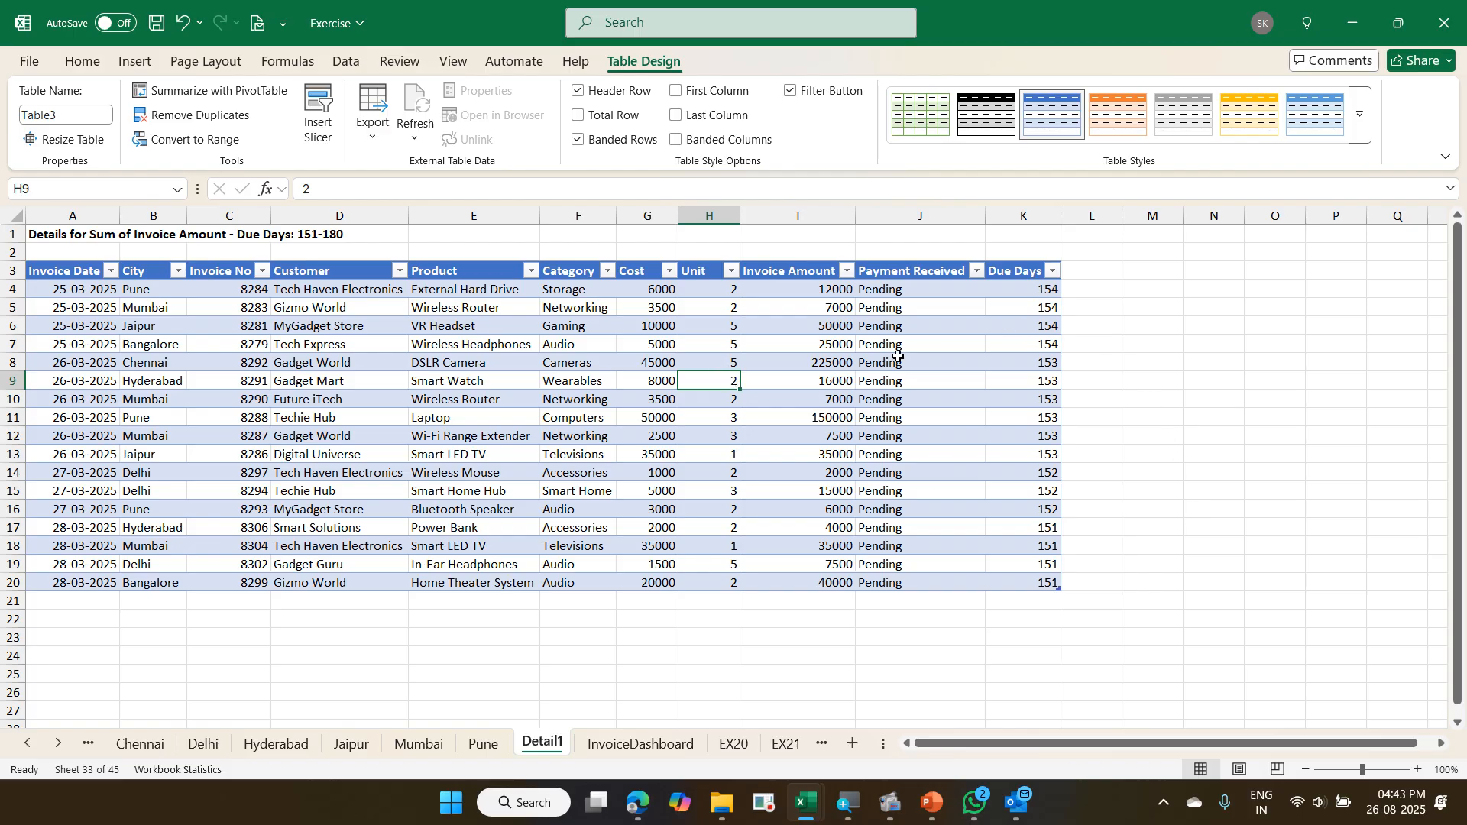
drag(782, 291, 775, 591)
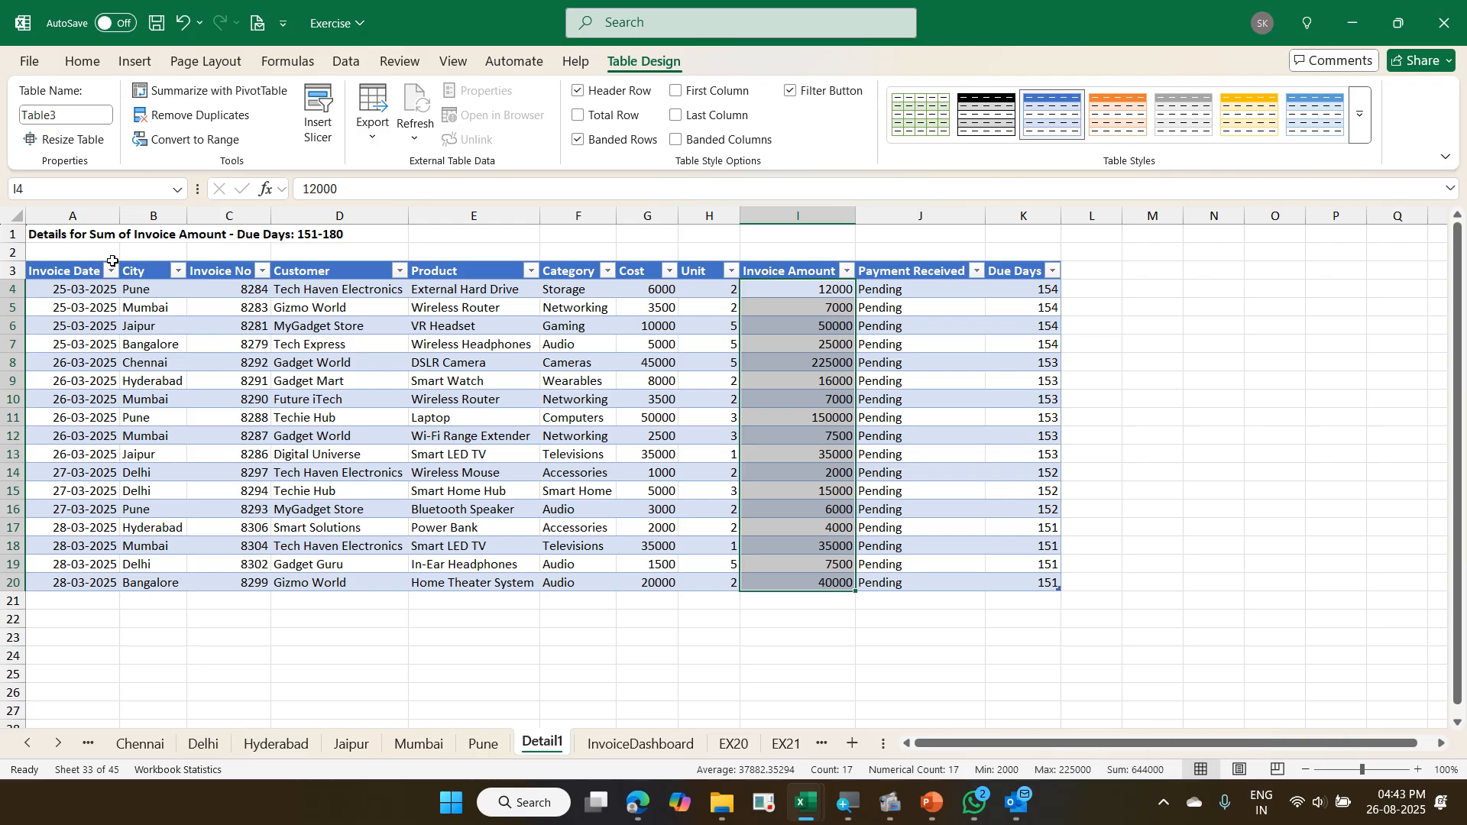
click(62, 234)
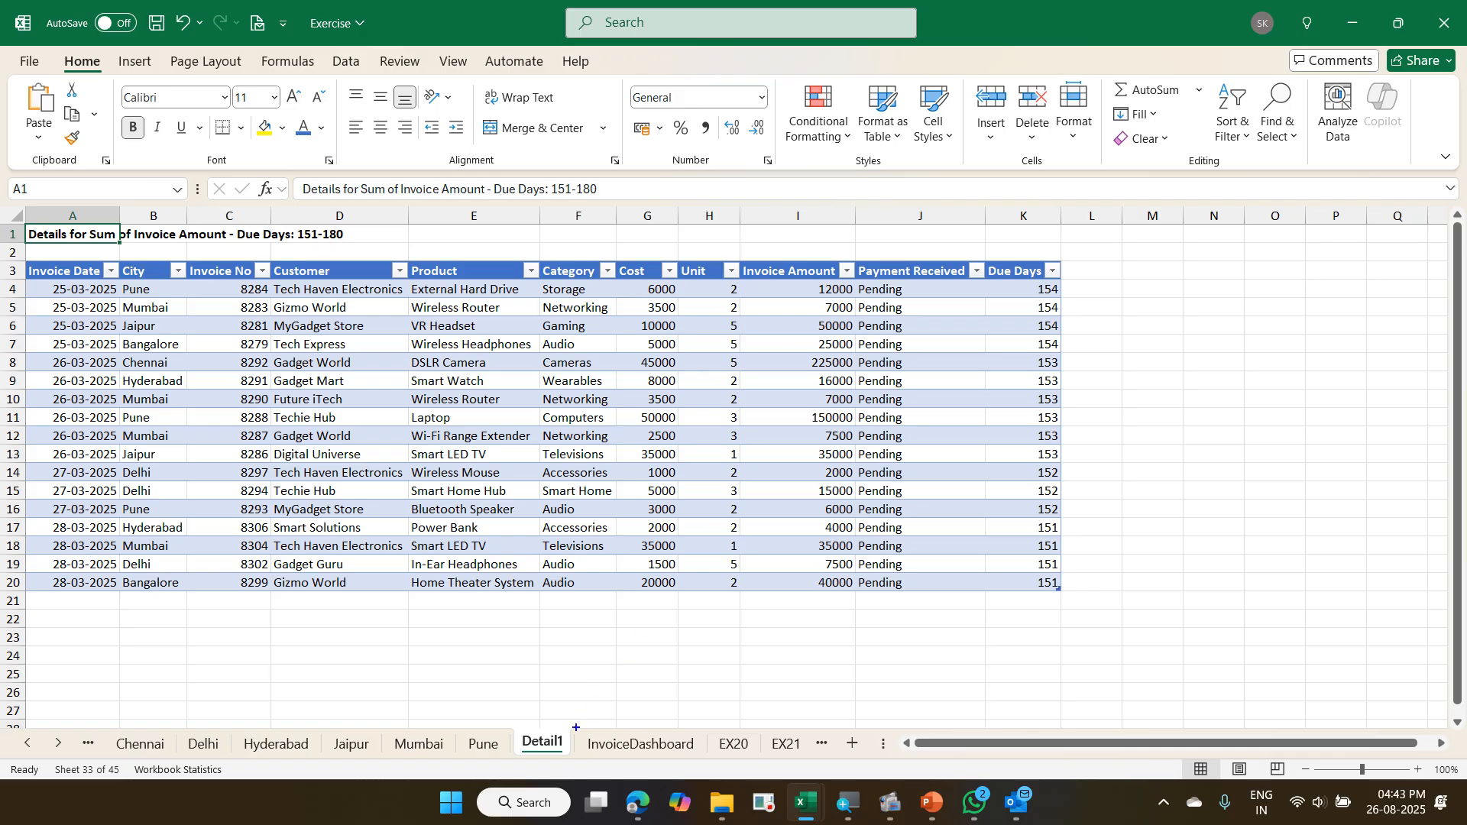
key(ctrl+2)
mouse_move(515, 731)
mouse_down()
mouse_move(575, 759)
mouse_move(589, 640)
mouse_up()
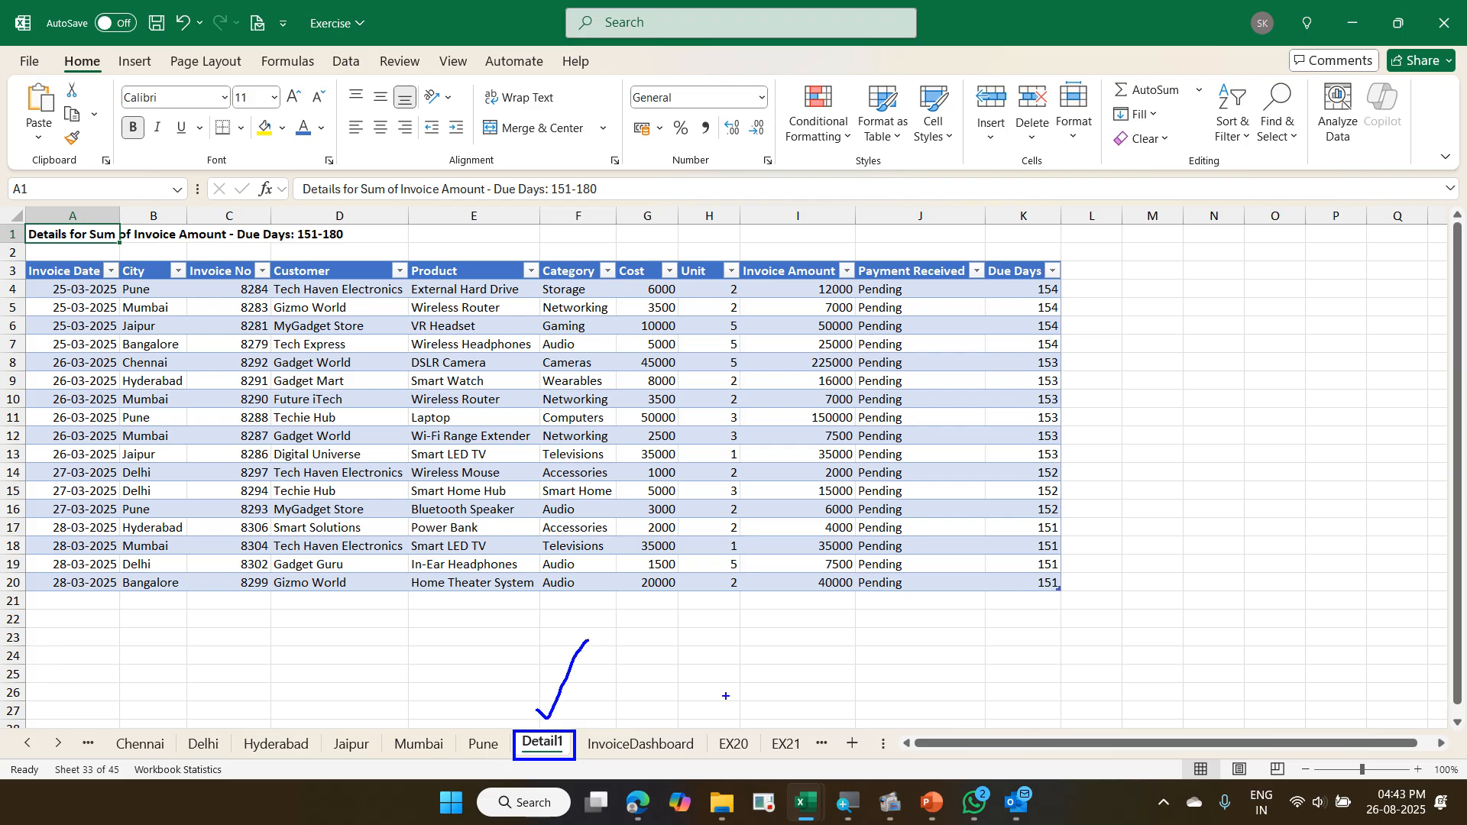
key(Escape)
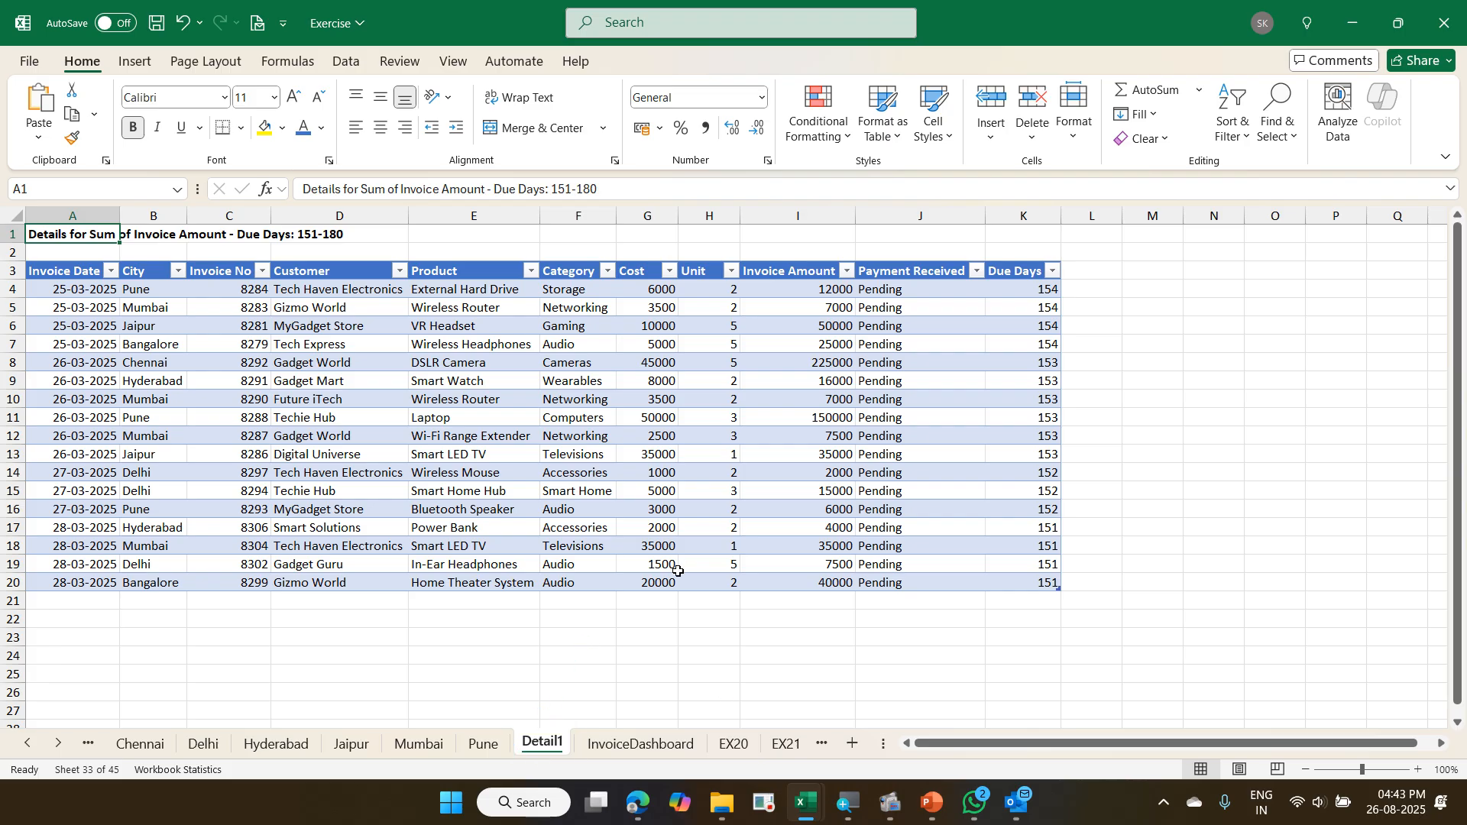
- Delete the Detail1 sheet permanently
right_click(533, 745)
click(572, 474)
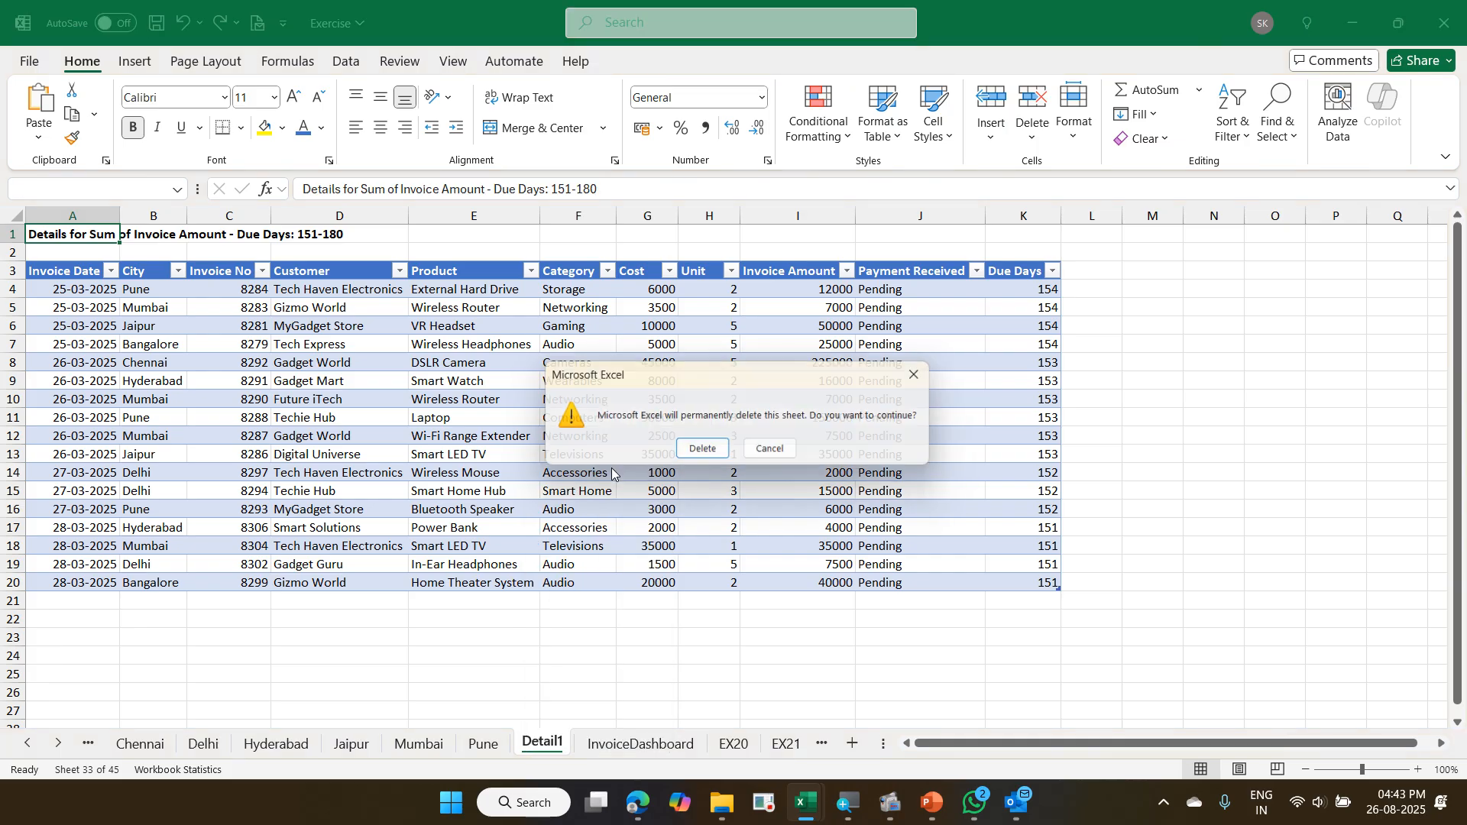
click(705, 452)
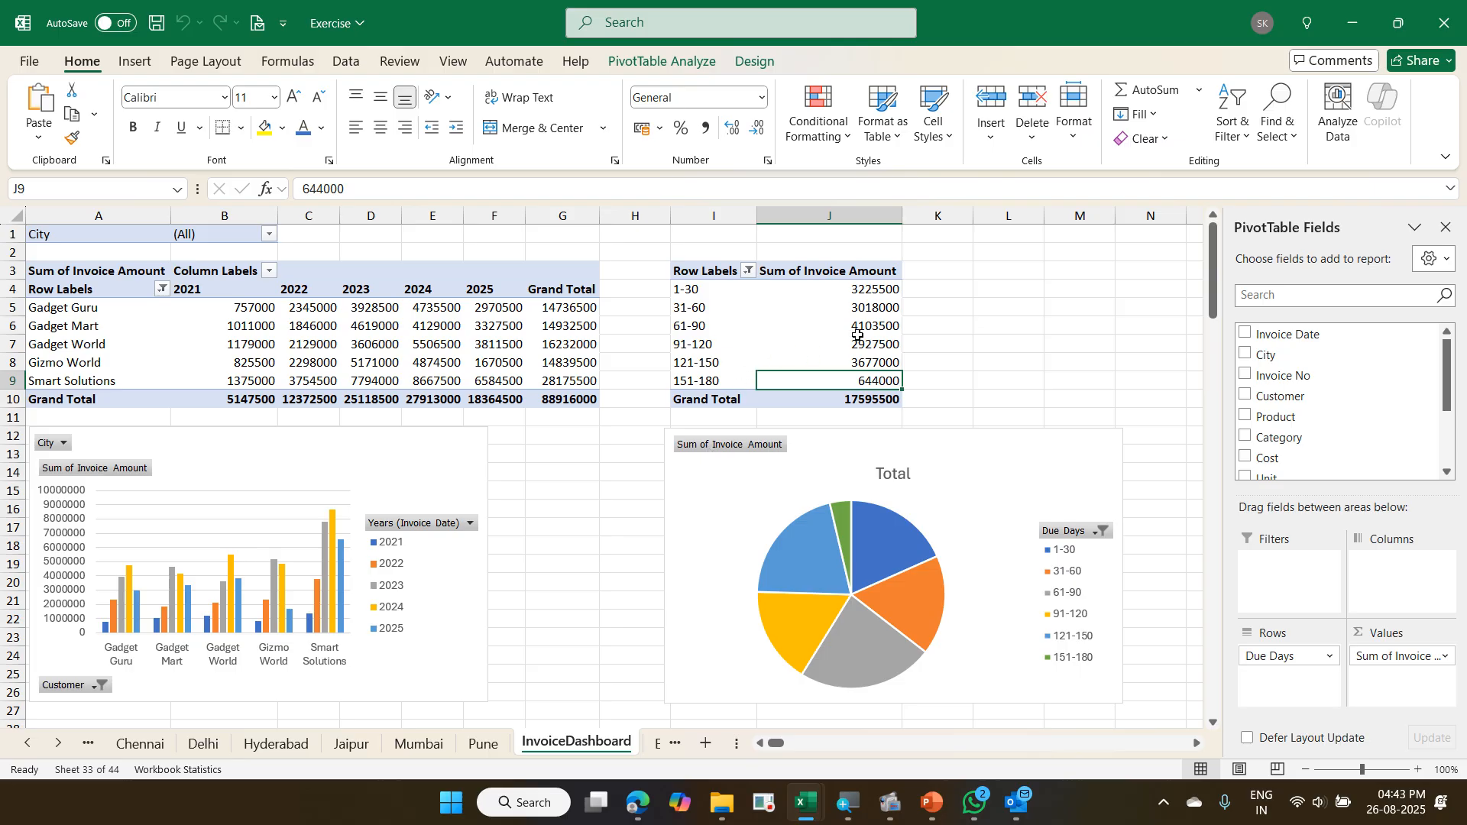
- Select a value in the Due Days pivot on InvoiceDashboard and hide the PivotTable field list
click(865, 292)
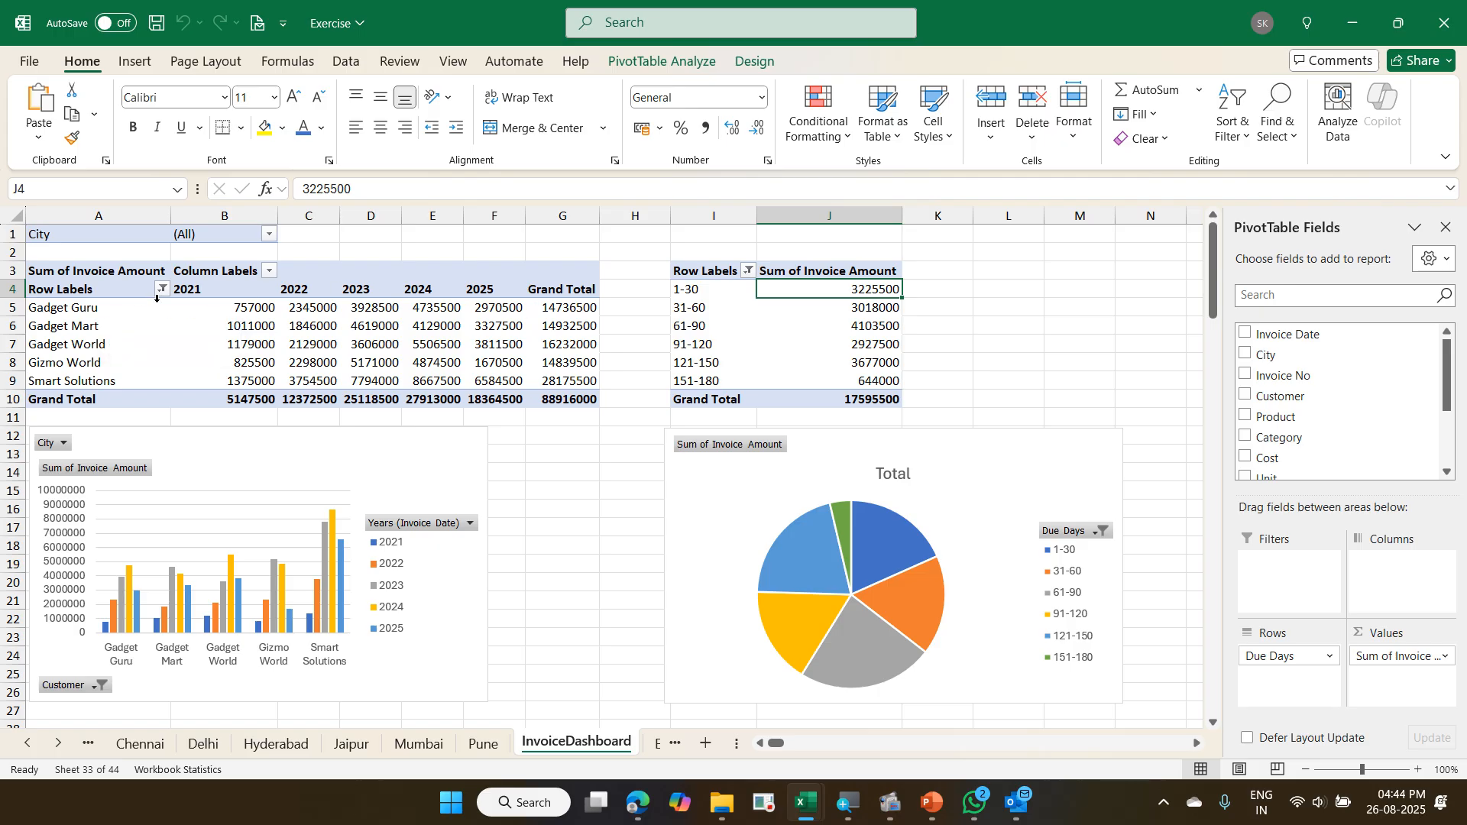
click(480, 305)
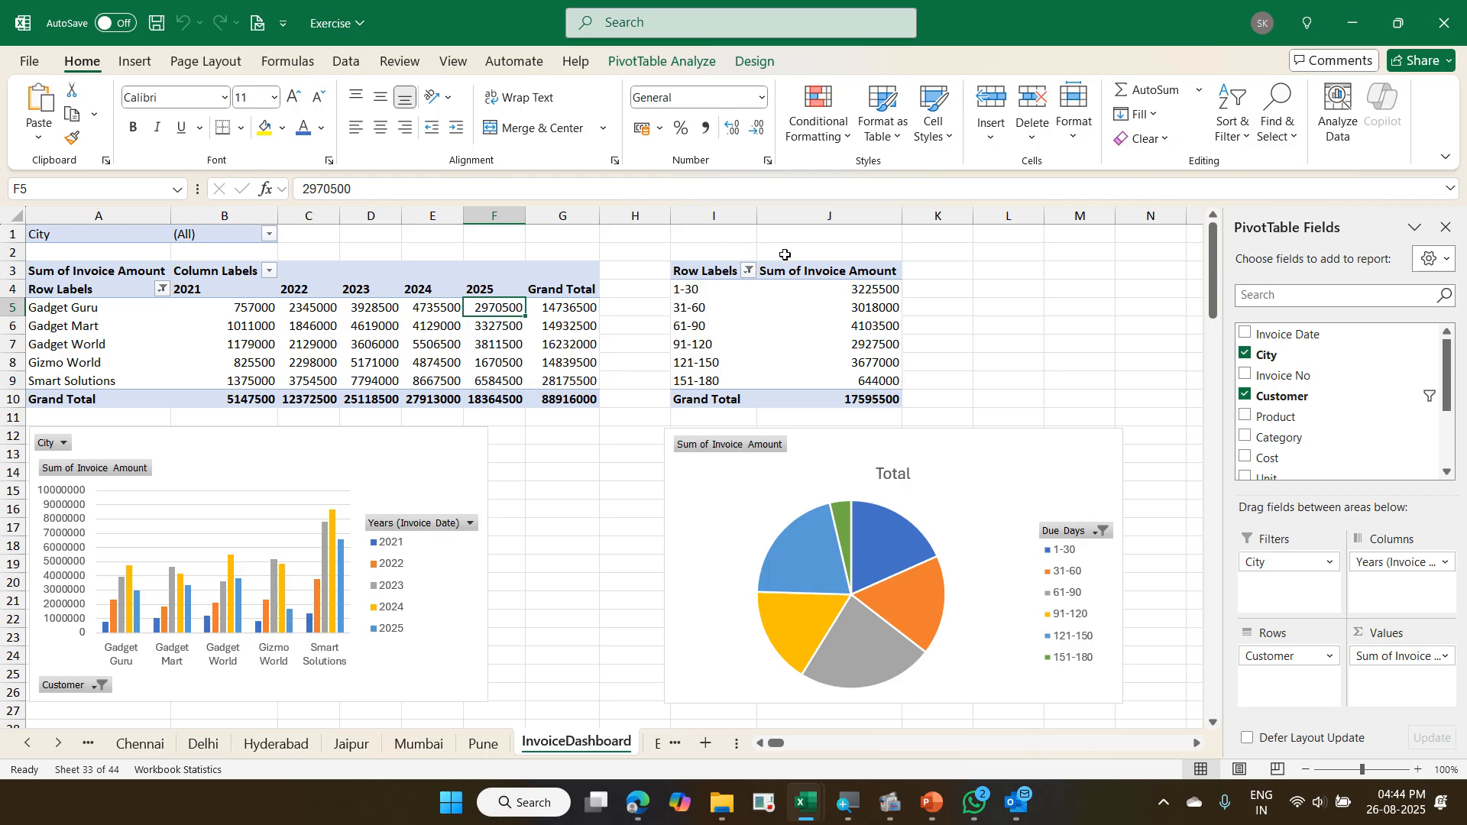
click(877, 334)
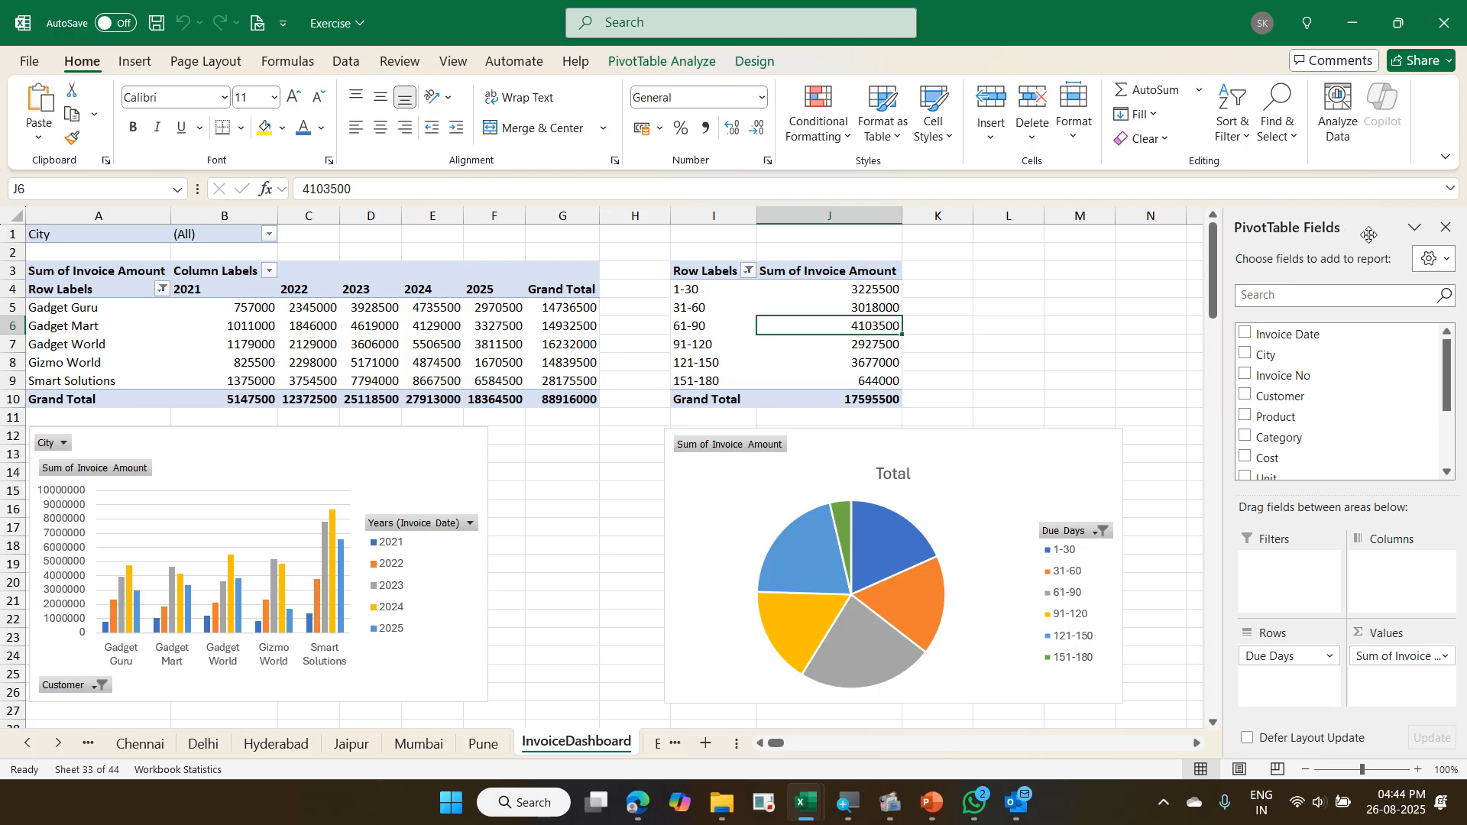
click(1450, 224)
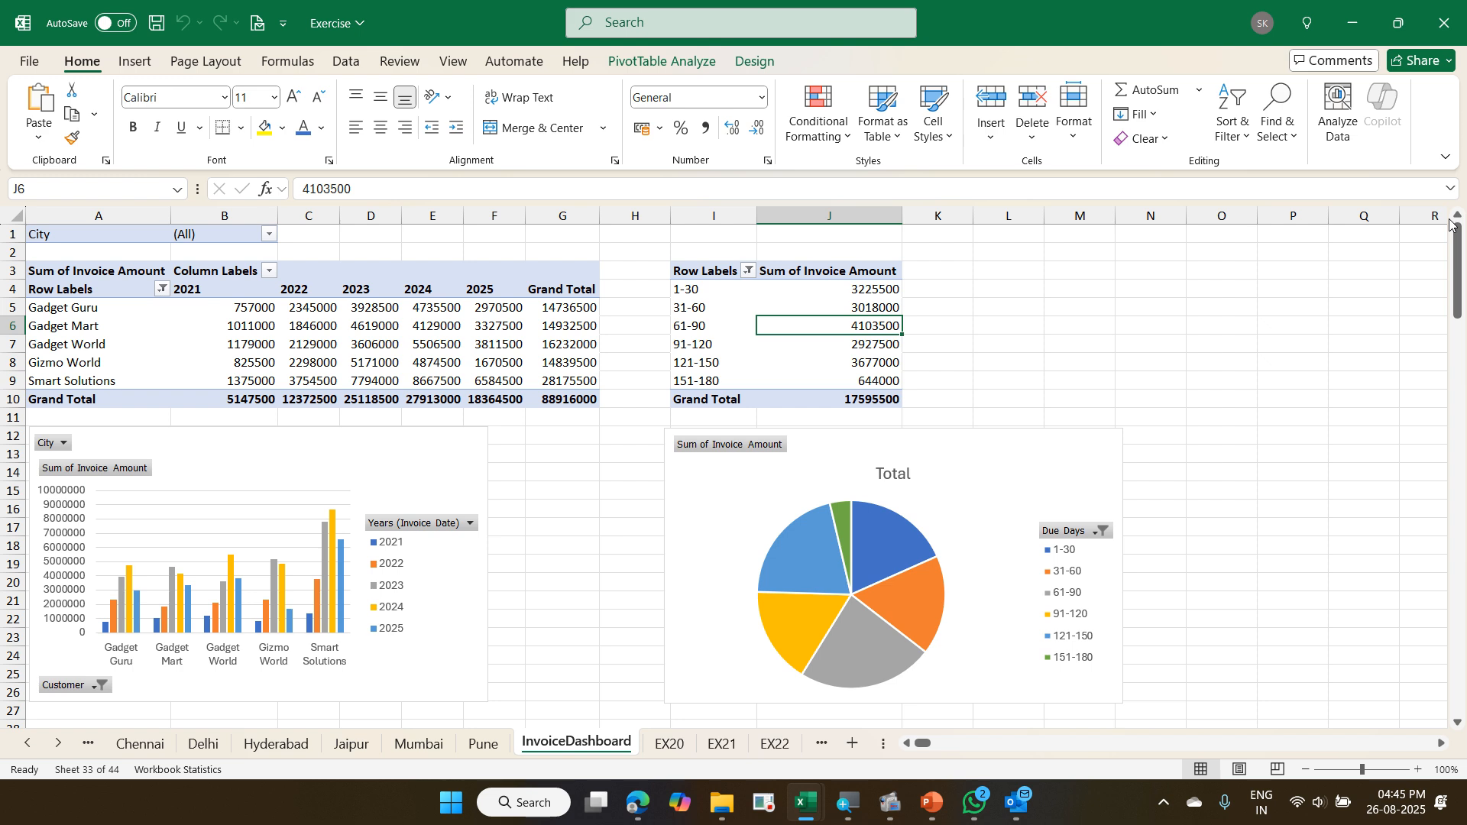
- Insert a City slicer from the Due Days pivot and place it beside the pie chart, starting at row 1 around columns N to P
click(694, 66)
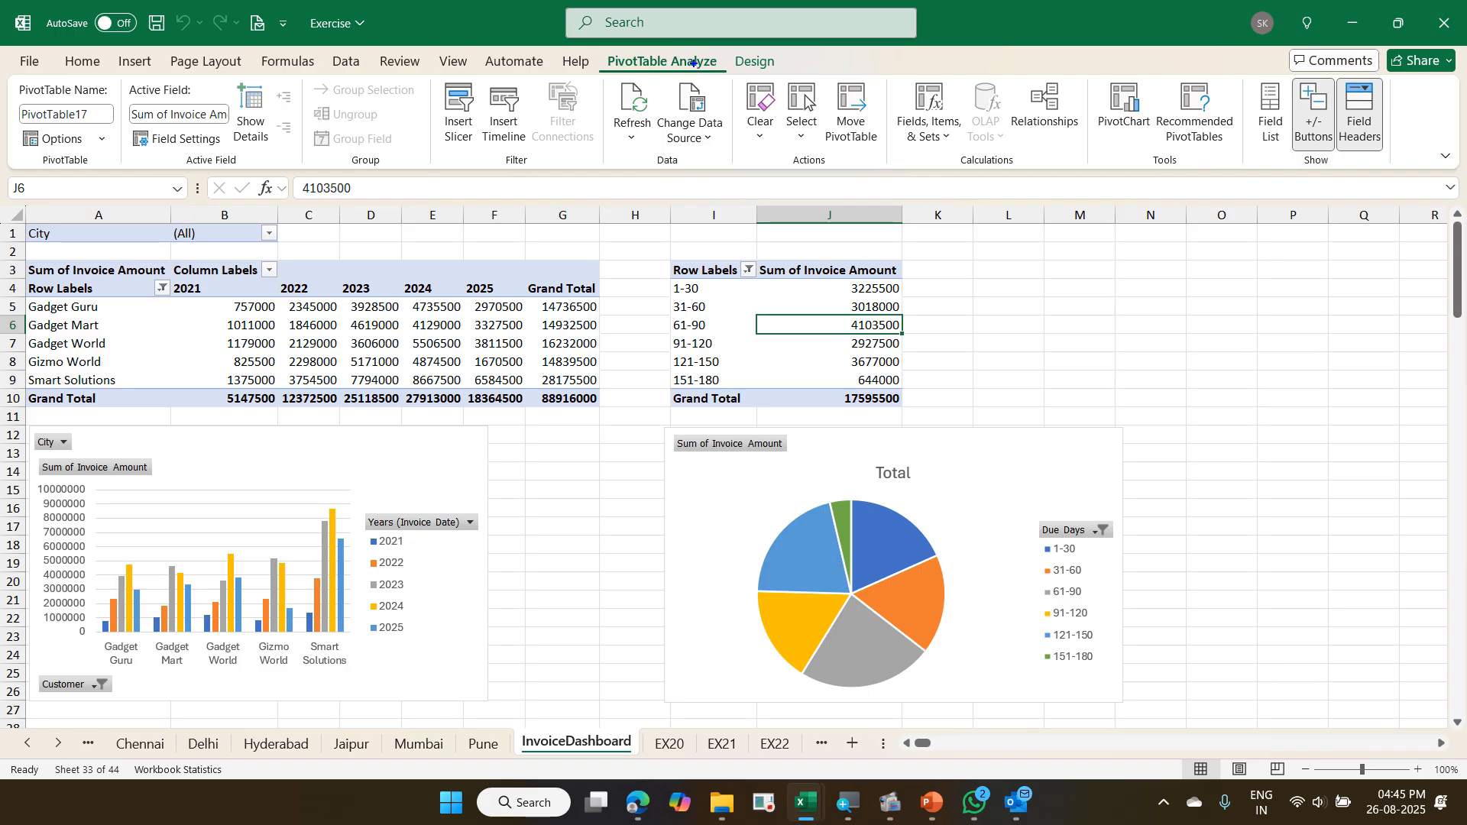
mouse_move(598, 46)
mouse_down()
mouse_move(684, 87)
mouse_move(730, 86)
mouse_up()
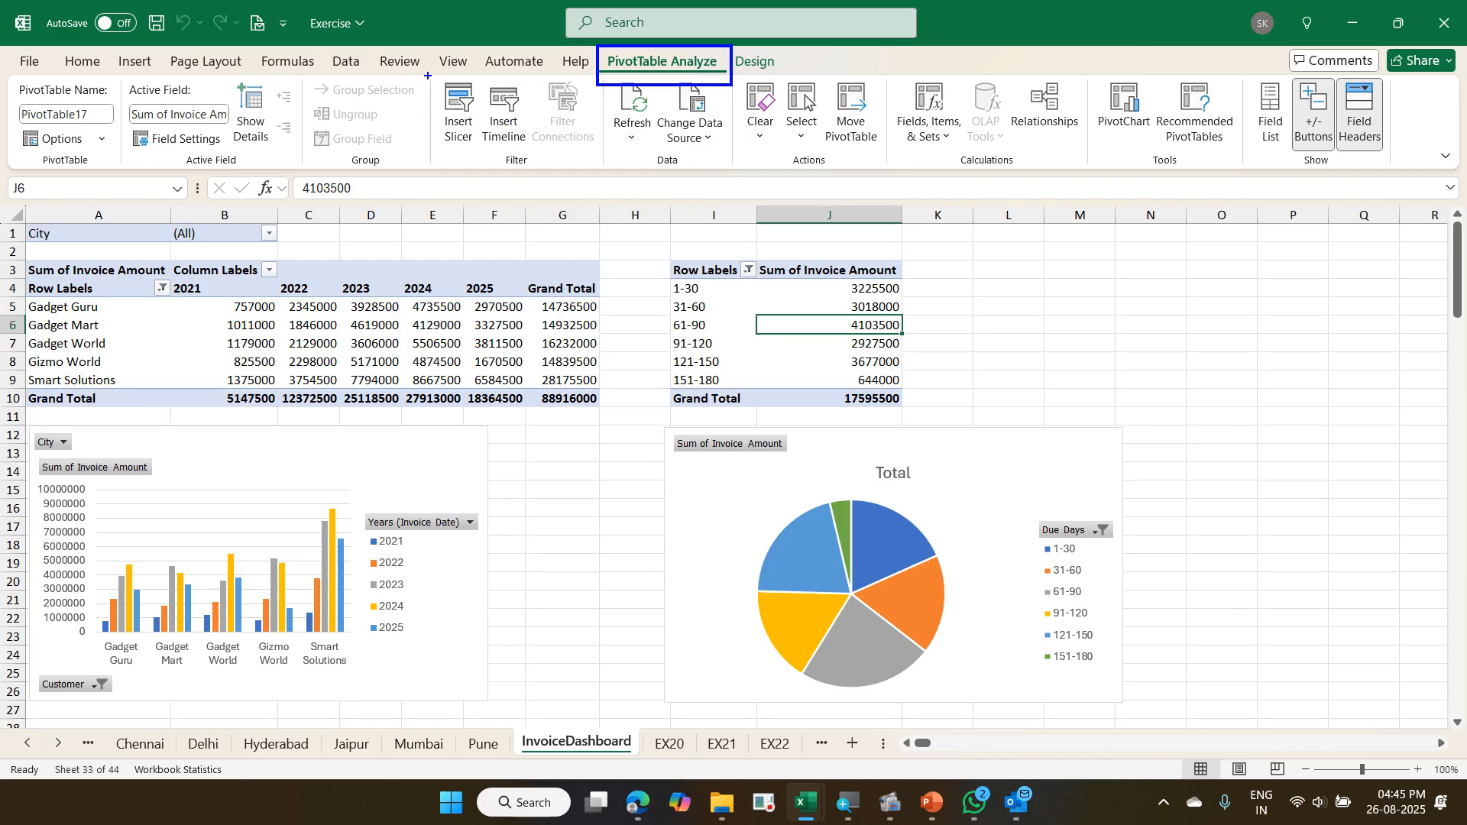
drag(434, 77, 483, 157)
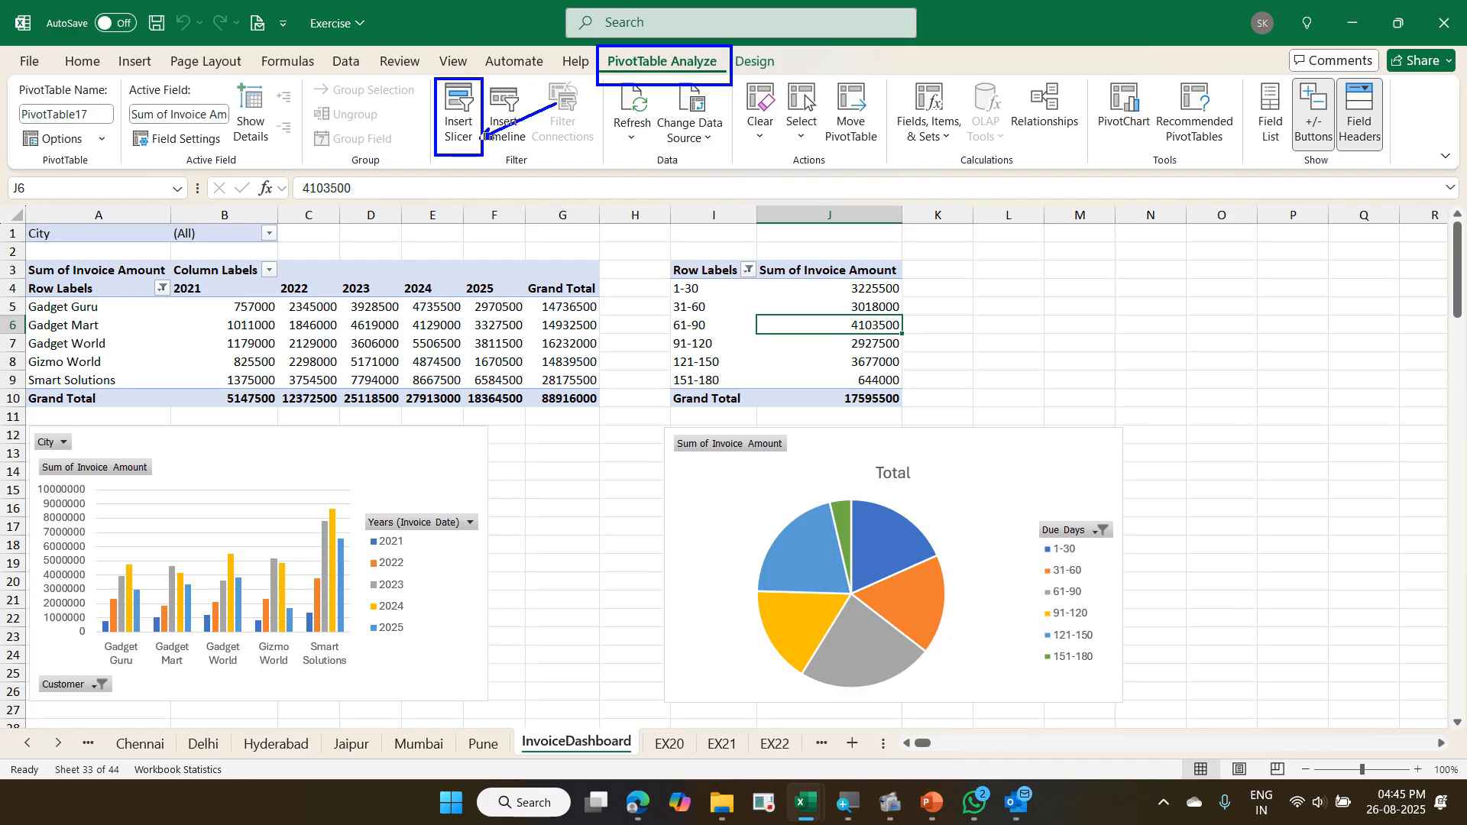
drag(597, 85, 482, 138)
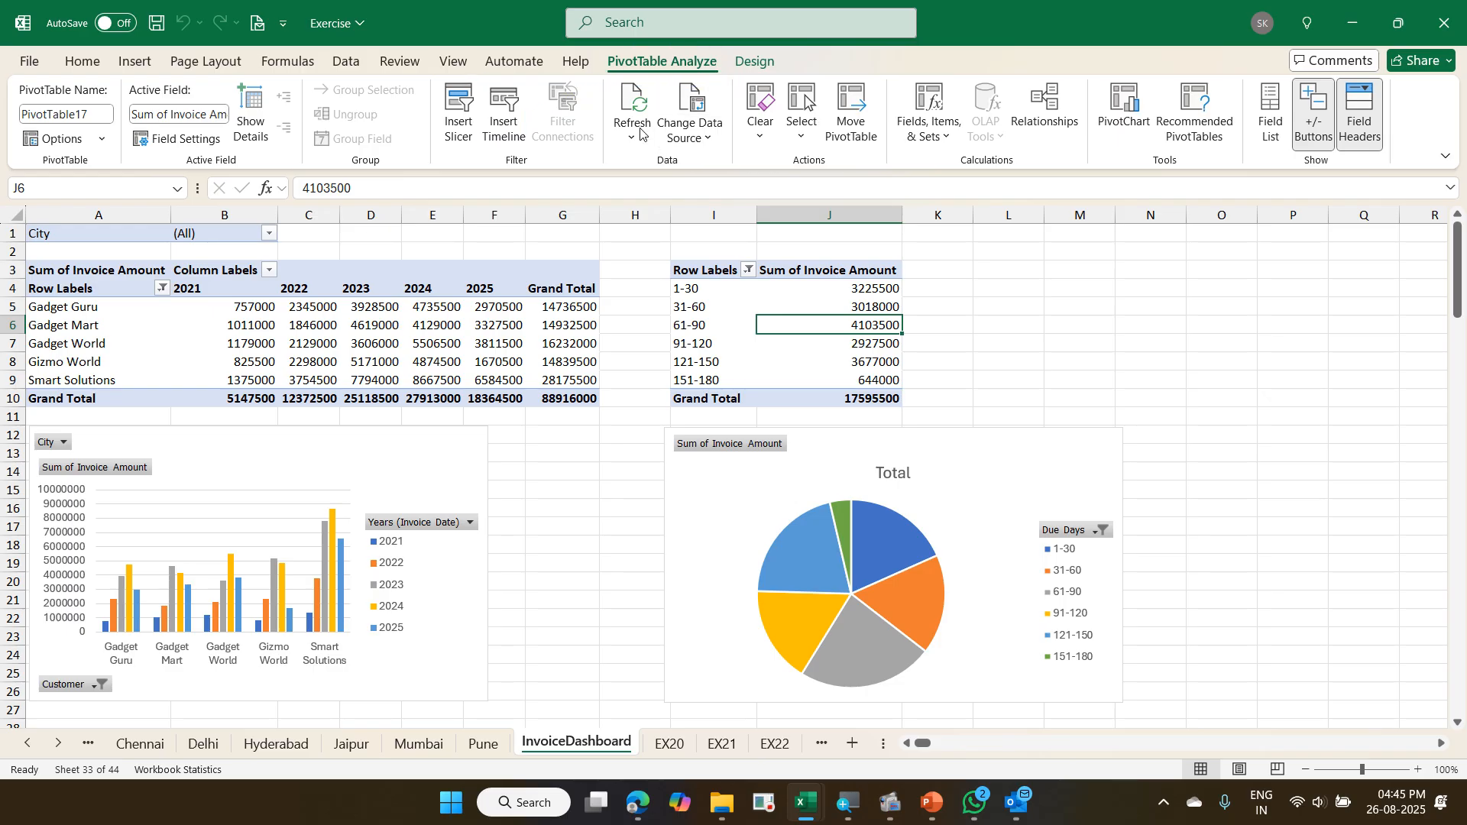
click(456, 132)
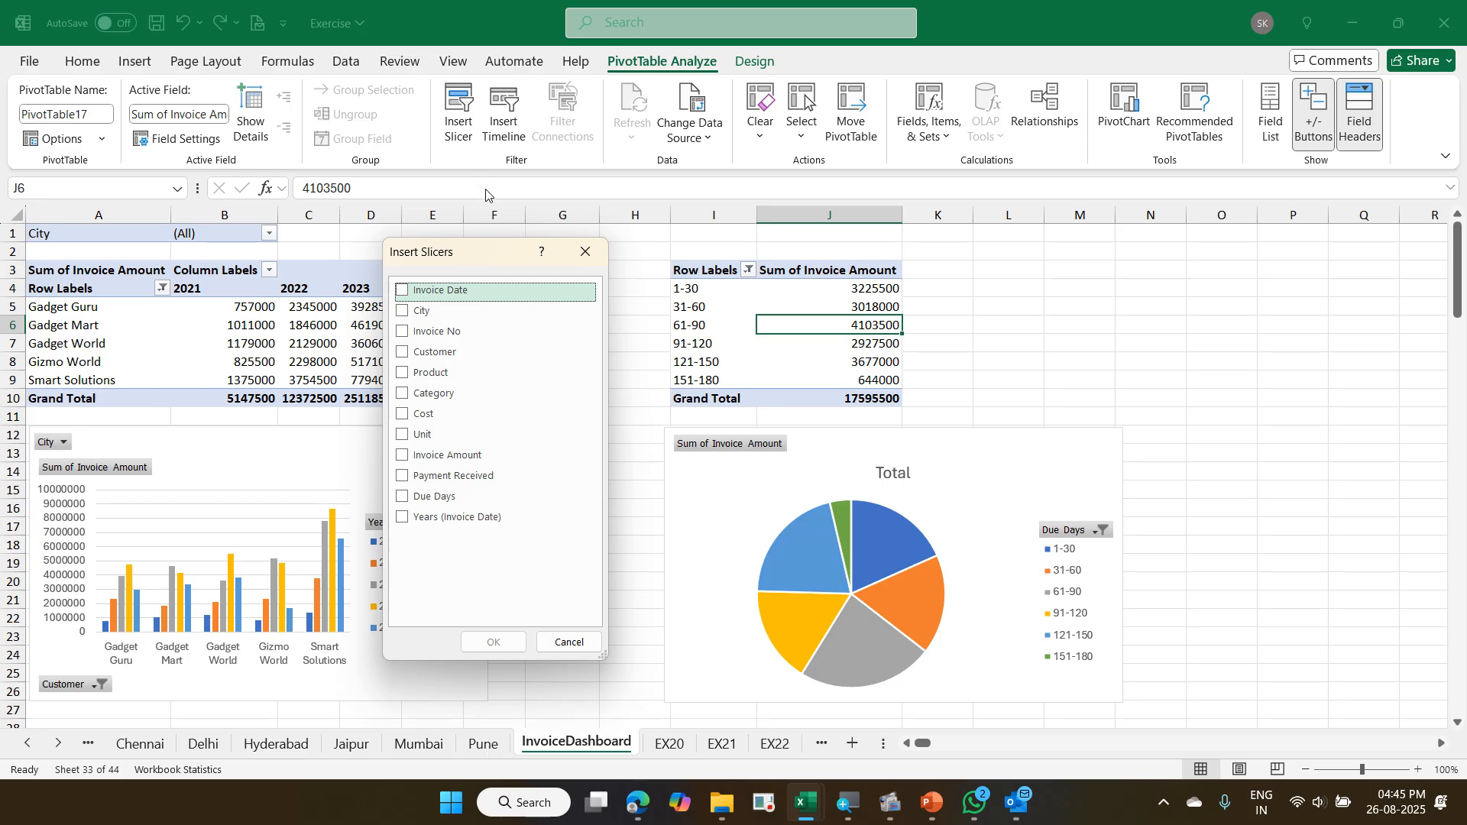
click(405, 313)
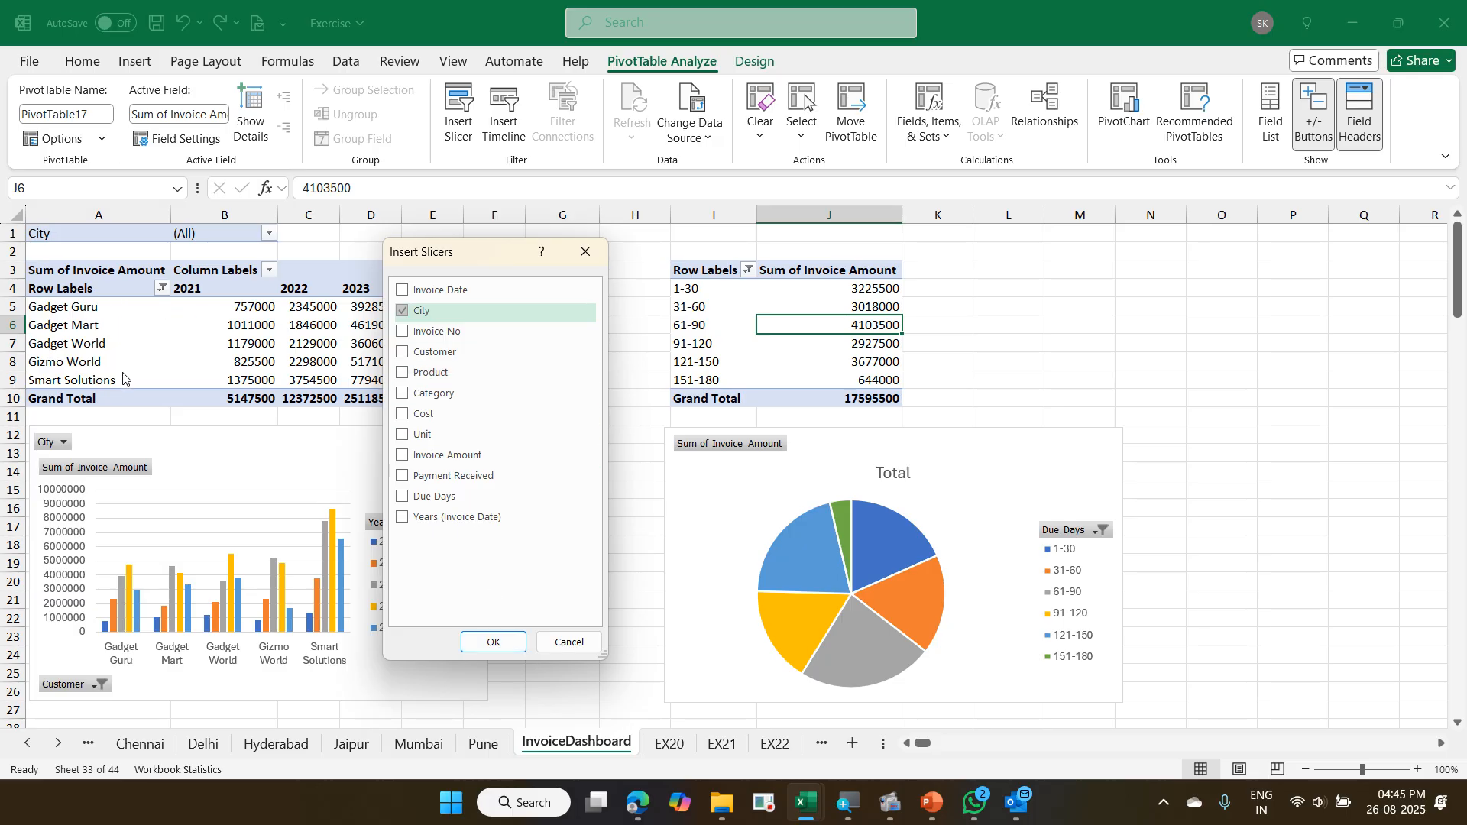
click(503, 653)
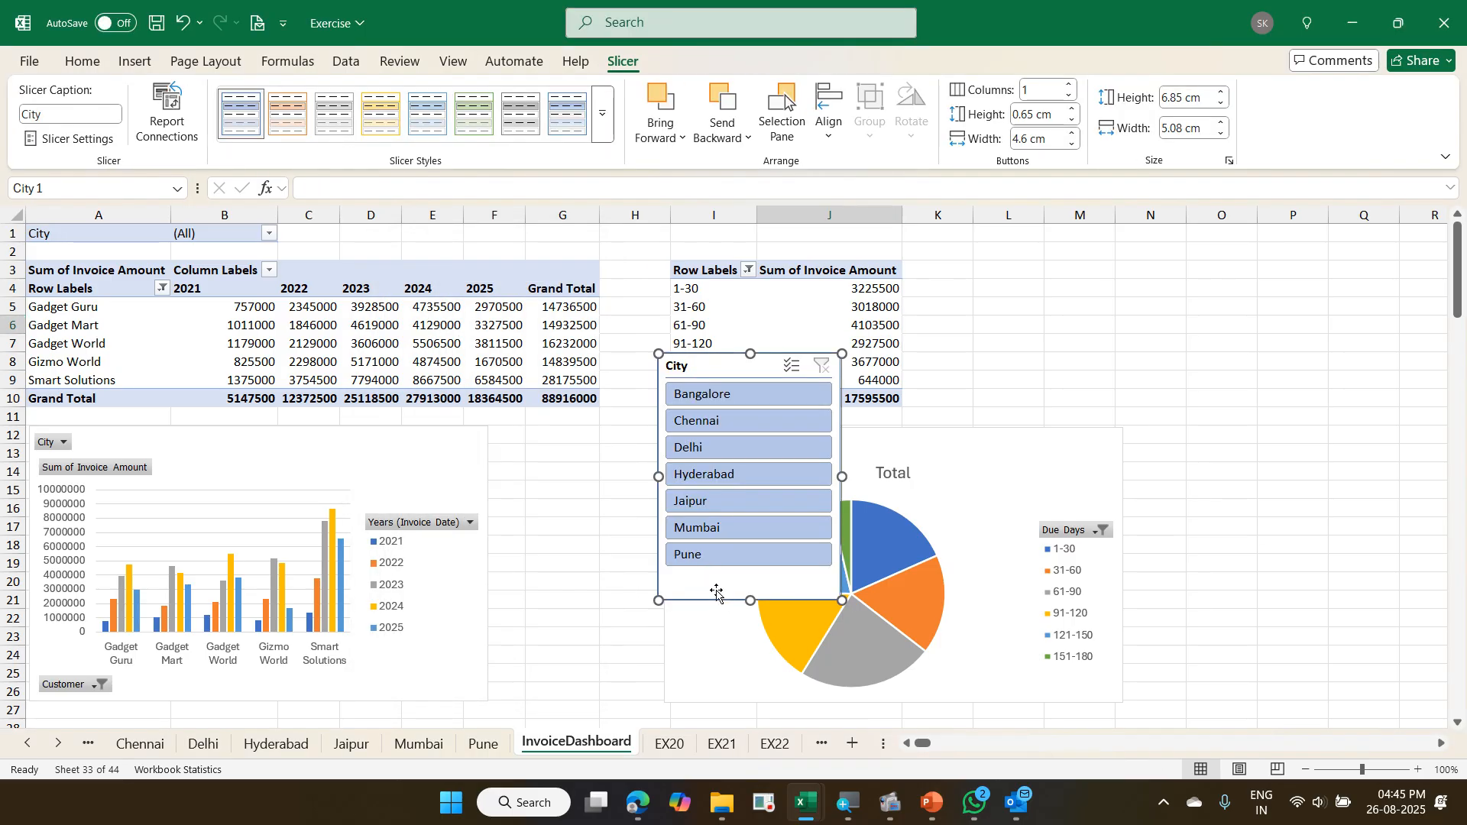
drag(735, 593, 1233, 458)
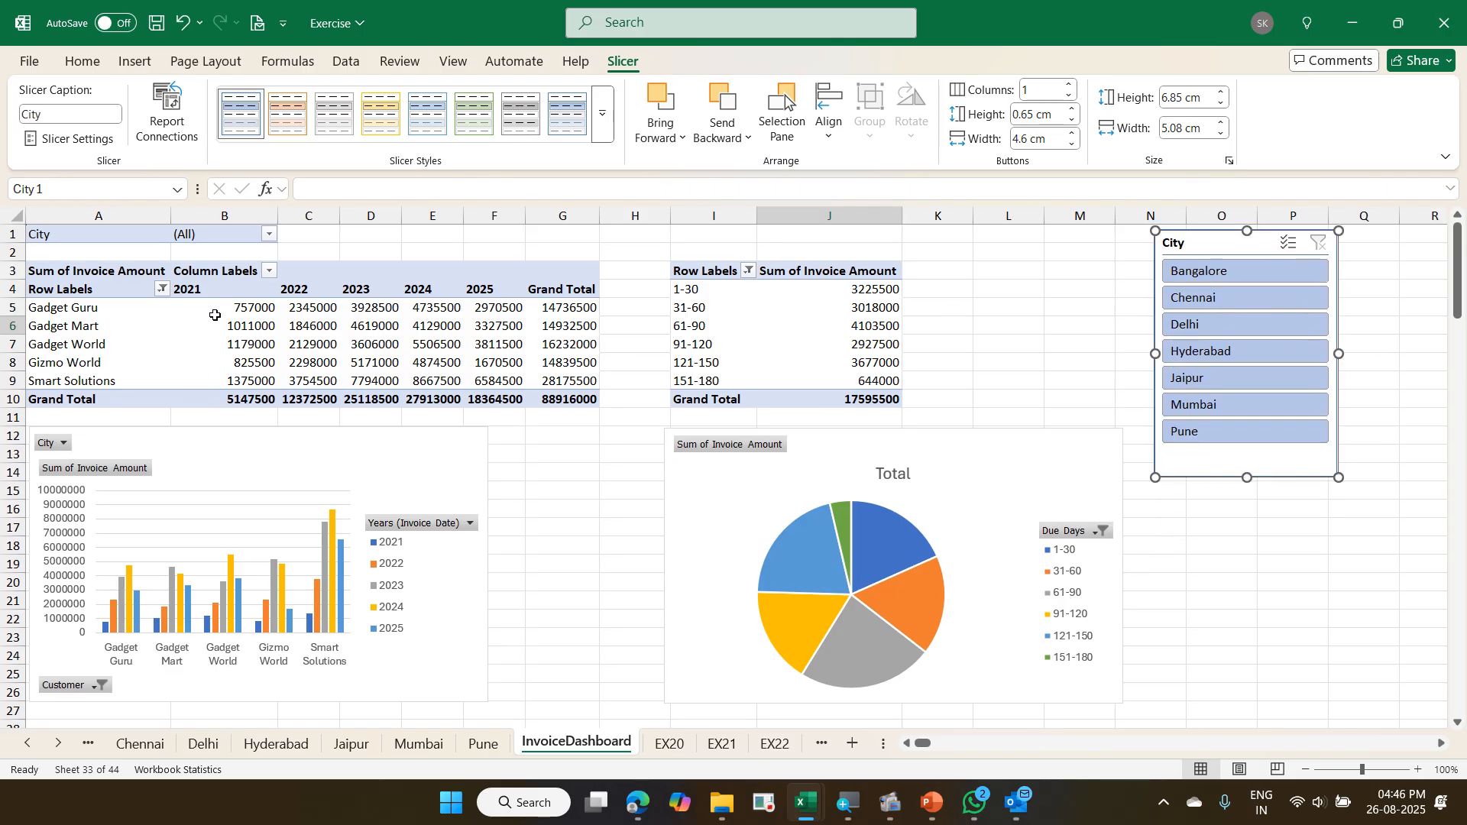
- Connect the City slicer to PivotTable9 on InvoiceDashboard as well, keeping its connection to PivotTable17
mouse_move(229, 322)
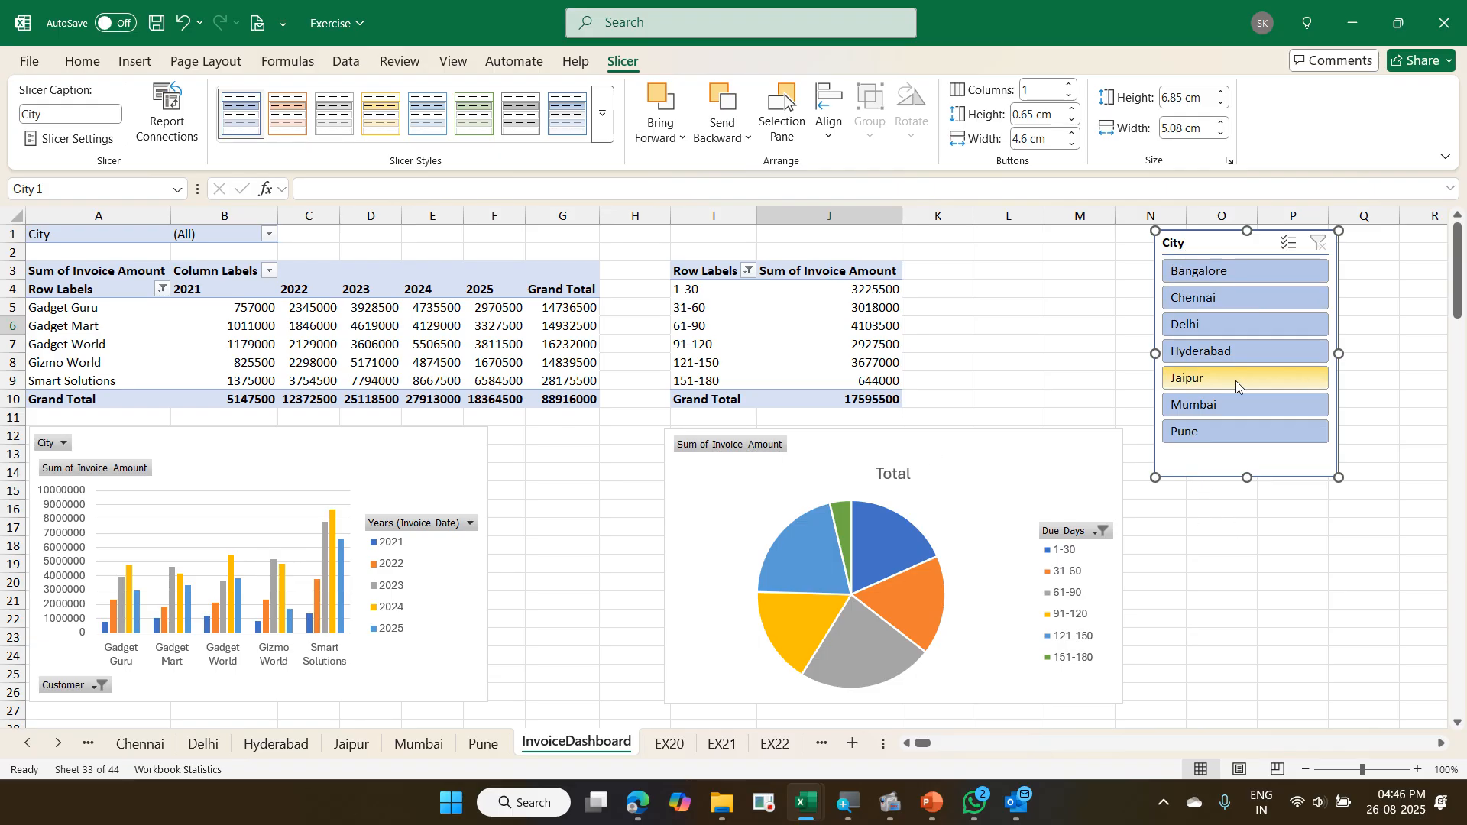
right_click(1275, 459)
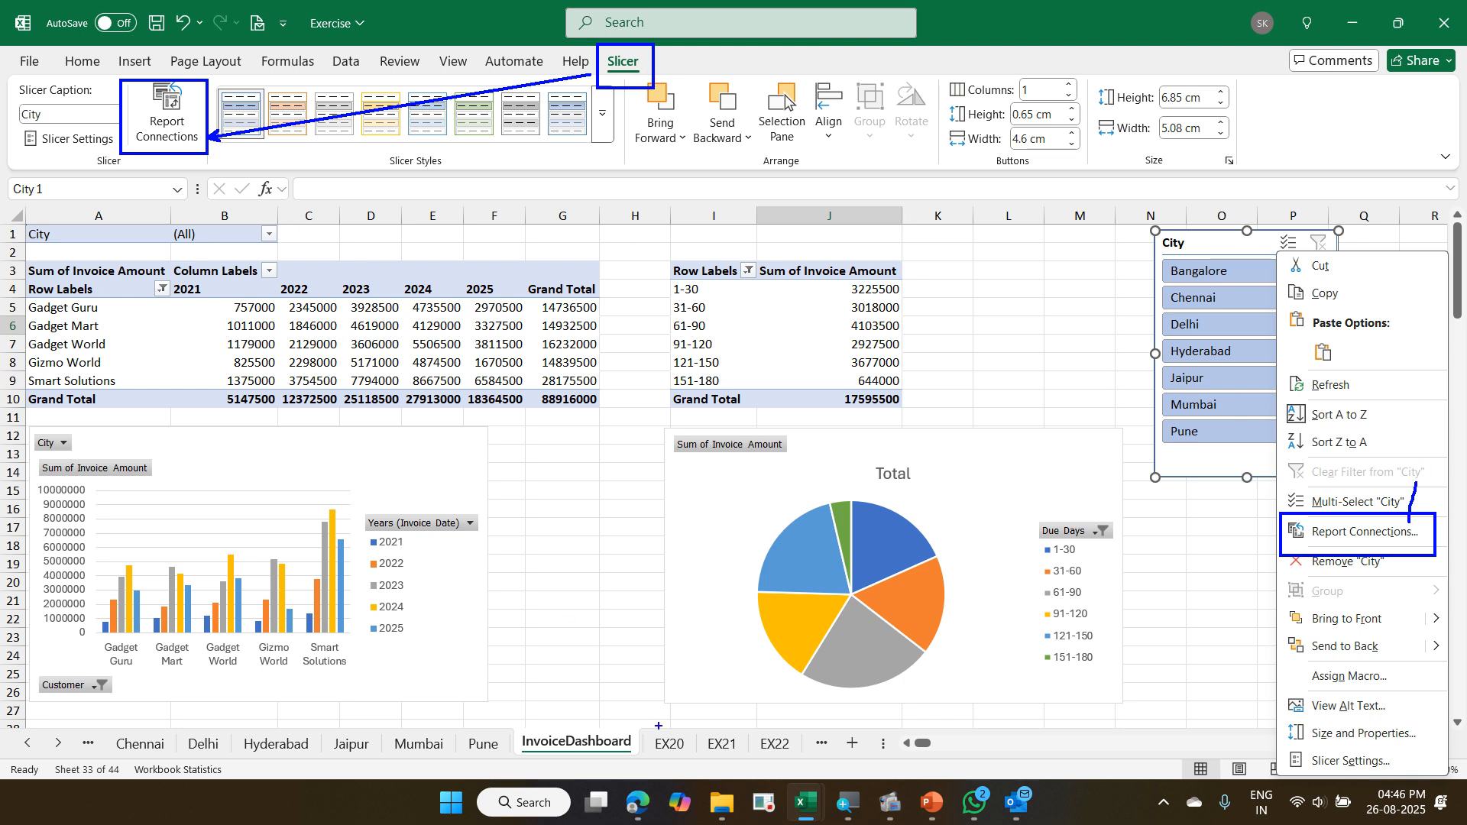
mouse_move(498, 718)
mouse_down()
mouse_move(527, 759)
mouse_move(662, 764)
mouse_move(442, 726)
mouse_move(646, 778)
mouse_up()
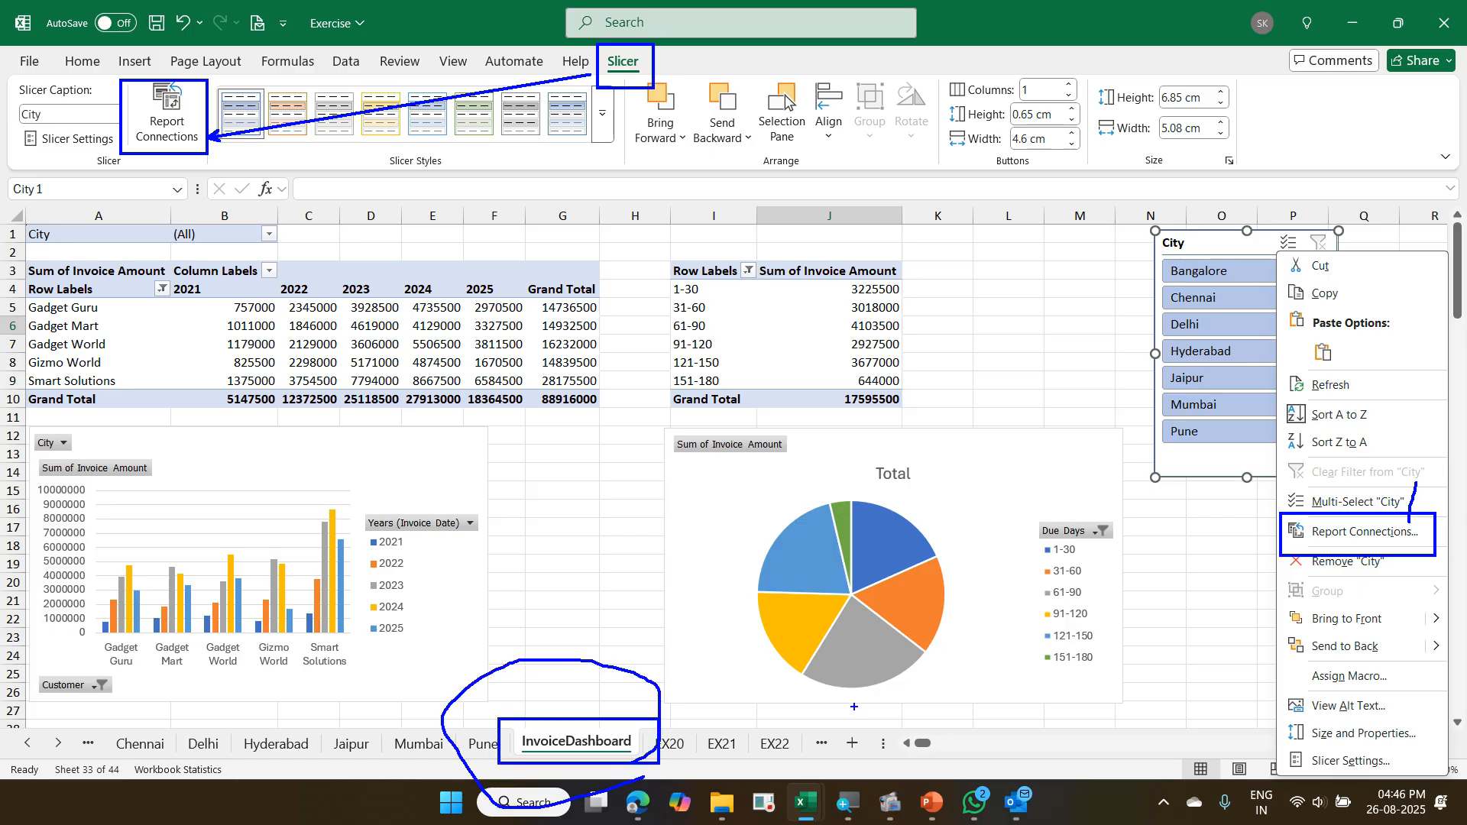
key(Escape)
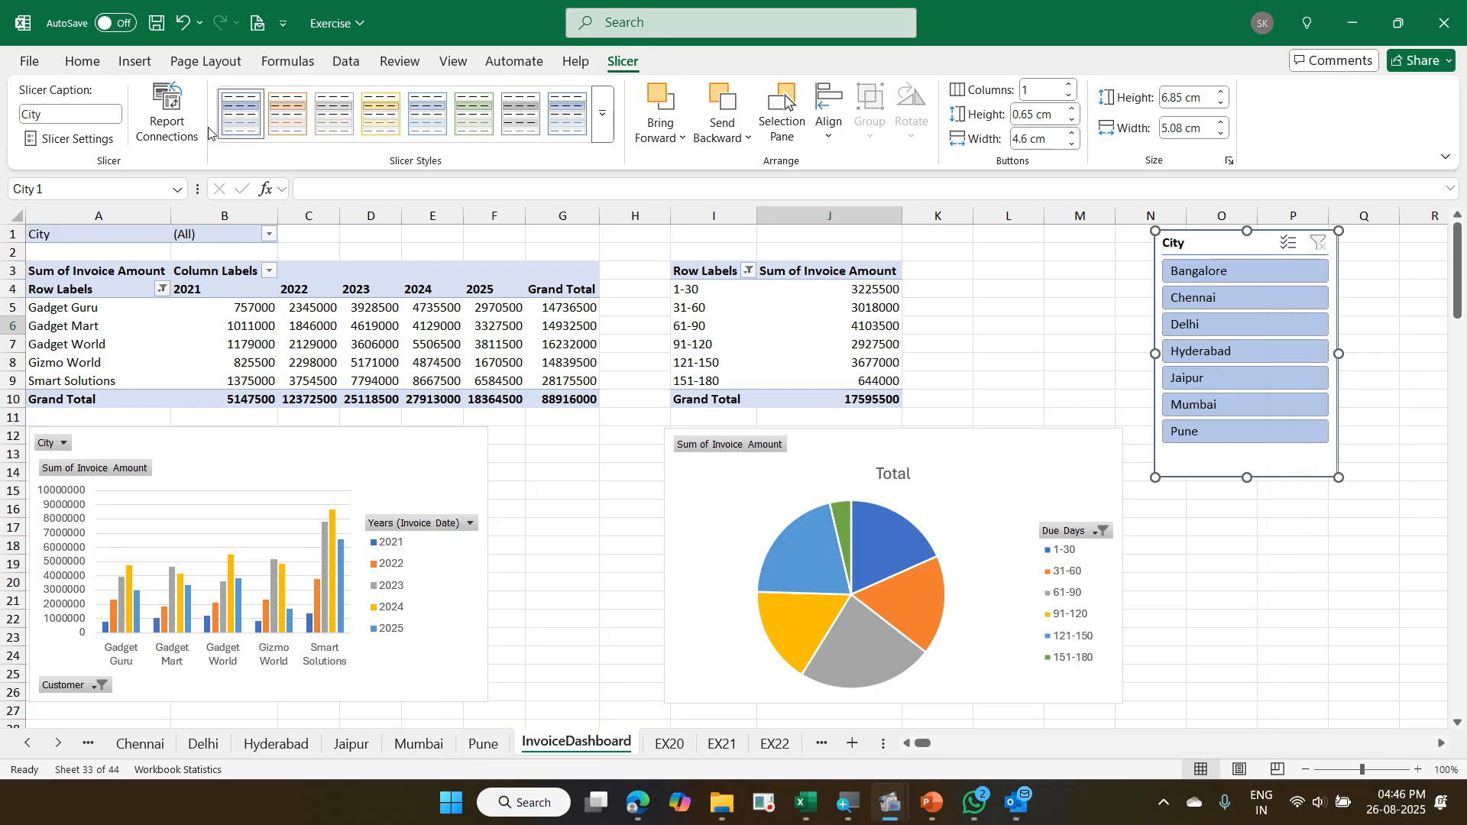
click(169, 114)
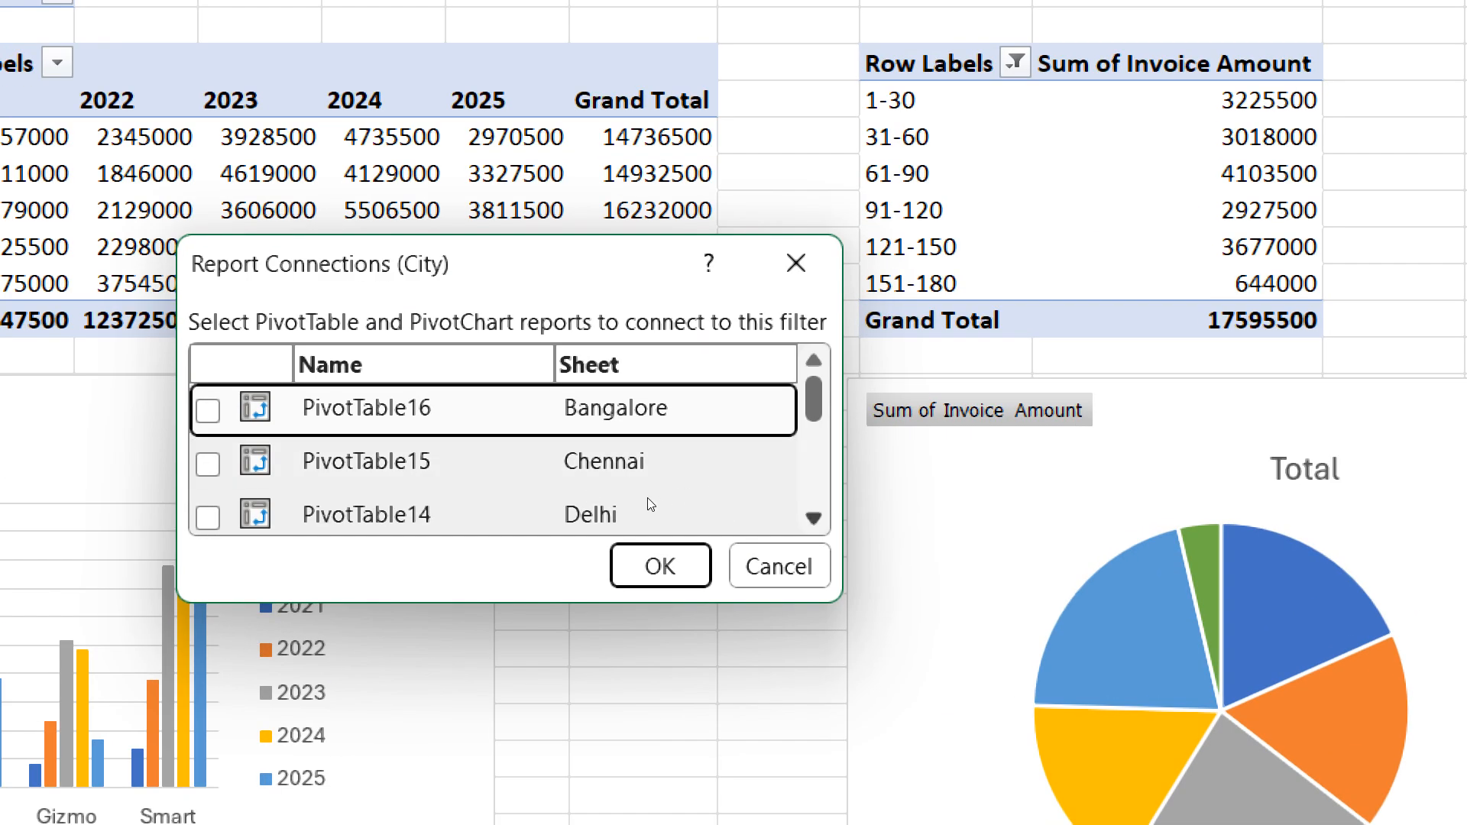
scroll(647, 502, down, 1)
scroll(647, 498, down, 2)
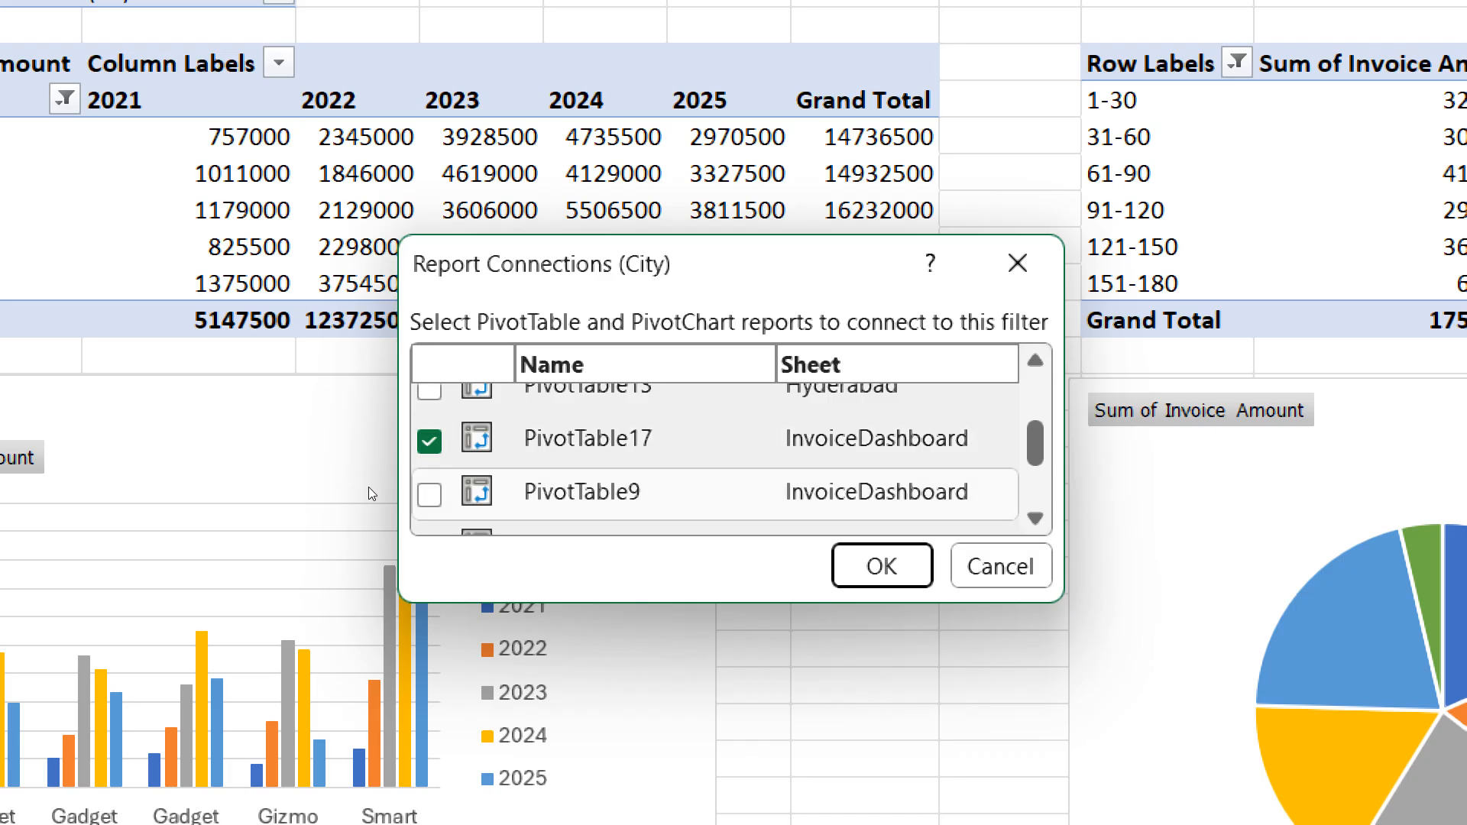
key(space)
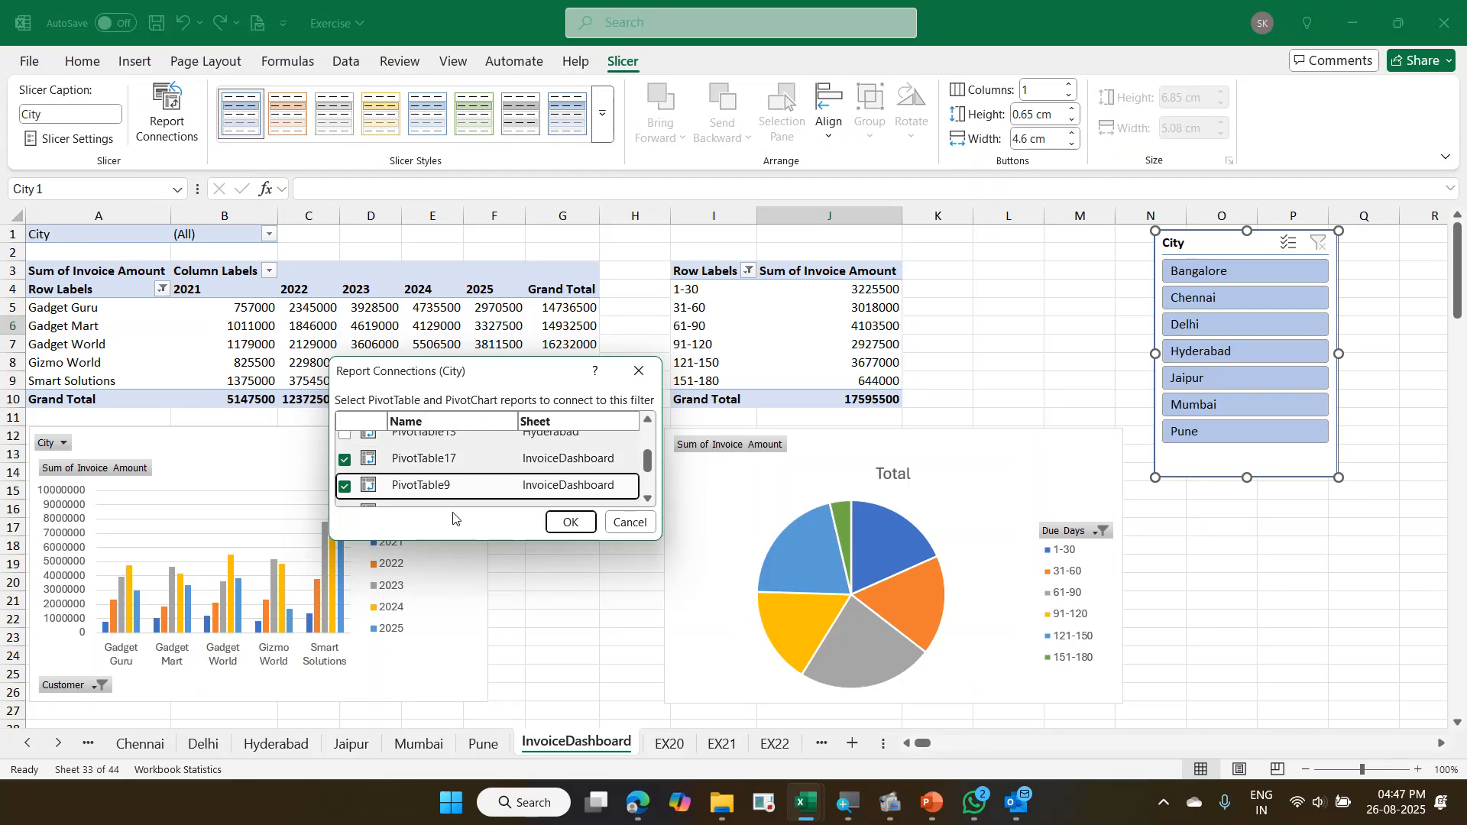
click(587, 523)
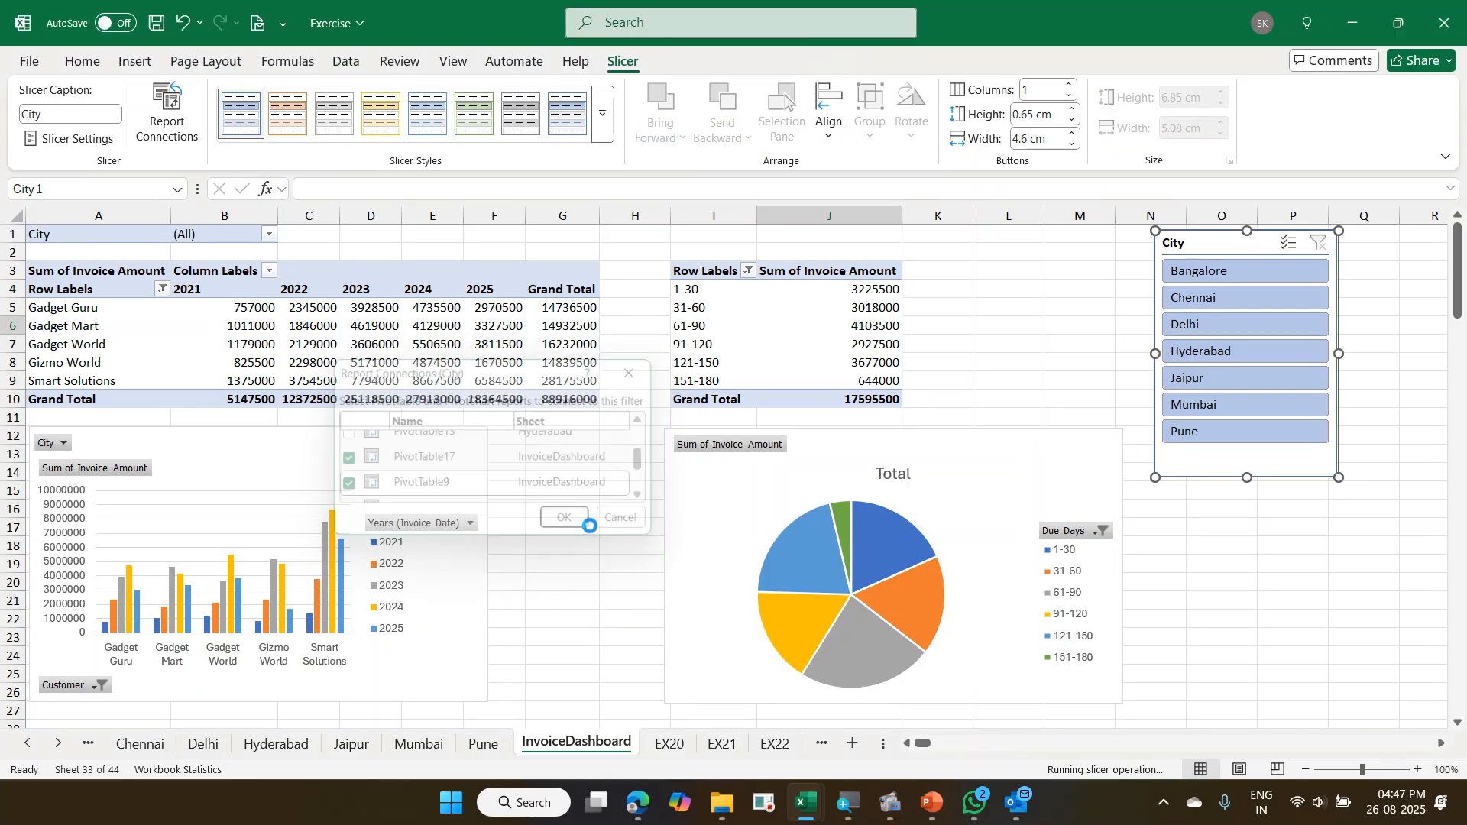
- Filter both pivots and charts by each city from Bangalore to Pune with the slicer, then clear the City filter
click(1235, 277)
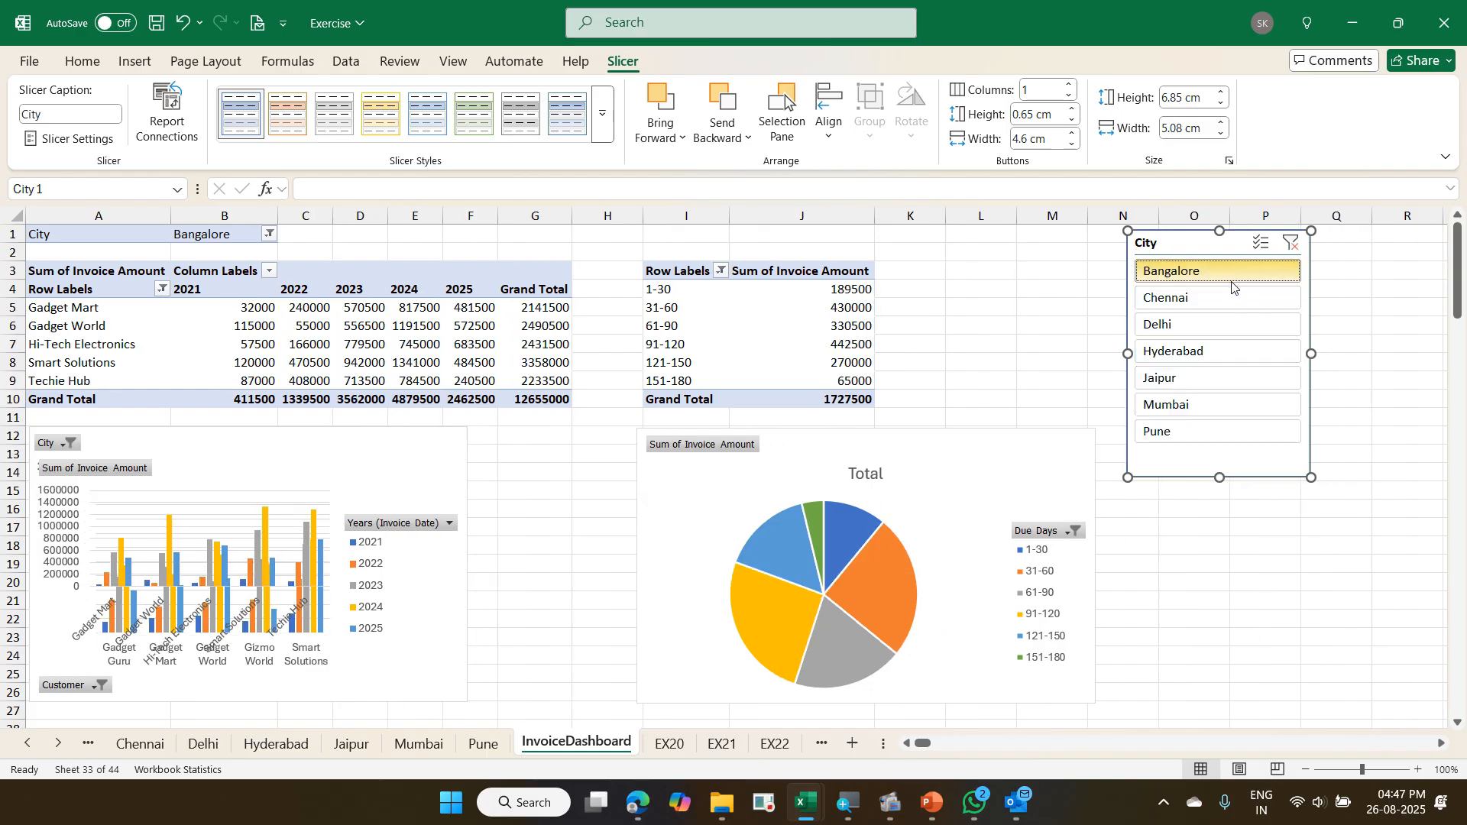
mouse_move(272, 326)
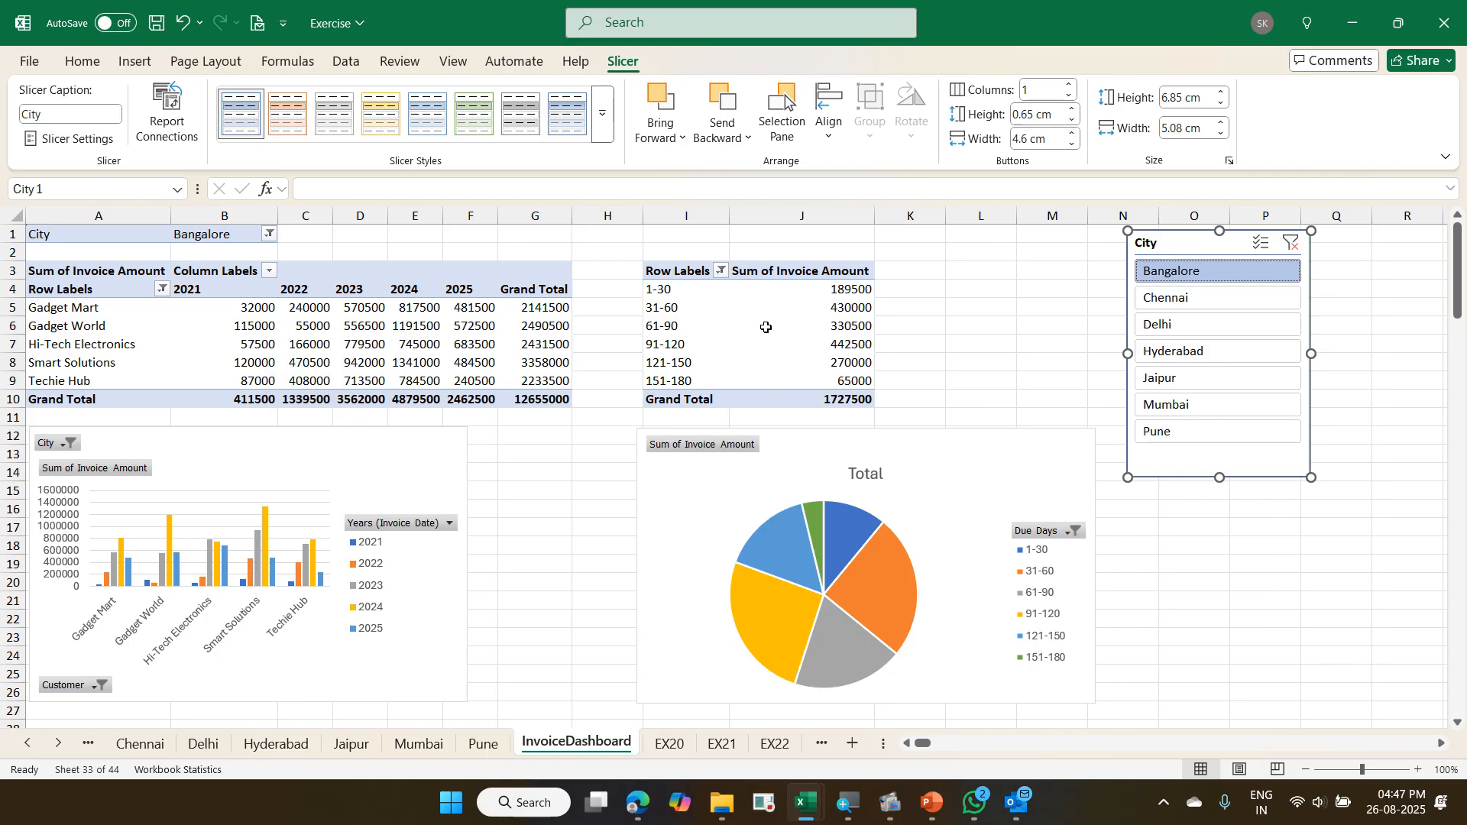
click(1158, 301)
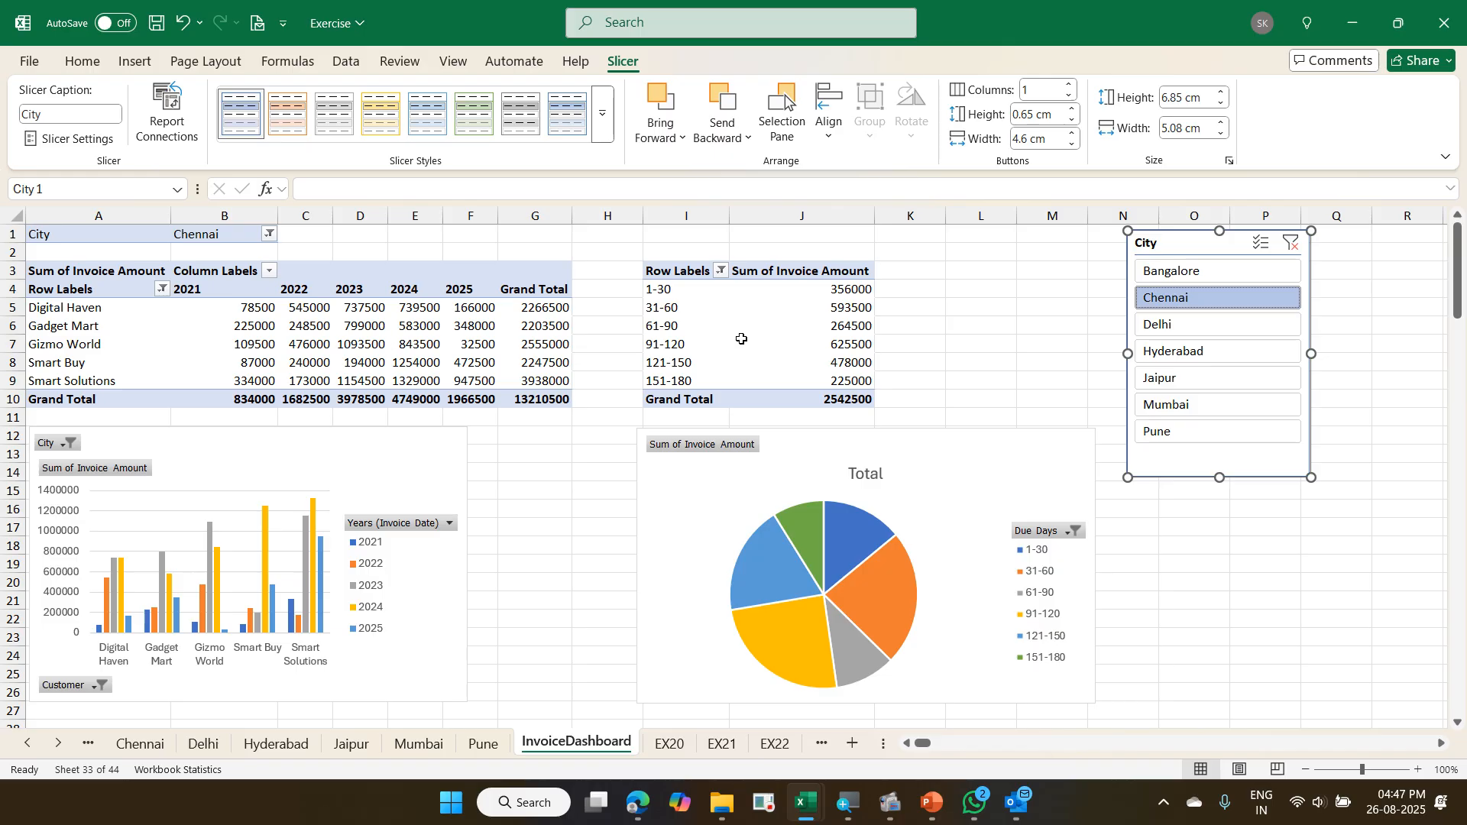
click(1168, 328)
click(1173, 351)
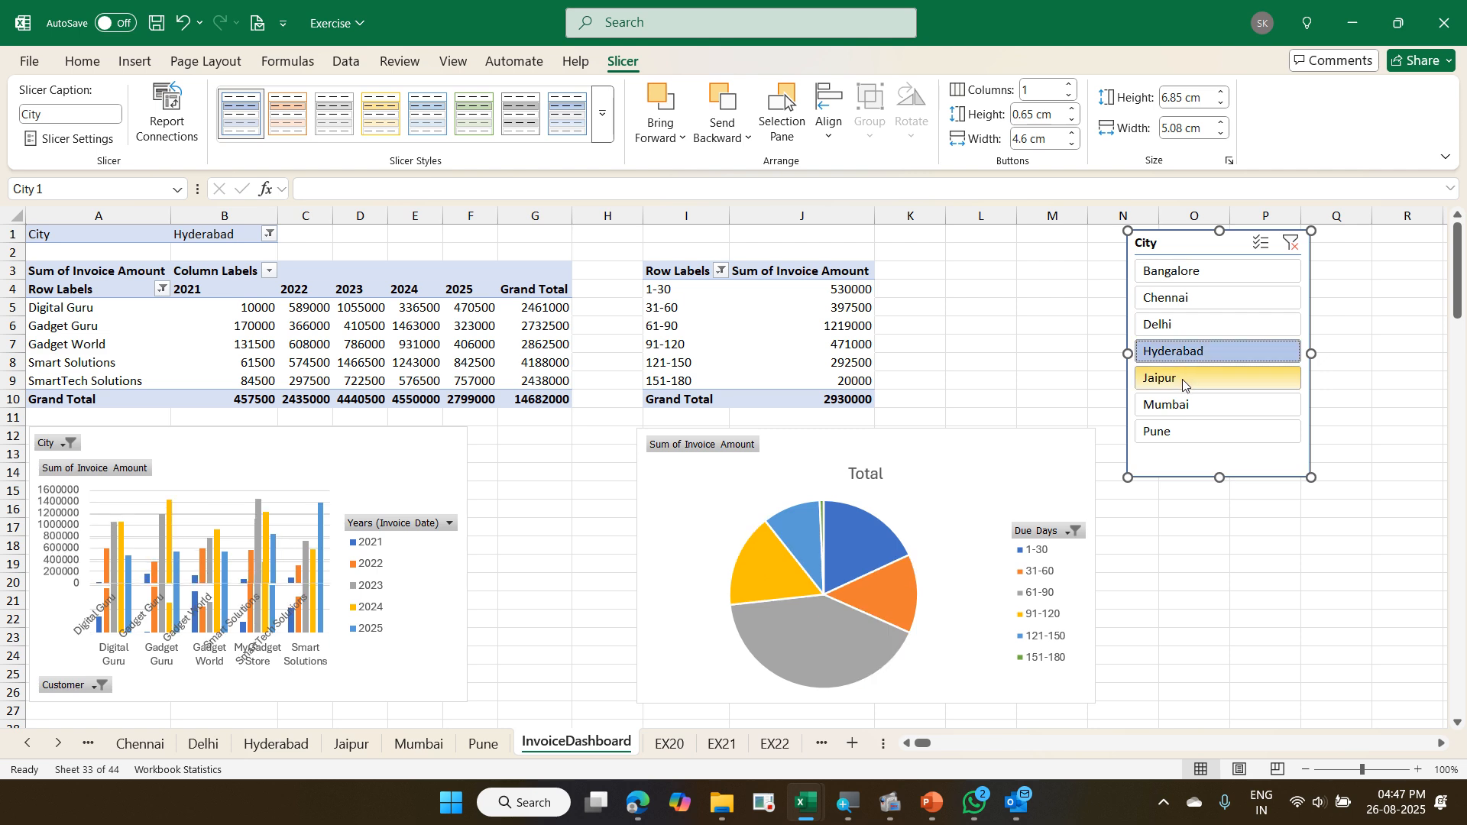
click(1184, 380)
click(1183, 403)
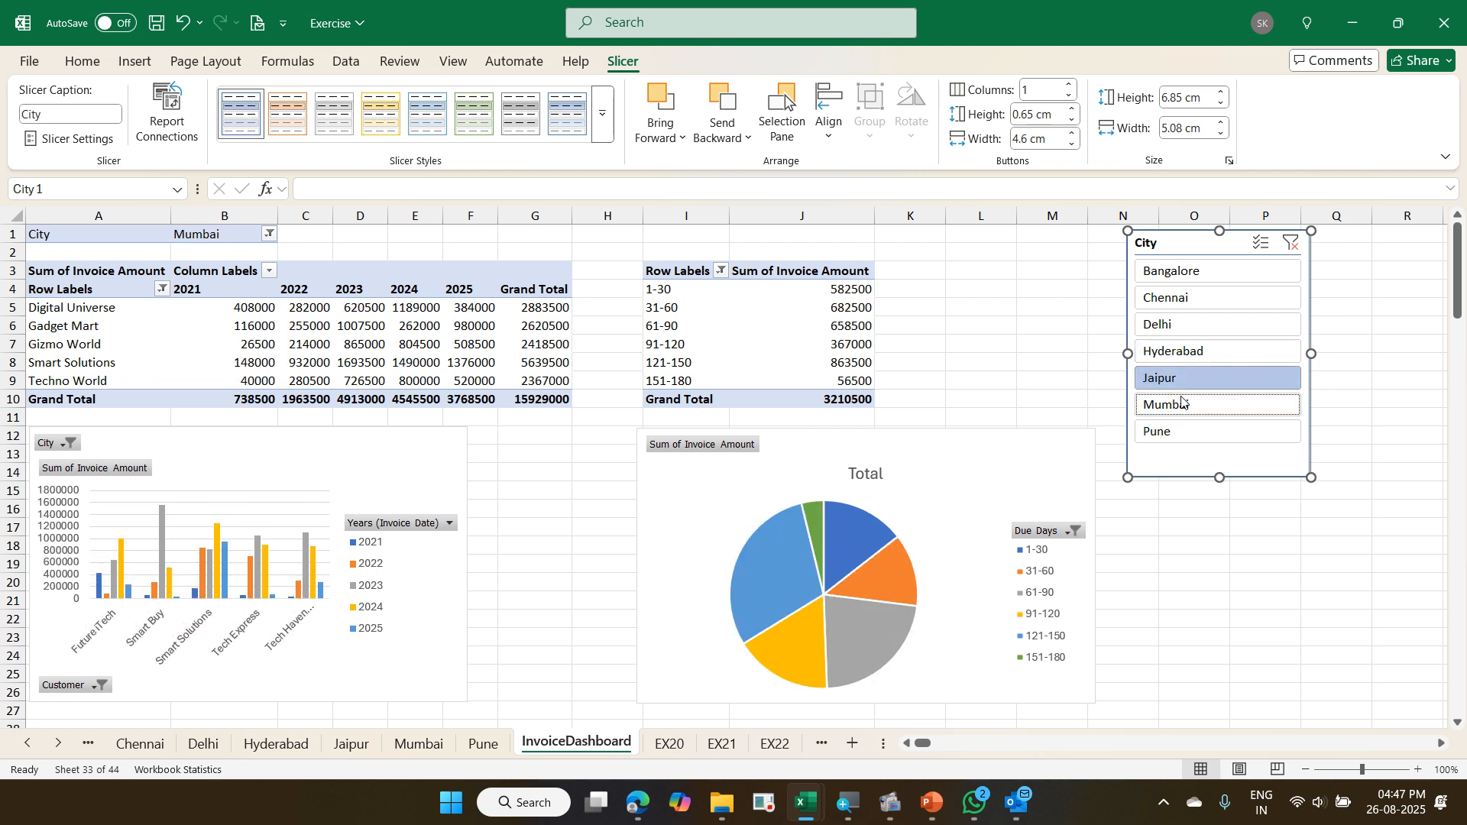
click(1187, 431)
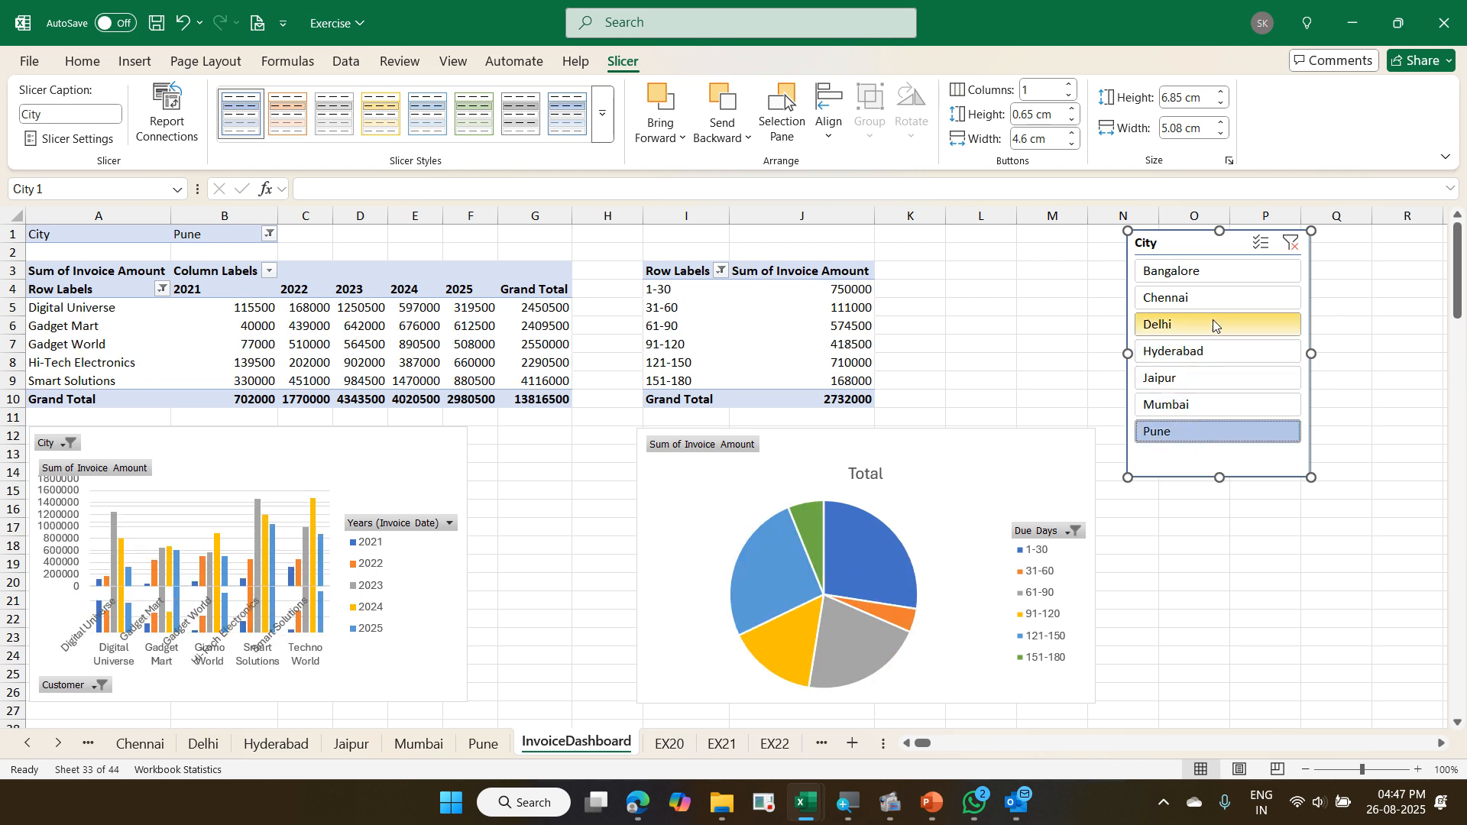
click(1291, 243)
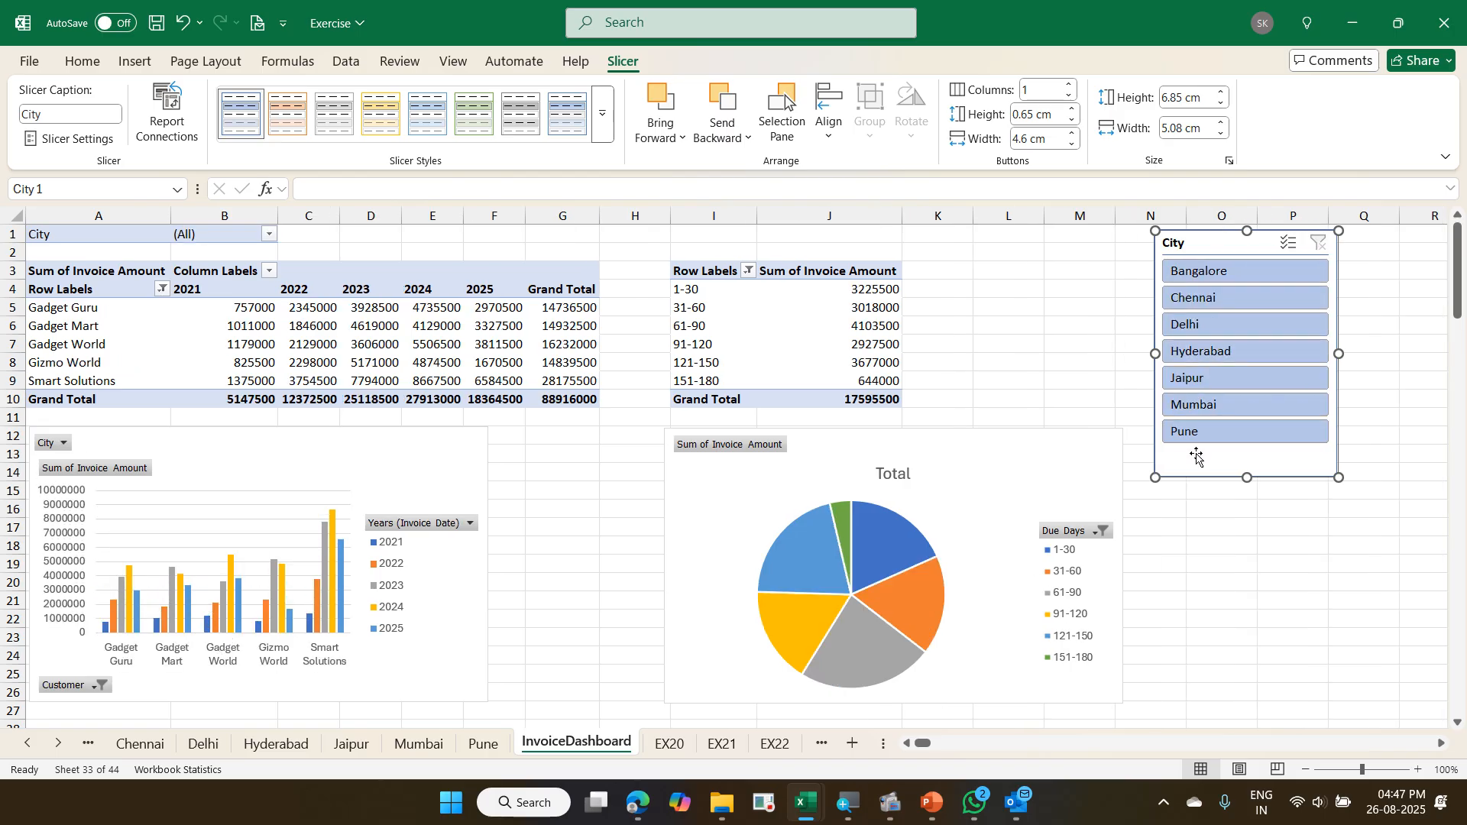
- Delete the City slicer, insert a fresh one from the Due Days pivot and place it around columns N to P beside the pie chart
key(Escape)
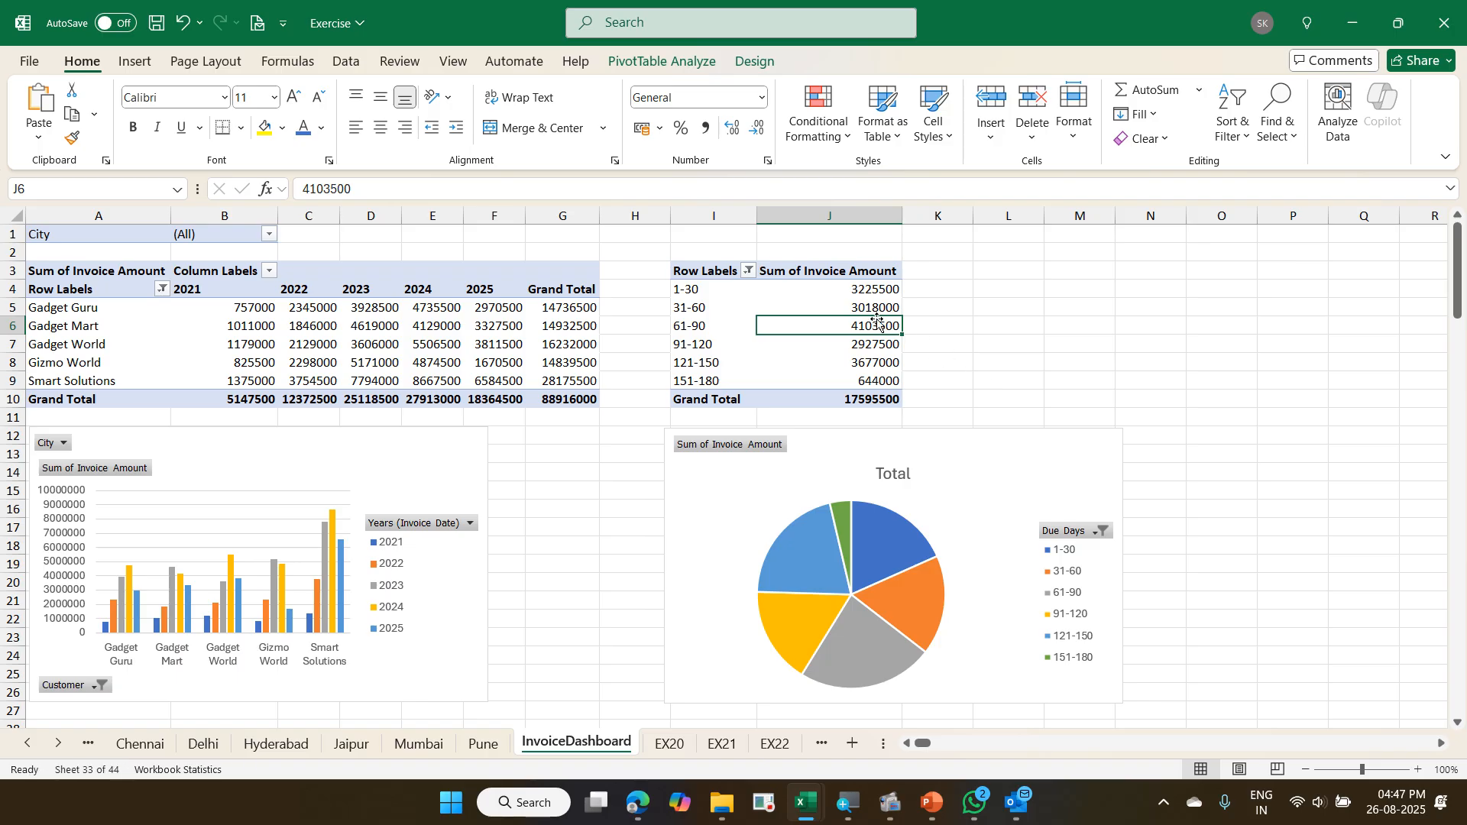
click(675, 68)
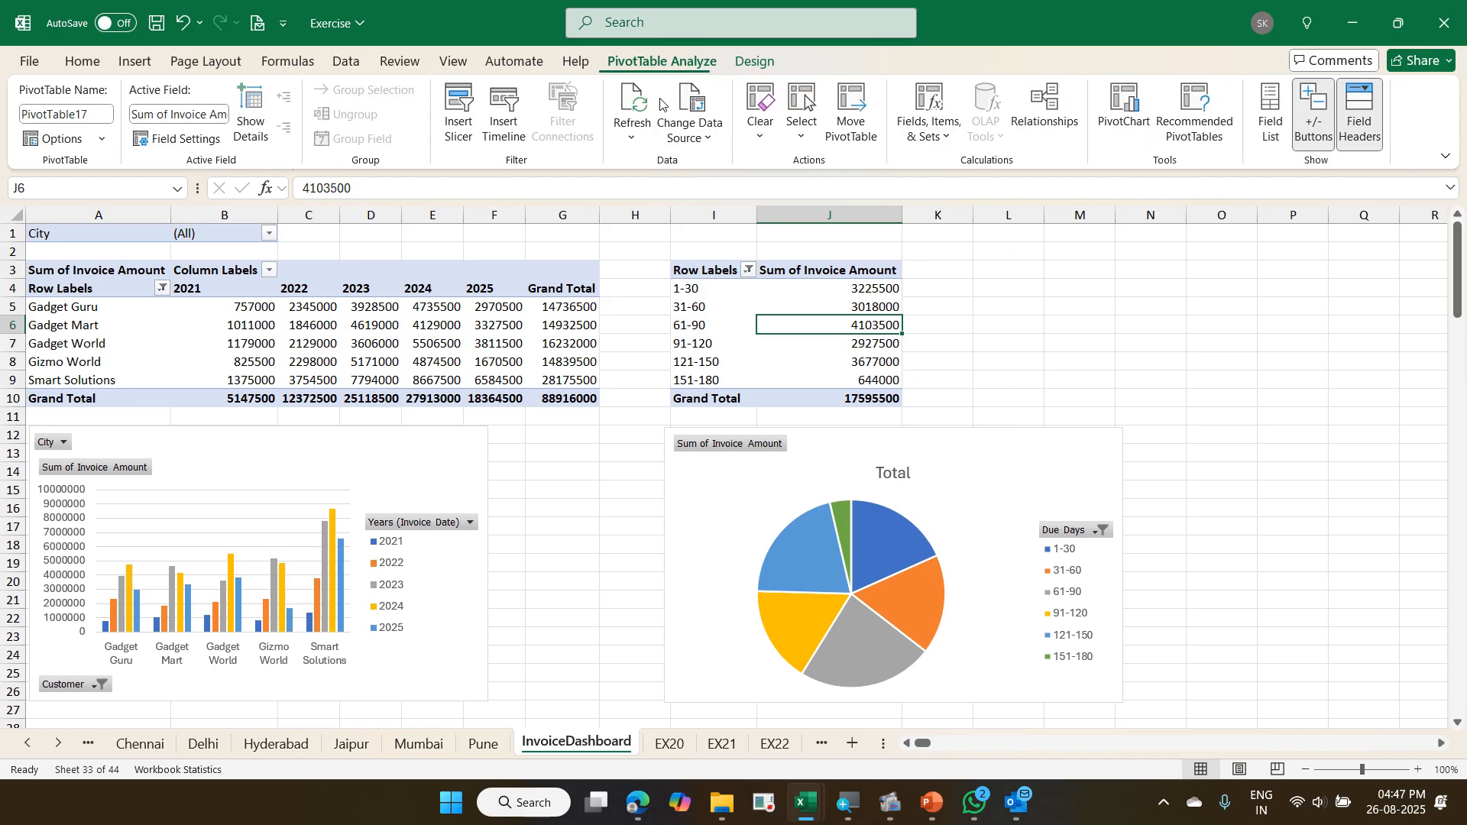
click(460, 115)
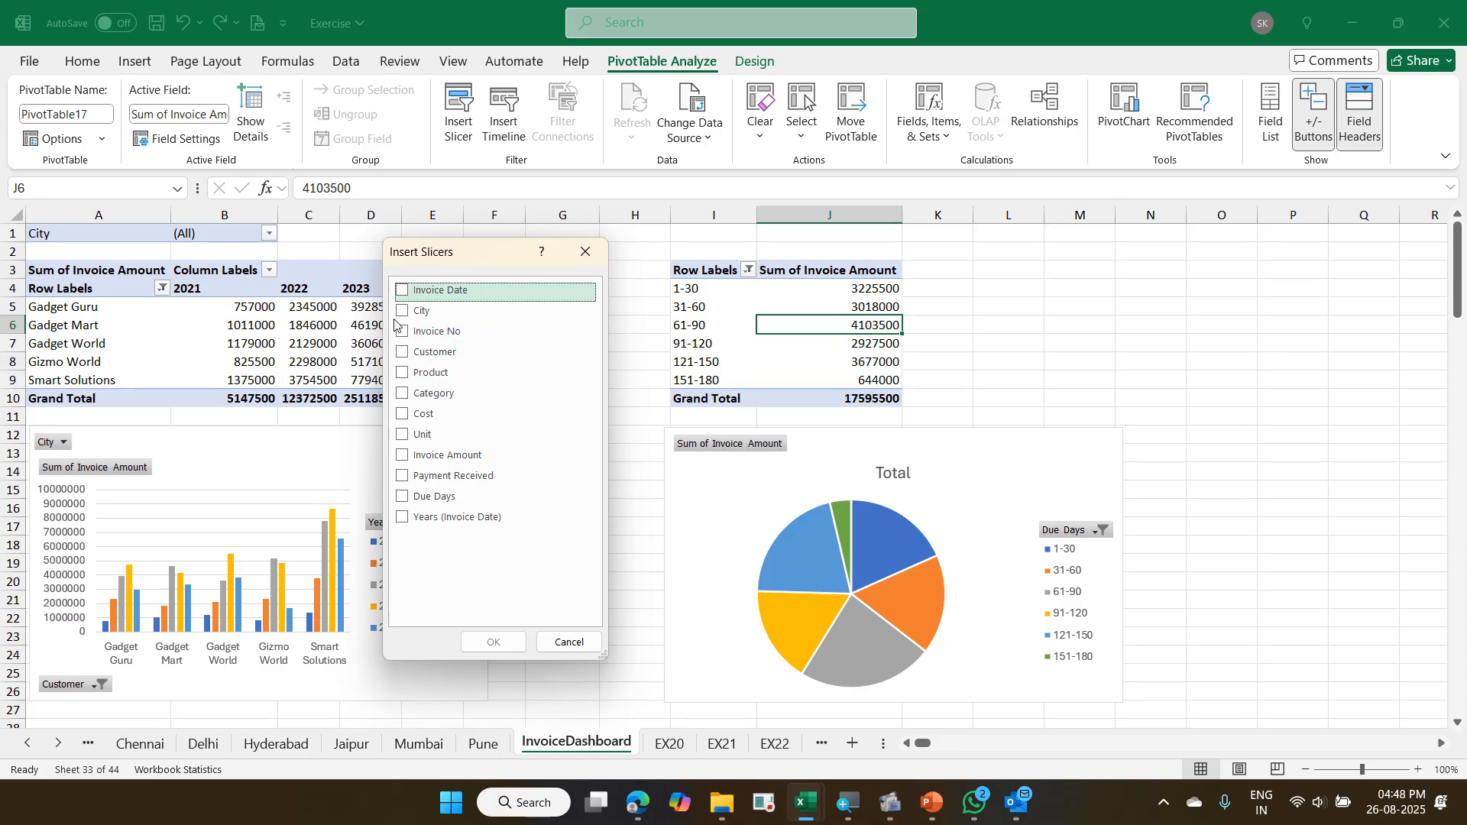
click(423, 311)
click(493, 642)
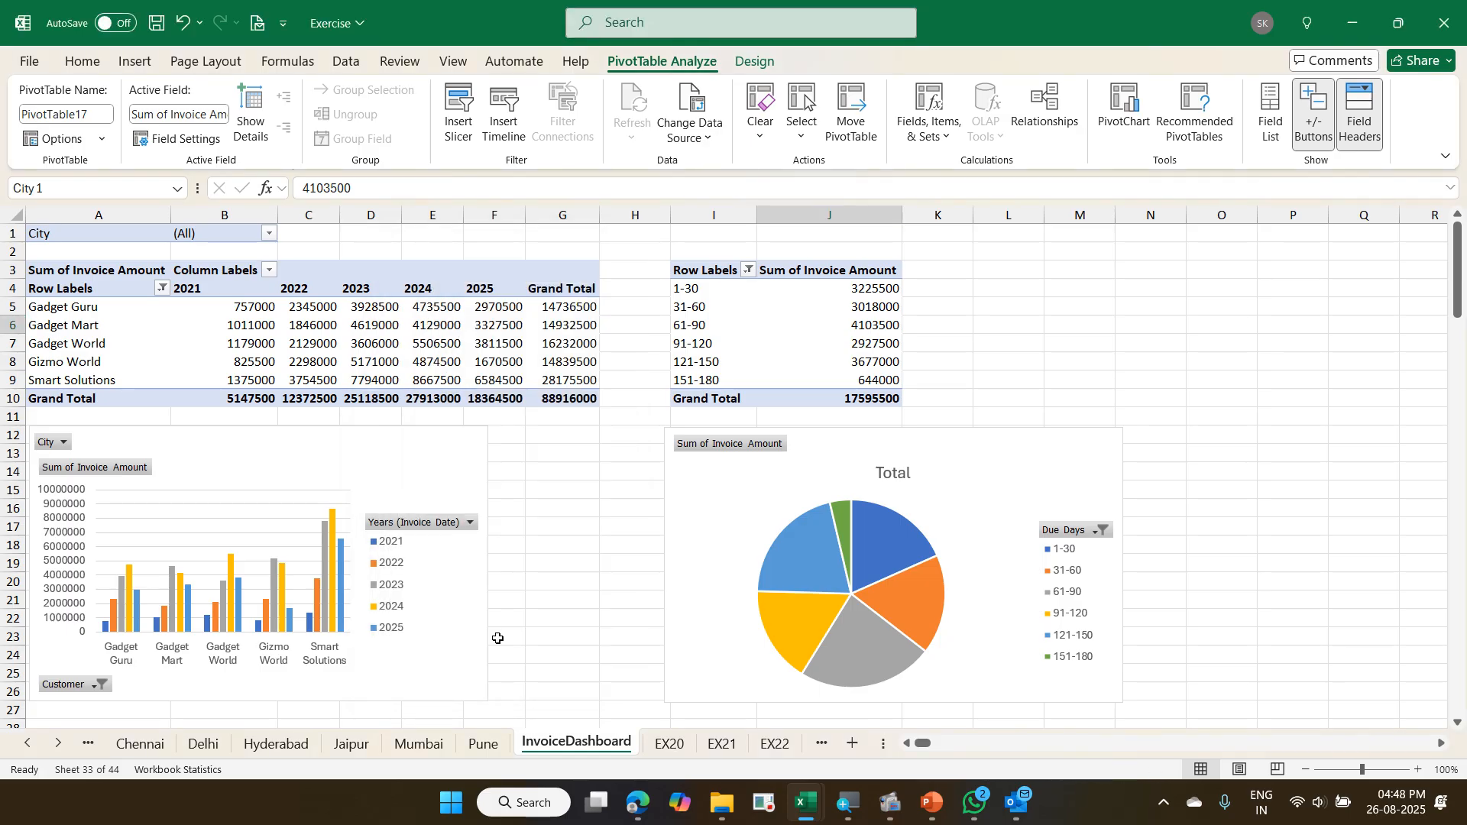
drag(721, 578, 1220, 451)
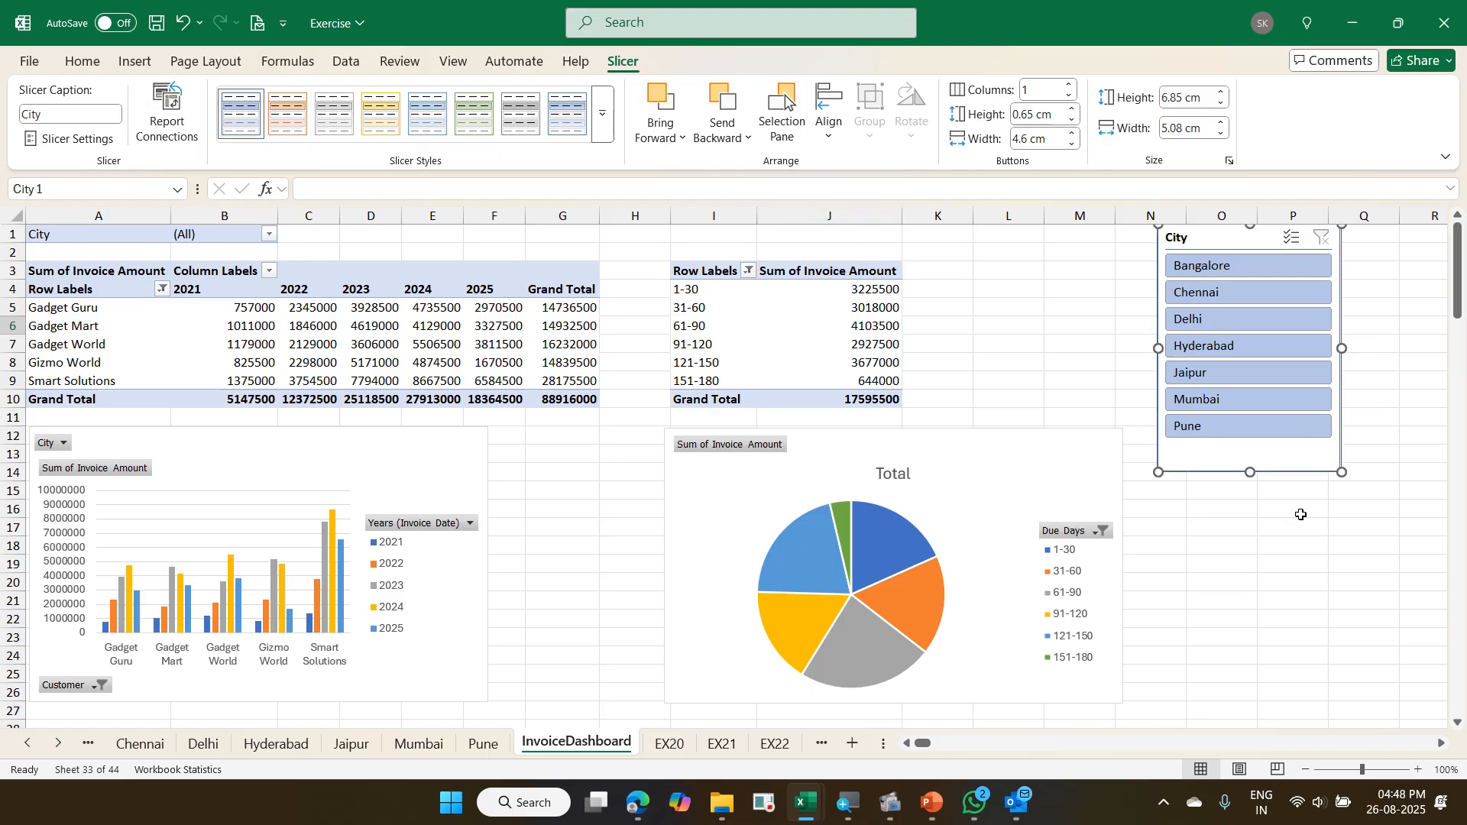
- Connect the new City slicer to both InvoiceDashboard pivots, PivotTable17 and PivotTable9
right_click(1177, 451)
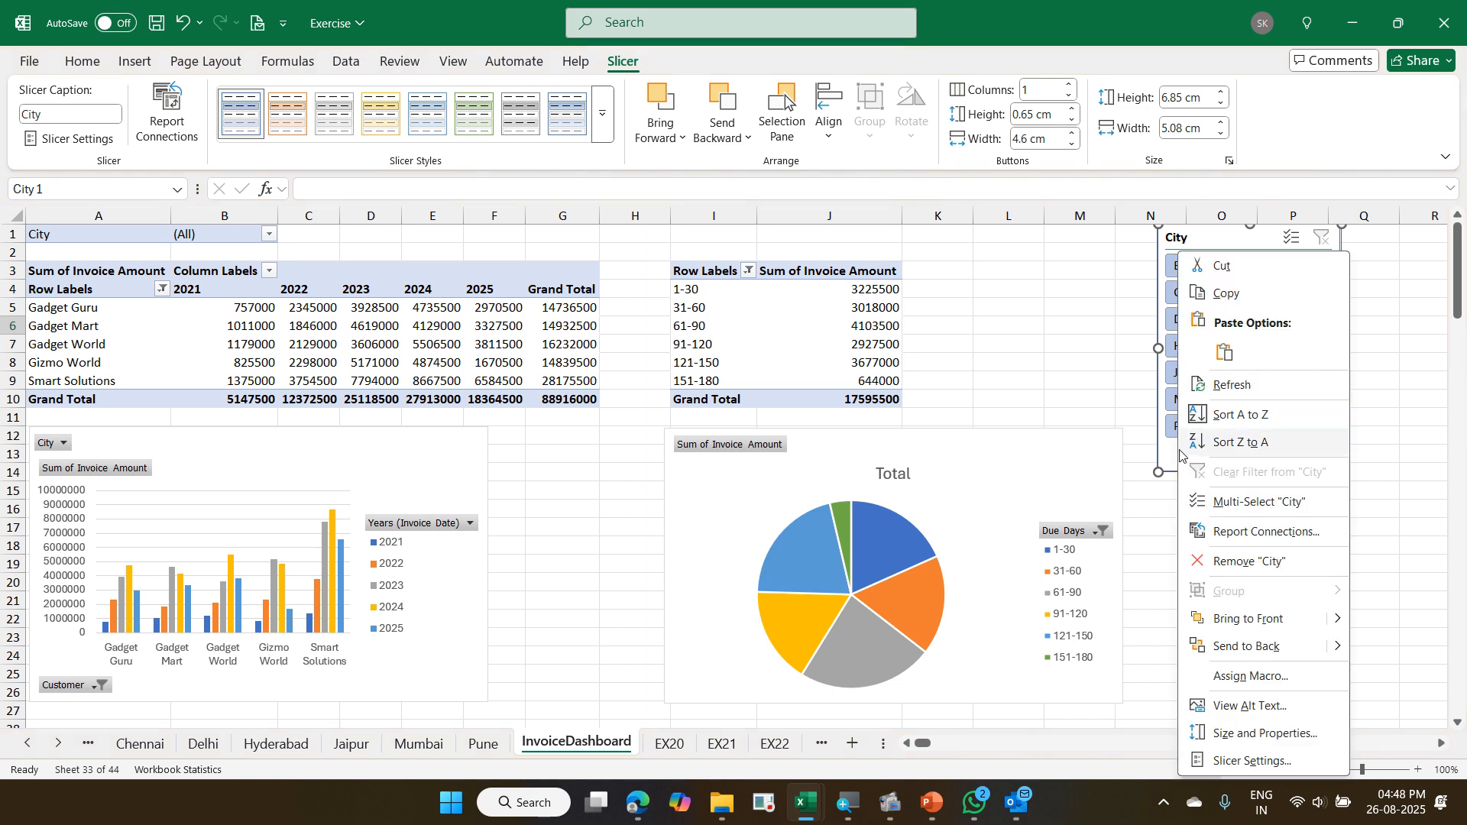
click(1267, 533)
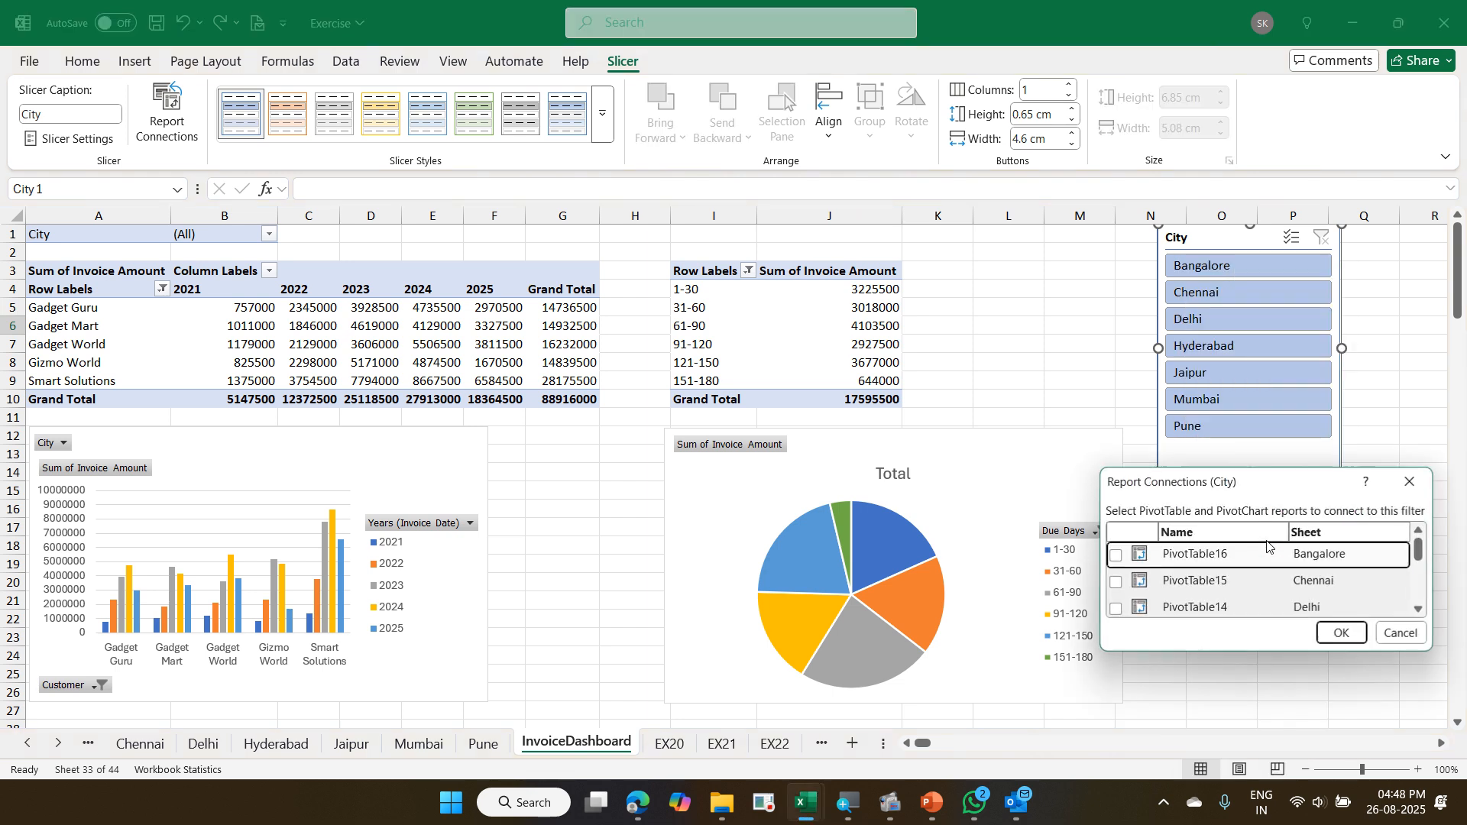
drag(1177, 486, 577, 263)
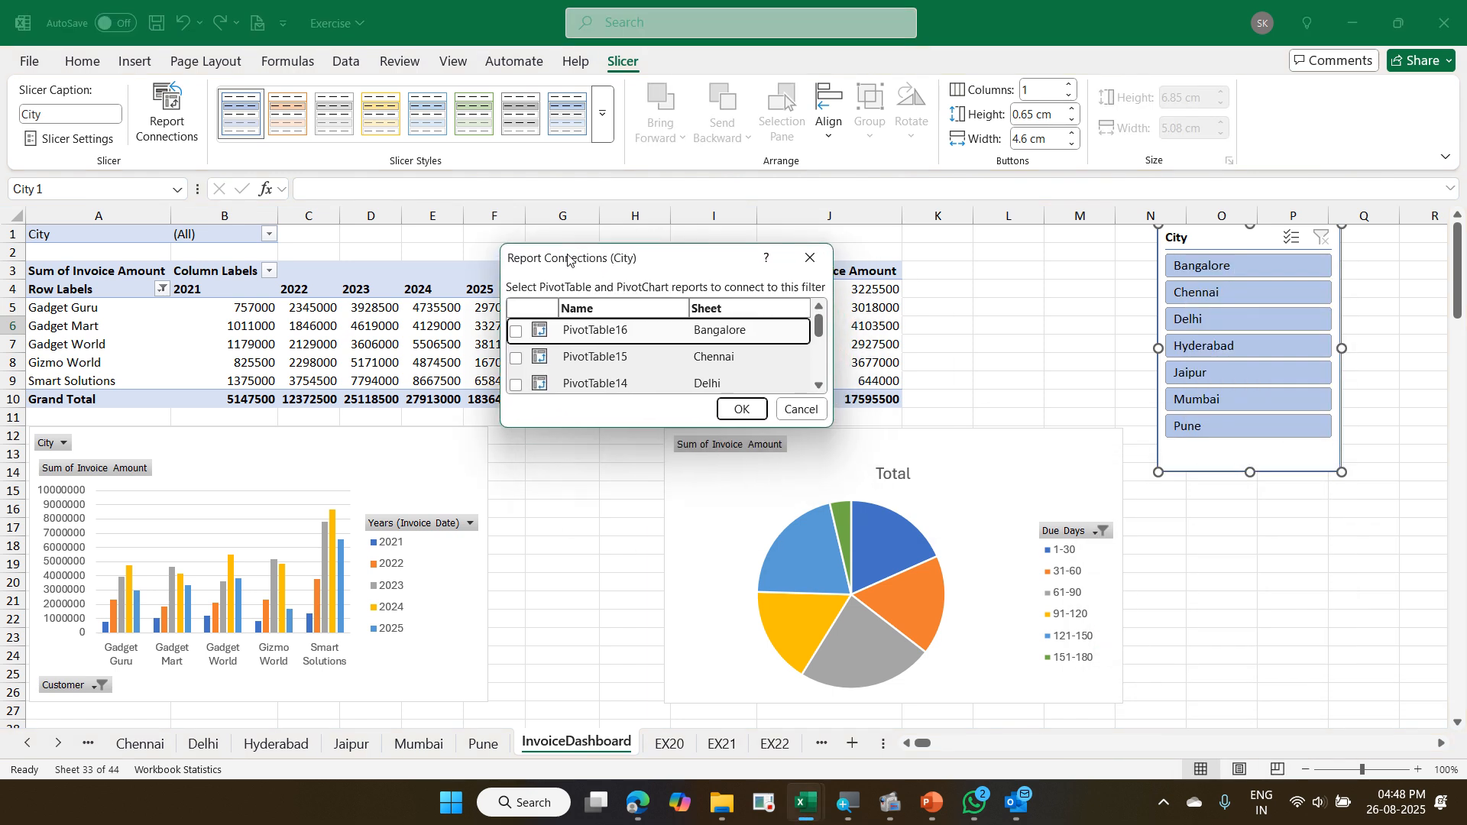
scroll(577, 380, down, 4)
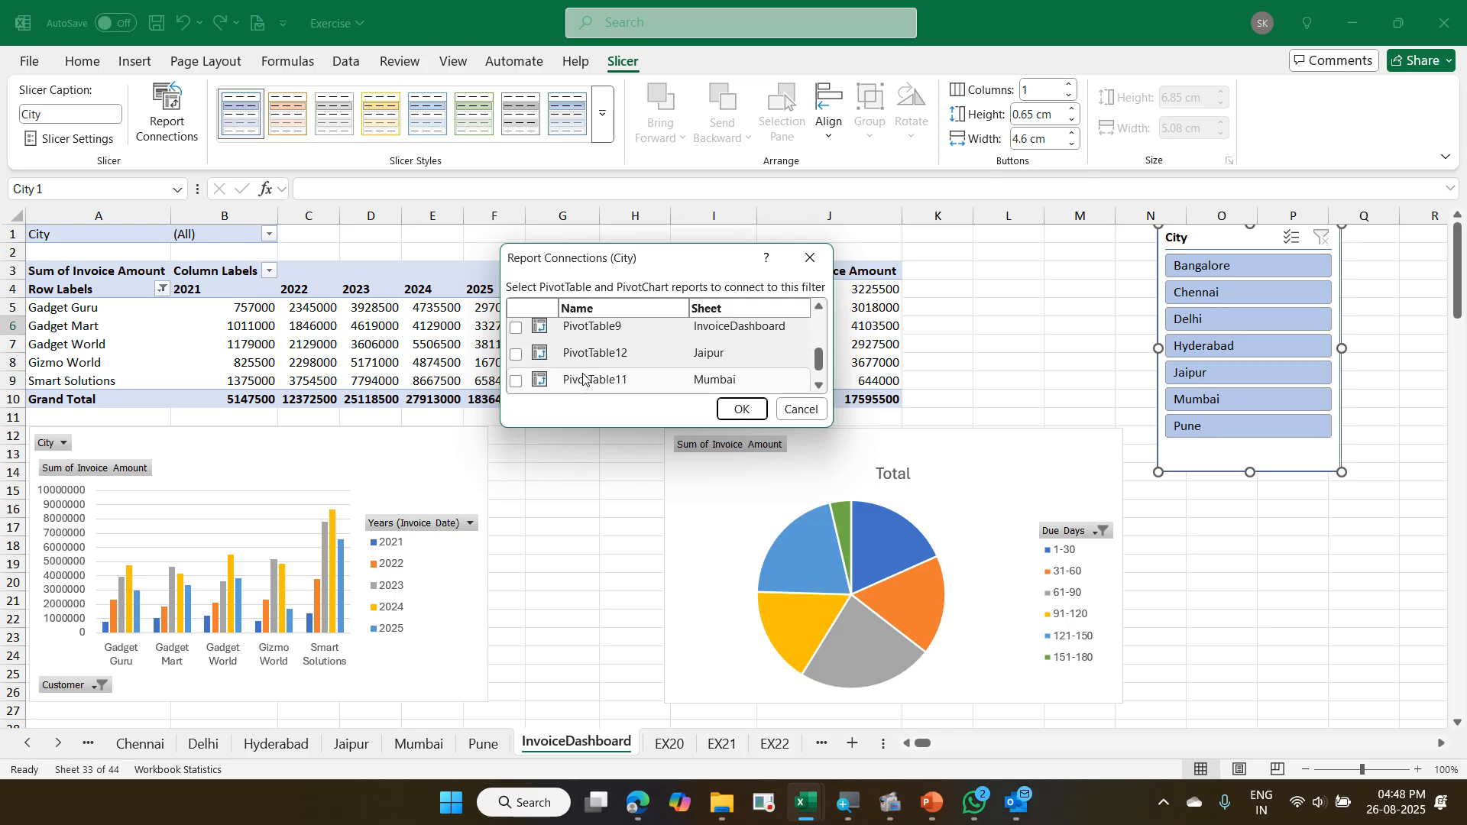
scroll(581, 380, up, 1)
click(516, 374)
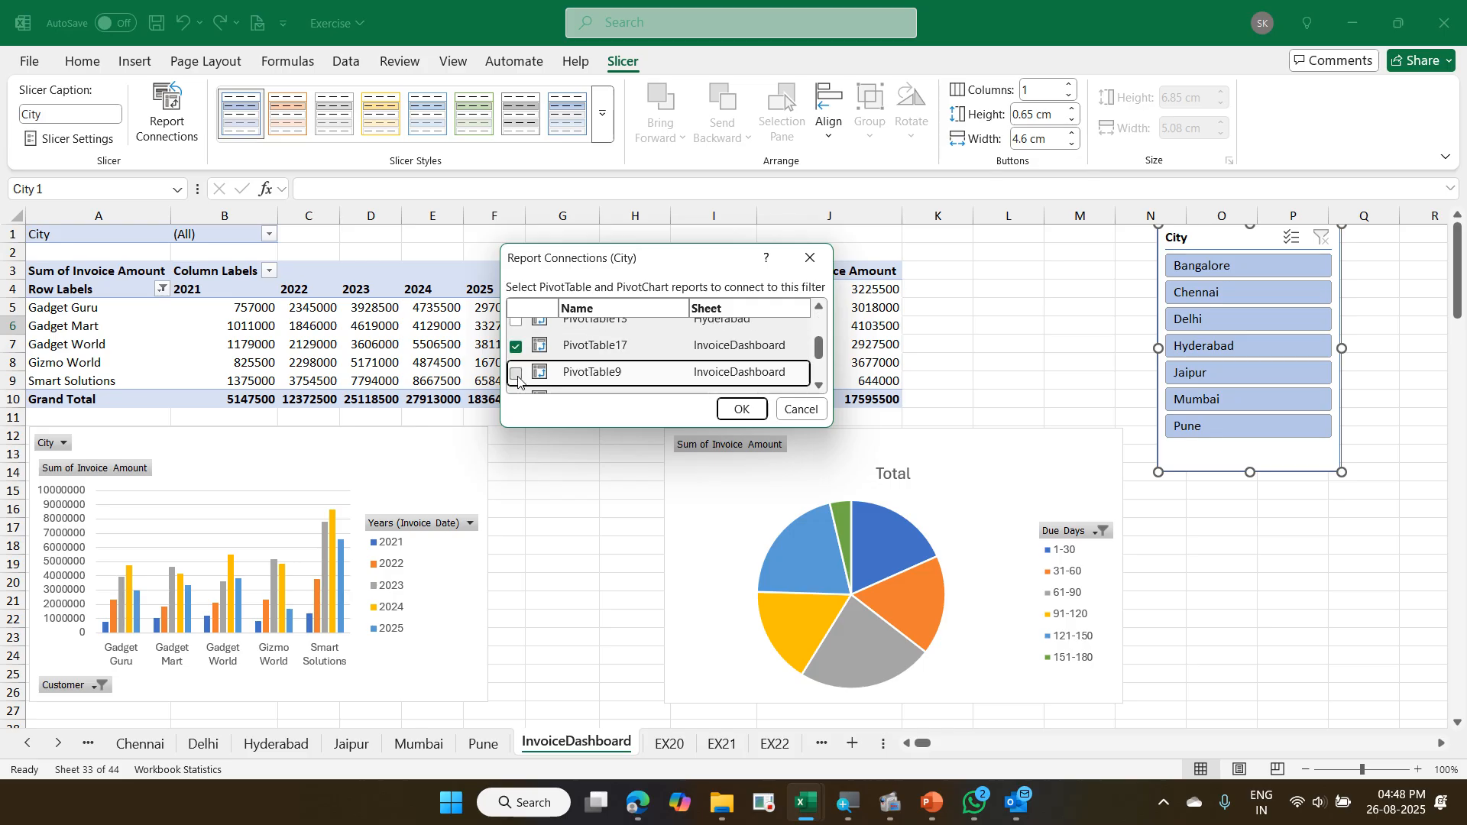
click(738, 410)
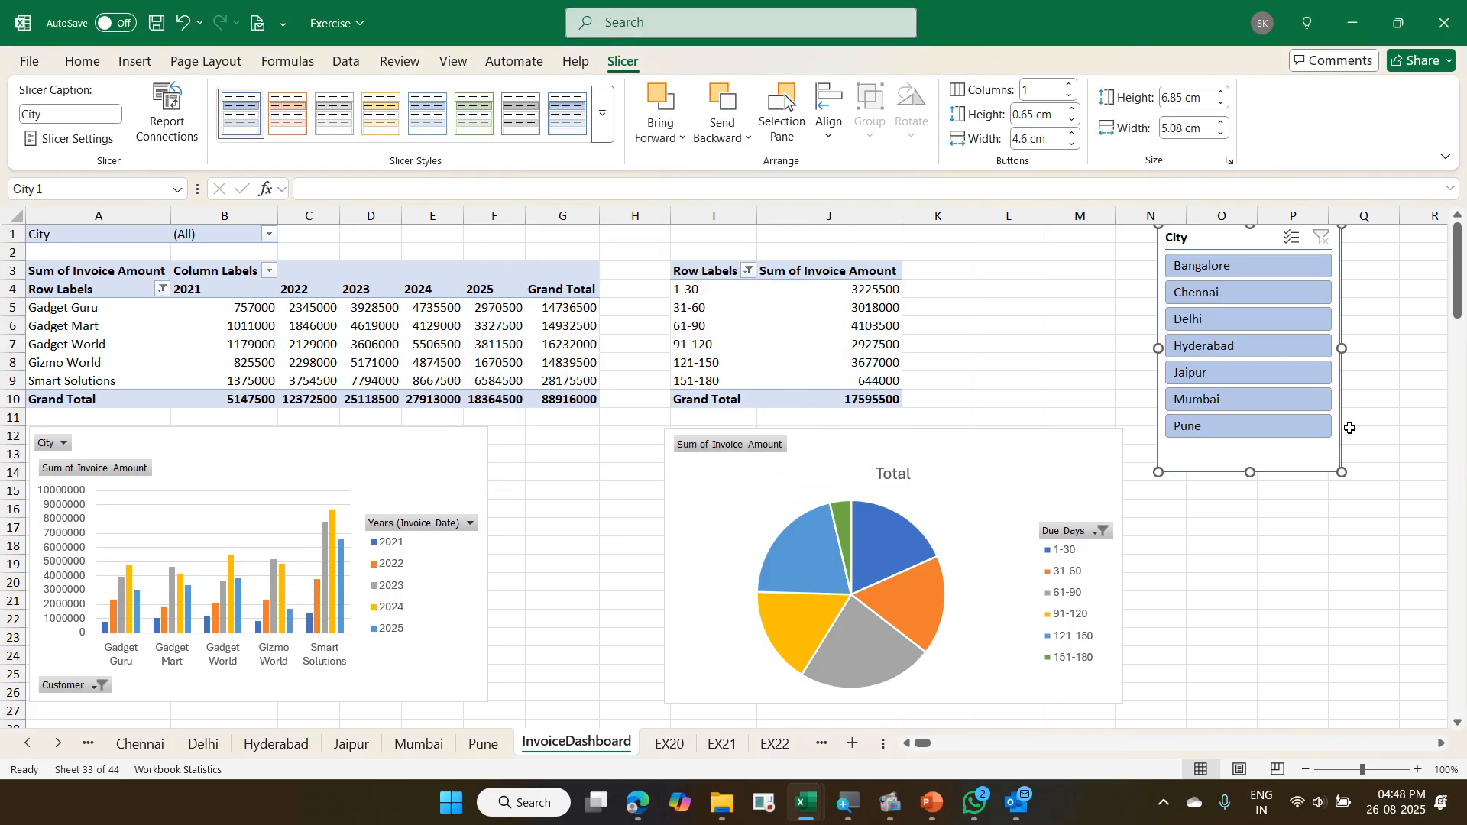
- Check the reconnected slicer by filtering the dashboard city by city from Pune back to Bangalore, and clear the filter
click(1292, 427)
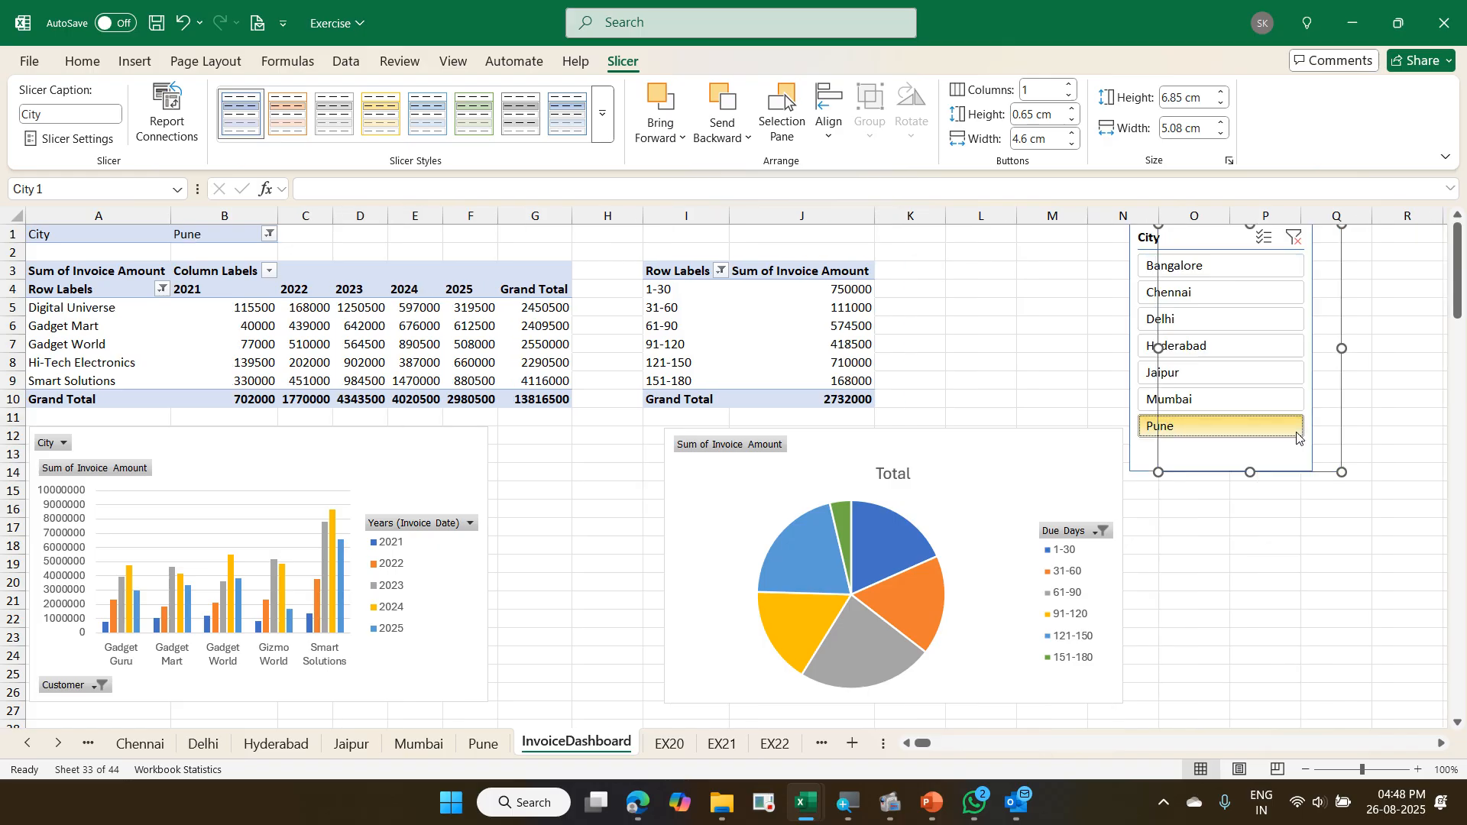
click(1232, 393)
click(1223, 377)
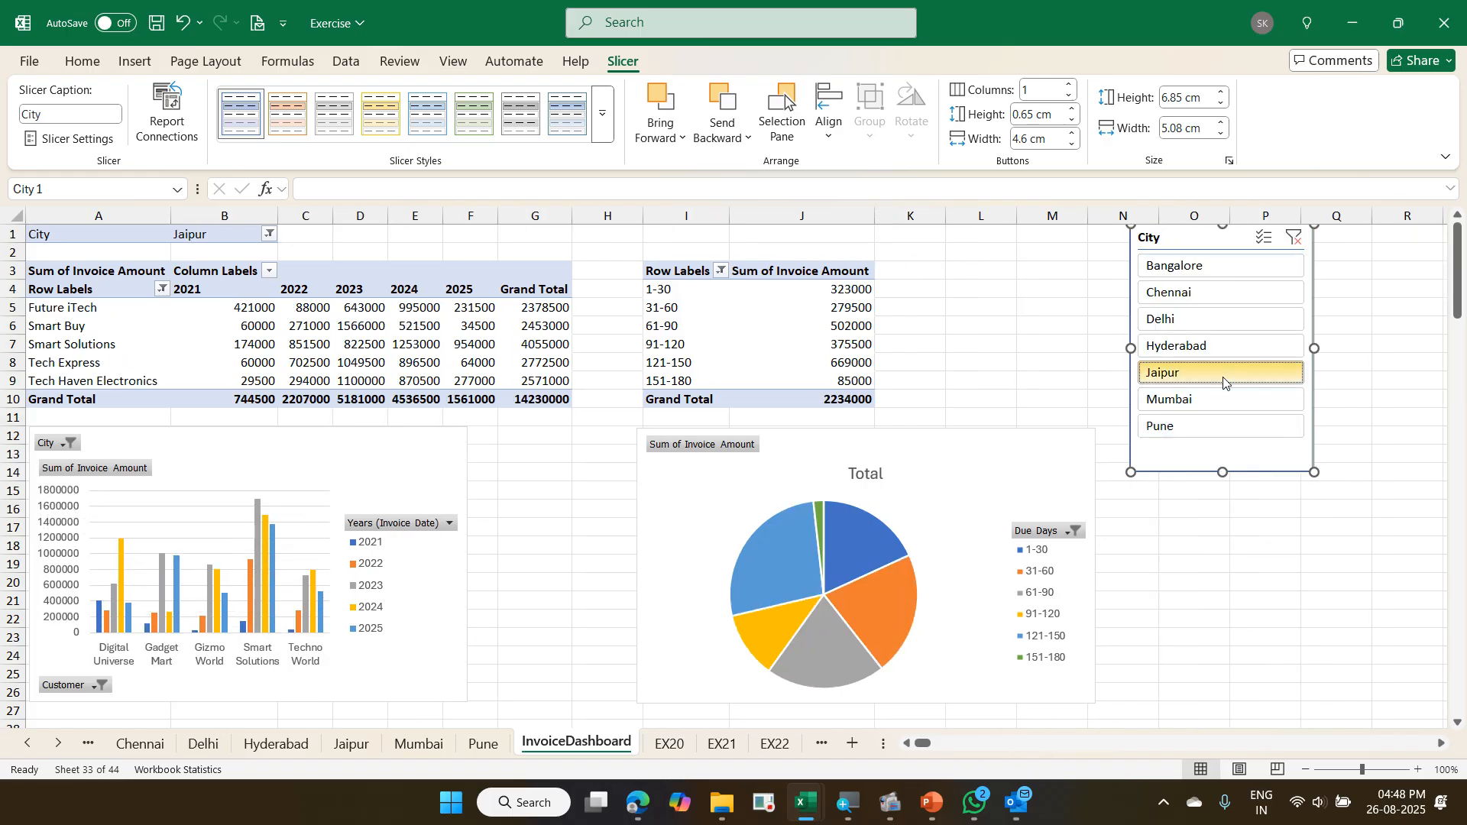
click(1221, 353)
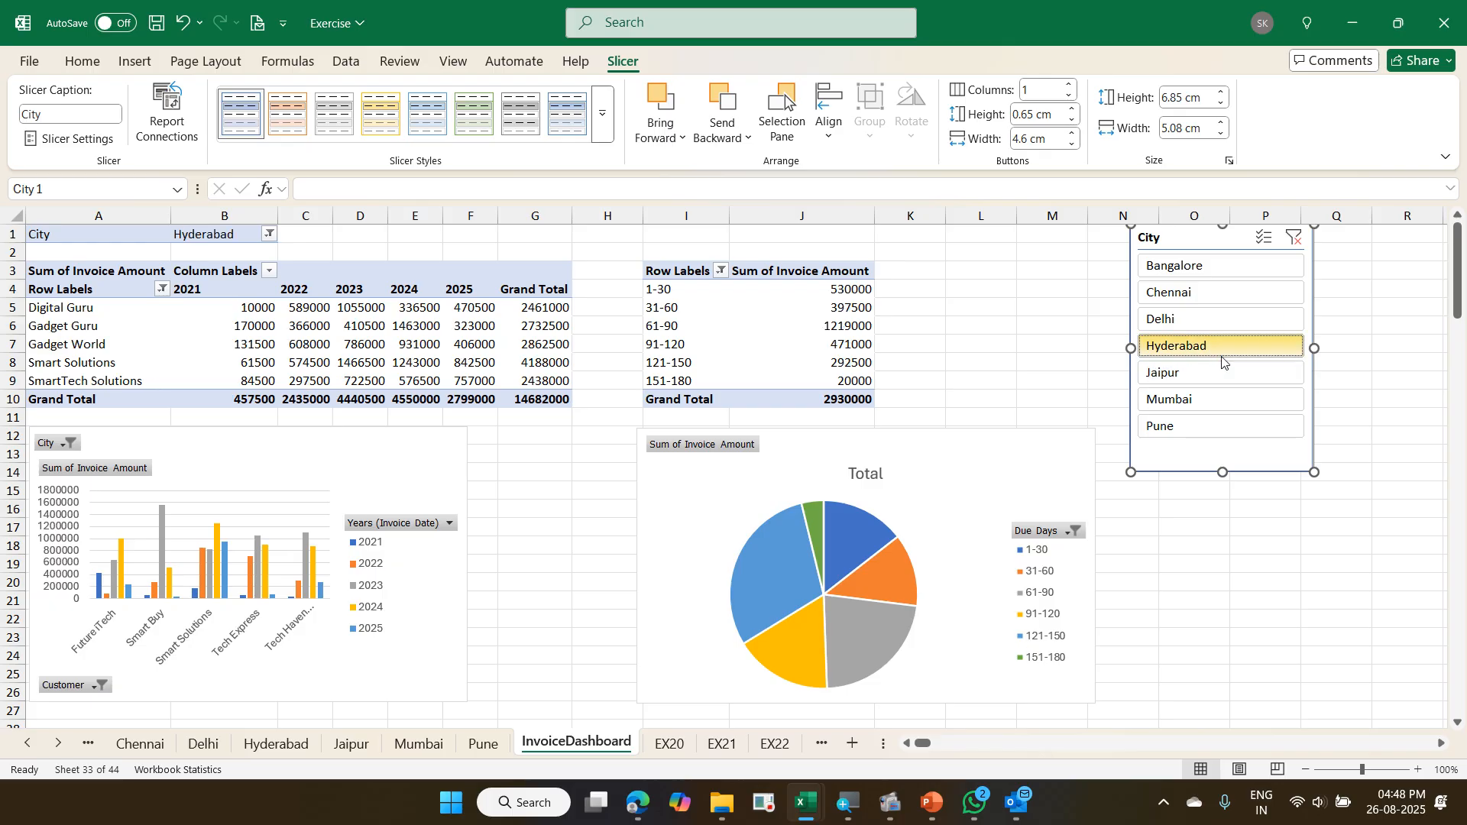
click(1215, 323)
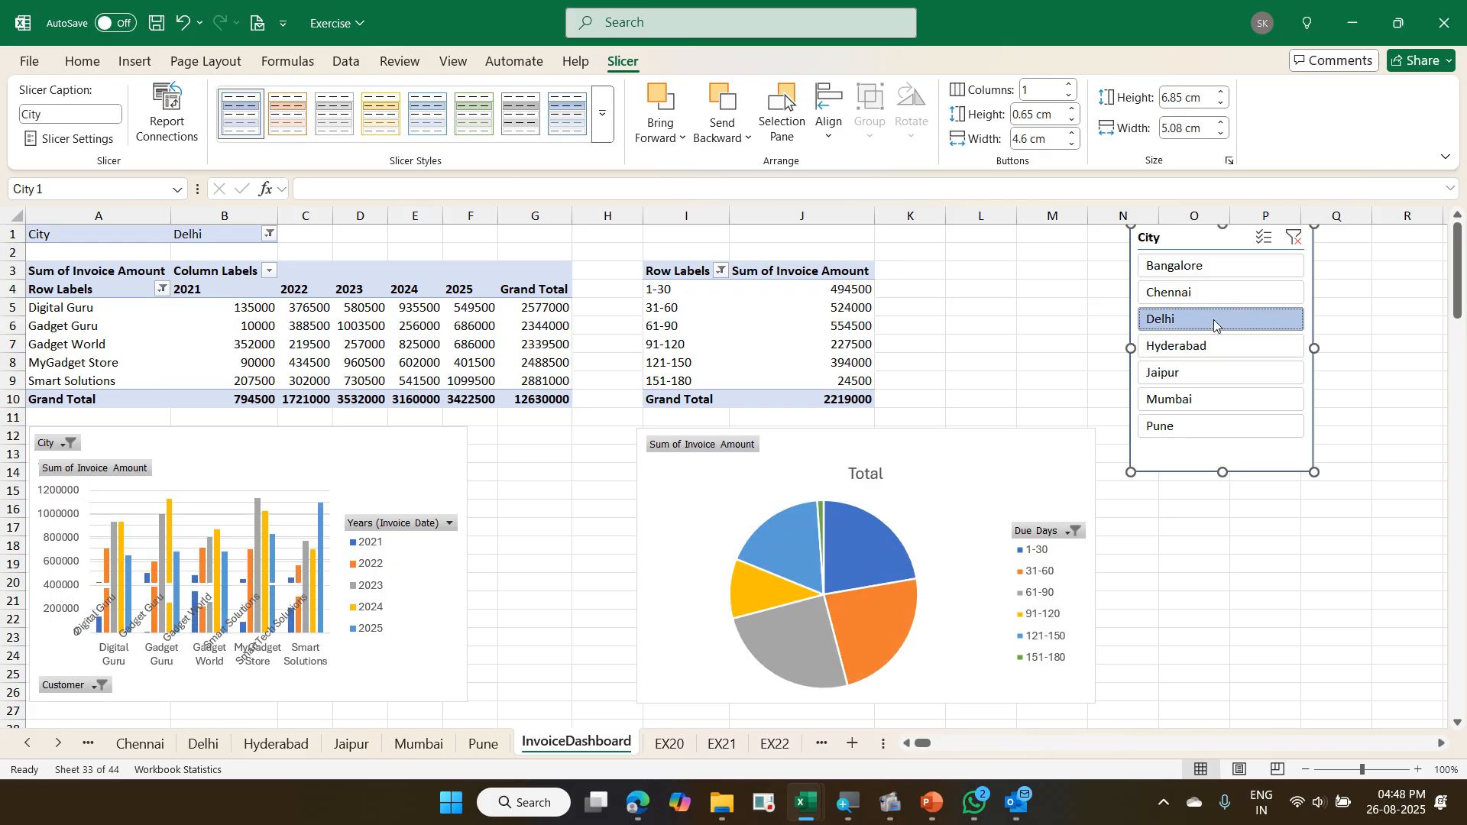
click(1208, 297)
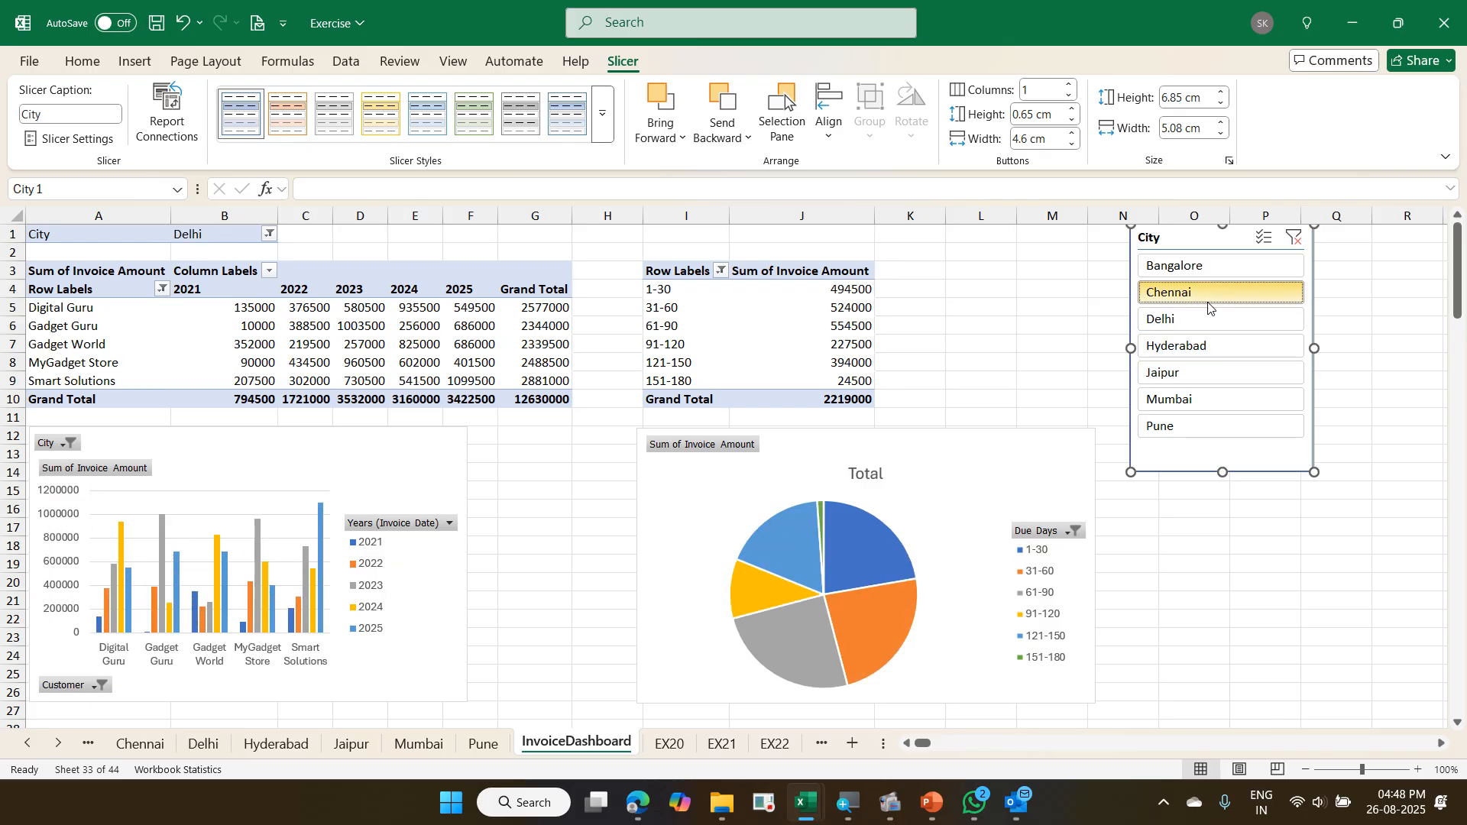
click(1223, 266)
click(1295, 237)
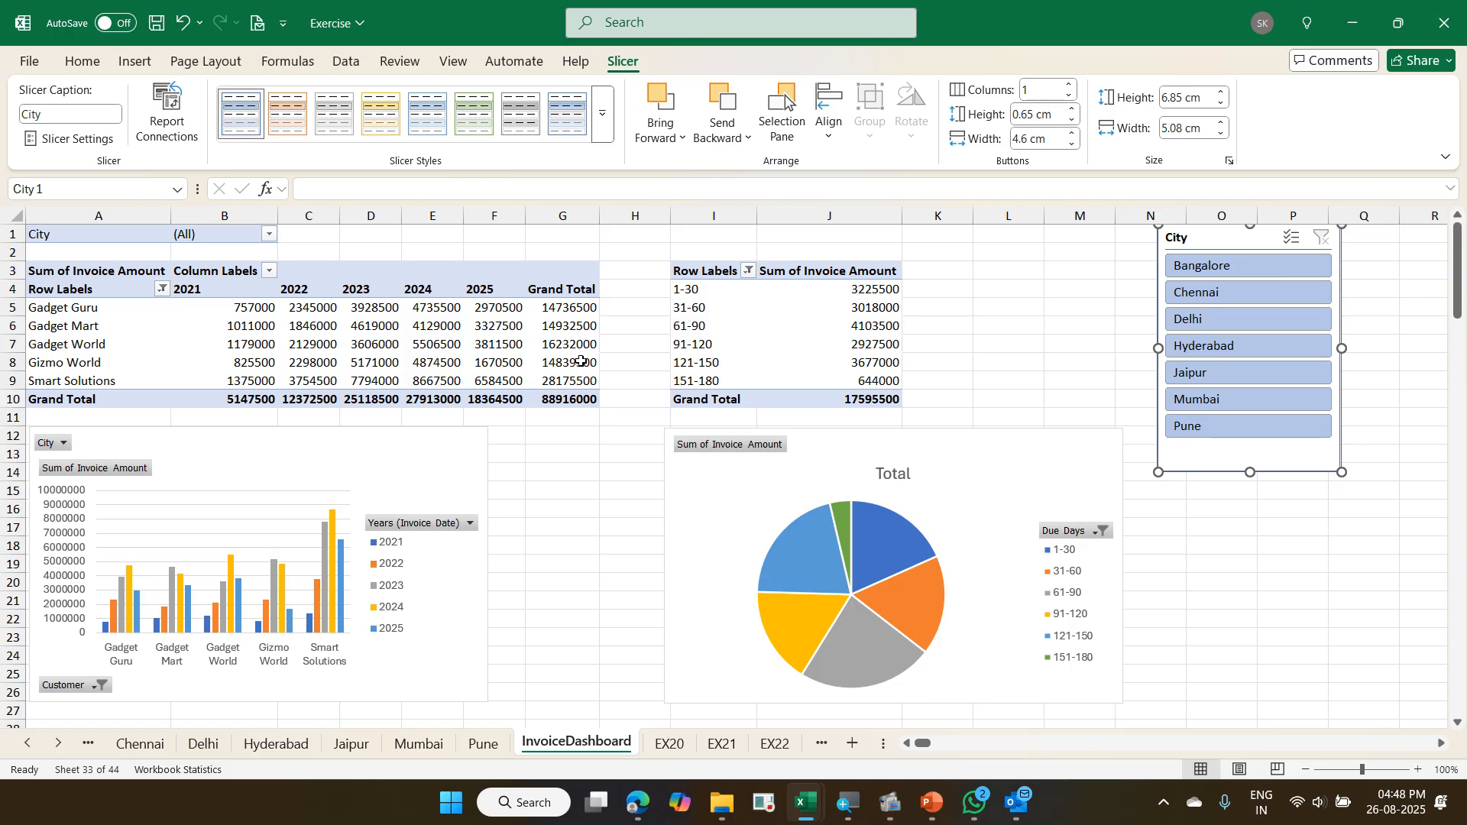
- Select an empty cell on InvoiceDashboard and hide the gridlines, the formula bar and the row and column headings
click(543, 493)
scroll(542, 493, down, 2)
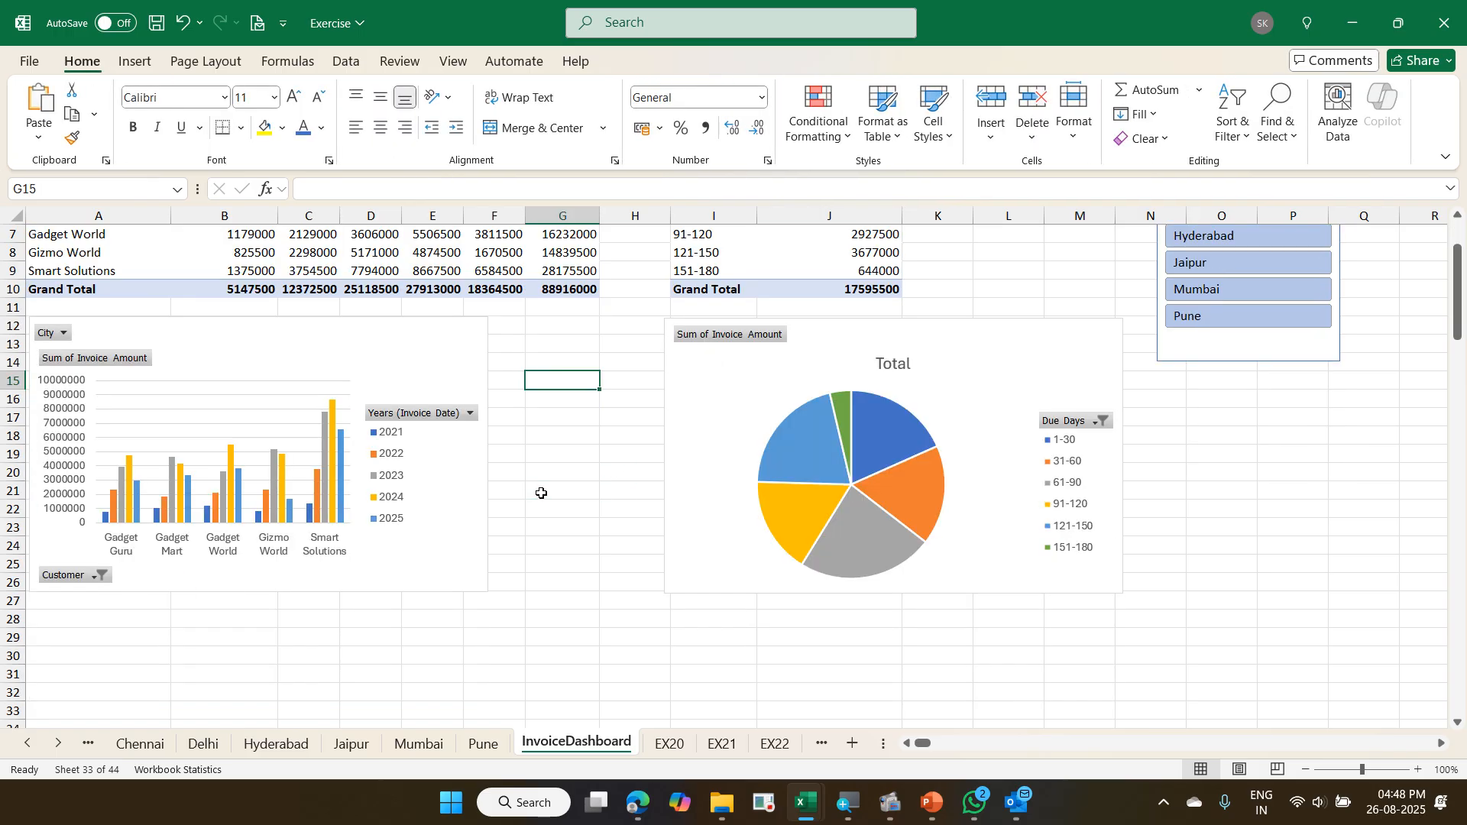
scroll(541, 493, up, 2)
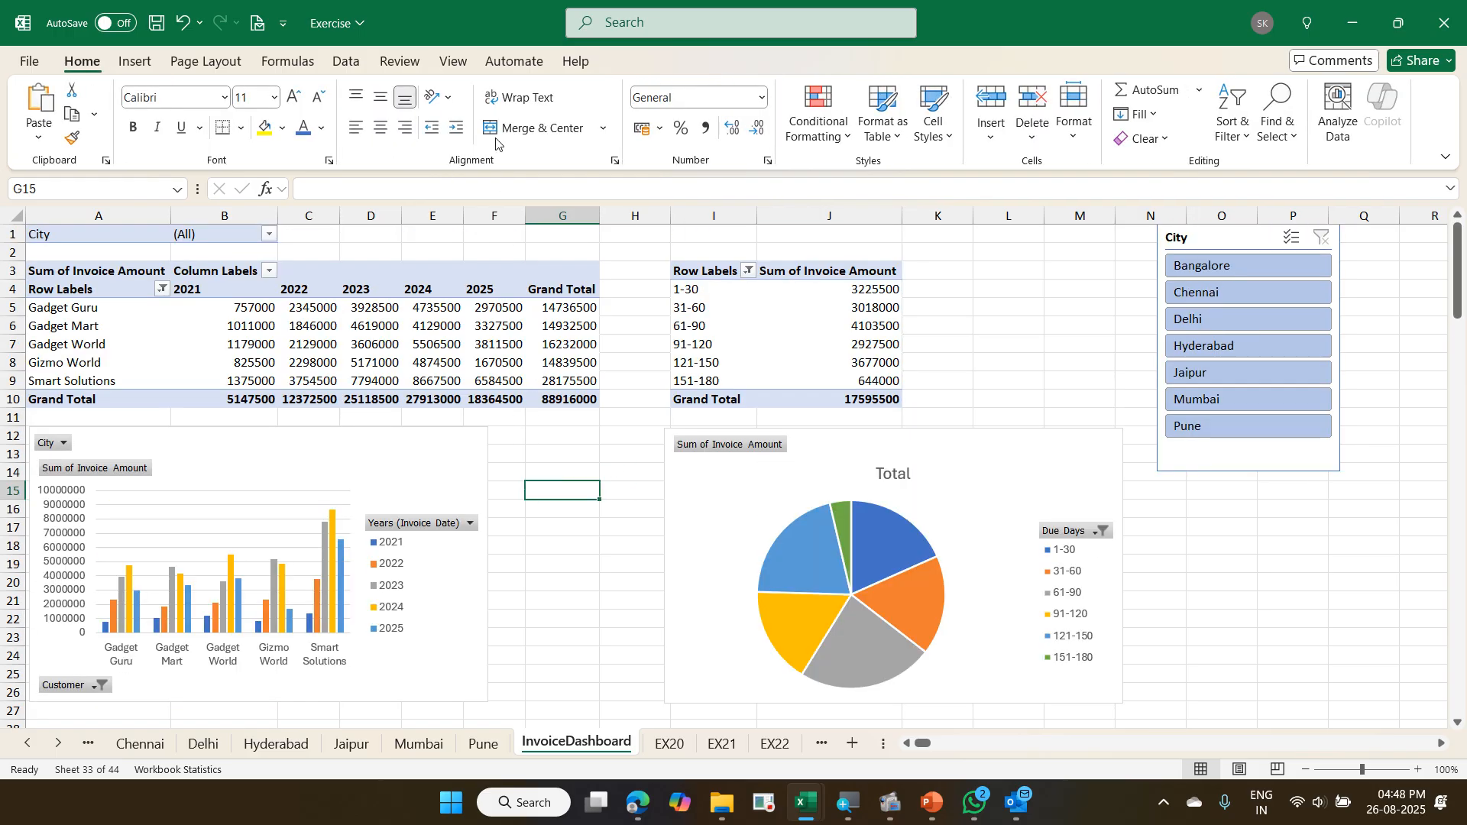
click(454, 64)
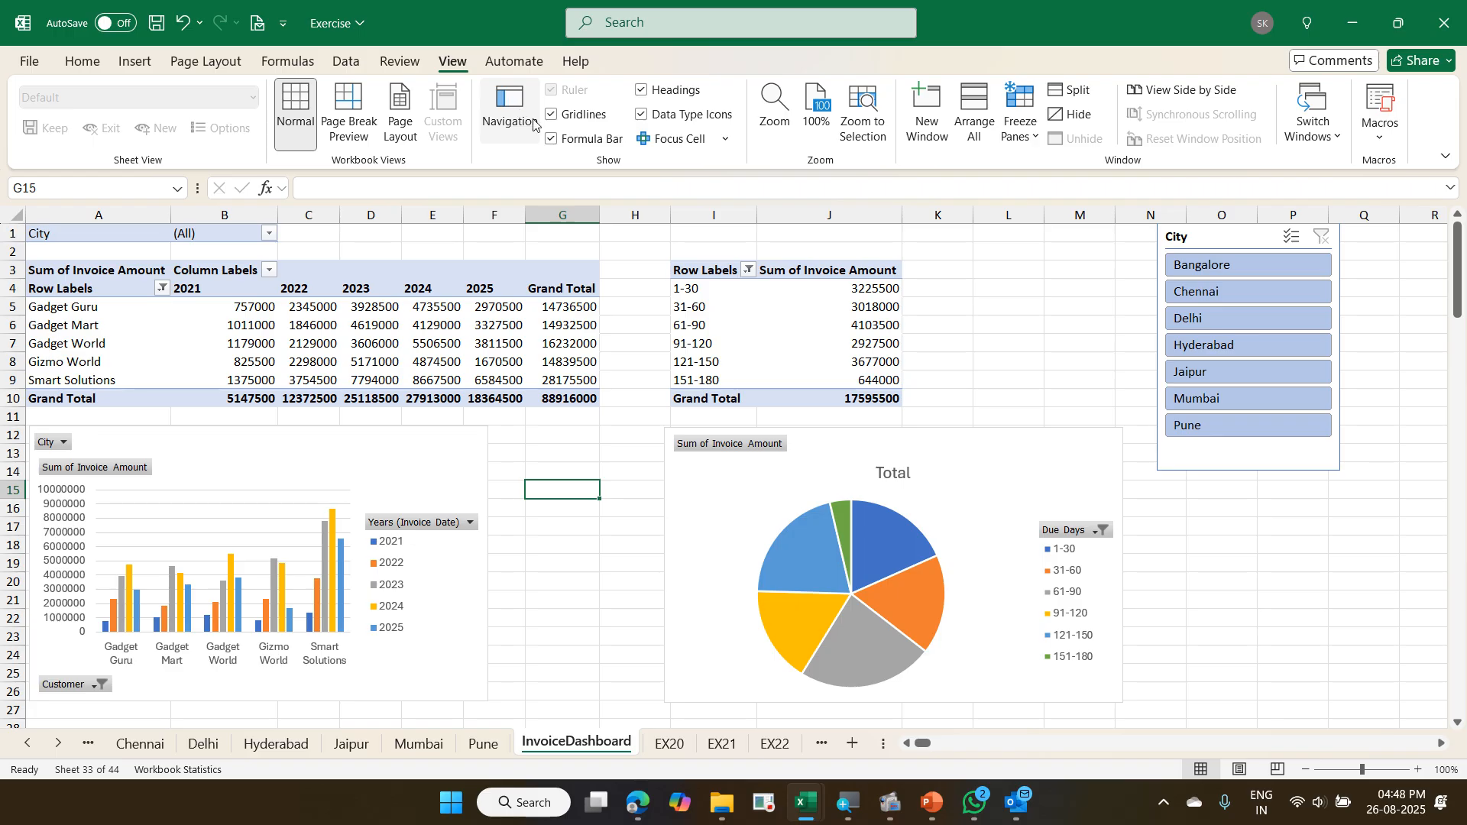
click(564, 124)
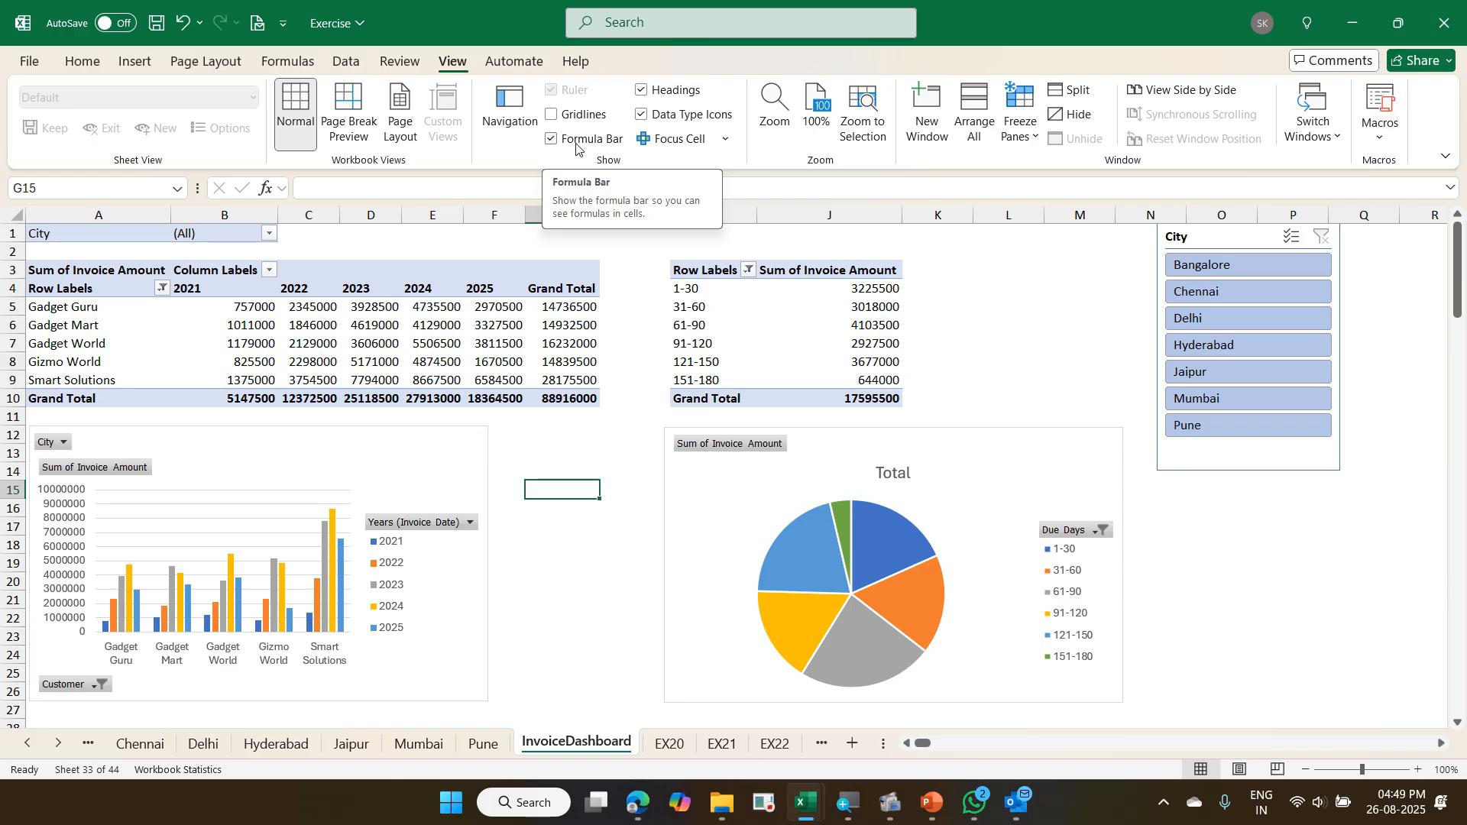
click(577, 146)
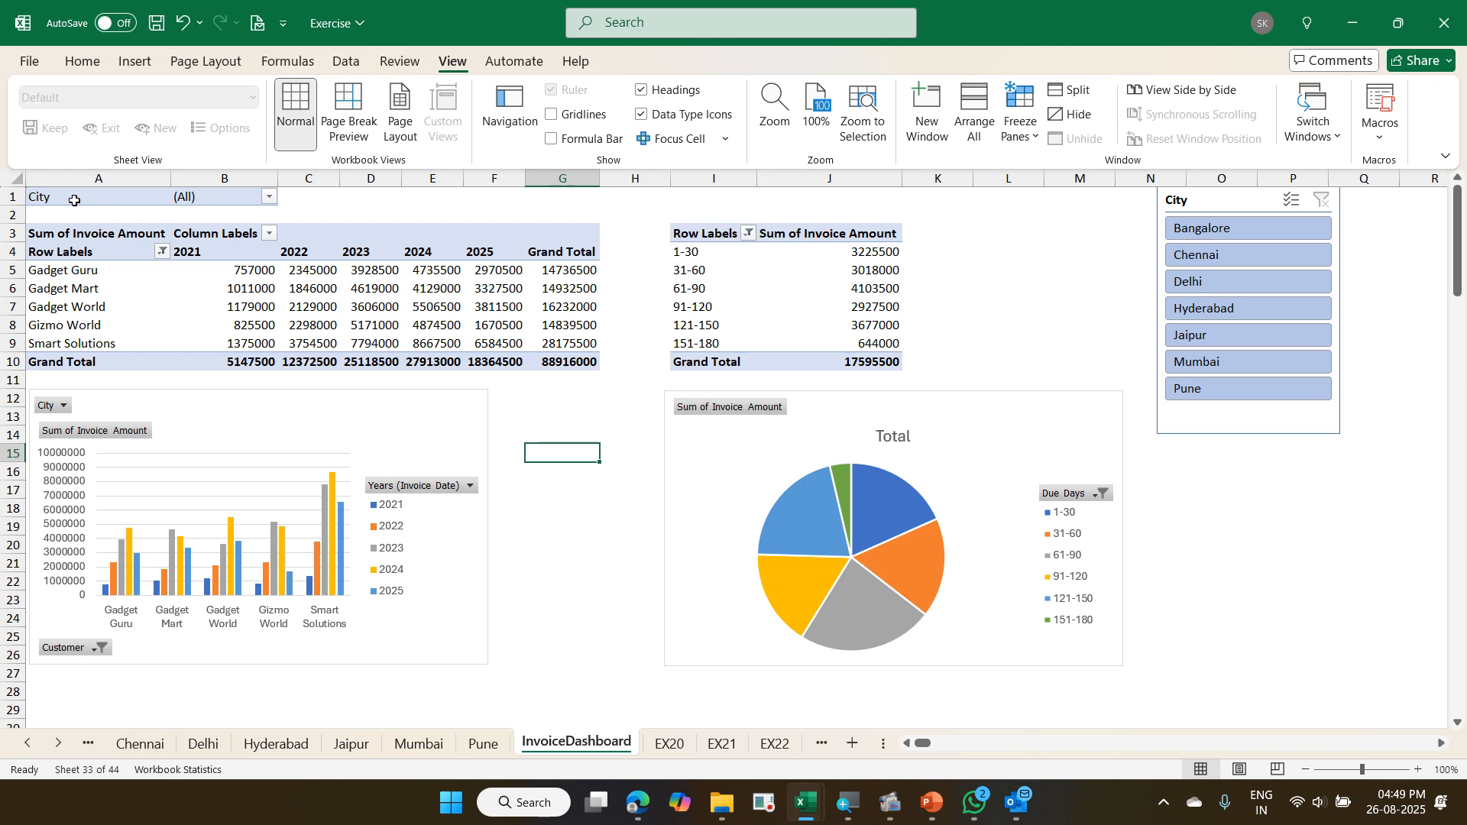
click(666, 93)
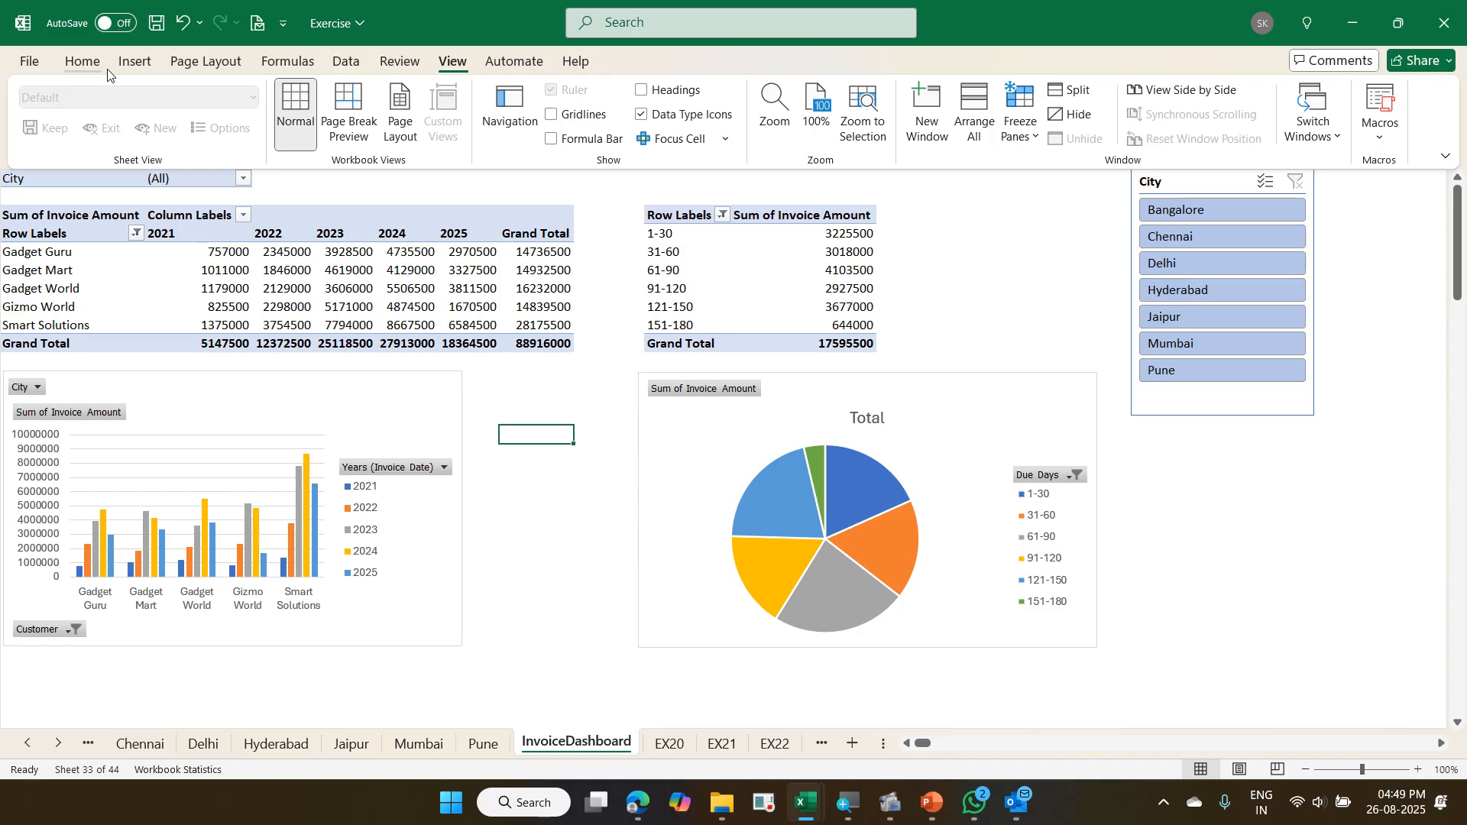
- View the dashboard in full-screen mode without the ribbon and return to the normal display
key(ctrl+shift+F1)
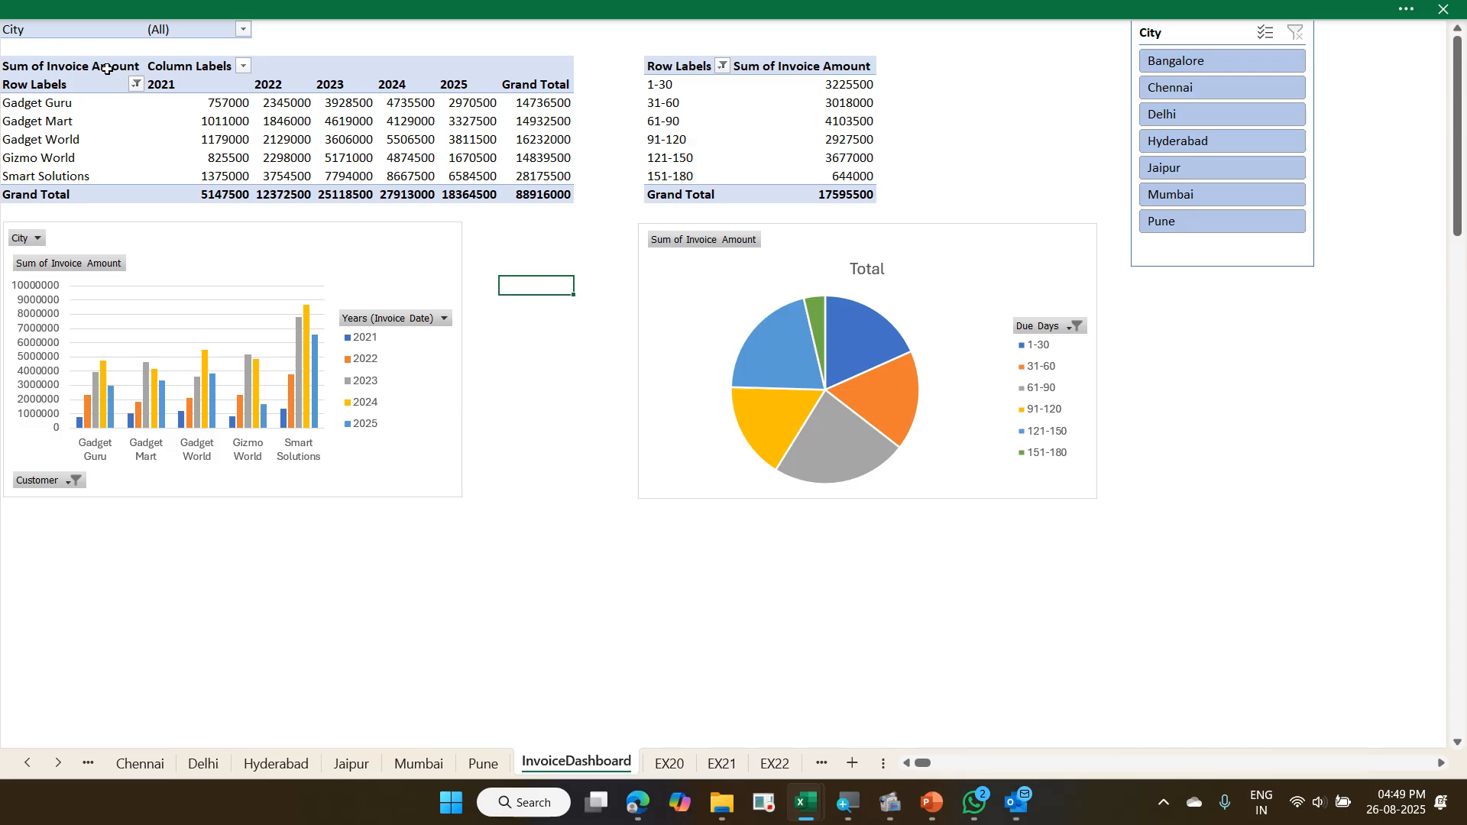
key(Escape)
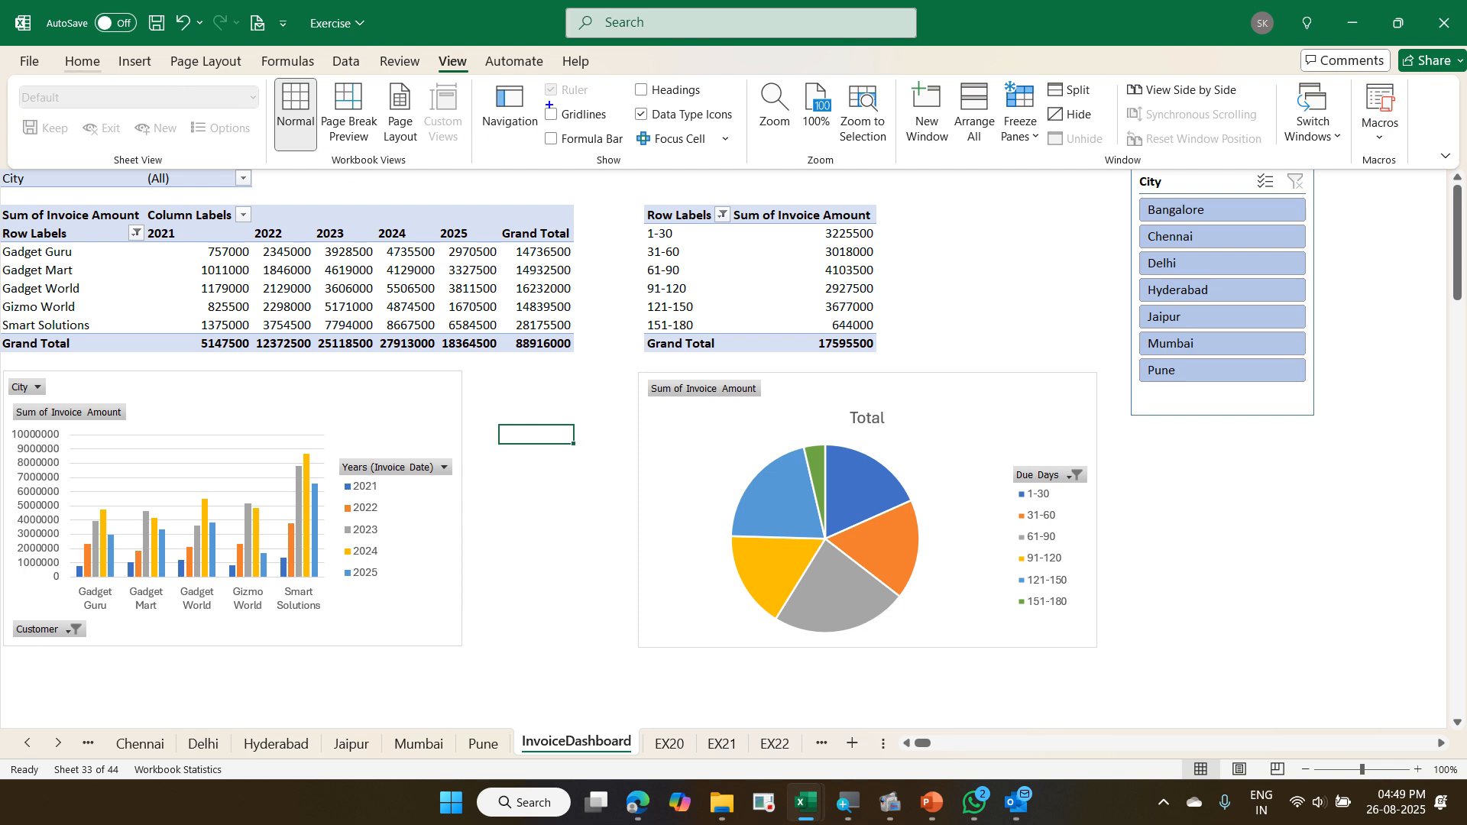
mouse_move(540, 98)
mouse_down()
mouse_move(616, 124)
mouse_move(568, 146)
mouse_move(626, 158)
mouse_up()
mouse_move(625, 76)
mouse_down()
mouse_move(667, 104)
mouse_move(713, 106)
mouse_up()
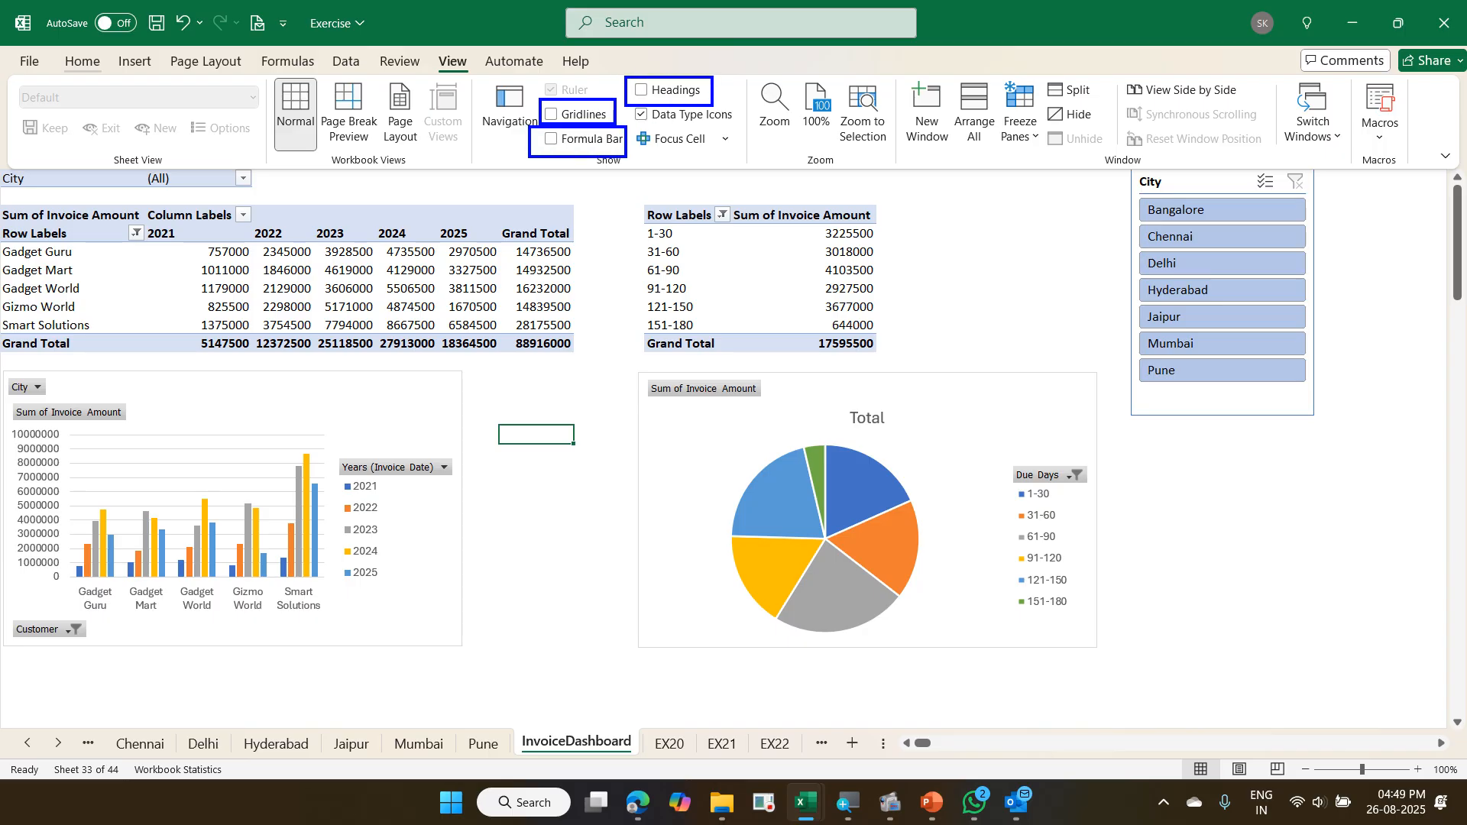
drag(550, 143, 655, 79)
key(Escape)
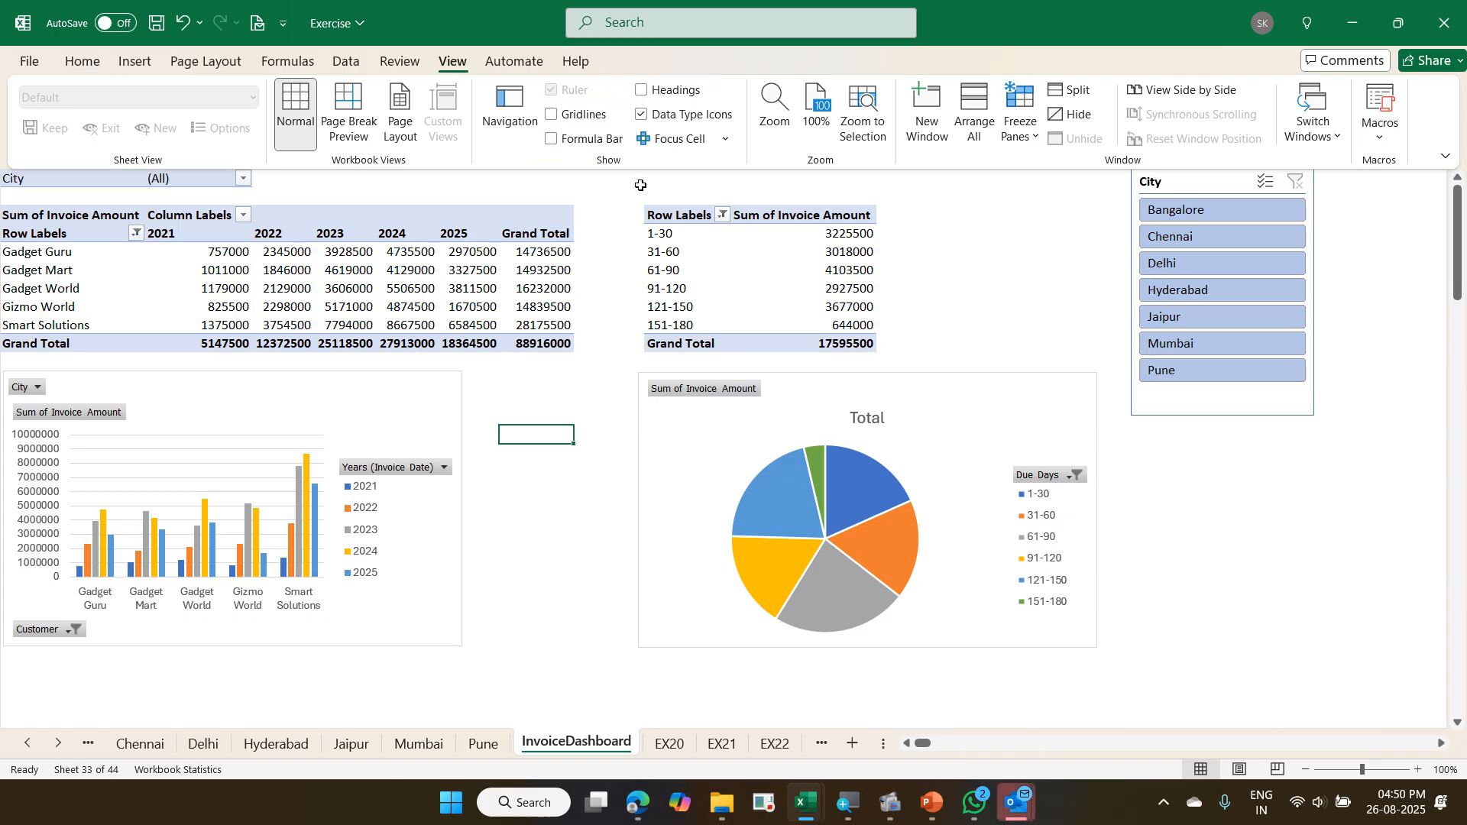
- Show the formula bar and the row and column headings again on InvoiceDashboard
click(587, 137)
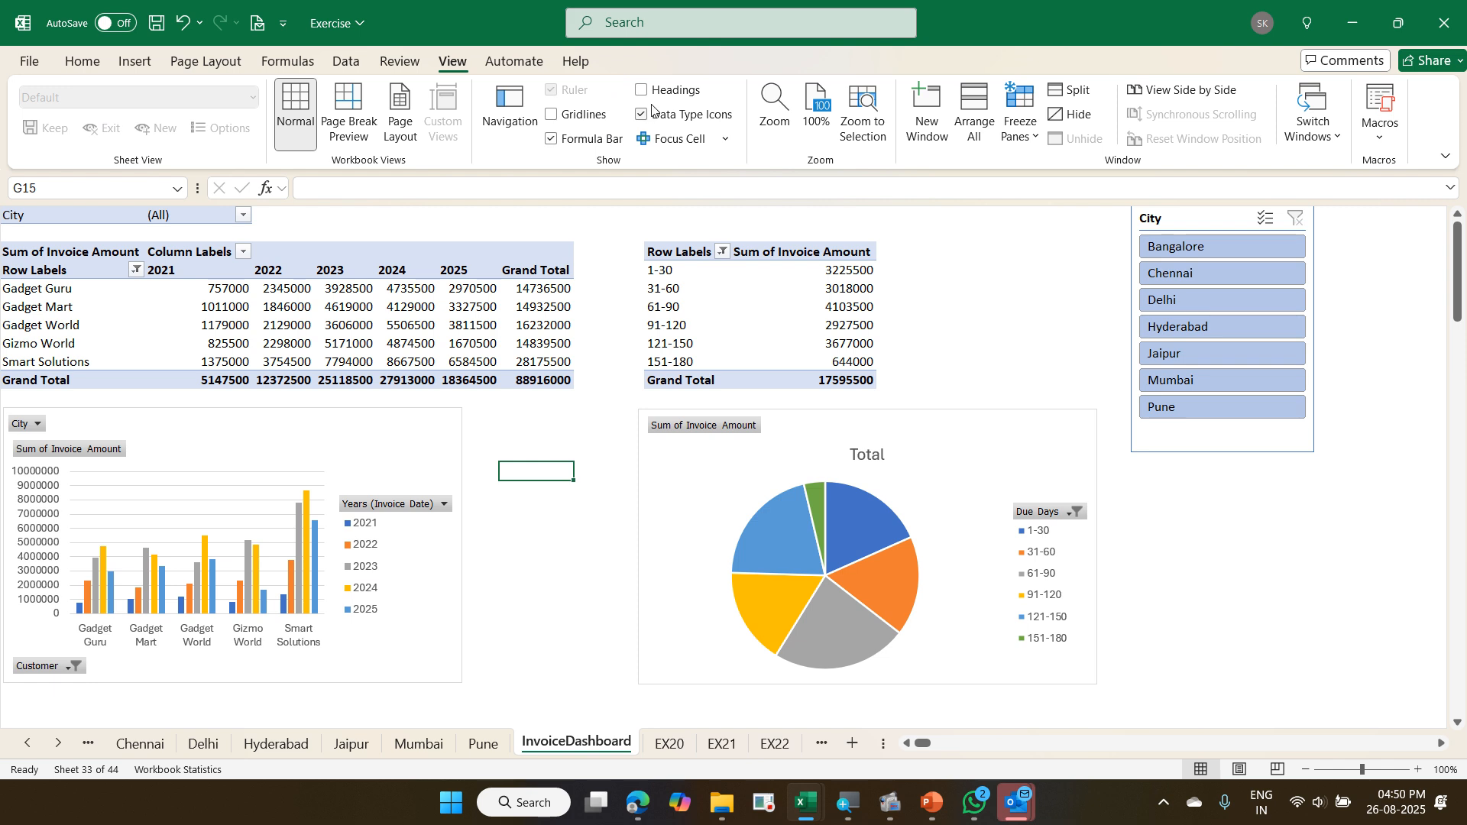
click(642, 91)
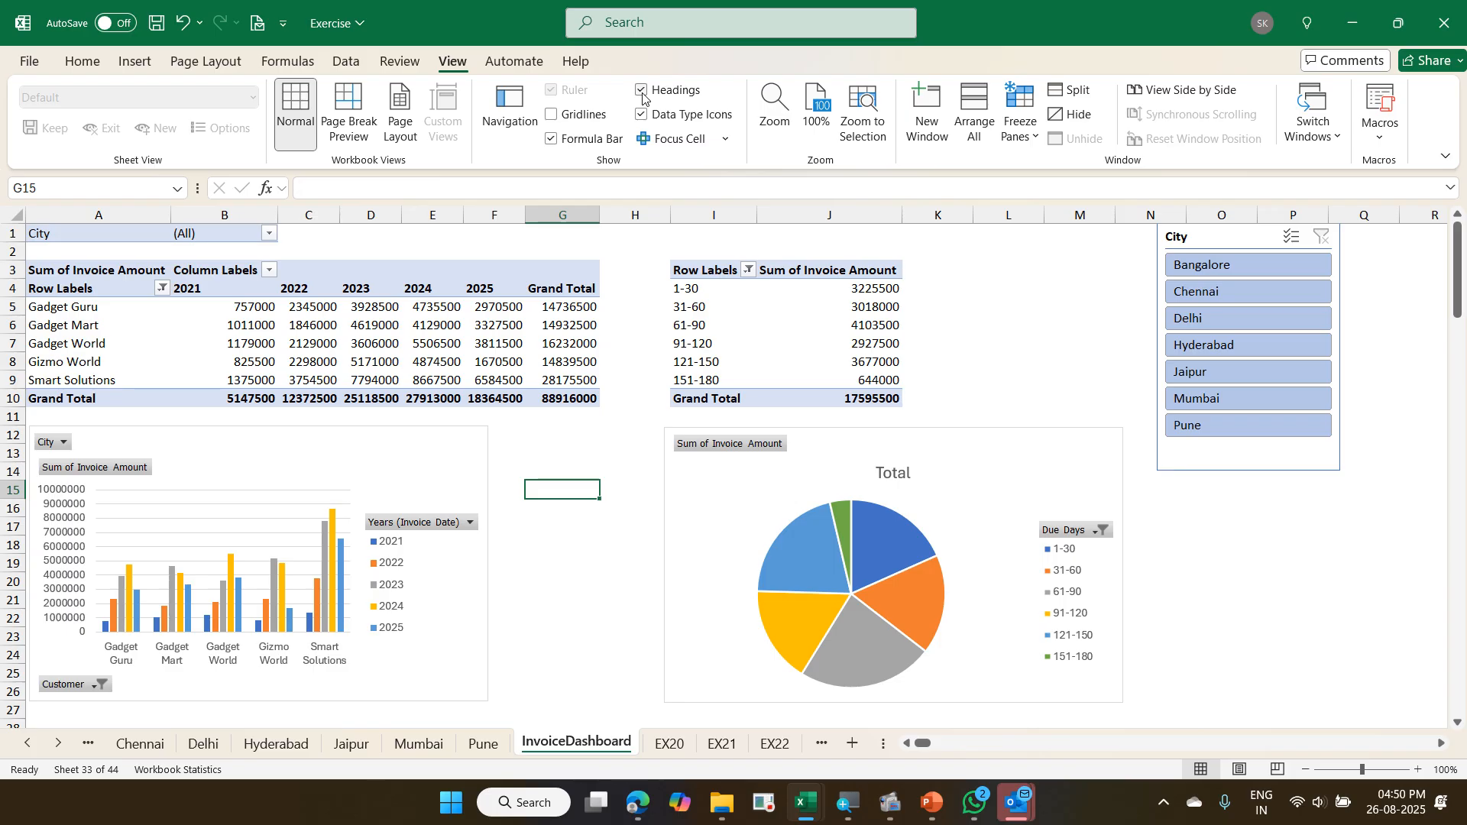
- Convert the transaction data on sheet EX21, range A10:J2511, into a table with headers
key(ctrl+Page_Down)
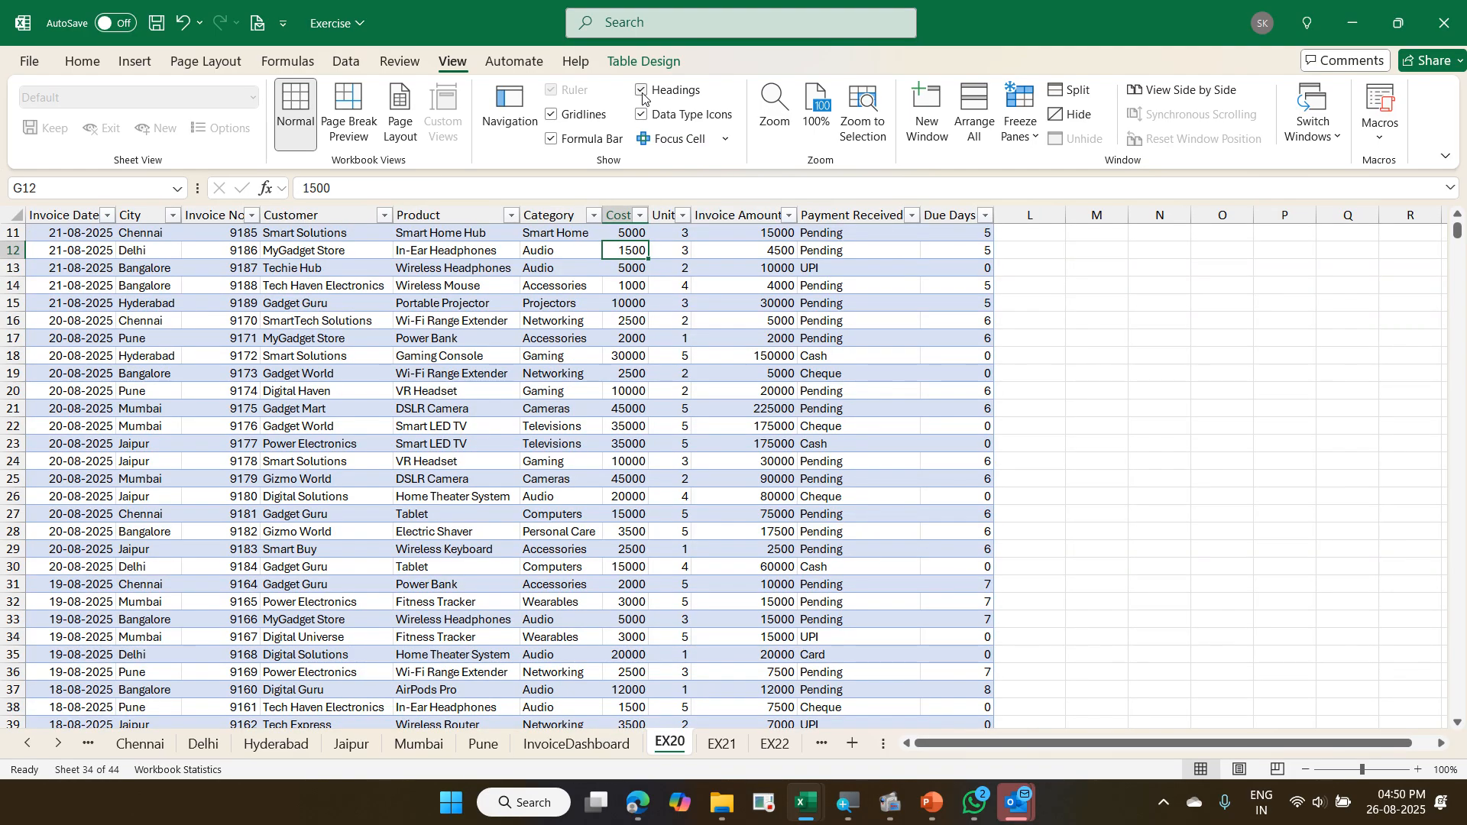
key(ctrl+Page_Down)
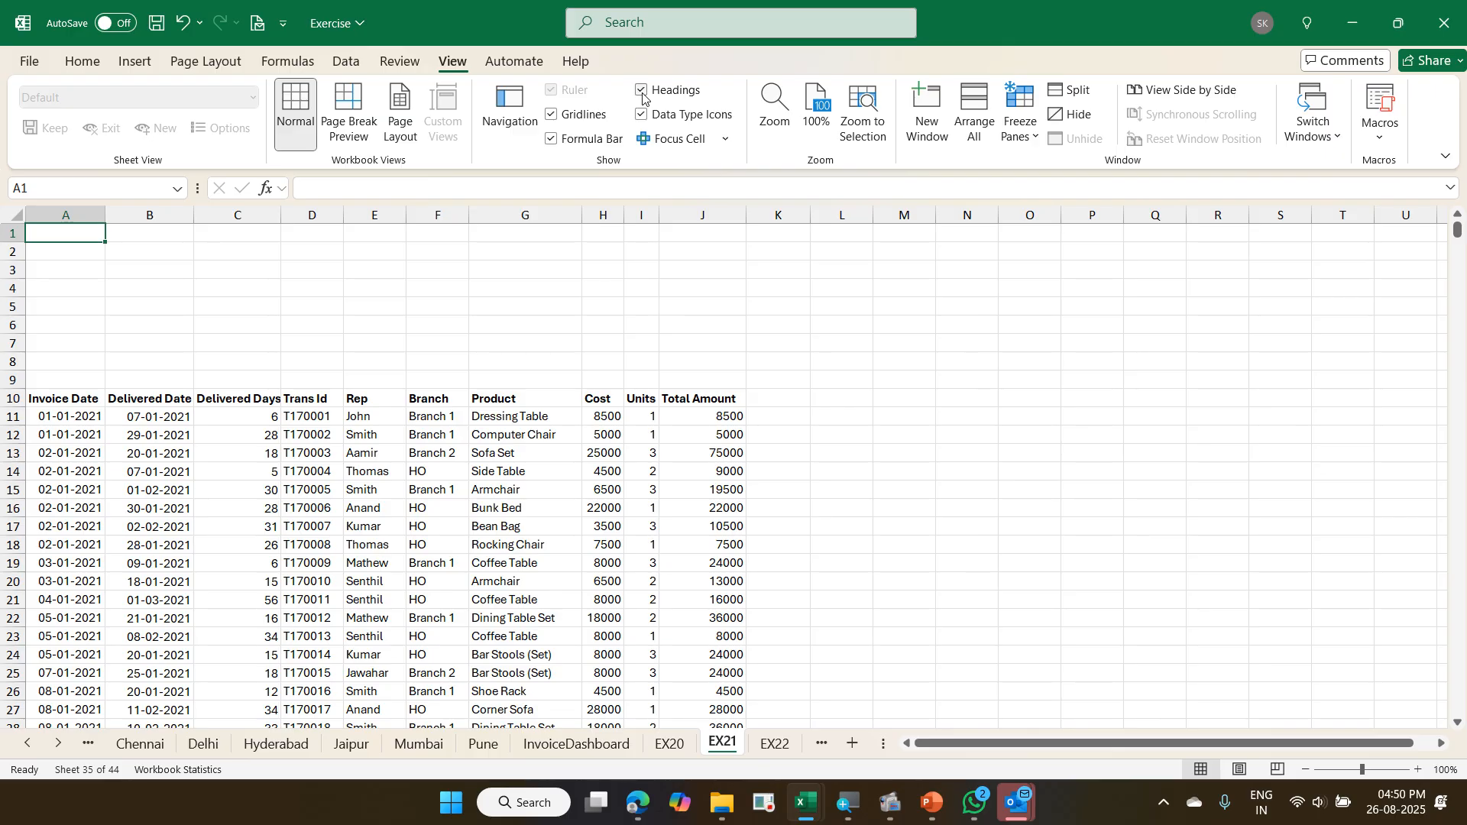
key(ctrl+Down)
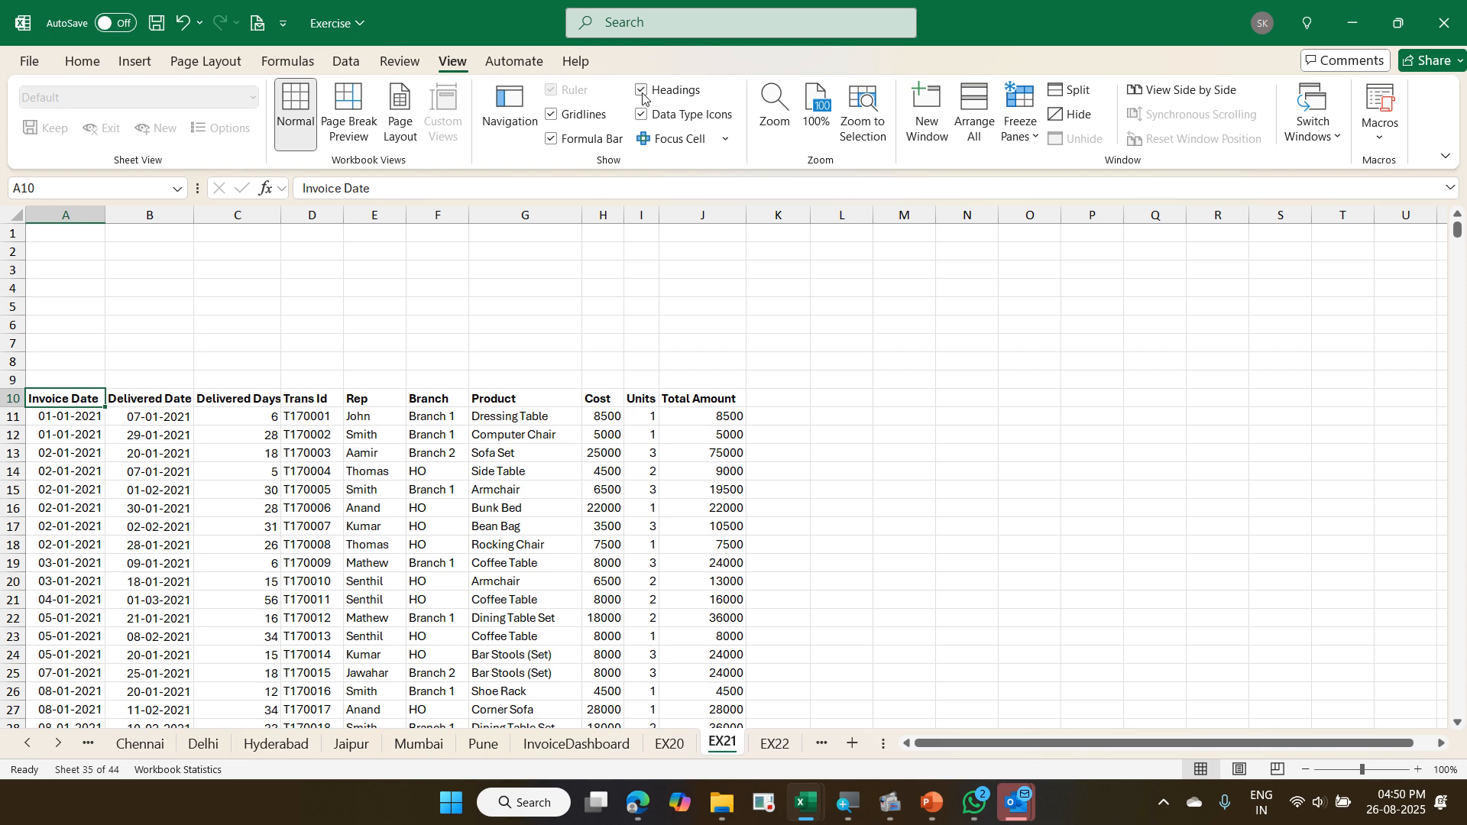
key(ctrl+t)
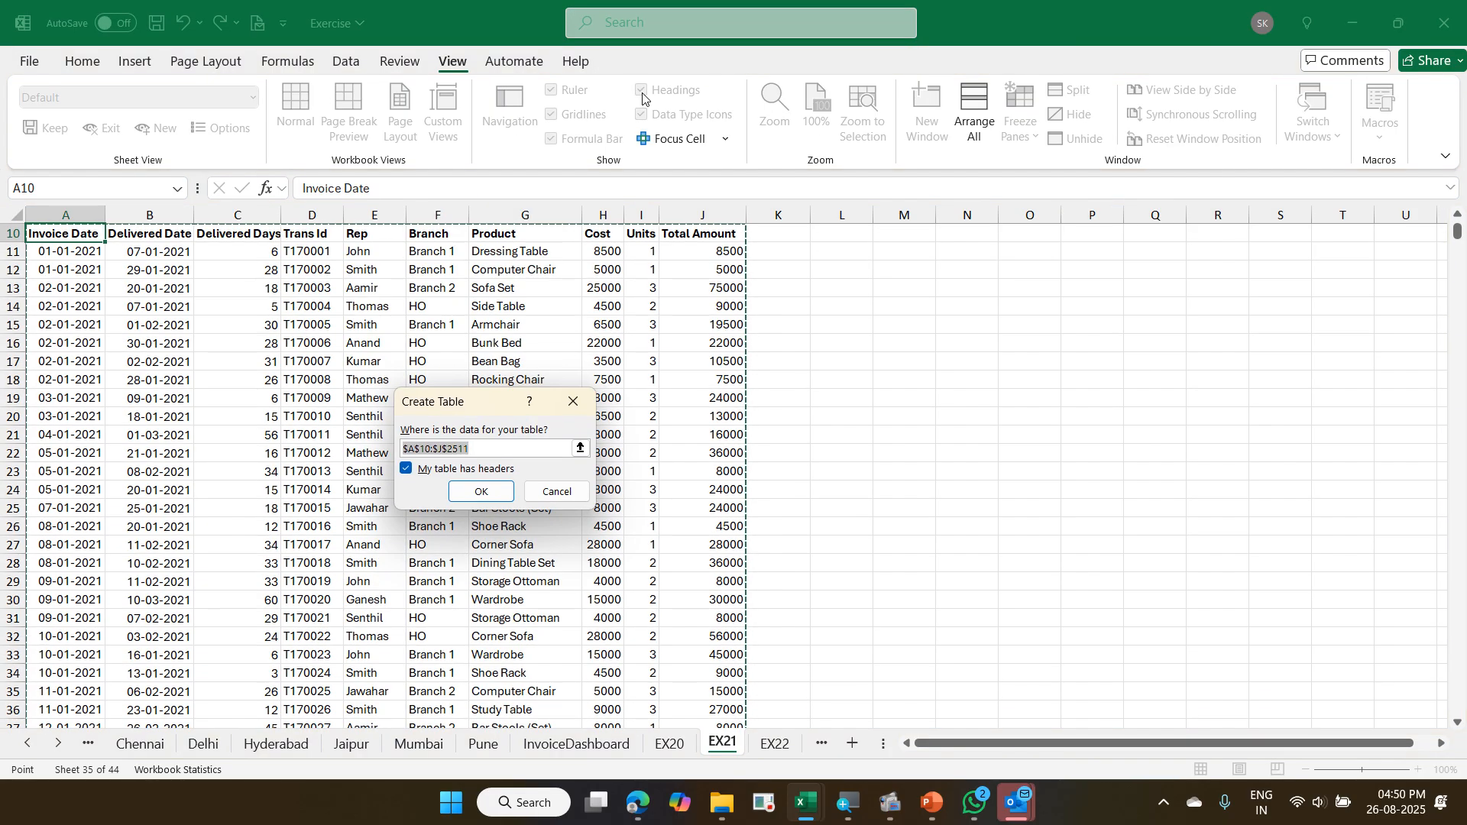
click(482, 492)
click(391, 442)
scroll(391, 442, up, 3)
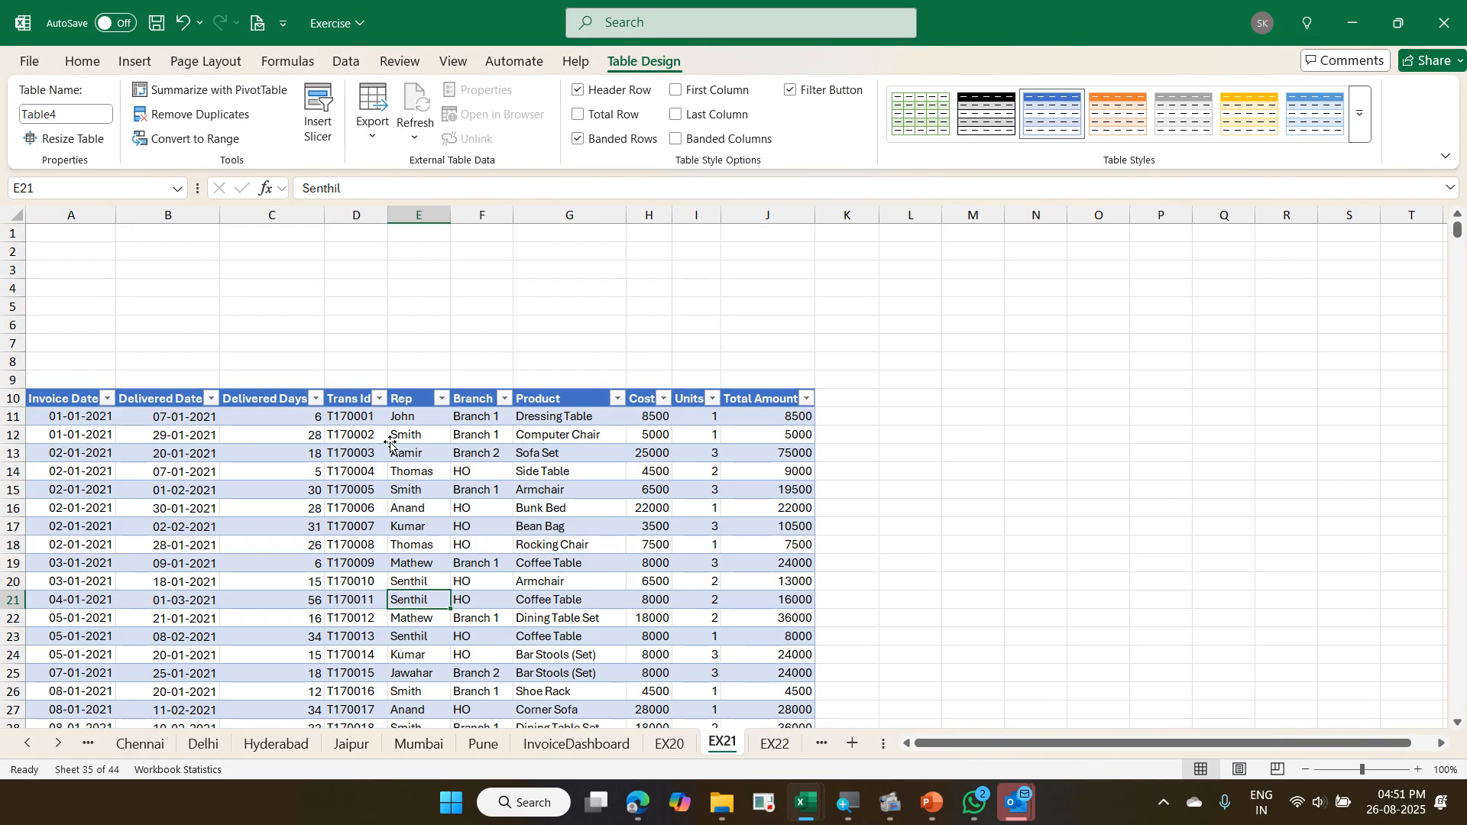
- Rename the new transaction table as Trans
click(79, 113)
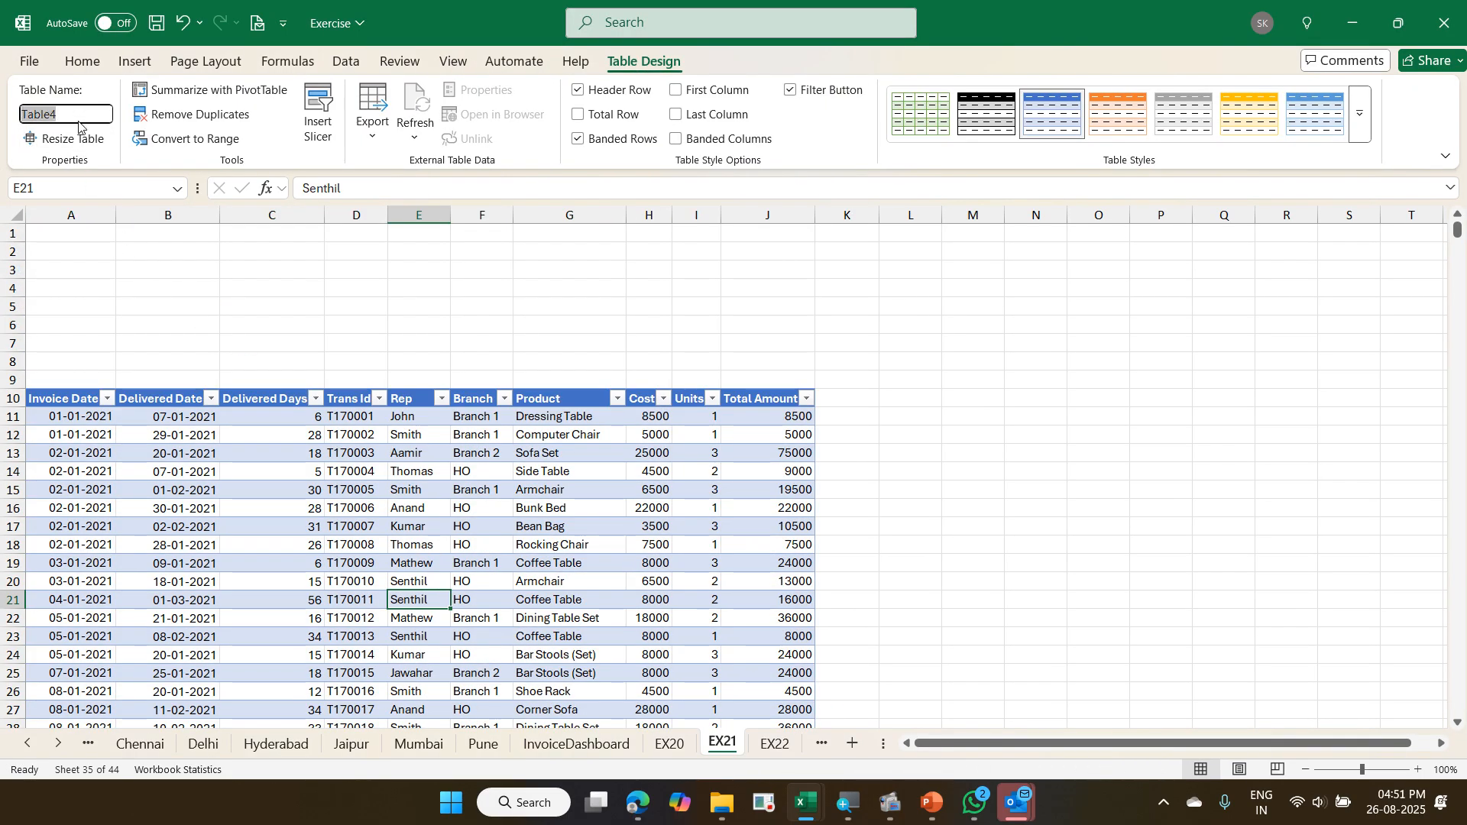
text(Trans)
key(Return)
- Switch to the Exercise - Copy workbook and go to its EX20 sheet
key(alt+Tab)
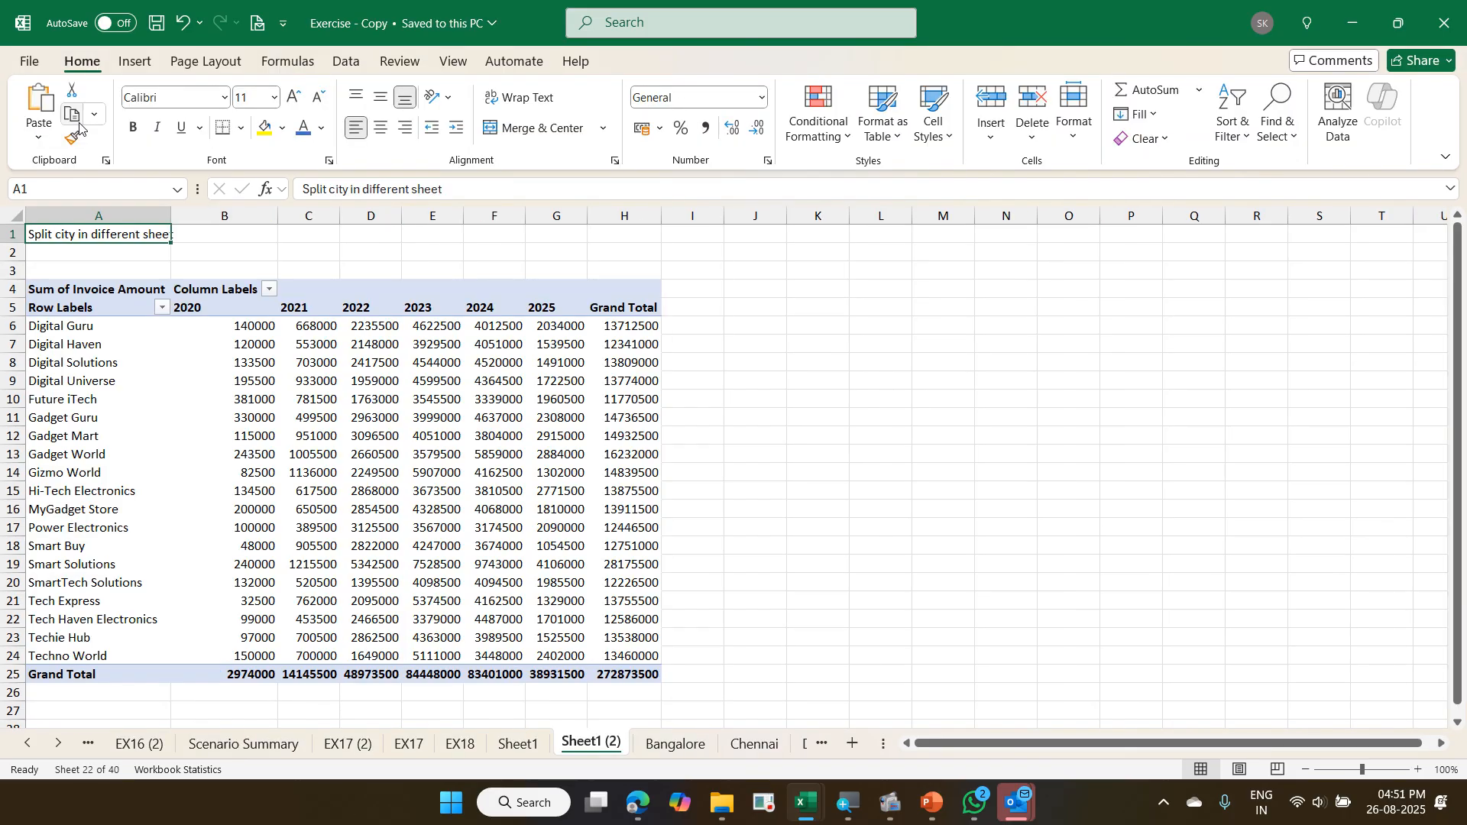
key(ctrl+Page_Down)
key(ctrl+Page_Down)
key(ctrl+Page_Down)
key(ctrl+Page_Down)
key(ctrl+Page_Down)
key(ctrl+Page_Down)
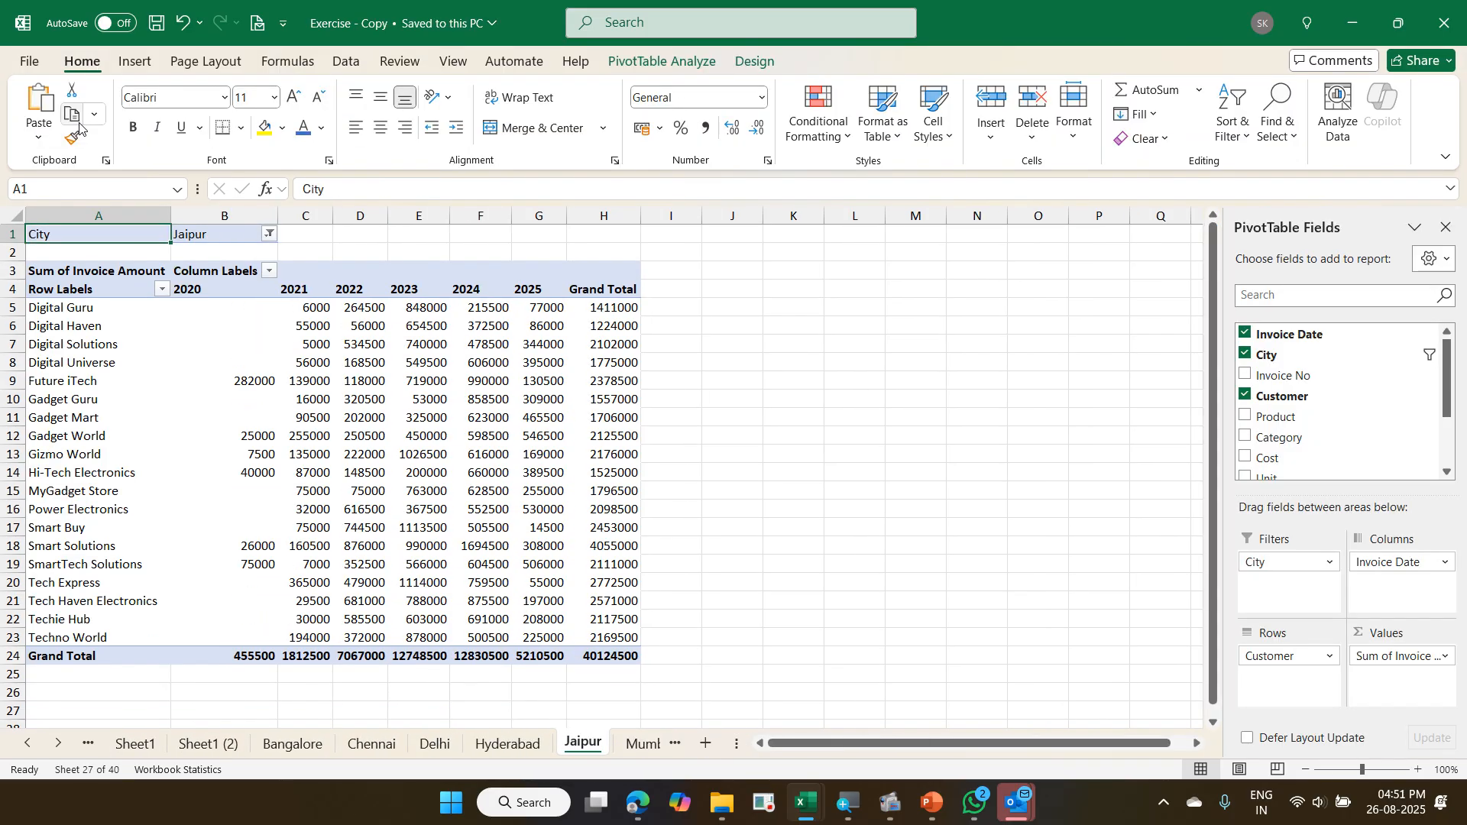
key(ctrl+Page_Down)
key(ctrl+Page_Down)
key(ctrl+Page_Down)
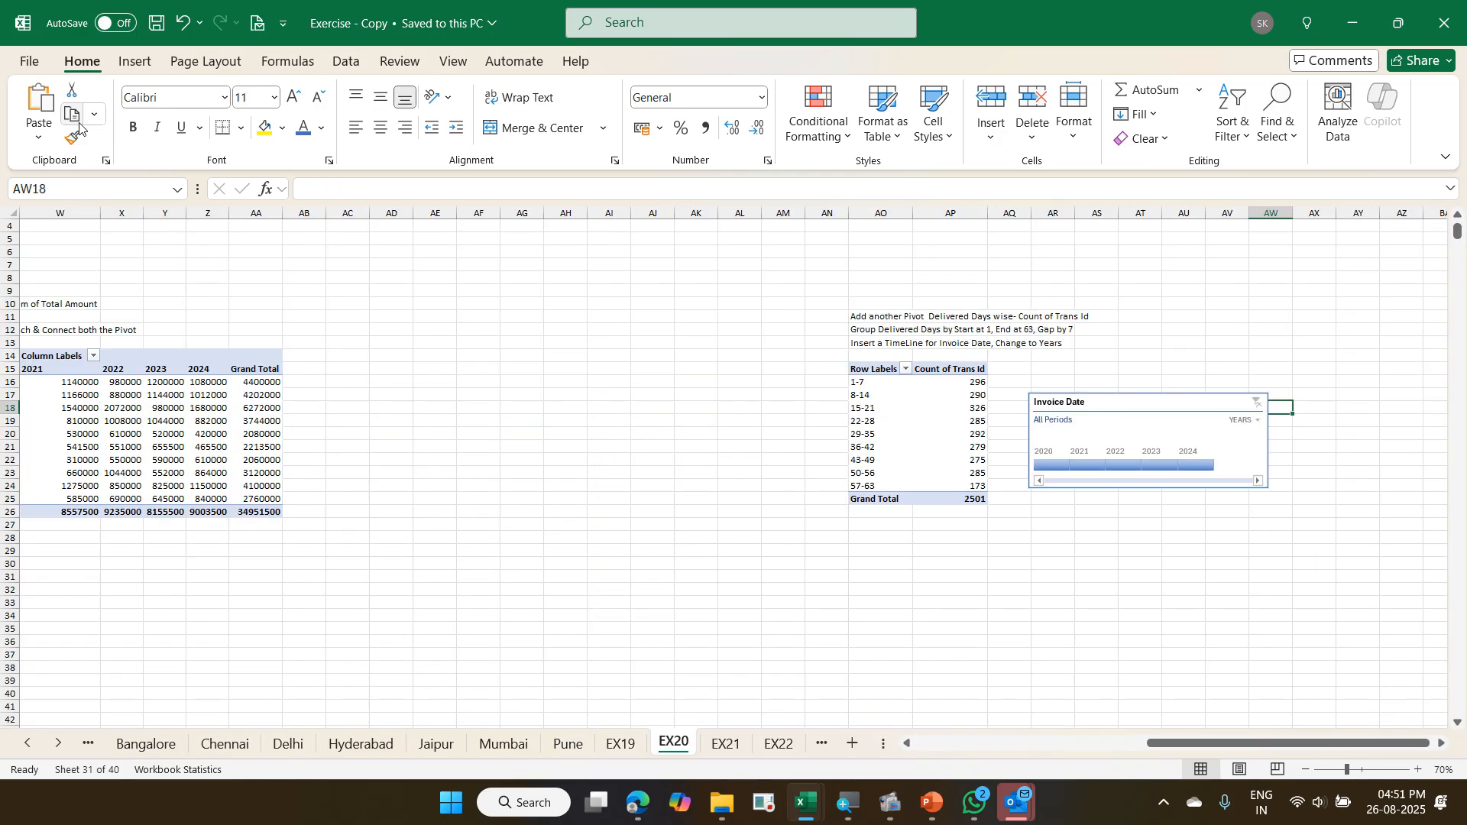
- Examine the source data and the yearly Rep-wise and product-wise pivots with their task notes on EX20
key(ctrl+Left)
key(ctrl+Left)
key(ctrl+Left)
key(ctrl+Left)
key(ctrl+Left)
key(ctrl+Left)
key(ctrl+Left)
key(ctrl+Left)
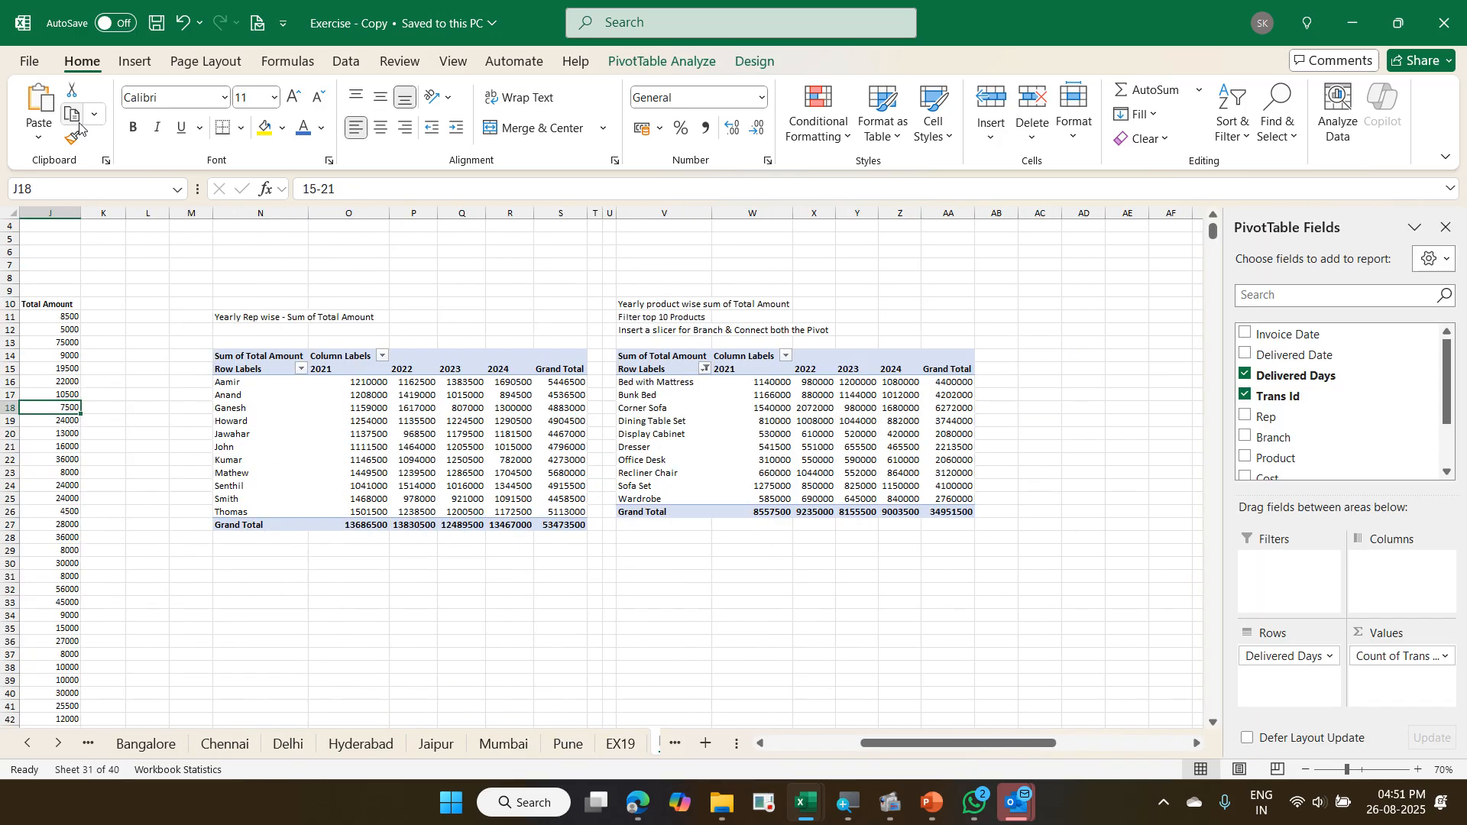
key(Right)
key(Right)
key(Right)
key(Right)
key(Right)
key(Right)
key(Right)
key(Right)
key(Right)
key(Right)
key(Right)
key(Right)
key(Right)
key(Right)
key(Right)
key(Right)
key(Right)
key(Right)
key(Right)
key(Right)
key(Right)
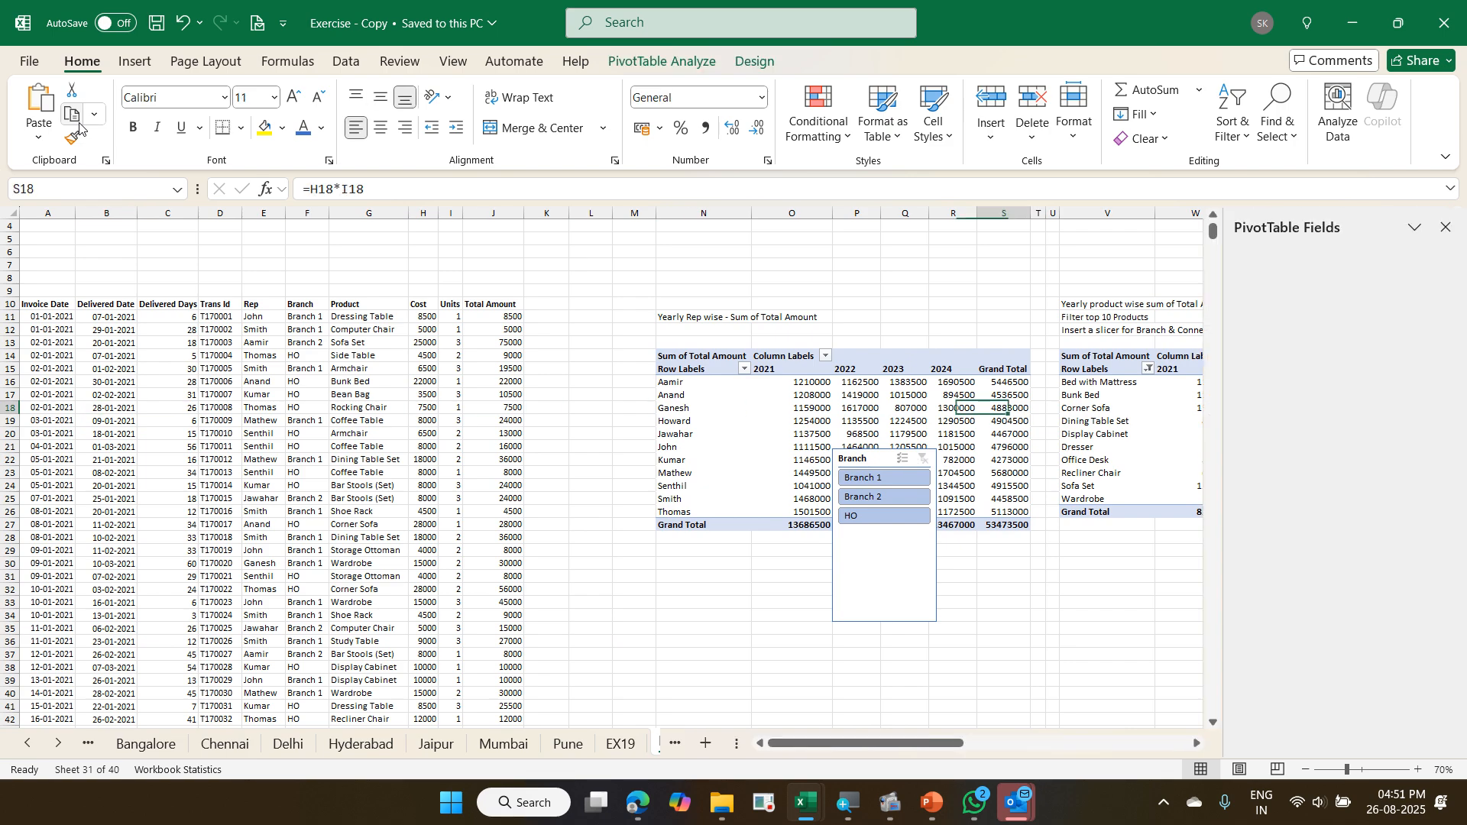
key(Right)
key(Right)
key(Right)
key(Right)
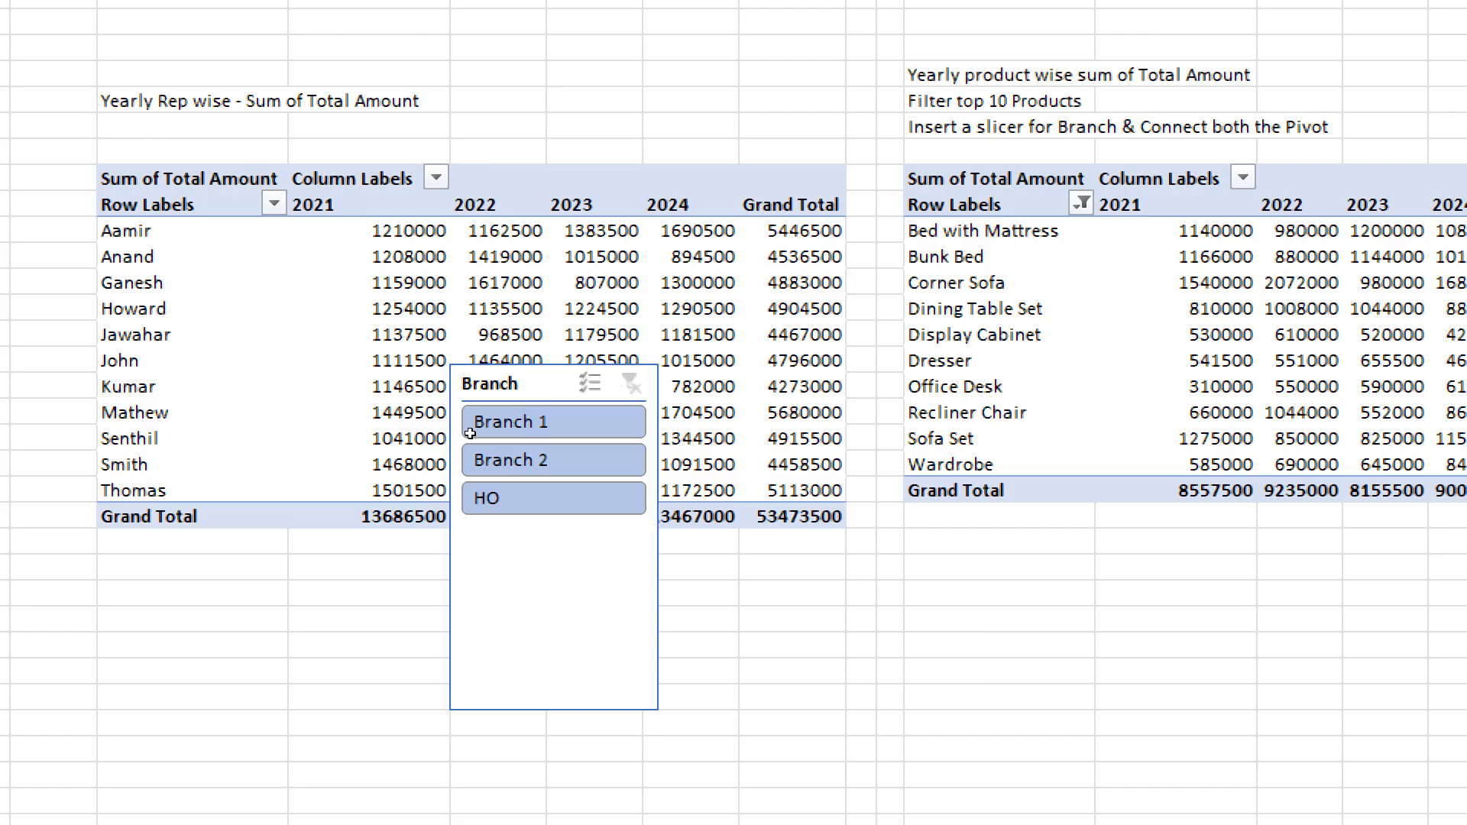
- Move the Branch slicer below the gap between the yearly Rep and product pivots, inspecting a cell in each pivot
drag(645, 599, 592, 744)
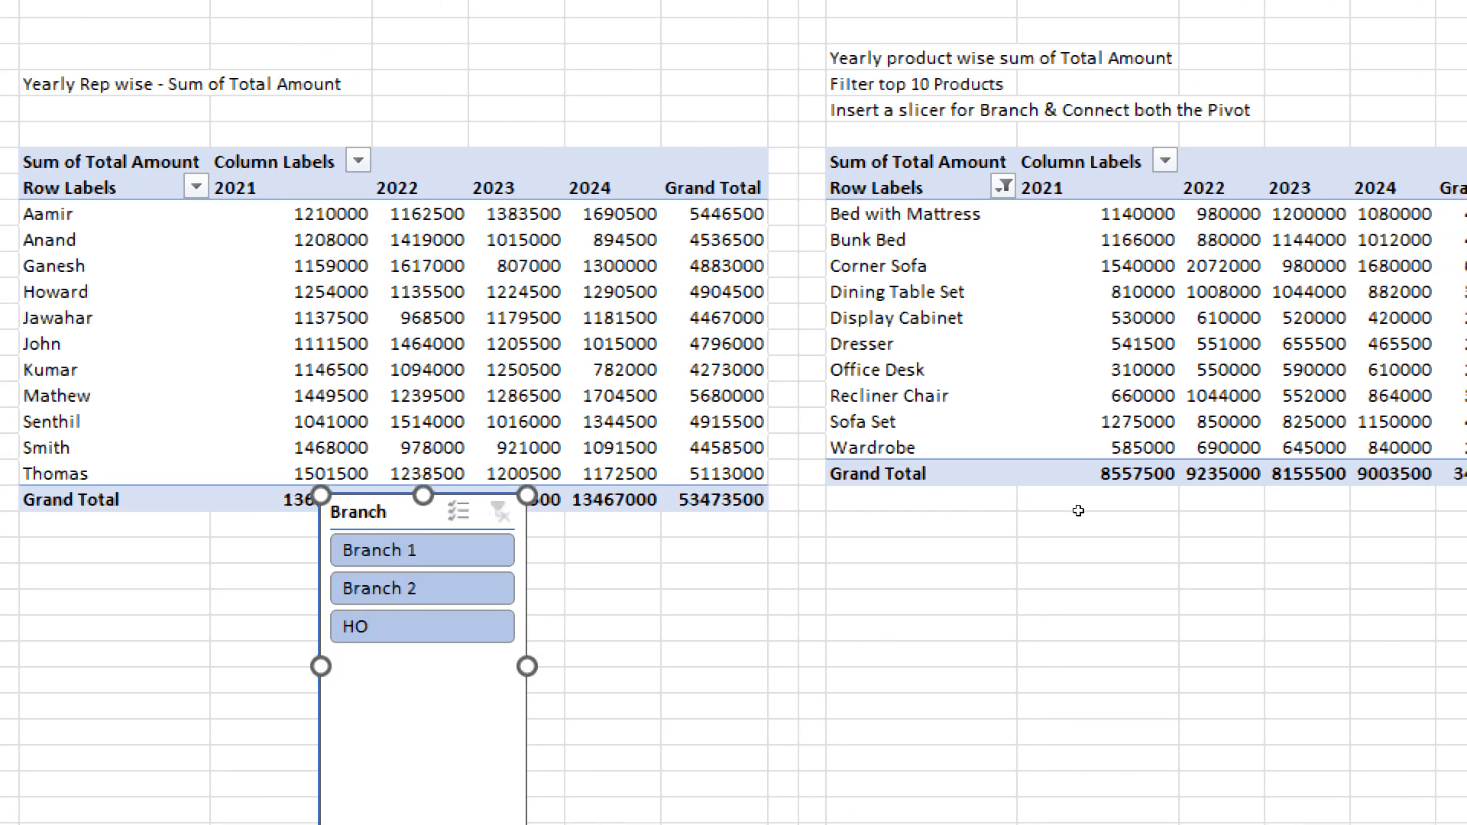
click(386, 266)
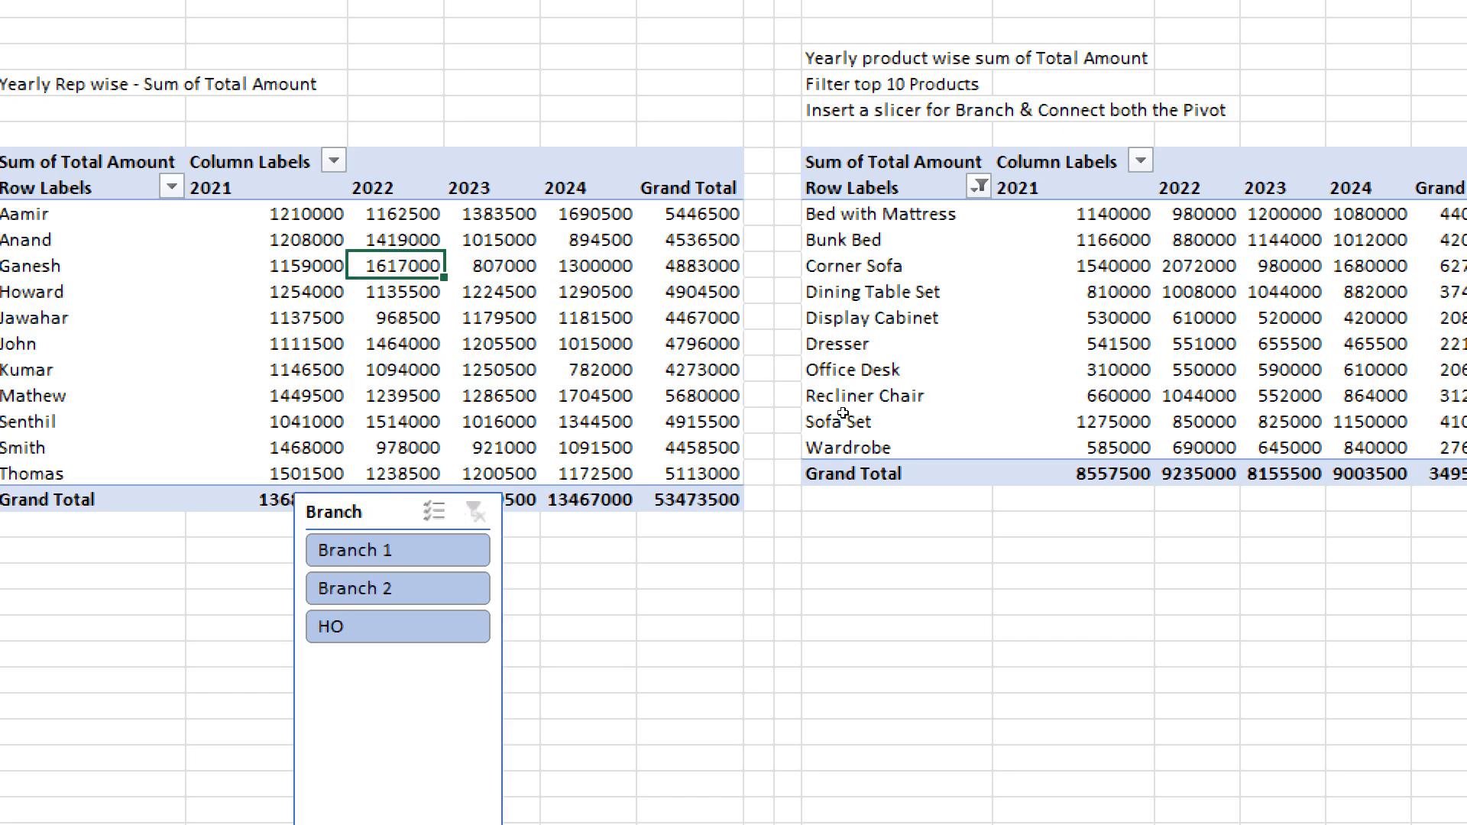
click(852, 266)
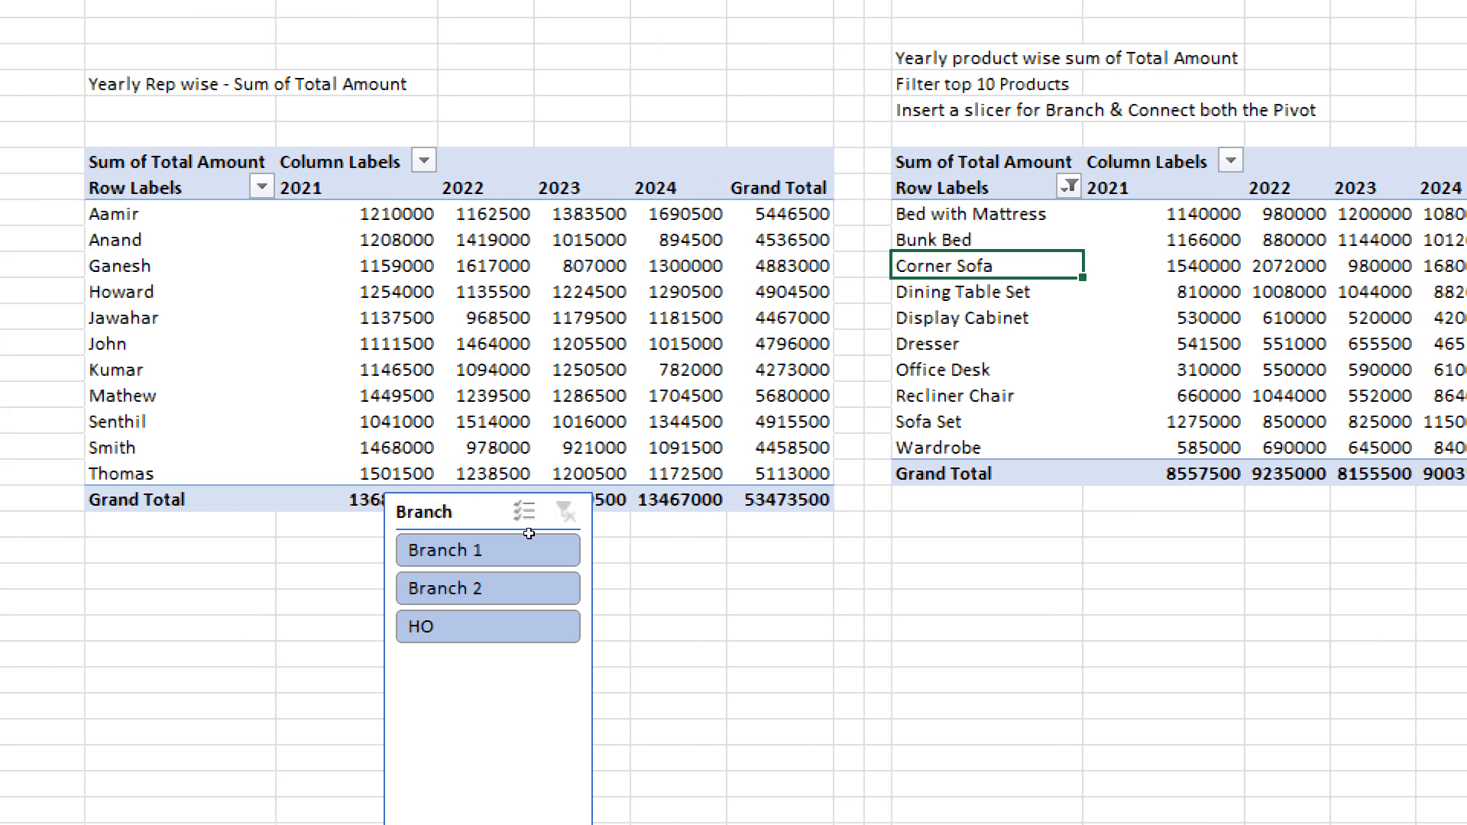
drag(560, 540, 972, 574)
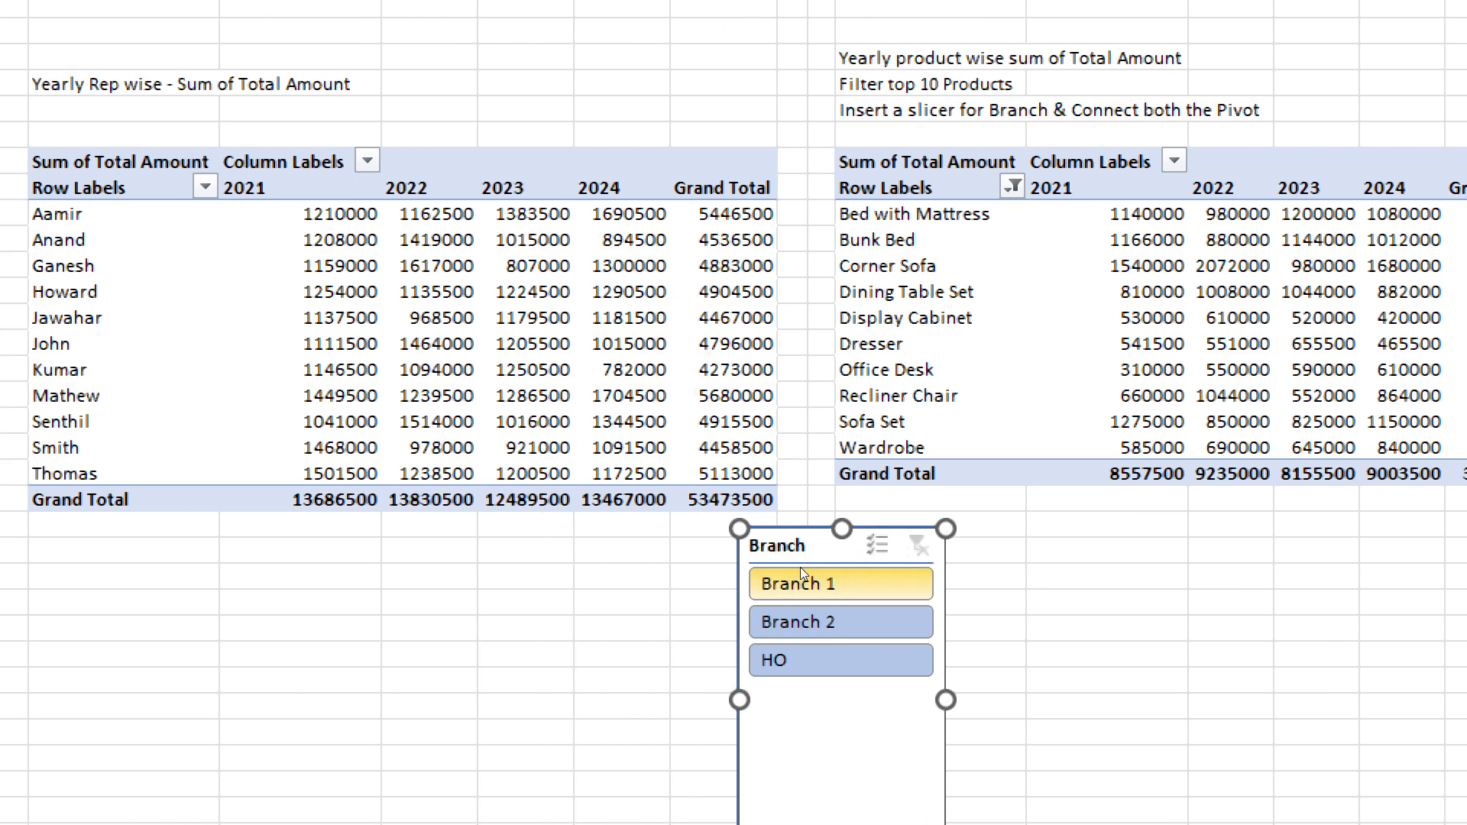
- Check that the Branch slicer drives both pivots by filtering on Branch 1, Branch 2 and HO, and clear the filter
click(802, 574)
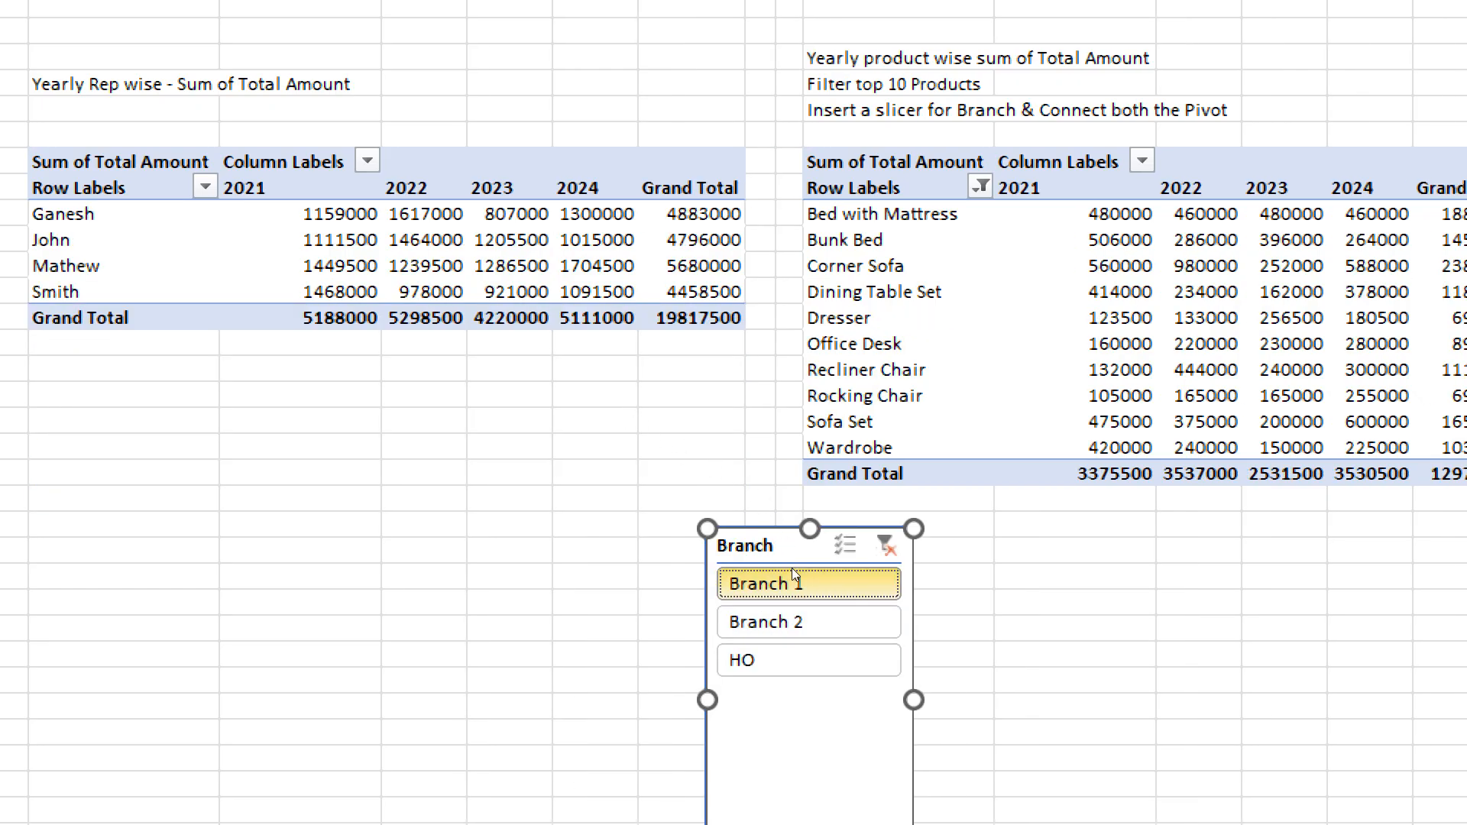
click(795, 622)
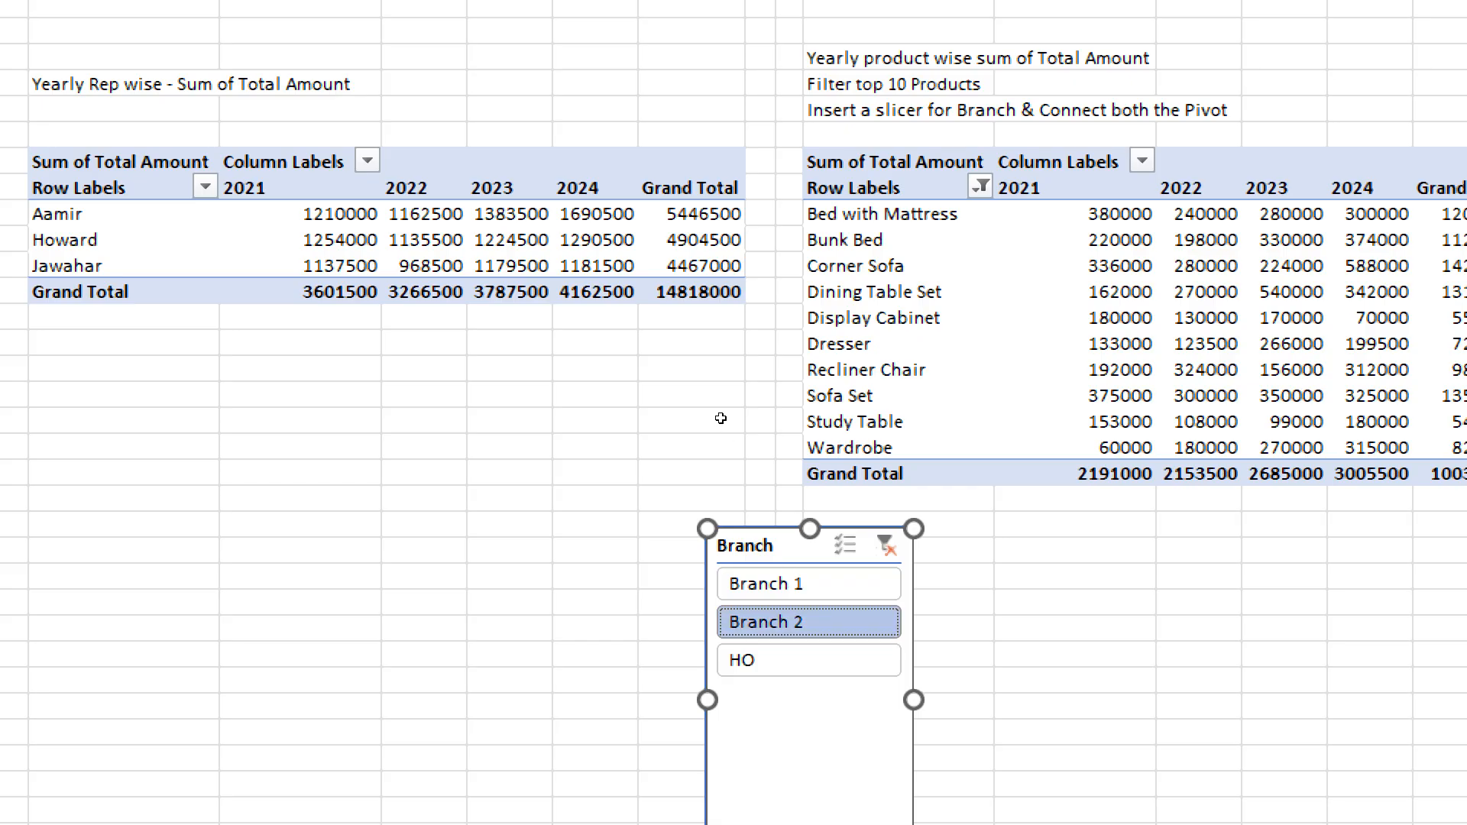
click(765, 659)
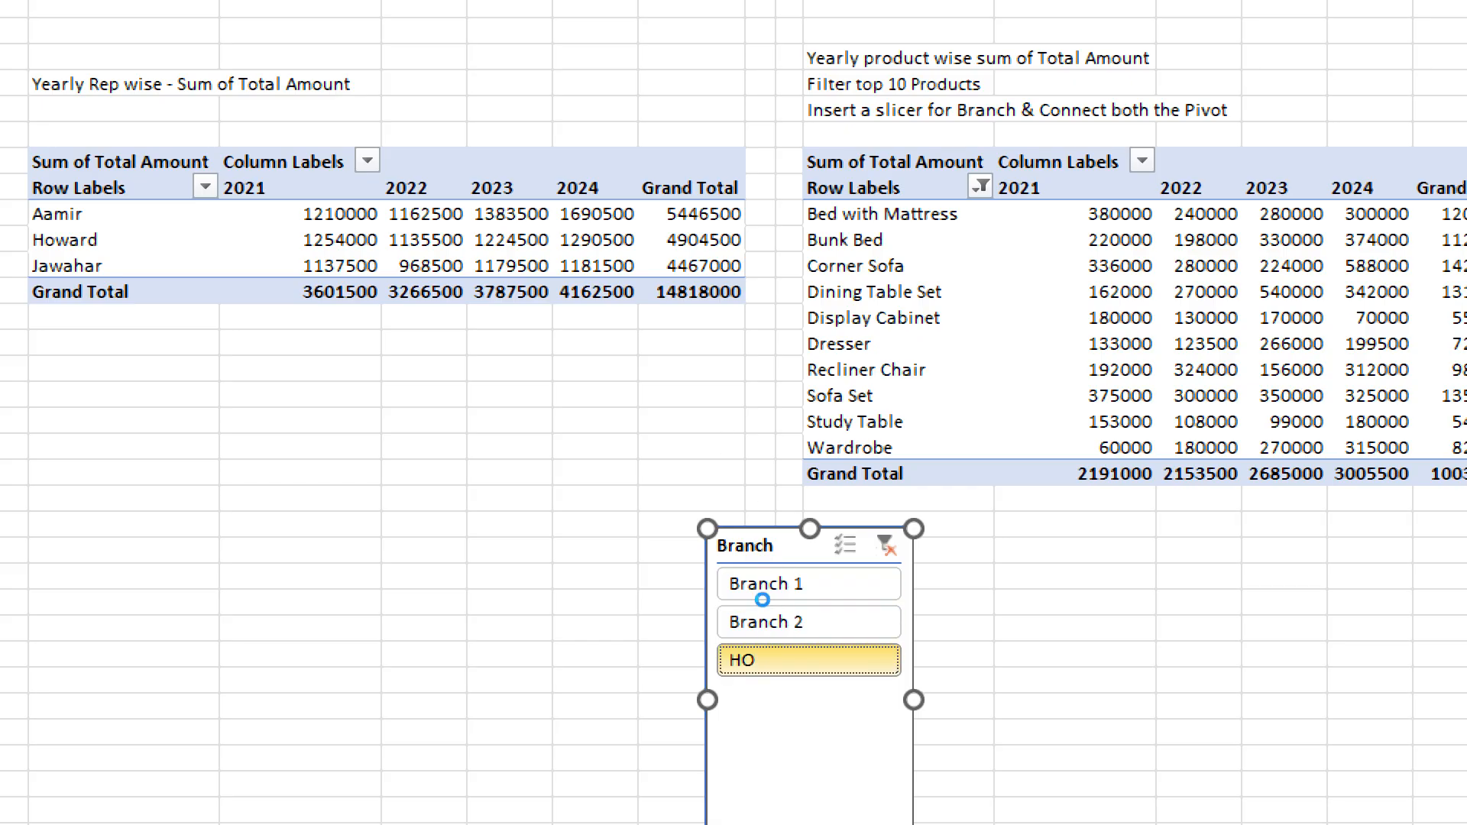
click(887, 545)
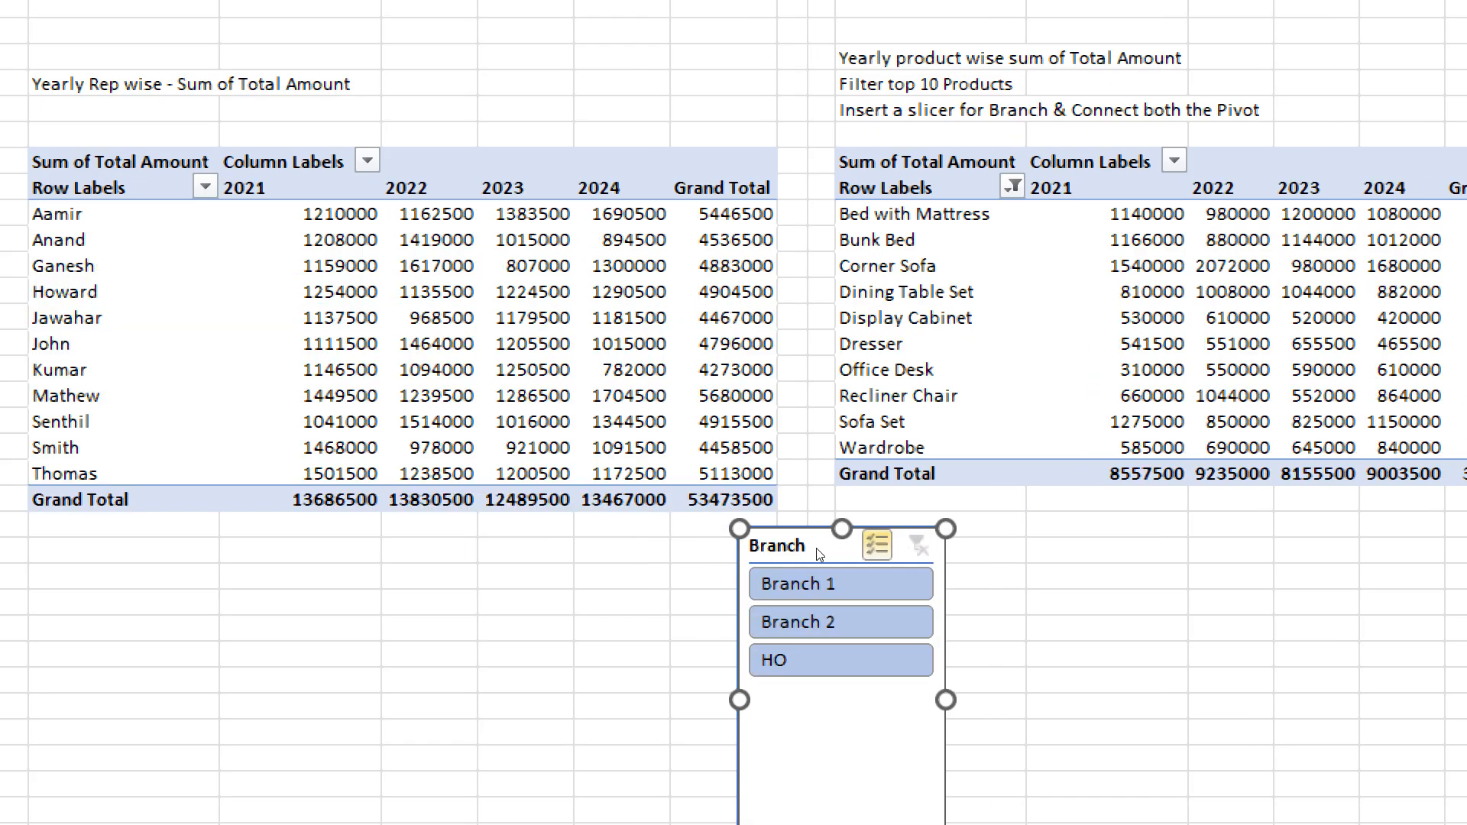
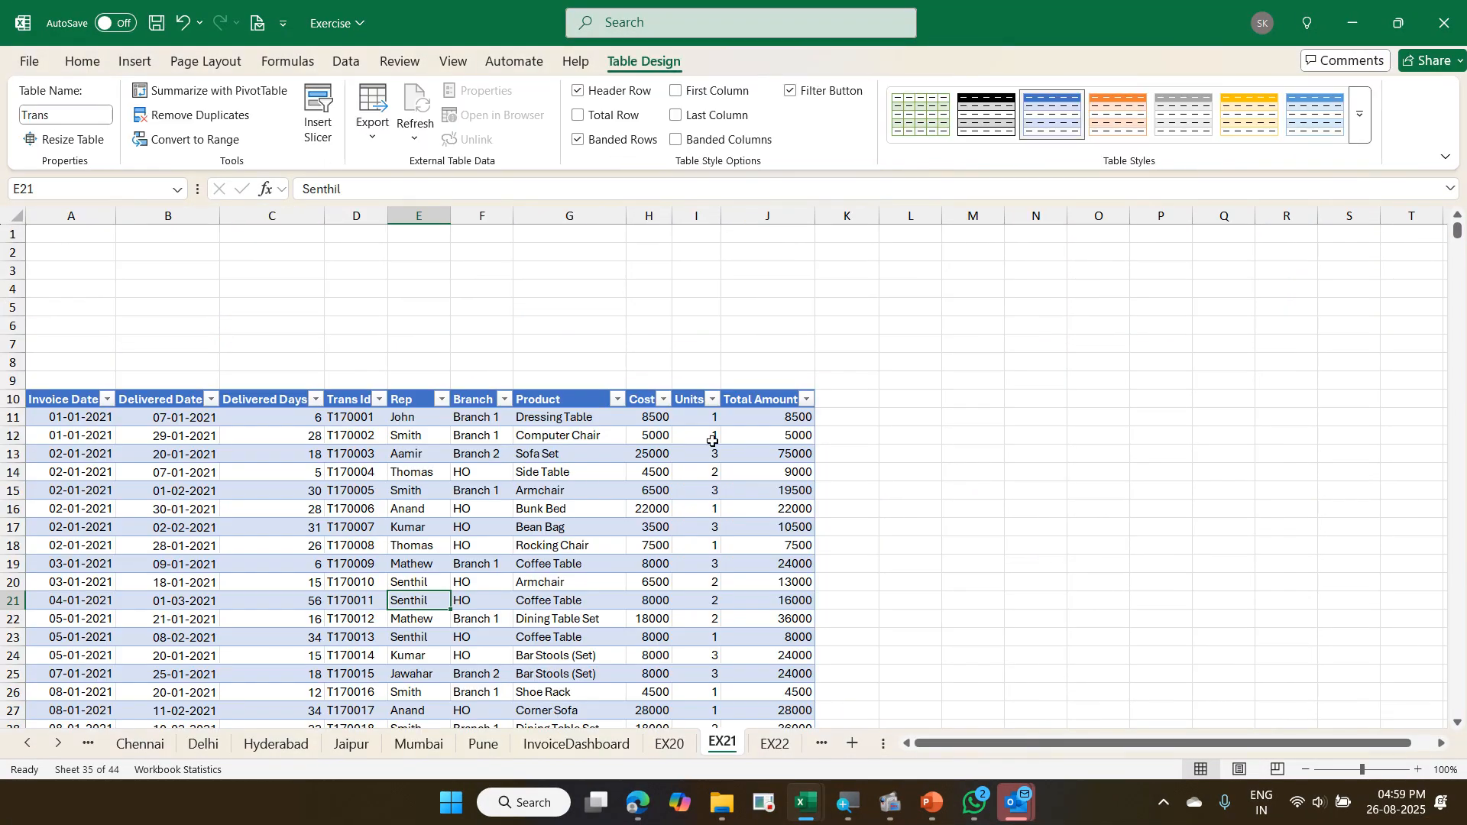
- Insert a PivotTable from the Trans table on the existing EX21 sheet at cell L10
click(571, 470)
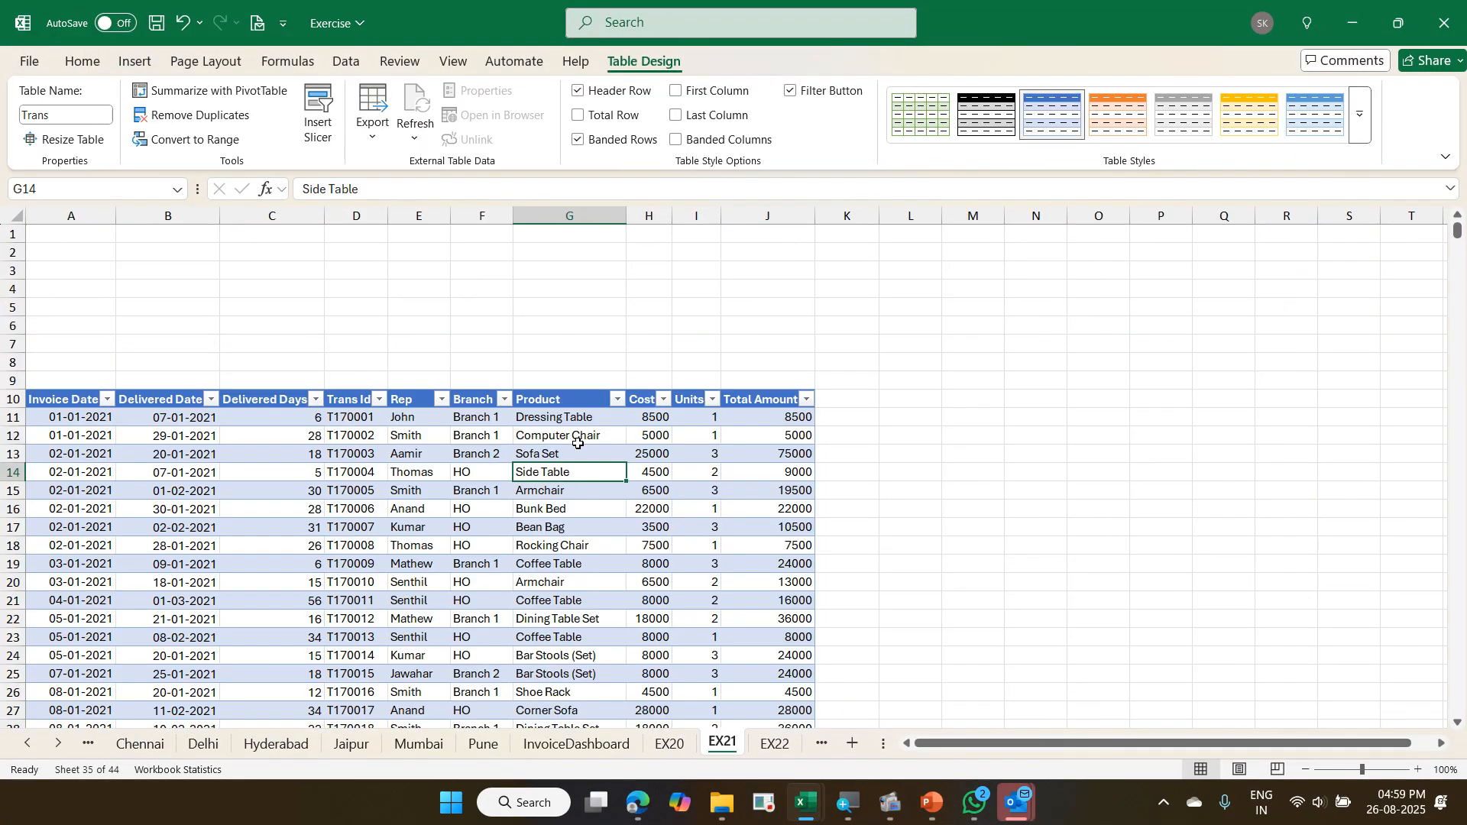
click(134, 61)
click(59, 105)
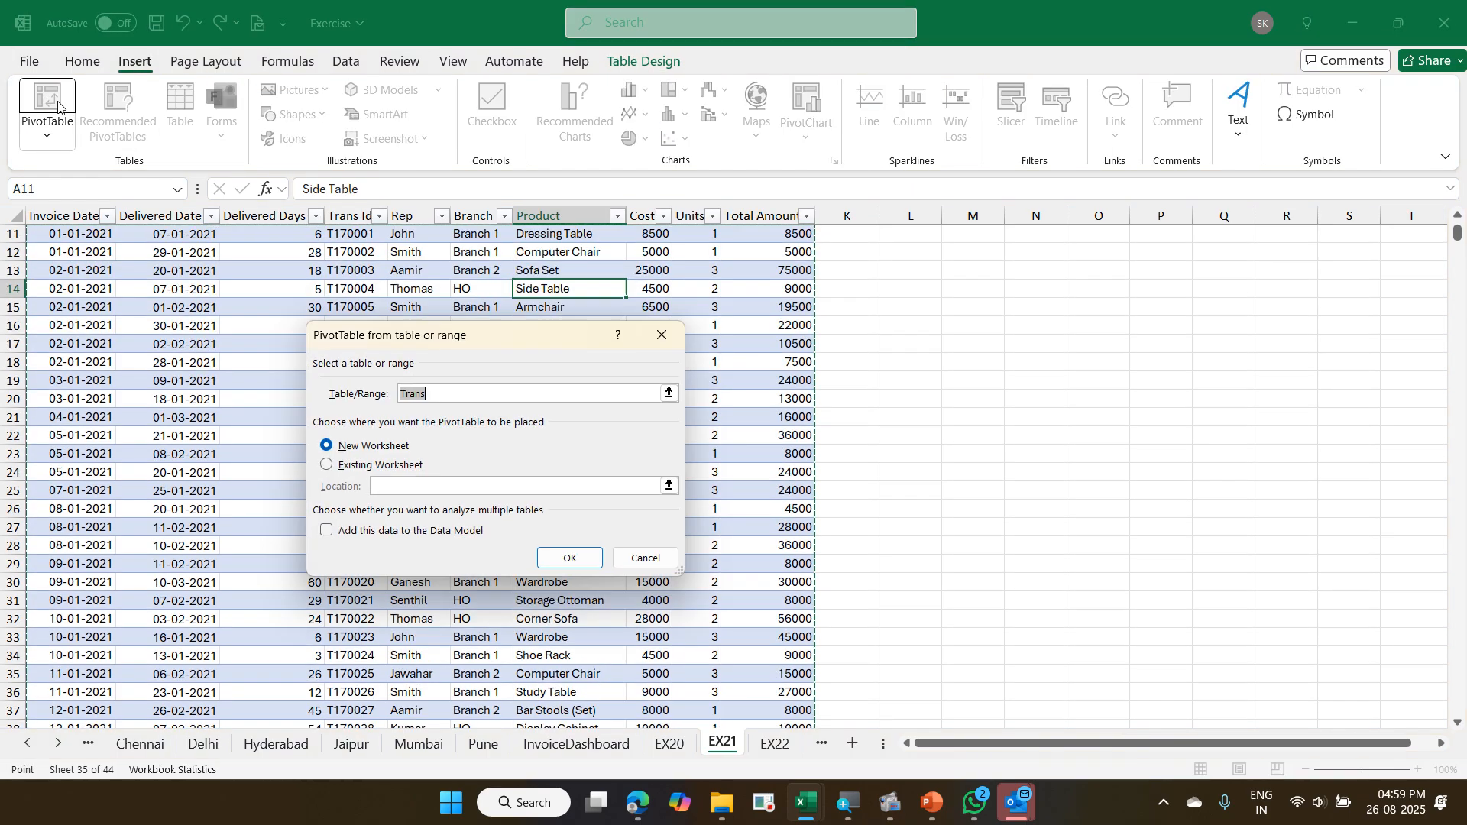
click(397, 466)
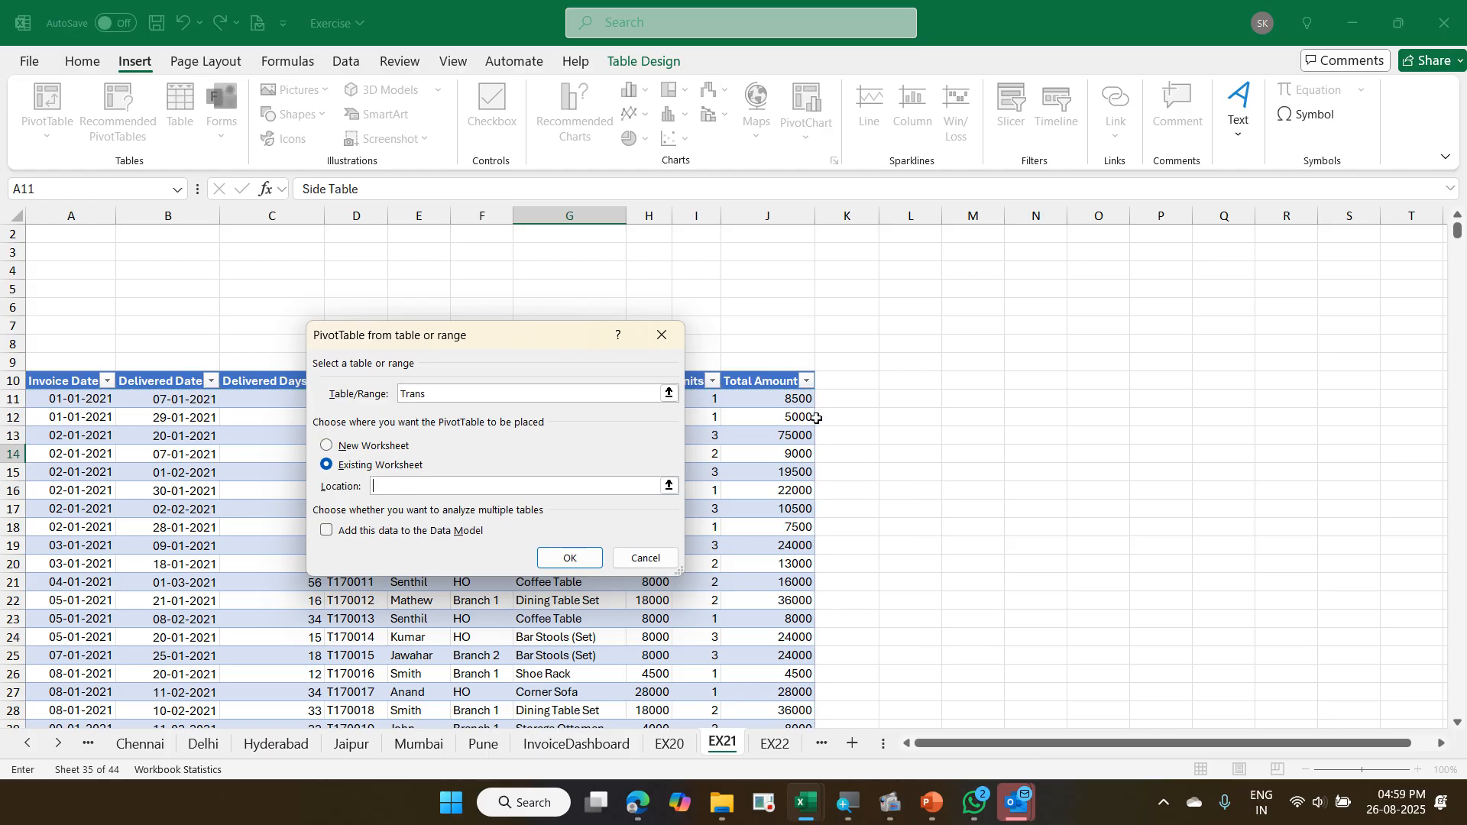
click(917, 388)
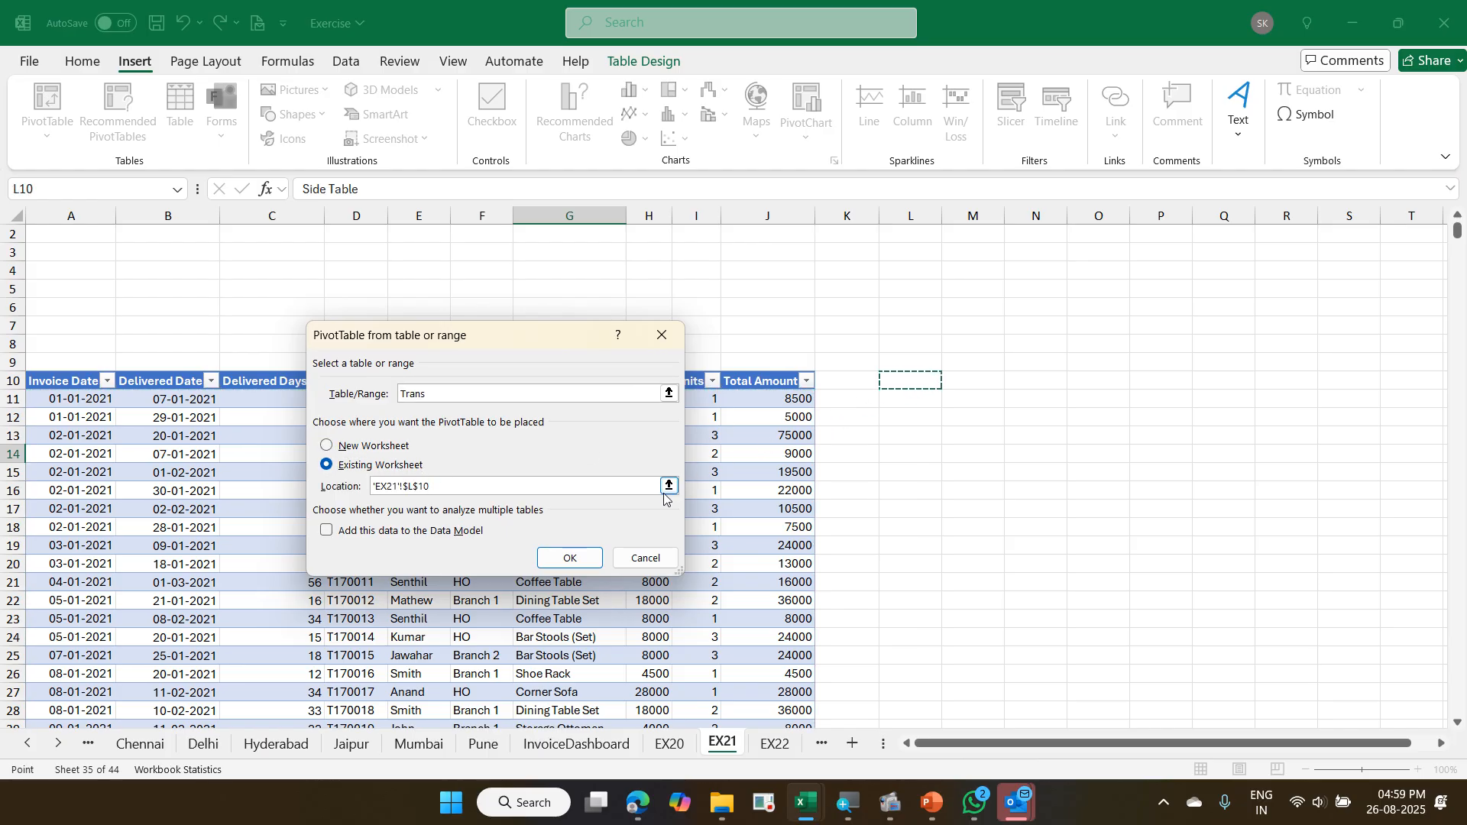
key(Return)
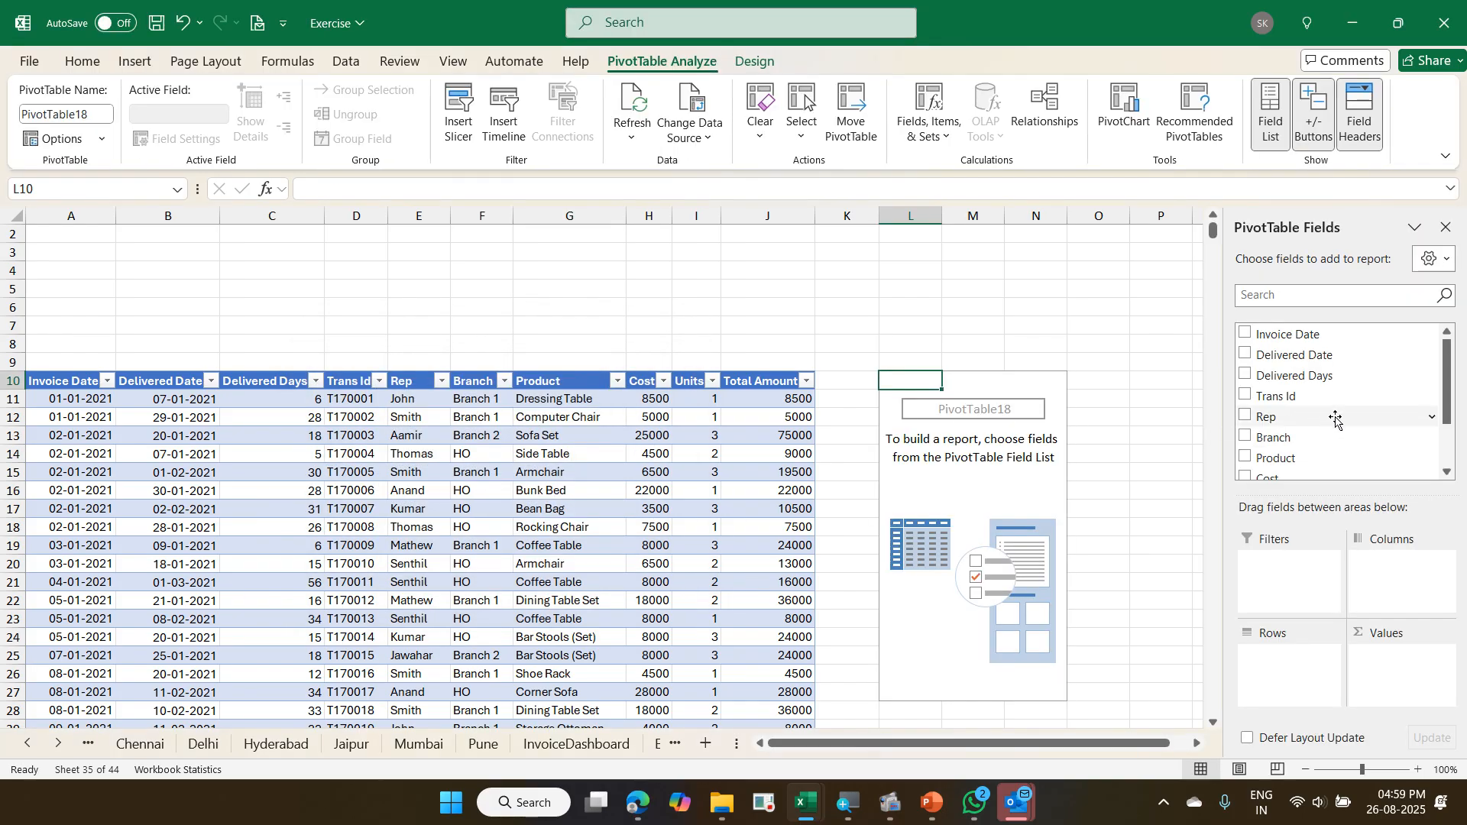
- Build the pivot at L10 with Rep in rows, Invoice Date in columns and Total Amount summed as values
drag(1336, 419, 1268, 665)
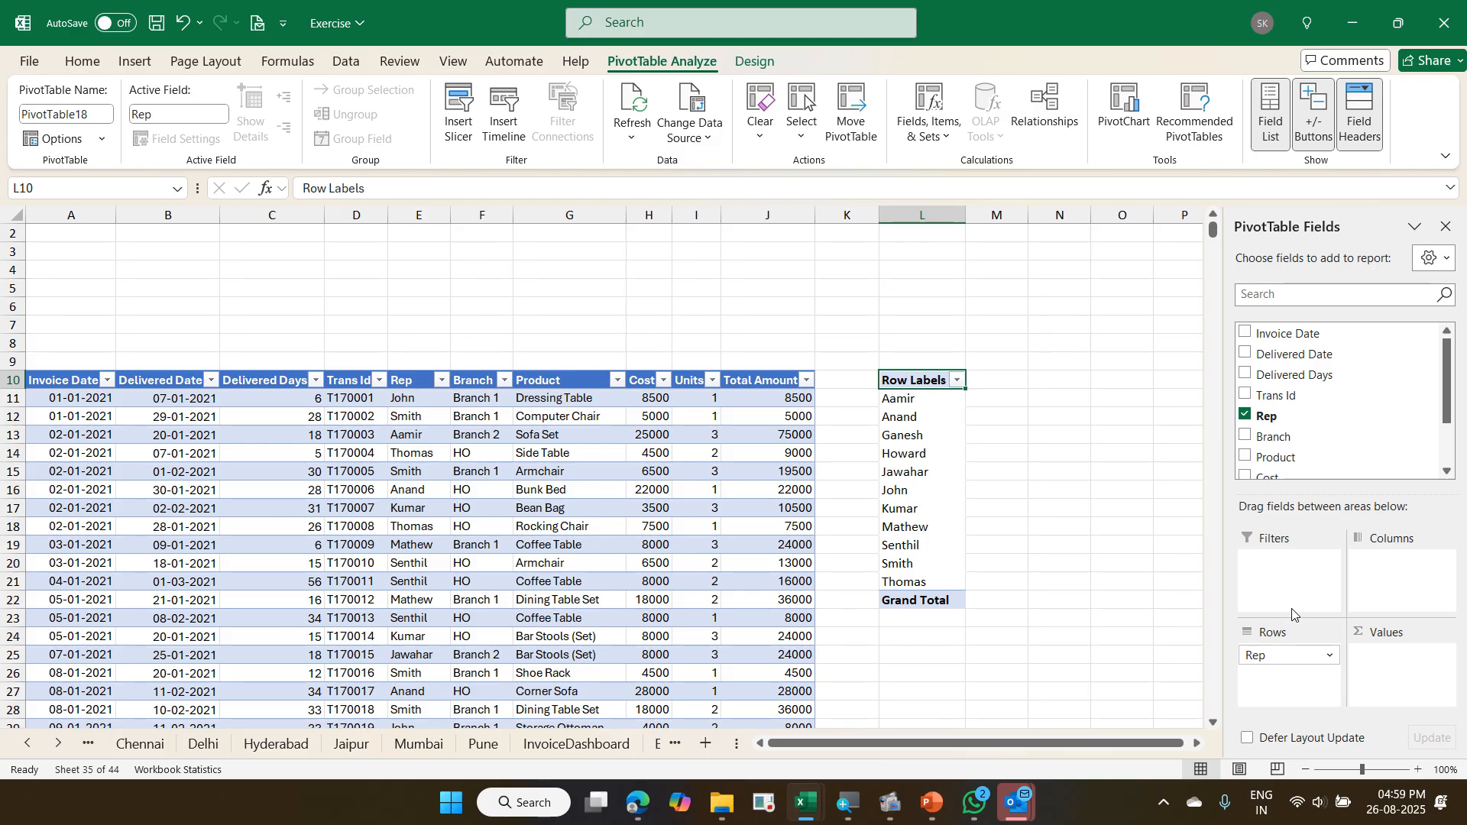
drag(1304, 342, 1382, 575)
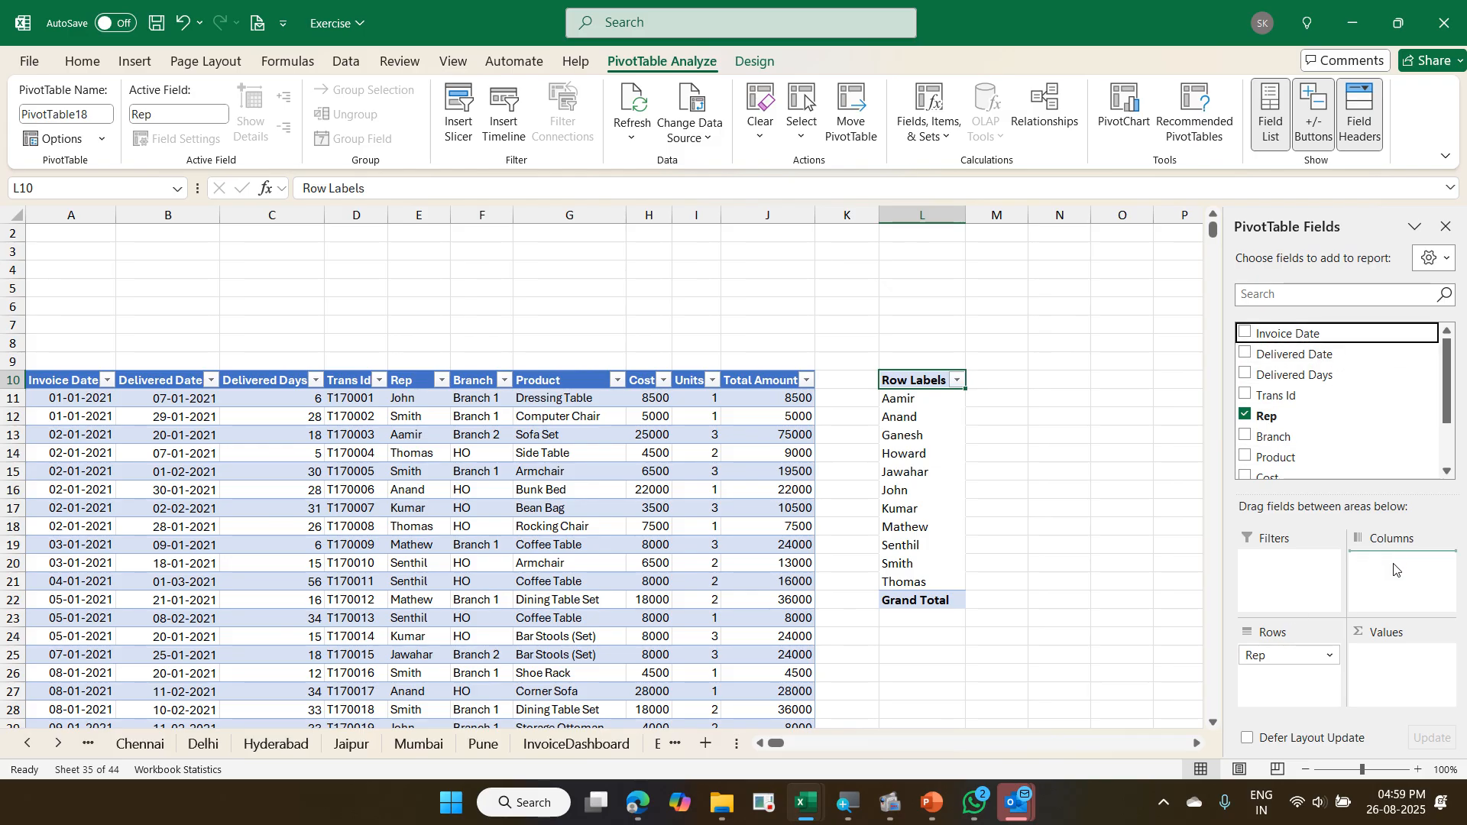
click(1197, 745)
scroll(1420, 436, down, 3)
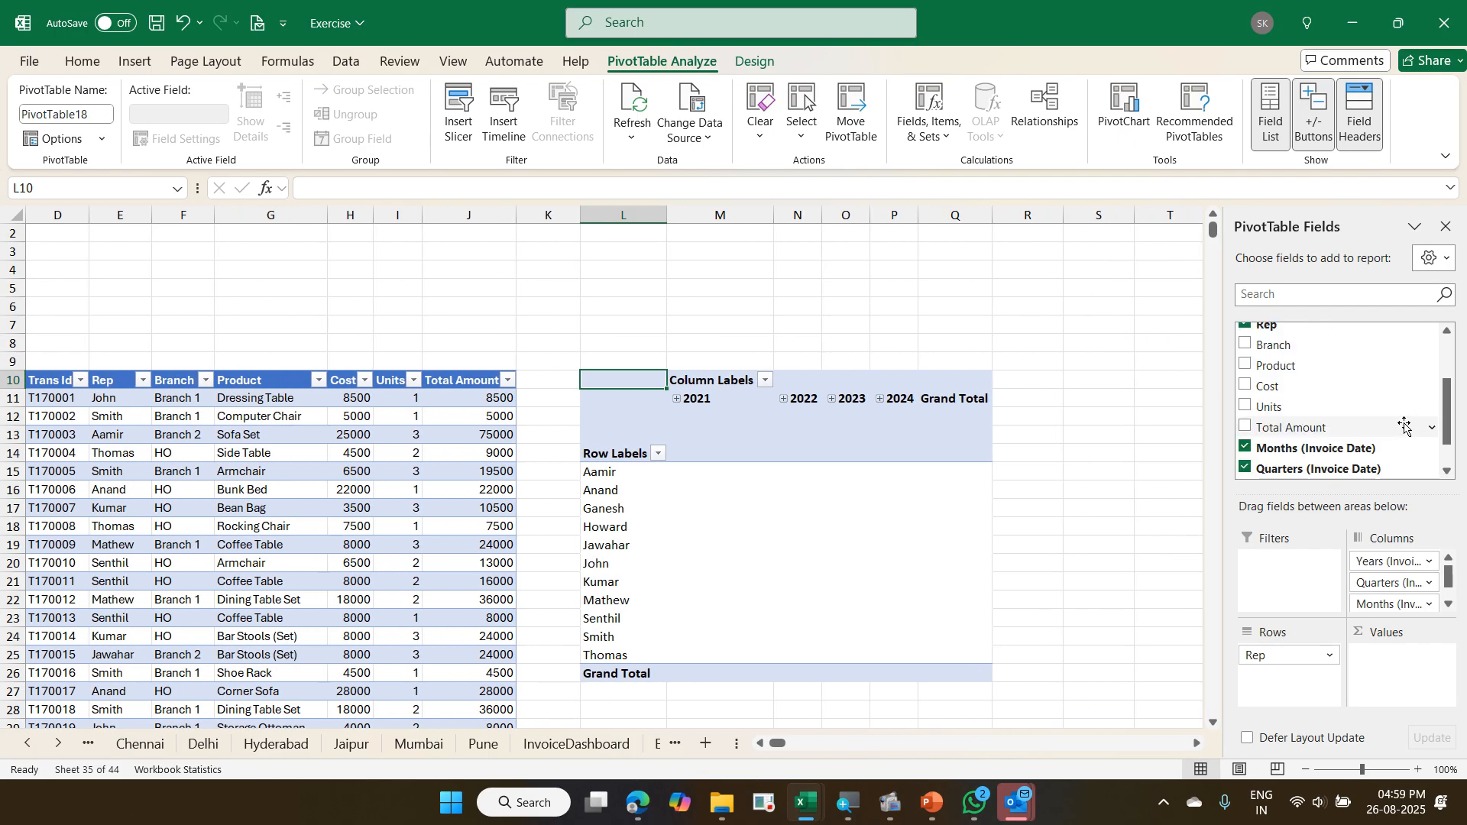
drag(1379, 428, 1388, 658)
scroll(983, 422, down, 2)
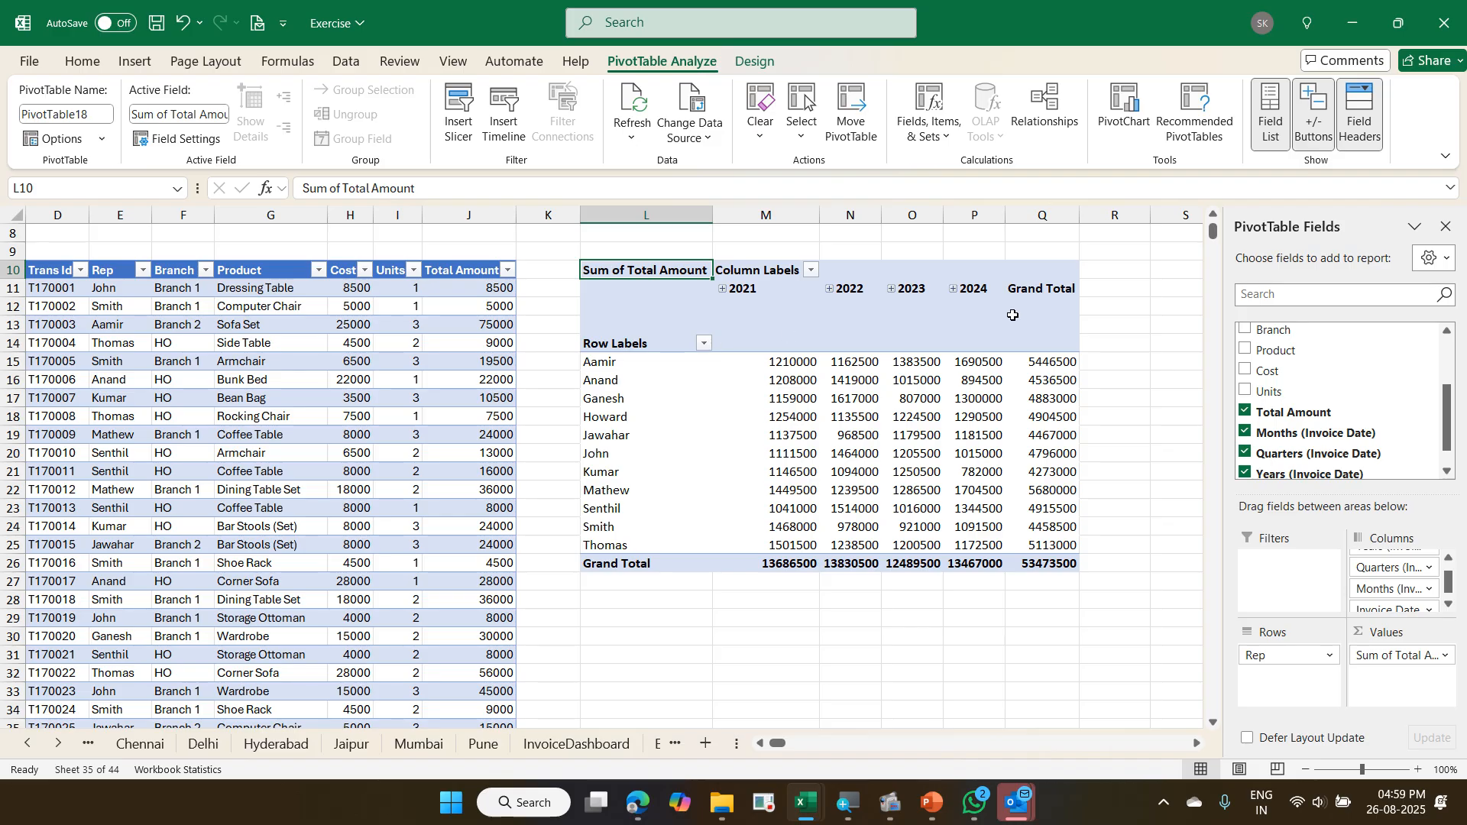
- Insert a second PivotTable from the Trans table on the existing EX21 sheet at cell S10
click(483, 306)
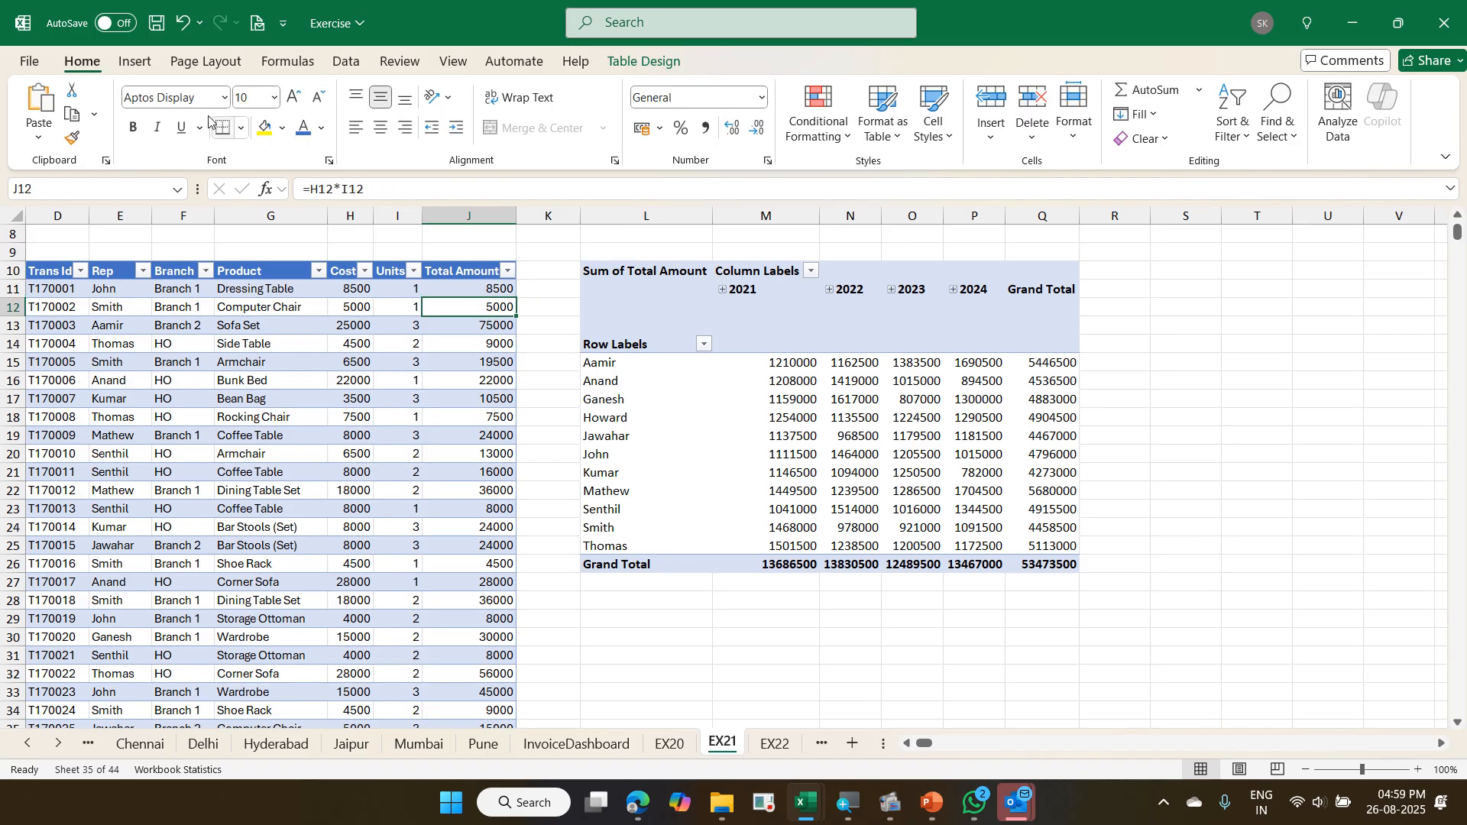
click(134, 61)
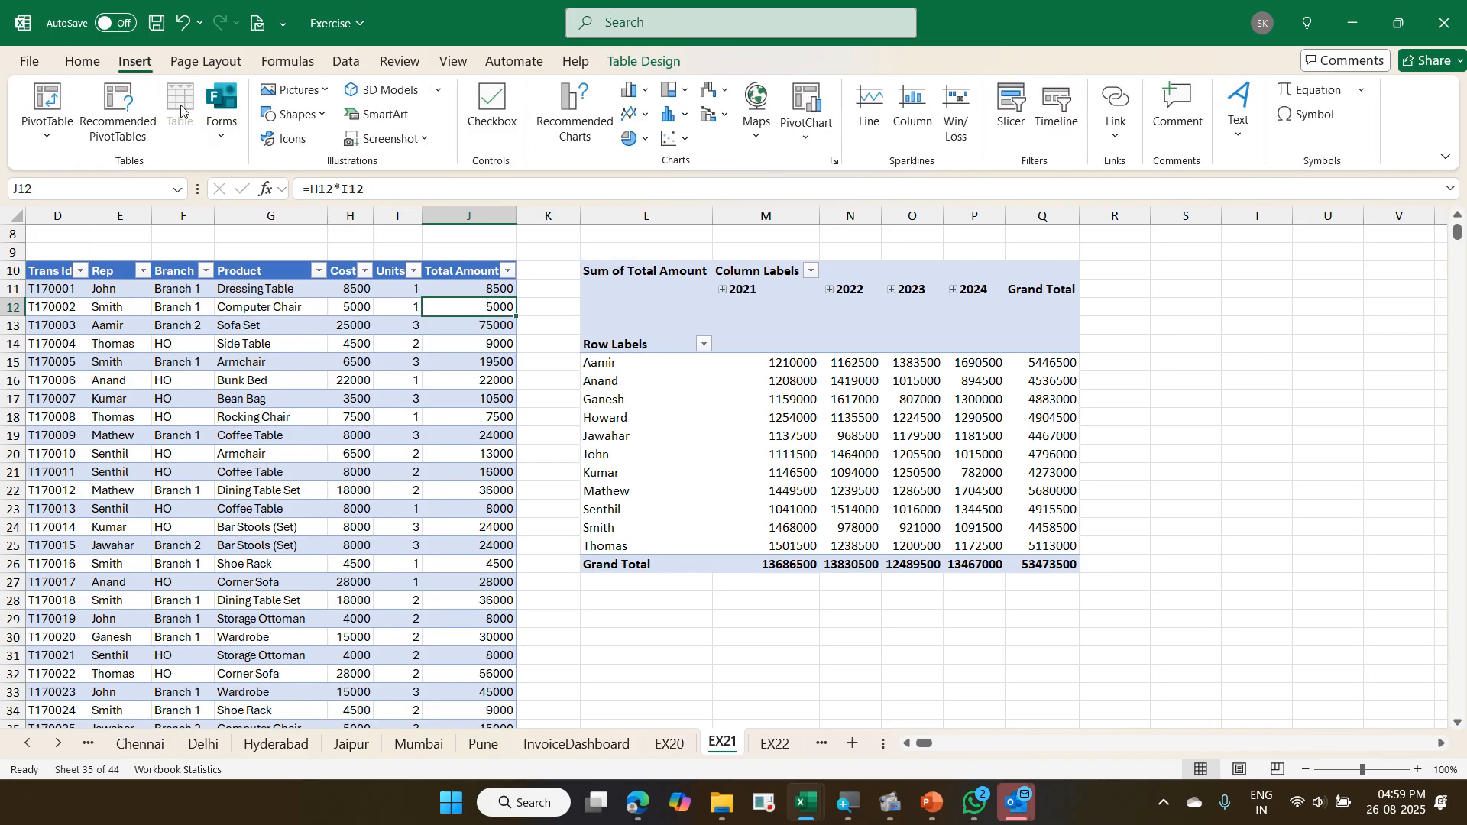
click(67, 98)
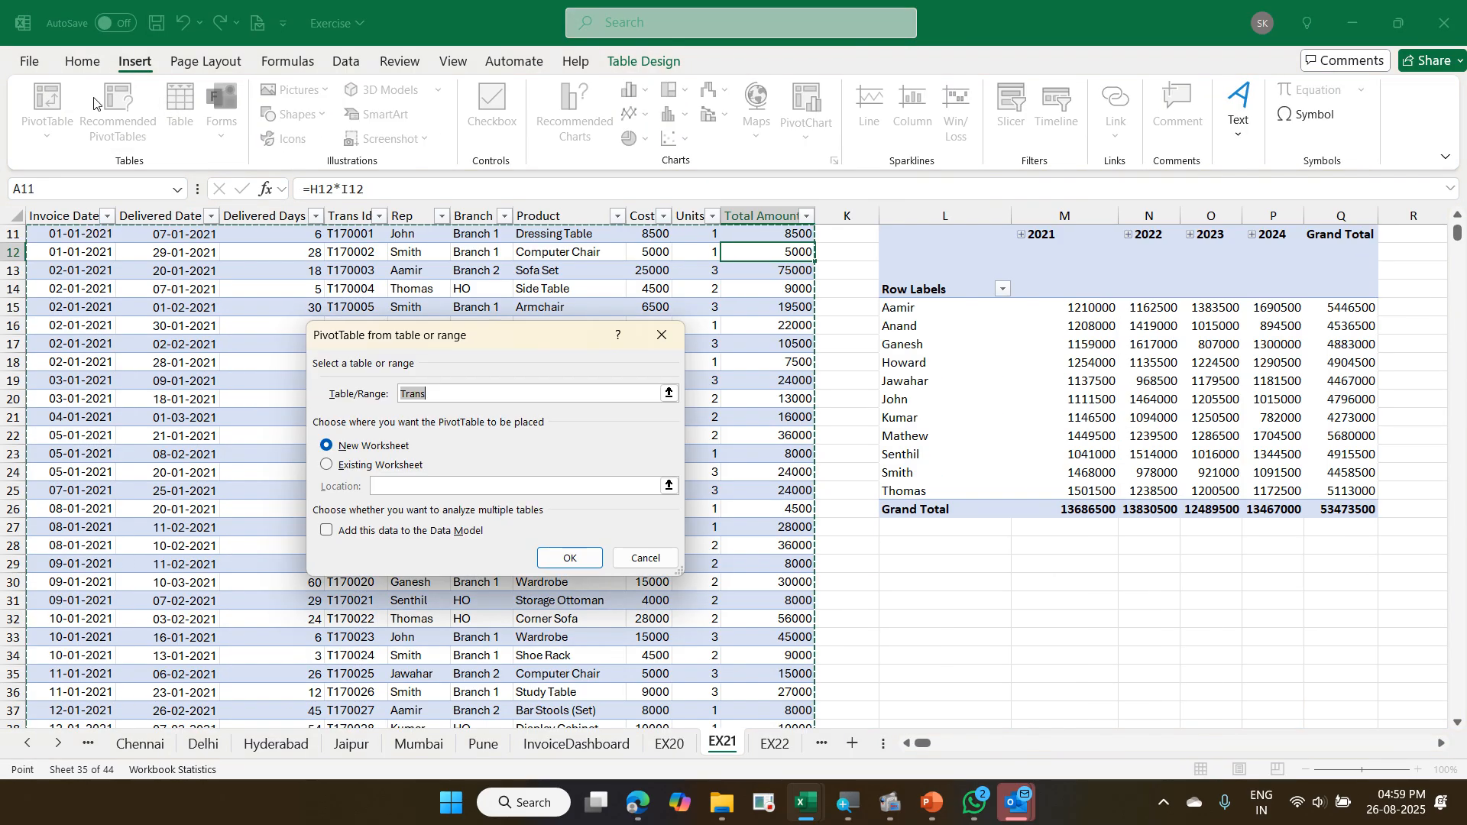
scroll(533, 408, up, 2)
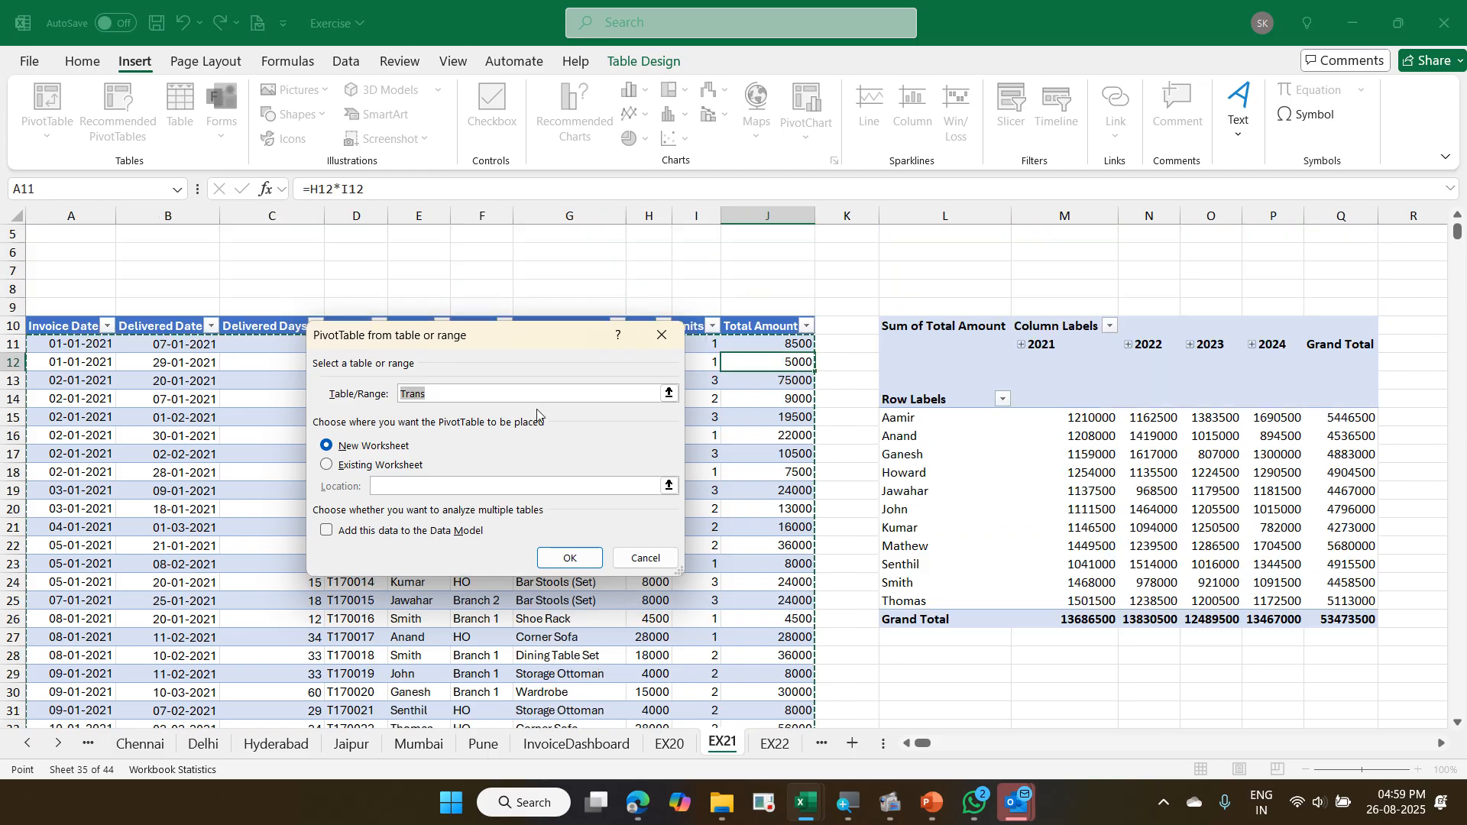
click(415, 464)
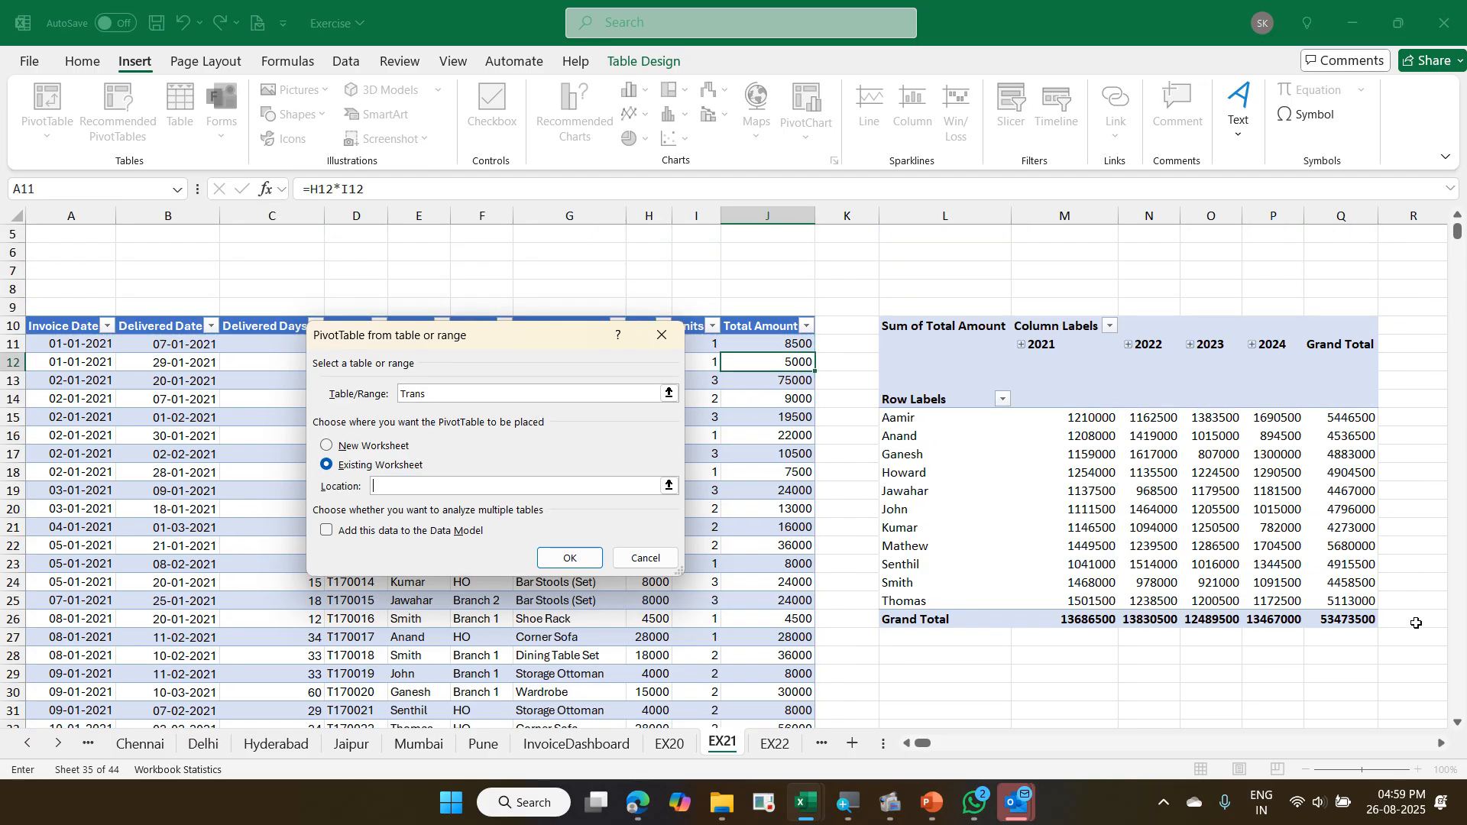
click(1440, 744)
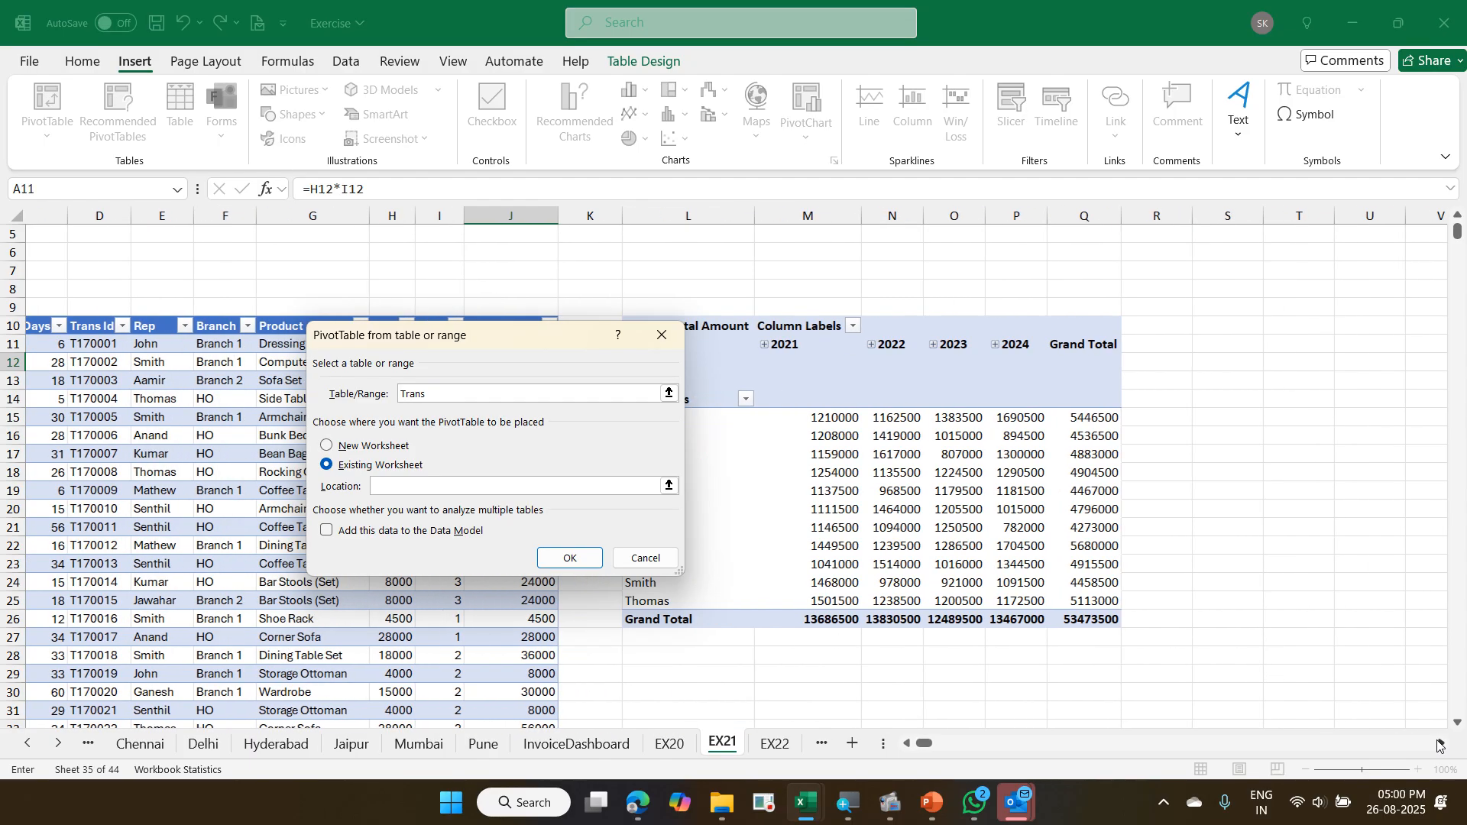
click(1440, 743)
click(1145, 334)
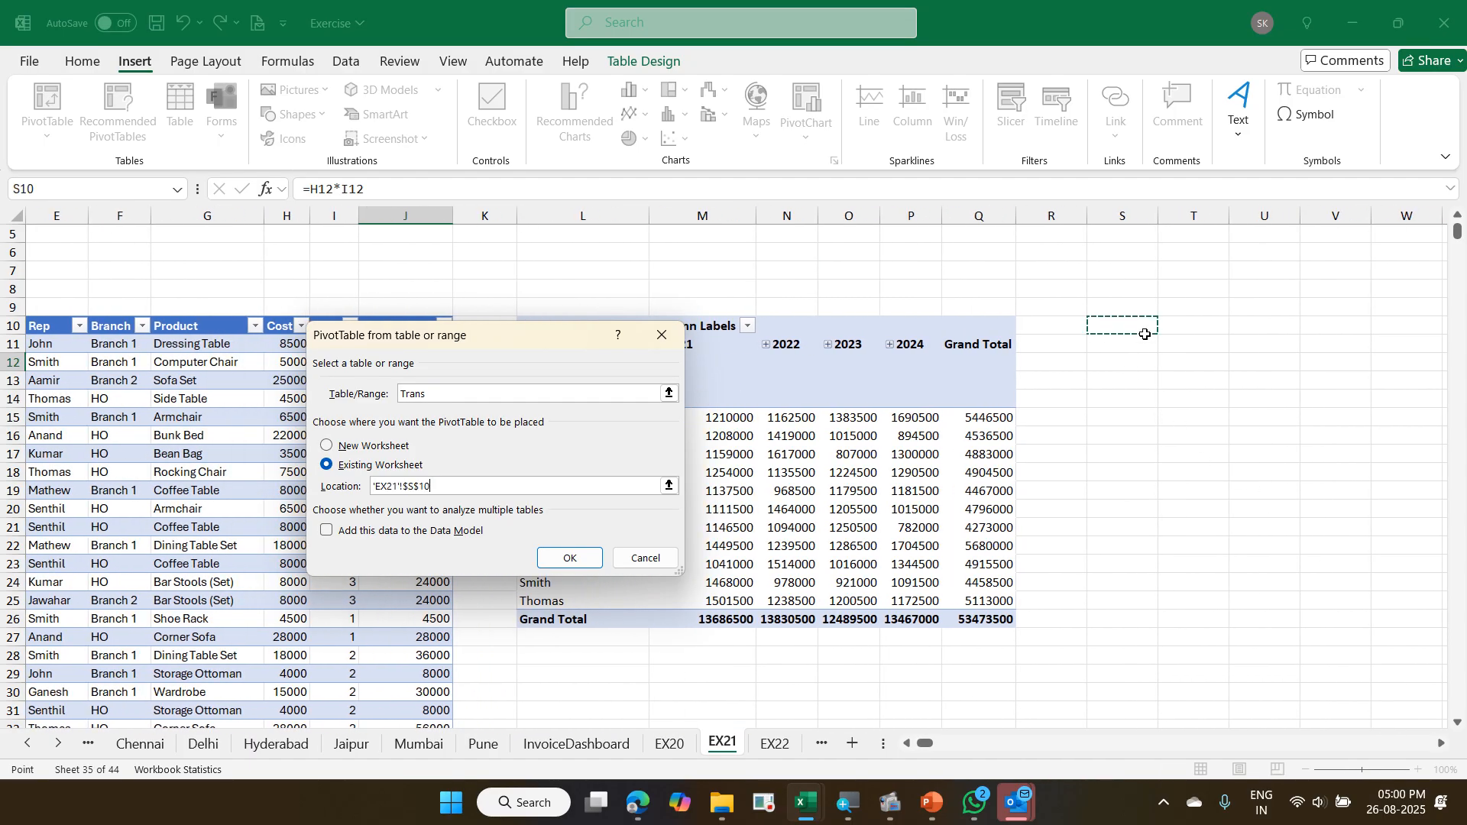
click(571, 560)
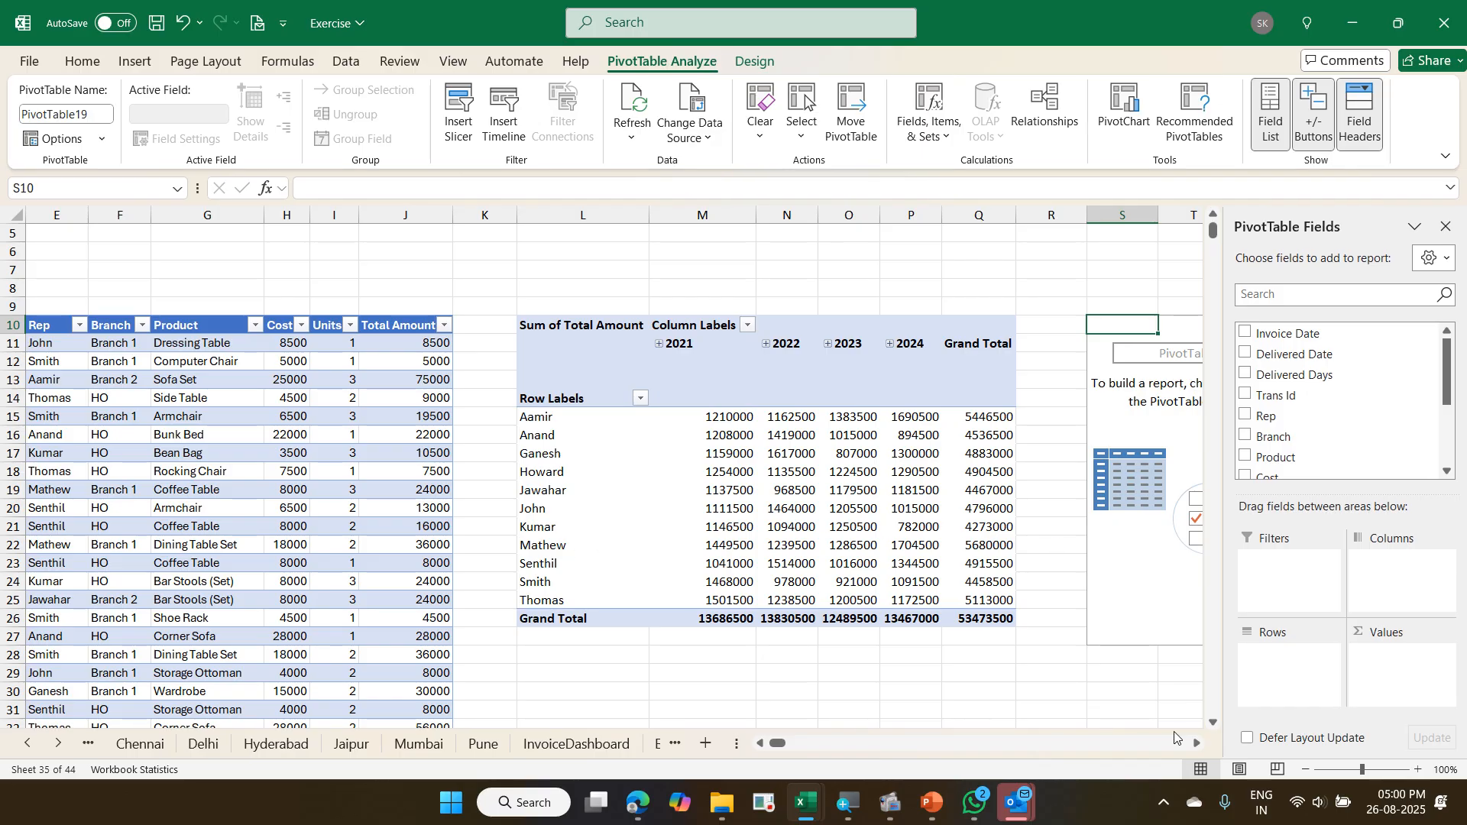
- Build the pivot at S10 with Product in rows, Invoice Date in columns and Total Amount summed as values
click(1196, 743)
click(1196, 744)
click(1196, 743)
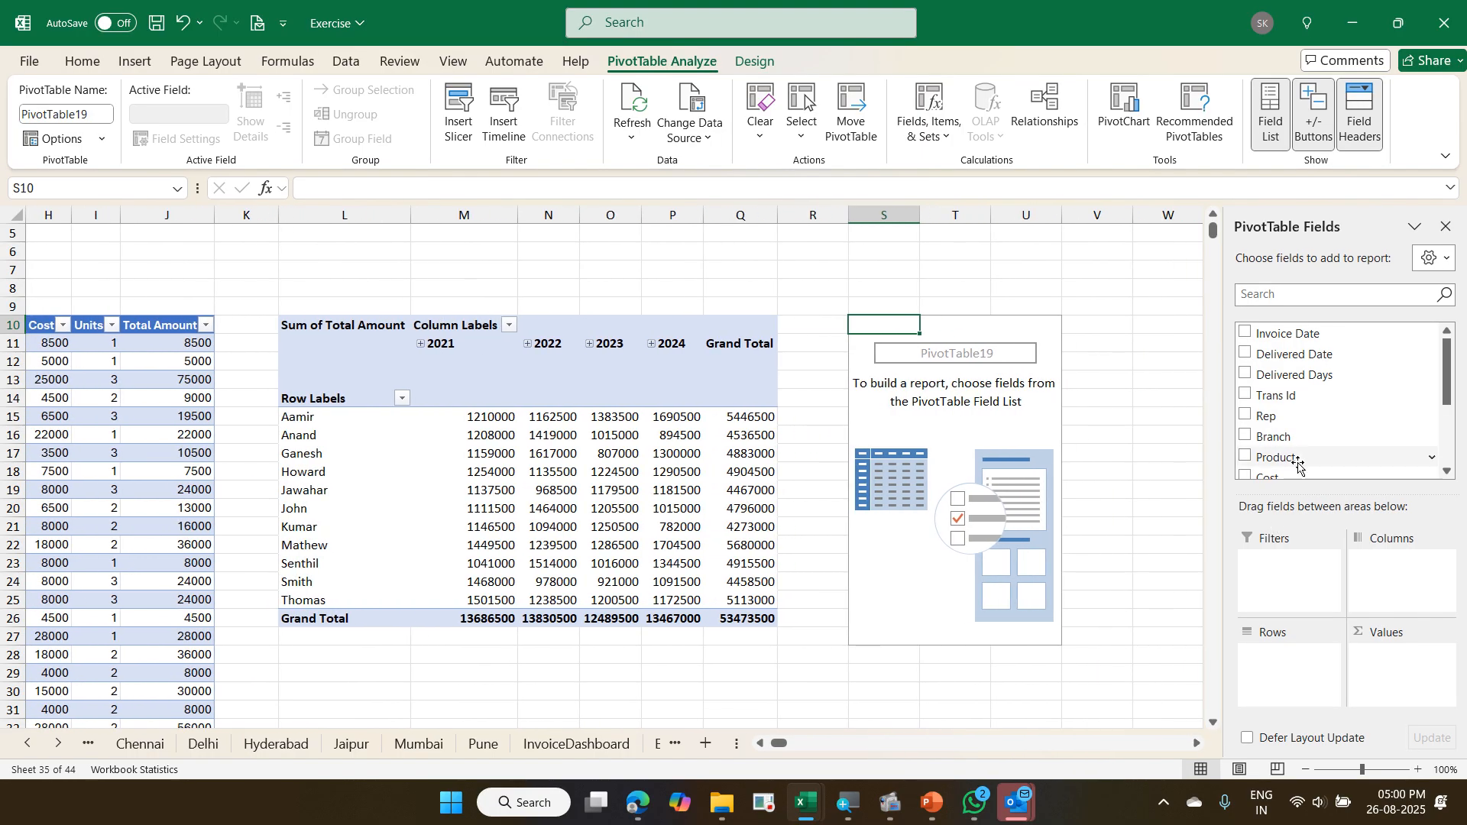
drag(1299, 463, 1291, 656)
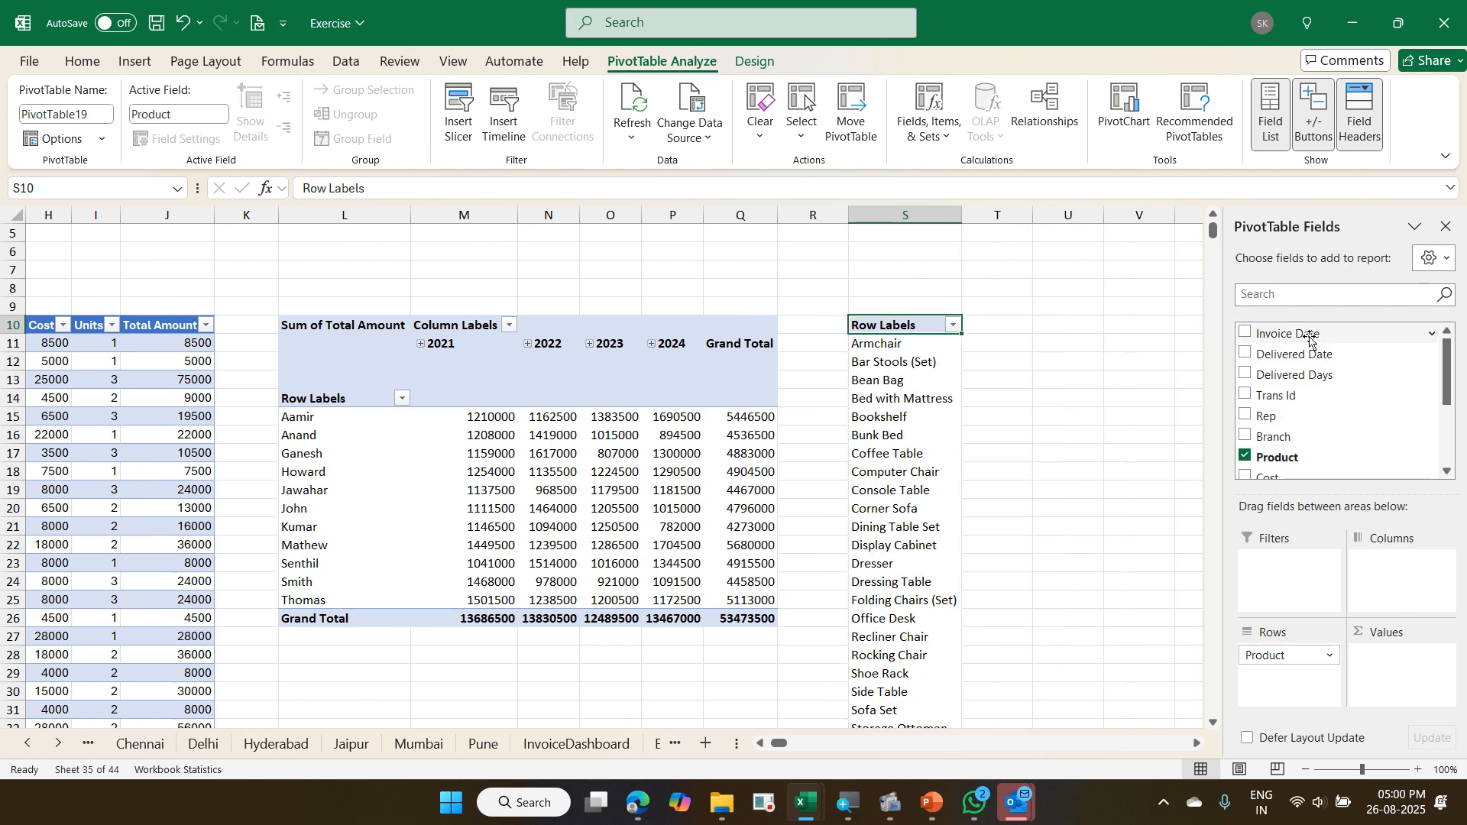
drag(1310, 339, 1390, 570)
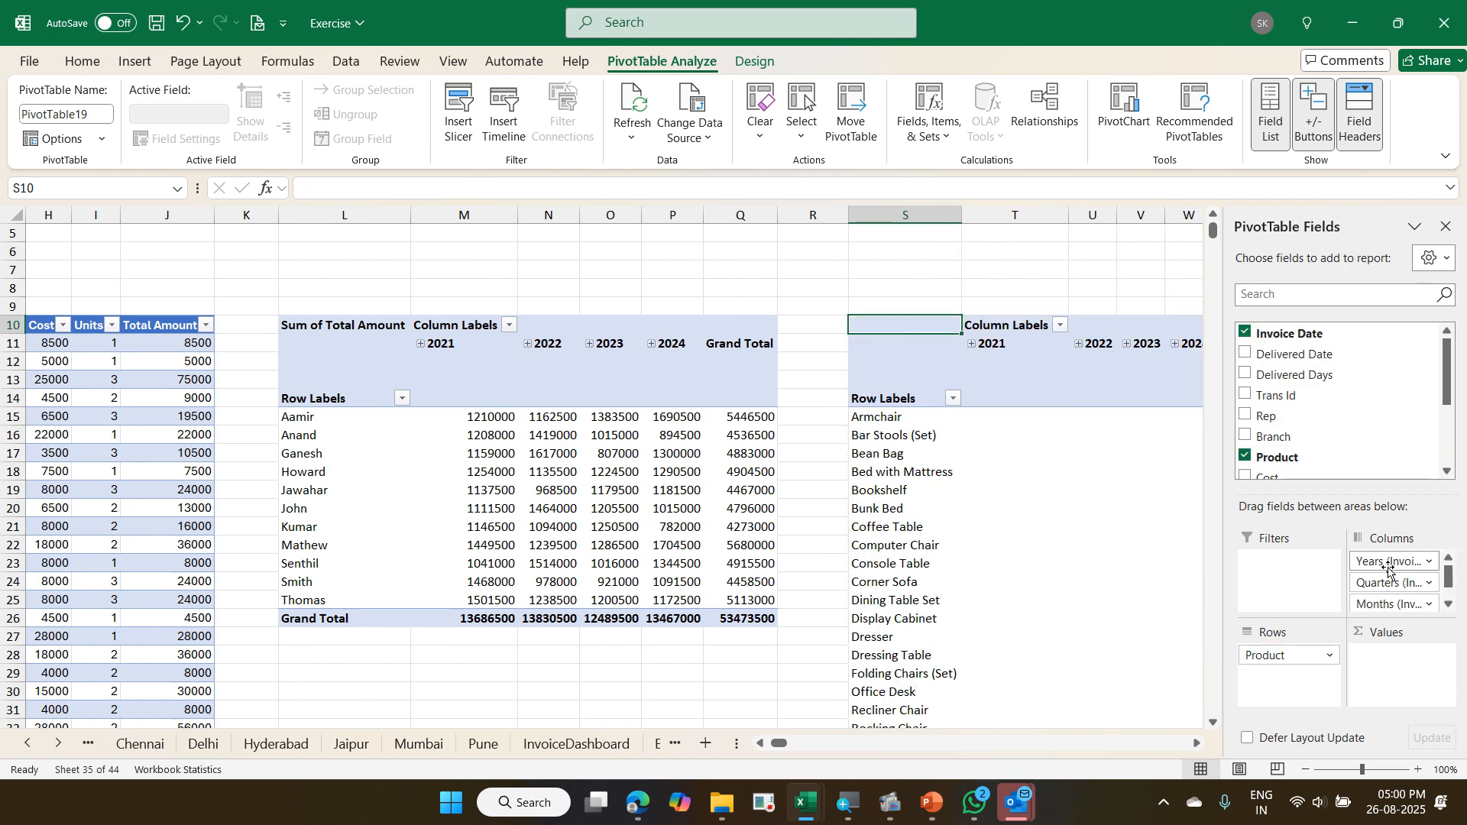
scroll(1351, 457, down, 2)
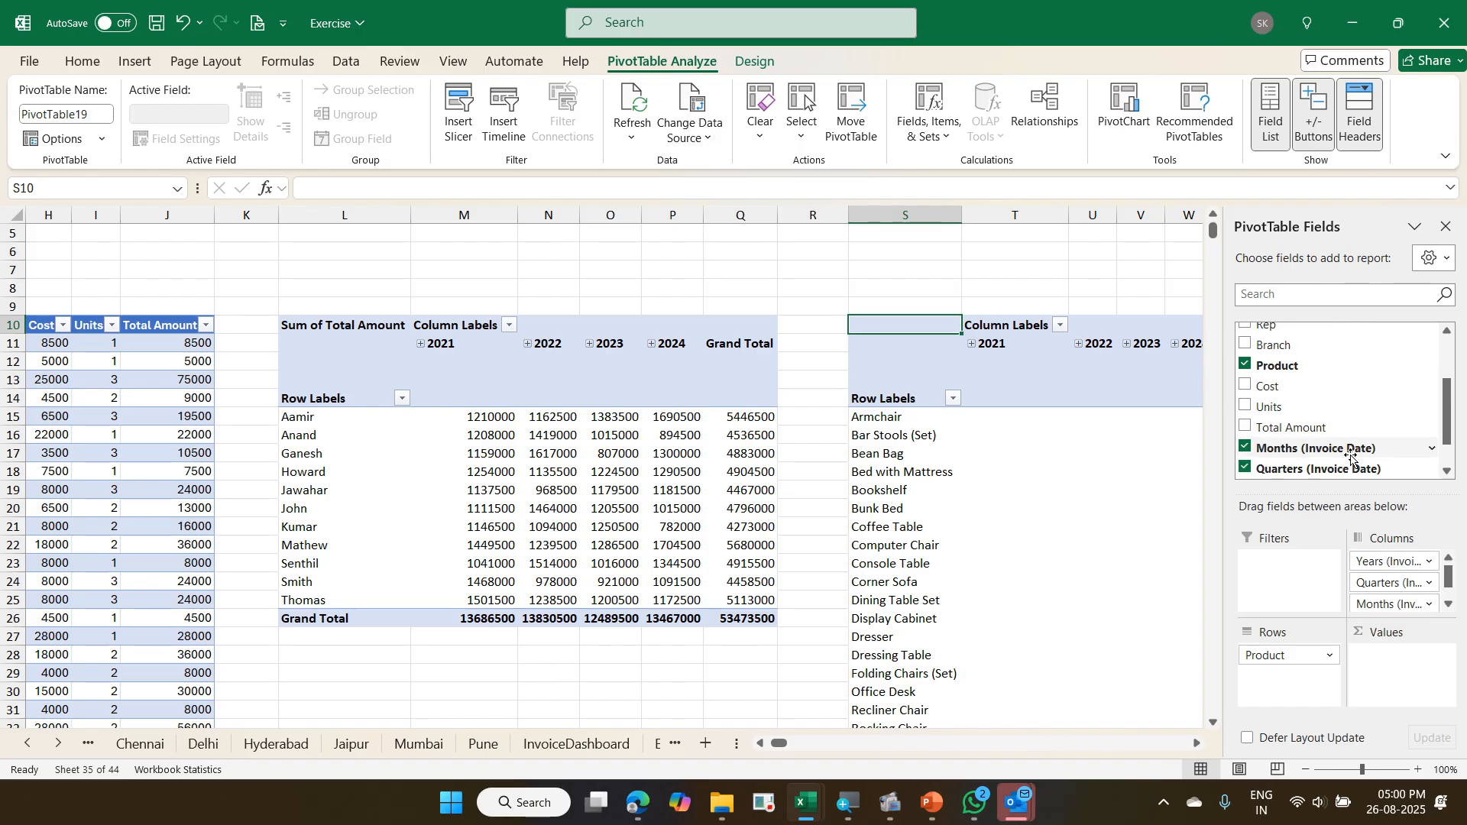
drag(1300, 427, 1398, 656)
scroll(938, 512, down, 4)
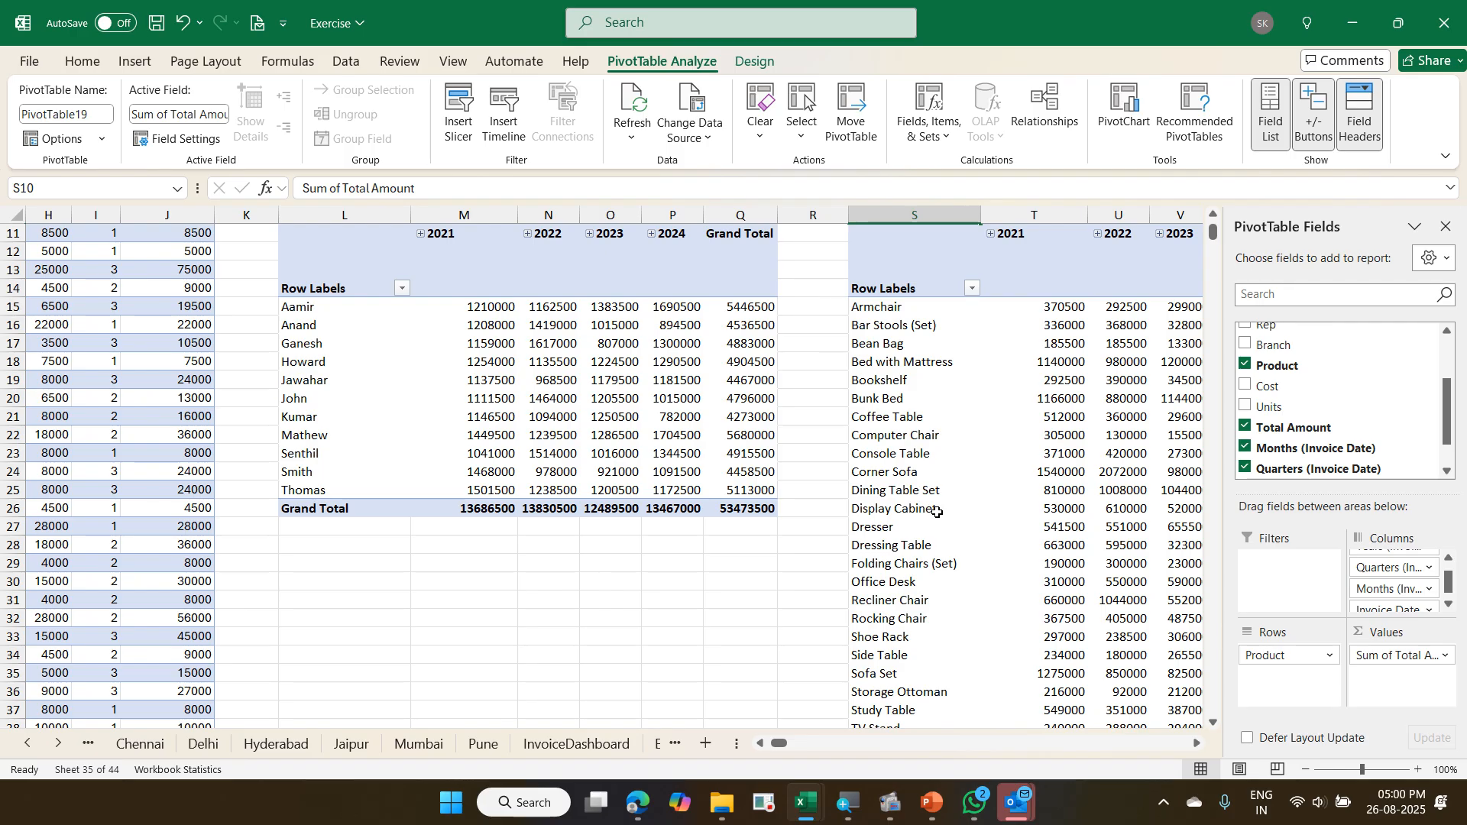
scroll(938, 512, up, 4)
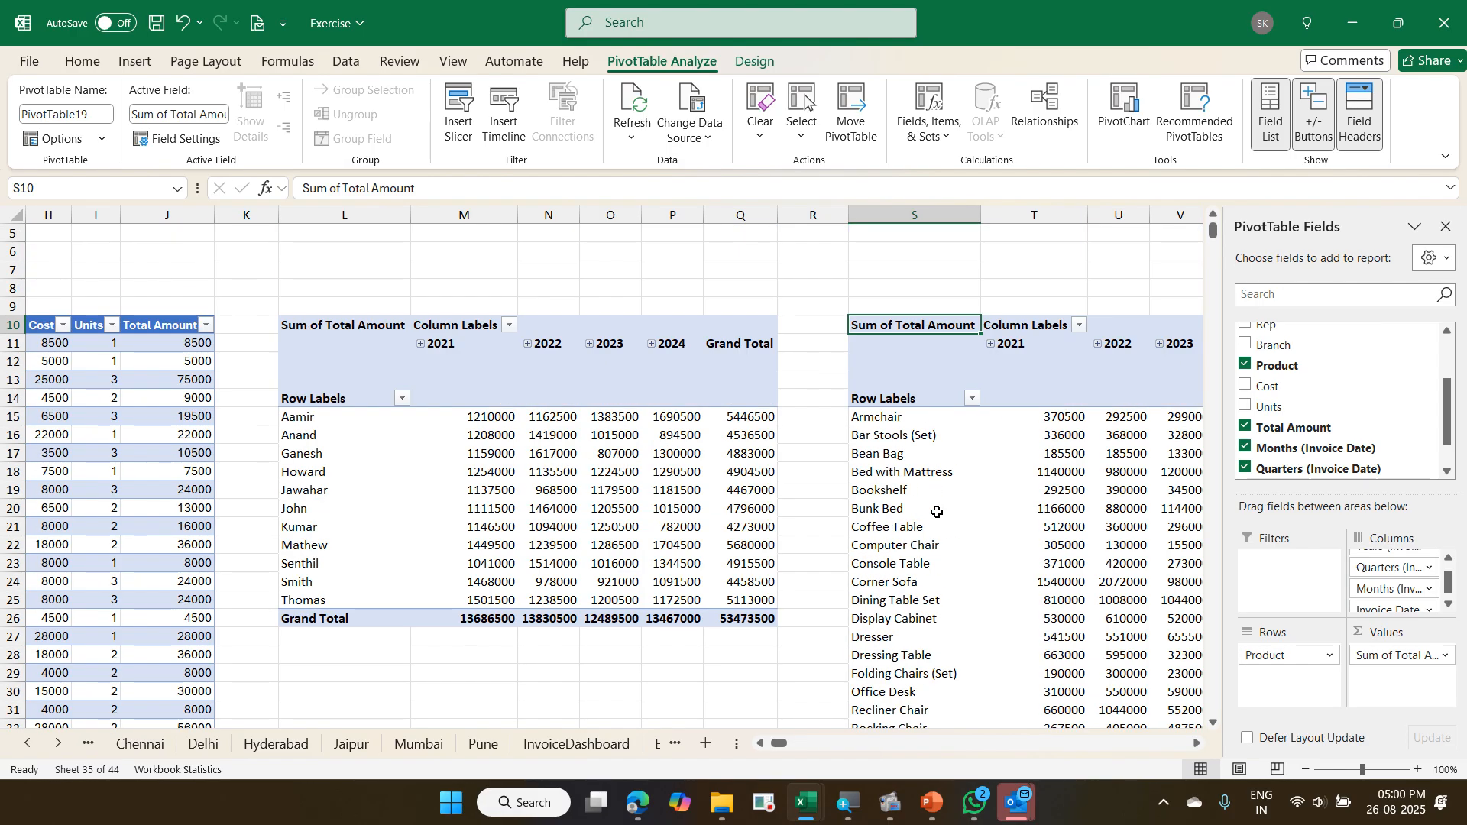
- Filter the product pivot to the top 10 items by Sum of Total Amount, and close the field list
click(922, 461)
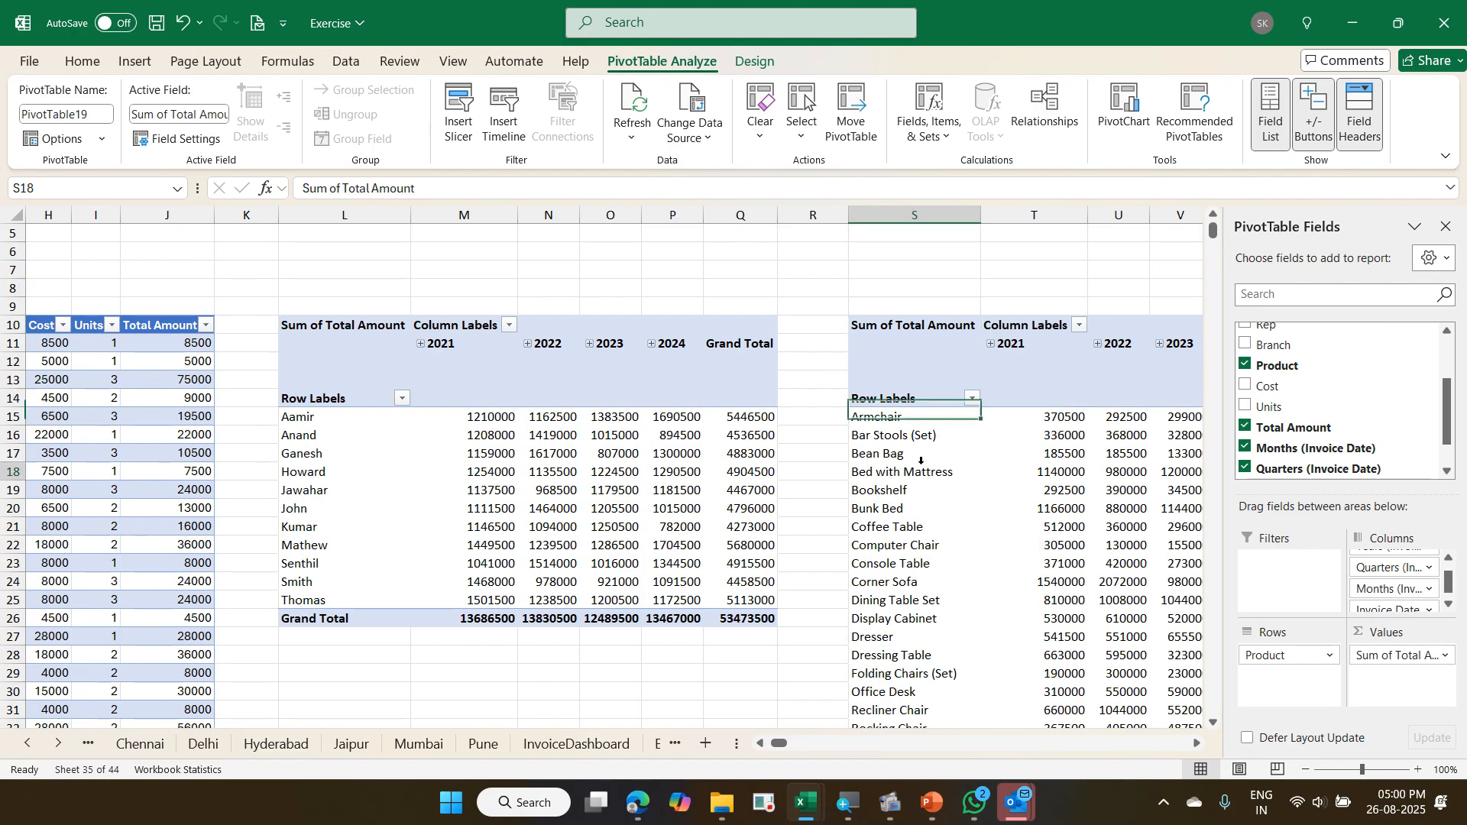
right_click(923, 466)
mouse_move(1061, 191)
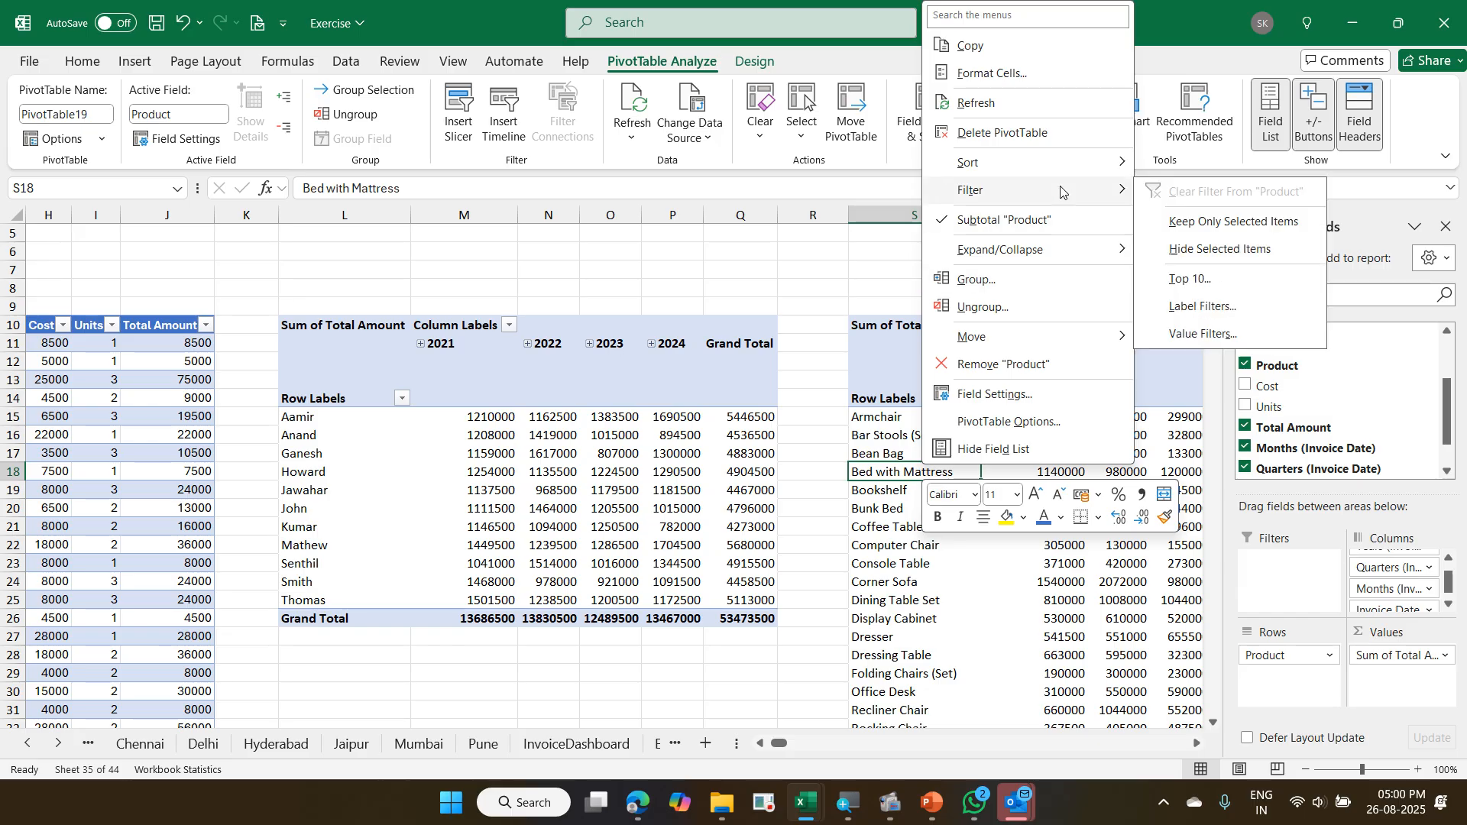
click(1190, 279)
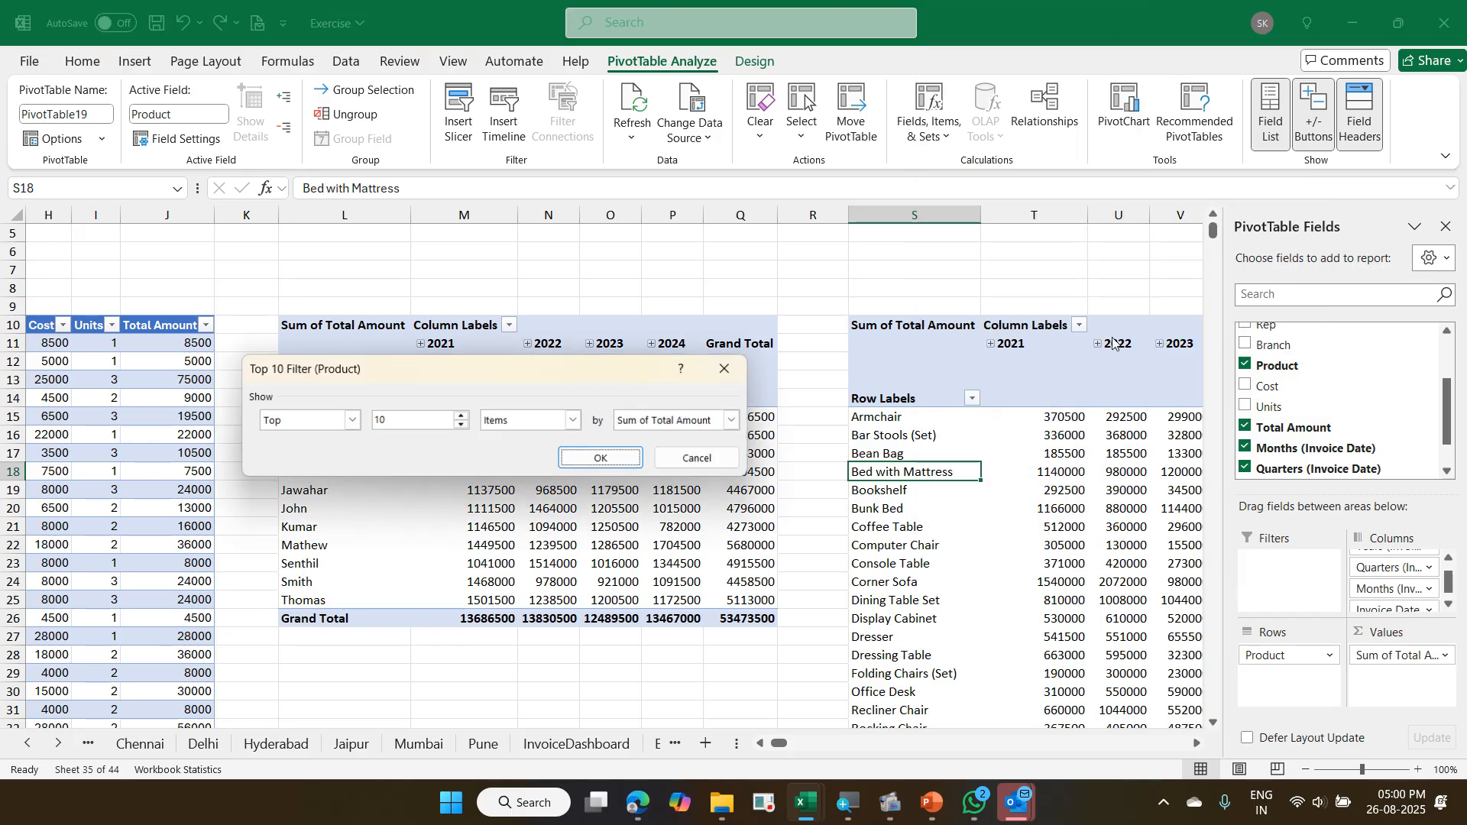
click(602, 459)
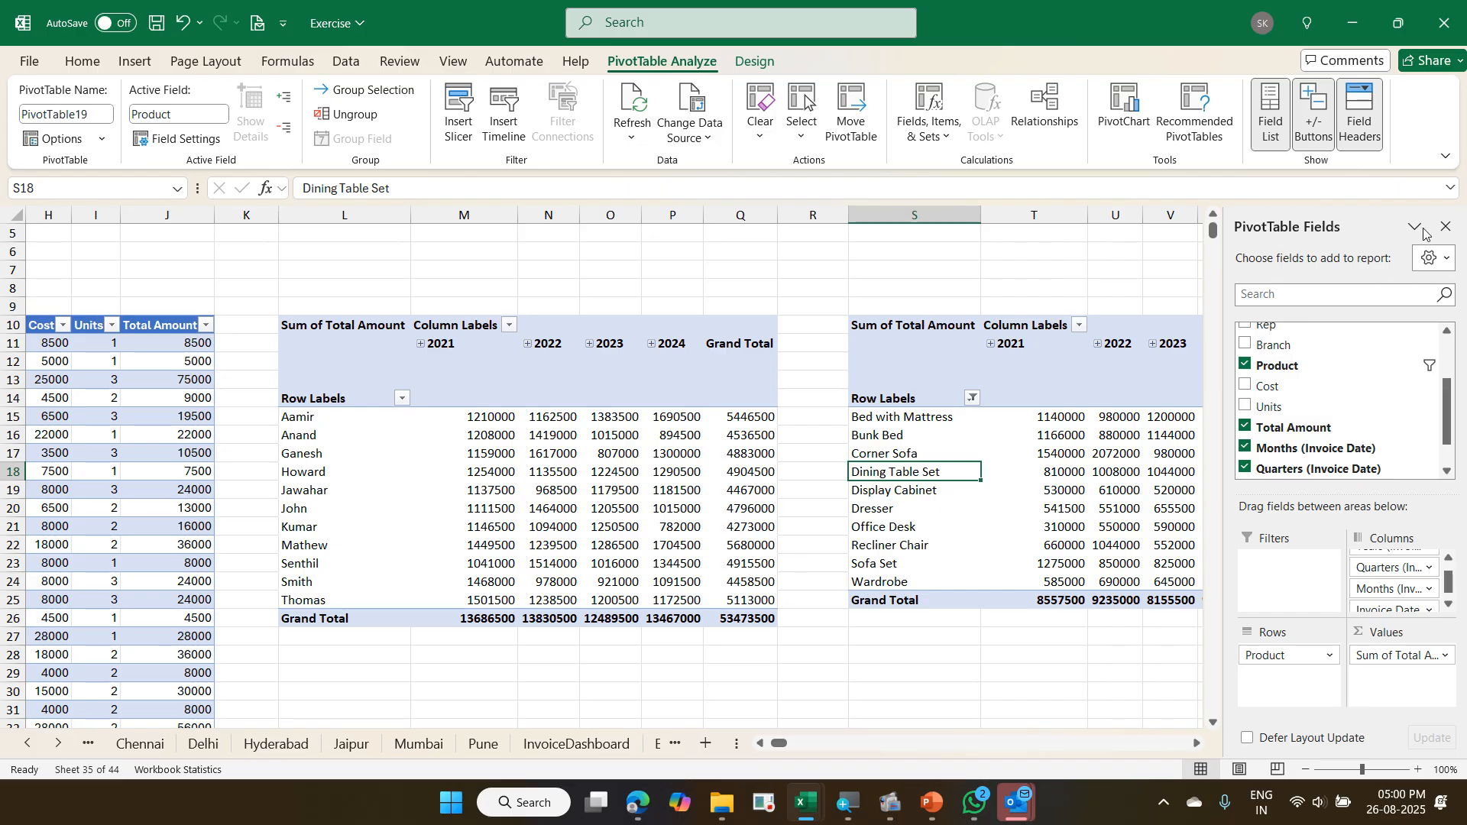
click(1446, 227)
- Insert a Branch slicer for the product pivot and move it to the pivot's right edge, over the Grand Total column
click(1118, 432)
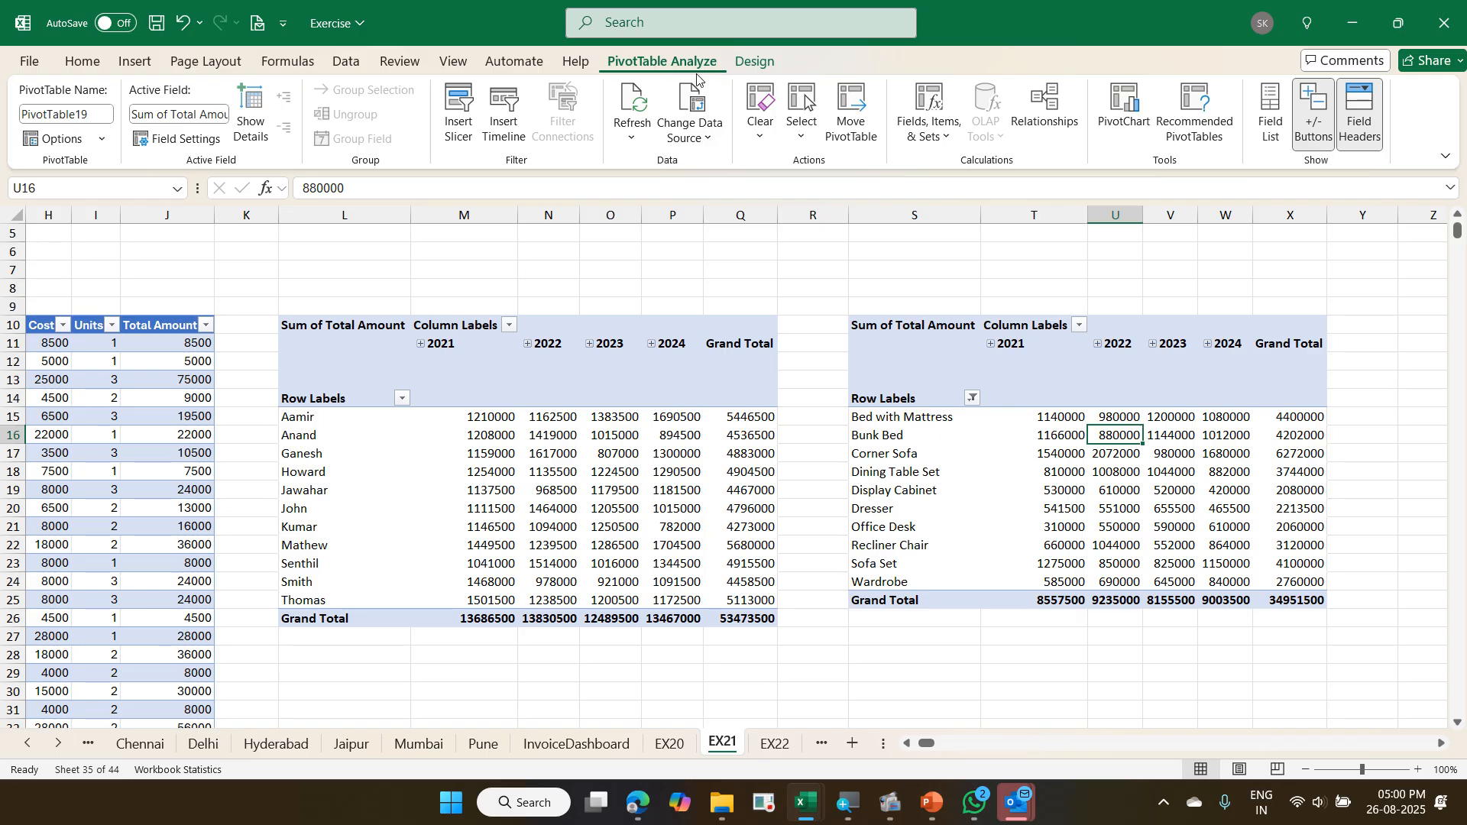
click(452, 122)
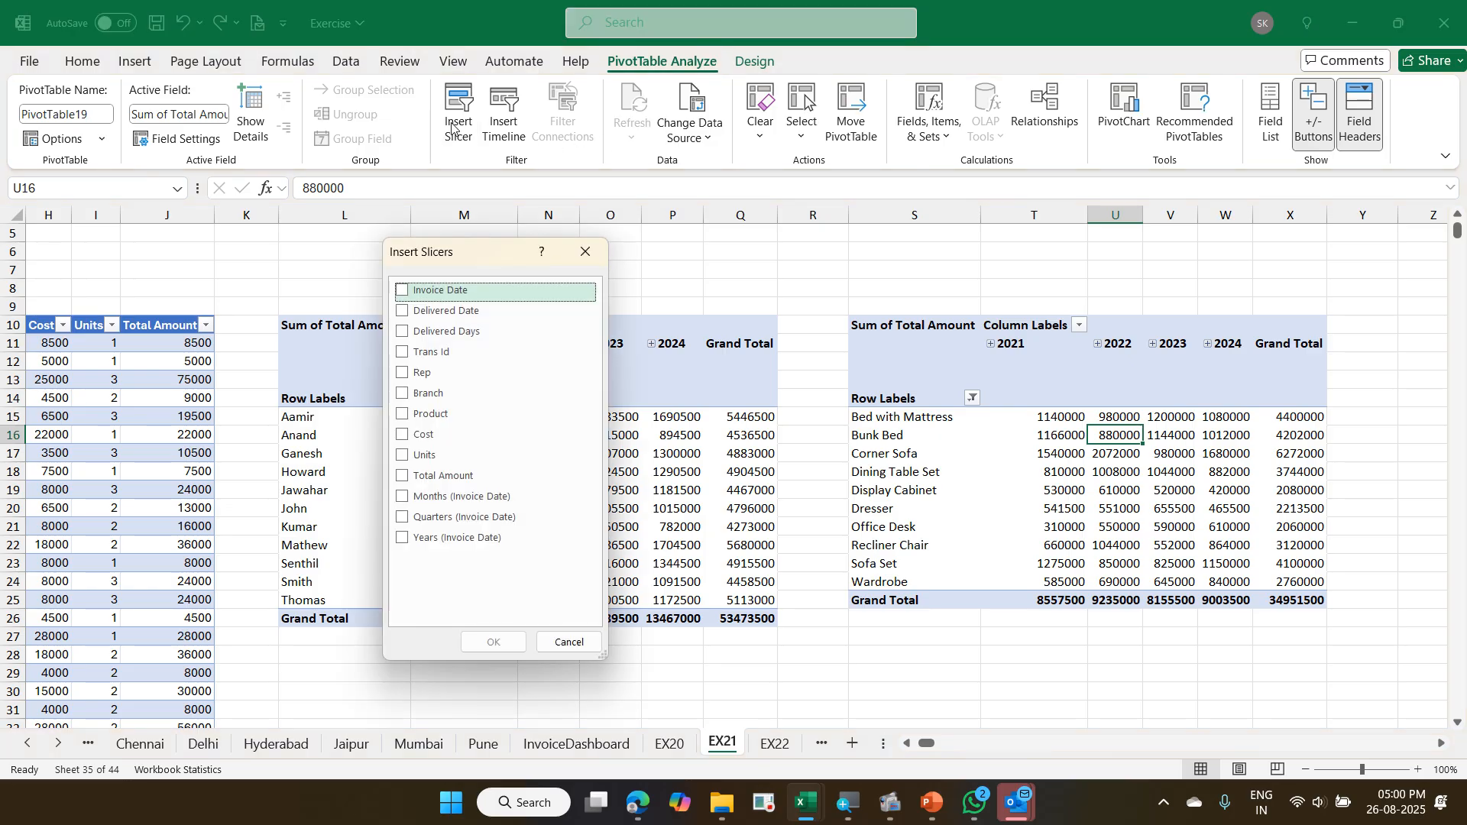
click(435, 396)
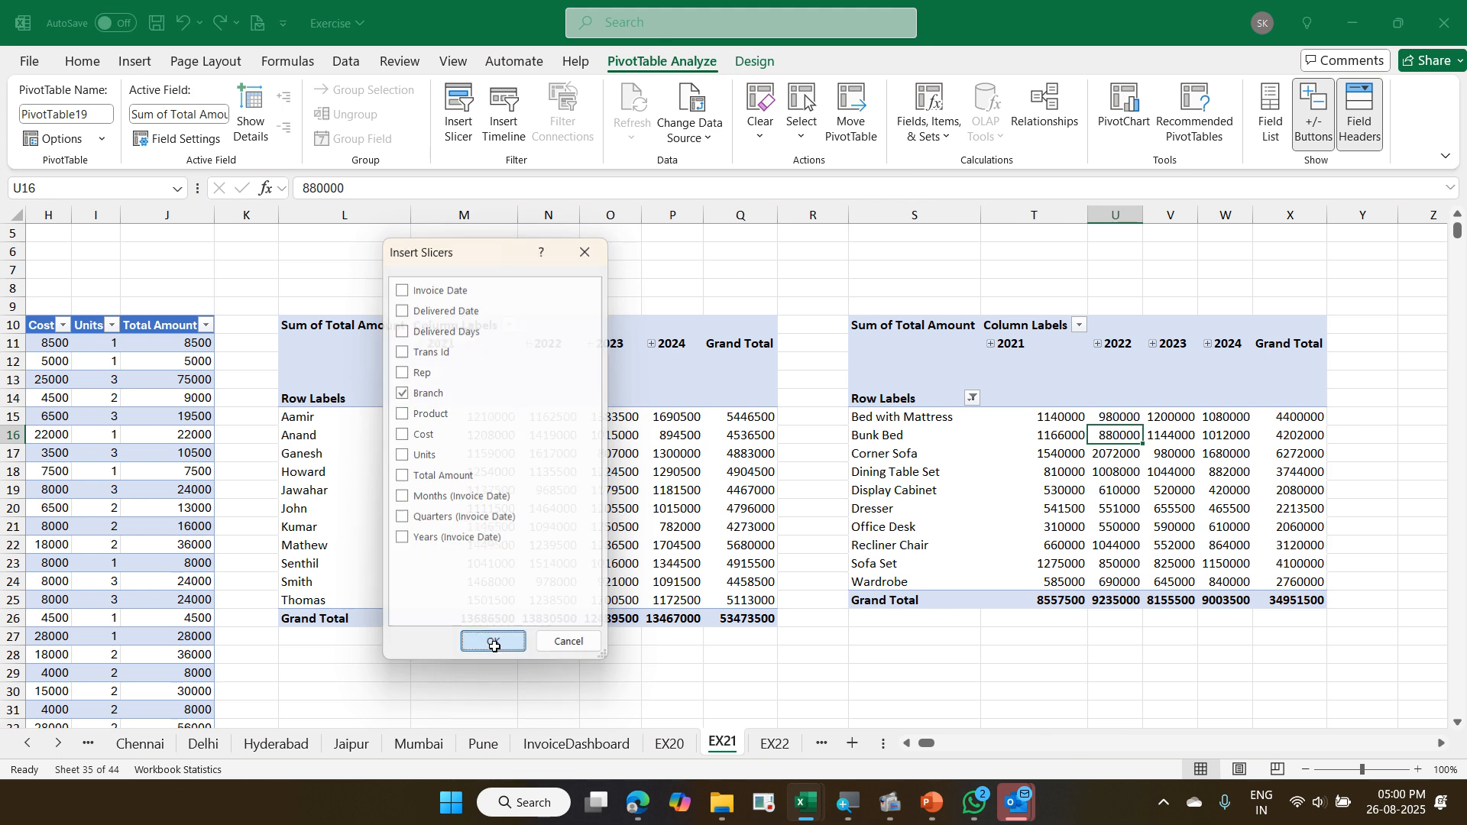
click(493, 642)
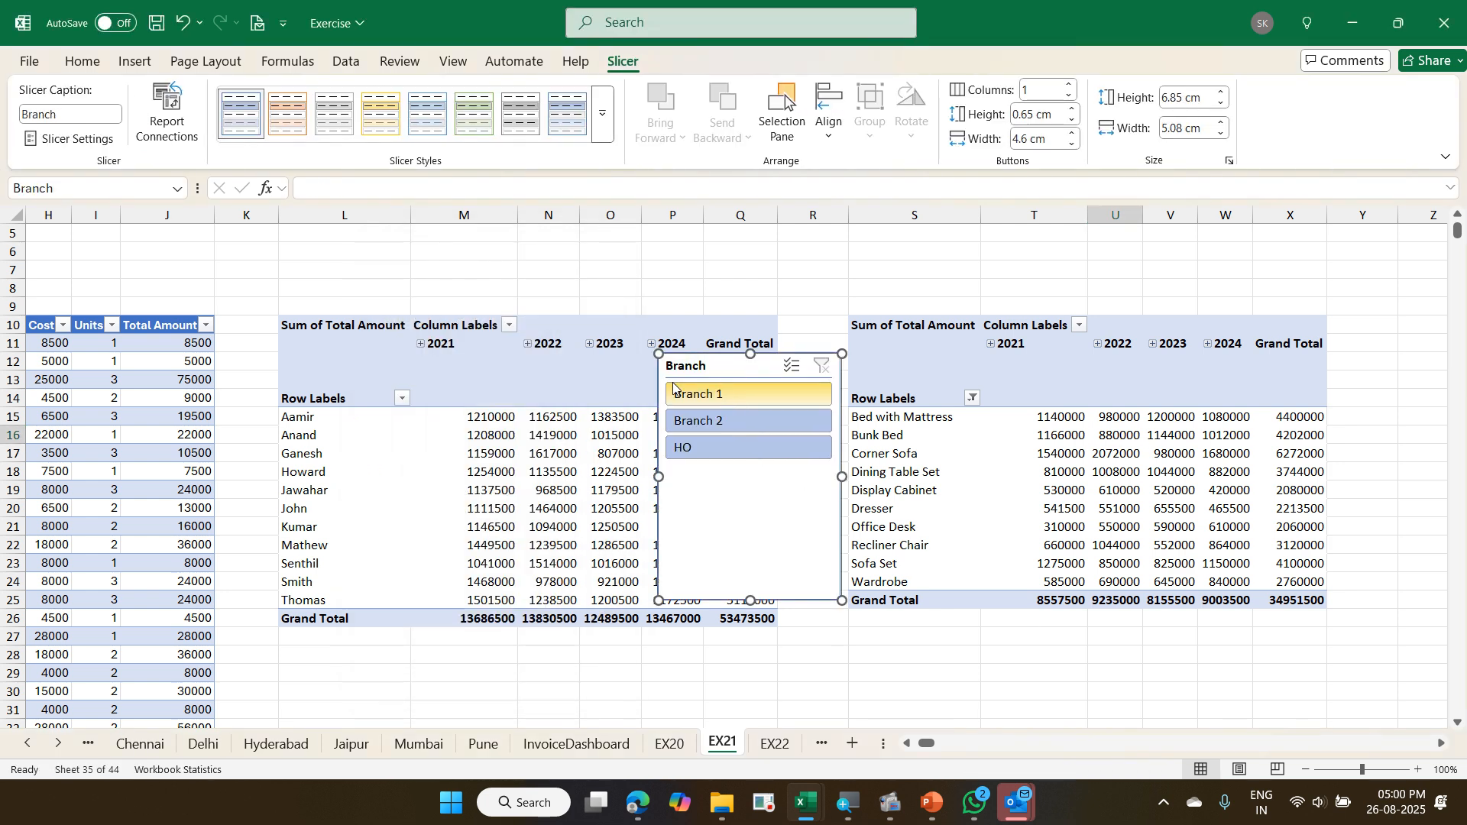
drag(764, 531, 1373, 539)
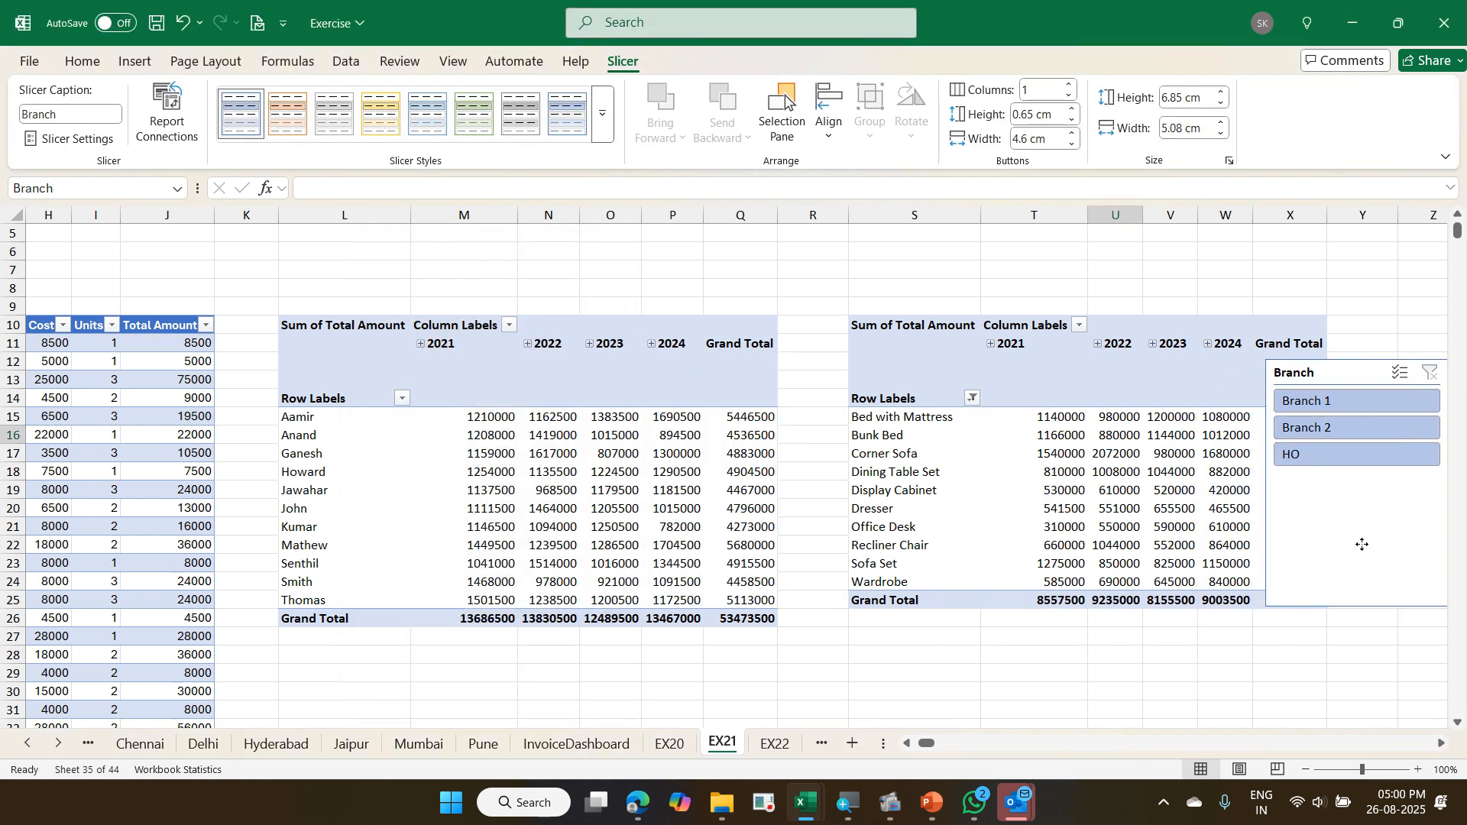
- Connect the Branch slicer to the Rep pivot as well as the product pivot, and move it clear of the product pivot's Grand Total column
click(1443, 743)
click(1443, 743)
click(1443, 743)
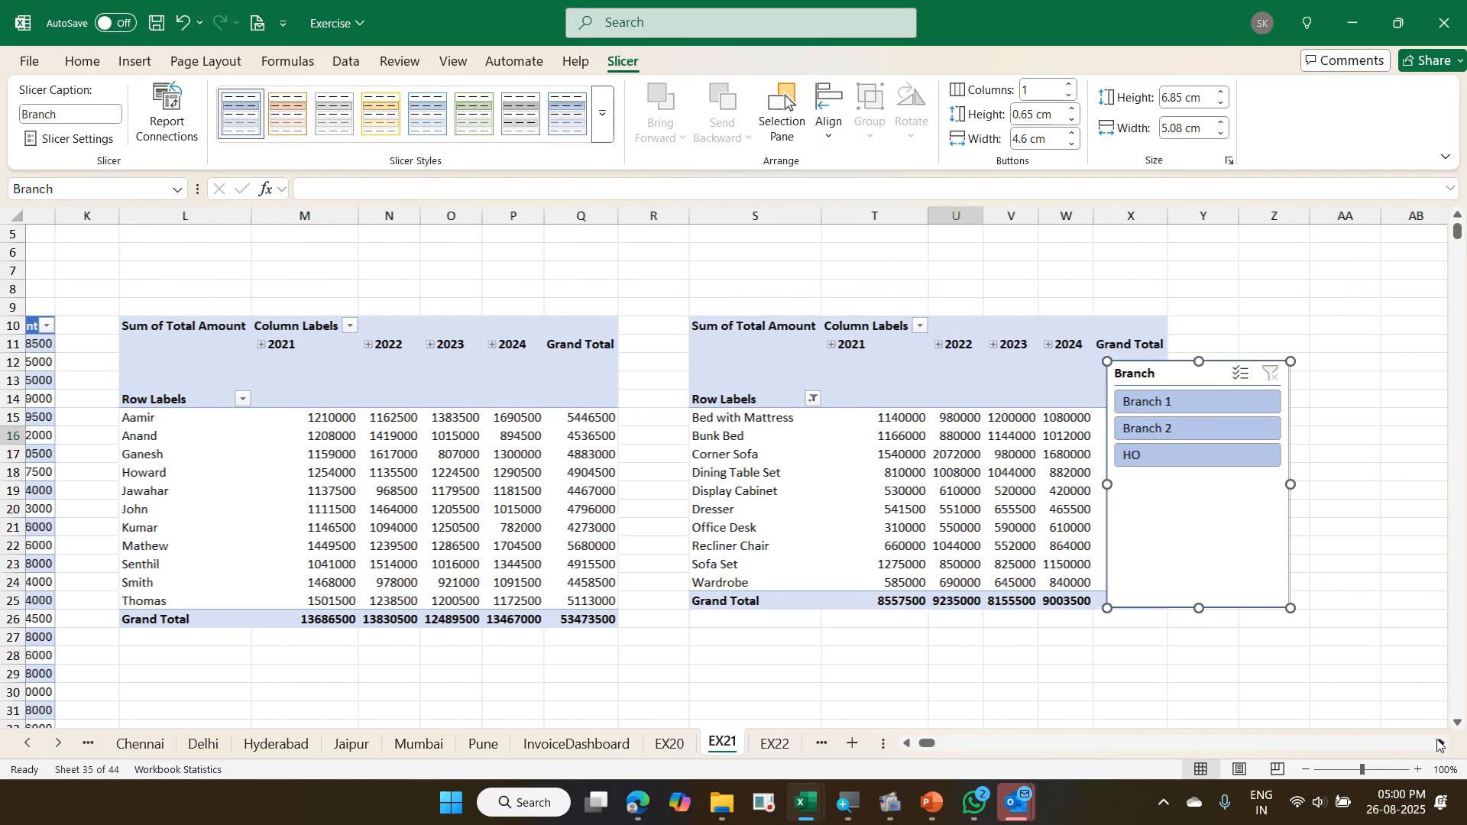
right_click(1199, 542)
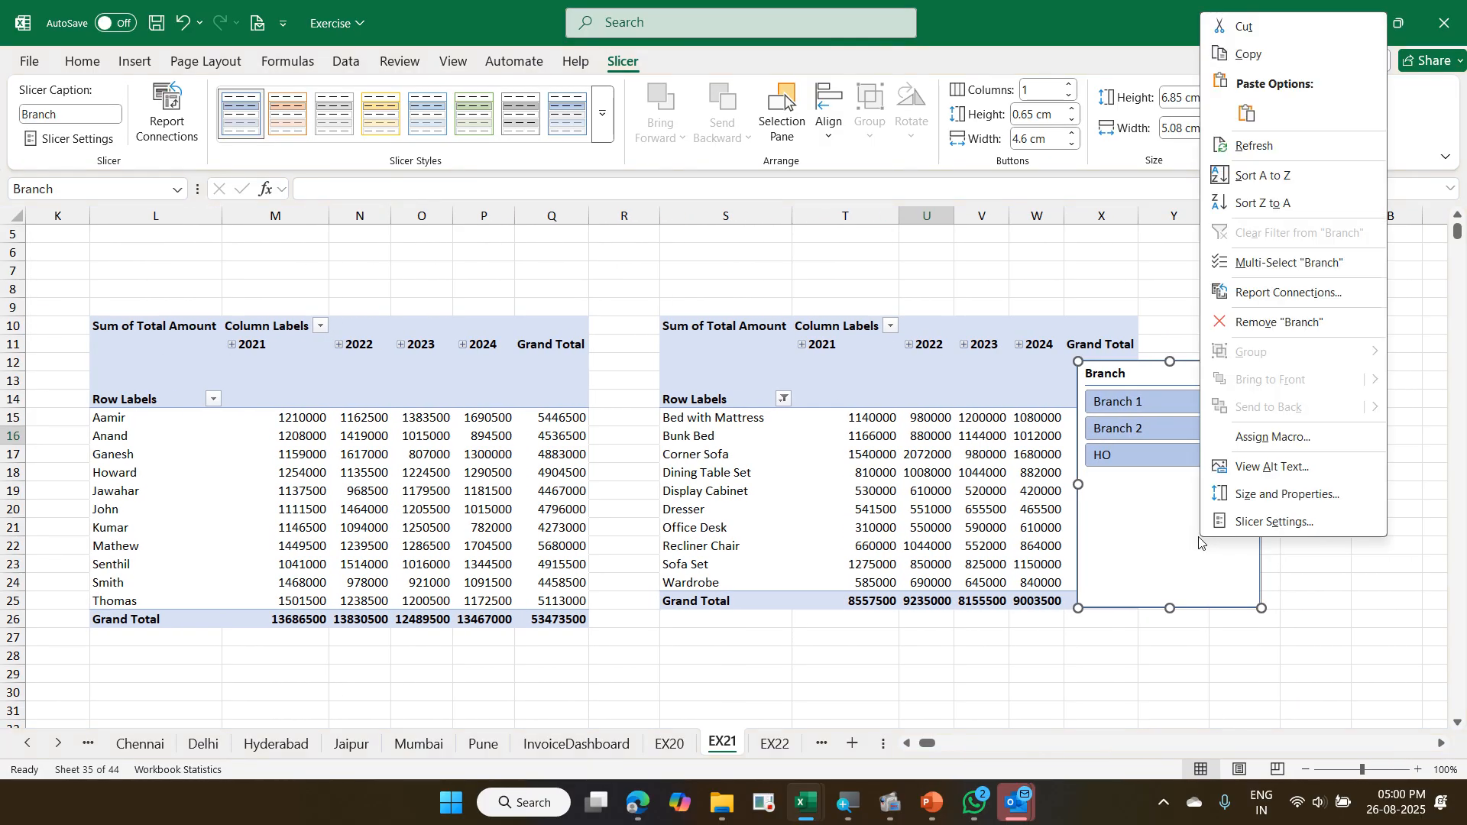
click(1310, 295)
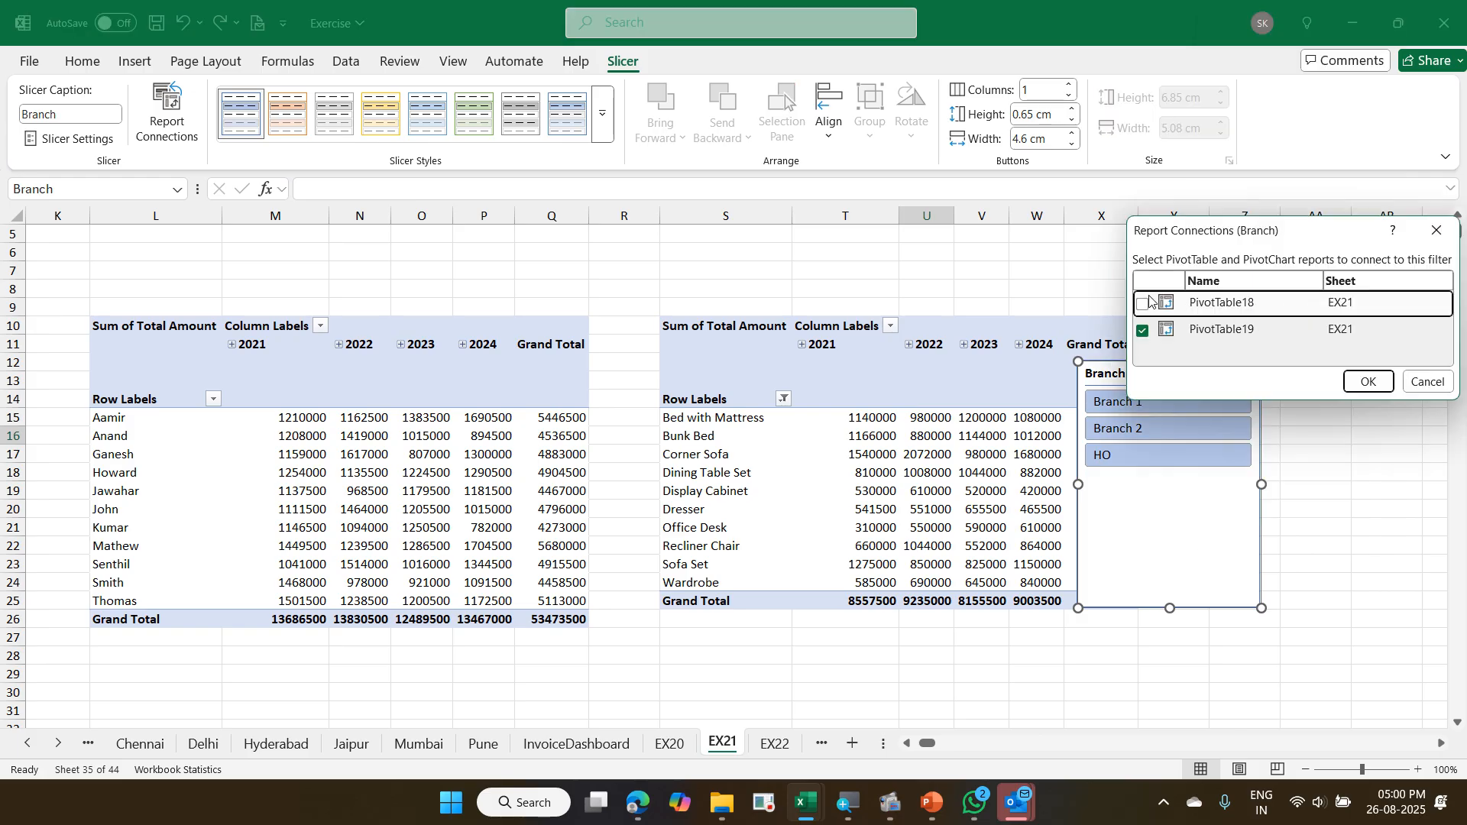
click(1144, 306)
click(1370, 382)
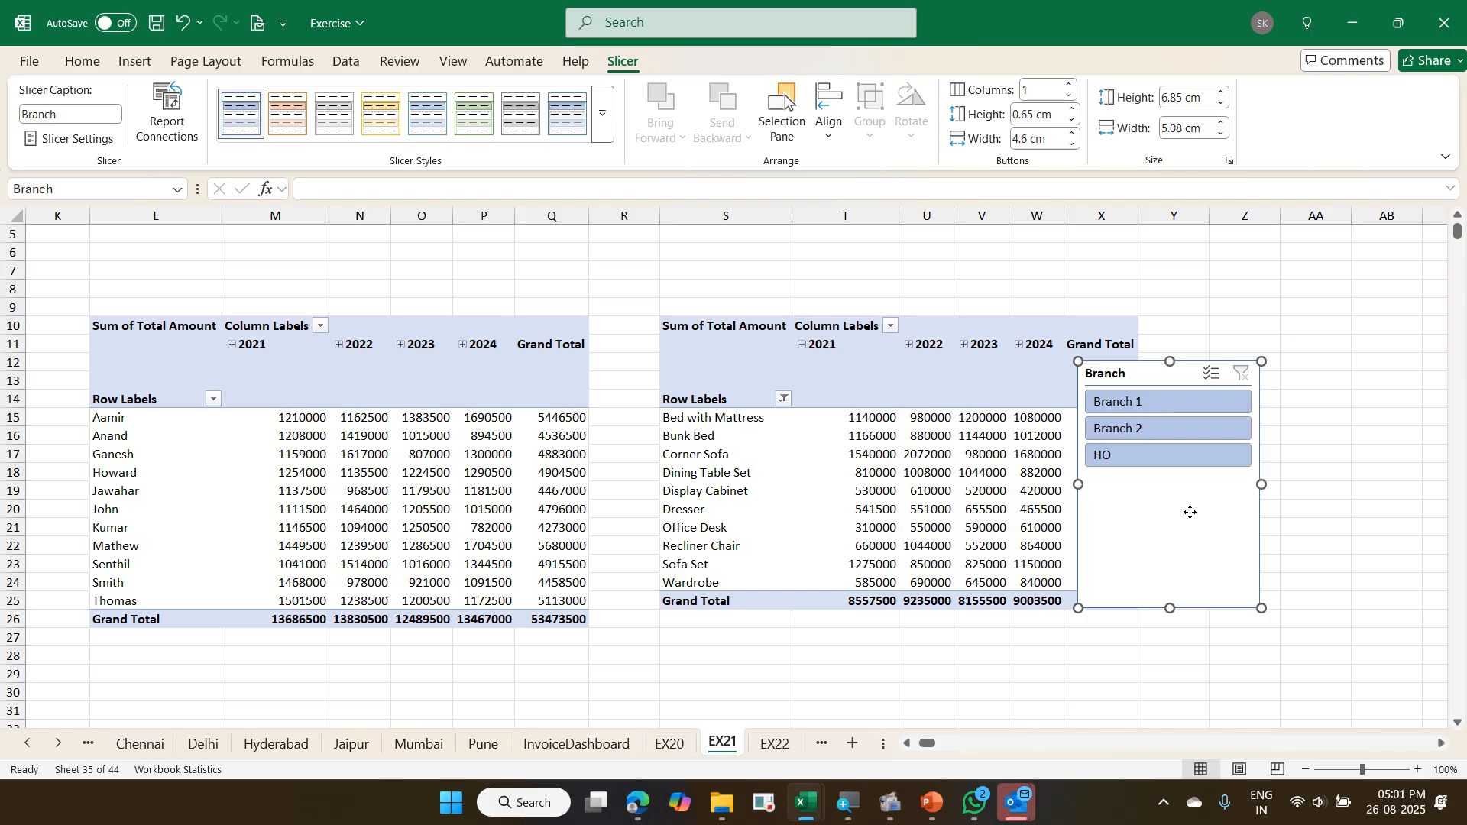
drag(1190, 508, 1338, 463)
- Test the Branch slicer on both pivots by filtering to Branch 1, Branch 2 and HO in turn, and clear the filter
click(1293, 361)
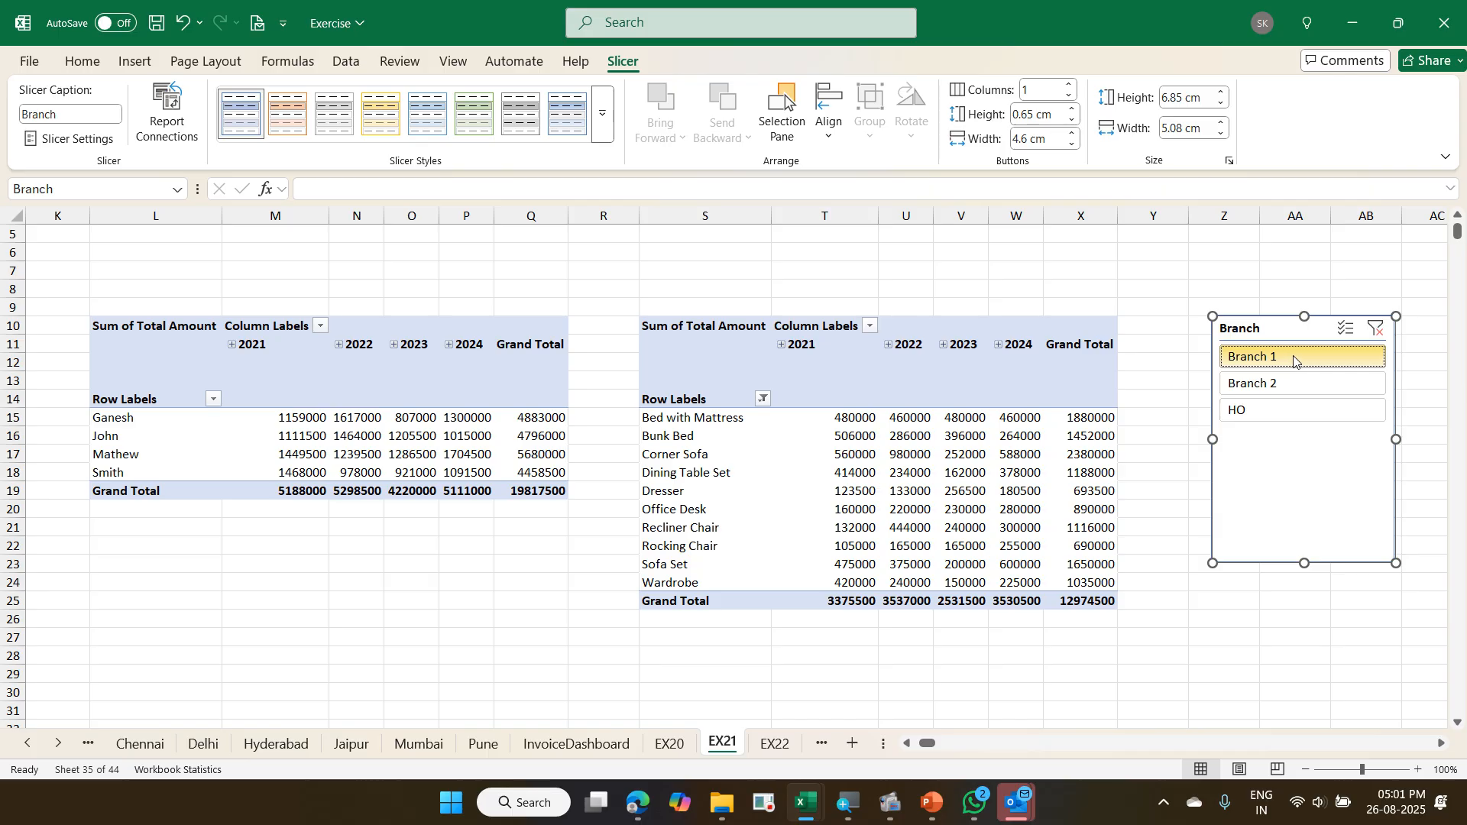
click(1295, 384)
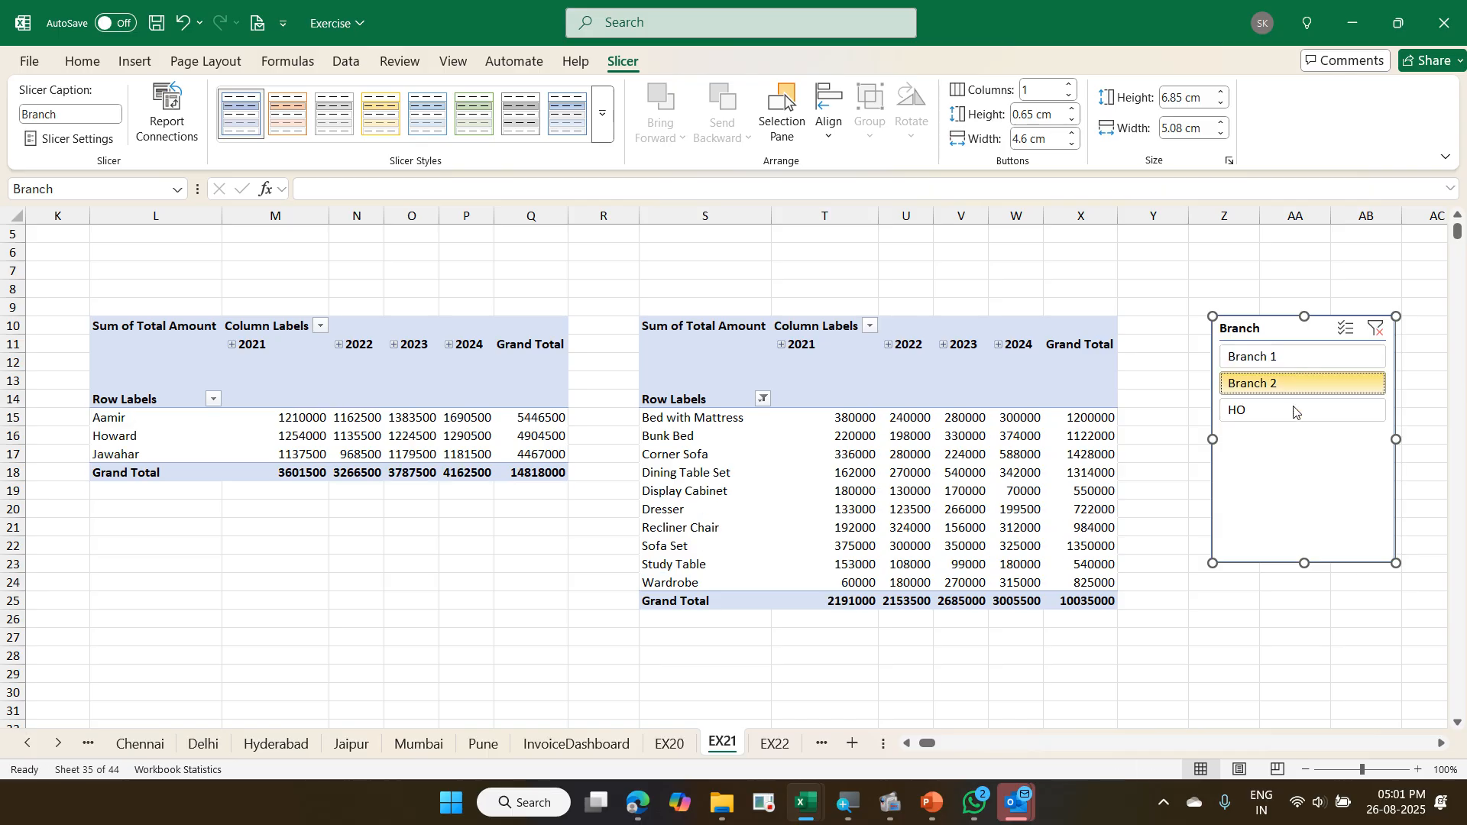
click(1297, 407)
click(1296, 387)
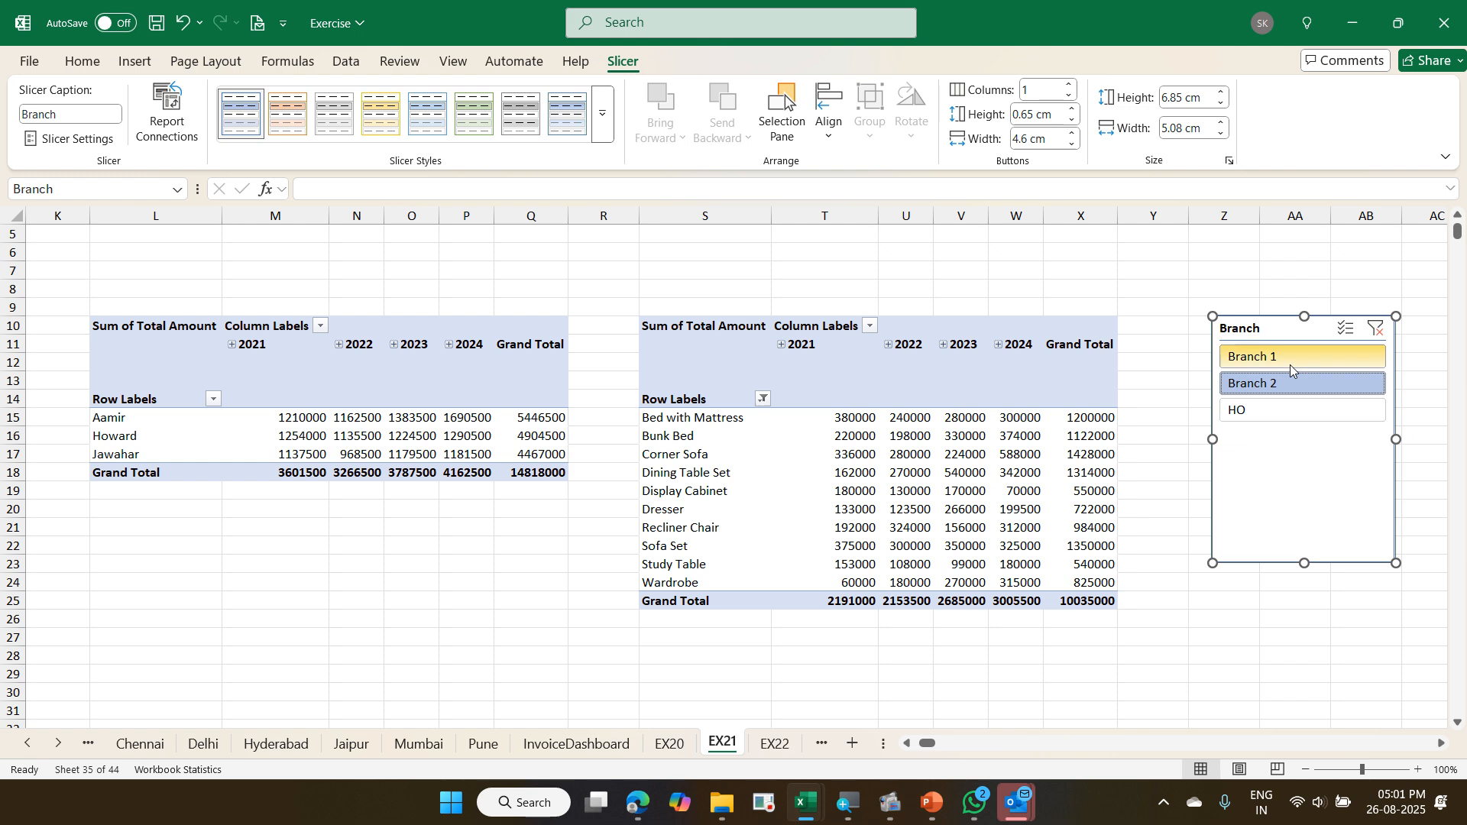
click(1292, 361)
click(1299, 384)
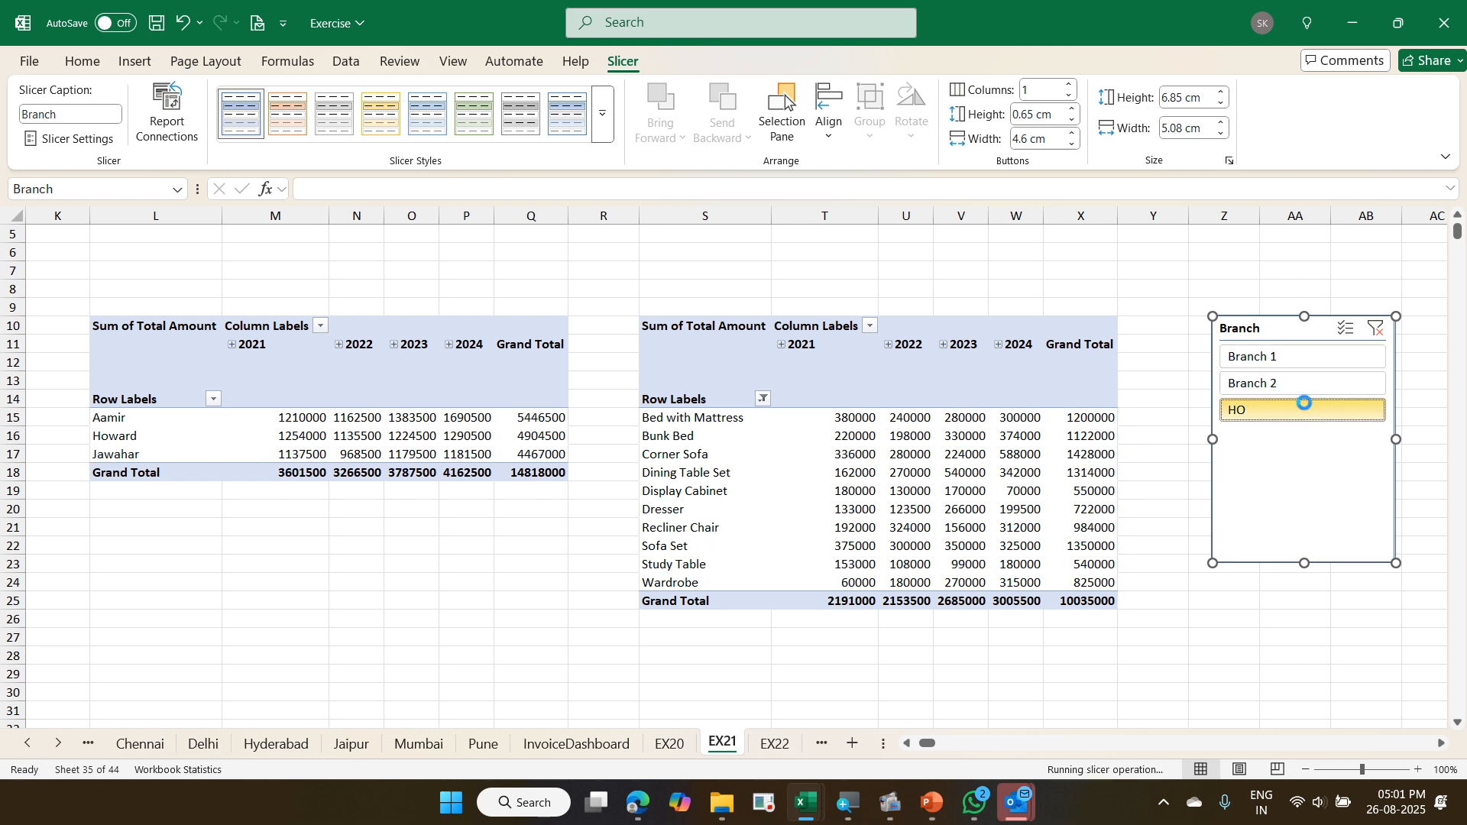
click(1306, 407)
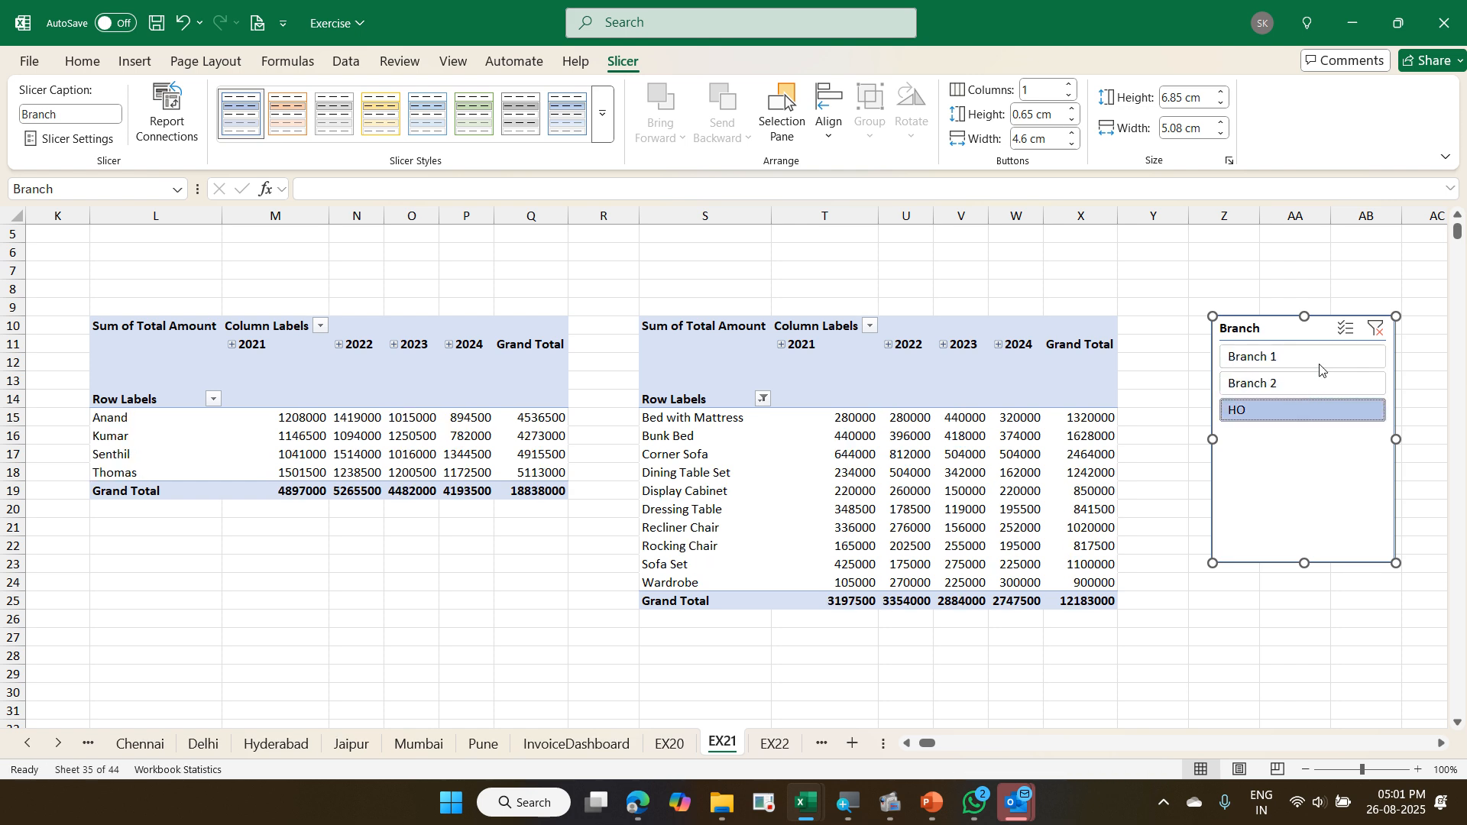
click(1374, 330)
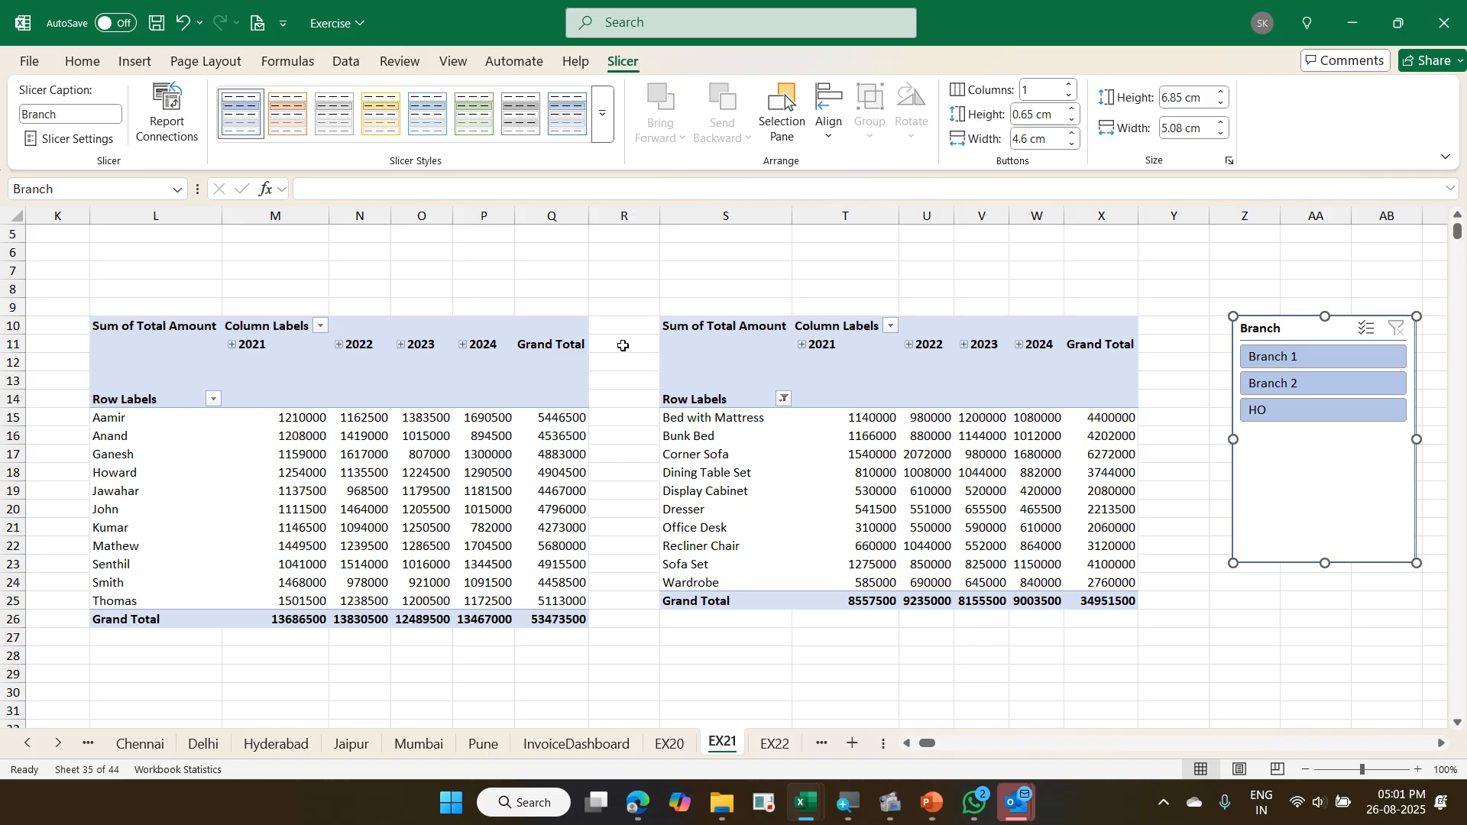
- Switch to the Exercise - Copy workbook and go from the EX20 product pivot to the grouped days pivot around AO16 to check the next task
key(alt+Tab)
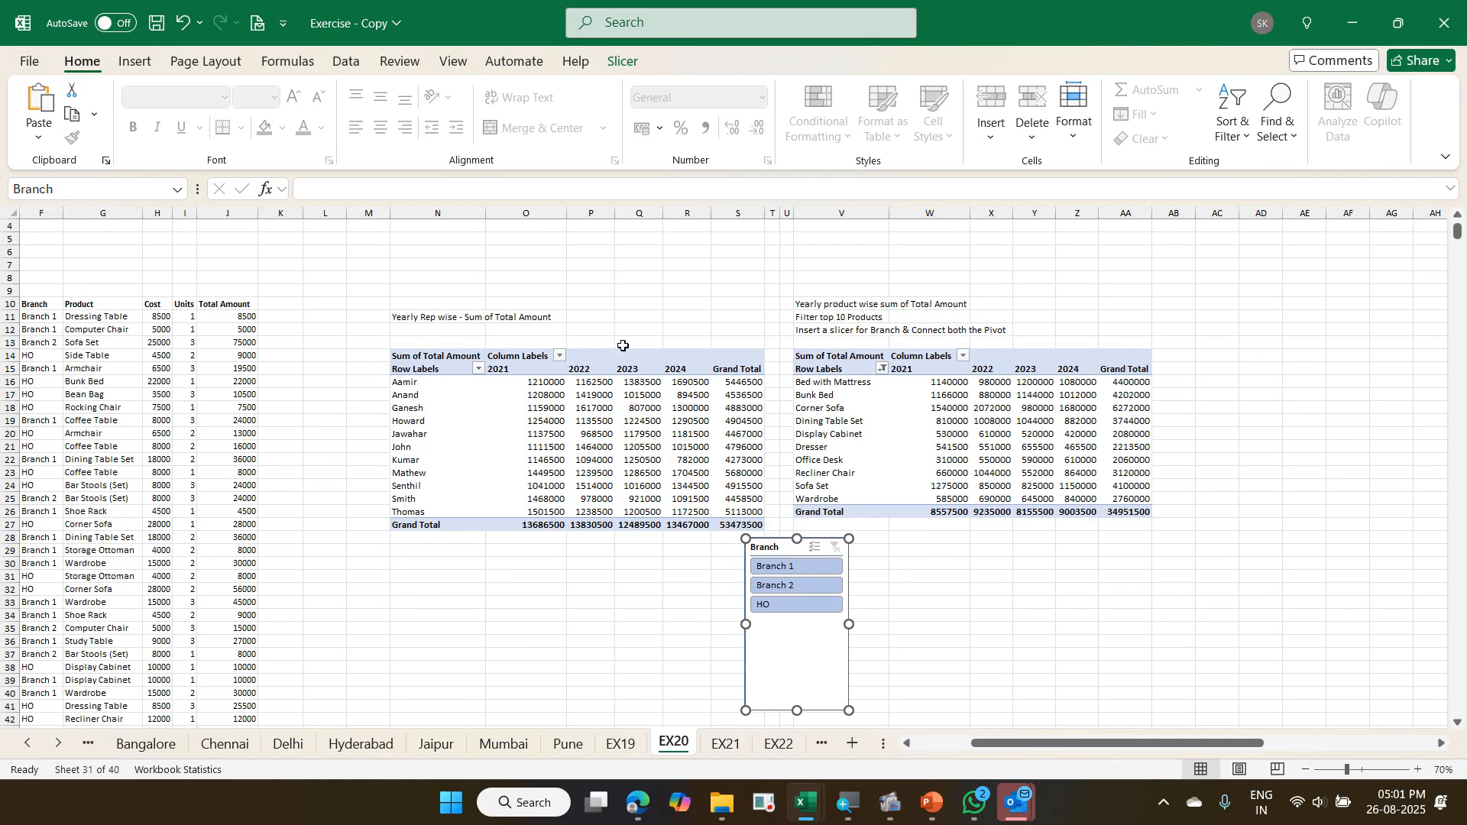
click(846, 380)
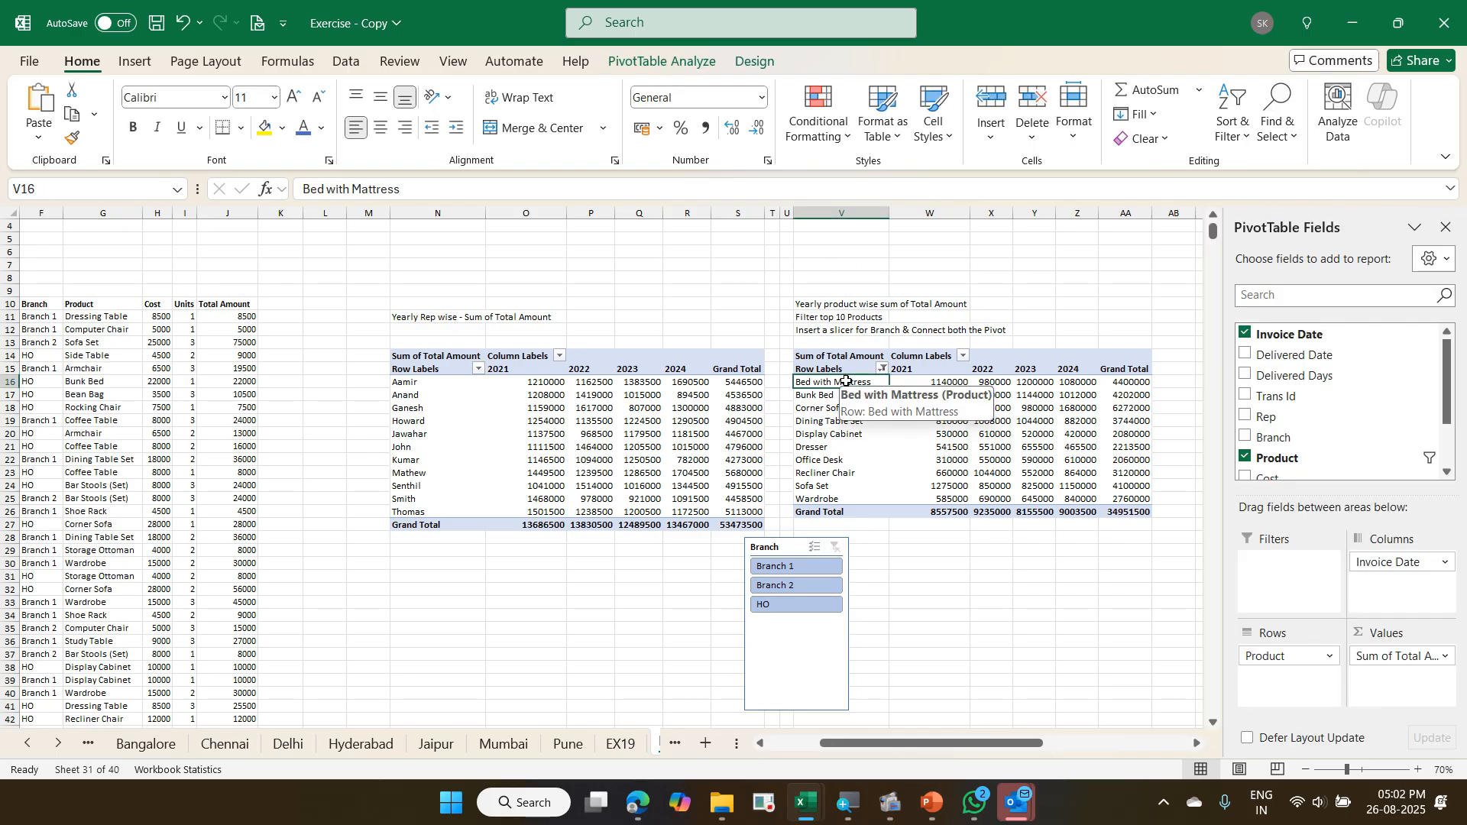
key(Right)
key(Right)
key(Right)
key(Right)
key(Right)
key(Right)
key(Right)
key(Right)
key(Right)
key(Right)
key(Right)
key(Right)
key(Right)
key(Right)
key(Right)
key(Right)
key(Right)
key(Right)
key(Right)
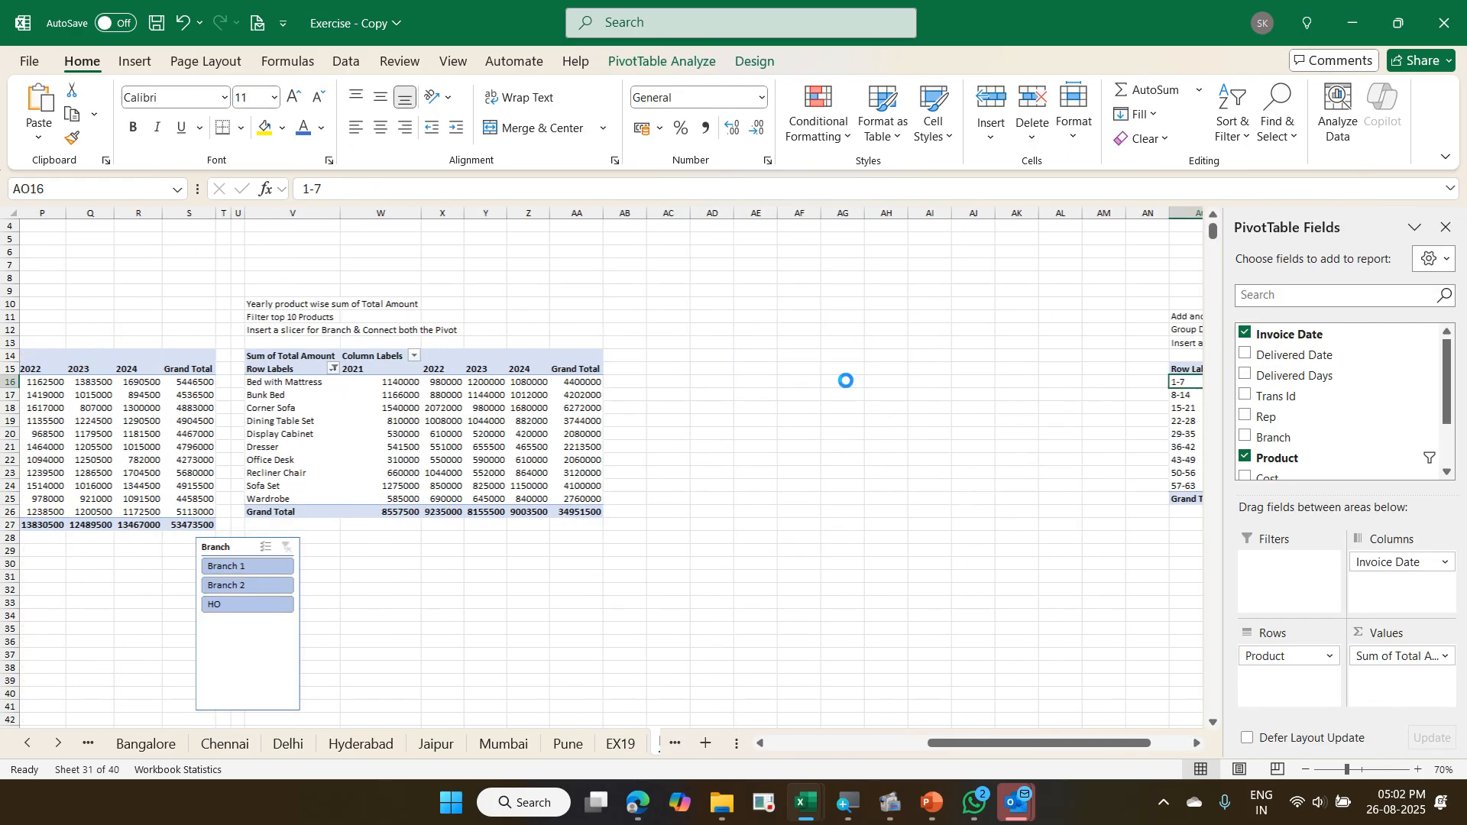
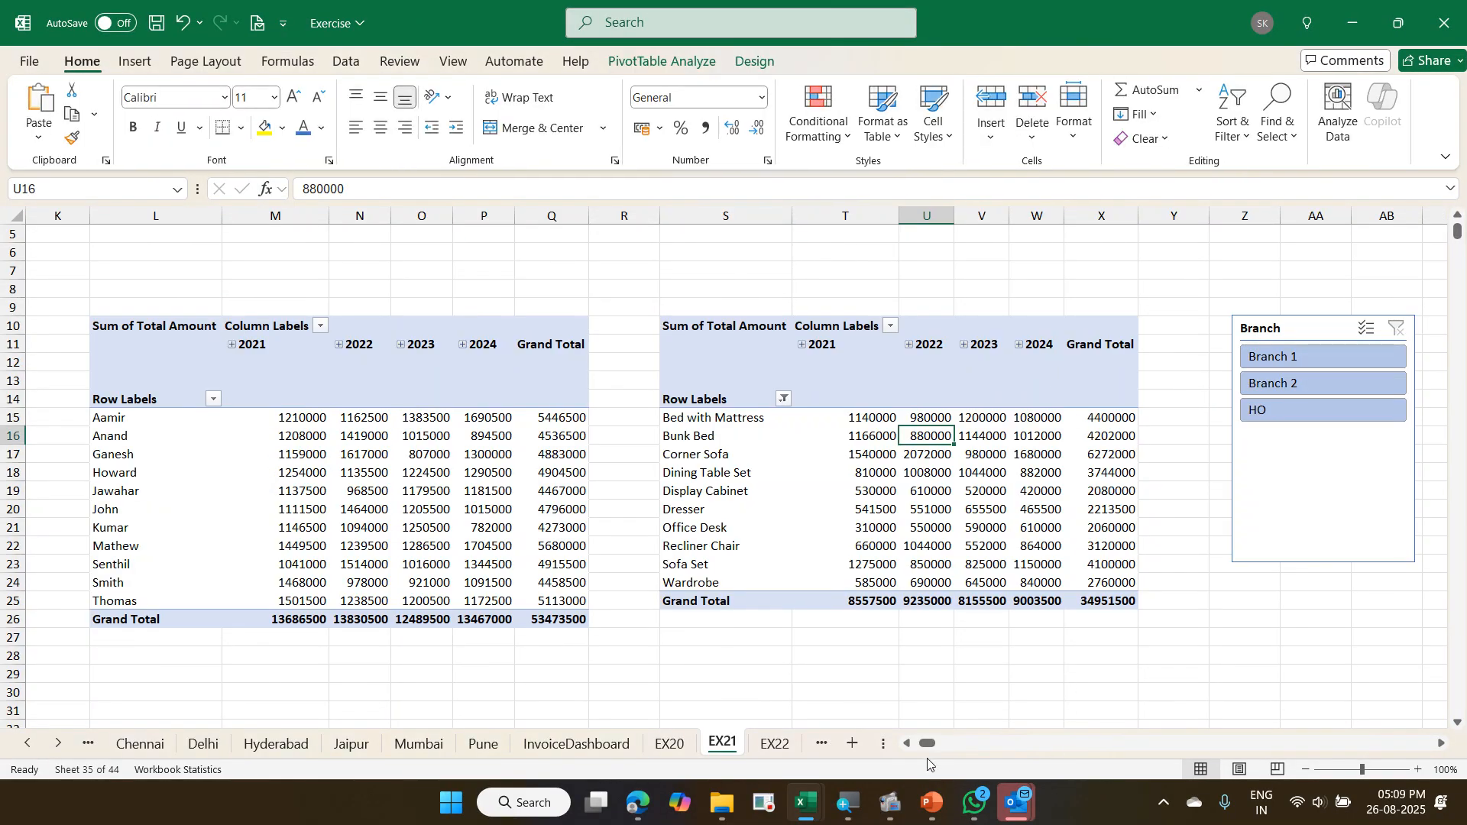
- Create a new PivotTable from the Trans table at L29 on the existing EX21 sheet, below the Rep pivot
click(907, 743)
click(907, 743)
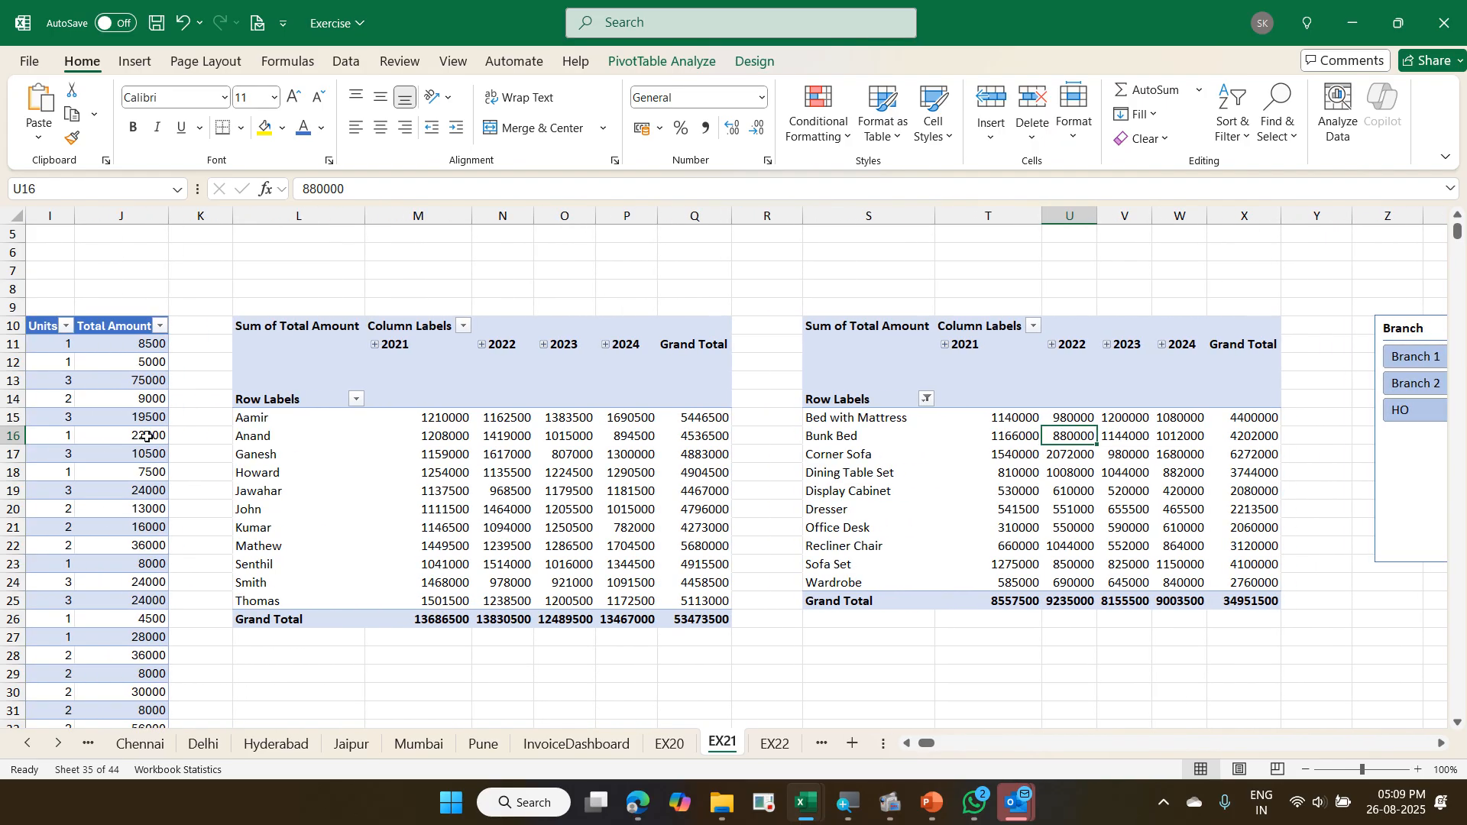
click(92, 385)
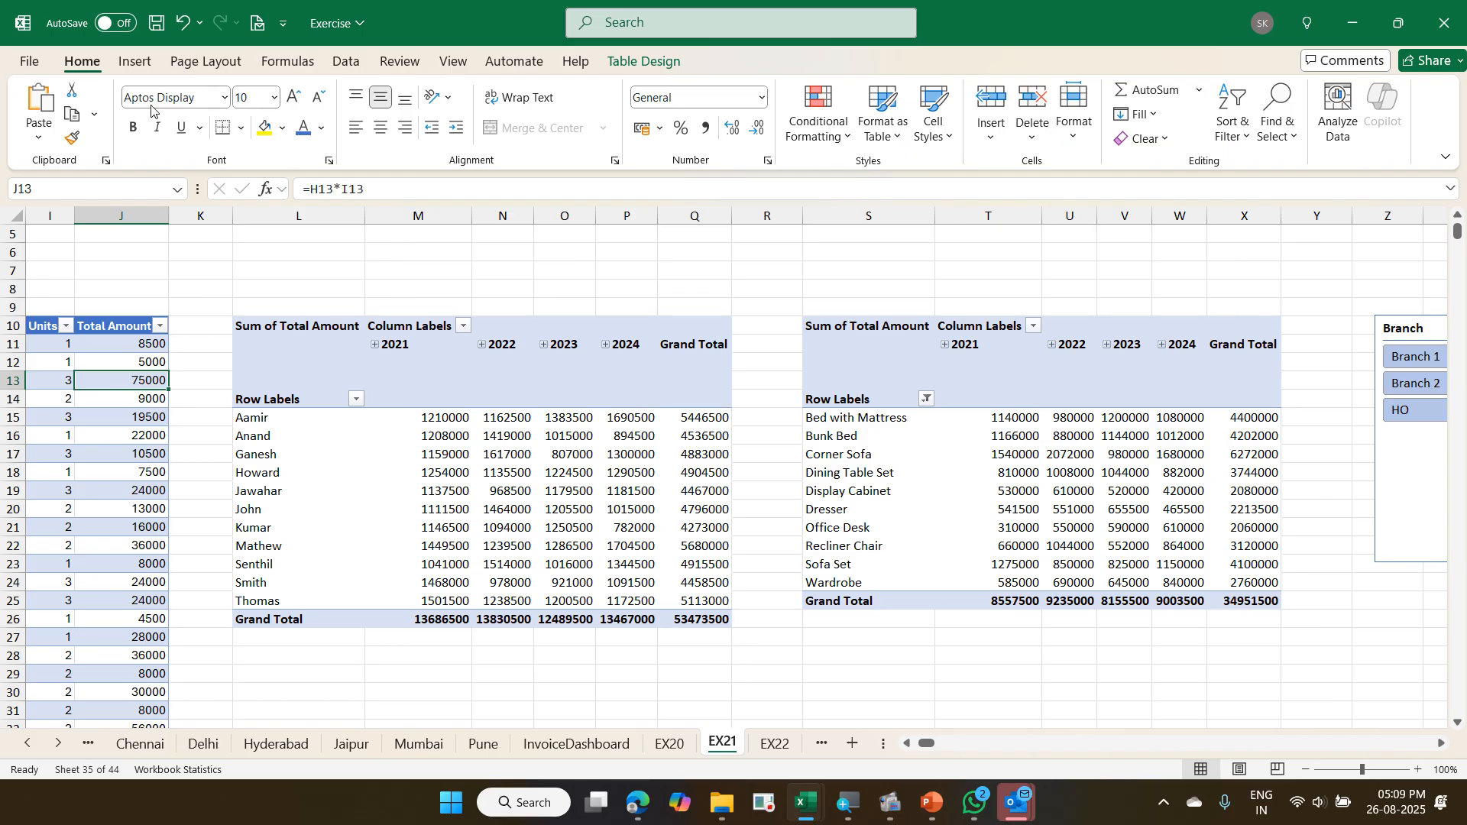
click(135, 63)
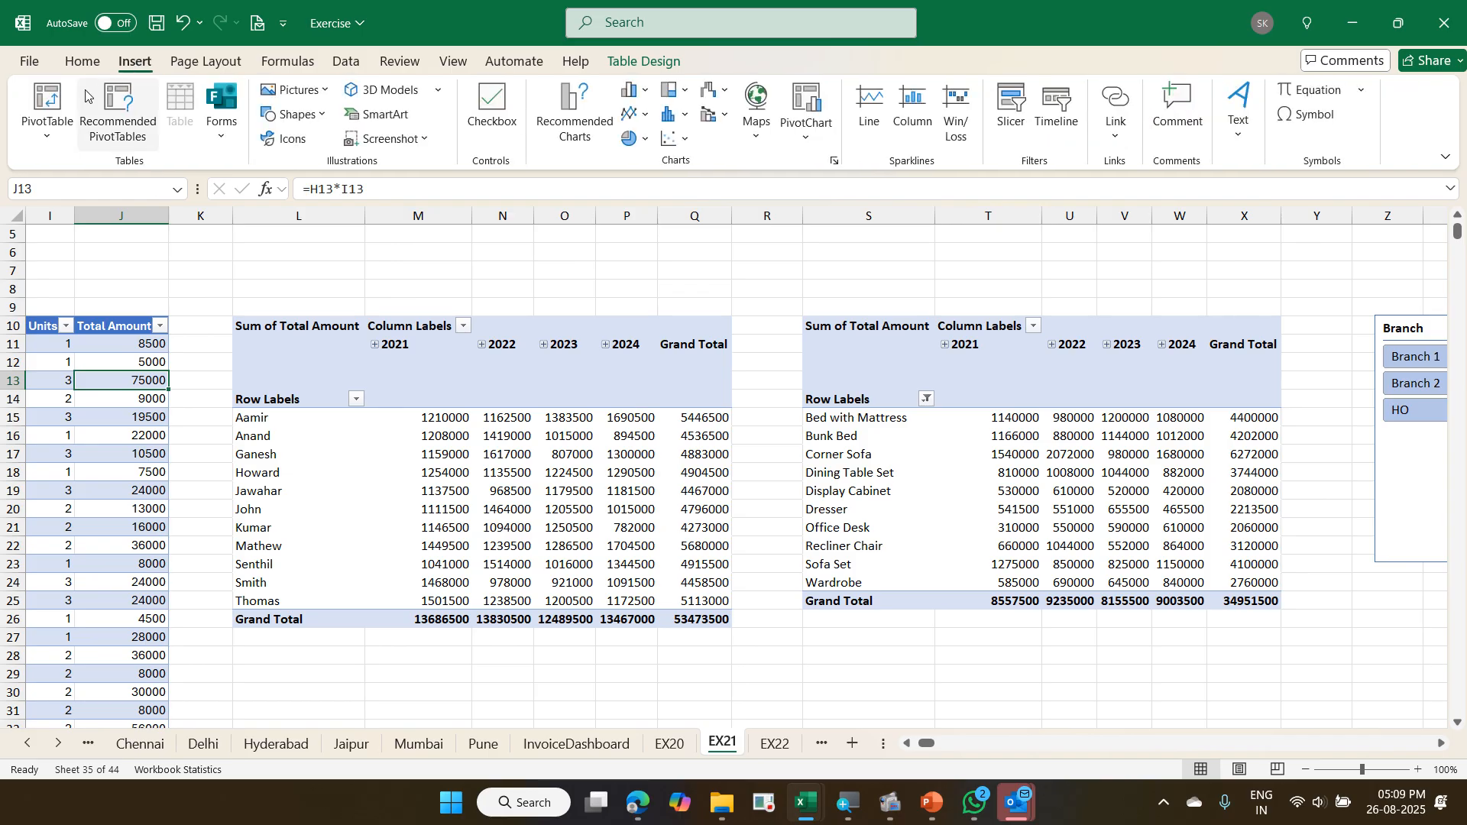
click(47, 103)
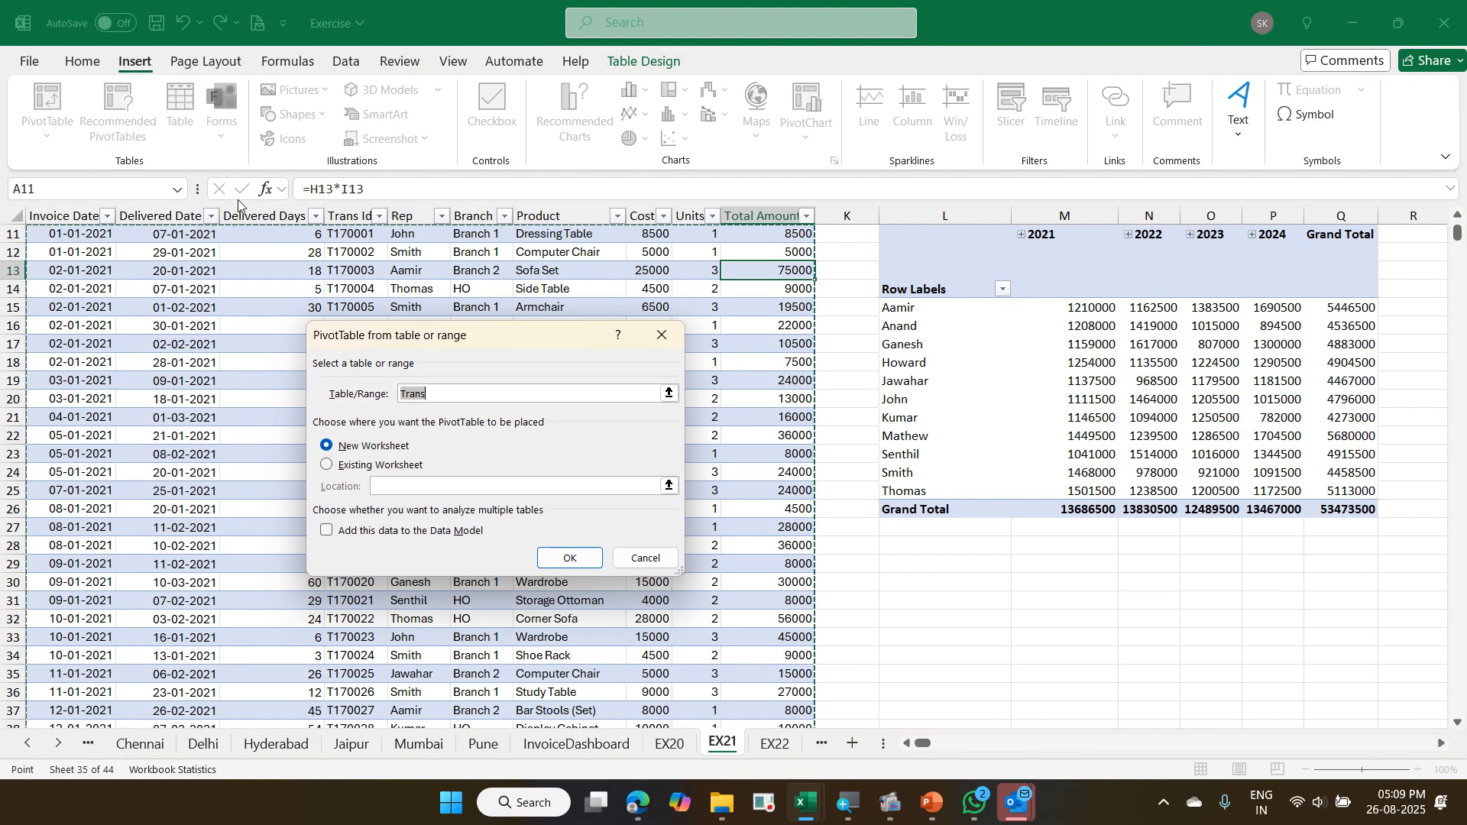
click(417, 465)
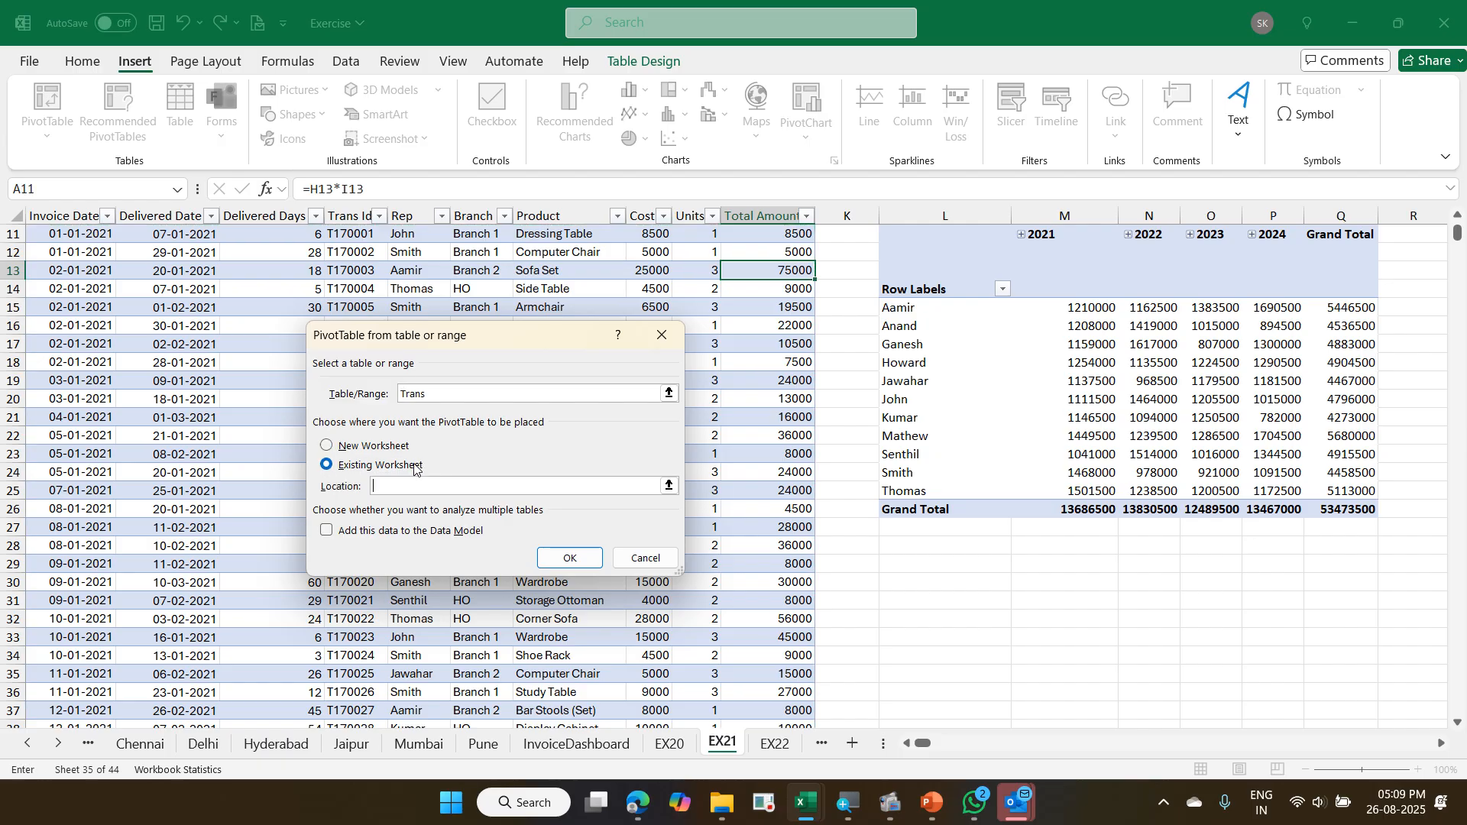
click(956, 571)
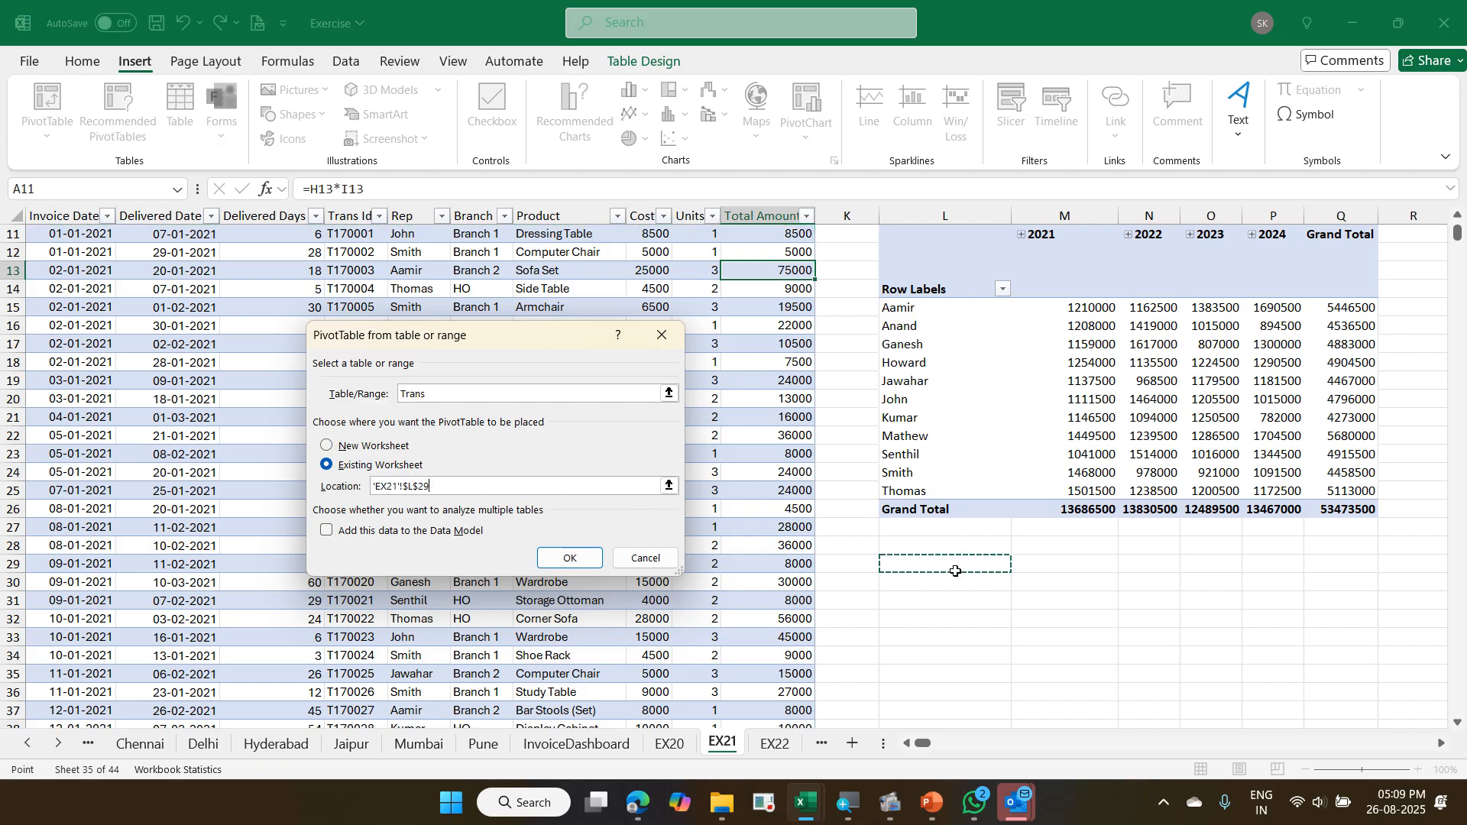
click(584, 559)
- Build the pivot at L29 with Delivered Days as rows and a count of Trans Id as values
scroll(1154, 580, down, 1)
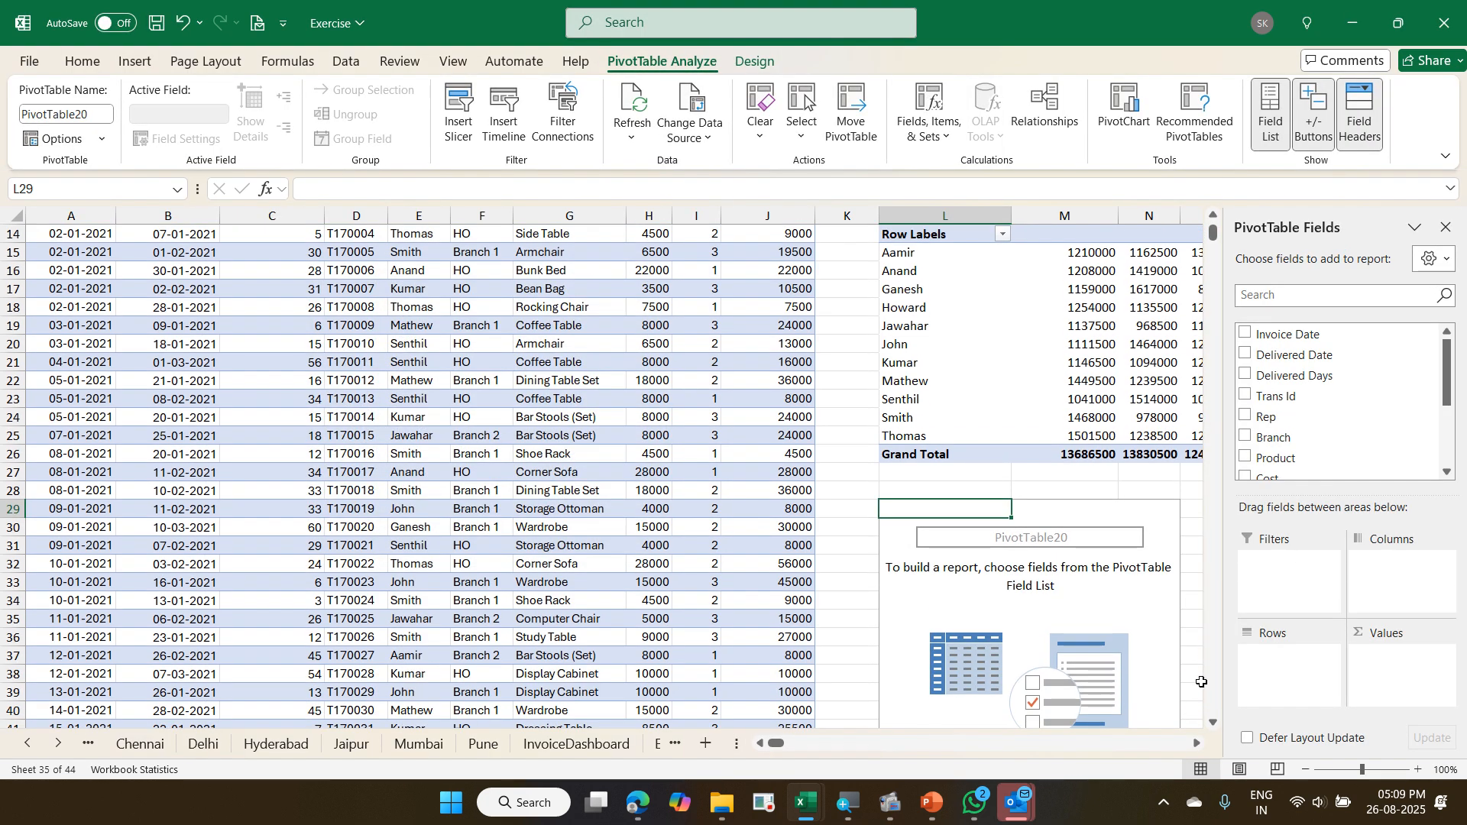
click(1197, 742)
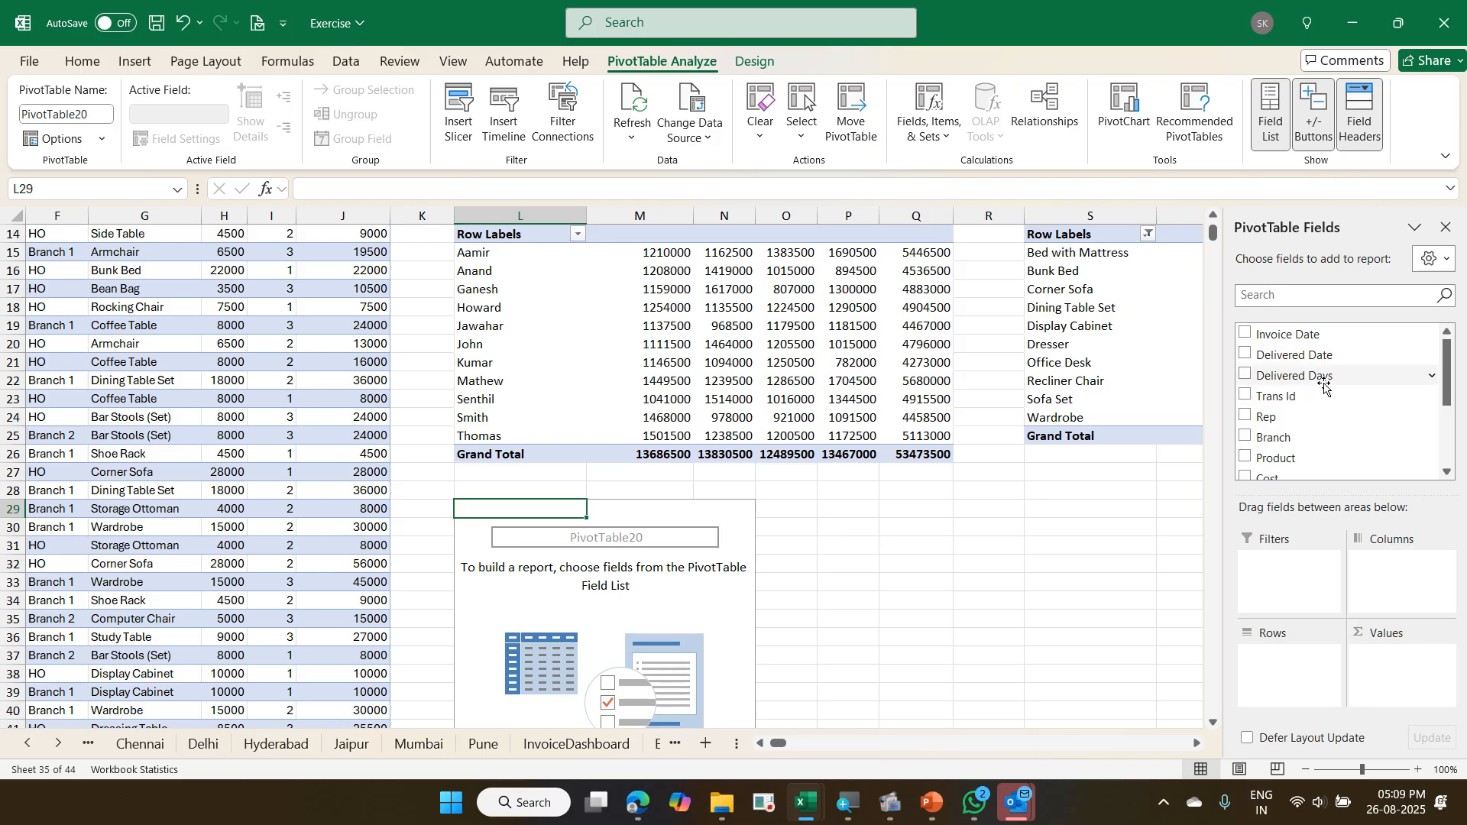
drag(1327, 375, 1268, 658)
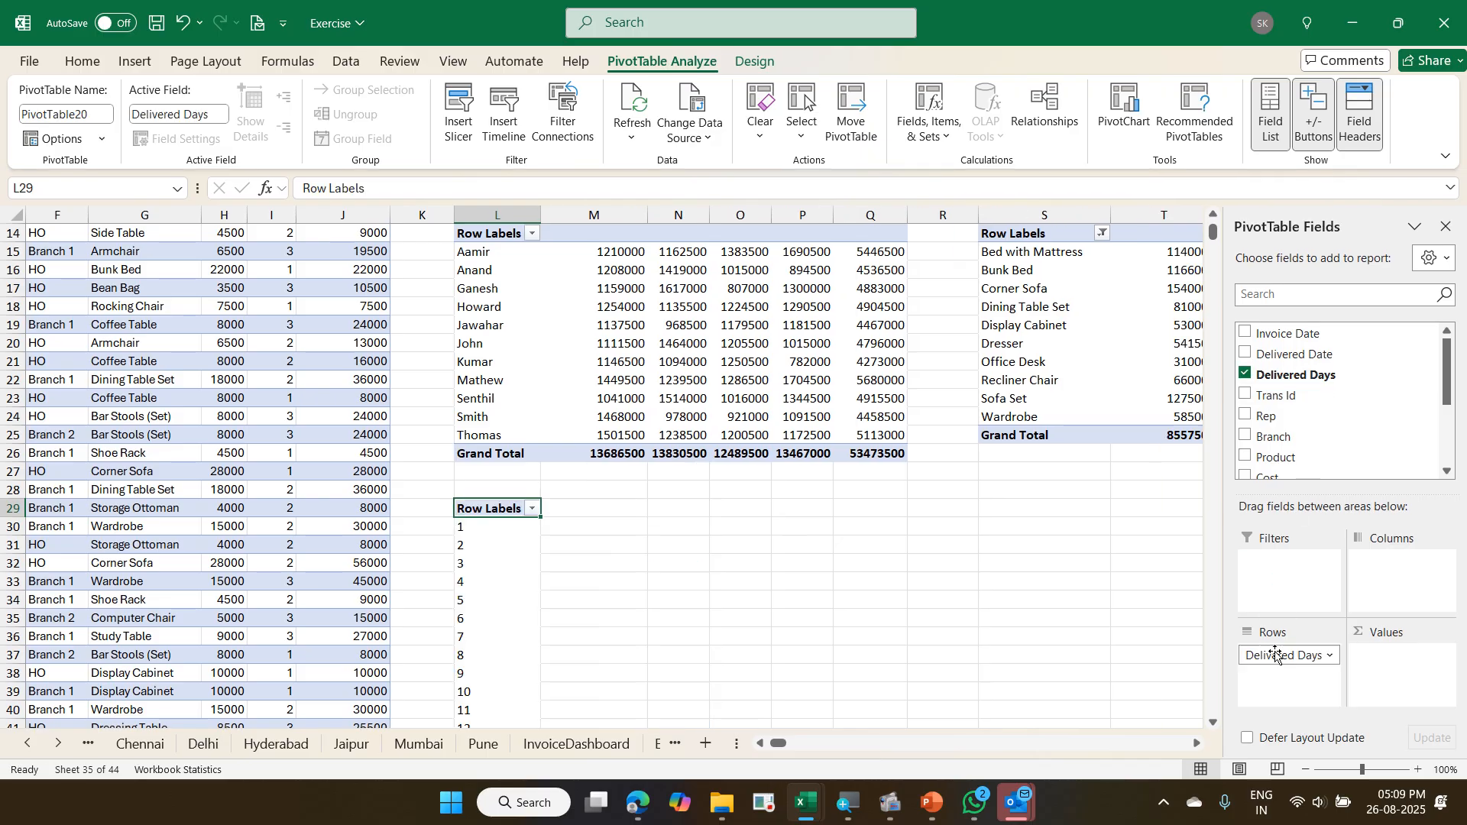
scroll(1352, 415, down, 2)
scroll(1352, 415, up, 2)
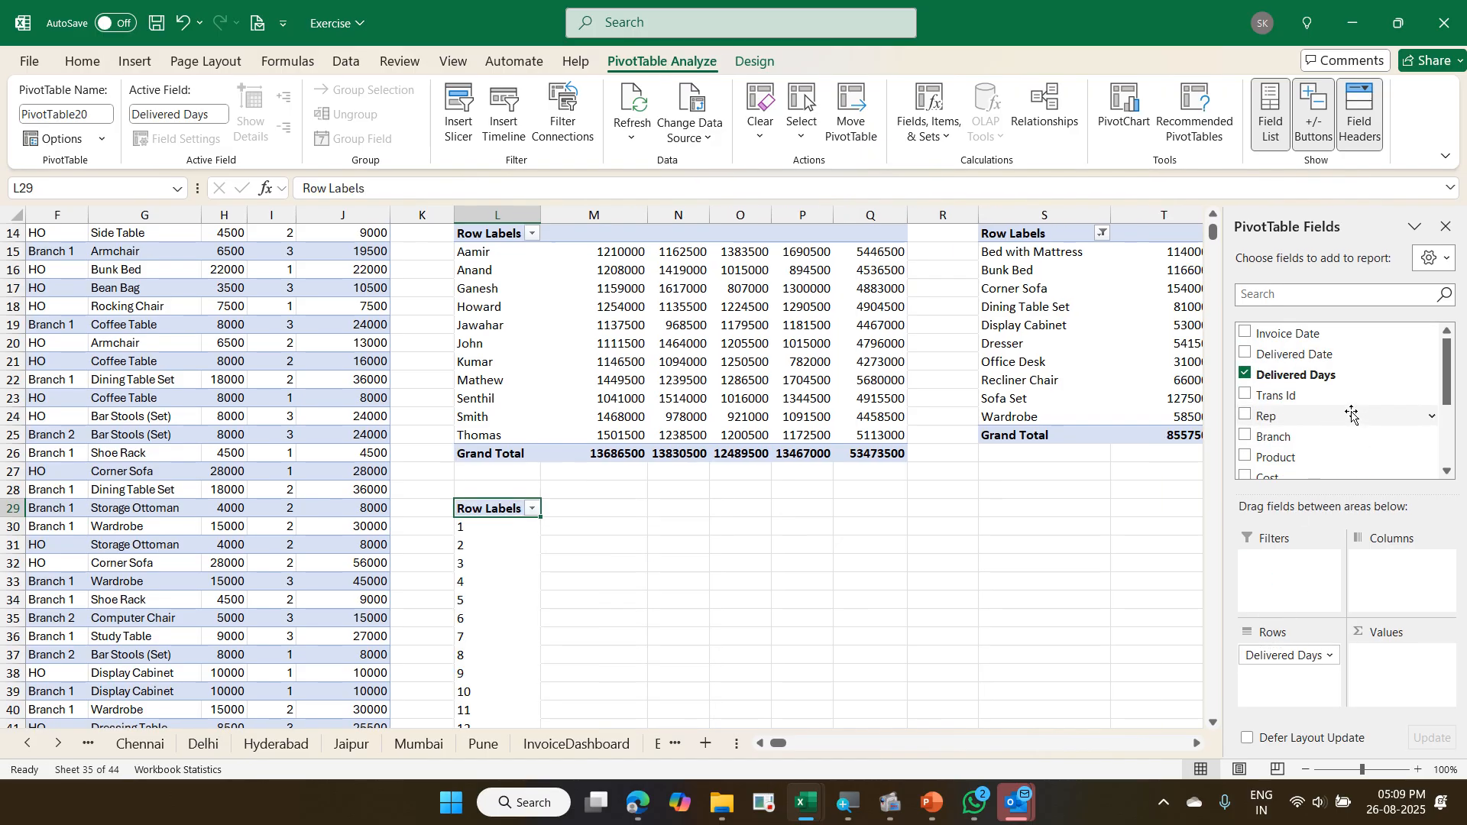
drag(1334, 397, 1381, 668)
scroll(445, 517, down, 3)
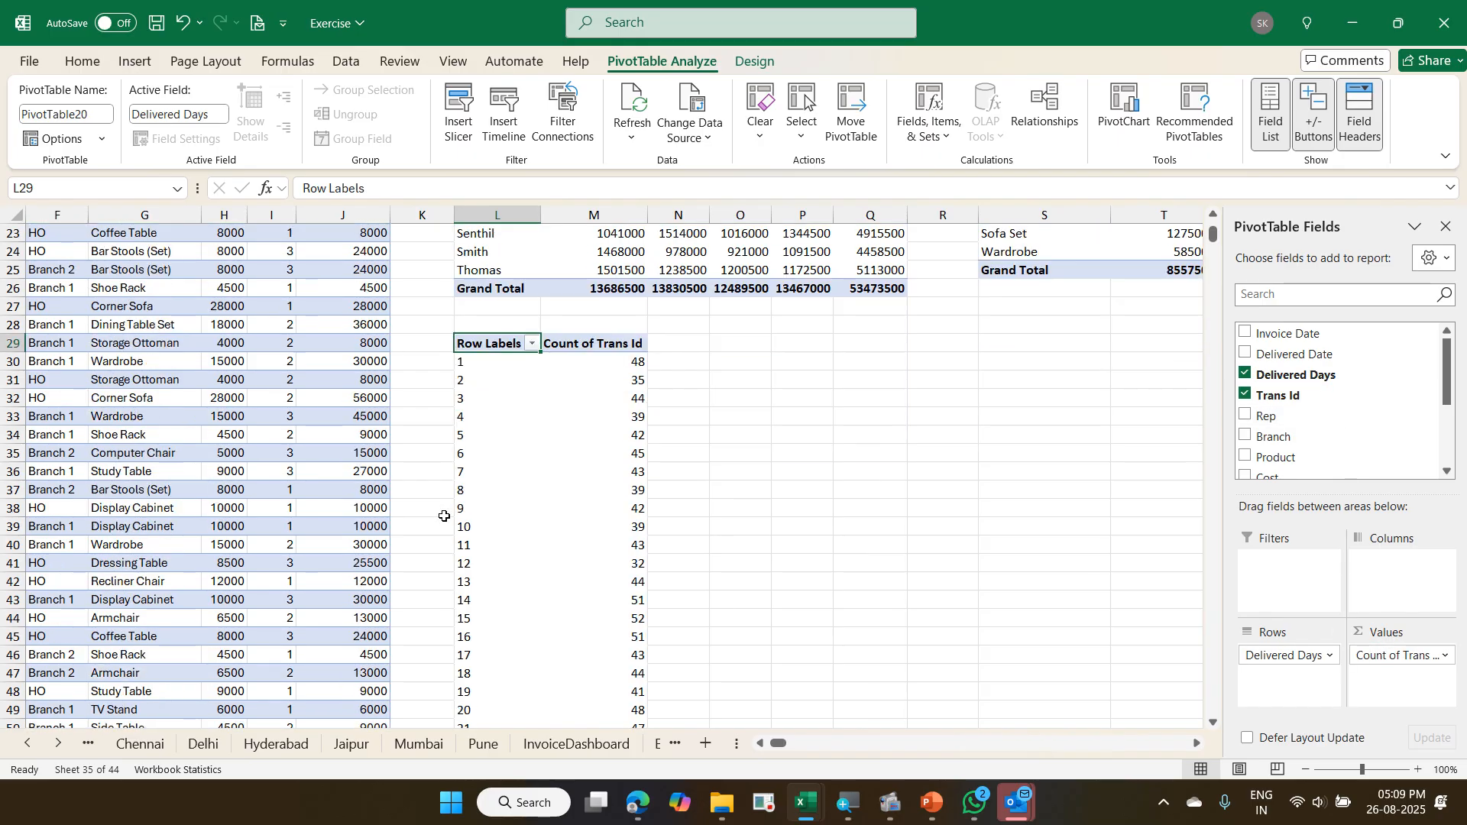
- Group the Delivered Days row labels from 1 to 63 in intervals of 7
right_click(517, 365)
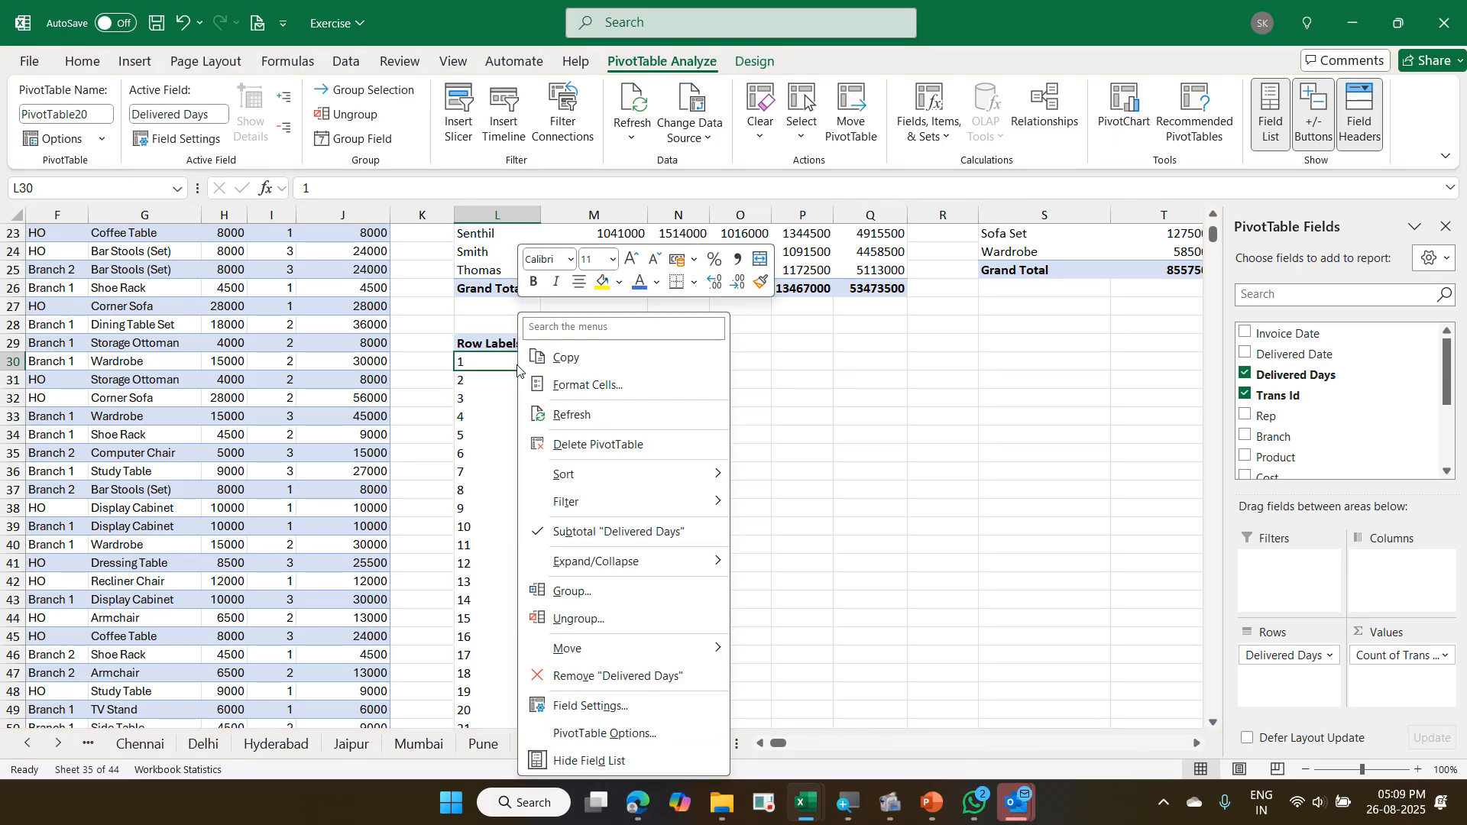
click(600, 592)
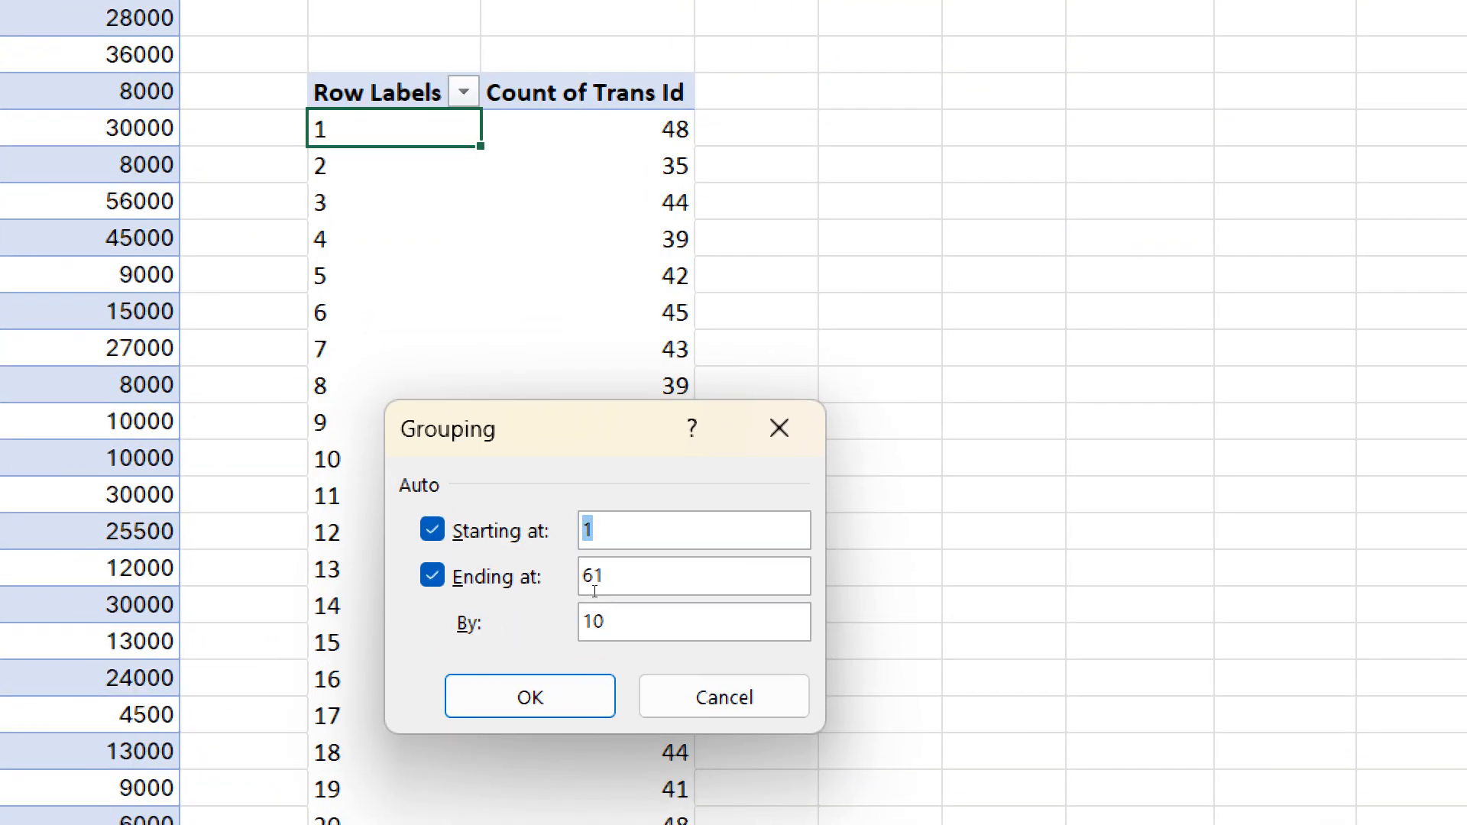
drag(618, 578, 576, 579)
text(63)
key(Tab)
text(7)
key(Return)
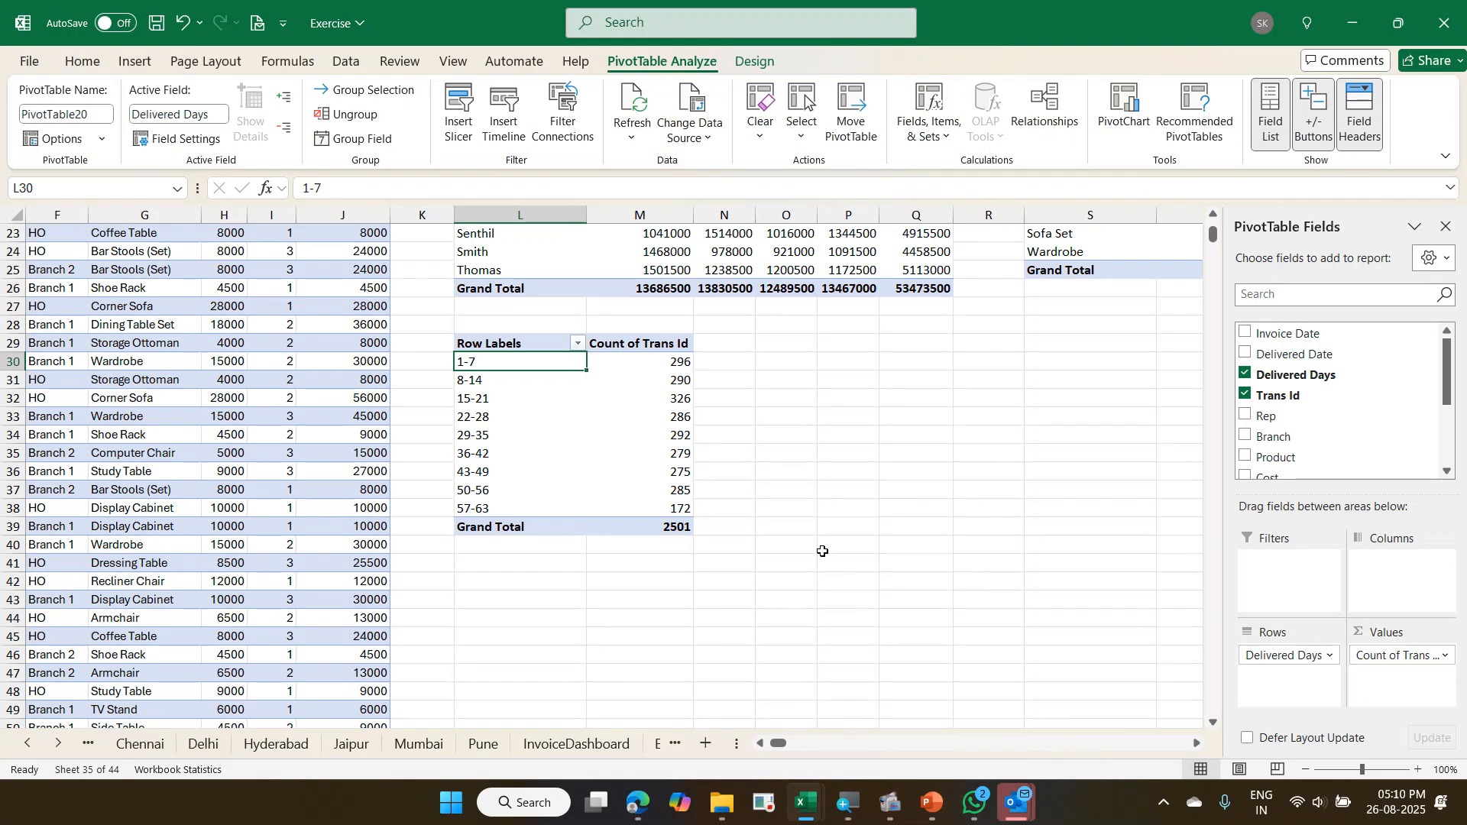
- Insert an Invoice Date timeline for the Delivered Days pivot, place it beside that pivot, and set its time level to years
scroll(1044, 336, up, 2)
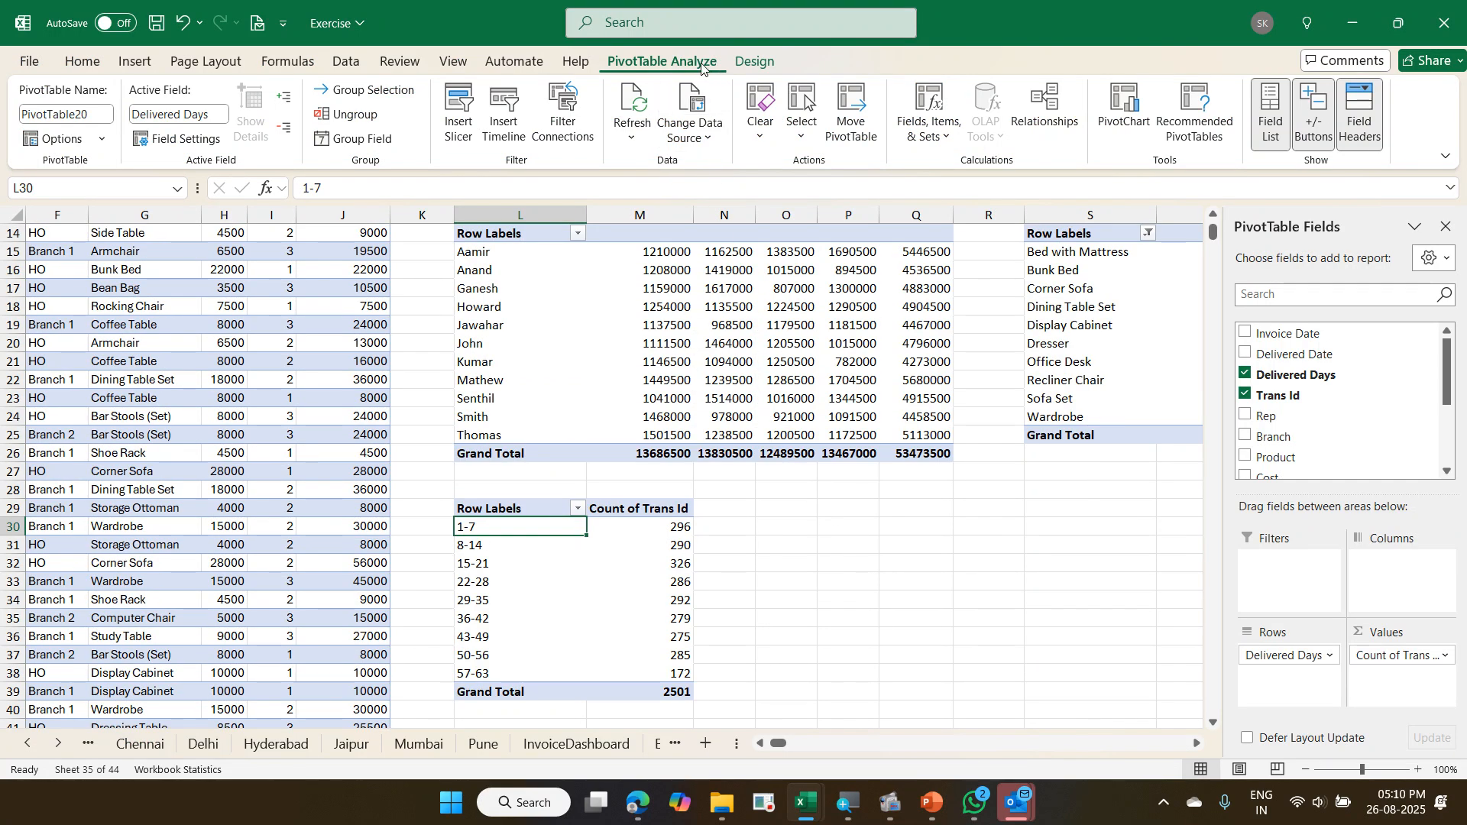
click(494, 137)
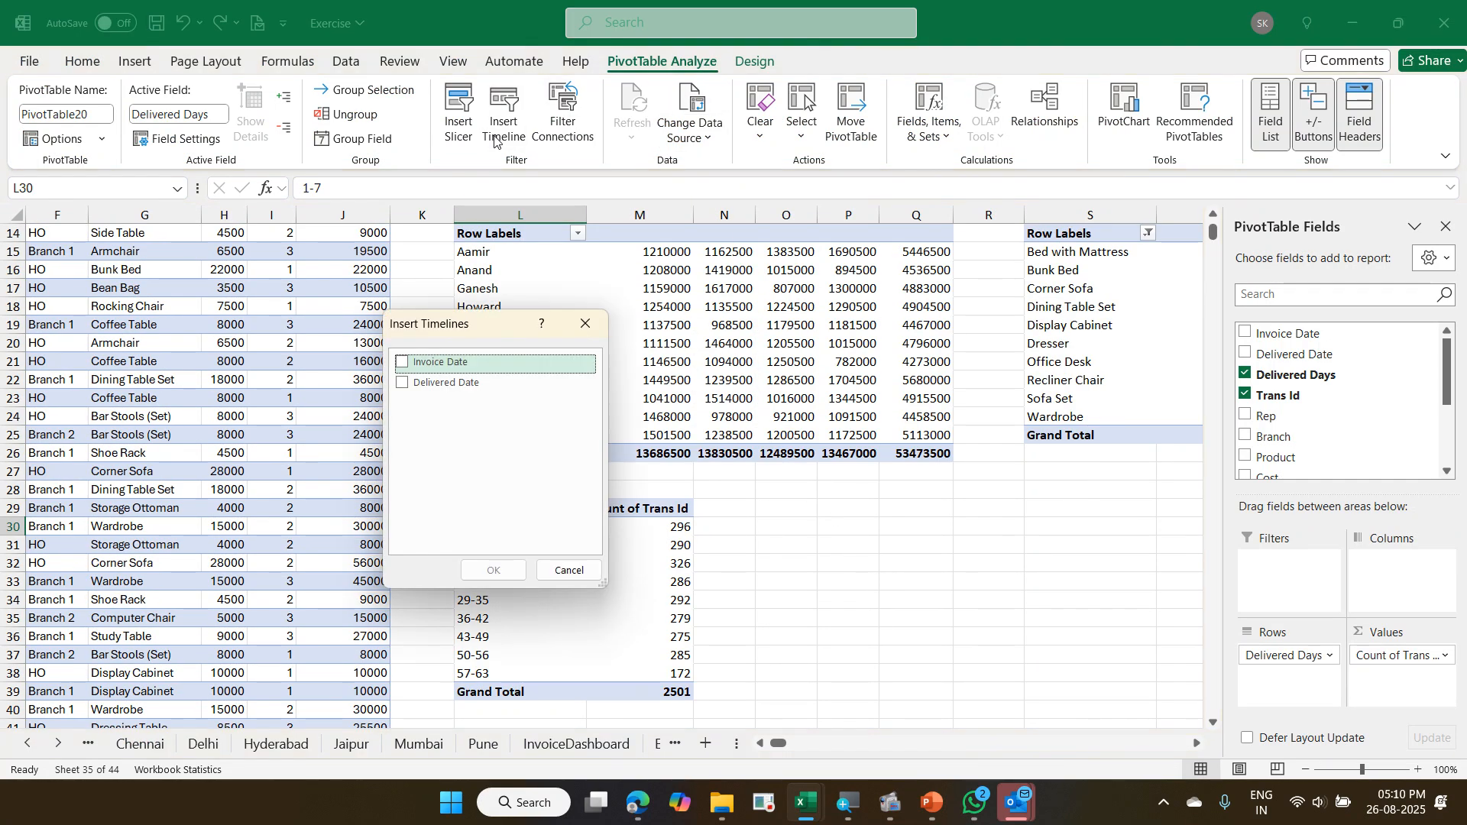
click(403, 372)
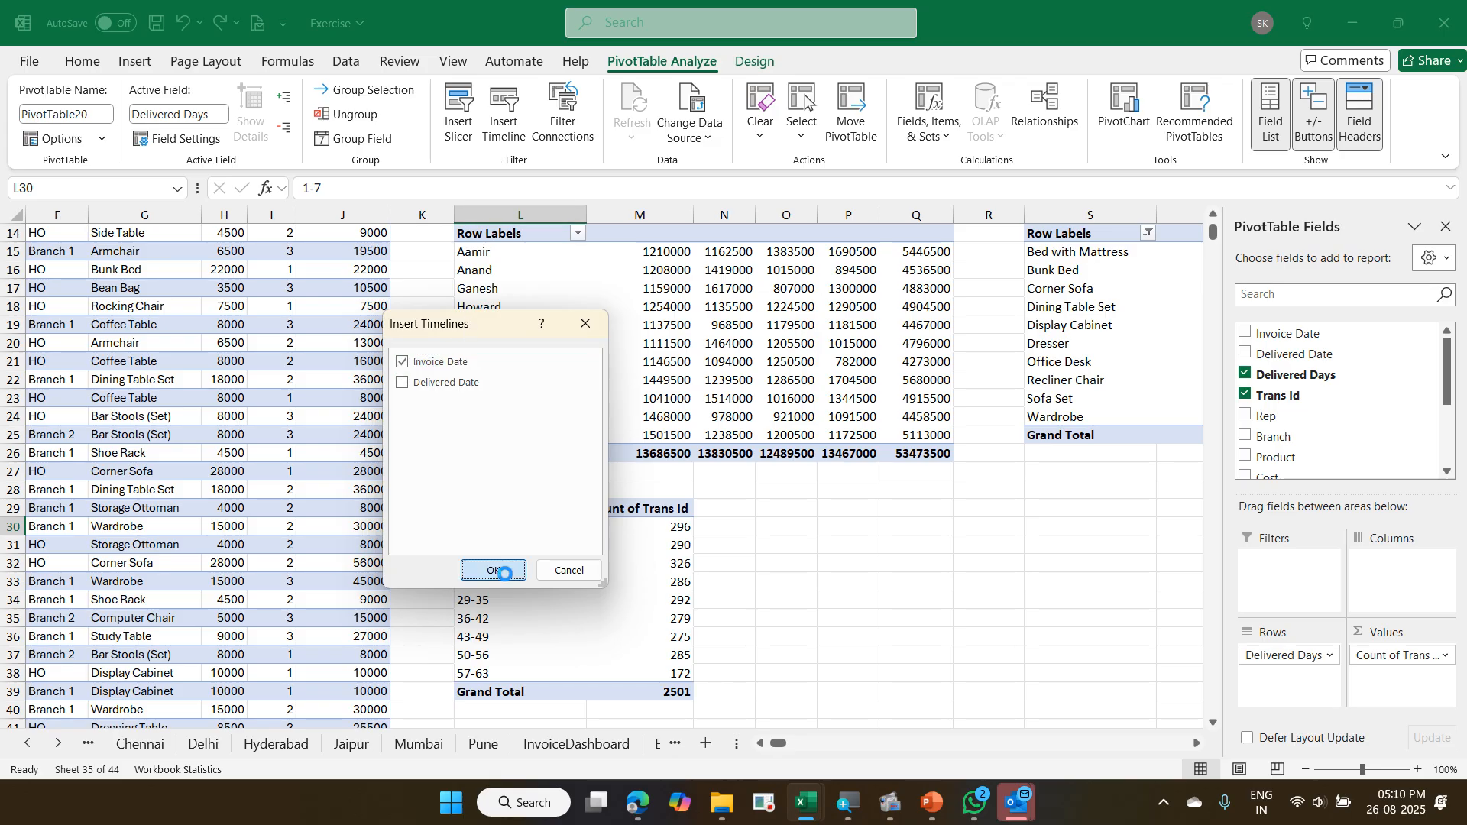
click(493, 570)
drag(665, 432, 926, 489)
click(1036, 517)
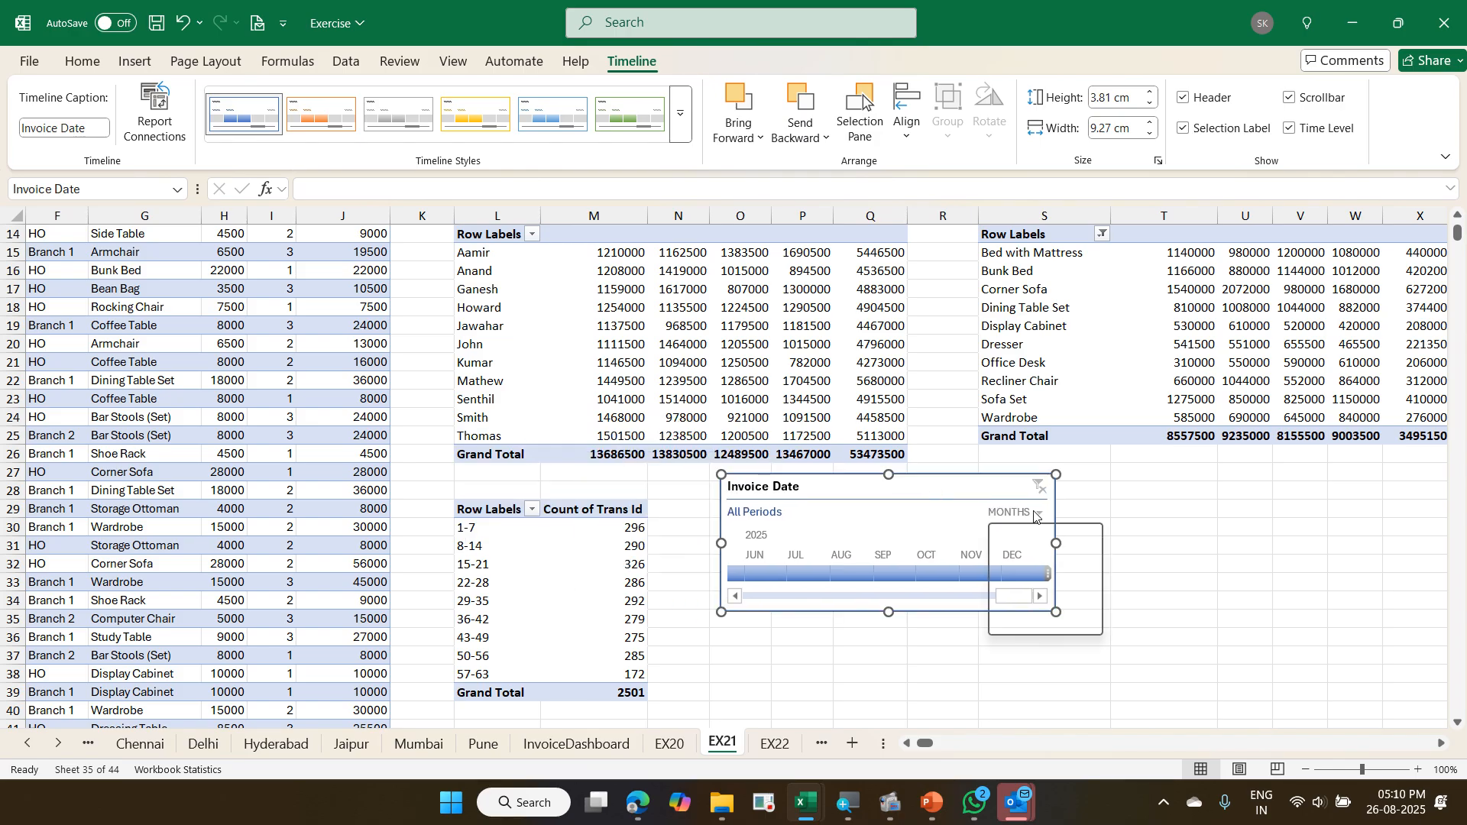
click(1041, 531)
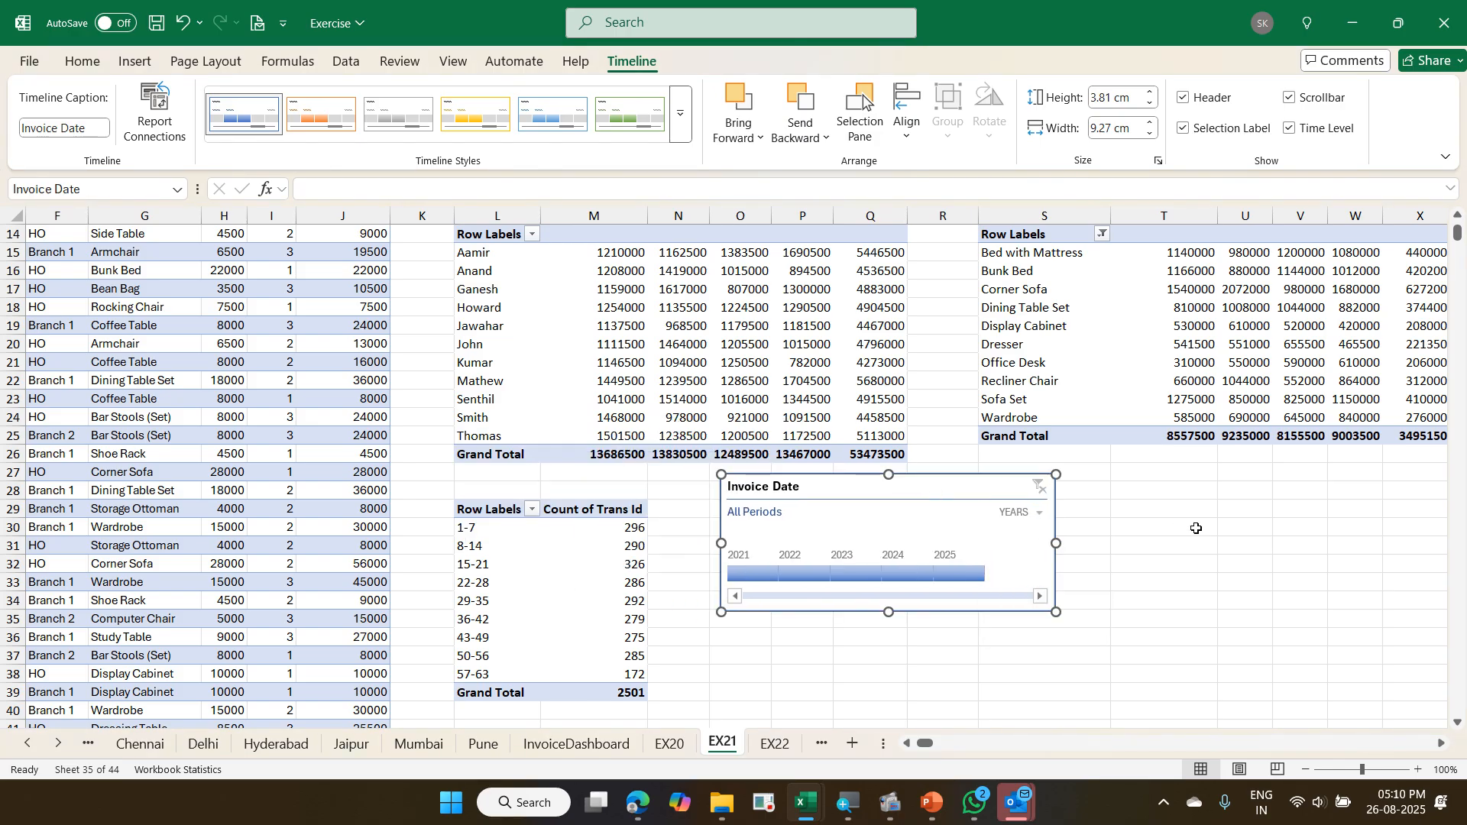
- Filter the Branch slicer to Branch 1 and Branch 2 to check its effect on the Delivered Days pivot, and clear the filter
scroll(1197, 528, up, 3)
scroll(1372, 574, down, 2)
scroll(1372, 574, down, 1)
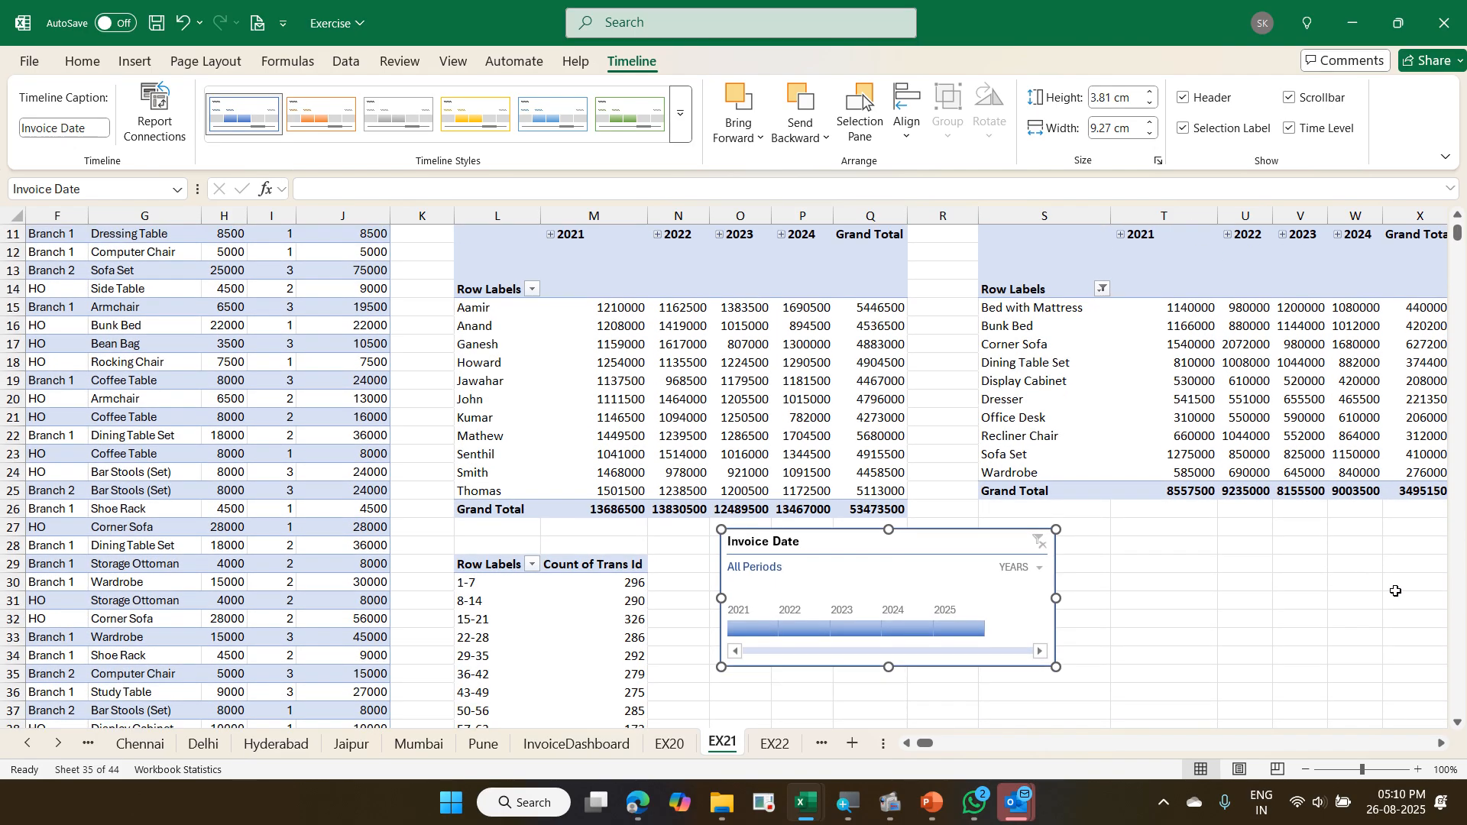
click(1443, 745)
click(1442, 745)
click(1442, 744)
click(1442, 744)
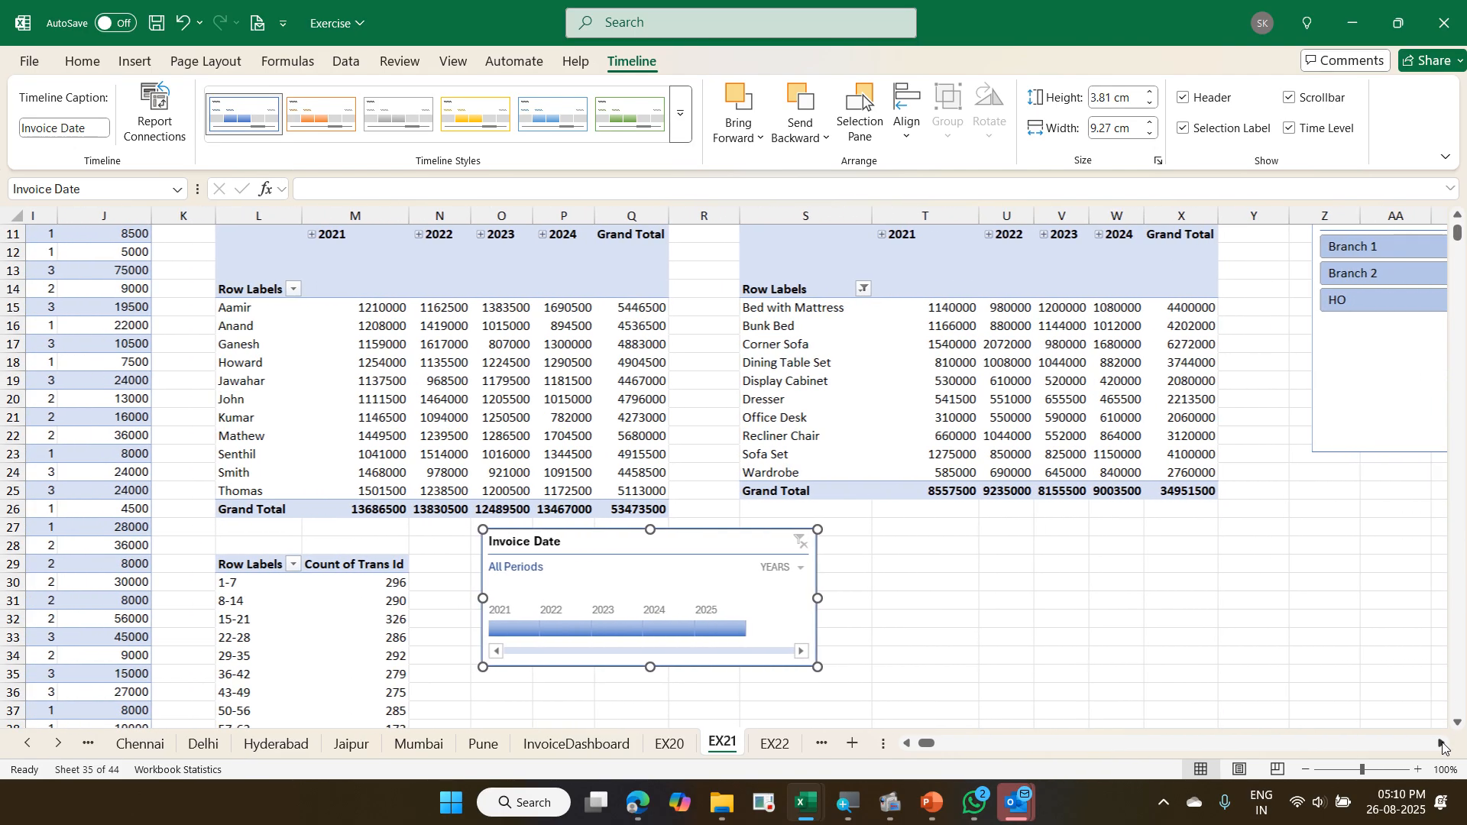
click(1443, 745)
click(1442, 745)
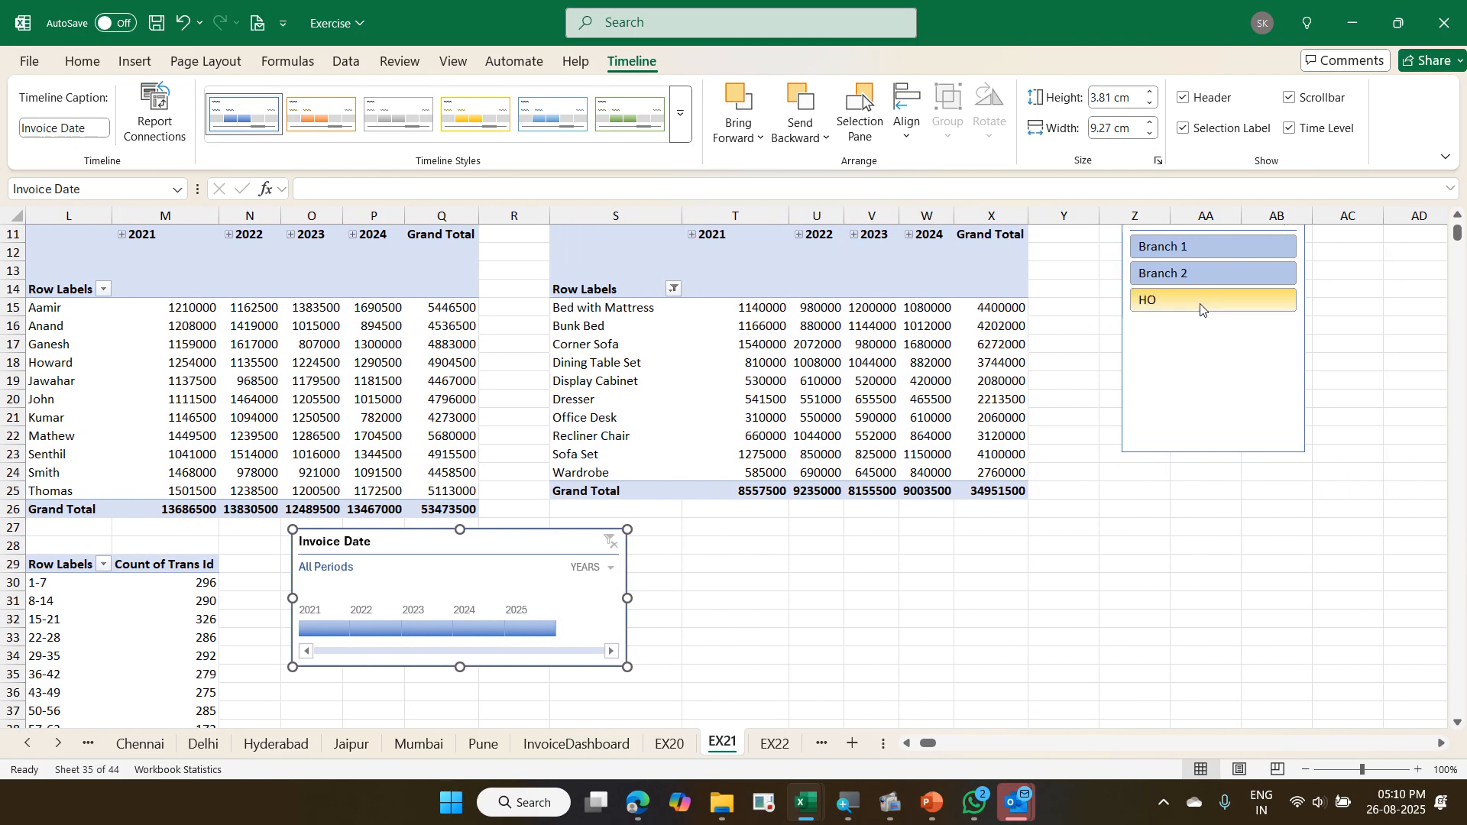
click(1182, 254)
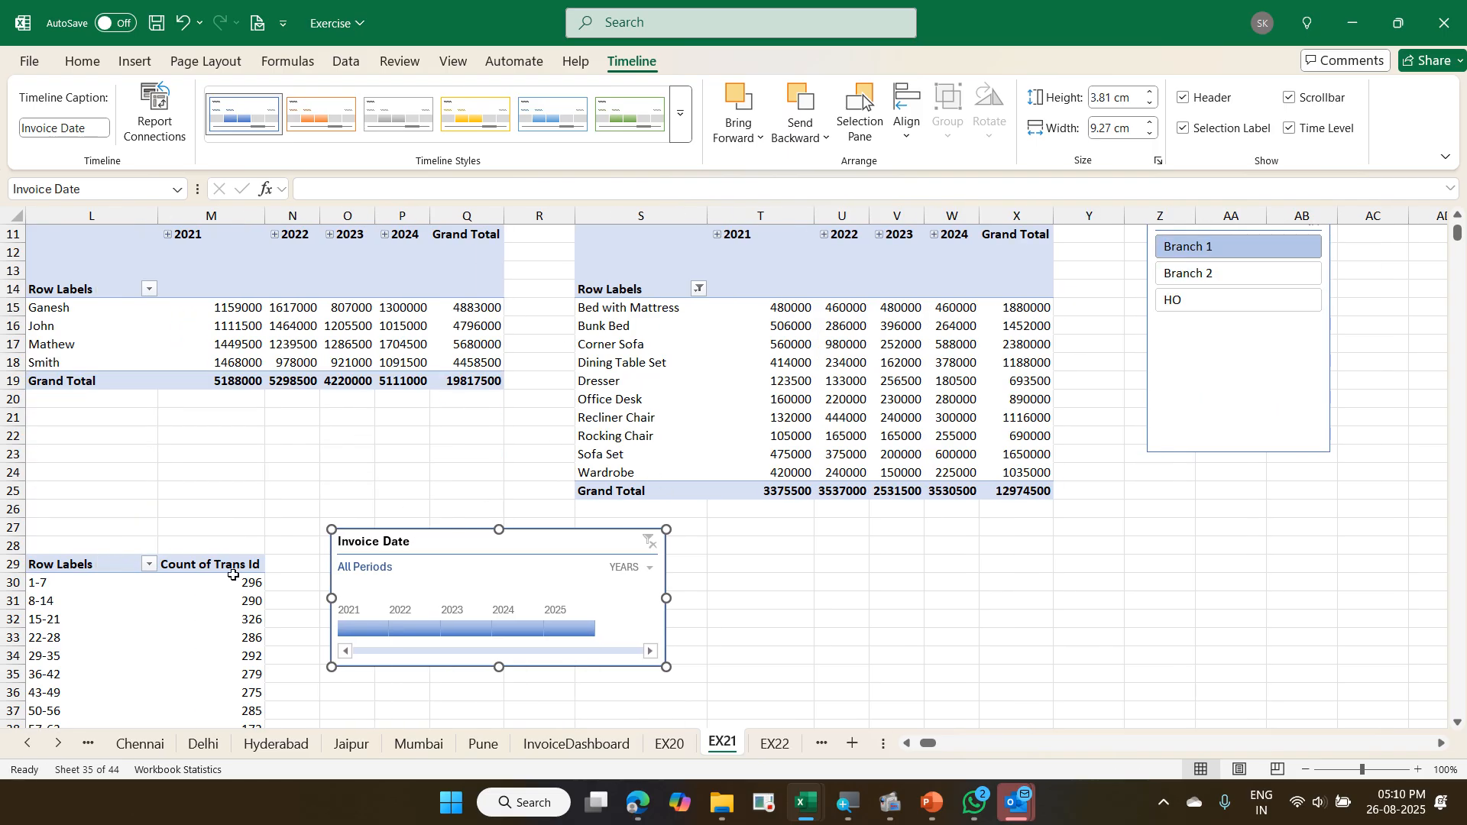
click(1258, 264)
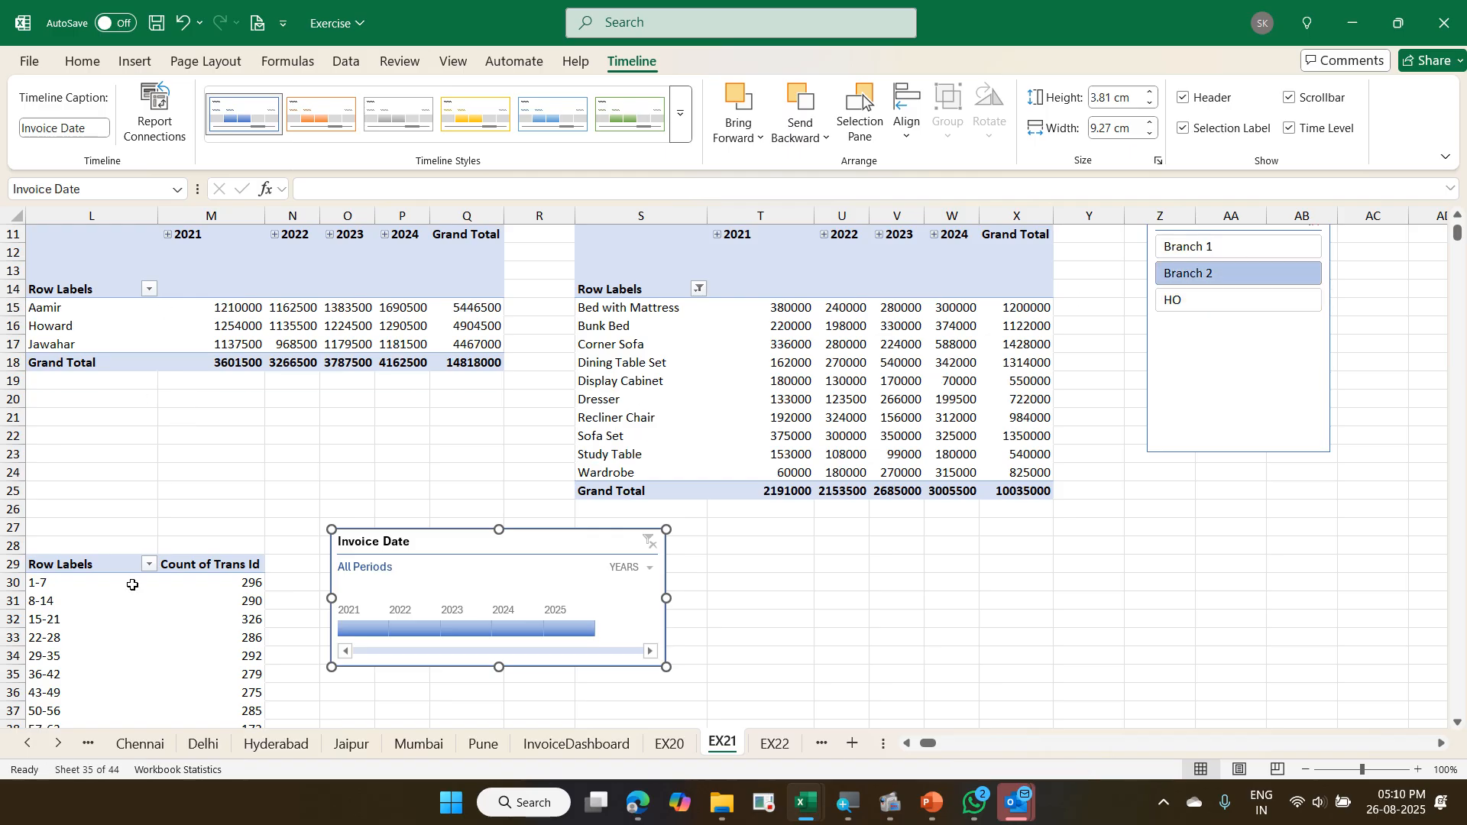
scroll(1258, 269, up, 1)
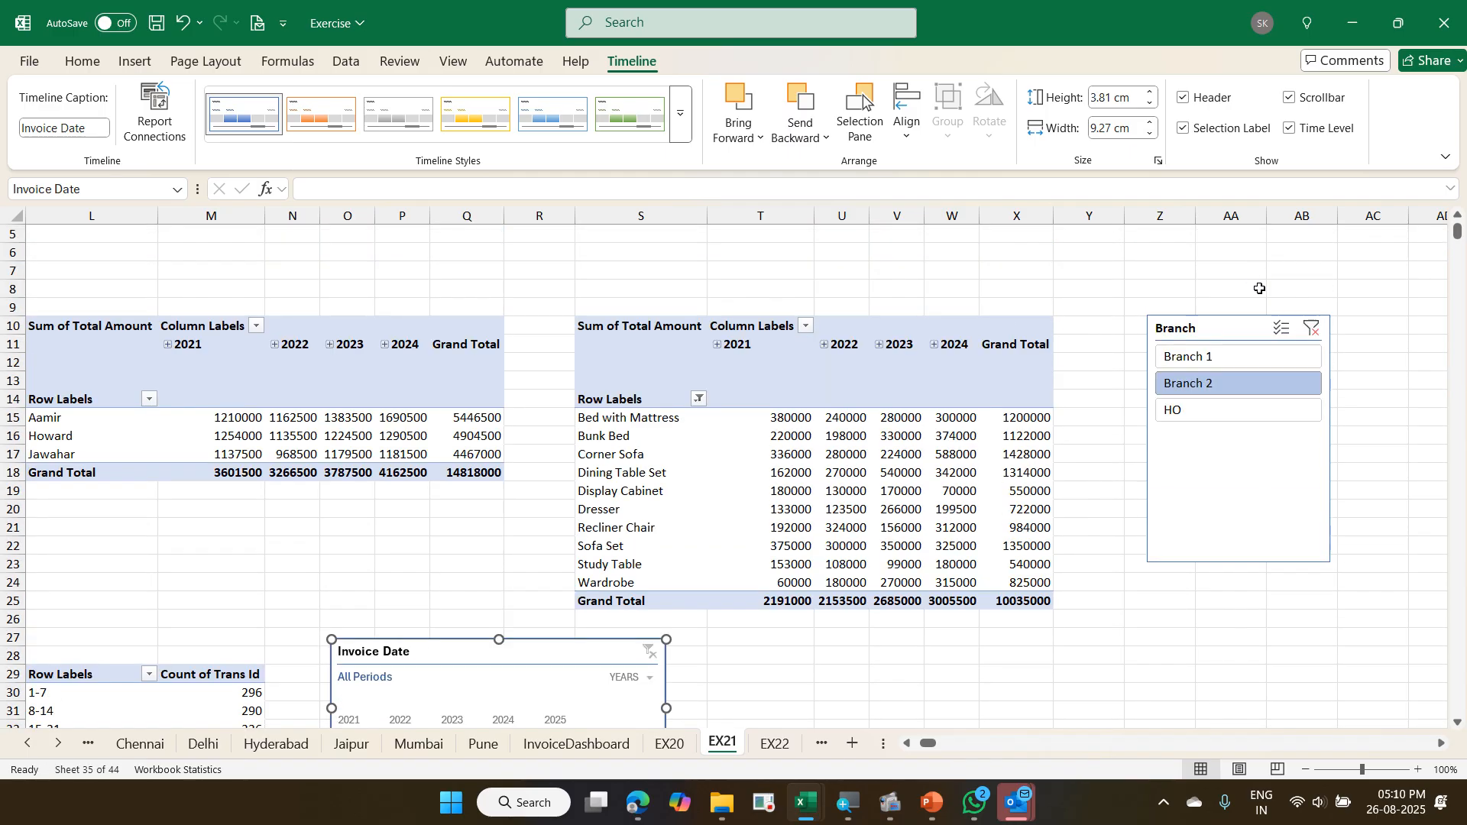
click(1313, 279)
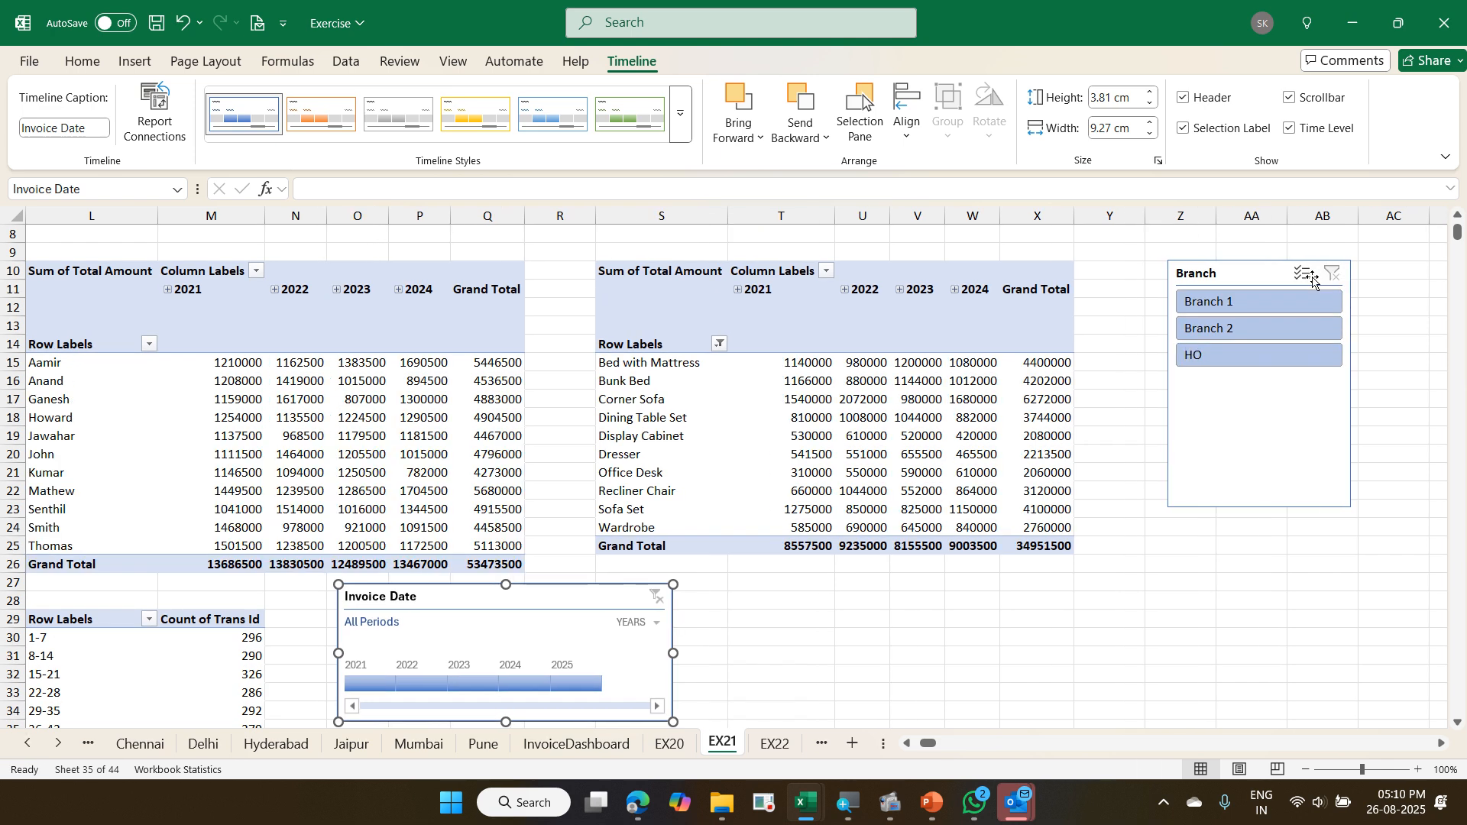
- Connect the Branch slicer to the Delivered Days pivot, PivotTable20, in addition to the other two pivots
right_click(1240, 430)
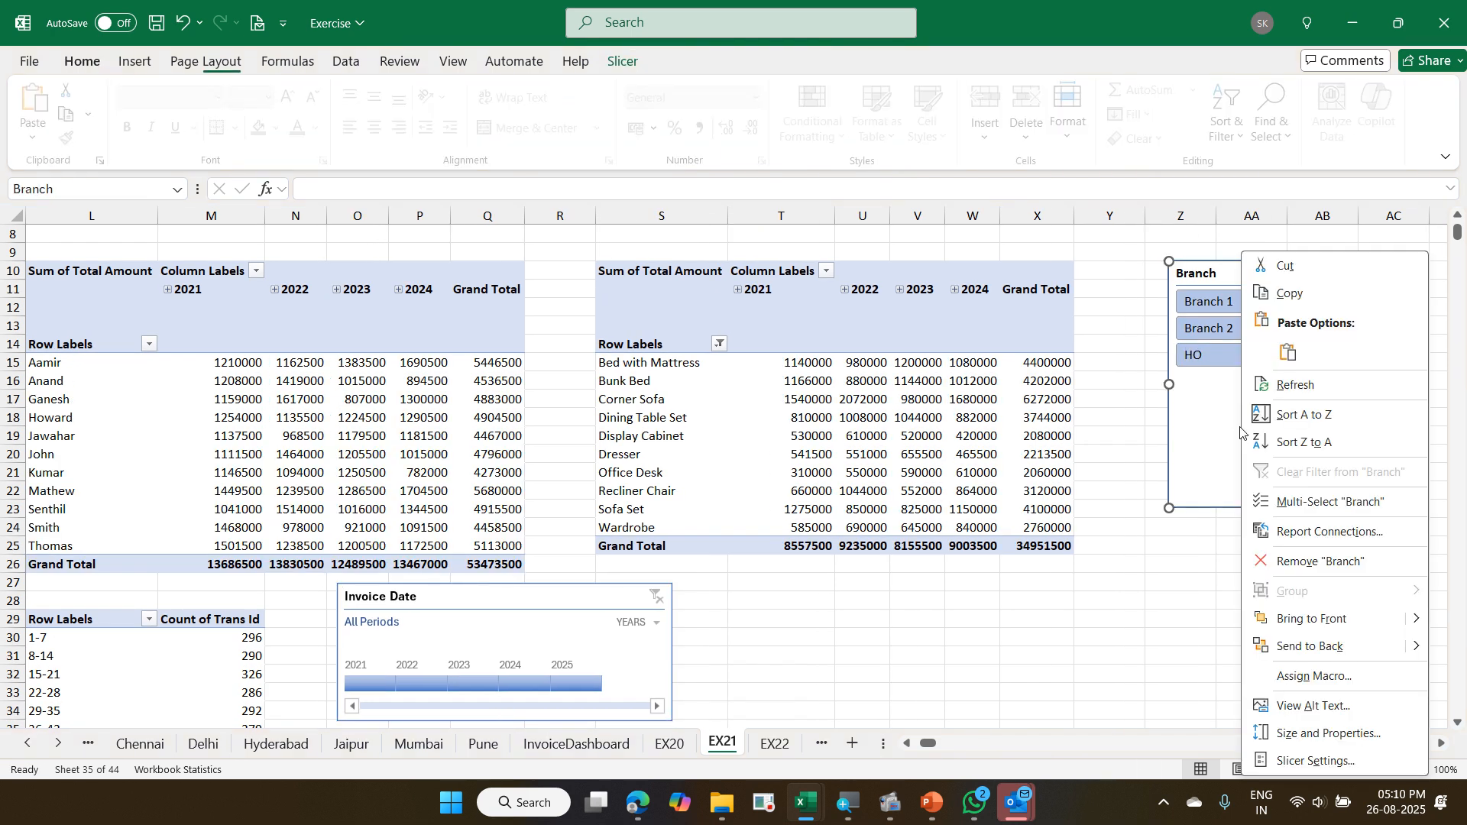
click(1295, 532)
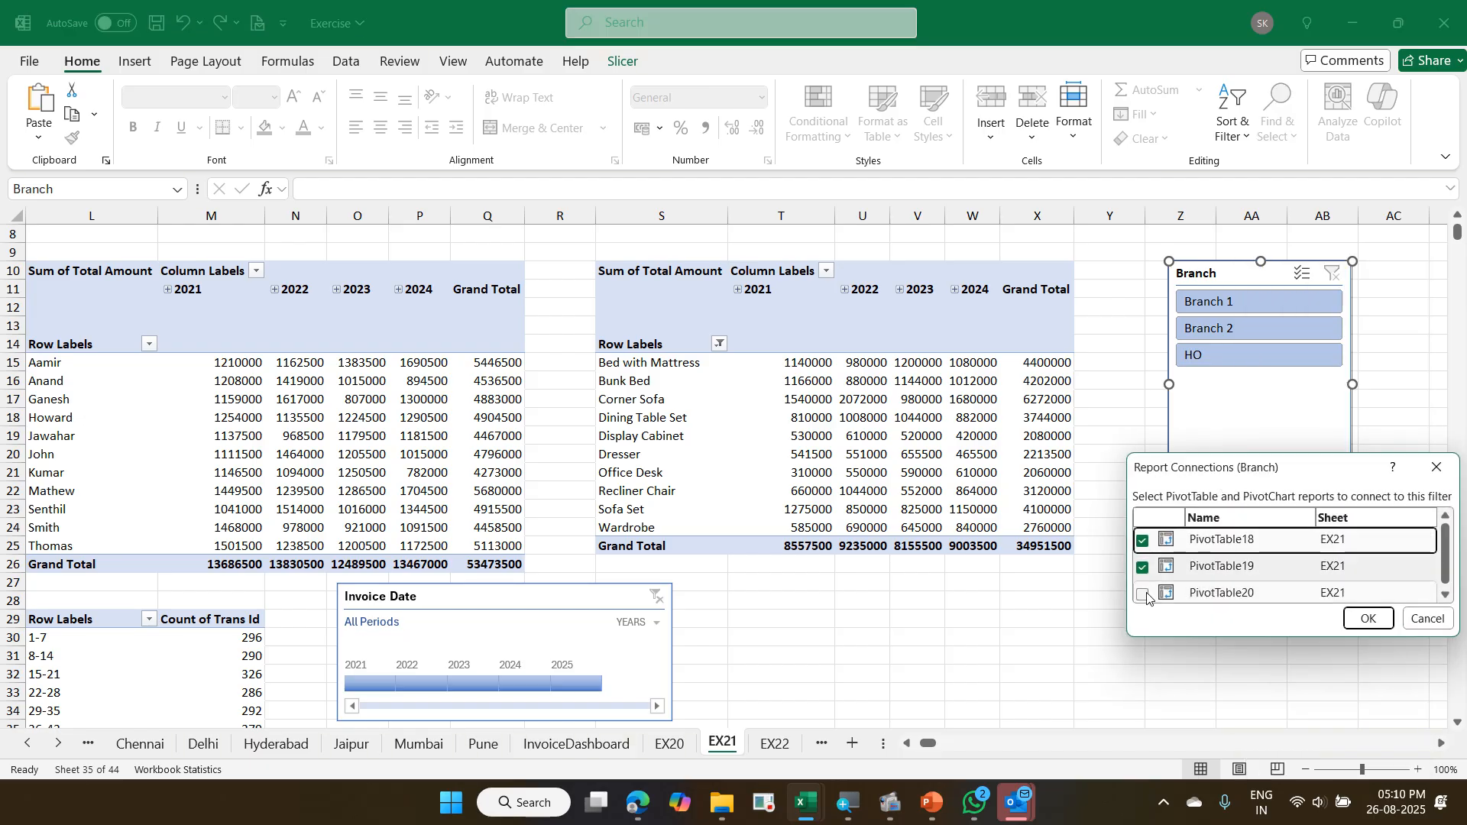
click(1144, 595)
click(1374, 619)
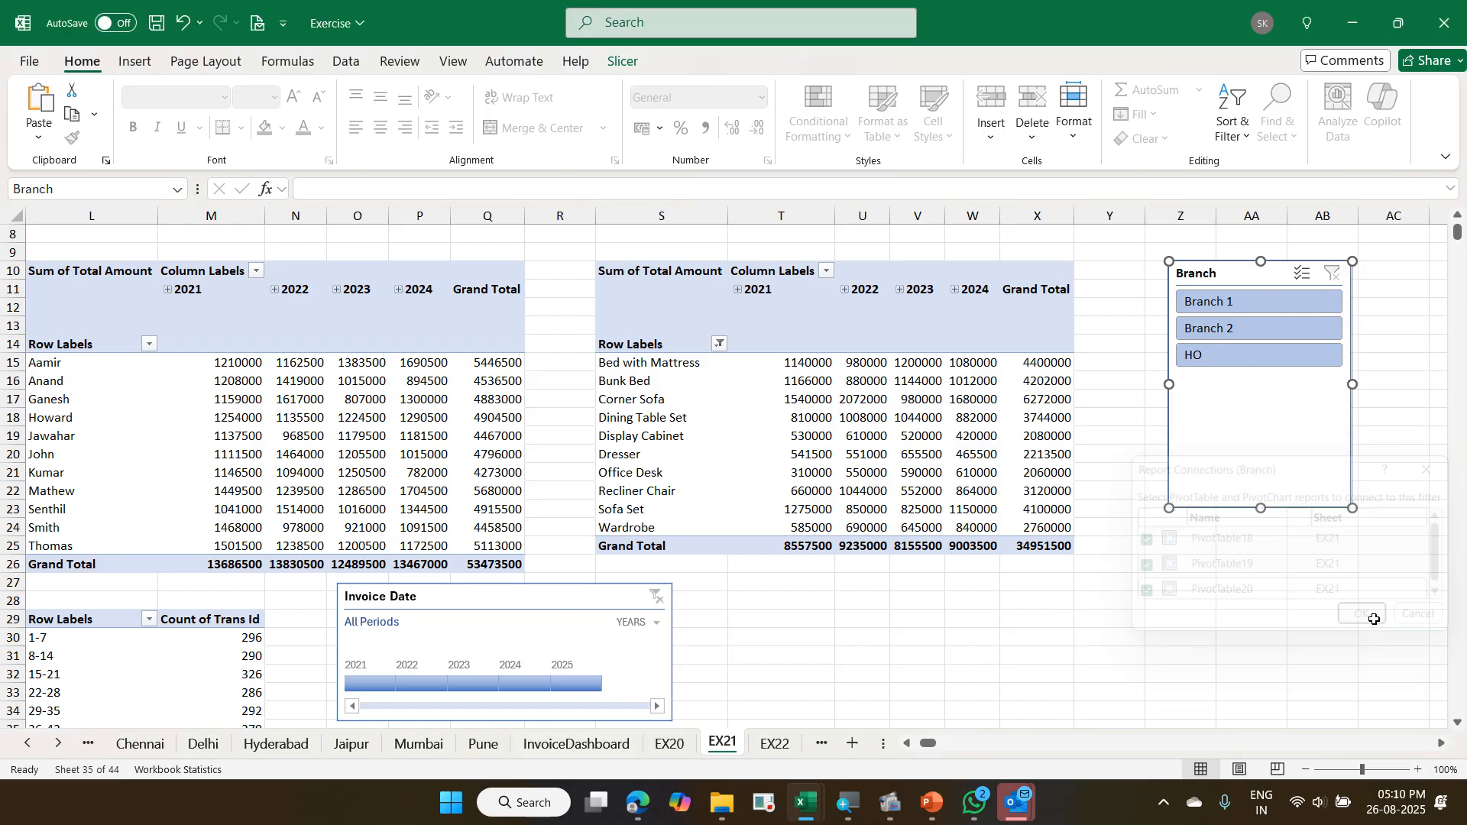
- Test the Branch slicer on all three pivots with Branch 1 and Branch 2, and clear the filter
click(1269, 304)
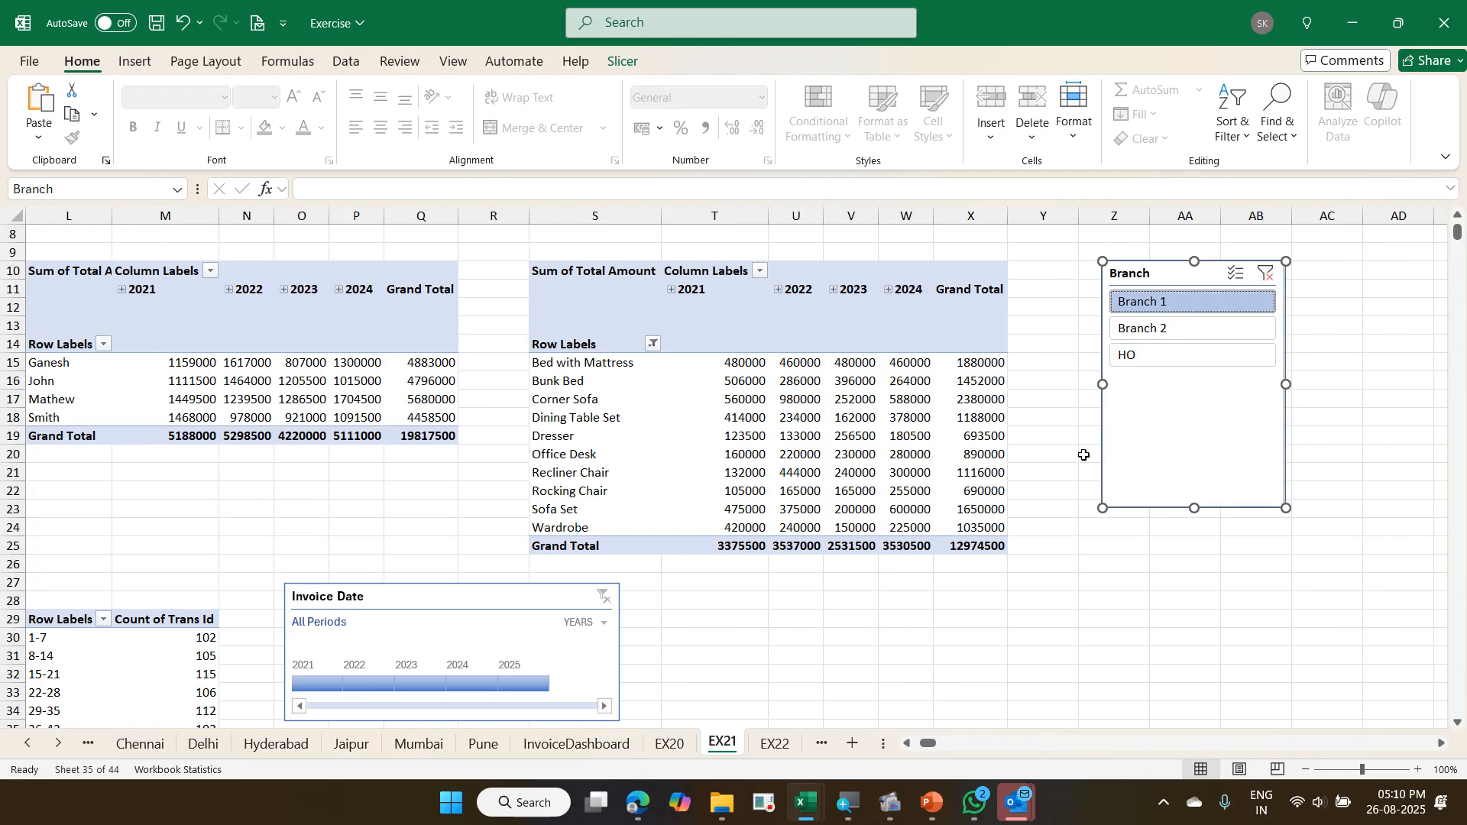
click(1131, 328)
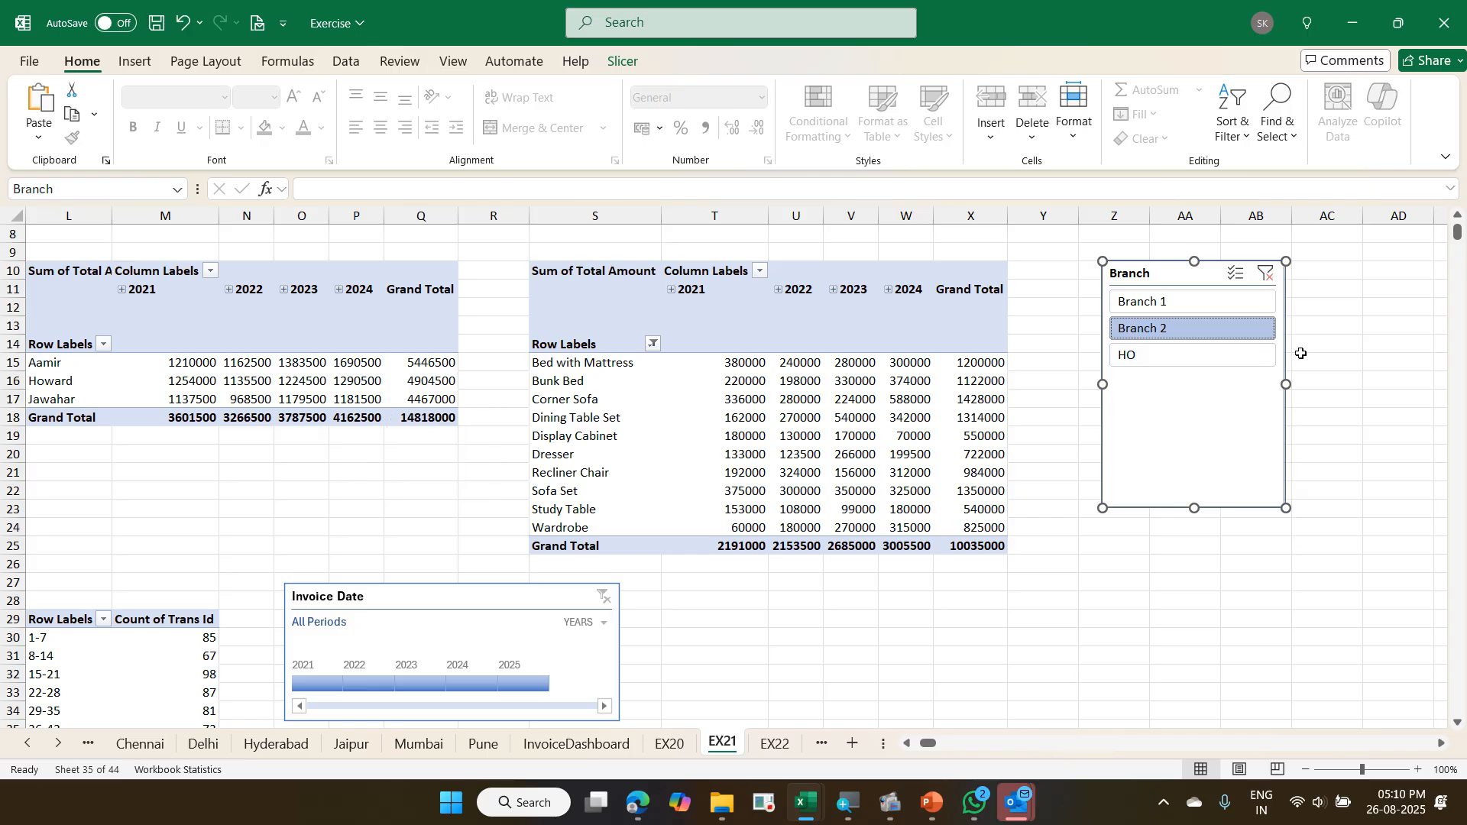
click(1265, 288)
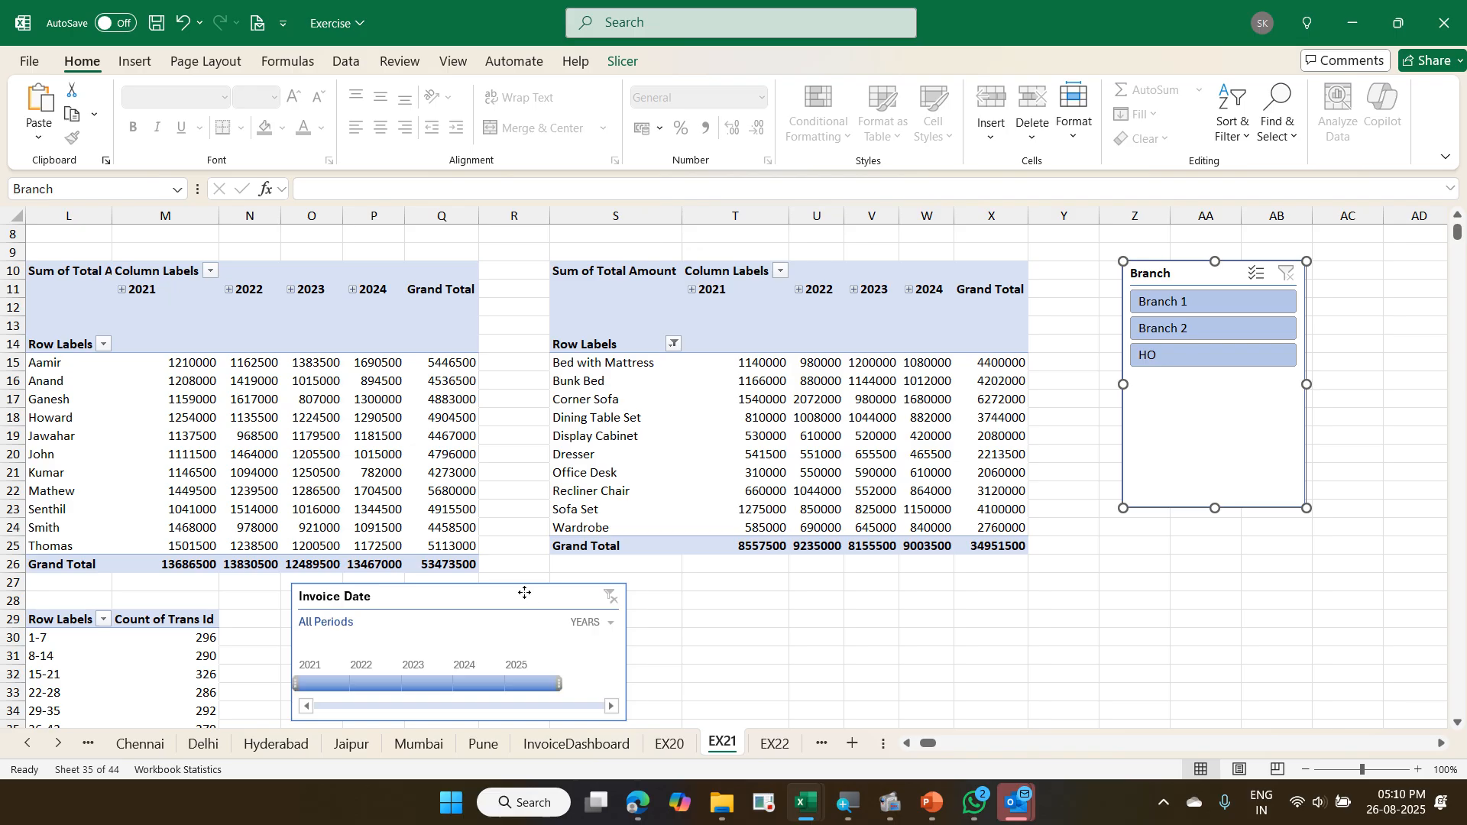
- Move the Invoice Date timeline below the product pivot and connect it to PivotTable18 and PivotTable19 as well as PivotTable20
drag(526, 594, 831, 588)
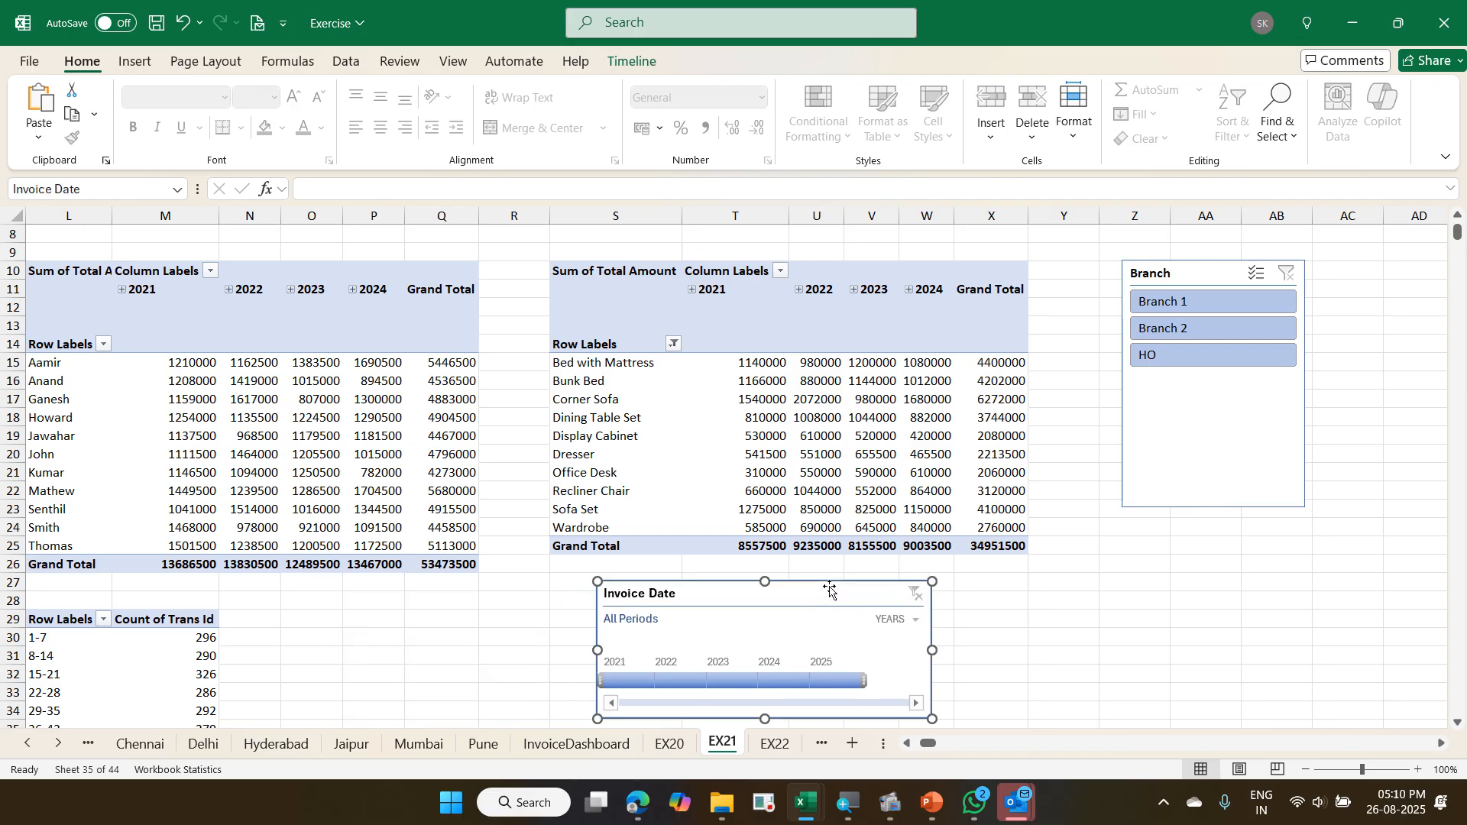
right_click(726, 599)
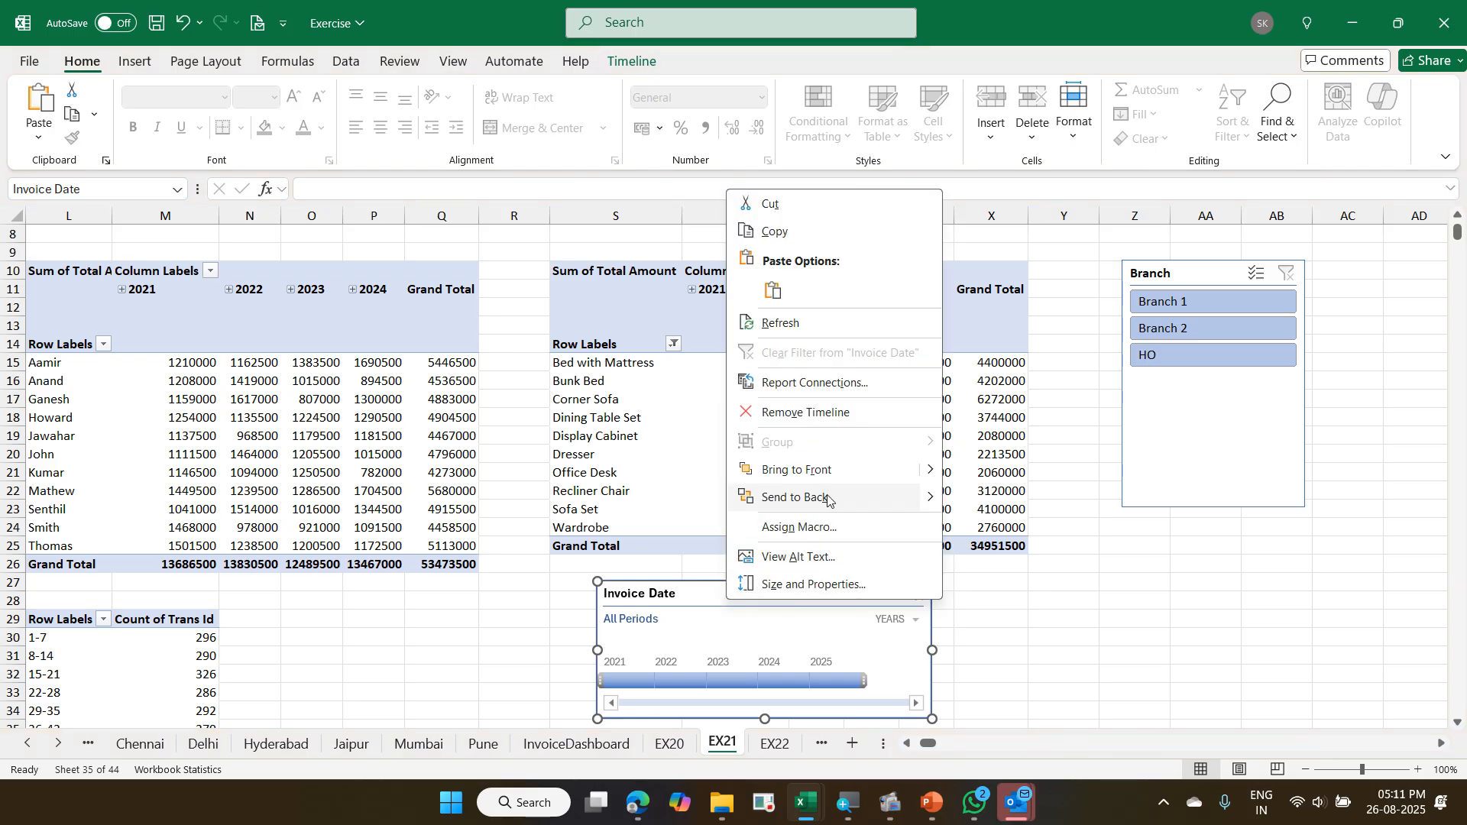
click(839, 381)
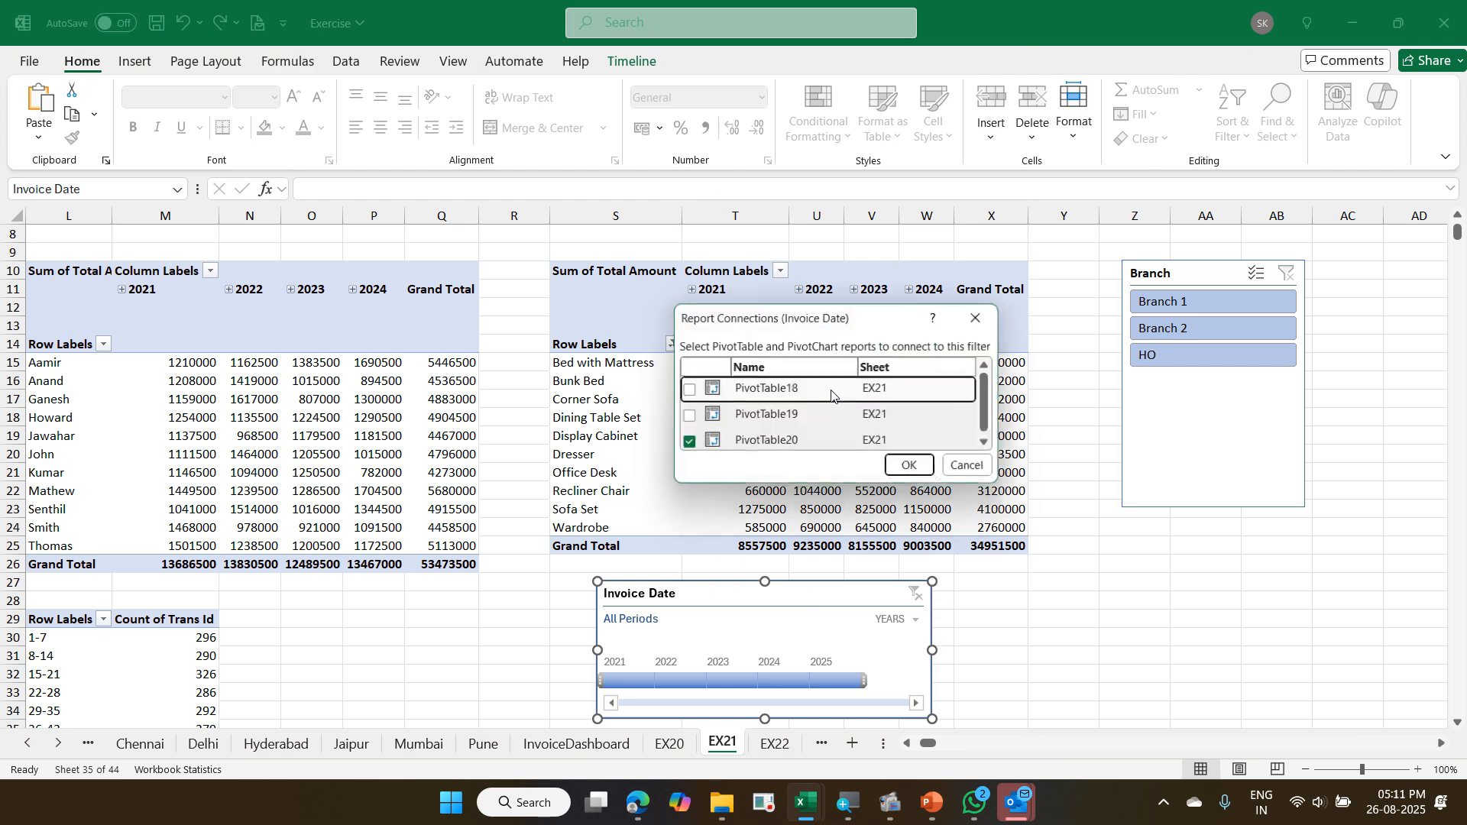
click(688, 417)
click(687, 392)
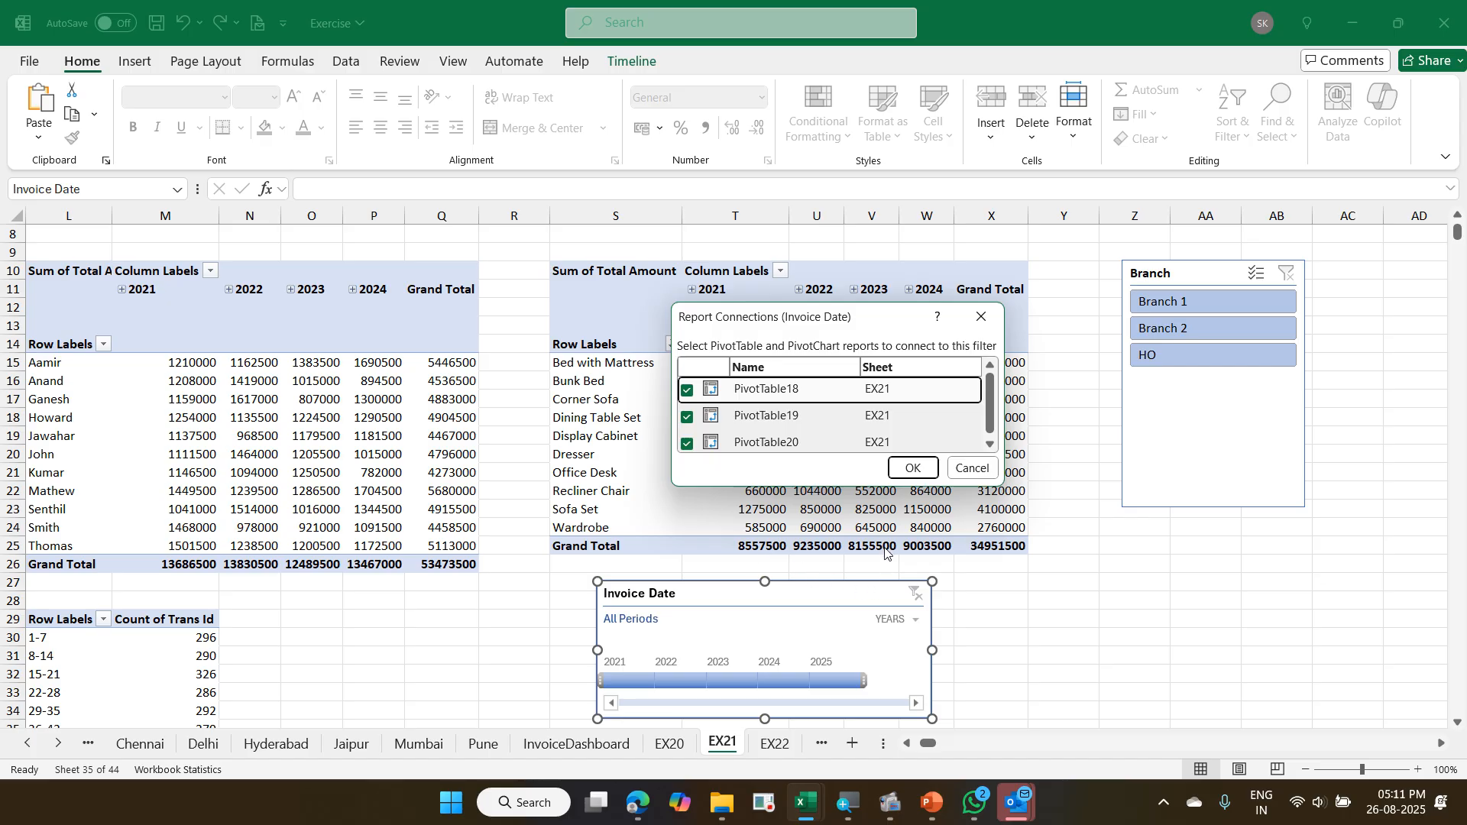
click(912, 469)
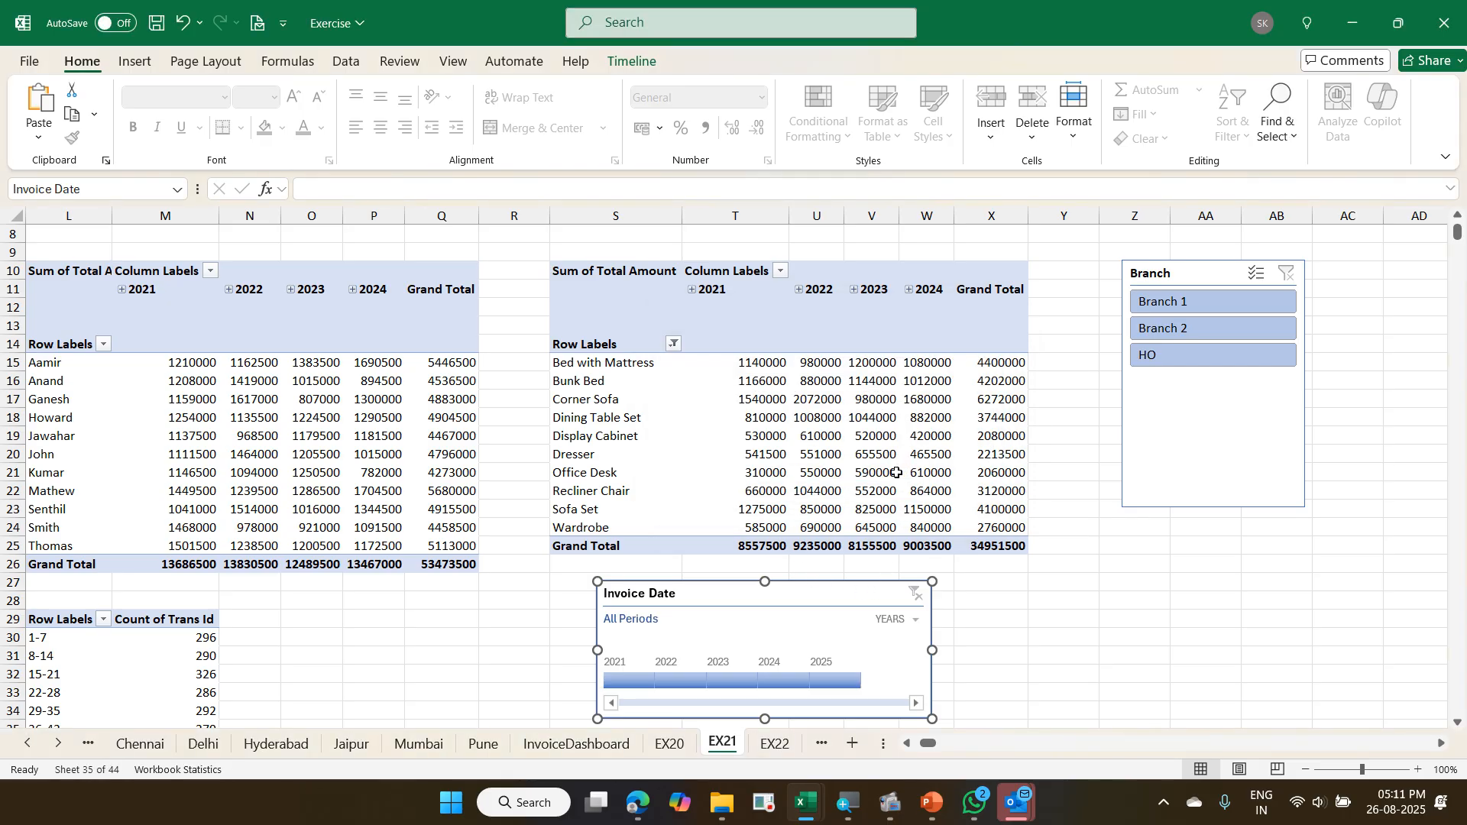
- Test the Invoice Date timeline on all three pivots with each year from 2021 to 2025, and clear the filter
click(636, 679)
scroll(576, 416, down, 5)
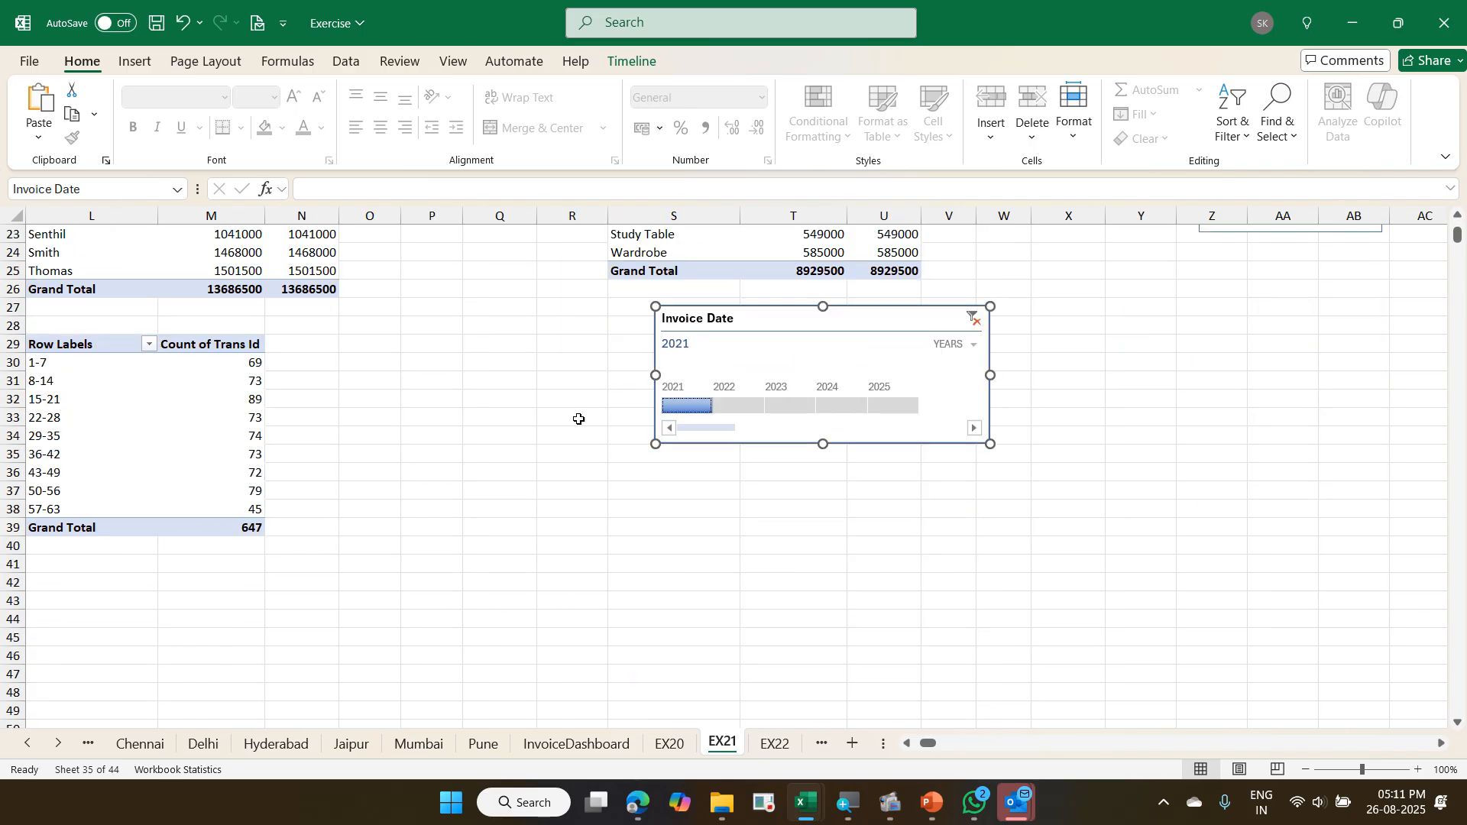
scroll(469, 452, up, 3)
scroll(469, 452, up, 2)
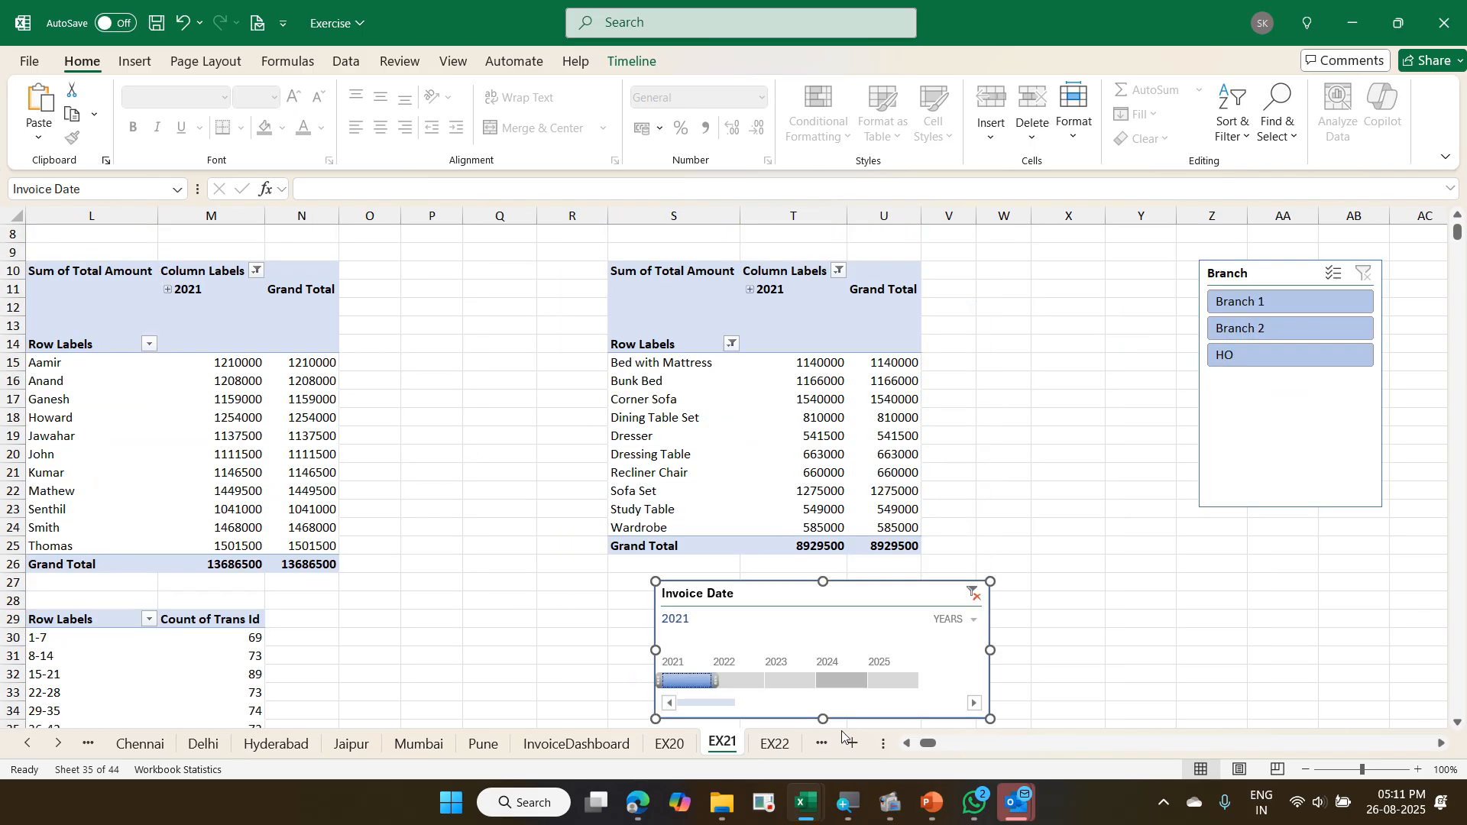
click(741, 681)
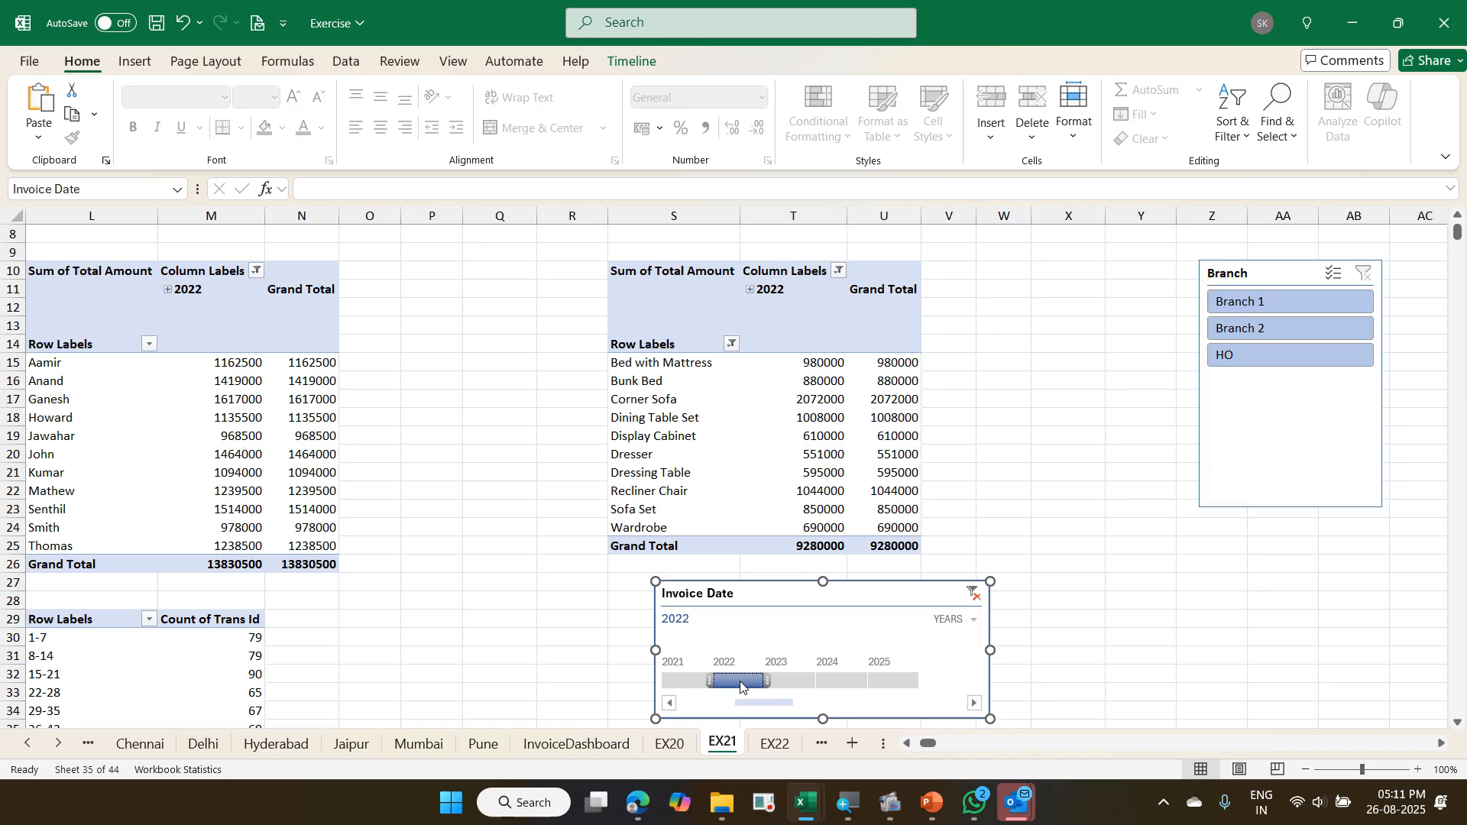
click(789, 681)
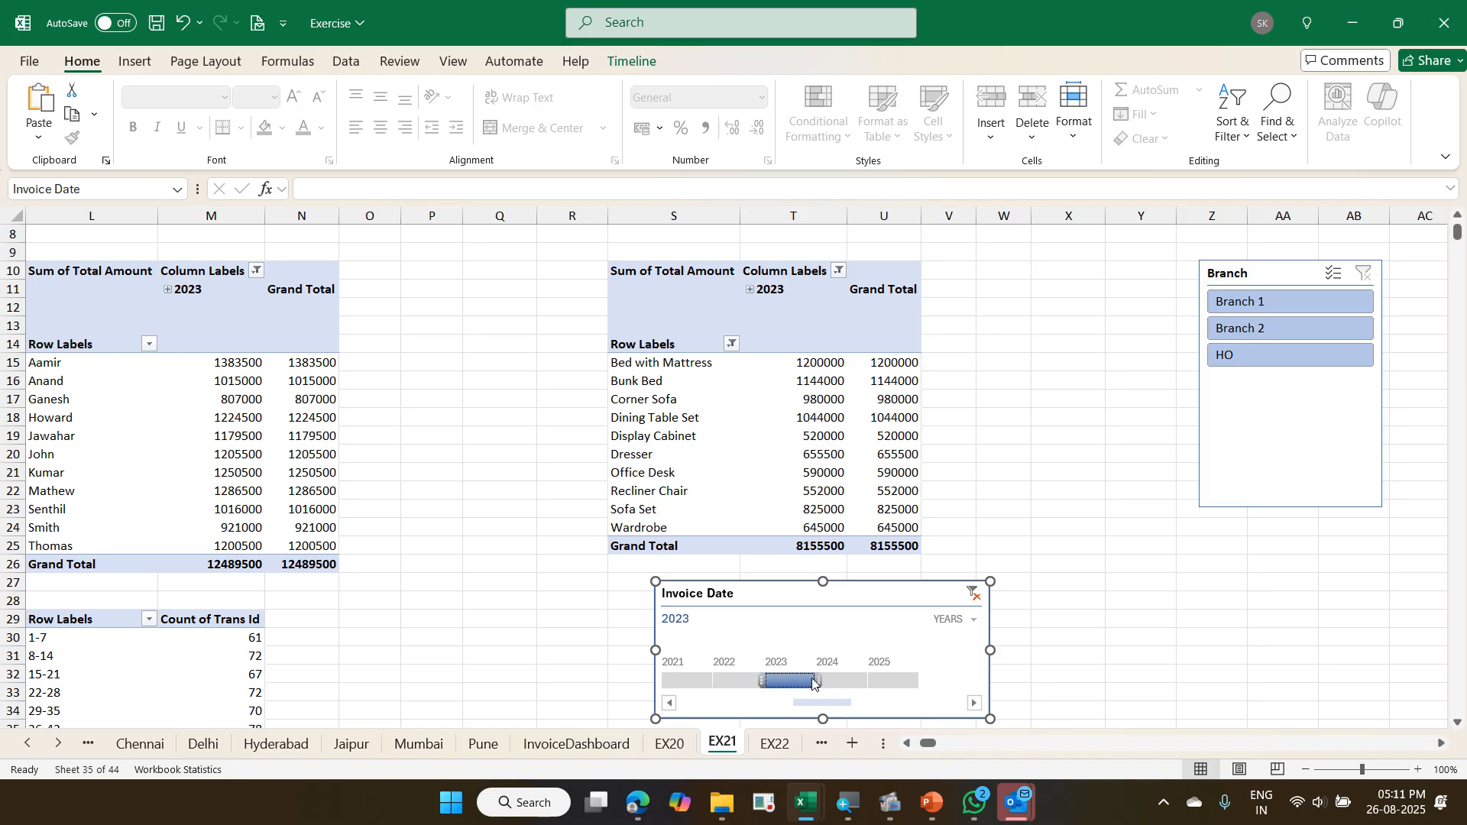
click(840, 681)
click(893, 681)
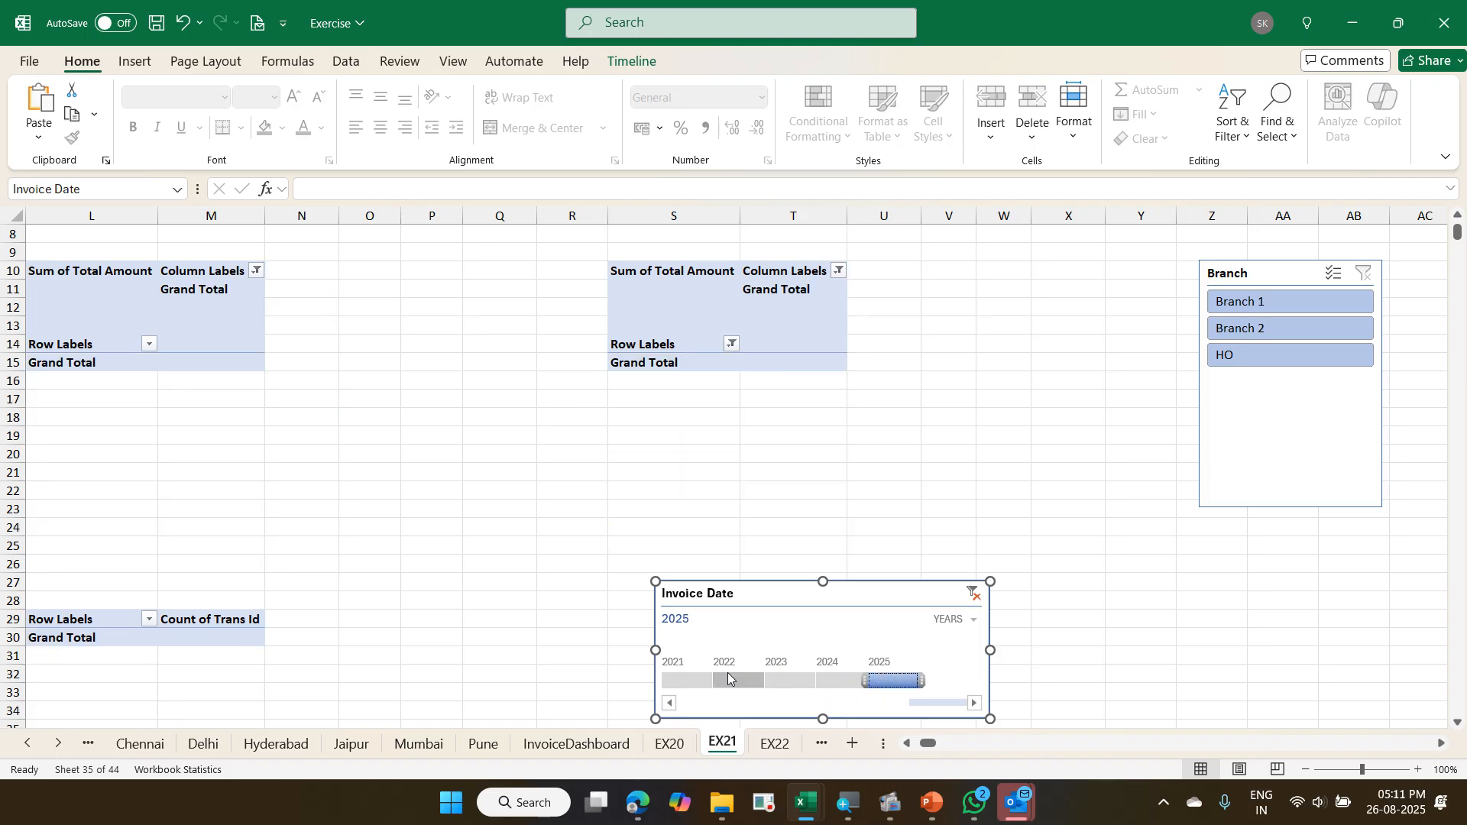
click(694, 681)
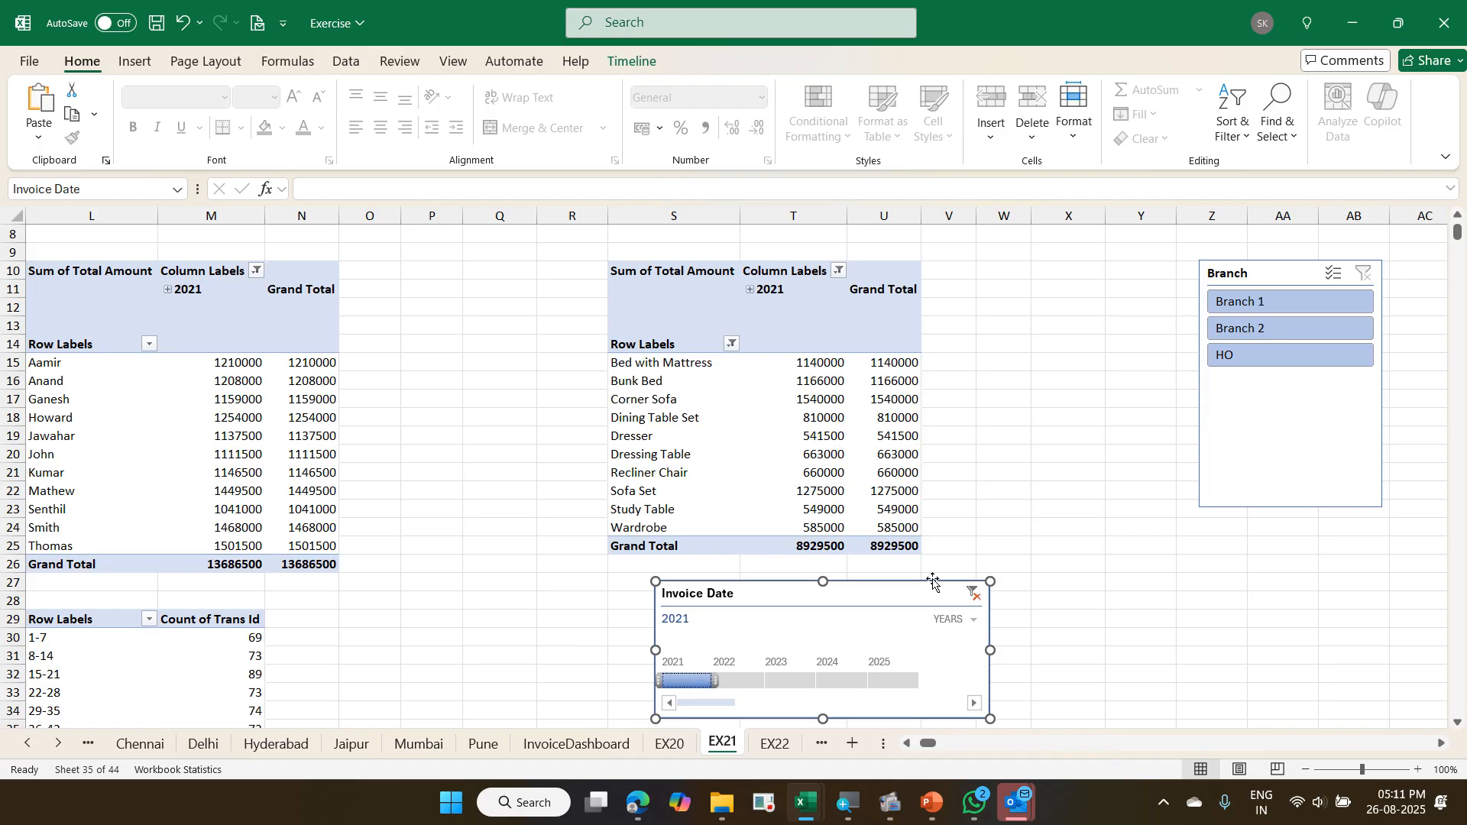
click(970, 602)
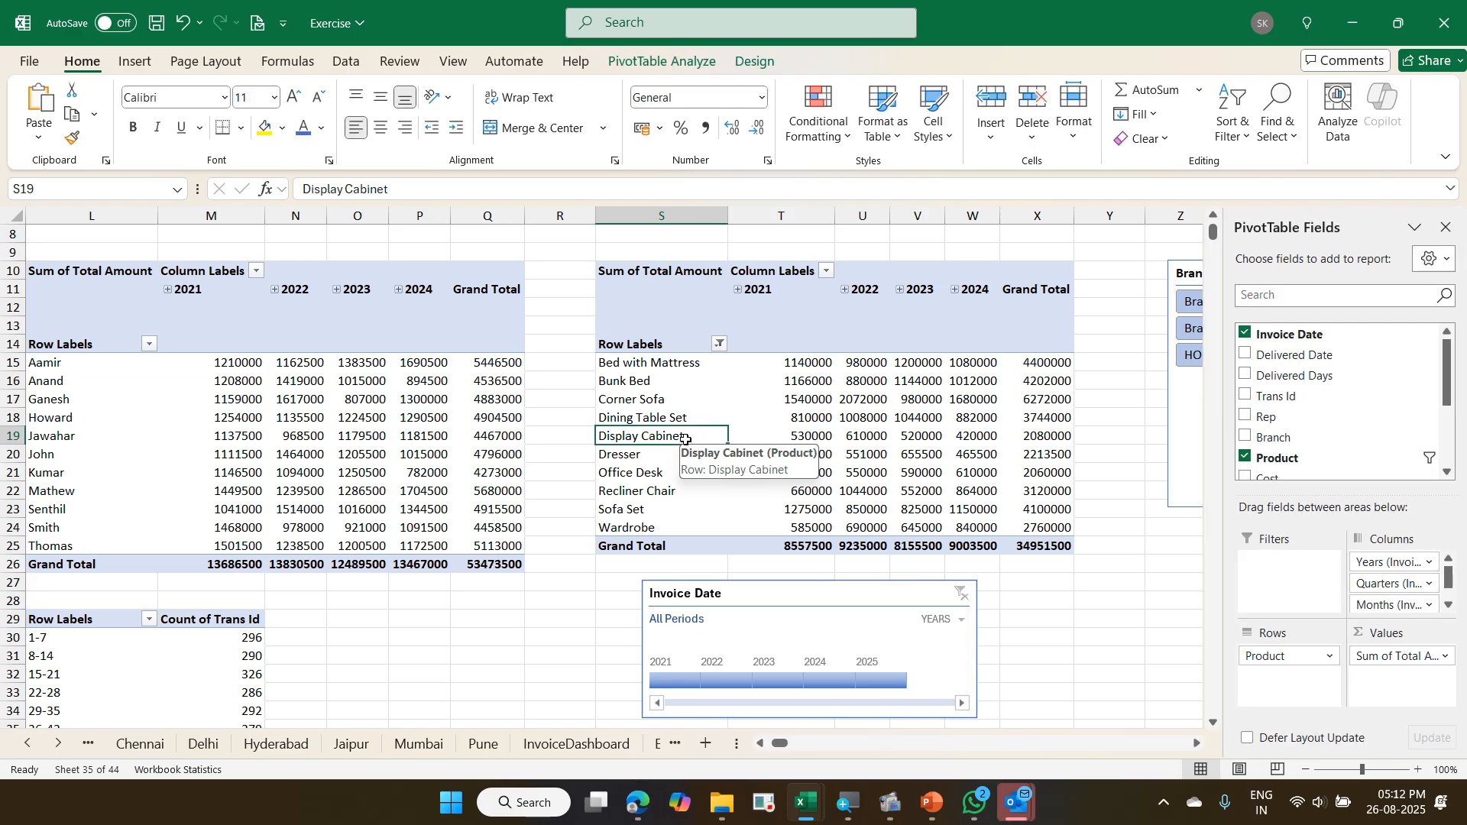
- Go to the EX20 sheet and select cell G13 in the Cost column of the invoice table
key(ctrl+Page_Up)
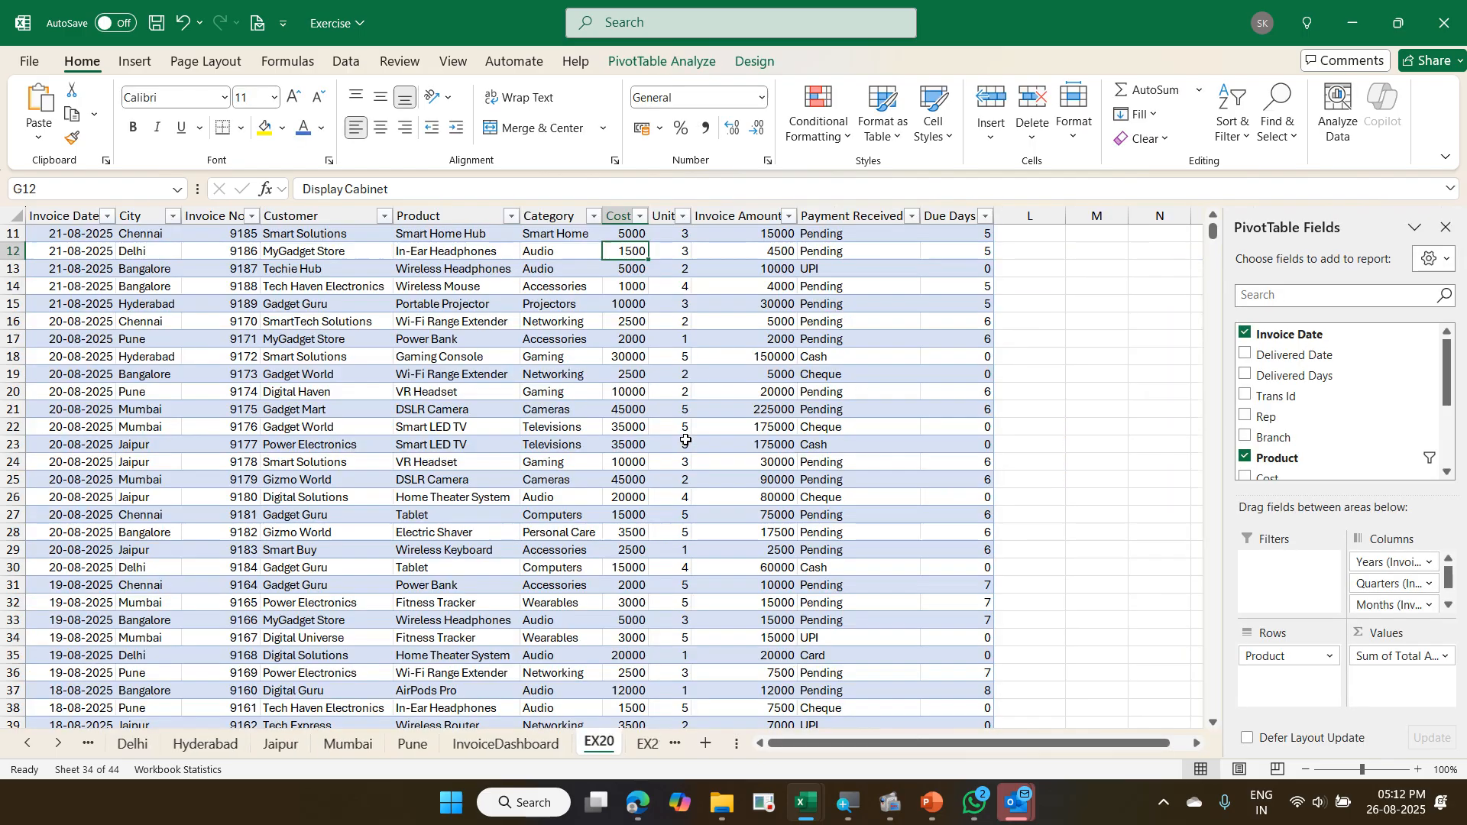
scroll(685, 439, up, 2)
key(Up)
key(Up)
key(Up)
key(Up)
key(Down)
key(Down)
key(Down)
key(Down)
key(Down)
key(Down)
key(Down)
key(Down)
key(Down)
key(Down)
key(Down)
key(Down)
key(Down)
key(Down)
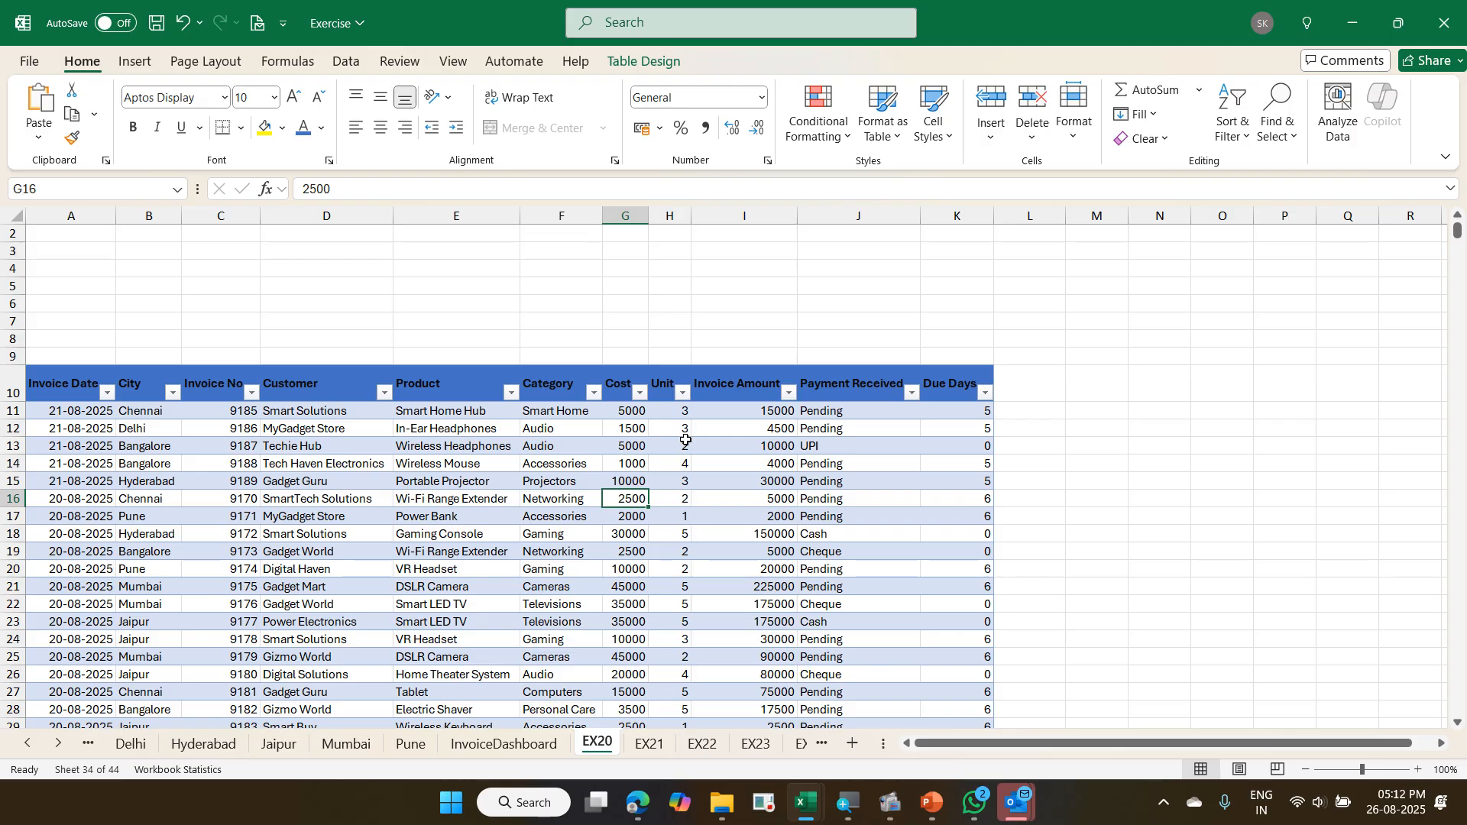
click(621, 448)
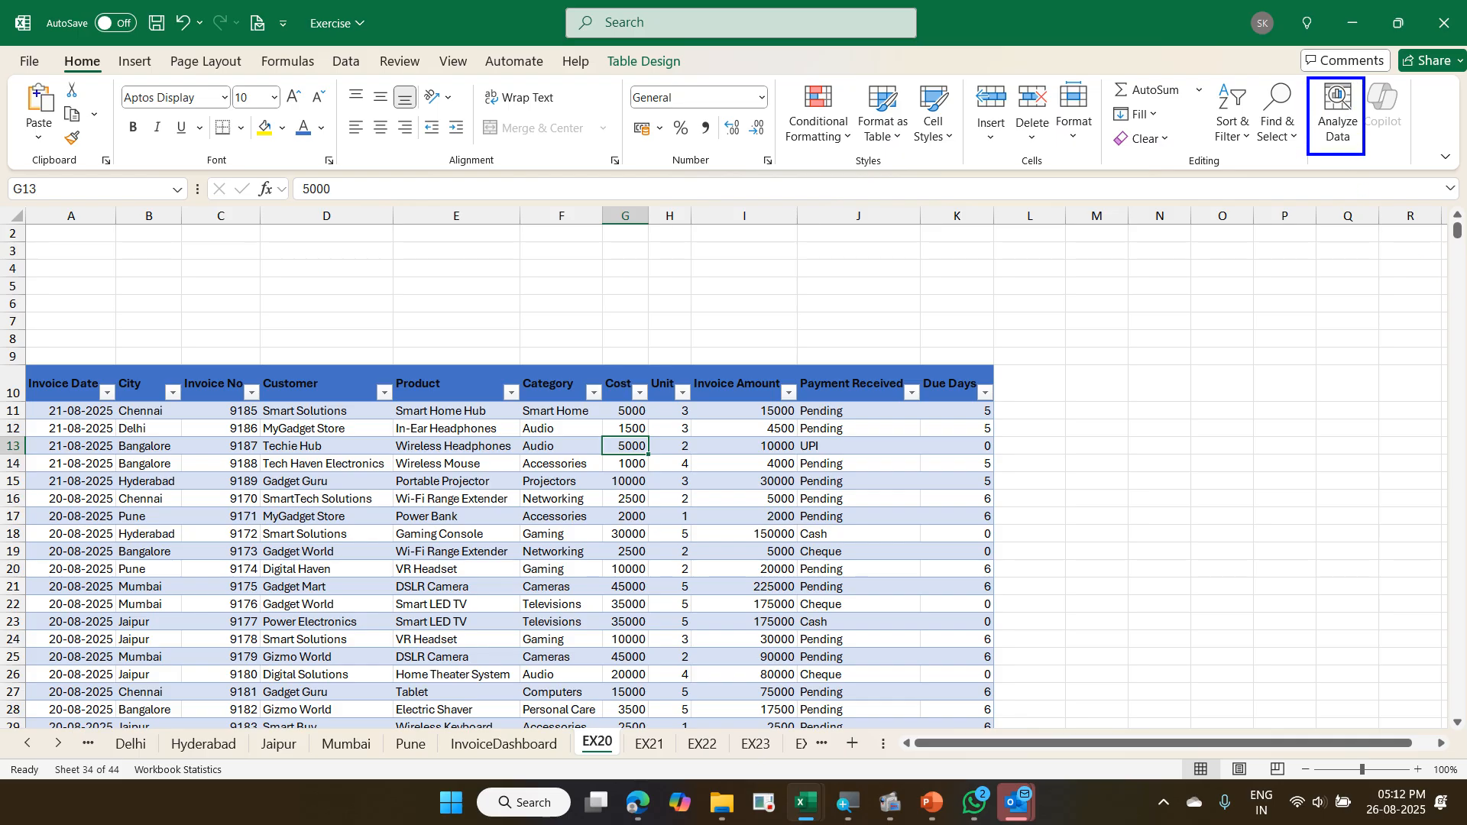
drag(54, 53, 104, 85)
mouse_move(1300, 153)
mouse_down()
mouse_move(93, 52)
mouse_move(100, 153)
mouse_up()
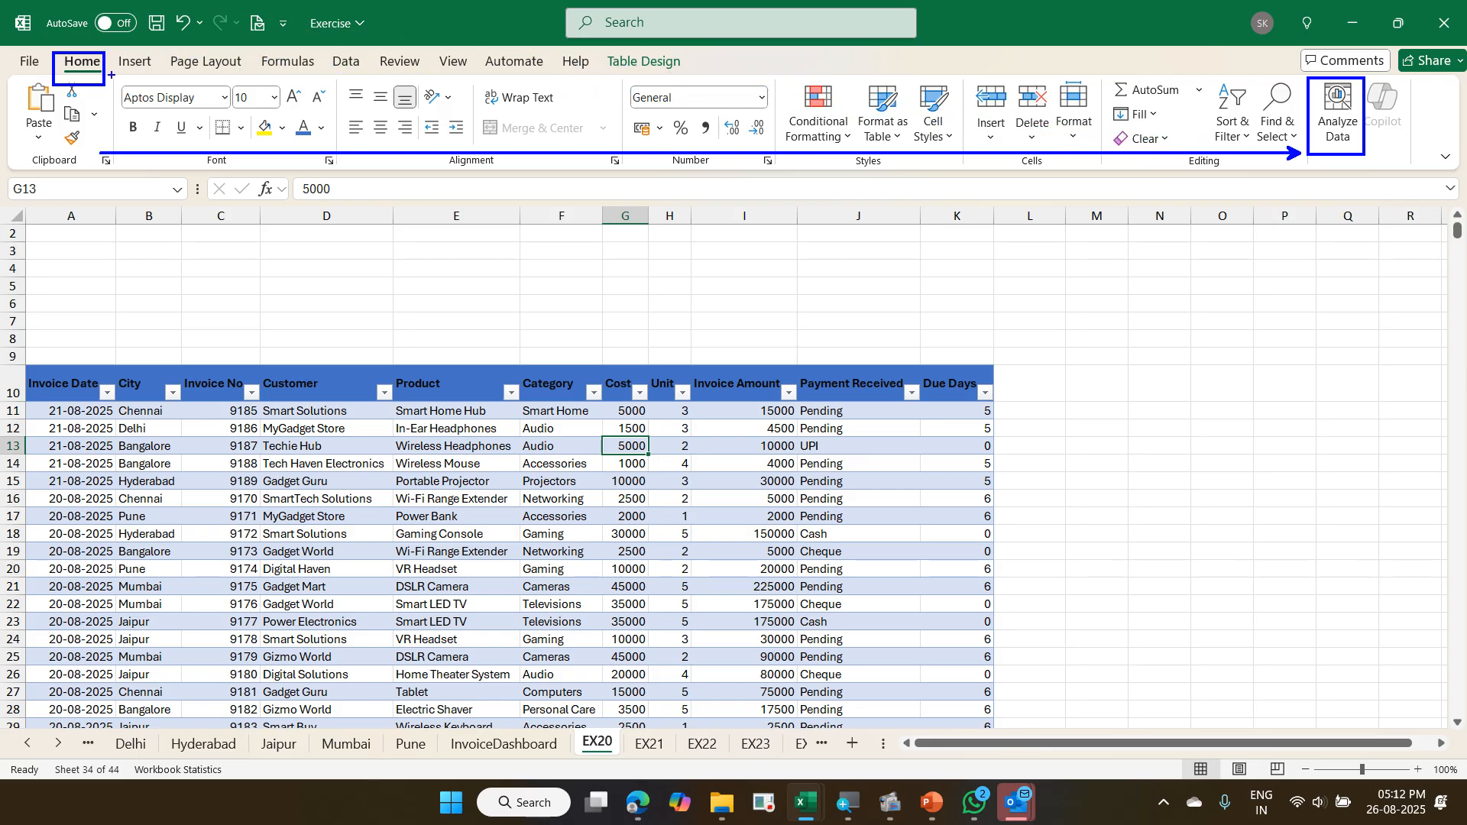
key(Escape)
- Run Analyze Data on the invoice table and look through all of its suggested insights
click(1337, 111)
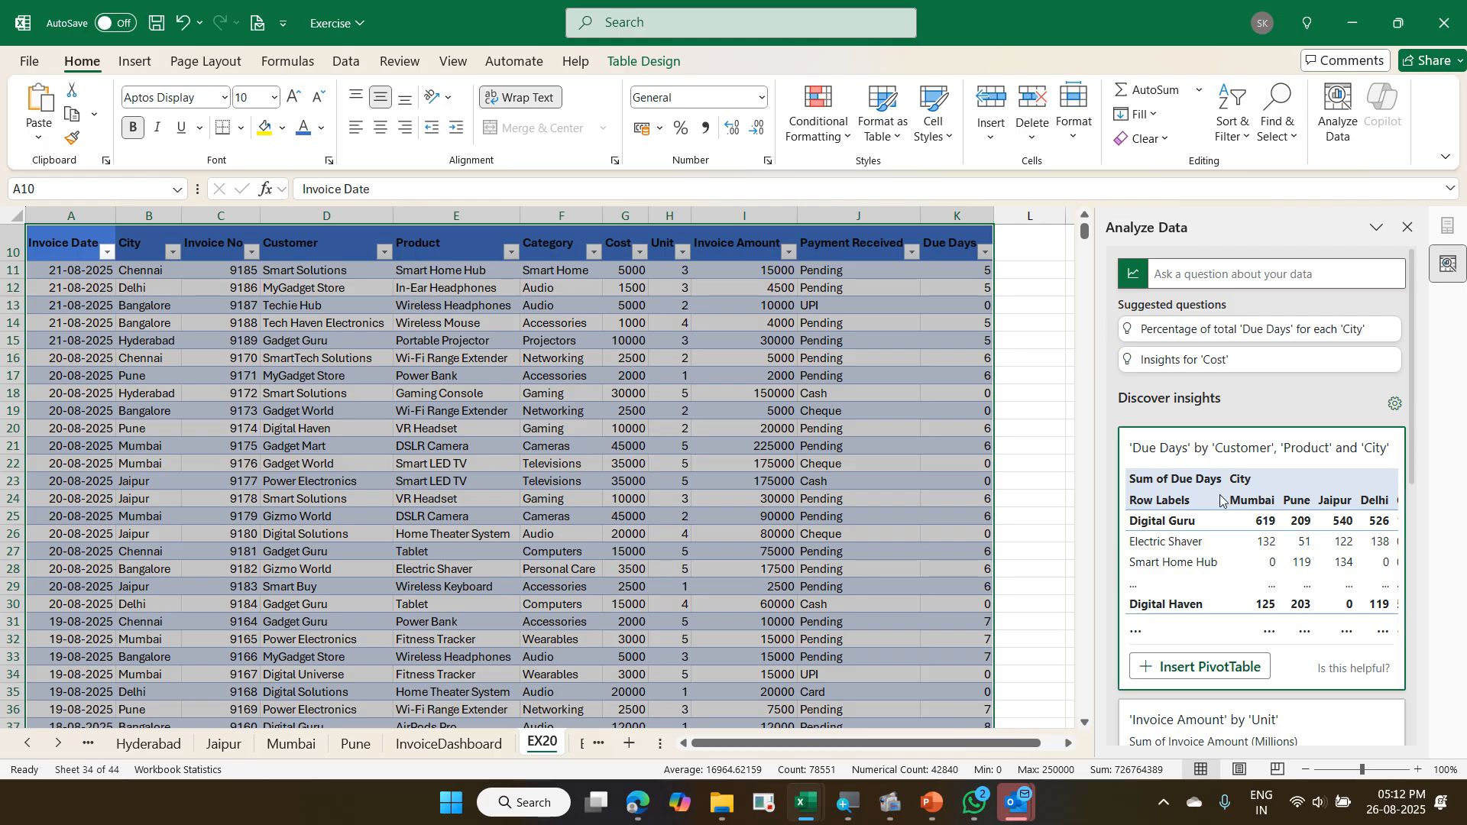
scroll(1213, 519, down, 5)
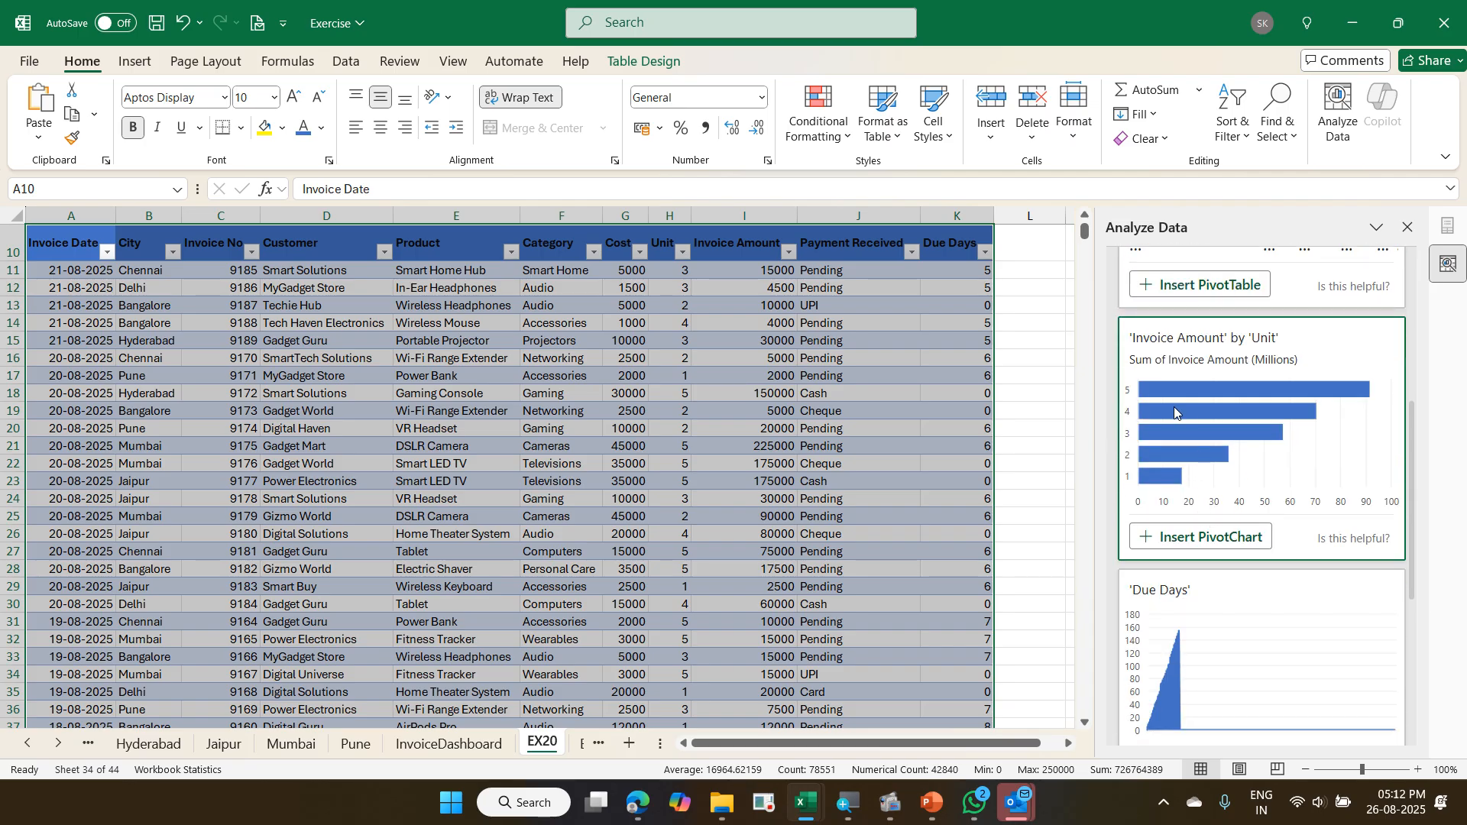
scroll(1198, 412, down, 5)
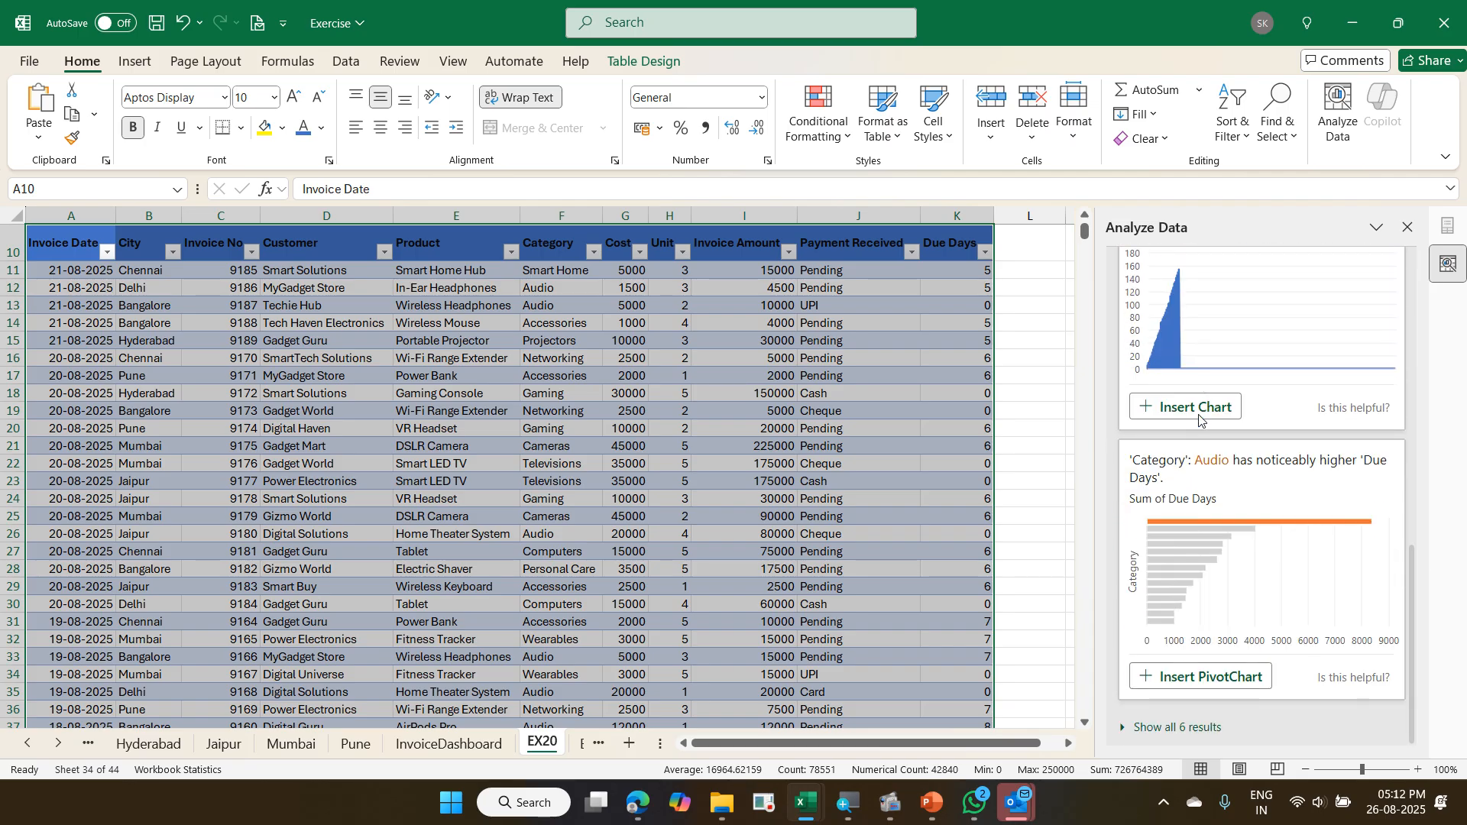
click(1202, 728)
scroll(1223, 535, down, 5)
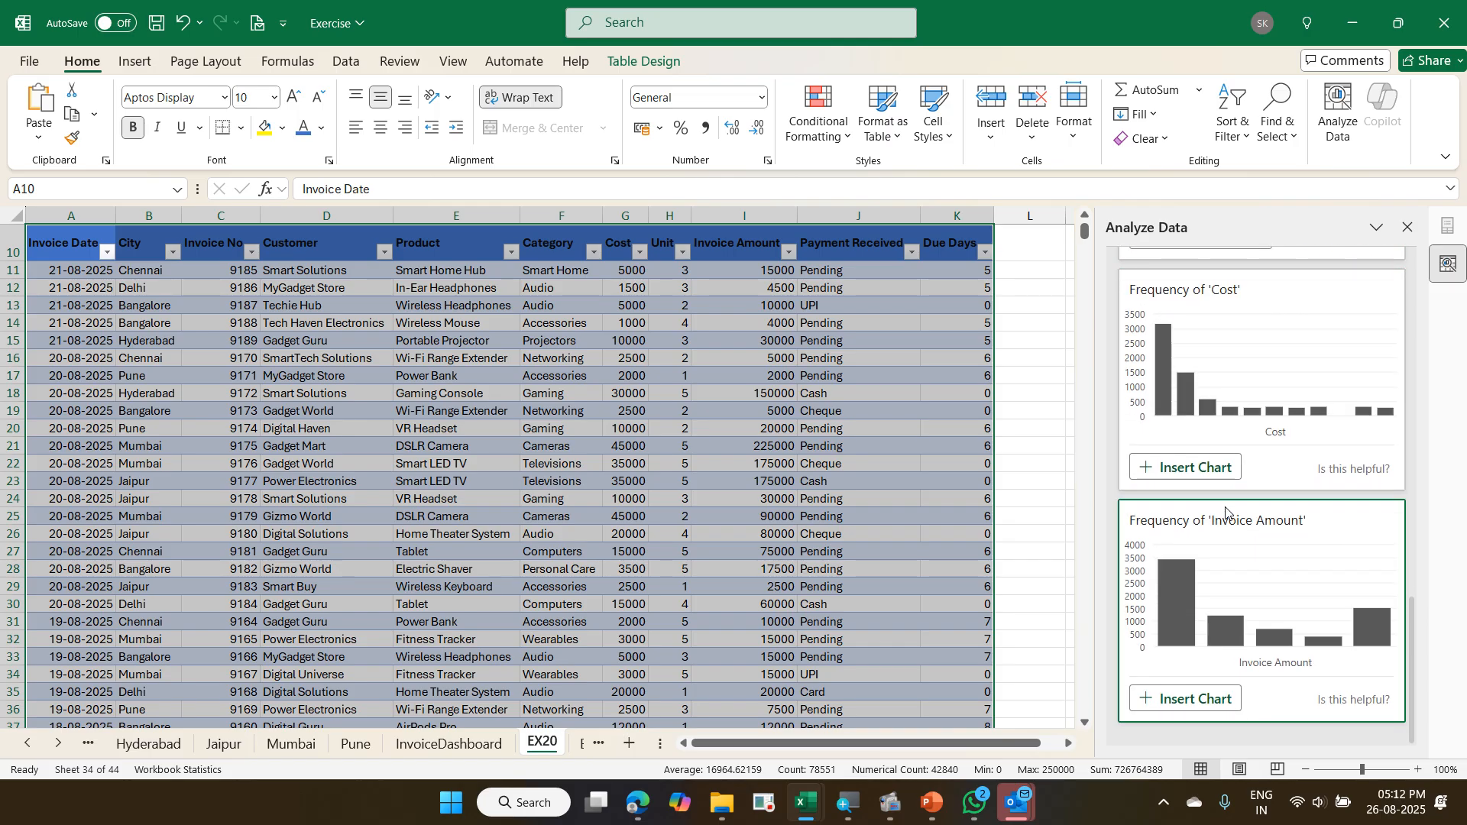
scroll(1228, 510, up, 3)
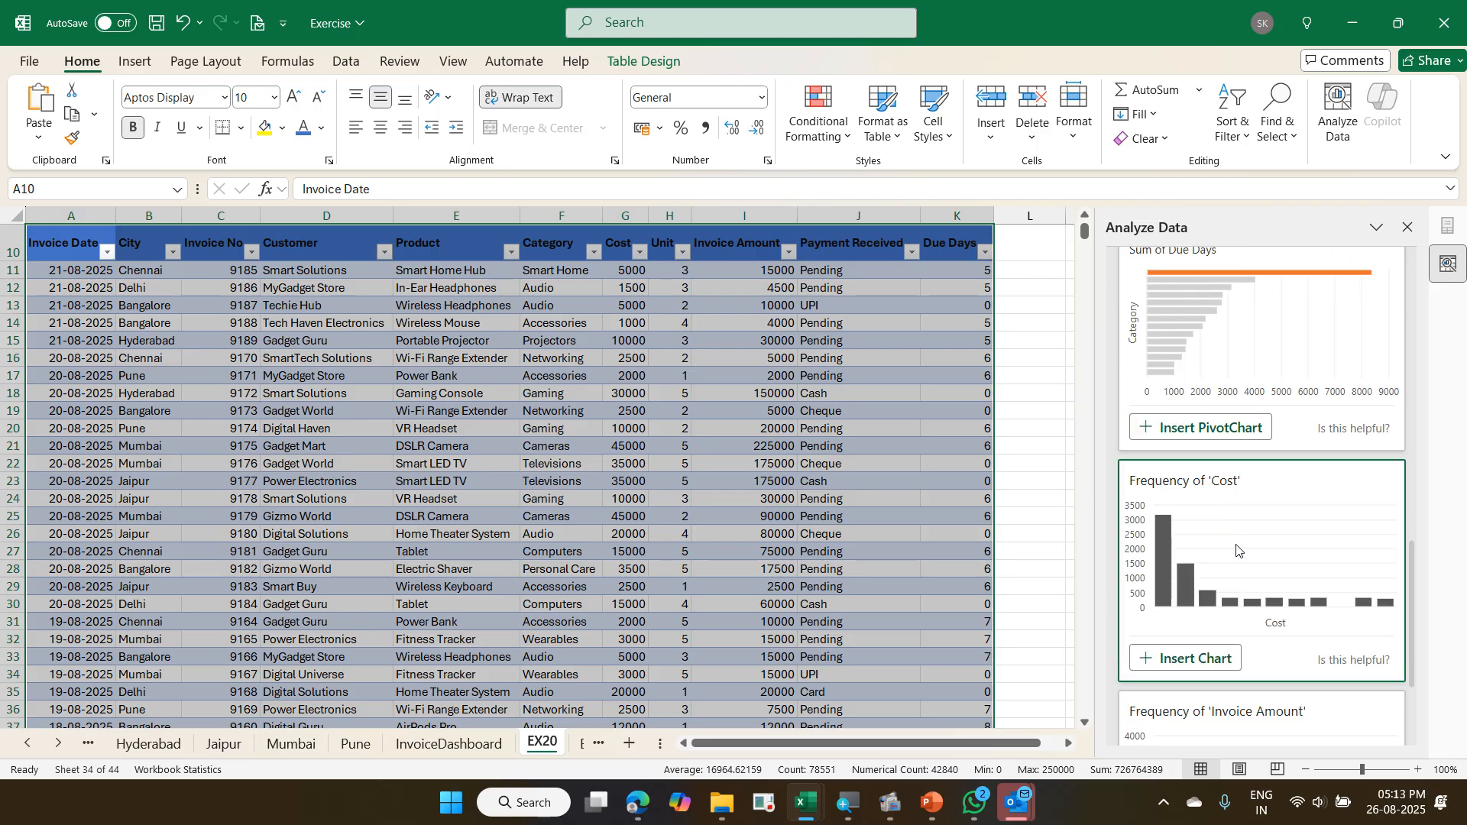
scroll(1238, 550, down, 3)
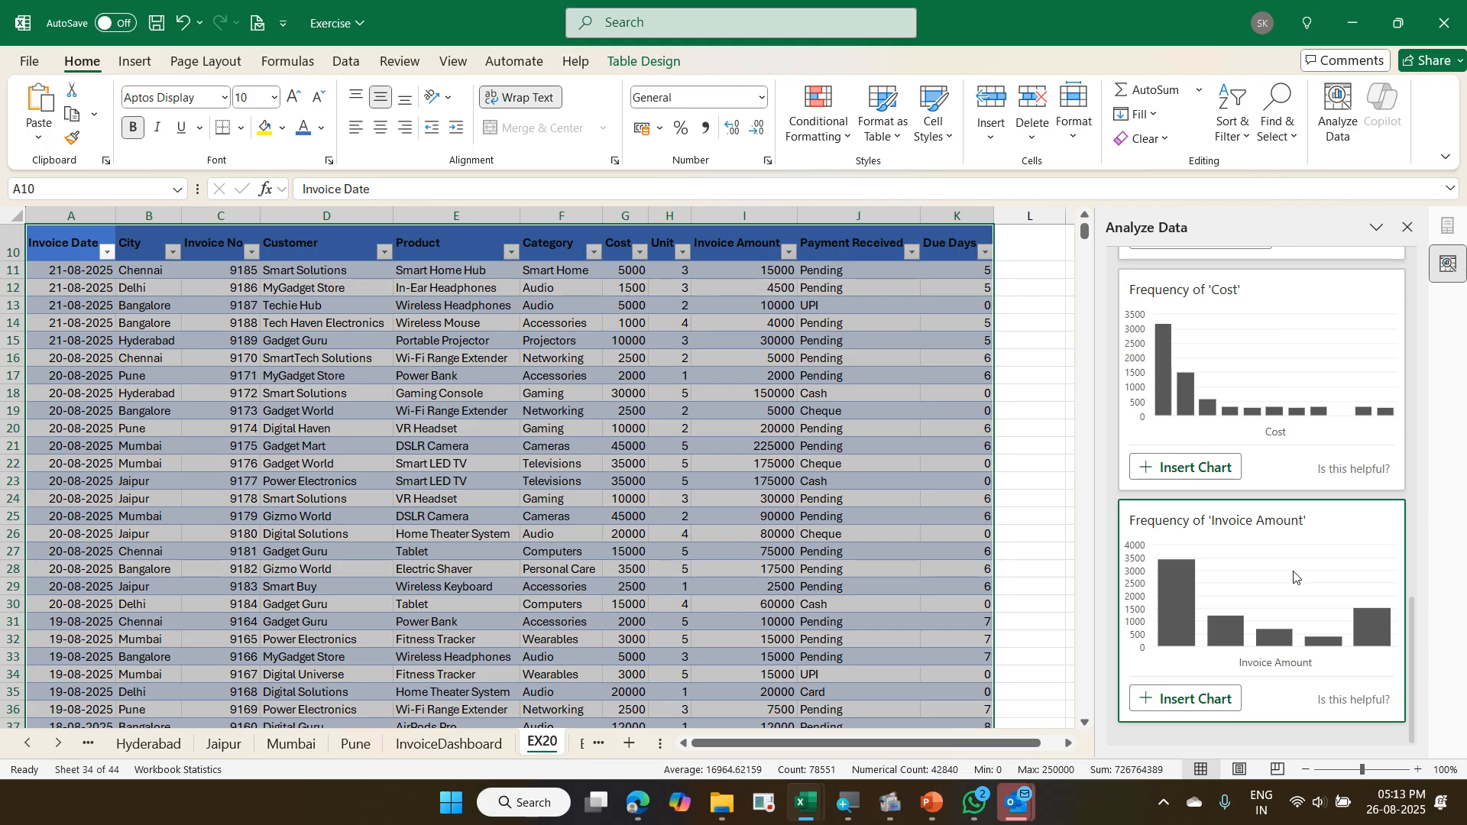
- Try inserting the suggested Frequency of 'Invoice Amount' chart, undo the insertion, and close Analyze Data
click(1225, 700)
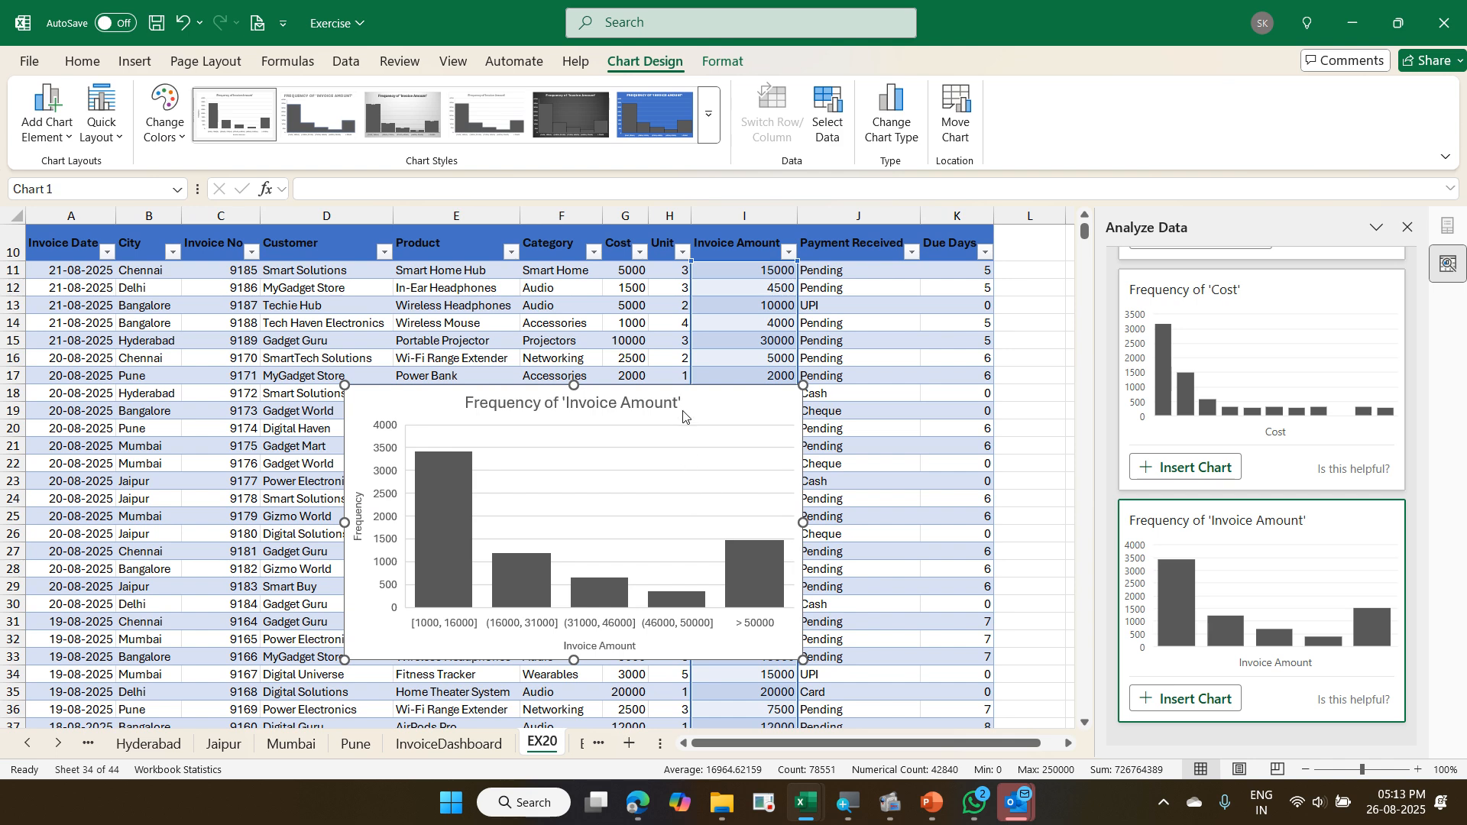
key(ctrl+z)
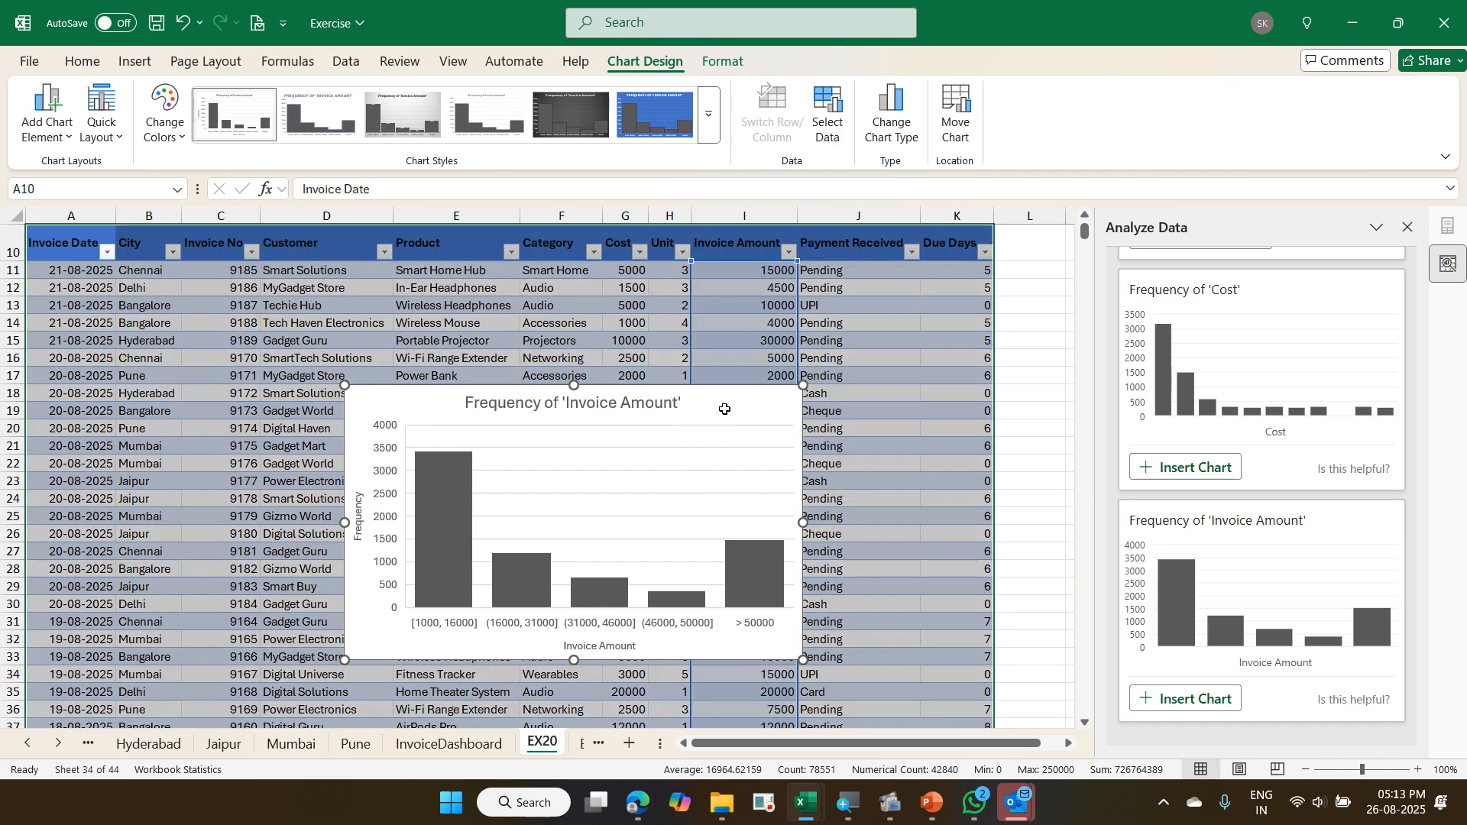
scroll(800, 406, up, 3)
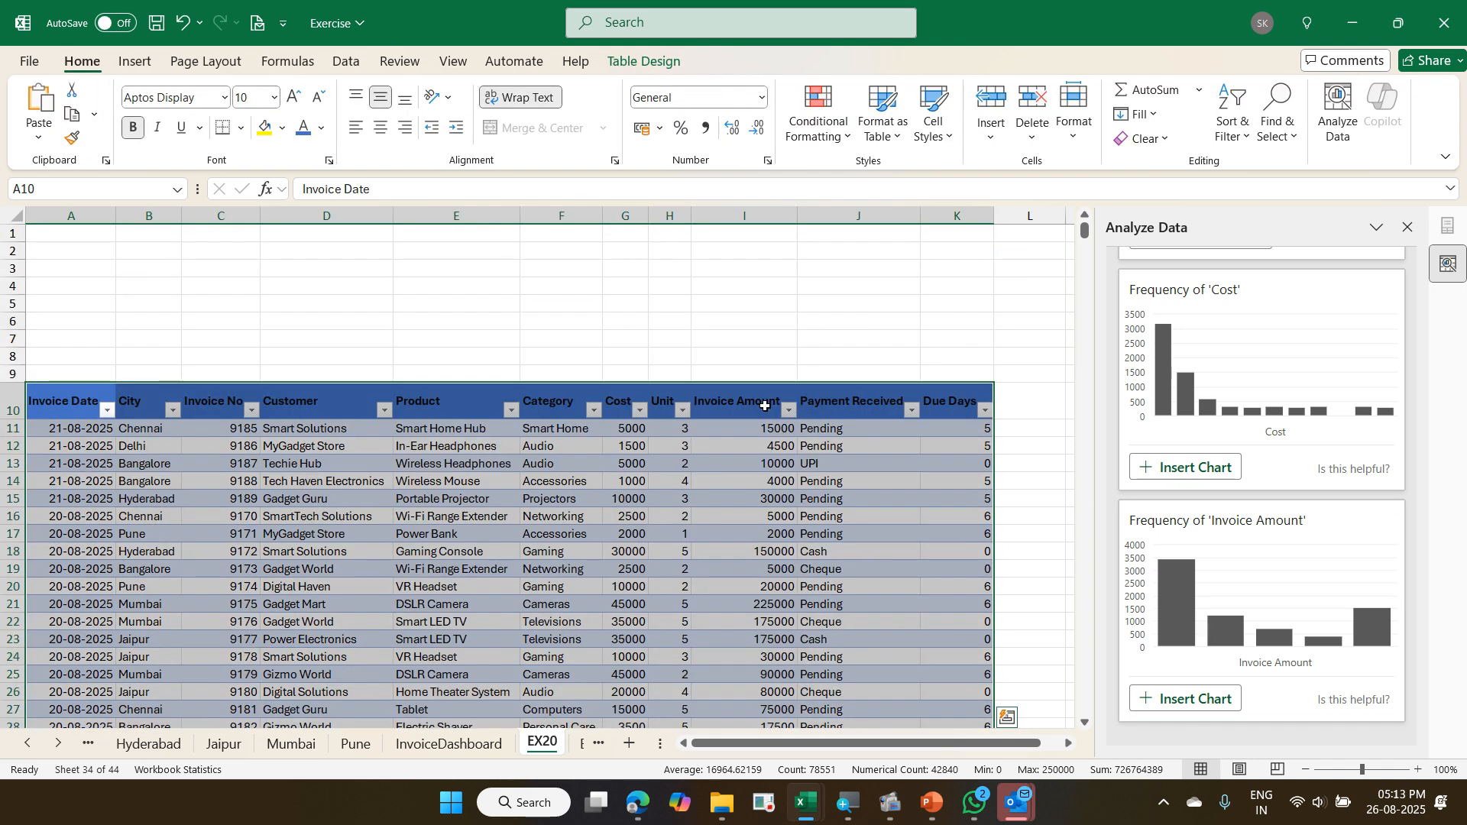
click(737, 463)
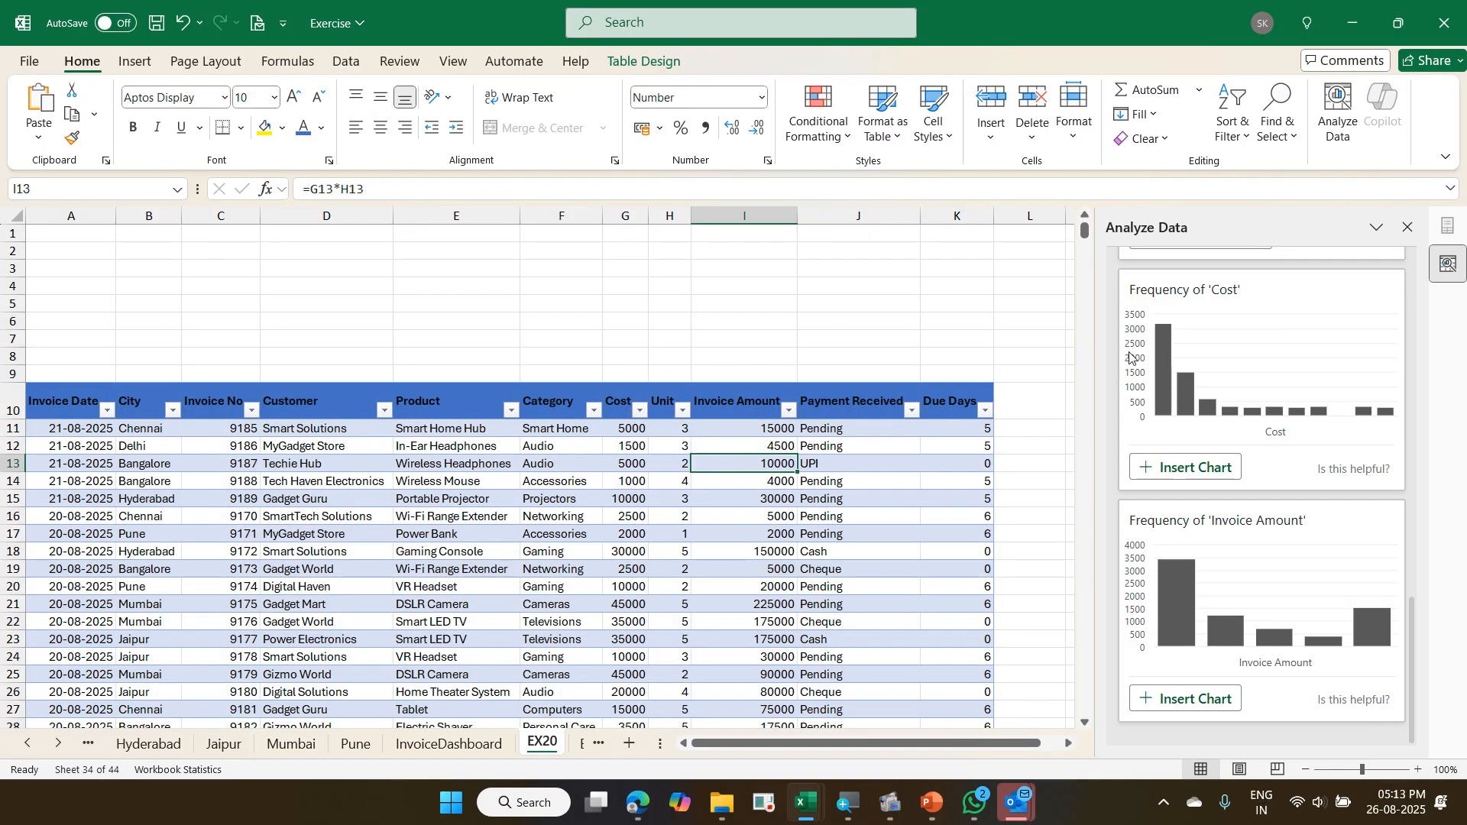
click(1408, 227)
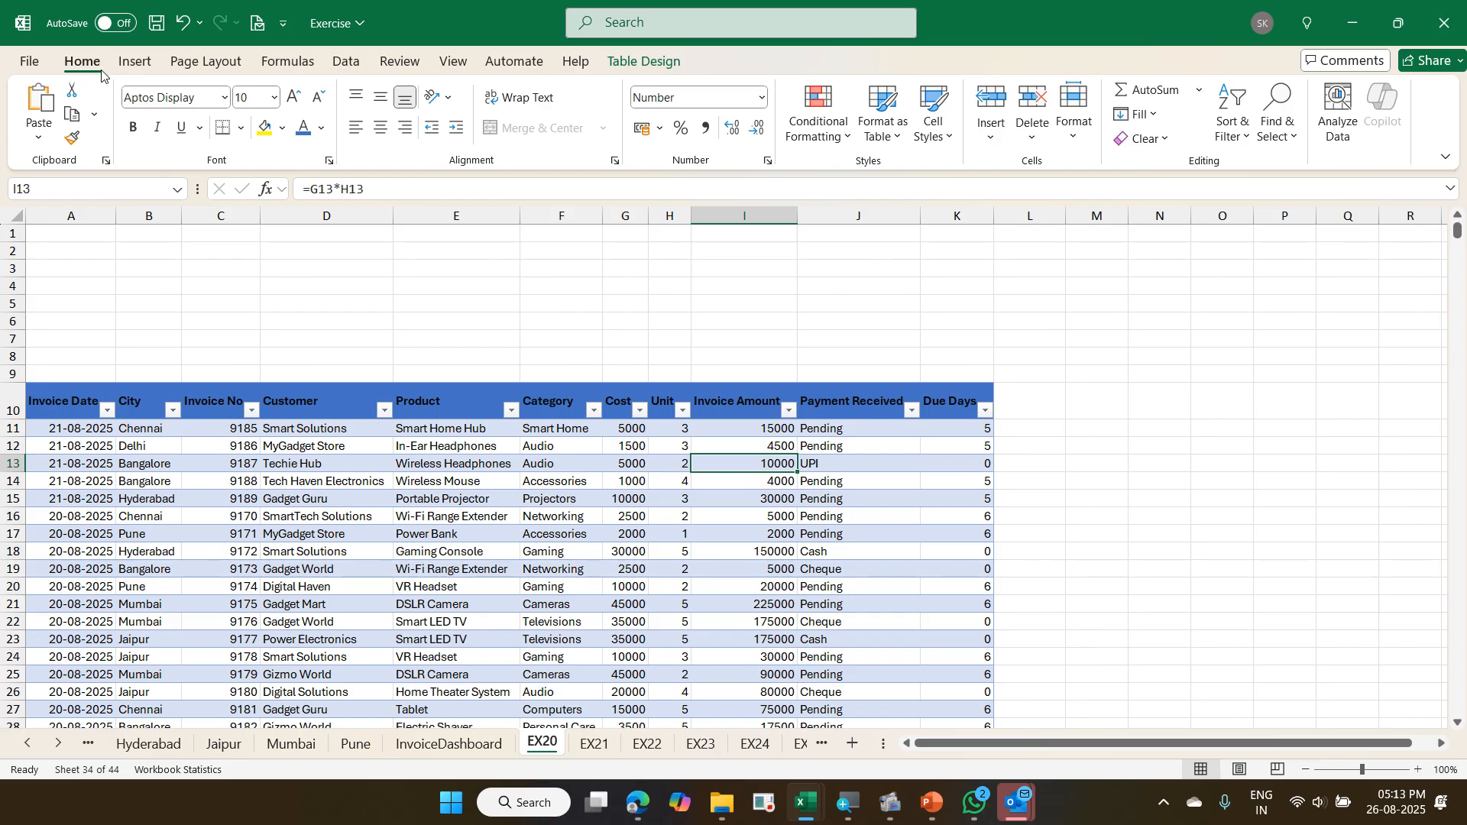
- Reopen Analyze Data for the invoice table and ask it for "sum of invoice amount by city as bar chart"
click(1337, 126)
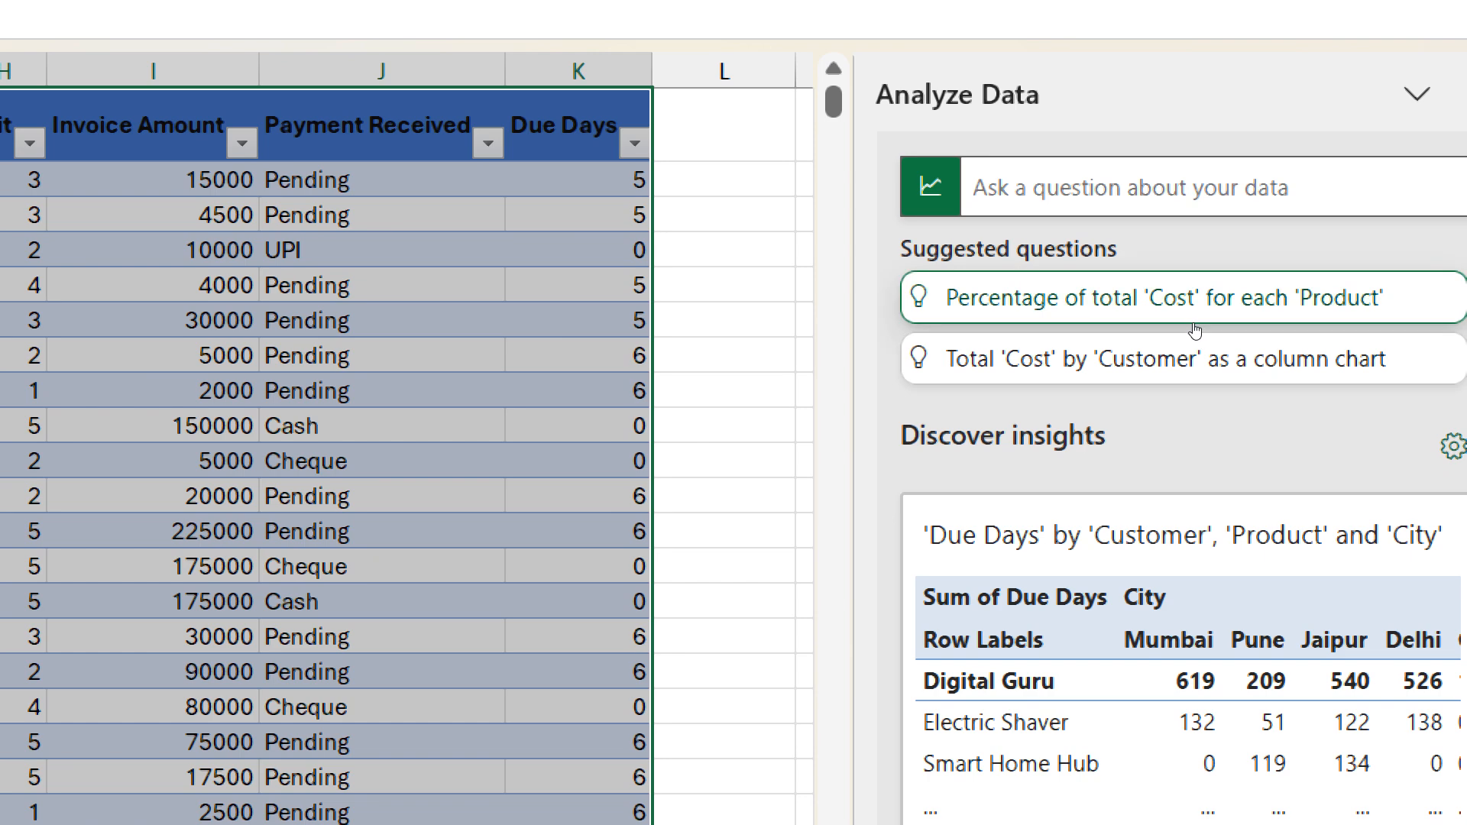
click(1176, 200)
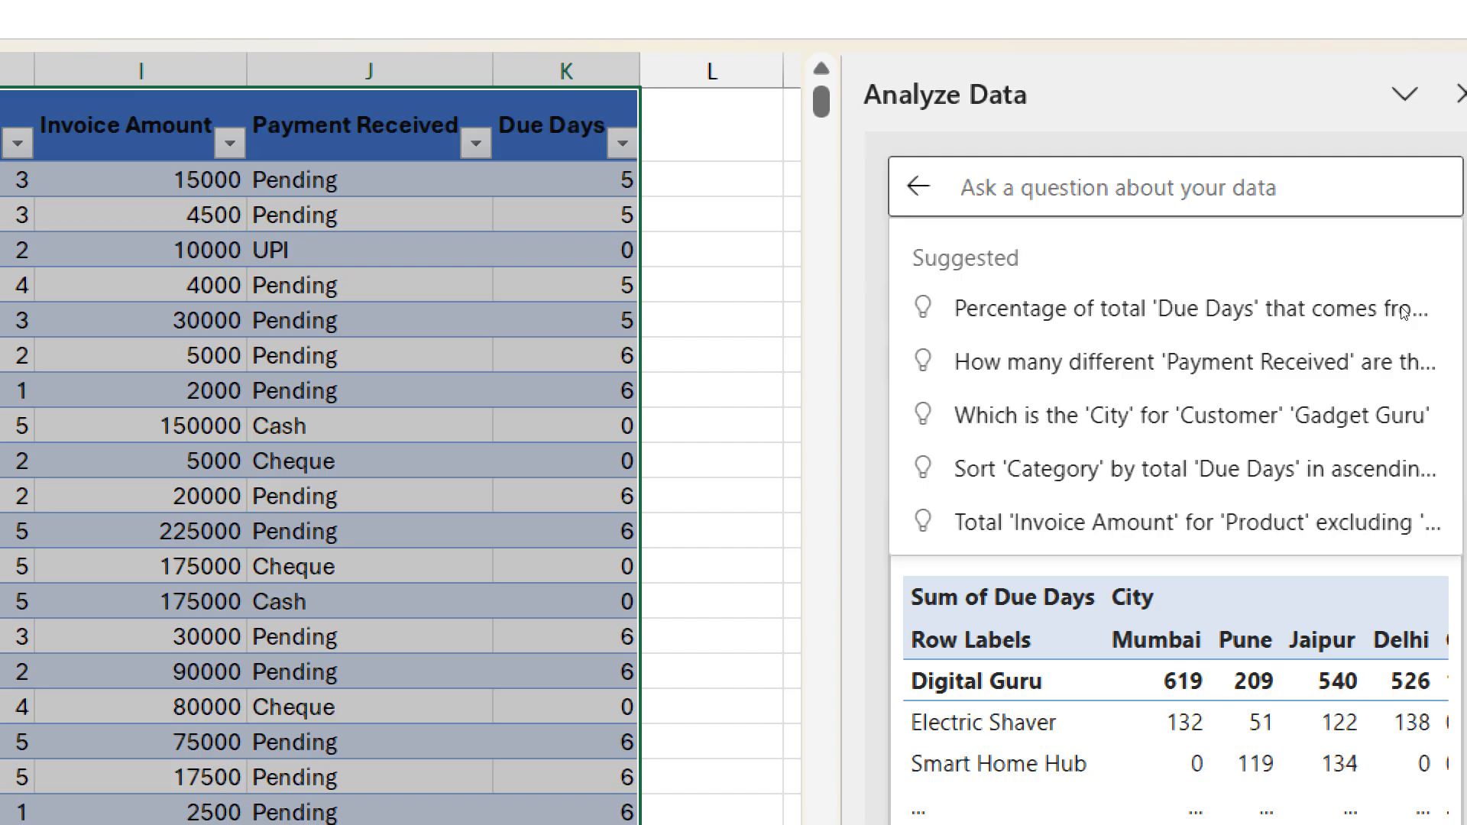
text(sum )
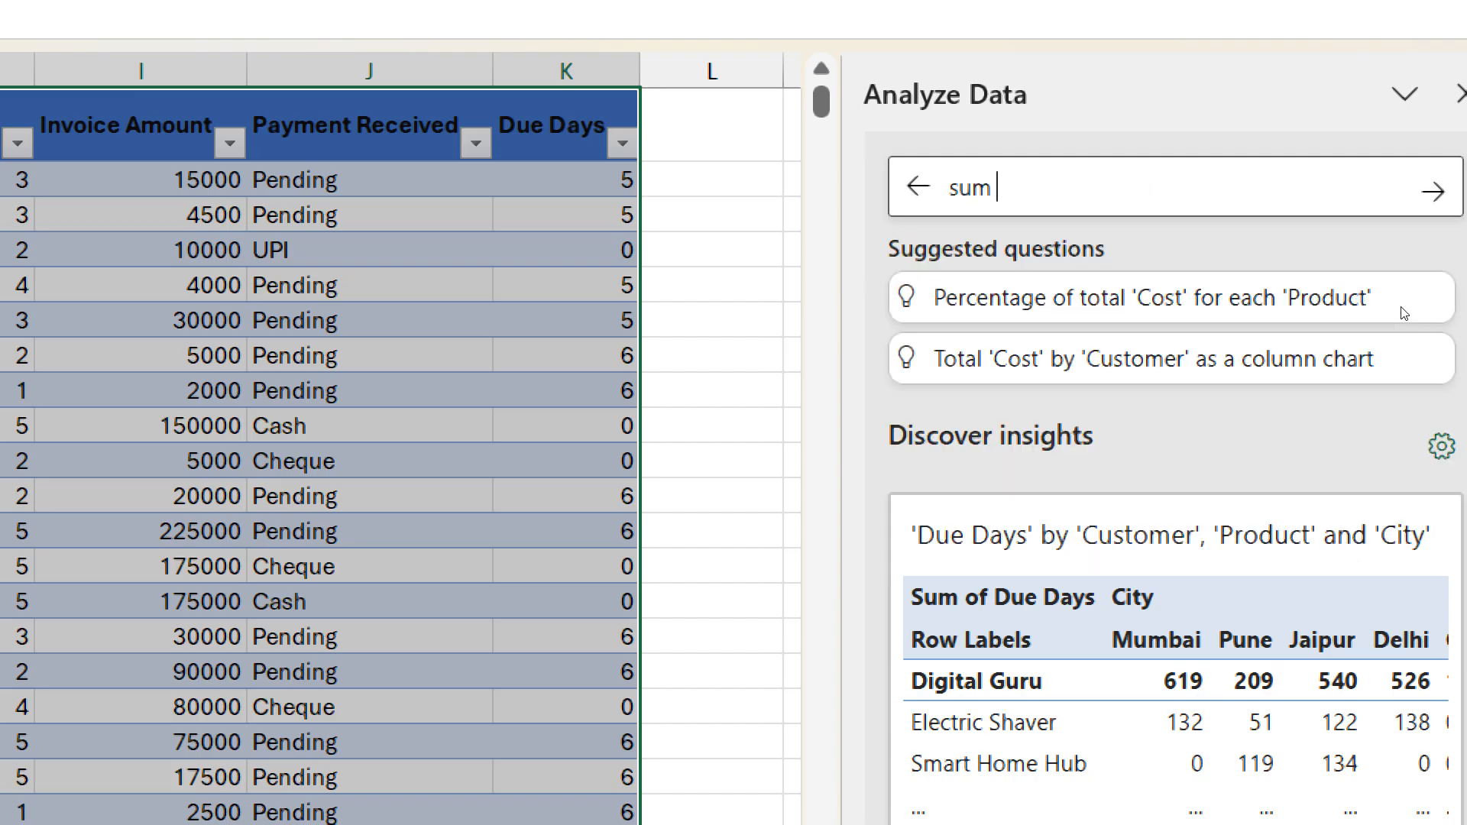
text(of invoice am)
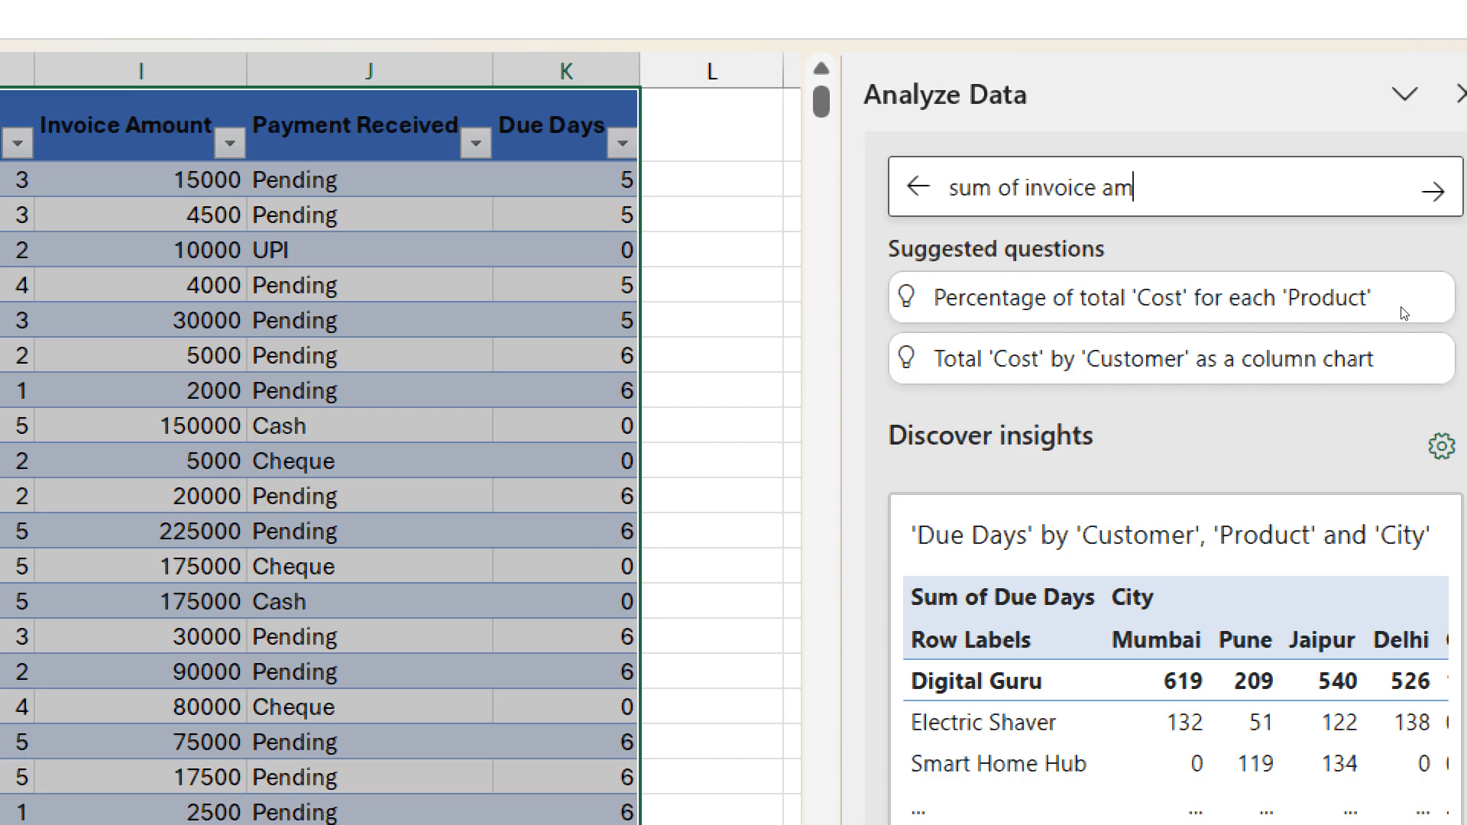
text(ouny)
key(BackSpace)
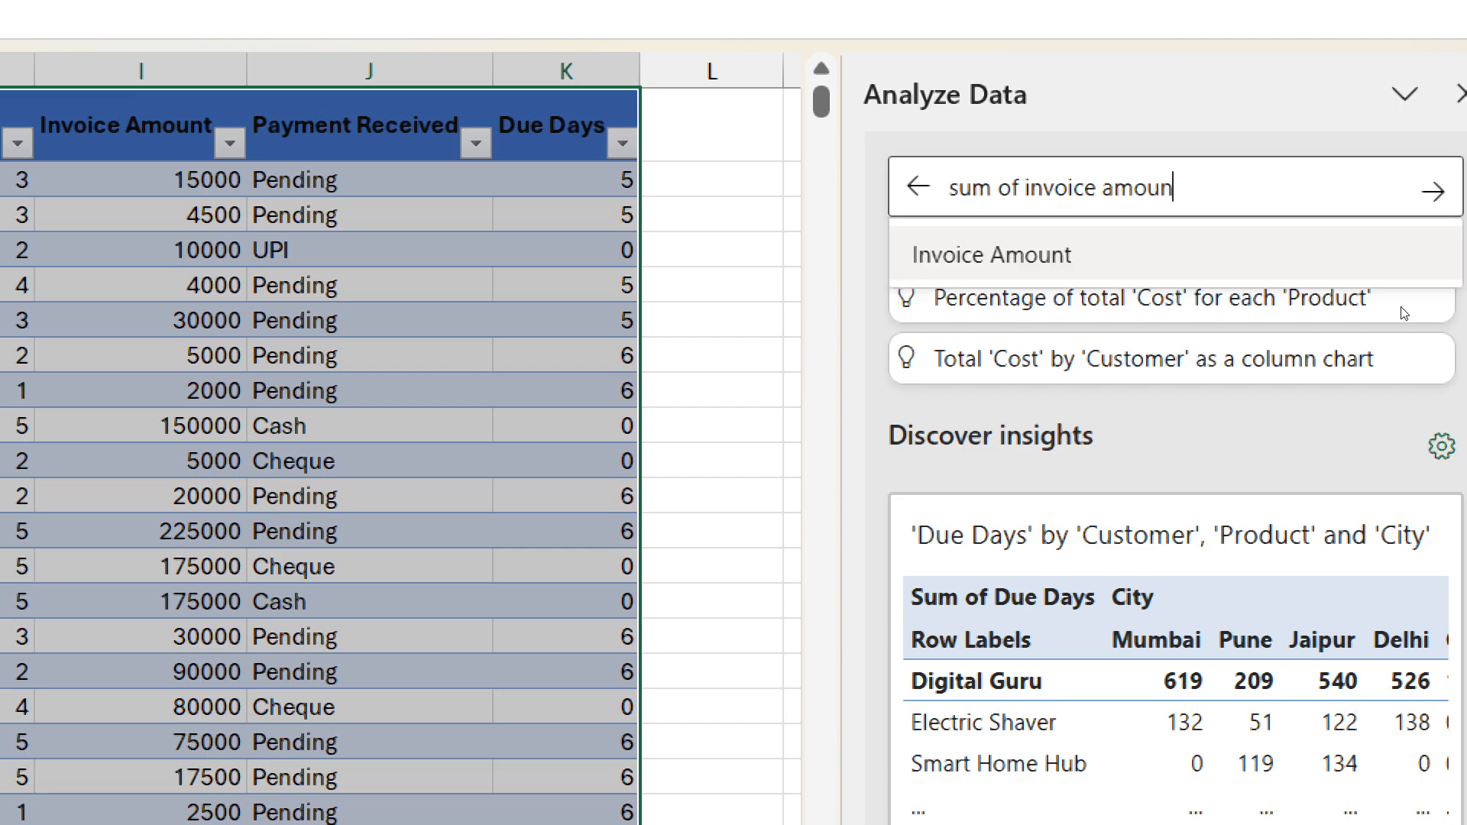
text(t by ci)
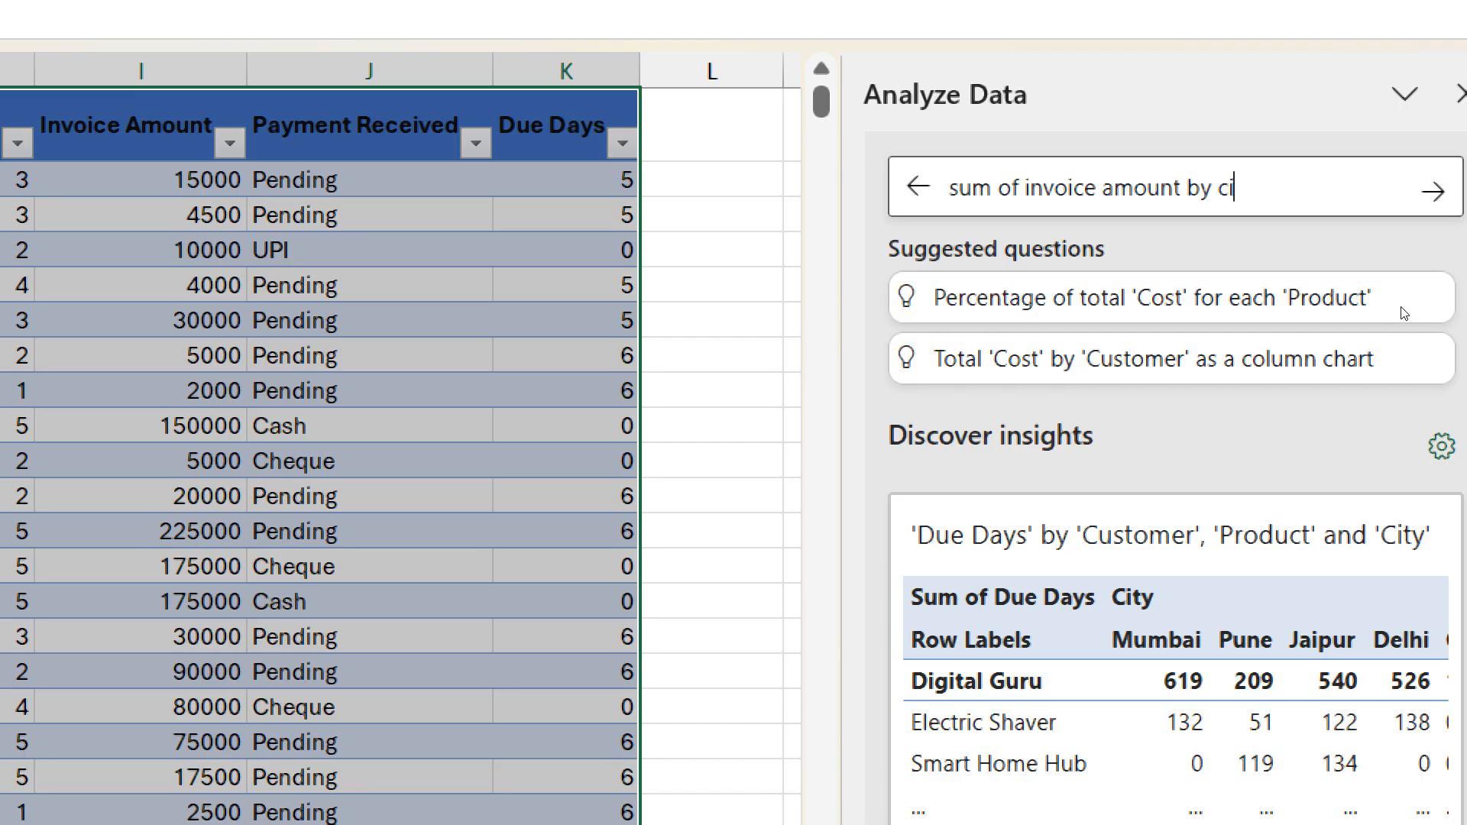
text(ty as bar chart)
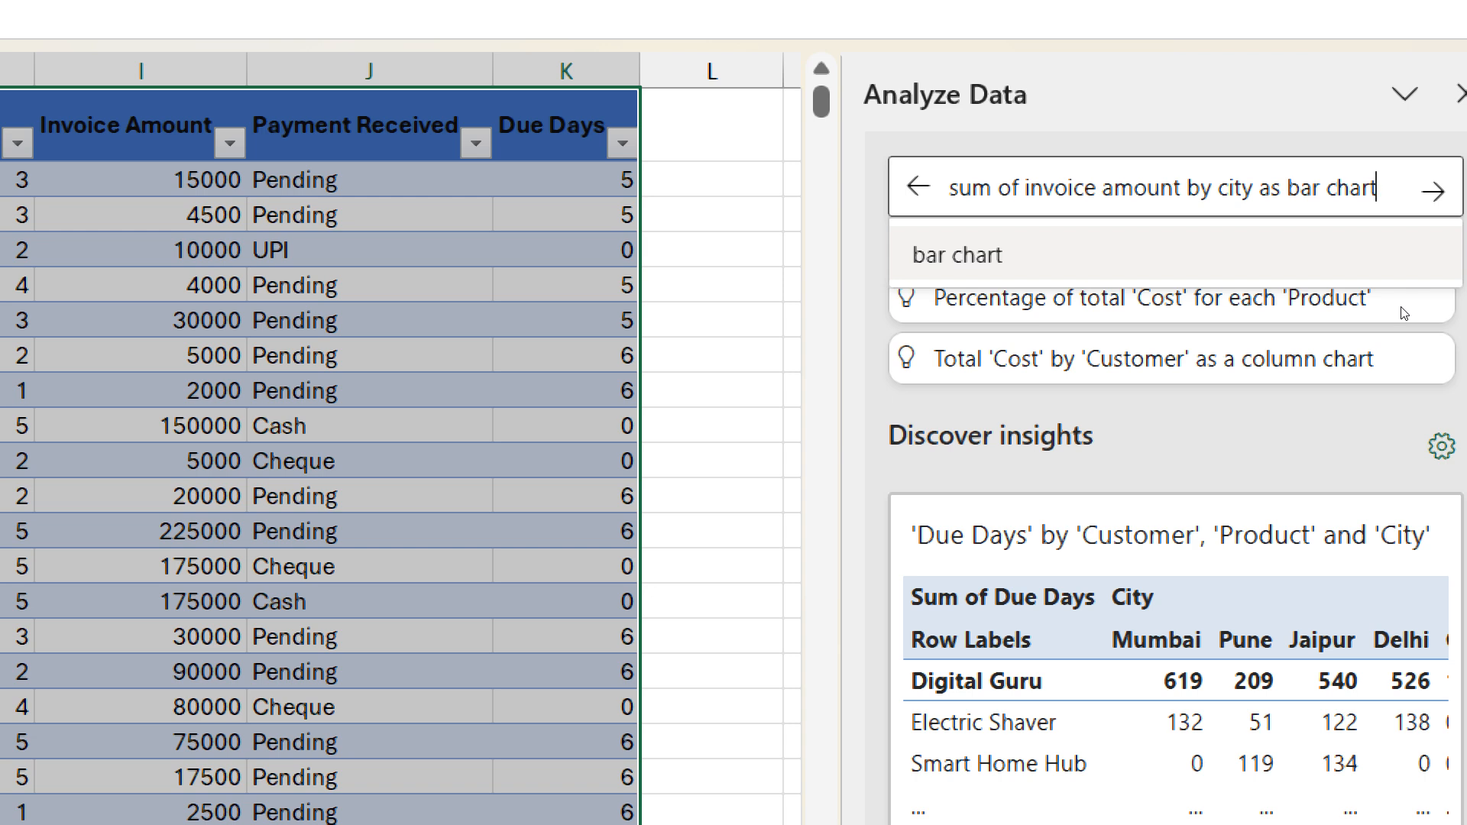
key(Return)
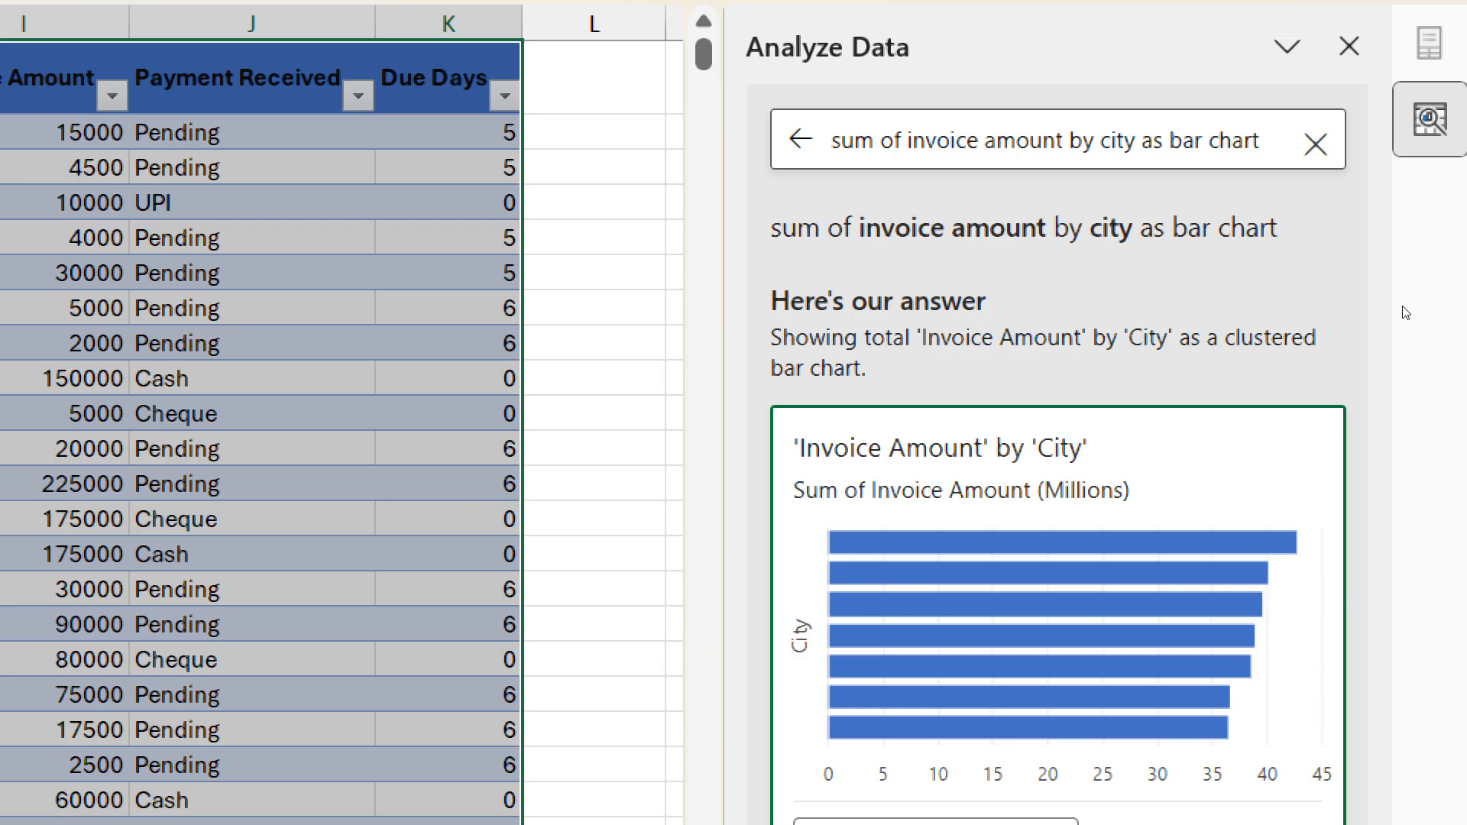
- Replace the Analyze Data question by dictating "Some of invoice amount by city as a line chart" and submit it
click(1315, 144)
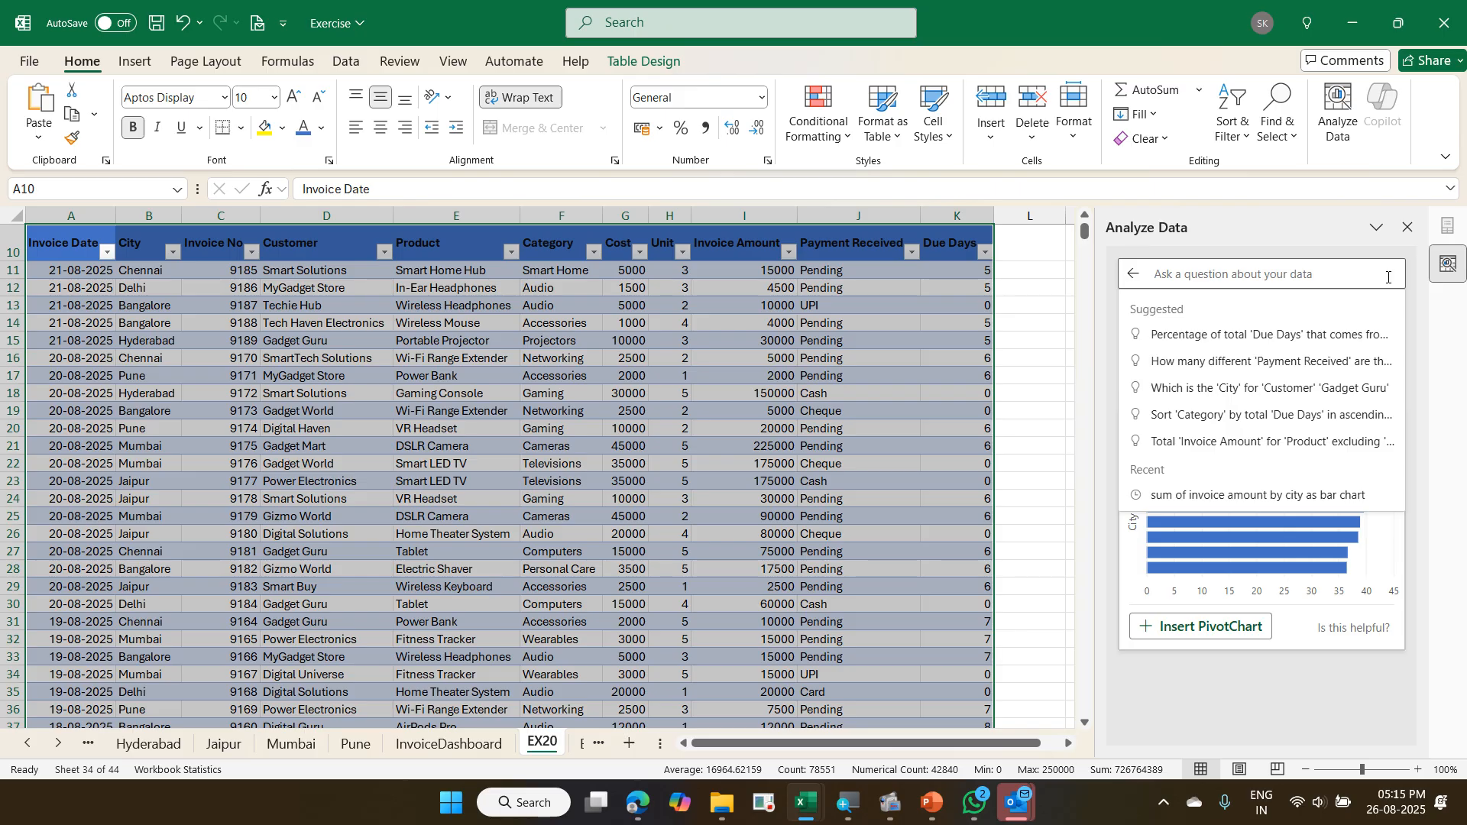
key(super+h)
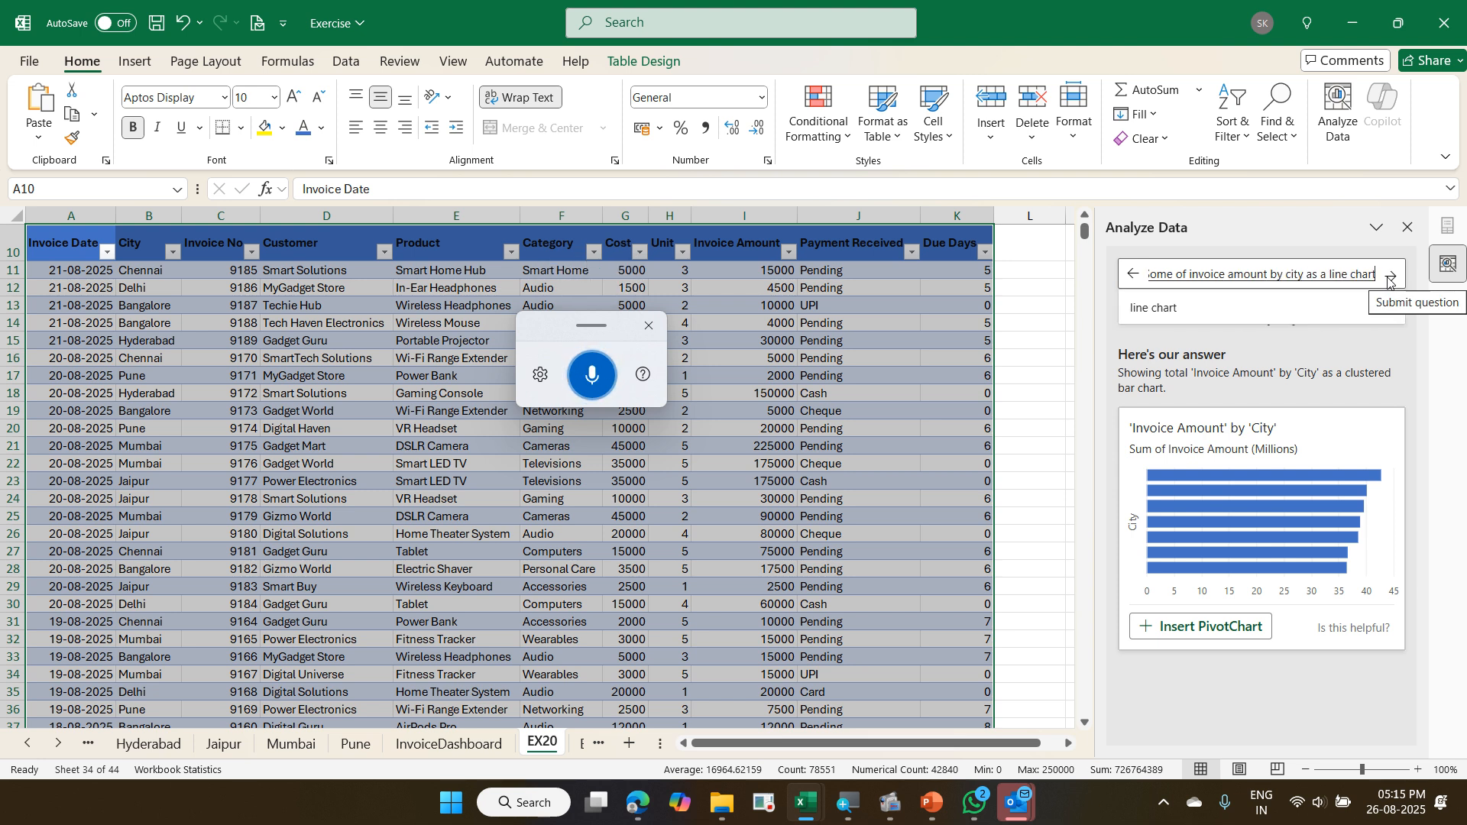
click(1390, 276)
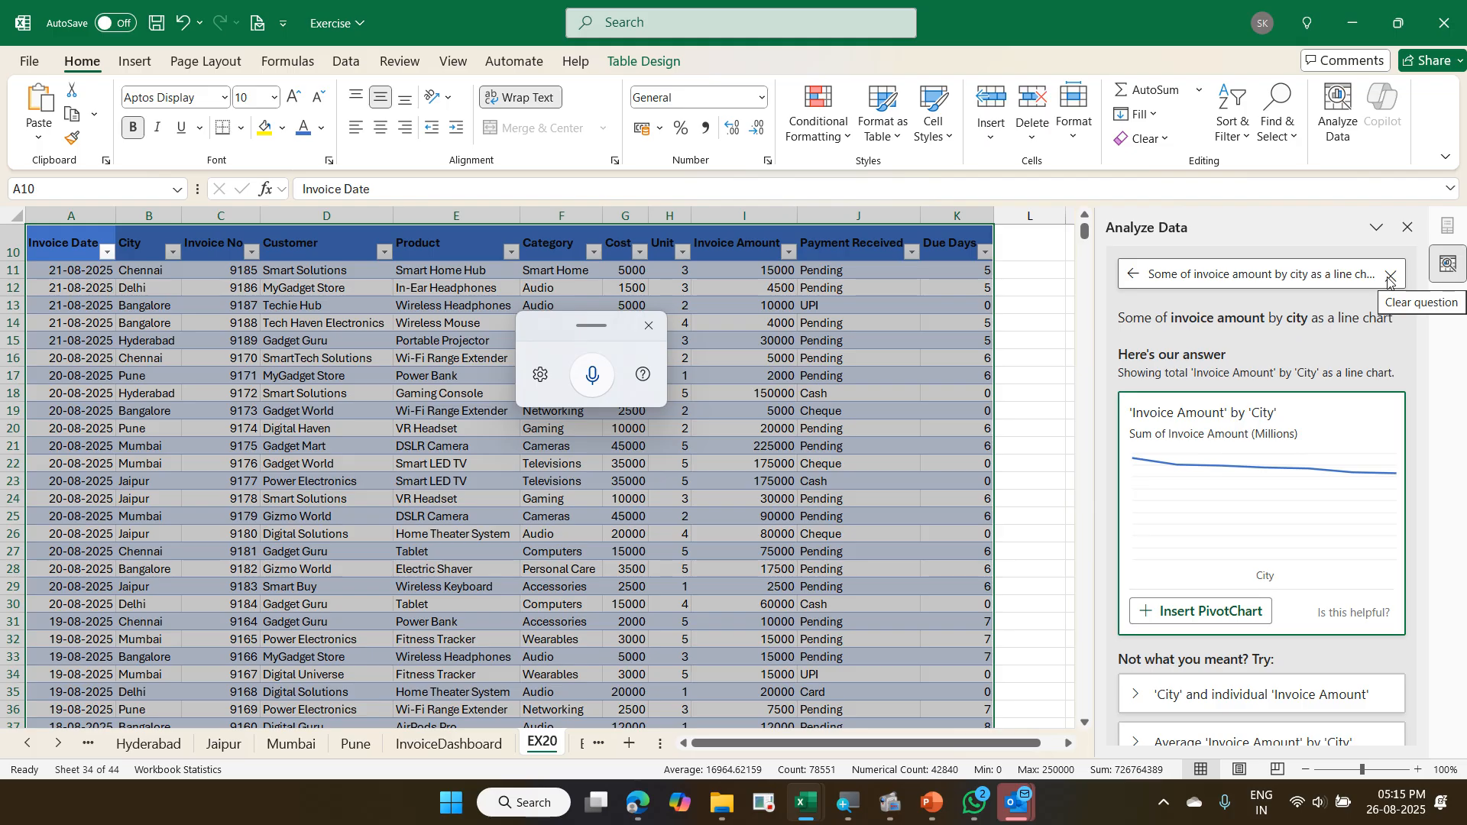
- Ask Analyze Data for "Sum of invoice amount by category as a bar chart" by dictation, and close the dictation tool and Analyze Data
click(1390, 277)
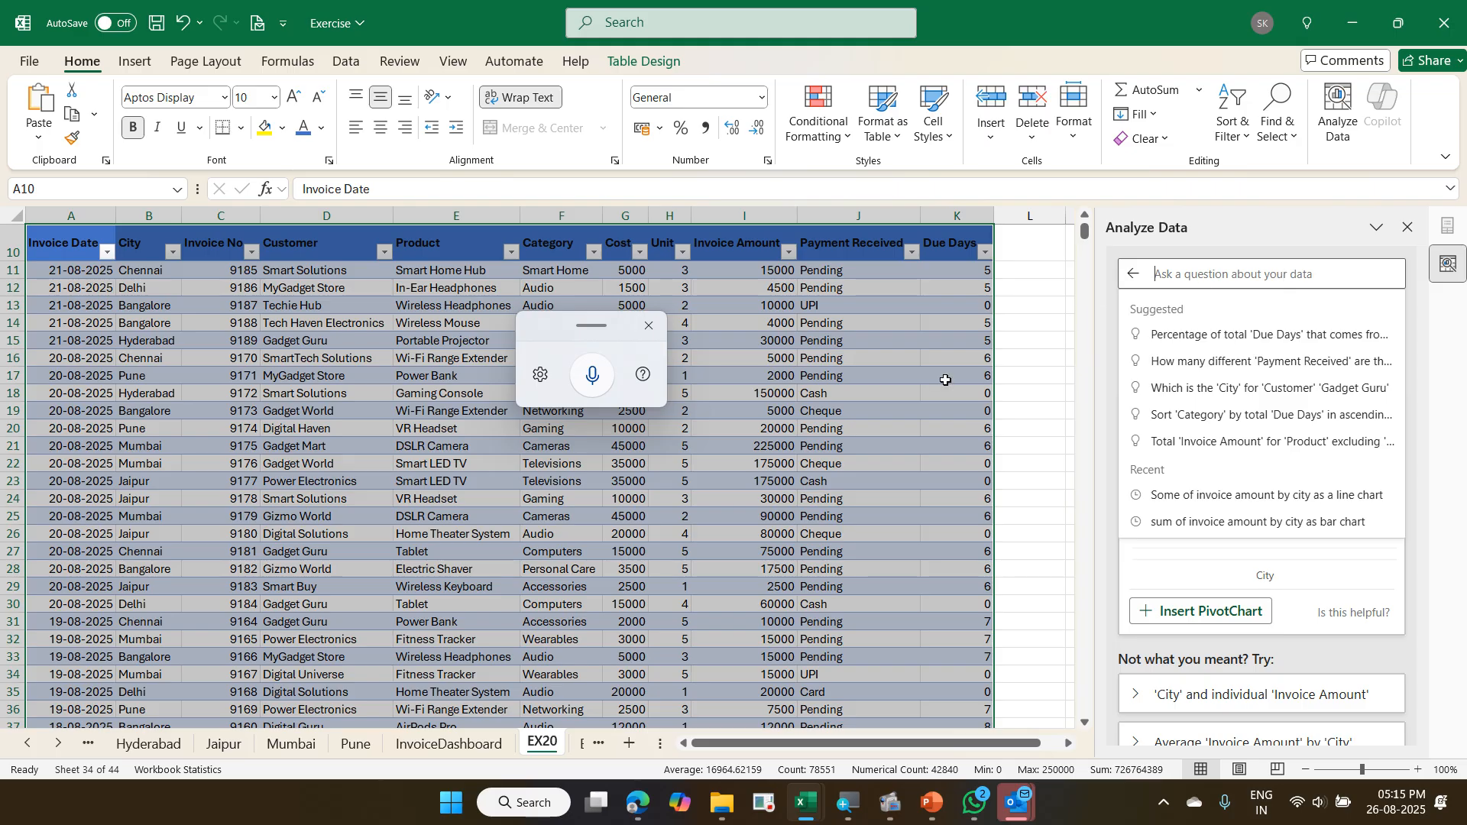
click(593, 389)
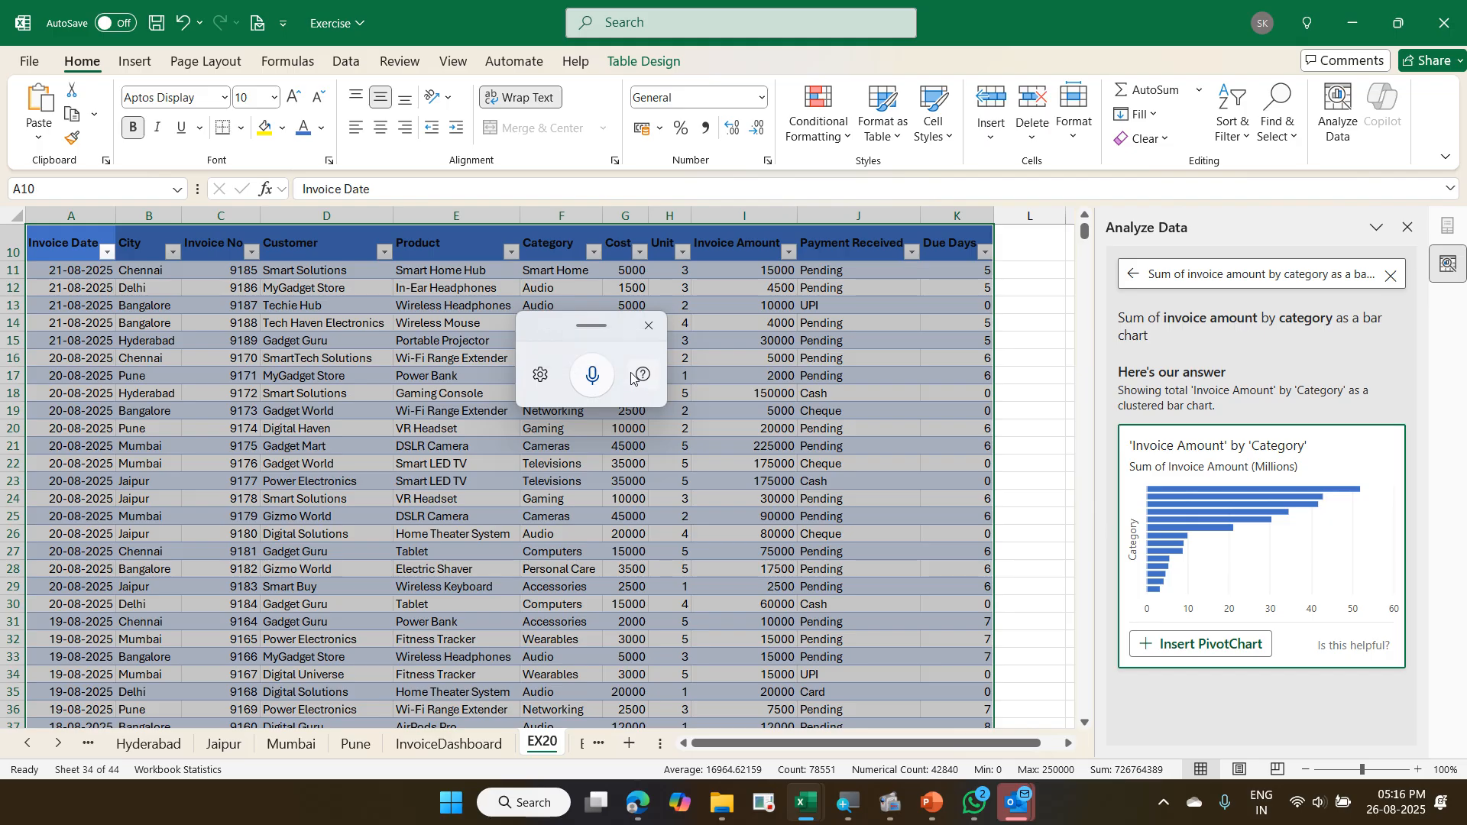
click(650, 327)
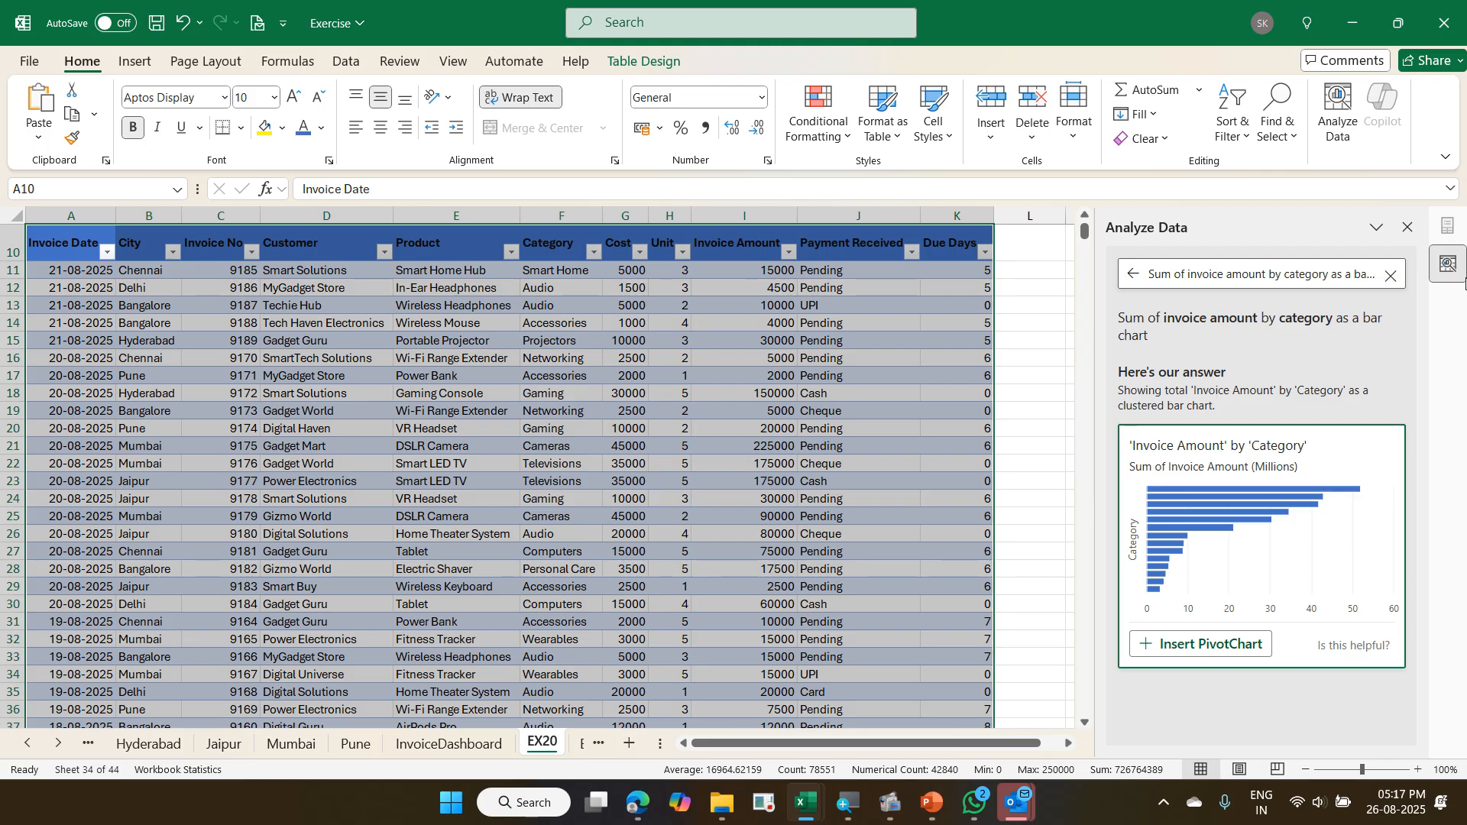
click(1410, 228)
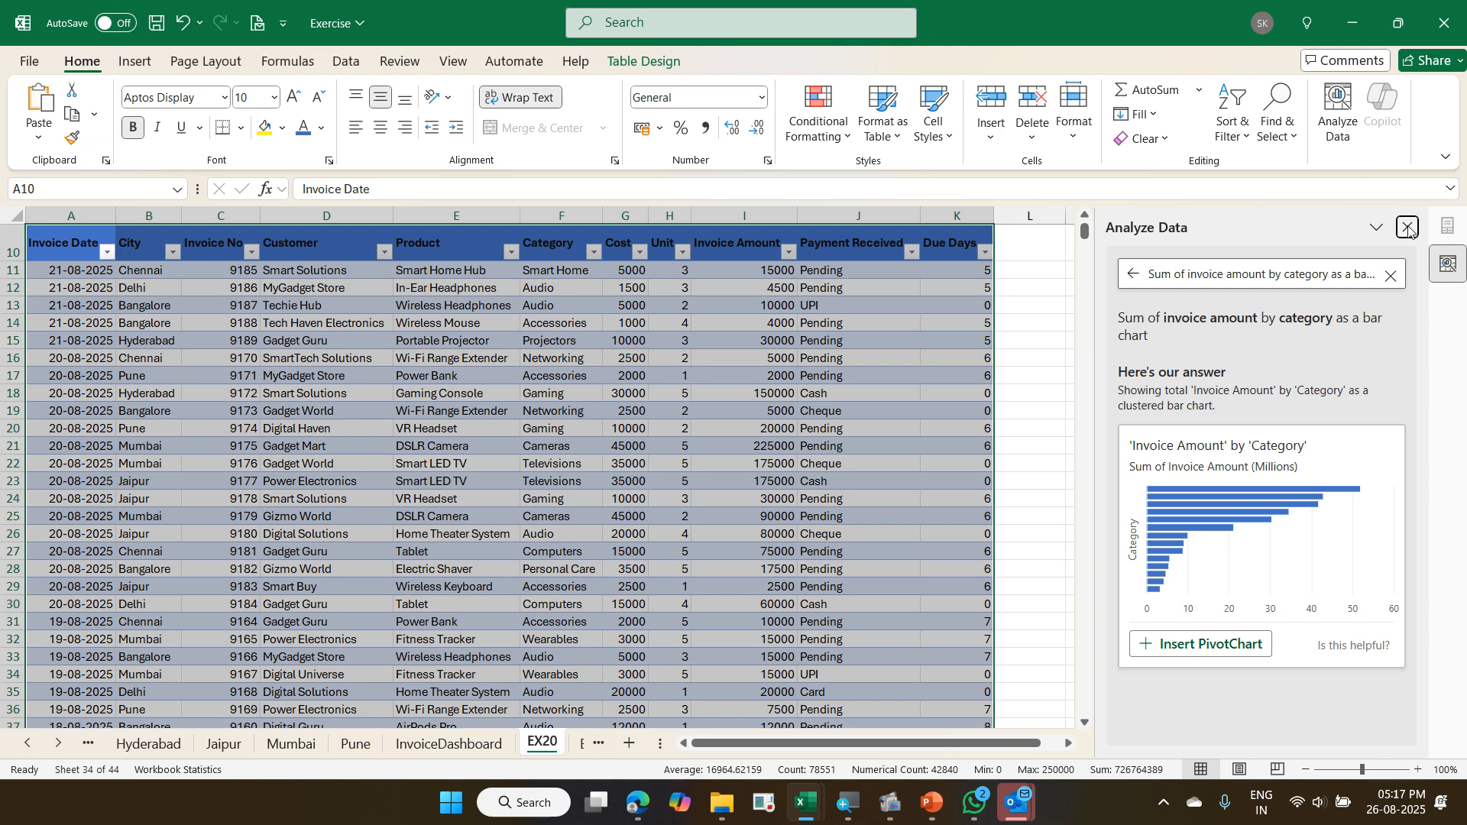
click(801, 451)
scroll(785, 463, up, 3)
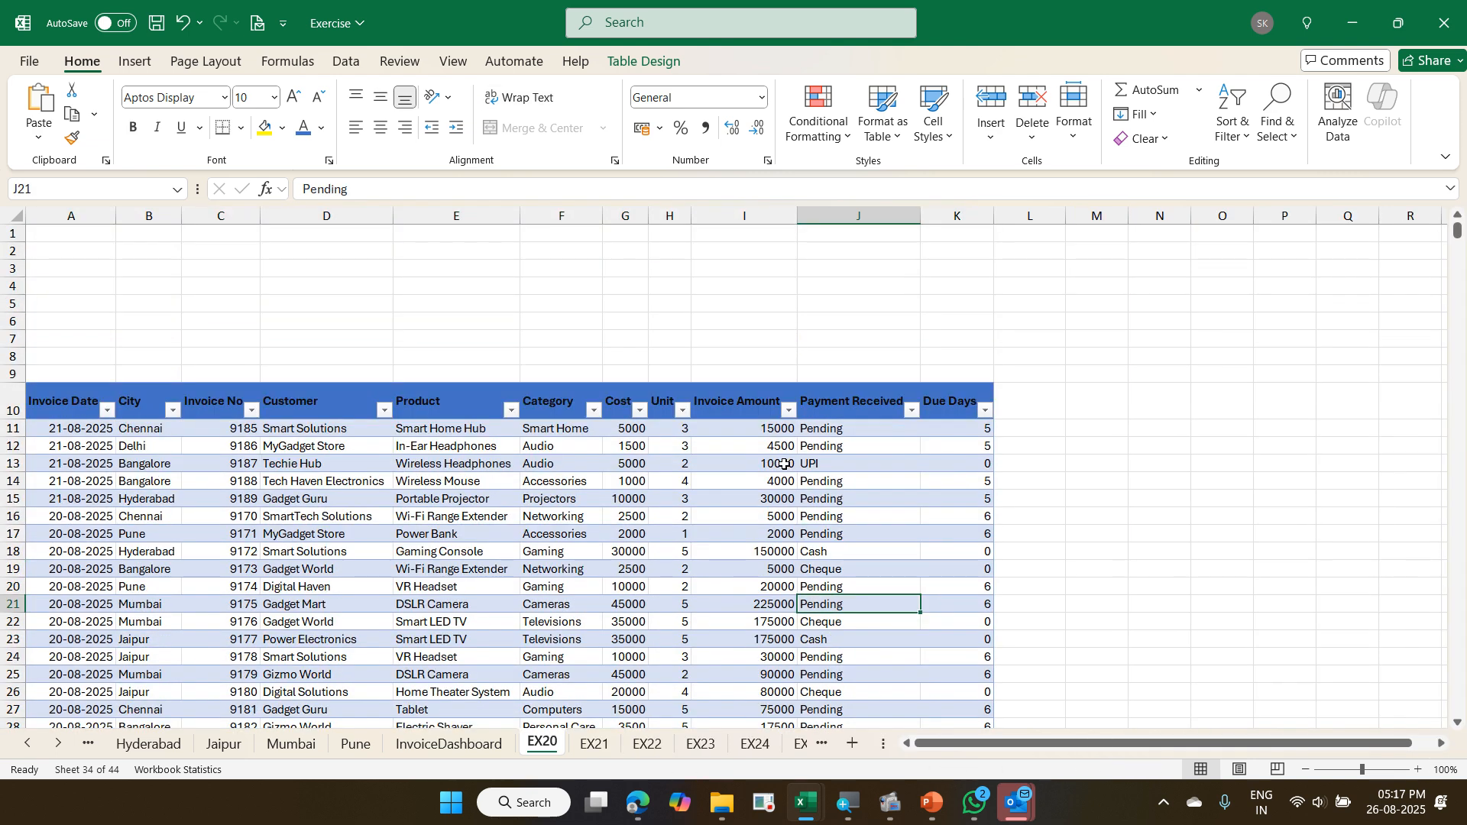
- Create a default column chart of the monthly LYr NSV, O.E, REP and EXP table from EX22 on its own chart sheet
click(661, 743)
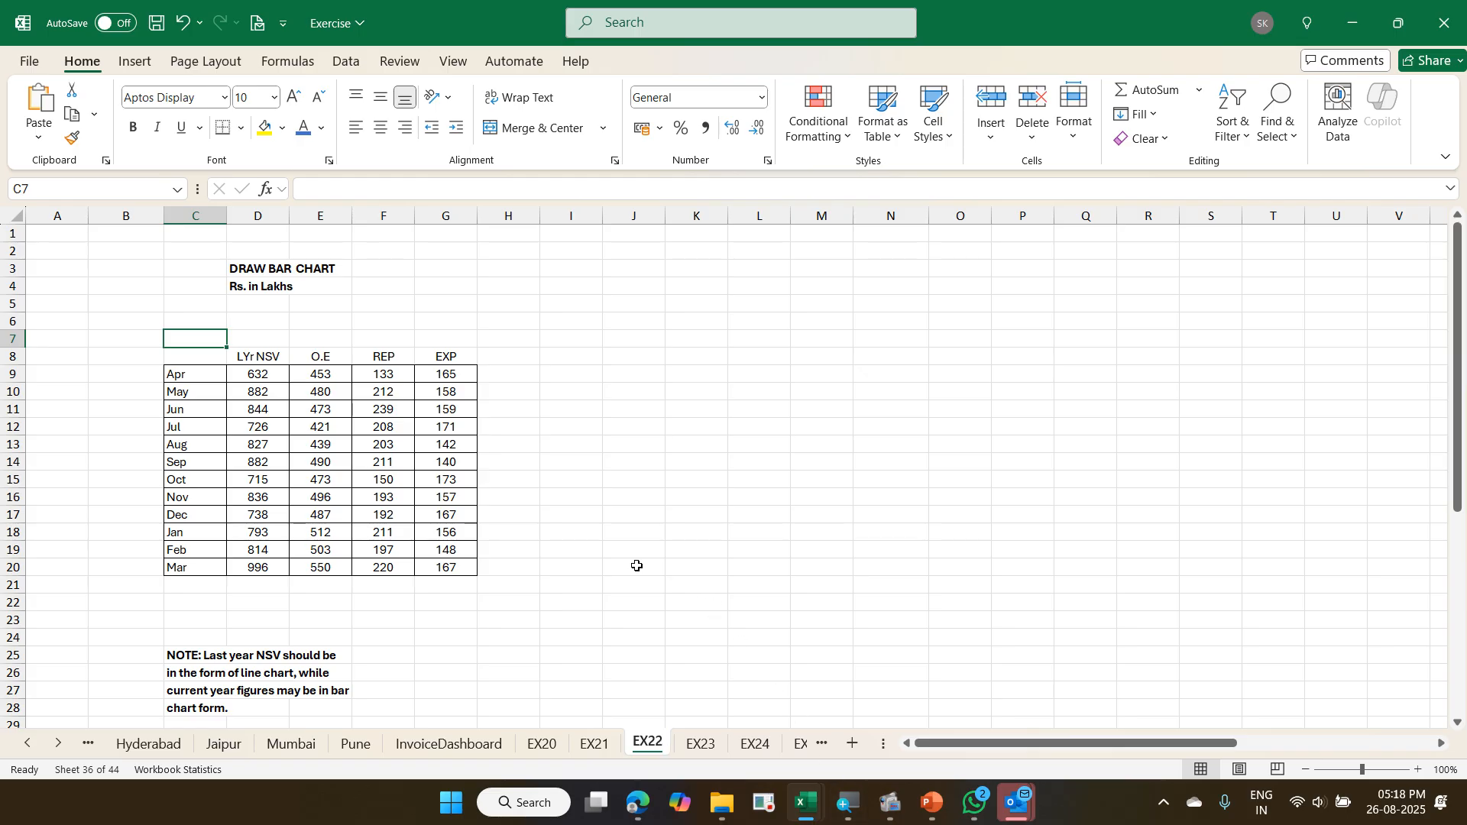
click(390, 477)
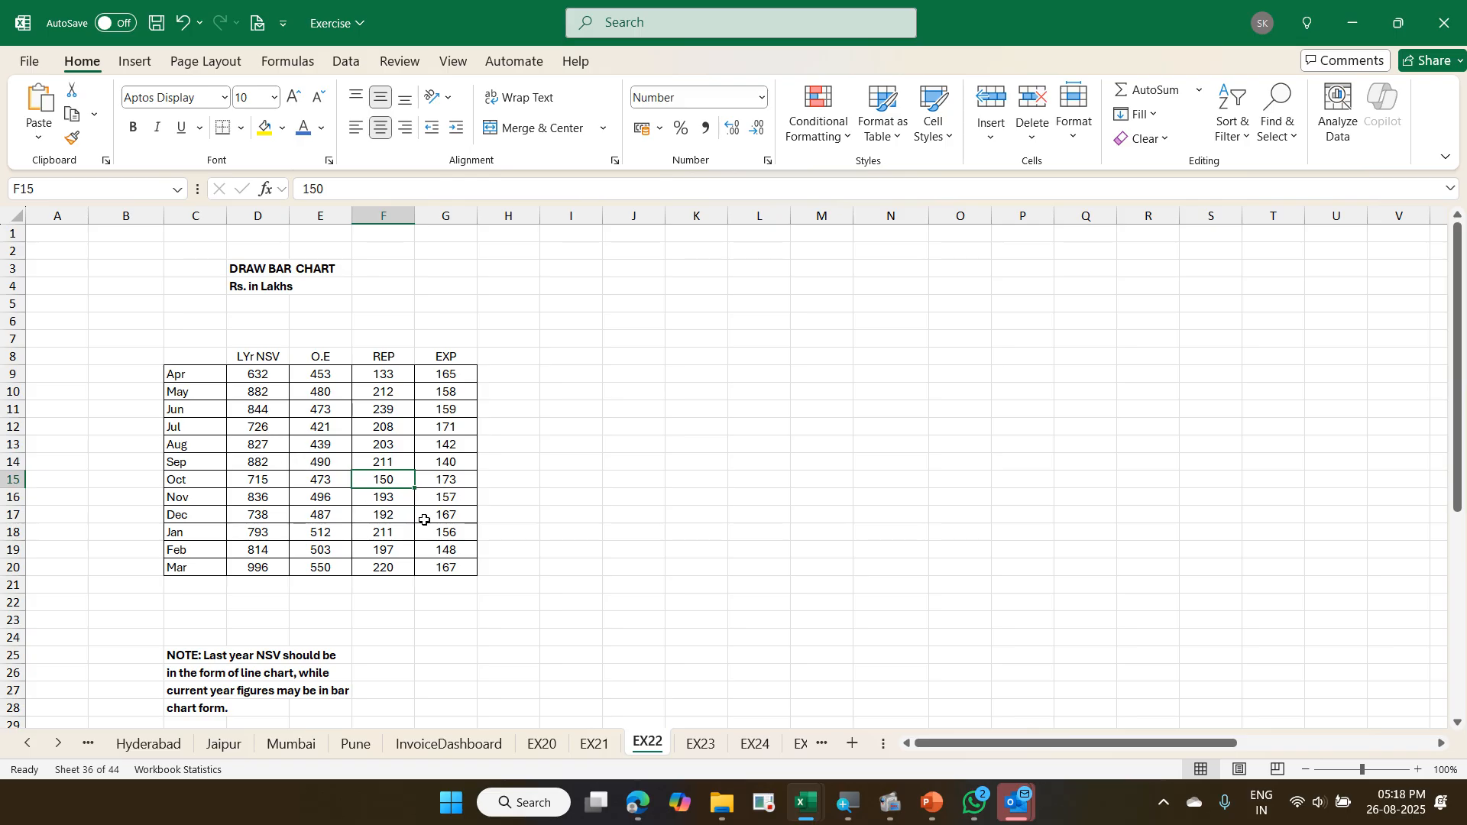
click(344, 451)
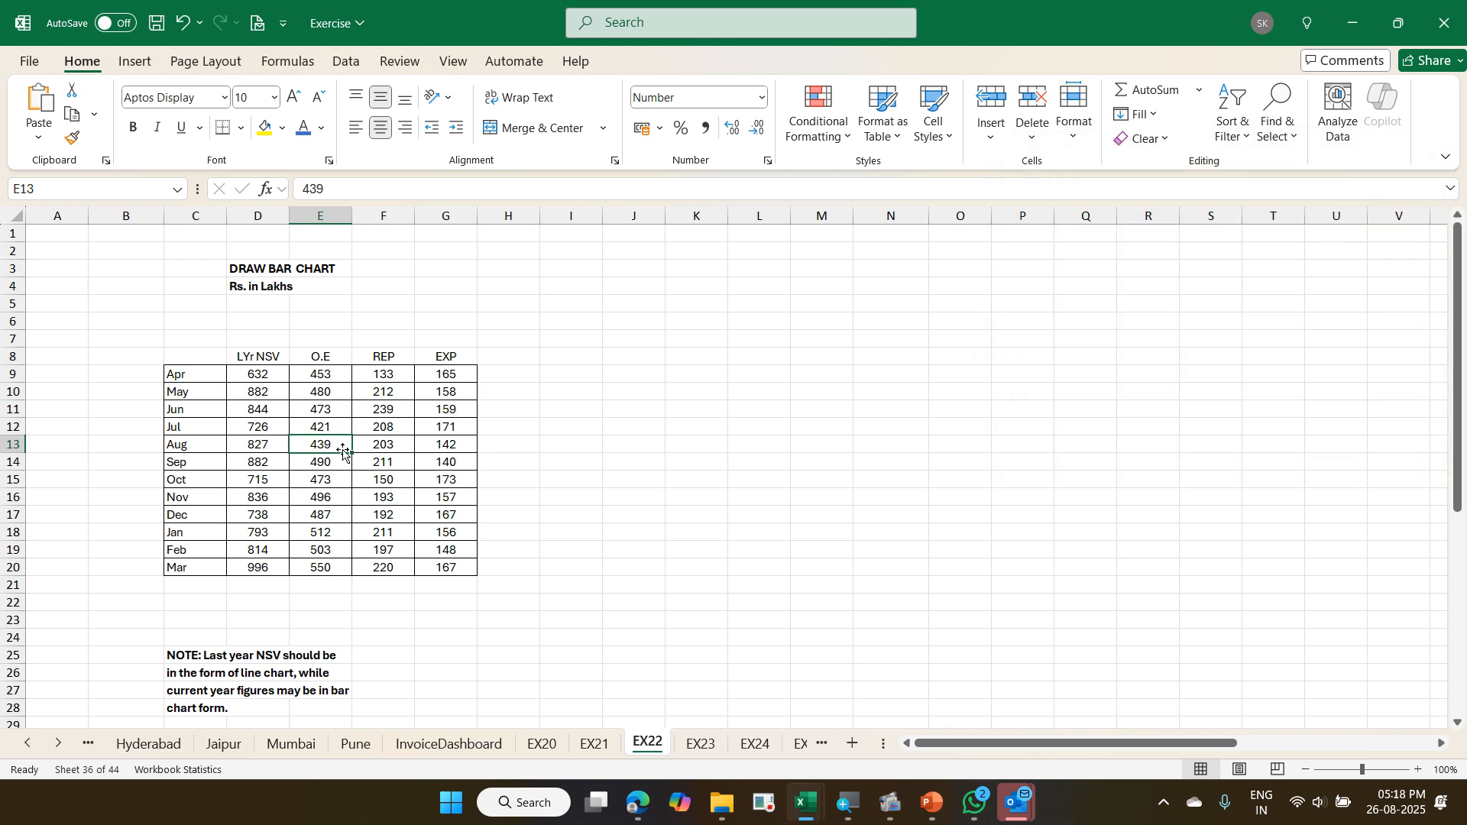
key(F11)
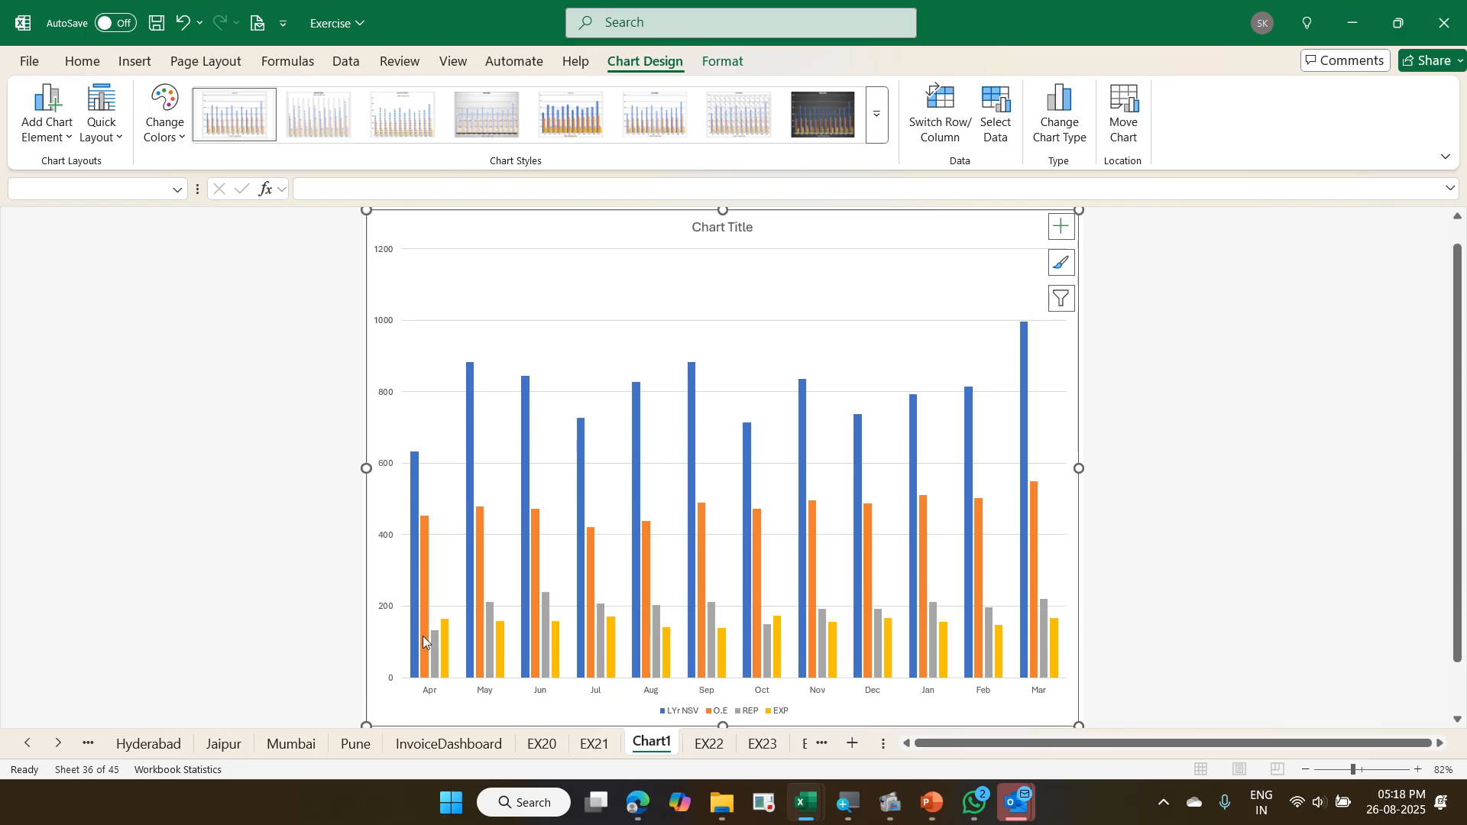
- Return to the EX22 sheet and select cell E10, the May value in the O.E column
click(710, 744)
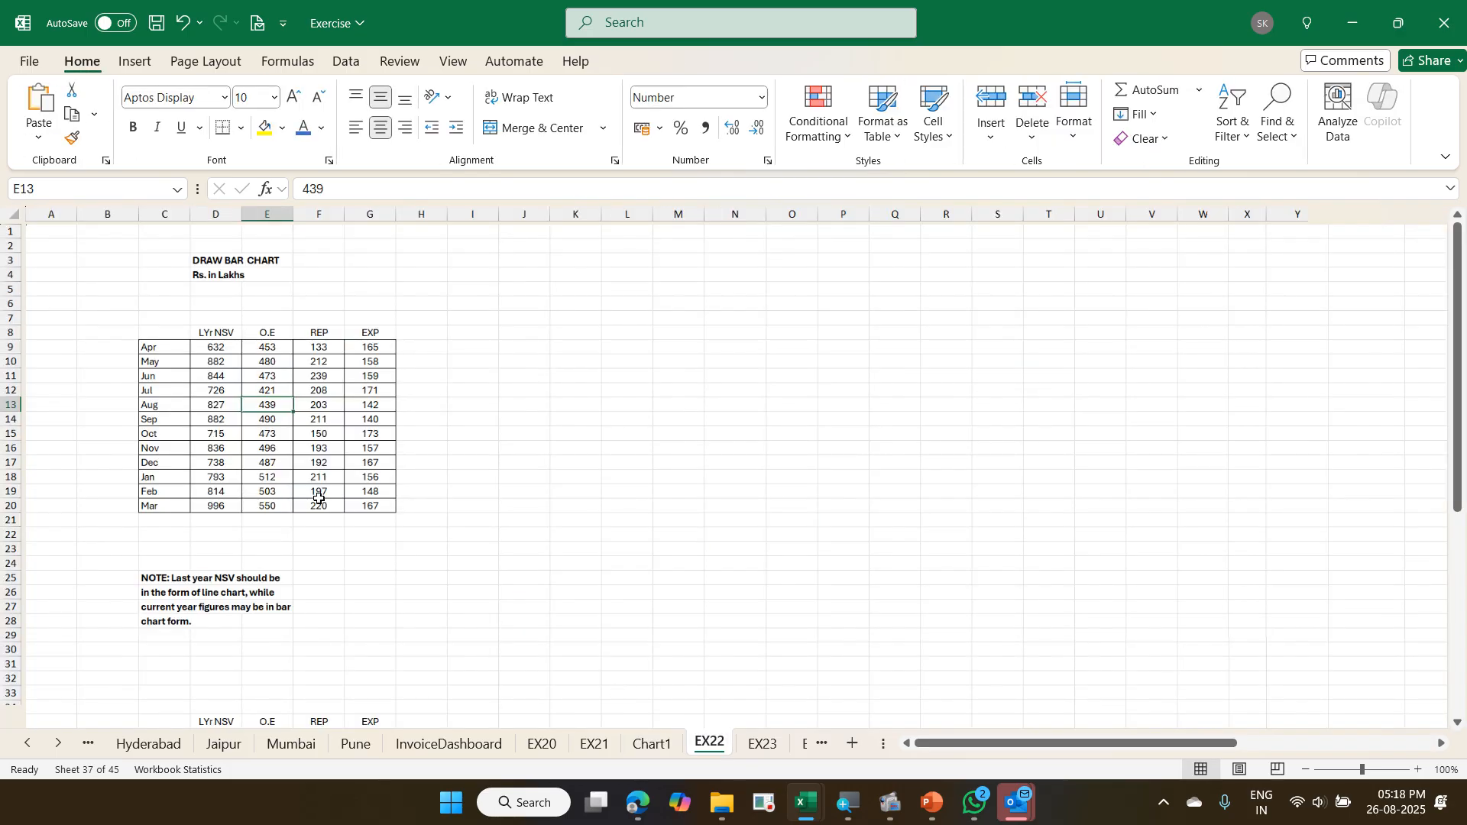
key(Up)
key(Up)
key(Up)
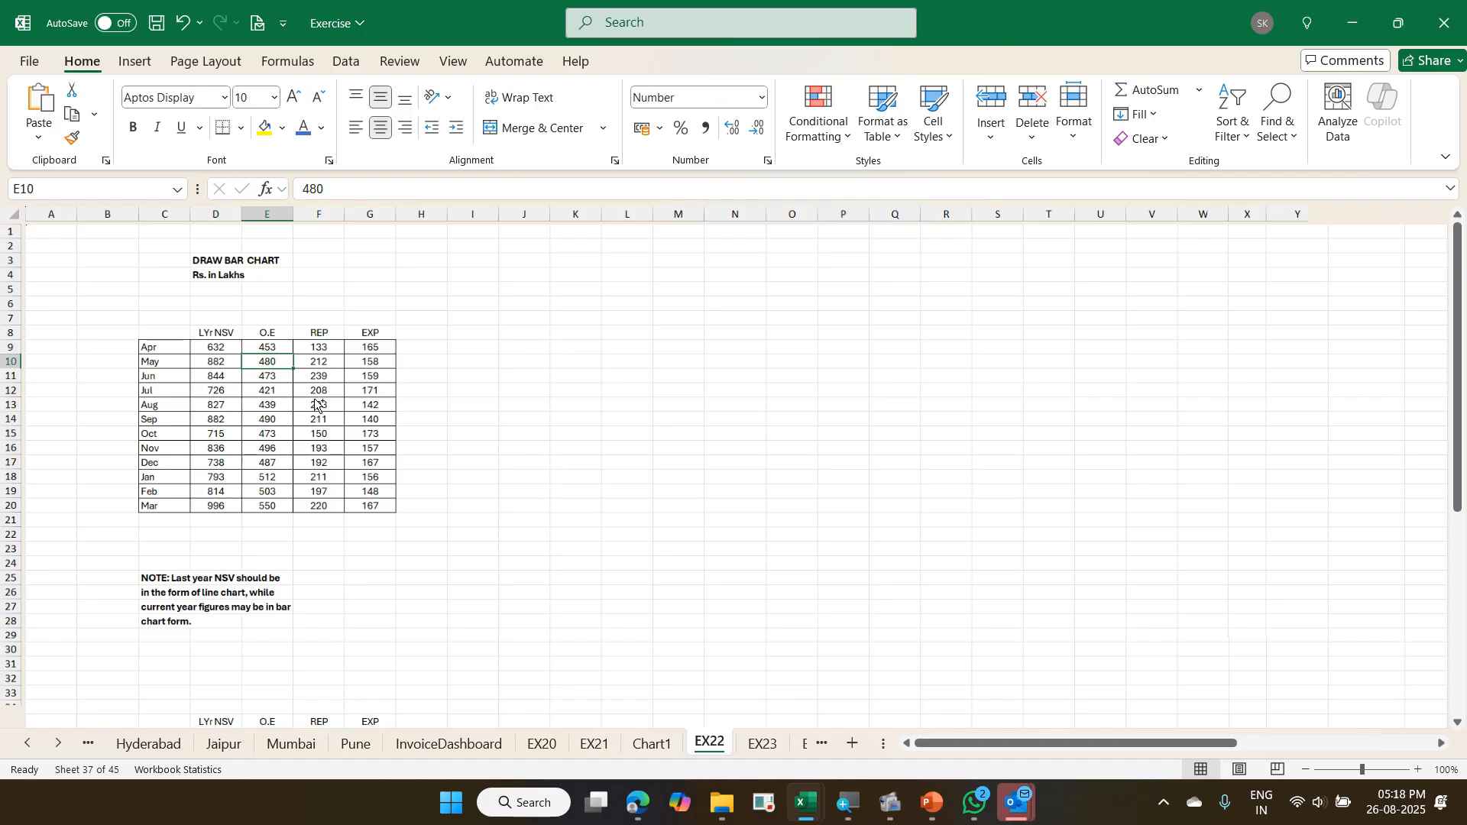
text(tCt)
key(BackSpace)
key(BackSpace)
text(Alt F)
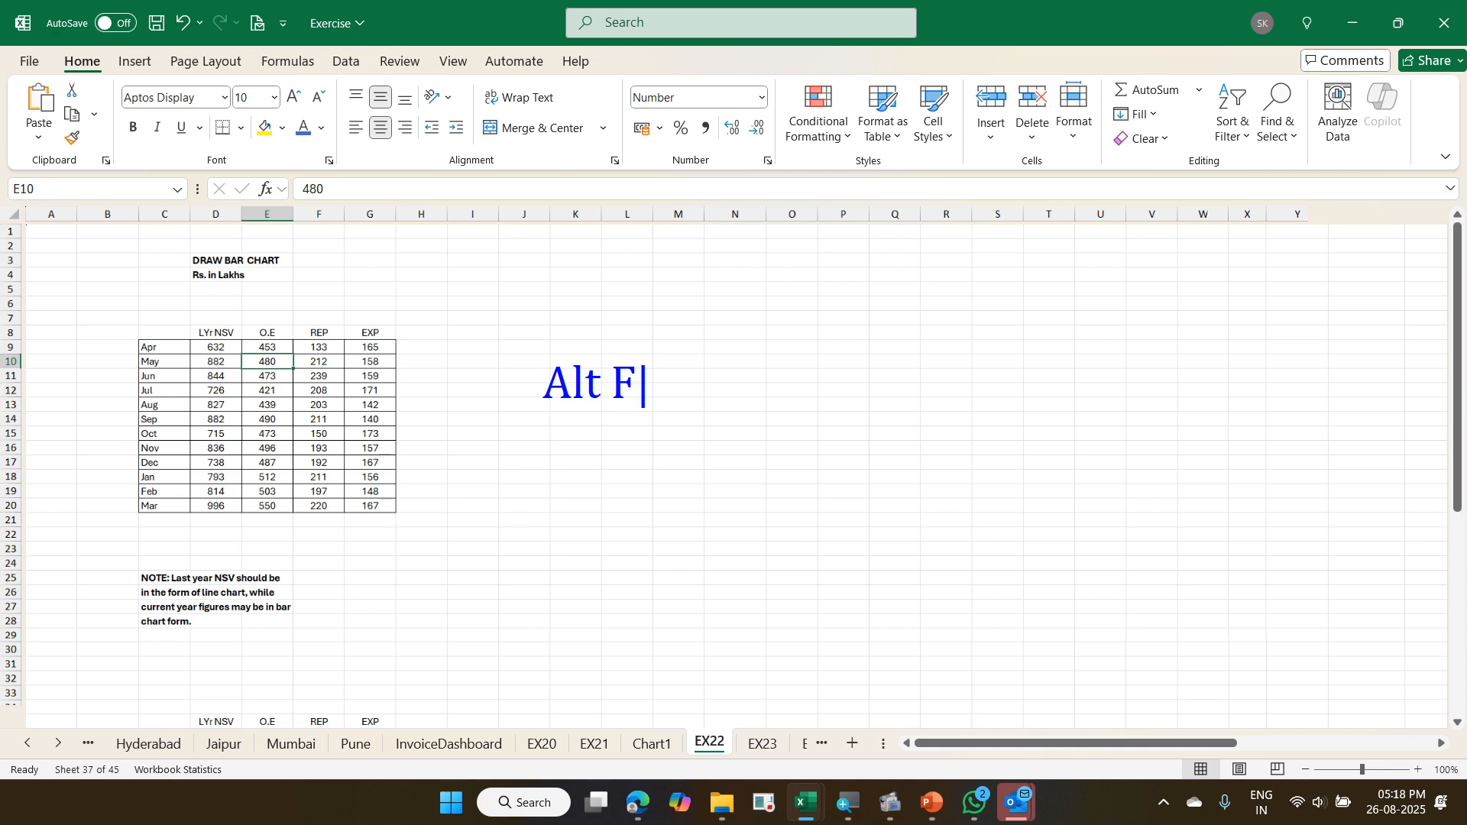
text(1 / Alt Fn F1)
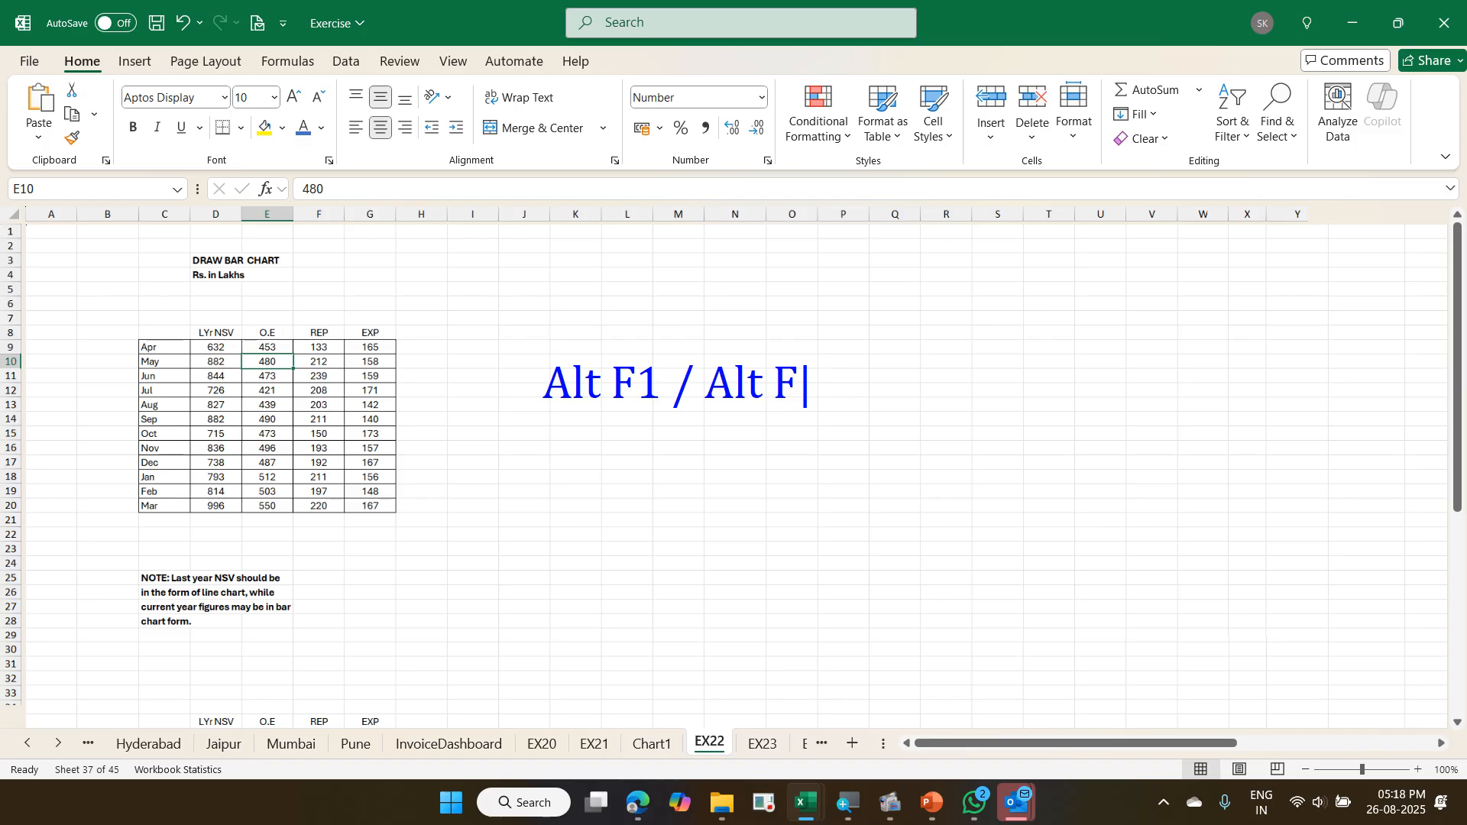
text( - Same )
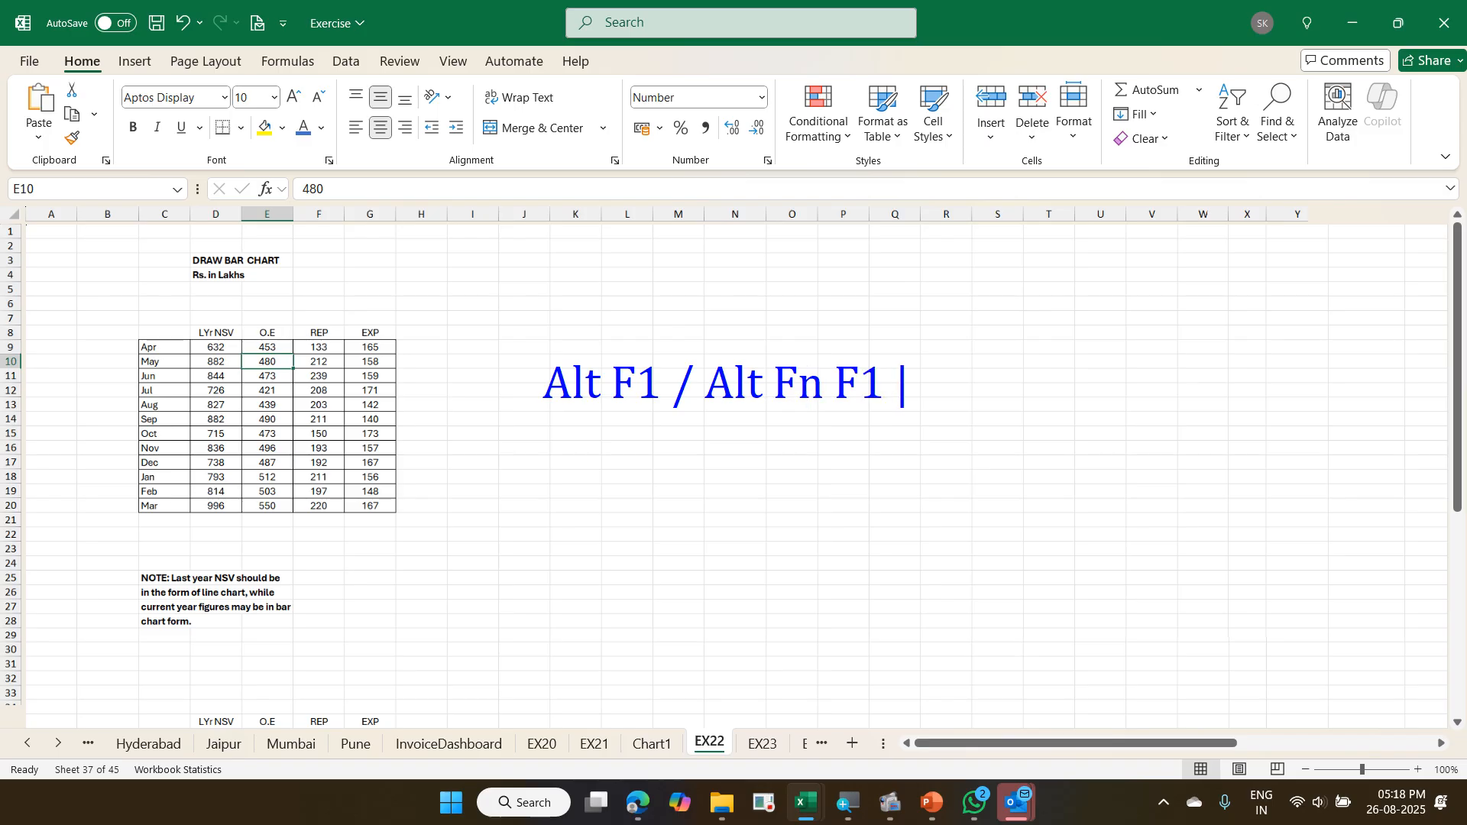
text(sheet)
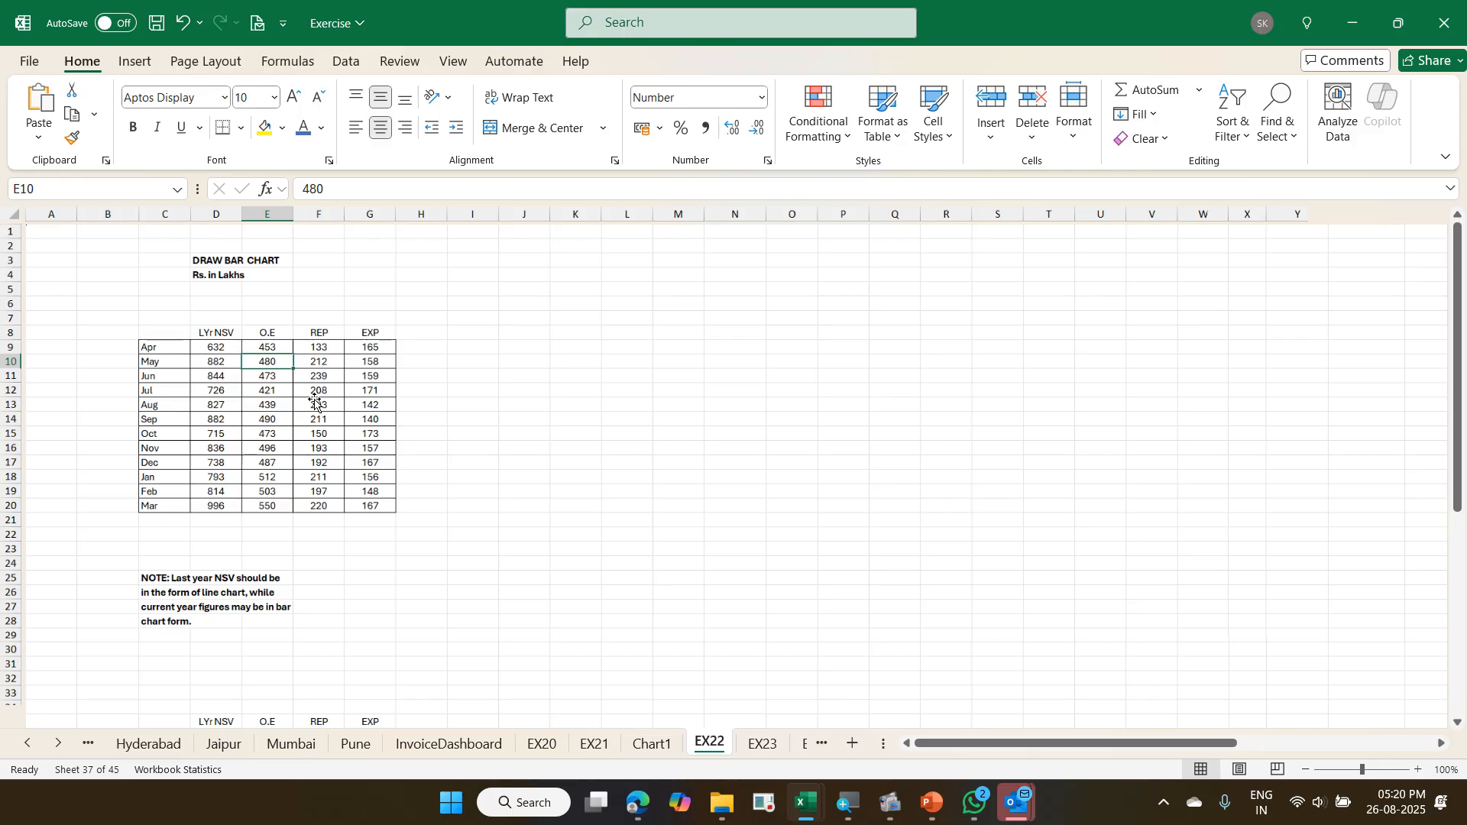
- Insert a default column chart of the monthly table directly on the EX22 sheet and select the chart
key(alt+F1)
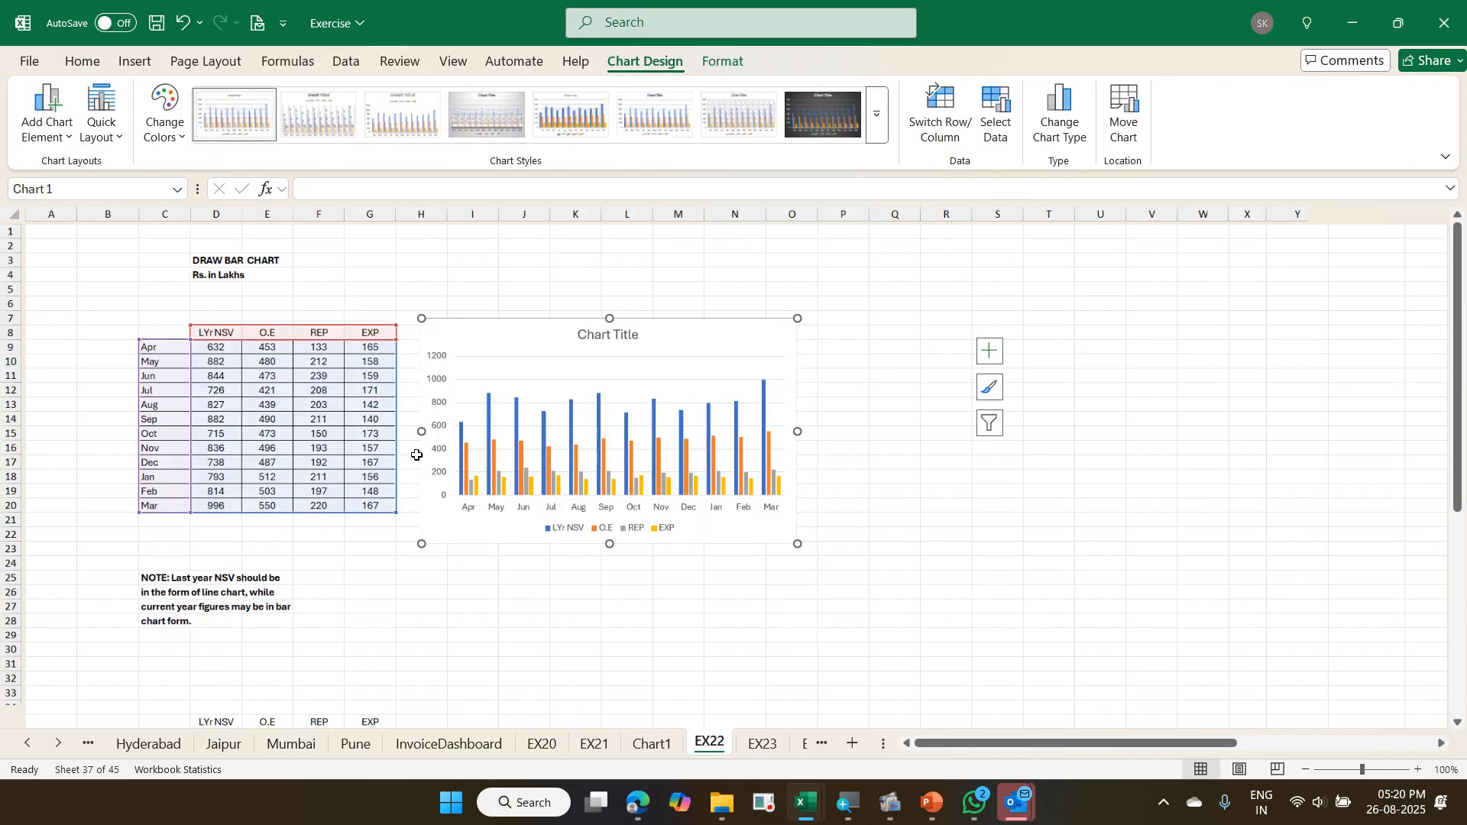
key(Escape)
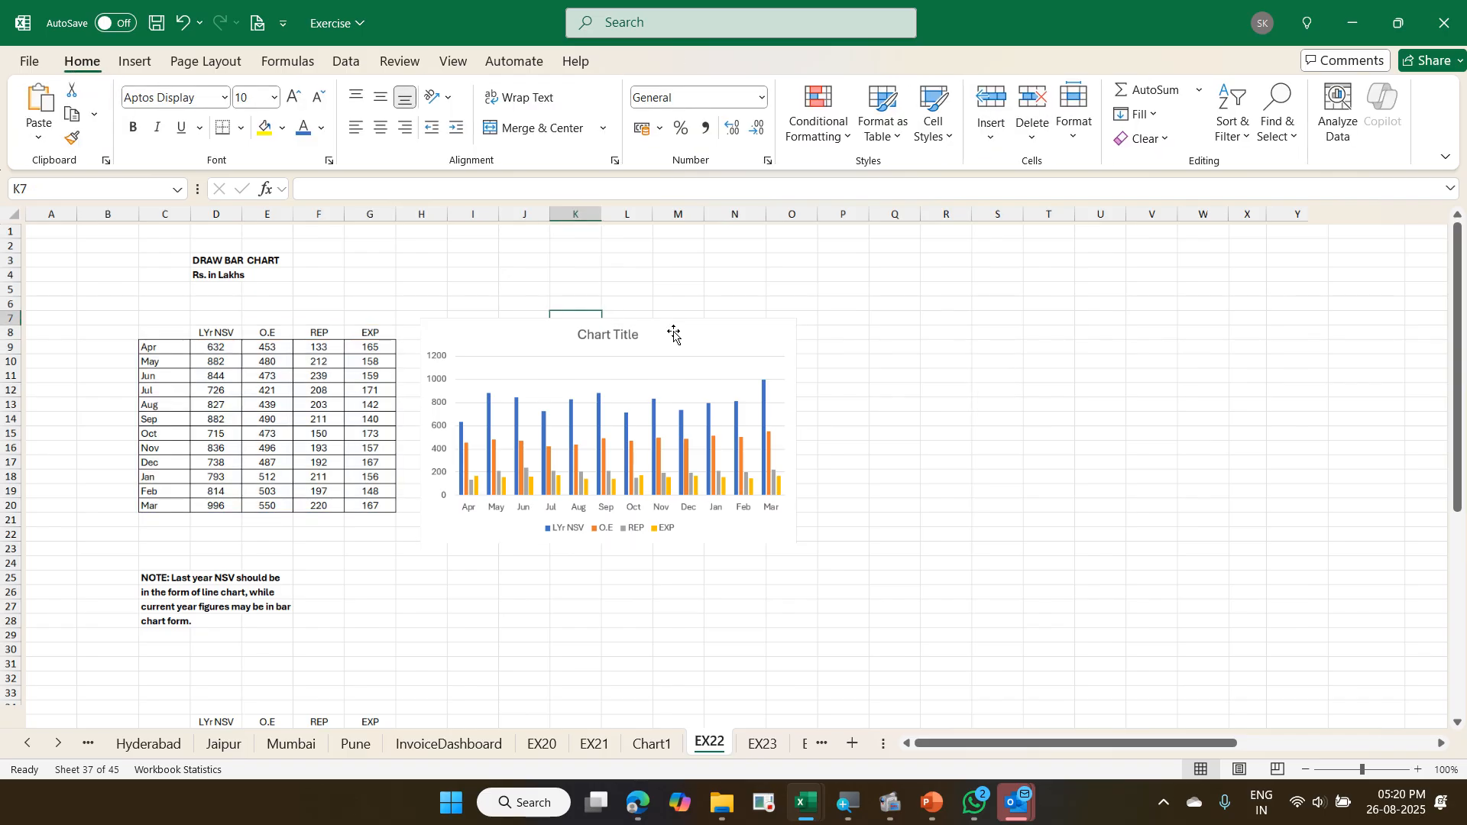
click(737, 336)
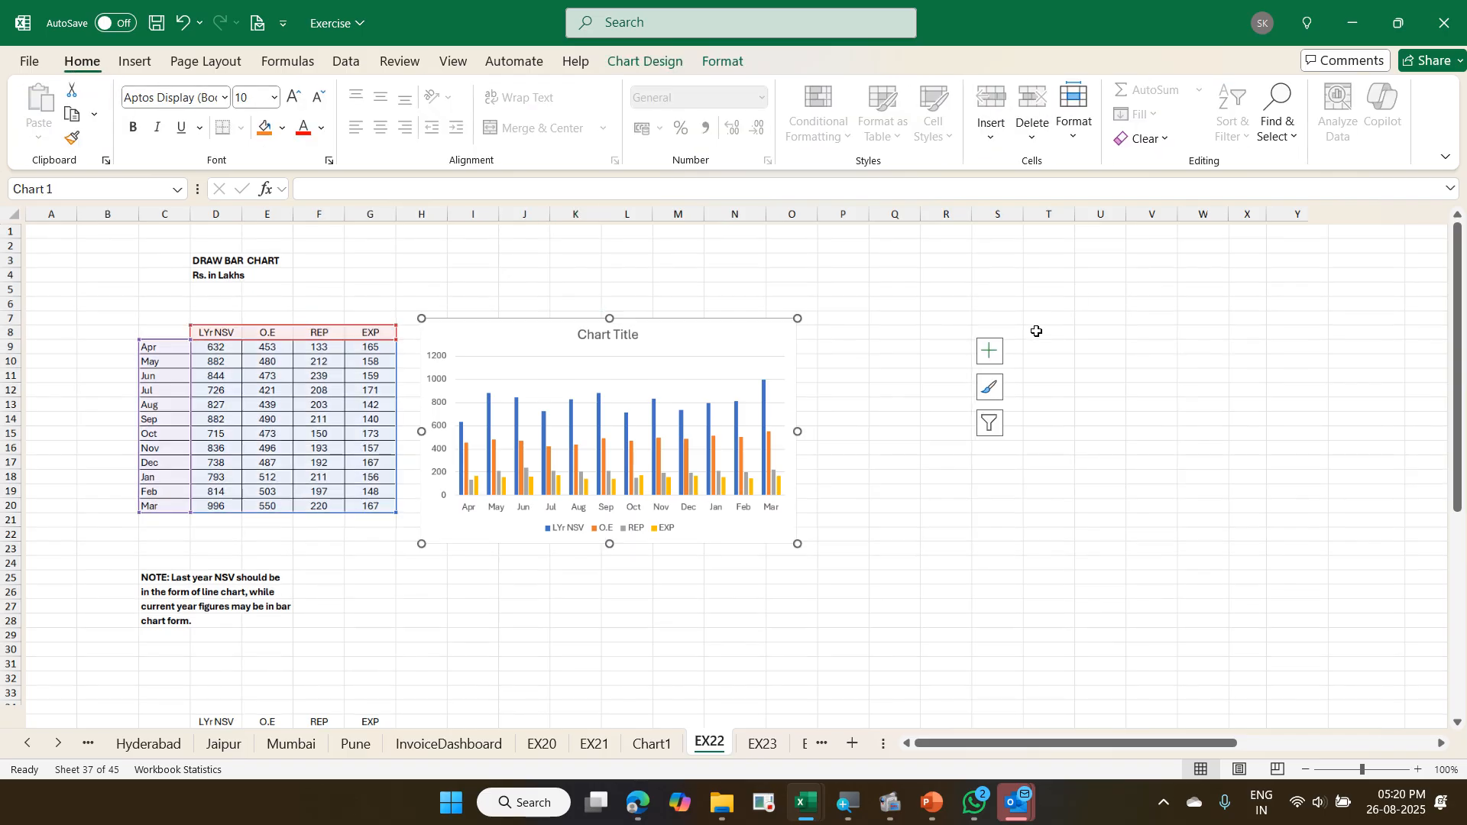
drag(963, 337, 1012, 456)
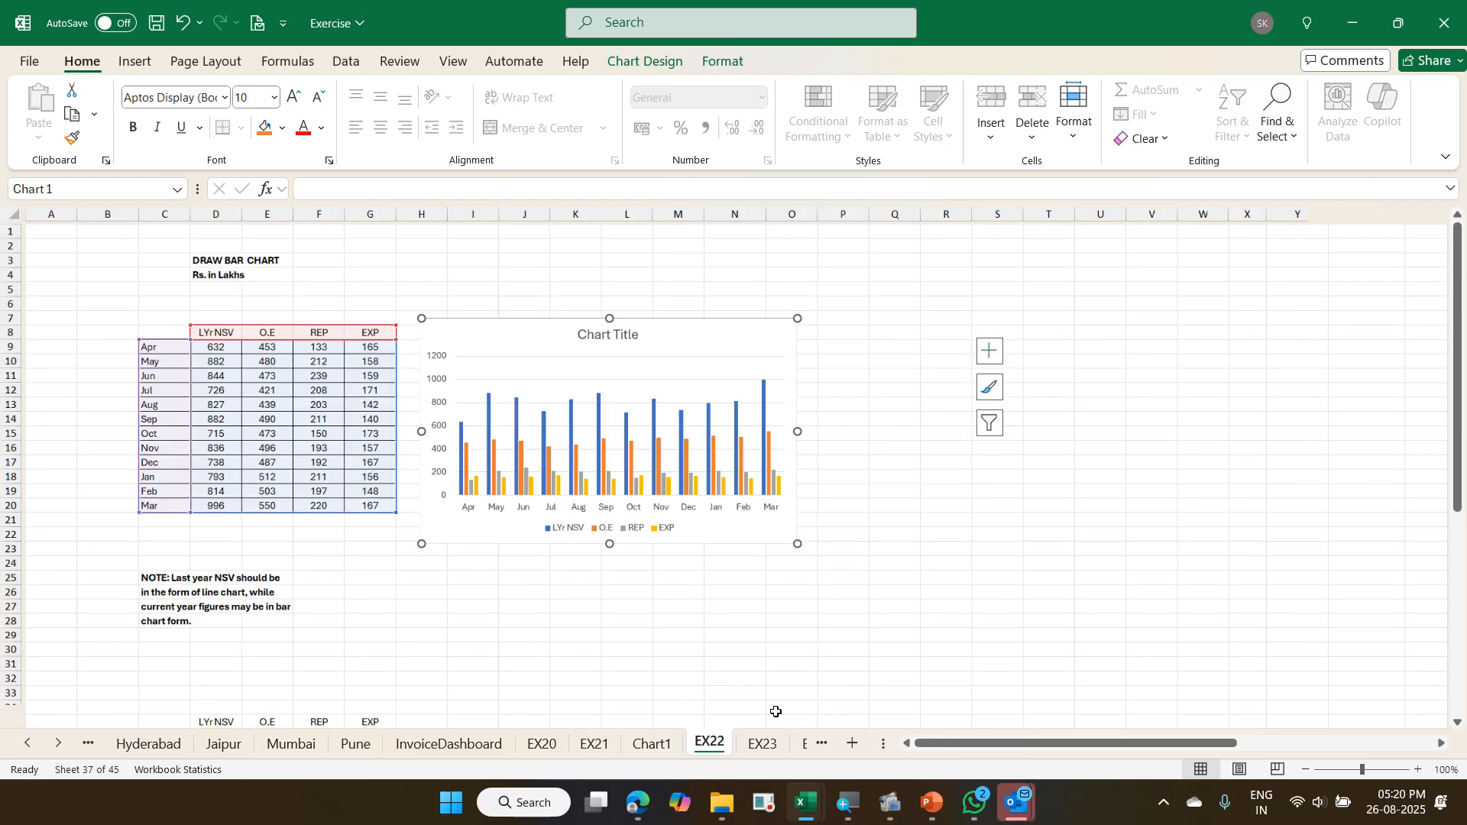
- Go to the EX23 sheet and select the Food Processing cell in the Industry column
click(762, 743)
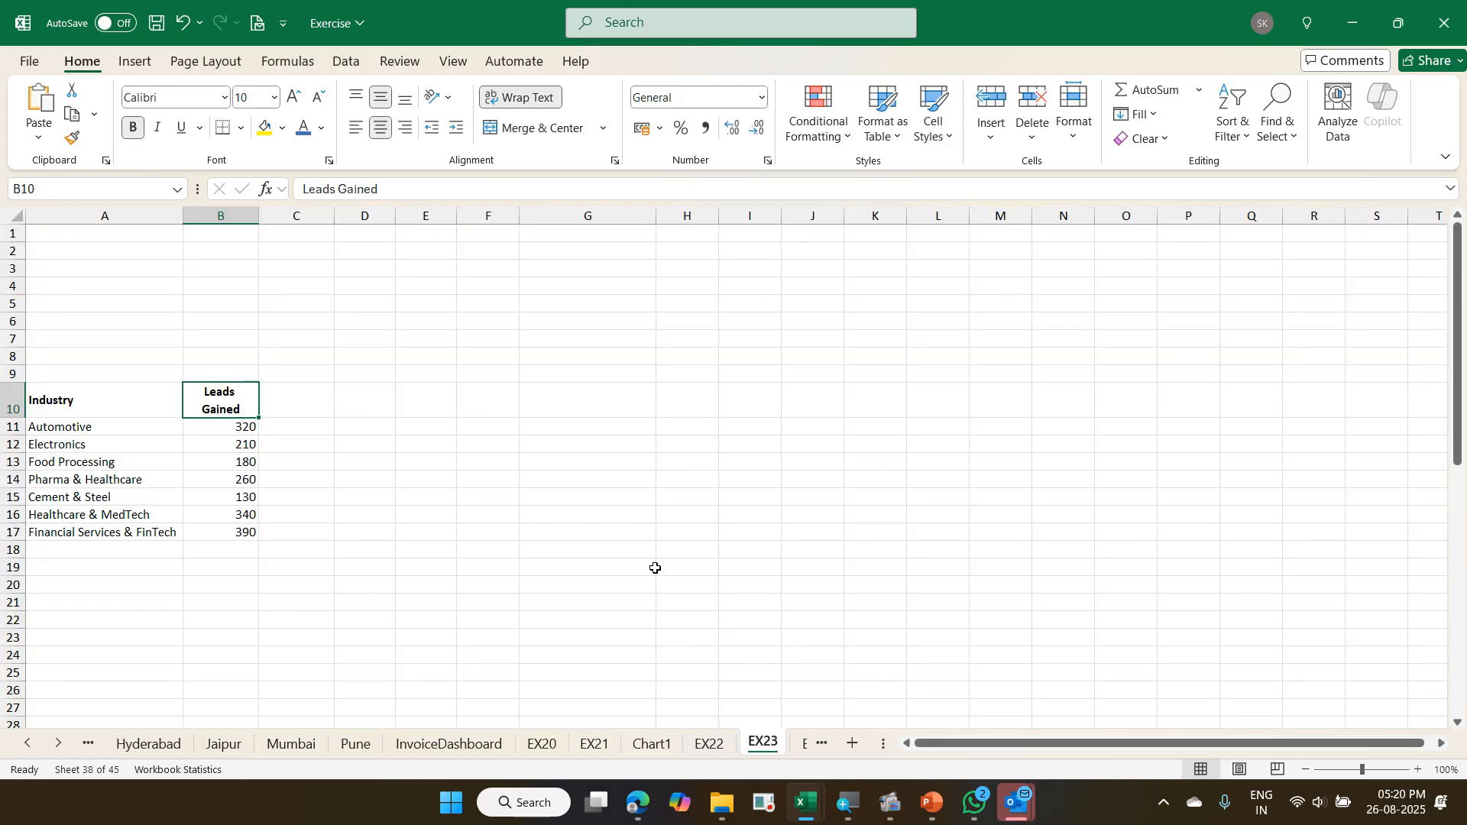
click(151, 463)
scroll(115, 437, down, 2)
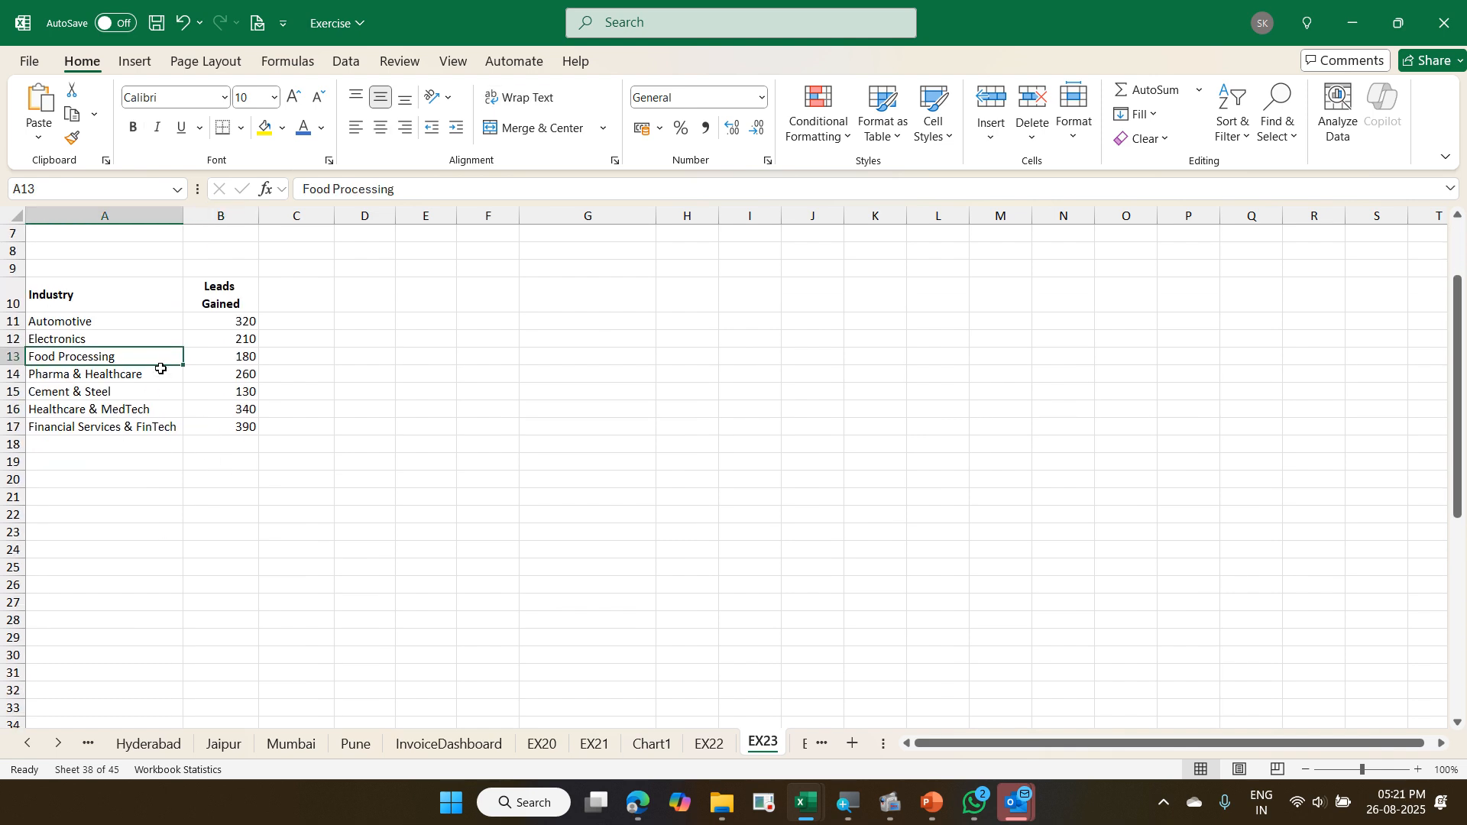
- Browse the recommended charts for the industry leads table, try inserting the Pareto chart, and delete it
click(142, 67)
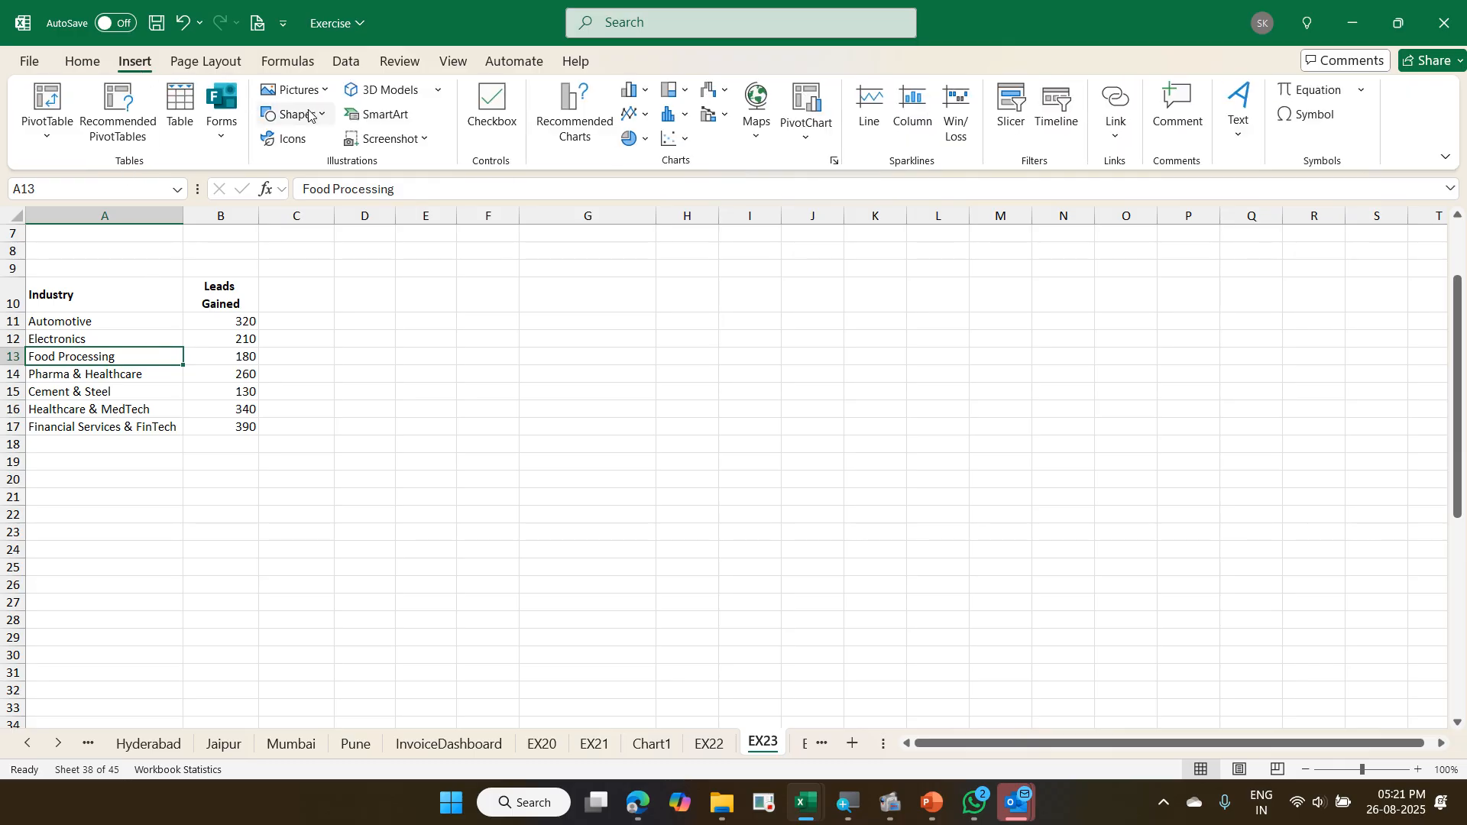
click(584, 141)
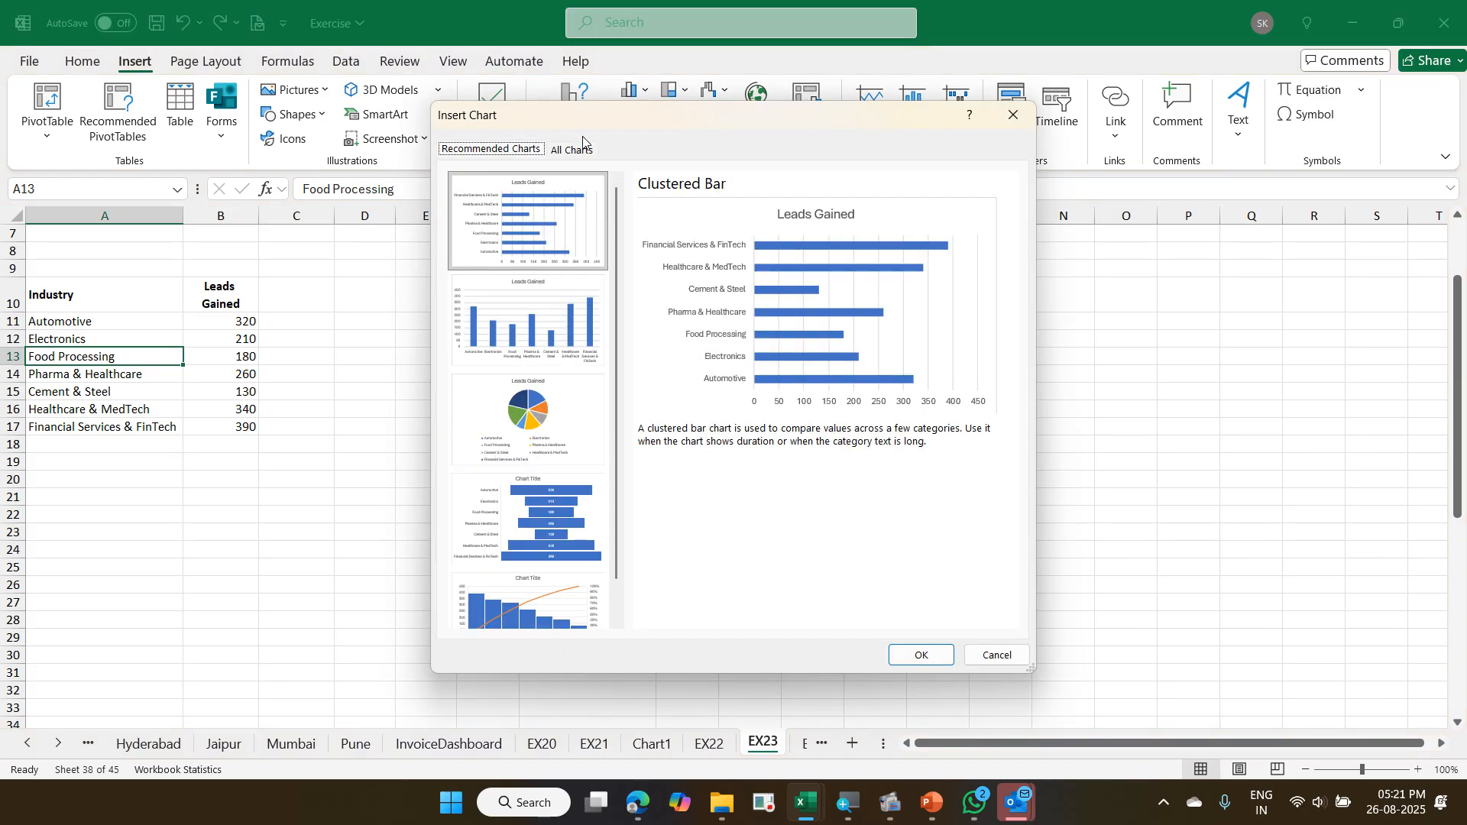
click(547, 319)
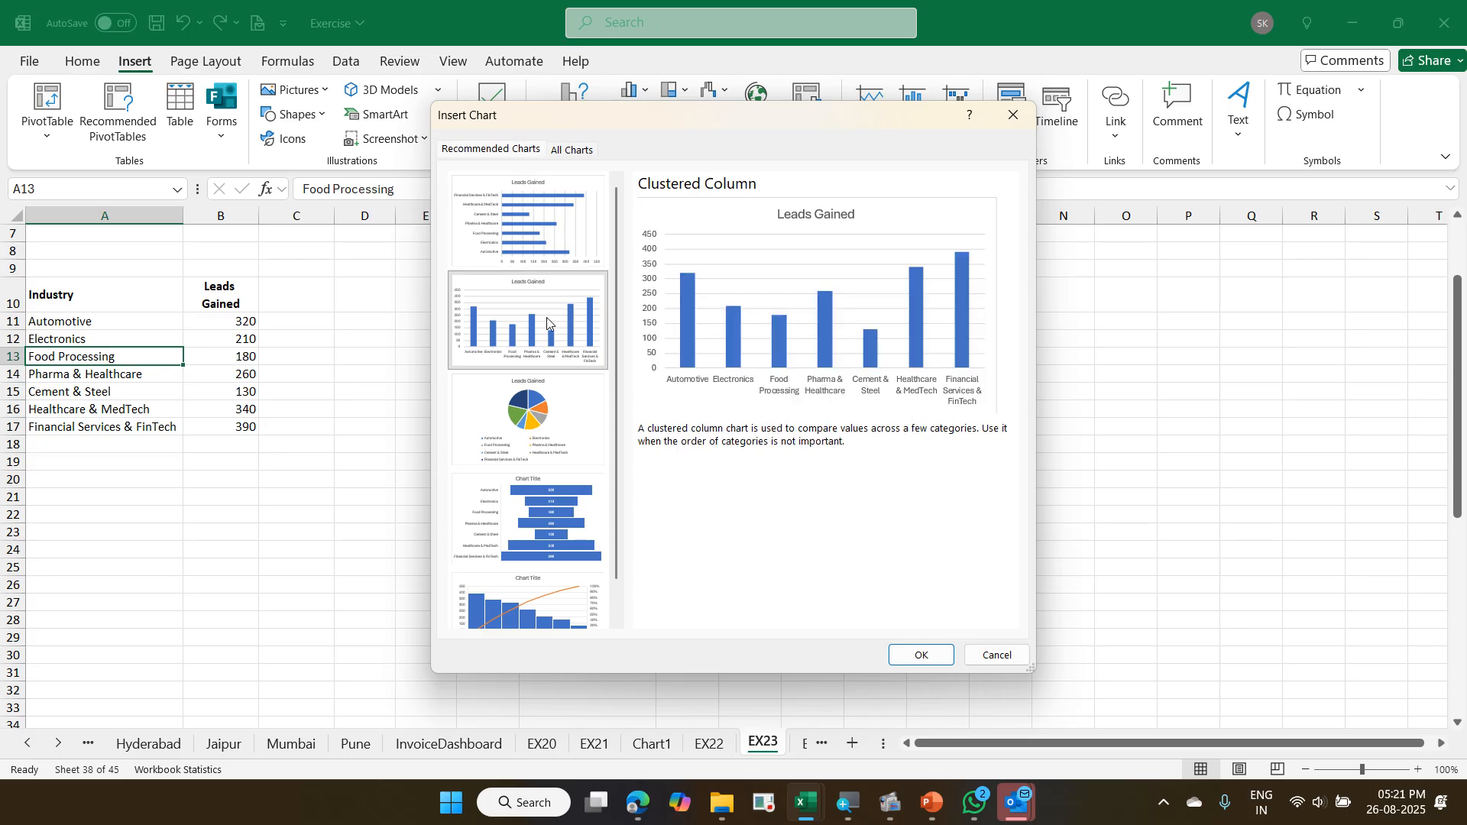
scroll(547, 318, down, 1)
click(545, 348)
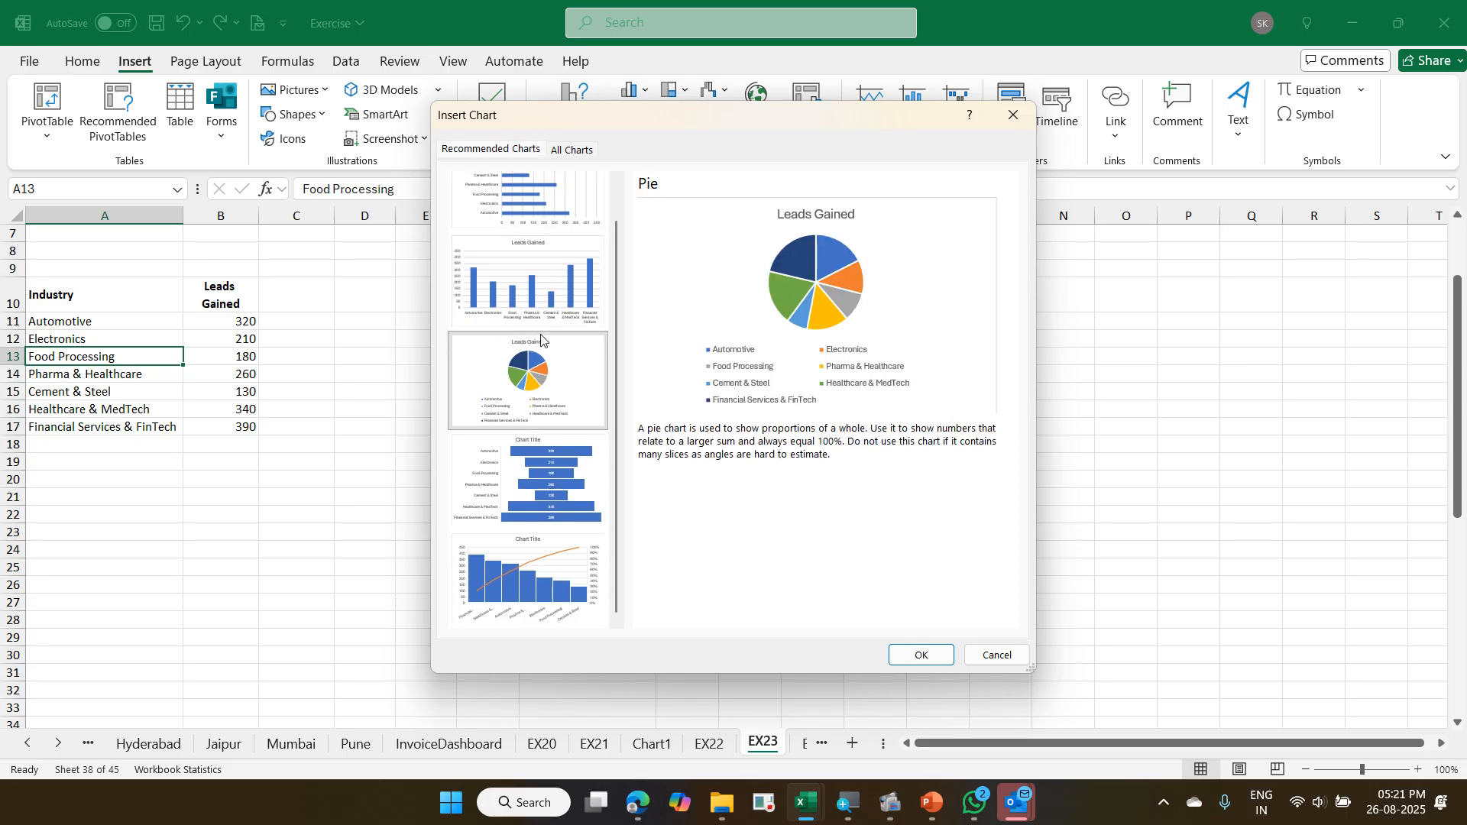
click(569, 458)
click(560, 554)
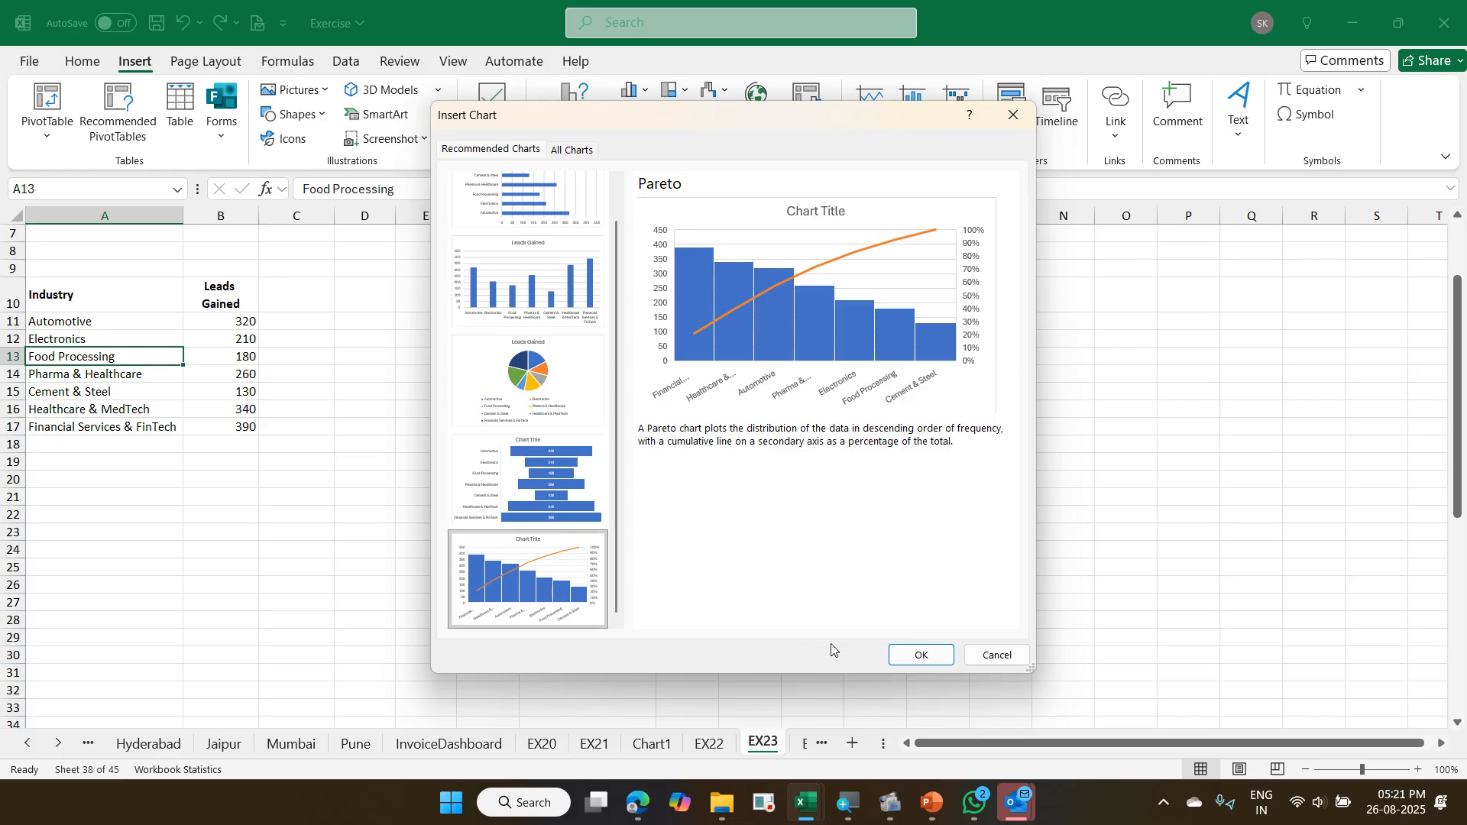
click(917, 657)
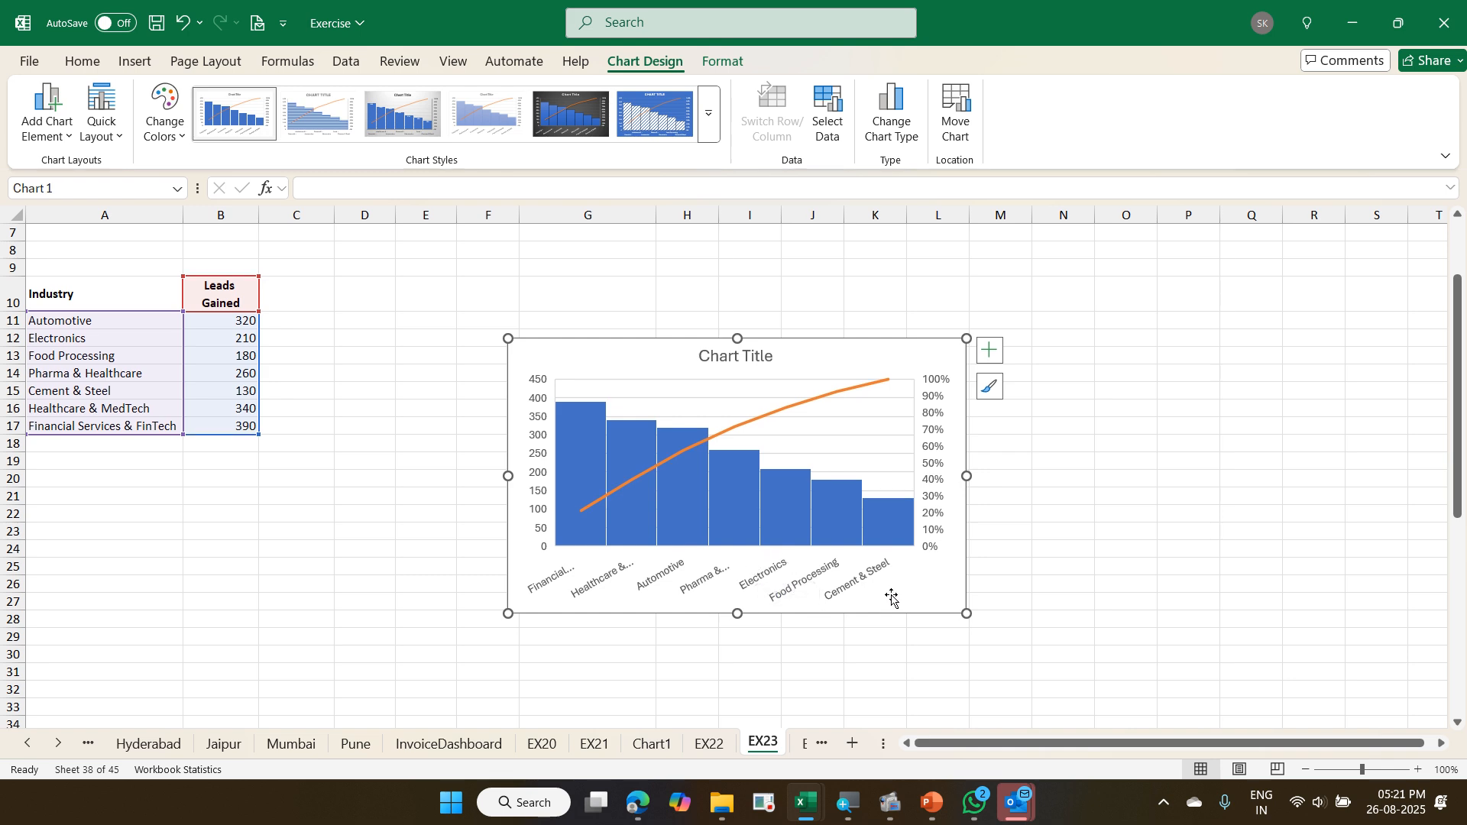
key(Delete)
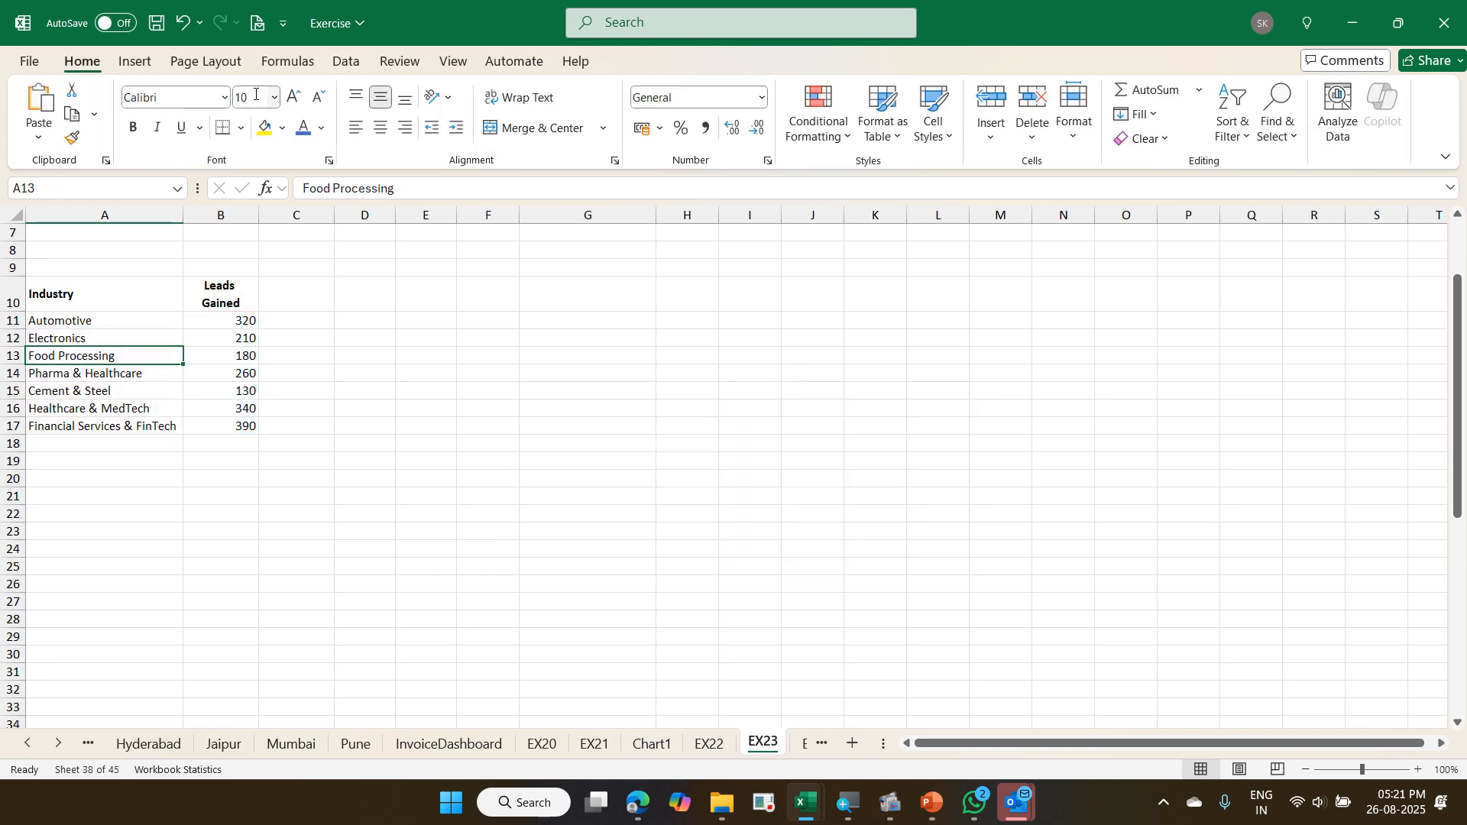
- Look over all available chart types for the industry leads table and leave without inserting a chart
click(135, 62)
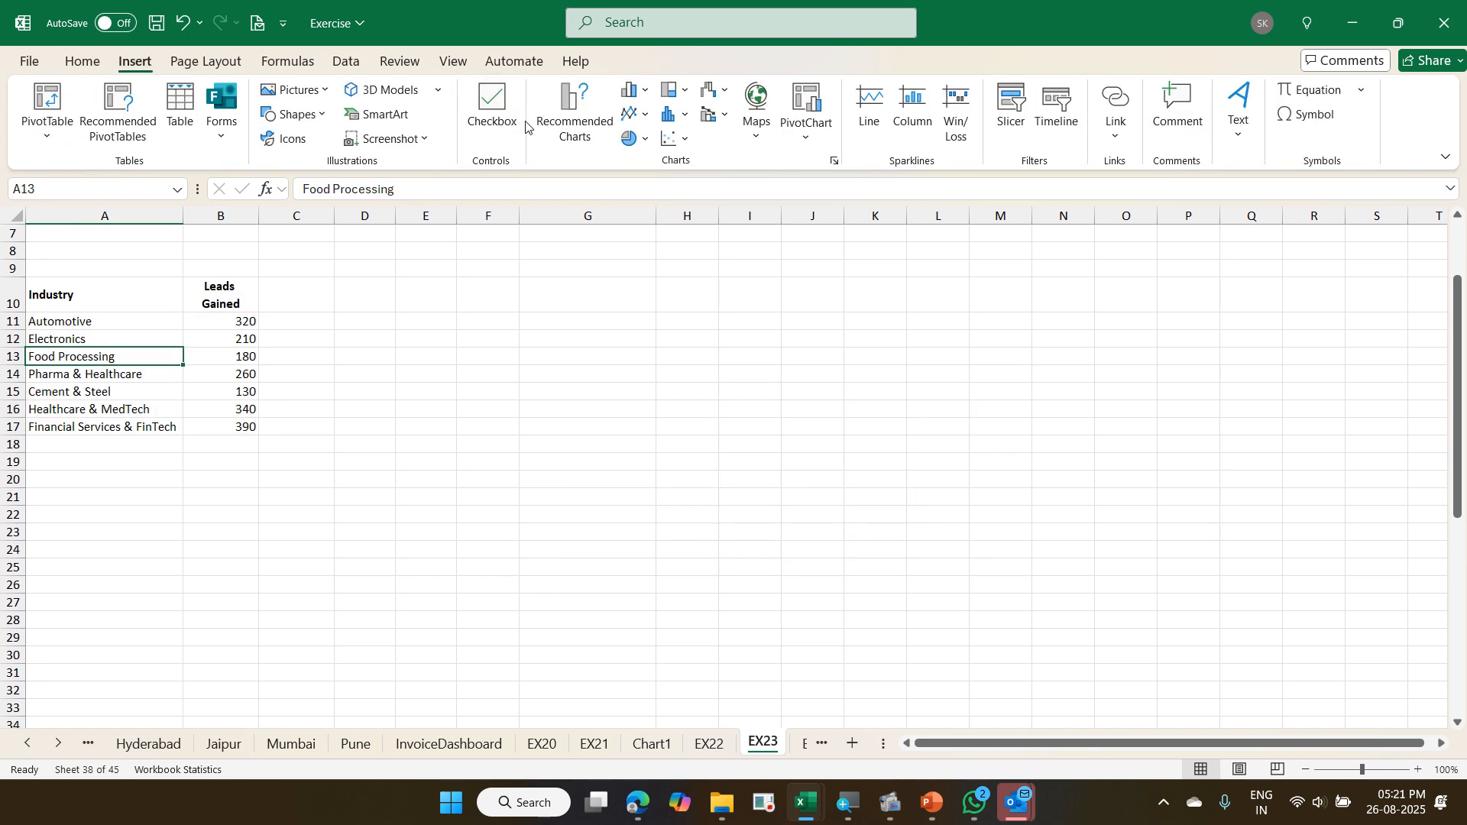
click(560, 122)
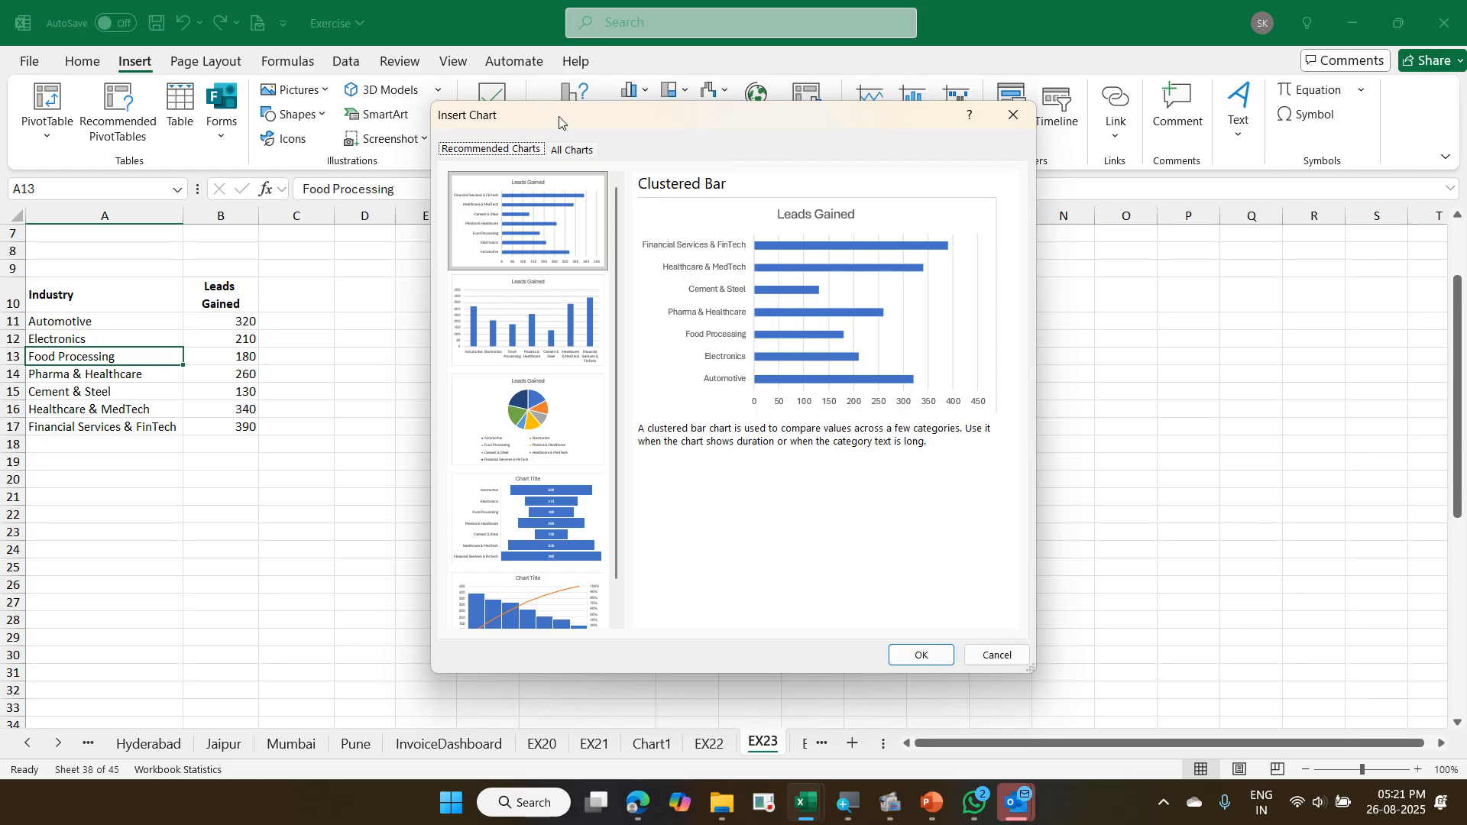
click(587, 147)
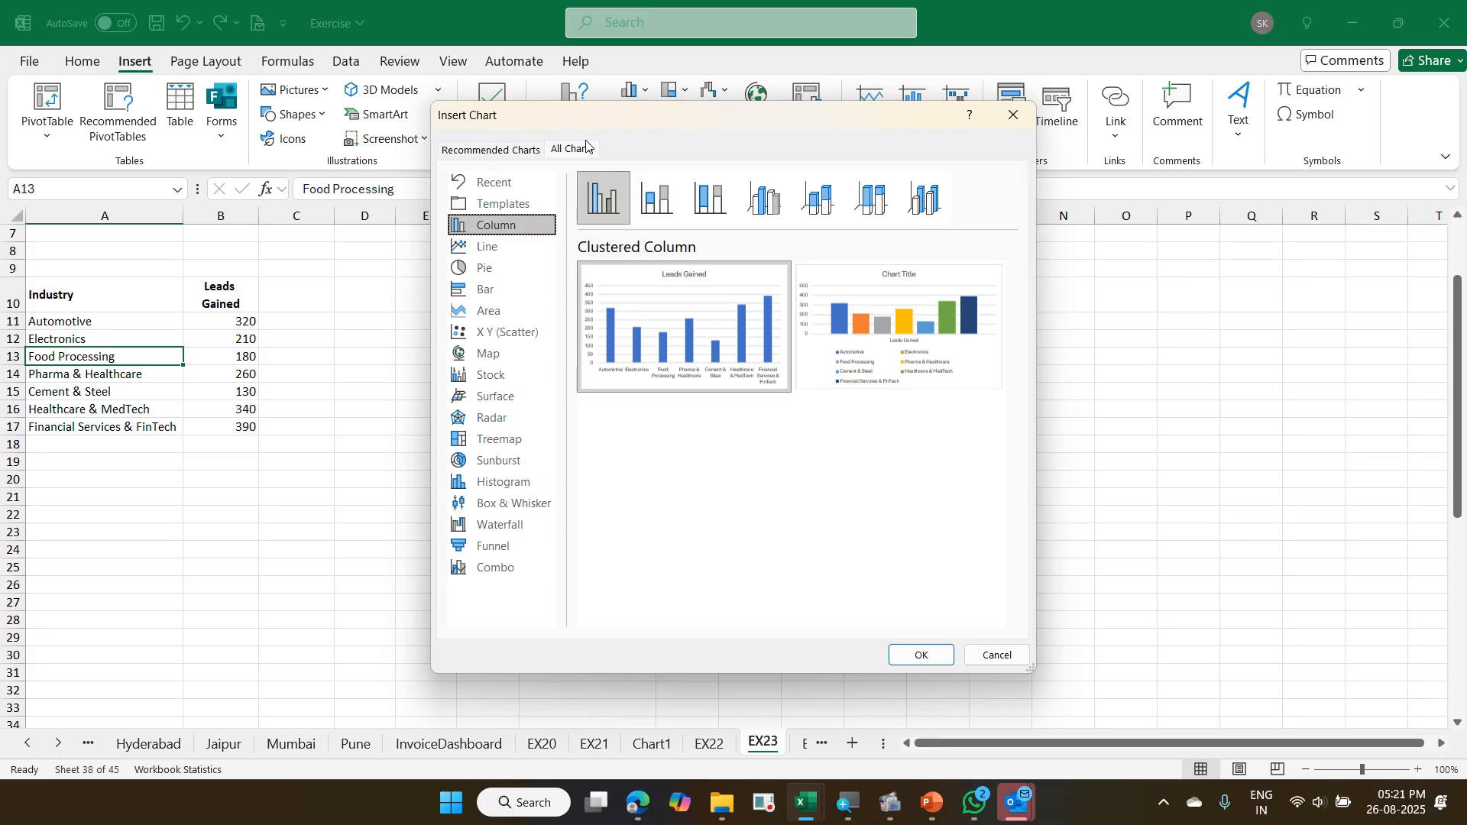
key(Escape)
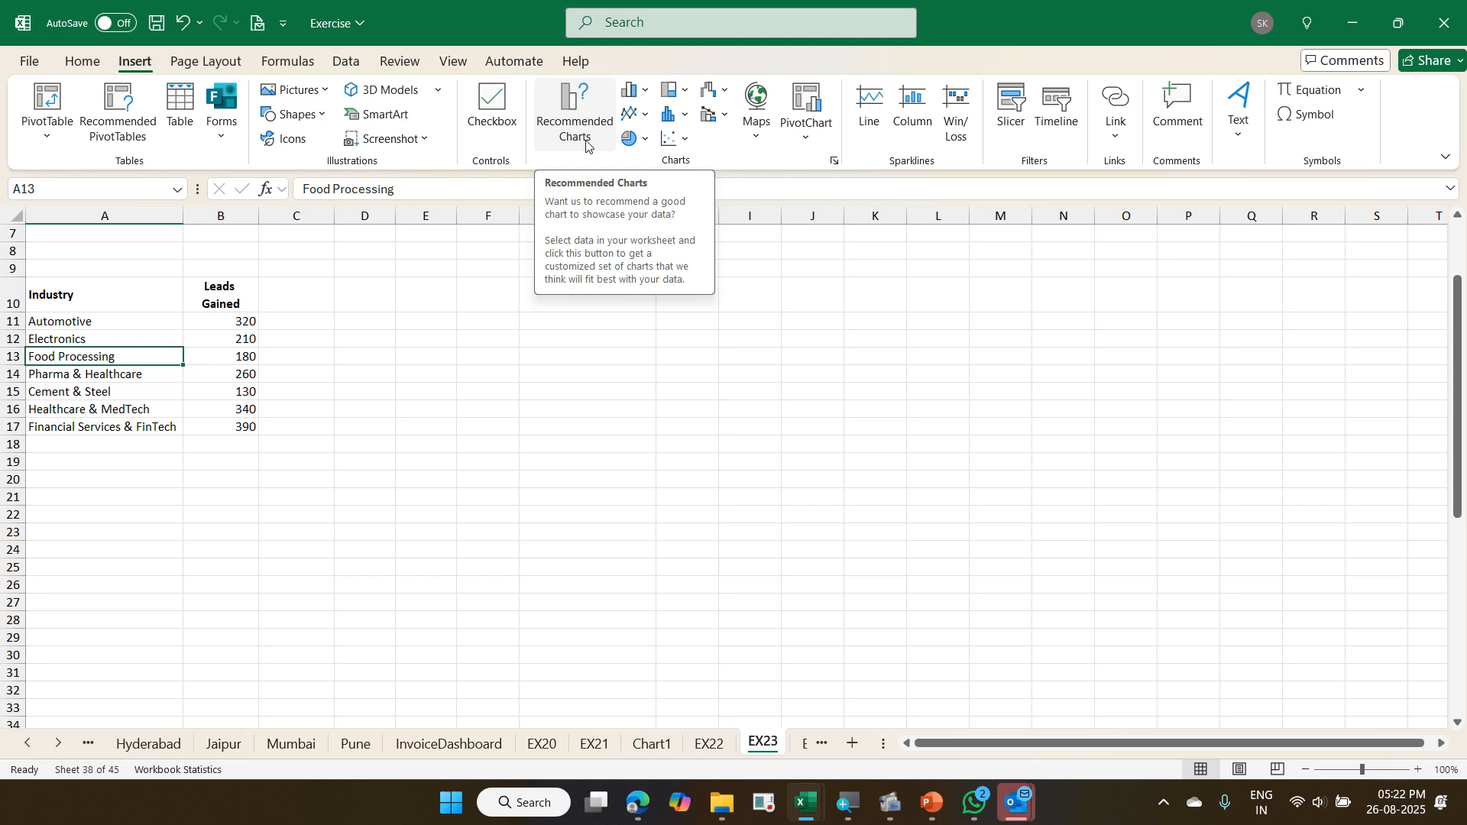
- Save the Exercise workbook
key(ctrl+s)
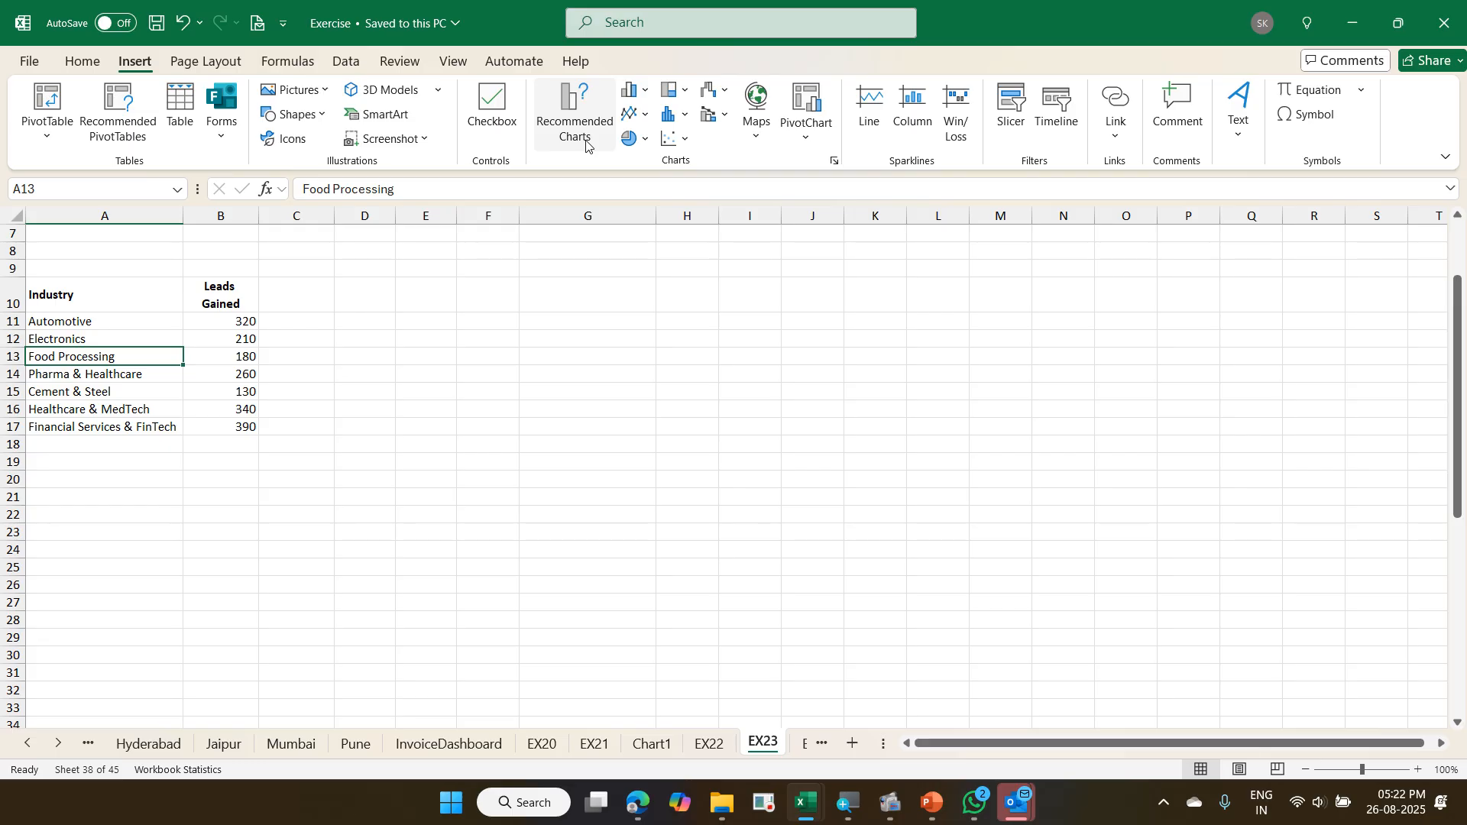
click(901, 810)
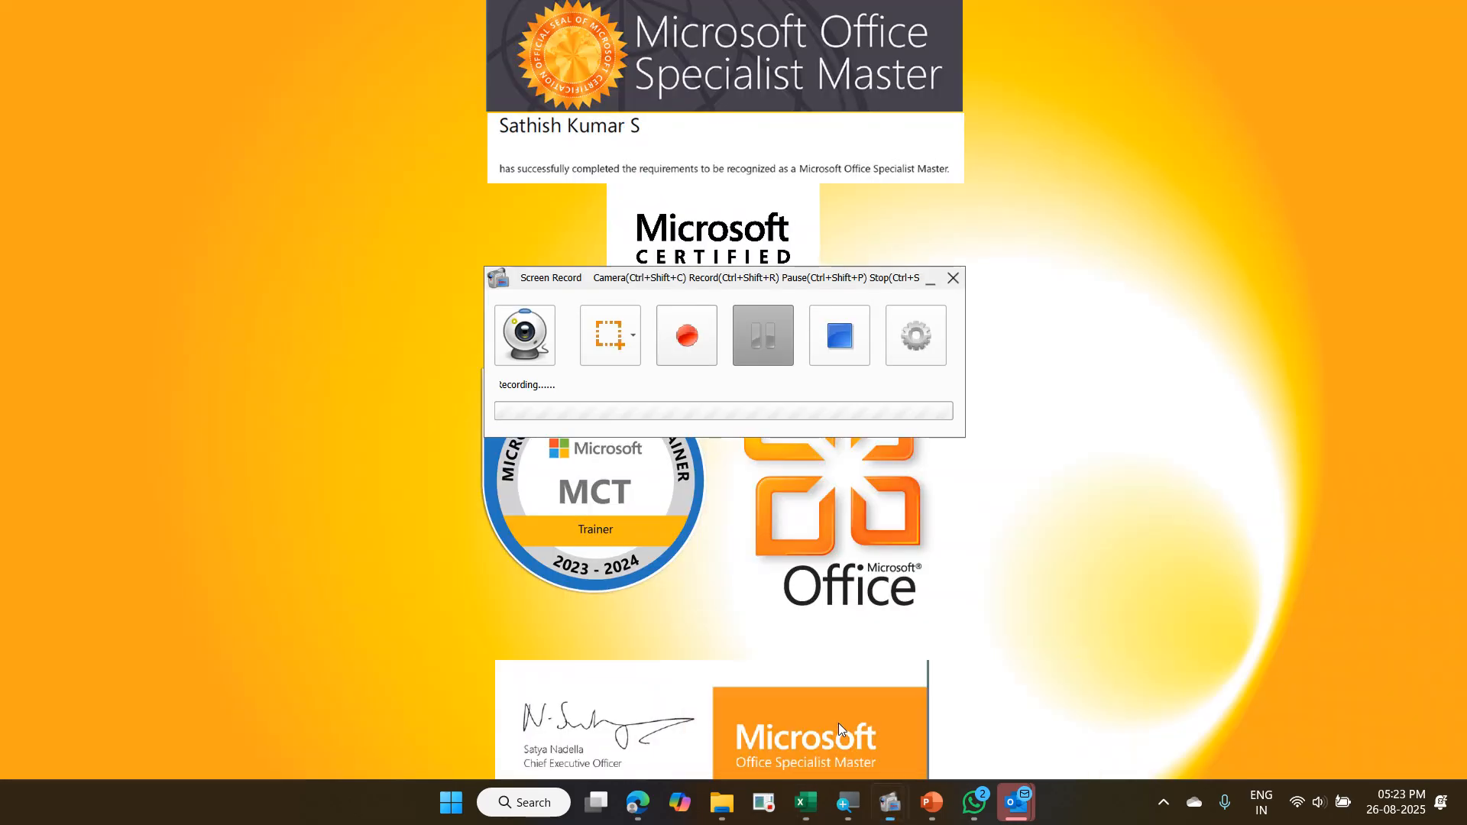
click(838, 723)
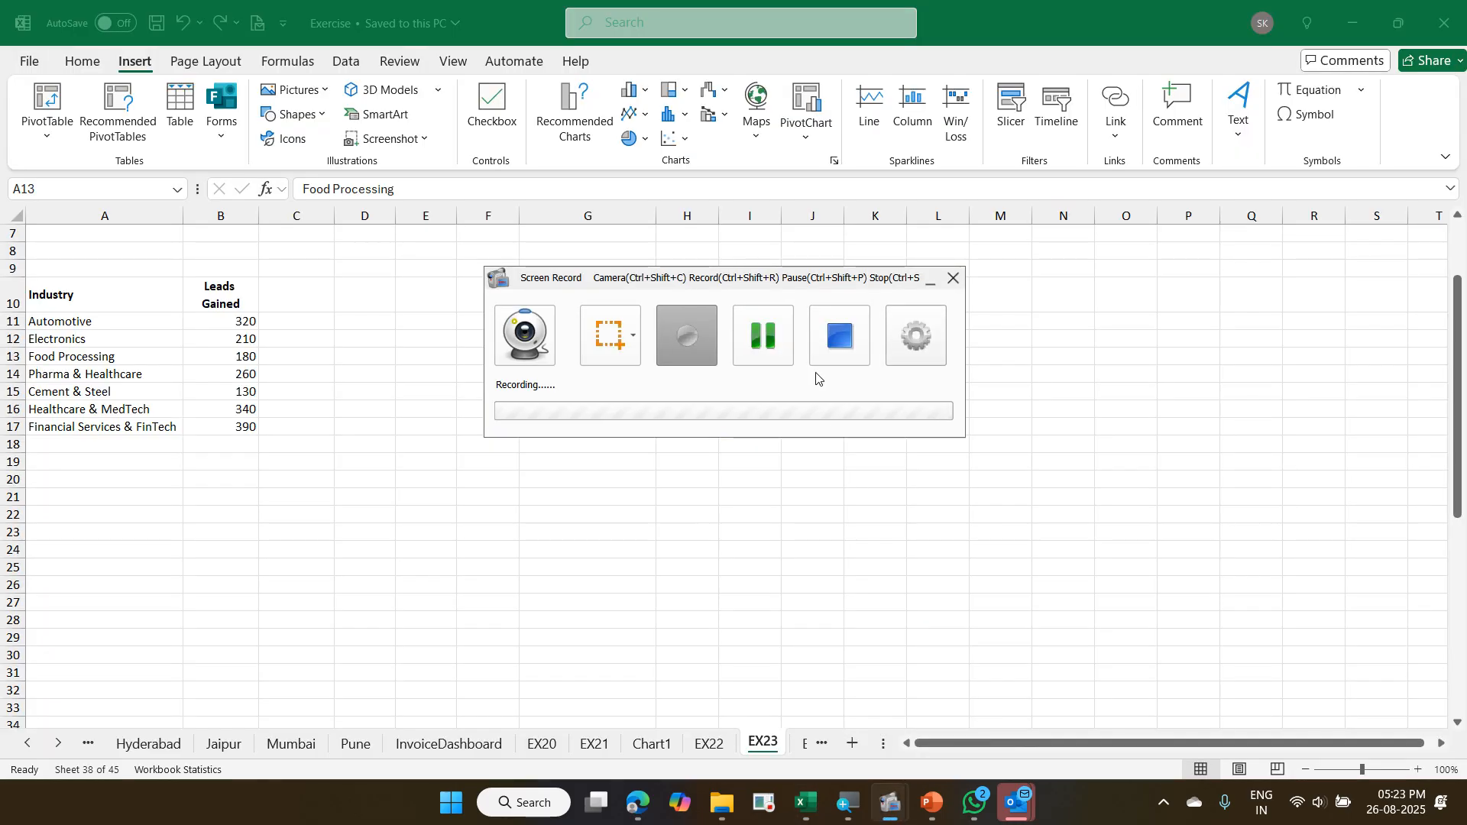